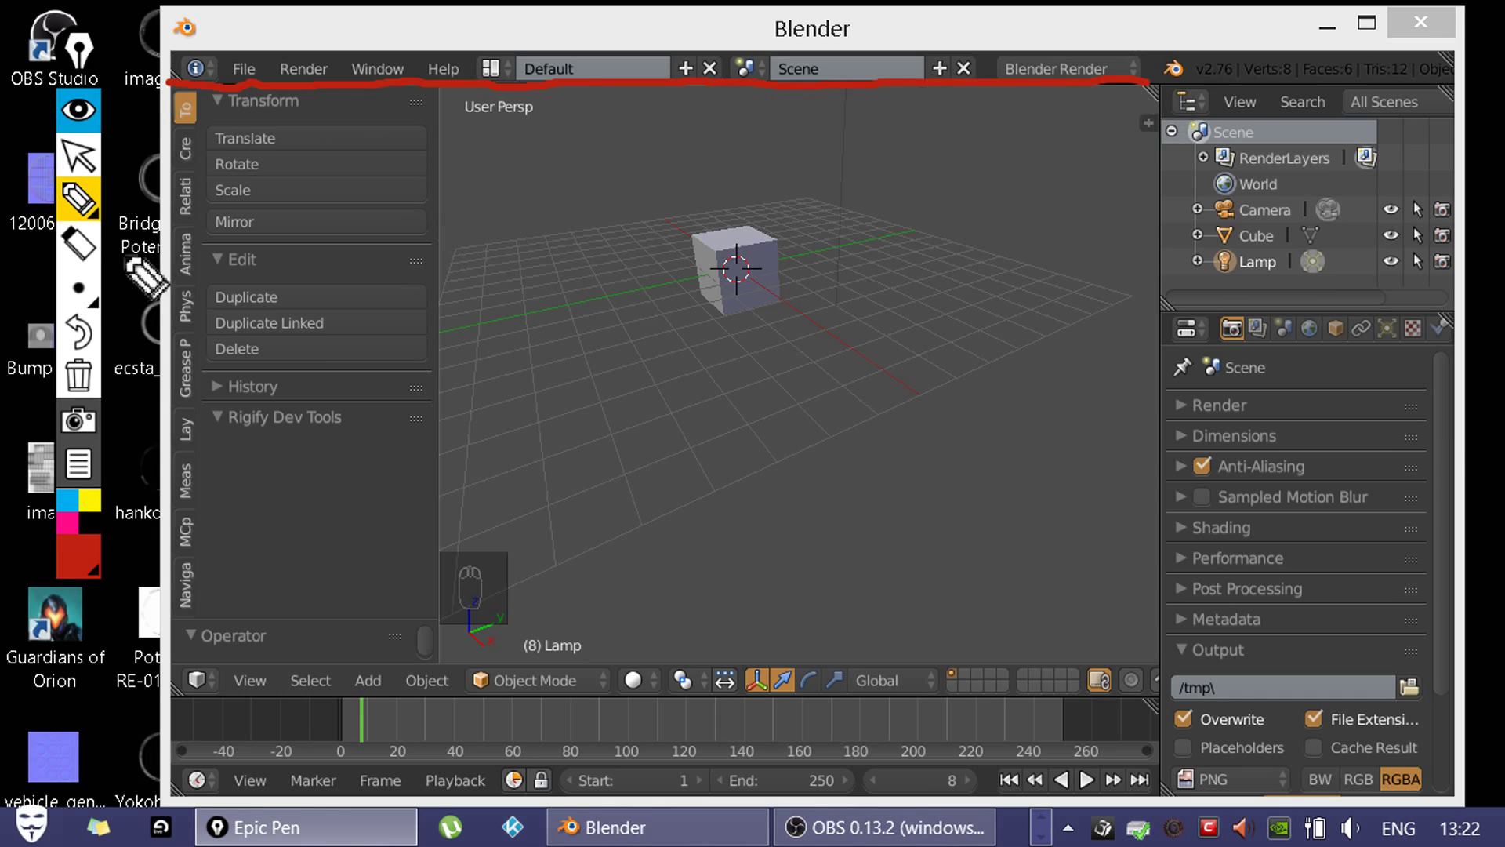
- Outline the 3D view and its tool shelf with a red freehand frame in Epic Pen, then restore cursor mode
mouse_move(169, 102)
mouse_down()
mouse_move(166, 666)
mouse_move(182, 698)
mouse_move(1156, 700)
mouse_up()
mouse_move(1139, 72)
mouse_down()
mouse_move(1158, 80)
mouse_move(1161, 130)
mouse_move(1161, 699)
mouse_up()
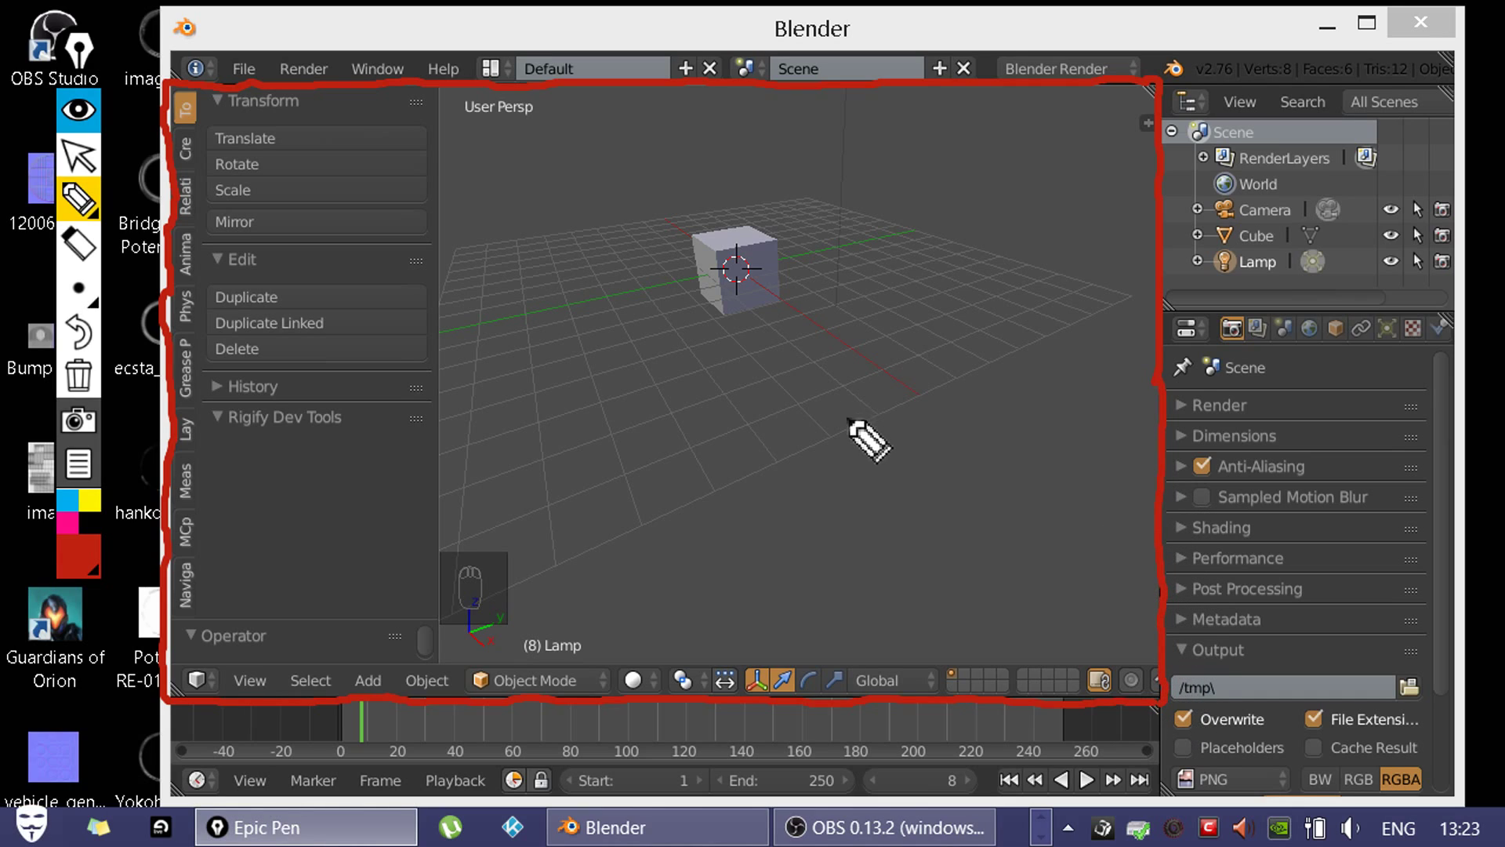
click(78, 157)
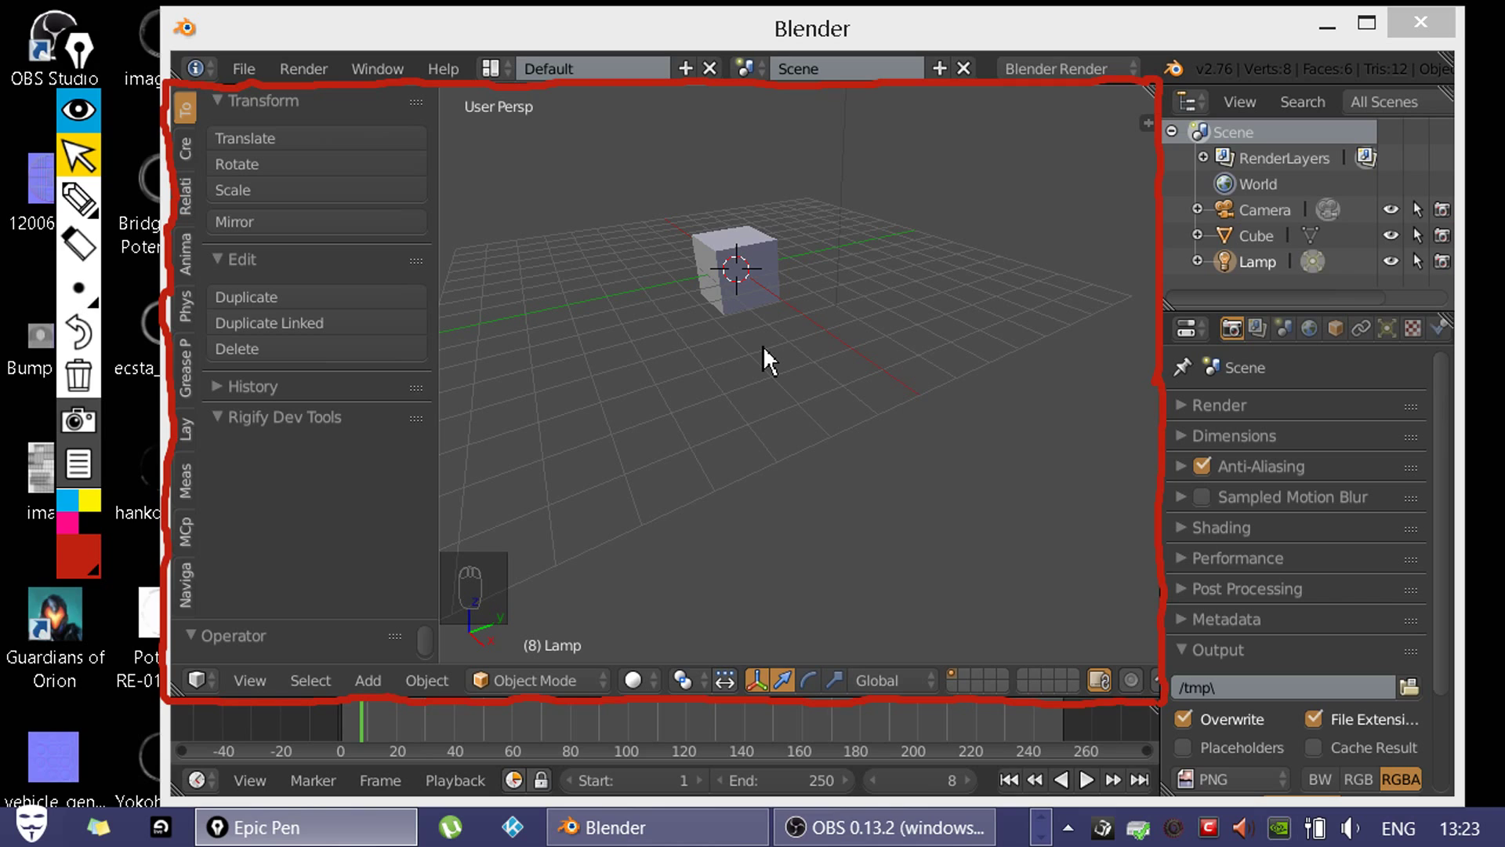
- Review the Input settings in the user preferences, including the Select With mouse option, and close the preferences
click(234, 64)
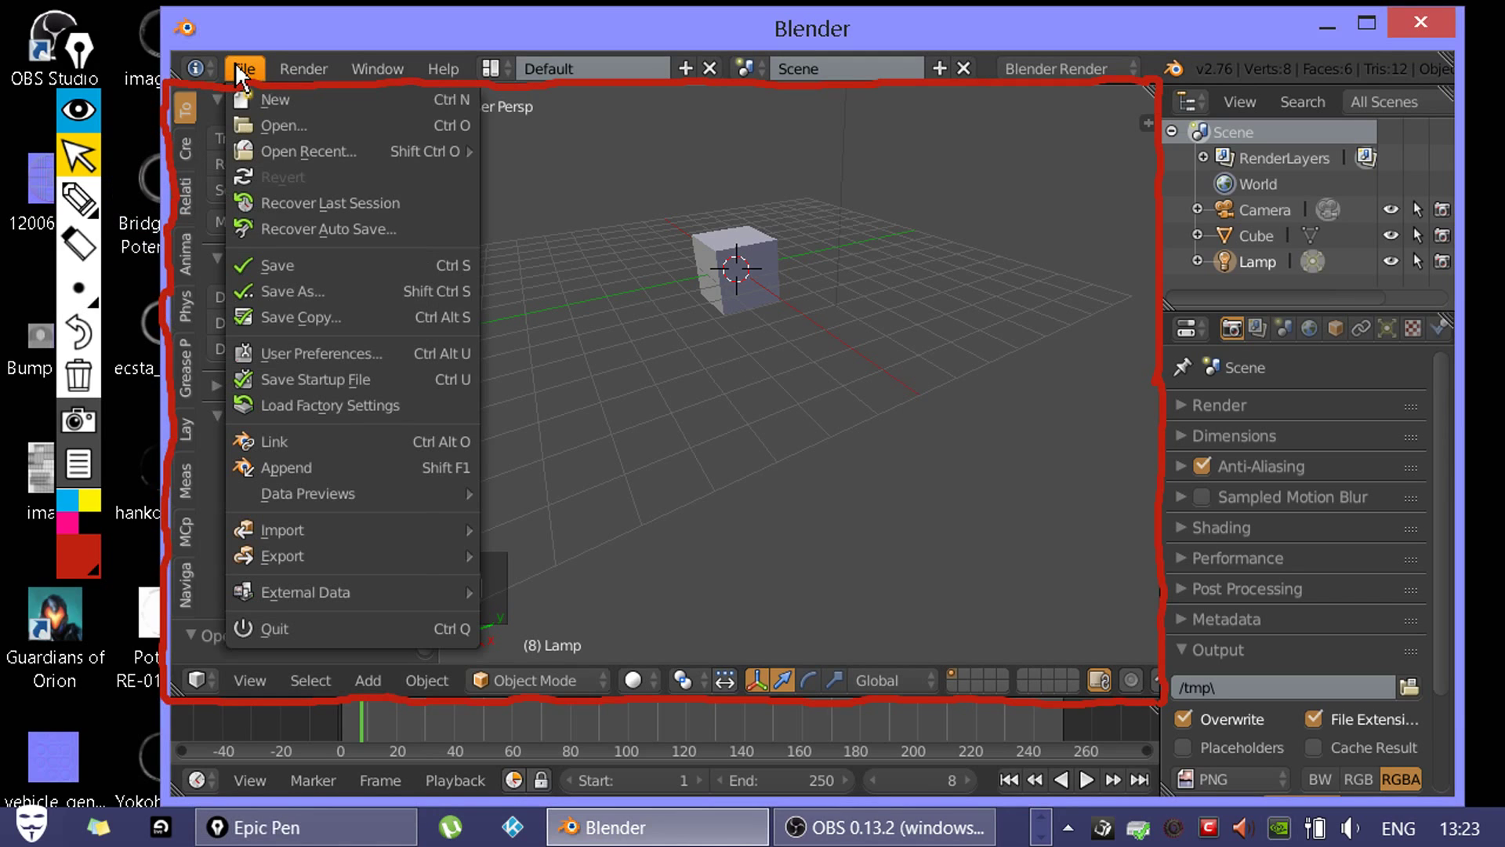
click(317, 354)
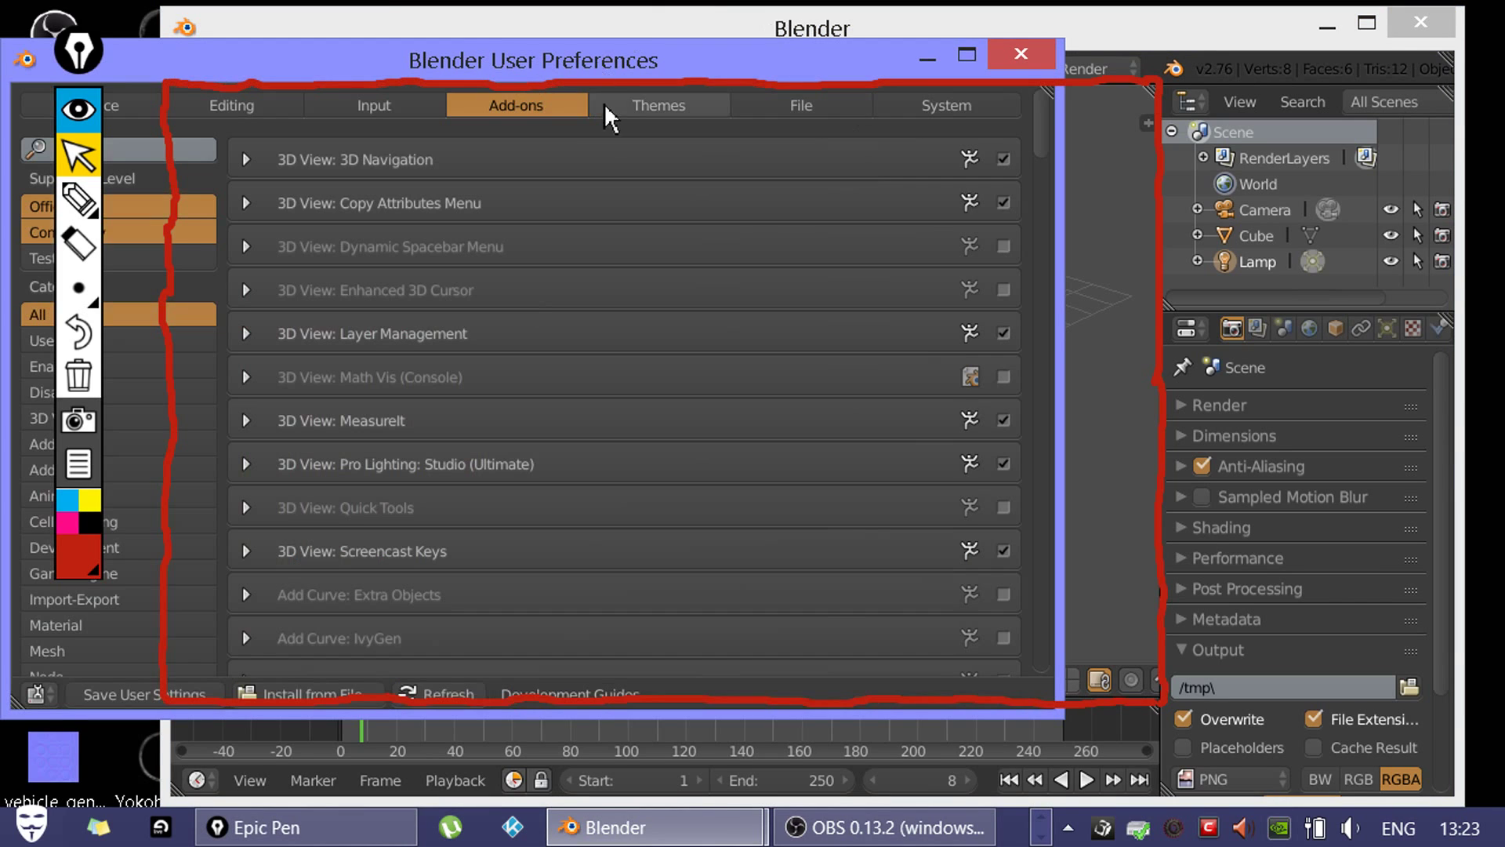
click(373, 102)
drag(361, 64, 525, 83)
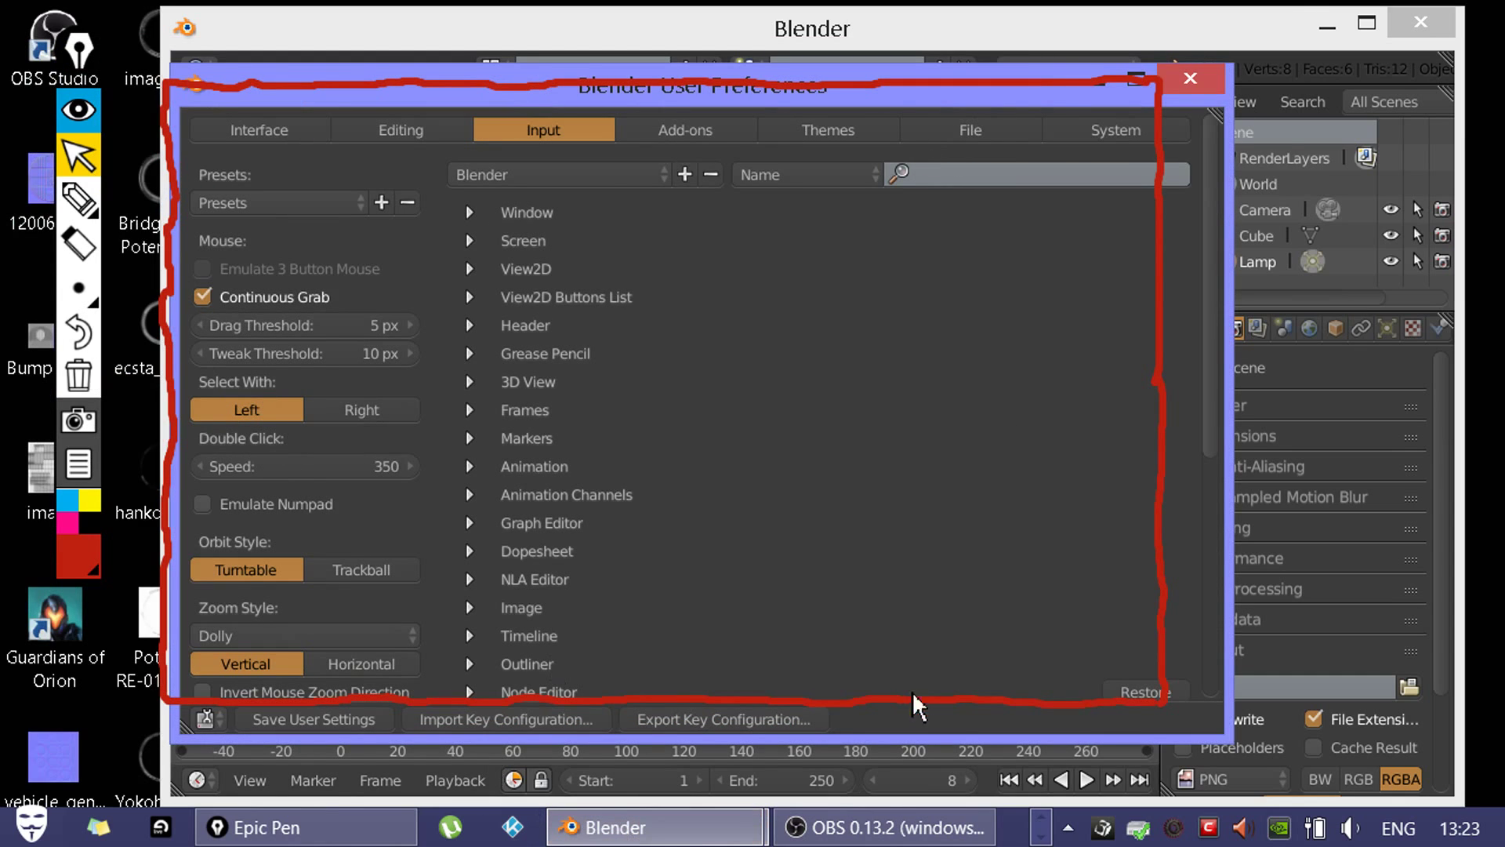
click(1190, 78)
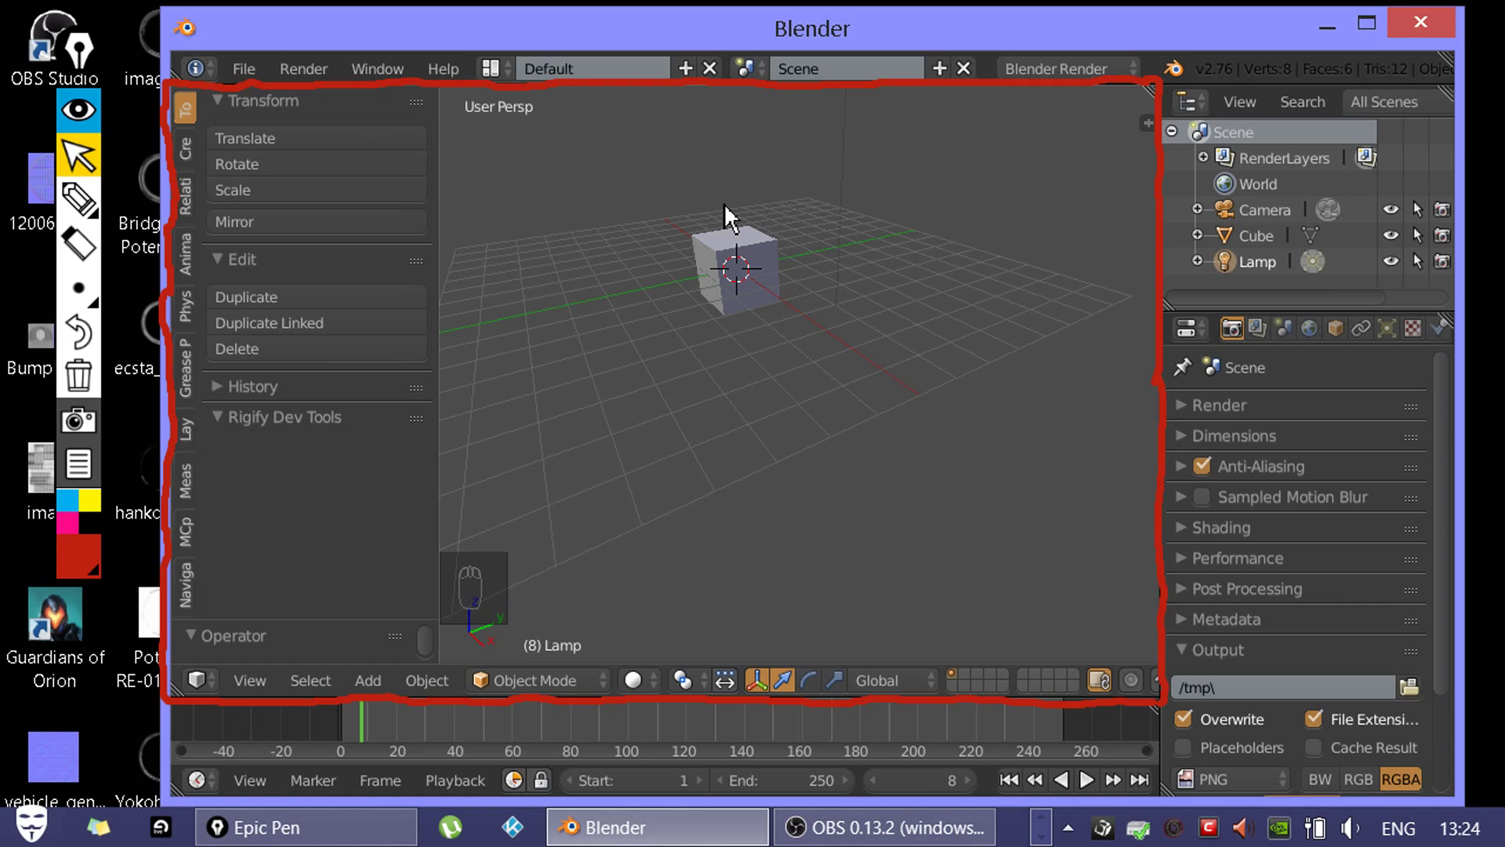
- Toggle the 3D view's tool shelf repeatedly, leaving it hidden
key(t)
key(t)
key(t)
key(t)
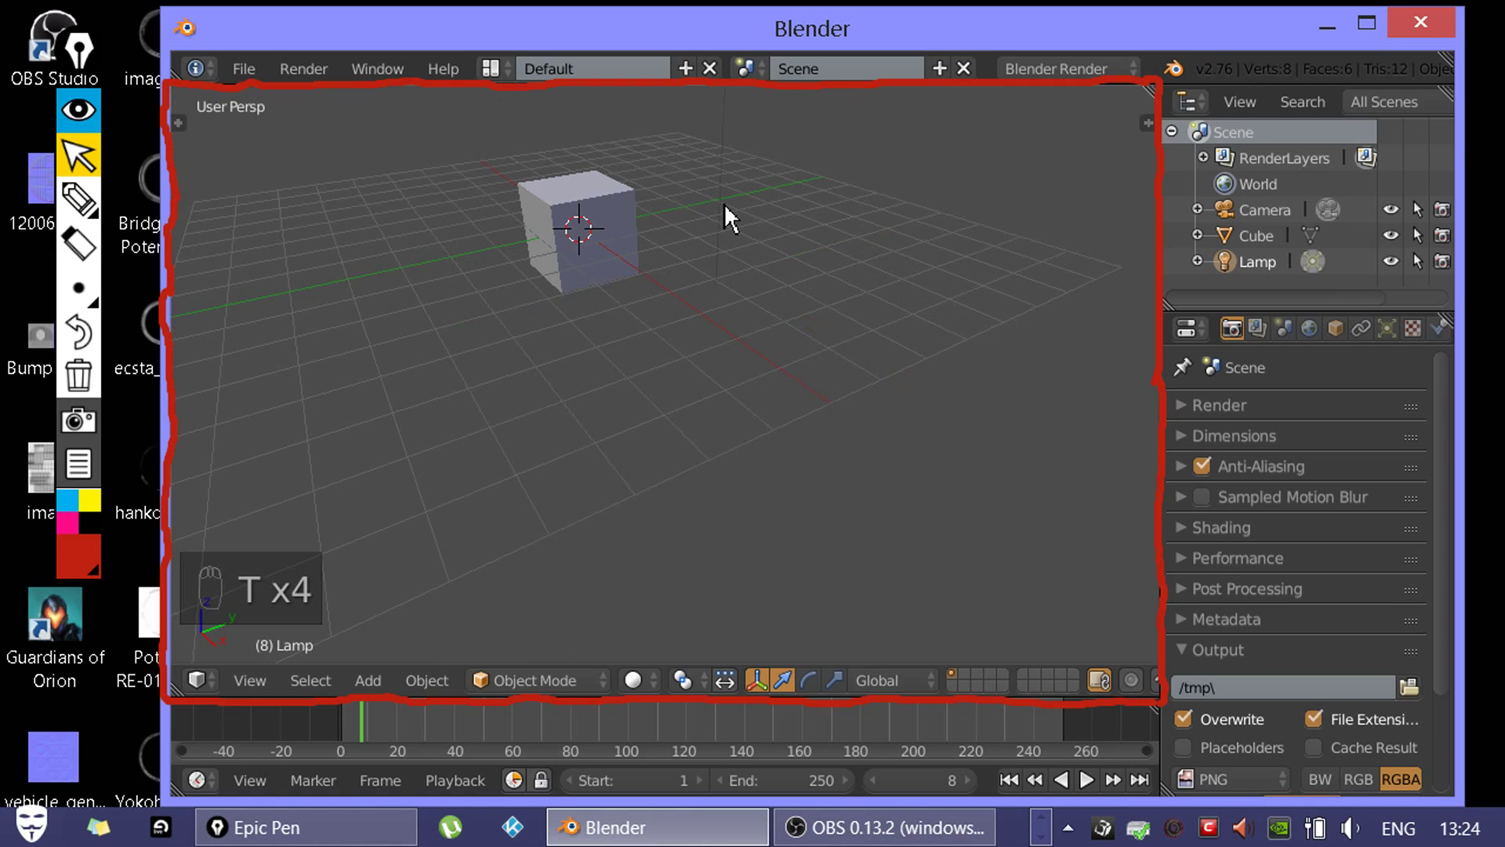
key(t)
key(t)
key(t)
key(t)
key(t)
key(t)
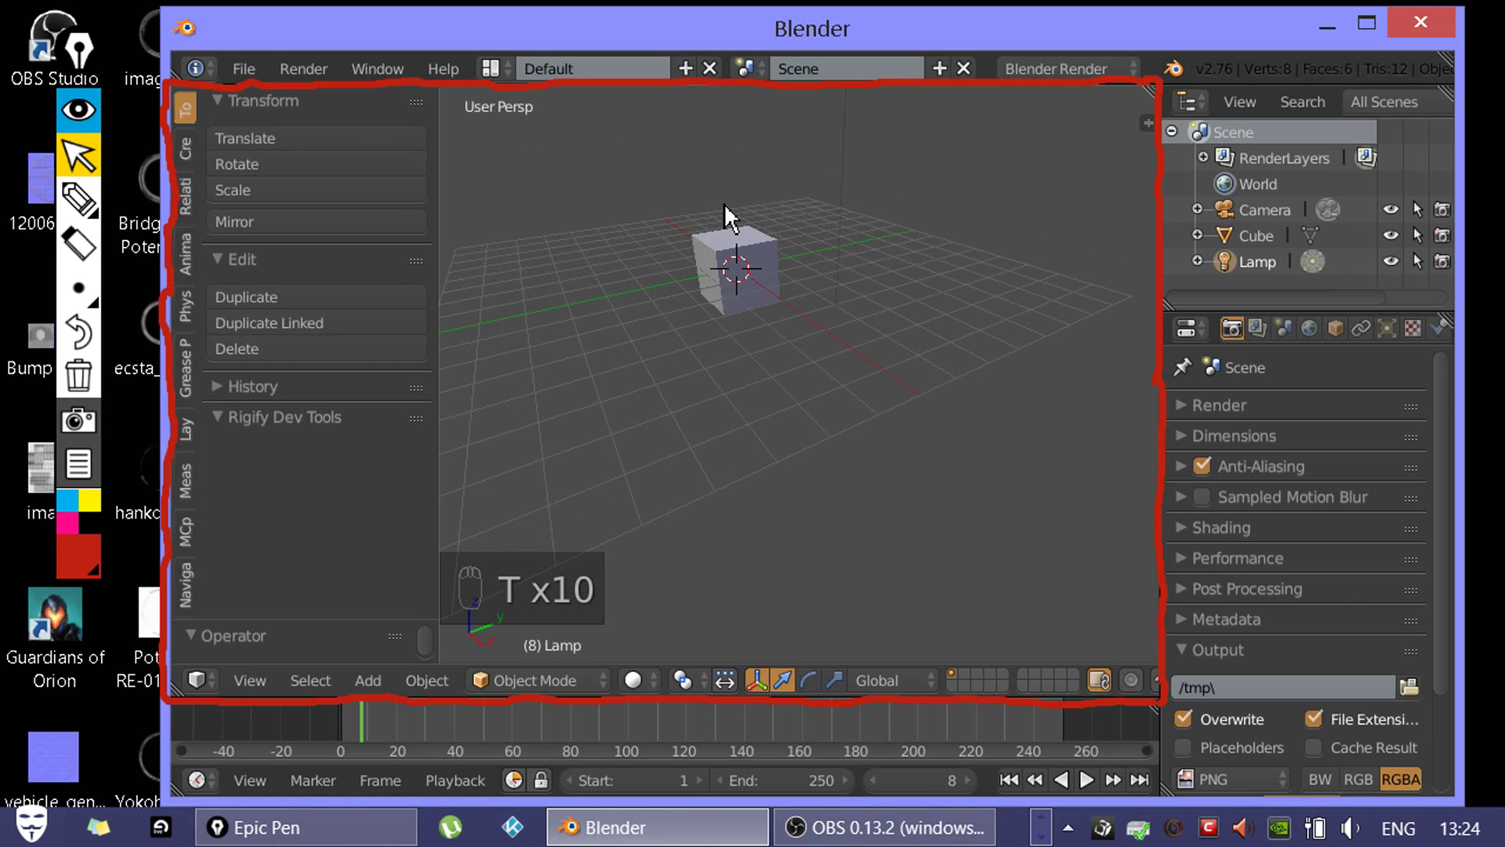
key(t)
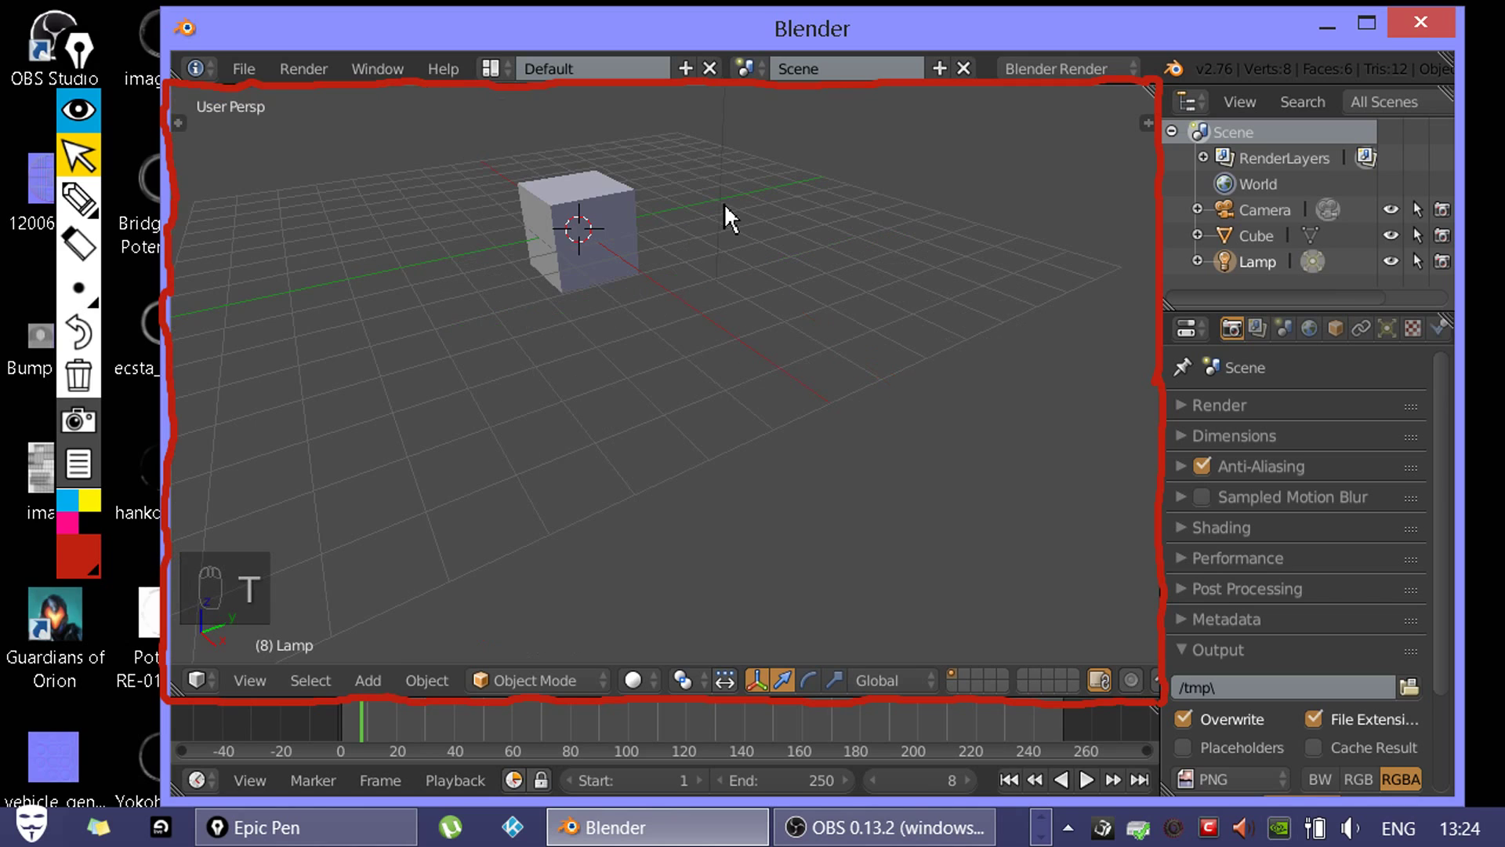
- Select the cube and display its object tools in the tool shelf
right_click(627, 228)
key(t)
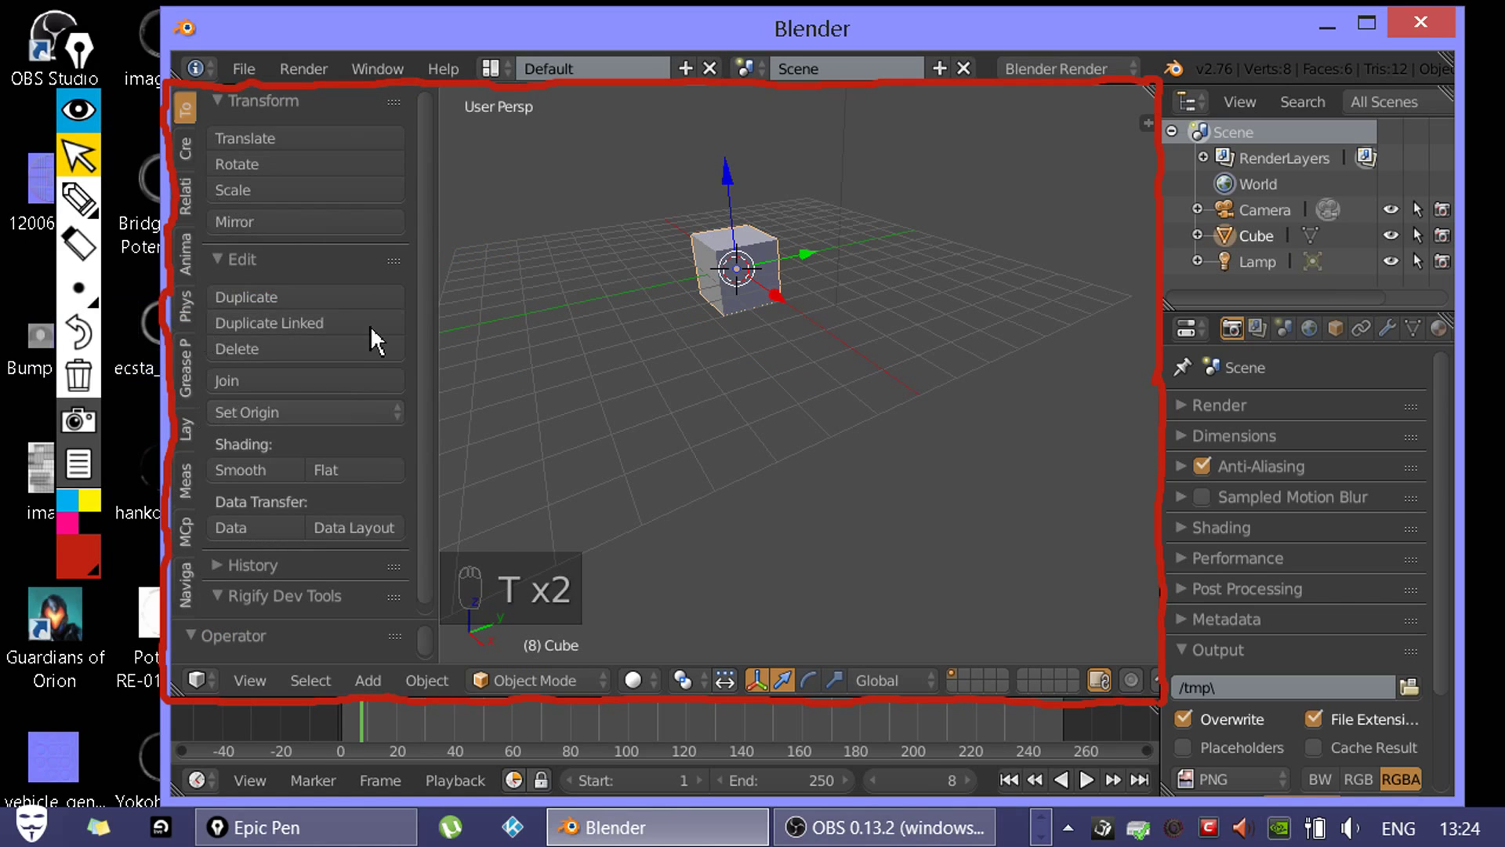
key(t)
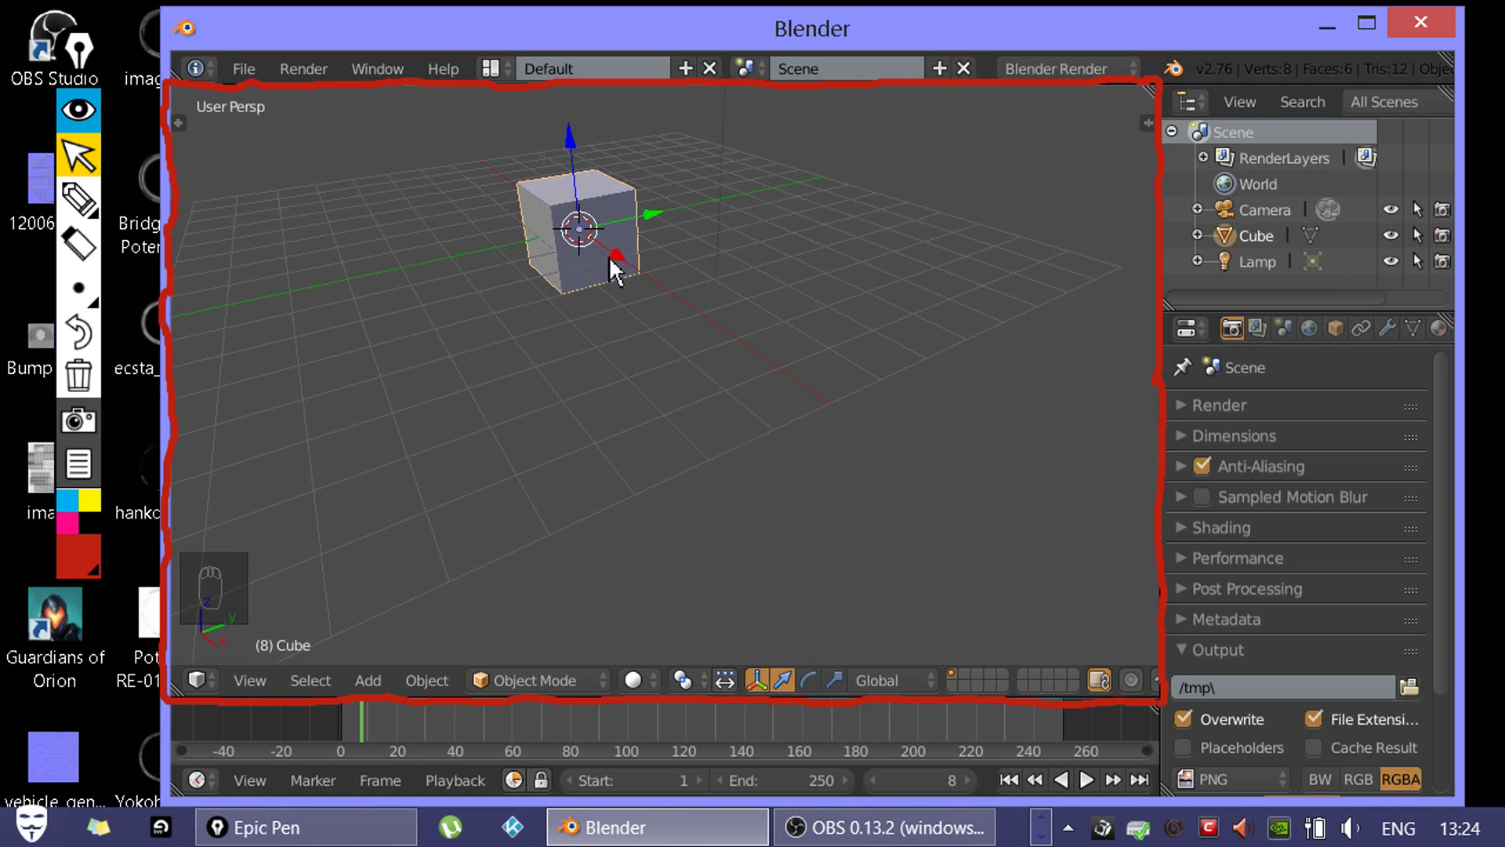
key(t)
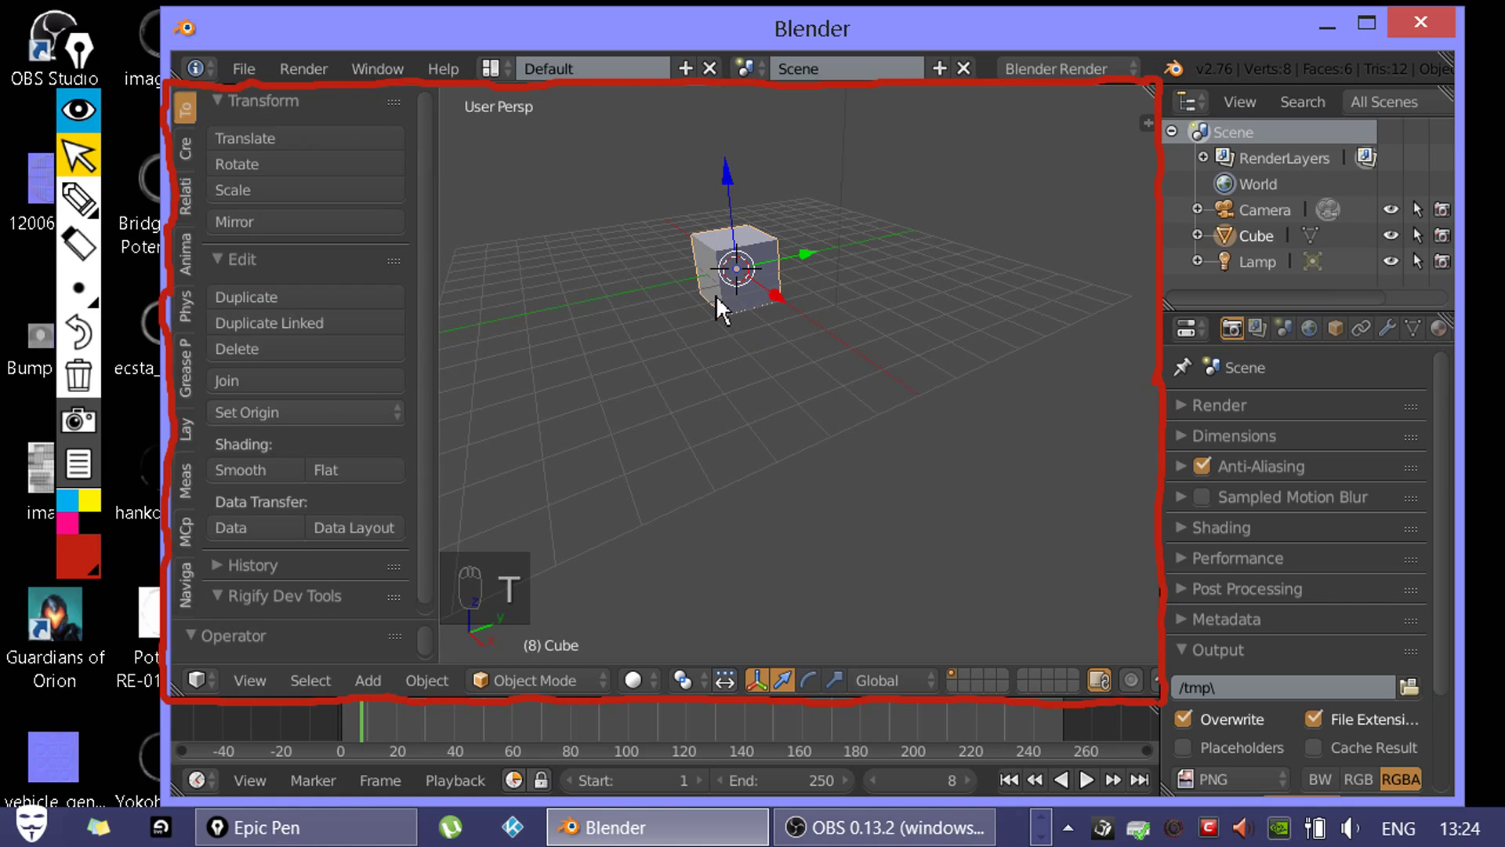
key(t)
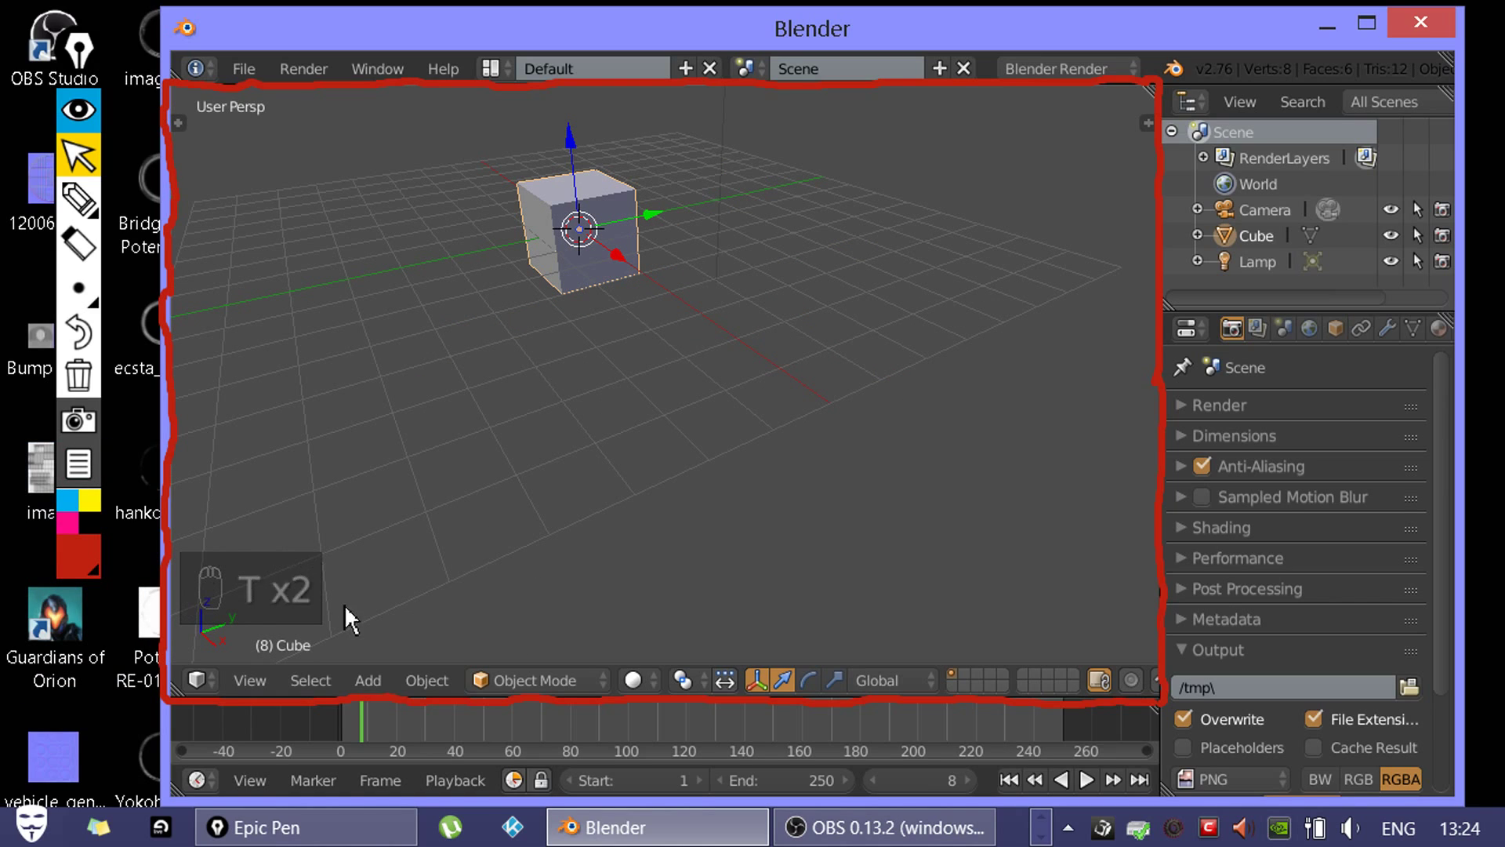
key(t)
key(t)
key(t)
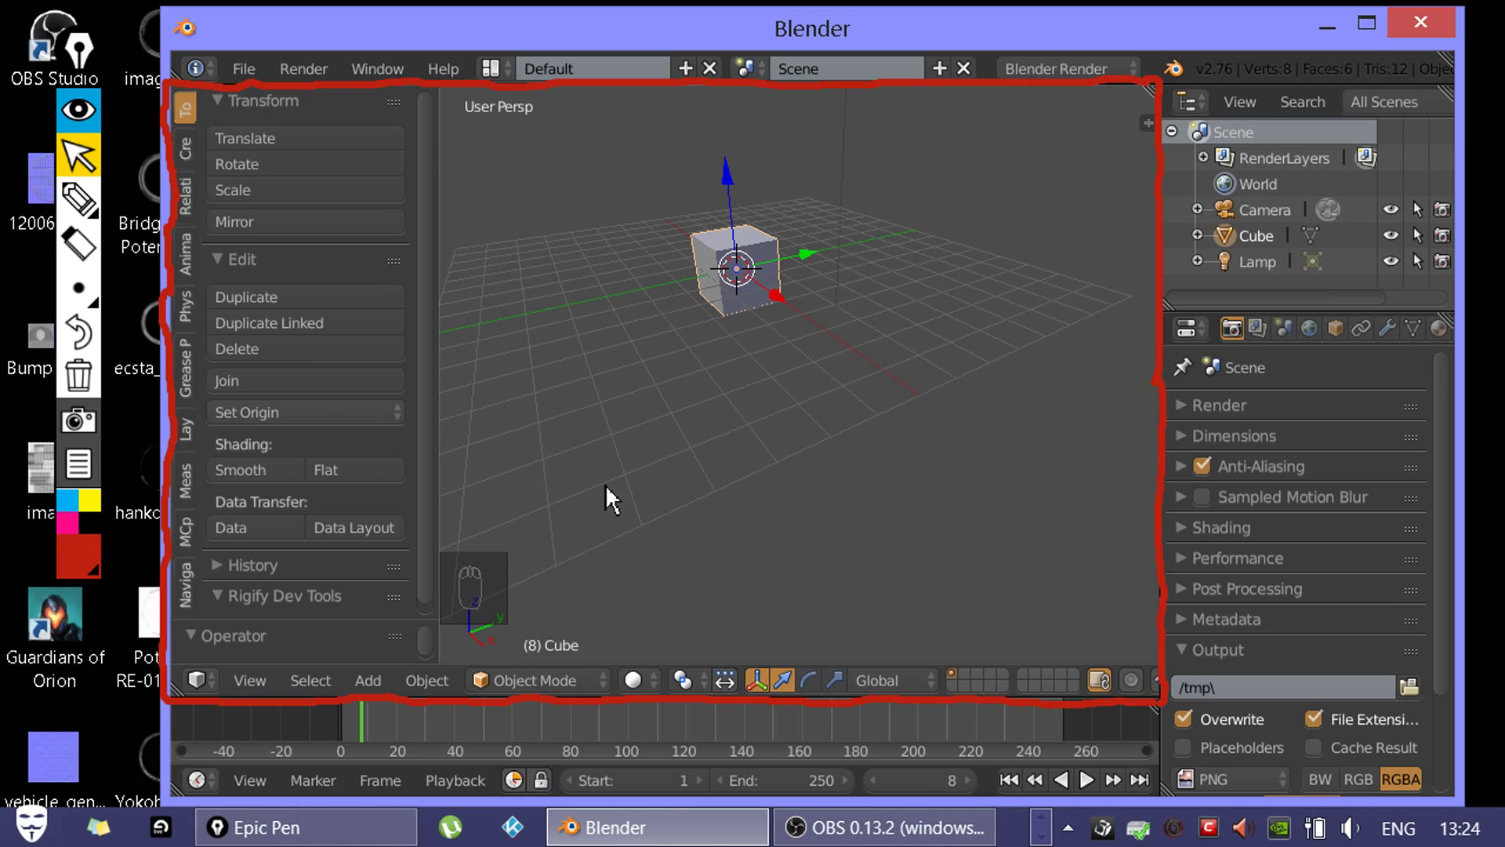
- Set the Screencast Keys text size to 35 and mouse size to 79, then collapse its settings and hide the properties region
key(n)
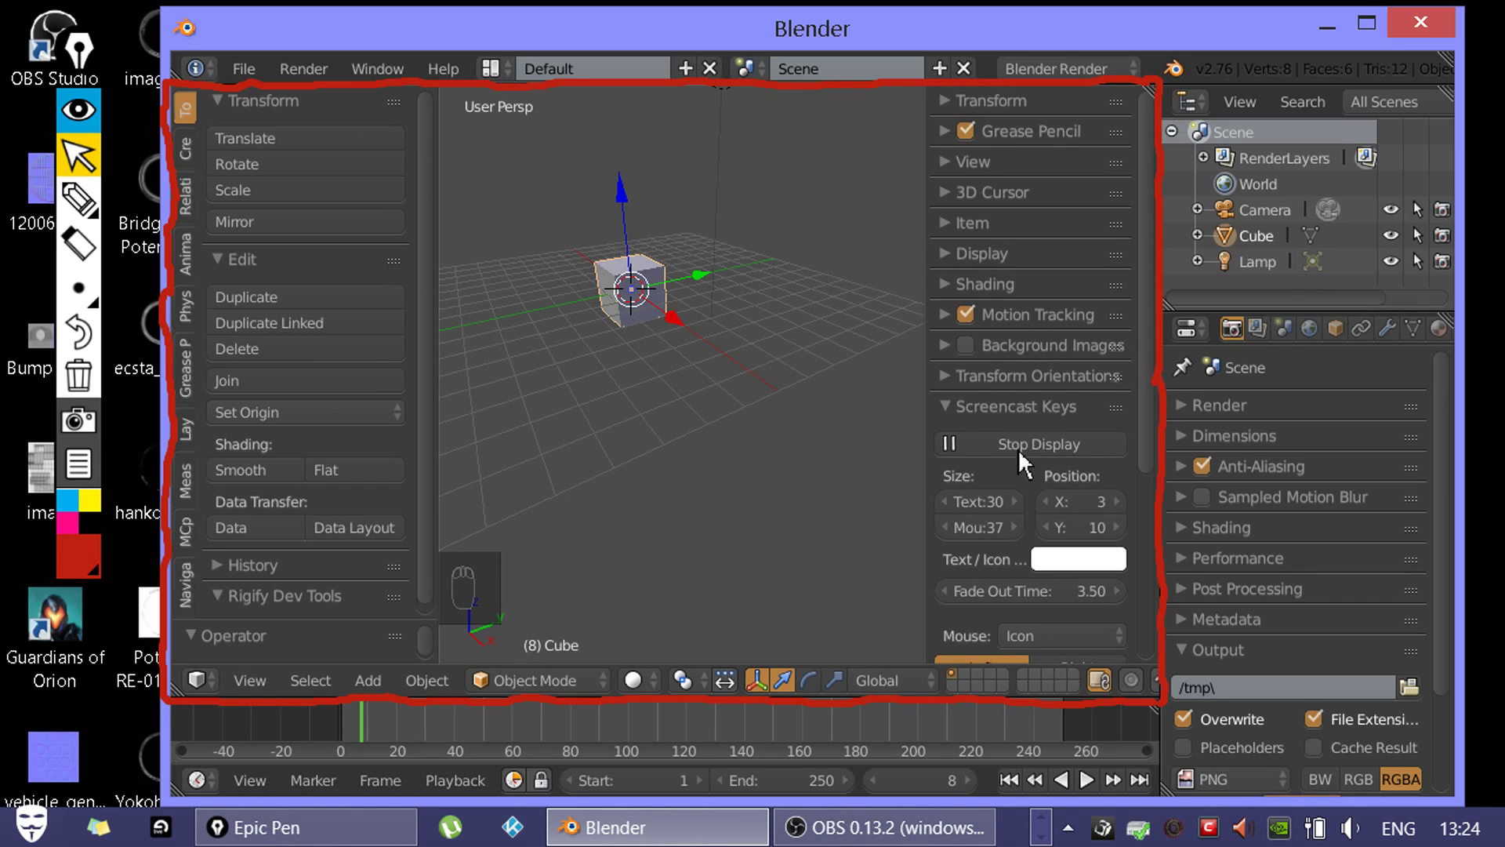
drag(977, 502, 1029, 527)
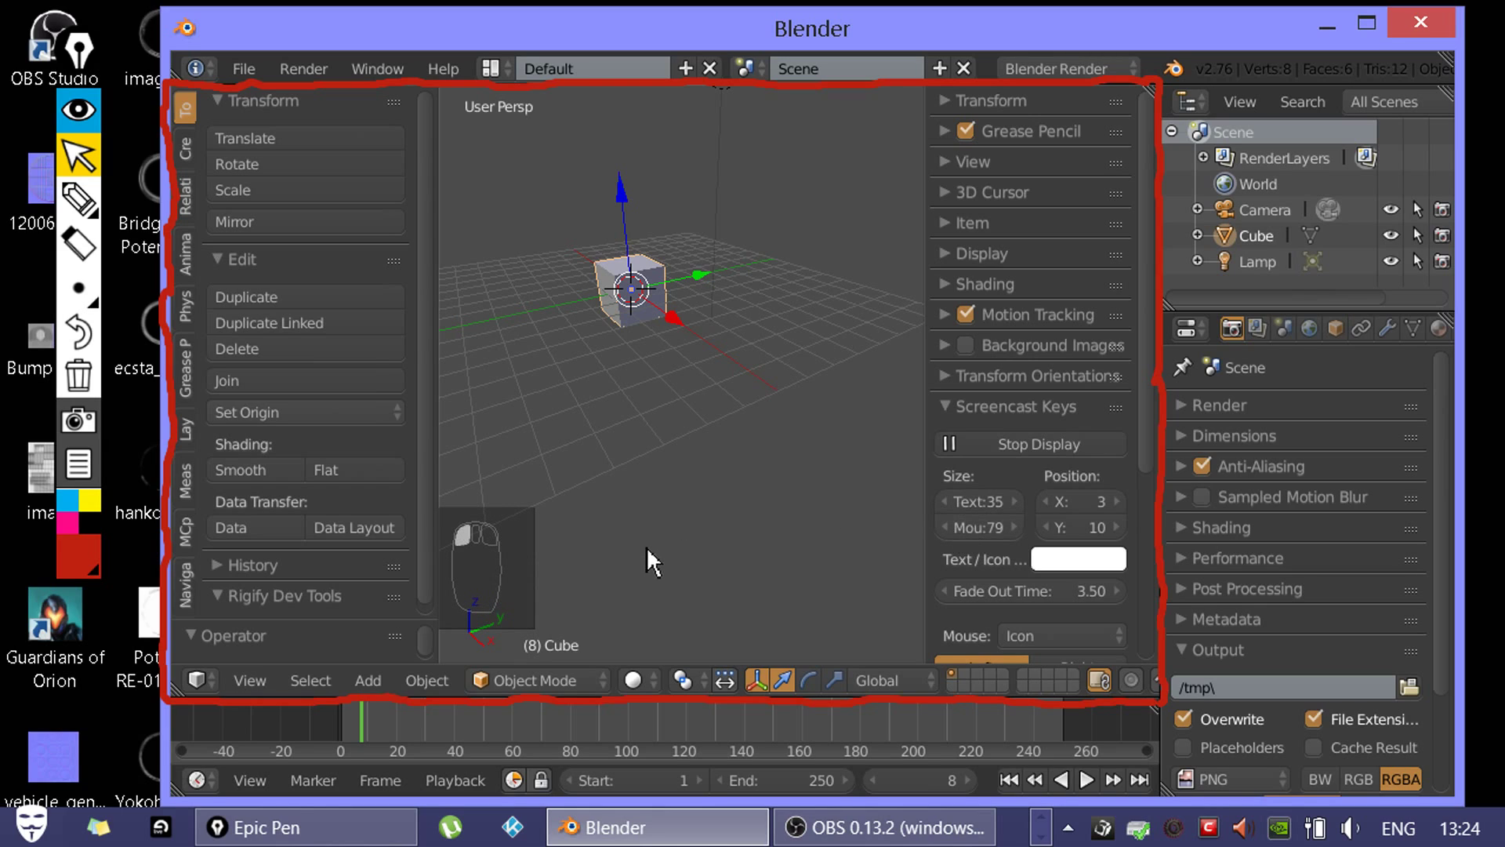
click(980, 400)
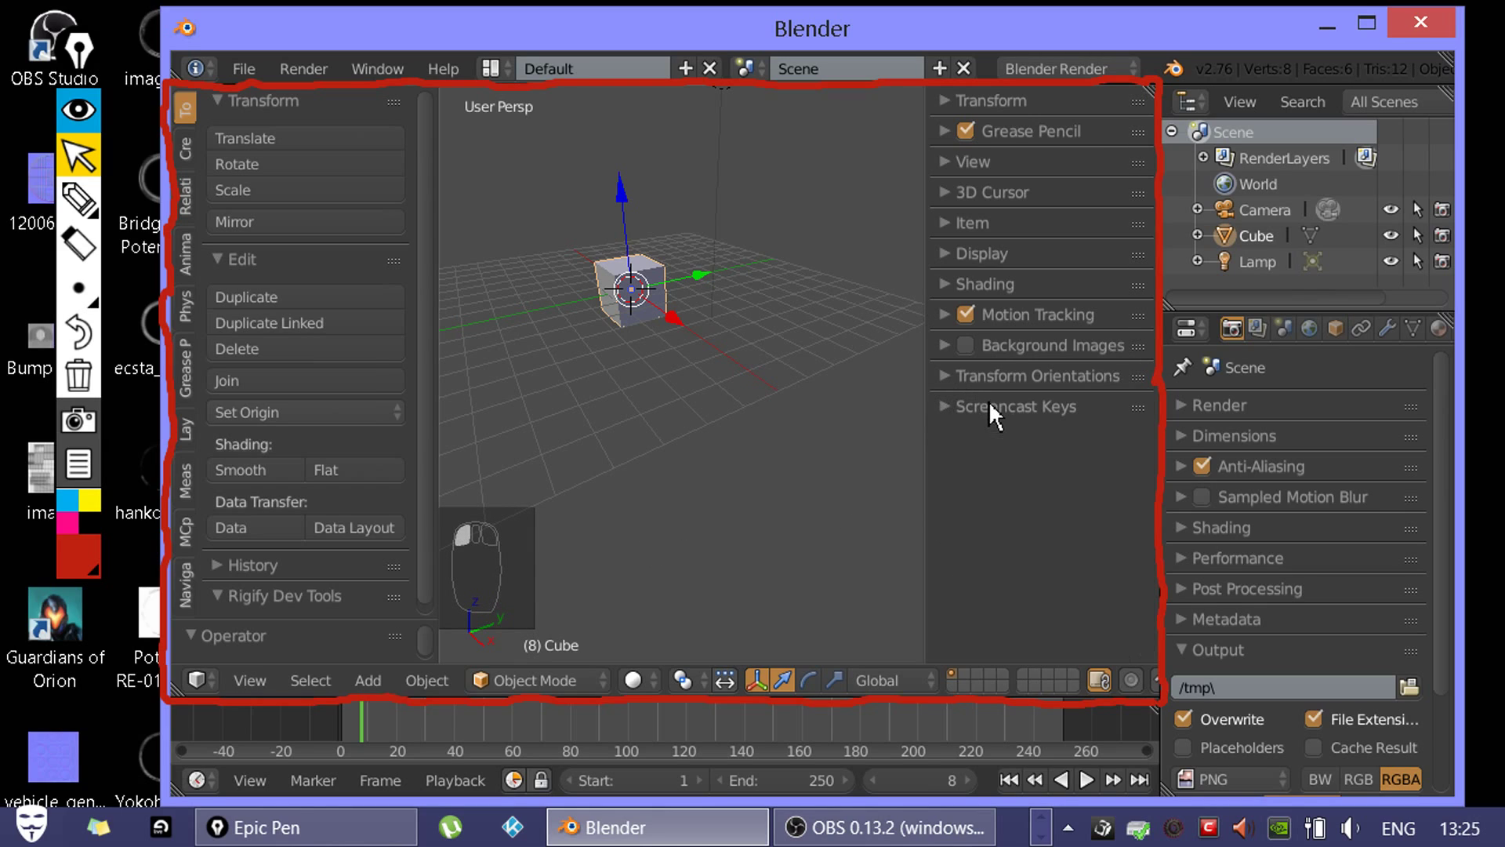
key(n)
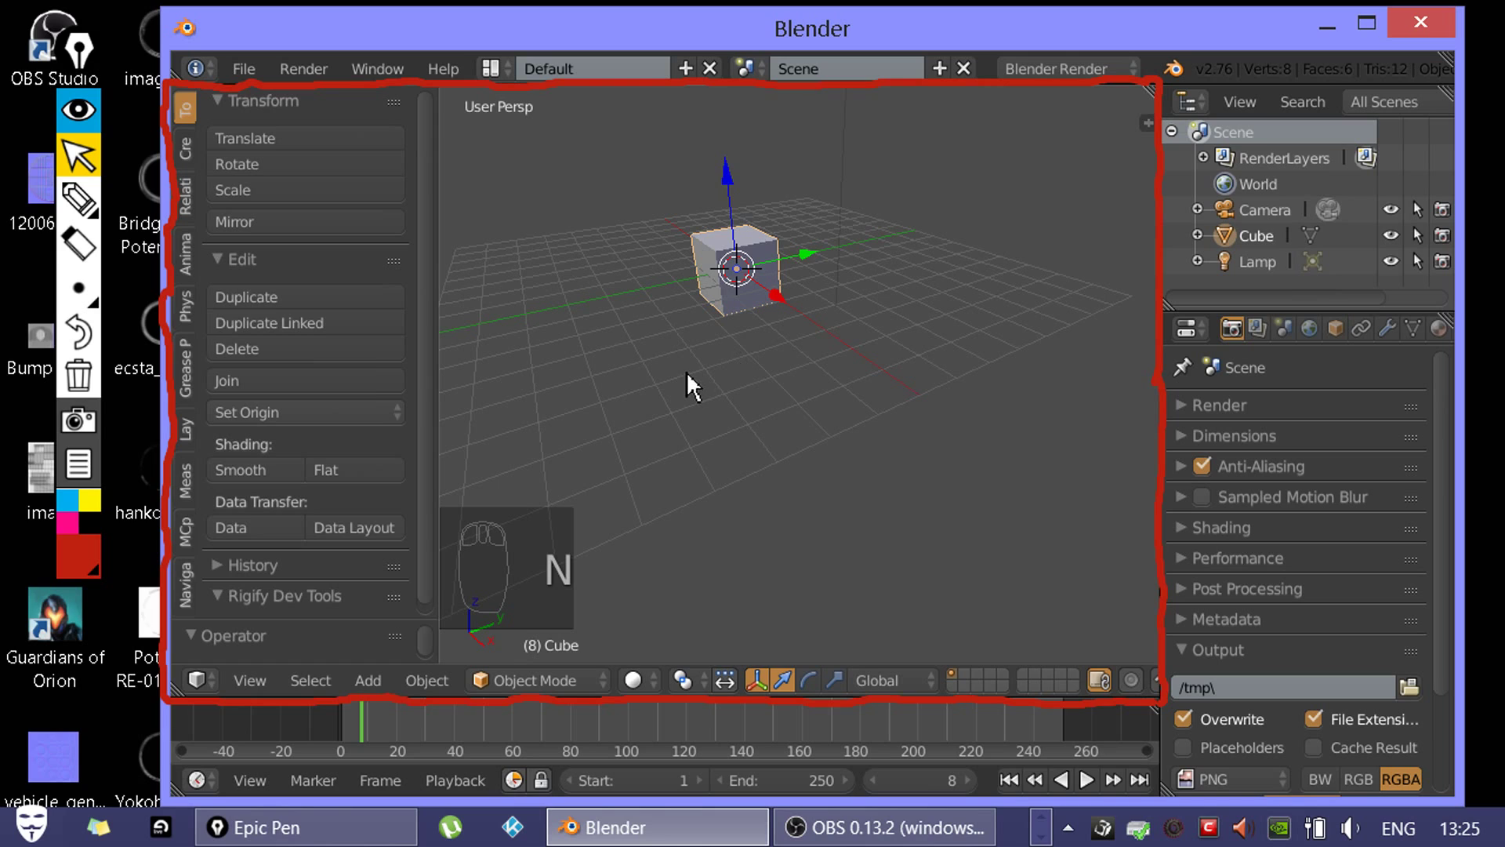
- Hide the tool shelf and display the properties region in the 3D view
key(t)
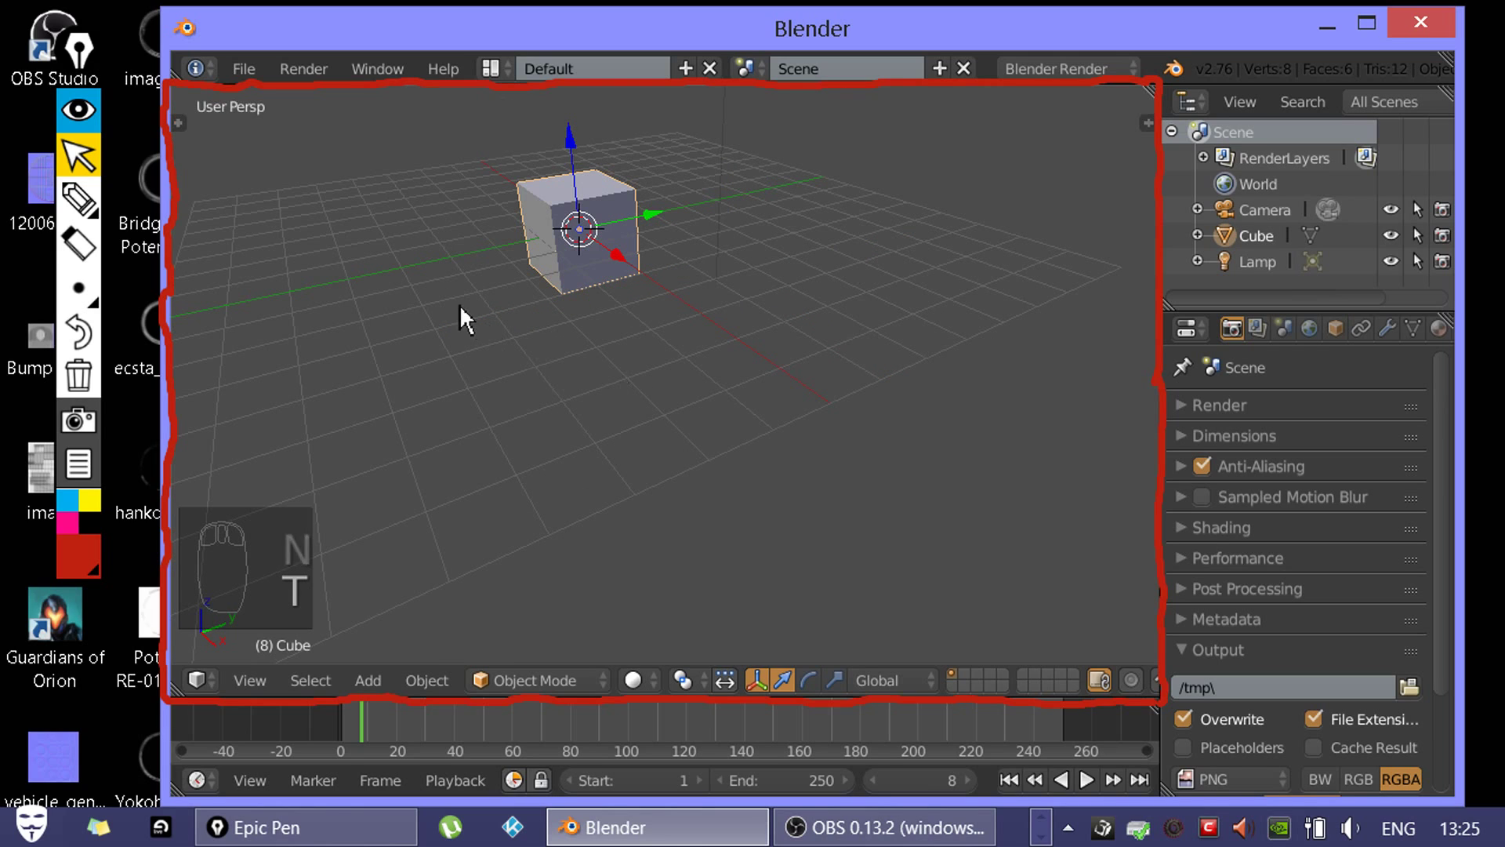
key(t)
key(t)
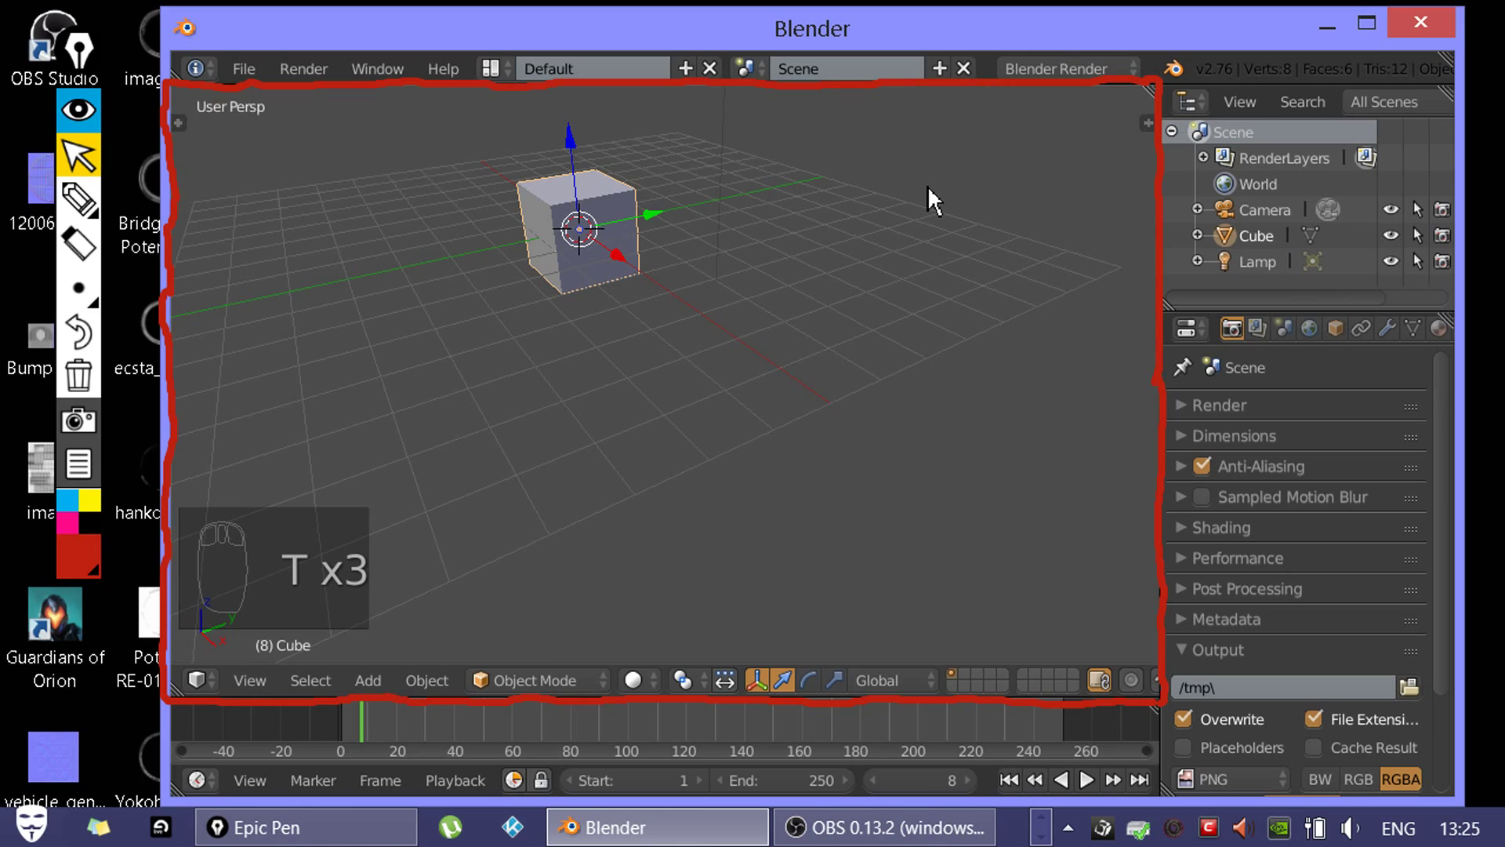
key(n)
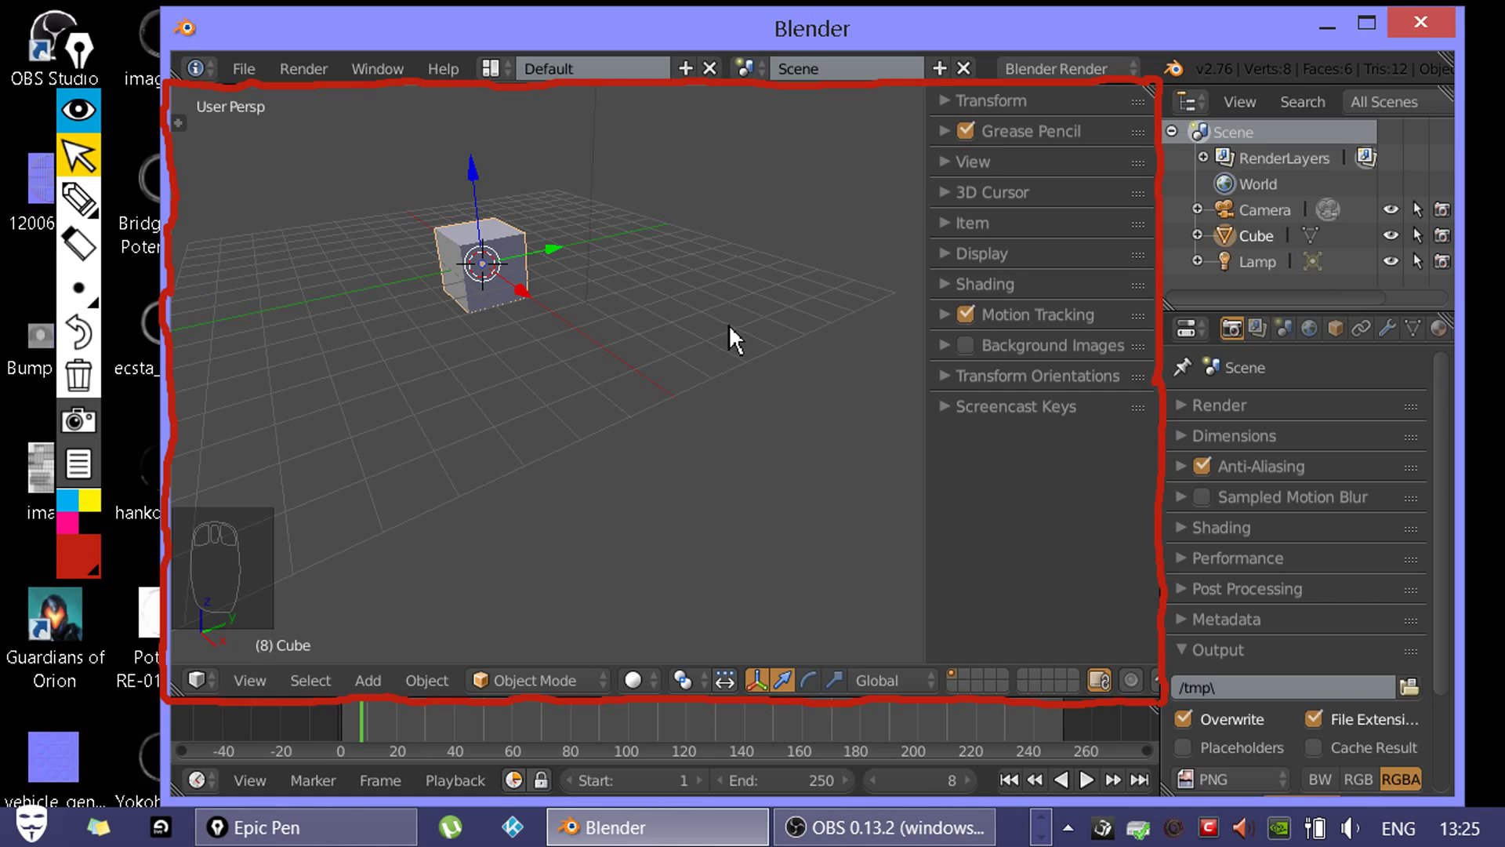
key(t)
key(t)
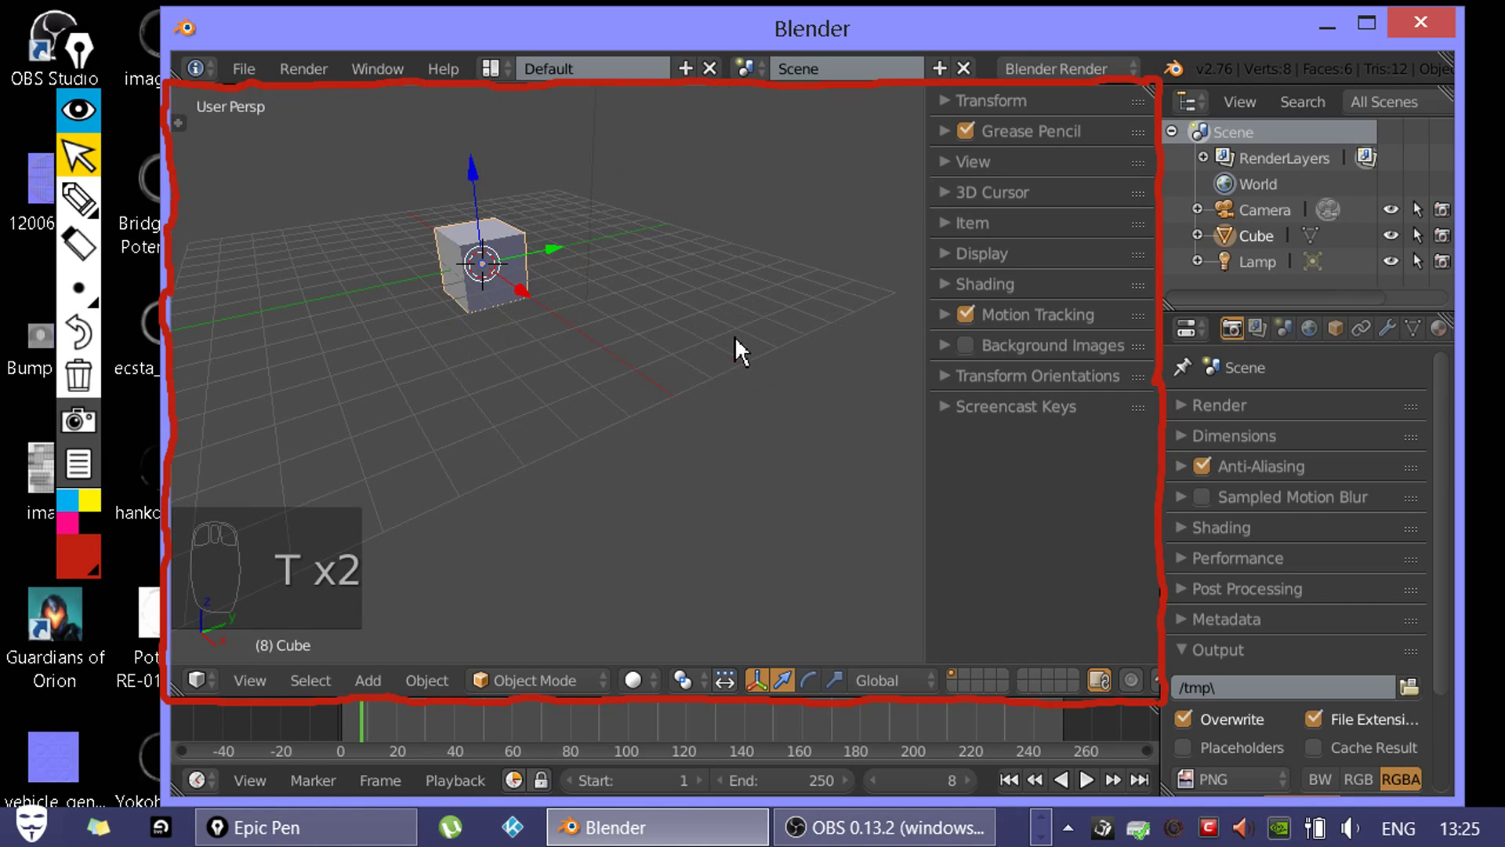
- Toggle the properties region and tool shelf repeatedly, leaving both displayed beside the 3D view
key(n)
key(n)
key(n)
key(n)
key(n)
key(n)
key(n)
key(n)
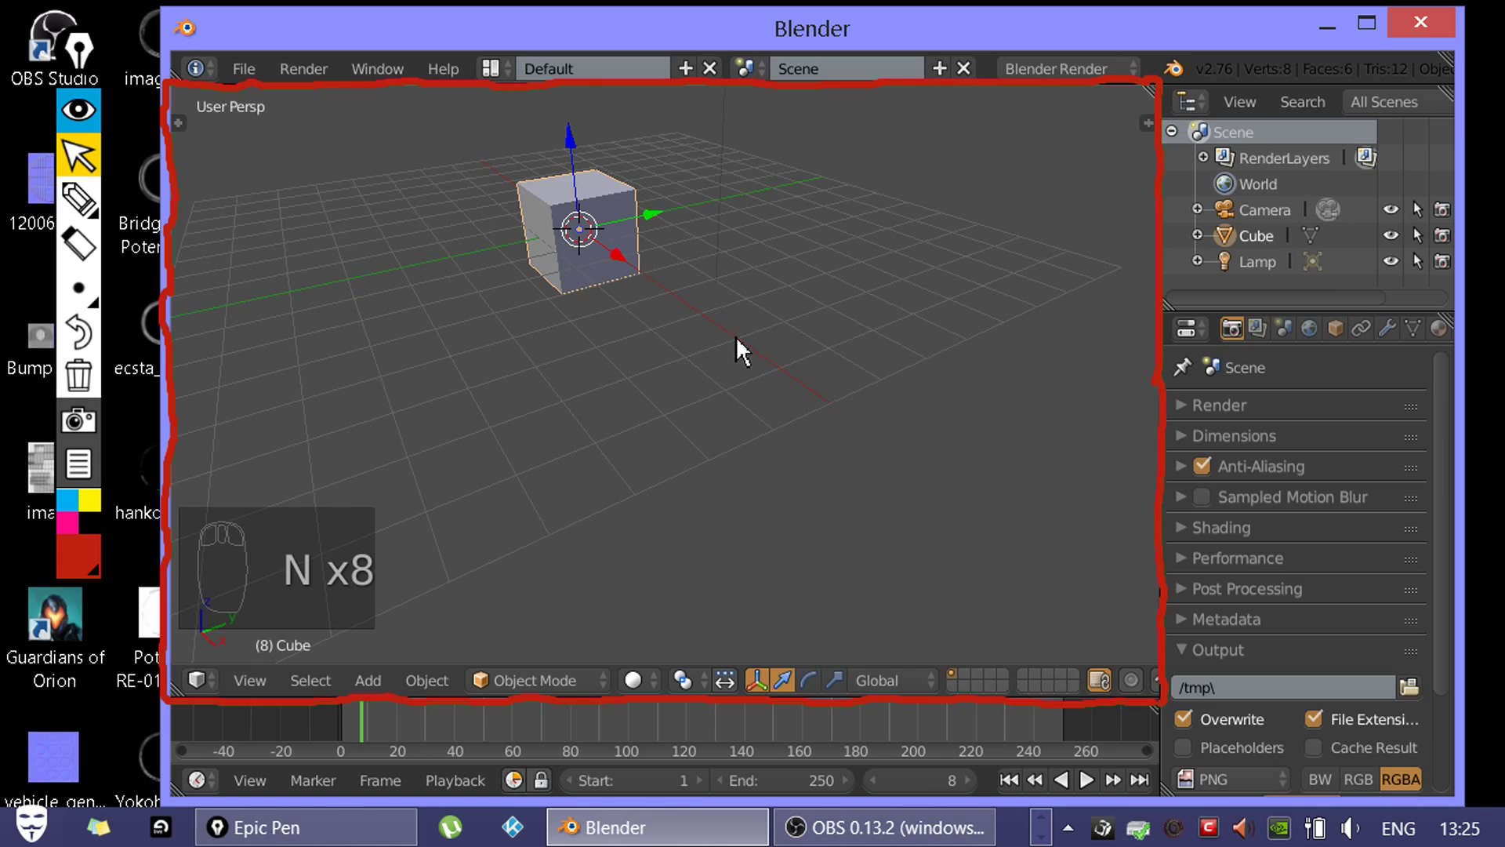
key(t)
key(t)
key(n)
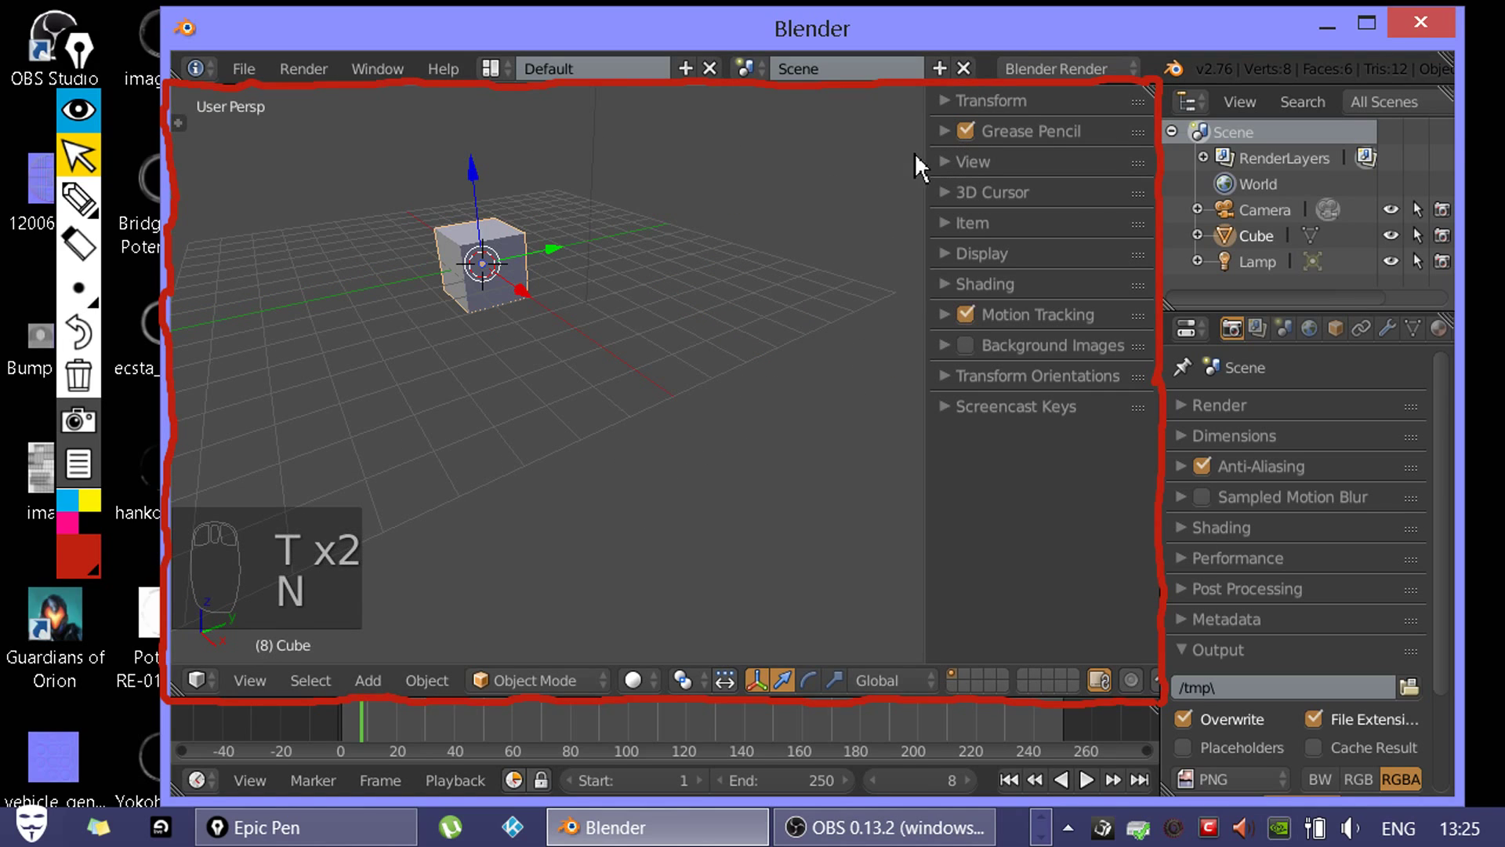
key(t)
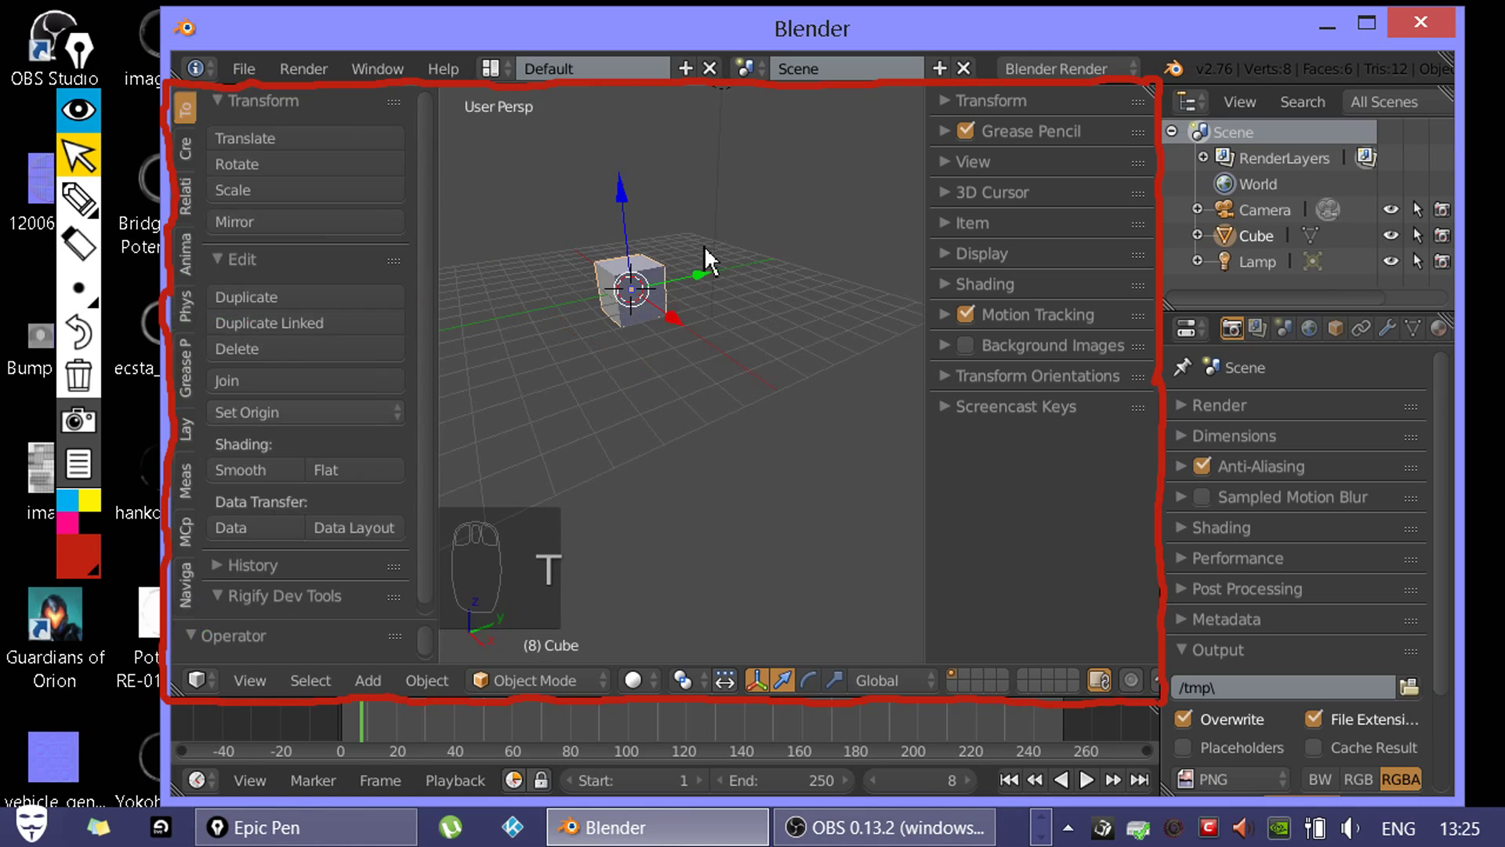
- Toggle the tool shelf and properties region several more times, leaving both hidden for a full-width 3D view
key(n)
key(t)
key(n)
key(t)
key(t)
key(n)
key(n)
key(t)
key(t)
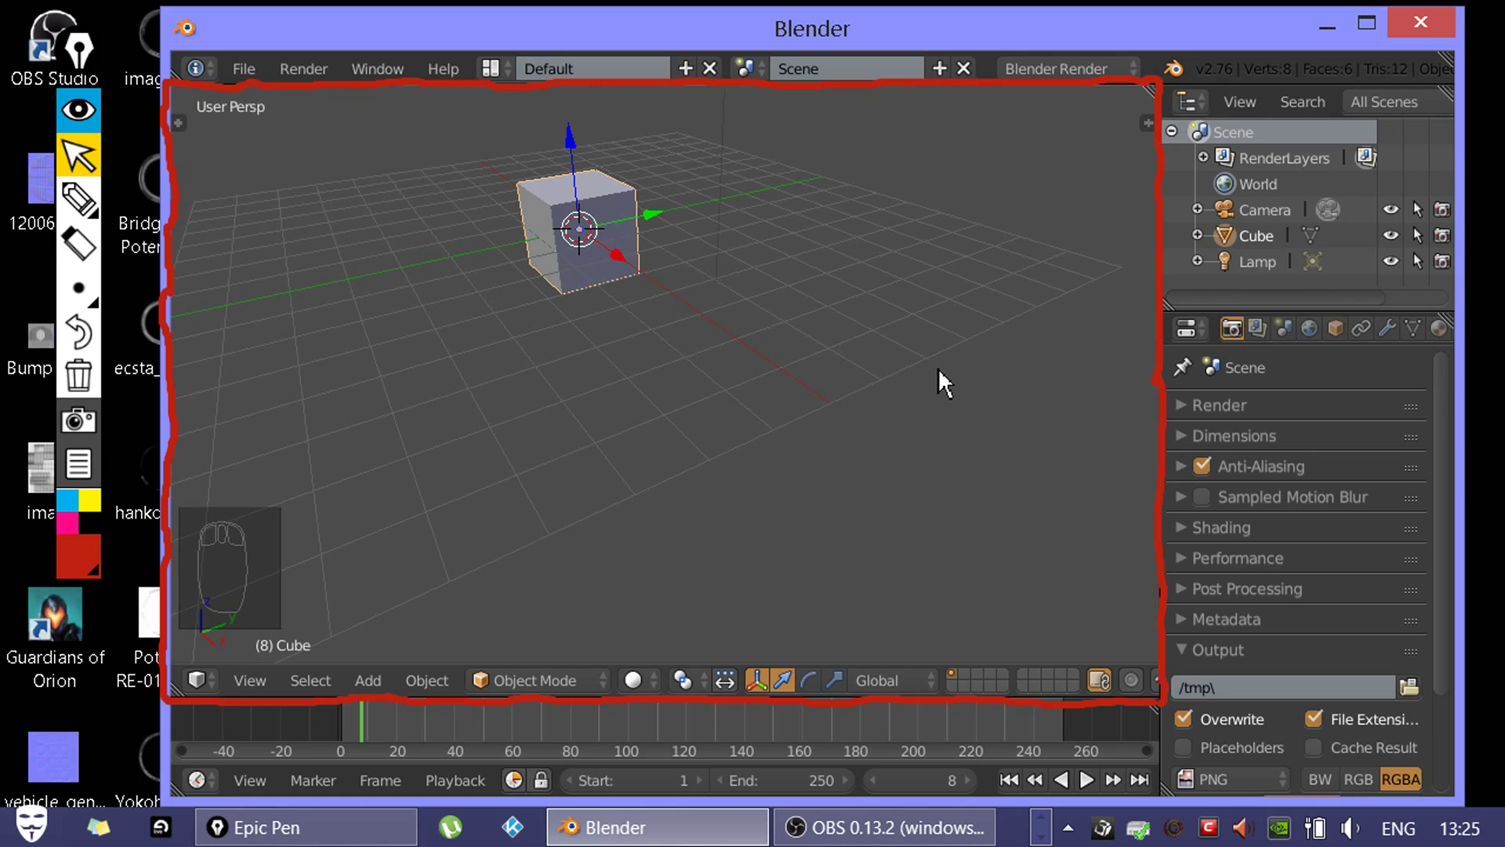
key(t)
key(t)
key(n)
key(n)
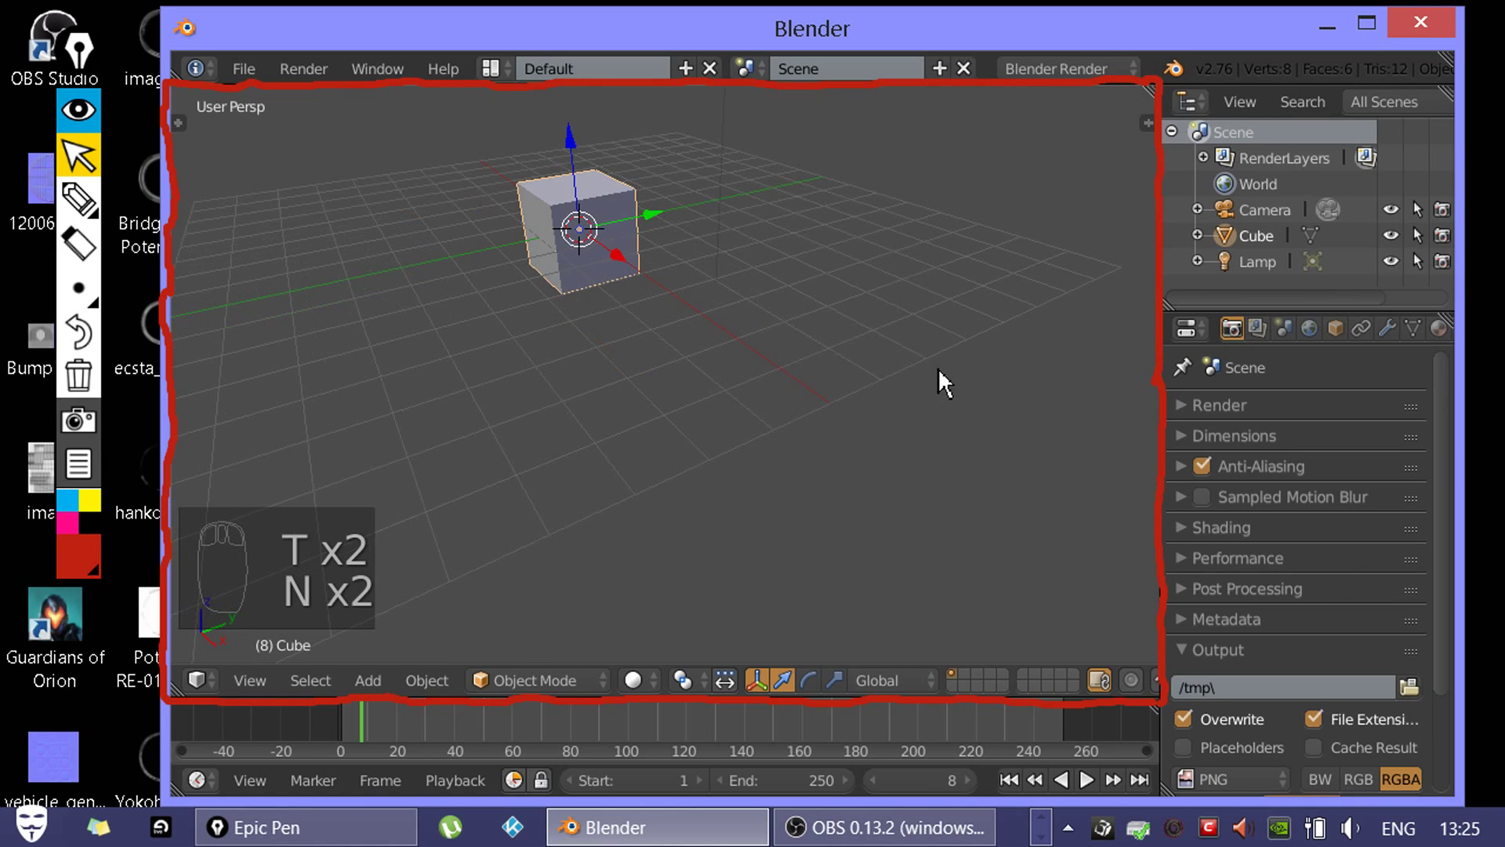
key(t)
key(t)
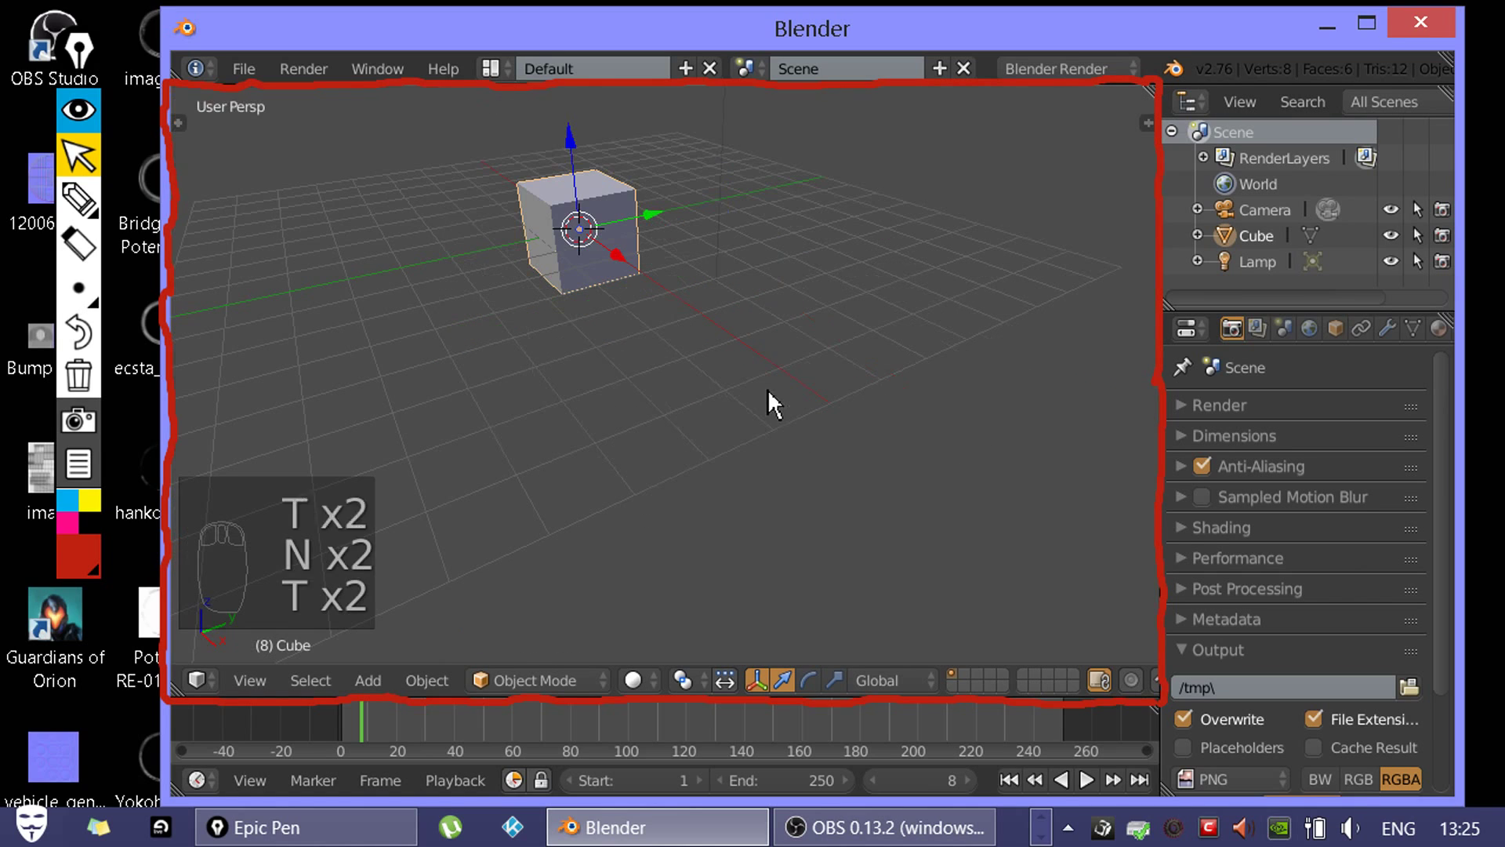
key(t)
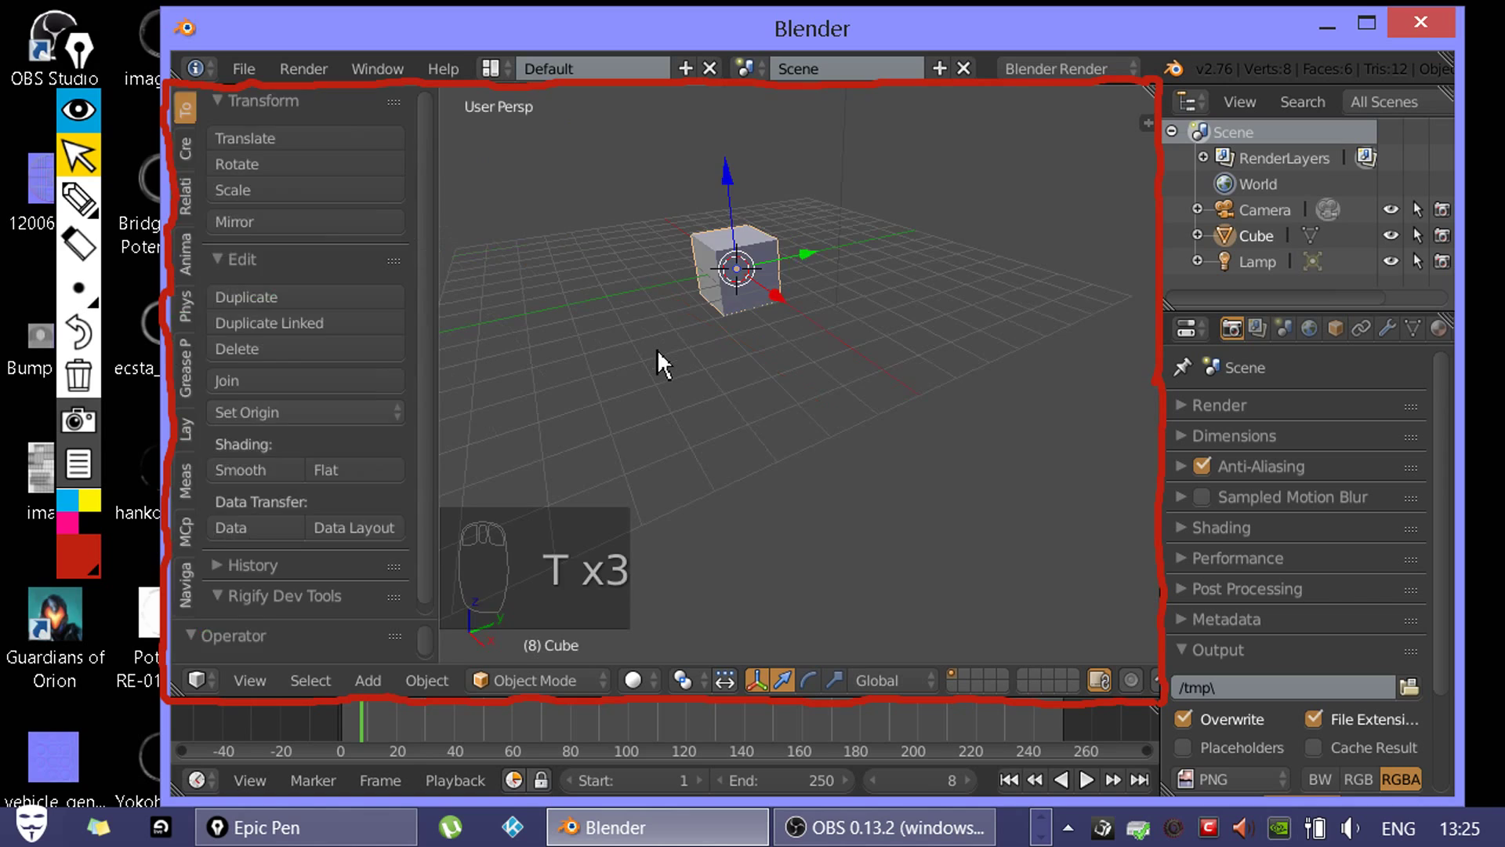
key(t)
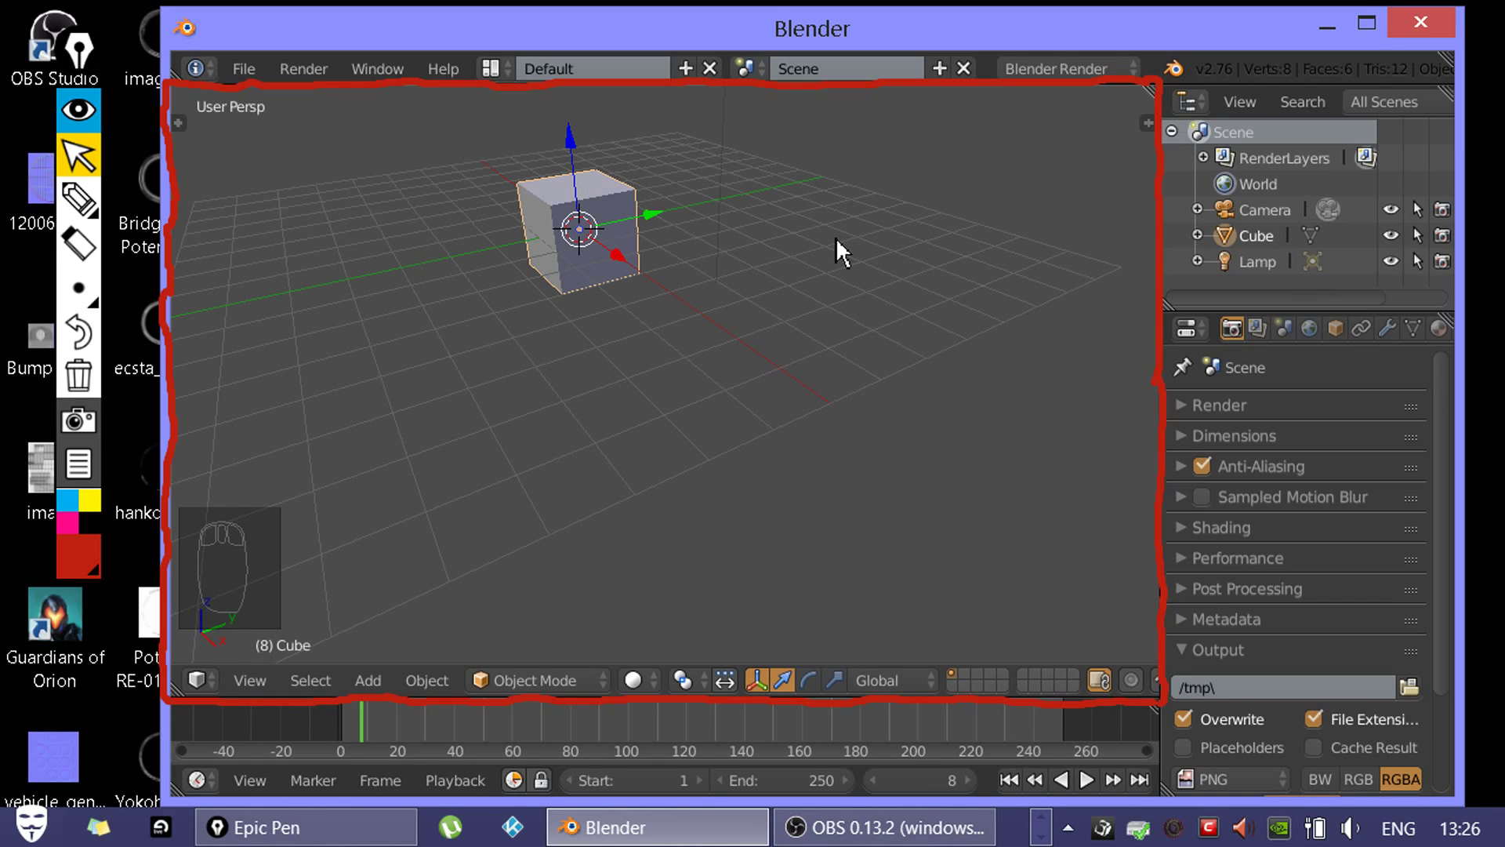
- Deselect all objects and orbit the 3D view around the cube to see it from other sides
key(a)
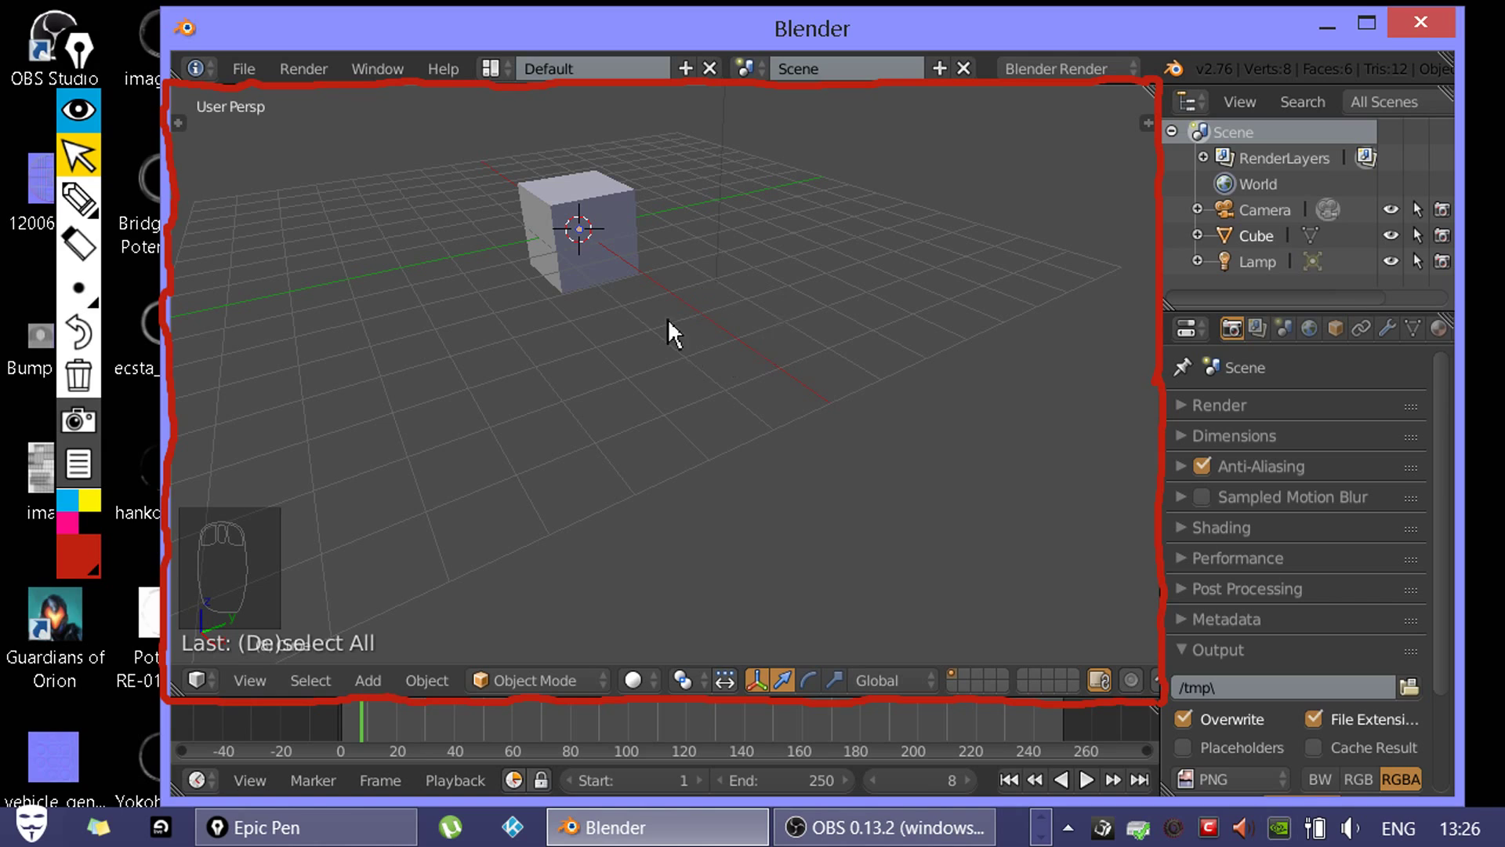
middle_drag(668, 320, 752, 214)
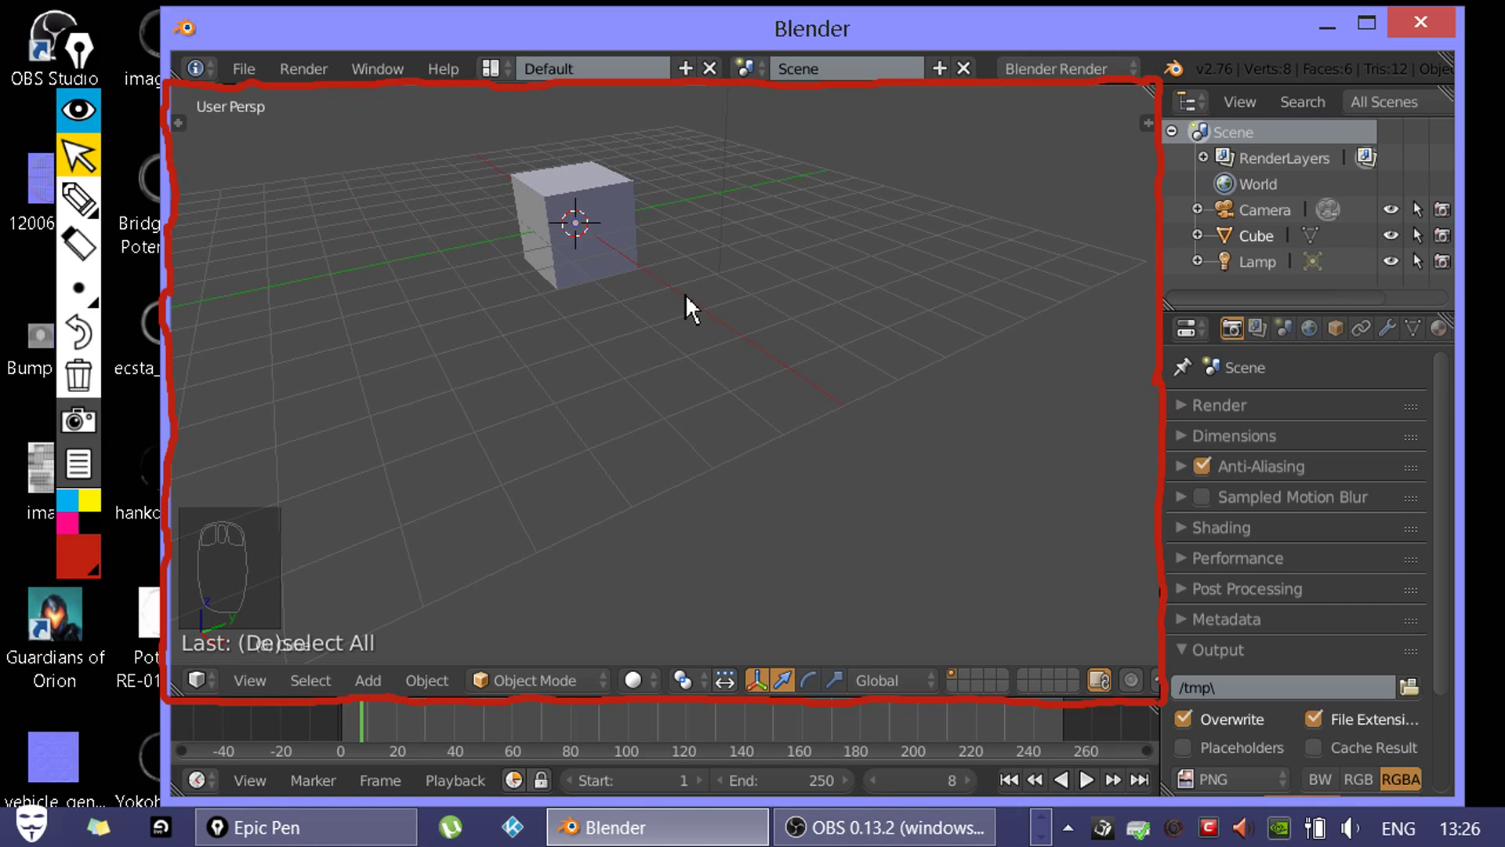
middle_drag(686, 294, 809, 301)
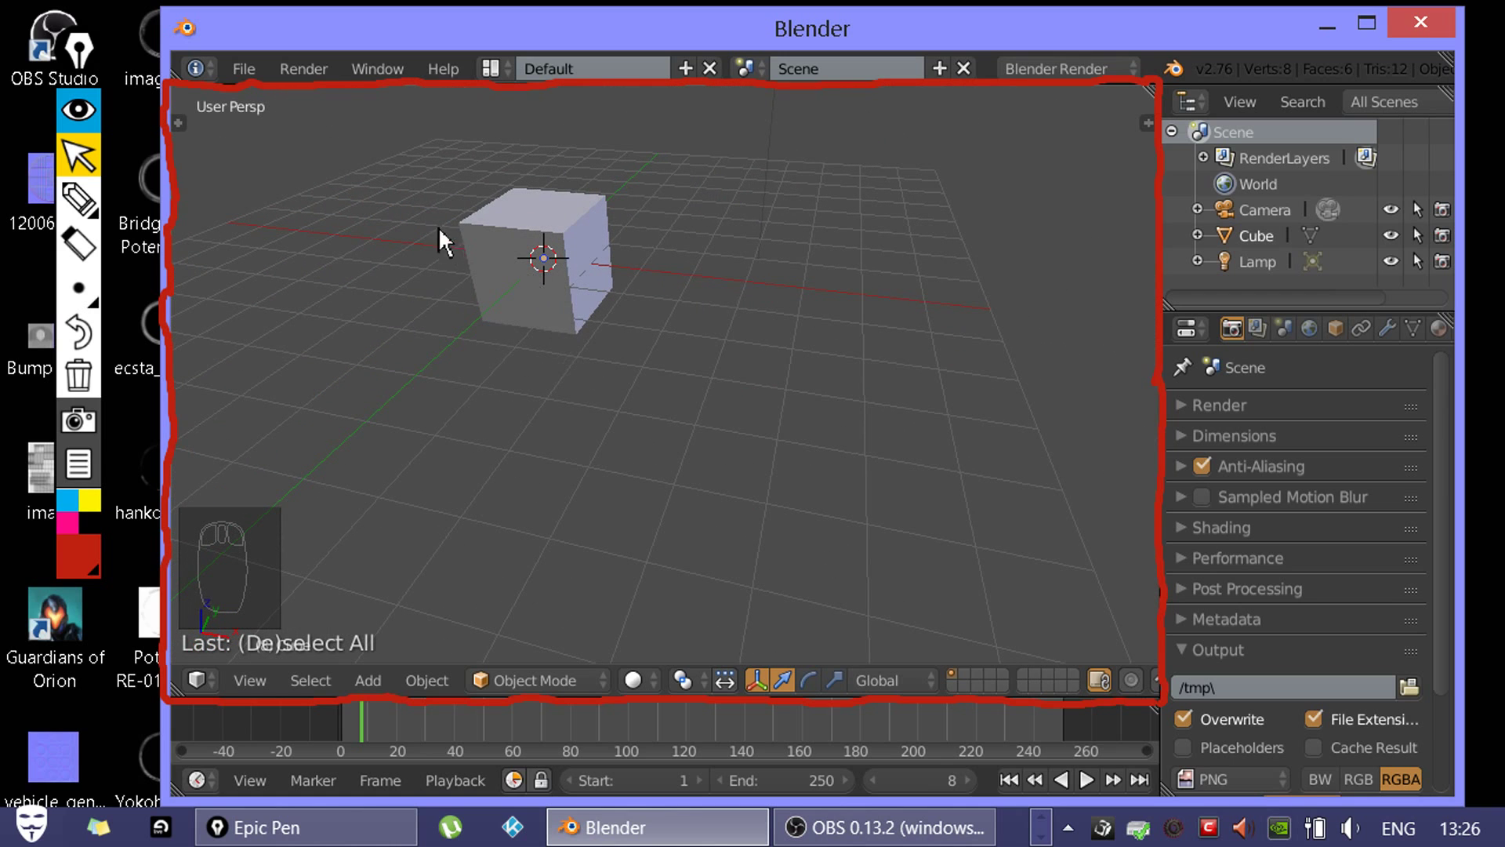
middle_drag(416, 321, 827, 318)
middle_drag(345, 249, 777, 298)
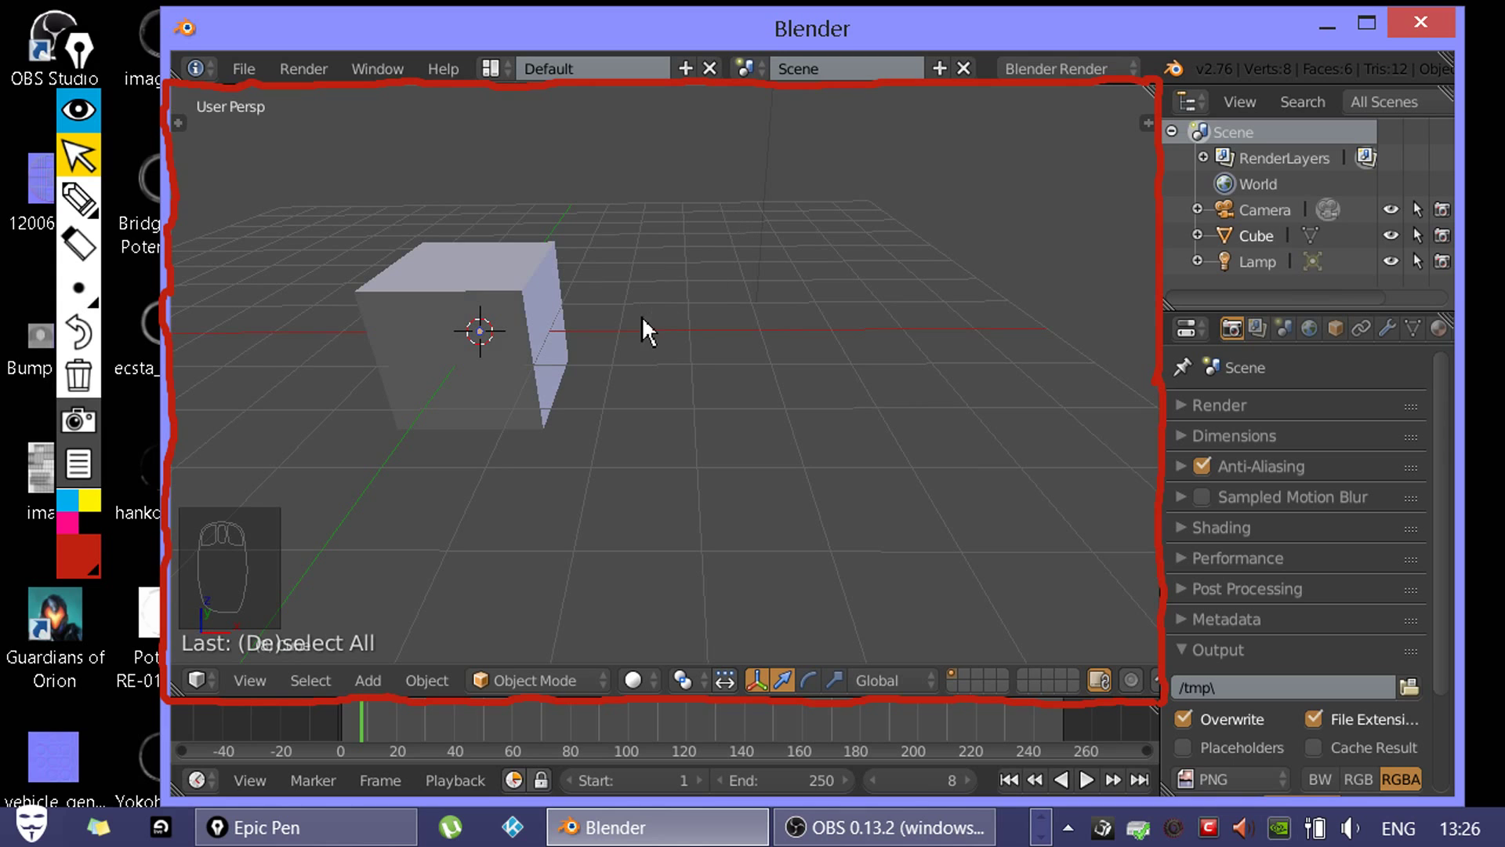
middle_drag(641, 317, 704, 382)
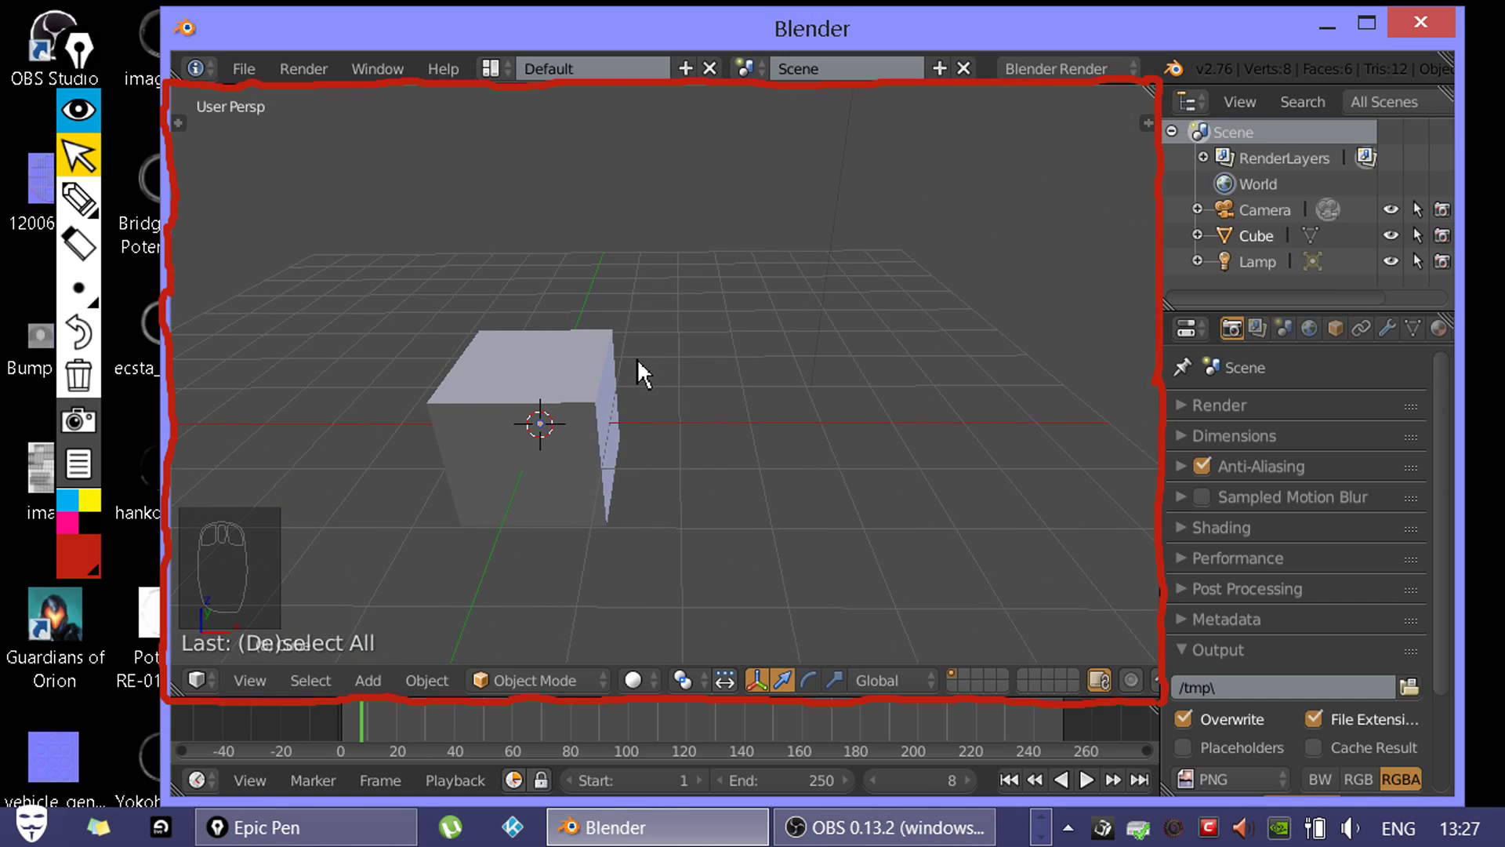
- Orbit and pan the 3D view around the cube to examine it from several sides
middle_drag(636, 359, 874, 327)
middle_drag(562, 356, 1024, 380)
middle_drag(1027, 204, 760, 213)
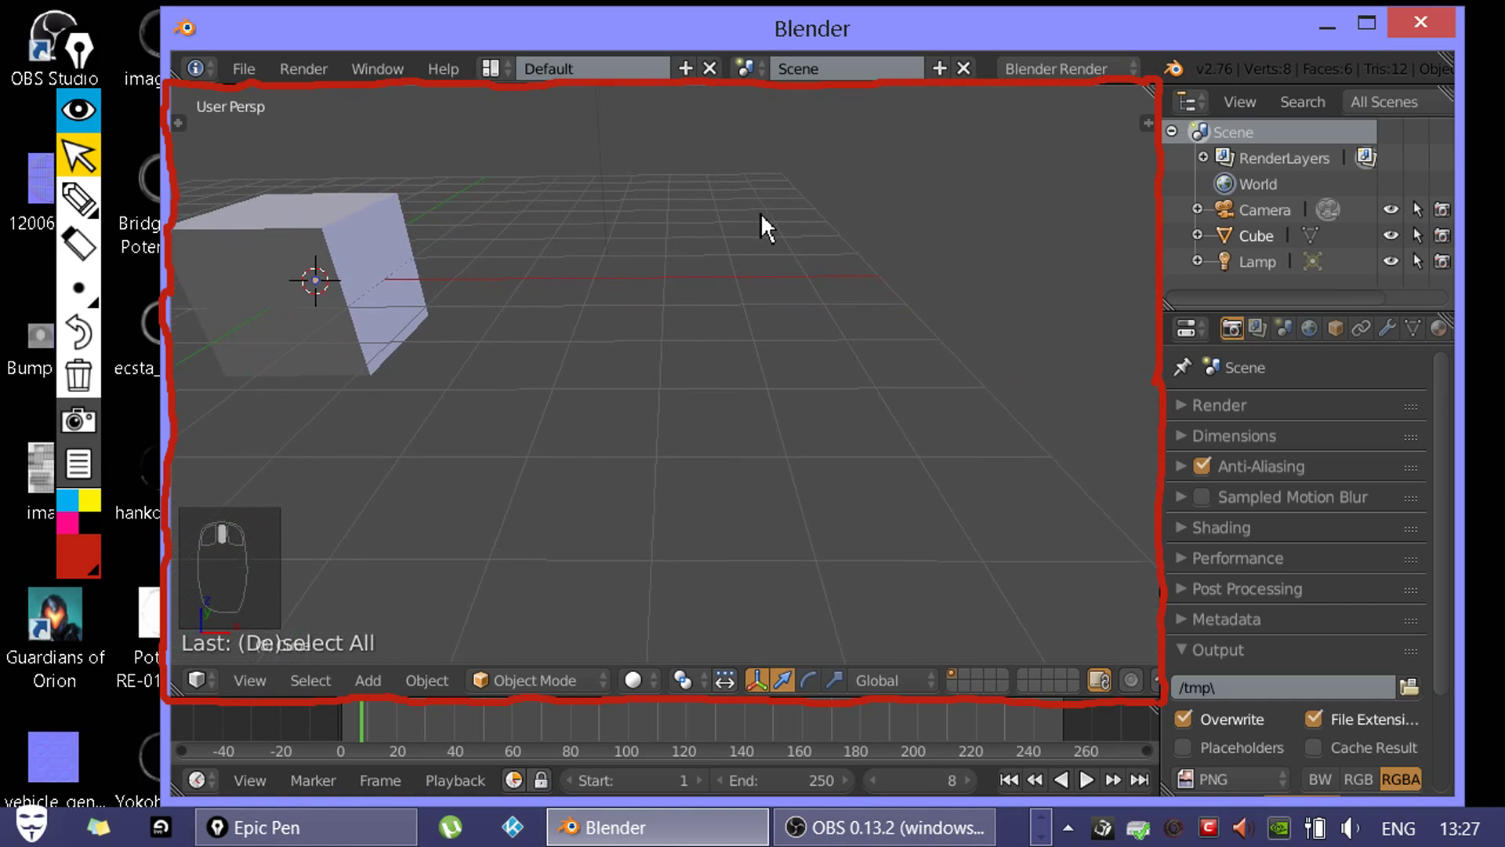
middle_drag(483, 452, 742, 413)
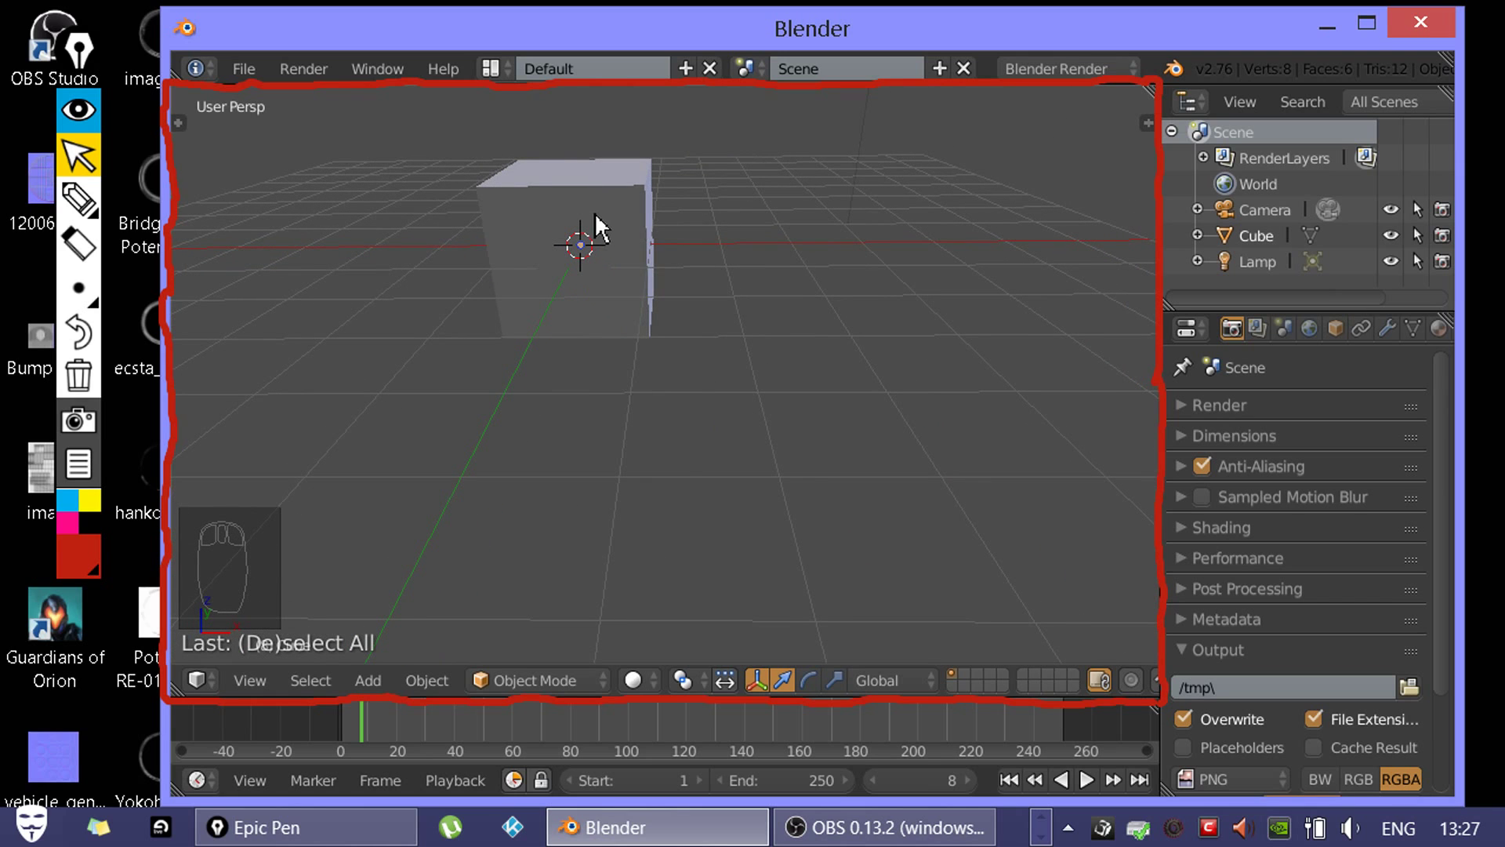
middle_drag(594, 213, 911, 235)
middle_drag(505, 231, 914, 260)
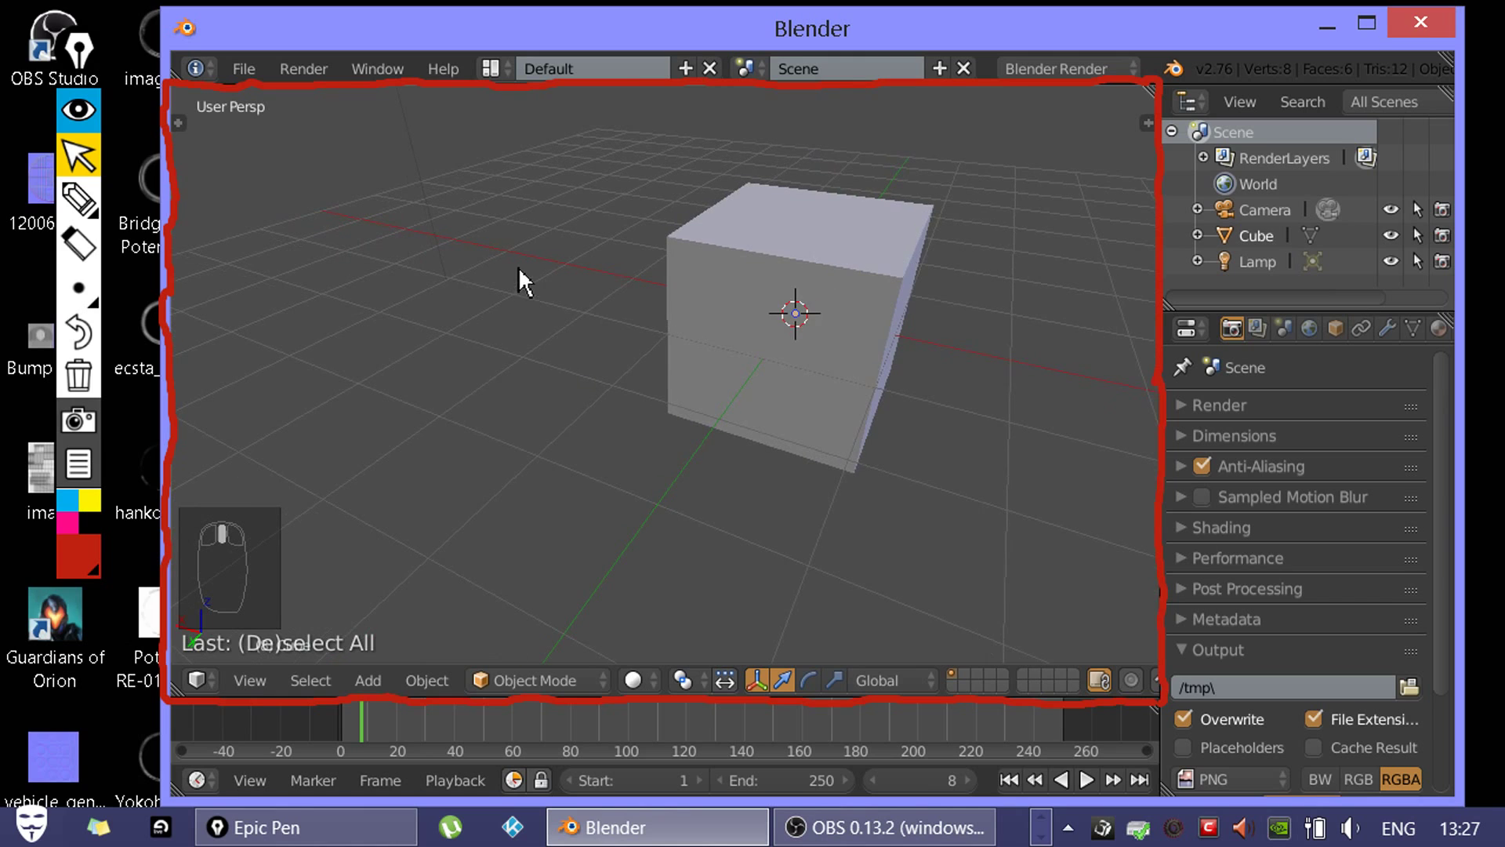
middle_drag(613, 269, 826, 252)
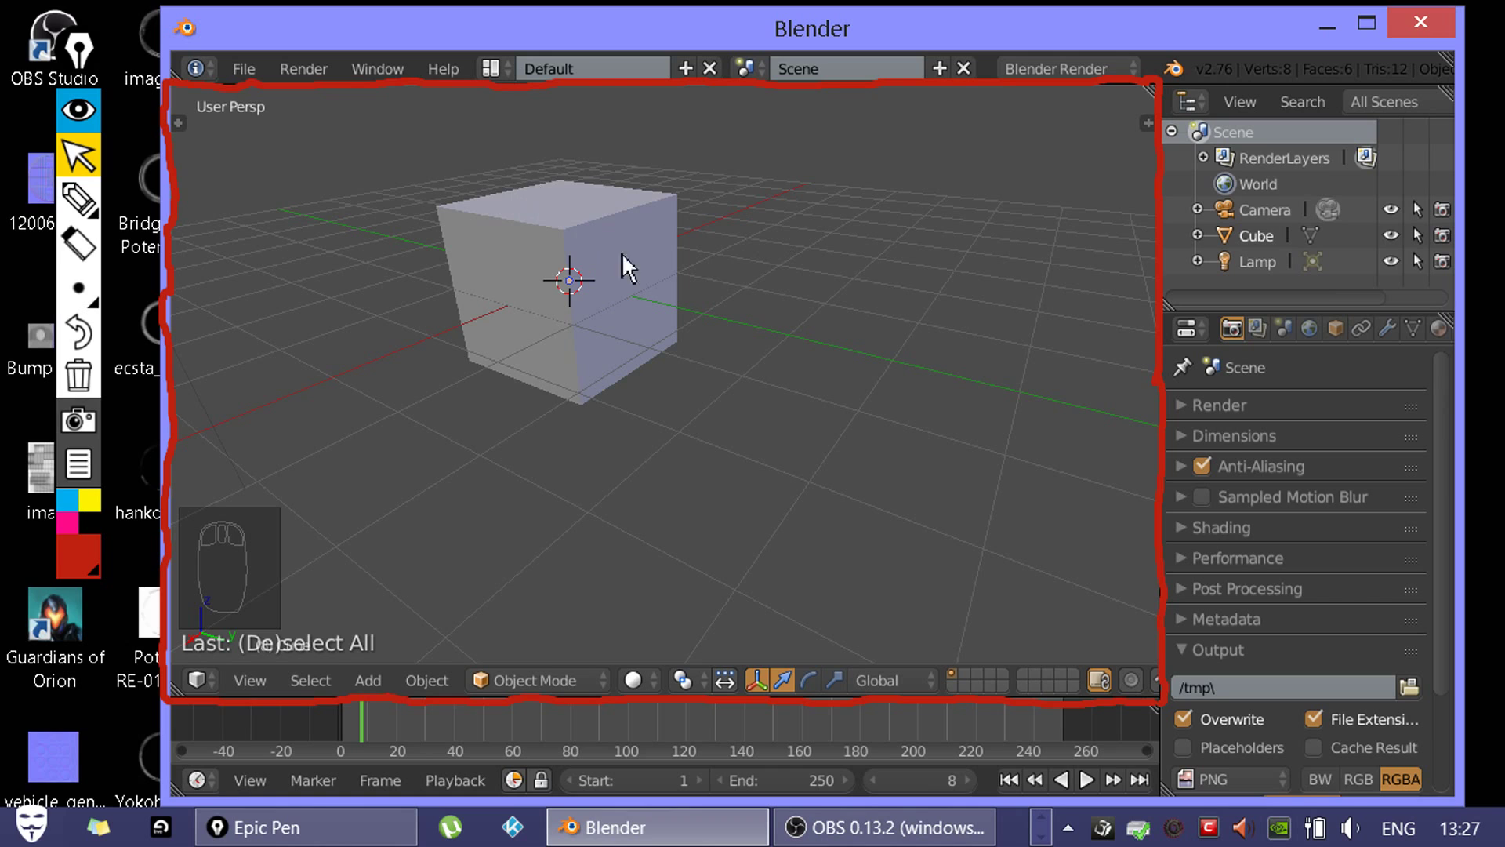
middle_drag(623, 254, 836, 294)
middle_drag(715, 279, 1035, 225)
middle_drag(784, 237, 603, 232)
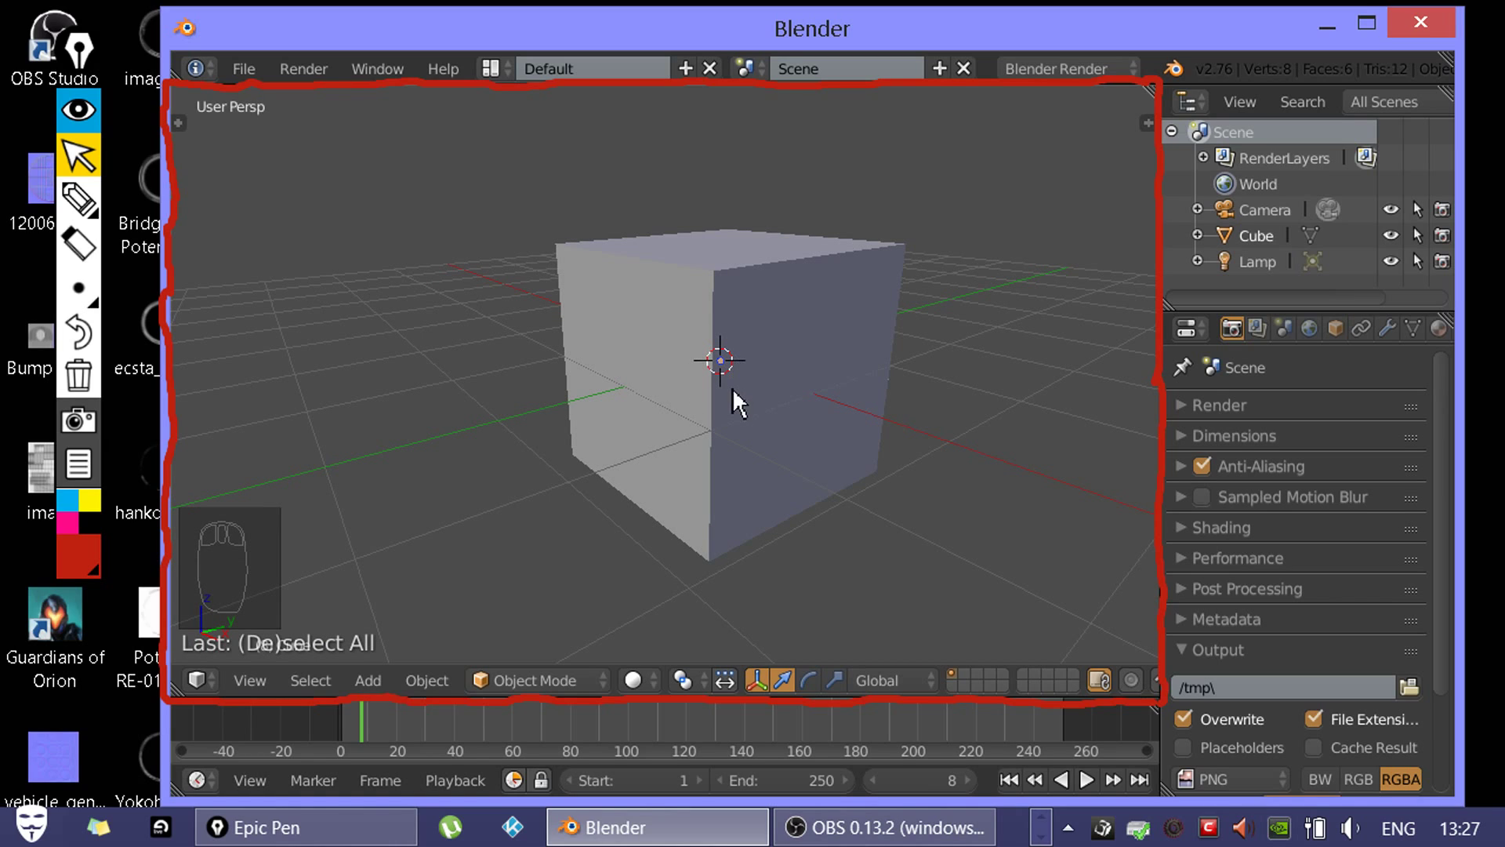
- Zoom the 3D view in and out on the cube repeatedly, orbiting between zooms to view it from other angles
middle_drag(733, 390, 801, 535)
ctrl+middle_drag(779, 365, 759, 286)
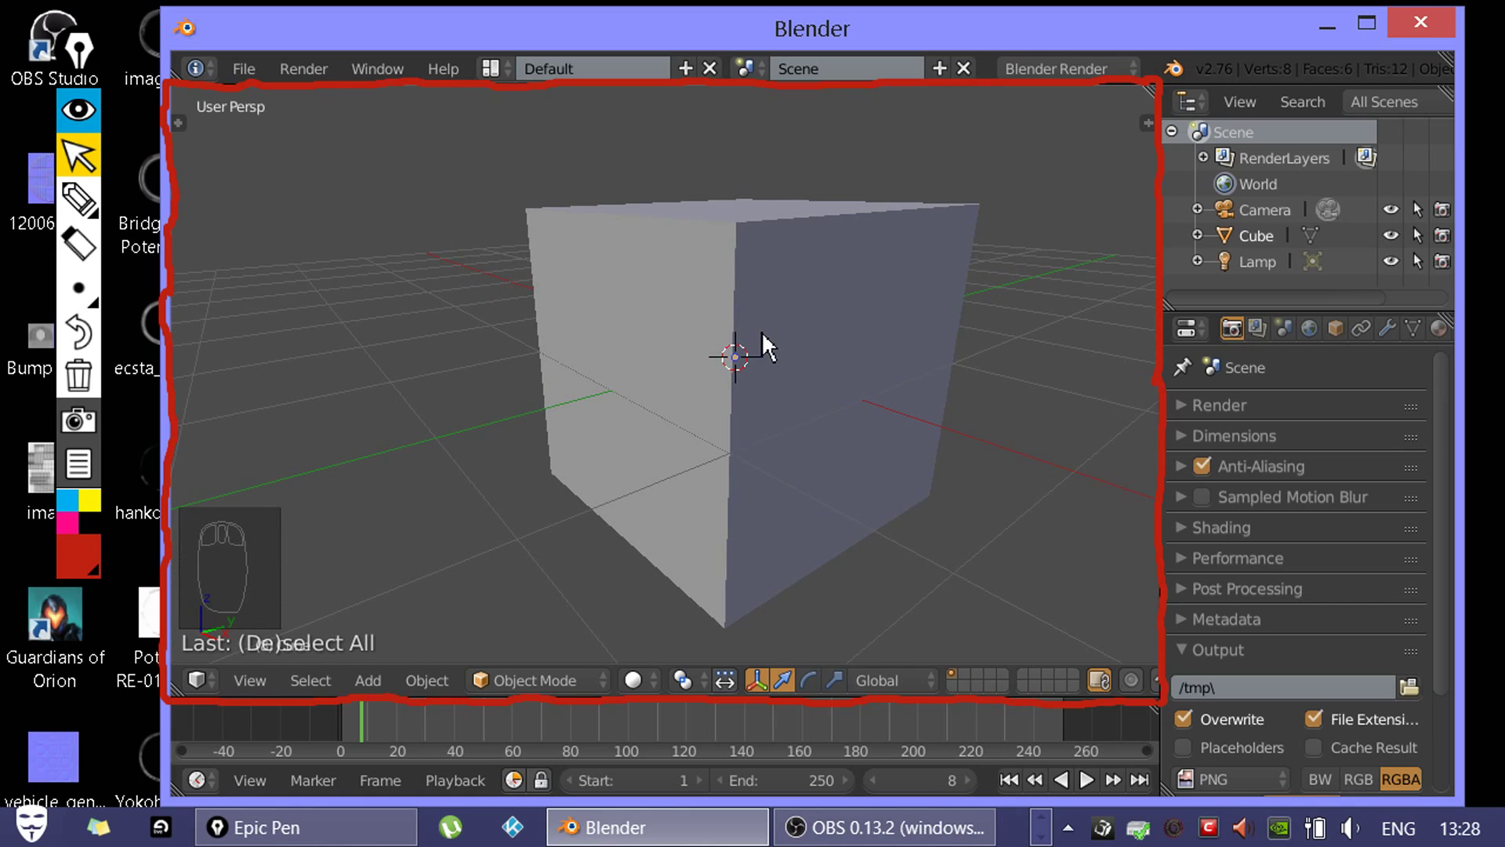
middle_drag(788, 269, 608, 296)
scroll(494, 332, down, 5)
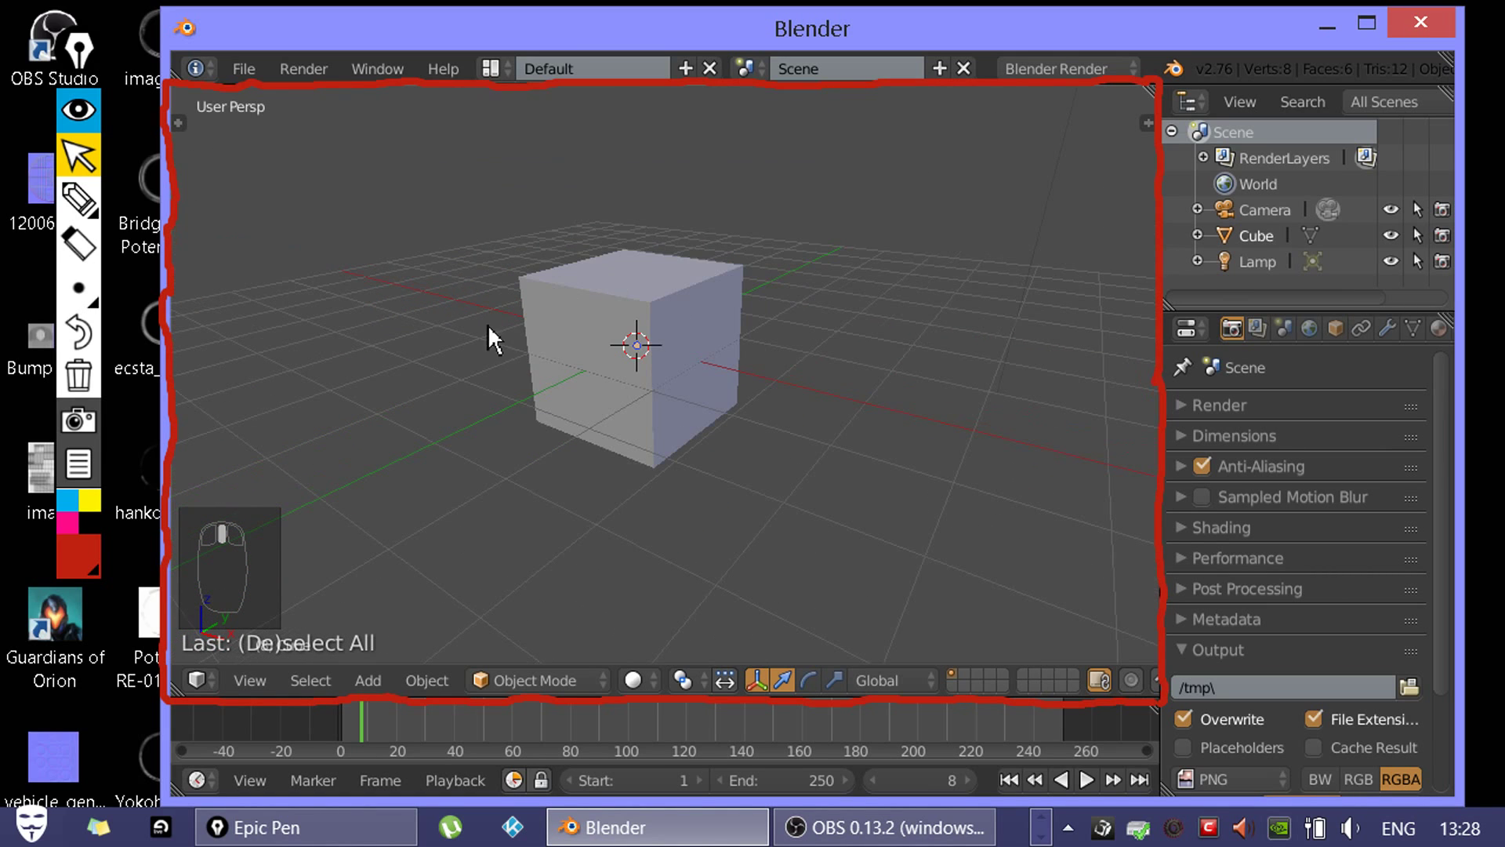
scroll(681, 290, up, 5)
scroll(680, 291, down, 3)
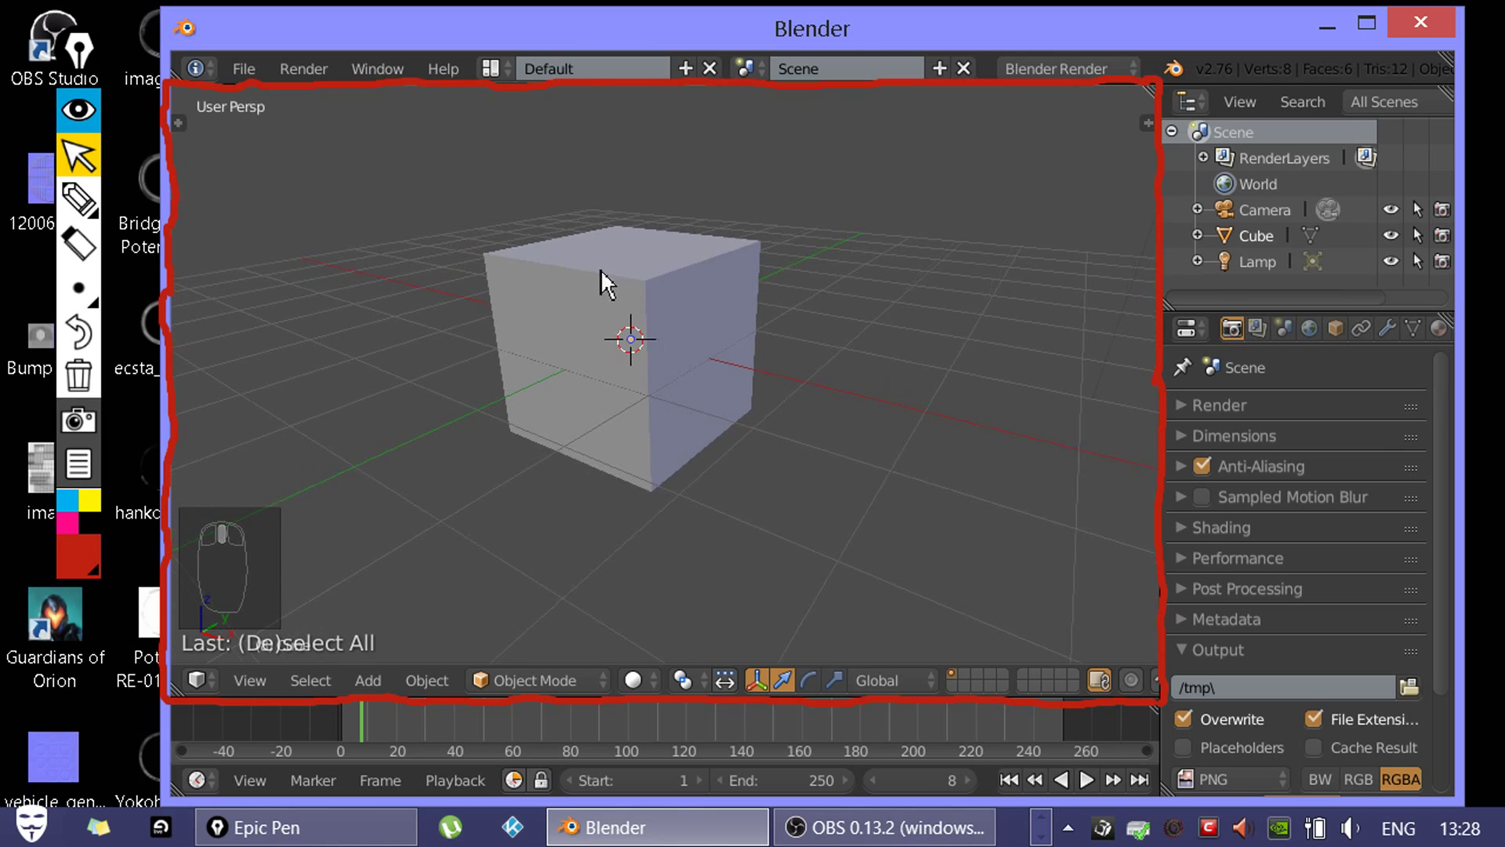
middle_drag(647, 335, 886, 338)
scroll(886, 352, down, 4)
middle_drag(773, 356, 629, 345)
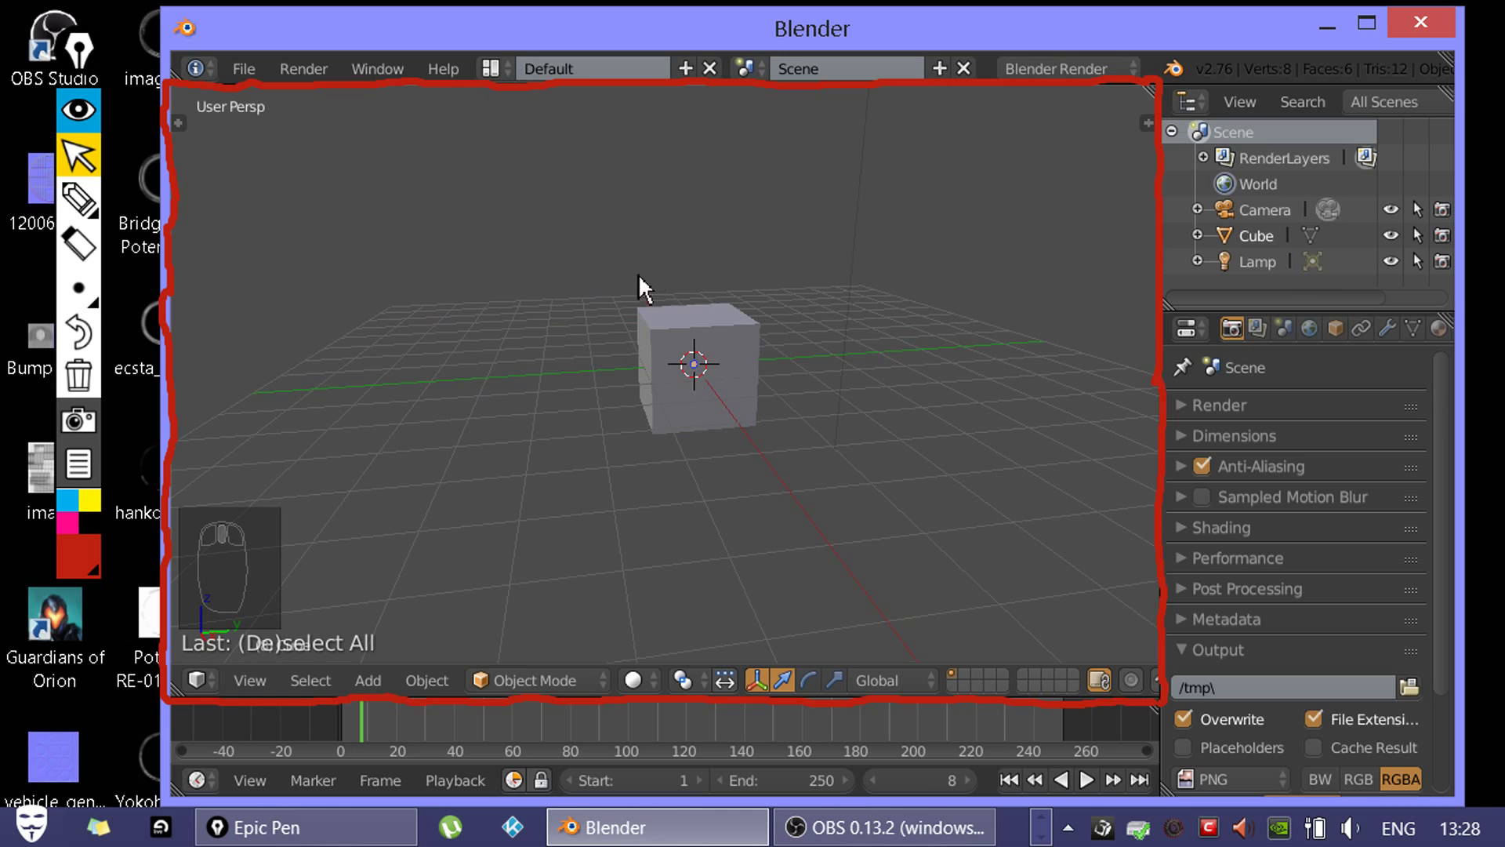
scroll(709, 404, up, 5)
scroll(704, 400, up, 2)
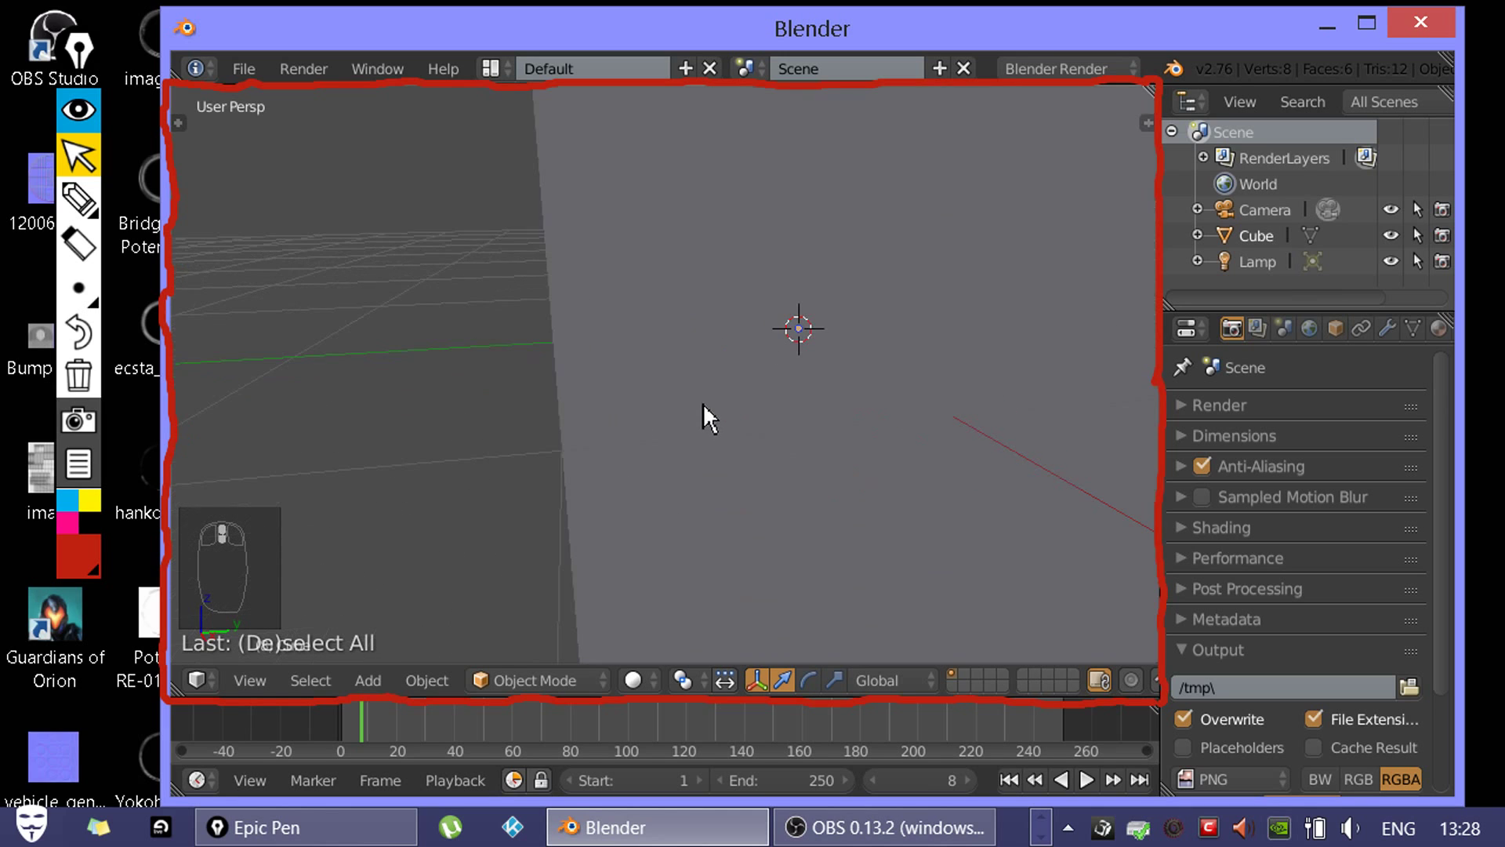
scroll(713, 408, down, 5)
scroll(726, 410, up, 2)
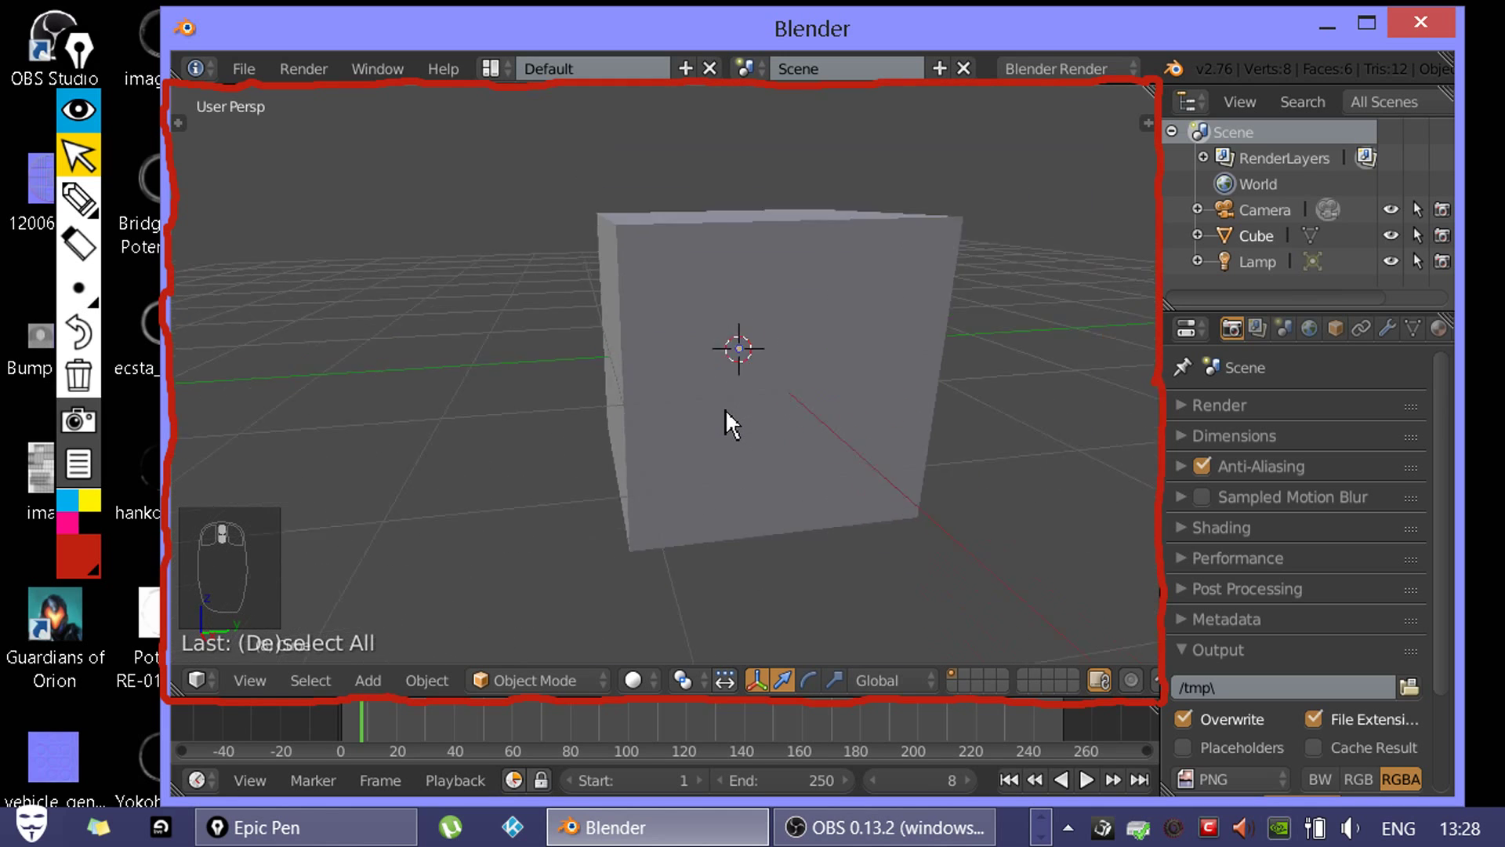
scroll(722, 410, down, 4)
scroll(712, 398, up, 4)
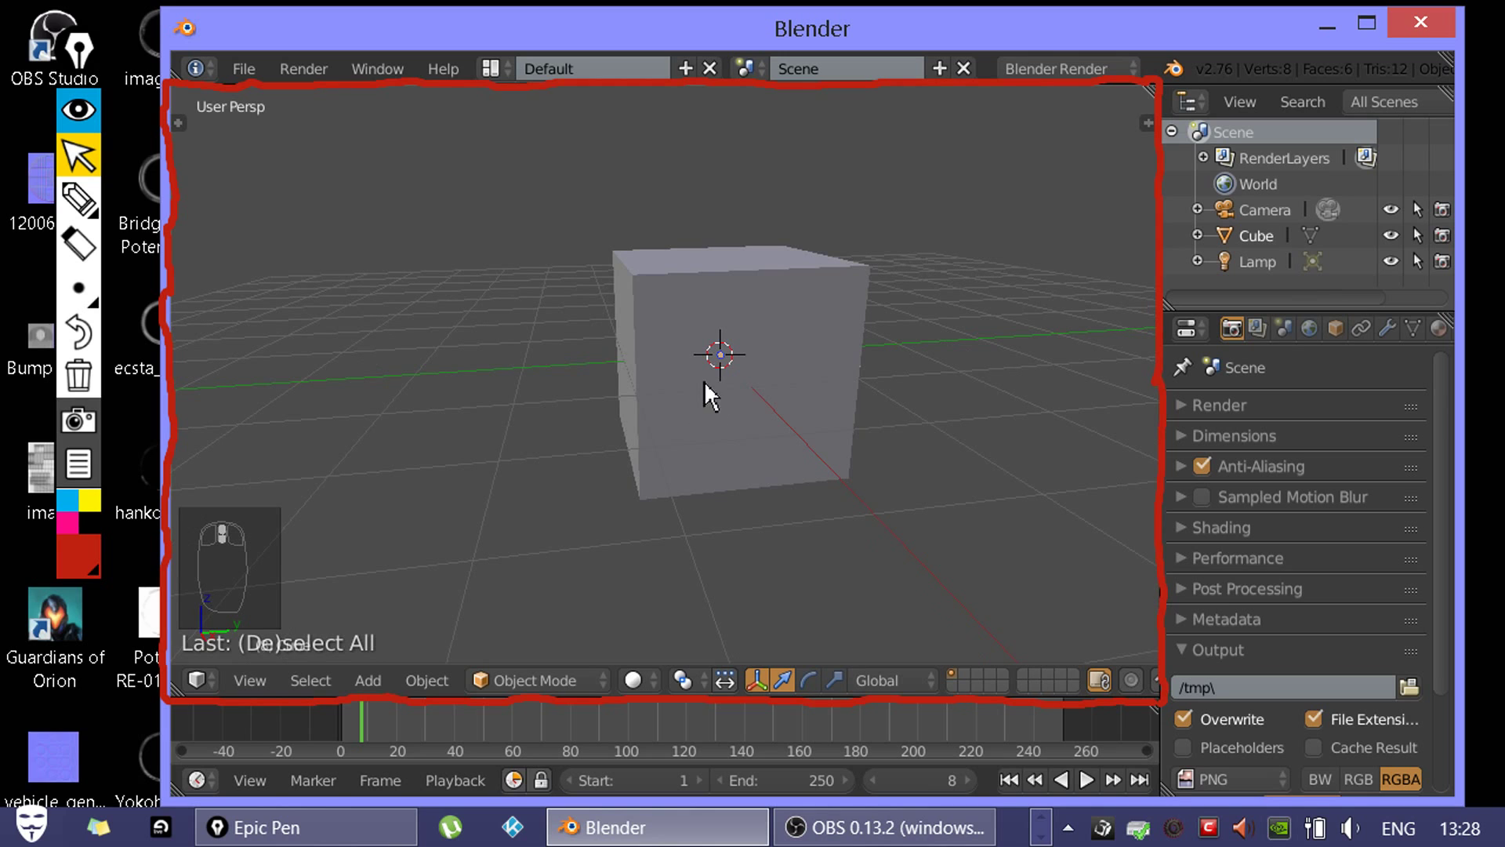
middle_drag(706, 392, 768, 345)
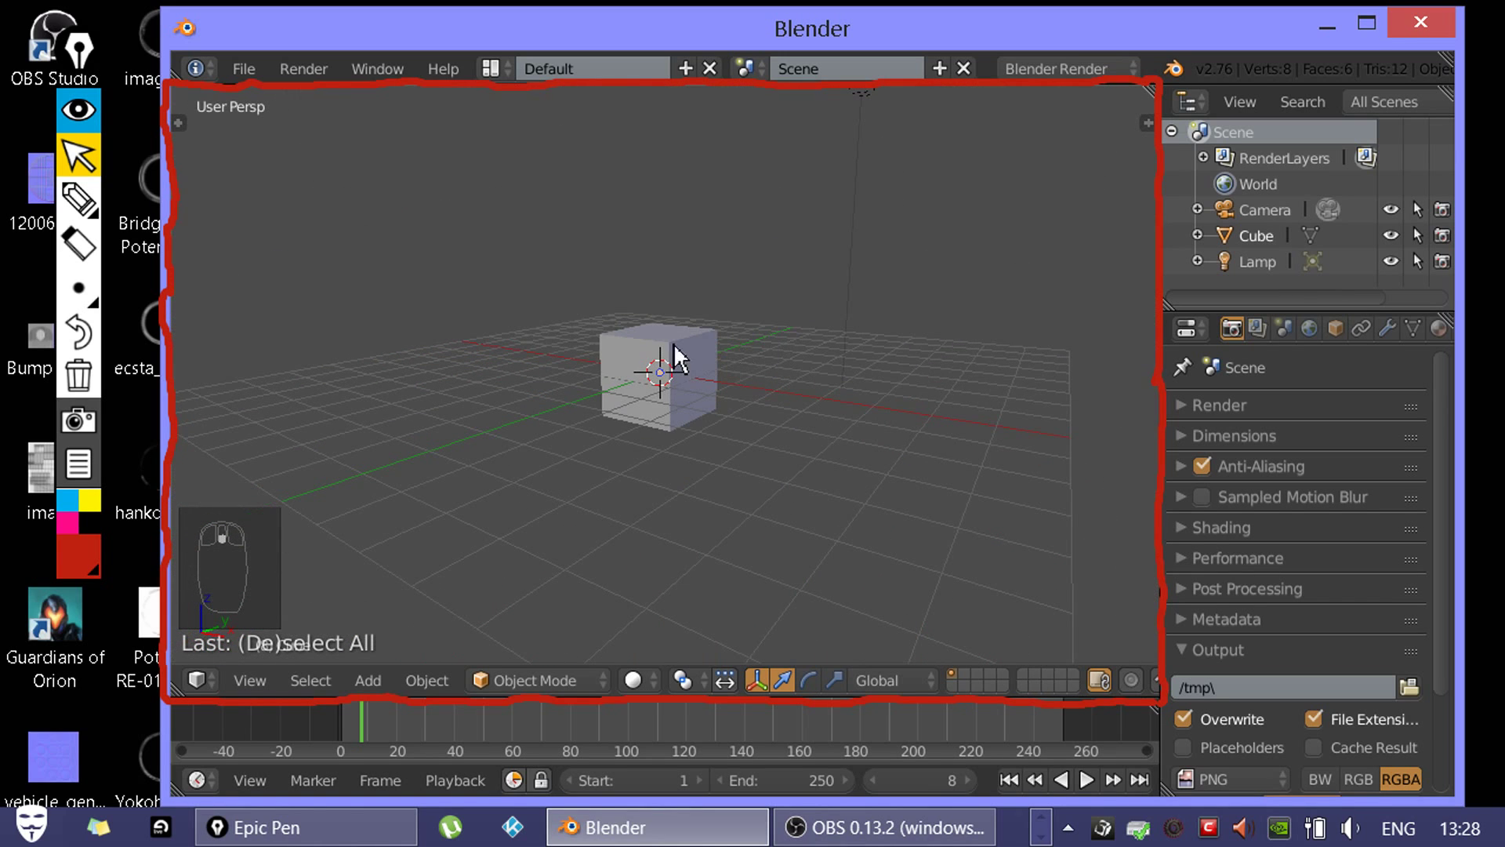
middle_drag(694, 396, 570, 454)
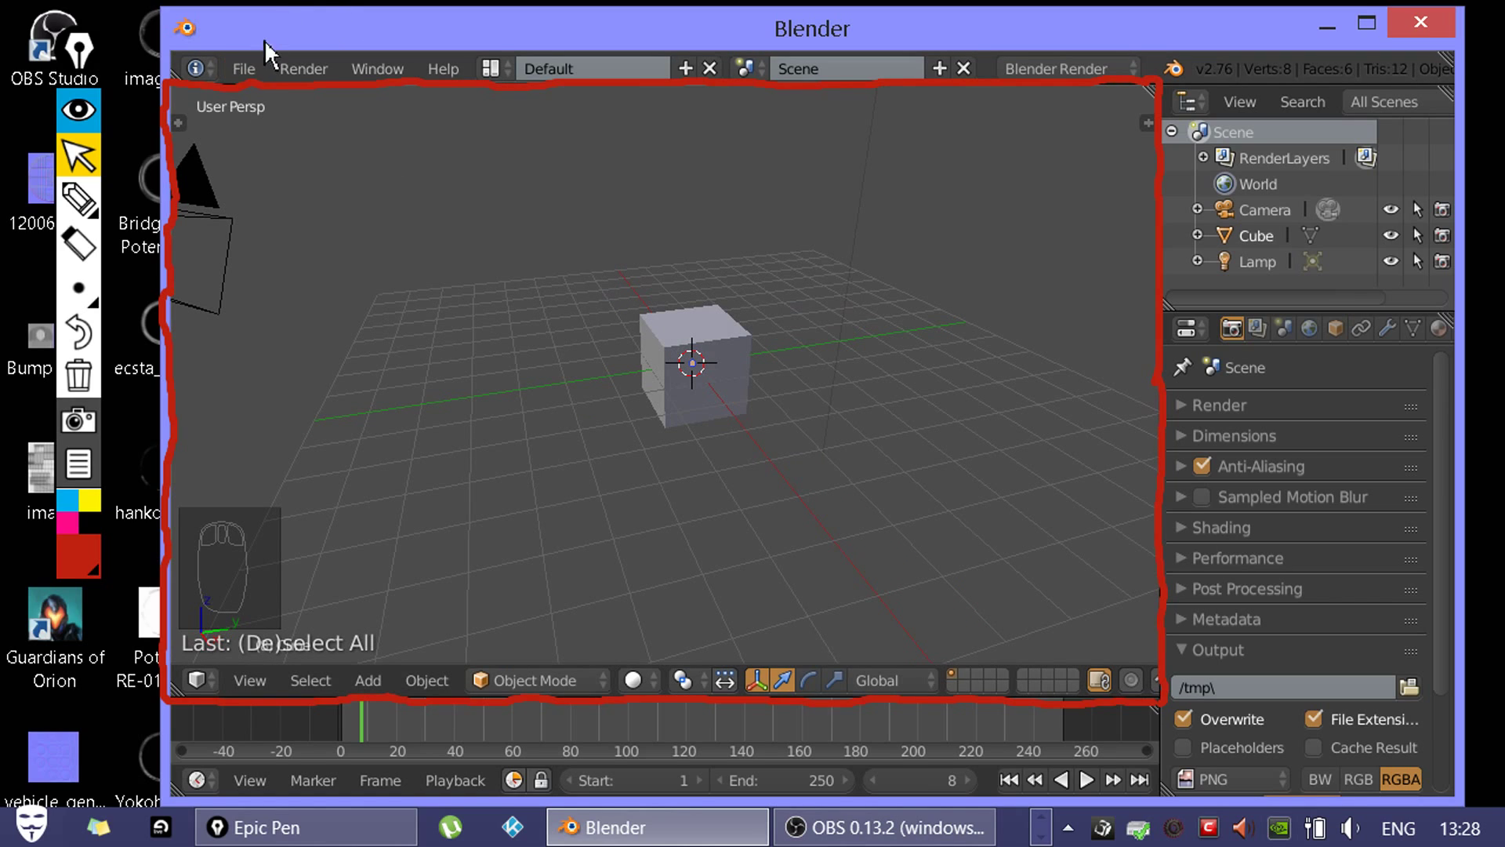
click(238, 64)
click(248, 67)
click(242, 67)
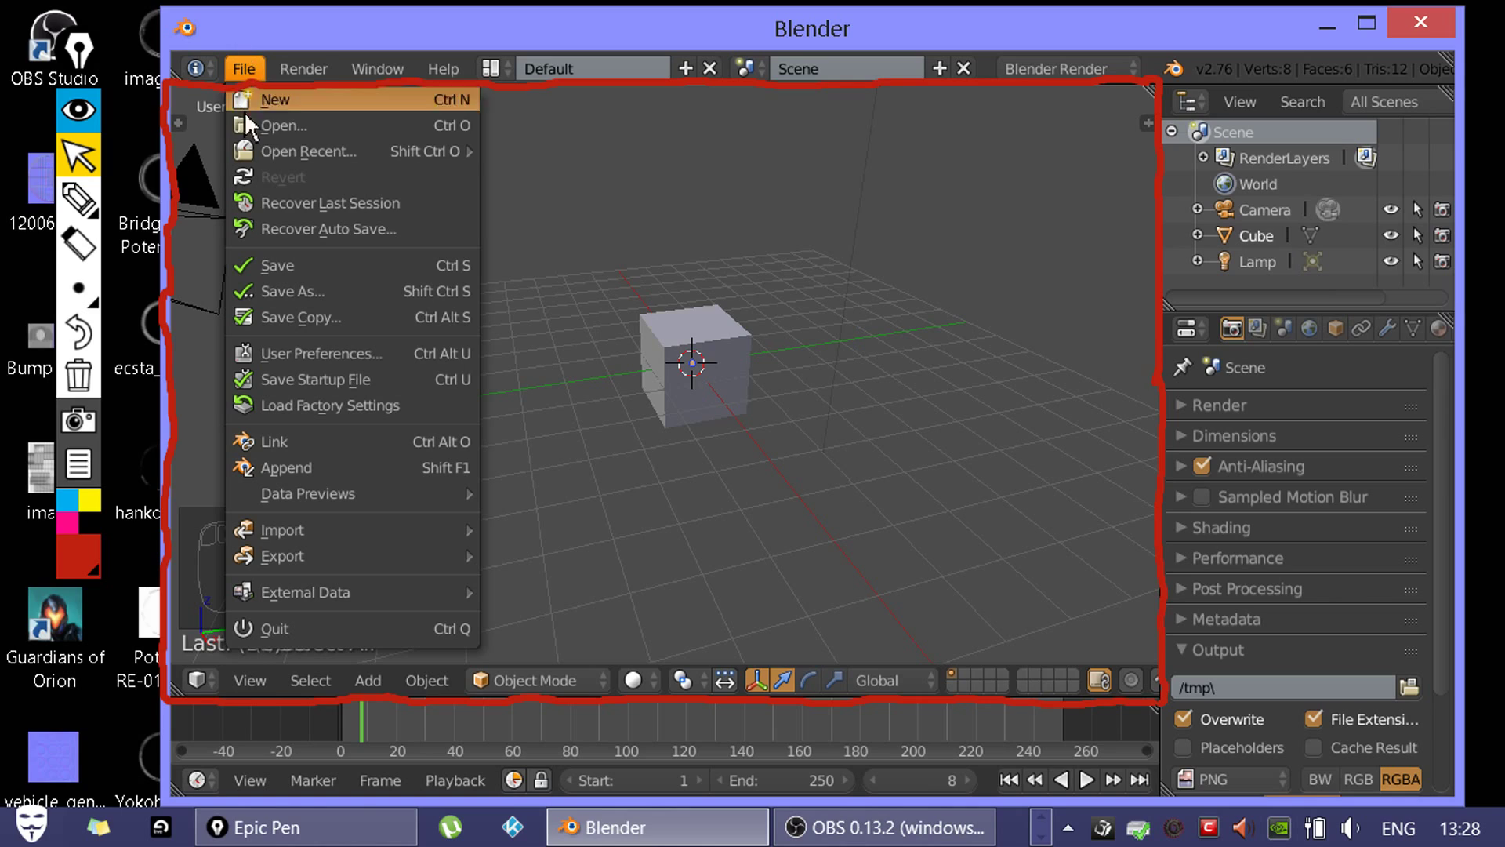
mouse_move(280, 168)
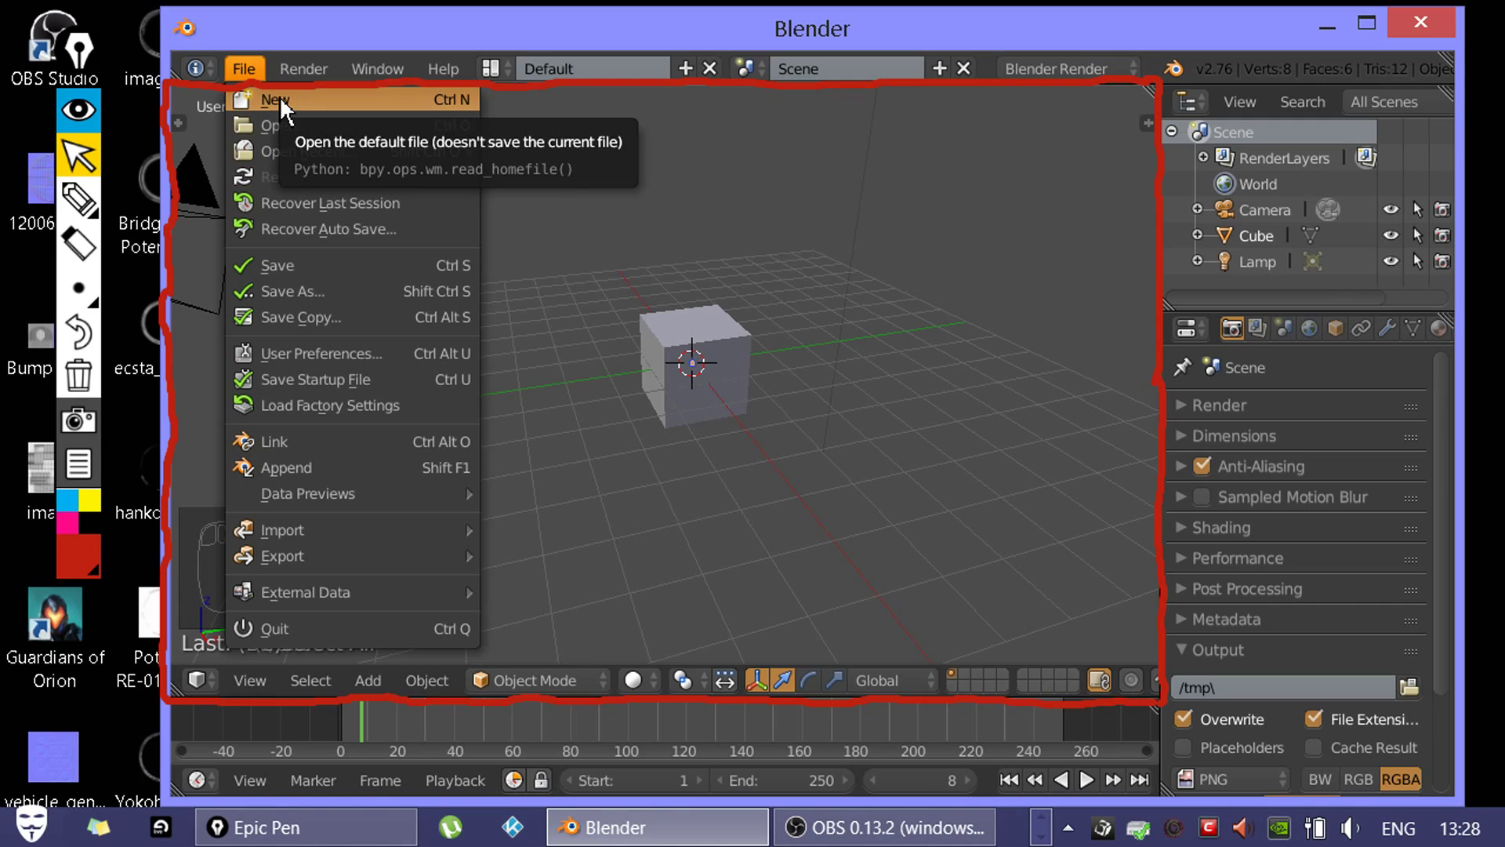
click(245, 67)
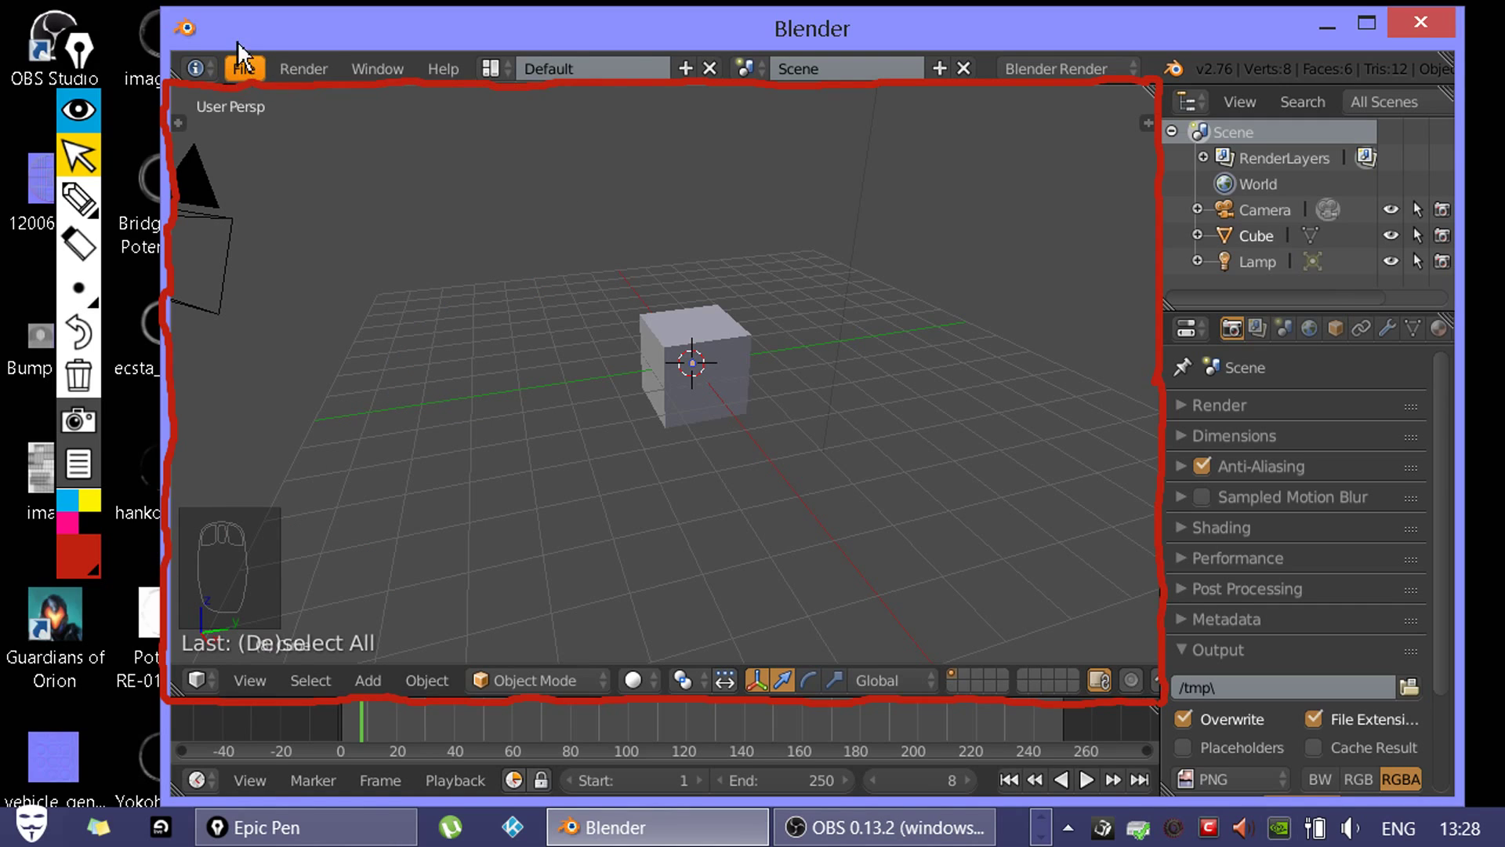
- Start opening a Blender file and browse to the Desktop folder
click(246, 68)
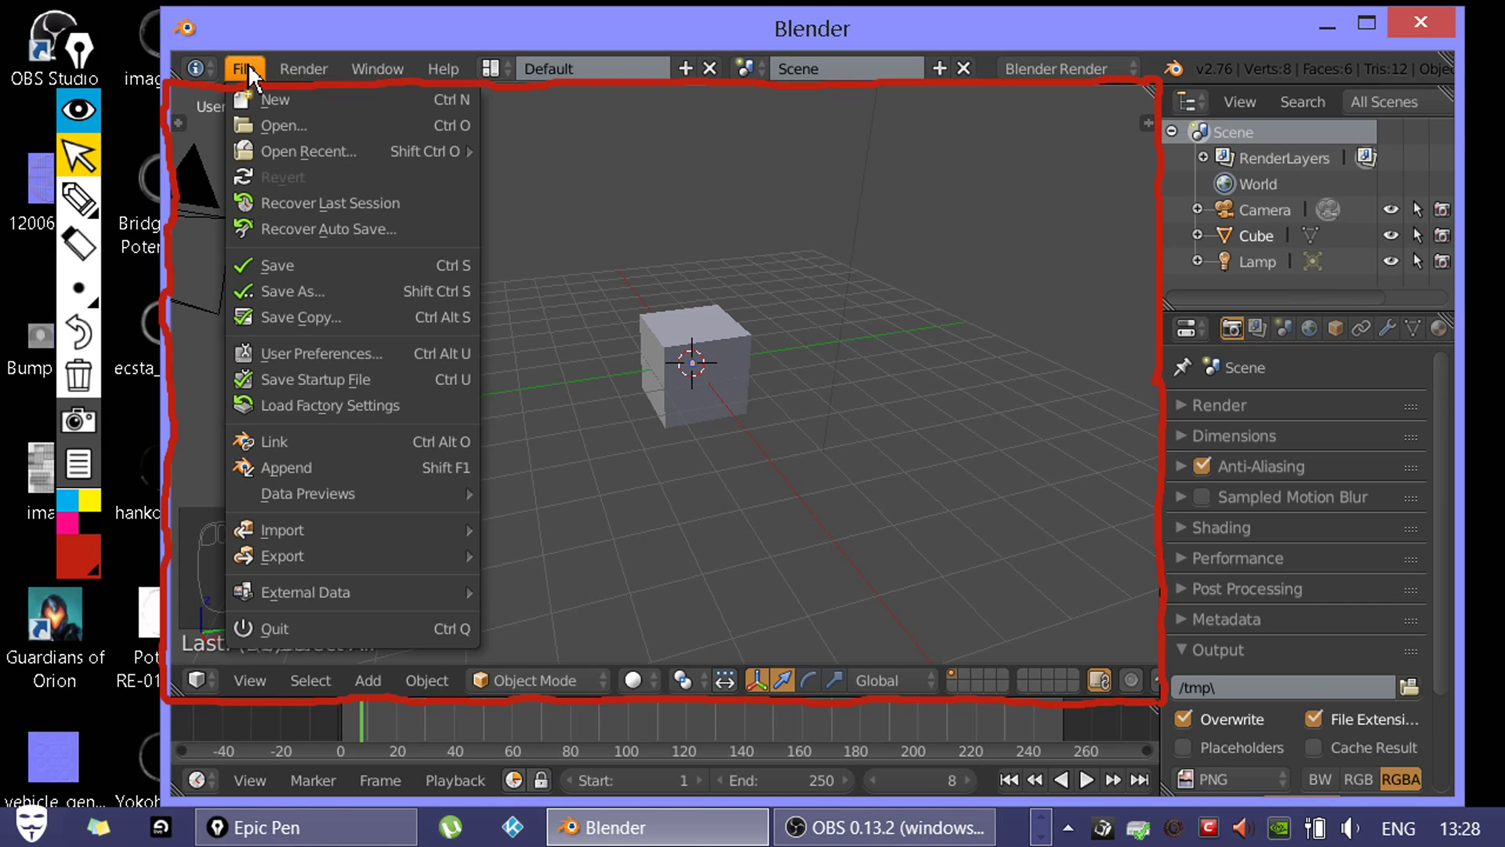
click(260, 125)
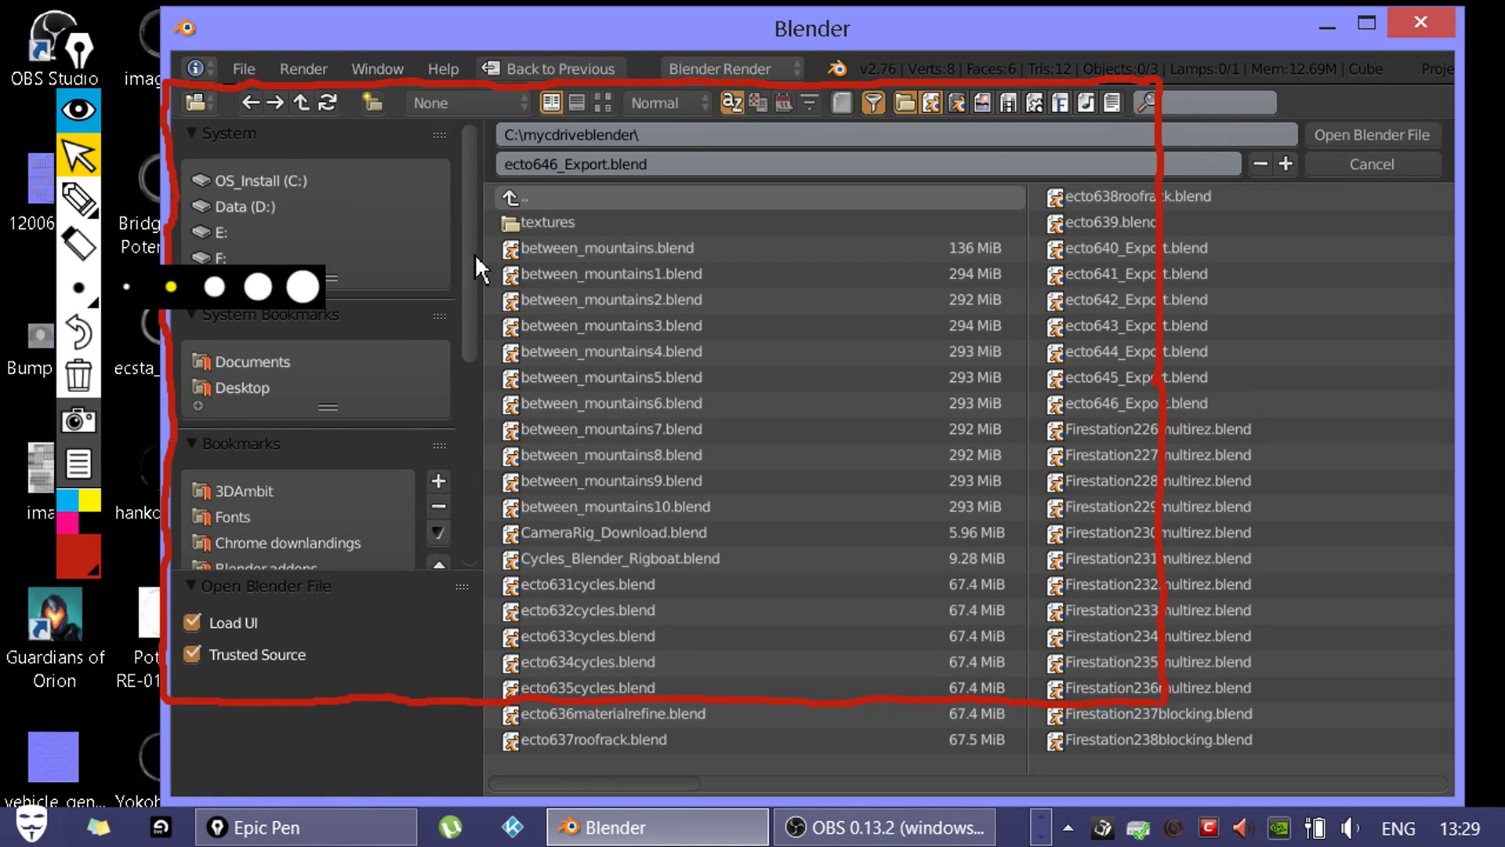
scroll(476, 261, down, 1)
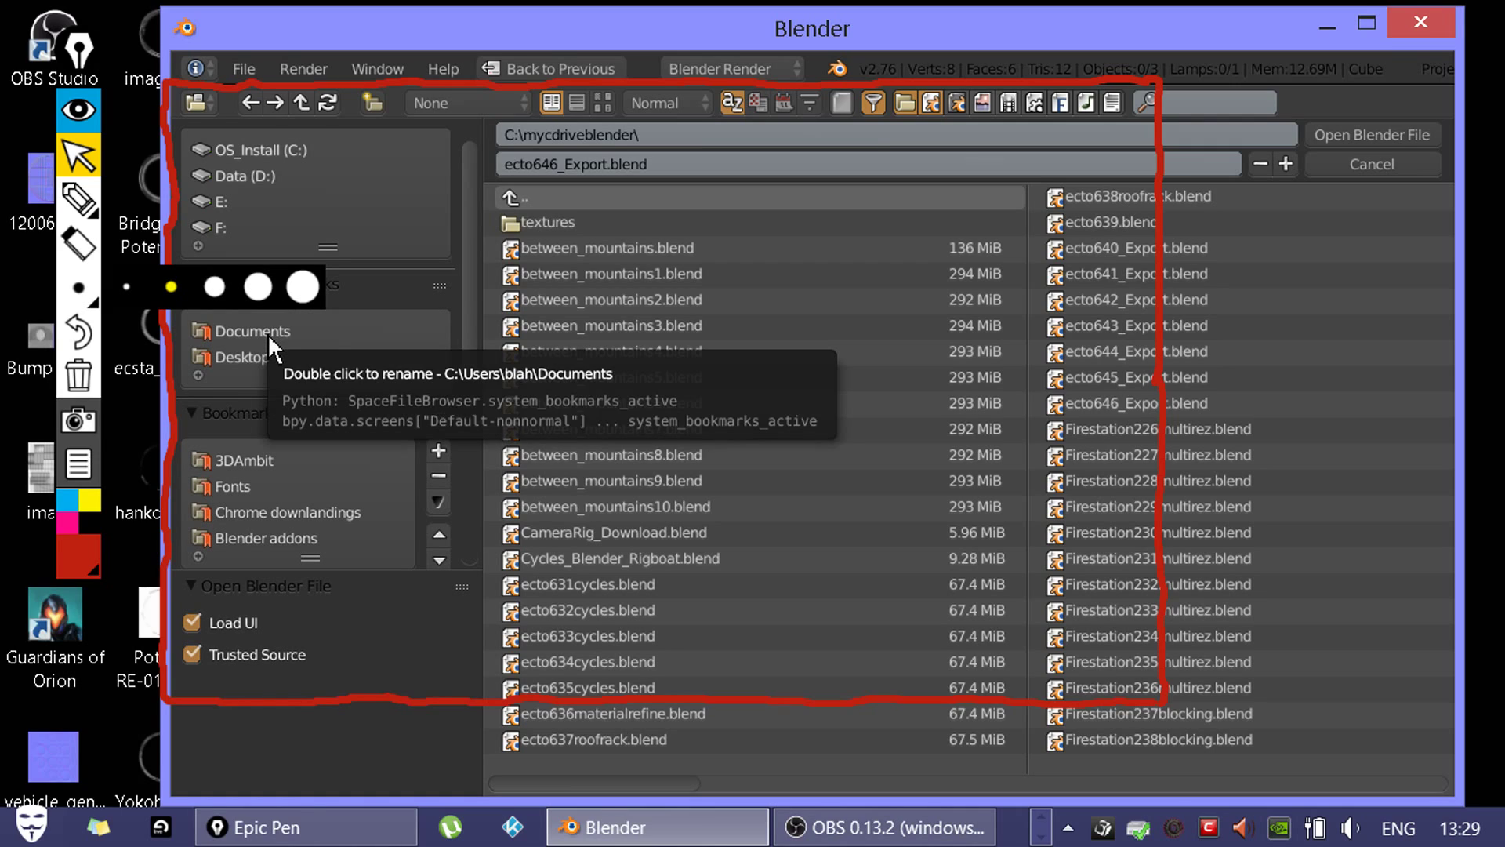
click(250, 357)
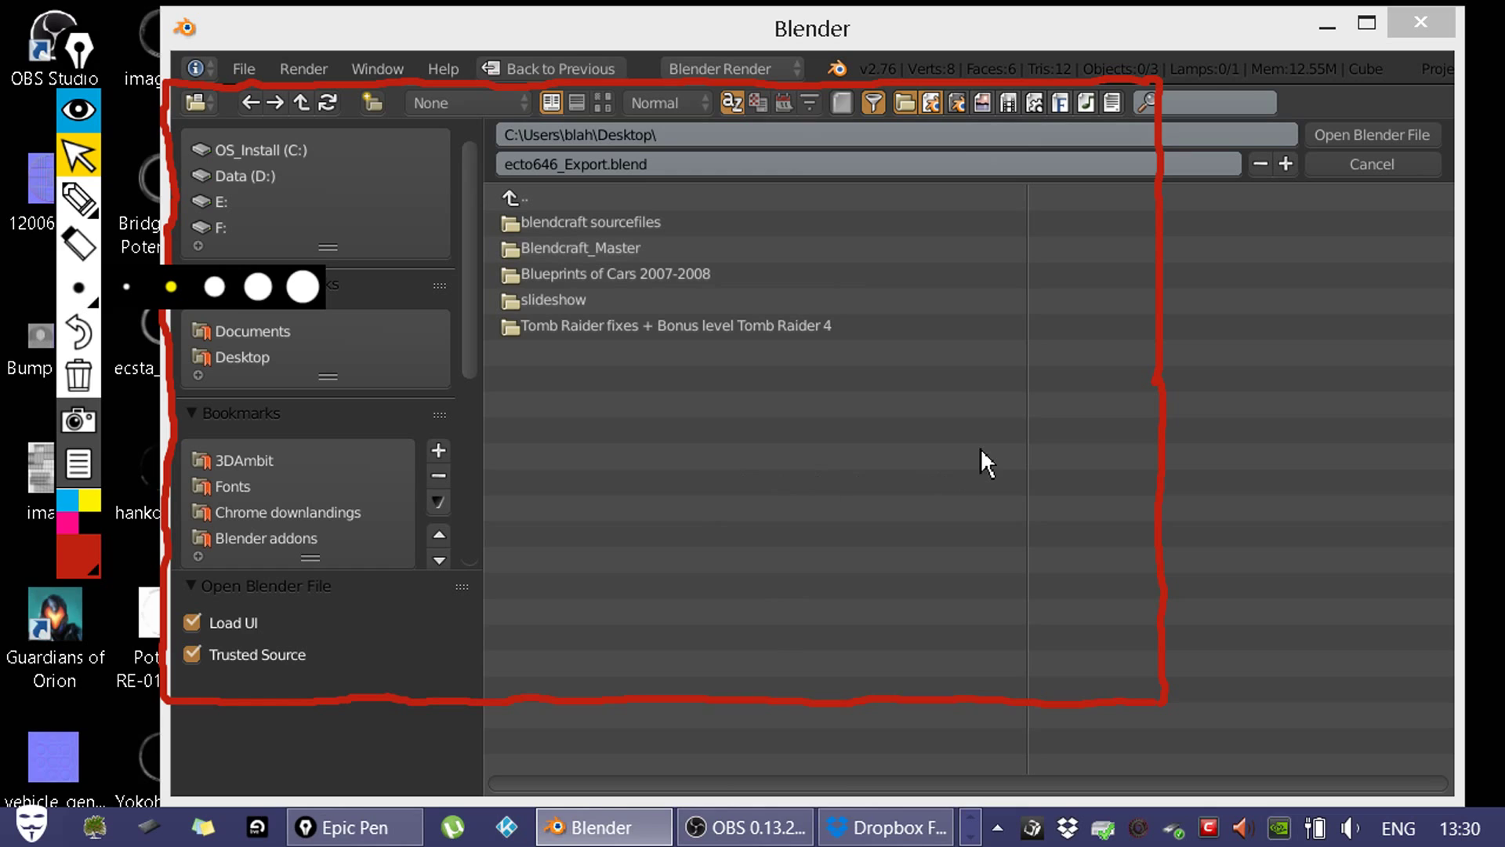
- Switch to a new File Explorer window and move it clear of Blender's folder list
key(super+e)
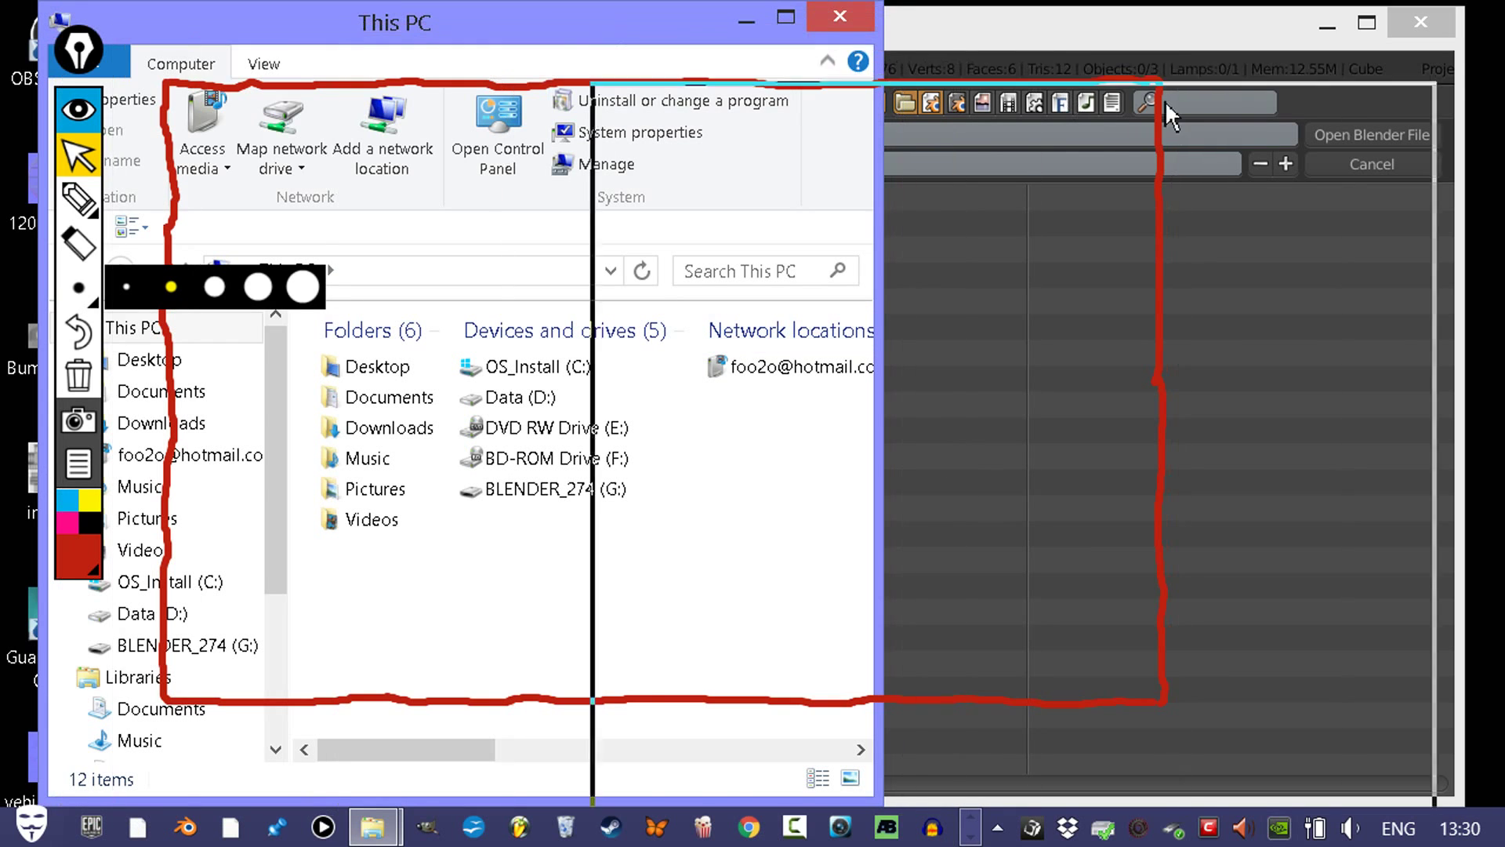
drag(1165, 101, 1408, 248)
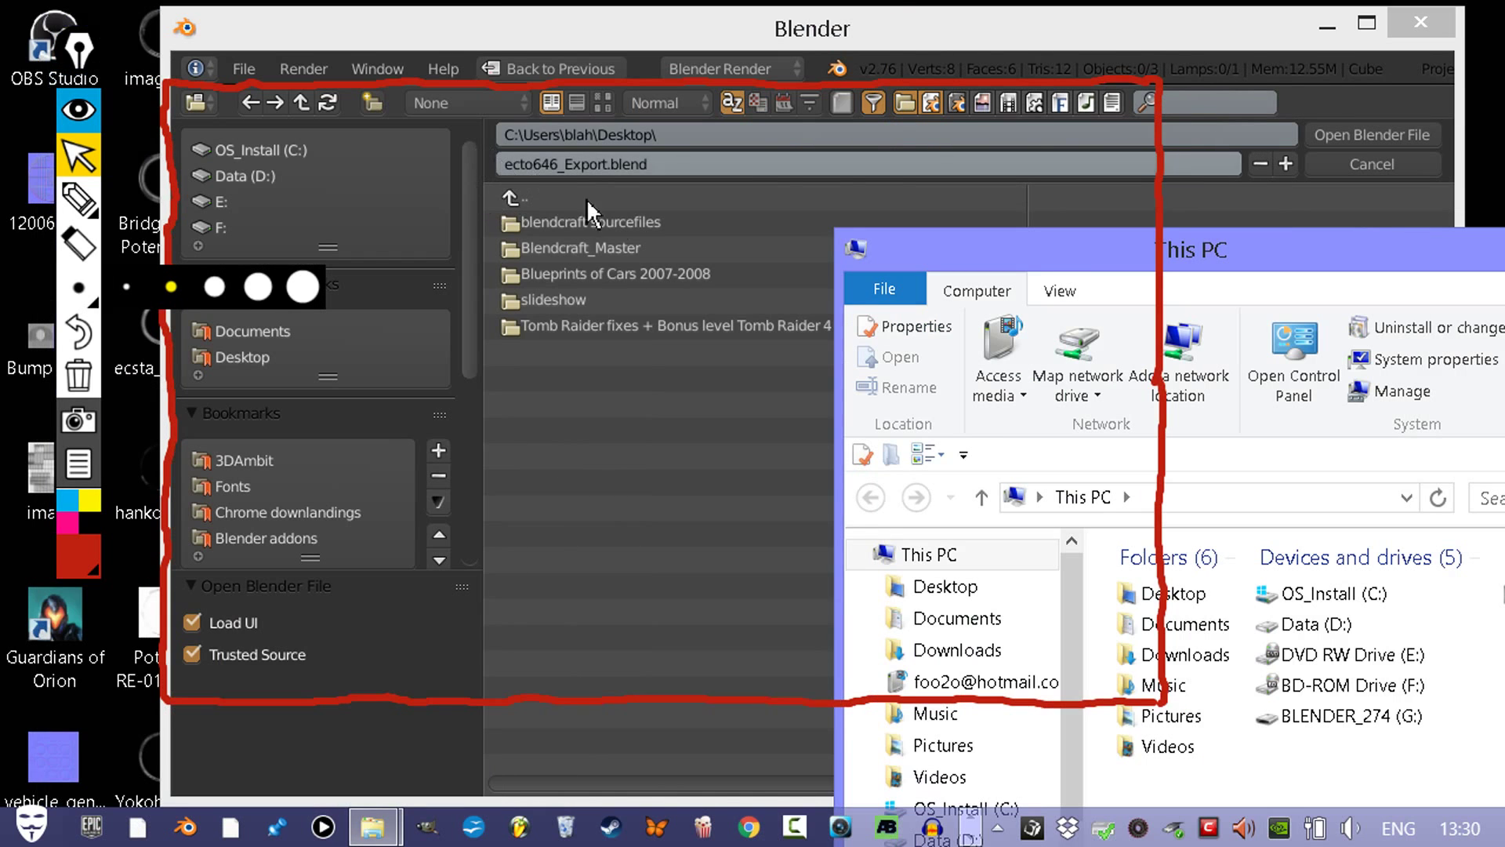
- Open Minecraft_Blocks_Rig_Coderdojo.blend from the Blendcraft_Master folder in Blender
double_click(613, 248)
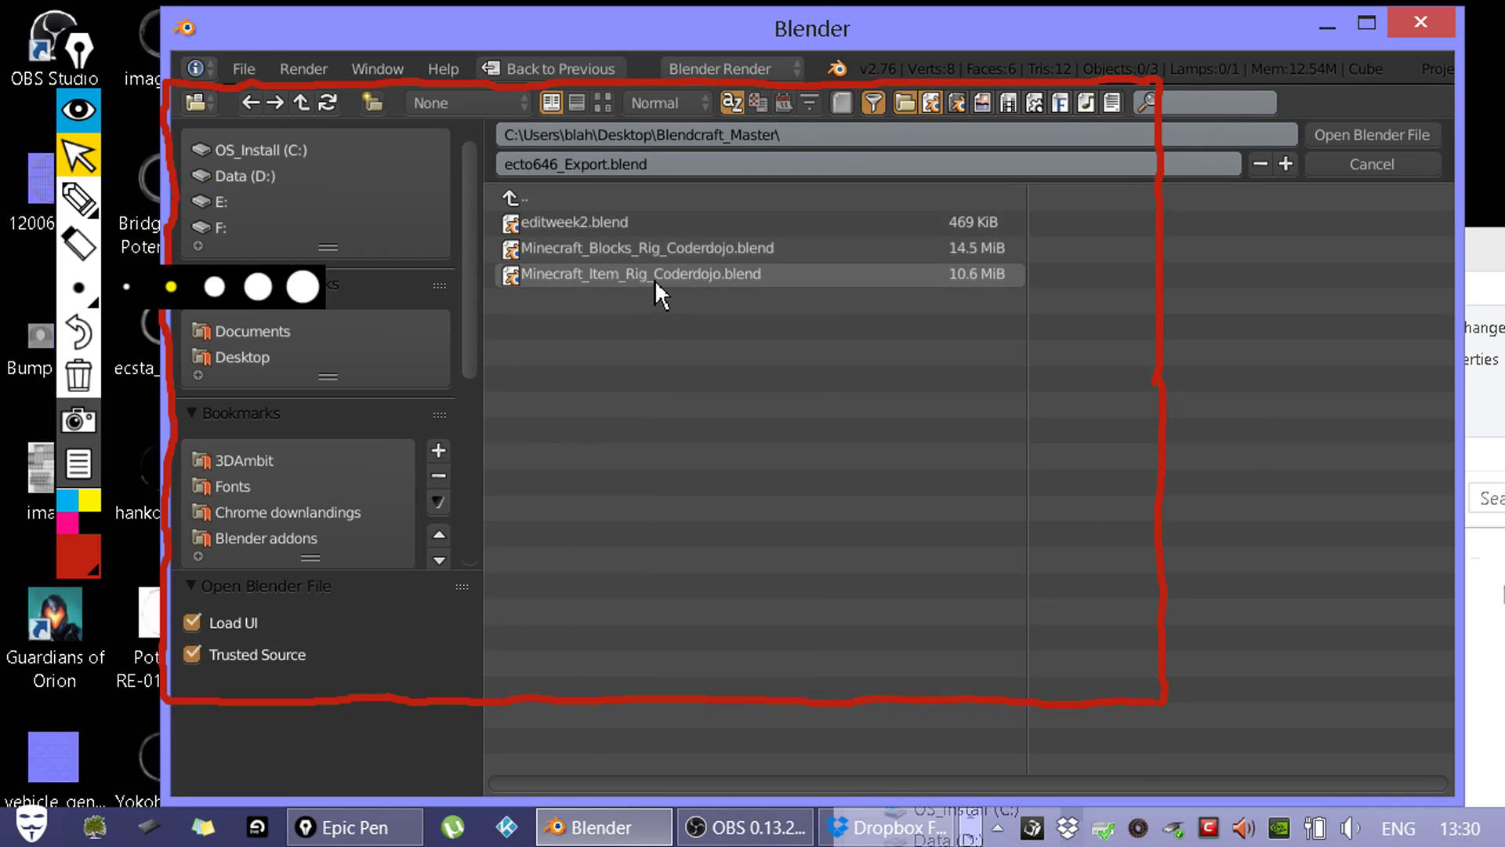
click(632, 248)
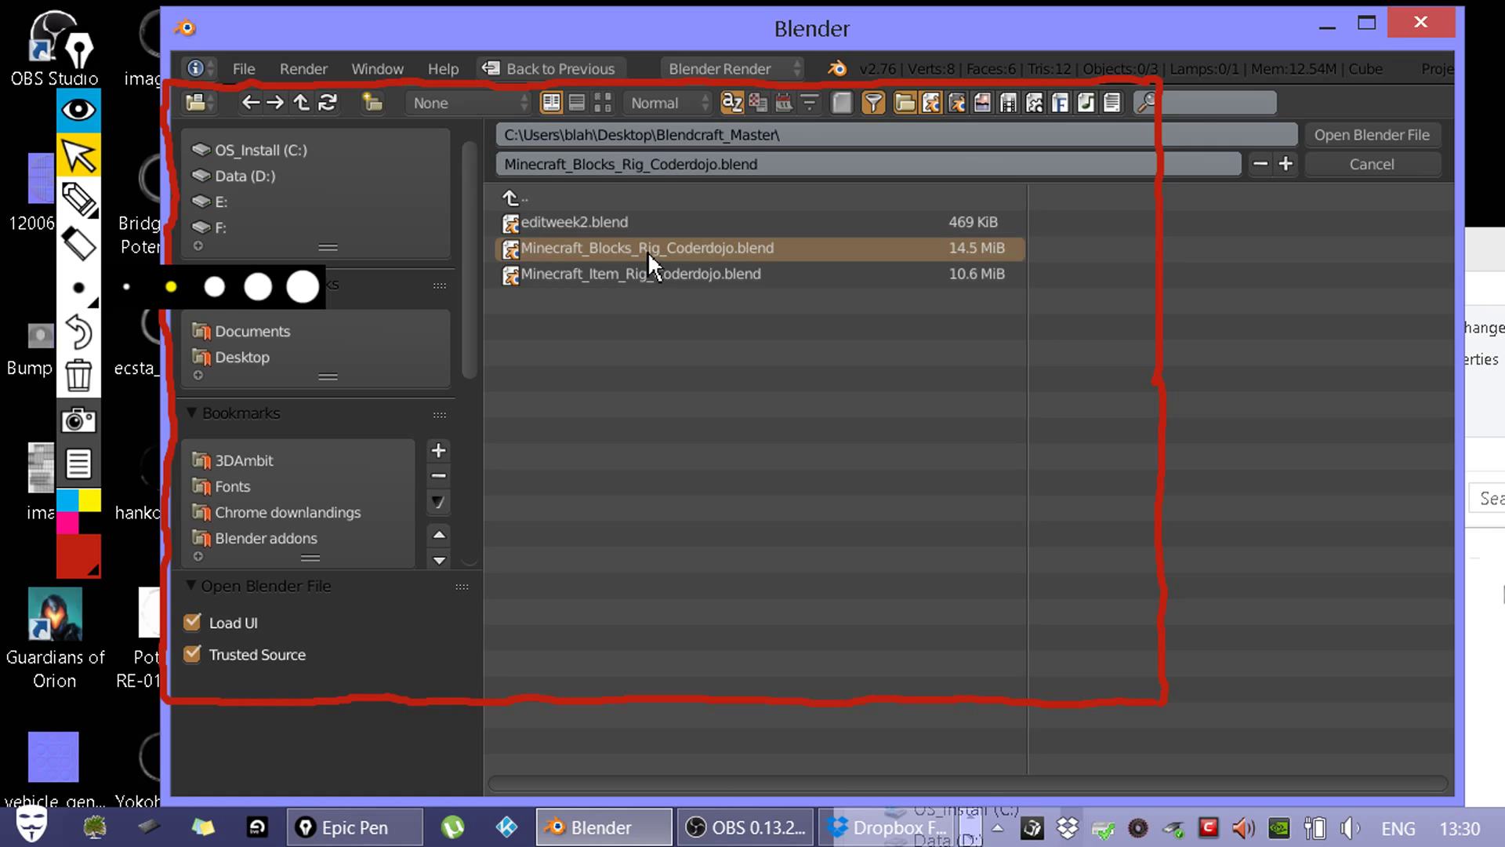
double_click(647, 249)
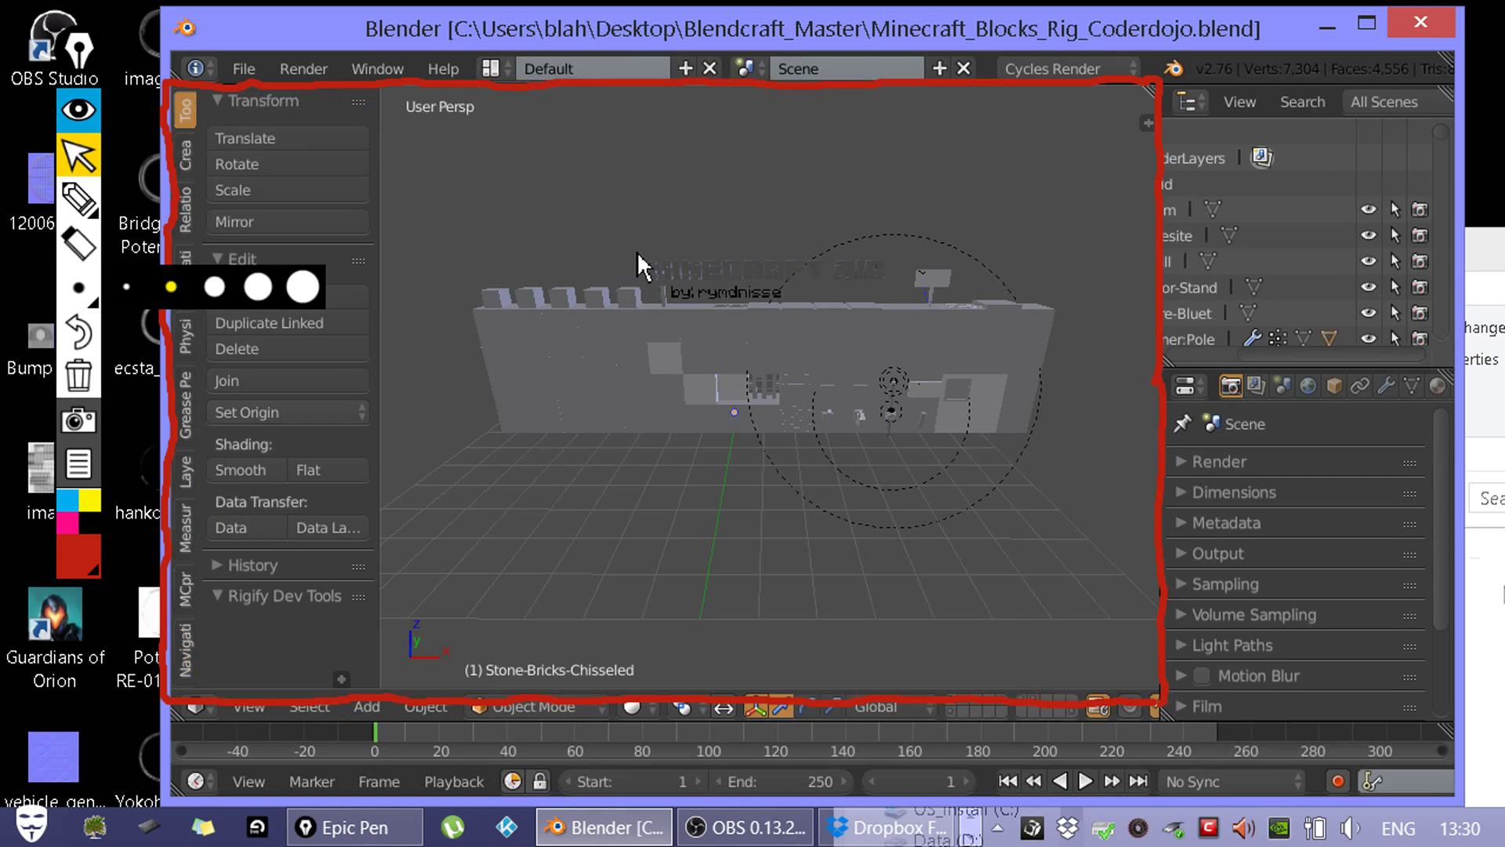
- Switch to File Explorer, open the BLENDER_274 (G:) drive and move its window aside
key(super+e)
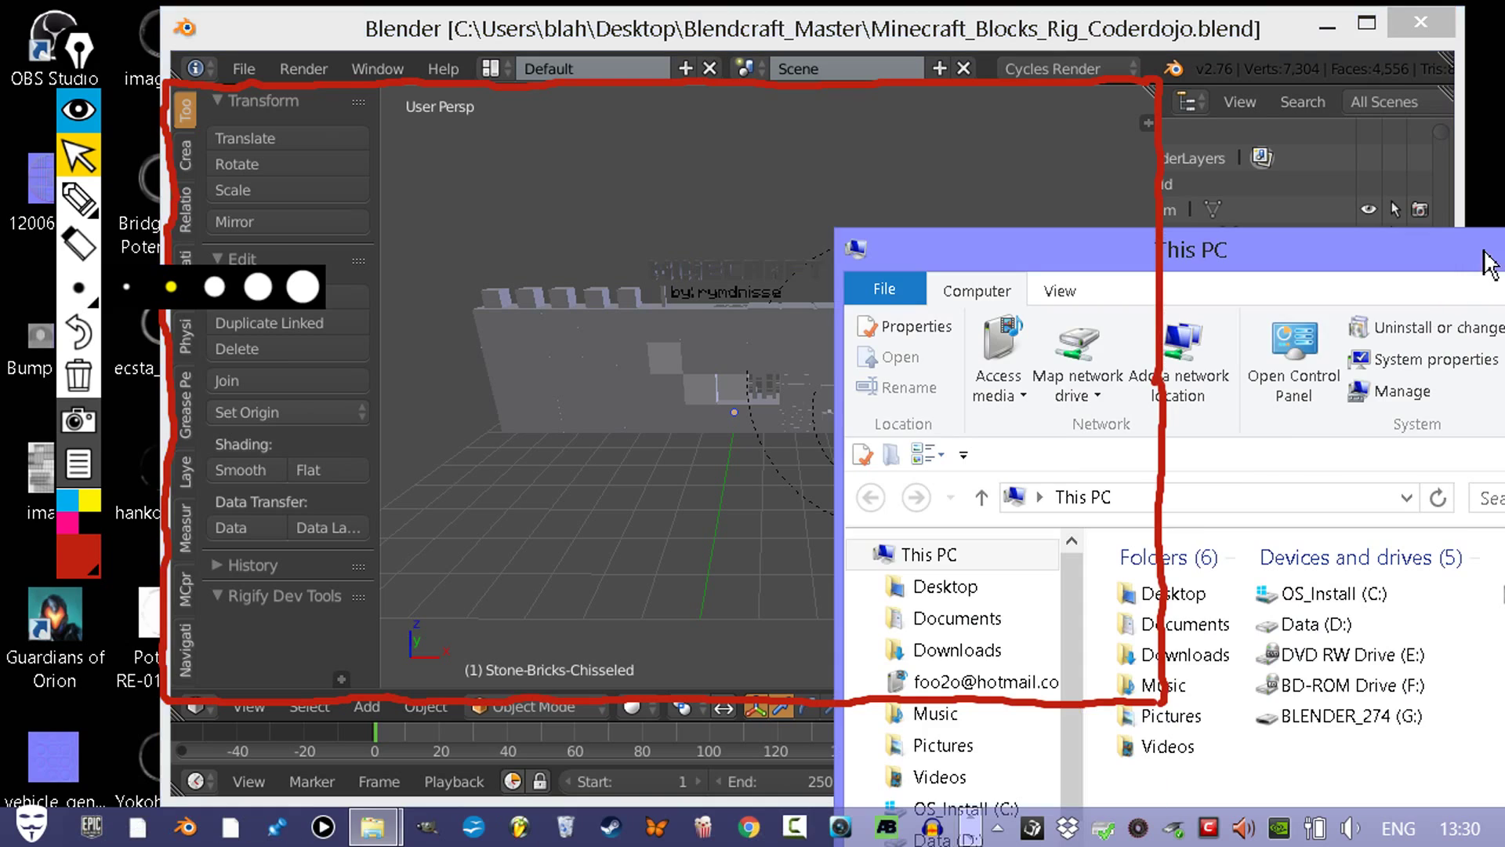
click(1337, 725)
double_click(1337, 726)
drag(1296, 259, 1488, 254)
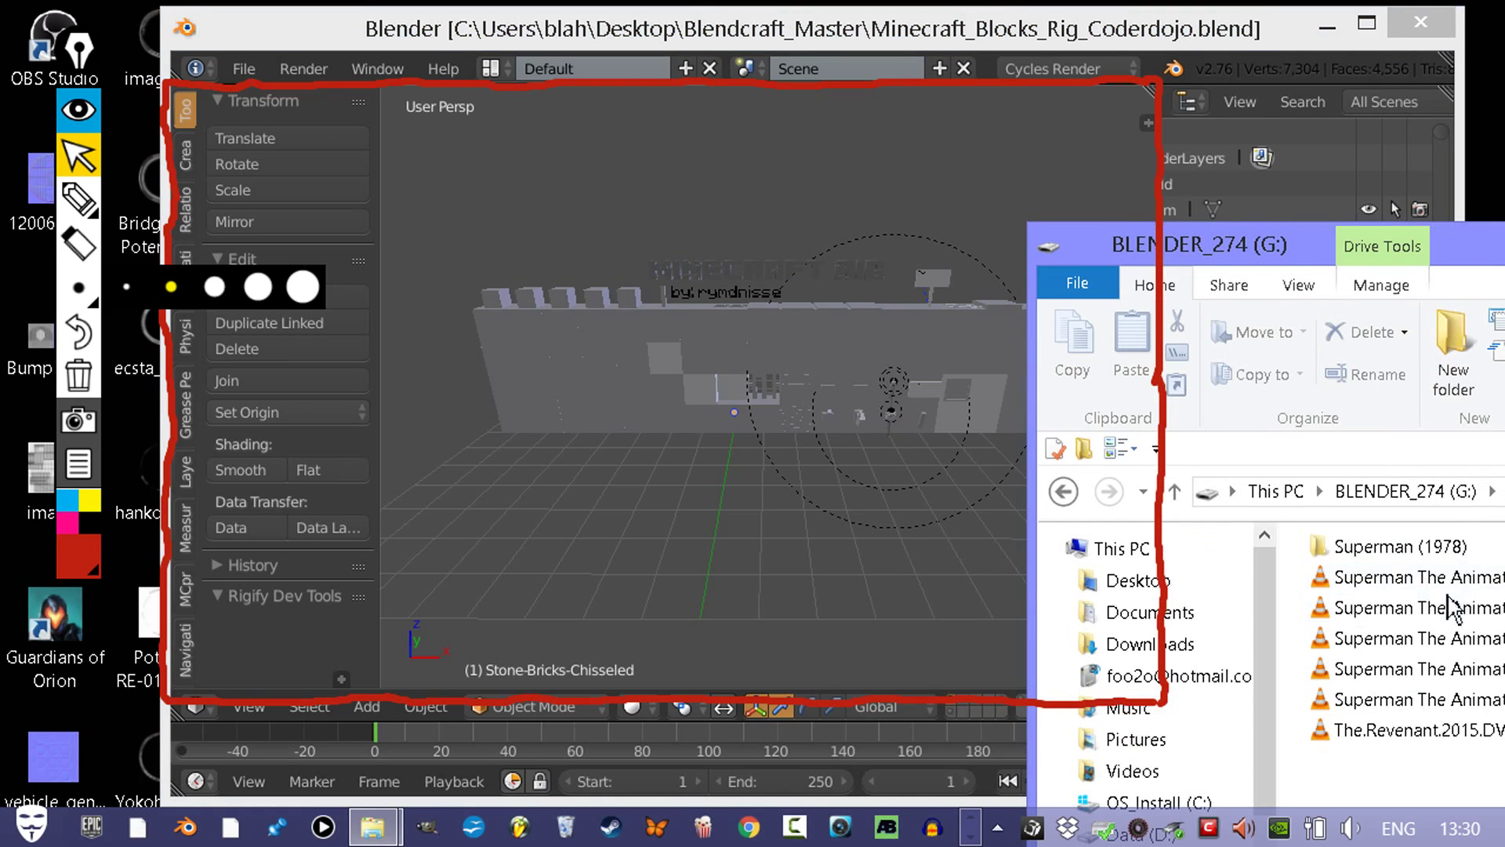
- Delete all the Superman items and The.Revenant.2015 item from the BLENDER_274 (G:) drive
shift+click(1396, 730)
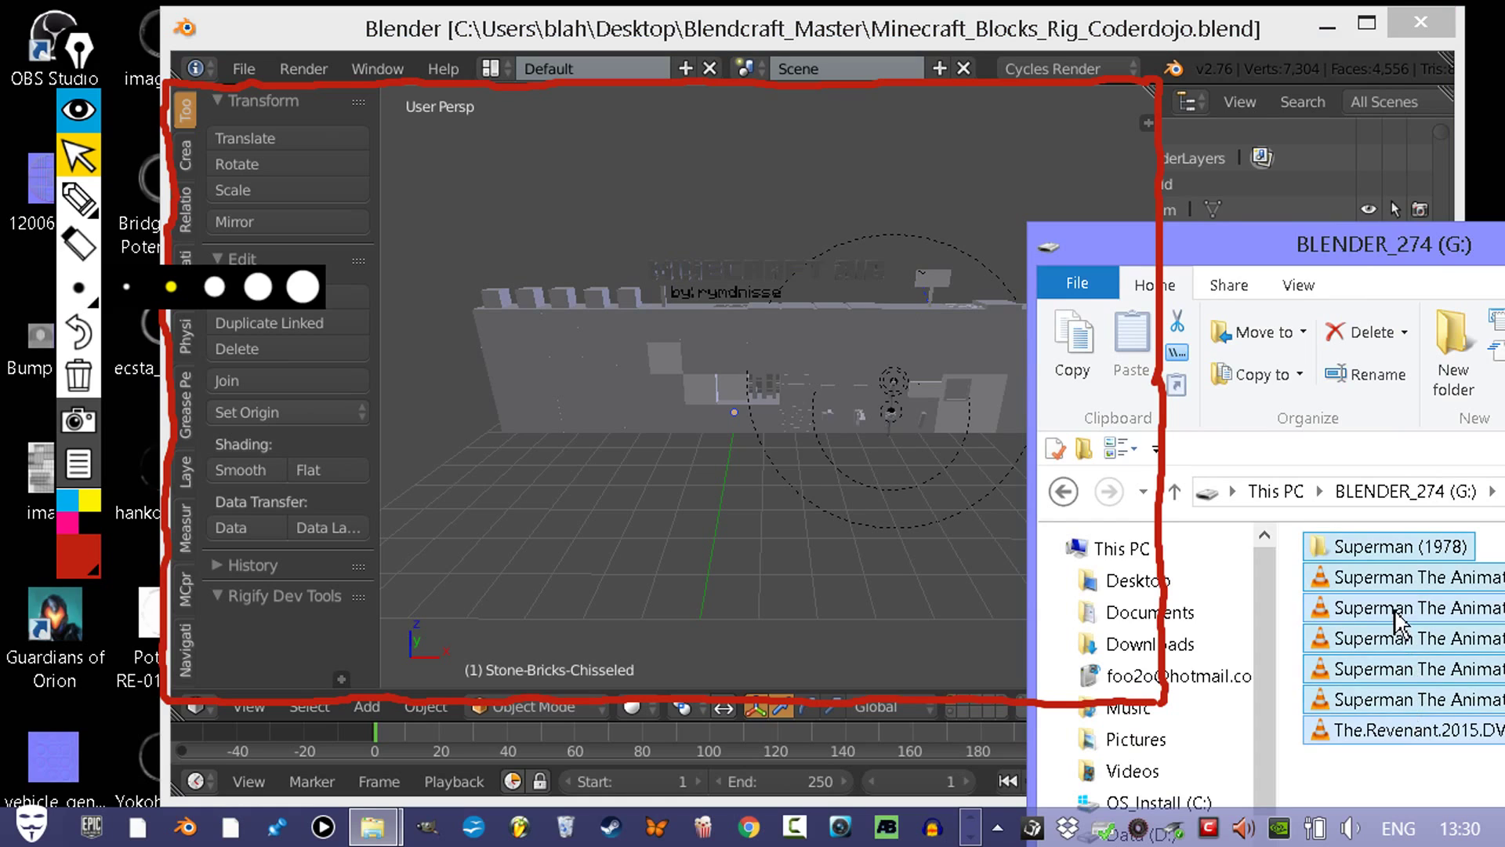
key(Delete)
click(845, 464)
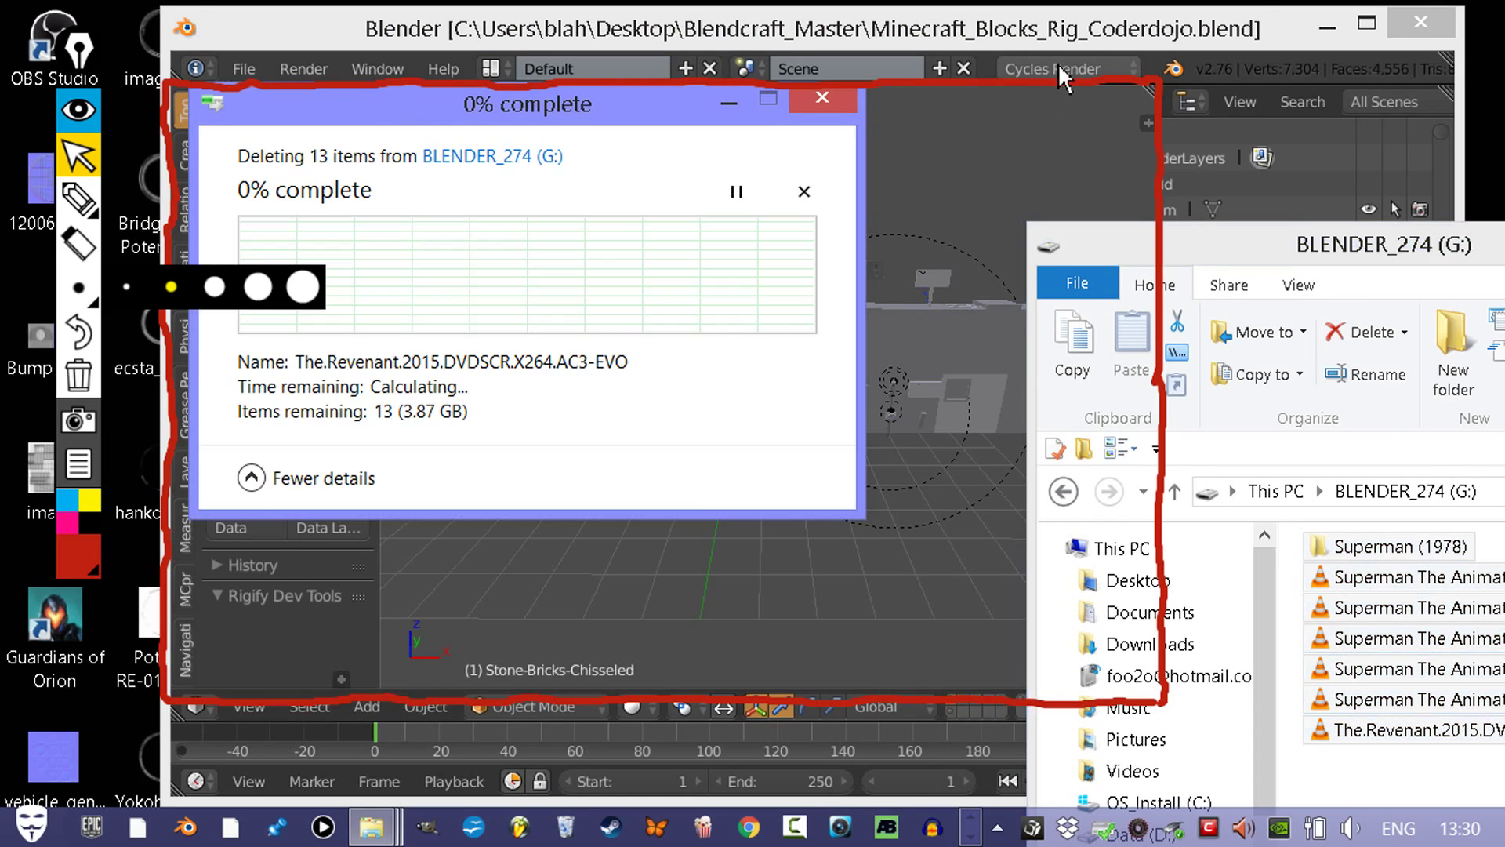
- Copy the Blendcraft_Master folder from the Desktop to the BLENDER_274 (G:) drive and close both File Explorer windows
drag(517, 110, 190, 723)
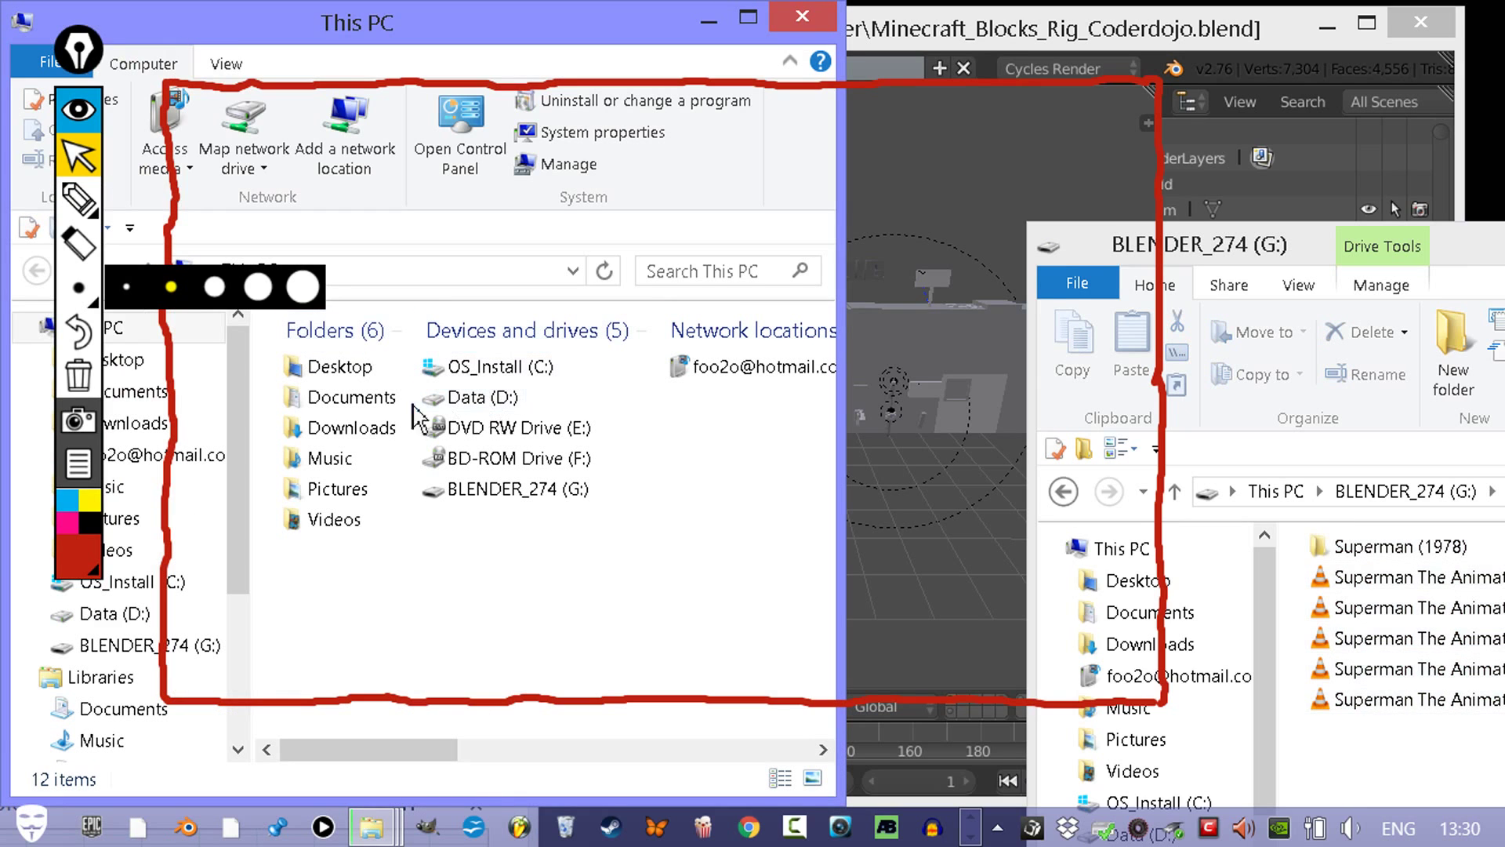
double_click(342, 367)
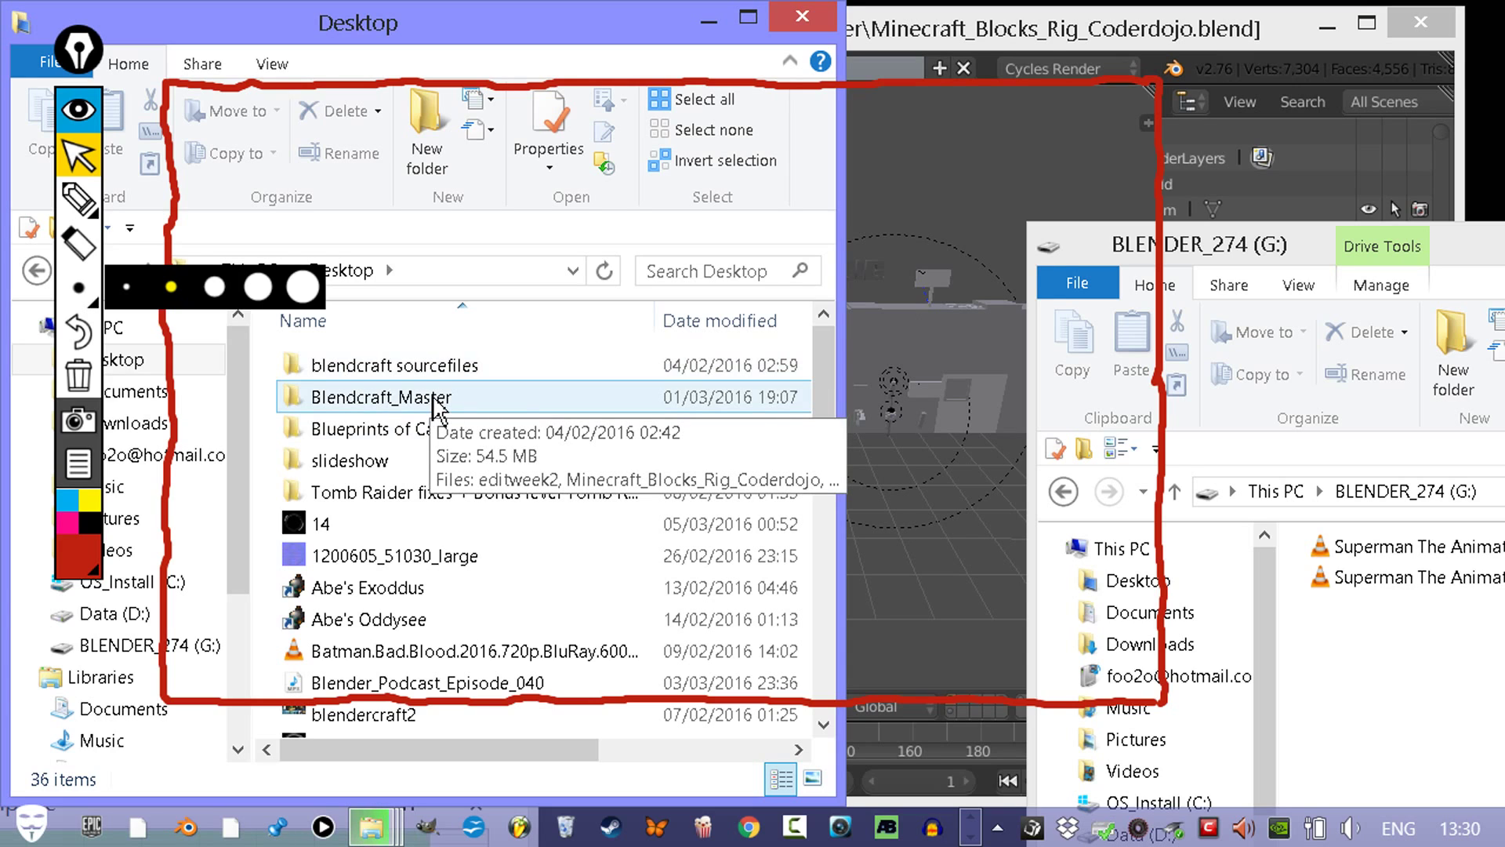
drag(437, 402, 1409, 620)
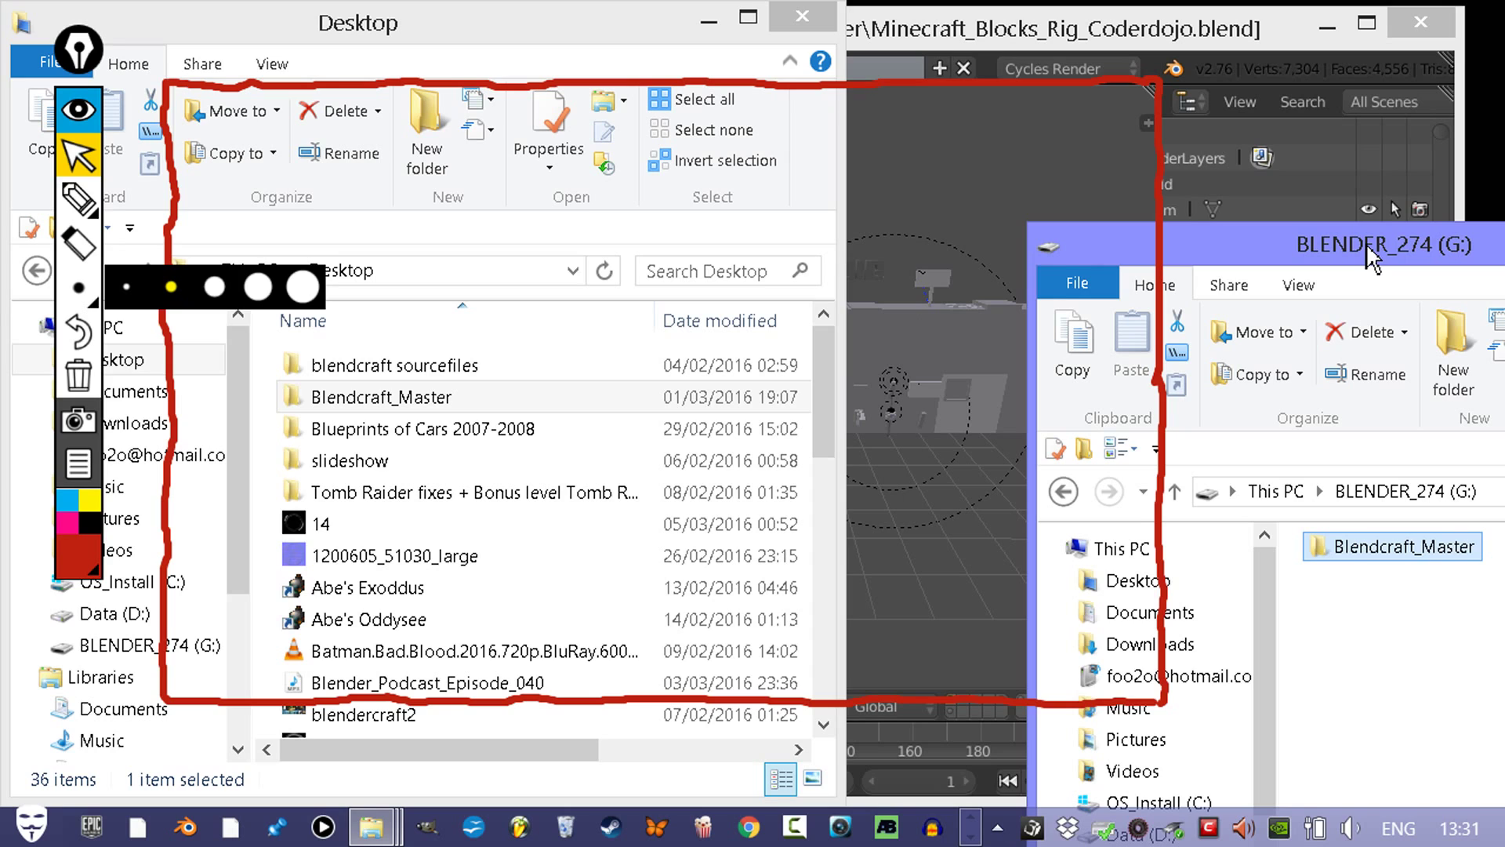
key(alt+F4)
click(802, 15)
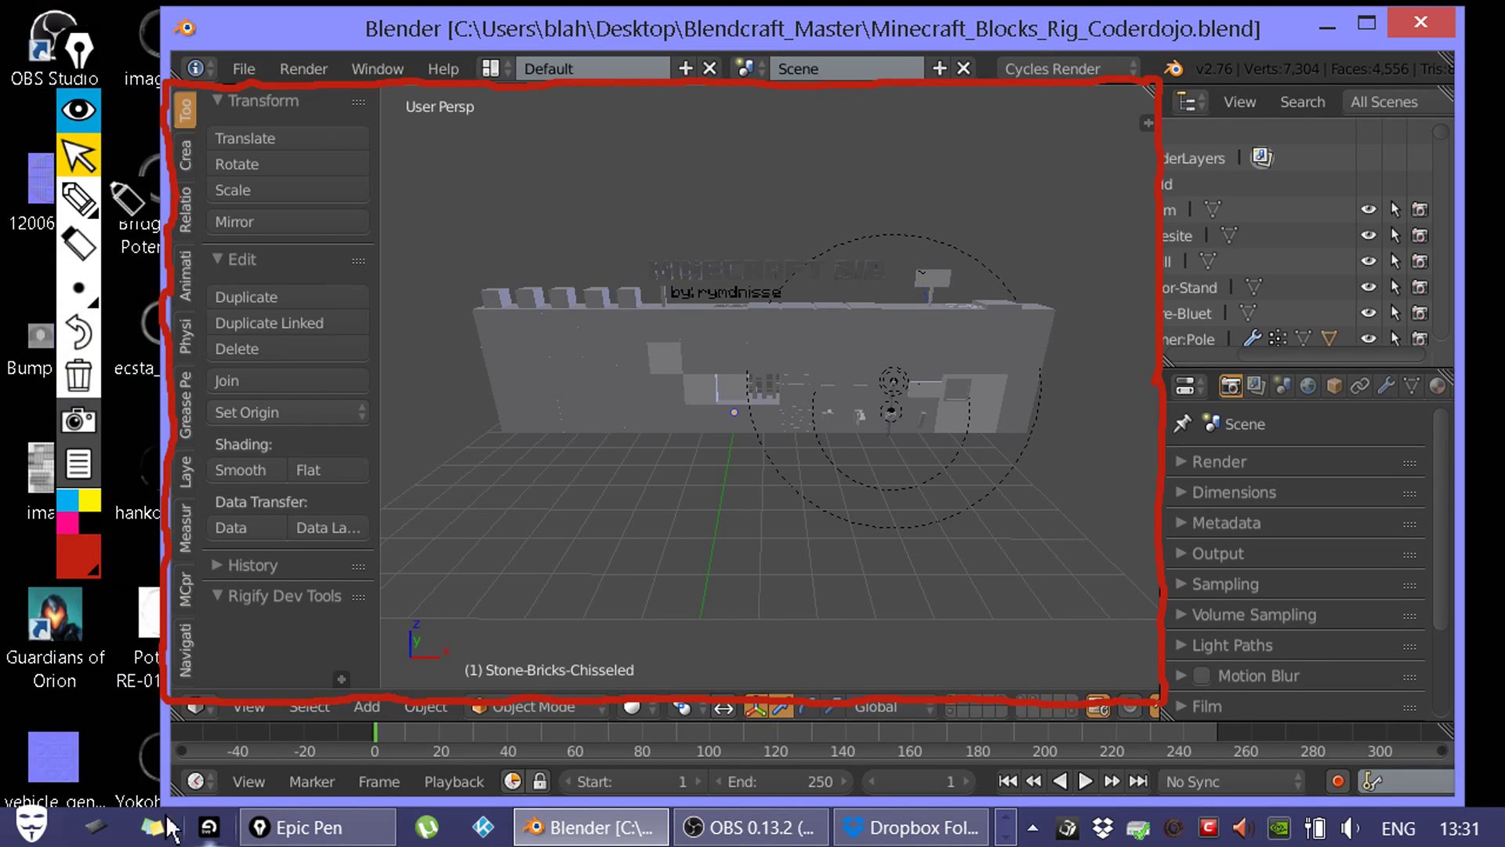
- Reopen Minecraft_Blocks_Rig_Coderdojo.blend from the list of recent files
click(246, 68)
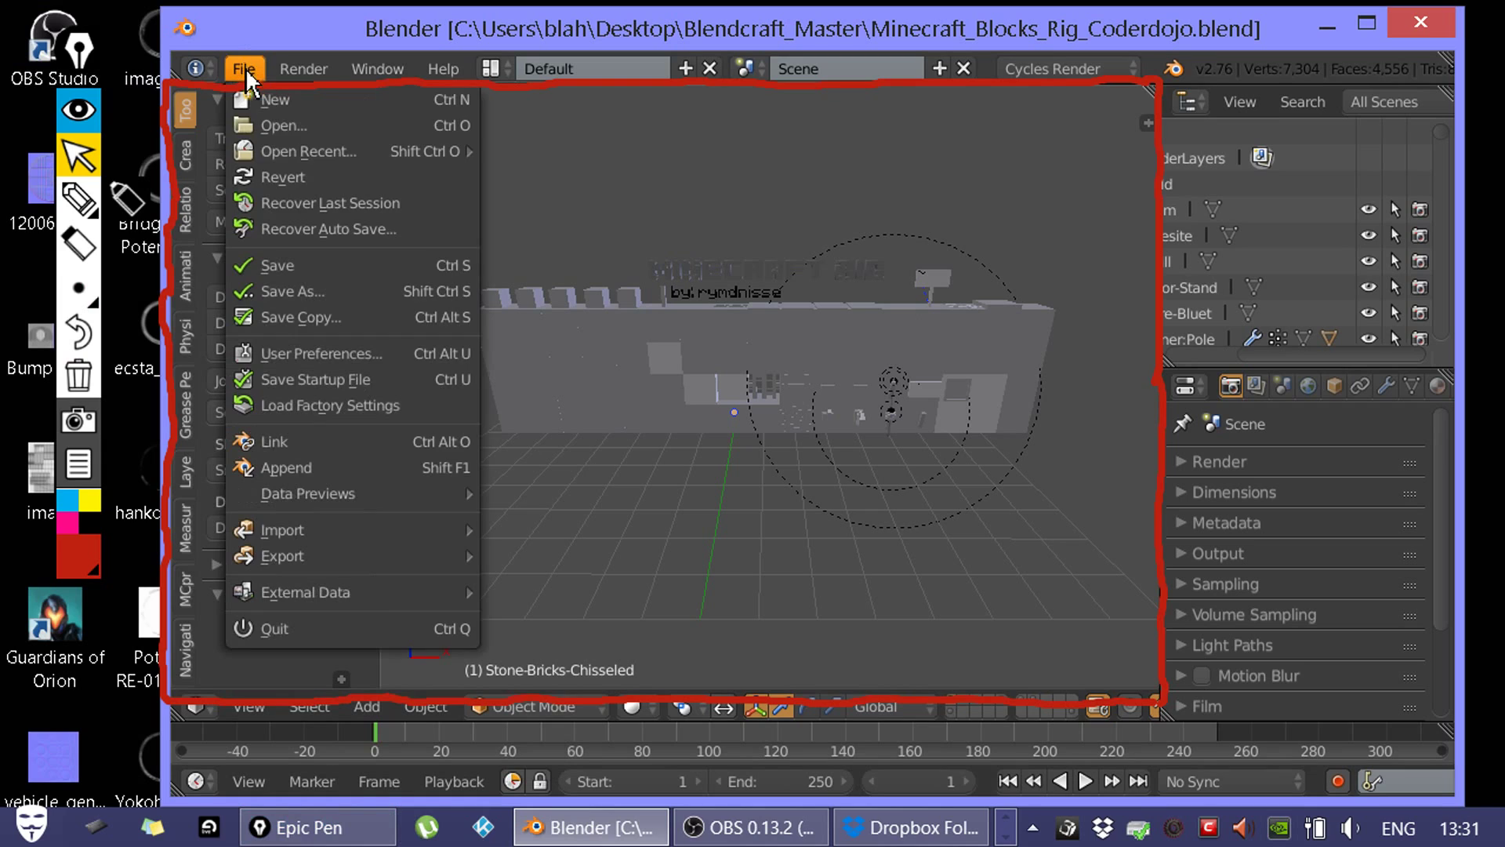
mouse_move(284, 157)
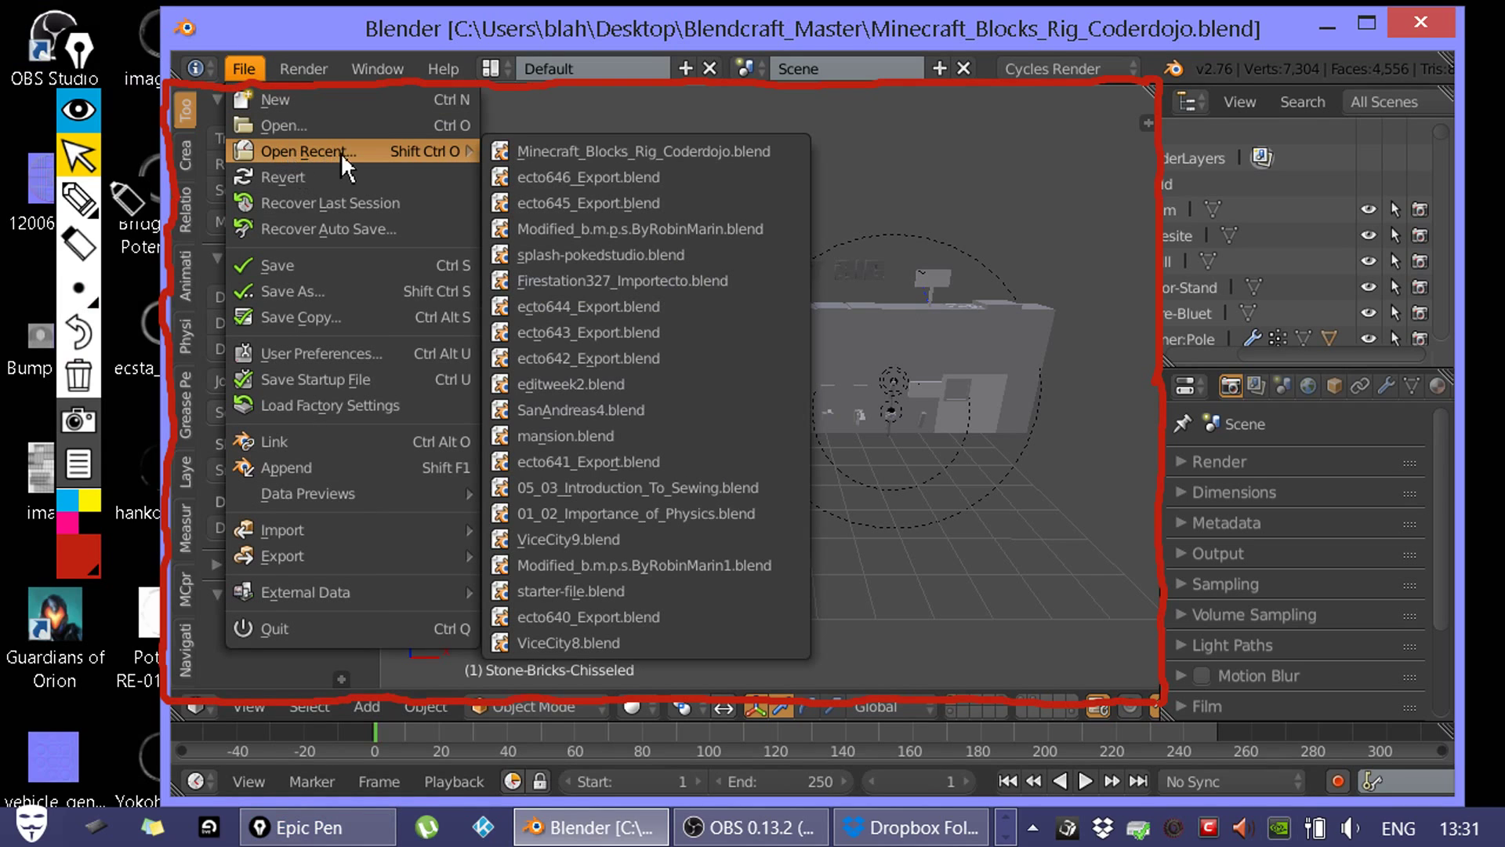
click(793, 148)
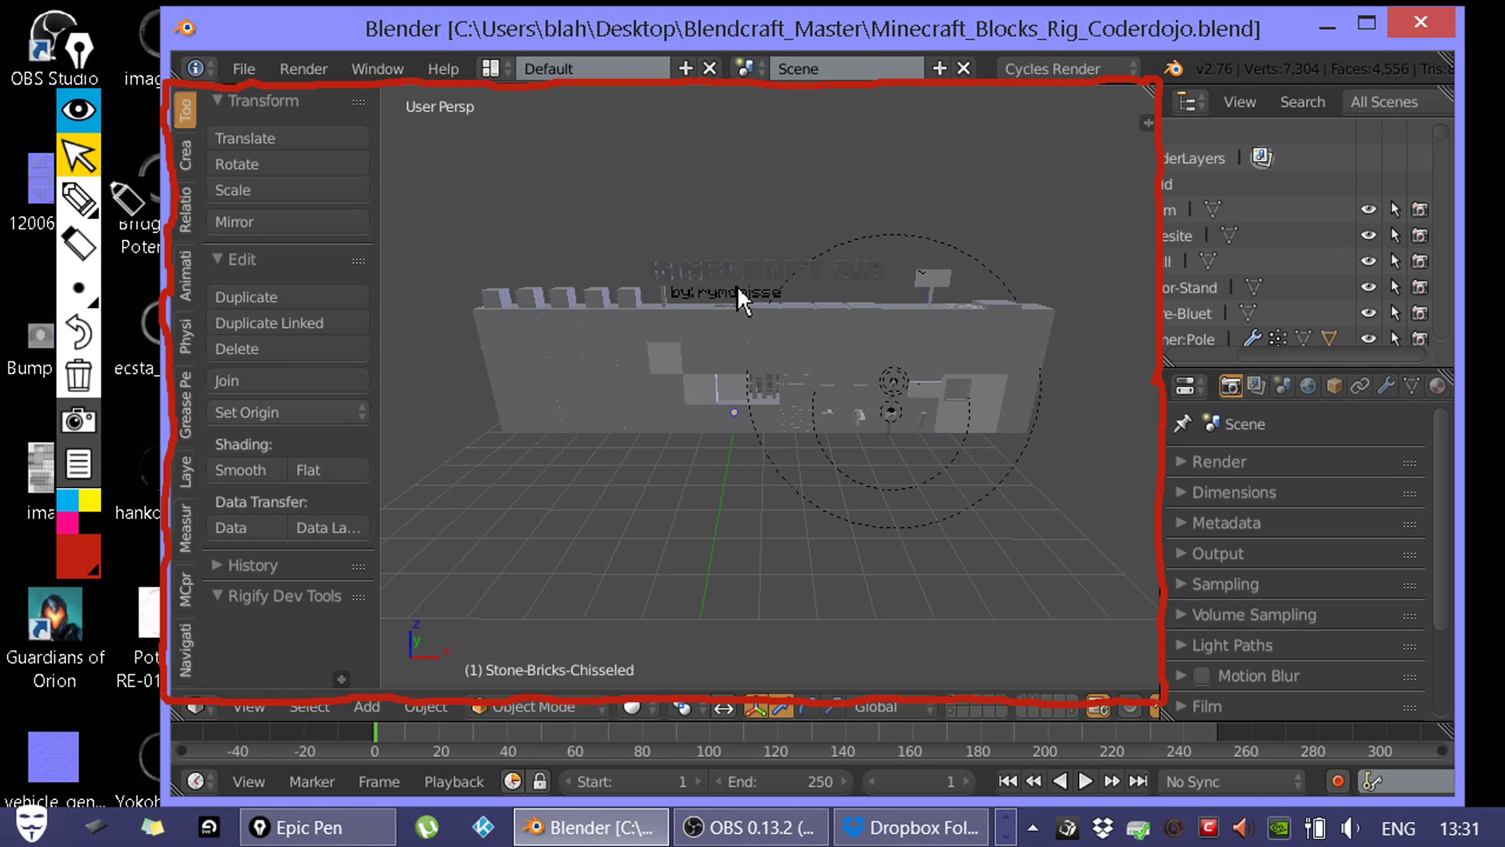
- Dismiss the G:\ file-association error and raise the border between the 3D view and the timeline
middle_drag(676, 445, 890, 363)
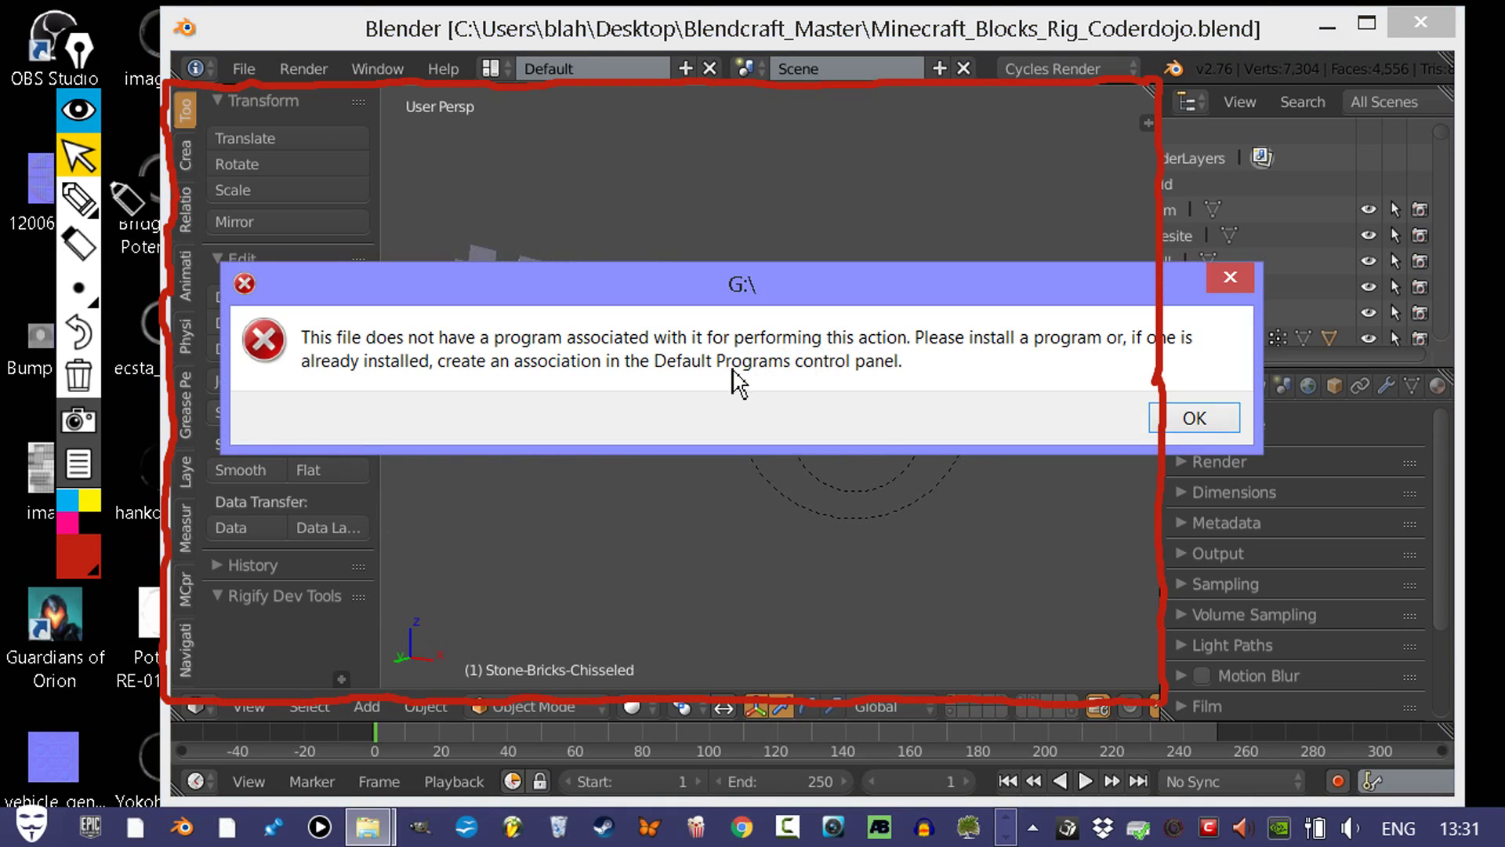
click(1185, 424)
middle_drag(416, 426, 768, 444)
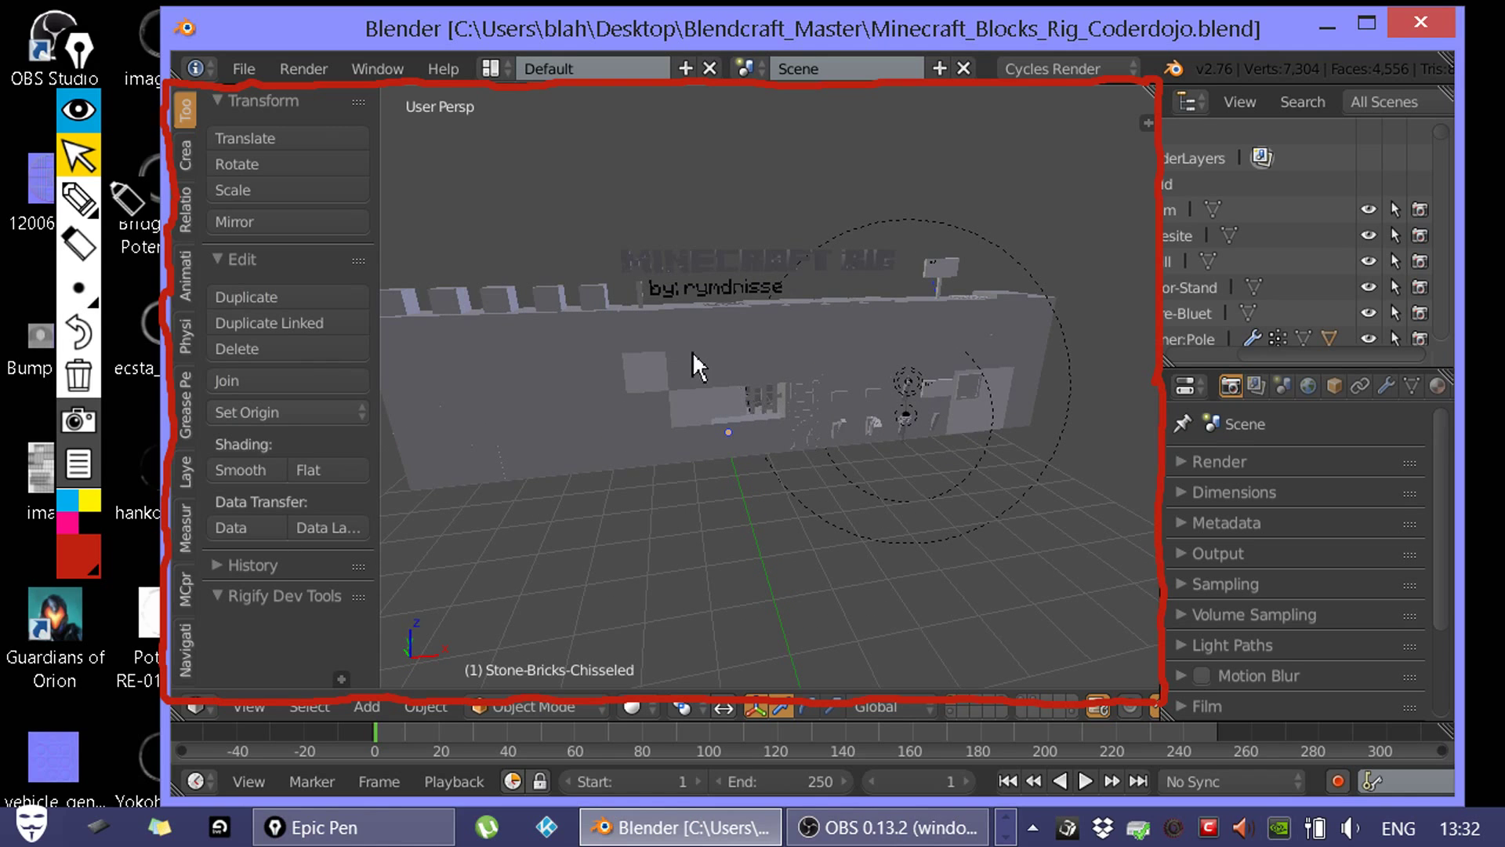
middle_drag(693, 351, 803, 348)
middle_drag(709, 322, 773, 343)
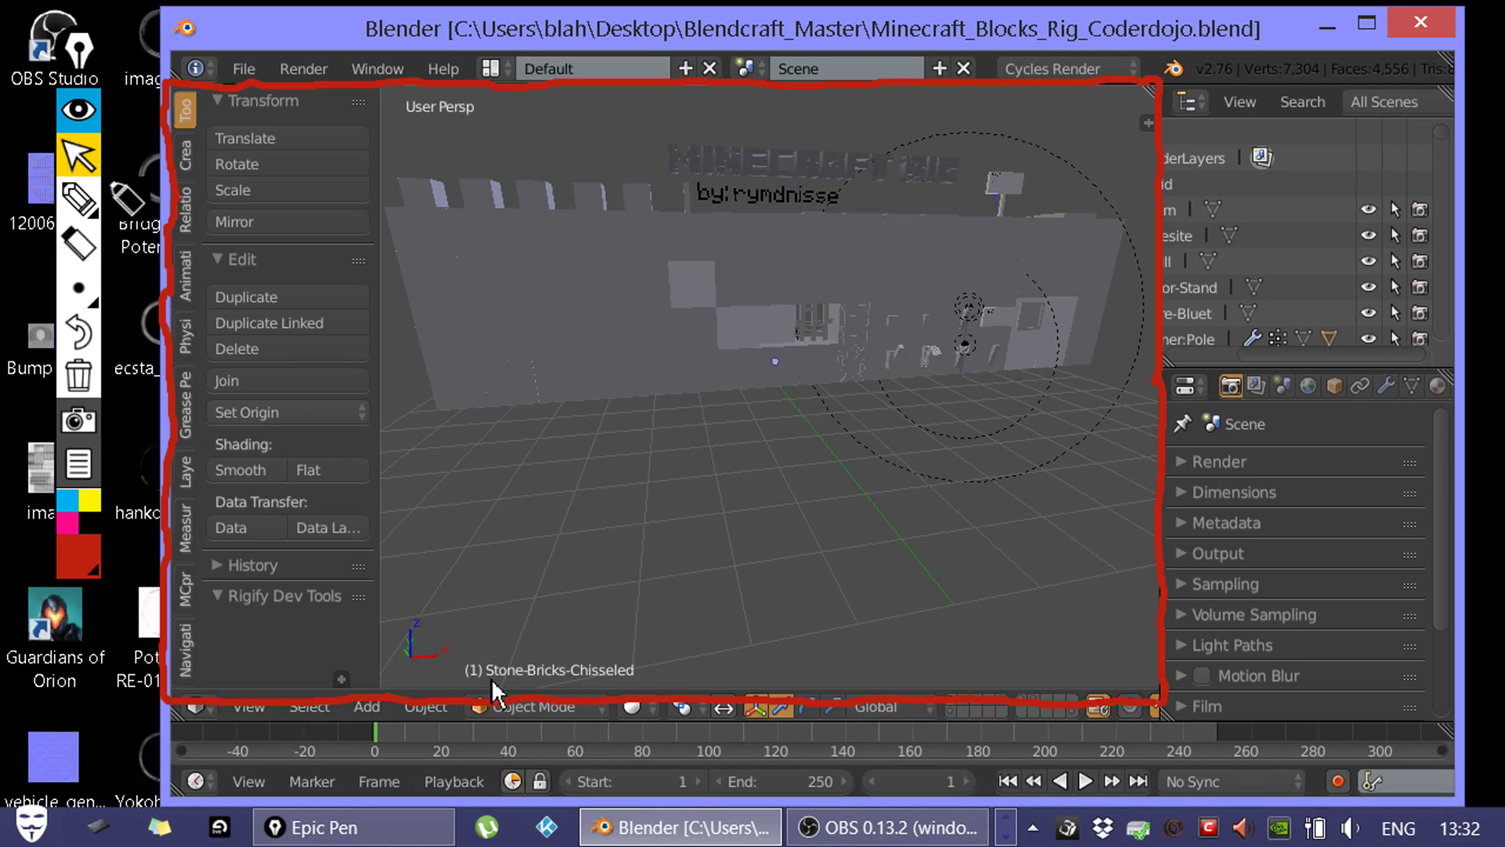
drag(584, 723, 586, 698)
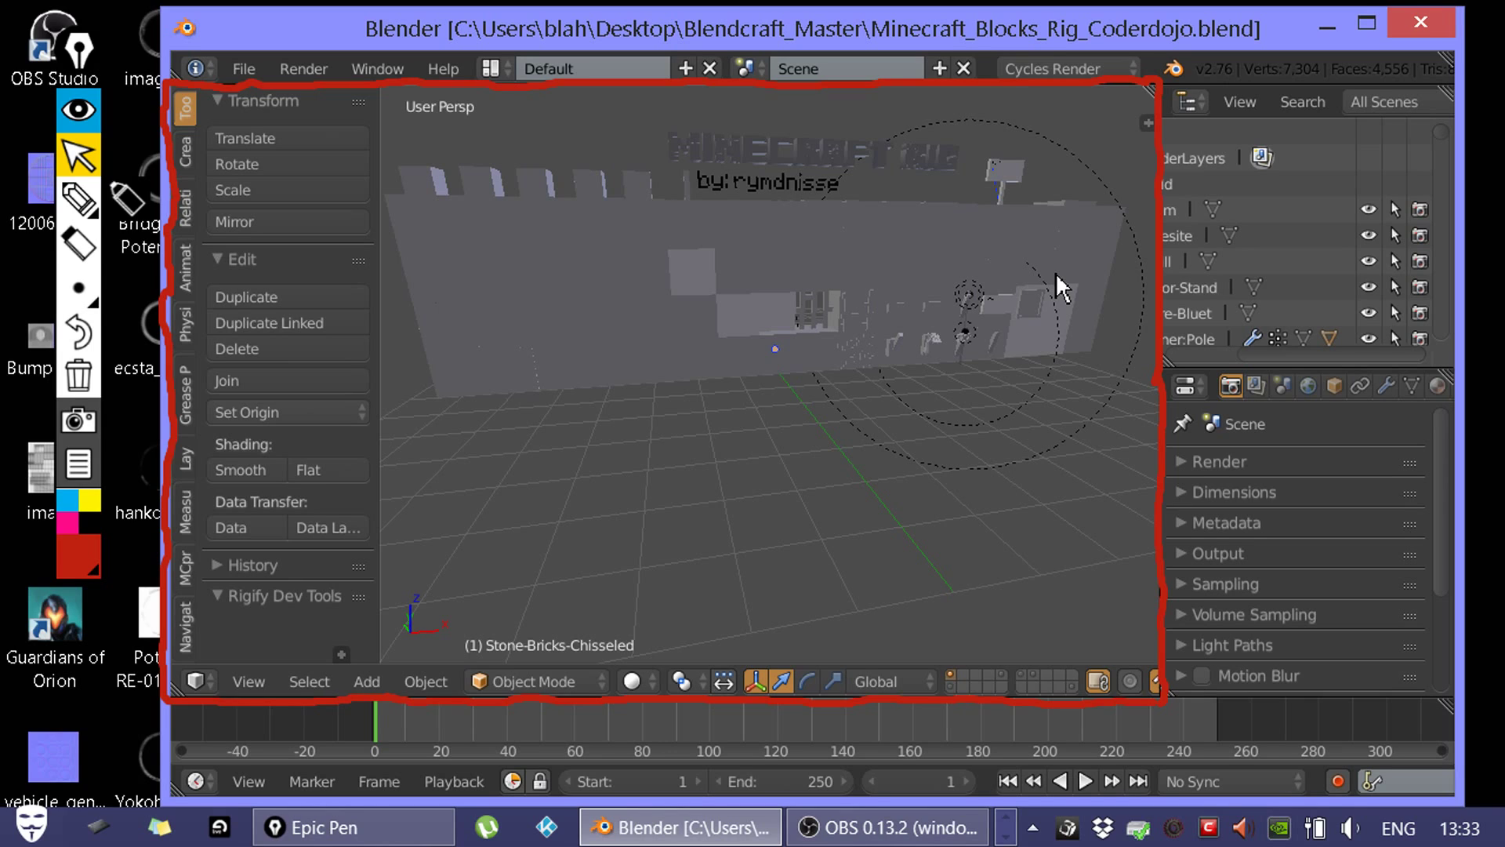
- Bring up the file browser for opening a Blender file and enlarge its System area to reach the bookmarks and recent folders
click(243, 68)
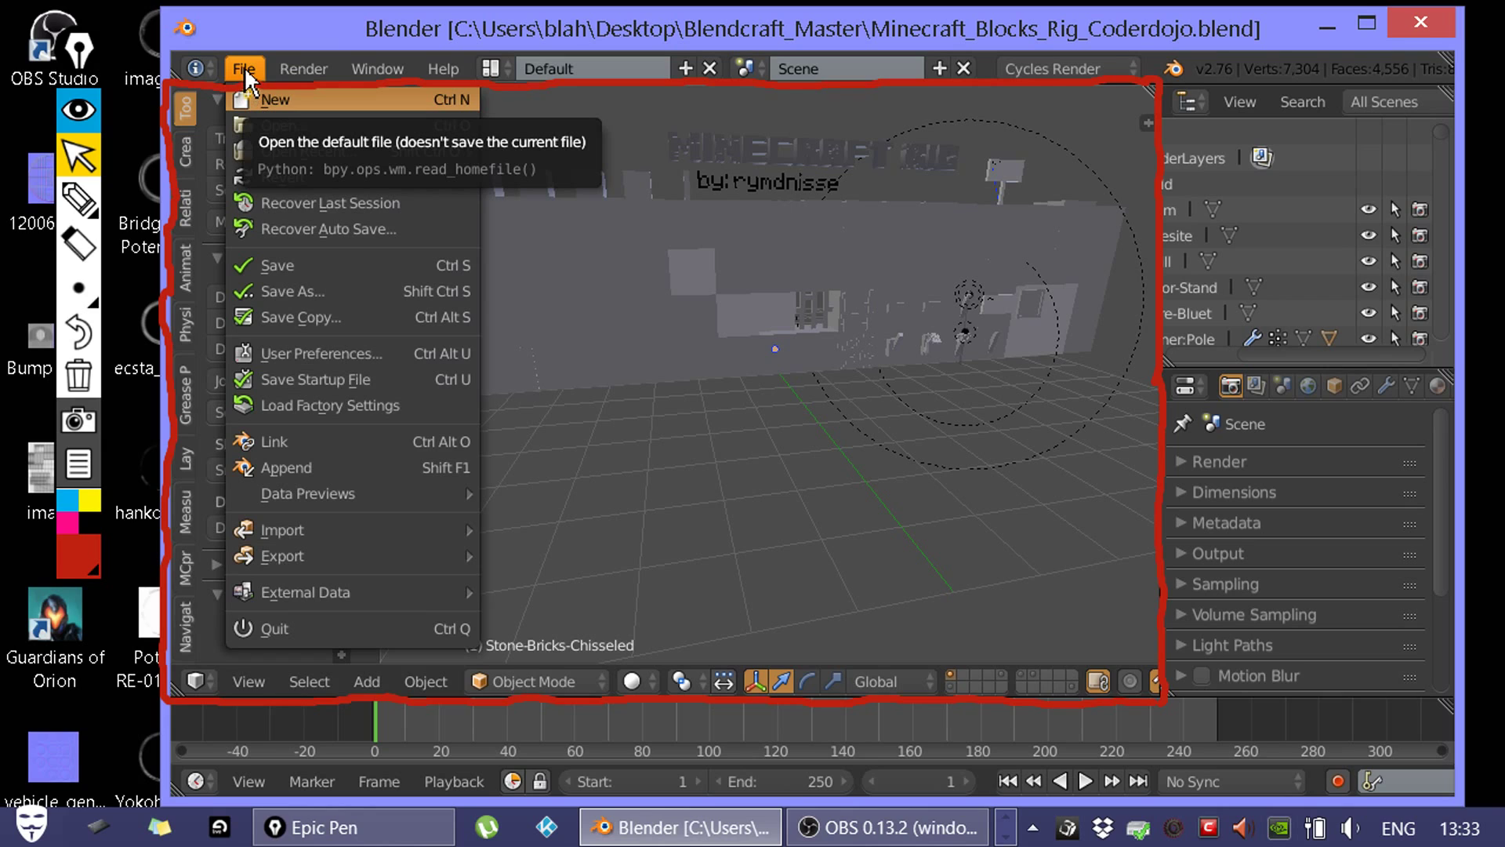
click(241, 66)
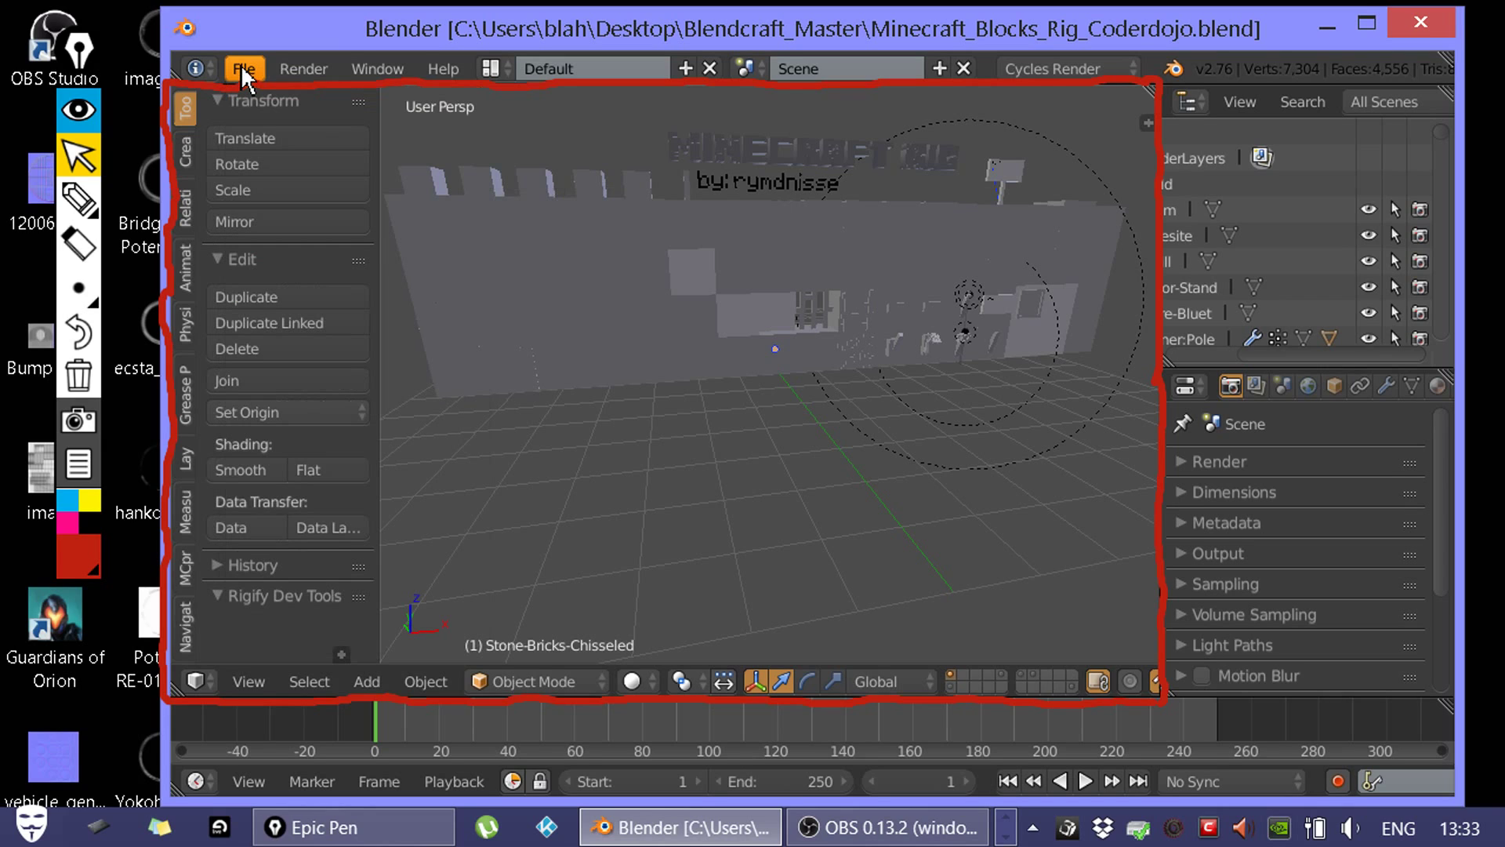
click(243, 66)
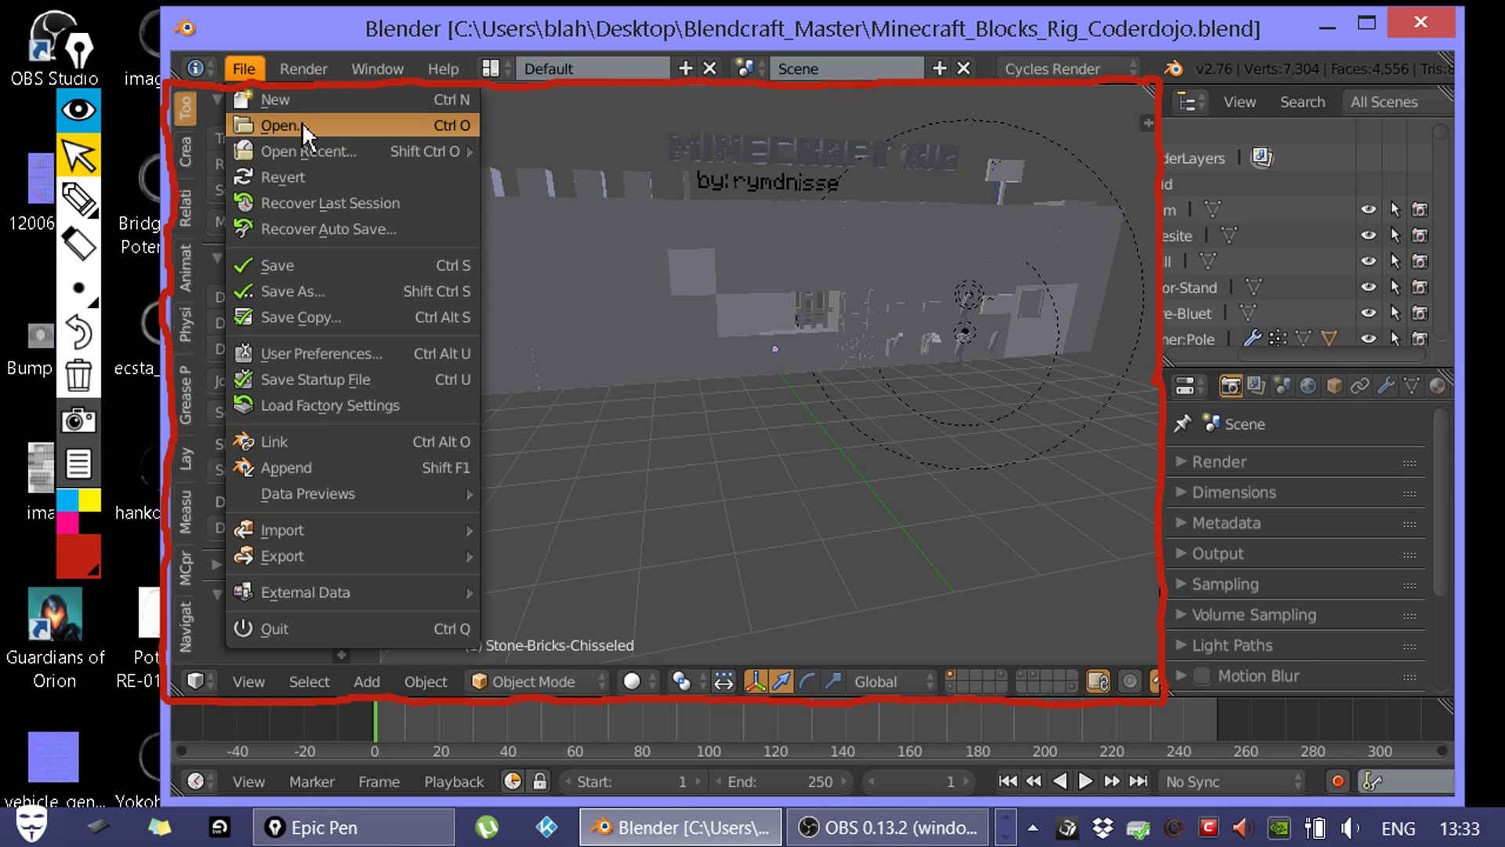
click(285, 125)
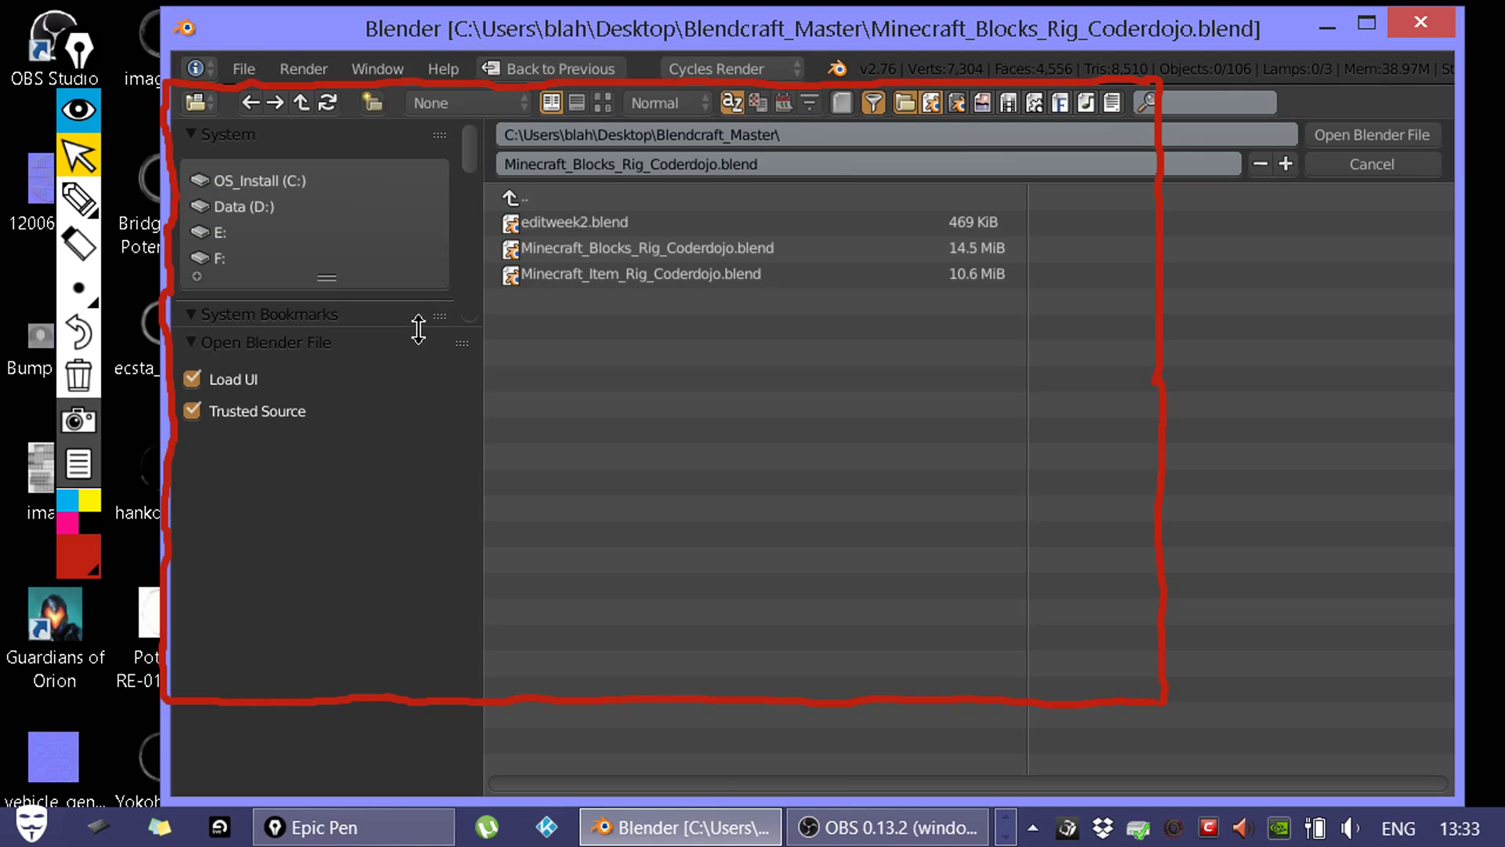
drag(419, 330, 420, 387)
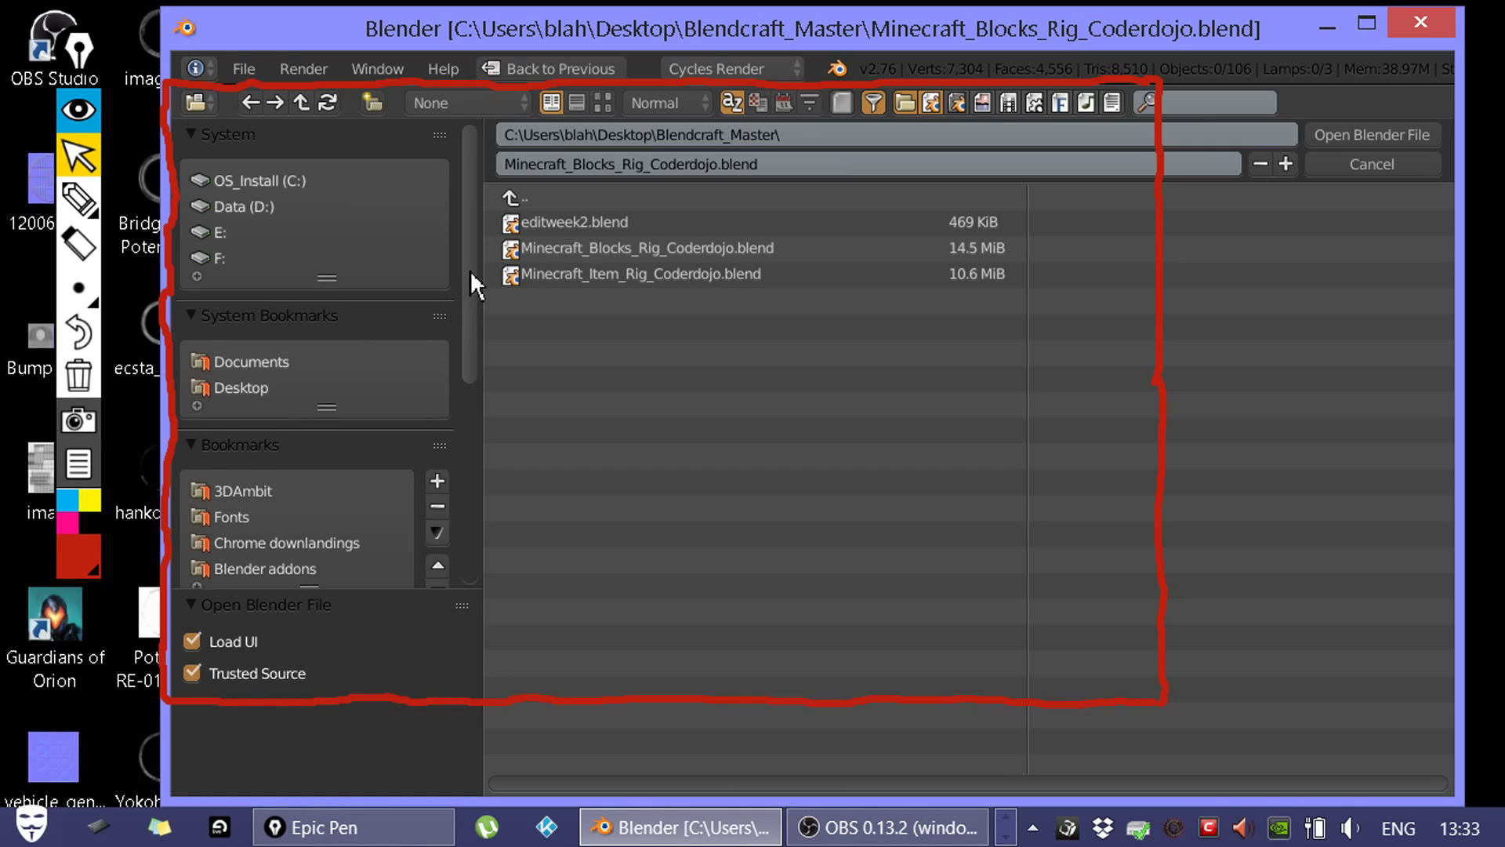
drag(471, 271, 477, 356)
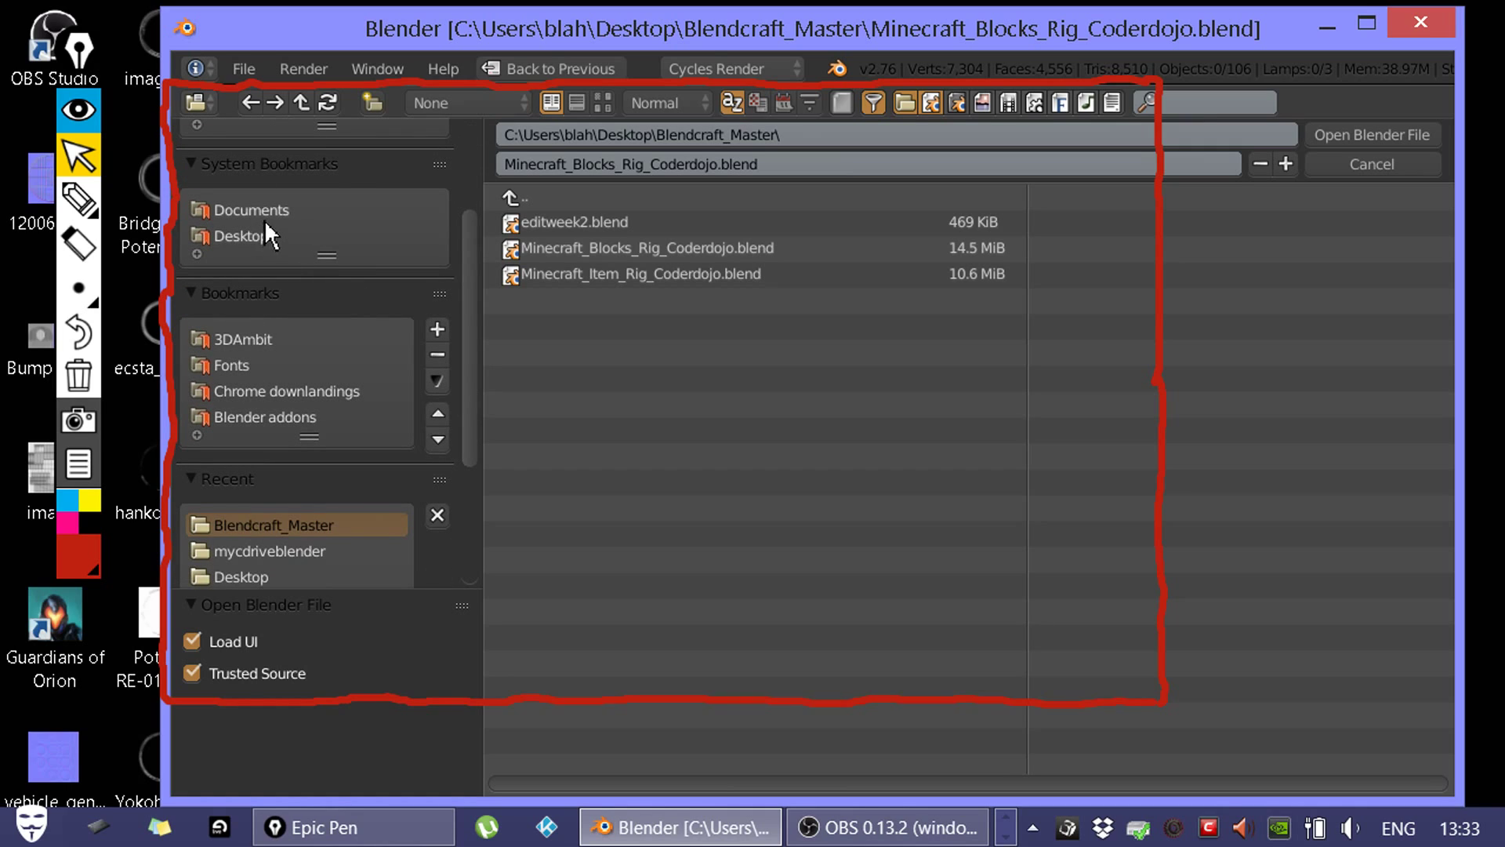
- Browse the Documents and Desktop locations and enter the Blendcraft_Master folder on the Desktop
click(251, 236)
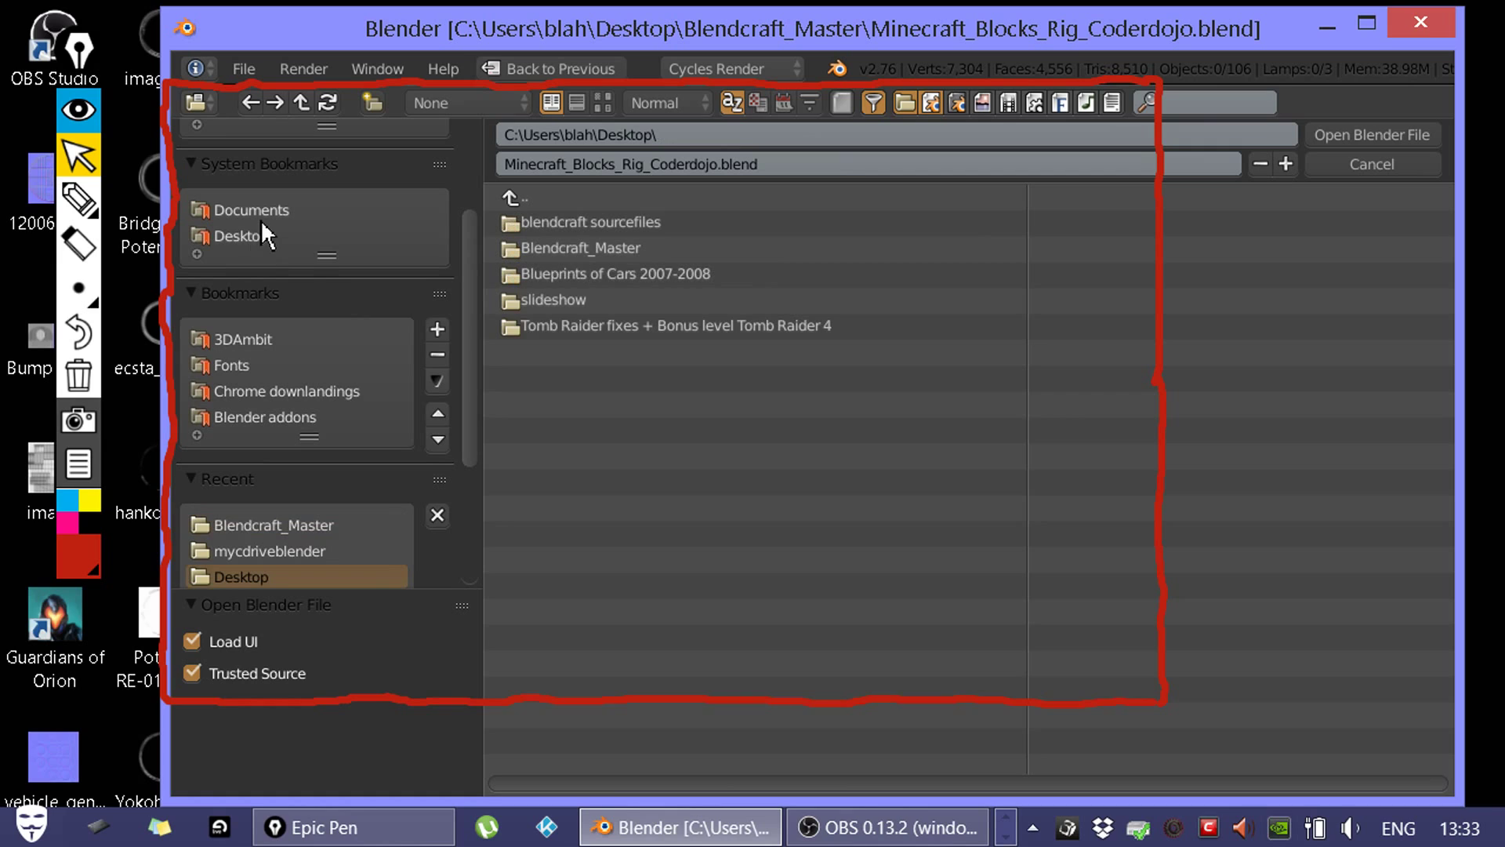
click(267, 212)
click(256, 237)
drag(474, 284, 467, 248)
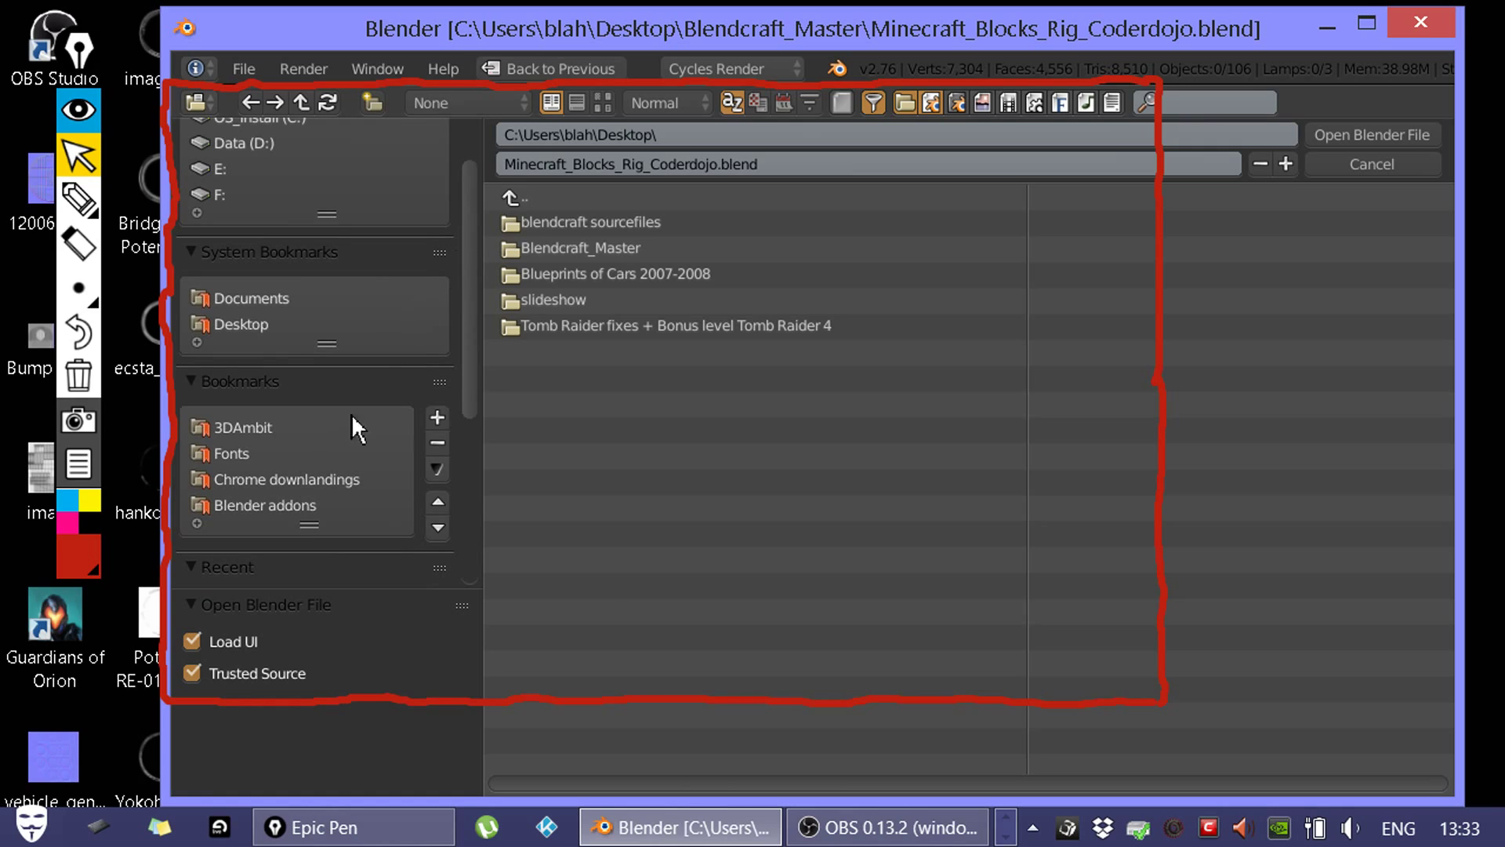
click(594, 246)
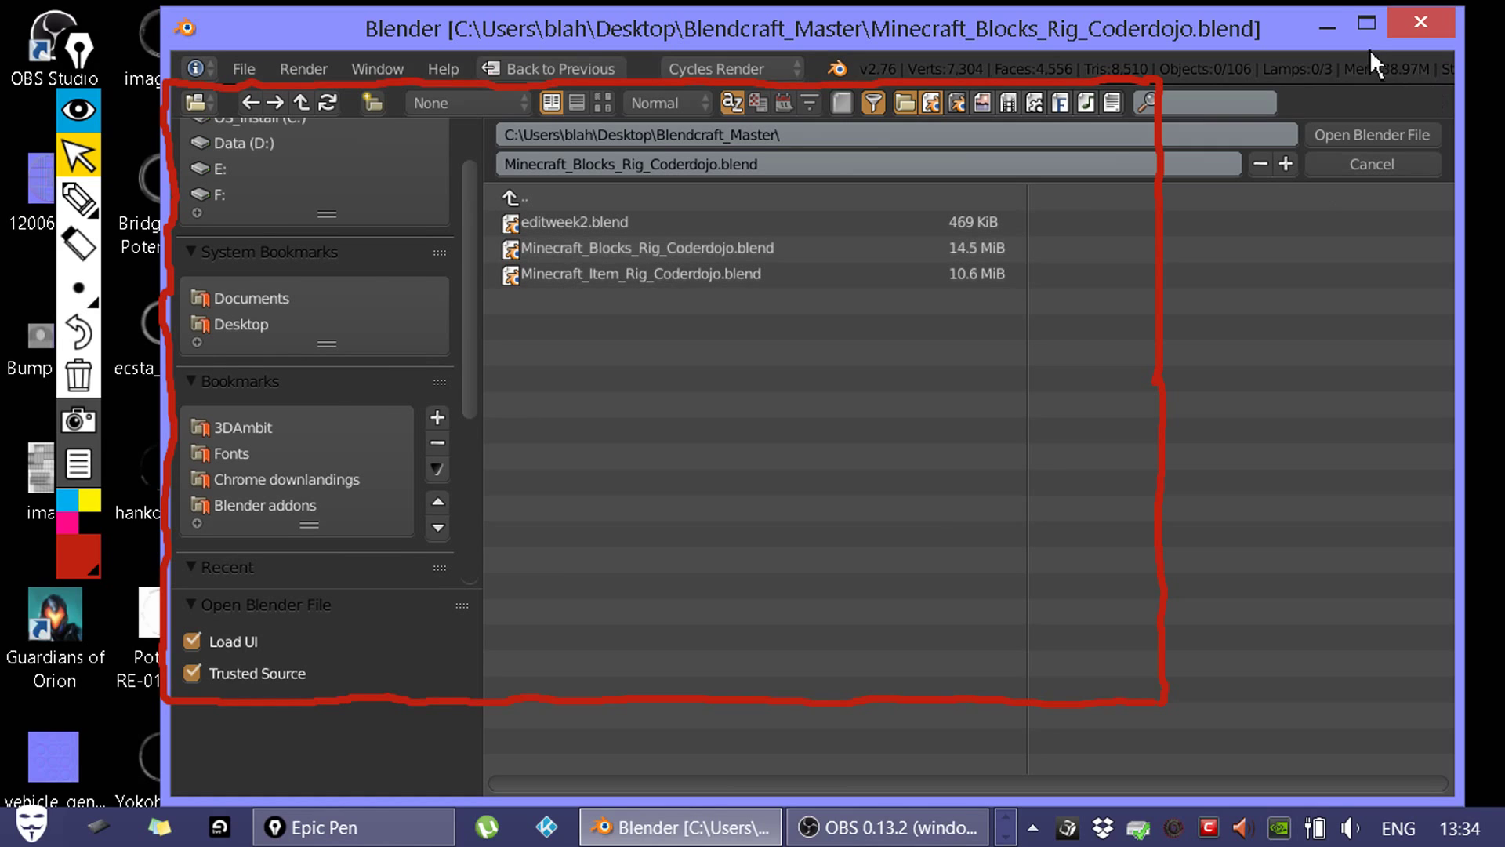
- Minimize Blender and open the blendcraft sourcefiles folder from the desktop
click(1327, 26)
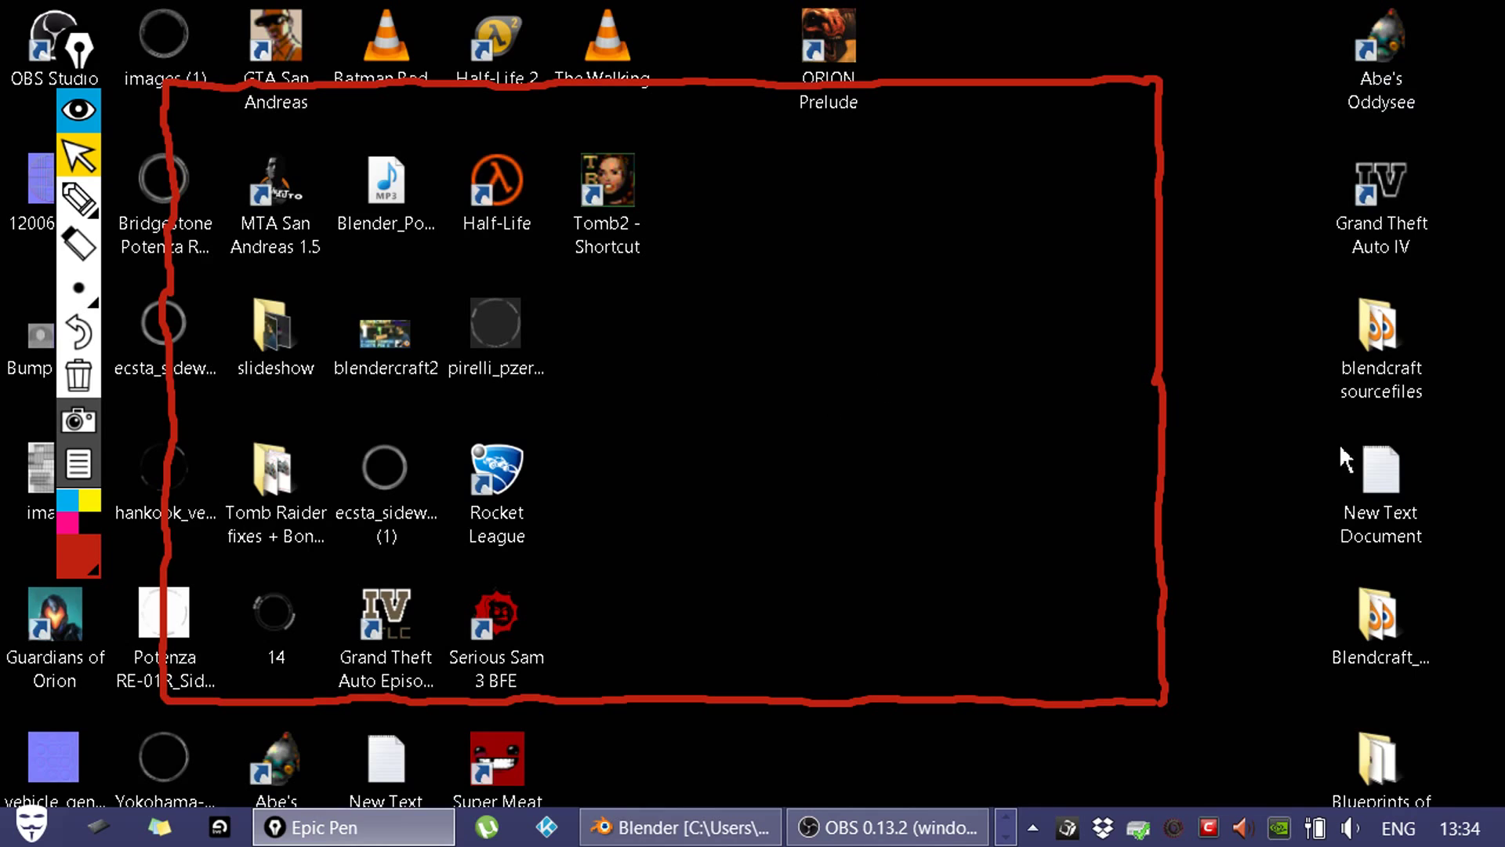
double_click(1384, 354)
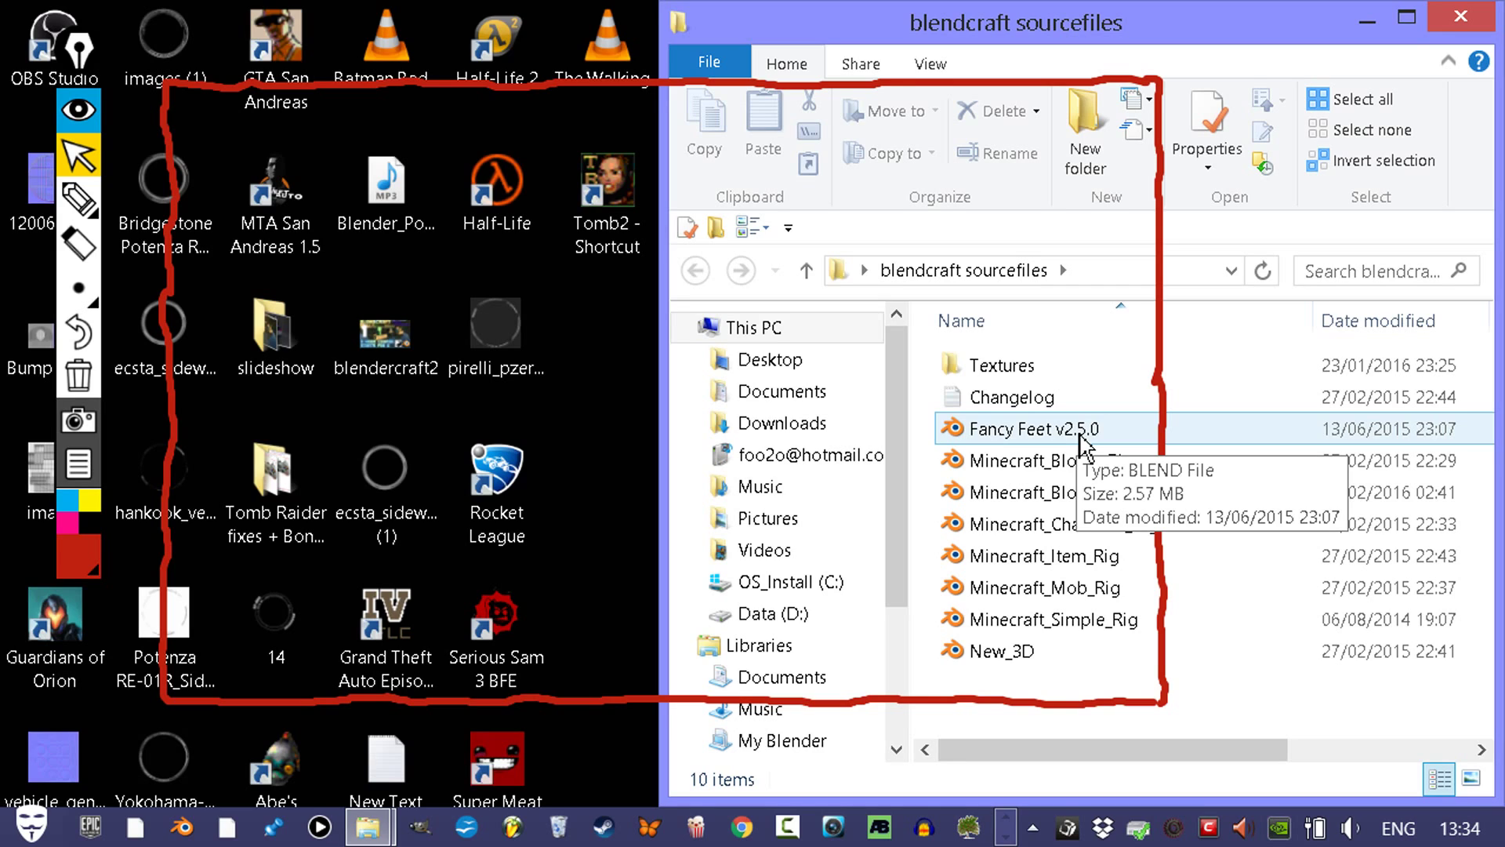
right_click(618, 373)
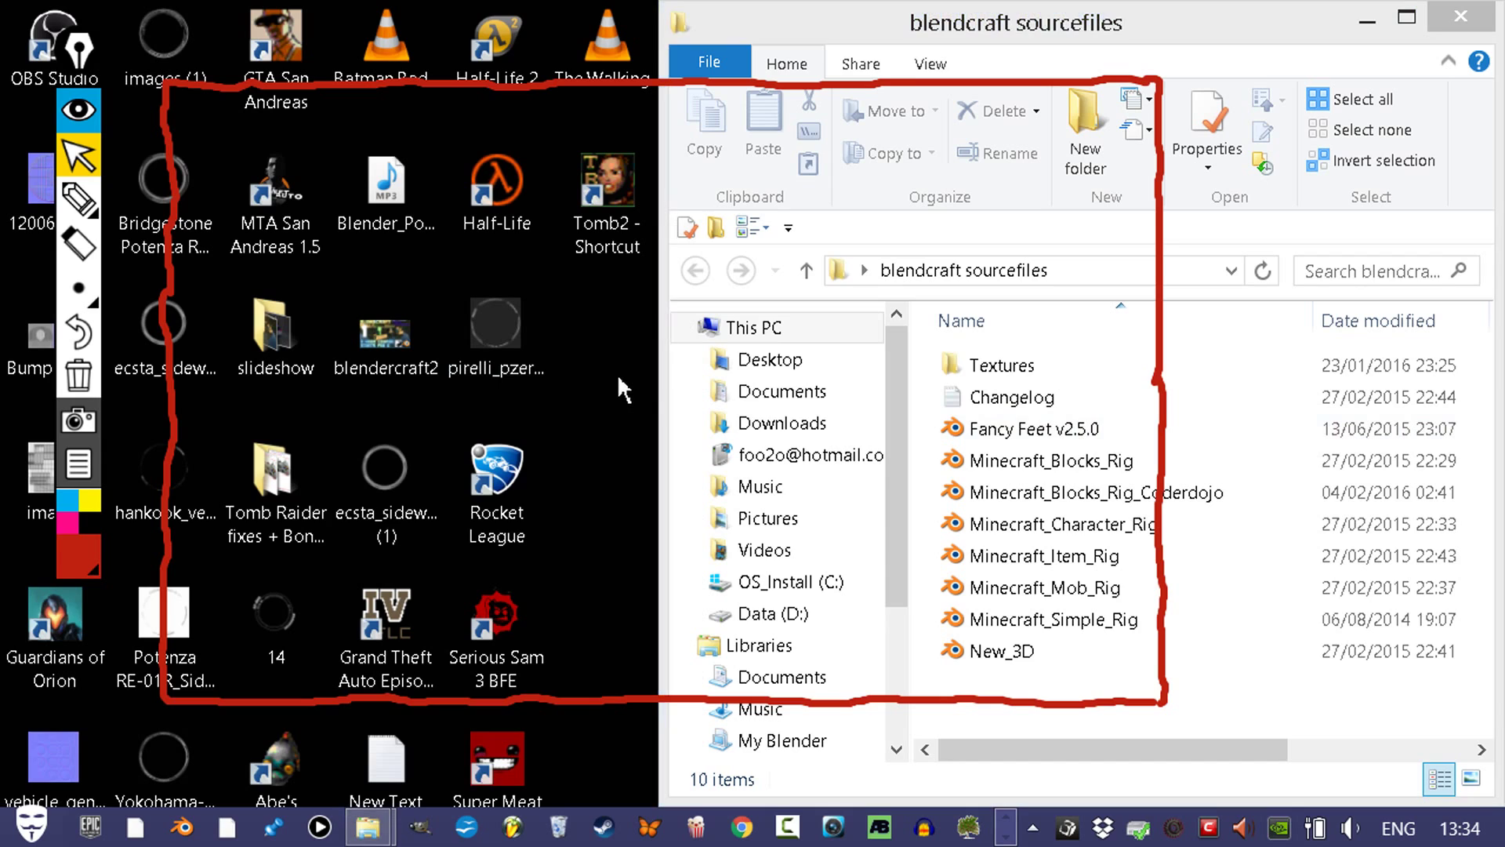
click(836, 438)
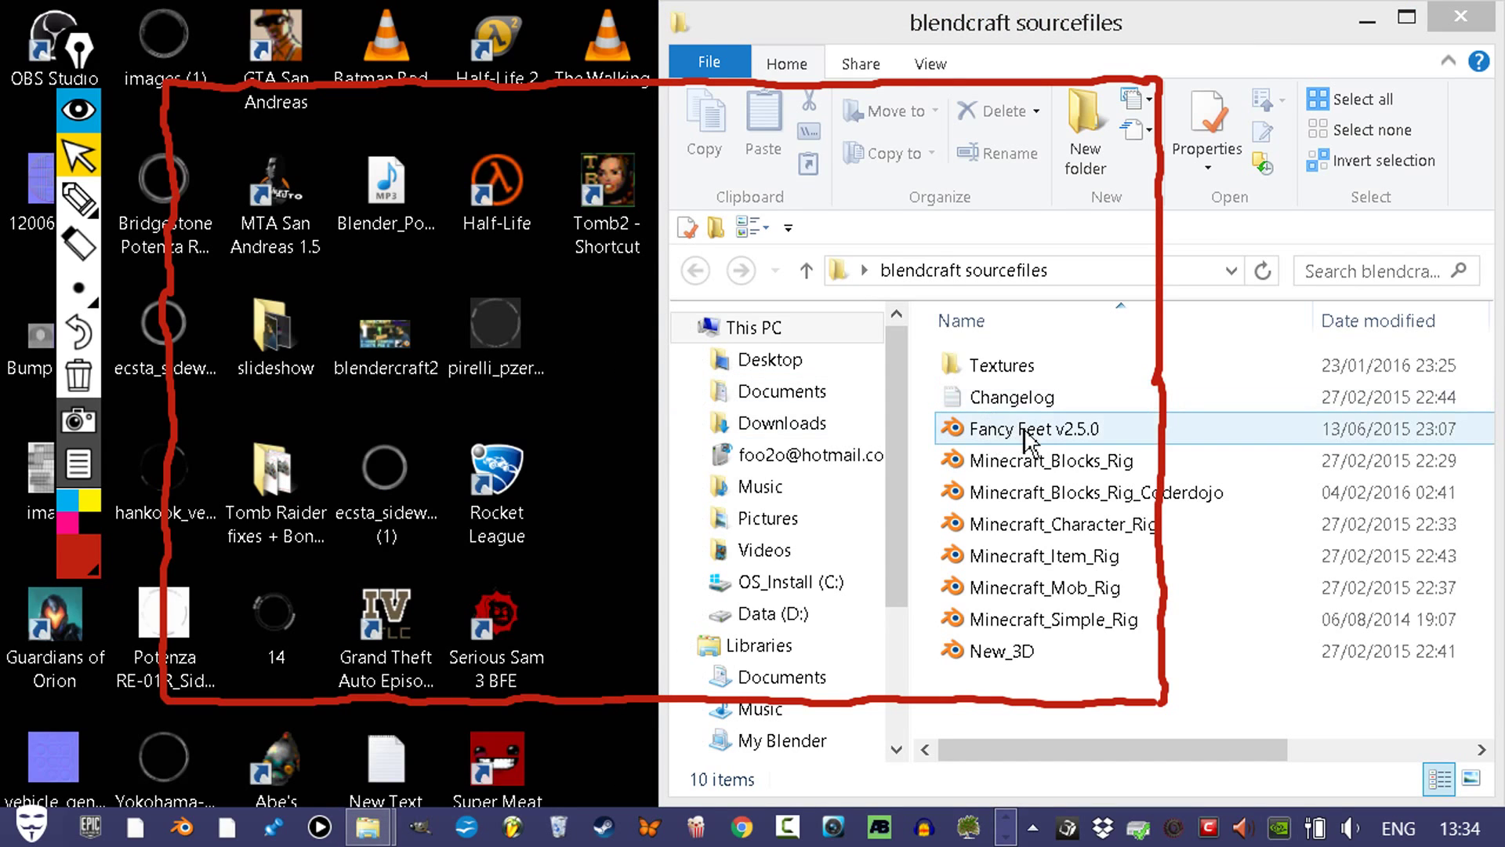
- Look for another program to open Fancy Feet v2.5.0, browsing to the blender-2.76-windows64 folder, and cancel the choice
right_click(1049, 434)
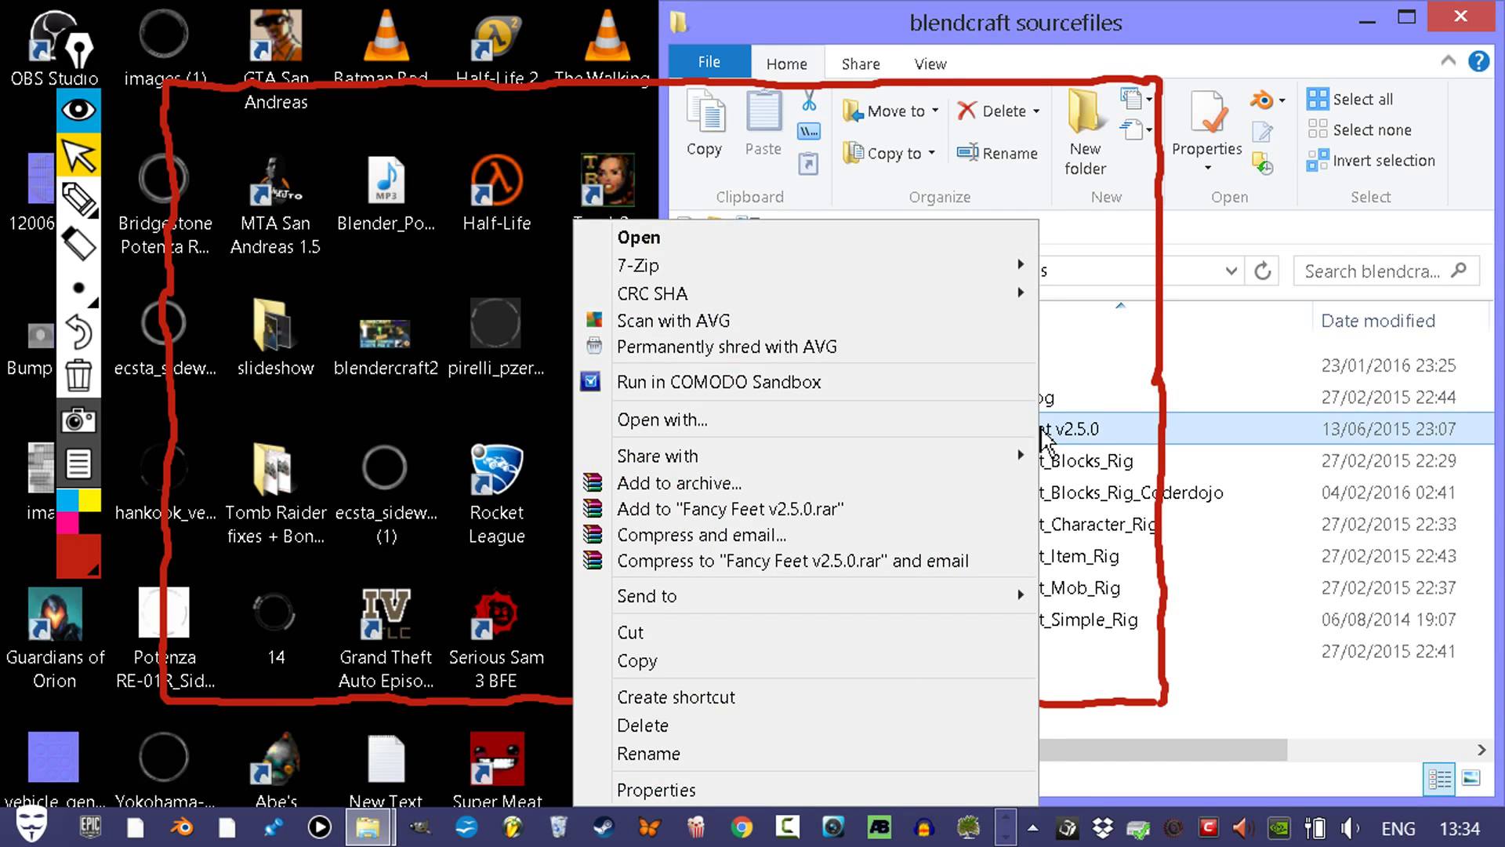
click(889, 423)
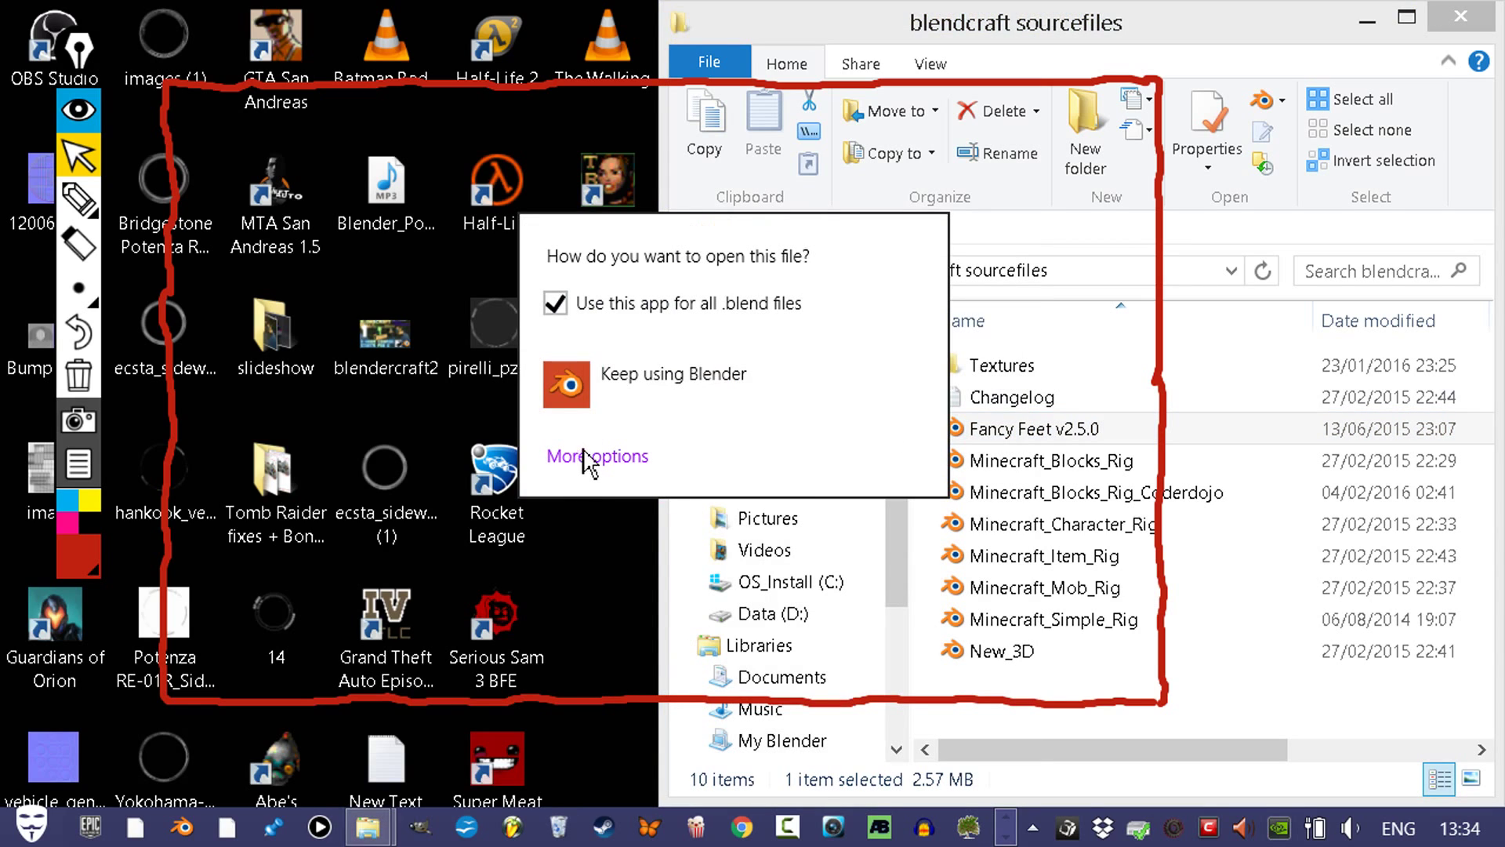
click(597, 461)
scroll(596, 431, down, 1)
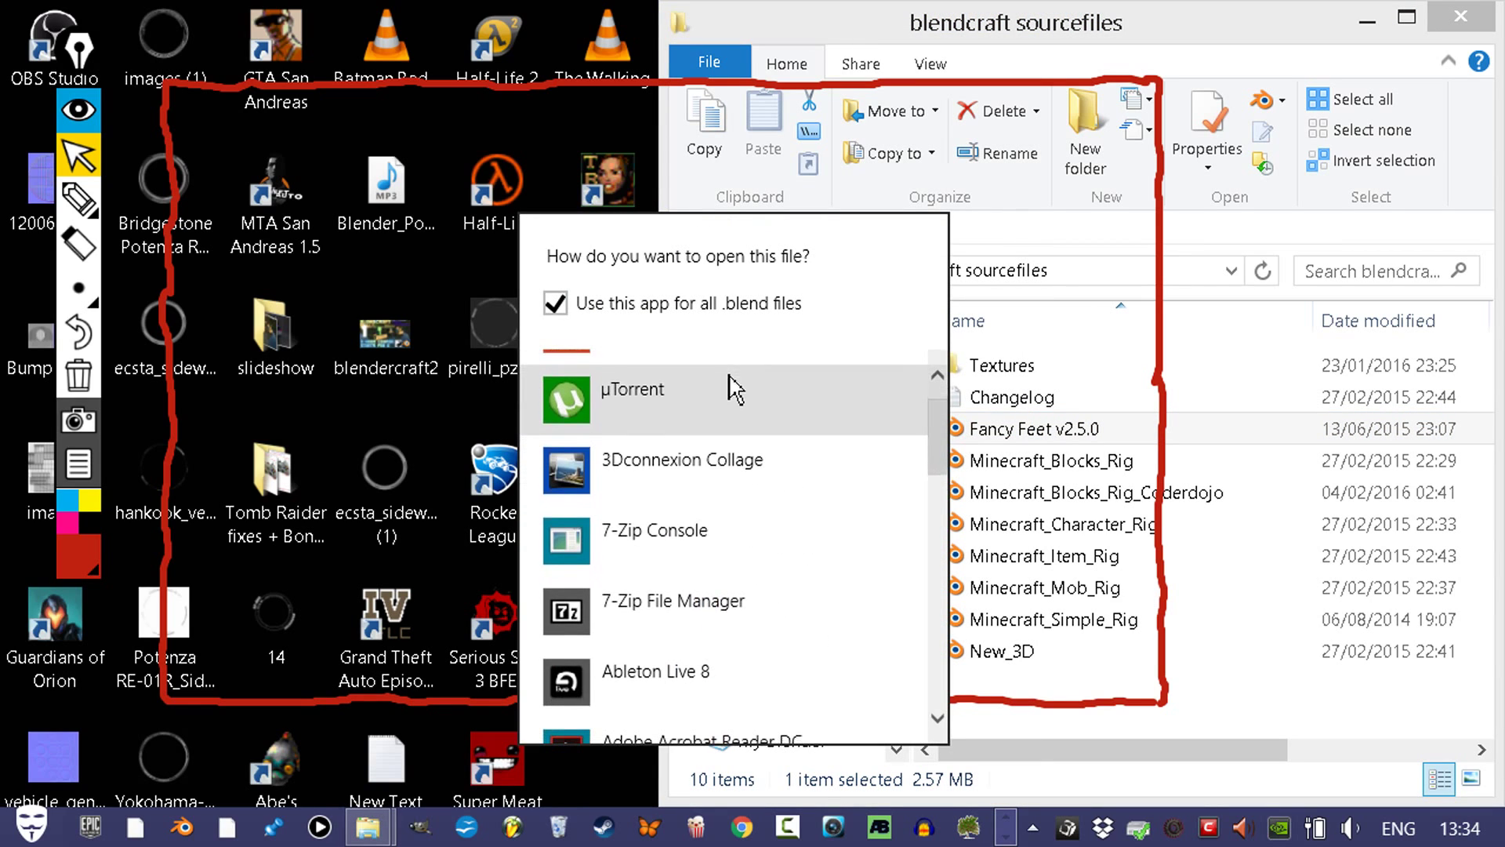
mouse_move(945, 431)
mouse_down()
mouse_move(951, 529)
mouse_move(907, 682)
mouse_move(913, 651)
mouse_move(923, 690)
mouse_up()
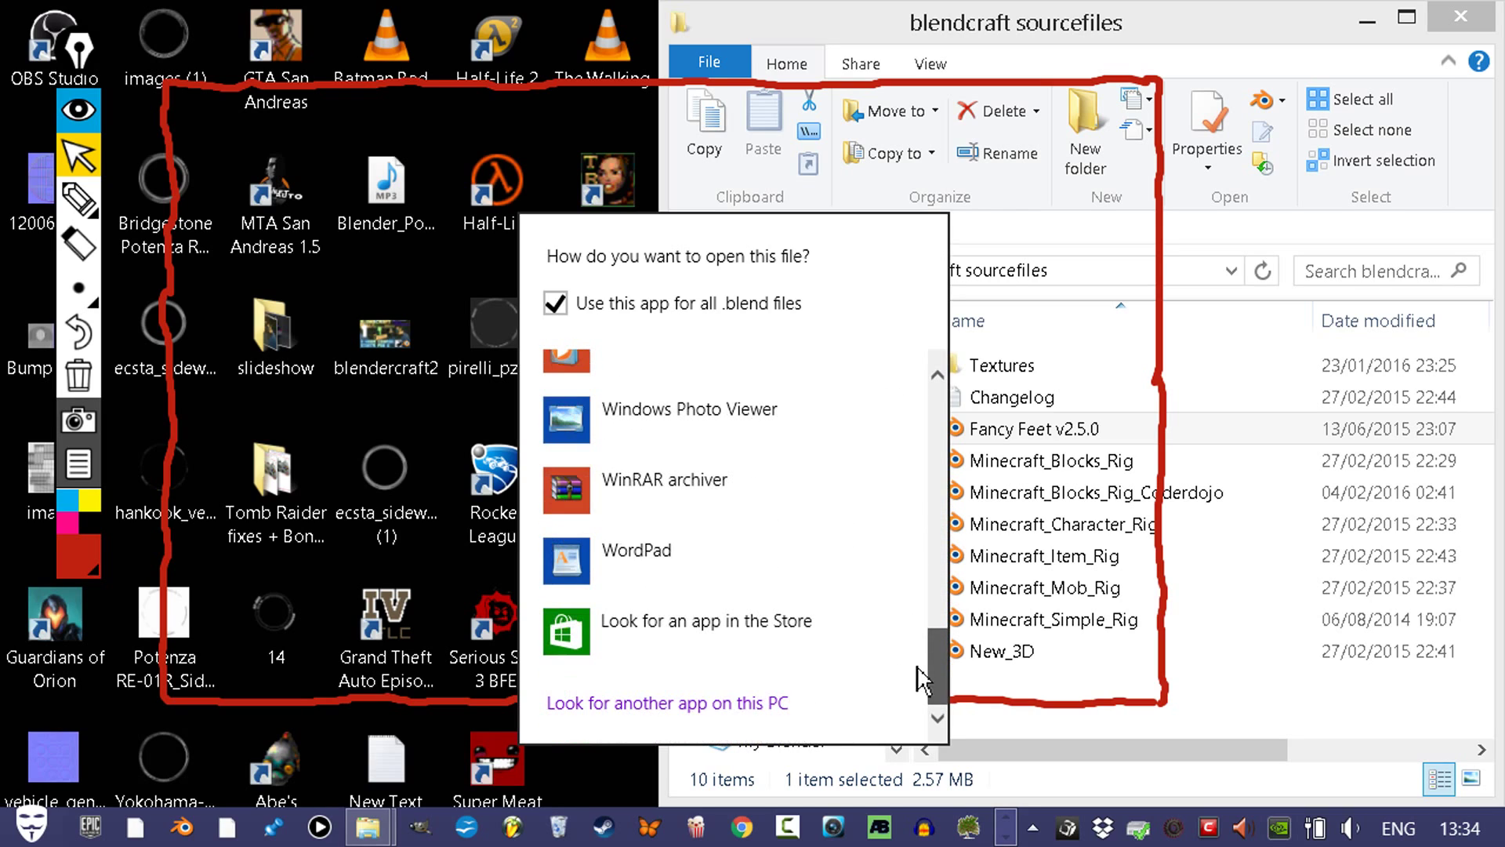
click(679, 705)
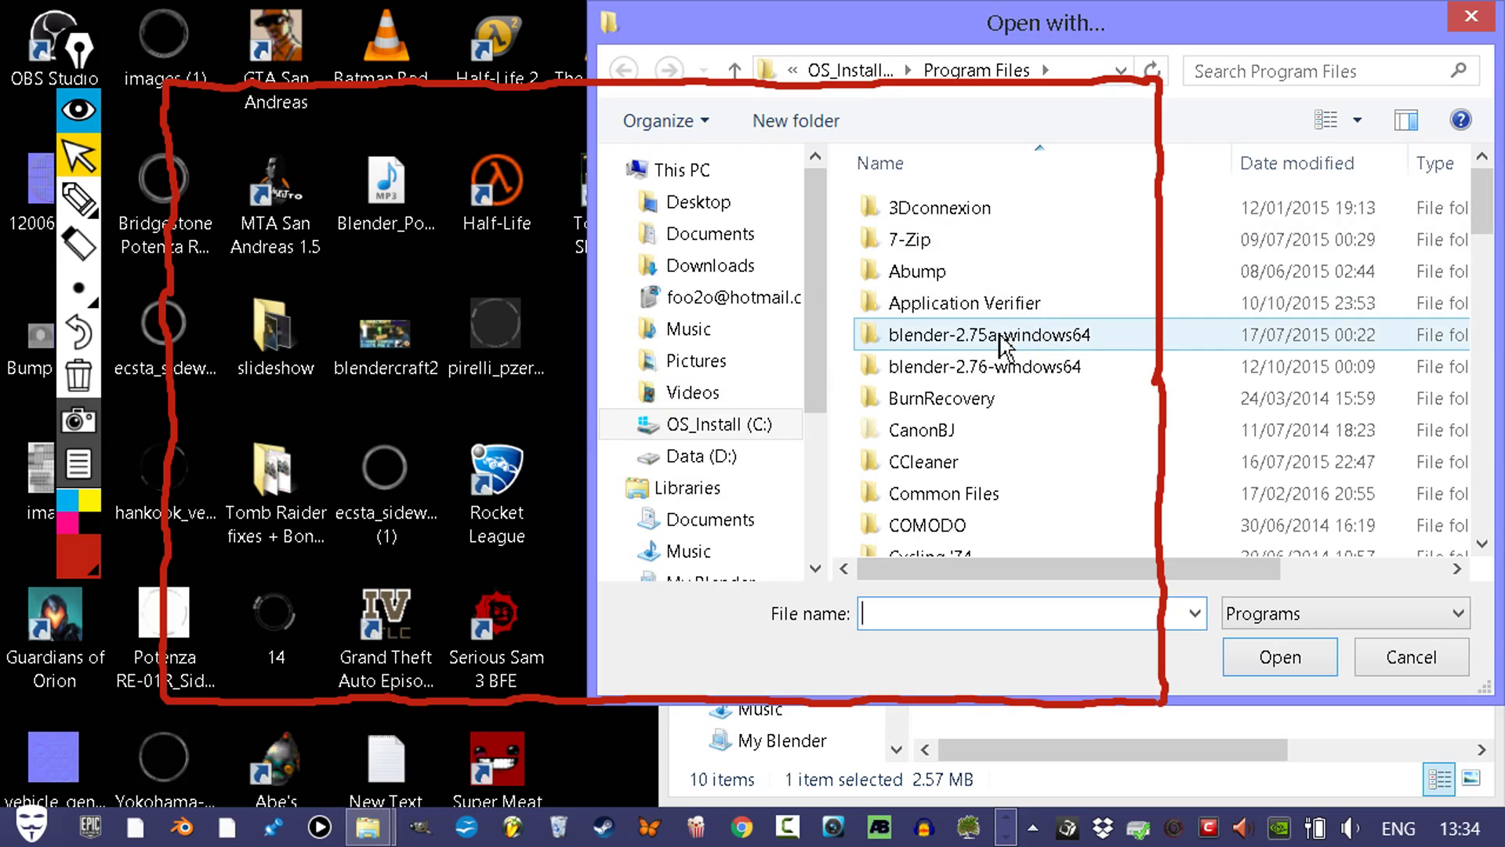
double_click(994, 367)
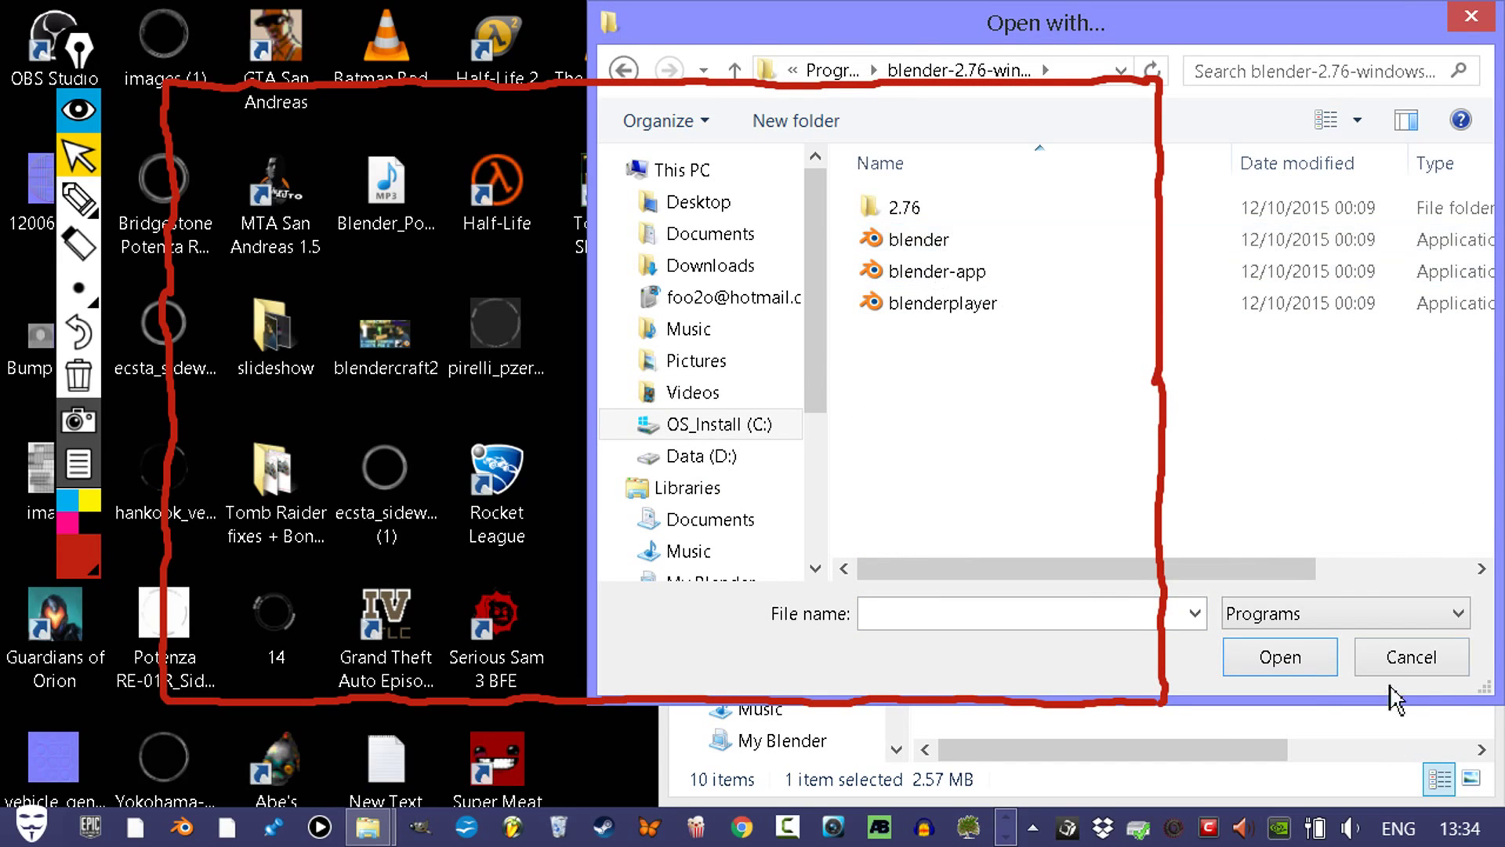
click(1414, 661)
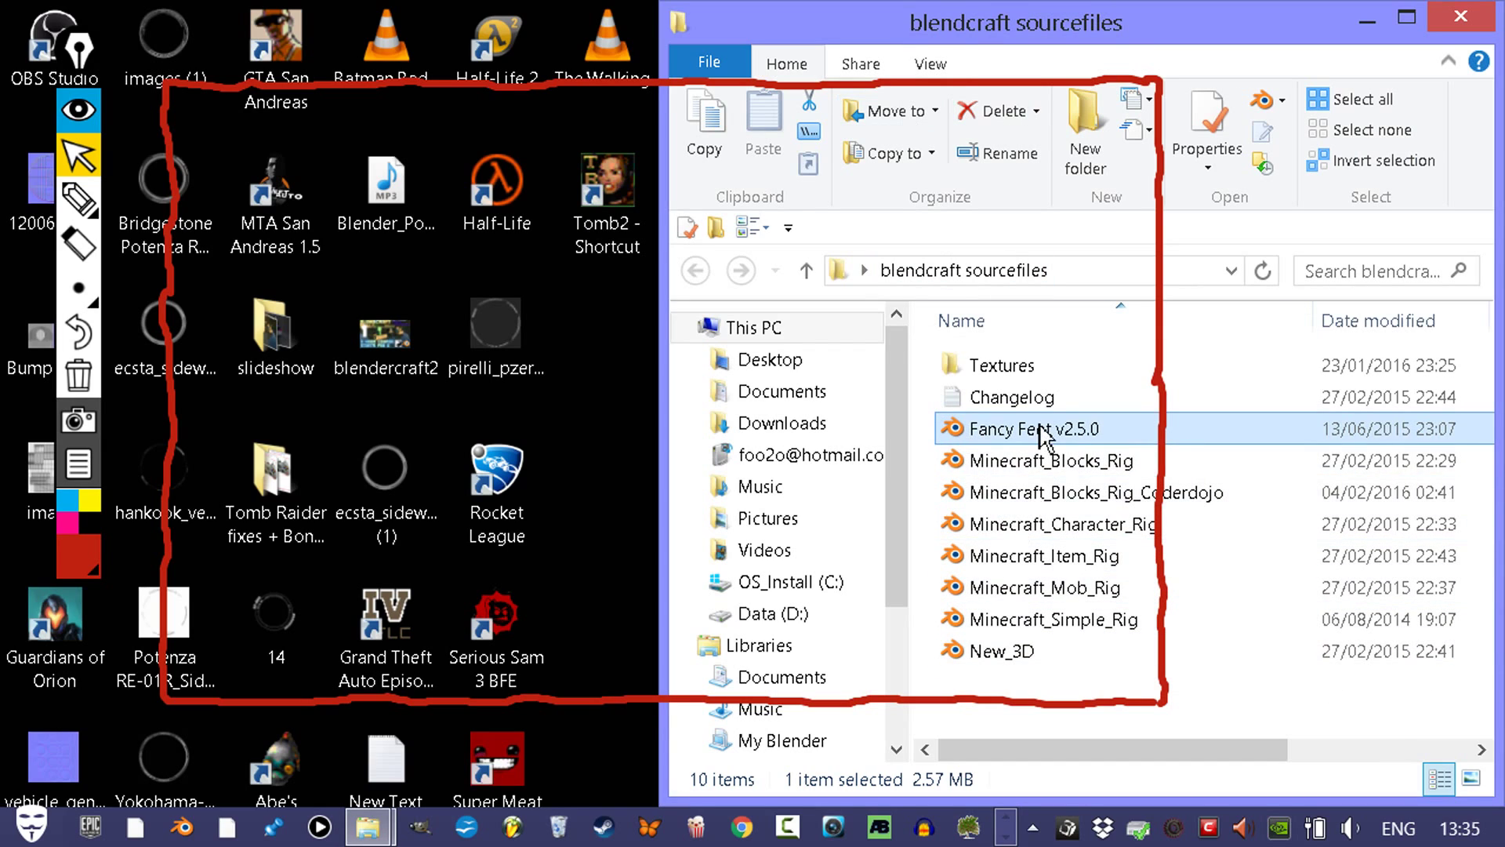
mouse_move(1052, 430)
mouse_down()
mouse_move(968, 533)
mouse_move(1008, 367)
mouse_move(1047, 553)
mouse_move(384, 537)
mouse_move(824, 337)
mouse_move(980, 370)
mouse_move(976, 412)
mouse_move(1029, 427)
mouse_up()
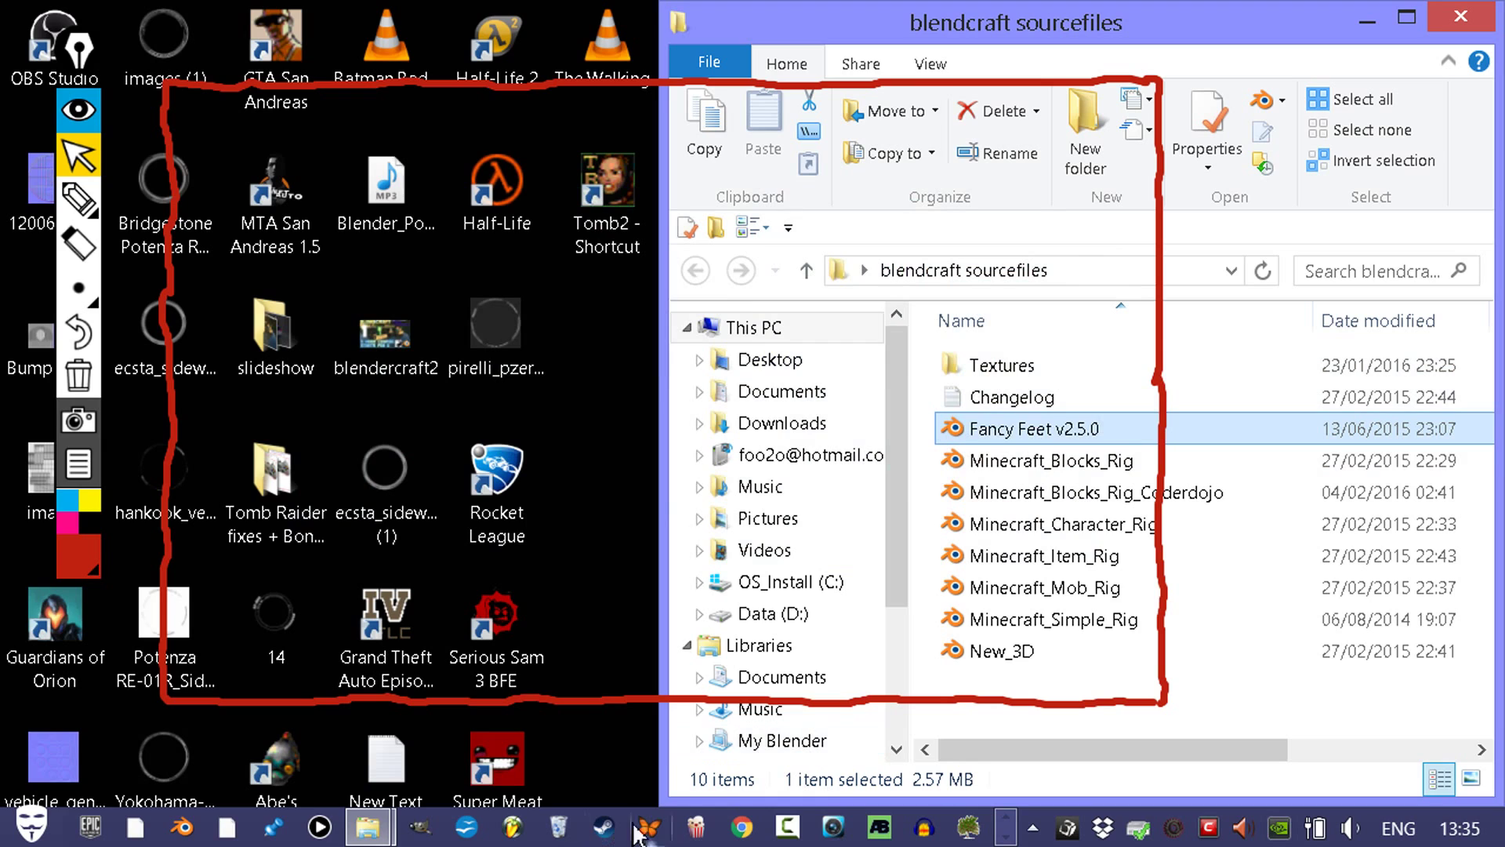
- Switch back to Blender and leave the file browser for the 3D scene
click(1006, 836)
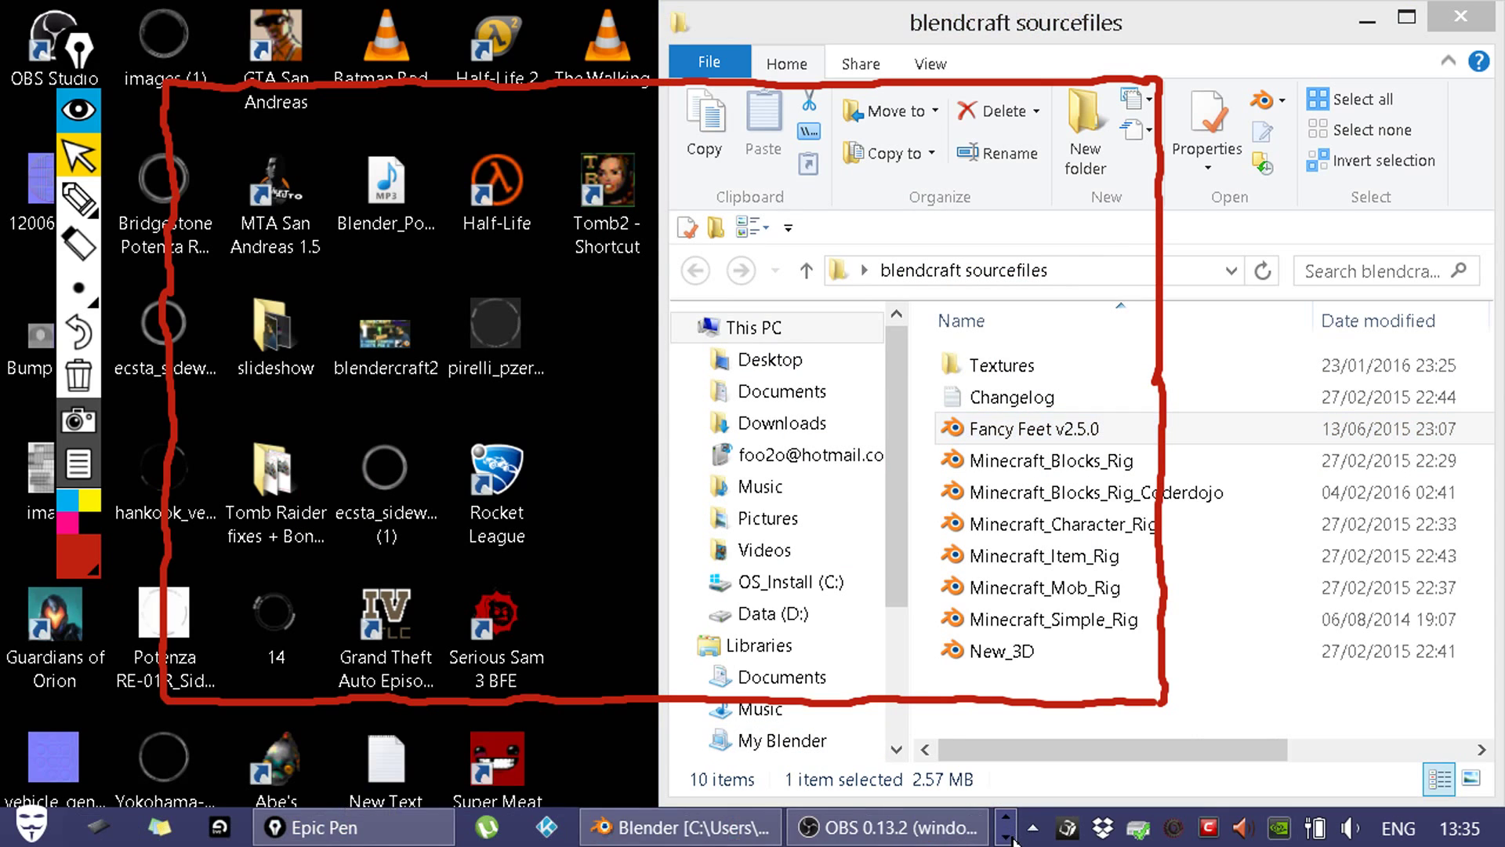
click(715, 827)
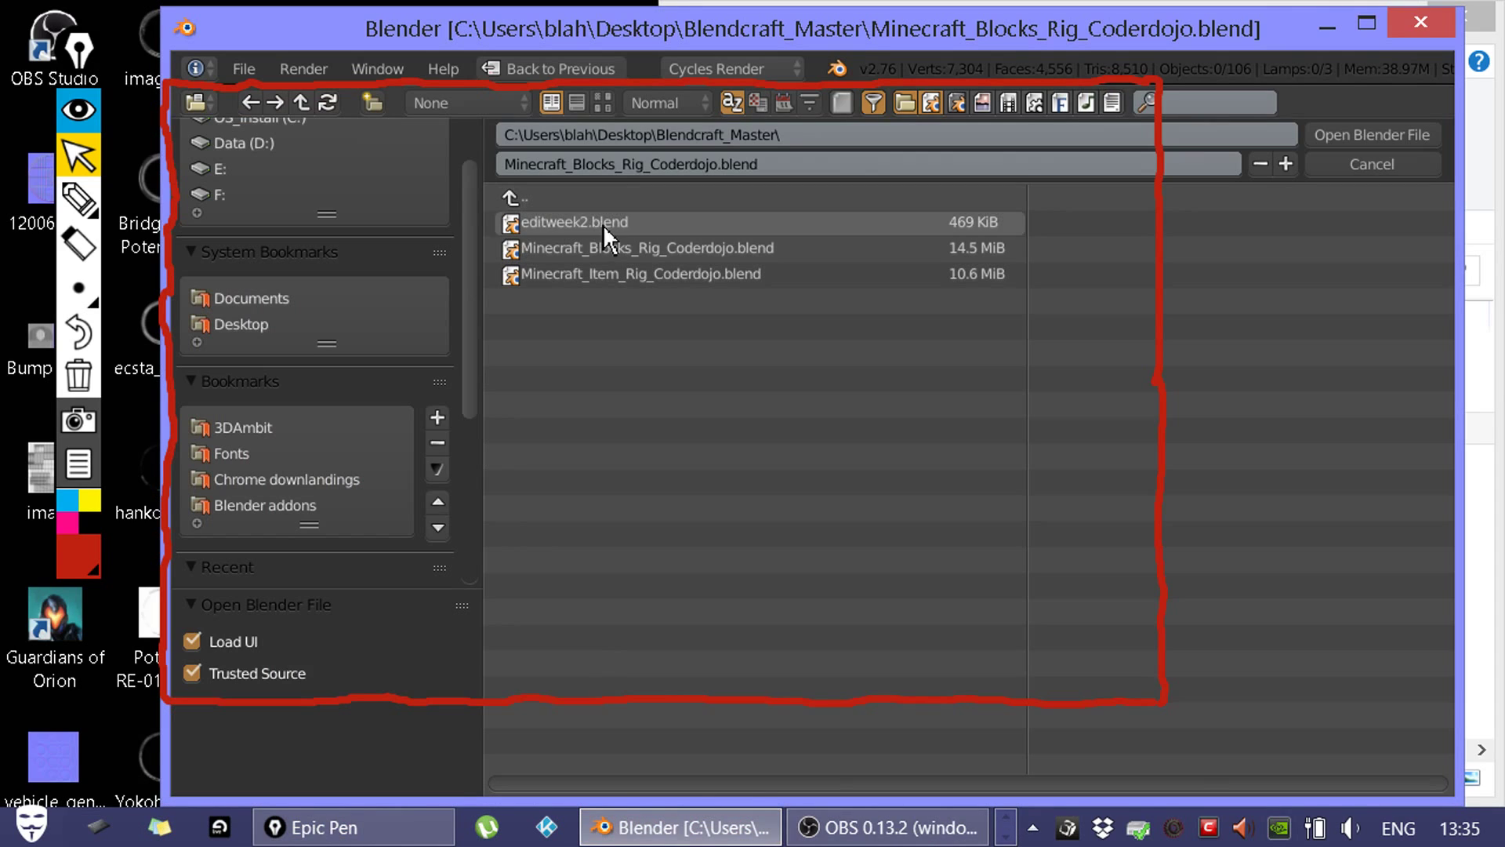
click(1321, 136)
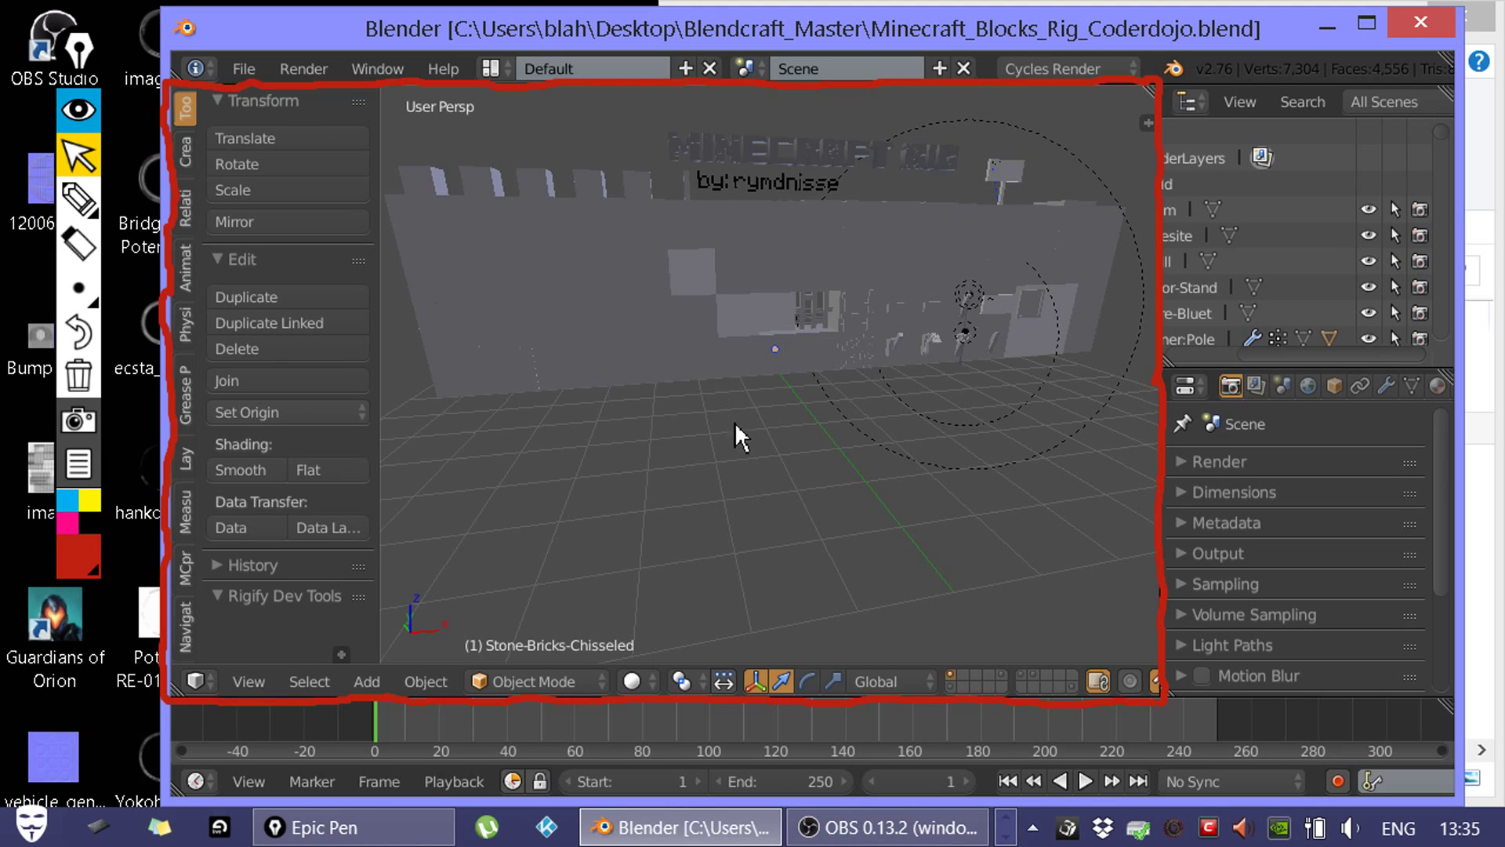
- Zoom and orbit the 3D view to examine the Minecraft rig wall from different angles
scroll(735, 421, up, 4)
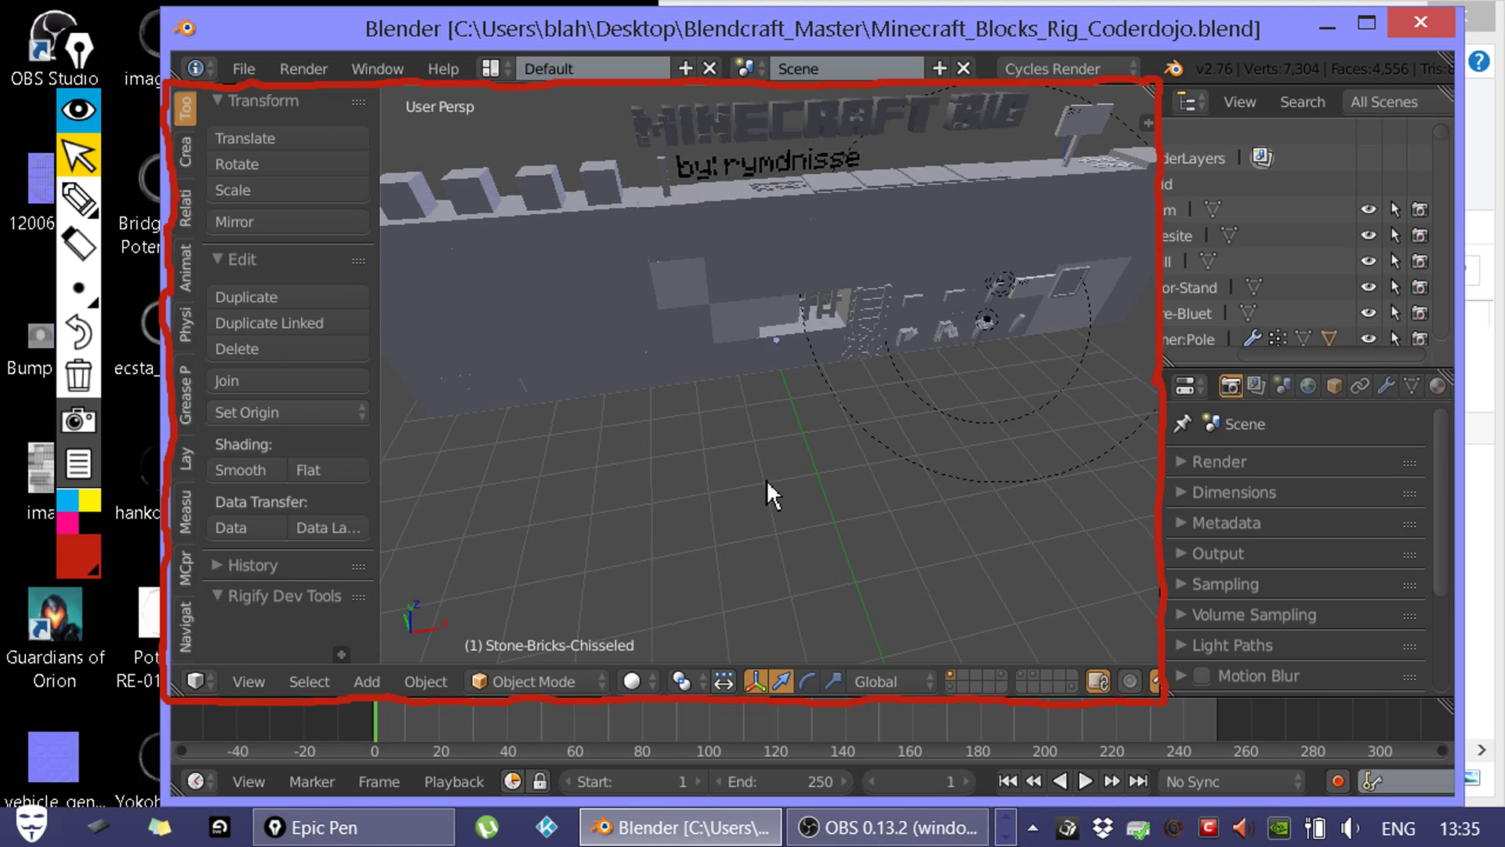
middle_drag(695, 435, 735, 345)
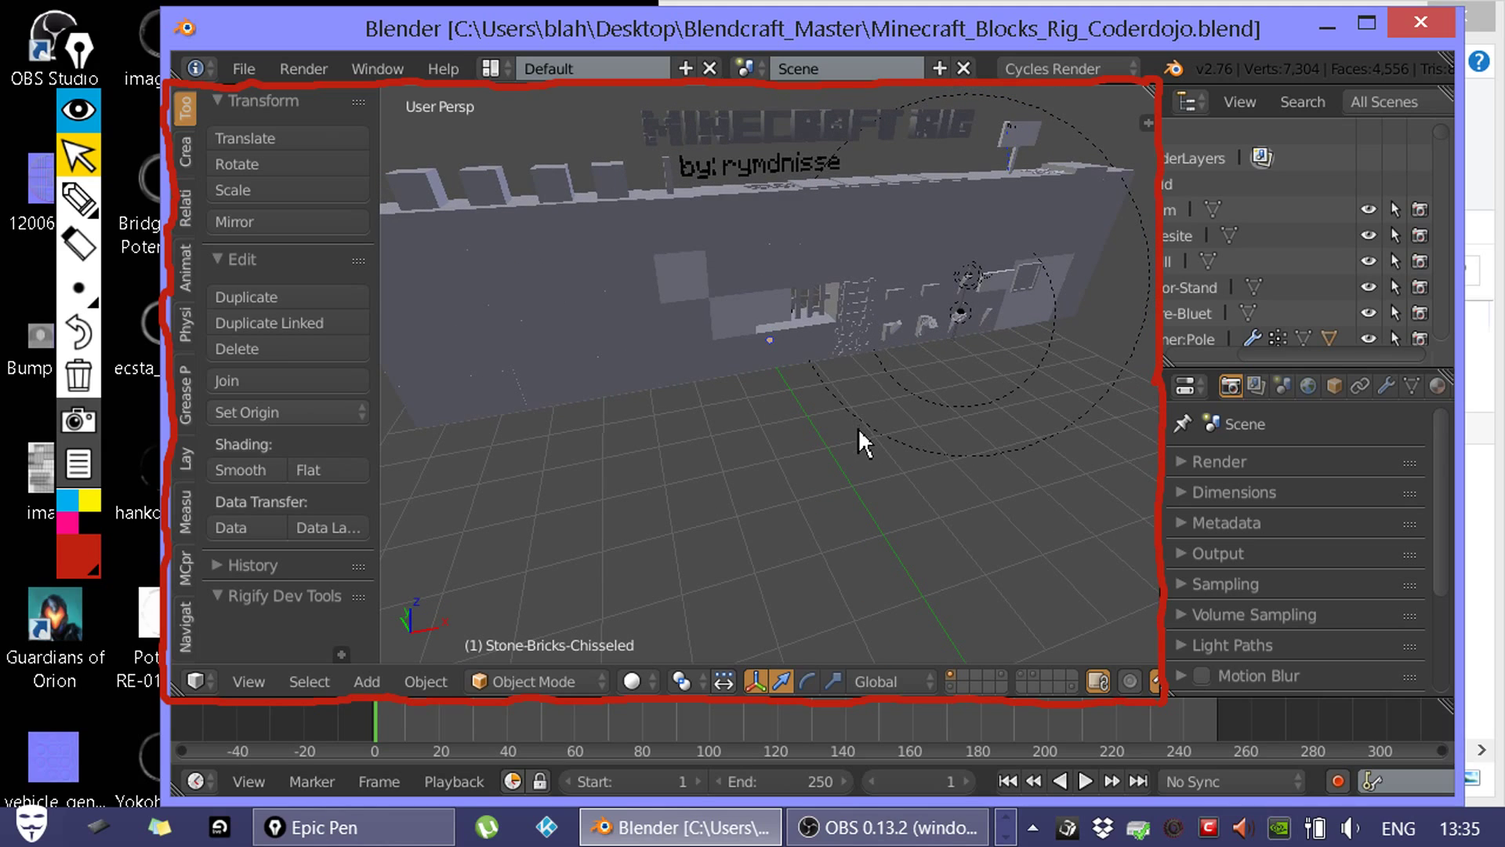
middle_drag(859, 323, 690, 406)
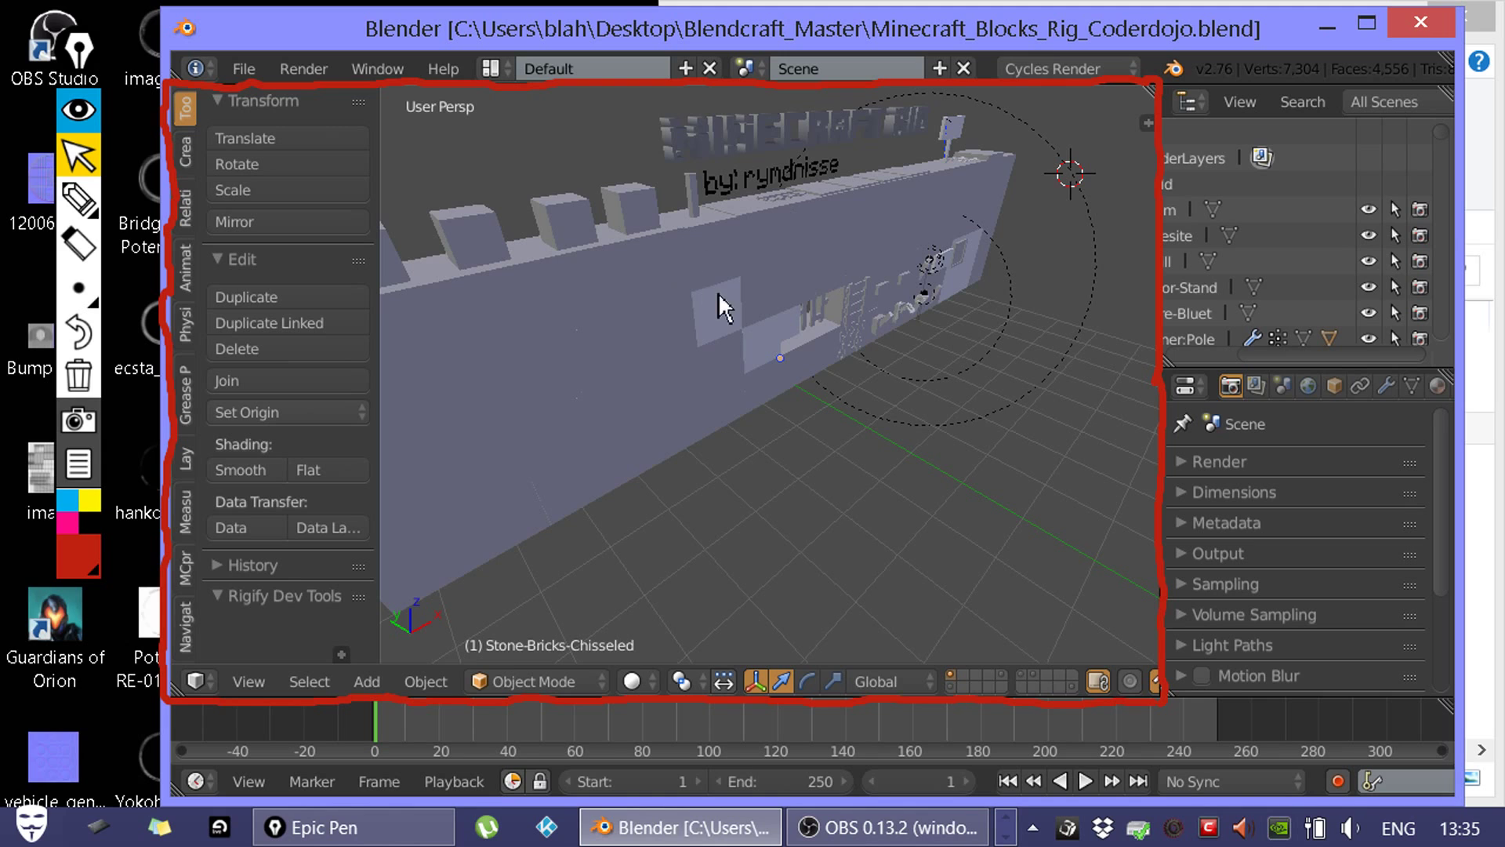
middle_drag(719, 293, 623, 388)
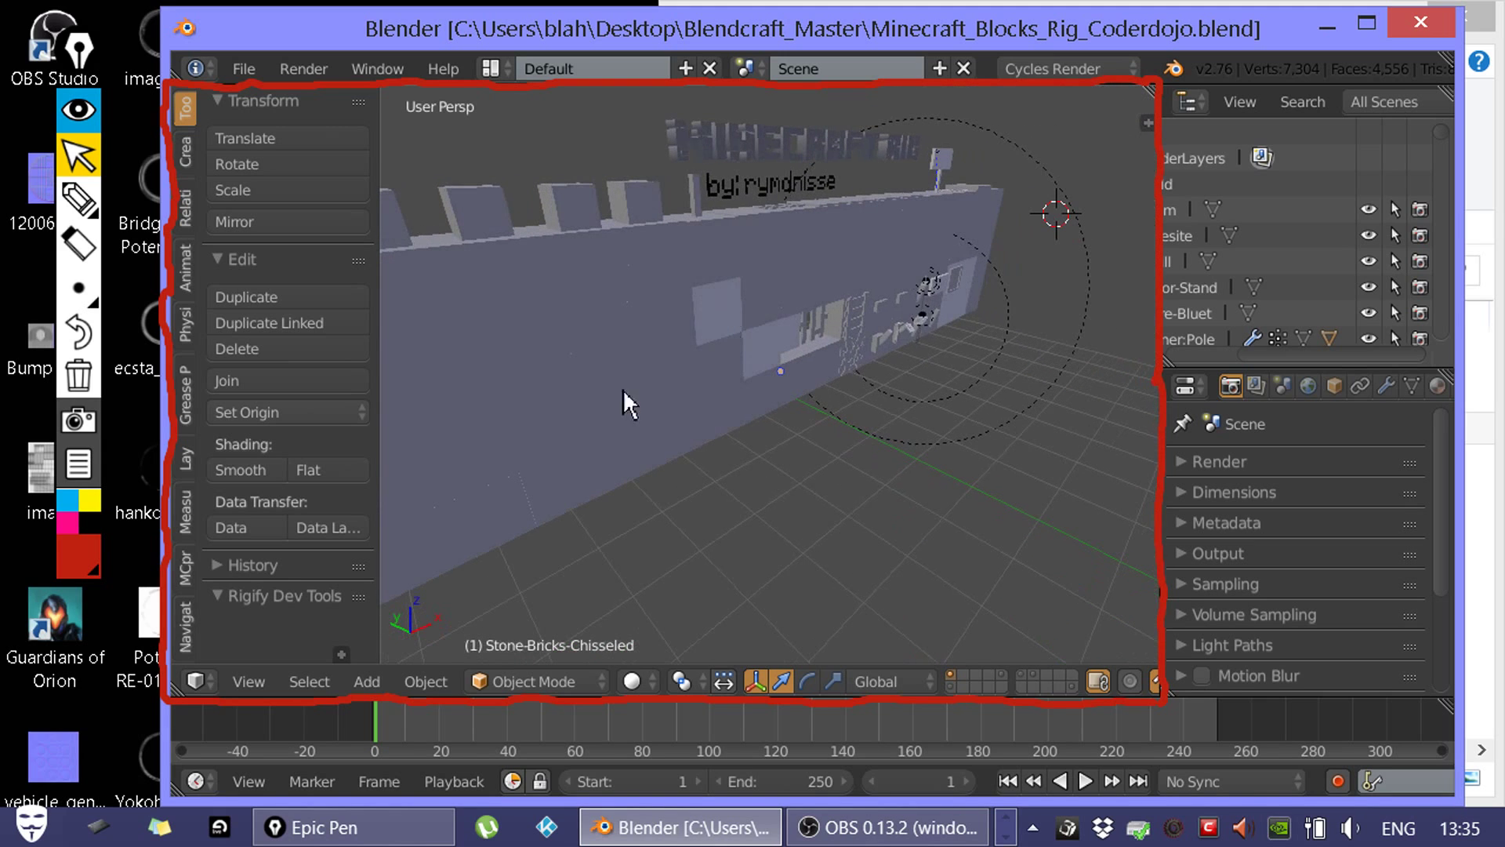
- Draw a yellow box around the viewport shading selector with Epic Pen, and switch back to the normal cursor
middle_drag(741, 226, 1105, 285)
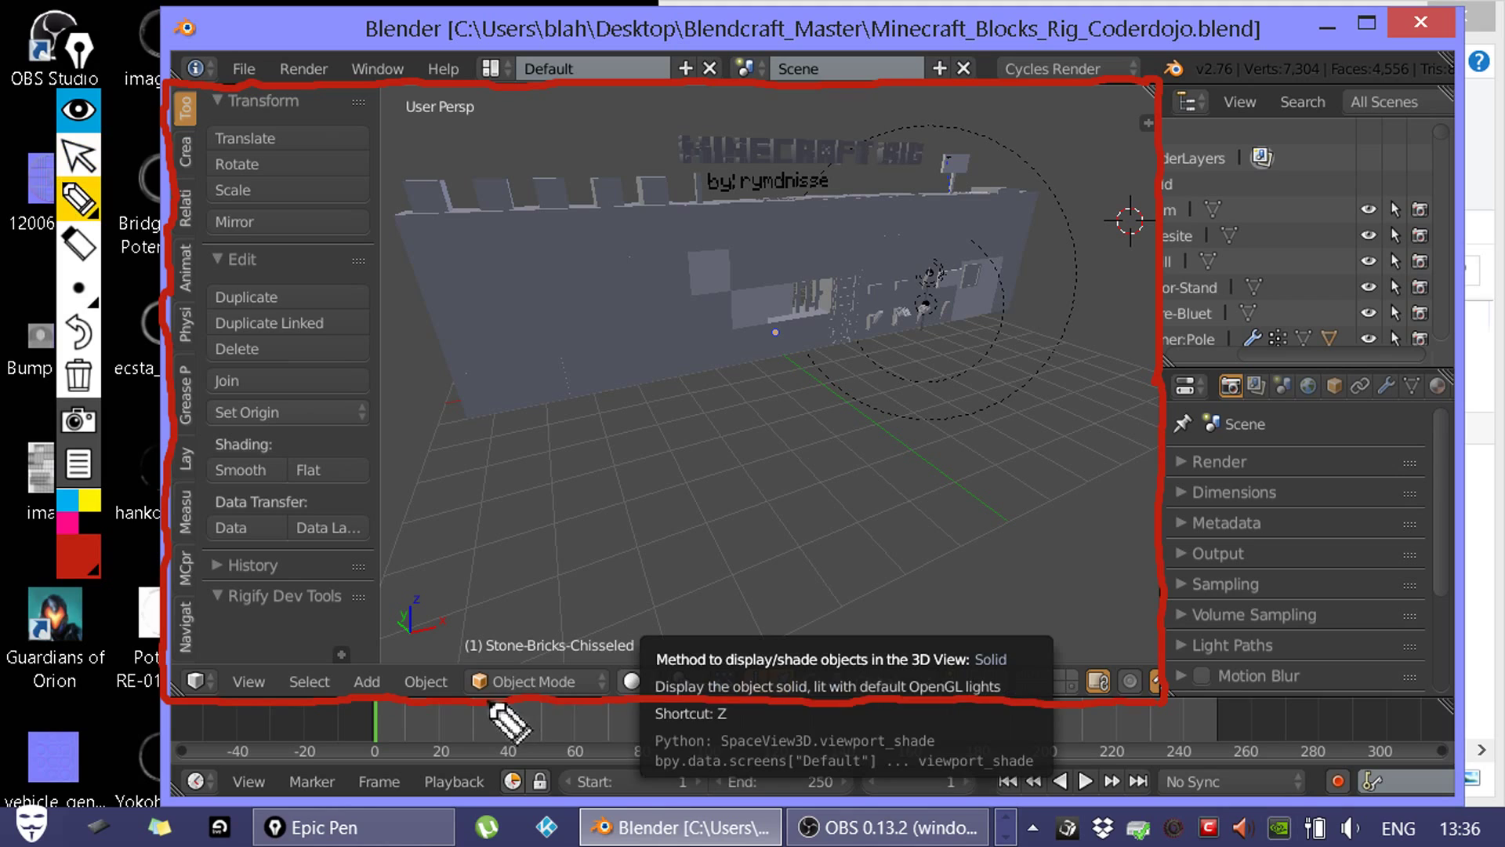
mouse_move(639, 680)
mouse_down()
mouse_move(662, 665)
mouse_move(668, 687)
mouse_move(629, 703)
mouse_move(610, 671)
mouse_move(666, 663)
mouse_move(666, 698)
mouse_move(611, 678)
mouse_up()
click(89, 500)
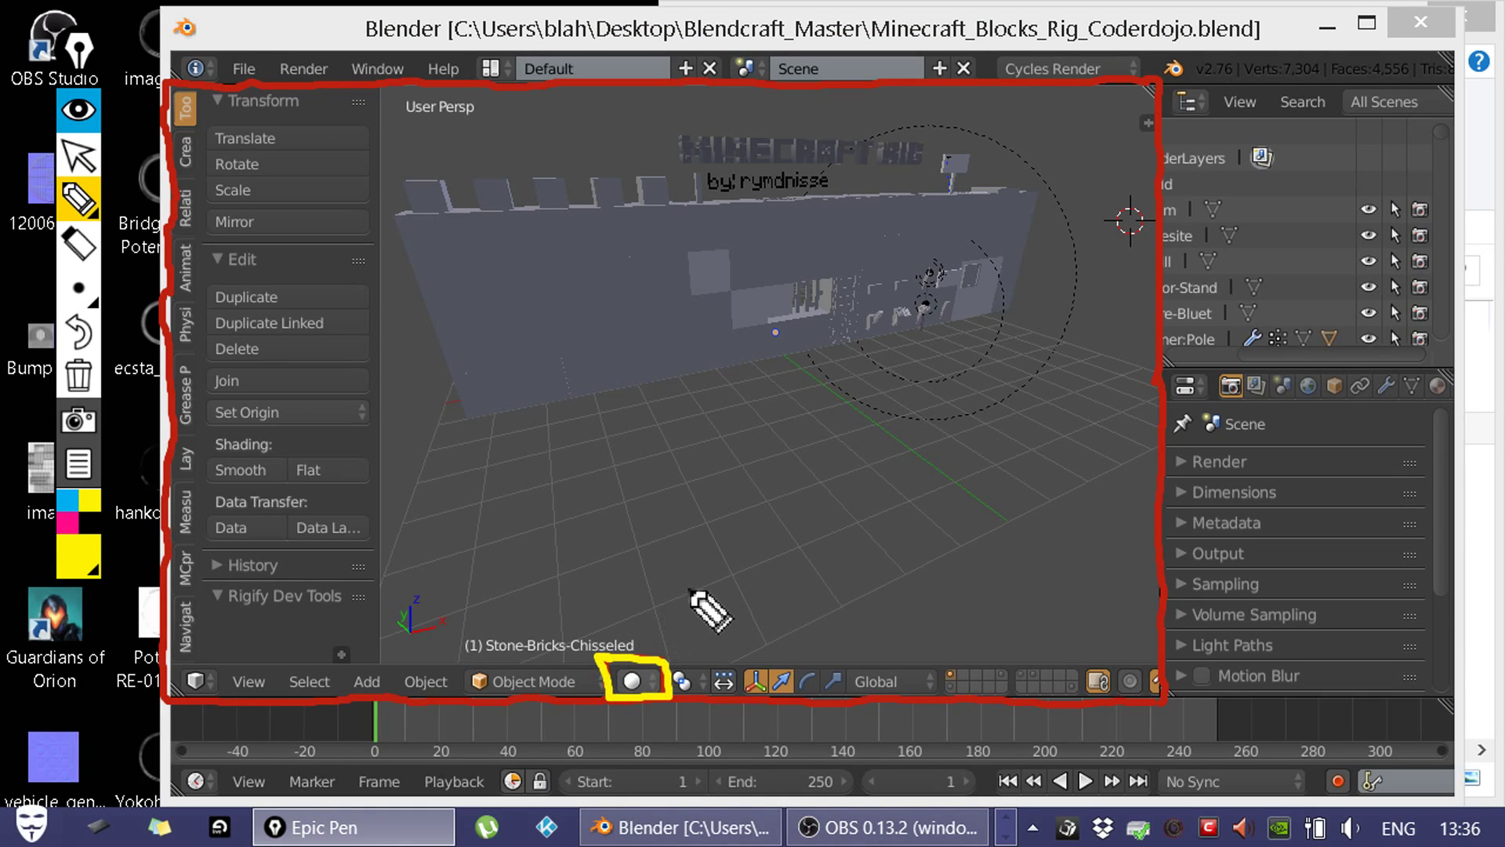
key(ctrl+shift+1)
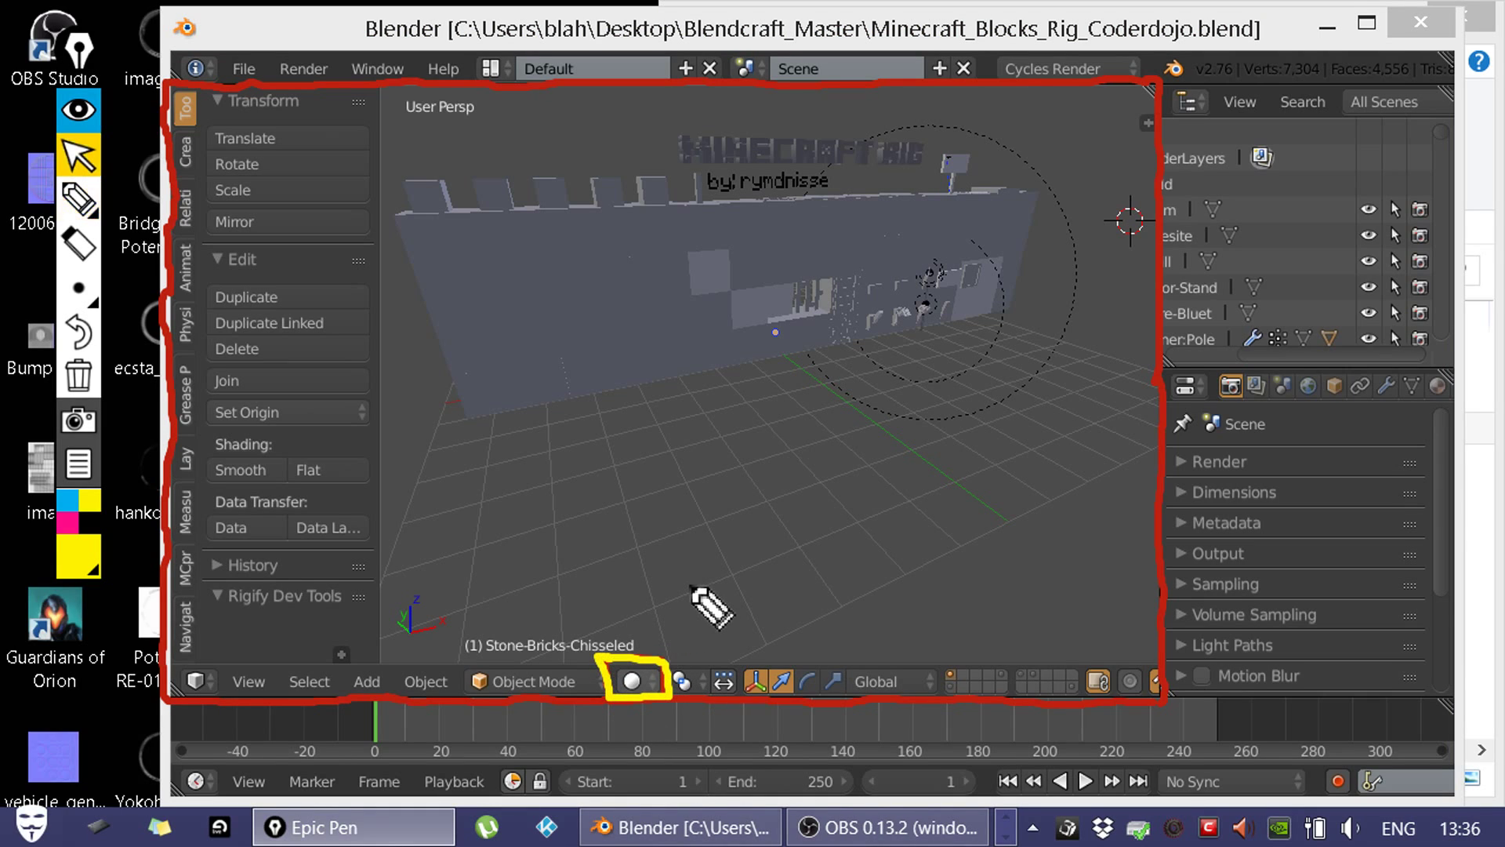
- Set the viewport shading to Wireframe and view the block wall from a steeper side angle
click(632, 680)
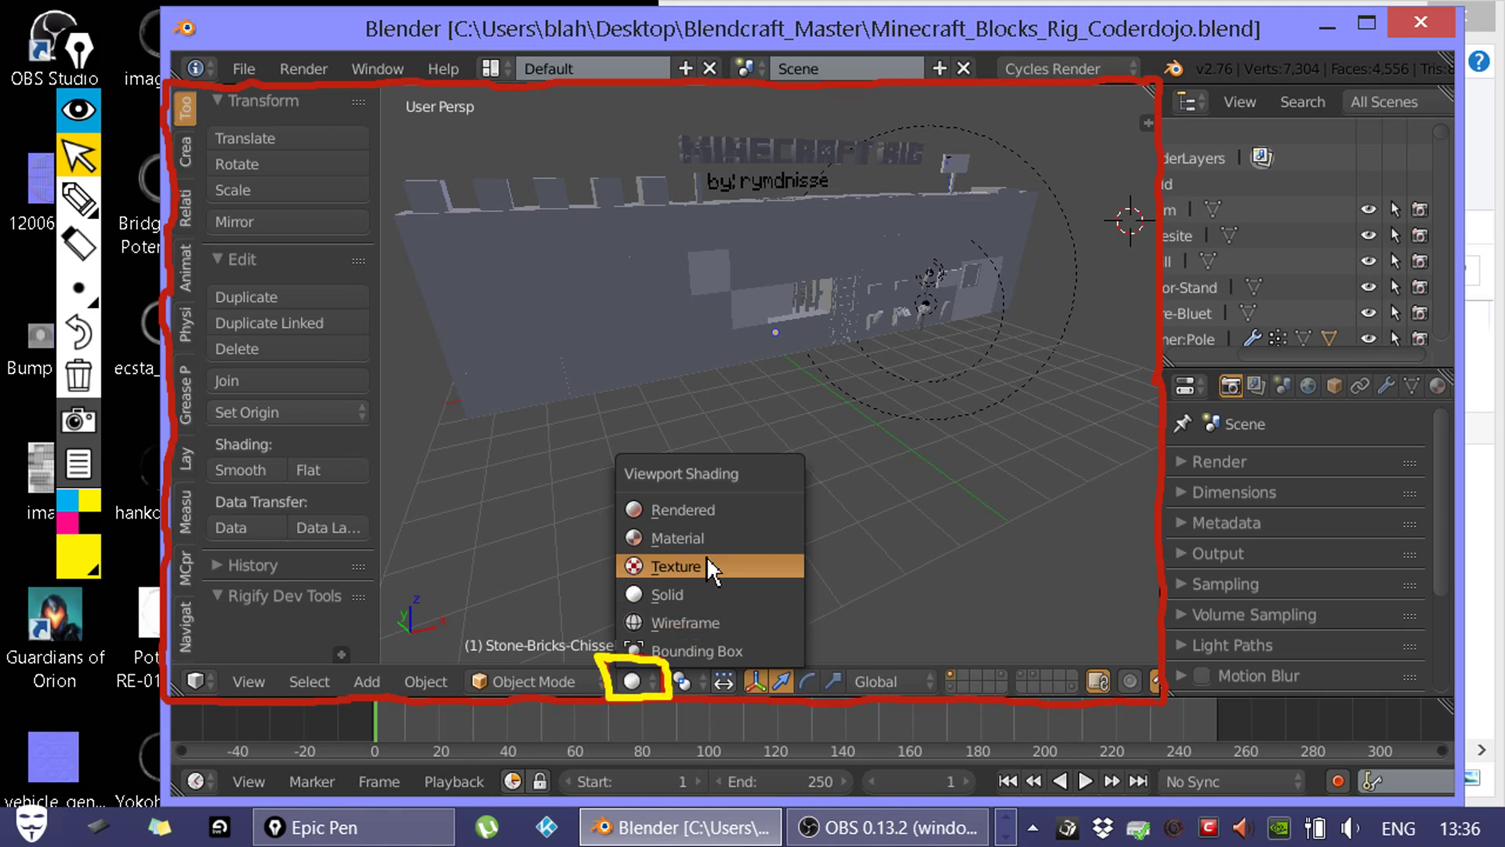
click(693, 620)
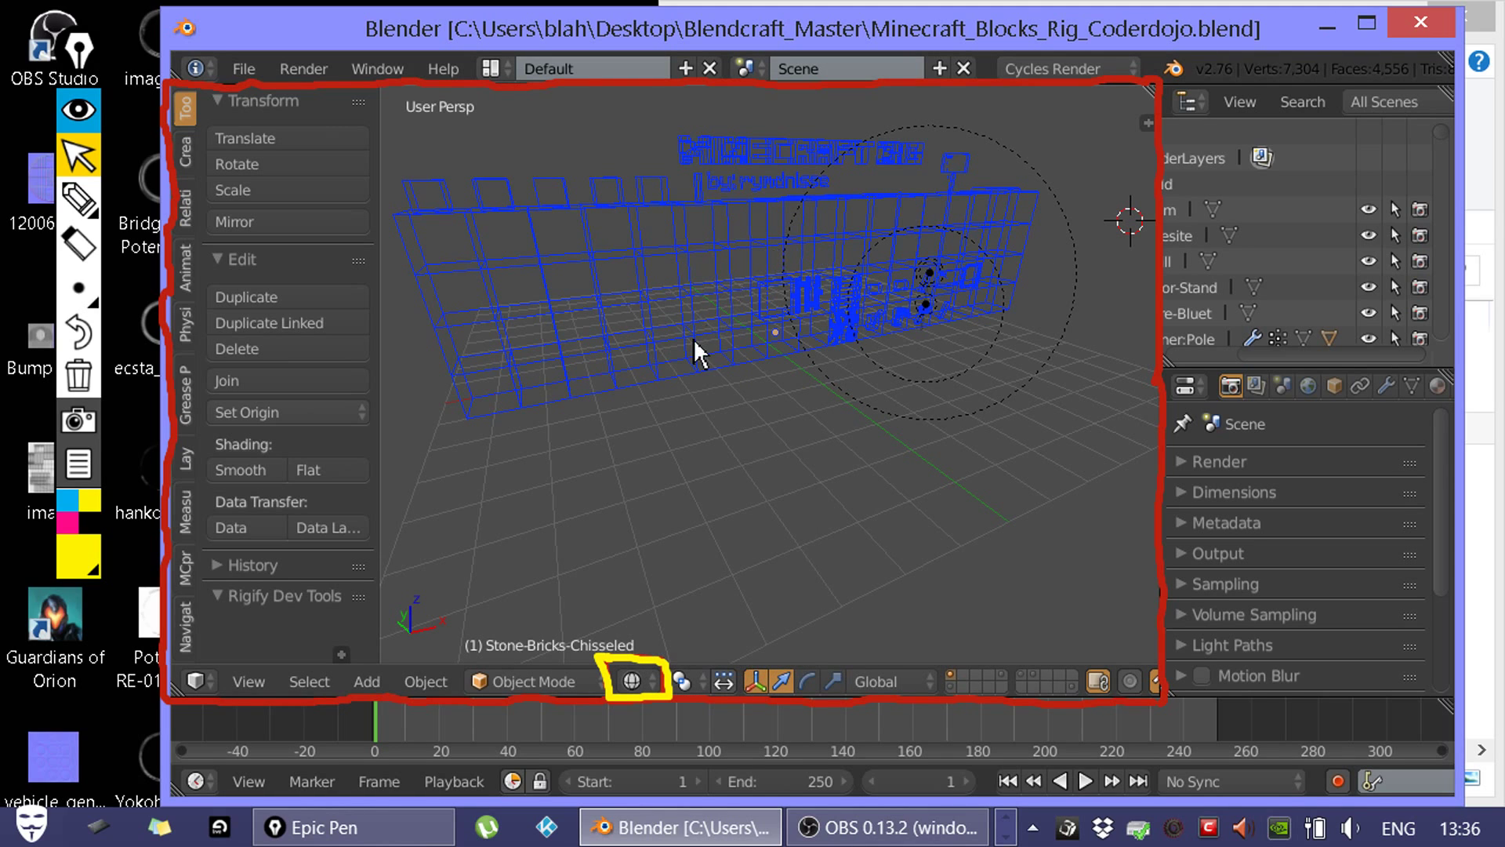
middle_drag(685, 393, 833, 343)
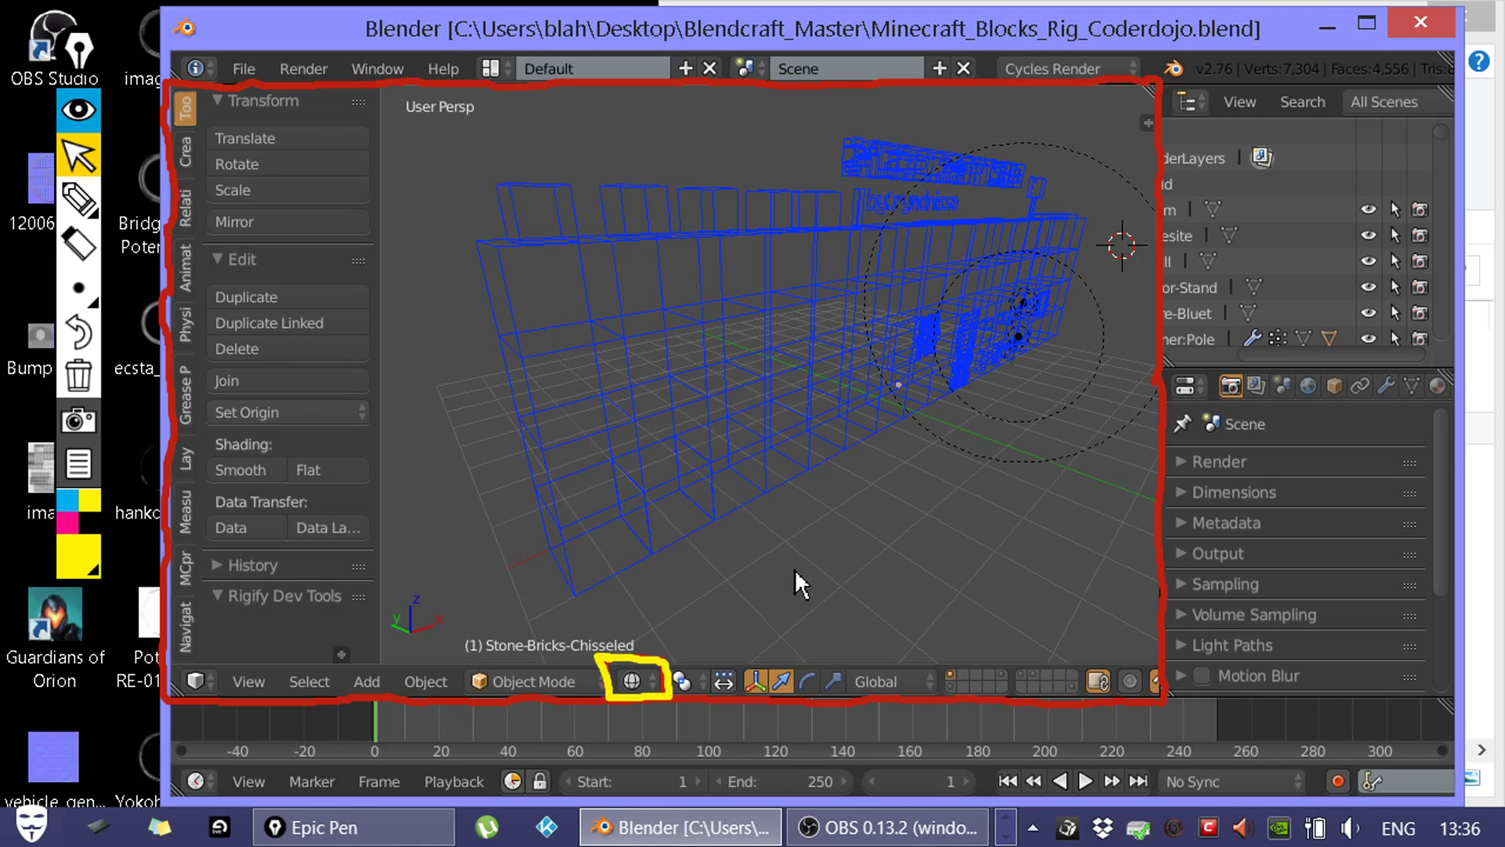
- Toggle the viewport repeatedly between Wireframe and Solid shading to compare the two displays
key(z)
key(z)
key(z)
key(z)
key(z)
key(z)
key(z)
key(z)
key(z)
key(z)
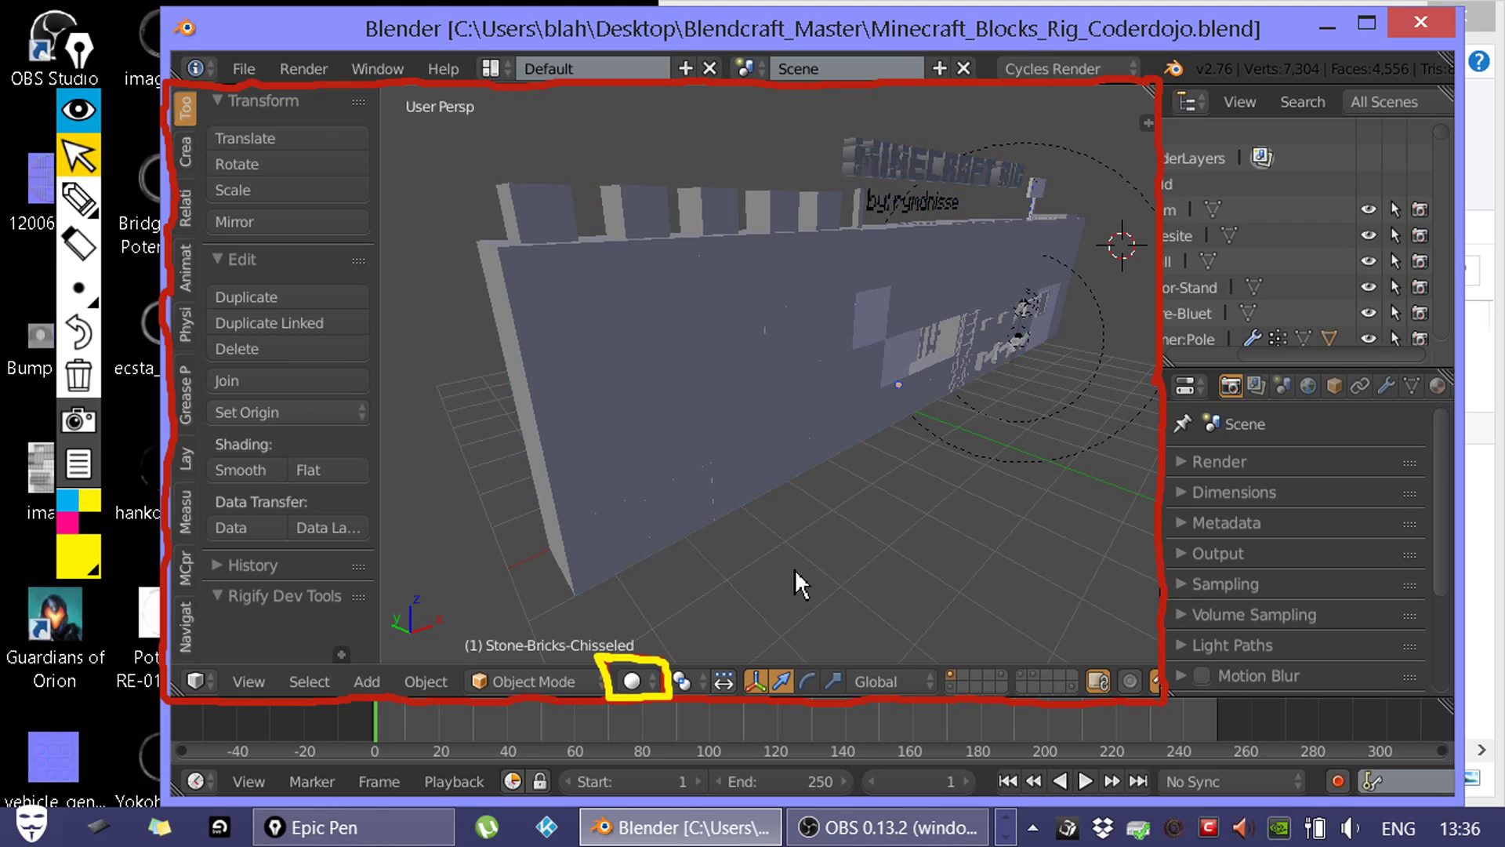
key(z)
key(z)
key(z)
- Set the viewport shading to Bounding Box to view the objects as simple boxes
click(651, 681)
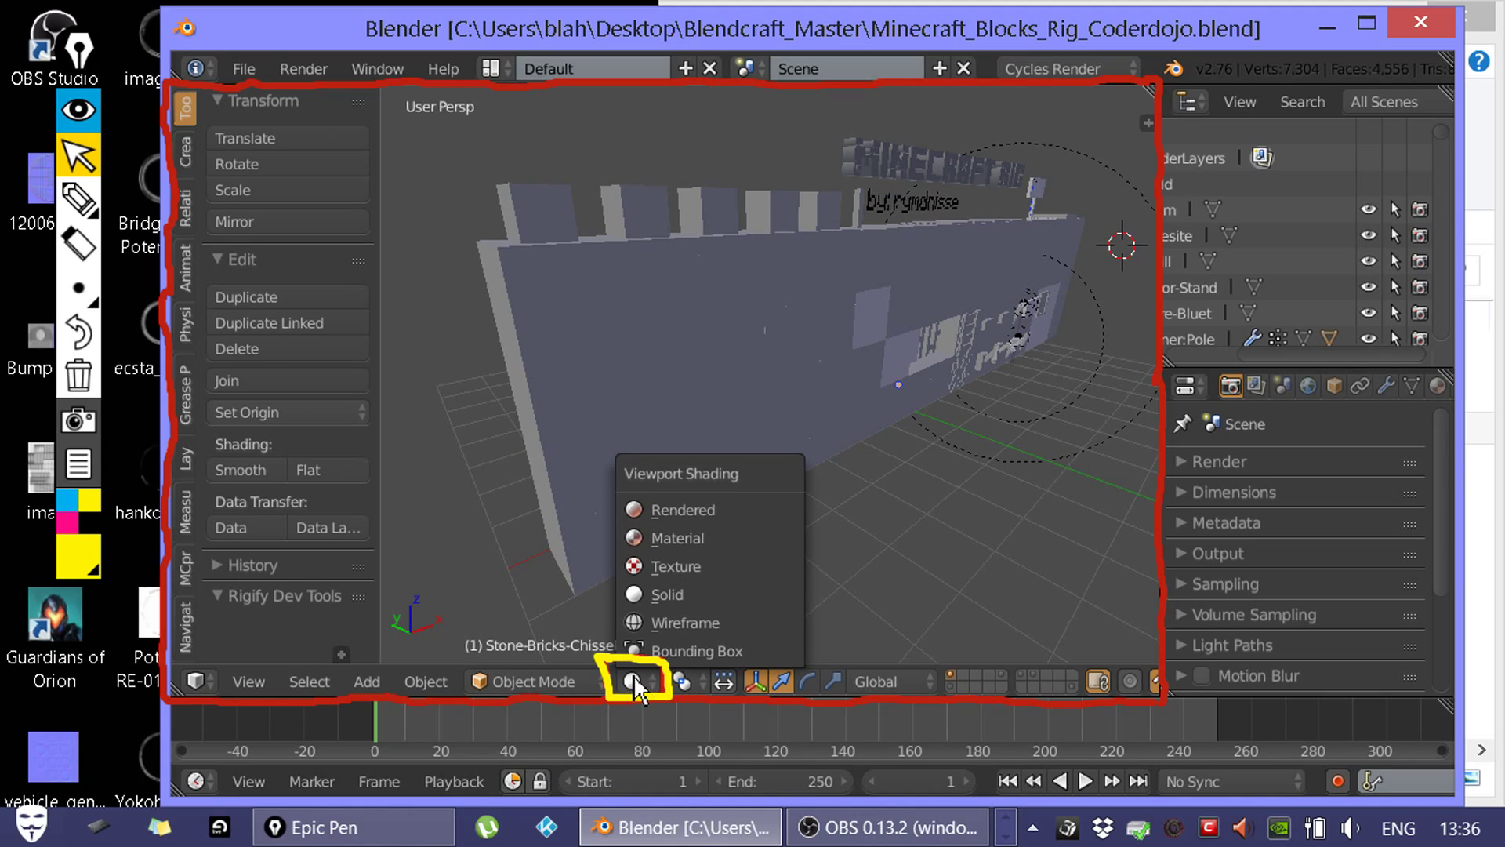
click(679, 650)
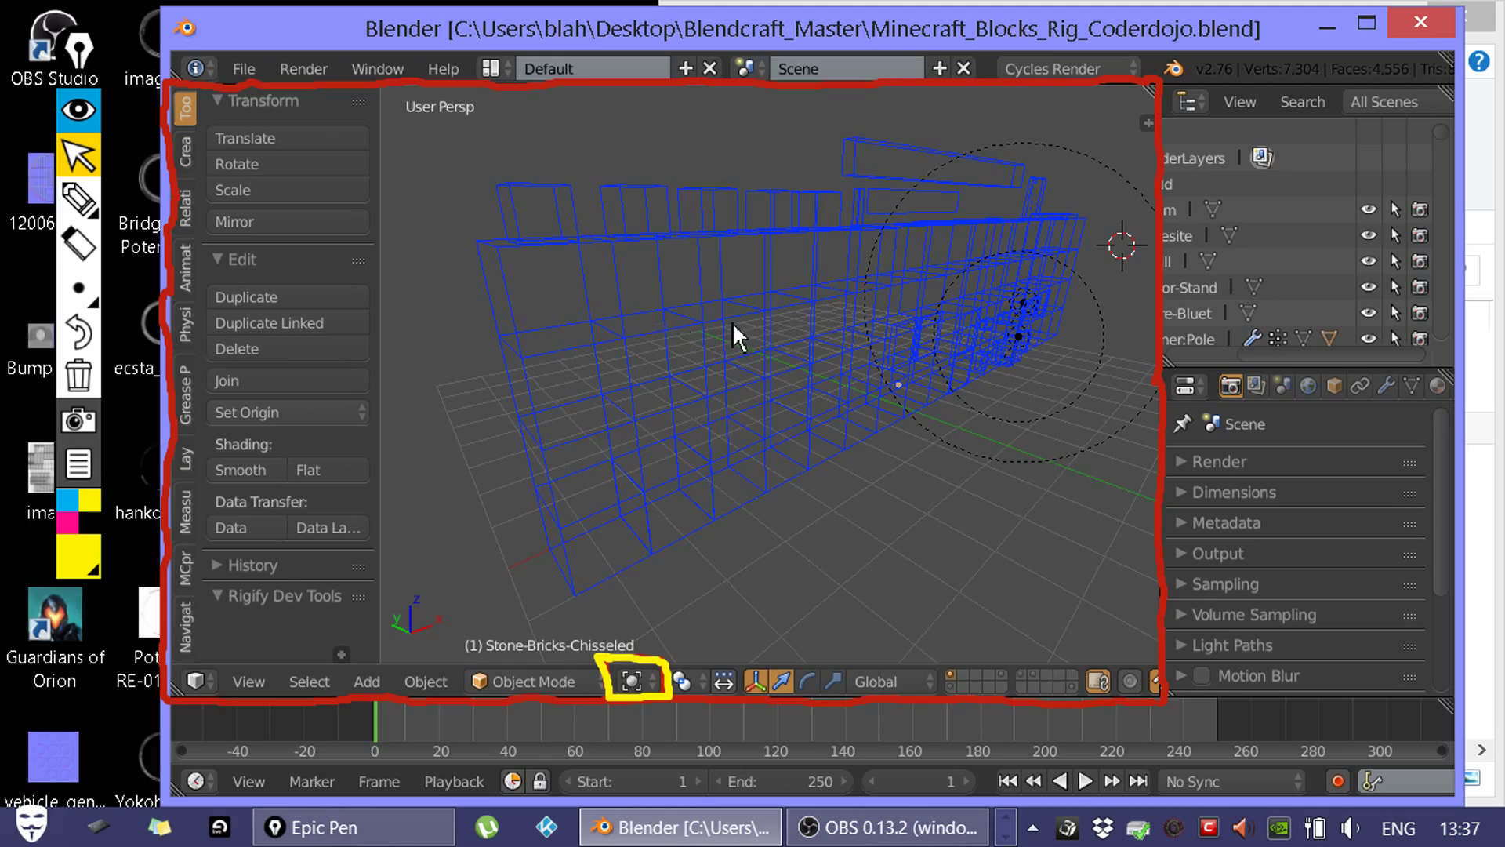
mouse_move(754, 376)
middle_down()
mouse_move(913, 376)
mouse_move(672, 325)
mouse_move(900, 423)
mouse_move(926, 321)
mouse_move(754, 365)
middle_up()
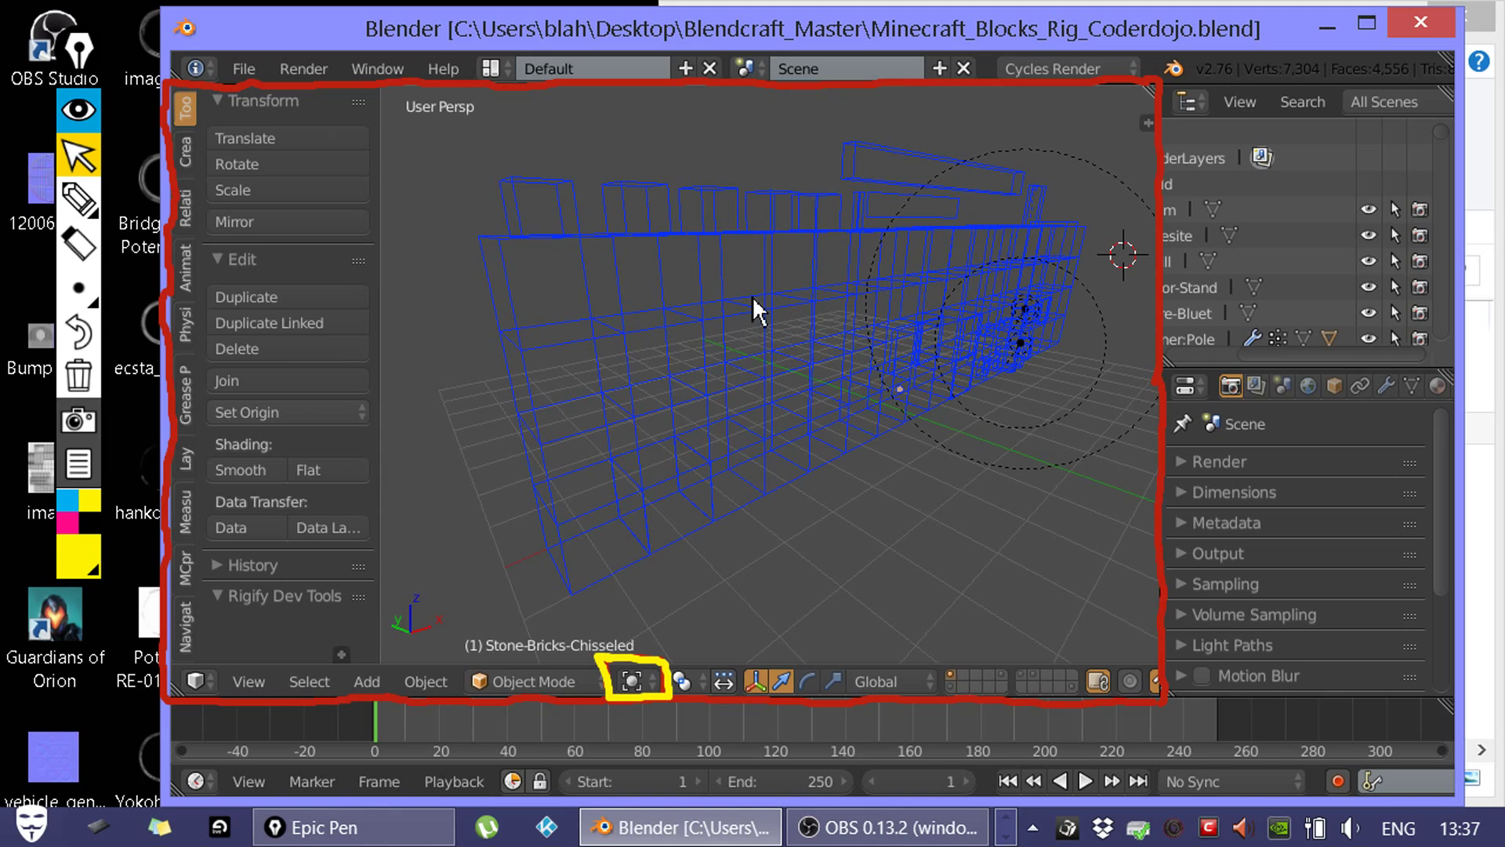
- Return the viewport shading to Solid, and switch it to Texture to view the Minecraft block textures from the front
click(632, 680)
click(685, 599)
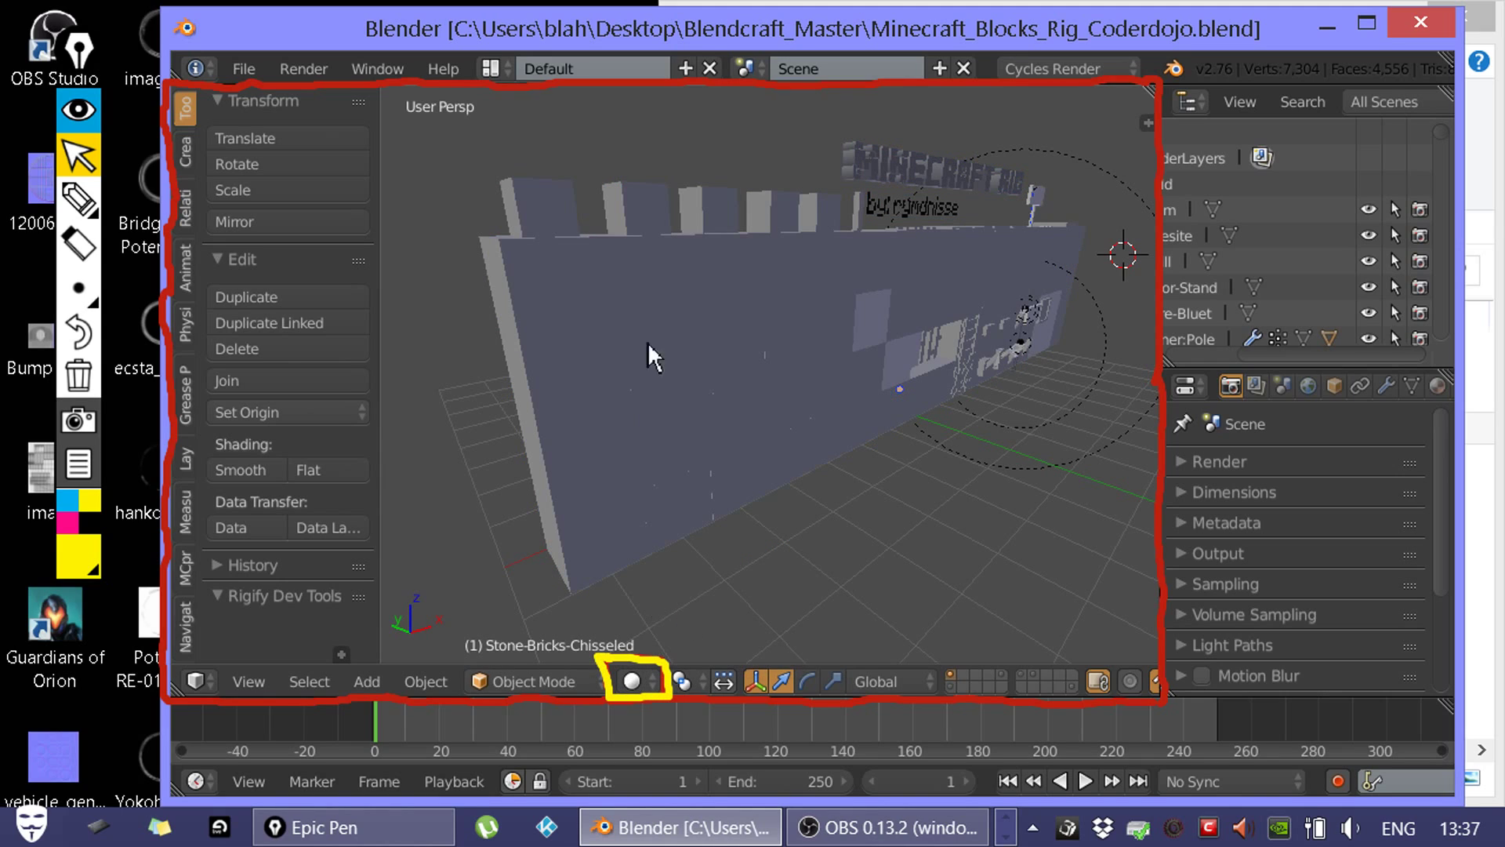
click(632, 680)
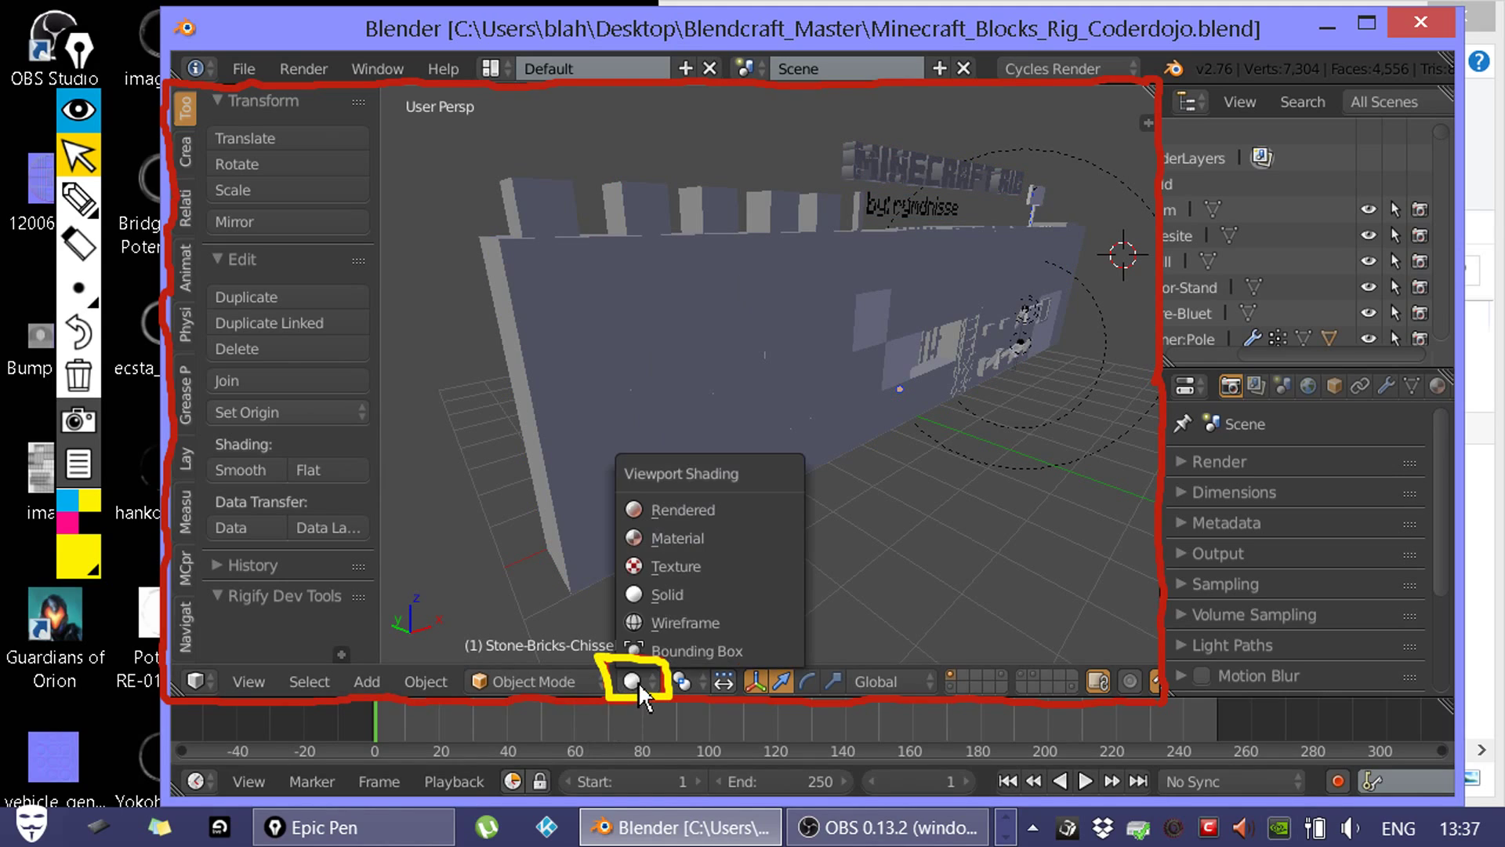
click(691, 579)
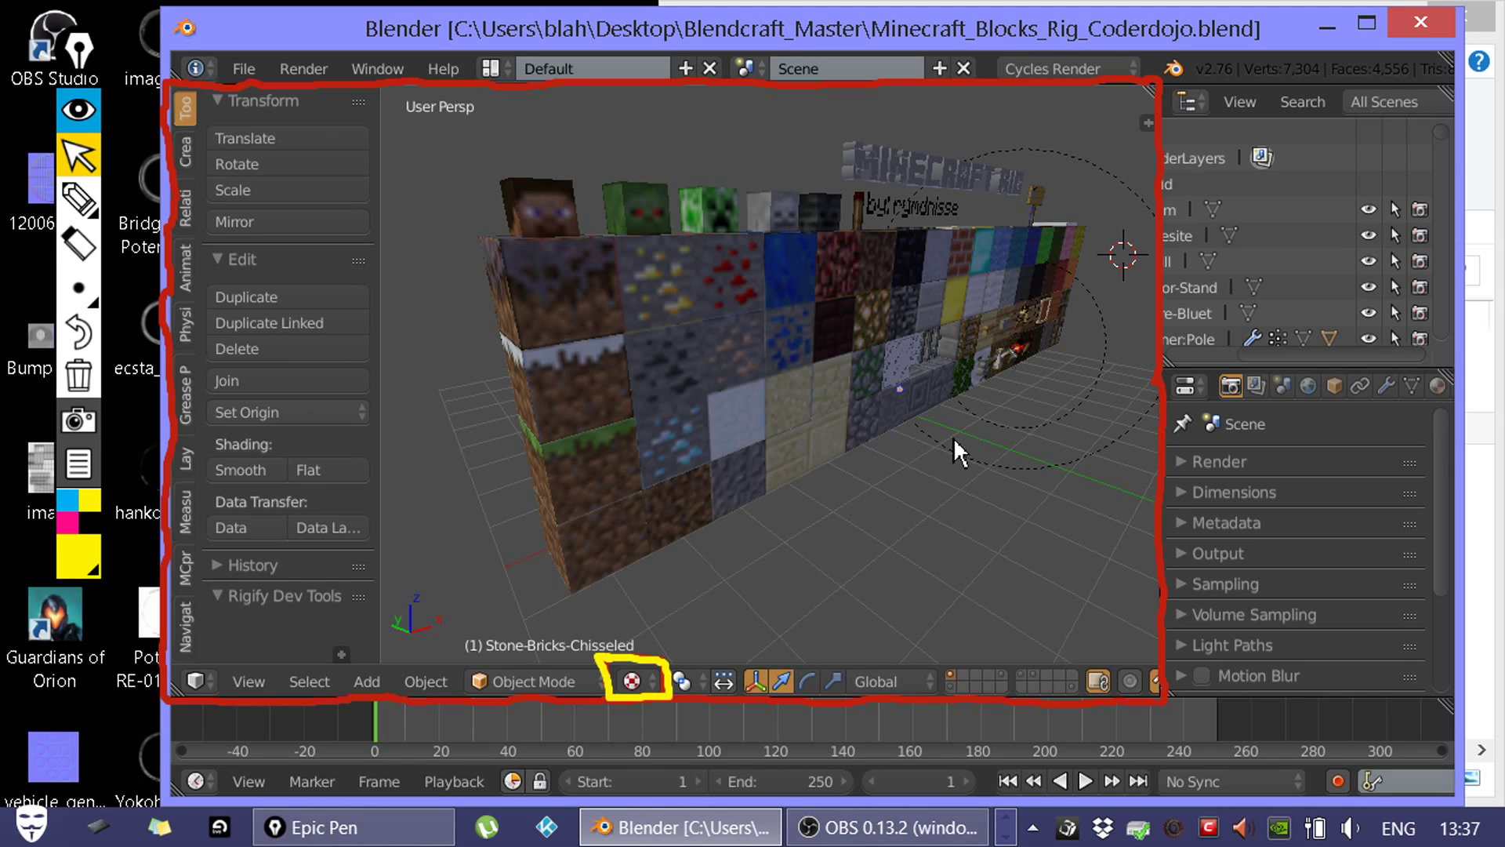
middle_drag(850, 361, 867, 414)
scroll(867, 414, down, 3)
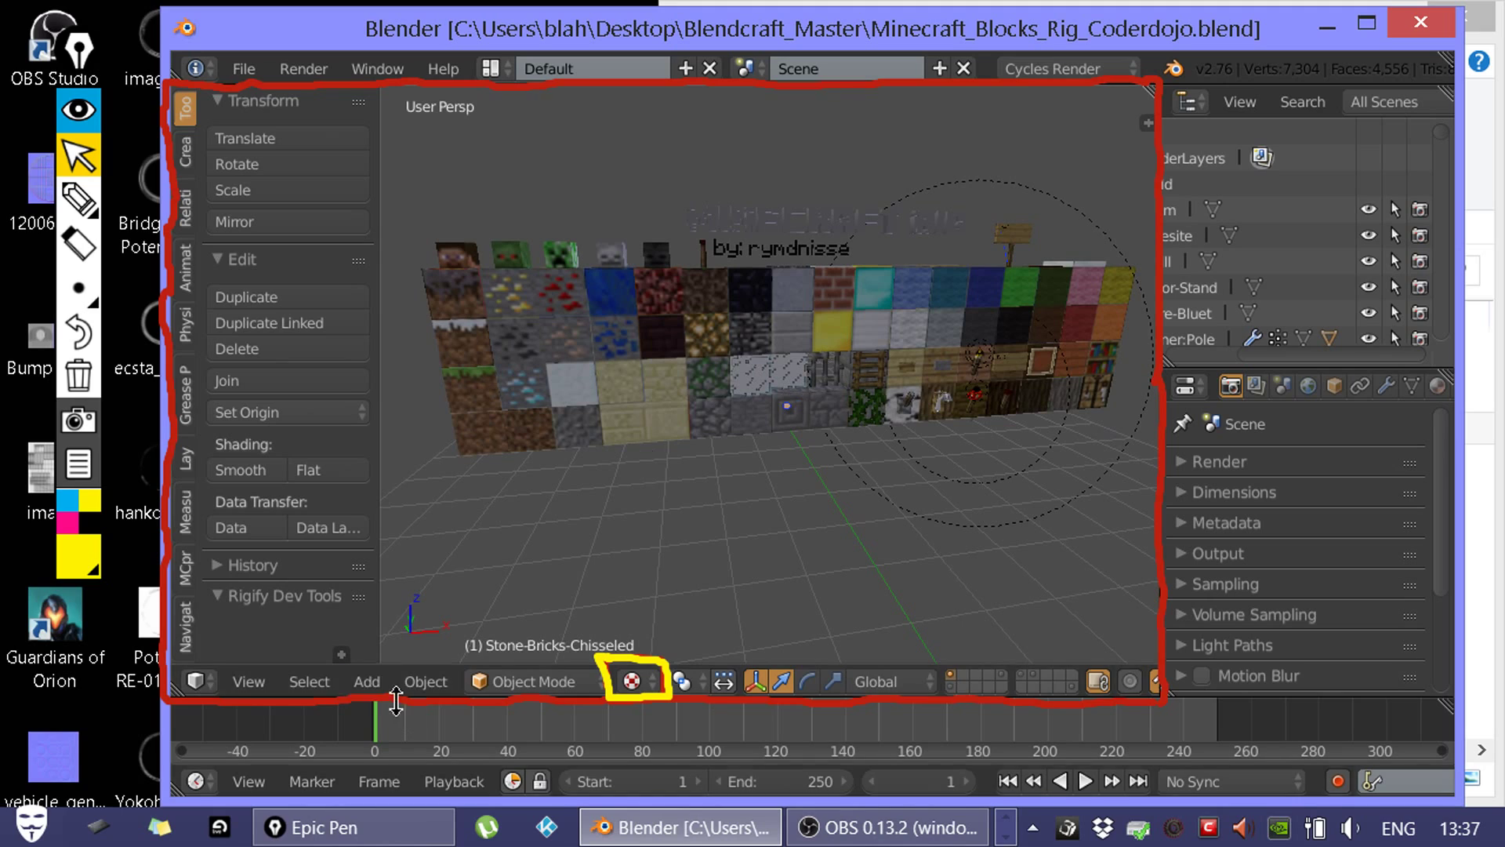
- Set the viewport shading to Material to preview the block wall with its materials
click(632, 680)
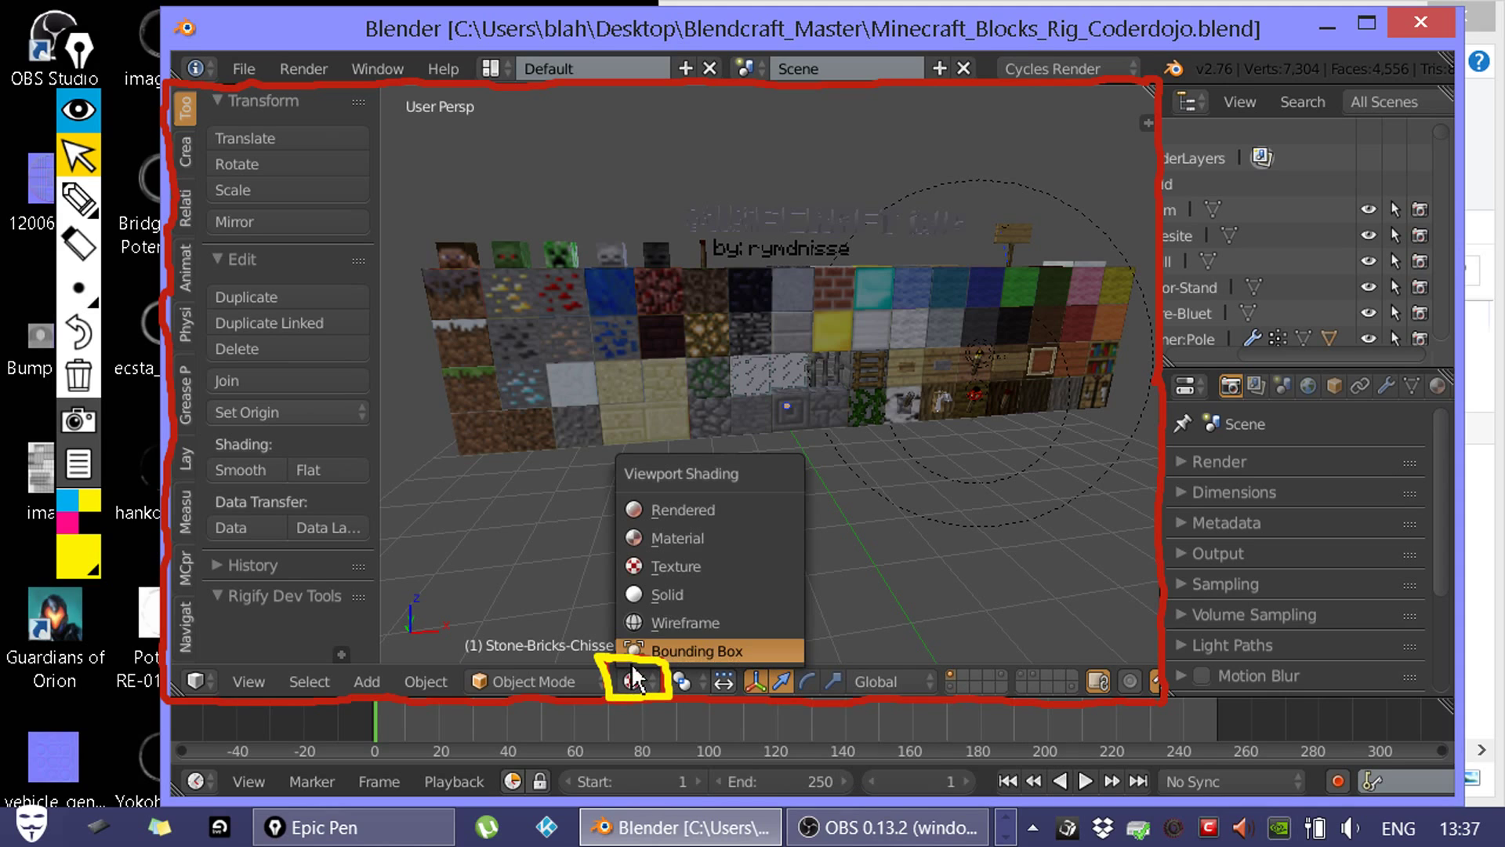
click(674, 539)
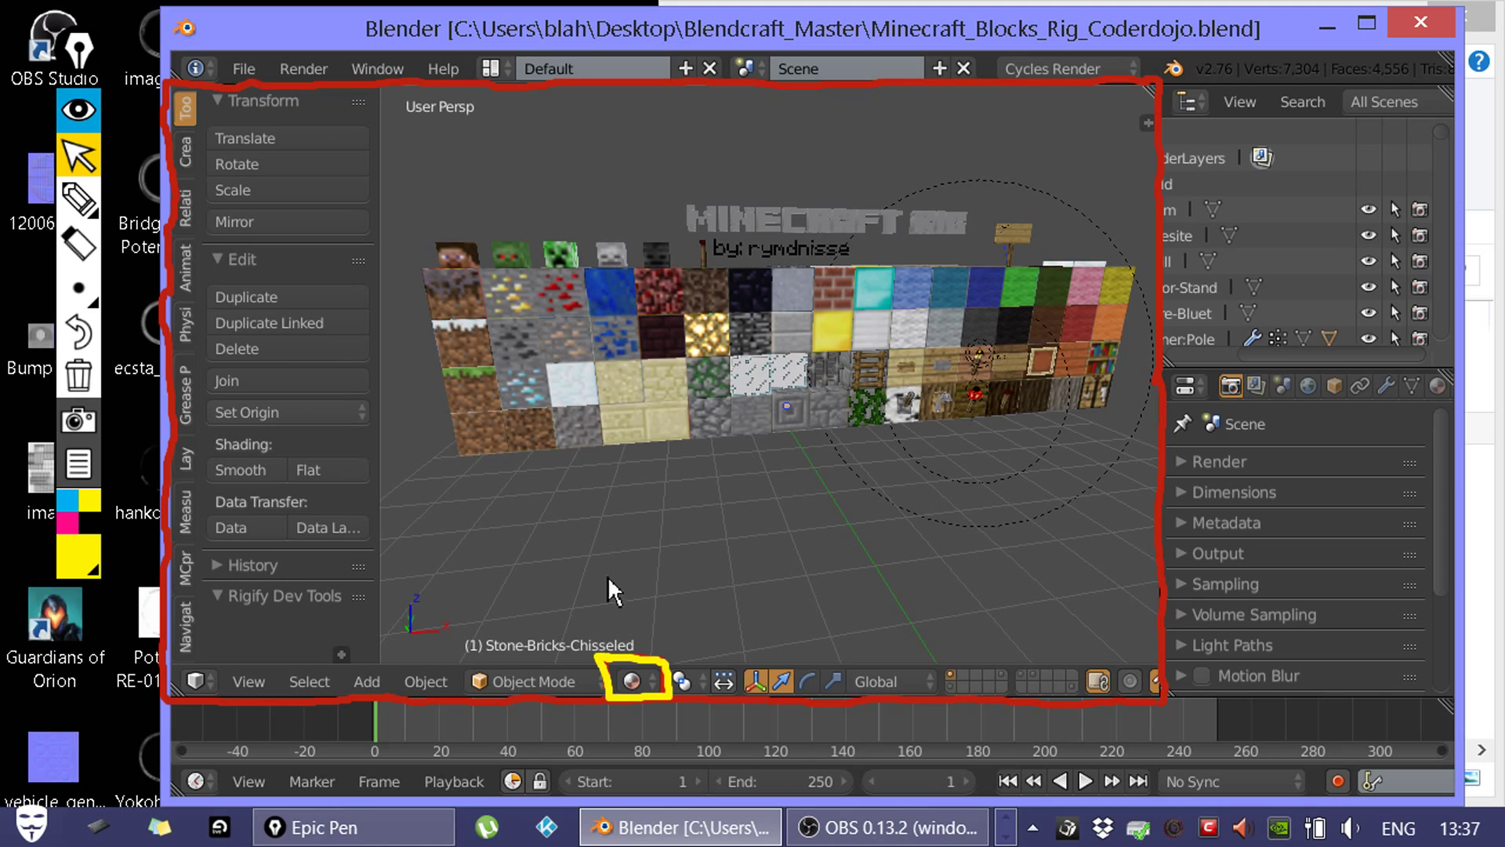
click(632, 680)
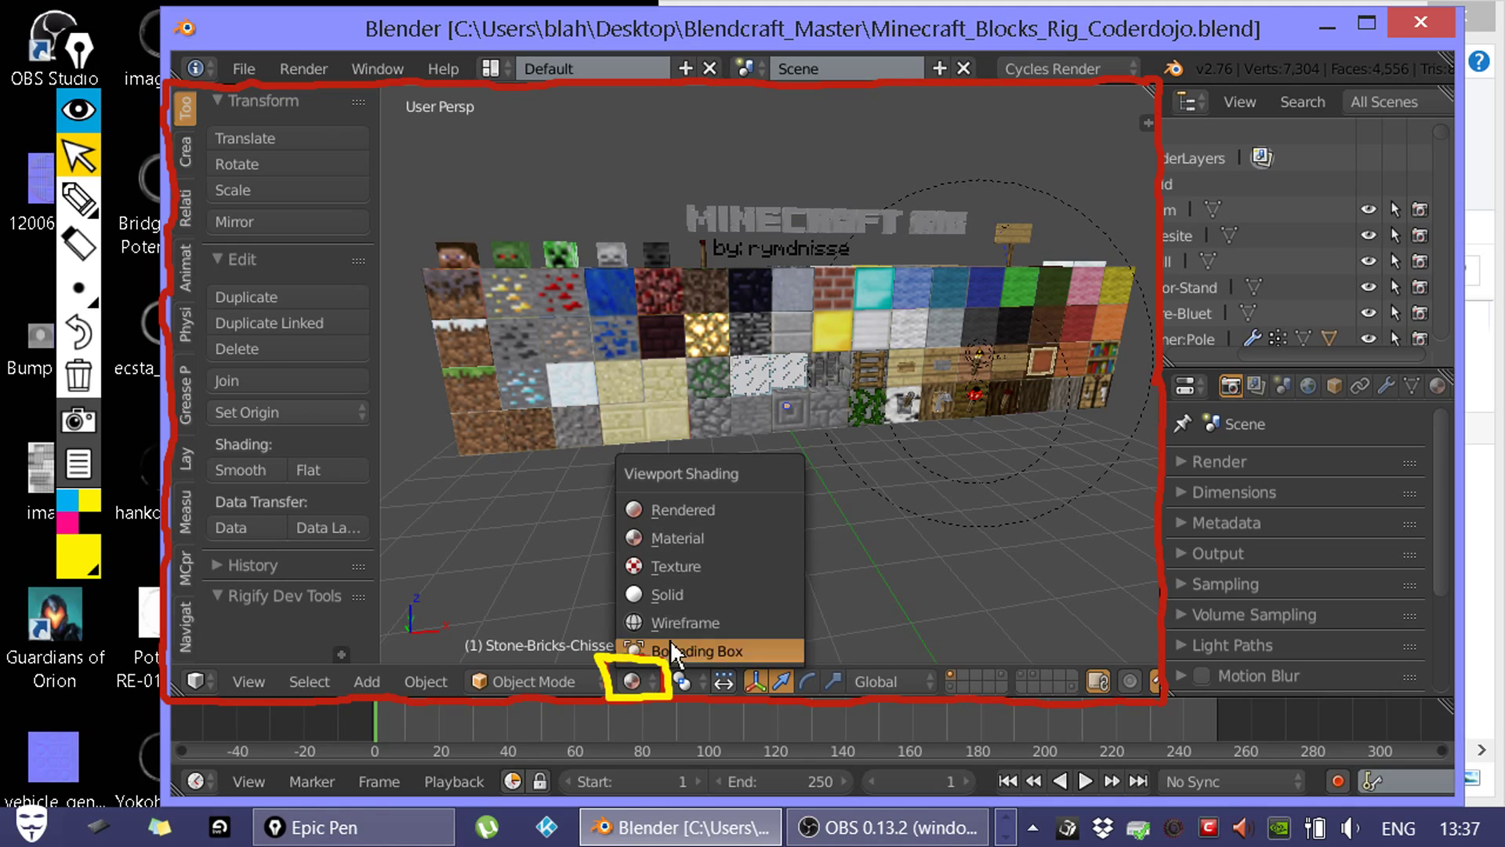
click(683, 542)
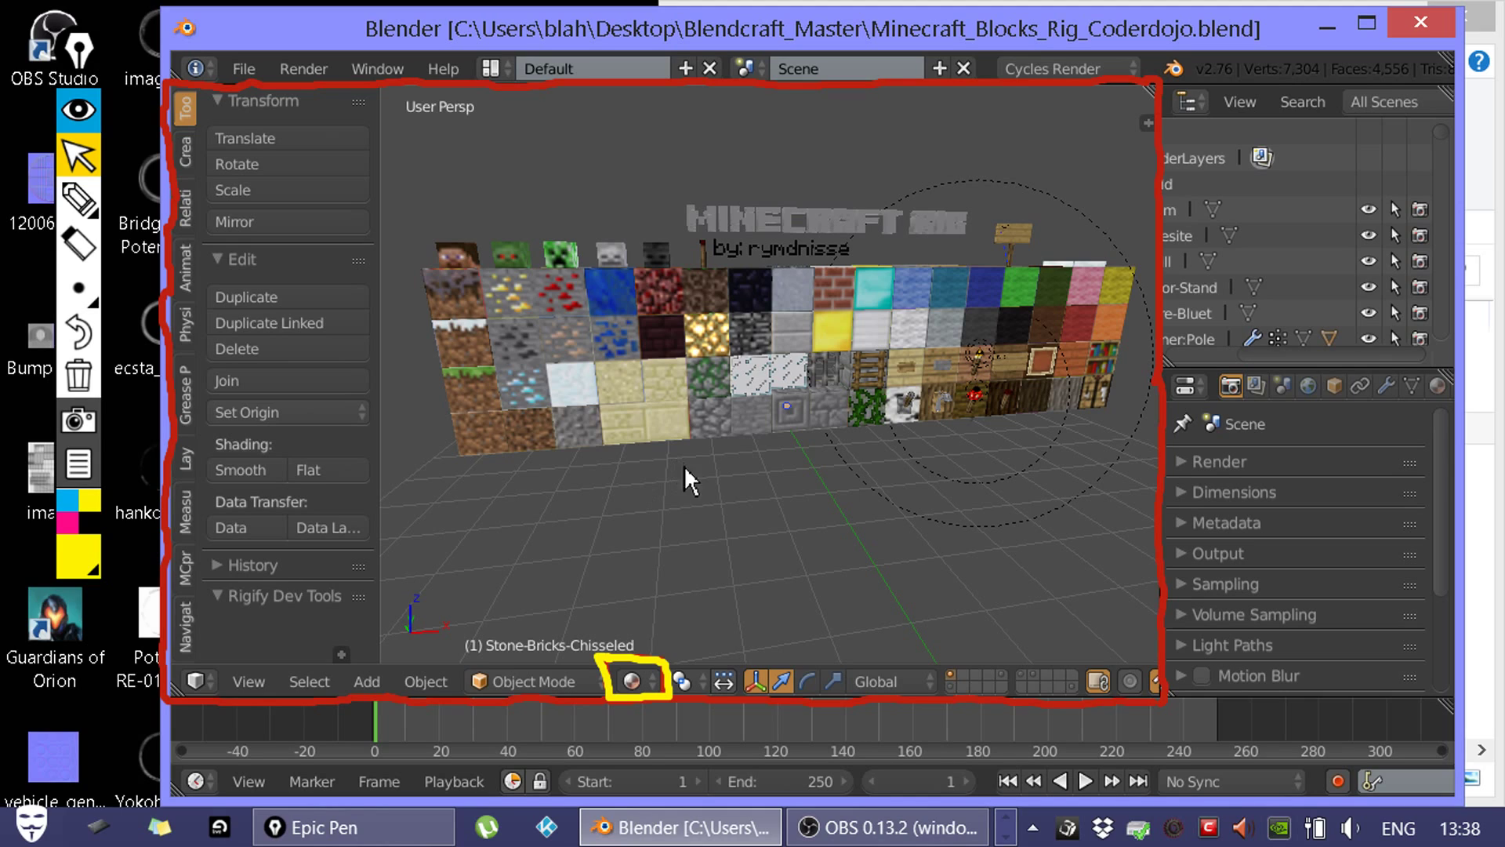
click(632, 680)
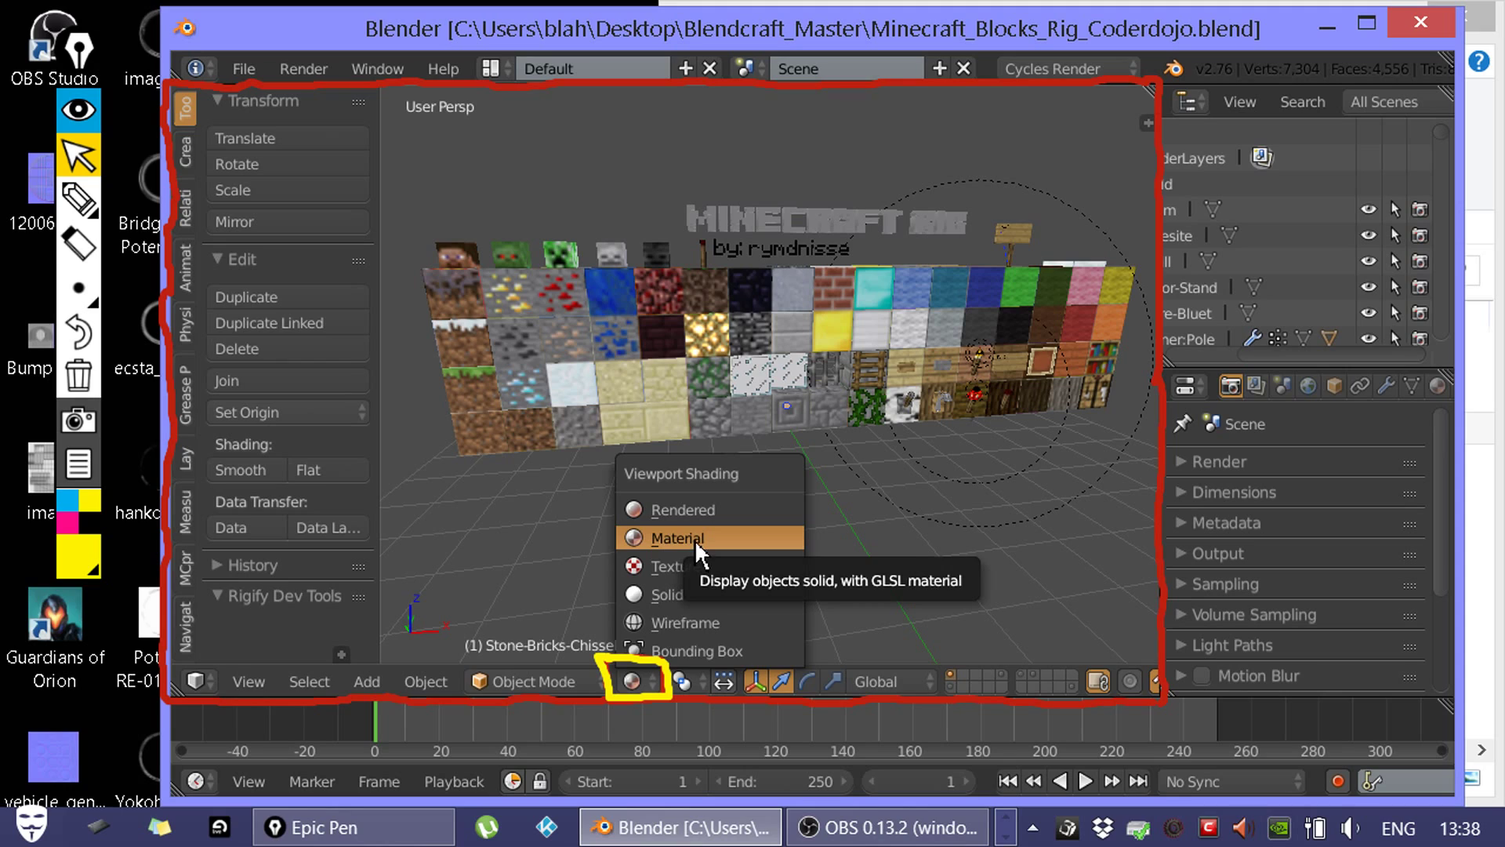
click(695, 539)
click(632, 680)
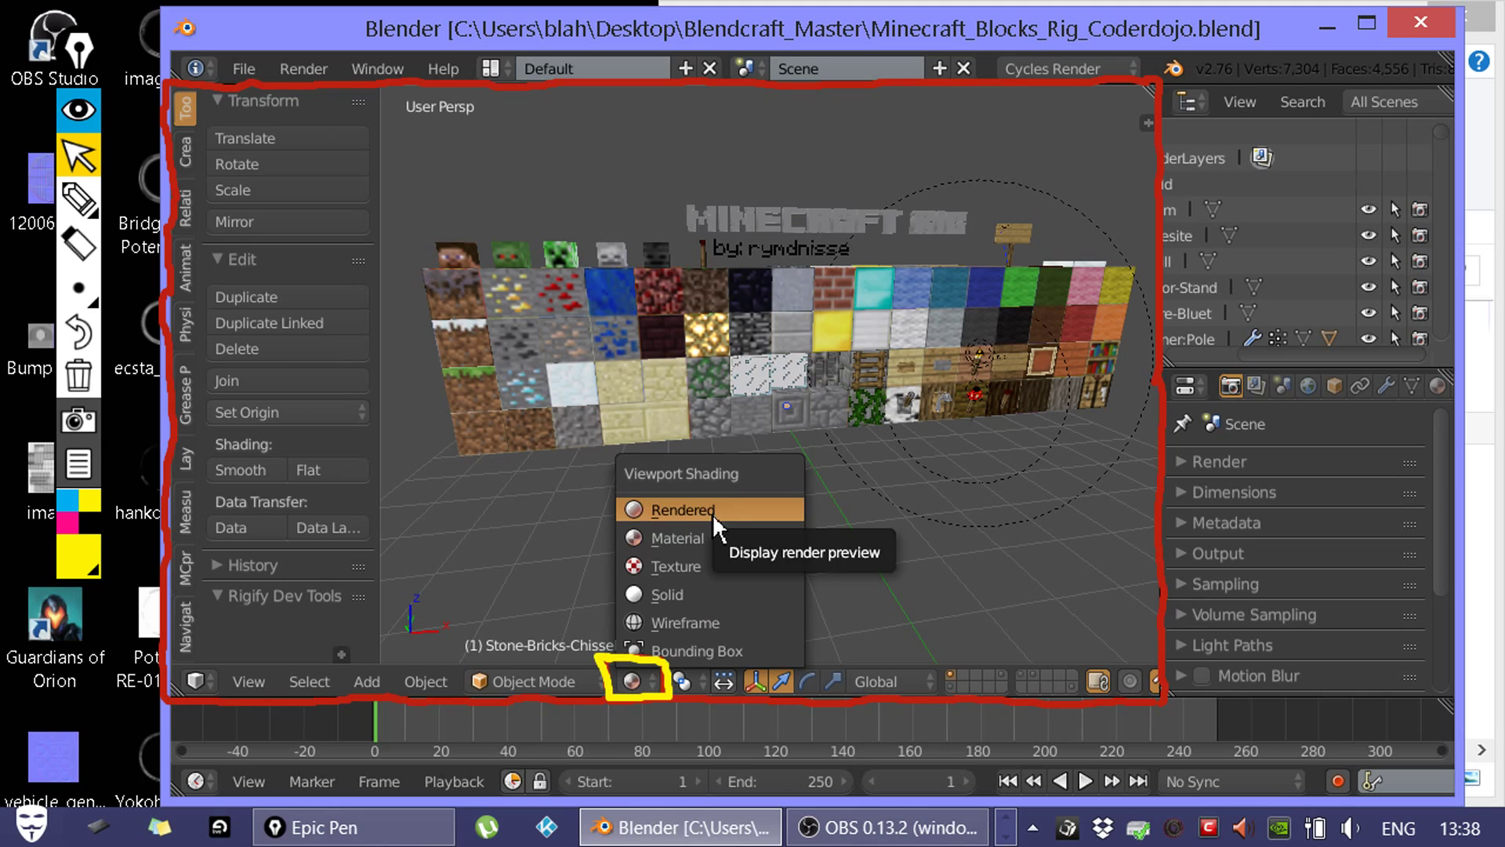
click(304, 70)
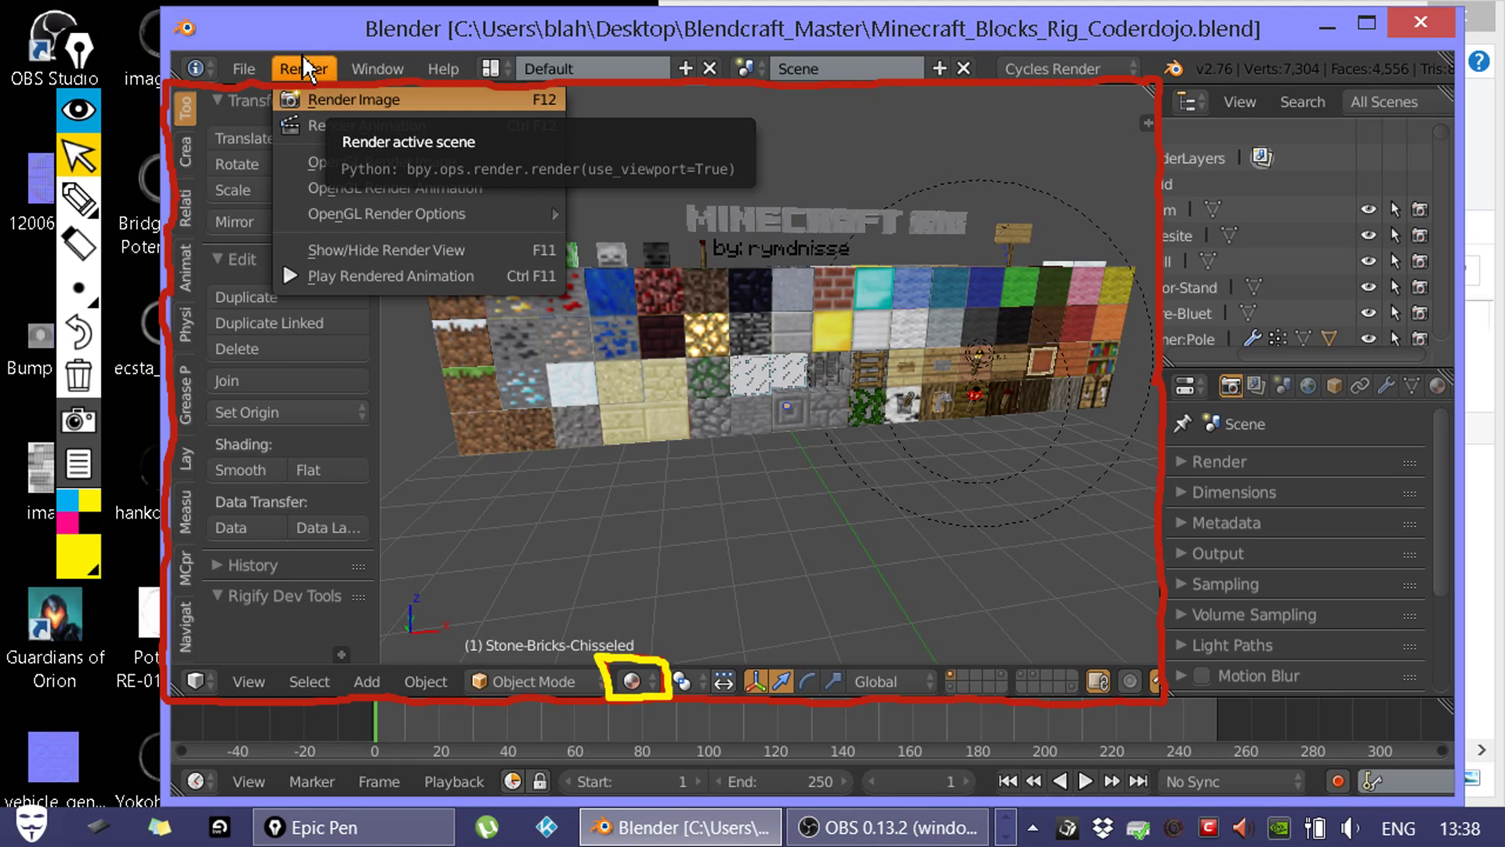
click(314, 69)
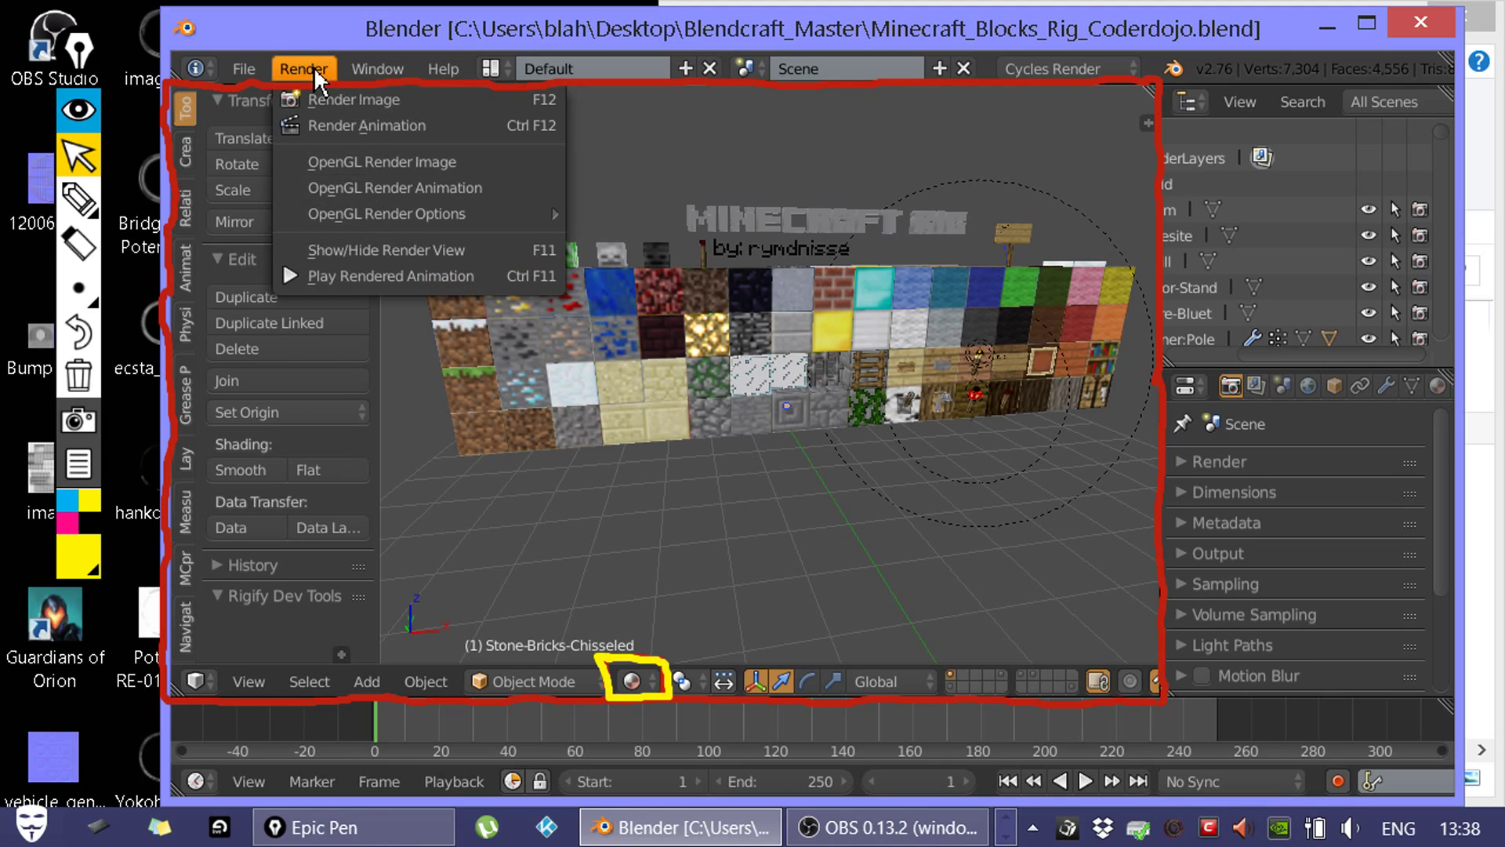
click(243, 68)
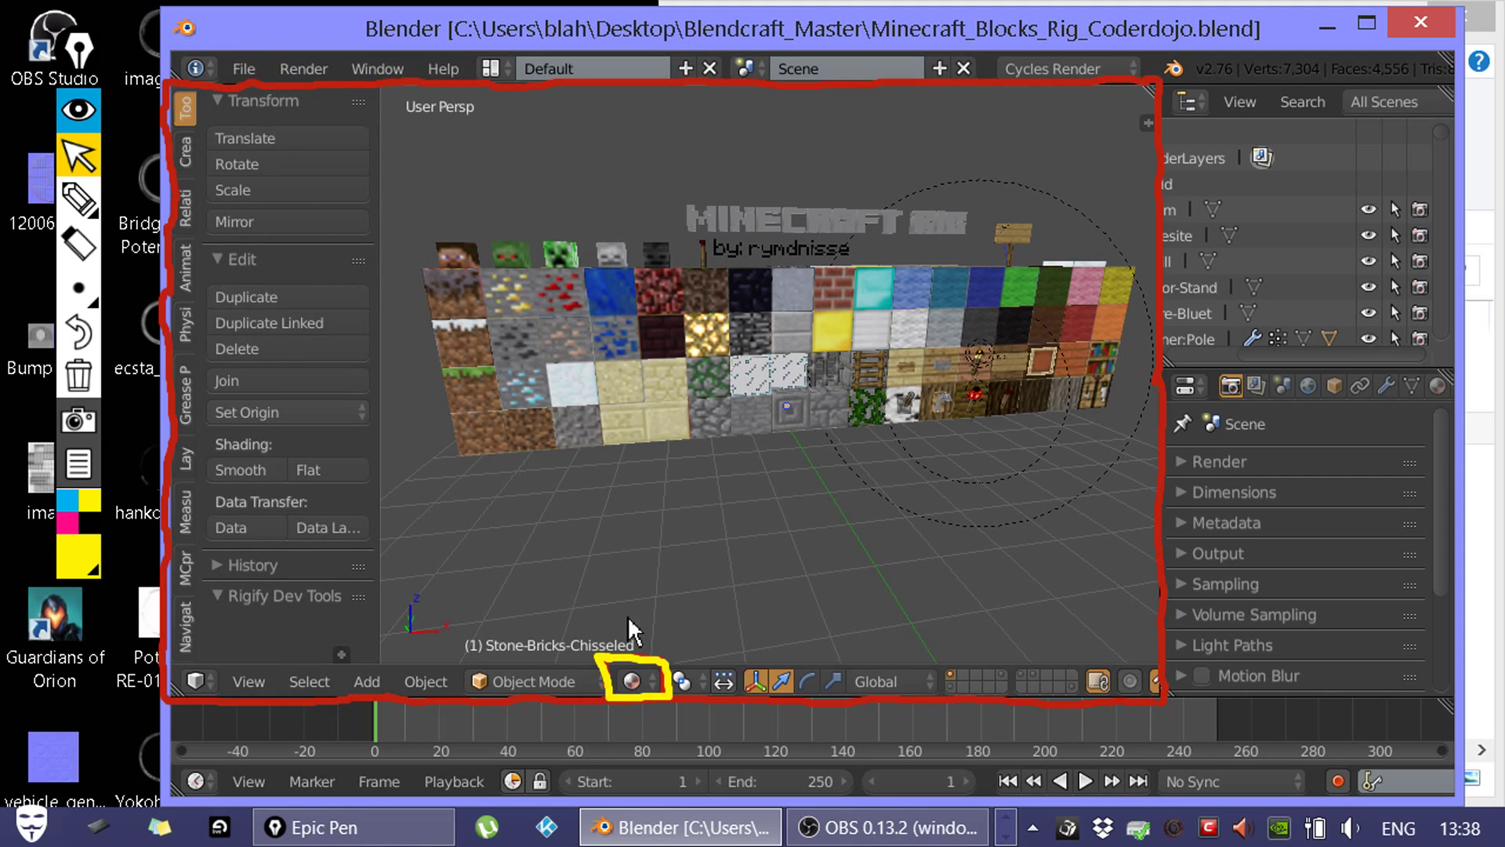
- Set the viewport shading to Rendered and examine the lit Minecraft scene up close and from the front
click(650, 682)
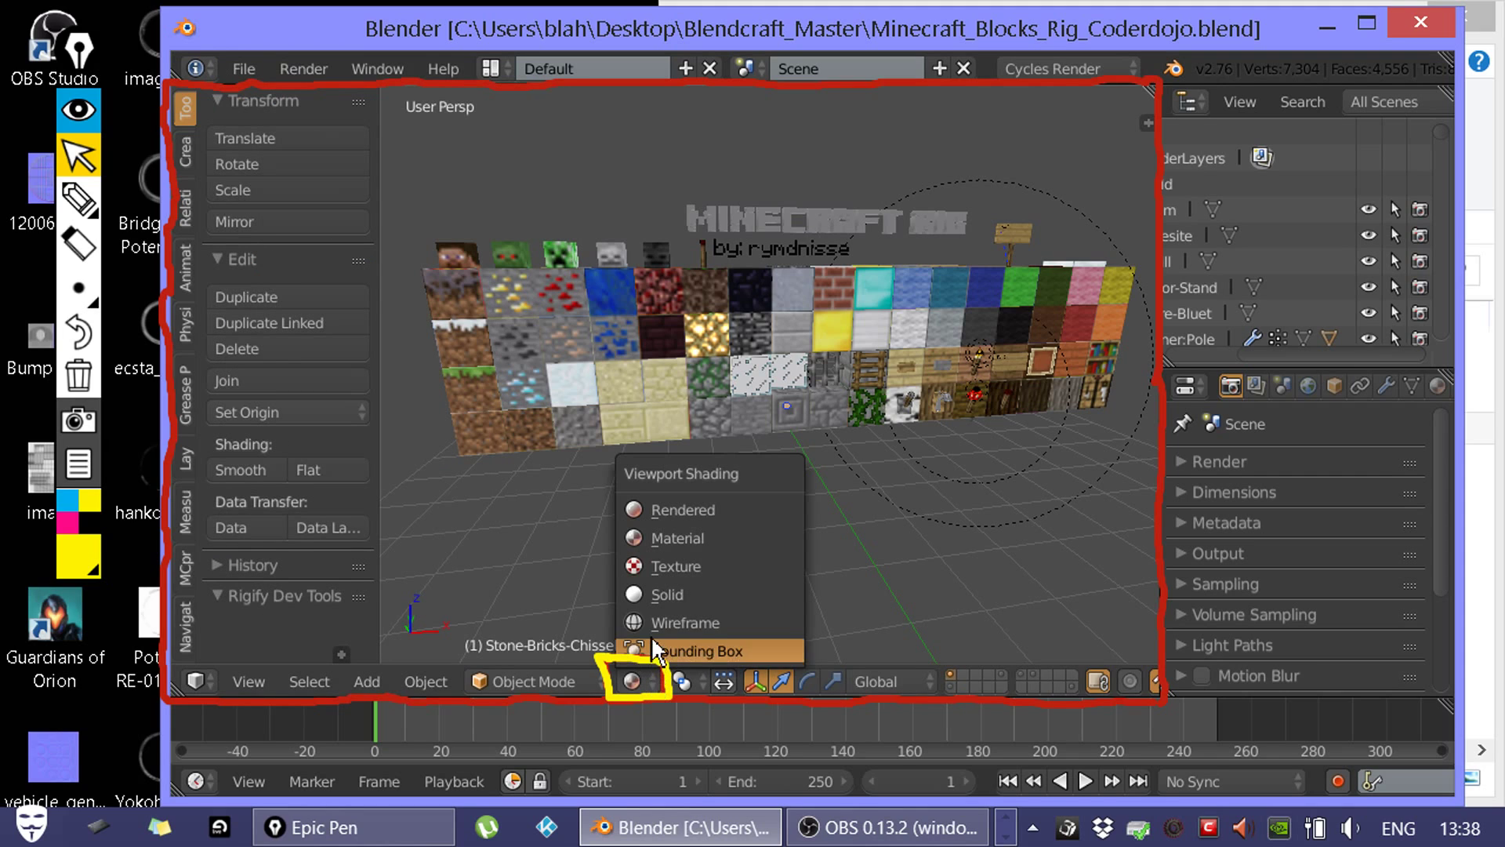
click(697, 513)
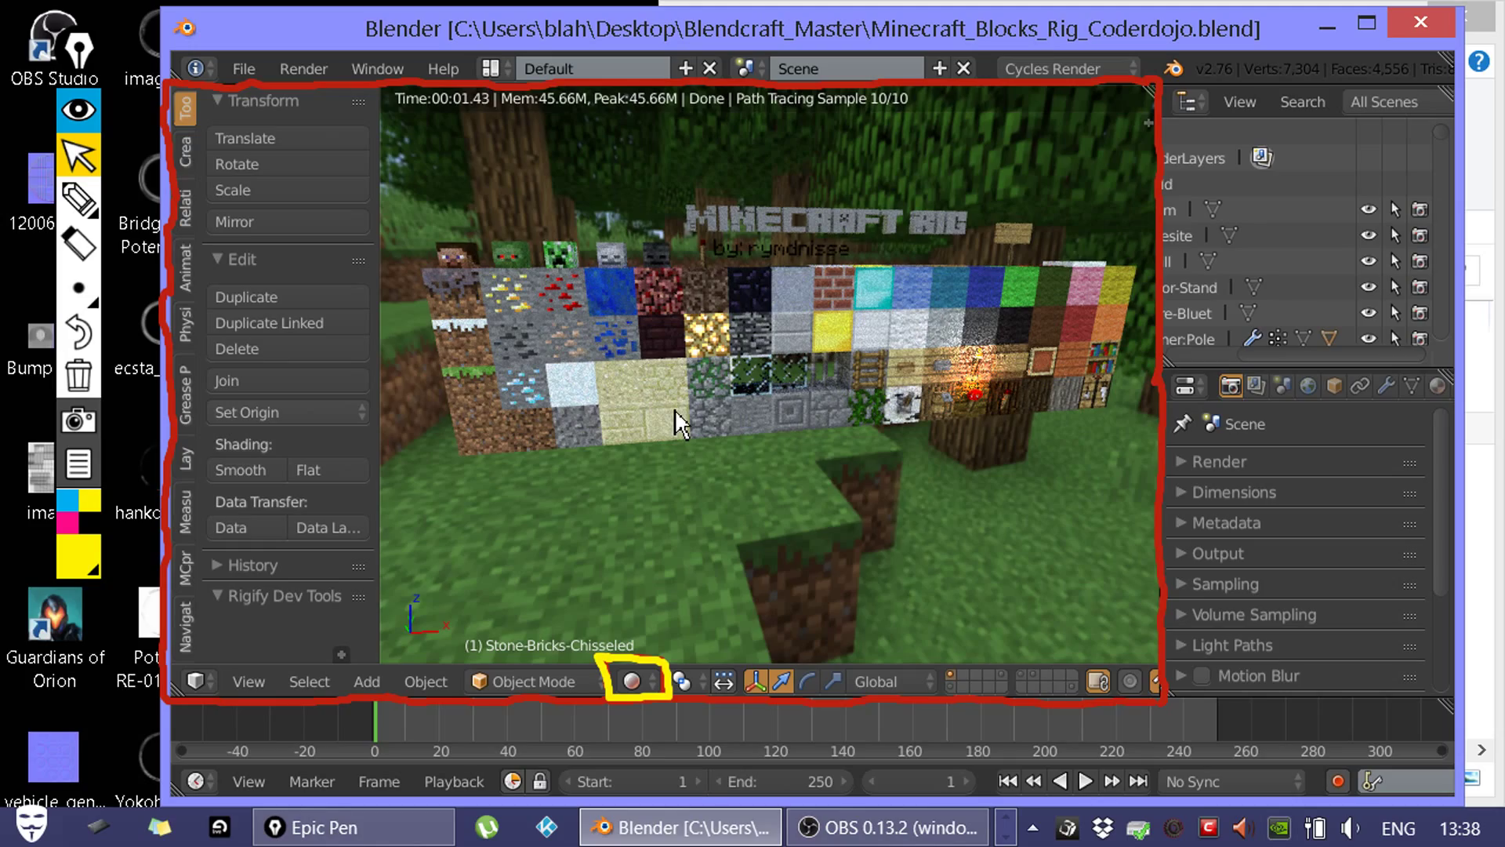
middle_drag(713, 307, 741, 331)
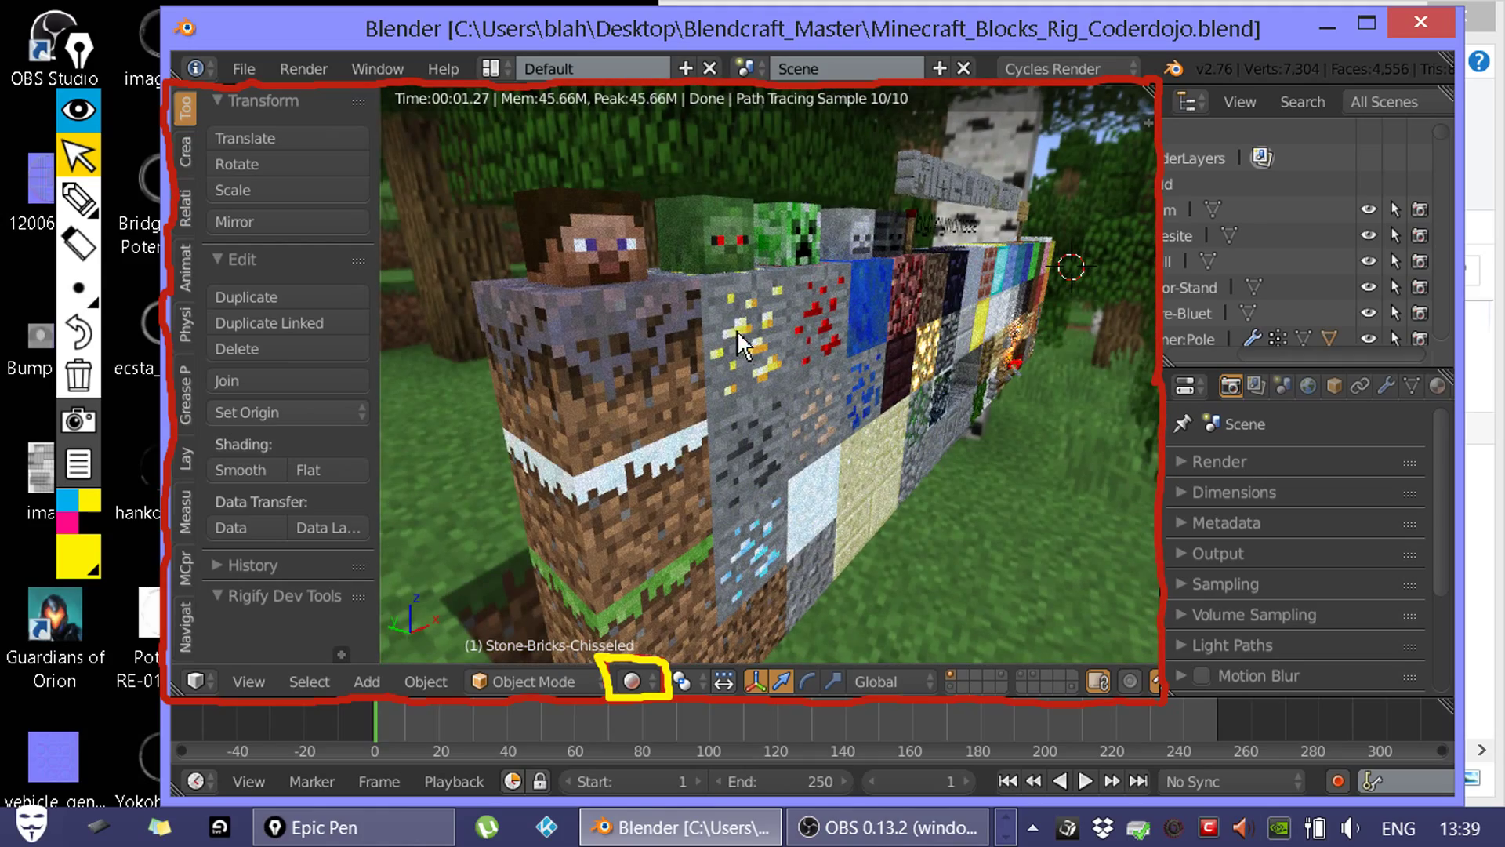
middle_drag(793, 303, 700, 234)
scroll(774, 280, down, 3)
scroll(657, 250, down, 5)
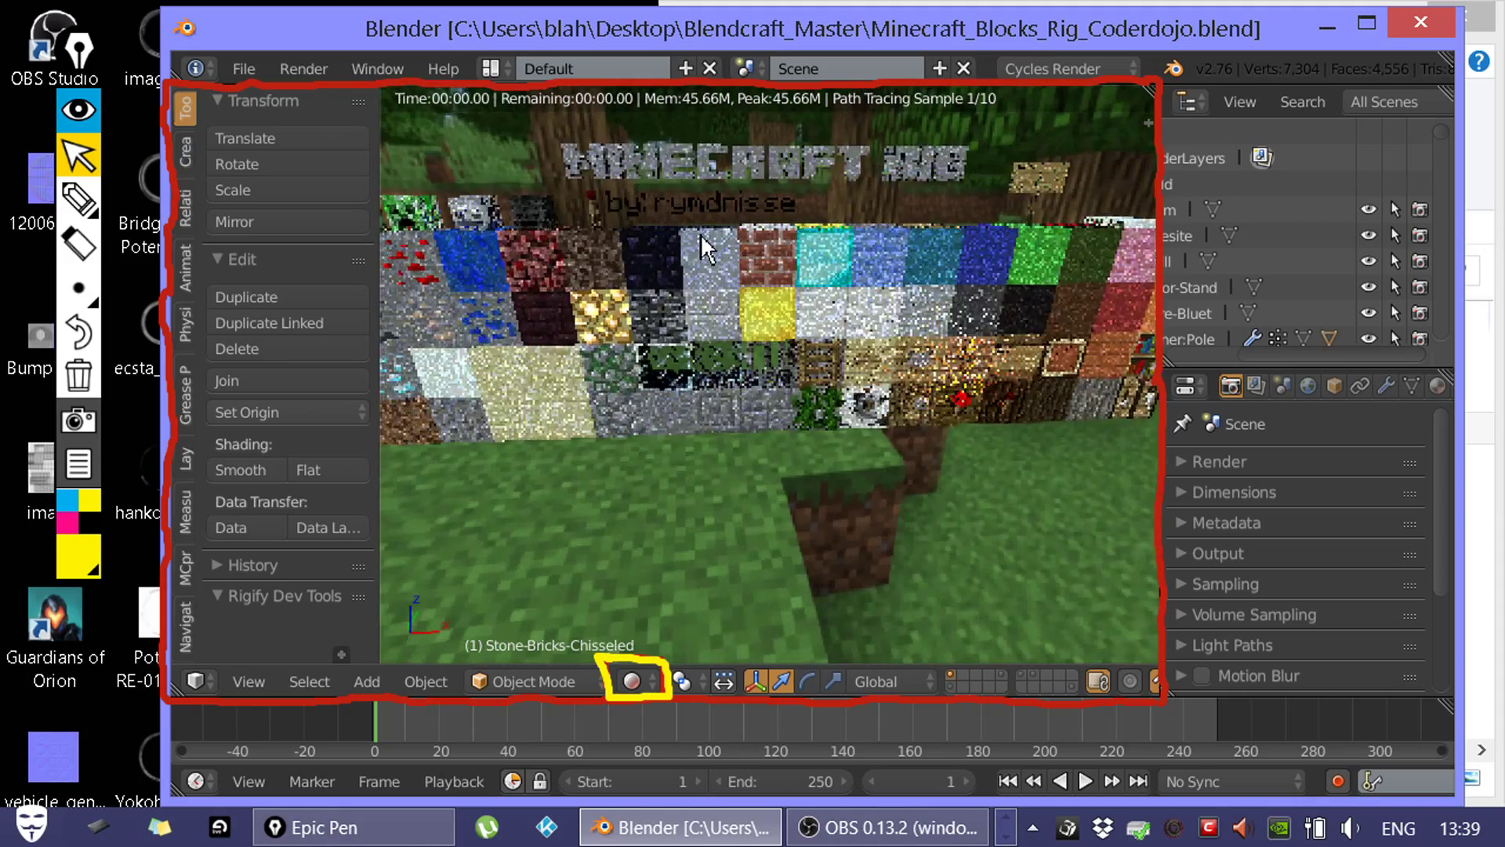
- Switch the viewport shading back to Material and view the whole block wall from several angles, ending near the front
click(642, 681)
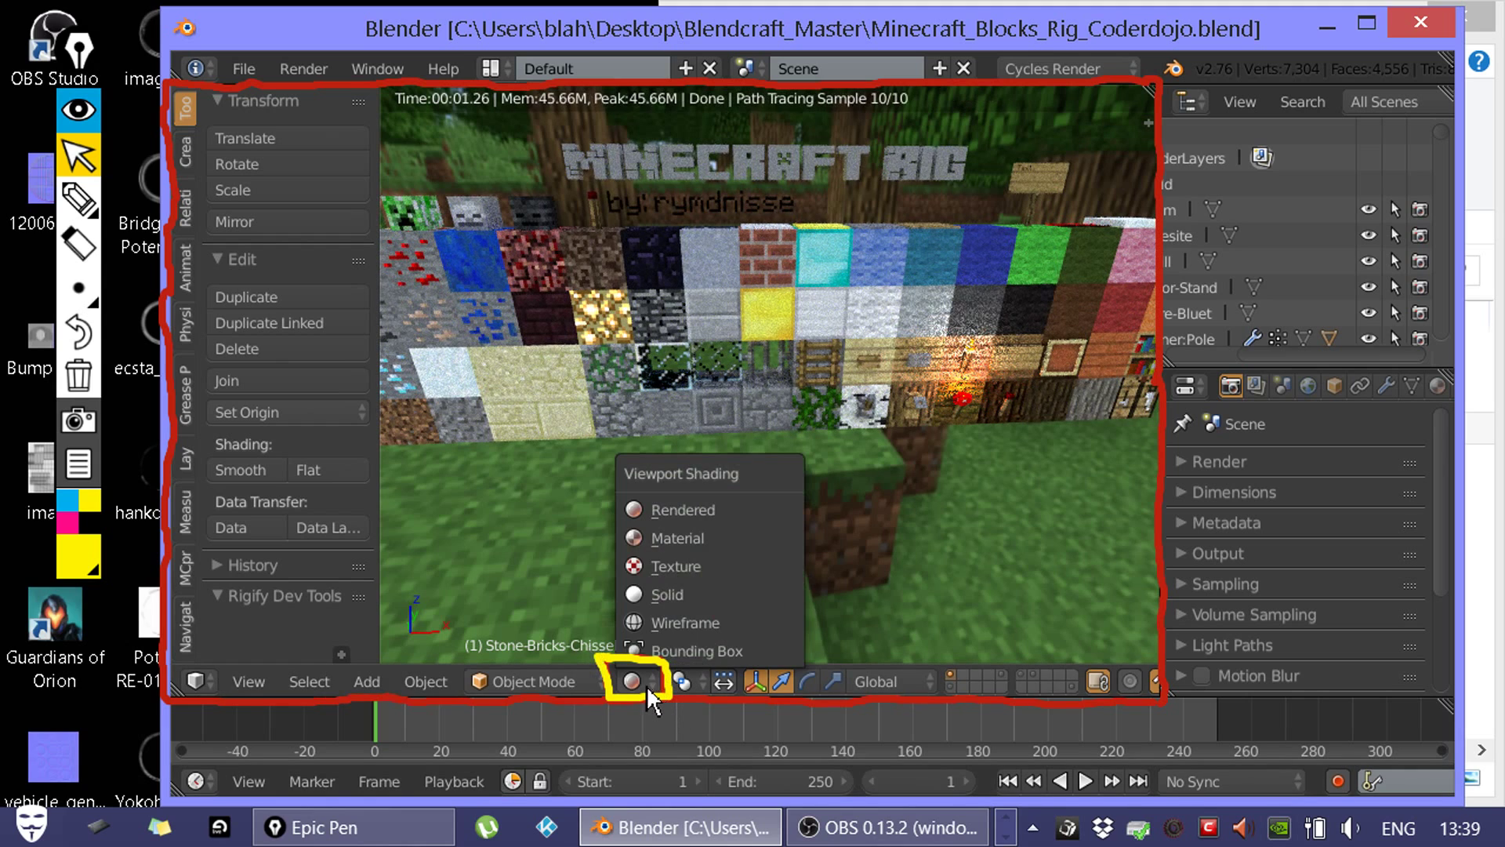
click(689, 538)
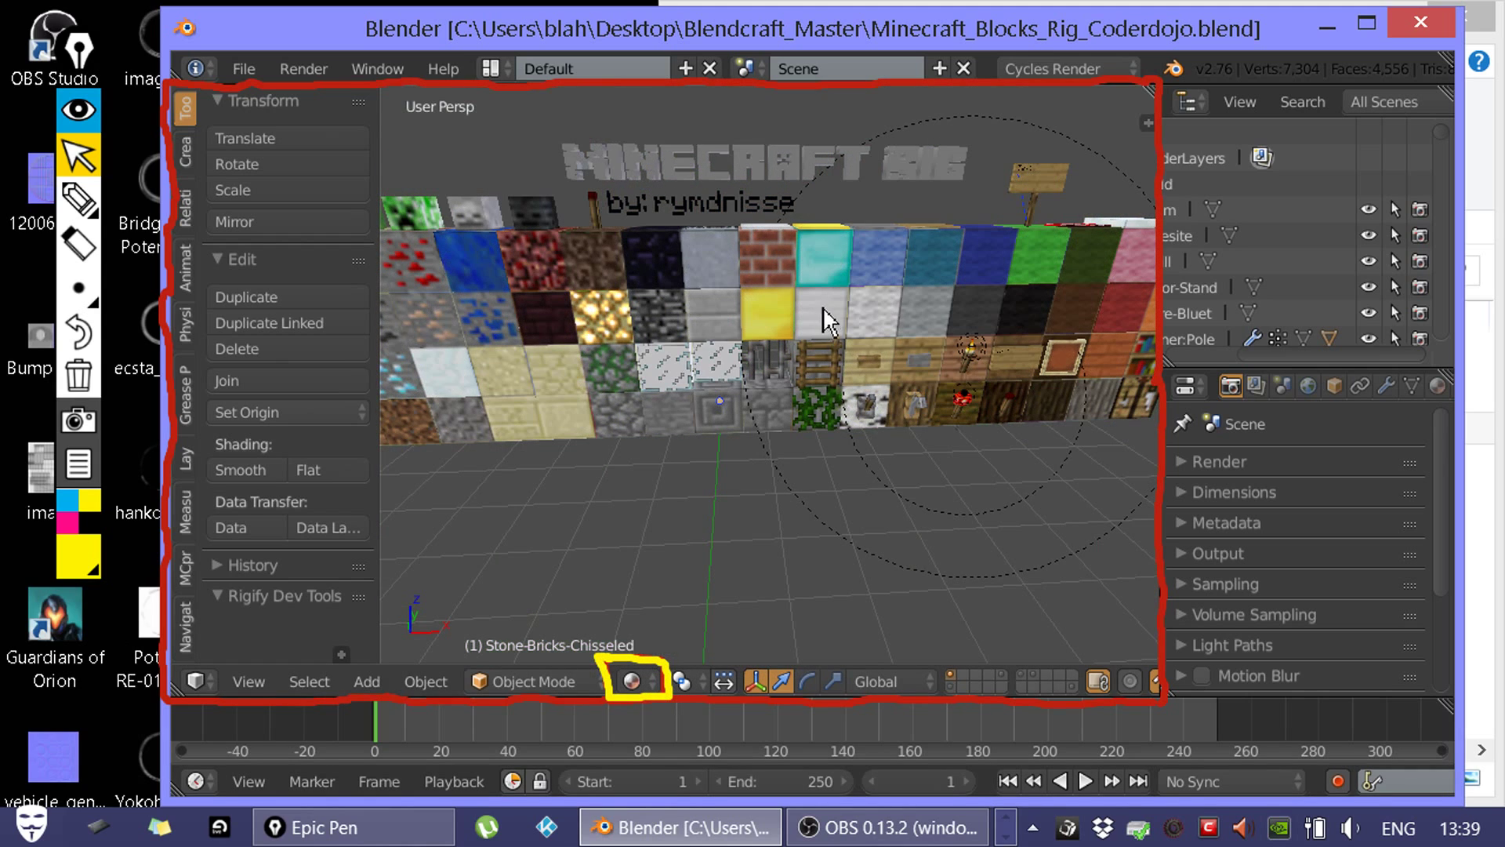
scroll(820, 298, down, 5)
key(KP_4)
key(KP_4)
key(KP_8)
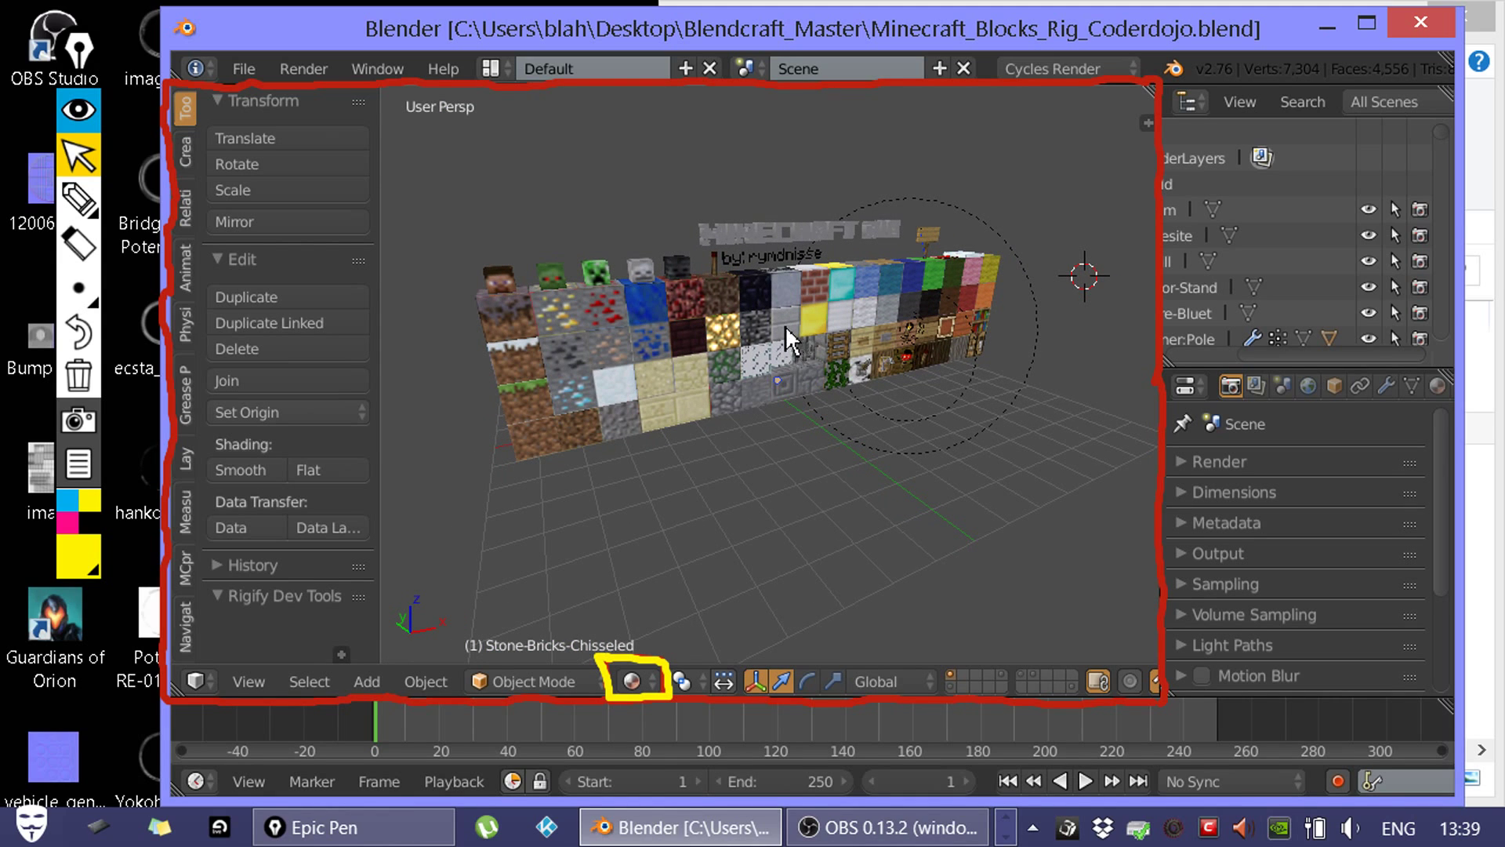
middle_drag(784, 326, 848, 350)
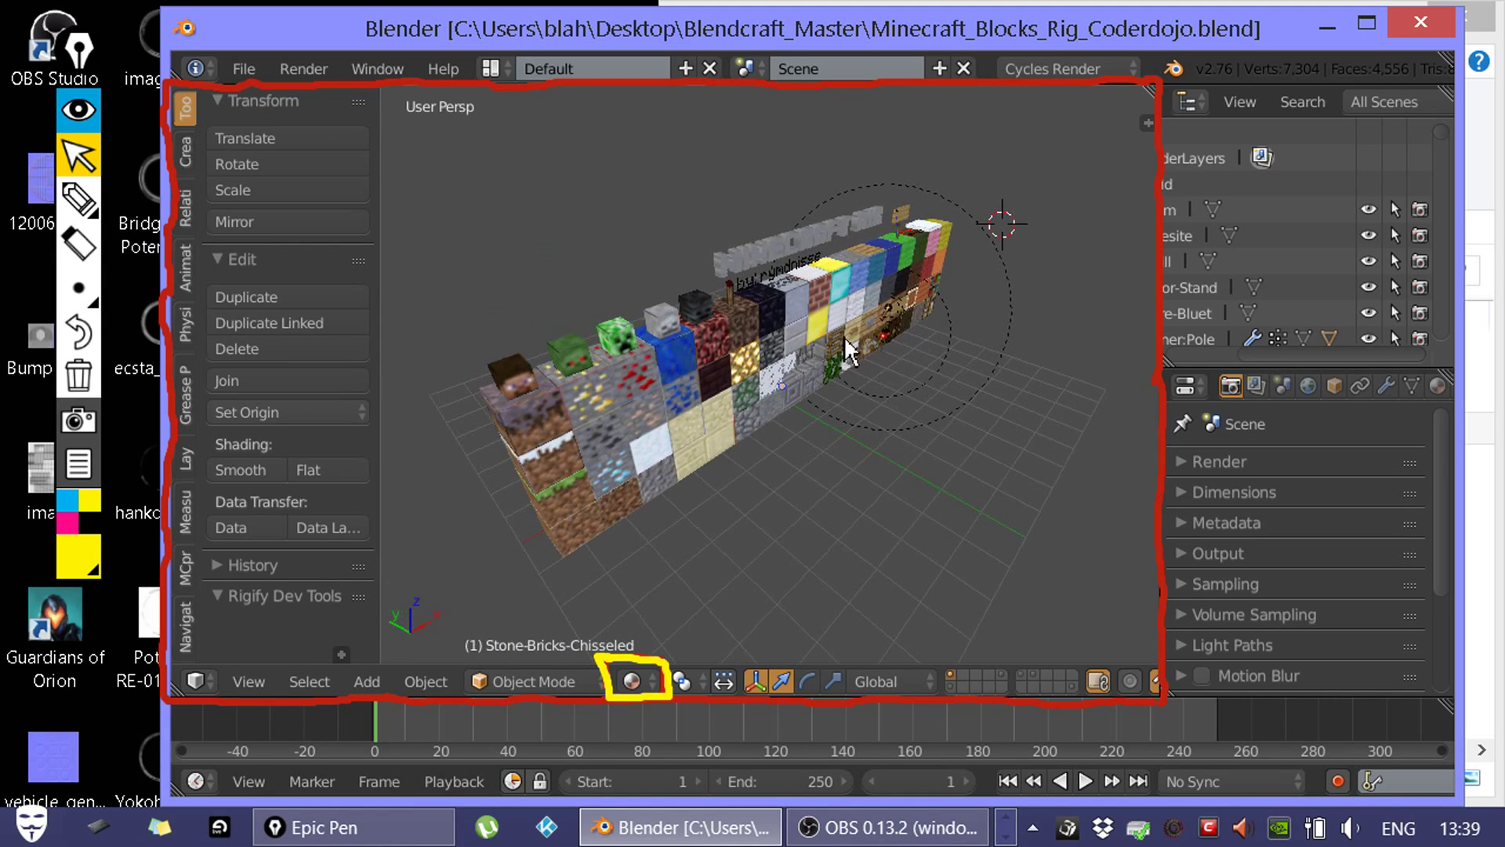
middle_drag(801, 396, 891, 449)
middle_drag(702, 405, 784, 368)
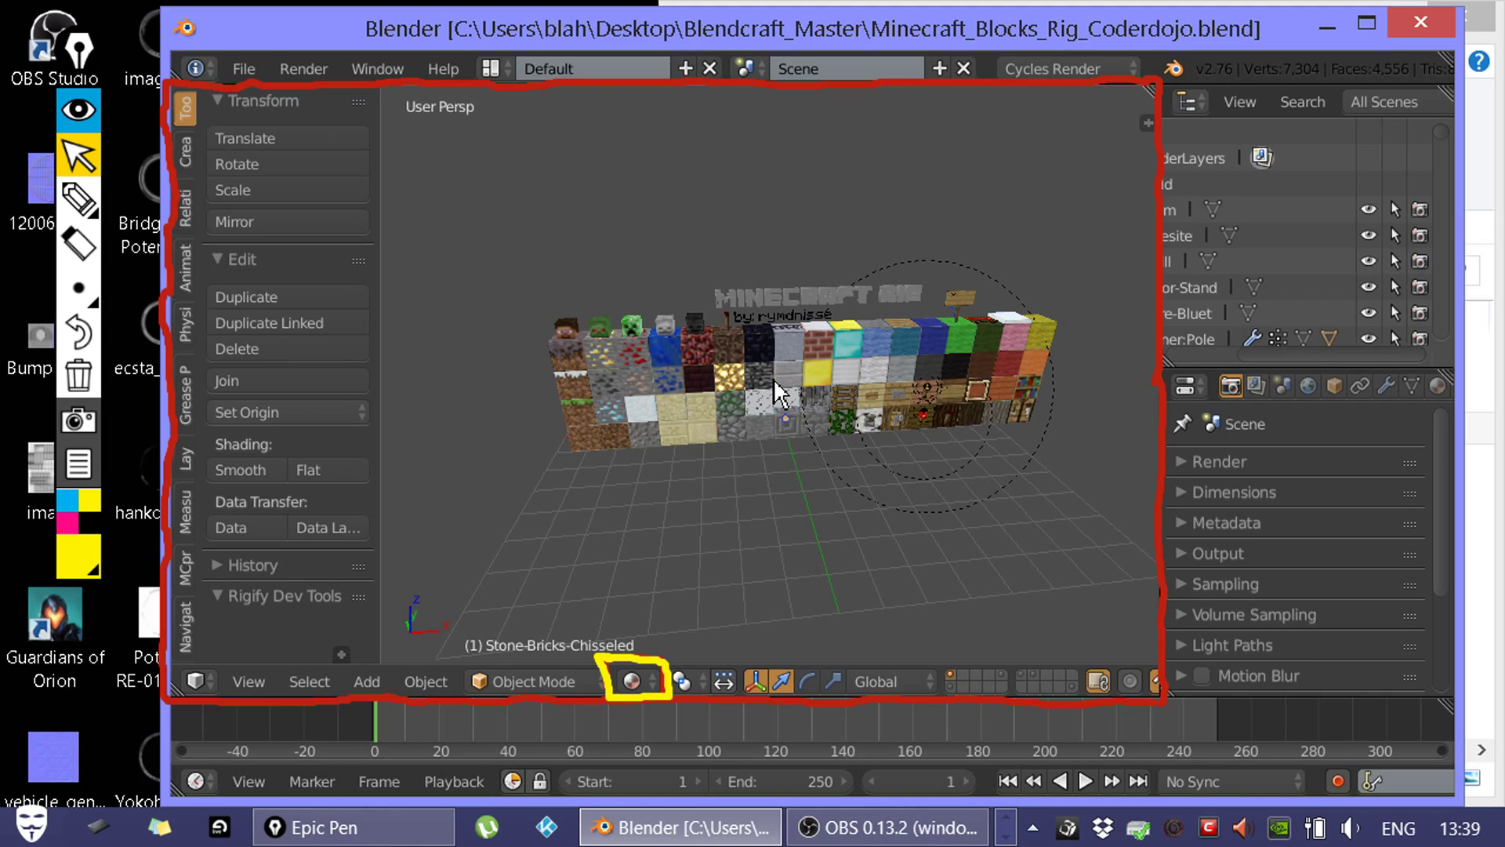
middle_drag(722, 326, 707, 272)
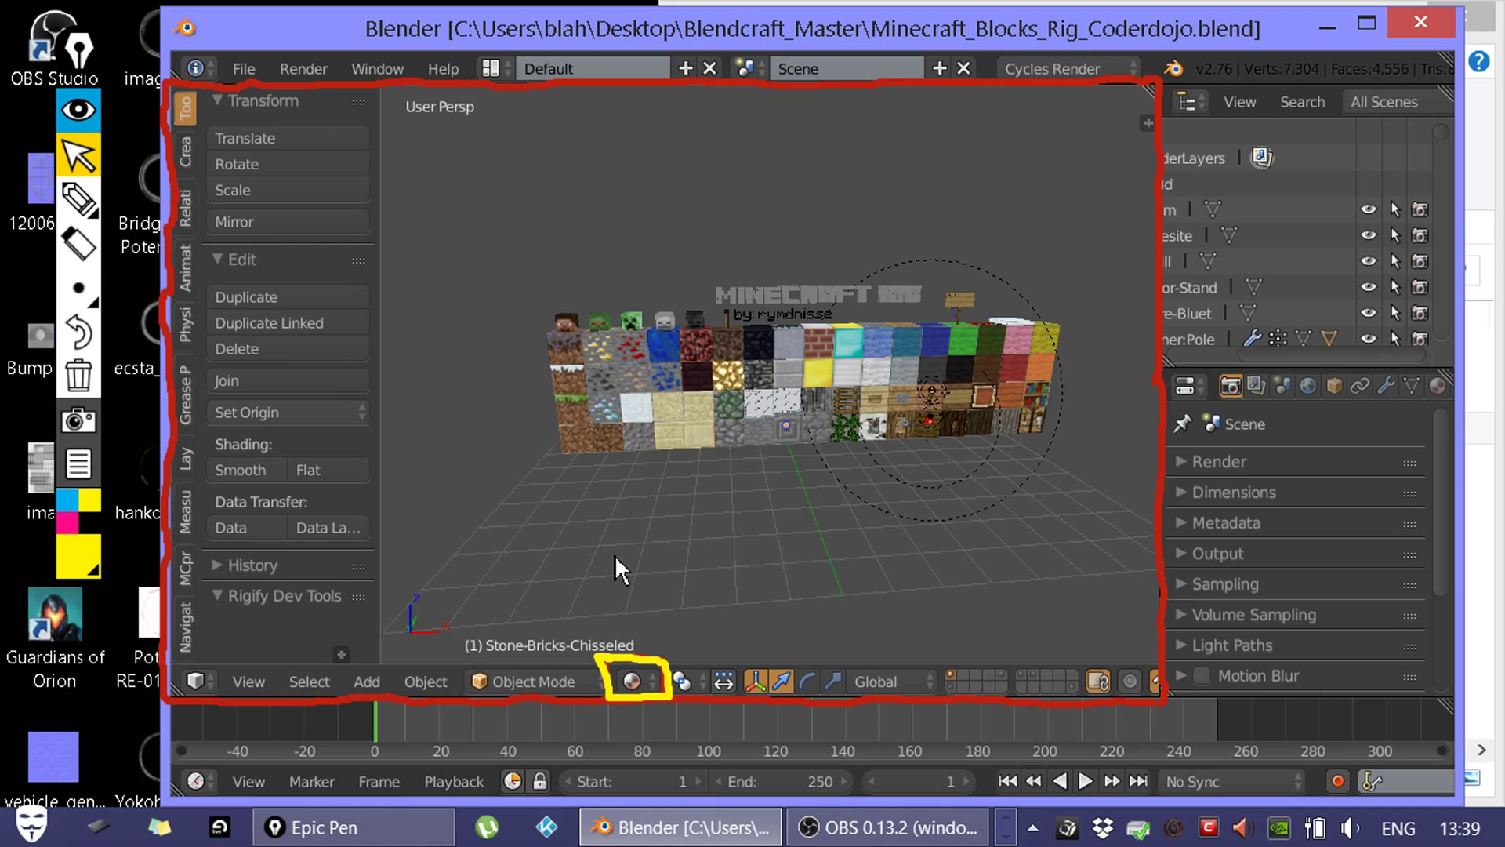
- Remove the yellow and red screen annotations, and activate the Epic Pen drawing tool again
key(ctrl+z)
key(ctrl+z)
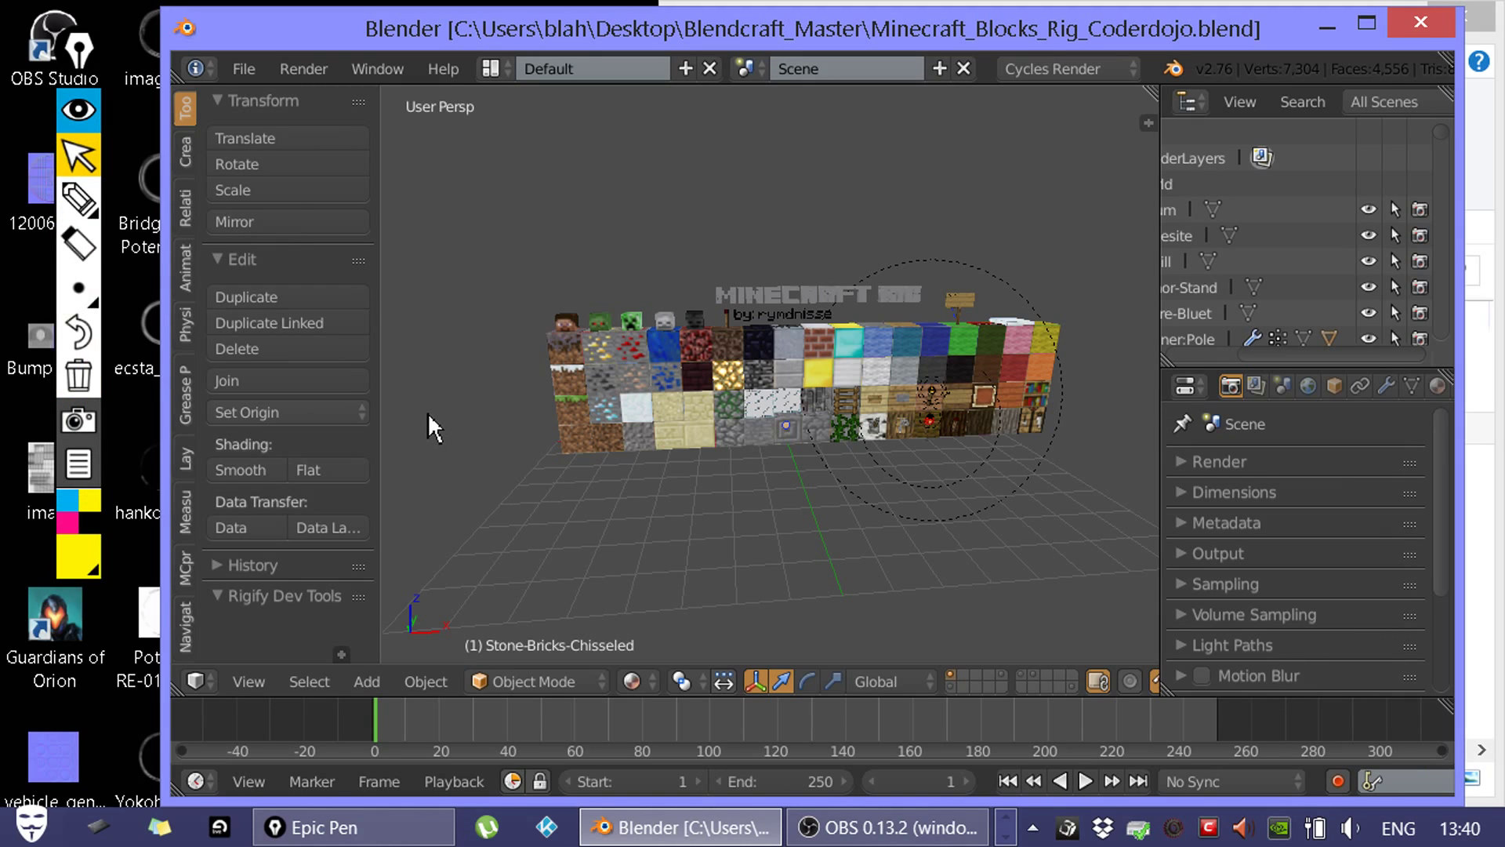
key(ctrl+shift+p)
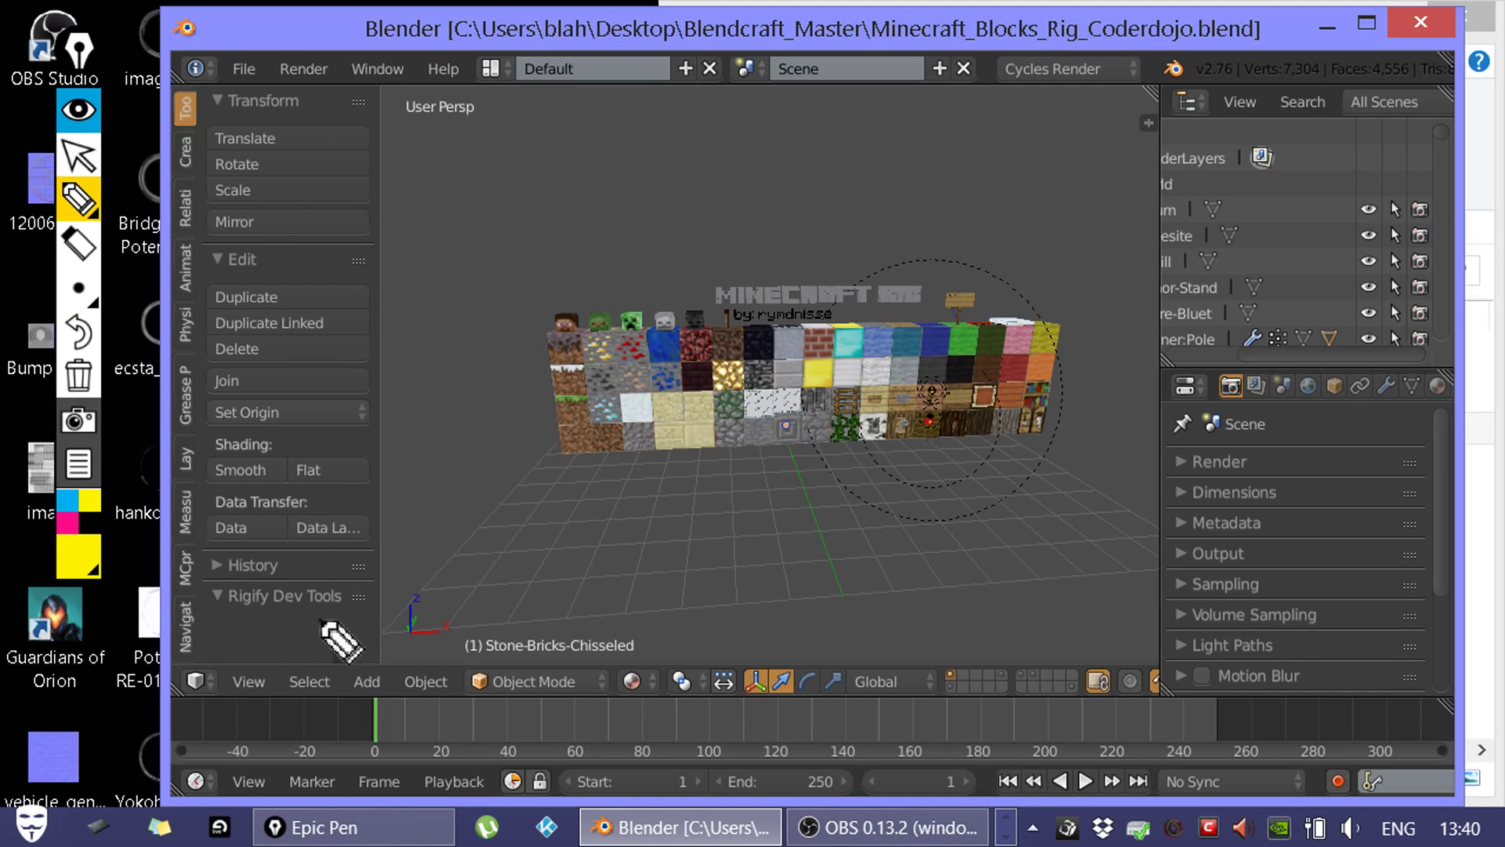
- Circle the 3D view's View menu in yellow with Epic Pen, clear the annotation and switch back to Blender
mouse_move(270, 659)
mouse_down()
mouse_move(224, 686)
mouse_move(258, 700)
mouse_move(287, 681)
mouse_up()
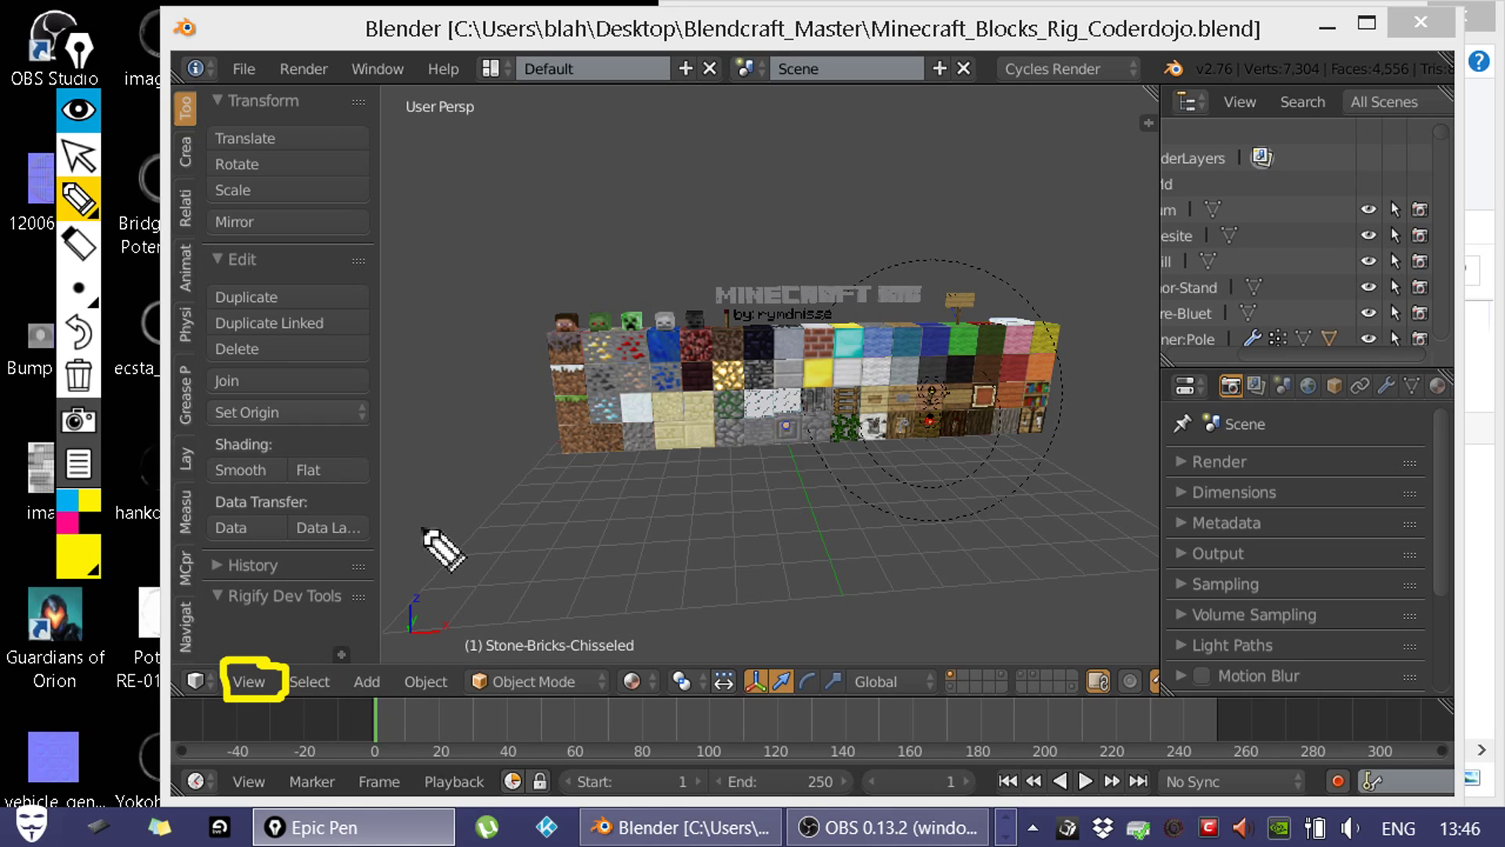
key(ctrl+shift+1)
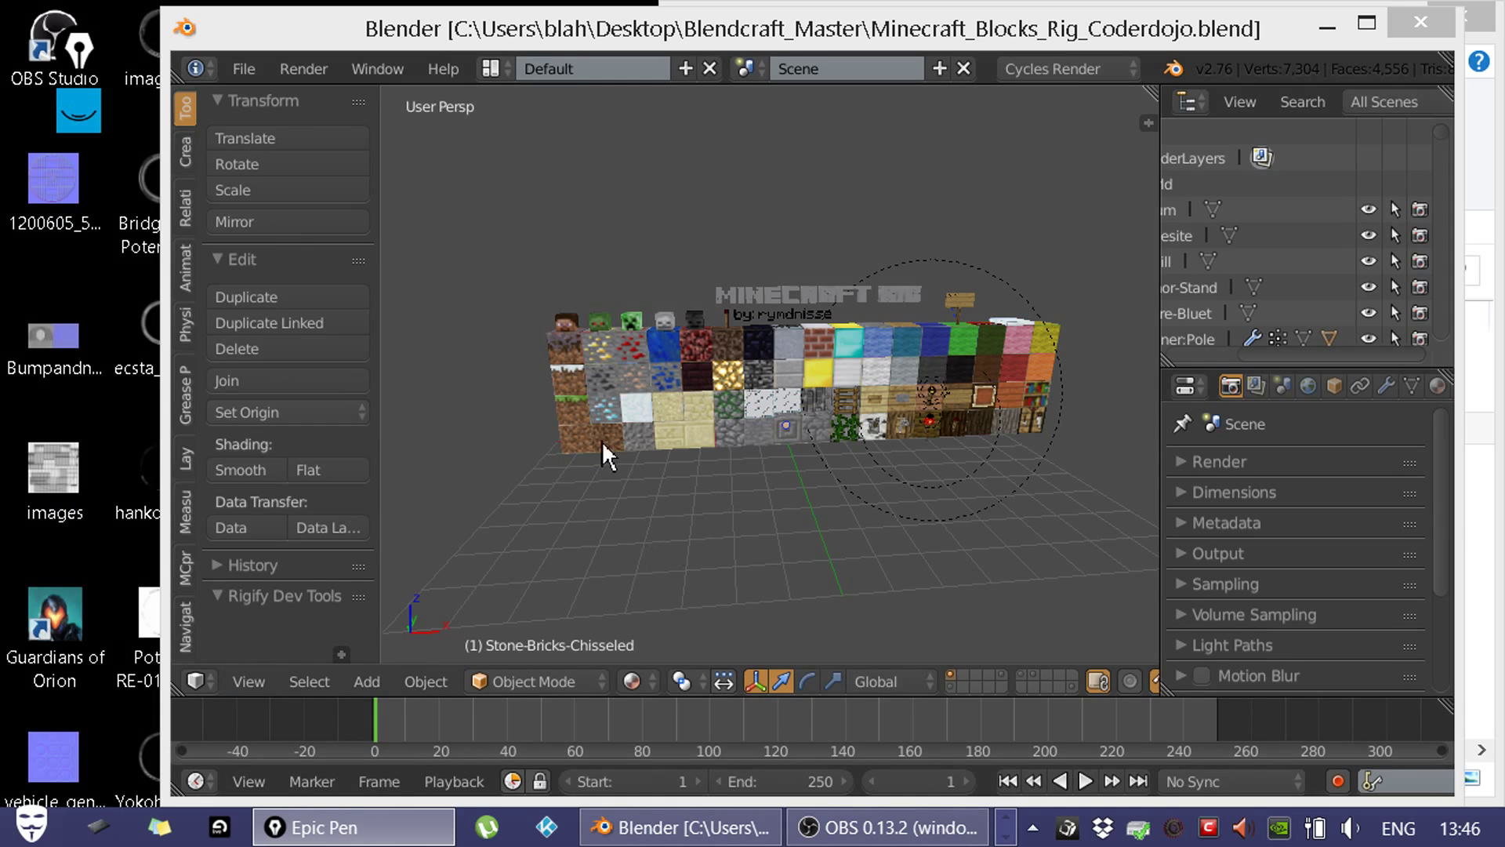
click(292, 60)
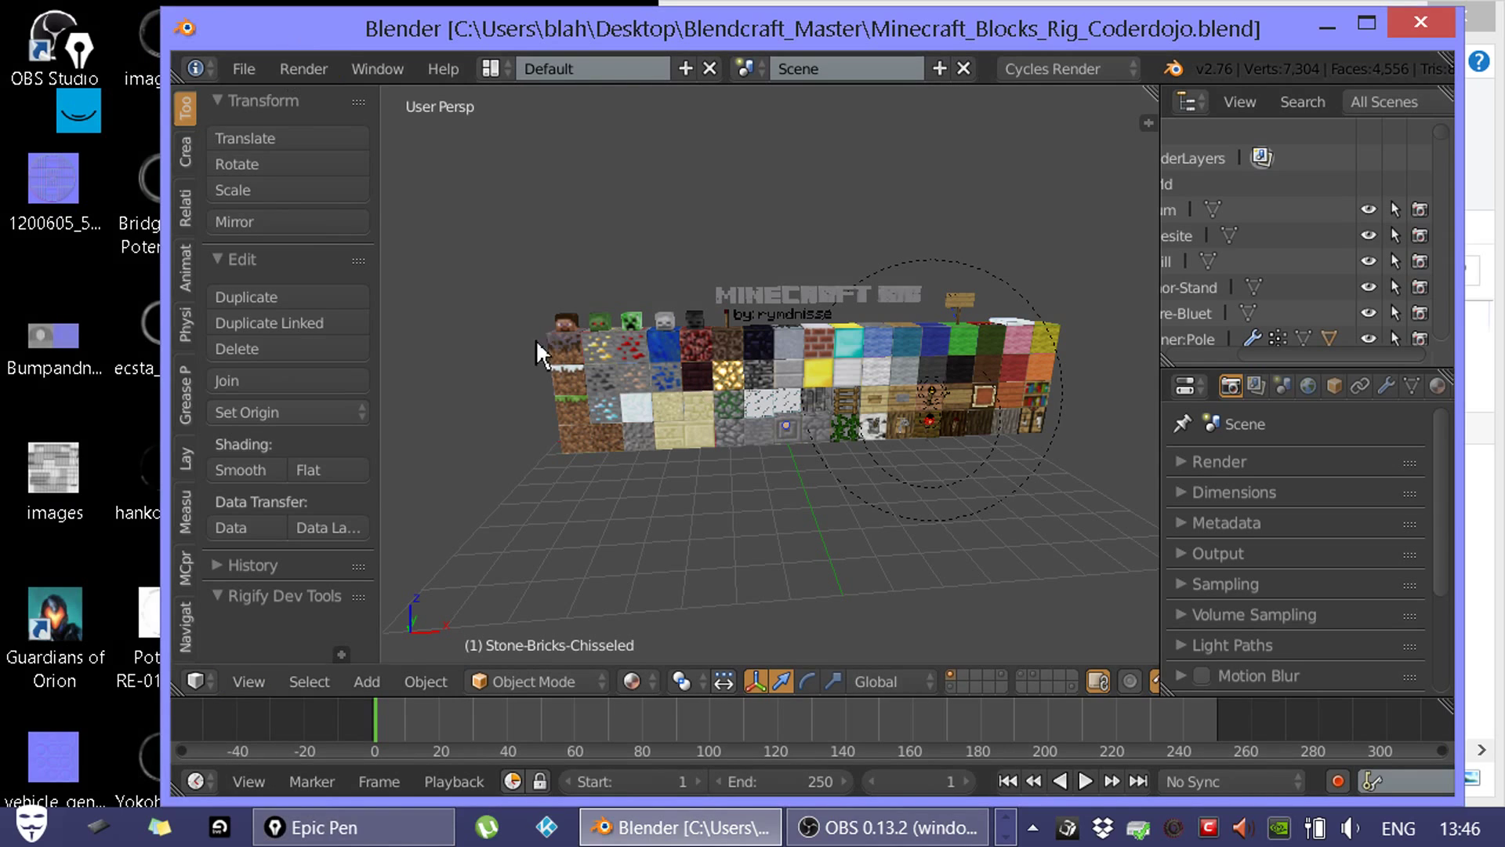
- Toggle the 3D view's Tool Shelf and Properties regions on and off, leaving both hidden
key(t)
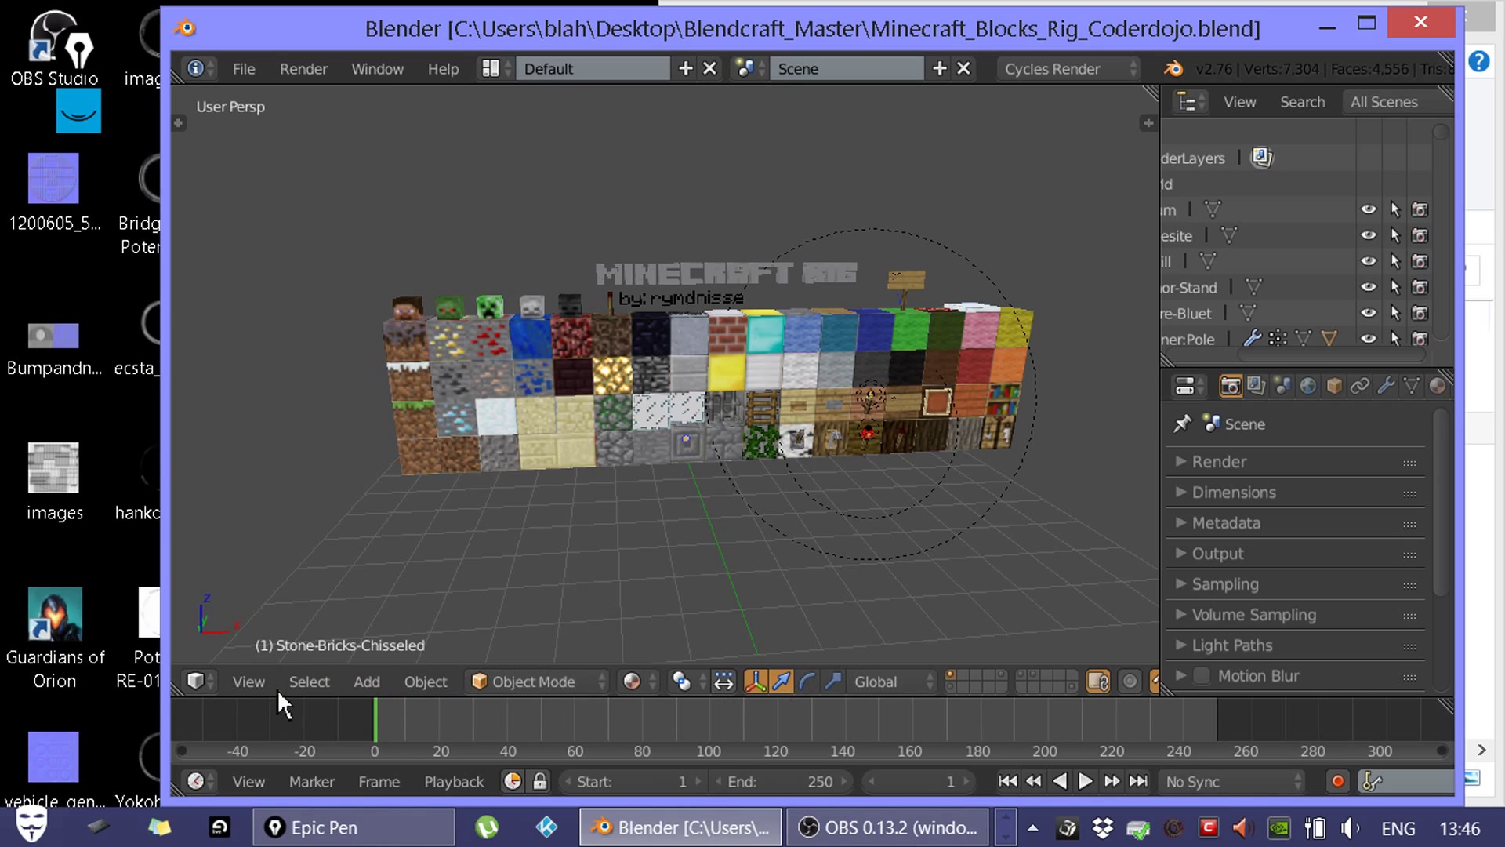
click(252, 683)
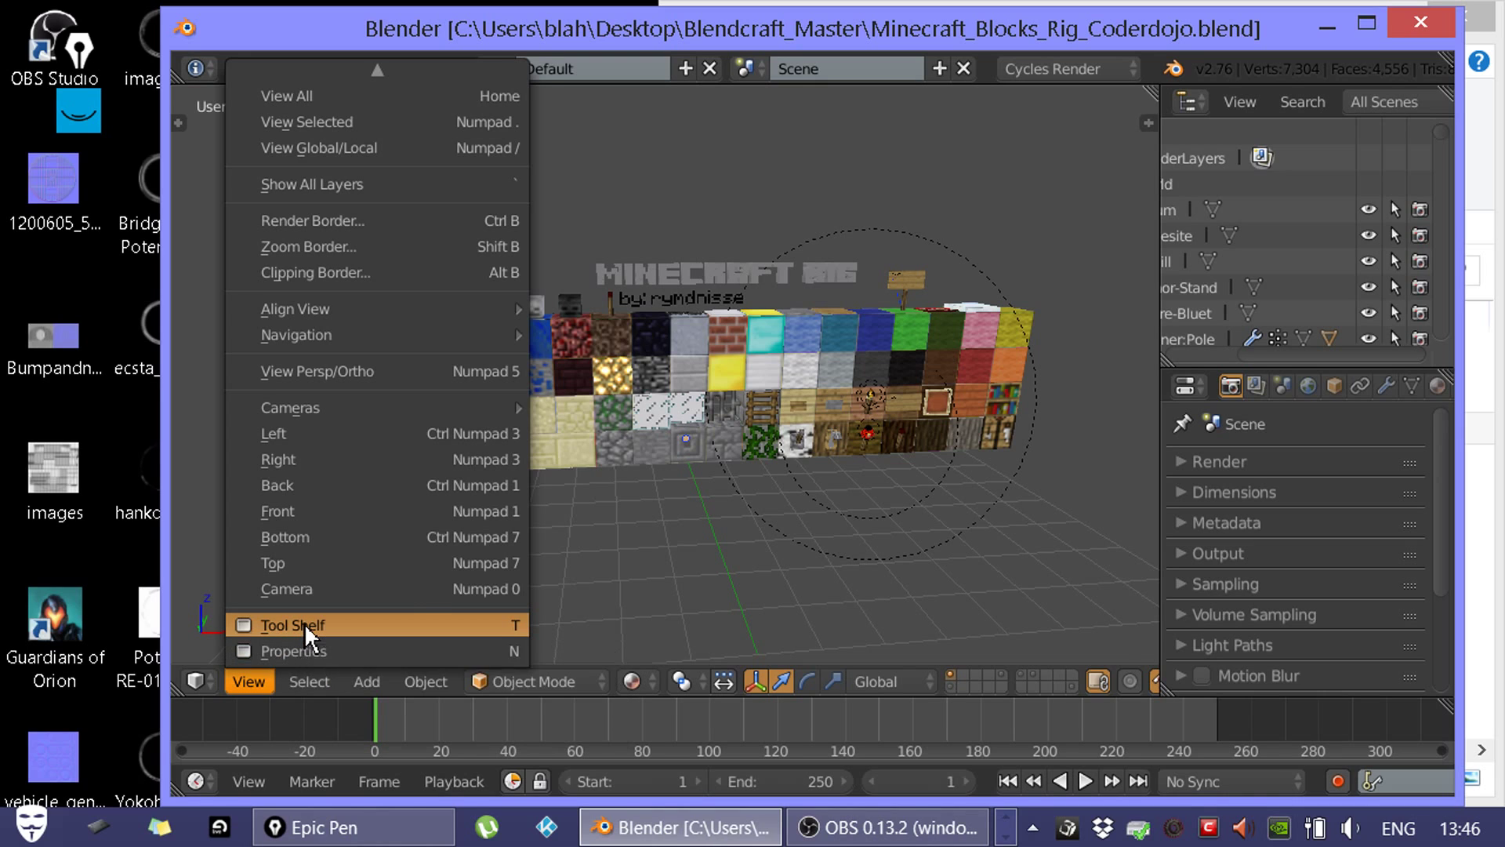
click(304, 623)
click(248, 675)
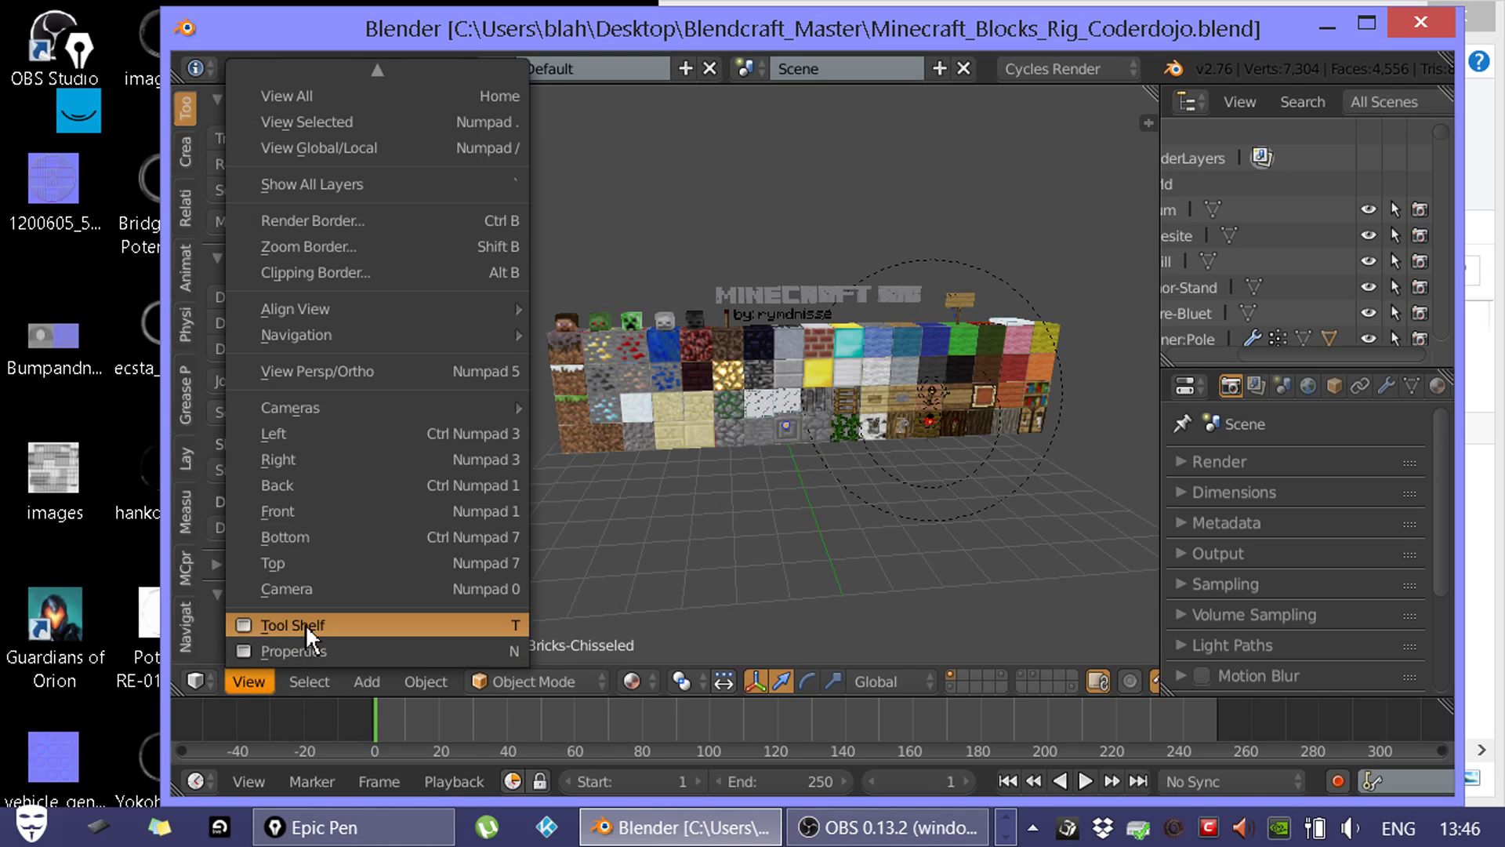
click(304, 624)
click(262, 679)
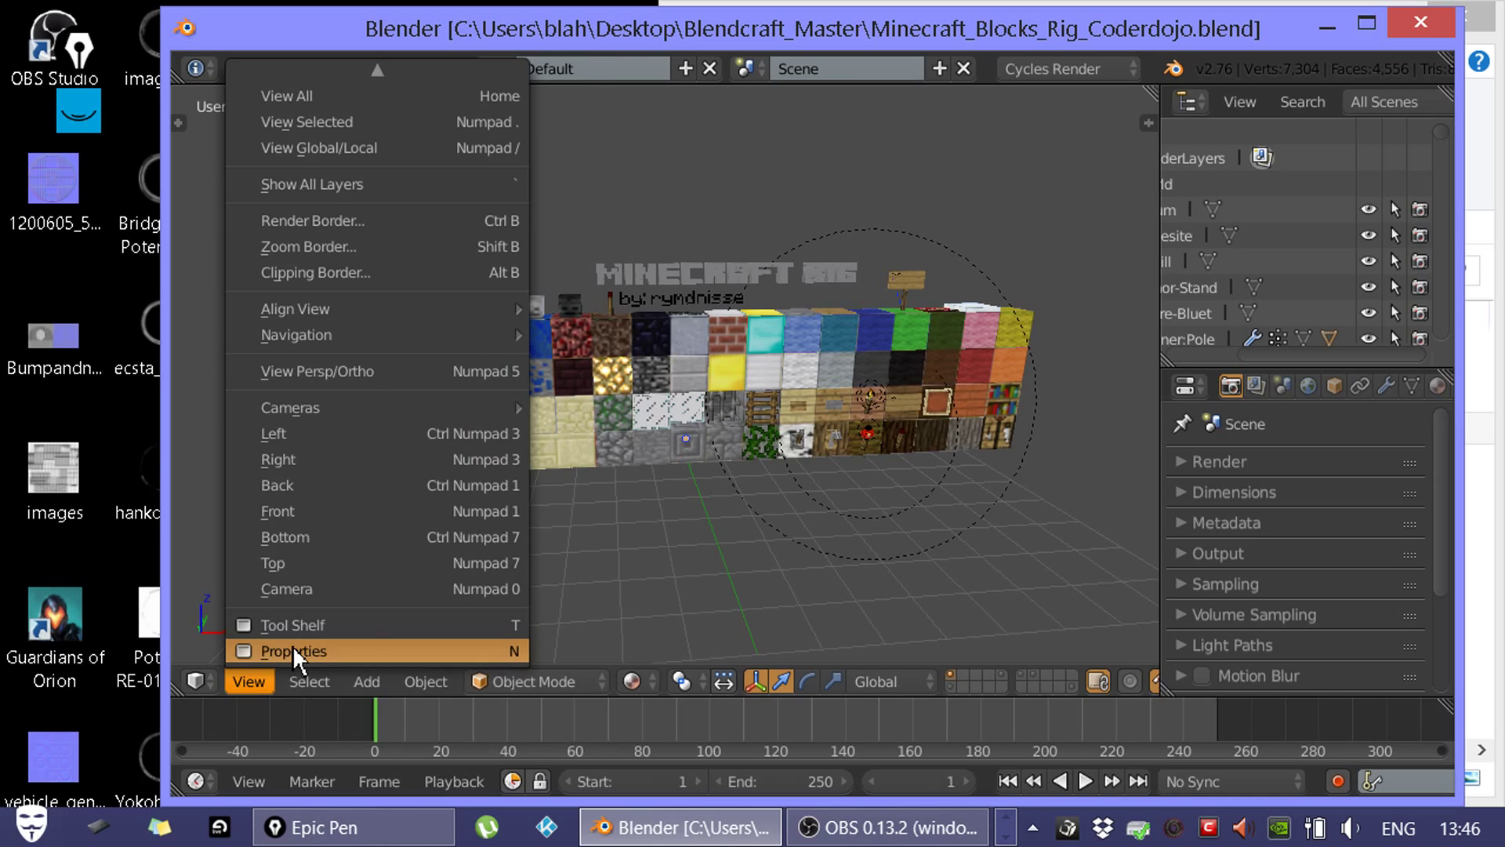
click(294, 652)
click(260, 681)
click(282, 653)
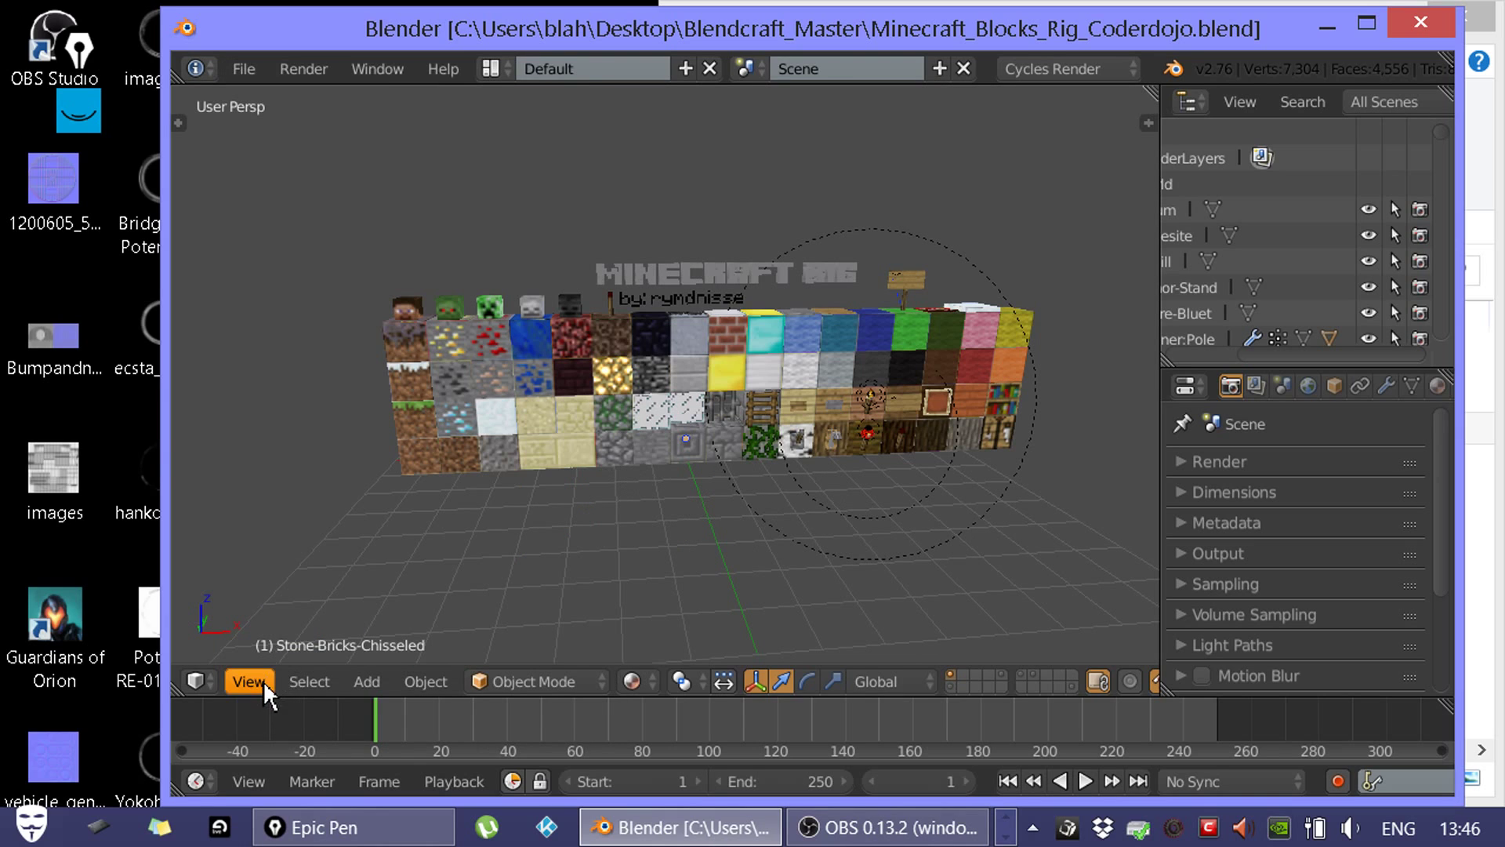
- Look at the scene through the camera, and select the camera from an angled perspective view of the block wall
click(257, 684)
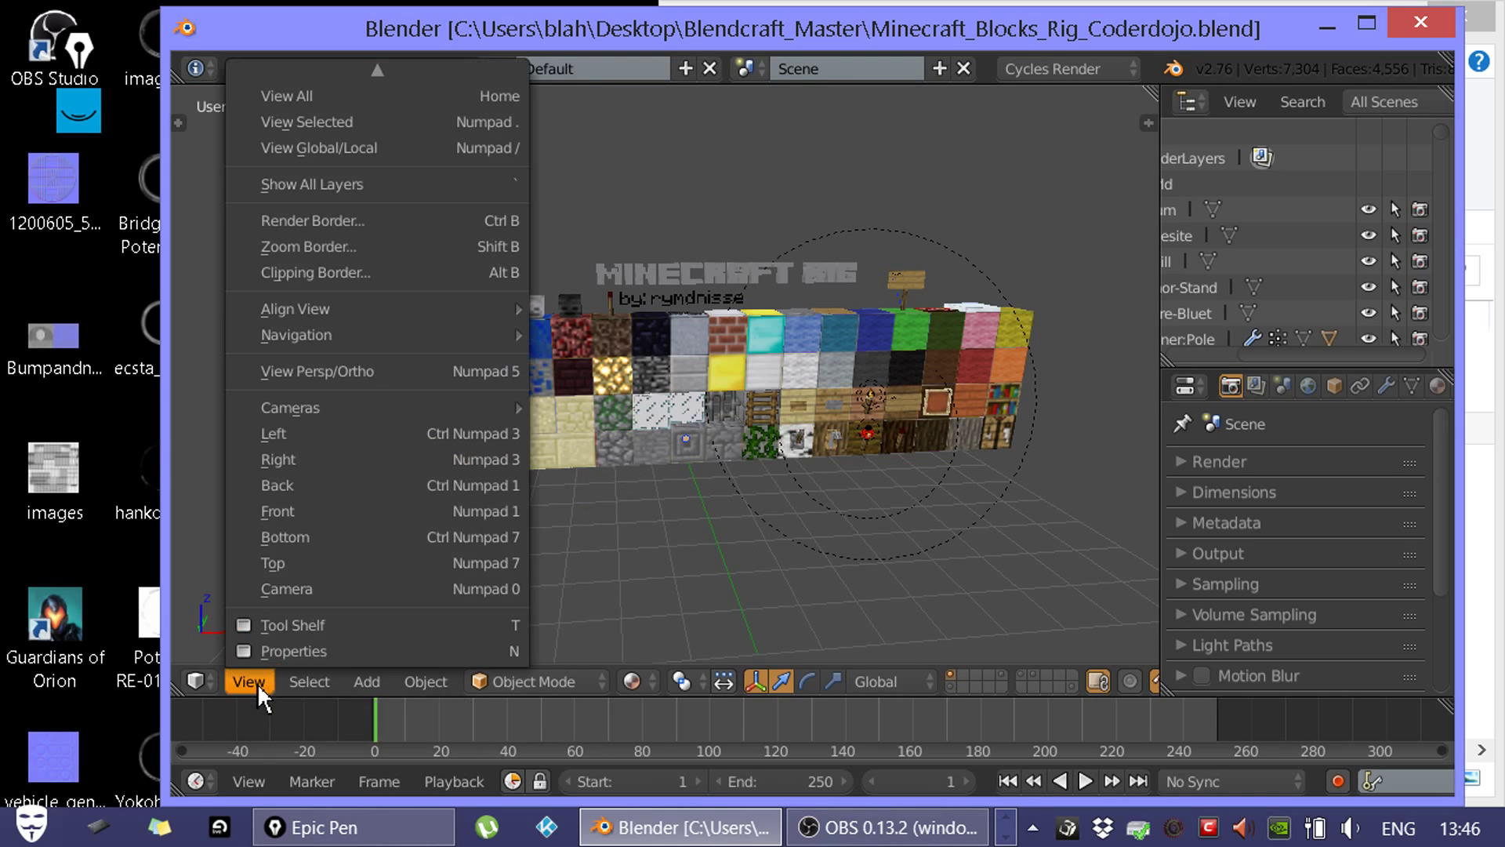
click(298, 588)
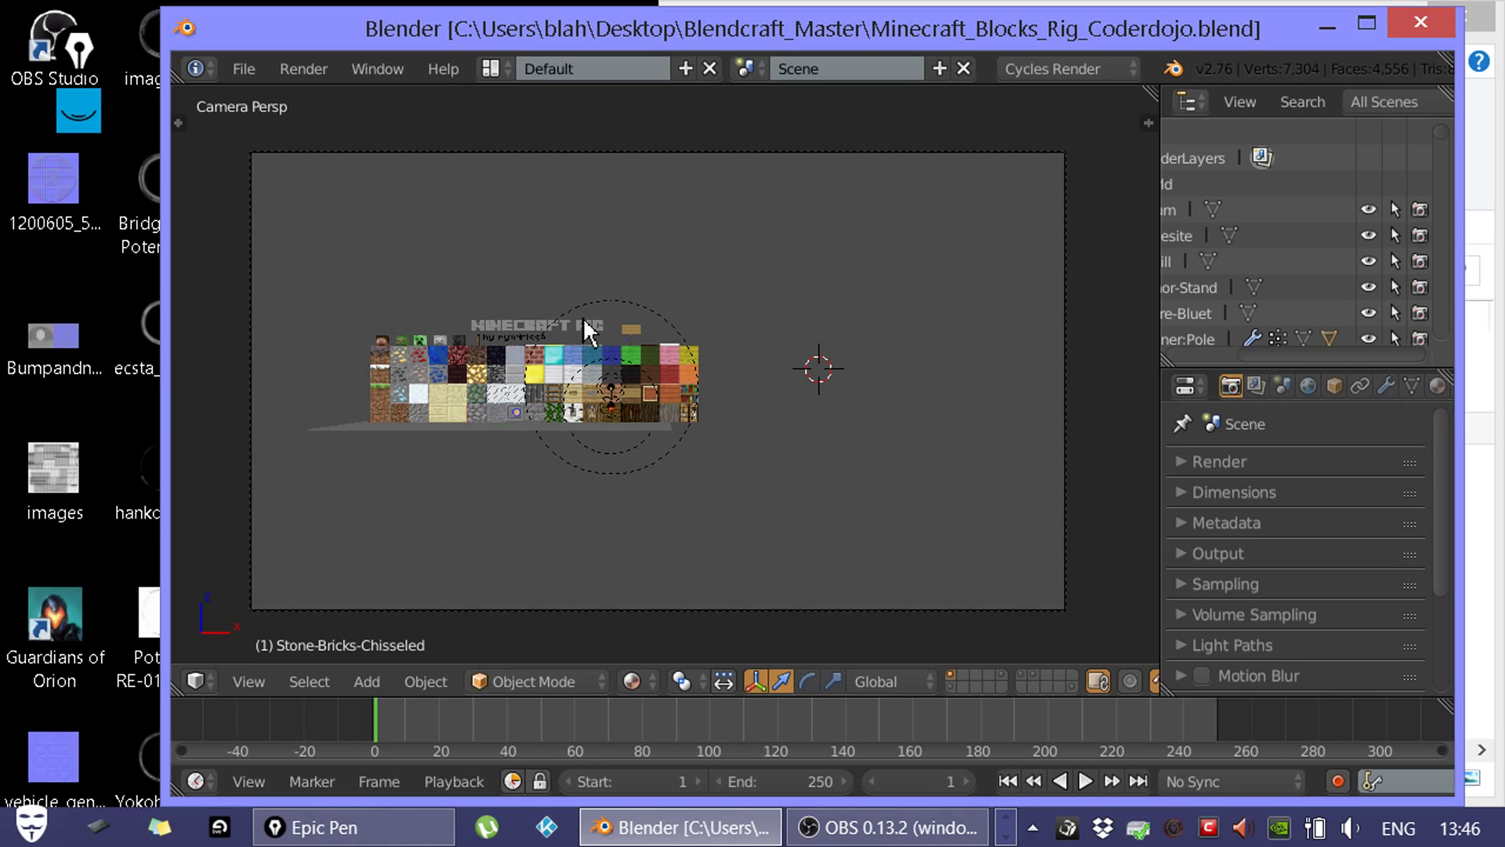
middle_drag(587, 398, 836, 482)
middle_drag(812, 348, 759, 302)
right_click(920, 326)
scroll(759, 301, up, 5)
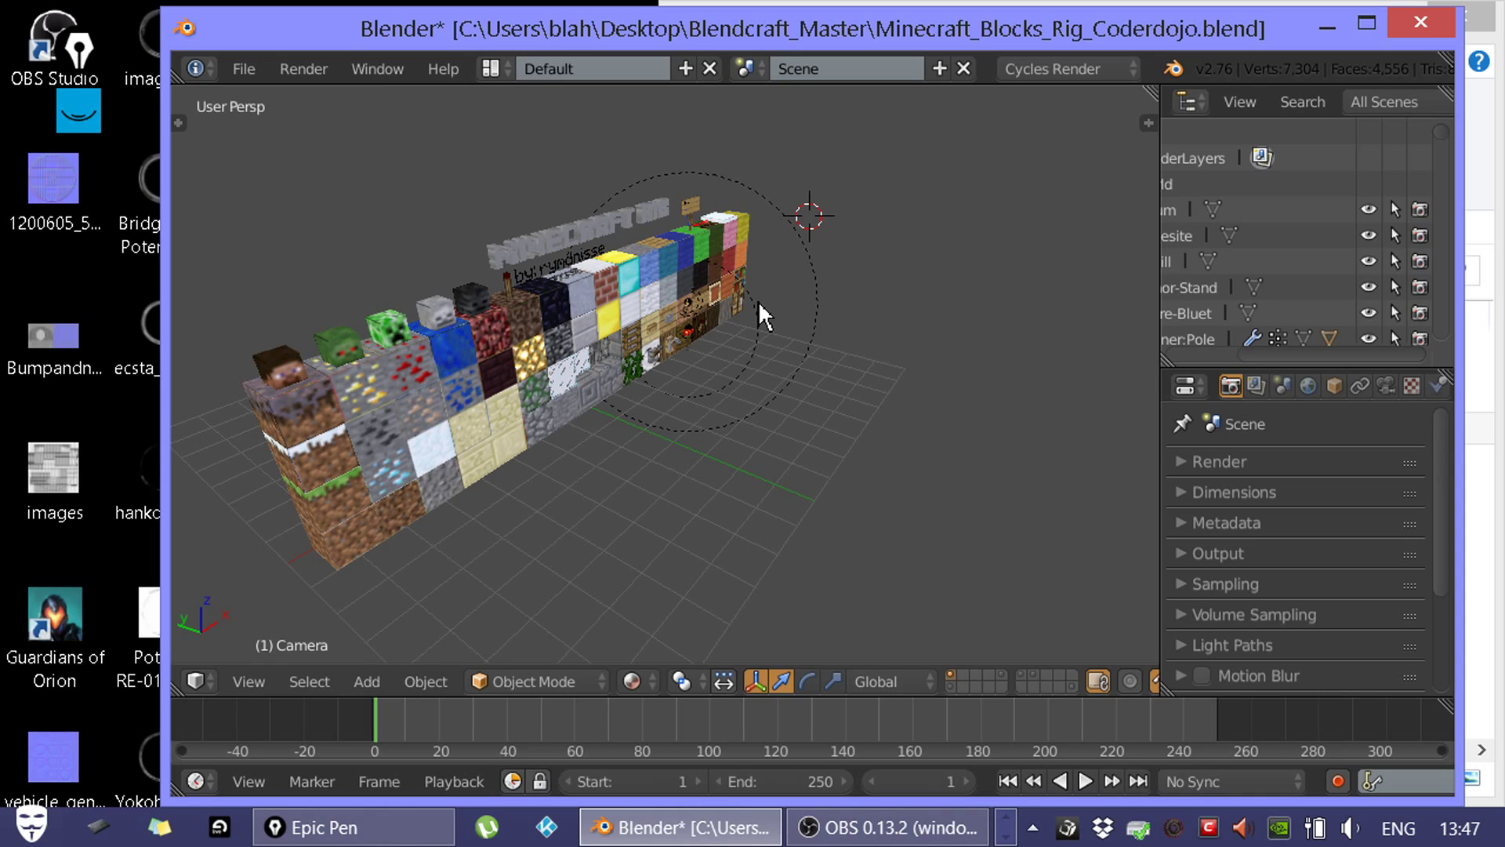
click(255, 688)
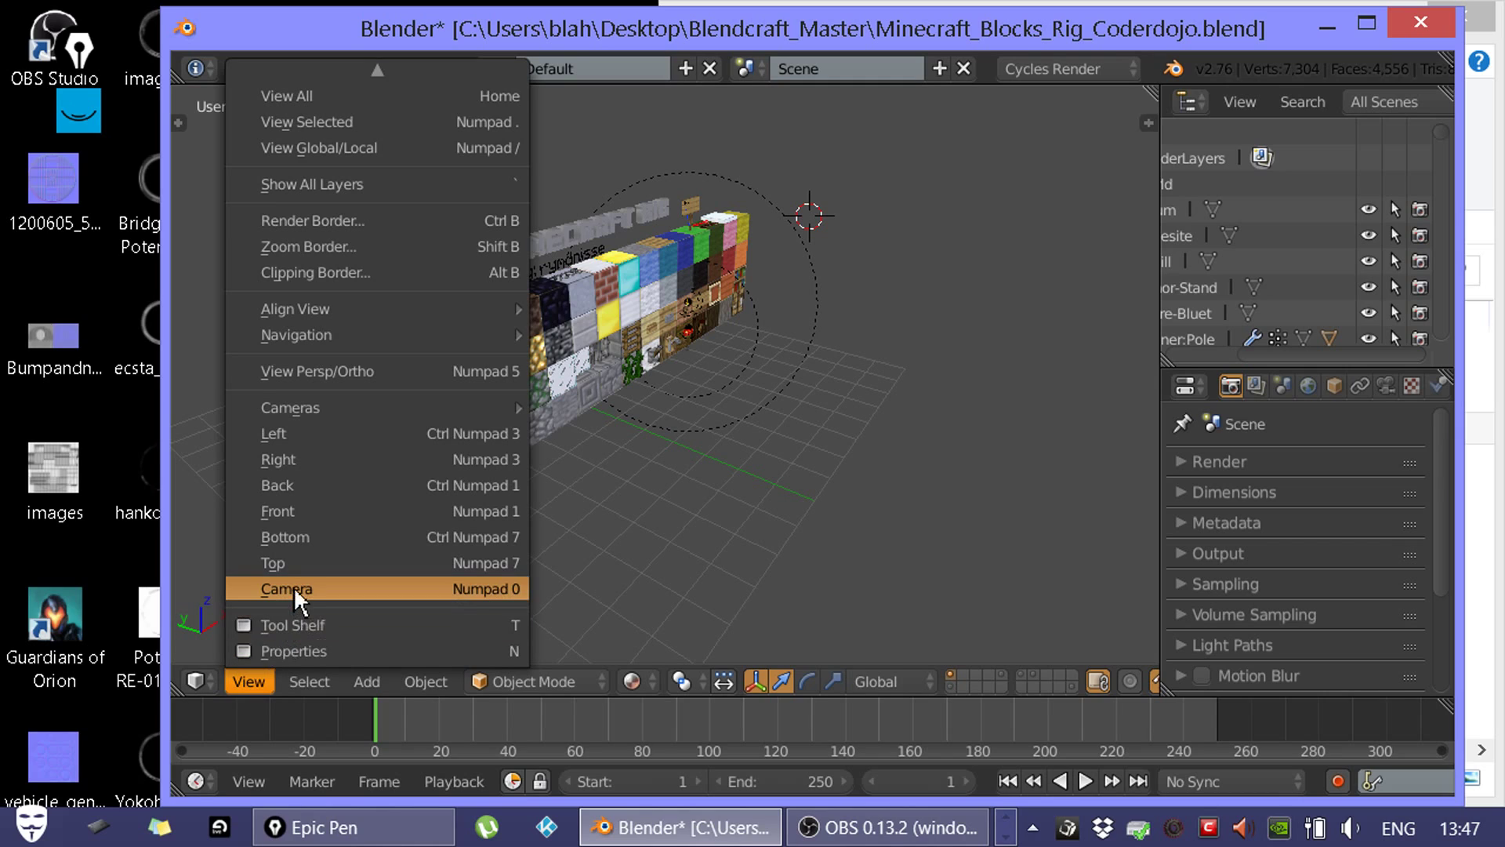
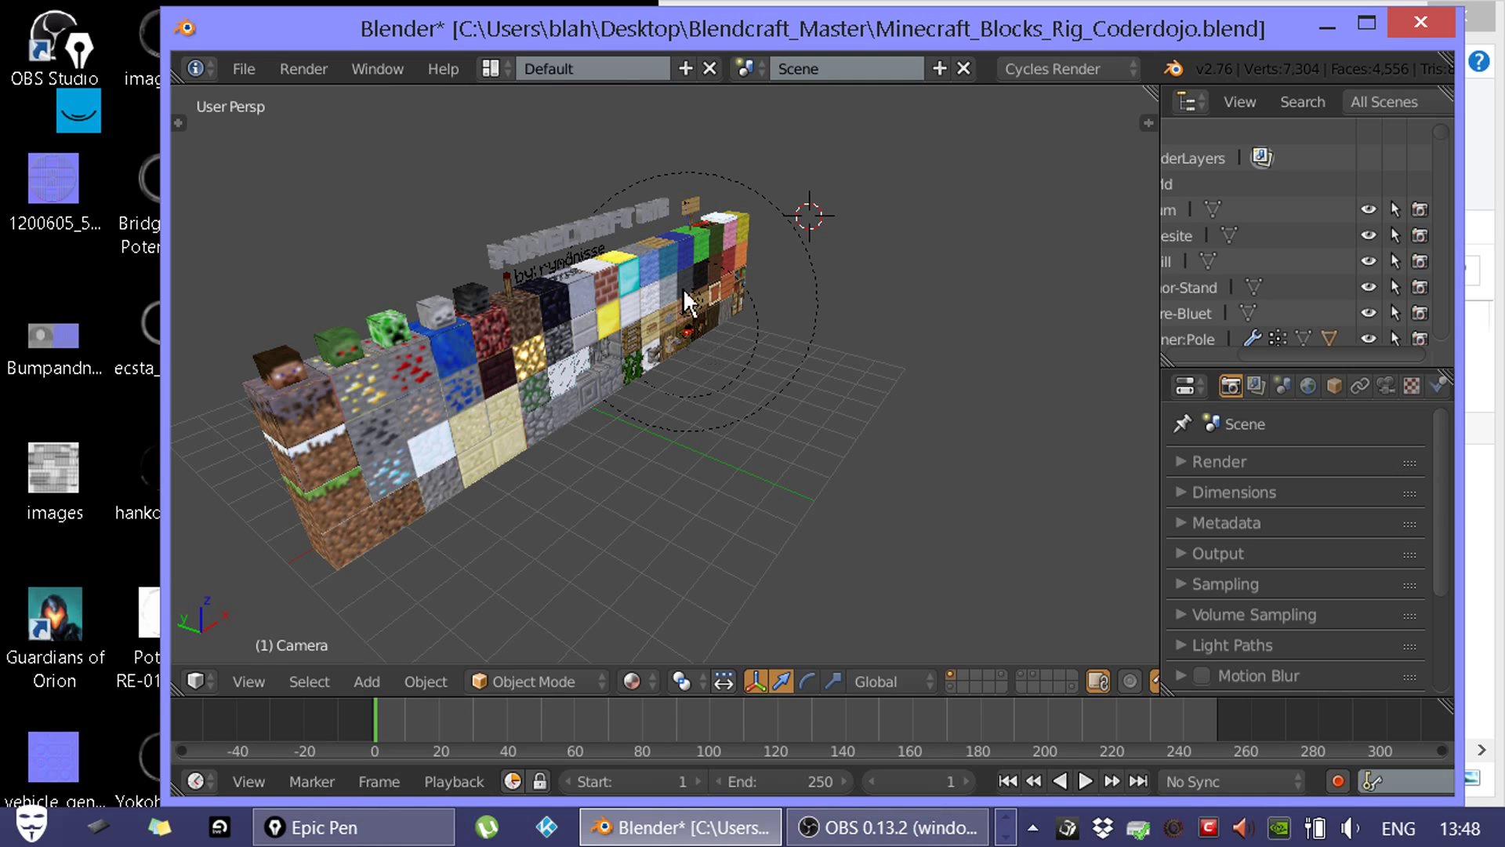
- Show the Tool Shelf, and open the Add-ons section of the User Preferences
key(t)
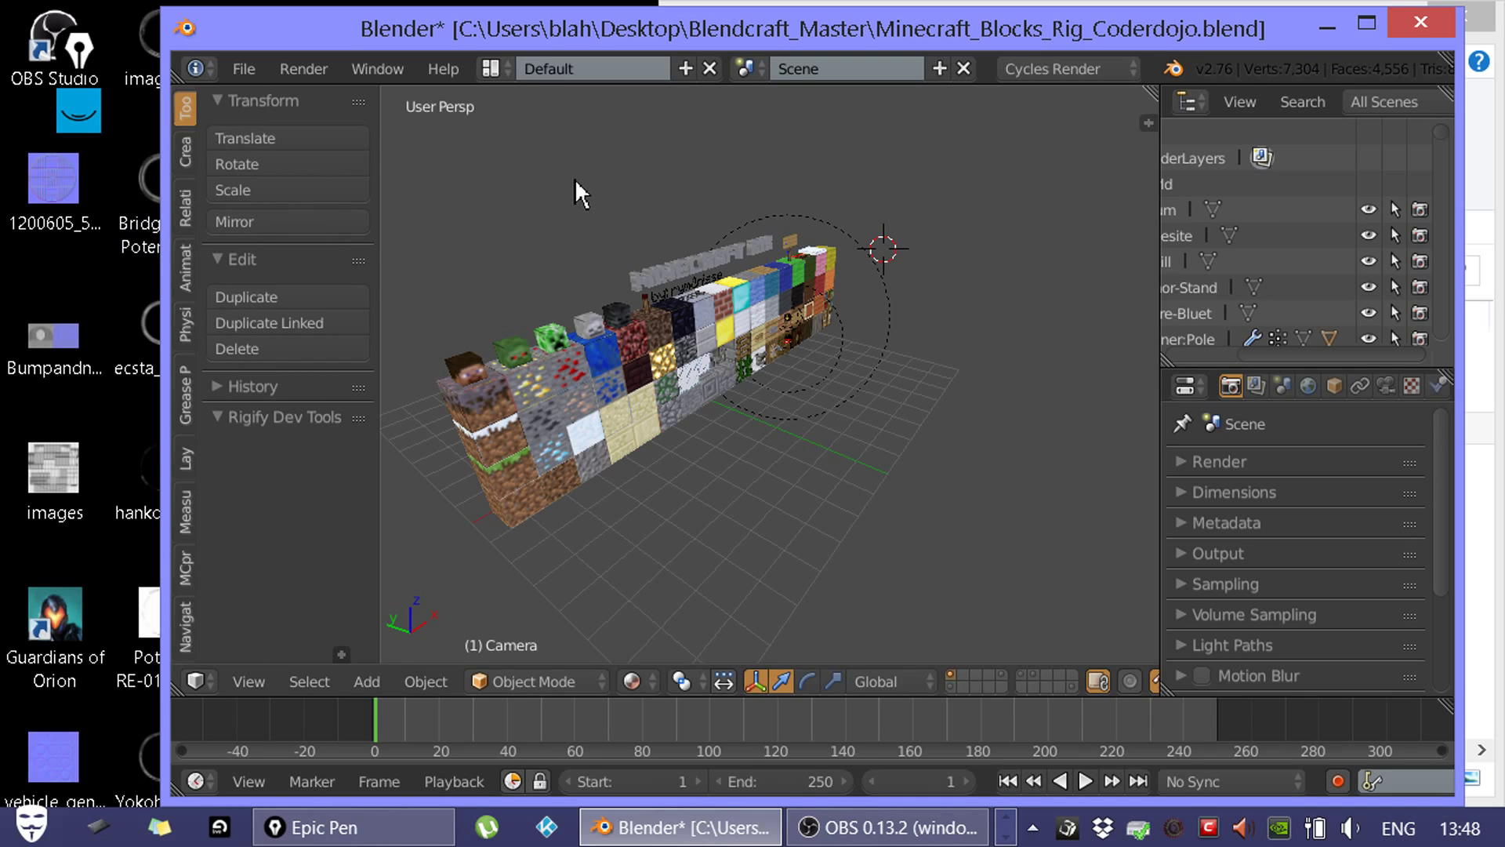
click(243, 75)
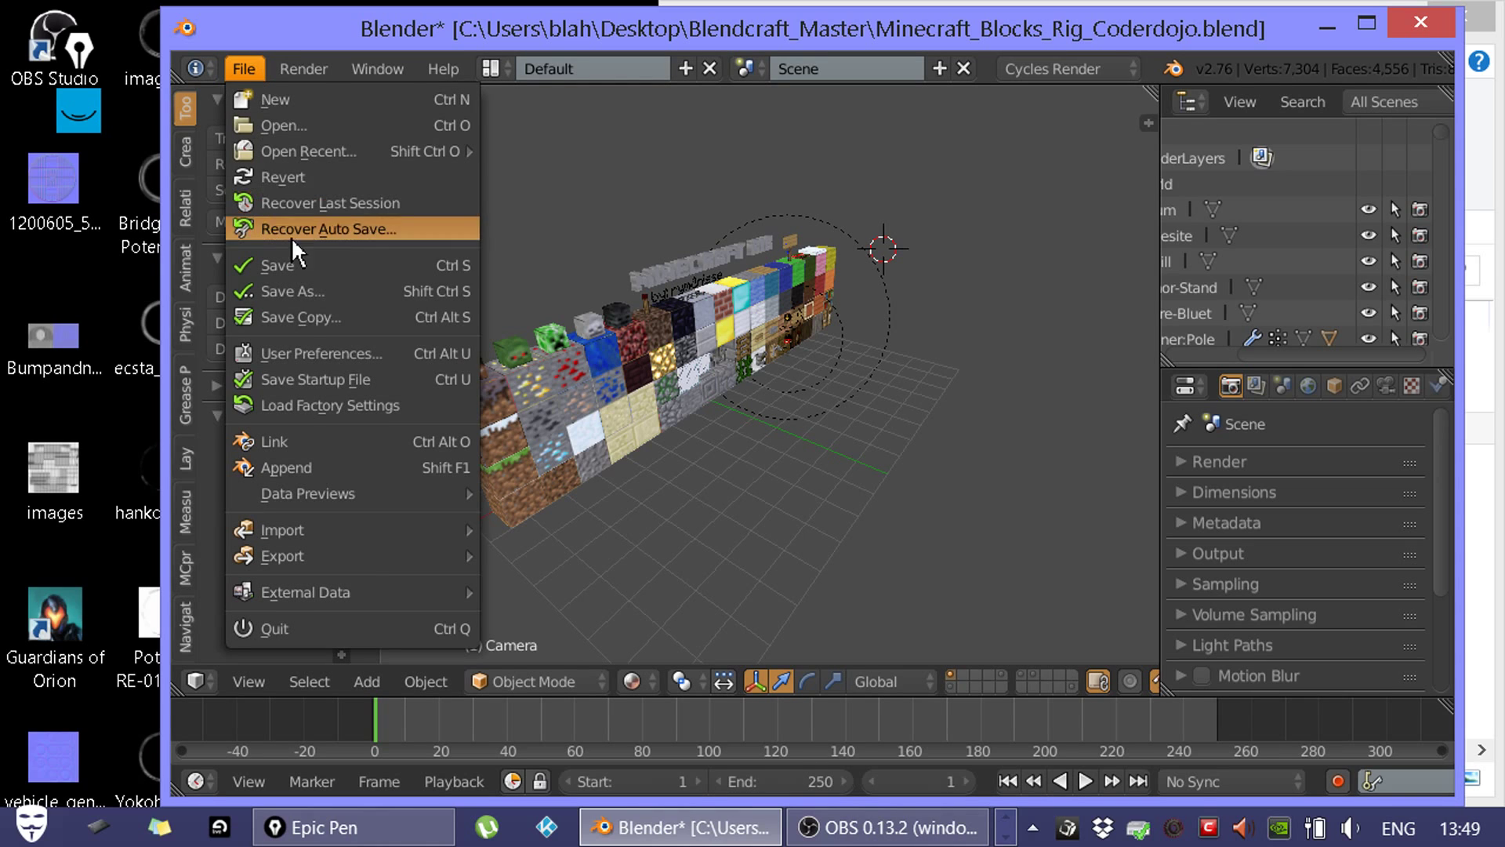
click(308, 355)
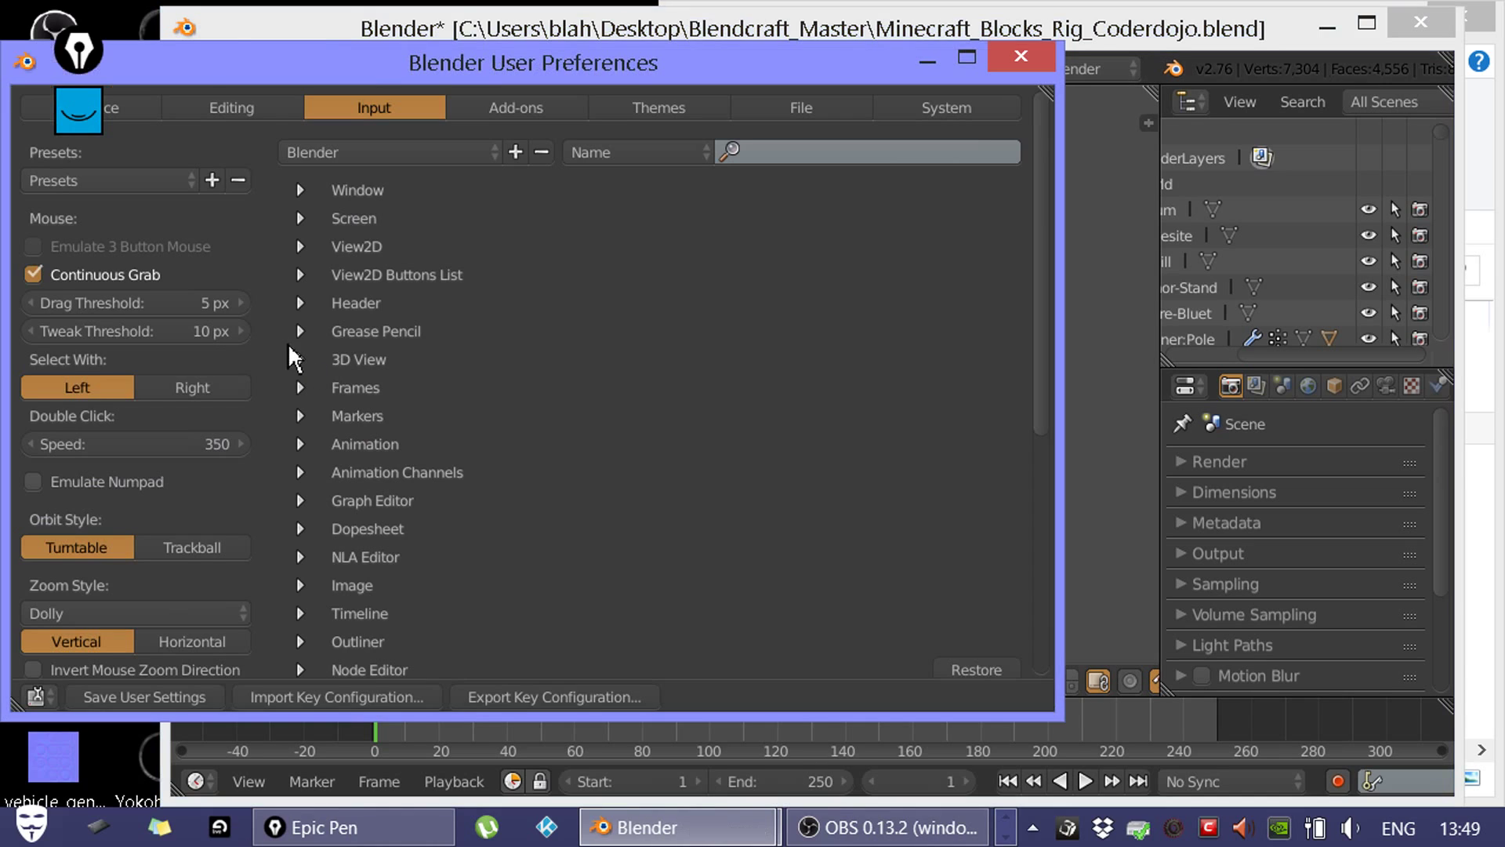
drag(375, 59, 582, 71)
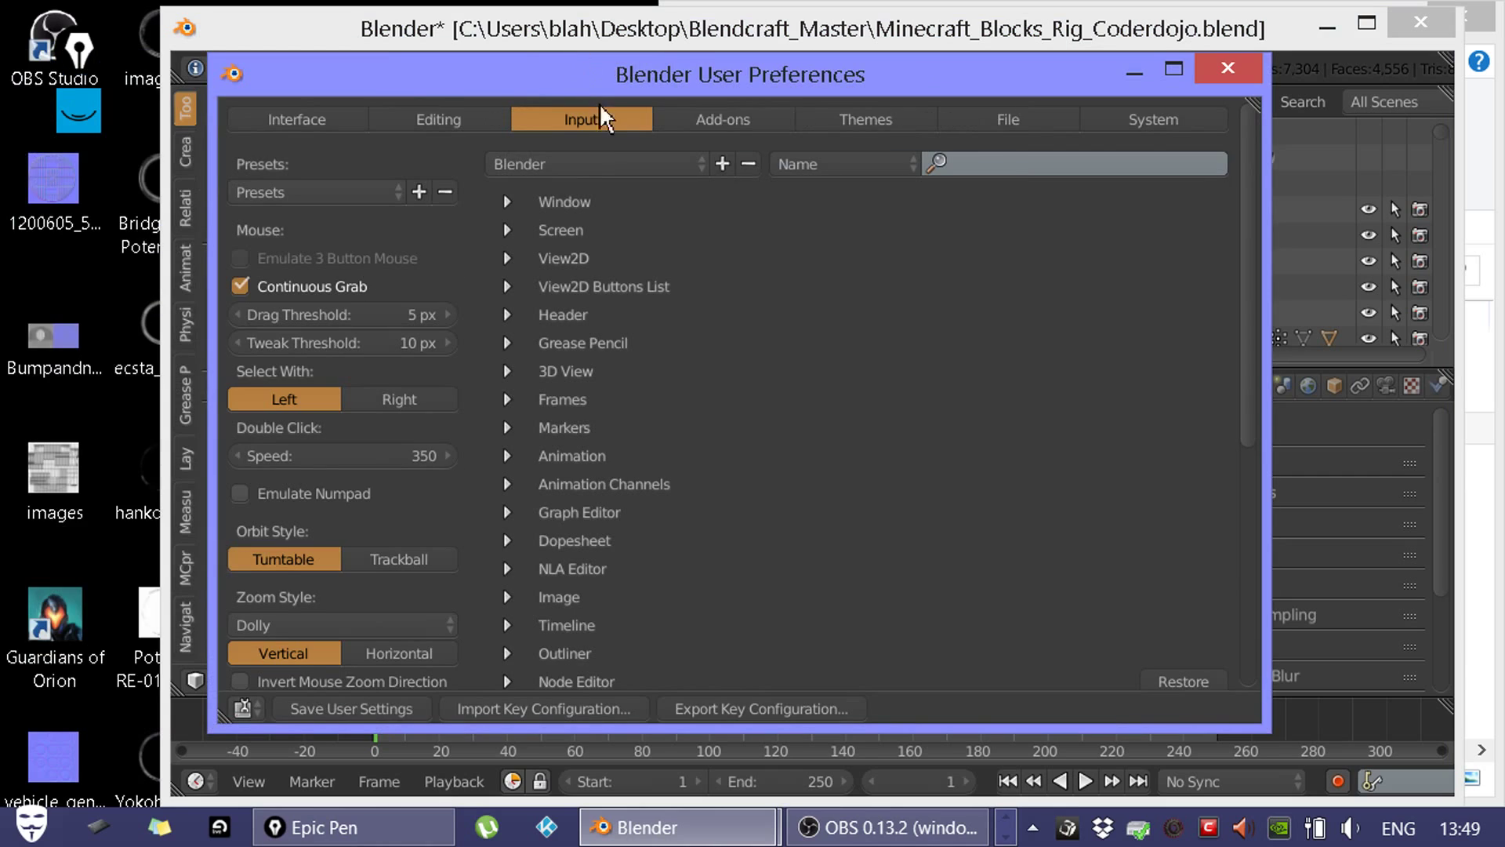
click(726, 114)
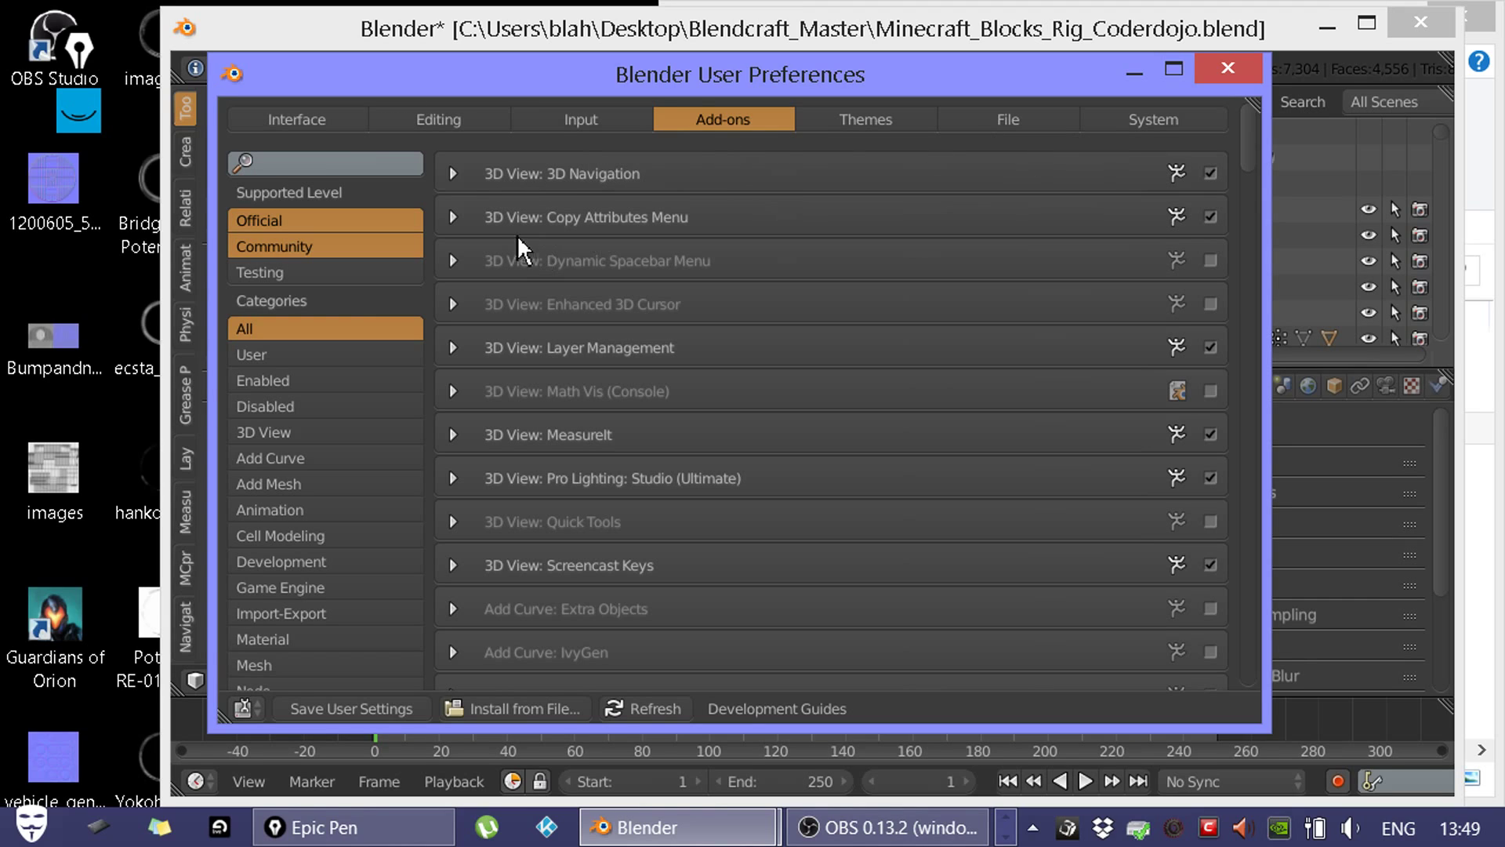
- Expand the 3D View: 3D Navigation add-on, make sure it is enabled, and save the user settings before closing the preferences
click(454, 174)
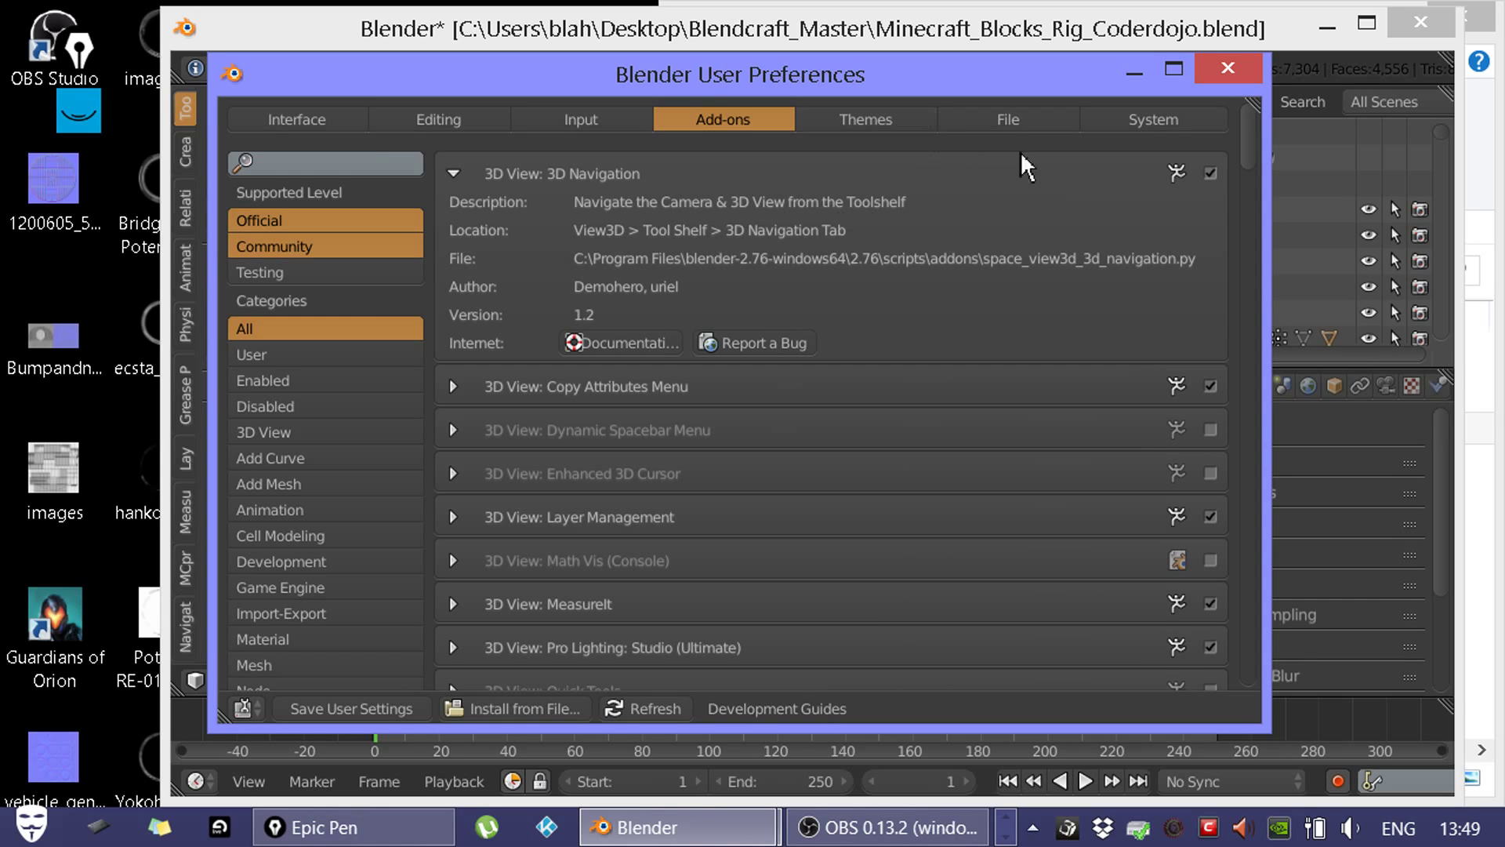
click(1212, 173)
click(1211, 173)
click(368, 704)
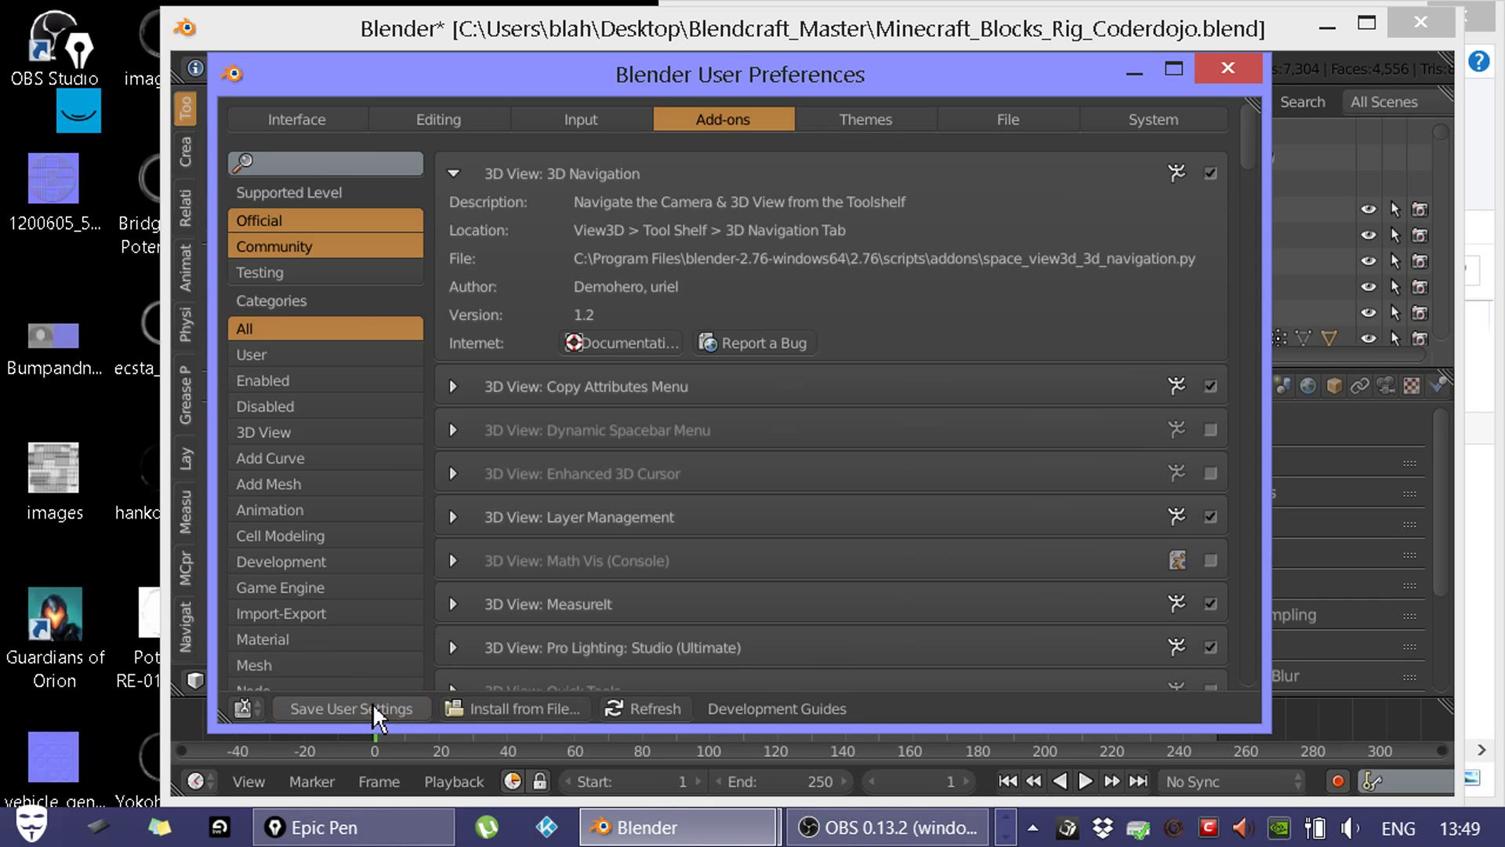
click(1224, 71)
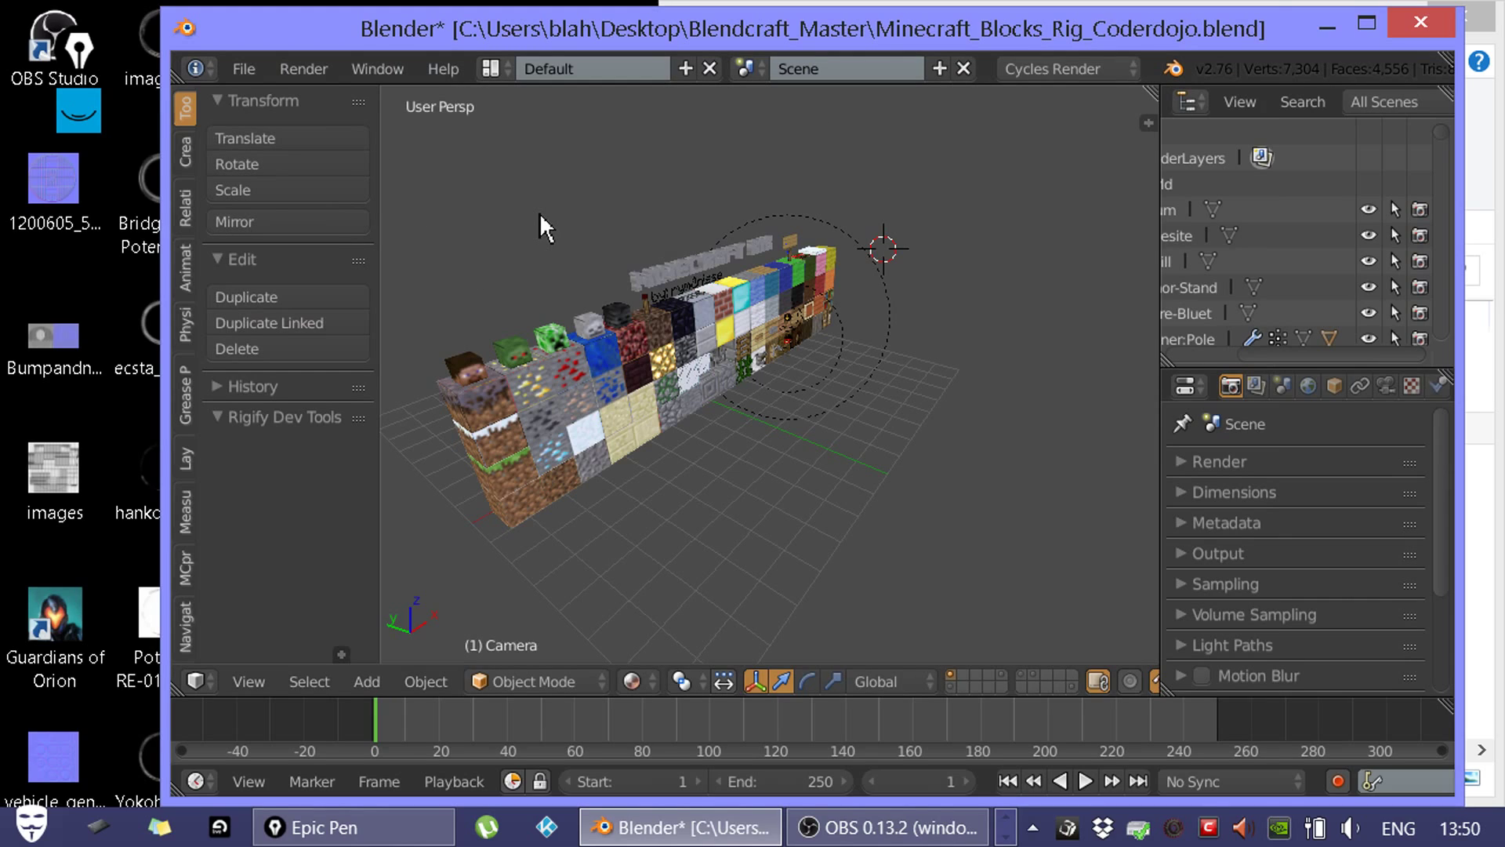
- Hide and show the Tool Shelf twice, leaving it visible
key(t)
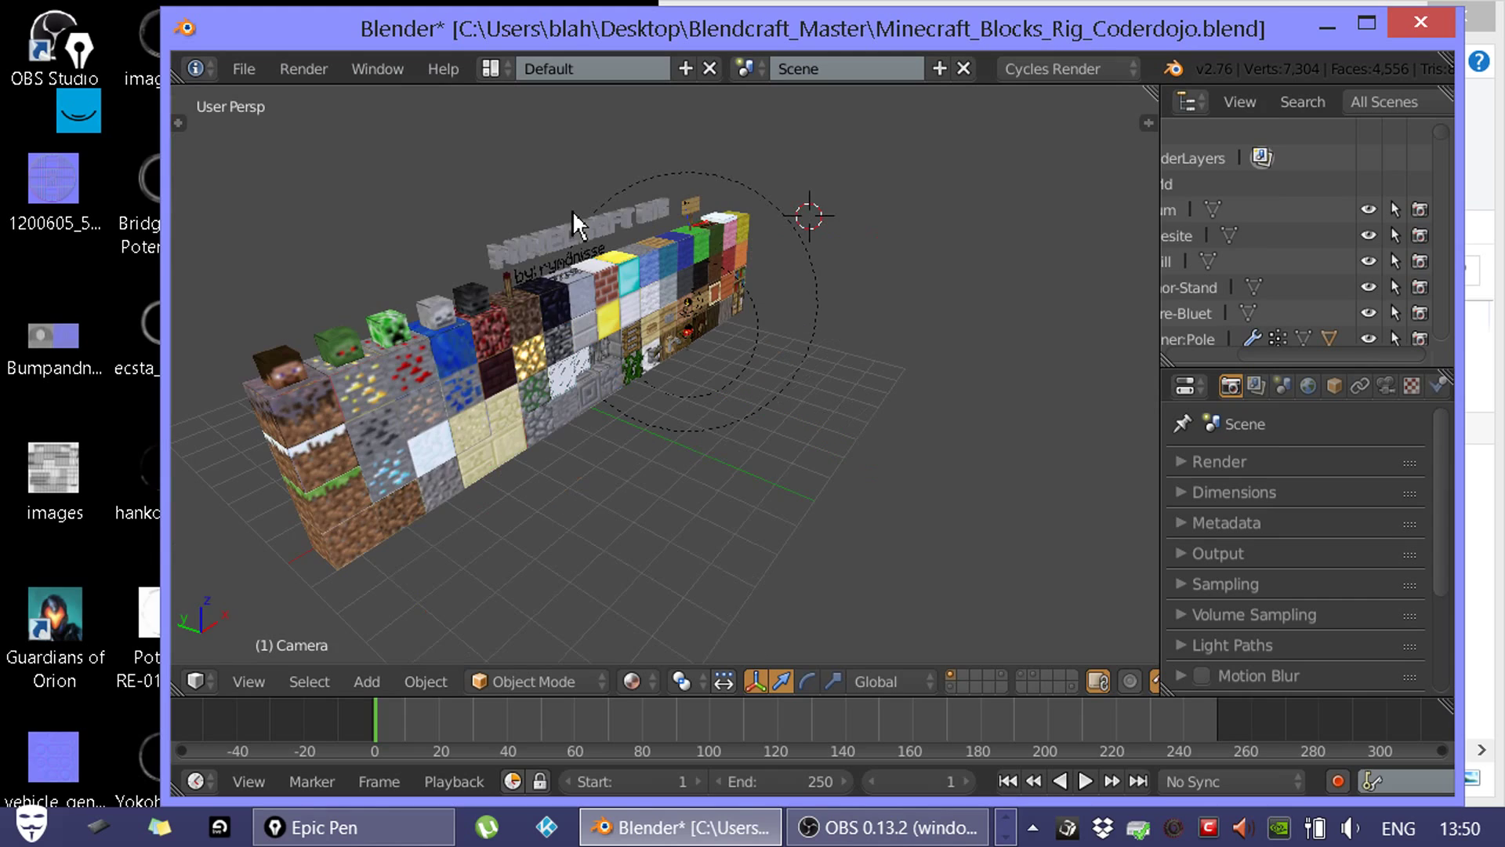
key(t)
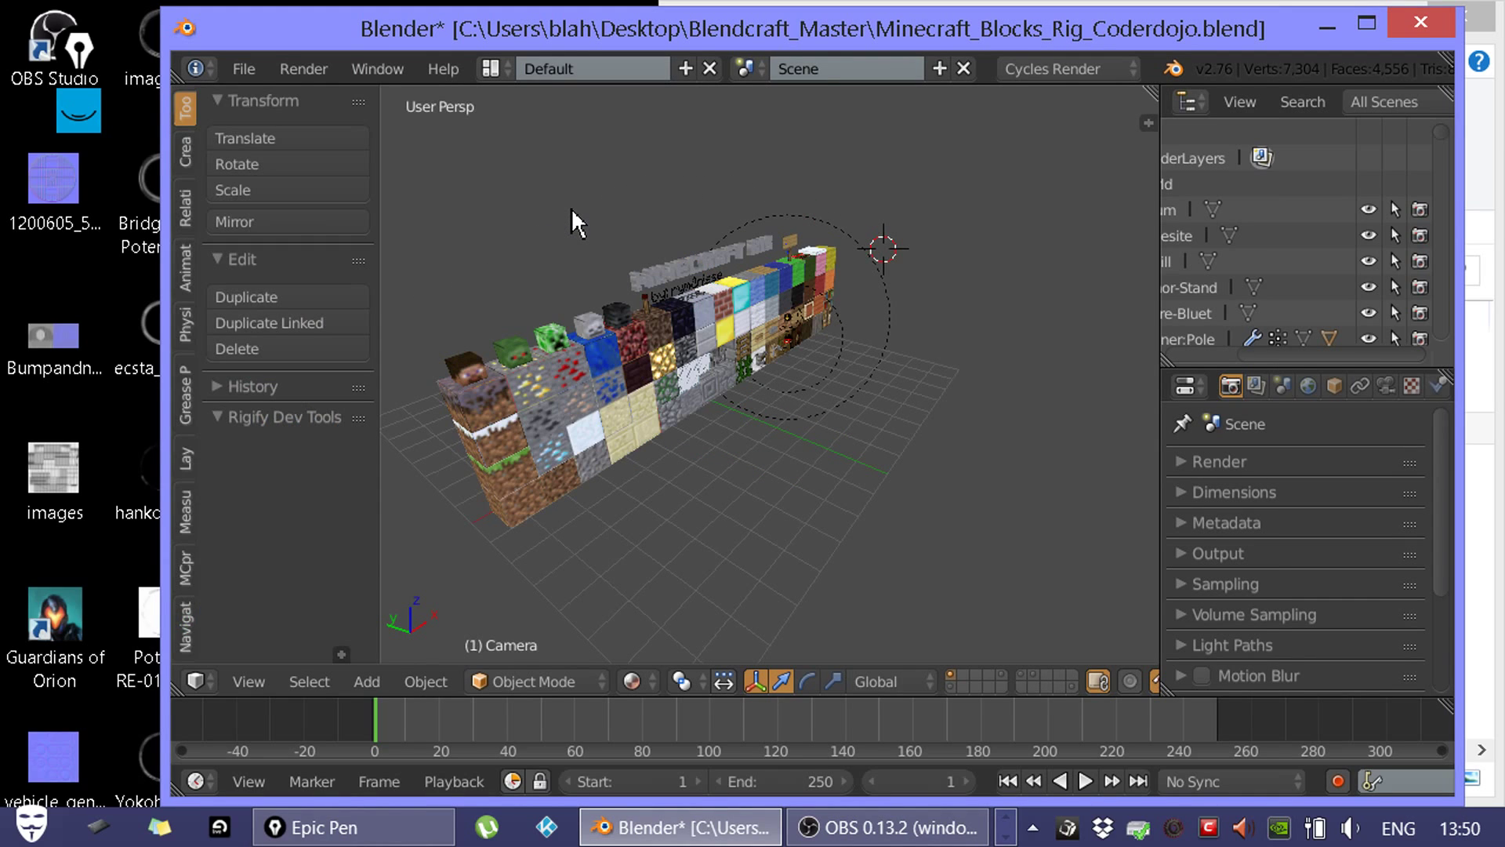
key(t)
key(t)
- Examine the Tool Shelf categories from Create through Relations, Animation, Physics, Grease Pencil, Layers and Measureit, ending with Create
click(187, 153)
click(185, 201)
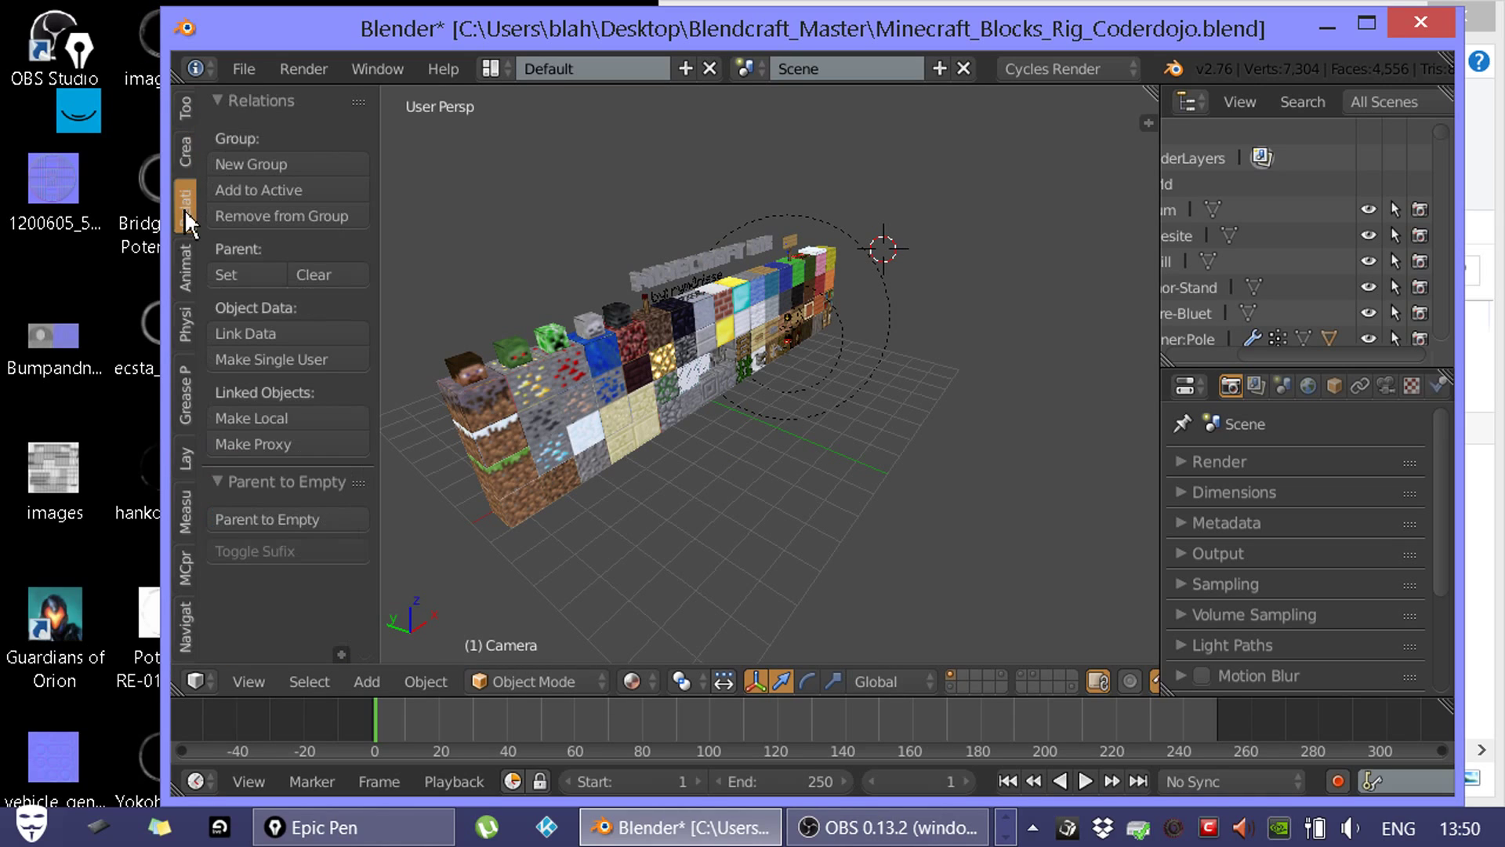
click(187, 276)
click(189, 313)
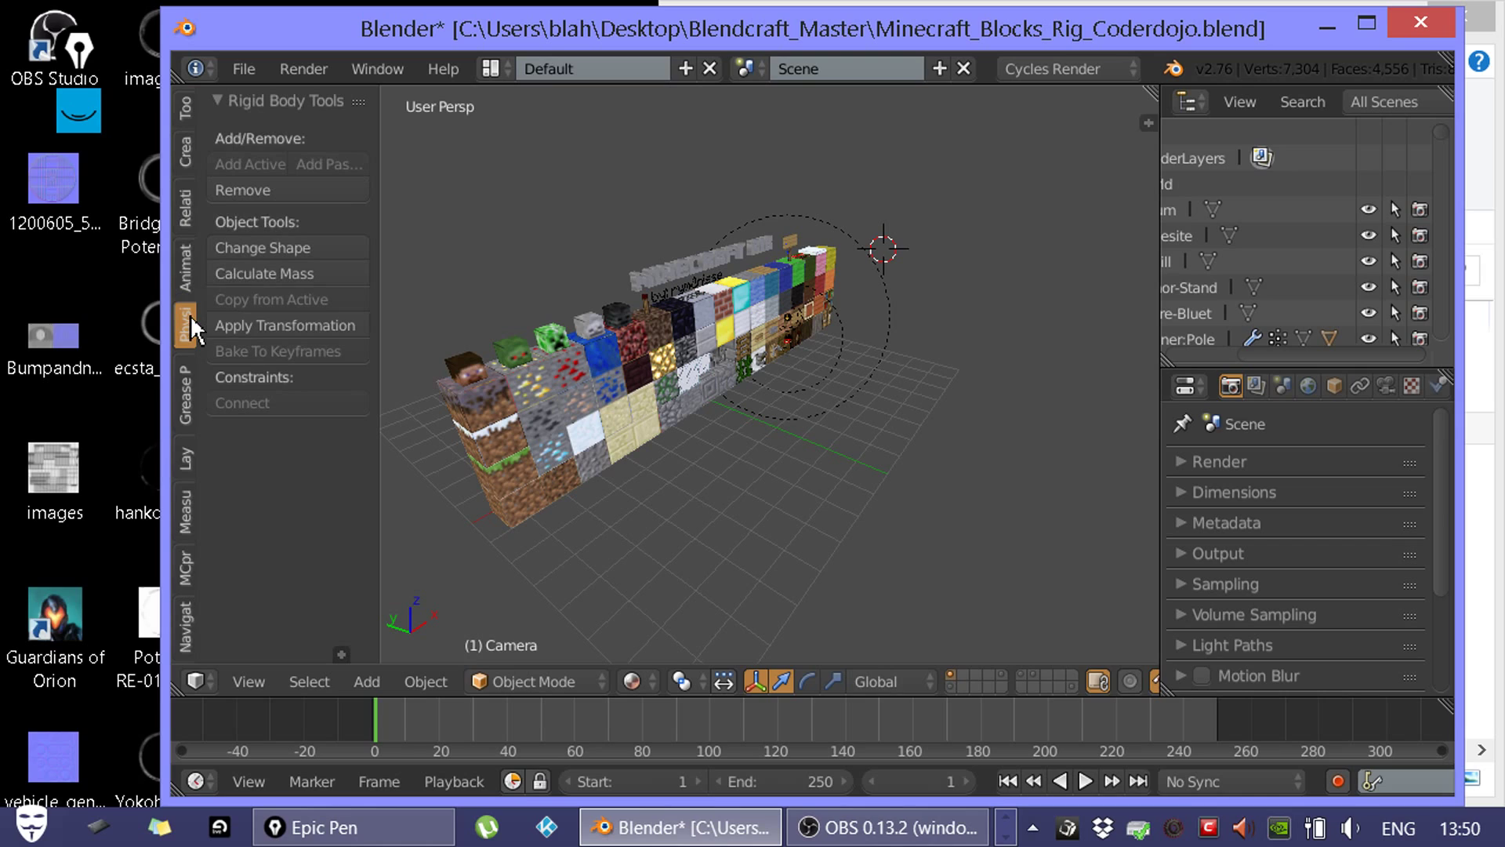
click(185, 383)
click(190, 440)
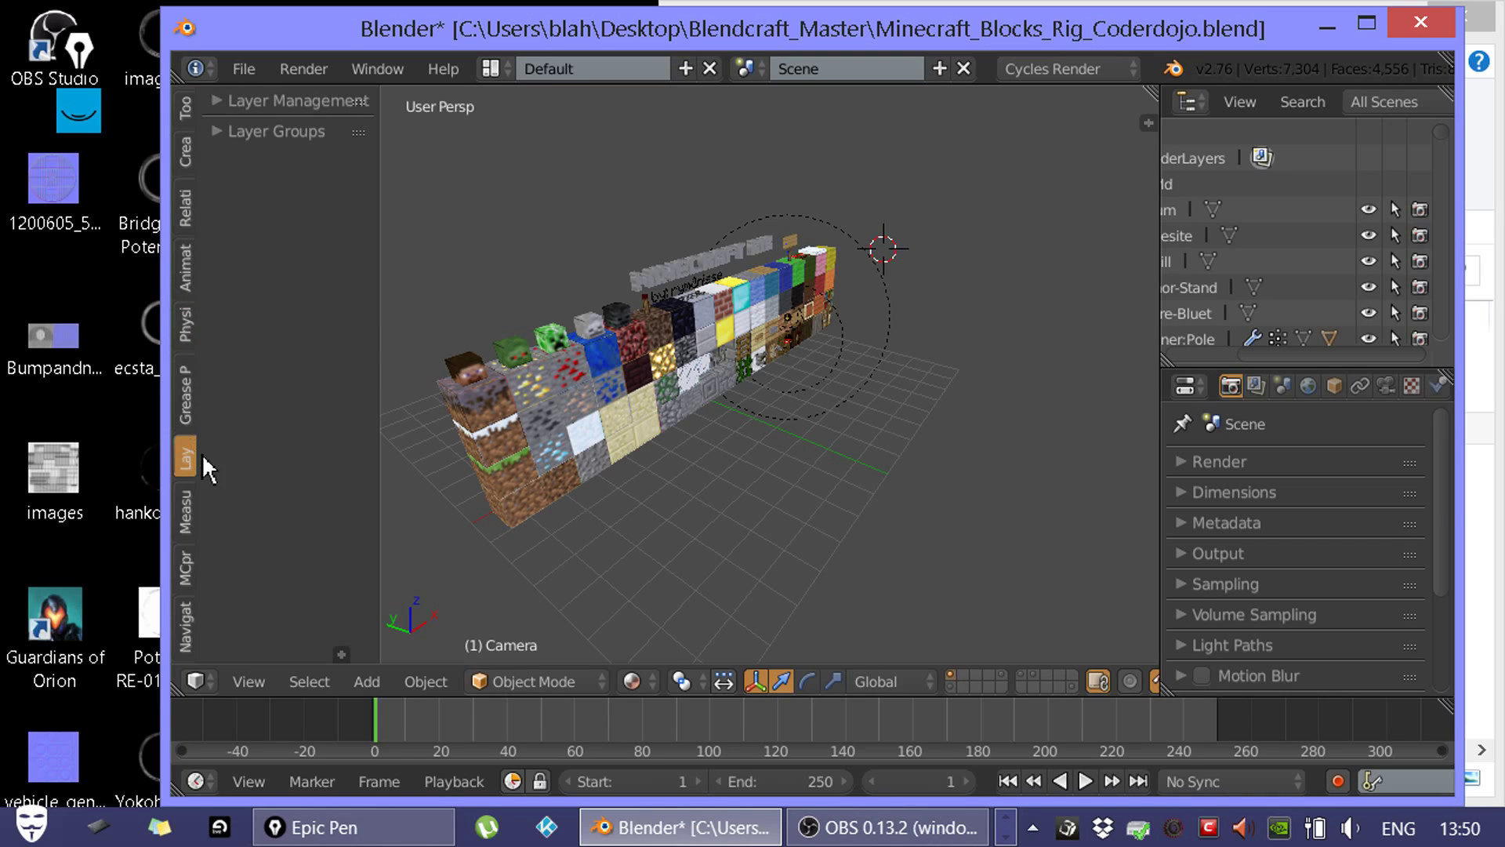
click(190, 495)
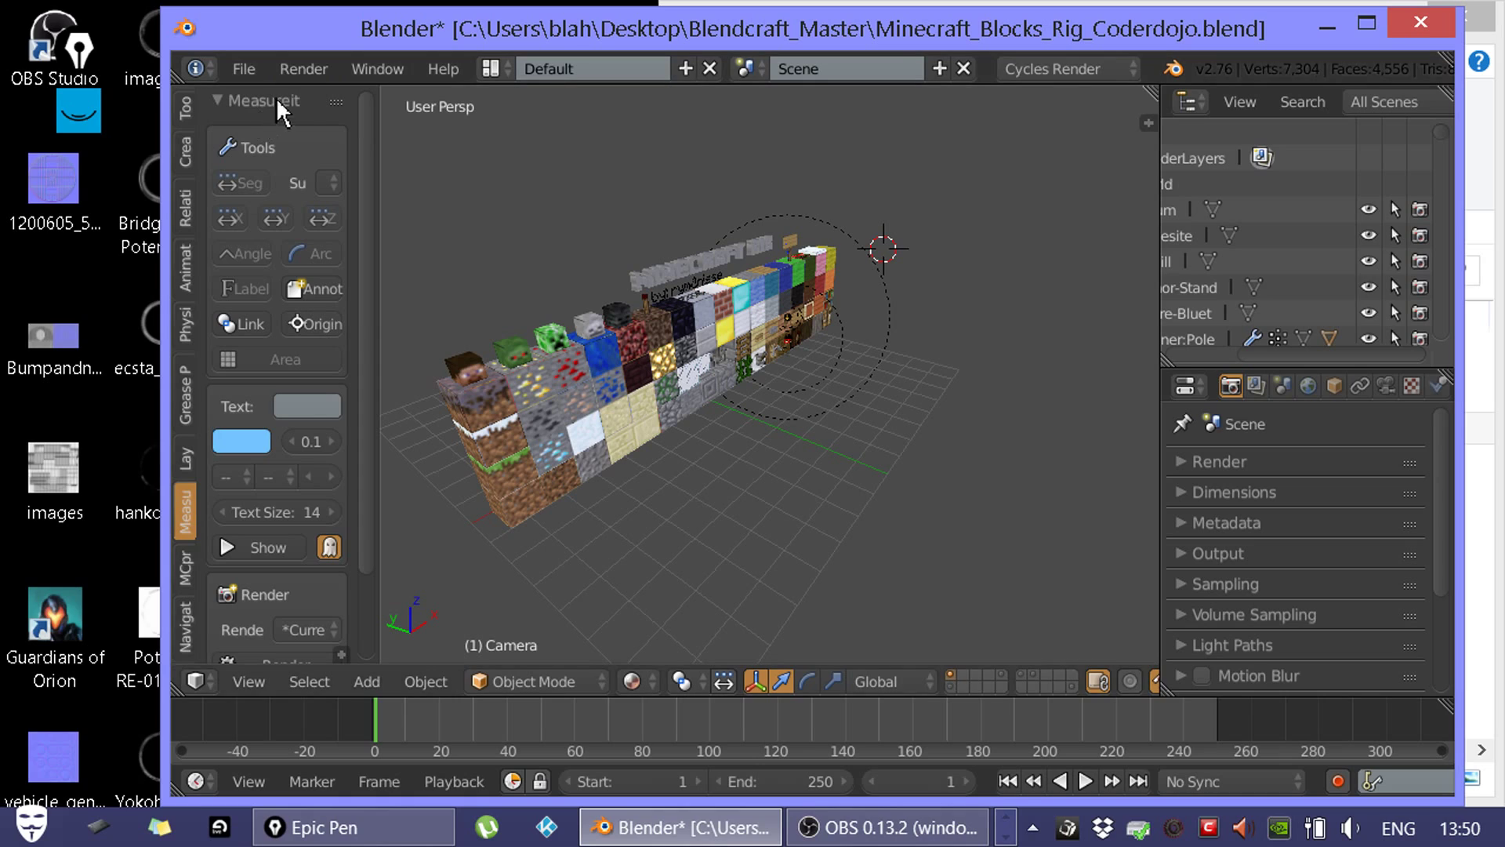
click(195, 459)
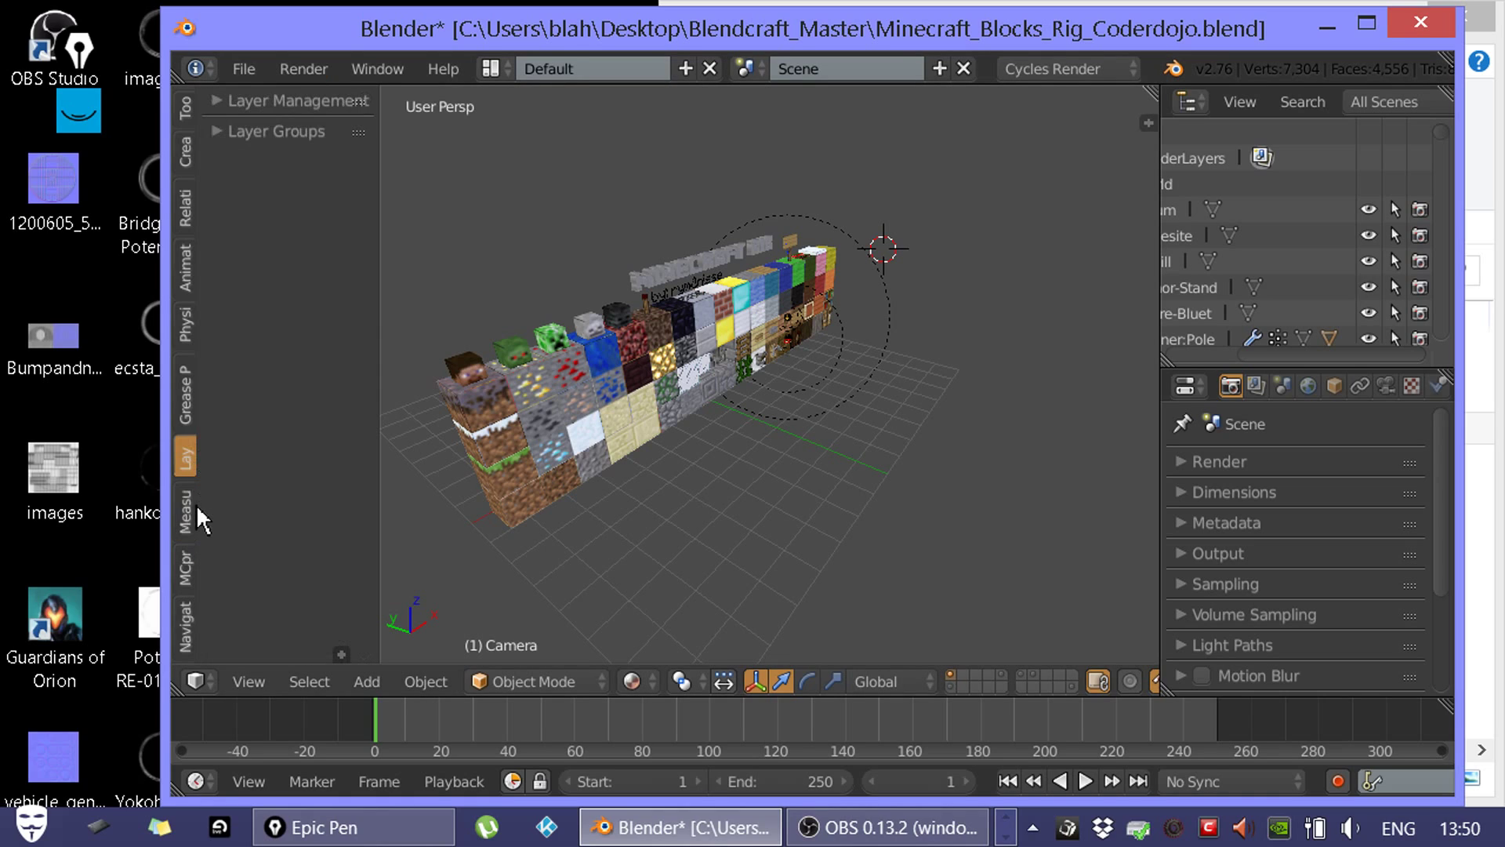
click(190, 506)
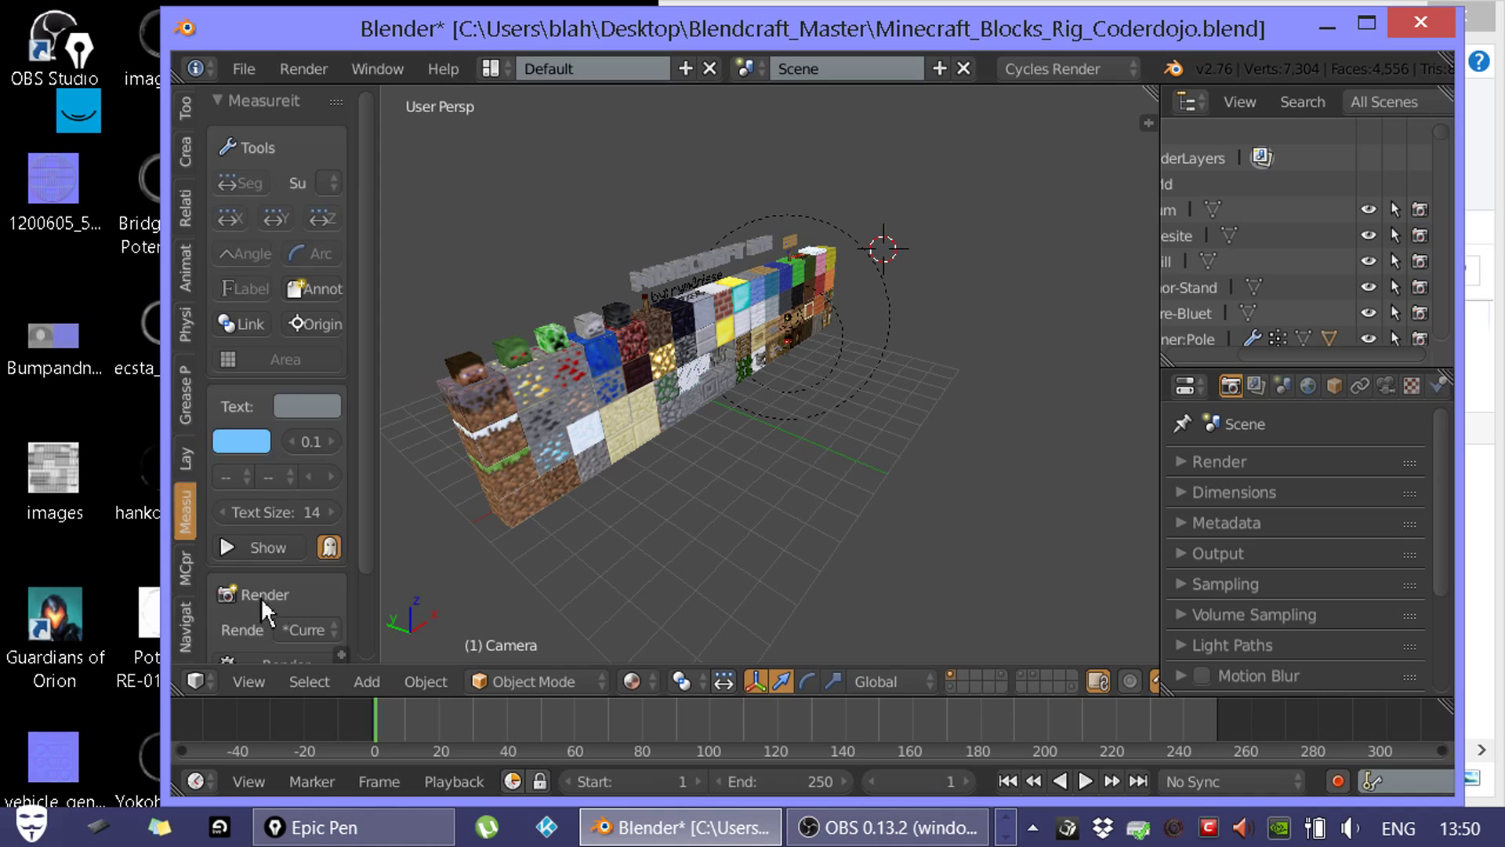
click(188, 329)
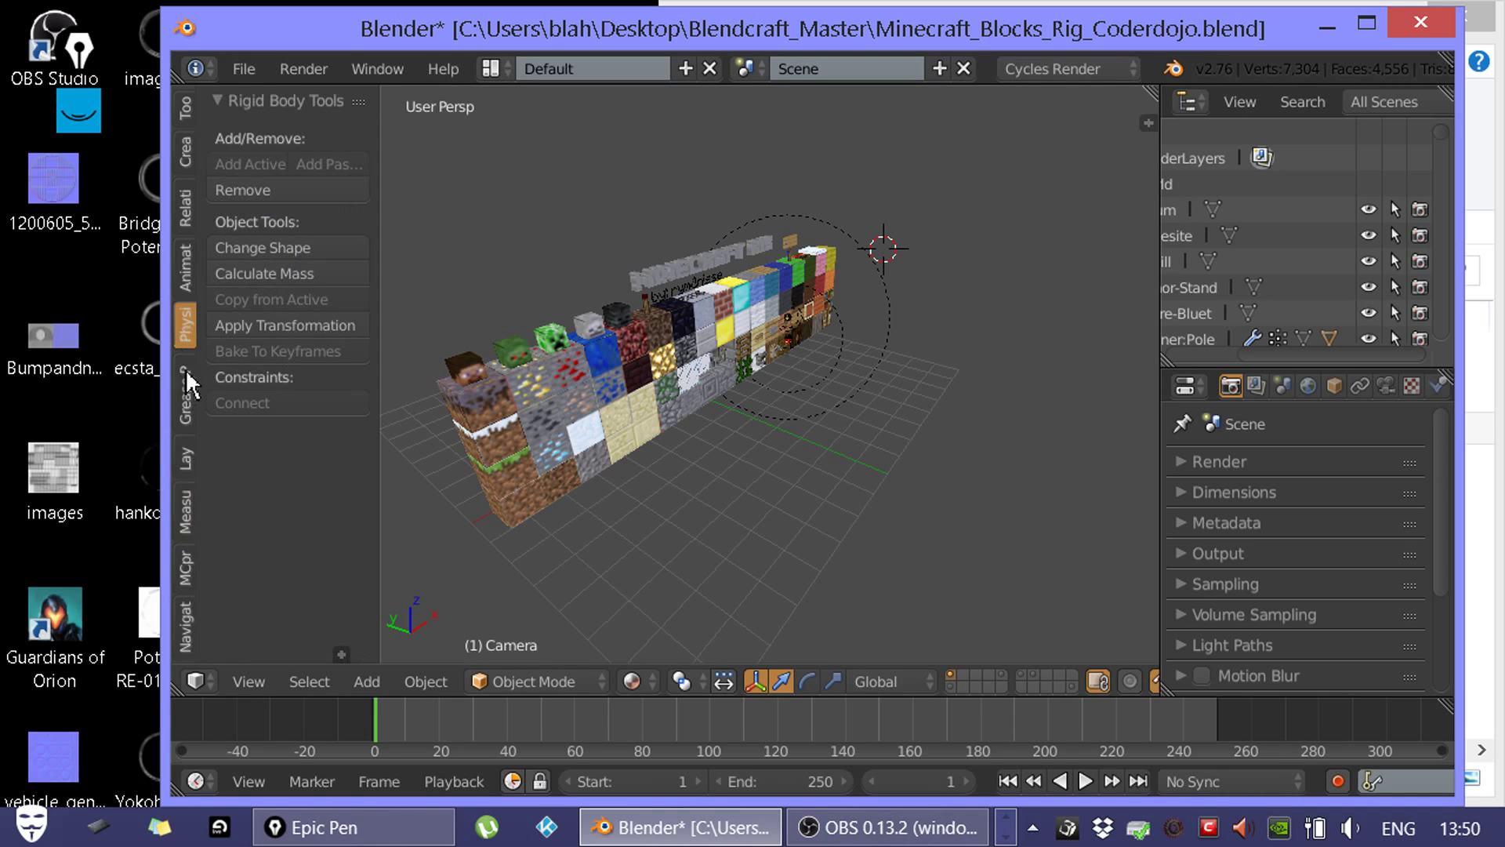
click(196, 152)
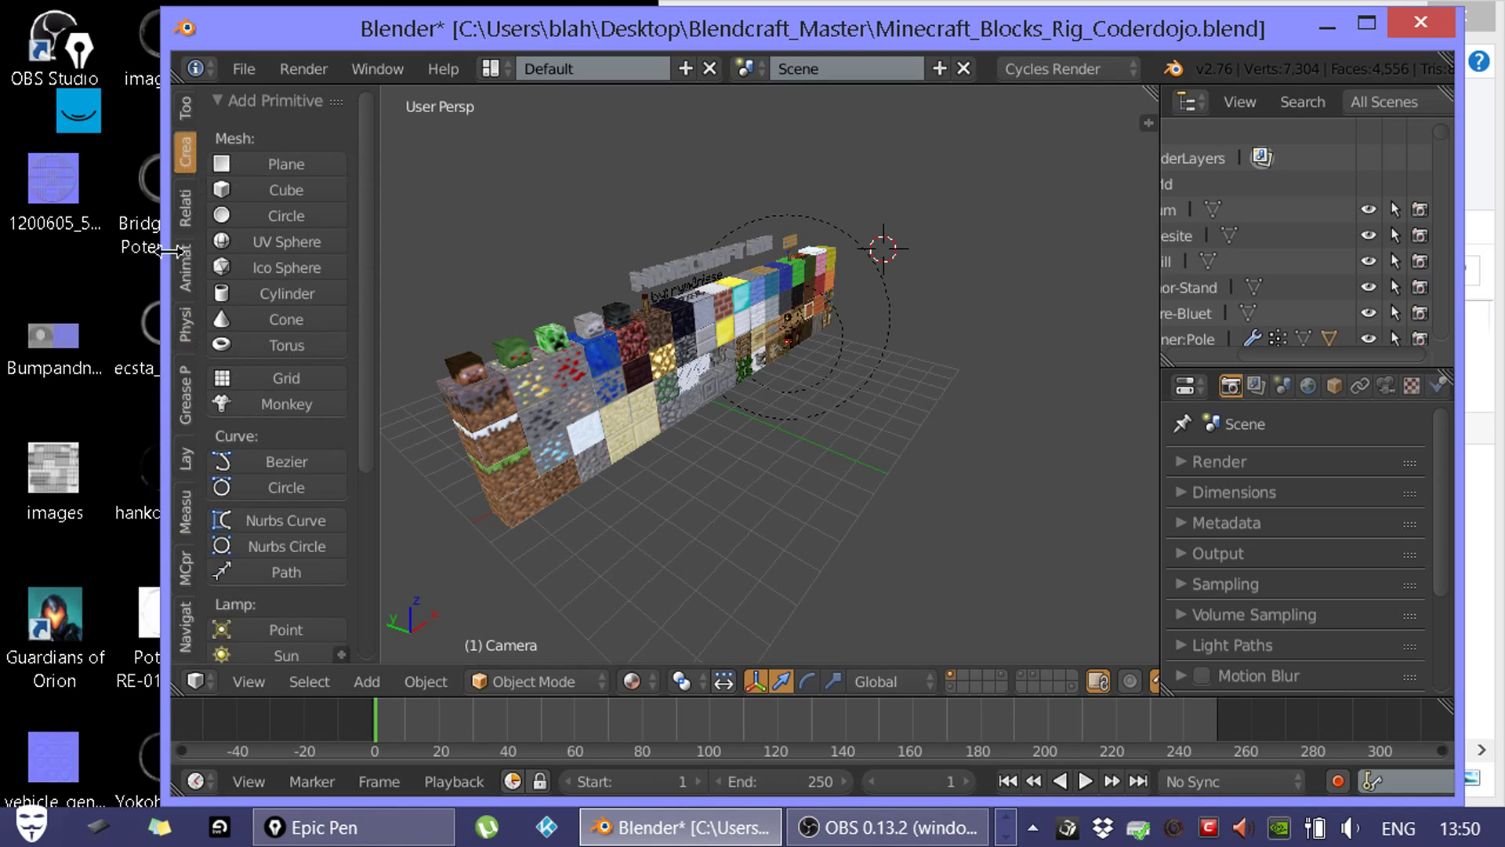
scroll(211, 345, down, 5)
- Bring up the 3D Nav tools in the Tool Shelf and widen the shelf to show their full labels
ctrl+scroll(187, 369, down, 8)
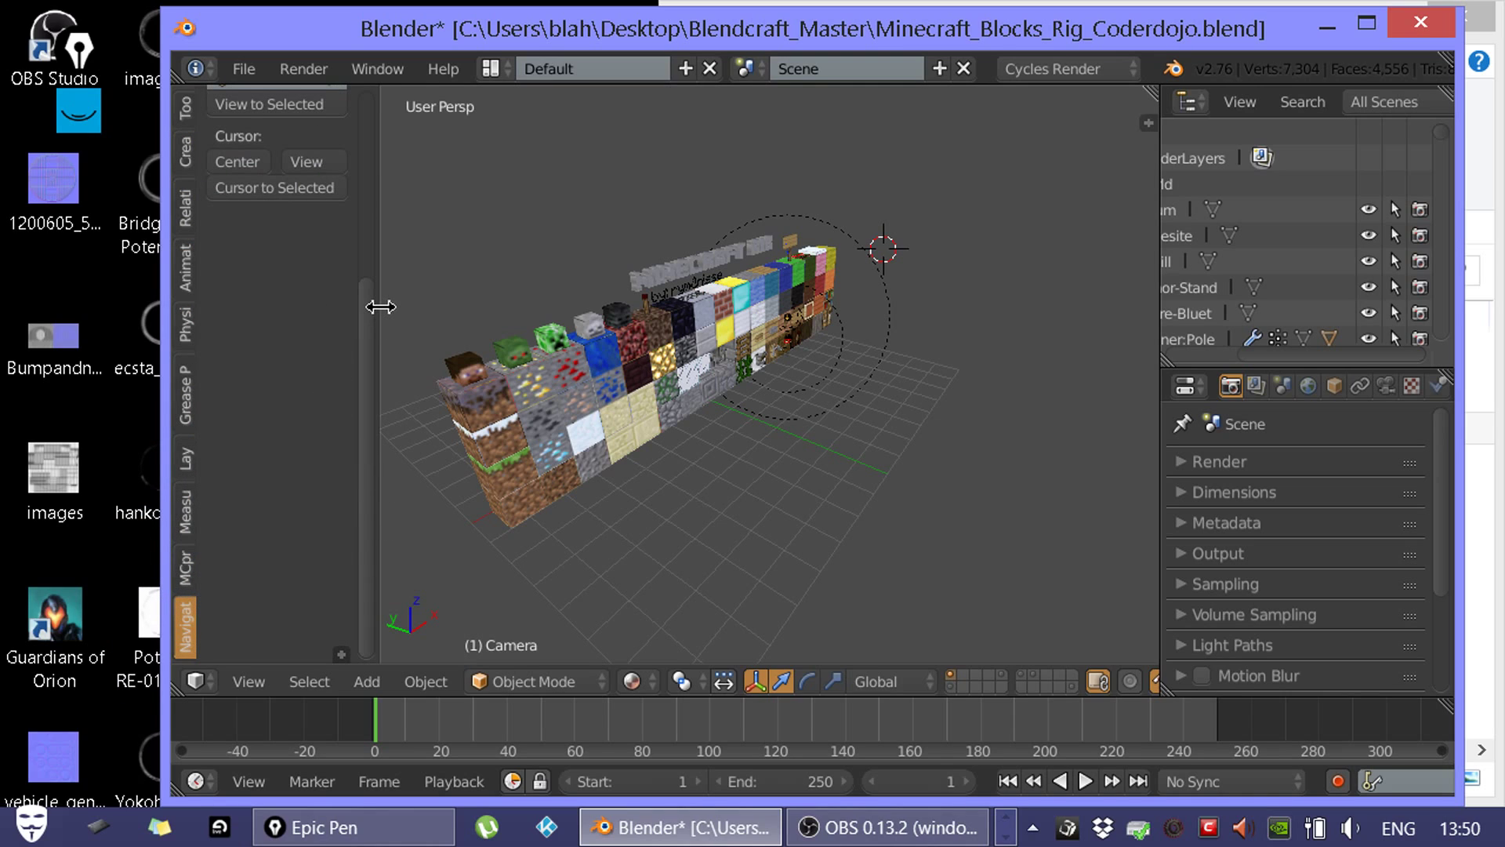
drag(377, 304, 531, 303)
scroll(377, 381, up, 5)
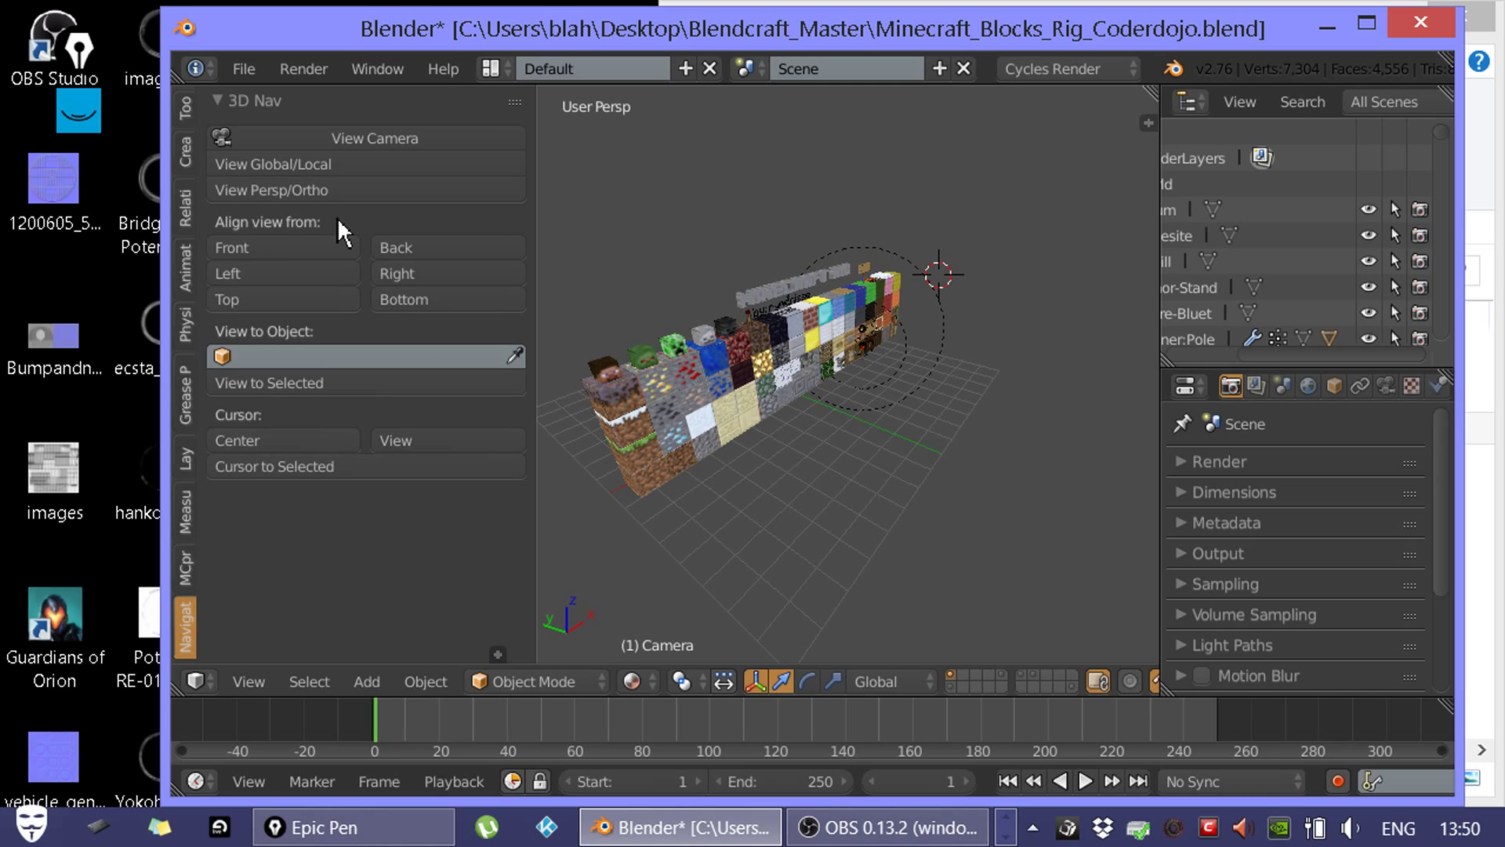
- Return to the Create tools and look through the curve, lamp and other object types they offer
scroll(191, 275, up, 6)
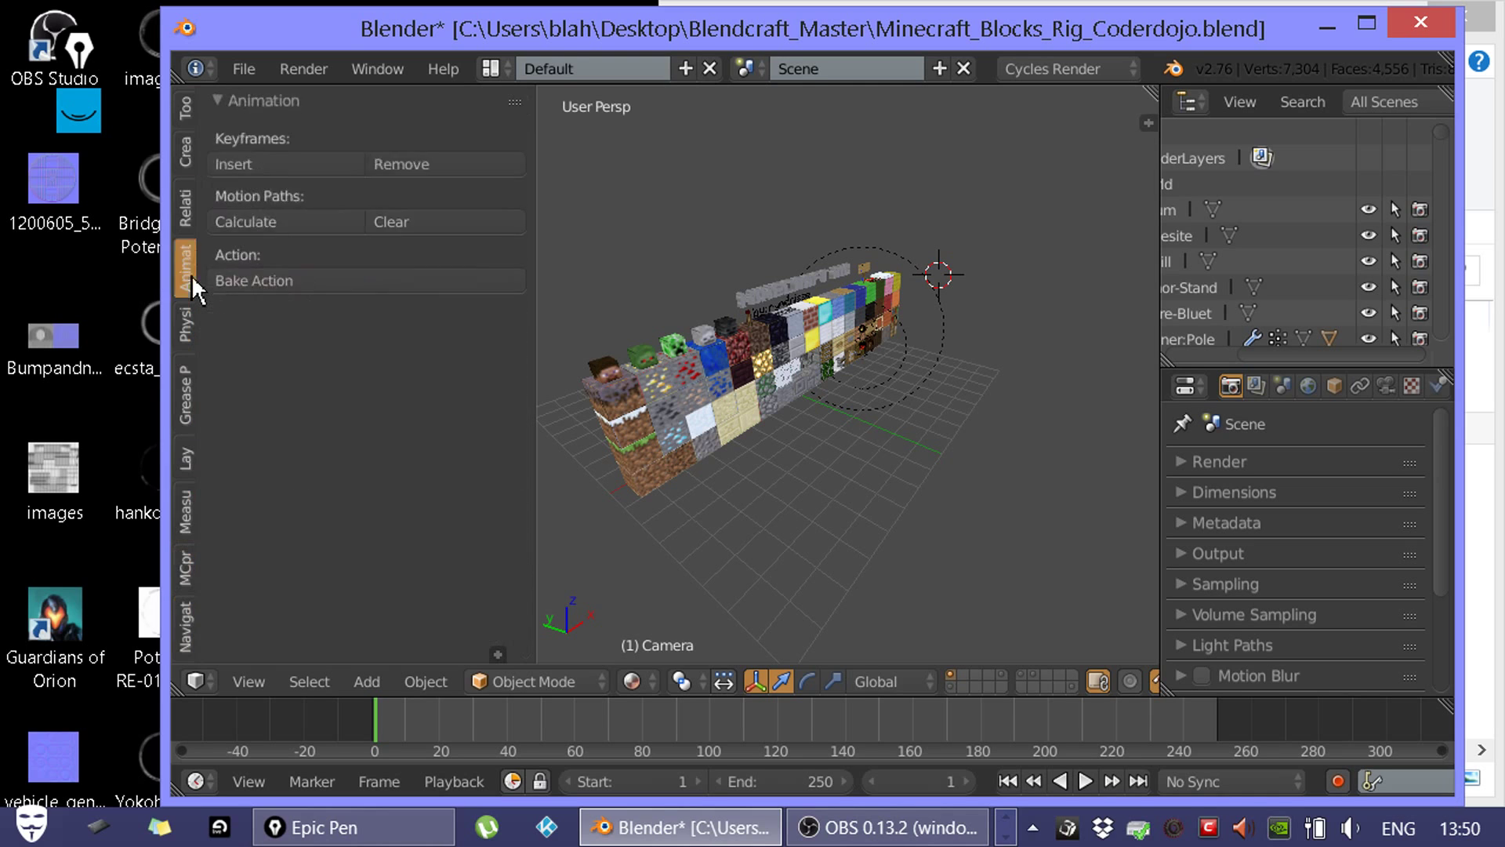
scroll(191, 275, down, 8)
scroll(266, 256, down, 5)
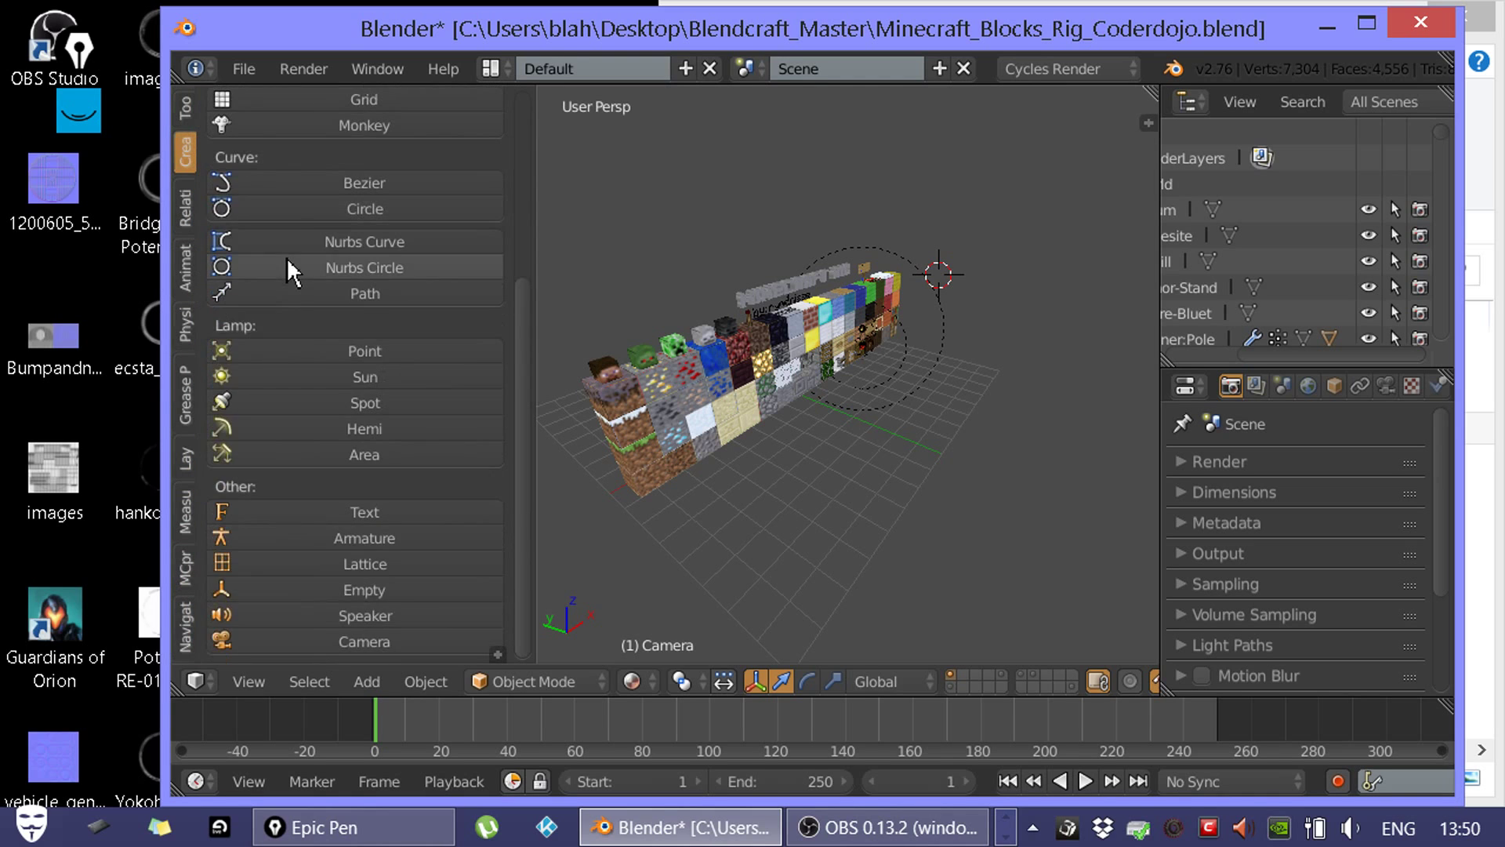
- Look through the Tool Shelf categories again, from Create through Tools, Physics and Animation, ending with the 3D Nav tools
scroll(299, 259, up, 6)
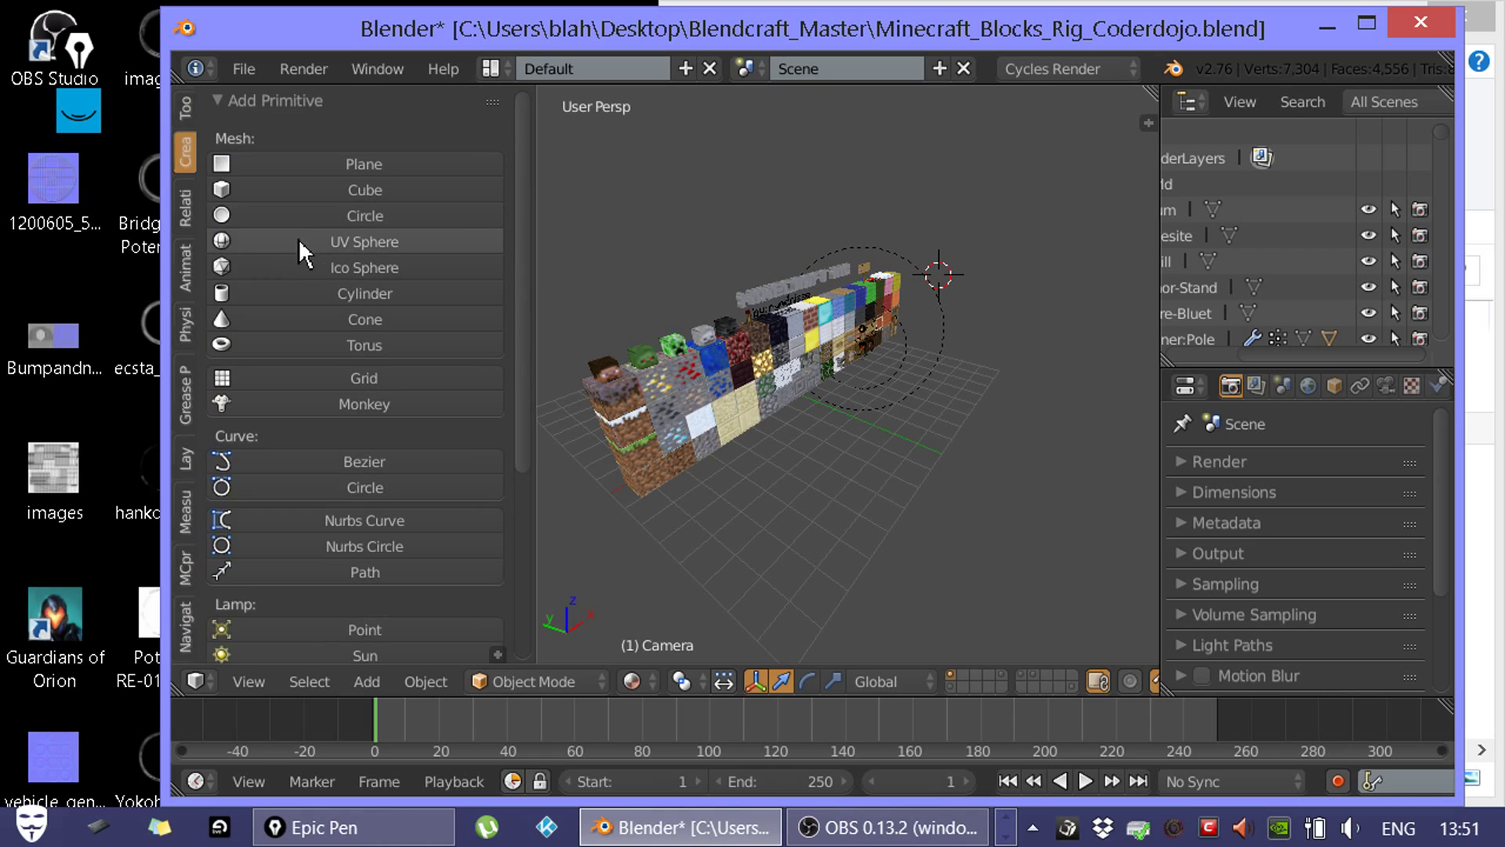
scroll(191, 204, up, 3)
scroll(191, 214, down, 4)
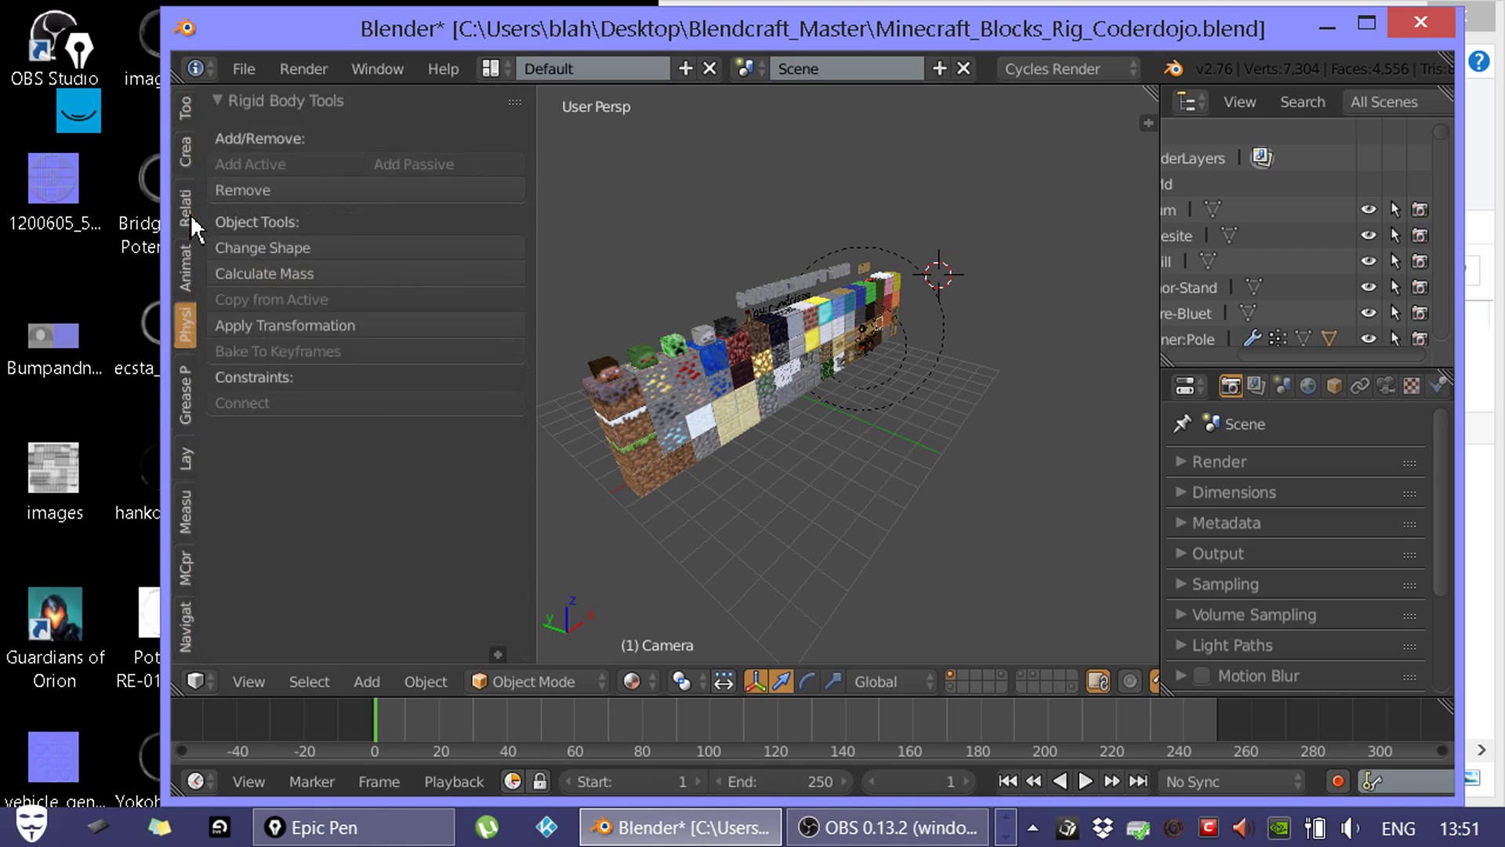
scroll(191, 213, up, 4)
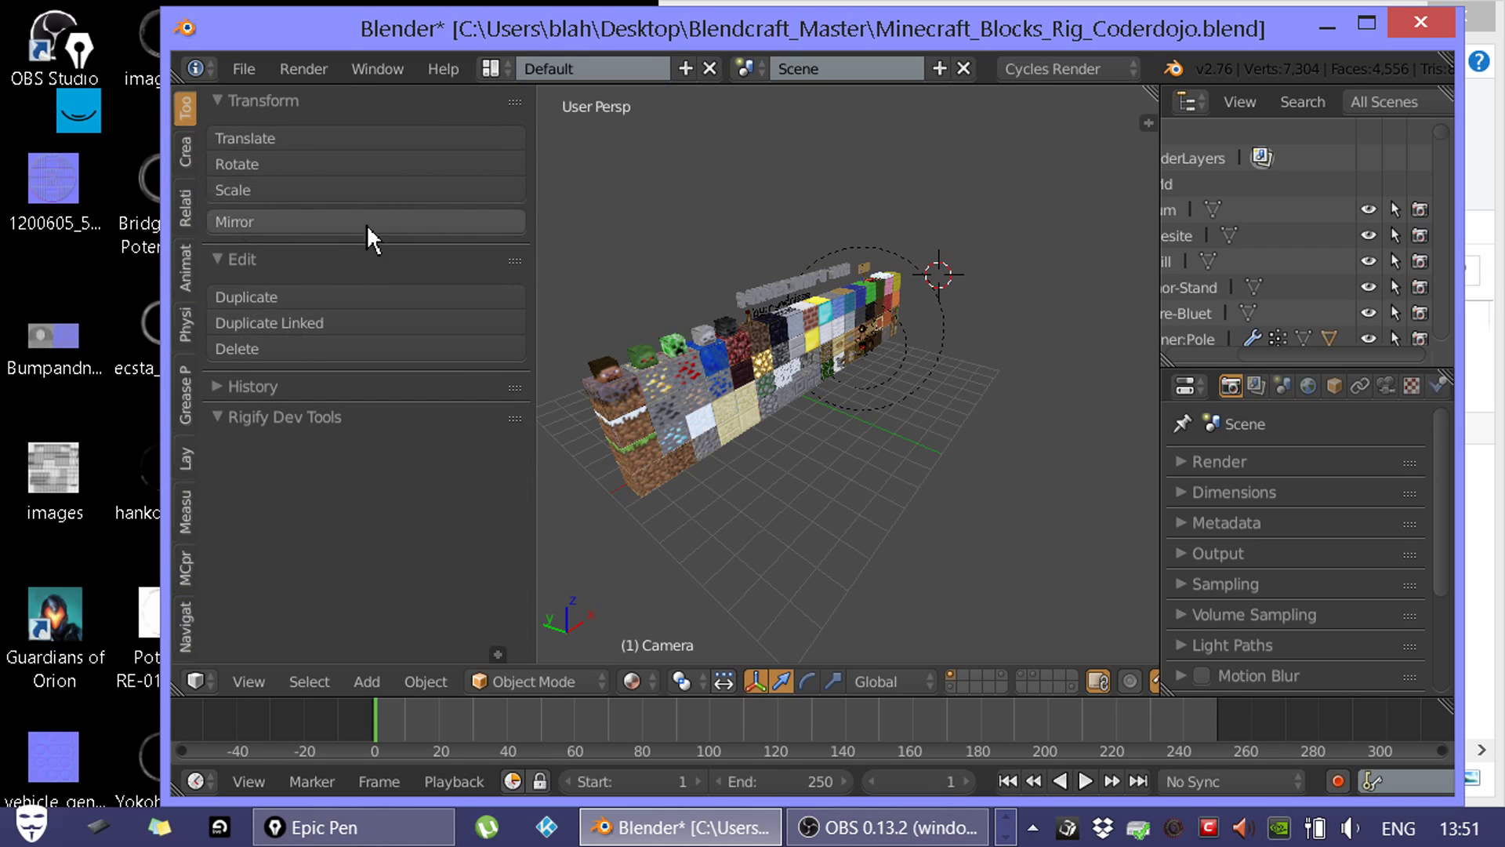
scroll(181, 214, down, 9)
scroll(182, 214, up, 9)
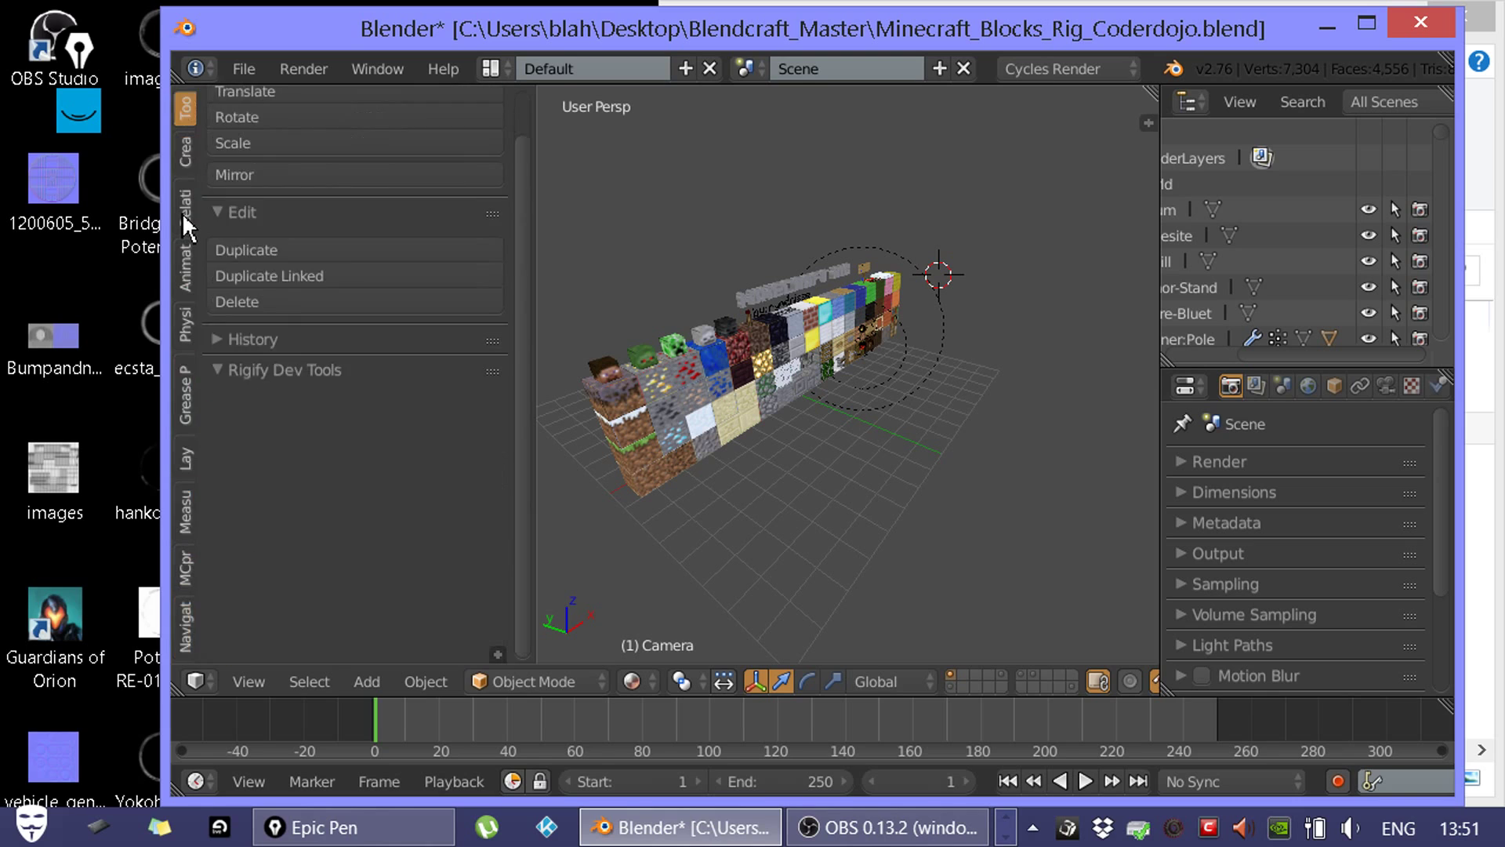
scroll(182, 214, down, 1)
scroll(182, 214, up, 1)
scroll(182, 214, down, 3)
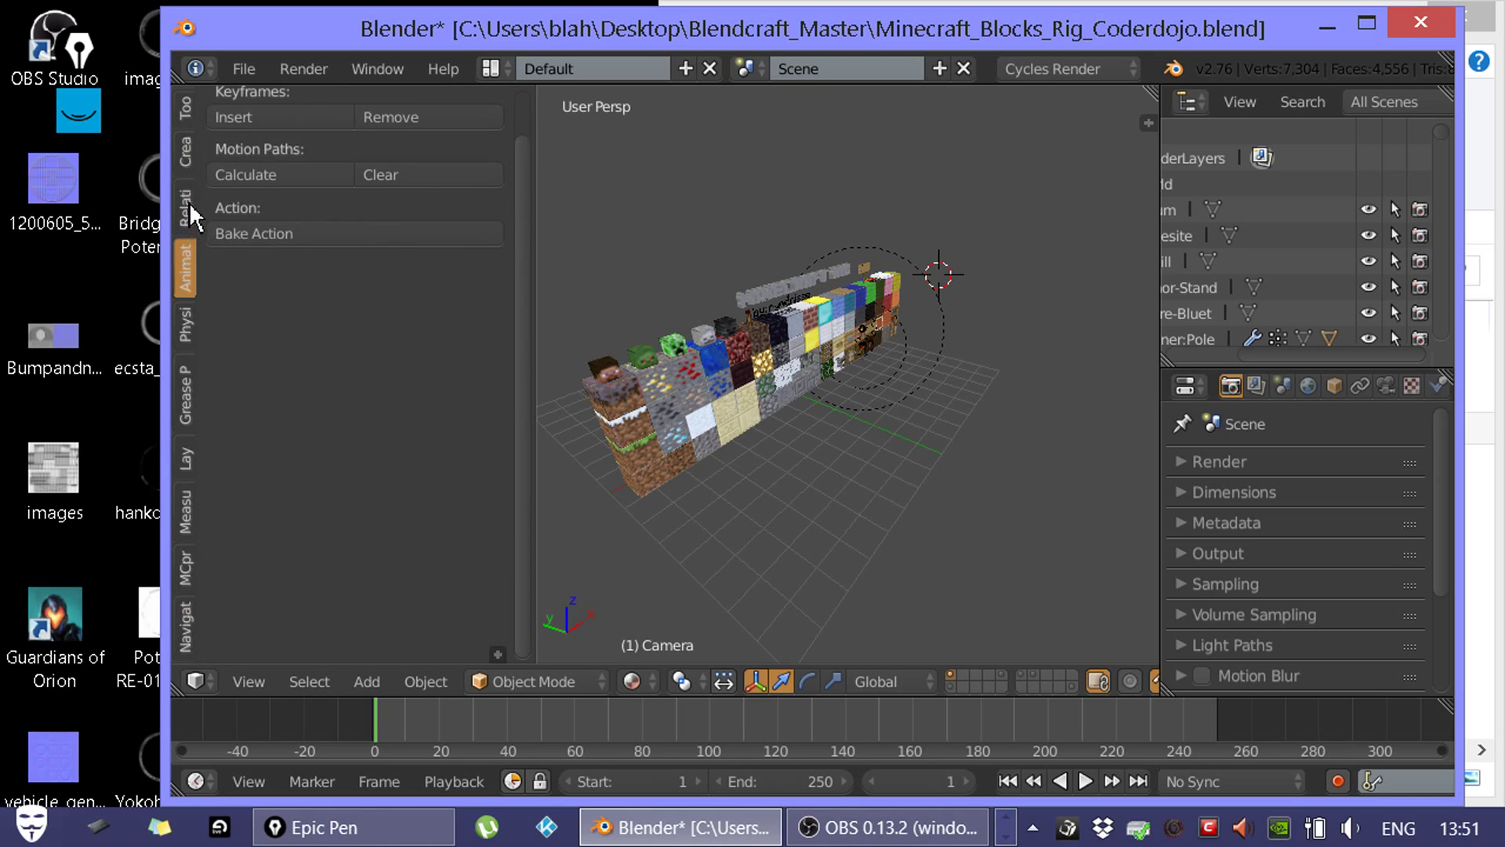
scroll(185, 212, up, 3)
scroll(184, 222, down, 9)
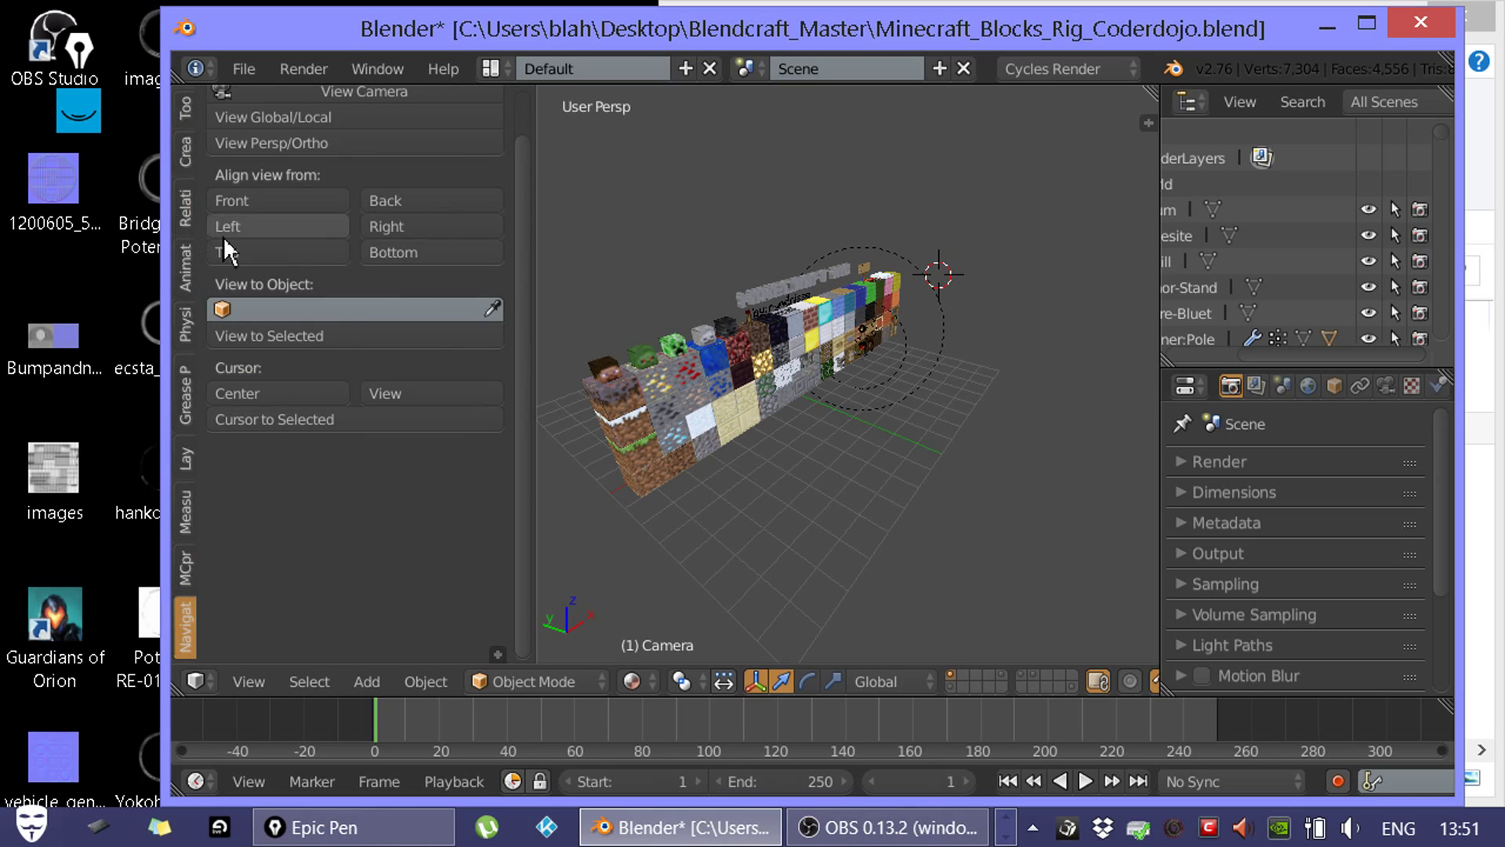
click(184, 628)
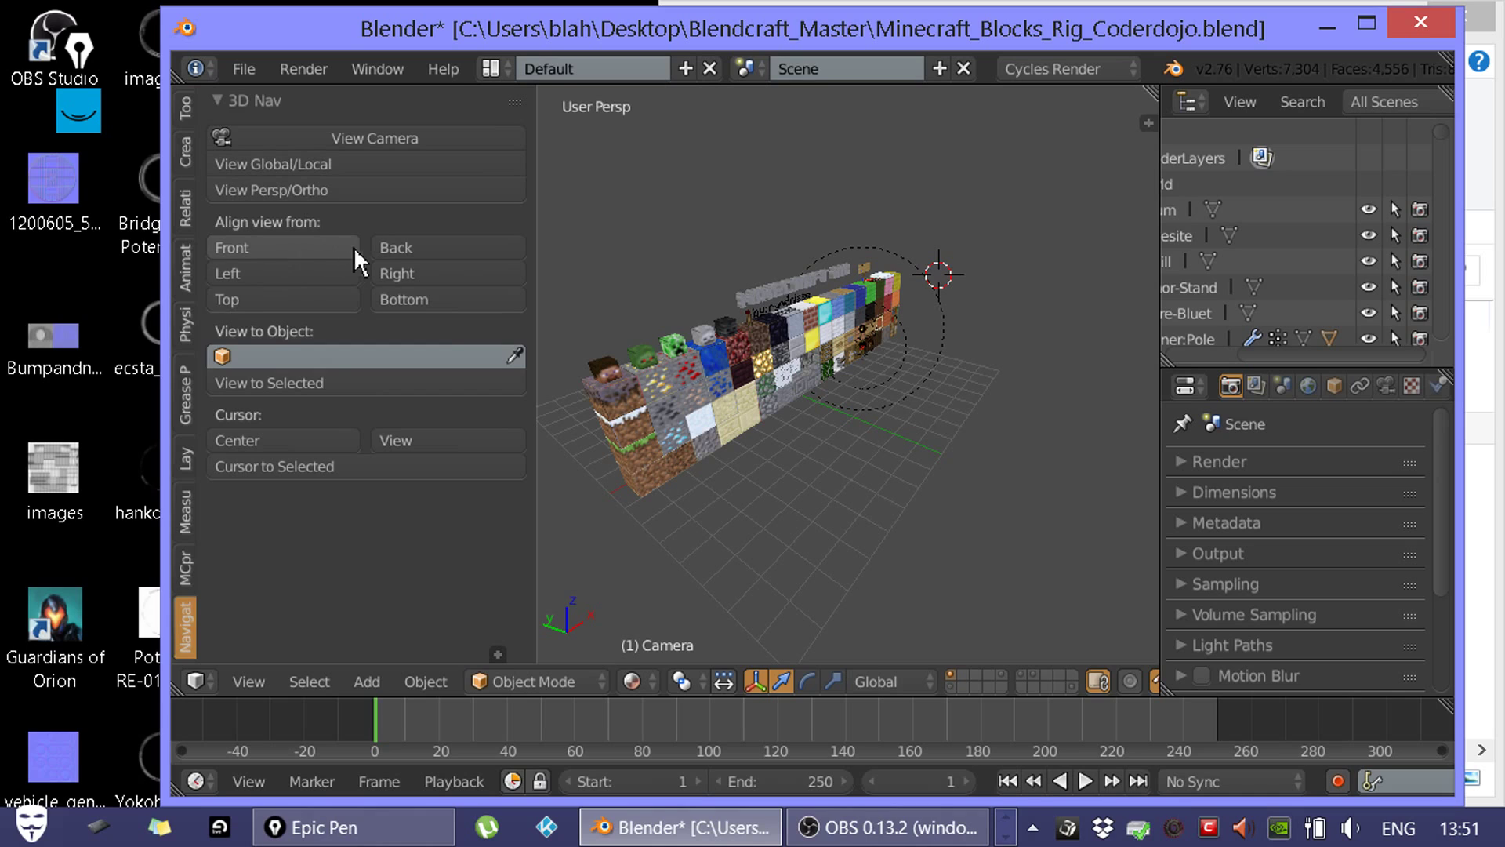
- Use the 3D Nav alignment tools to view the scene from front, back, left, right, front and bottom, ending at the front
click(302, 252)
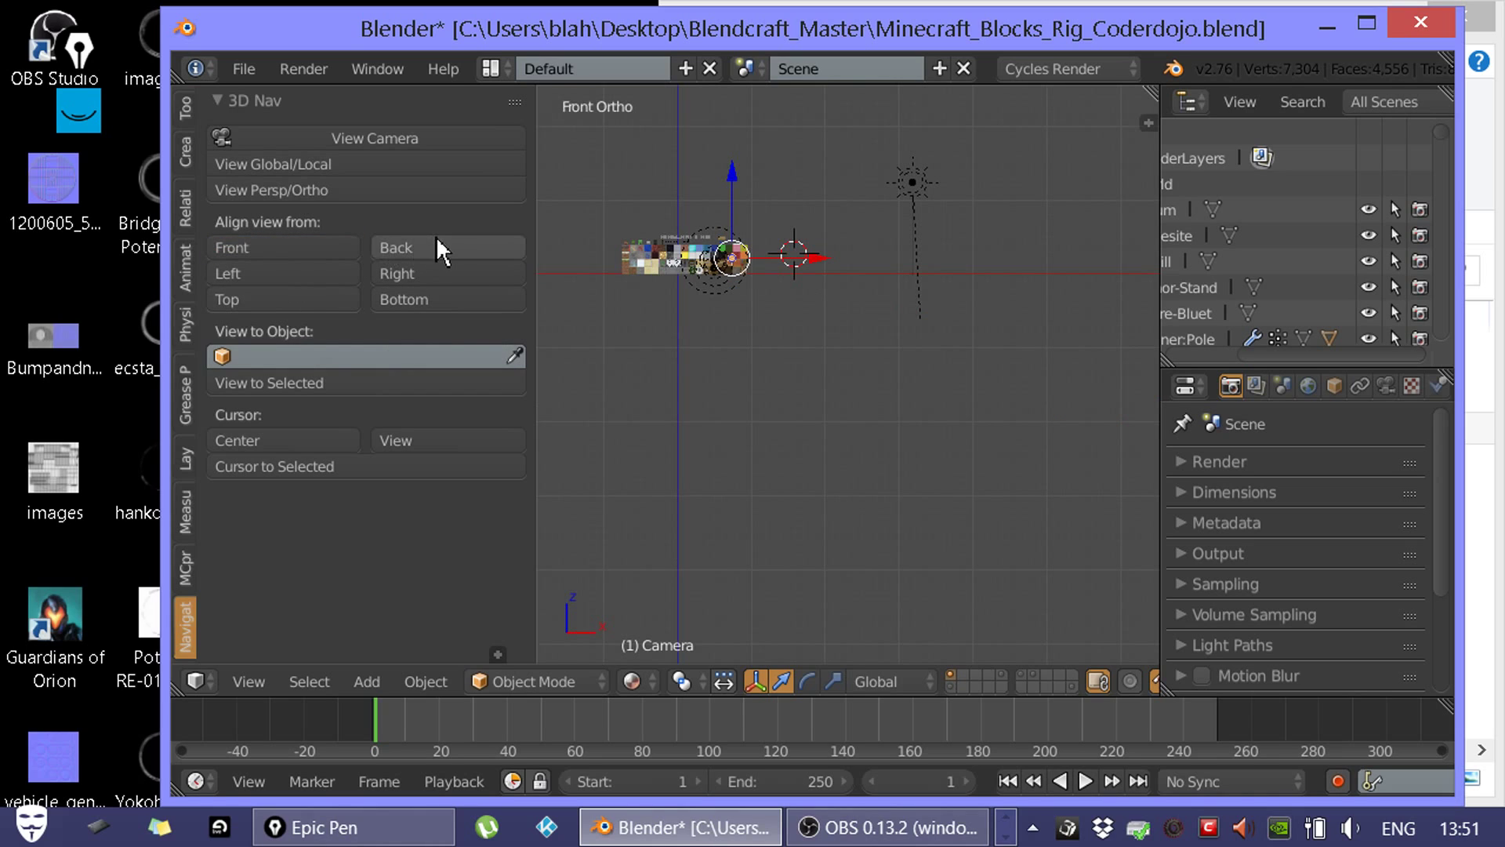
click(436, 240)
click(284, 274)
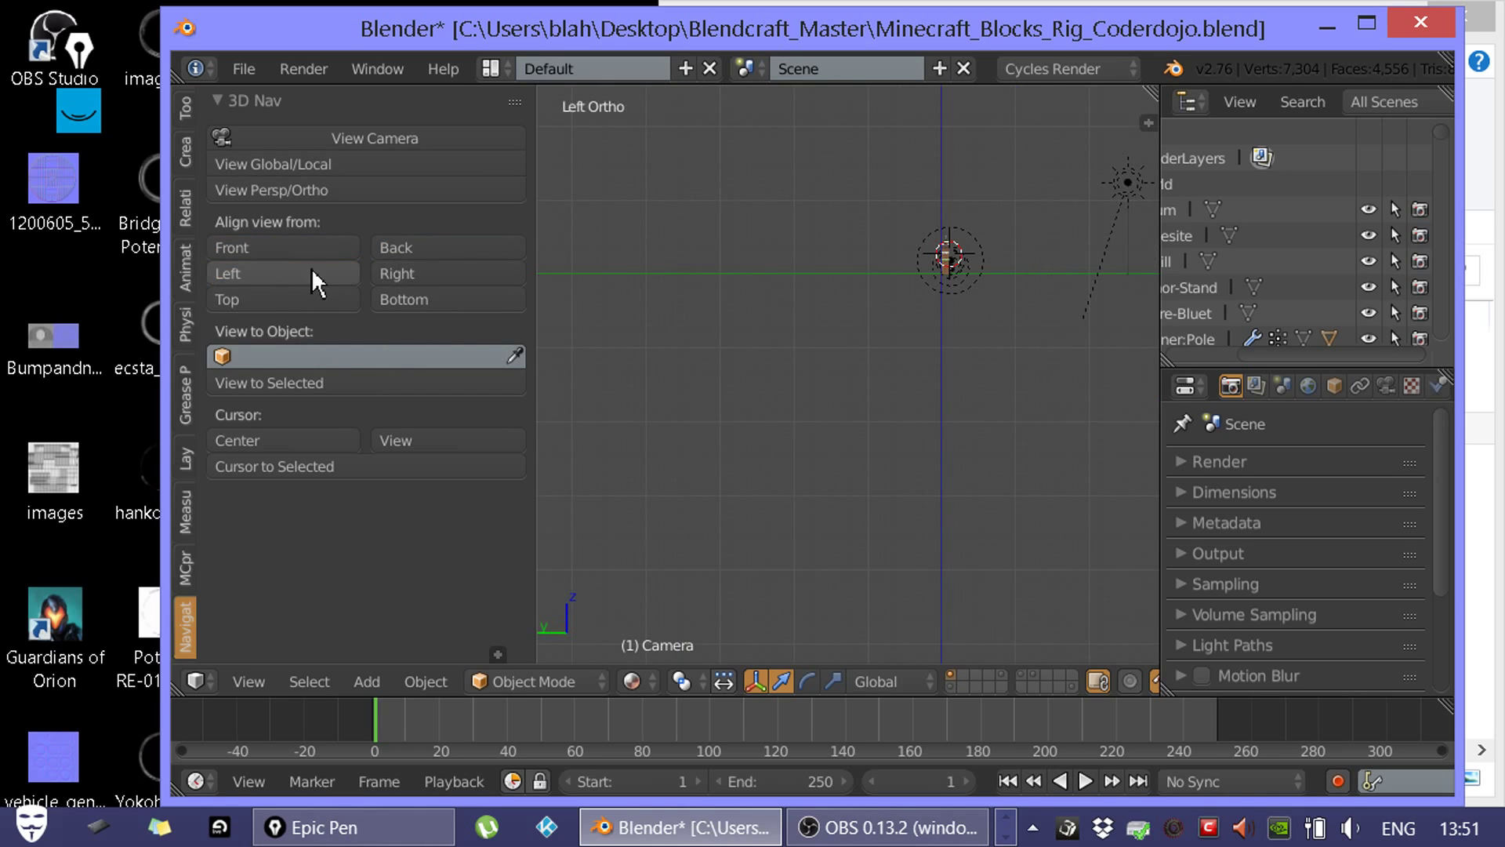
click(417, 272)
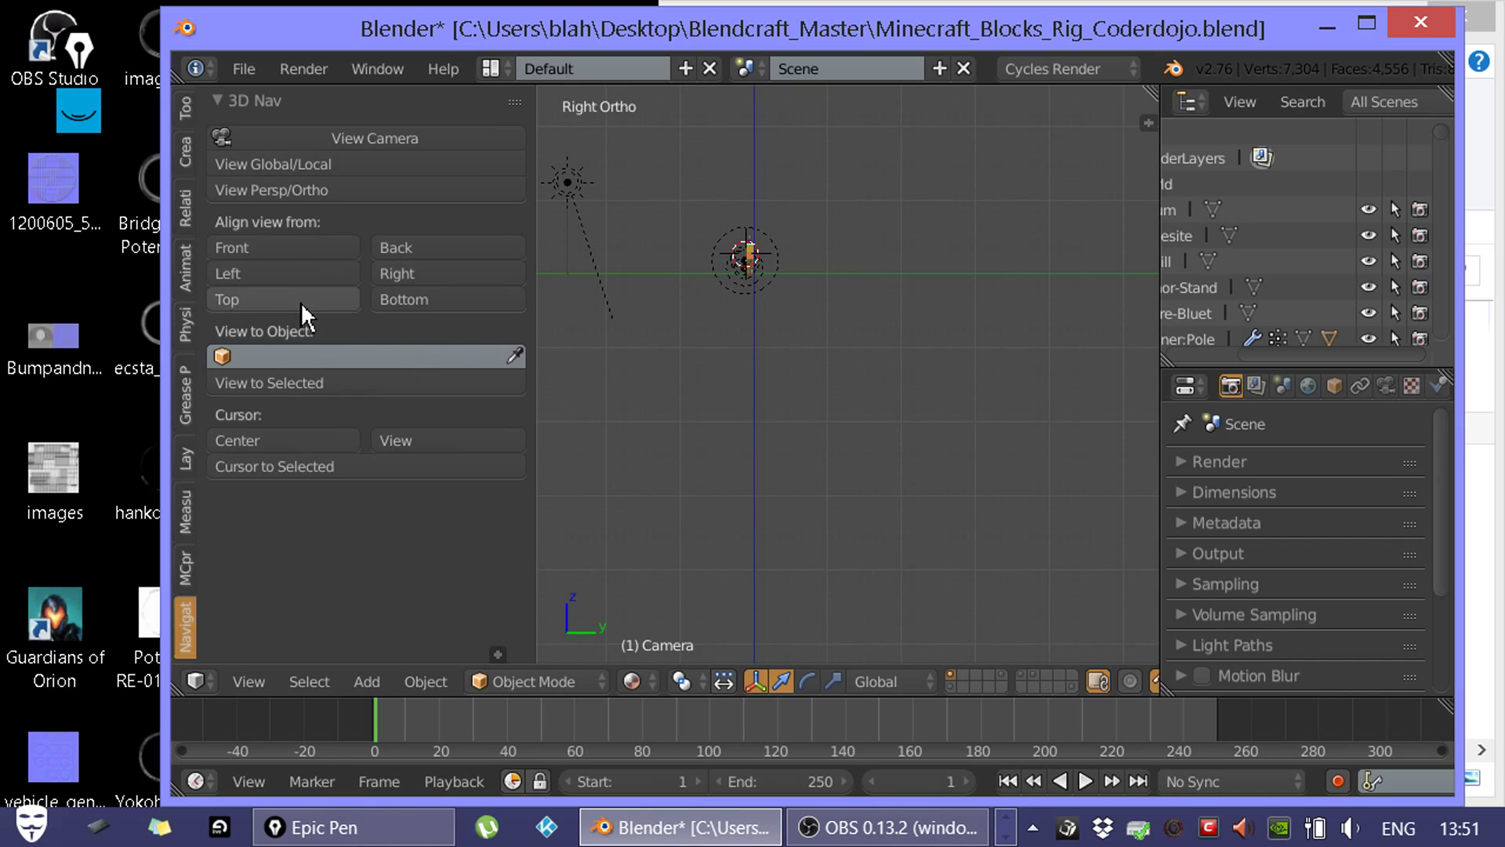
click(304, 247)
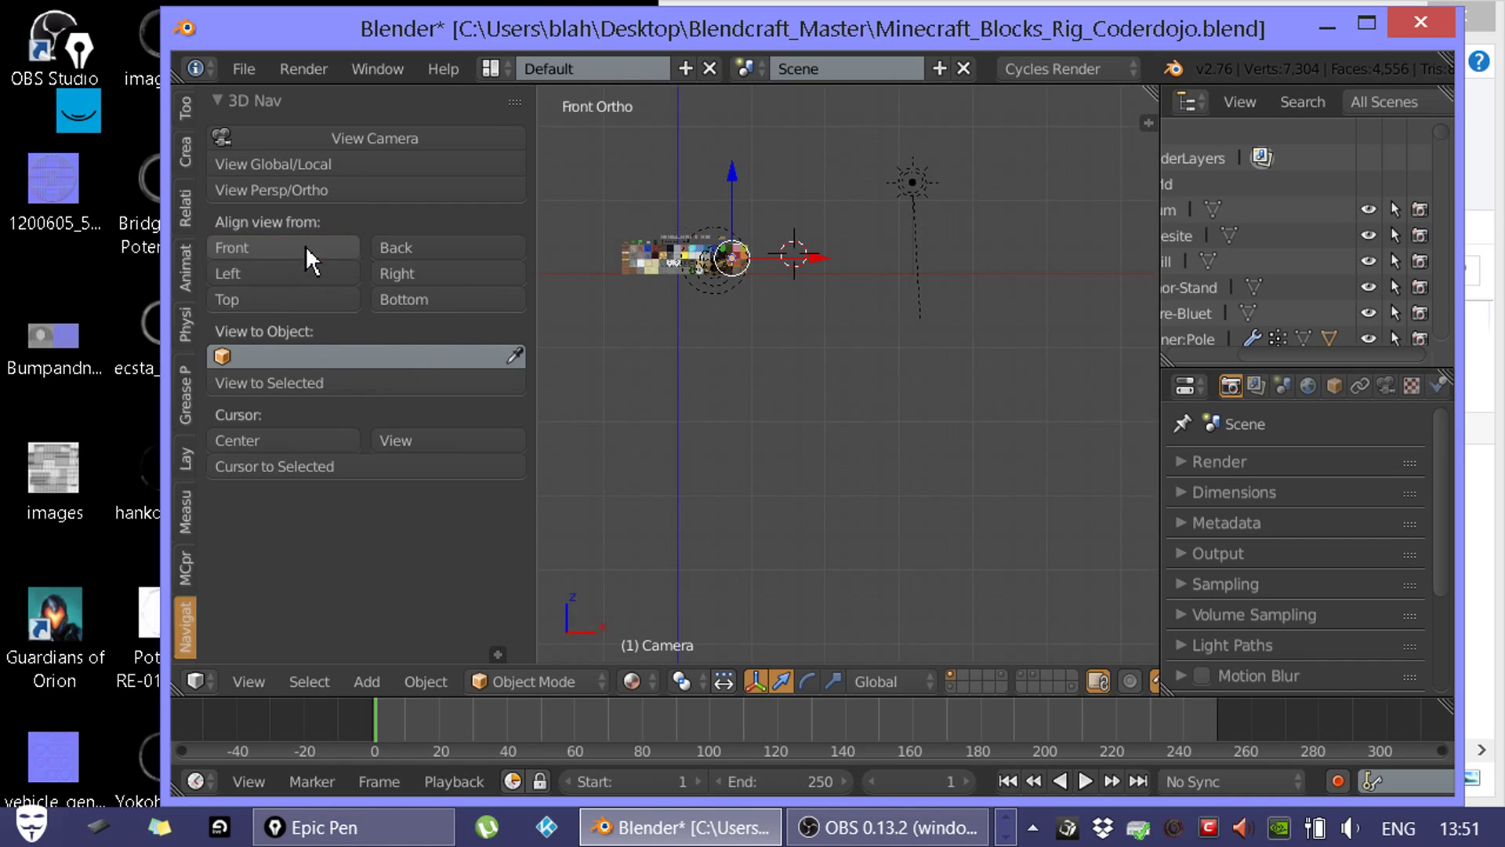
click(441, 296)
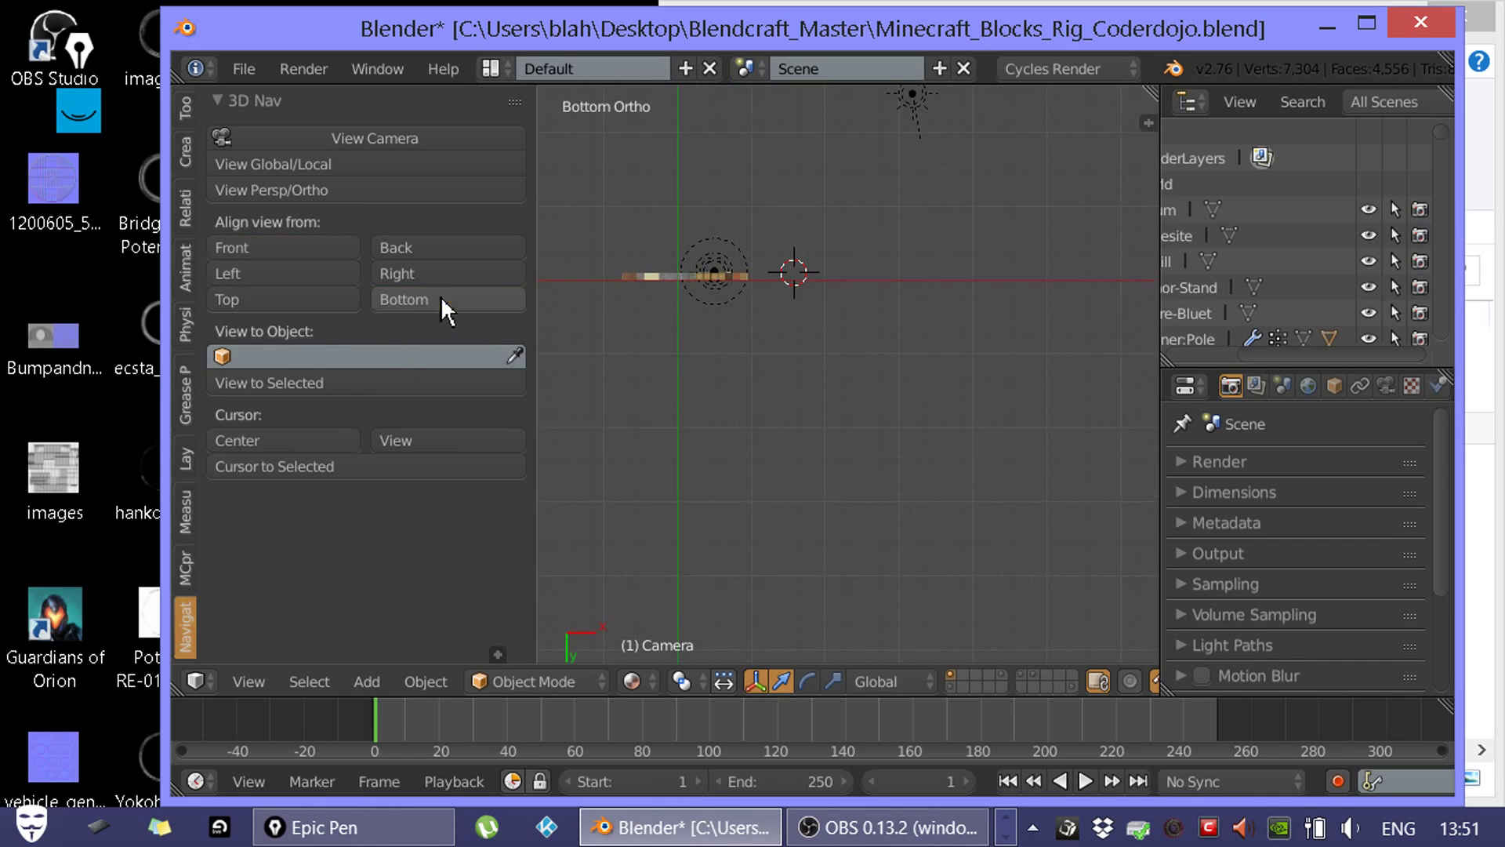
click(294, 244)
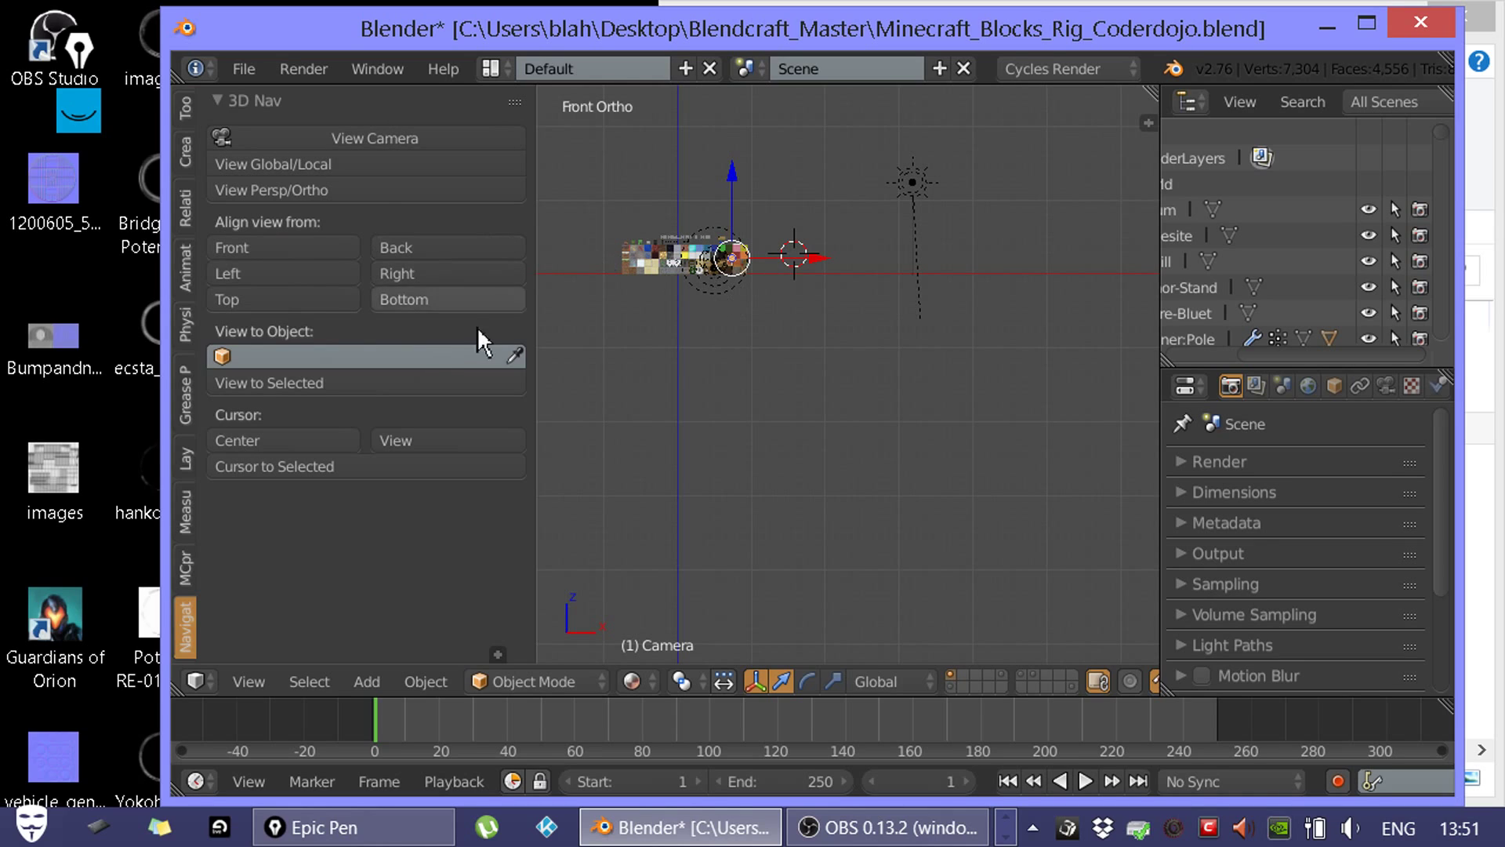
- Orbit out of the front view into perspective, frame all objects, and bring the block wall closer
middle_drag(784, 340, 800, 377)
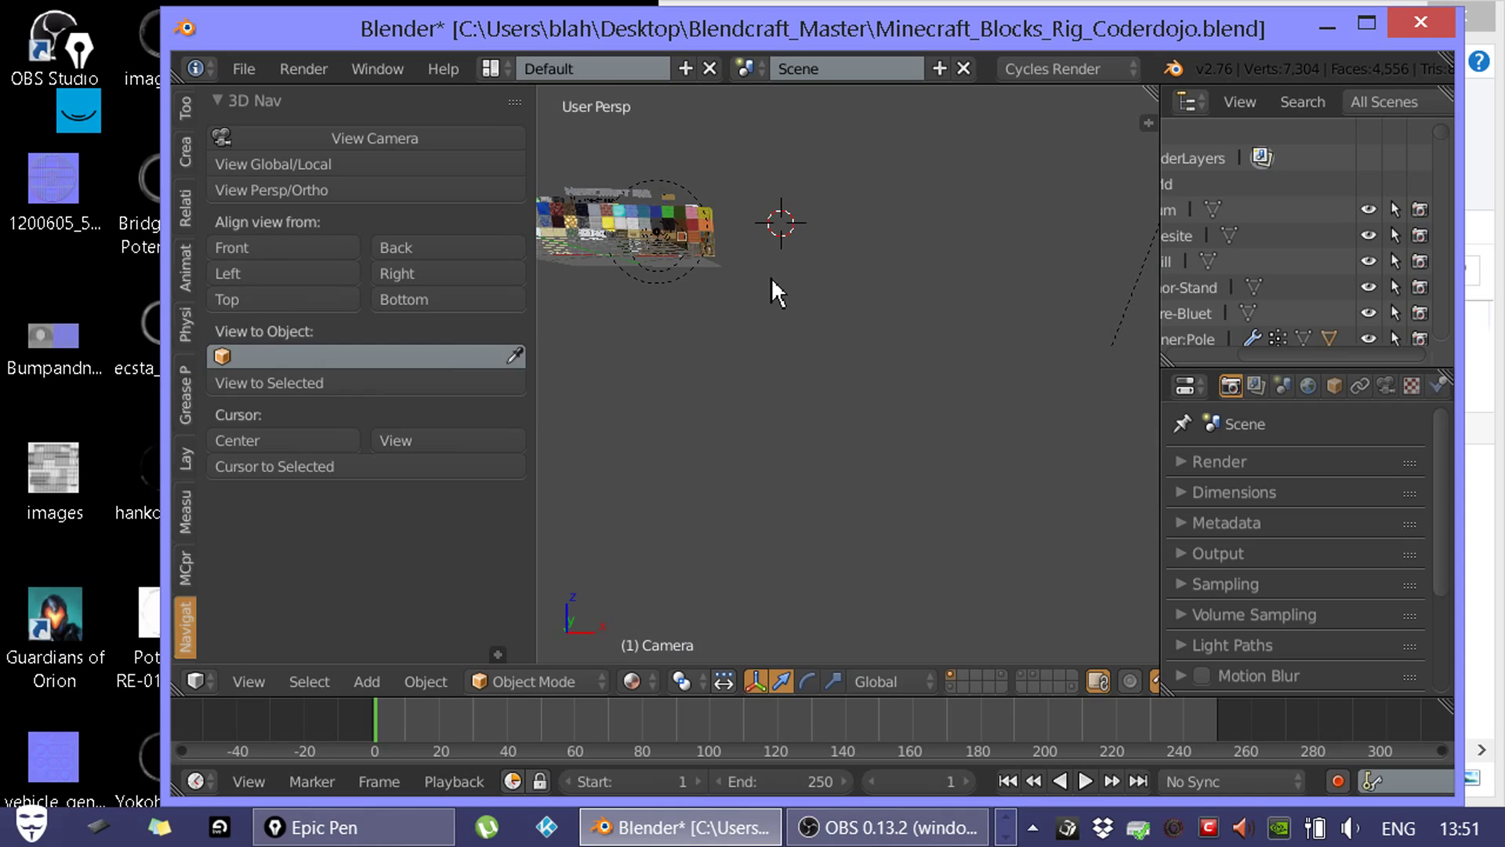
key(Home)
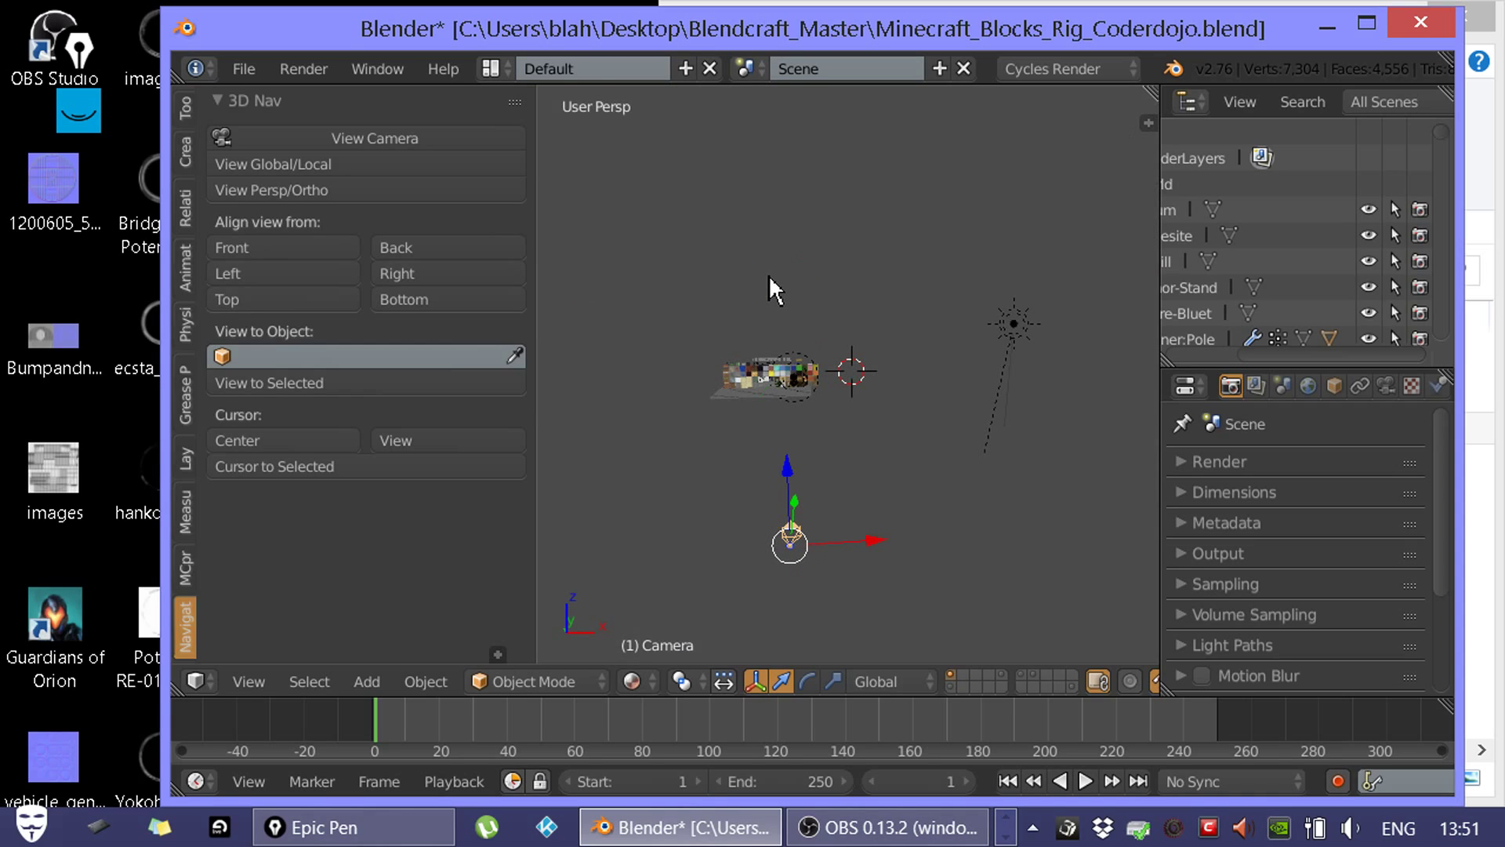
scroll(811, 348, up, 4)
scroll(744, 323, up, 4)
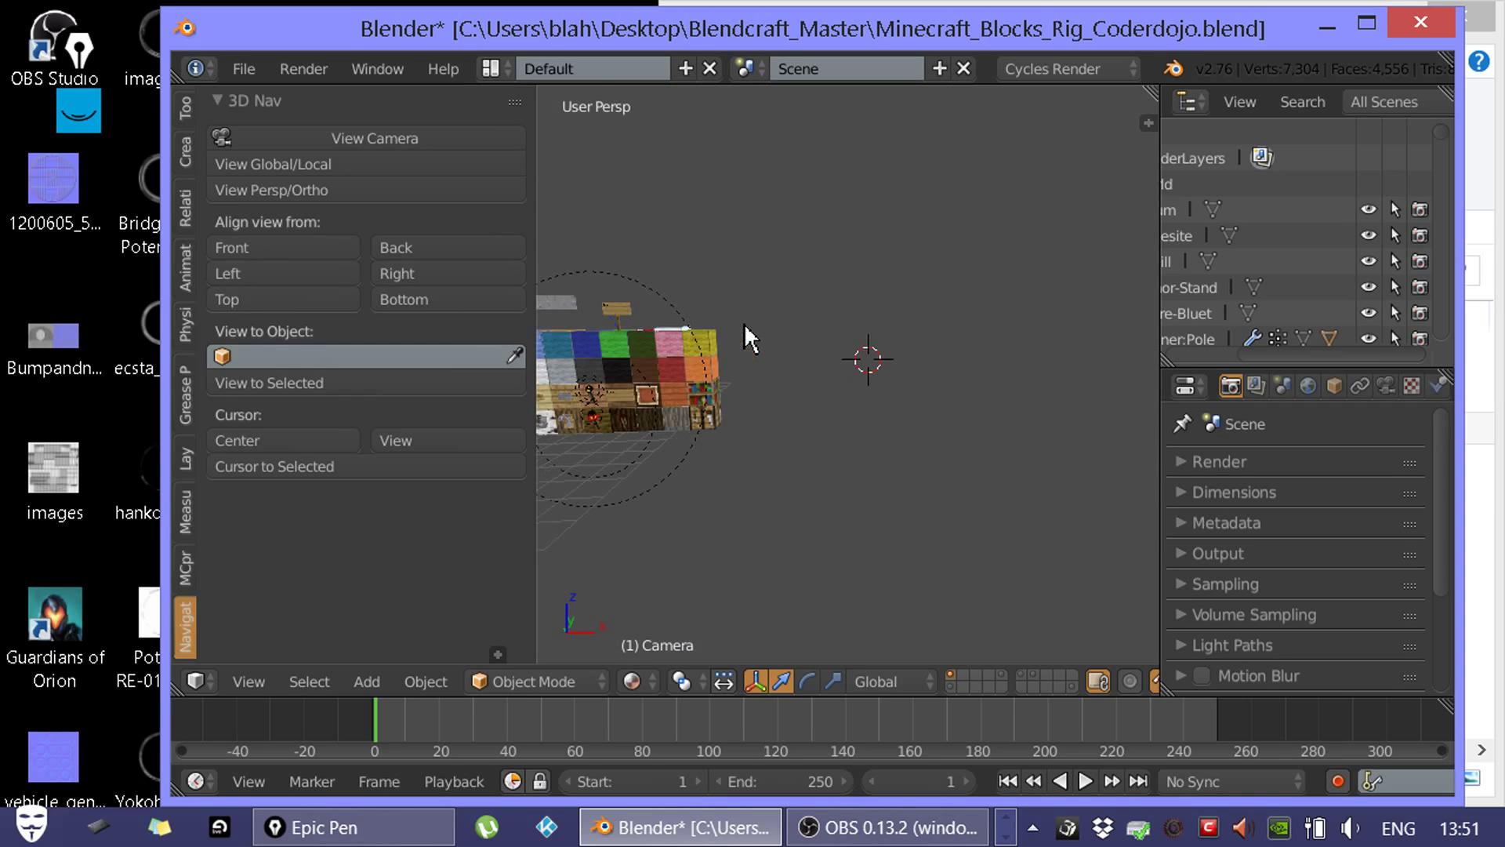
scroll(745, 323, down, 3)
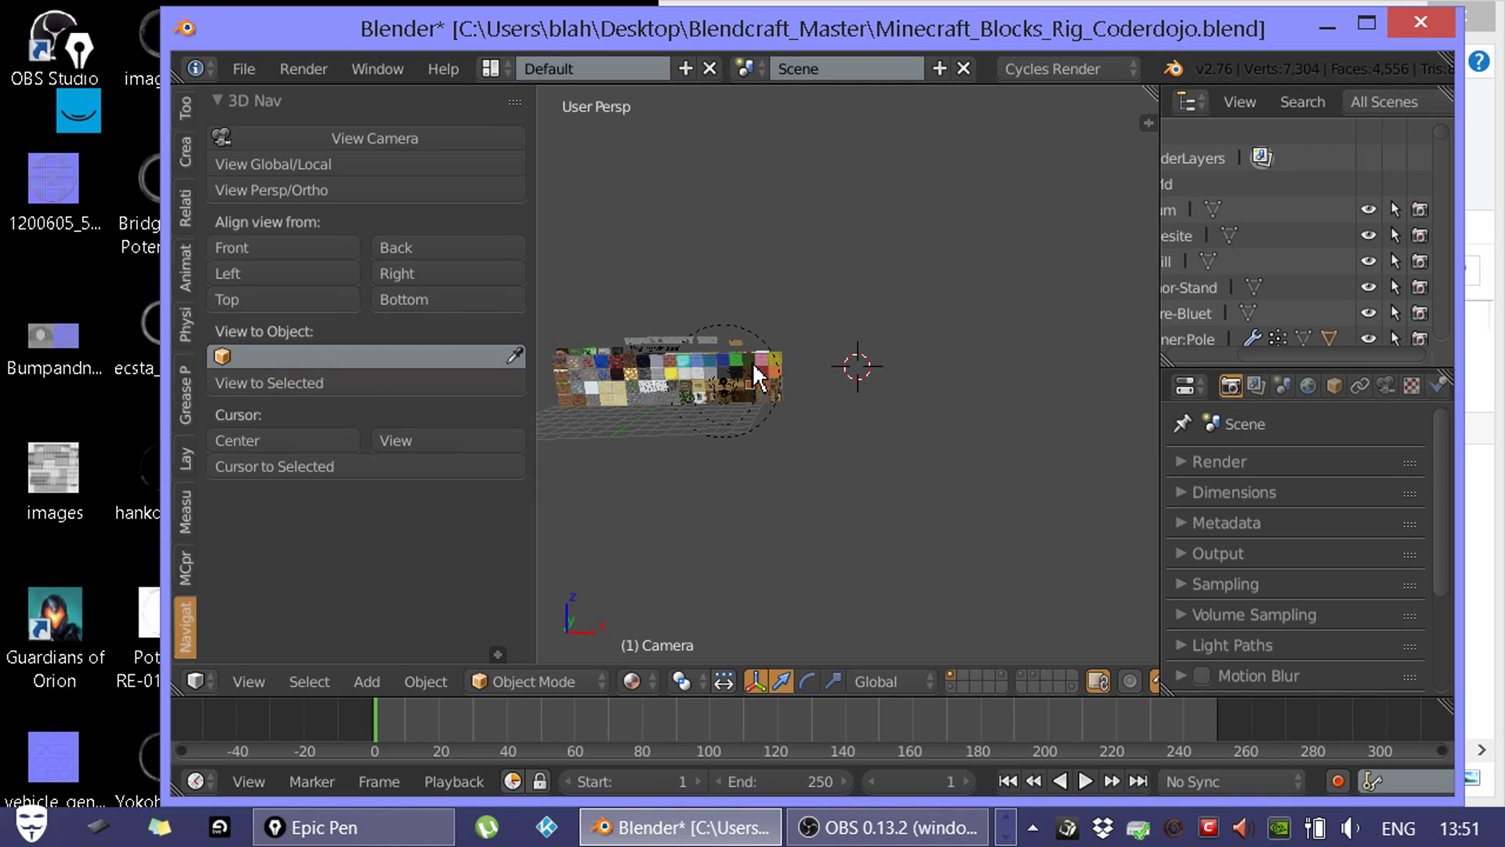
- Cycle twice through the front, right and top orthographic views of the scene, ending on the top view
key(KP_1)
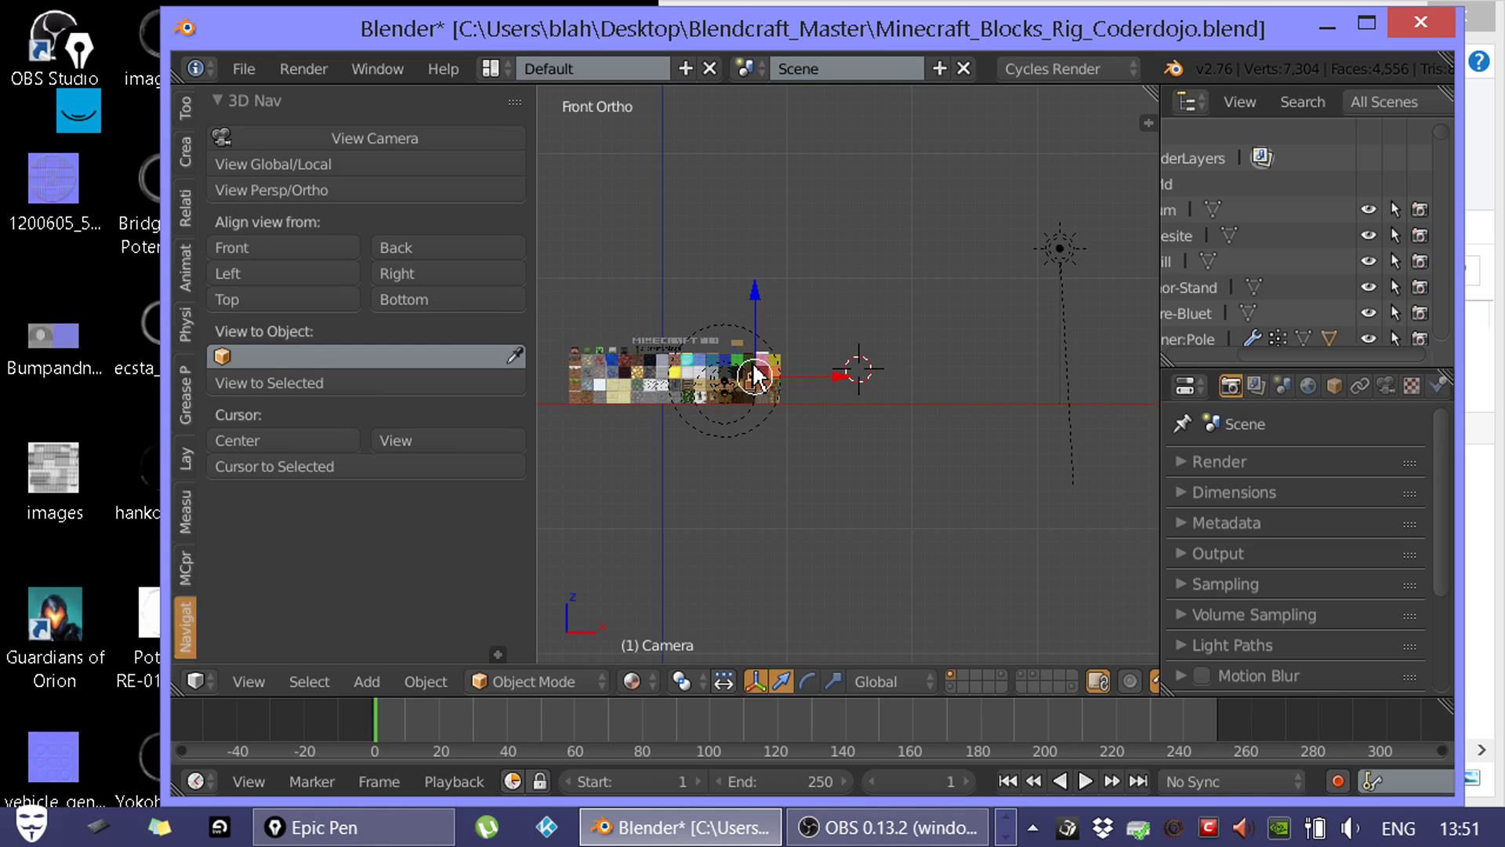
key(KP_3)
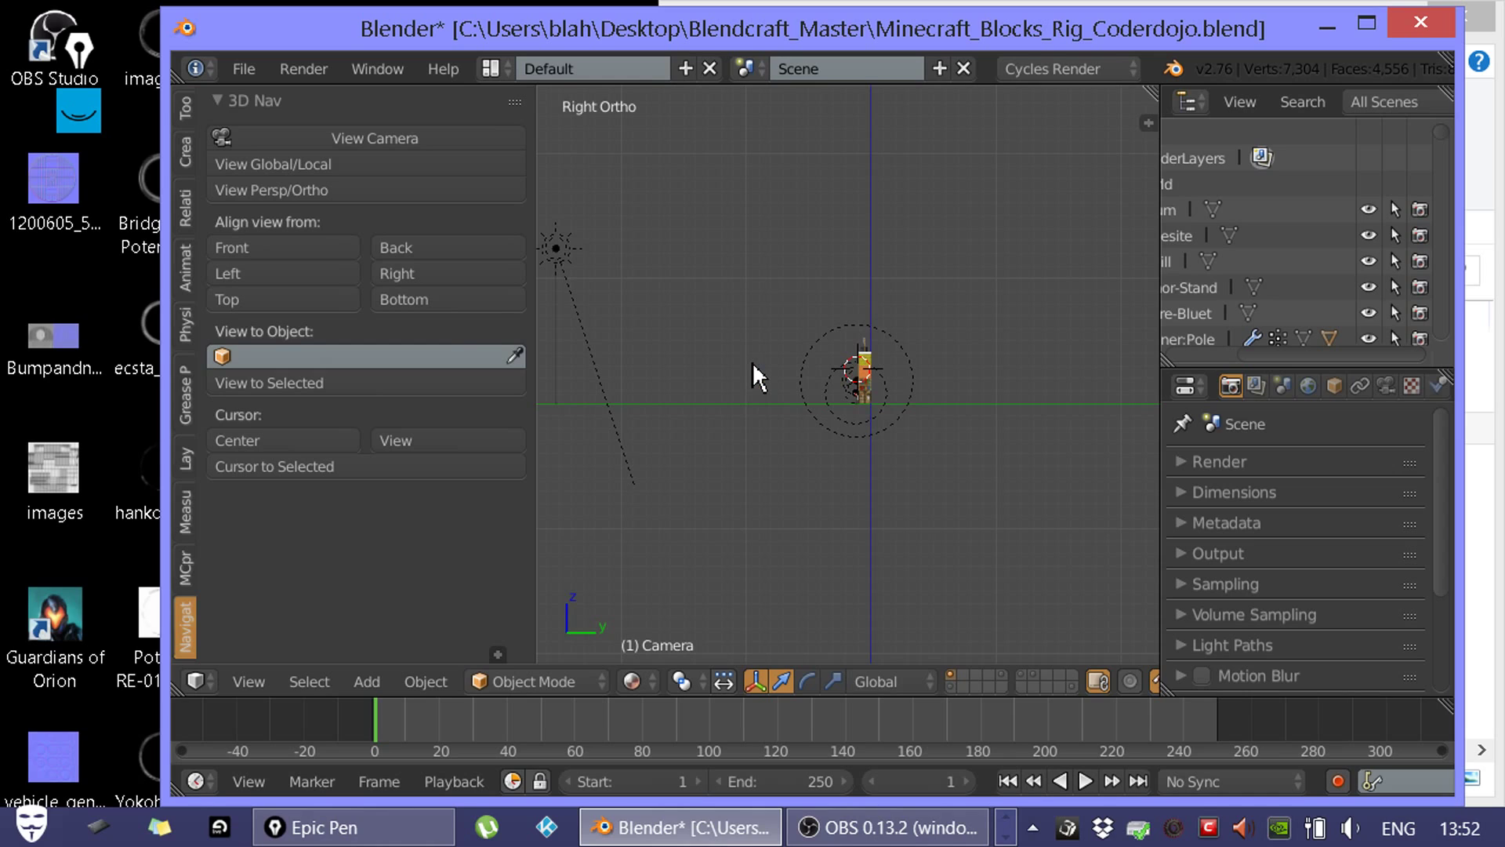
key(KP_7)
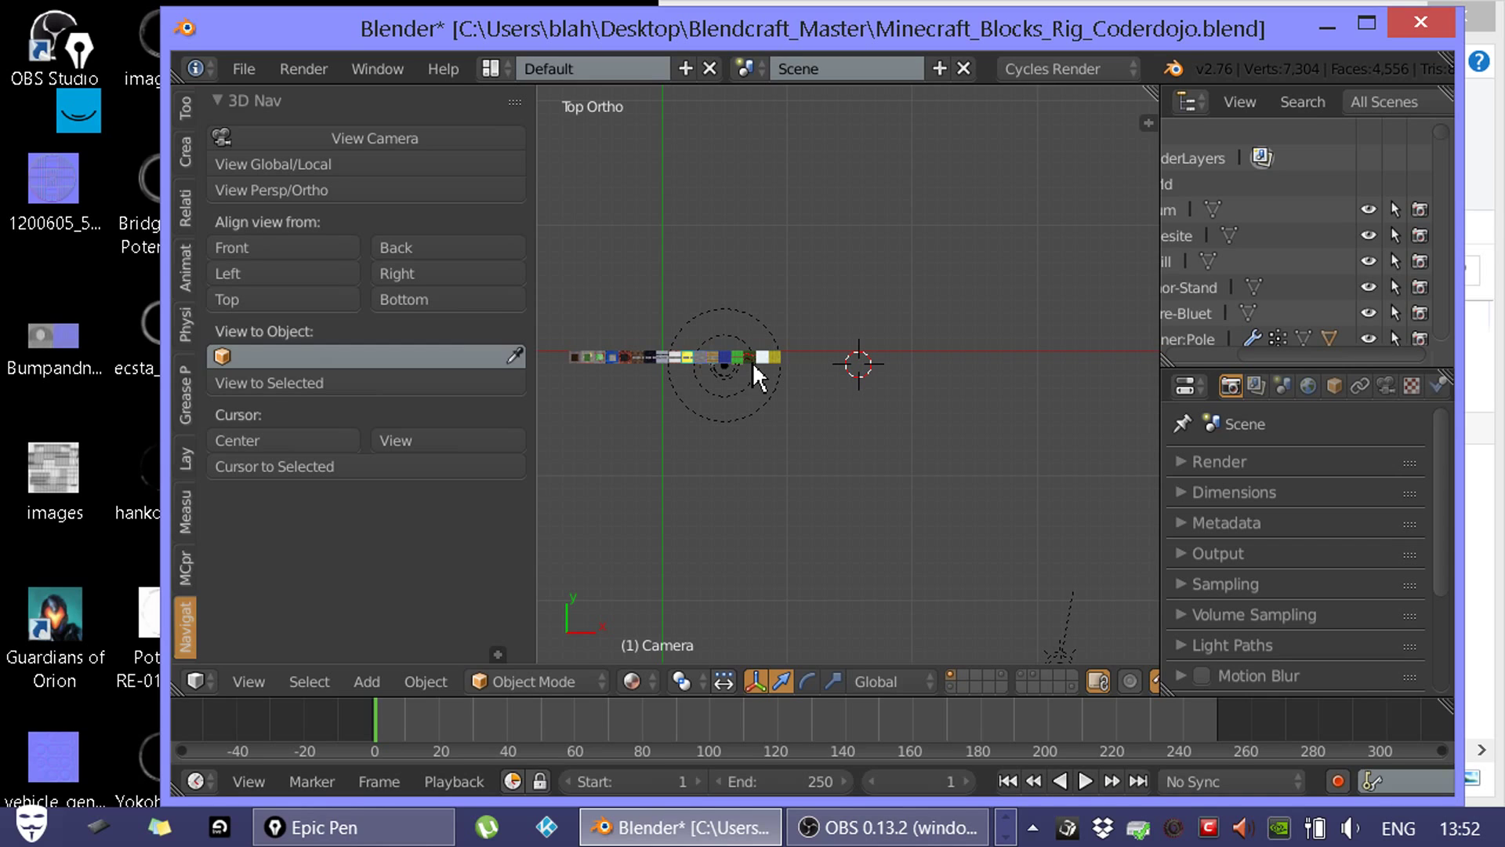
key(KP_1)
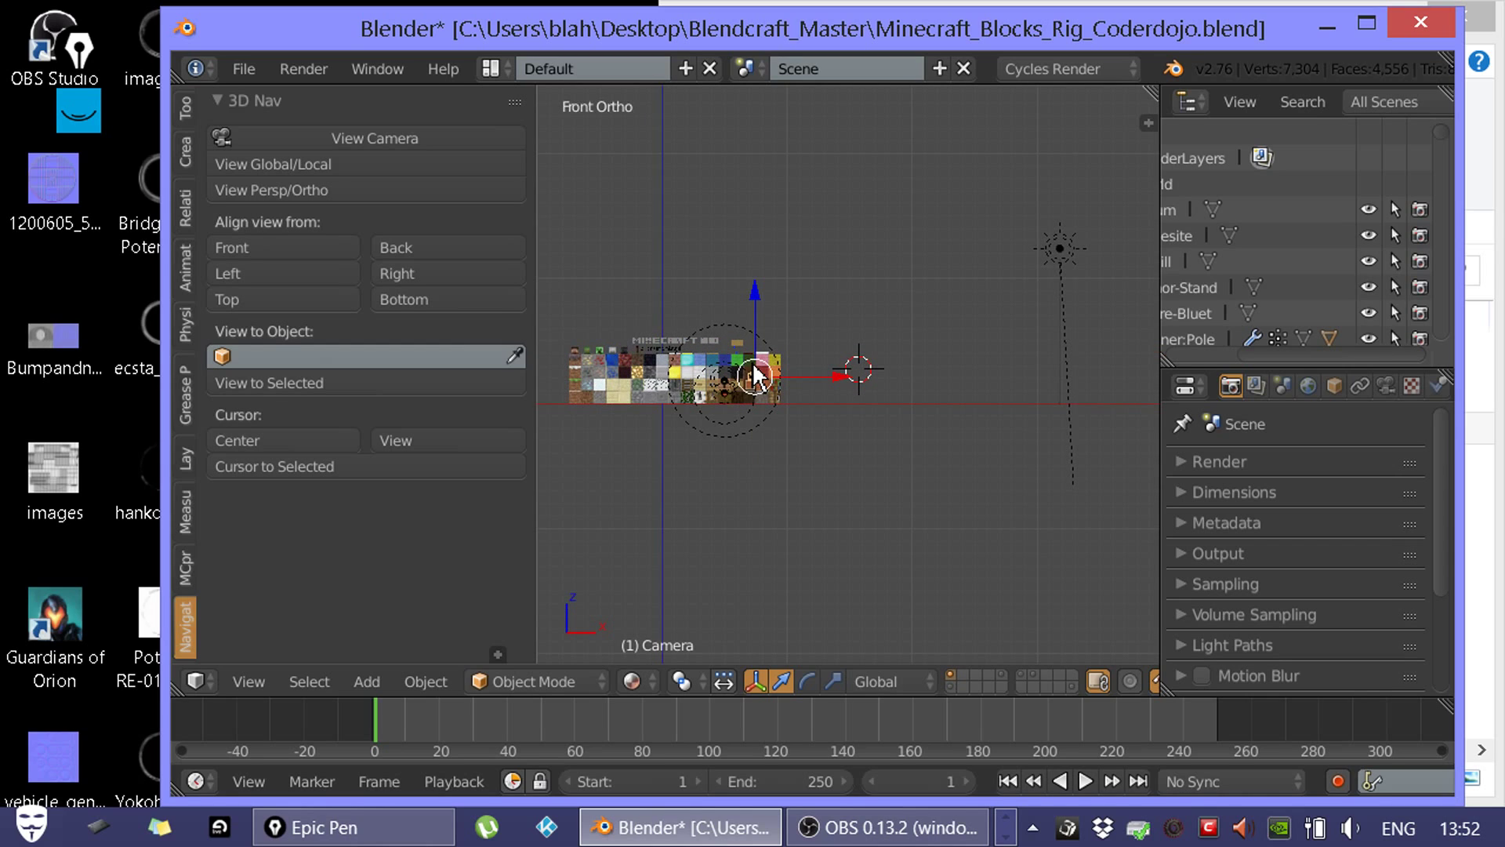
key(KP_3)
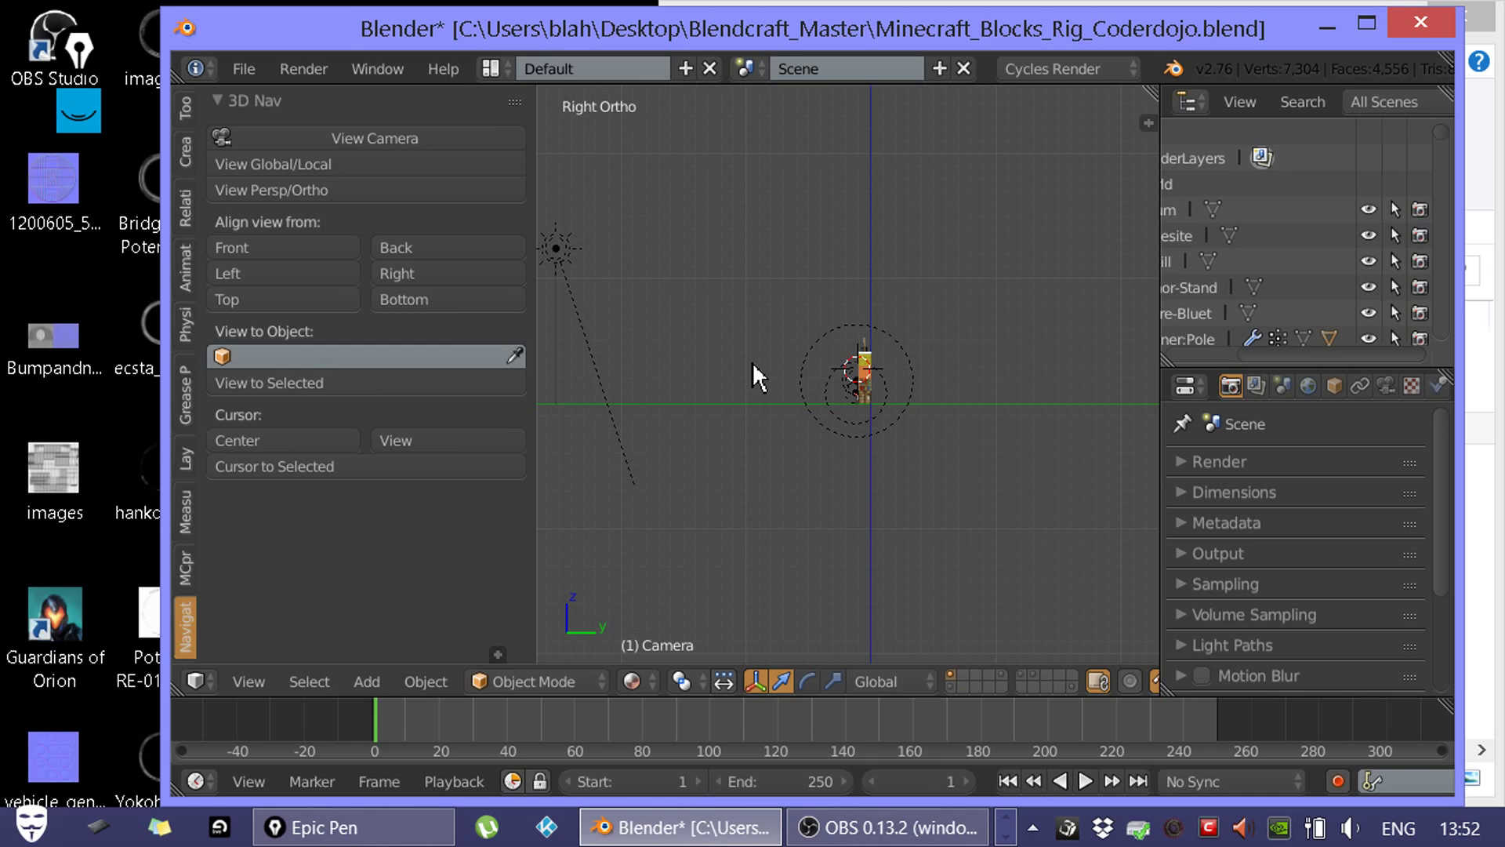
key(KP_7)
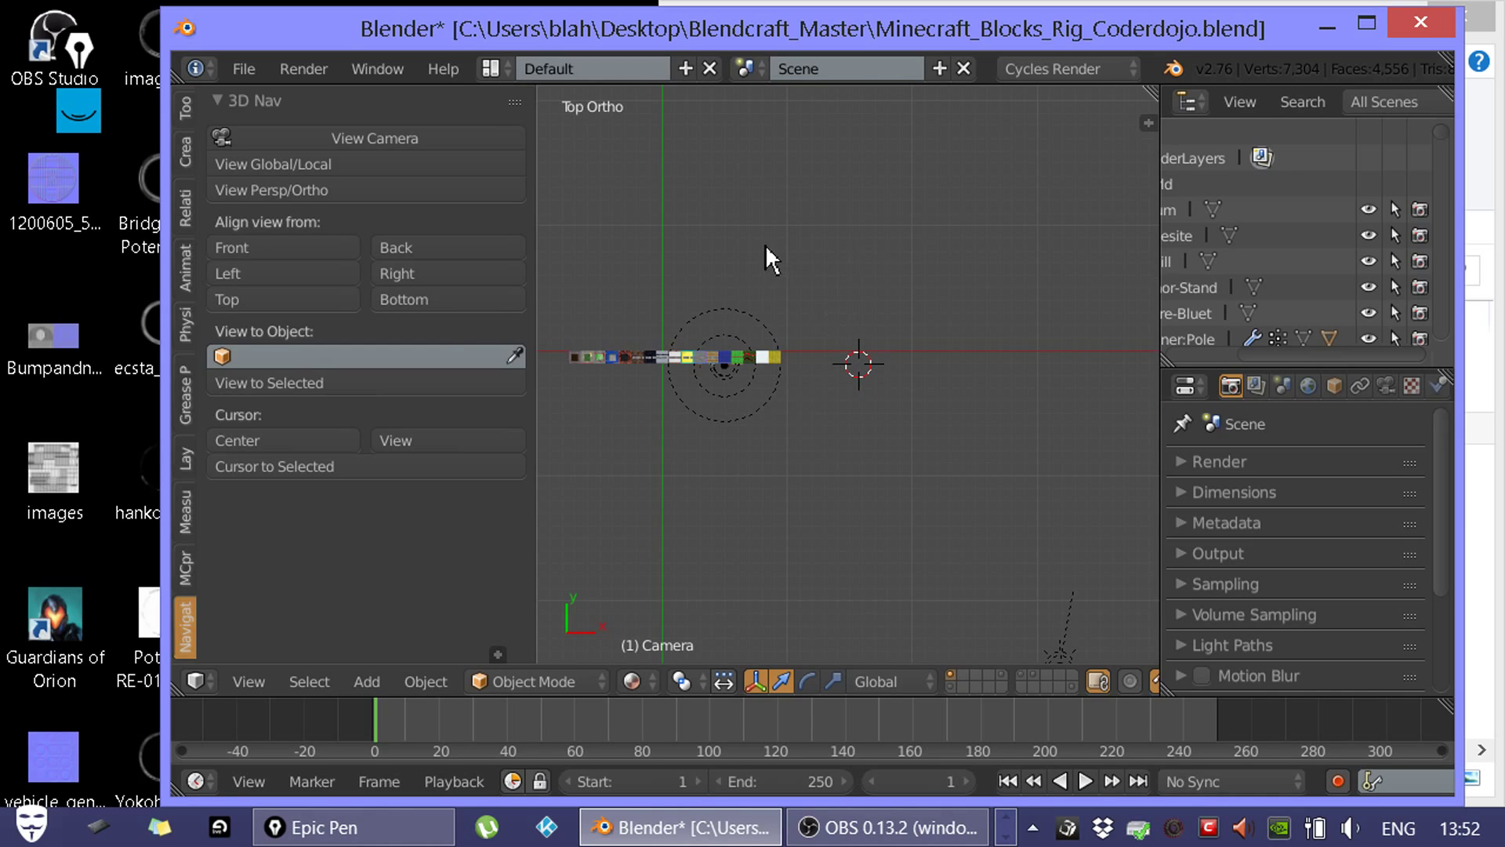
- Move the top view around the row of blocks, enlarge it, and switch to the front orthographic view
shift+middle_drag(698, 213, 709, 216)
shift+scroll(881, 253, up, 1)
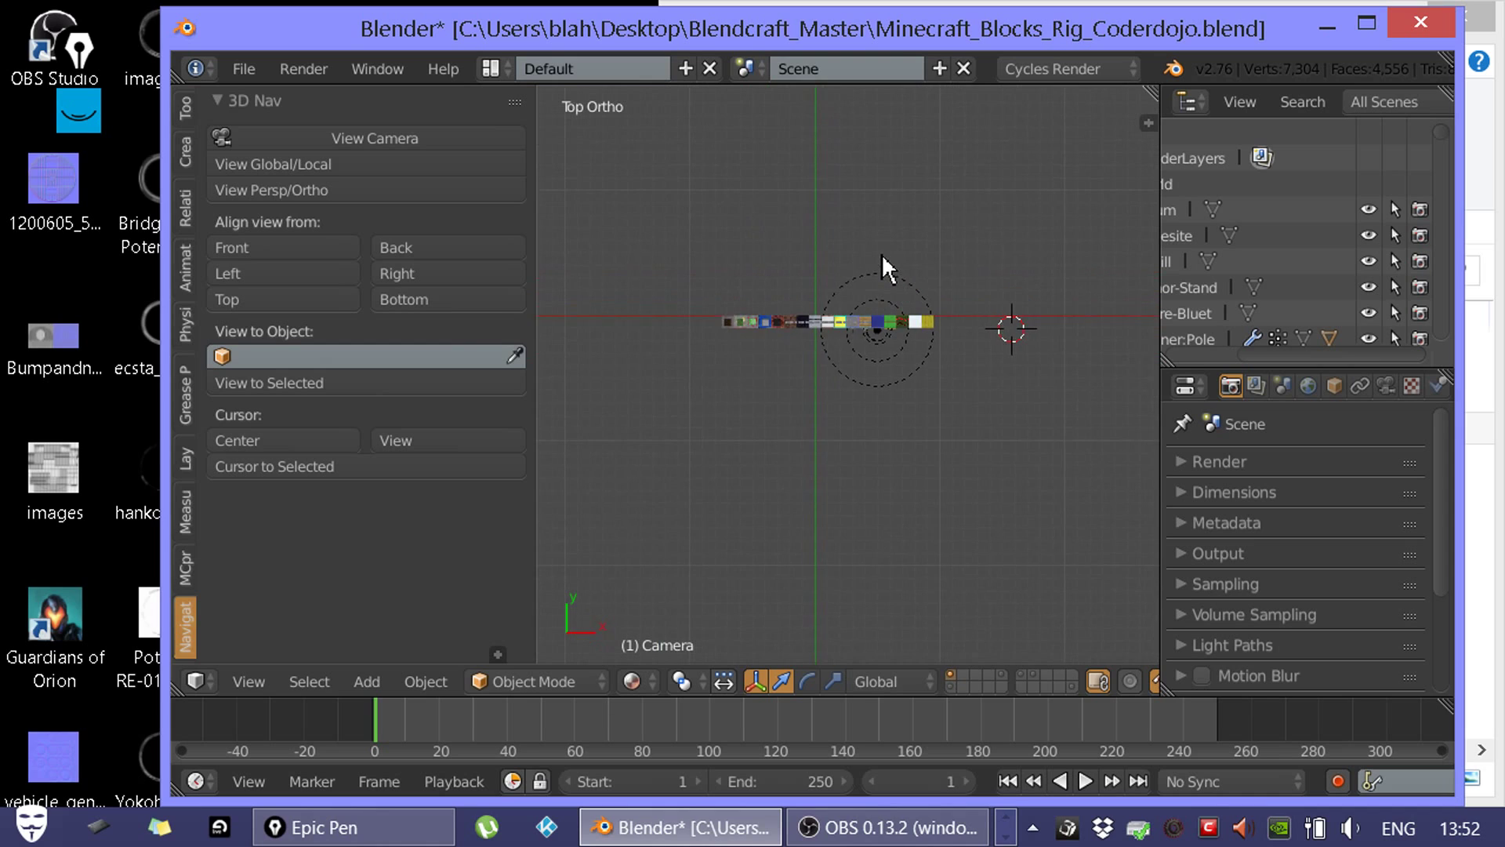
shift+scroll(881, 252, up, 3)
shift+scroll(882, 252, down, 4)
shift+scroll(882, 257, up, 1)
scroll(881, 259, up, 5)
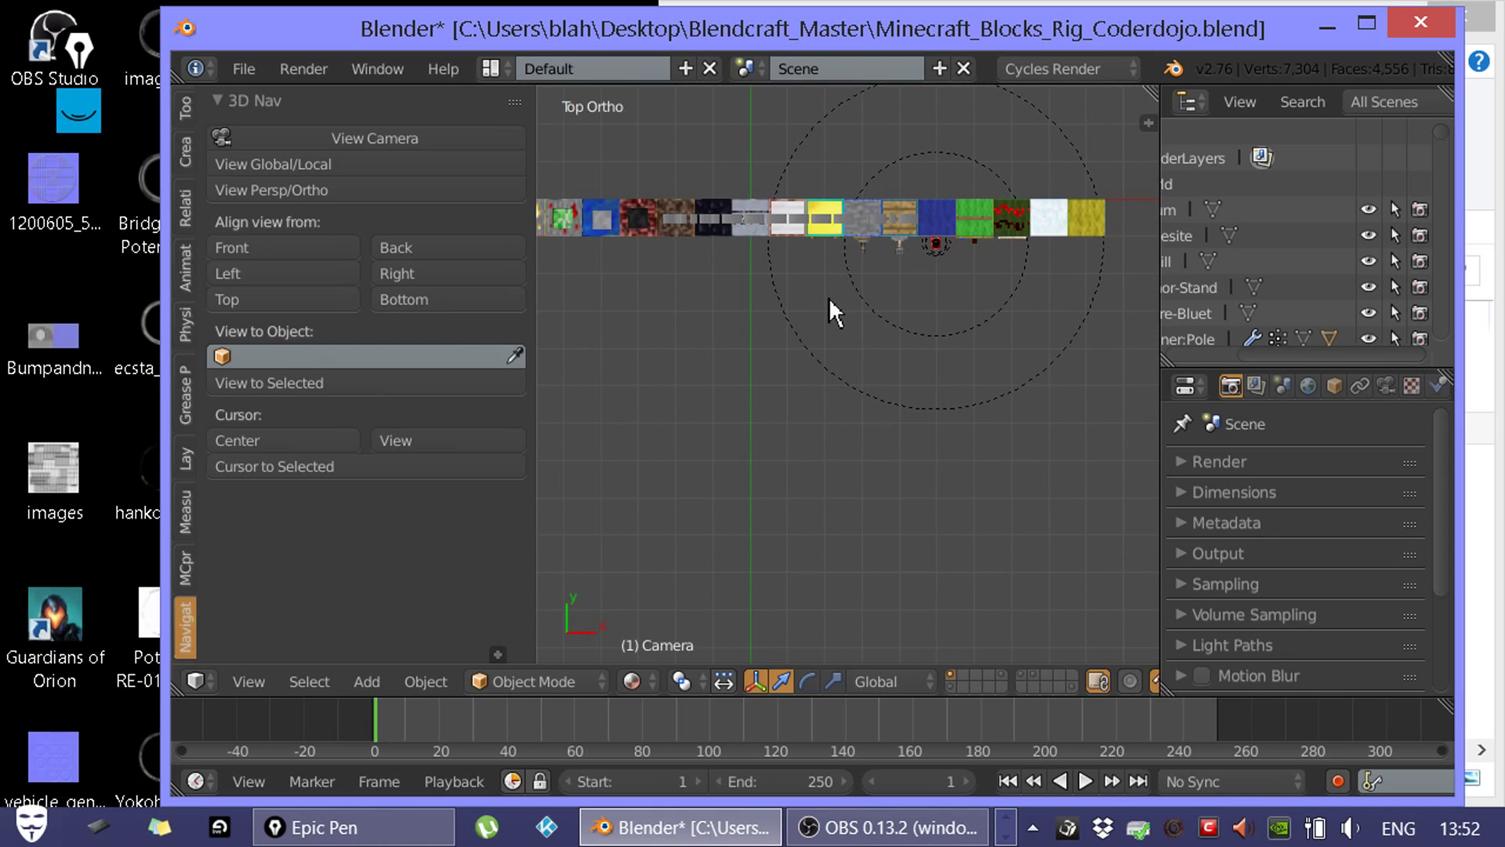
key(KP_1)
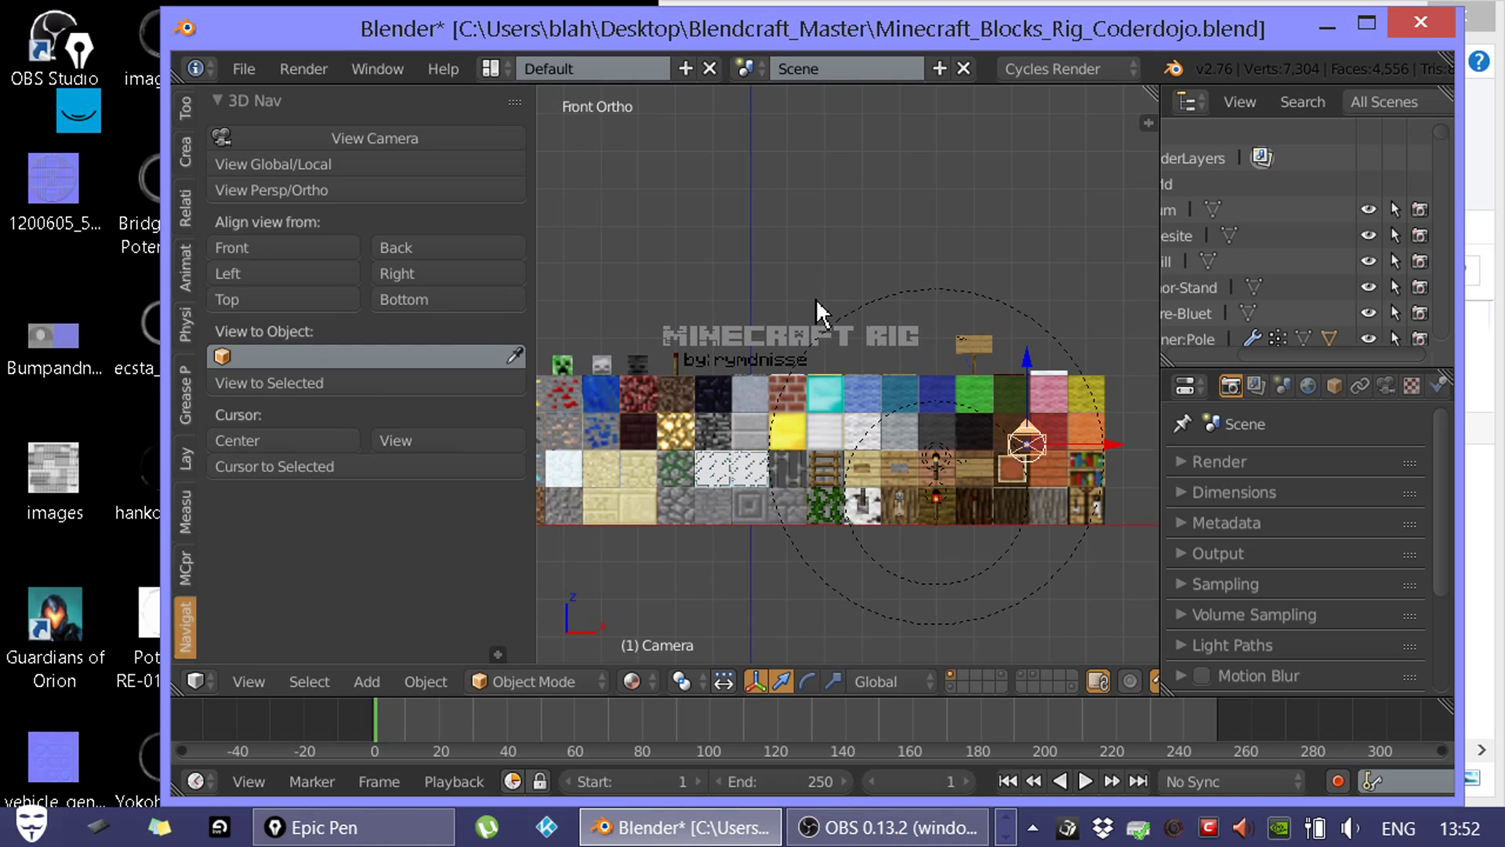
- Demonstrate zooming and vertical and sideways panning across the block wall in the front view
scroll(796, 309, down, 1)
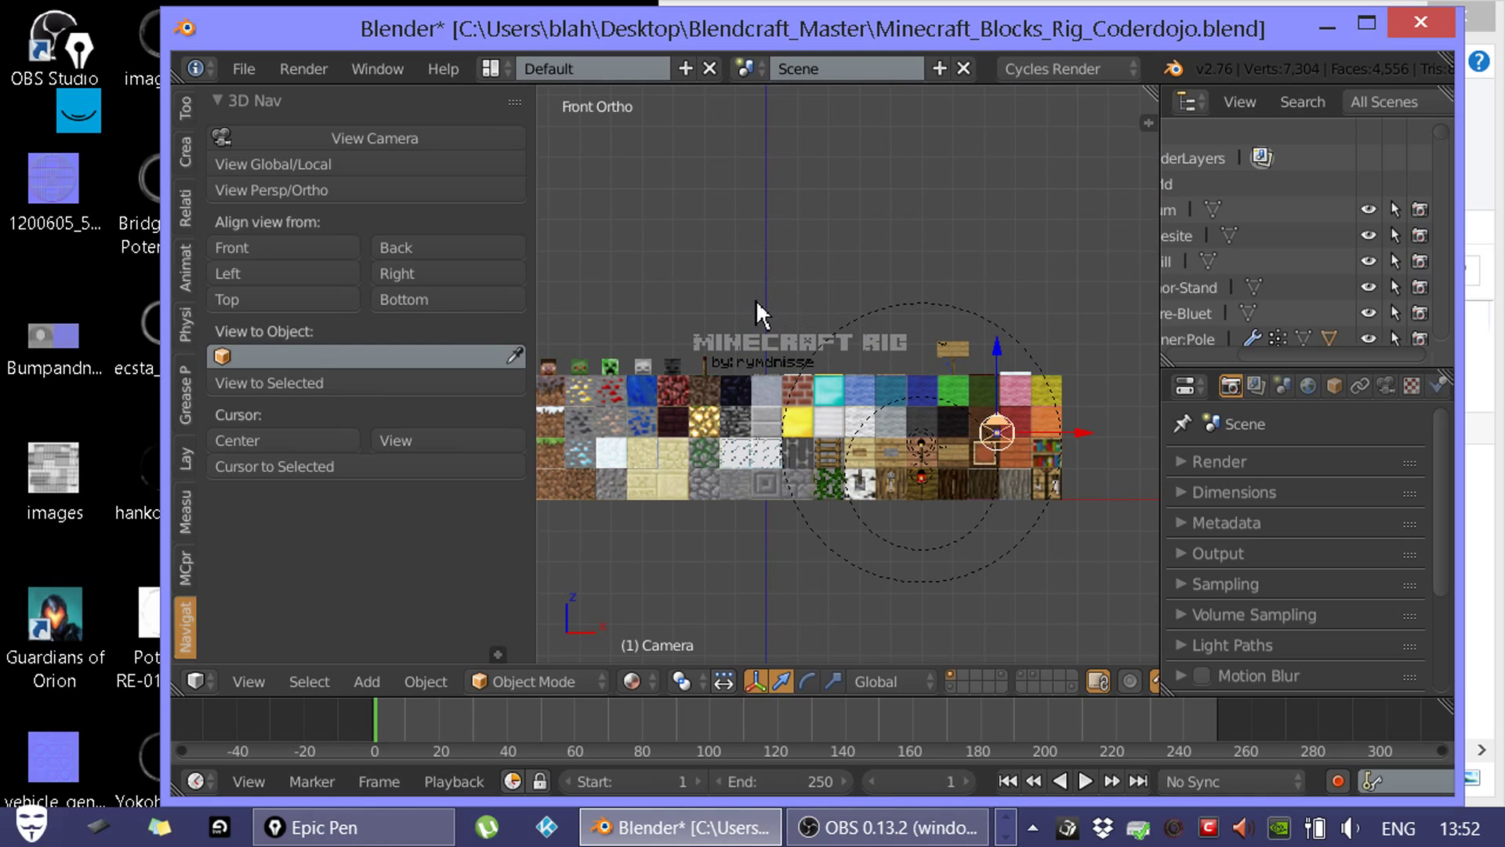
scroll(721, 300, up, 1)
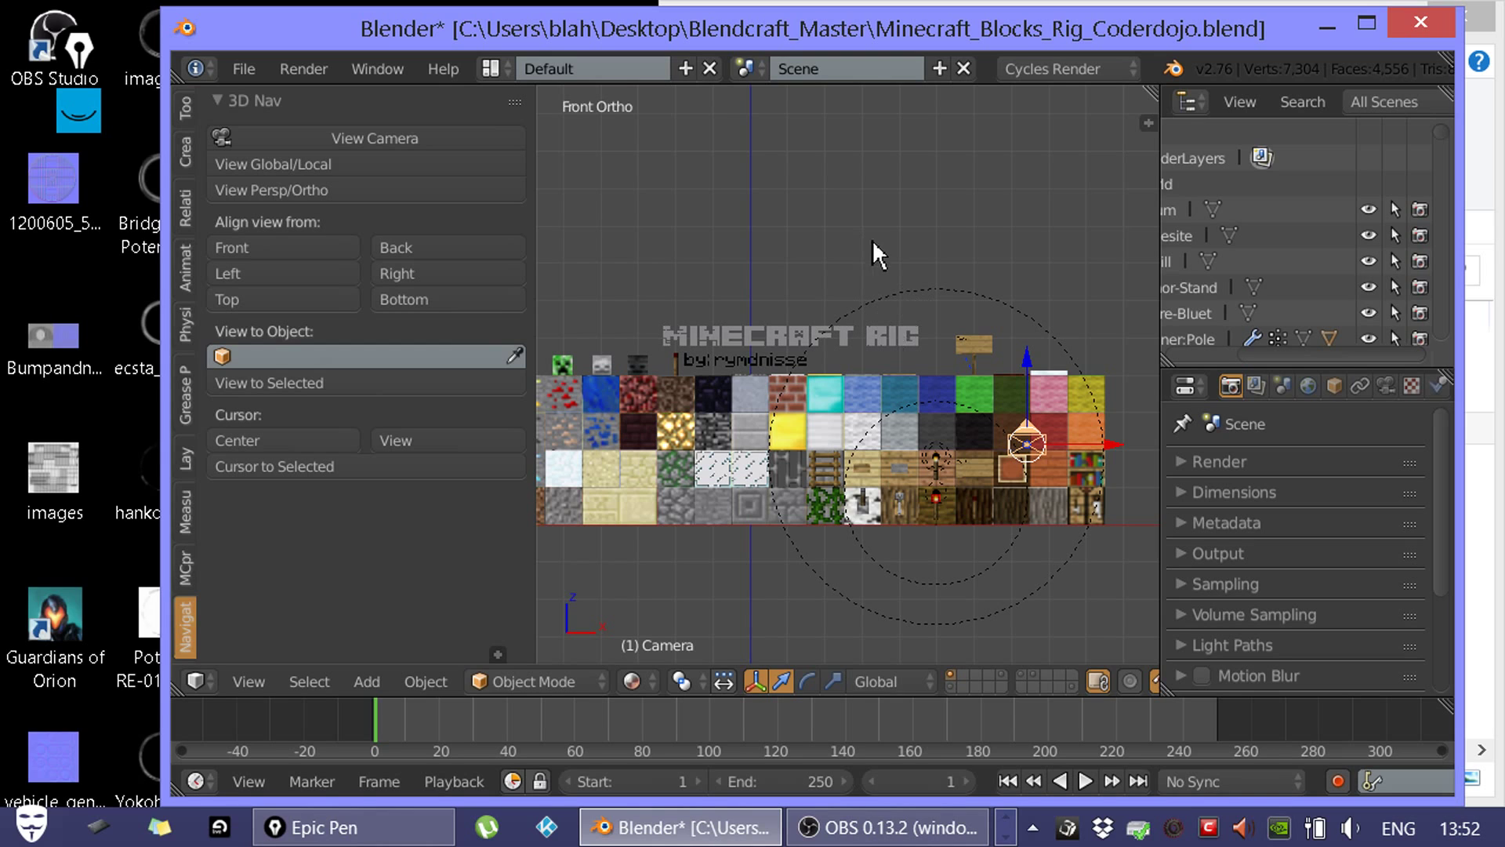
shift+scroll(1023, 356, down, 3)
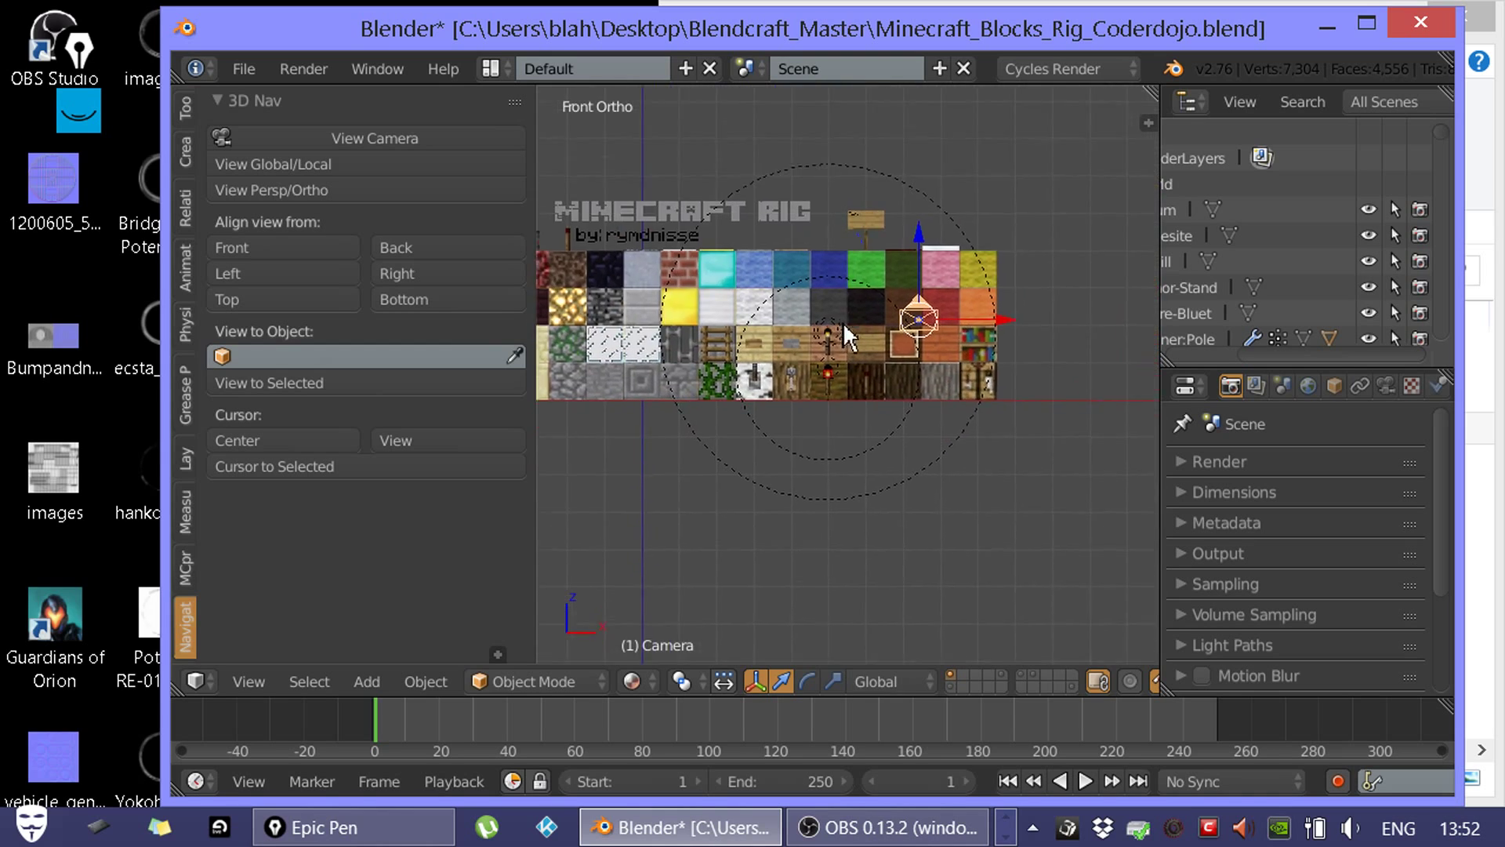
ctrl+scroll(1118, 318, left, 2)
ctrl+scroll(723, 292, left, 2)
scroll(845, 377, up, 1)
scroll(709, 328, down, 1)
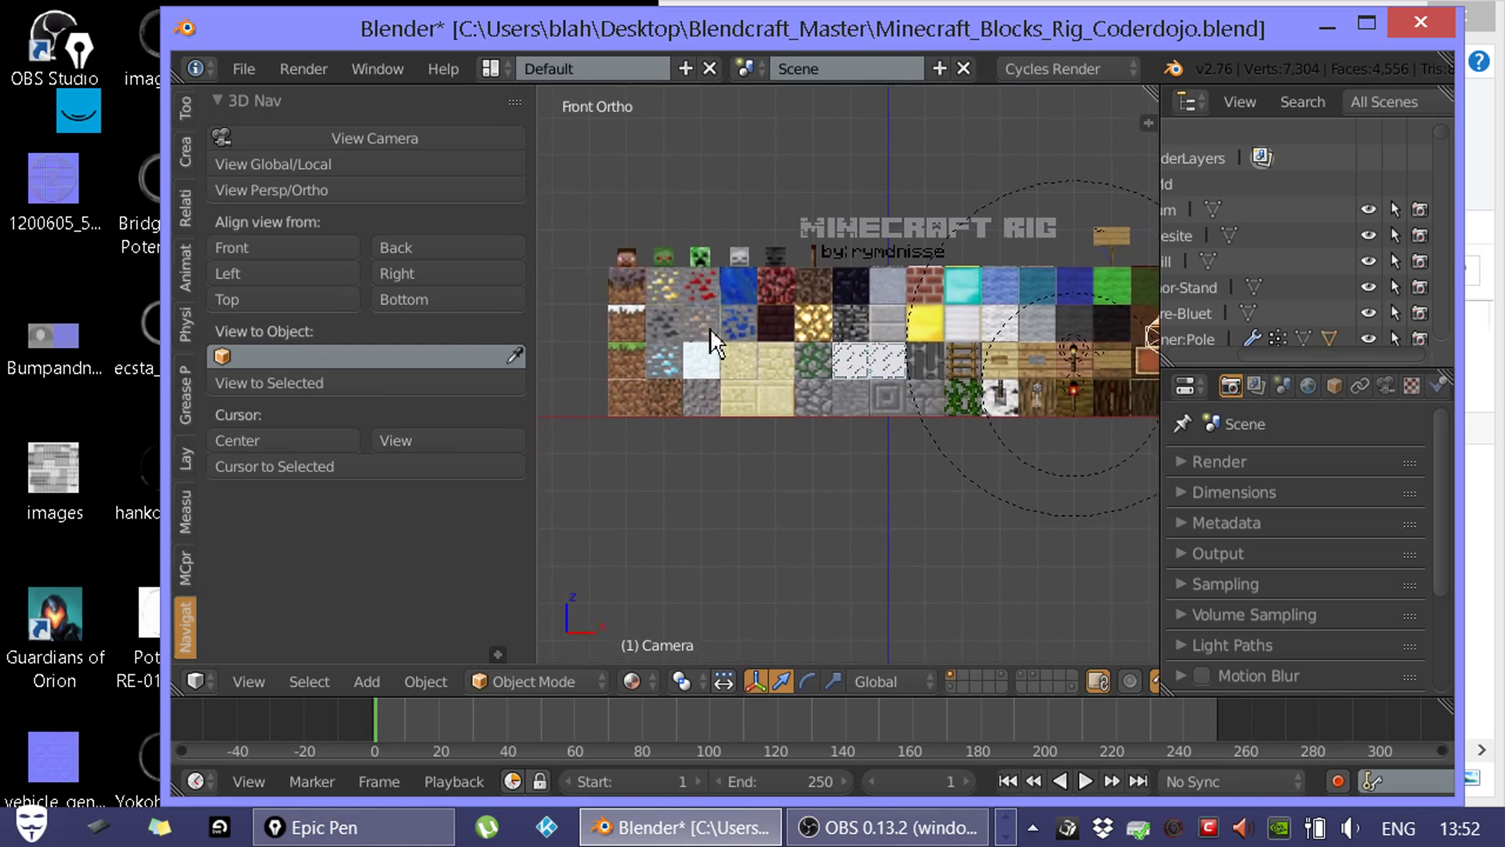
ctrl+scroll(655, 300, right, 3)
shift+scroll(655, 300, down, 1)
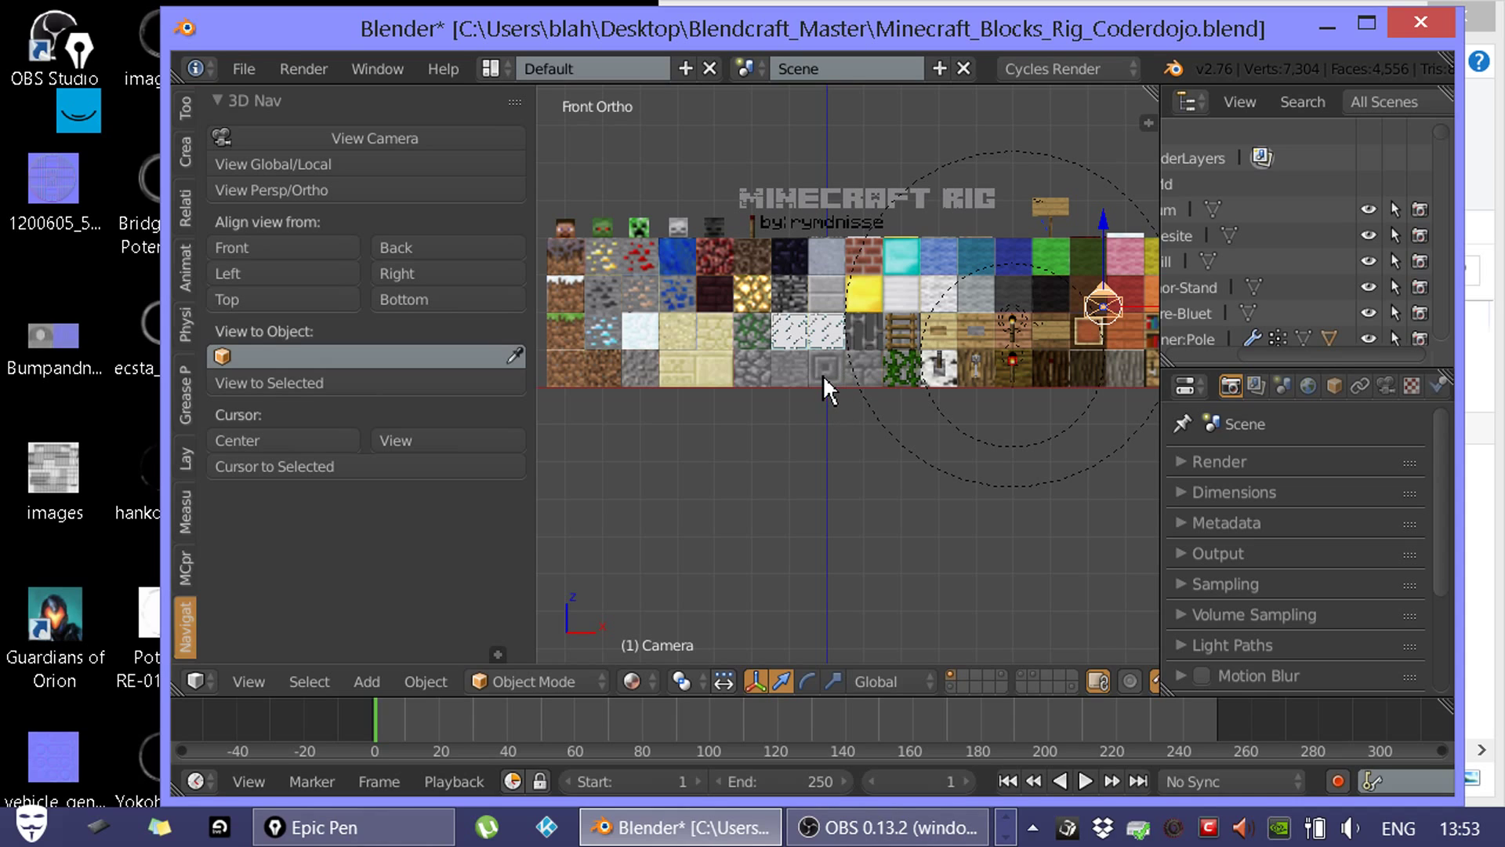
- Orbit the block wall into perspective, snap back to the front view, and orbit again to an angled perspective
middle_drag(822, 375, 844, 401)
scroll(844, 392, down, 4)
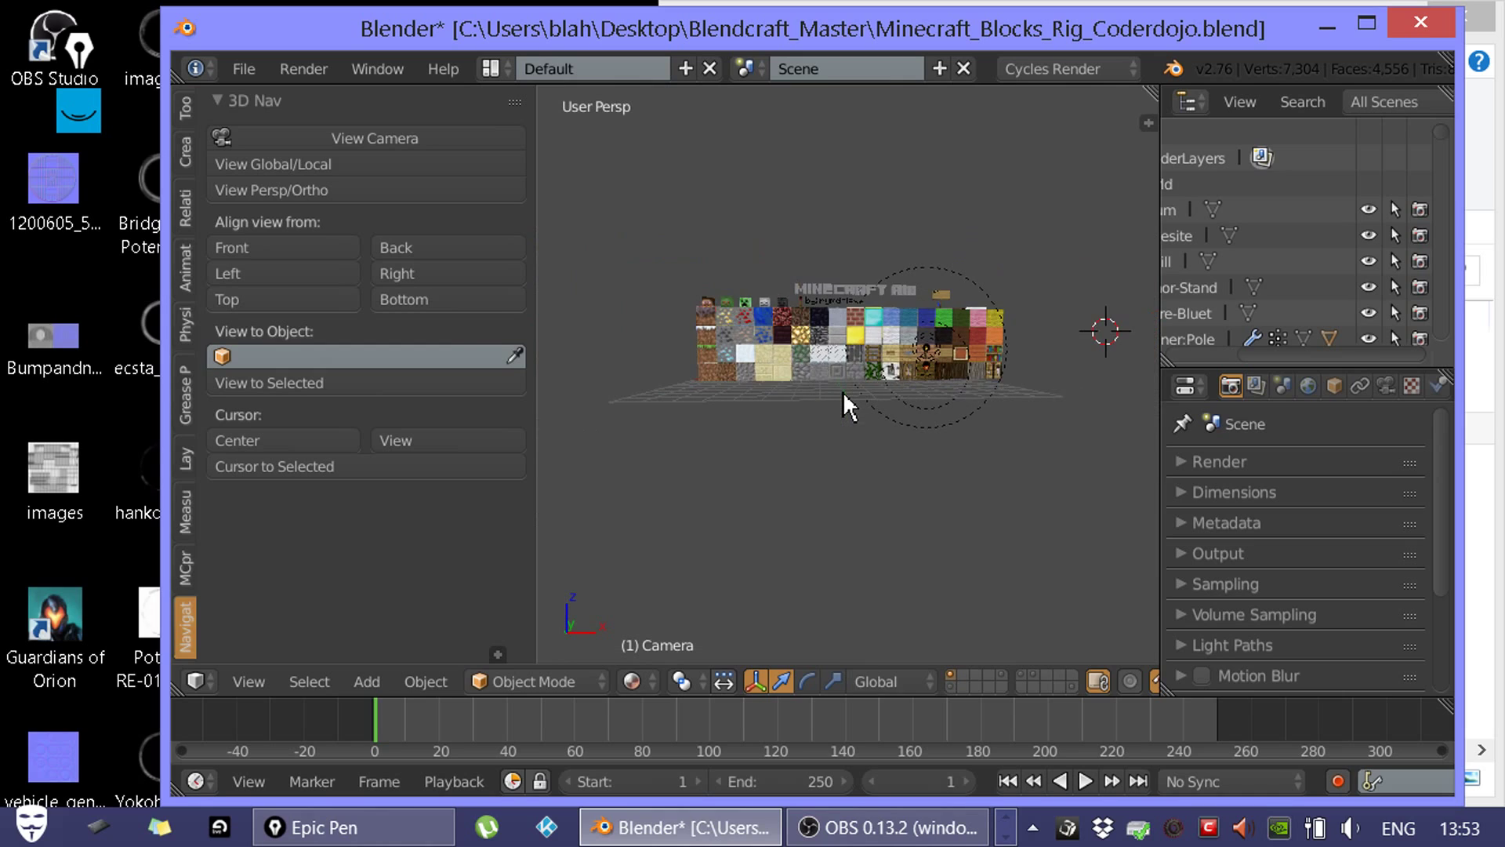
scroll(843, 389, up, 2)
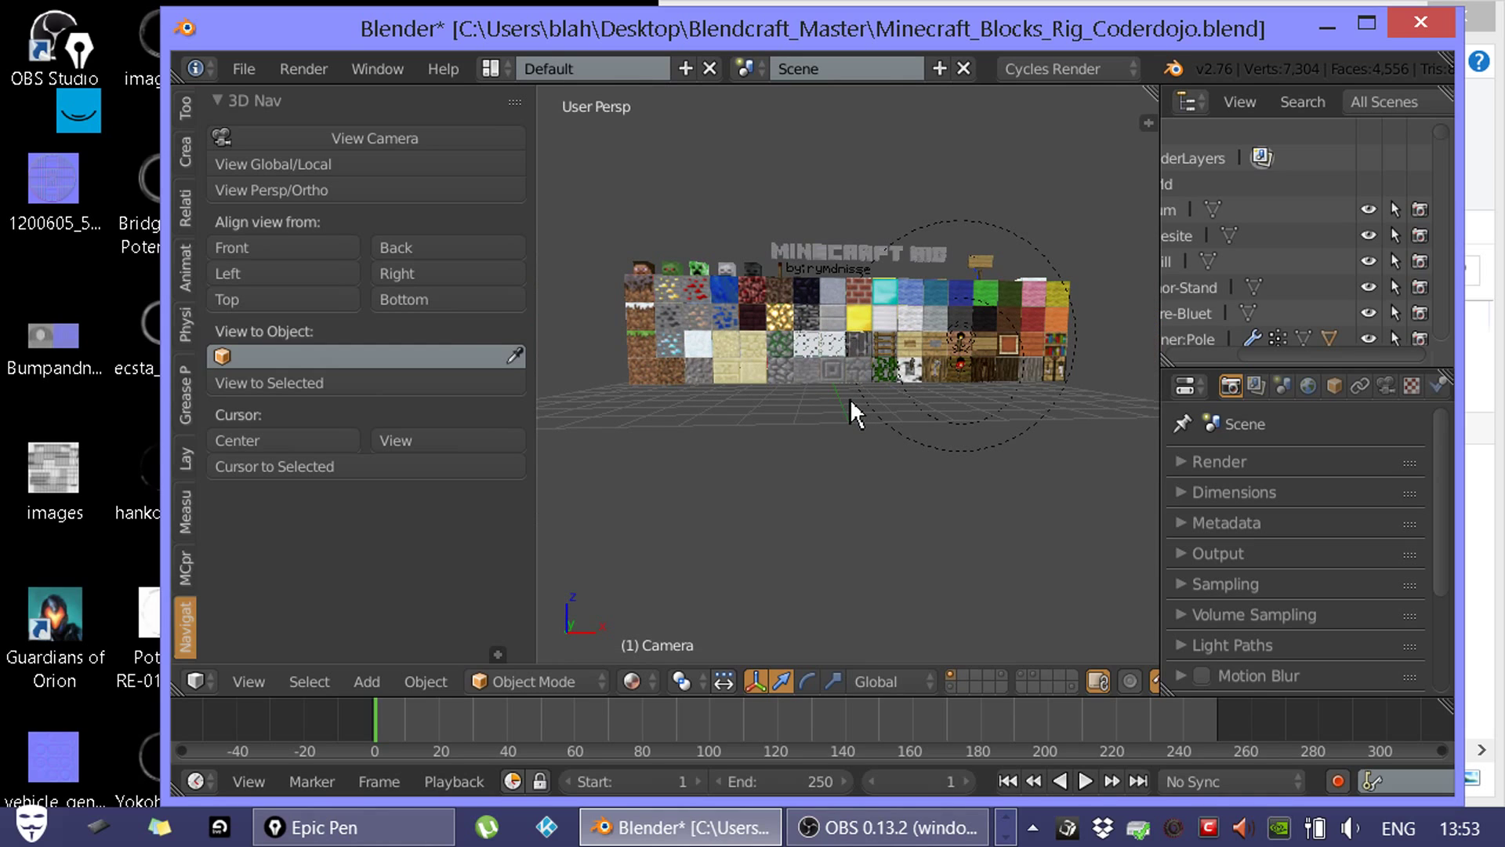
key(KP_1)
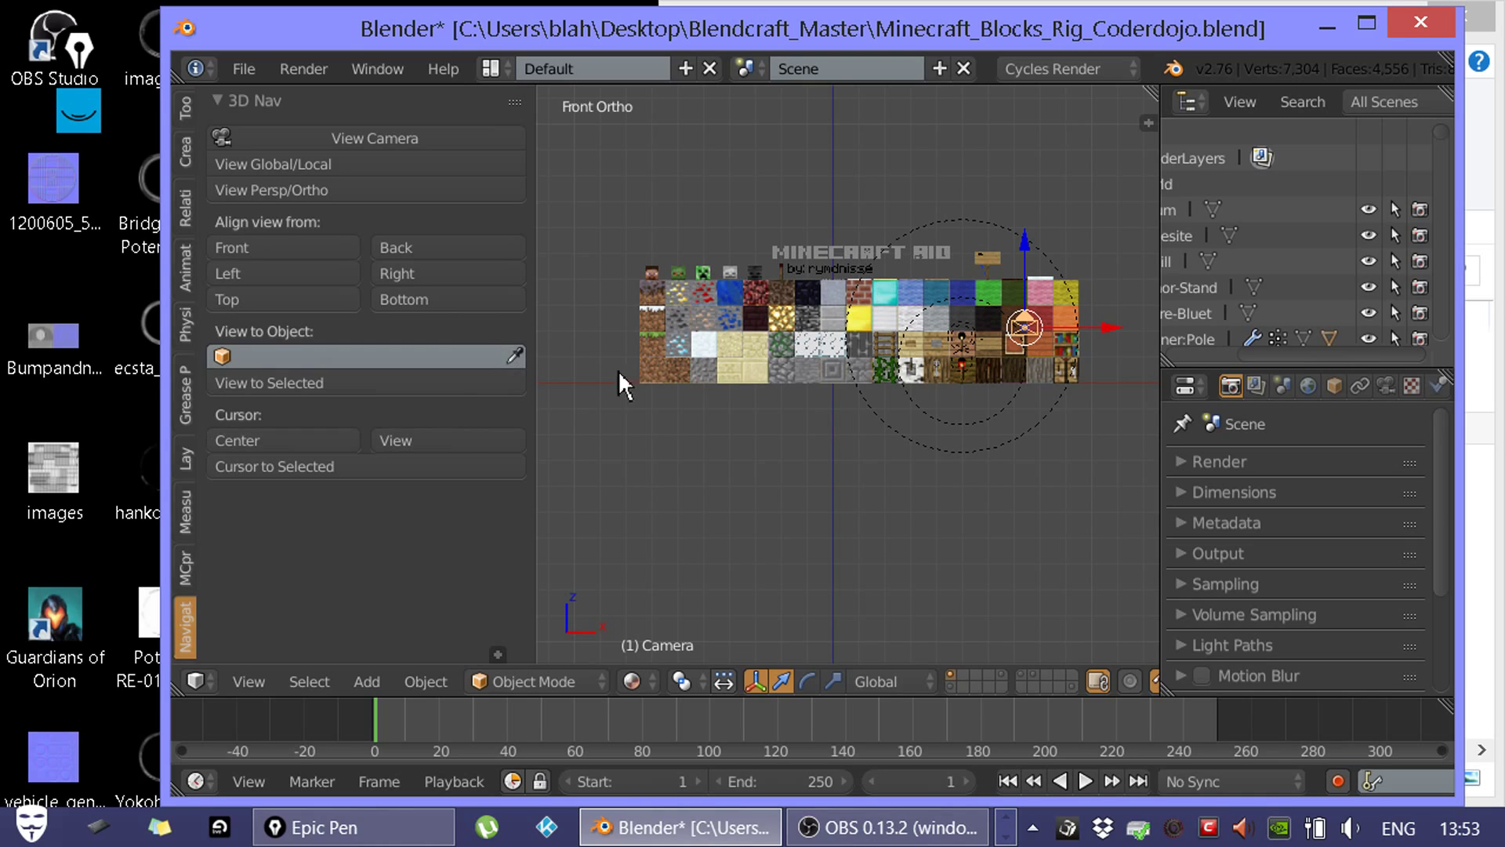
middle_drag(816, 408, 1079, 485)
middle_drag(951, 344, 794, 366)
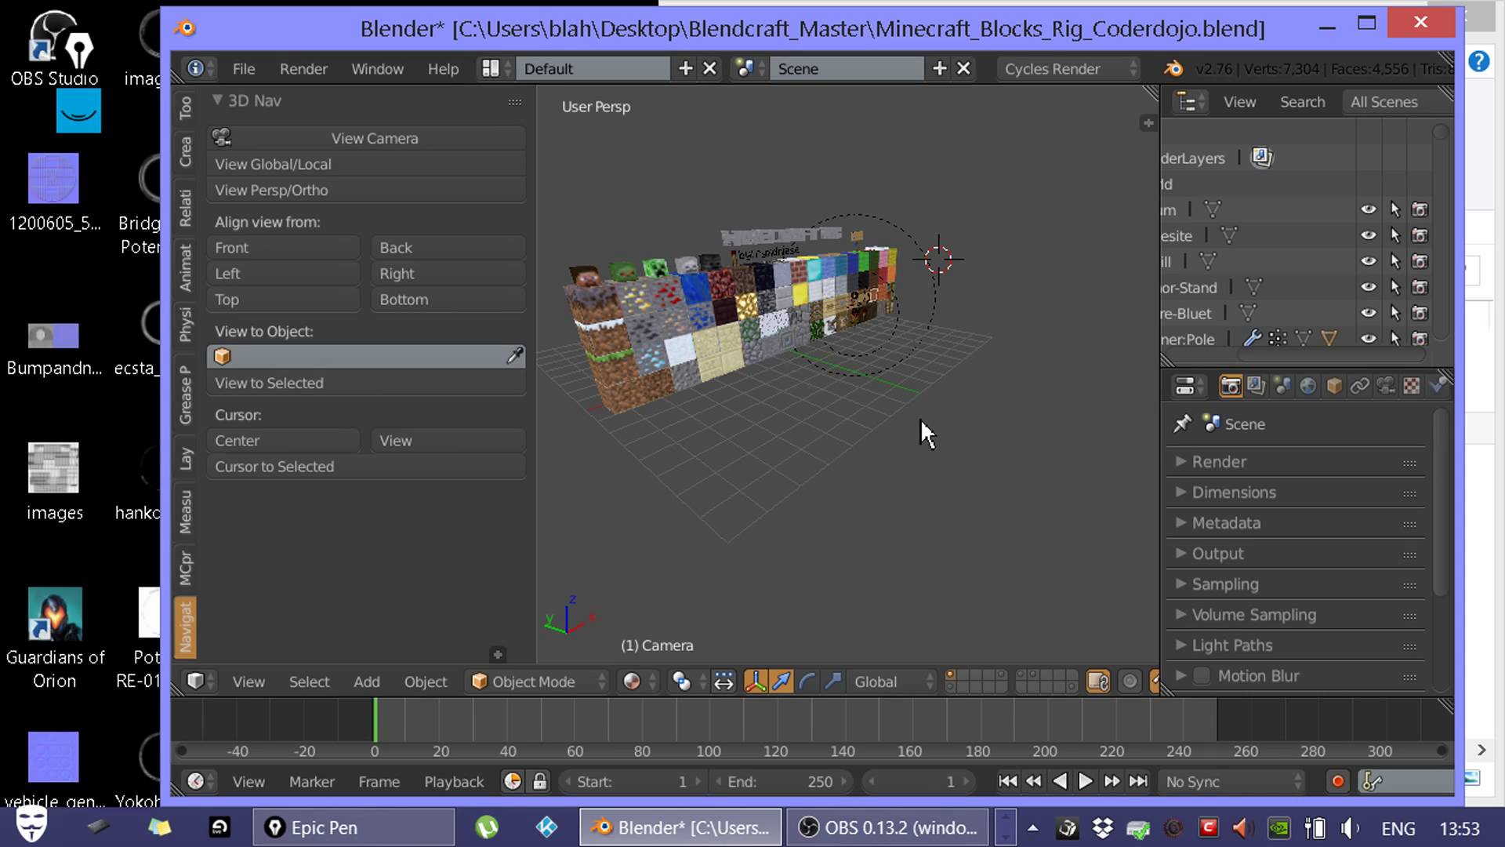
- Open the user preferences, move the window over the scene, and review the Input and Interface settings
click(247, 69)
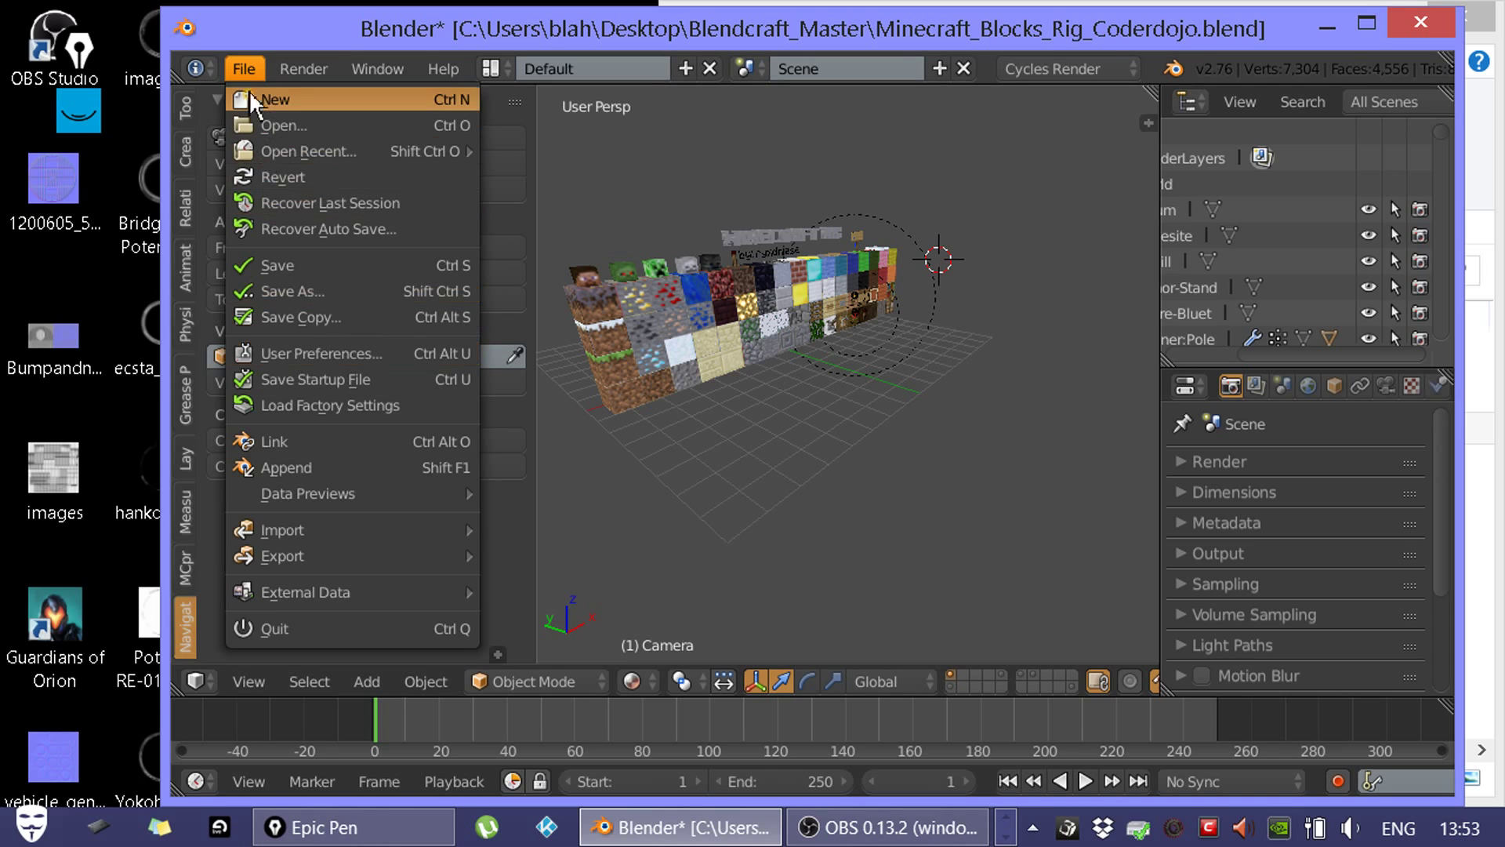
click(288, 354)
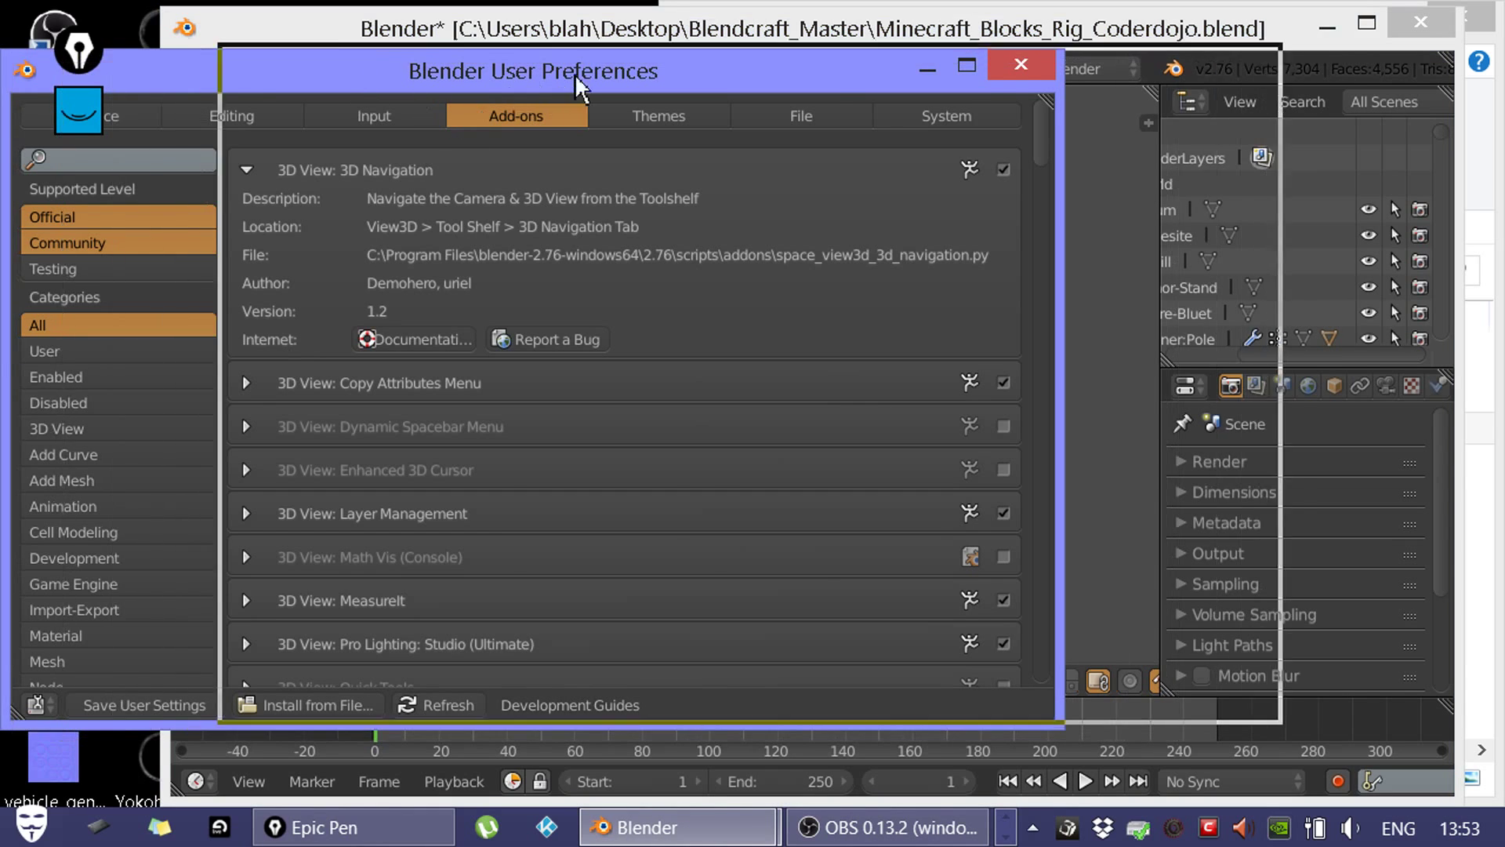
drag(357, 80, 610, 63)
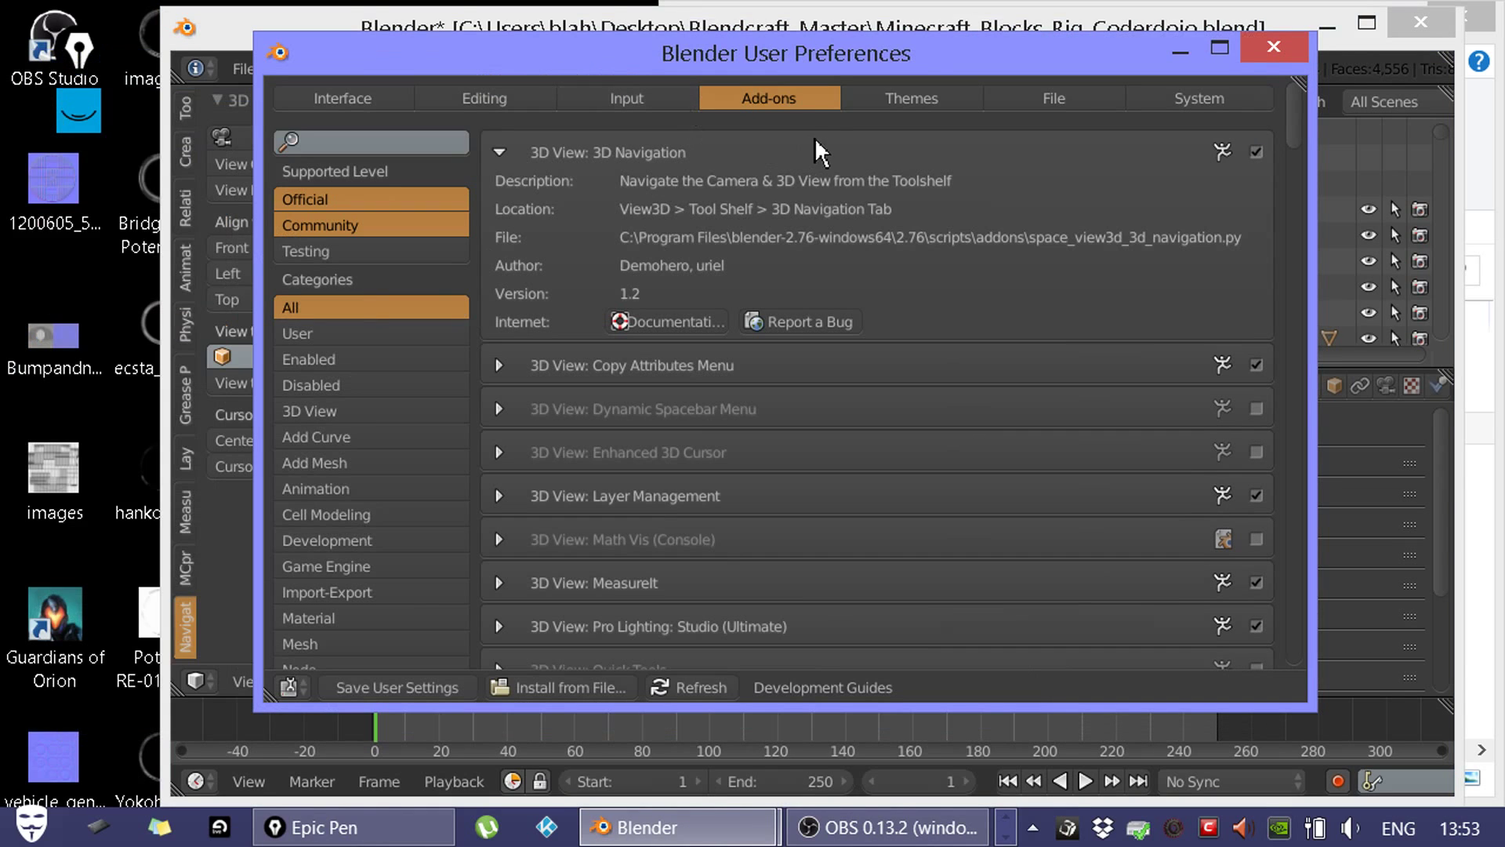
click(633, 97)
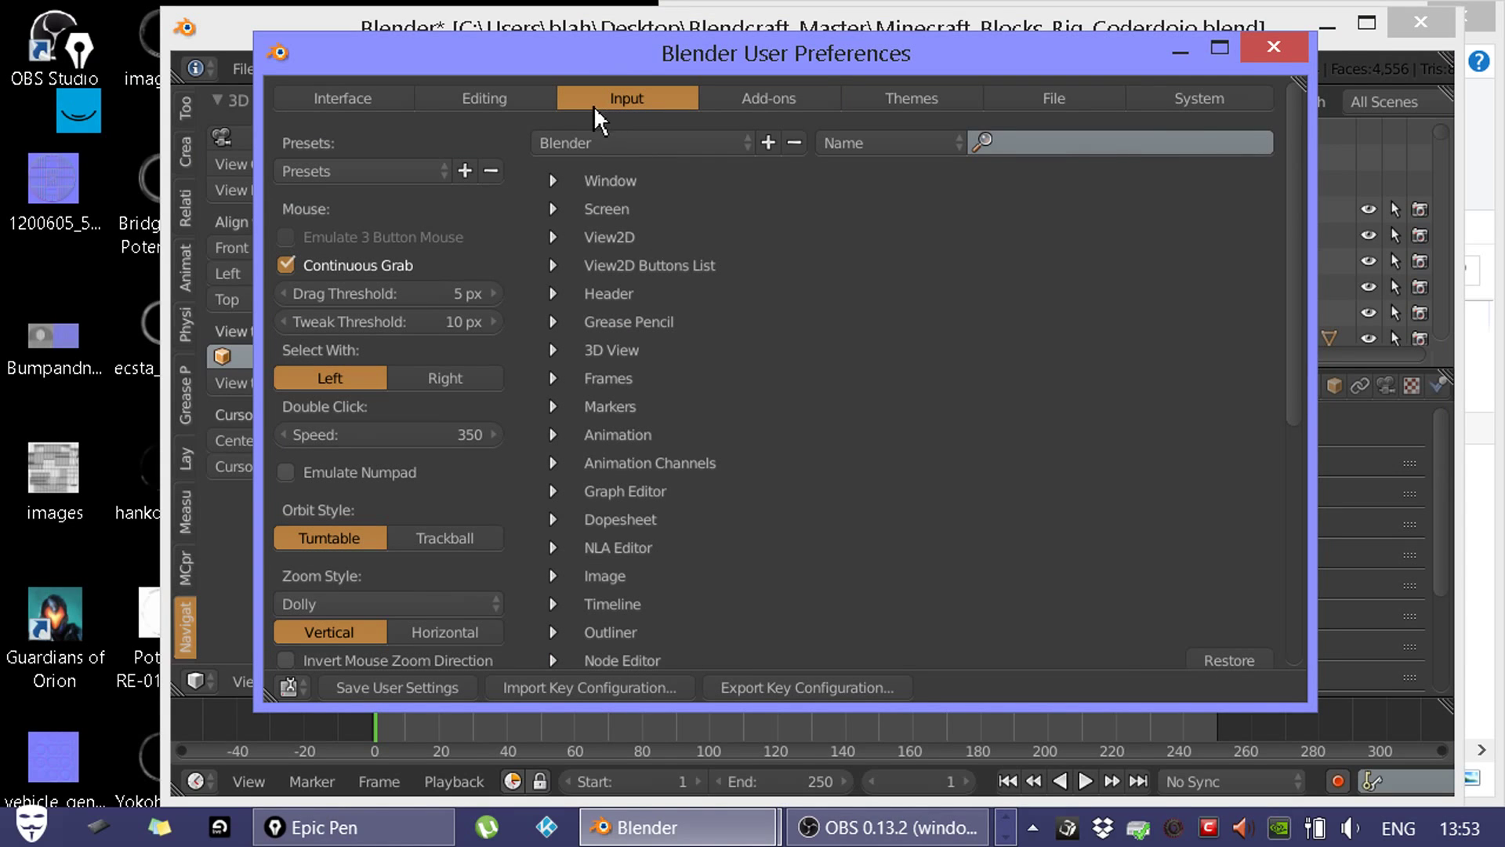
click(361, 94)
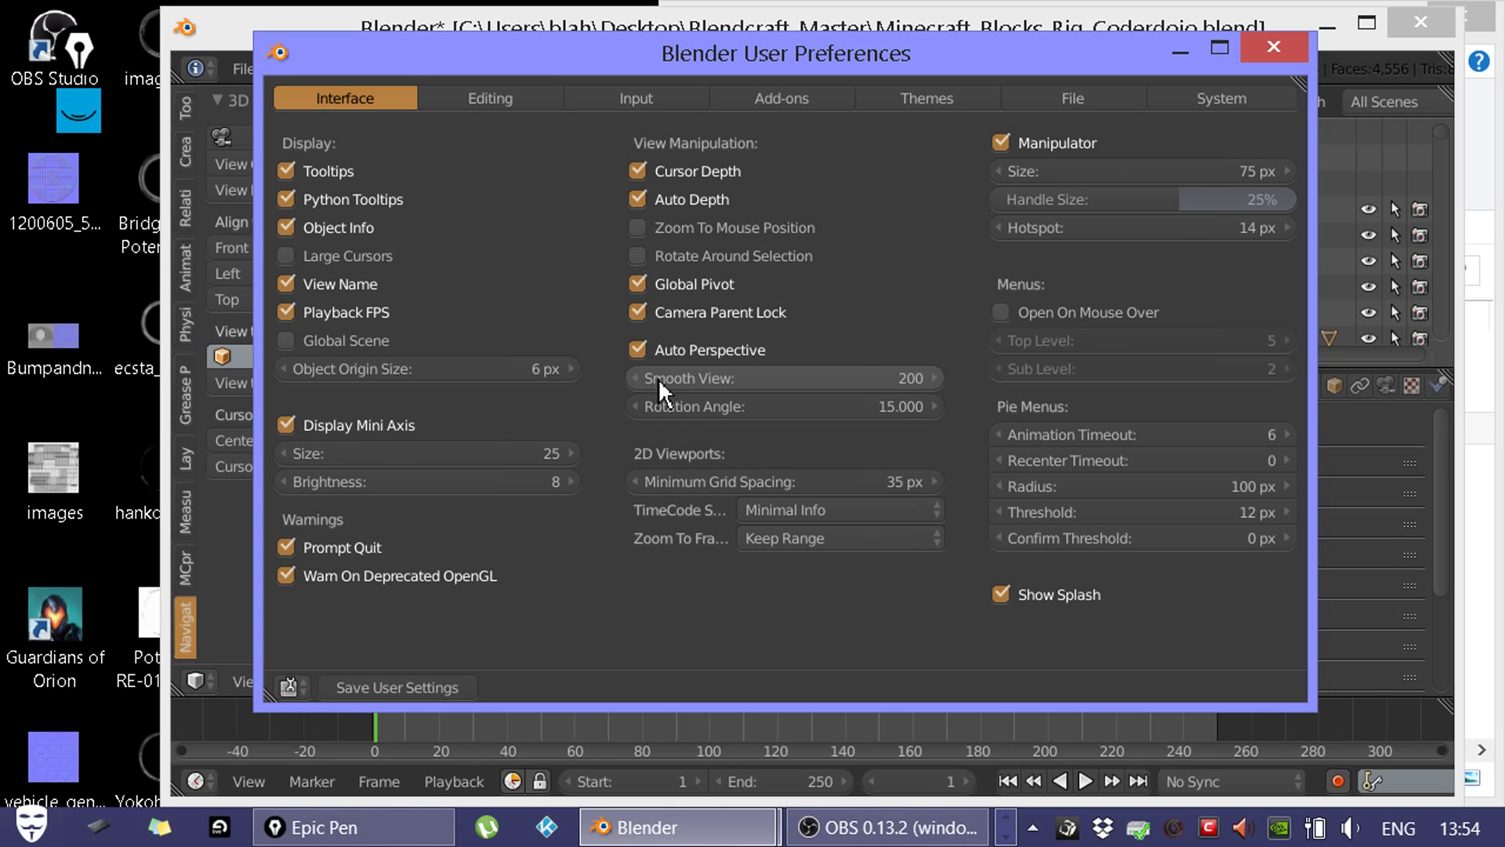
- Circle the Auto Perspective option using Epic Pen, clear the annotation, and close the user preferences
click(444, 830)
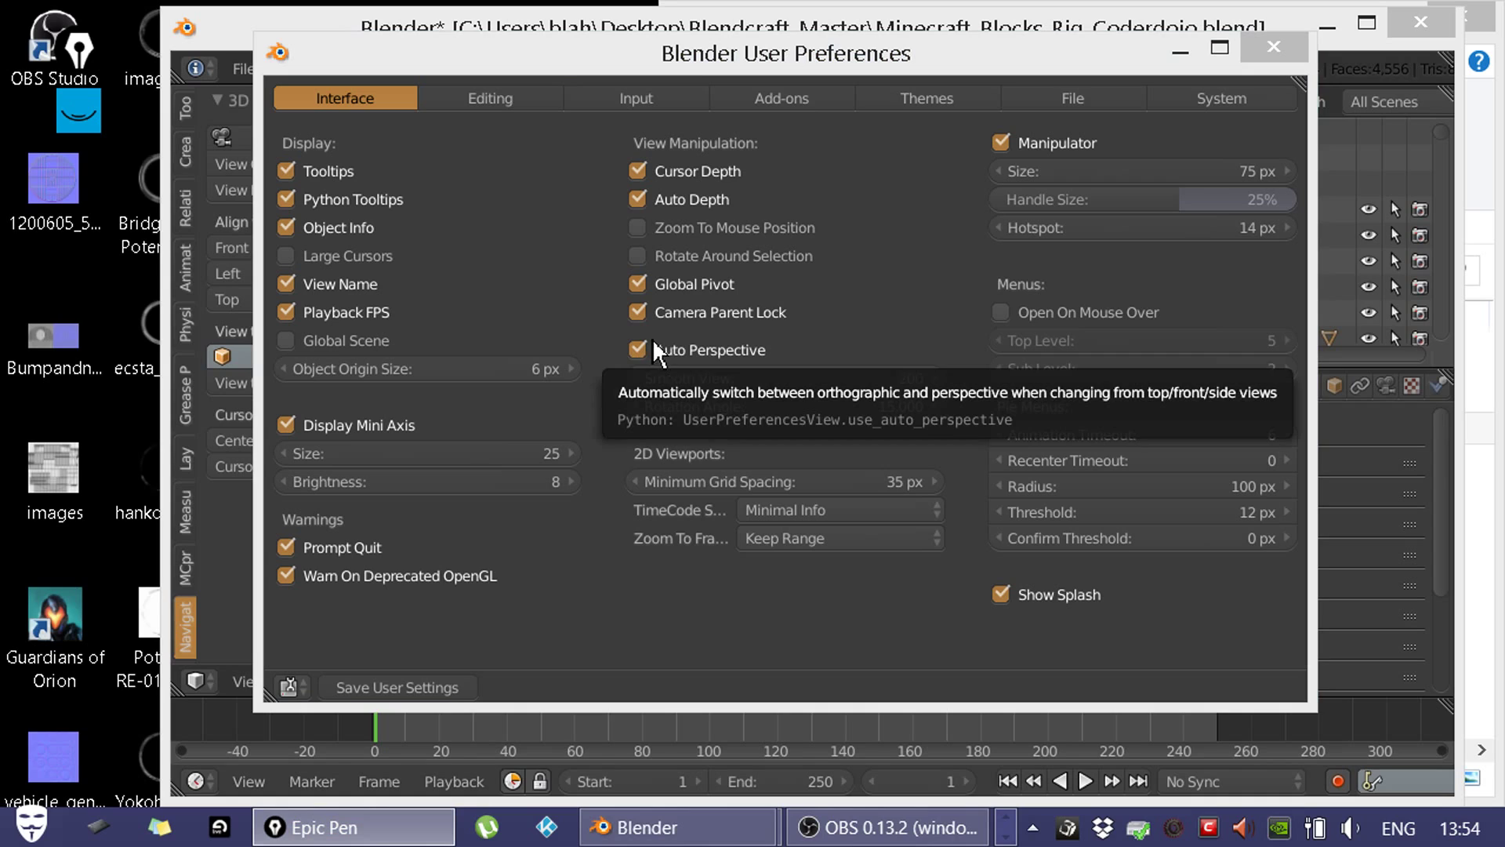
mouse_move(662, 356)
mouse_down()
mouse_move(729, 335)
mouse_move(780, 368)
mouse_move(619, 375)
mouse_move(662, 357)
mouse_up()
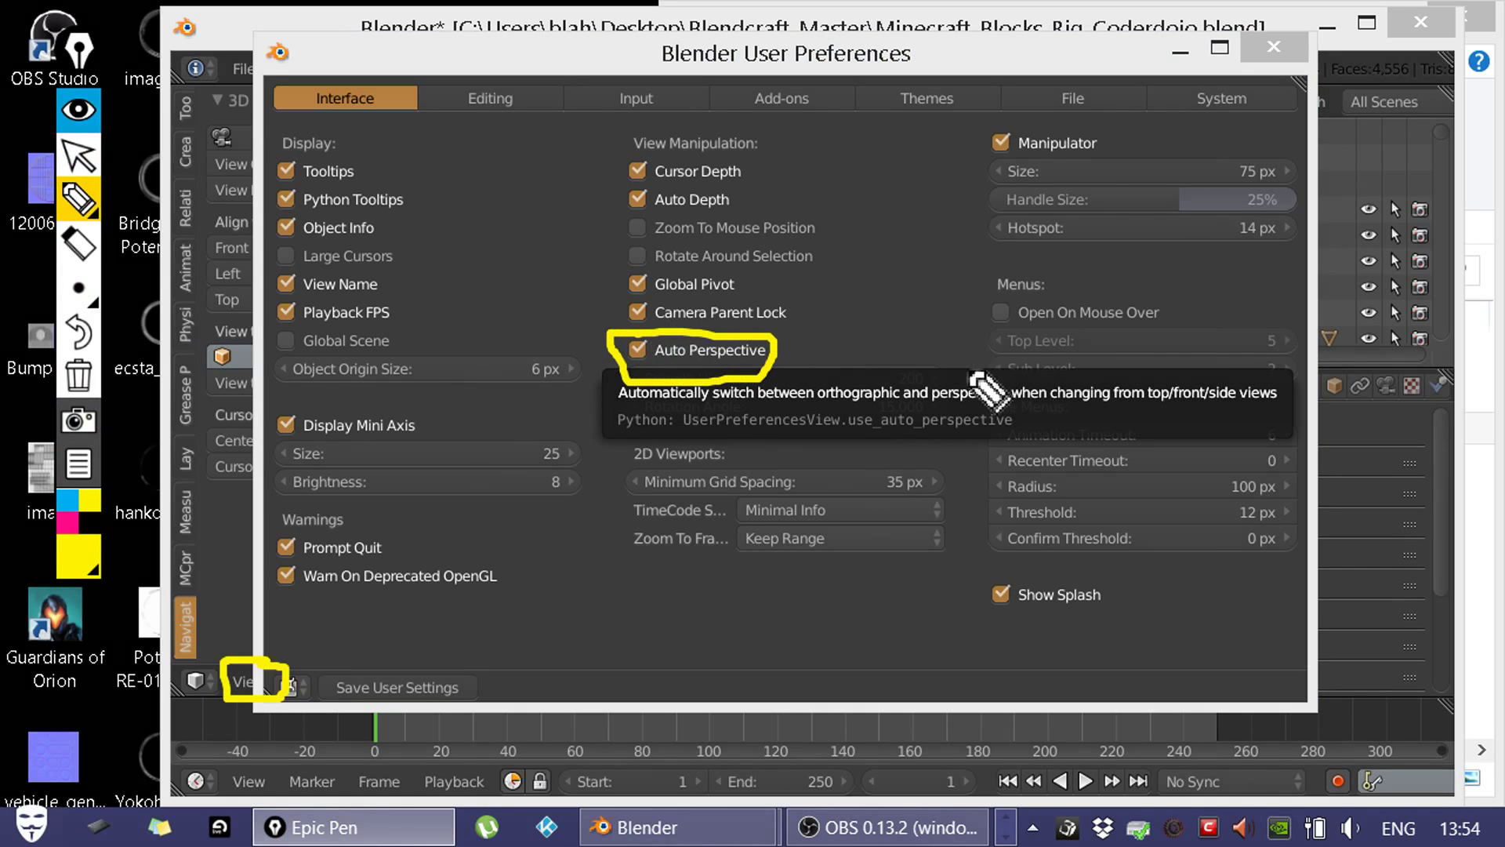
key(ctrl+F1)
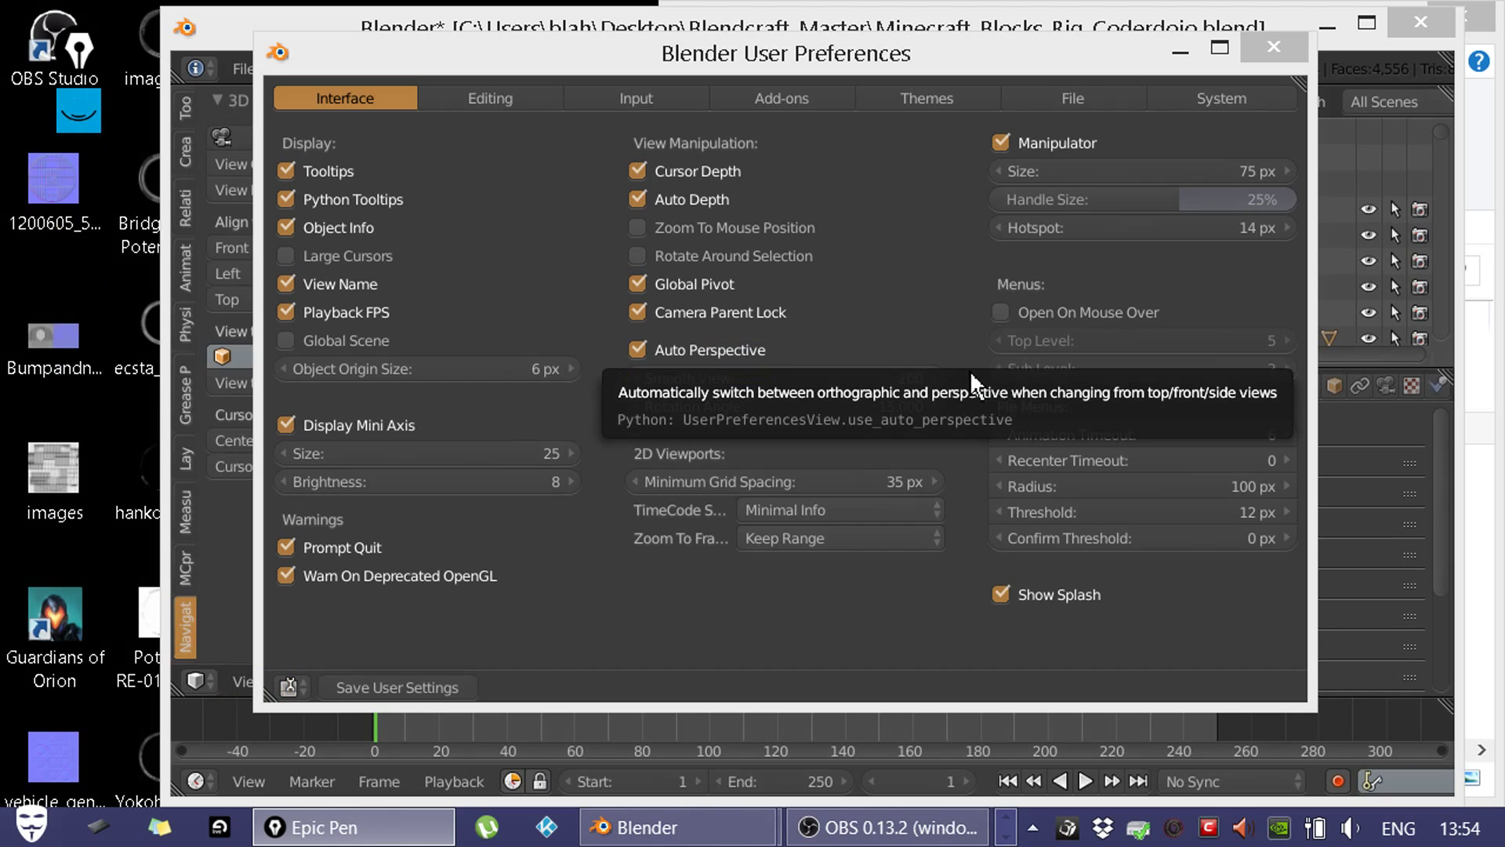
click(1274, 48)
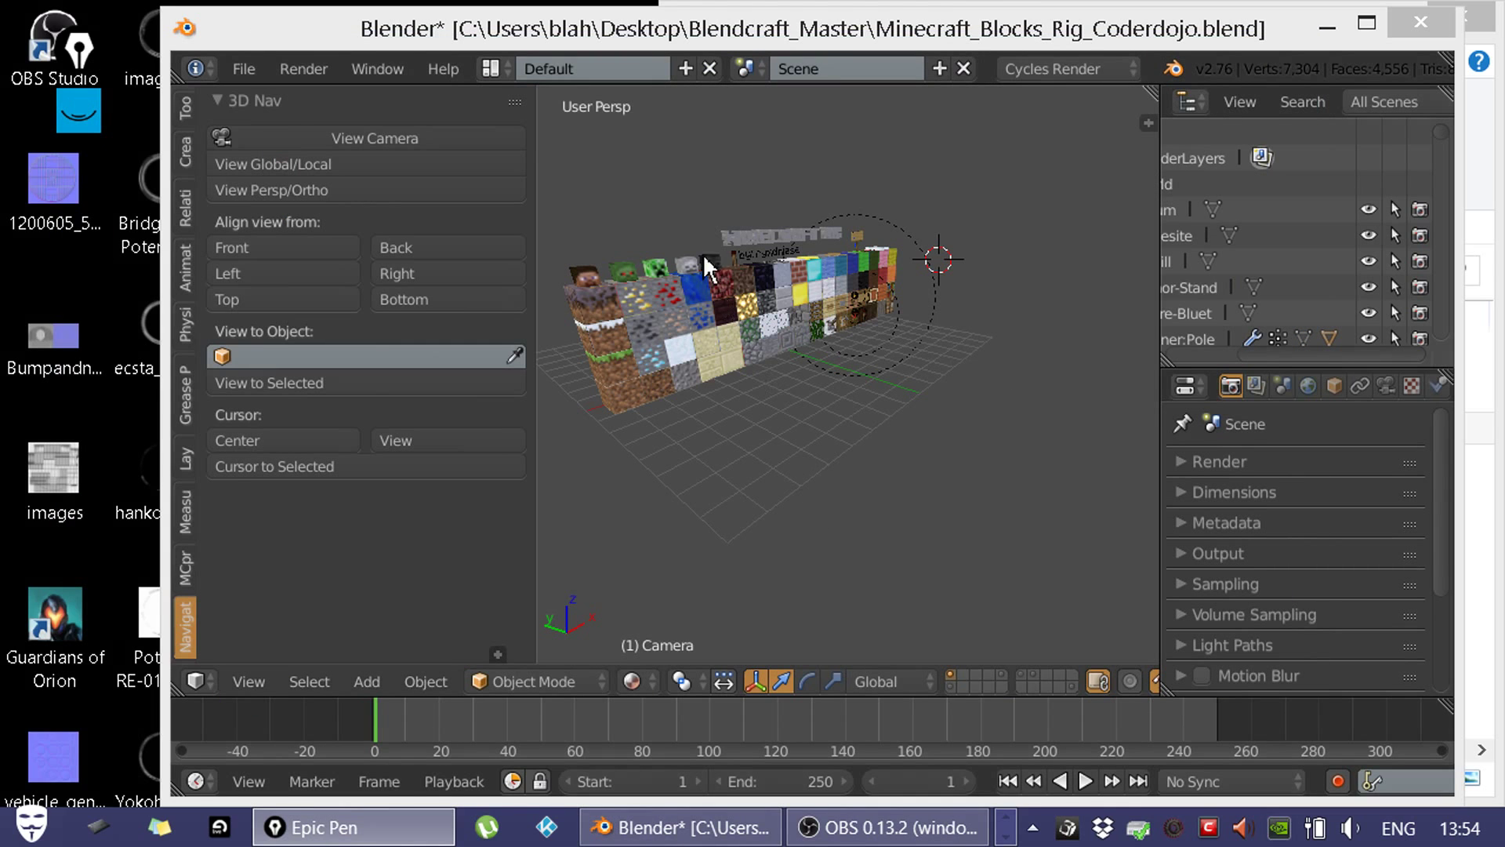
- Switch to the front, right and top orthographic views in turn, orbiting back into perspective after each one
middle_drag(784, 366, 660, 316)
key(KP_1)
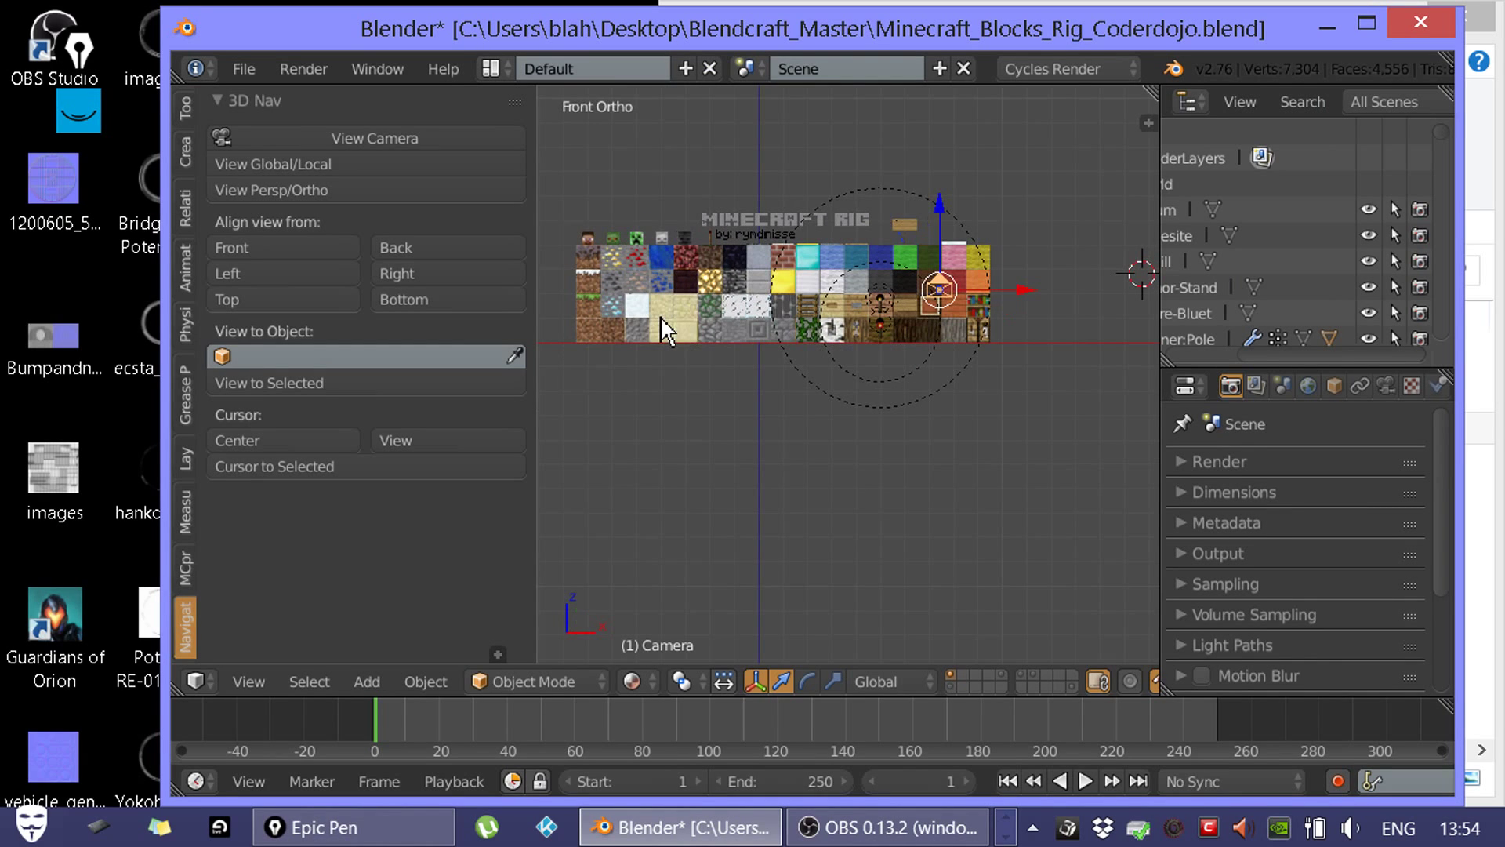
middle_drag(776, 282, 840, 365)
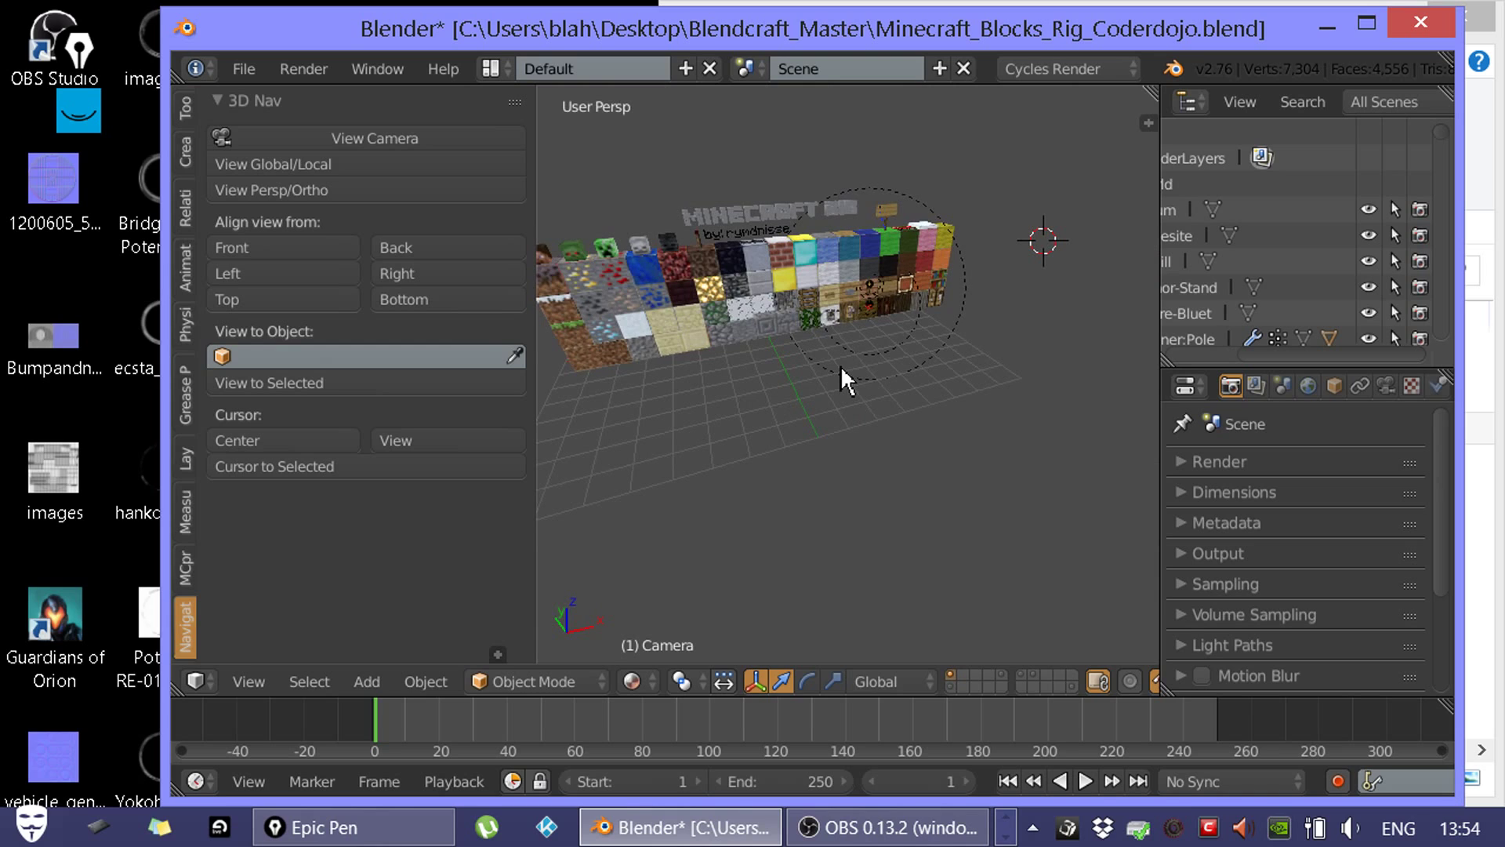
key(KP_3)
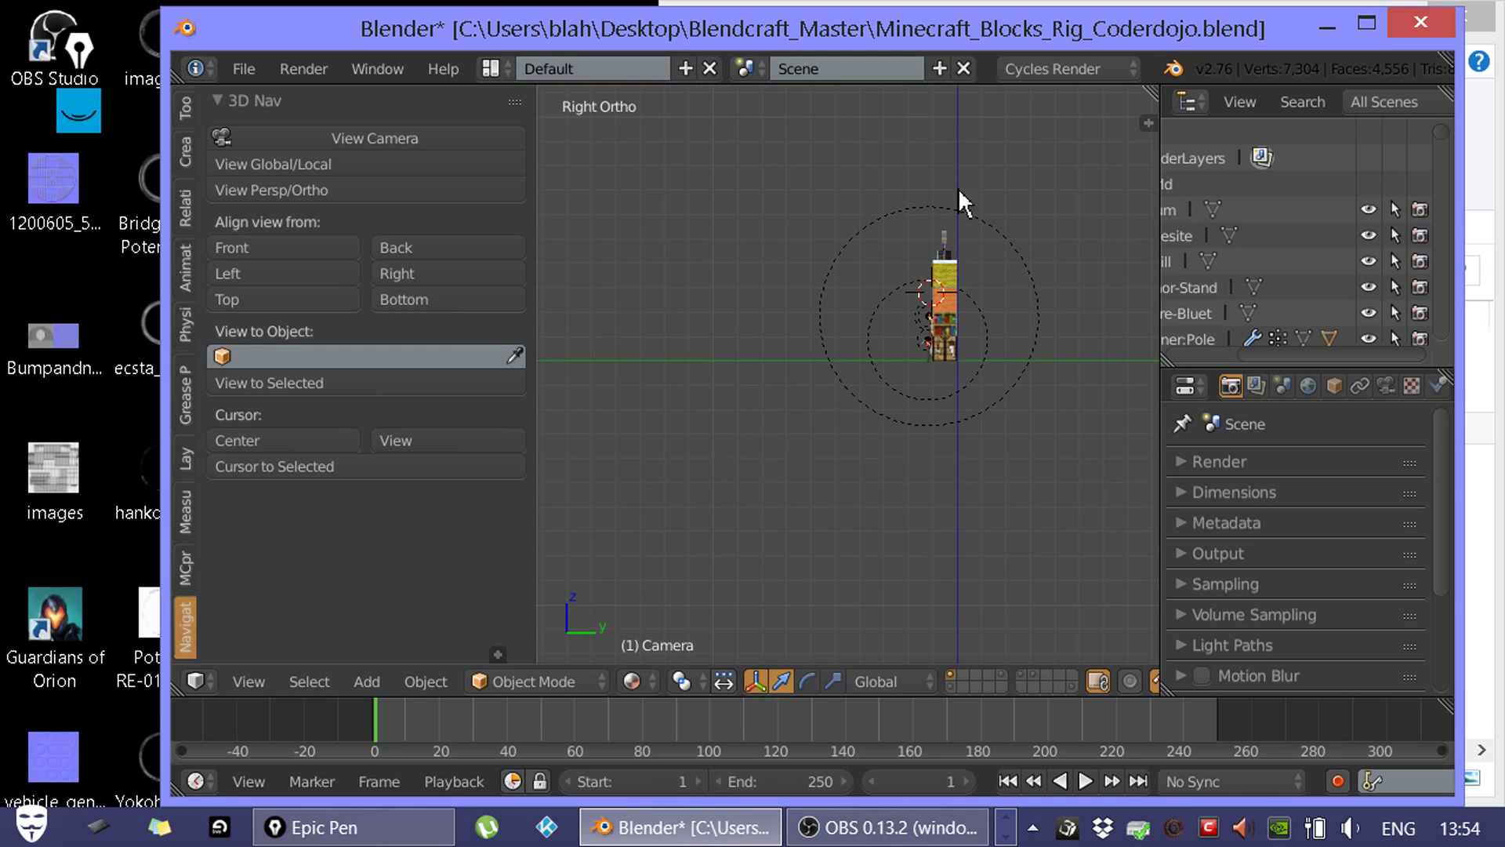
scroll(953, 233, up, 5)
scroll(939, 254, down, 2)
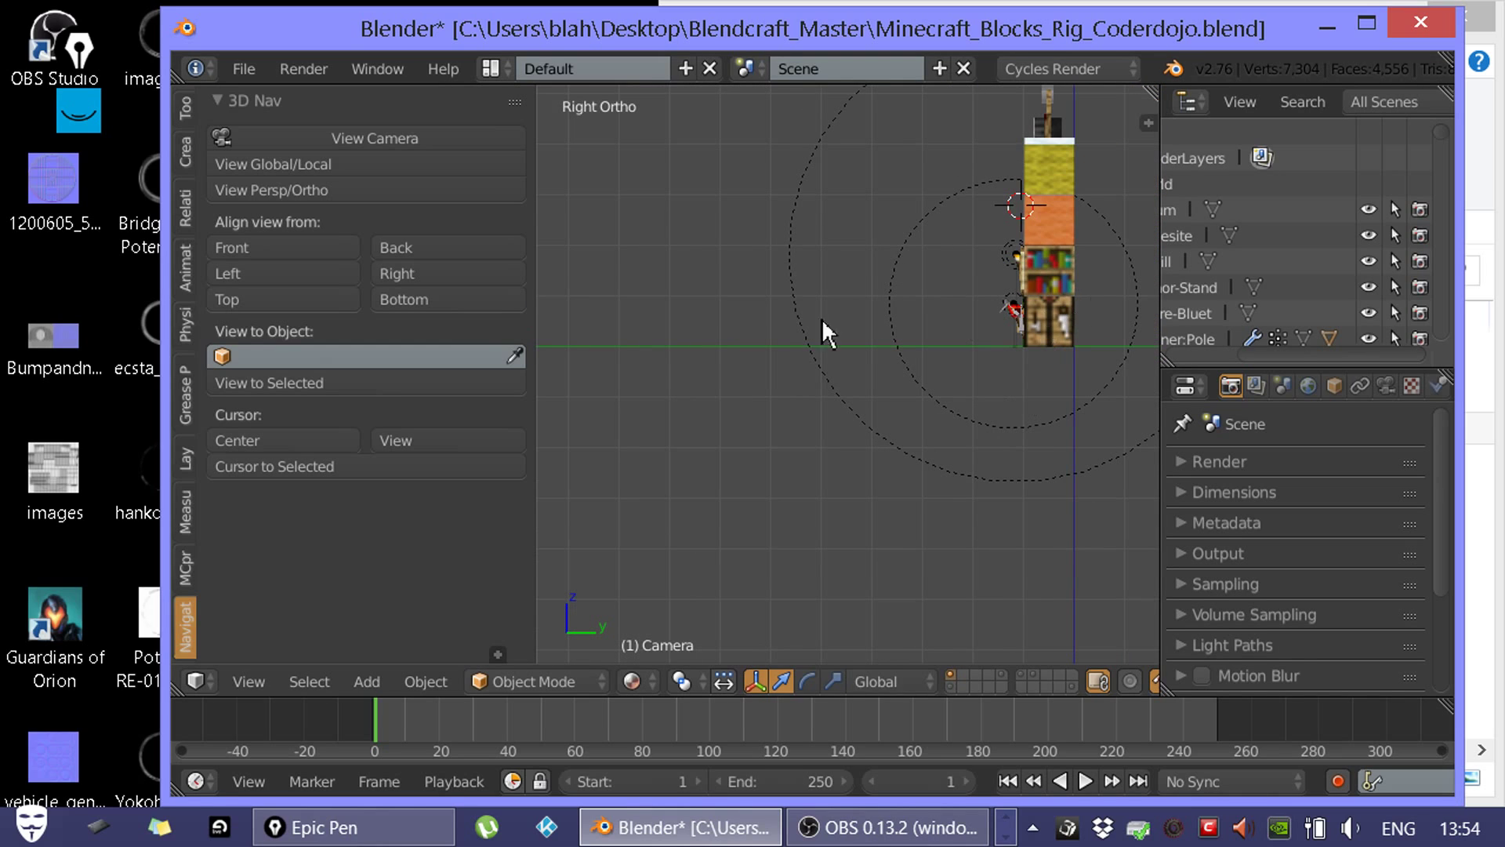
middle_drag(892, 275, 1085, 354)
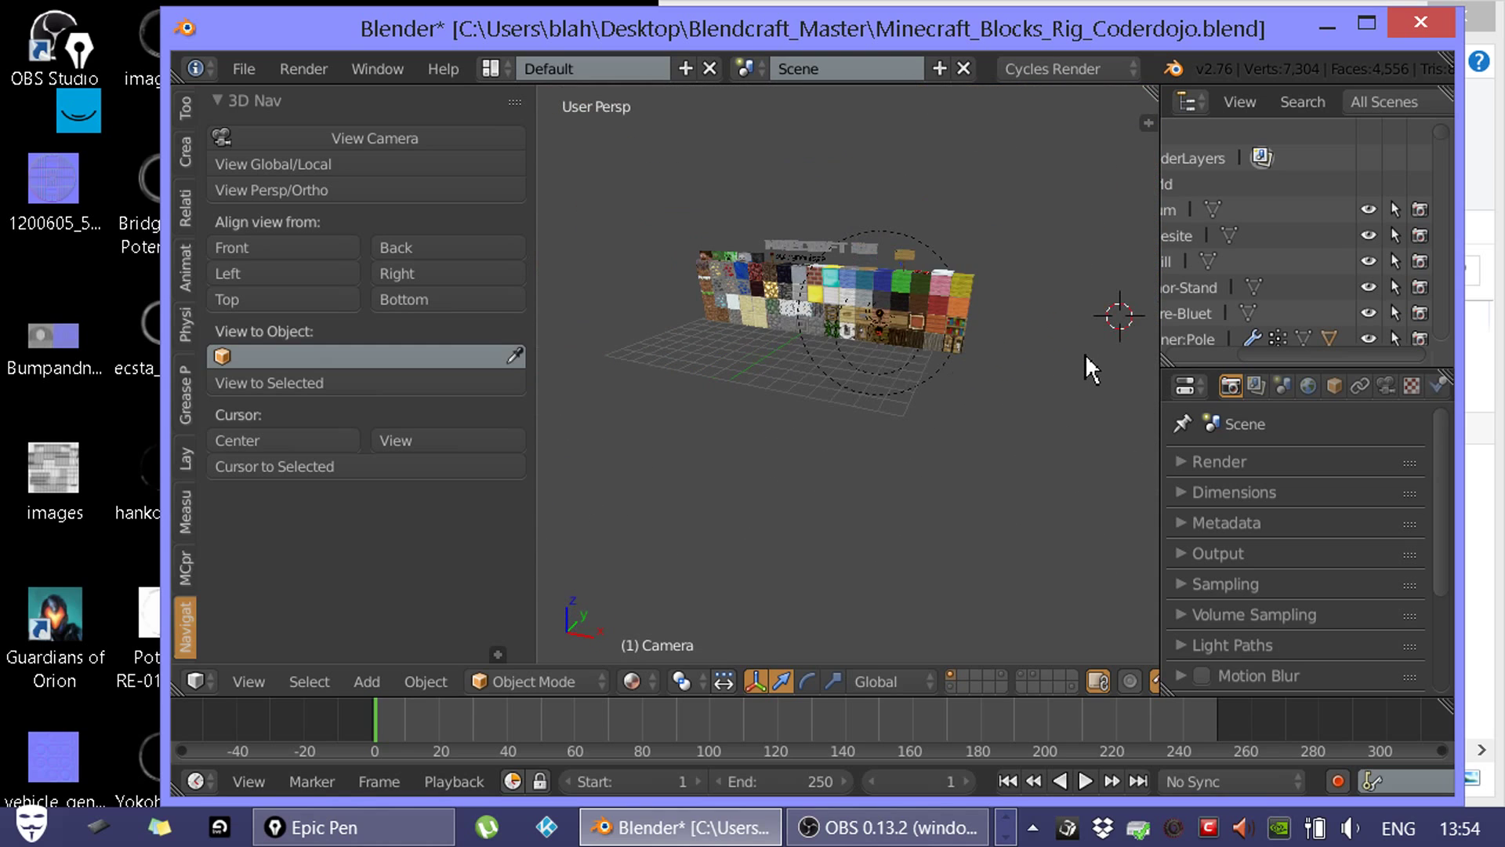
key(KP_7)
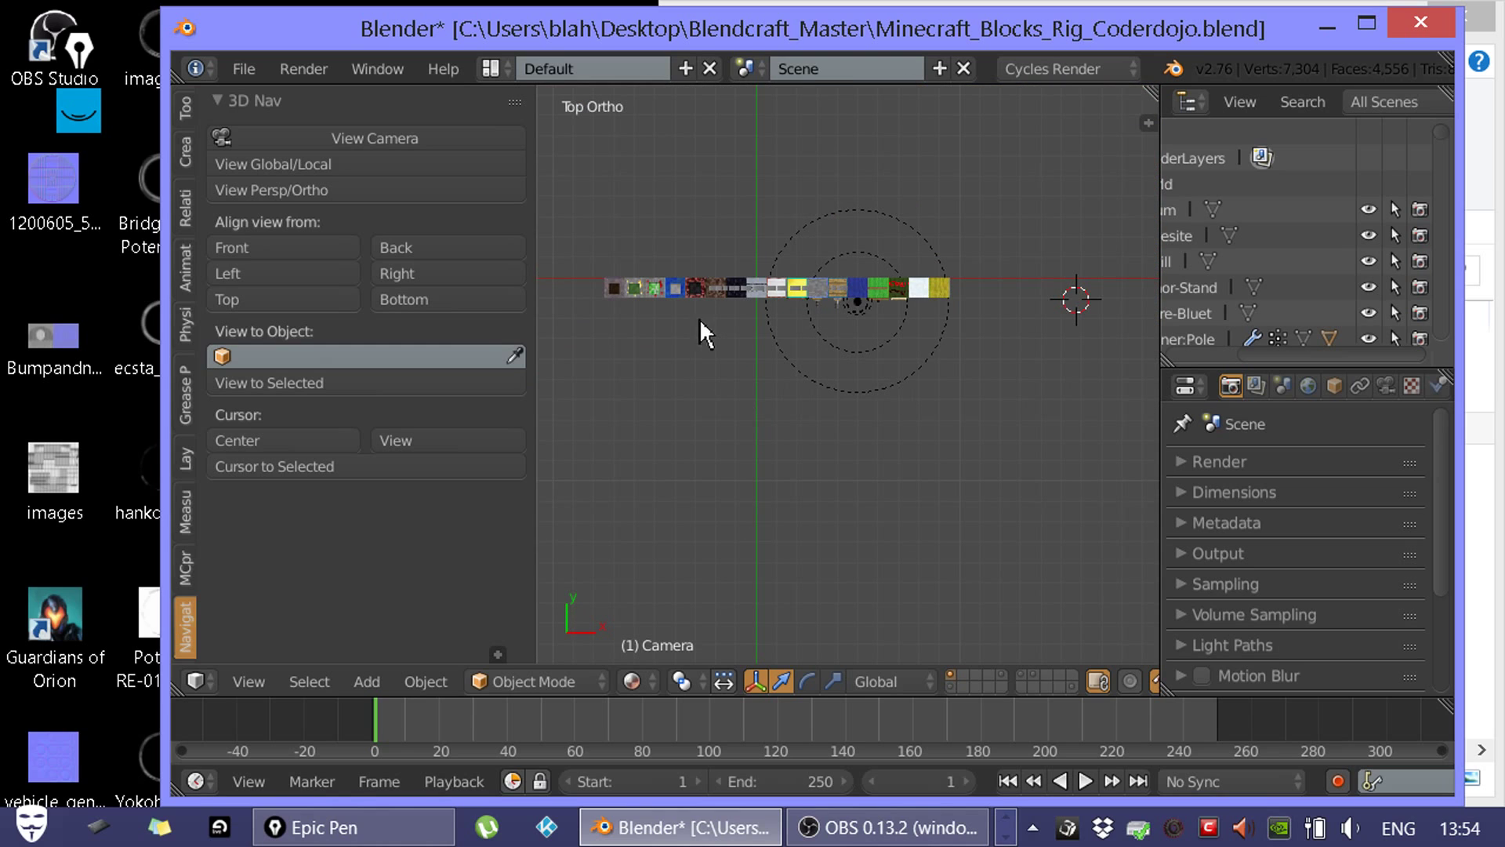
middle_drag(876, 347, 798, 195)
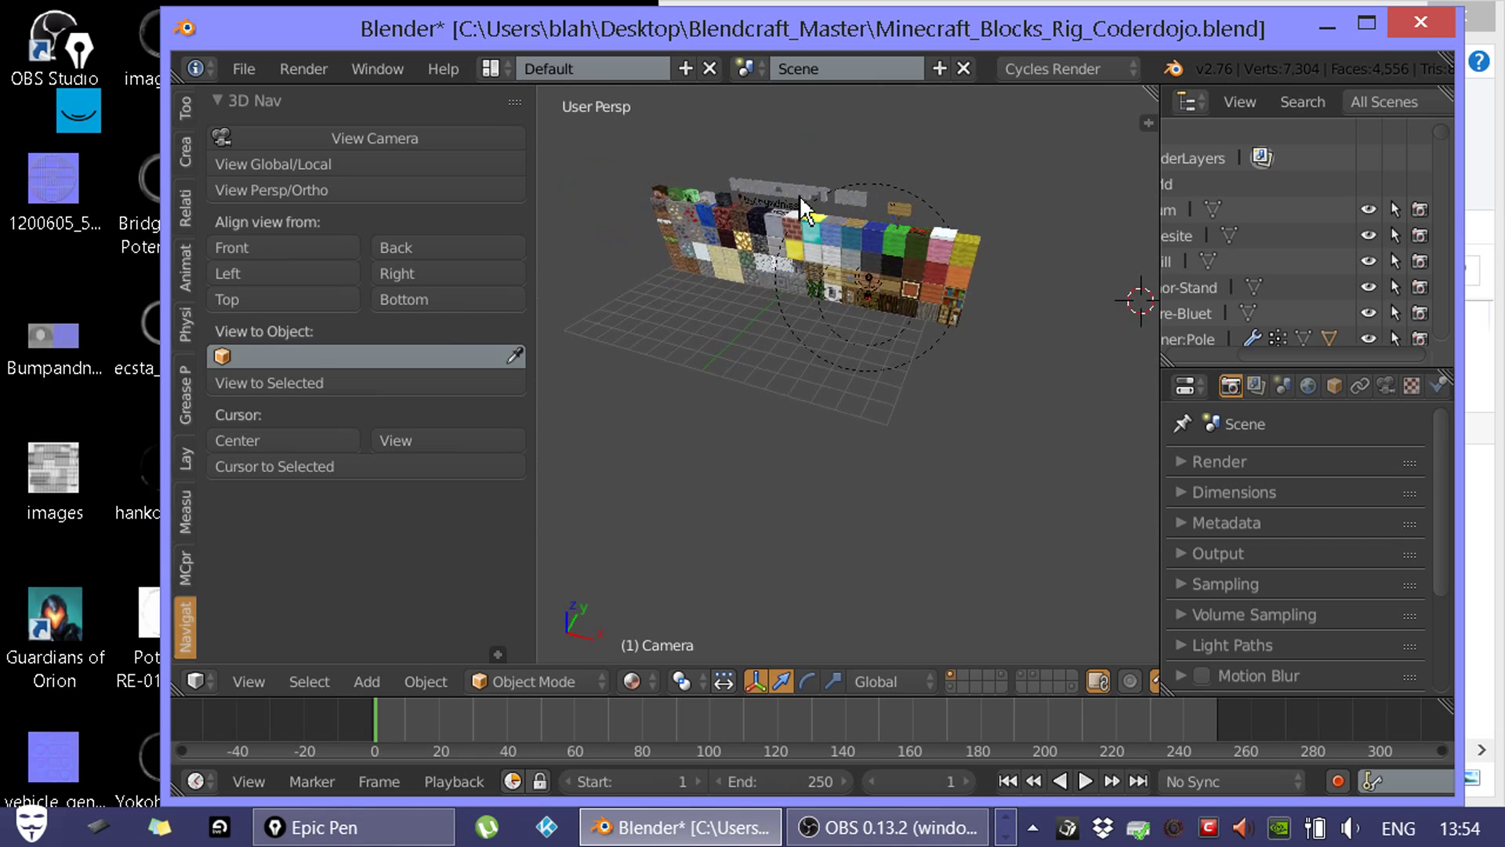
- Toggle the angled view of the block wall repeatedly between perspective and orthographic projection, ending in perspective
scroll(878, 310, up, 3)
scroll(885, 312, down, 5)
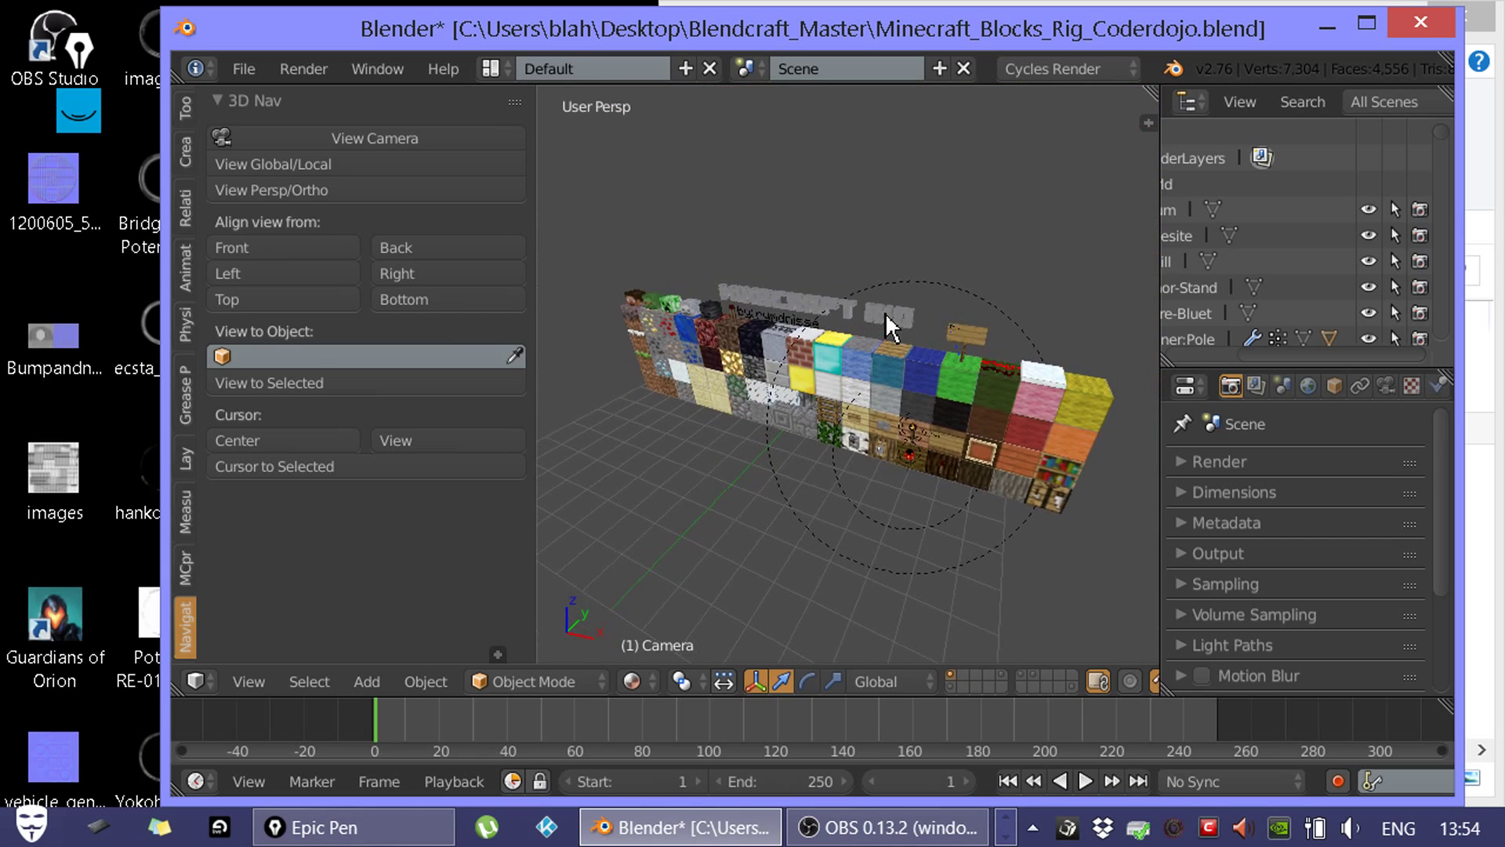
scroll(885, 312, down, 3)
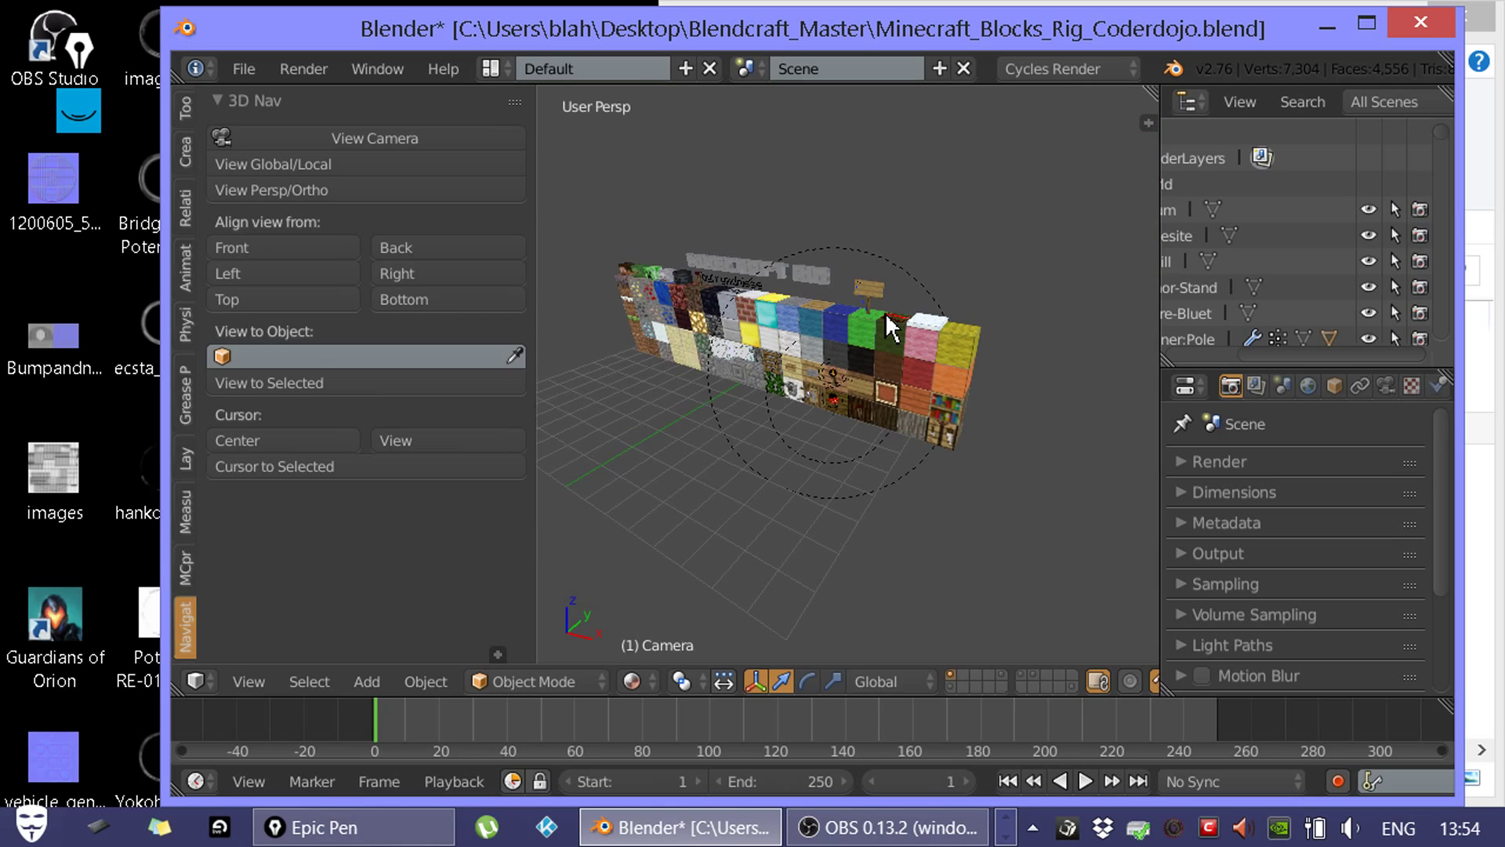
key(KP_5)
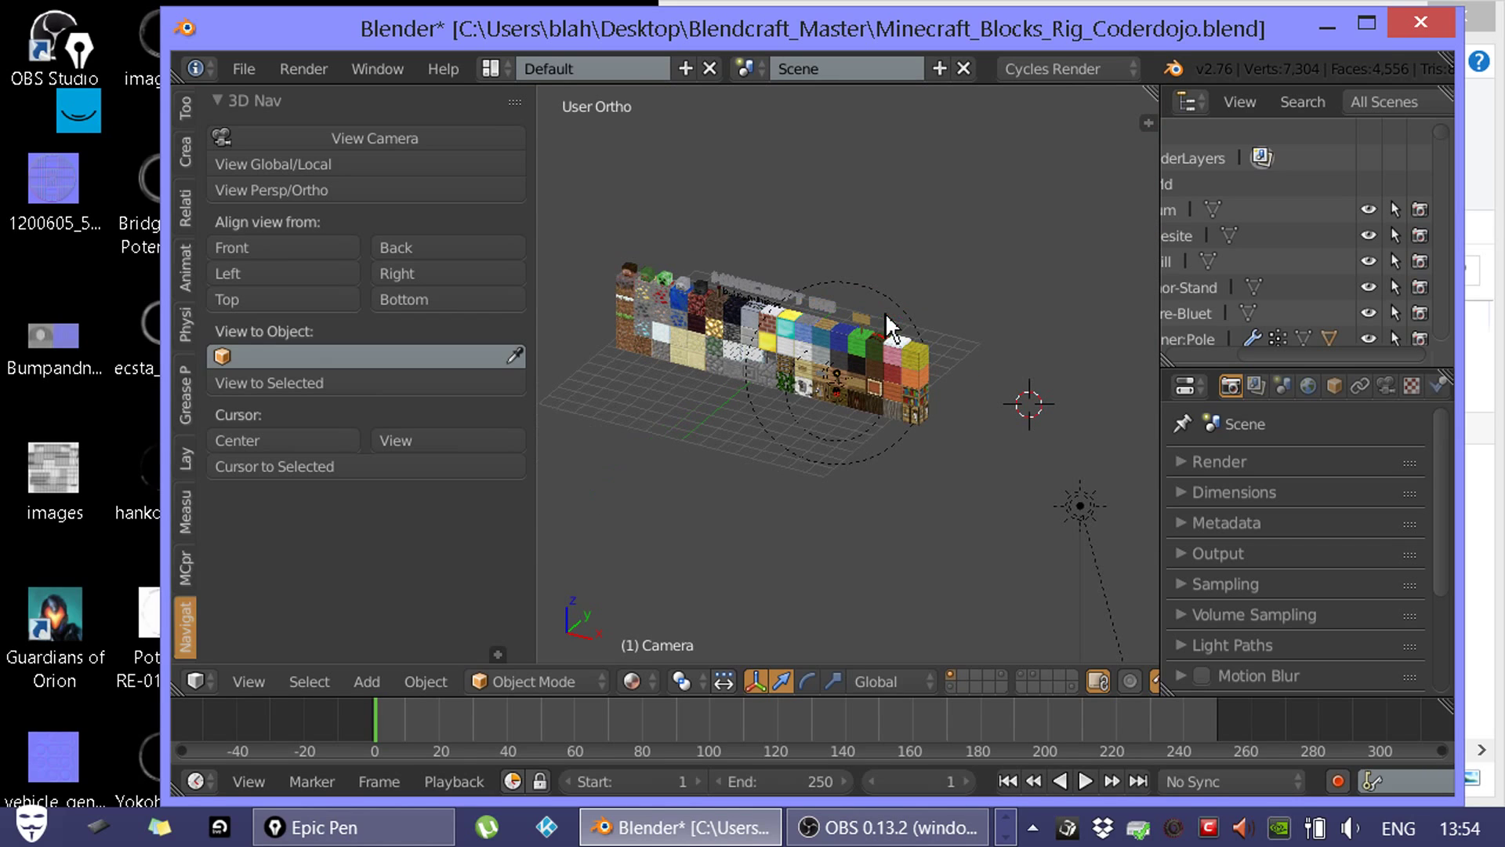
key(KP_5)
key(KP_5)
key(KP_5)
key(KP_5)
key(KP_5)
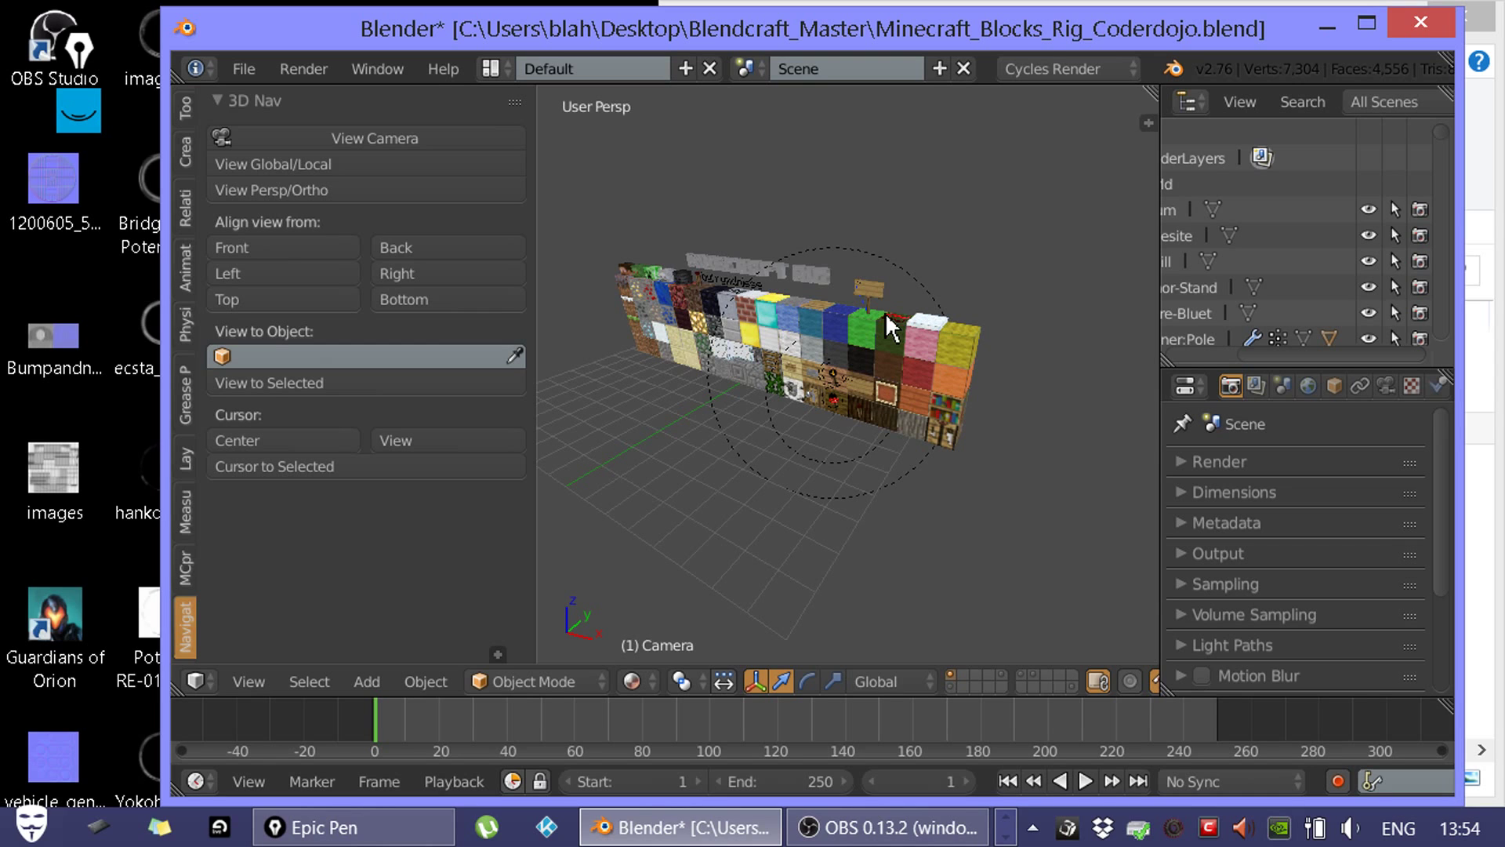
- Compare a close-up of the block wall in perspective with an enlarged orthographic view of it
scroll(887, 318, up, 8)
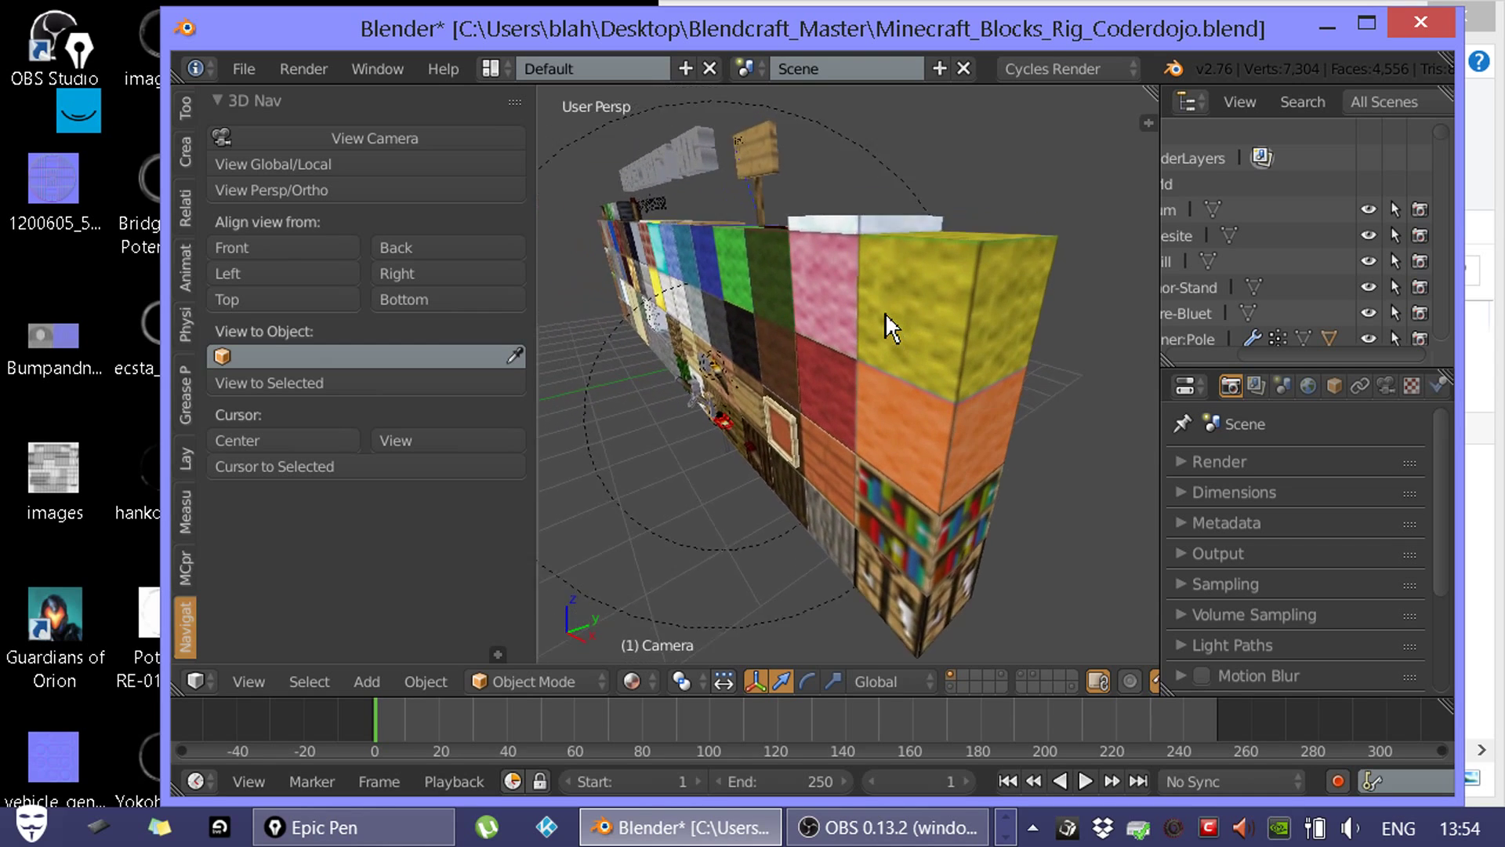
key(KP_4)
key(KP_4)
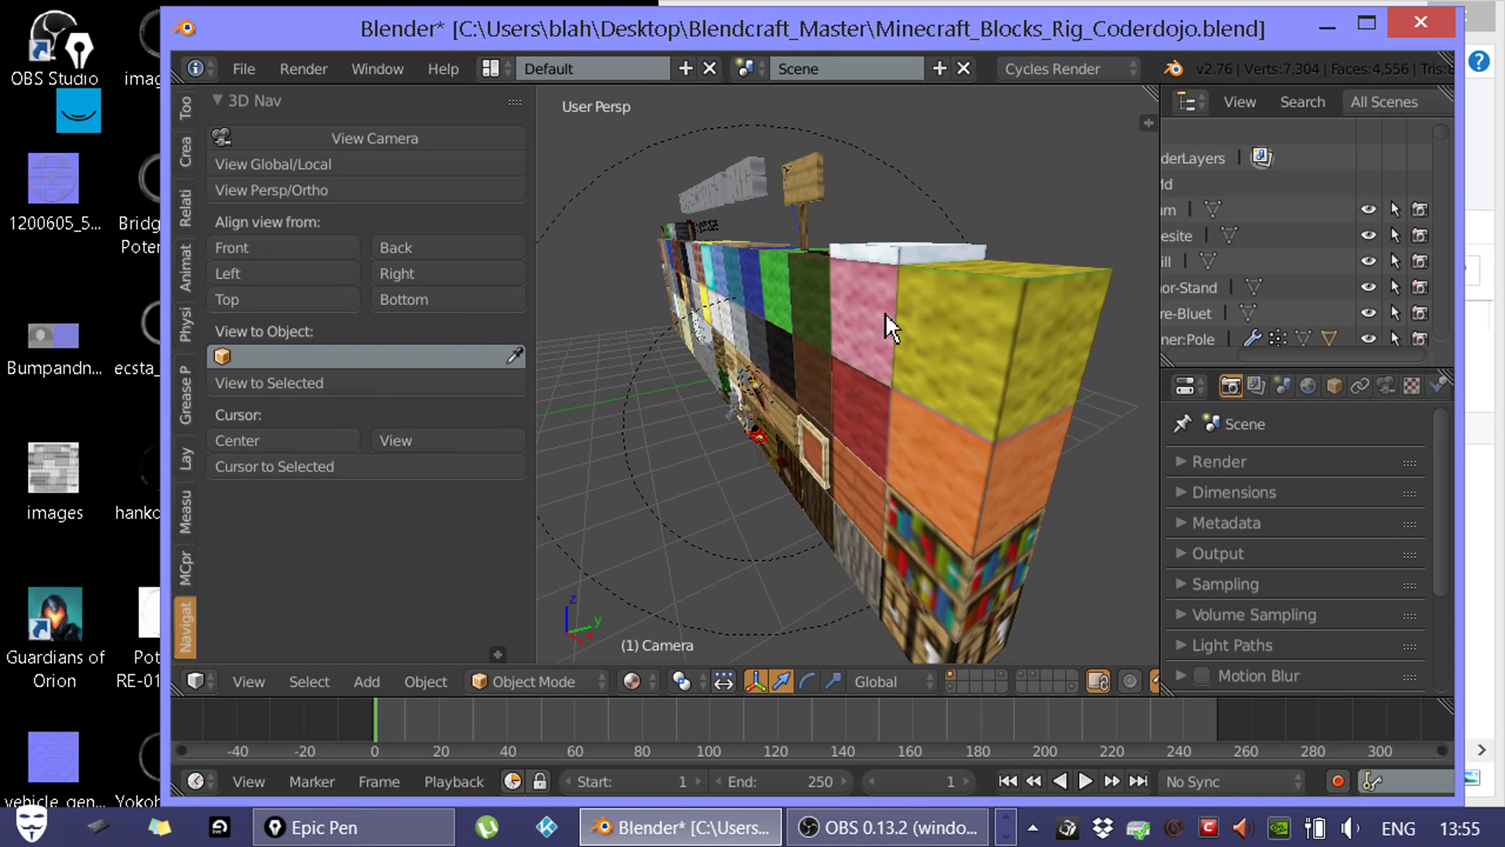
key(KP_5)
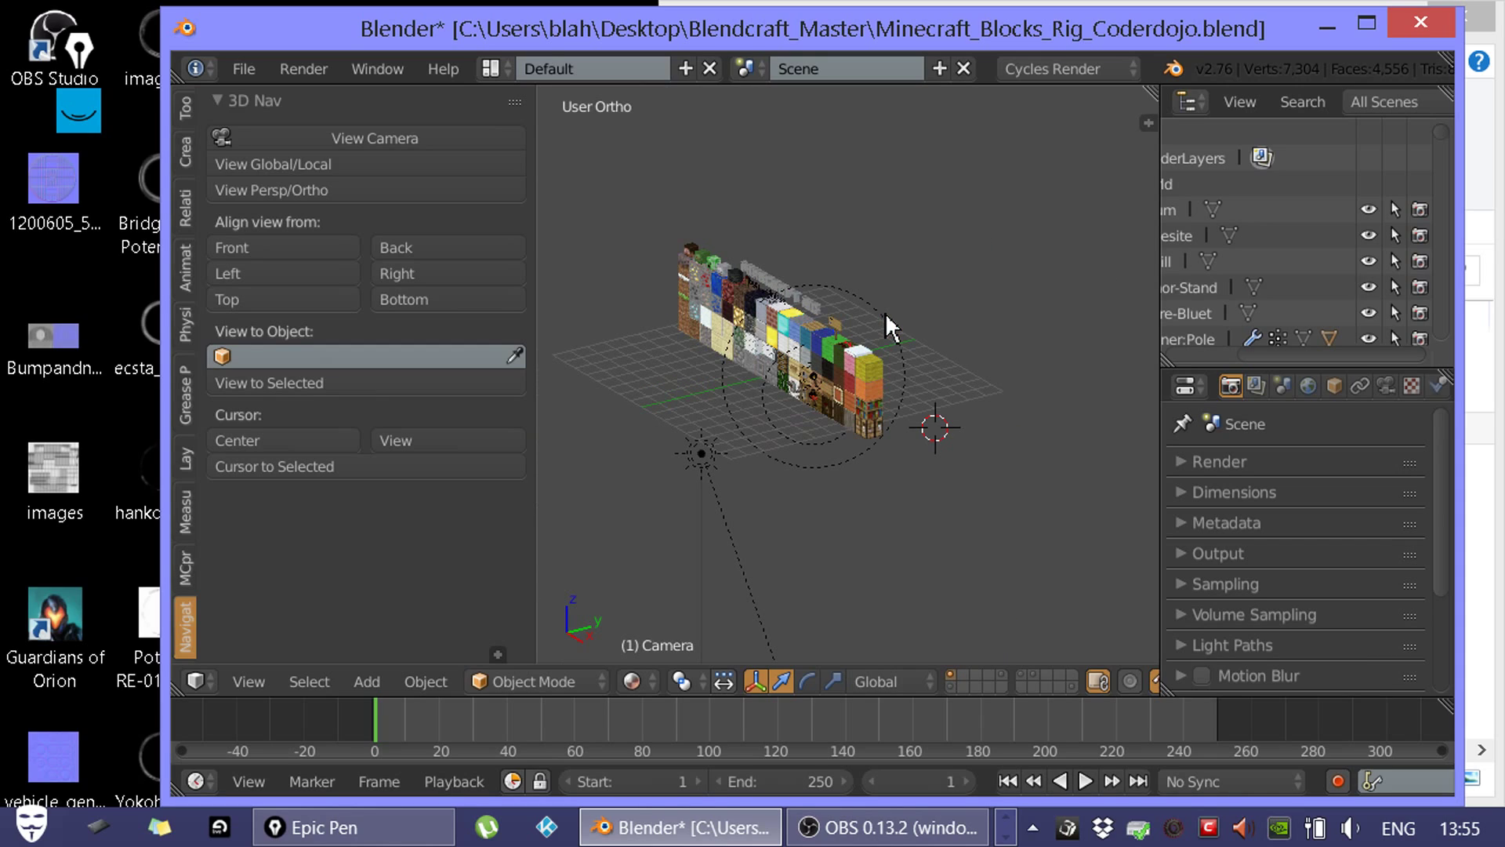
scroll(886, 313, up, 5)
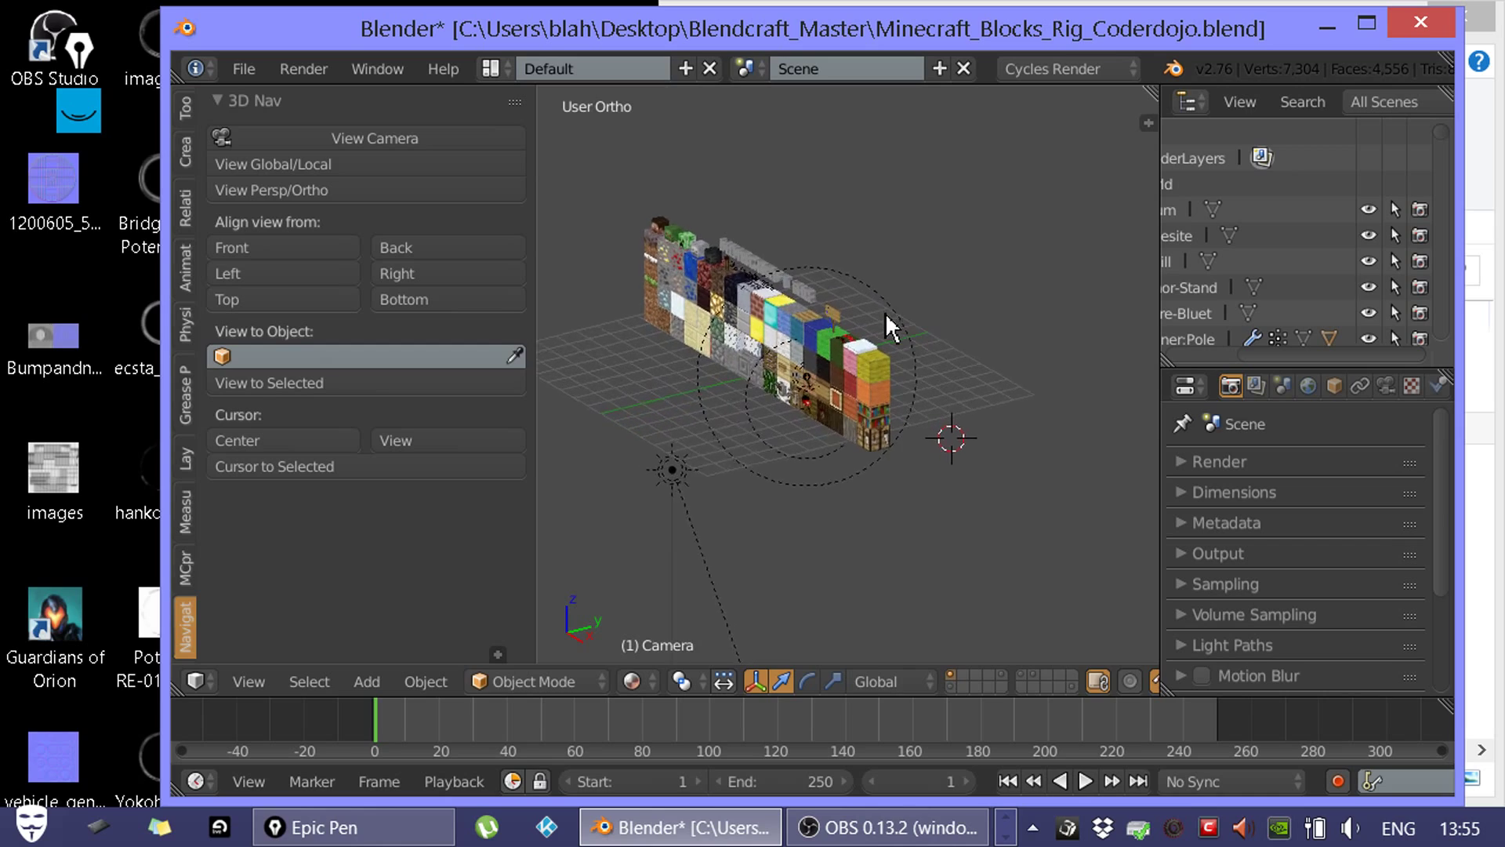
scroll(840, 304, up, 4)
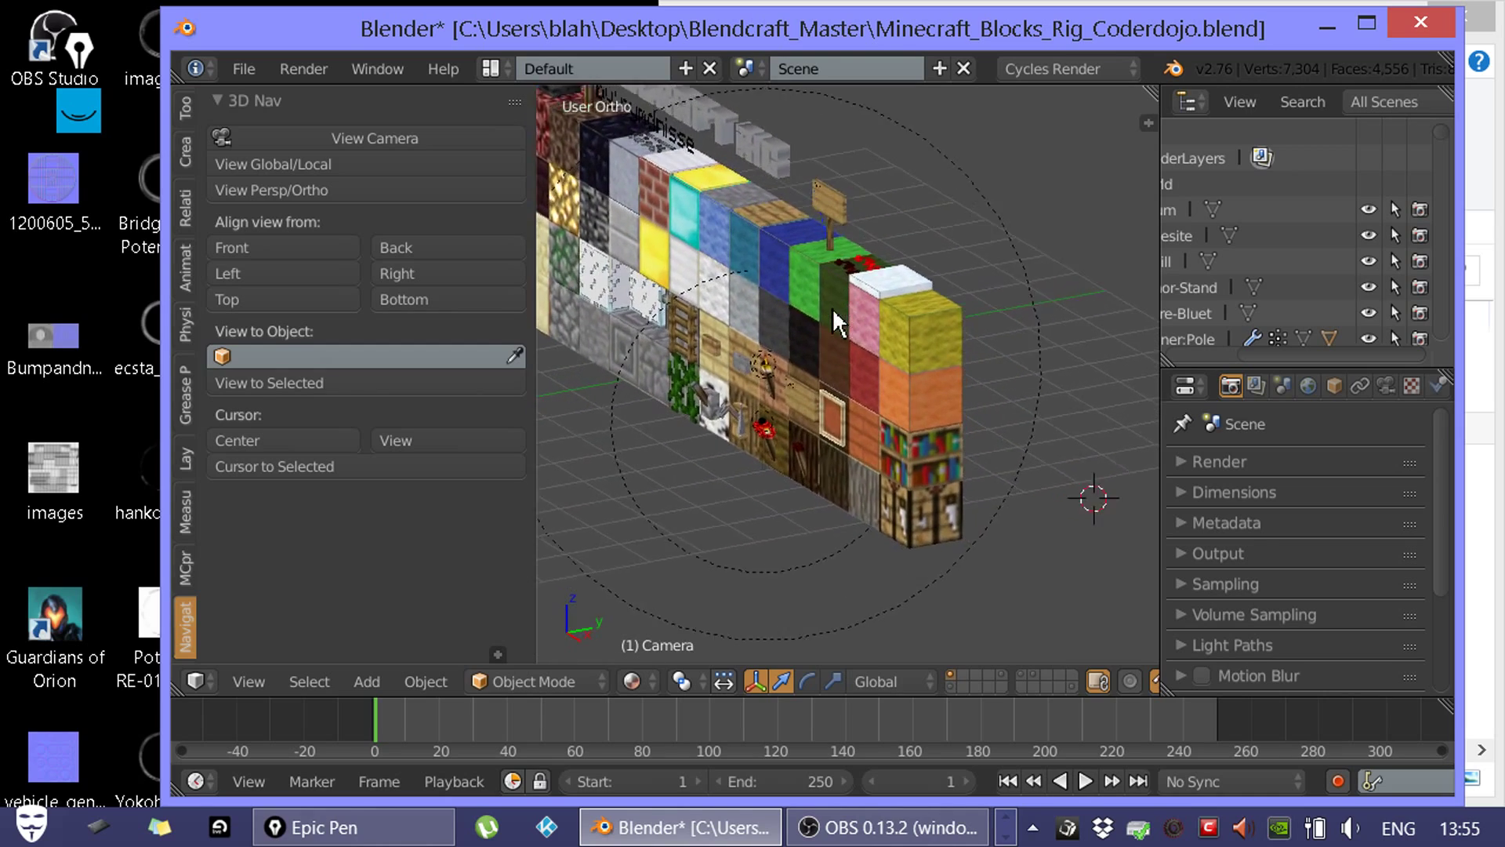
- Rotate the orthographic view stepwise around the block wall, sideways in both directions and tilted vertically
key(KP_2)
key(KP_6)
key(KP_6)
key(KP_6)
key(KP_6)
key(KP_6)
key(KP_6)
key(KP_6)
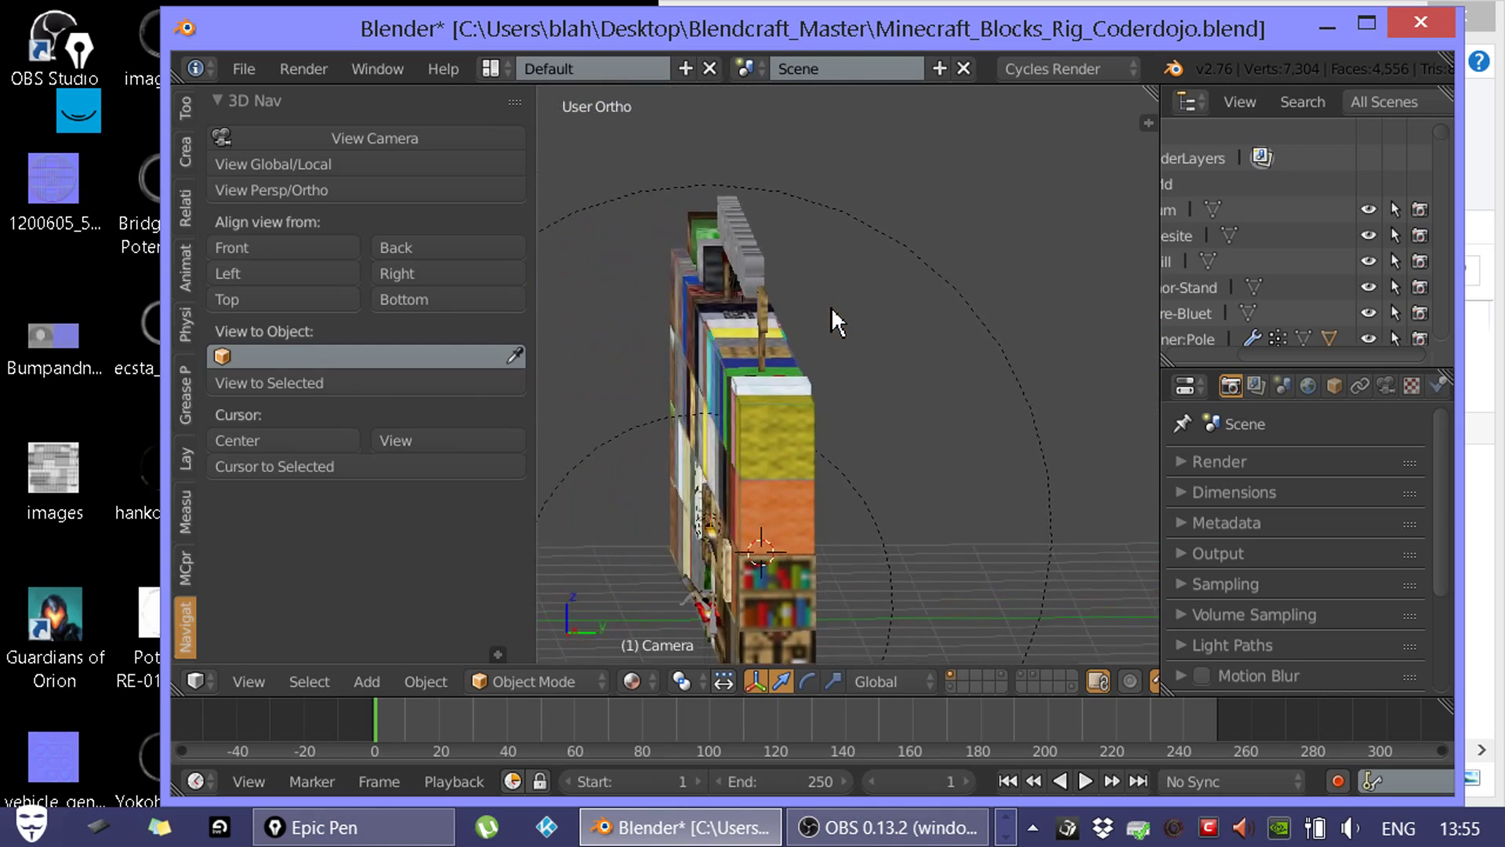
key(KP_4)
key(KP_4)
key(KP_4)
key(KP_4)
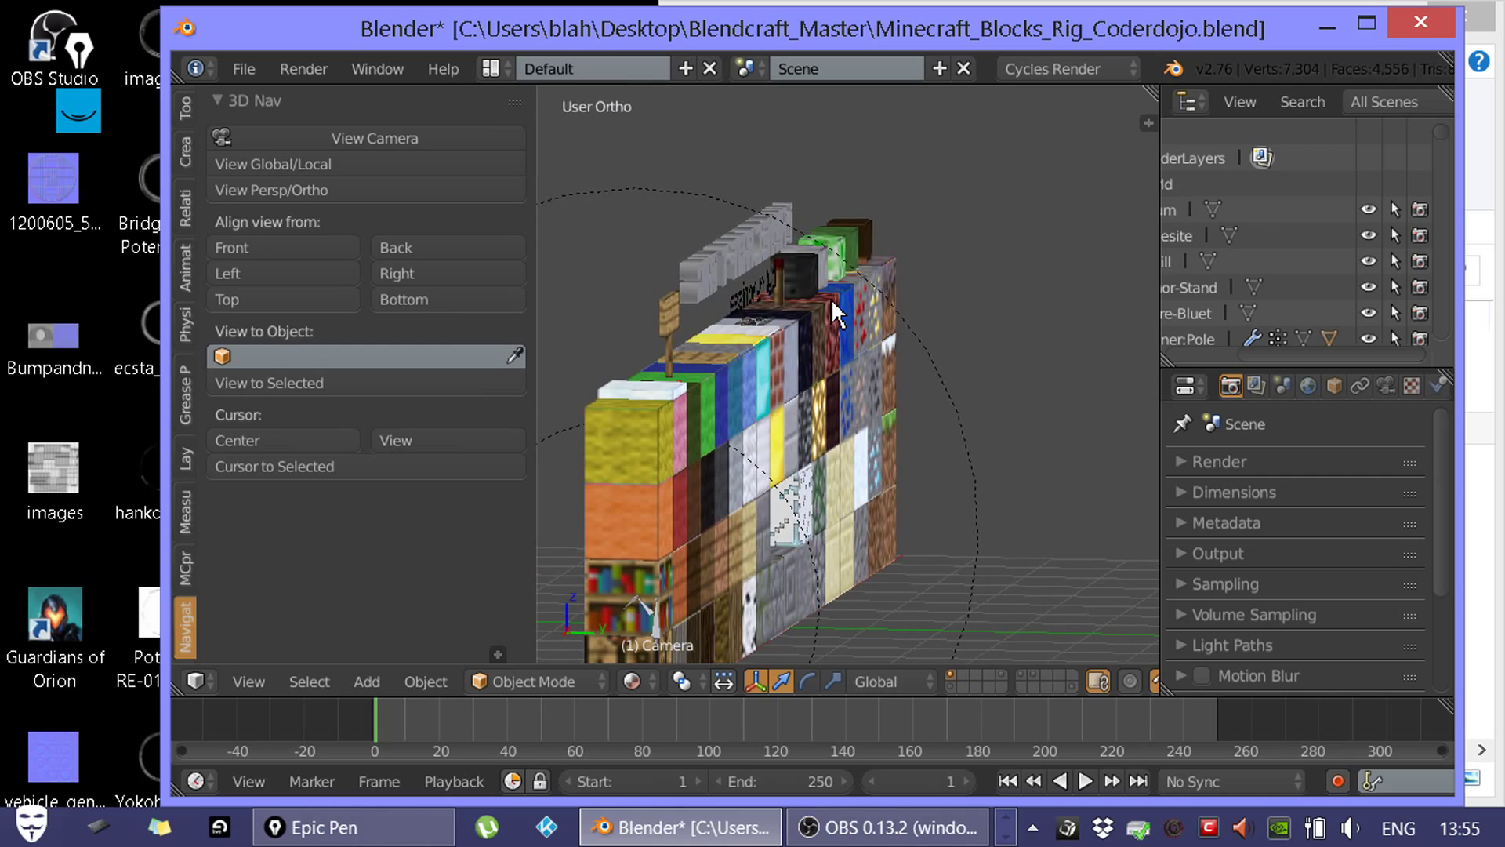
key(KP_4)
key(KP_4)
key(KP_4)
key(KP_4)
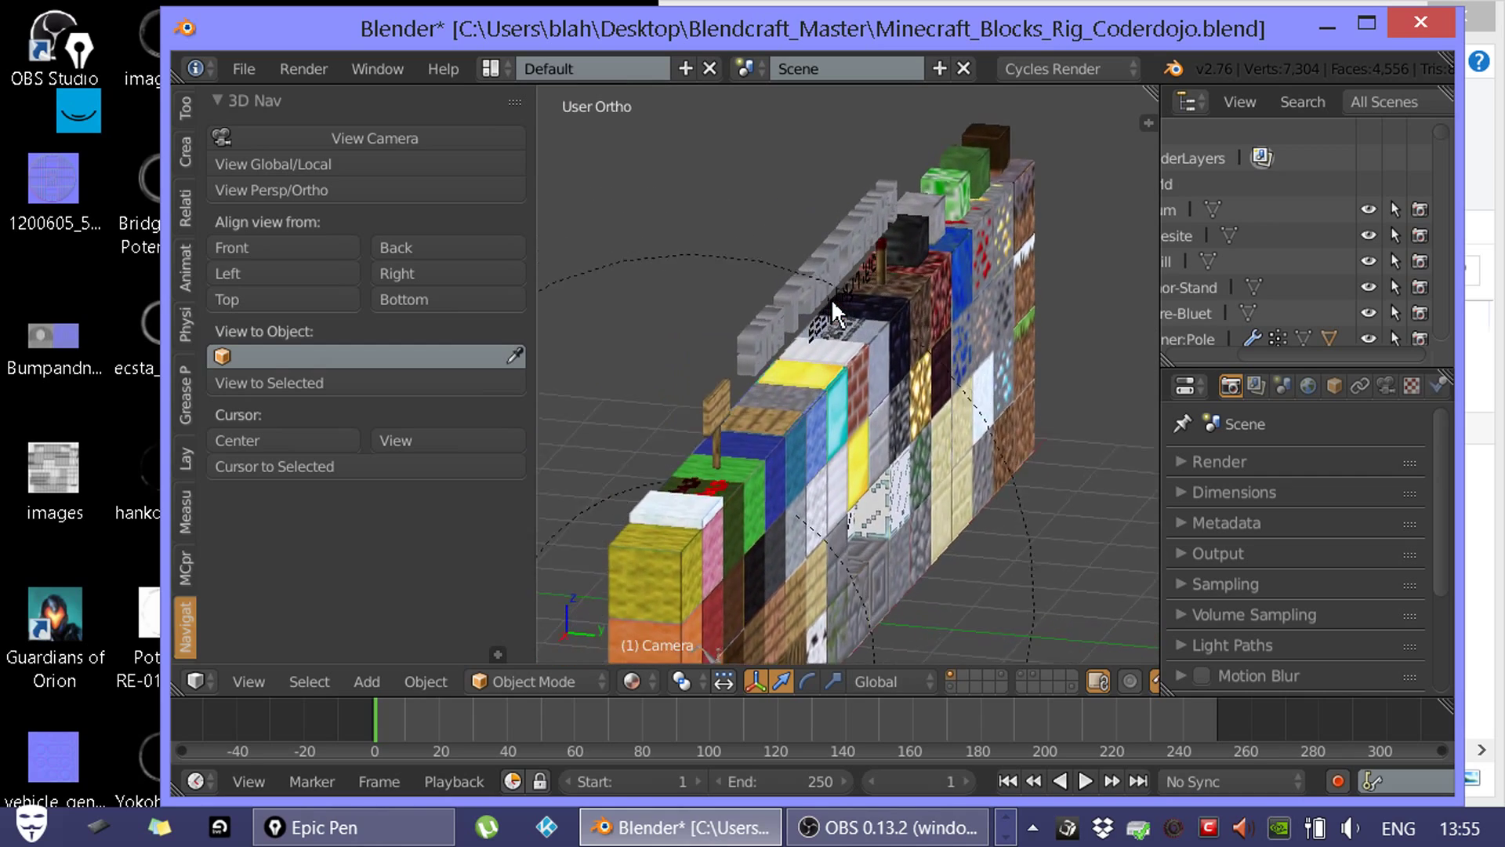
key(KP_6)
key(KP_6)
key(KP_6)
key(KP_6)
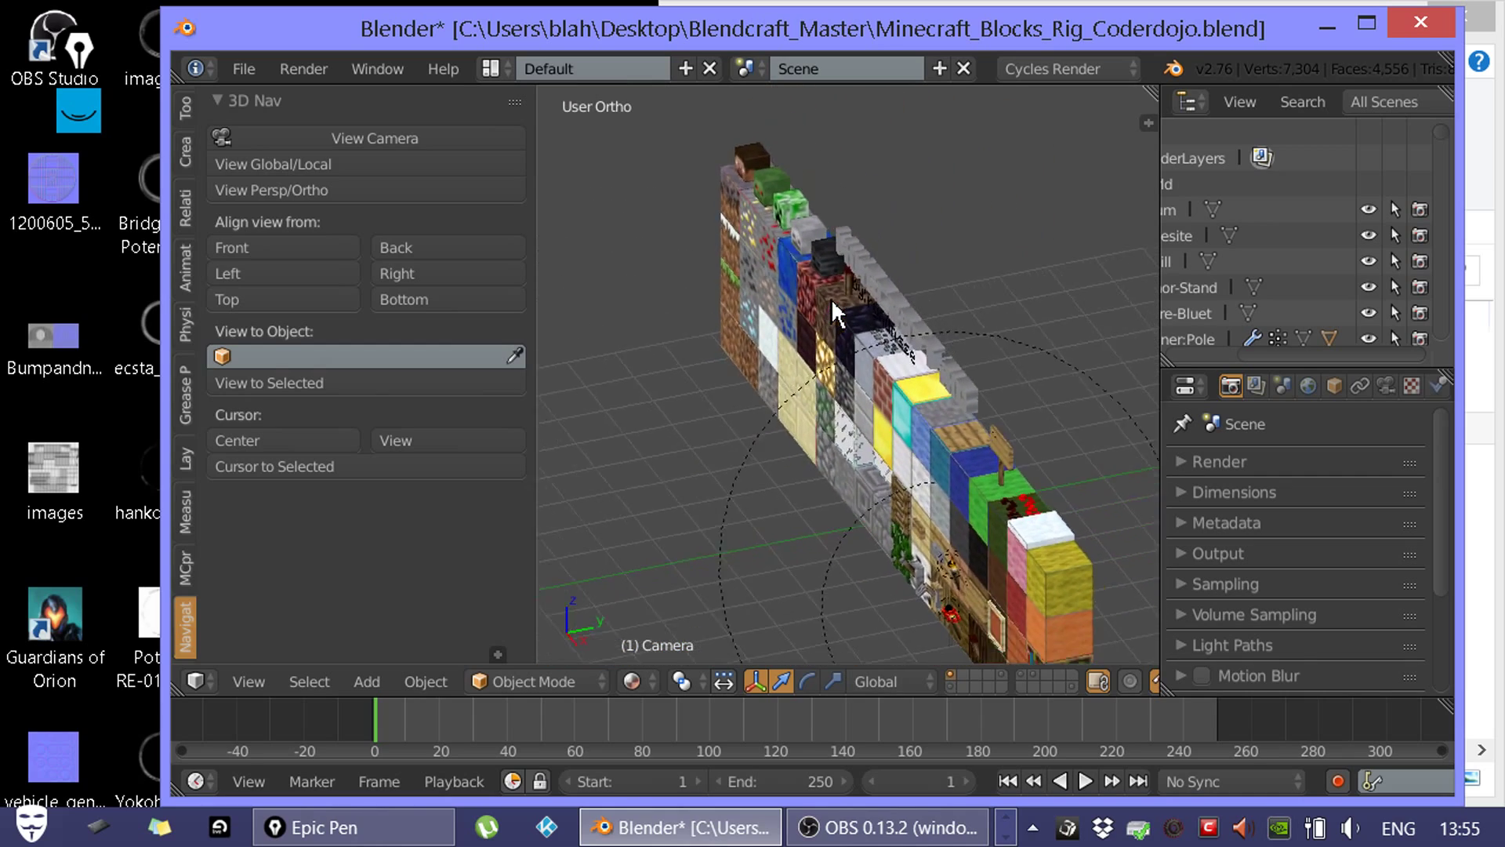
key(KP_8)
key(KP_8)
key(KP_8)
key(KP_8)
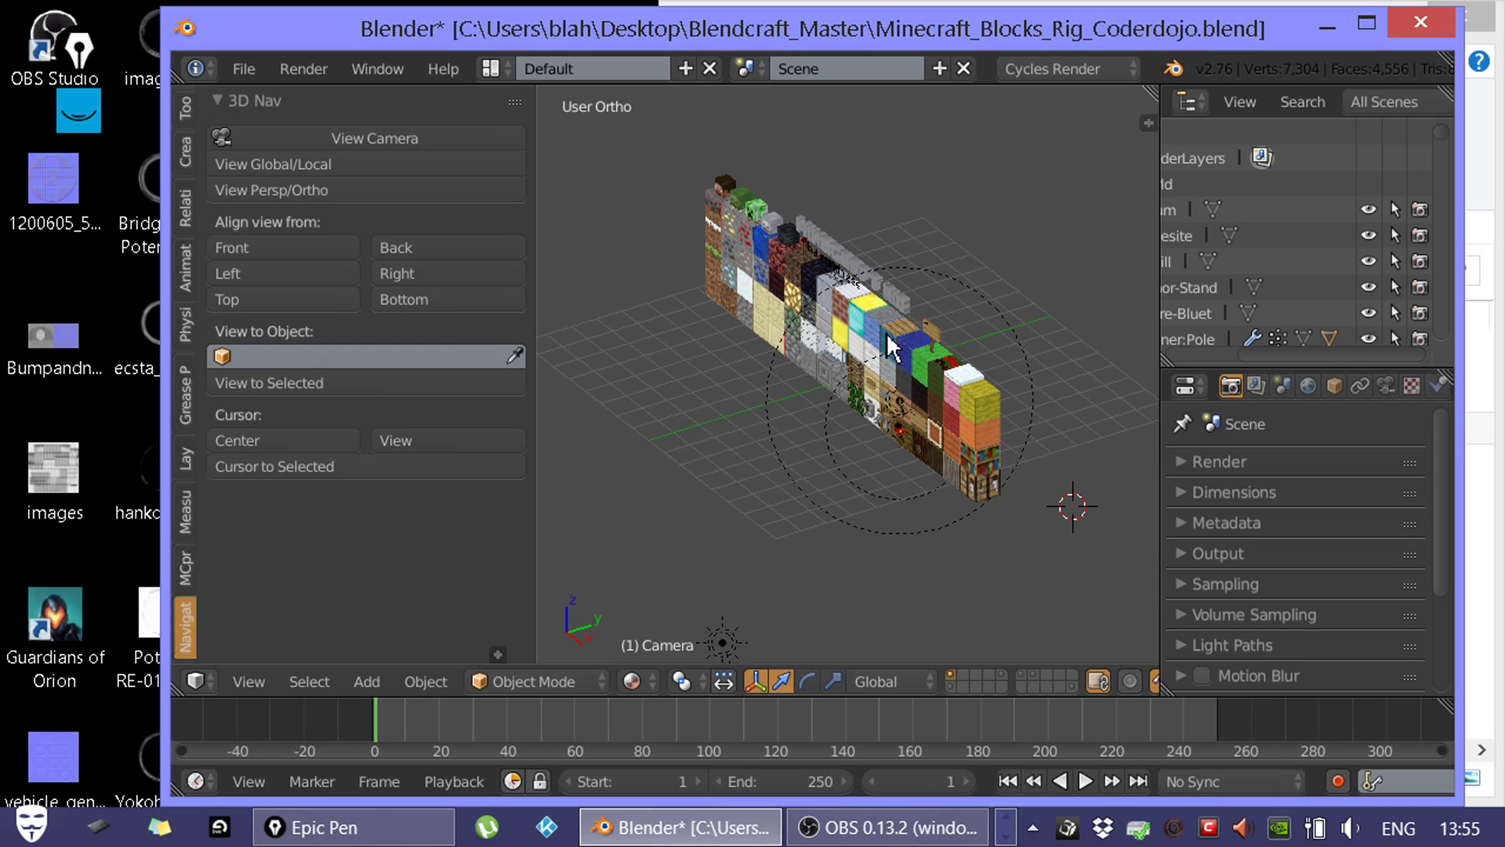
- Return the view to perspective, orbit to face the block wall, and snap to the front orthographic view
scroll(900, 351, up, 2)
middle_drag(894, 345, 932, 461)
key(KP_5)
middle_drag(723, 334, 957, 353)
middle_drag(829, 378, 876, 299)
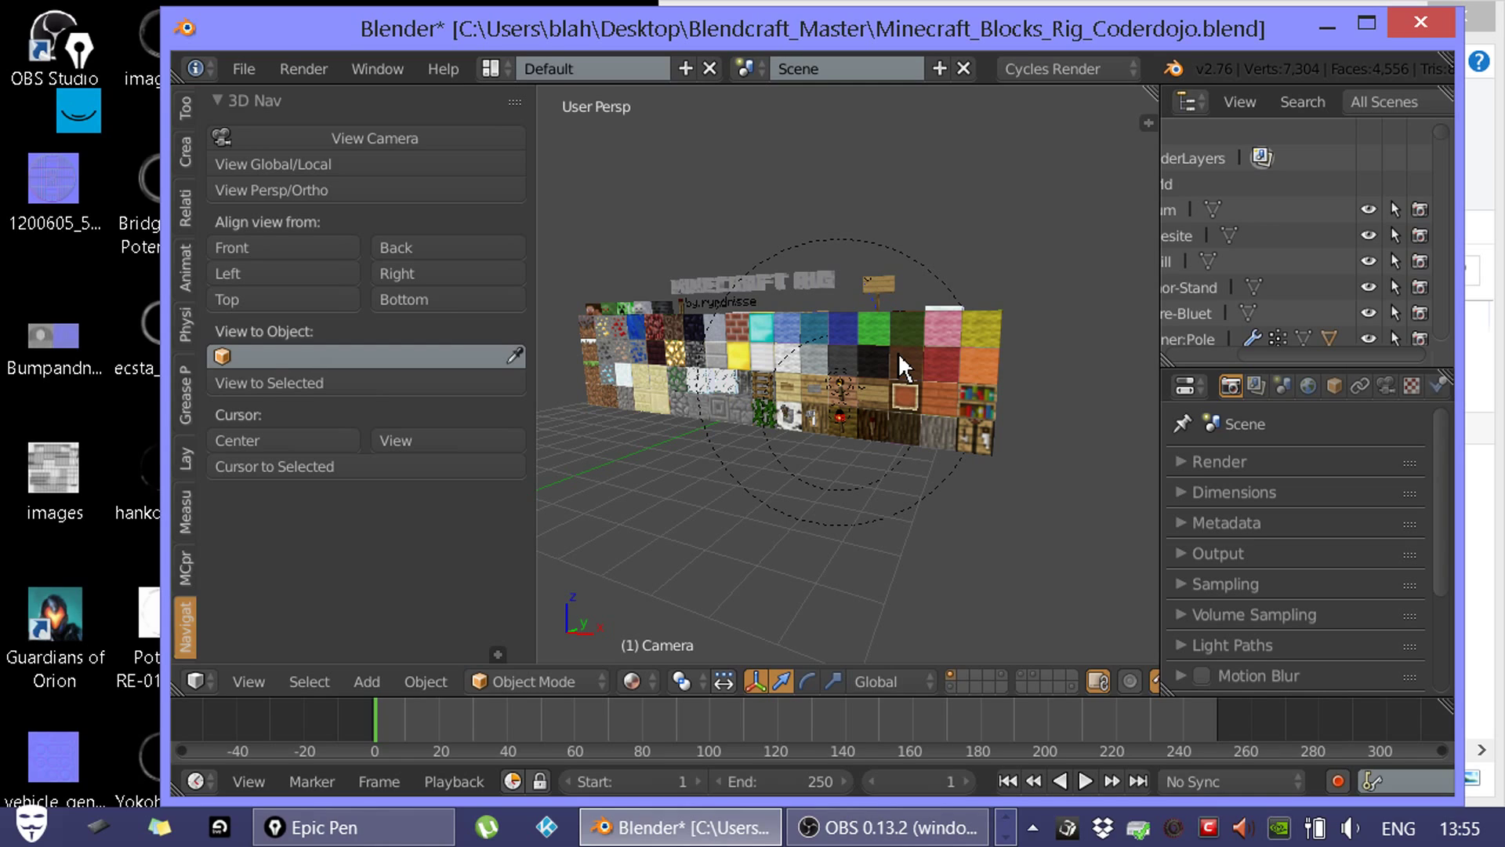
key(KP_1)
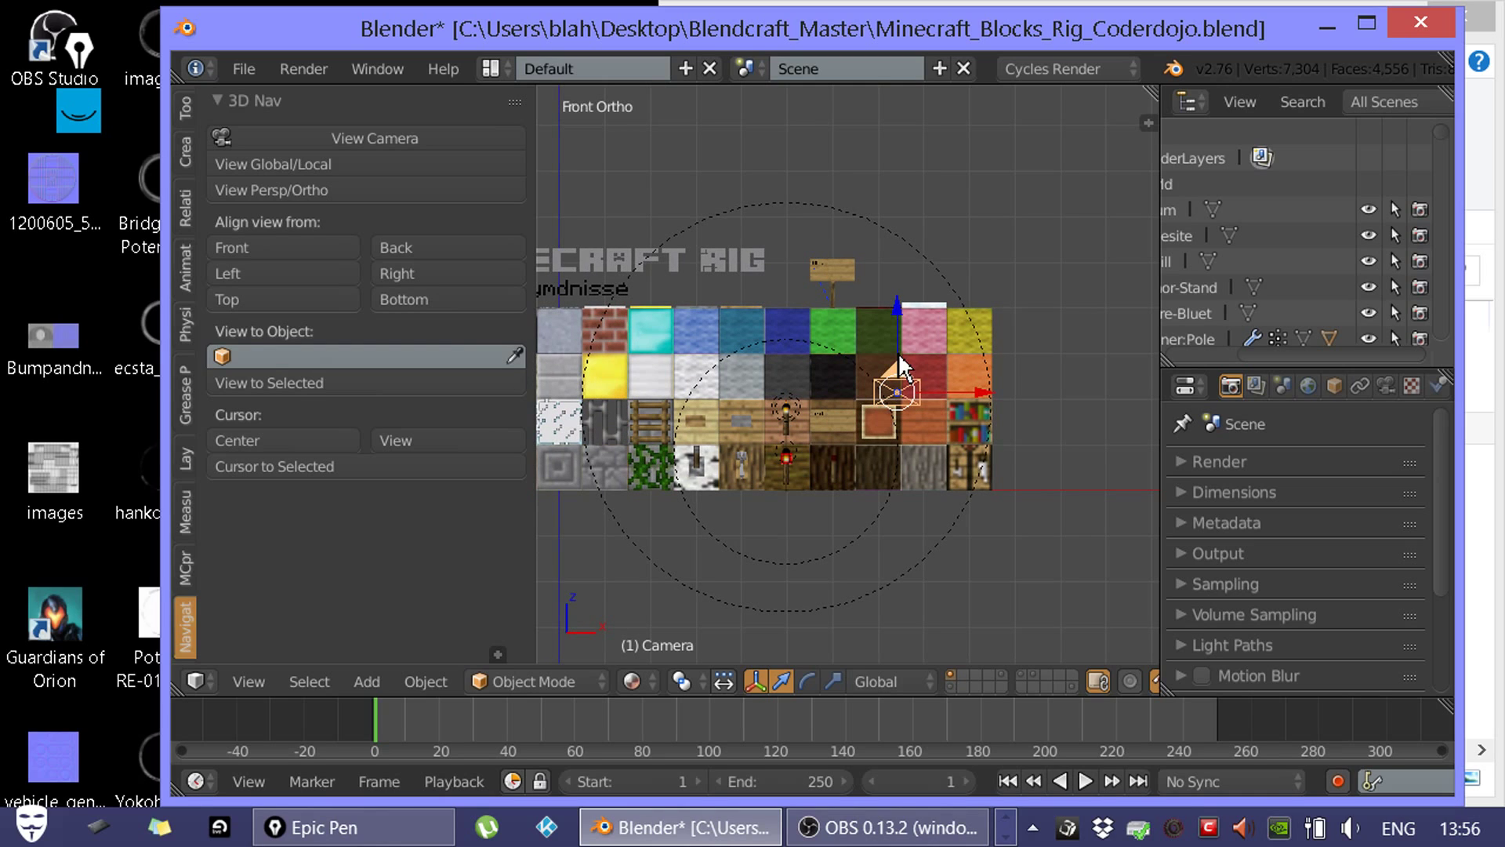
- Show the 3D view's properties, collapse the sections including 3D Cursor, Item and Display, and start the Screencast Keys display
key(n)
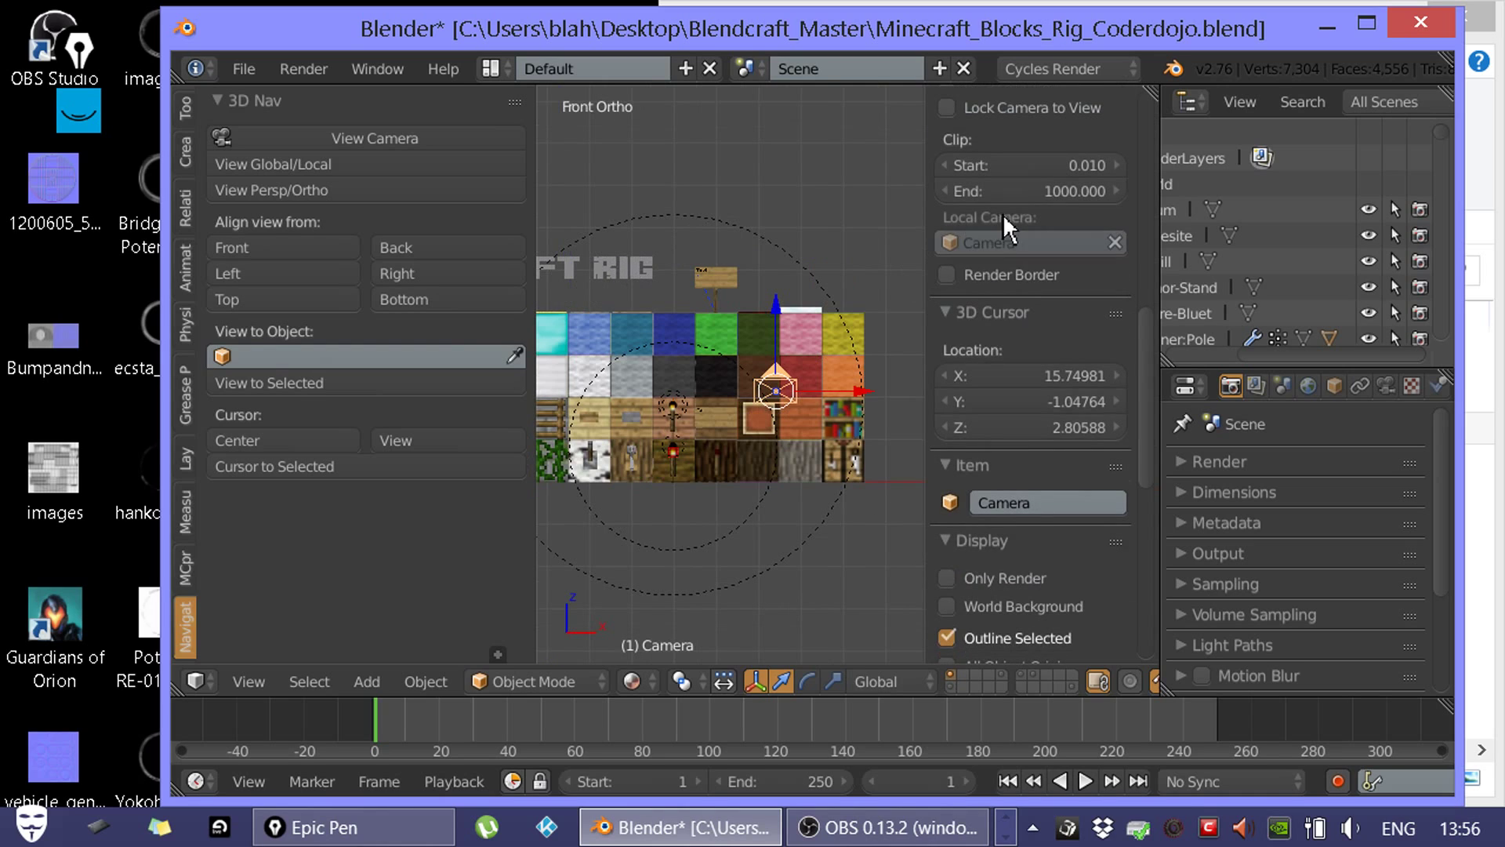
drag(996, 312, 996, 442)
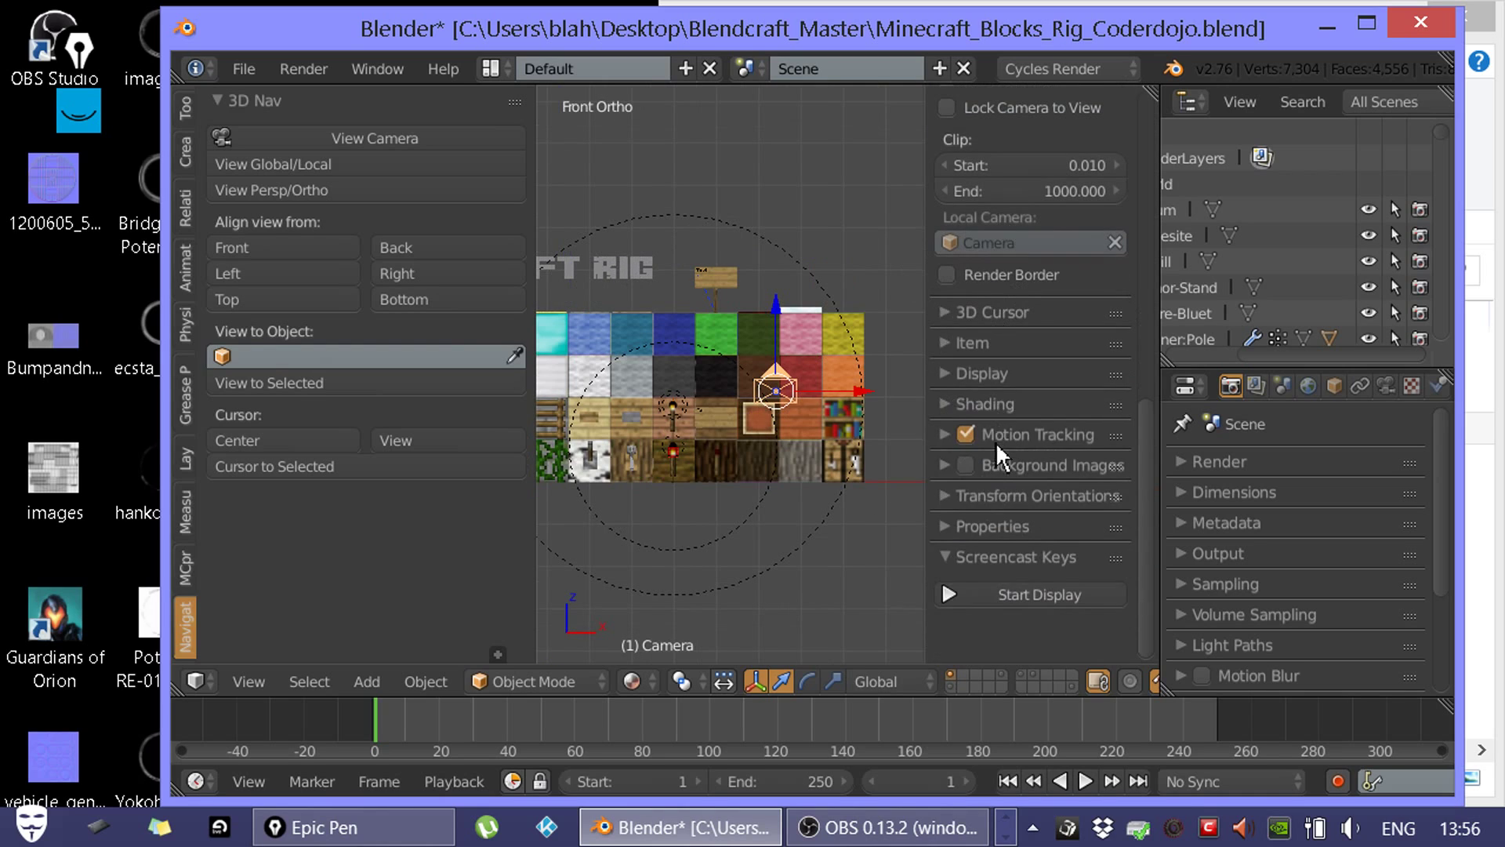
click(1041, 598)
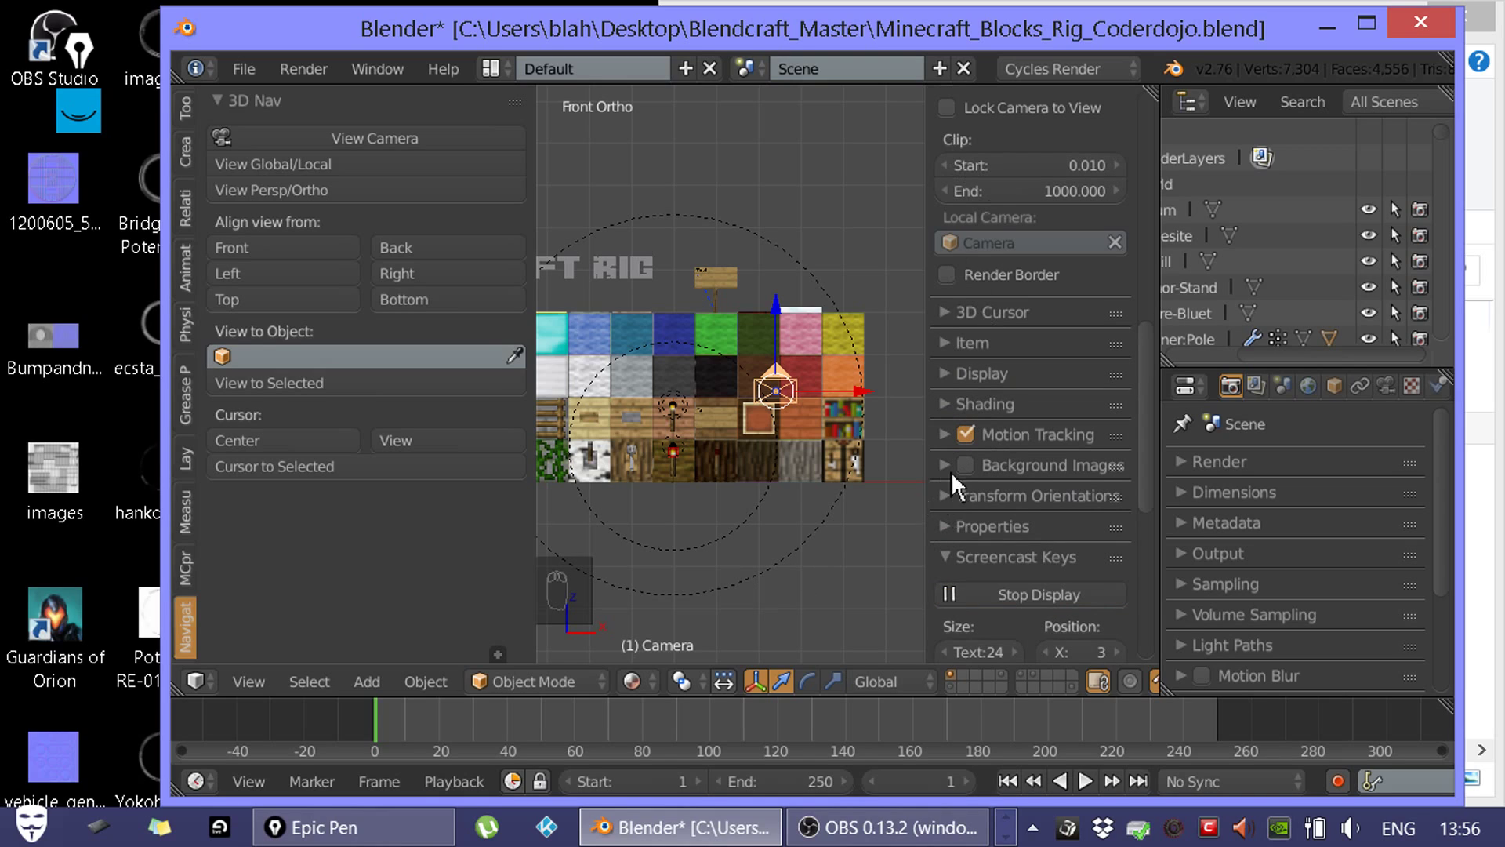
- Collapse the Screencast Keys section, narrow the Tool Shelf, and hide the 3D view's properties
click(1027, 555)
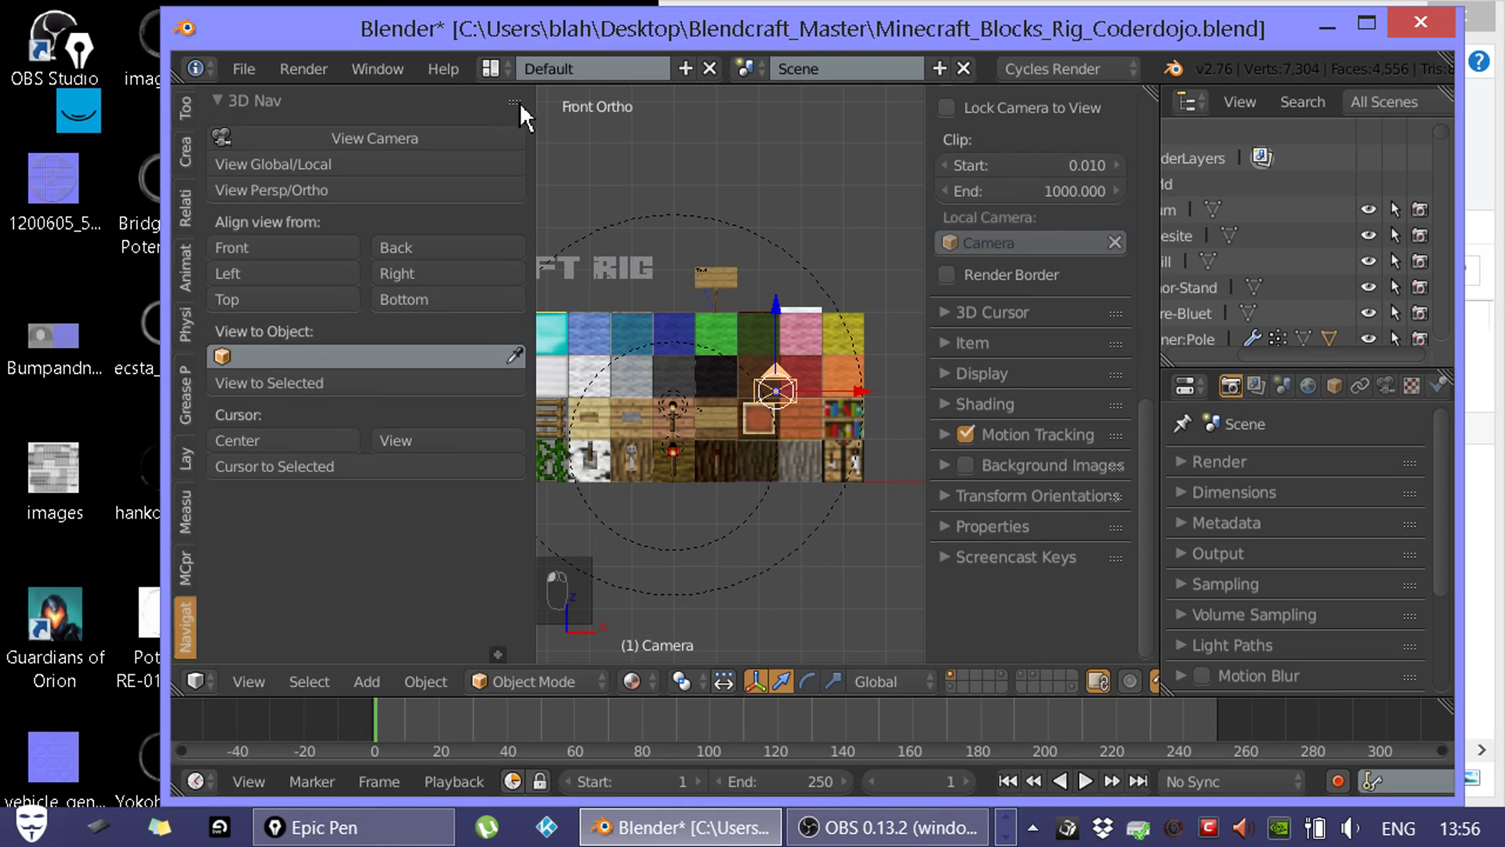
drag(536, 135, 396, 137)
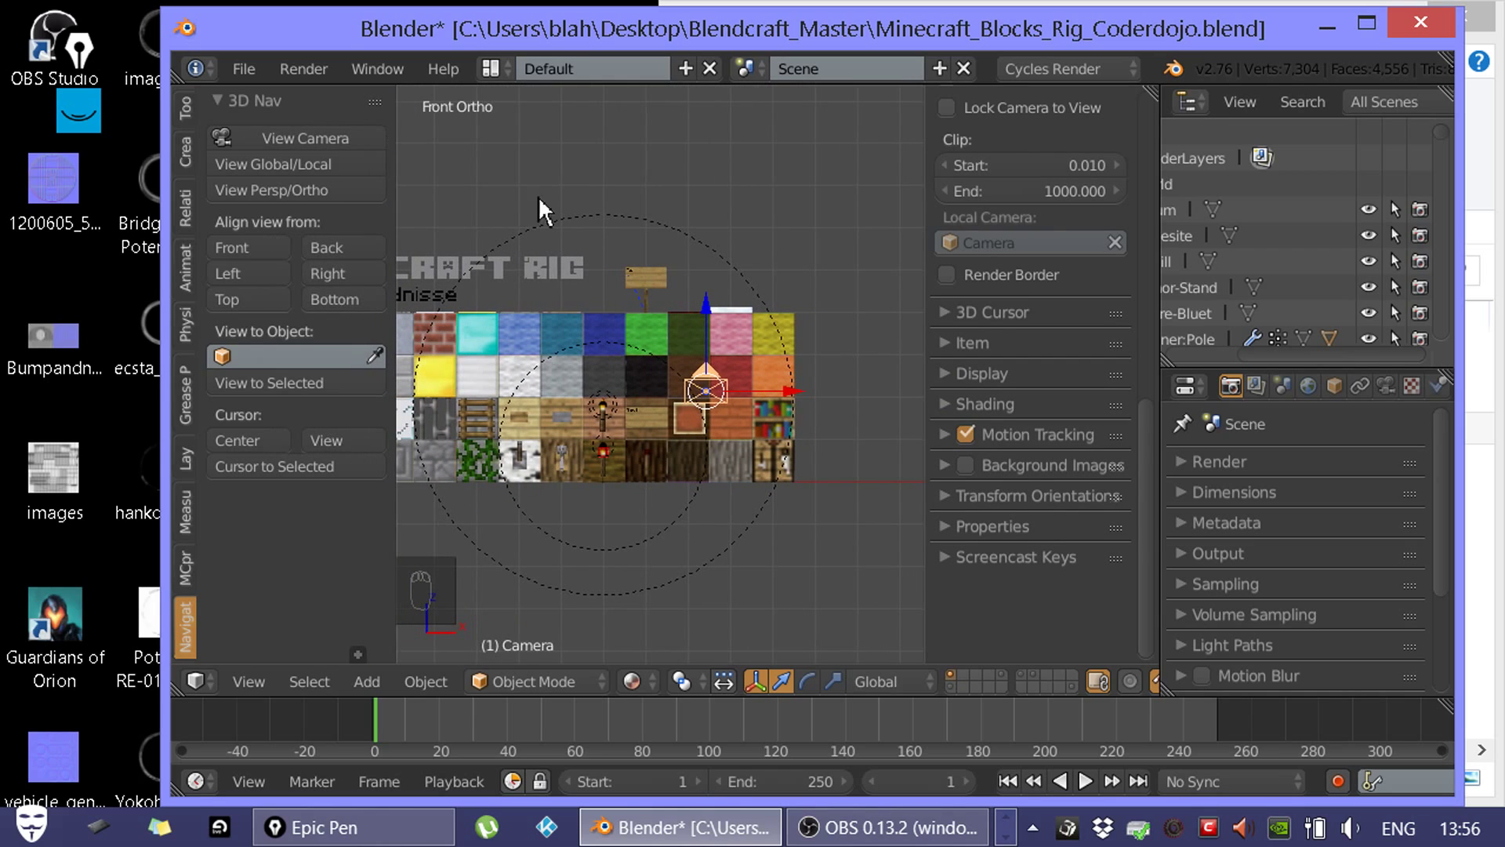
key(n)
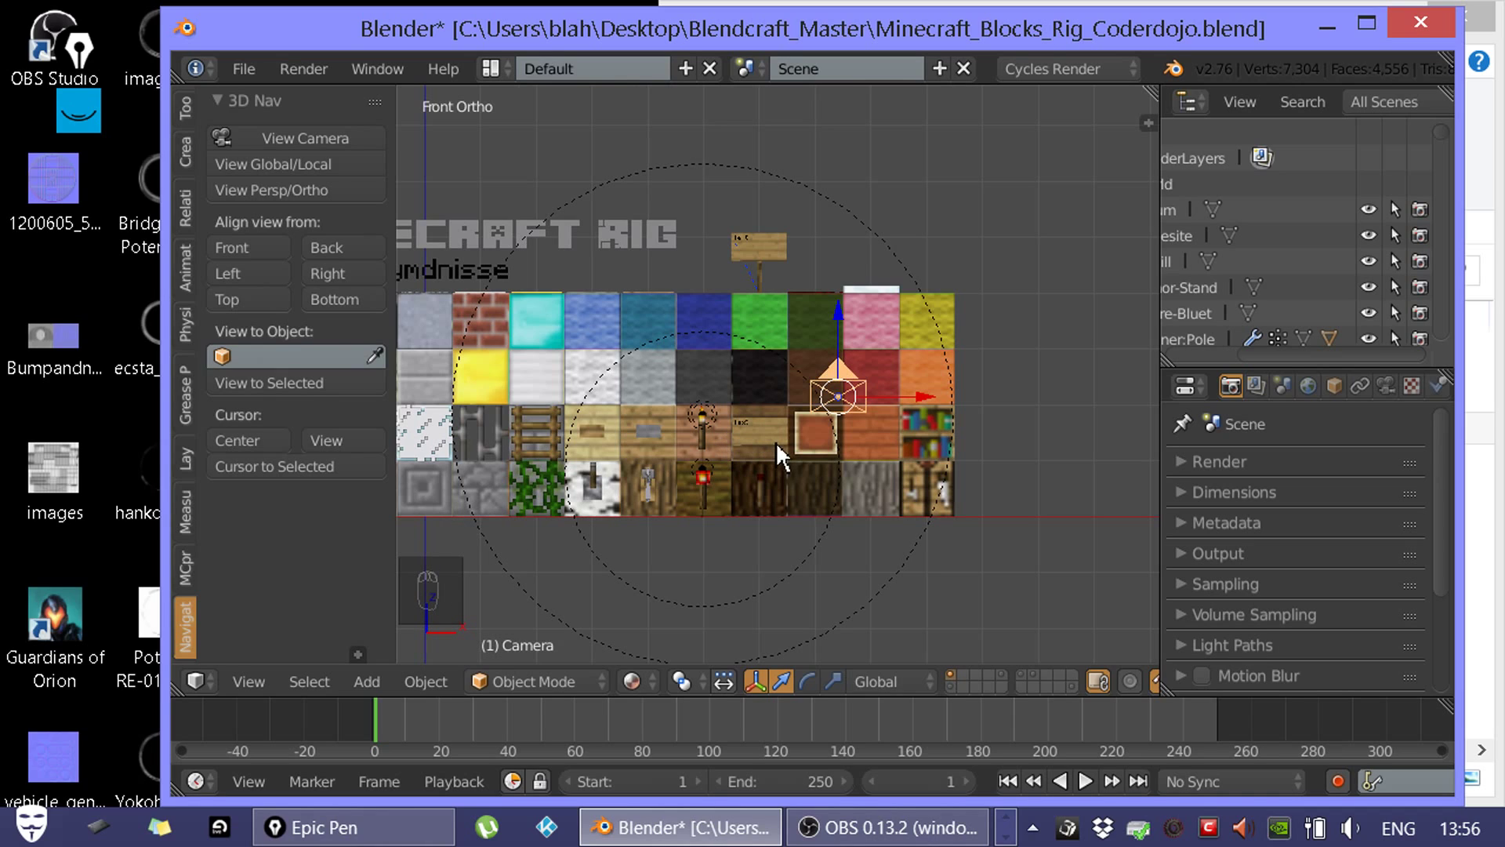
- Cycle the 3D view through the front, right and top orthographic views, ending on the front view
key(KP_1)
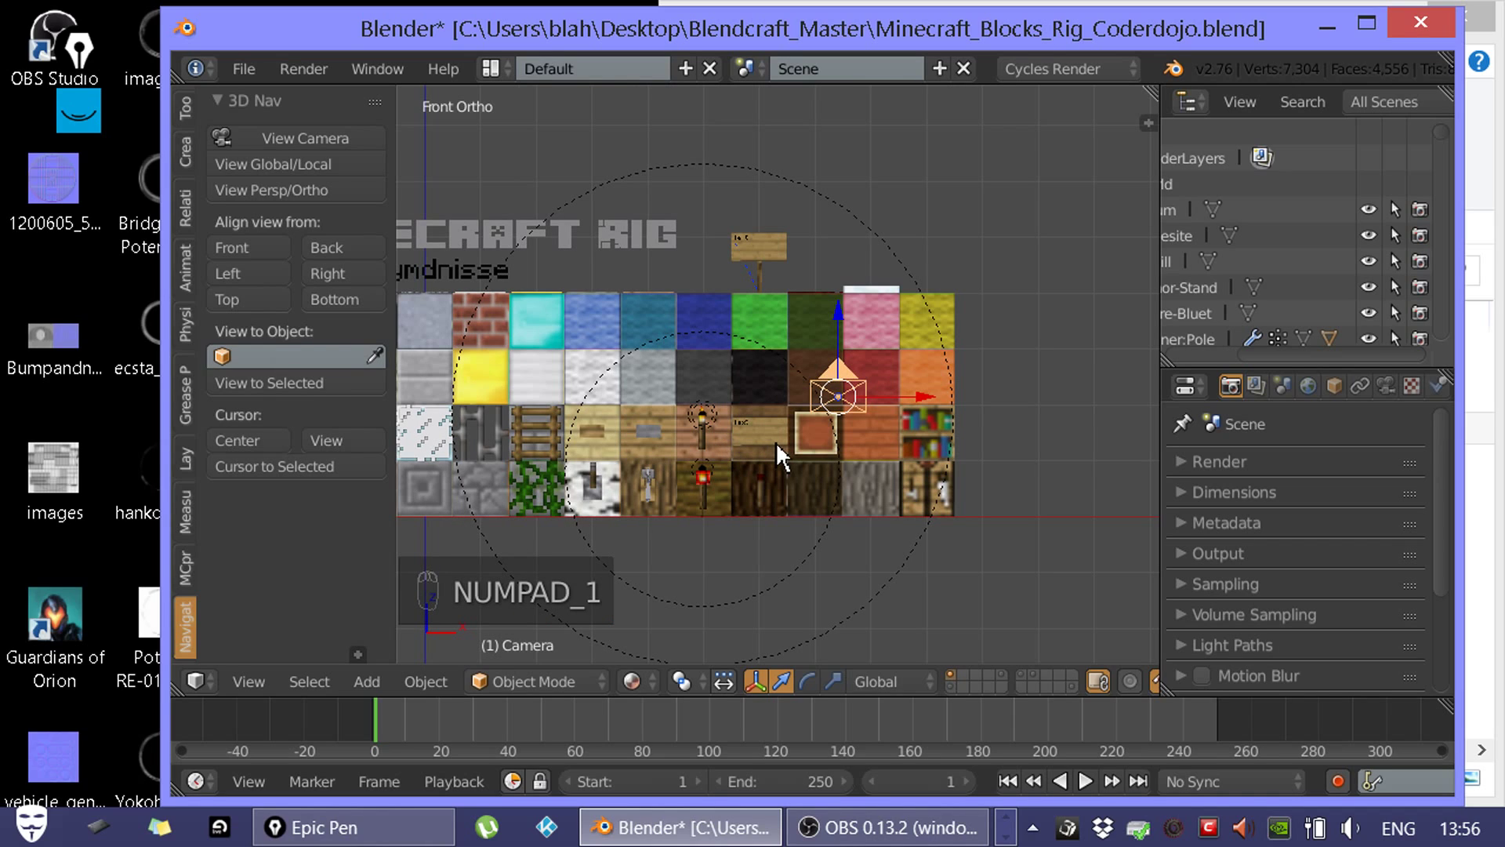
key(KP_3)
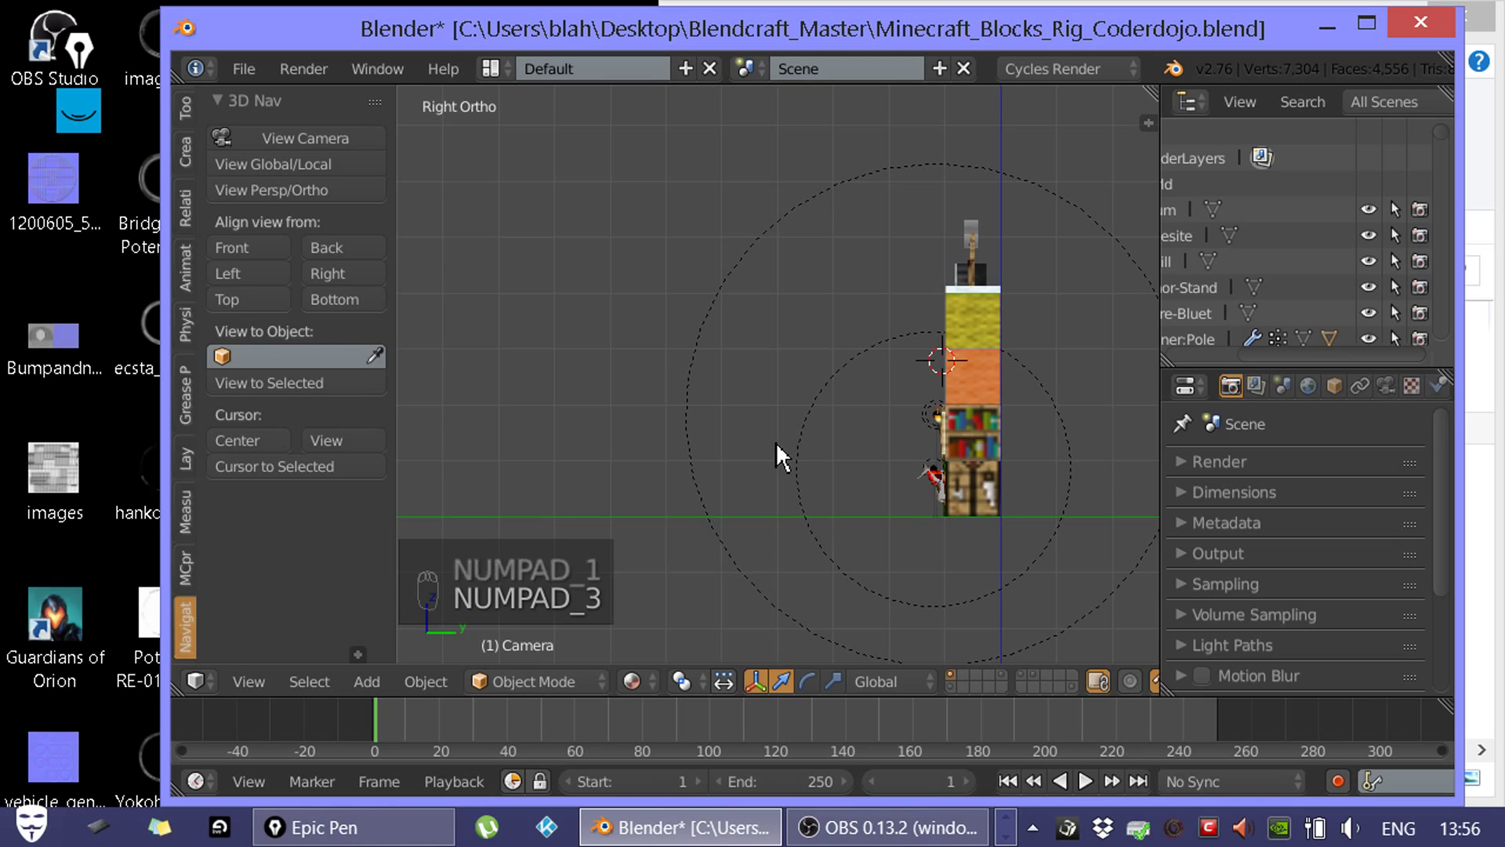
key(KP_7)
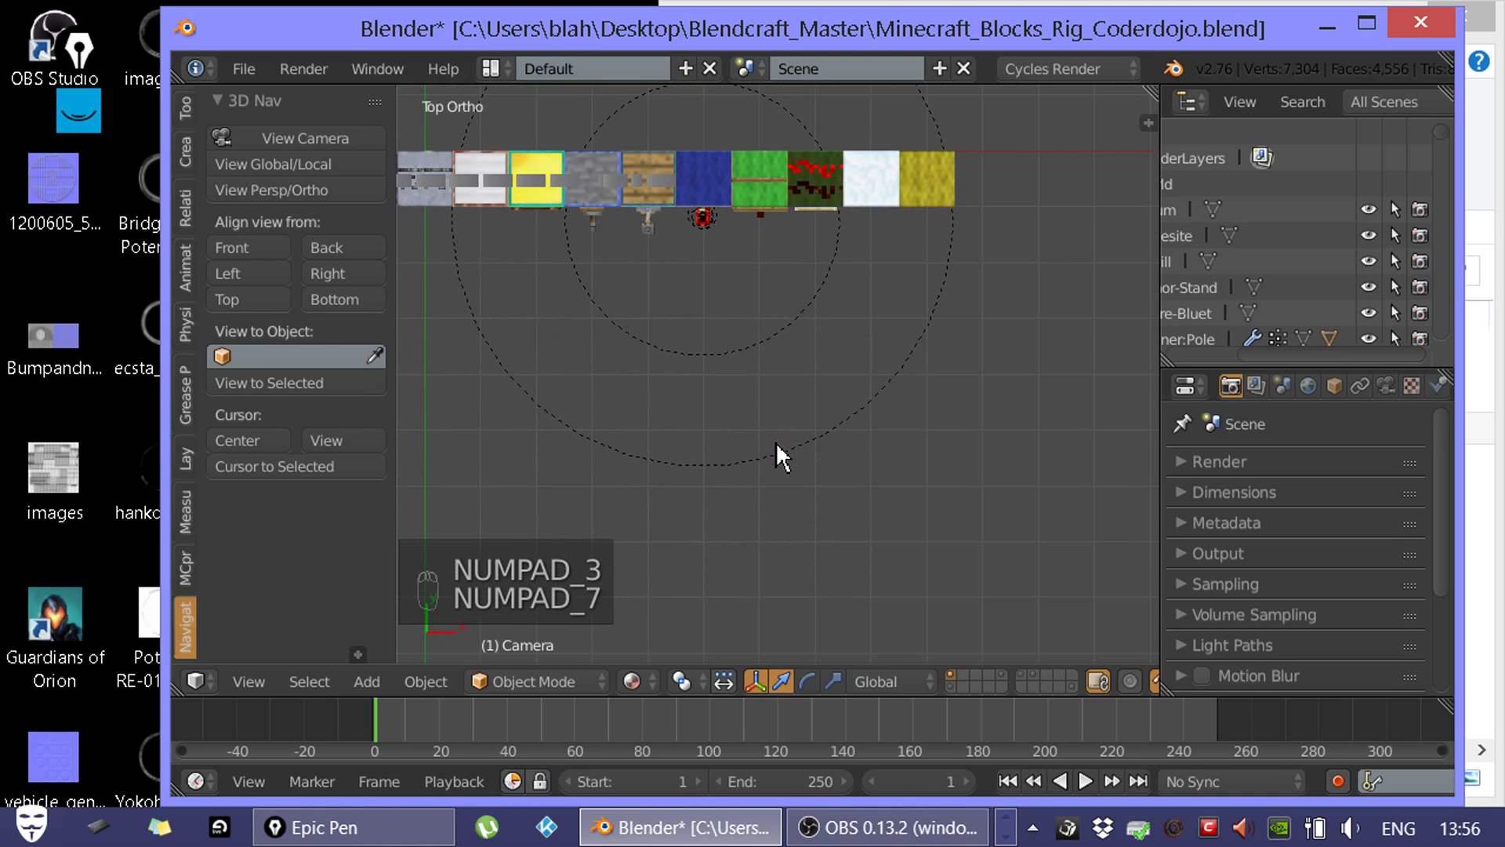
key(KP_1)
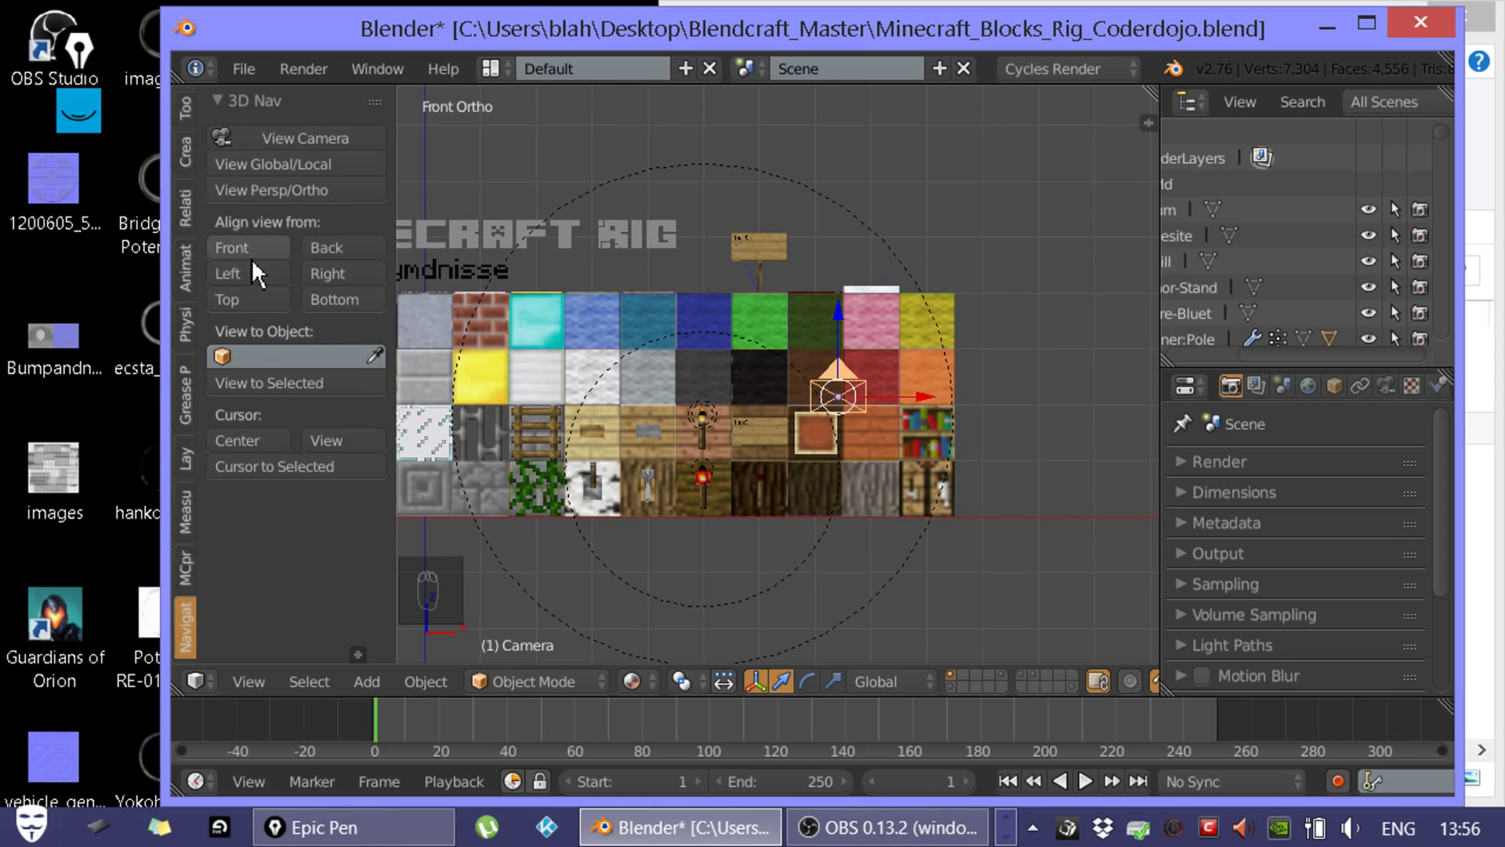
- Align the view from the left, right and back using the 3D Nav tools, ending on the front
click(236, 271)
click(337, 266)
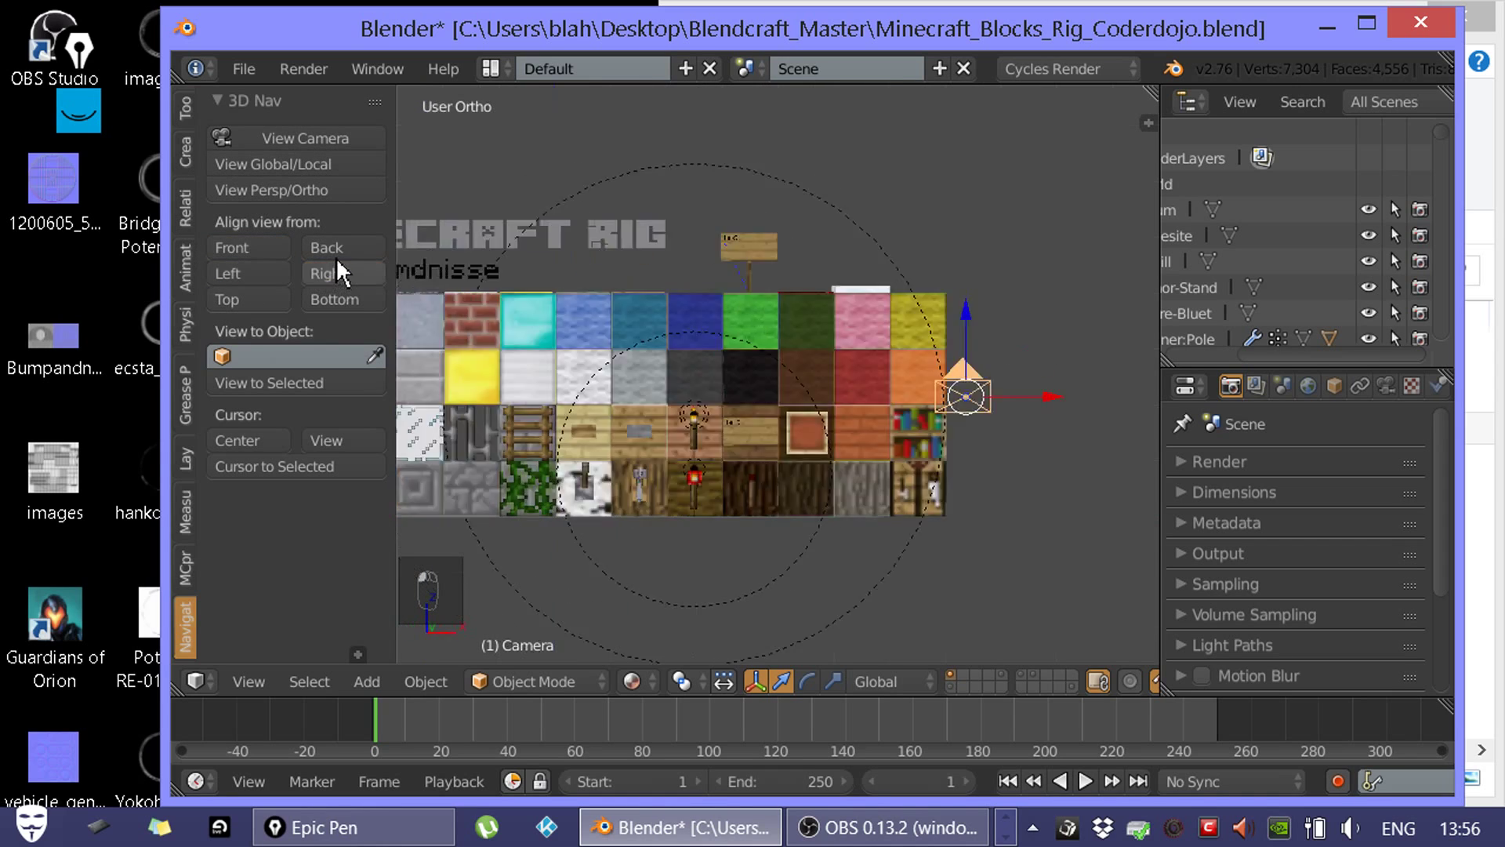
click(308, 247)
click(260, 250)
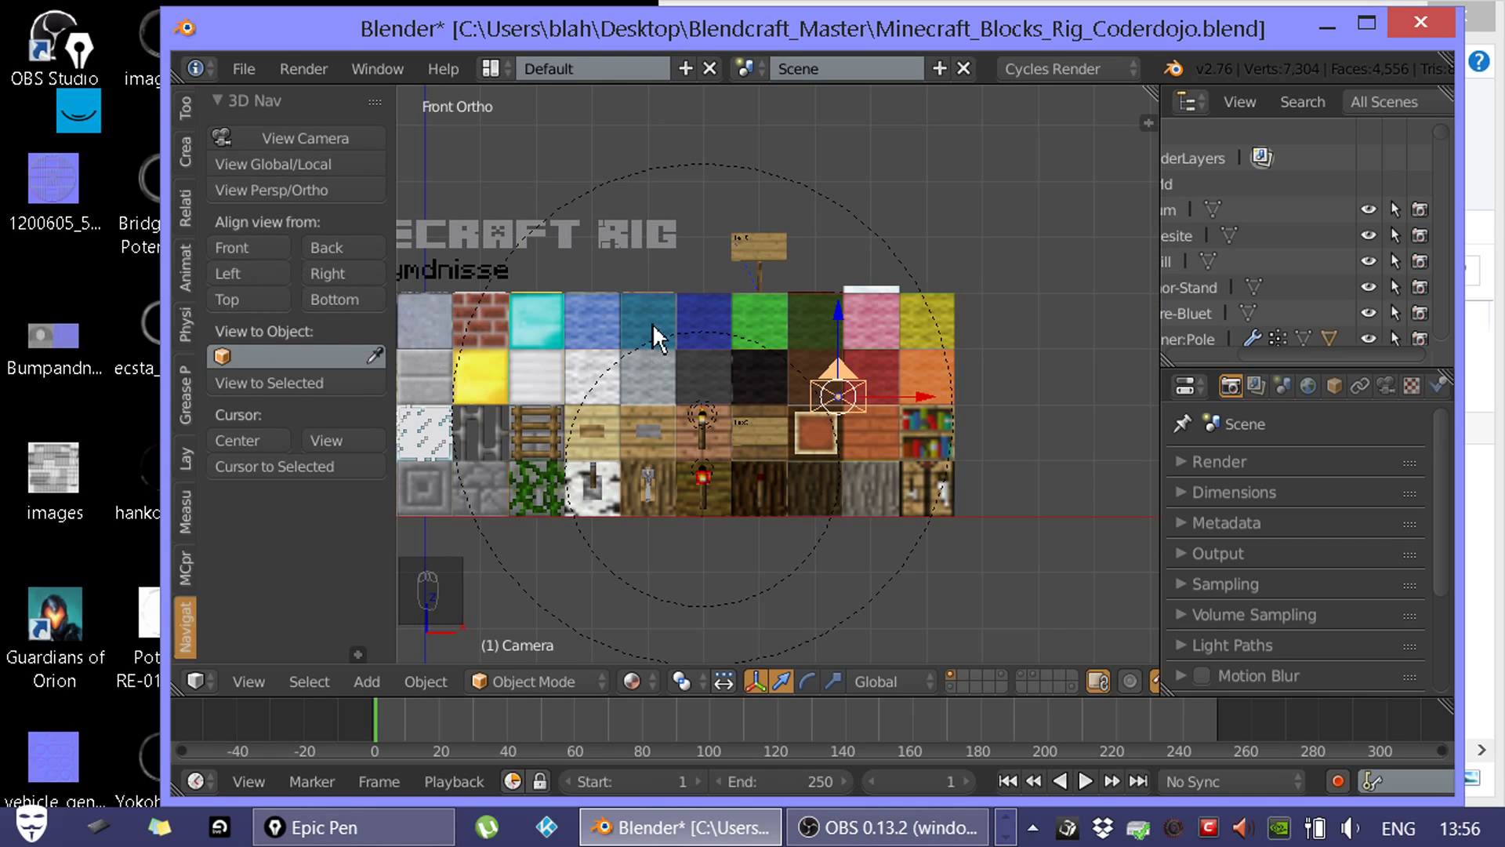
- Orbit freely around the block wall to view it at an angle in perspective
middle_drag(690, 375, 608, 421)
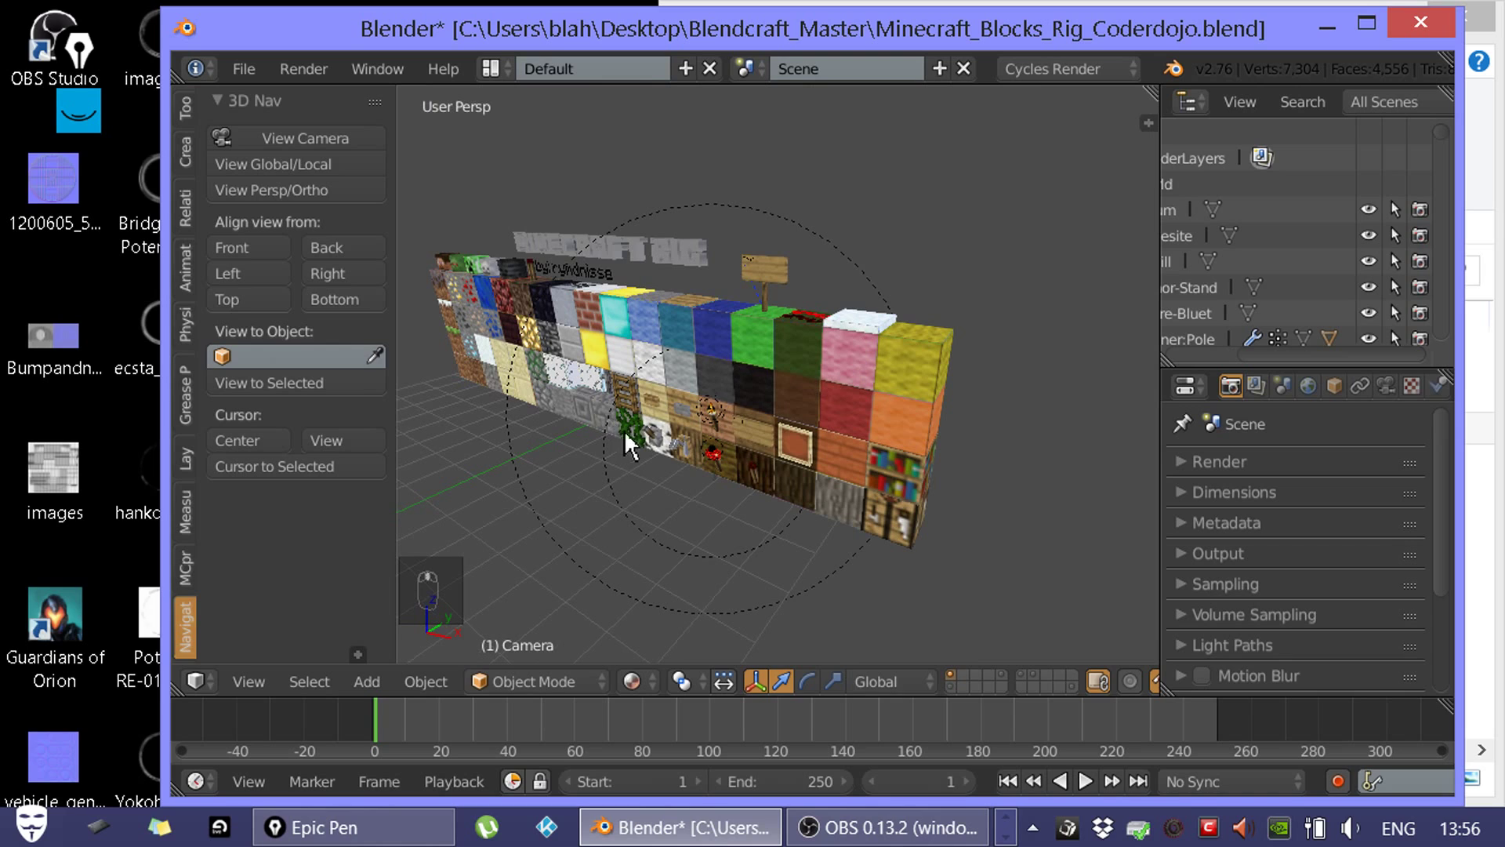
mouse_move(701, 439)
middle_down()
mouse_move(690, 435)
mouse_move(702, 430)
middle_up()
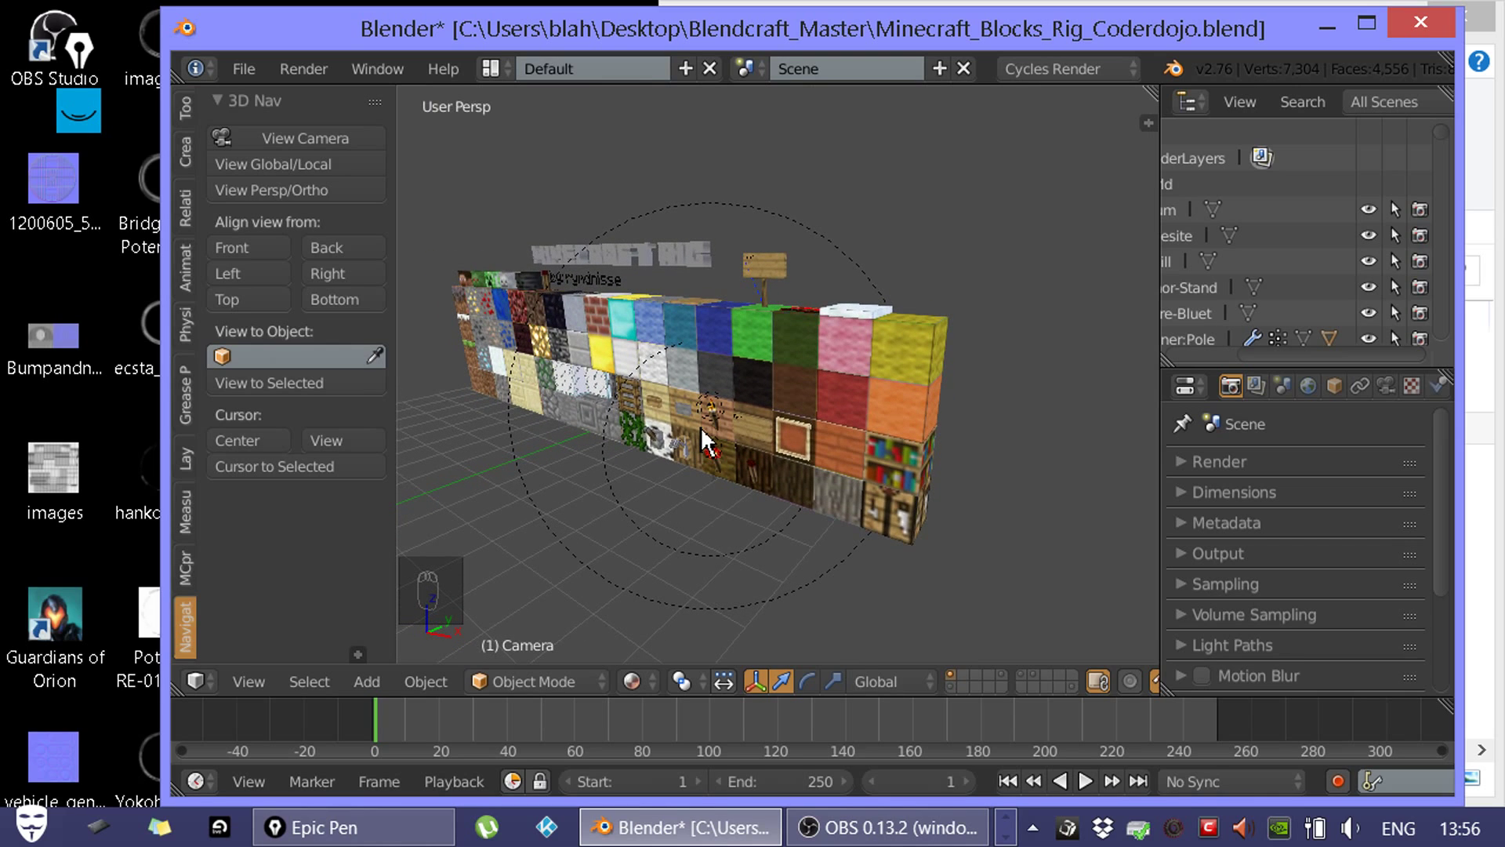
middle_drag(673, 470, 738, 487)
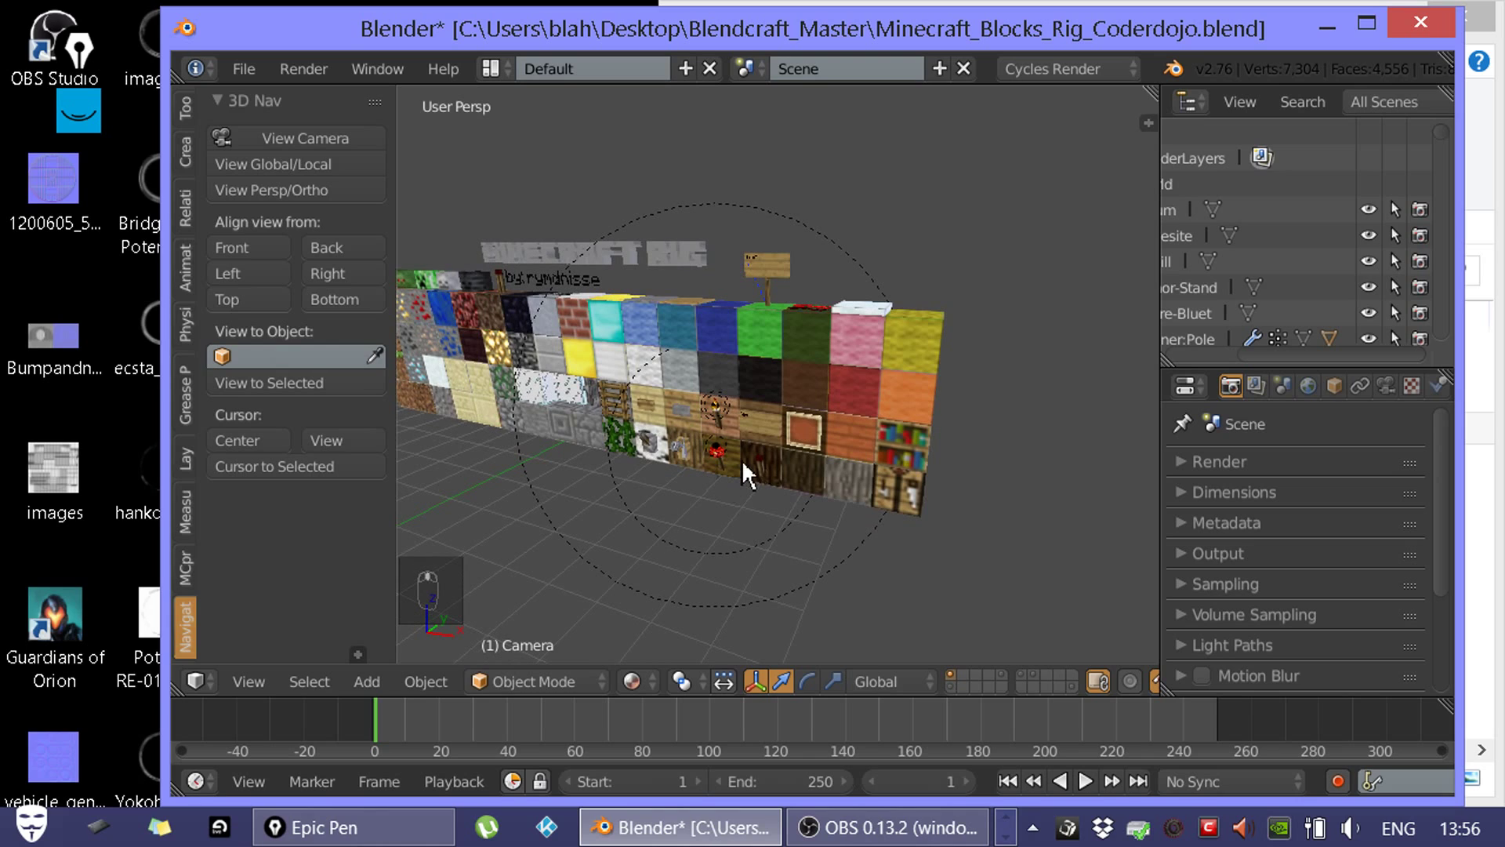
- Flip the front view to the back and the right view to the left, and flip the top view twice
key(KP_1)
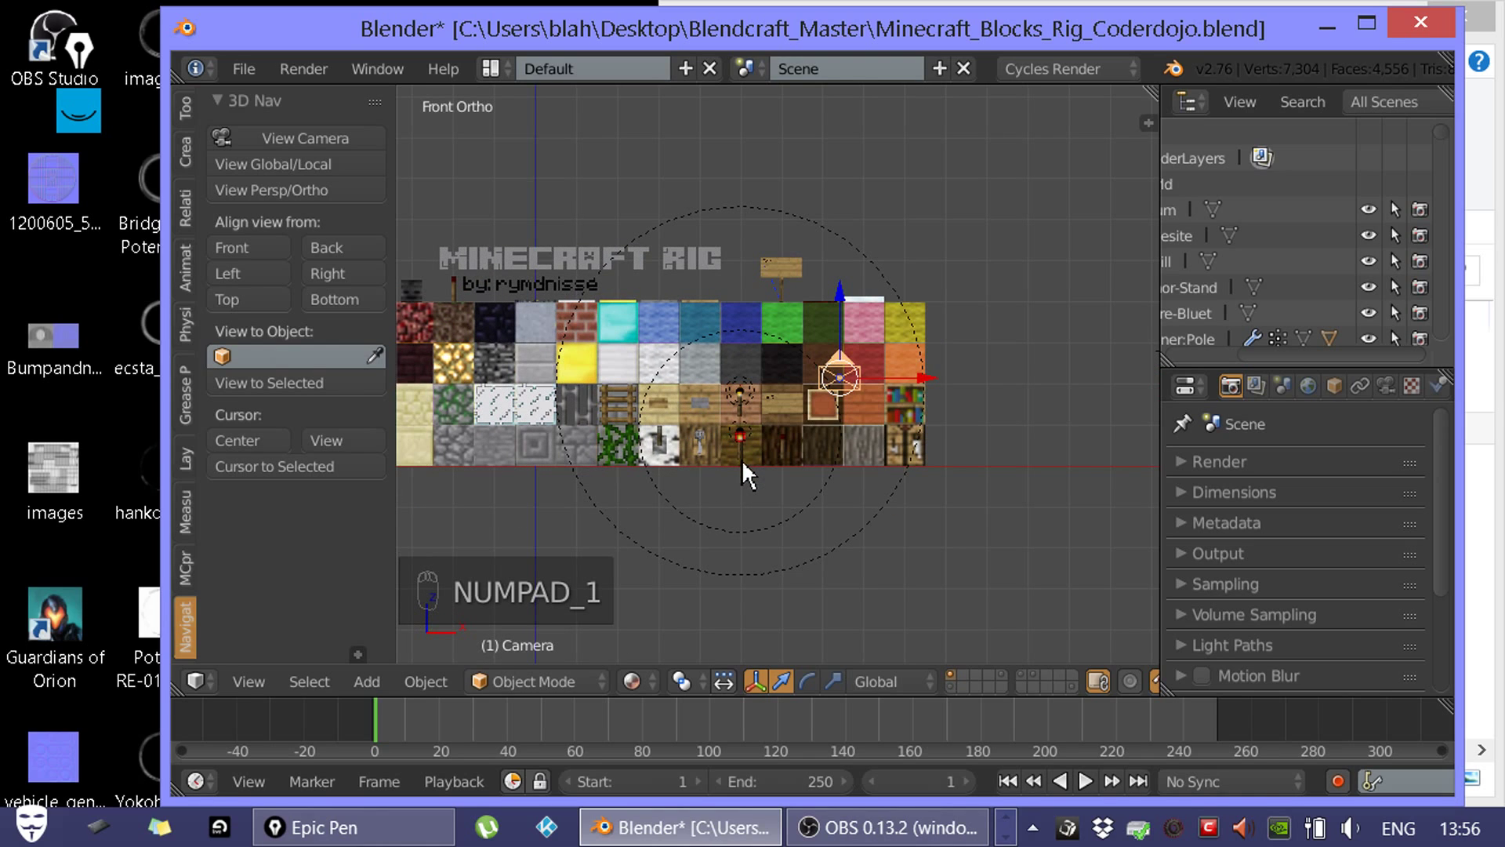
key(KP_9)
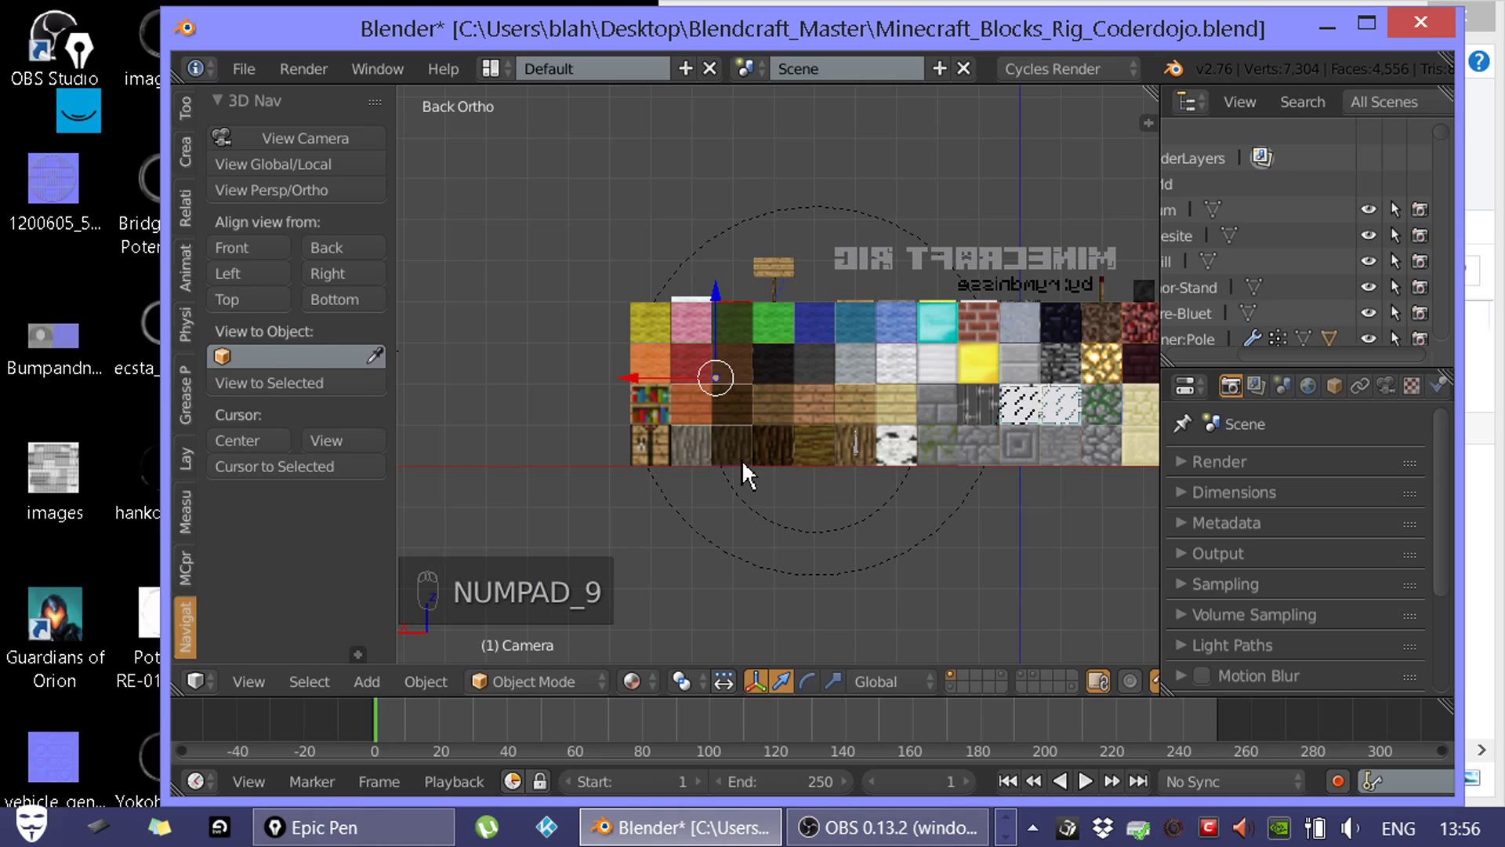
key(KP_3)
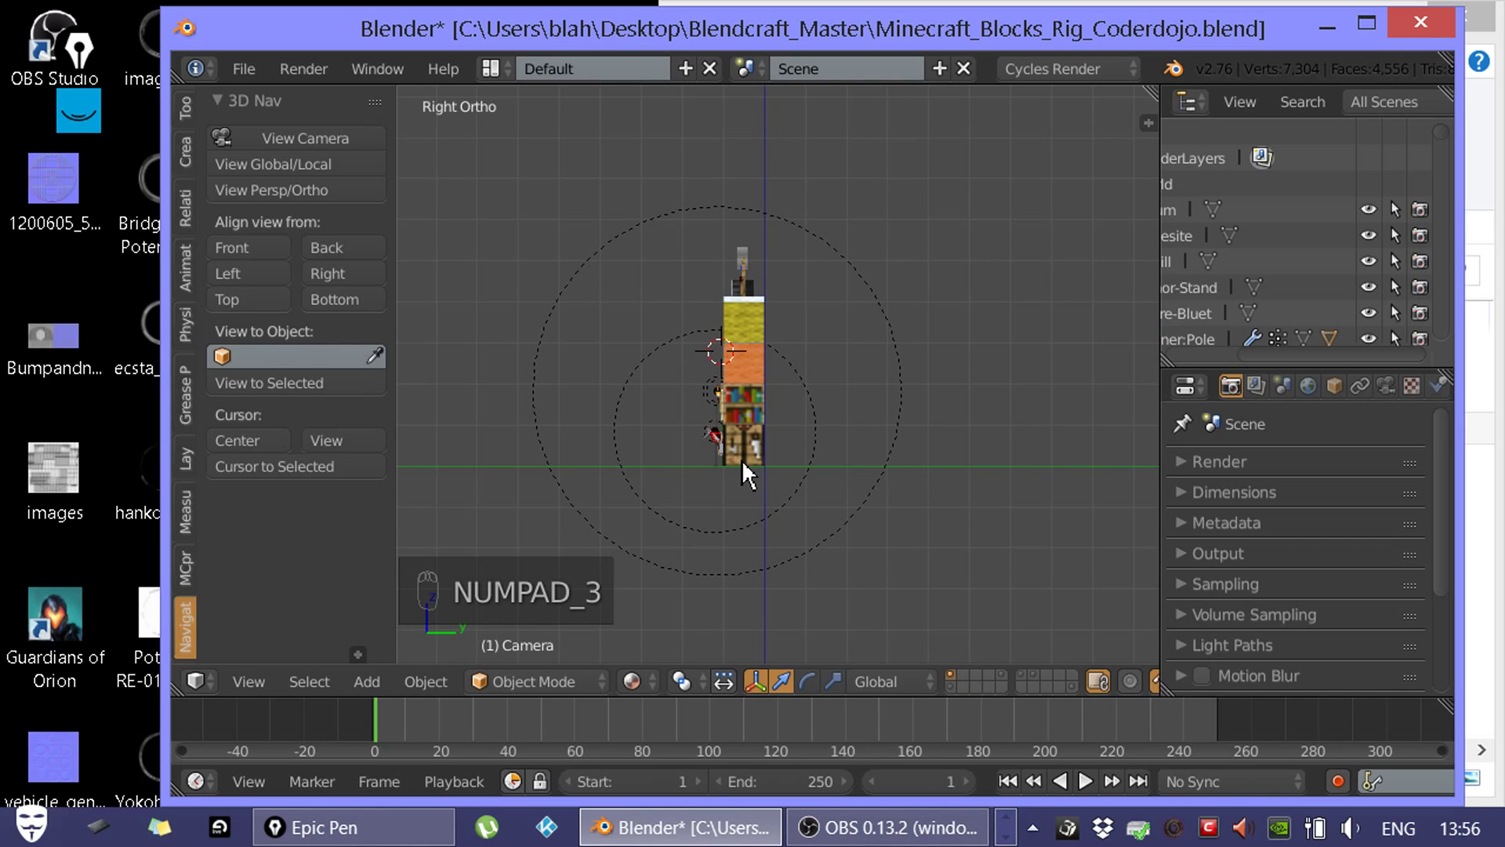
key(KP_9)
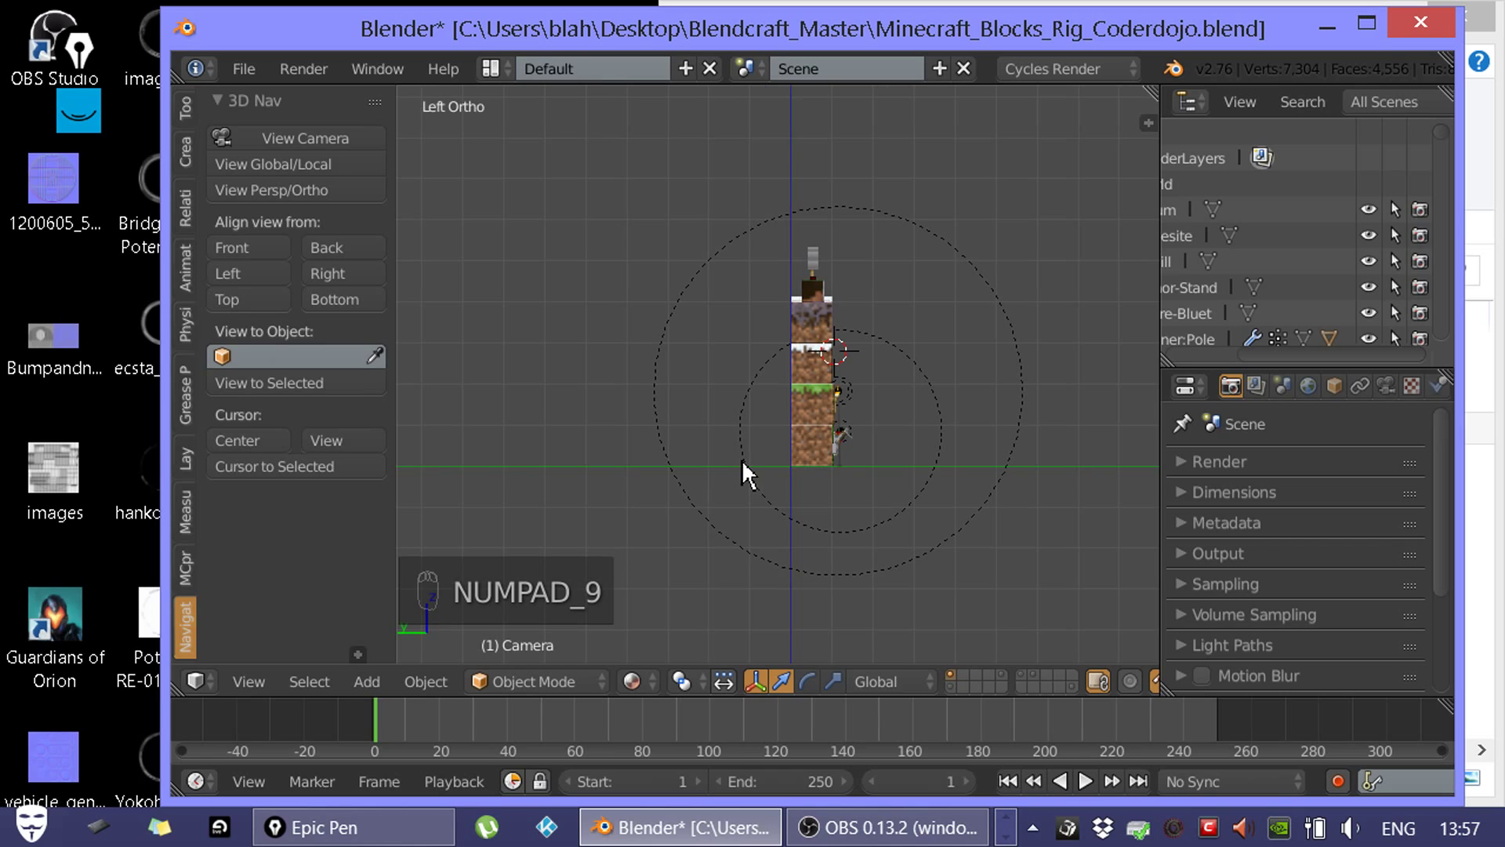
key(KP_7)
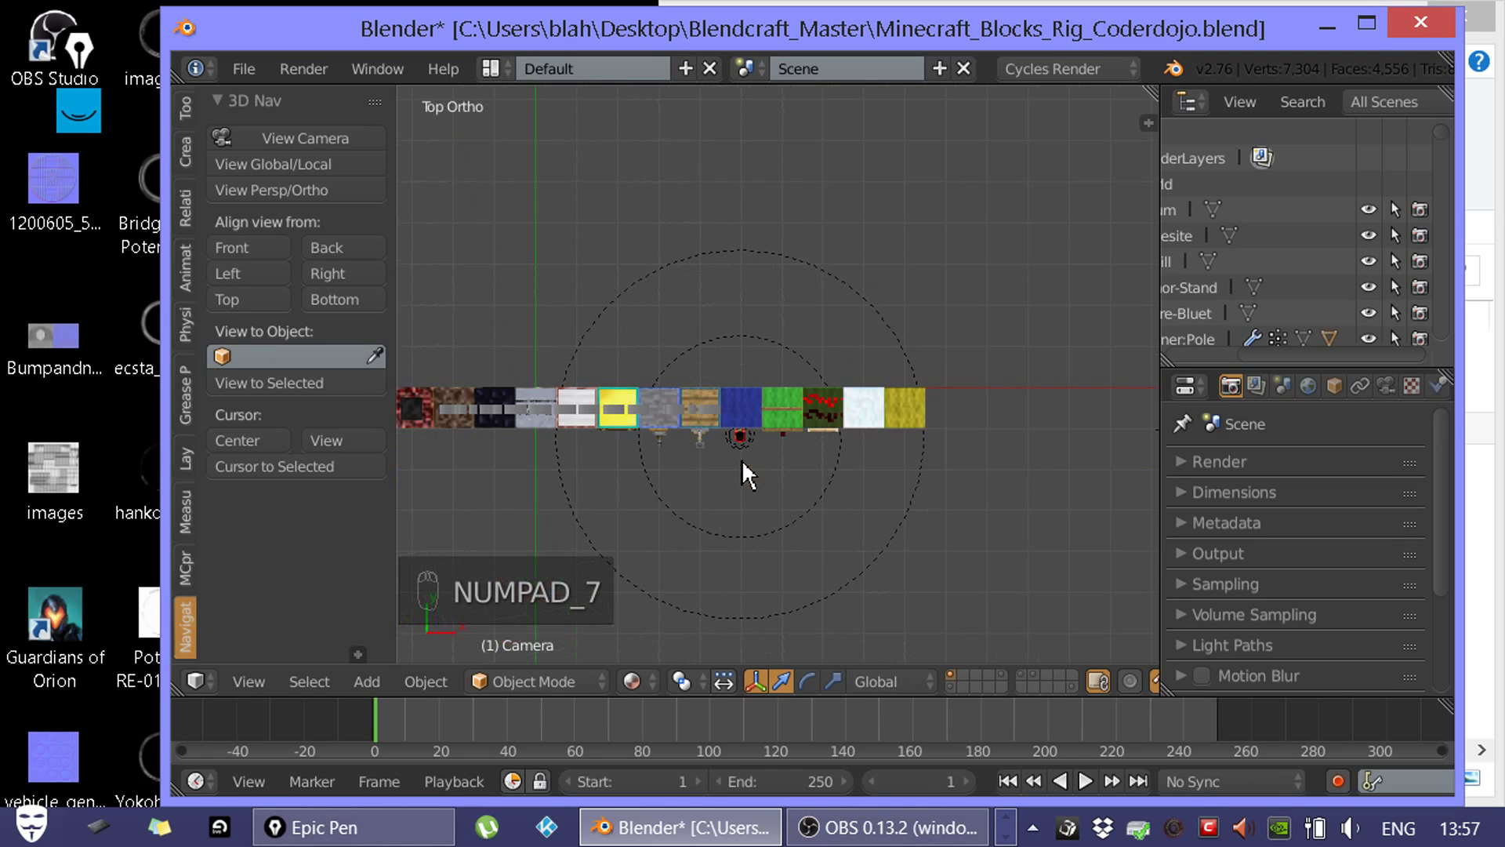
key(KP_9)
key(KP_9)
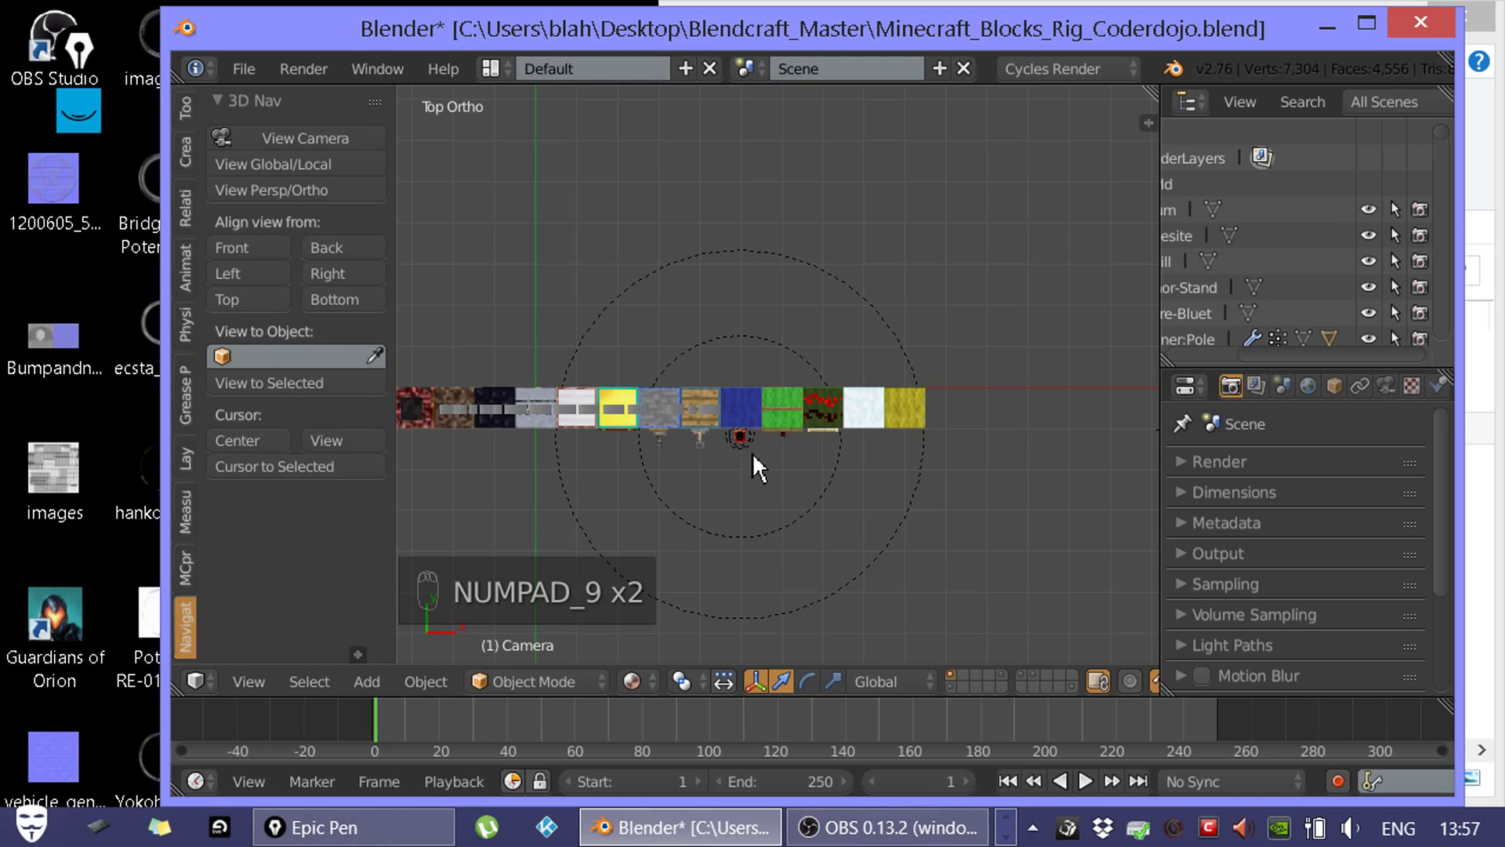
- Orbit from the top view to an angled perspective, and rotate stepwise to the left and back to the right
middle_drag(733, 431, 704, 289)
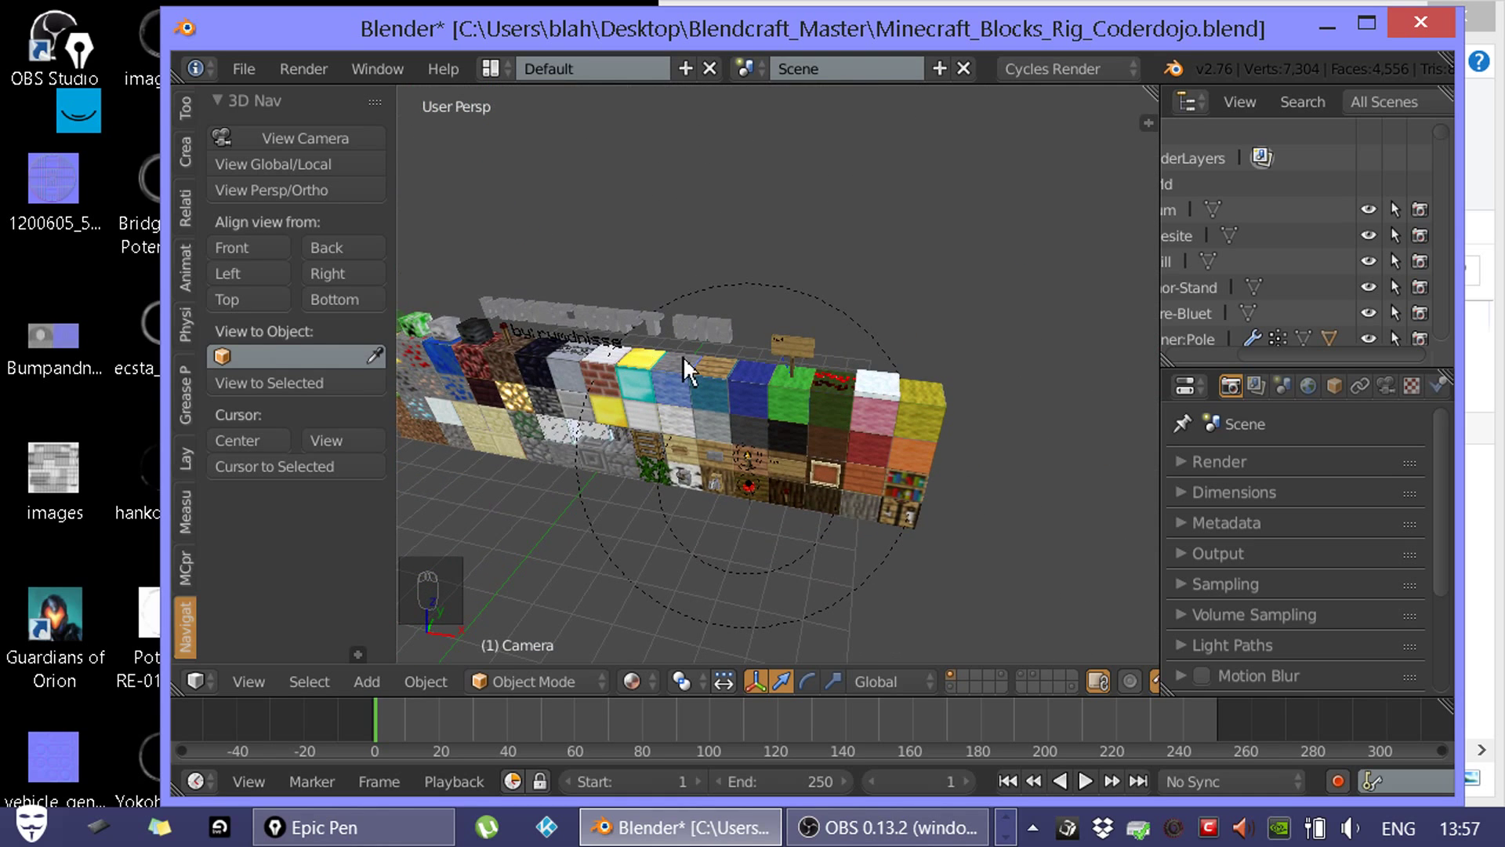
middle_drag(683, 356, 680, 354)
key(KP_4)
key(KP_4)
key(KP_4)
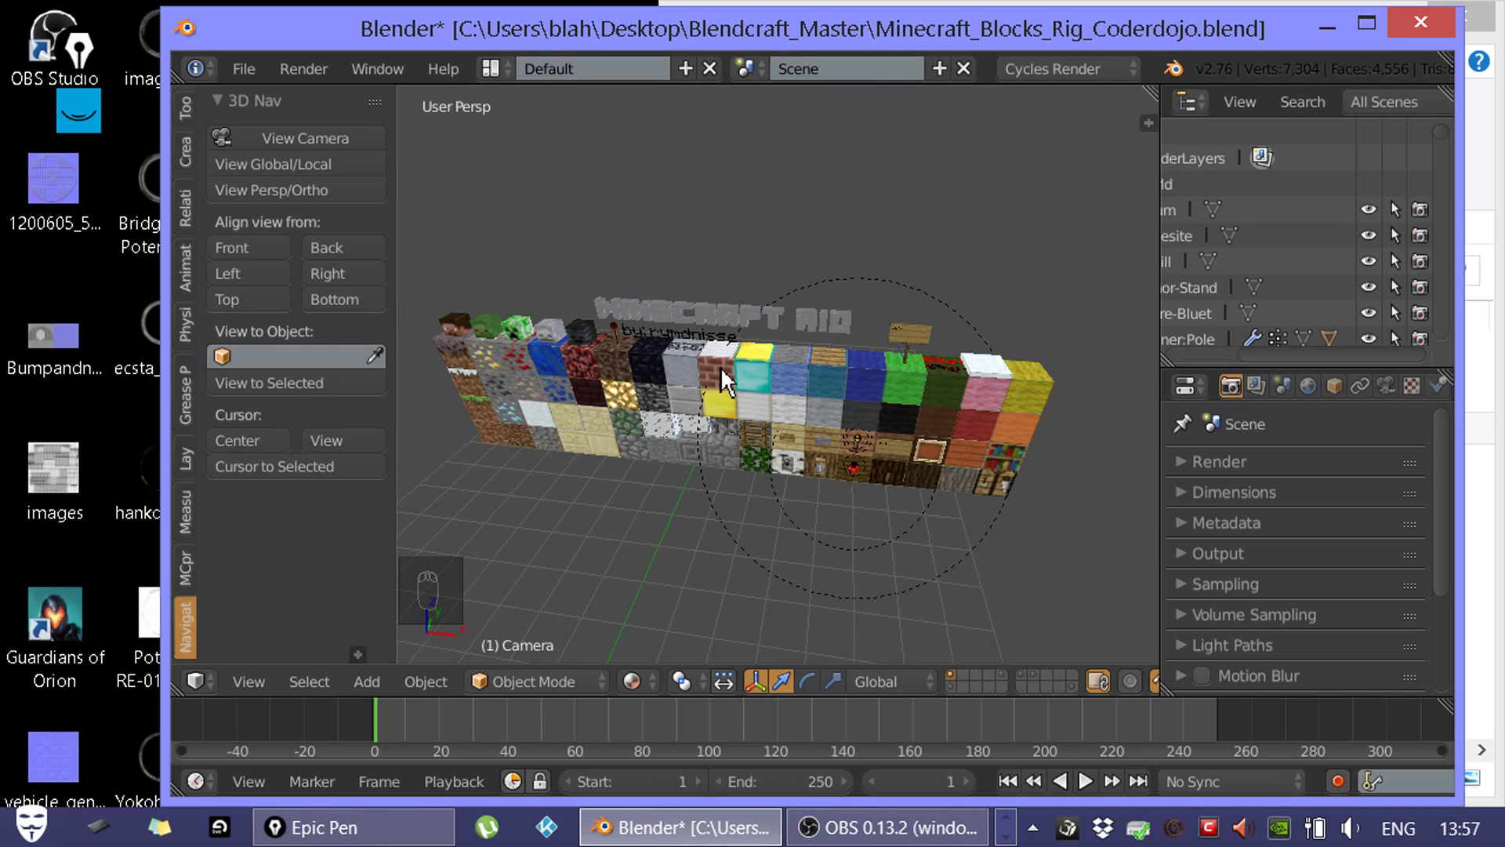
key(KP_4)
key(KP_4)
key(KP_4)
key(KP_6)
key(KP_6)
key(KP_6)
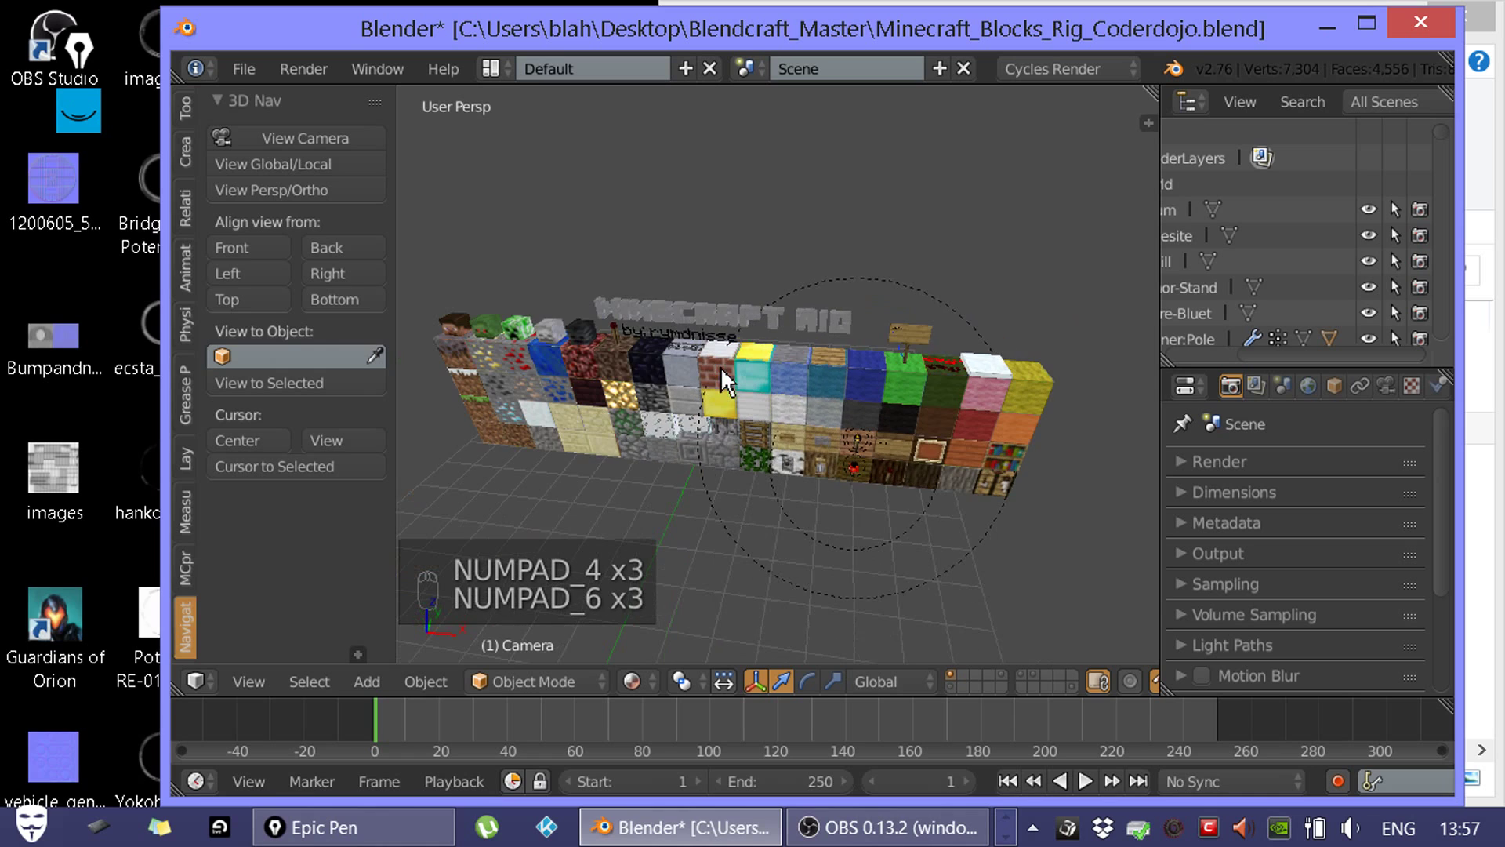
- Tilt the perspective view of the block wall down six steps and up eight steps
key(KP_2)
key(KP_2)
key(KP_2)
key(KP_2)
key(KP_2)
key(KP_2)
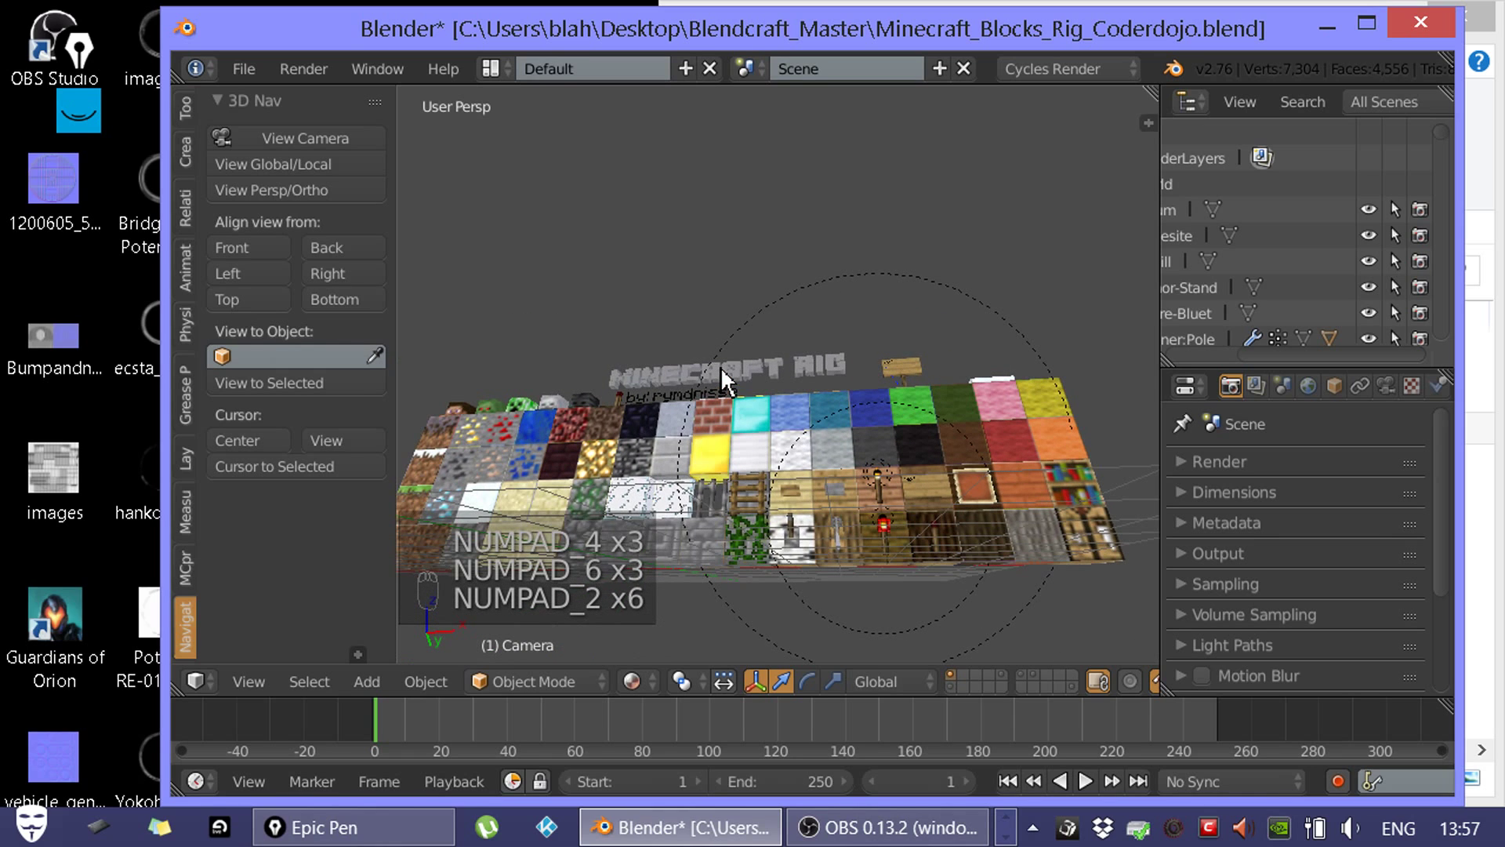
key(KP_8)
key(KP_8)
key(KP_8)
key(KP_8)
key(KP_8)
key(KP_8)
key(KP_8)
key(KP_8)
- Orbit the view eight steps right to look along the block wall from above, and eight steps back left
key(KP_6)
key(KP_6)
key(KP_6)
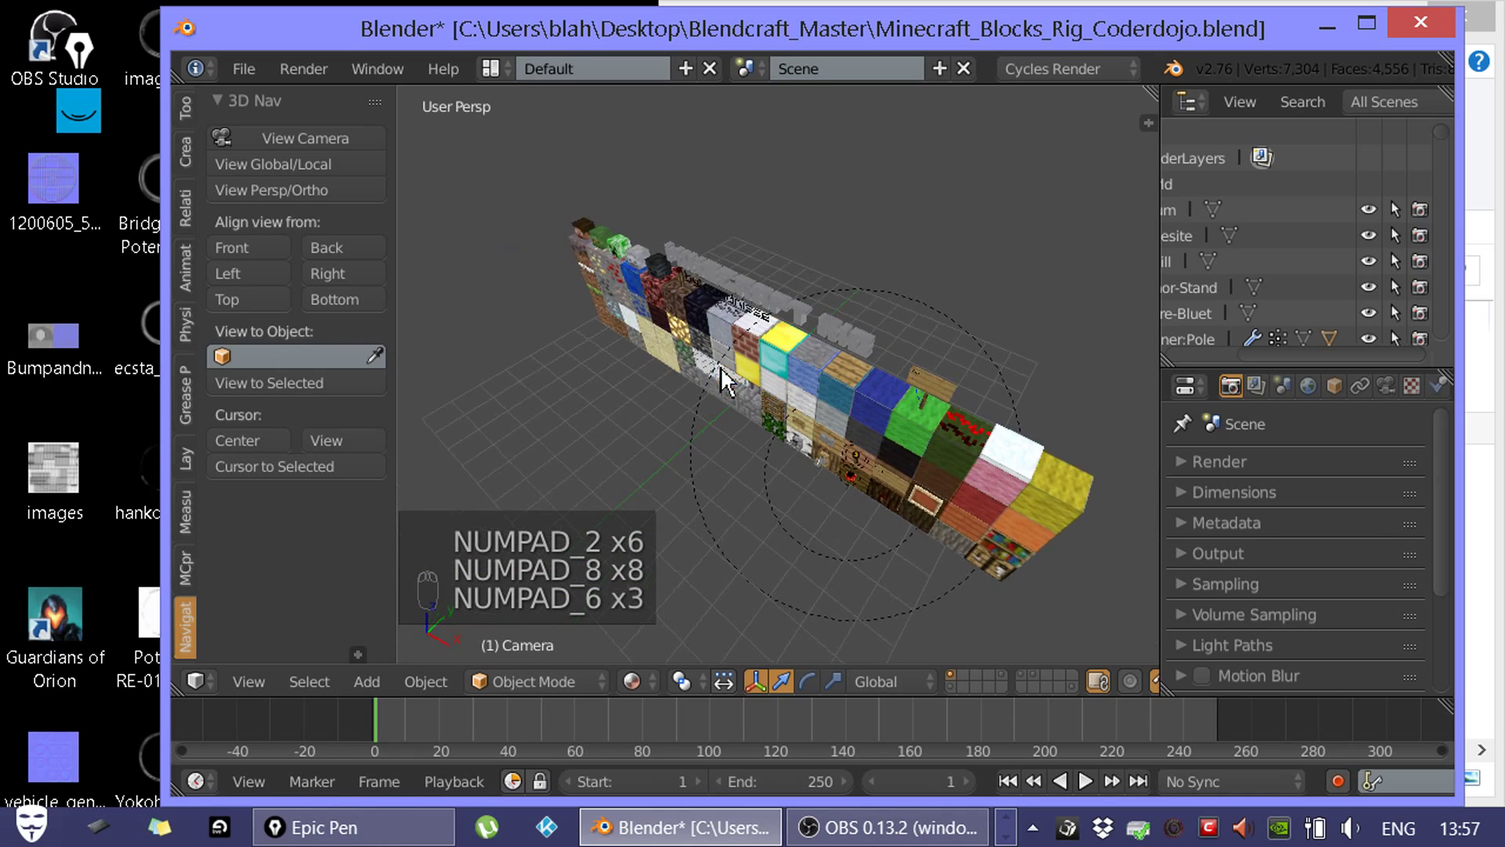
key(KP_6)
key(KP_6)
key(KP_6)
key(KP_6)
key(KP_6)
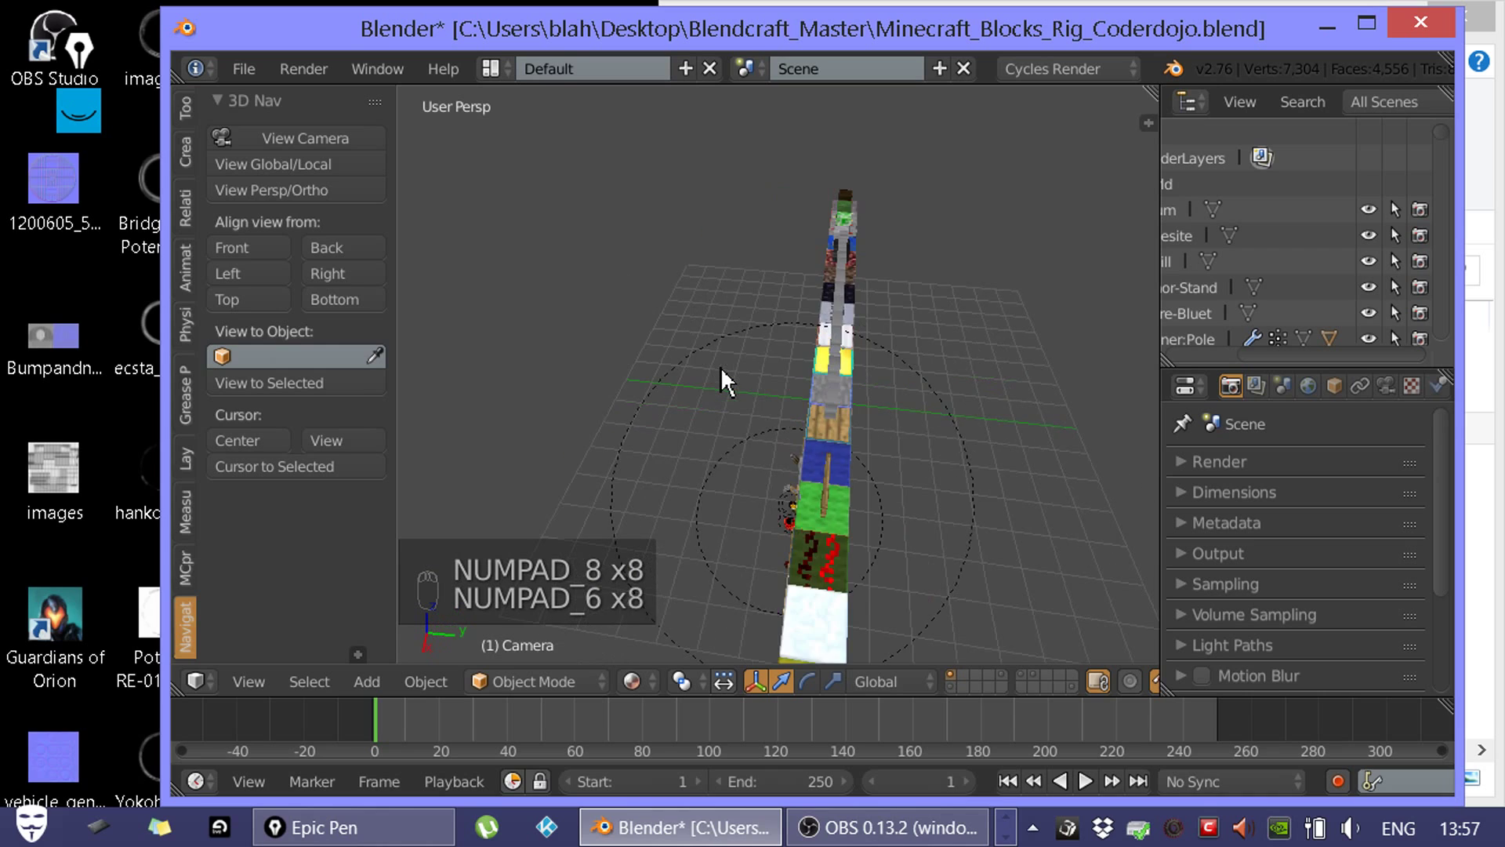
key(KP_4)
key(KP_4)
key(KP_4)
key(KP_4)
key(KP_4)
key(KP_4)
key(KP_4)
key(KP_4)
- Tilt the view down four steps towards the block wall's base and back up three steps
key(KP_2)
key(KP_2)
key(KP_2)
key(KP_2)
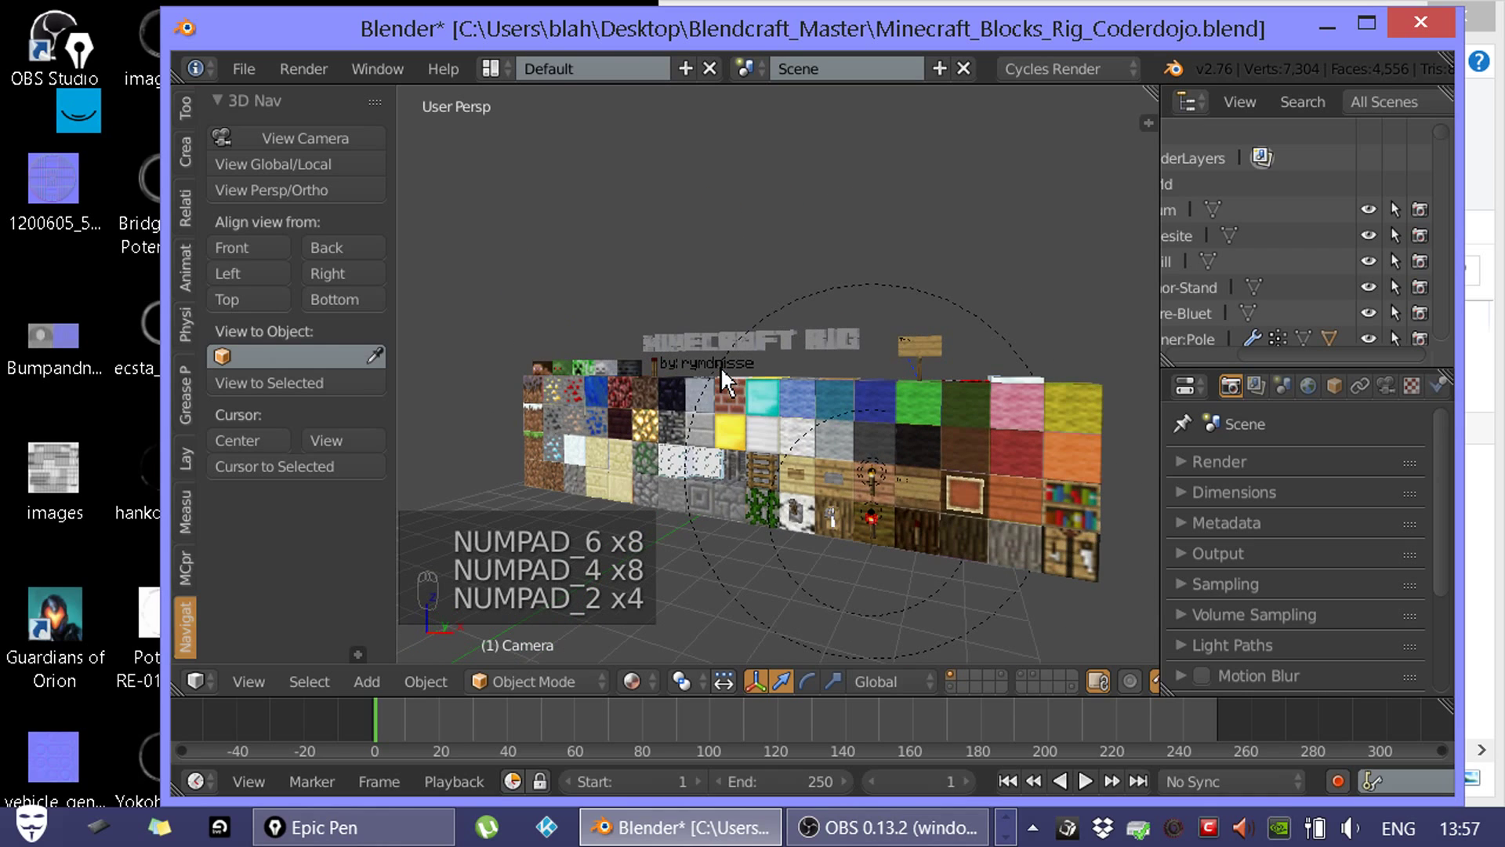
key(KP_8)
key(KP_8)
key(KP_8)
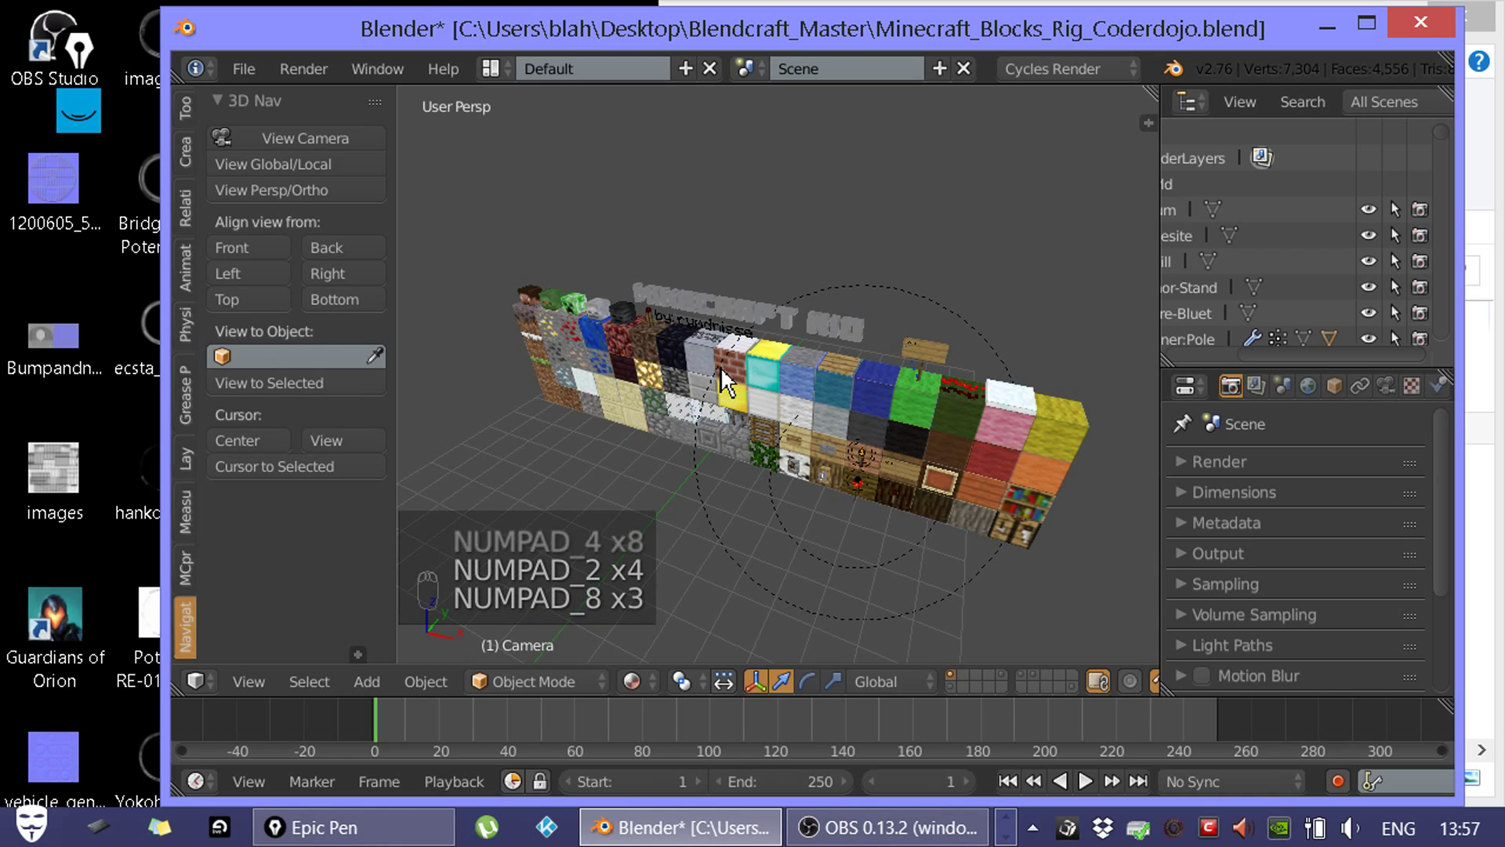
- Roll the perspective view three steps left, and roll it right through a full turn until the block wall is upright
key(shift+KP_4)
key(shift+KP_4)
key(shift+KP_4)
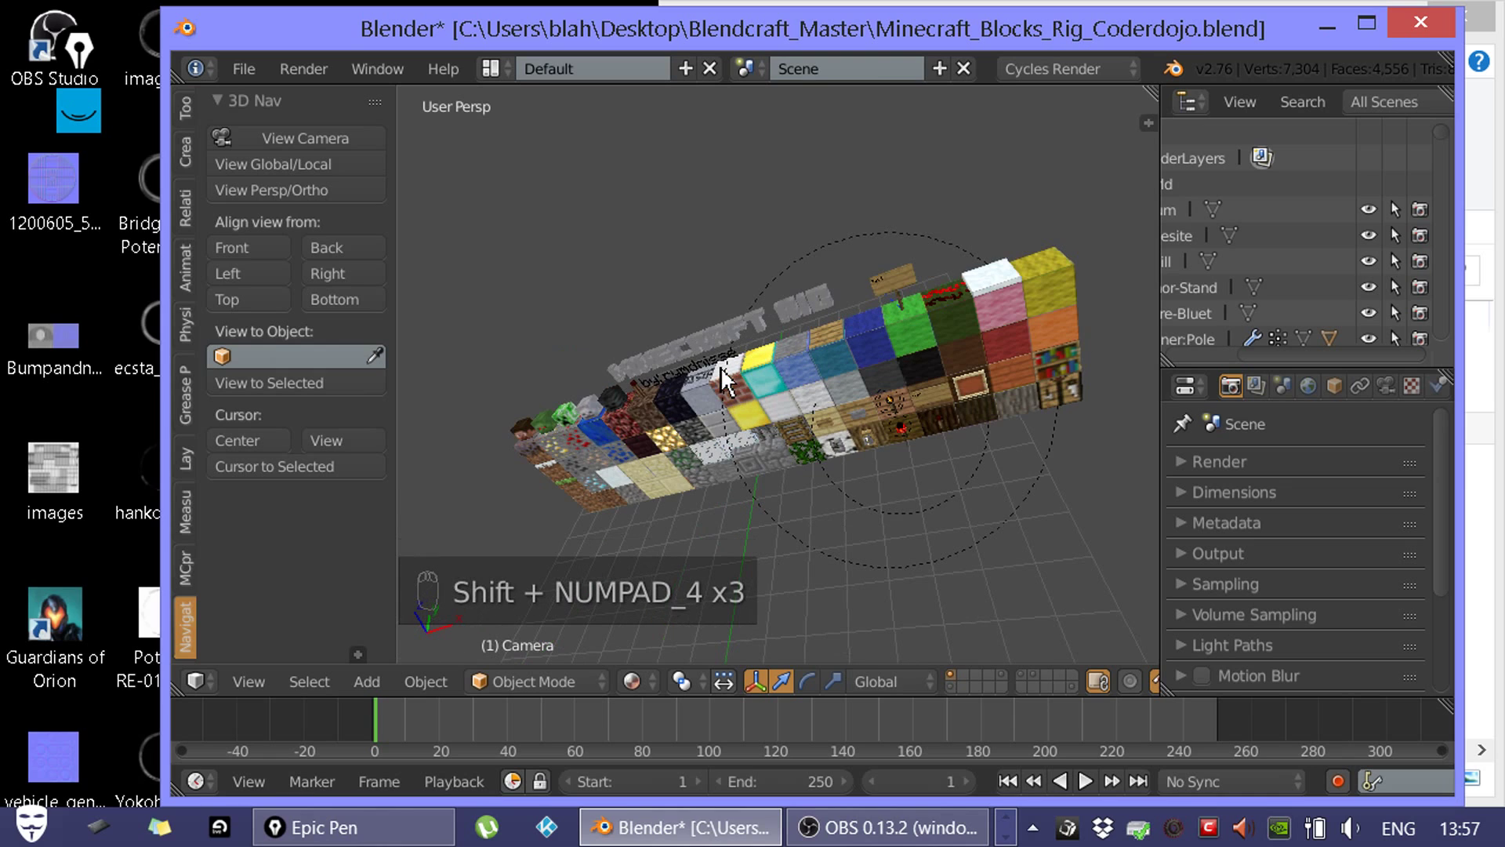
key(shift+KP_6)
key(shift+KP_6)
key(shift+KP_6)
key(shift+KP_6)
key(shift+KP_6)
key(shift+KP_6)
key(shift+KP_6)
key(shift+KP_6)
key(shift+KP_6)
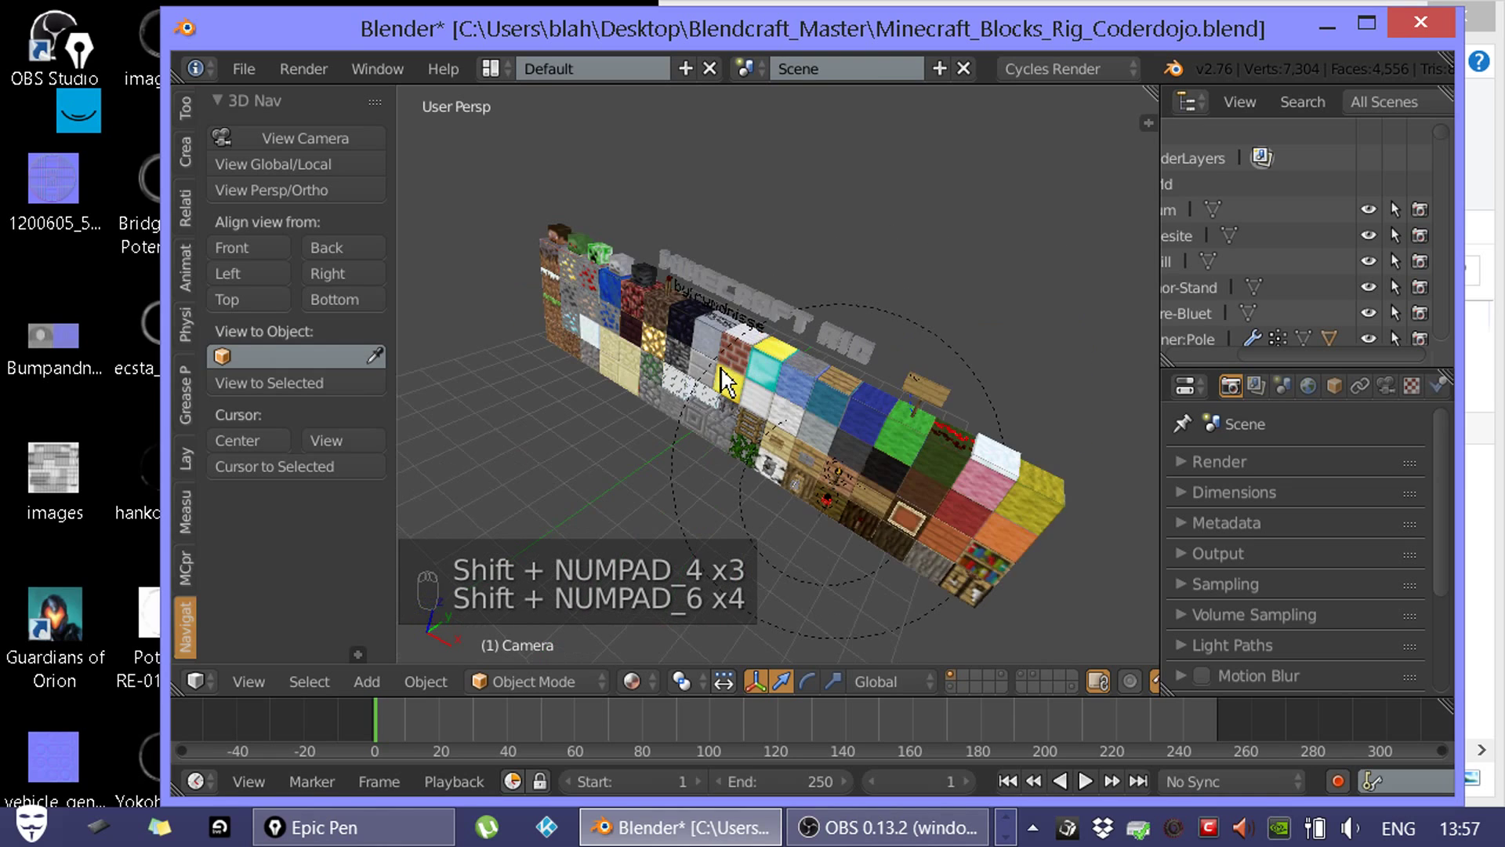
key(shift+KP_6)
key(shift+KP_6)
key(shift+KP_6)
key(shift+KP_6)
key(shift+KP_6)
key(shift+KP_6)
key(shift+KP_6)
key(shift+KP_6)
key(shift+KP_6)
key(shift+KP_6)
key(shift+KP_6)
key(shift+KP_6)
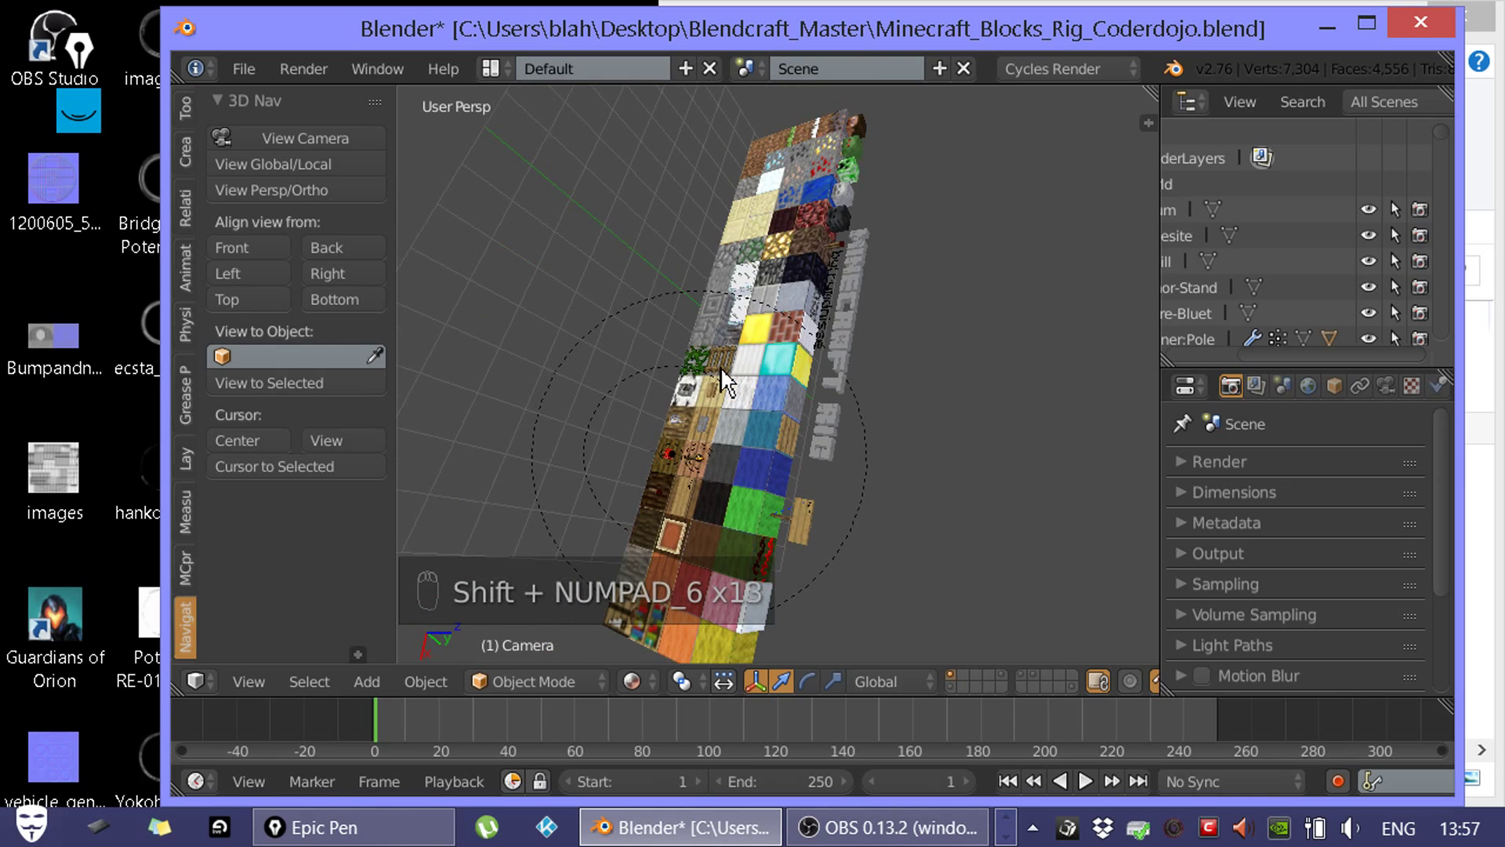
key(shift+KP_6)
key(shift+KP_6)
key(shift+KP_6)
key(shift+KP_6)
key(shift+KP_6)
key(shift+KP_6)
key(shift+KP_6)
key(shift+KP_6)
key(shift+KP_6)
key(shift+KP_6)
key(shift+KP_6)
key(shift+KP_6)
key(shift+KP_6)
key(shift+KP_6)
key(shift+KP_6)
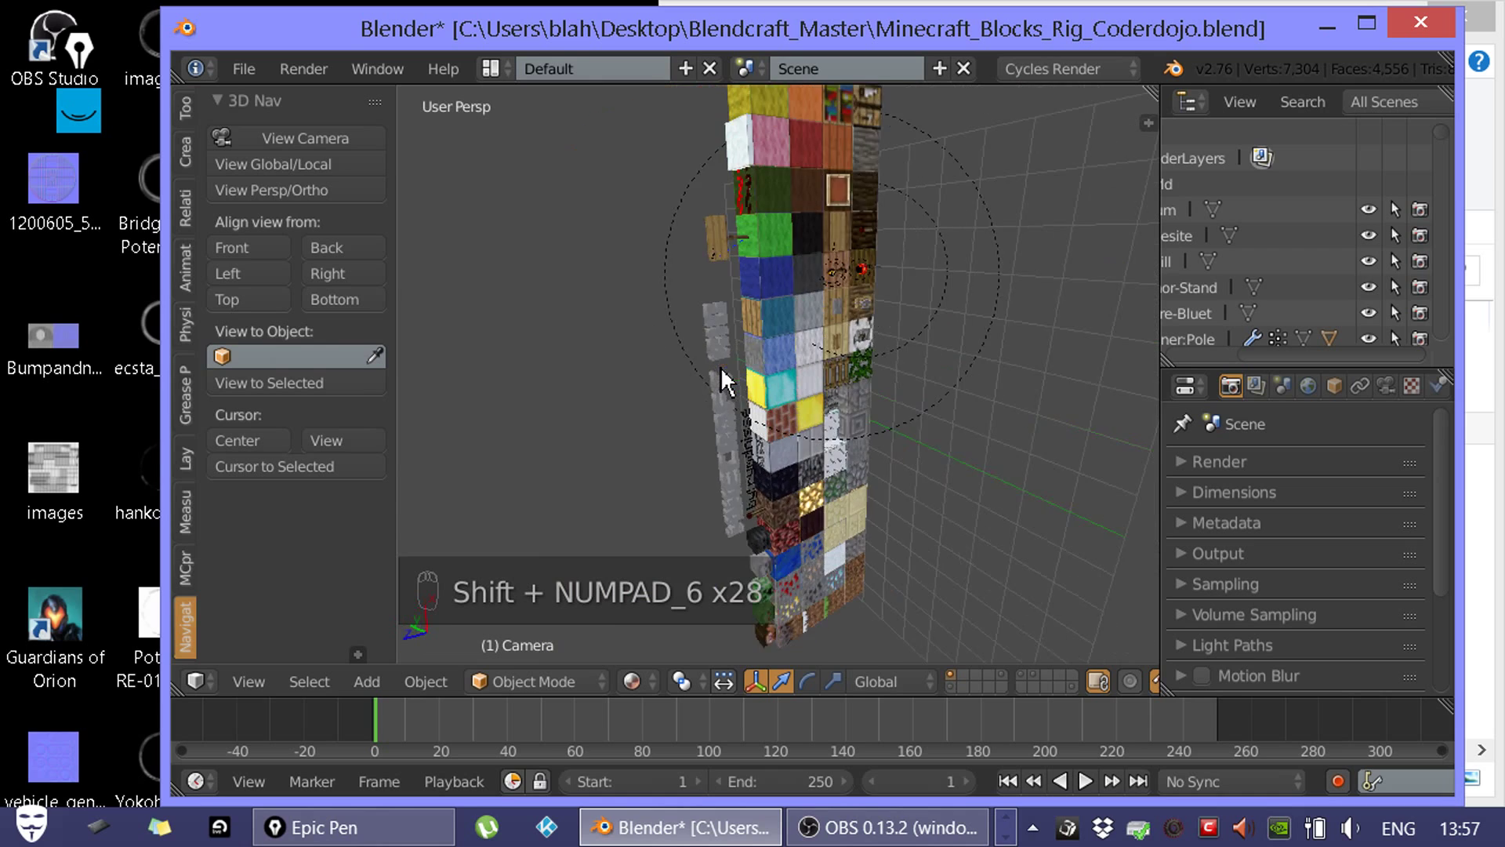
key(shift+KP_6)
key(shift+KP_6)
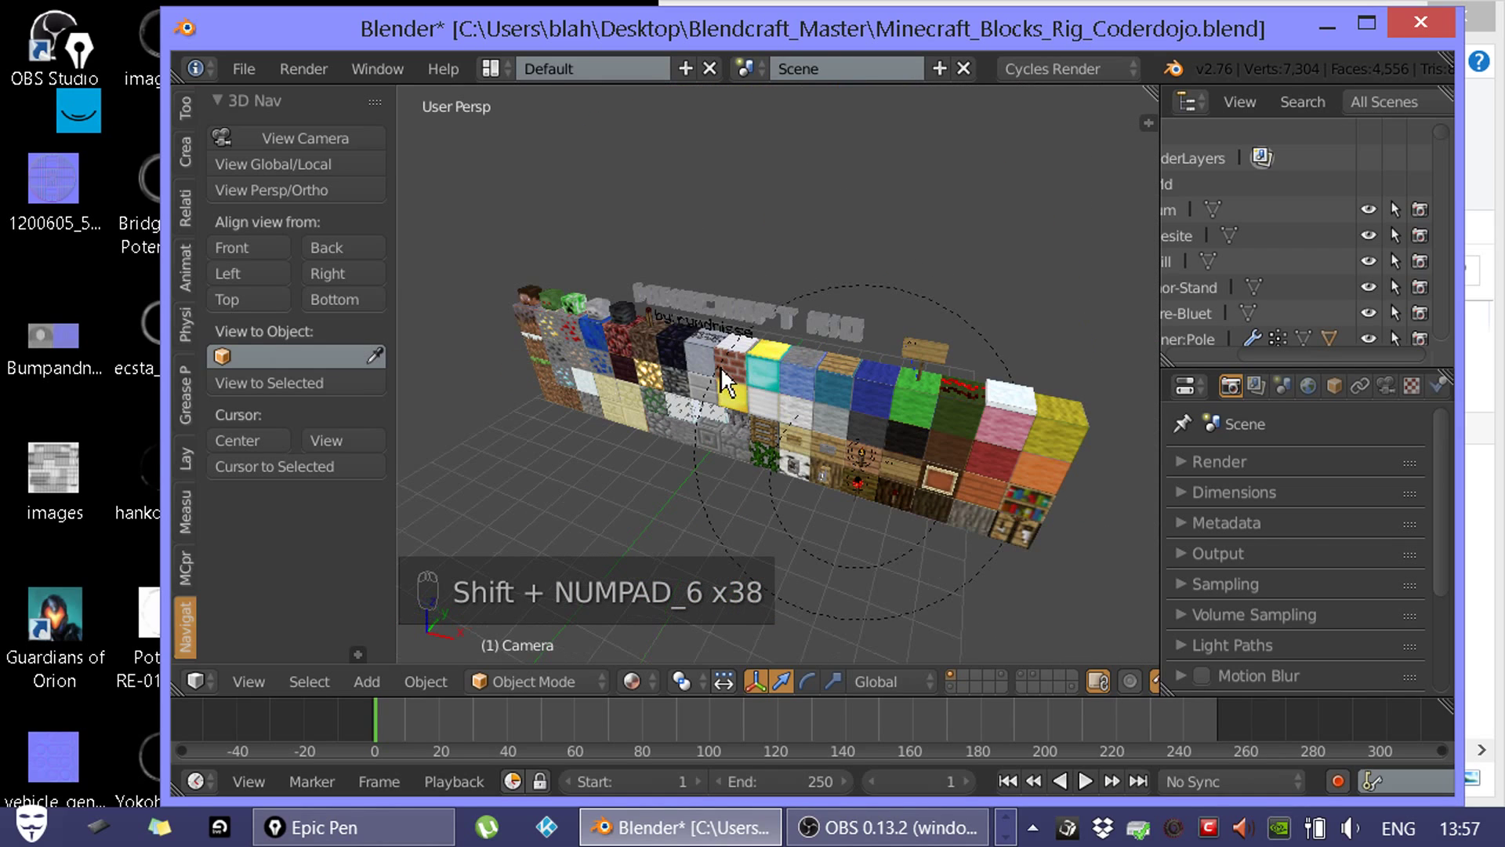
key(shift+KP_8)
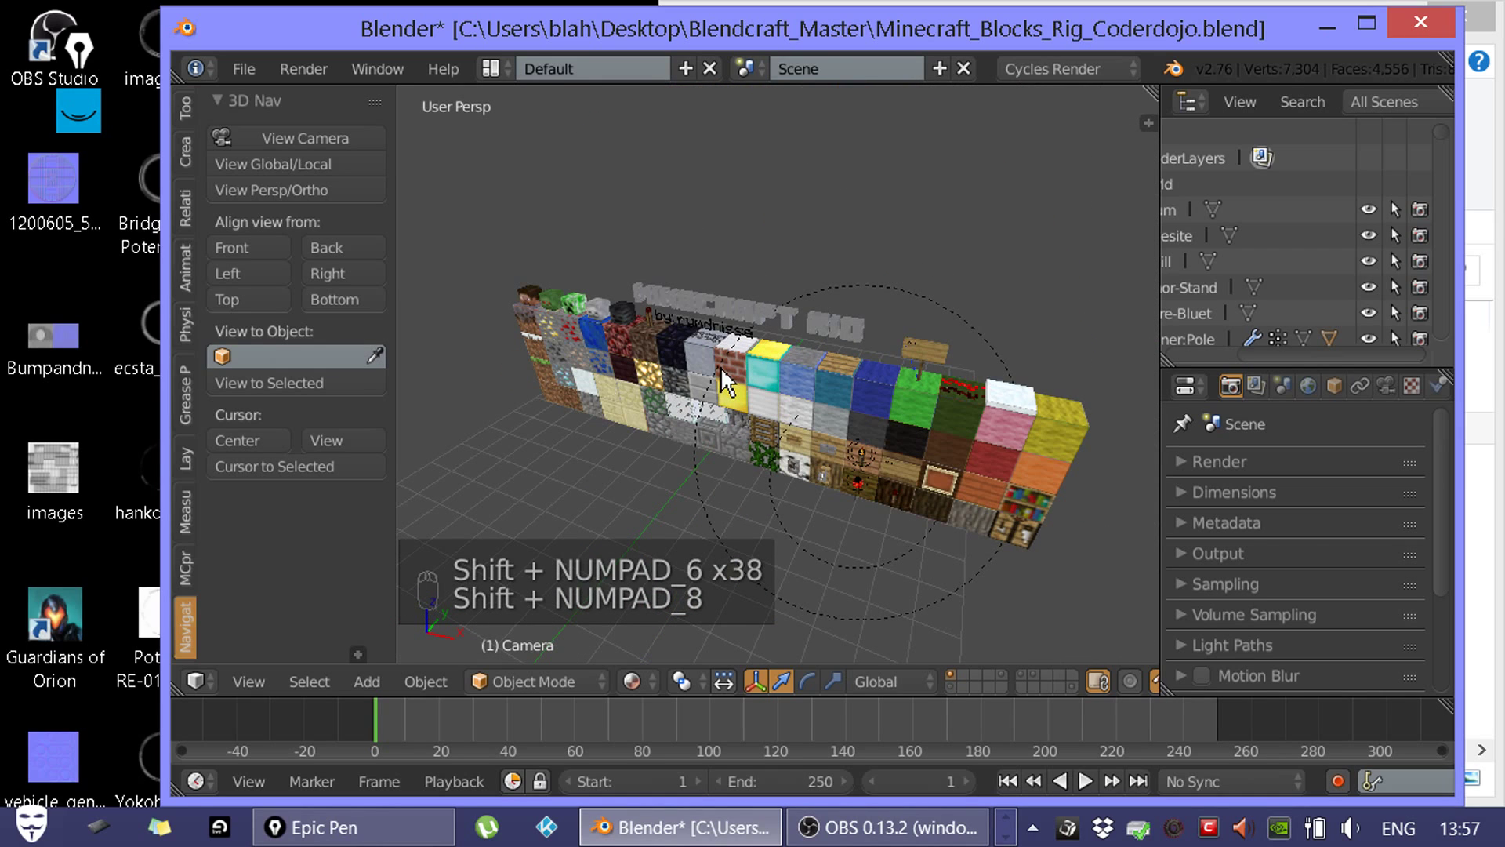
- Pan the perspective view of the block wall stepwise to the left and back to the right
key(ctrl+KP_4)
key(ctrl+KP_4)
key(ctrl+KP_4)
key(ctrl+KP_4)
key(ctrl+KP_4)
key(ctrl+KP_4)
key(ctrl+KP_4)
key(ctrl+KP_4)
key(ctrl+KP_4)
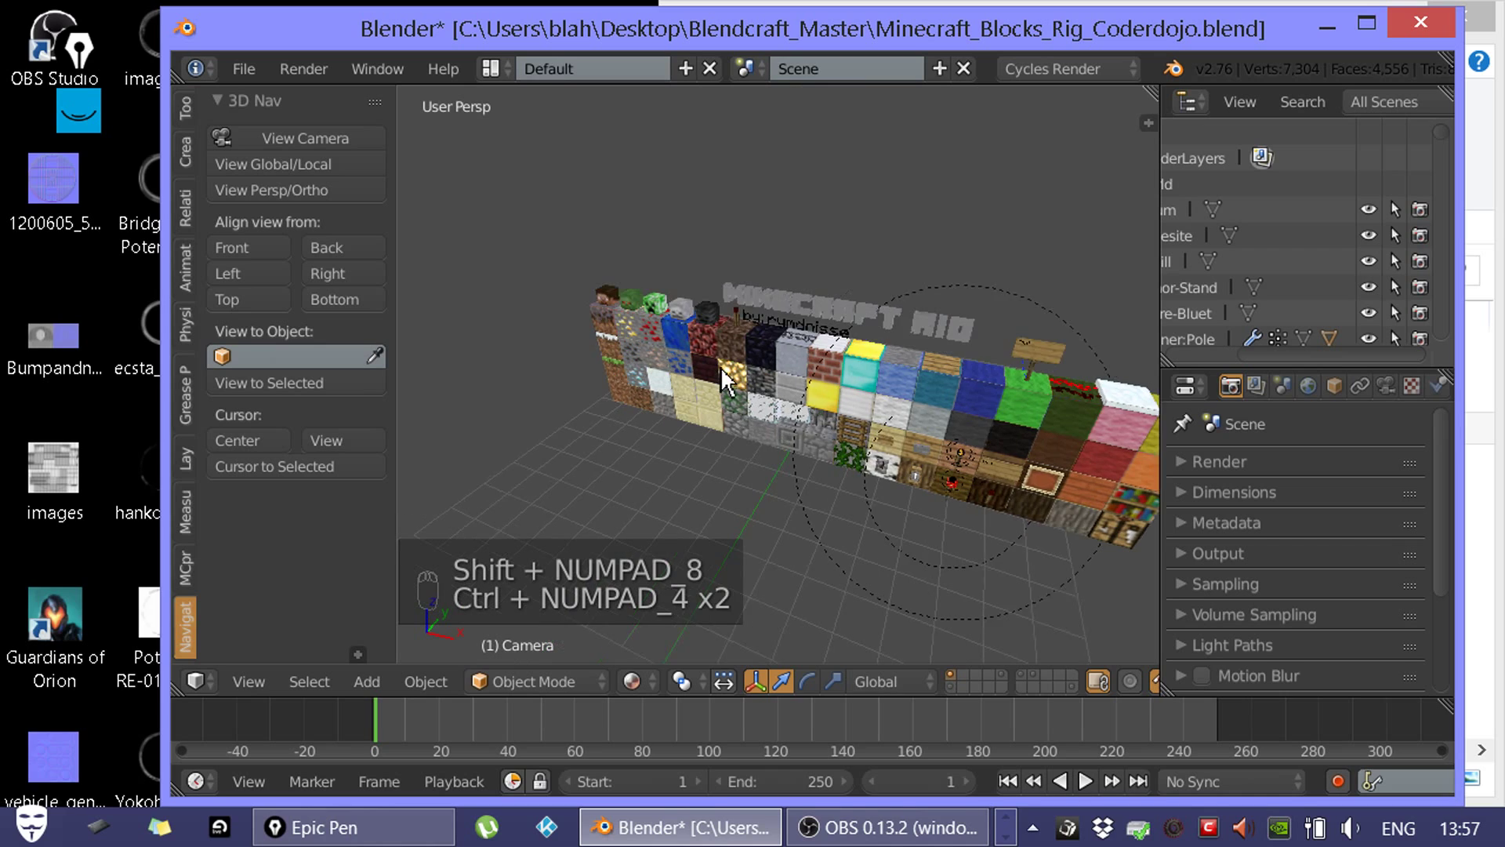
key(ctrl+KP_6)
key(ctrl+KP_6)
key(ctrl+KP_6)
key(ctrl+KP_6)
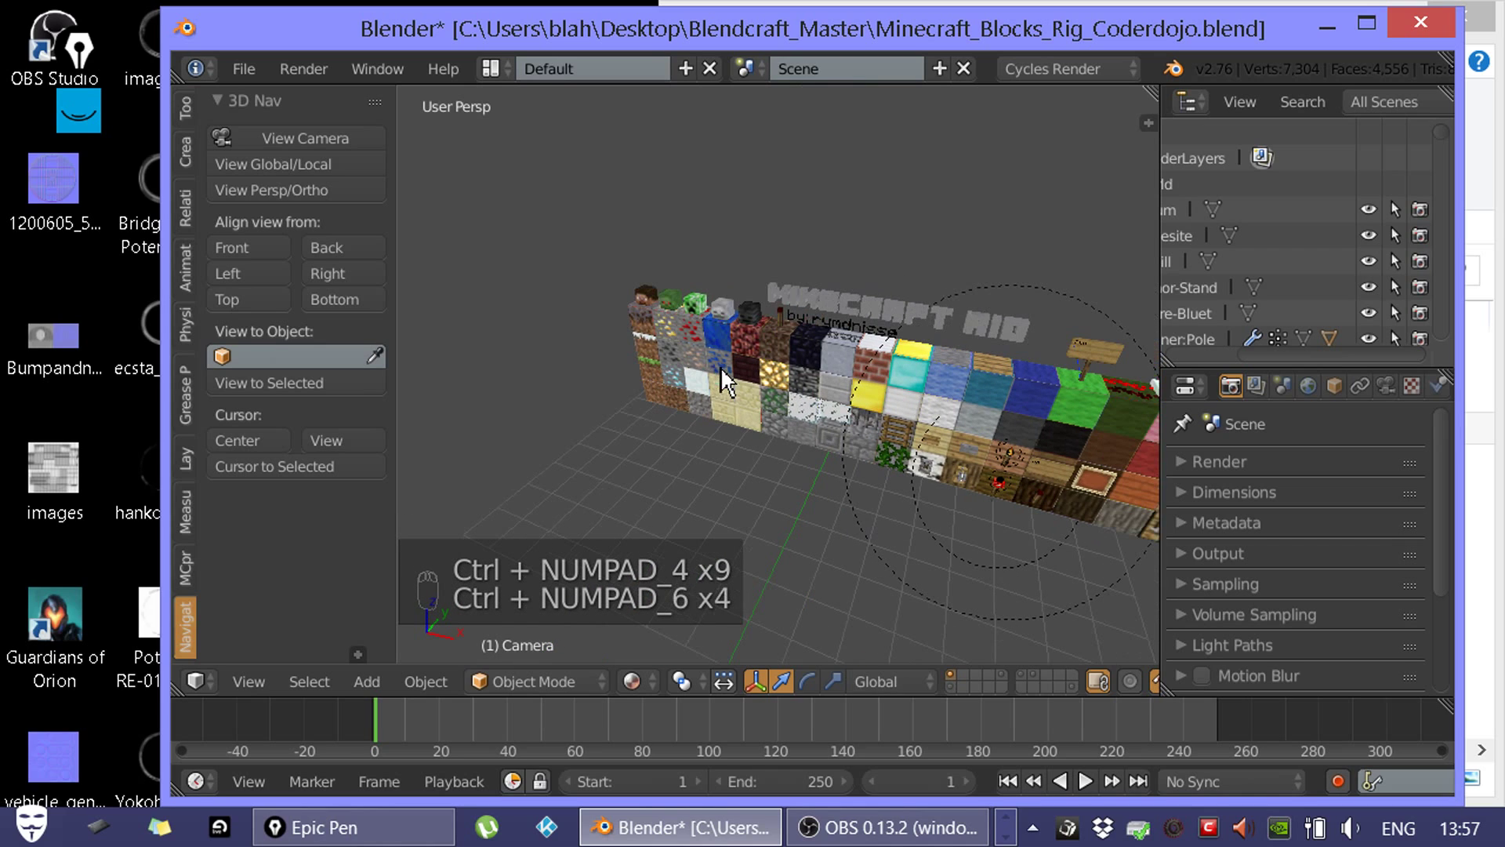
key(ctrl+KP_6)
key(ctrl+KP_6)
key(ctrl+KP_6)
key(ctrl+KP_6)
key(ctrl+KP_6)
key(ctrl+KP_6)
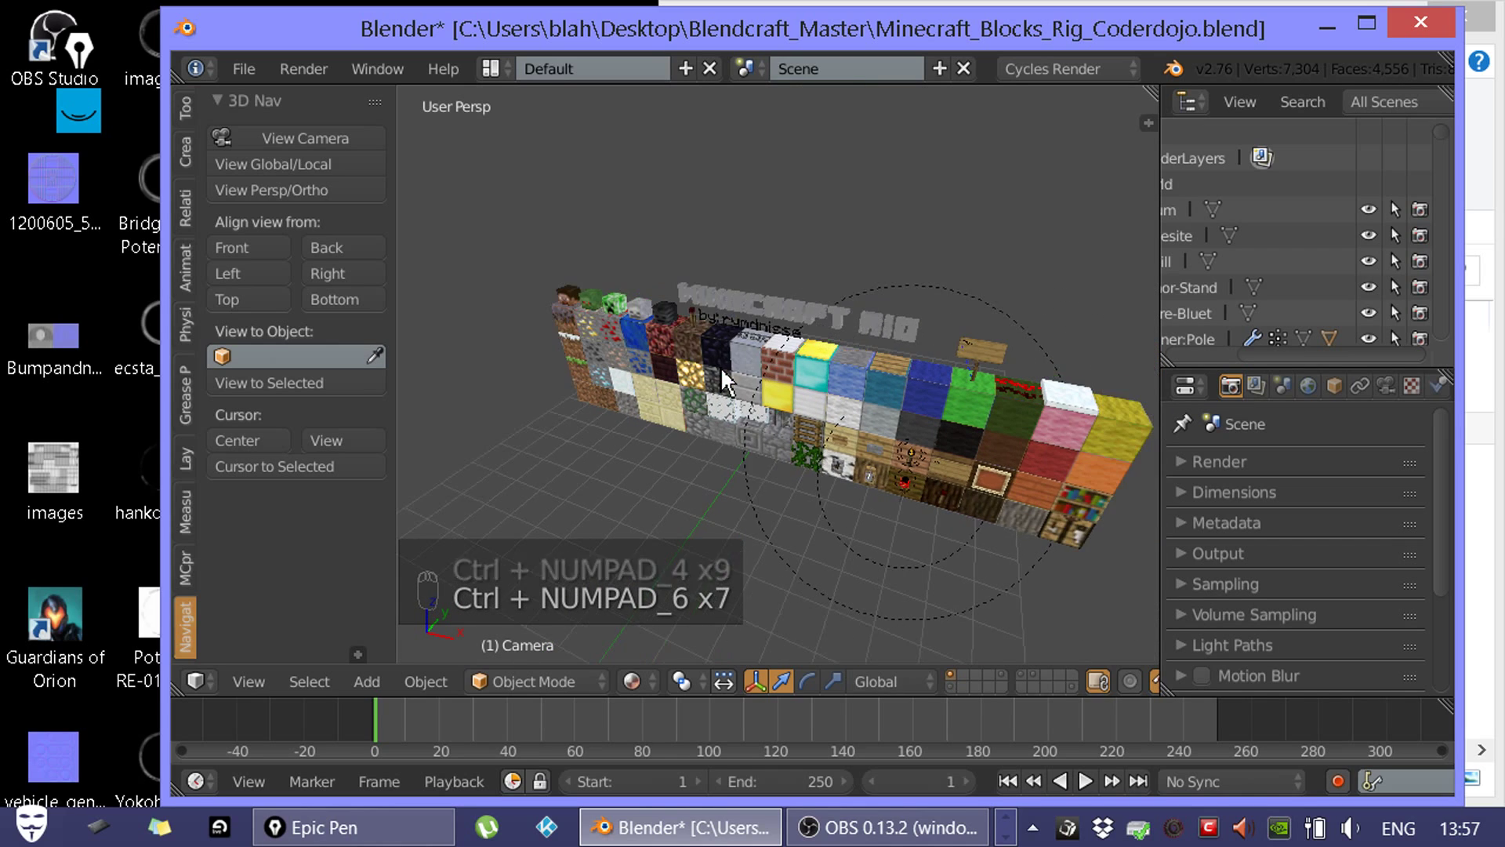
- Pan the perspective view of the block wall up four steps and down eight steps
key(ctrl+KP_8)
key(ctrl+KP_8)
key(ctrl+KP_8)
key(ctrl+KP_8)
key(ctrl+KP_2)
key(ctrl+KP_2)
key(ctrl+KP_2)
key(ctrl+KP_2)
key(ctrl+KP_2)
key(ctrl+KP_2)
key(ctrl+KP_2)
key(ctrl+KP_2)
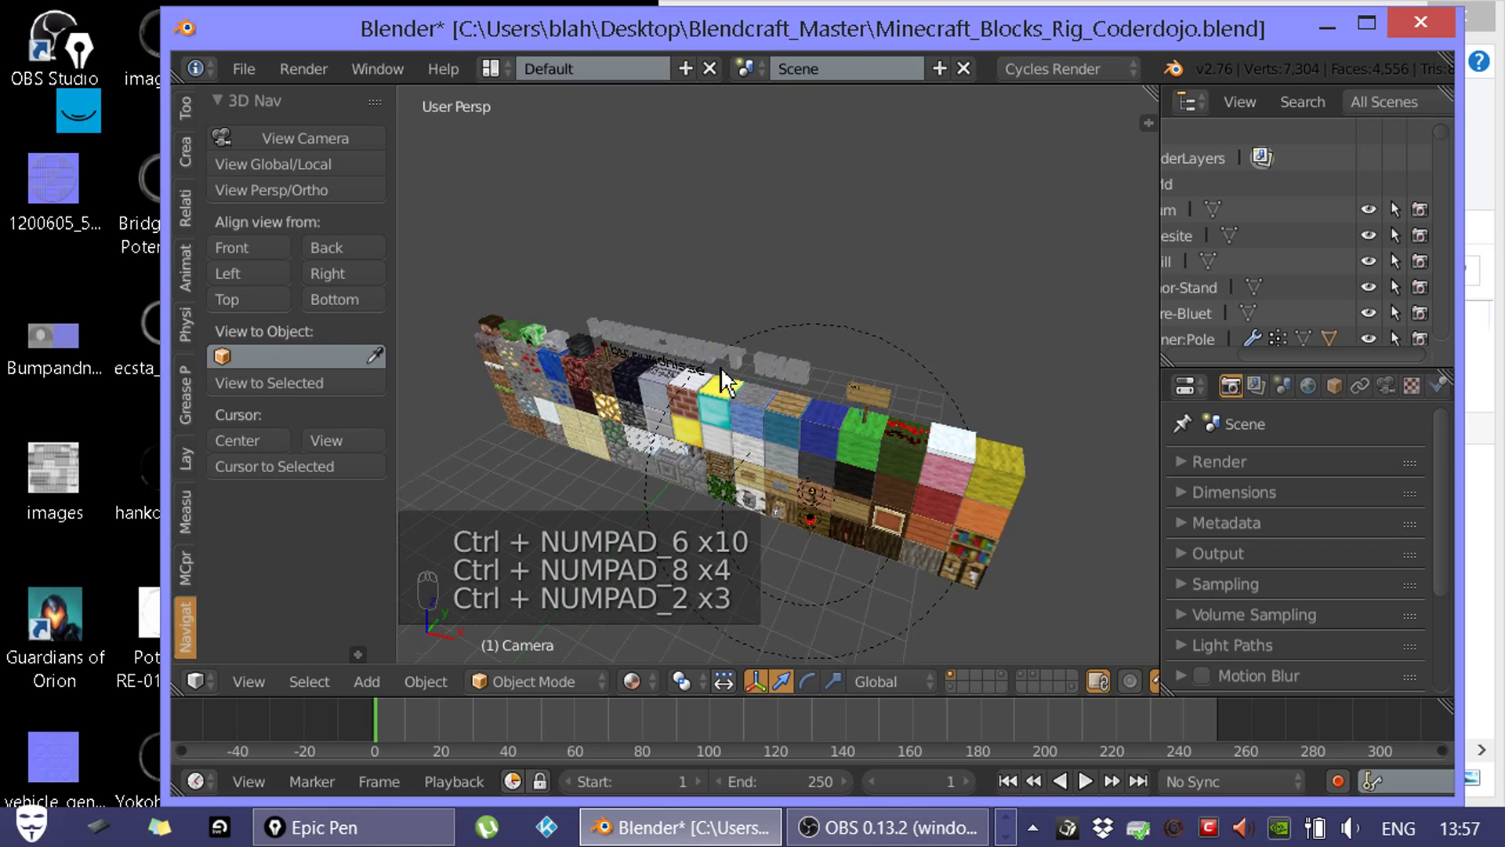
- Zoom in one step on the block wall, zoom out six steps and zoom back in six steps
key(KP_Add)
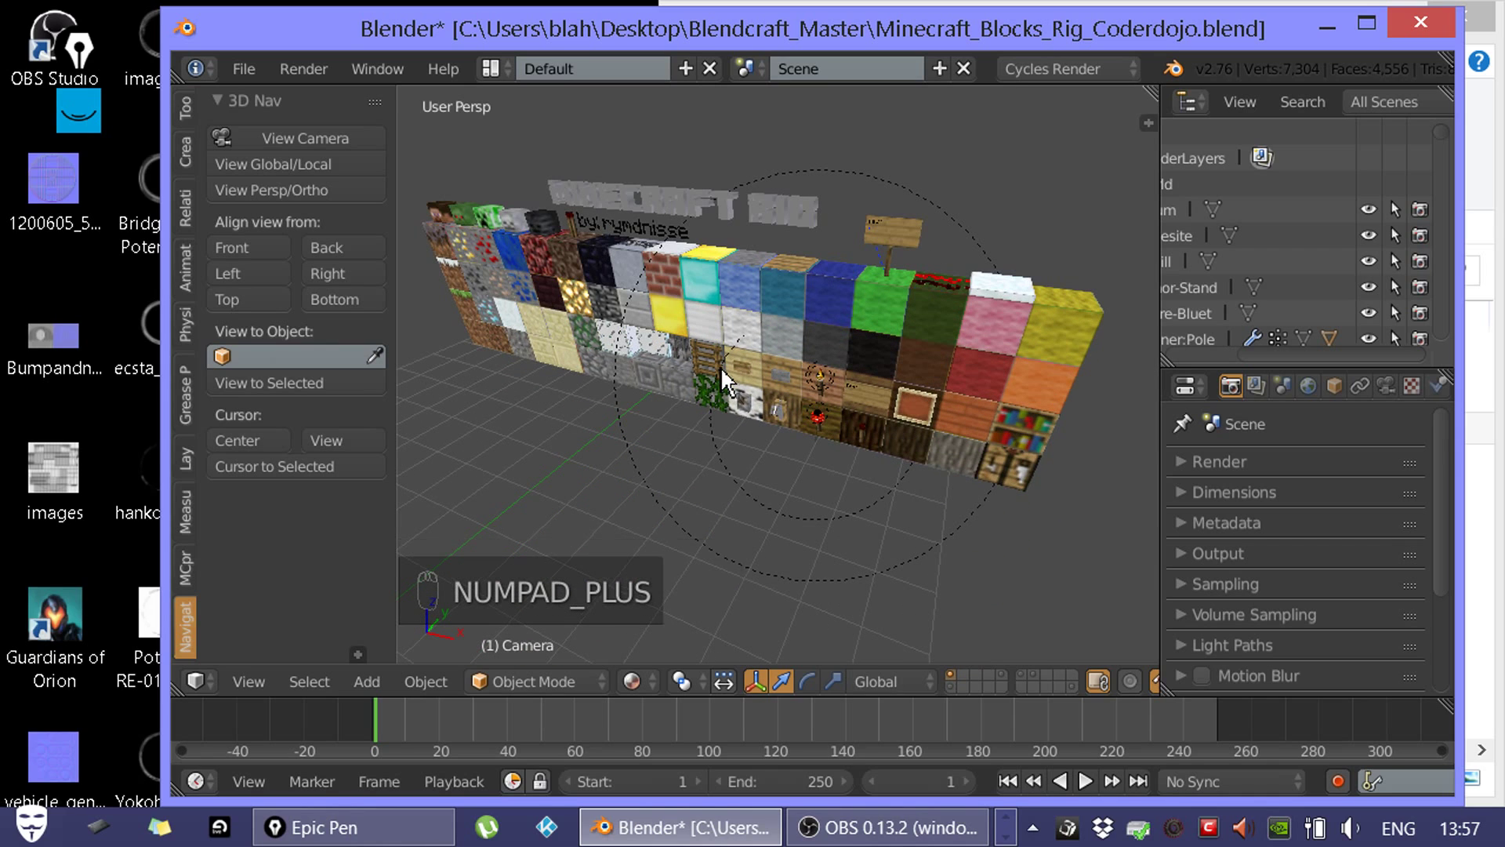
key(KP_Subtract)
key(KP_Subtract)
key(KP_Subtract)
key(KP_Subtract)
key(KP_Subtract)
key(KP_Subtract)
key(KP_Add)
key(KP_Add)
key(KP_Add)
key(KP_Add)
key(KP_Add)
key(KP_Add)
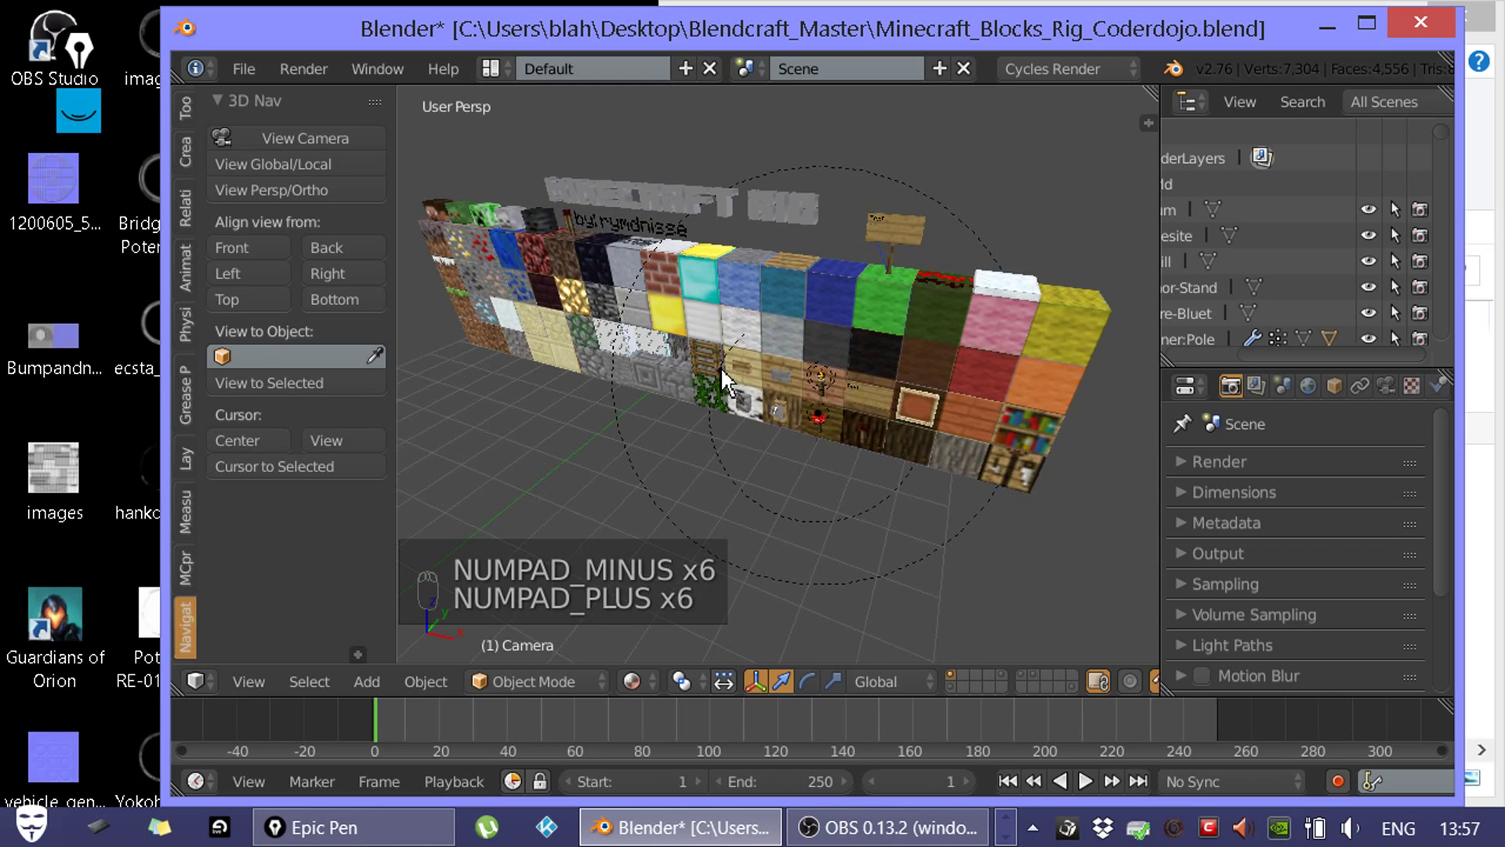
- Zoom out five steps from the block wall and zoom in one step
key(KP_Subtract)
key(KP_Subtract)
key(KP_Subtract)
key(KP_Subtract)
key(KP_Subtract)
key(KP_Add)
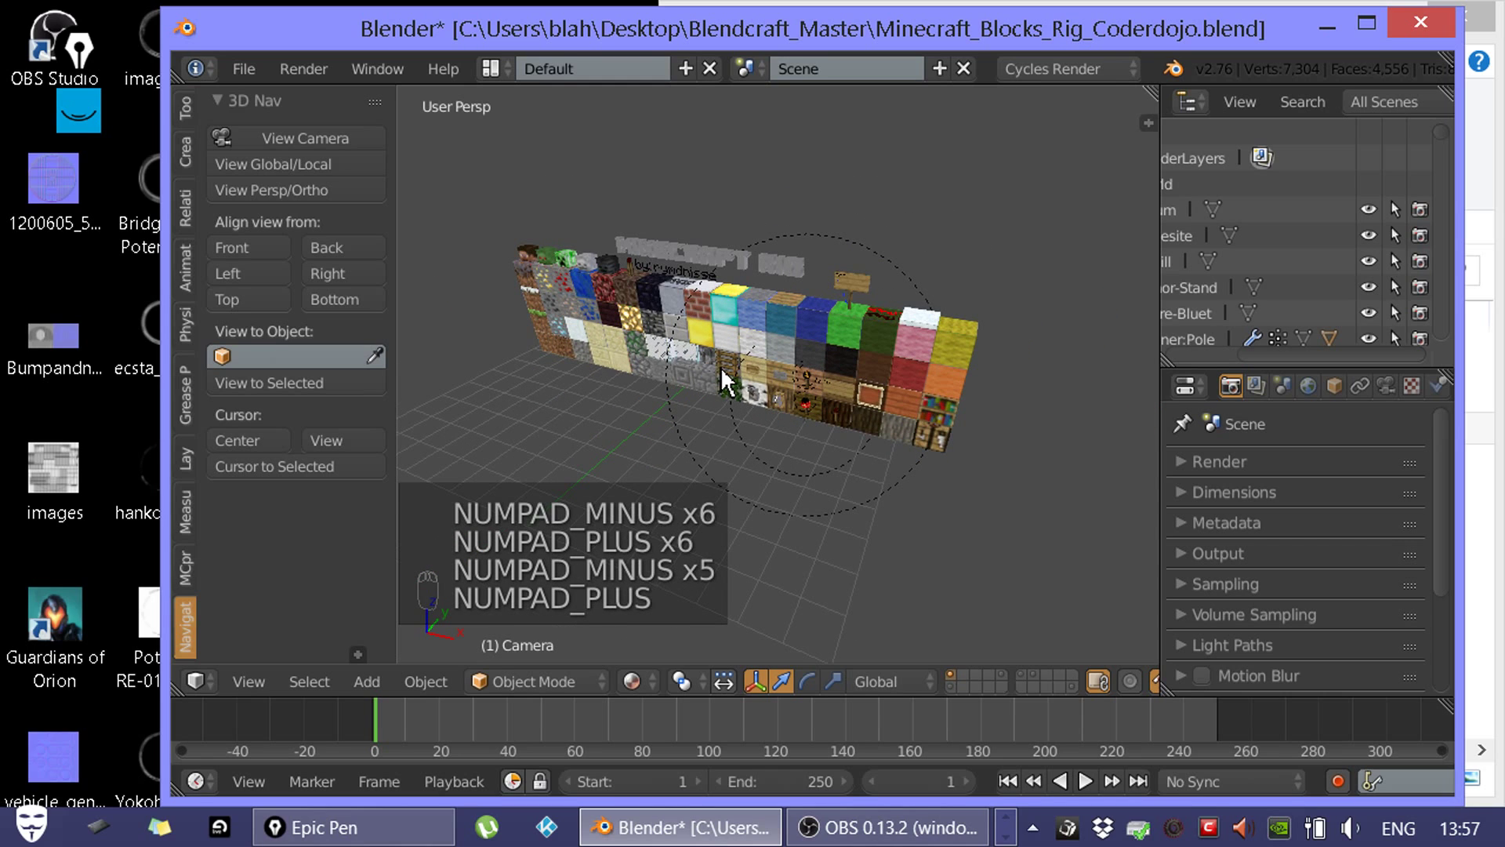
- Orbit the perspective view freely around the block wall and zoom out slightly
middle_drag(724, 354, 796, 351)
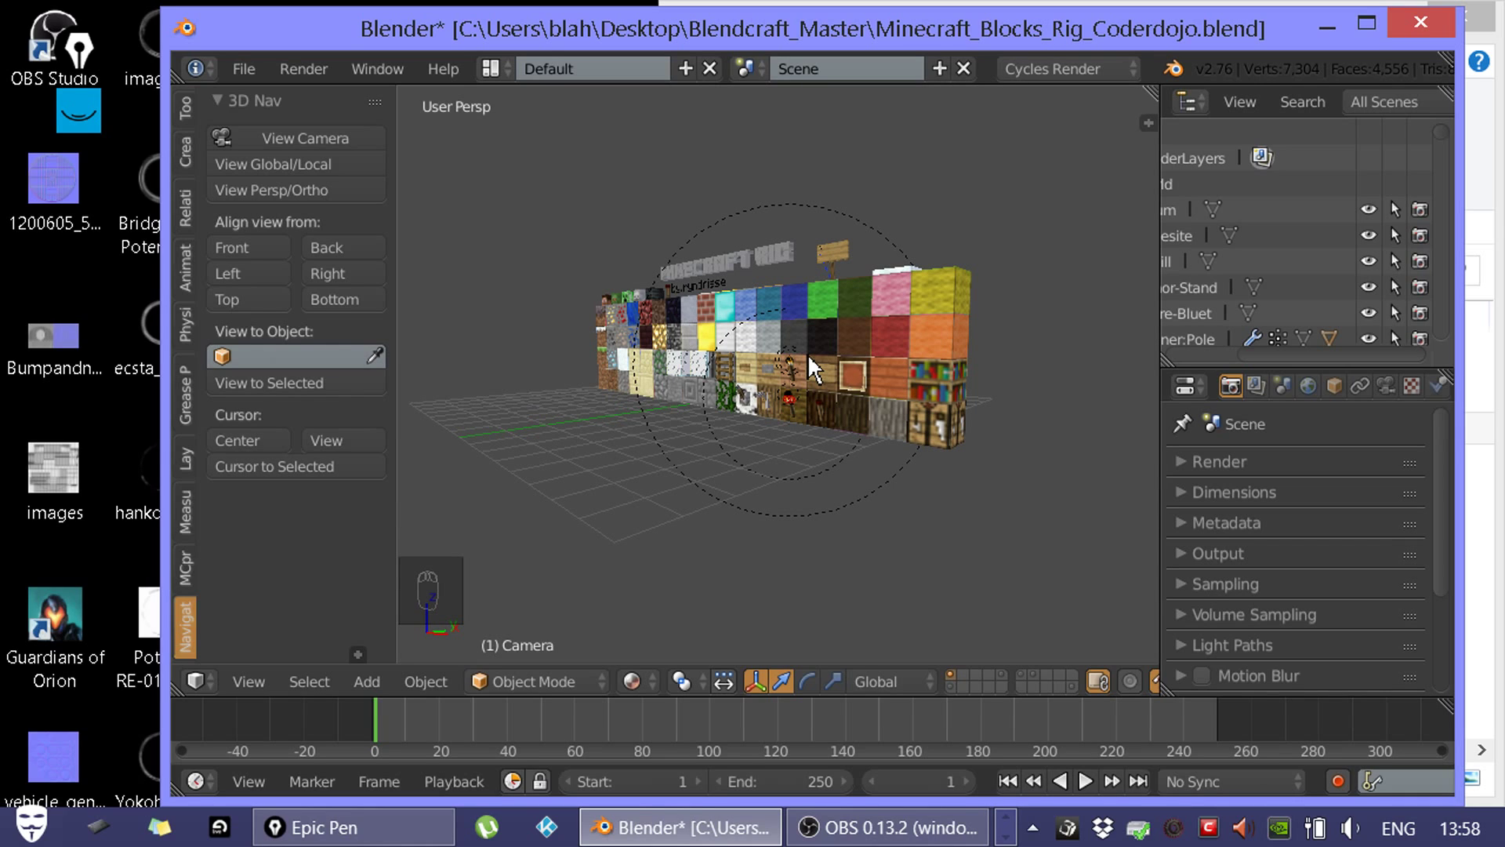
middle_drag(776, 404, 834, 400)
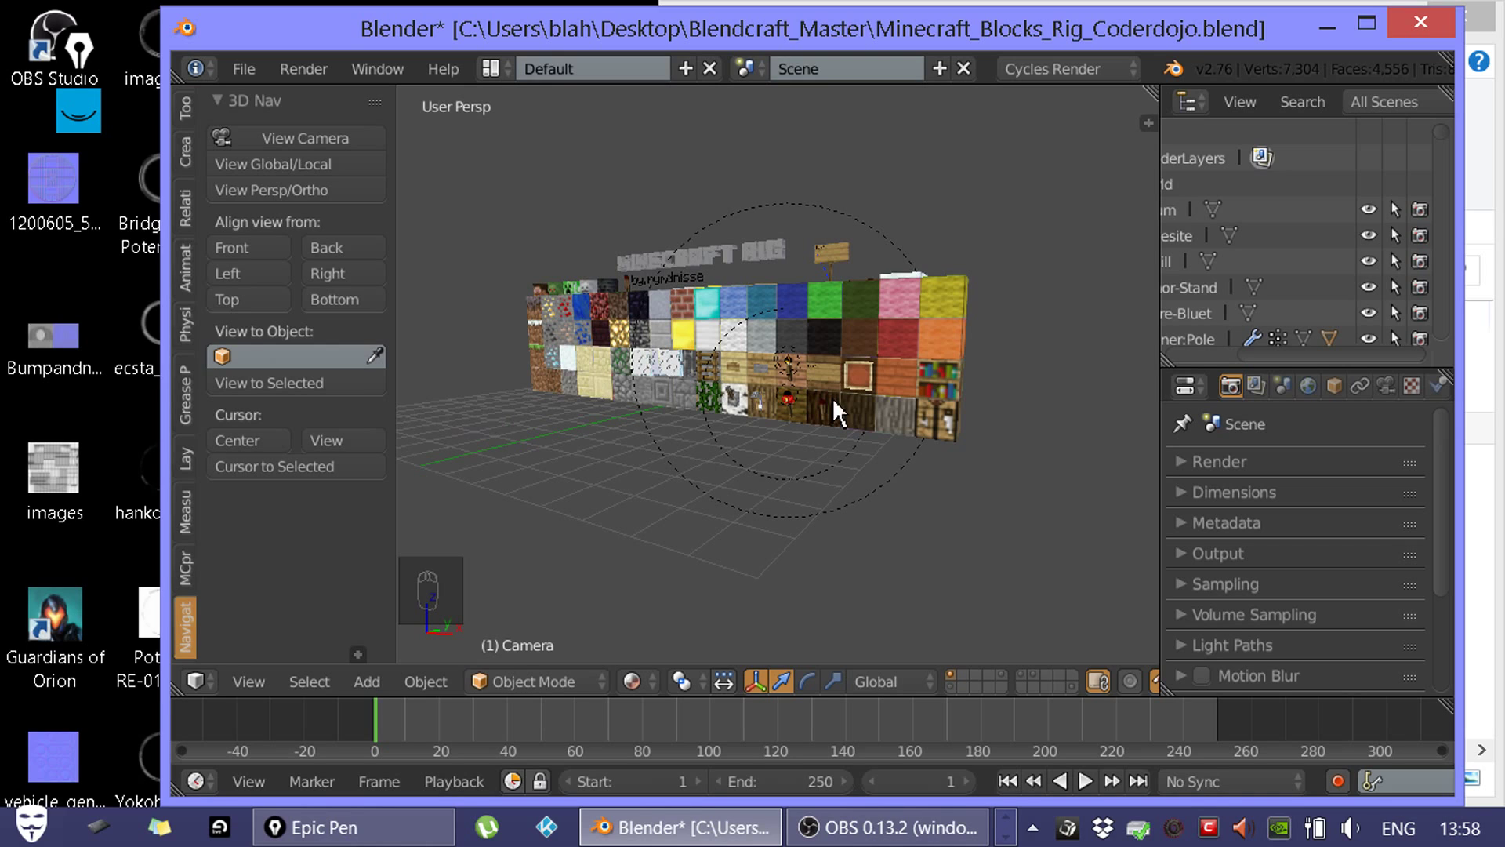
mouse_move(787, 415)
middle_down()
mouse_move(875, 431)
mouse_move(807, 415)
middle_up()
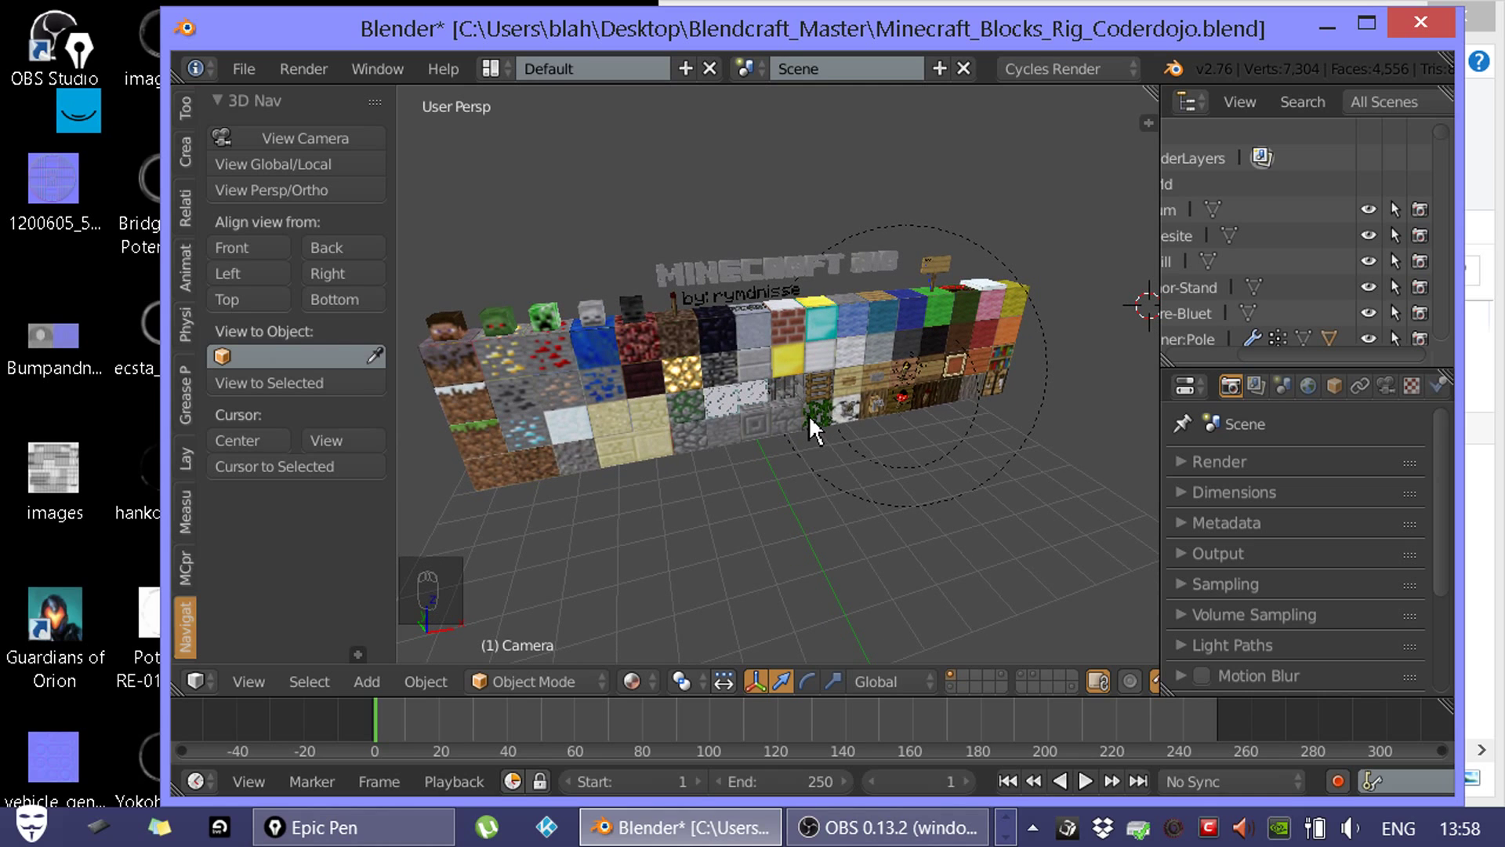
scroll(810, 419, down, 2)
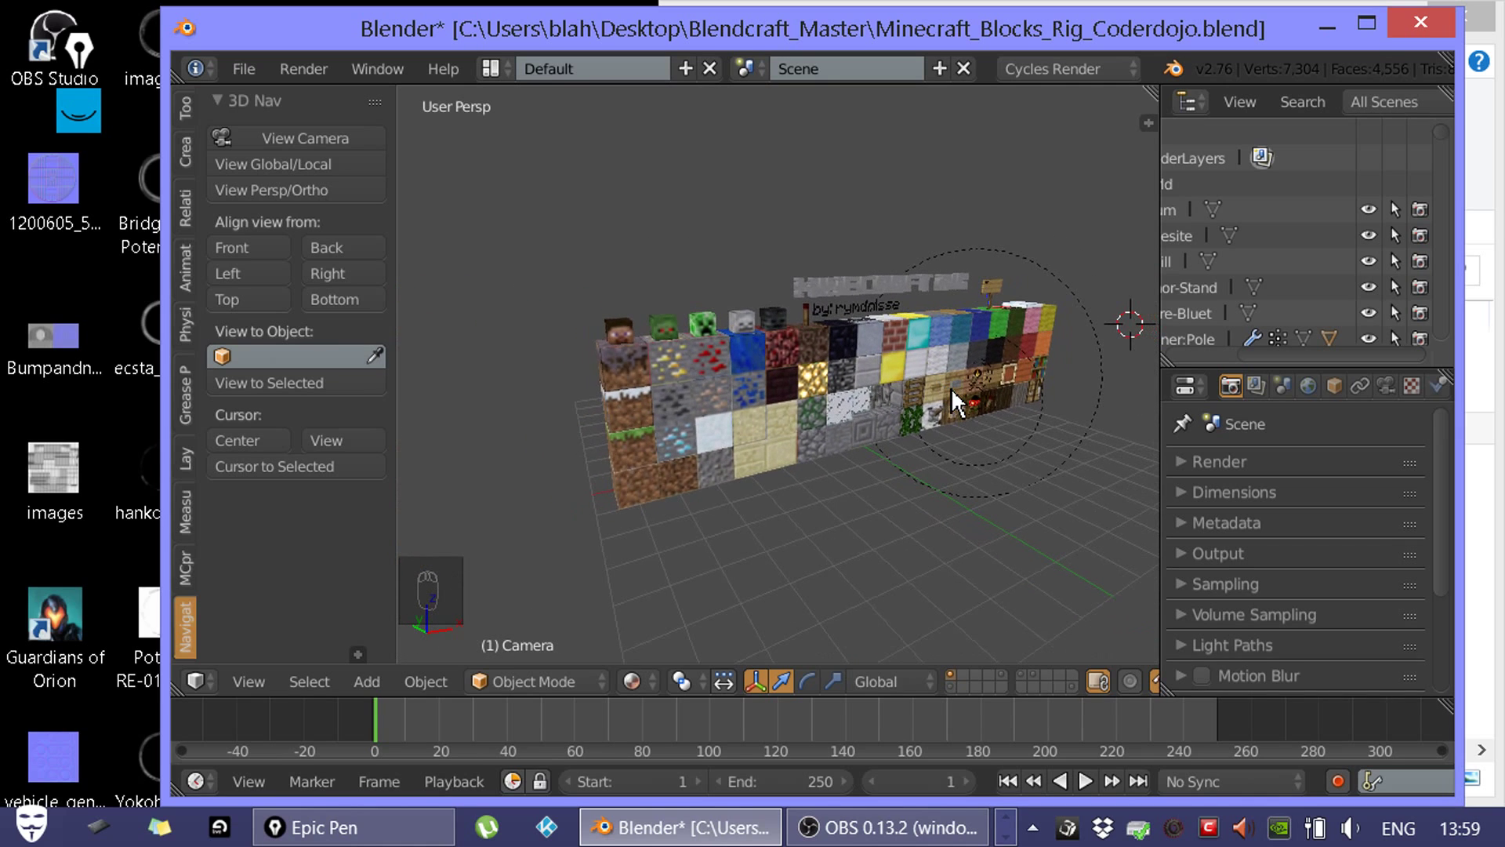
- Select the yellow wool block in the front orthographic view and orbit to an angled perspective of the wall
key(KP_1)
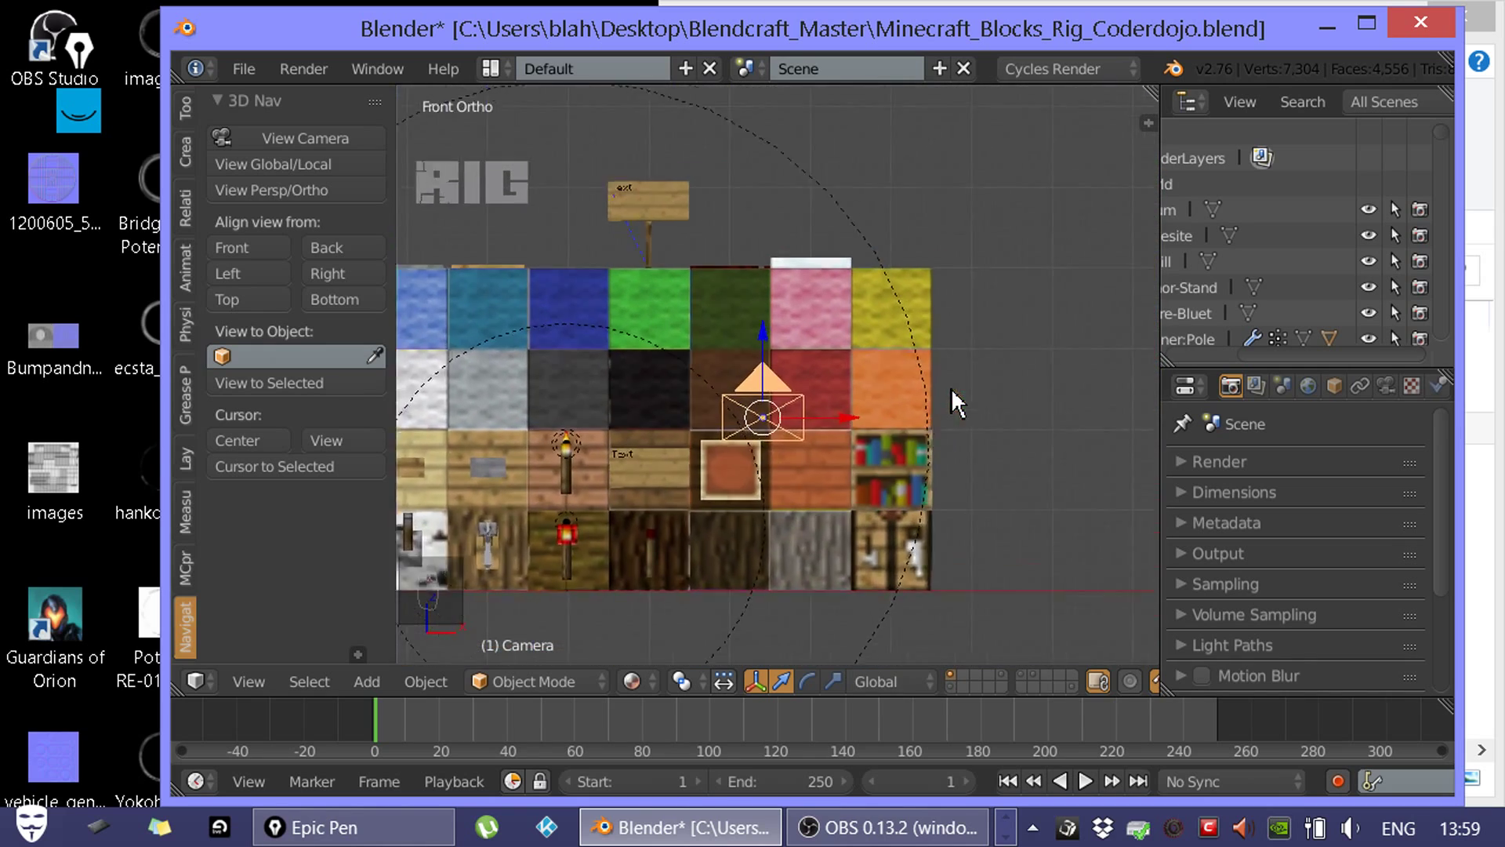
drag(853, 386, 971, 256)
right_click(971, 255)
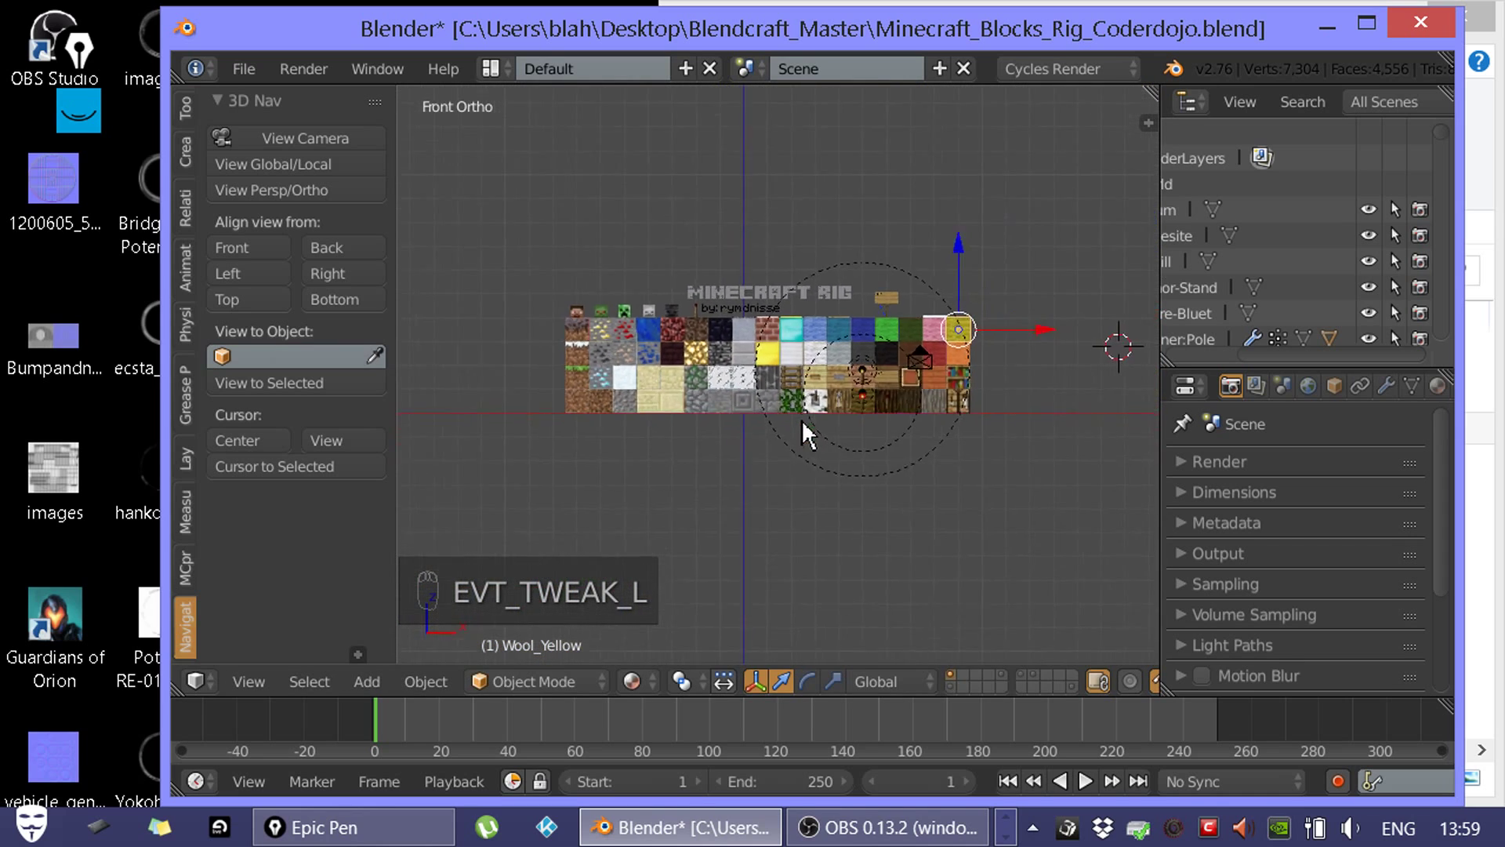
middle_drag(801, 420, 844, 501)
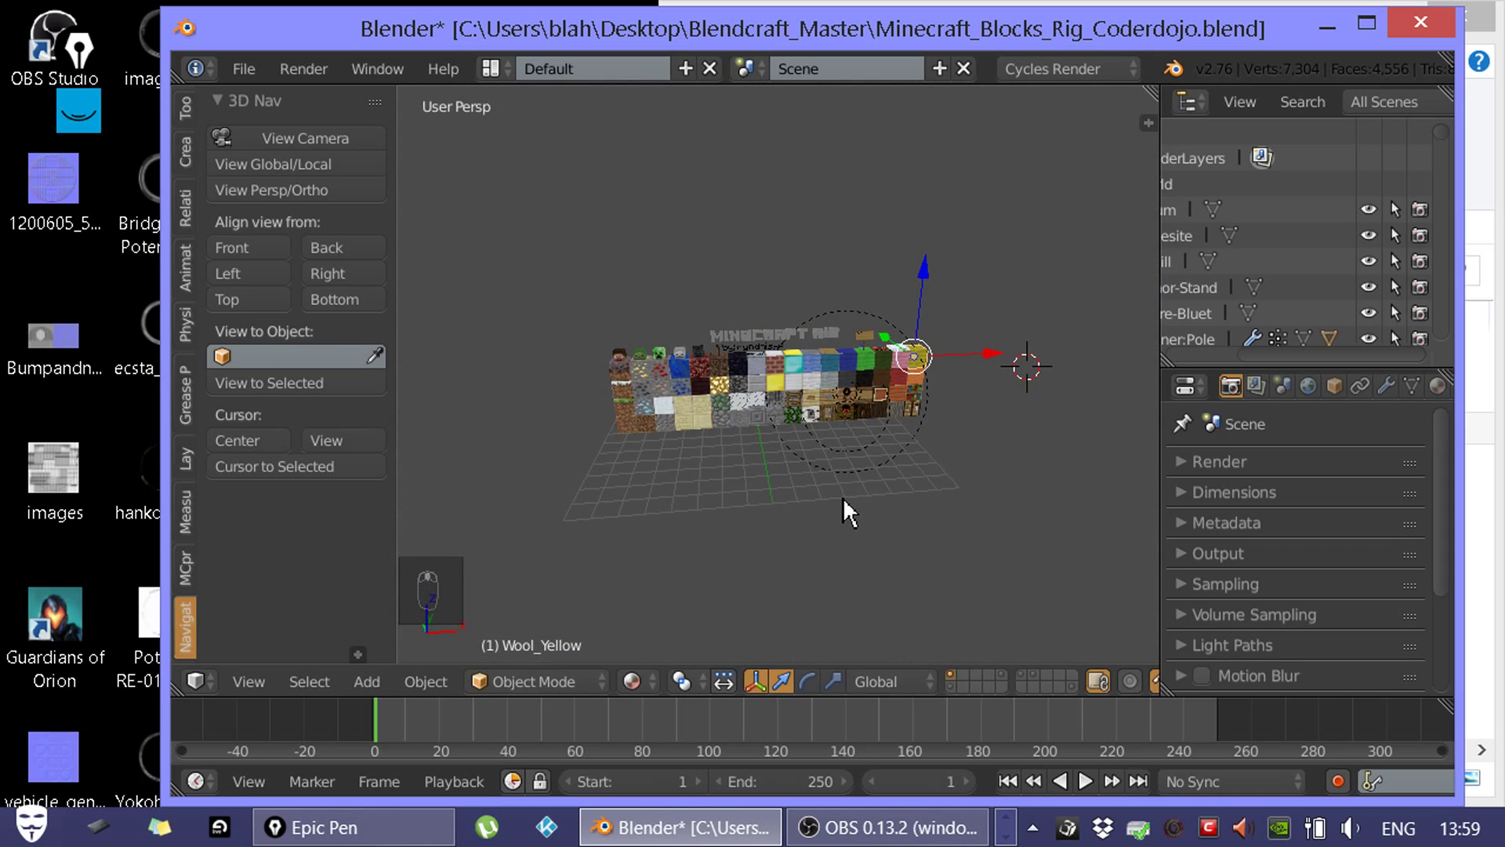
scroll(843, 497, up, 5)
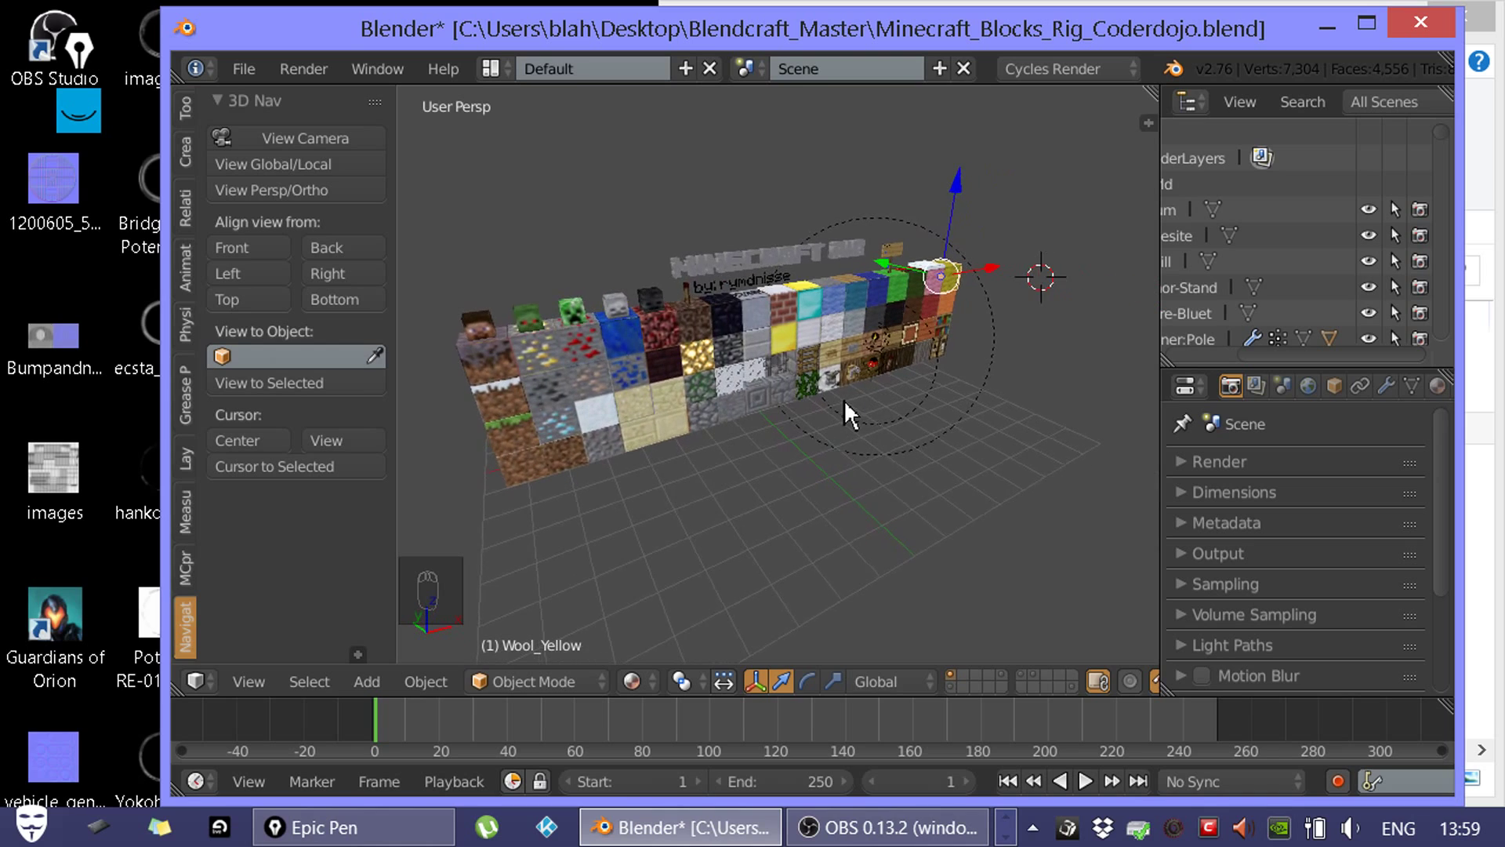
scroll(844, 398, down, 2)
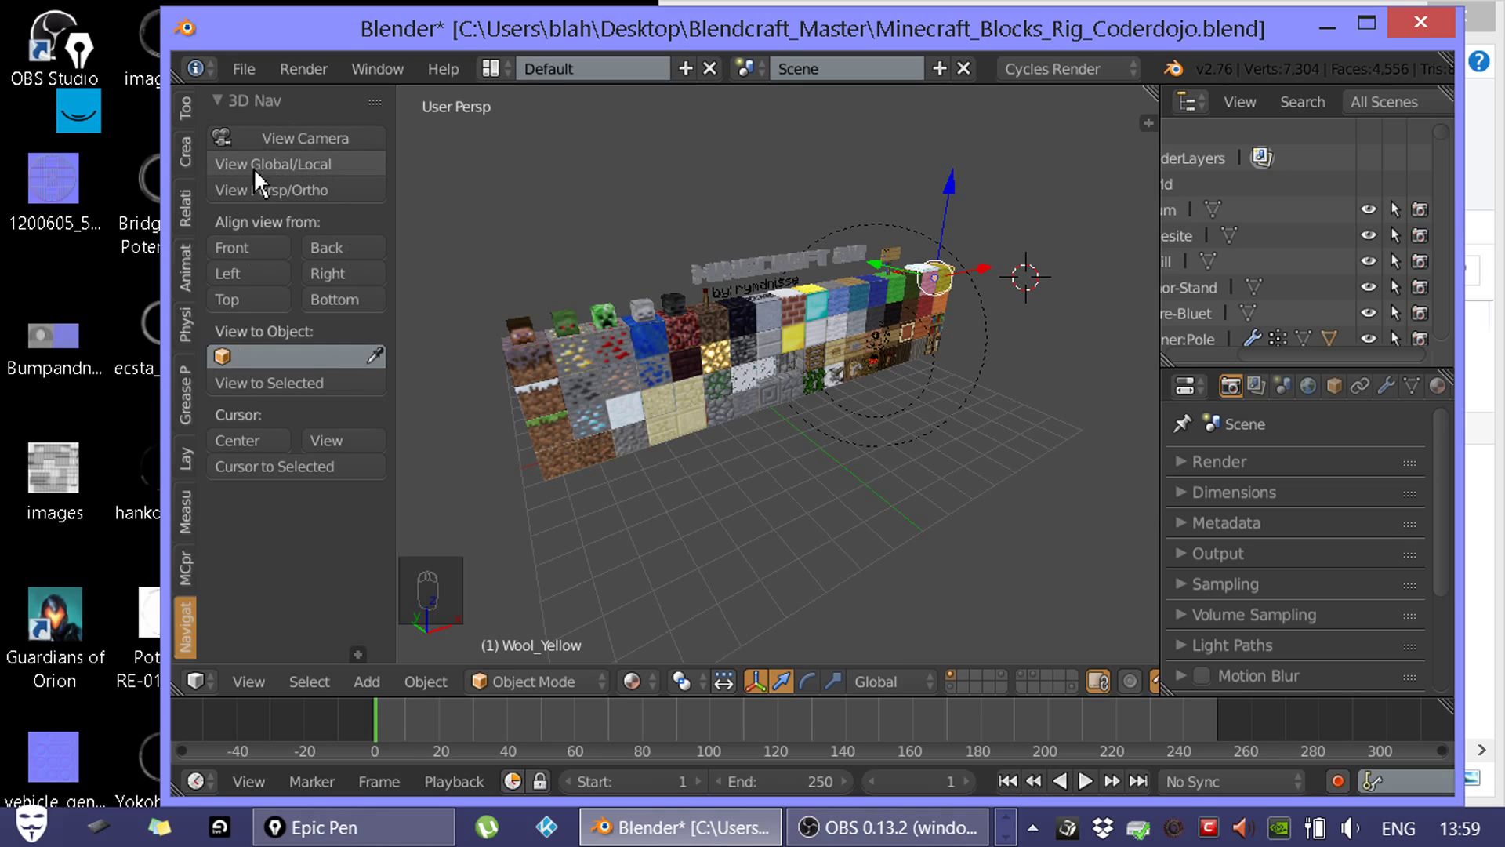
- Hide the Tool Shelf and review the 3D view's navigation and selection commands
key(t)
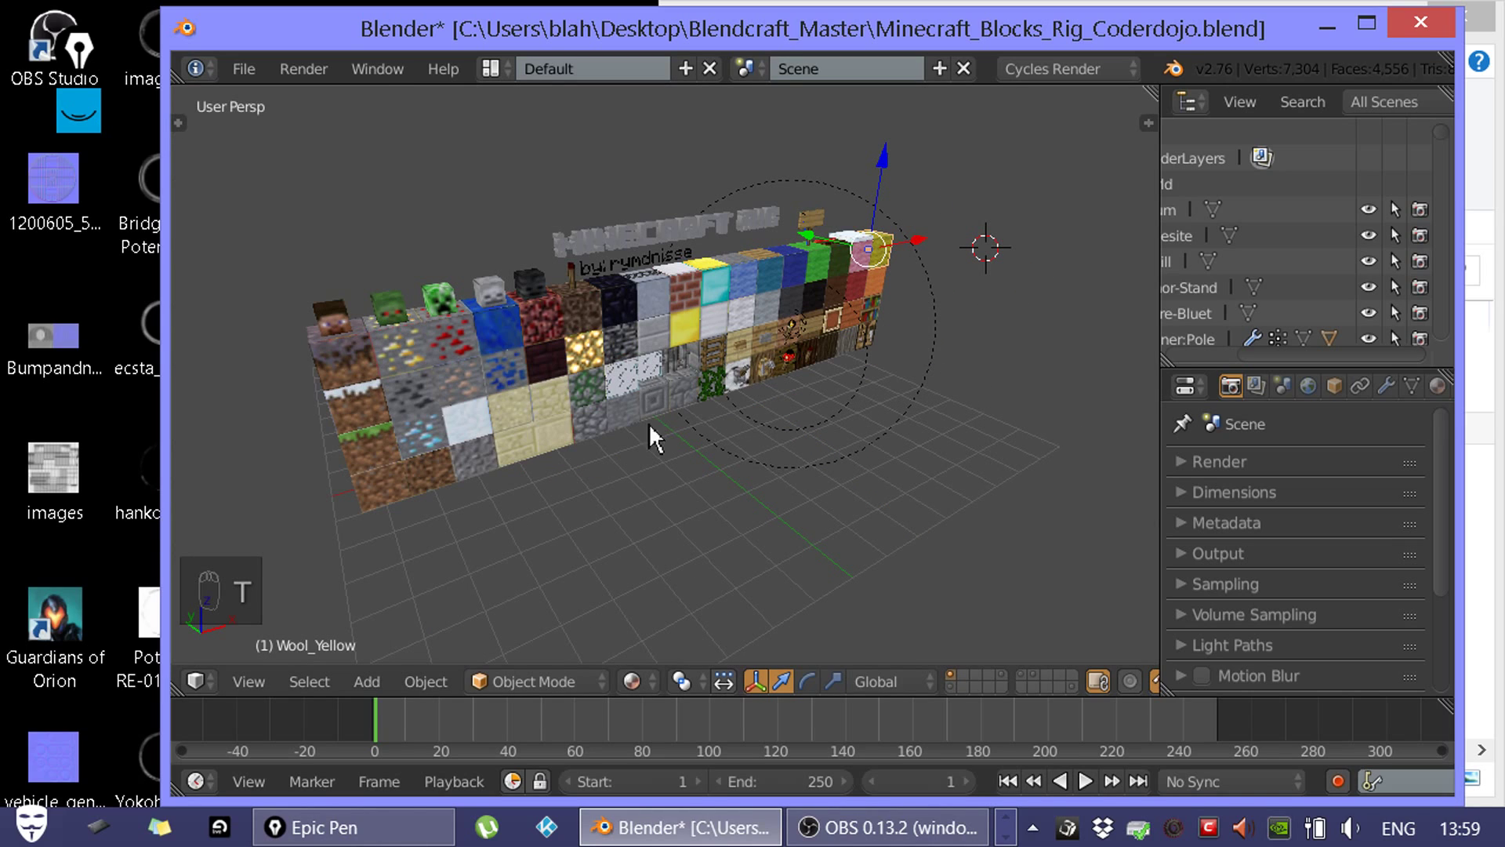
click(262, 684)
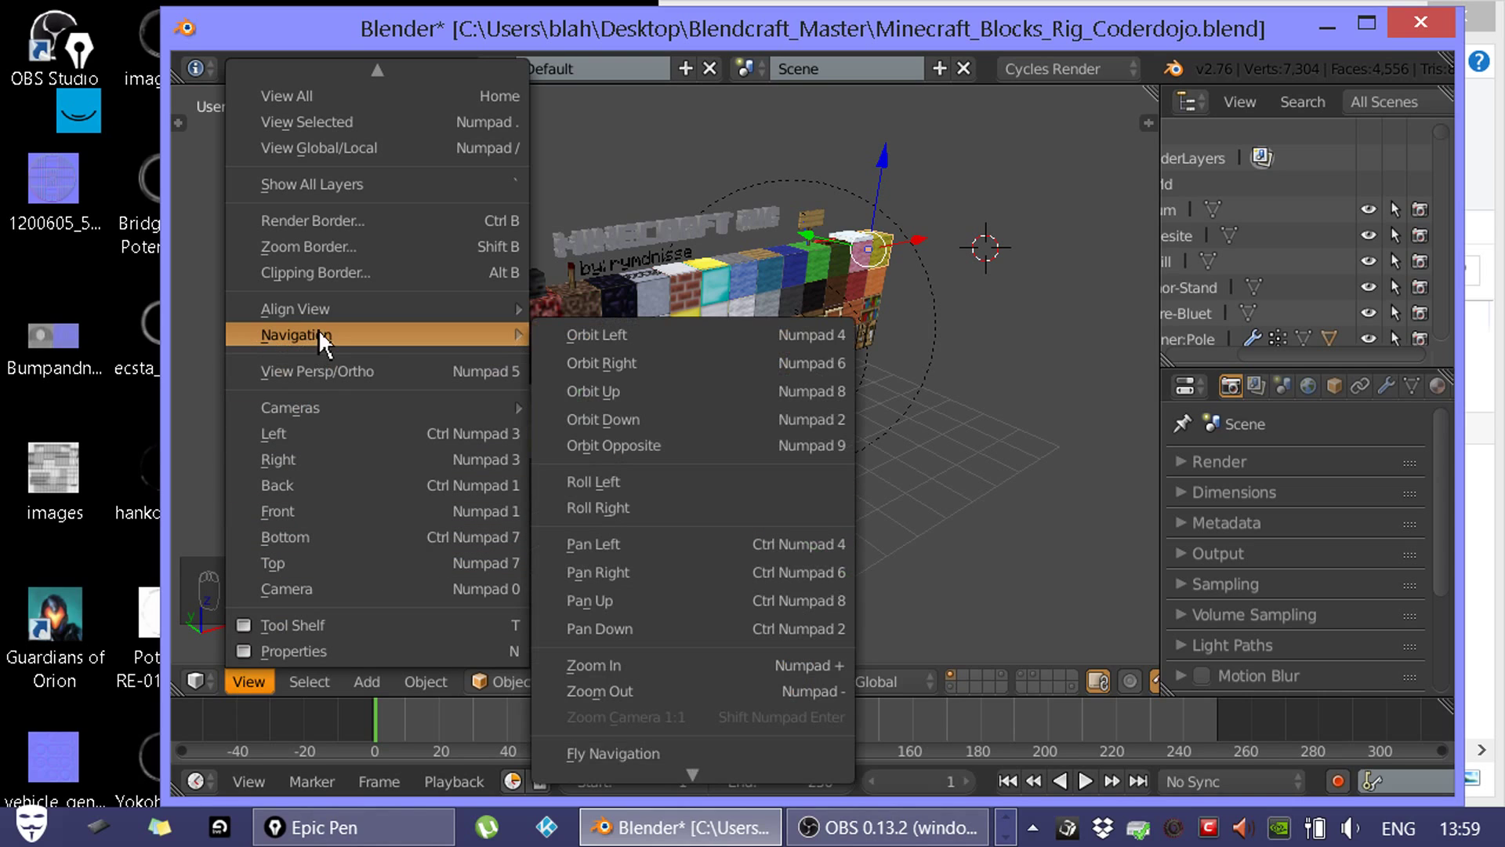
mouse_move(256, 309)
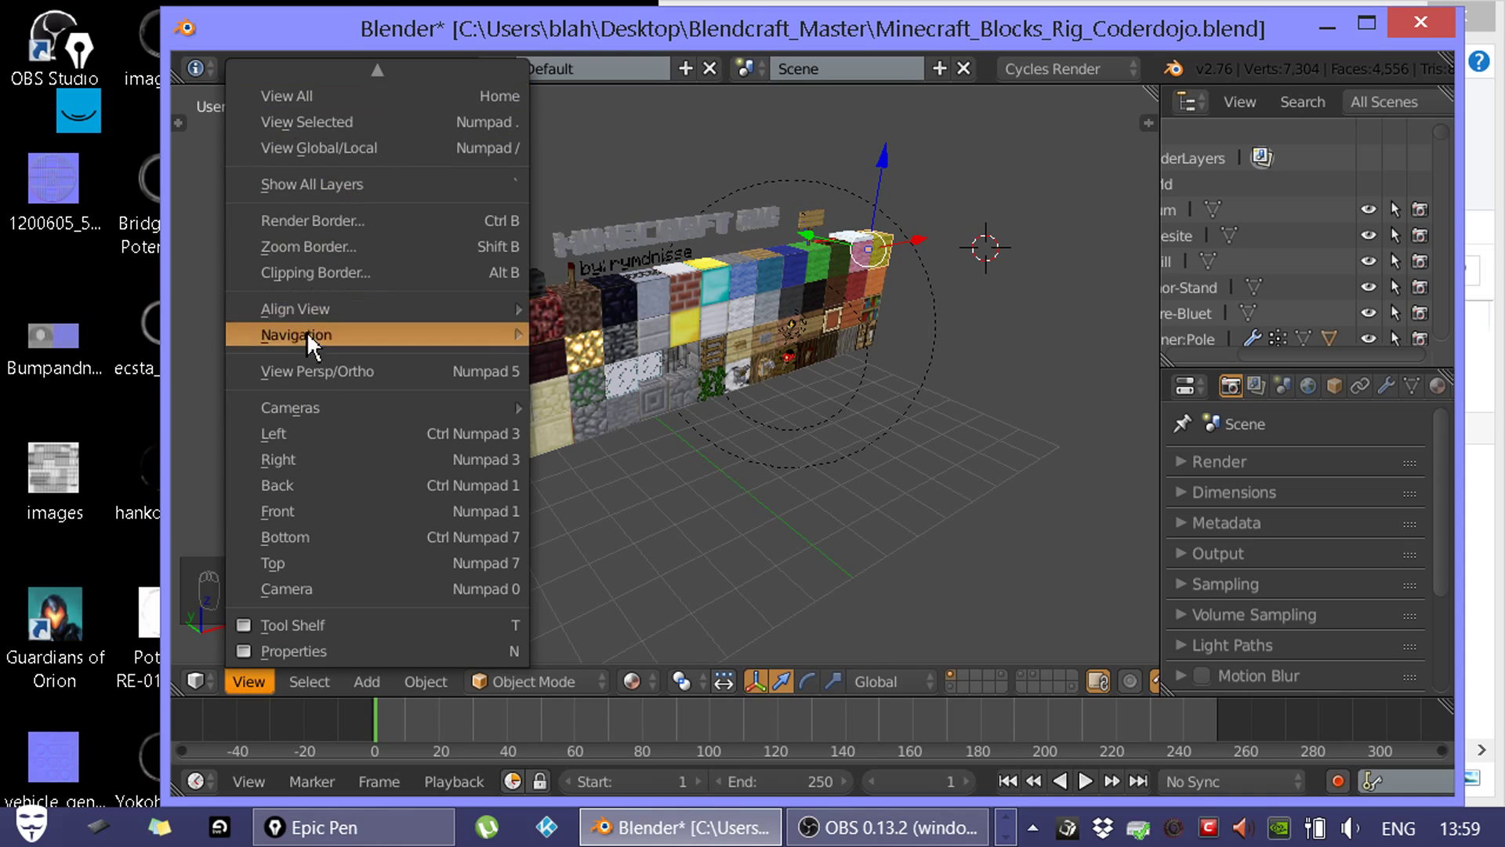
key(Escape)
click(311, 682)
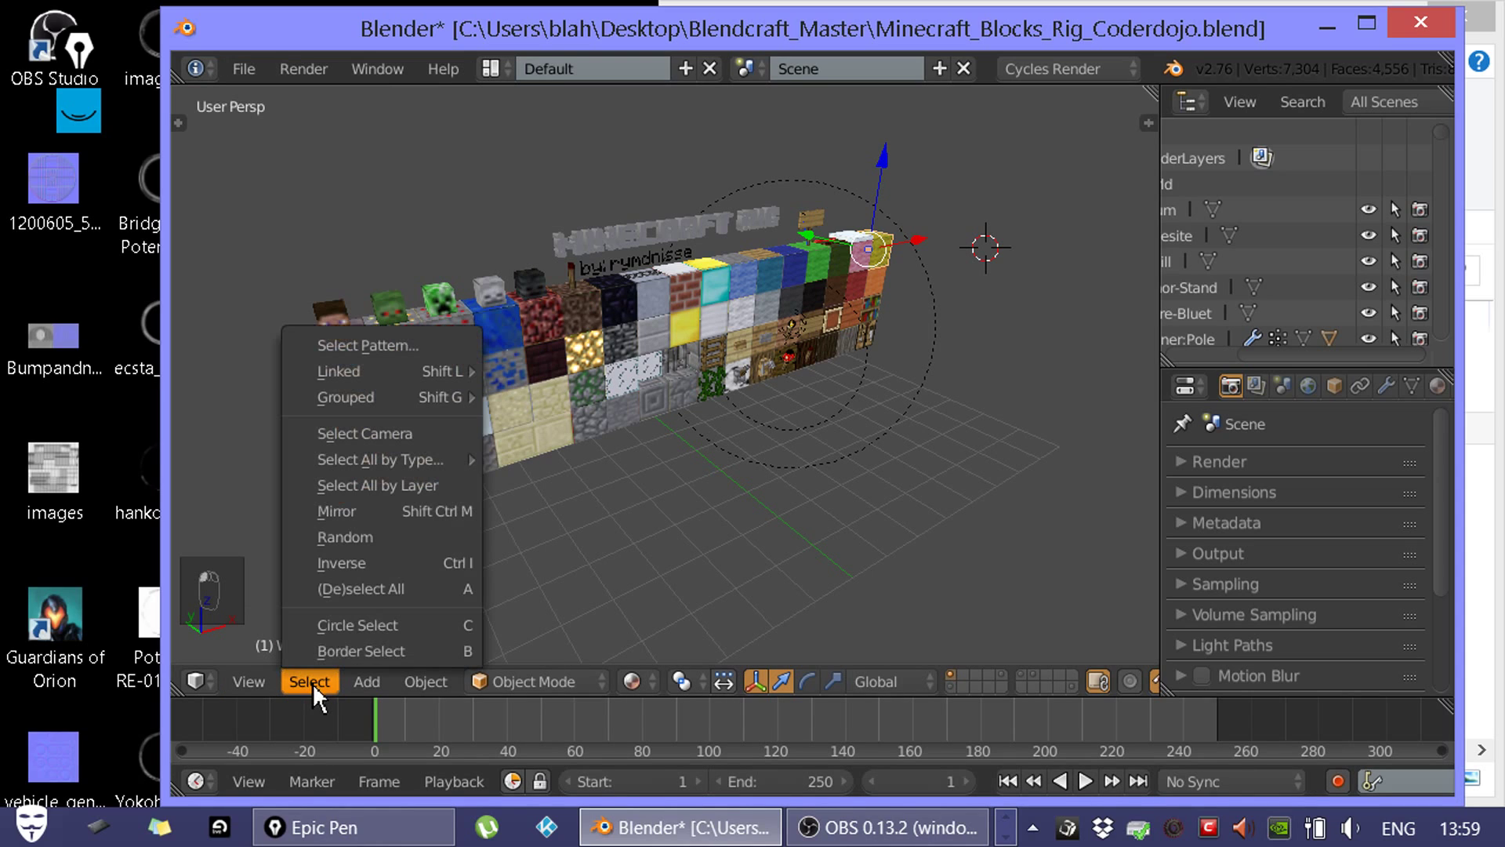
click(312, 681)
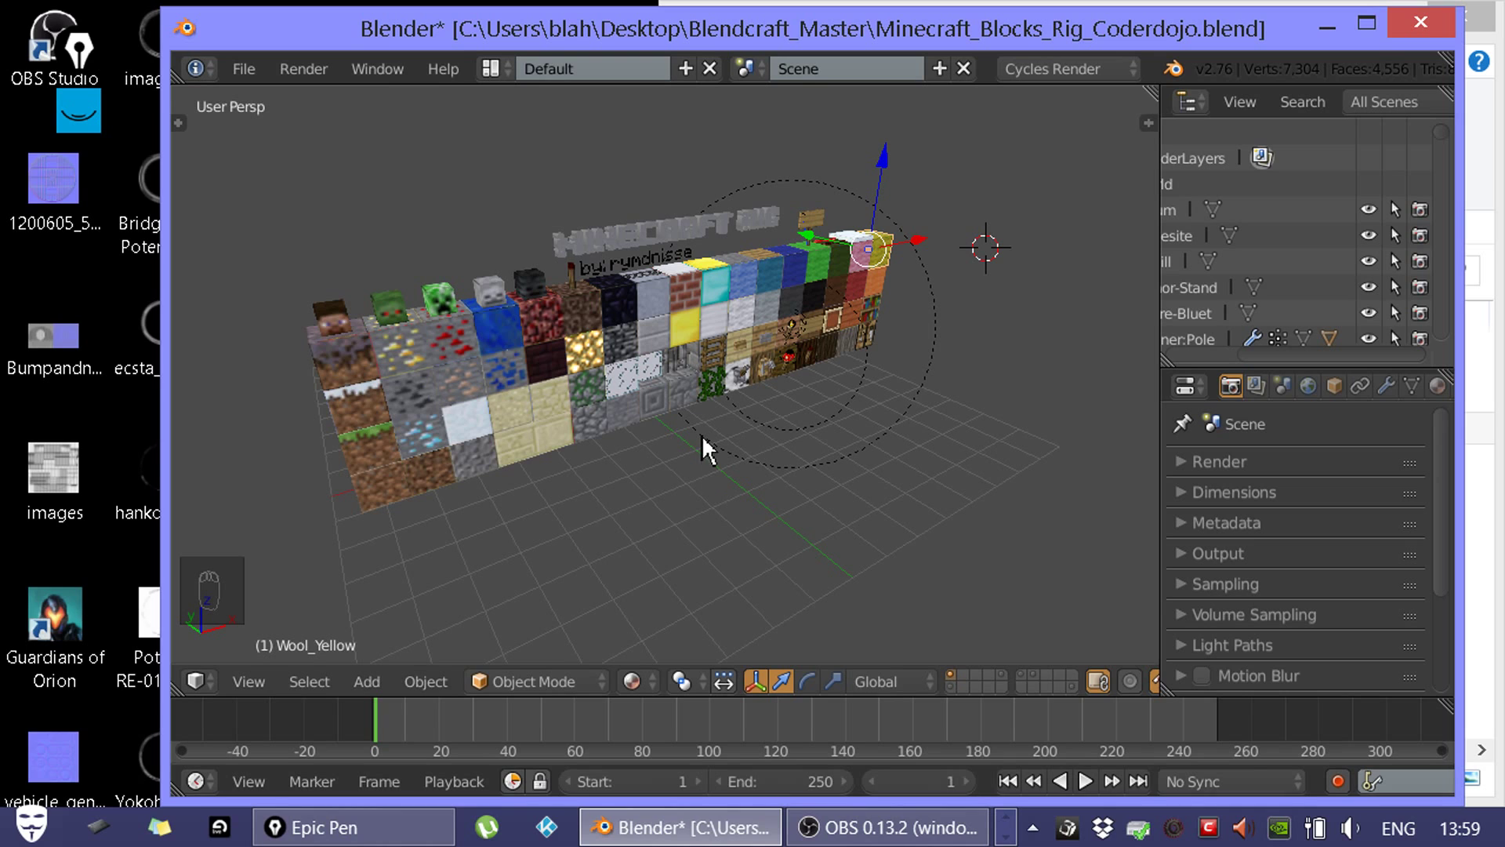
- Orbit the view slightly around the block wall and deselect all objects
mouse_move(704, 468)
middle_down()
mouse_move(697, 430)
mouse_move(713, 445)
middle_up()
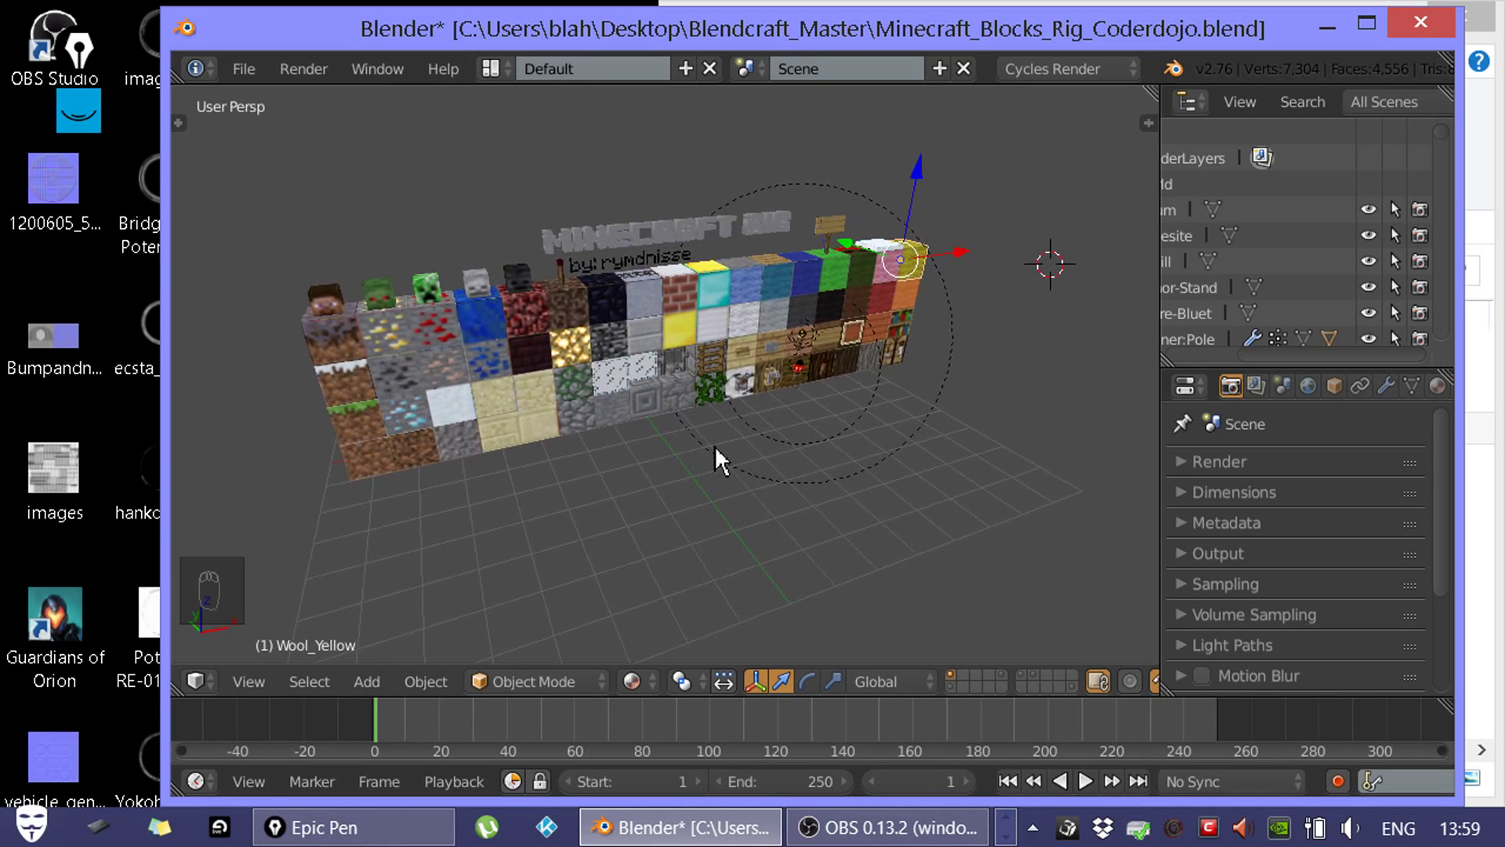
key(KP_4)
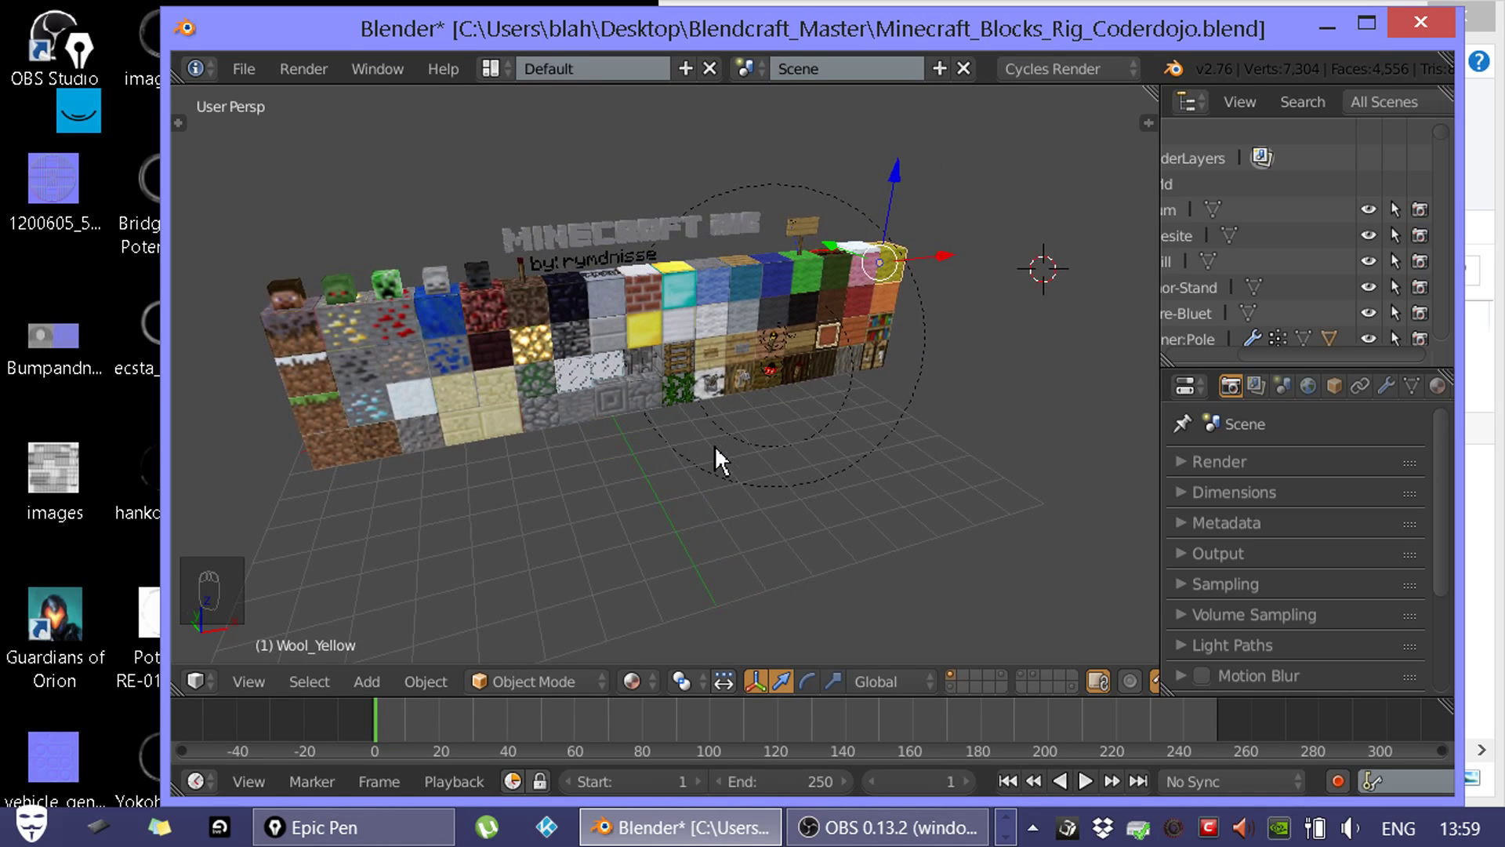
key(a)
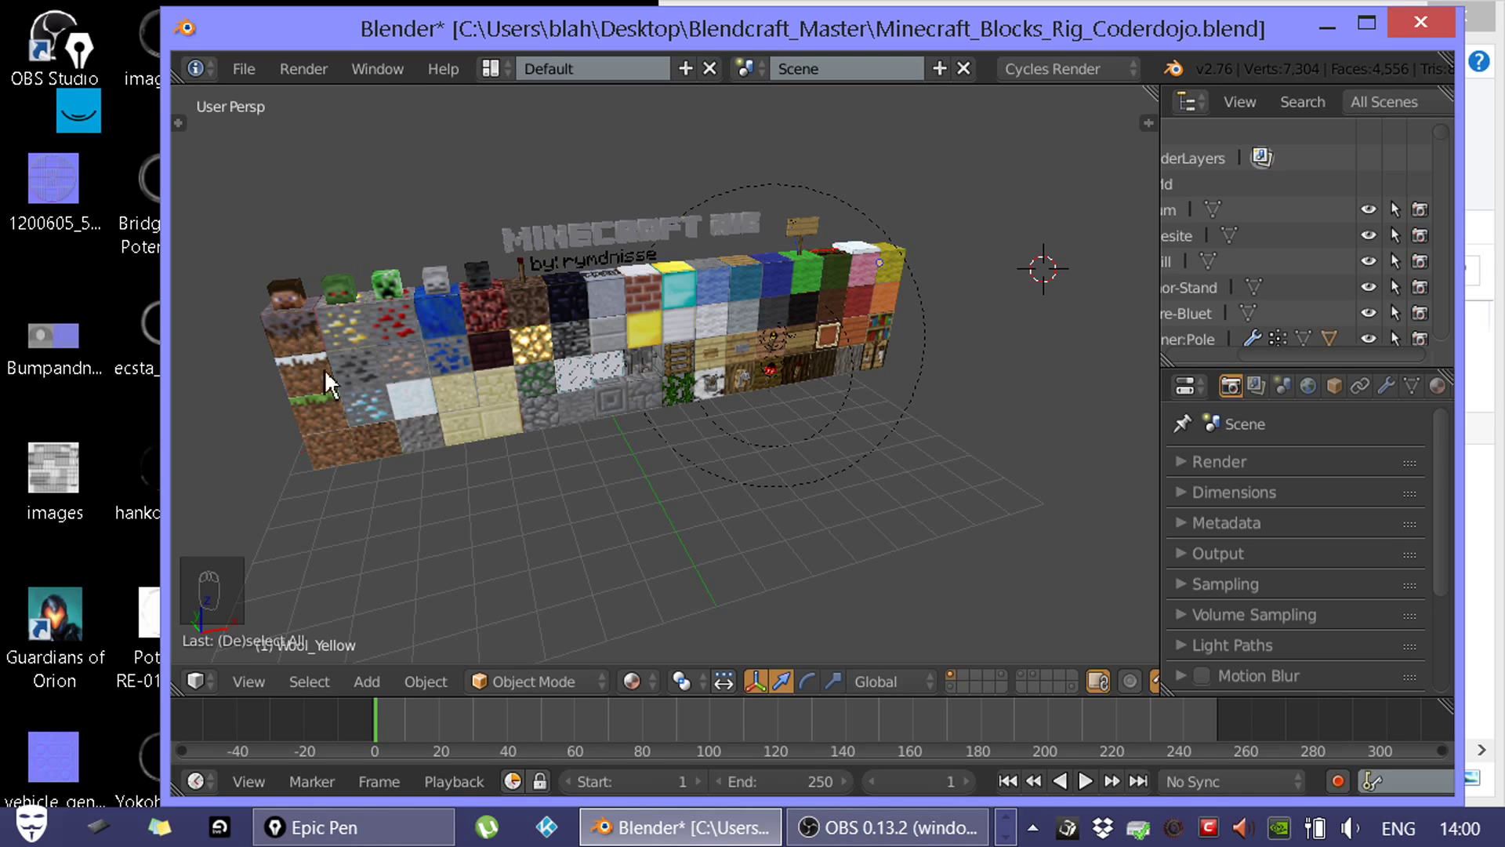
- Select single blocks one at a time, from the mycelium block down its column, followed by the coal and iron ore blocks
click(306, 338)
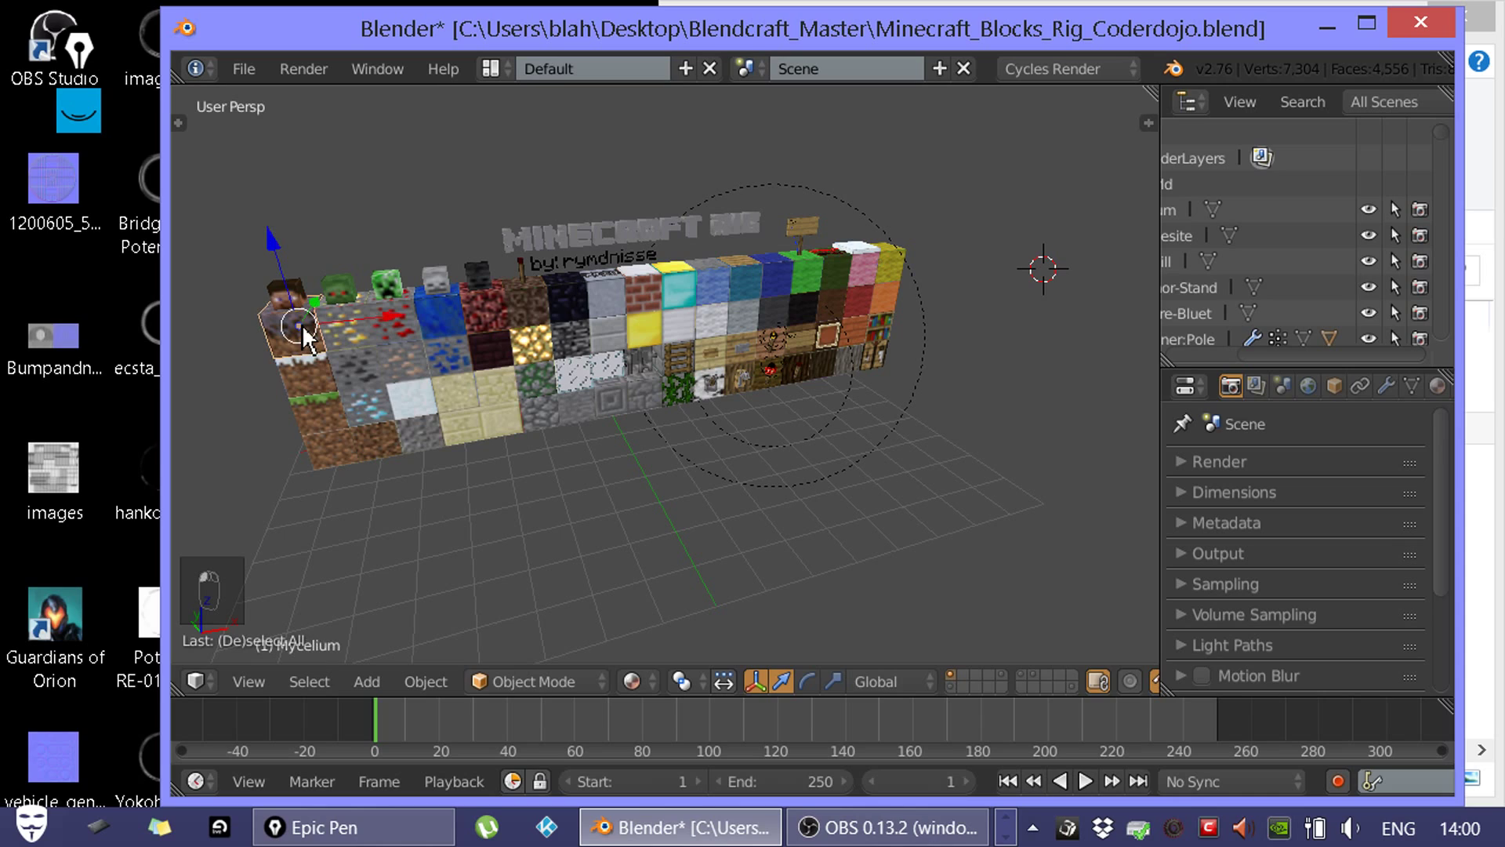
right_click(322, 375)
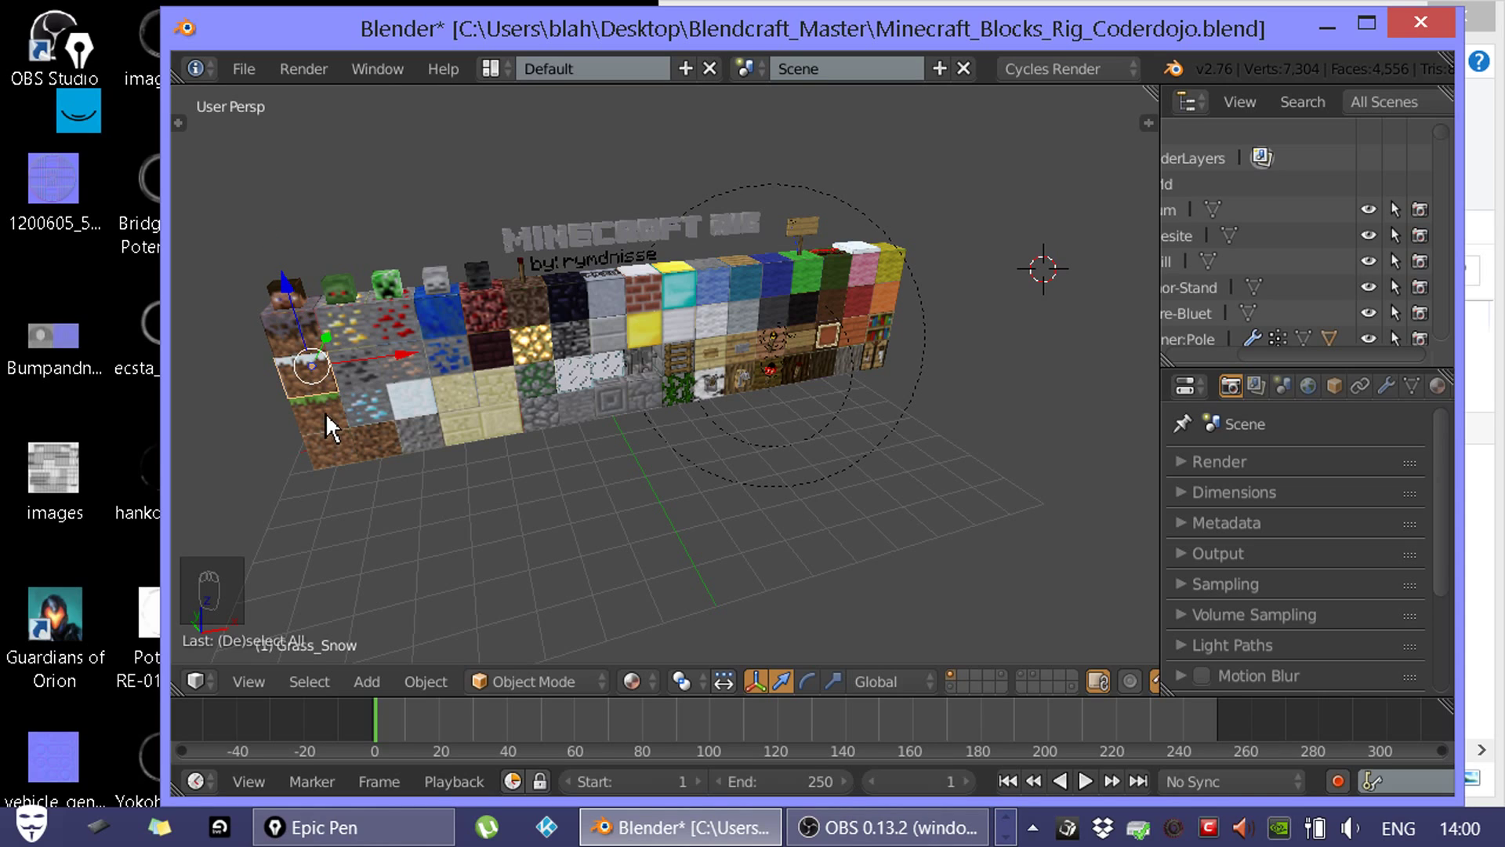
right_click(329, 427)
right_click(332, 458)
right_click(360, 367)
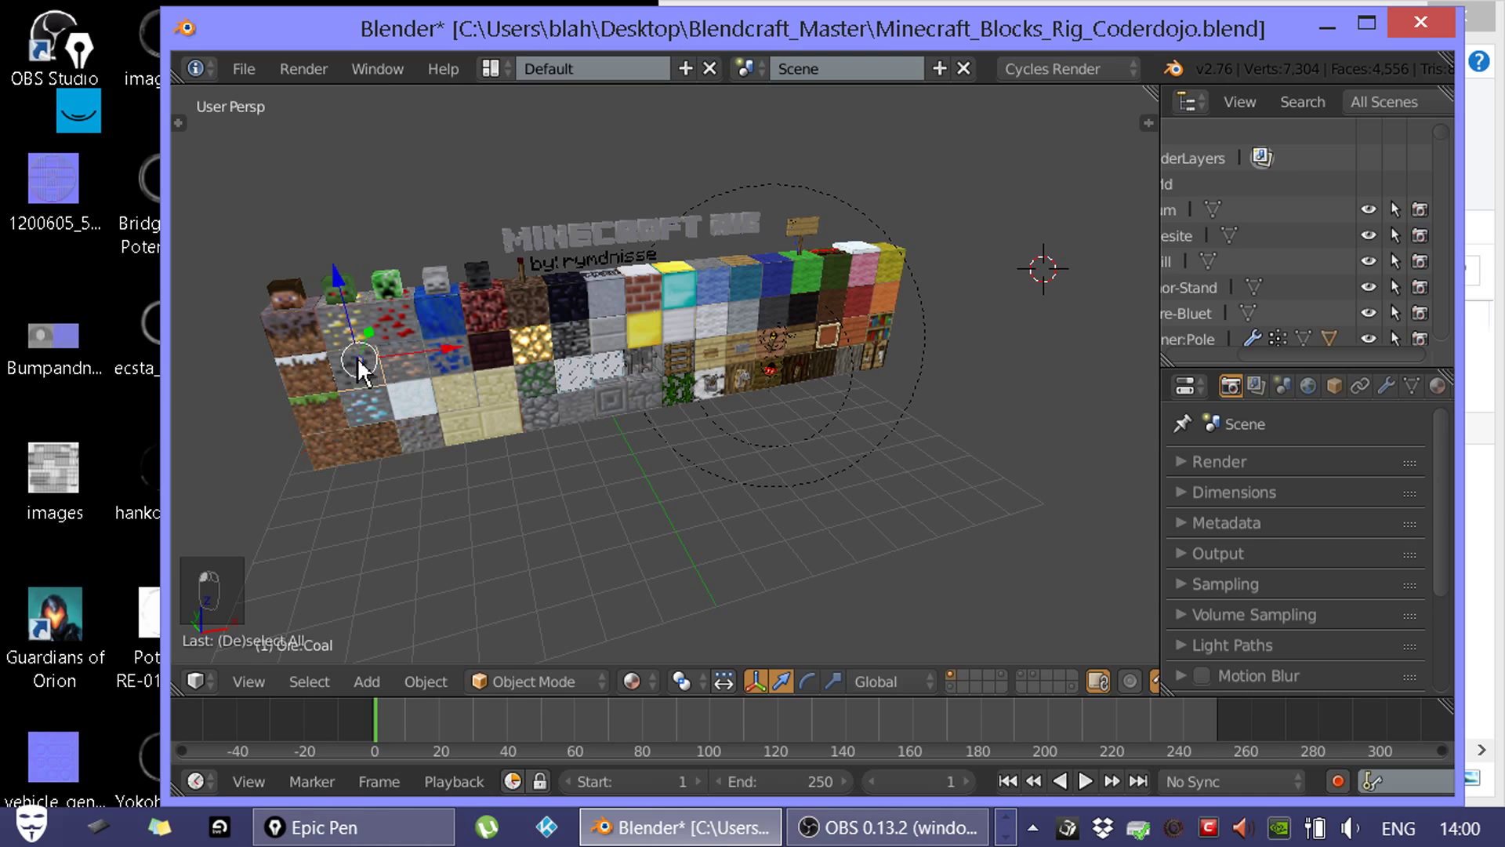
right_click(420, 349)
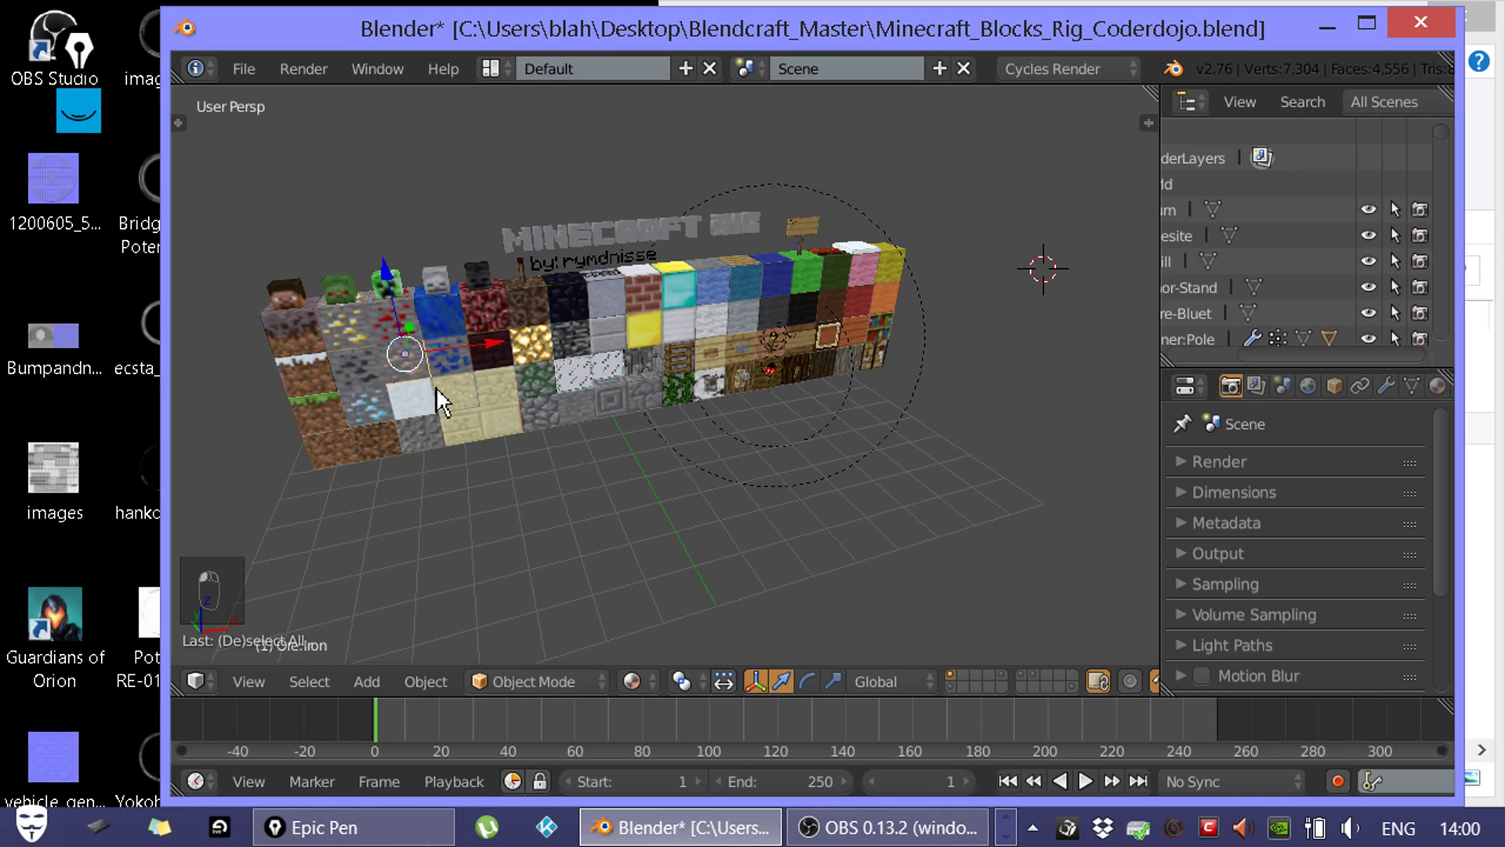
- Select the lapis lazuli block and add the redstone ore, gold ore and mycelium blocks to the selection
right_click(461, 319)
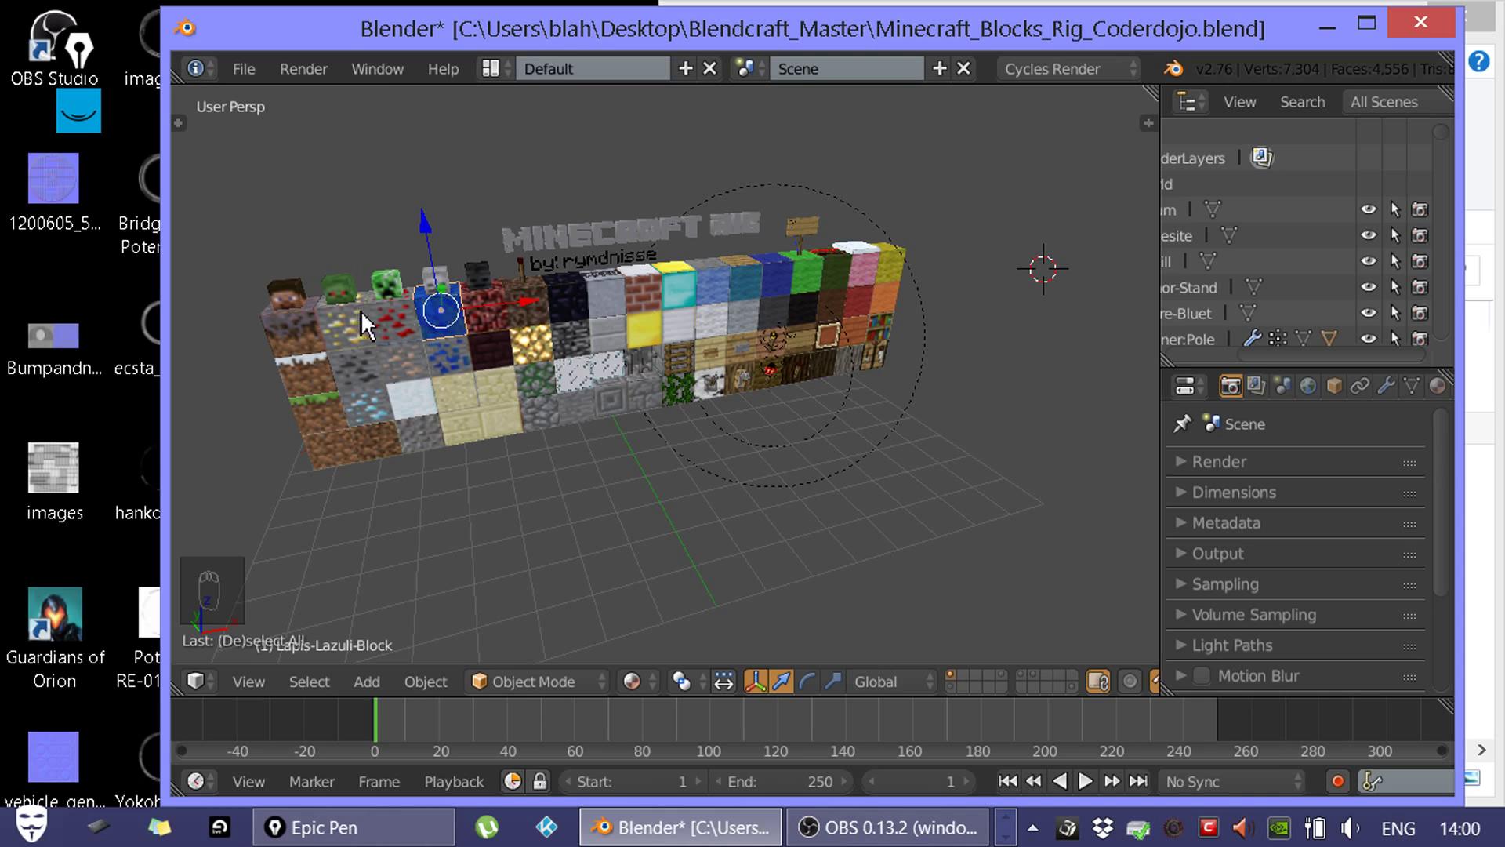
right_click(392, 317)
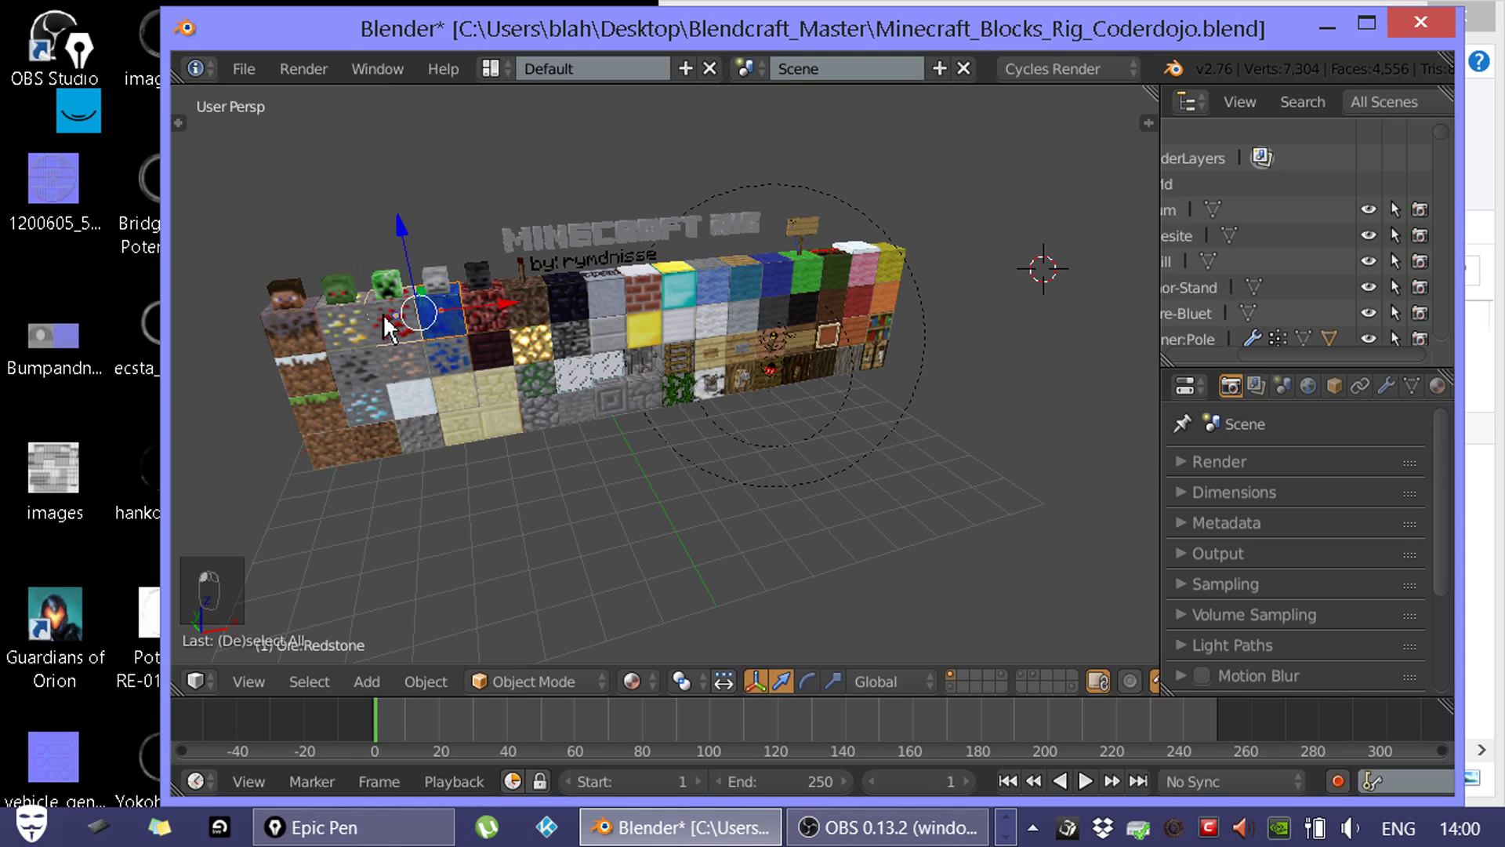
right_click(346, 323)
right_click(300, 345)
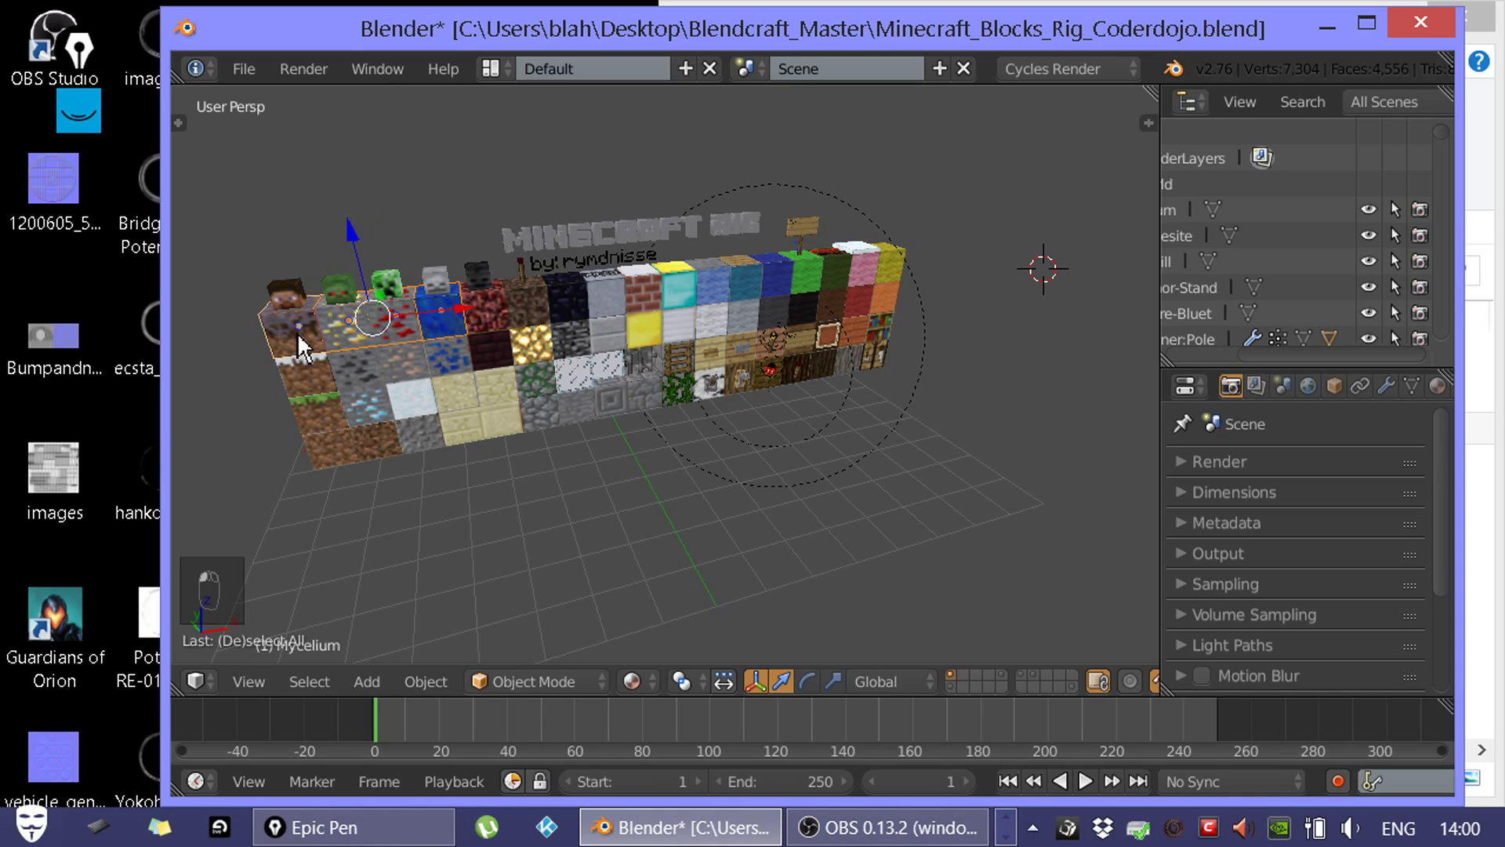
- Add the snowy grass and grass blocks and the bottom-row blocks up to the gravel block to the selection
shift+right_click(307, 381)
shift+right_click(330, 424)
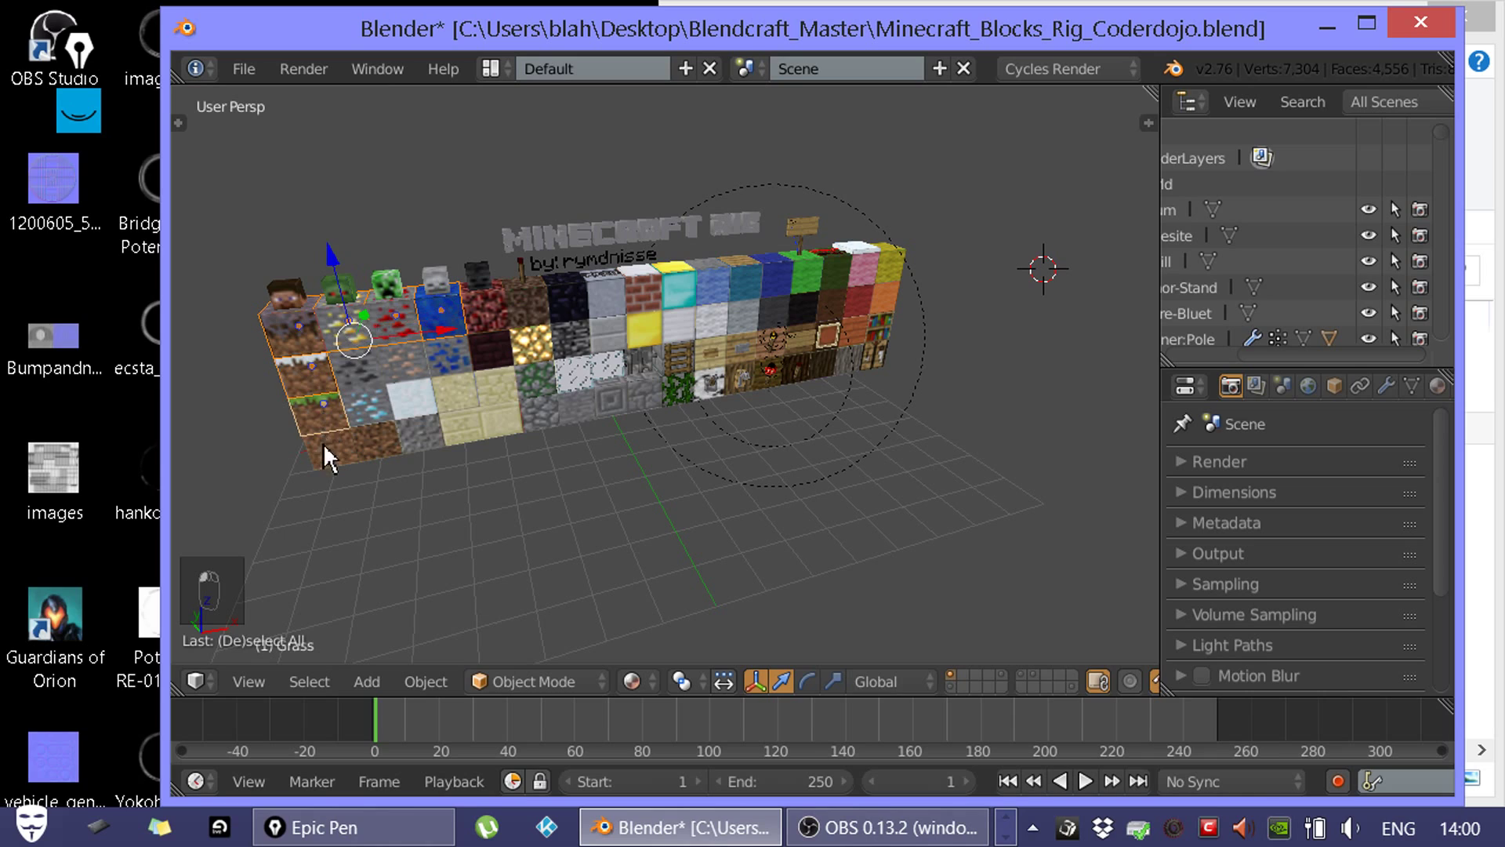
shift+right_click(323, 444)
shift+right_click(374, 445)
shift+right_click(417, 431)
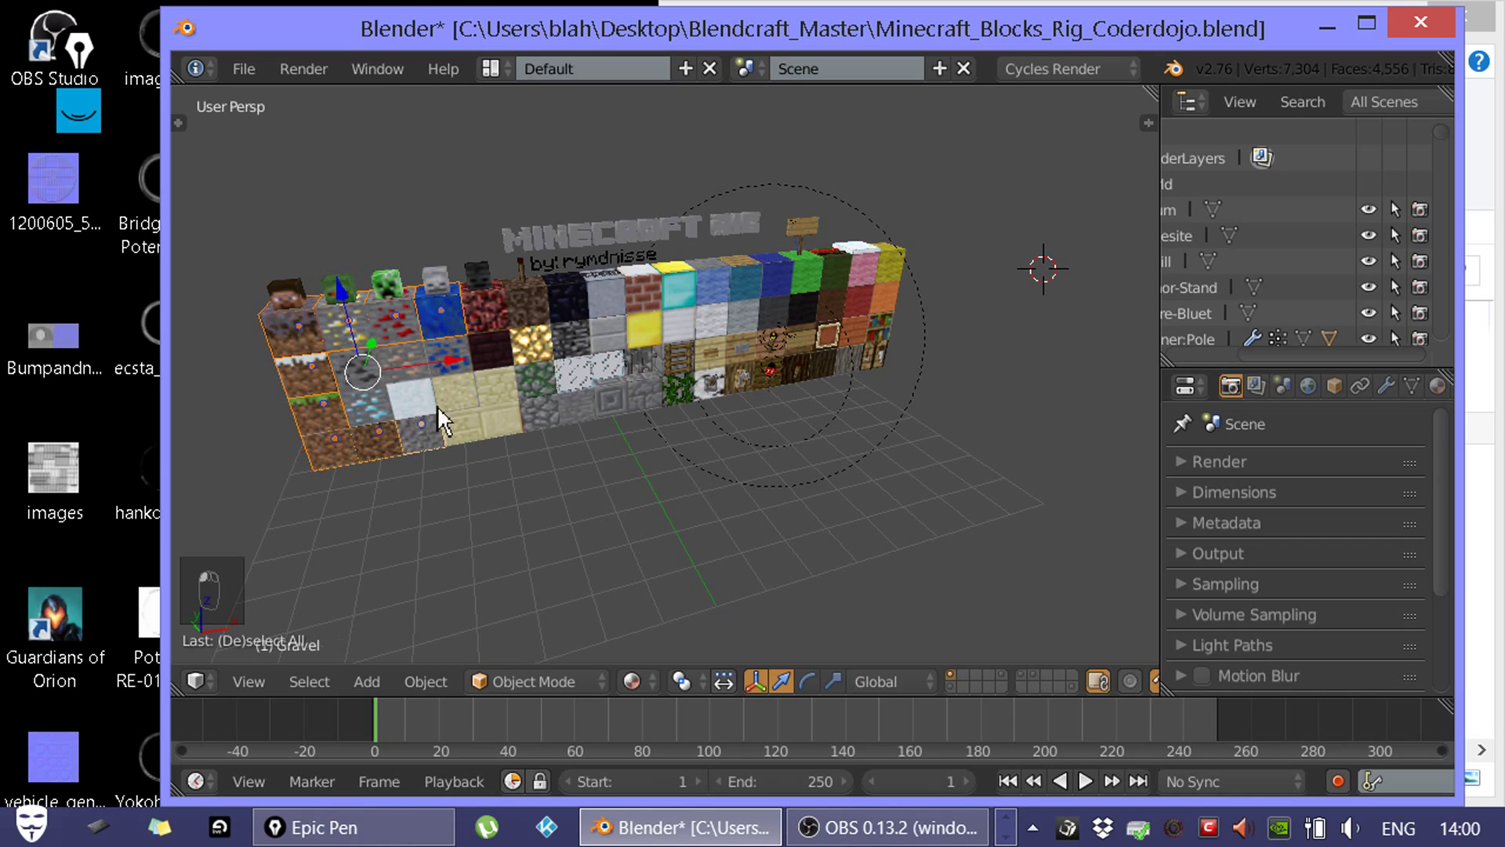
- Add the white block above the gravel and the two adjacent sand-coloured blocks to the selection
shift+right_click(428, 396)
shift+right_click(474, 428)
shift+right_click(455, 394)
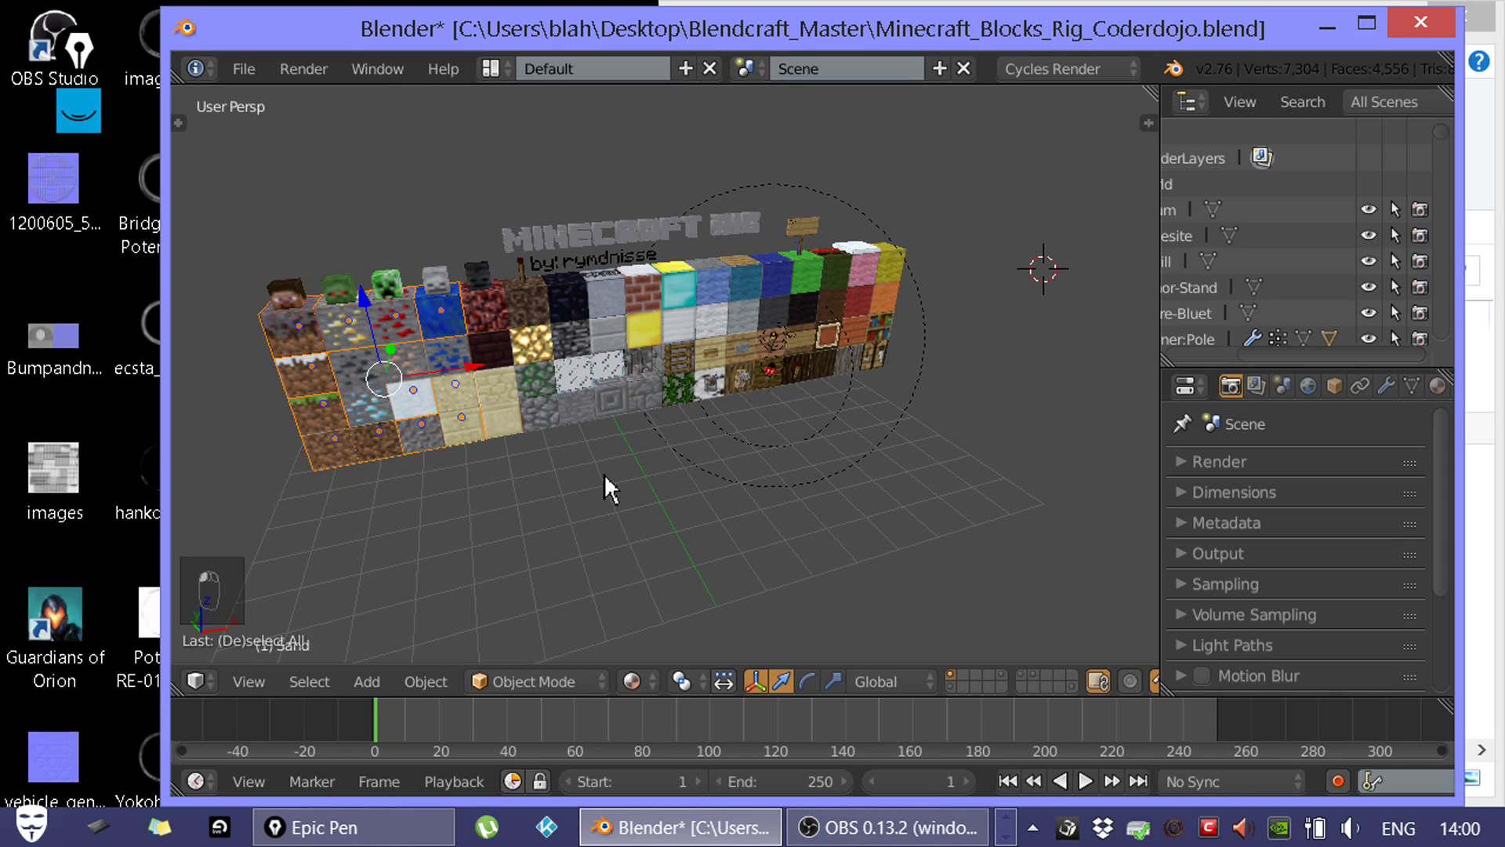
- Try to move the selected blocks 2 units along the X axis
key(g)
key(x)
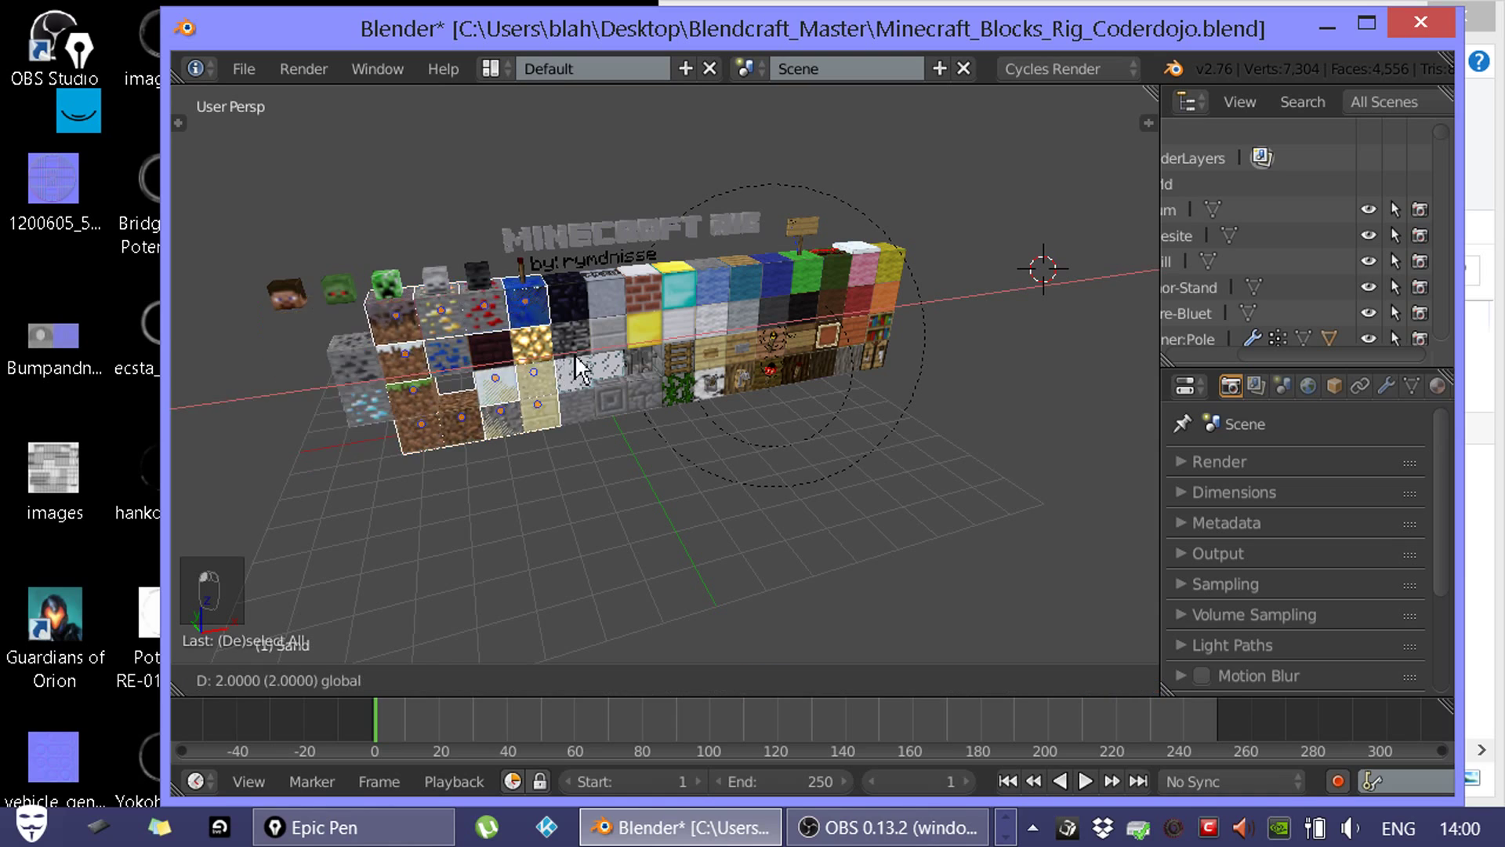
key(Escape)
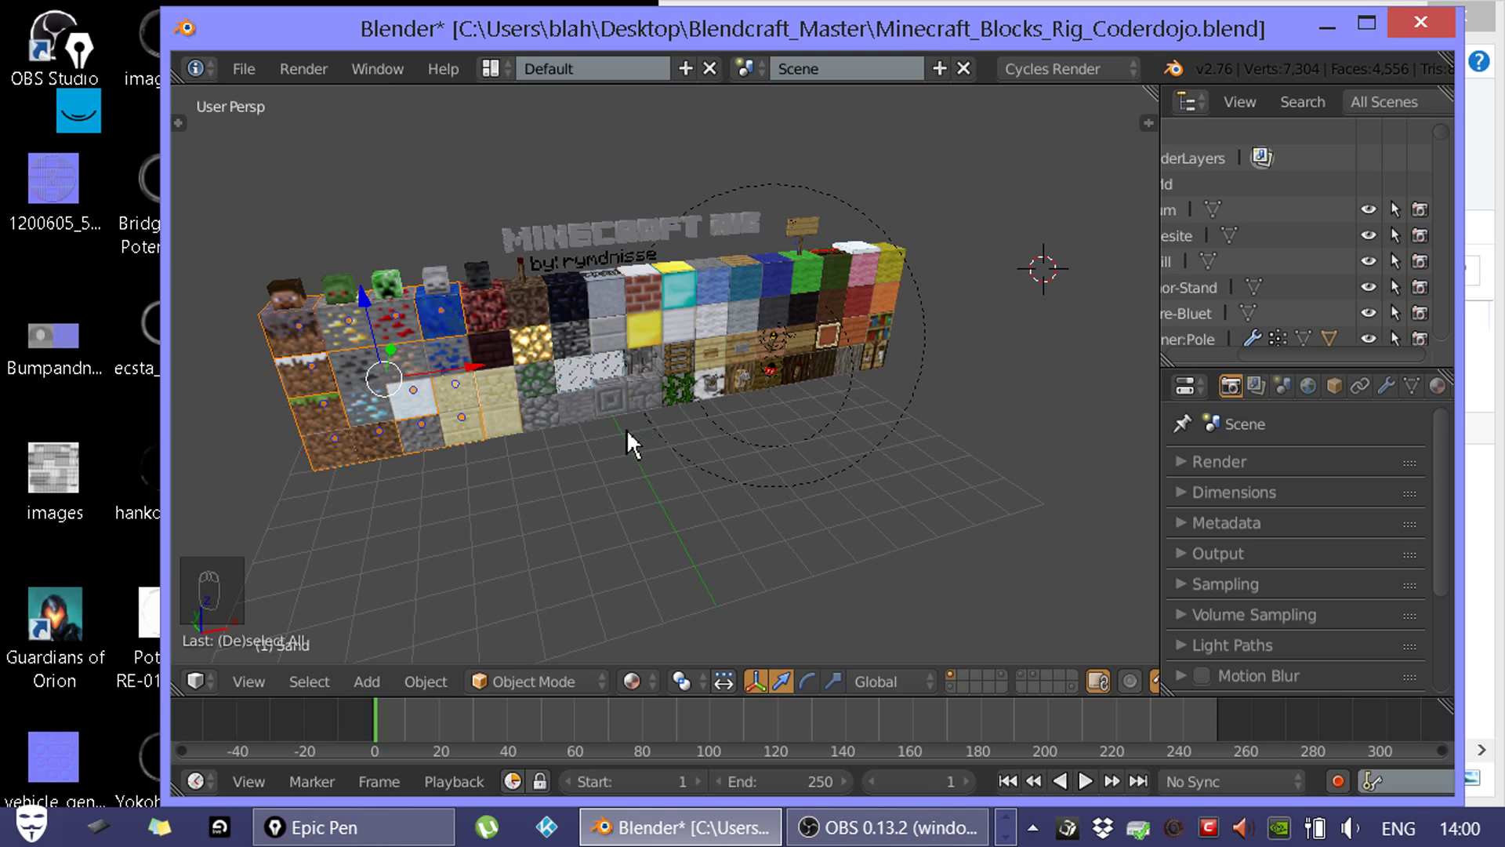
middle_drag(627, 431, 586, 423)
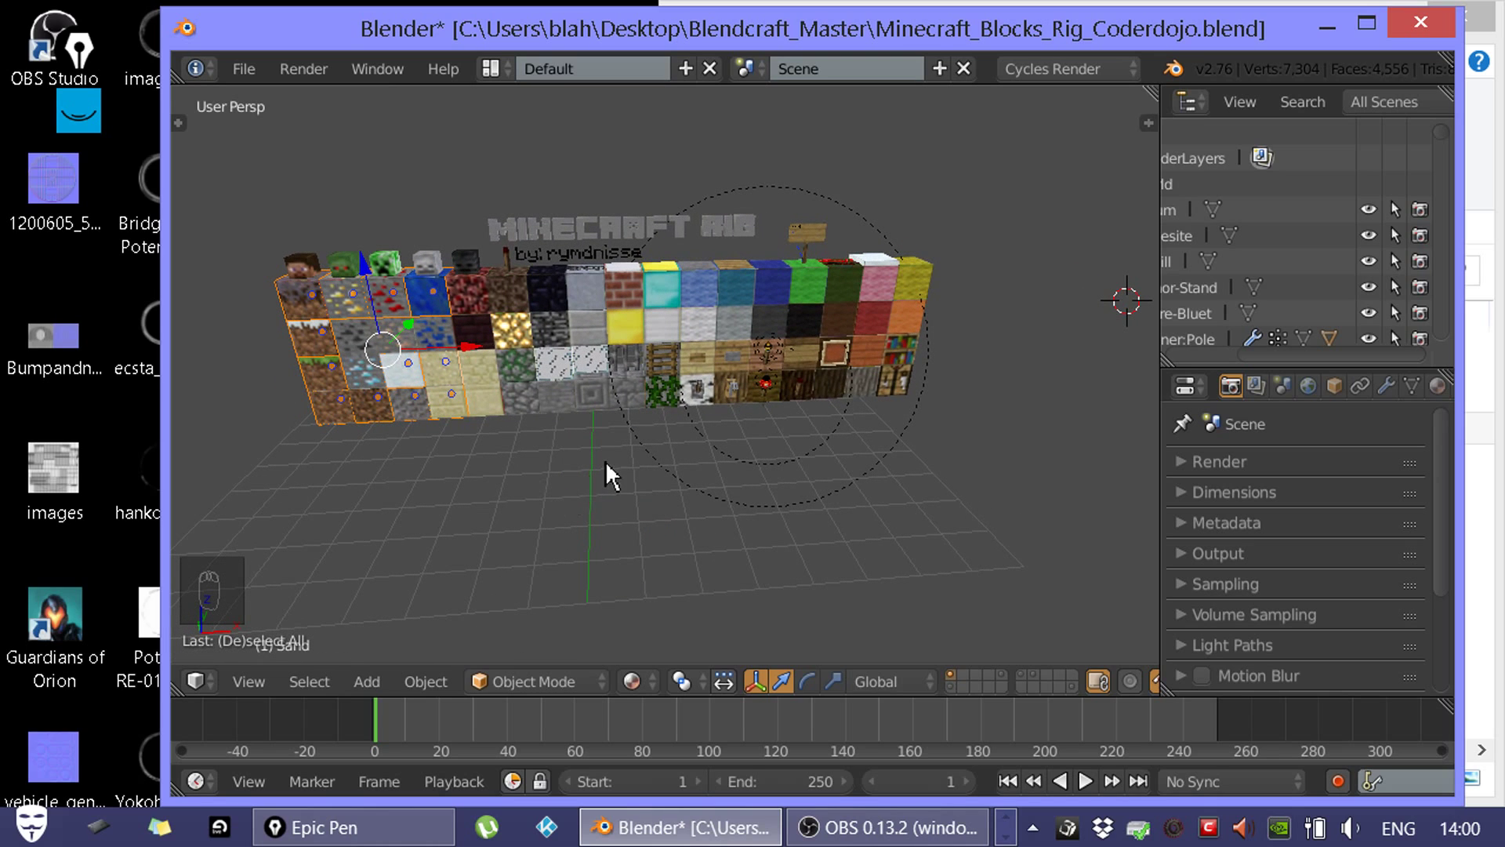
- Select the Nether-Brick block on its own, and switch the selection to every object in the scene
key(a)
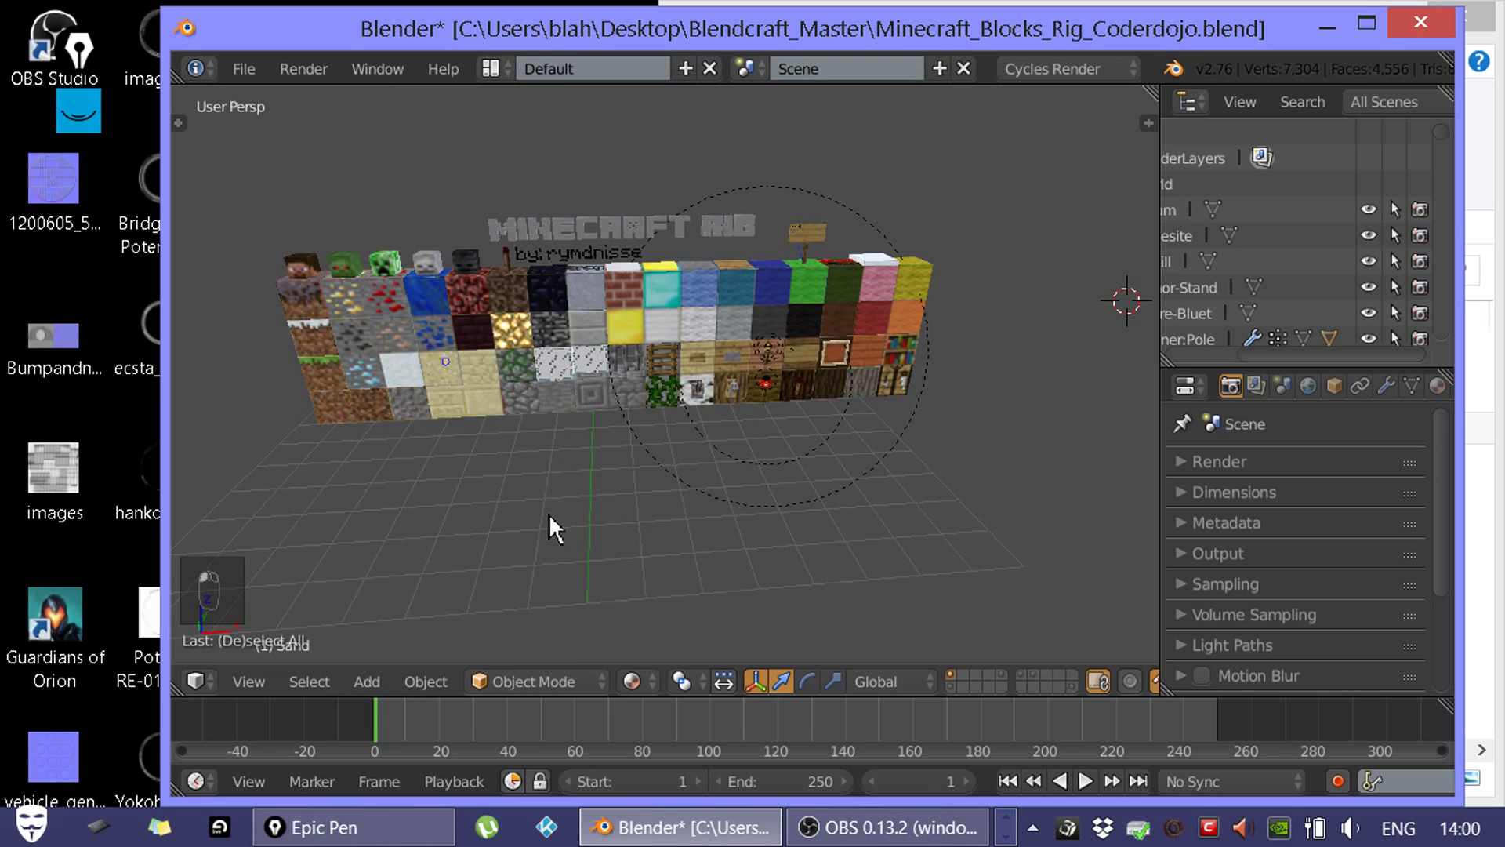
right_click(493, 326)
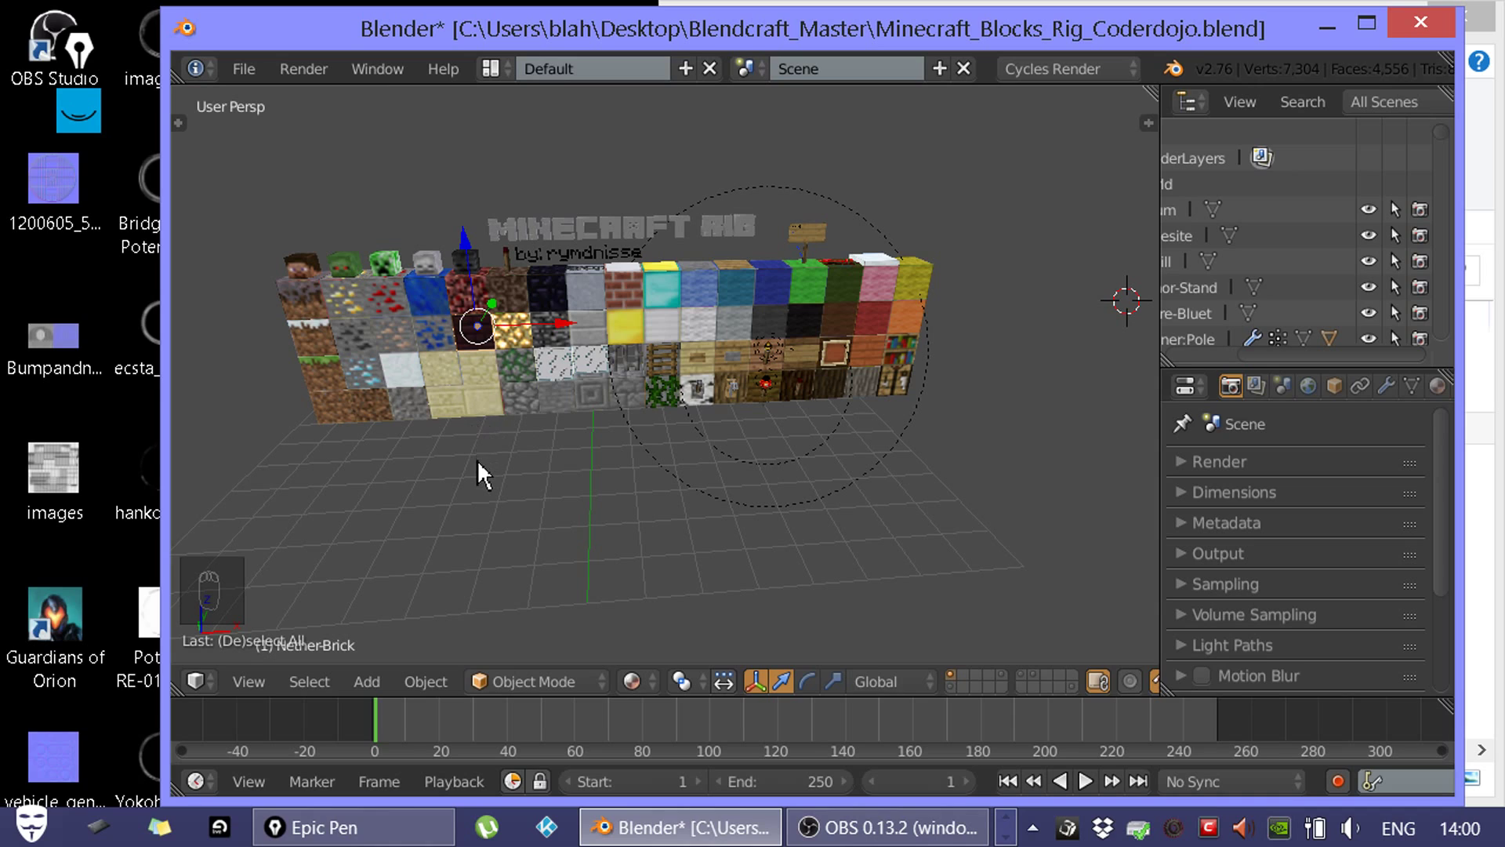
key(a)
key(a)
key(a)
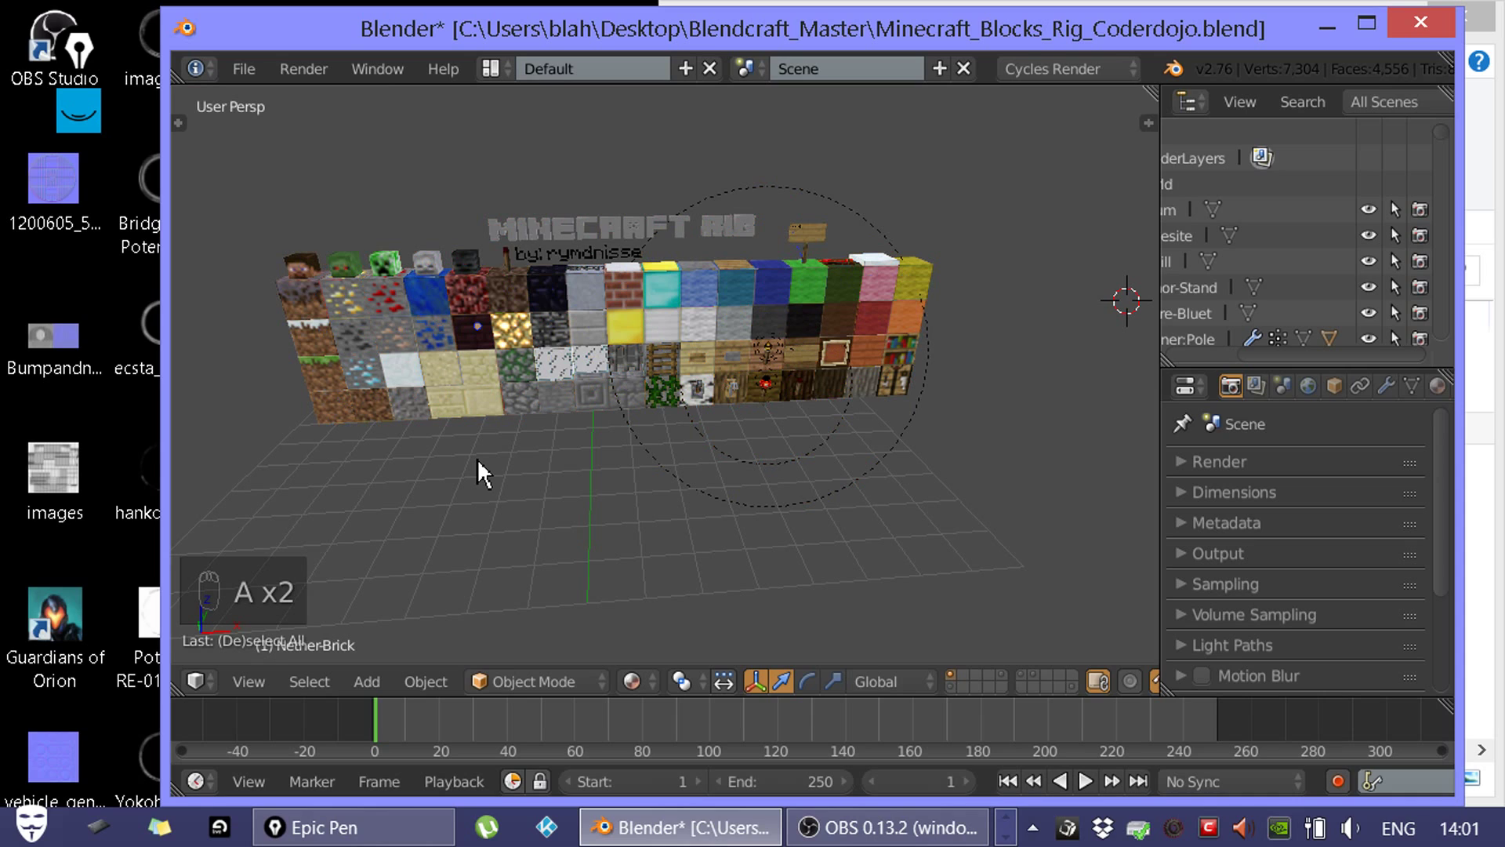
key(a)
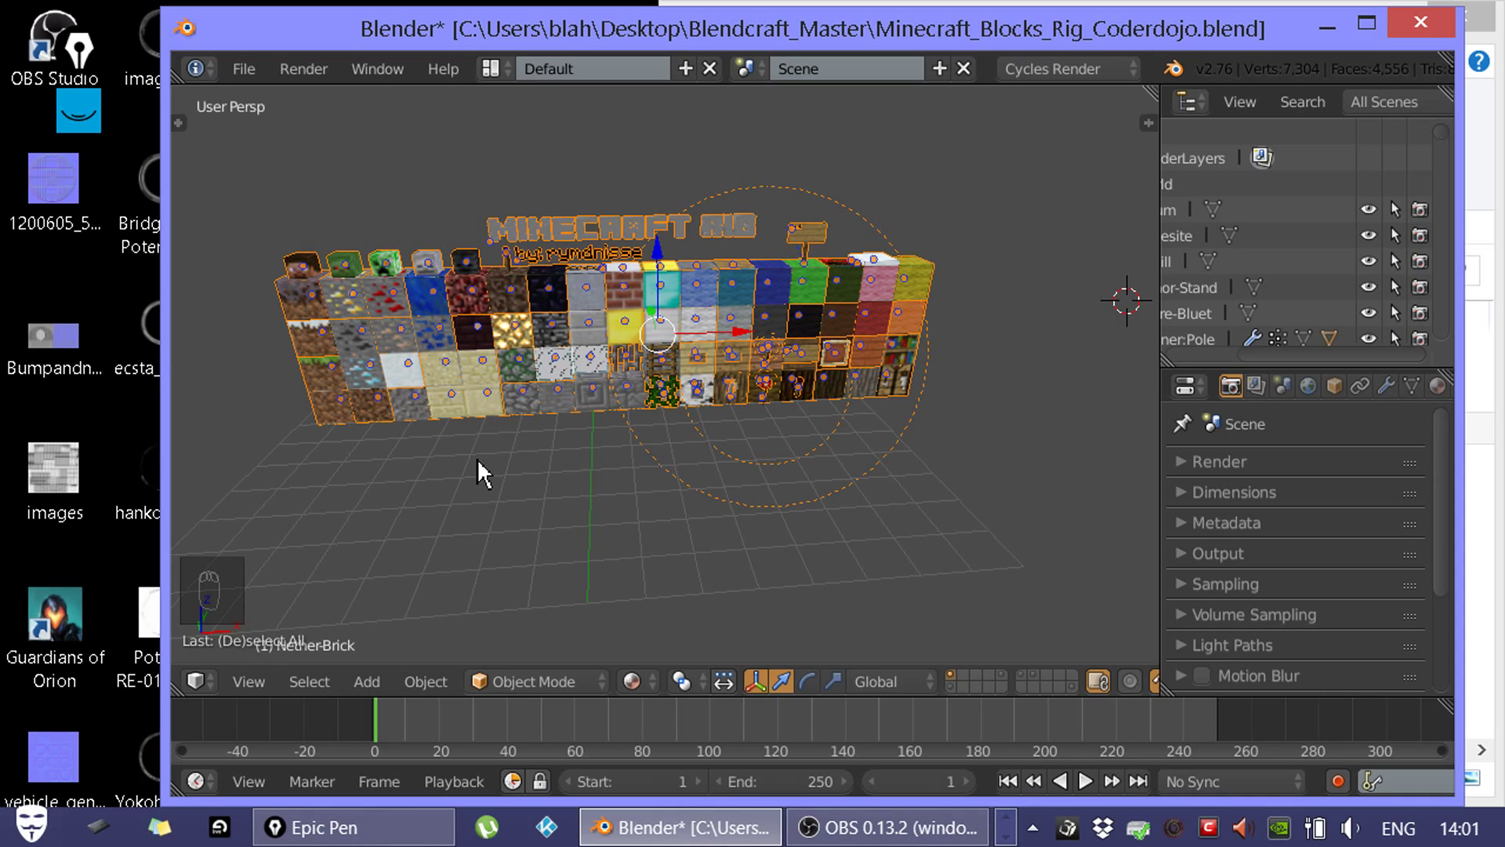
- Select only the Snow block, and toggle selecting everything until no object is selected
right_click(395, 364)
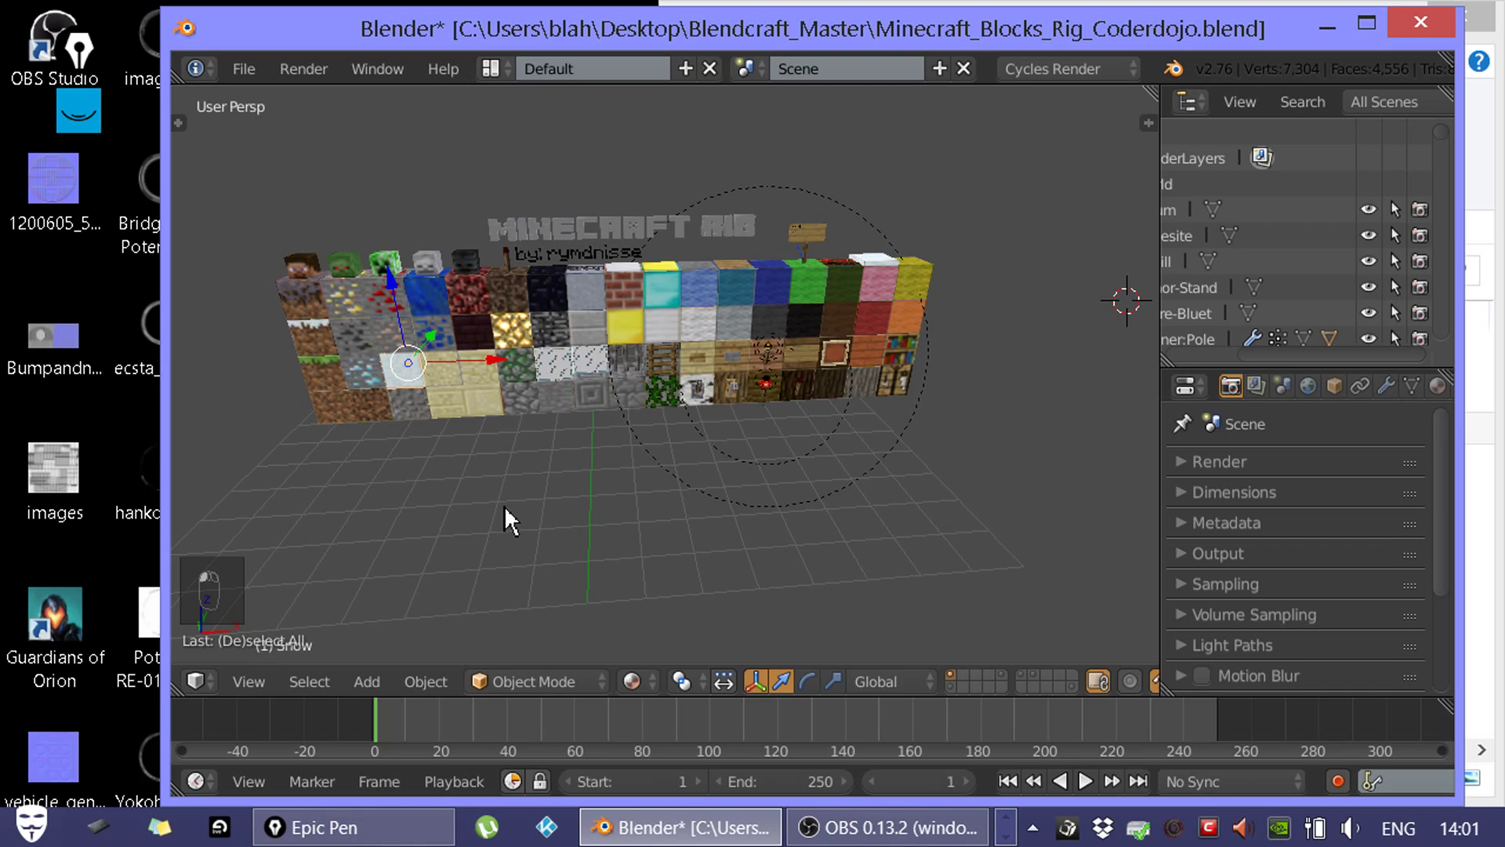
key(a)
key(a)
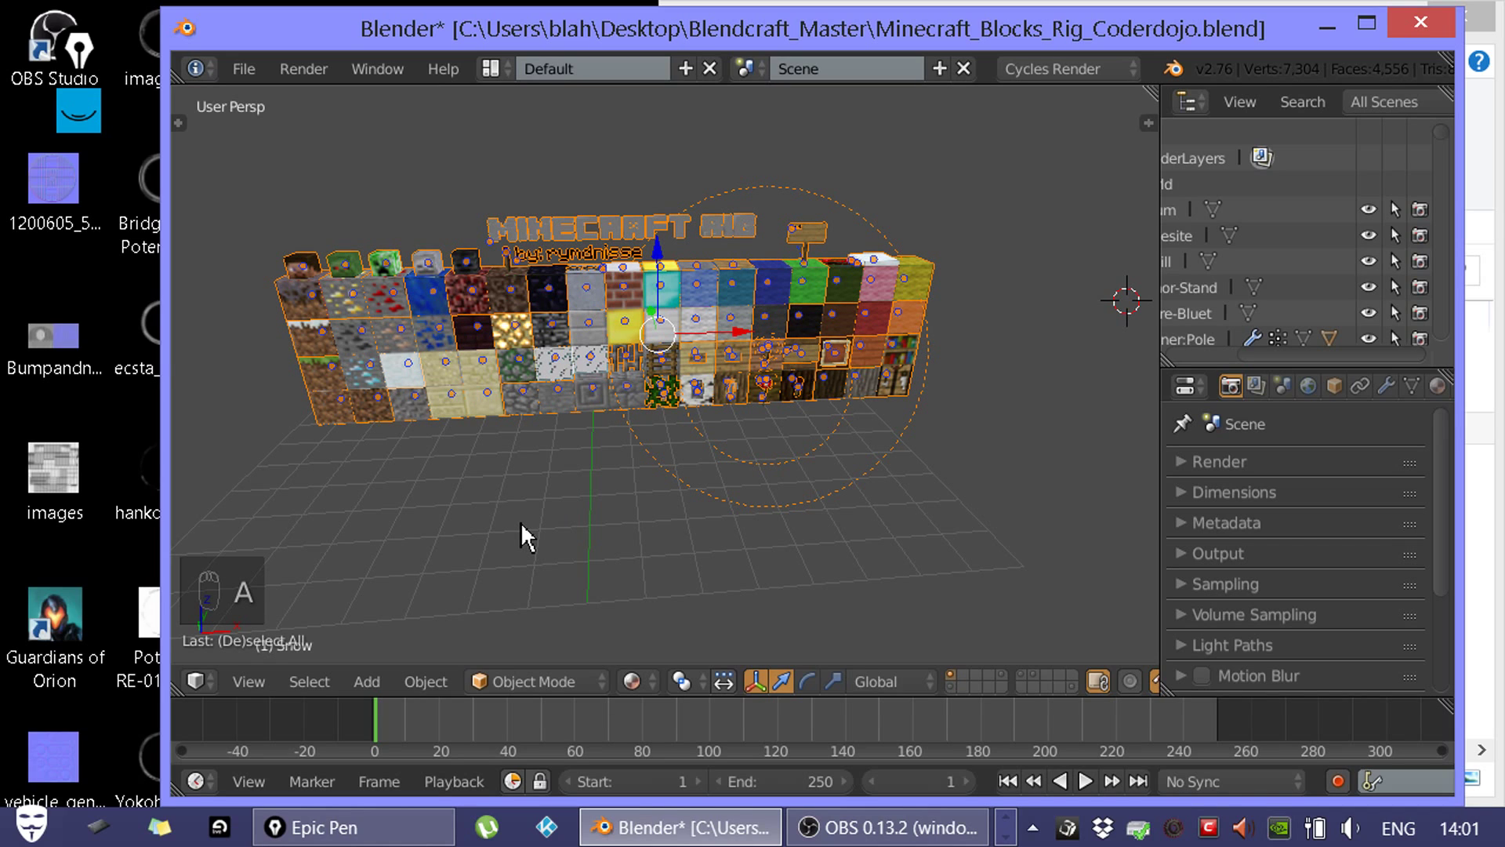
key(a)
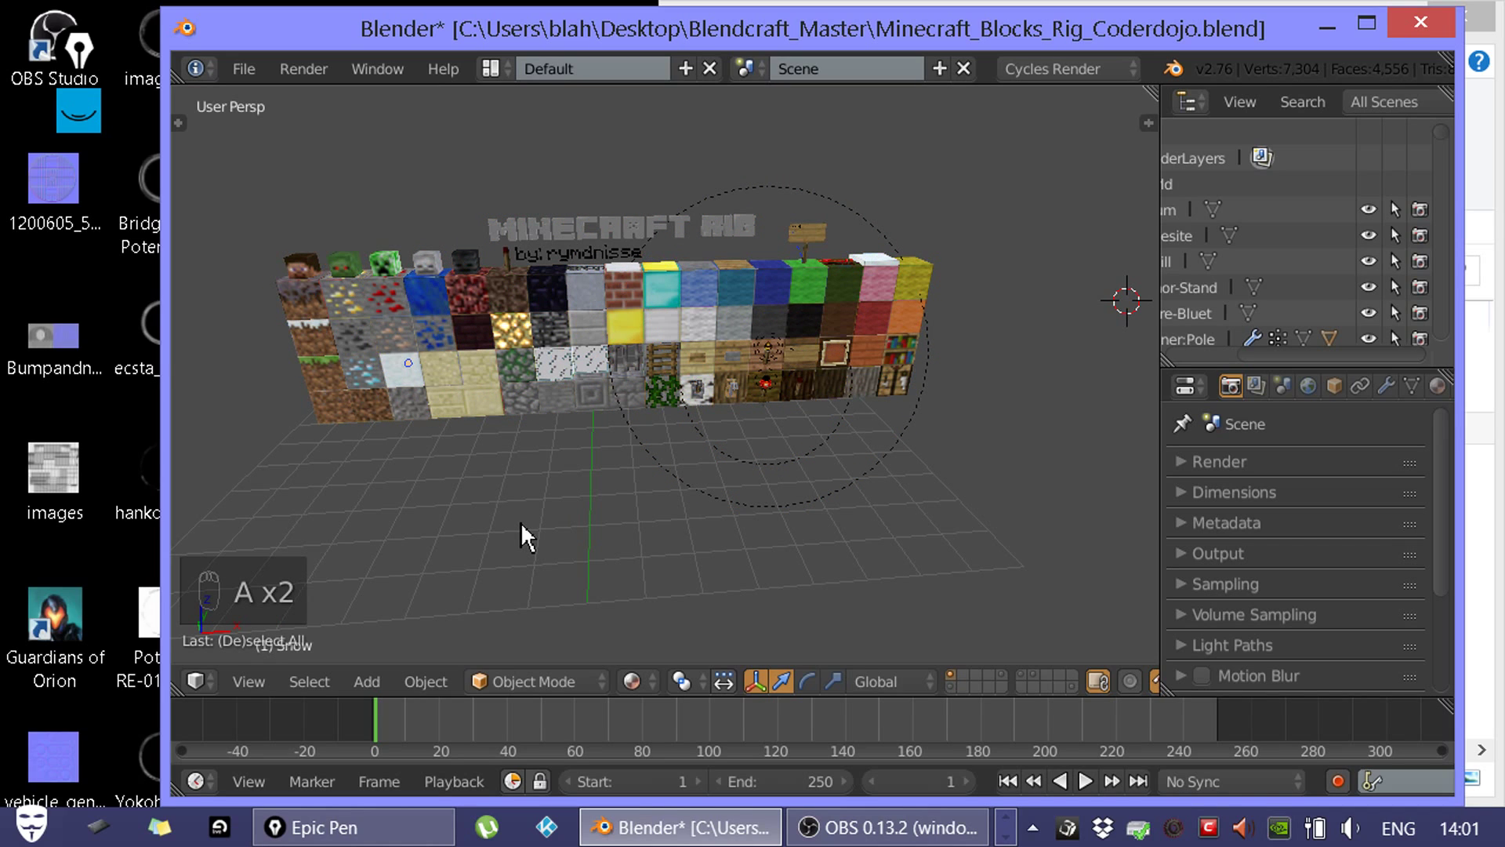
- Select five scattered blocks together, including the gold ore, Moss-Stone and Iron Block, and clear the selection
right_click(352, 298)
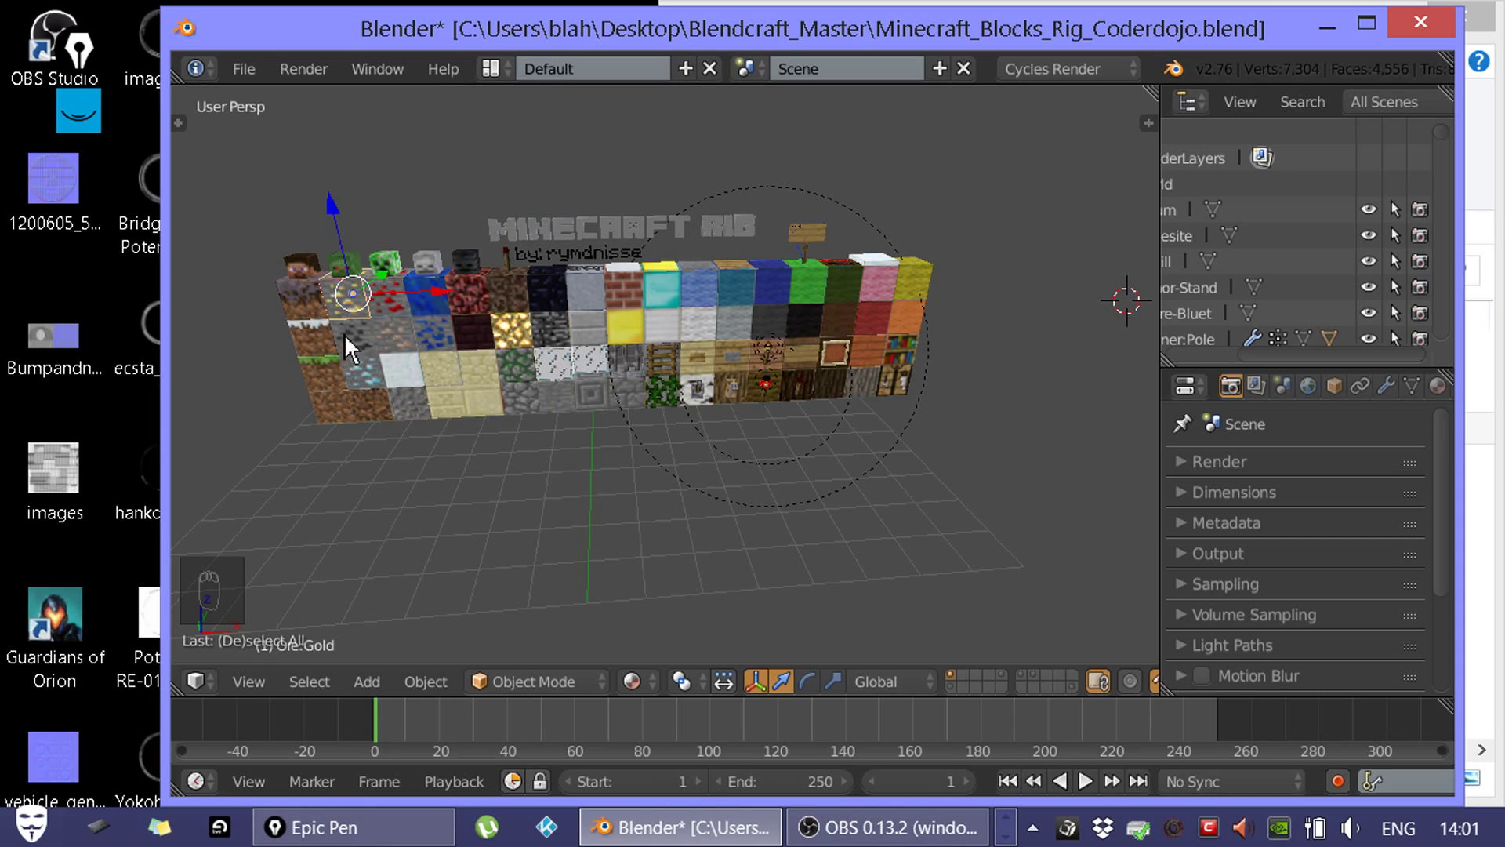
shift+right_click(392, 330)
shift+right_click(501, 360)
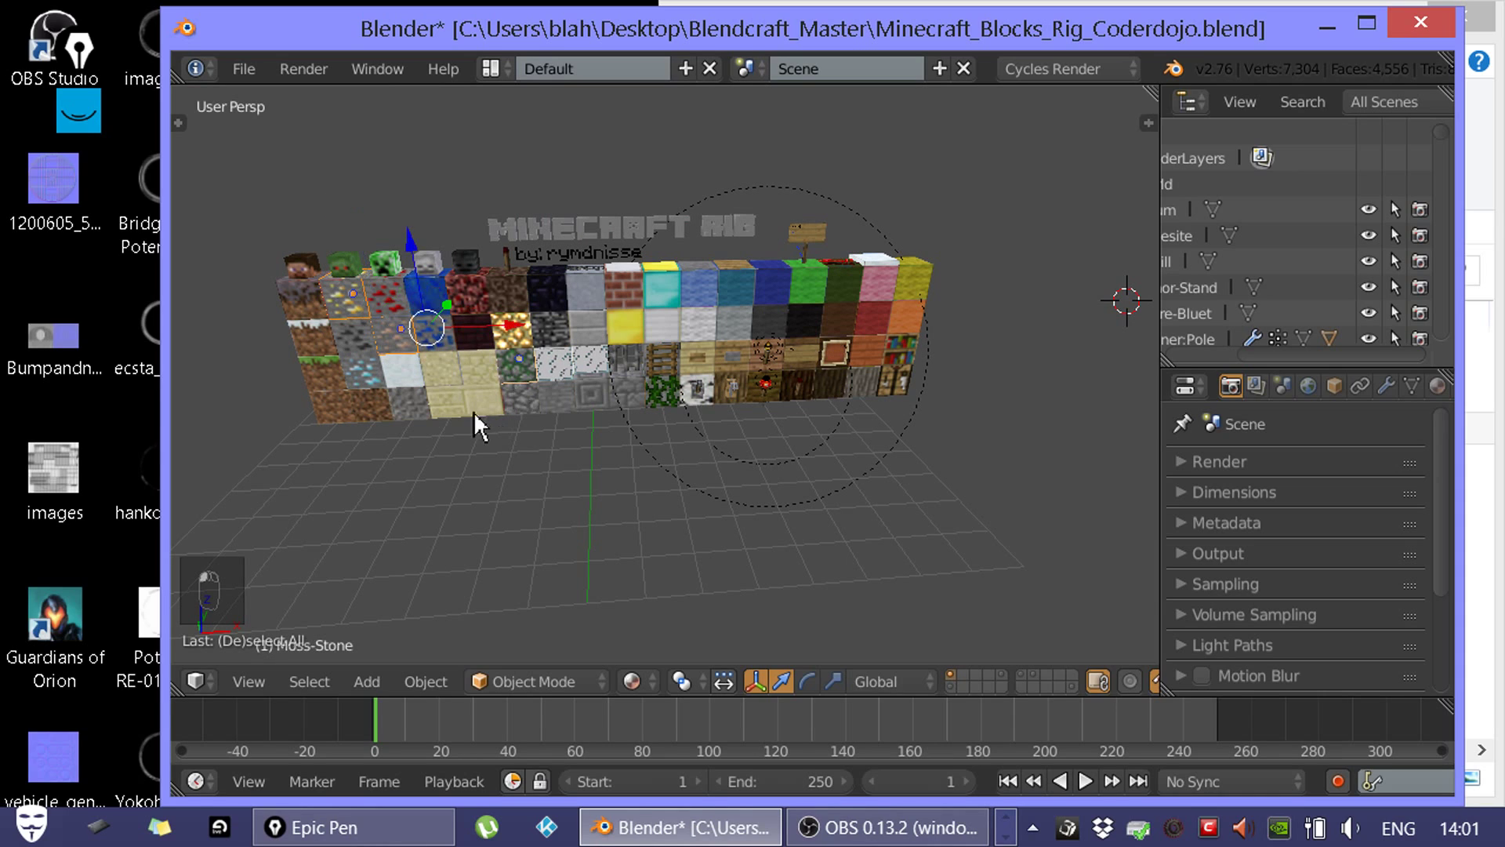
shift+right_click(470, 403)
shift+right_click(655, 325)
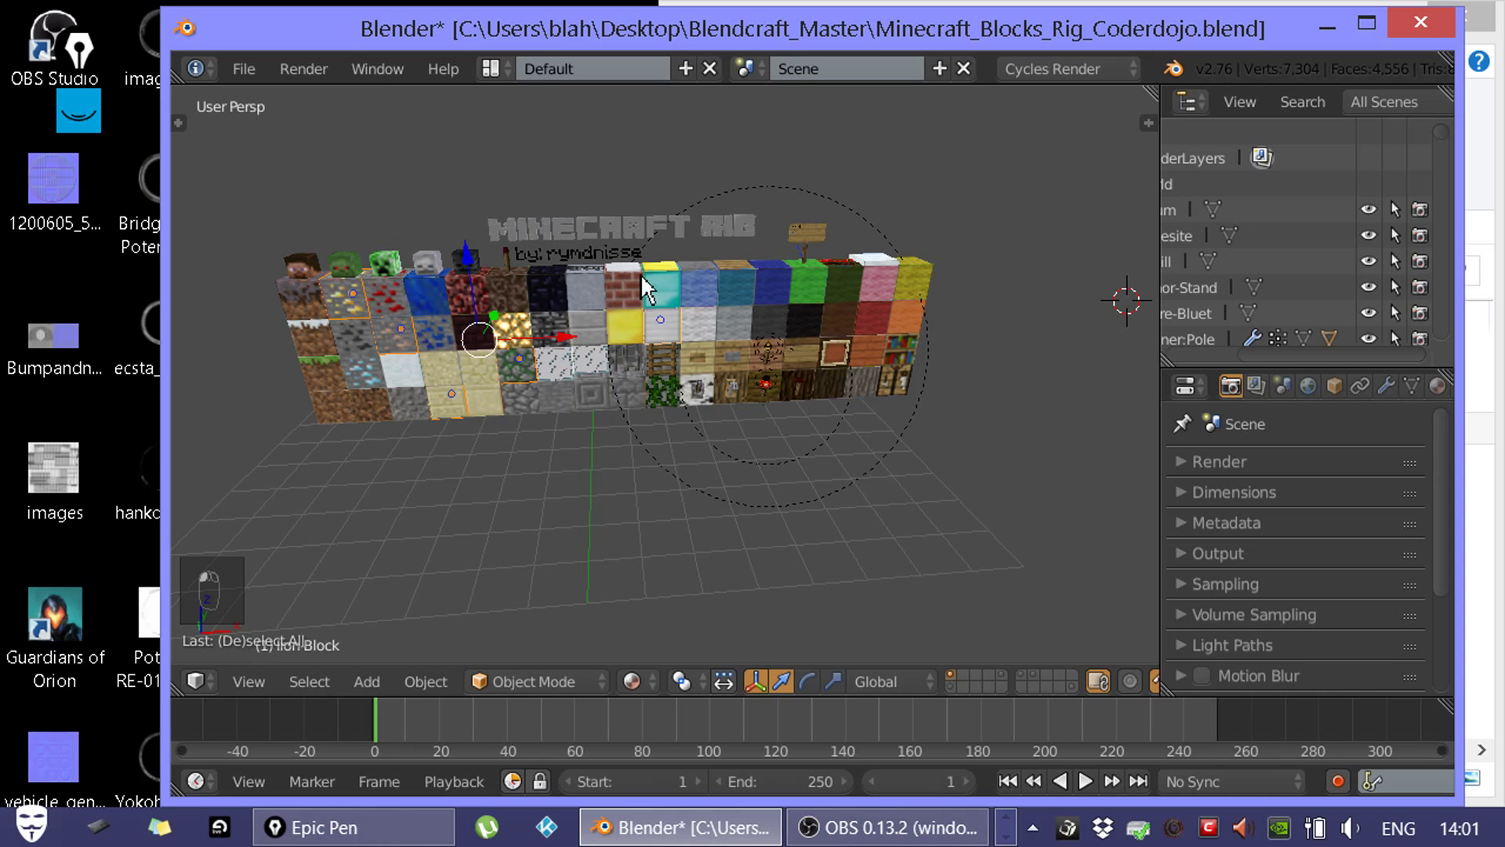
key(a)
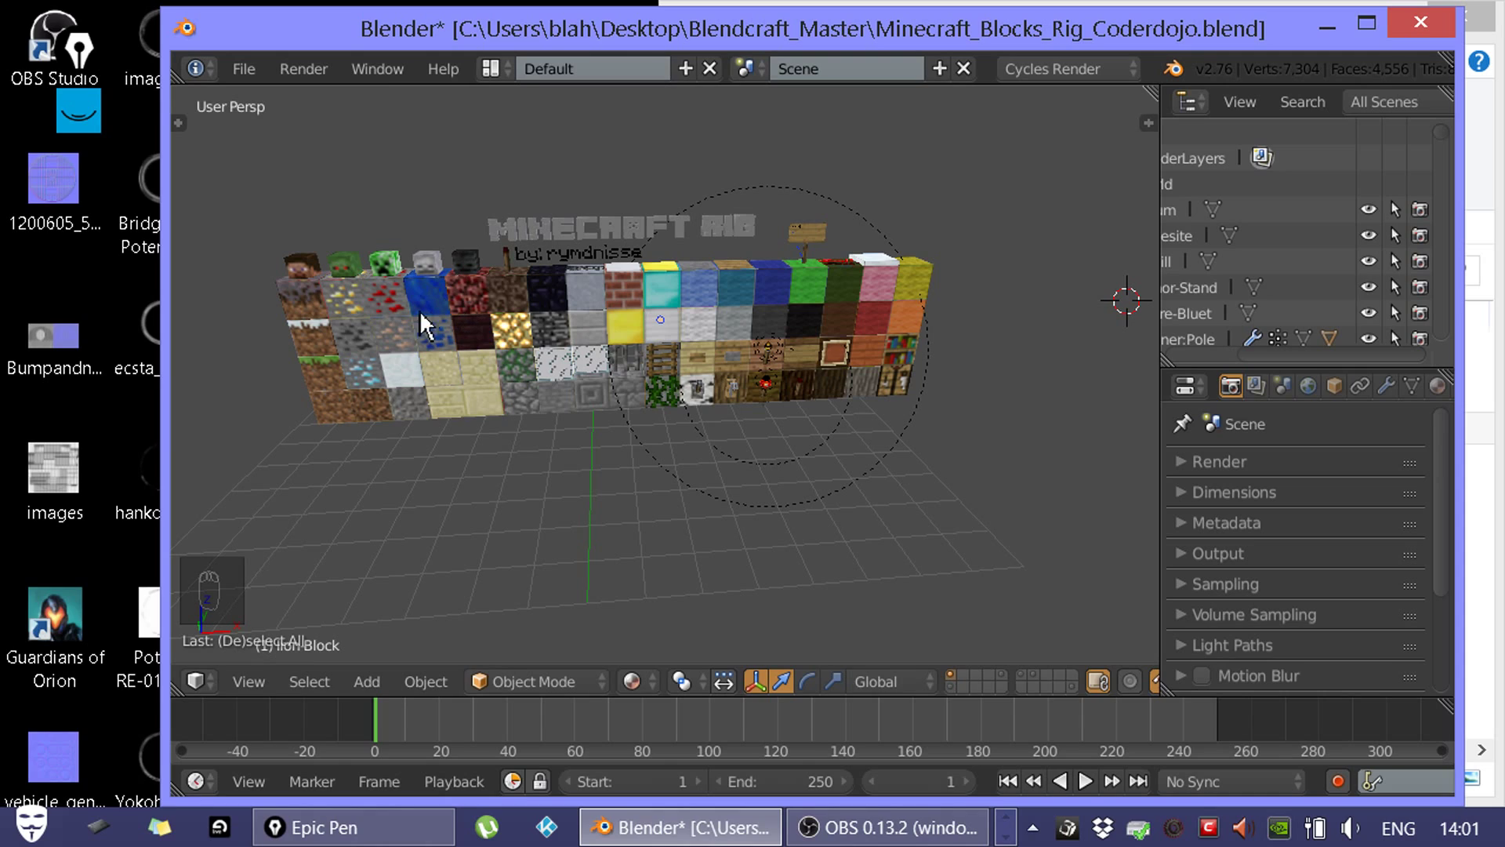
- Multi-select the blue, dark red and Soulsand blocks of the top row without Mycelium, and try to move them along the Z axis
right_click(311, 302)
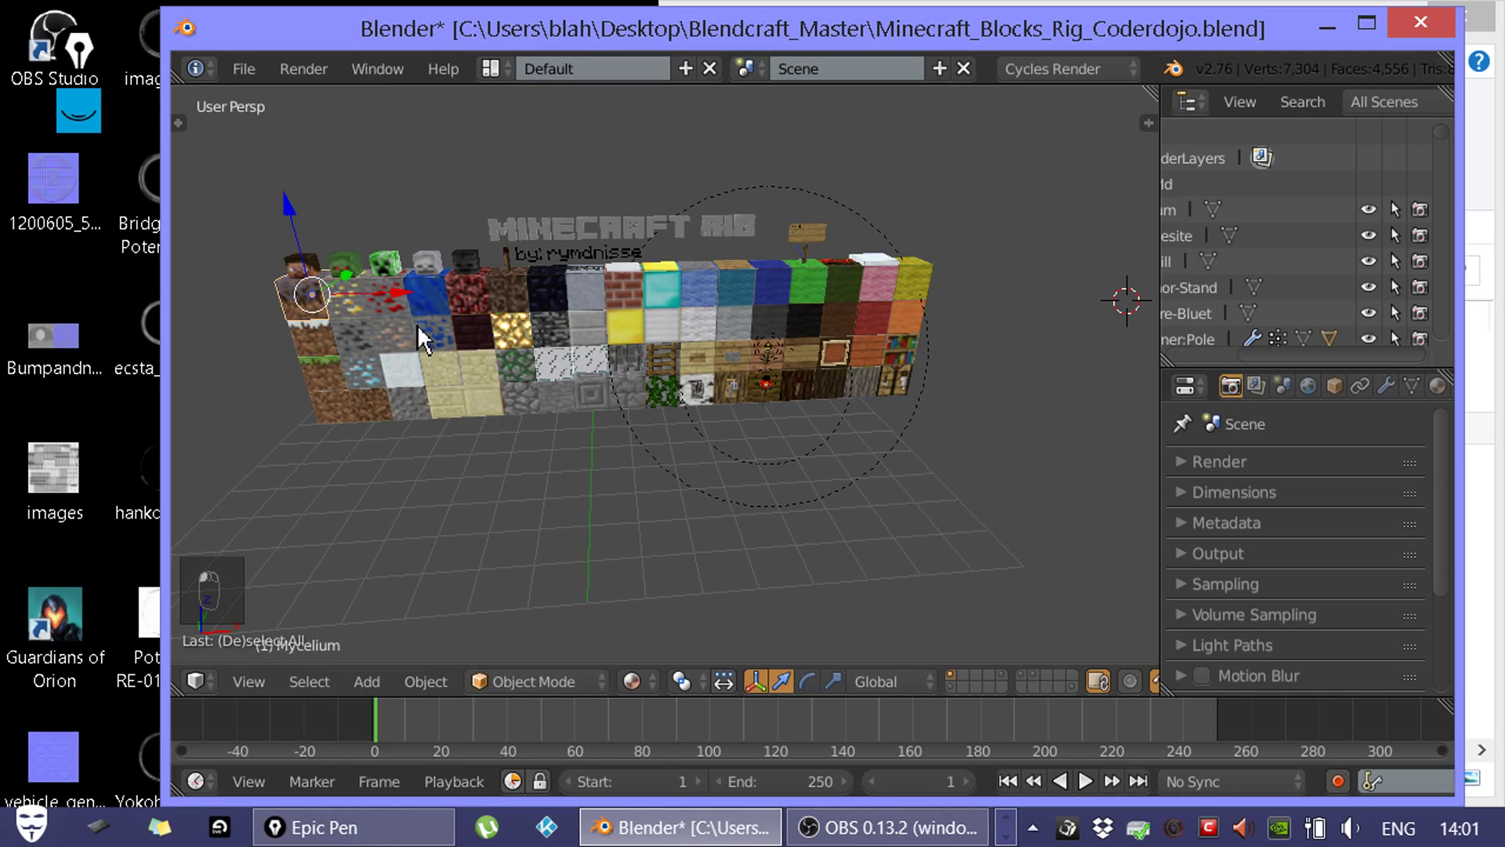
shift+right_click(439, 315)
shift+right_click(515, 333)
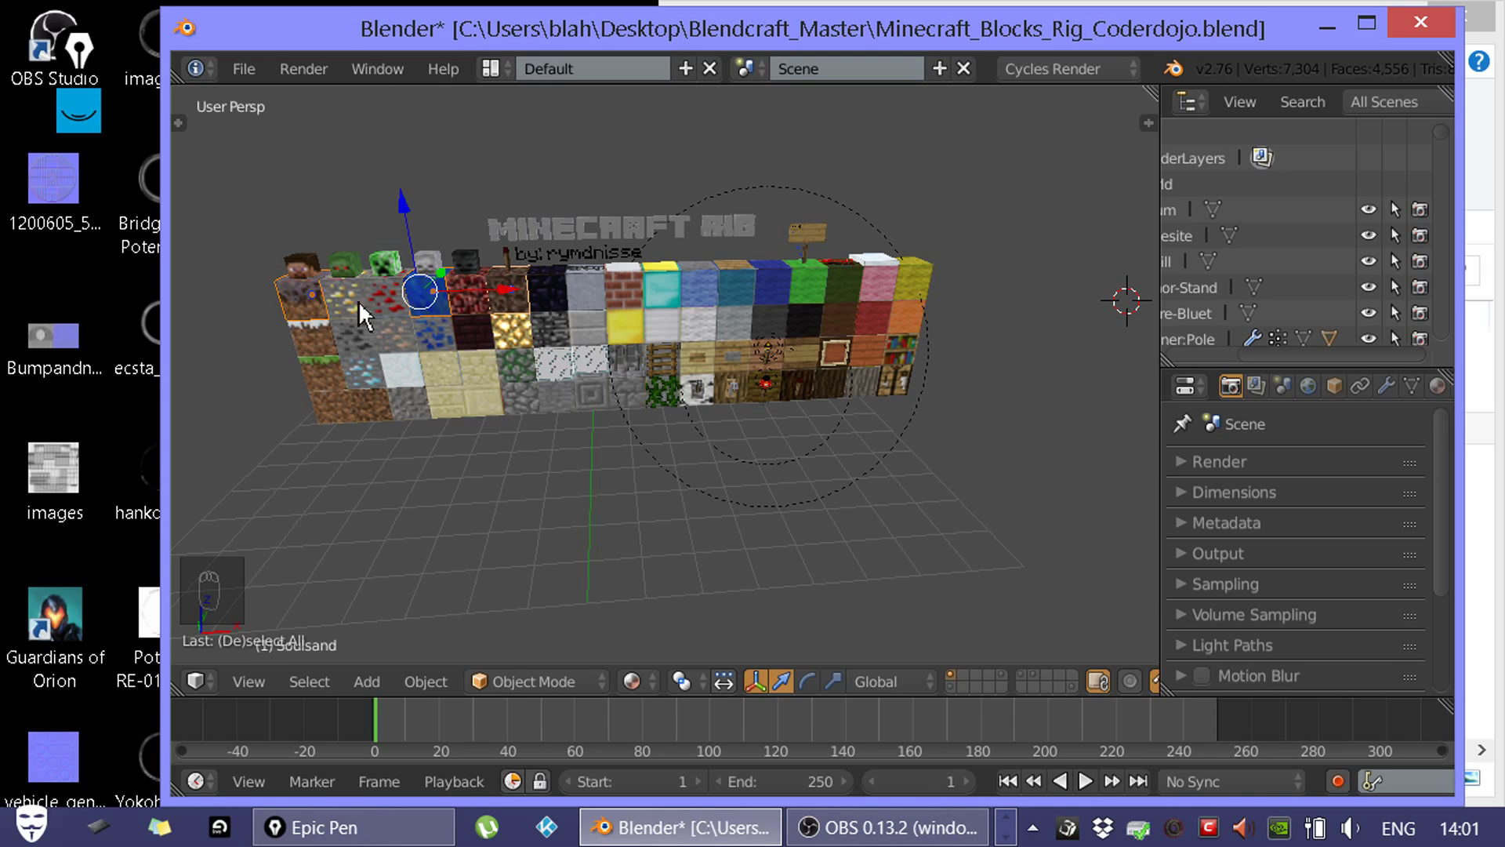
shift+right_click(298, 310)
key(g)
key(z)
key(Escape)
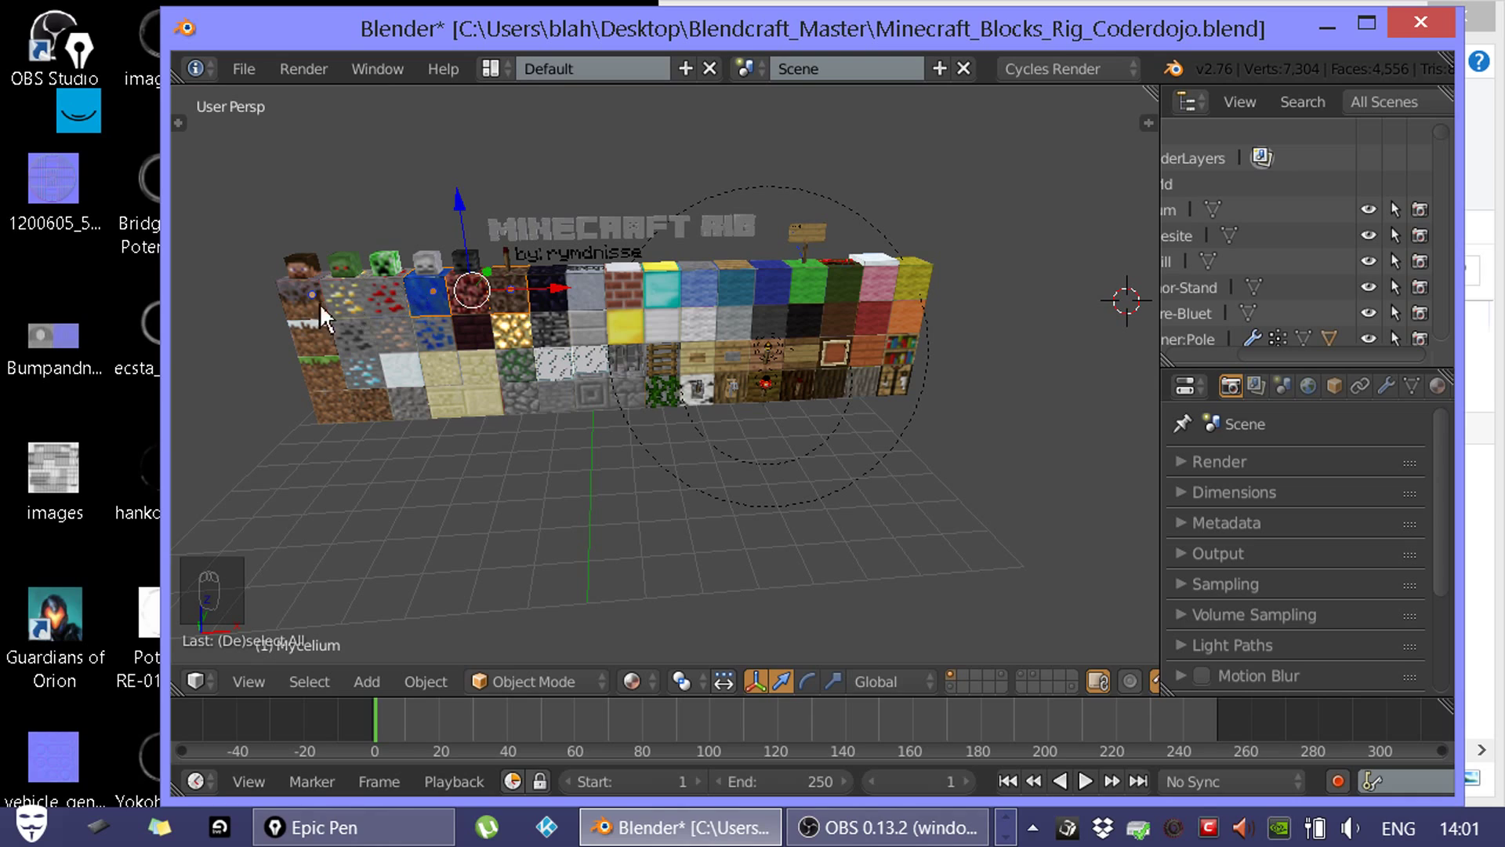
- Select the Grass_Snow, Grass and Dirt blocks together, and remove Grass_Snow from the selection
right_click(319, 338)
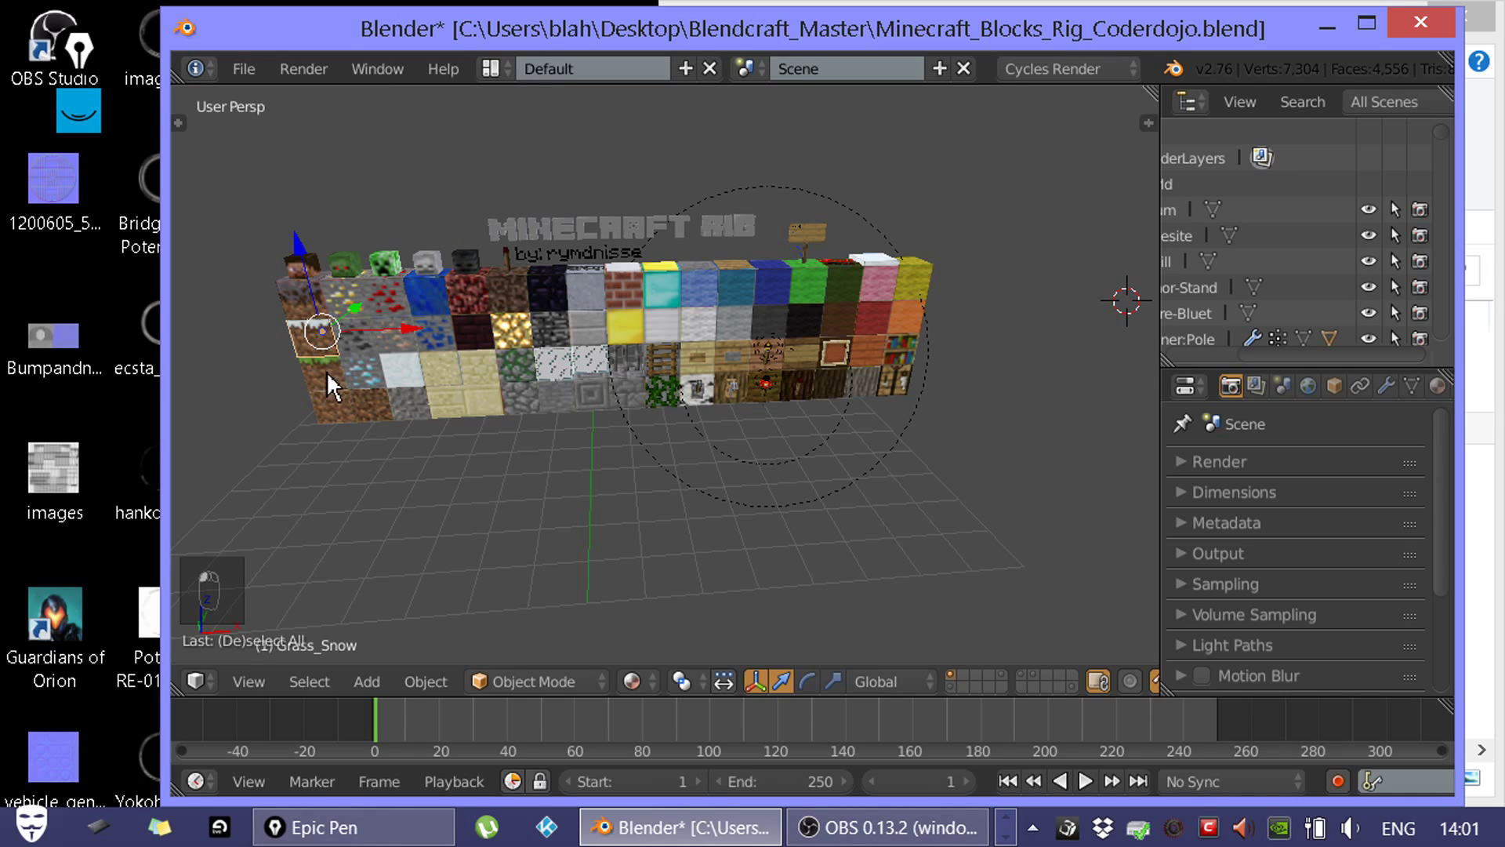
shift+right_click(326, 370)
shift+right_click(331, 398)
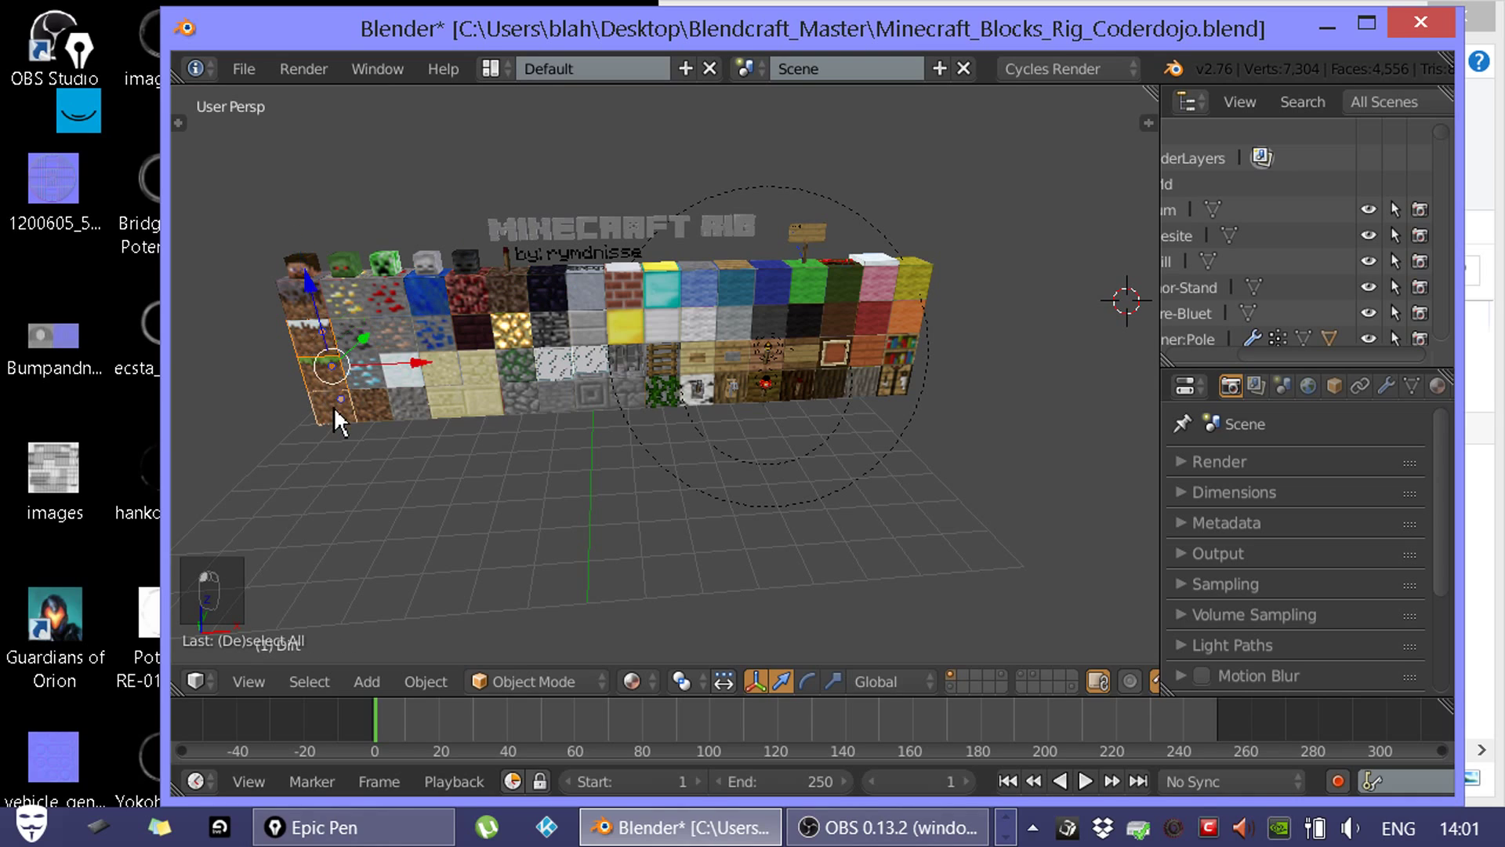
shift+right_click(305, 342)
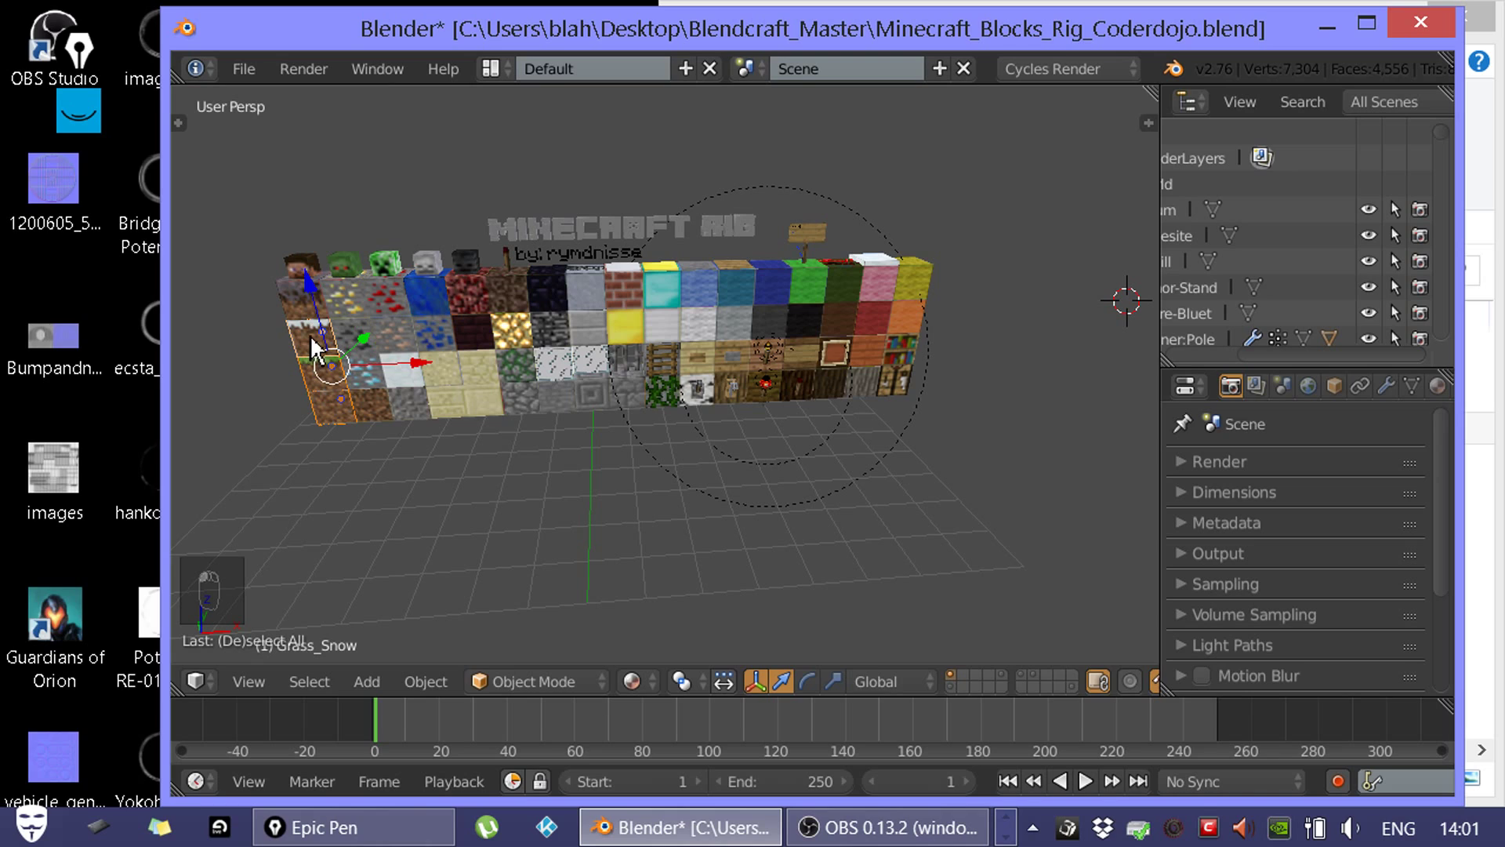
shift+right_click(311, 345)
shift+right_click(317, 382)
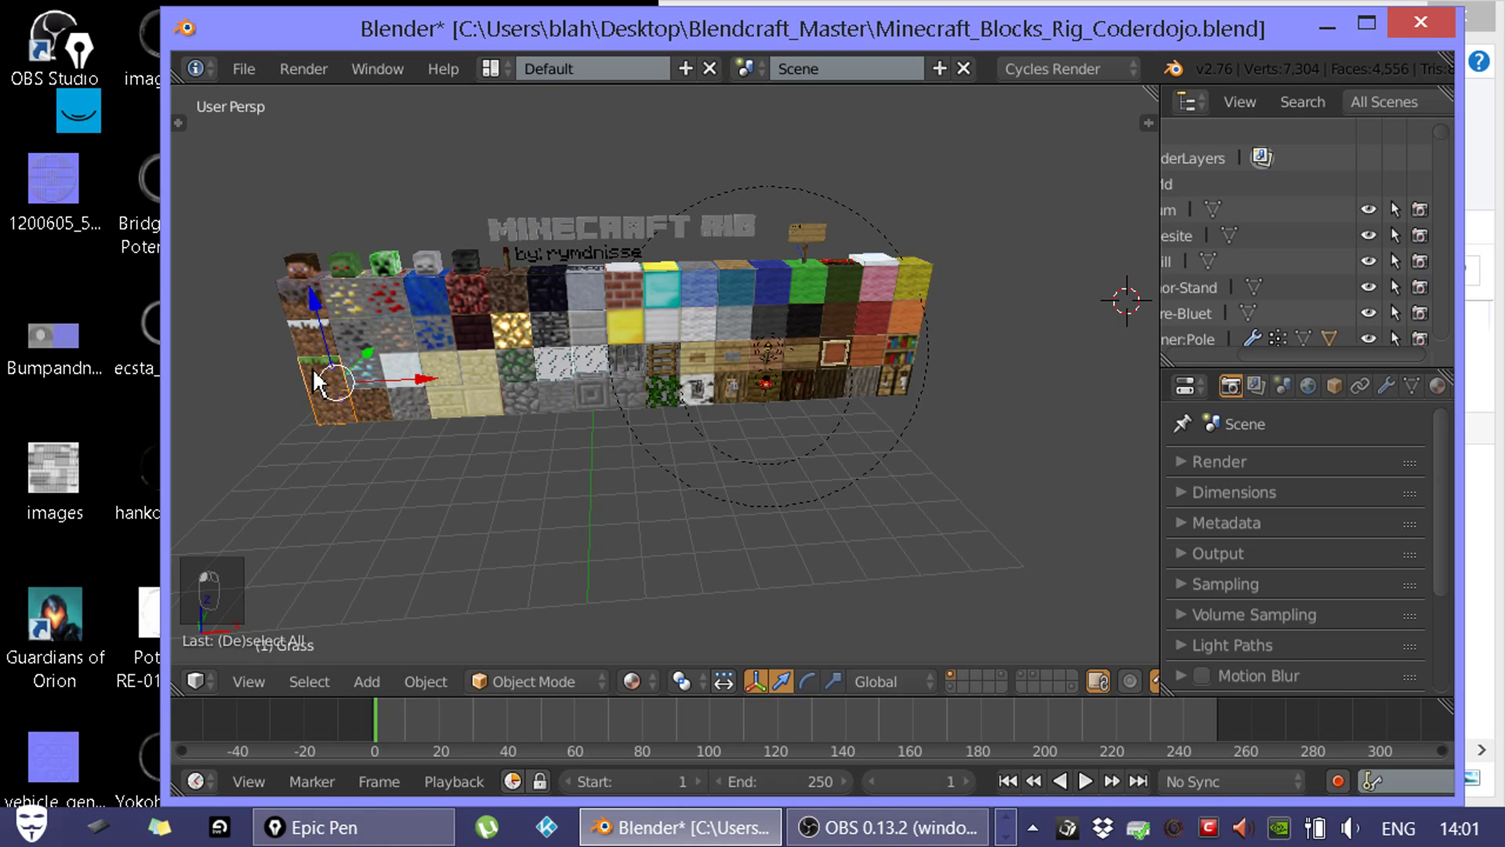
drag(392, 381, 333, 396)
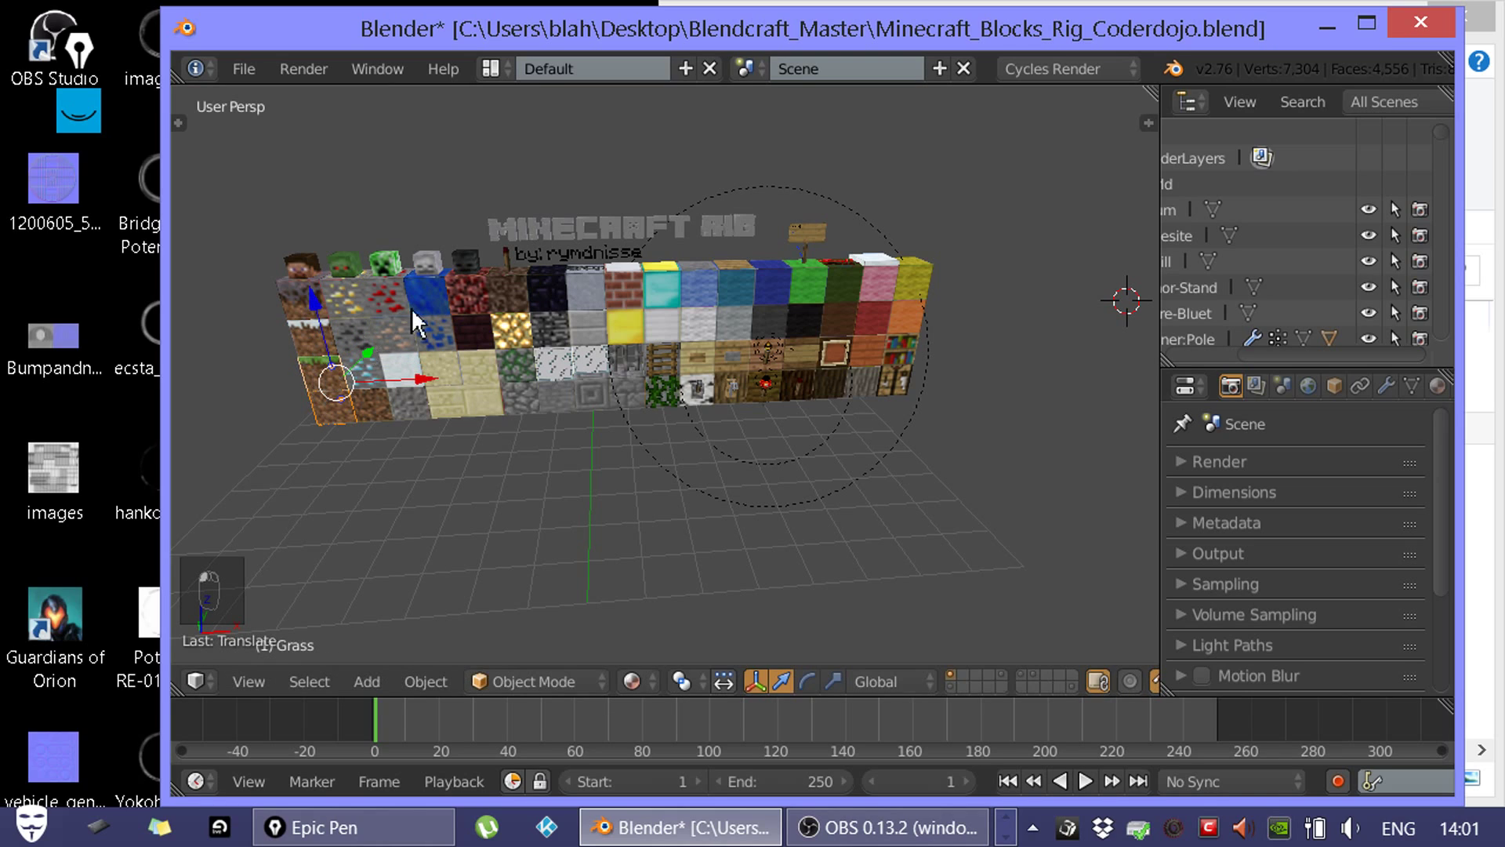
- Select the Mycelium and gold ore blocks one at a time, ending on Mycelium
right_click(375, 299)
right_click(327, 295)
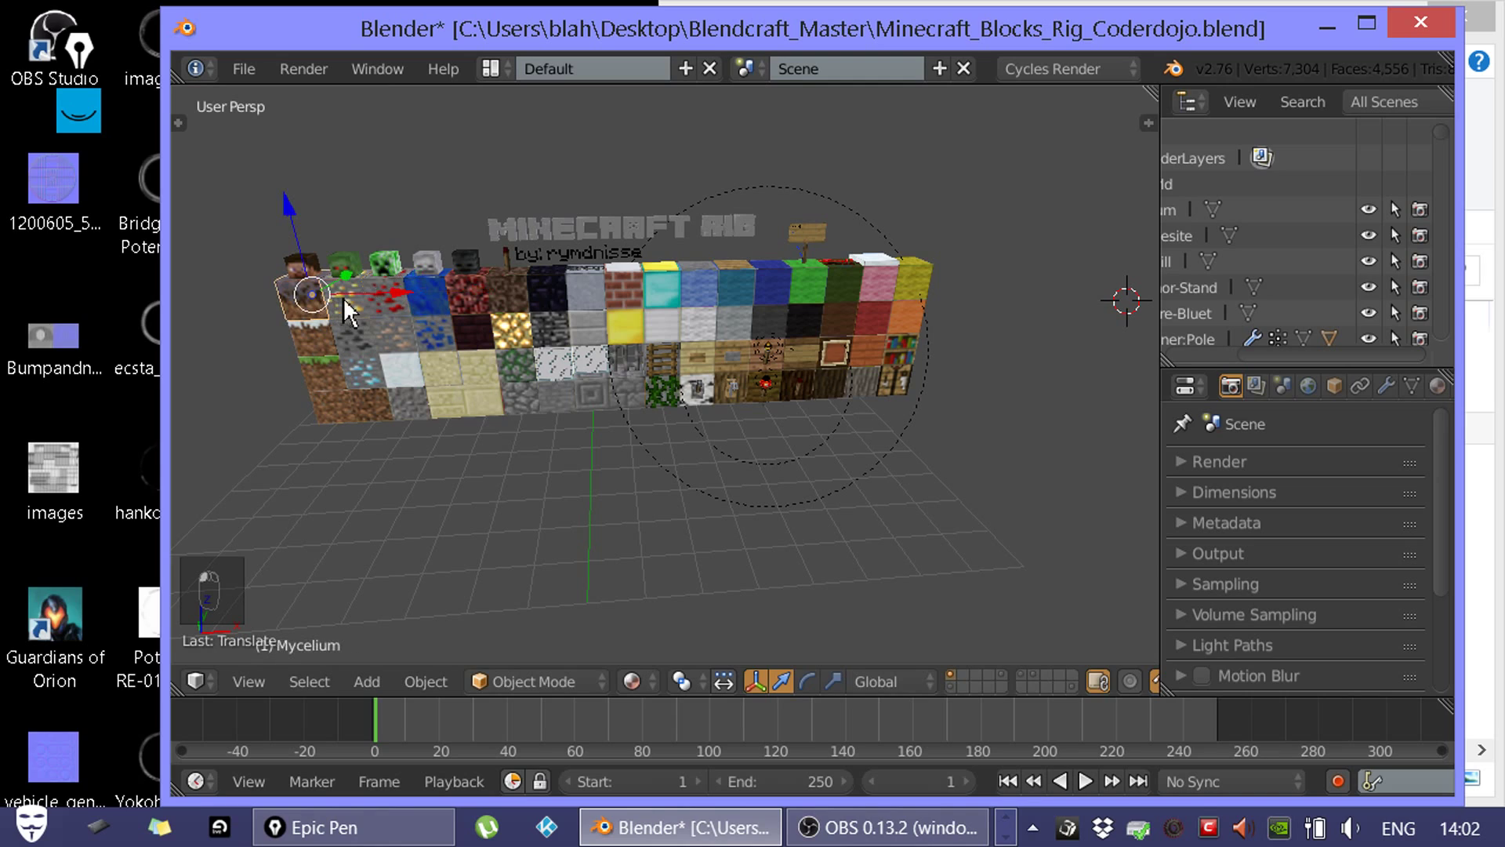
right_click(356, 312)
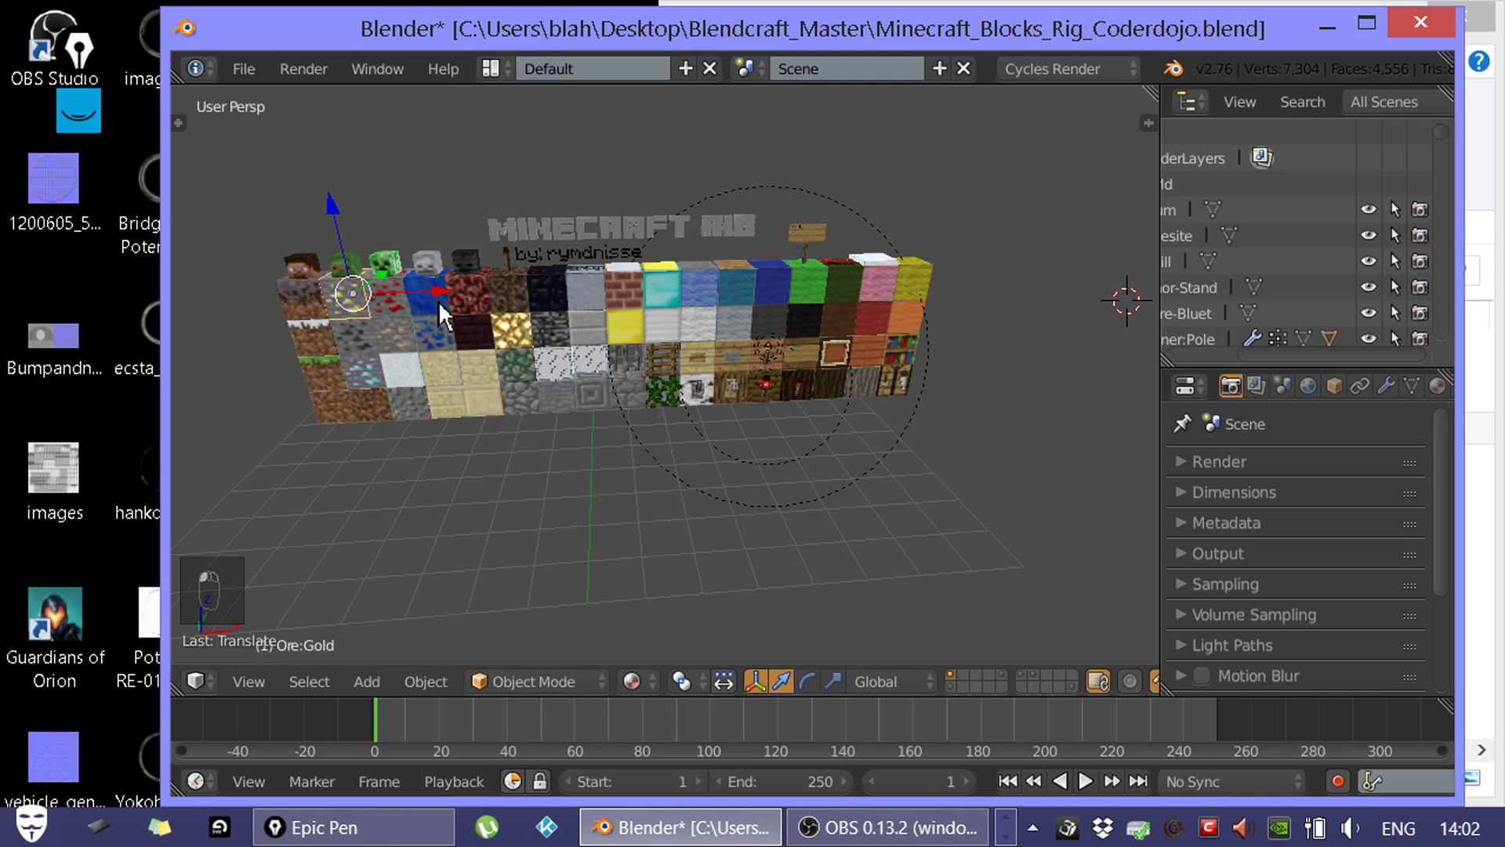
right_click(314, 302)
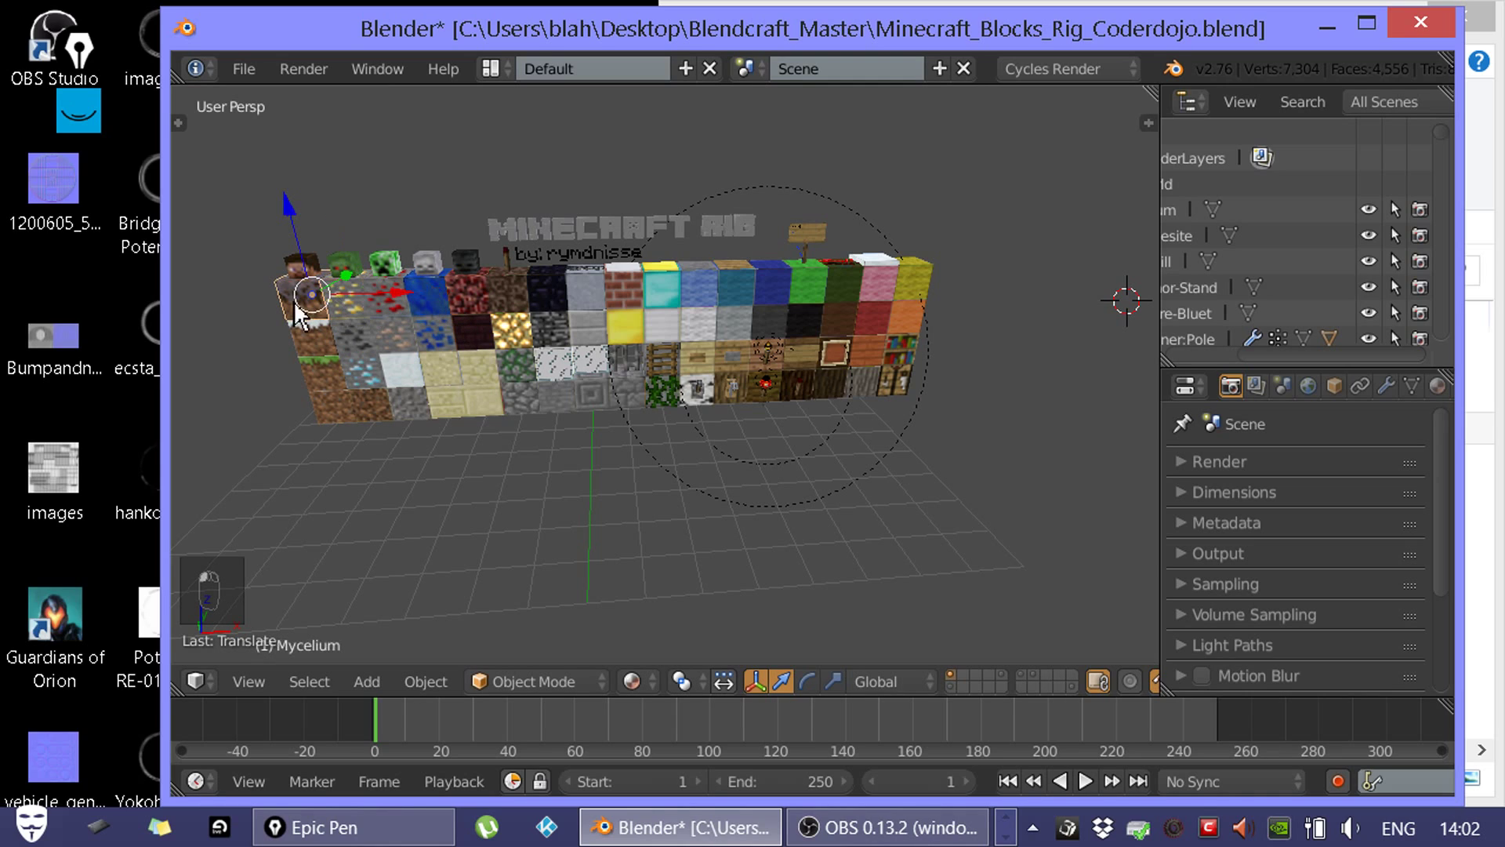
- Select the zombie, creeper and skeleton skulls one at a time, ending with only the skeleton skull selected
middle_drag(359, 266, 544, 312)
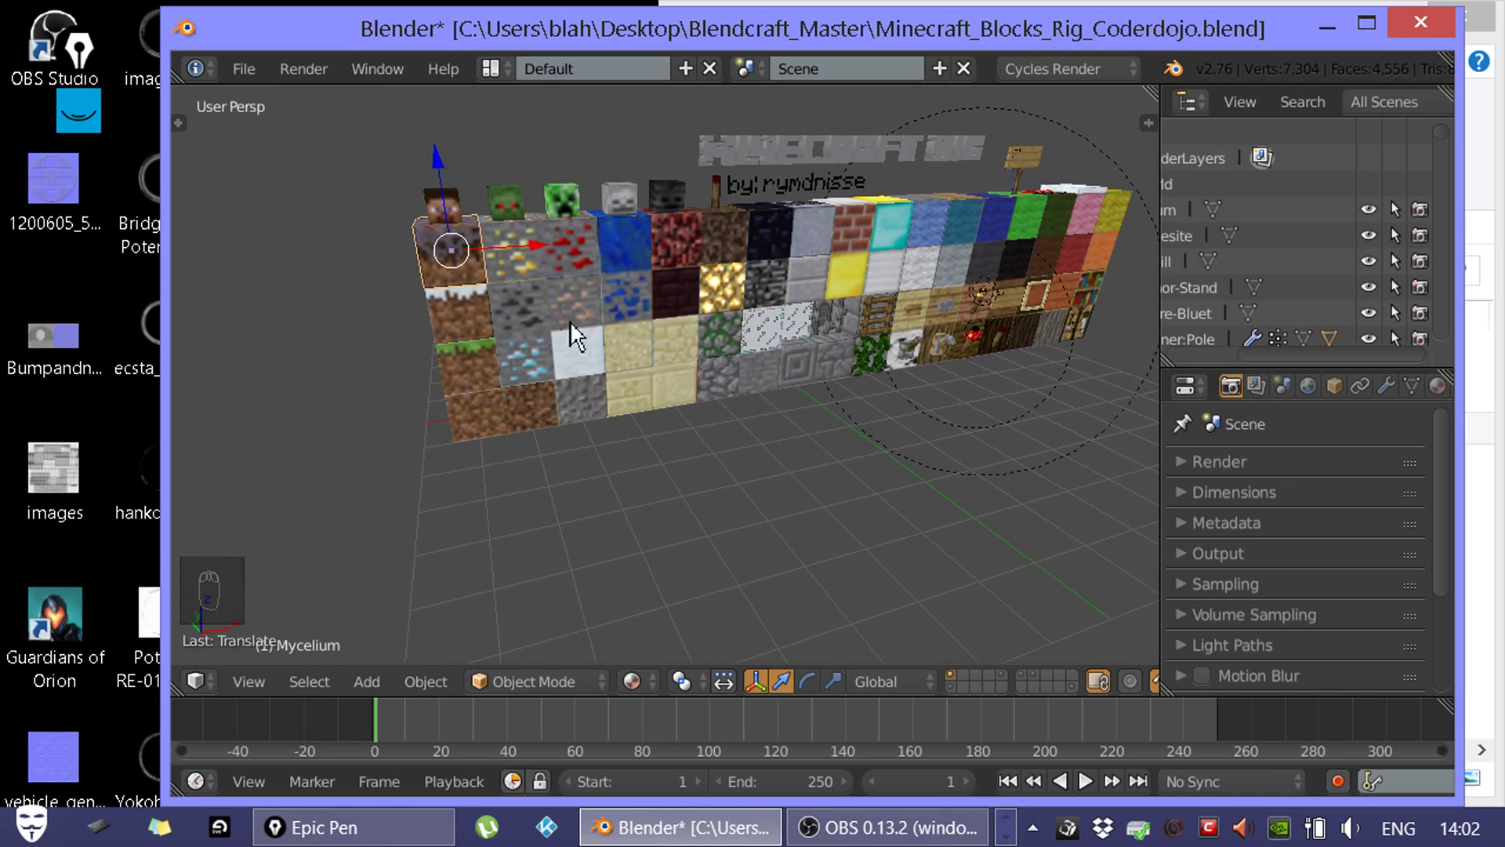
right_click(516, 201)
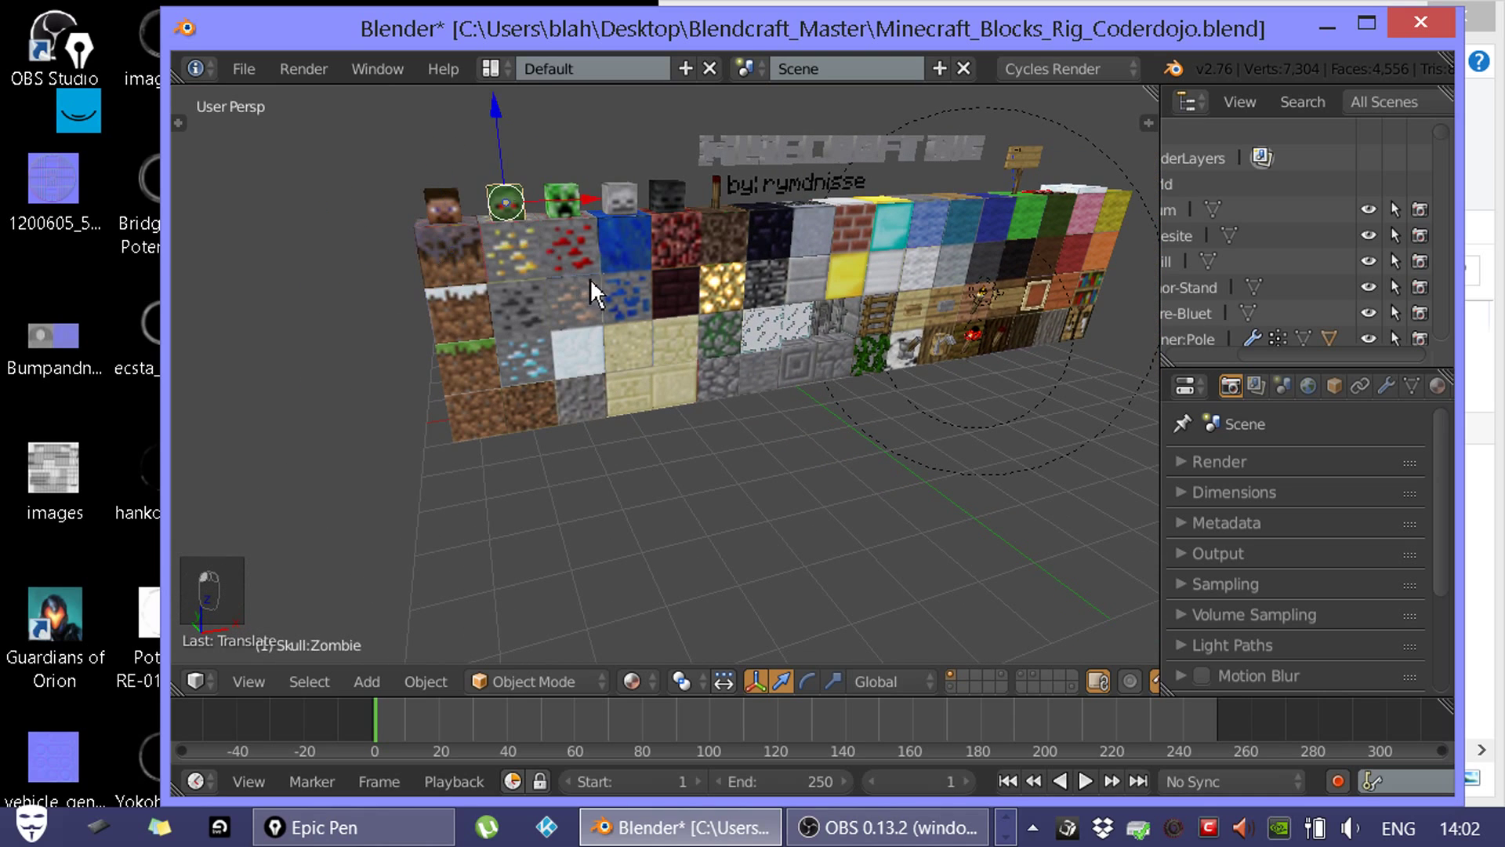
right_click(561, 201)
right_click(619, 197)
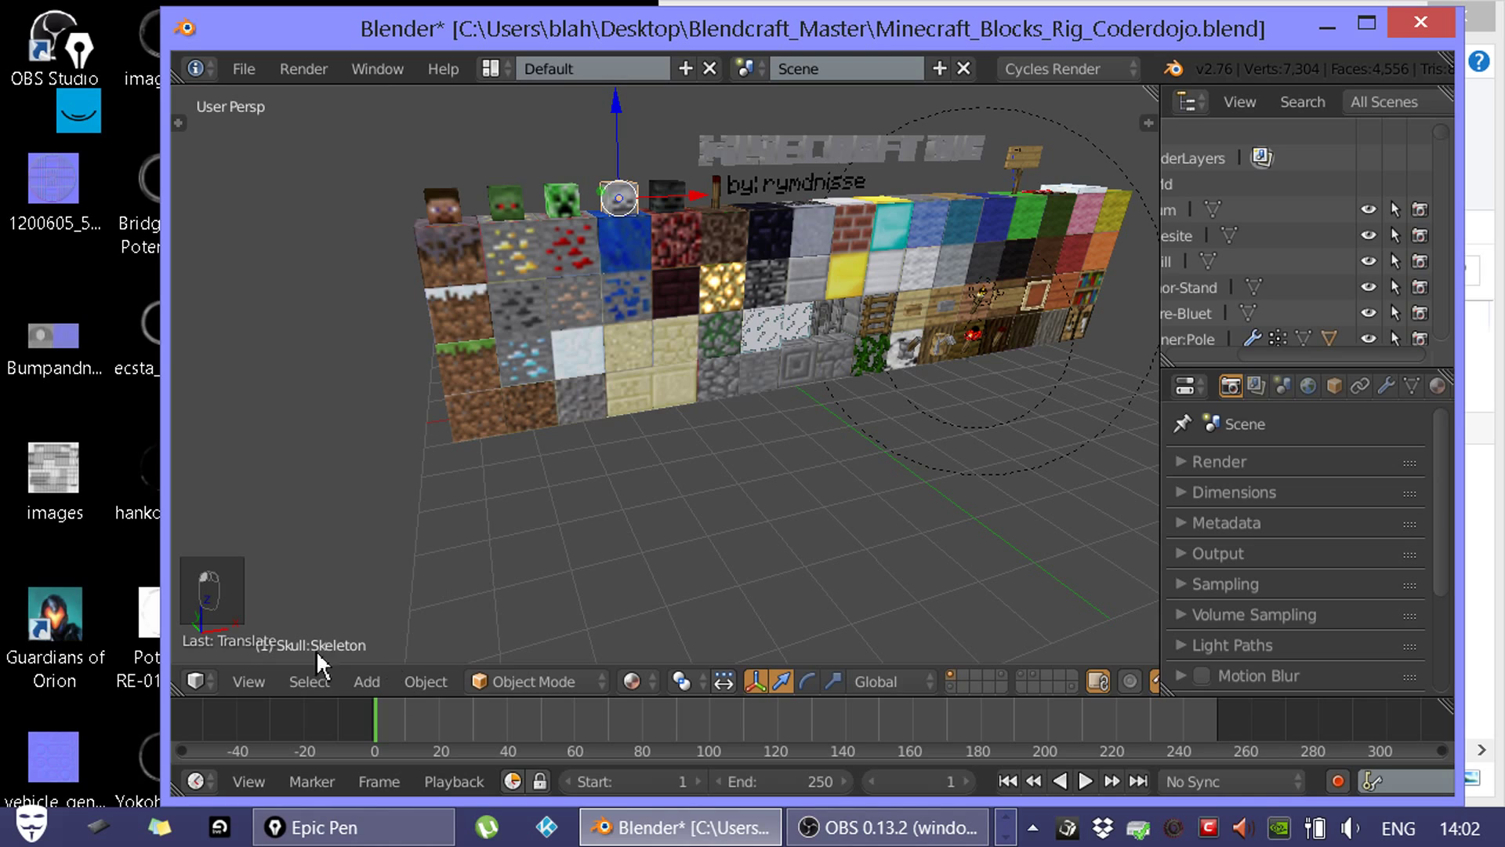
- Review the available selection commands, the object types that can be added including meshes, and the object operations
click(309, 681)
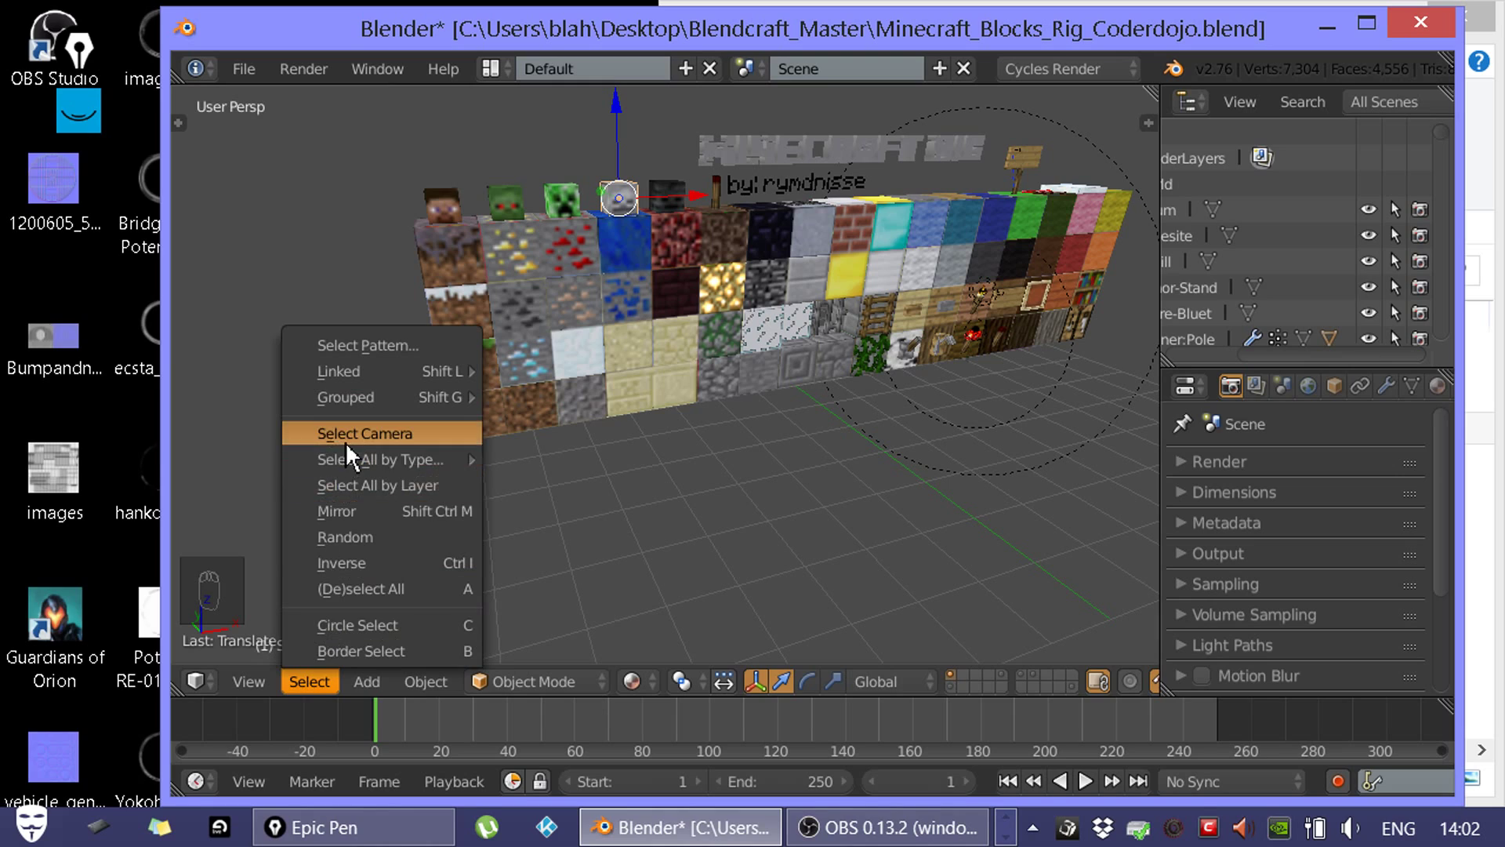
click(365, 681)
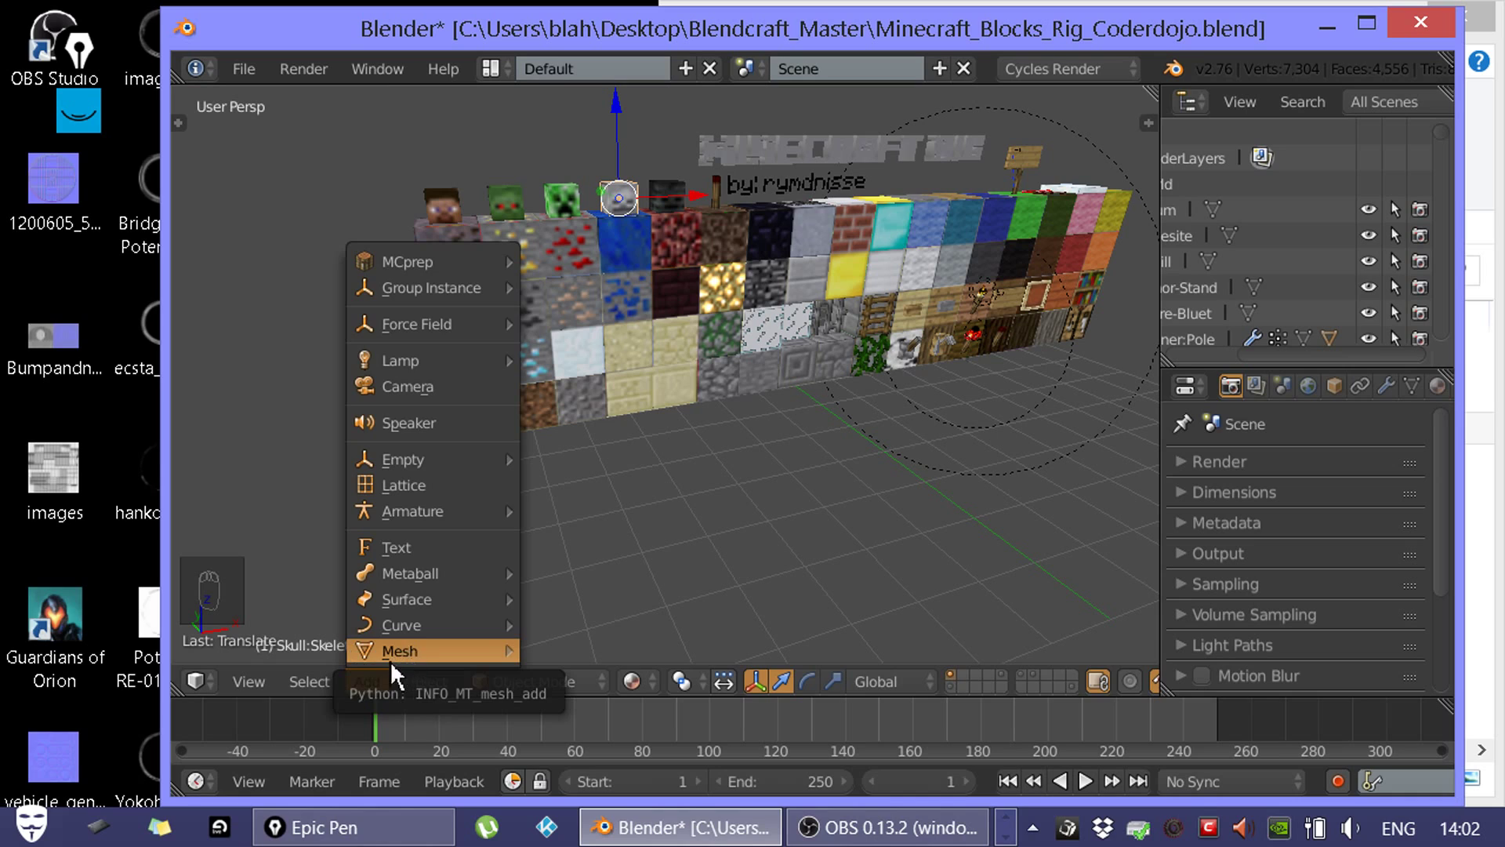
click(365, 676)
click(368, 682)
mouse_move(408, 659)
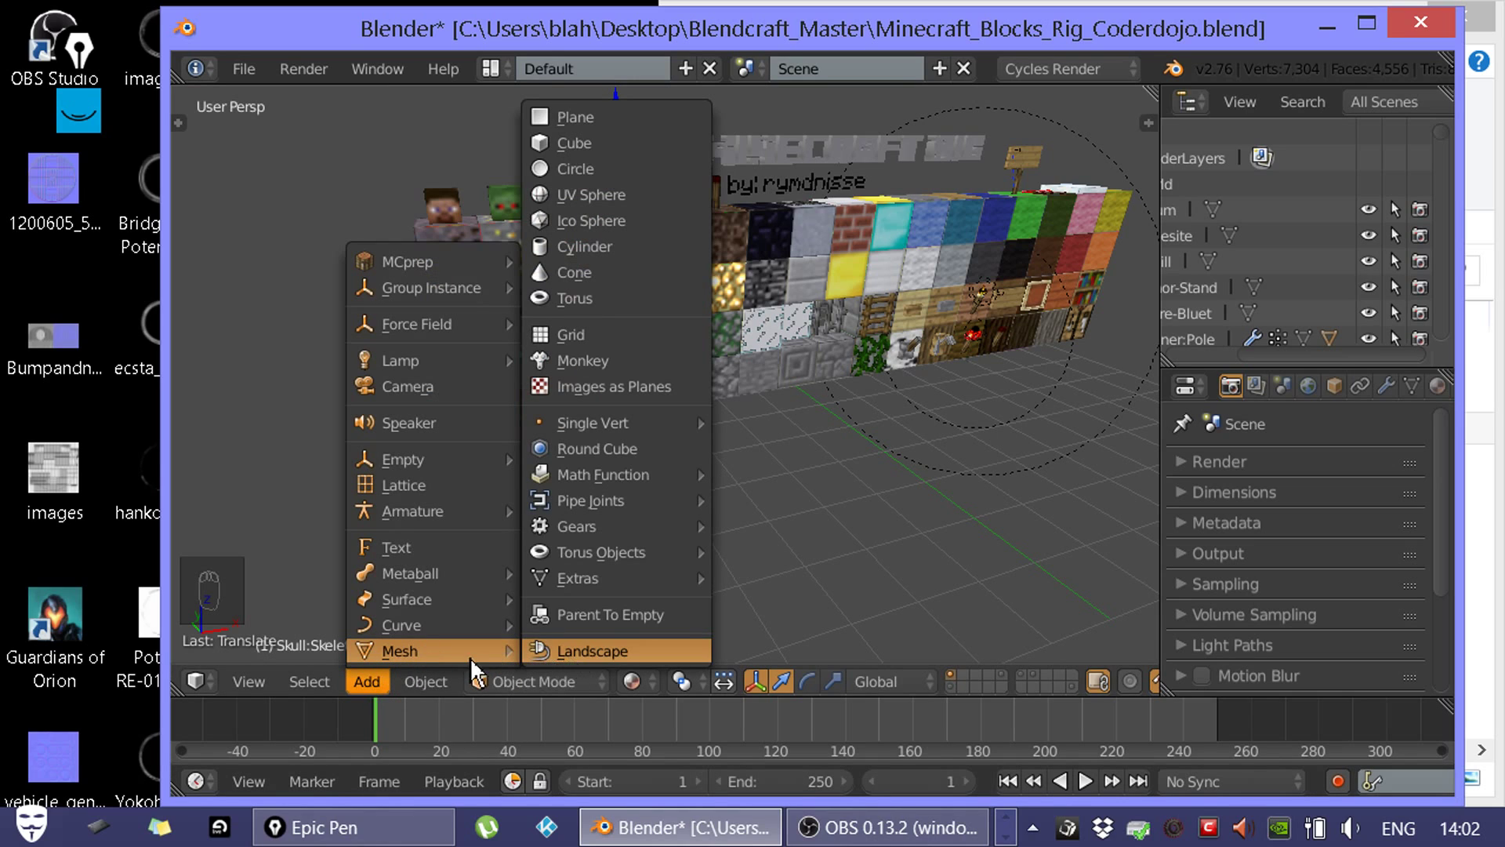
mouse_move(417, 624)
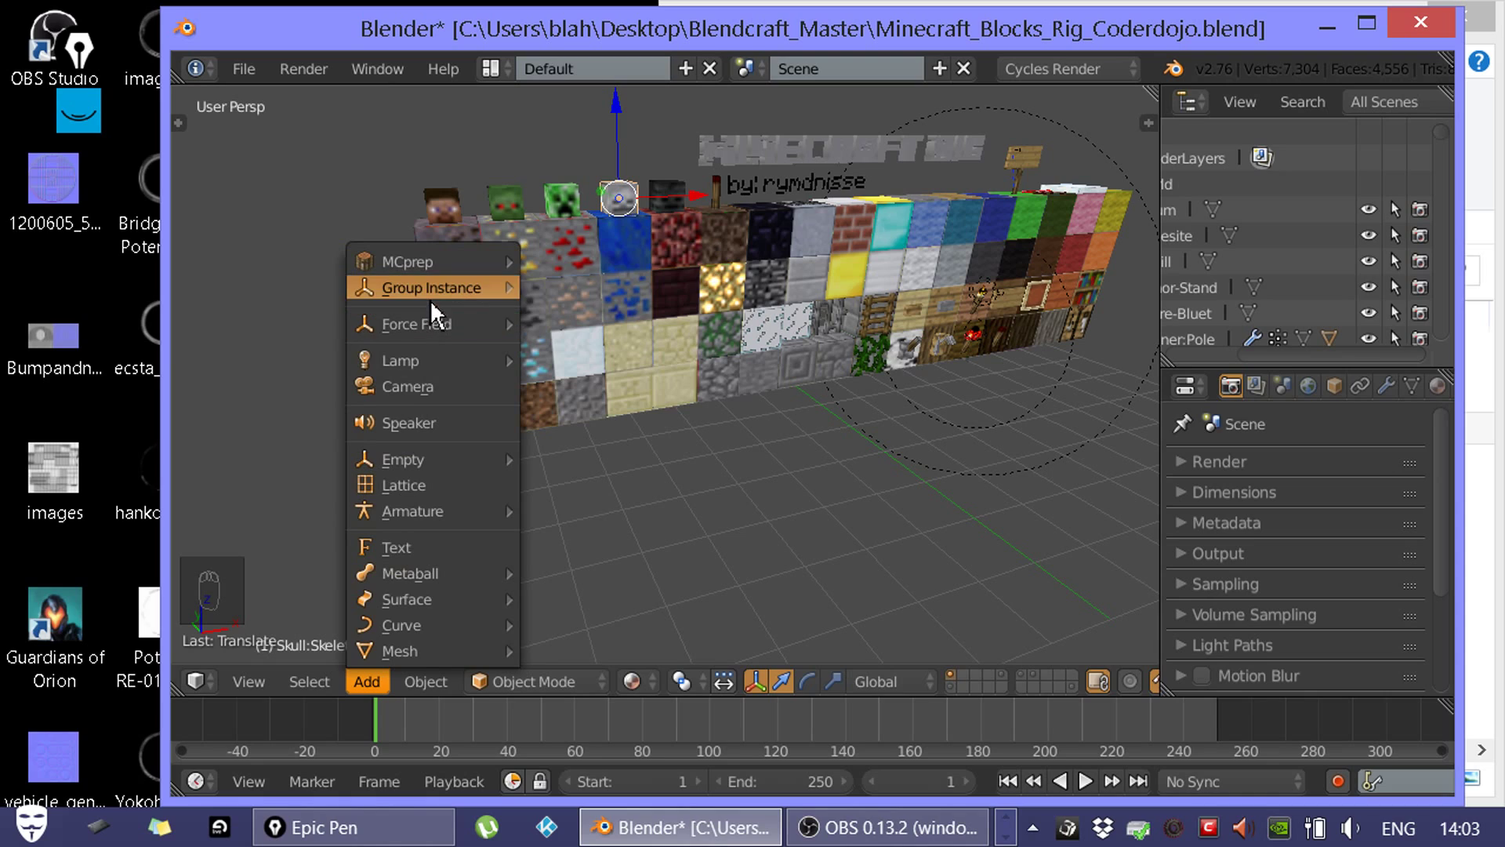
mouse_move(414, 268)
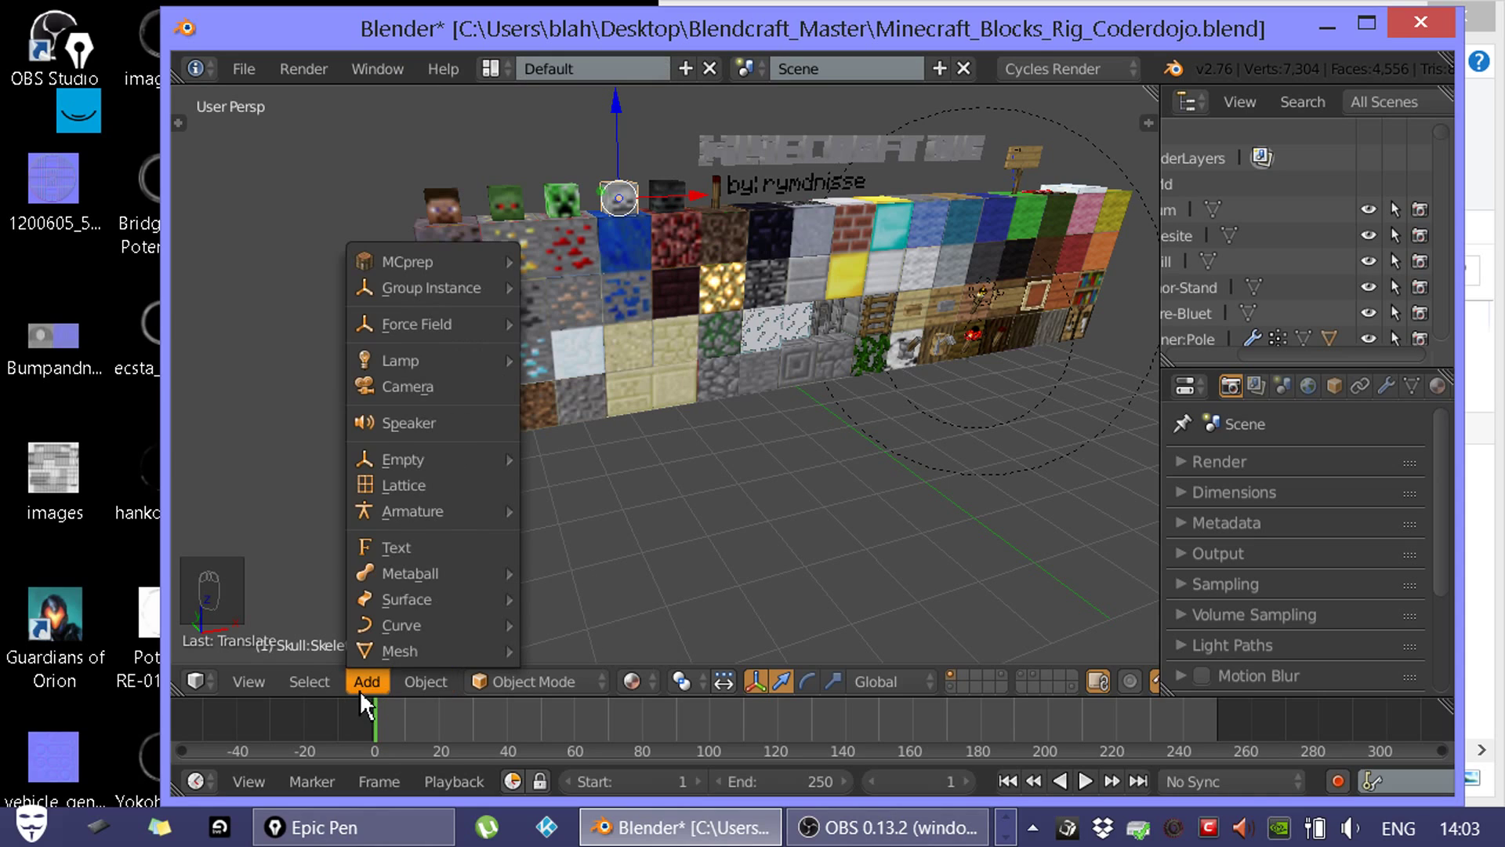
click(359, 689)
click(423, 682)
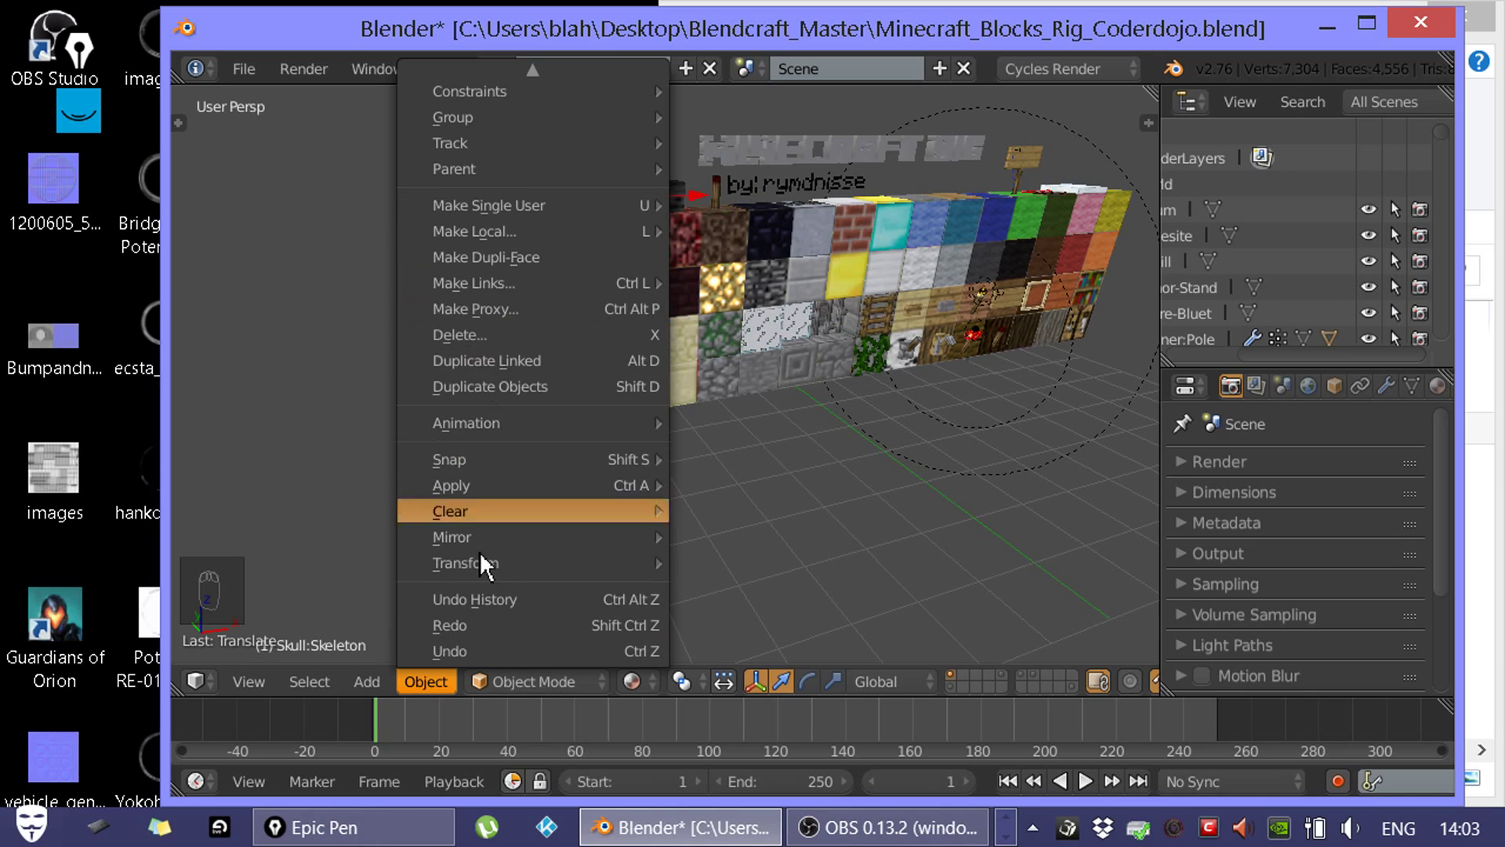
click(426, 681)
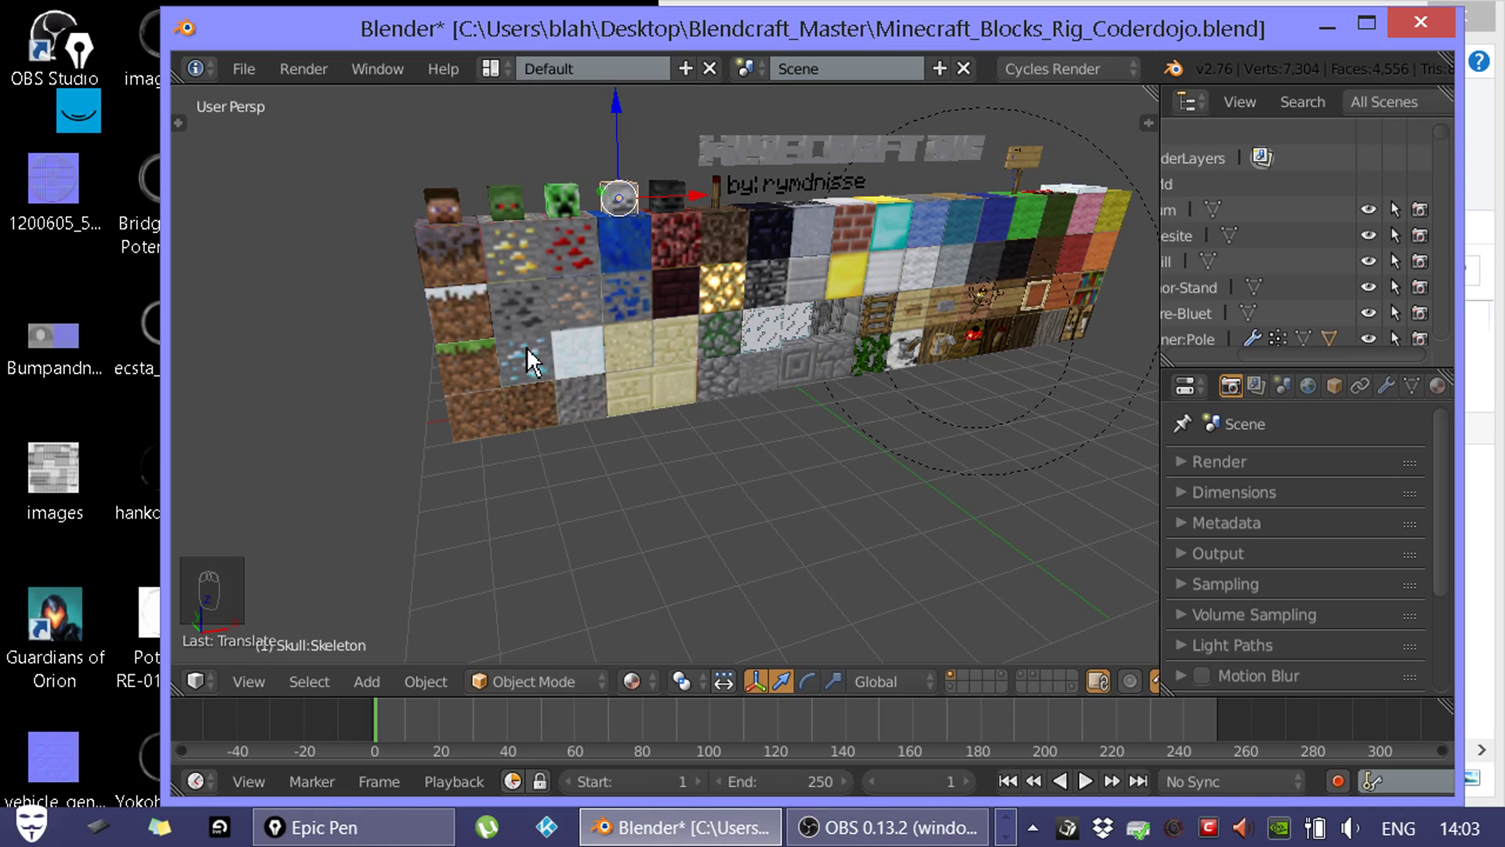
- Select several blocks one at a time up to Stone-Bricks-Cracked, and add the gold and diamond ore blocks to the selection
right_click(448, 234)
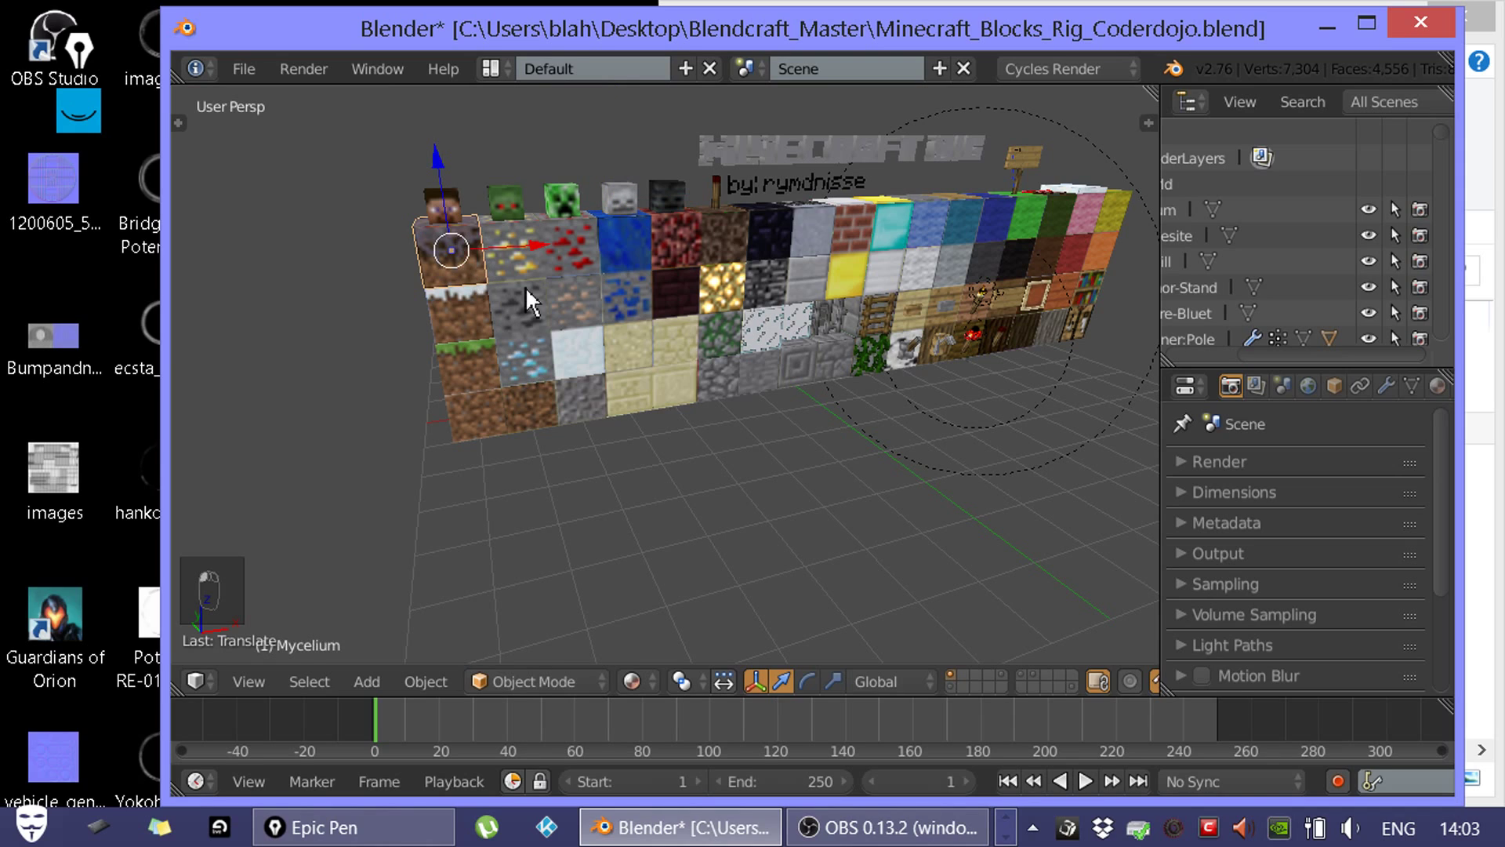
right_click(528, 370)
right_click(597, 407)
right_click(850, 353)
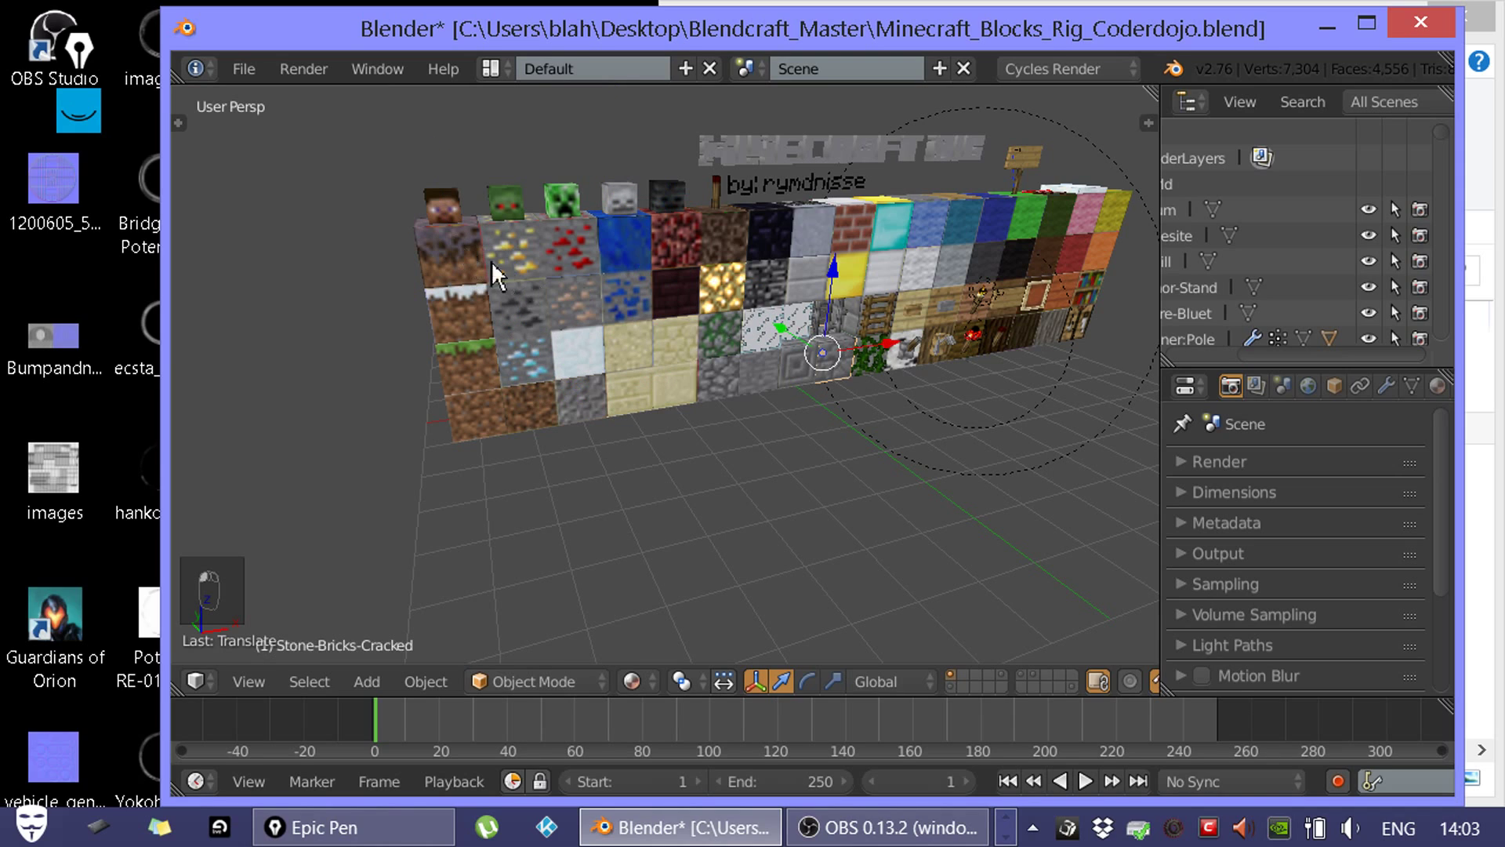
shift+right_click(514, 238)
shift+right_click(522, 343)
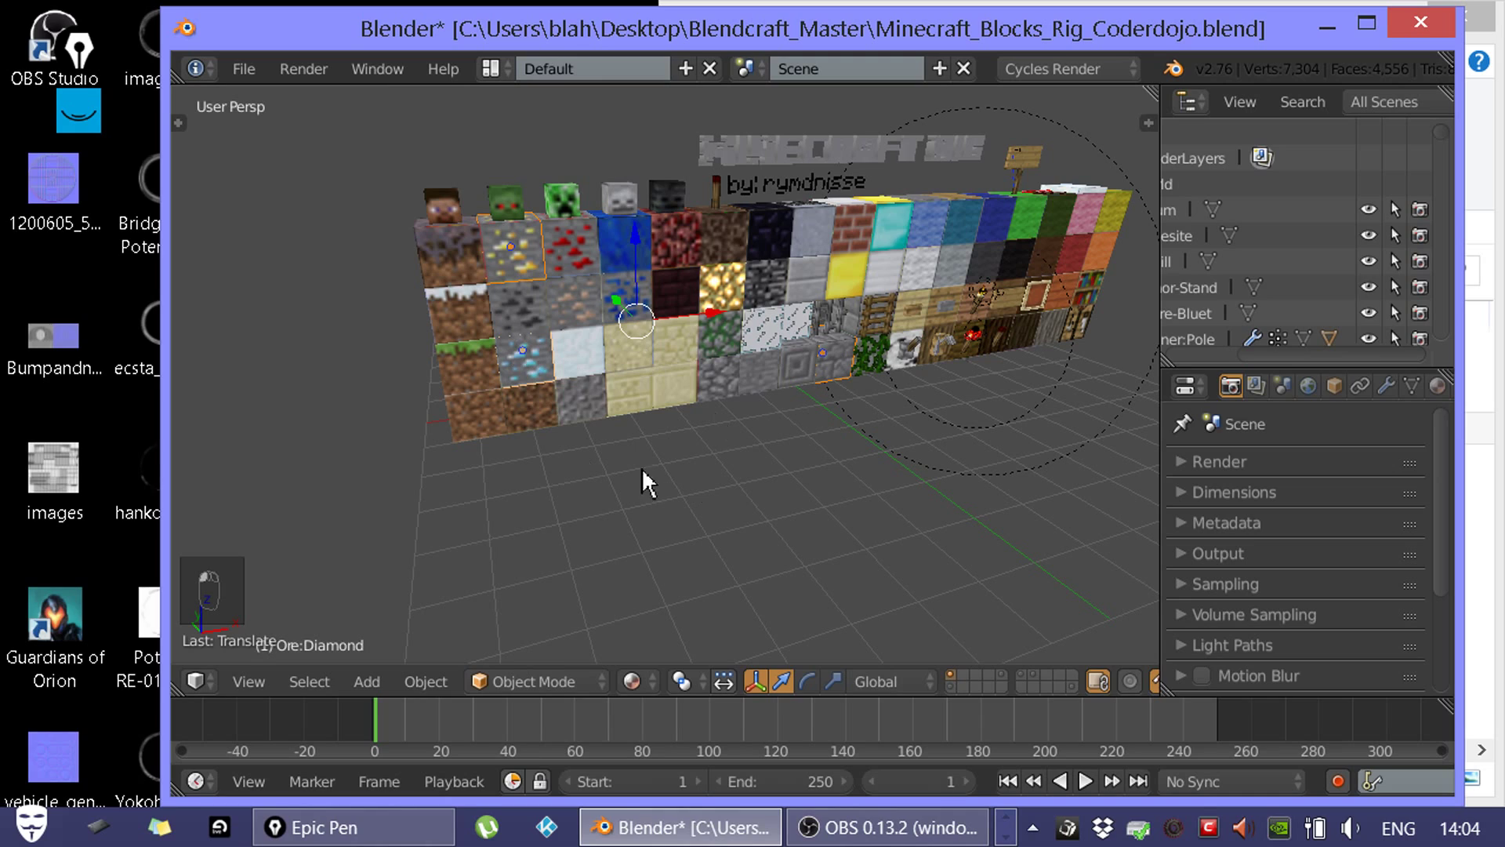
- Select the Mycelium and coal ore blocks in turn, return to Mycelium and frame the view on it
click(541, 681)
right_click(466, 245)
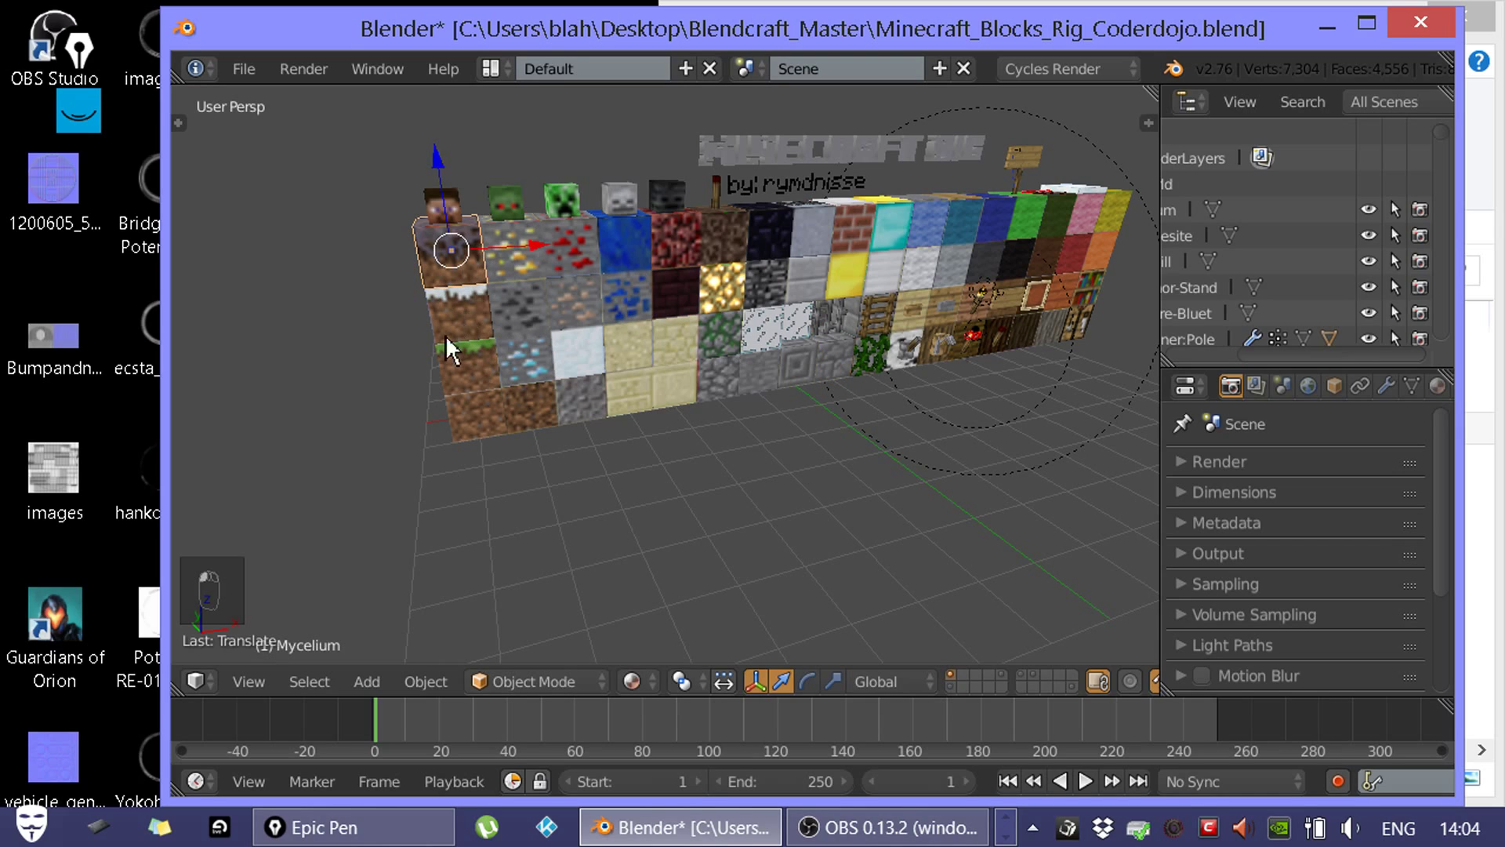
right_click(523, 309)
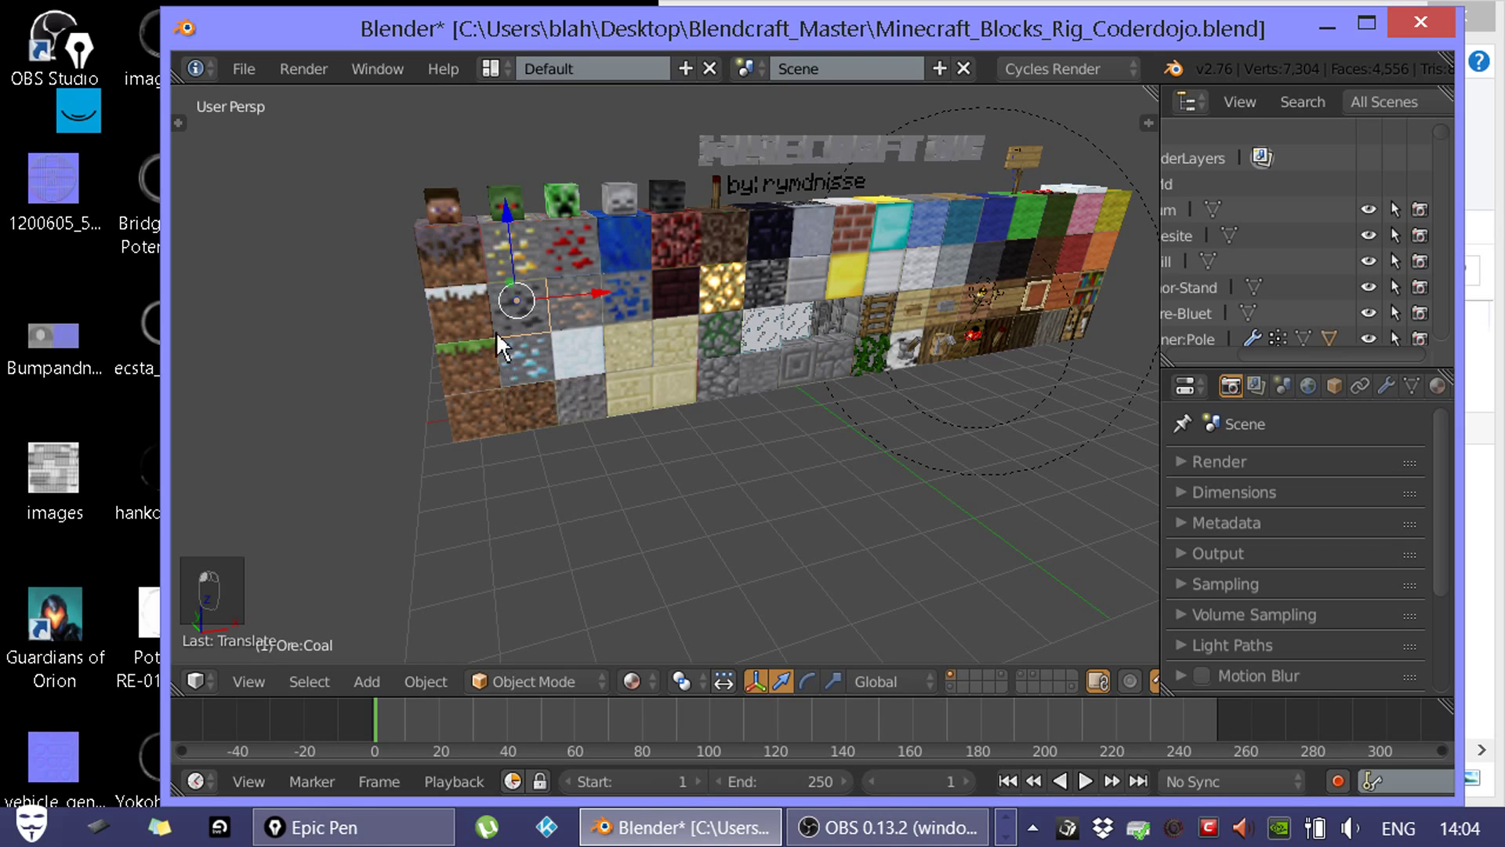
right_click(472, 253)
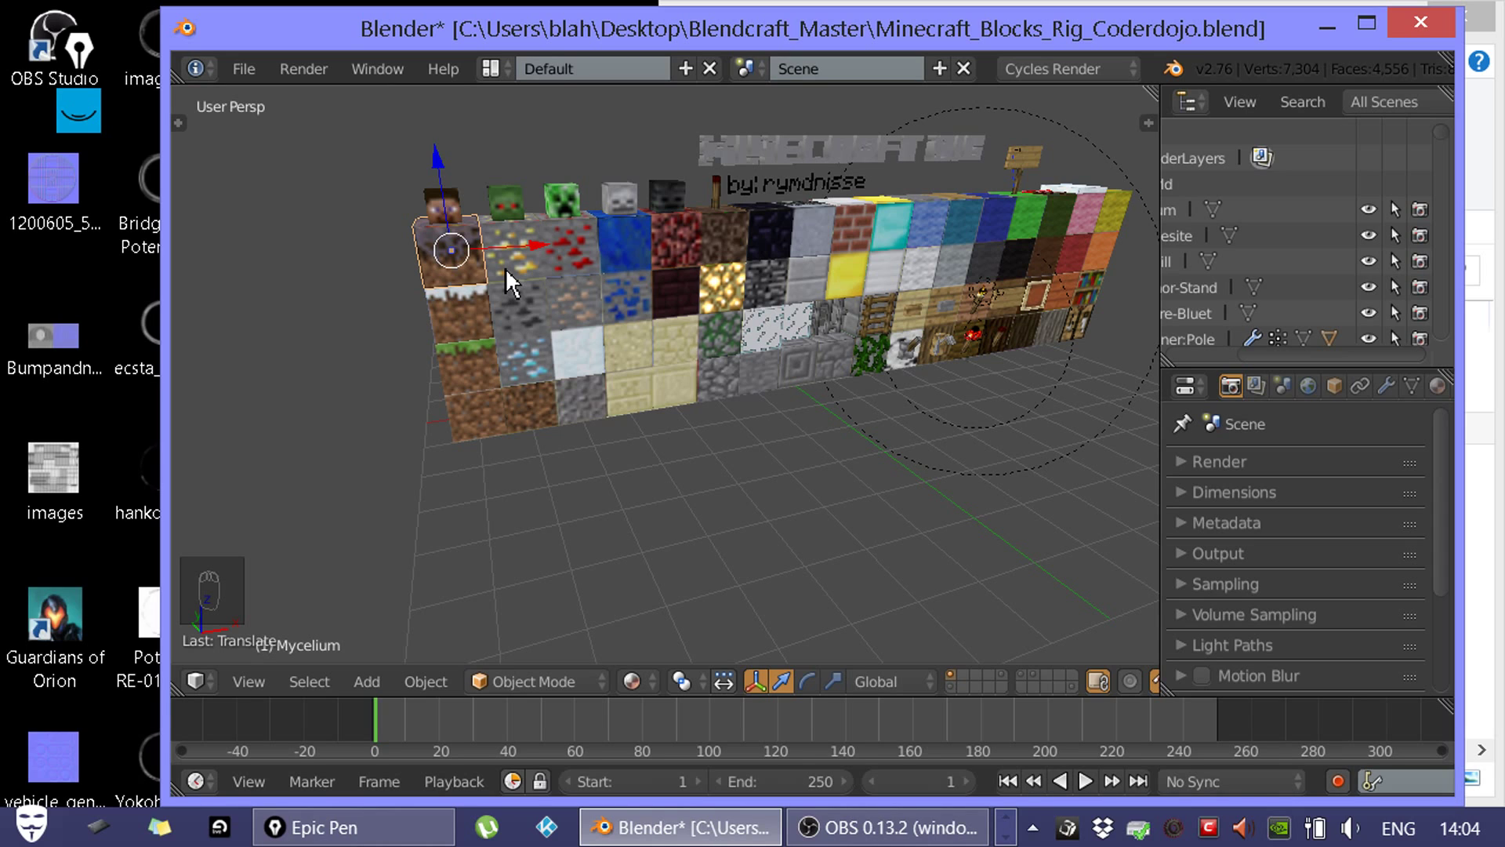
key(KP_Decimal)
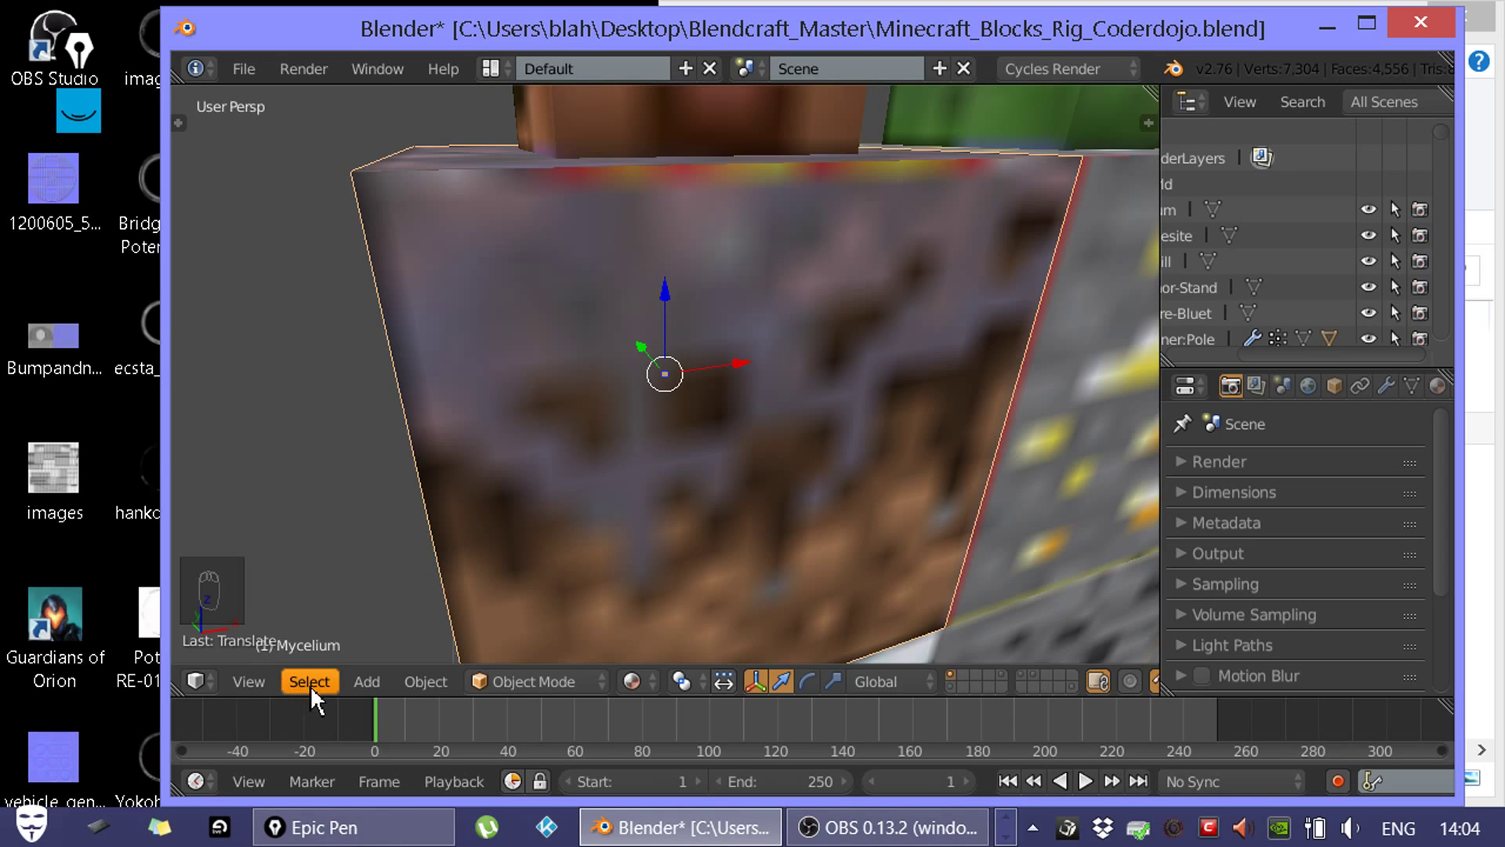
- Show the tool shelf and frame the Mycelium block using View to Selected
click(251, 683)
key(t)
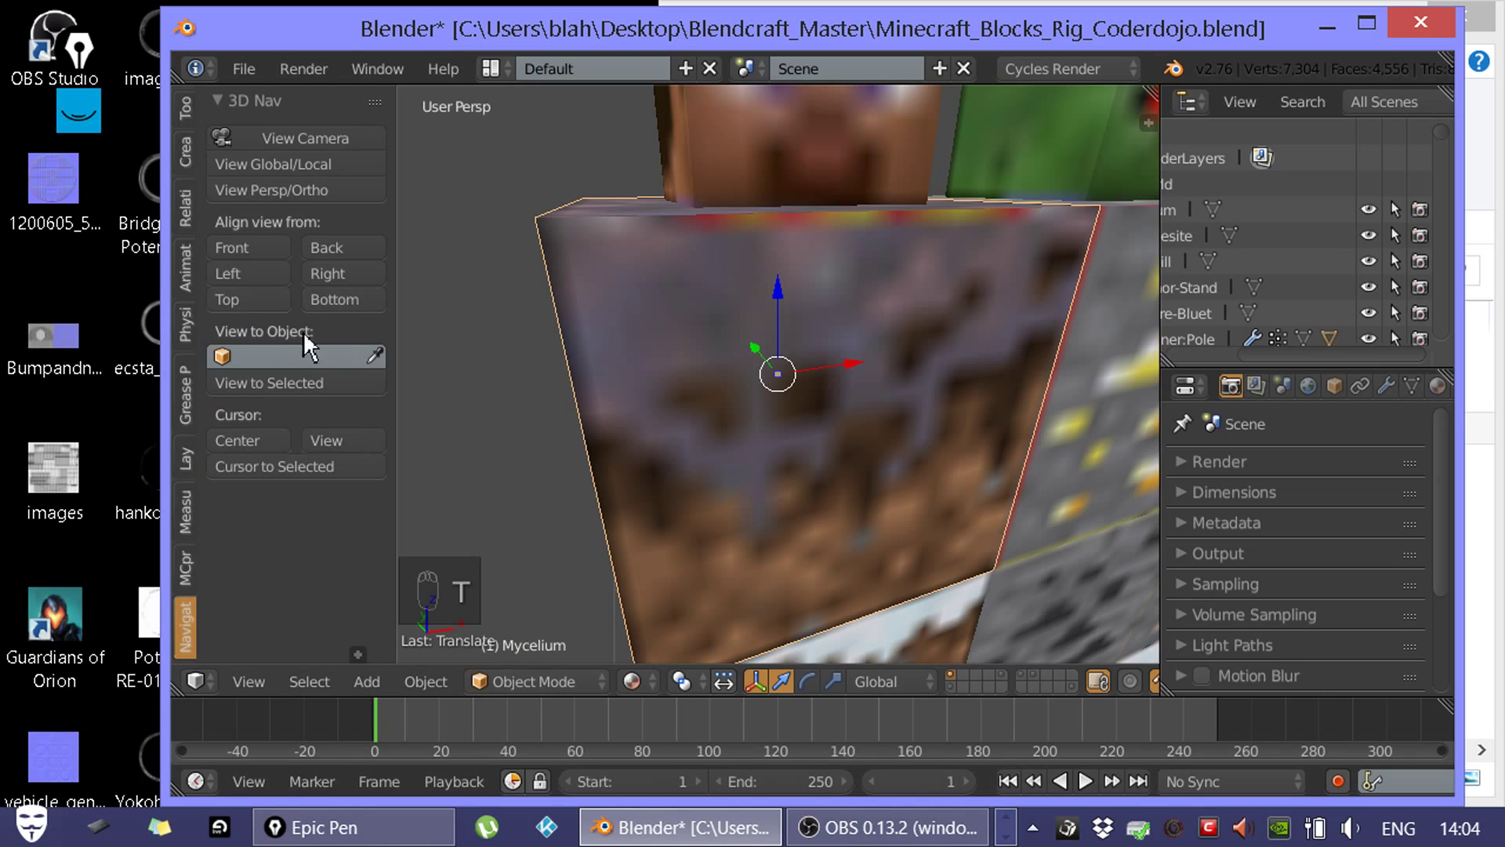
click(290, 384)
- Select only the Obsidian block in the top row of the block wall
scroll(876, 362, down, 3)
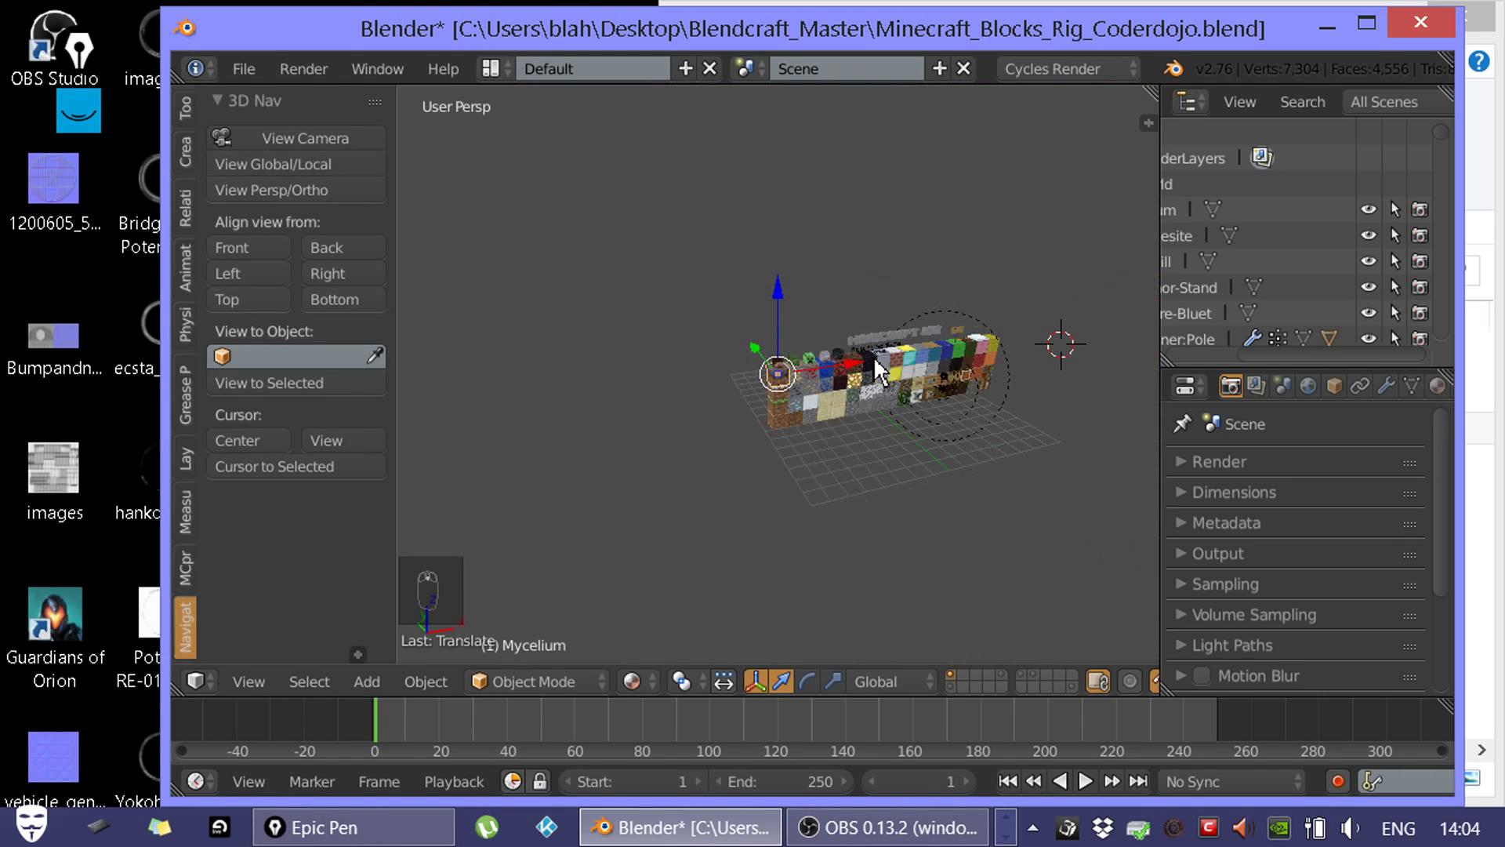
middle_drag(864, 360, 497, 290)
right_click(497, 270)
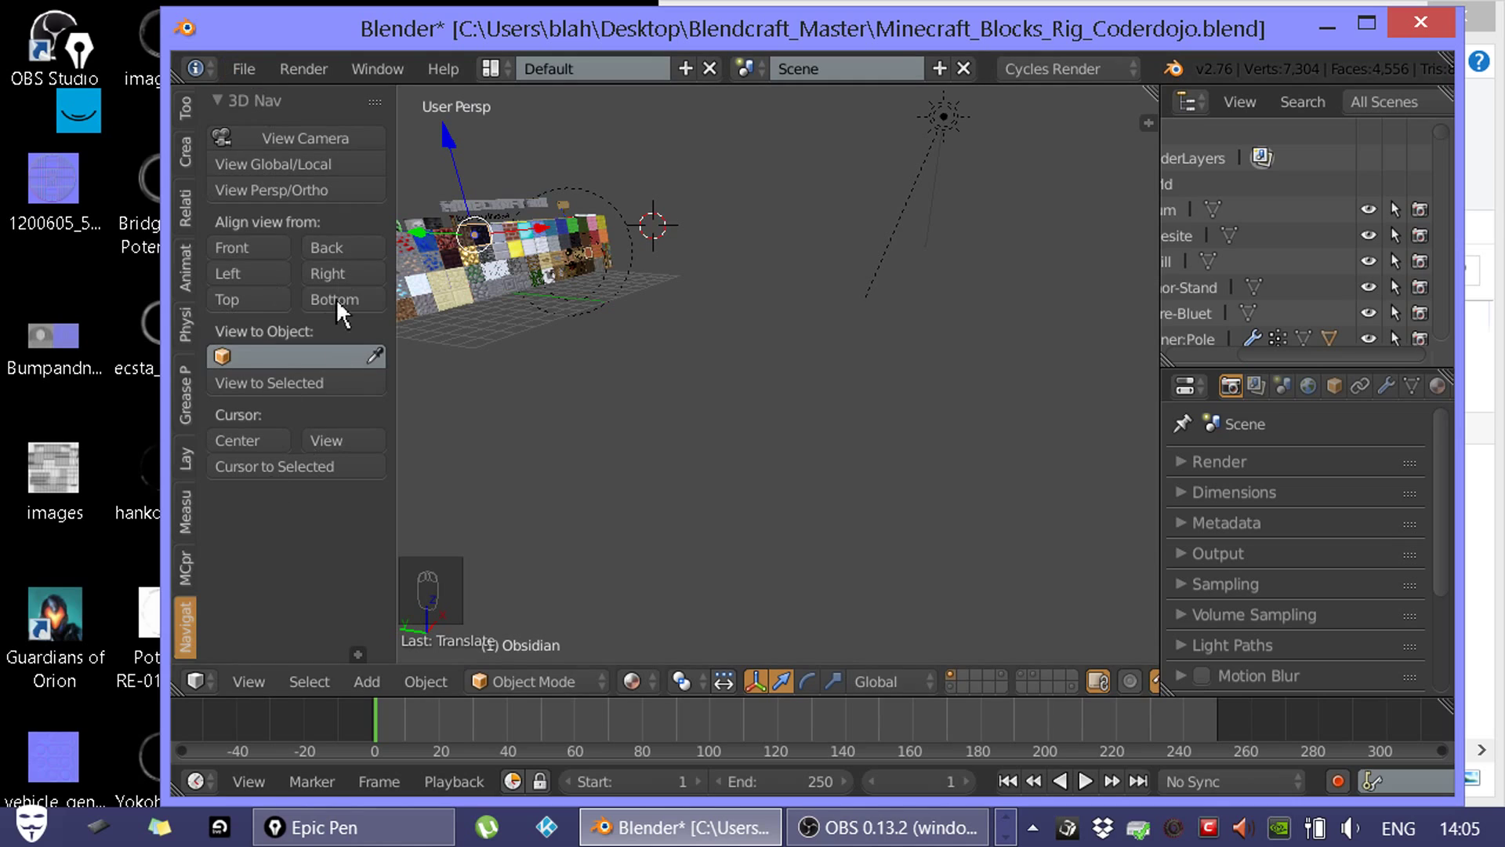
- Hide and show the tool shelf several times, leaving it shown
key(t)
key(t)
key(t)
key(t)
key(t)
key(t)
key(t)
key(t)
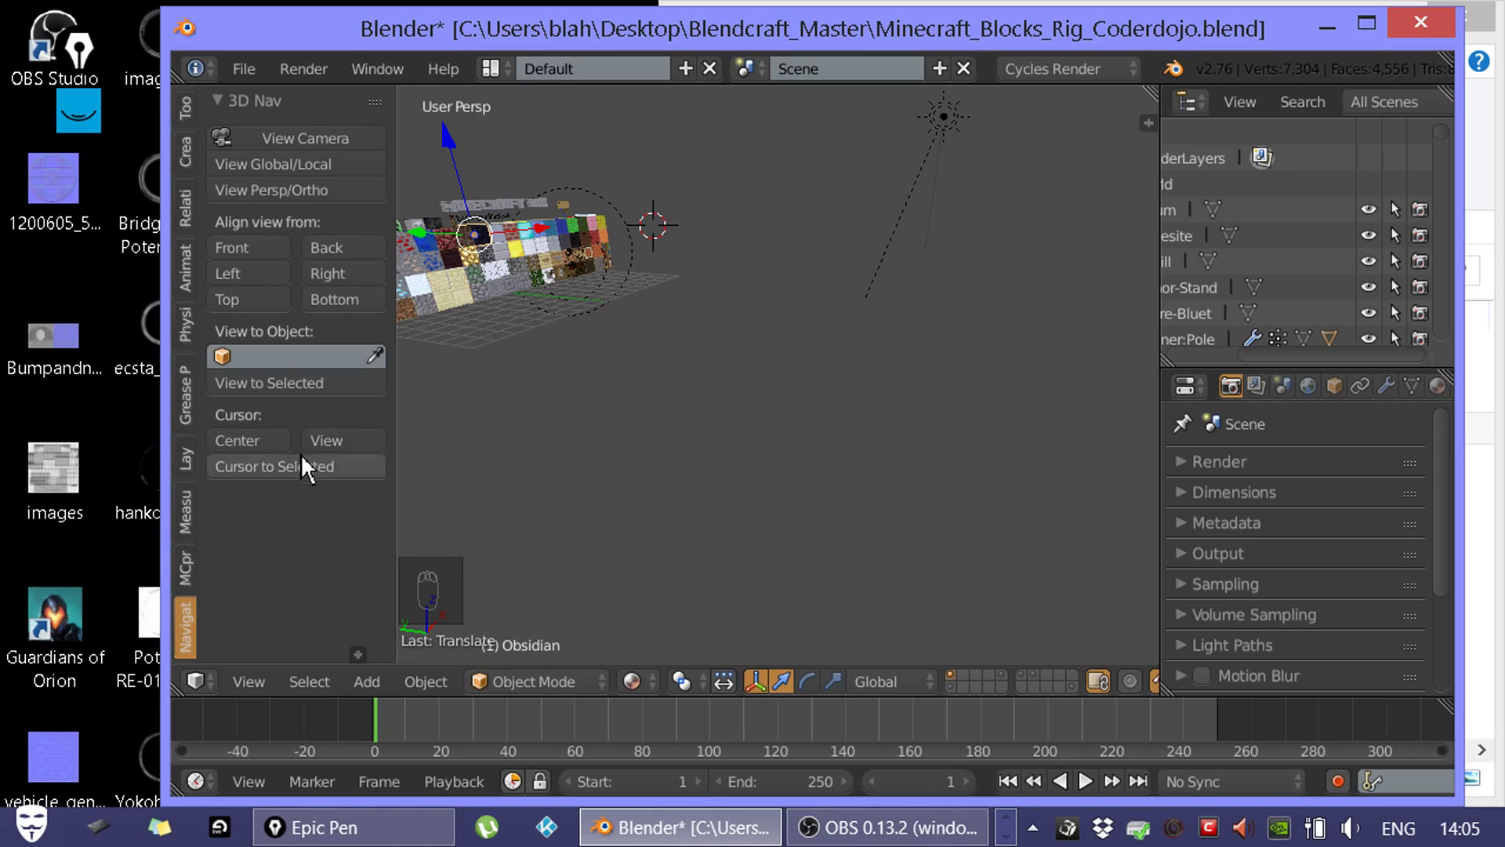
- Frame the view on the Obsidian block with View to Selected and examine the blocks around it
click(307, 383)
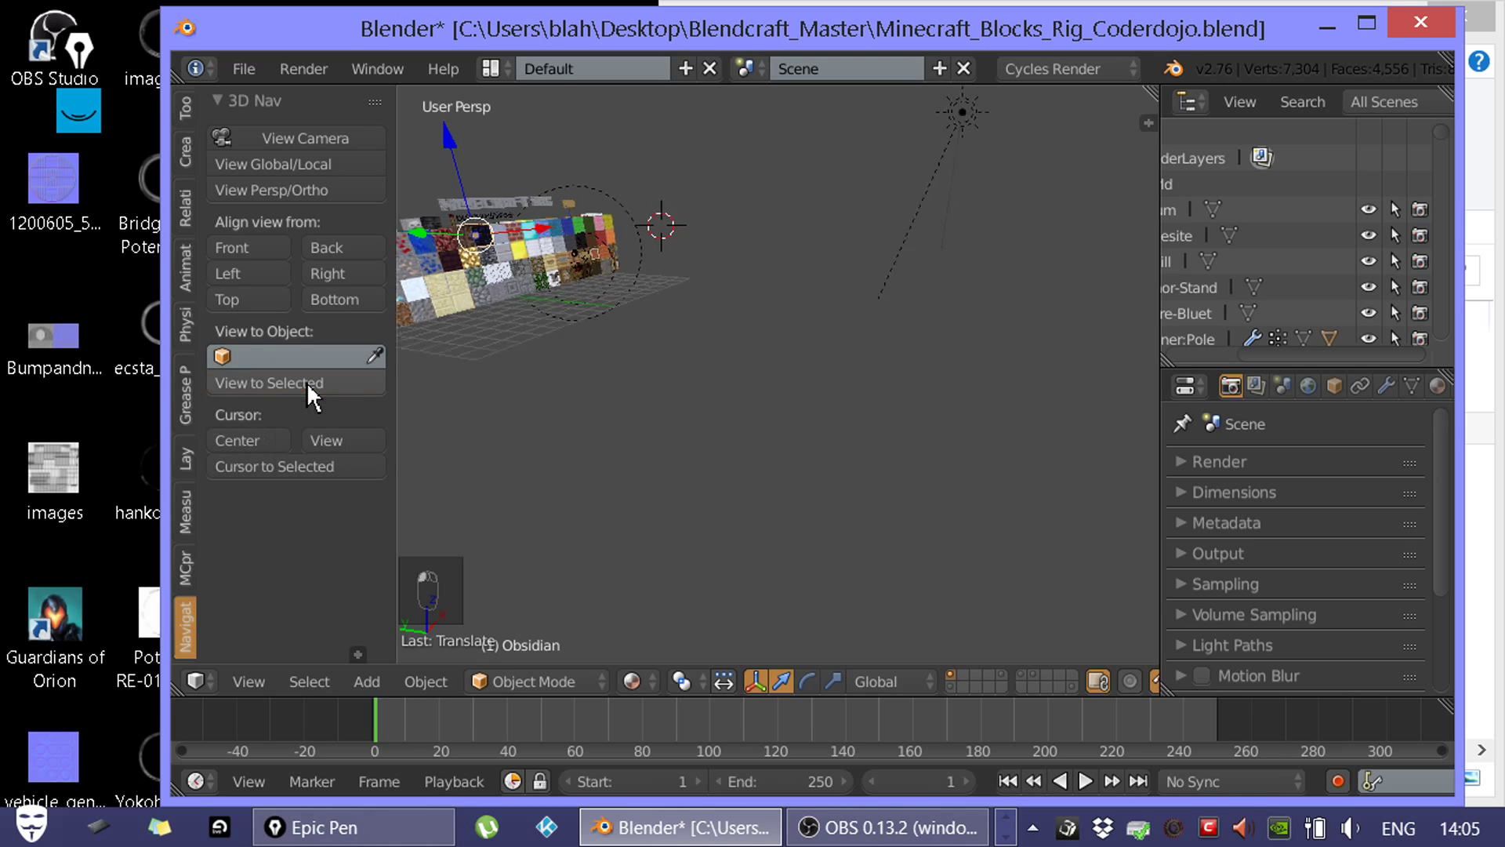
scroll(775, 396, down, 6)
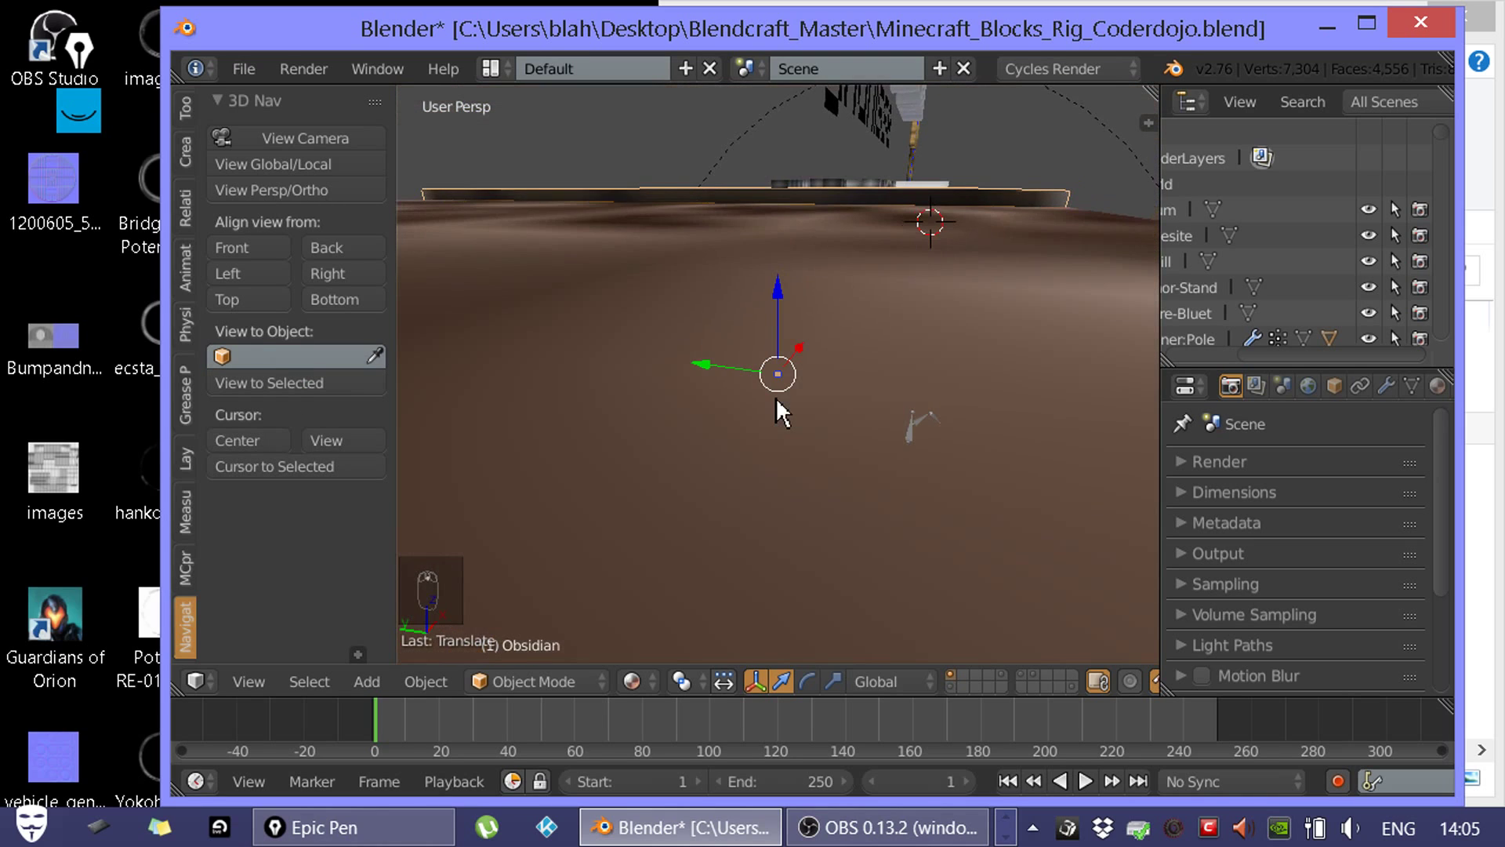
middle_drag(839, 406, 608, 398)
scroll(831, 412, down, 5)
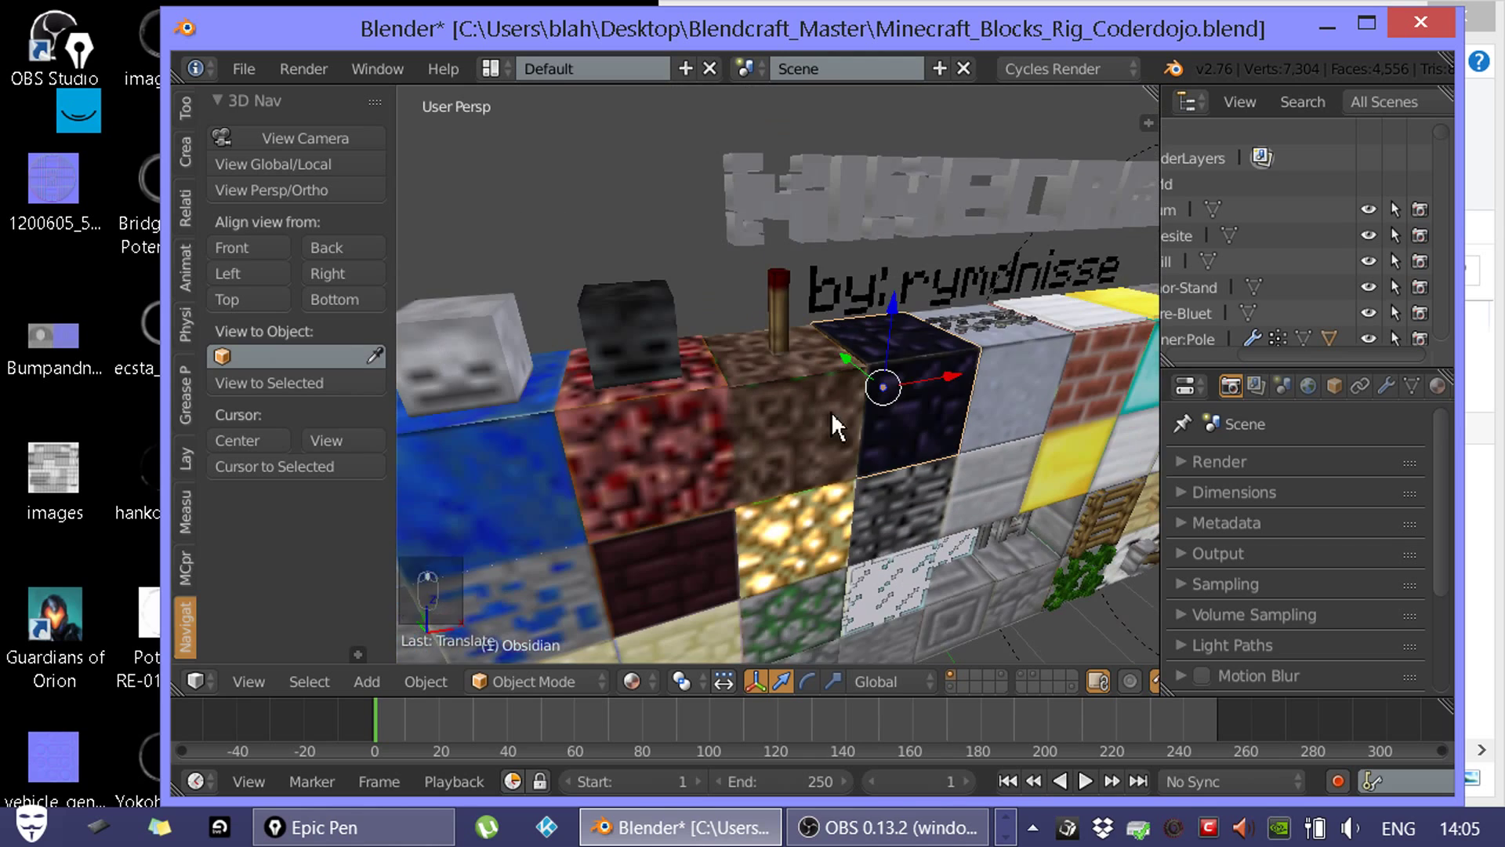
middle_drag(831, 412, 761, 408)
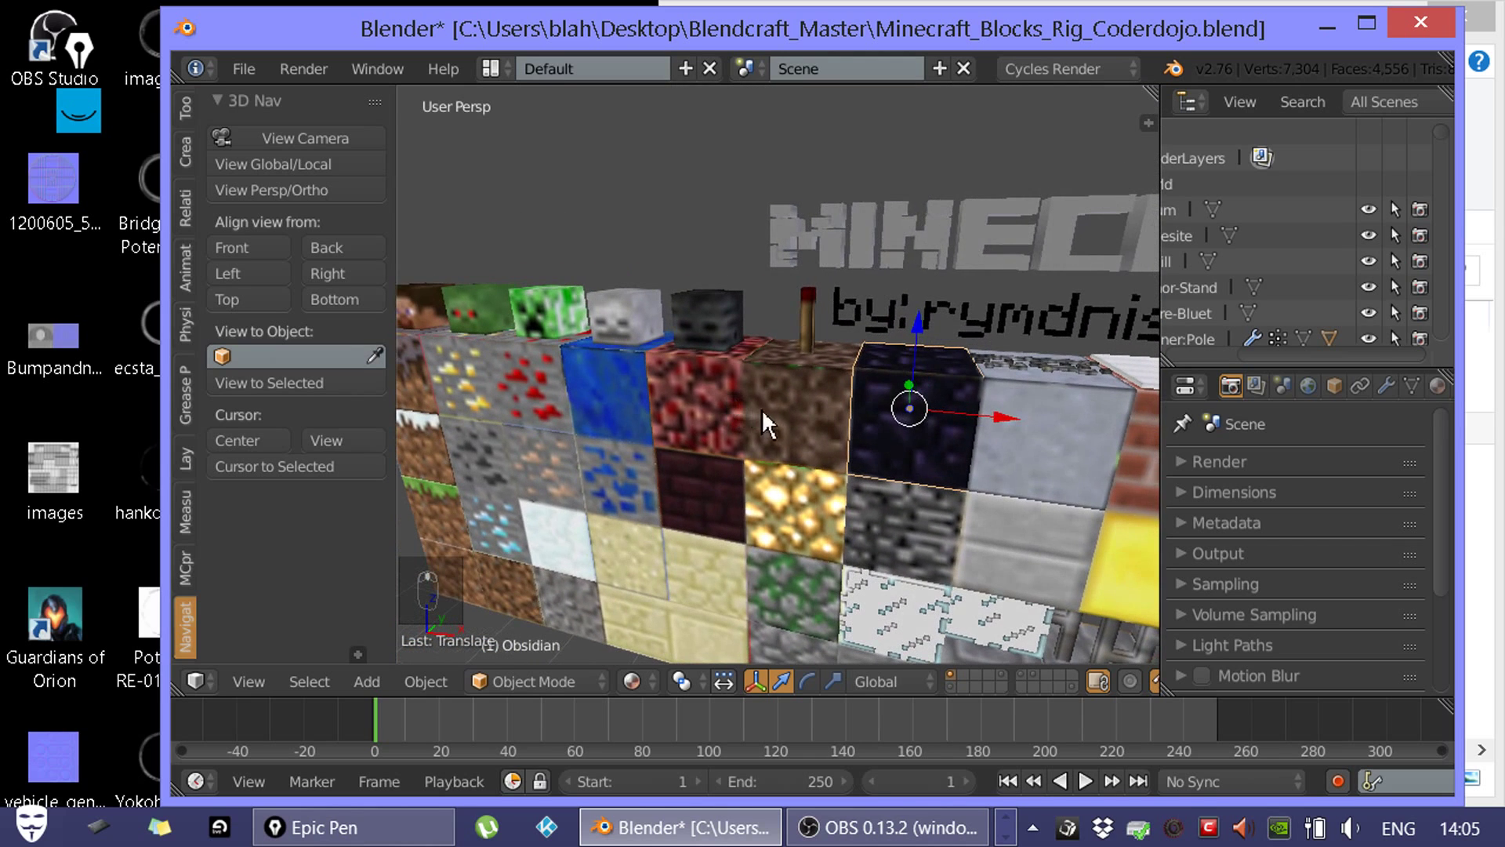
- Select the red netherrack, Lapis-Lazuli and gold ore blocks one at a time, ending on gold ore
right_click(702, 427)
right_click(573, 396)
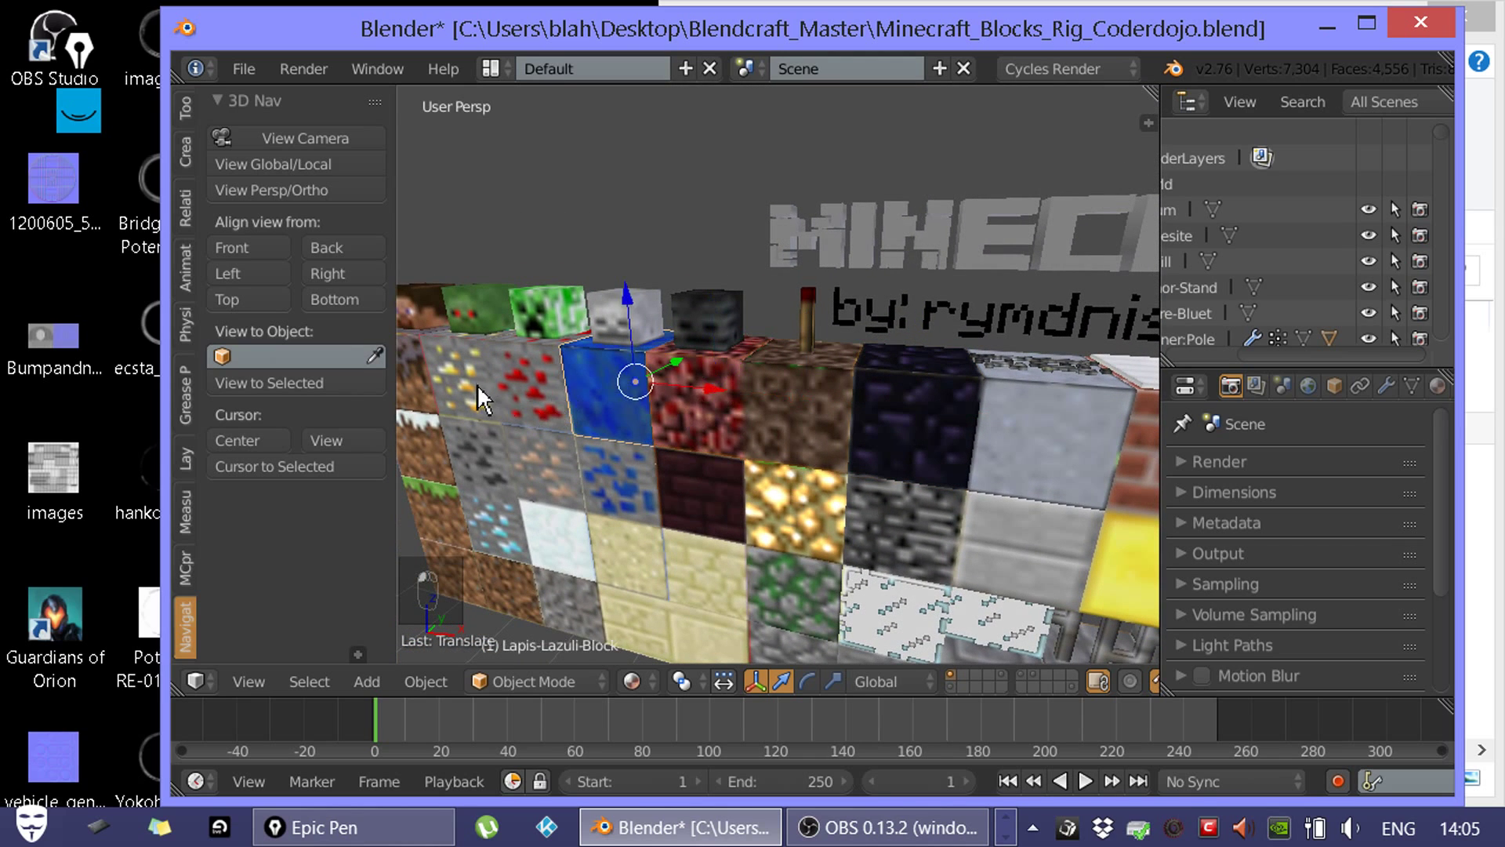
right_click(478, 387)
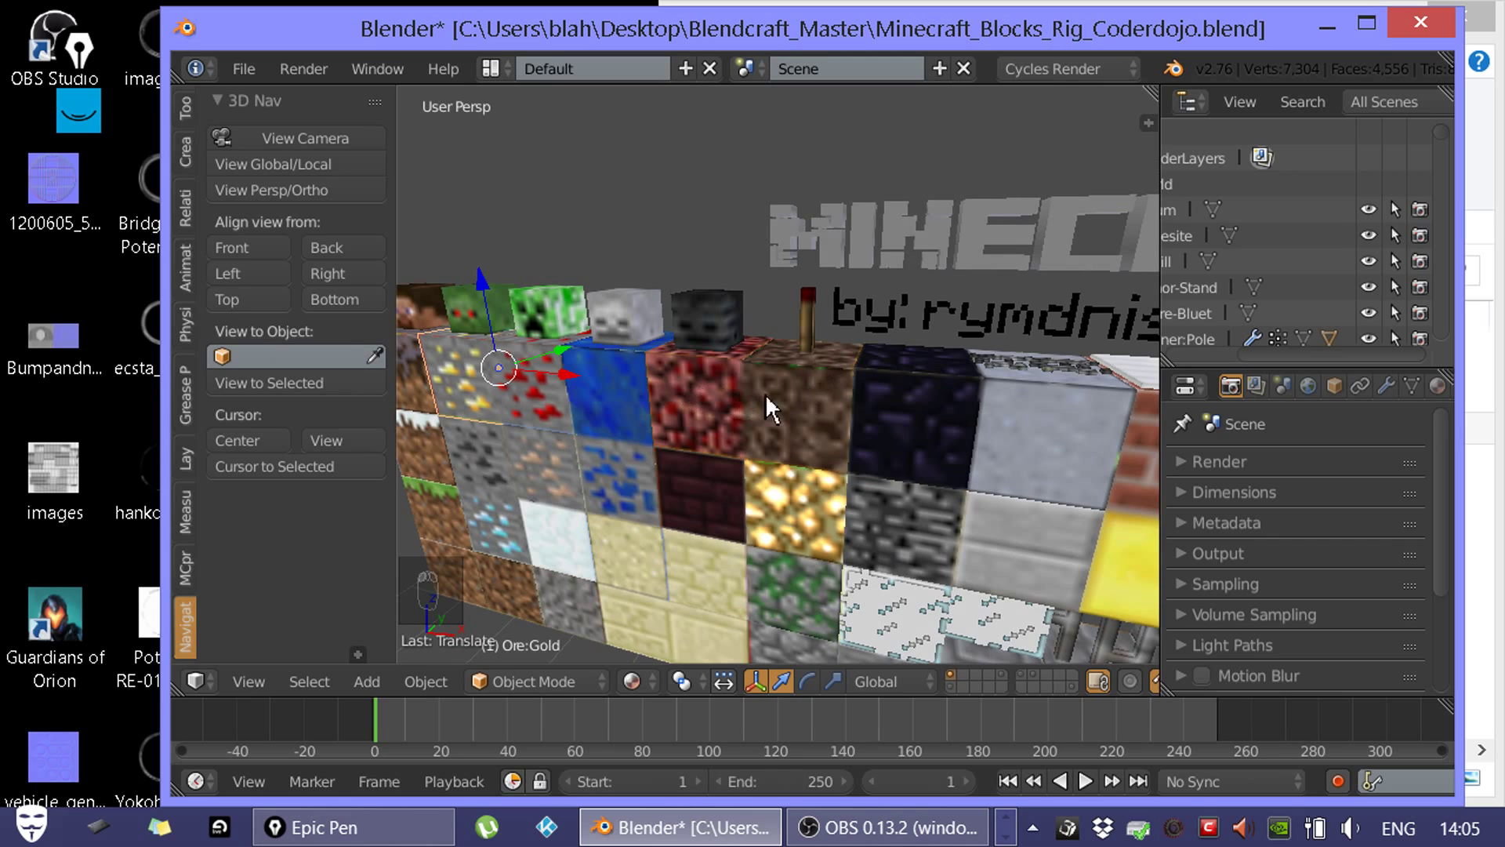
- Select the Grass block at the end of the wall and centre the view on it
middle_drag(765, 394, 784, 406)
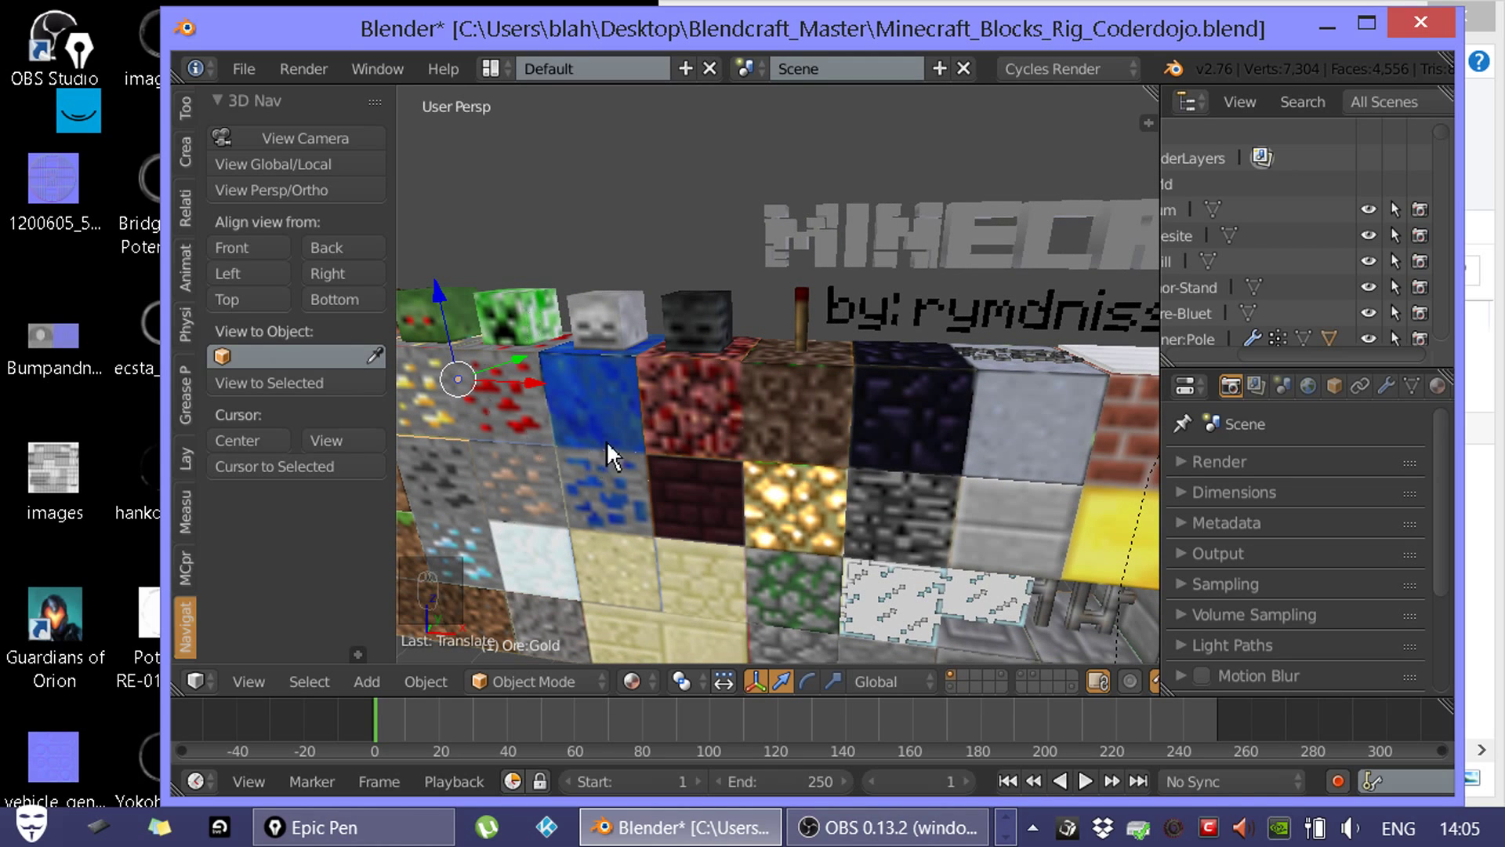
middle_drag(610, 454, 1144, 406)
right_click(722, 518)
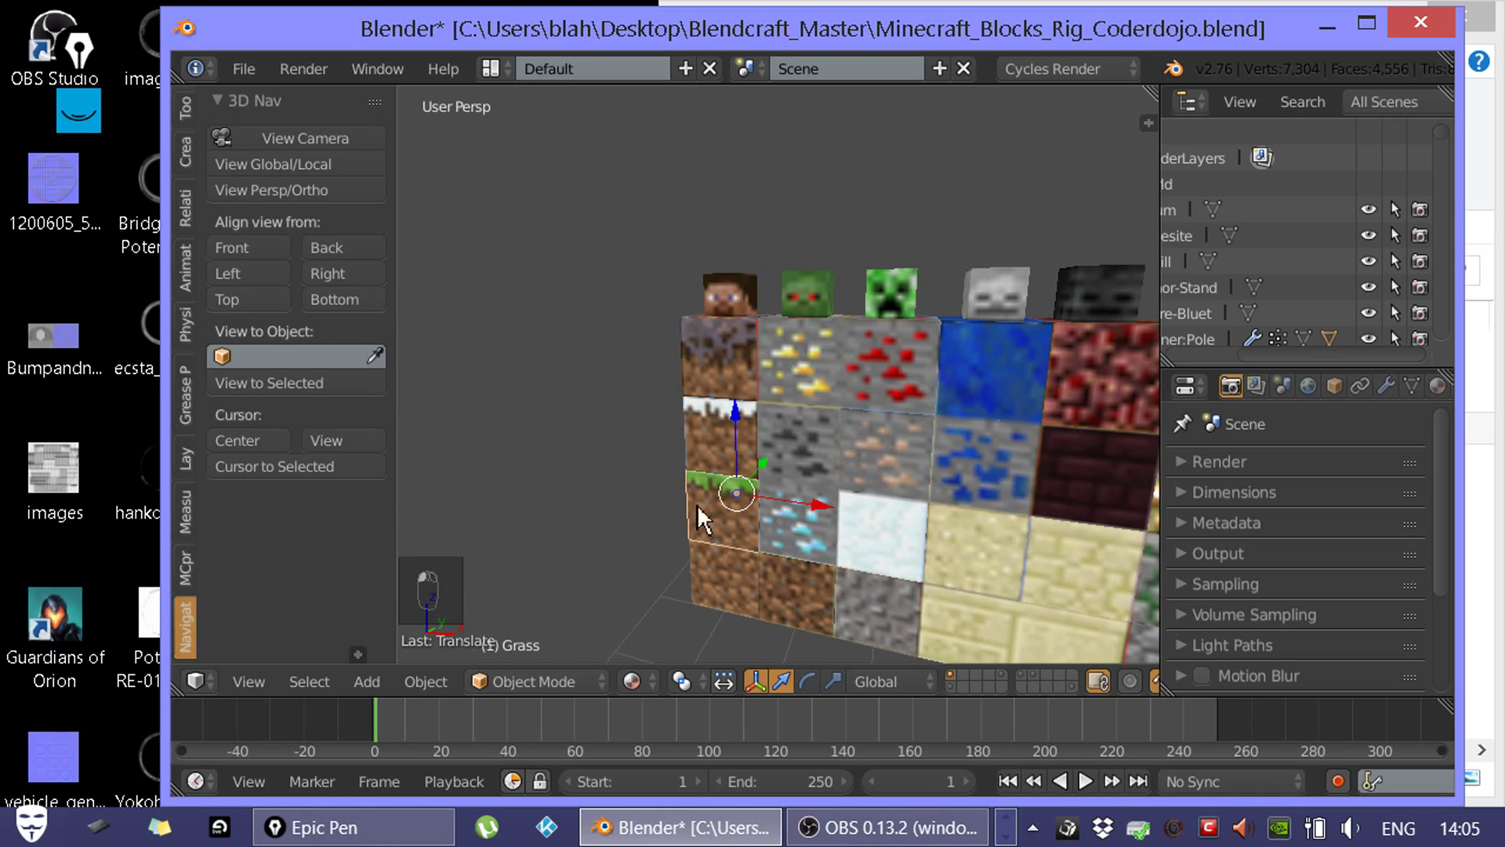
middle_drag(672, 498, 722, 497)
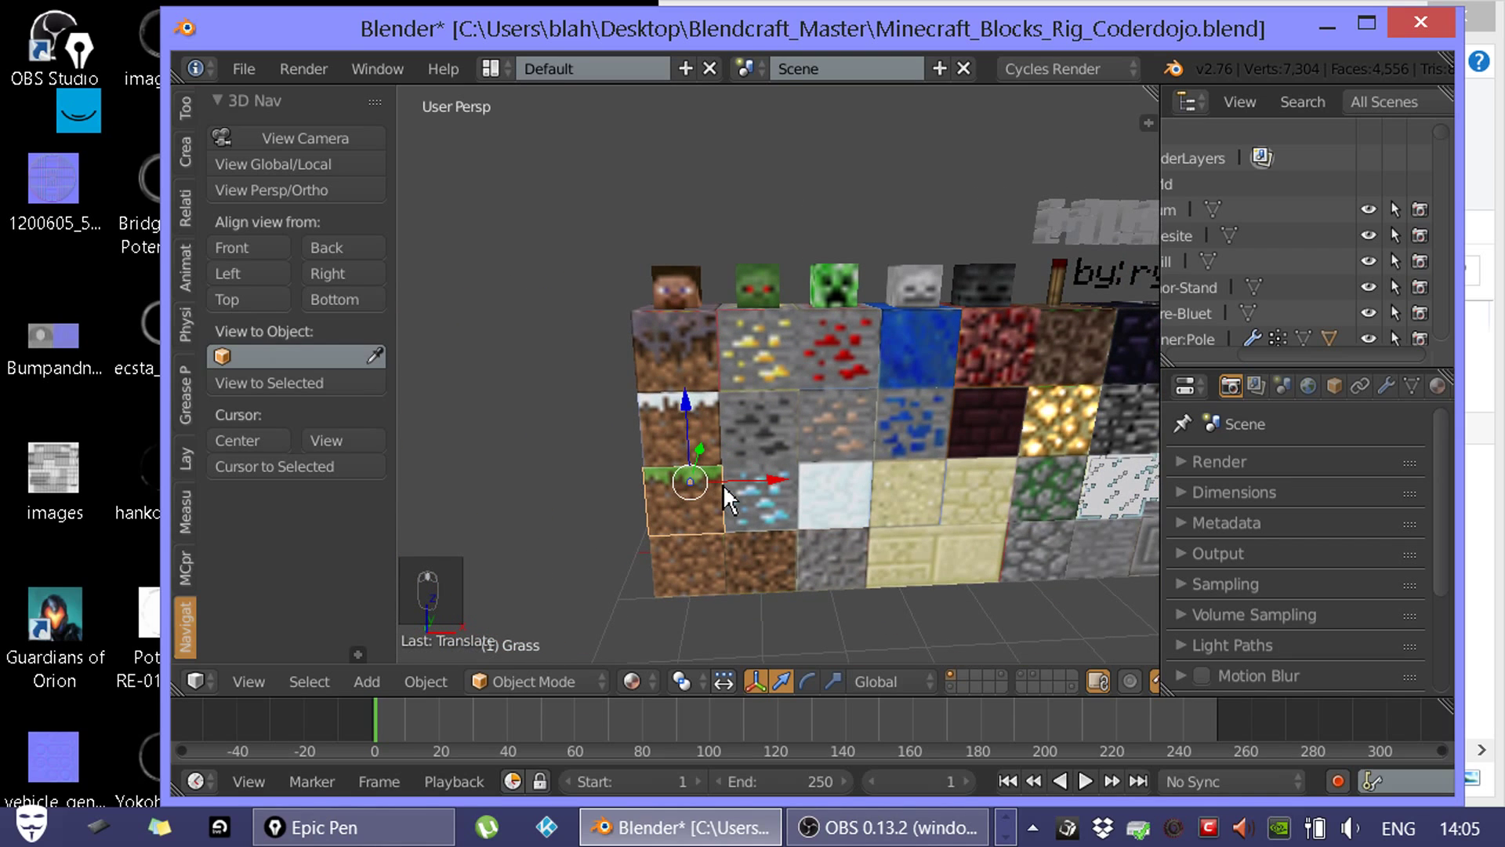
key(KP_Decimal)
scroll(779, 417, down, 5)
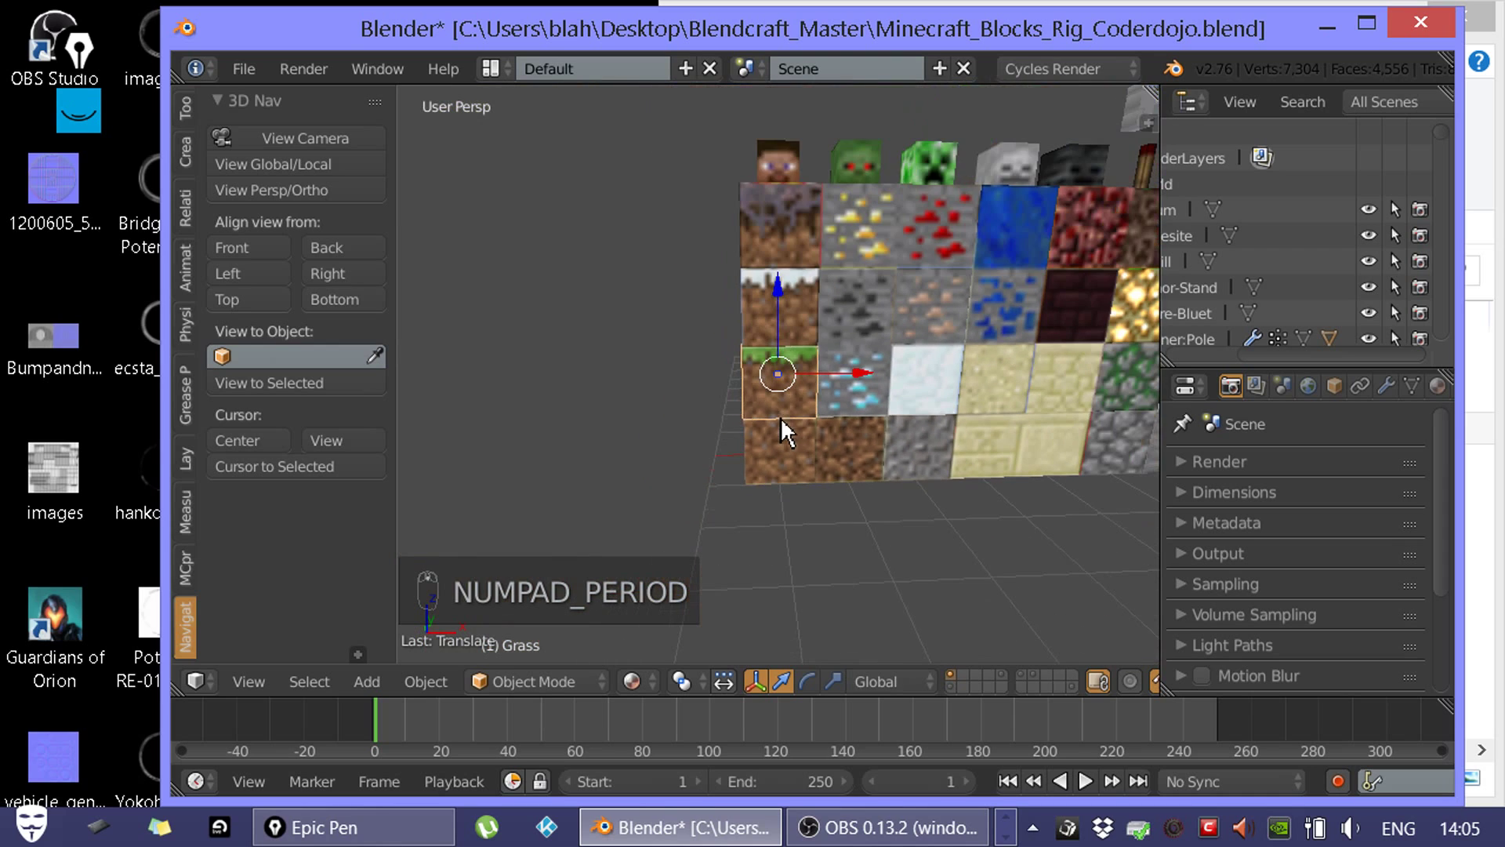
- Isolate the Grass block in local view, switching out to the full scene and back, ending in local view
scroll(804, 446, up, 6)
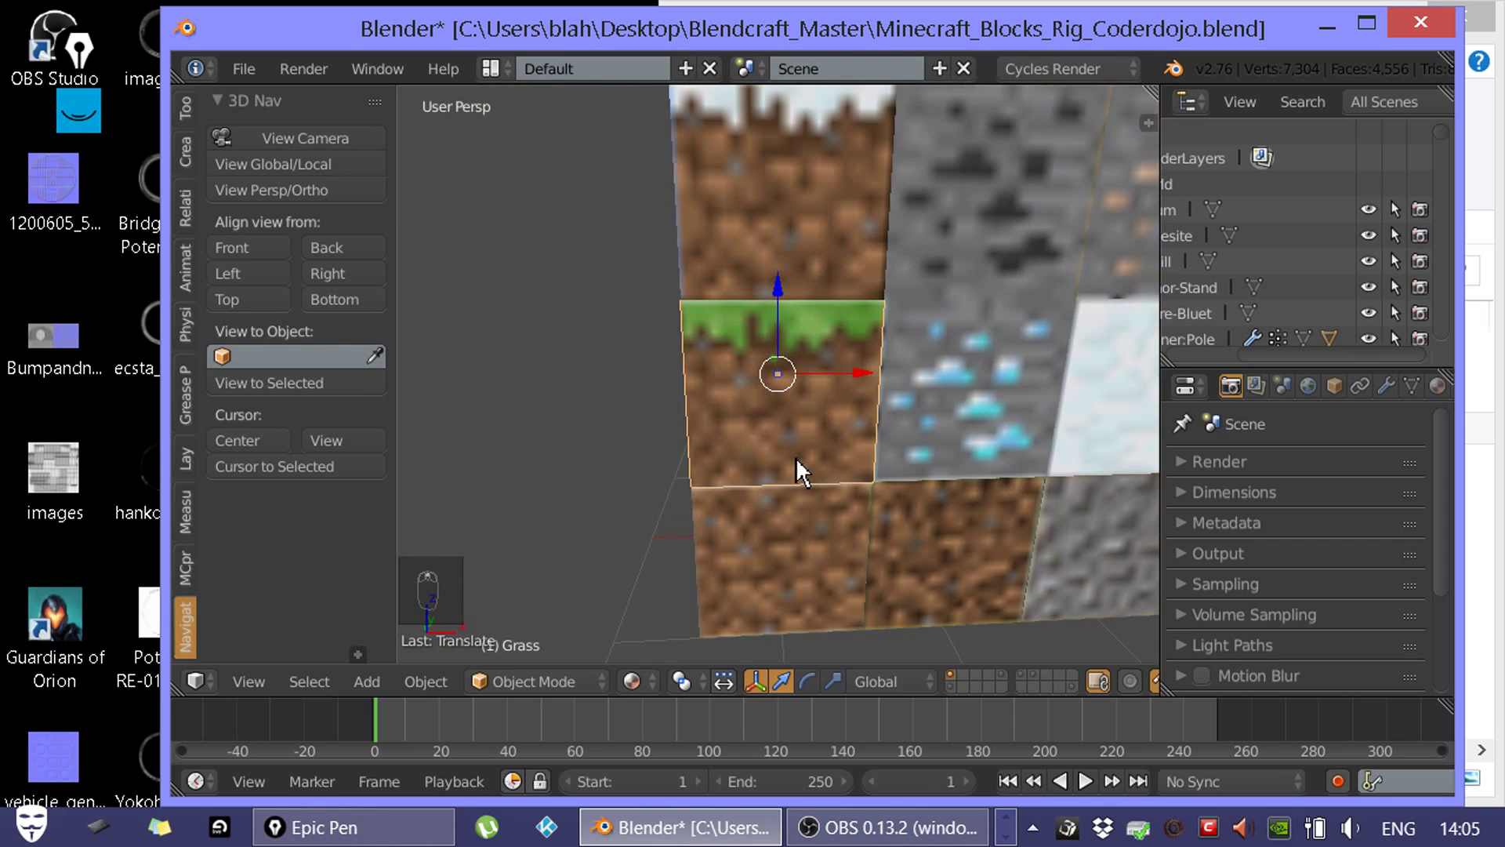
middle_drag(797, 458, 942, 482)
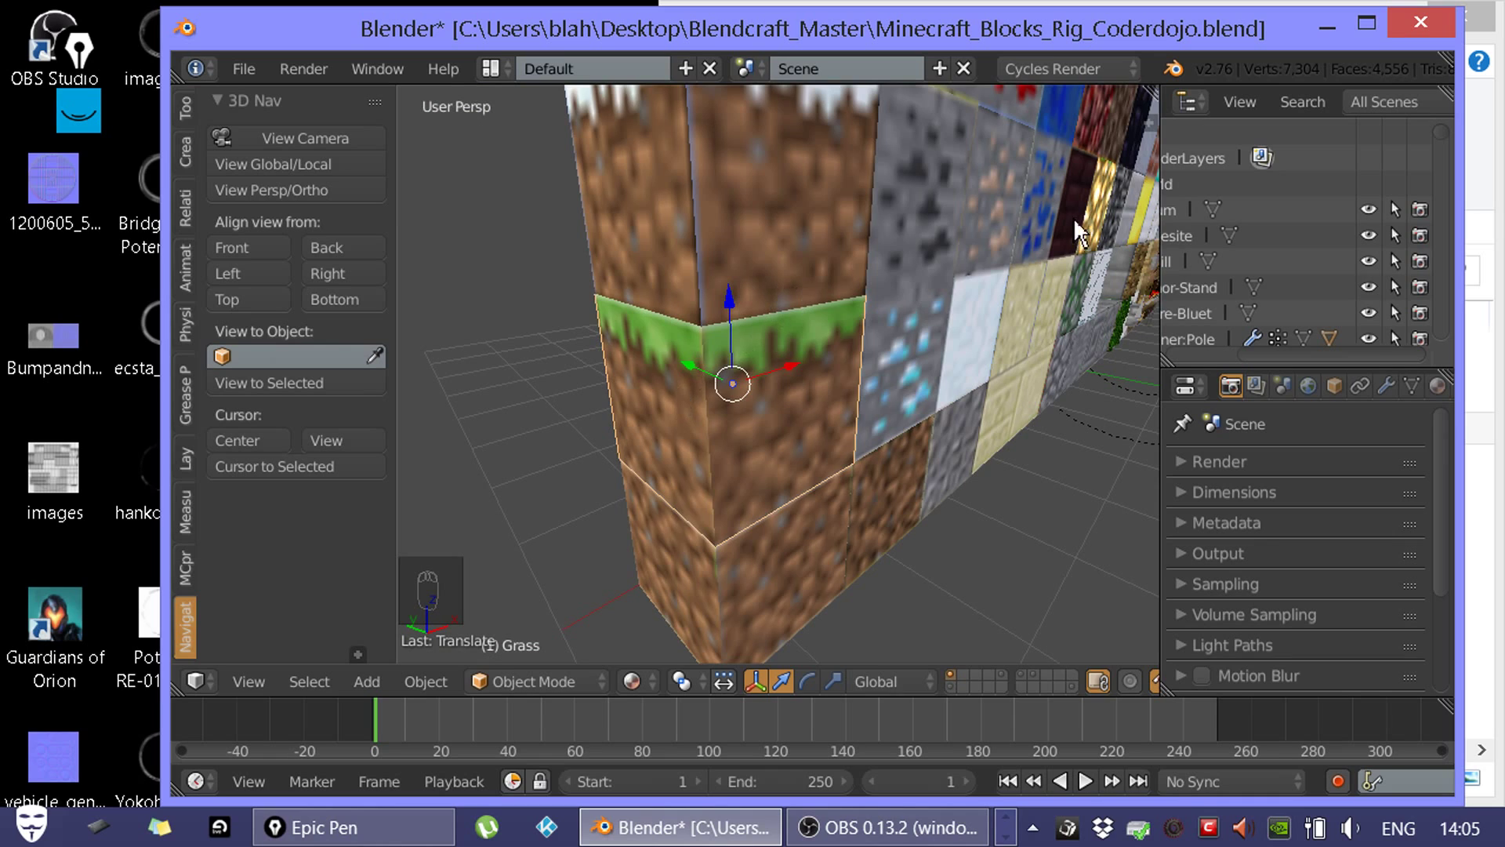
middle_drag(1075, 218, 1010, 140)
scroll(829, 189, down, 3)
scroll(963, 216, up, 2)
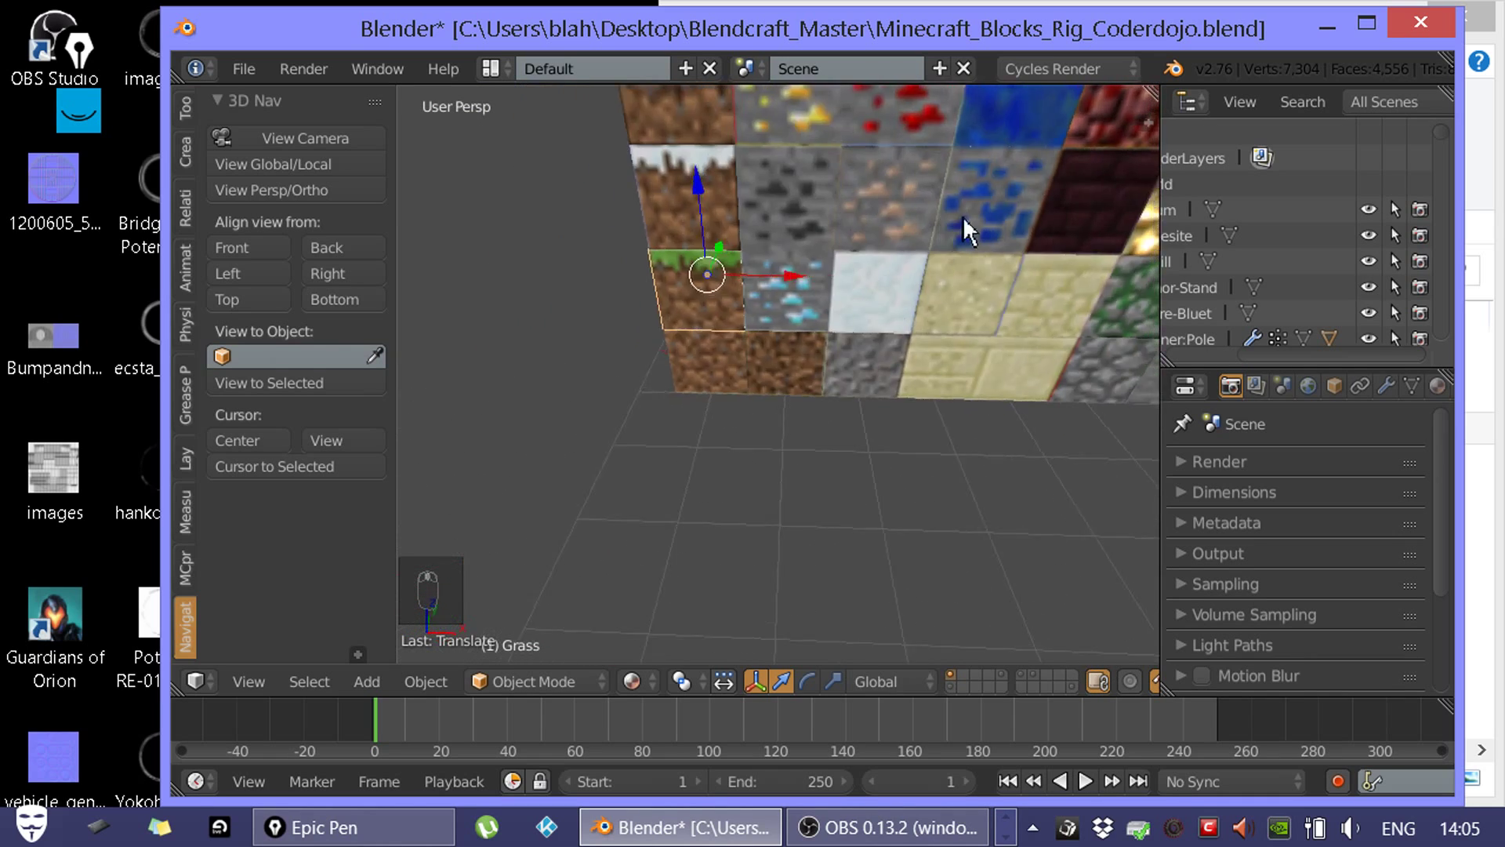
scroll(963, 217, up, 3)
middle_drag(963, 216, 1041, 181)
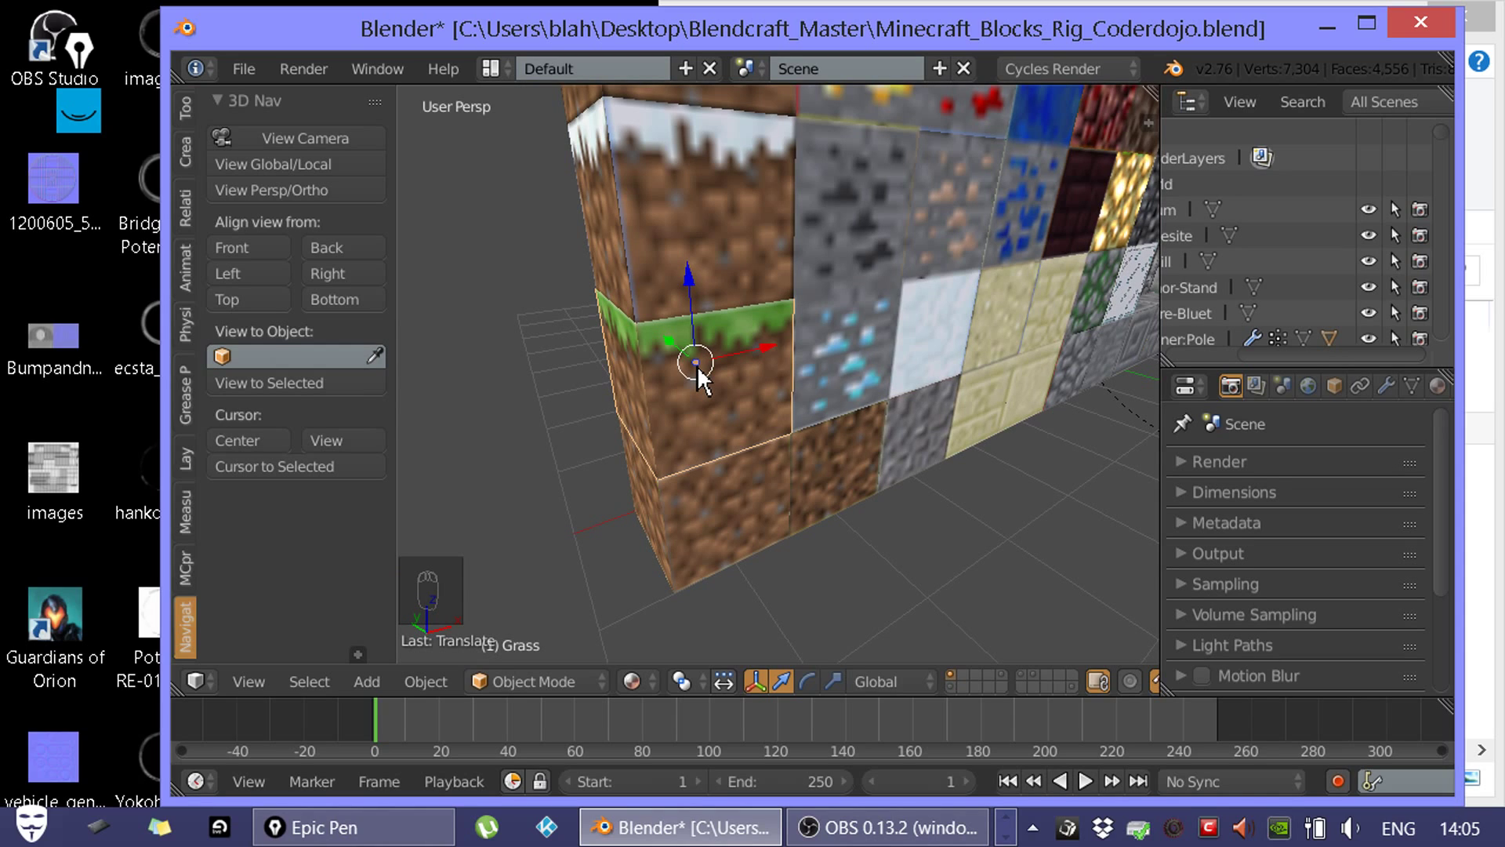
key(KP_Divide)
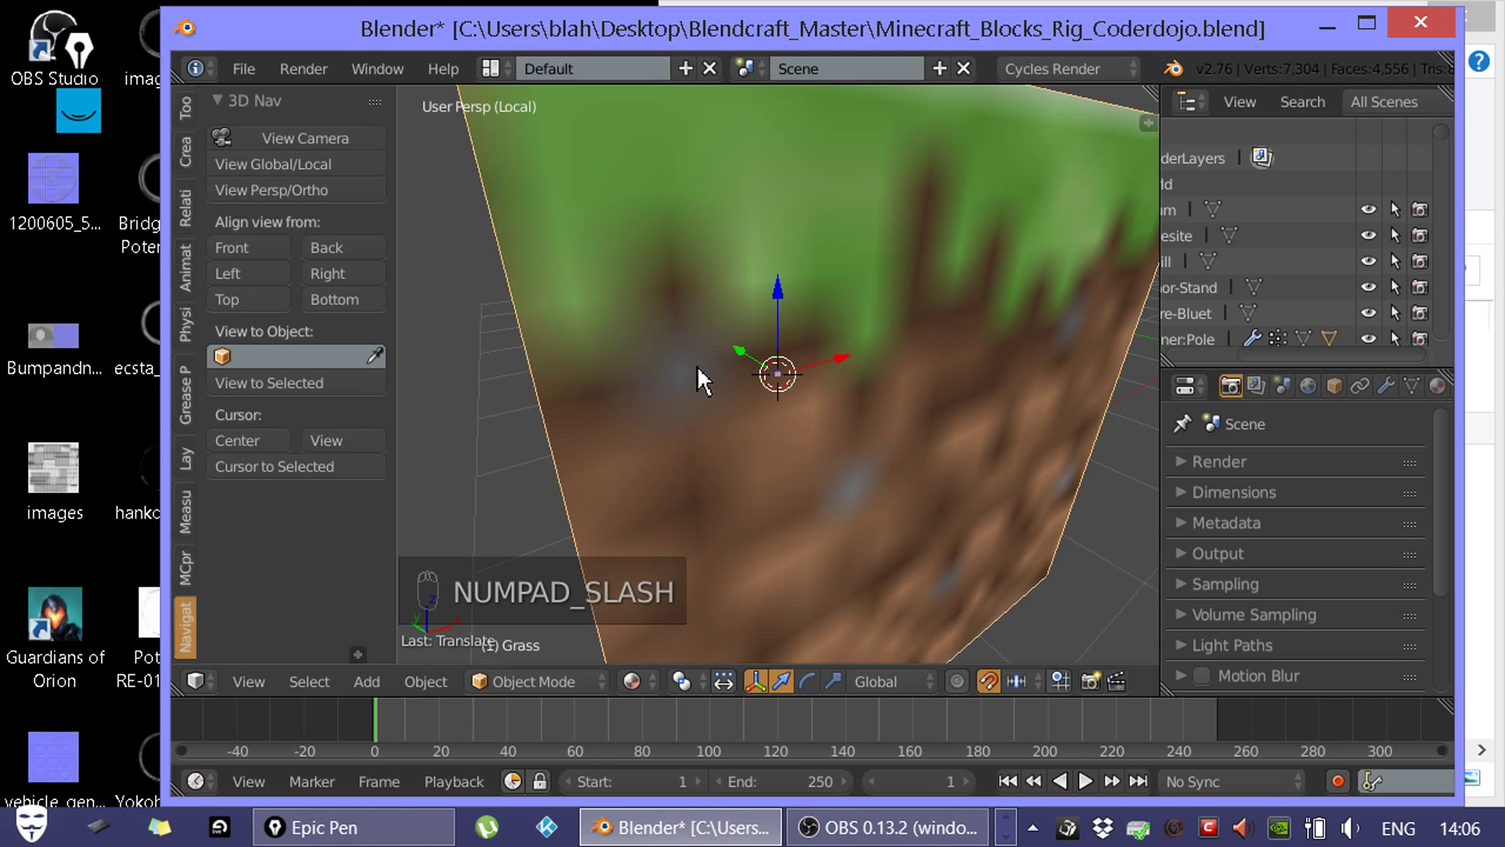
key(KP_Divide)
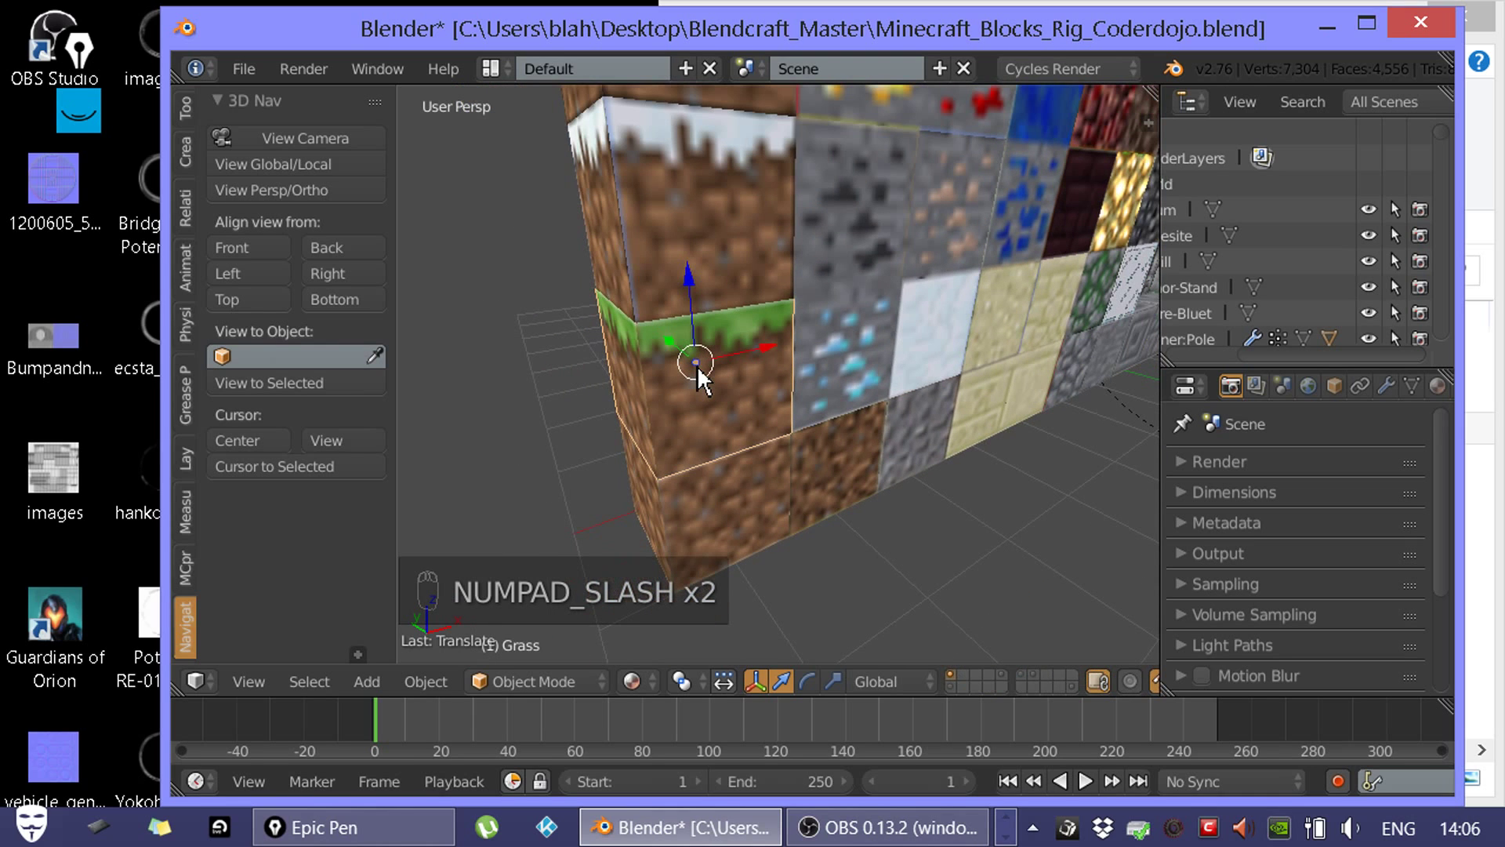
key(KP_Divide)
key(KP_Divide)
key(KP_Divide)
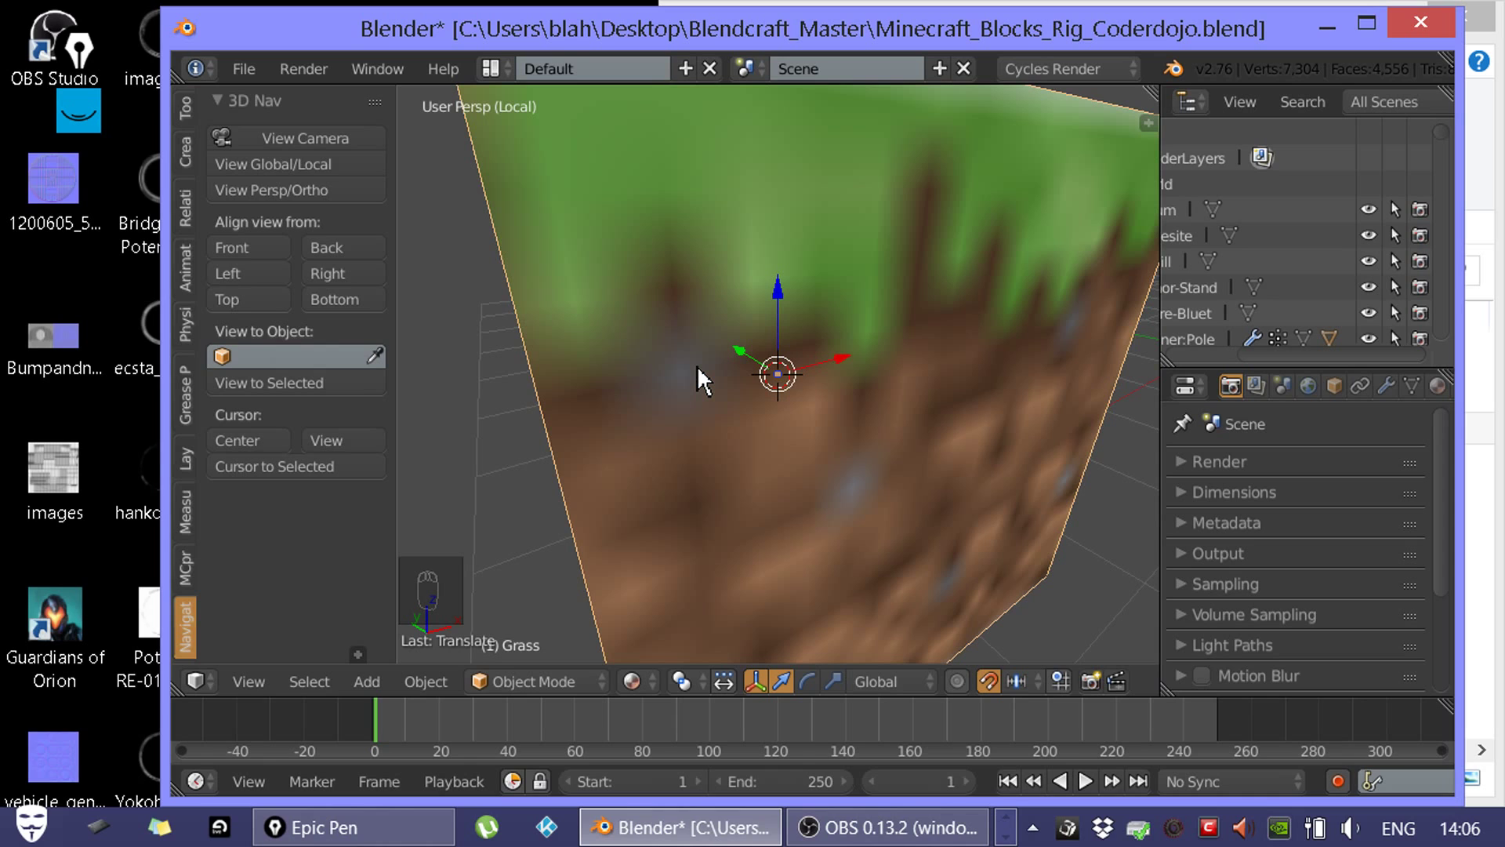
- Inspect the isolated Grass block from several sides and toggle between global and local view, ending in global view
scroll(705, 364, down, 6)
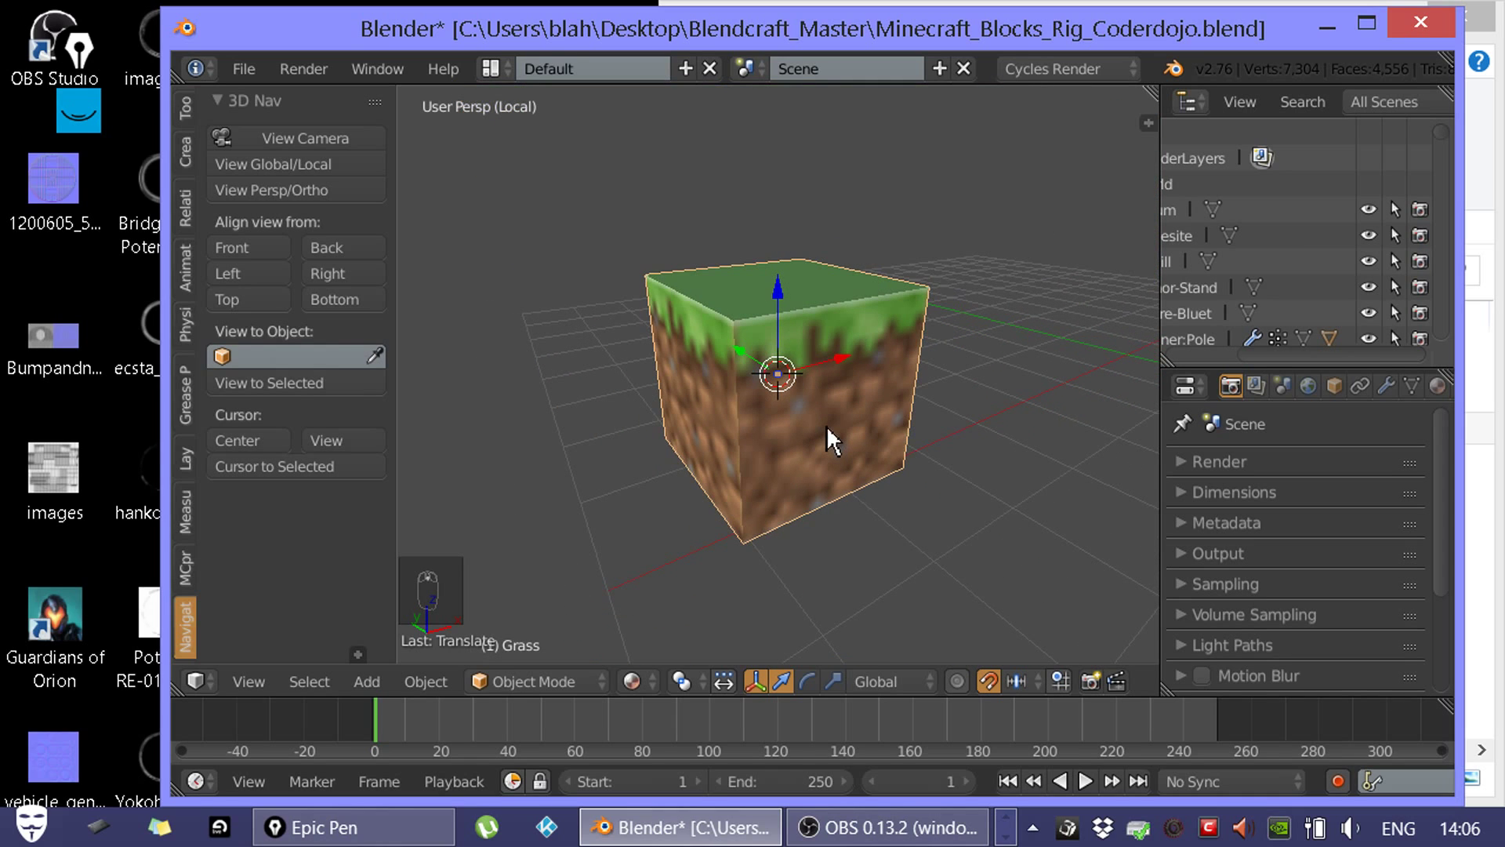
middle_drag(801, 378, 417, 388)
scroll(418, 388, up, 4)
scroll(417, 388, down, 4)
middle_drag(868, 376, 718, 393)
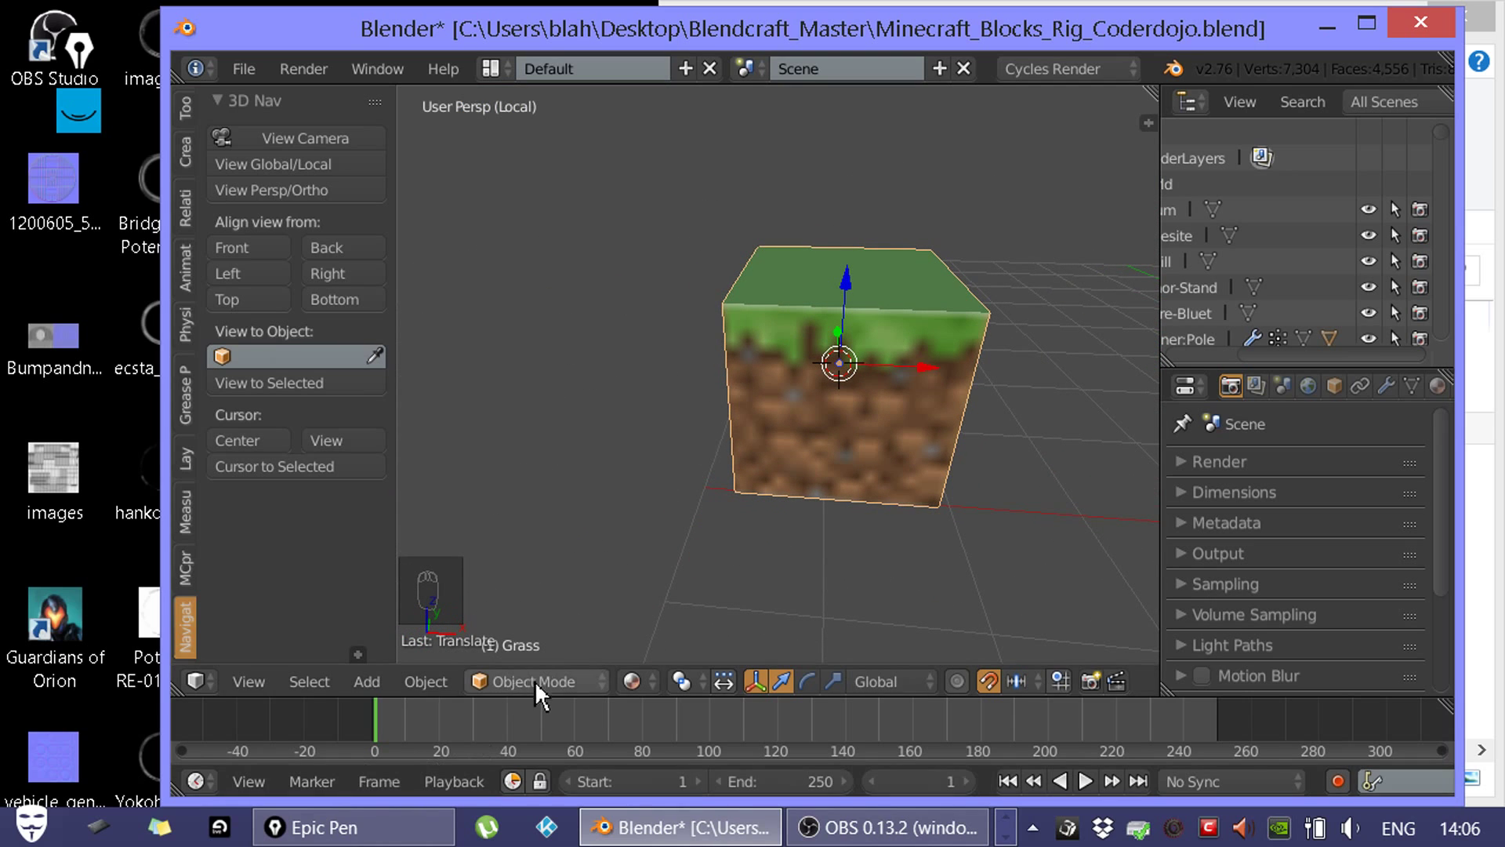
click(302, 163)
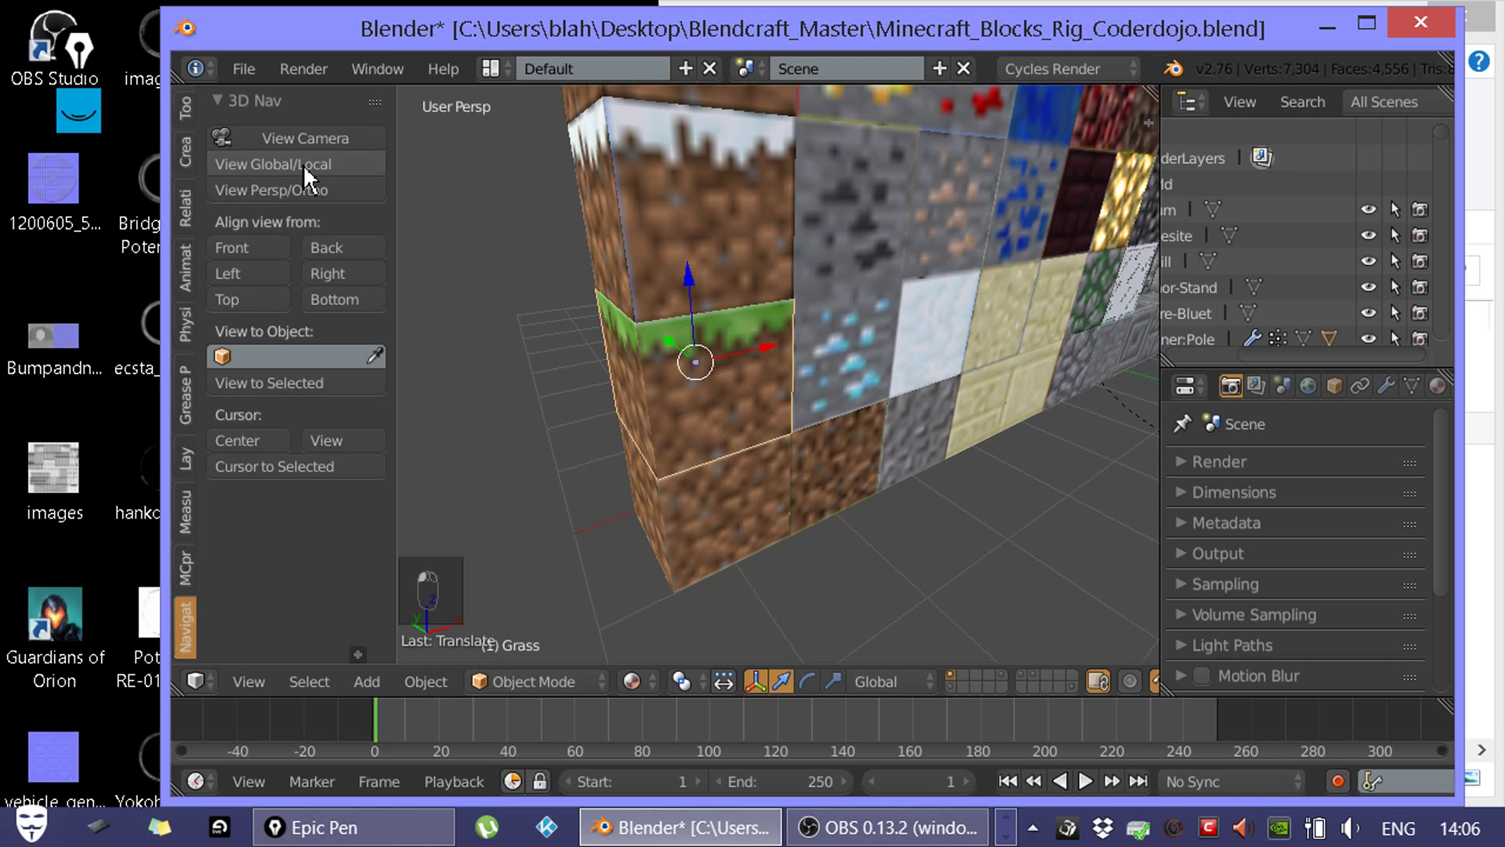
click(303, 163)
click(303, 164)
- Isolate the selected Grass block in local view and switch it to Edit Mode
middle_drag(741, 306, 806, 227)
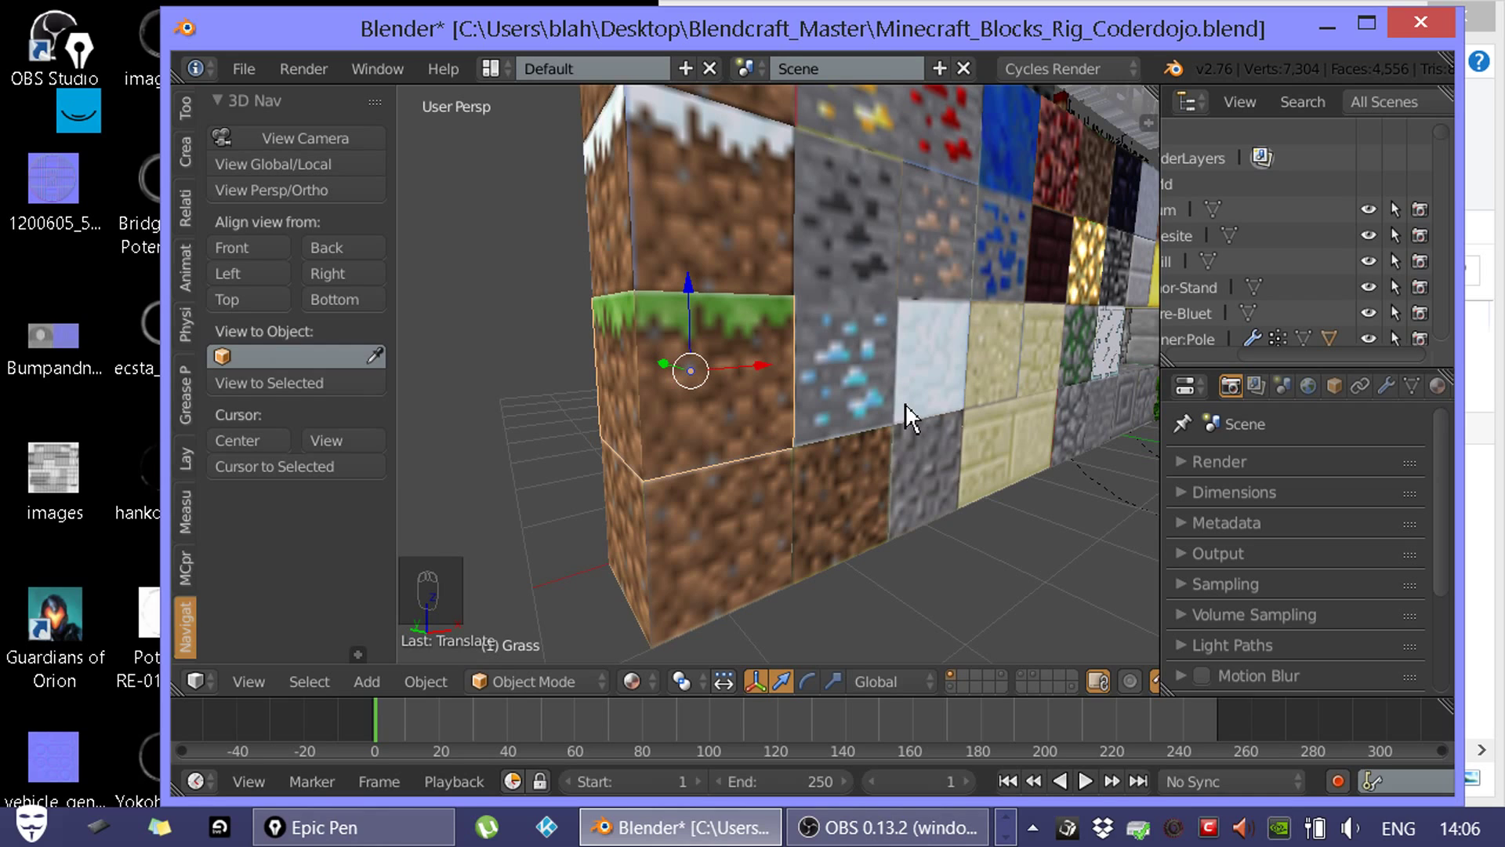
key(KP_Divide)
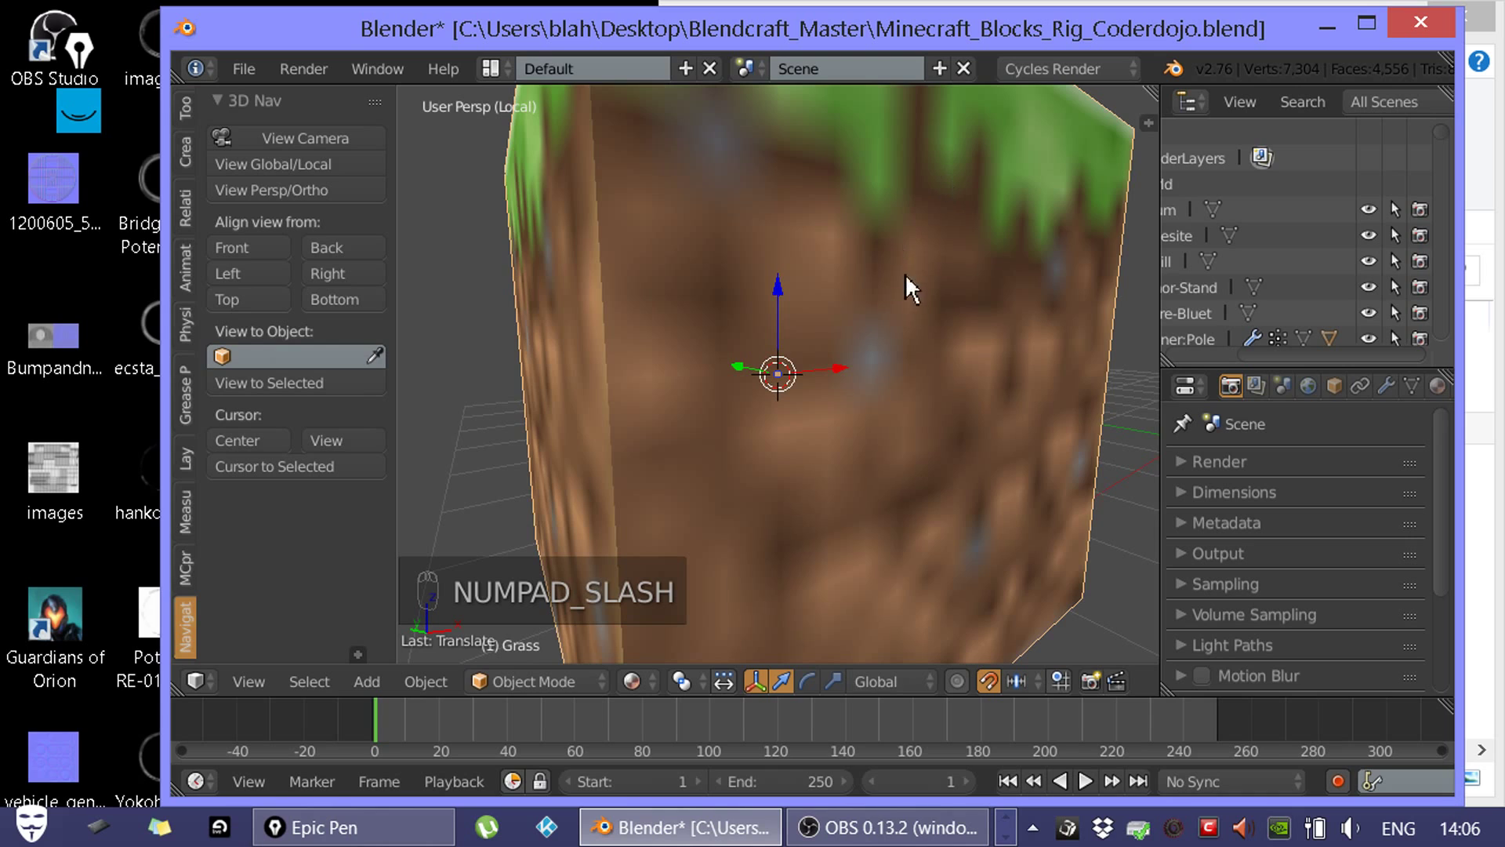
scroll(901, 290, down, 5)
middle_drag(870, 365, 768, 461)
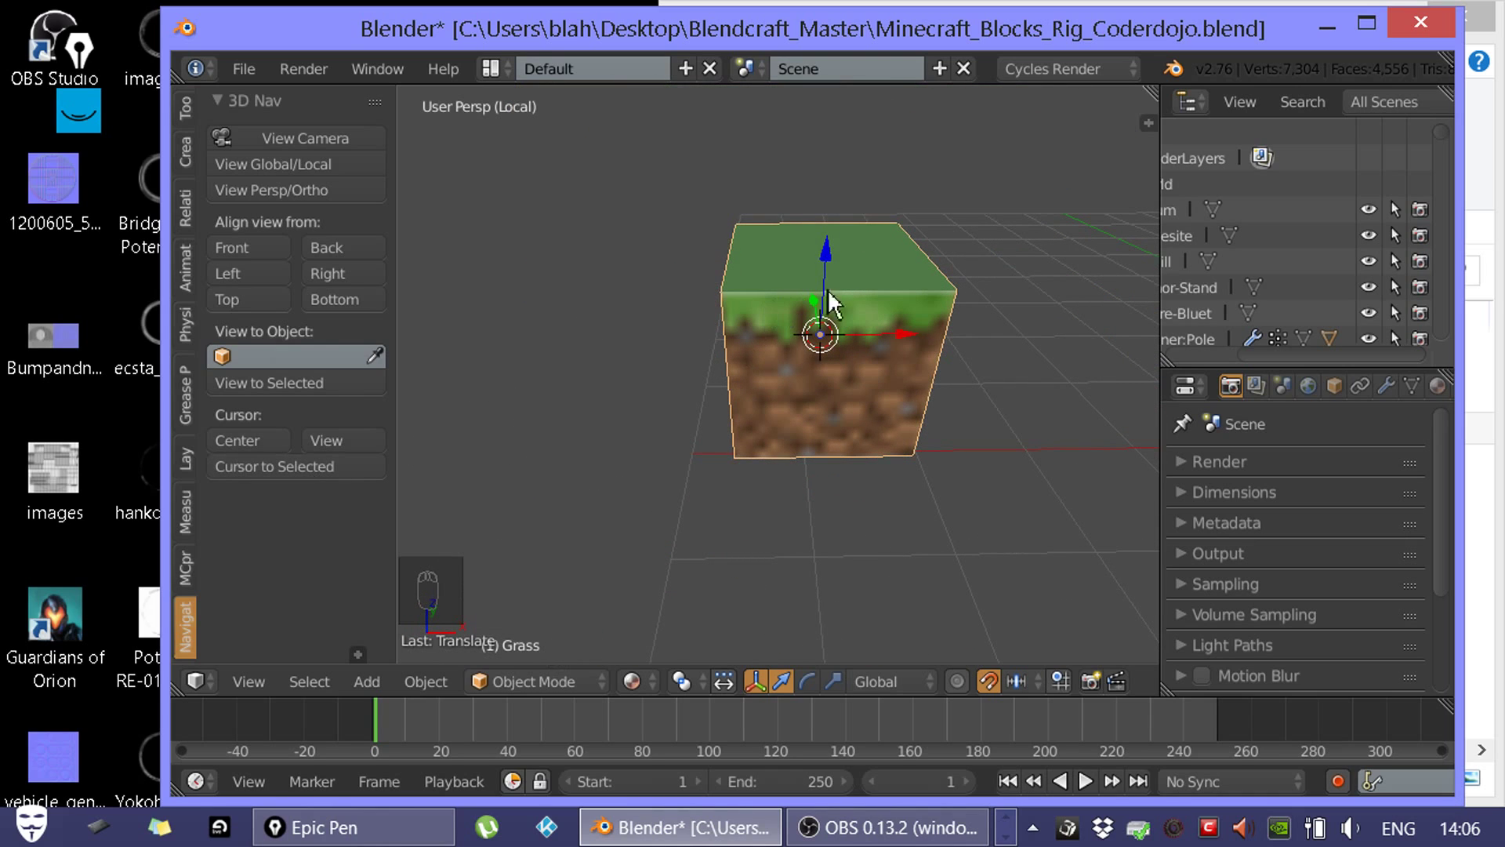
click(549, 679)
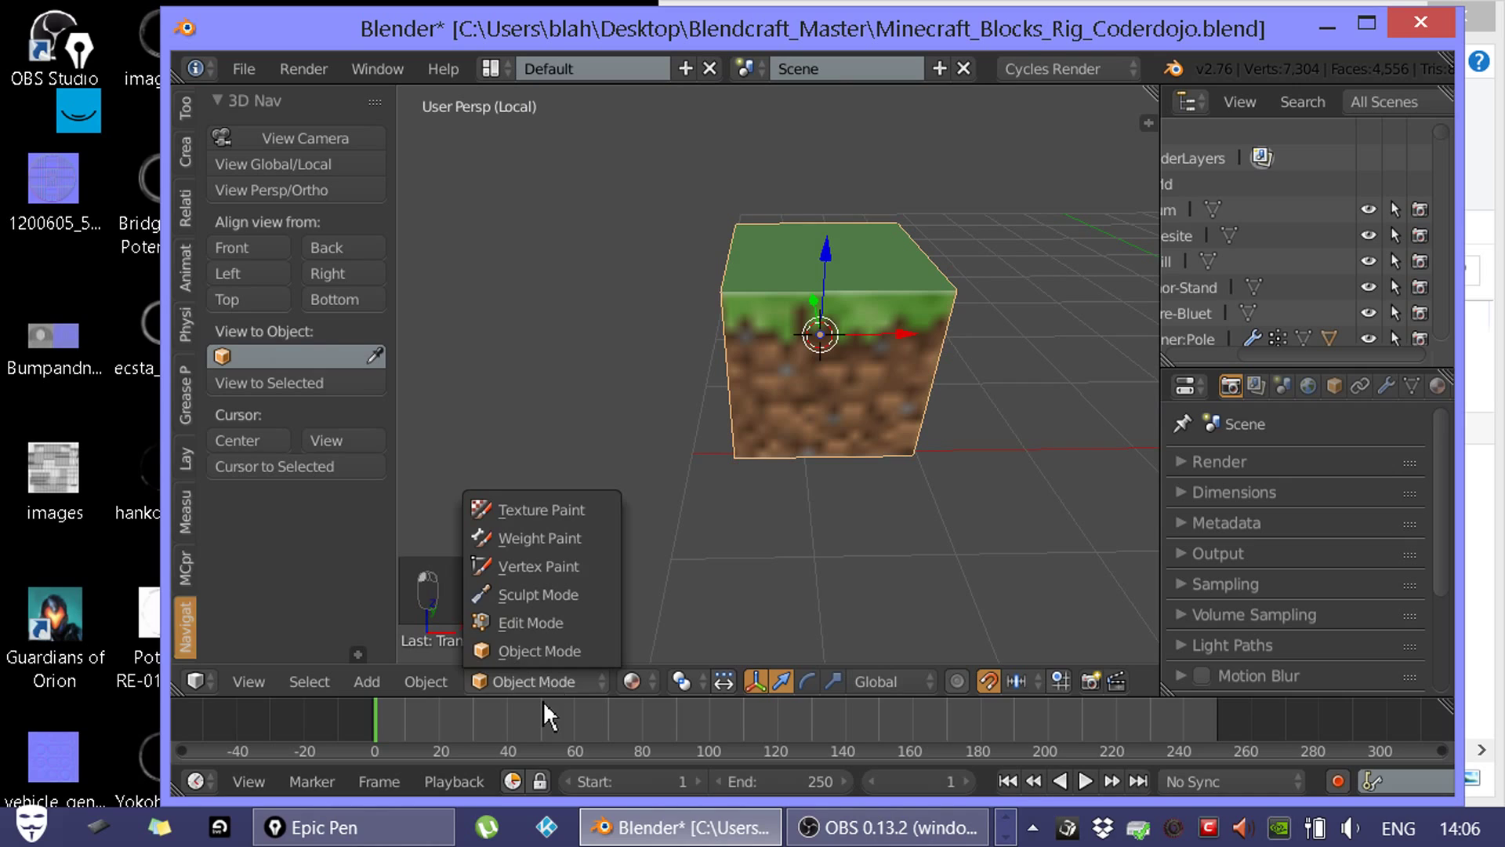
click(530, 682)
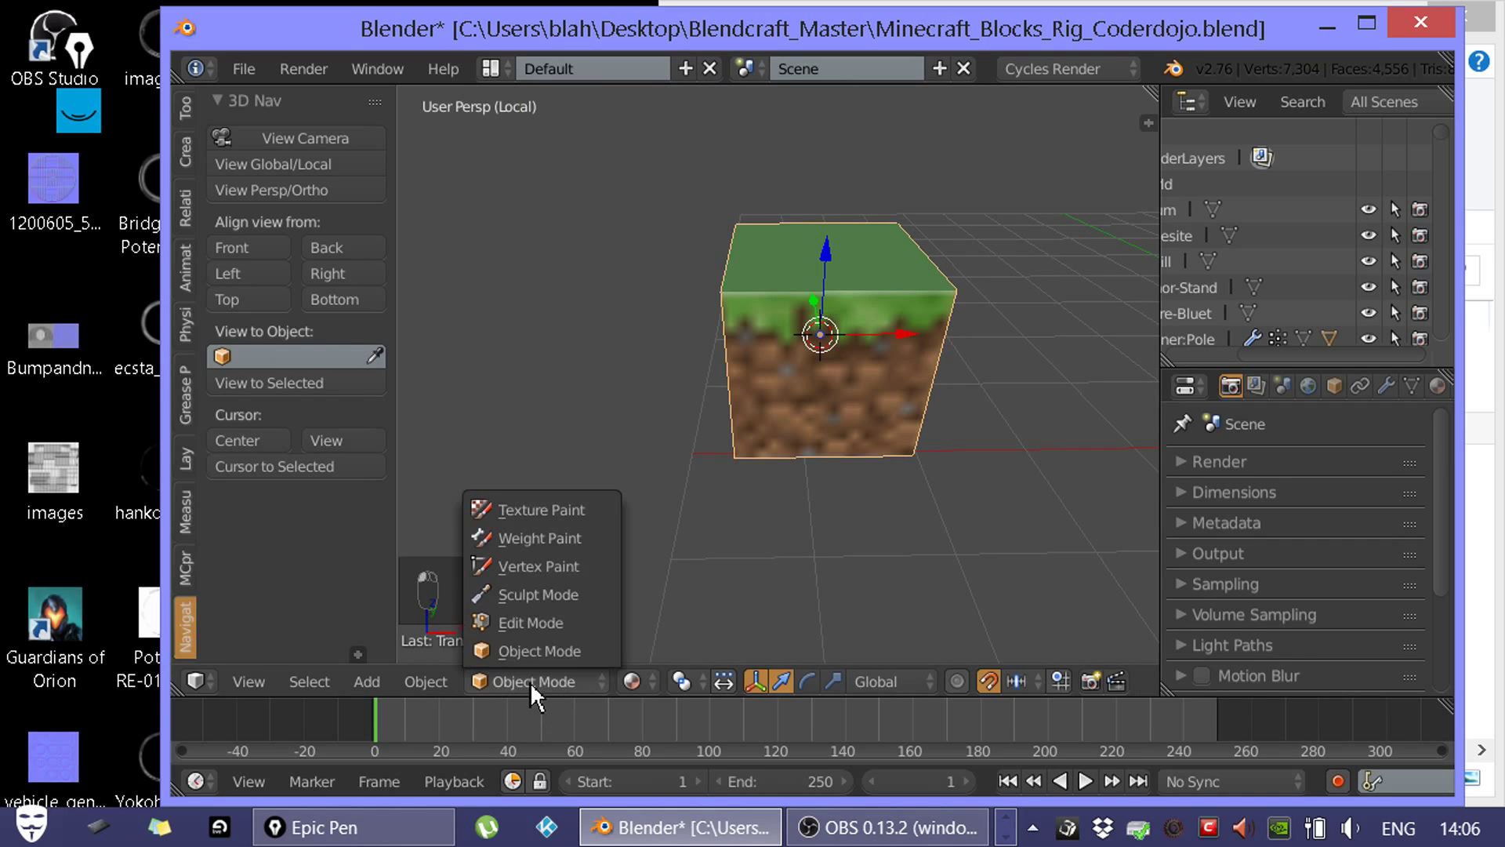
click(544, 625)
- Select two opposite side faces of the Grass block in turn and try to move the second along the Z axis
right_click(721, 298)
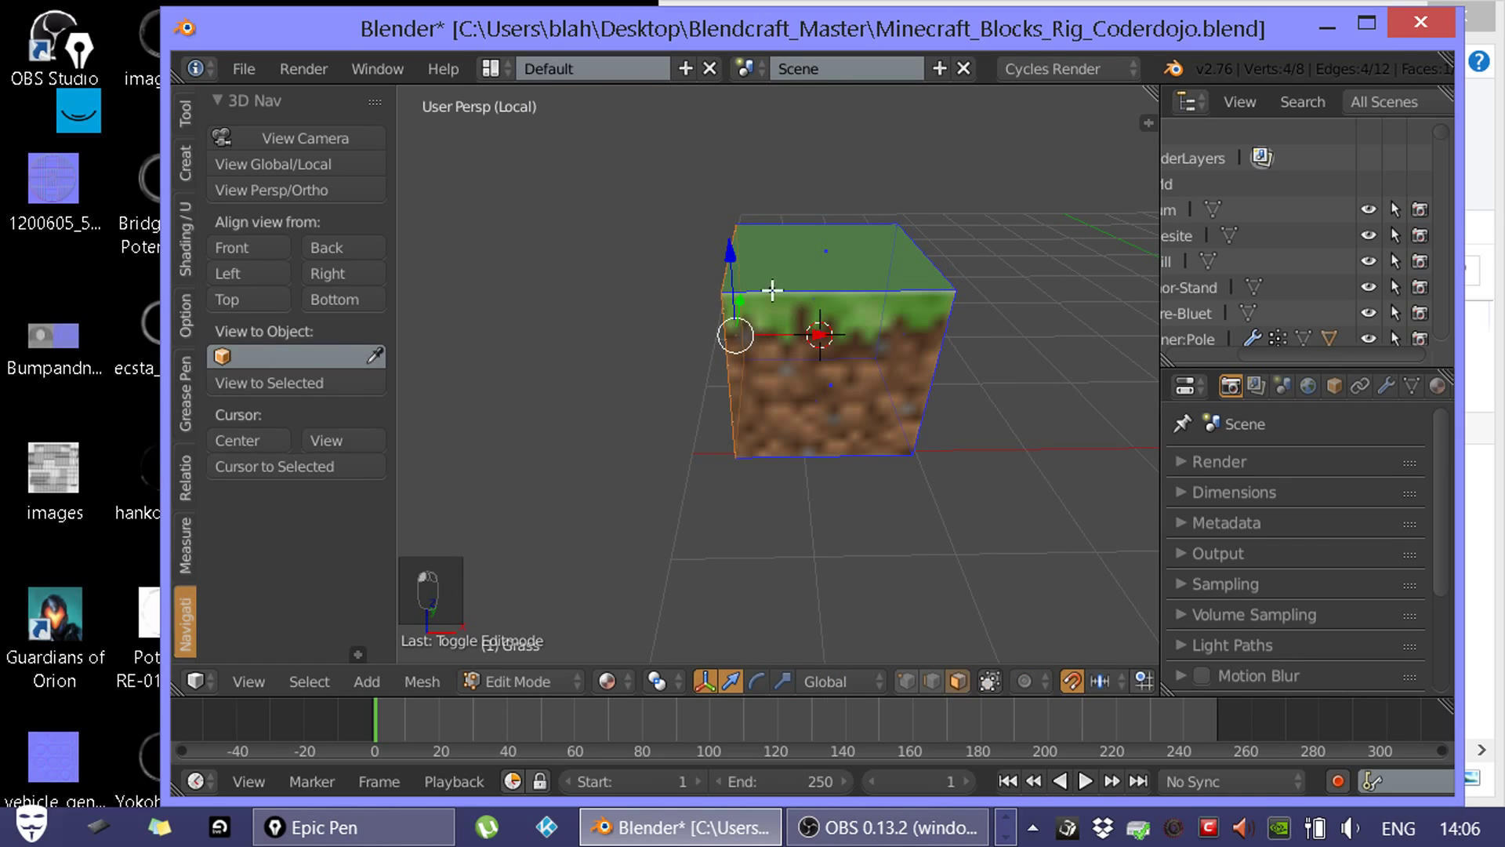
right_click(890, 292)
key(g)
key(z)
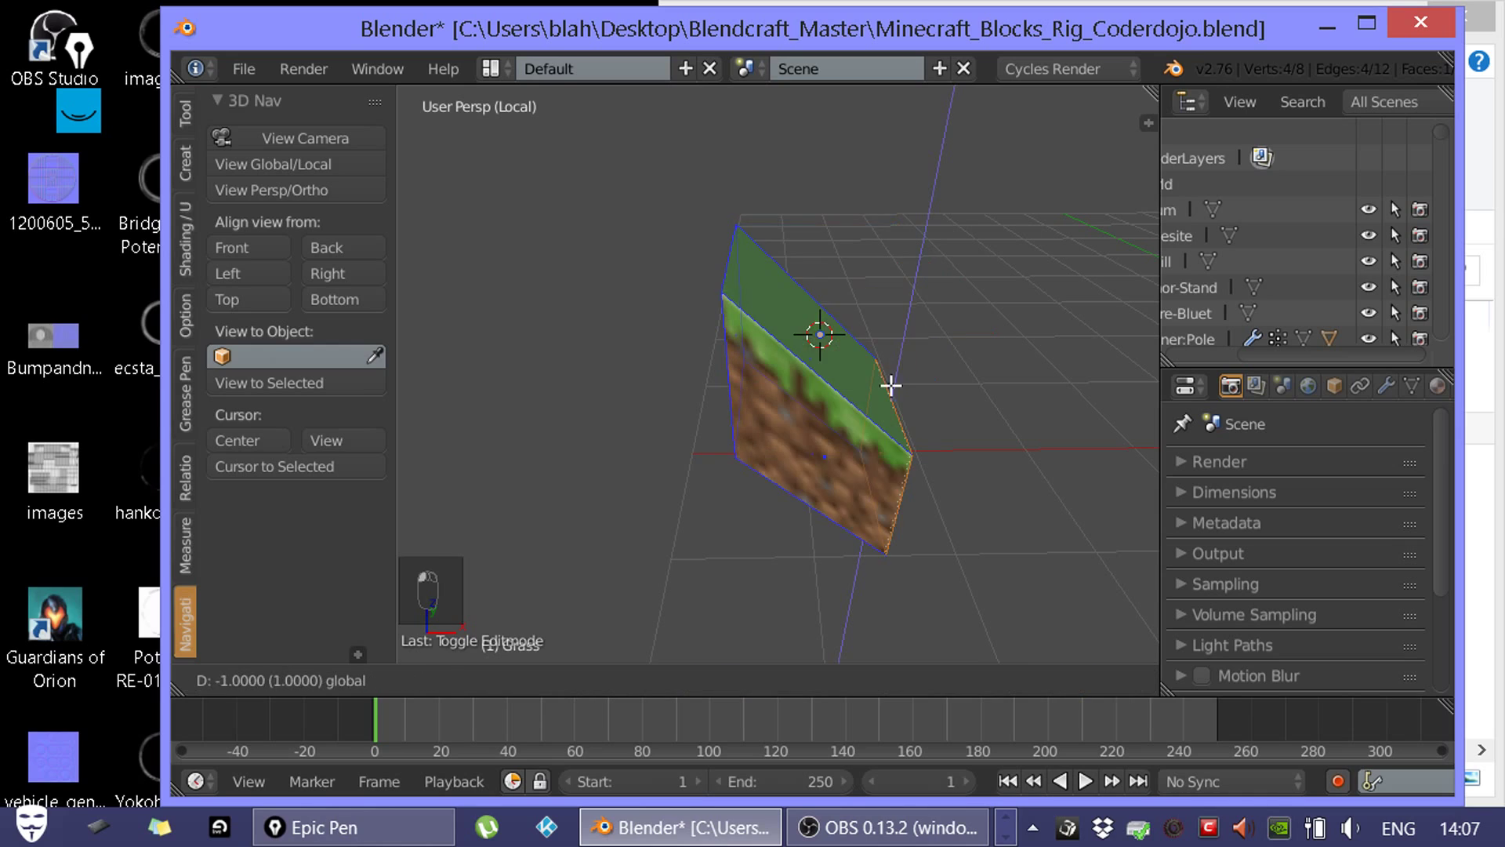
key(Escape)
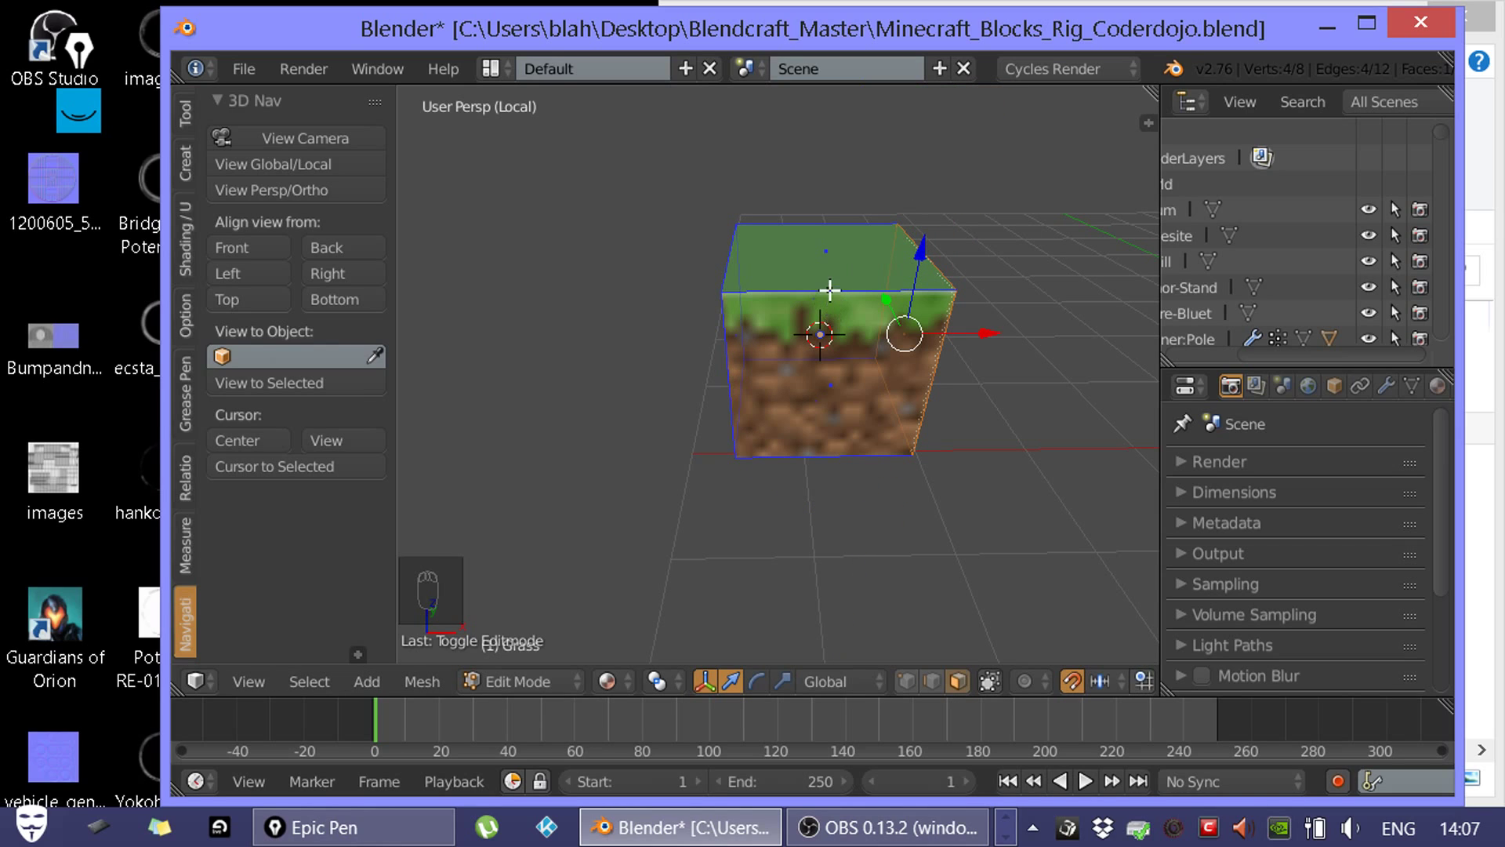
- Switch the mesh selection mode to Vertex with several corners of the Grass block in view
key(ctrl+Tab)
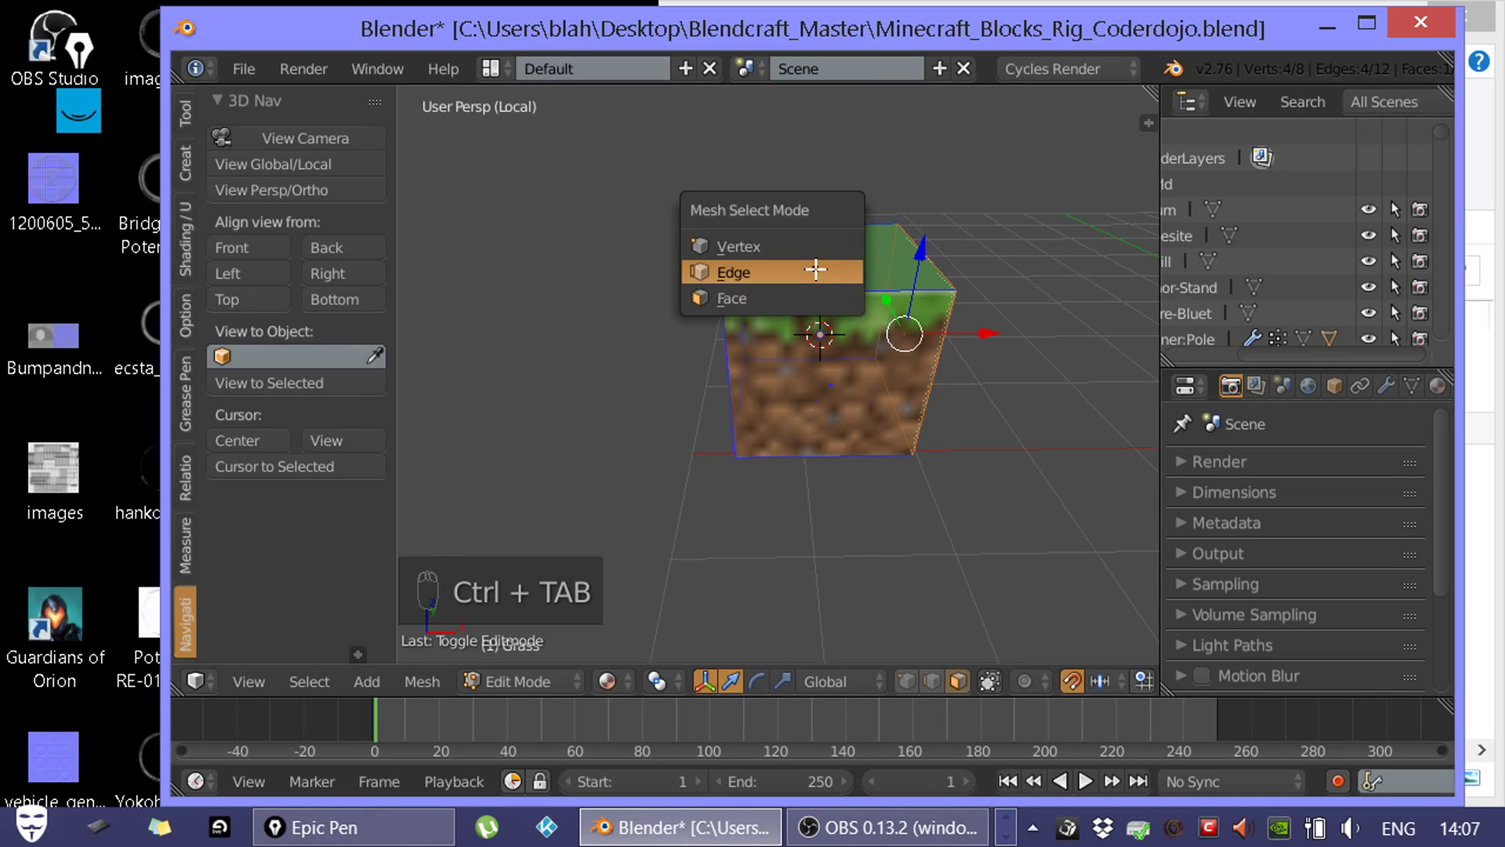
click(812, 256)
middle_drag(810, 252, 961, 296)
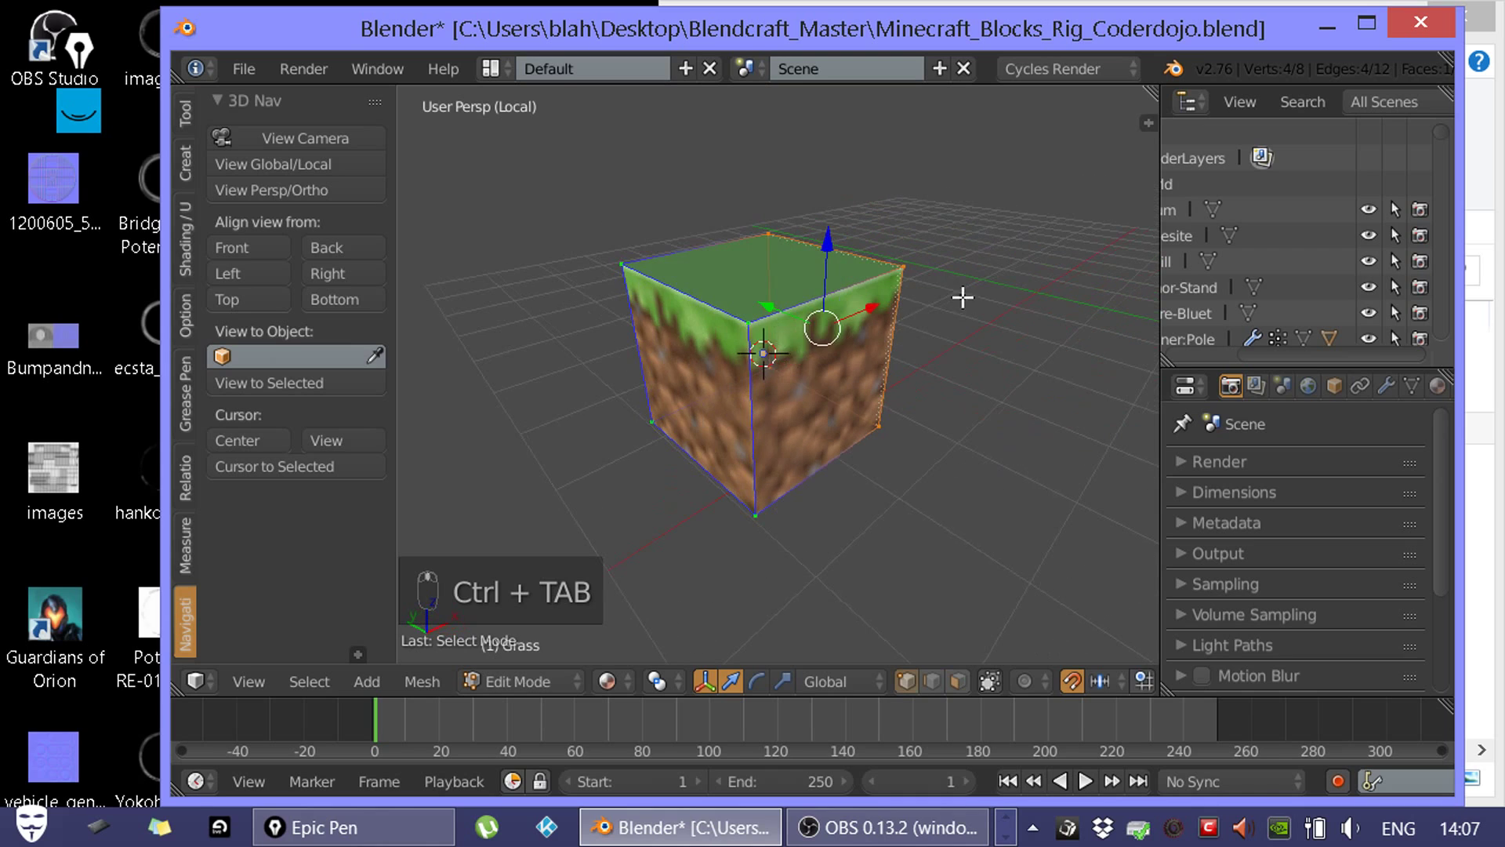
- Pull two opposite top corner vertices of the Grass block away from their original positions, one after the other
right_click(758, 324)
key(g)
key(z)
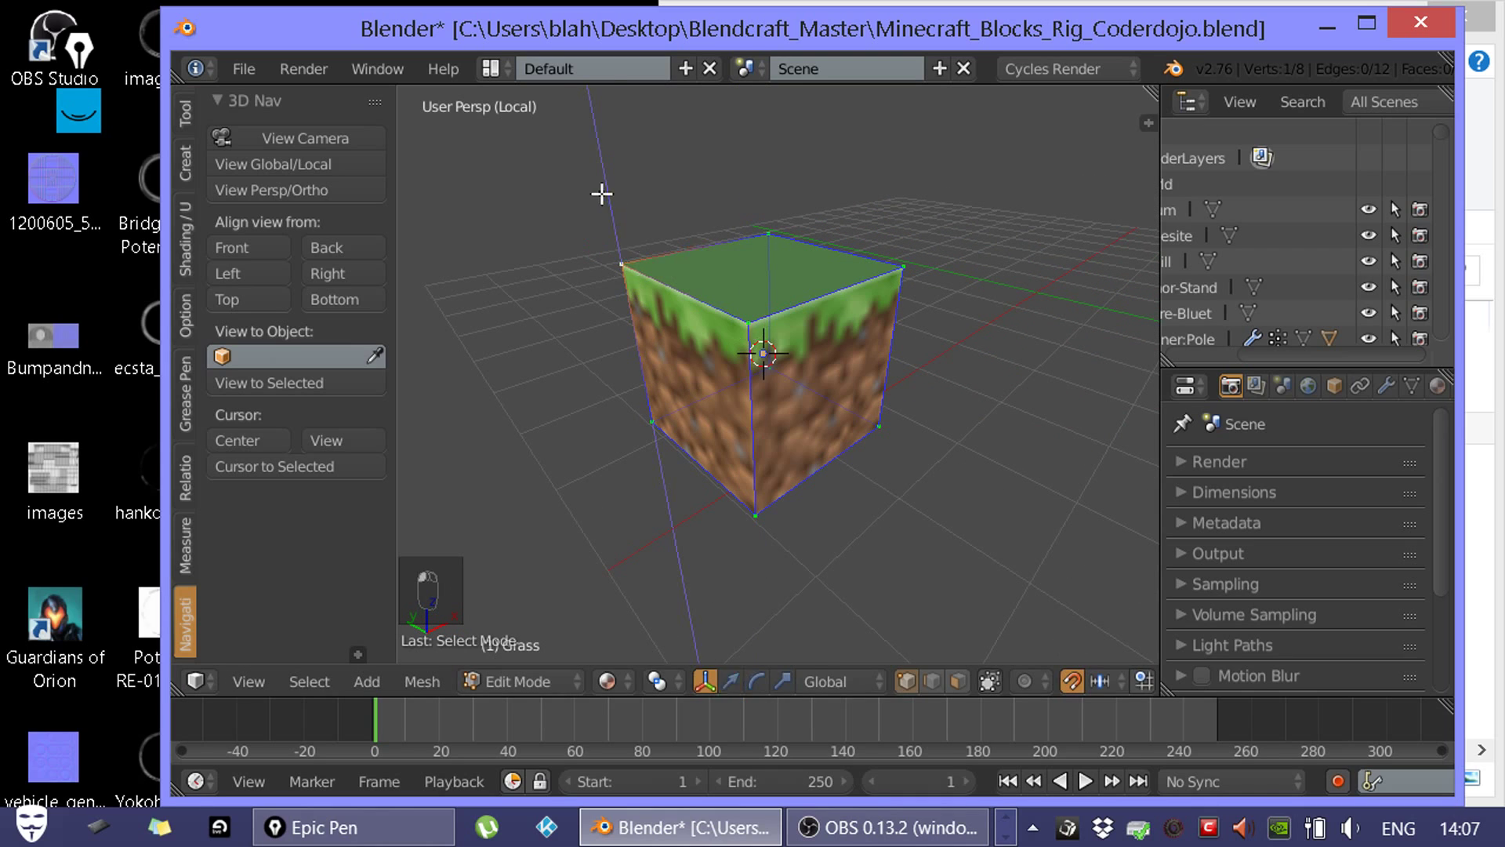
key(1)
key(Return)
key(g)
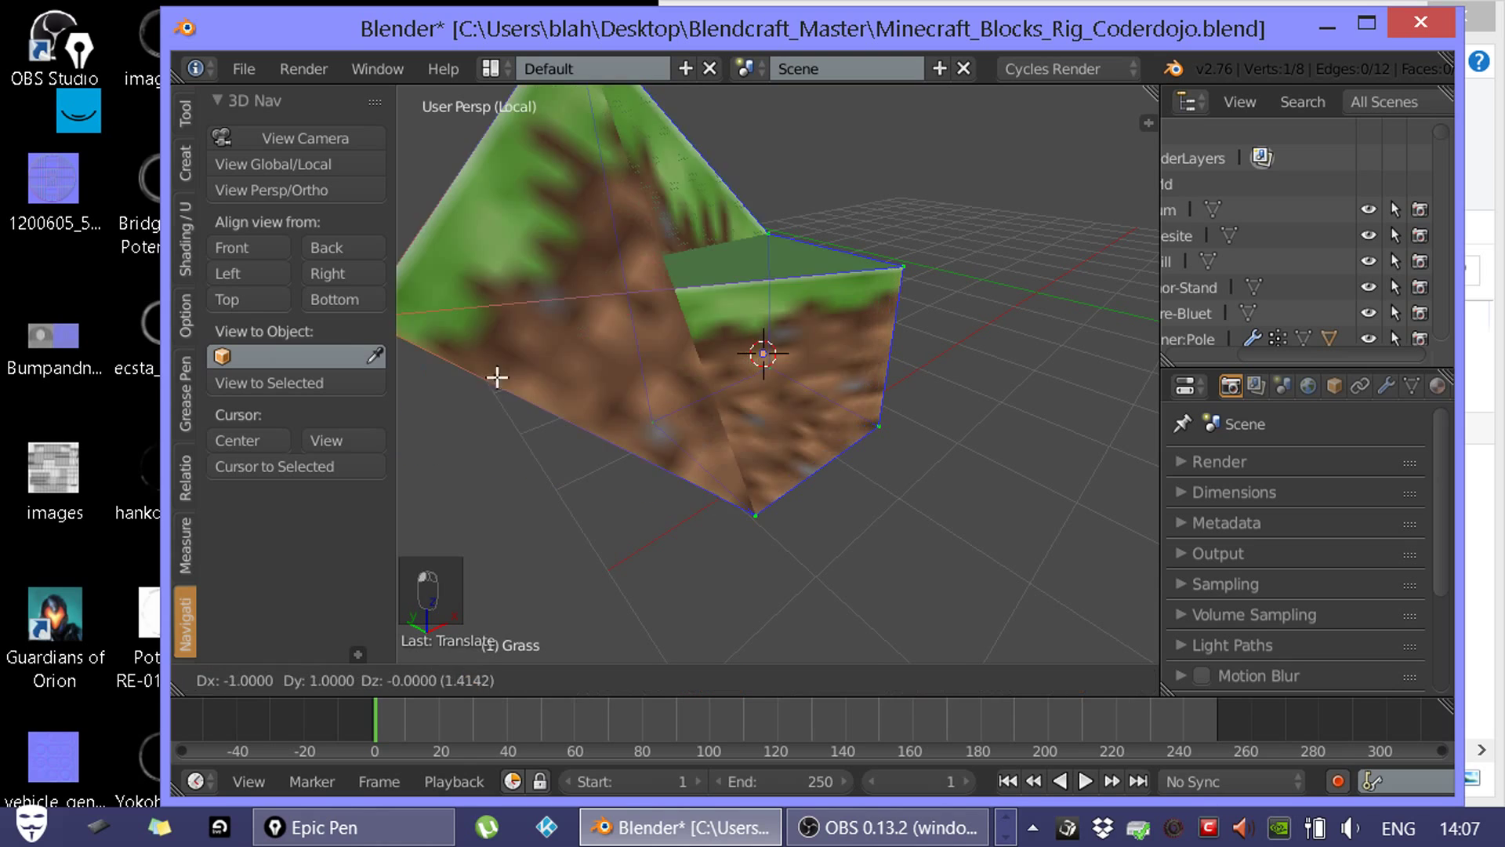
key(z)
key(minus)
key(1)
key(Return)
right_click(901, 268)
key(g)
click(1119, 141)
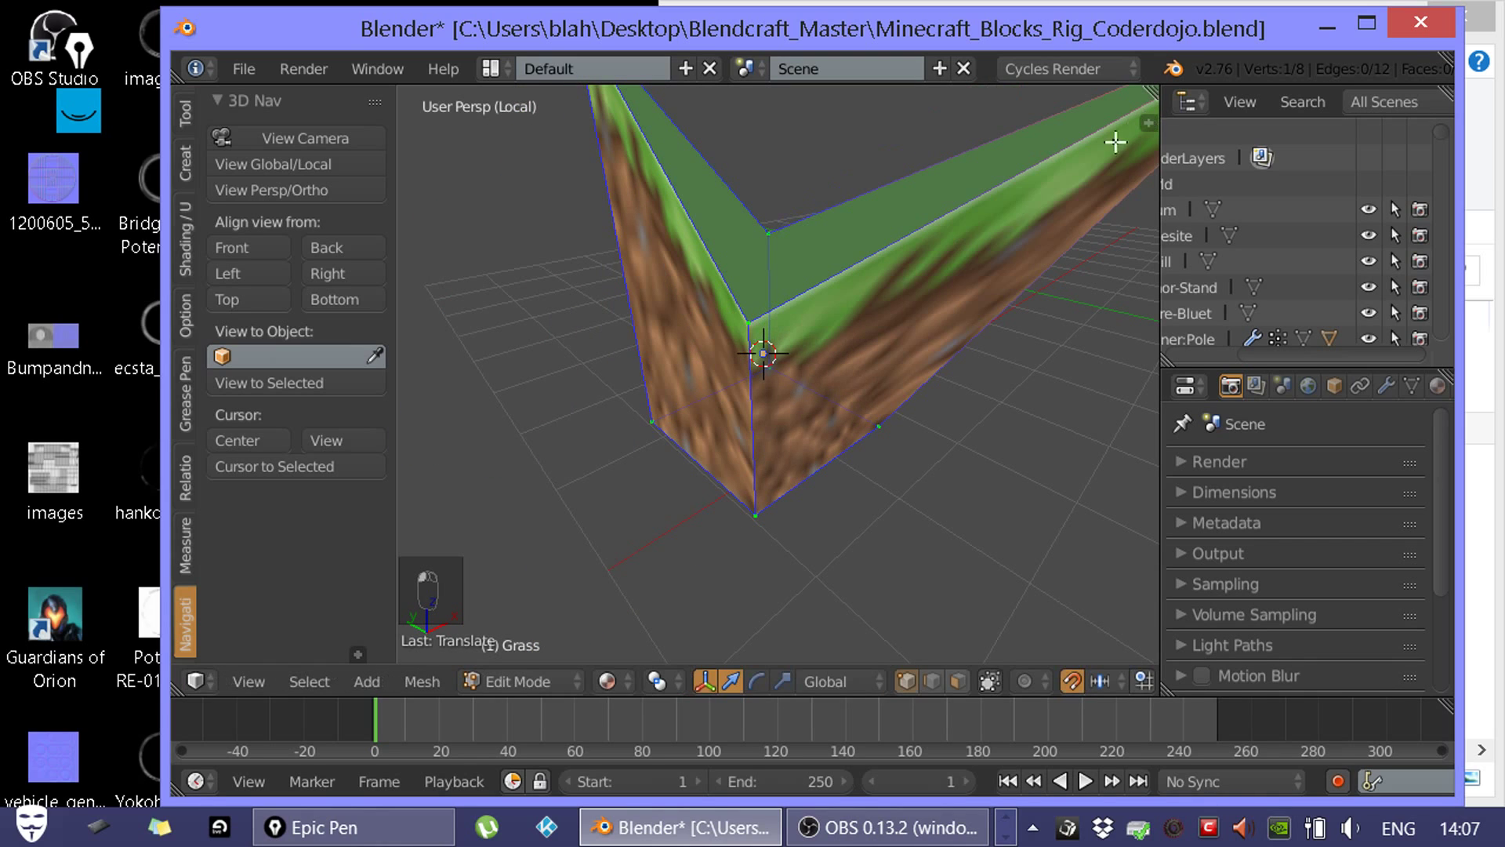
- Undo the vertex moves on the Grass block
key(ctrl+z)
key(ctrl+z)
key(ctrl+z)
key(ctrl+z)
key(ctrl+z)
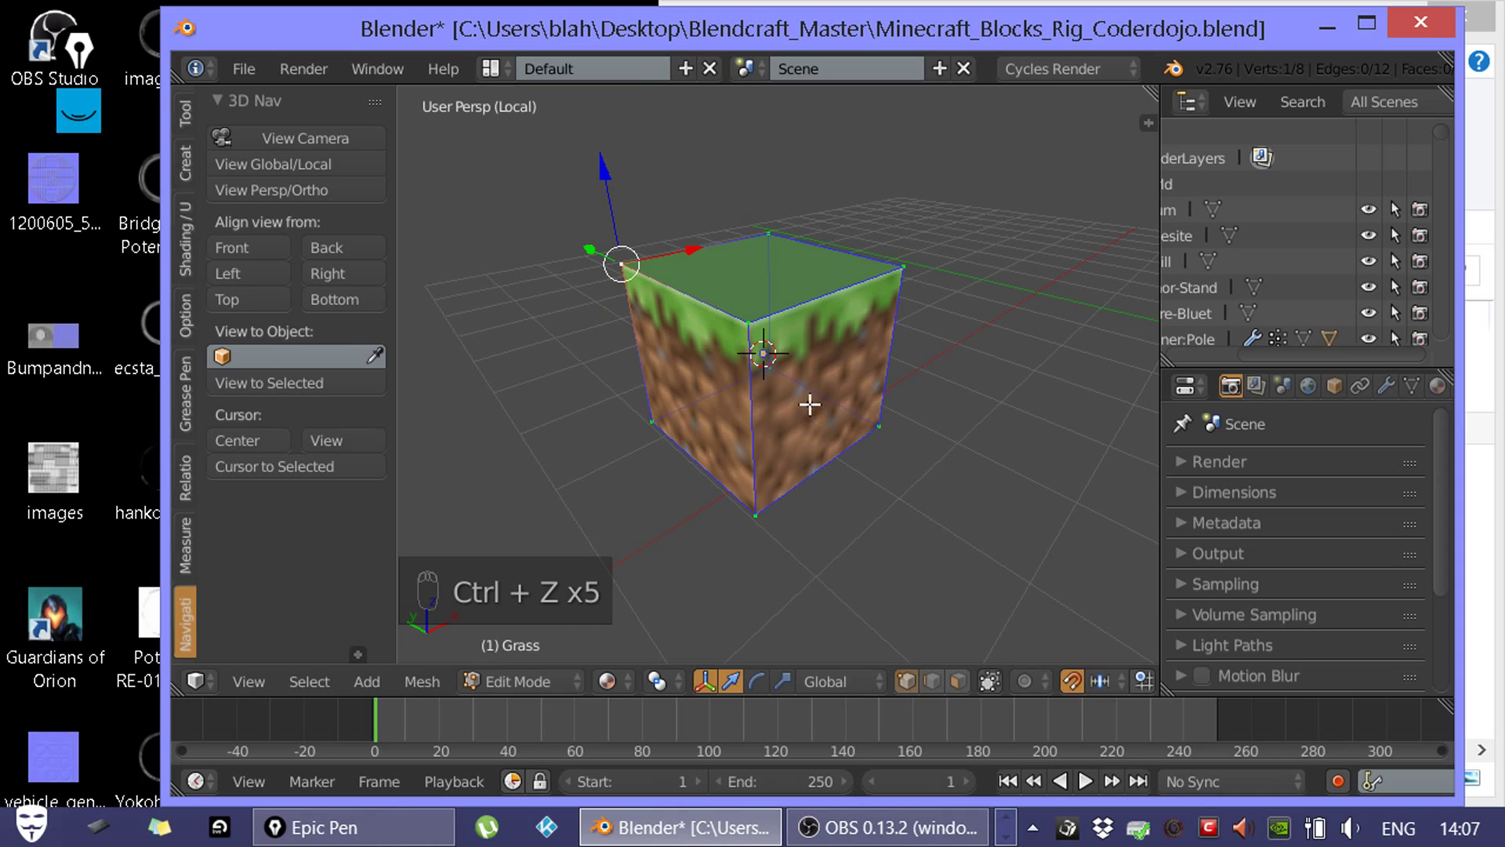
- Switch the mesh selection mode to Face and select a side face of the Grass block
key(ctrl+Tab)
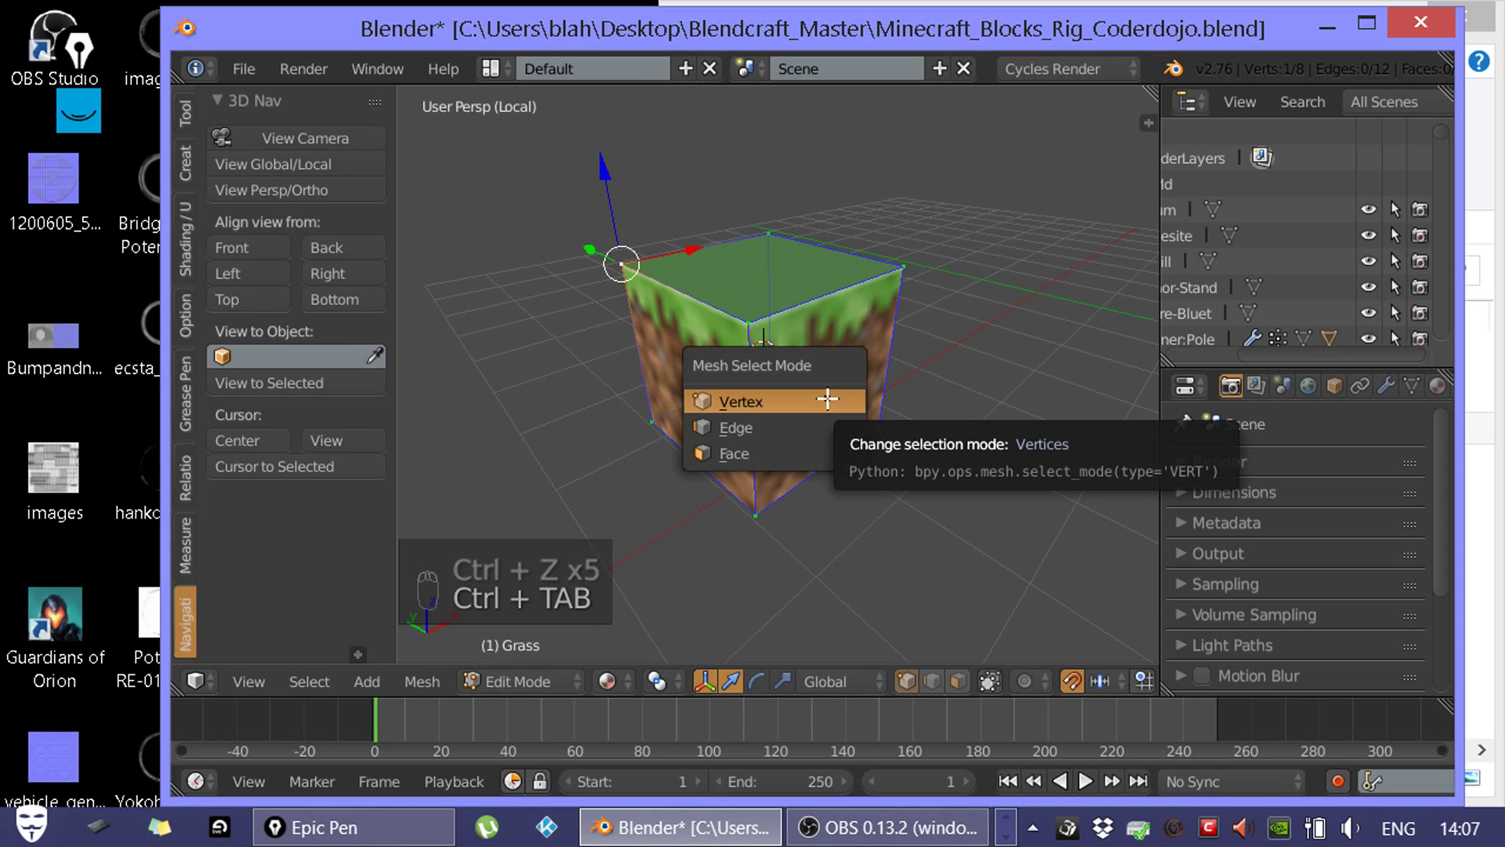
key(f)
right_click(837, 366)
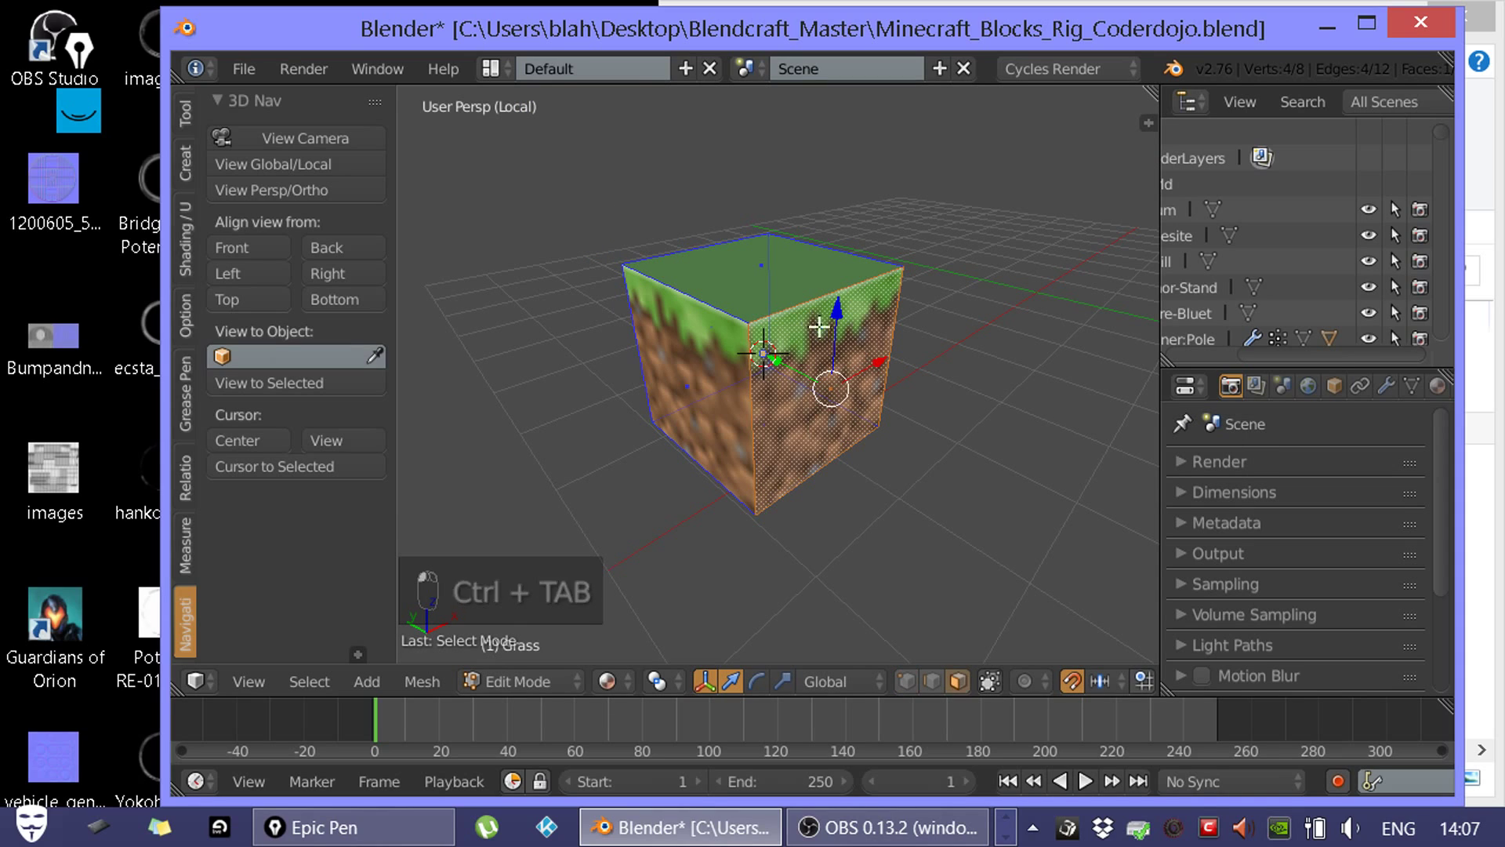
- Try to extrude the selected side face outward along its normal, and undo the extrusion
key(e)
key(1)
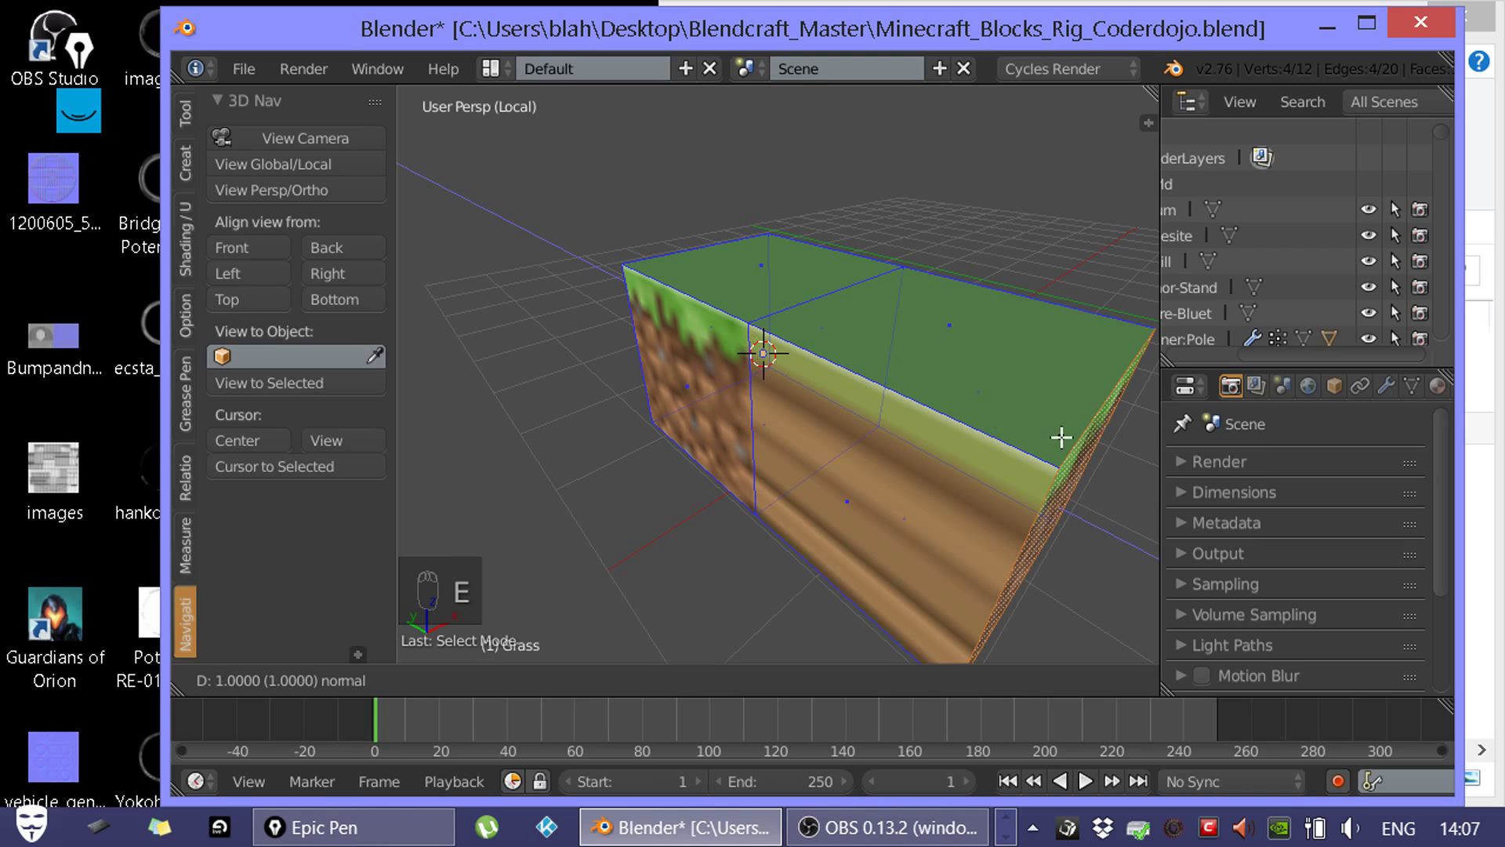
key(BackSpace)
key(2)
right_click(817, 497)
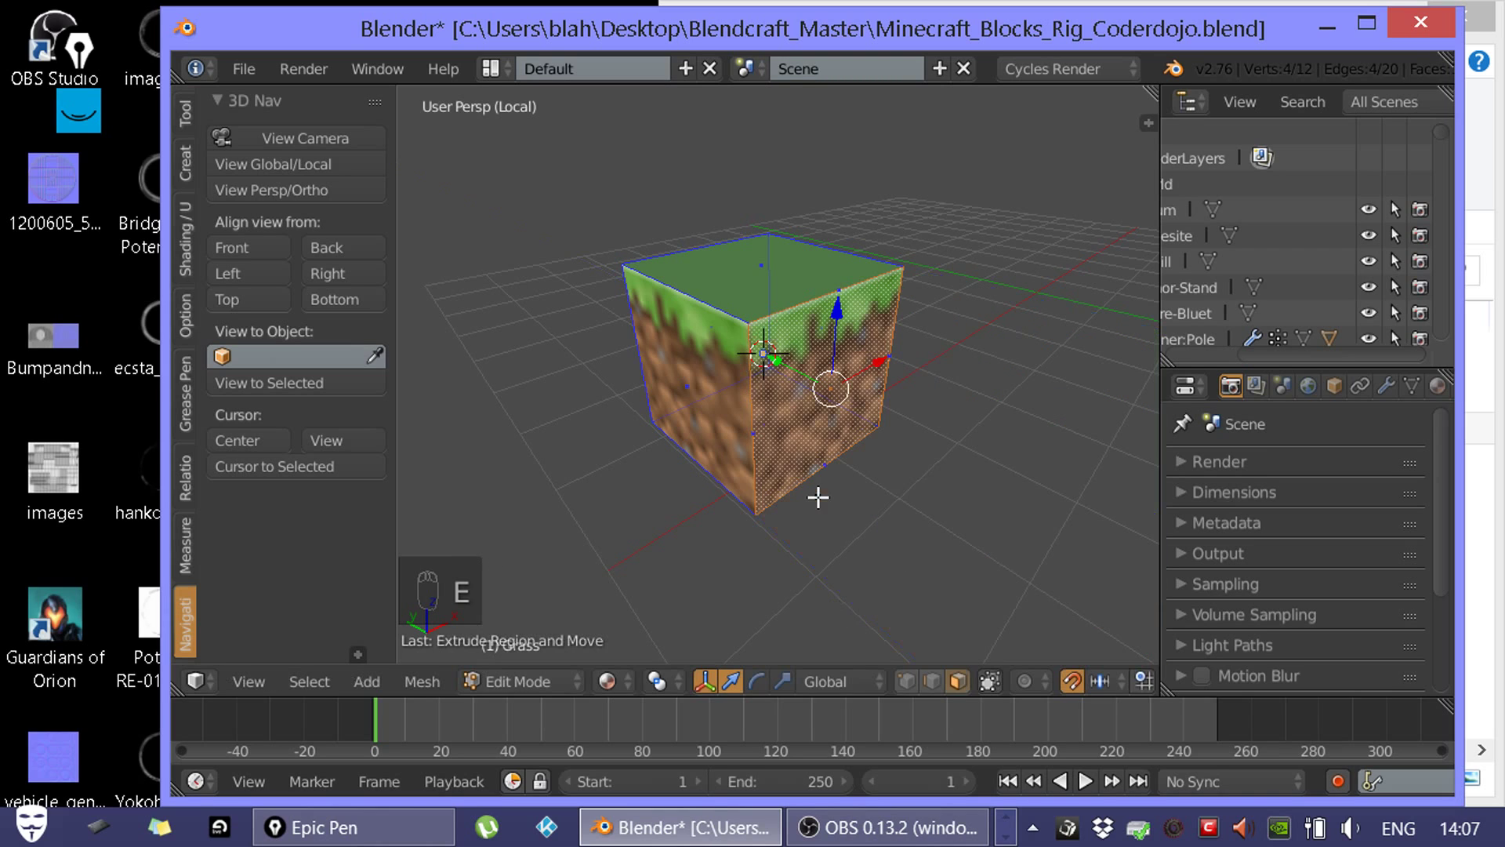
middle_drag(816, 497, 843, 391)
key(ctrl+z)
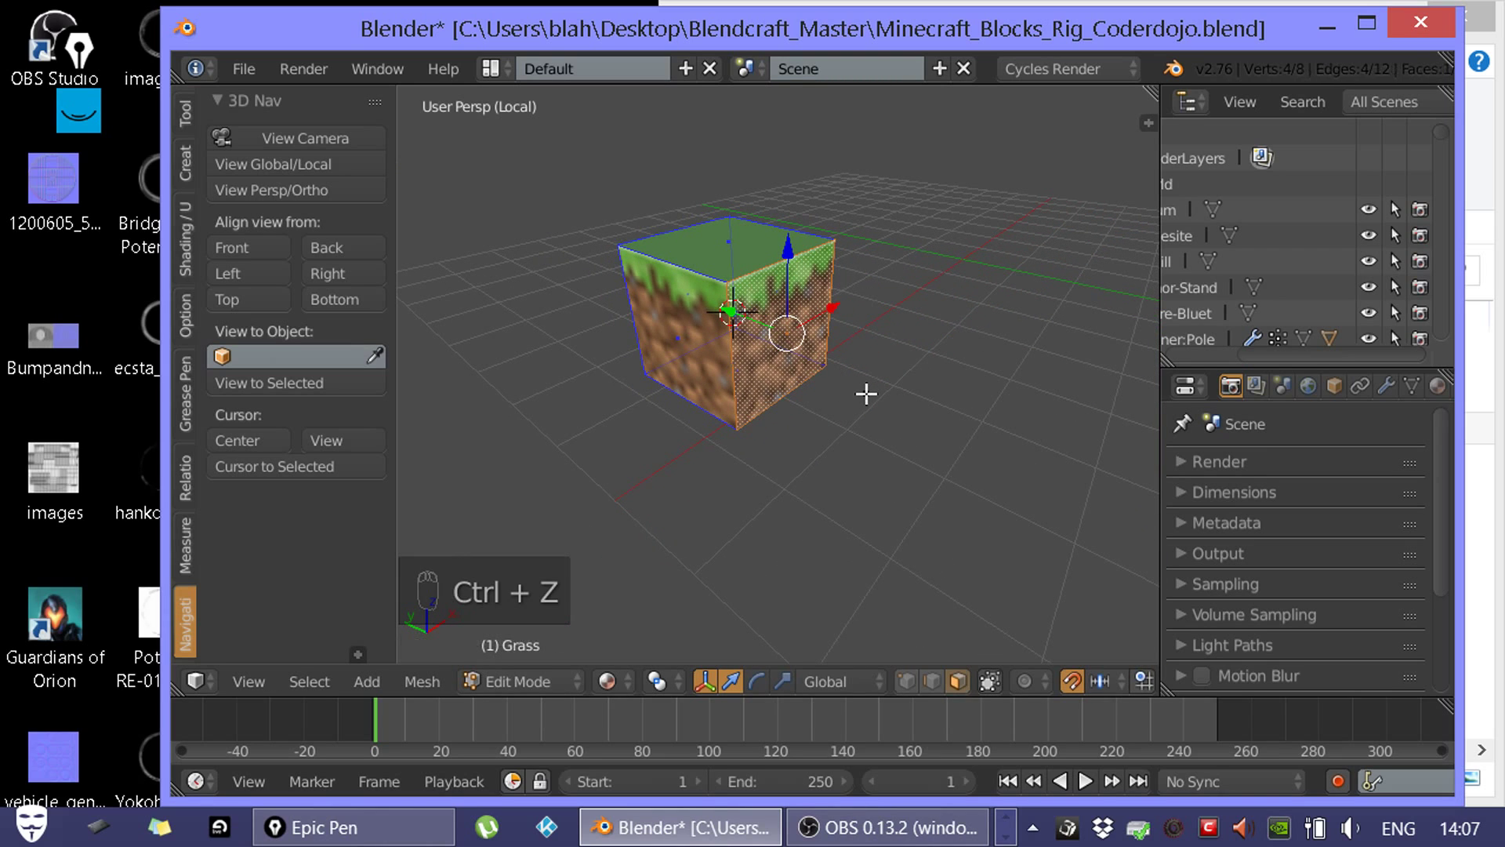
- Return the Grass block to Object Mode and leave local view to show the full block wall
key(Tab)
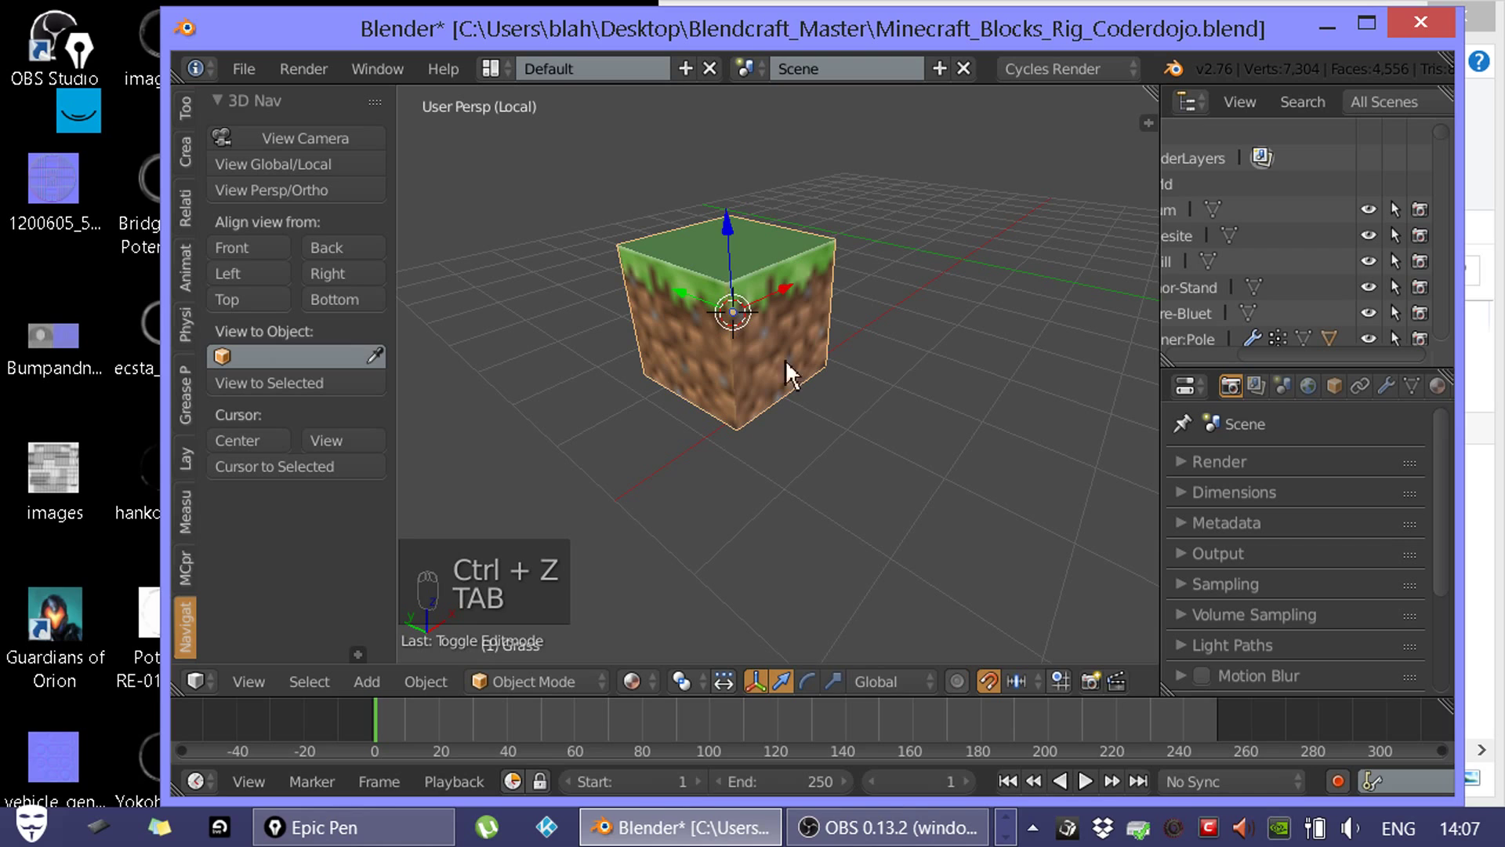
key(KP_Divide)
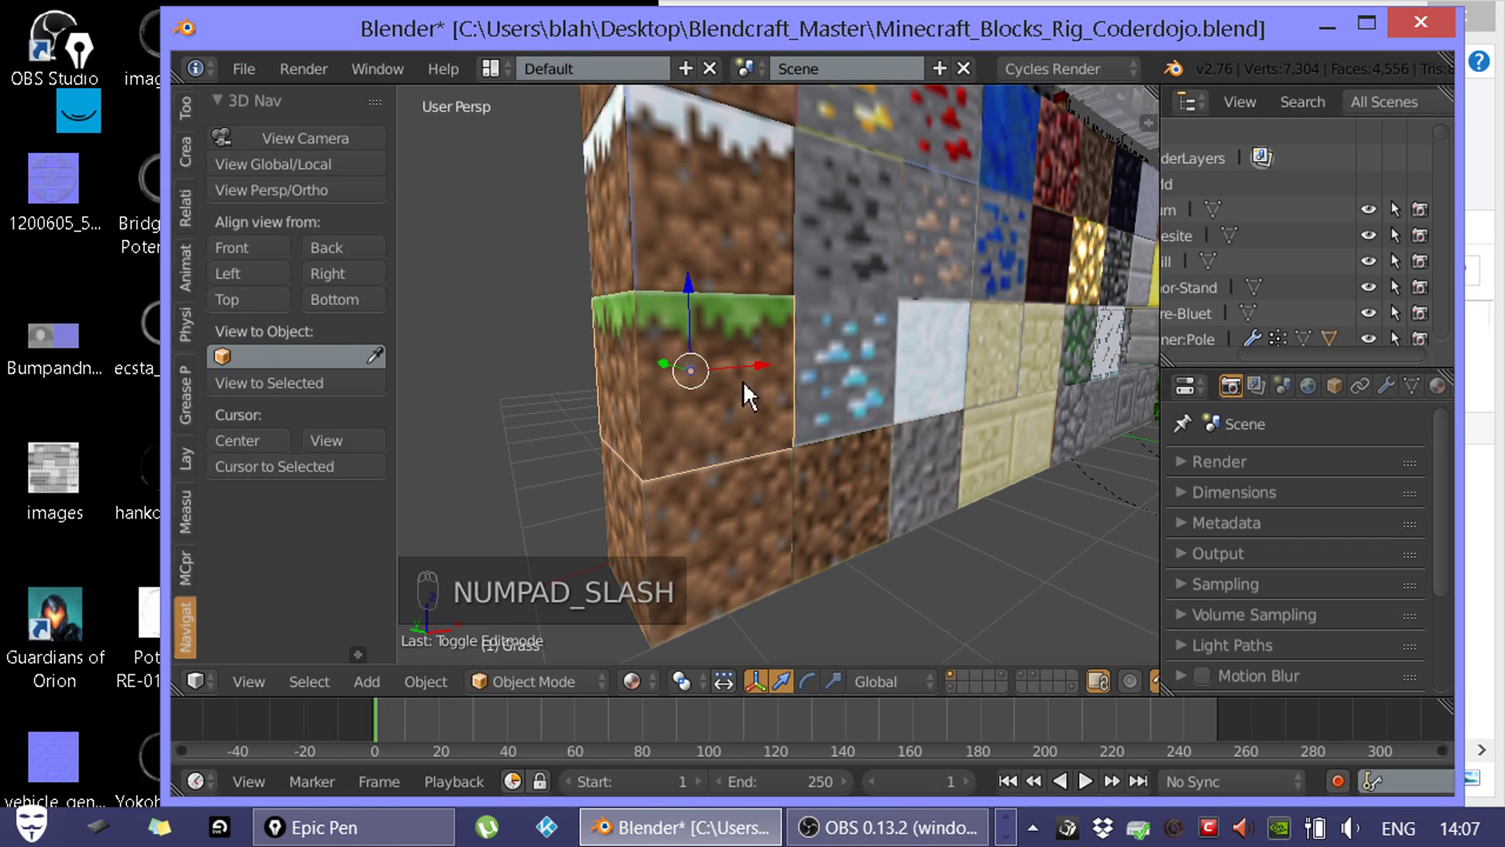
scroll(806, 411, down, 5)
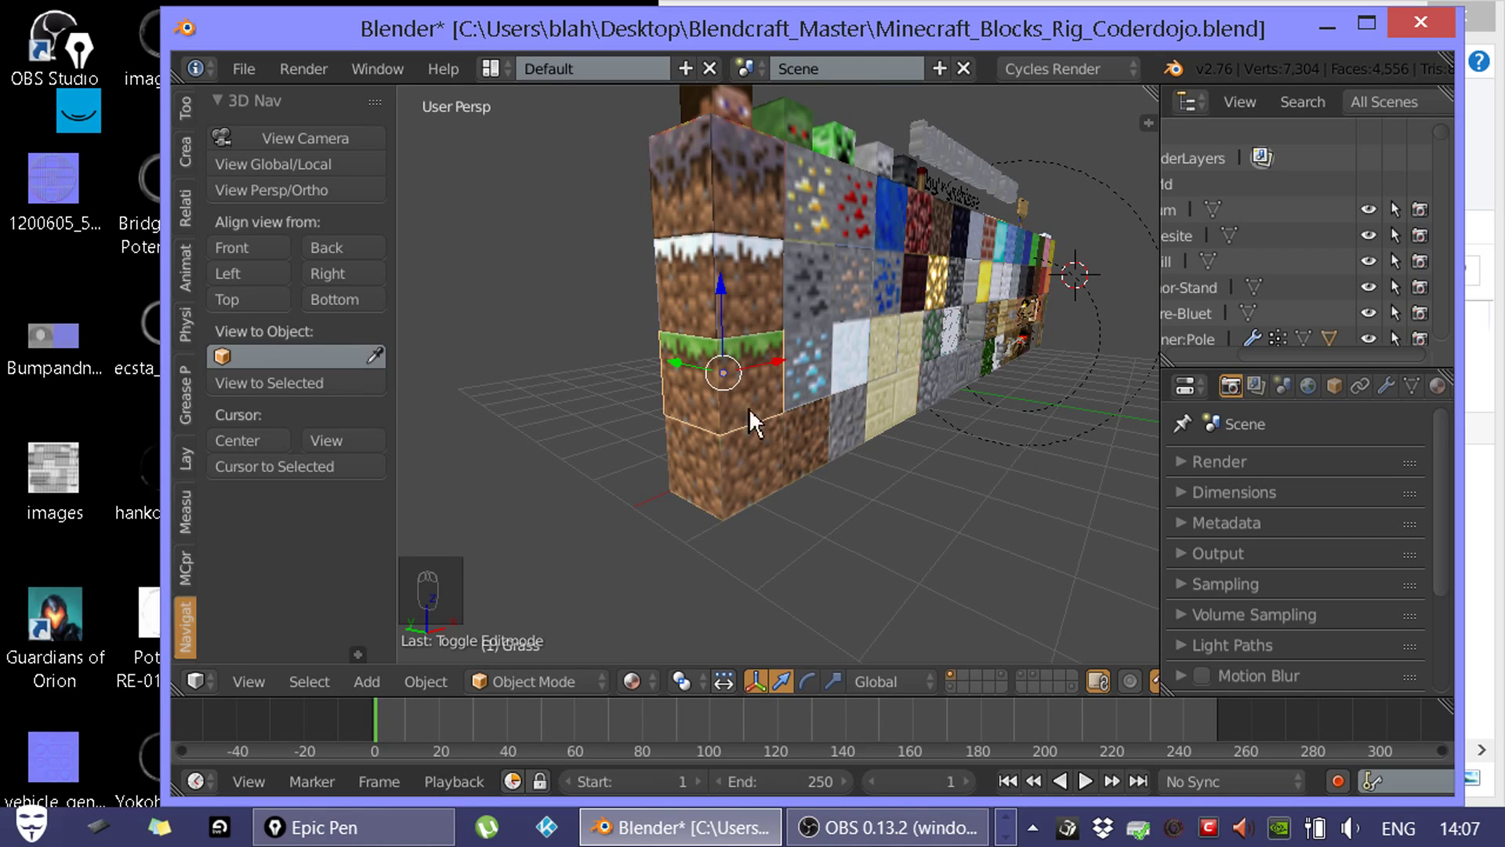
- Select the Mycelium, Grass and Dirt blocks in the wall's end column one at a time, ending on Dirt
middle_drag(939, 360, 883, 389)
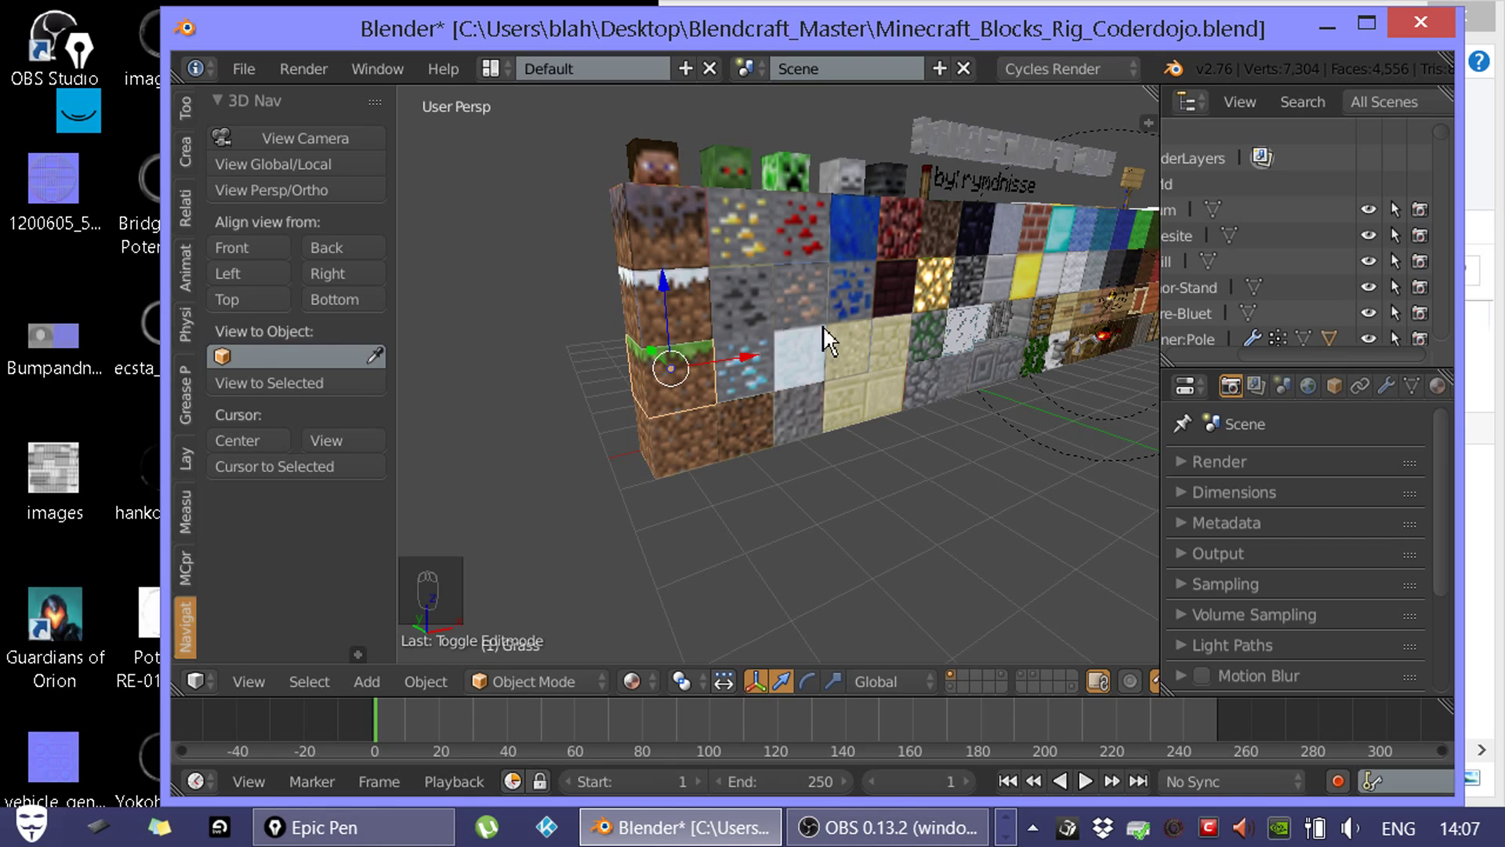
key(Home)
scroll(935, 445, down, 4)
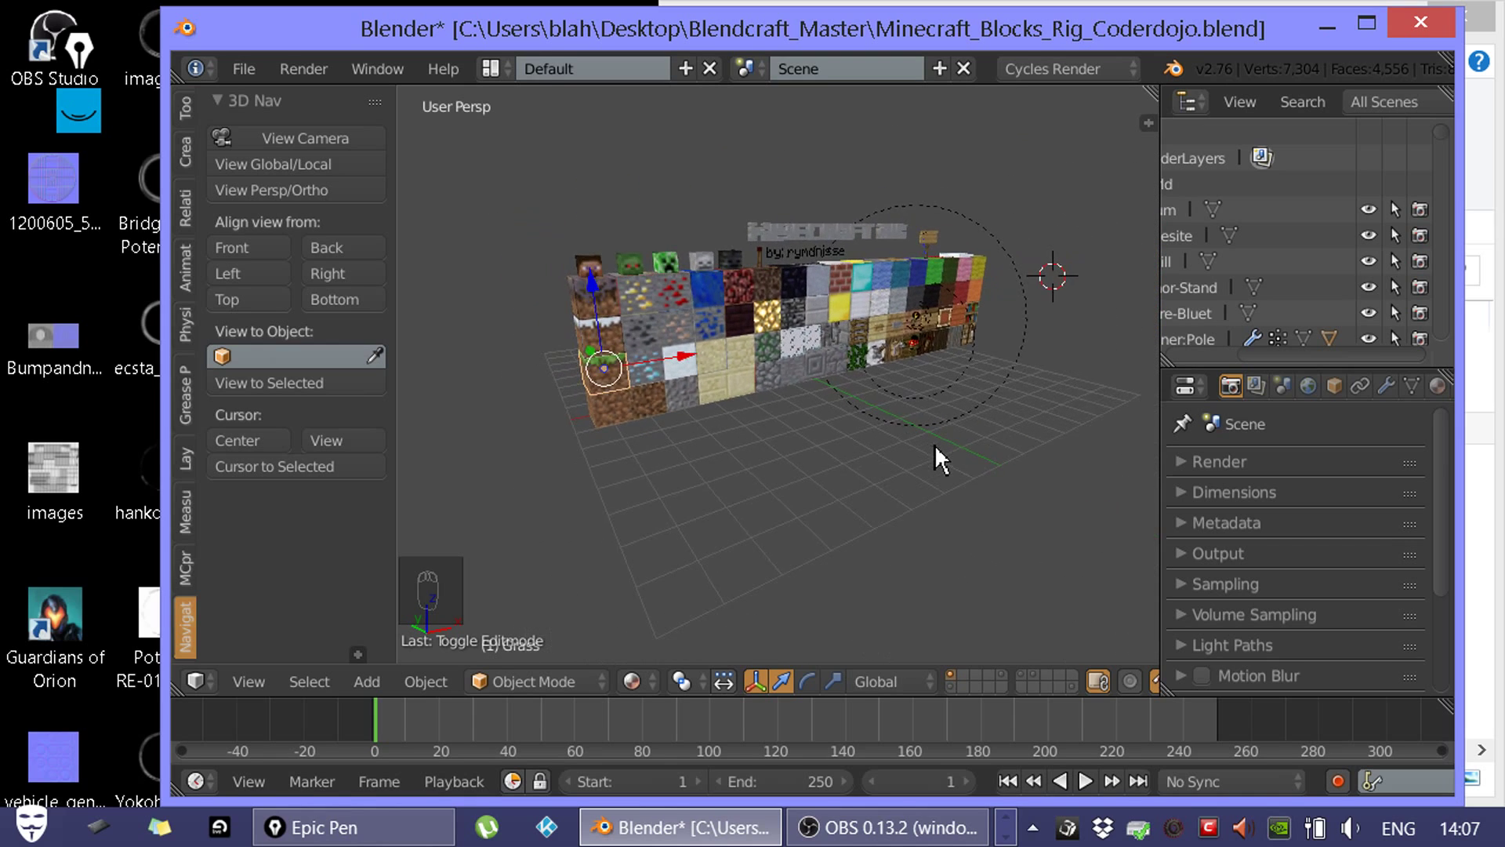
scroll(905, 430, up, 4)
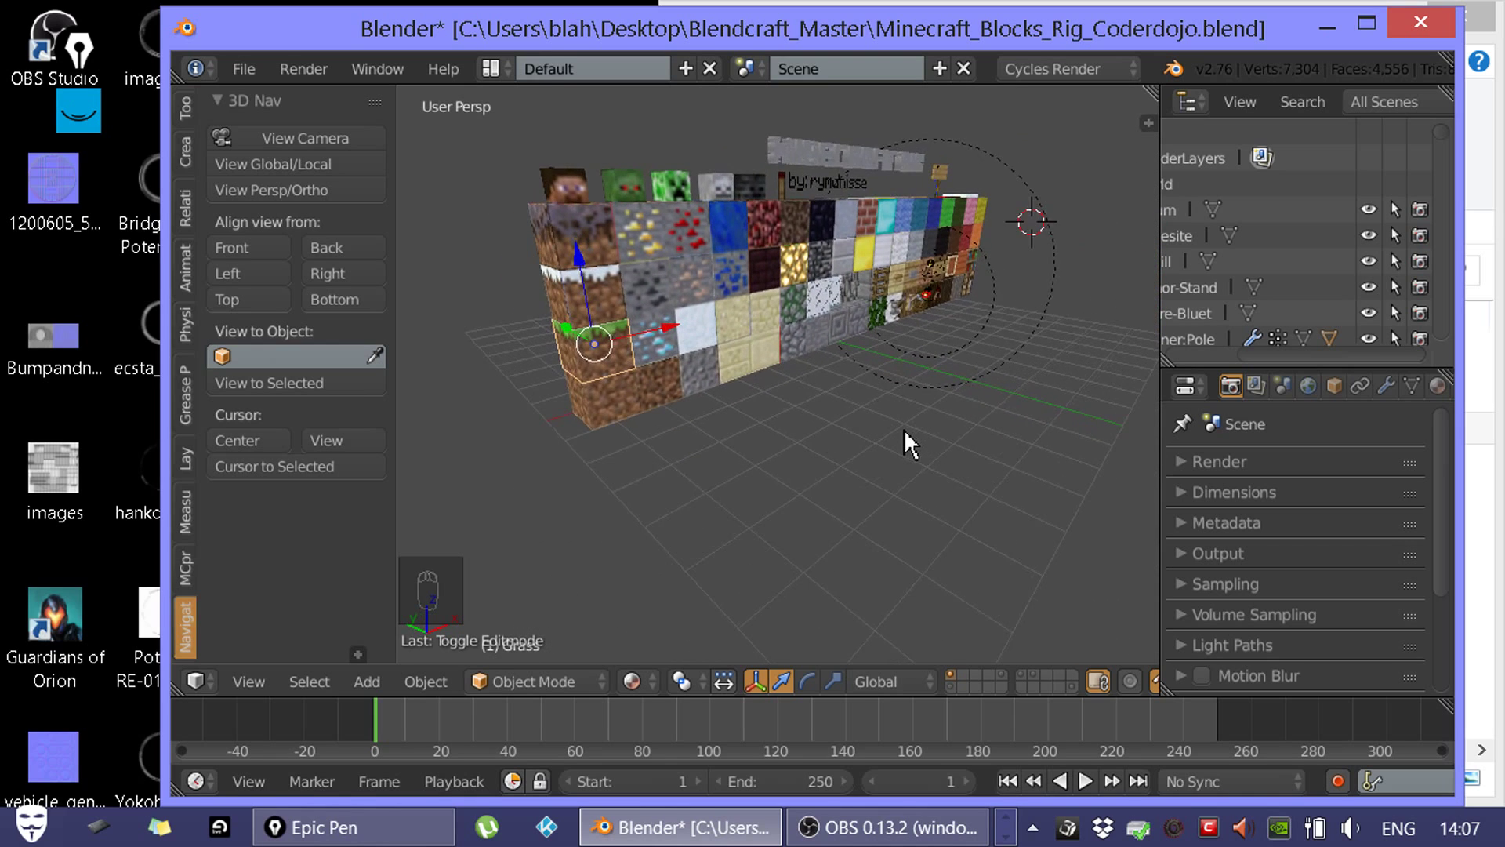
scroll(892, 416, down, 2)
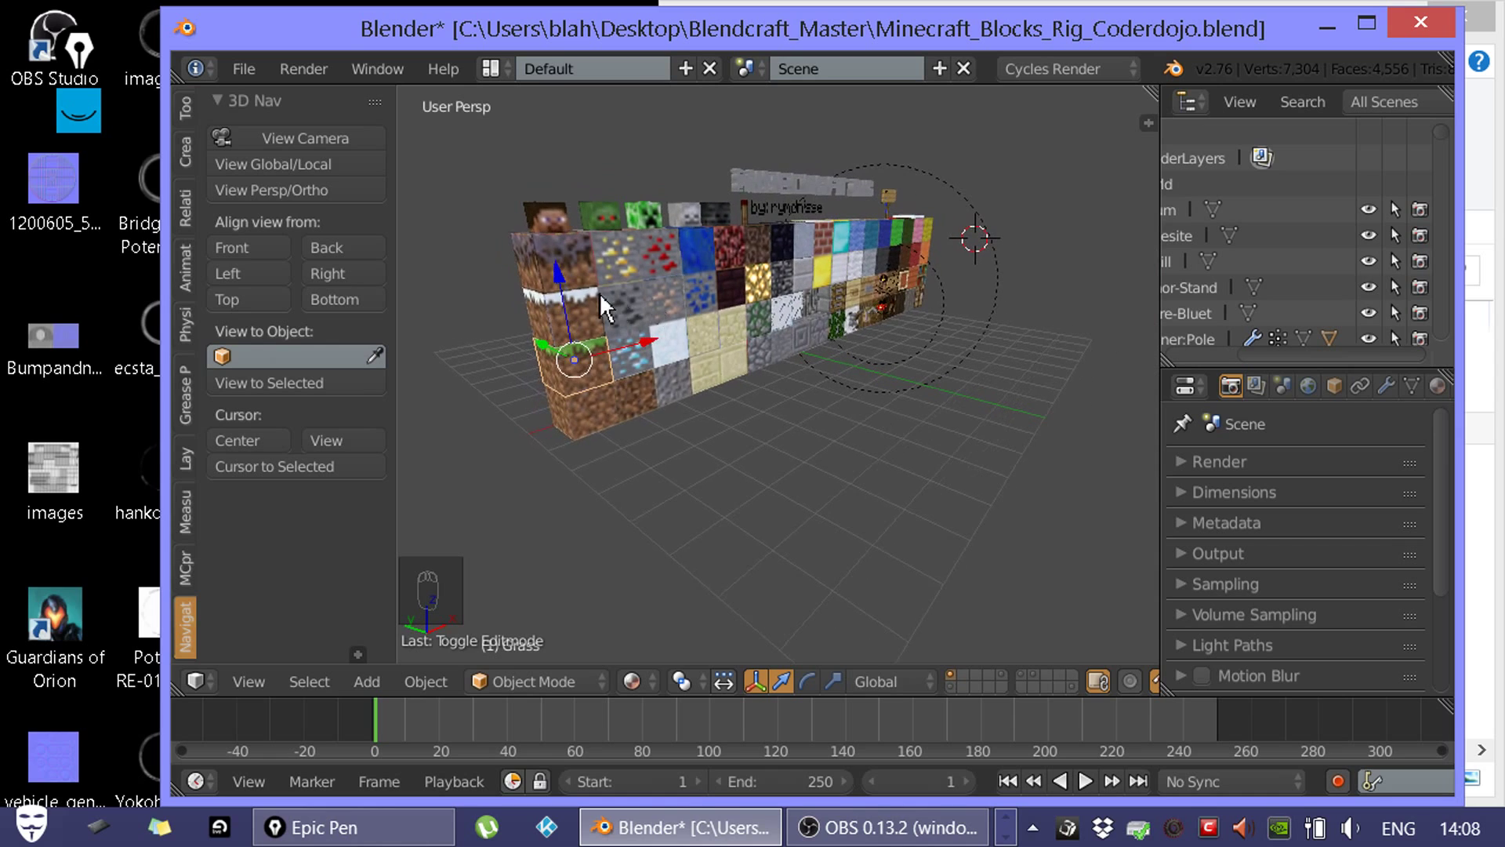
scroll(939, 430, up, 1)
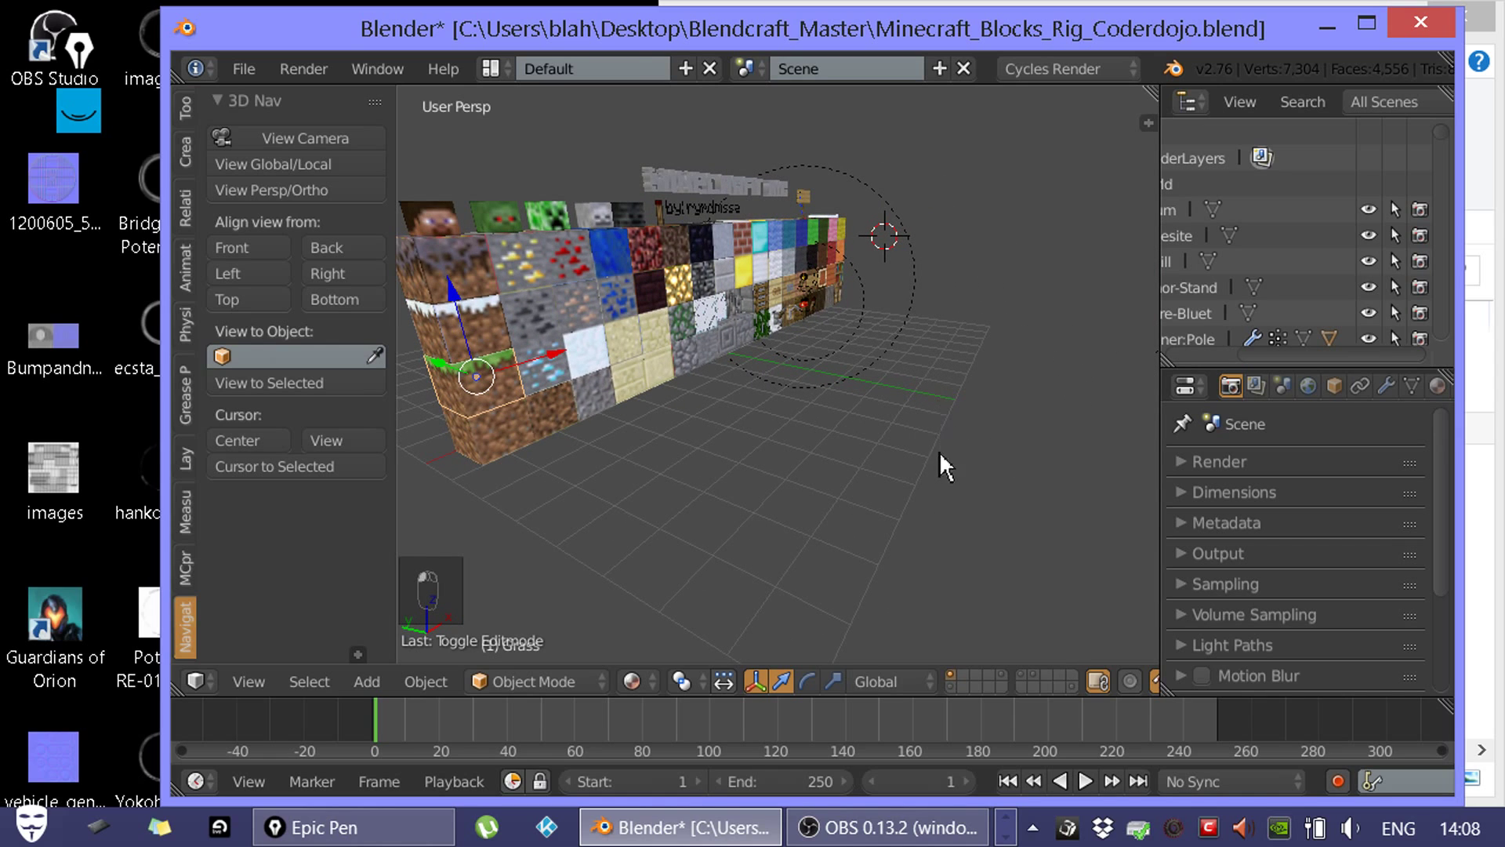
ctrl+scroll(731, 378, up, 3)
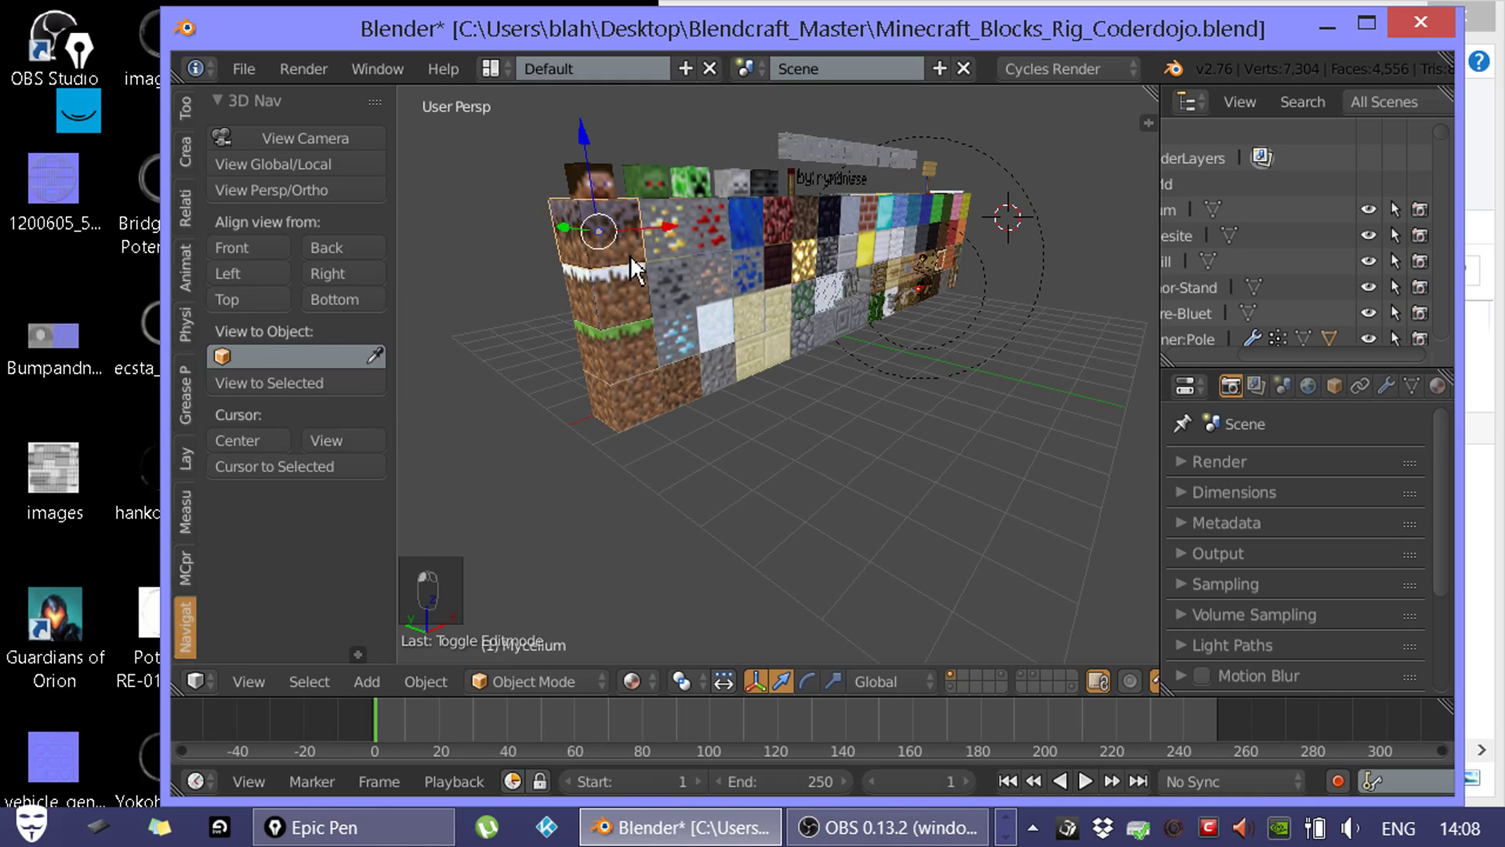
right_click(633, 289)
right_click(649, 402)
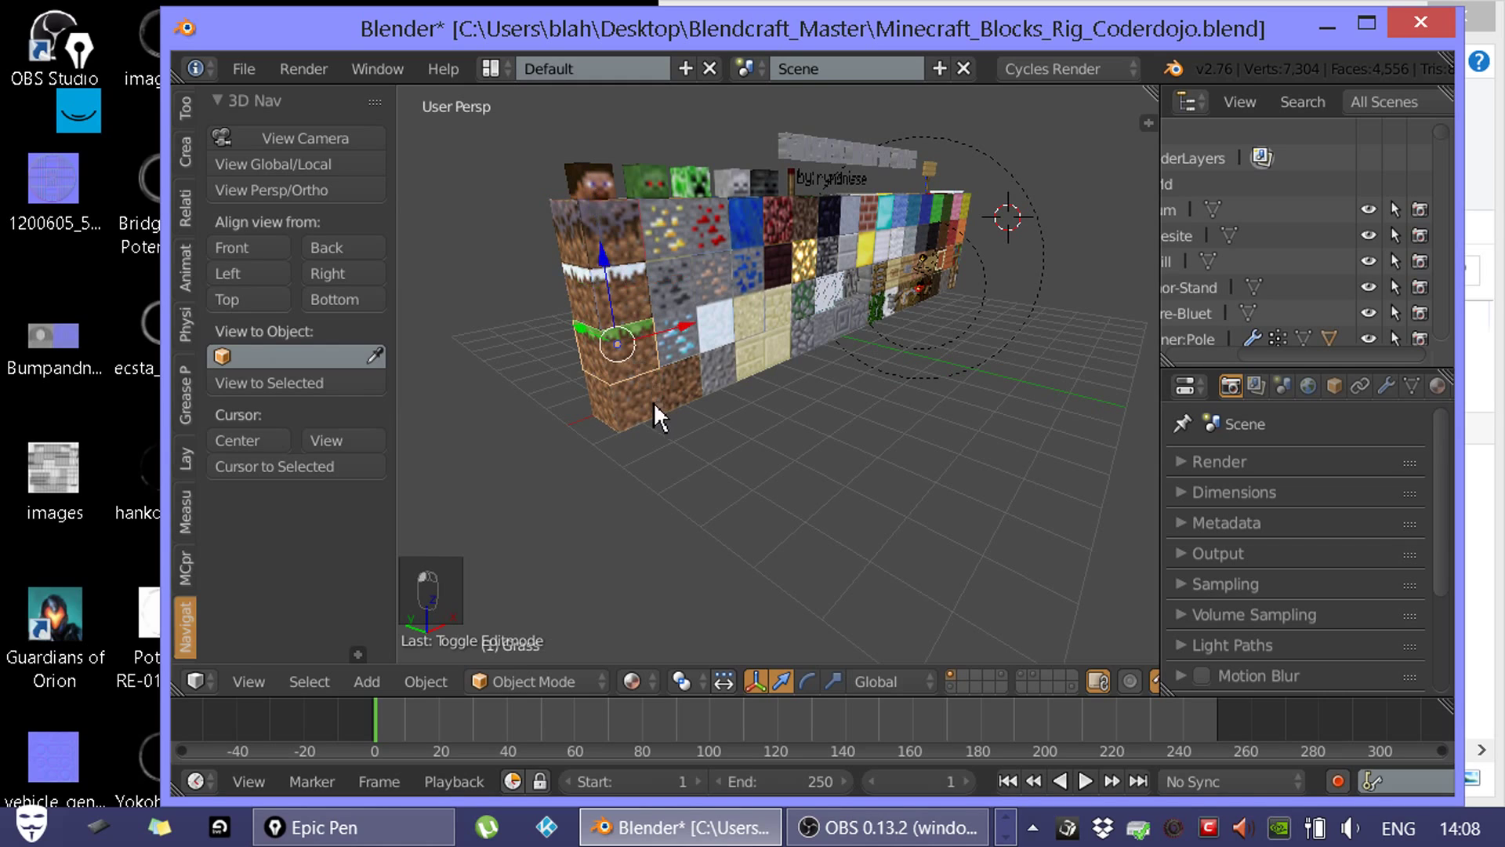
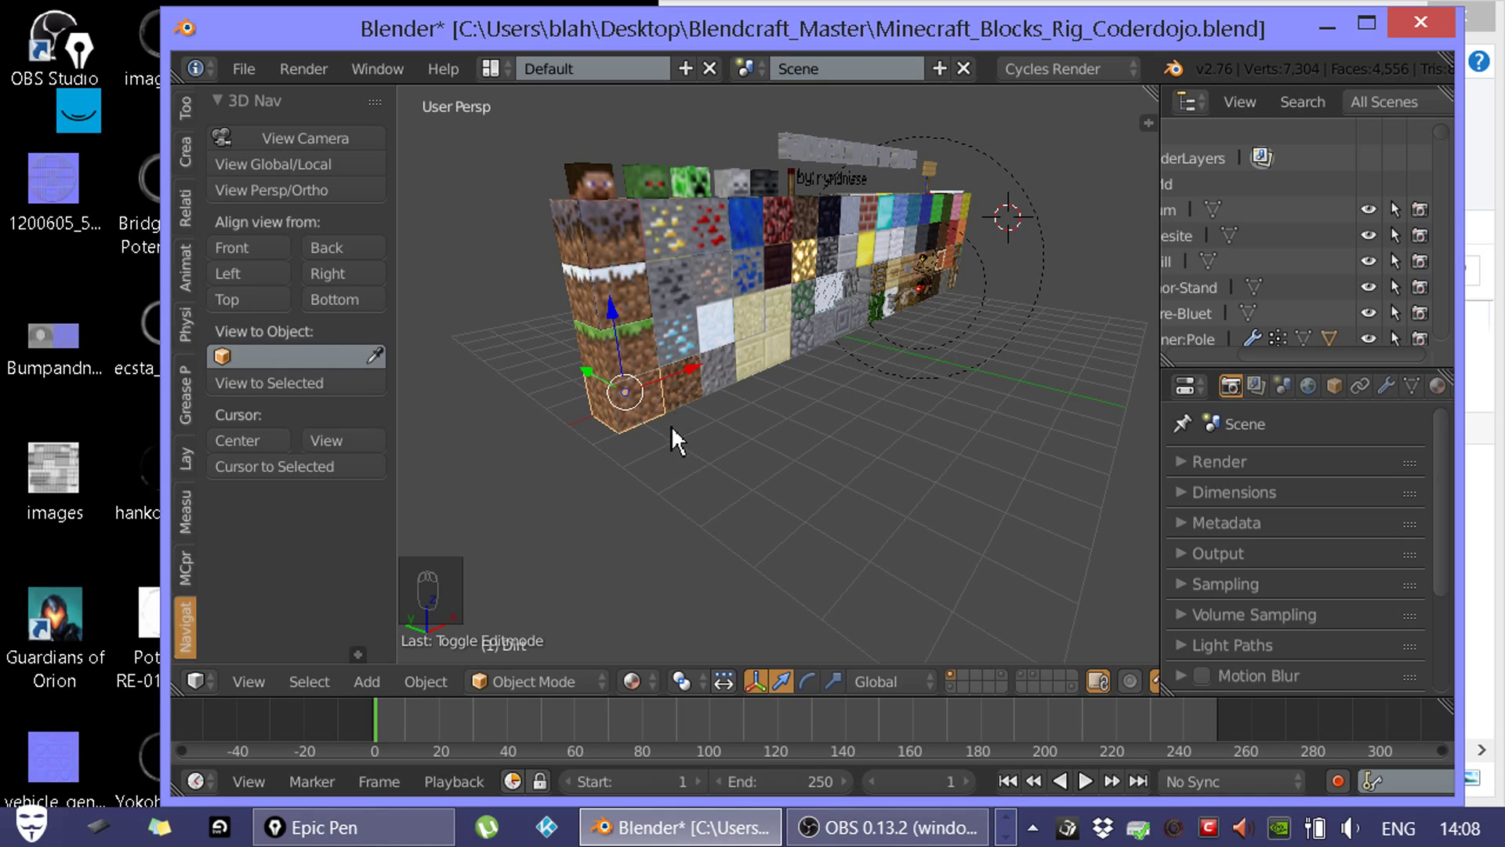
- Try to move the Dirt block out of the wall along single axes, including the Y axis
middle_drag(671, 427, 554, 444)
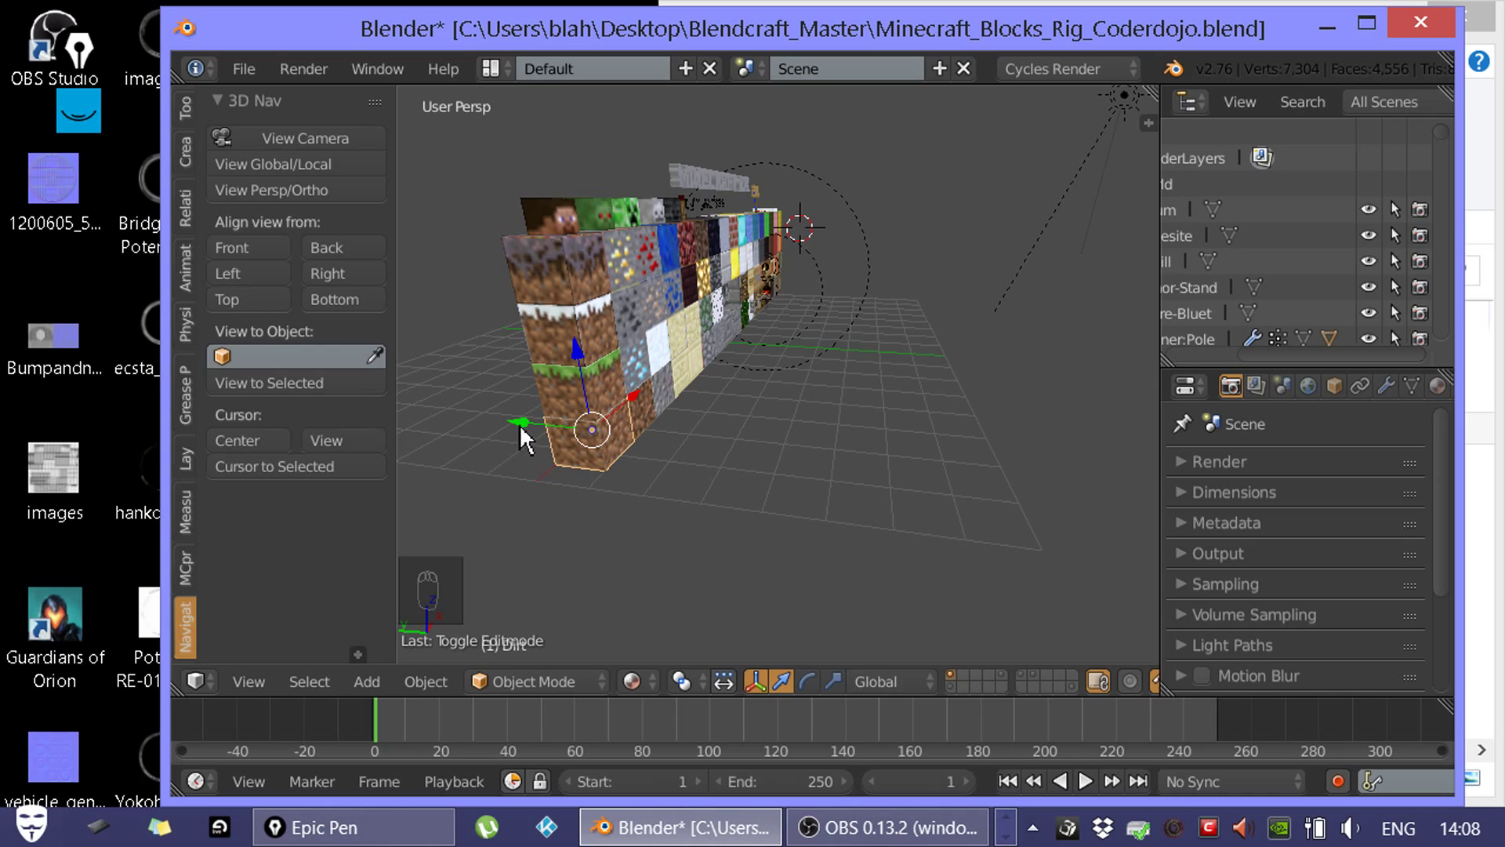
drag(523, 425, 784, 413)
right_click(785, 412)
drag(636, 410, 814, 486)
drag(518, 425, 812, 456)
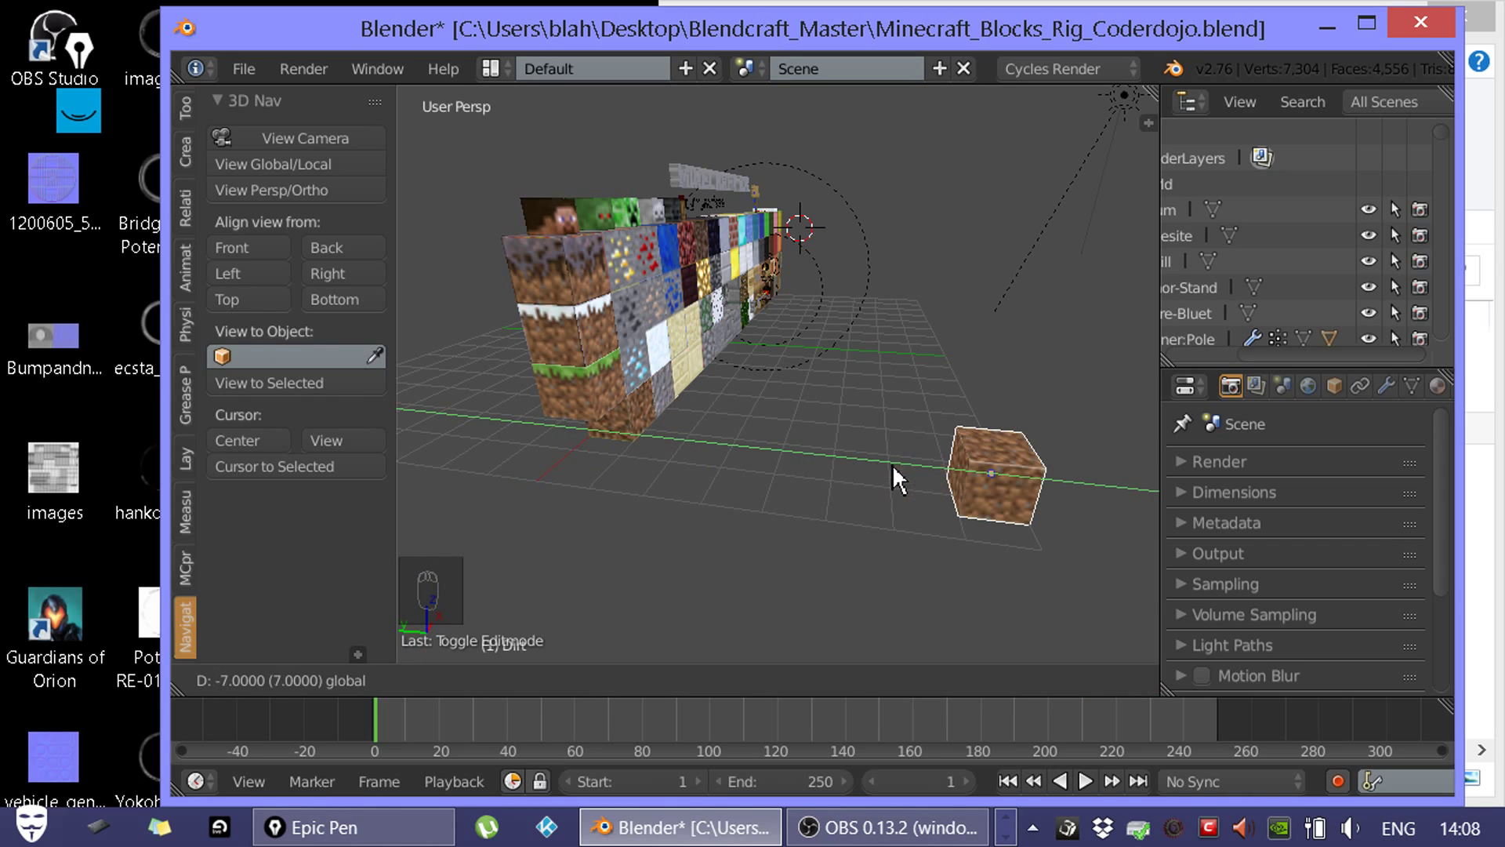
right_click(893, 465)
- Switch the selection between the Grass and Dirt blocks at the wall's end, ending on Grass
right_click(551, 367)
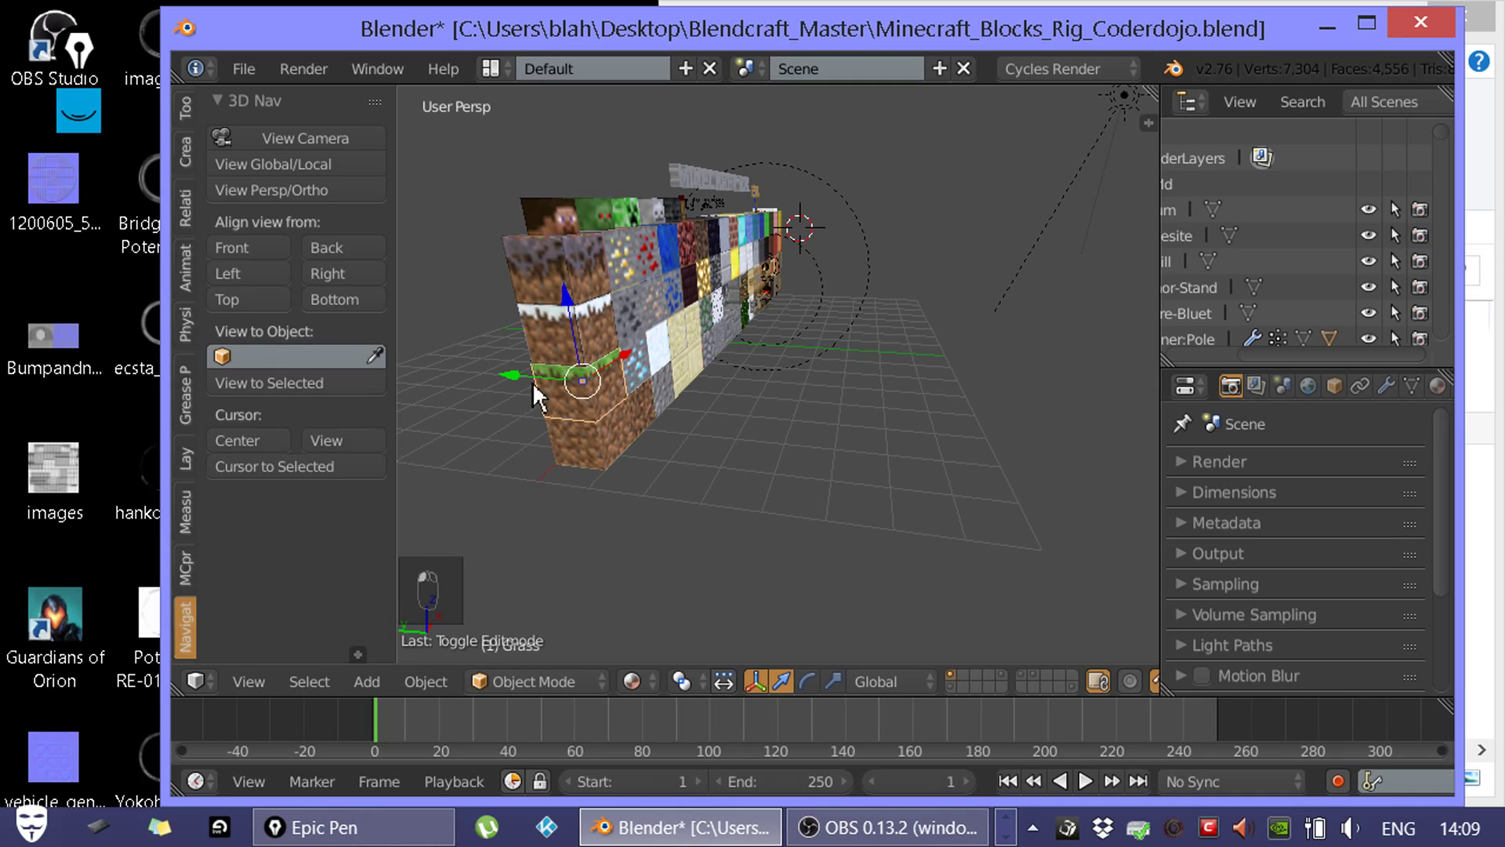
right_click(585, 462)
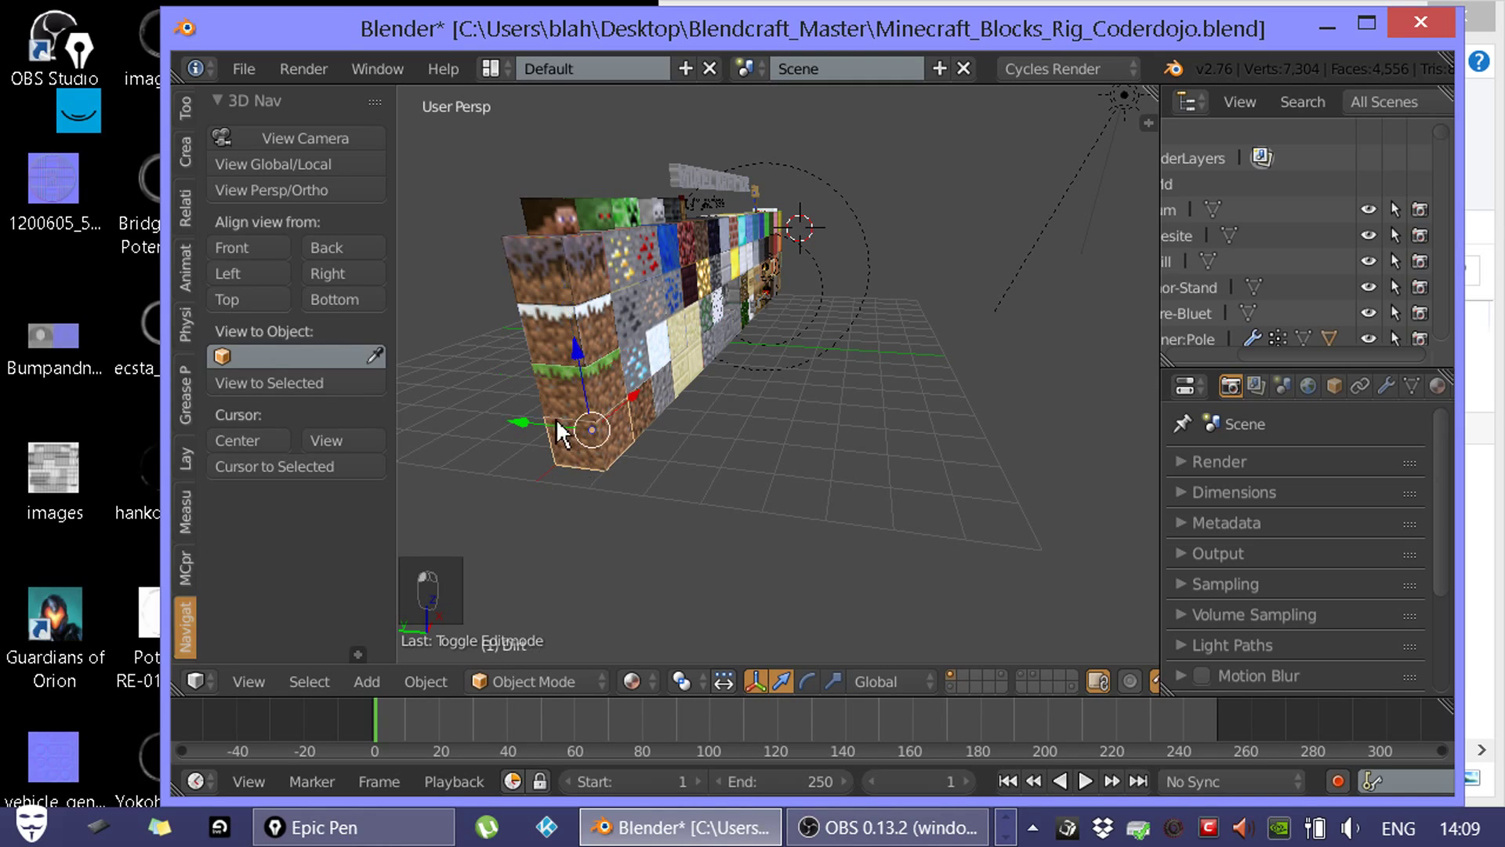
right_click(619, 401)
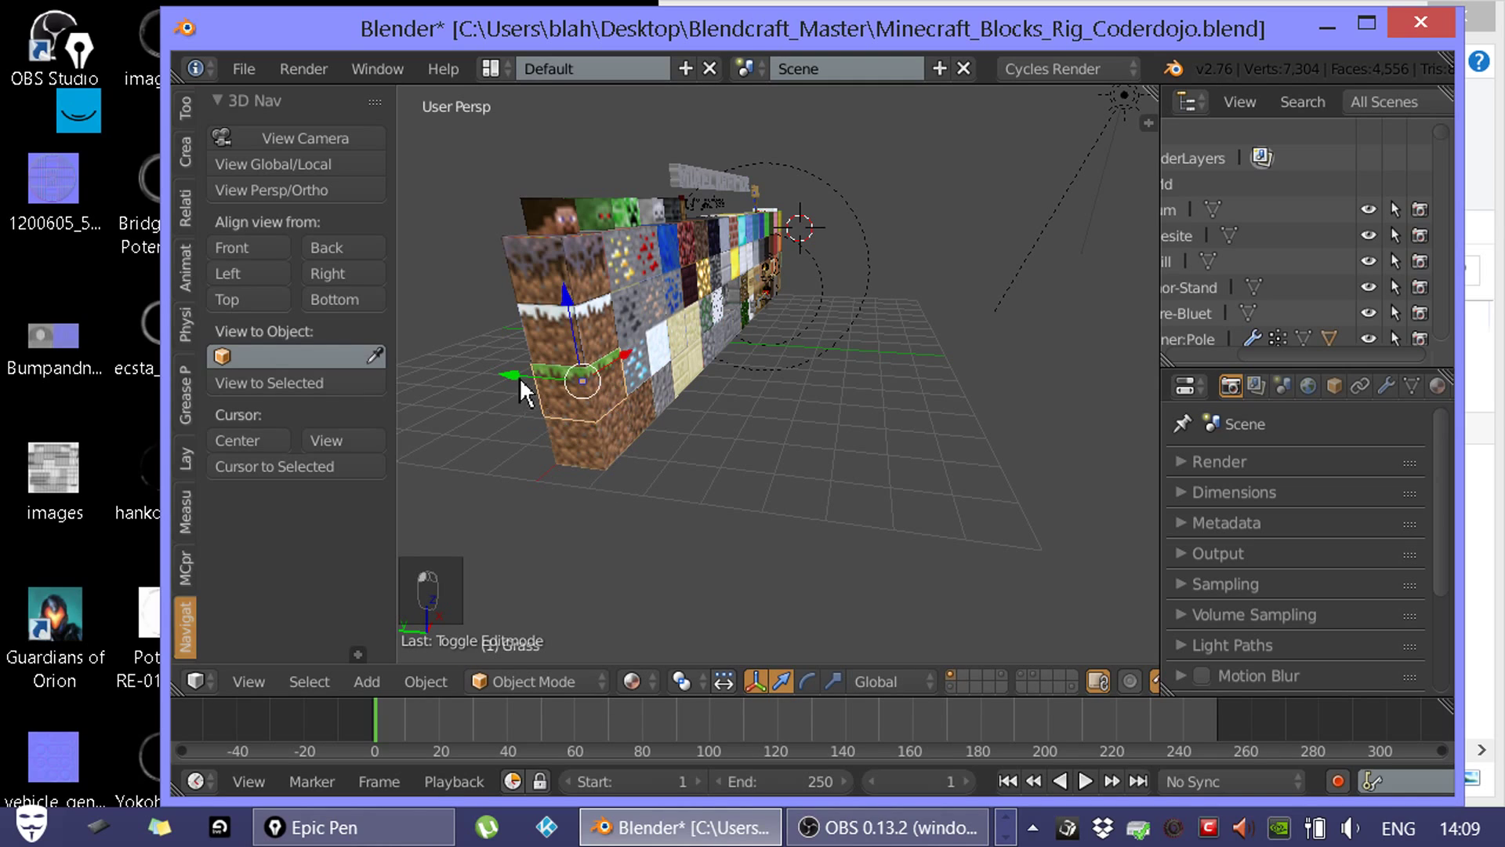
- Move the Grass block out of the wall along the Y axis and lower it along the Z axis
drag(523, 379, 916, 409)
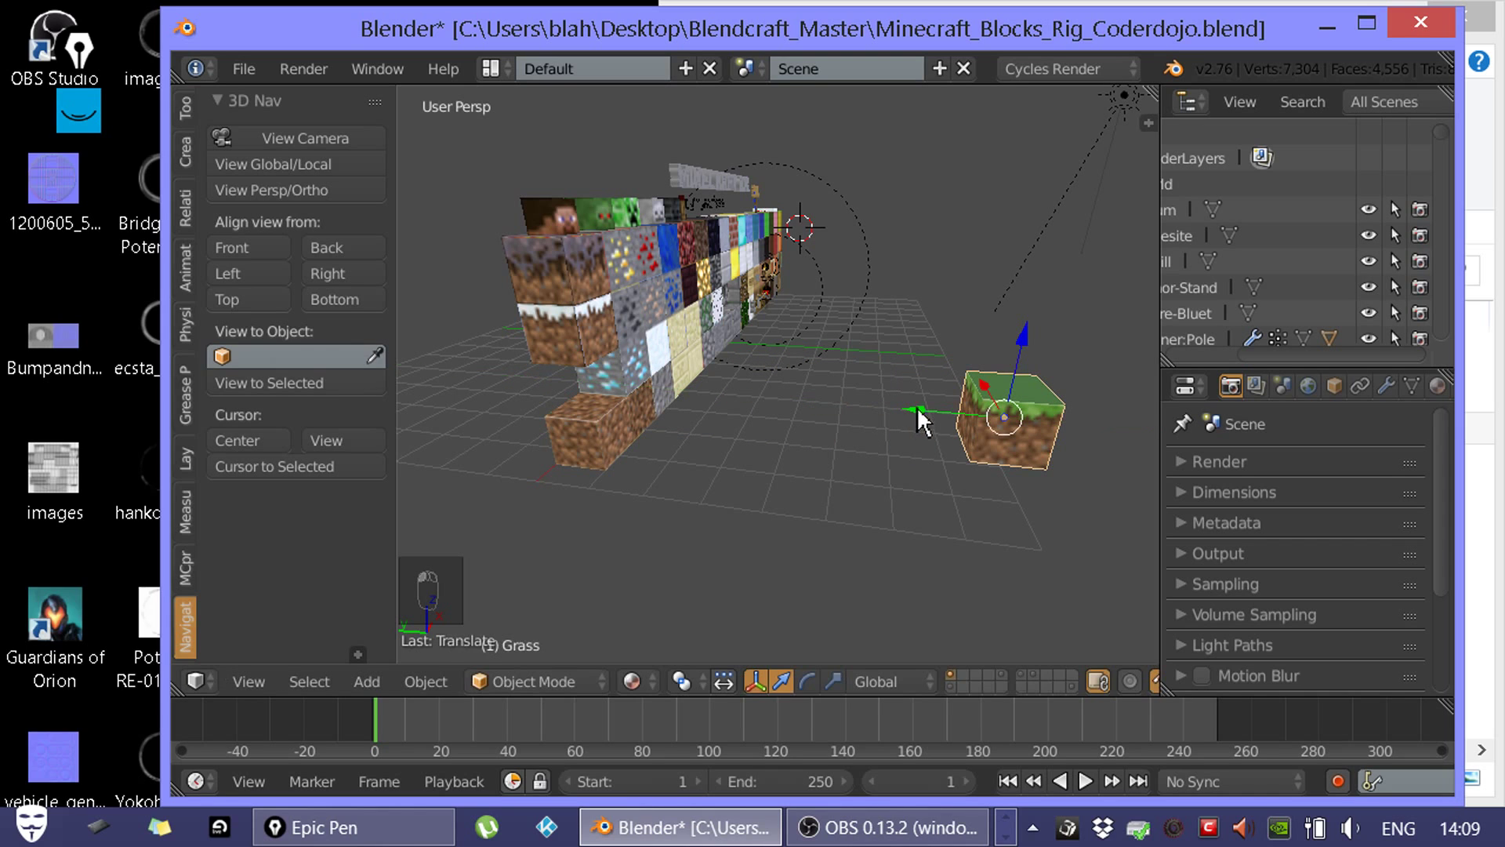
middle_drag(949, 451, 921, 314)
drag(973, 269, 1001, 356)
middle_drag(1023, 375, 871, 421)
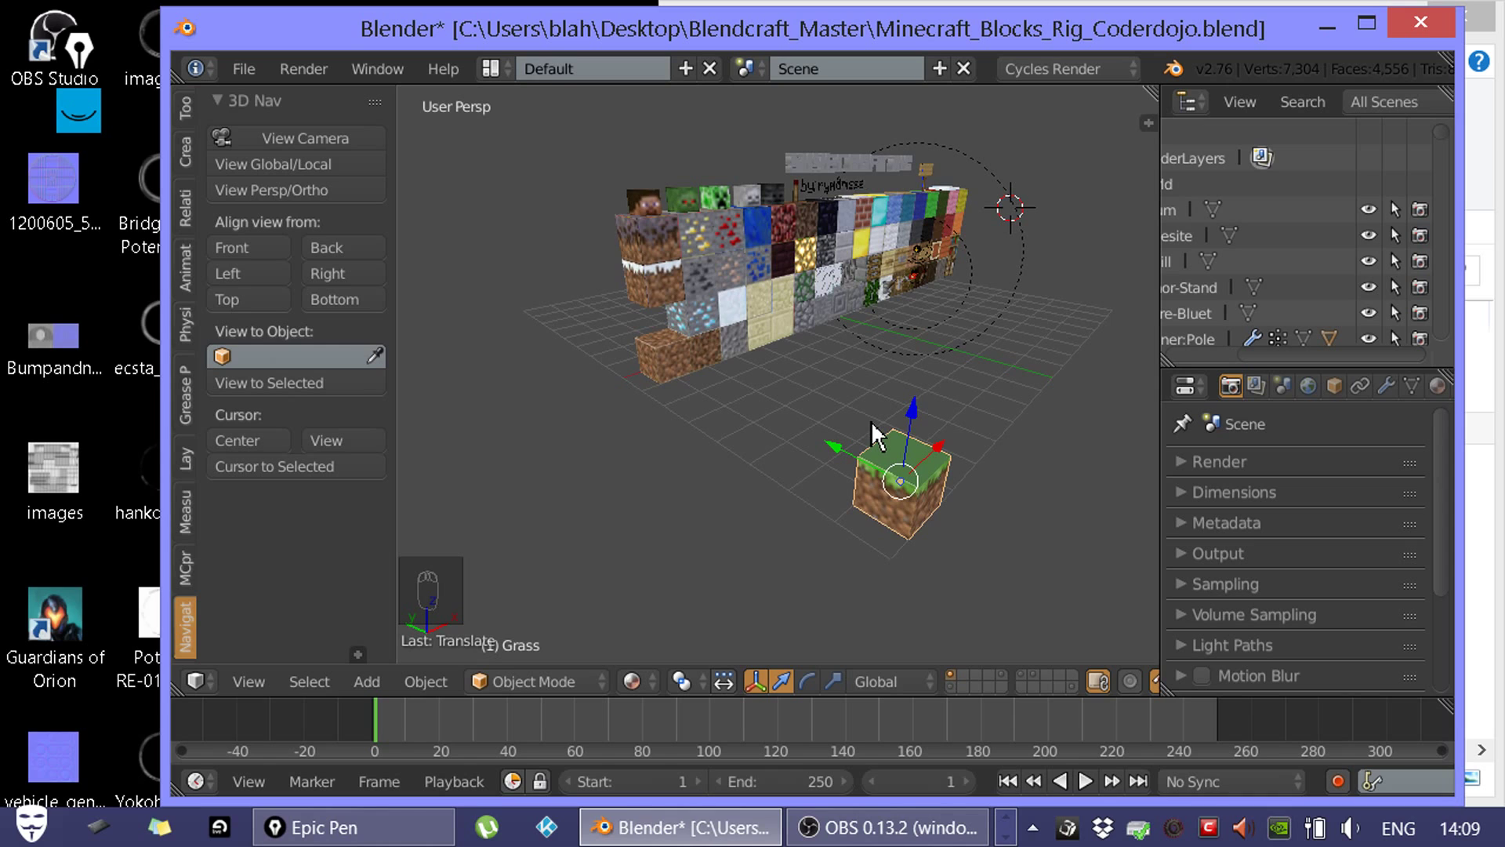
- Focus on the Grass block and nudge it slightly farther from the wall along the Y axis
key(KP_Decimal)
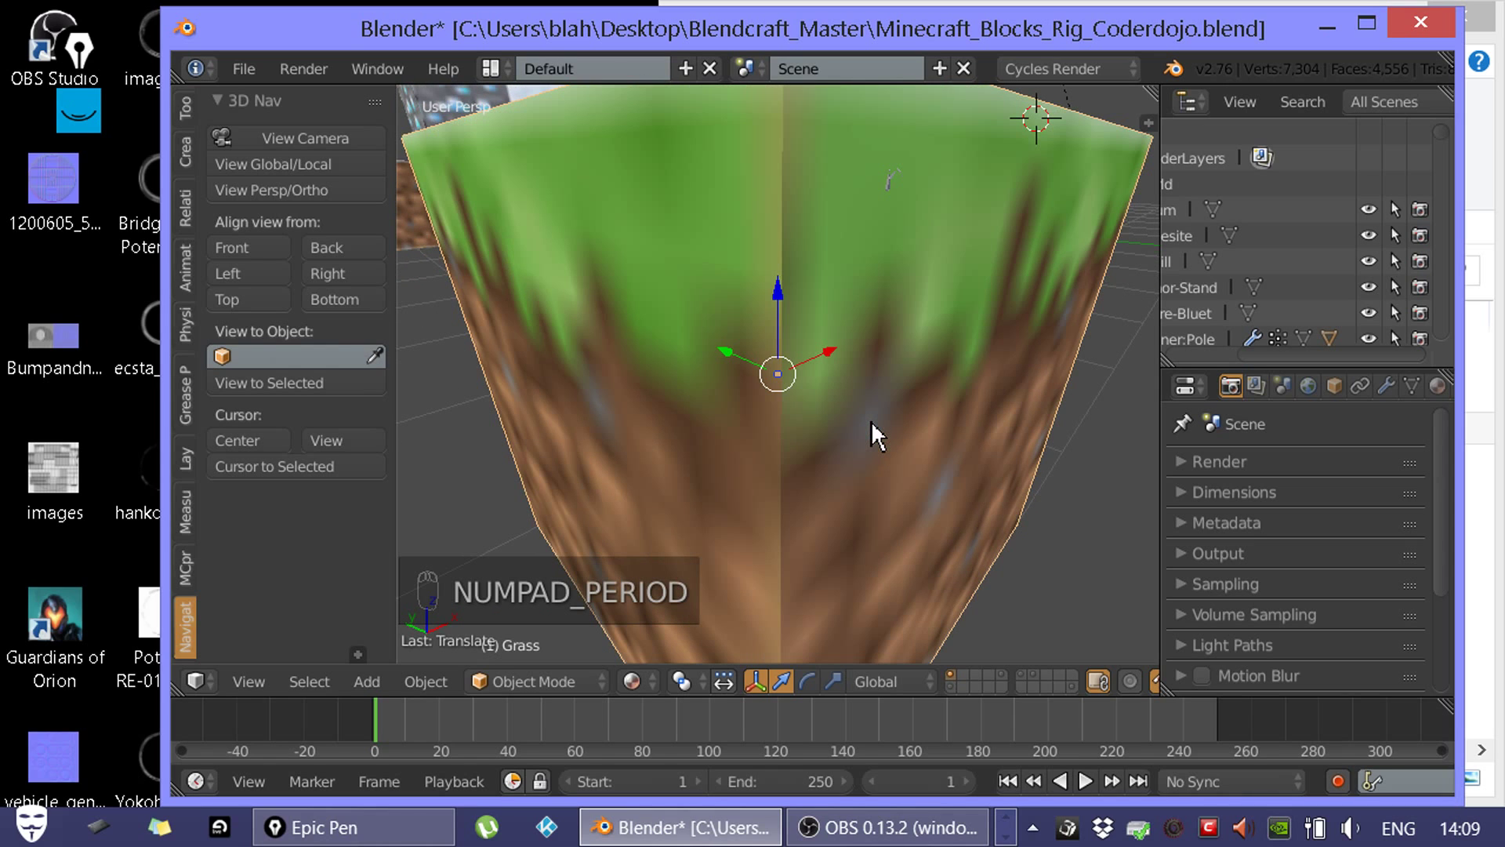
scroll(872, 421, down, 6)
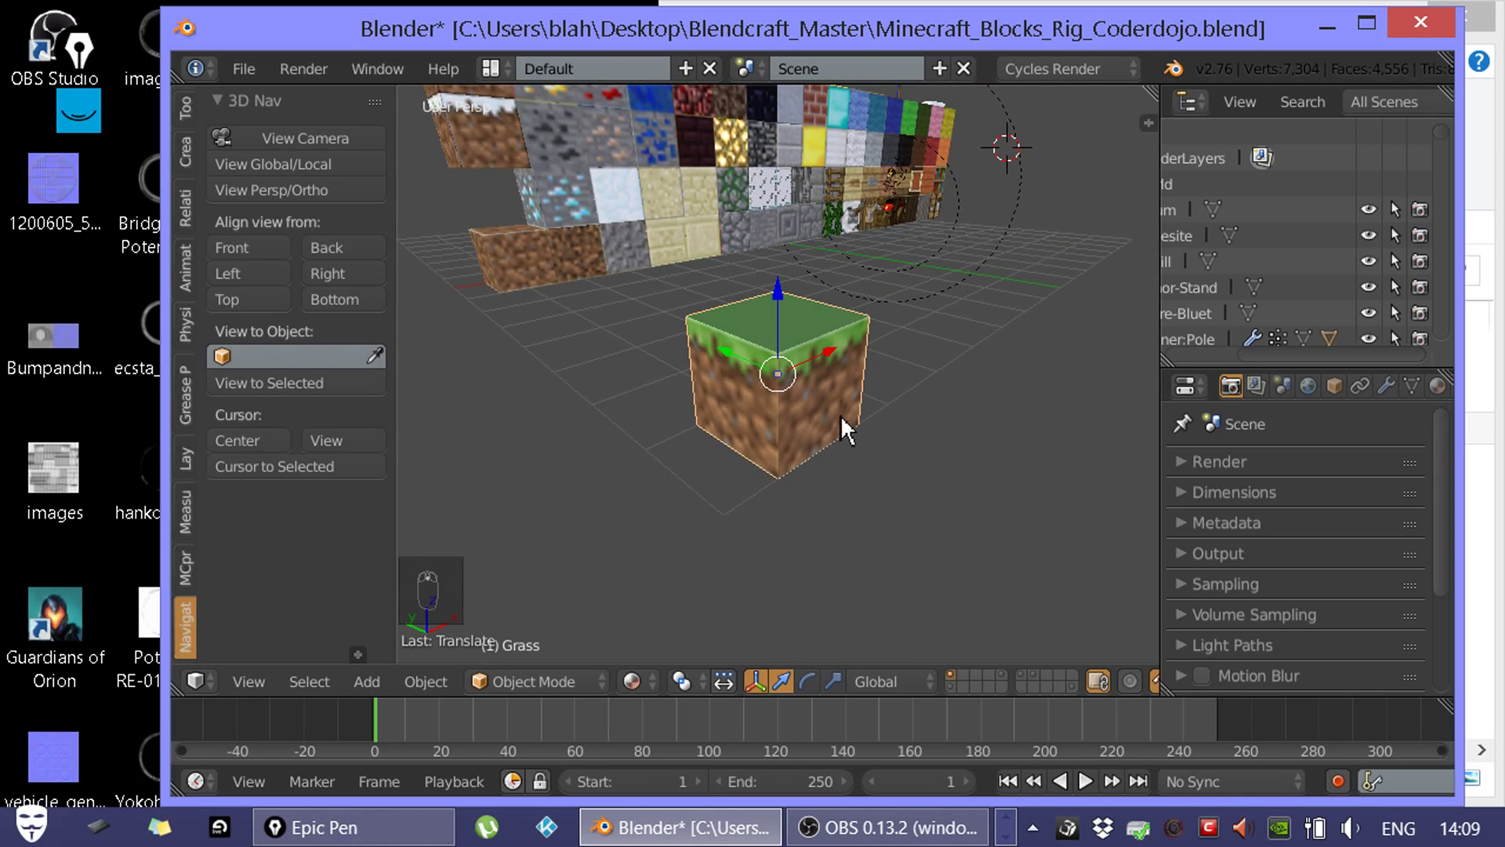
scroll(787, 375, up, 3)
middle_drag(899, 428, 780, 392)
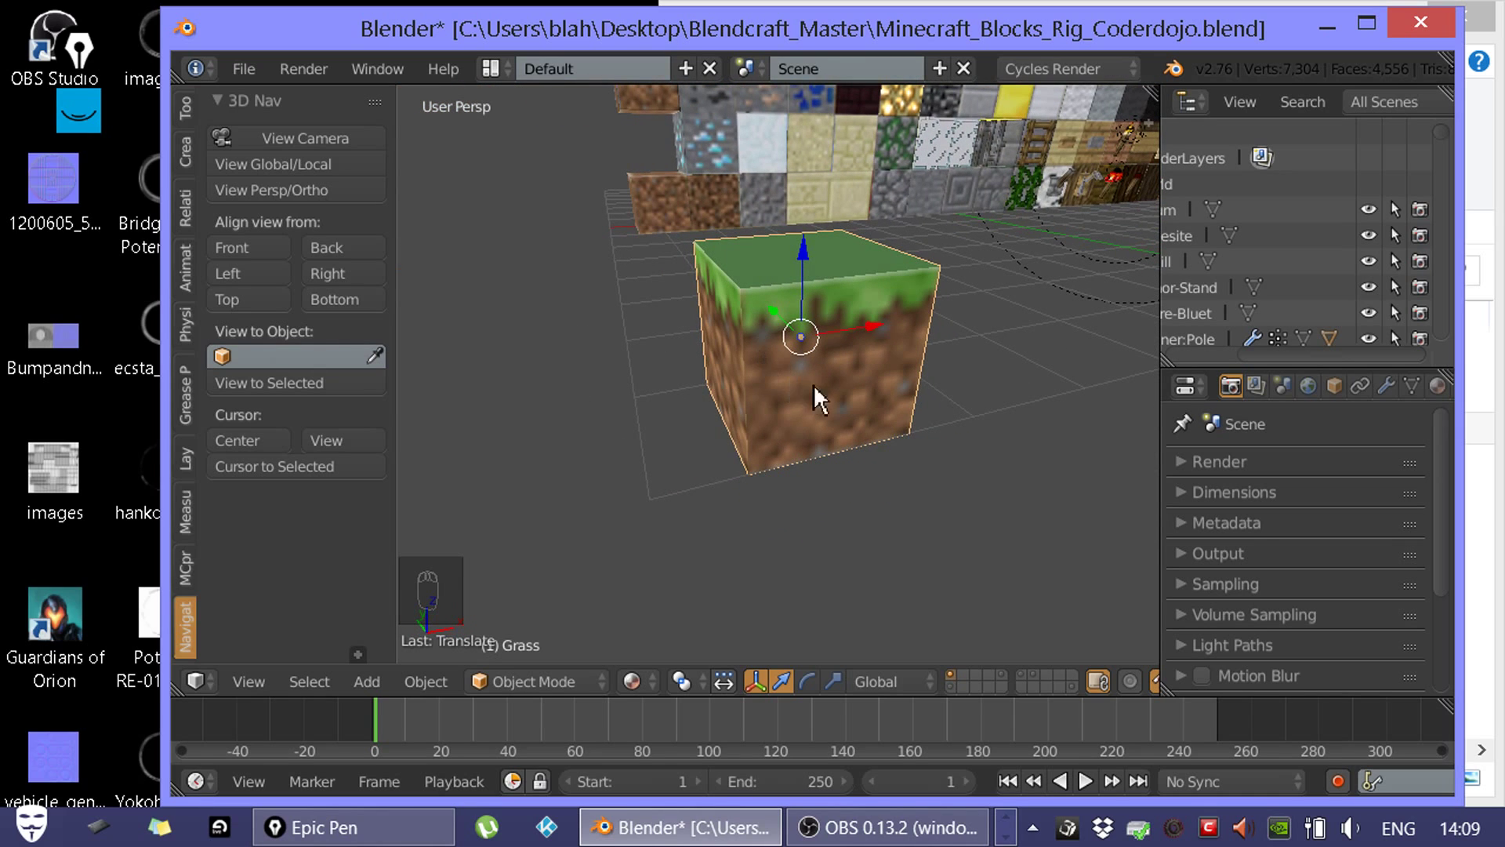
middle_drag(813, 385, 968, 376)
scroll(967, 376, down, 5)
middle_drag(879, 311, 857, 306)
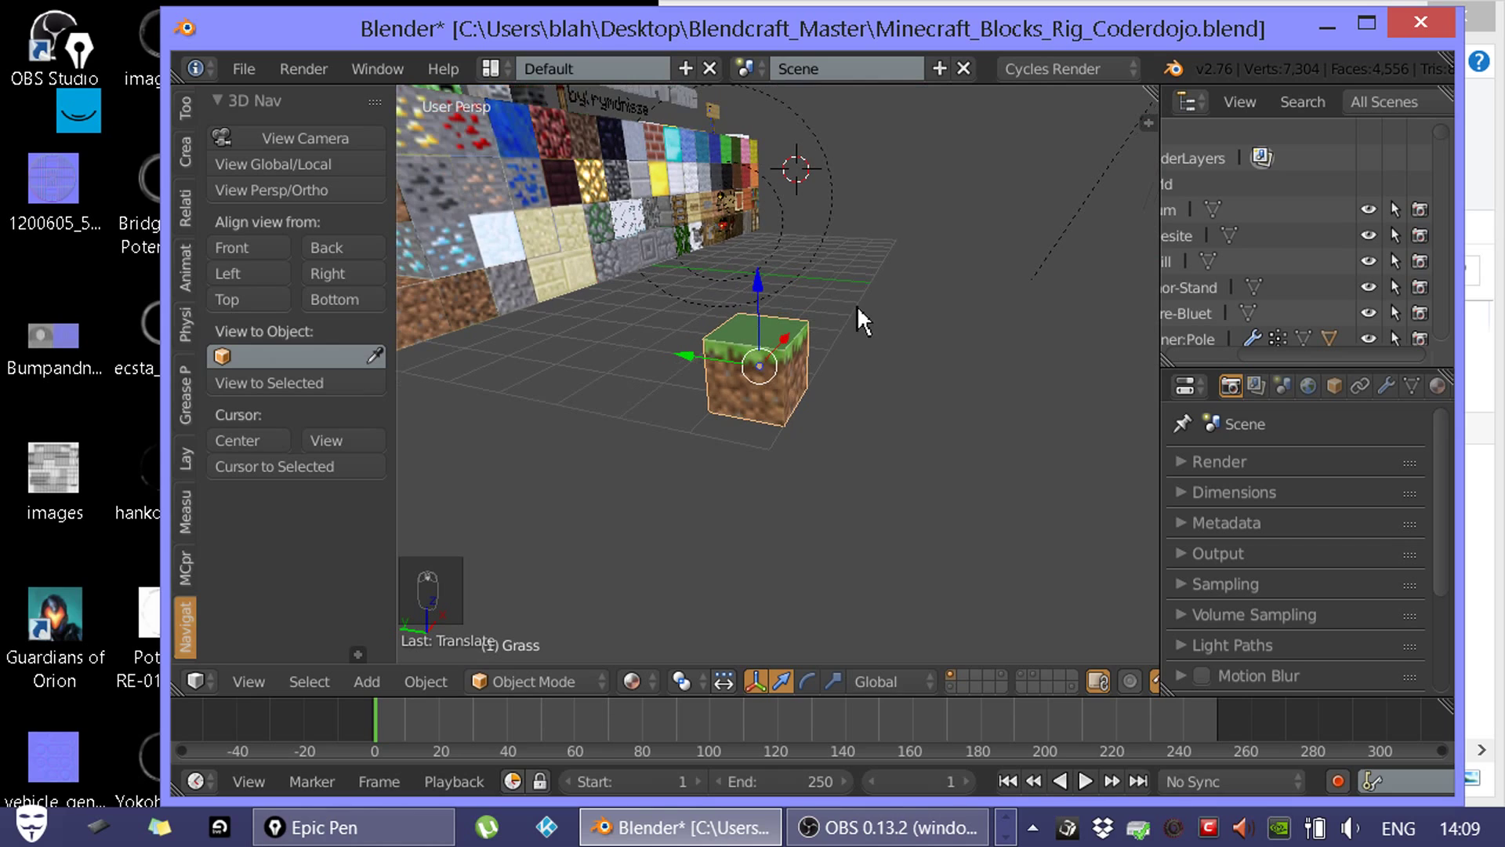
mouse_move(690, 358)
mouse_down()
mouse_move(542, 347)
mouse_move(711, 366)
mouse_up()
- Examine how the Grass block lines up with the grid squares at different zoom levels, including from the top orthographic view
middle_drag(696, 287, 619, 314)
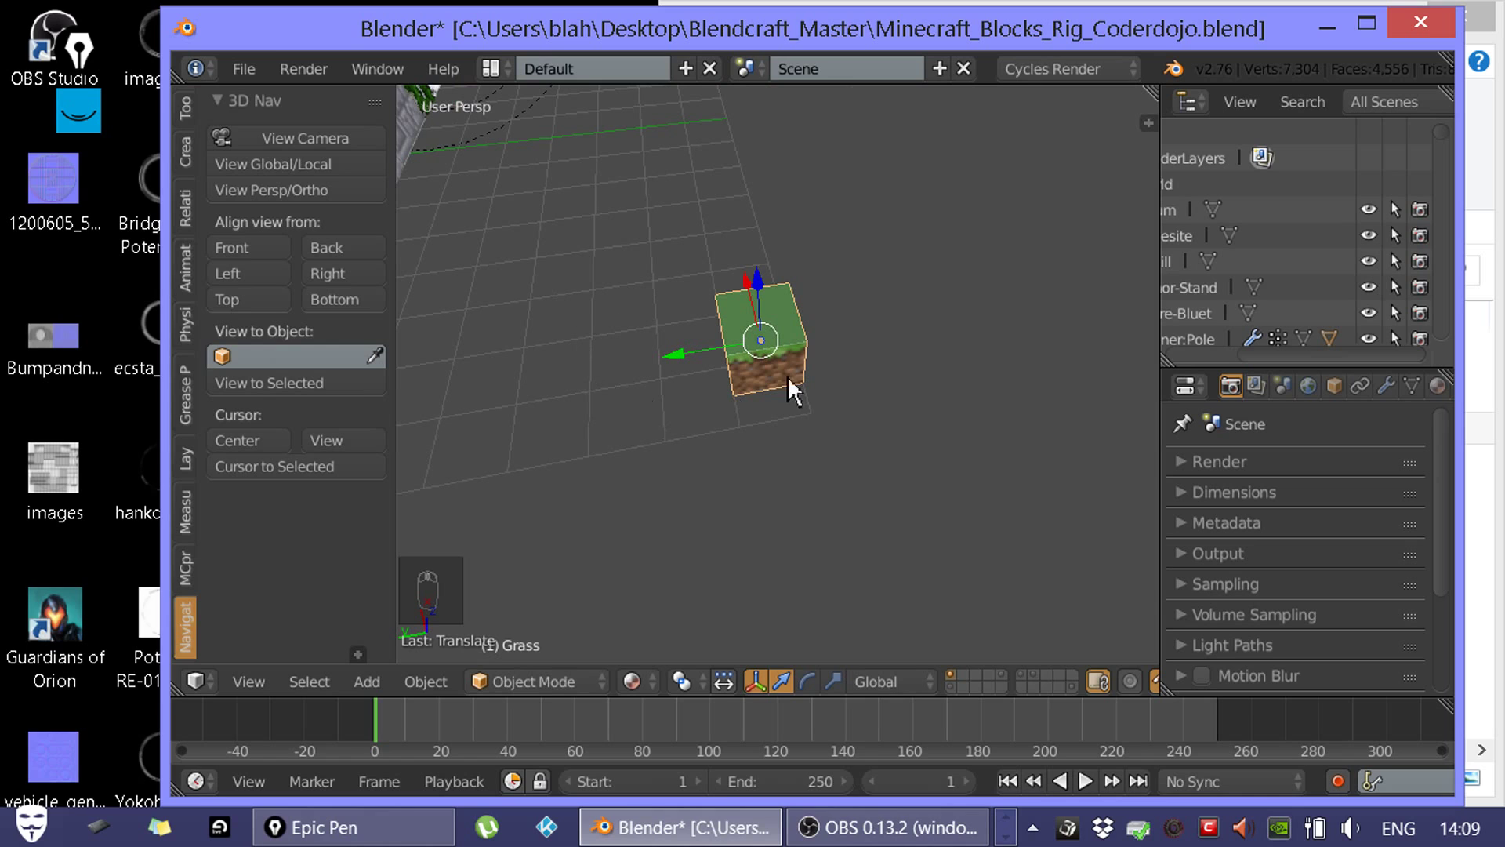
middle_drag(796, 370, 678, 318)
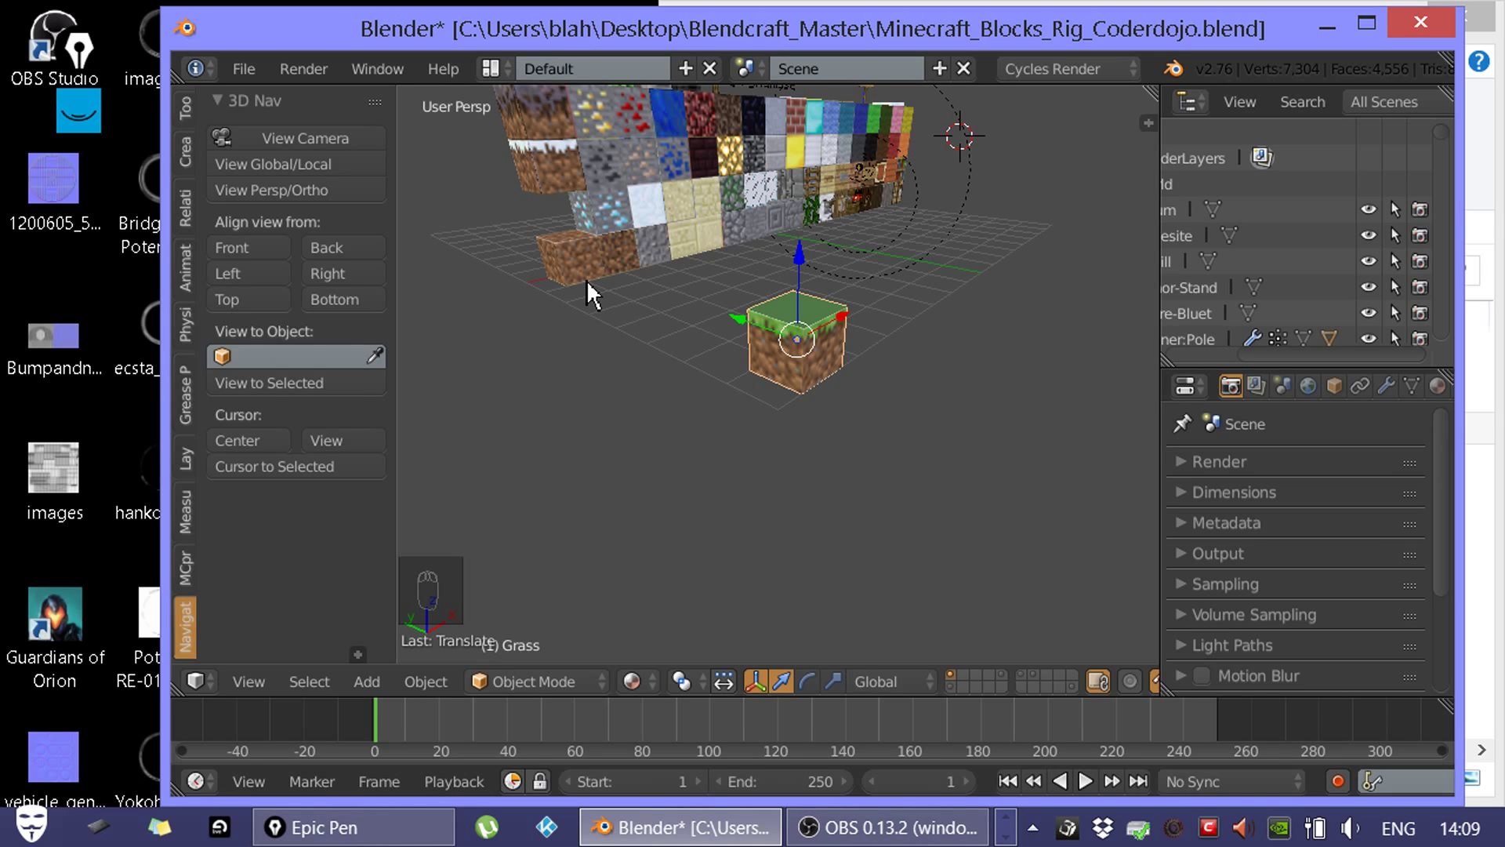
middle_drag(716, 274, 890, 331)
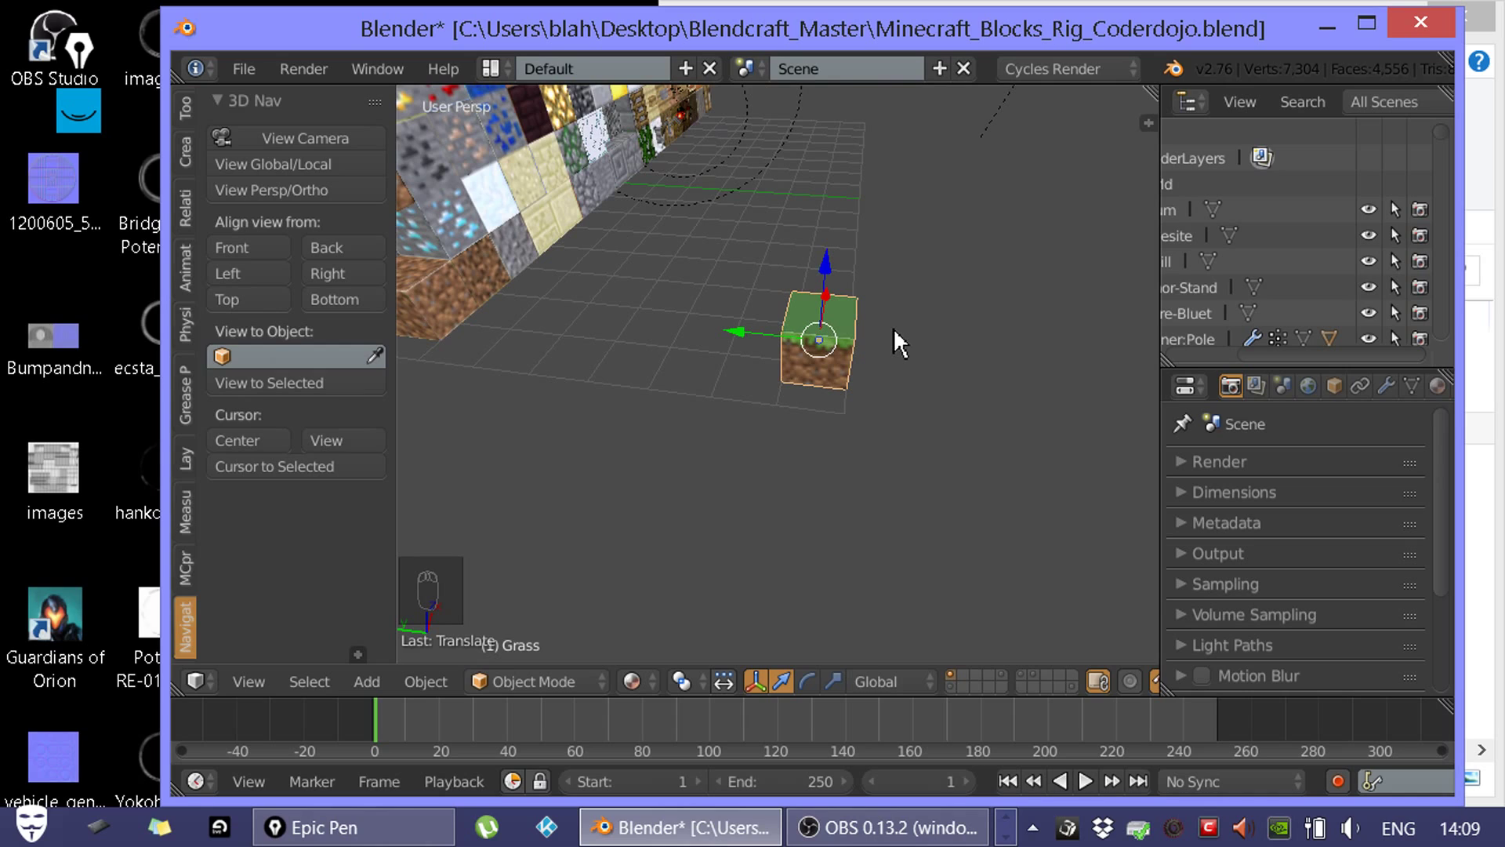
key(KP_7)
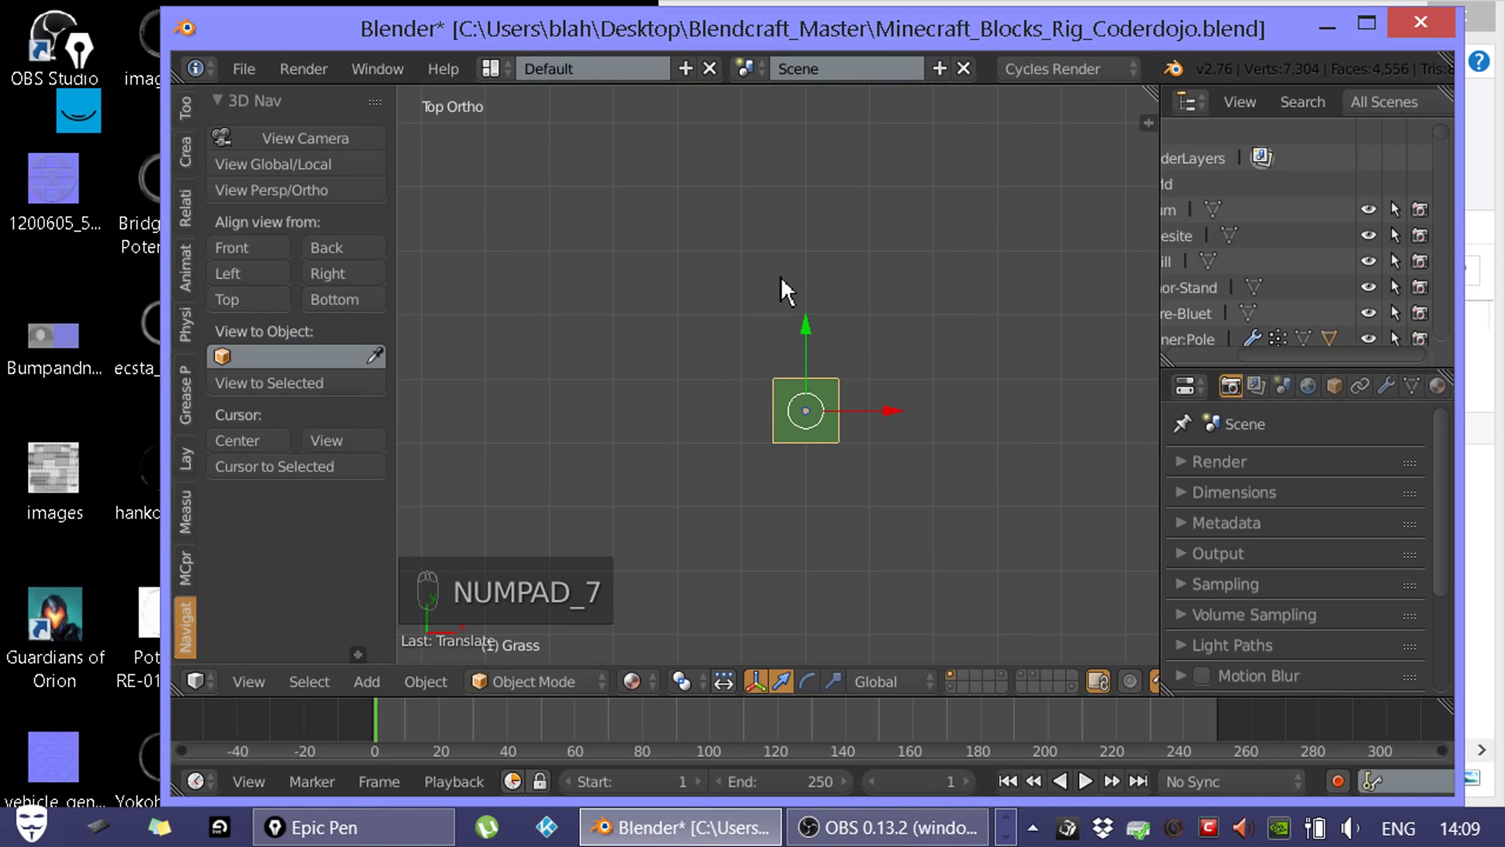
scroll(838, 362, up, 9)
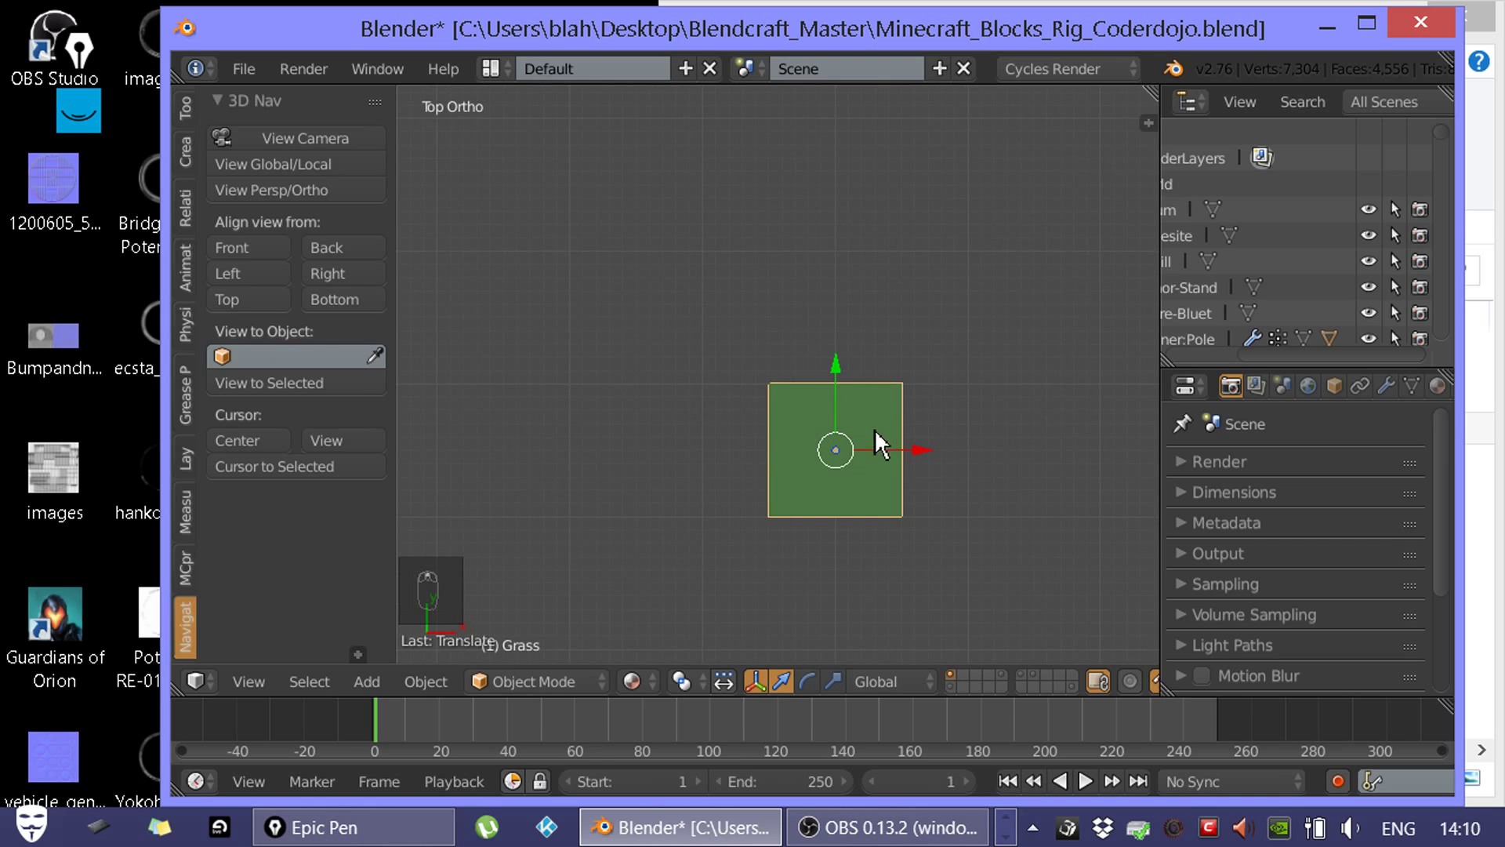
scroll(867, 482, down, 4)
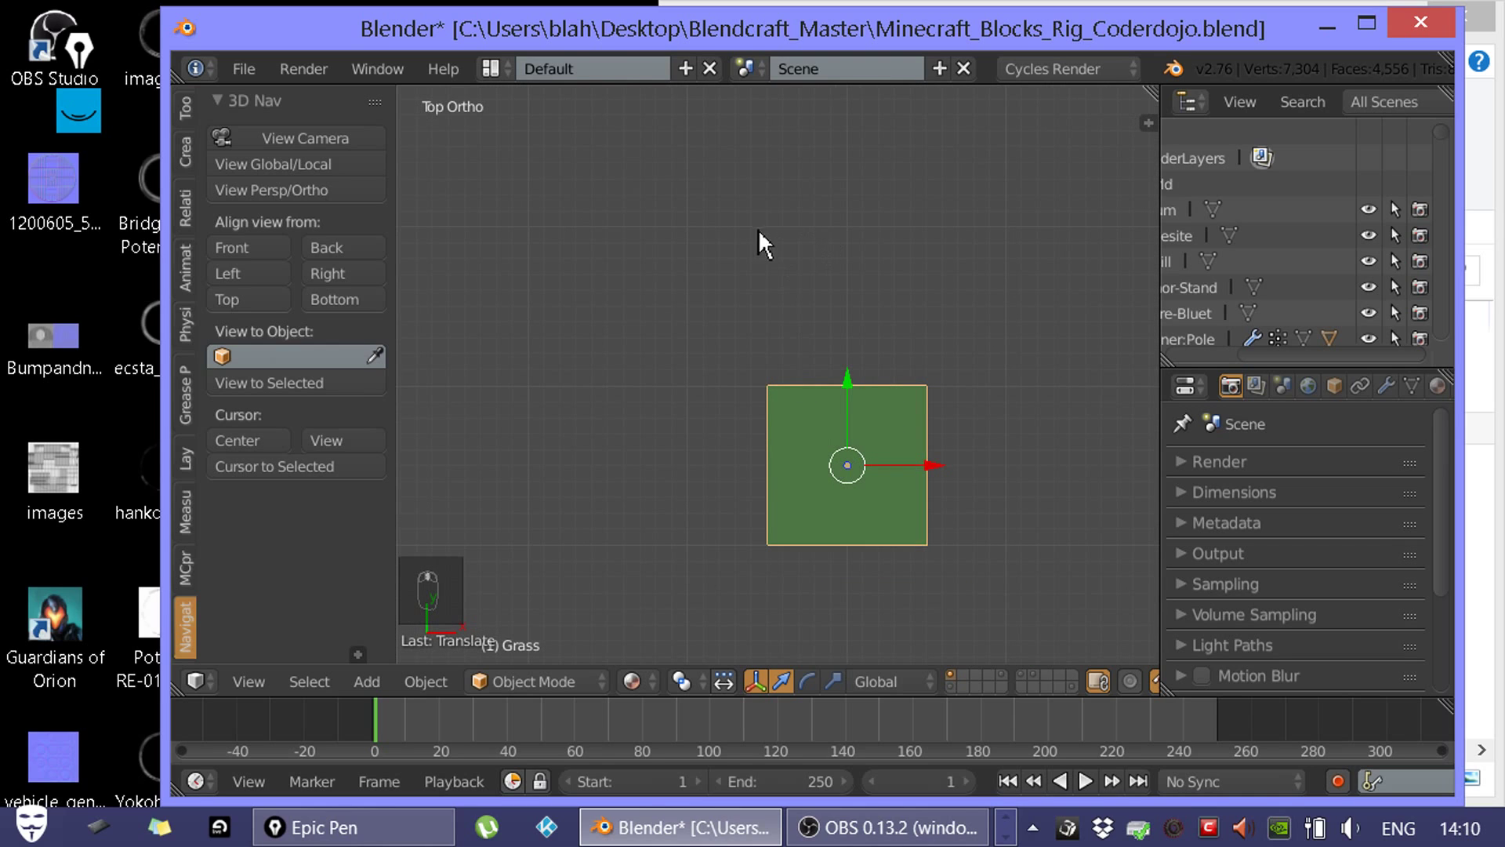
scroll(861, 407, up, 12)
scroll(876, 438, down, 3)
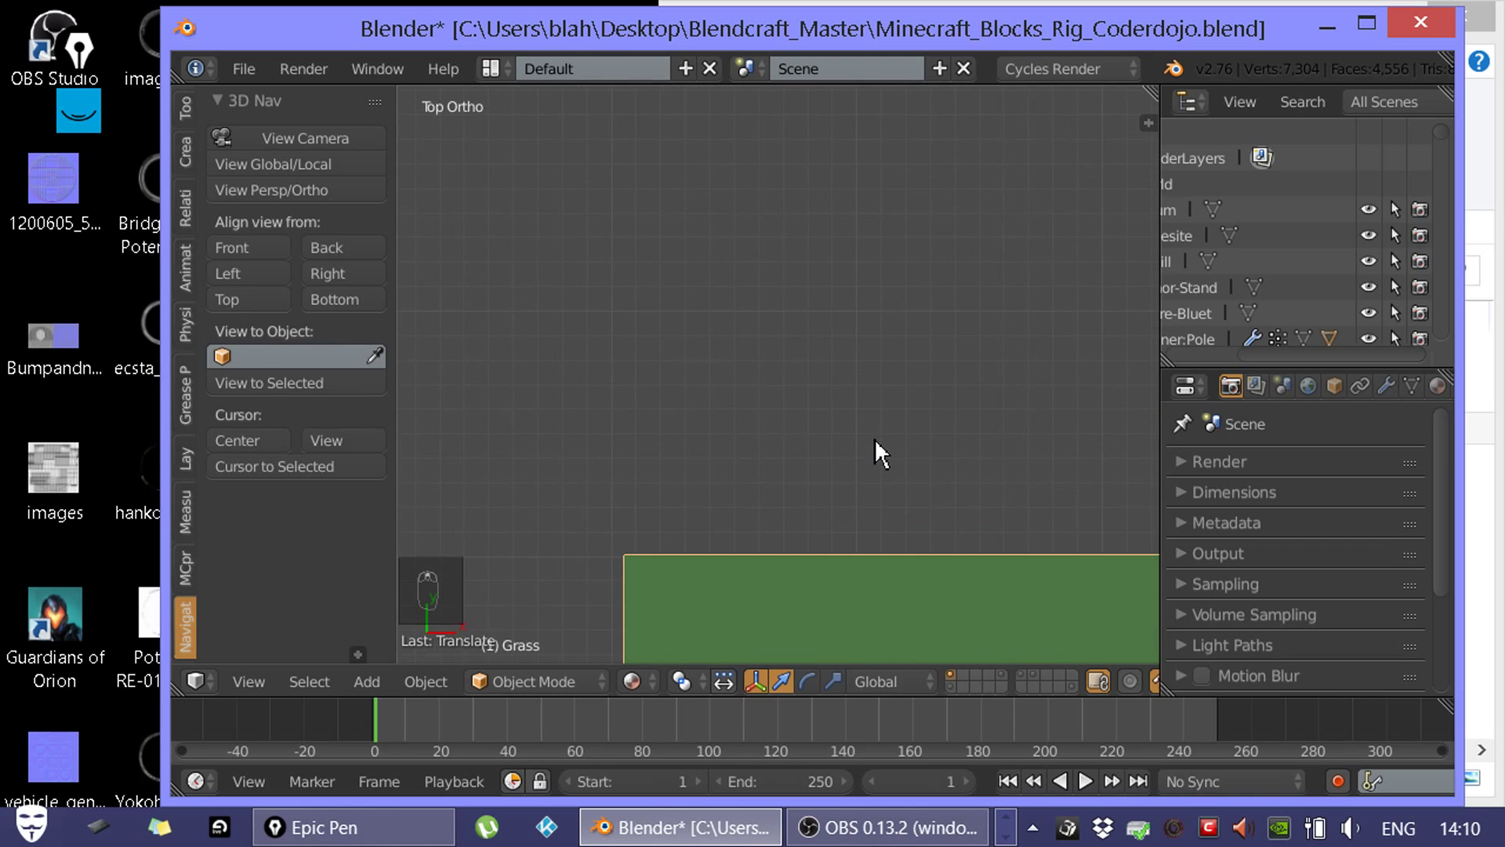
scroll(839, 455, up, 3)
scroll(796, 482, down, 12)
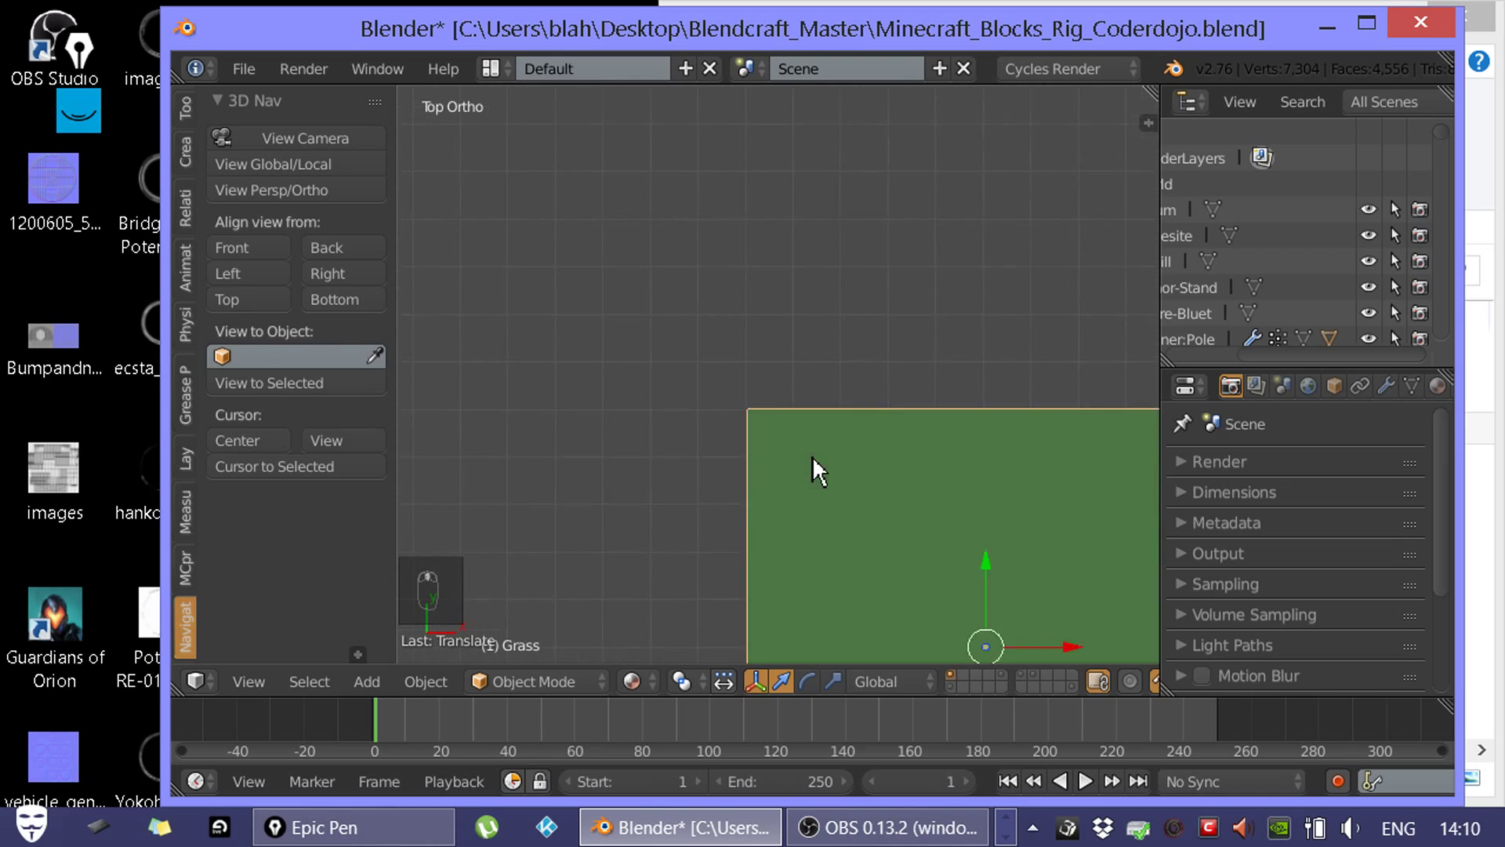
scroll(812, 458, down, 10)
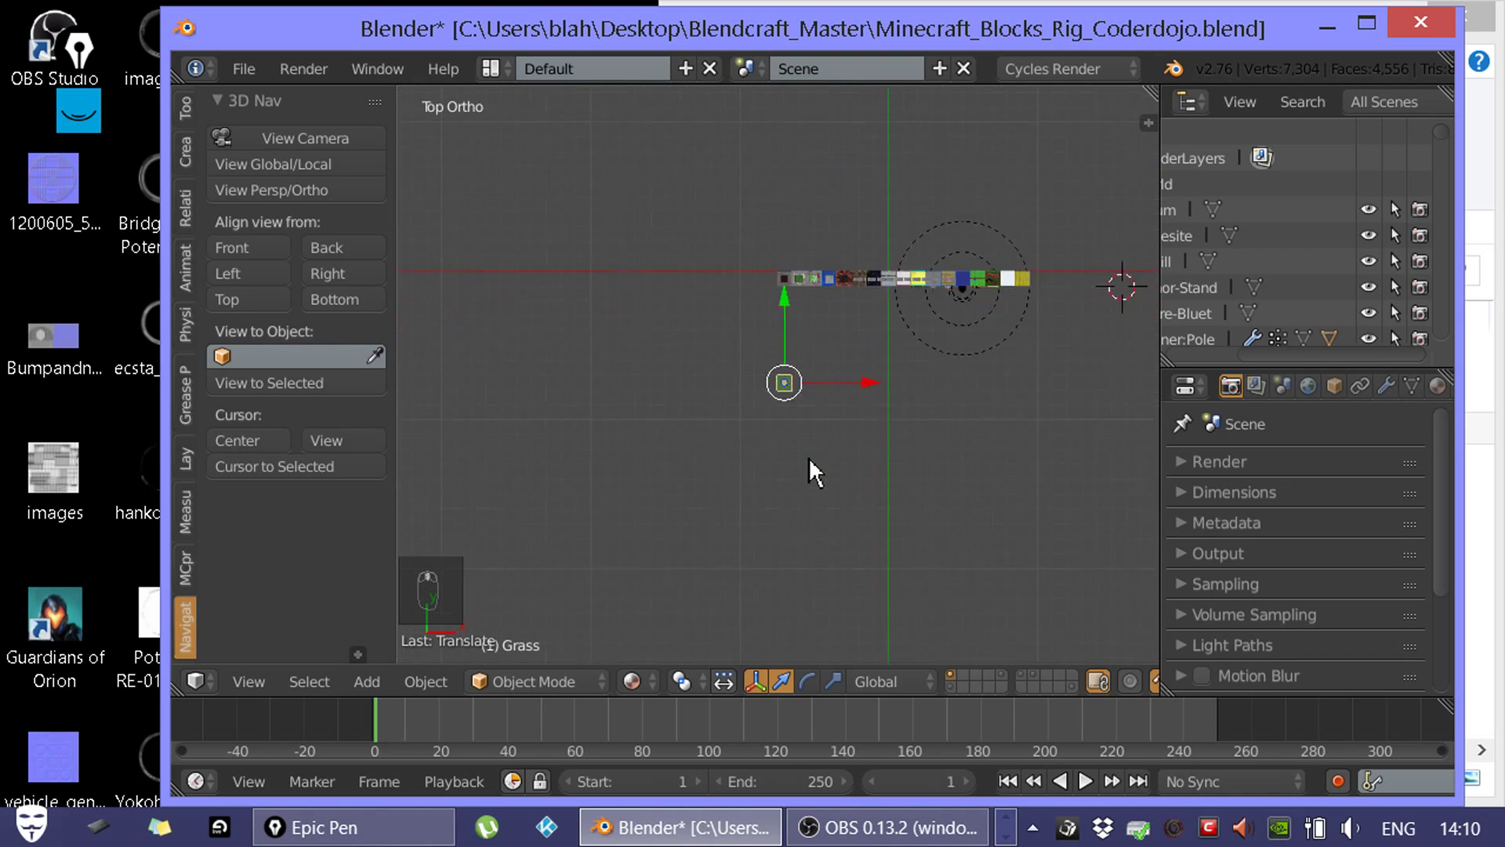
scroll(808, 458, up, 7)
scroll(806, 401, down, 3)
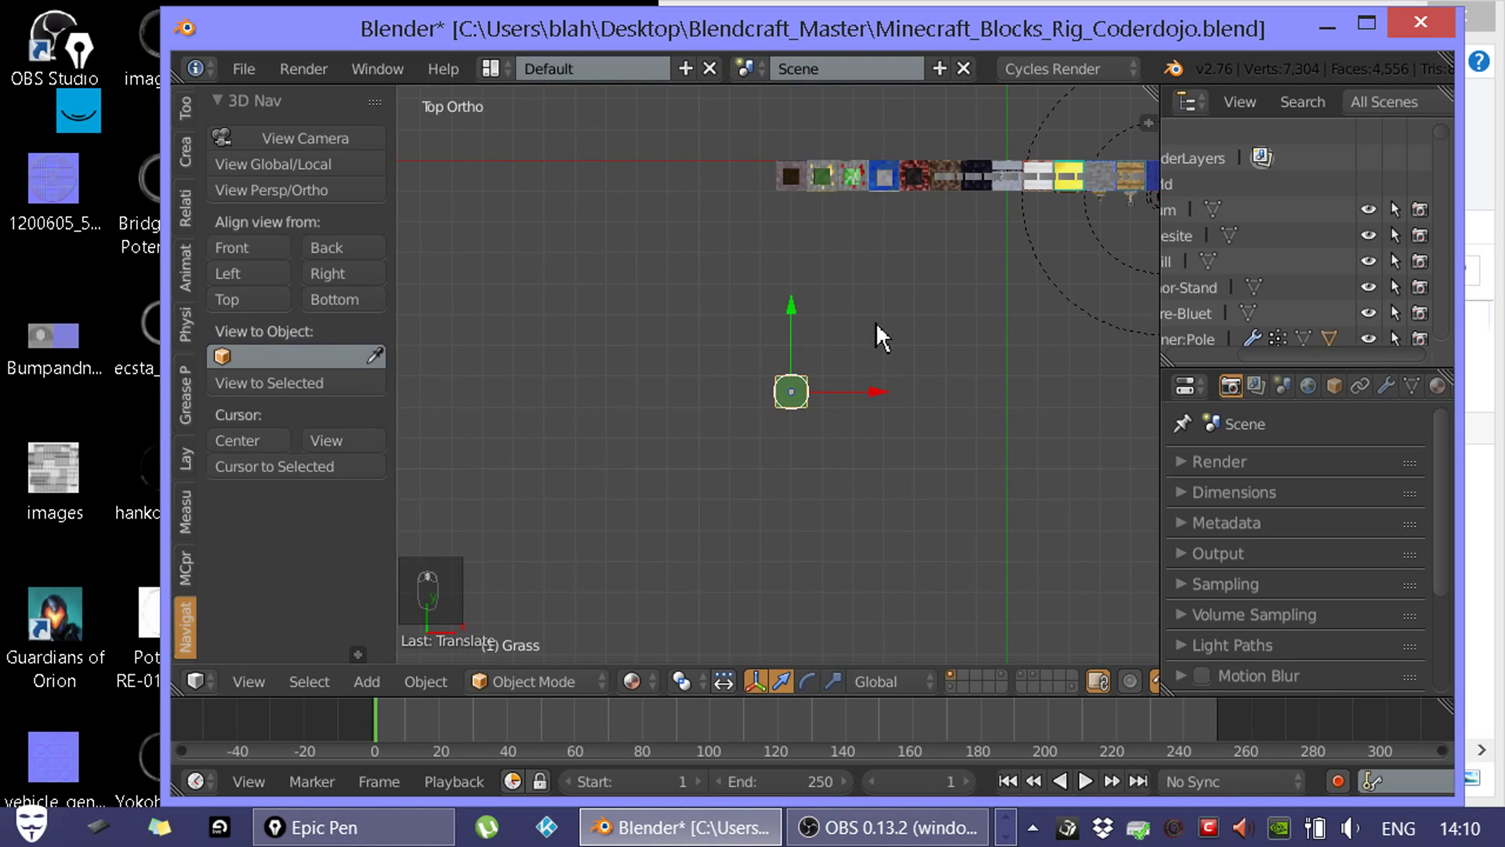
- Shift the Grass block along the X axis, undoing the first move and repeating it in perspective
mouse_move(853, 392)
mouse_down()
mouse_move(977, 395)
mouse_move(867, 399)
mouse_up()
middle_drag(968, 331, 824, 199)
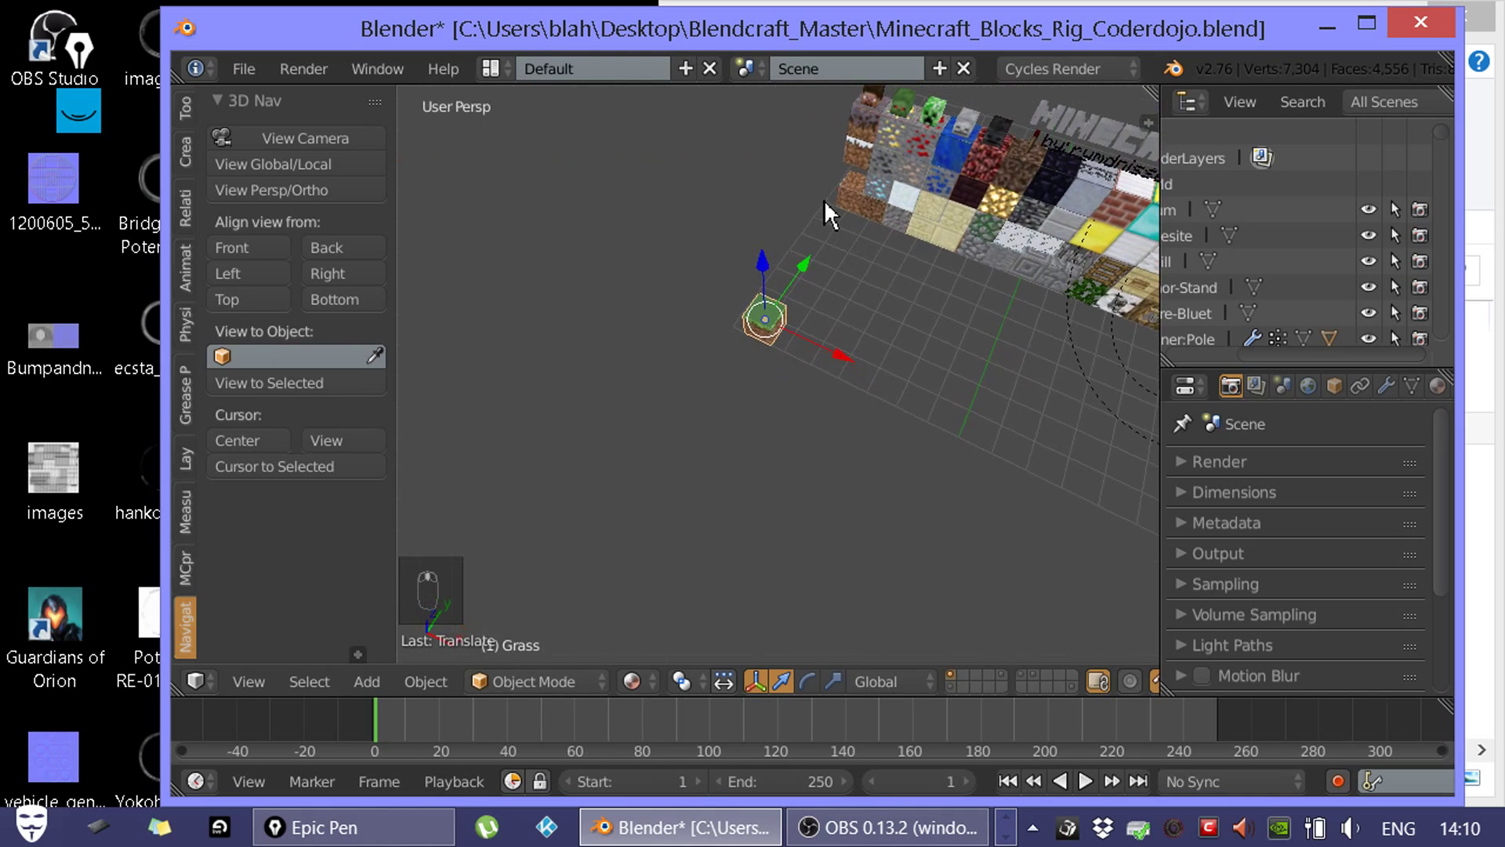
scroll(834, 361, up, 4)
middle_drag(787, 369, 943, 276)
key(ctrl+z)
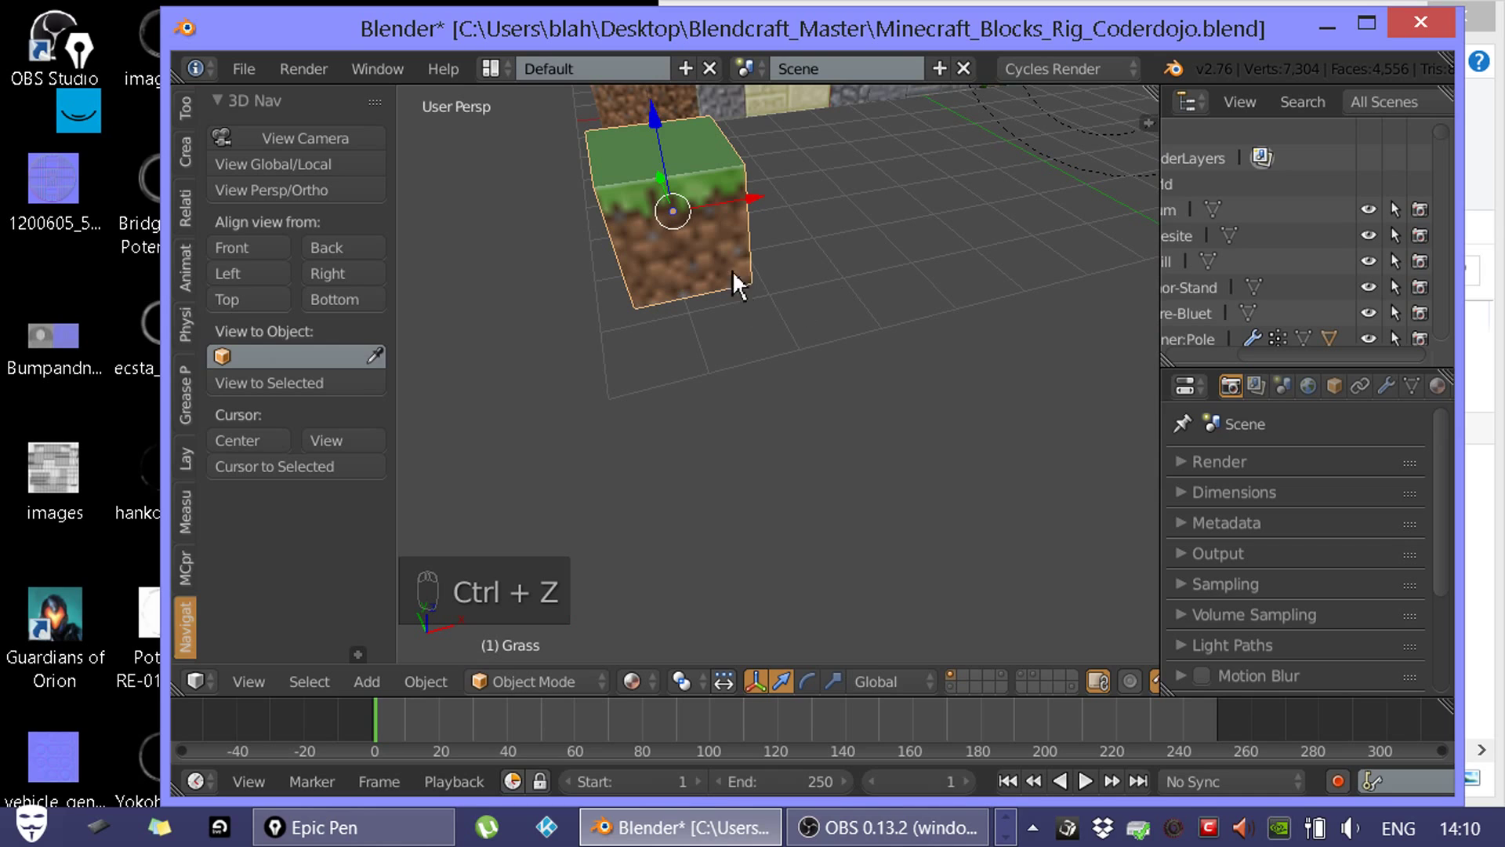
drag(754, 200, 873, 188)
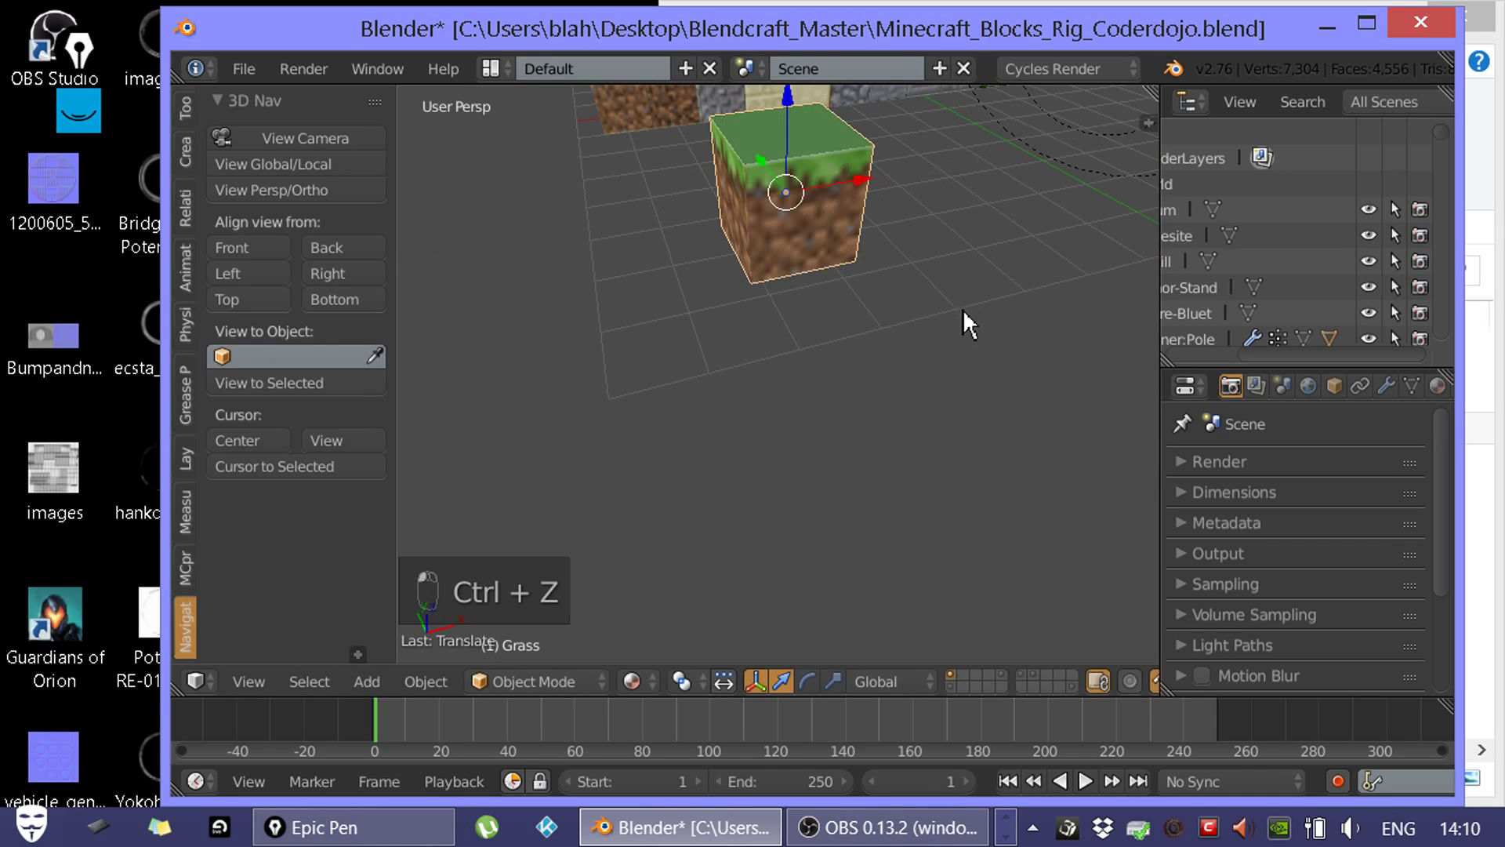
middle_drag(926, 375, 994, 300)
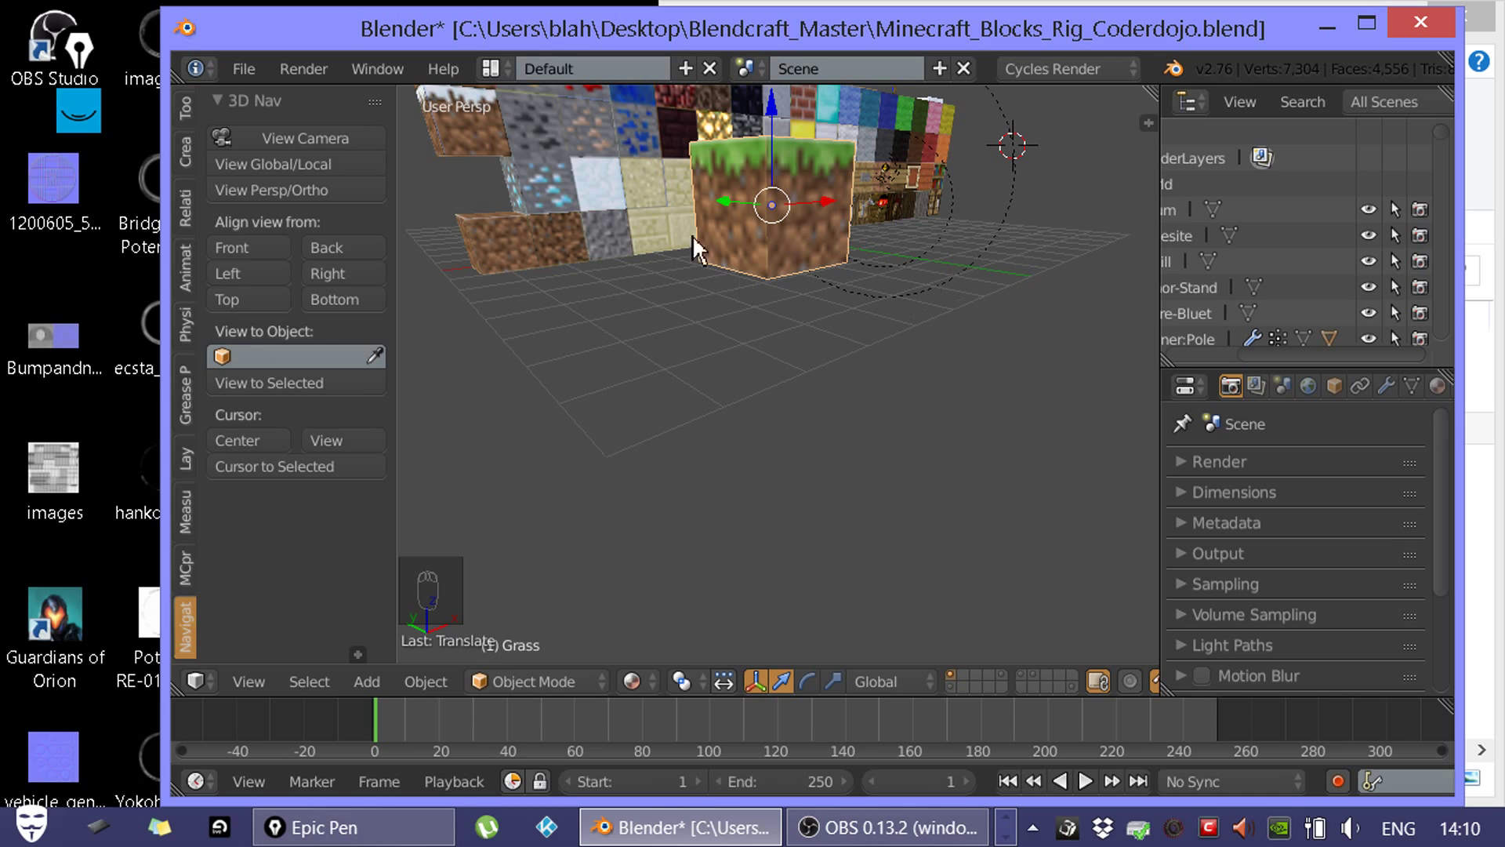
- Select the Coarse-Dirt block in the wall's bottom row and move it -1 unit along the Y axis
right_click(535, 226)
key(KP_Decimal)
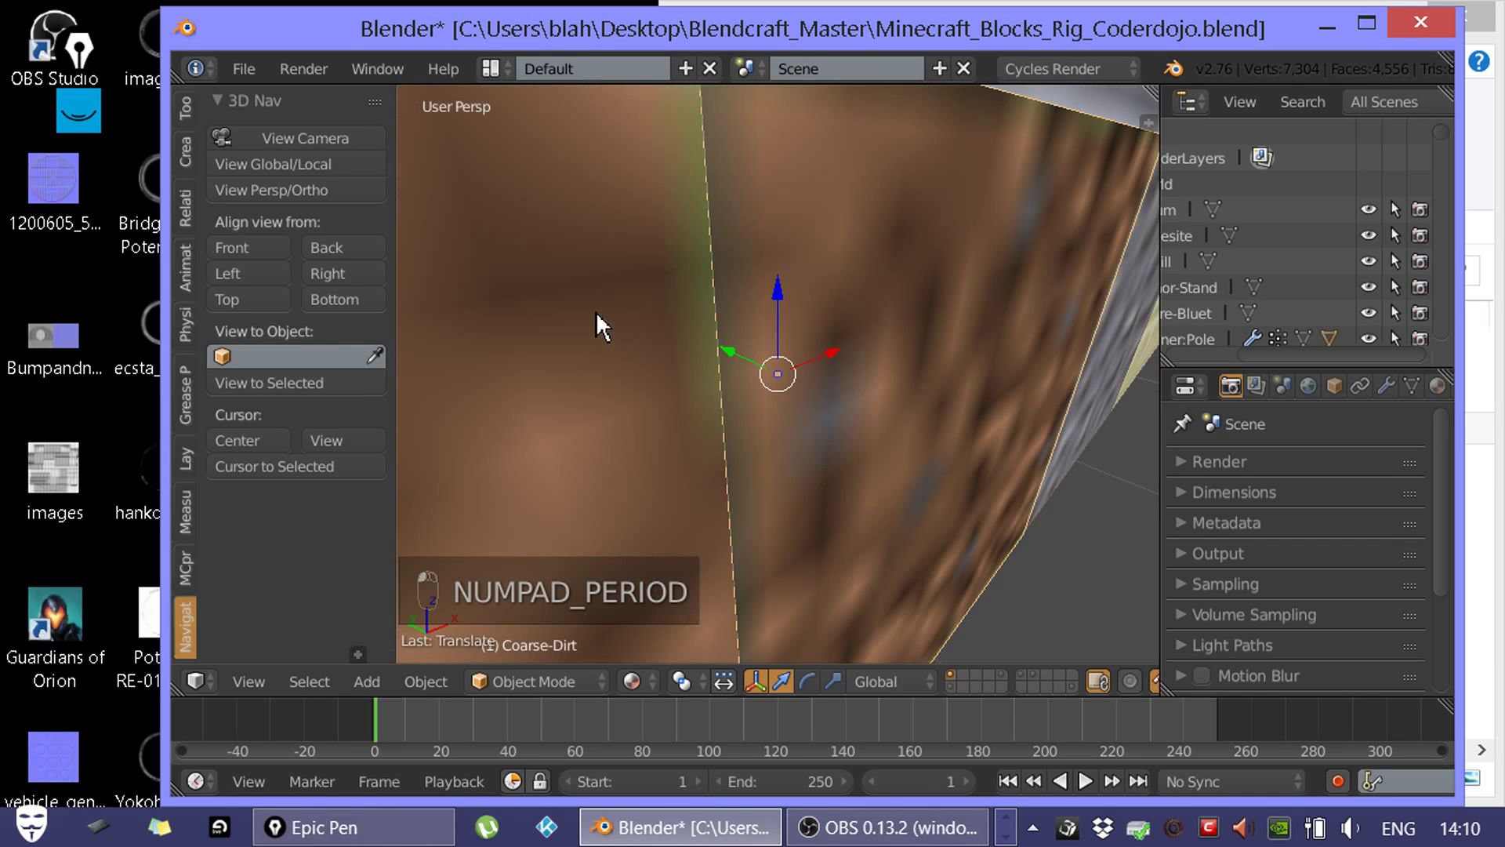
scroll(639, 326, down, 8)
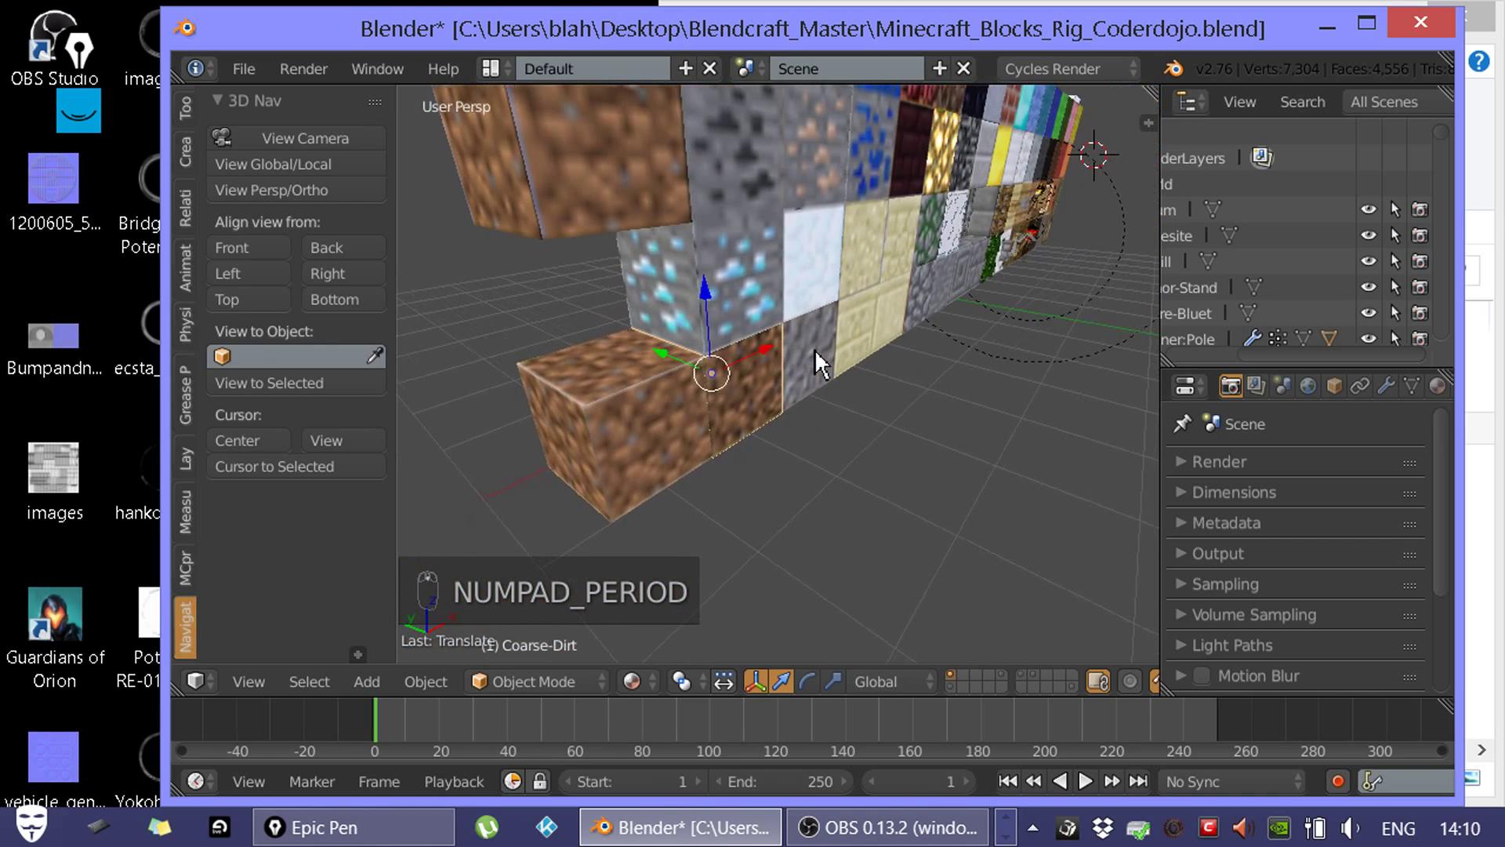
middle_drag(816, 349, 672, 402)
key(g)
key(y)
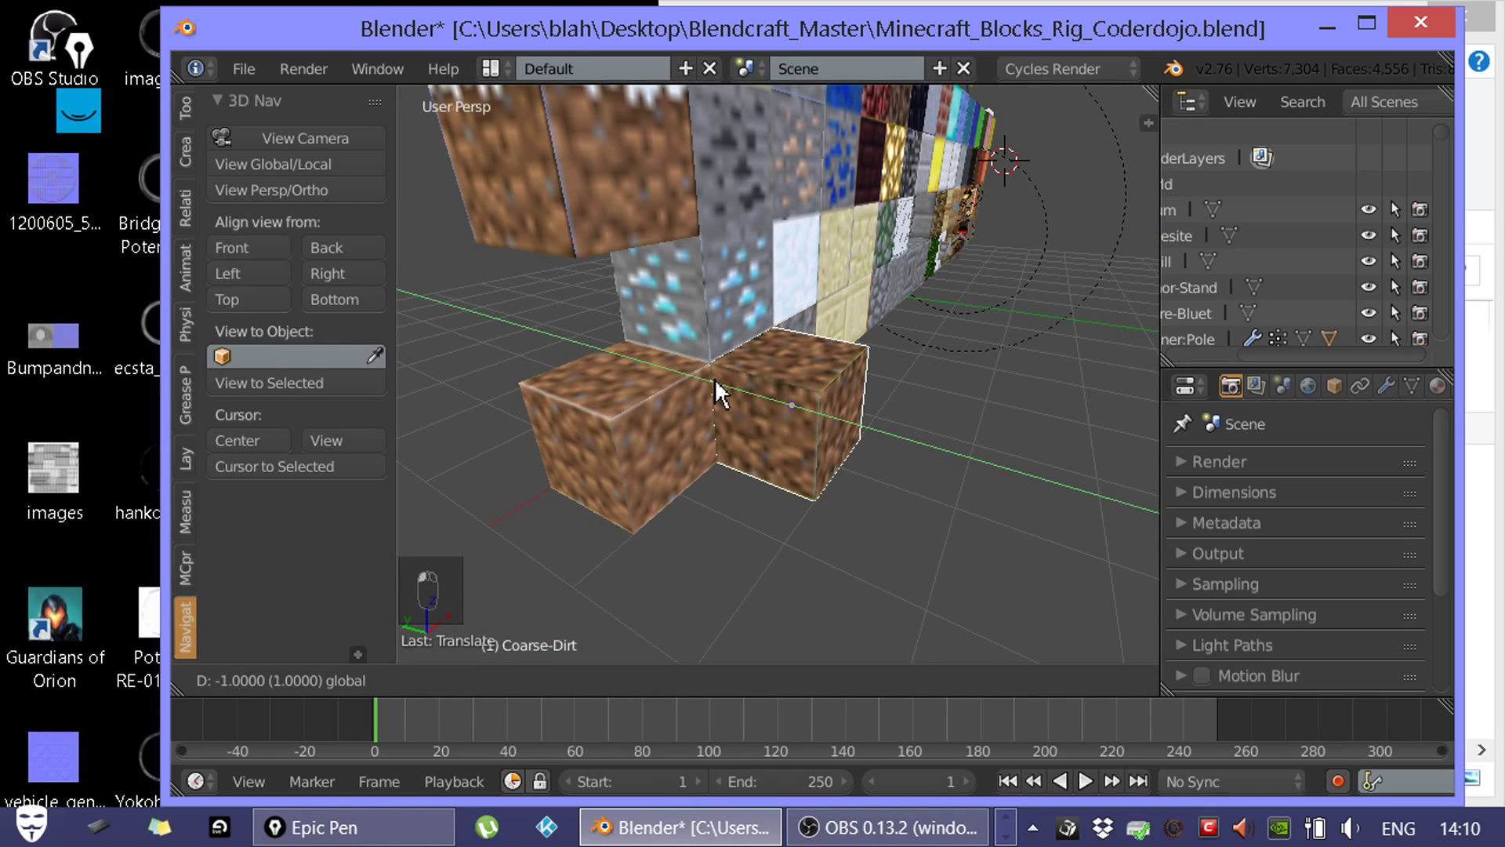
click(753, 398)
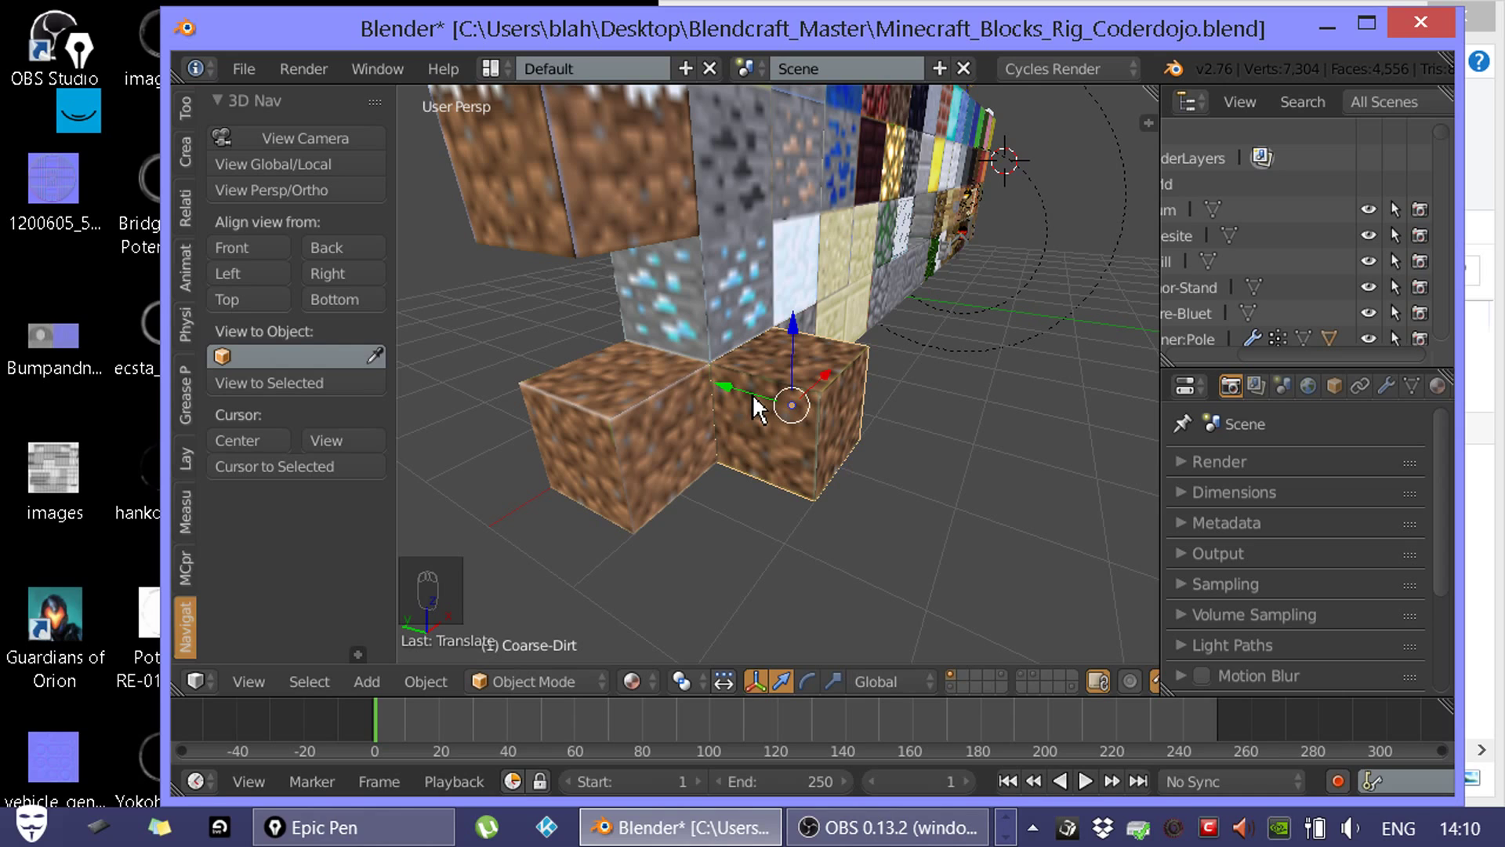
- Select the Gravel block and move it freely out of the wall into the open space beside it
right_click(752, 394)
key(g)
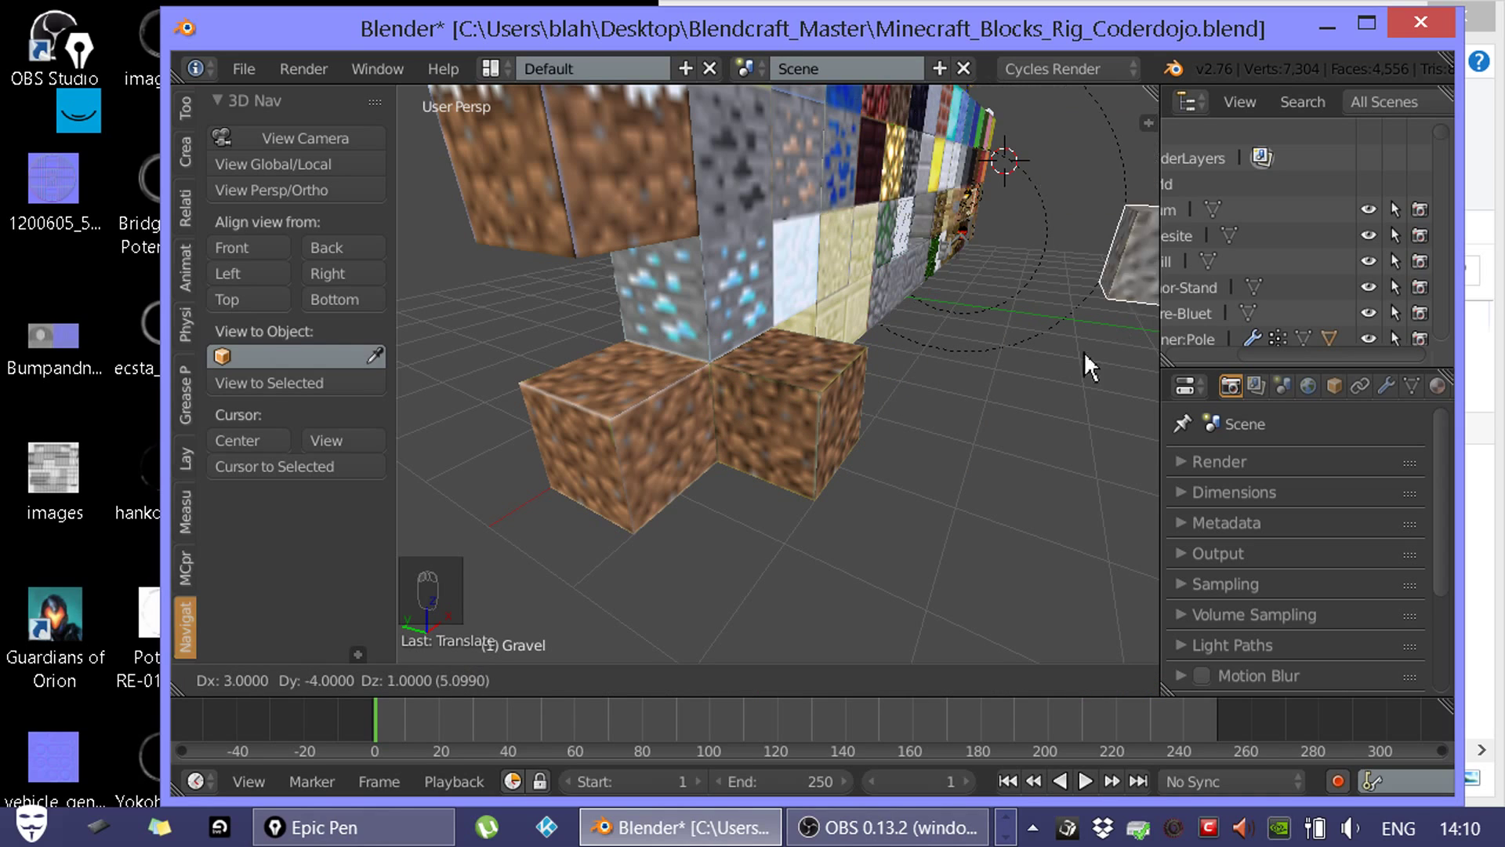
click(1077, 303)
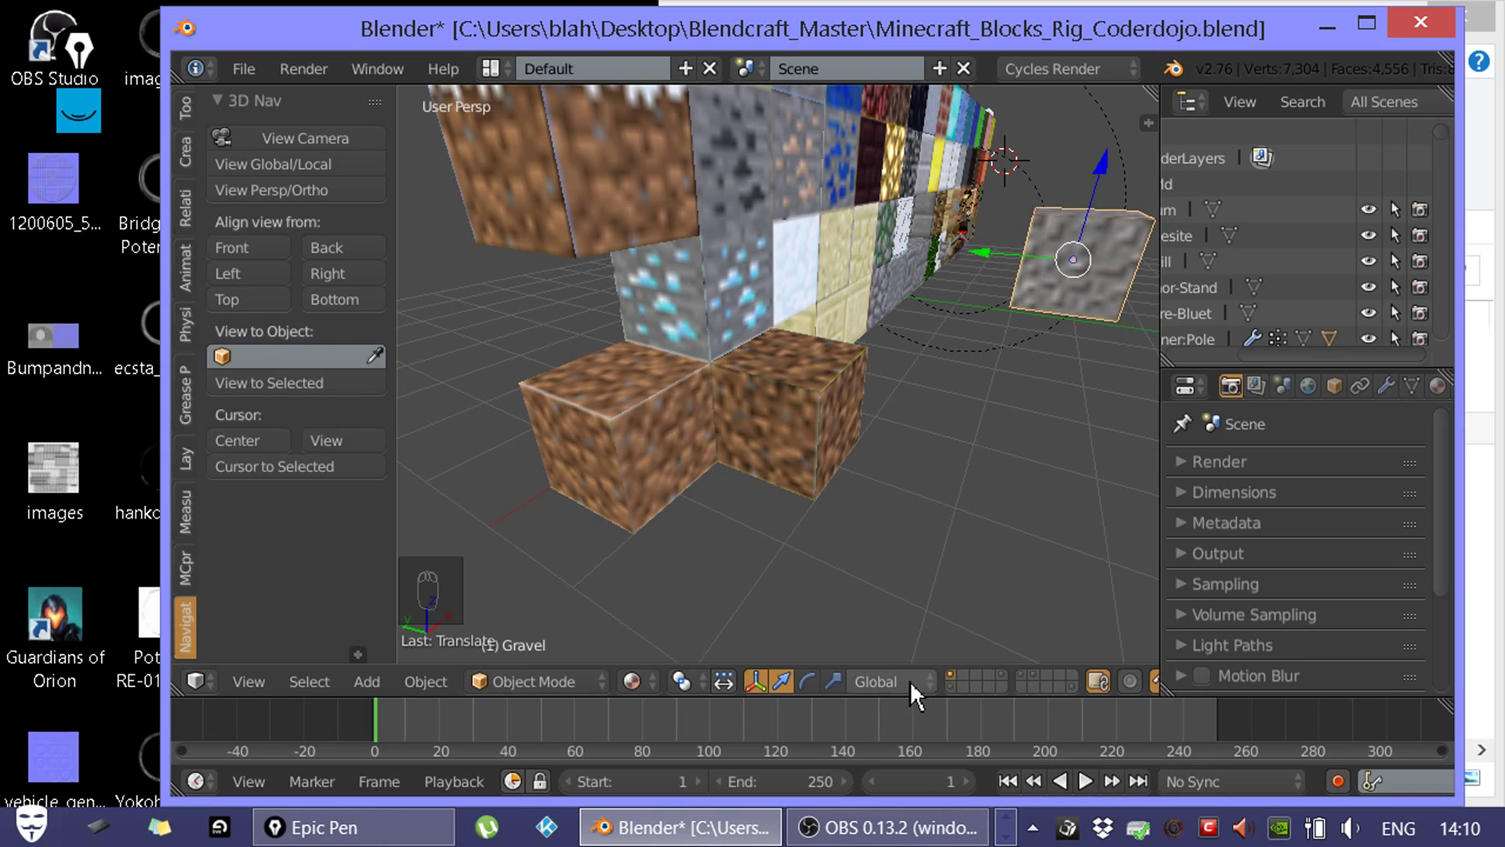
- Bring the snapping controls of the 3D view into reach and turn snapping off
middle_drag(909, 682, 1000, 690)
middle_drag(893, 683, 841, 697)
scroll(1073, 689, down, 5)
scroll(1072, 694, up, 5)
scroll(1071, 694, down, 5)
scroll(1072, 695, up, 5)
scroll(753, 682, down, 5)
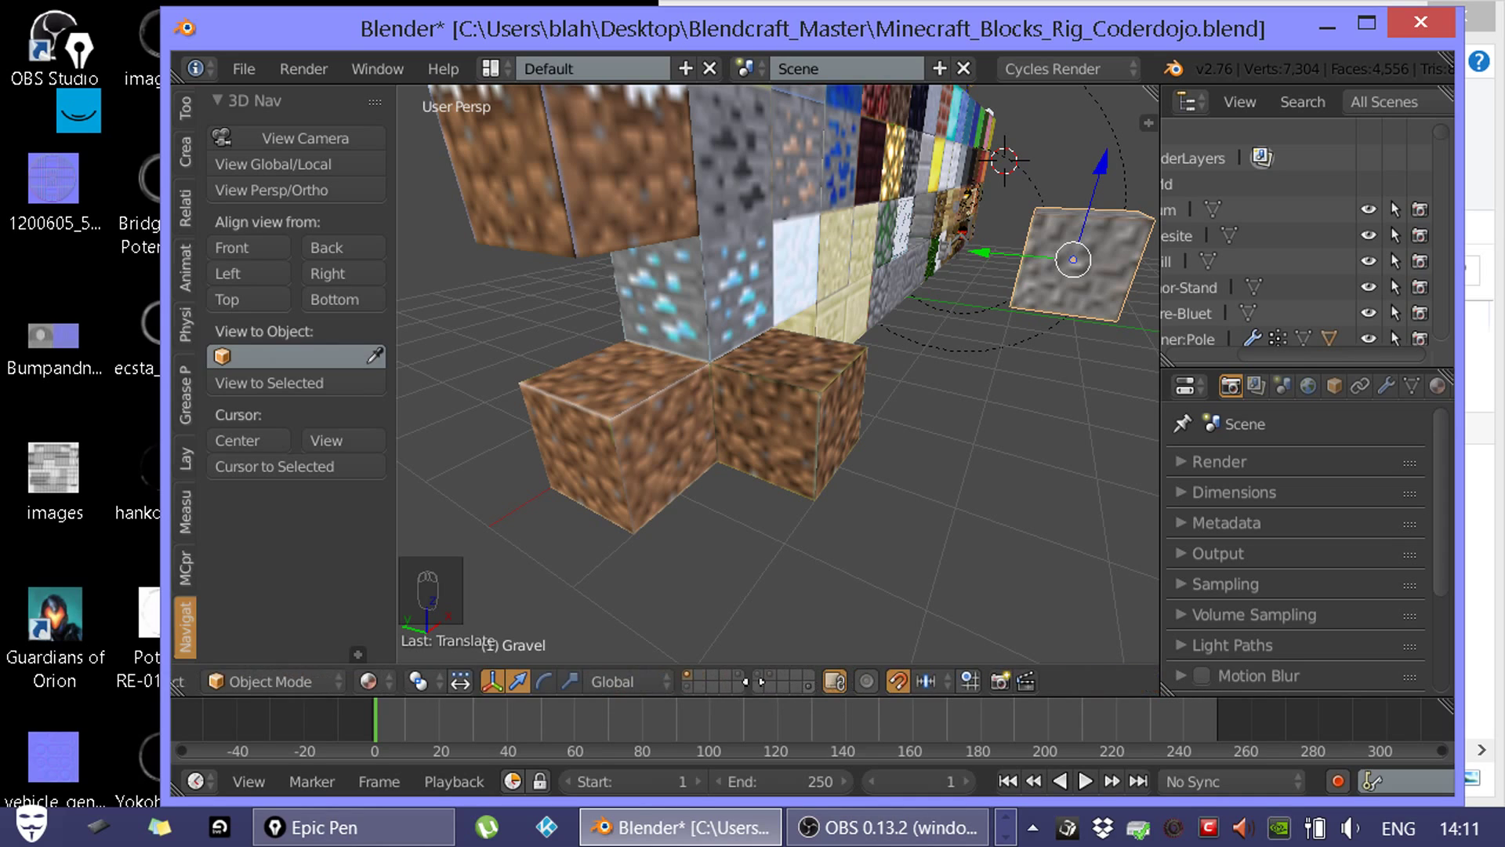
scroll(753, 680, up, 5)
scroll(752, 681, down, 5)
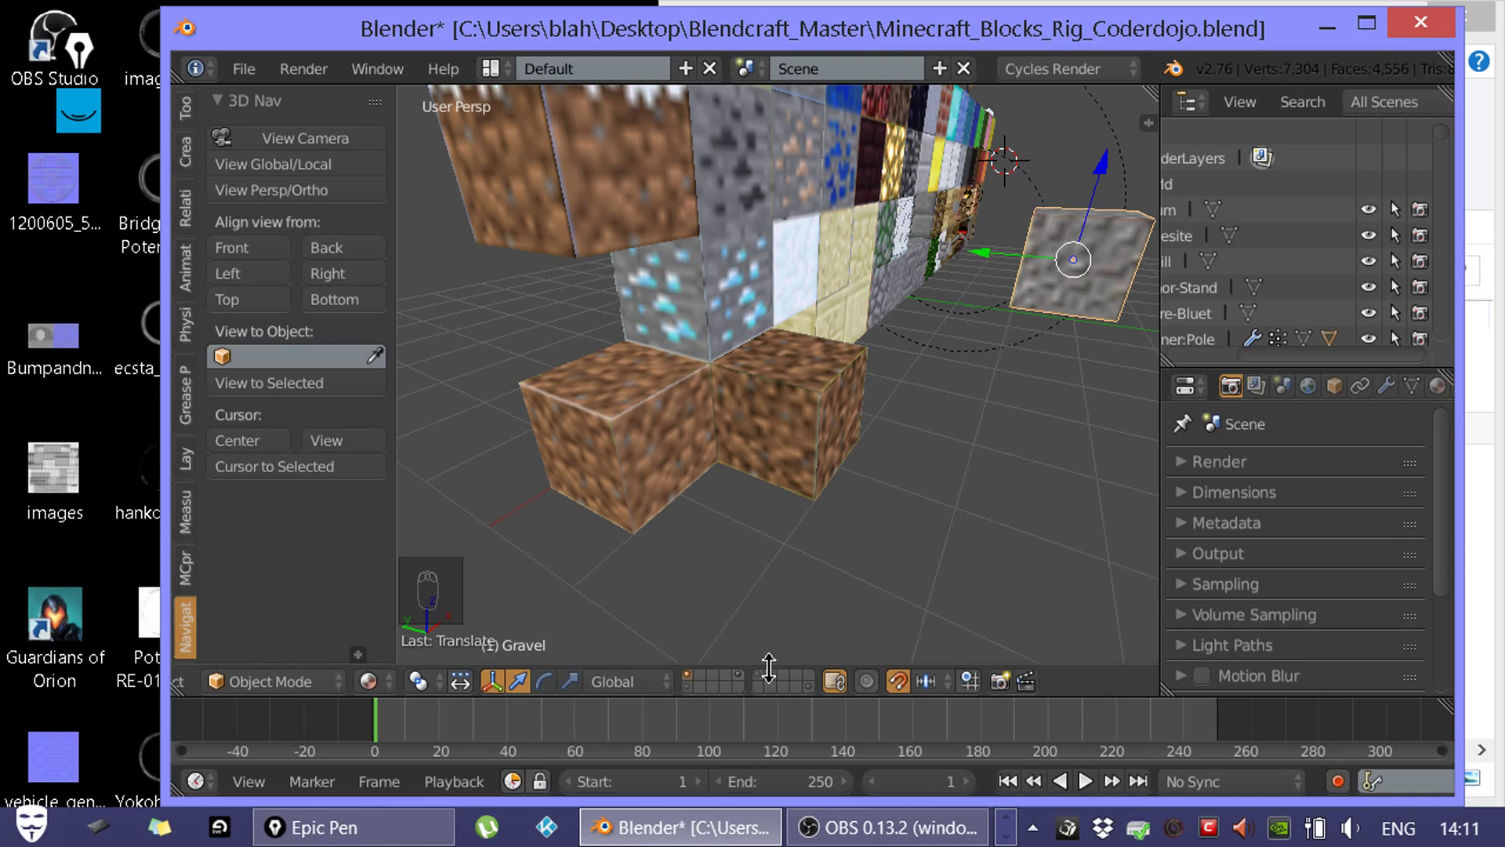
click(902, 678)
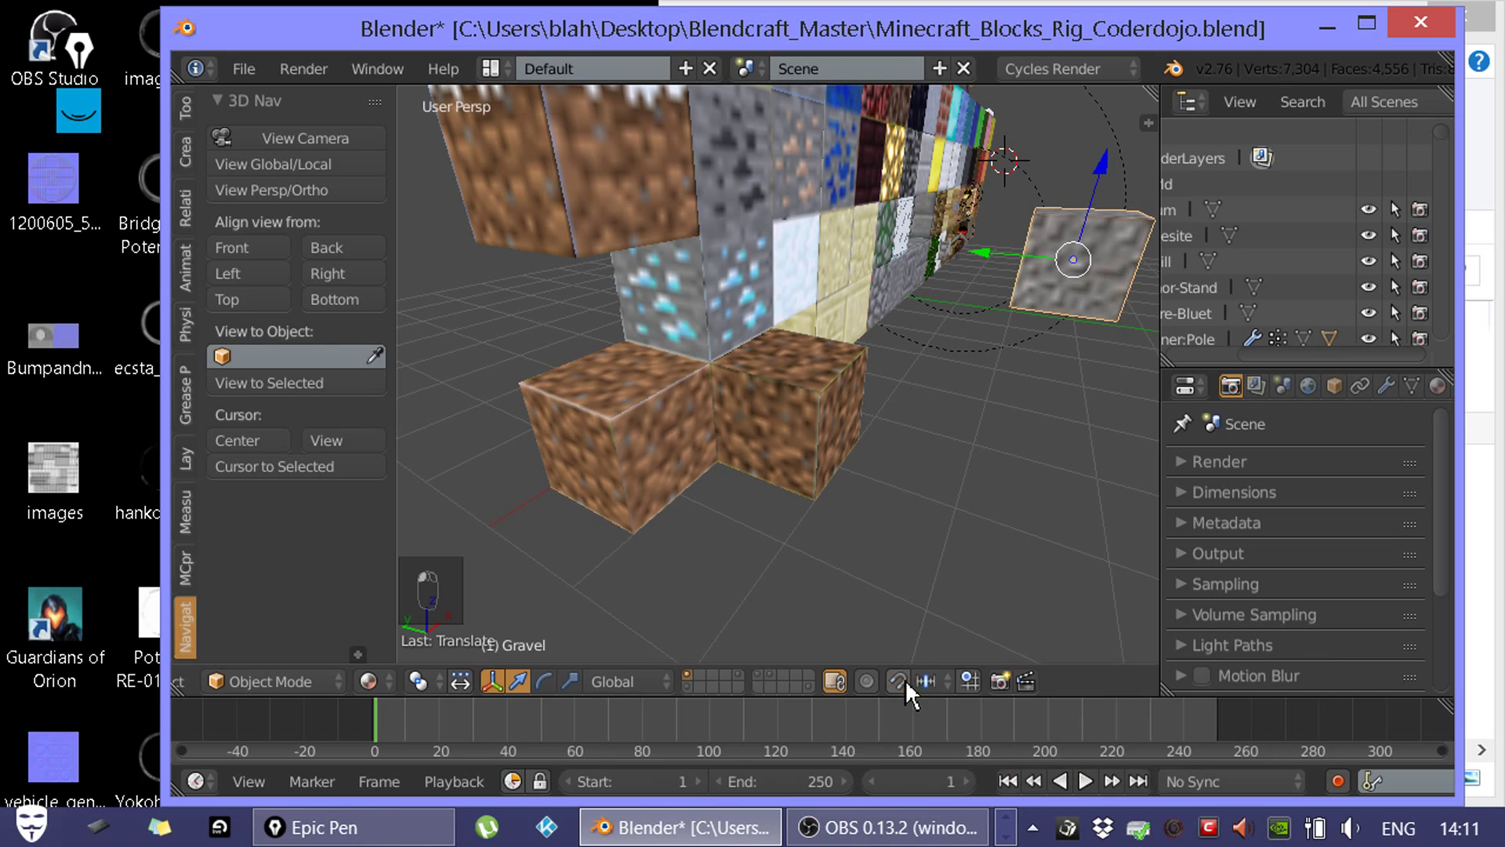
- Select the Coarse-Dirt block and move it smoothly along the Y axis, farther from the wall, without grid snapping
click(776, 415)
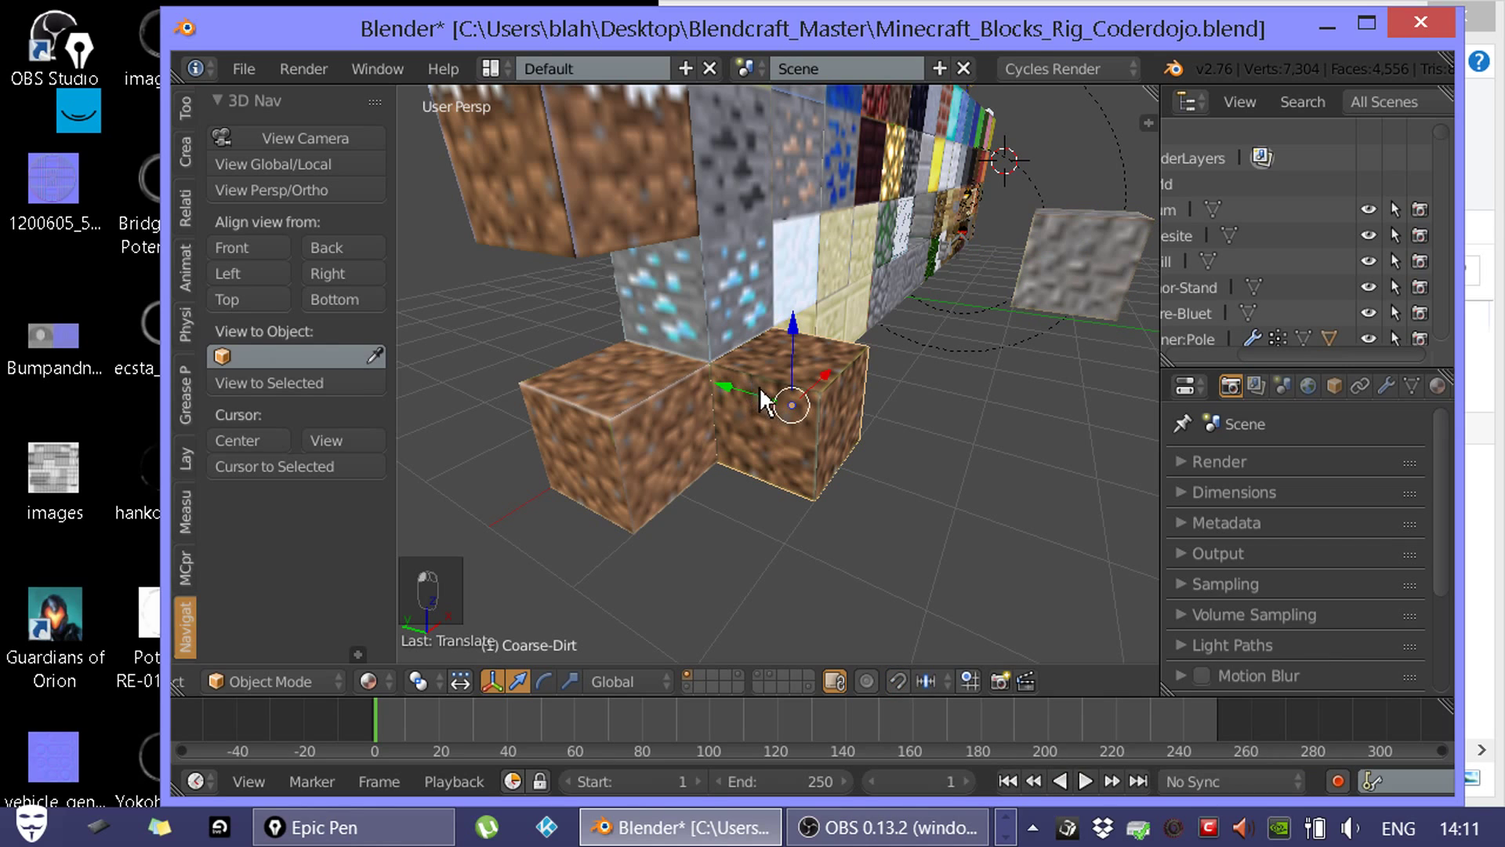
drag(758, 398, 780, 424)
middle_drag(903, 430, 813, 418)
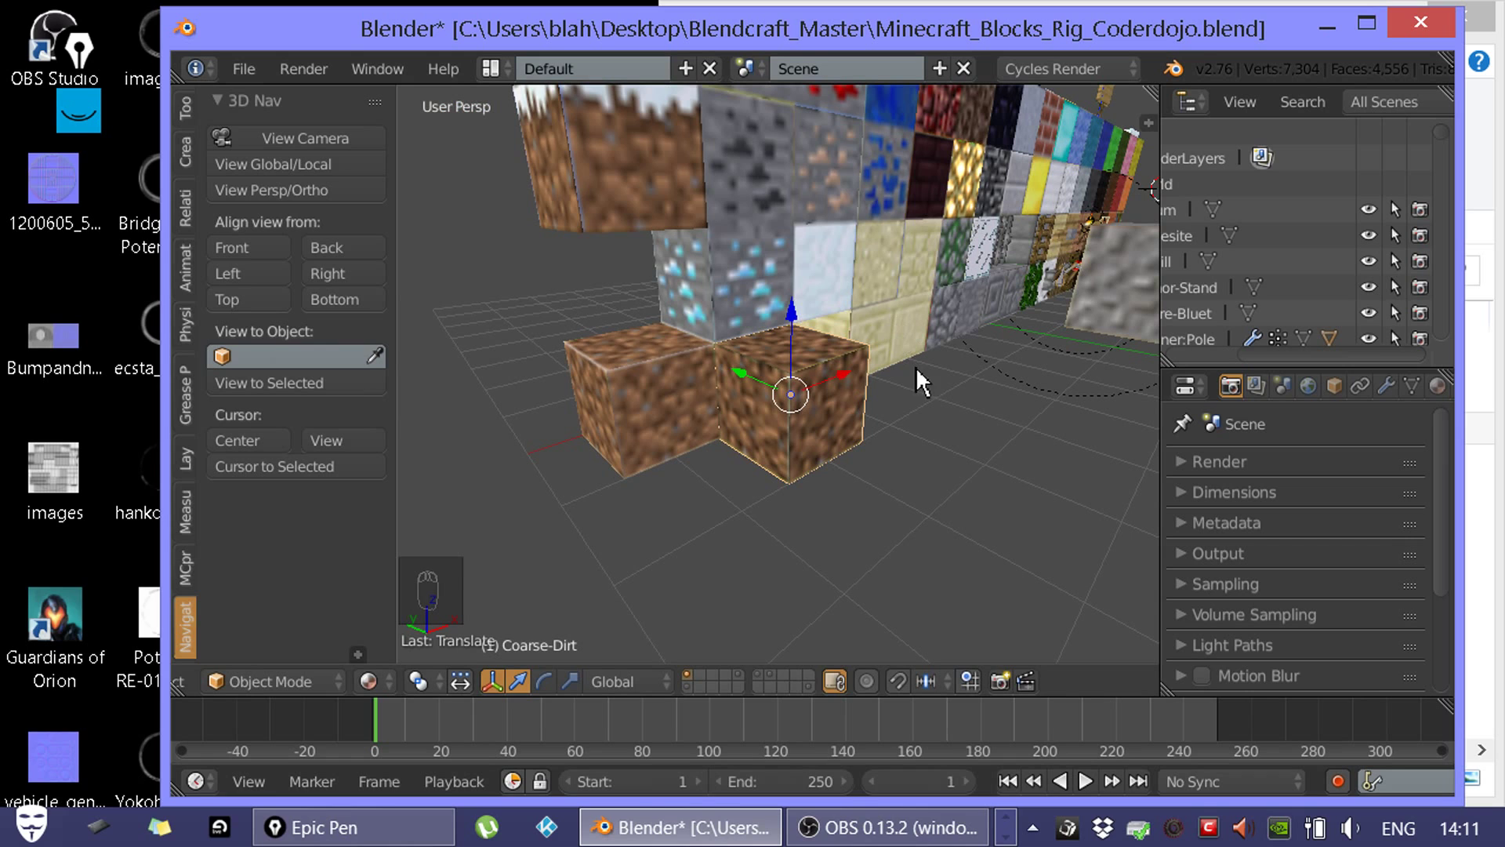
key(g)
key(y)
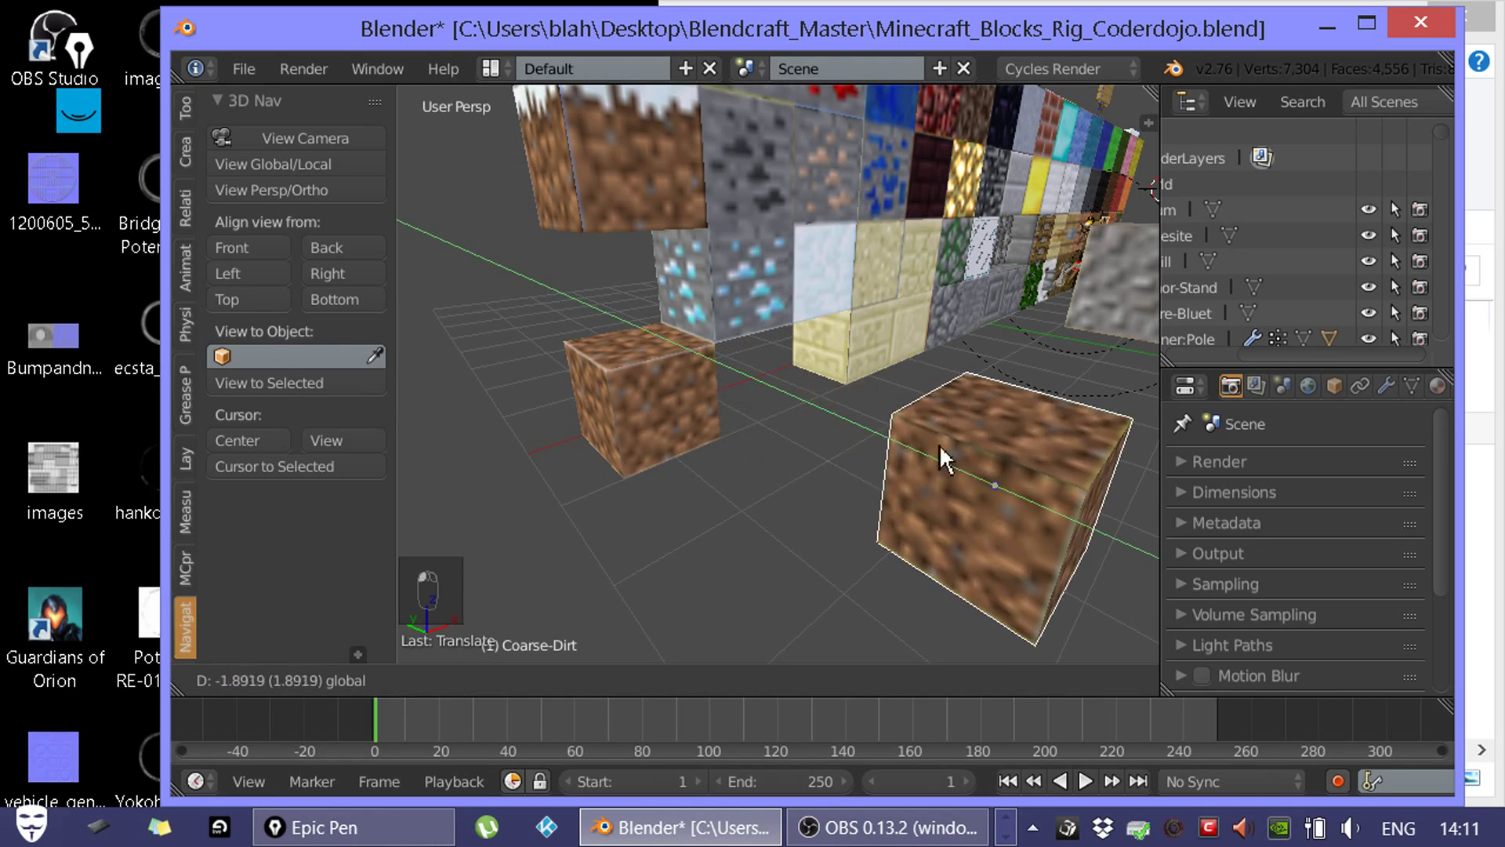
click(894, 425)
middle_drag(894, 427, 721, 512)
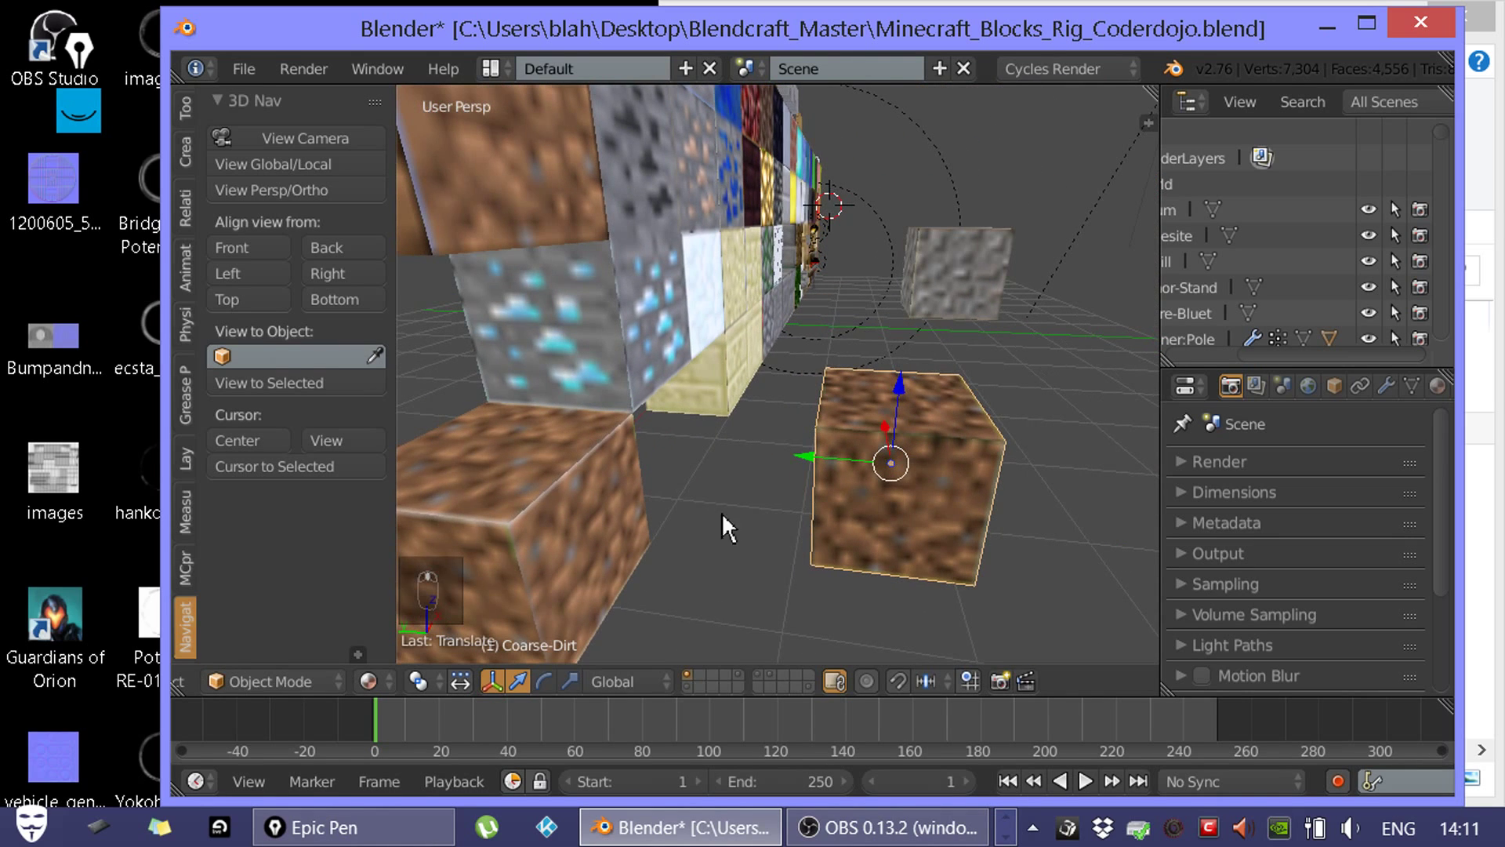
- Turn snapping back on and move the Coarse-Dirt block back and forth along the Y axis in whole-unit increments
drag(813, 464, 660, 448)
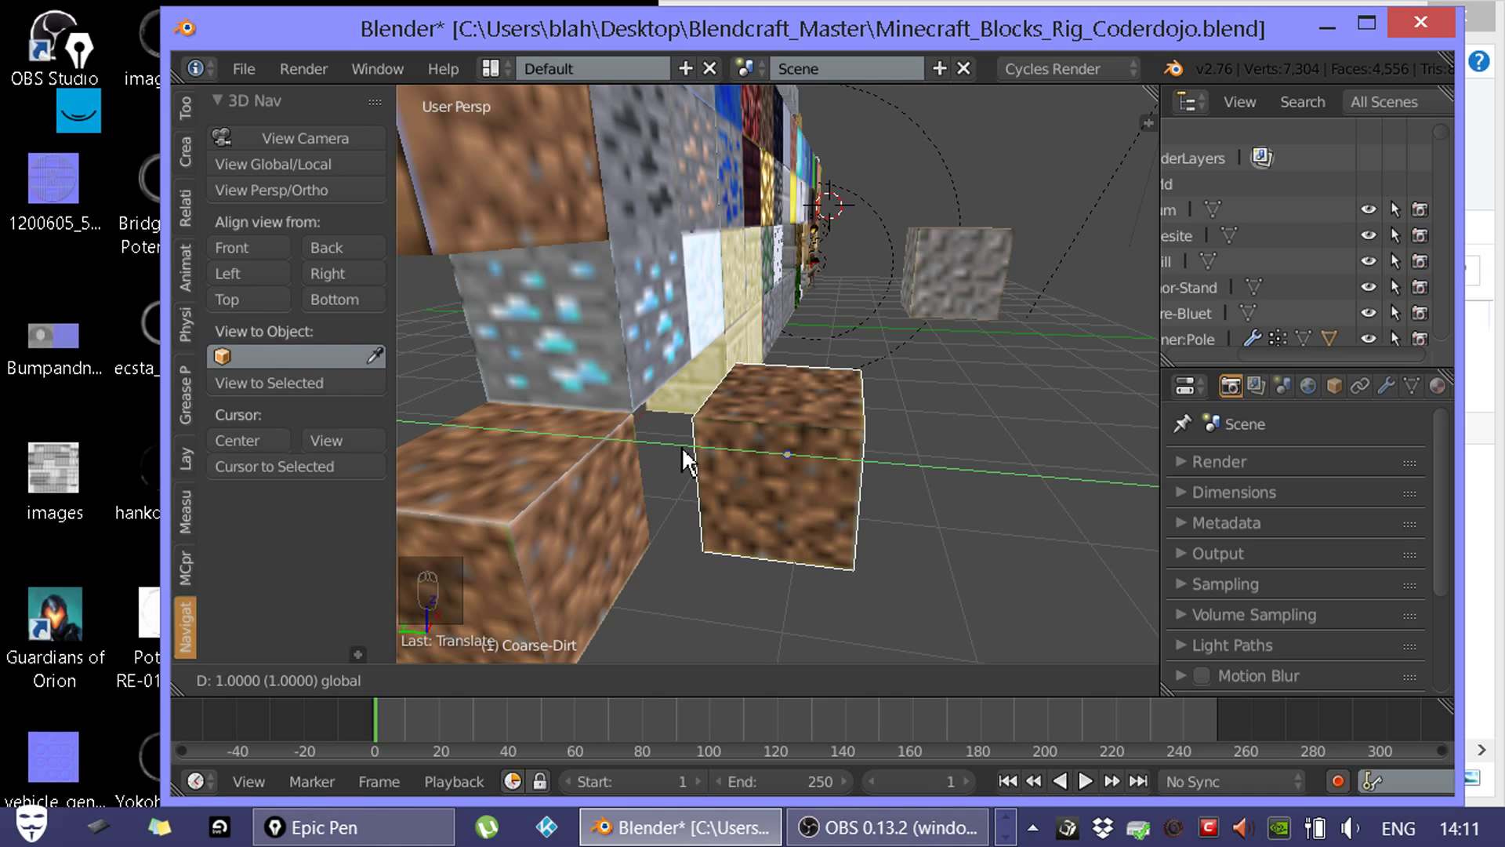
drag(700, 447, 777, 425)
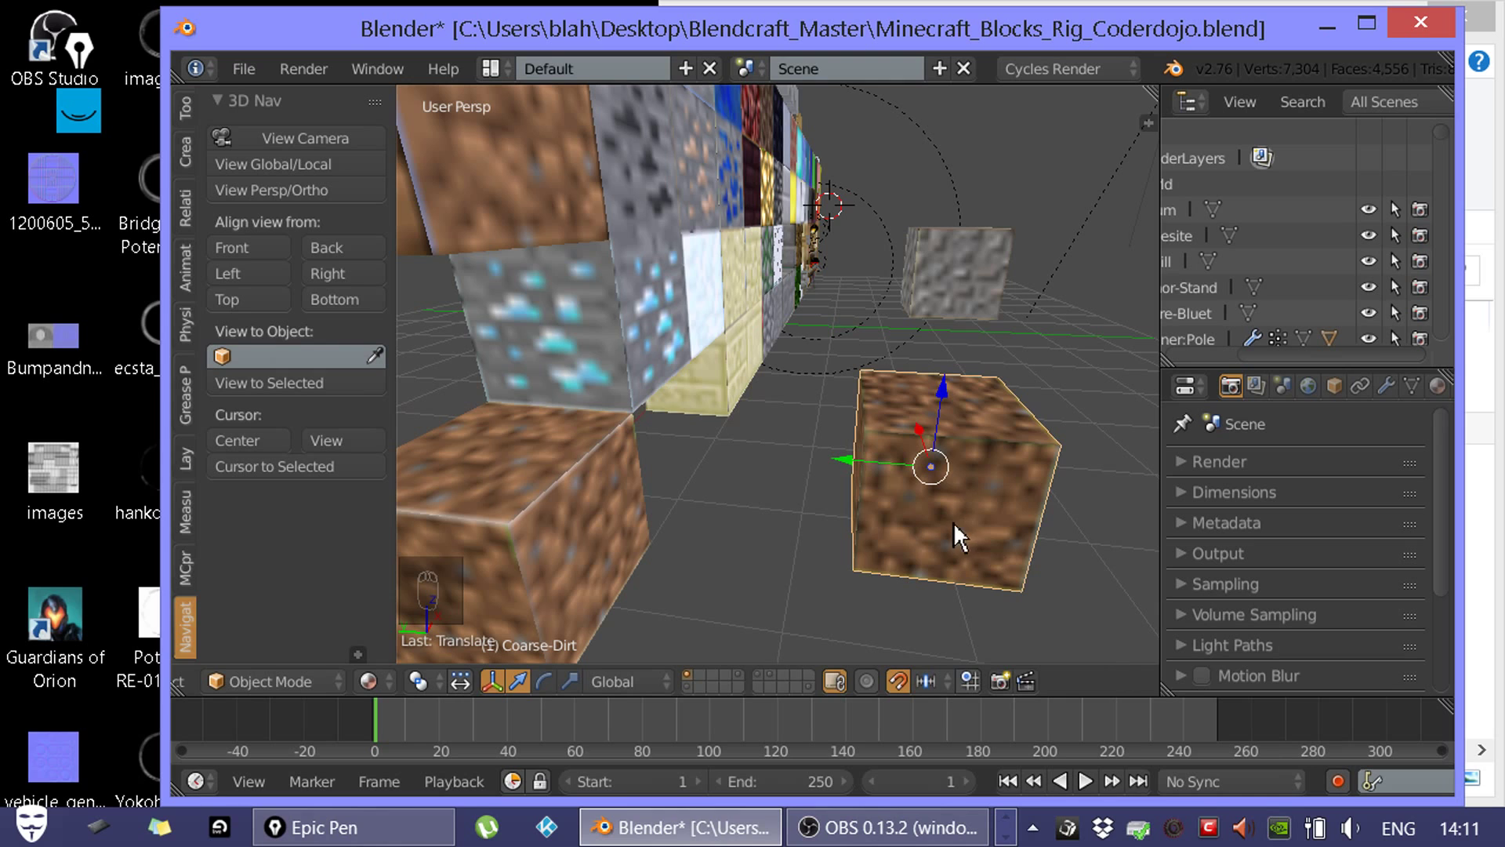
- Turn grid snapping off and move the Coarse-Dirt block smoothly along the Y axis
middle_drag(954, 523, 870, 491)
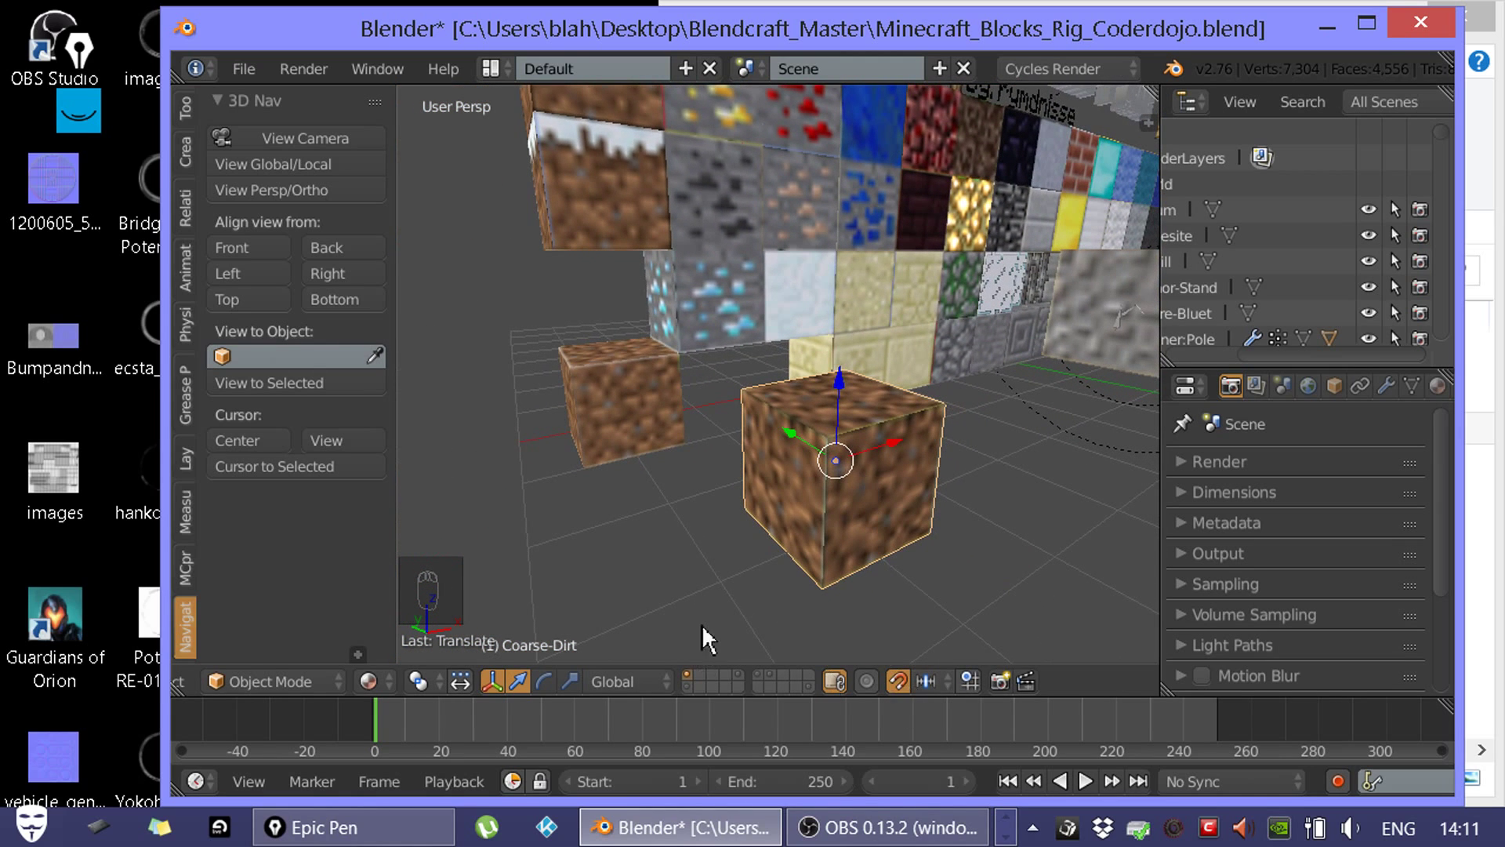
middle_drag(894, 673, 693, 484)
key(g)
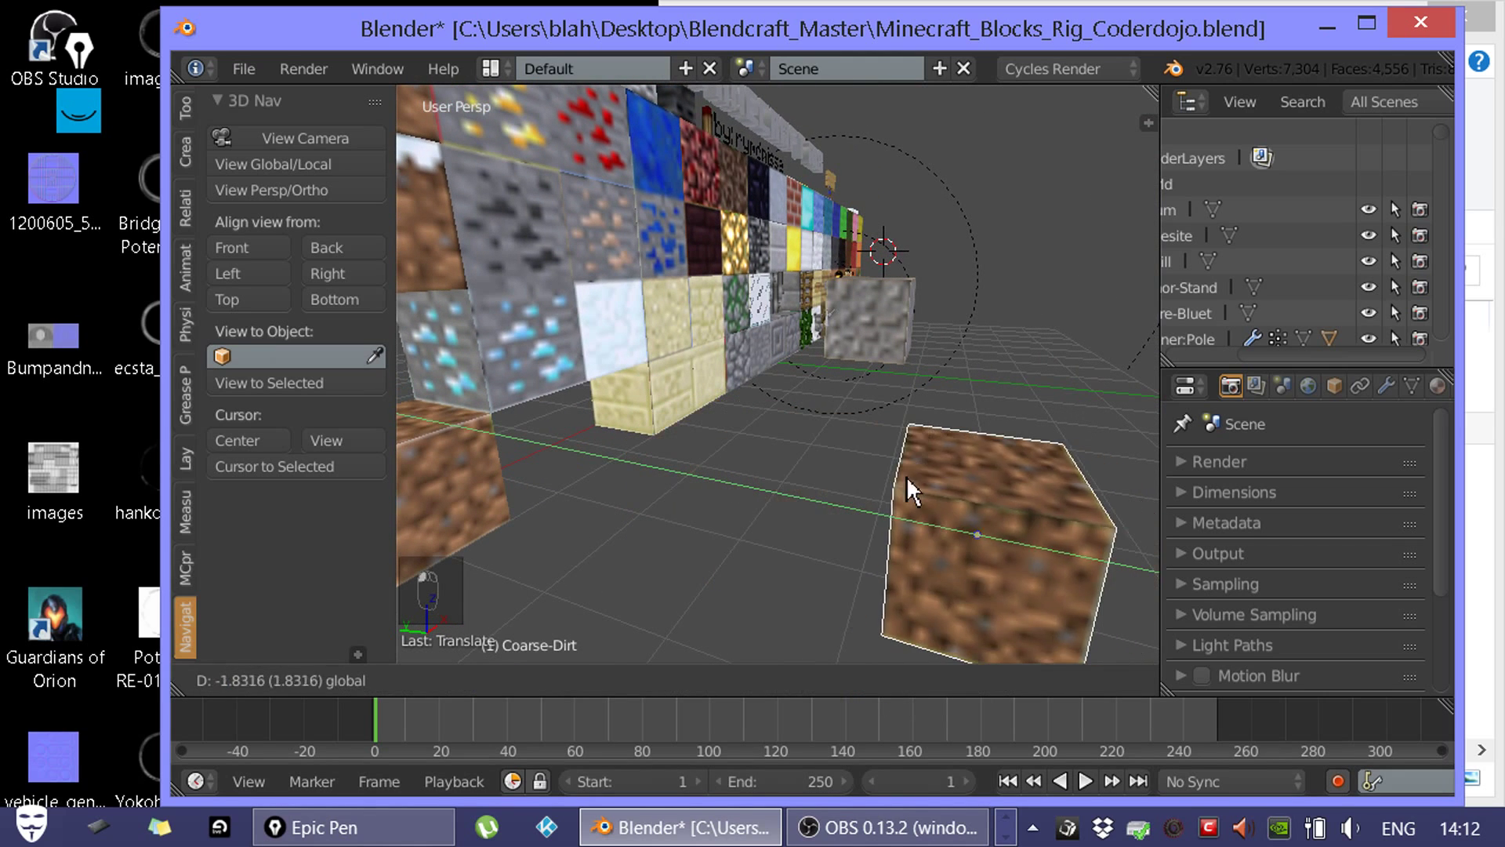
click(779, 448)
middle_drag(780, 448, 470, 496)
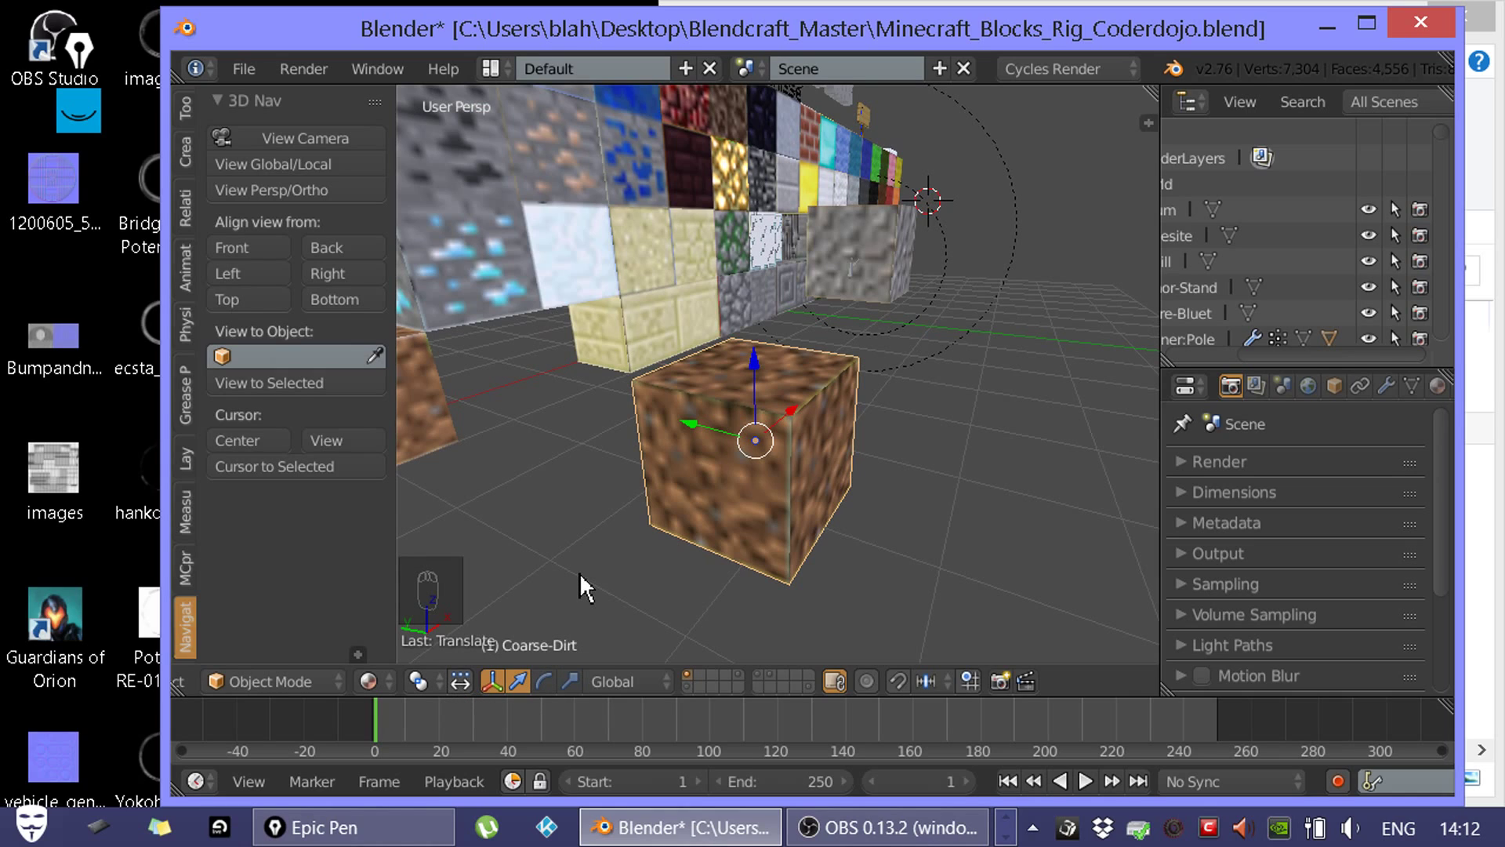
- Clear the earlier Epic Pen marks and circle the 3D view's manipulator controls in yellow
key(ctrl+shift+1)
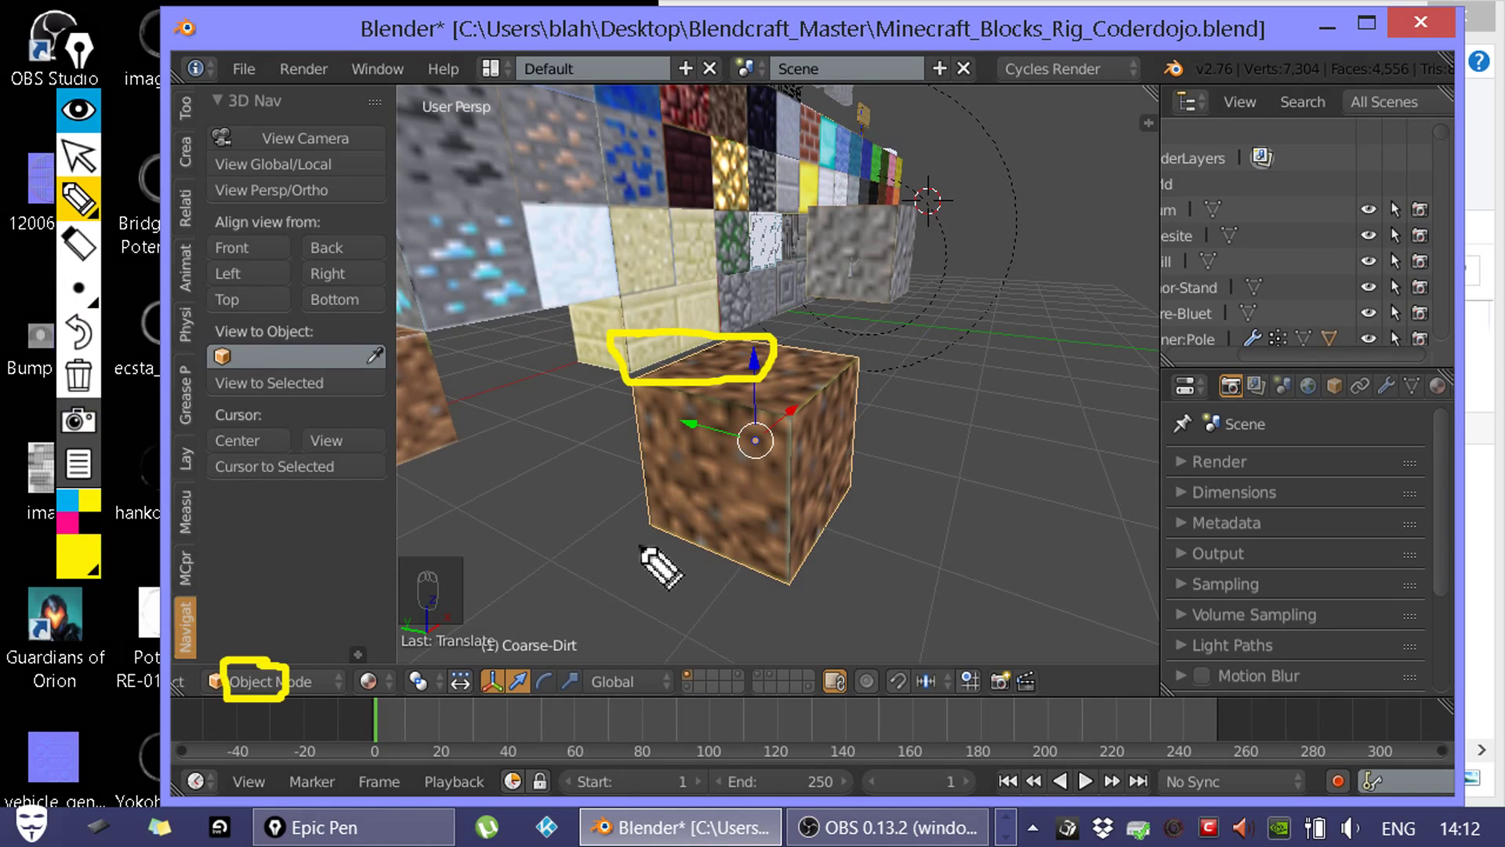
key(ctrl+shift+3)
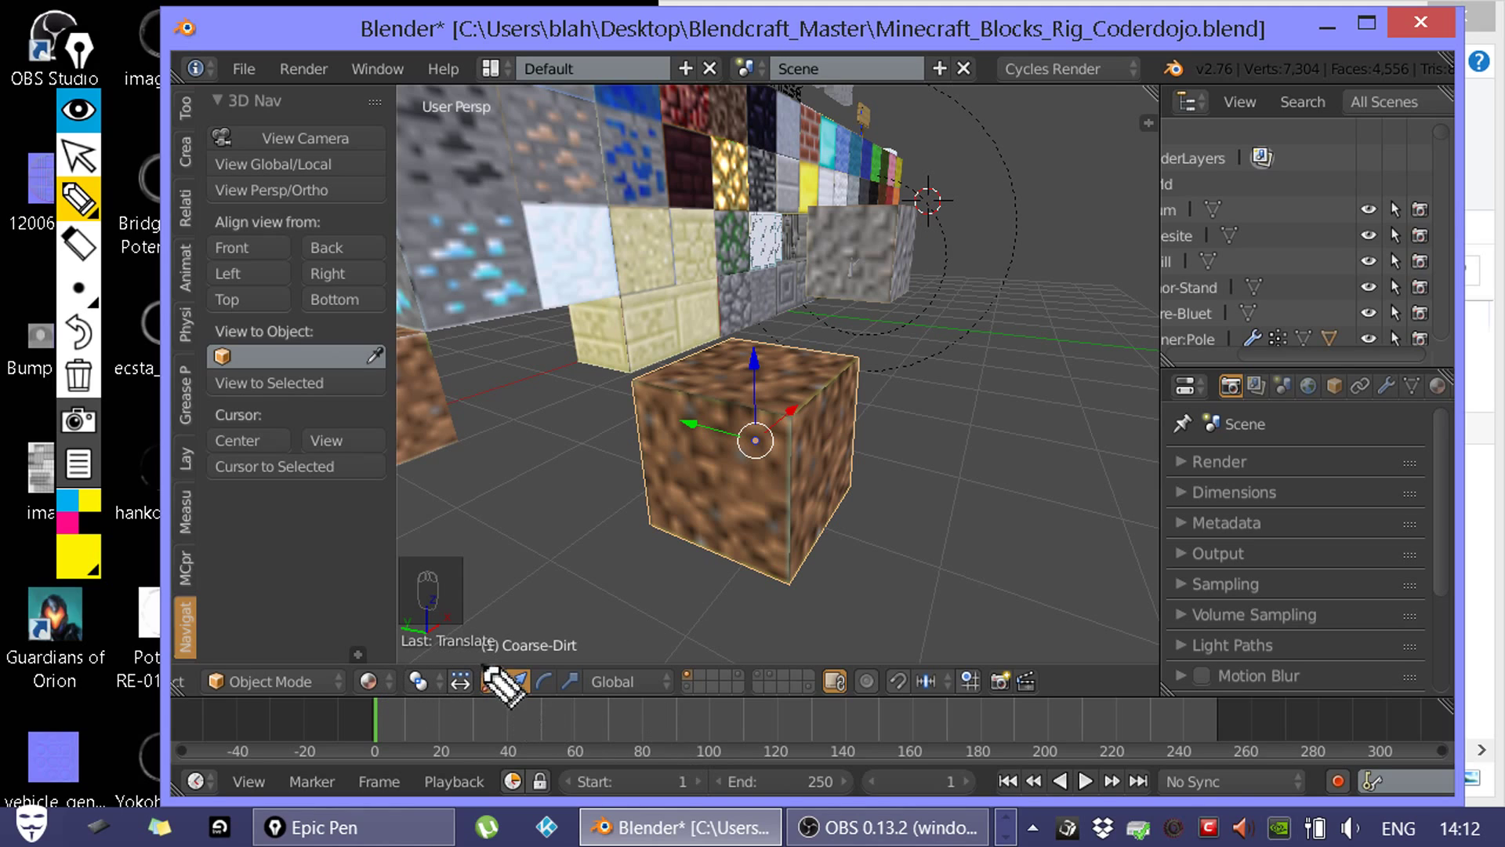
mouse_move(481, 664)
mouse_down()
mouse_move(584, 660)
mouse_move(594, 676)
mouse_move(585, 695)
mouse_move(510, 709)
mouse_up()
mouse_move(477, 705)
mouse_down()
mouse_move(465, 674)
mouse_move(480, 660)
mouse_up()
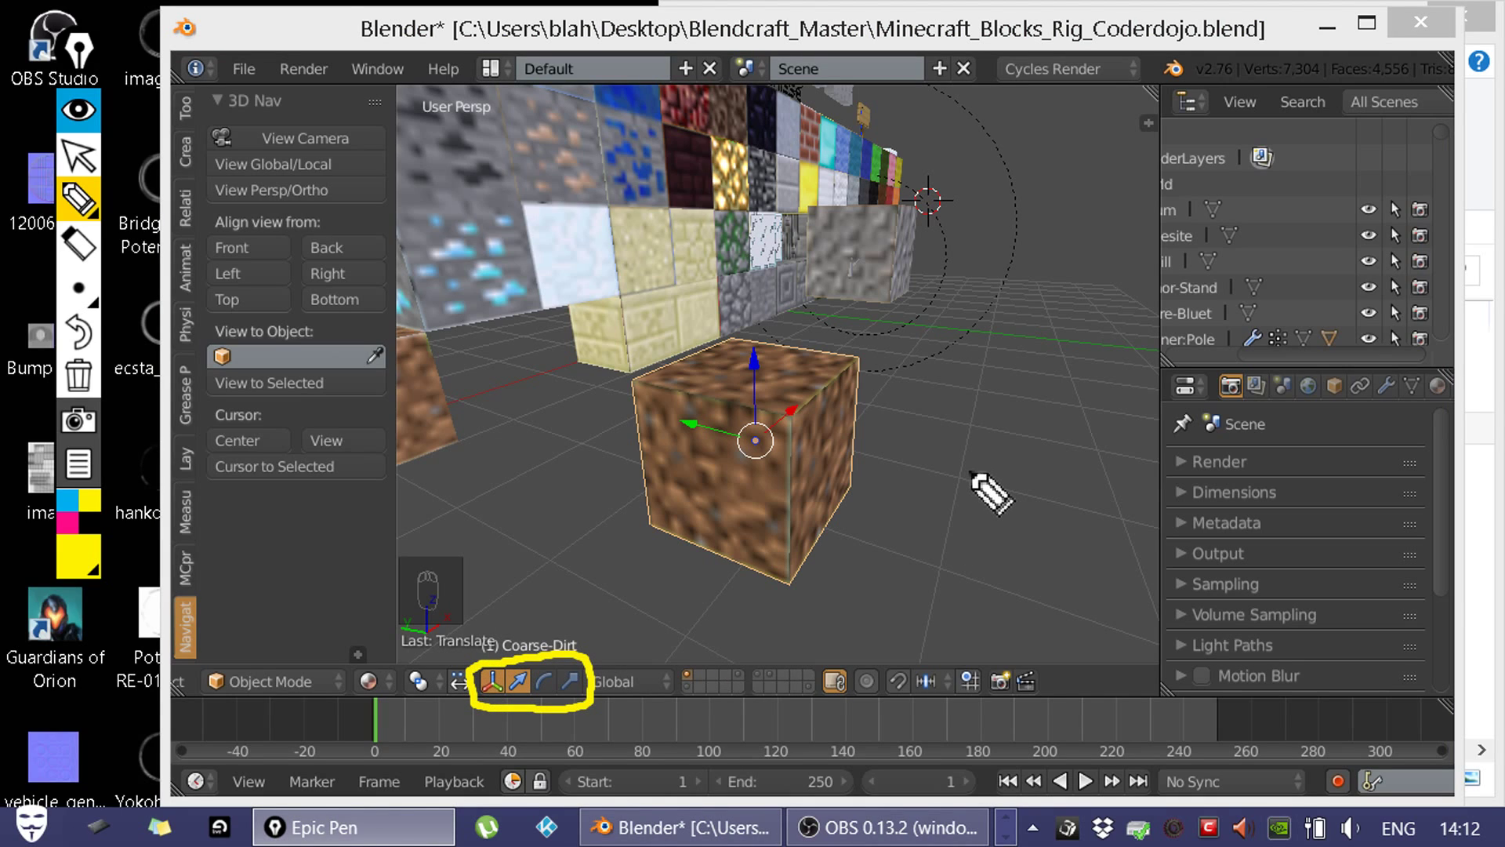
key(ctrl+shift+1)
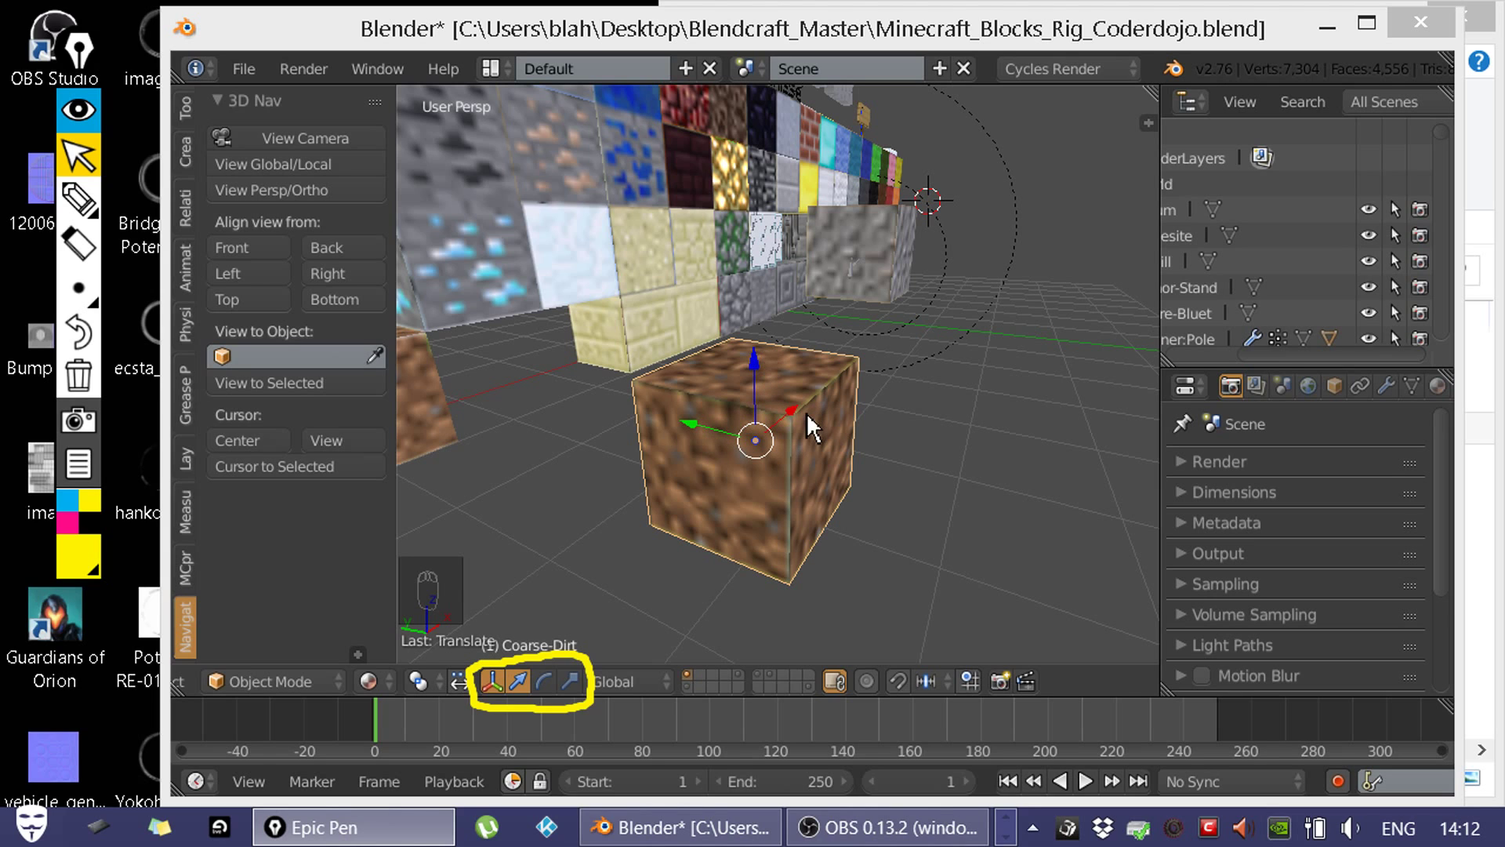
- Hide the 3D manipulator widget, select the Dirt block, and show the widget again
middle_drag(824, 446, 624, 462)
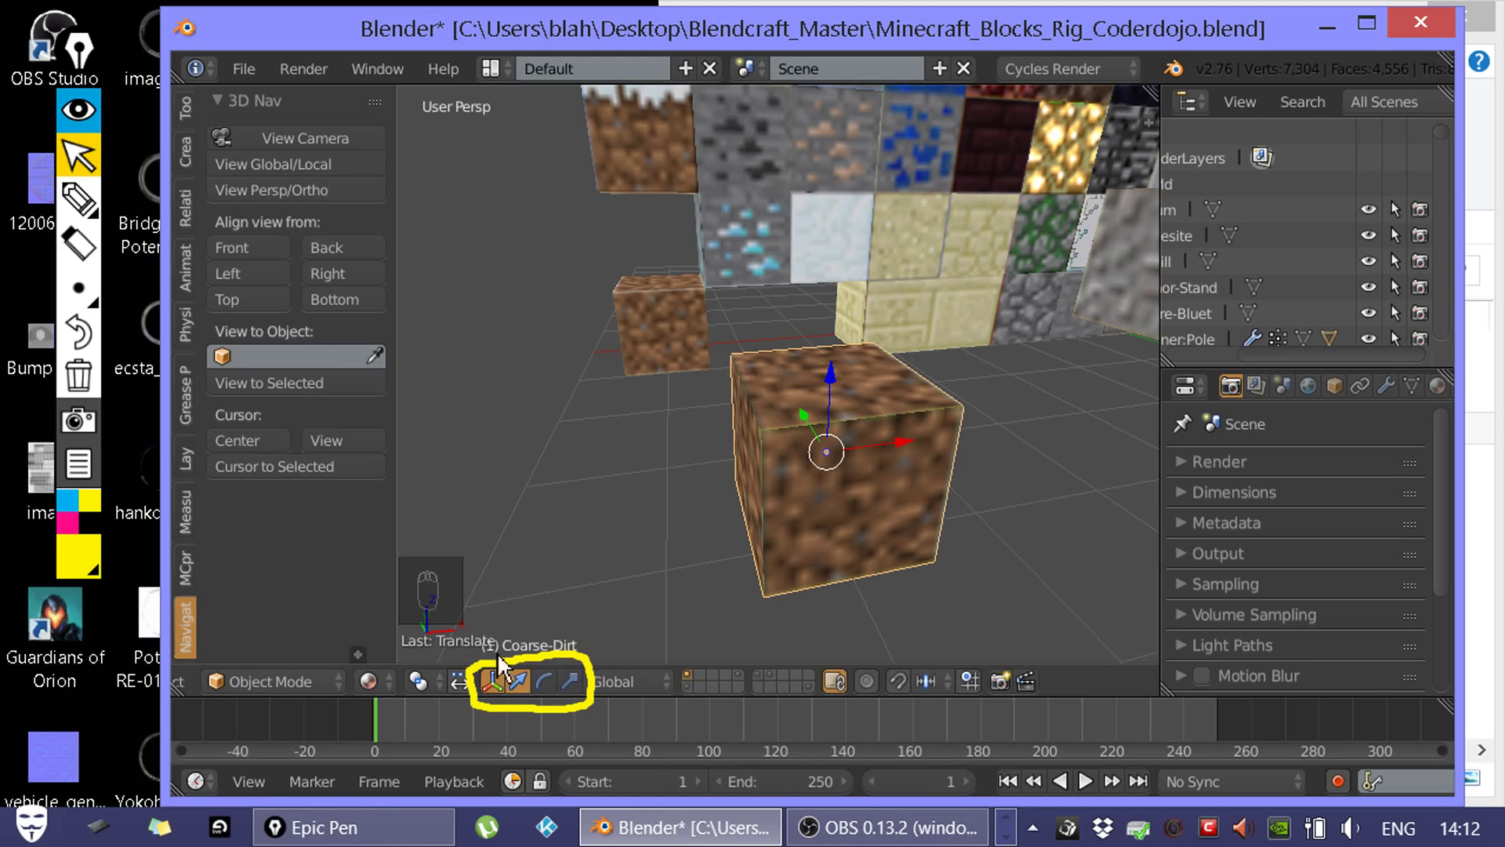
click(497, 684)
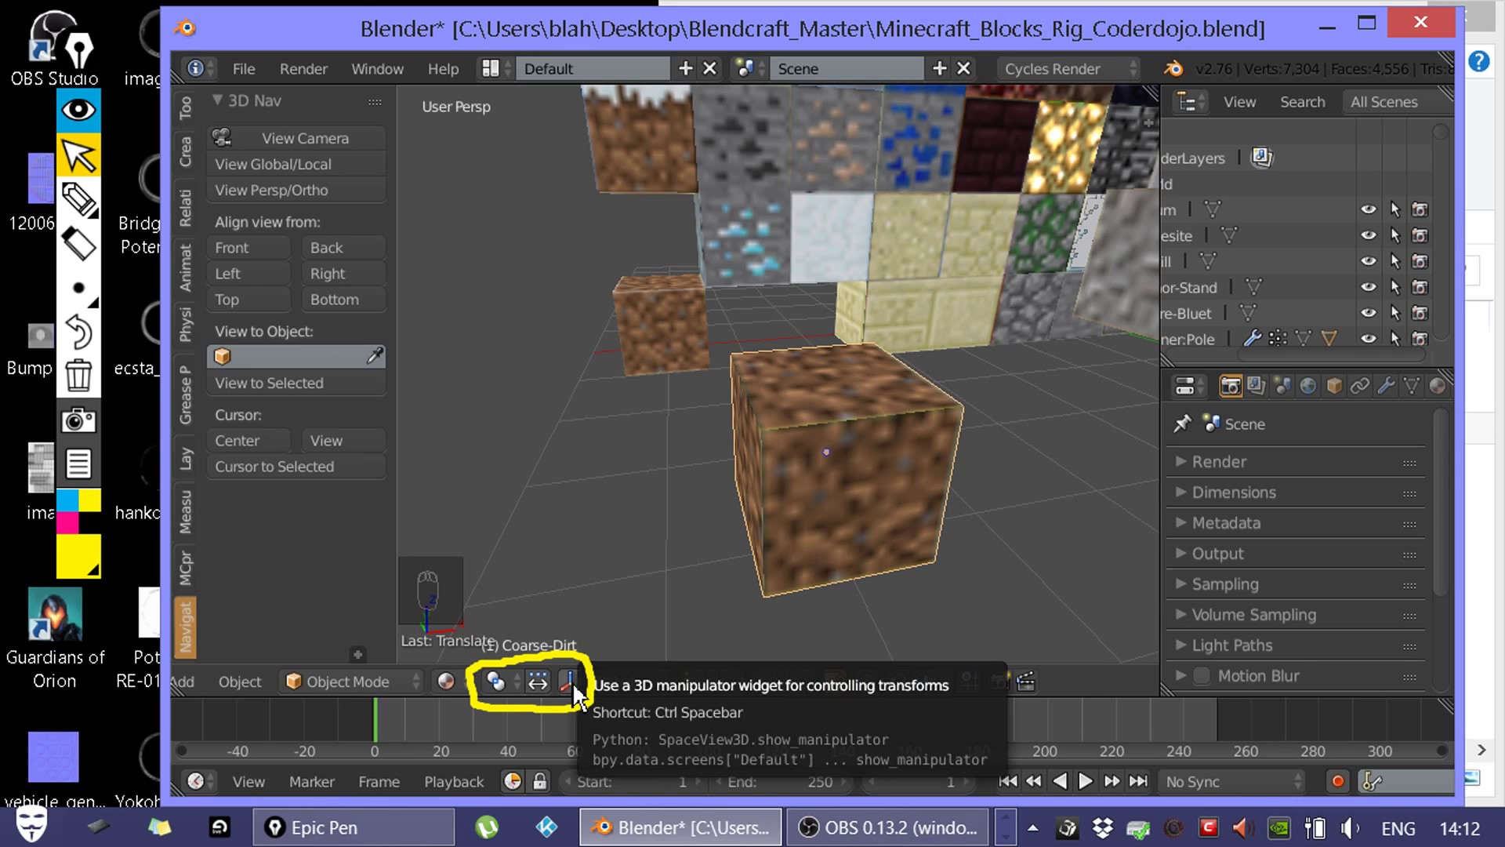
right_click(643, 319)
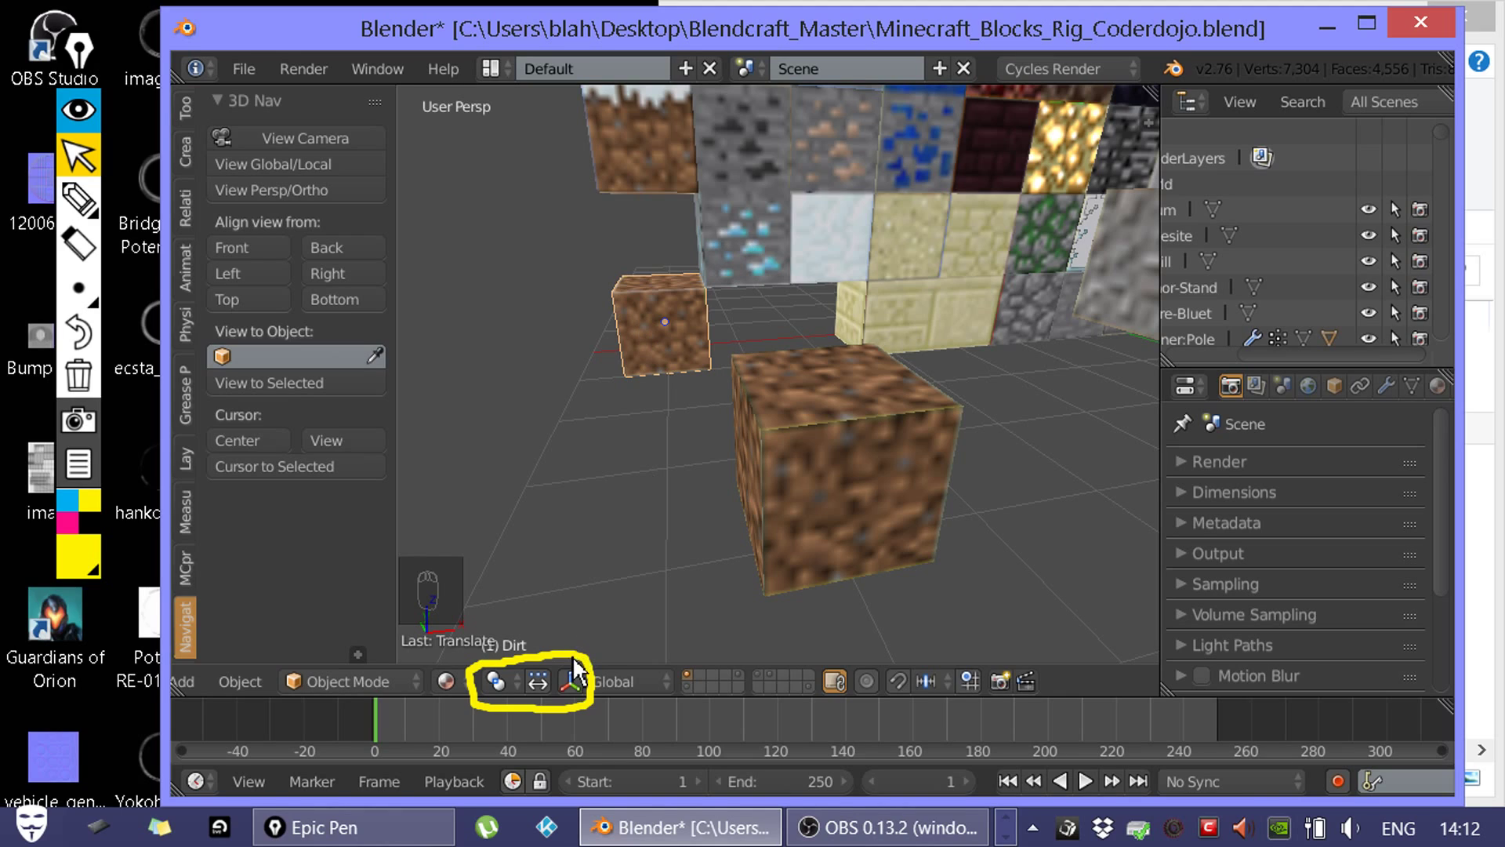
click(571, 681)
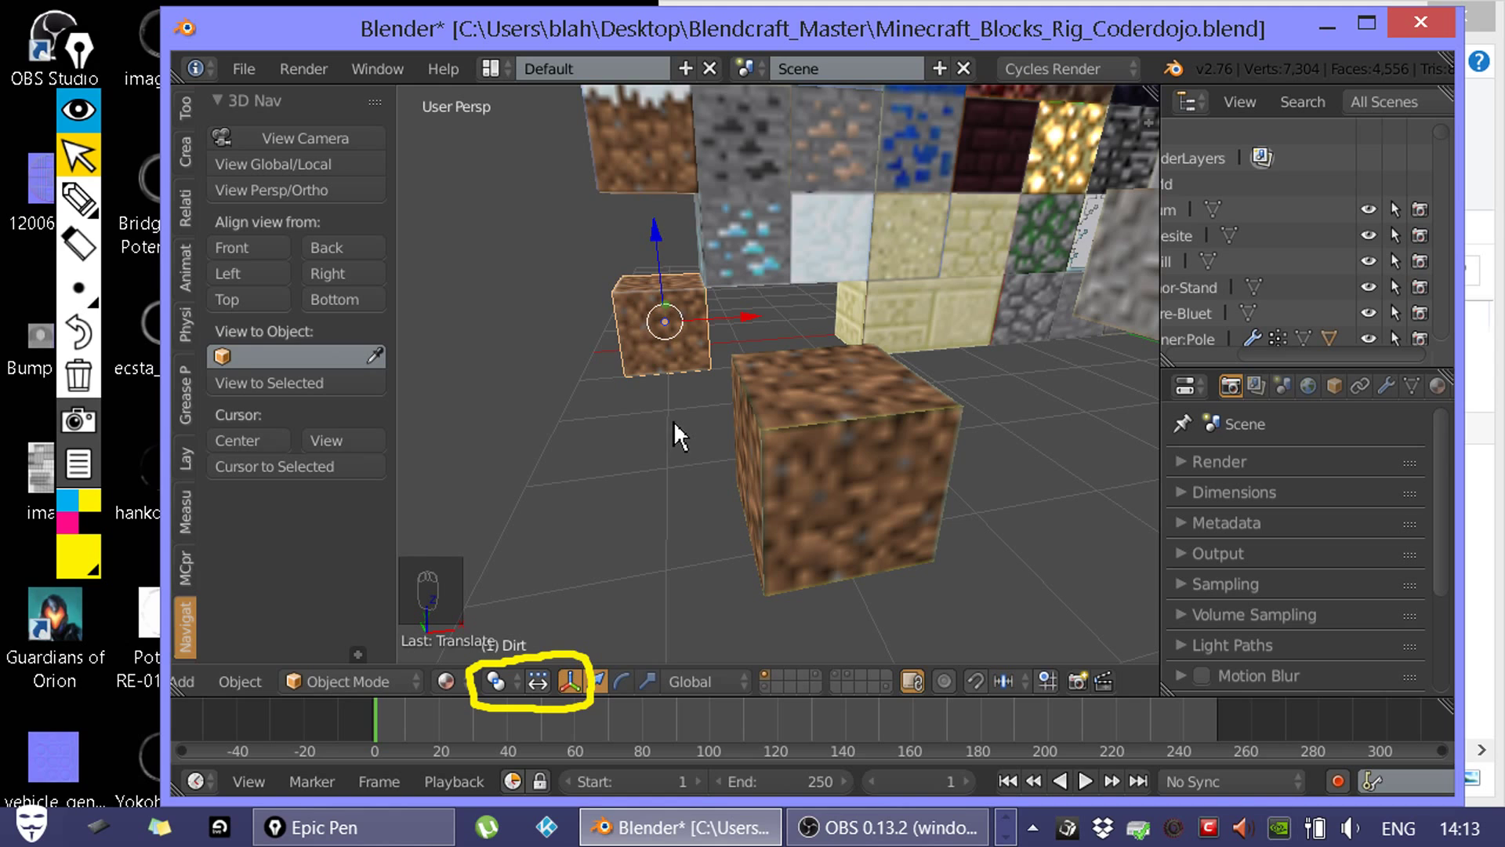
- Select the Coarse-Dirt block and remove the Epic Pen toolbar and yellow annotation from the screen
scroll(674, 421, down, 6)
scroll(779, 414, up, 3)
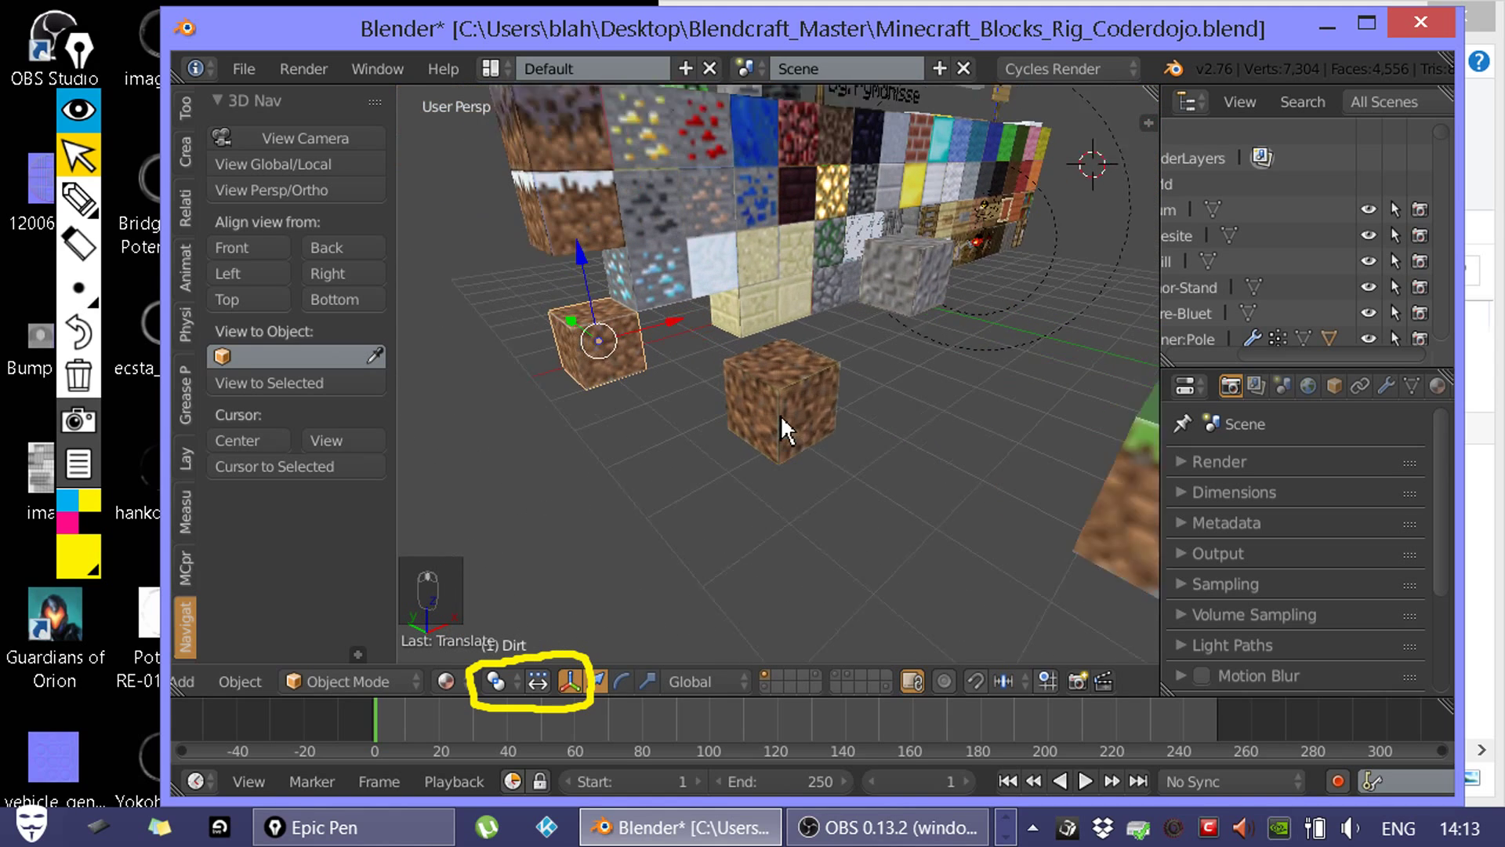
right_click(792, 380)
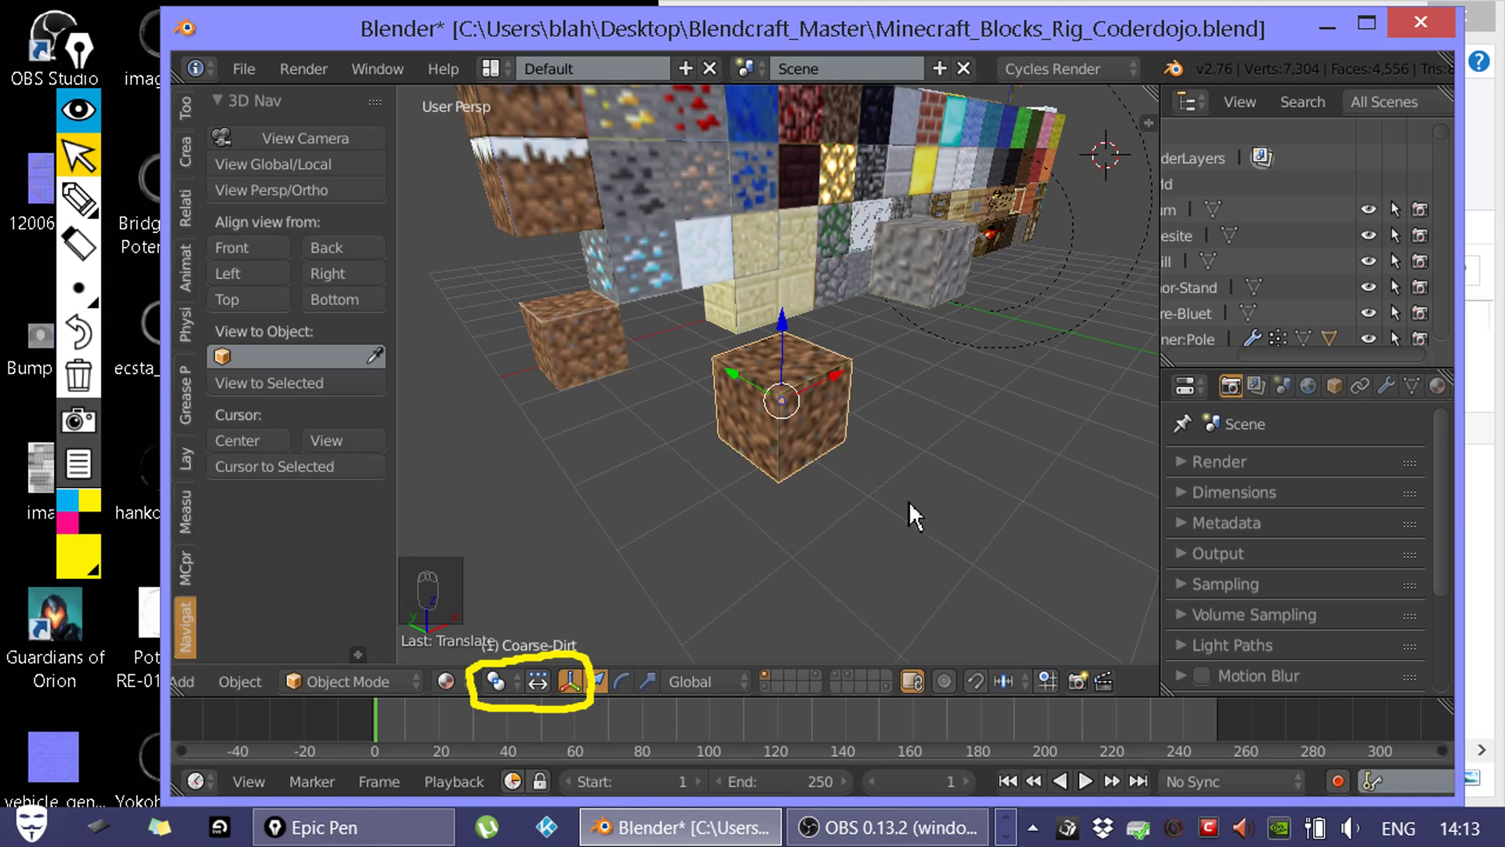
scroll(832, 433, down, 2)
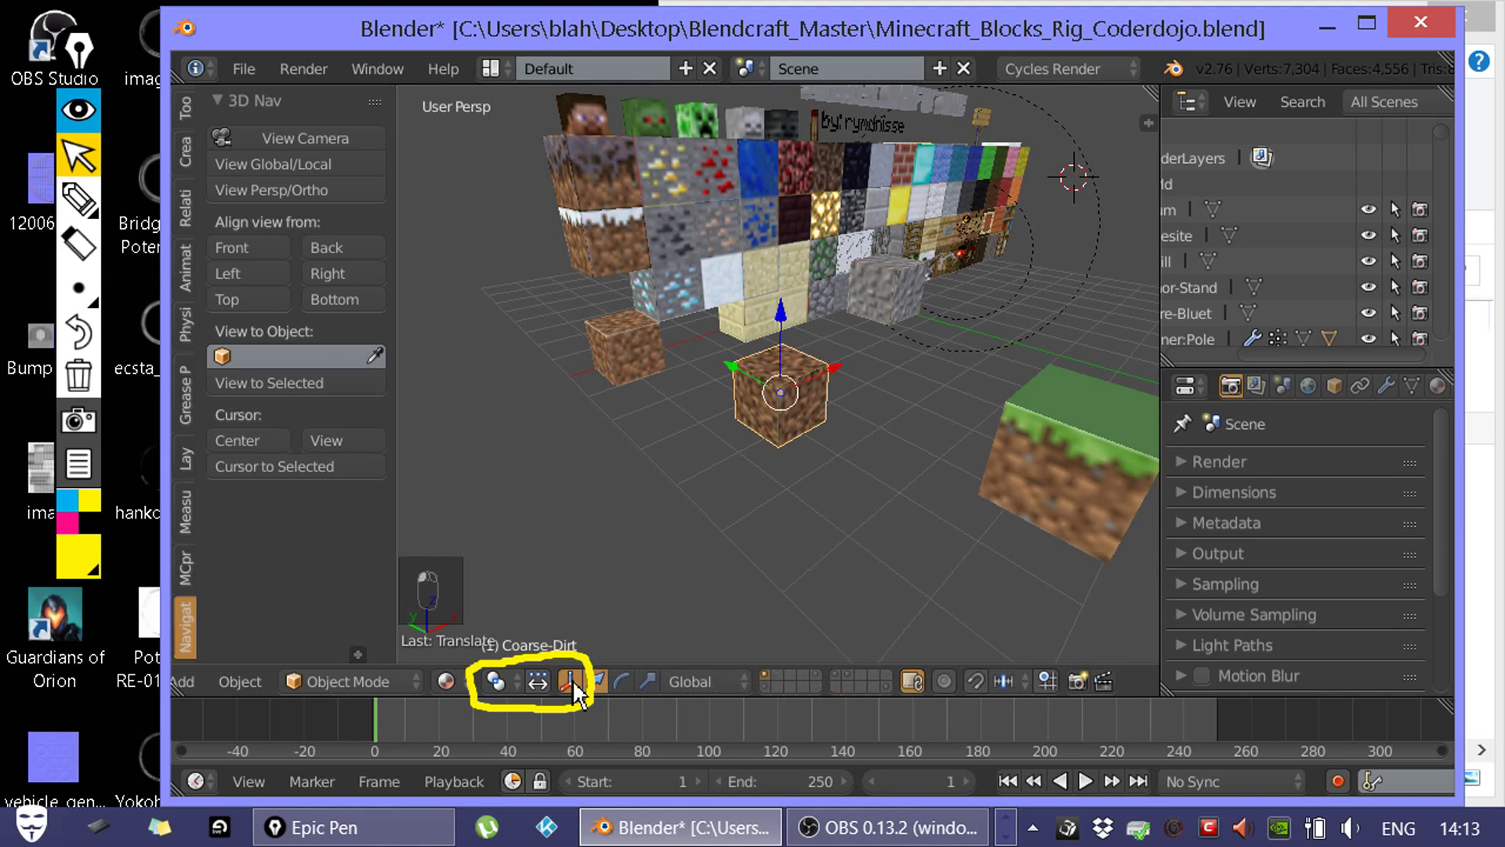
scroll(815, 481, up, 5)
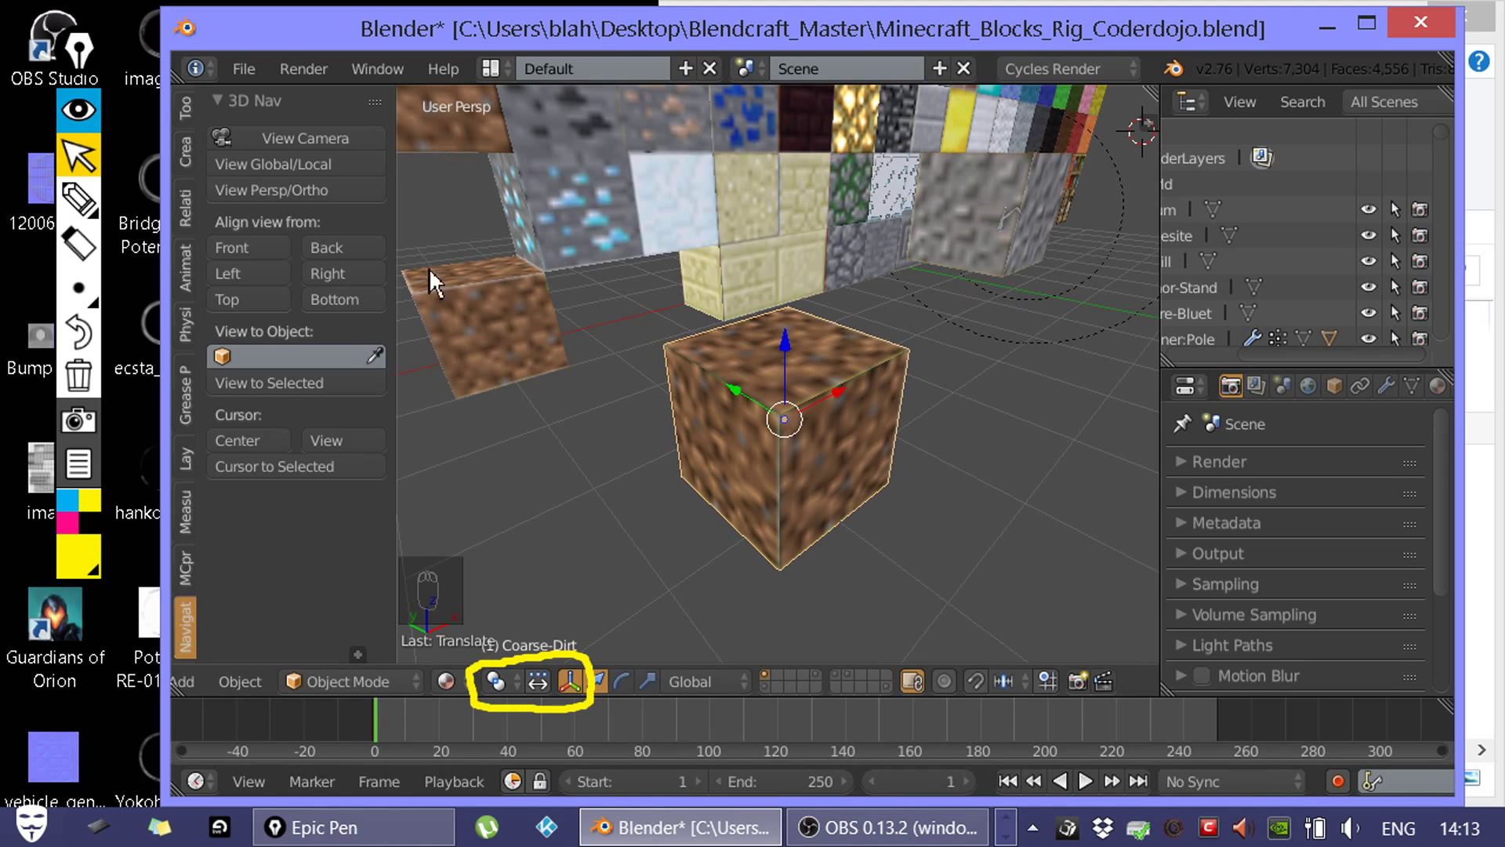
key(ctrl+shift+1)
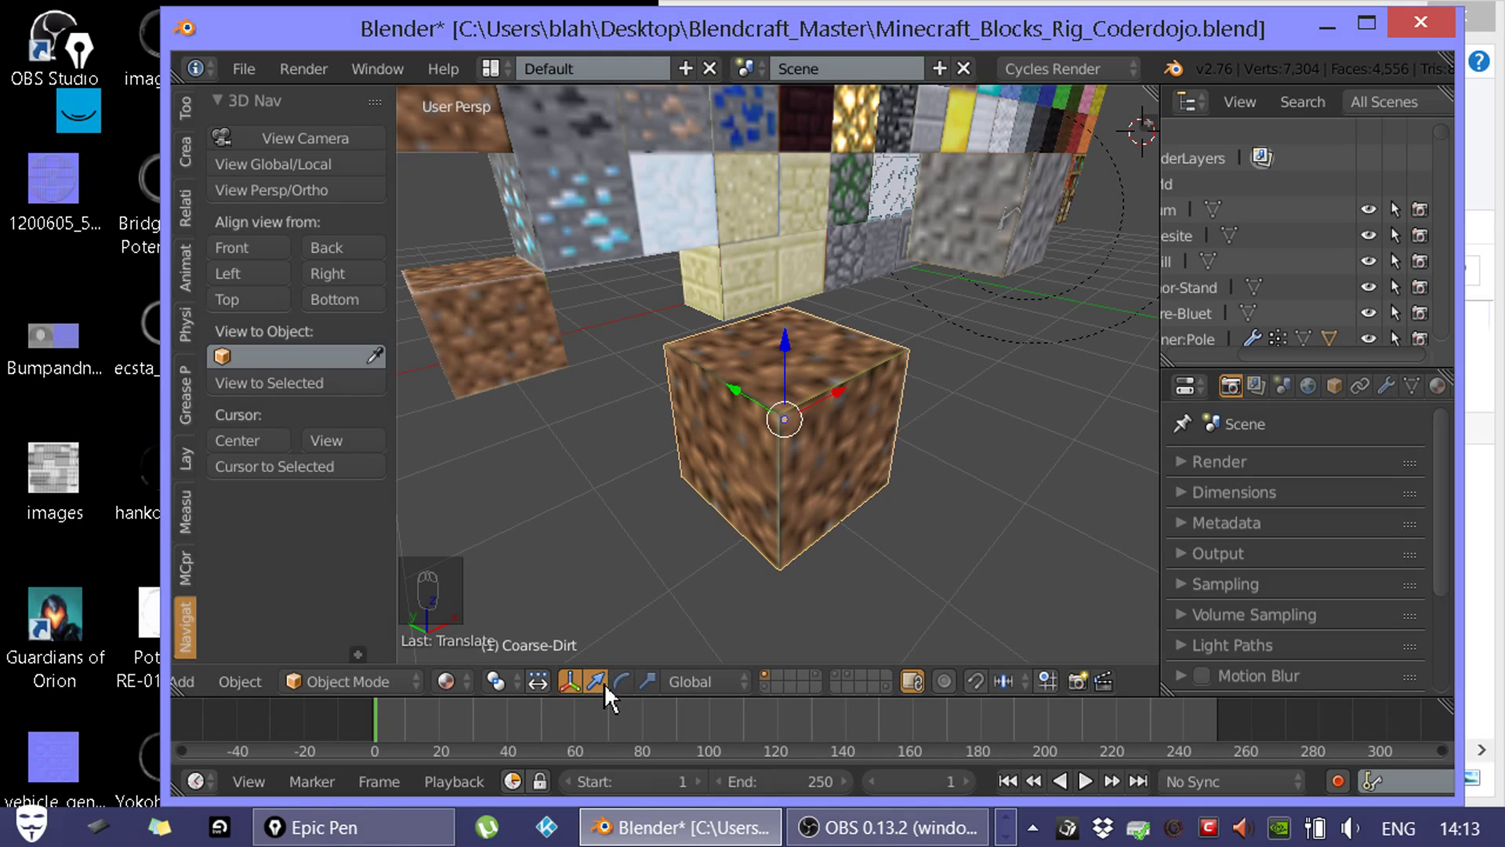
- Switch the transformation manipulator to Rotate, then to Scale, and back to Translate
click(625, 680)
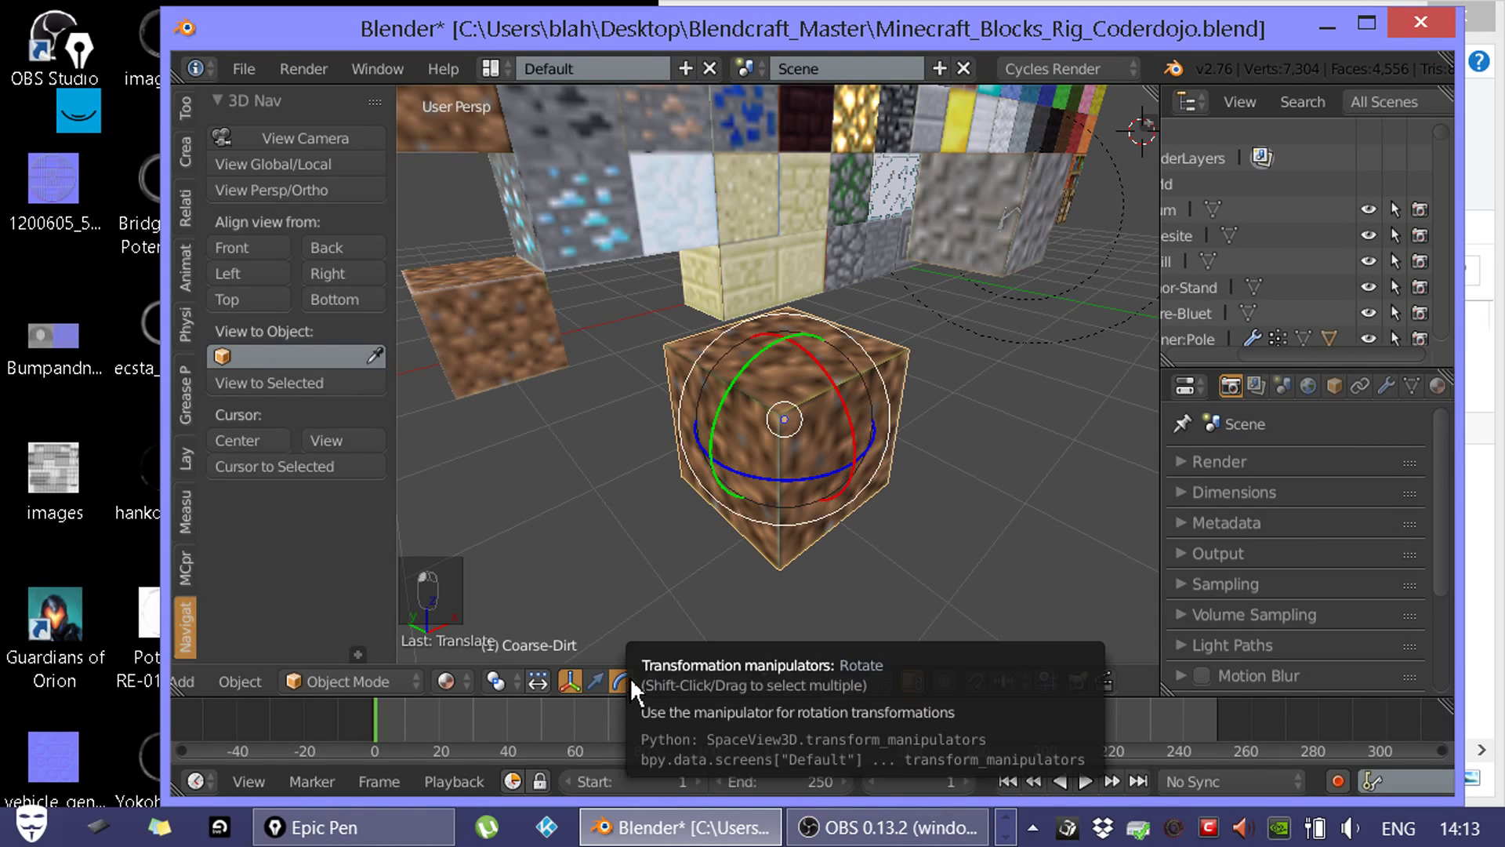
click(647, 680)
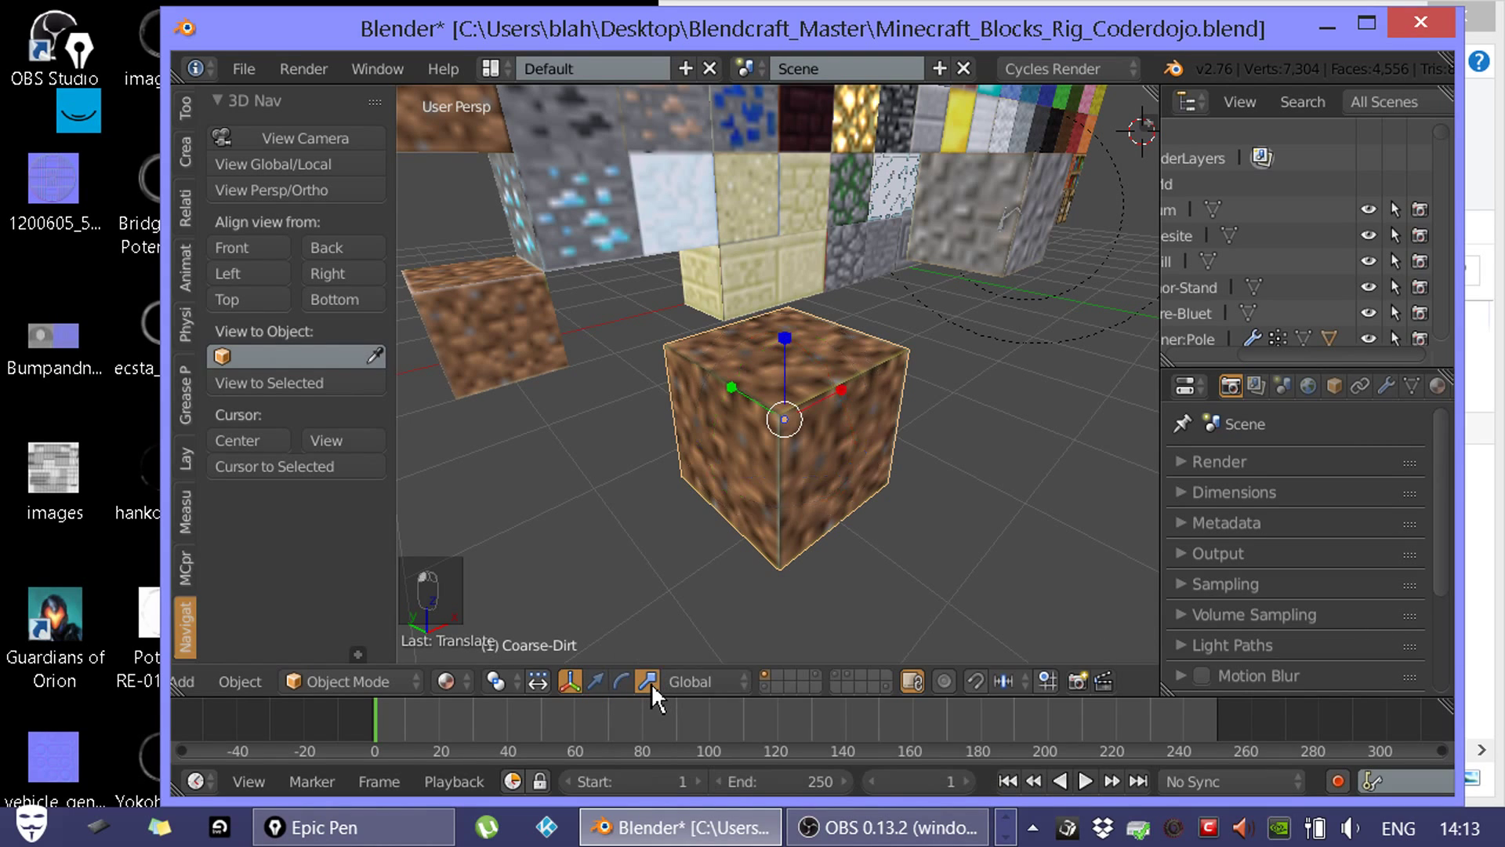
click(597, 678)
- Move the Coarse-Dirt block back and forth along the Y axis and try the manipulator's Z-axis constraint
middle_drag(859, 462, 810, 415)
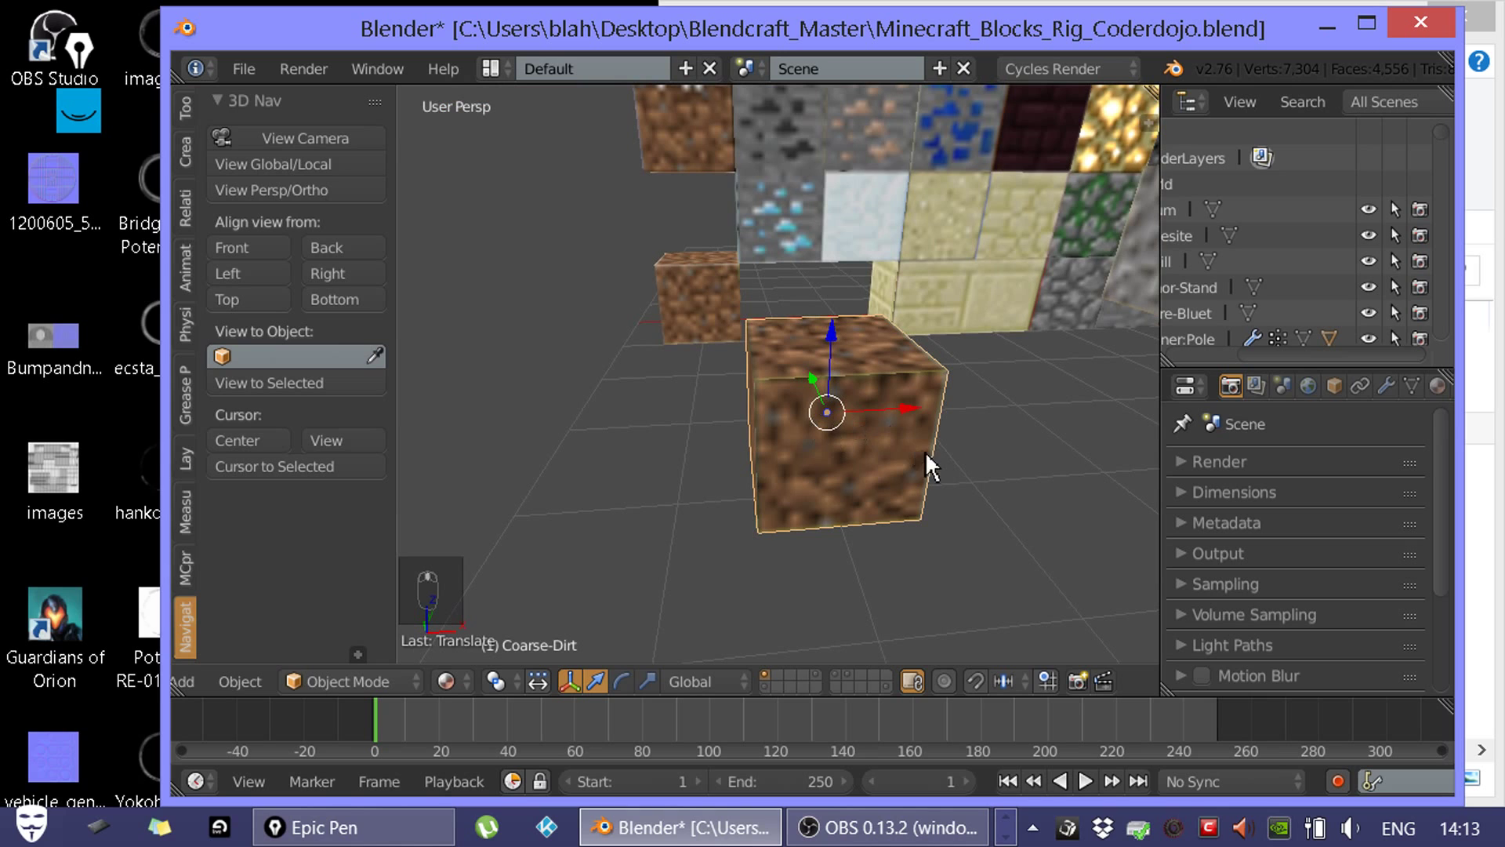
middle_drag(890, 453, 408, 416)
middle_drag(737, 412, 784, 459)
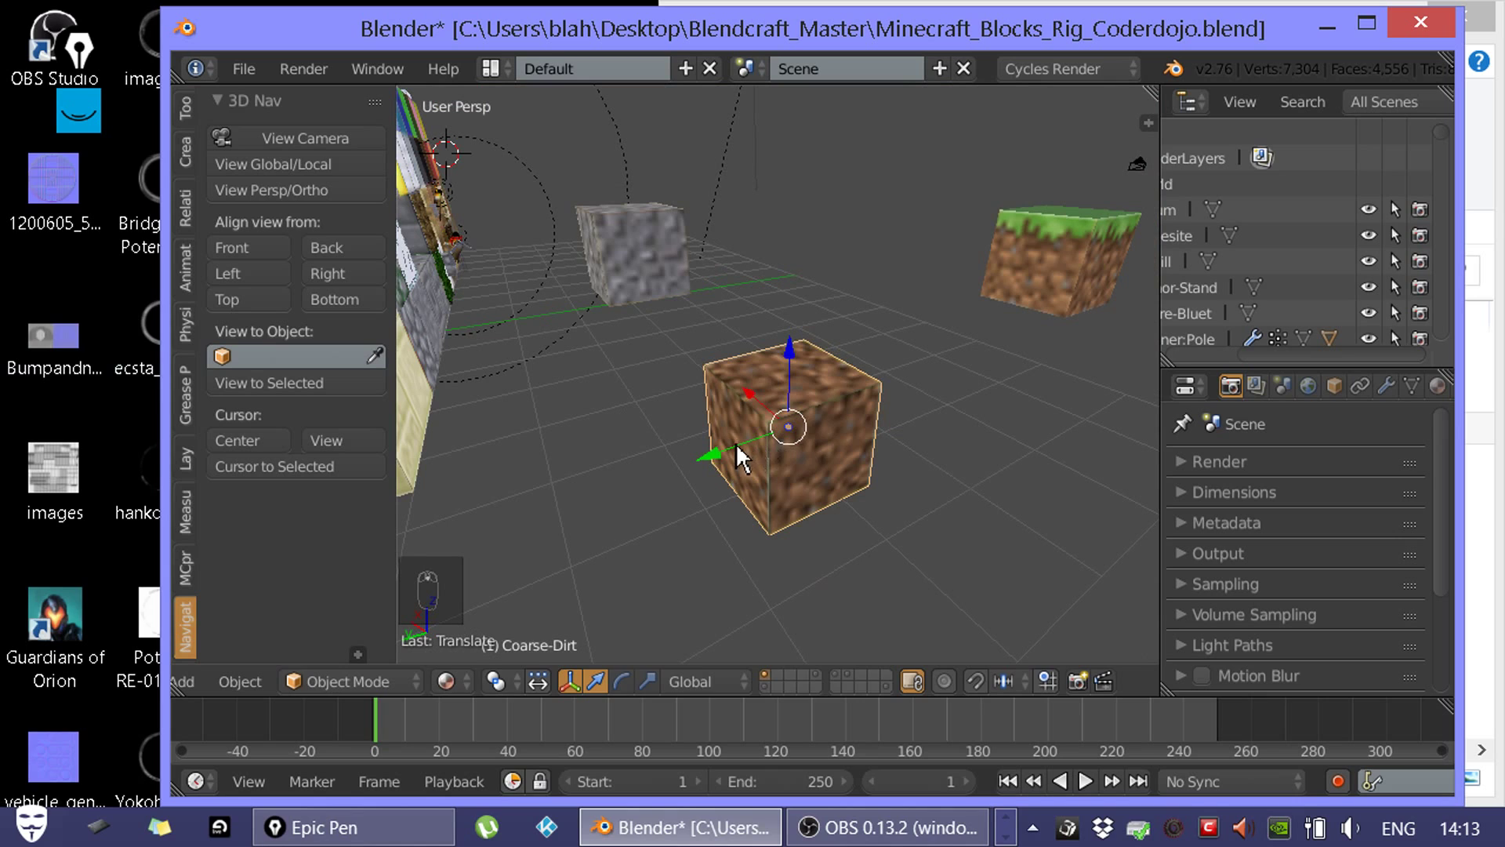
key(g)
key(y)
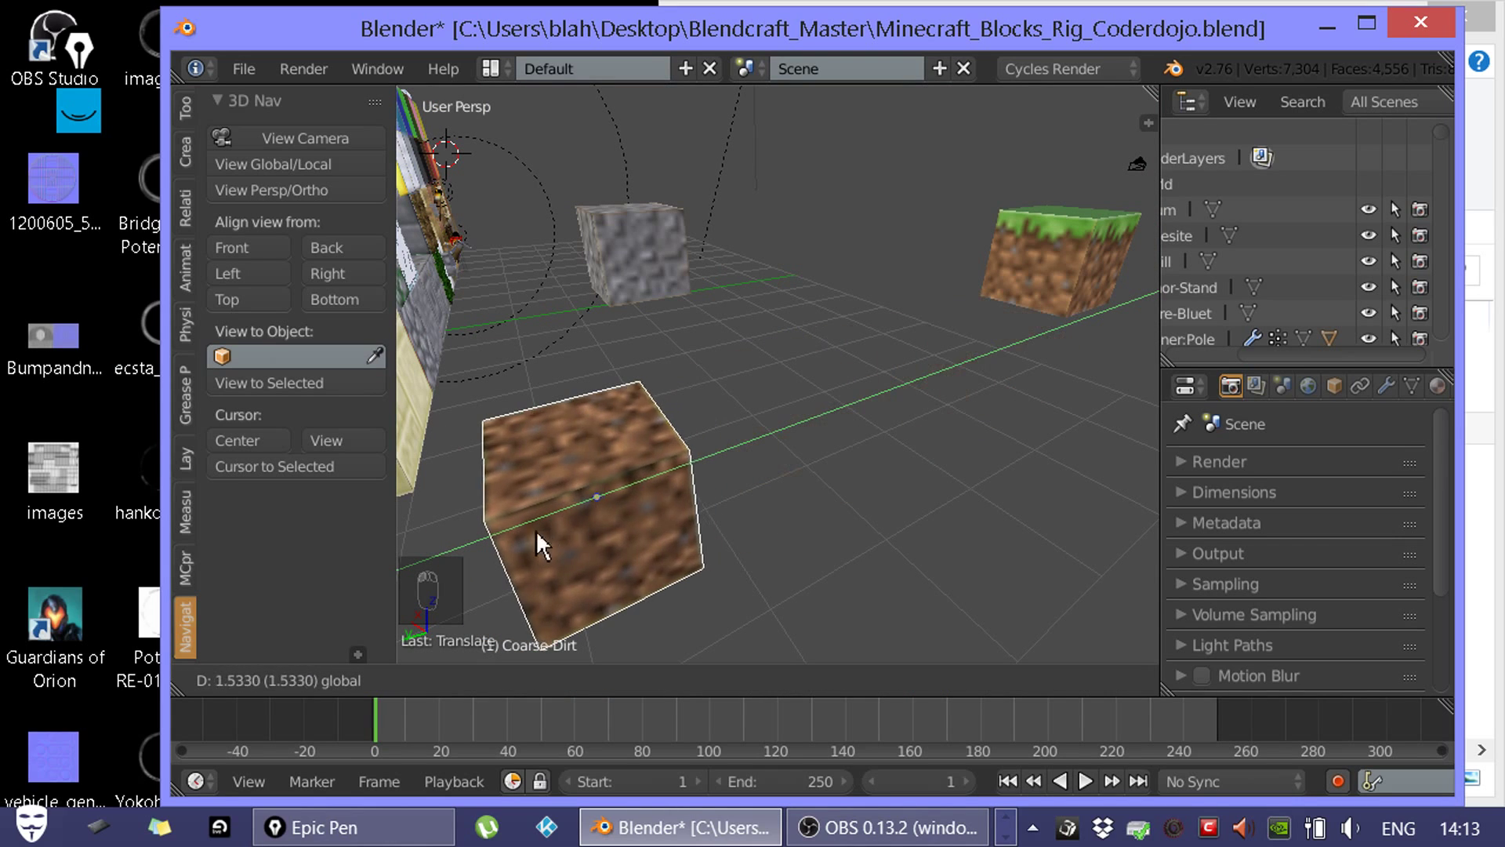
click(540, 531)
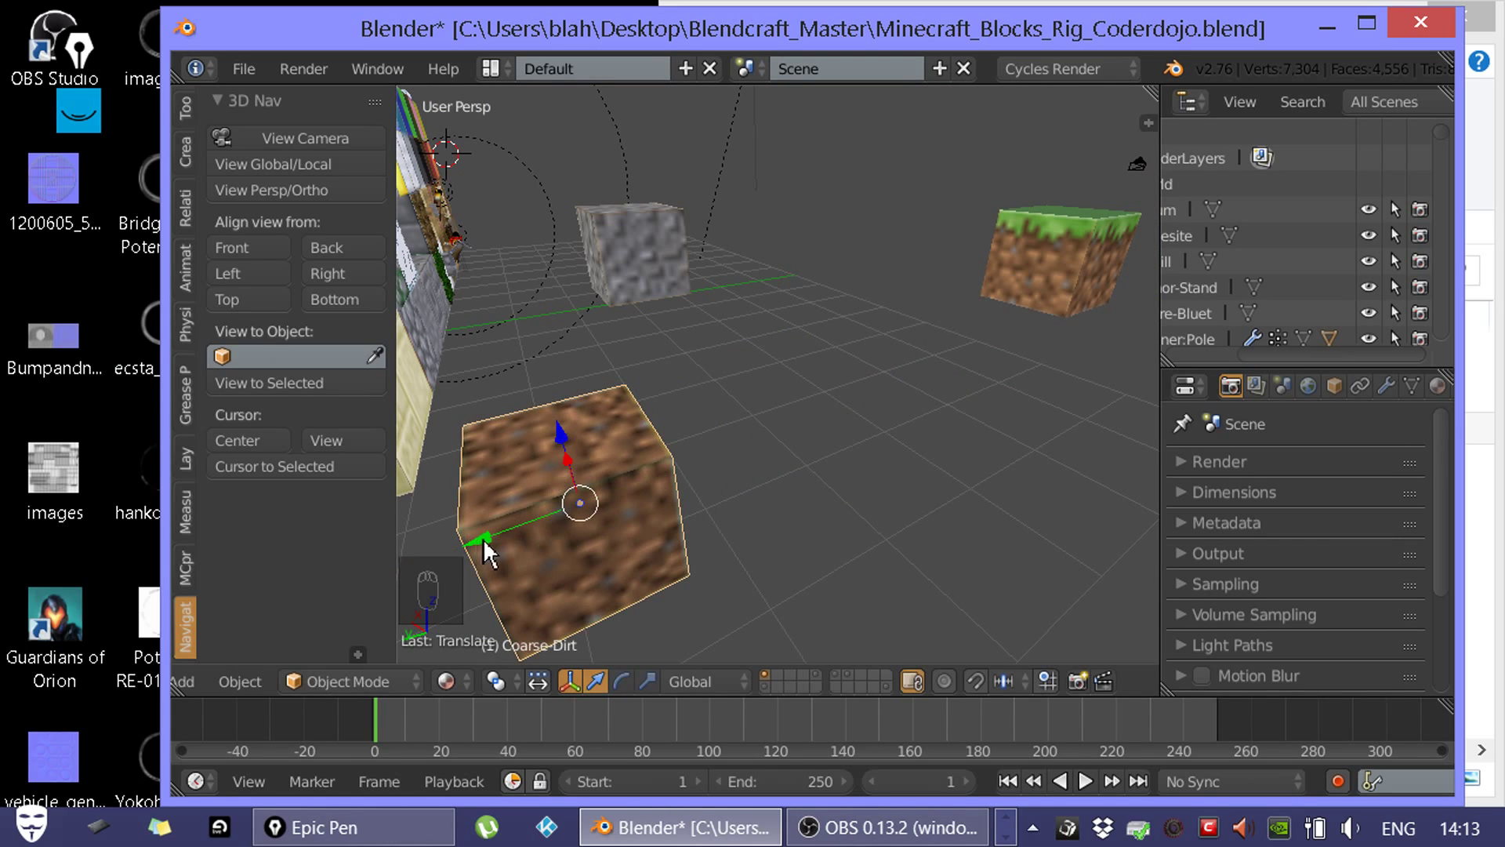
drag(483, 540, 726, 491)
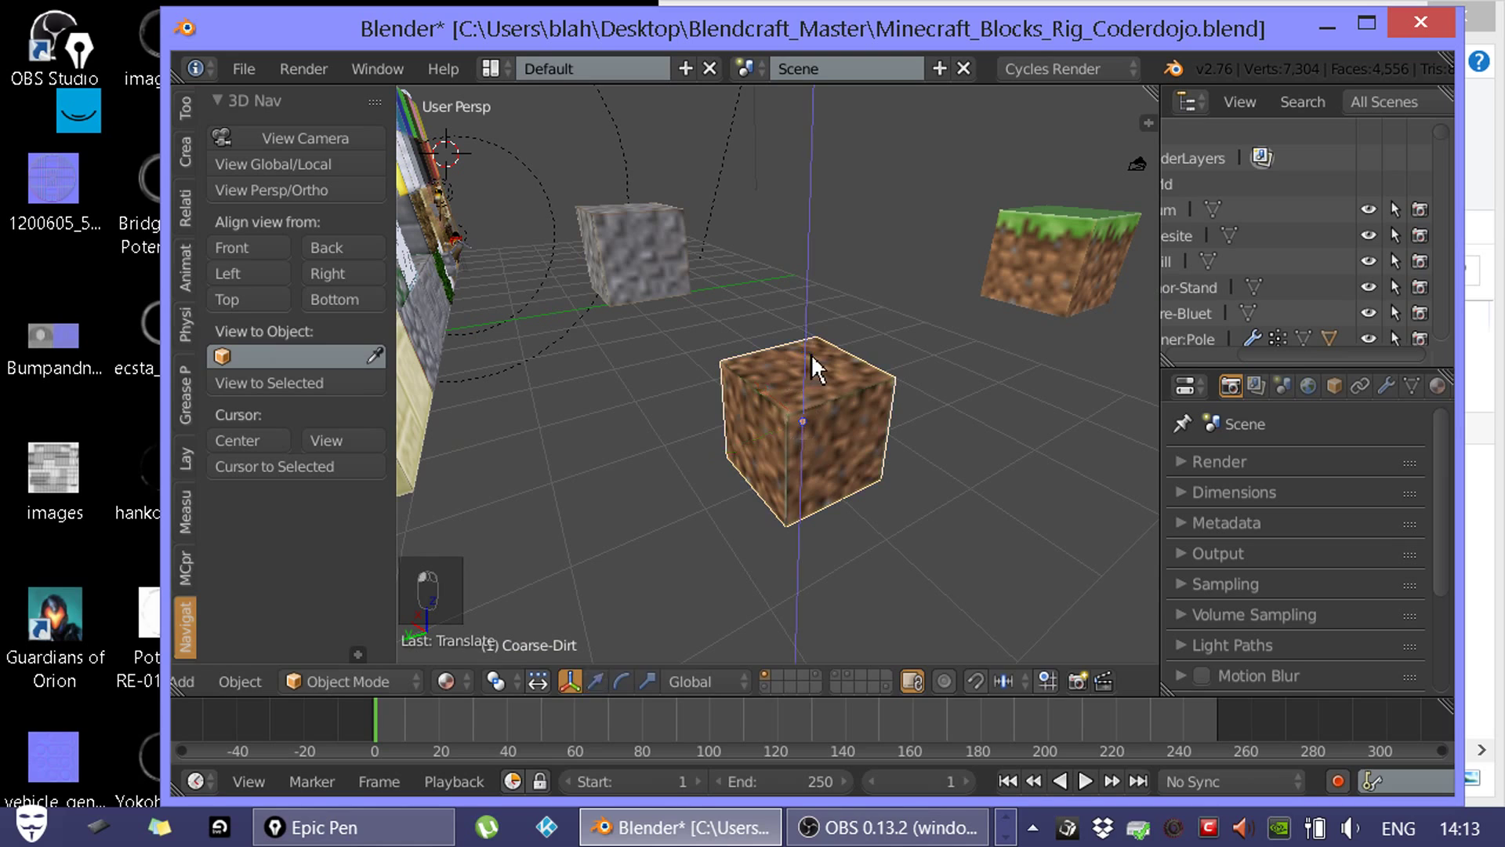
drag(812, 363, 800, 416)
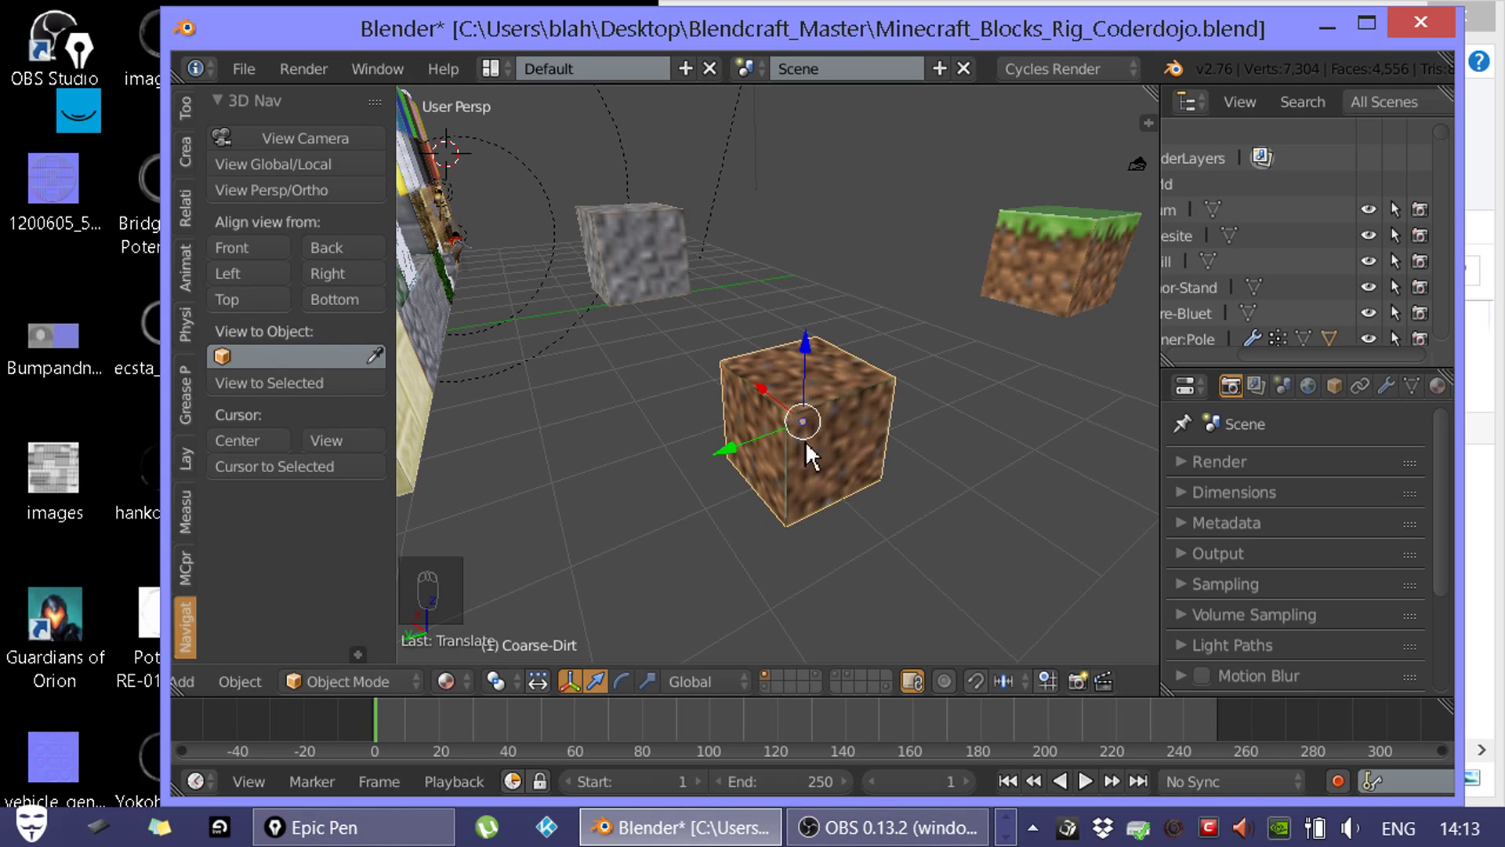
- Move the Coarse-Dirt block freely from several viewing angles, placing it in the open space in front of the wall
drag(818, 420, 557, 203)
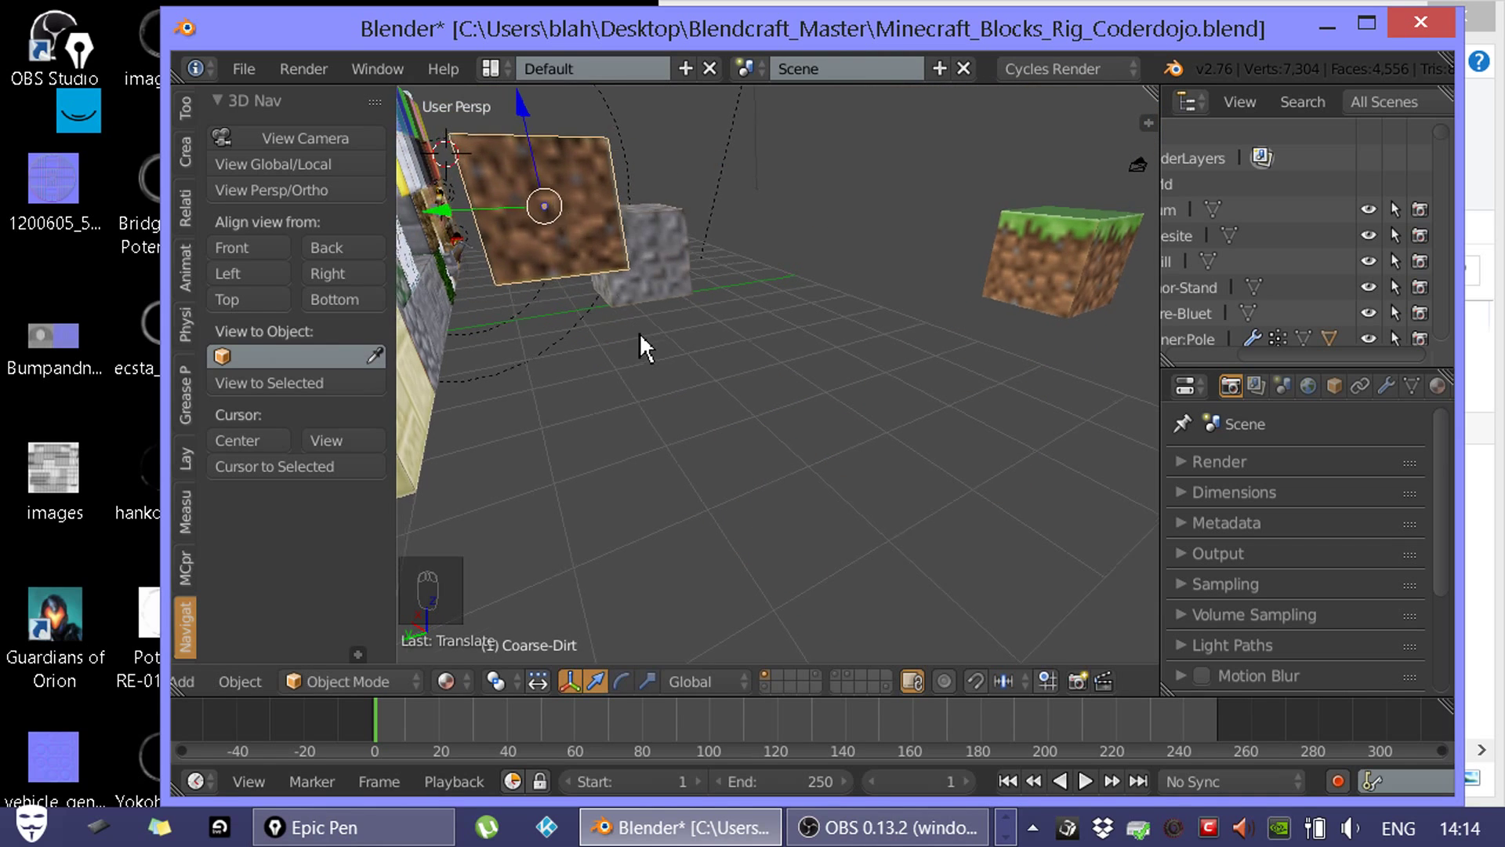
middle_drag(639, 335, 978, 514)
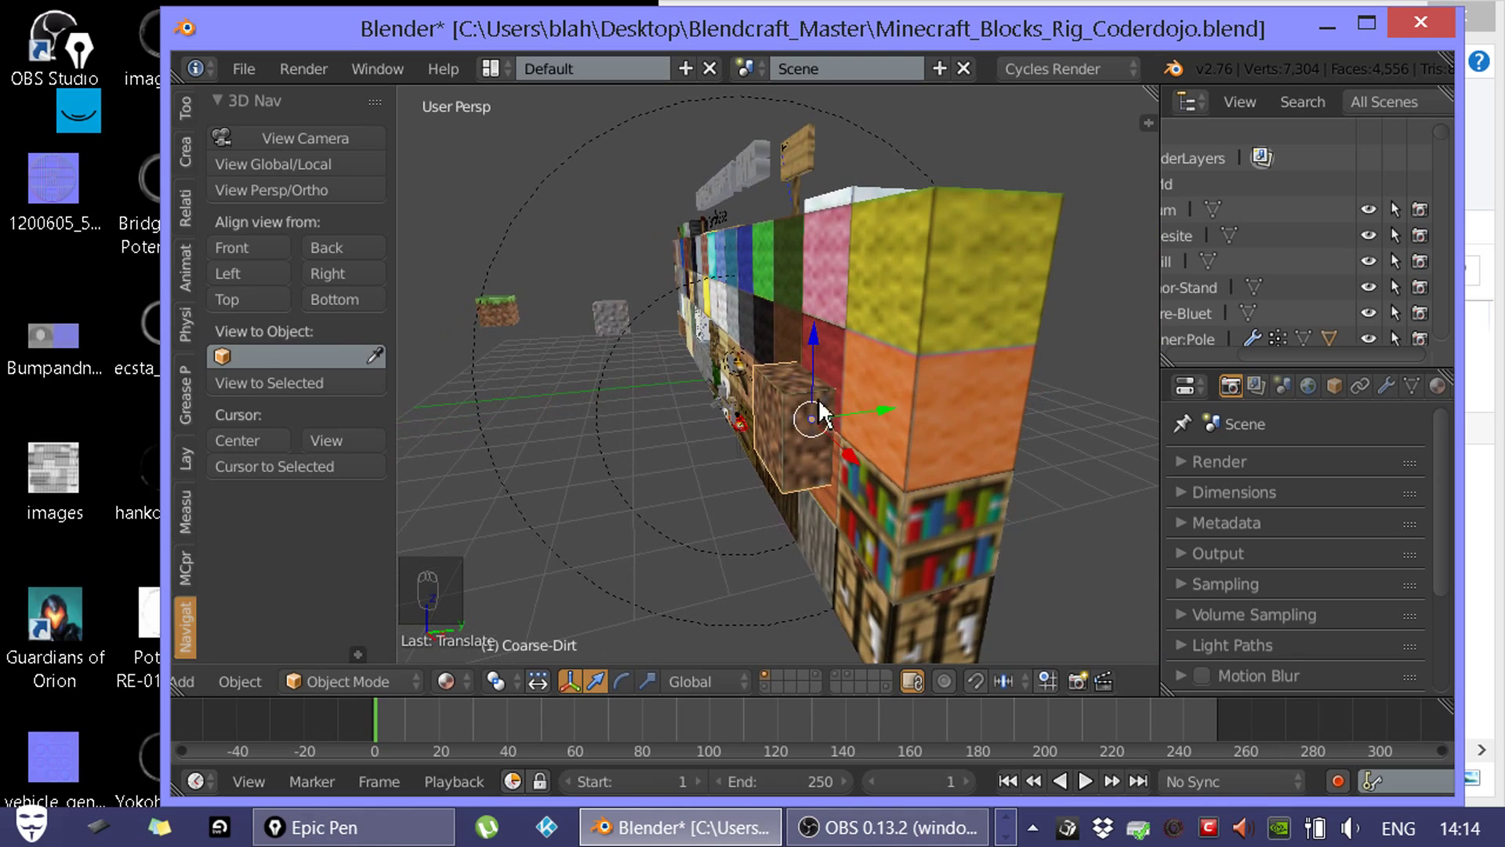
key(g)
click(695, 417)
middle_drag(696, 418, 780, 382)
key(g)
click(518, 343)
middle_drag(518, 342, 648, 244)
key(g)
click(694, 459)
middle_drag(694, 459, 601, 681)
middle_drag(758, 492, 778, 504)
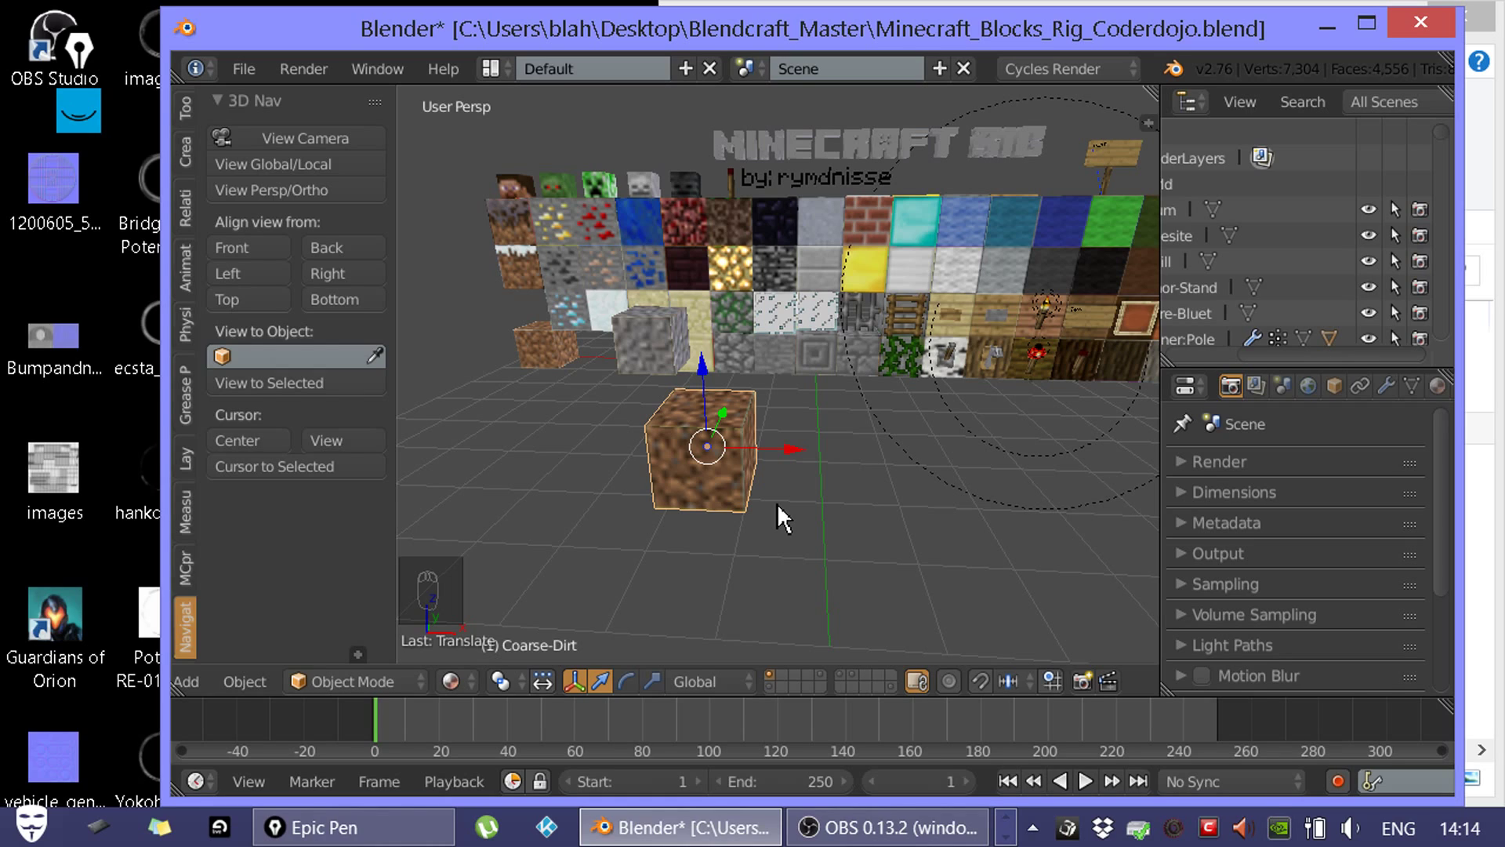
- Start several free moves of the Coarse-Dirt block in different directions and cancel each one
key(g)
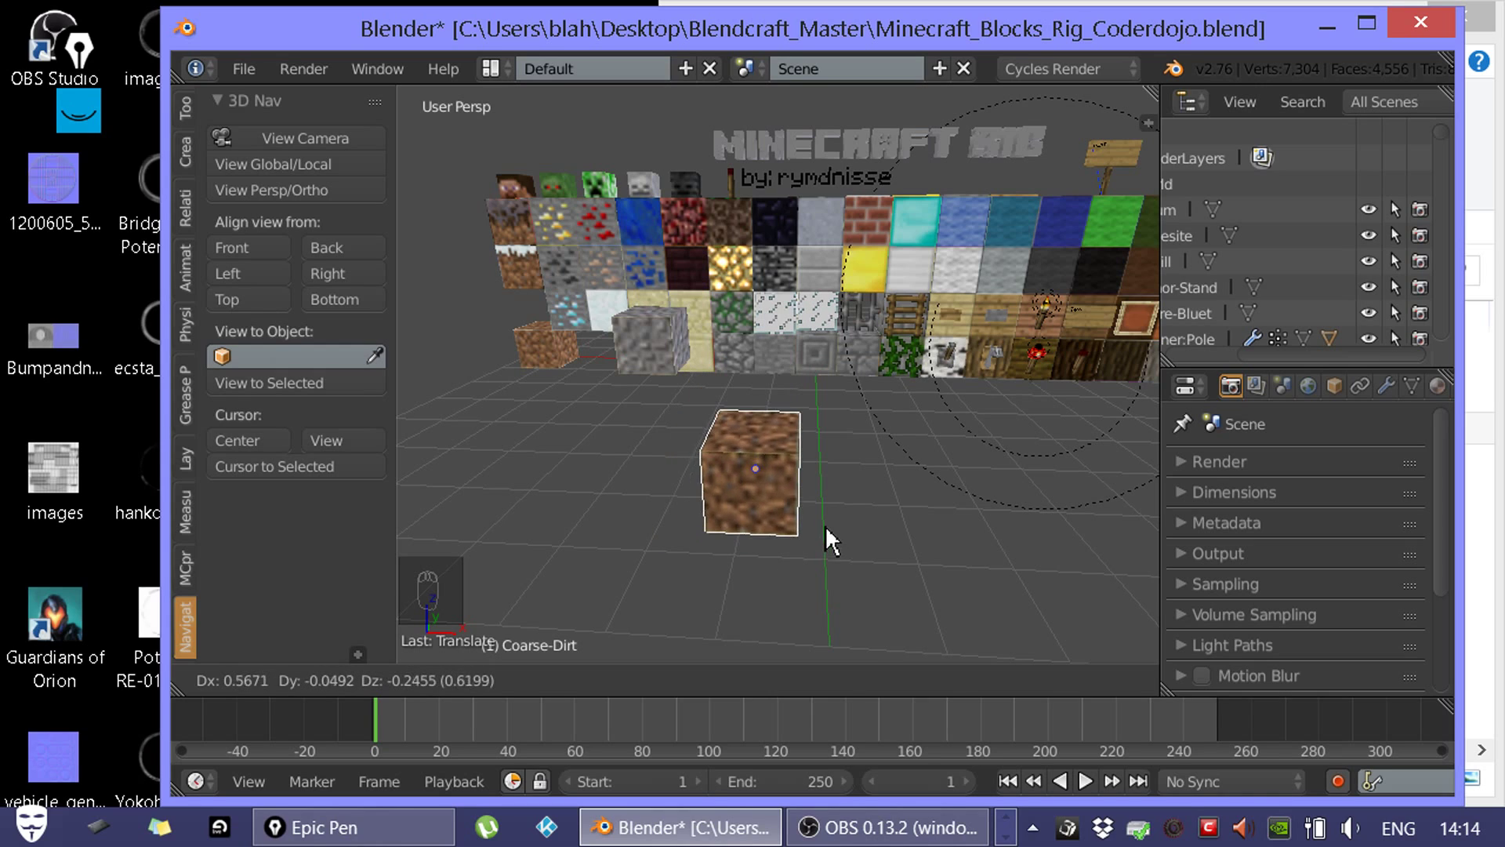
click(796, 534)
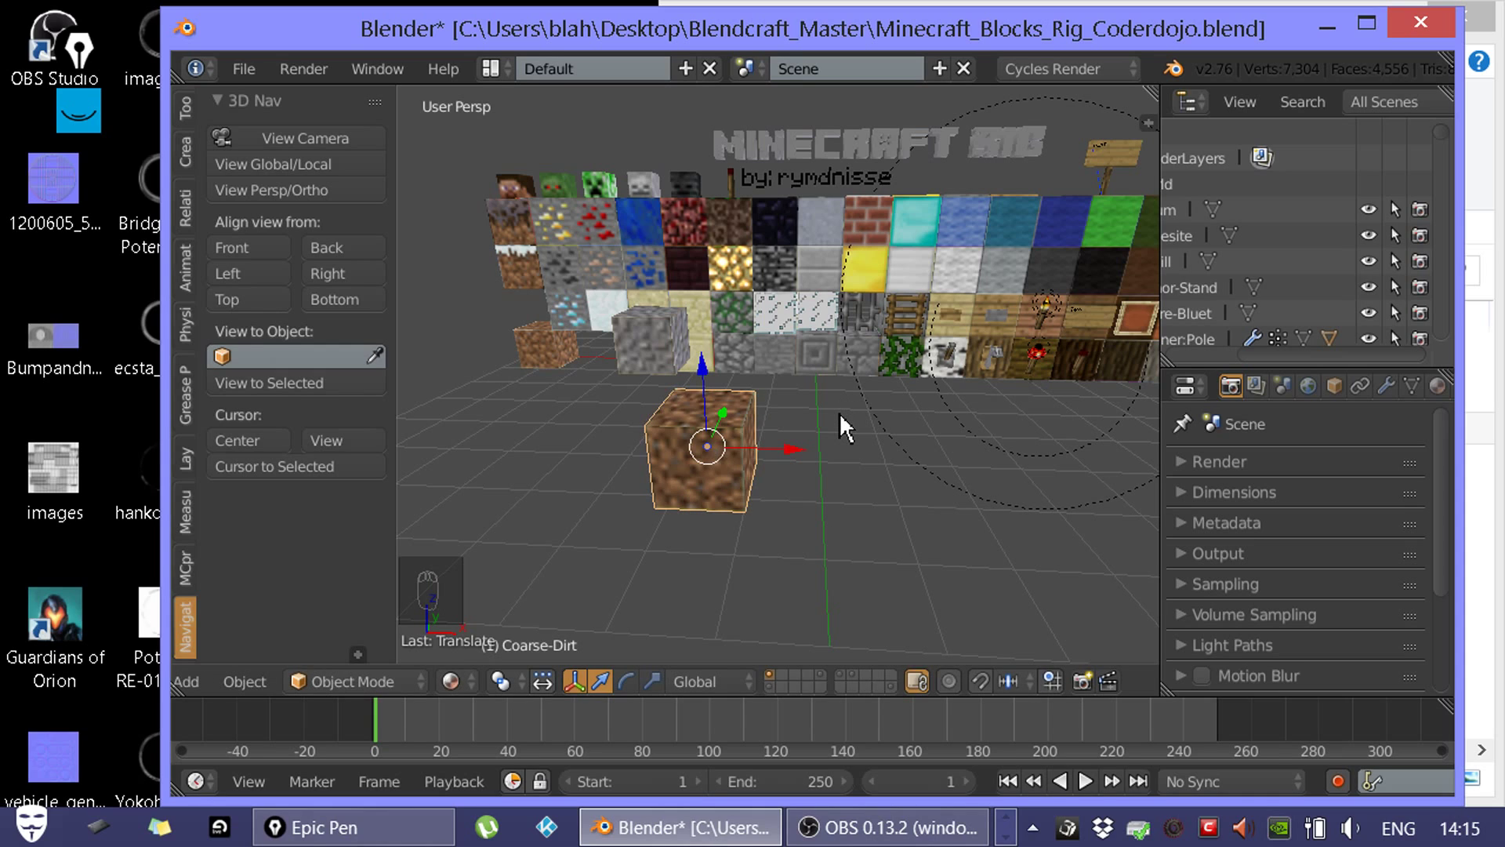
key(g)
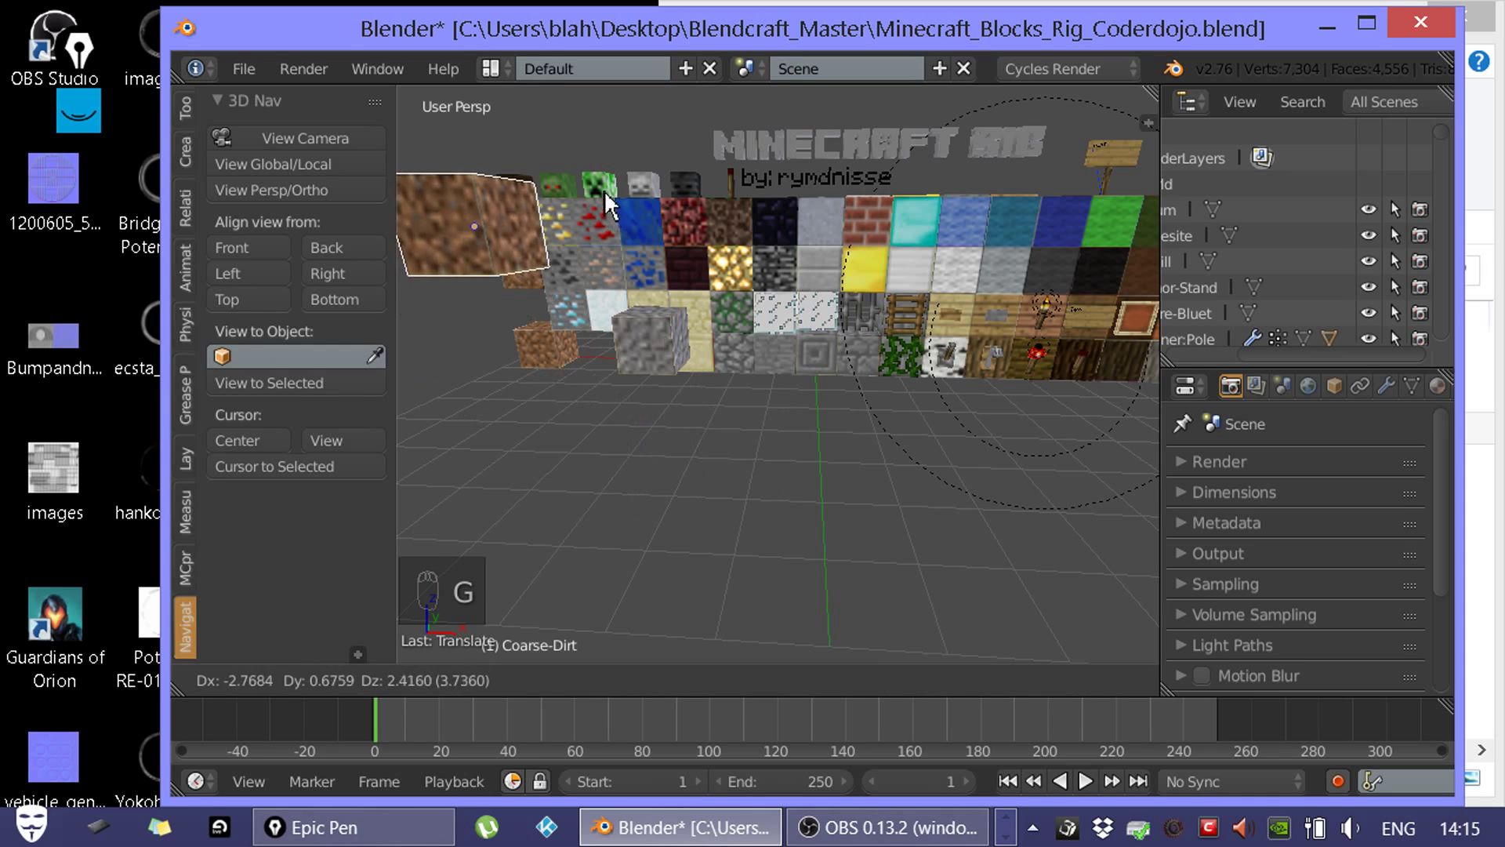
right_click(637, 147)
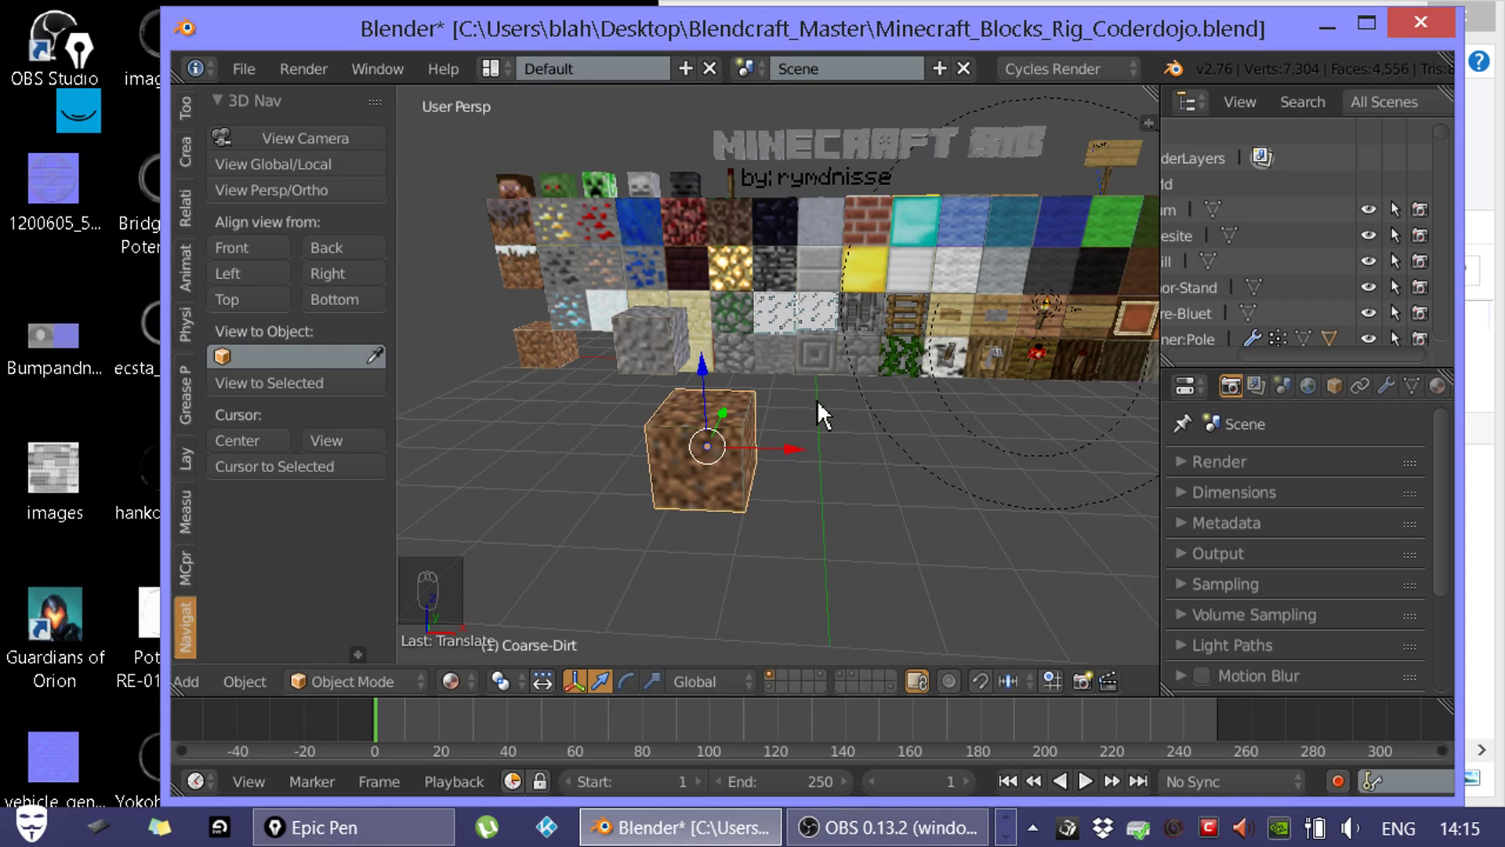
key(g)
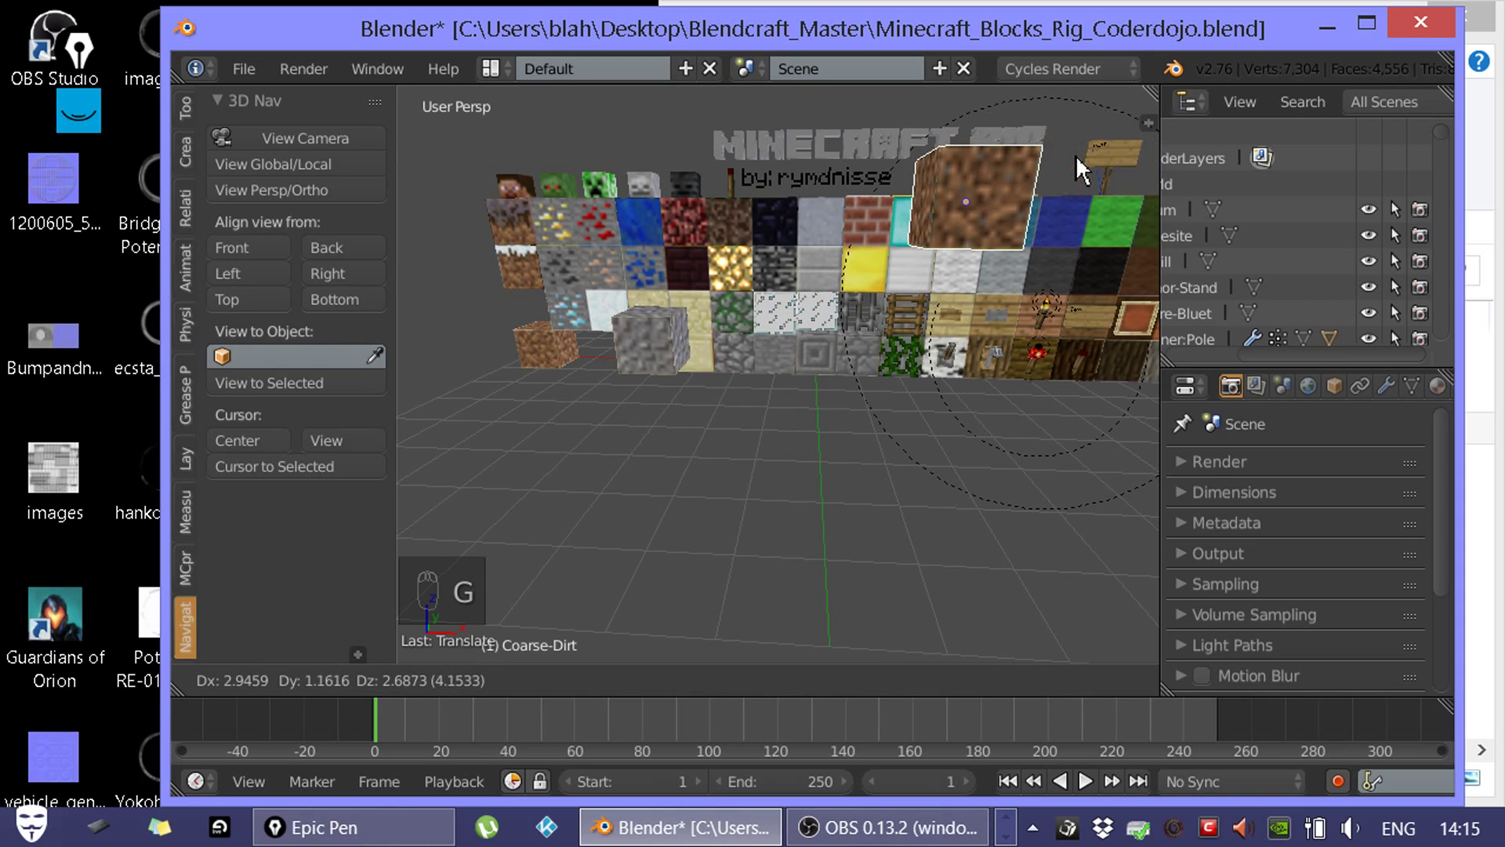
right_click(1076, 156)
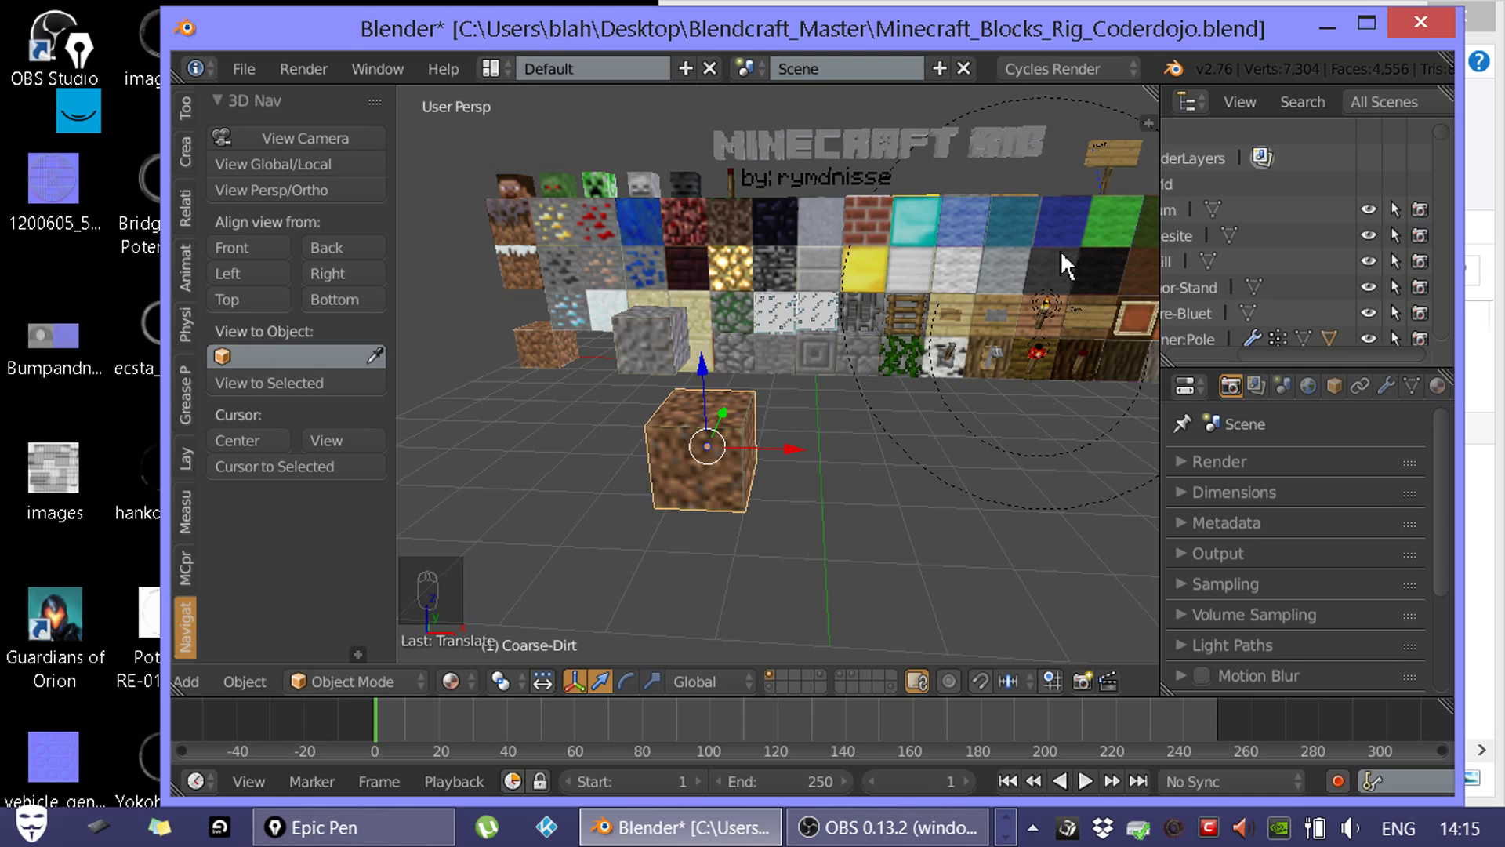
- Select the Moss-Stone block in the wall
middle_drag(1059, 250, 750, 230)
scroll(749, 230, up, 3)
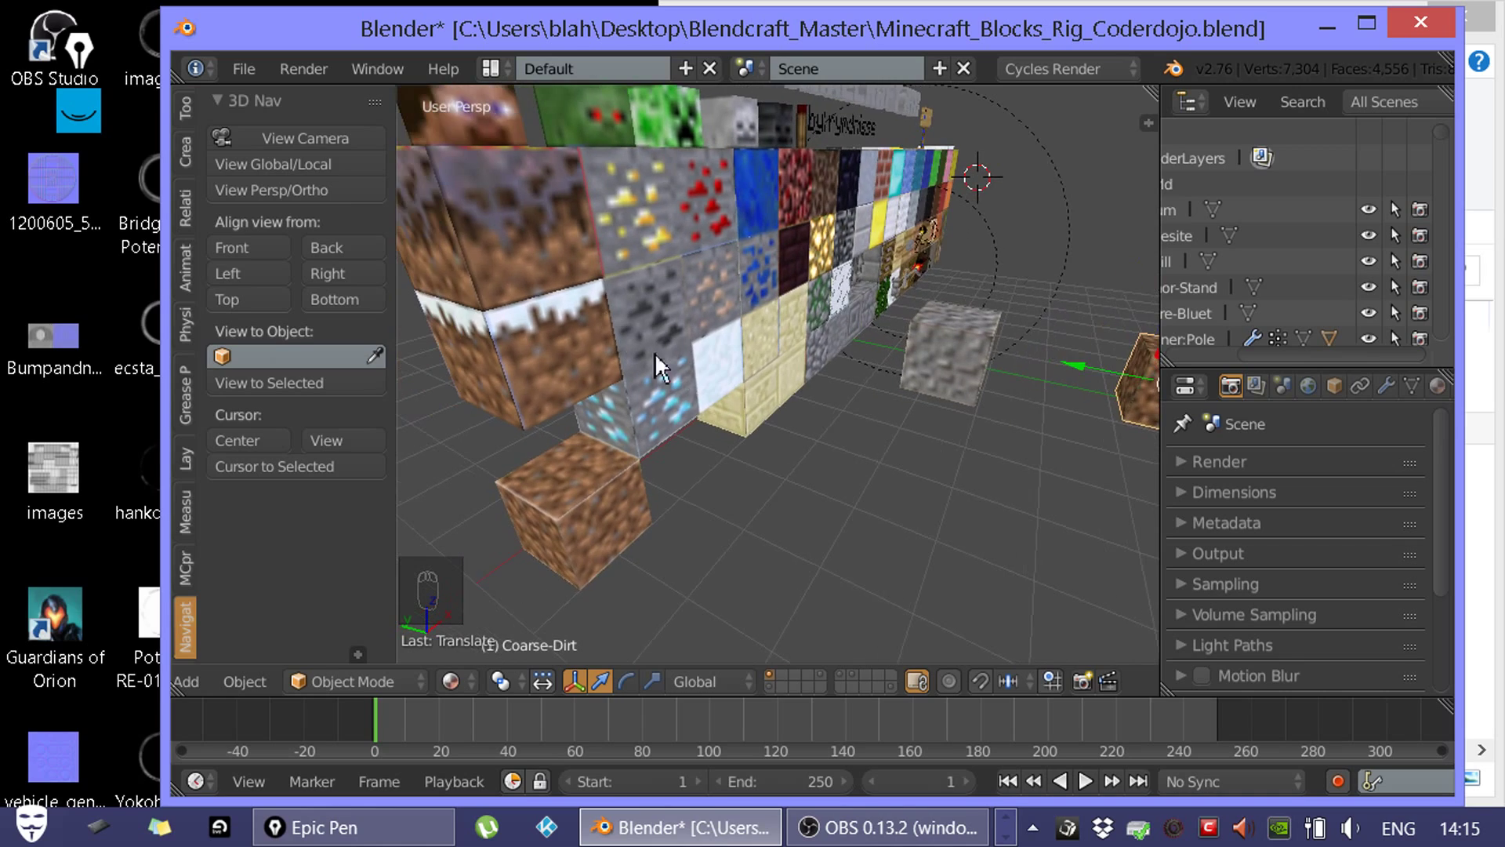
middle_drag(674, 435, 766, 288)
right_click(768, 283)
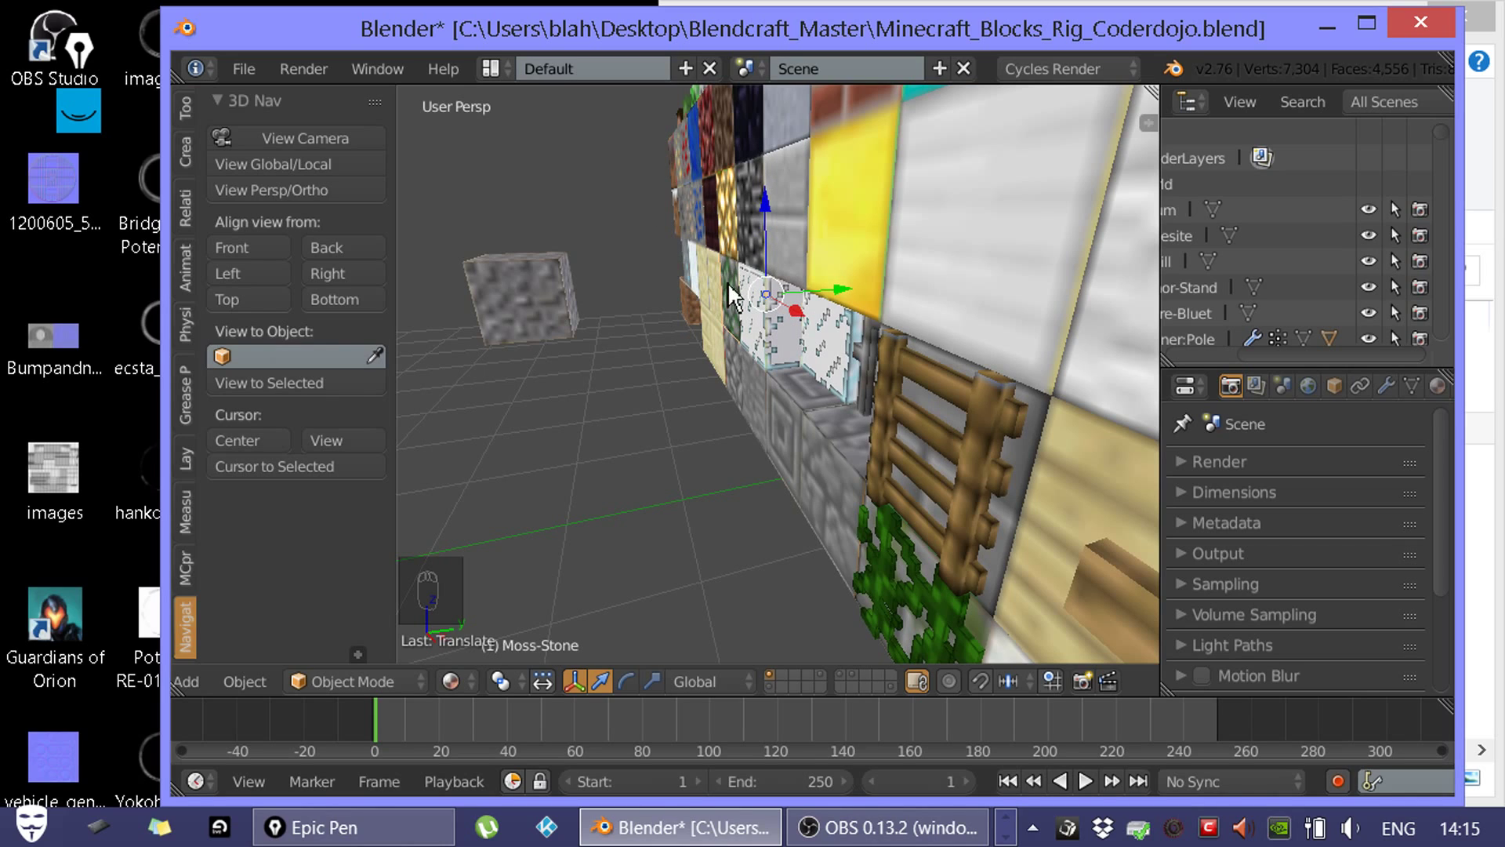
- Start a free move of the Moss-Stone block and another of the GlowStone block, cancelling each one
key(g)
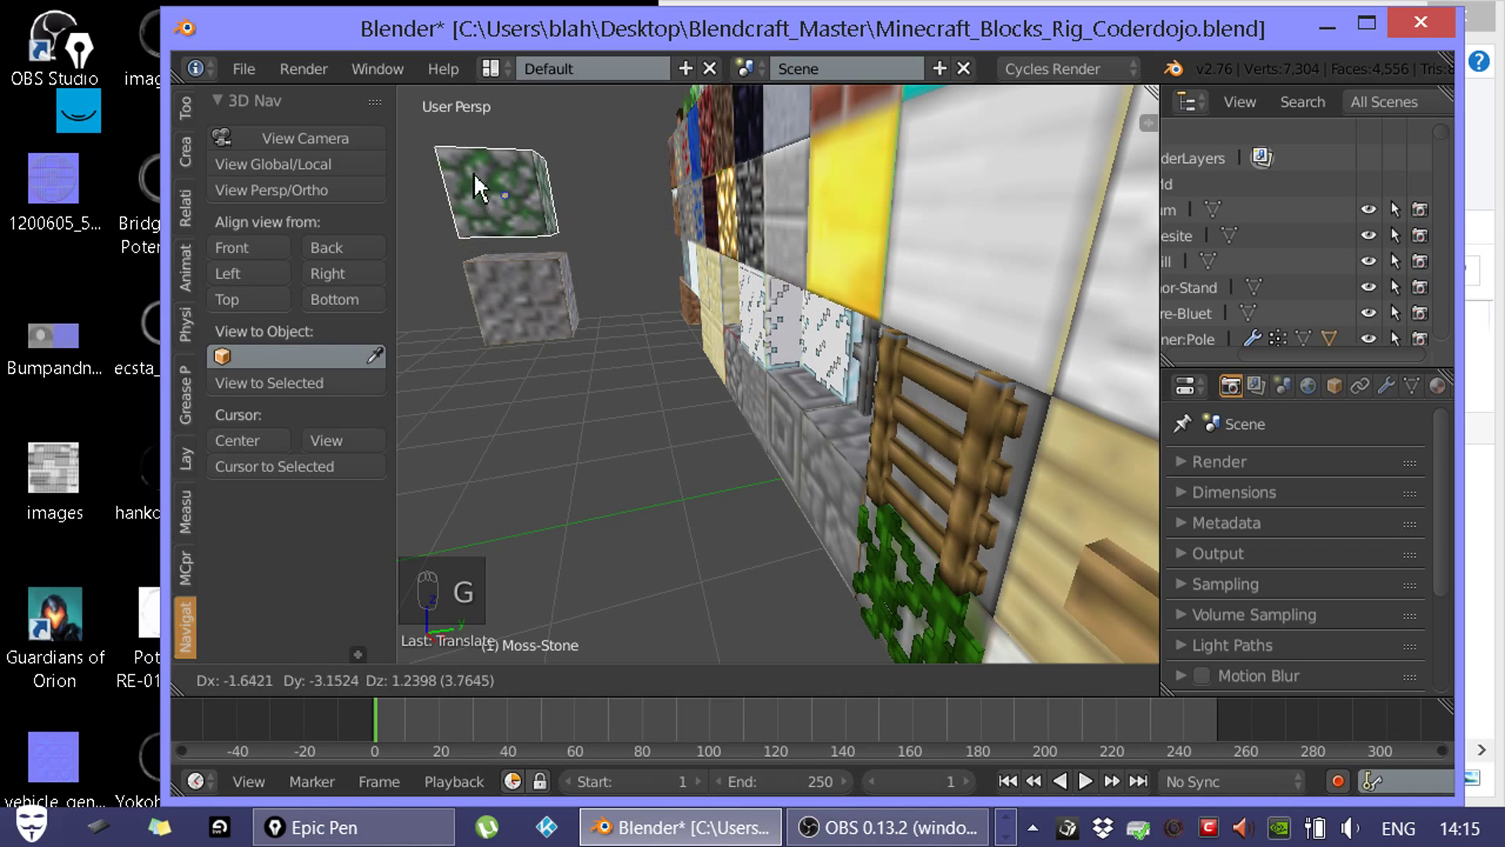
right_click(476, 173)
right_click(733, 199)
key(g)
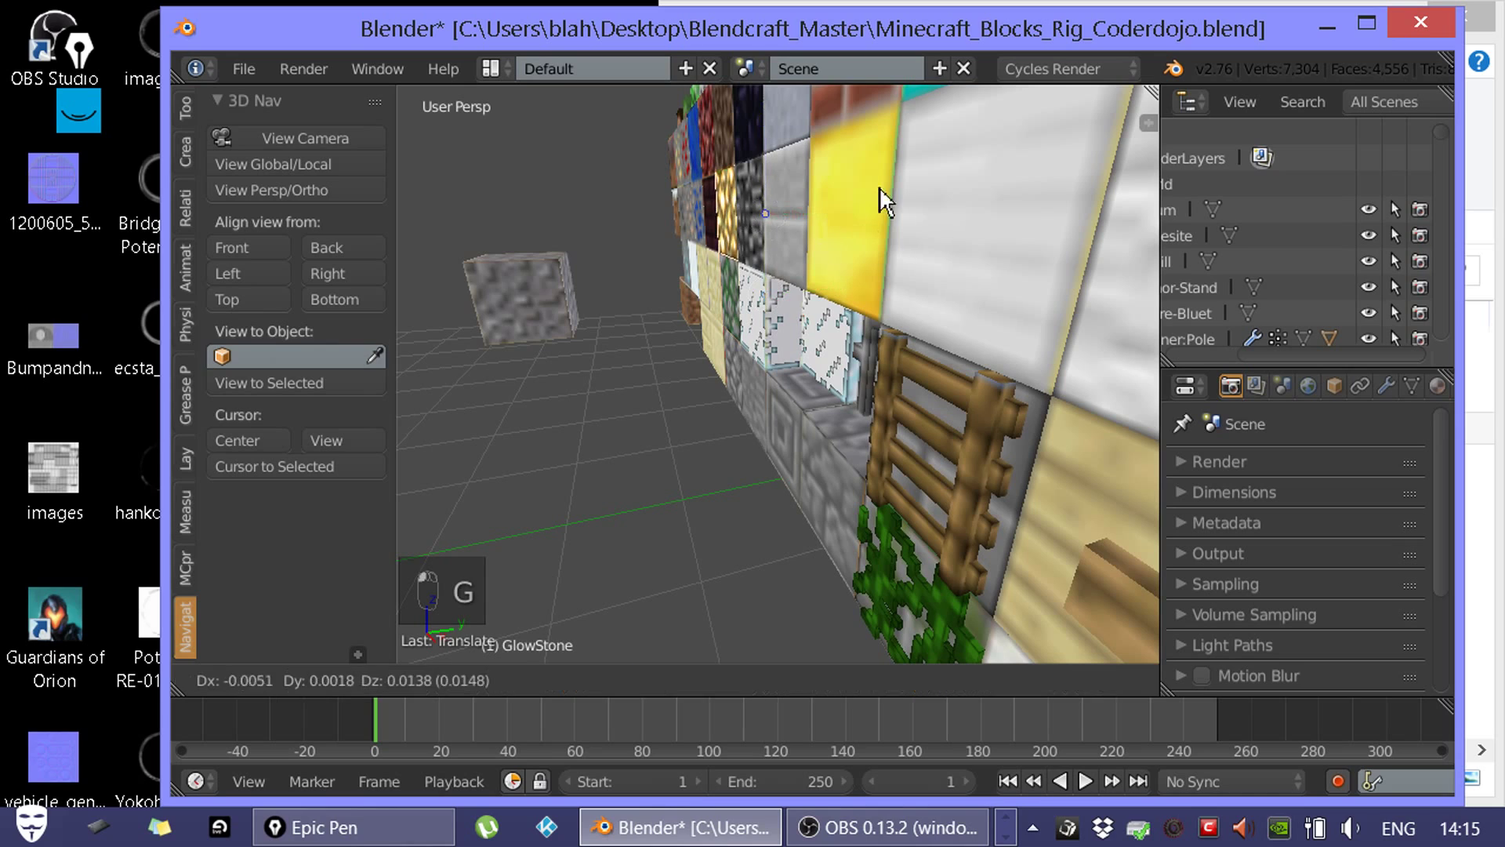
right_click(695, 264)
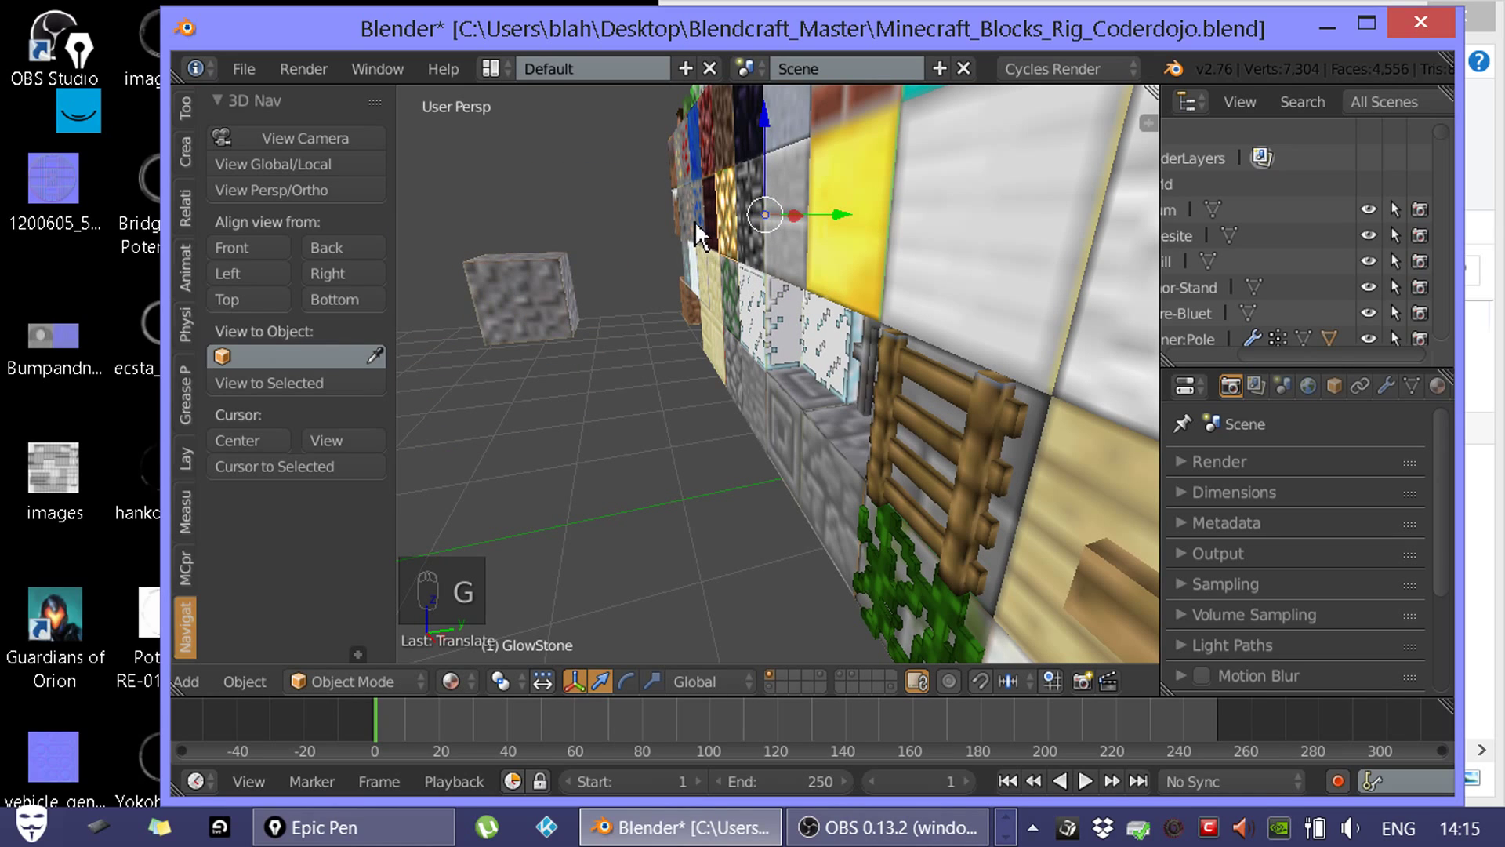
- Select the Grass block, centre the view on it and move it freely to just beyond the dirt end of the wall
middle_drag(696, 220, 813, 246)
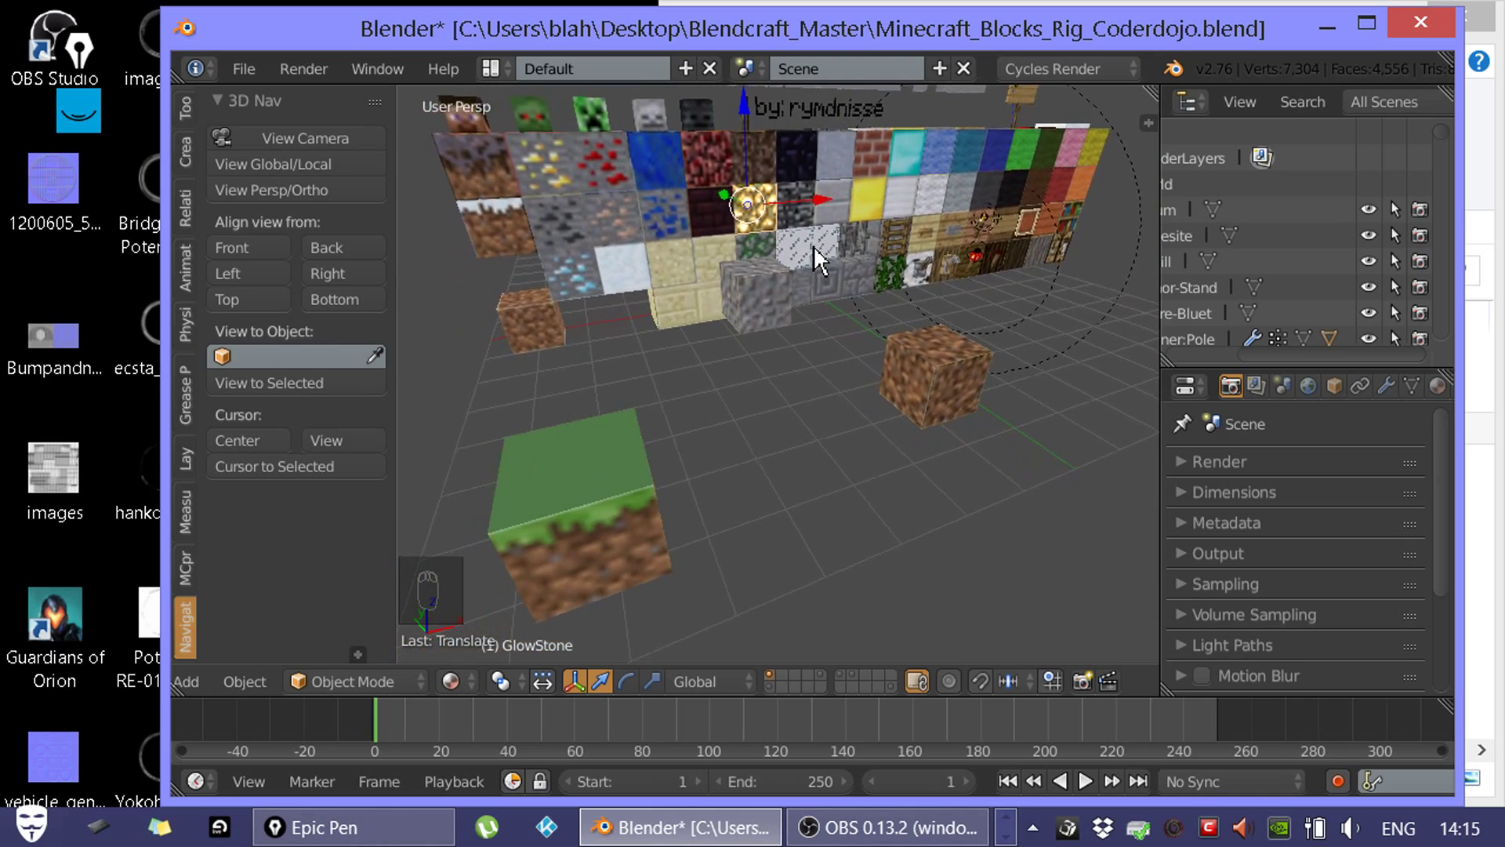
right_click(596, 502)
key(KP_Decimal)
middle_drag(876, 322, 877, 323)
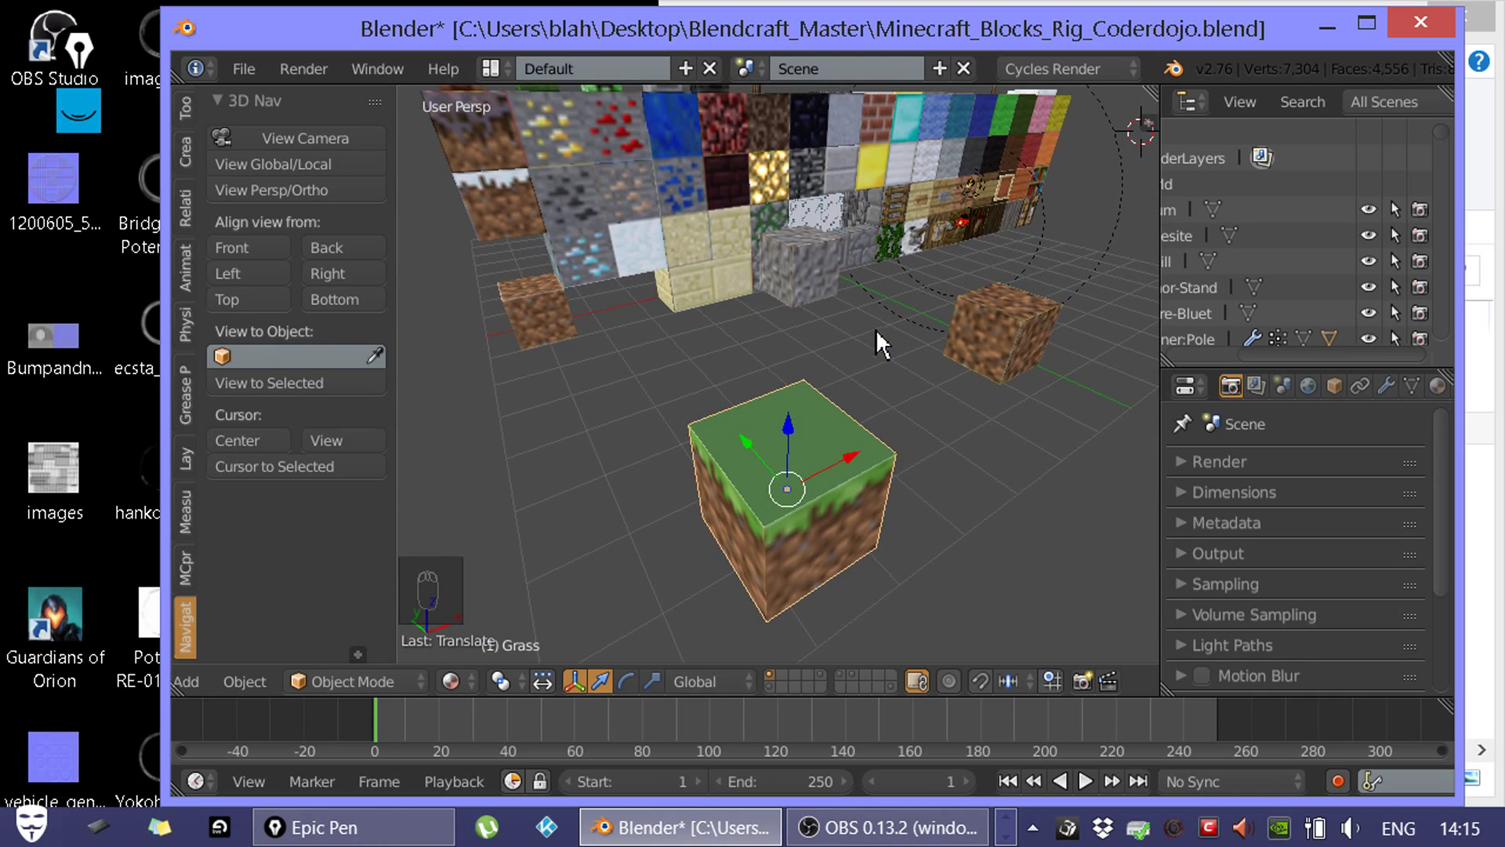
scroll(822, 400, down, 3)
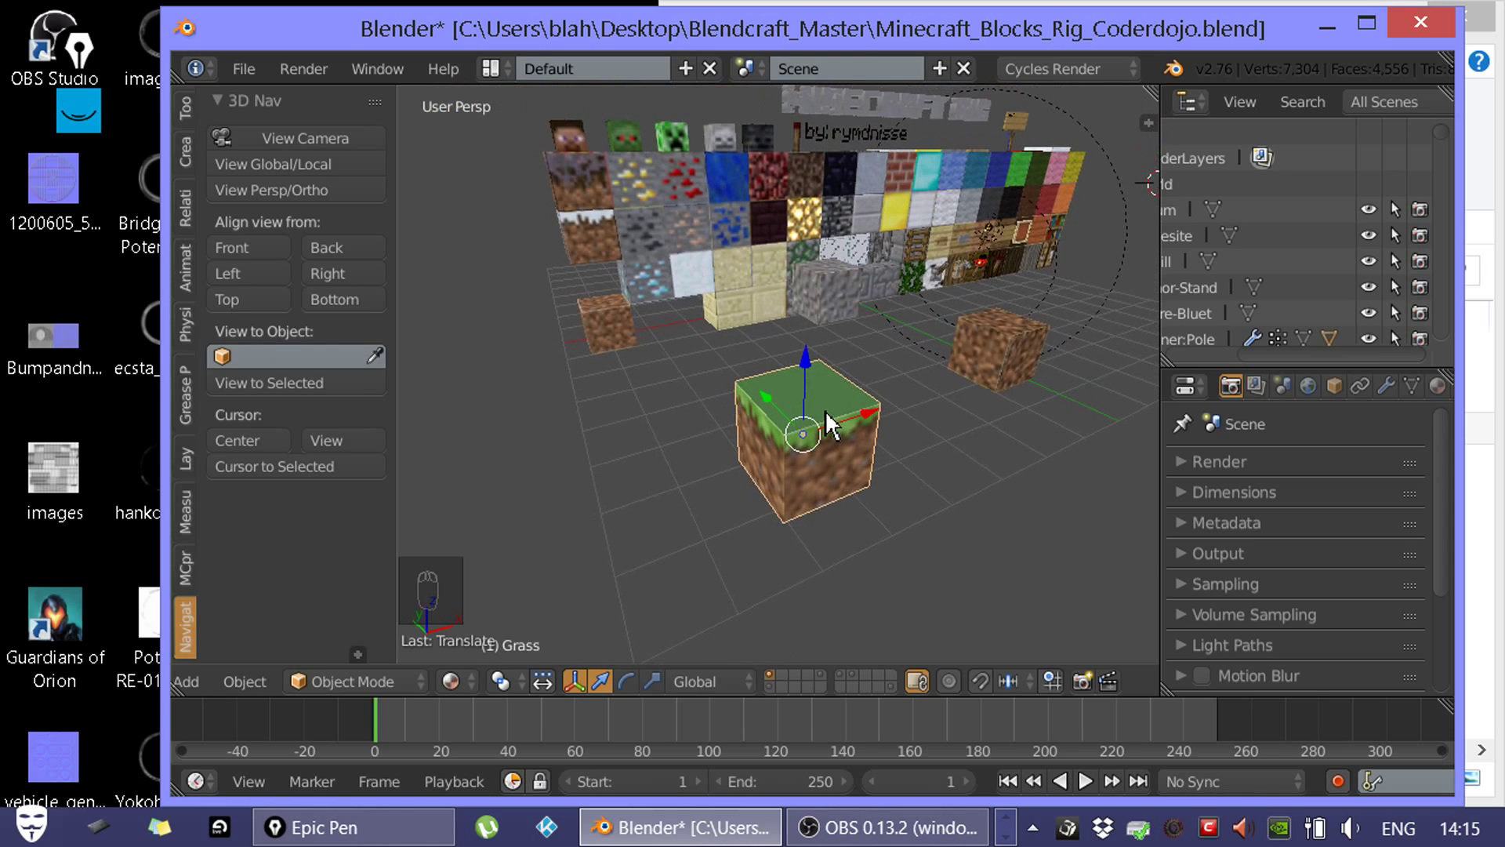
key(g)
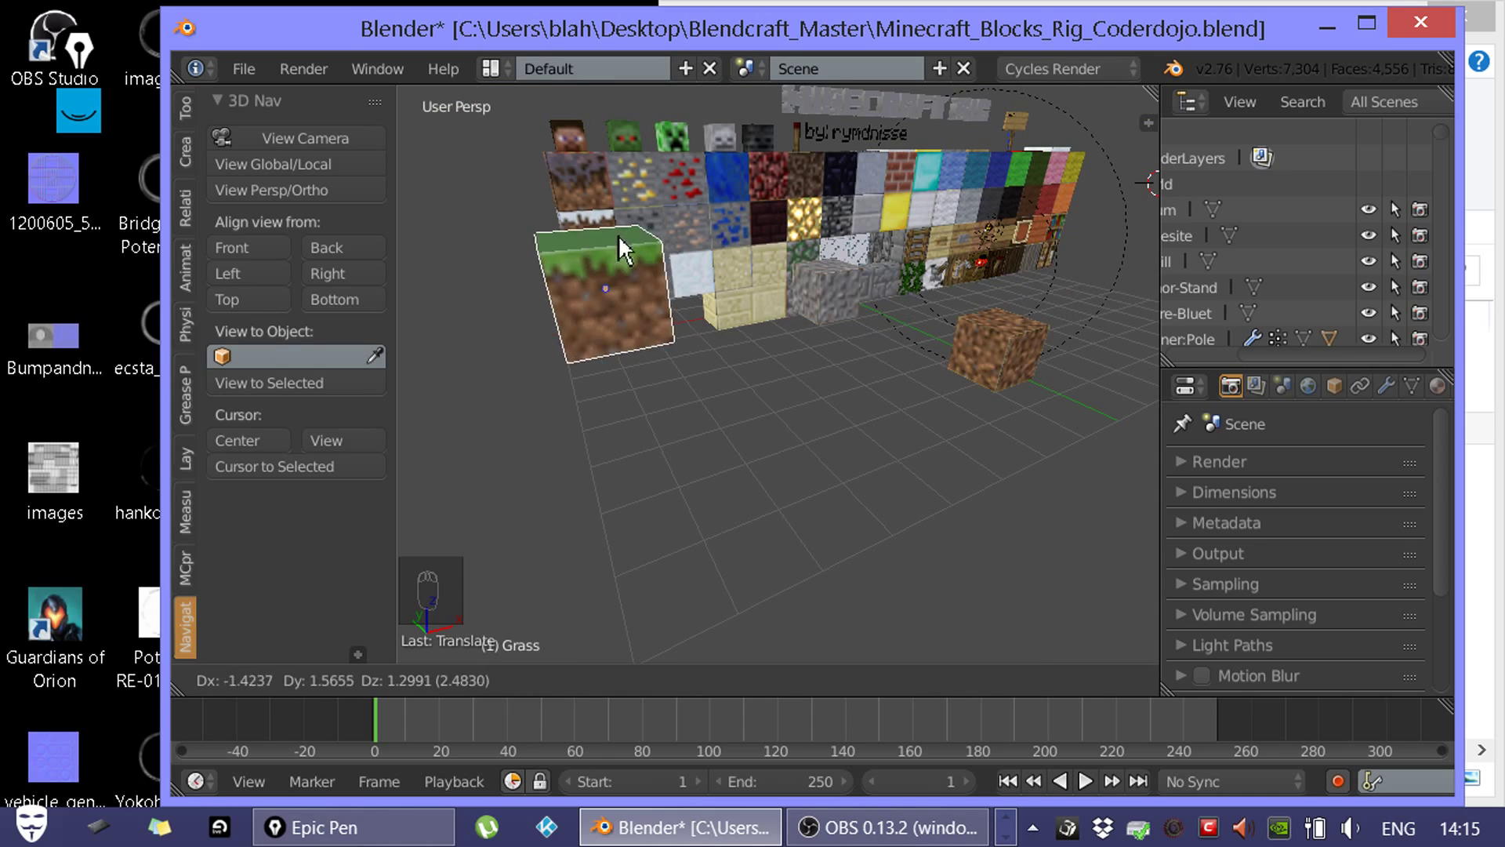
click(511, 218)
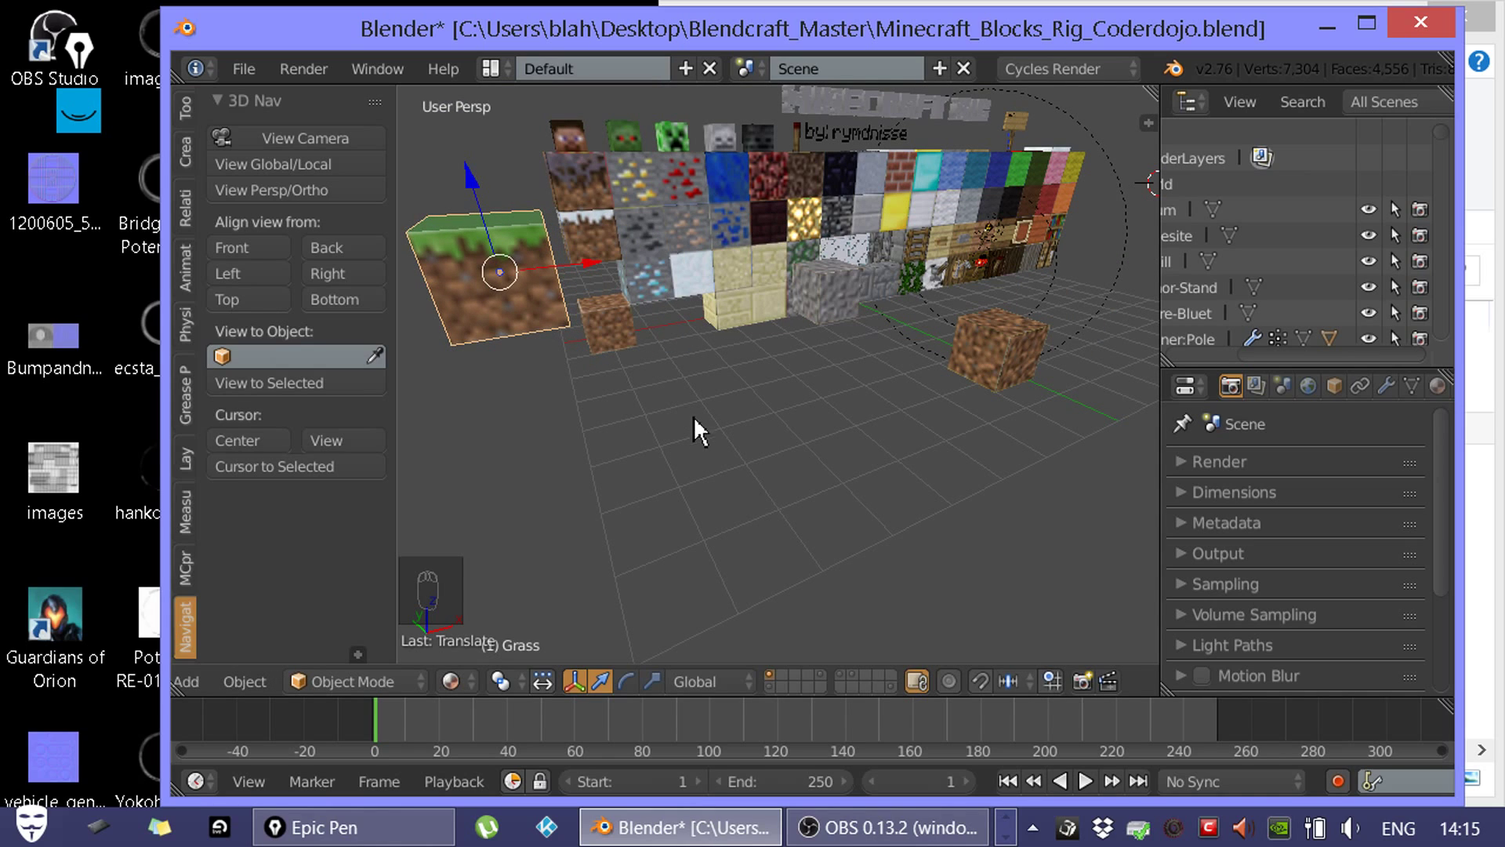
- Move the Grass block freely to the Coarse-Dirt block's side, and reposition it once more from a different viewing angle
key(g)
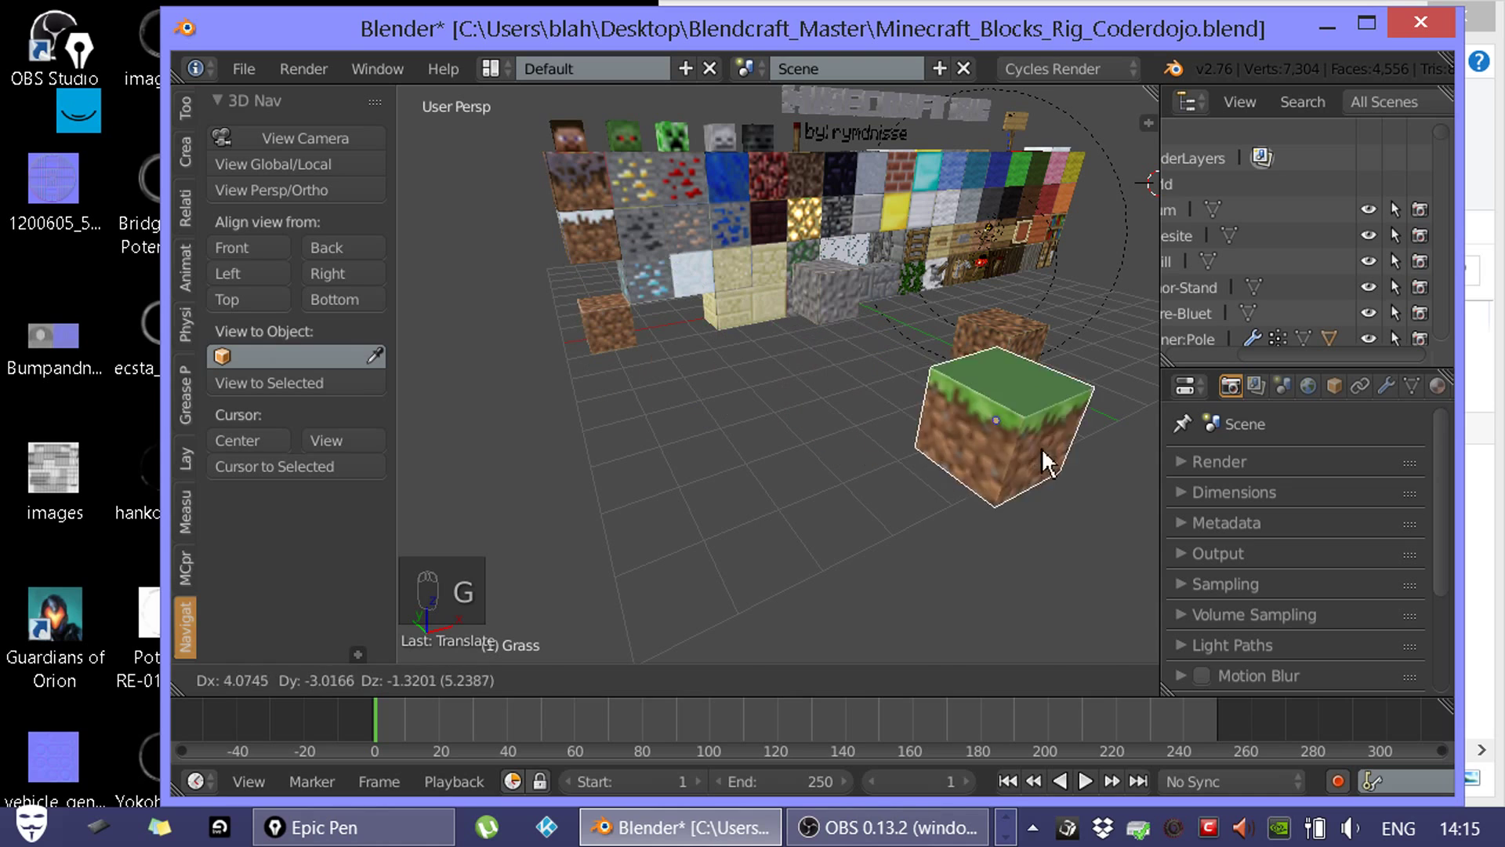
click(1061, 473)
middle_drag(943, 411, 1102, 389)
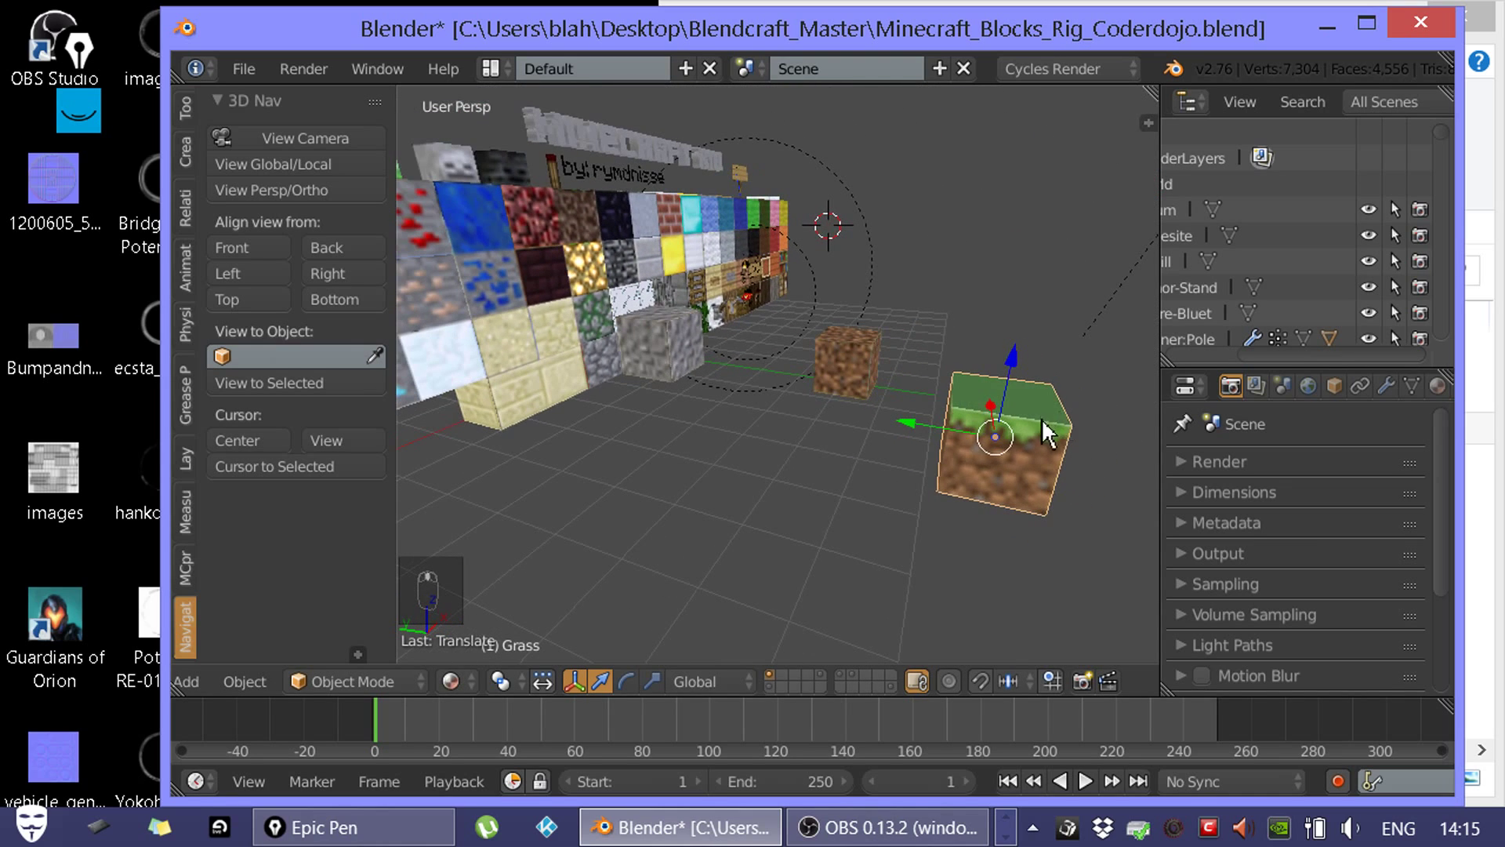
key(g)
right_click(726, 410)
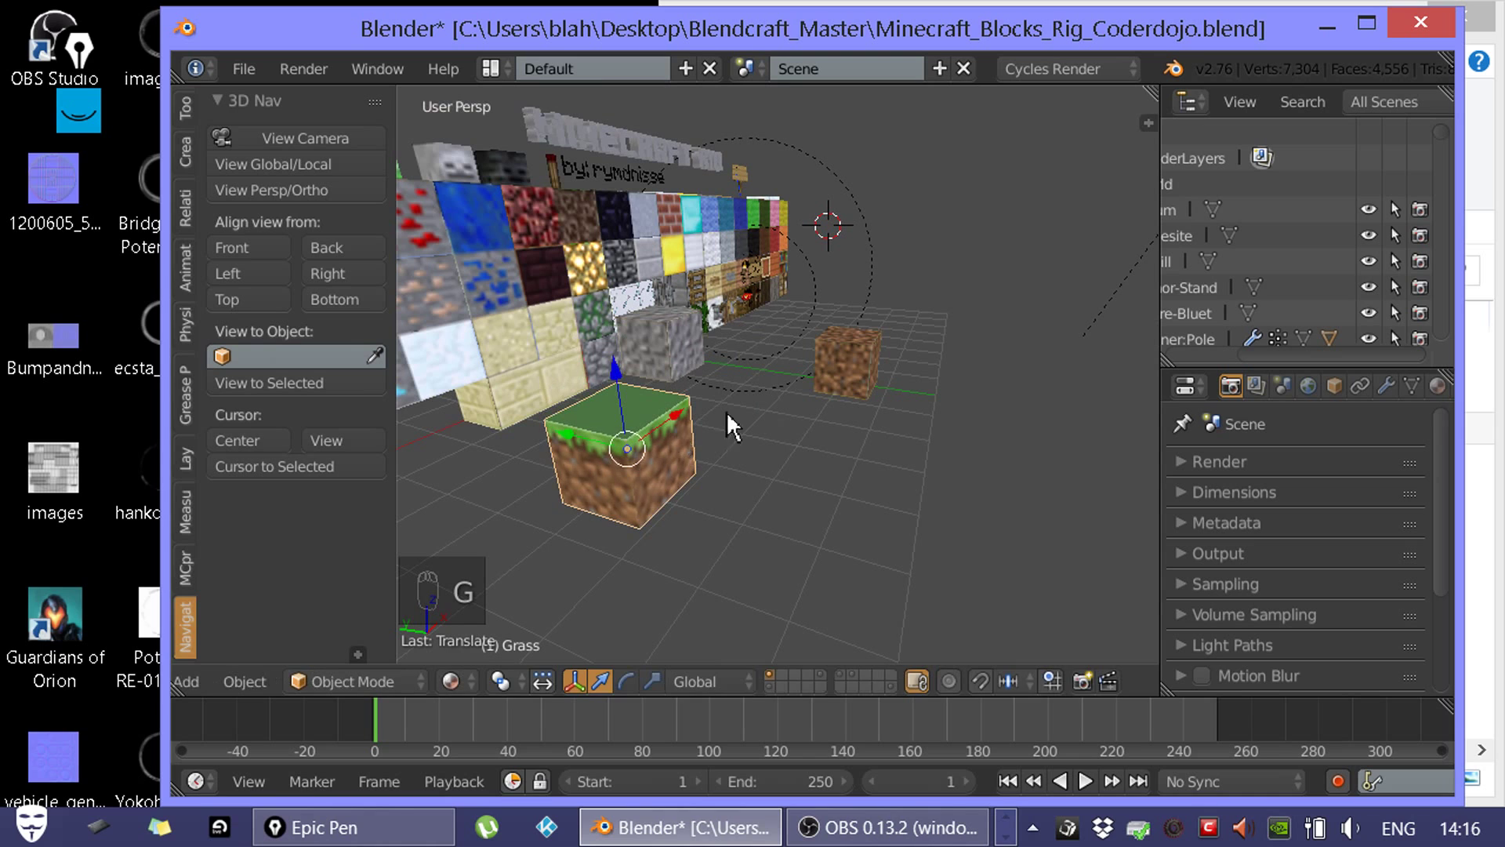
- Select the Dirt block at the end of the wall and start moving it along the global Z axis, calling up the axis constraint guides
middle_drag(745, 396, 732, 436)
right_click(584, 401)
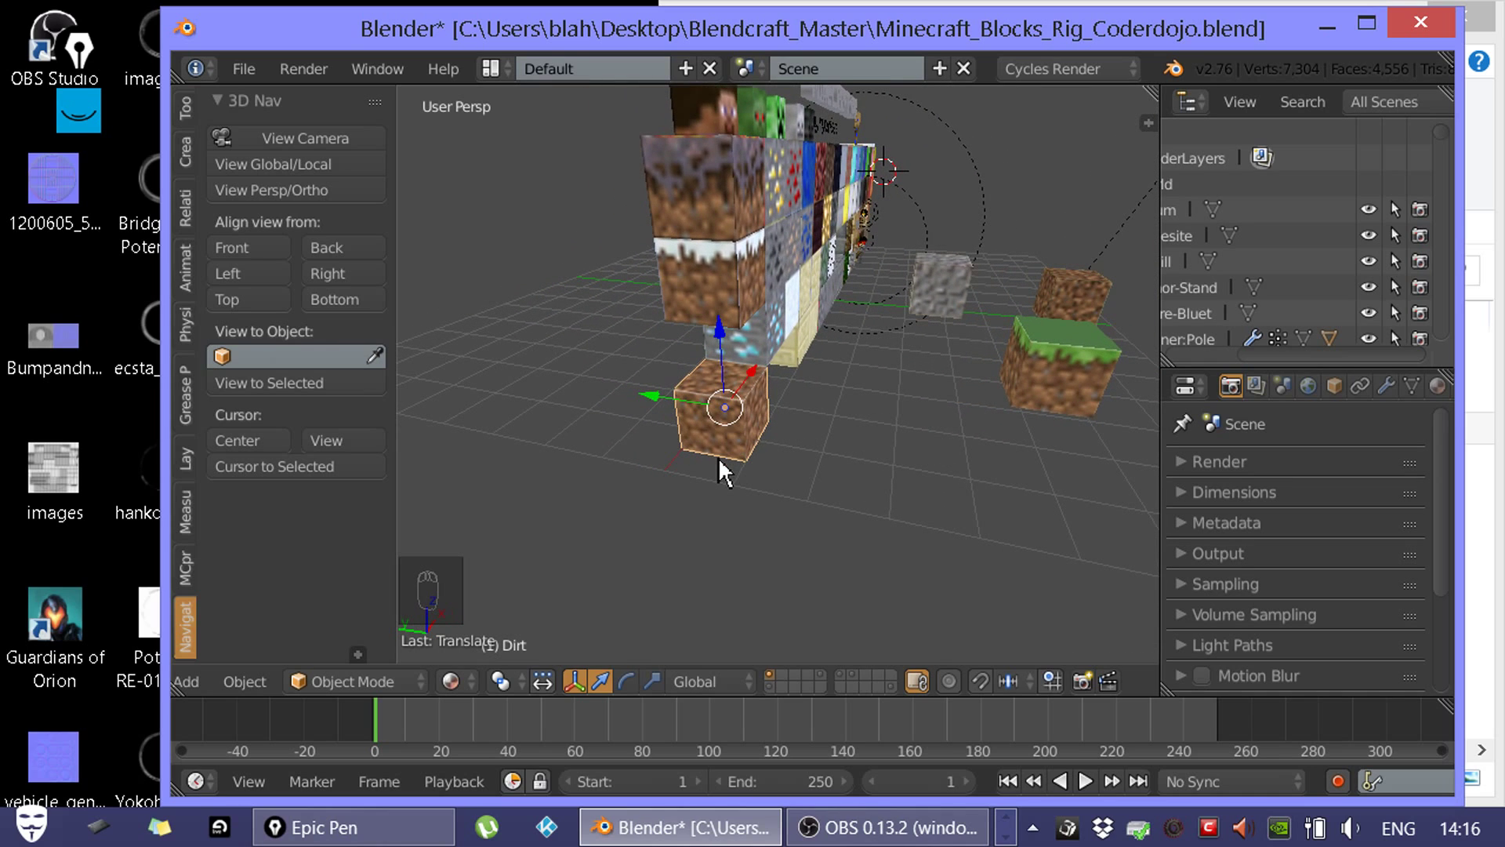
key(g)
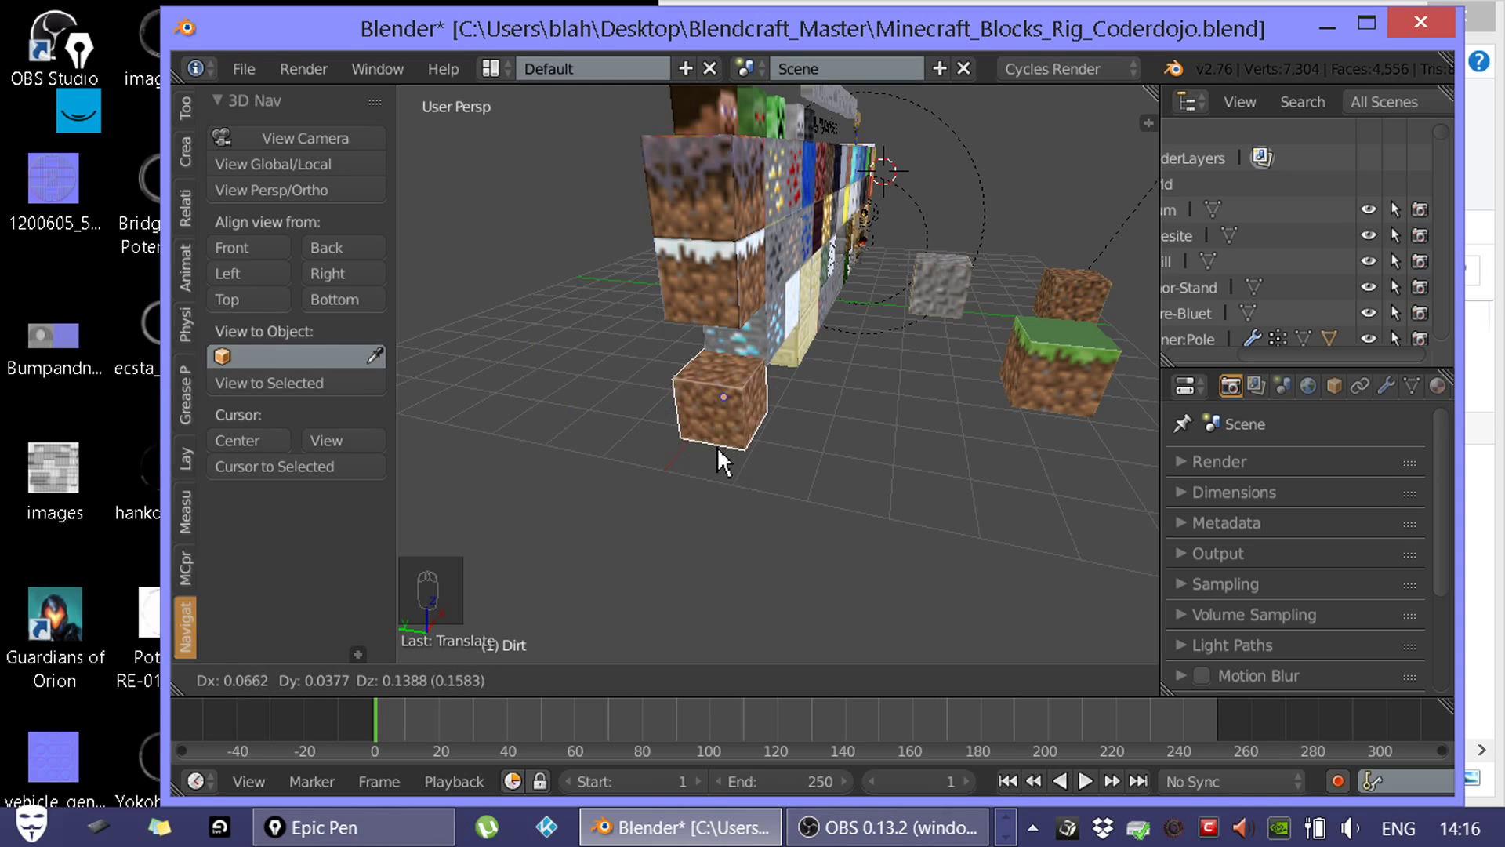
key(z)
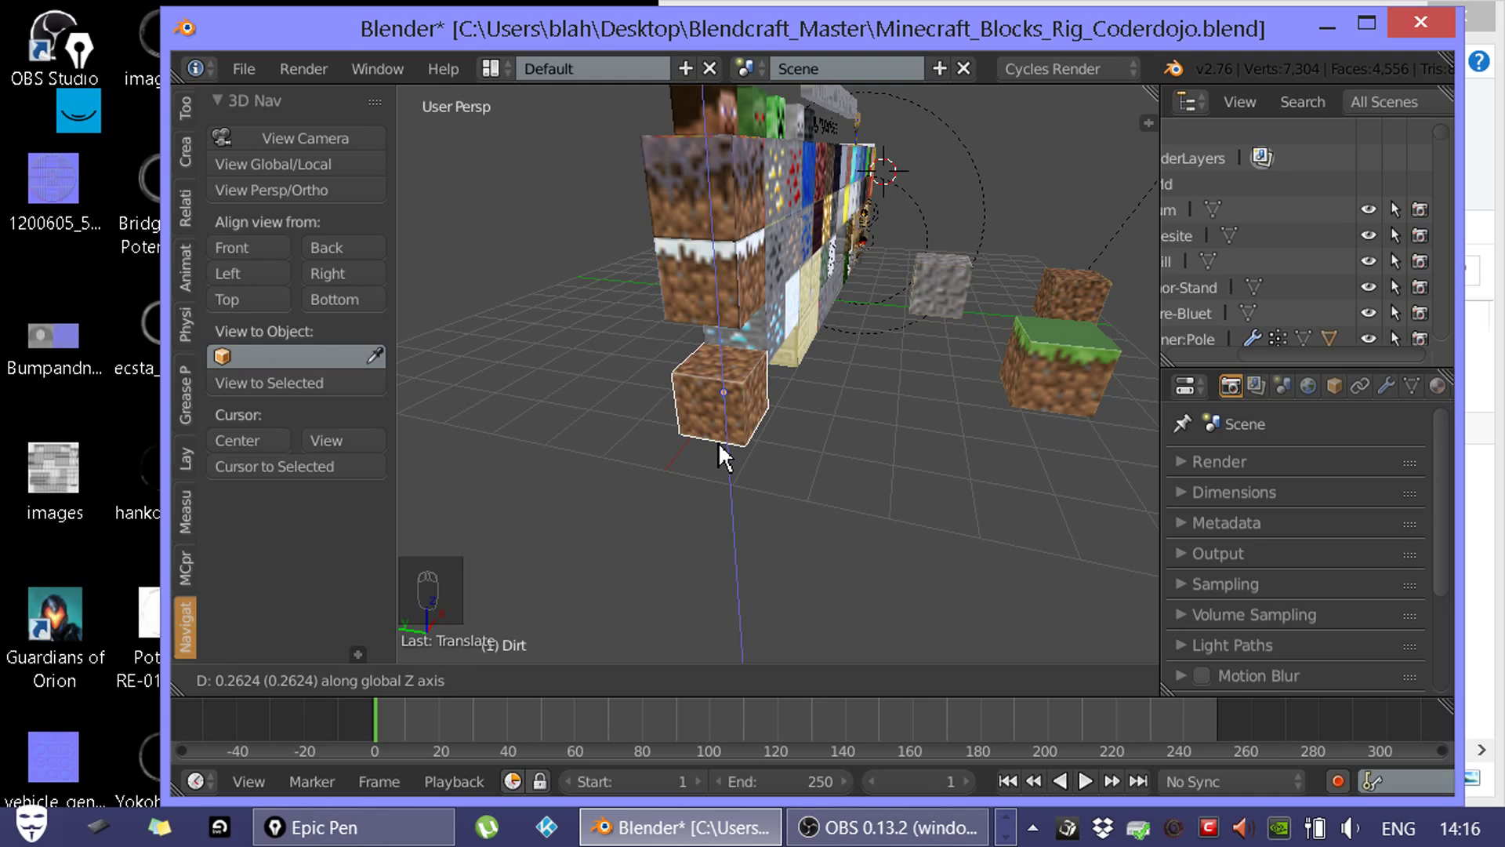
middle_drag(719, 443, 721, 440)
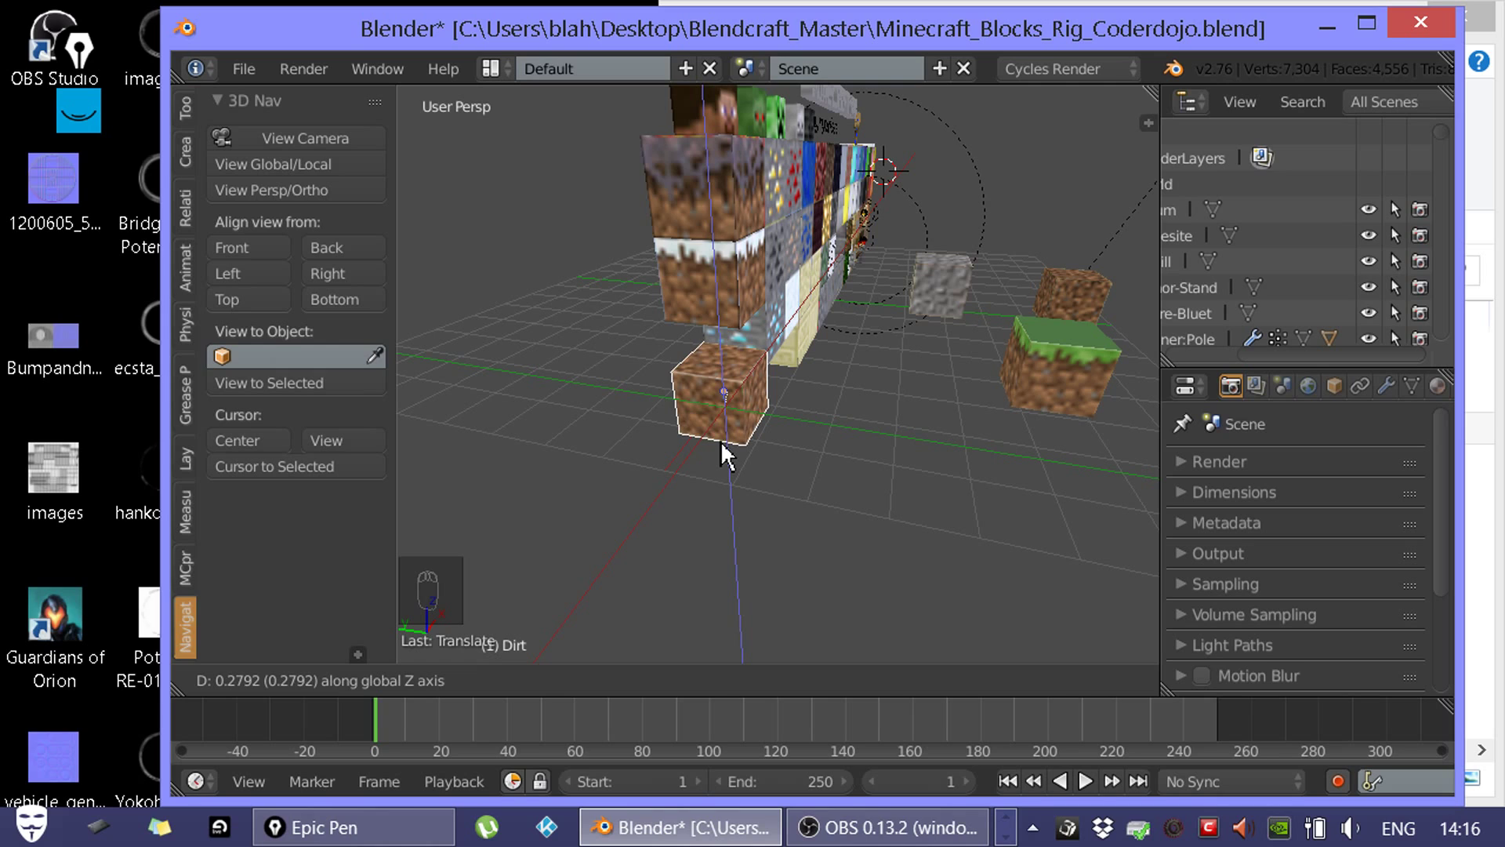
- Switch the Dirt block's move repeatedly between the global Y, X and Z axes, and cancel the move
key(y)
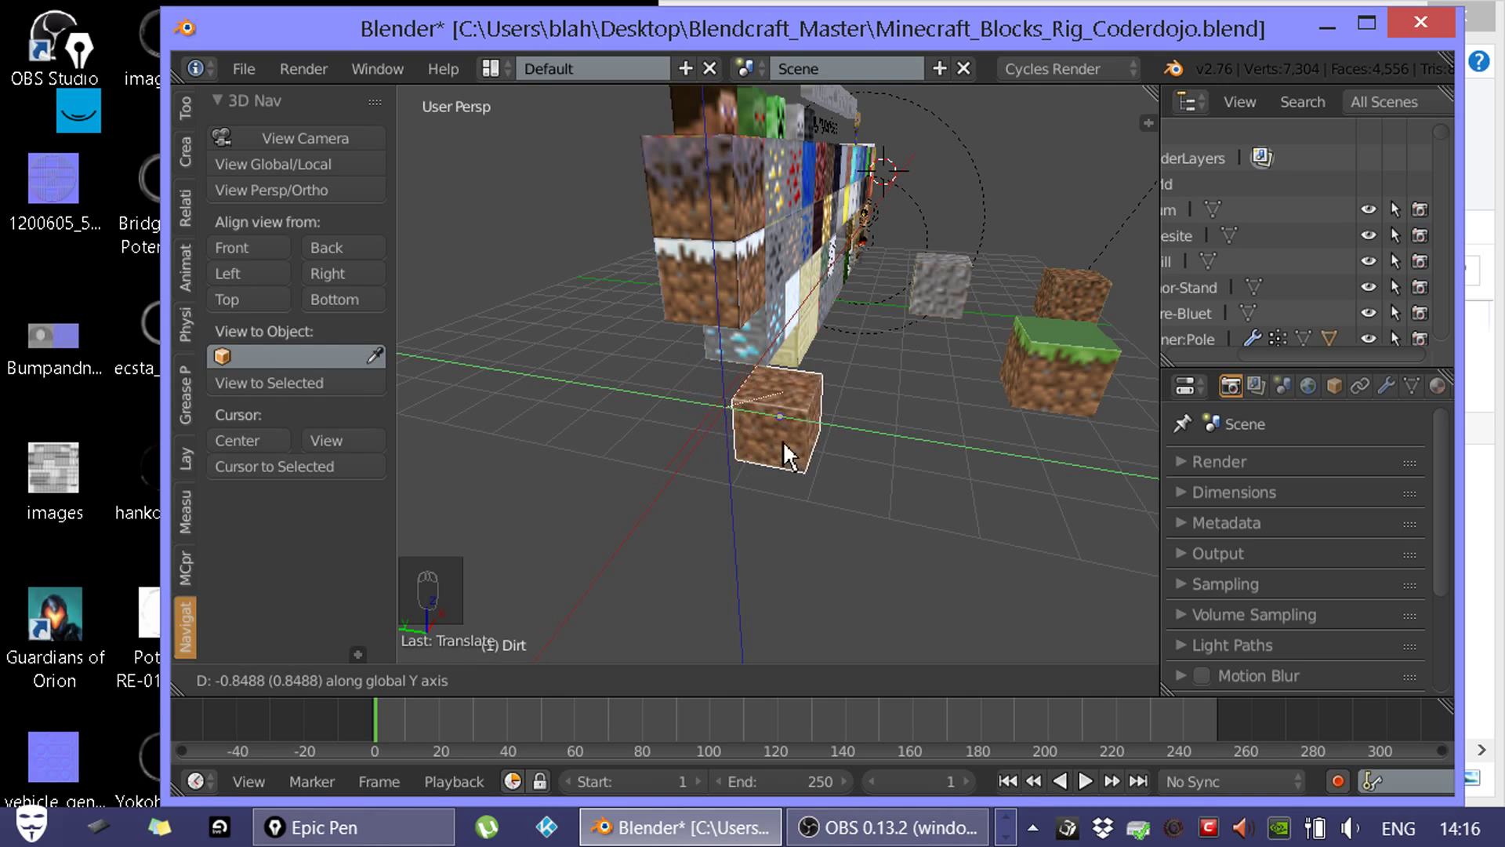
key(x)
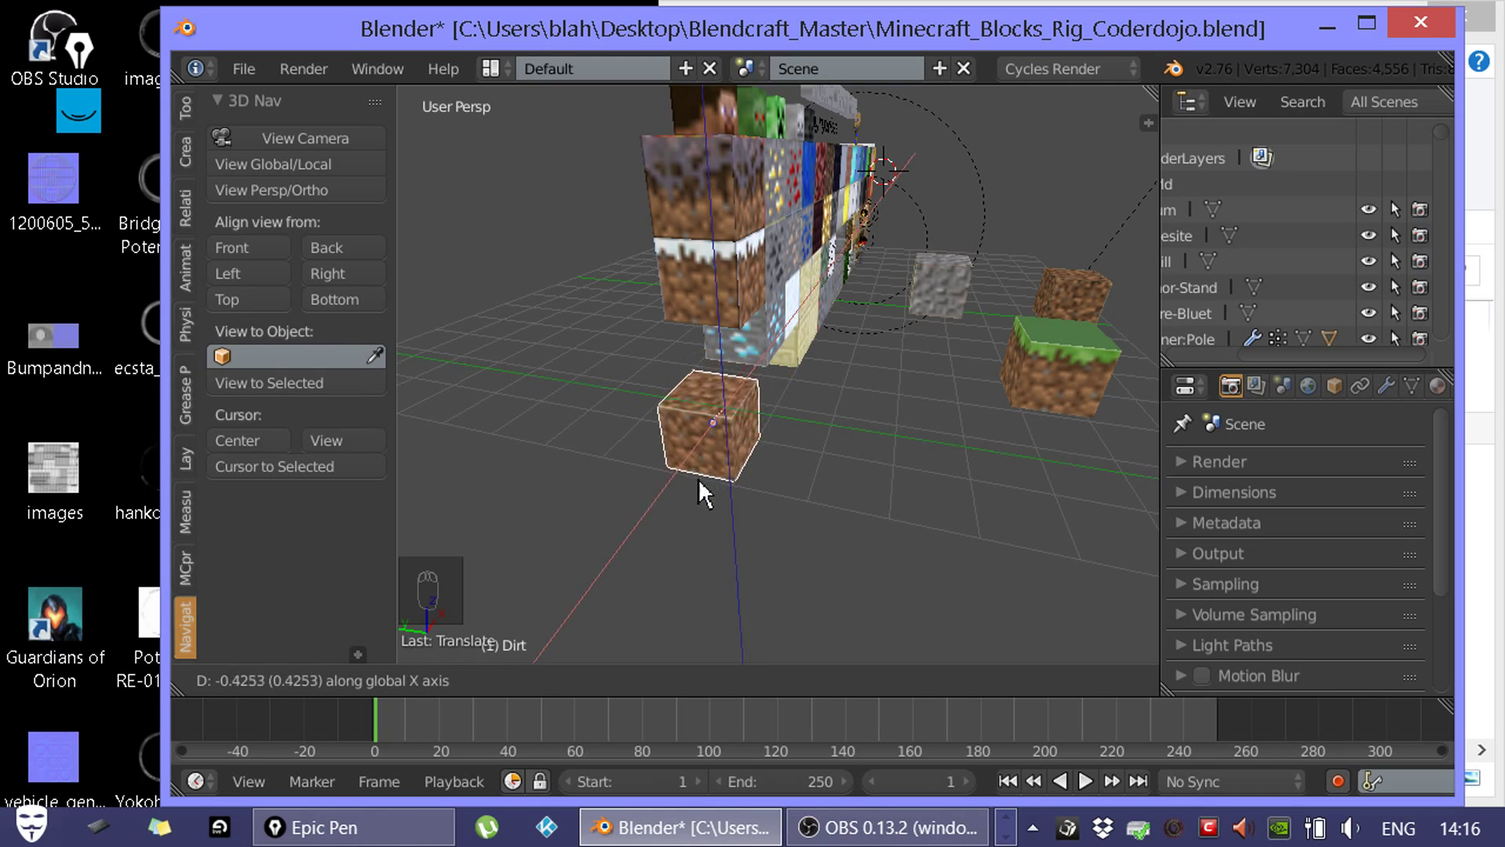
key(y)
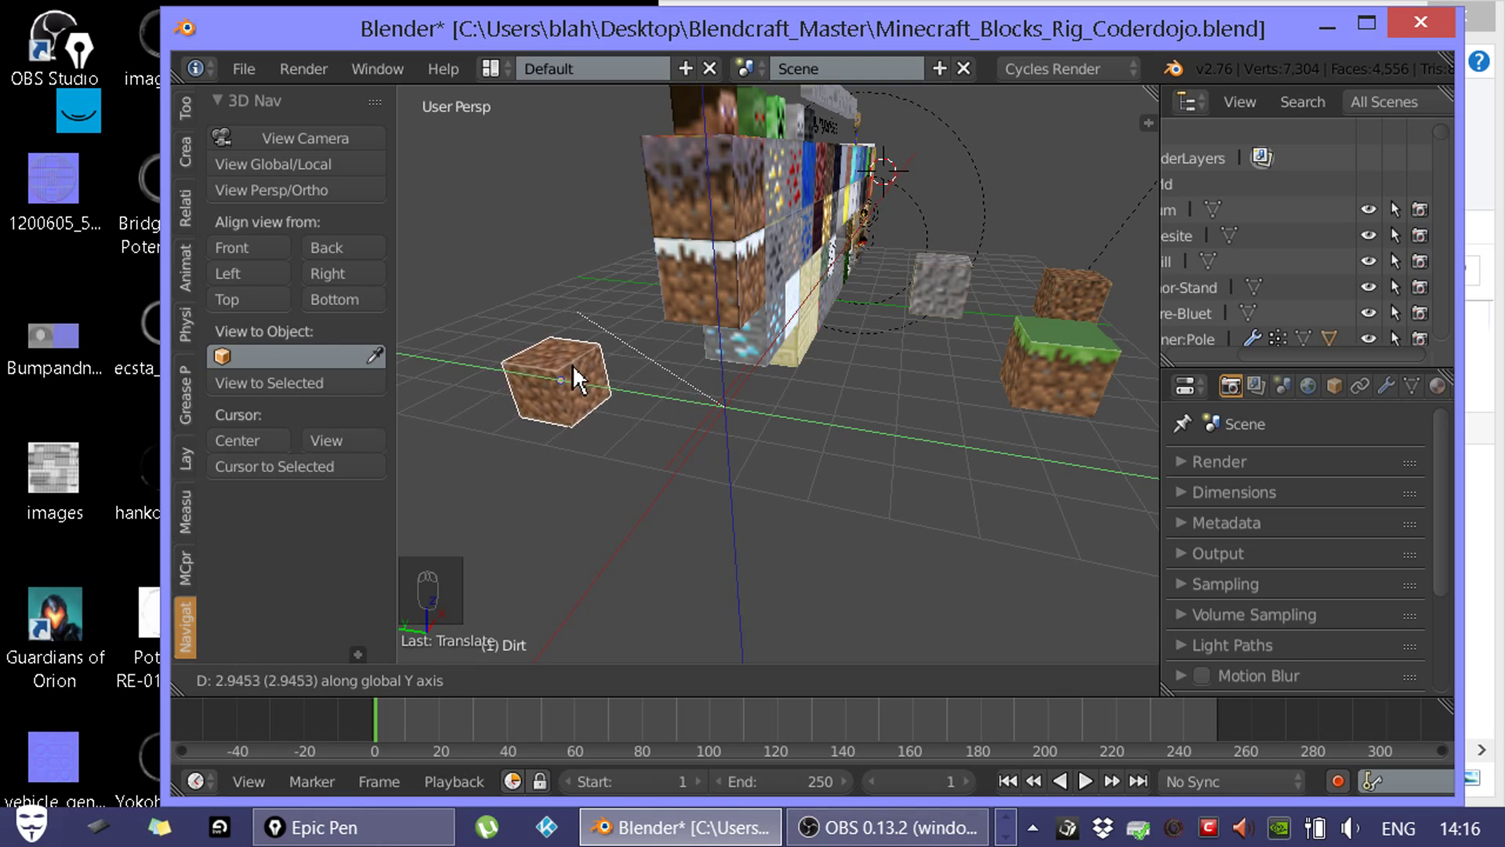
key(z)
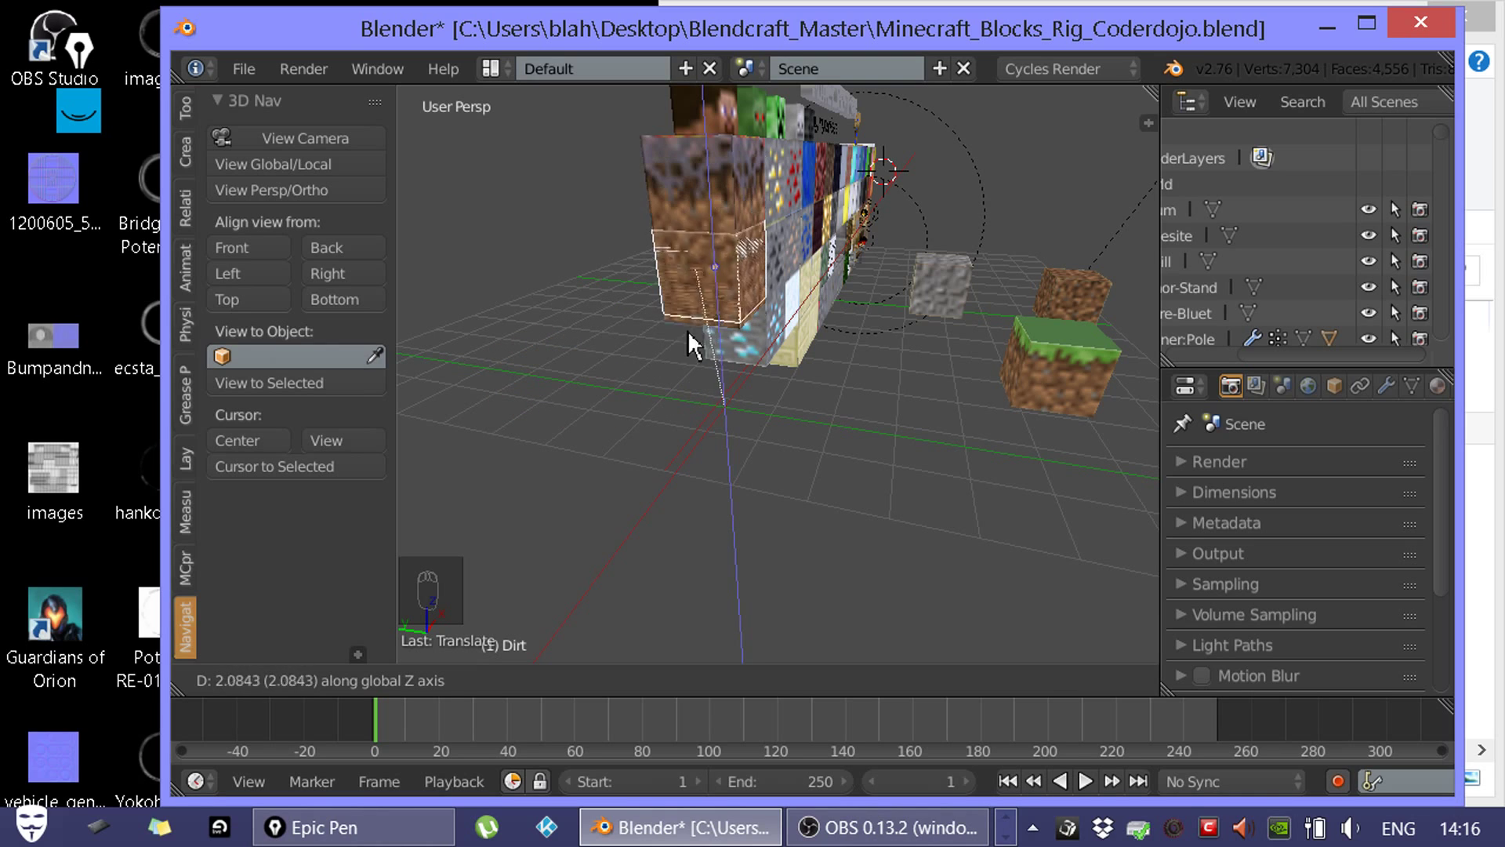
key(y)
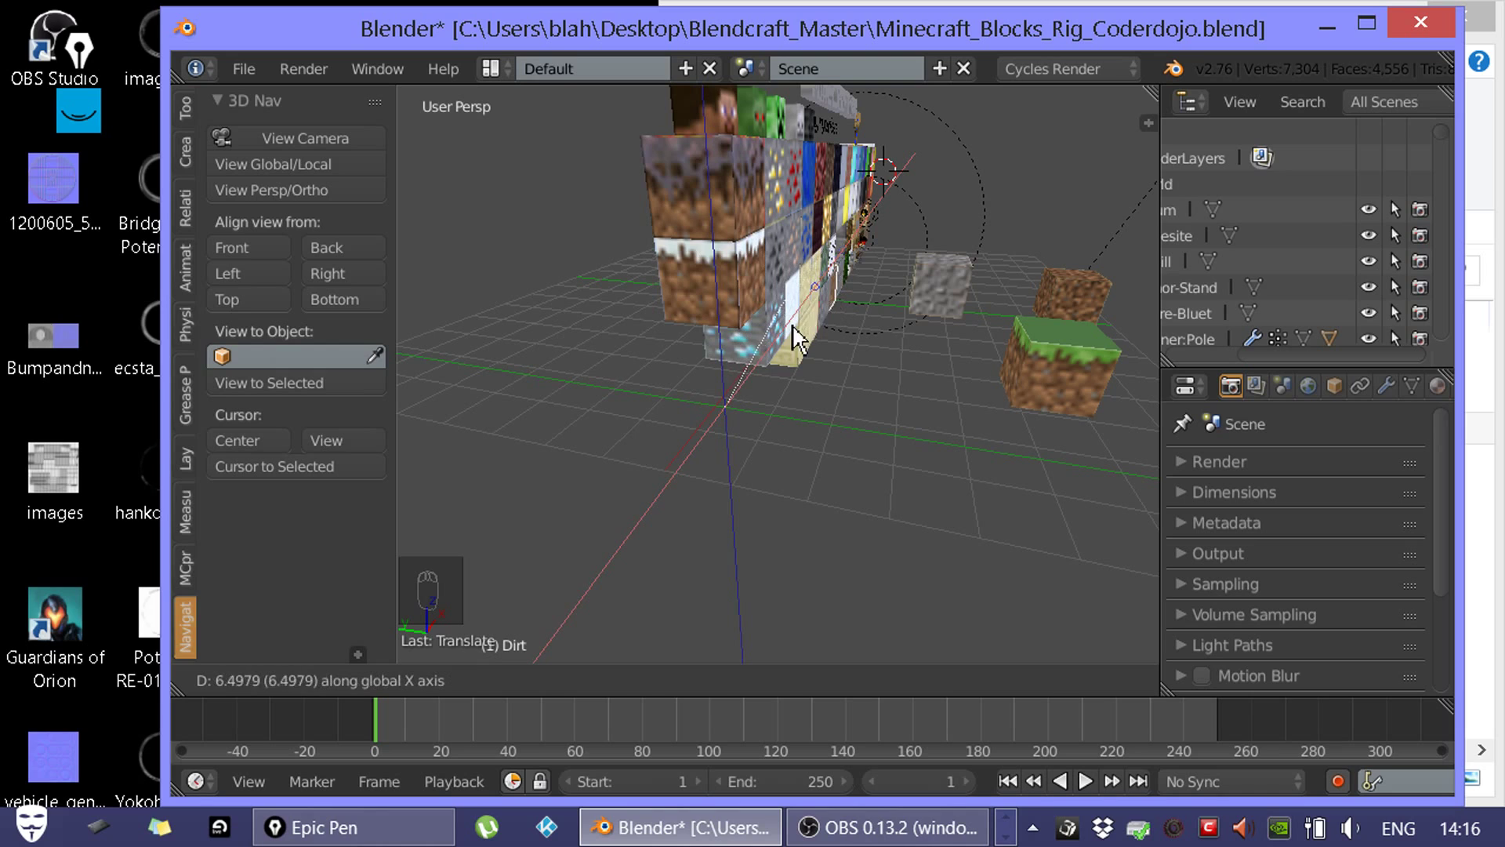
key(x)
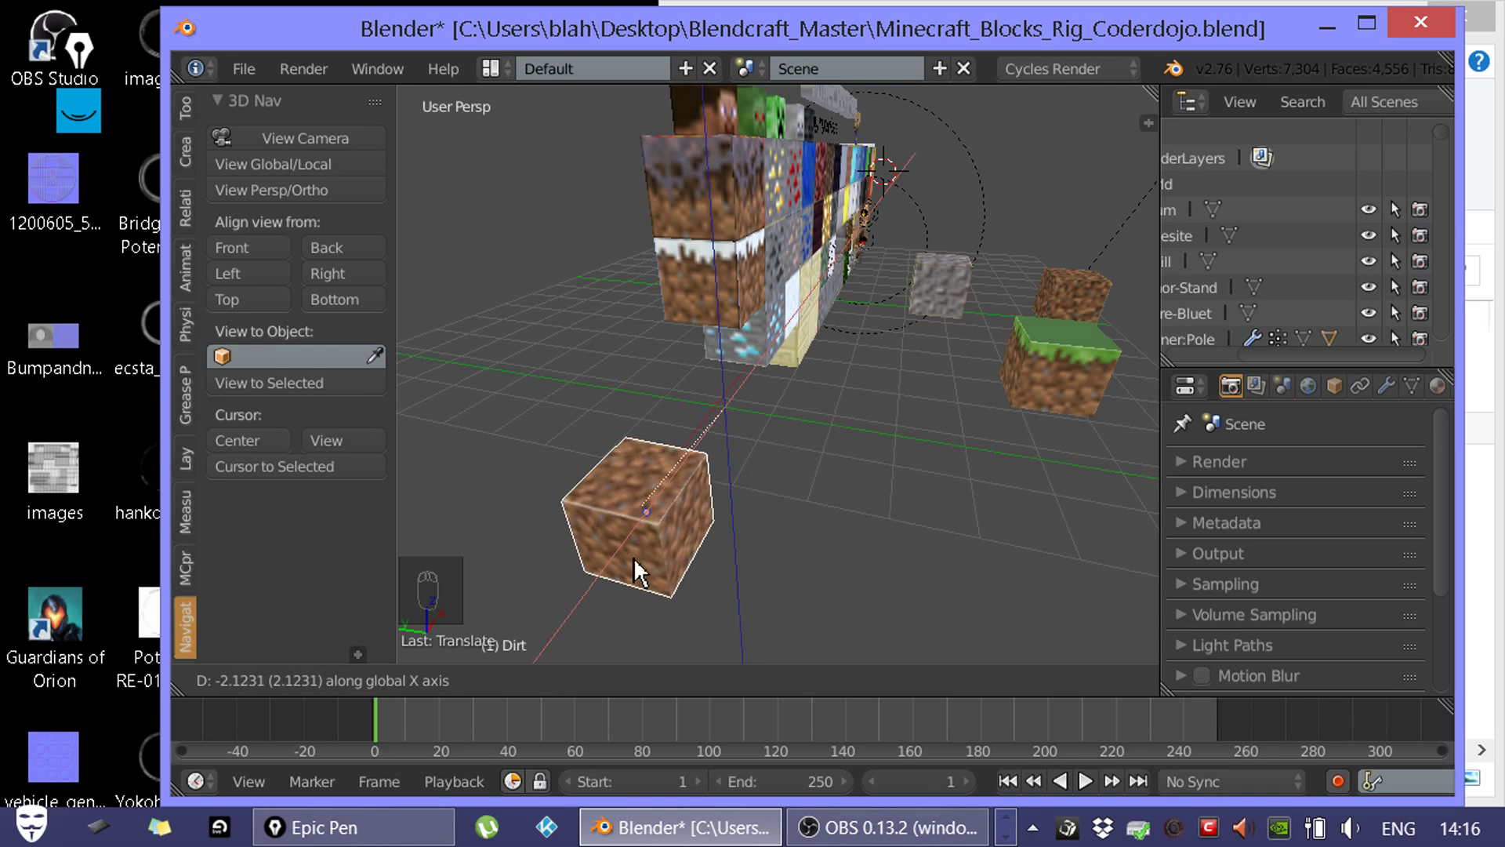
key(y)
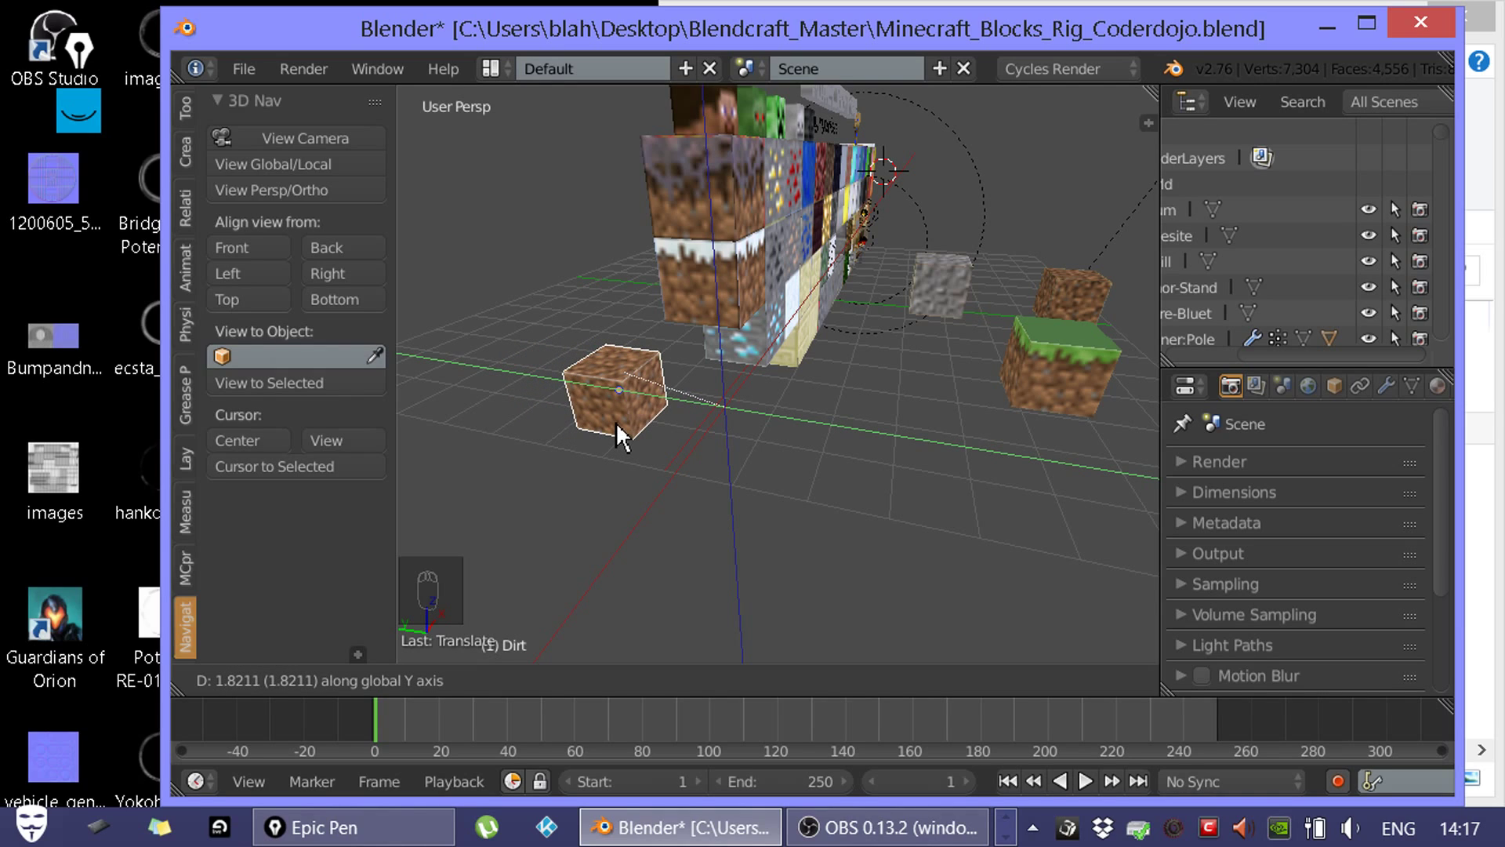
key(Escape)
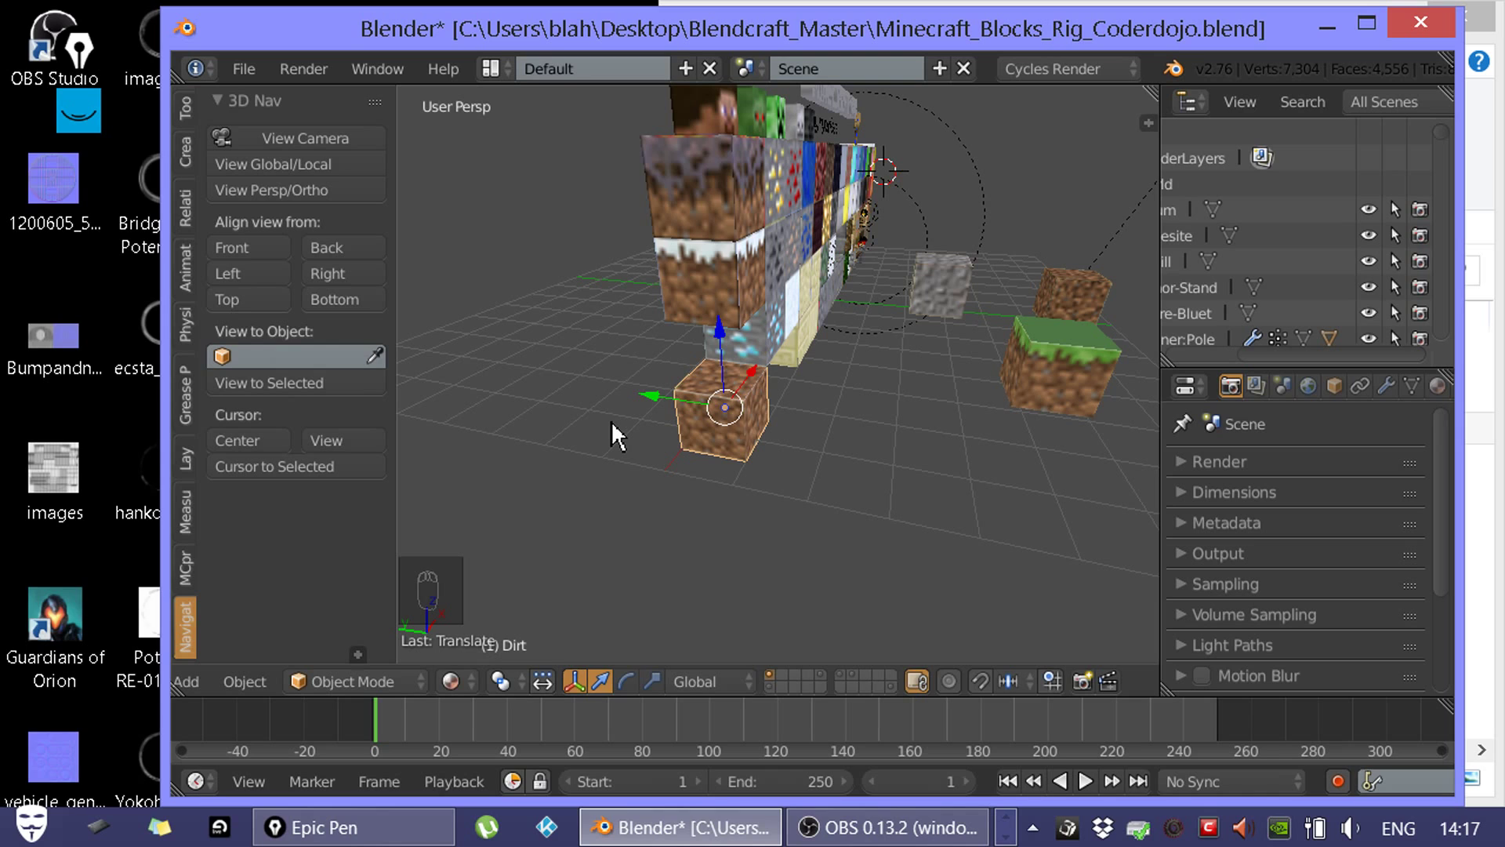
- Move the Dirt block again, trying the Y and X constraints before placing it along the global Z axis well below the grid
middle_drag(743, 376, 837, 366)
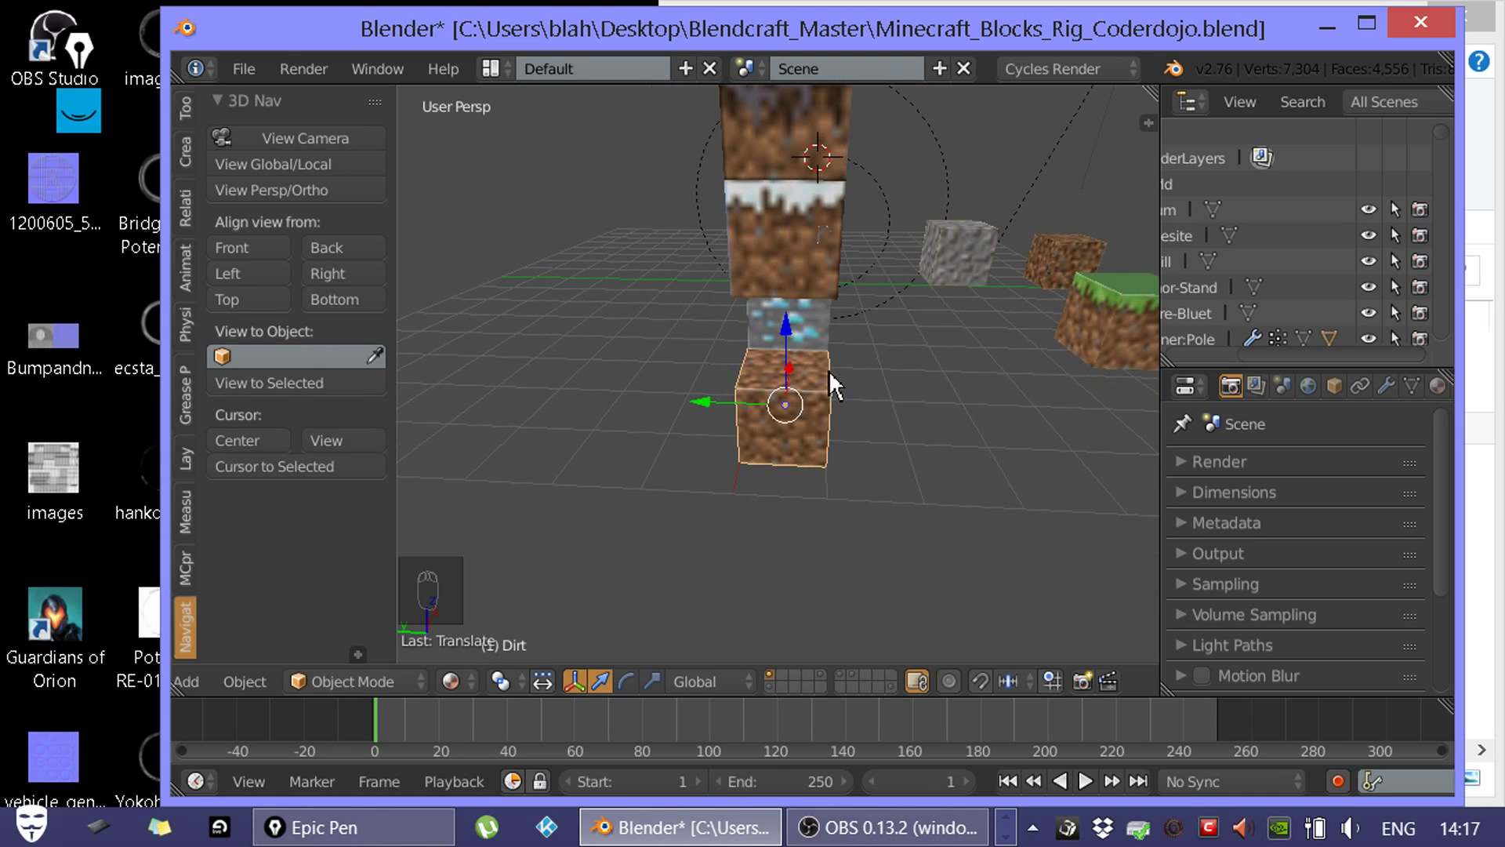
key(g)
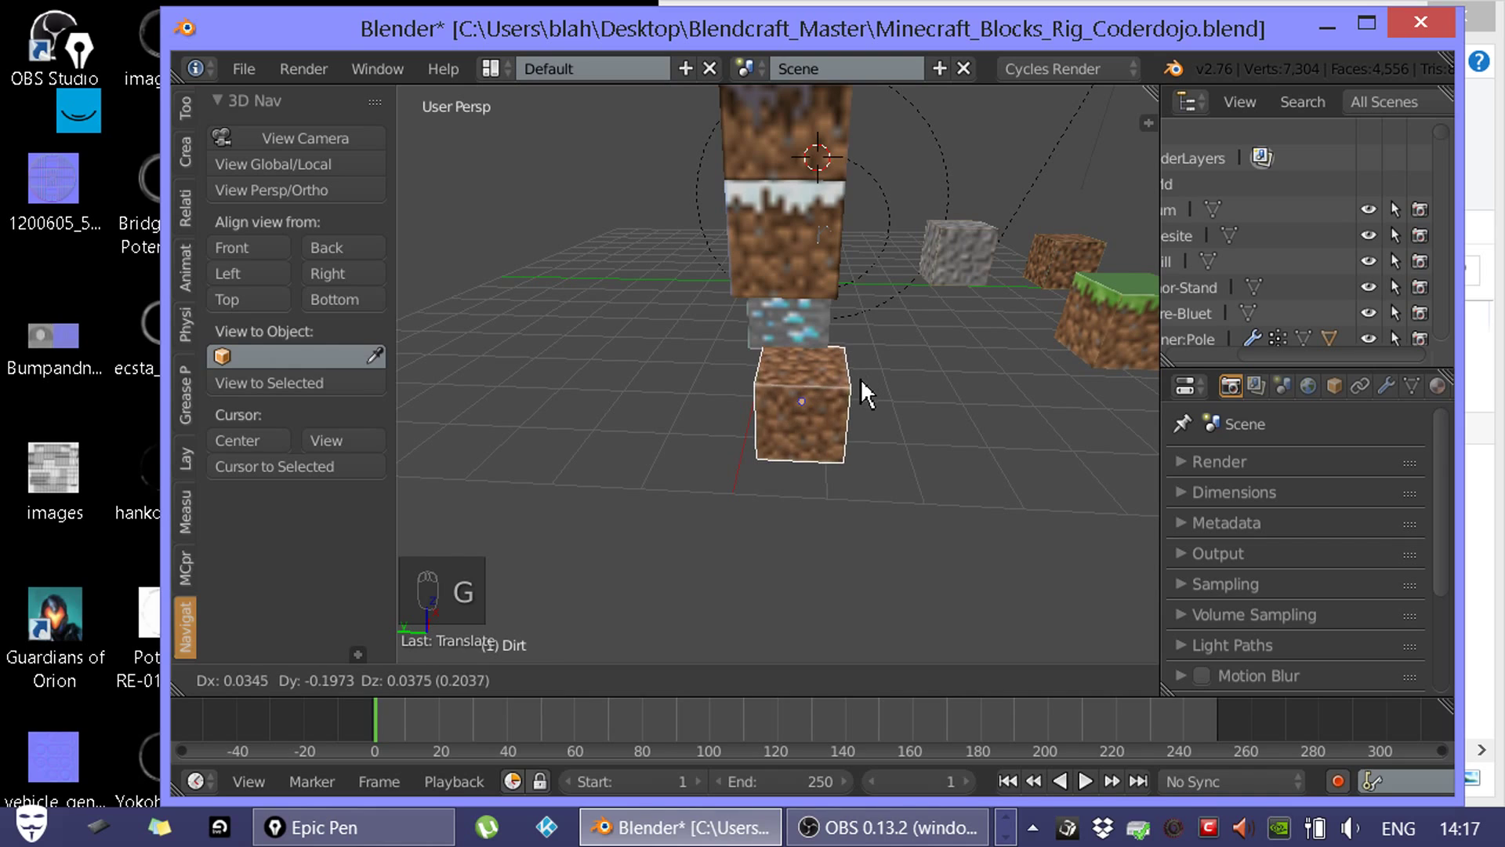
key(y)
key(x)
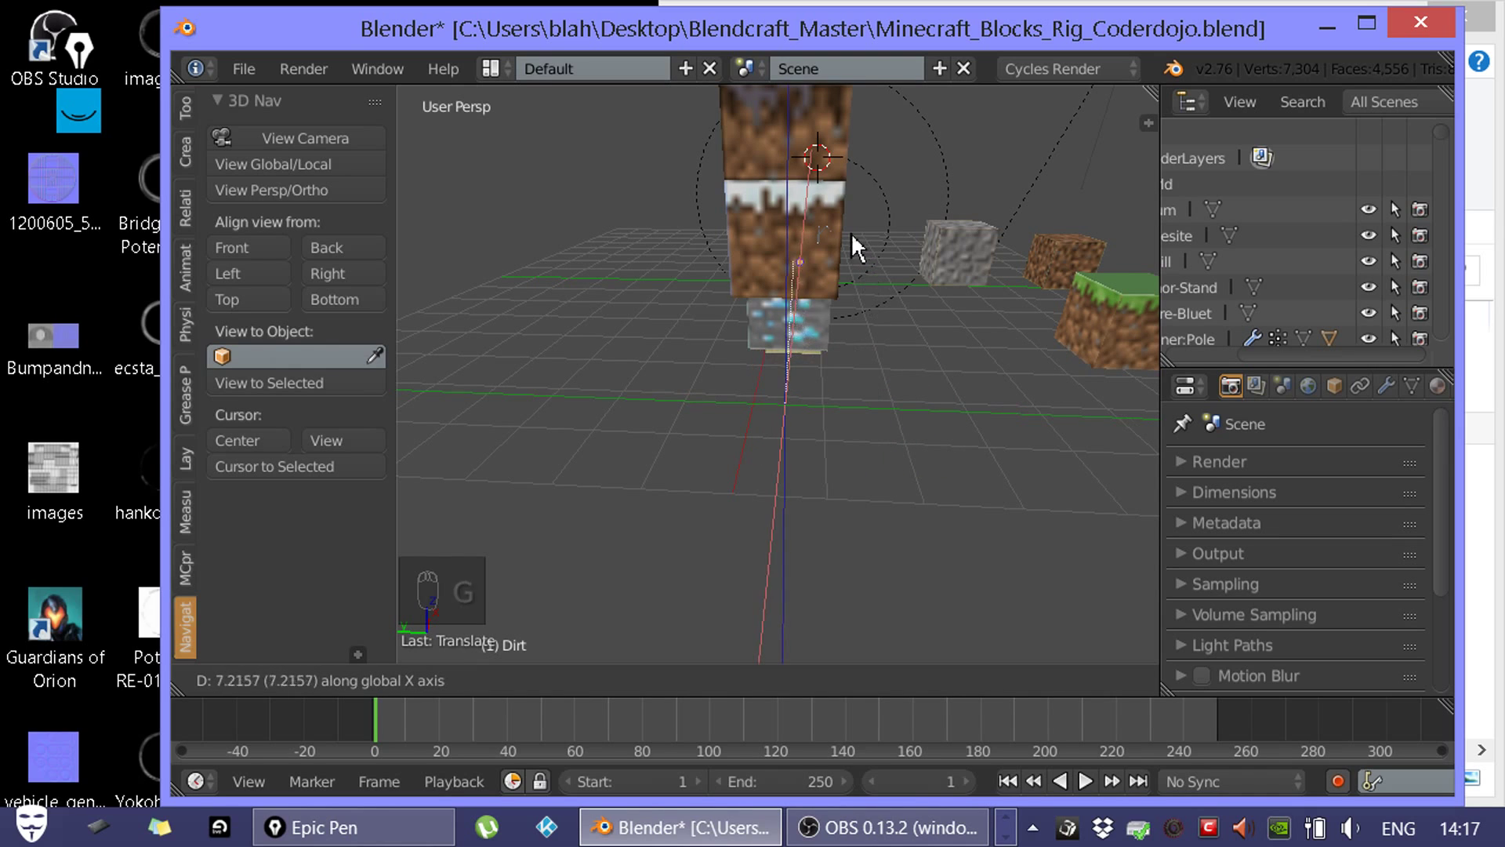
key(y)
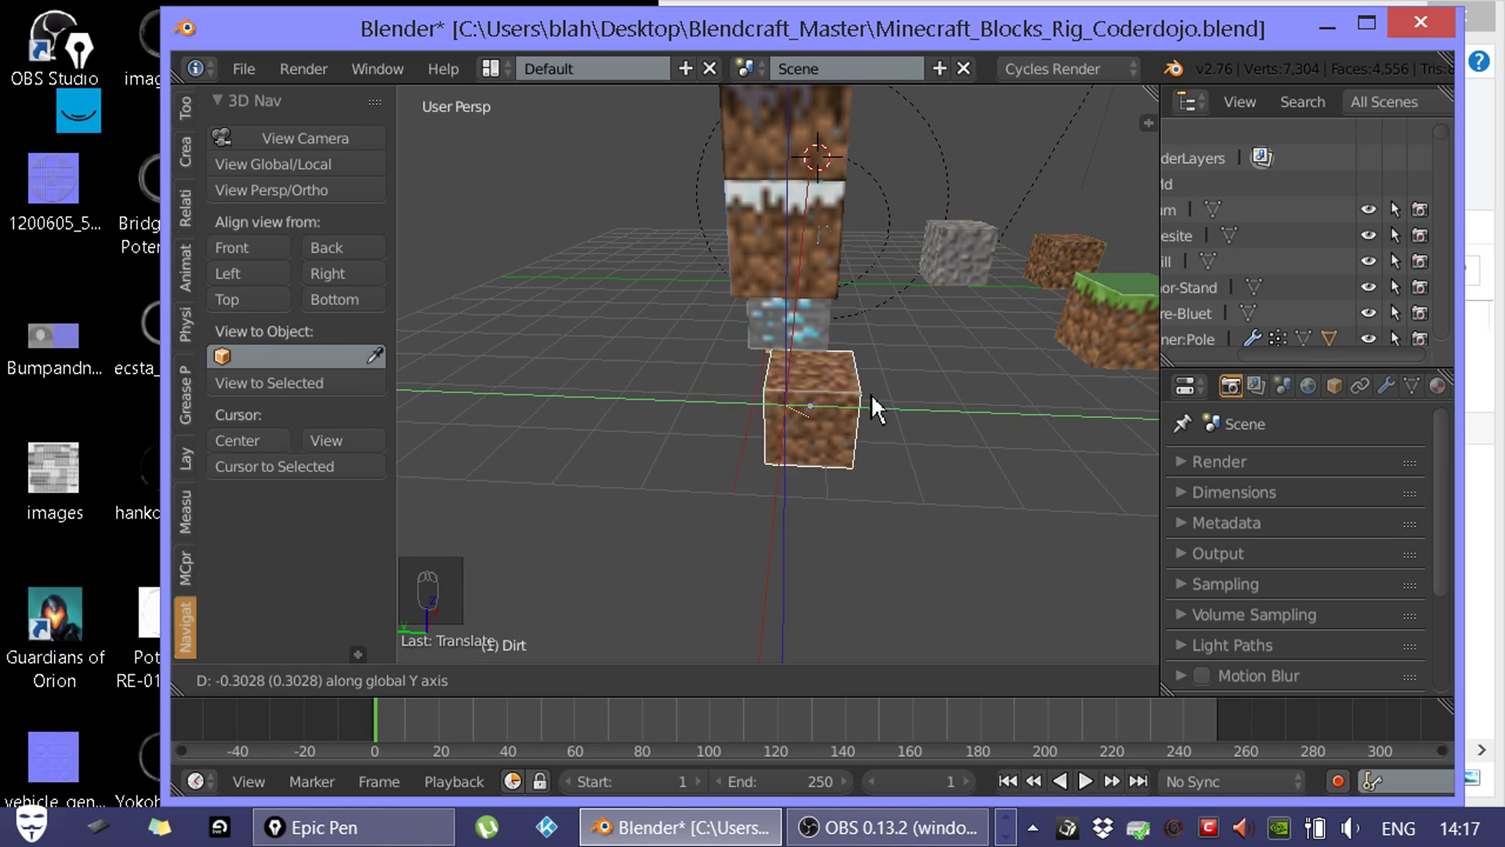
key(z)
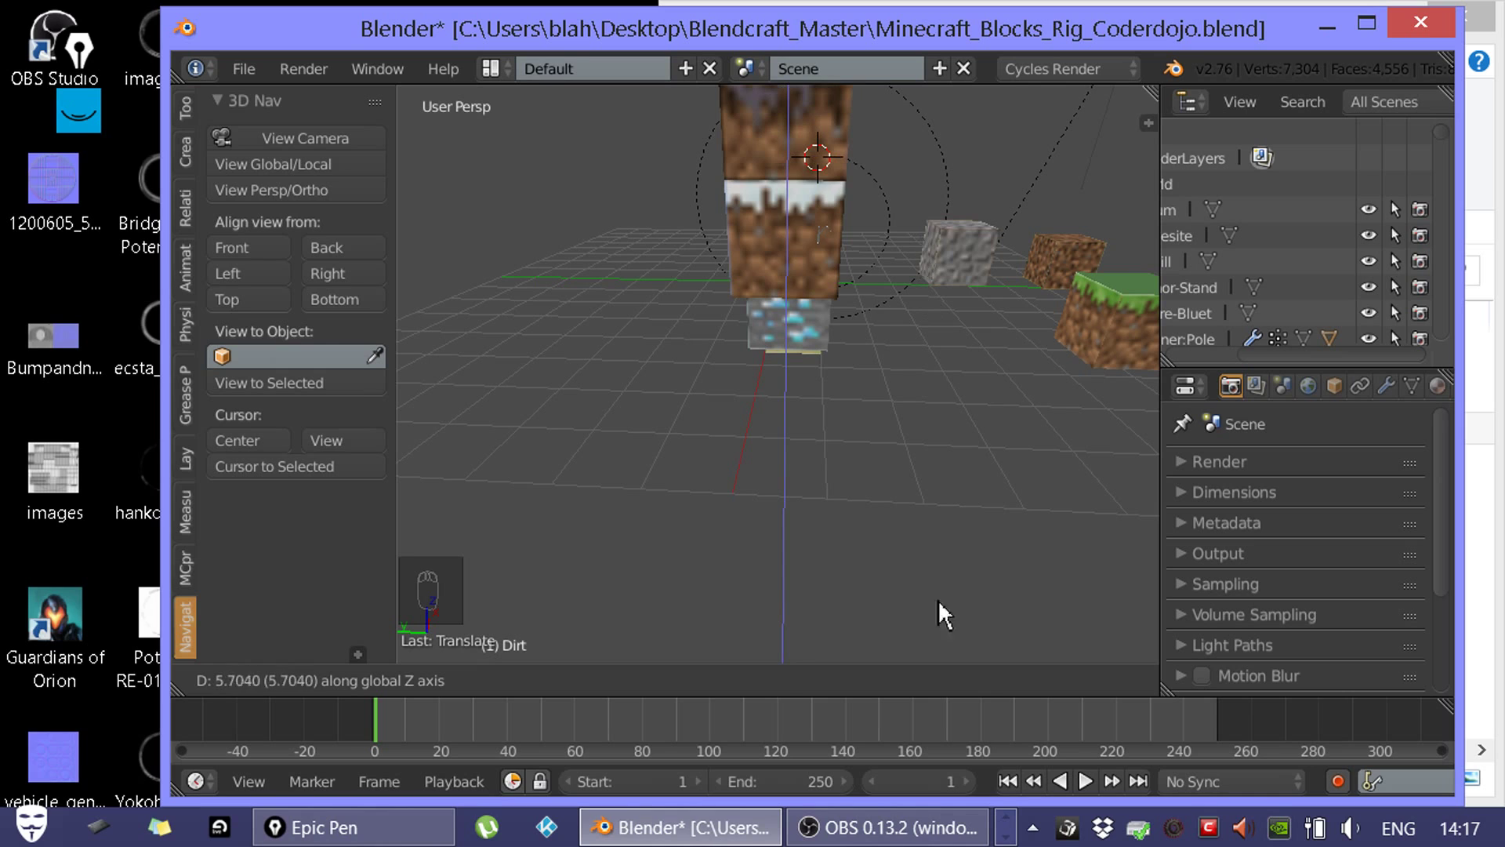
click(855, 577)
- Move the Dirt block freely from a low viewing angle, placing it high above the wall, and bring it back into view
middle_drag(863, 475, 826, 452)
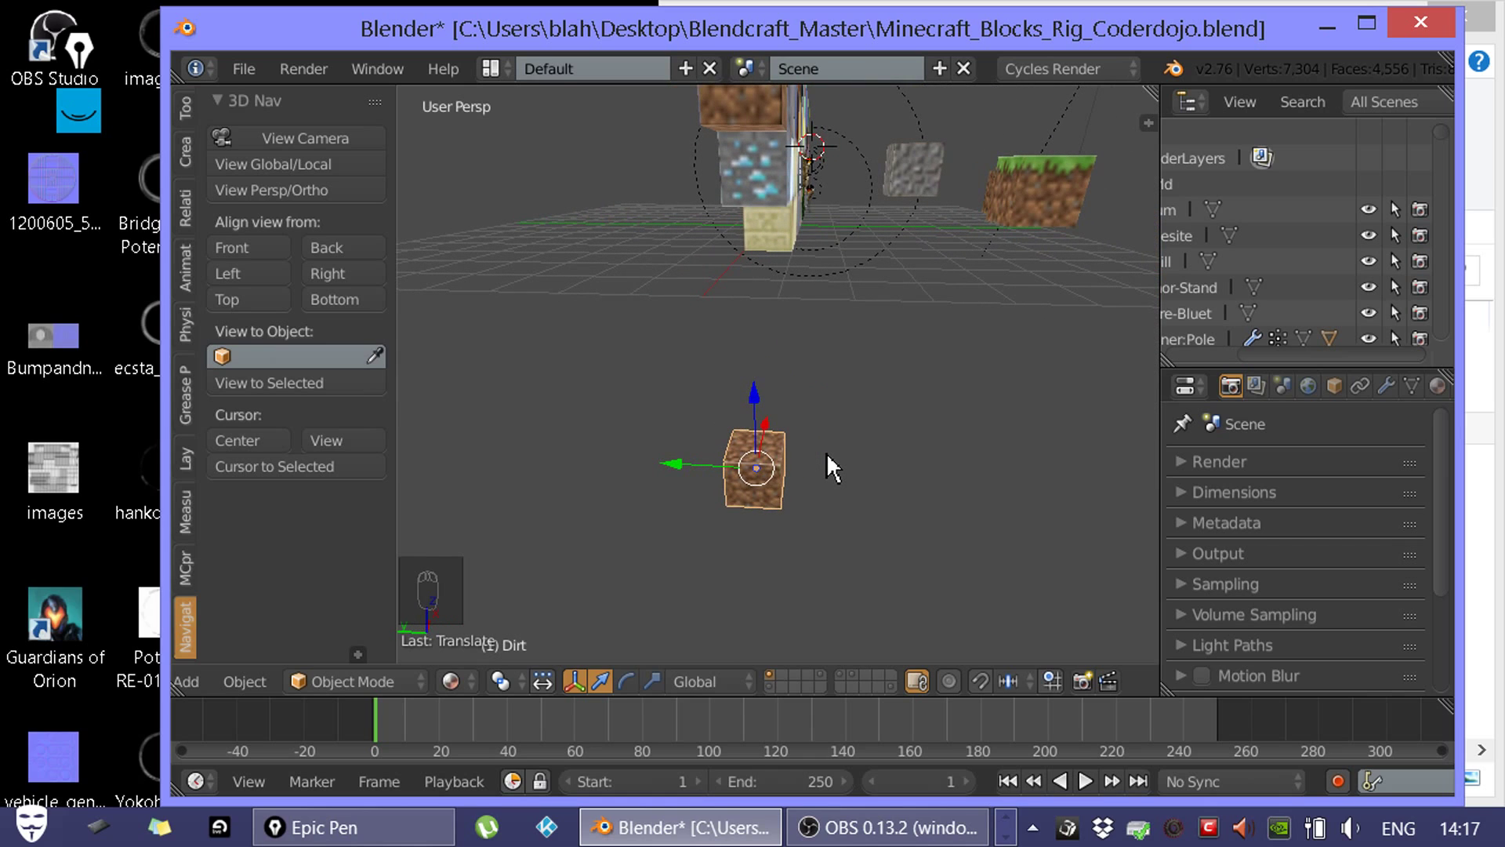
scroll(827, 454, up, 2)
key(g)
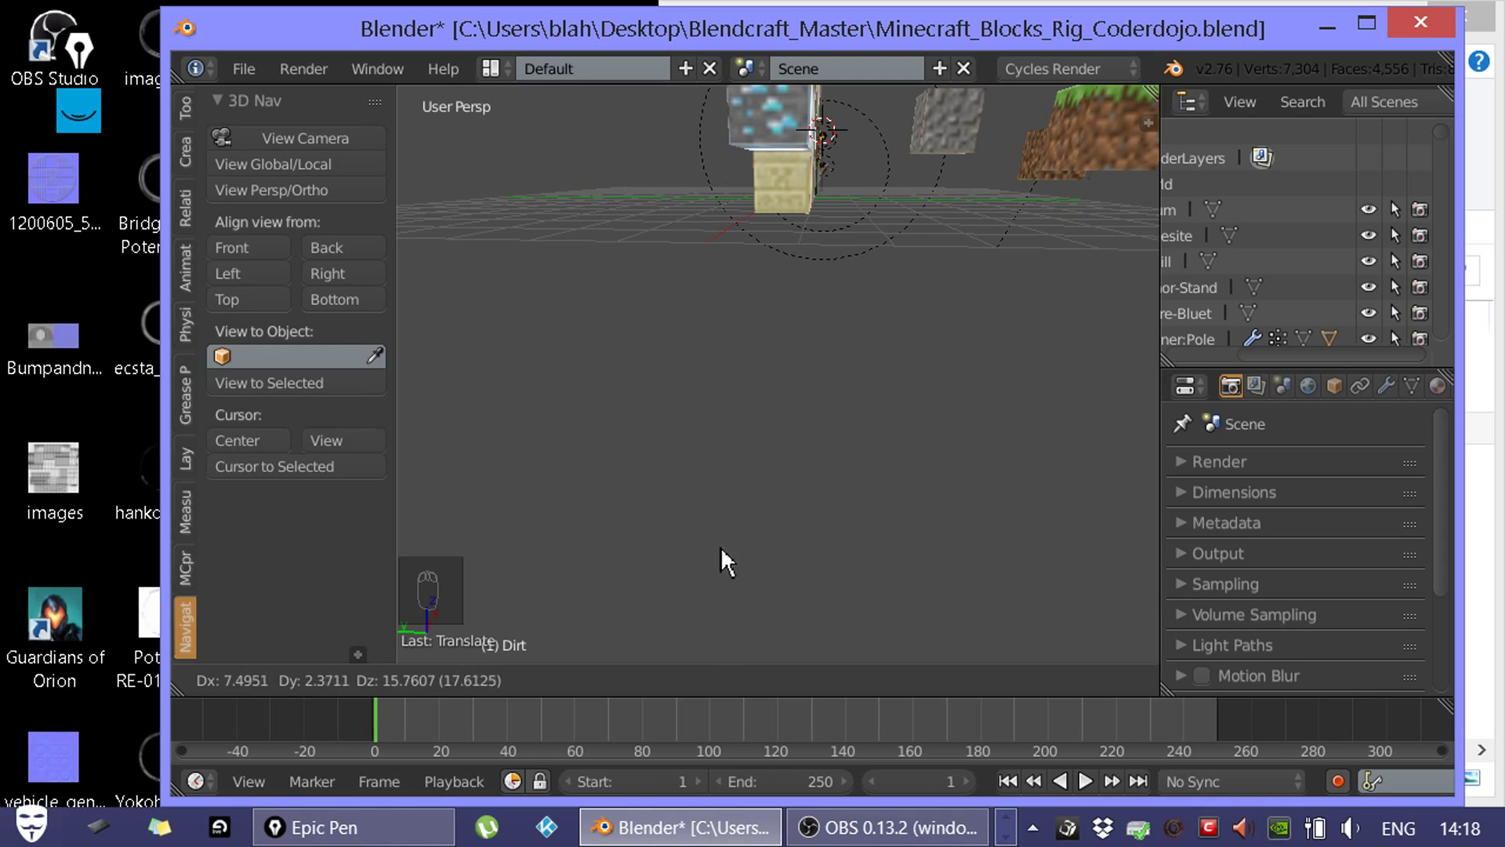
click(711, 213)
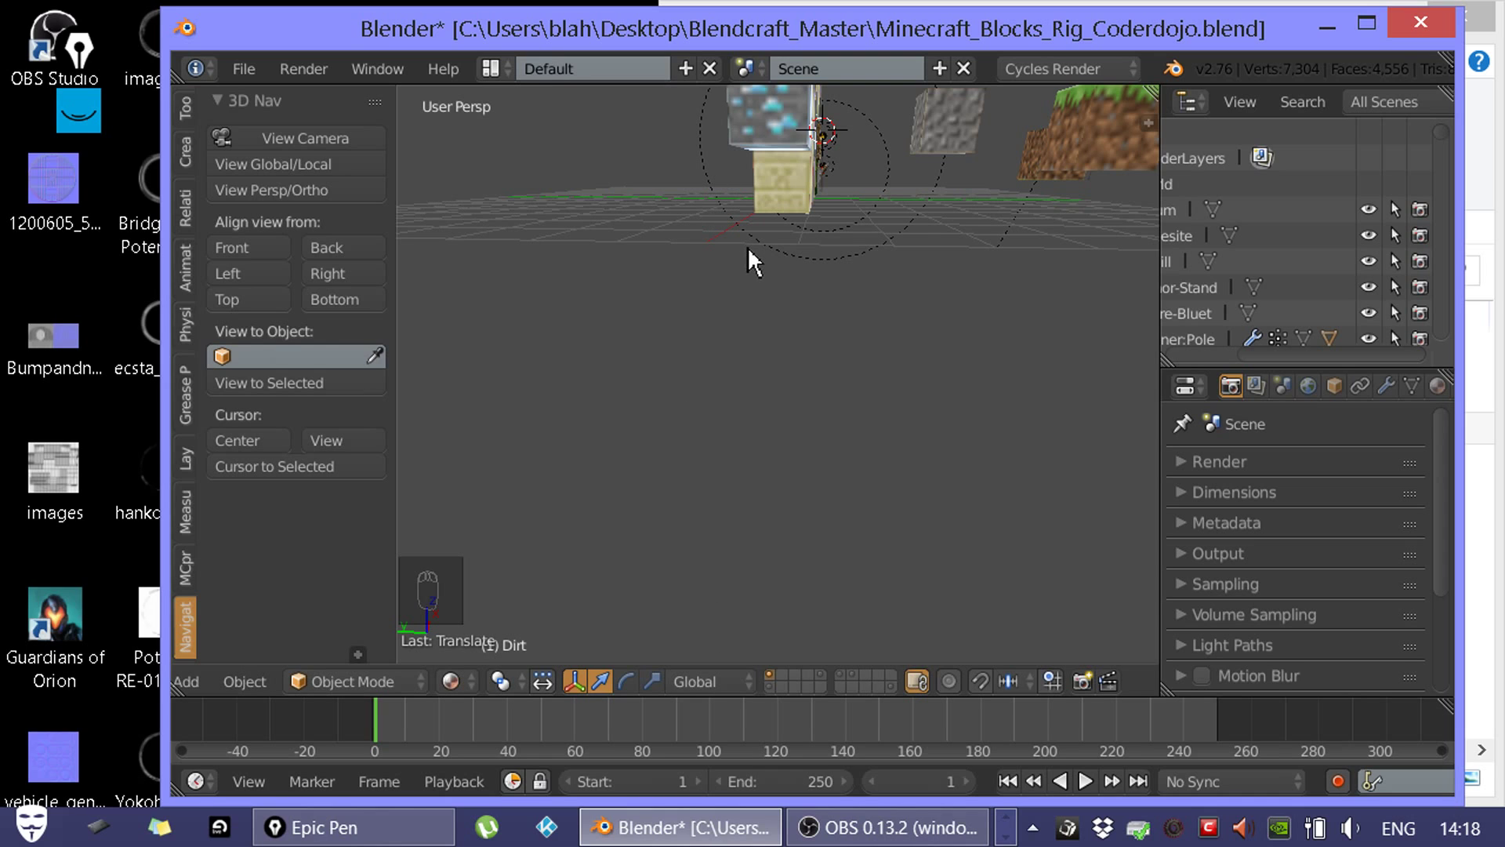
middle_drag(747, 246, 750, 331)
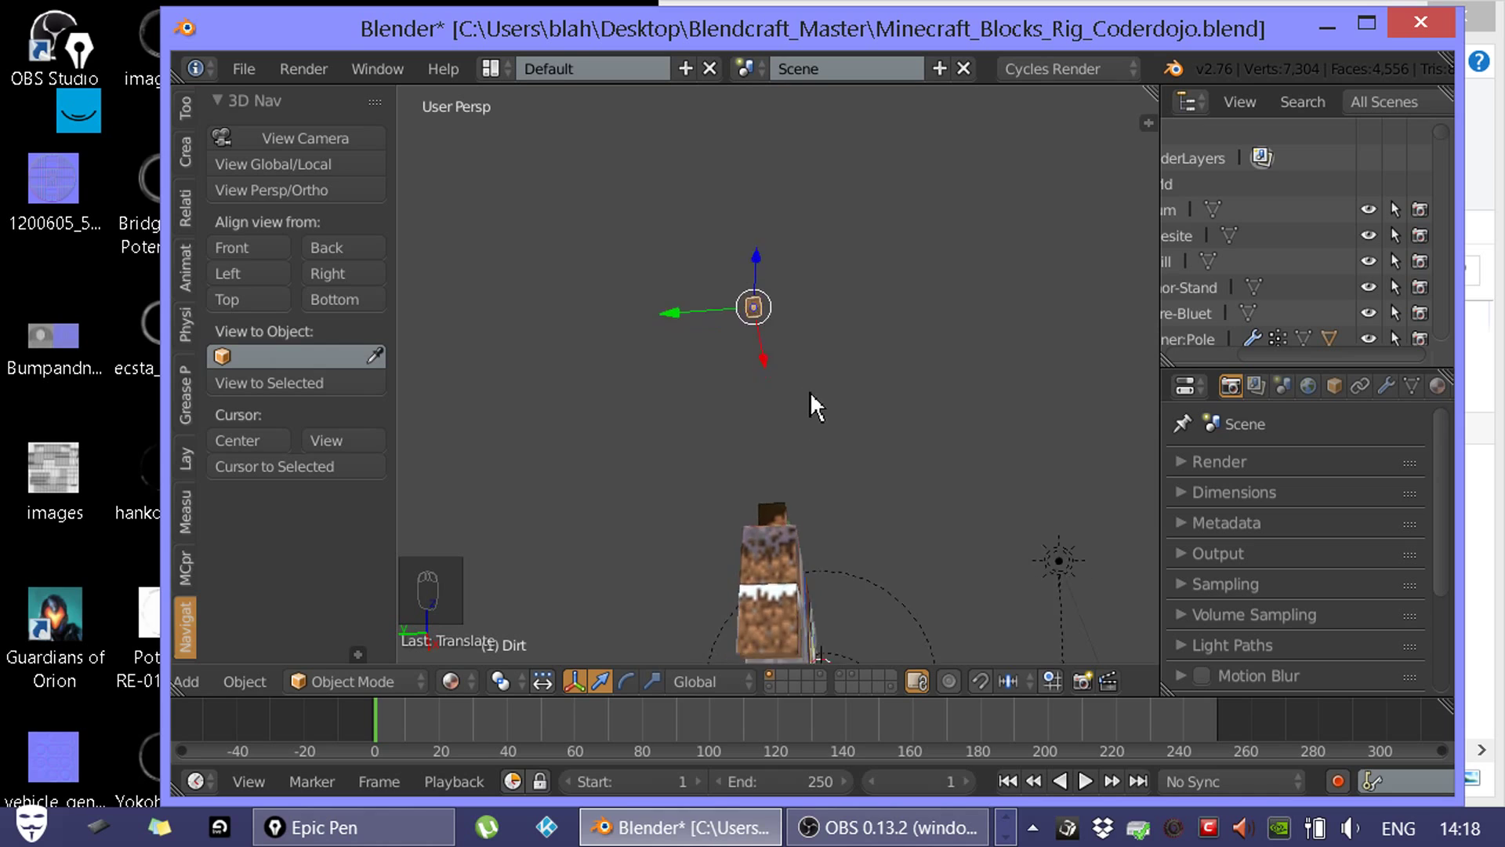
scroll(810, 391, down, 5)
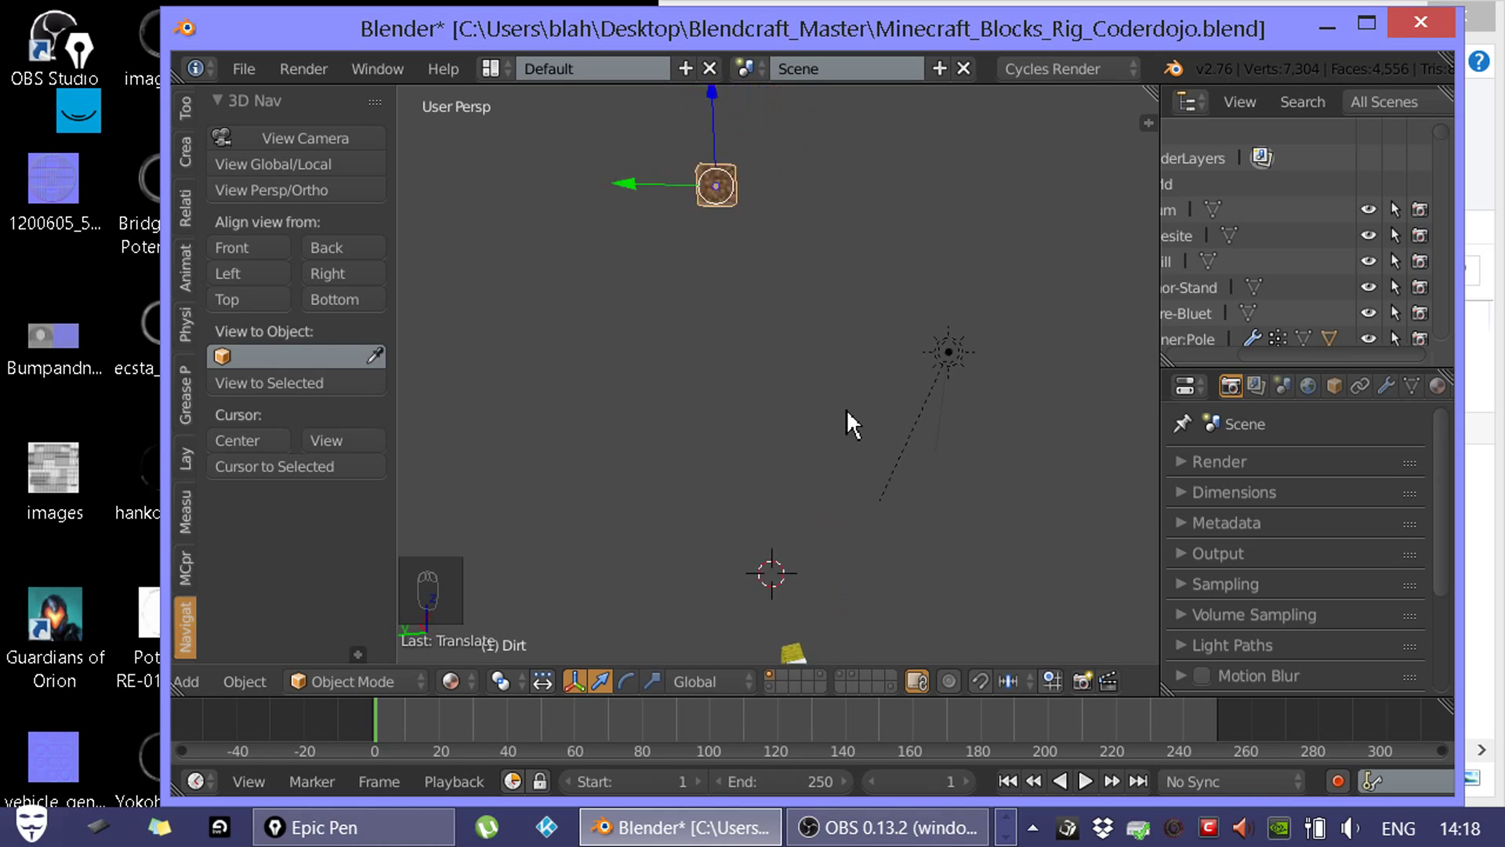
middle_drag(846, 408, 745, 348)
- Deselect all objects and open the User Preferences
key(a)
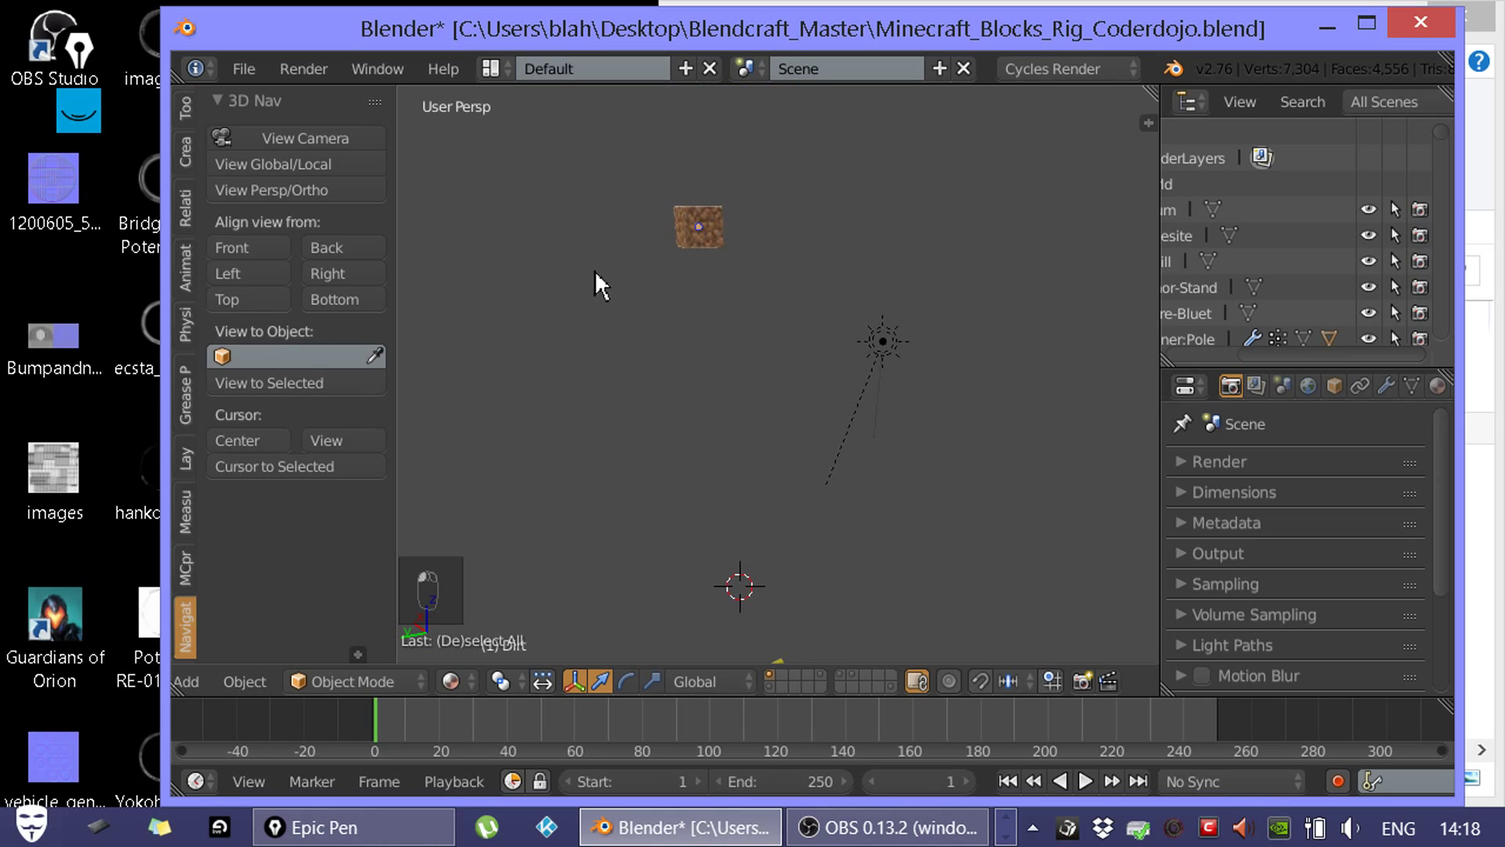
click(258, 62)
key(ctrl+alt+u)
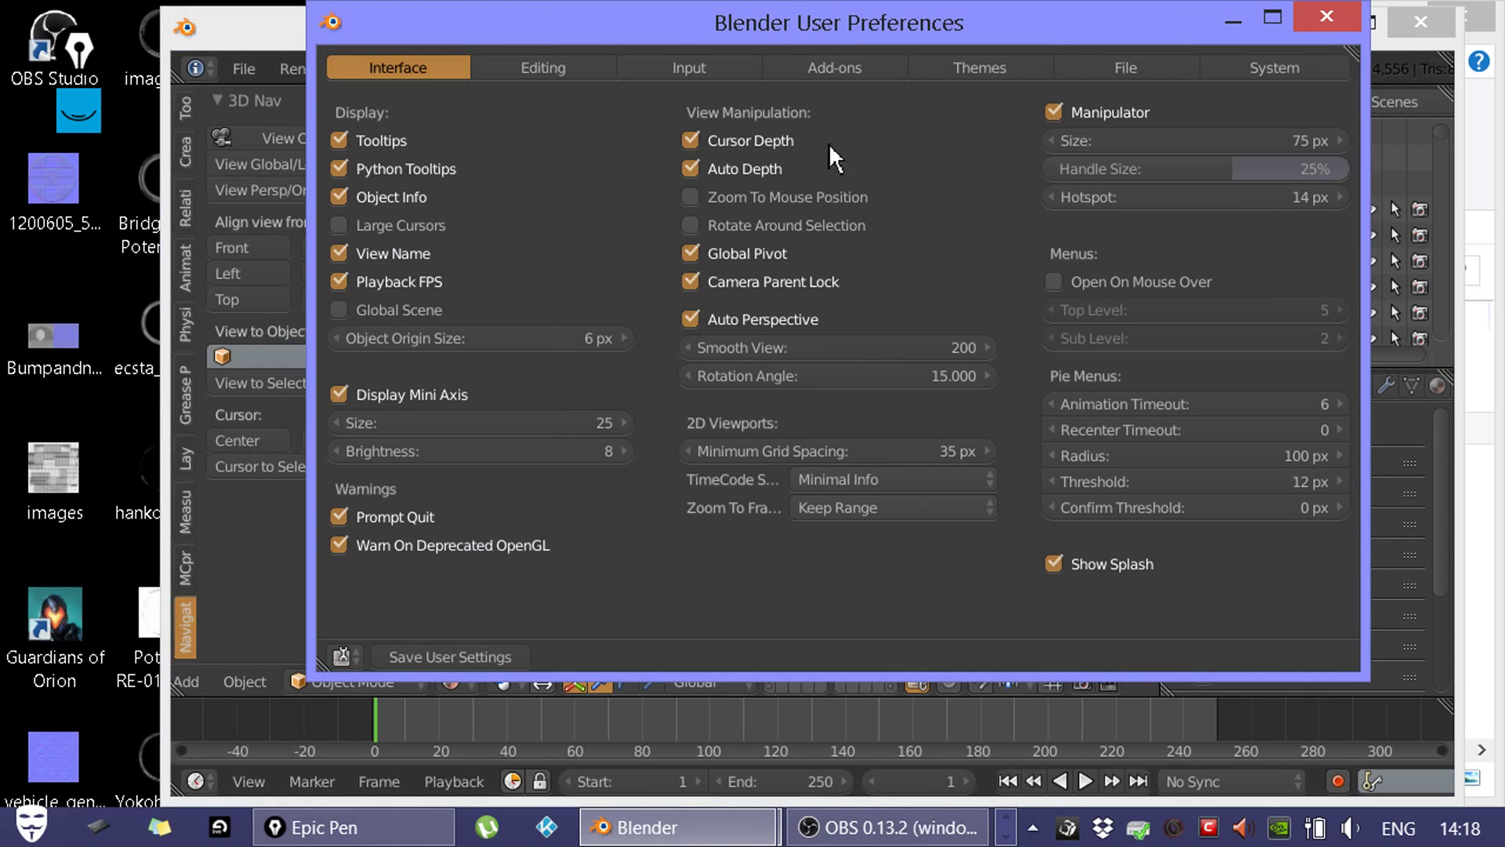
- Review the Input settings in the User Preferences and close the preferences window
drag(837, 27, 840, 78)
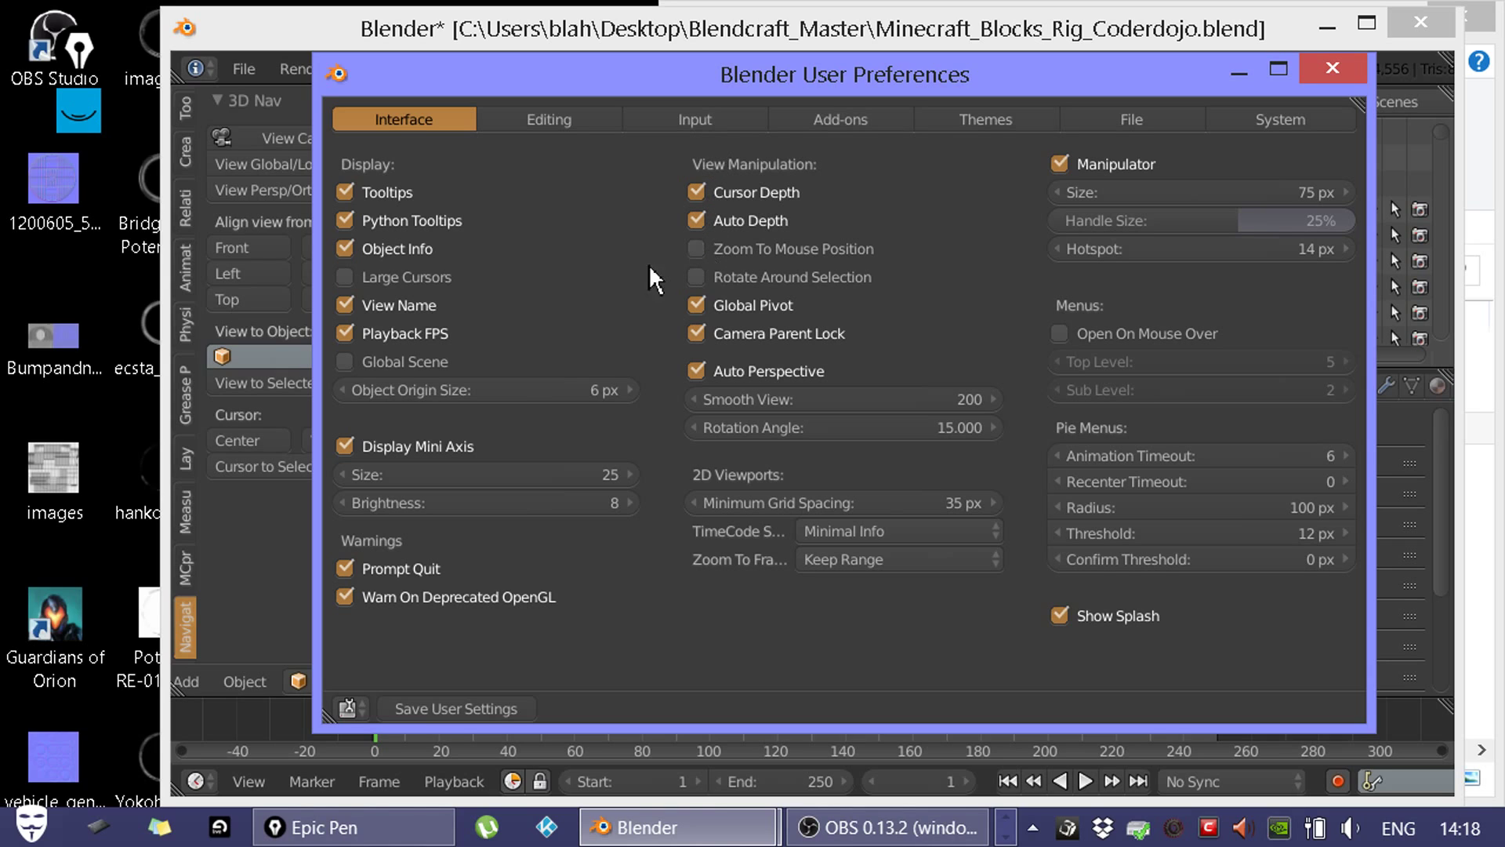
click(710, 122)
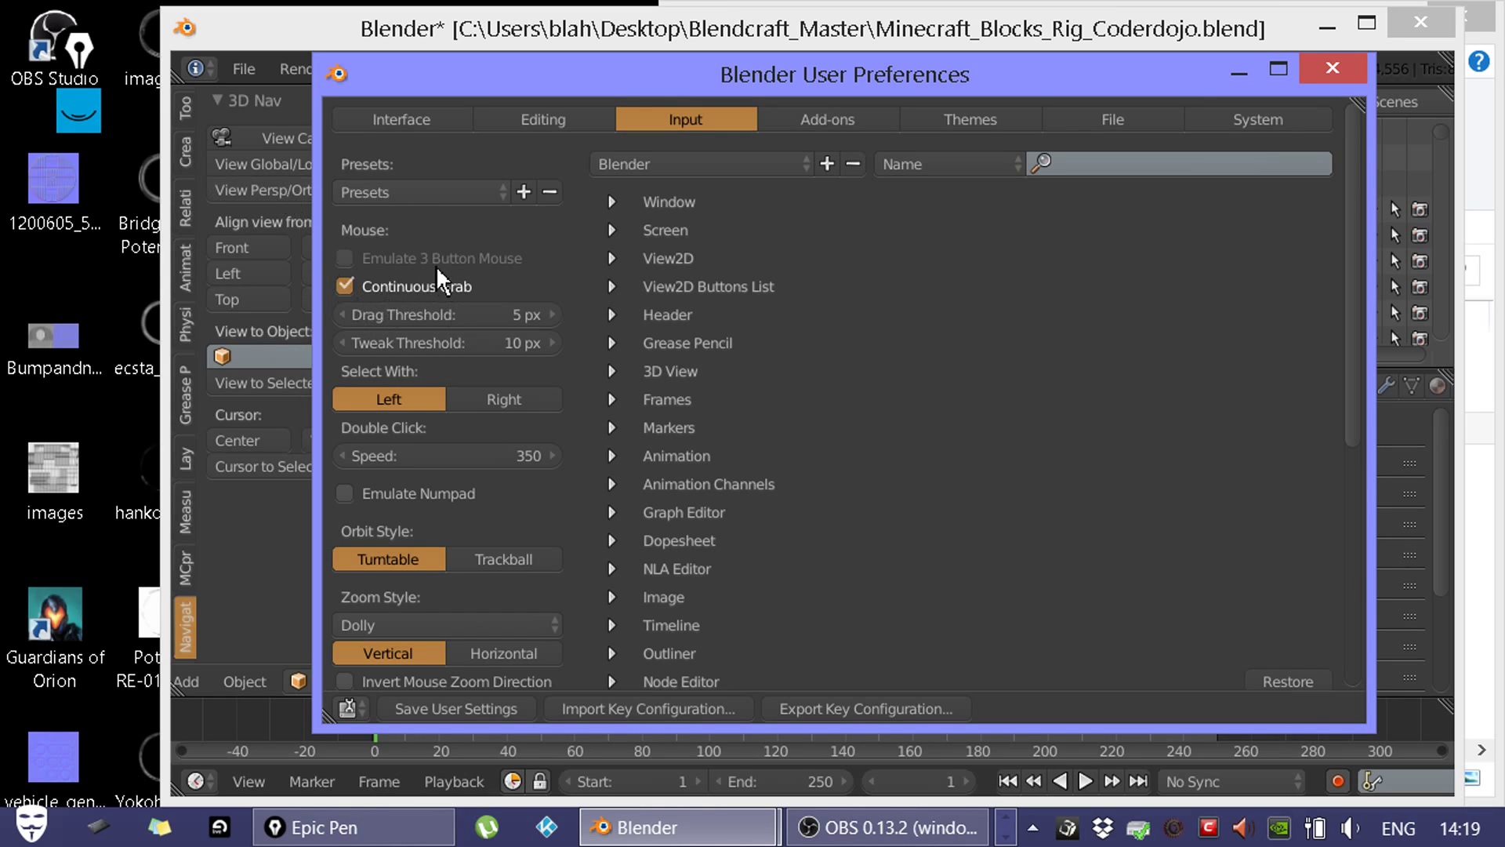
click(1332, 67)
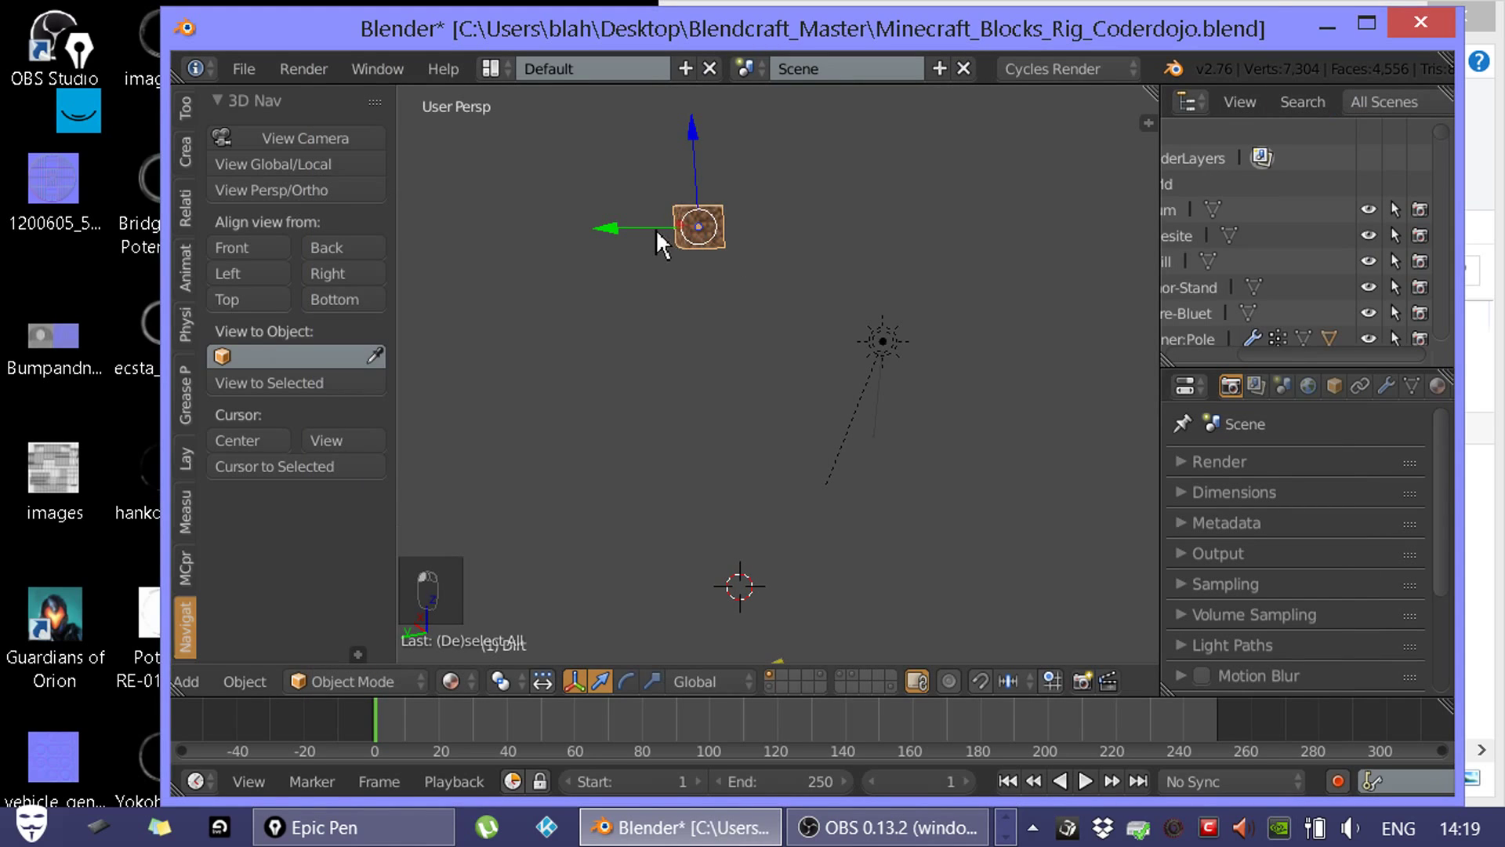
- Move the Dirt block freely to a new position and bring the end of the block wall into view
key(g)
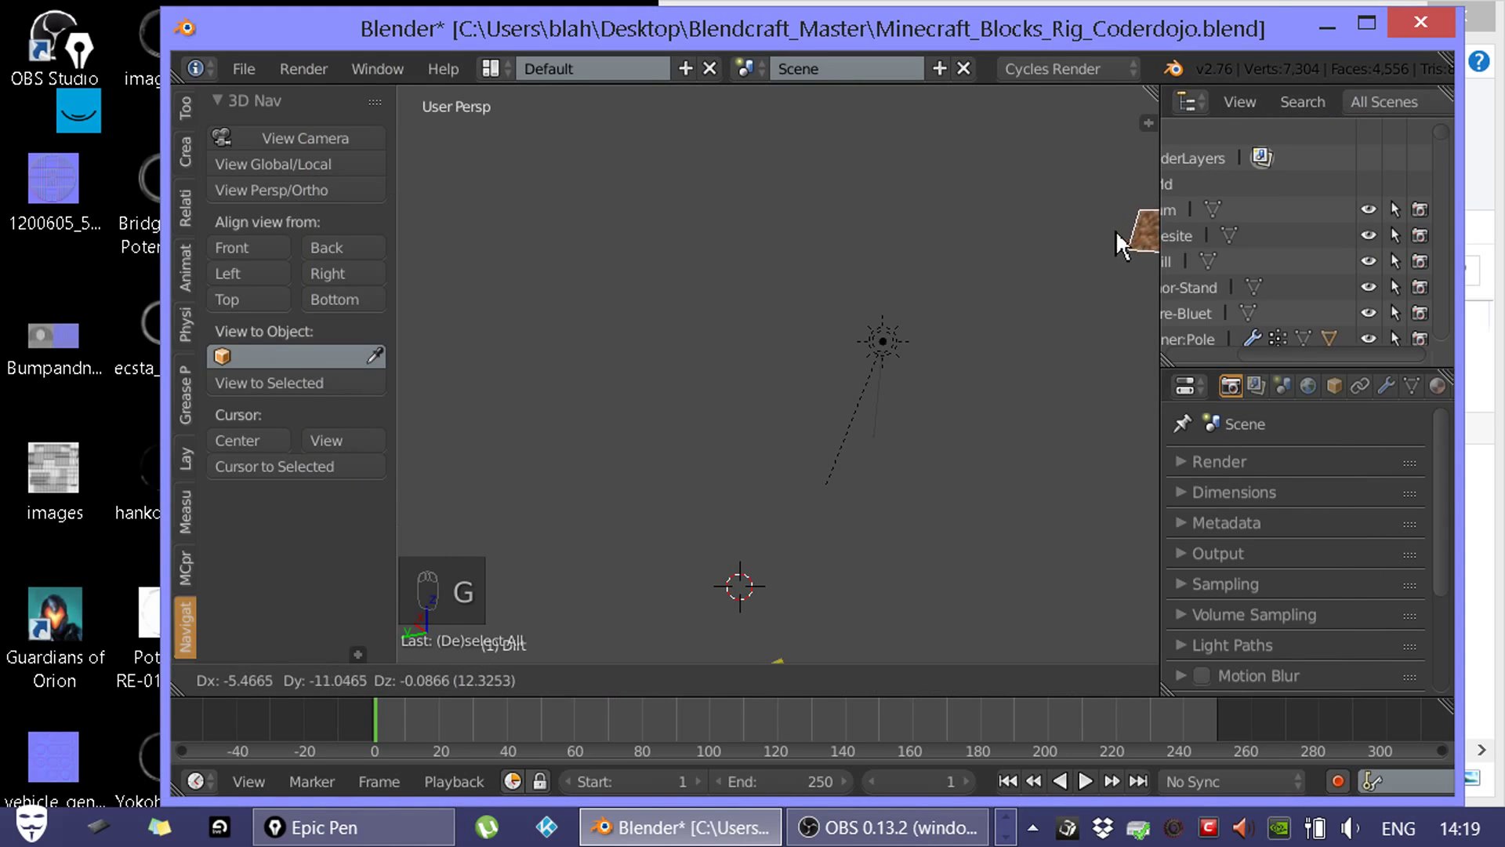
click(744, 418)
middle_drag(744, 418, 885, 526)
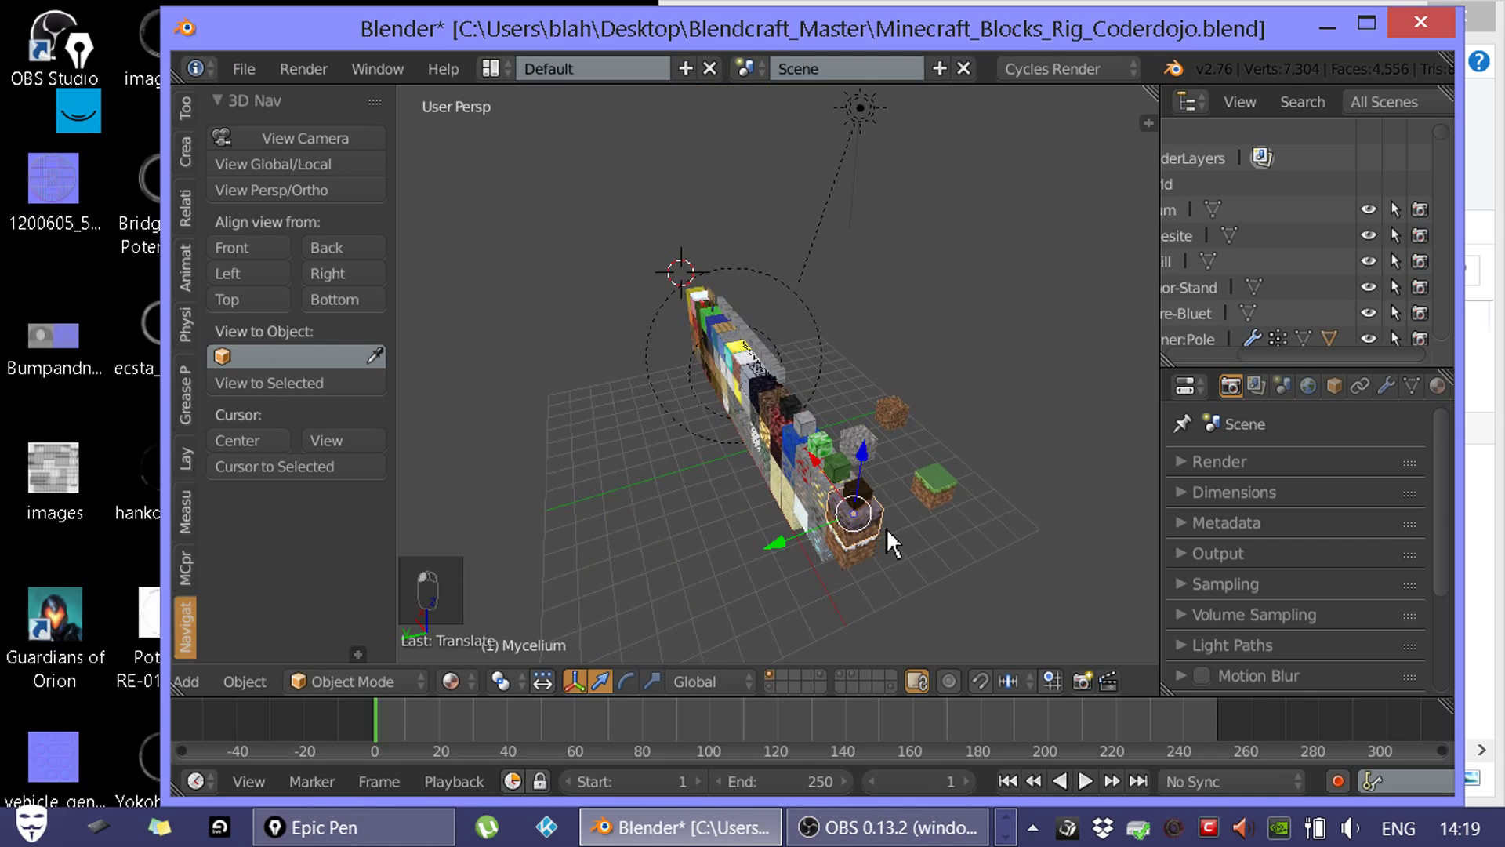
- Move the Mycelium block, trying the global Y, Z and X constraints before placing it about -2.5 units along the global Y axis
key(KP_Decimal)
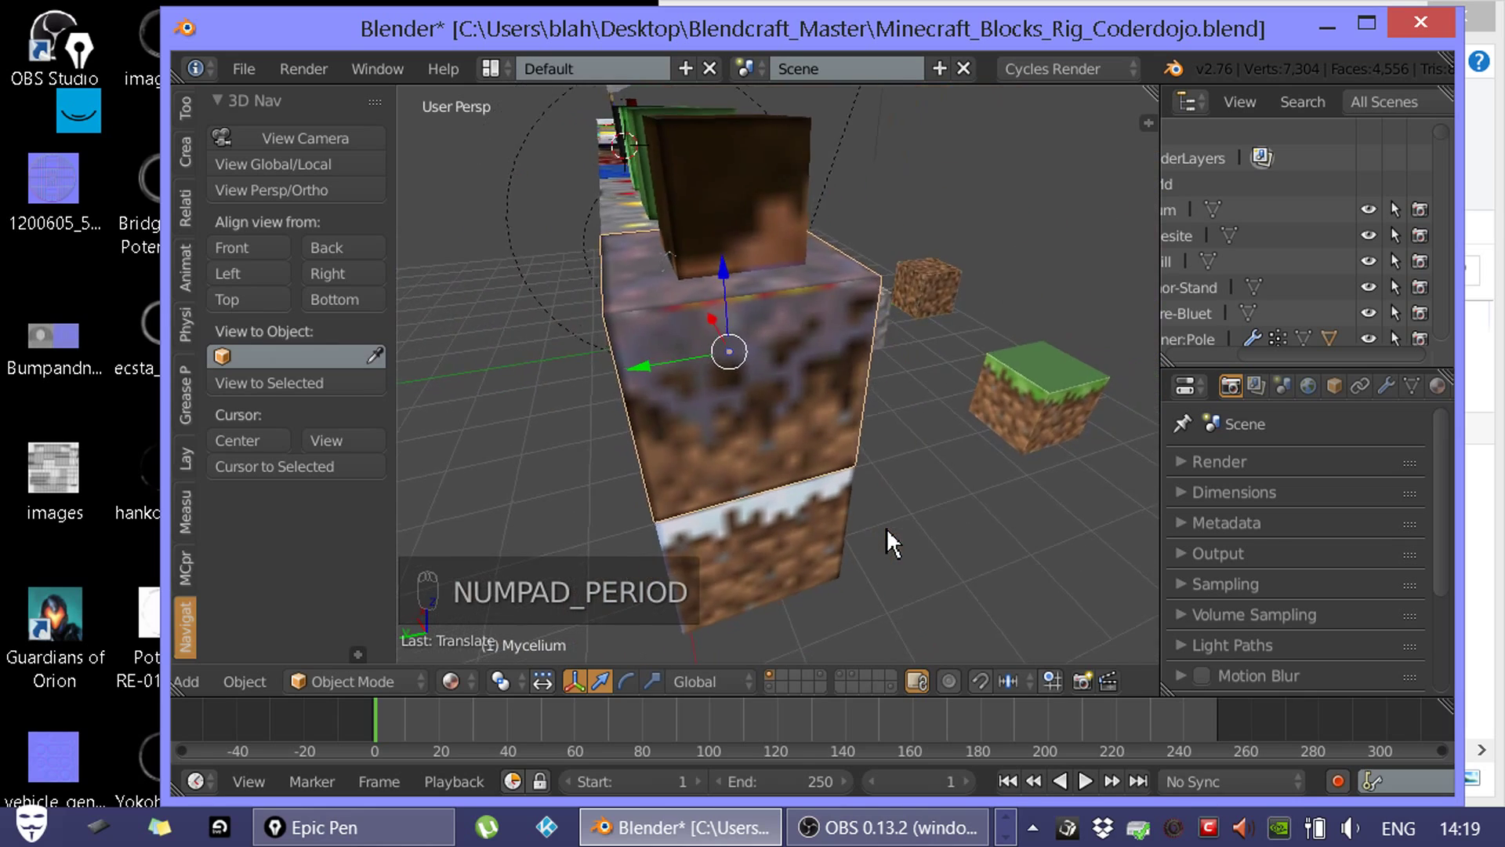
middle_drag(886, 528, 841, 414)
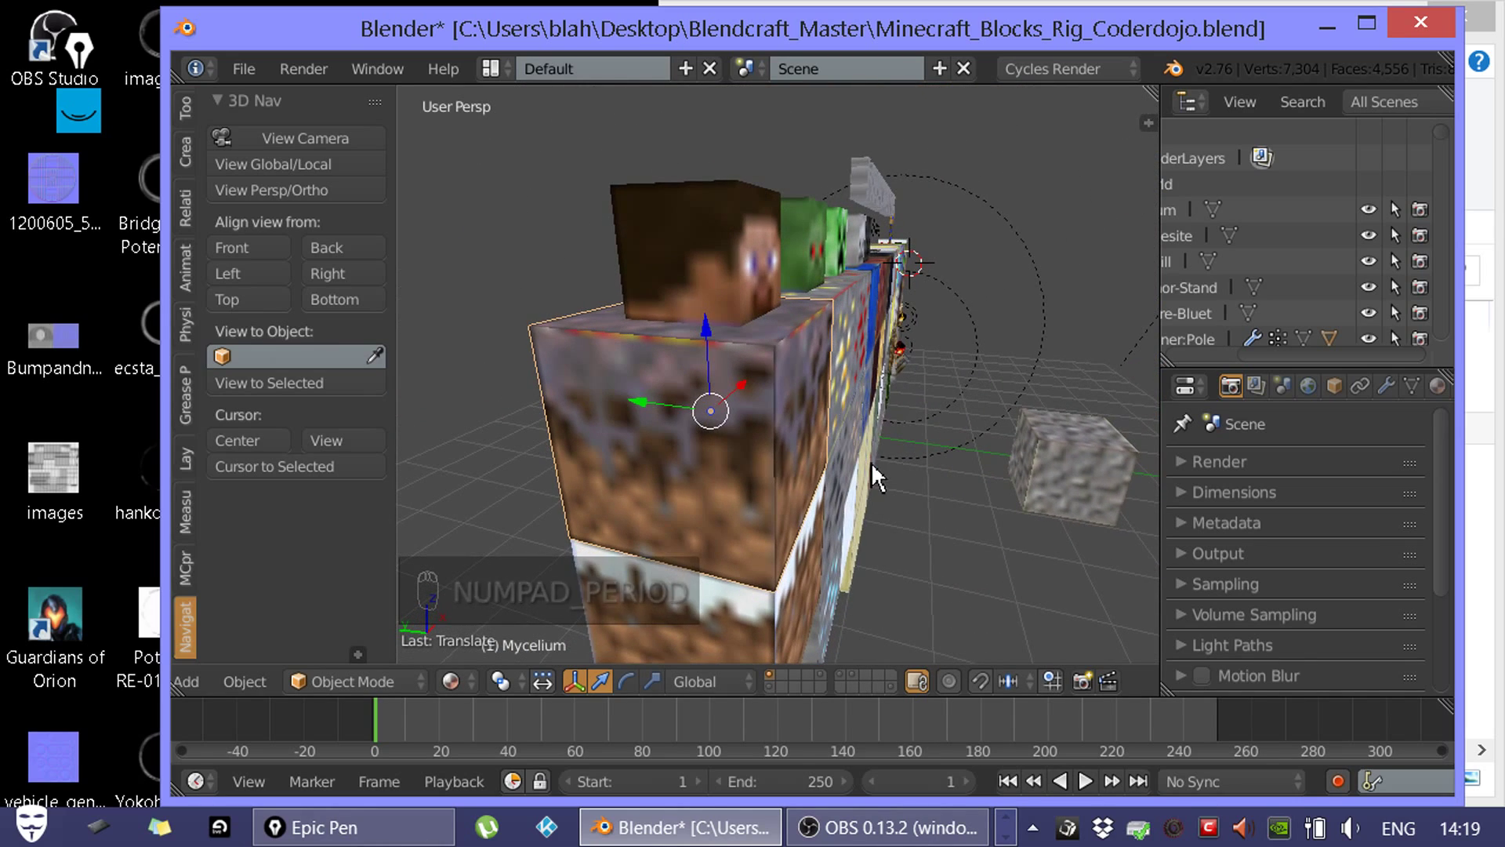
middle_drag(872, 463, 750, 450)
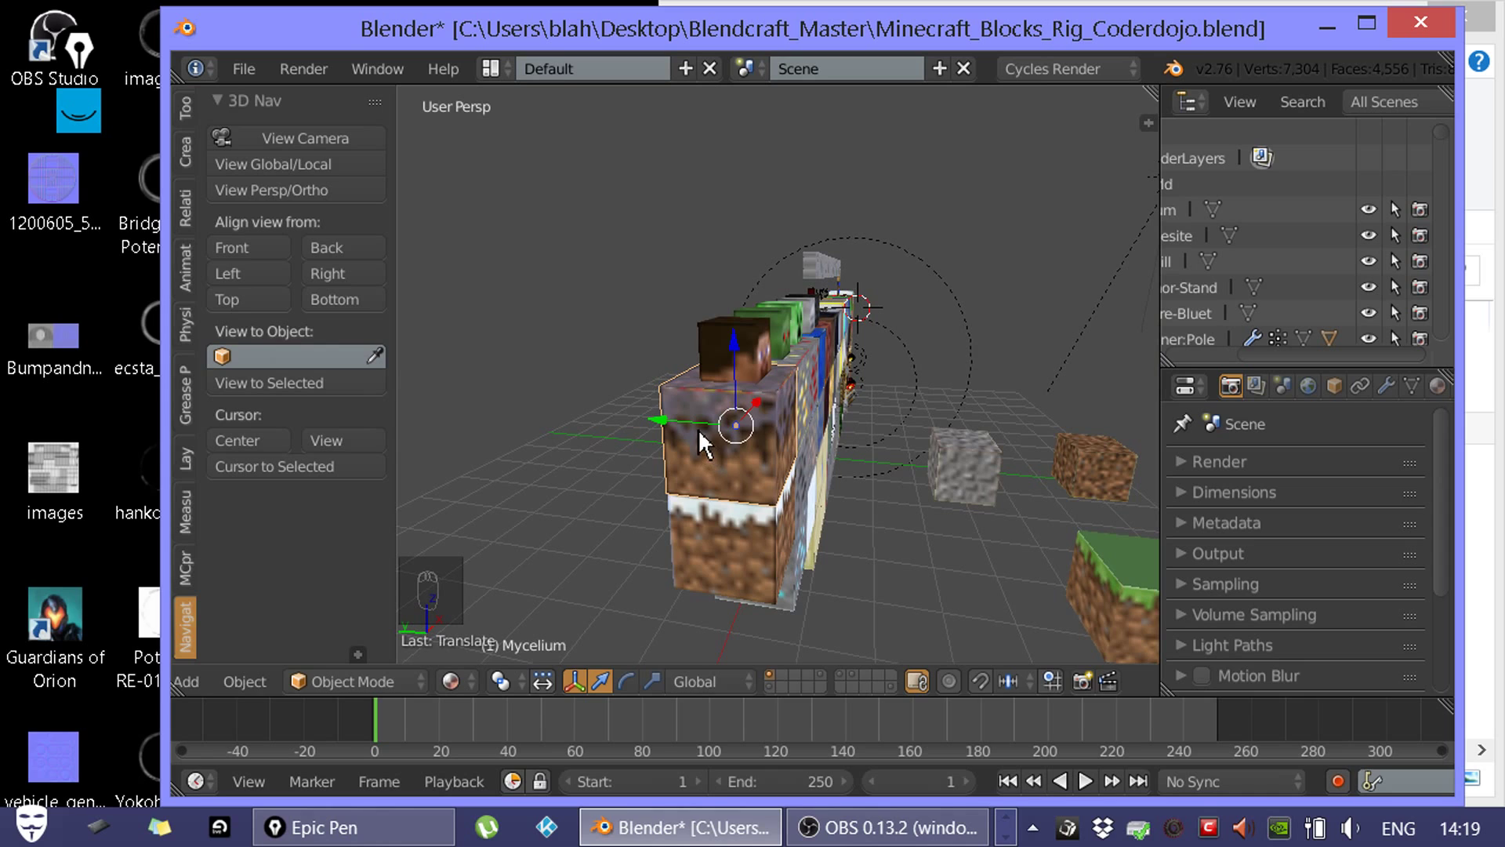
key(g)
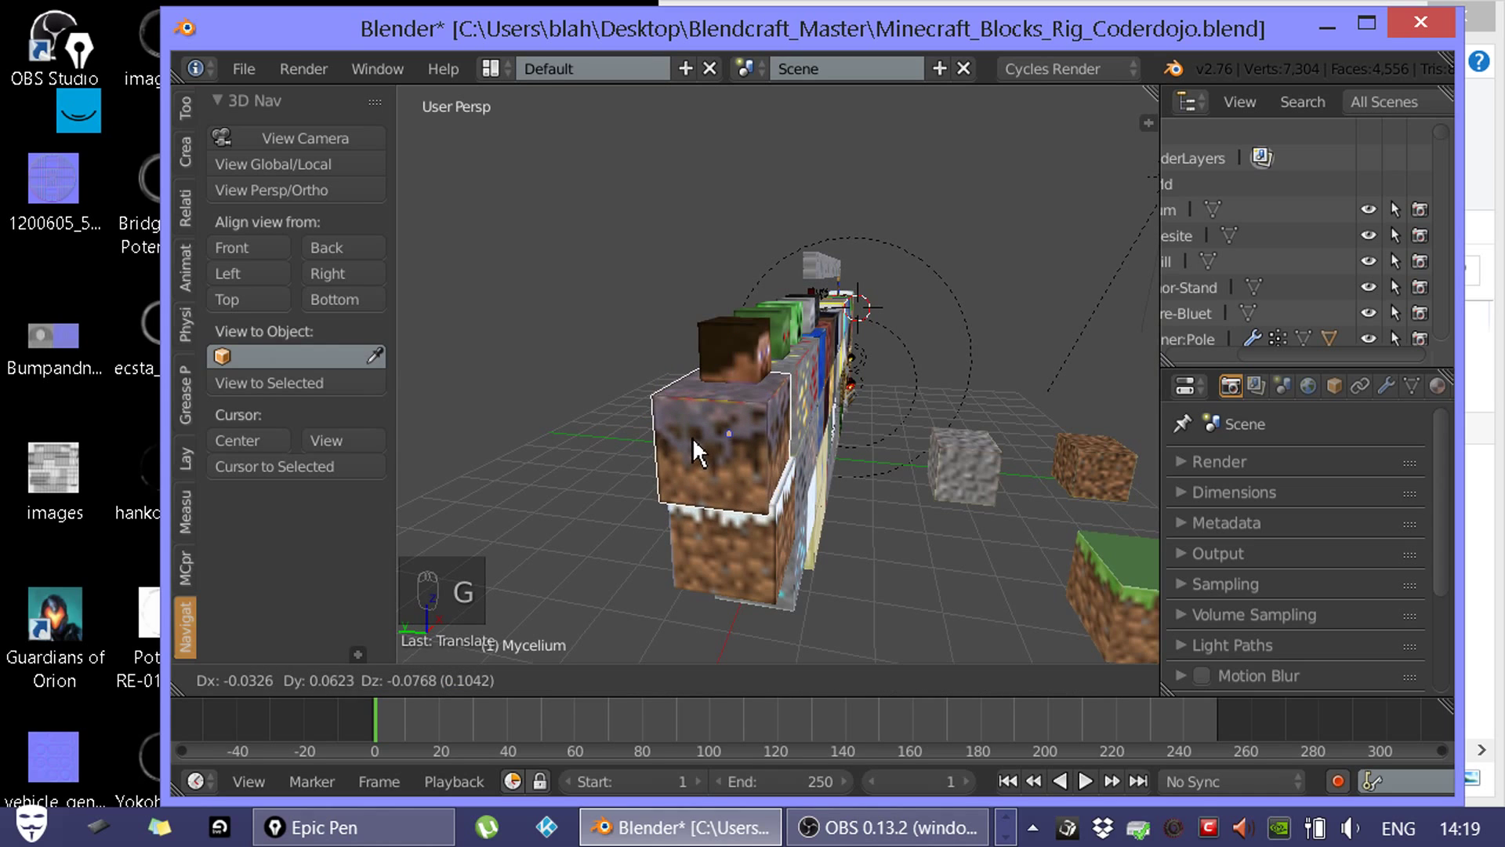
key(y)
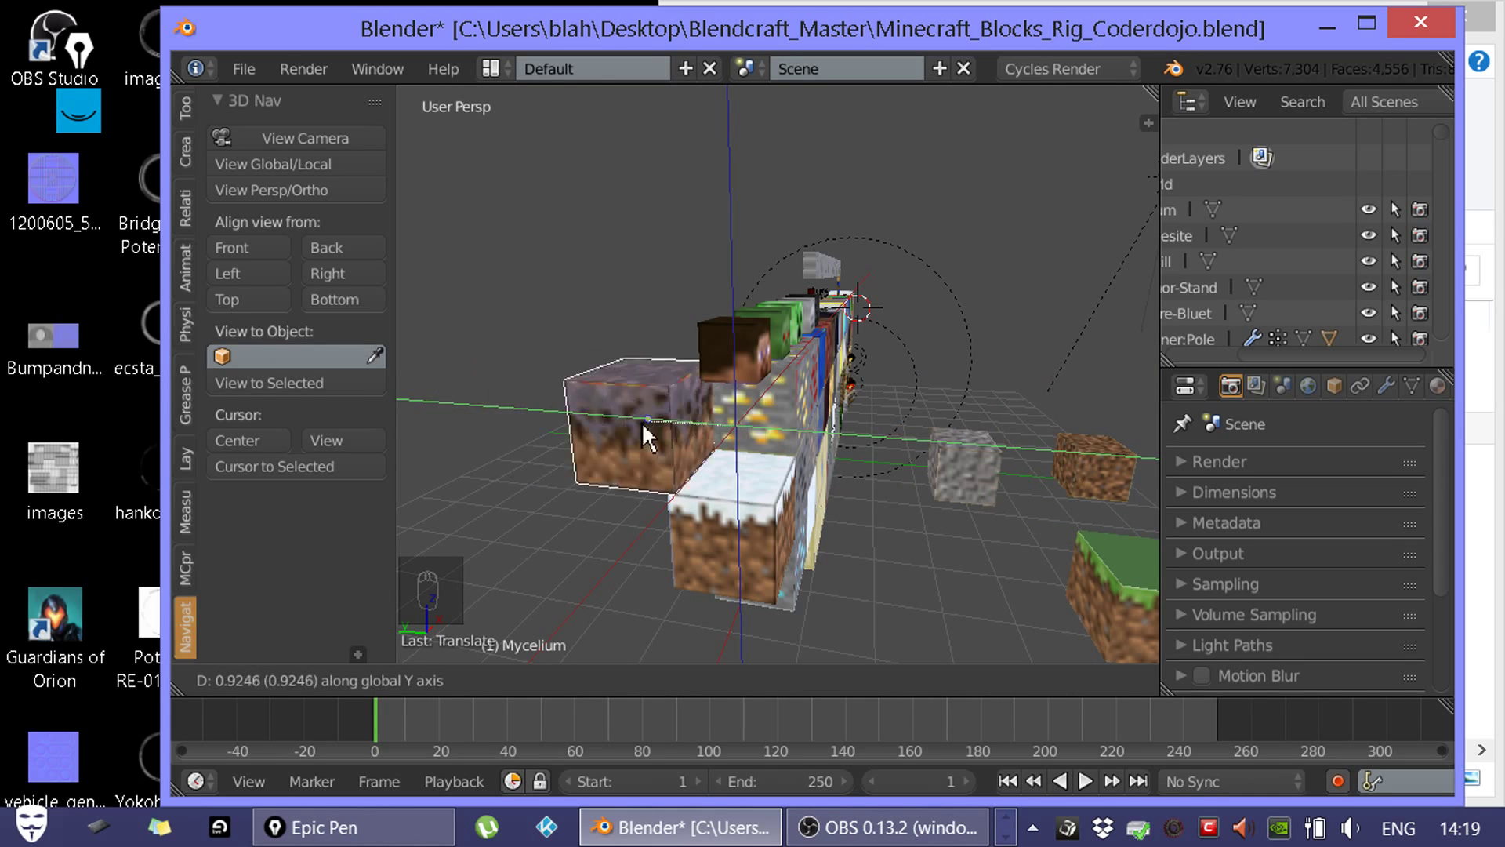
key(z)
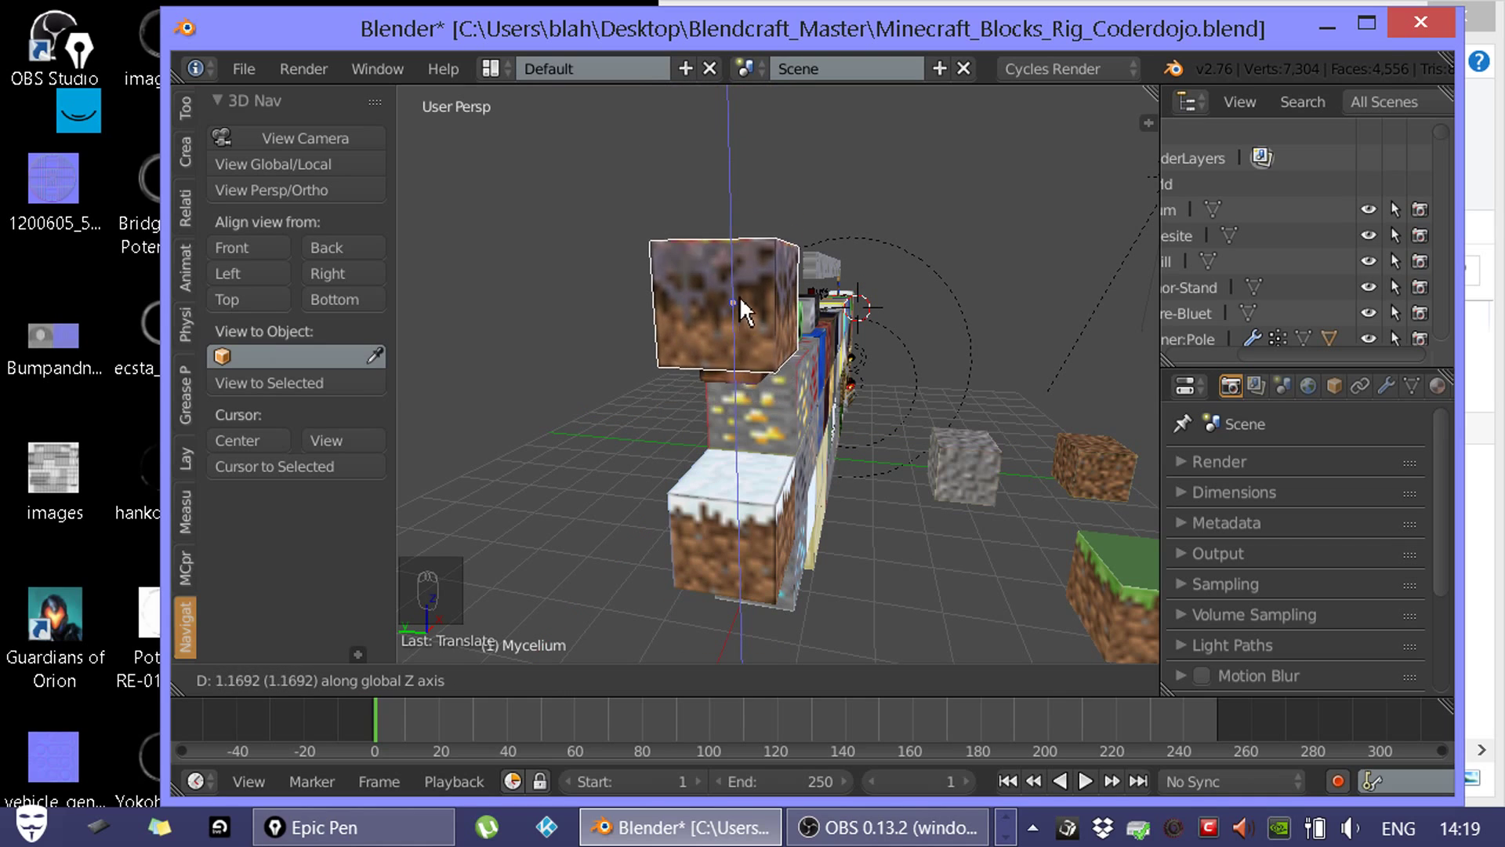
key(x)
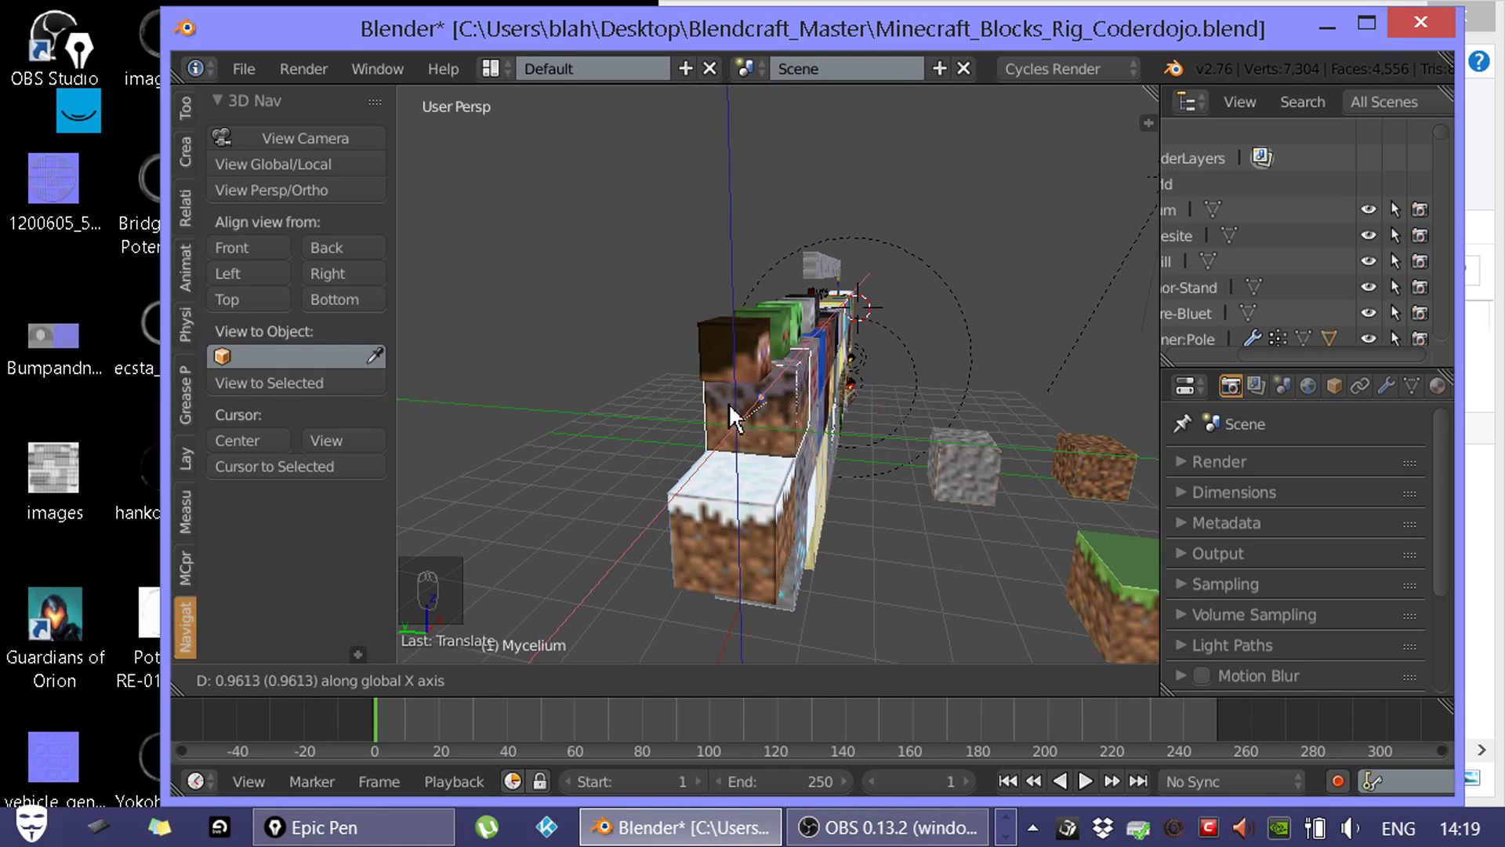
key(y)
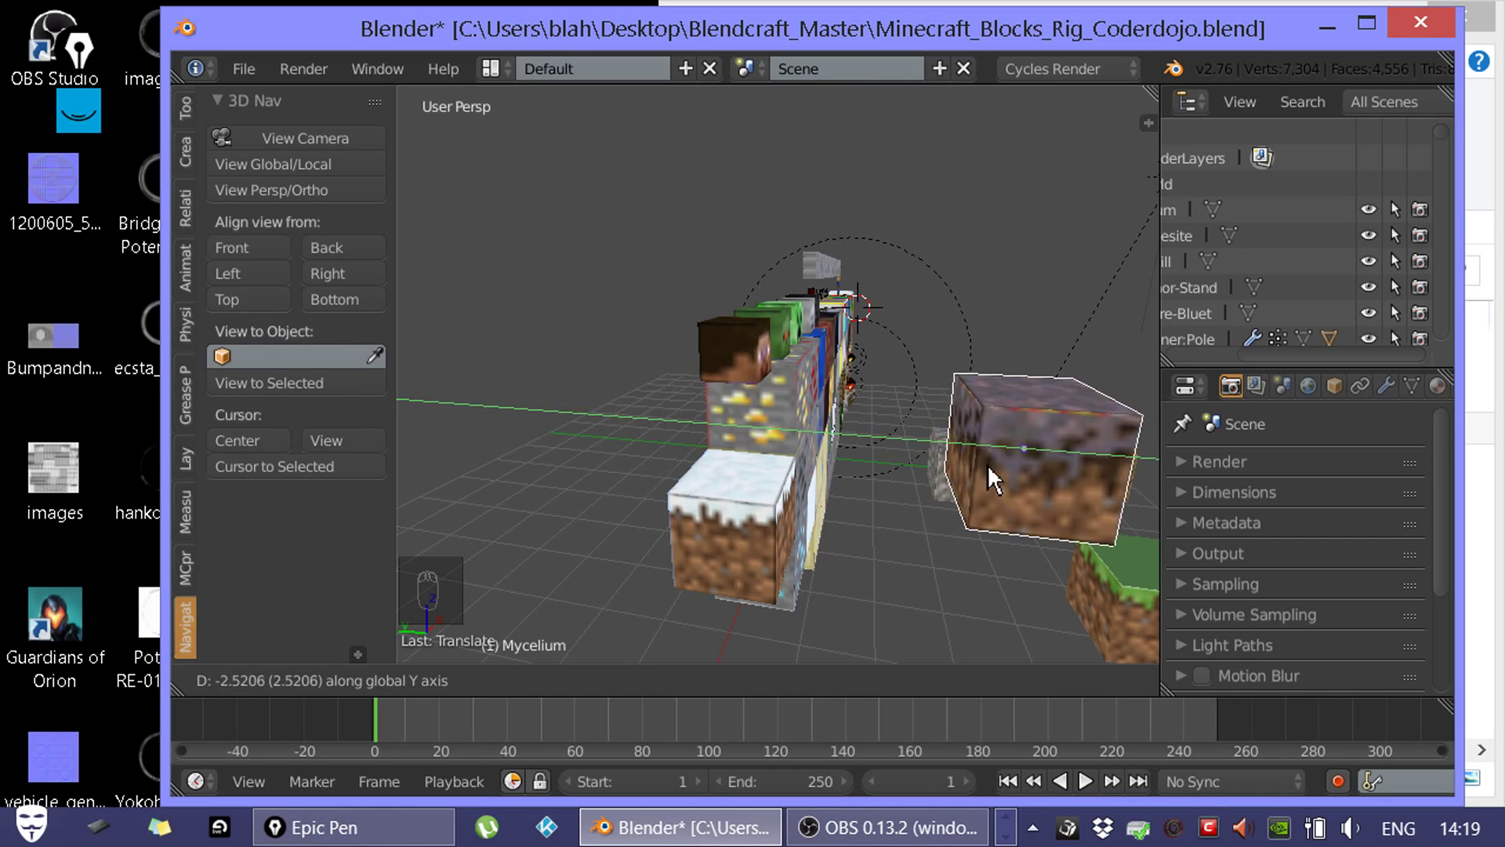
click(1001, 478)
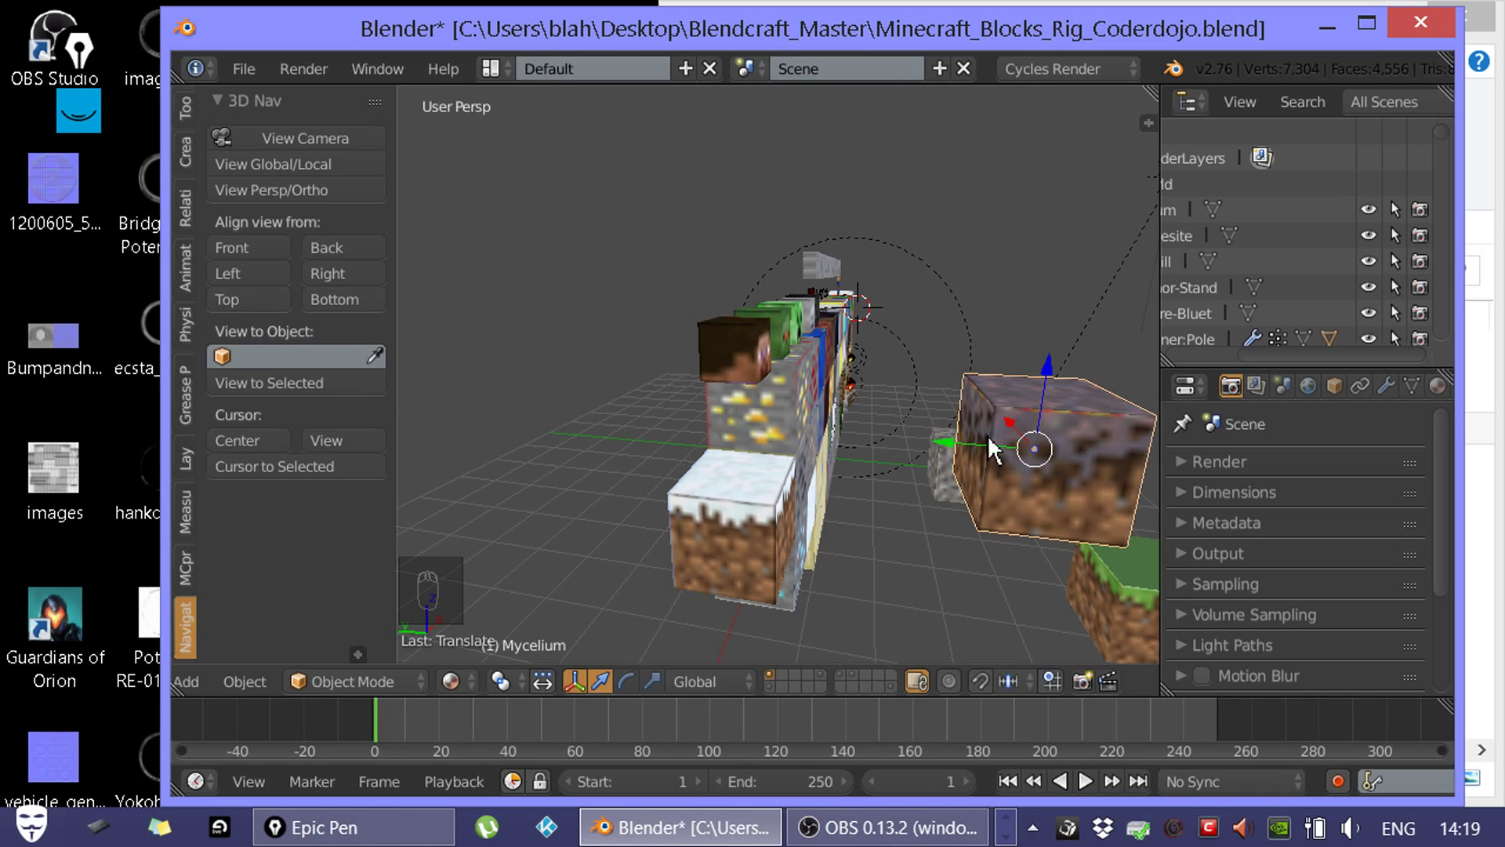
- Examine the moved Mycelium block and the wall from the front and from behind, near and far
middle_drag(843, 348, 914, 368)
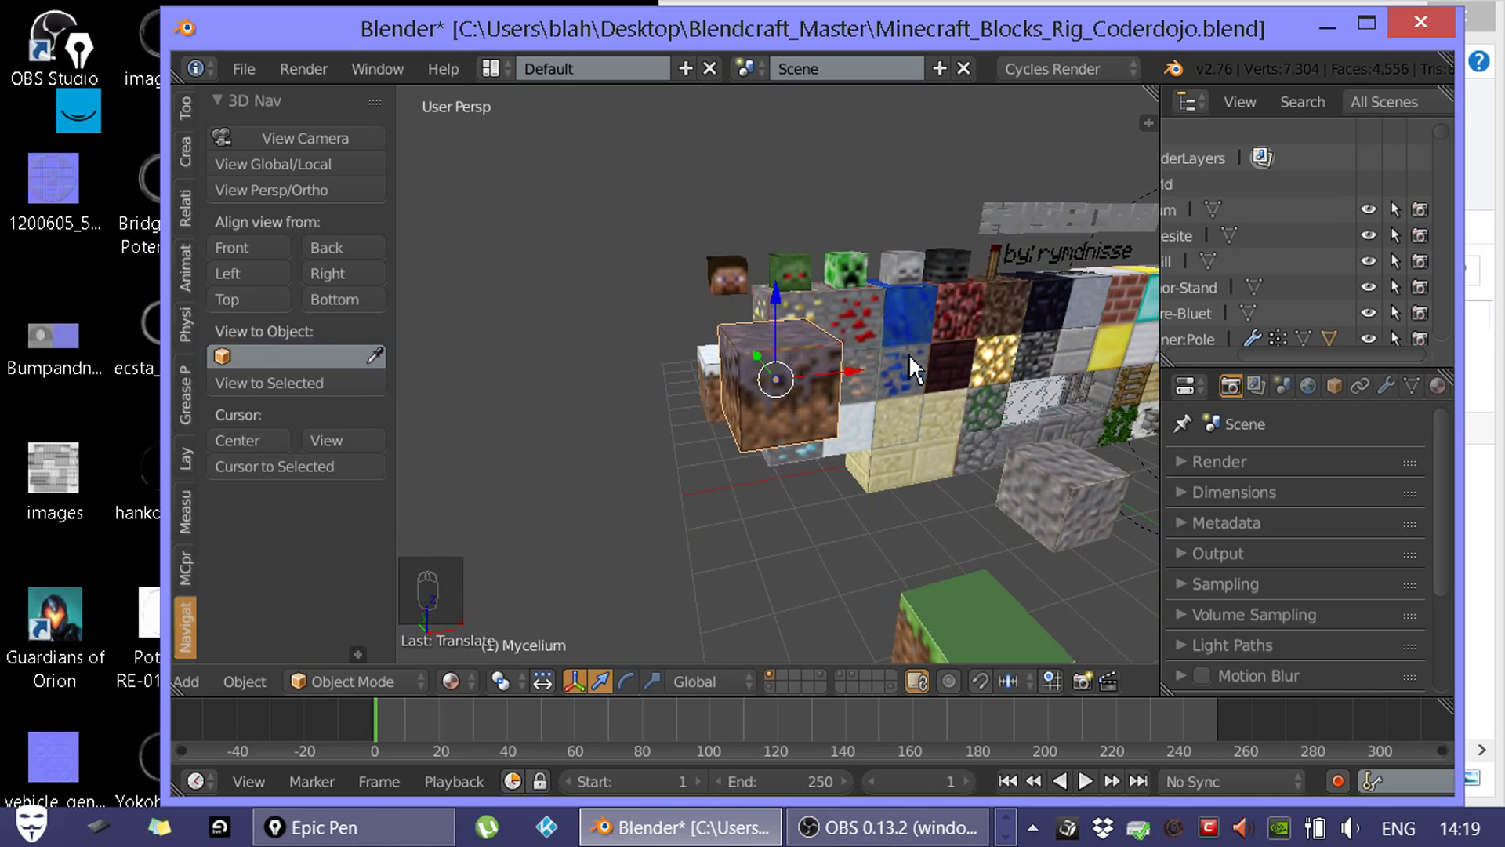
middle_drag(762, 392, 676, 405)
scroll(730, 322, up, 5)
scroll(676, 409, down, 6)
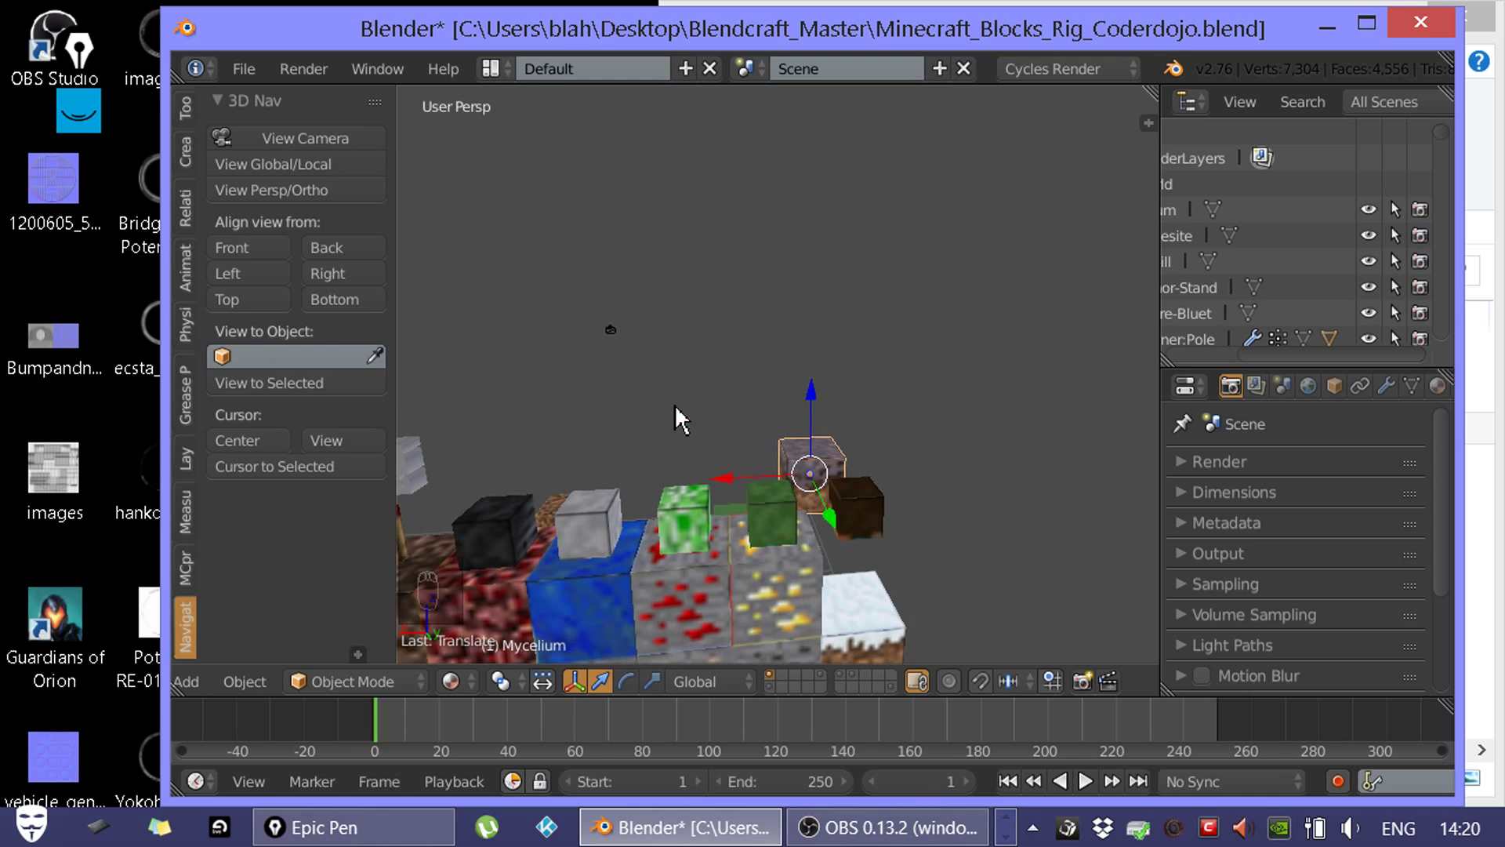
scroll(673, 406, down, 6)
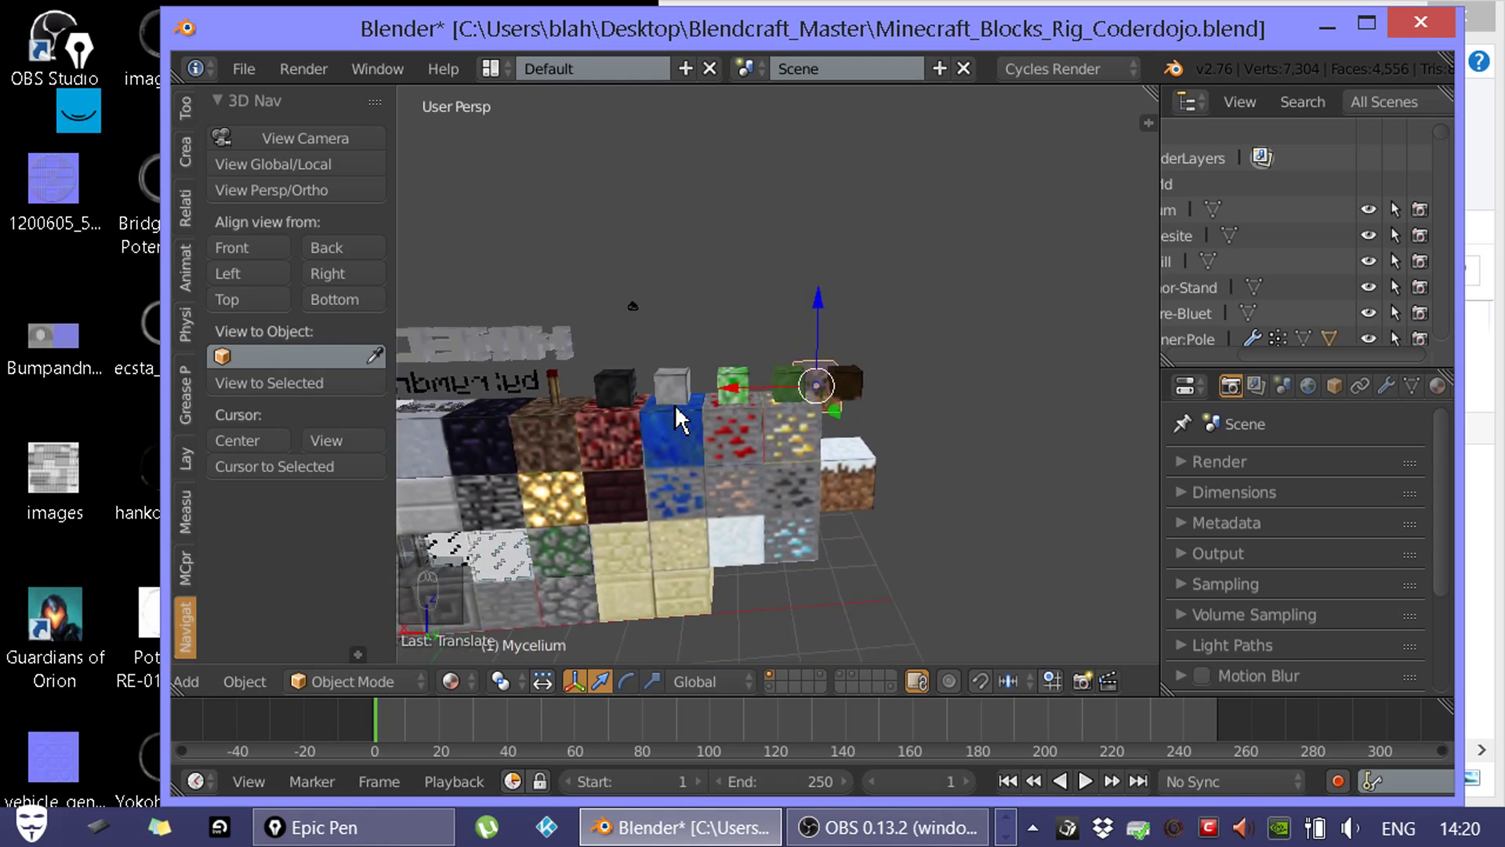
middle_drag(673, 403, 681, 430)
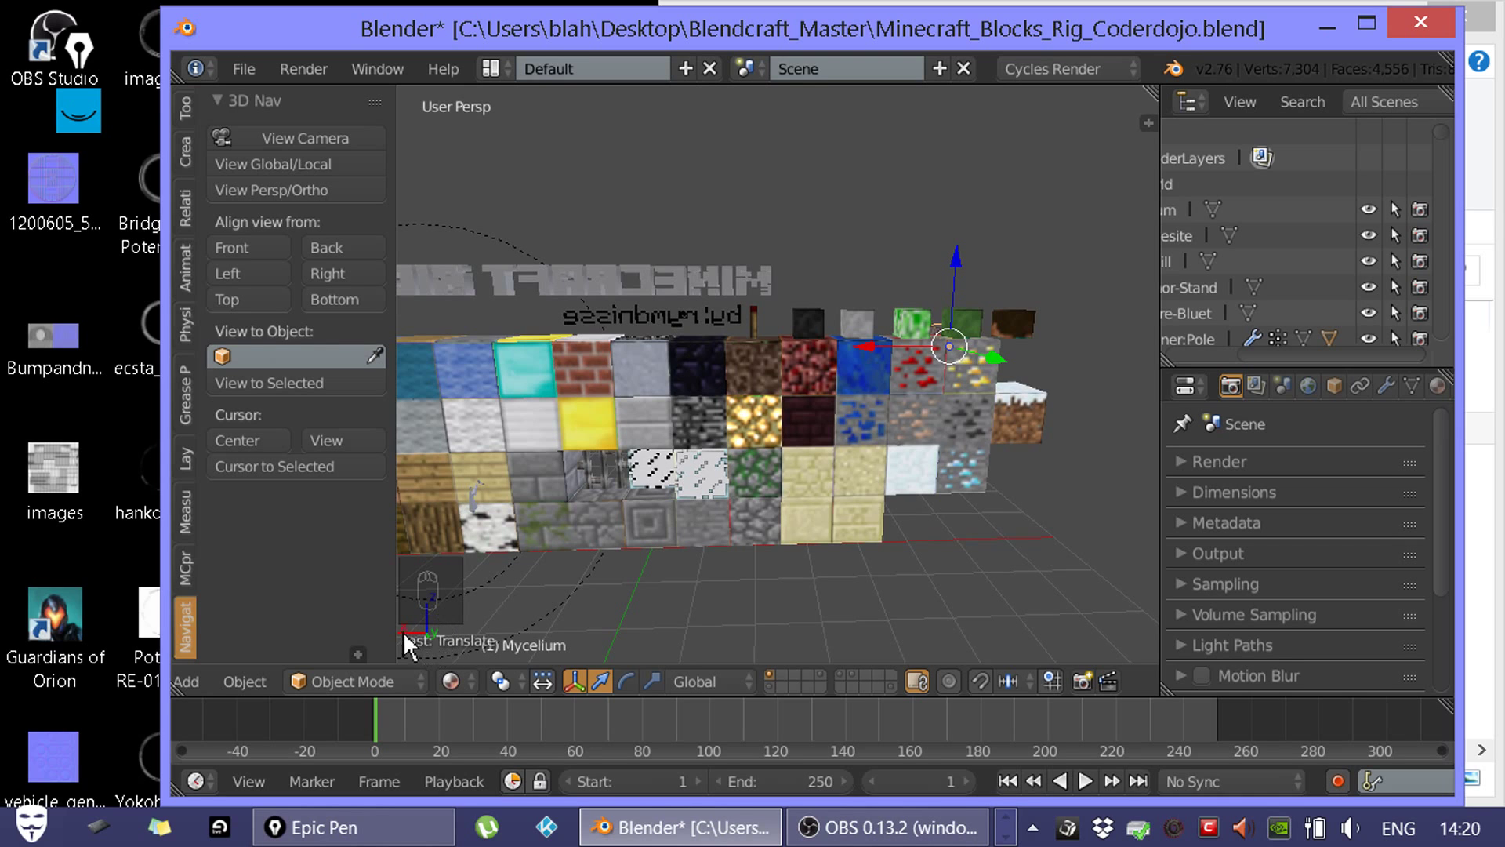
middle_drag(441, 627, 782, 491)
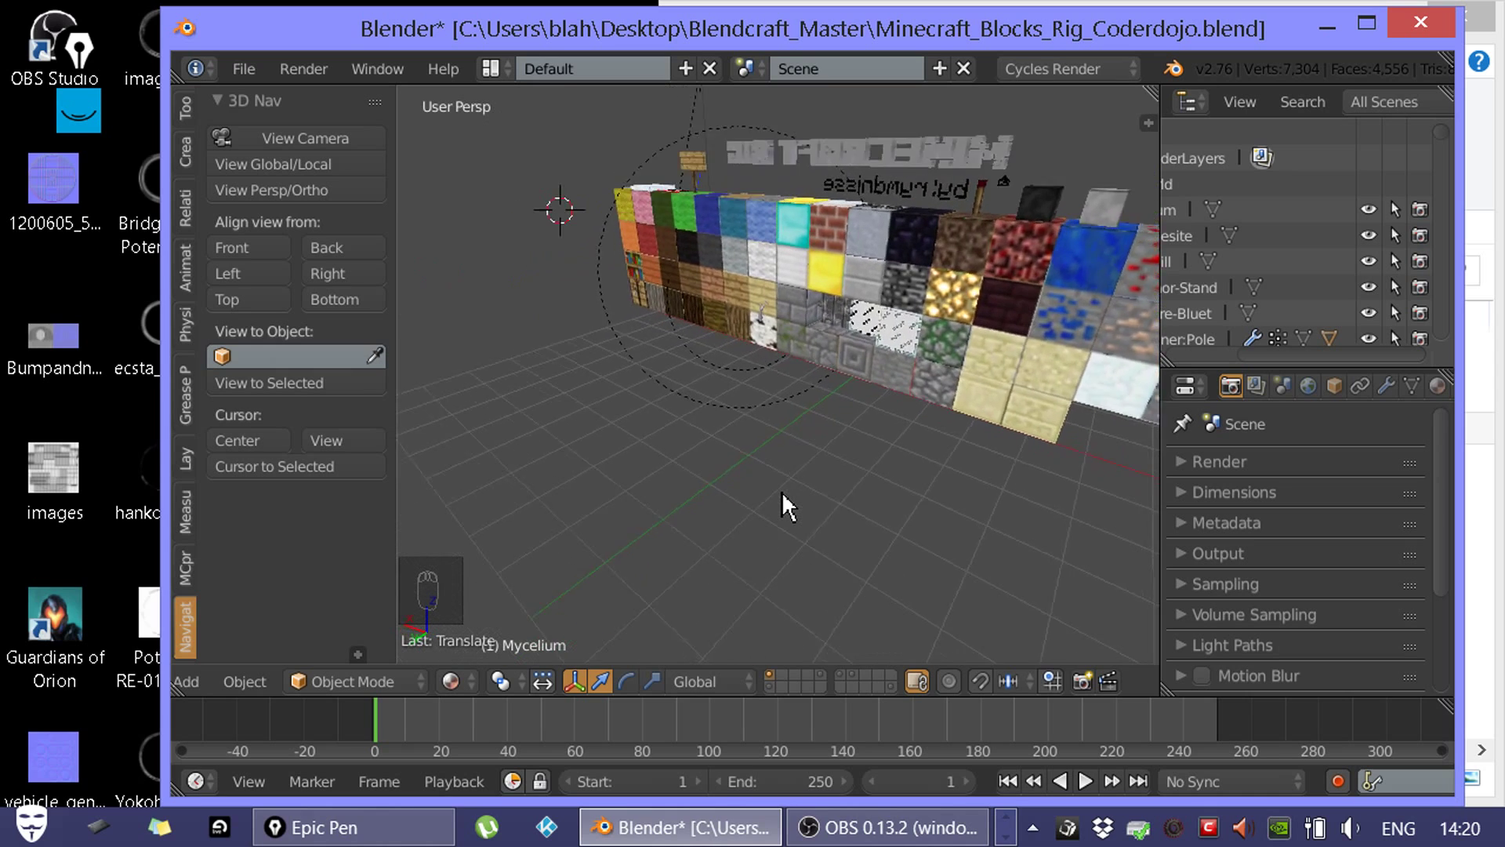
- Pan sideways away from the block wall and back until the whole wall is in sight
ctrl+scroll(782, 492, up, 5)
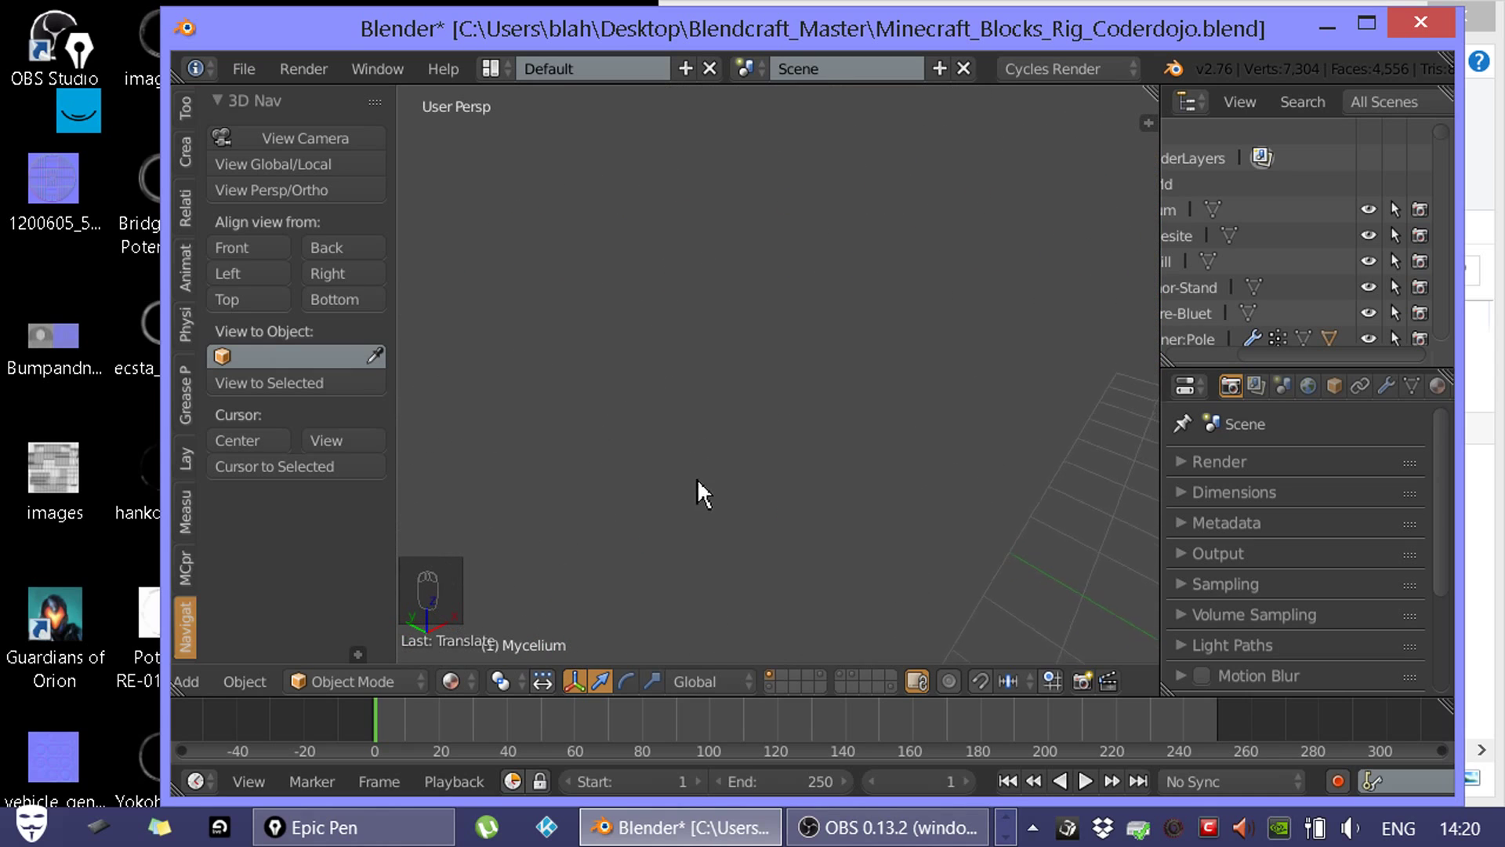
ctrl+scroll(830, 464, down, 8)
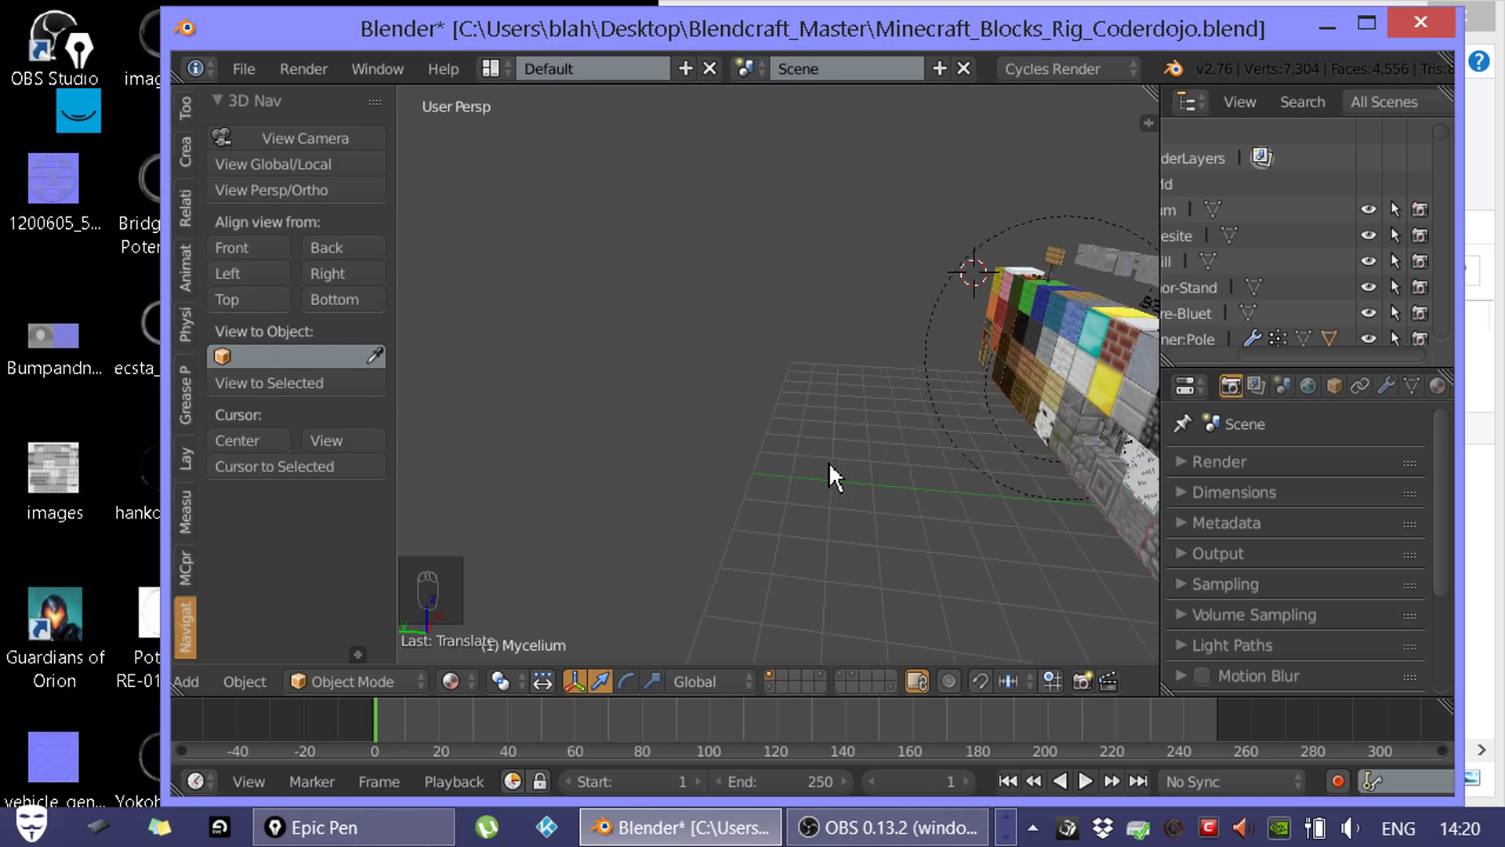
ctrl+scroll(829, 462, down, 8)
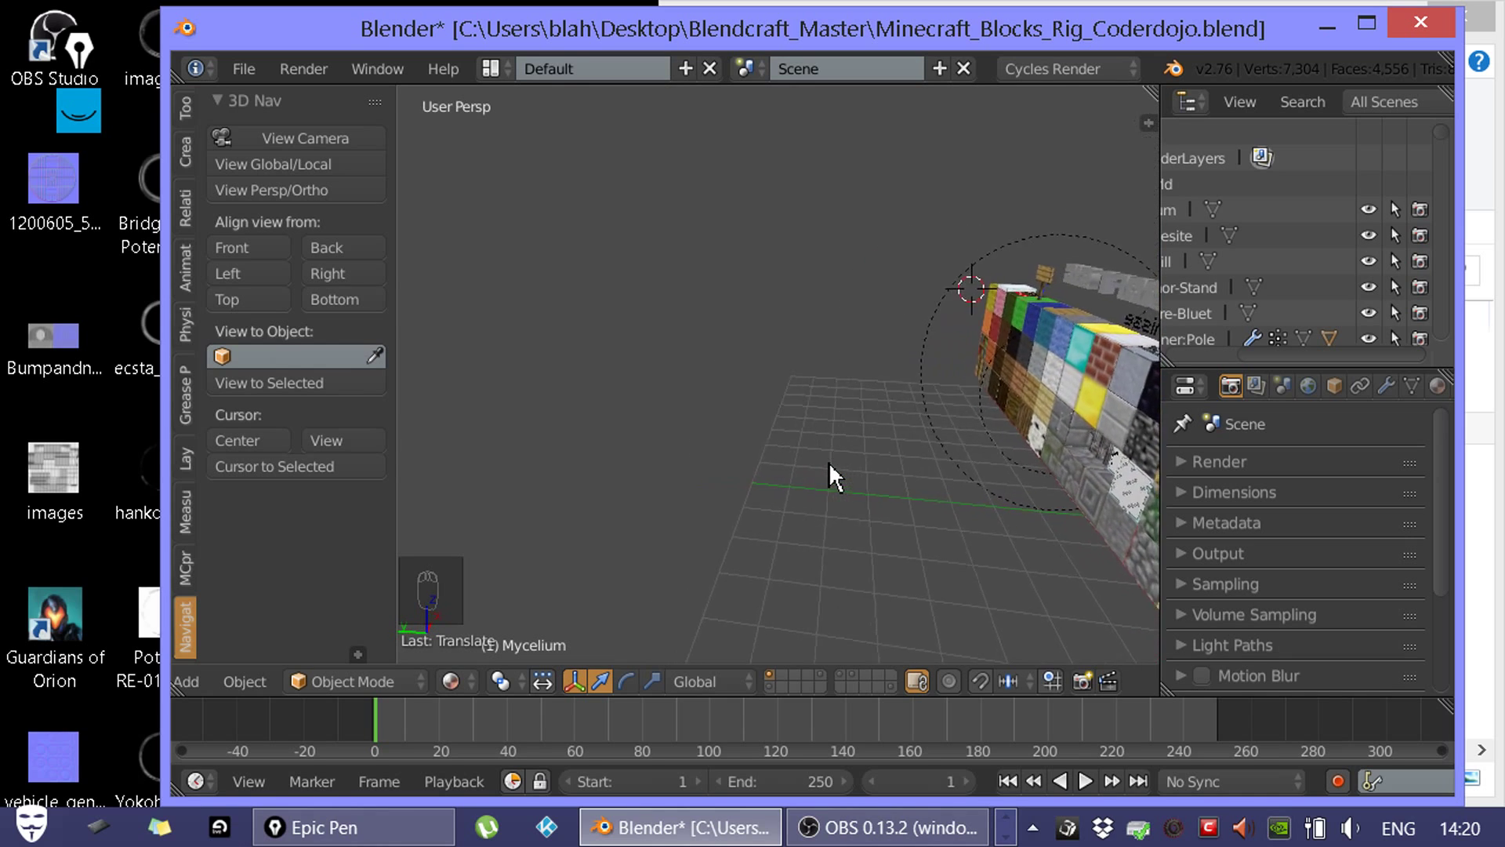
ctrl+scroll(829, 463, down, 8)
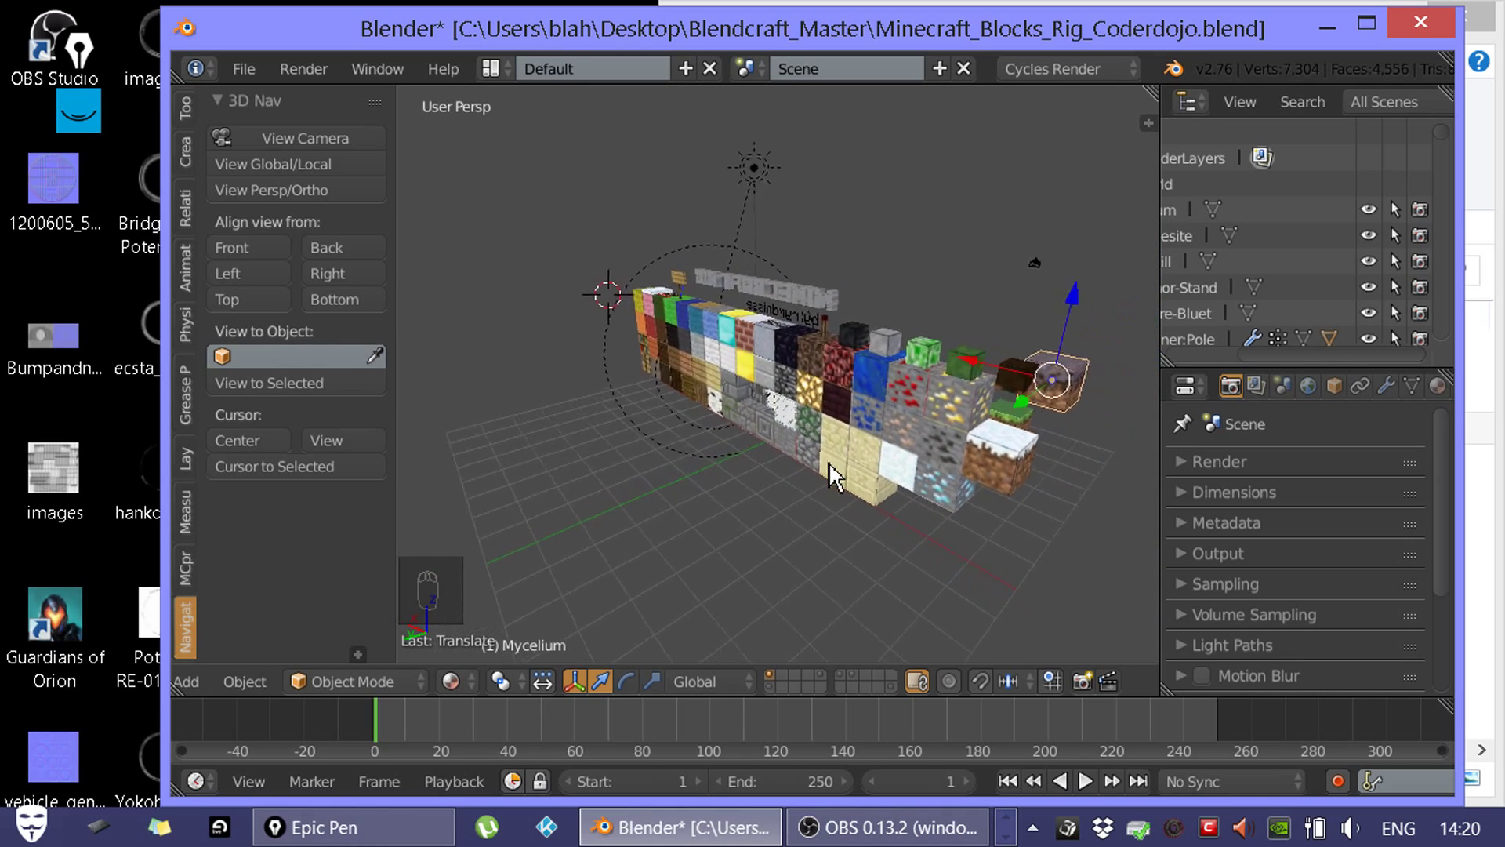
ctrl+scroll(817, 462, down, 2)
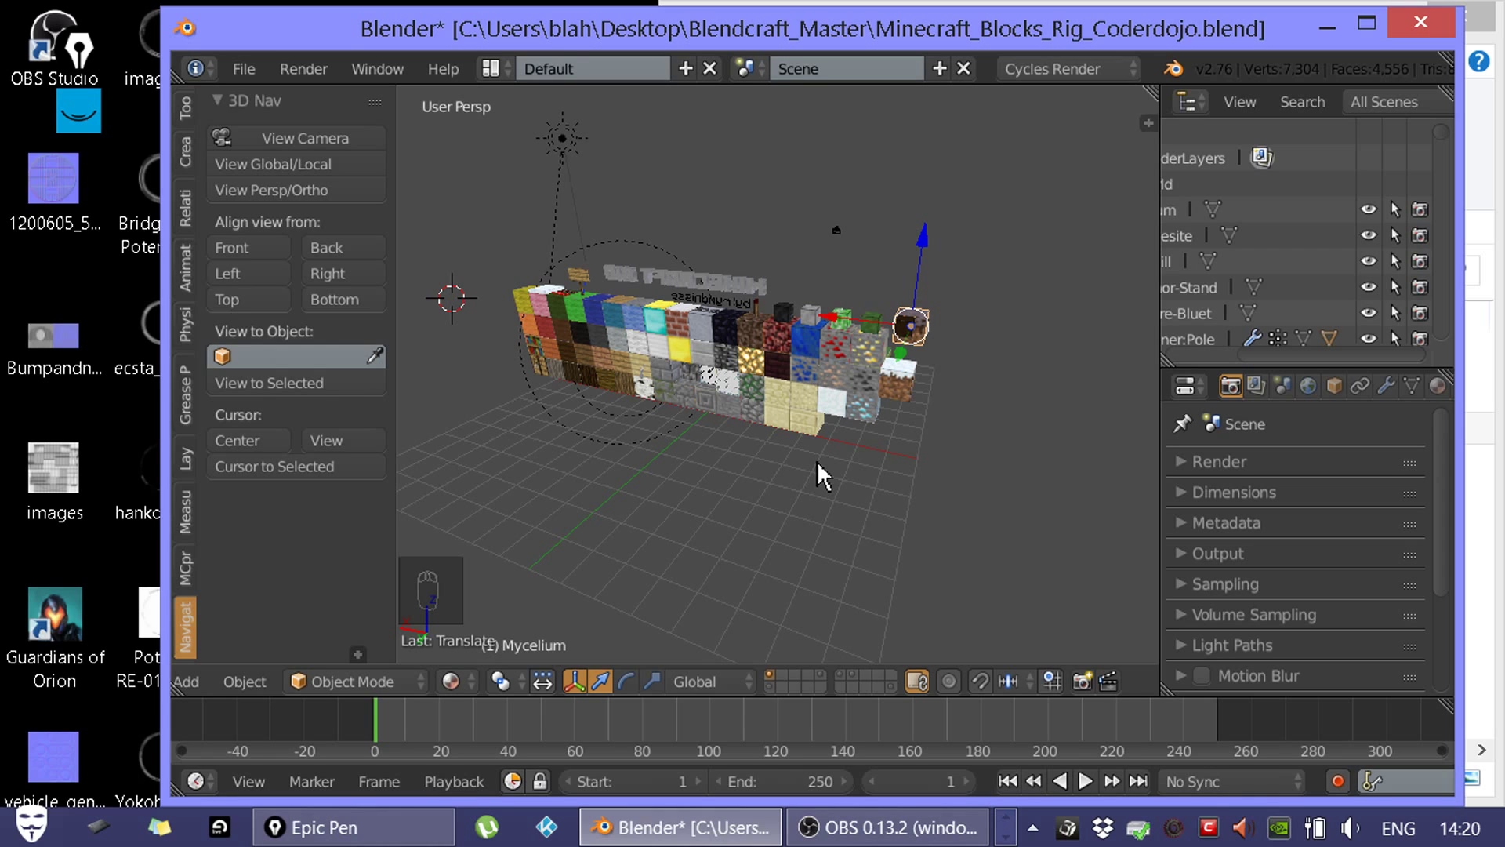
- Examine the gap between the Mycelium block and the end of the wall from several angles and distances
middle_drag(818, 461, 857, 439)
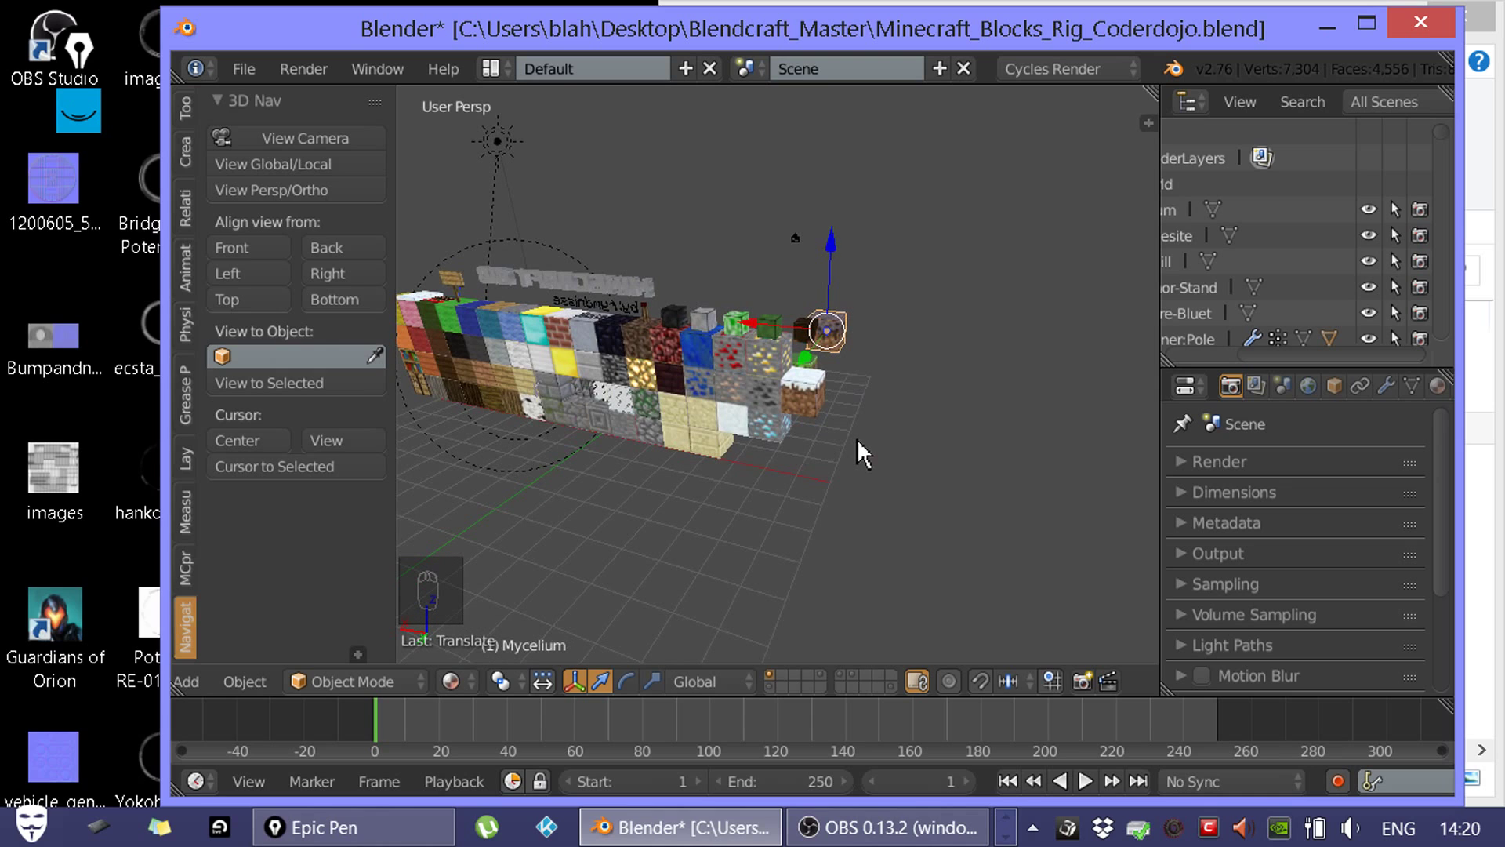
scroll(857, 439, up, 4)
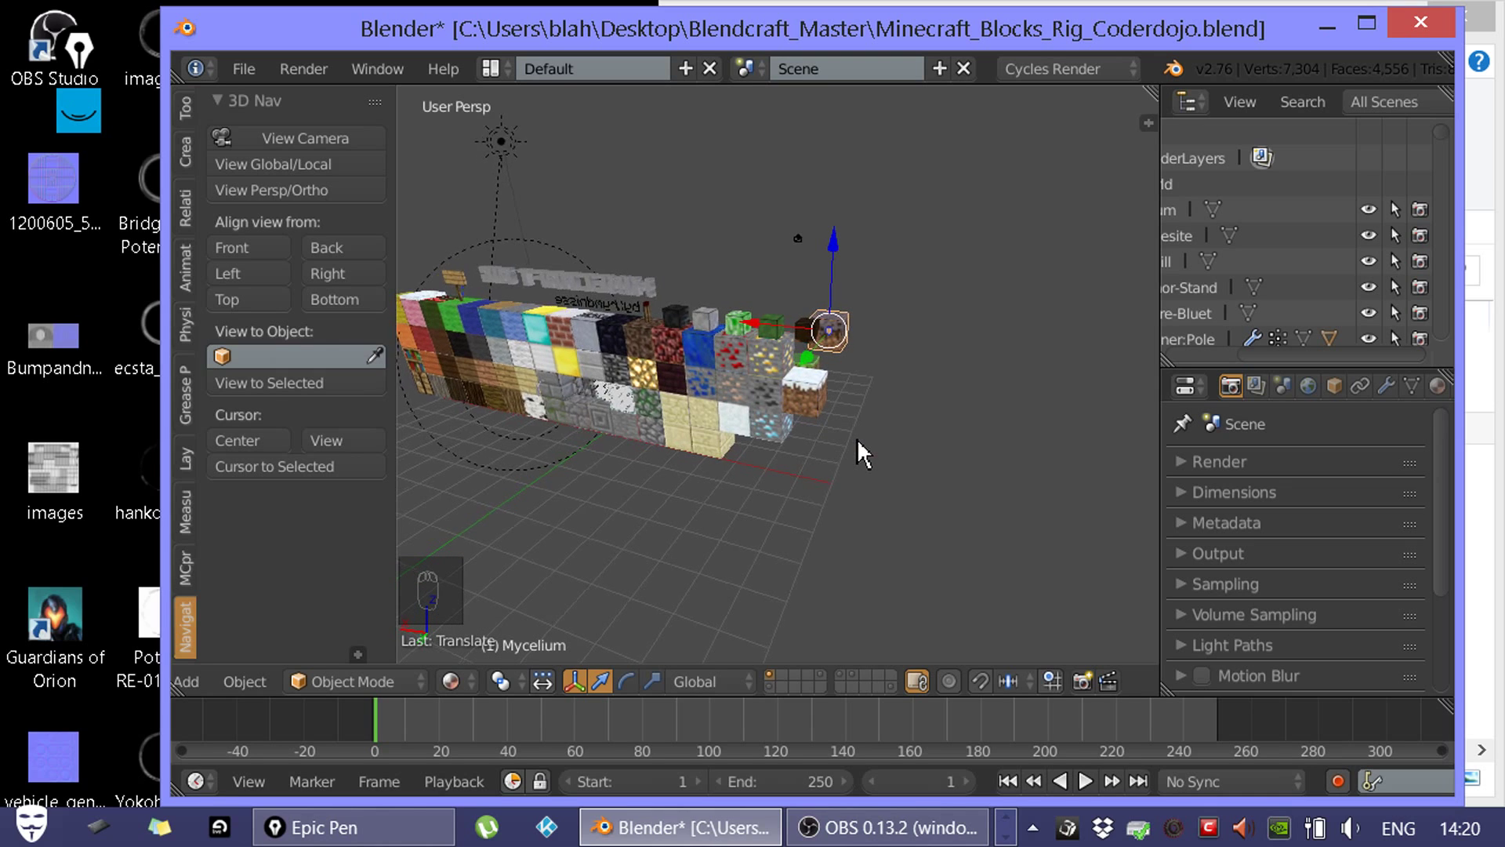
scroll(858, 439, up, 4)
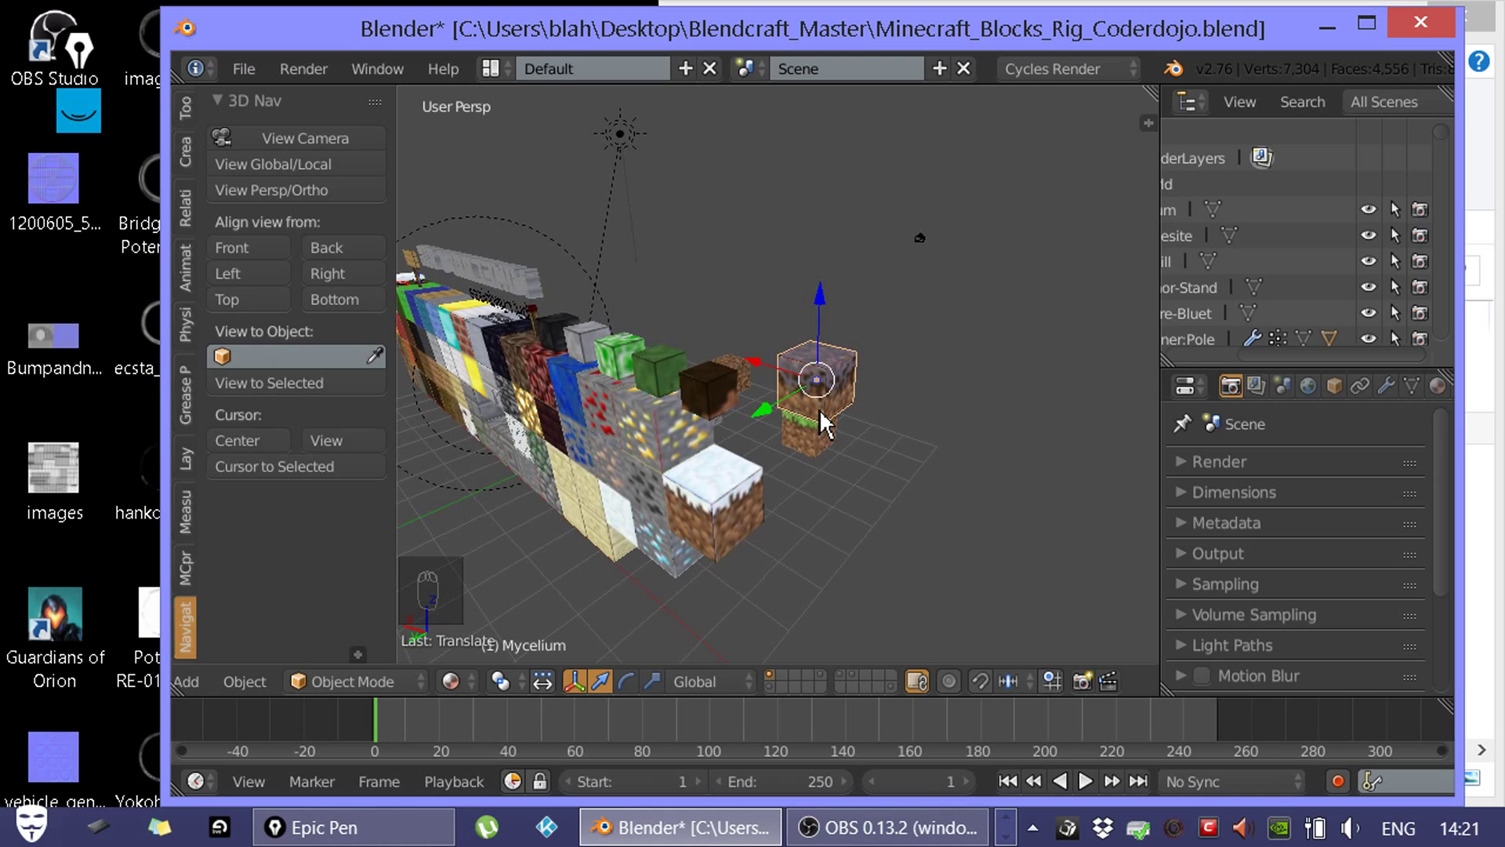
scroll(822, 414, down, 4)
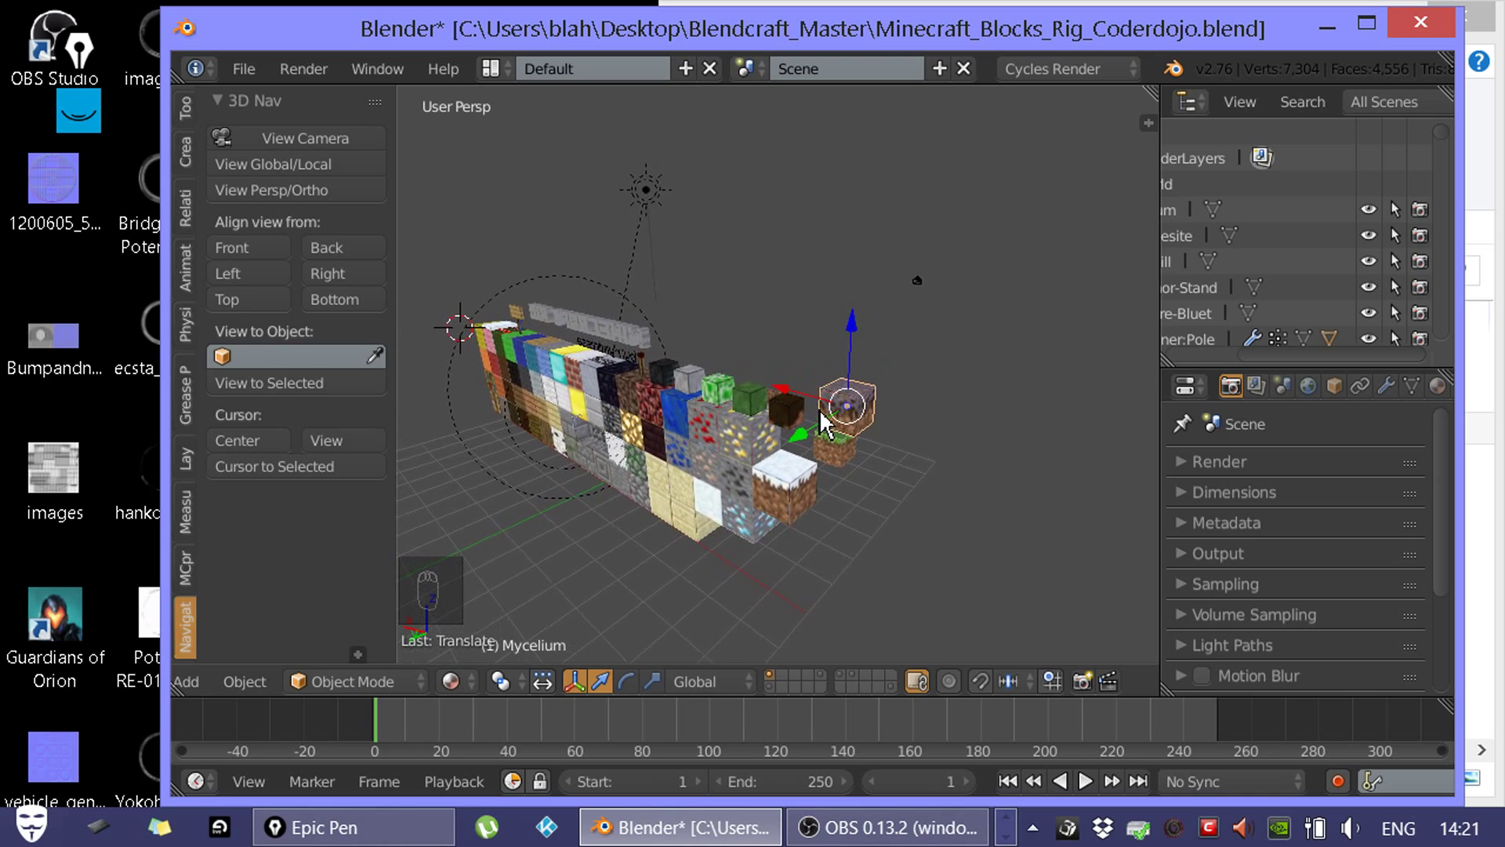
middle_drag(822, 424, 773, 448)
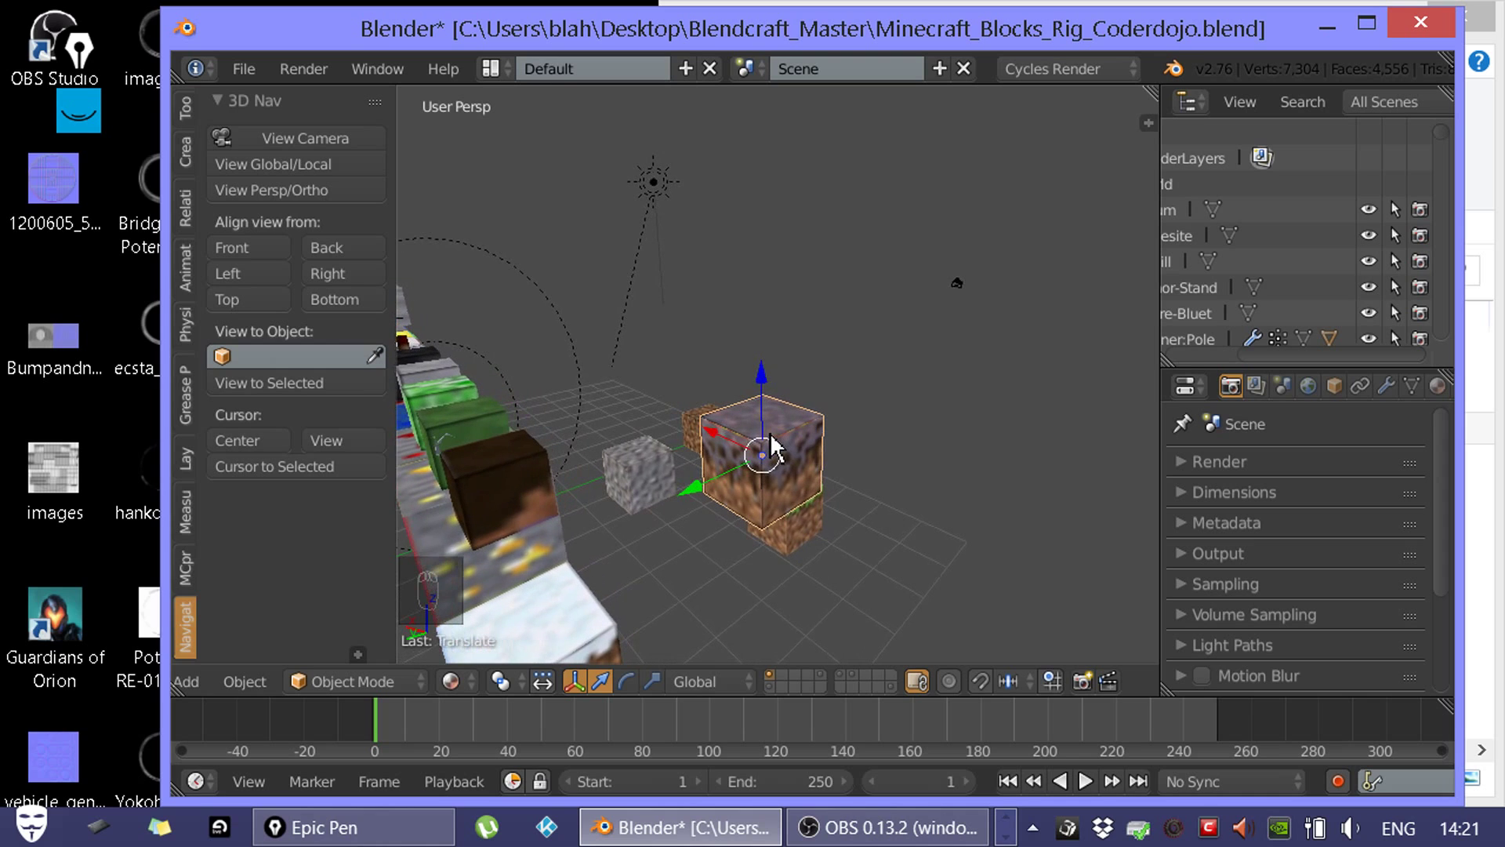
- Switch to the front orthographic view to check how the Mycelium block lines up with the wall
key(KP_1)
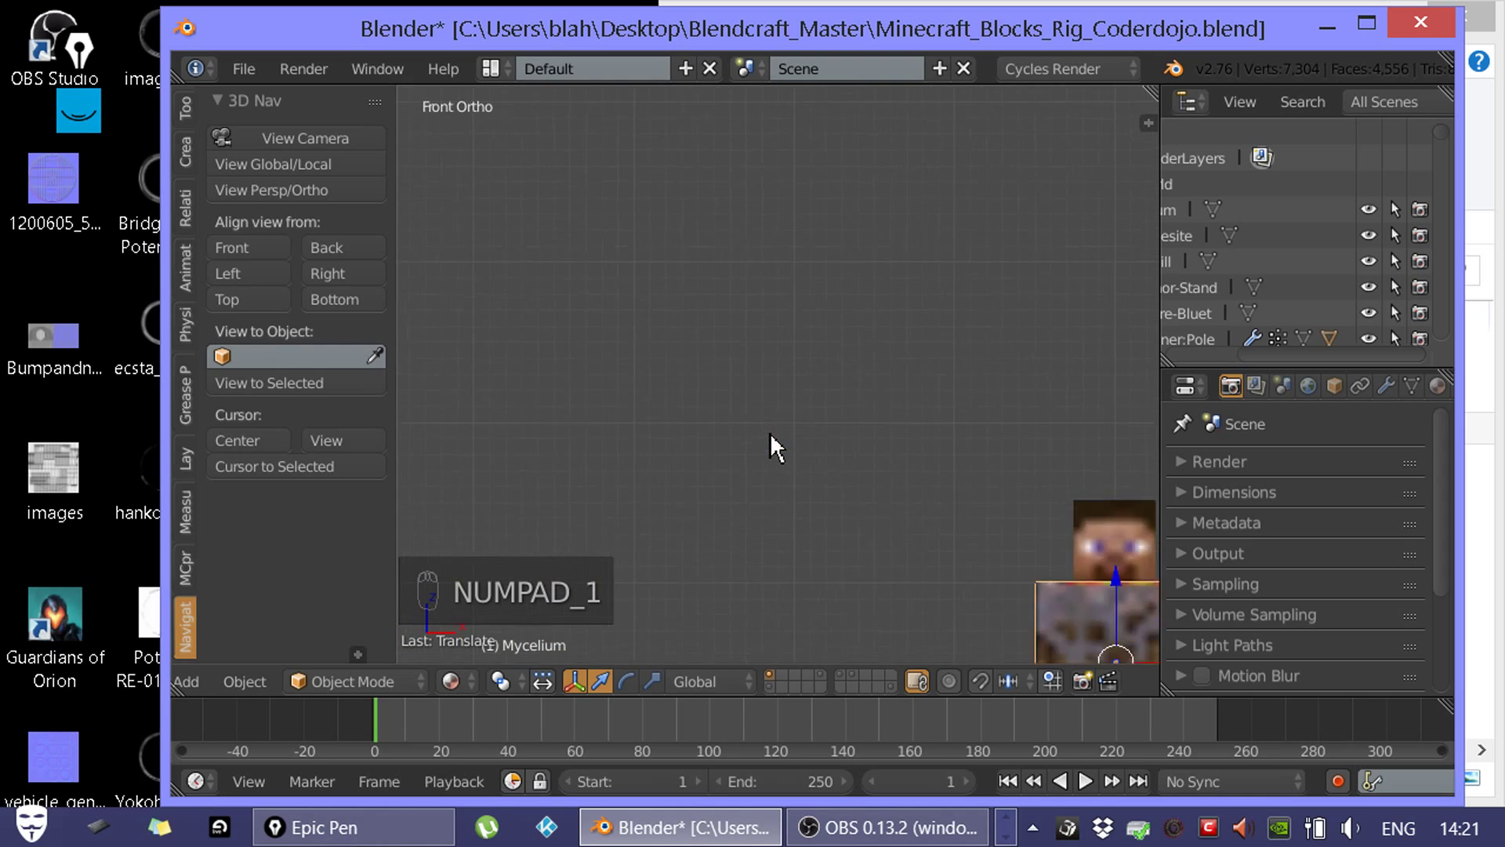
mouse_move(771, 434)
middle_down()
mouse_move(712, 341)
mouse_move(766, 406)
mouse_move(842, 440)
mouse_move(761, 421)
middle_up()
key(KP_1)
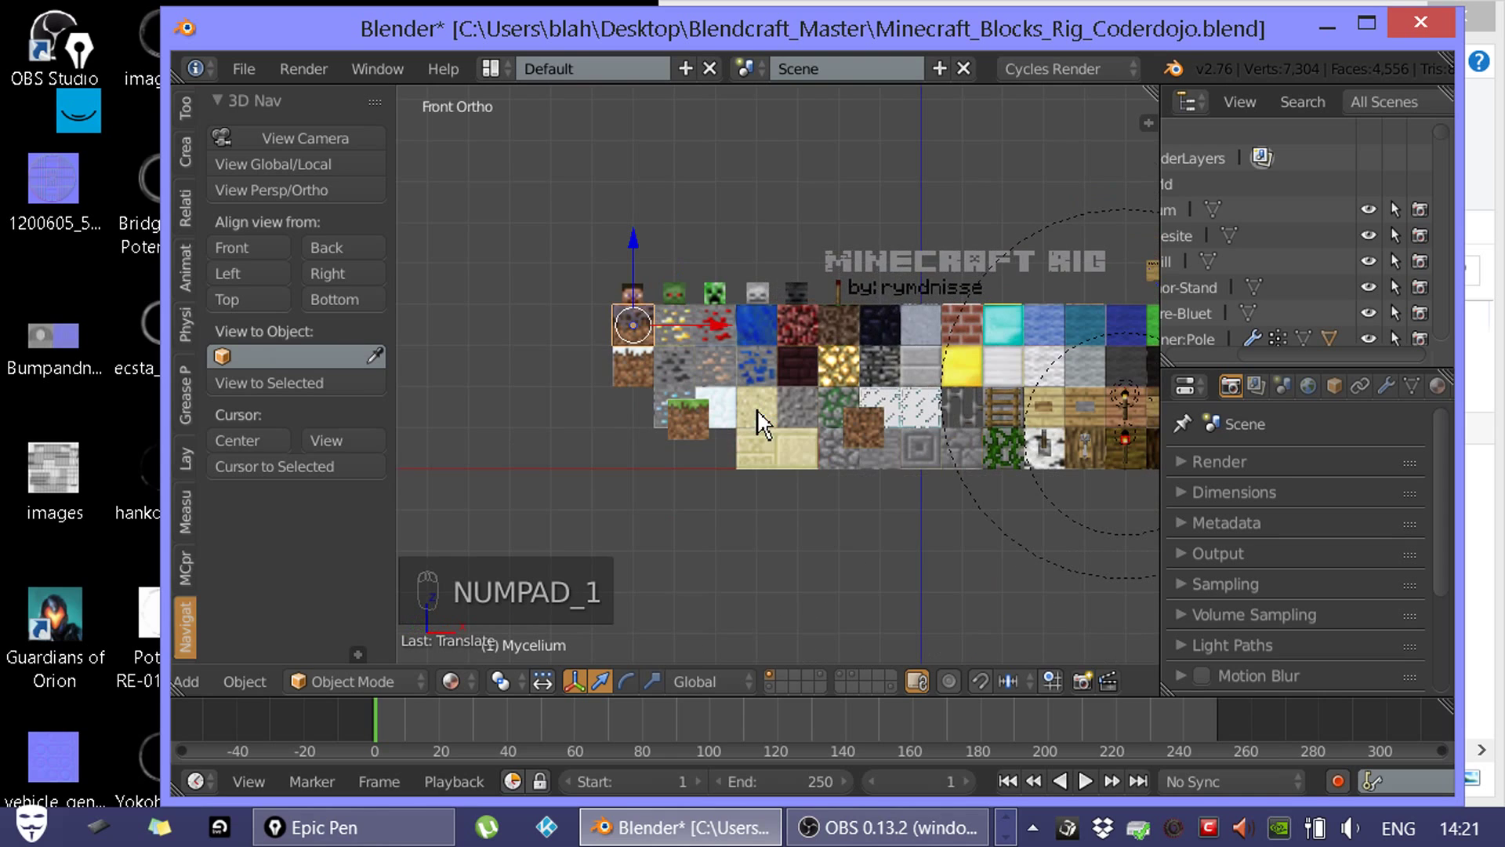
- Return to a perspective angle and move the Mycelium block along the global Y axis
middle_drag(721, 373, 751, 368)
scroll(751, 368, down, 2)
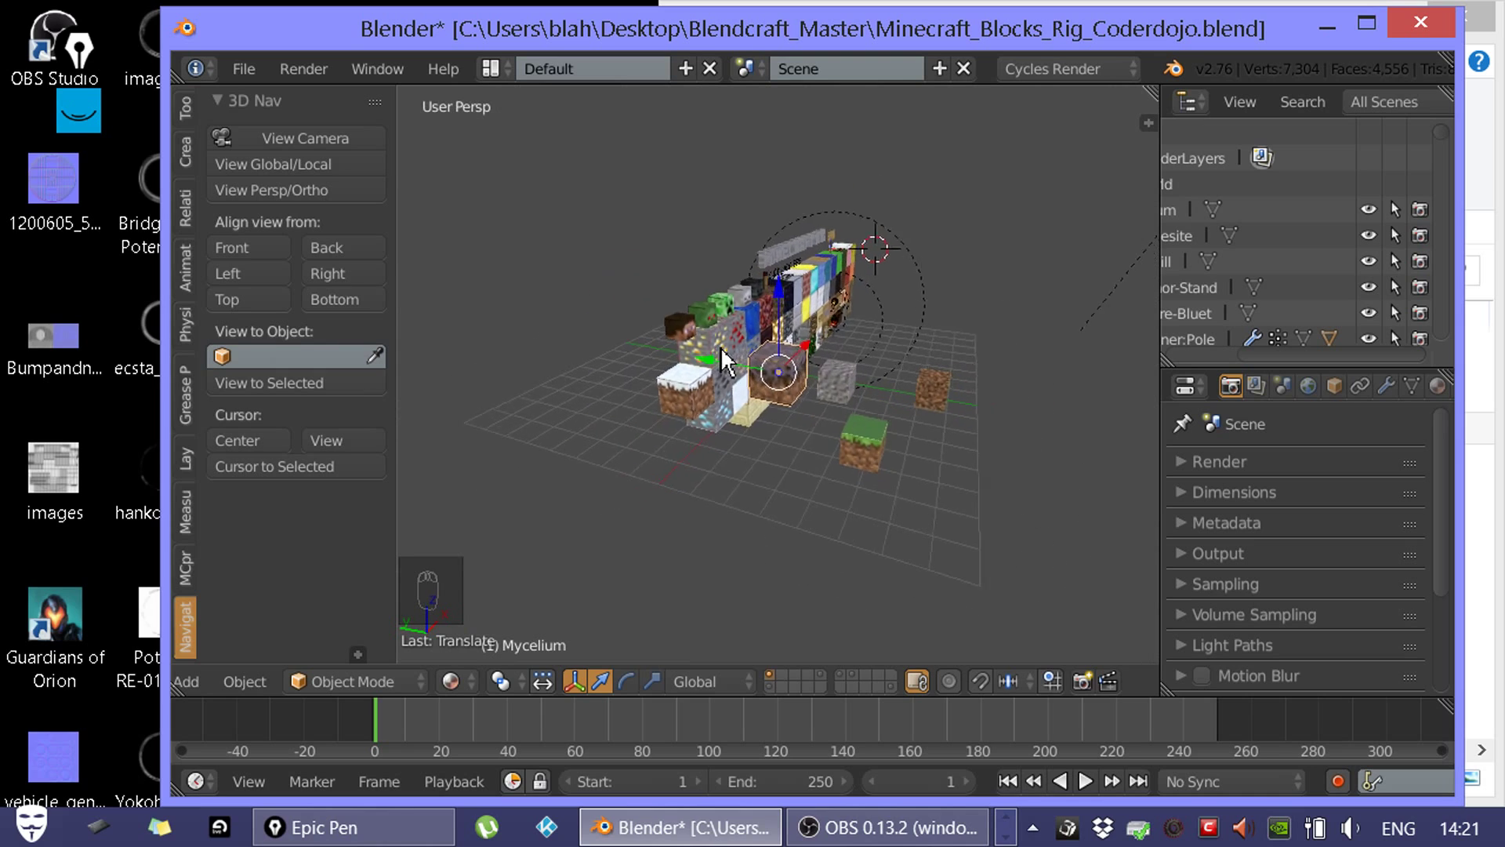
key(g)
key(y)
drag(683, 353, 683, 354)
middle_drag(685, 354, 839, 284)
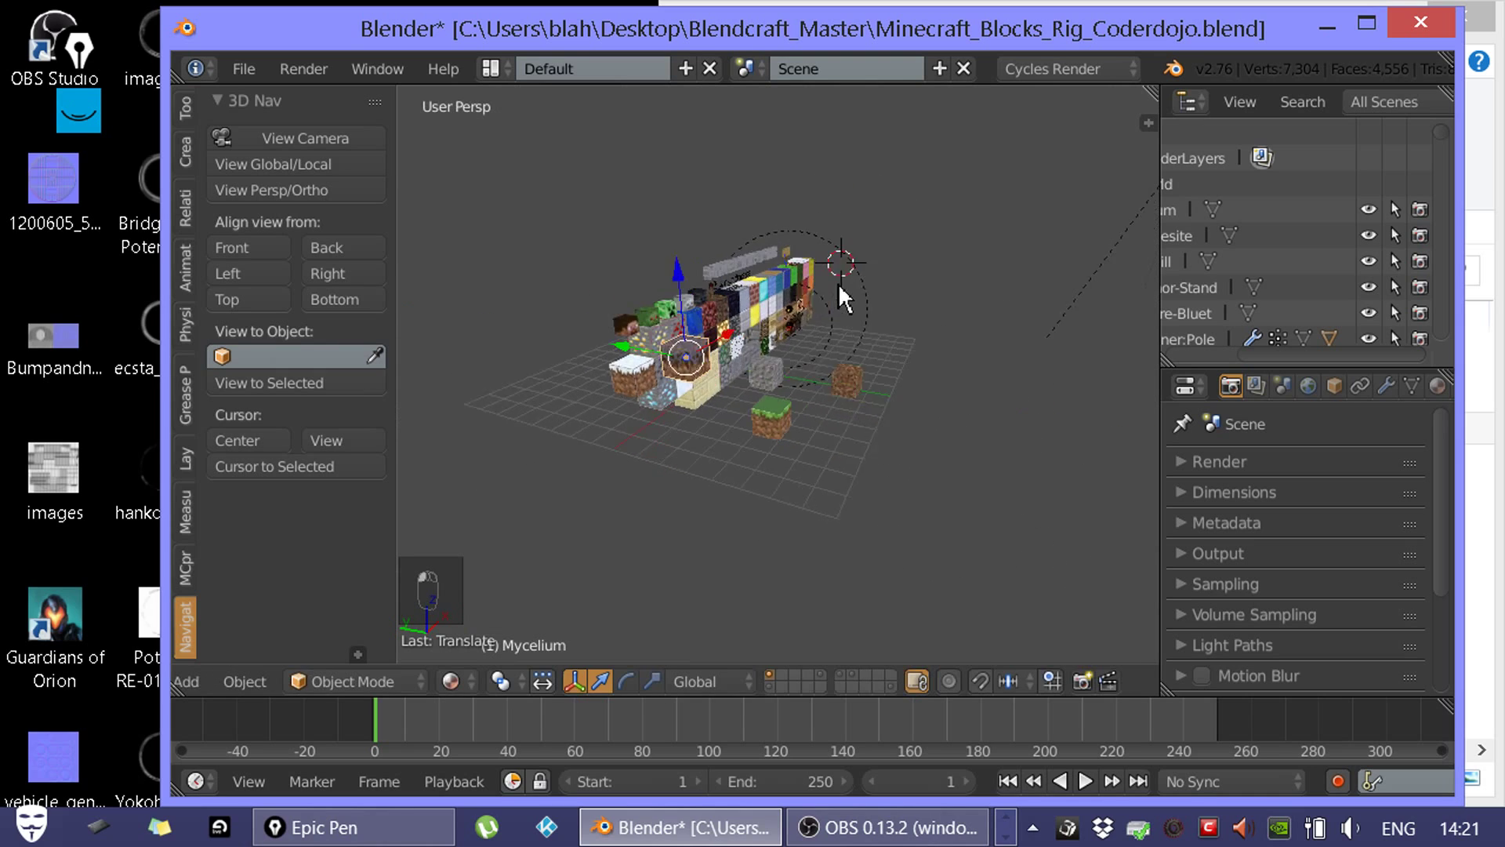
- Show the scene in the front orthographic view again, with the whole block wall in frame
scroll(839, 284, down, 2)
key(KP_1)
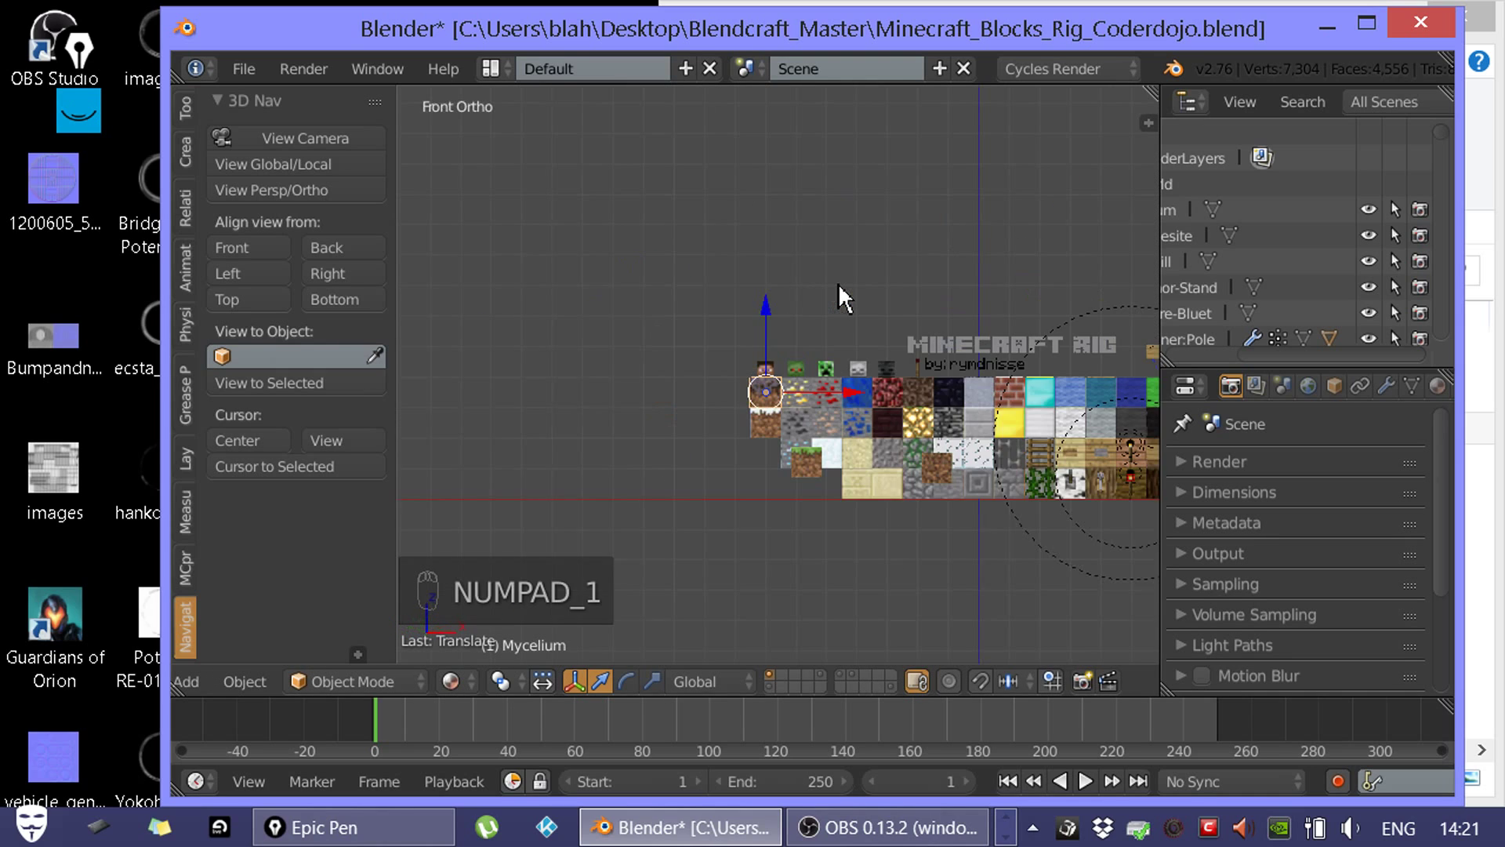
scroll(844, 297, up, 2)
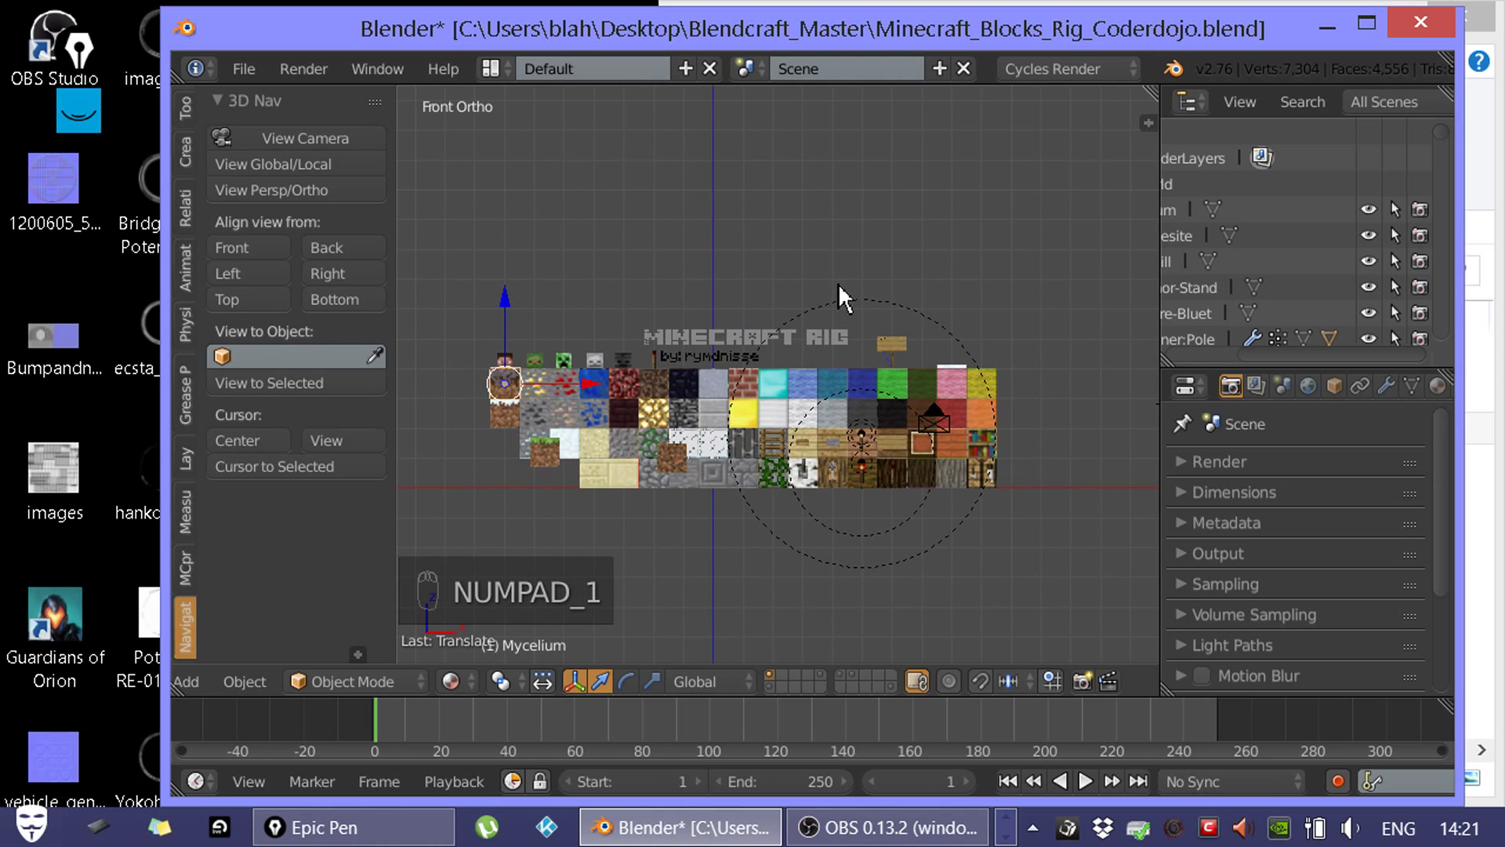
- Examine the Mycelium block's position relative to the wall in perspective and in the front, right and top orthographic views
shift+middle_drag(839, 284, 904, 283)
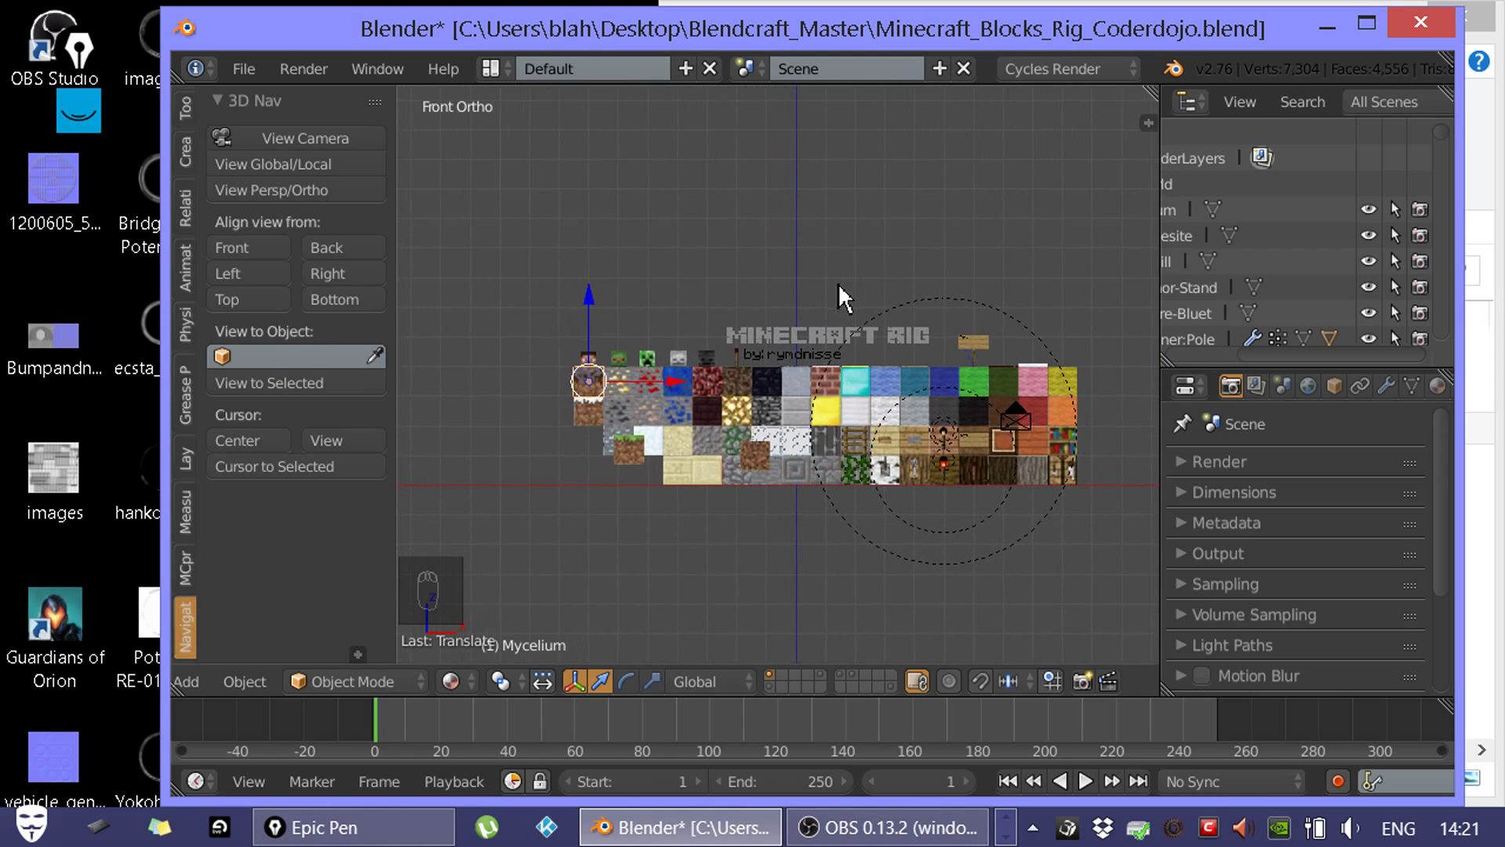
middle_drag(884, 352, 923, 316)
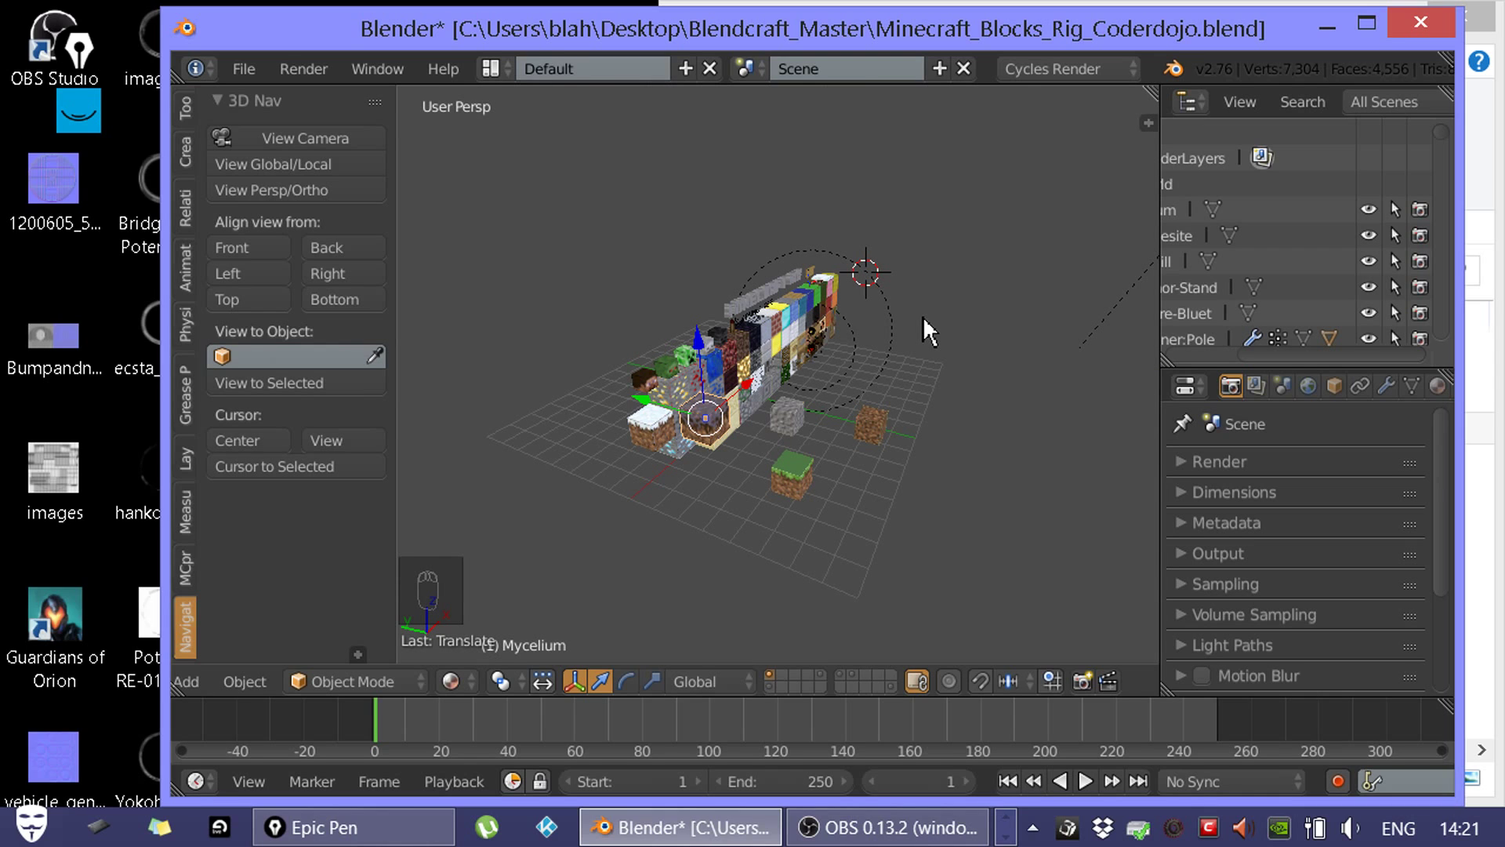
middle_drag(923, 328, 838, 347)
scroll(839, 347, down, 5)
scroll(766, 394, up, 4)
middle_drag(765, 393, 558, 404)
key(KP_1)
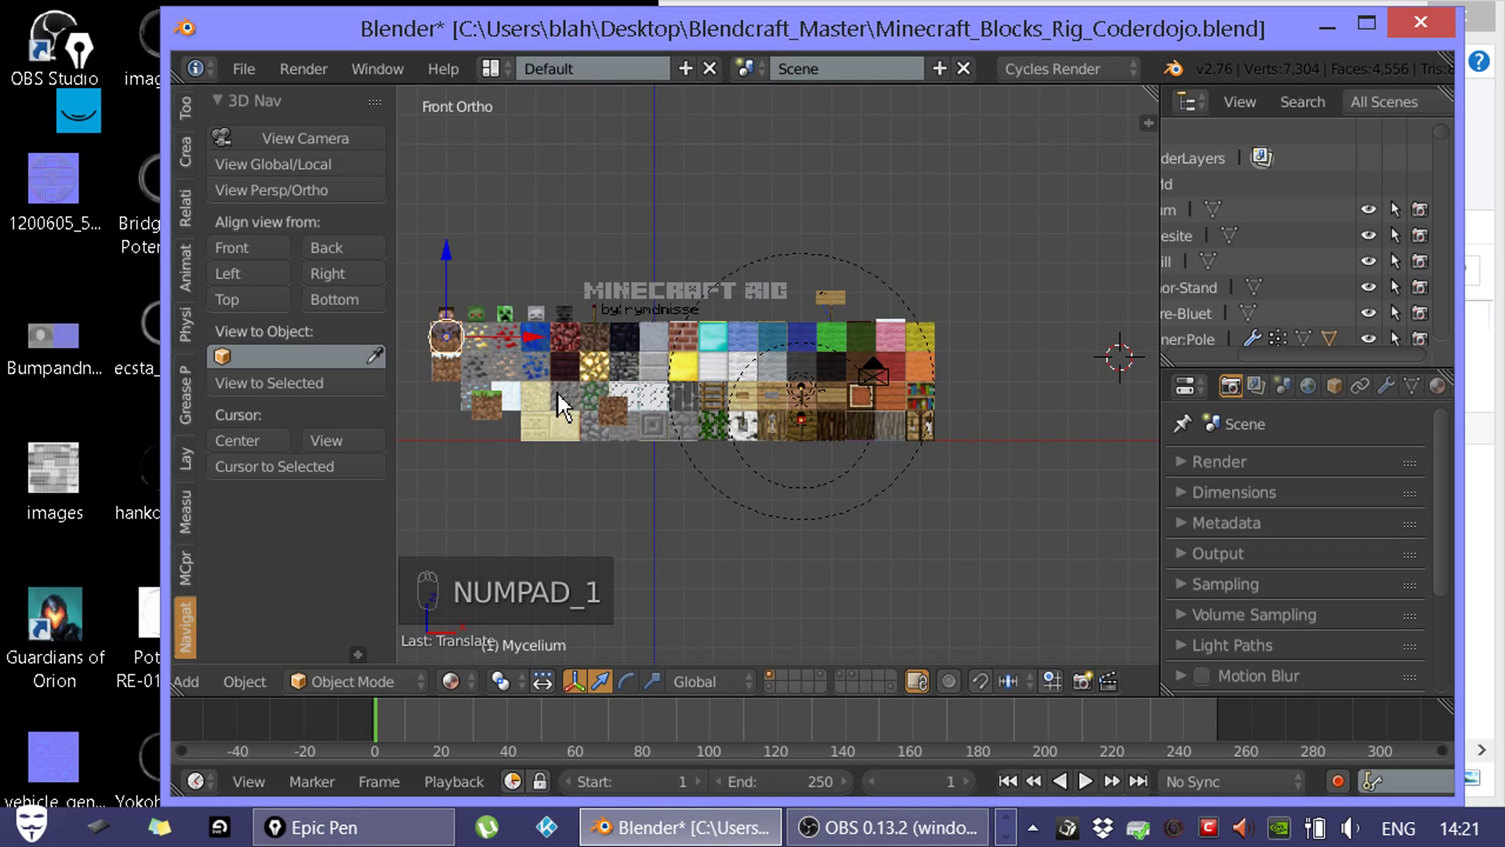
key(KP_3)
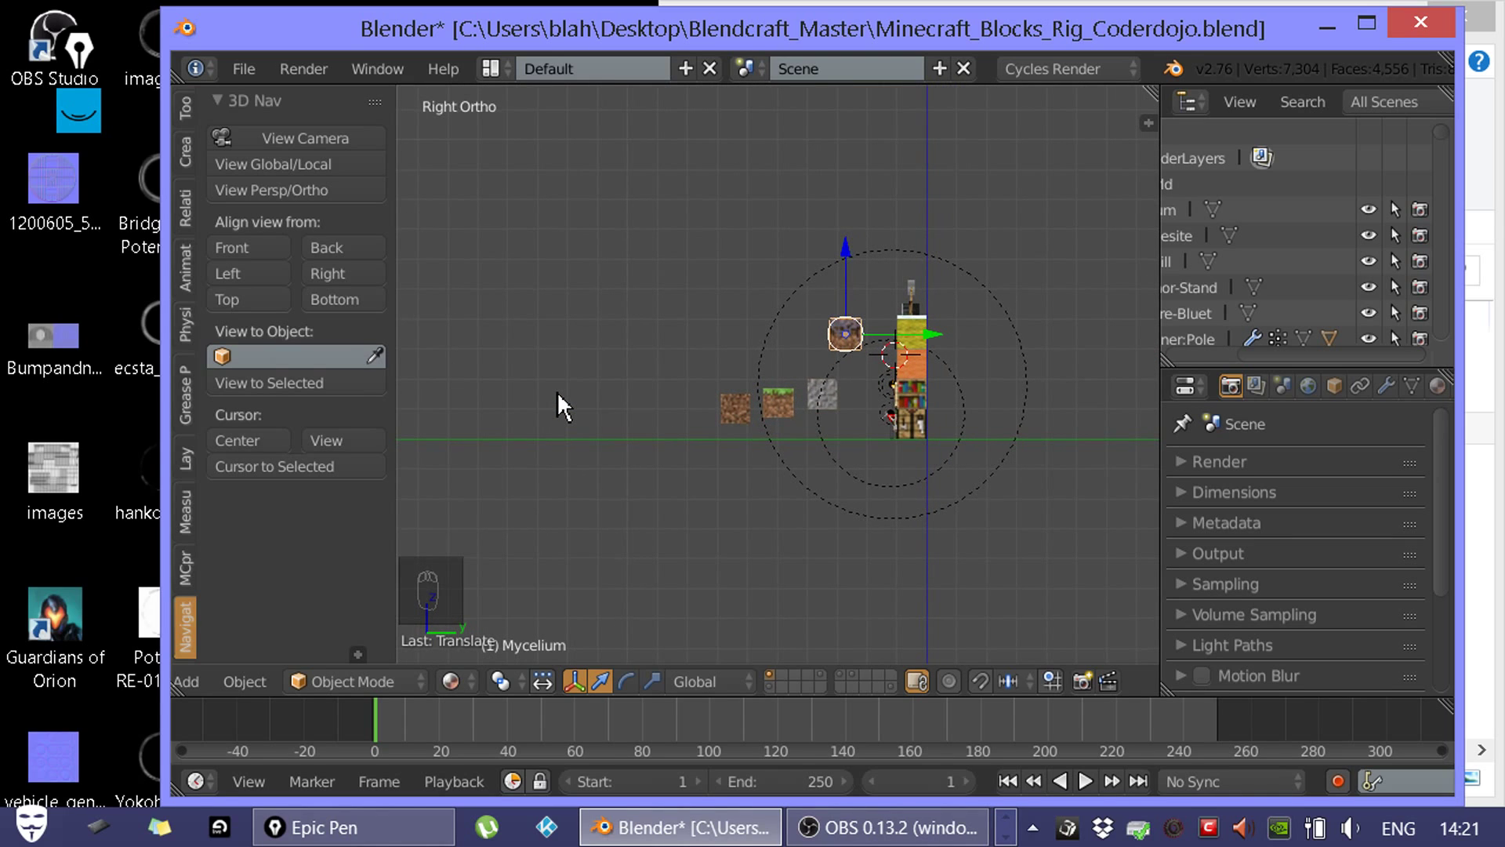
key(KP_7)
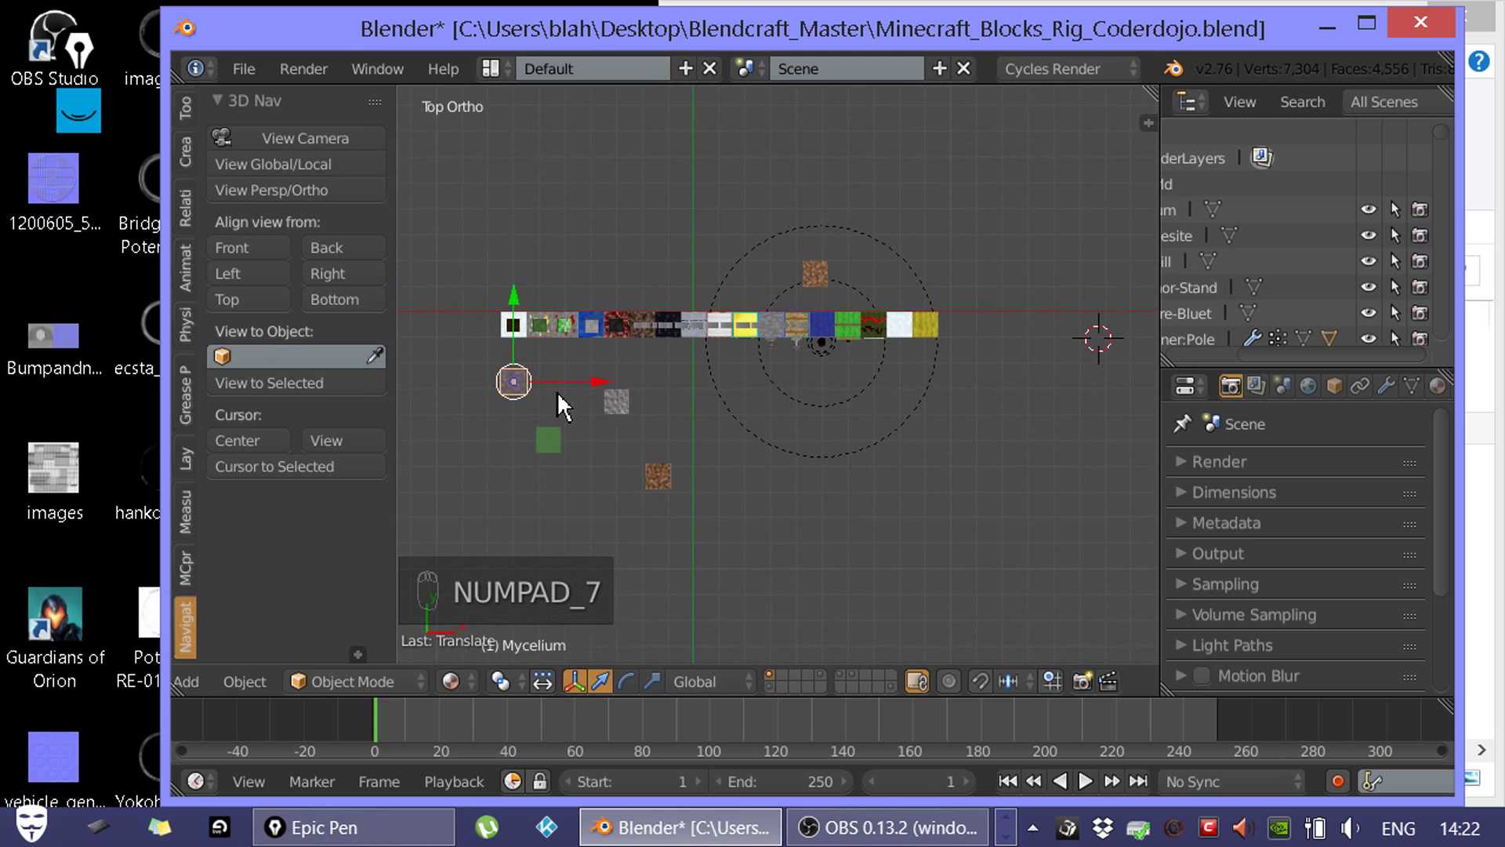
- From a perspective angle, move the Mycelium block along the global Y axis away from the wall and slightly along the X axis
middle_drag(556, 392, 729, 351)
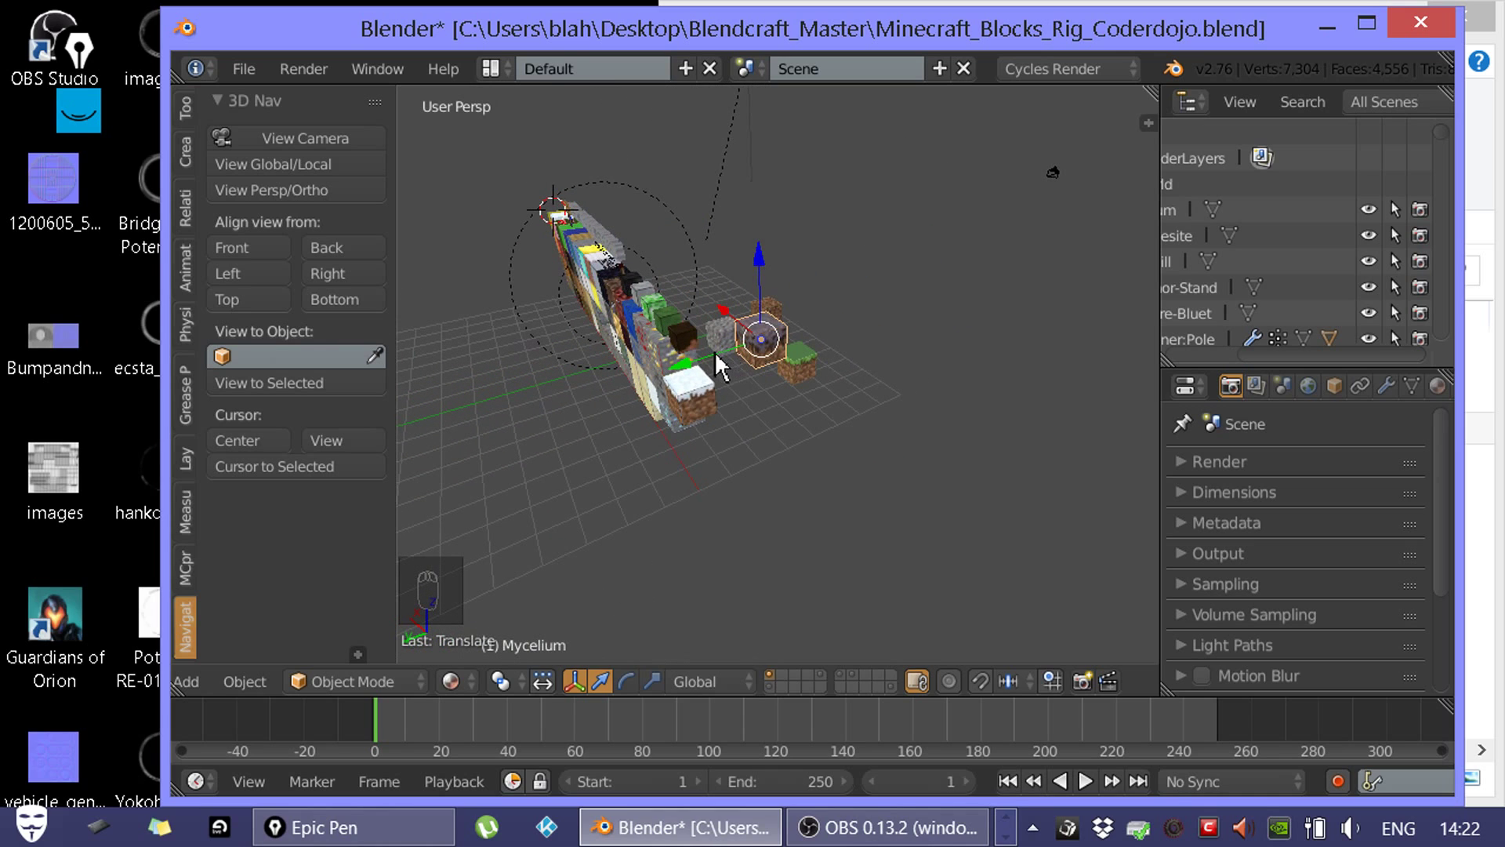
drag(730, 350, 705, 377)
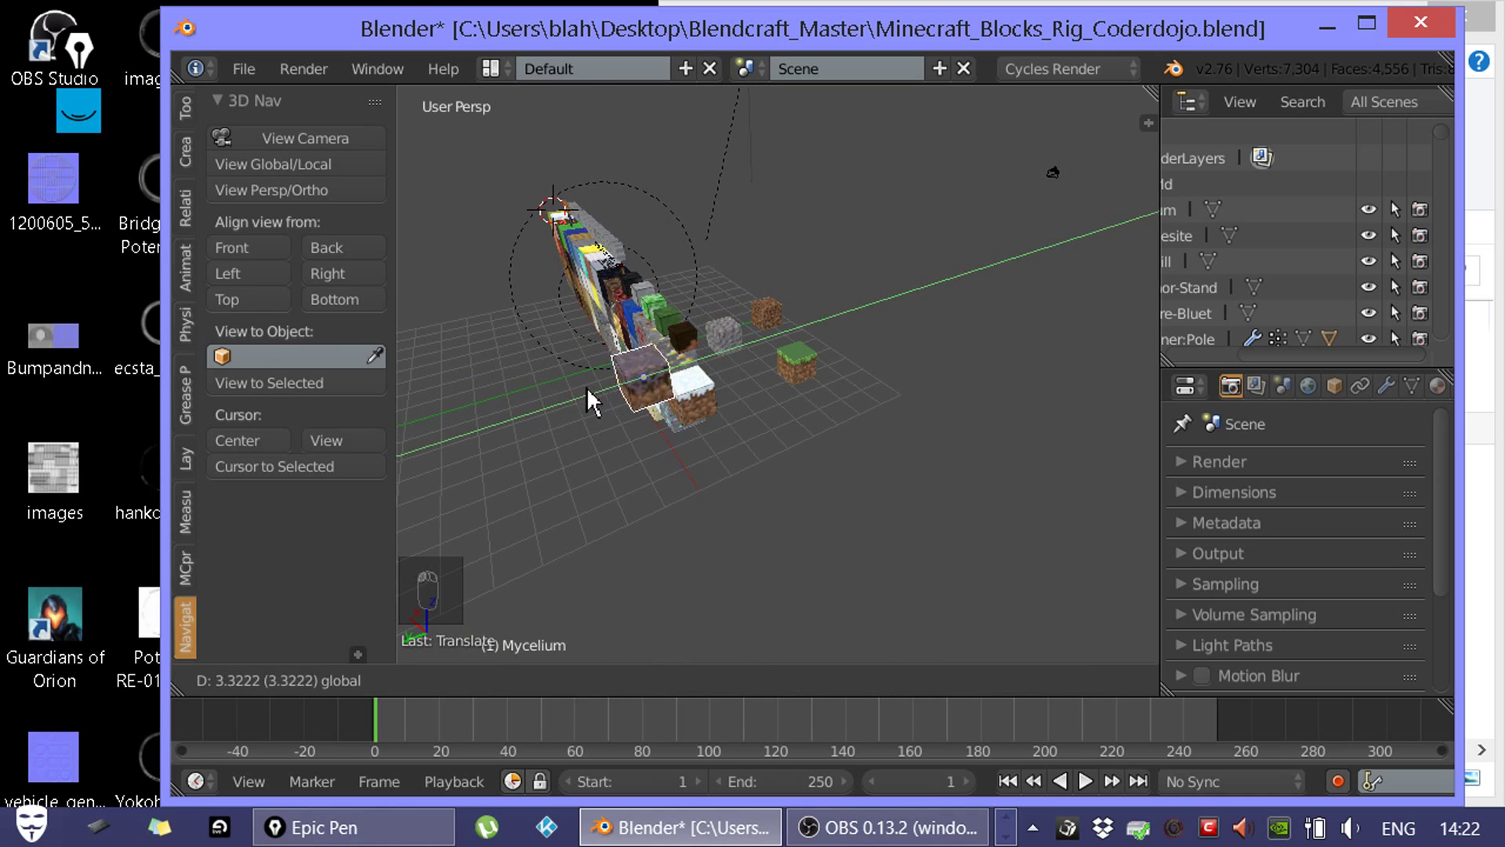
drag(427, 443, 932, 276)
middle_drag(932, 277, 882, 295)
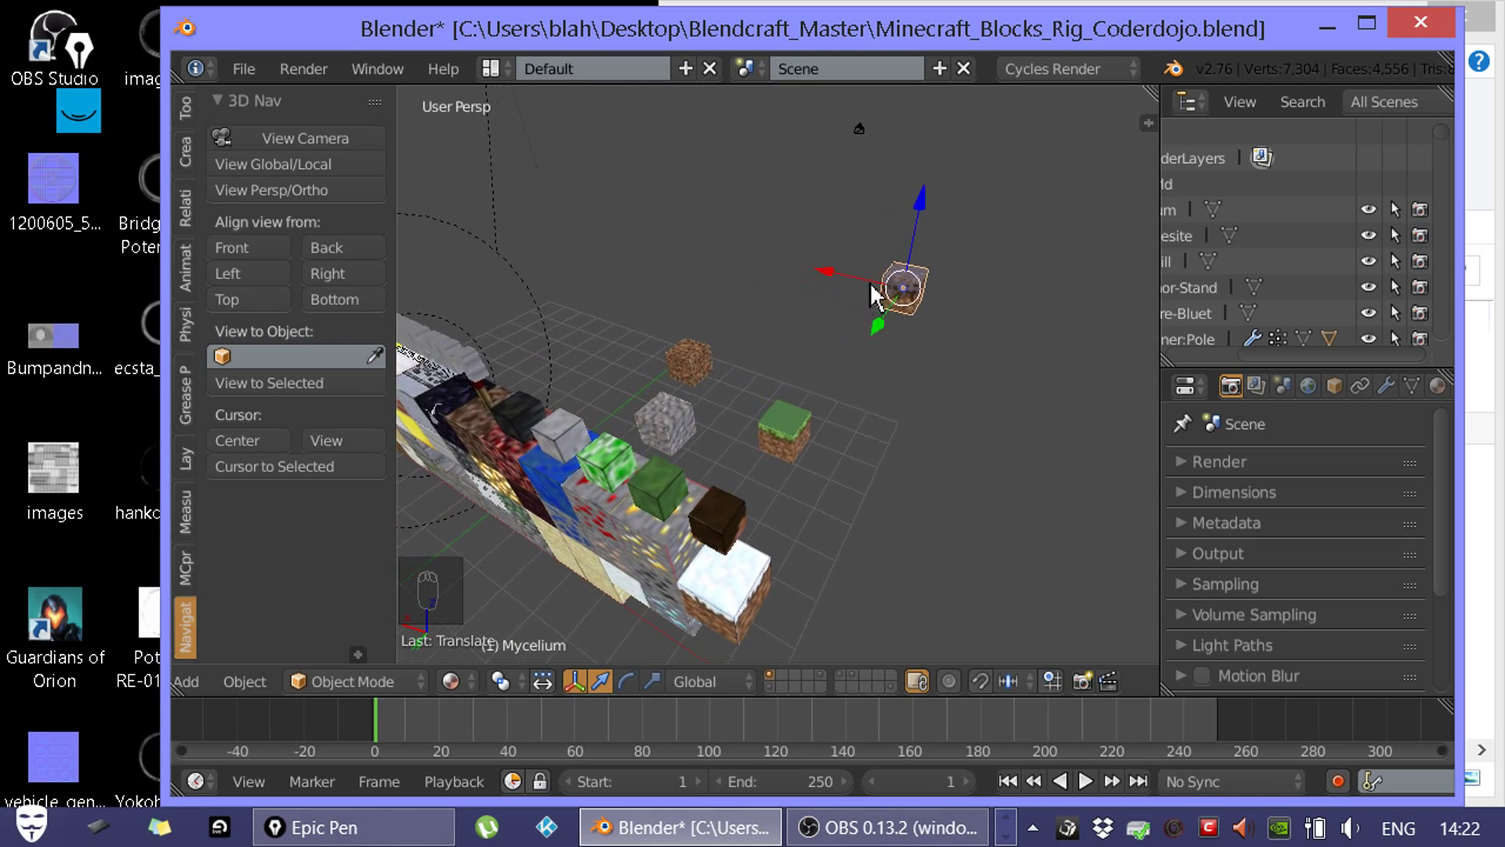
drag(816, 276, 792, 276)
scroll(788, 292, down, 5)
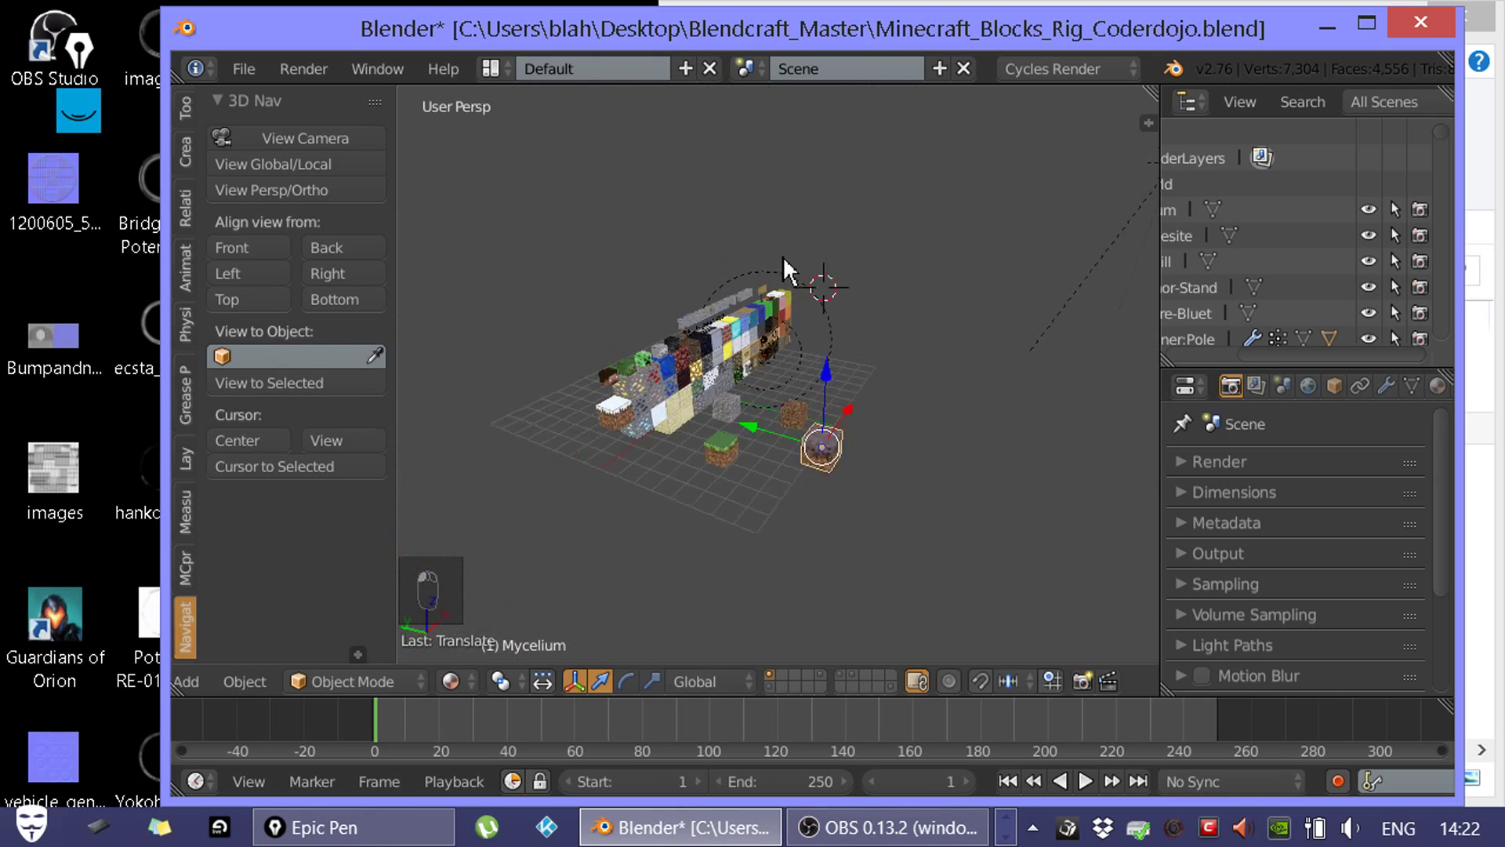
- In the front orthographic view, try moving the Mycelium block along the X axis and along the Z axis, cancelling both moves
middle_drag(782, 255, 739, 392)
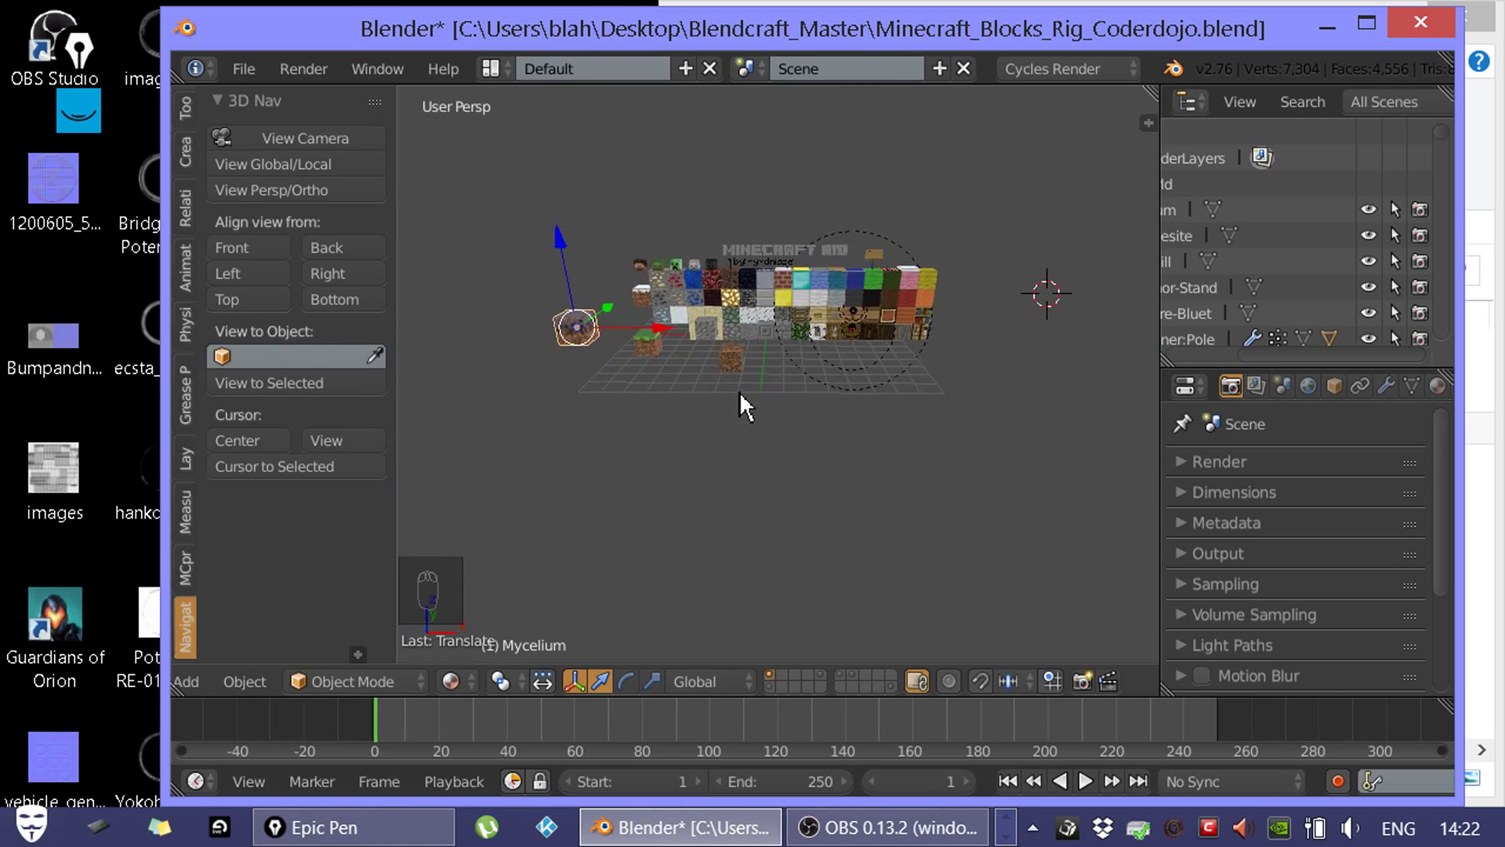
scroll(741, 392, down, 4)
scroll(740, 392, up, 6)
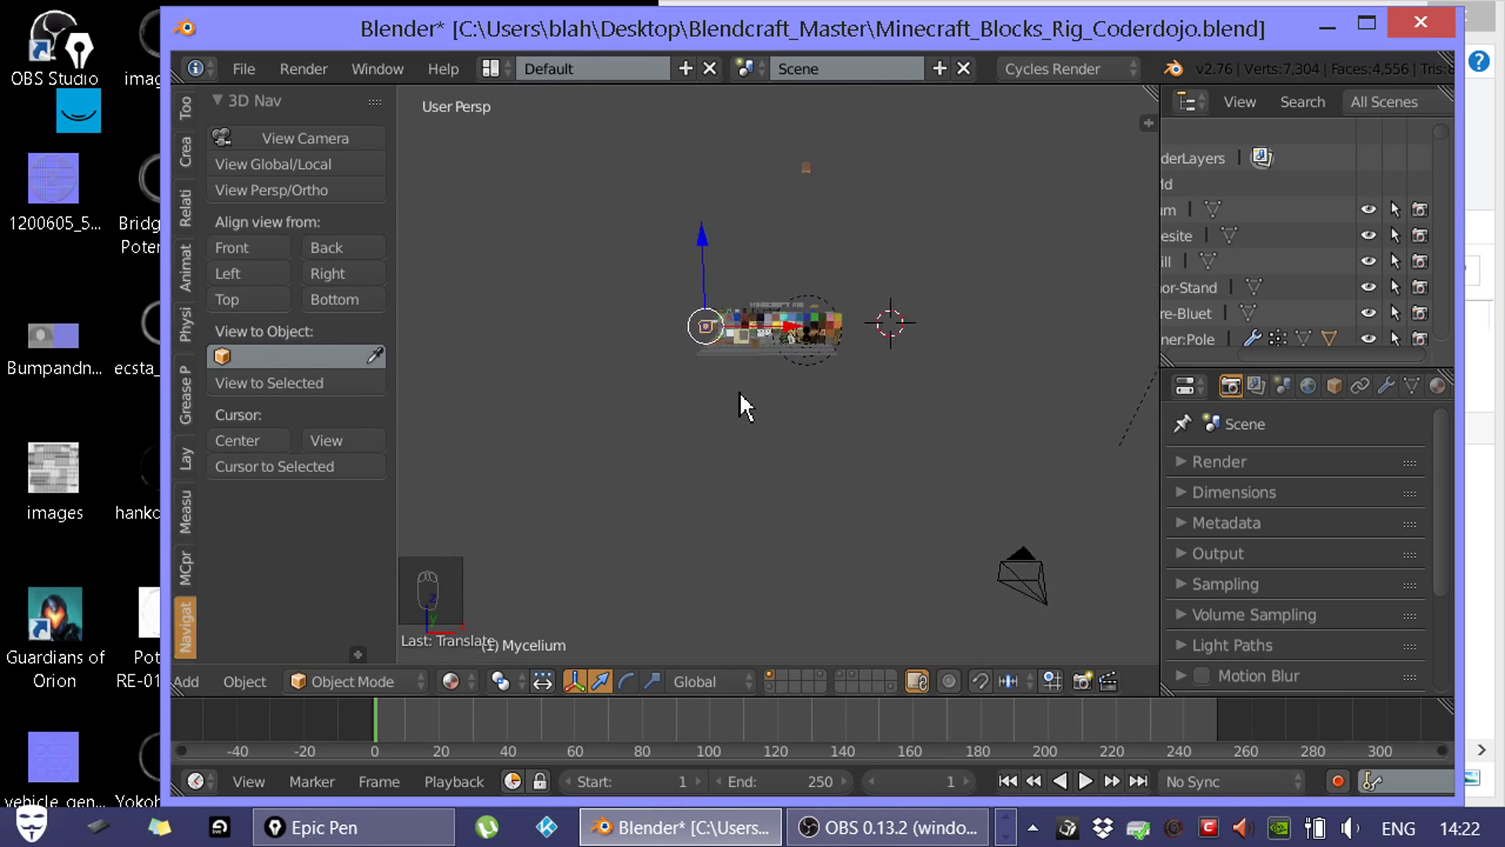
key(KP_1)
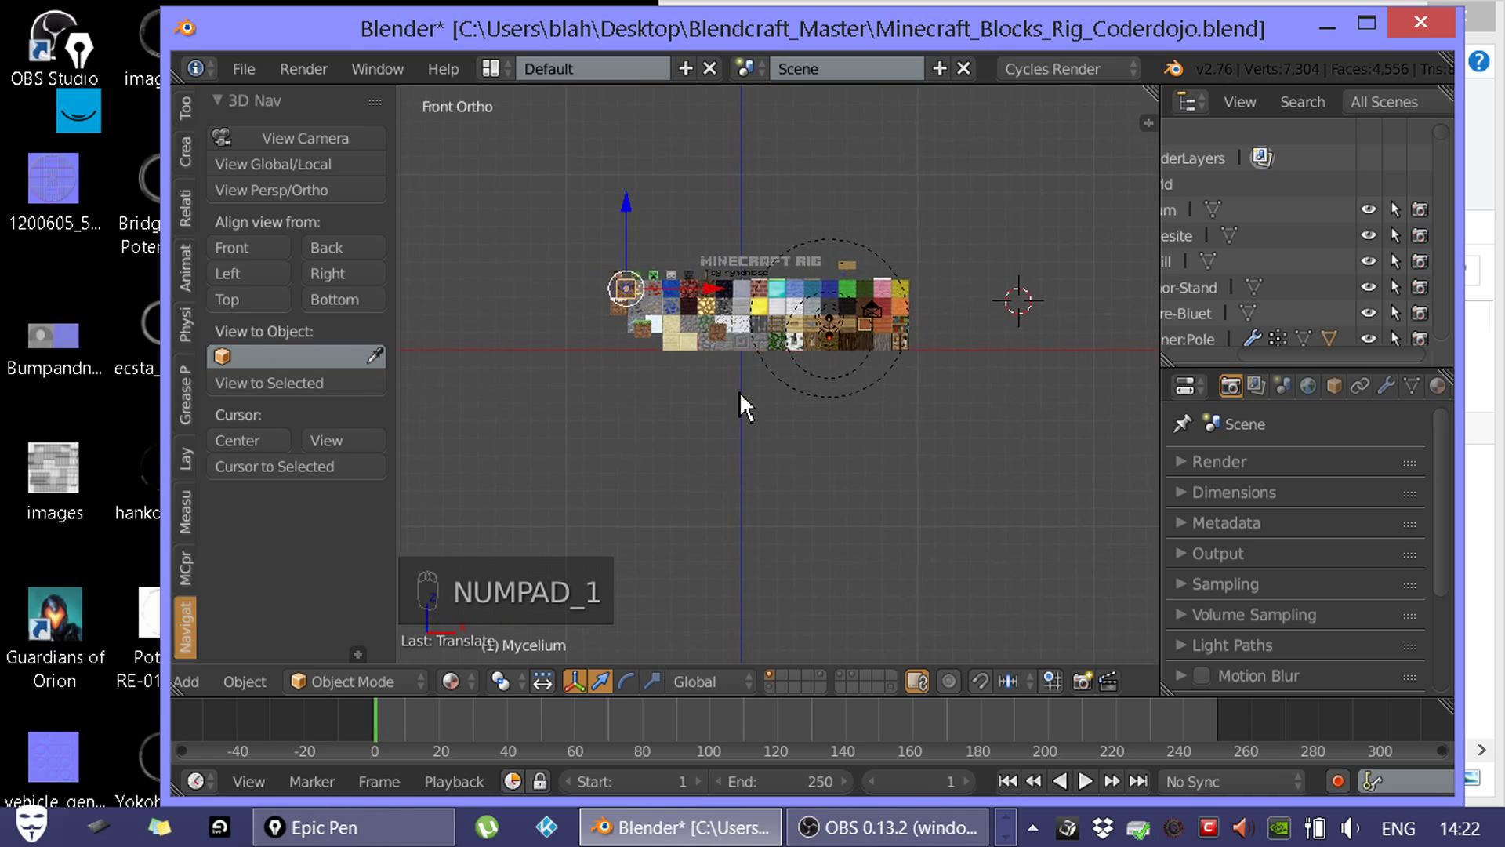
scroll(740, 391, up, 3)
drag(671, 312, 509, 307)
key(Escape)
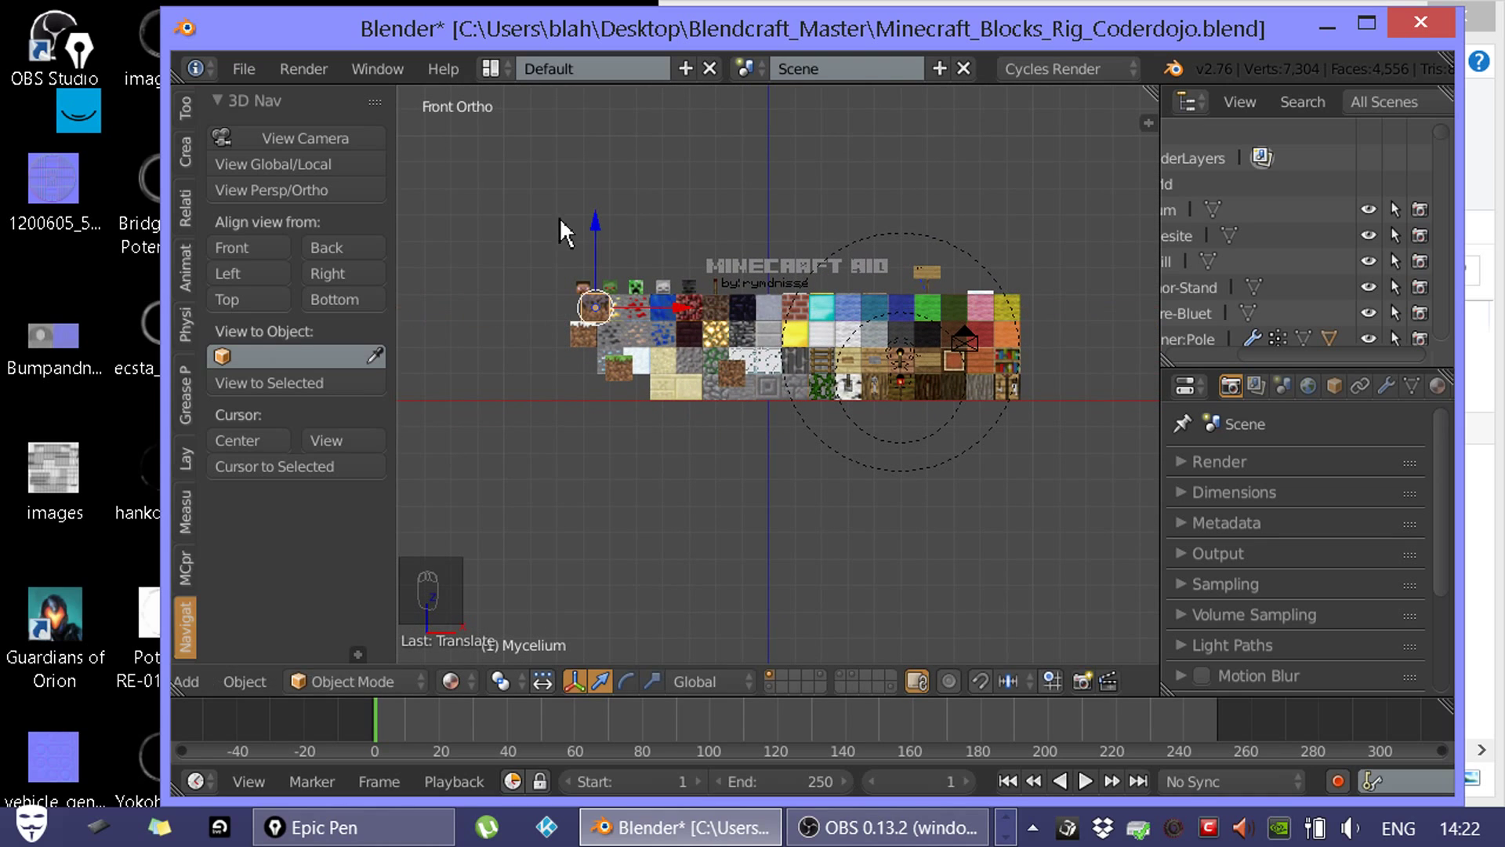
drag(597, 229, 592, 338)
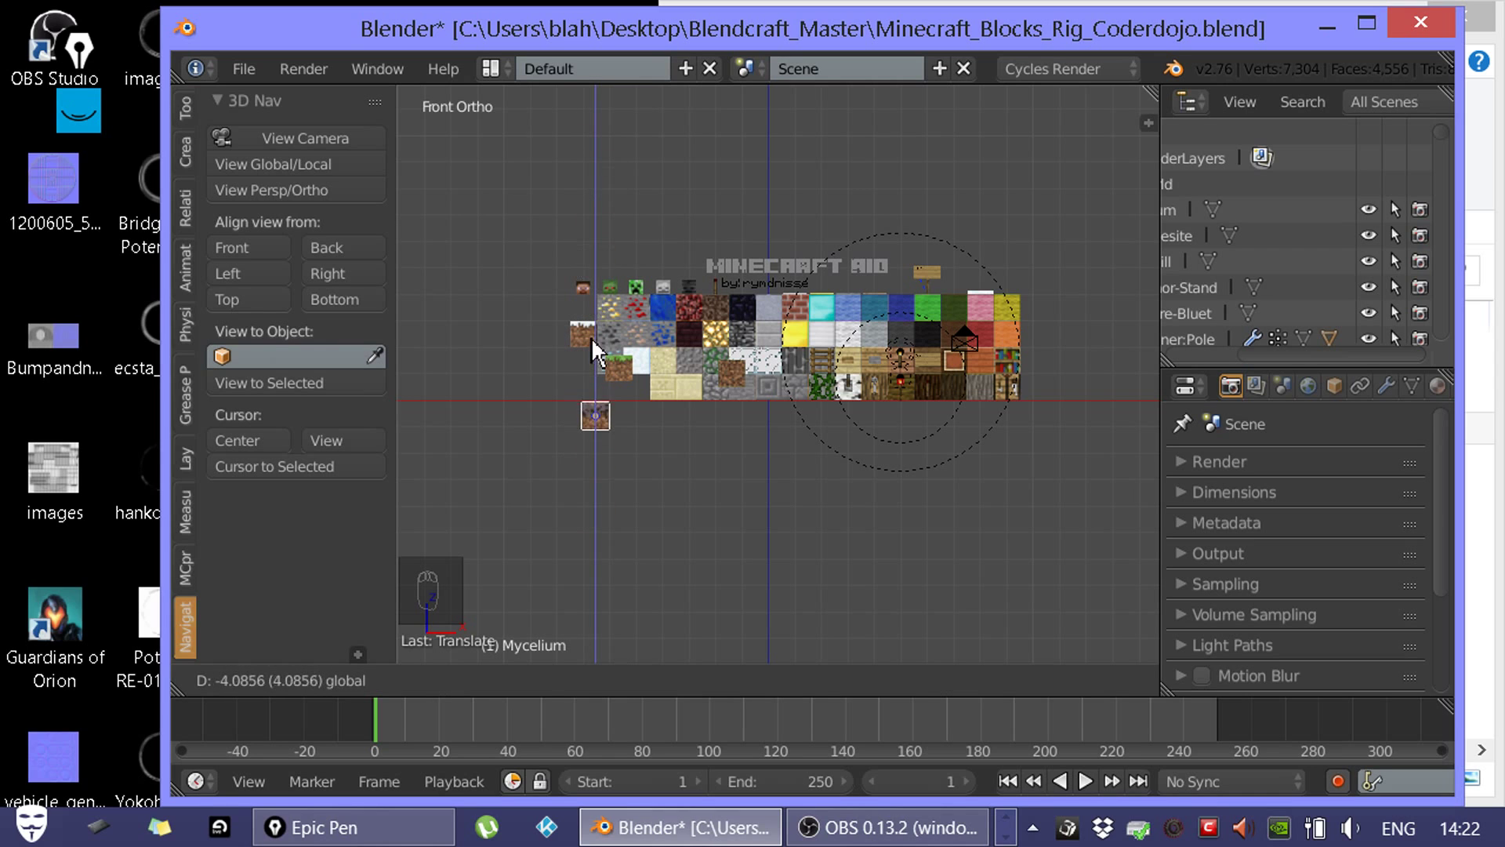
key(Escape)
- Try moving the Mycelium block along the global X axis from an angled perspective view, cancelling the move
scroll(767, 322, down, 5)
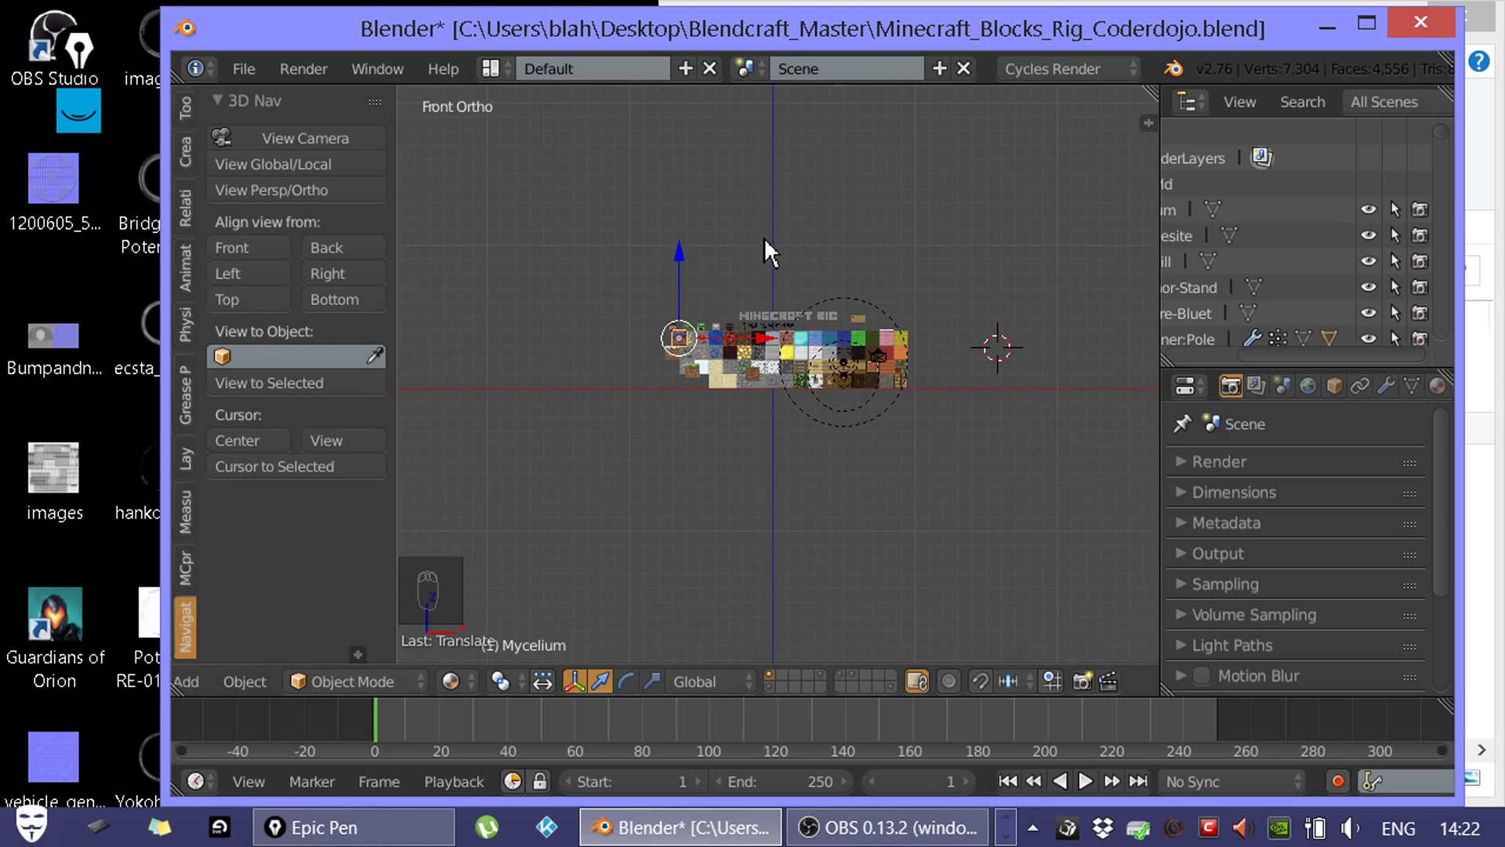
middle_drag(763, 236, 799, 387)
drag(779, 415, 849, 389)
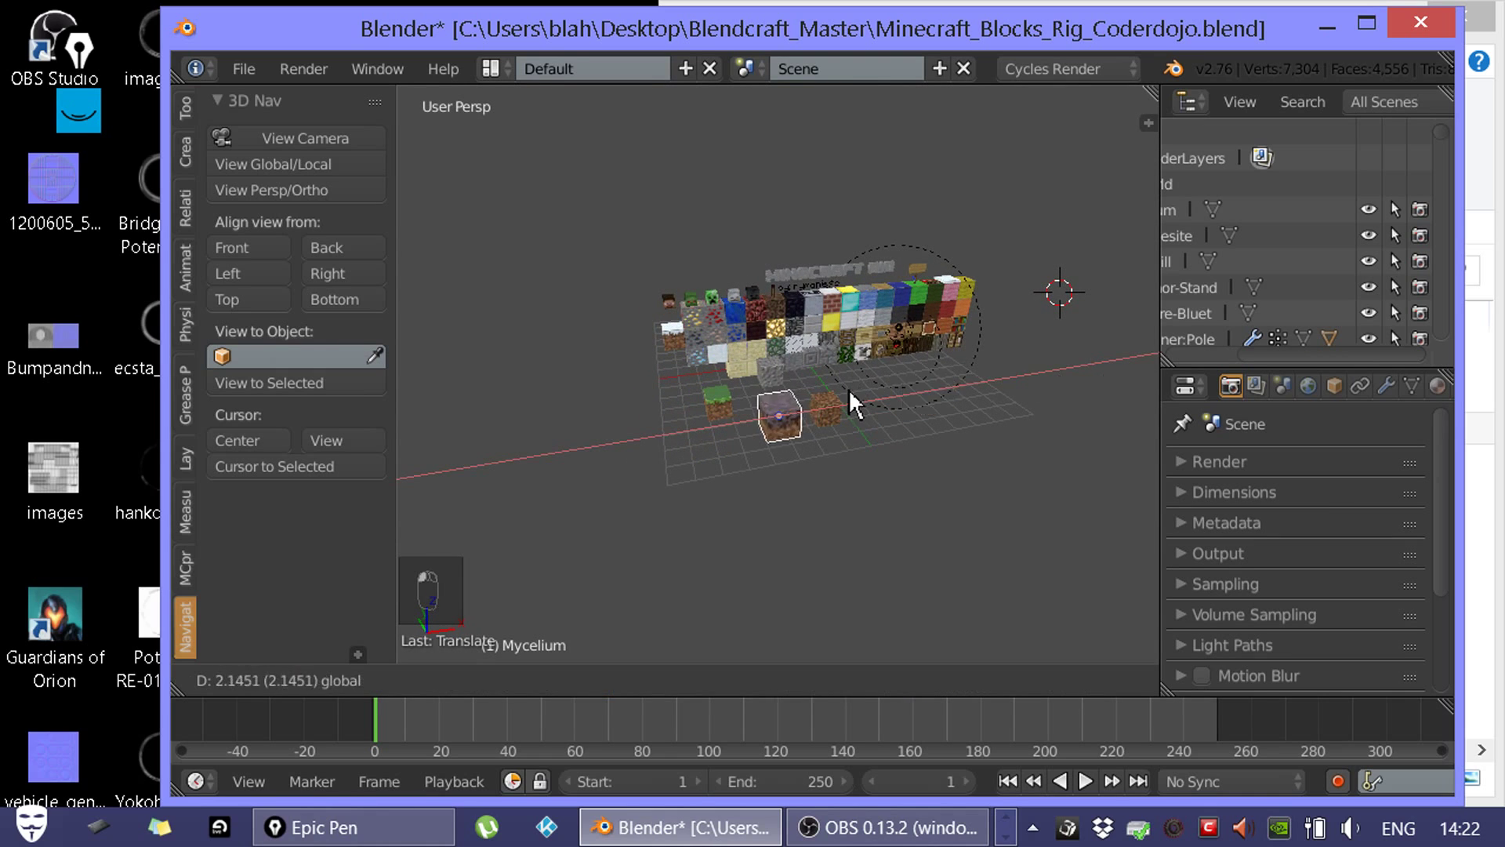
key(Escape)
- Examine the block wall and the loose blocks by rotating the perspective view stepwise to both sides and viewing them from closer
middle_drag(898, 392, 664, 372)
key(KP_6)
key(KP_6)
key(KP_6)
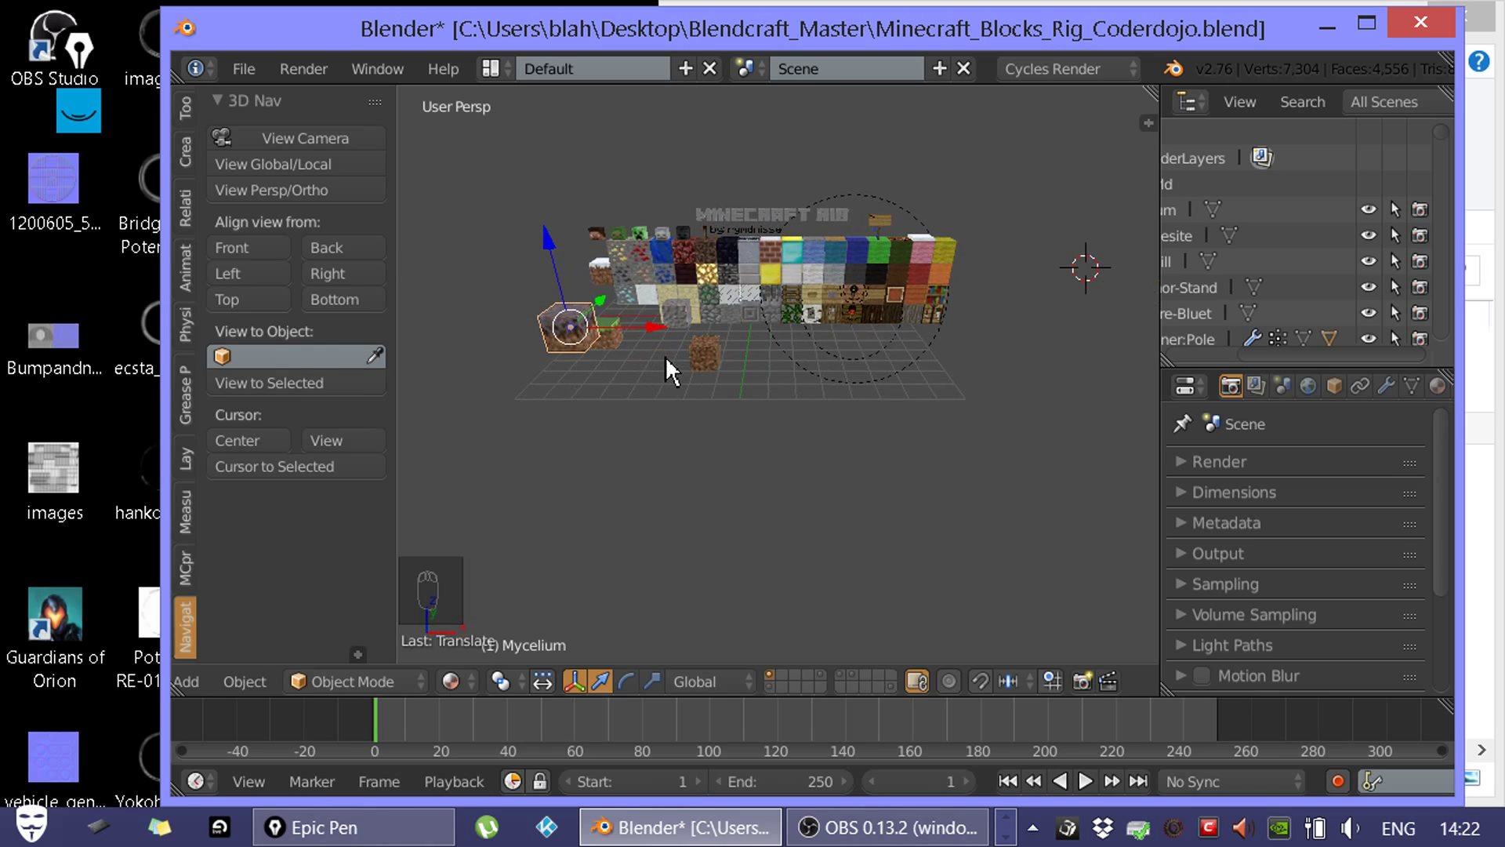
key(KP_8)
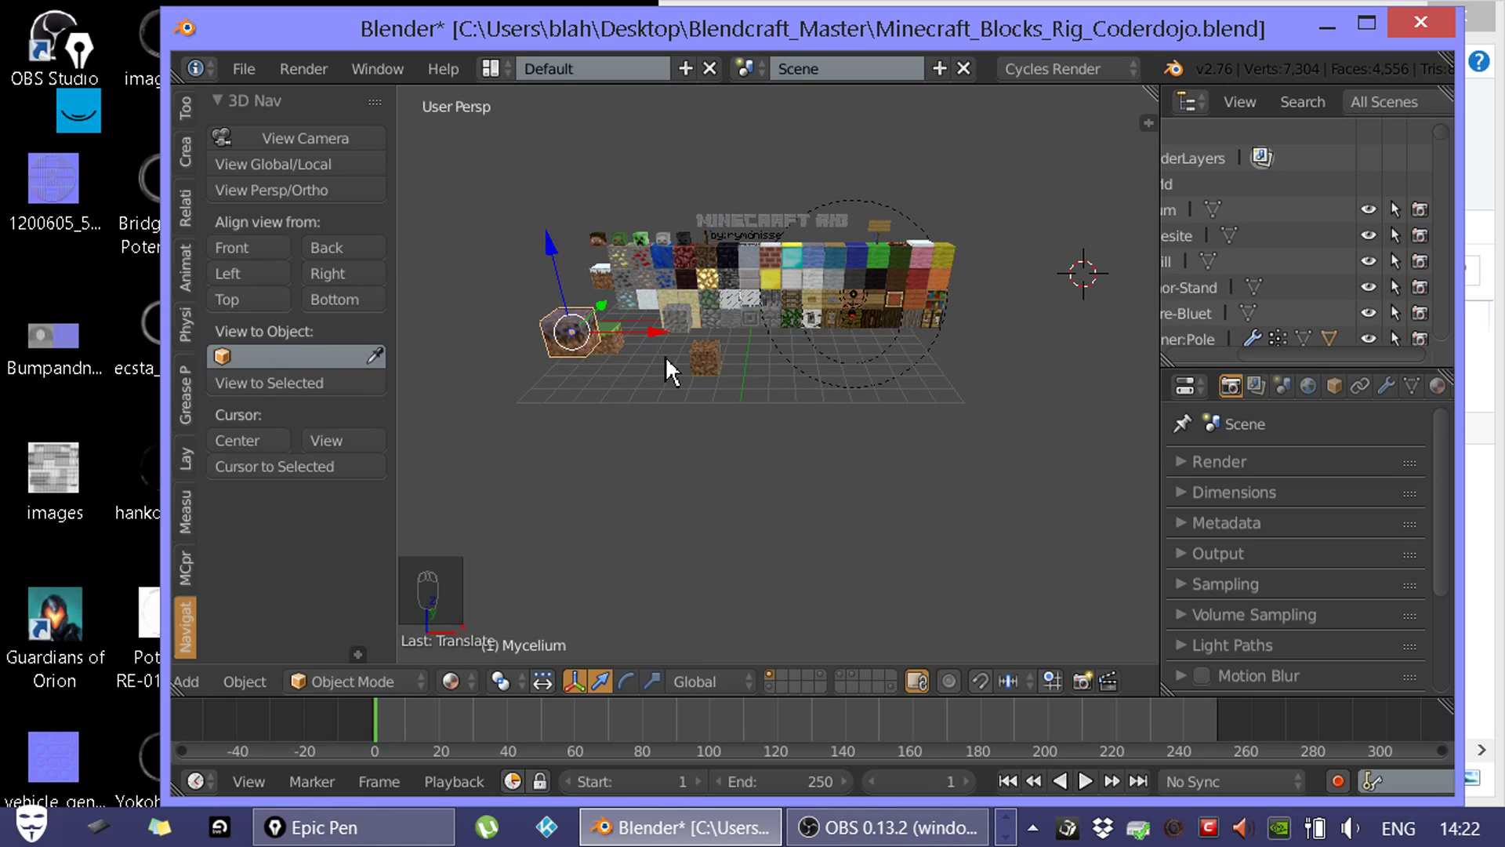
middle_drag(666, 358, 641, 359)
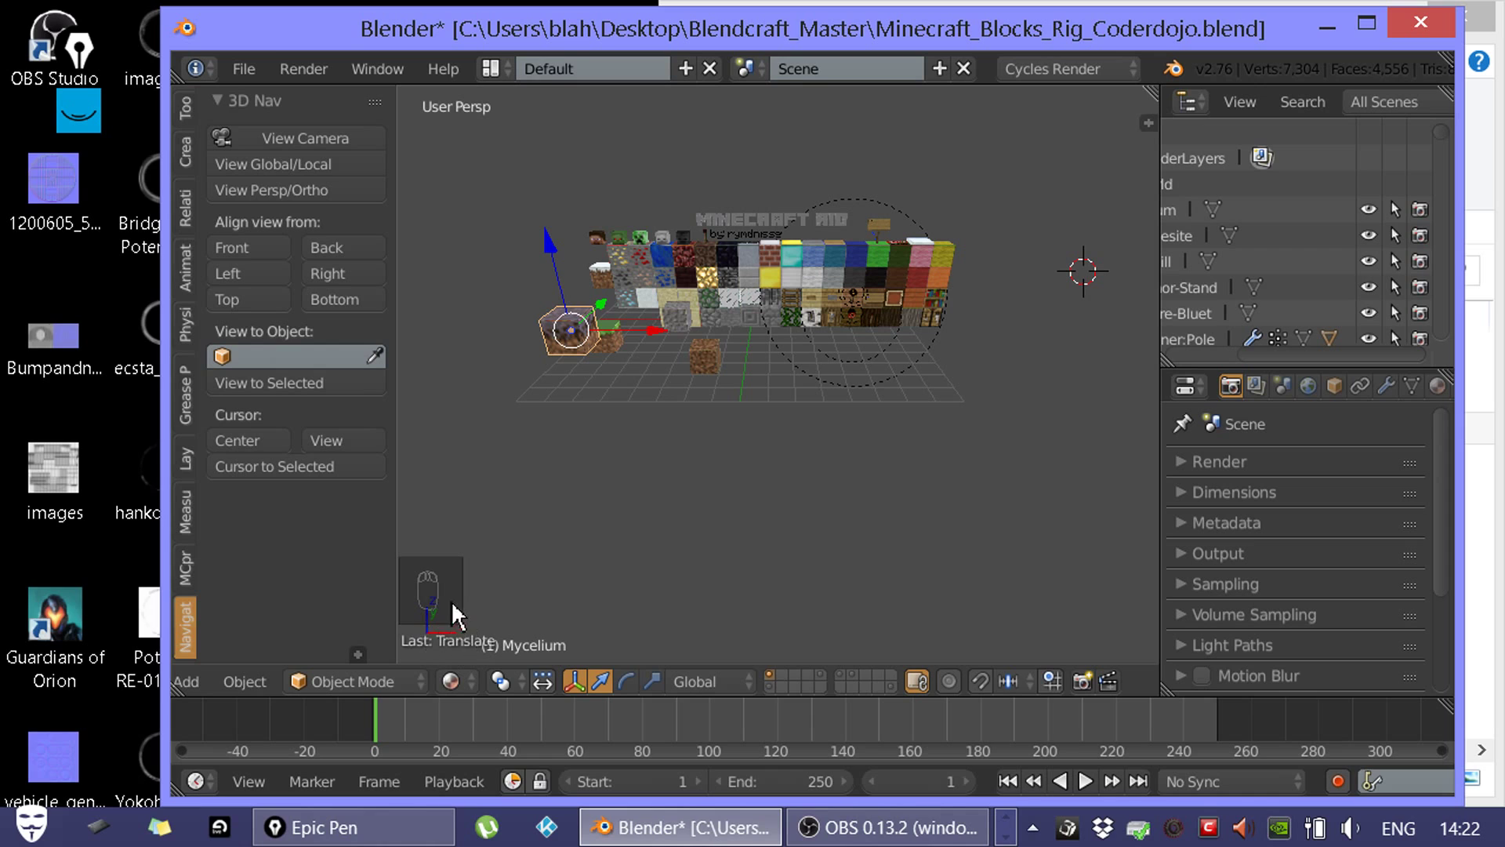
key(KP_4)
key(KP_4)
key(KP_4)
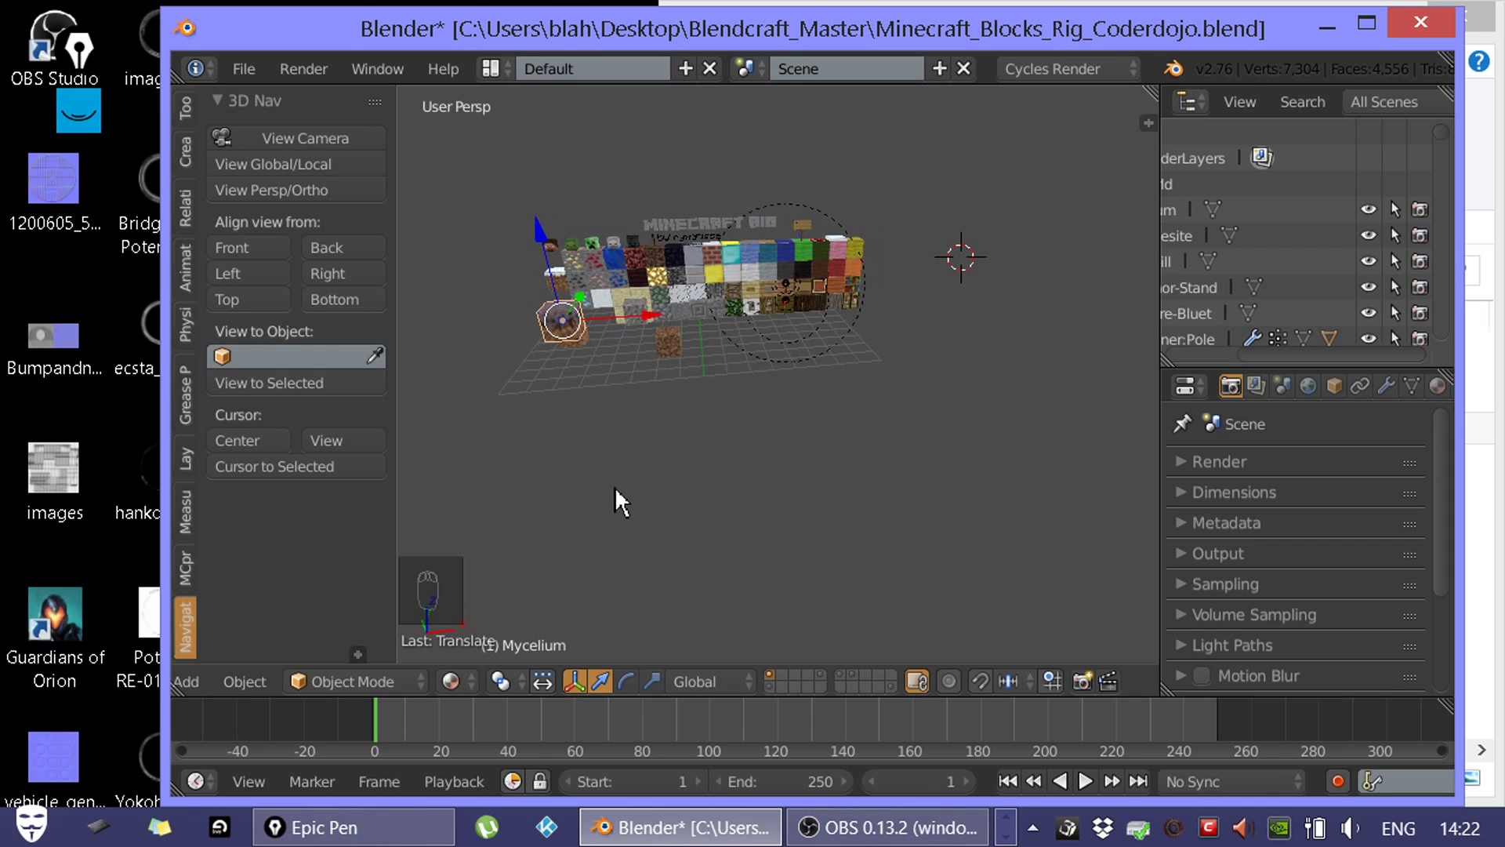
key(KP_4)
key(KP_4)
key(KP_4)
key(KP_4)
key(KP_4)
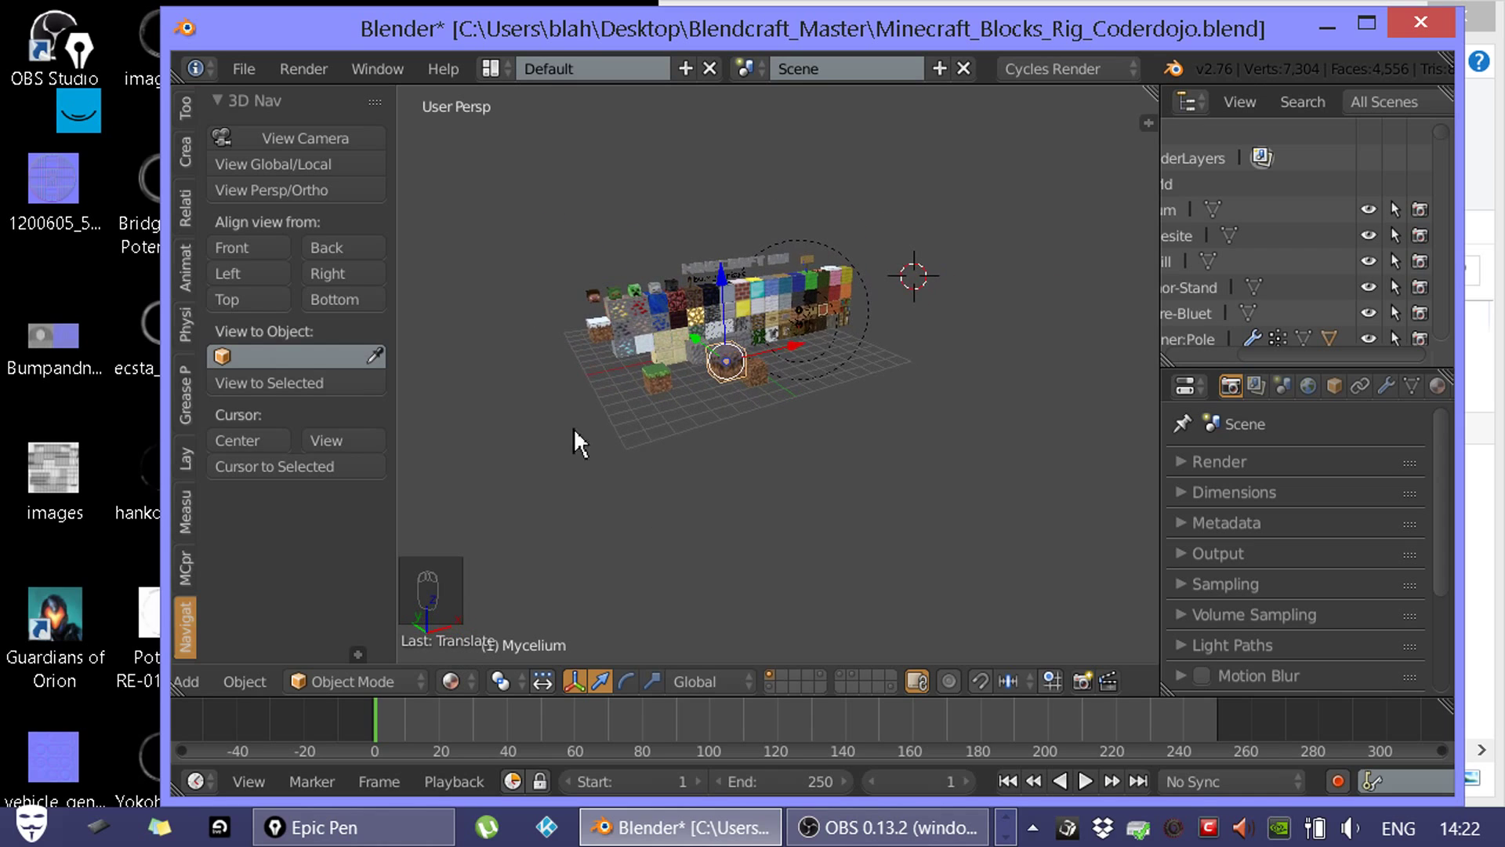
key(KP_6)
key(KP_6)
key(KP_6)
key(KP_6)
key(KP_6)
key(KP_Add)
key(KP_Add)
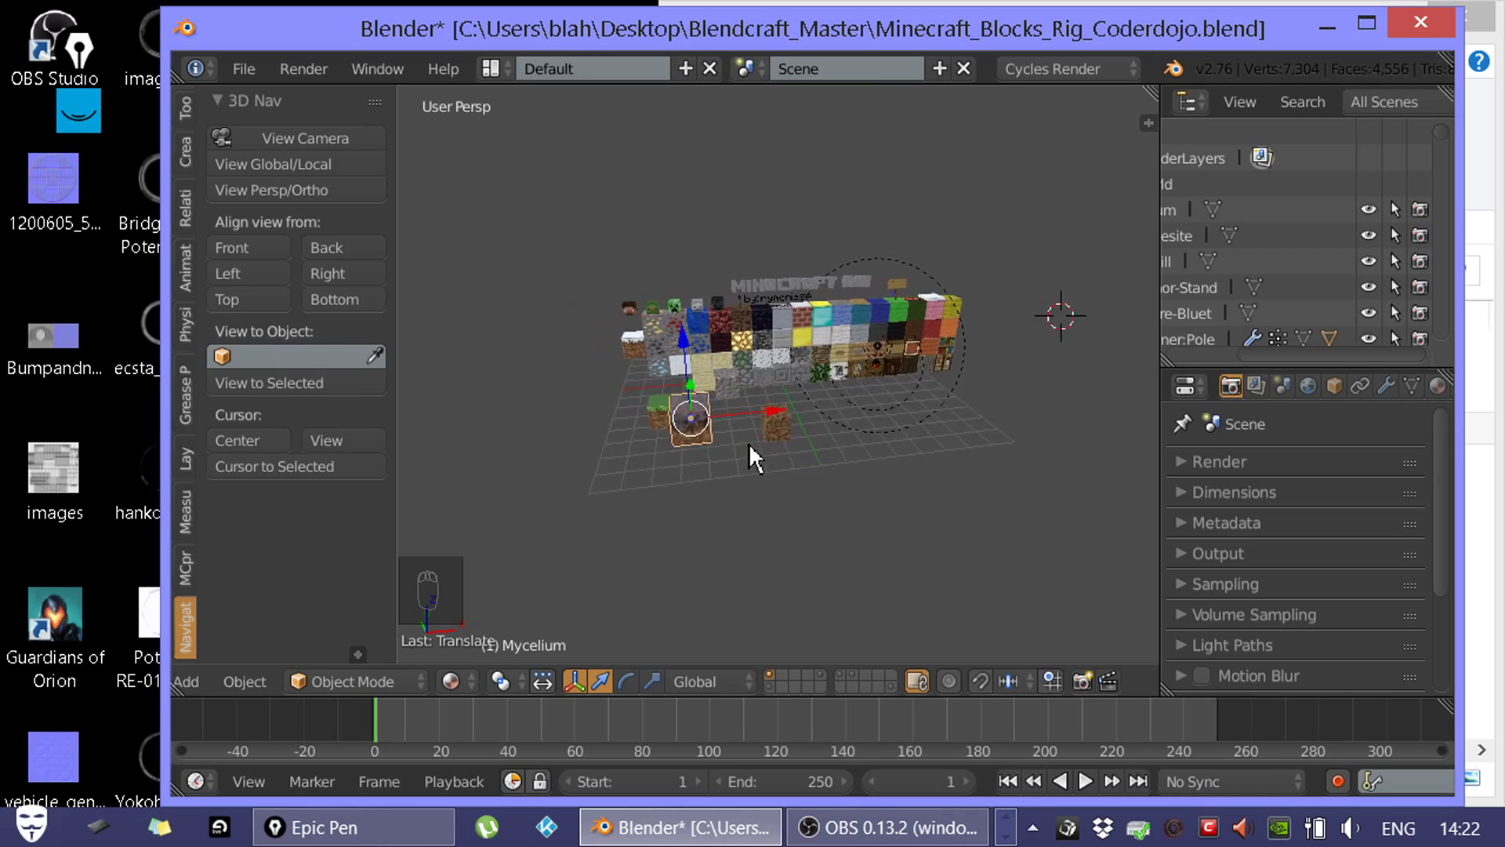
key(KP_8)
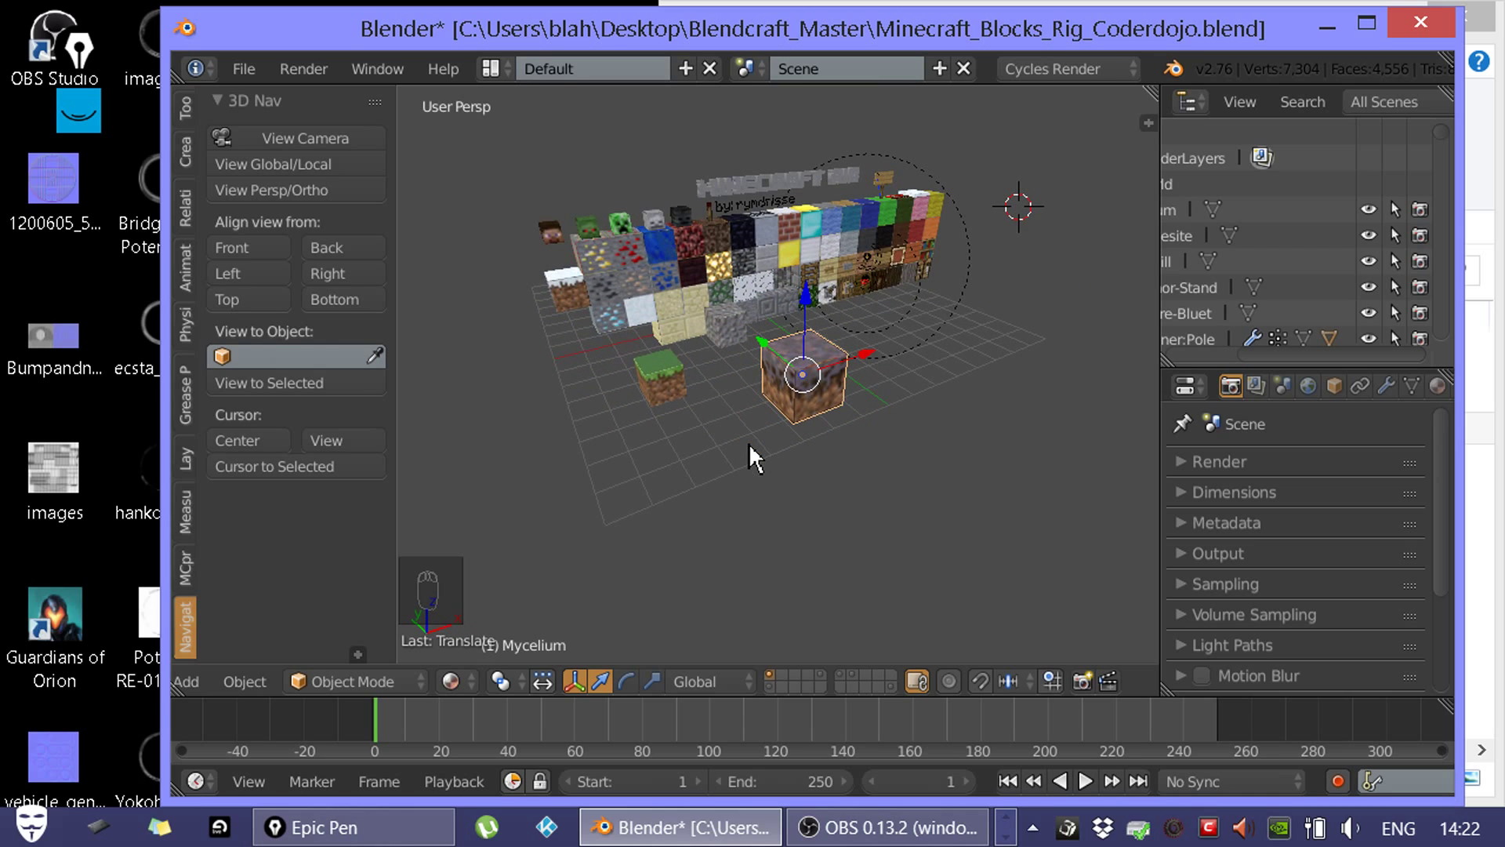
- Try a free move of the Mycelium block, cancel it, and move the block slightly along the global Z axis instead
key(g)
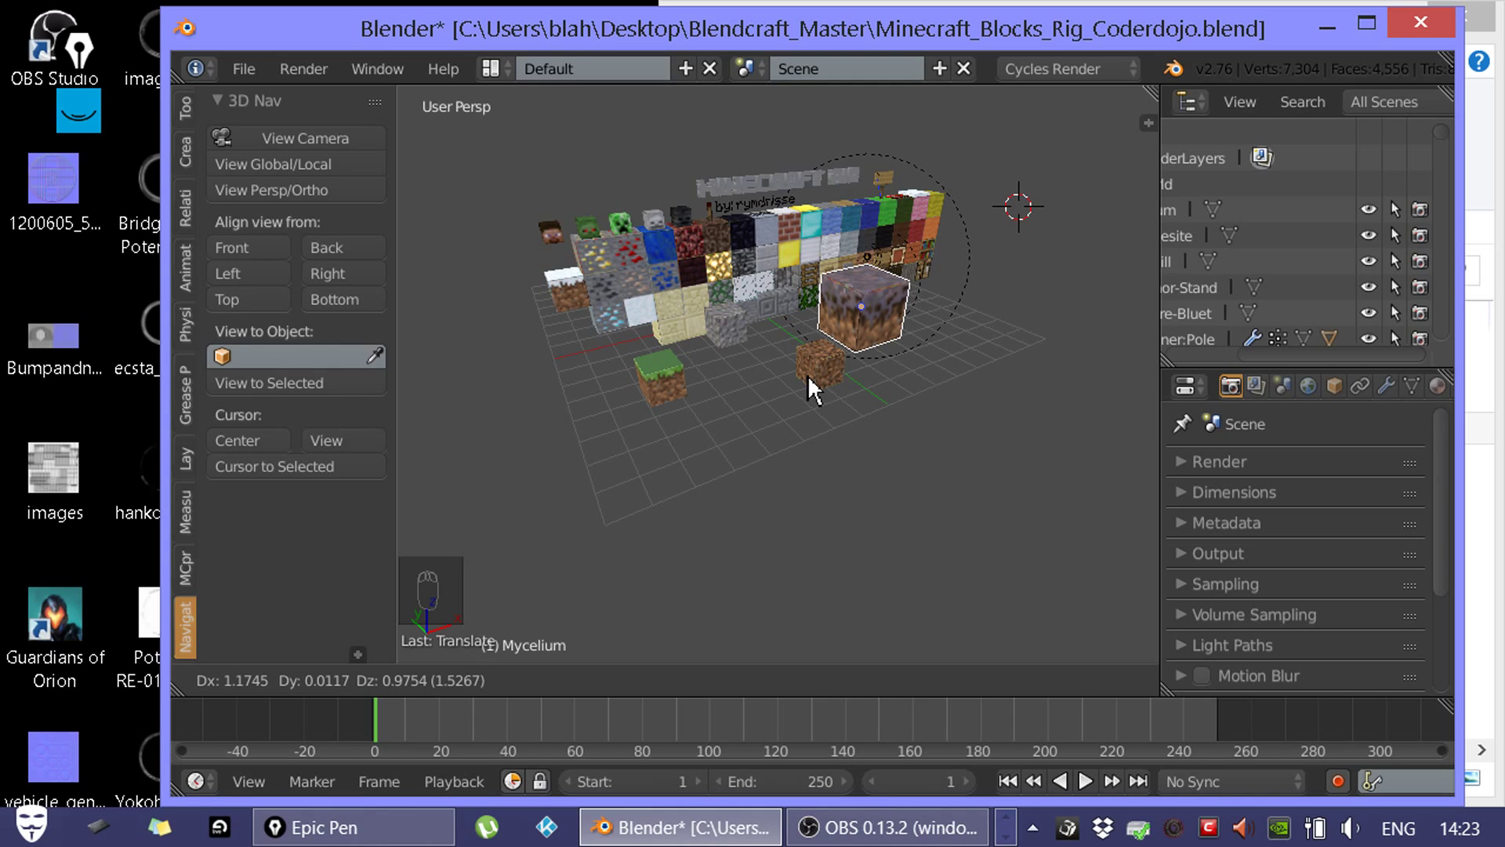
right_click(808, 375)
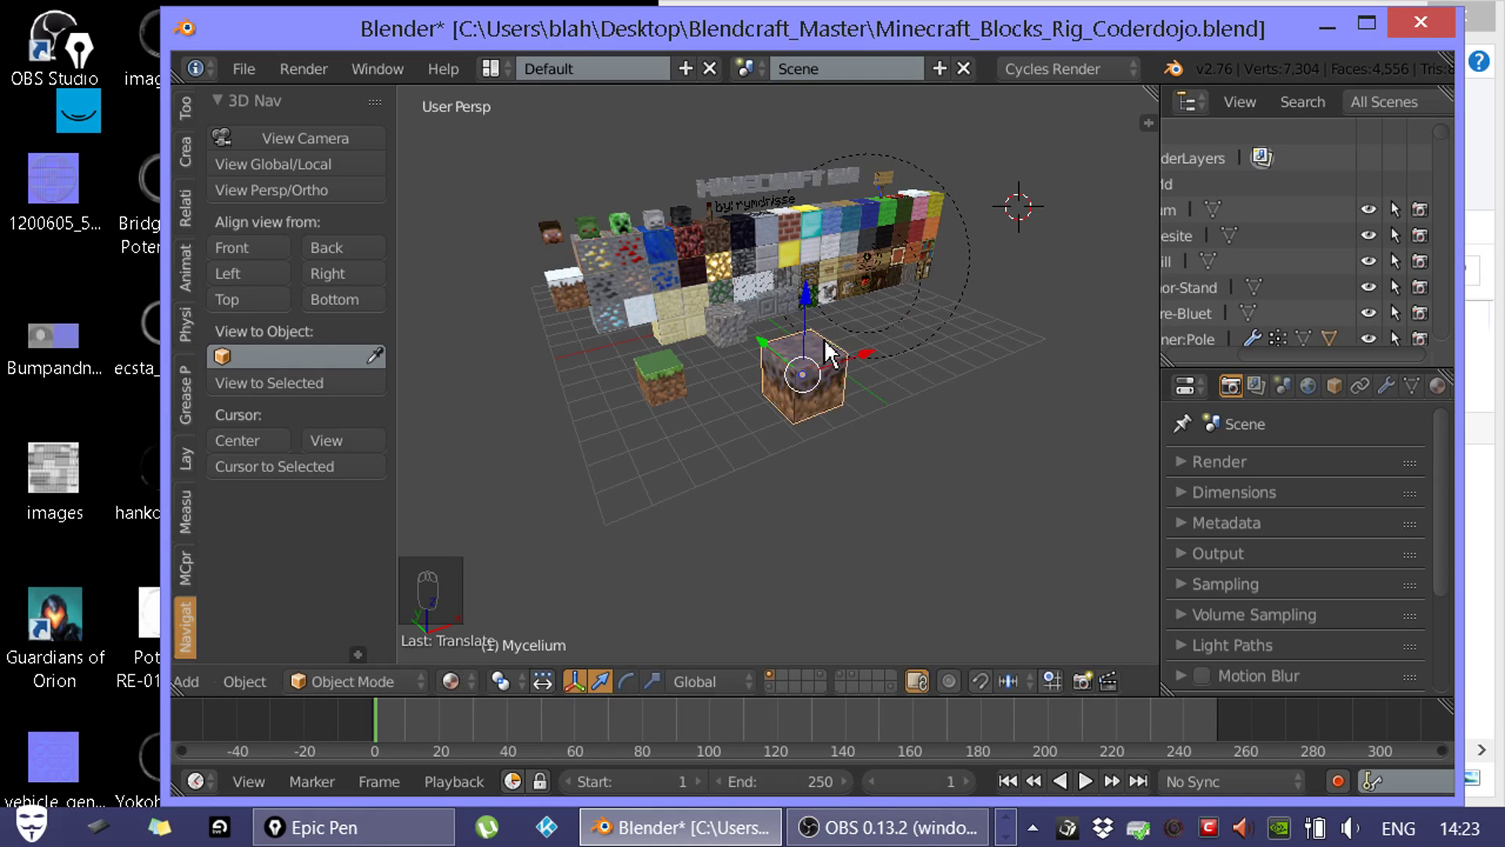
key(g)
key(z)
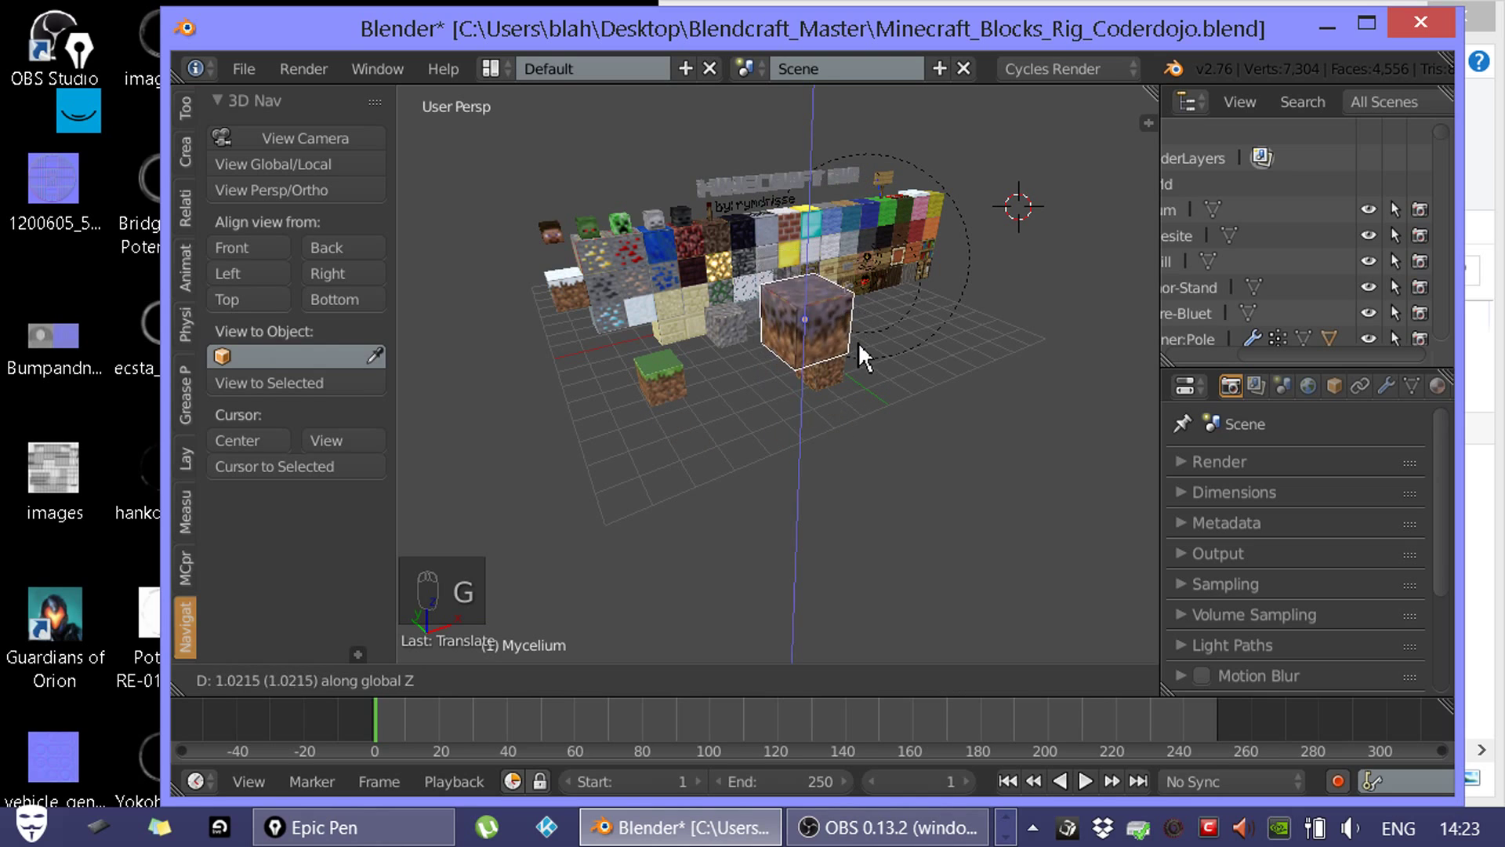
click(832, 385)
- Move the Mycelium block along the global X axis until it sits in front of the grass block
key(g)
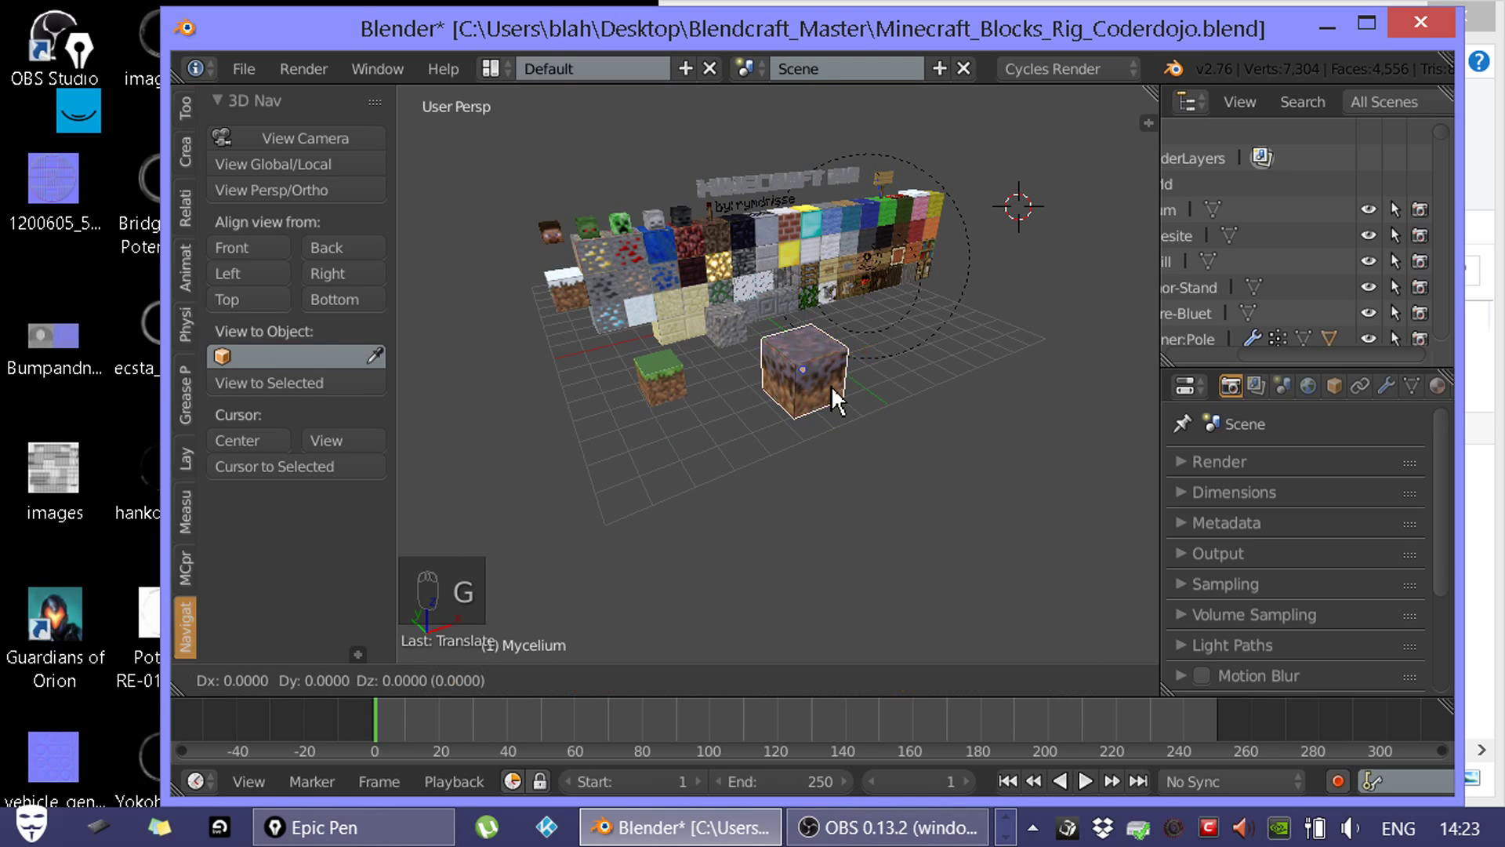
key(x)
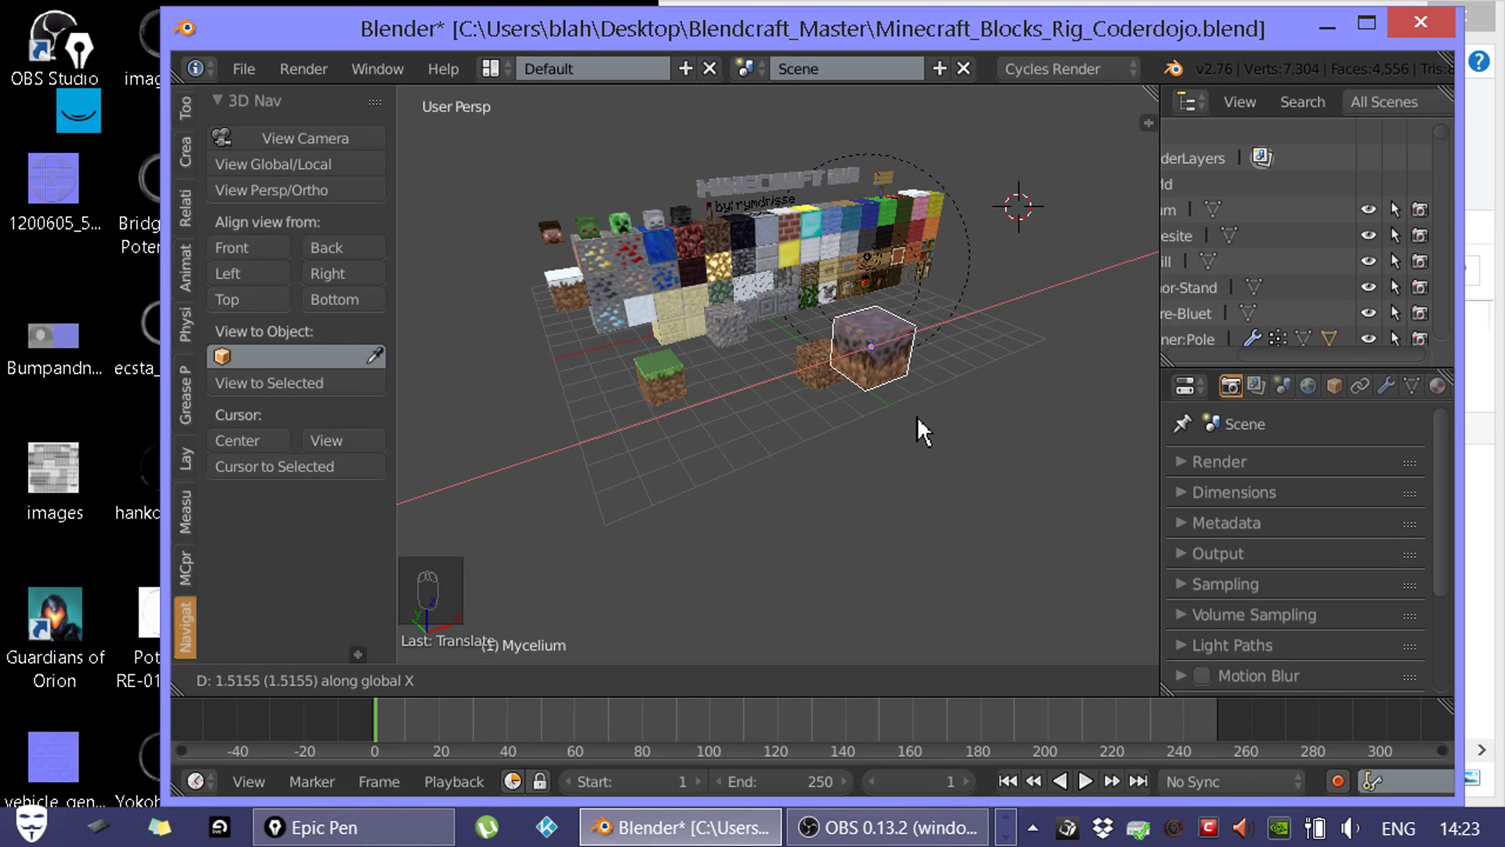
click(692, 440)
- Move the Mycelium block slightly along the global Y axis, away from the wall
key(g)
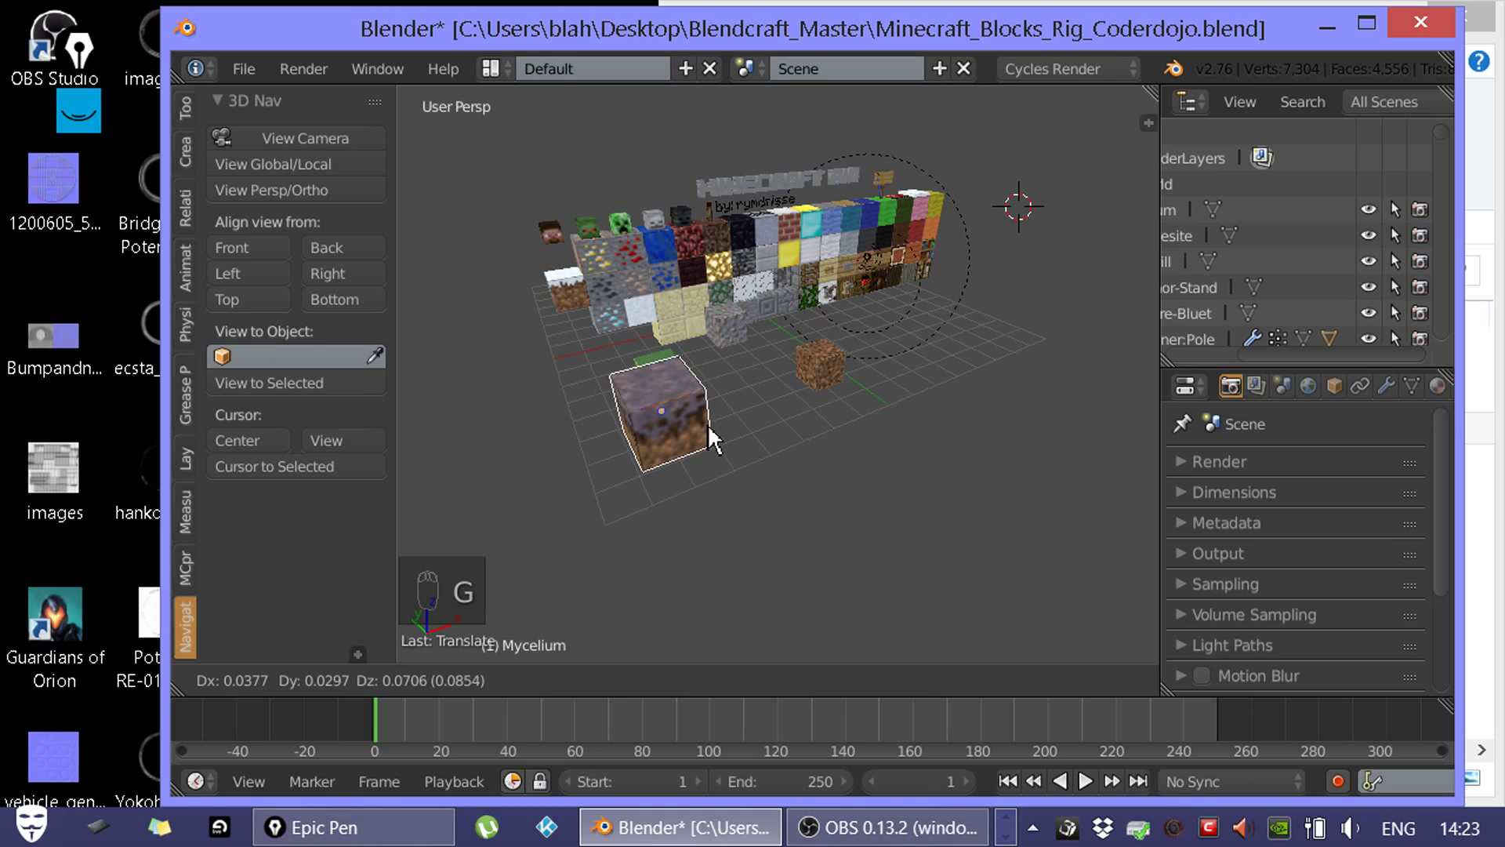
key(y)
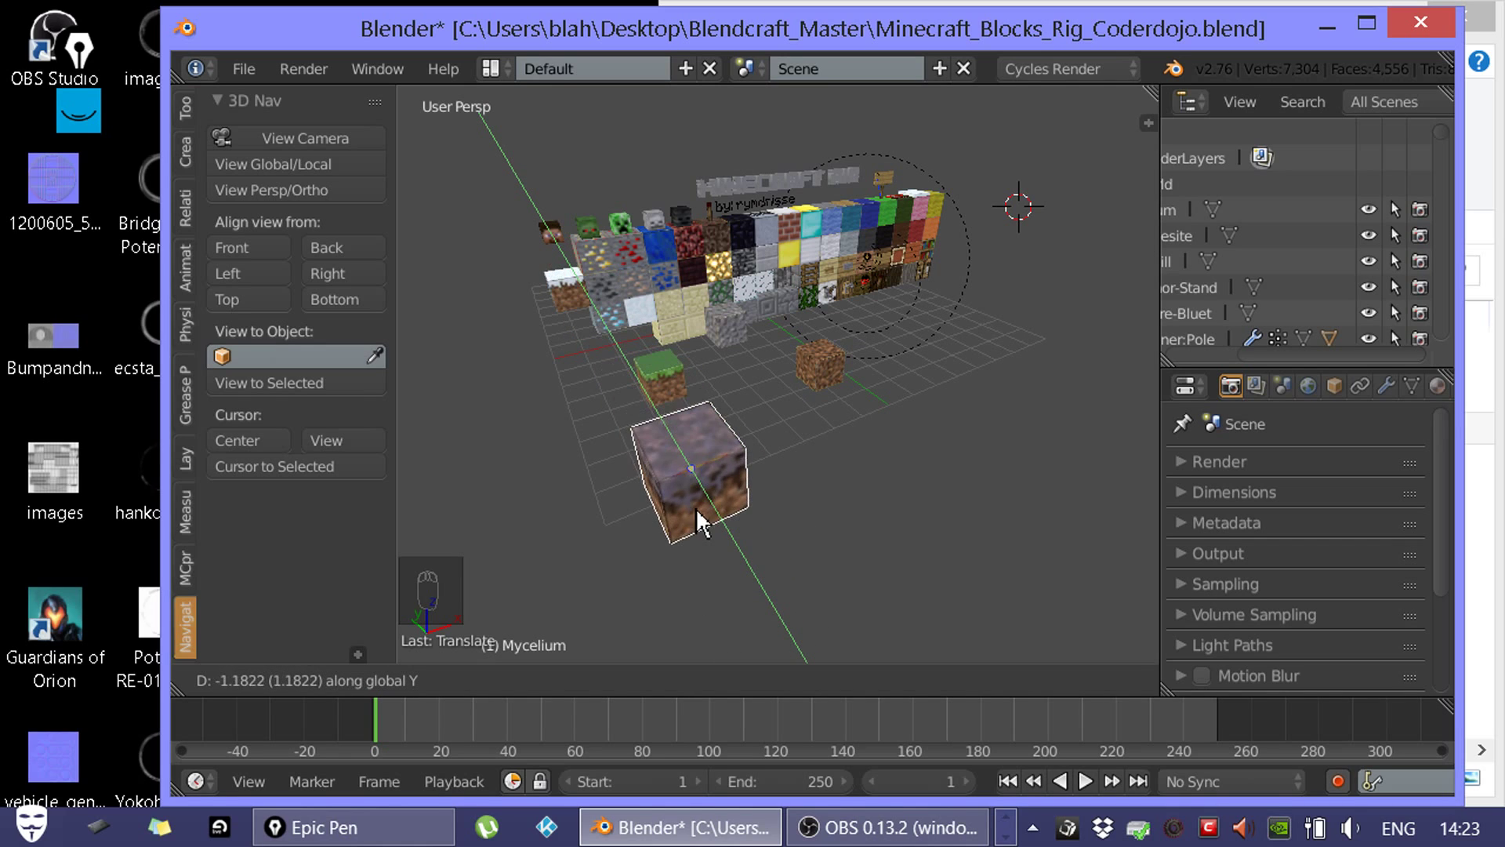
click(679, 457)
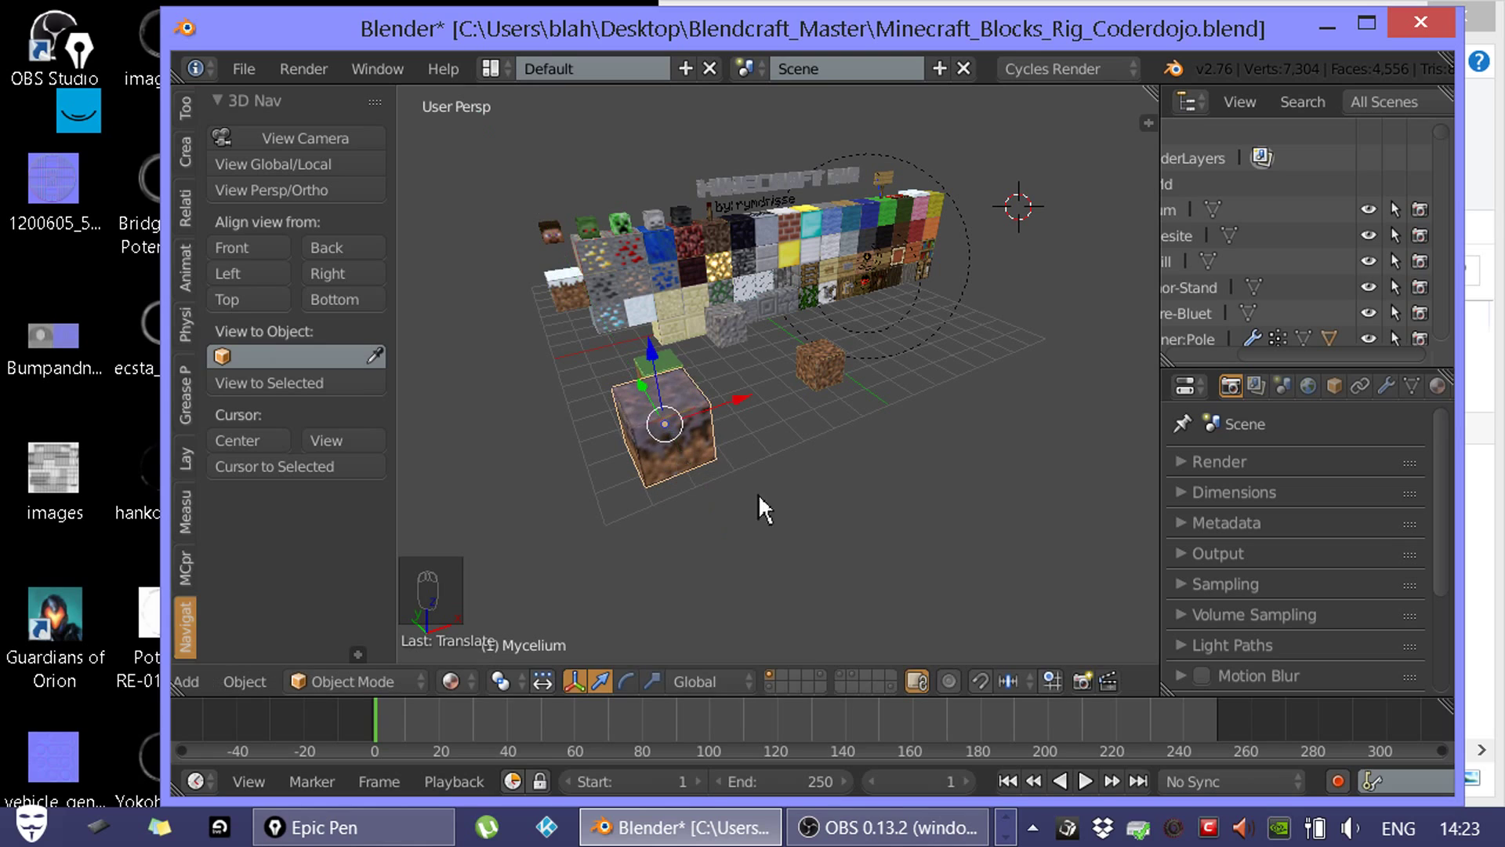
- Move the Mycelium block freely away from the grass block and inspect the wall in the front orthographic view
key(g)
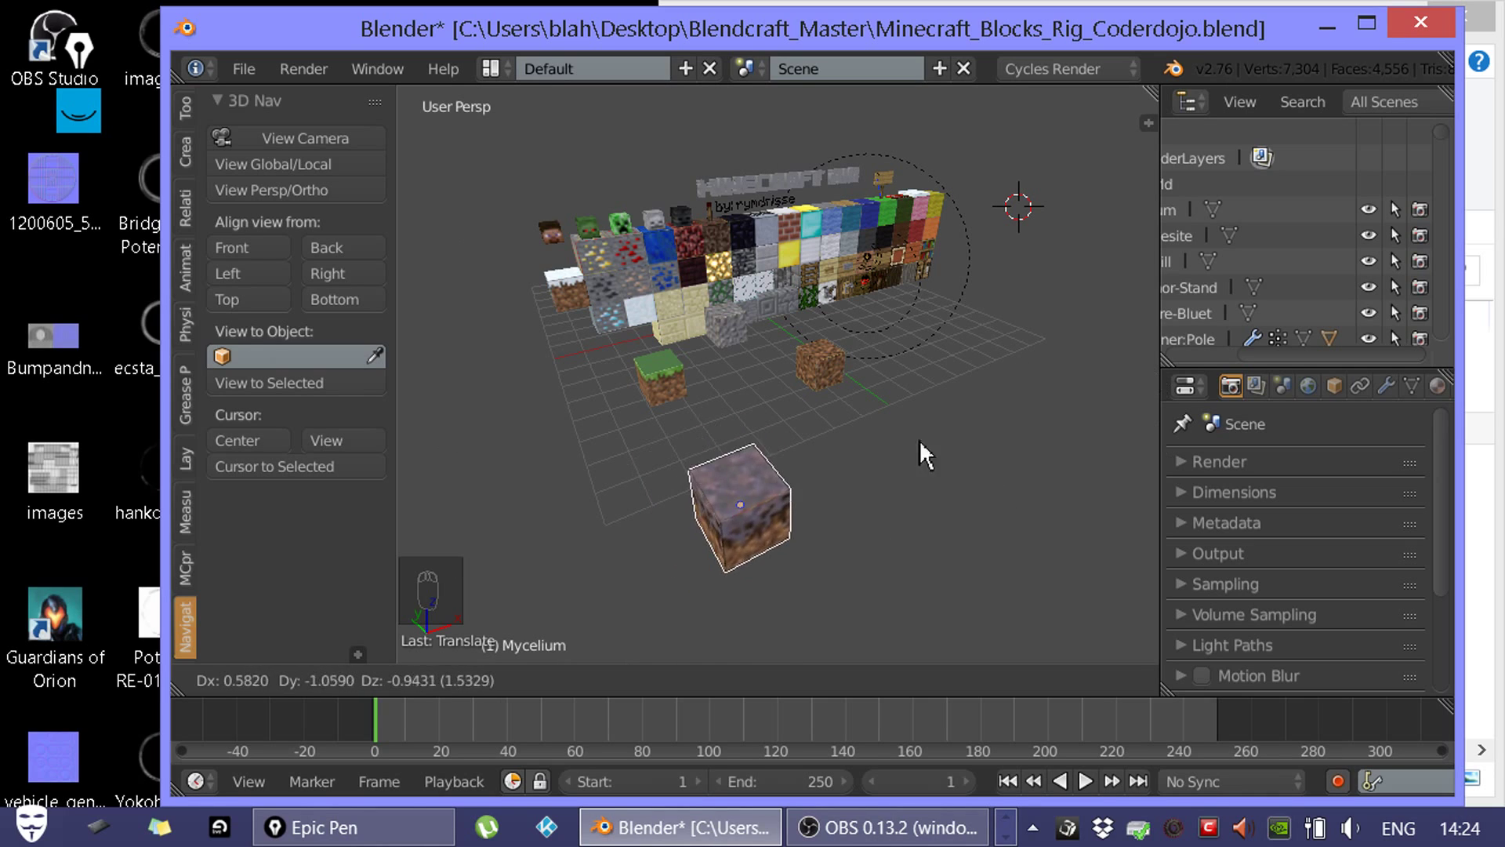
click(641, 394)
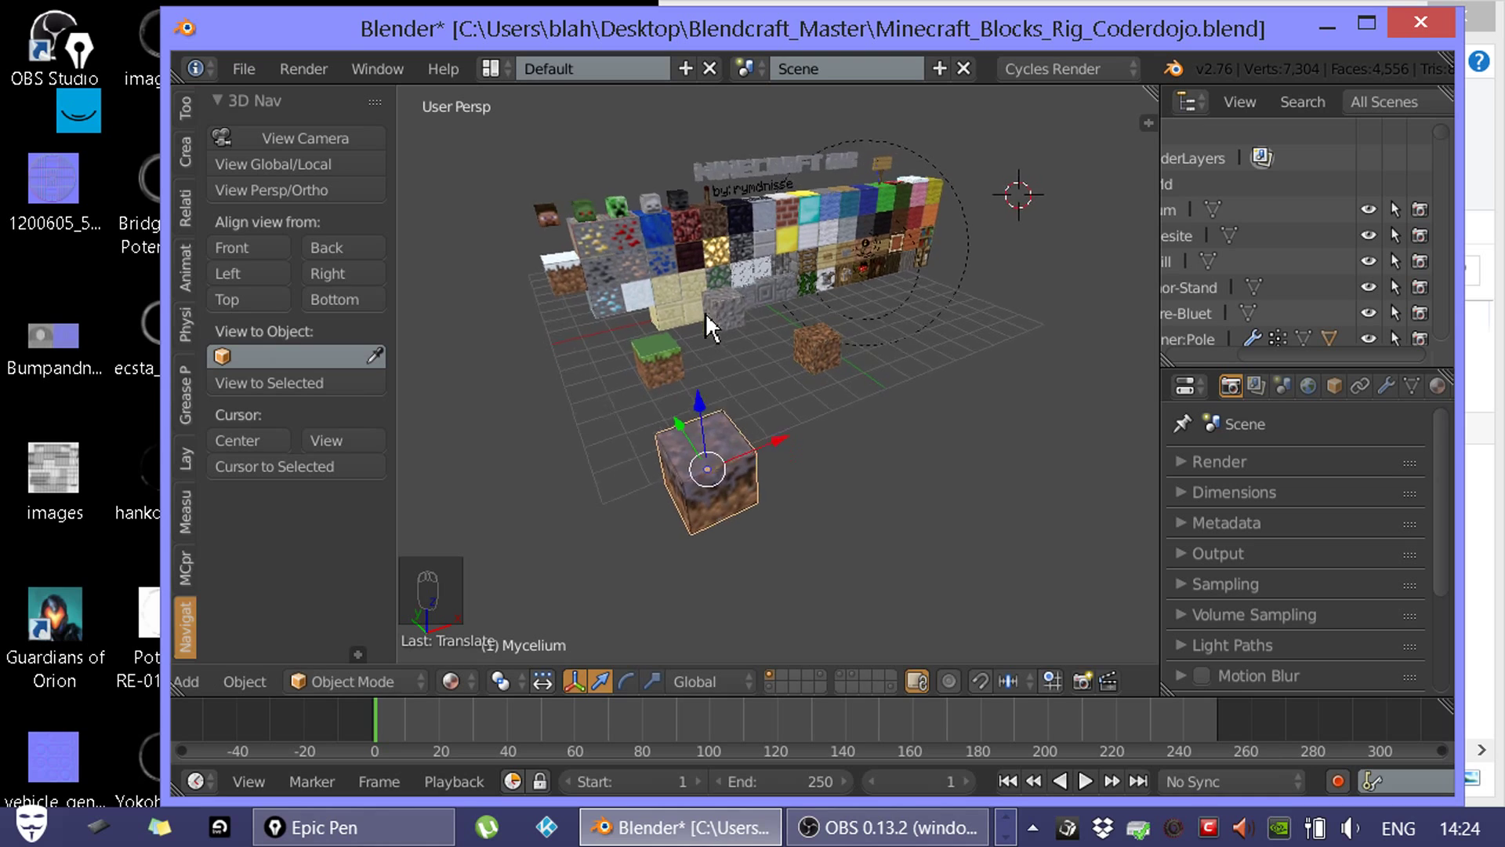
key(KP_1)
scroll(705, 312, up, 10)
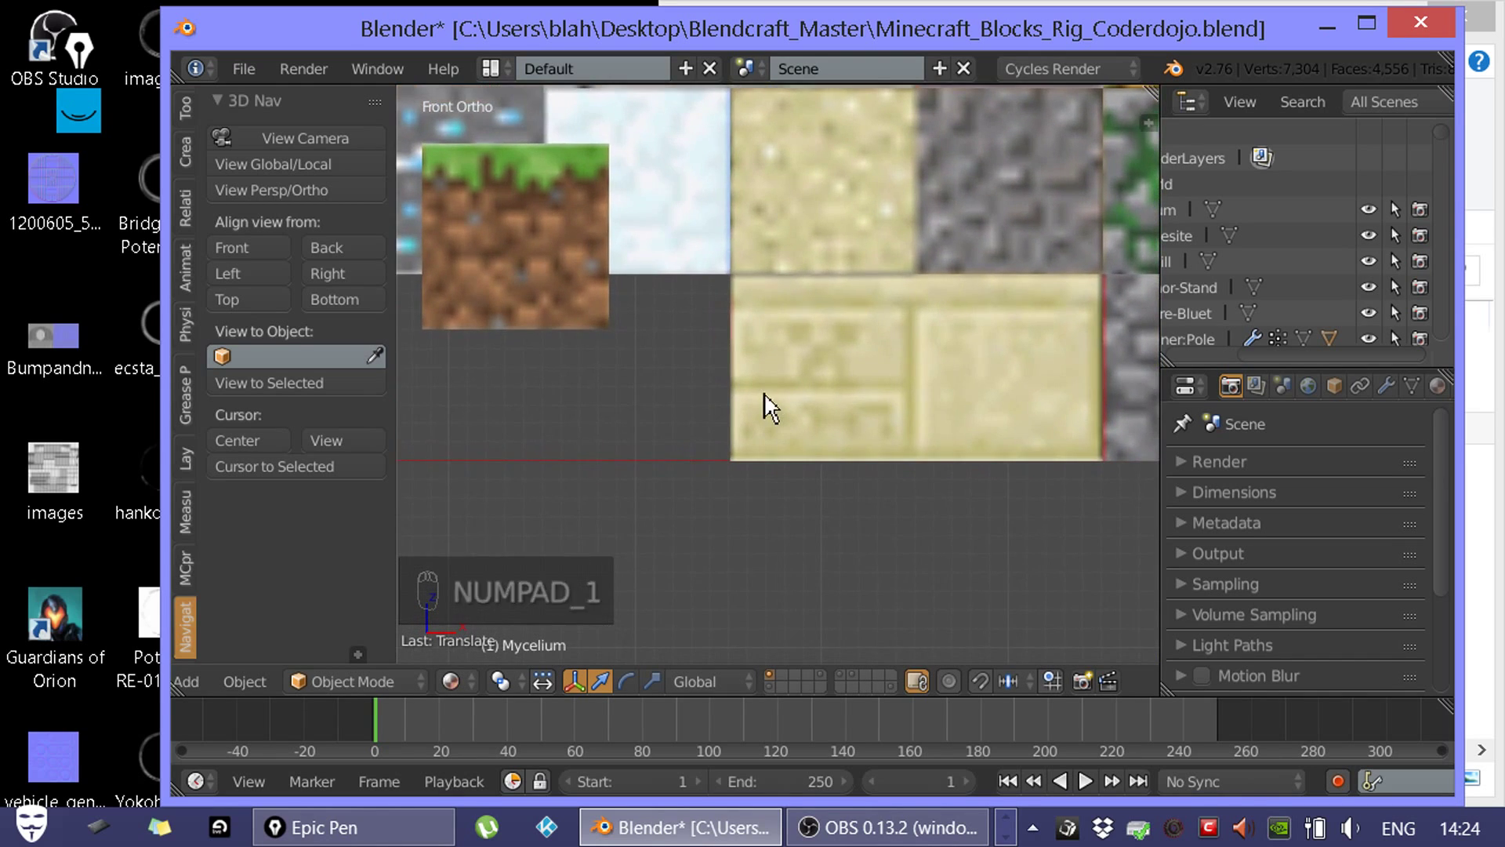
scroll(884, 332, down, 8)
scroll(894, 349, up, 2)
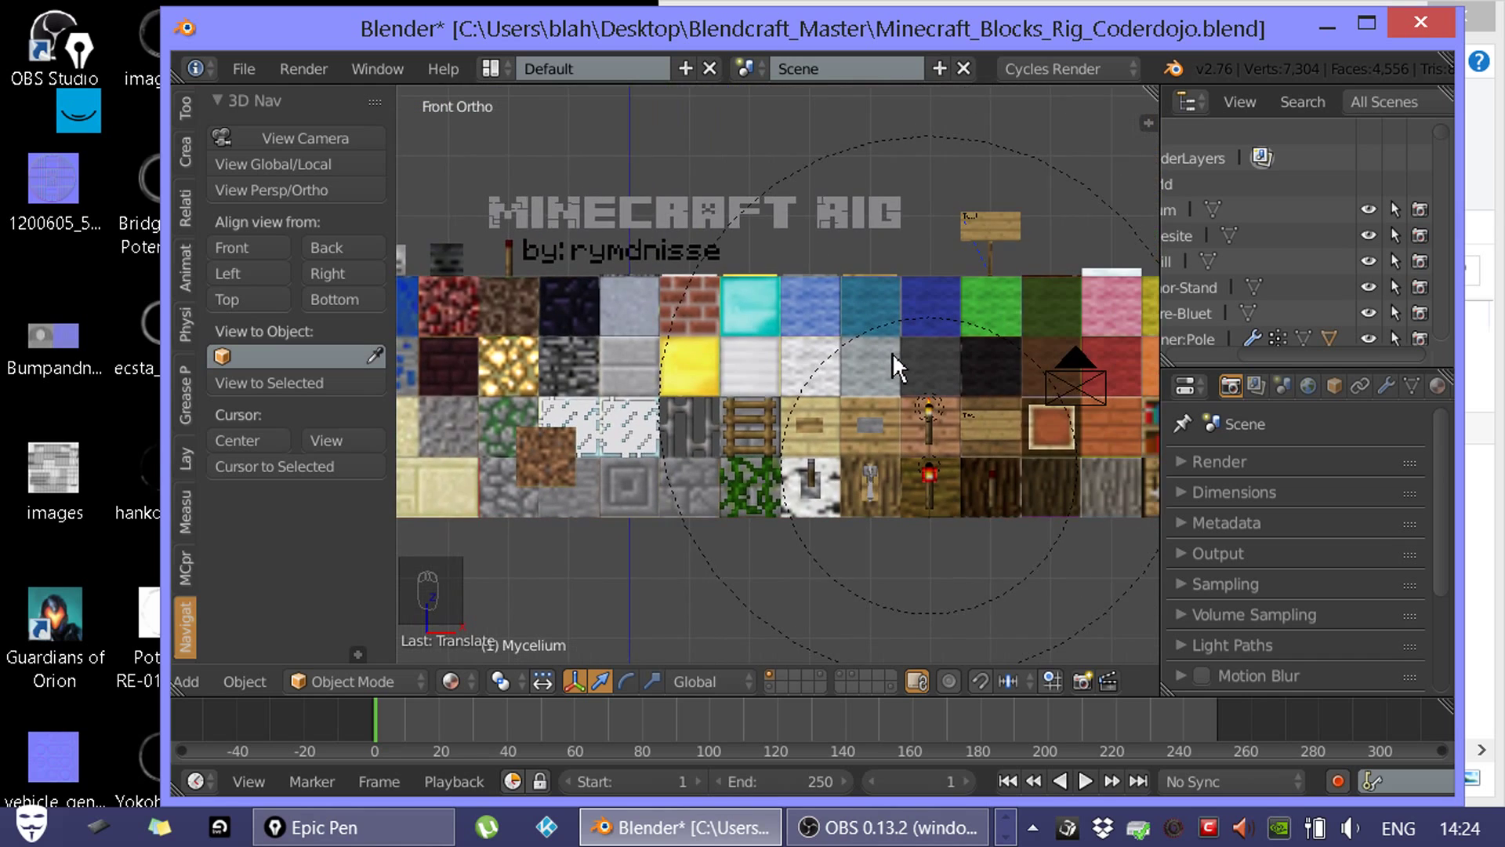
- Move the unlit redstone wall torch freely in the front view onto the dark grey wool block above the lit wall torch
right_click(912, 411)
scroll(911, 413, up, 1)
scroll(911, 413, up, 3)
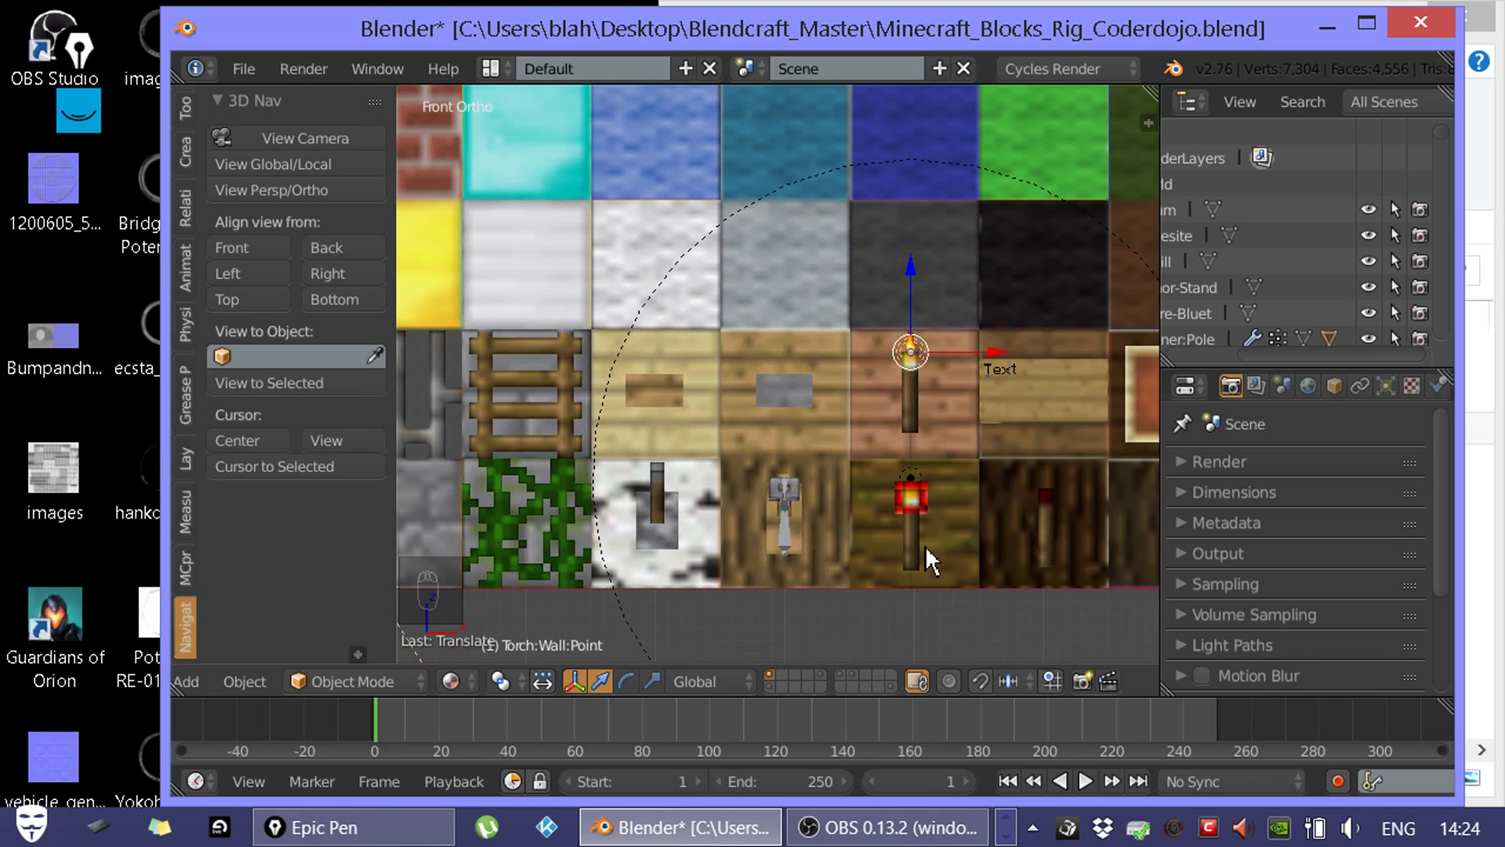
right_click(1043, 535)
scroll(1044, 533, down, 1)
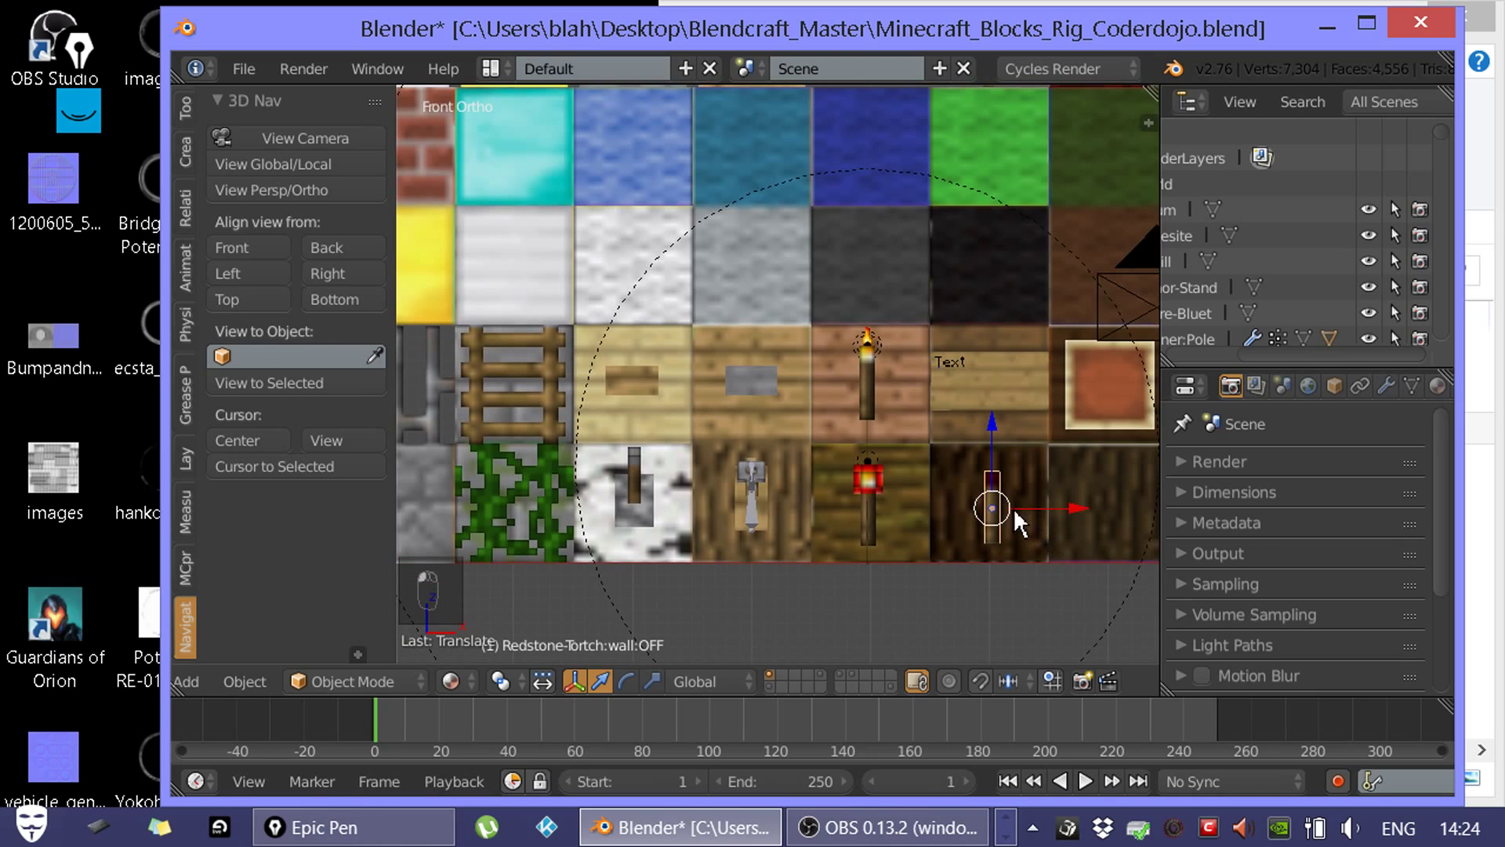
scroll(1036, 495, down, 1)
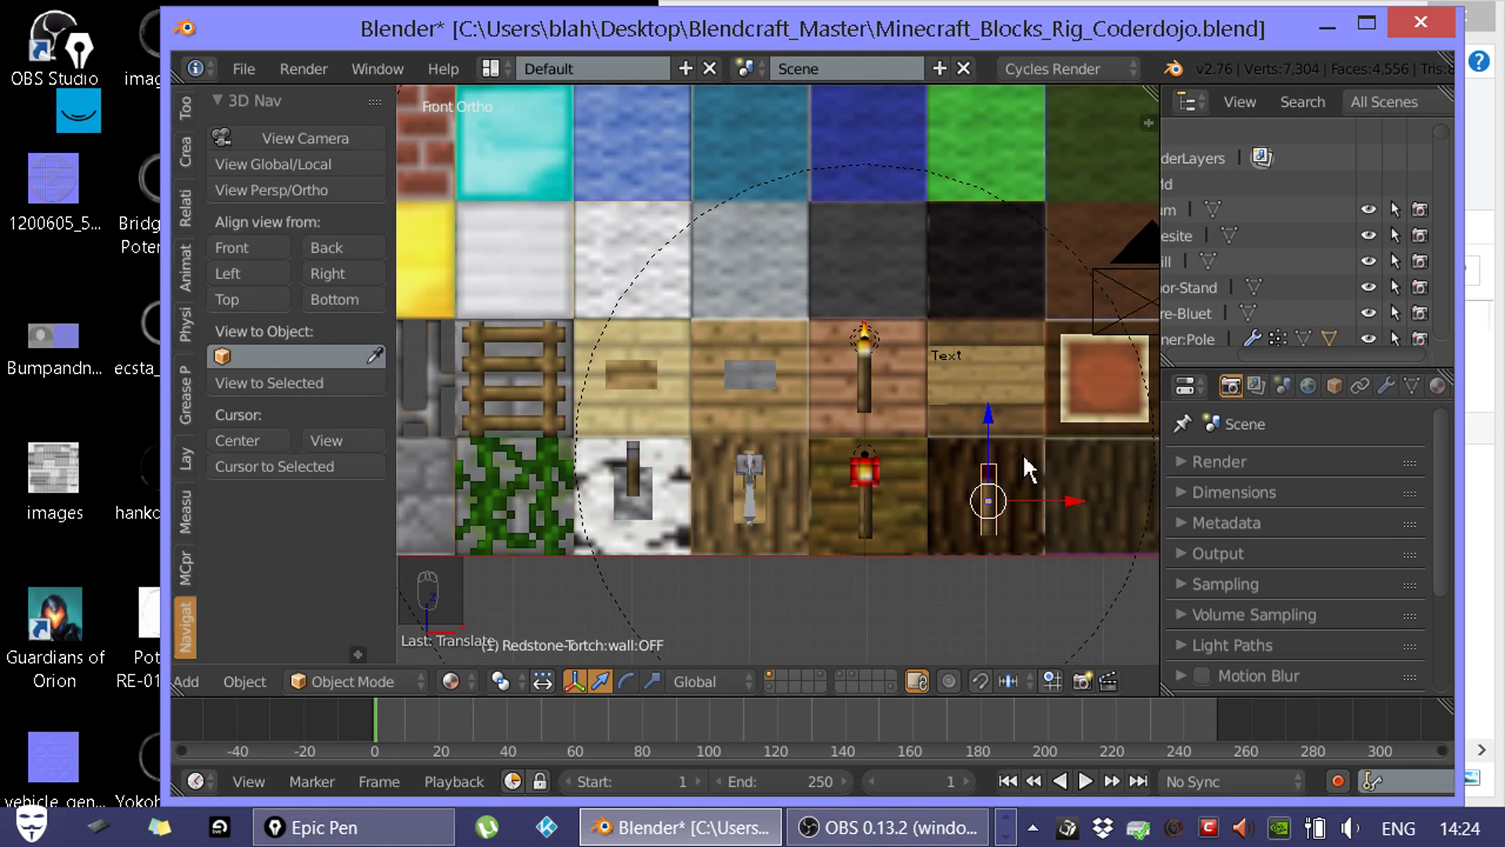
key(g)
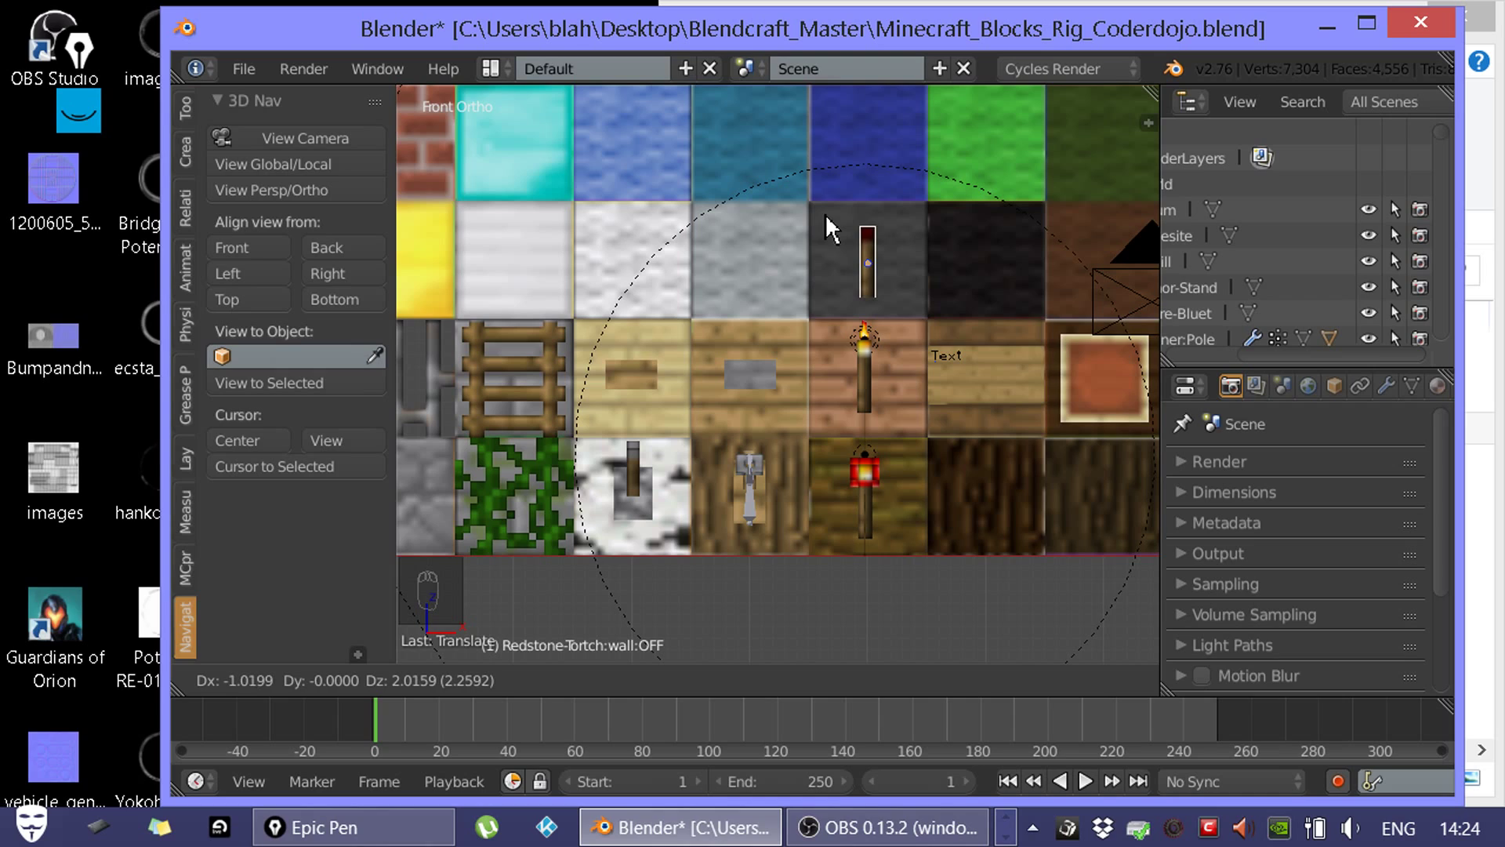
click(789, 232)
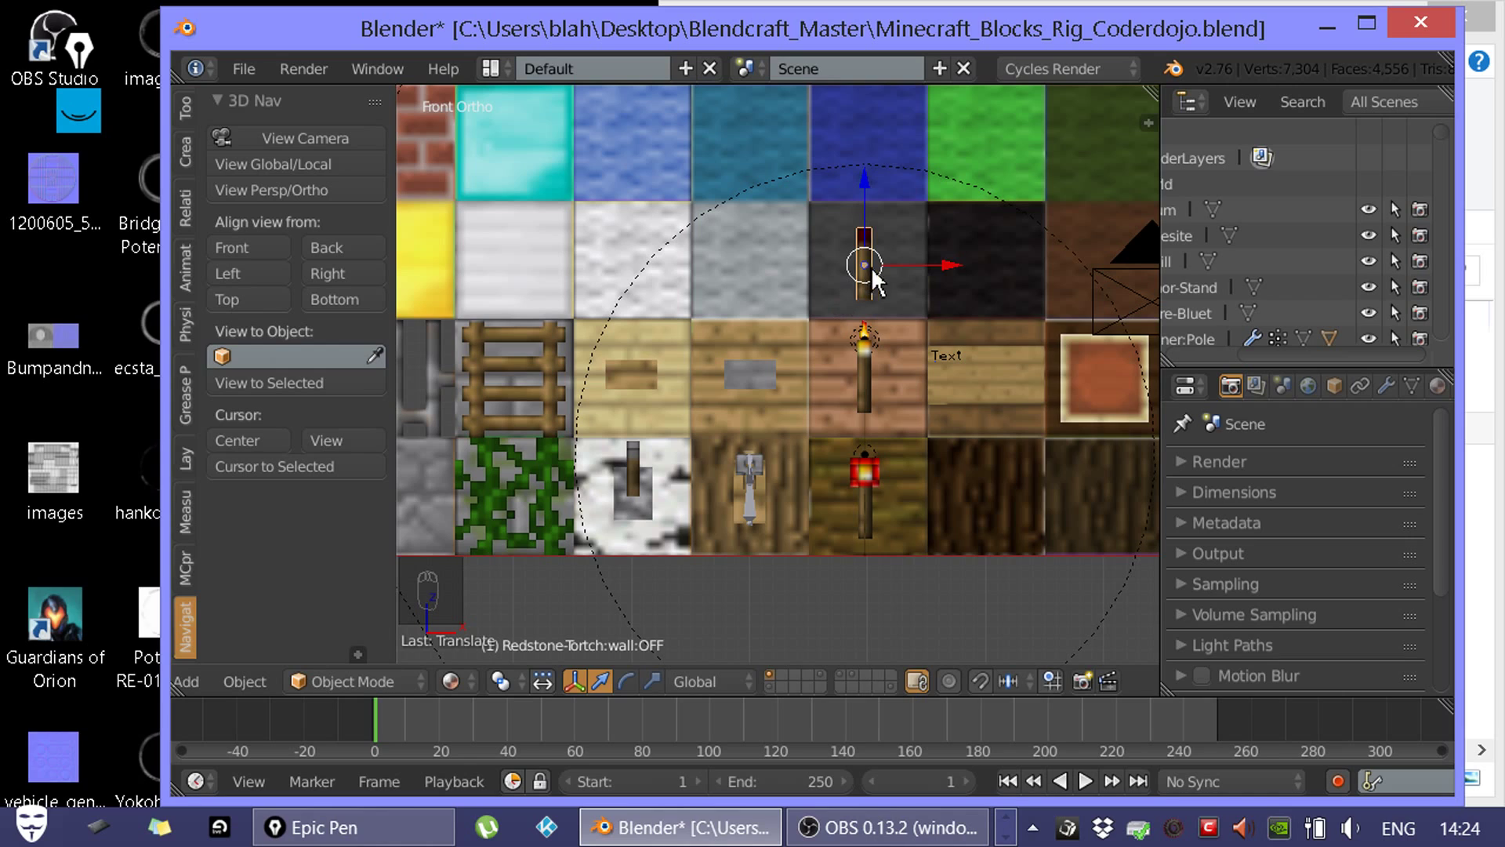
key(g)
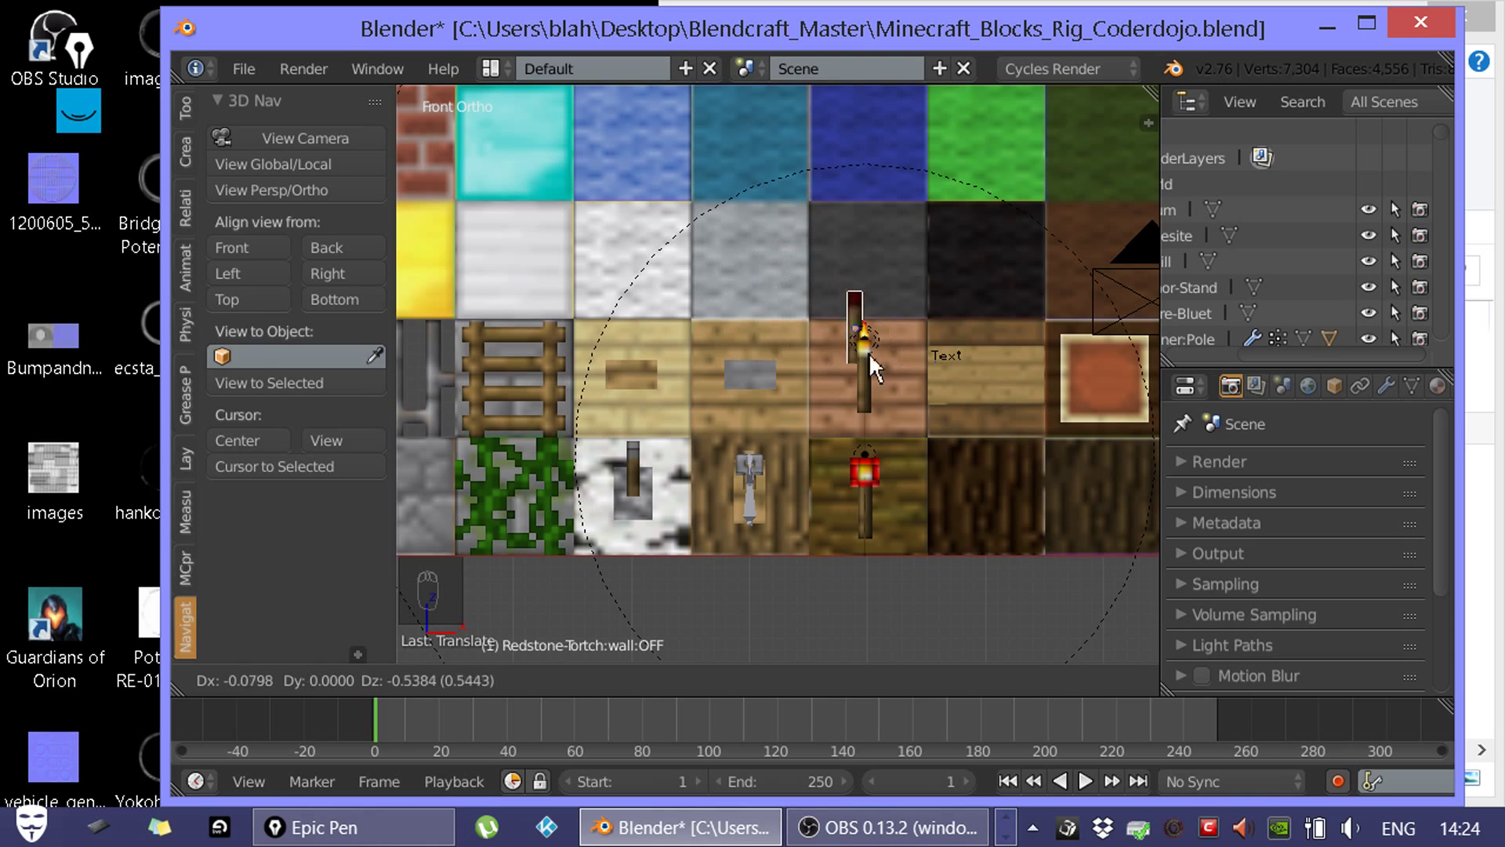
click(821, 325)
scroll(821, 274, down, 6)
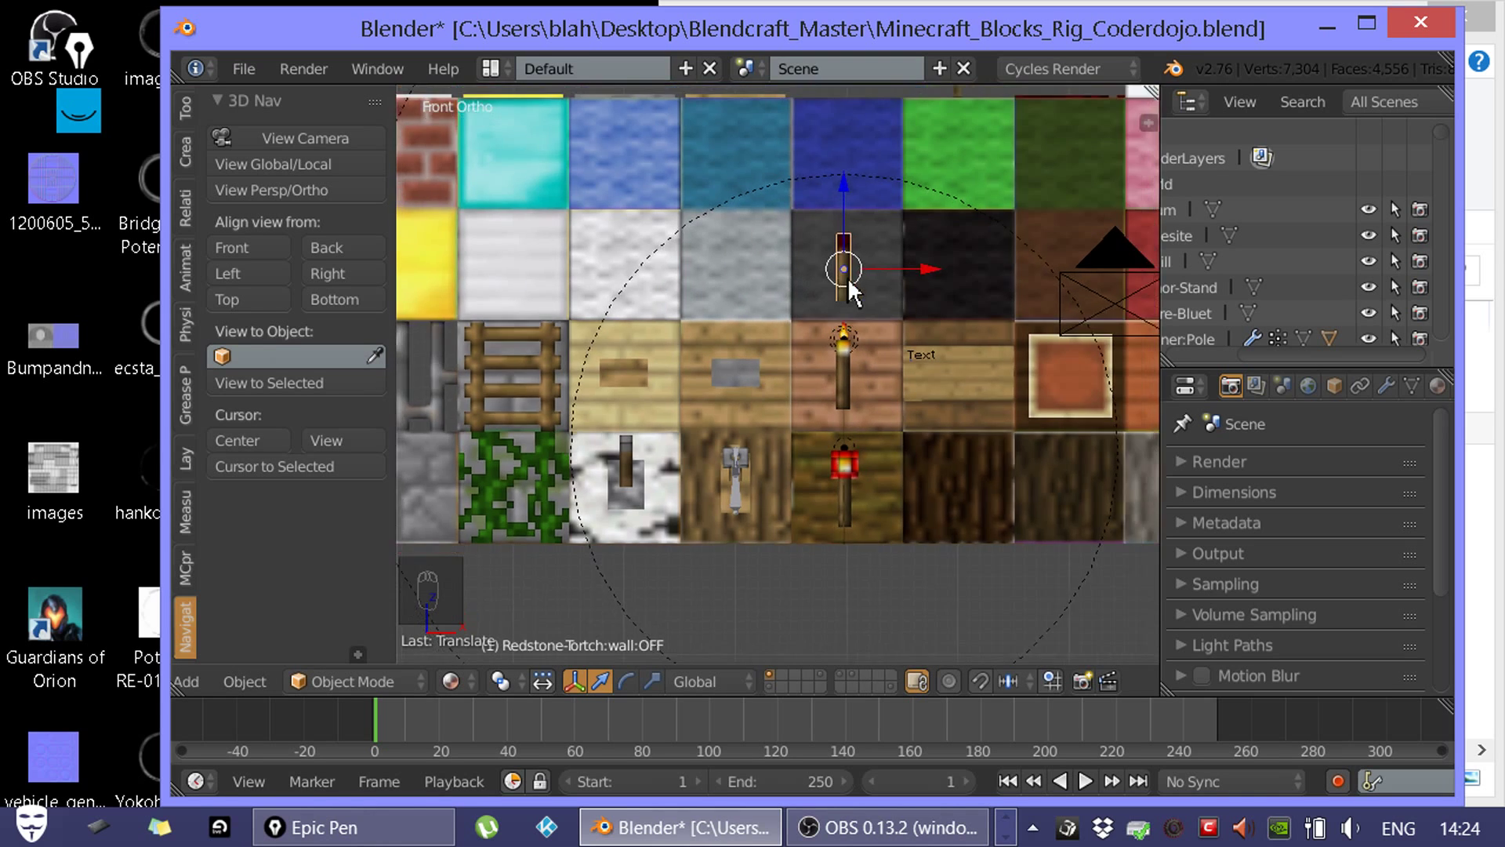
- Select the grass block and bring it into close view from an angled perspective
middle_drag(791, 306, 649, 350)
right_click(587, 368)
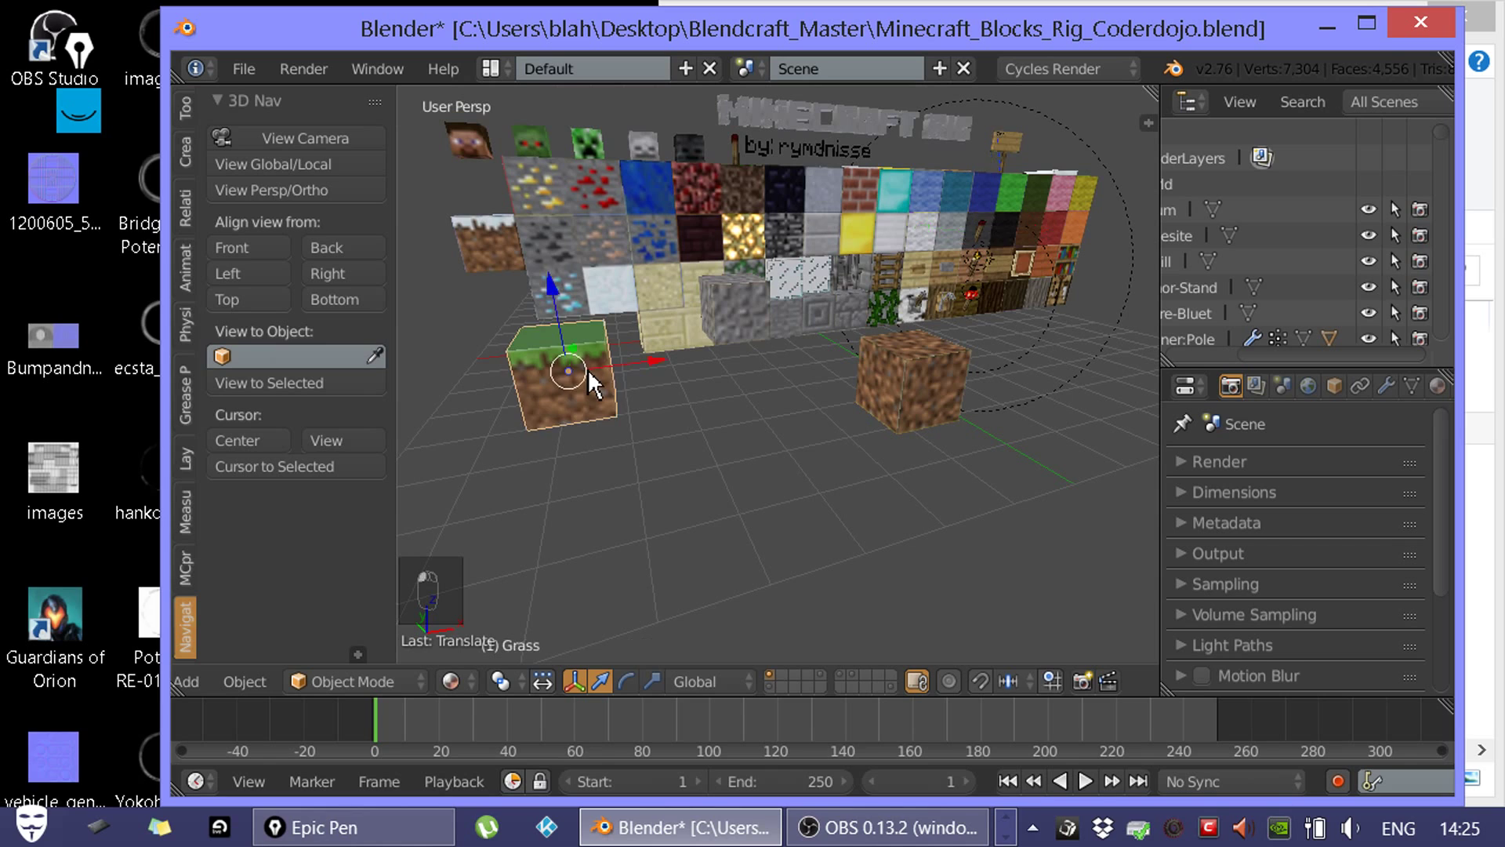
key(KP_Decimal)
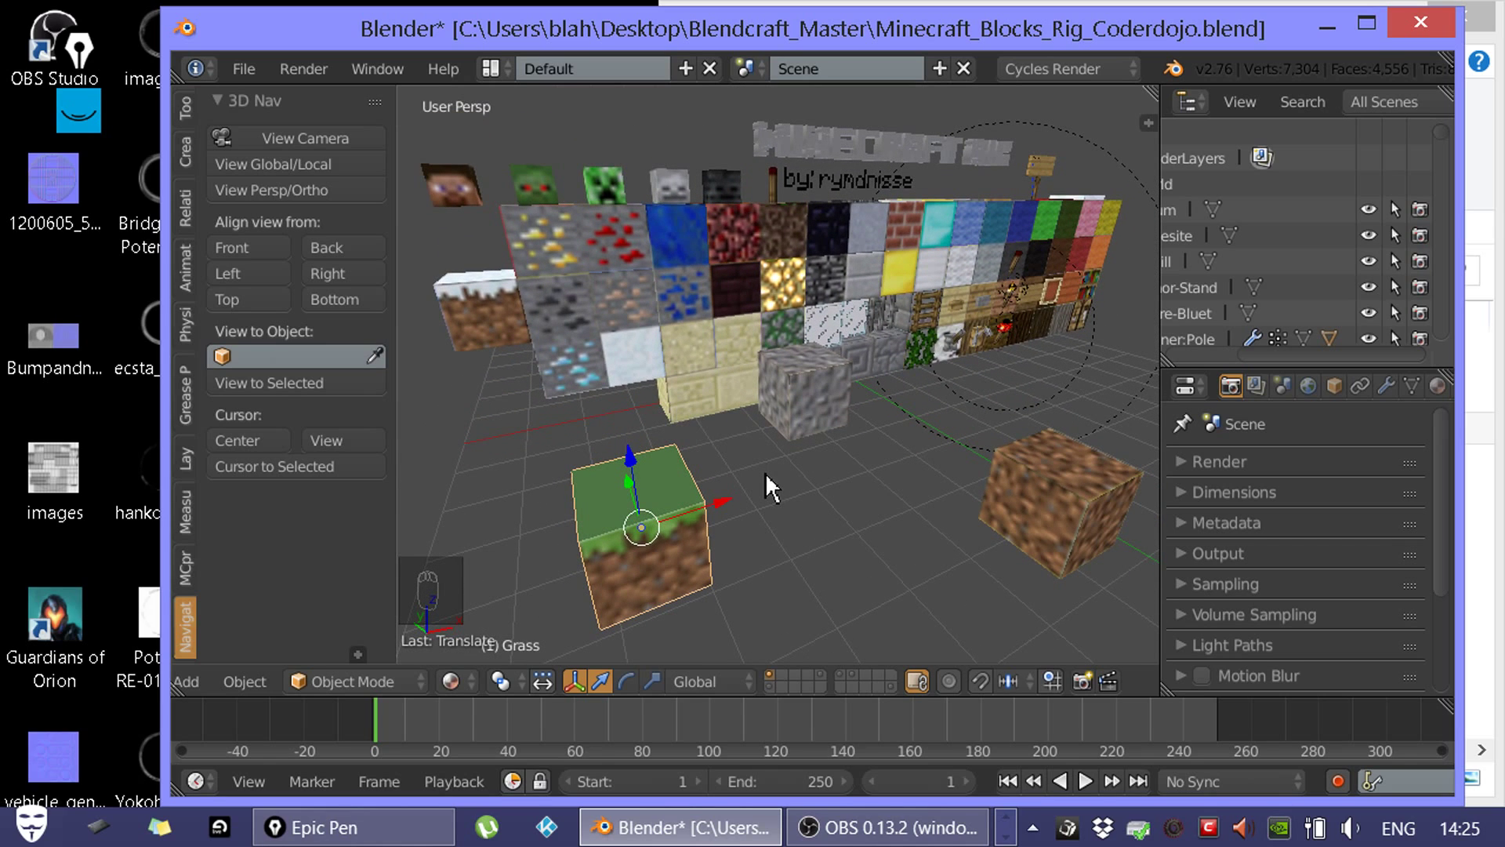
scroll(914, 419, down, 4)
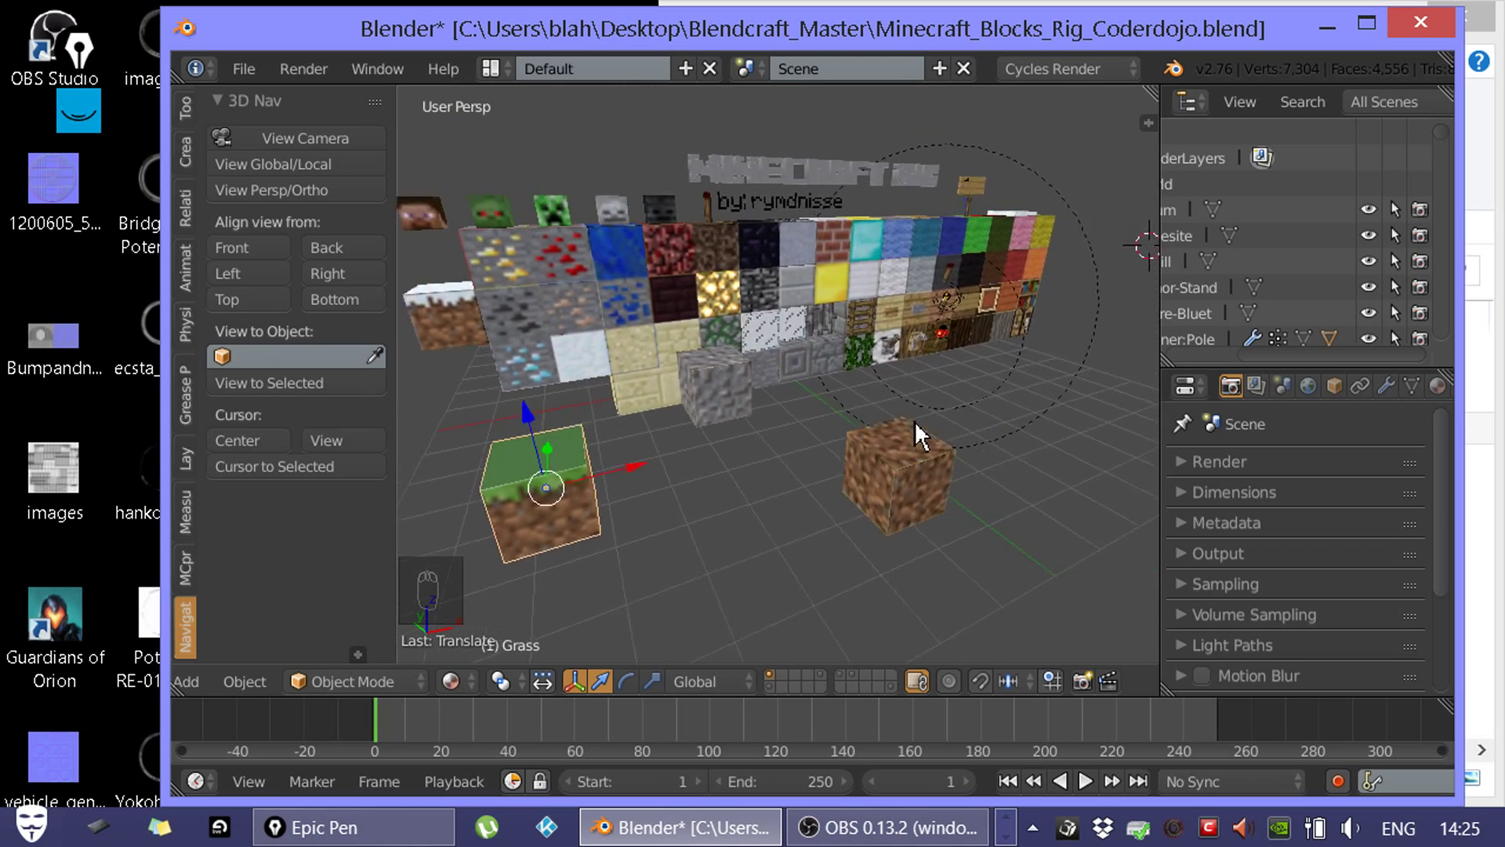
scroll(914, 419, down, 4)
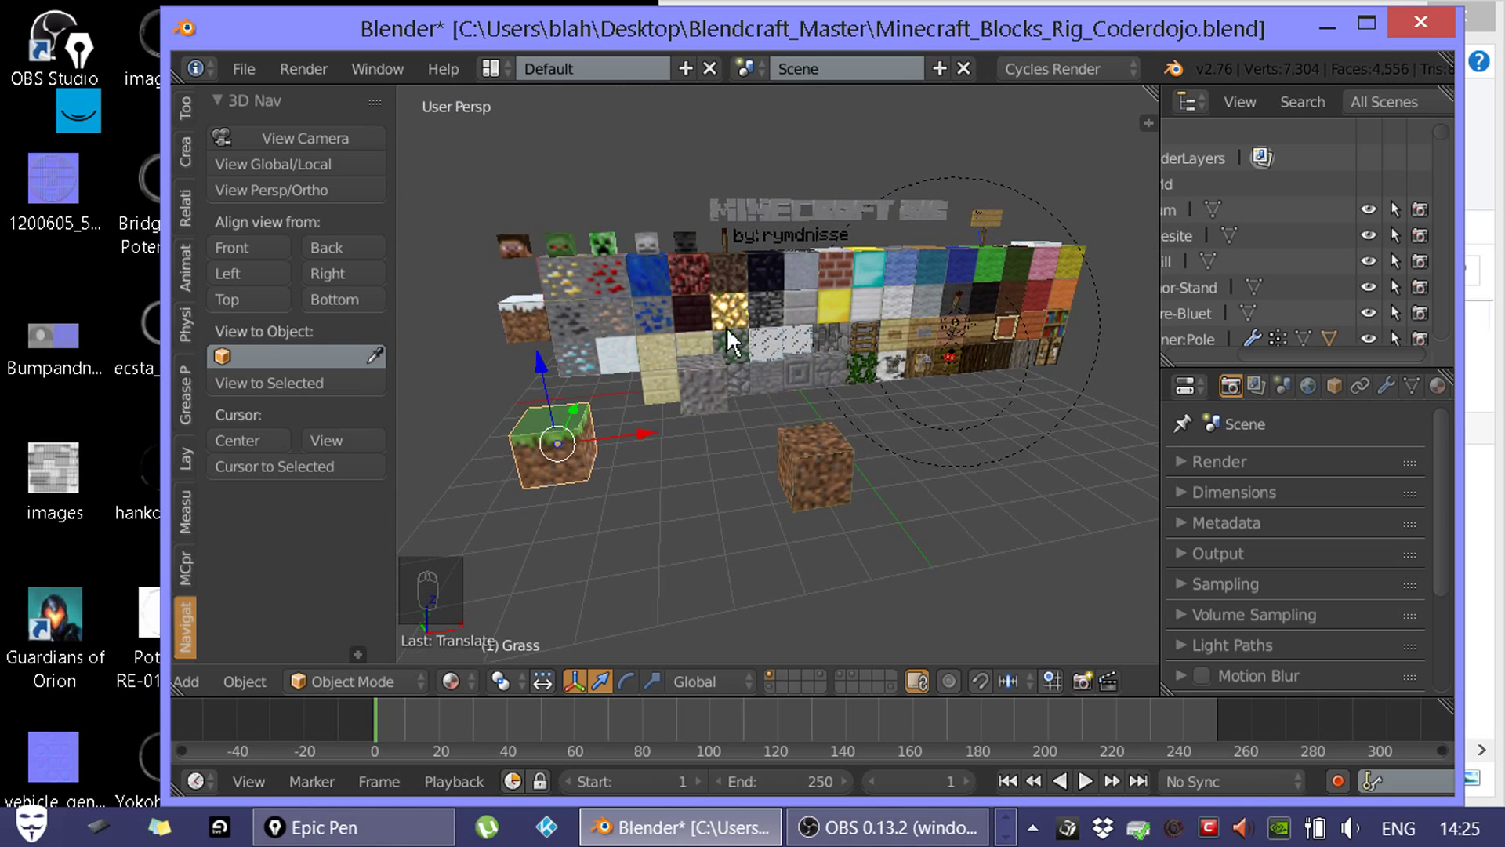
middle_drag(725, 327, 787, 387)
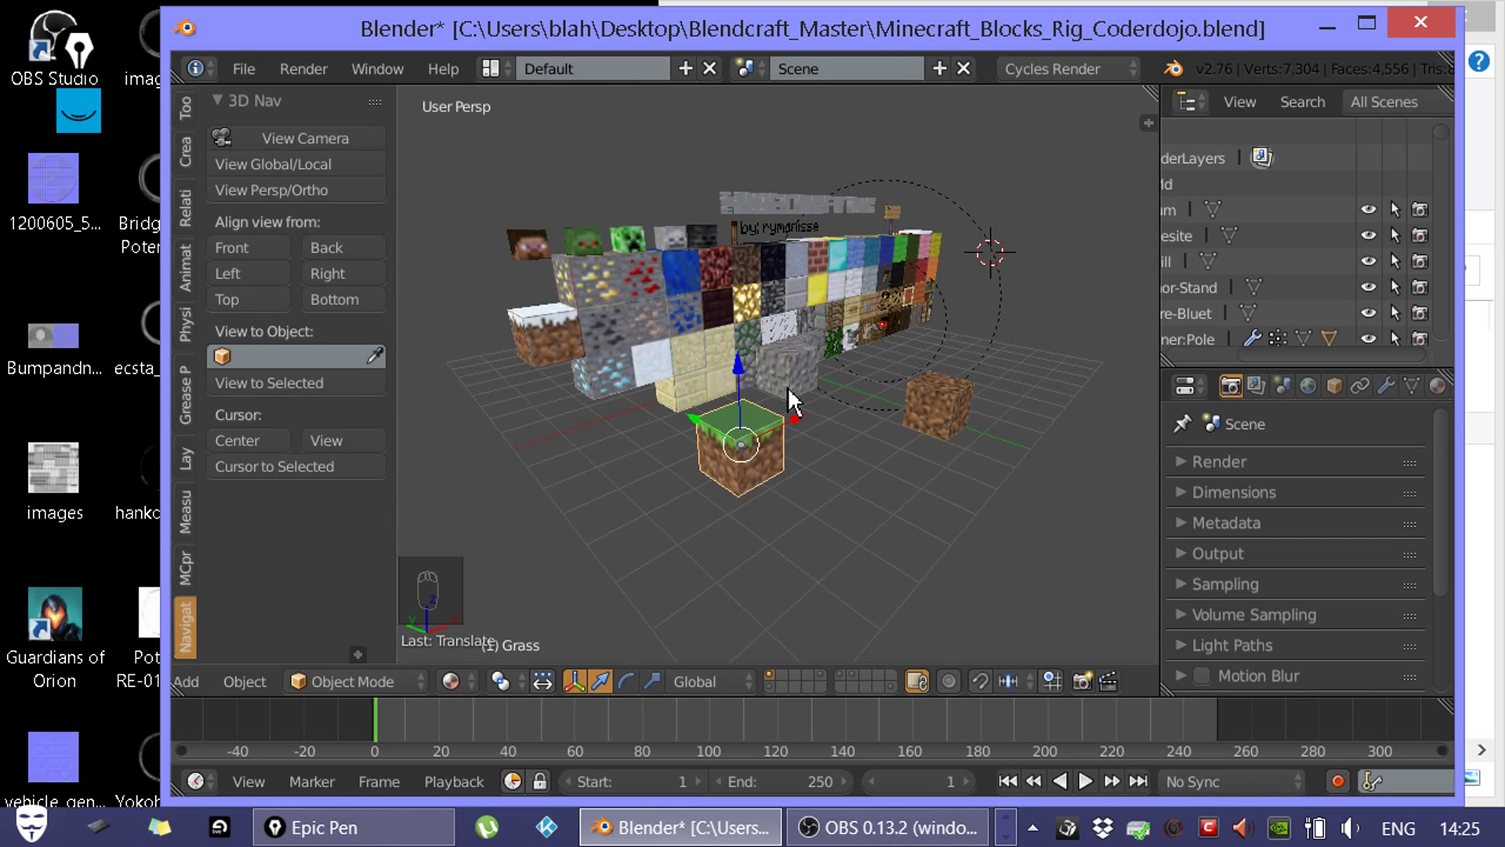
scroll(789, 390, up, 2)
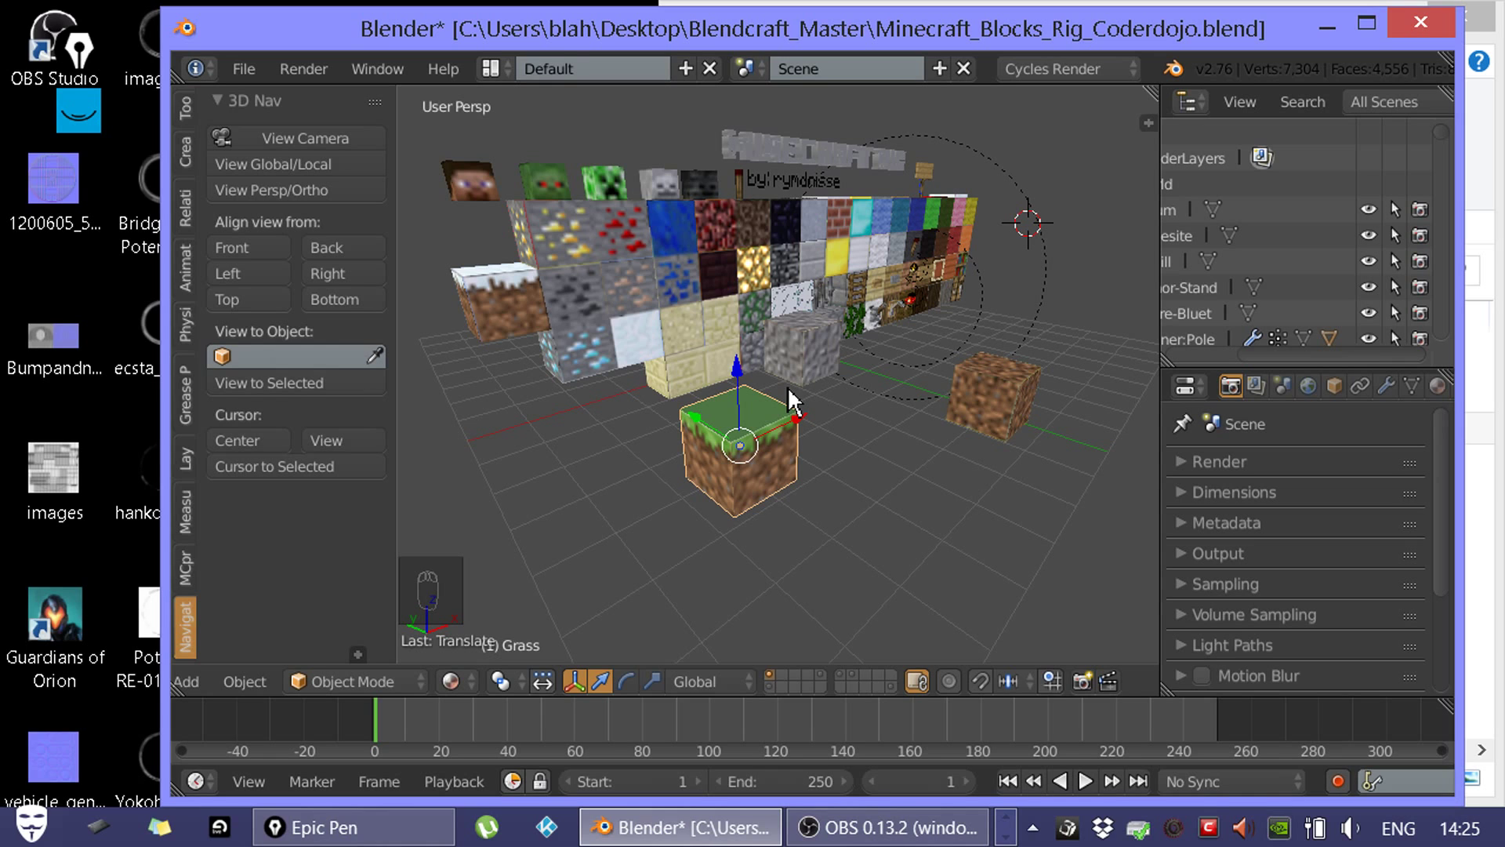
scroll(744, 502, up, 3)
scroll(776, 423, up, 3)
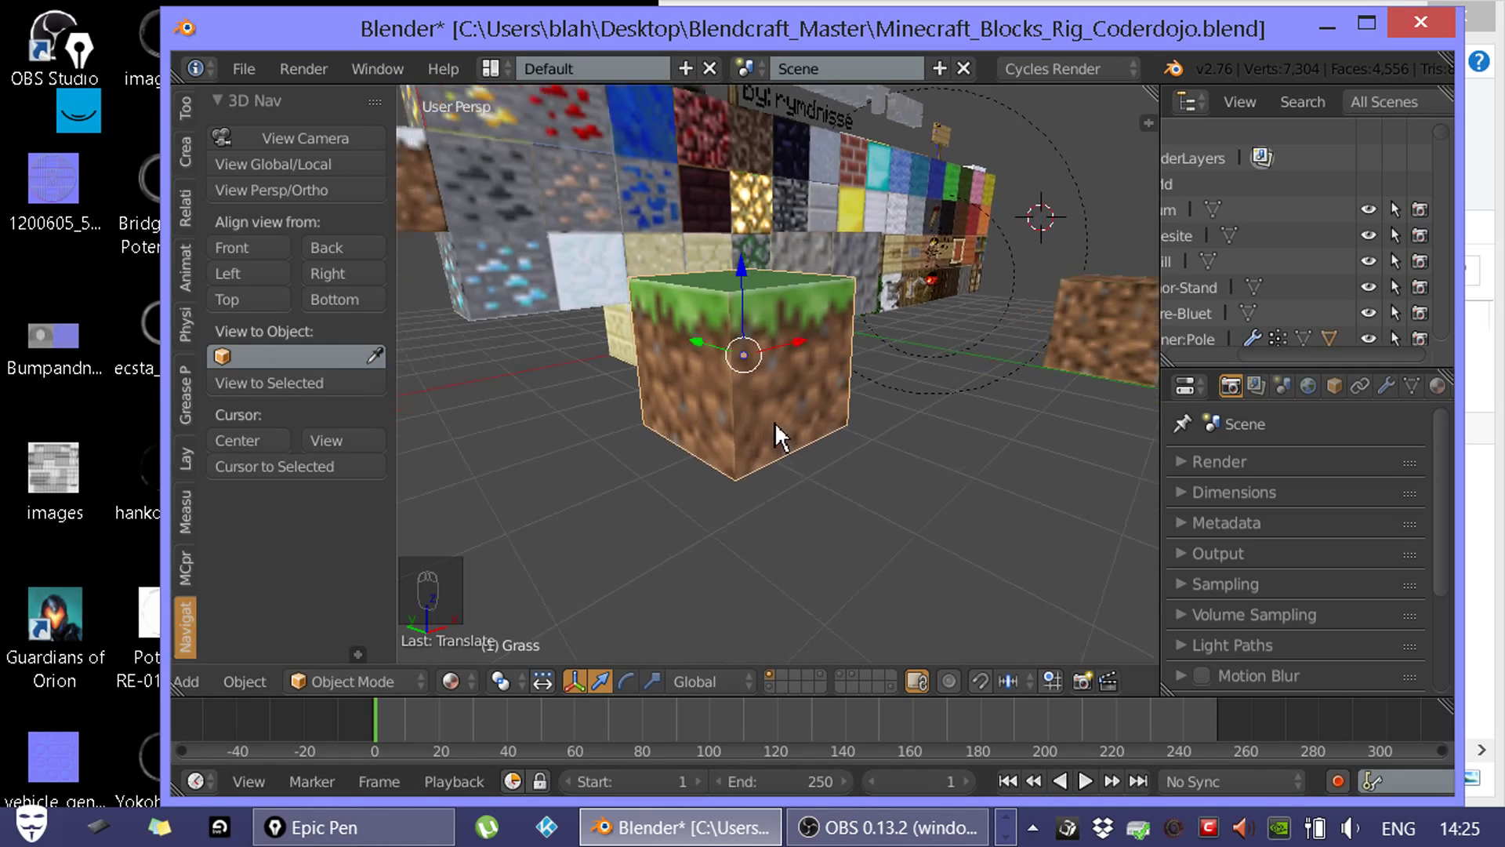
scroll(776, 423, down, 3)
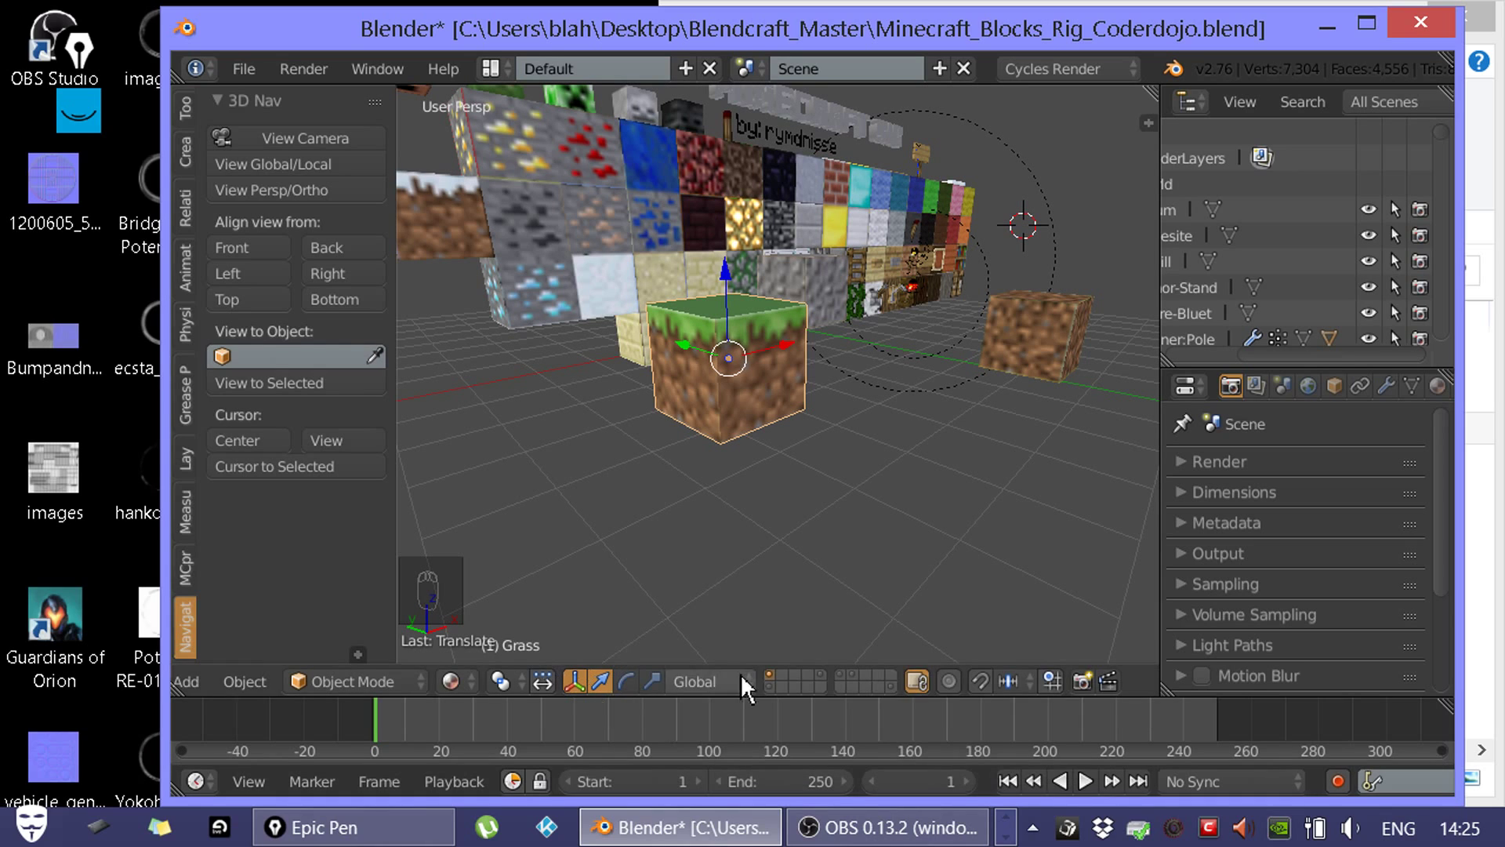
- Switch the 3D manipulator from translation to rotation for the grass block
click(625, 683)
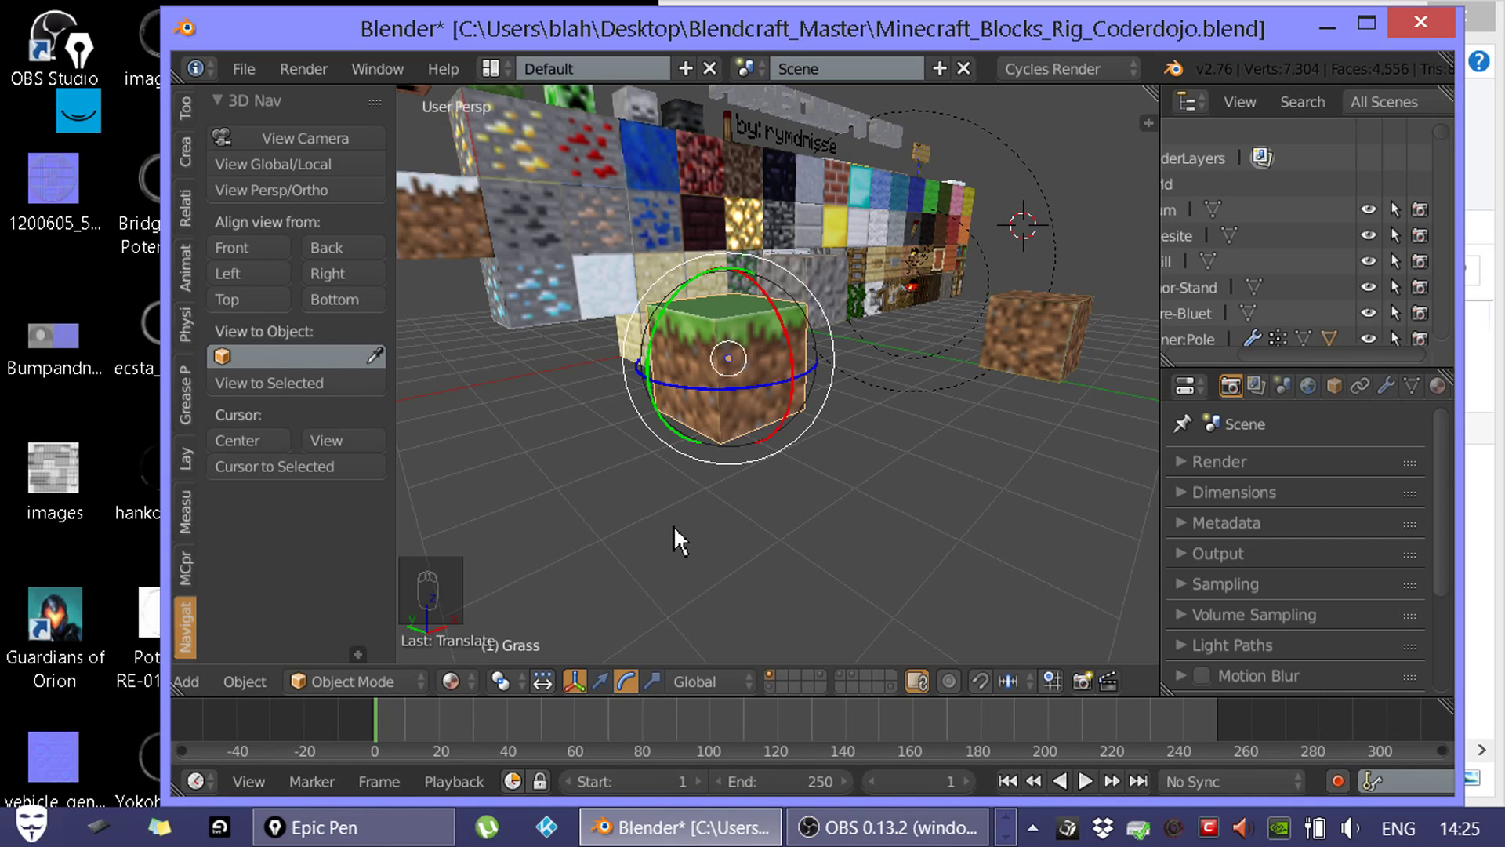
scroll(674, 526, up, 3)
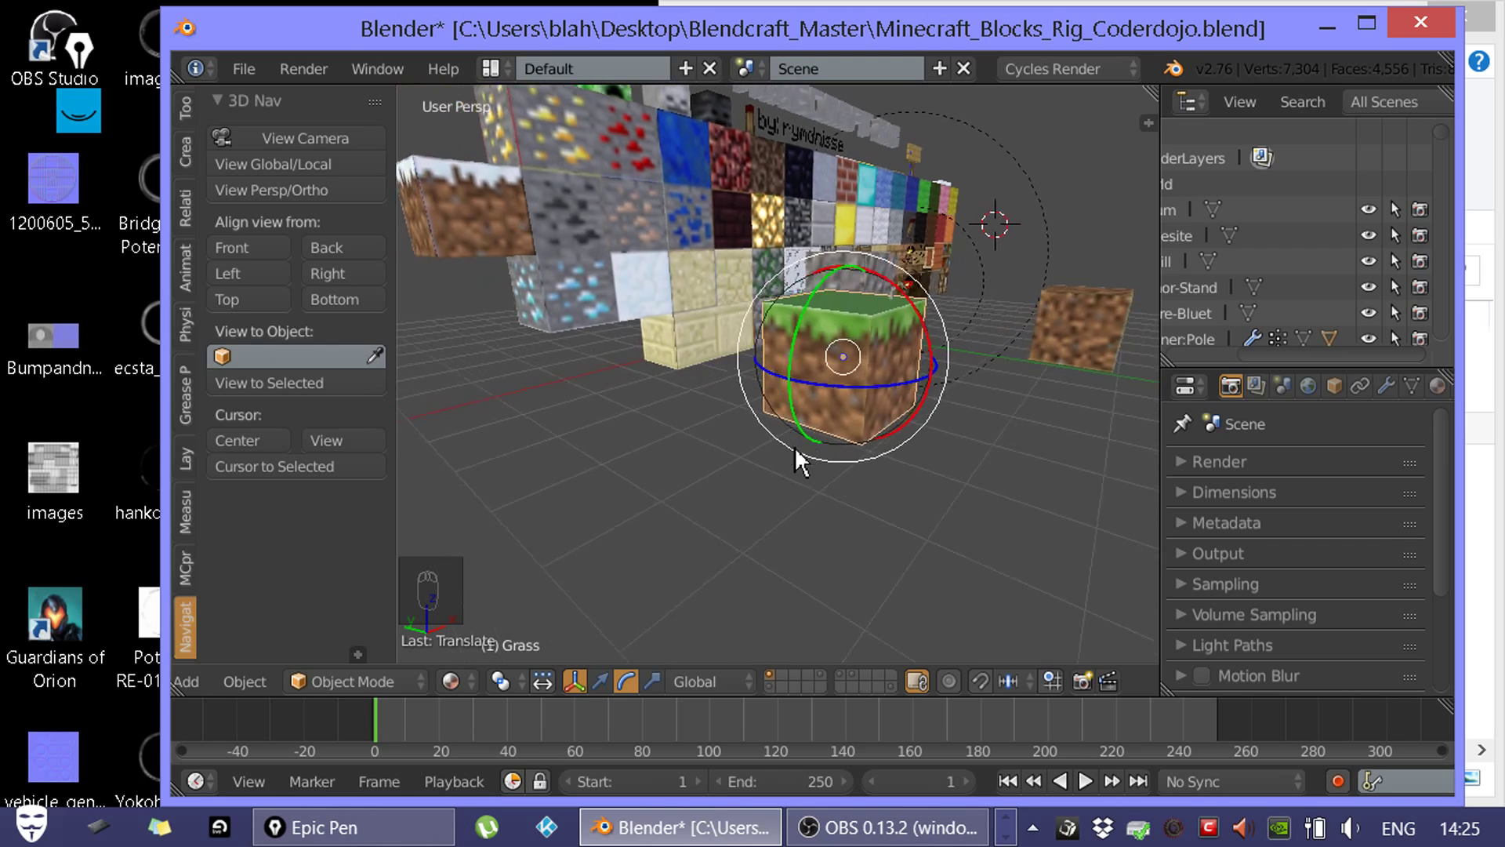
scroll(756, 462, down, 4)
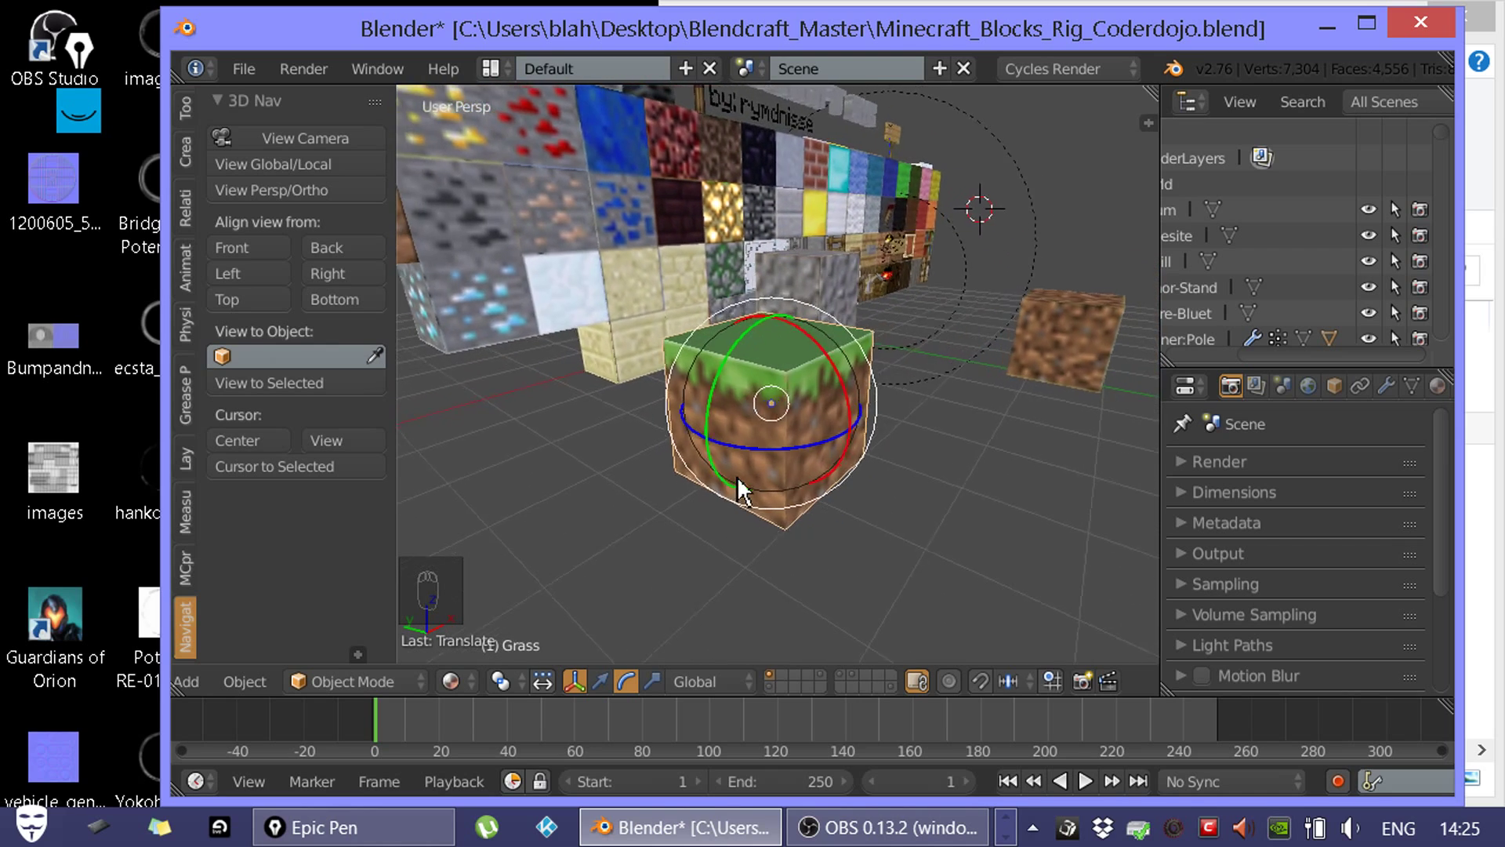
scroll(752, 488, down, 2)
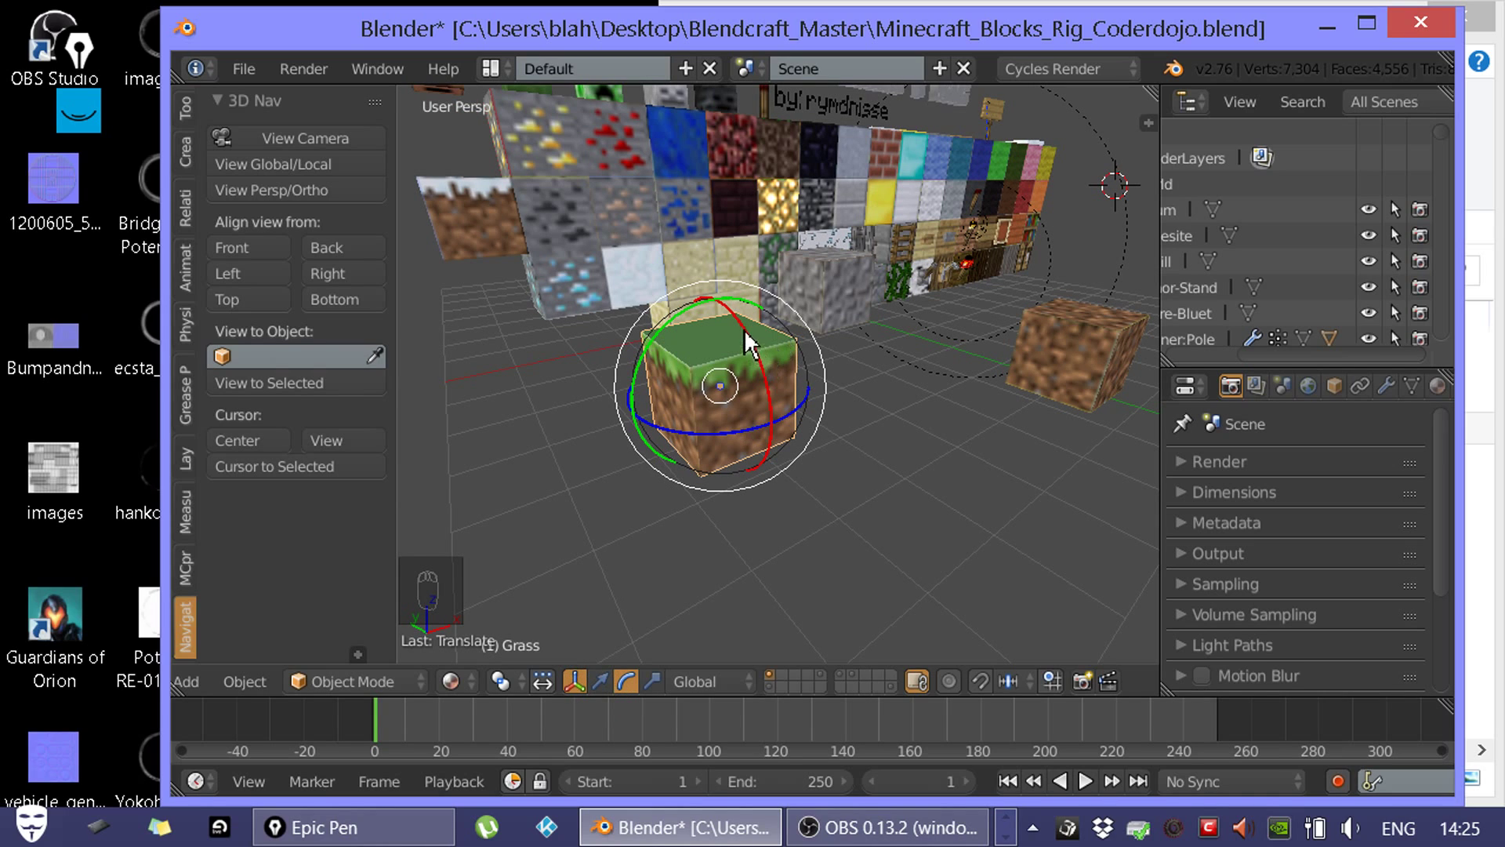
- Try rotating the grass block with the individual axis rings of the manipulator, cancelling each rotation
mouse_move(740, 329)
mouse_down()
mouse_move(779, 429)
mouse_move(780, 381)
mouse_move(744, 309)
mouse_move(789, 470)
mouse_move(766, 293)
mouse_move(663, 270)
mouse_move(528, 460)
mouse_move(858, 440)
mouse_move(647, 313)
mouse_move(693, 447)
mouse_move(726, 275)
mouse_move(868, 511)
mouse_move(663, 368)
mouse_move(817, 383)
mouse_move(758, 311)
mouse_up()
right_click(759, 311)
drag(648, 352, 932, 423)
right_click(931, 423)
drag(670, 446, 605, 326)
right_click(606, 325)
- Try free view-based and trackball rotations of the grass block, cancelling each one
key(r)
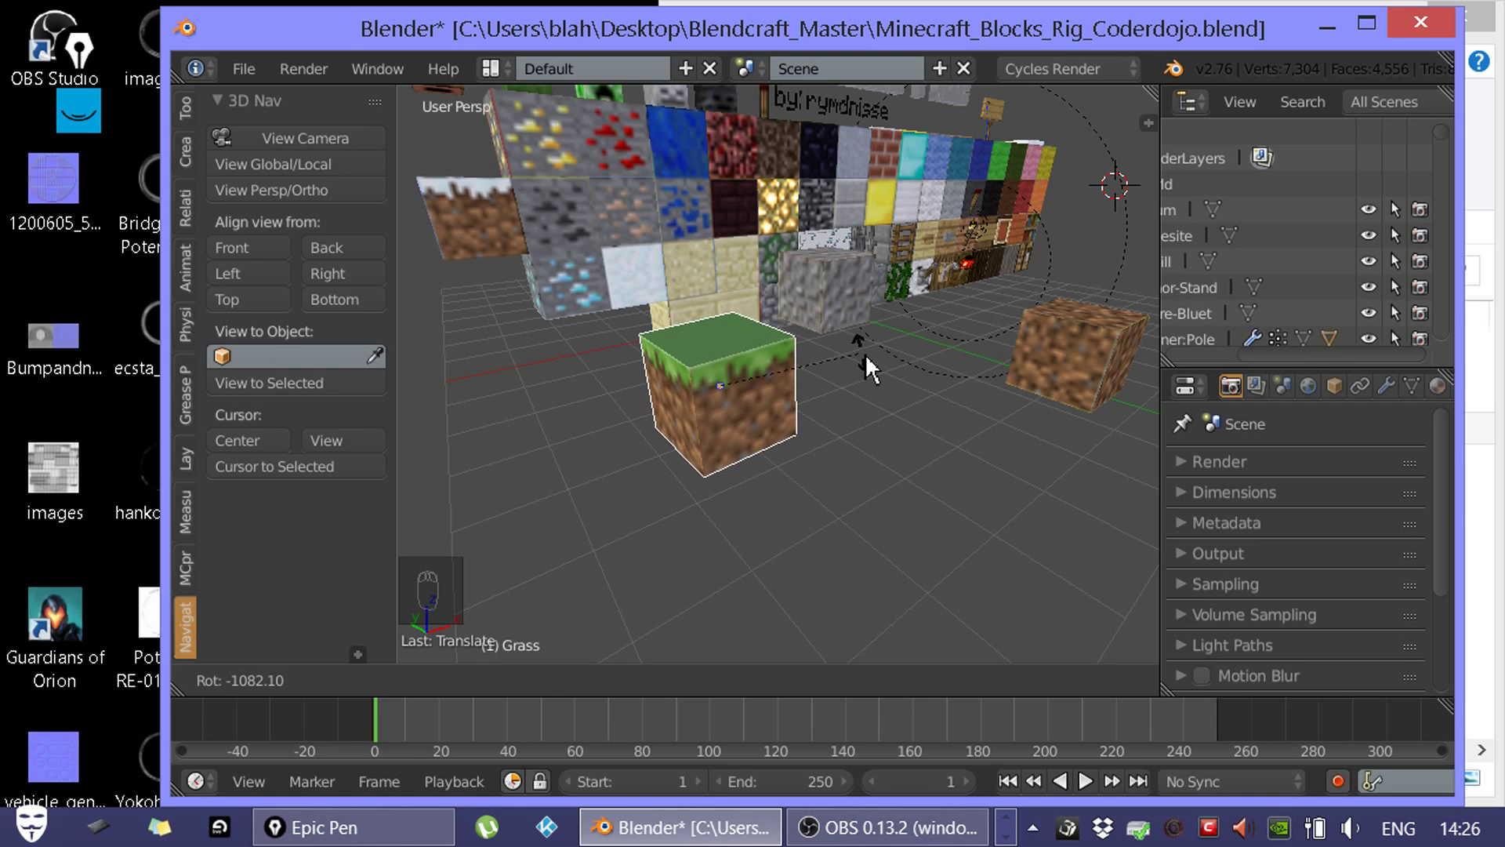
key(r)
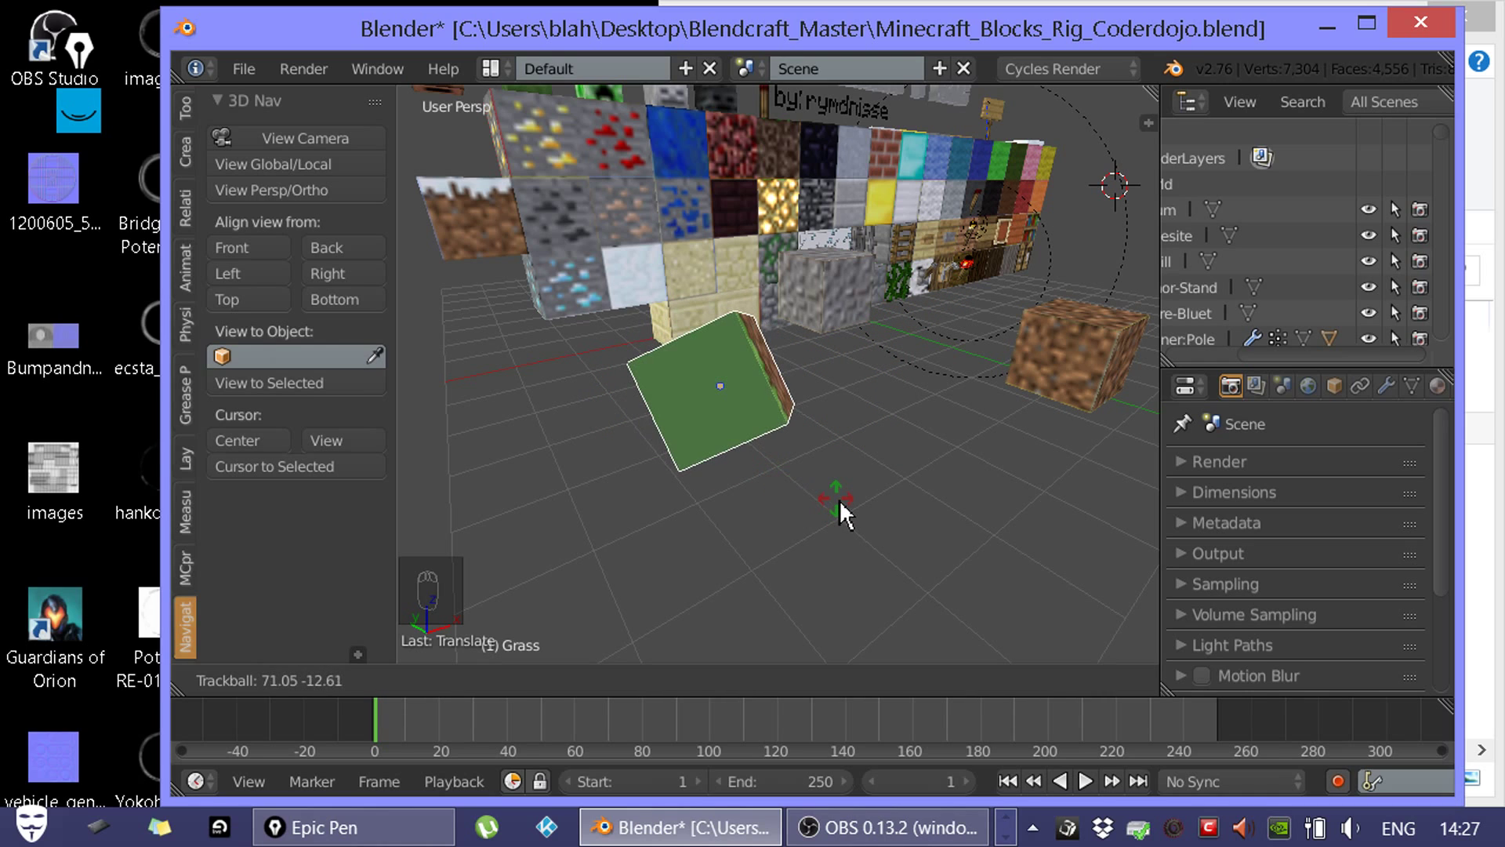
key(r)
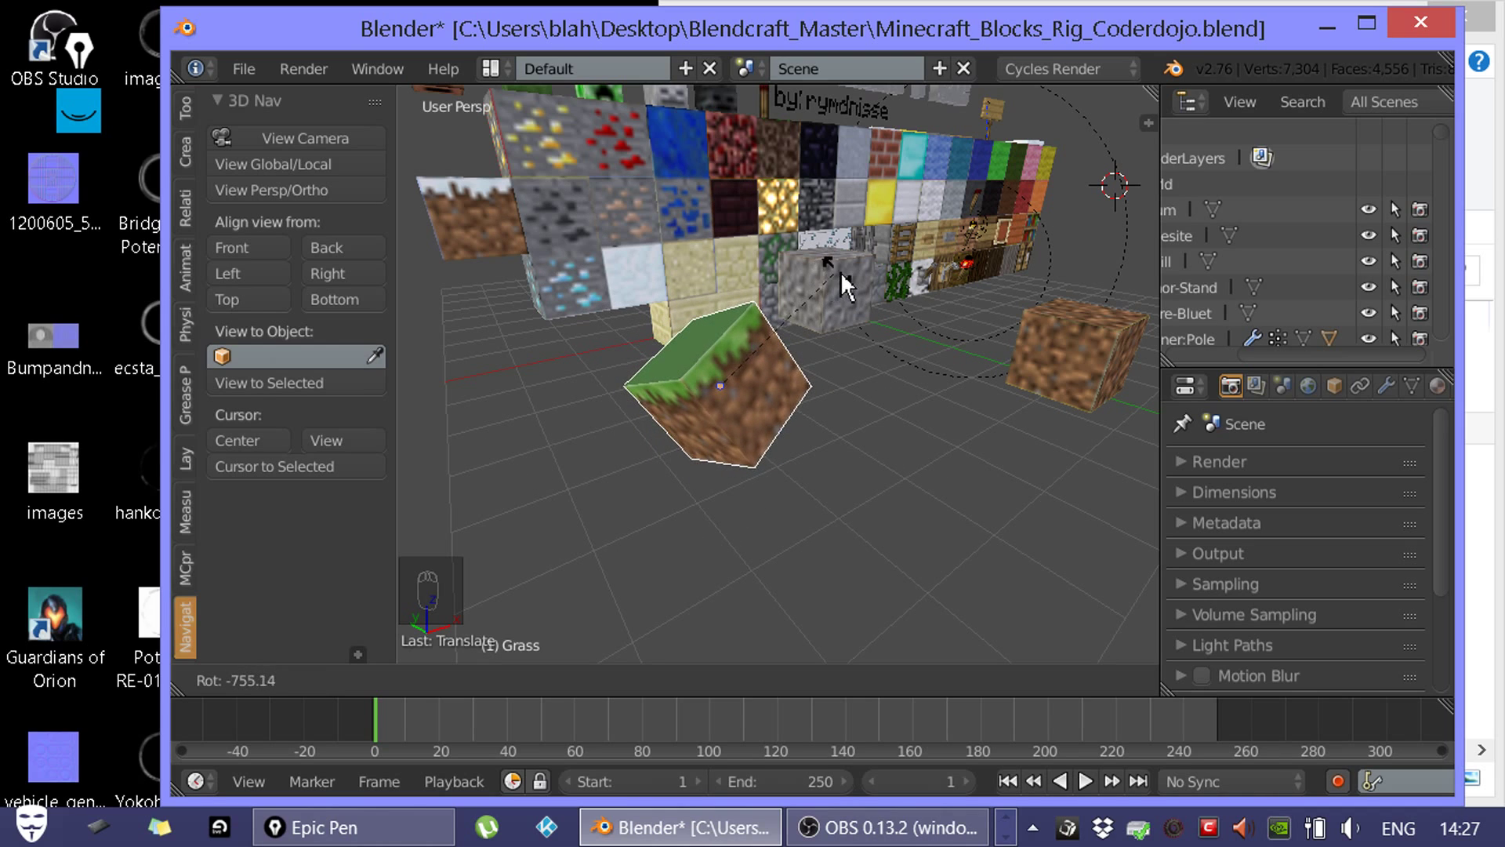
key(Escape)
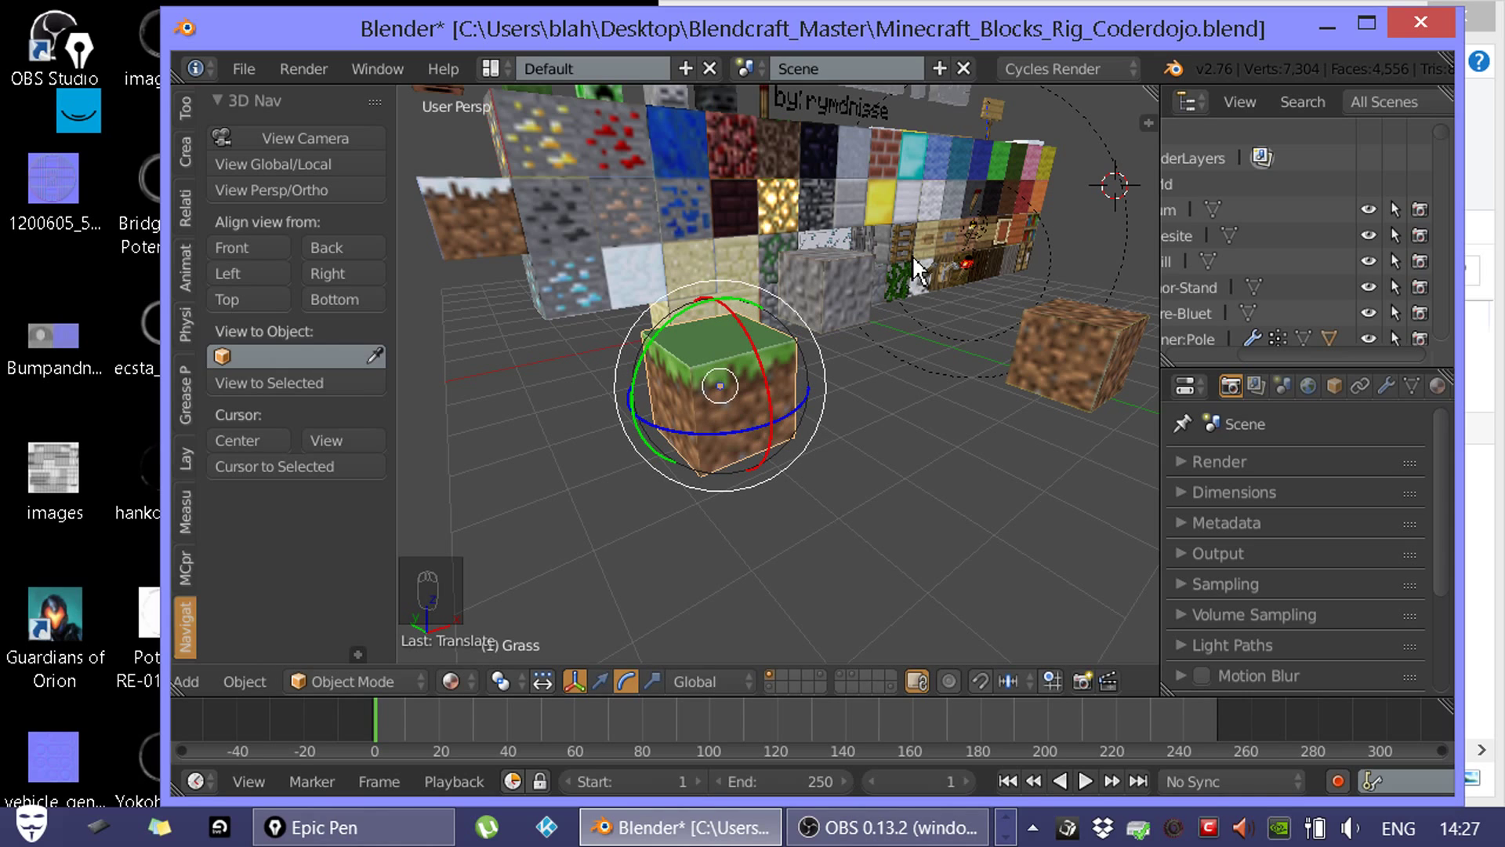
key(r)
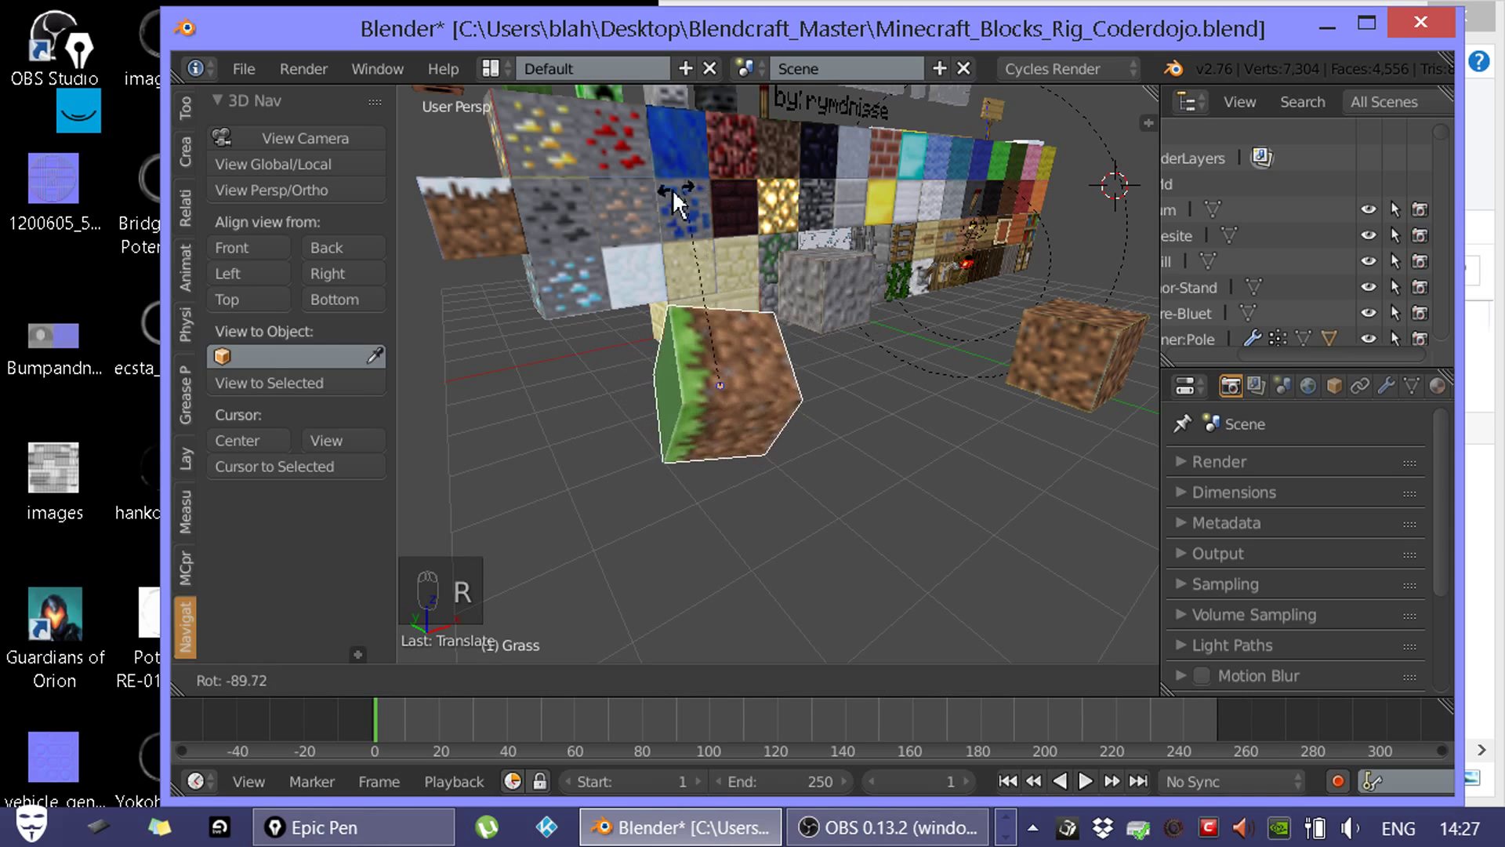
right_click(895, 326)
key(r)
right_click(612, 572)
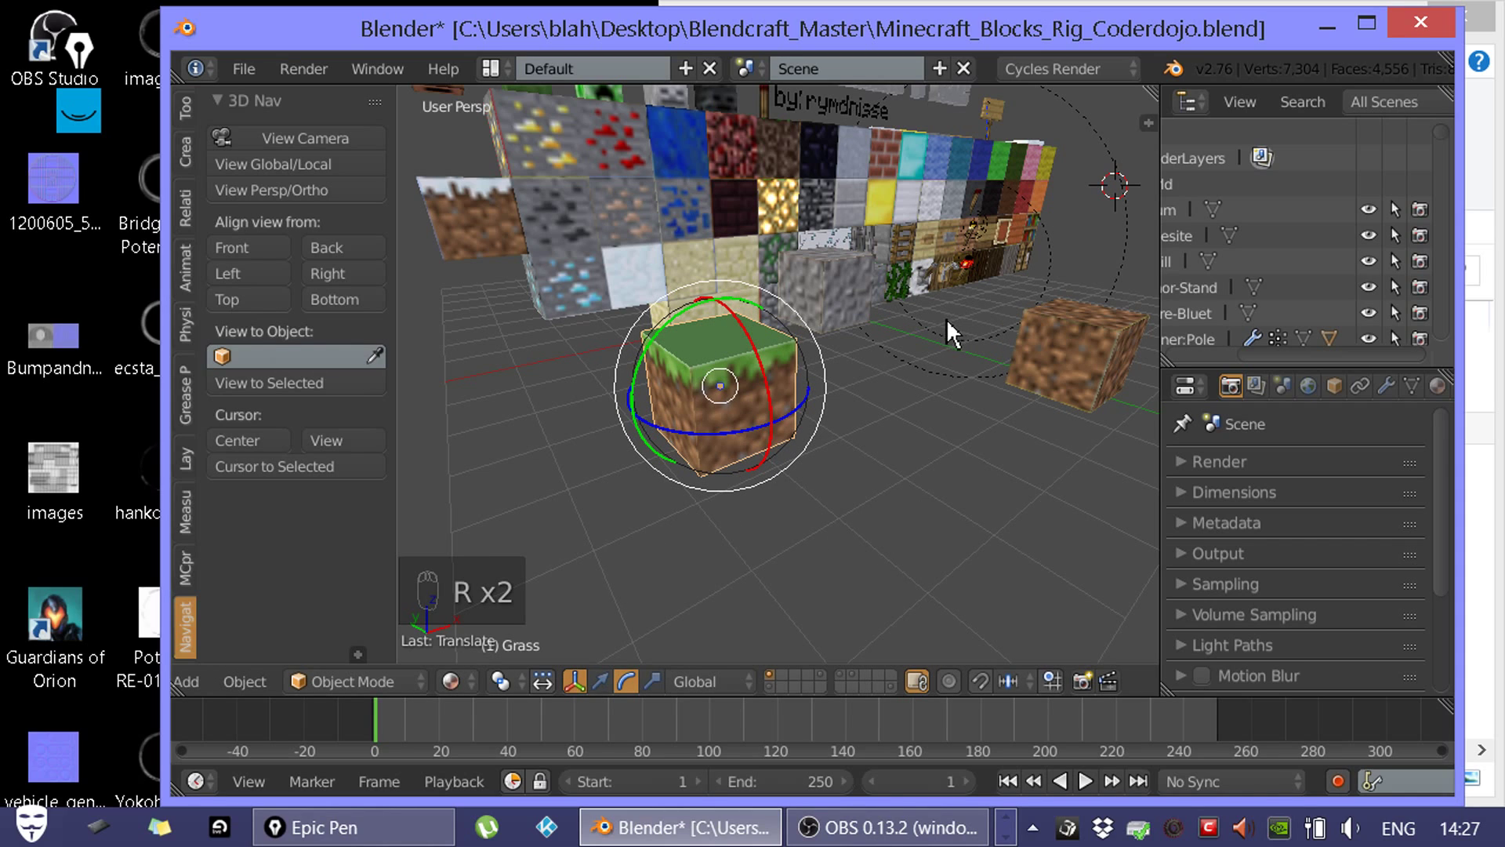
- Try rotating the grass block constrained to the global X, Y and Z axes in turn, keeping its original orientation
key(r)
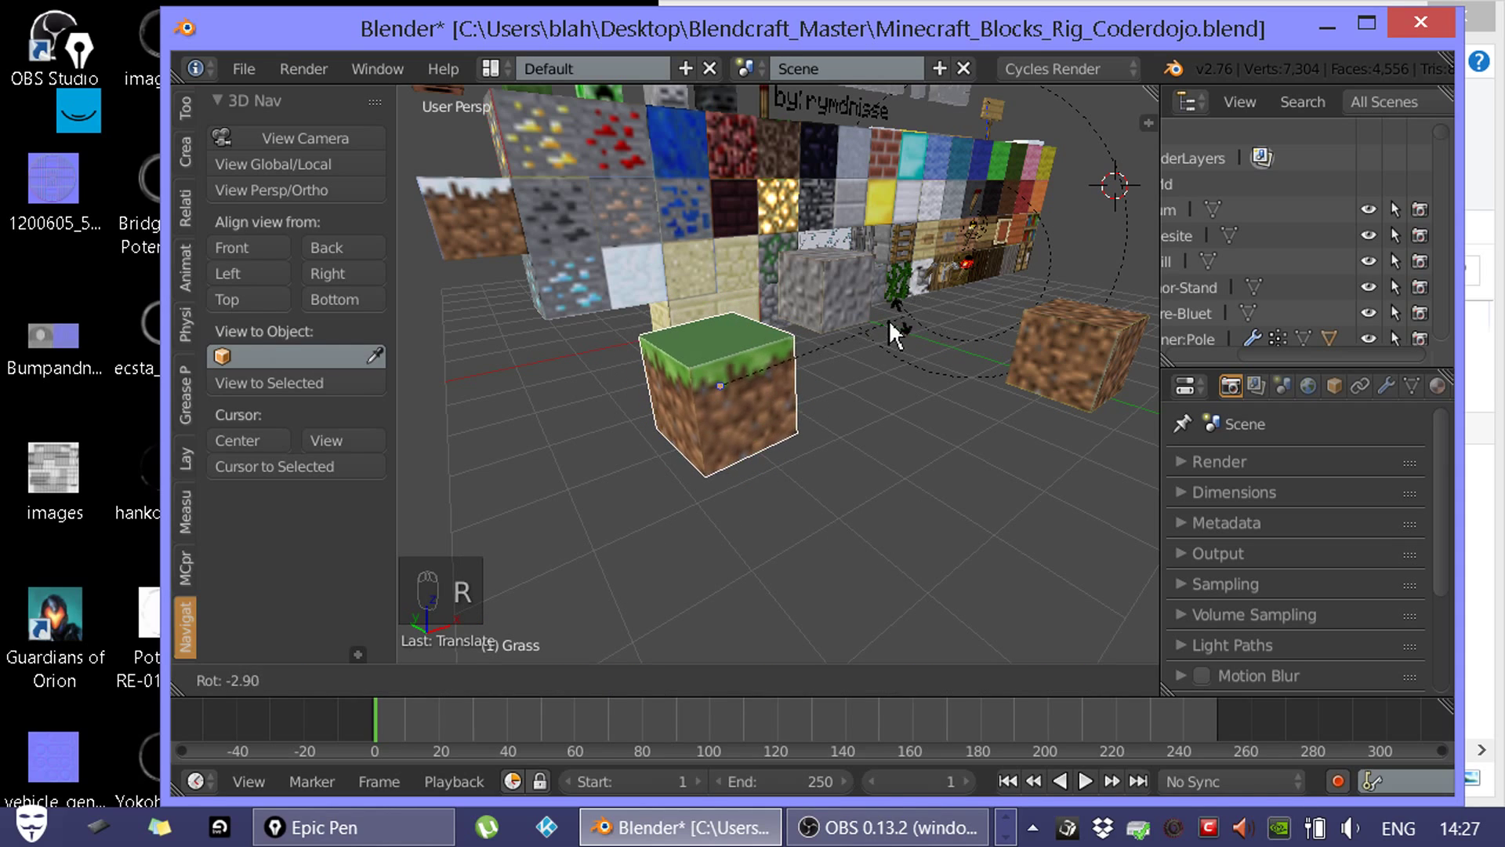
key(x)
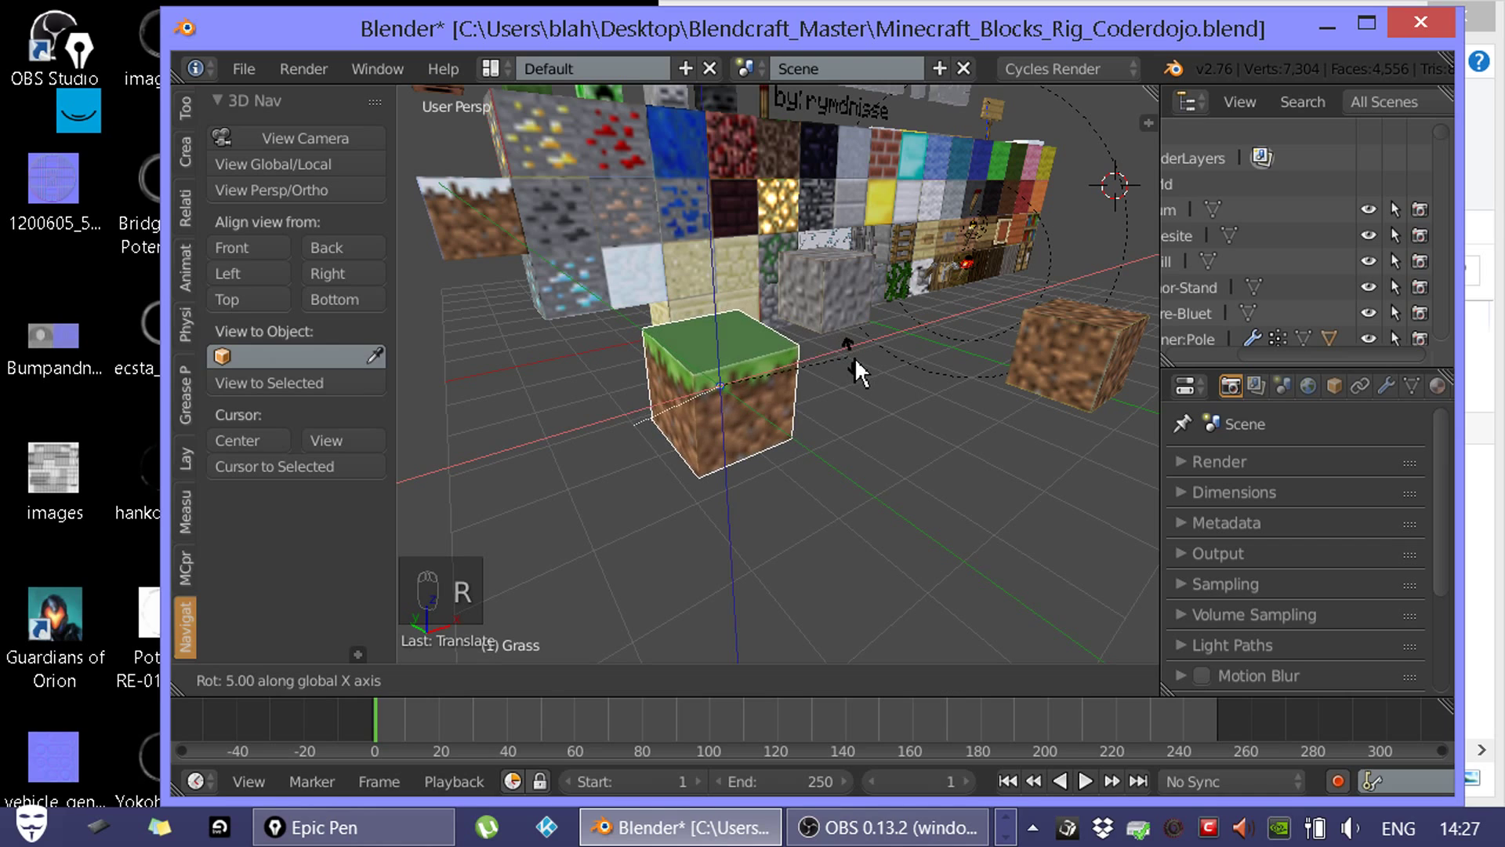
key(y)
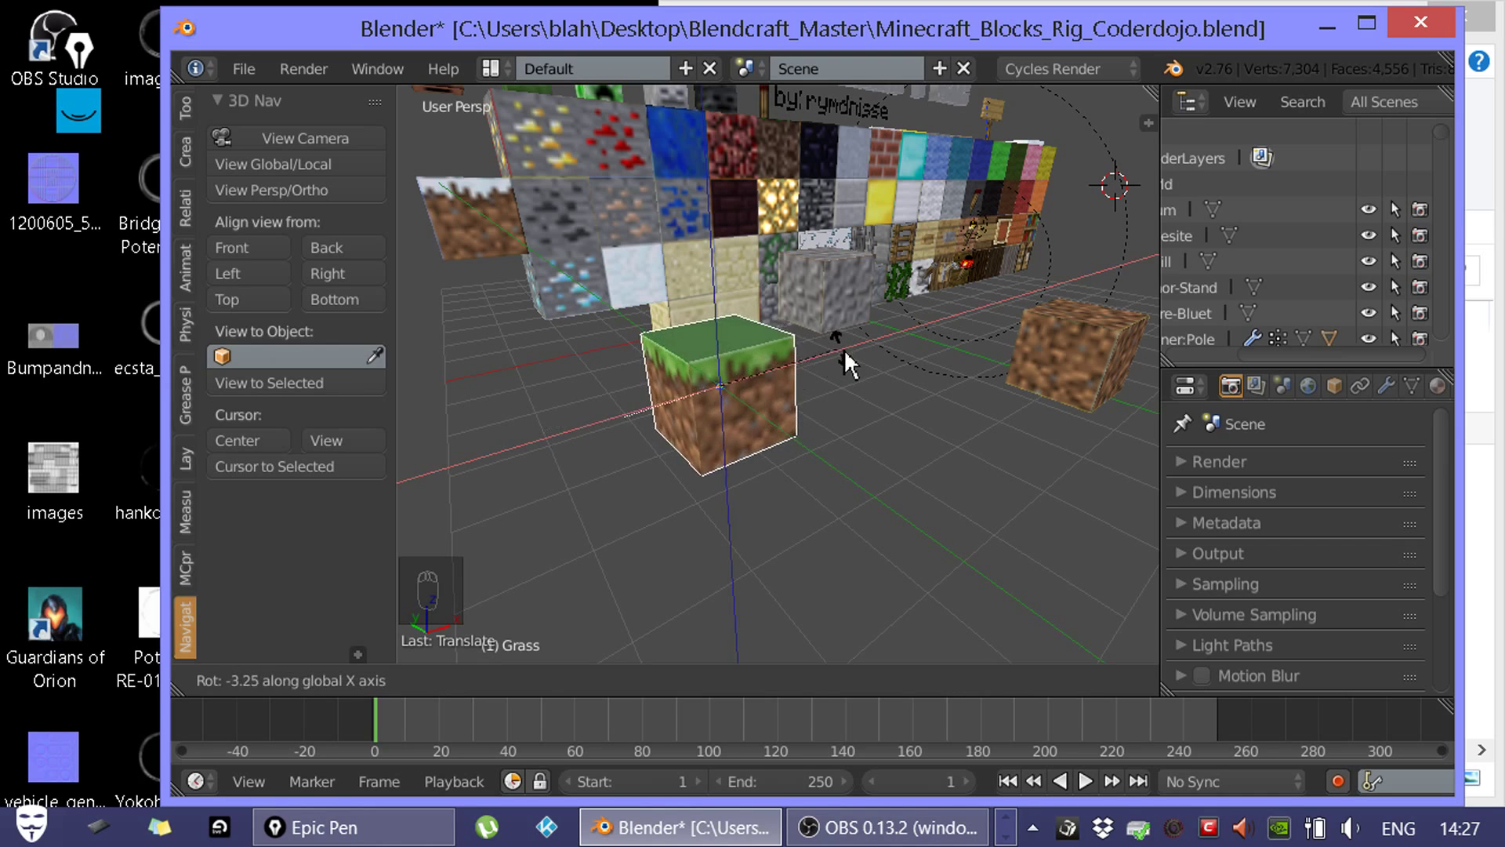
key(x)
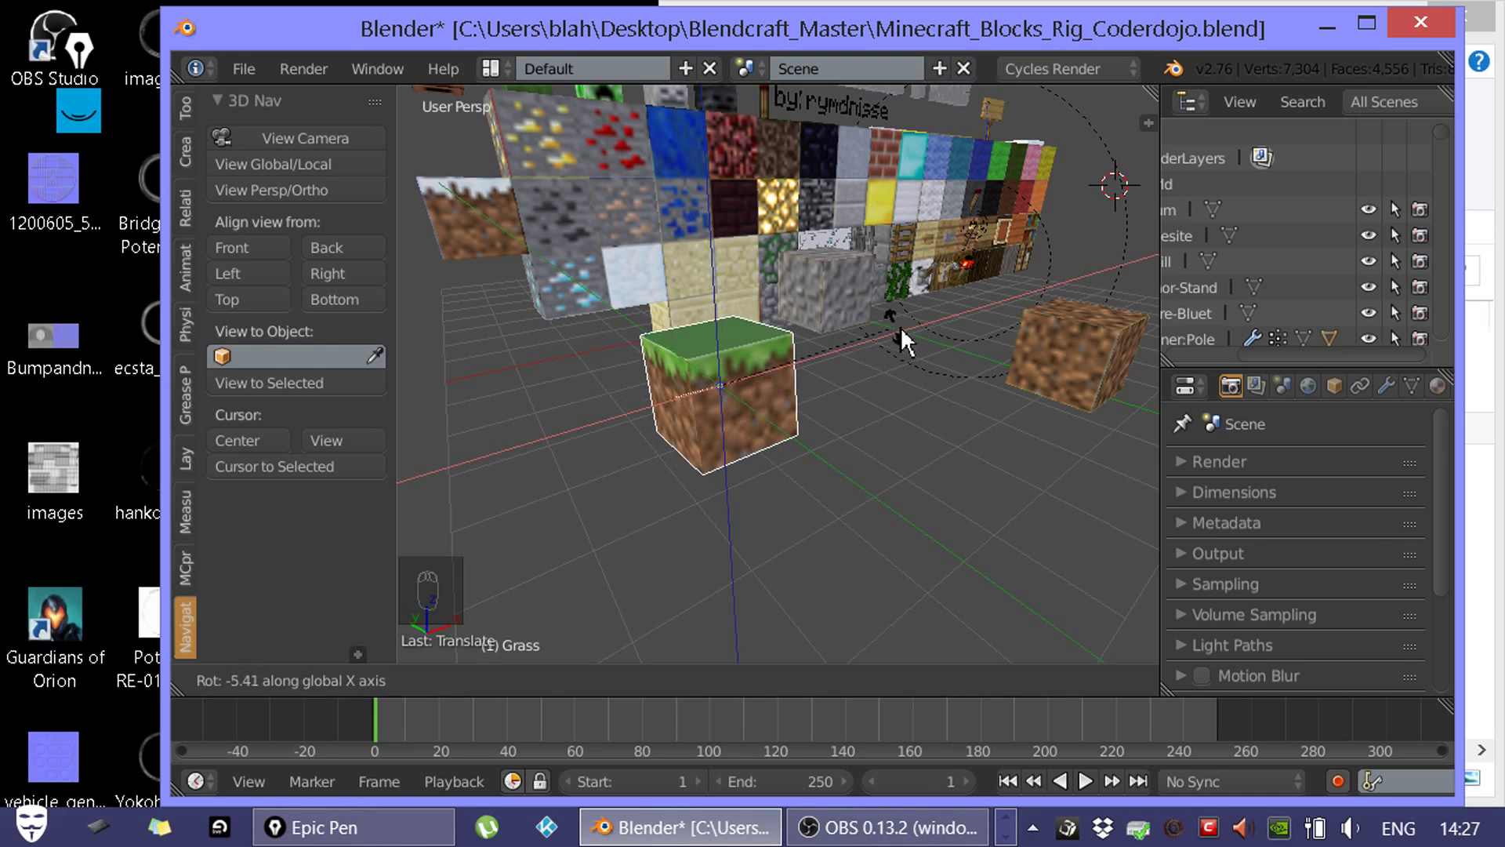
key(z)
key(x)
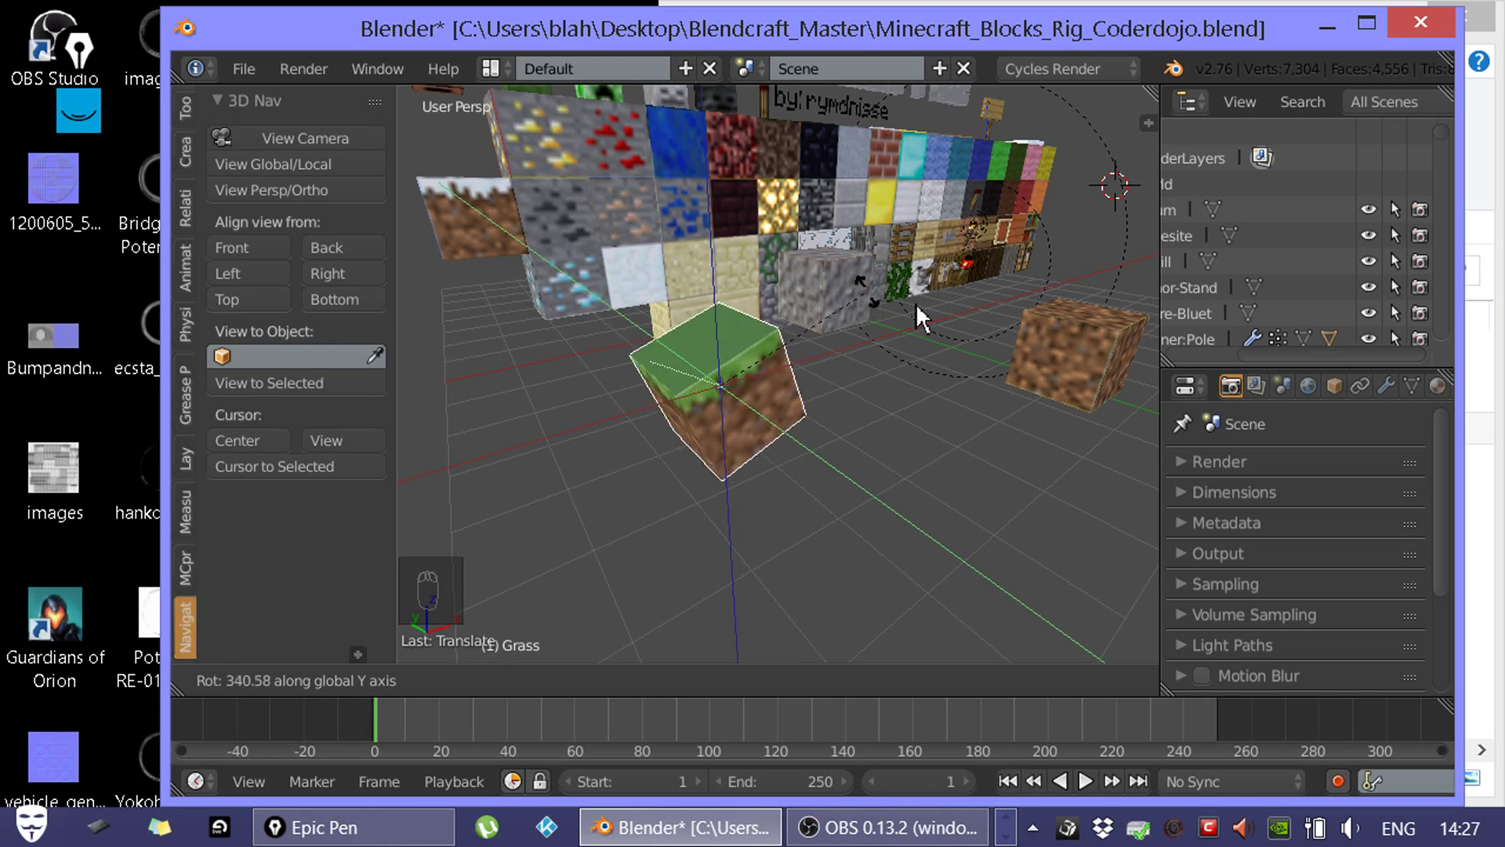
key(z)
key(x)
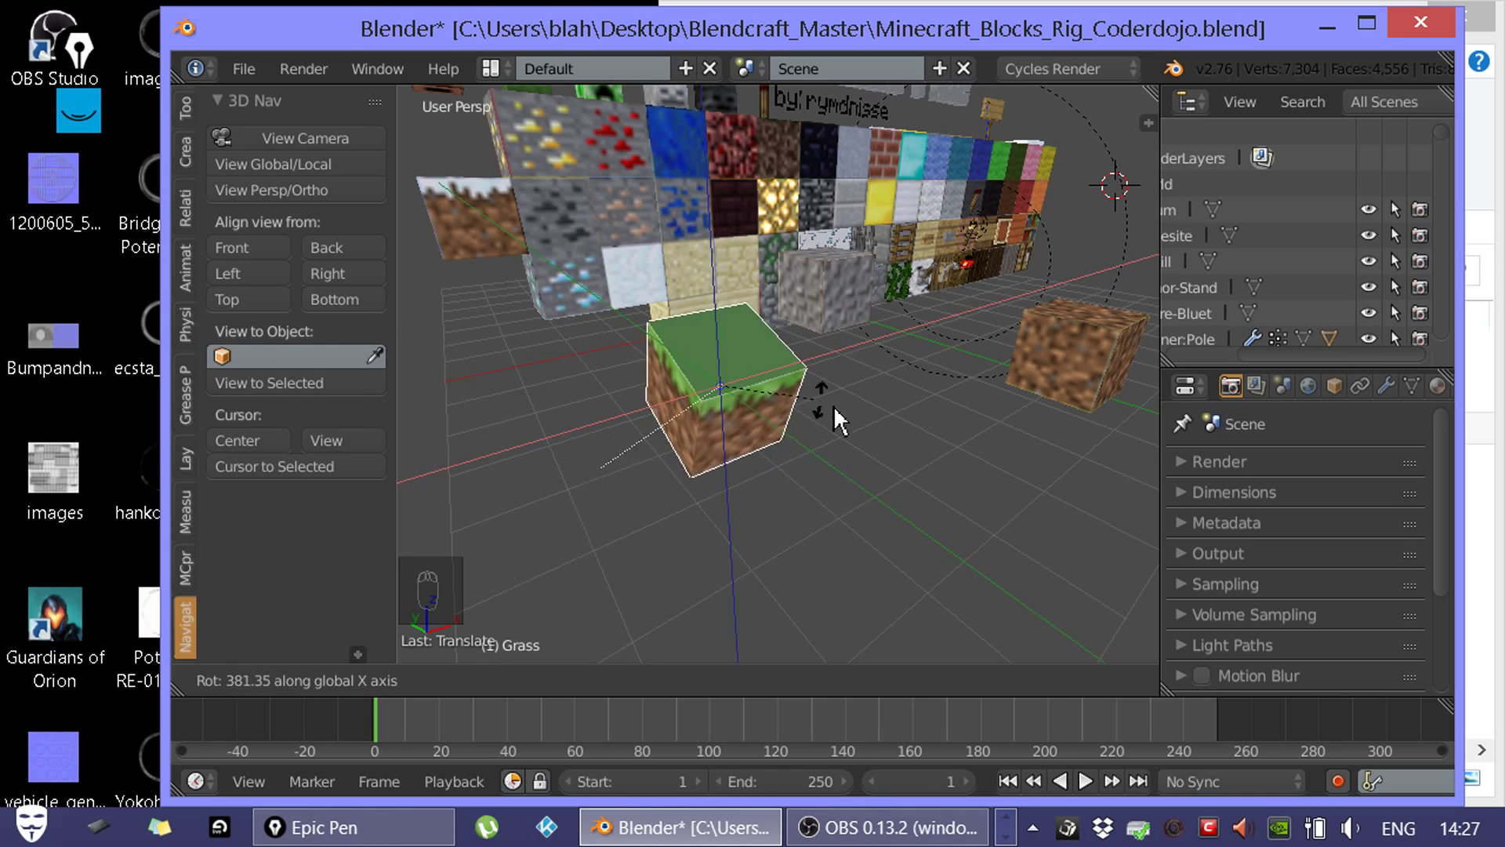
key(z)
key(x)
key(z)
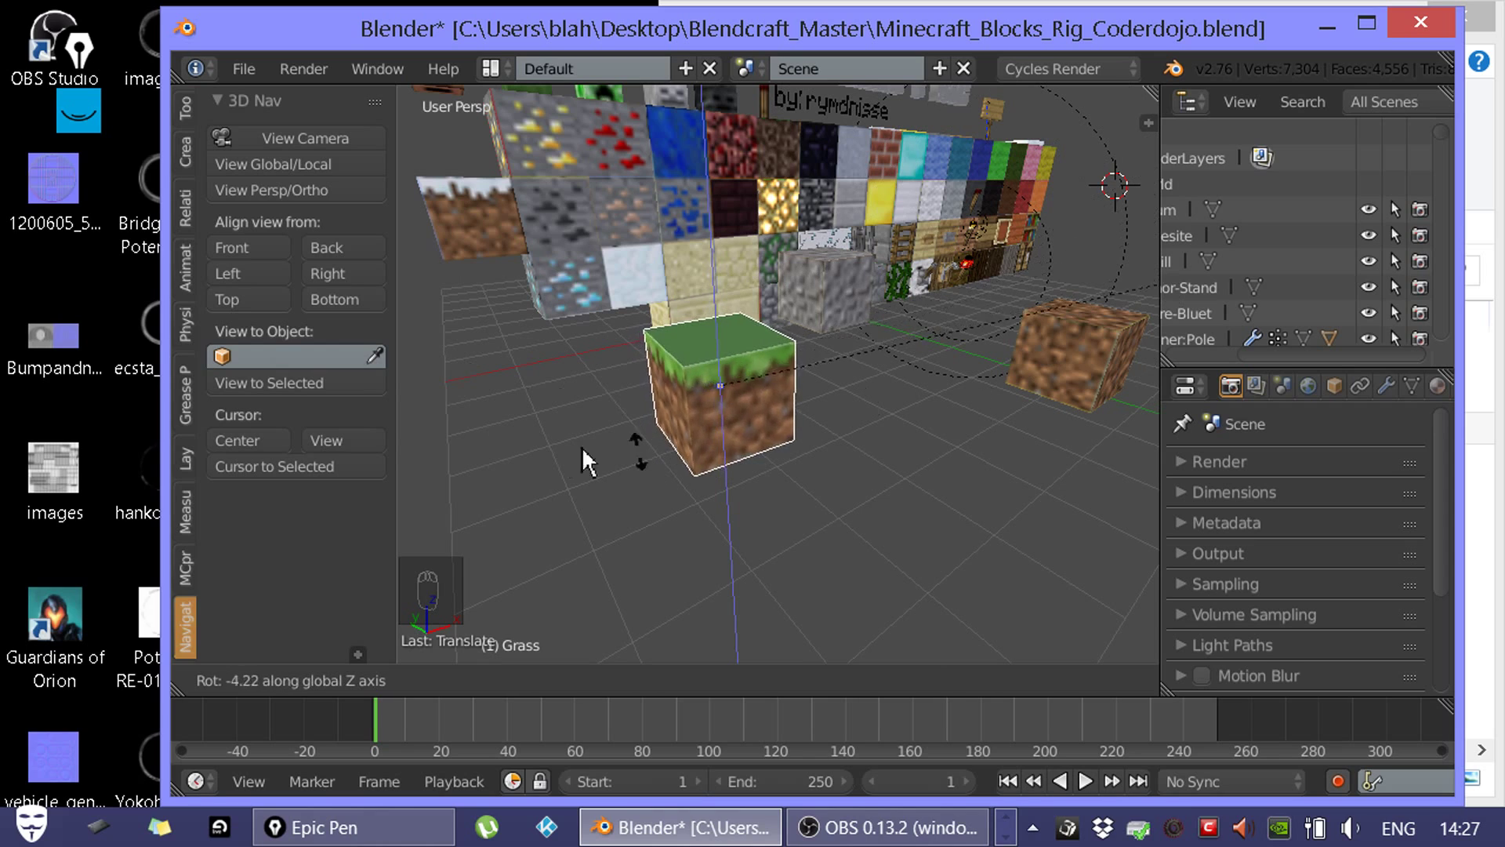
click(608, 507)
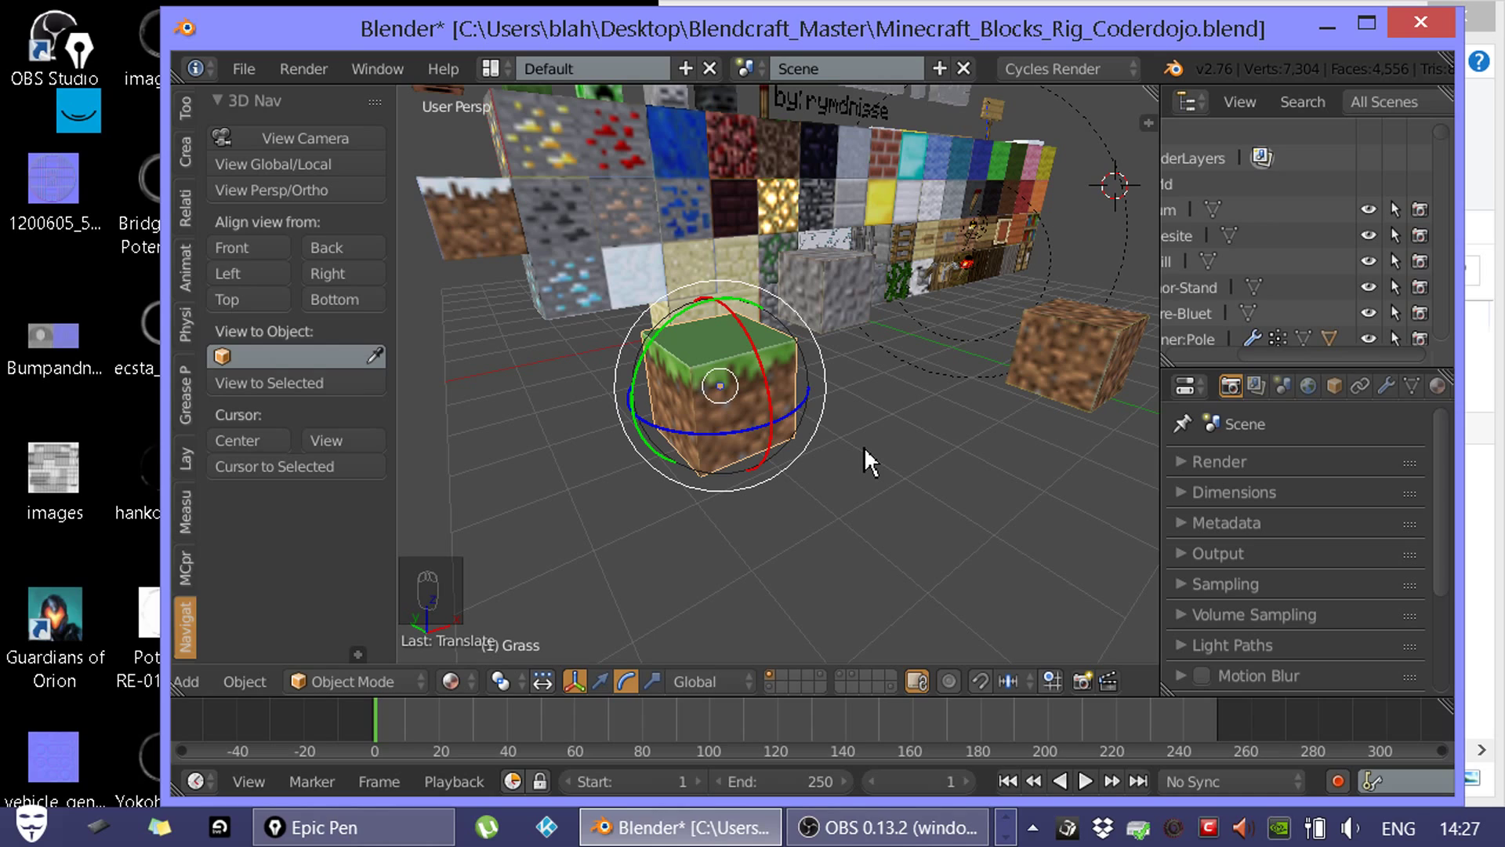
- Start a new rotation of the grass block
key(r)
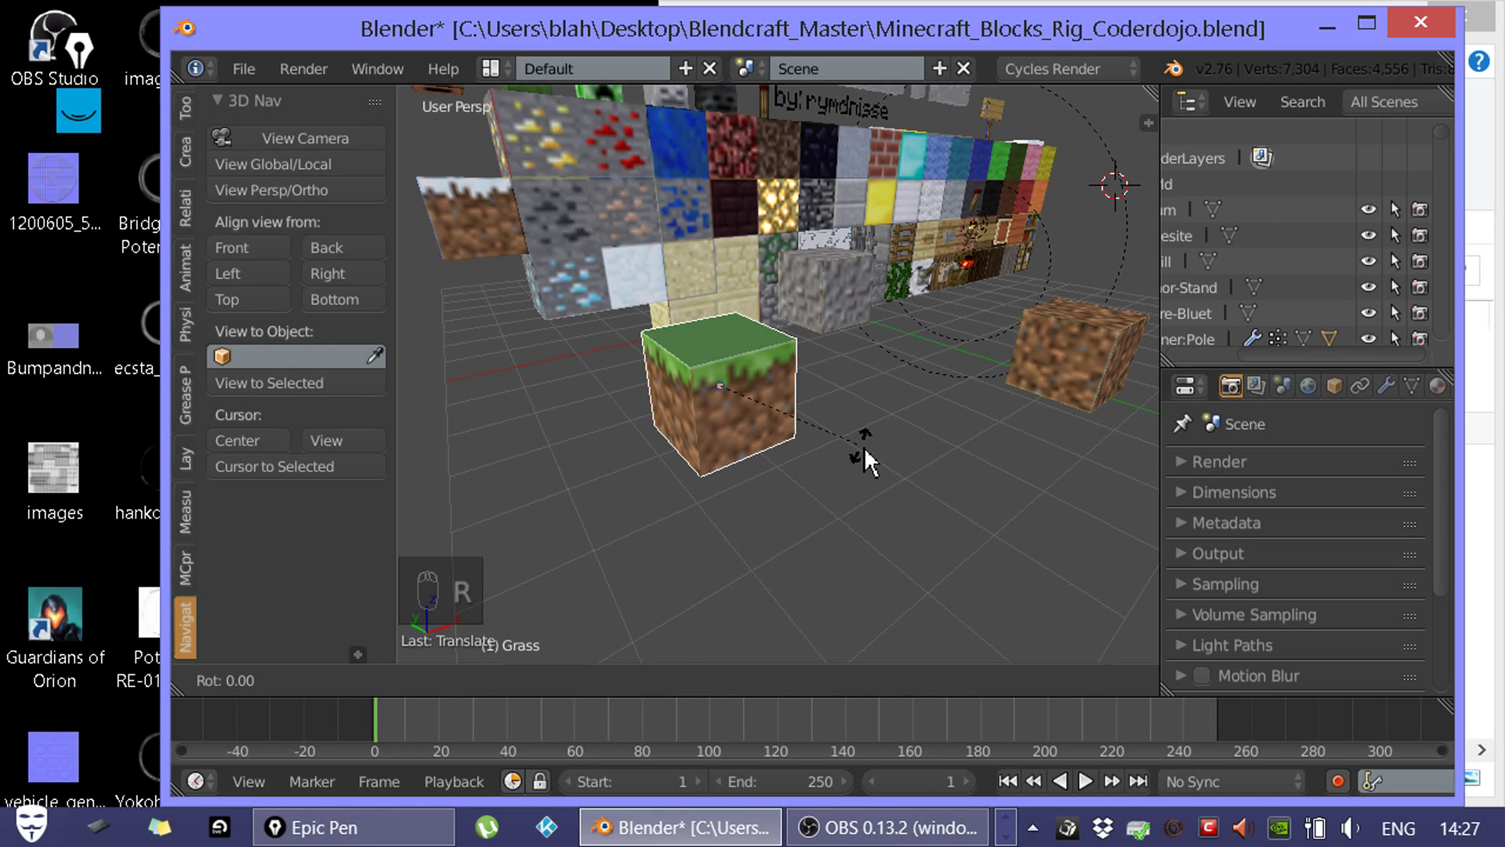
- Rotate the grass block around the global Z axis after trying the rotation around global Y
key(y)
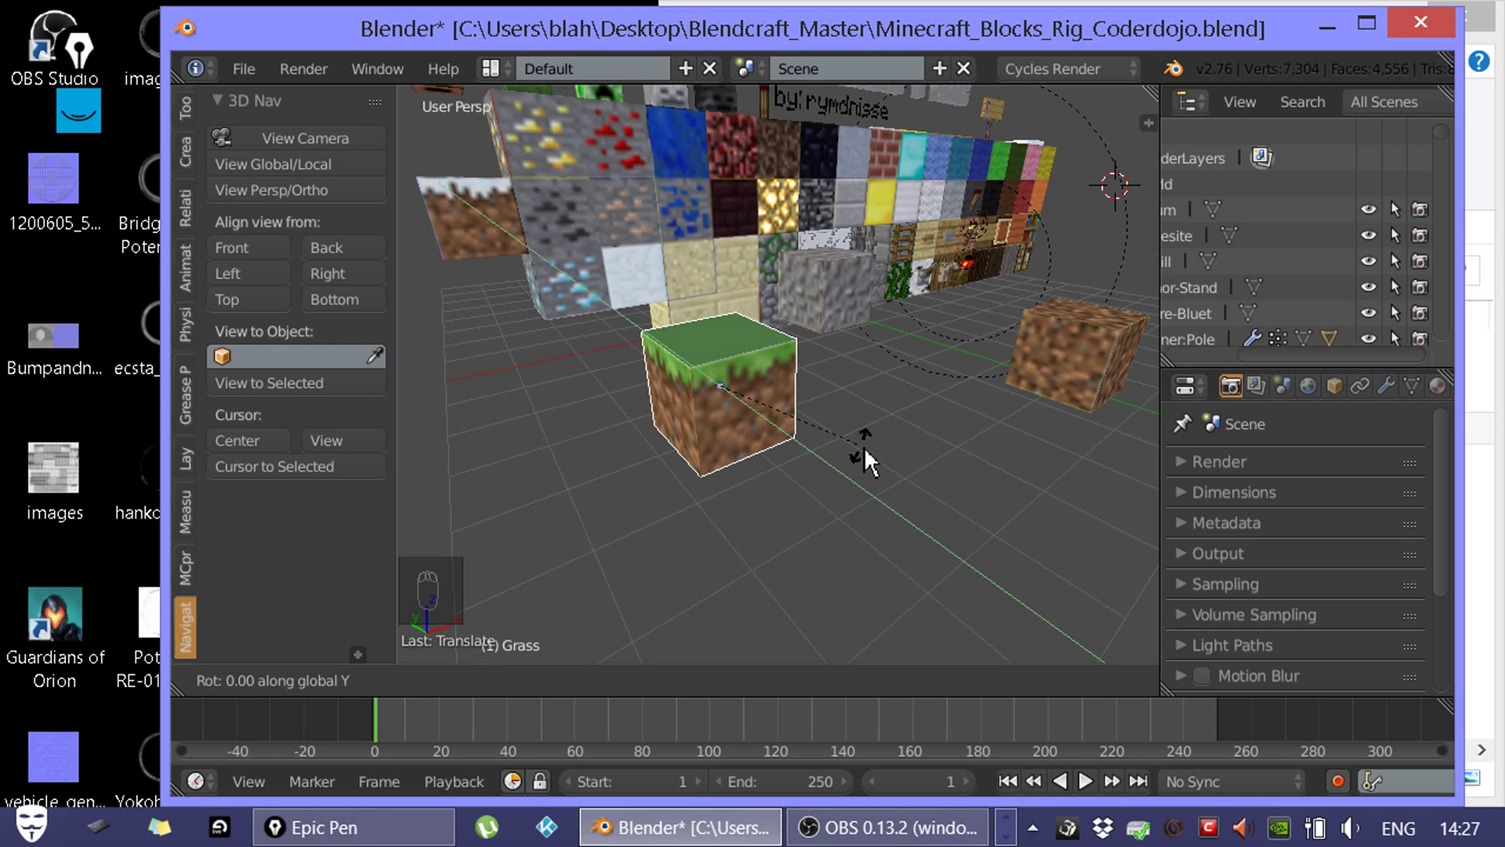
key(z)
key(x)
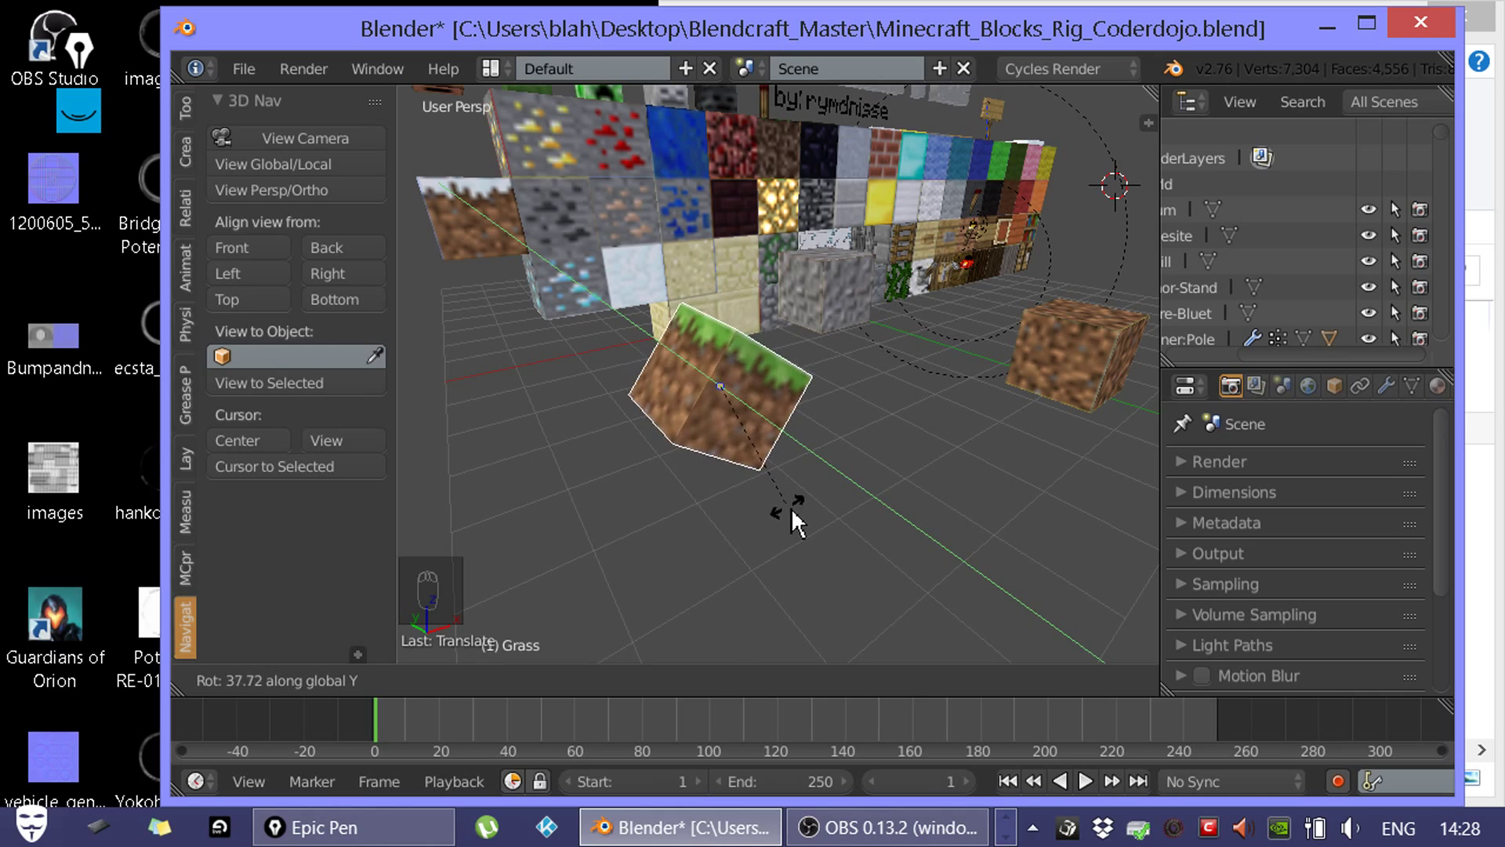
key(z)
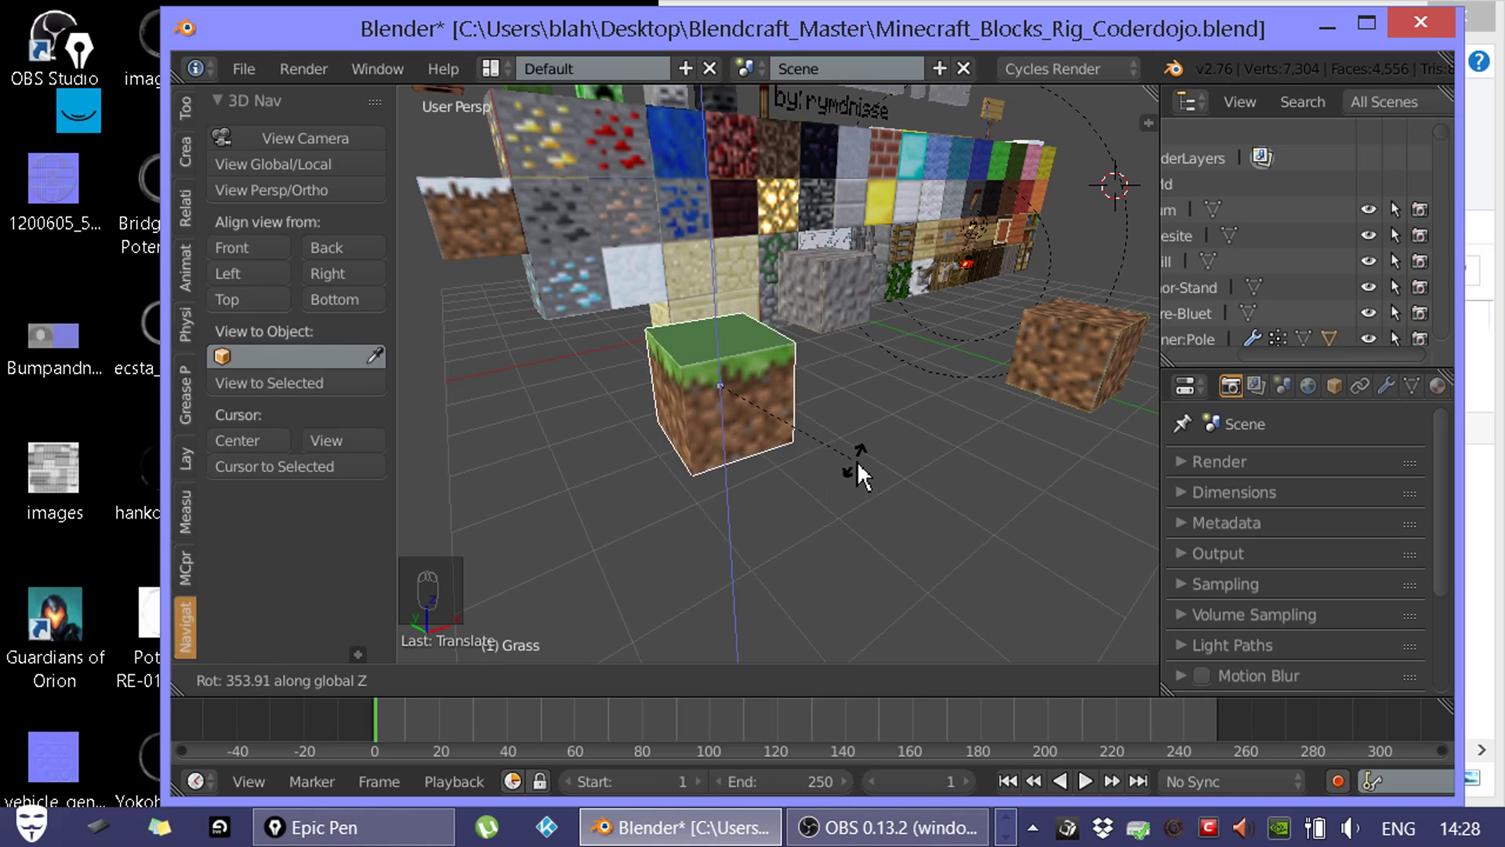
click(830, 481)
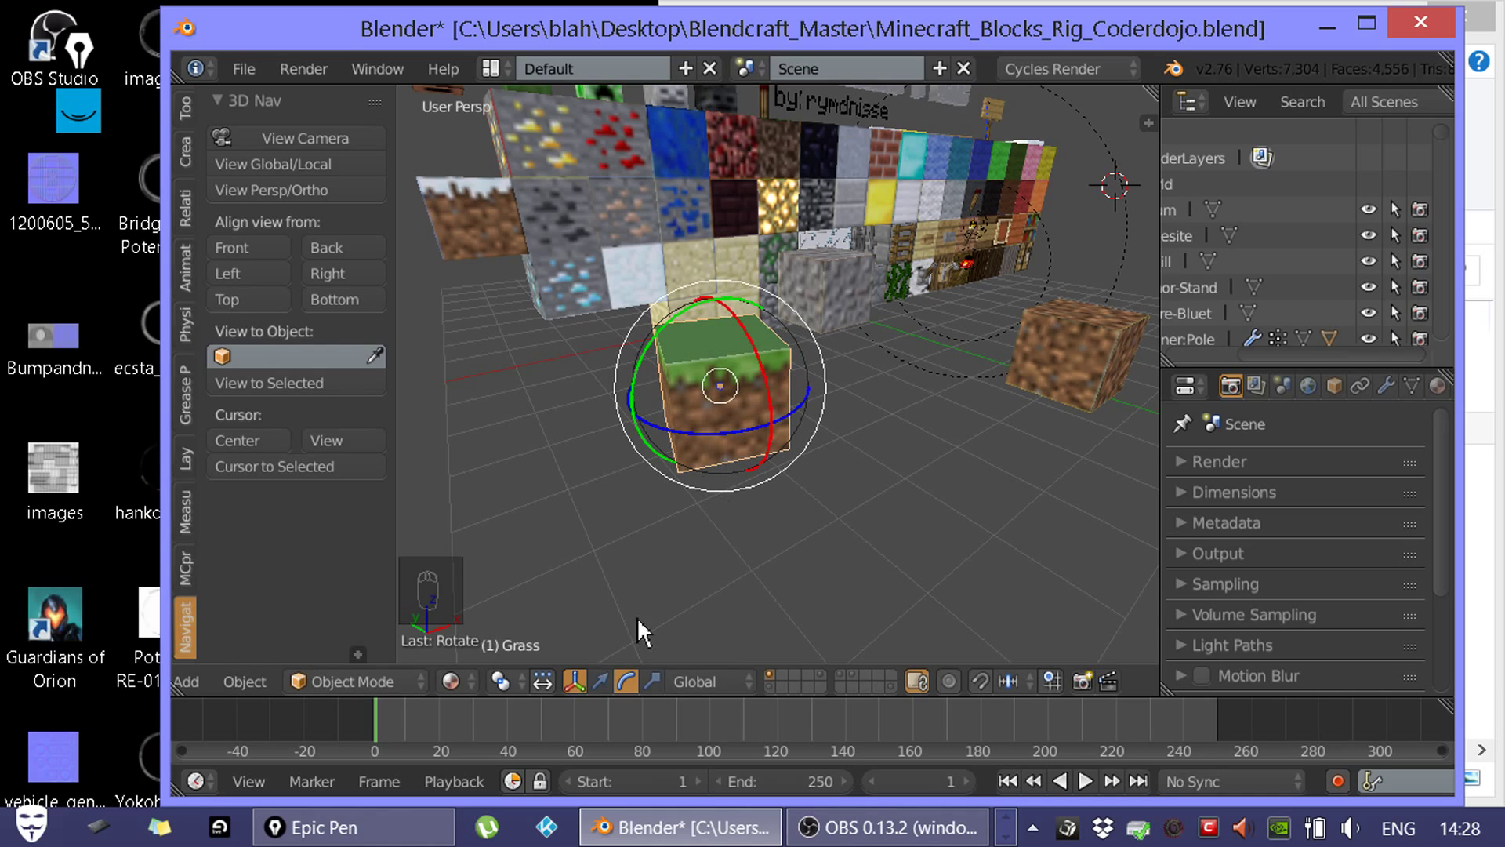
- Switch the manipulator to scale, undo the grass block's last rotation and frame the block
click(651, 680)
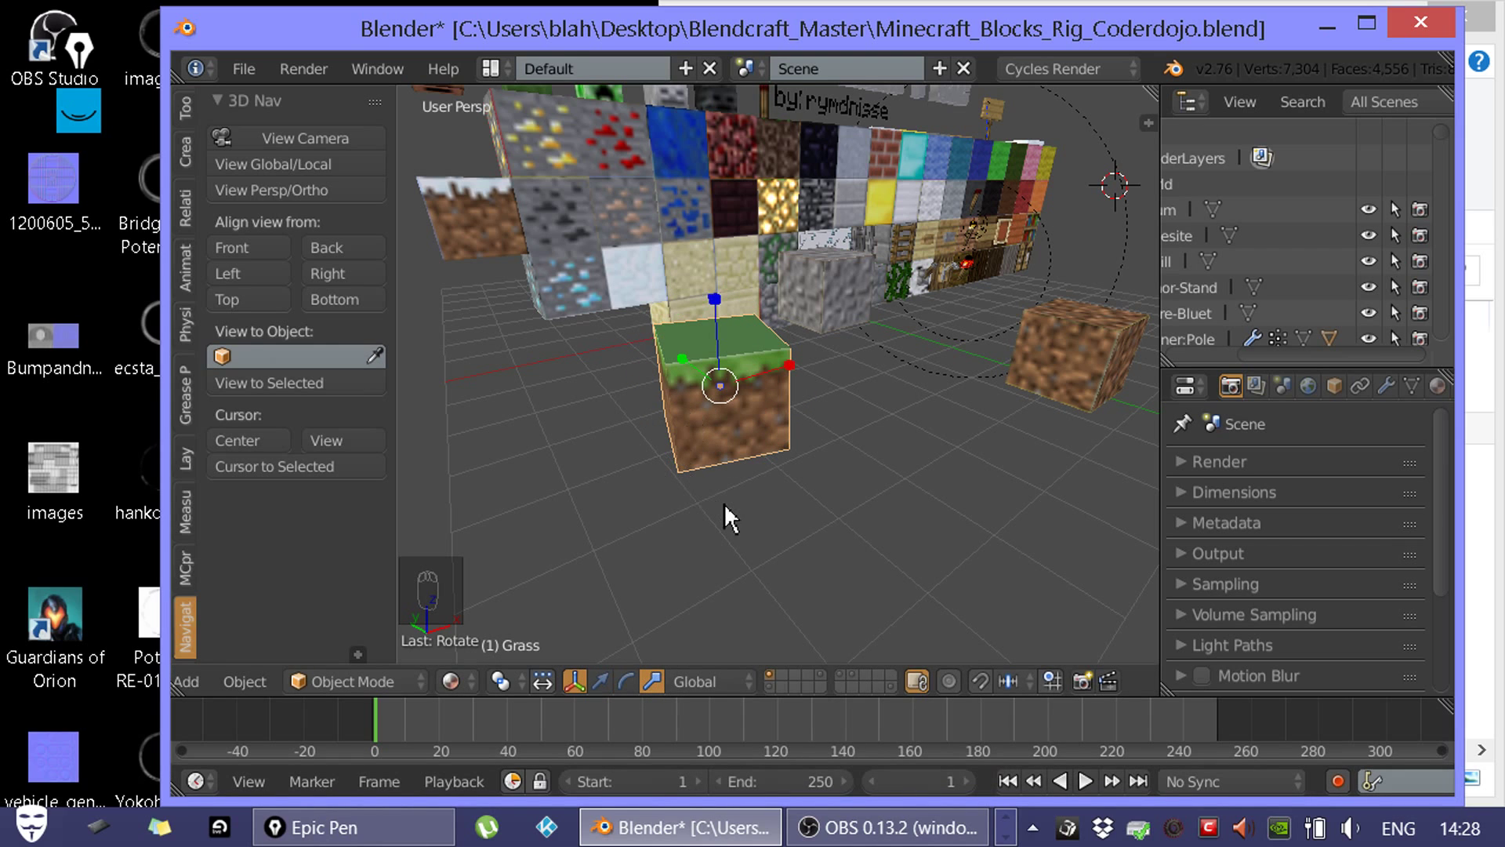
key(ctrl+z)
middle_drag(688, 464, 777, 508)
key(KP_Decimal)
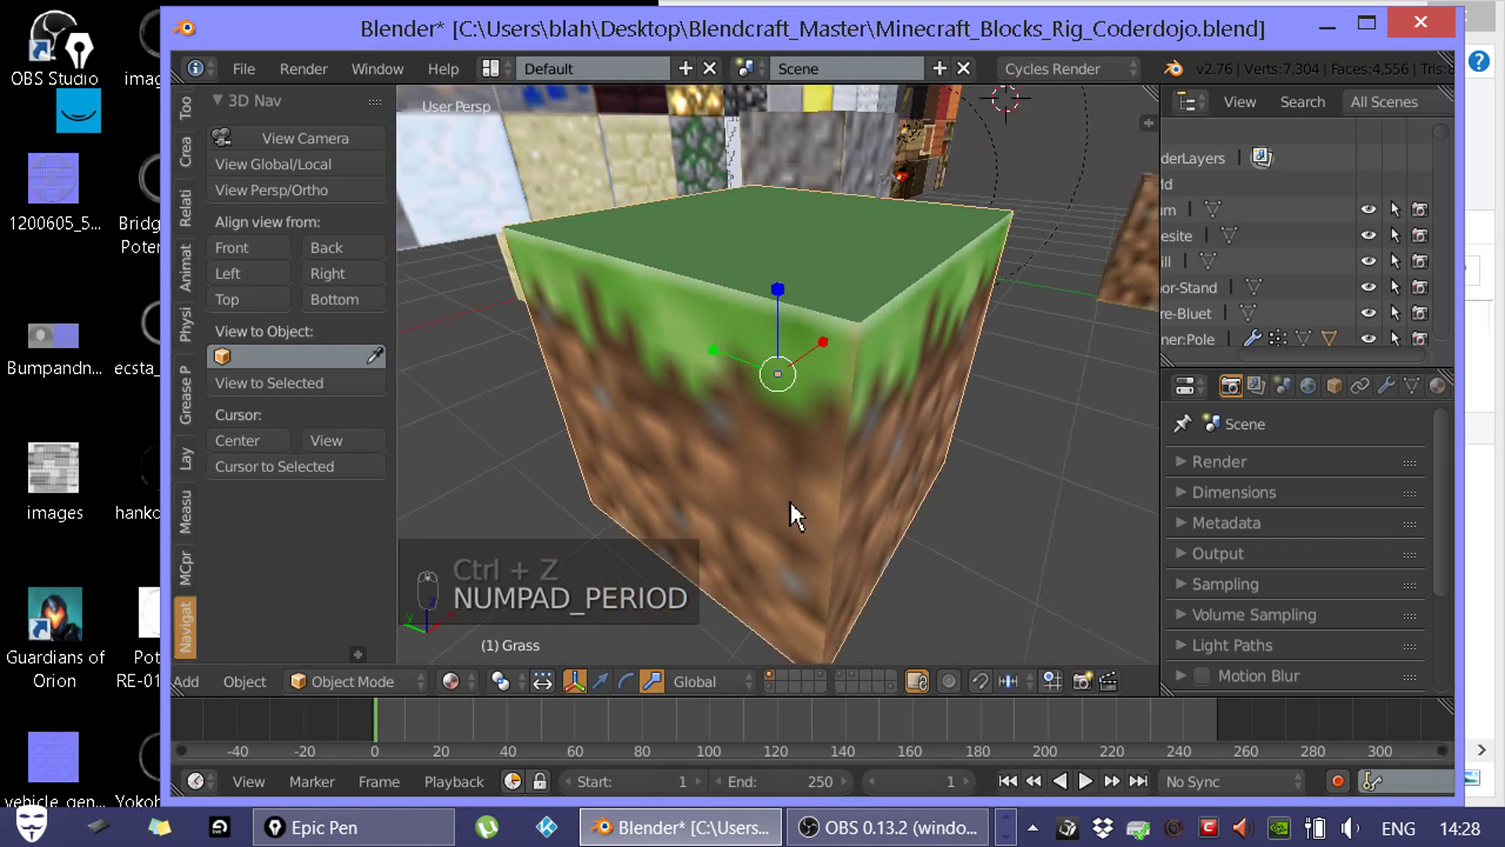
- Try scaling the grass block along the global Y axis
scroll(796, 353, down, 3)
middle_drag(870, 385, 757, 373)
key(s)
key(y)
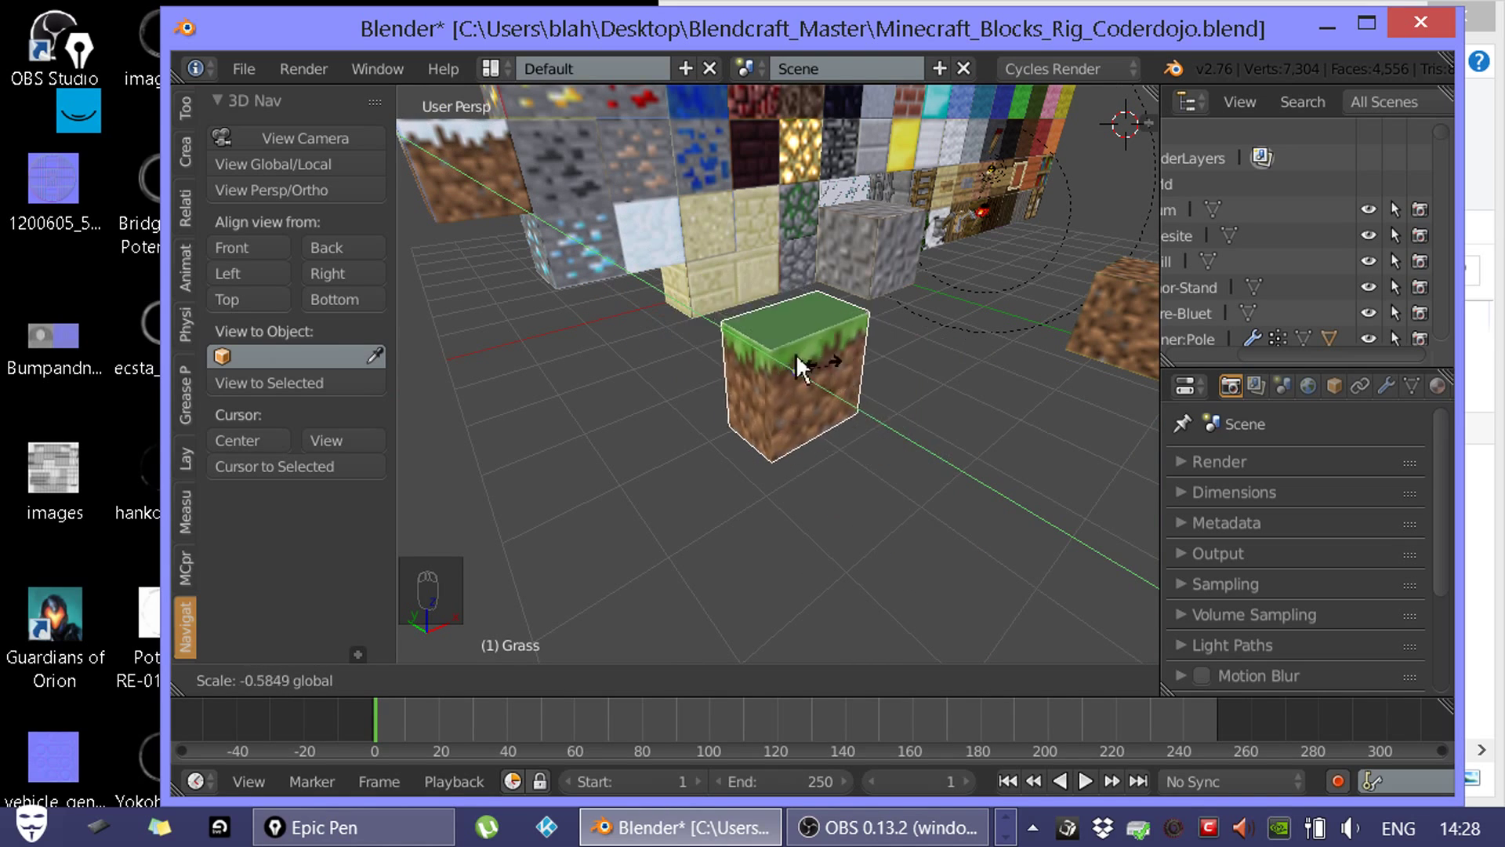
click(678, 276)
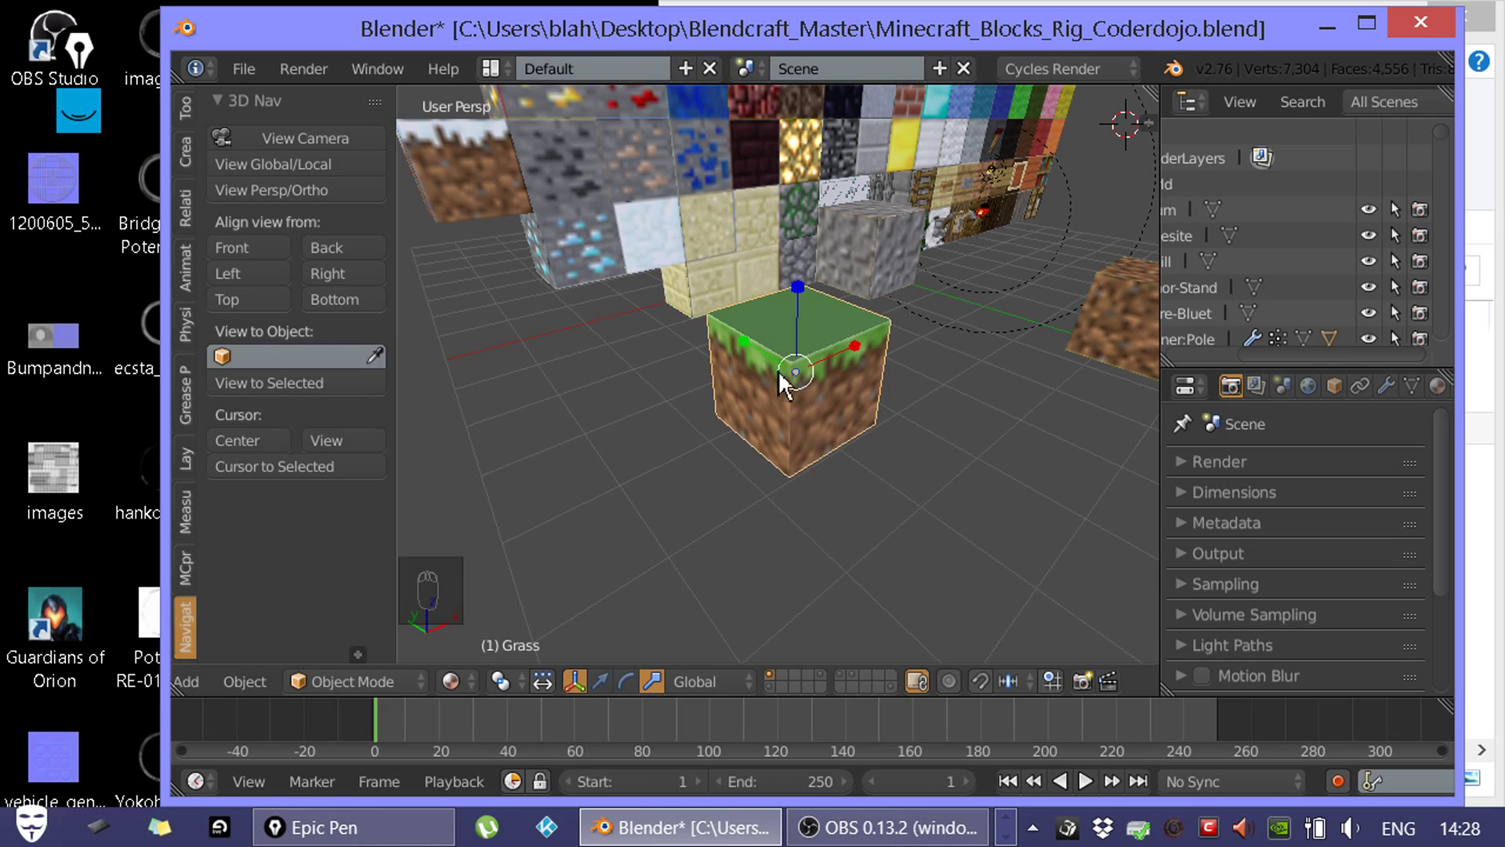
- Stretch the grass block taller along the Z axis with the scale manipulator
mouse_move(789, 289)
mouse_down()
mouse_move(799, 363)
mouse_move(808, 318)
mouse_move(824, 377)
mouse_move(855, 552)
mouse_move(844, 109)
mouse_move(794, 389)
mouse_move(855, 188)
mouse_move(856, 129)
mouse_move(810, 314)
mouse_move(992, 270)
mouse_move(861, 317)
mouse_move(837, 192)
mouse_move(742, 305)
mouse_move(744, 253)
mouse_move(776, 293)
mouse_up()
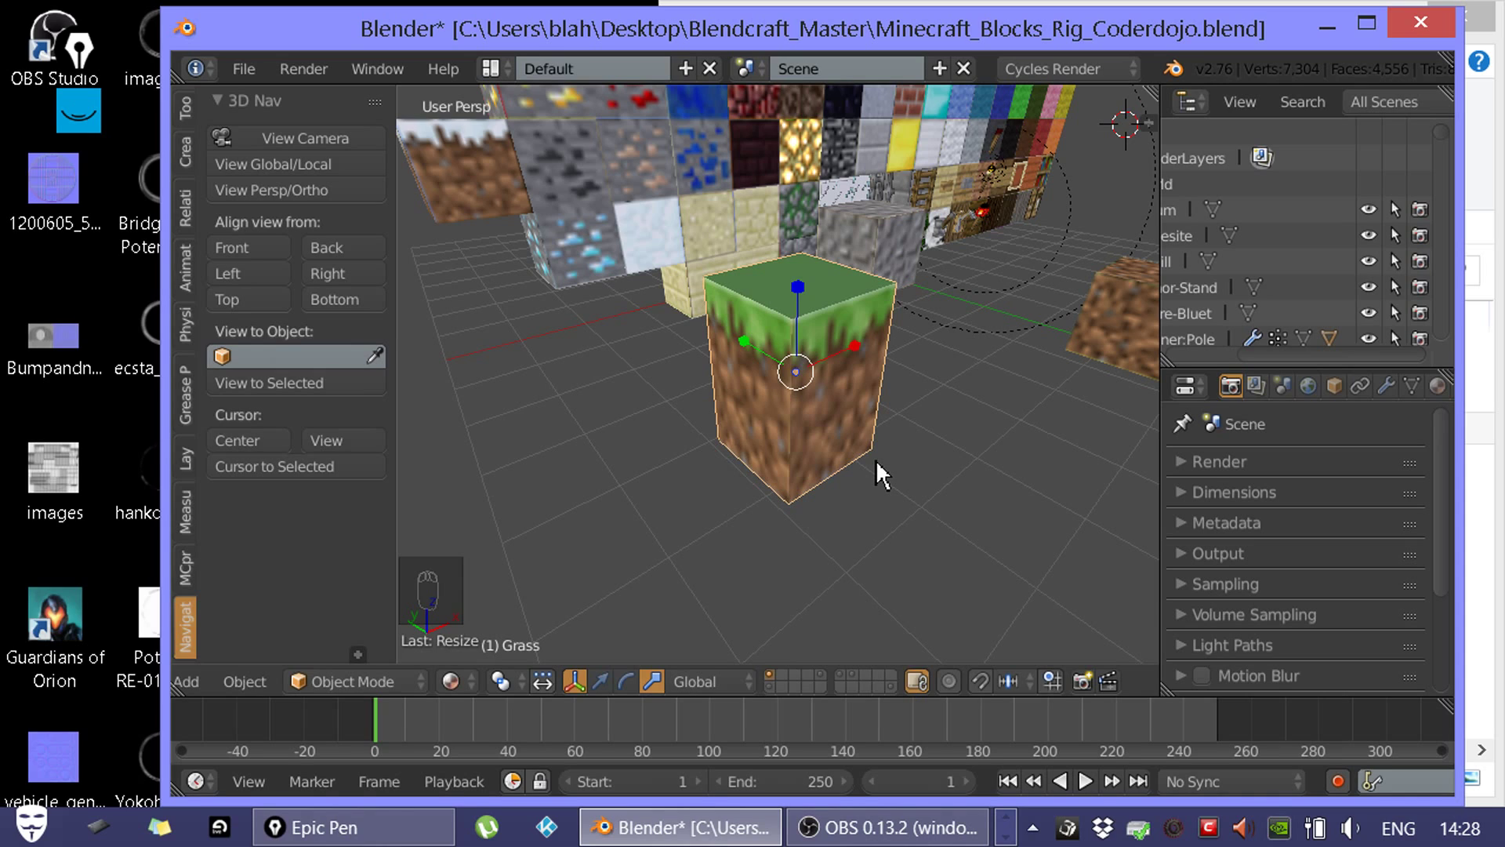
key(s)
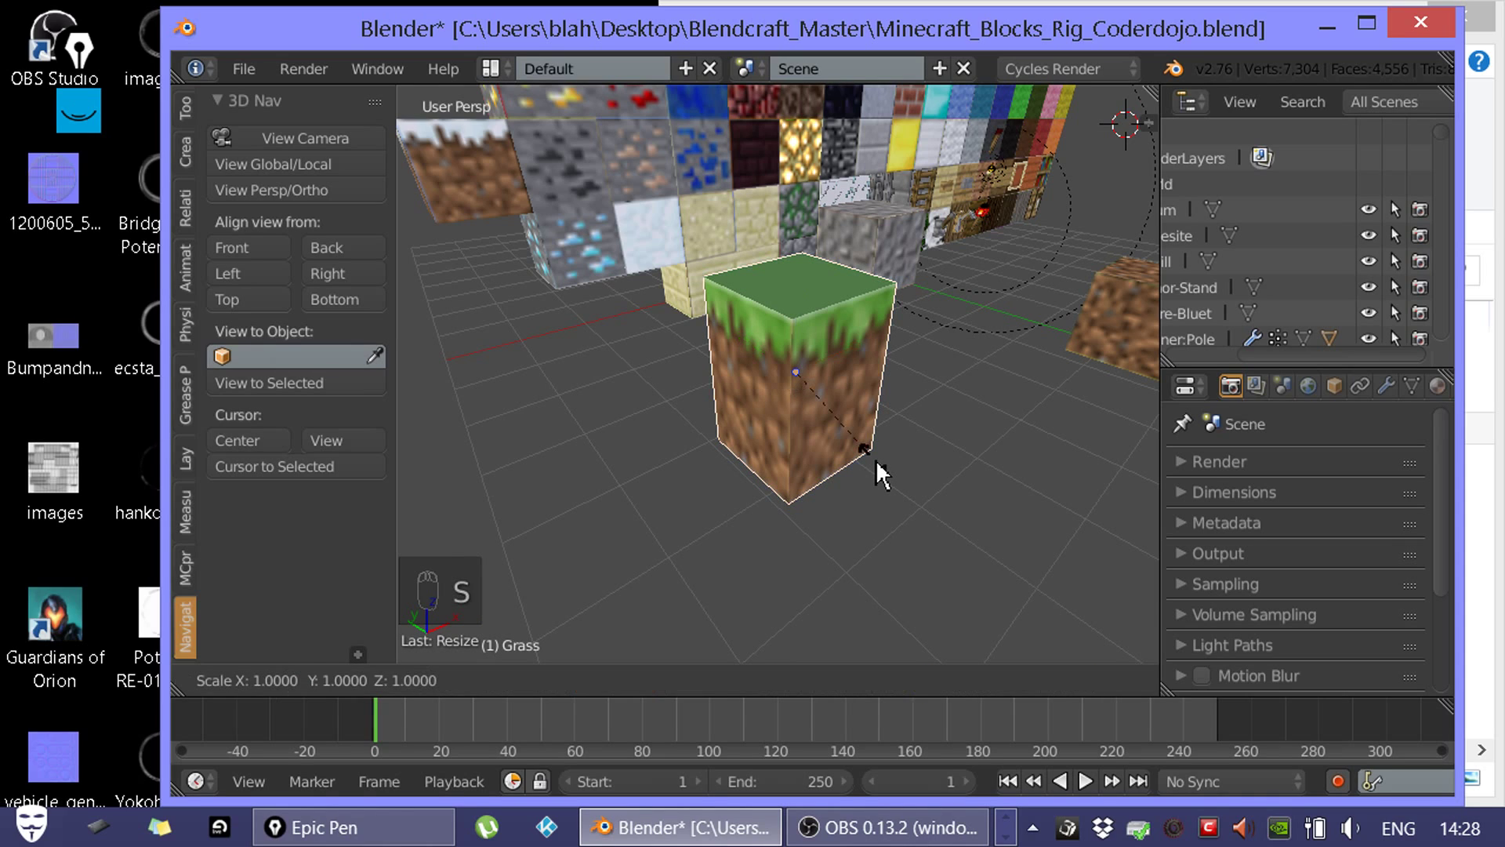
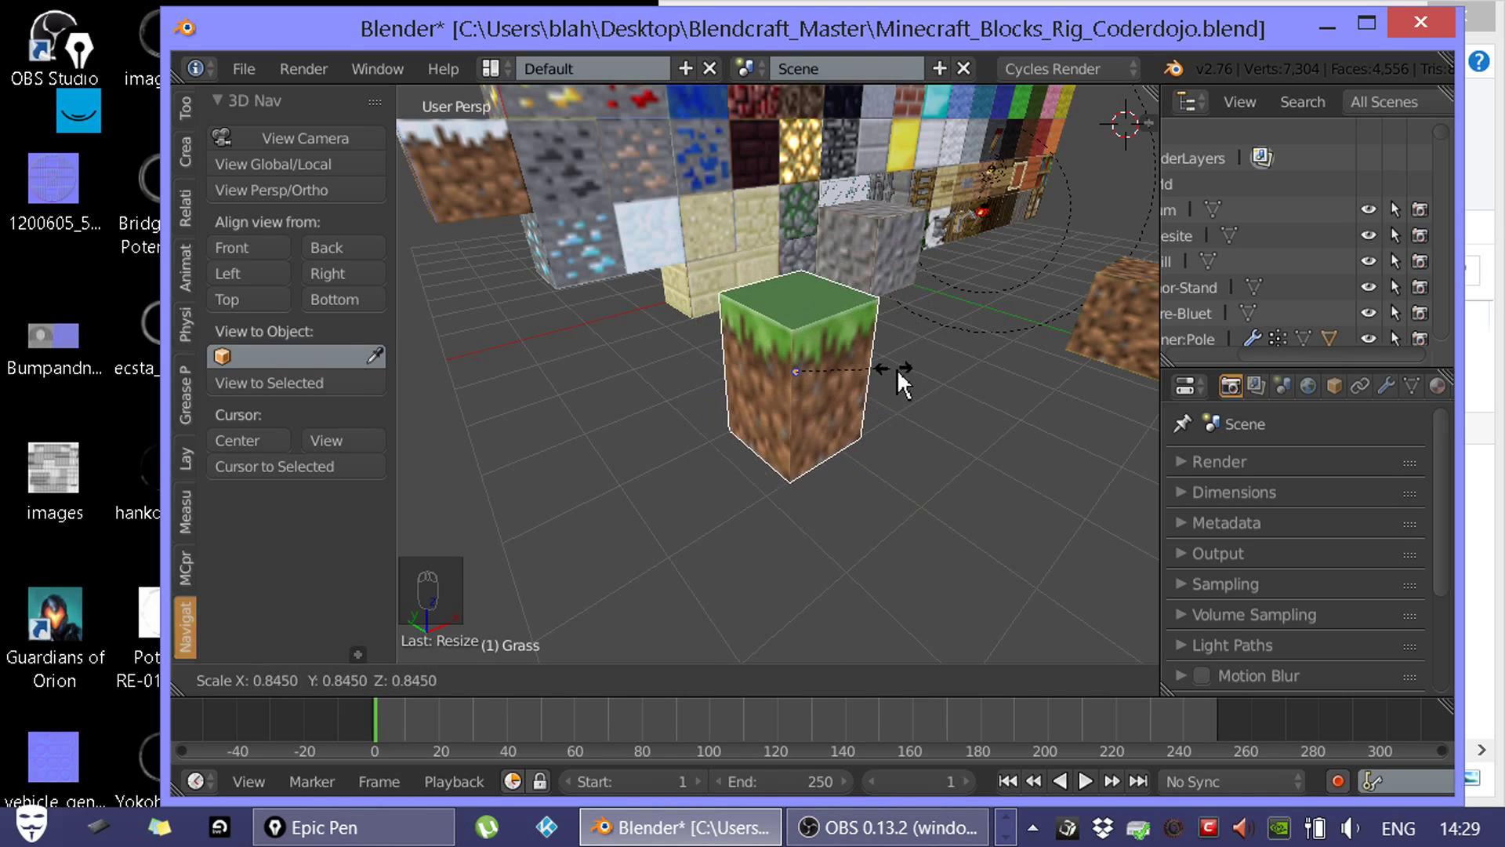
click(898, 374)
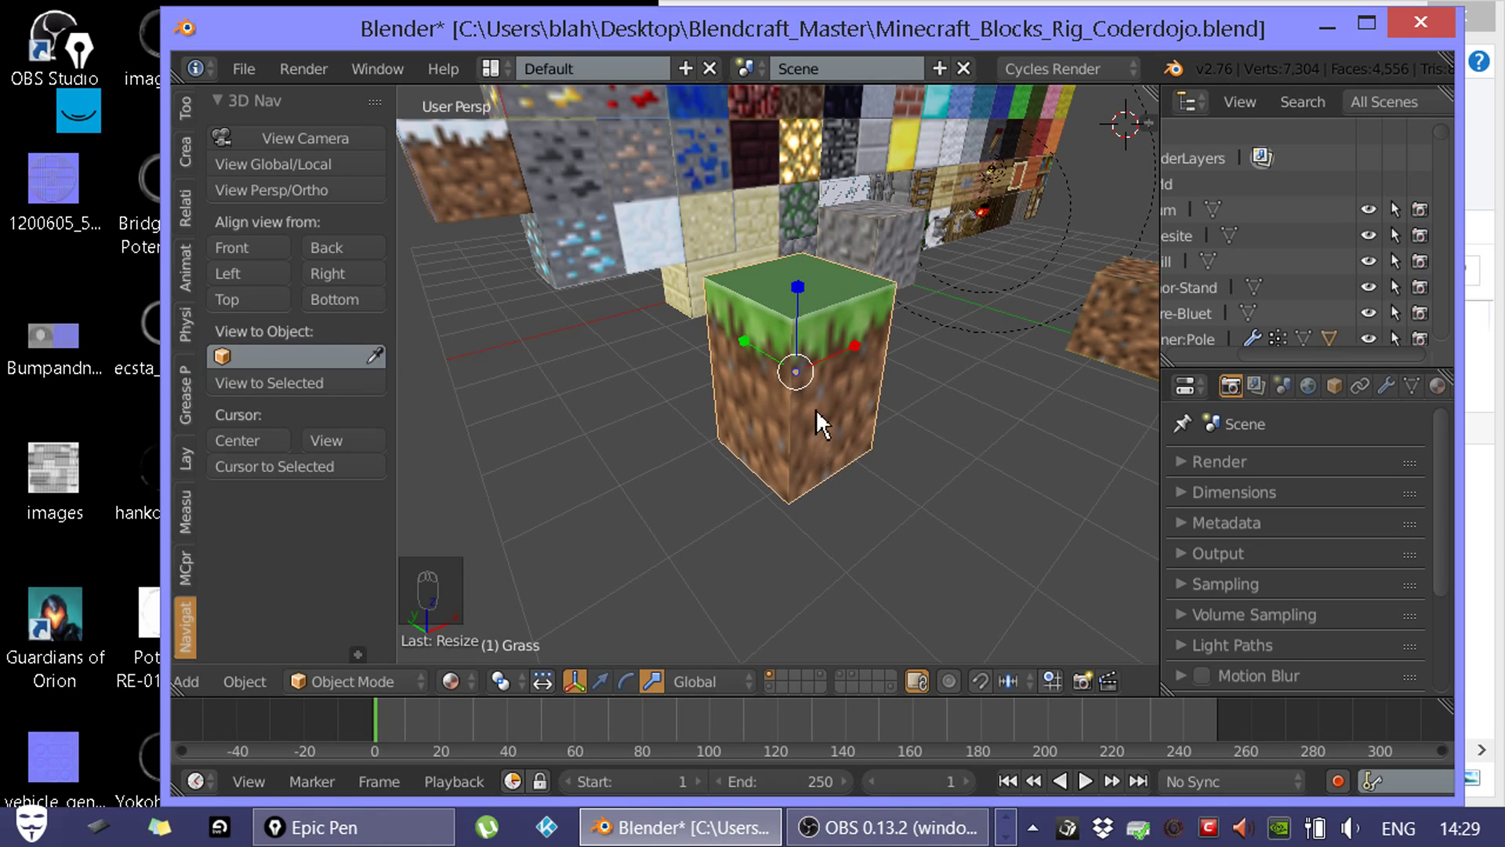
- Try stretching the grass block along the global Y and X axes in turn, and cancel the scaling
key(s)
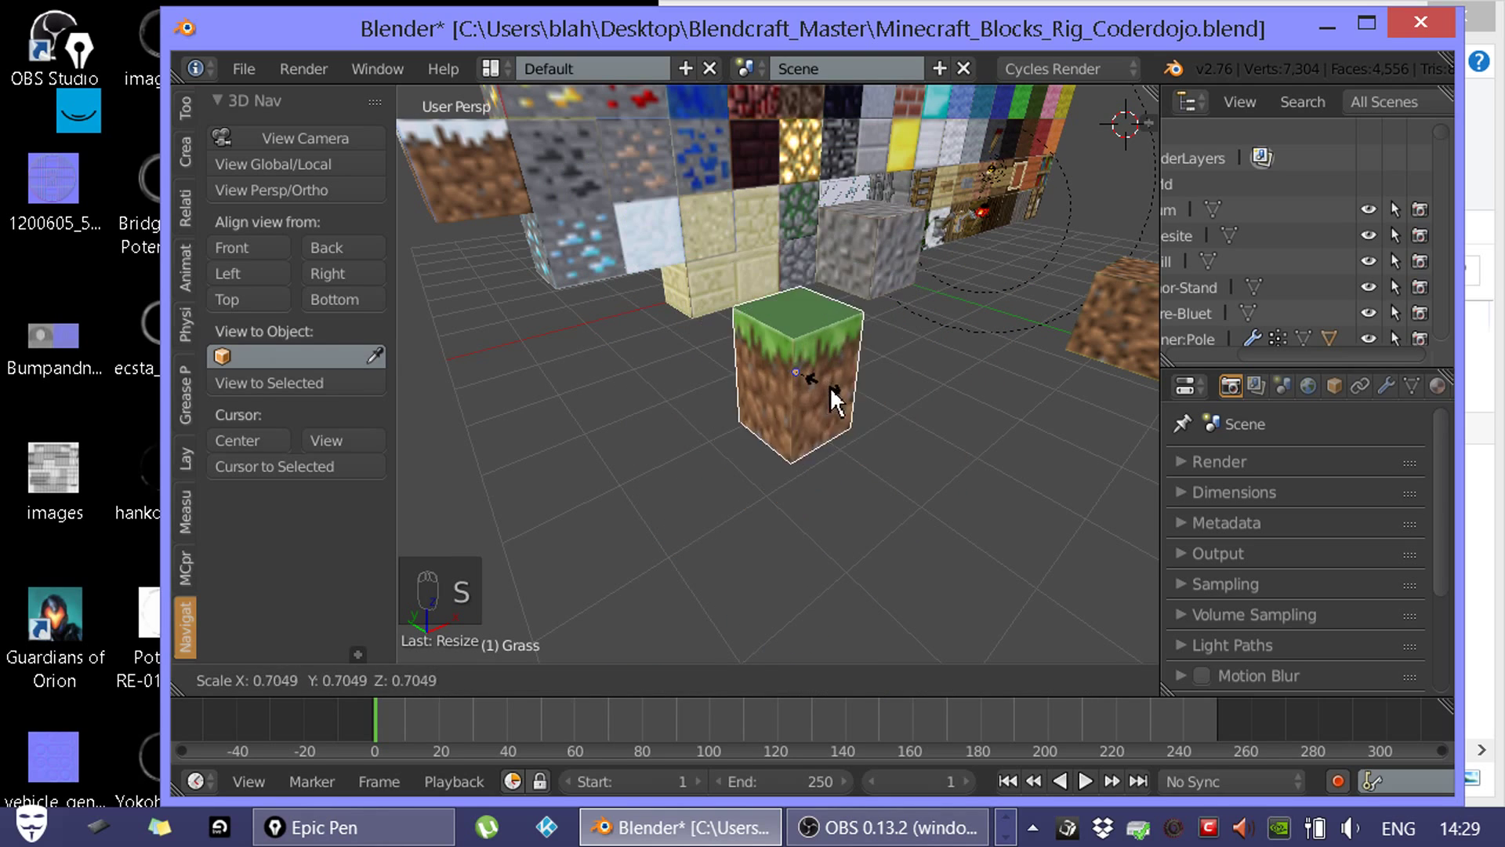
key(y)
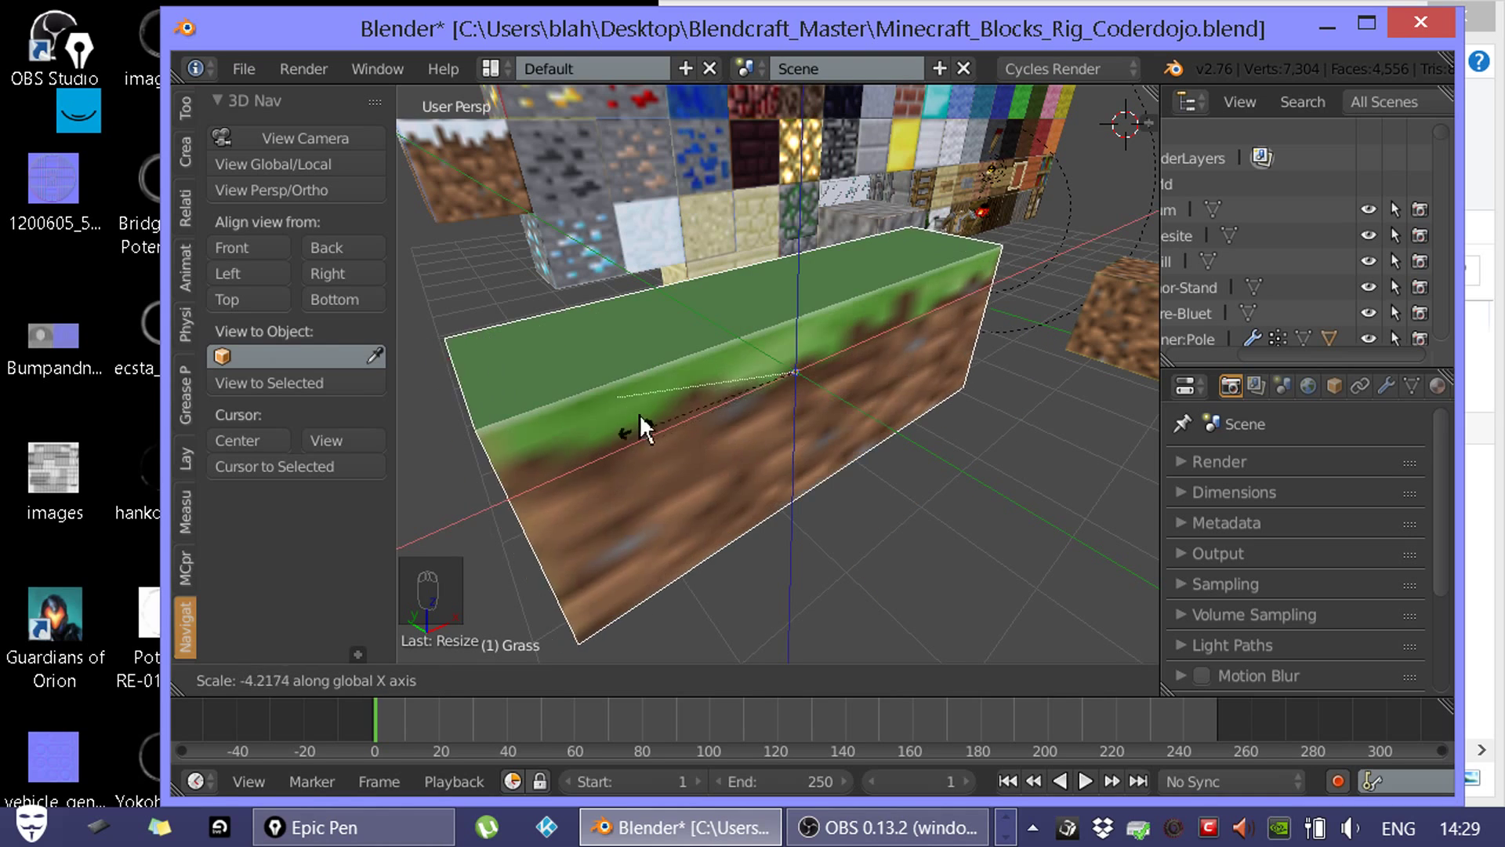
key(z)
key(y)
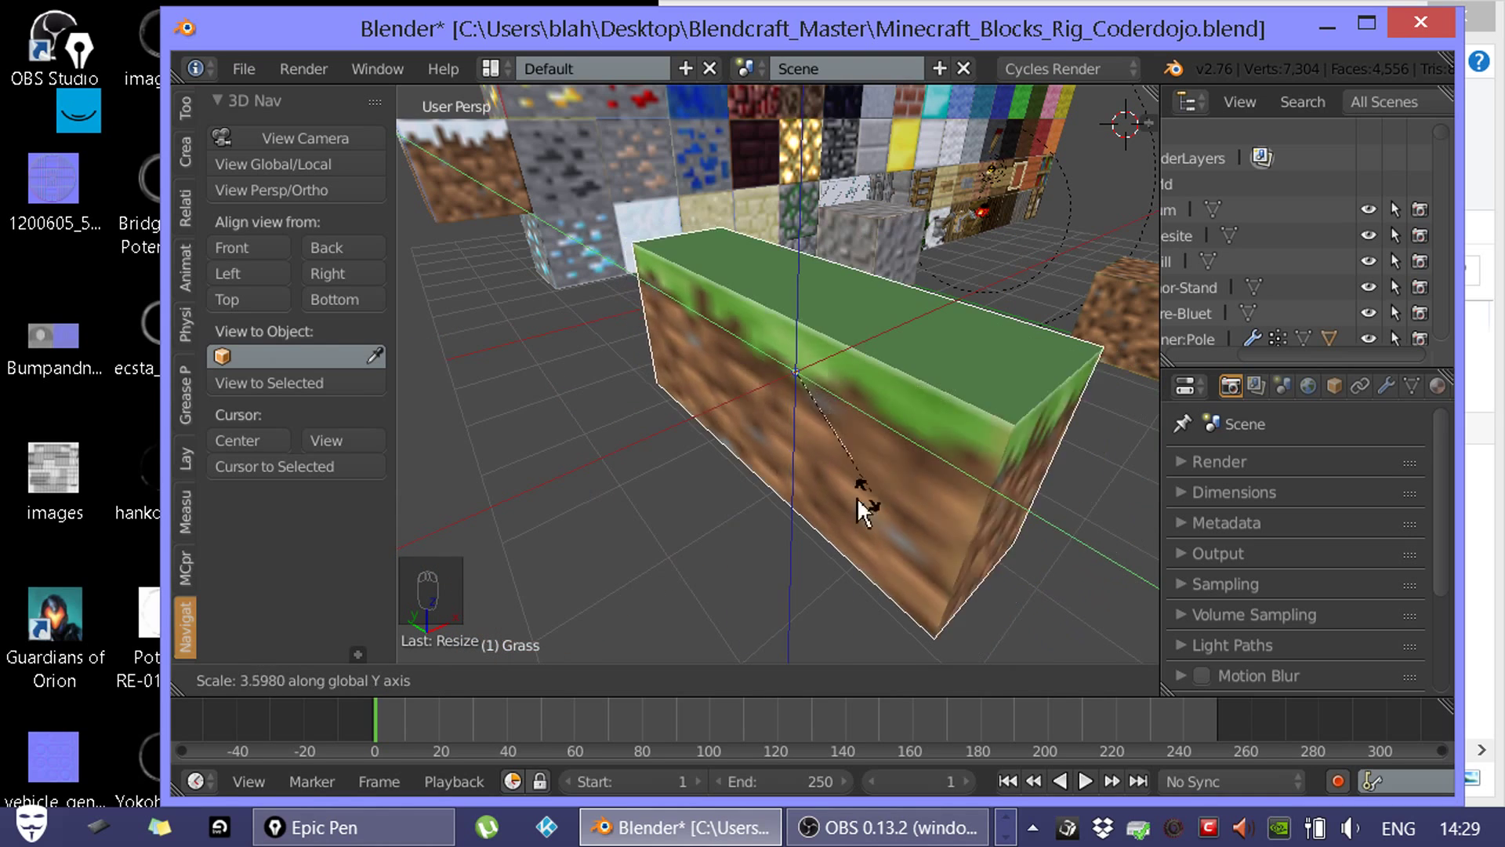
key(x)
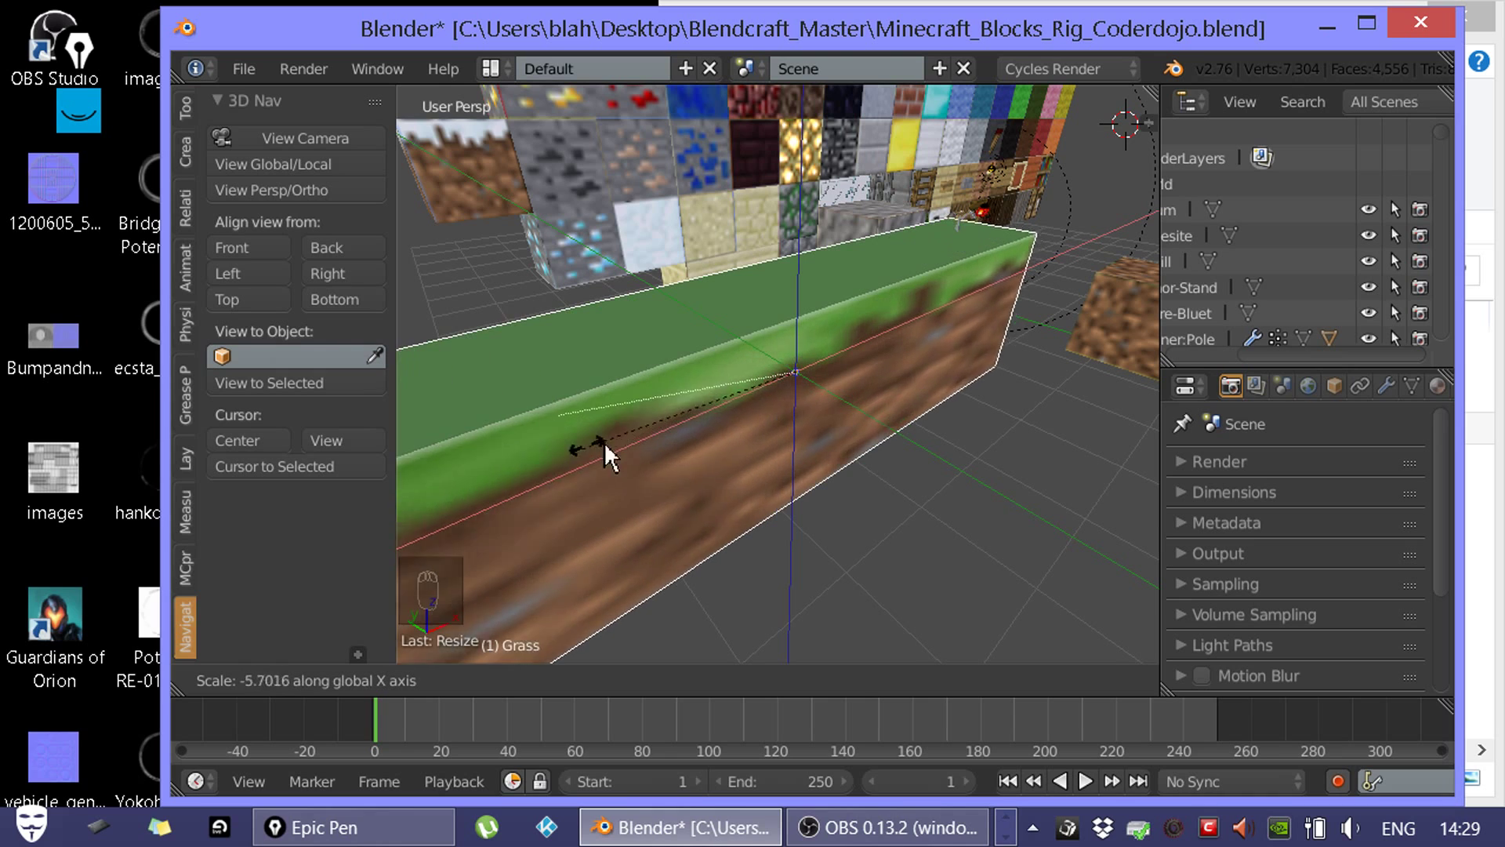
key(z)
key(x)
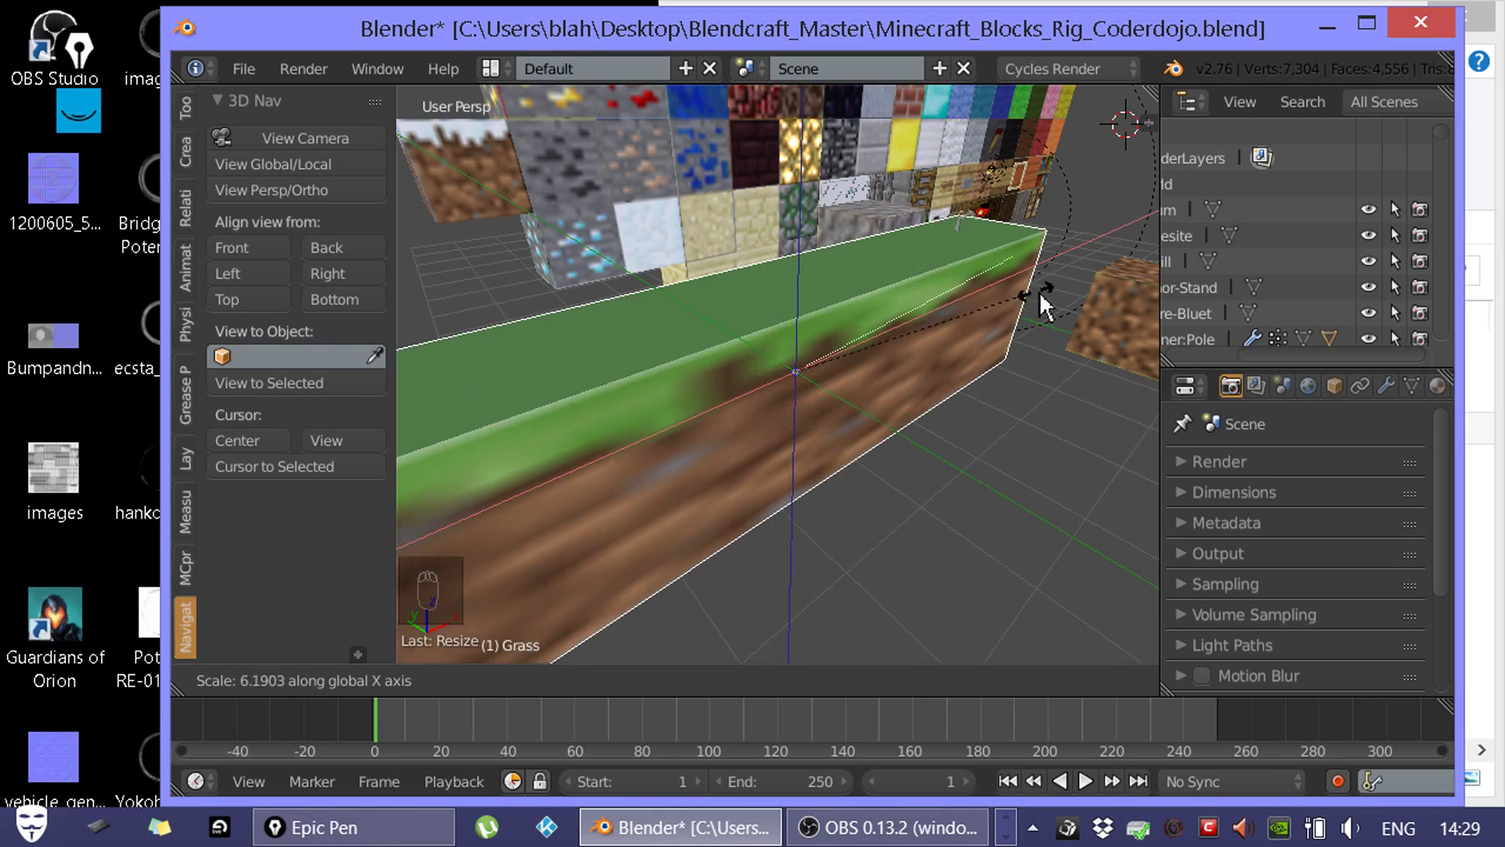
key(y)
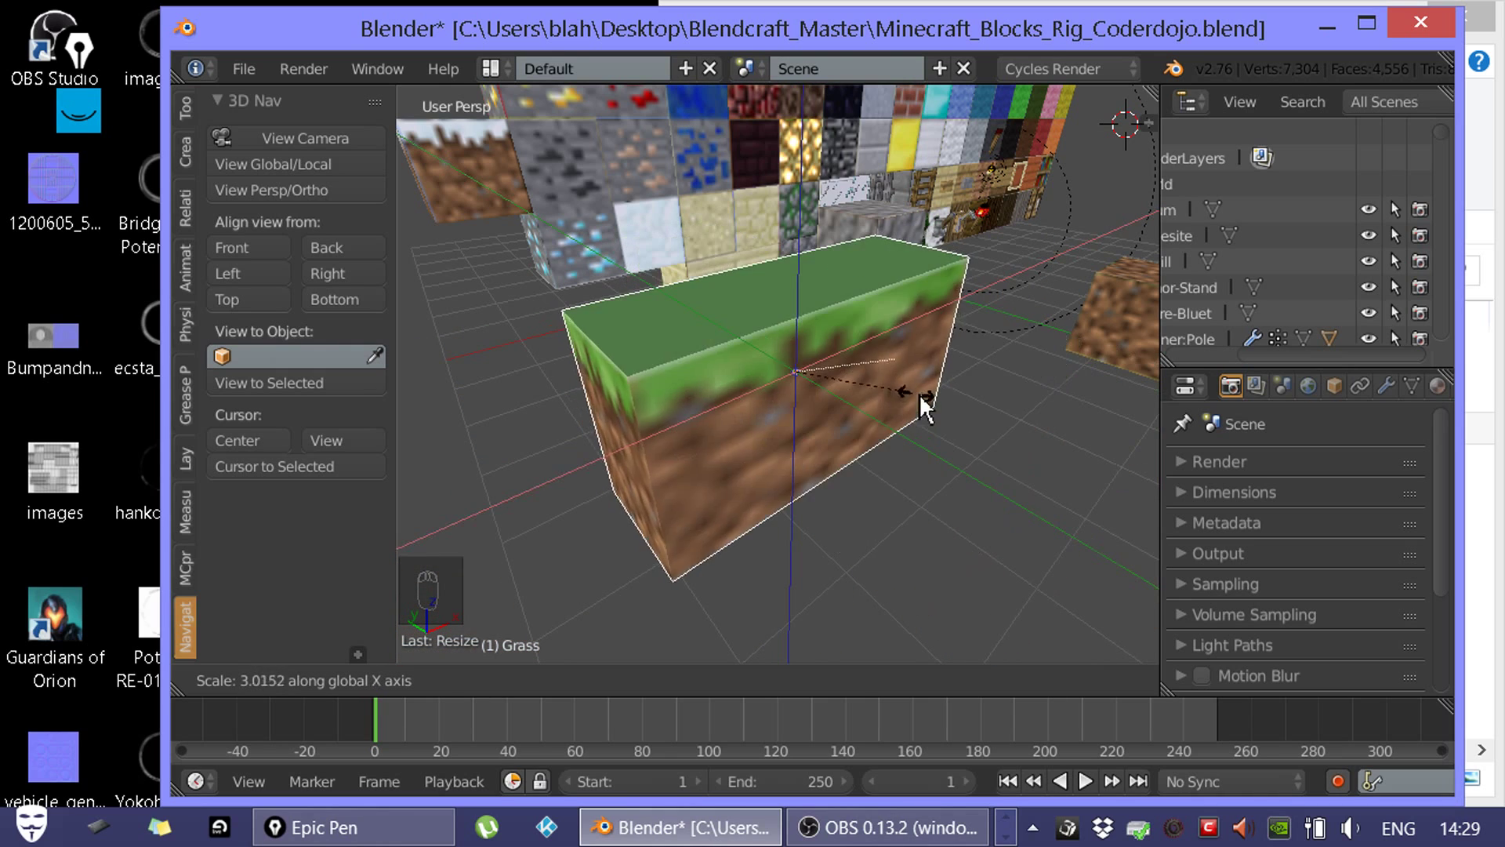
key(Escape)
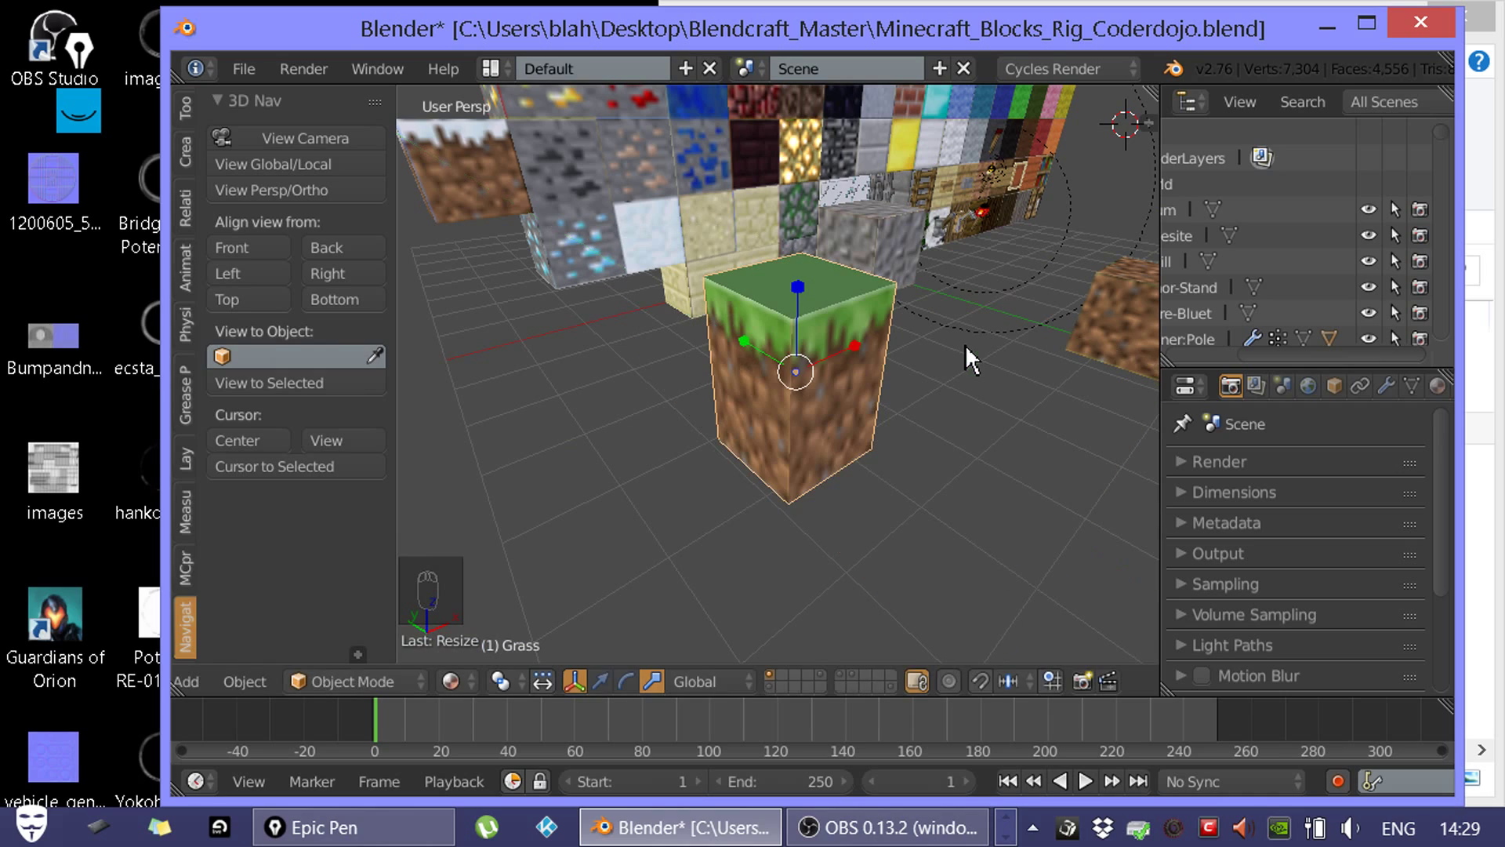
- Try scaling the grass block uniformly and along the global Z axis, cancelling each attempt
key(s)
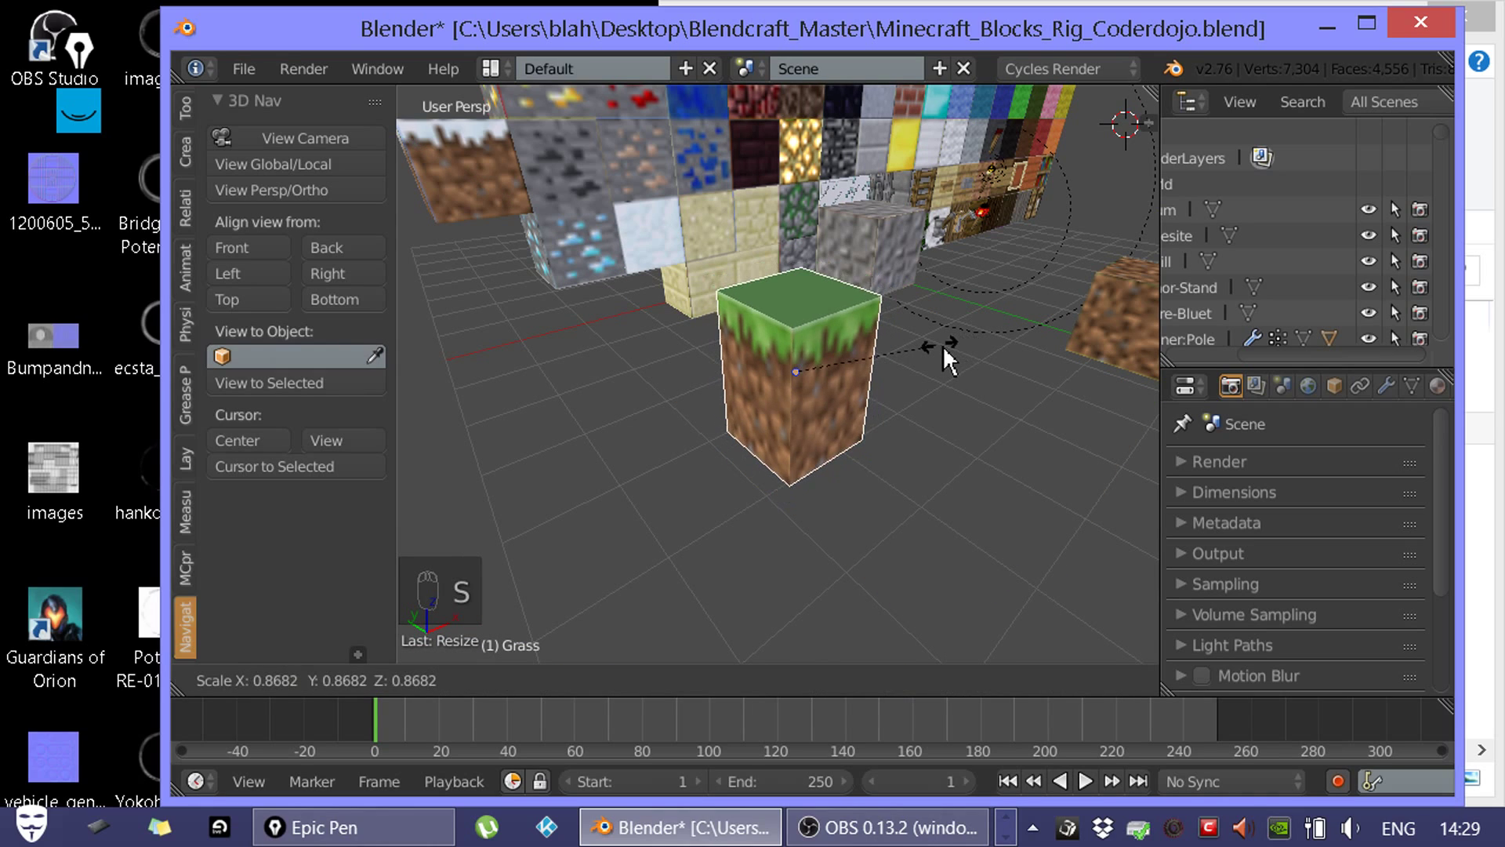
right_click(942, 345)
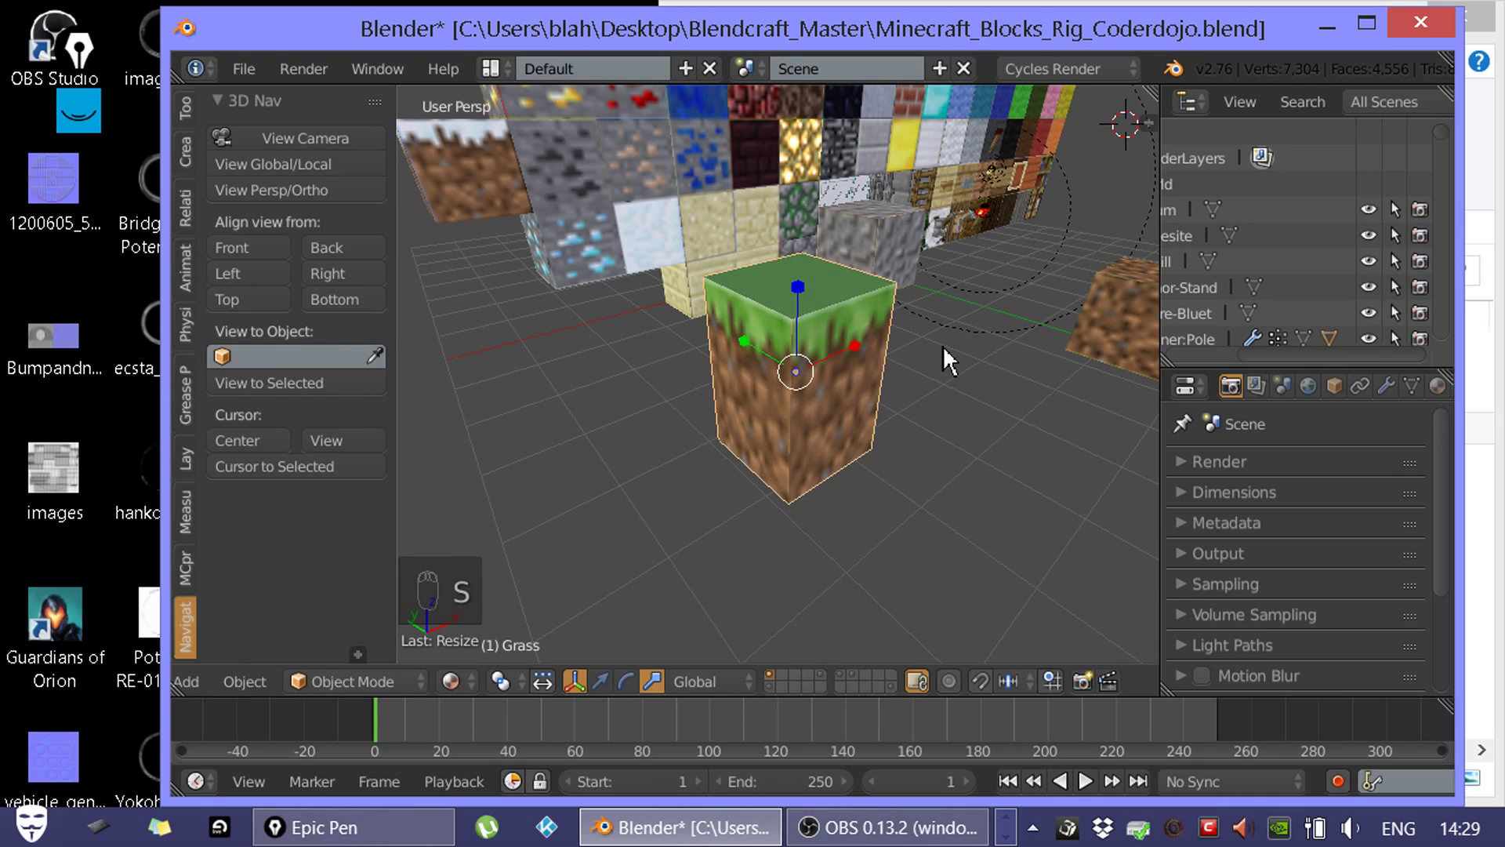
key(s)
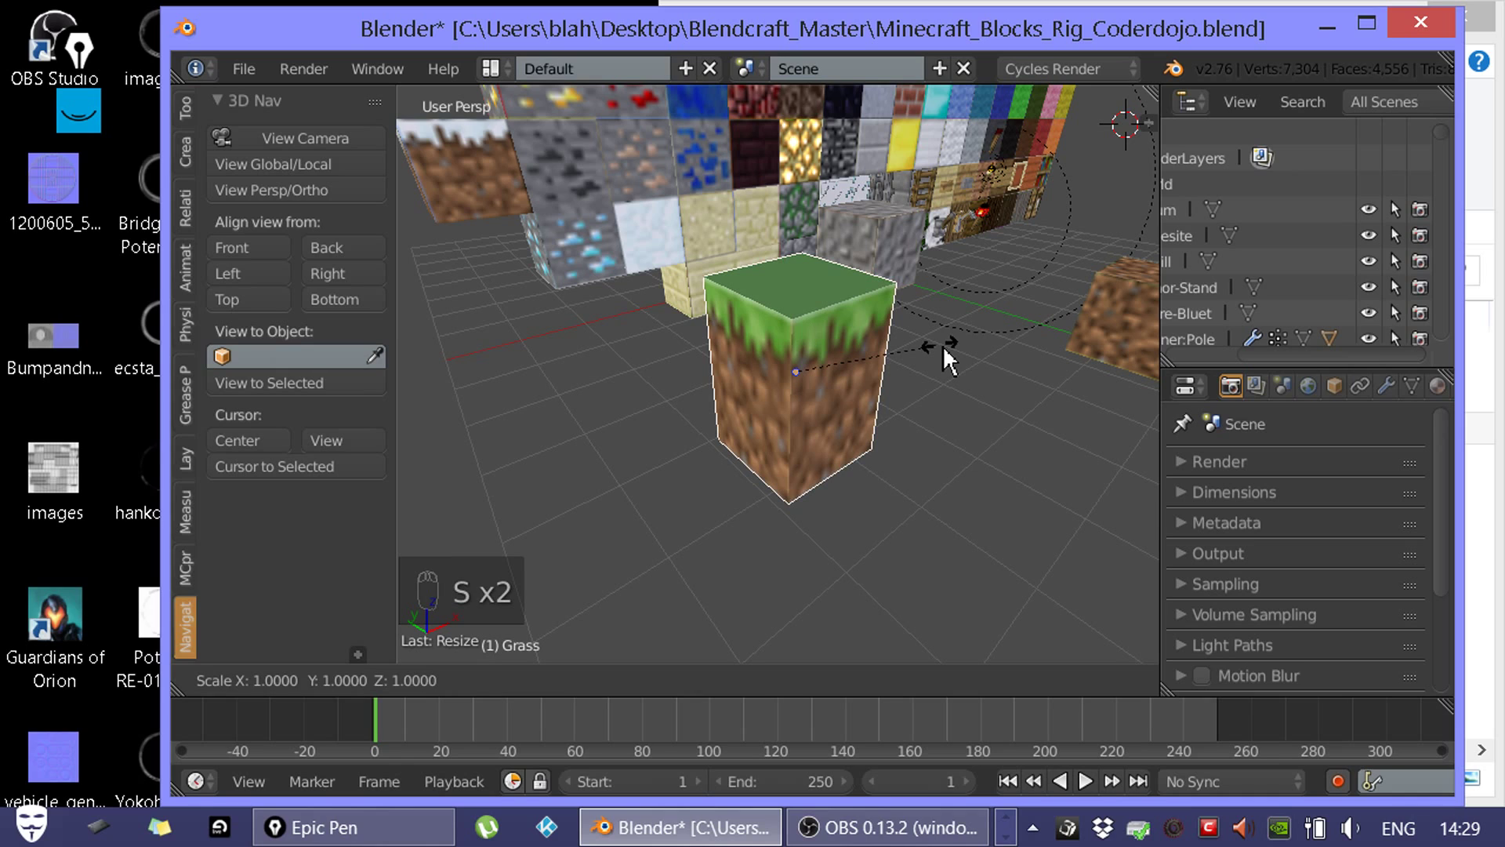
key(y)
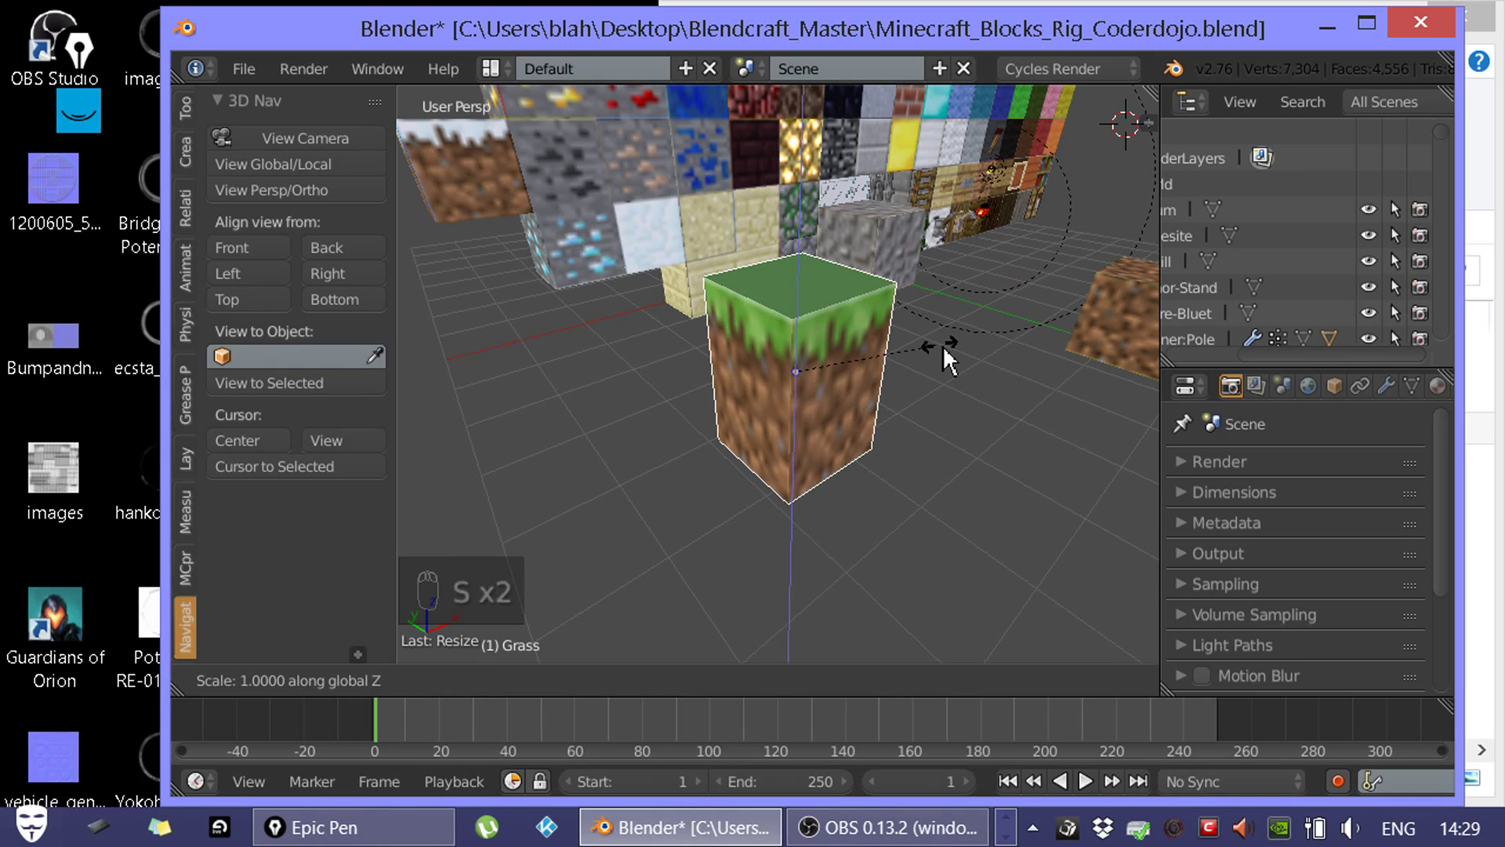
key(z)
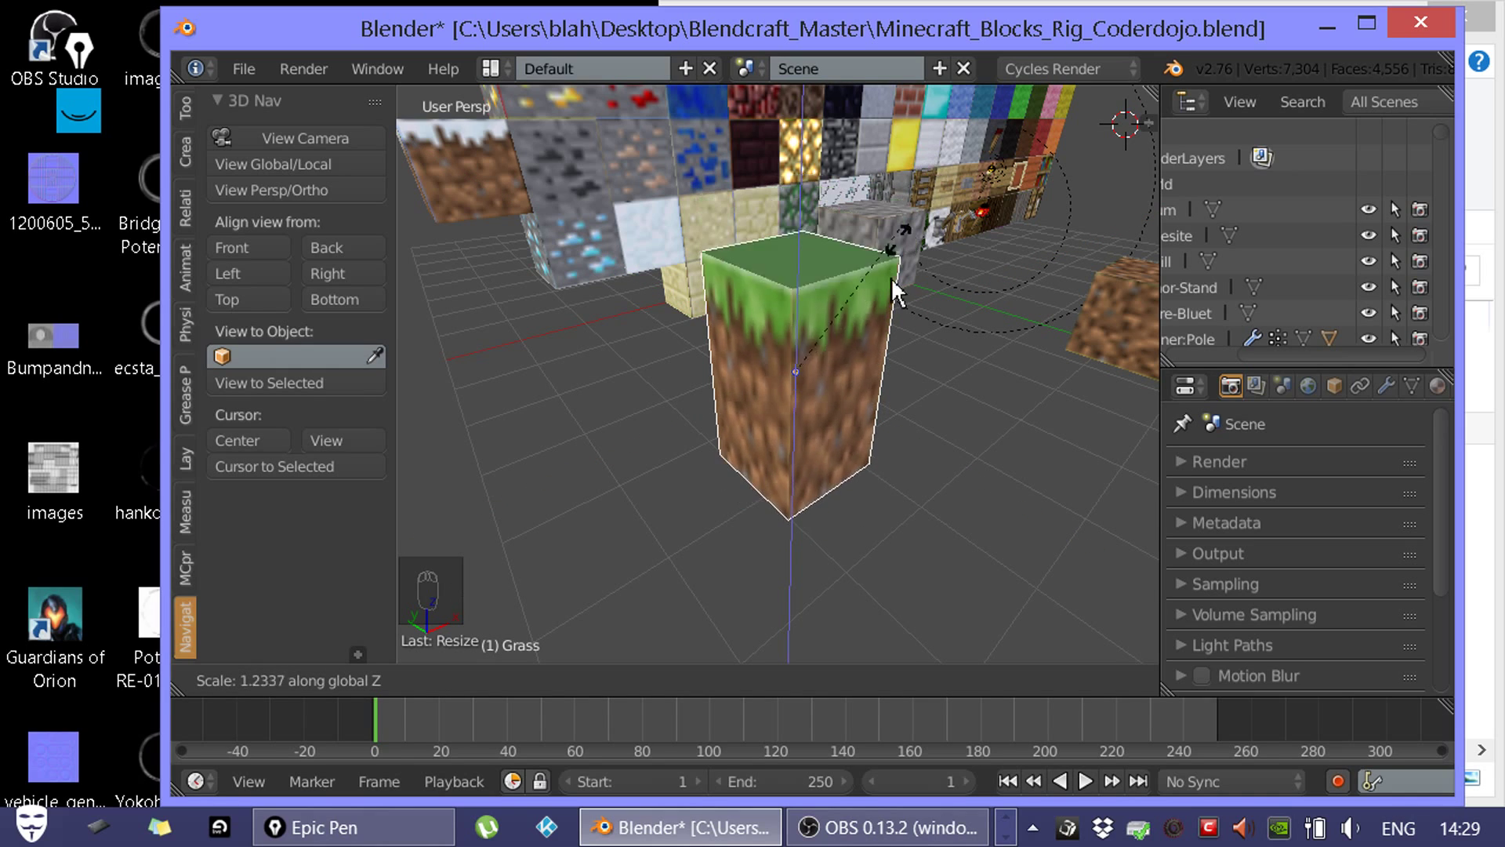
click(987, 338)
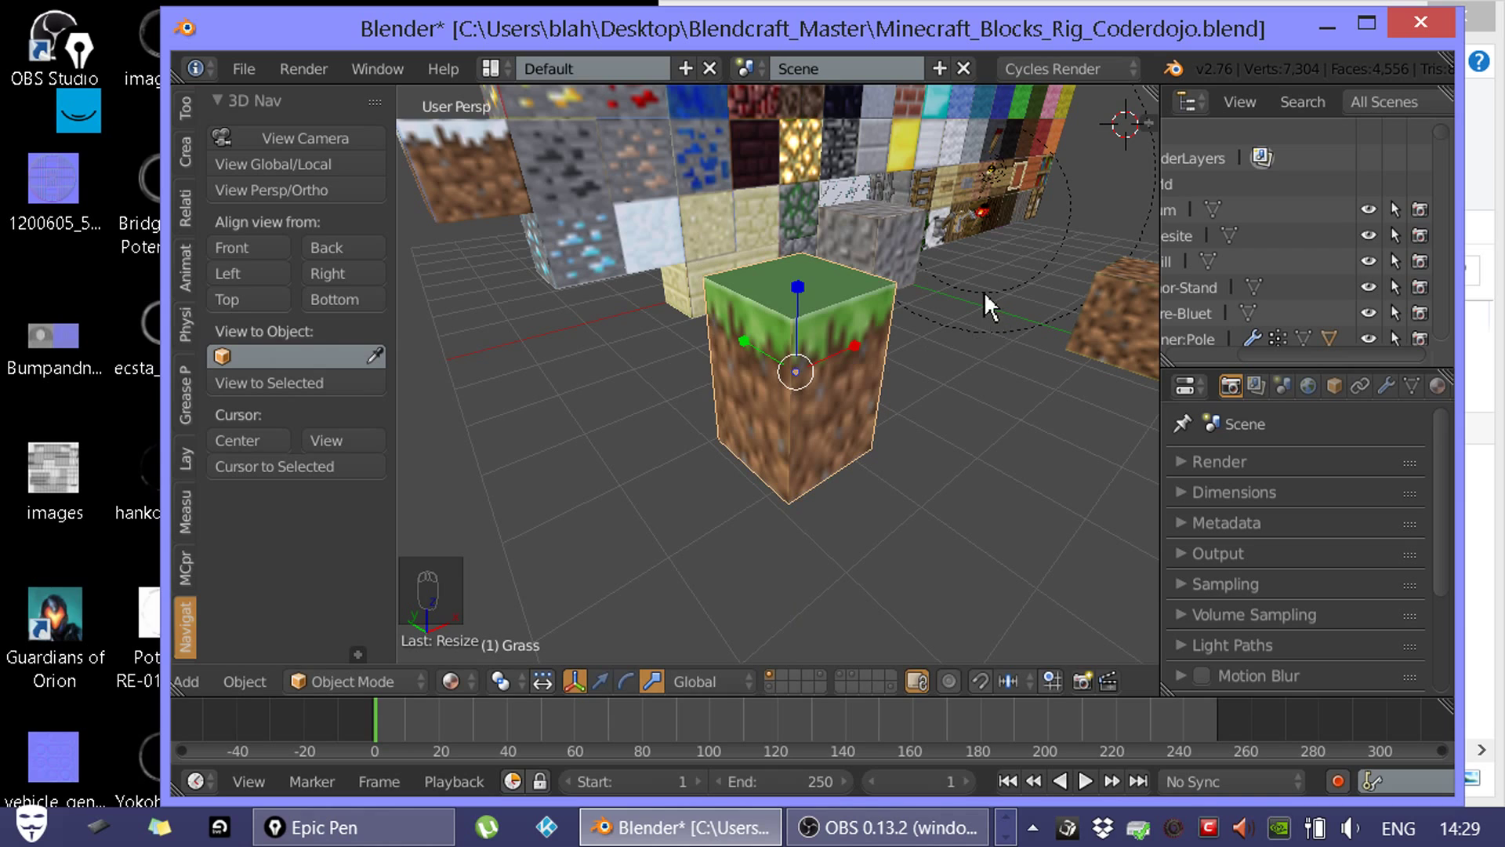
middle_drag(985, 292, 1000, 302)
key(s)
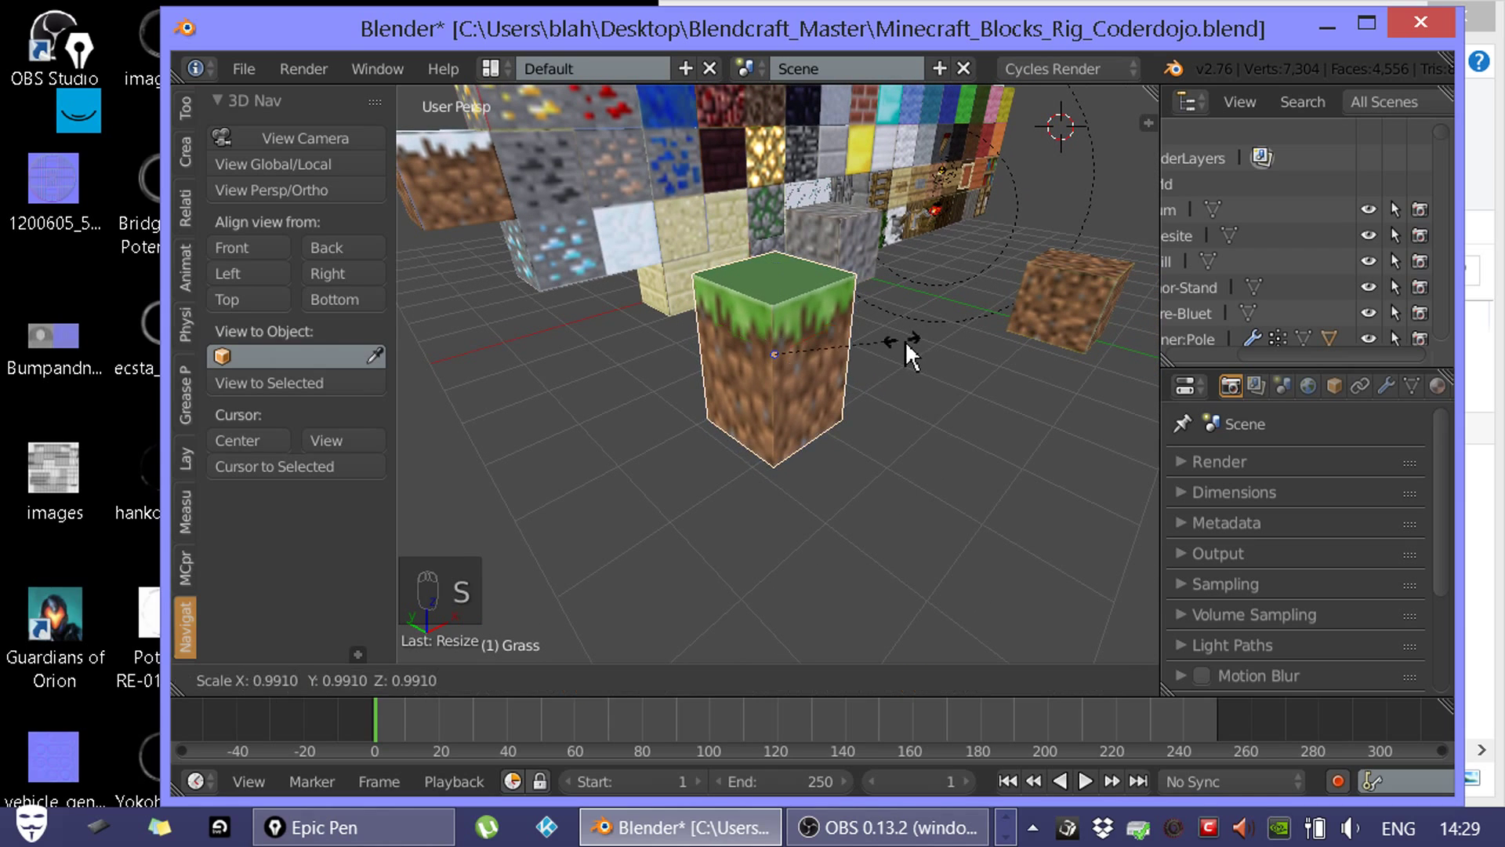
right_click(973, 336)
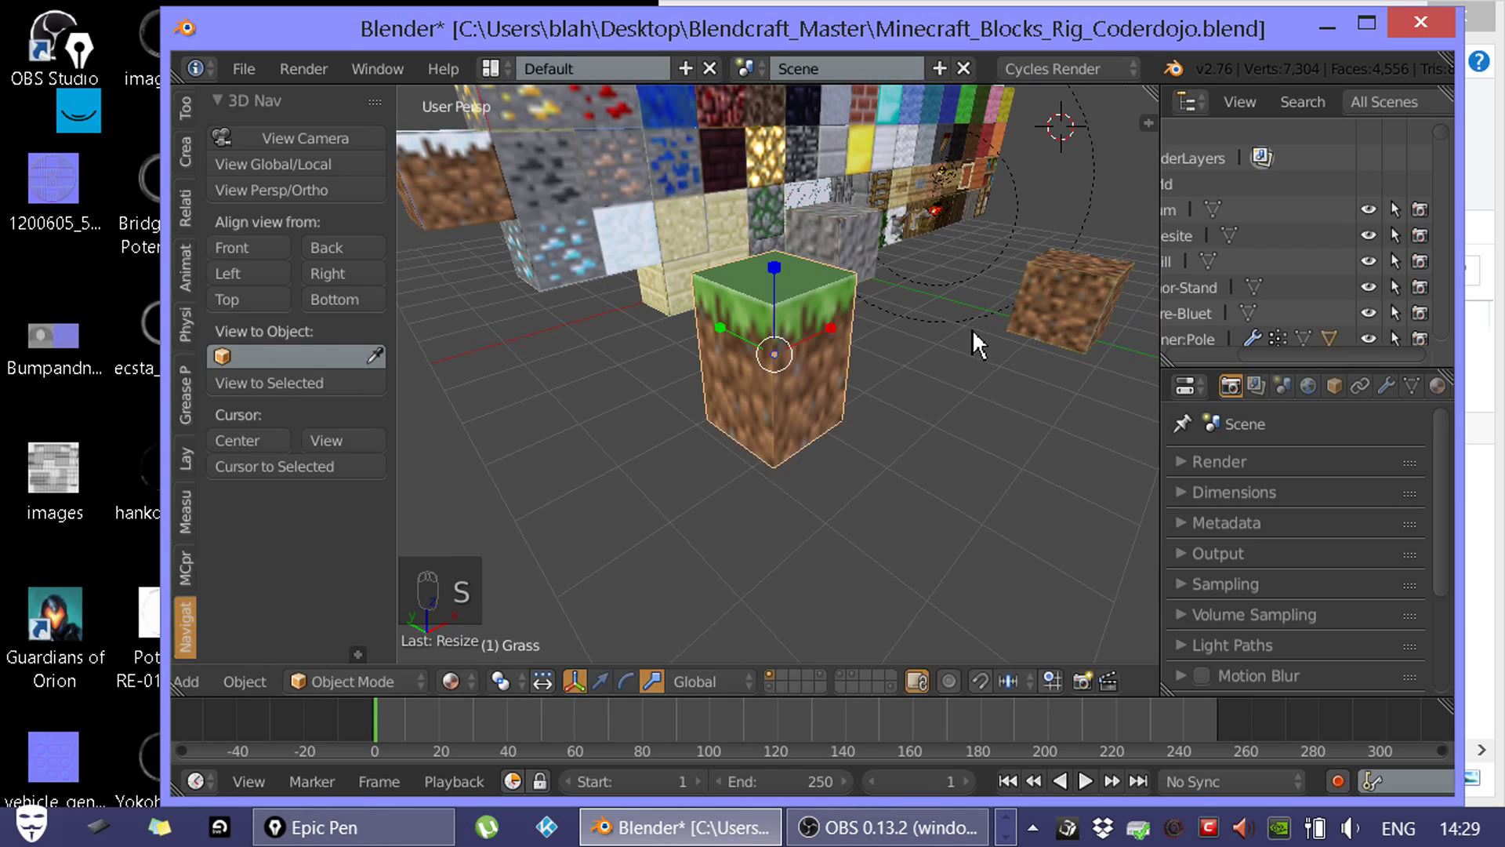
- Try moving and rotating the grass block freely, cancelling both transforms
middle_drag(881, 332, 787, 431)
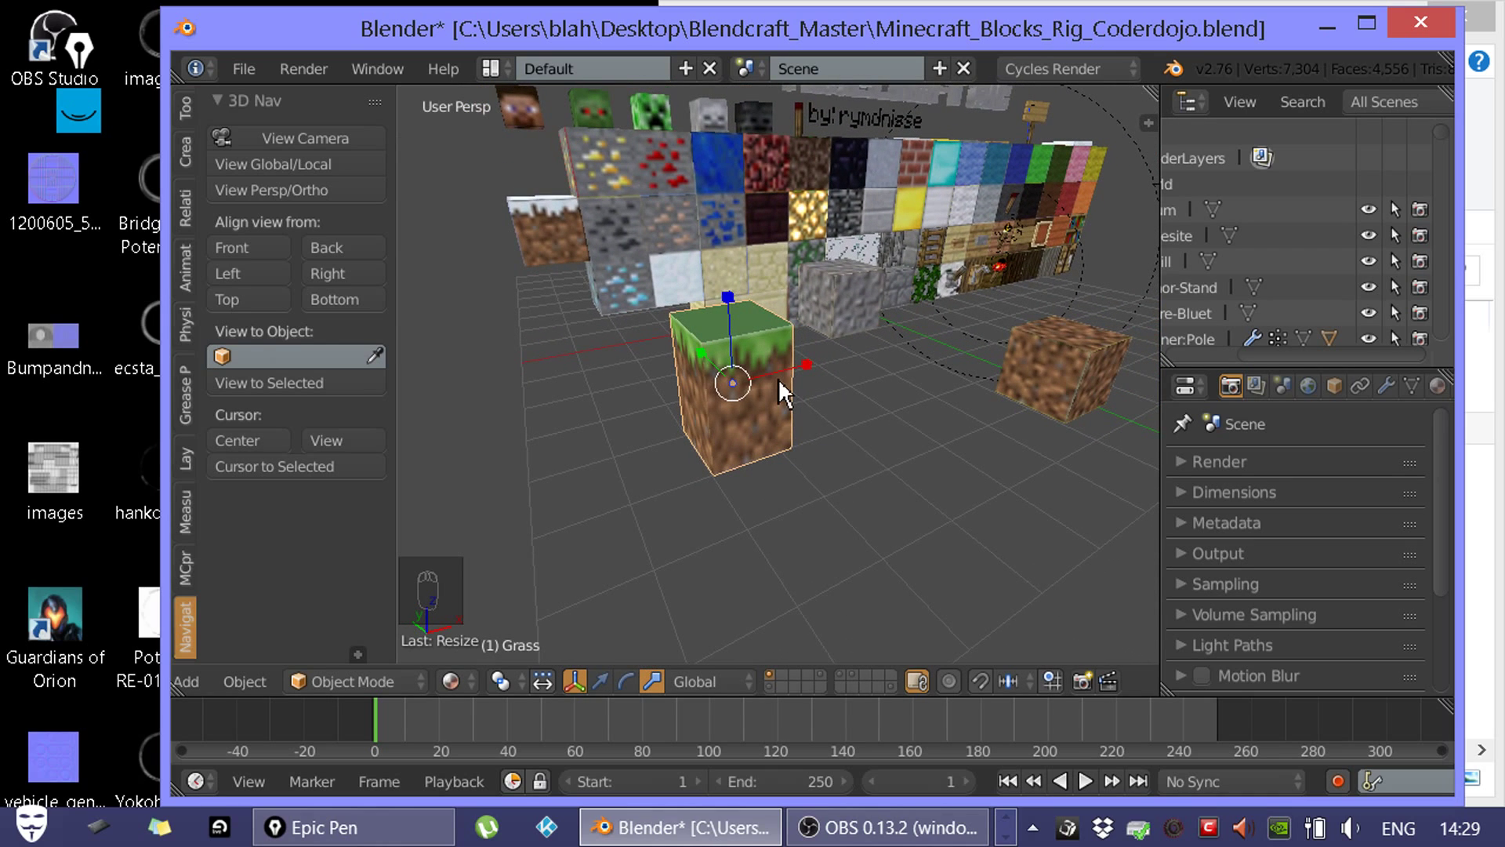
key(g)
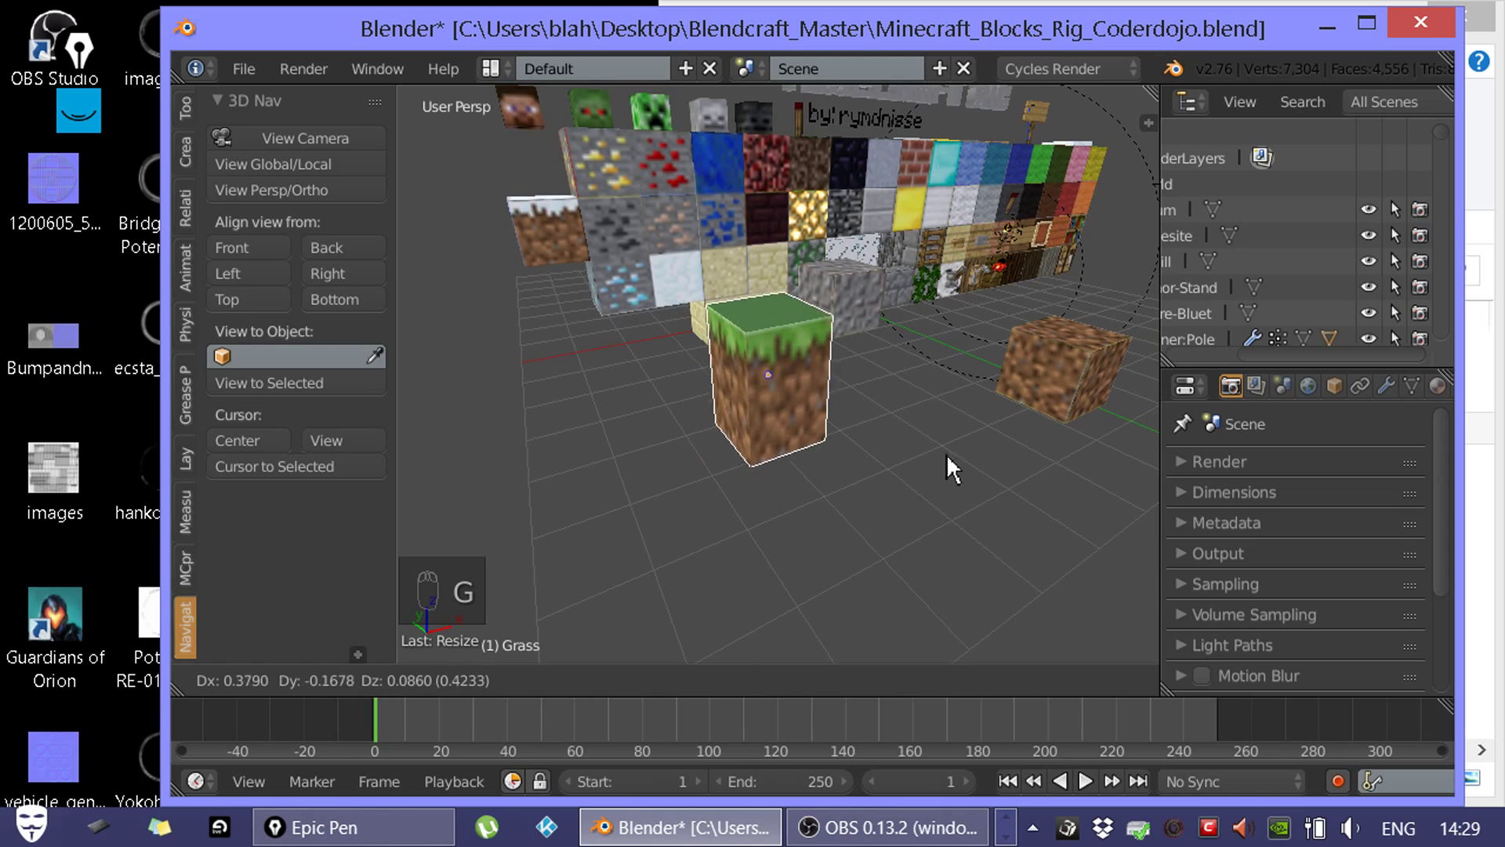
right_click(930, 357)
key(r)
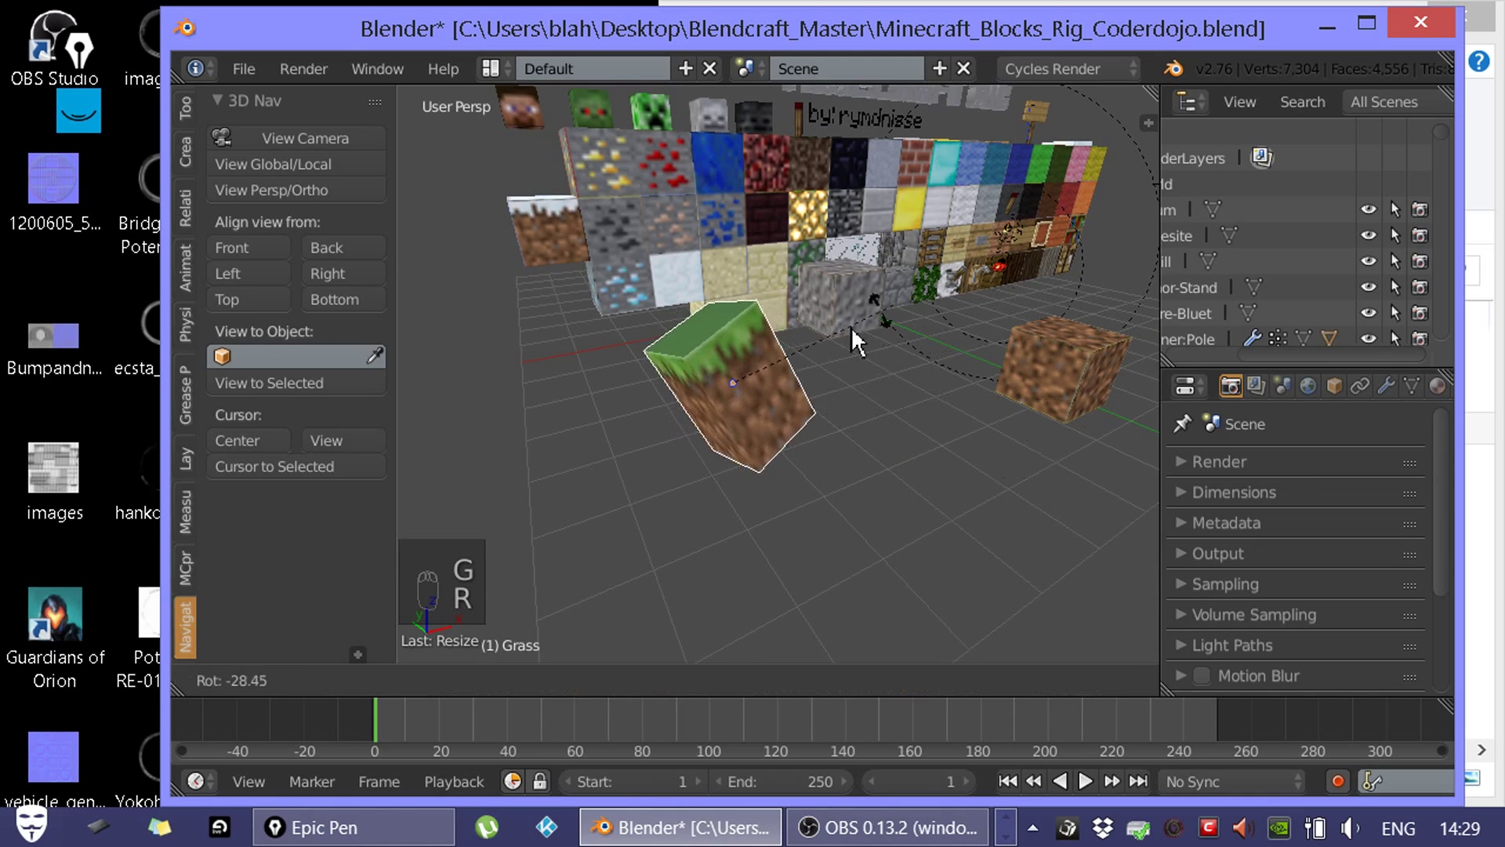
right_click(831, 247)
- Scale the grass block down uniformly on all axes
key(s)
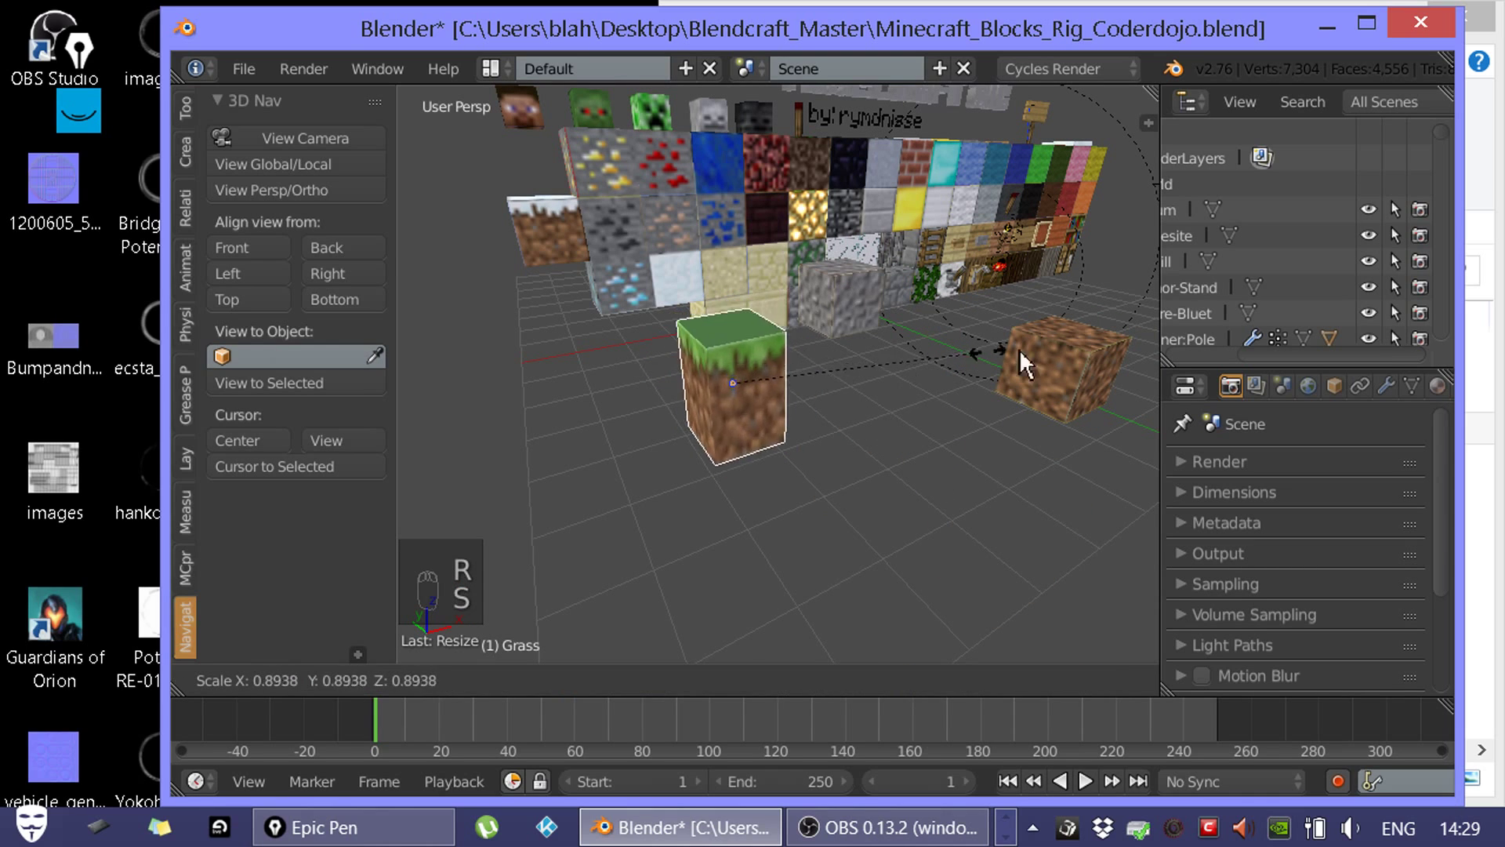
click(931, 364)
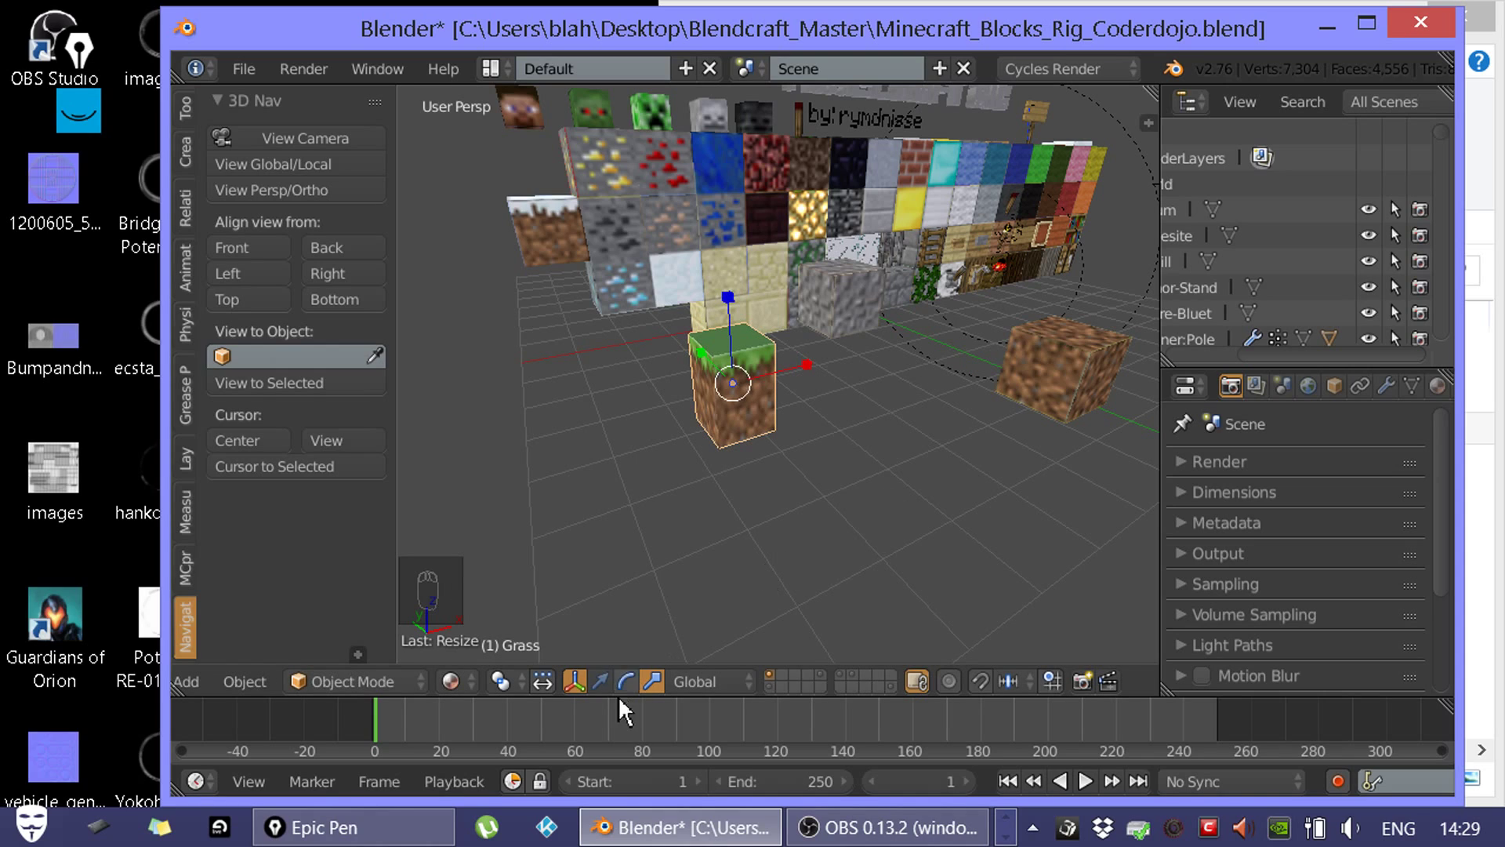
- Cycle the grass block's manipulator through translate, rotate and scale, leaving the rotate manipulator active
click(602, 682)
click(630, 685)
click(656, 682)
click(627, 683)
click(601, 682)
click(624, 678)
click(653, 681)
click(626, 679)
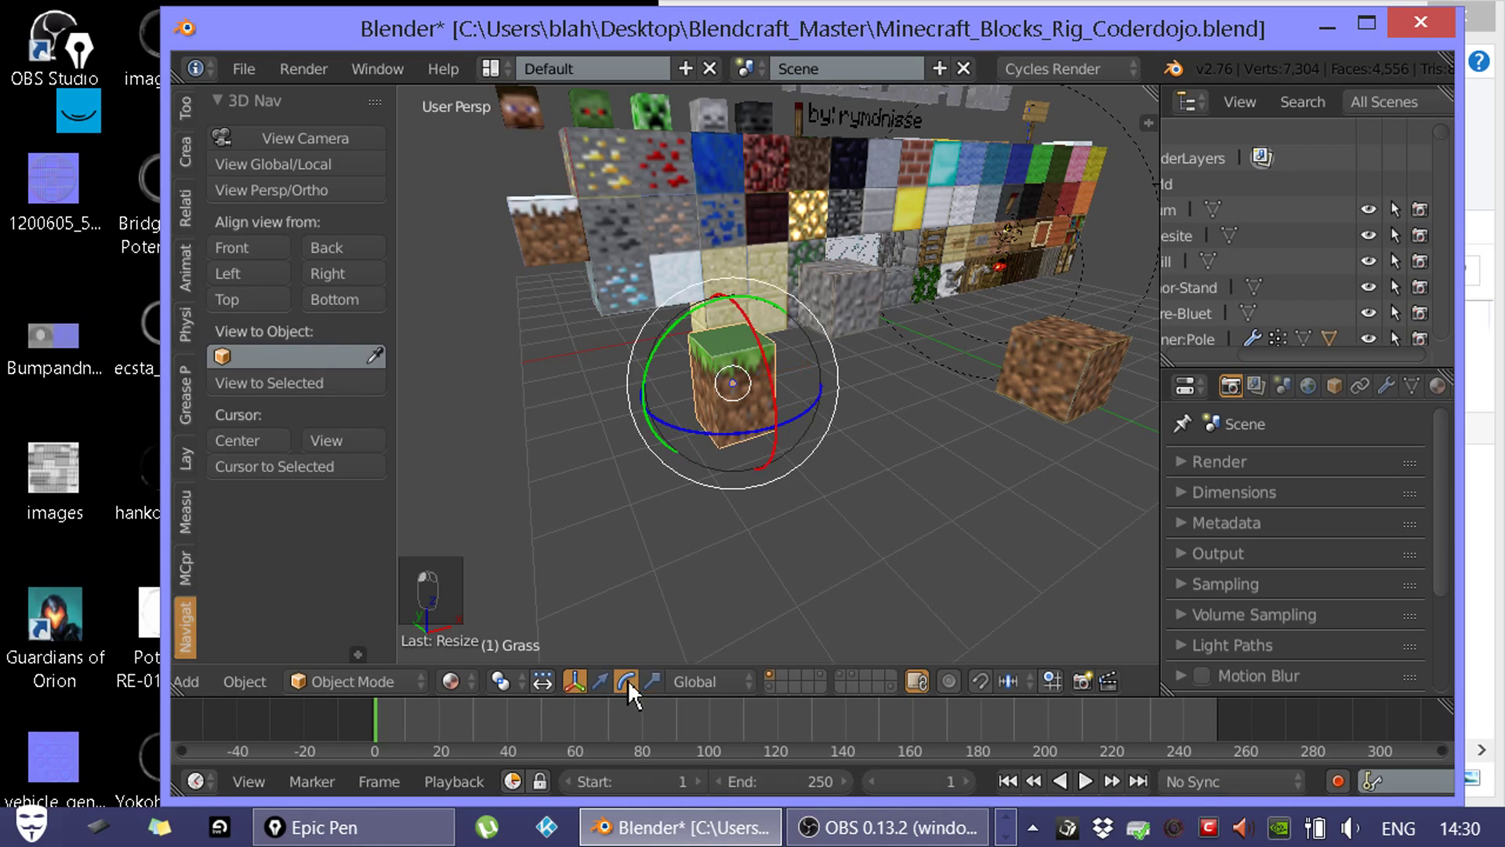
click(603, 676)
click(635, 680)
click(659, 680)
click(631, 681)
click(601, 677)
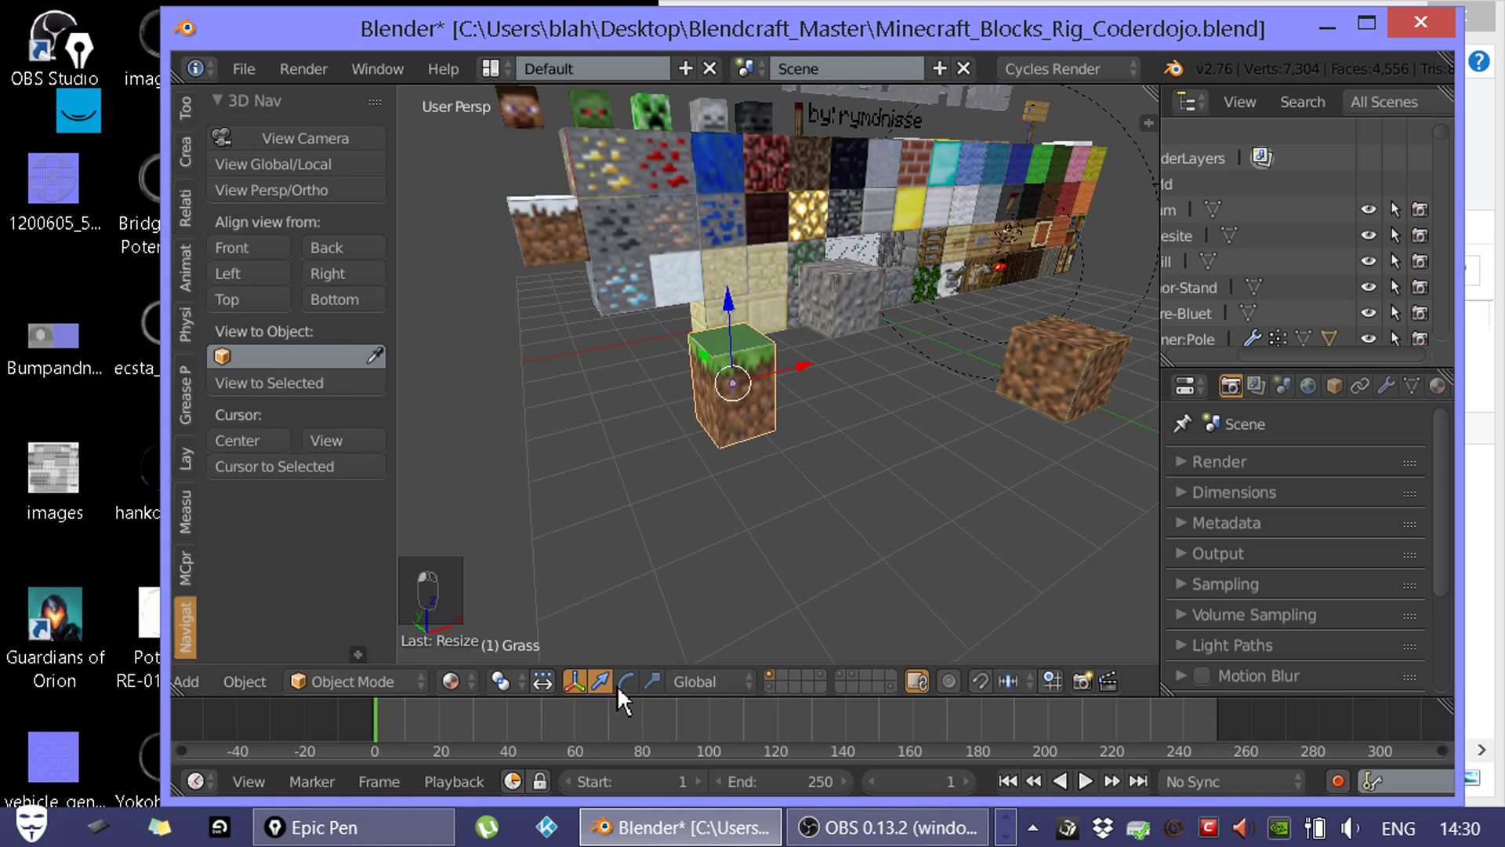
click(626, 679)
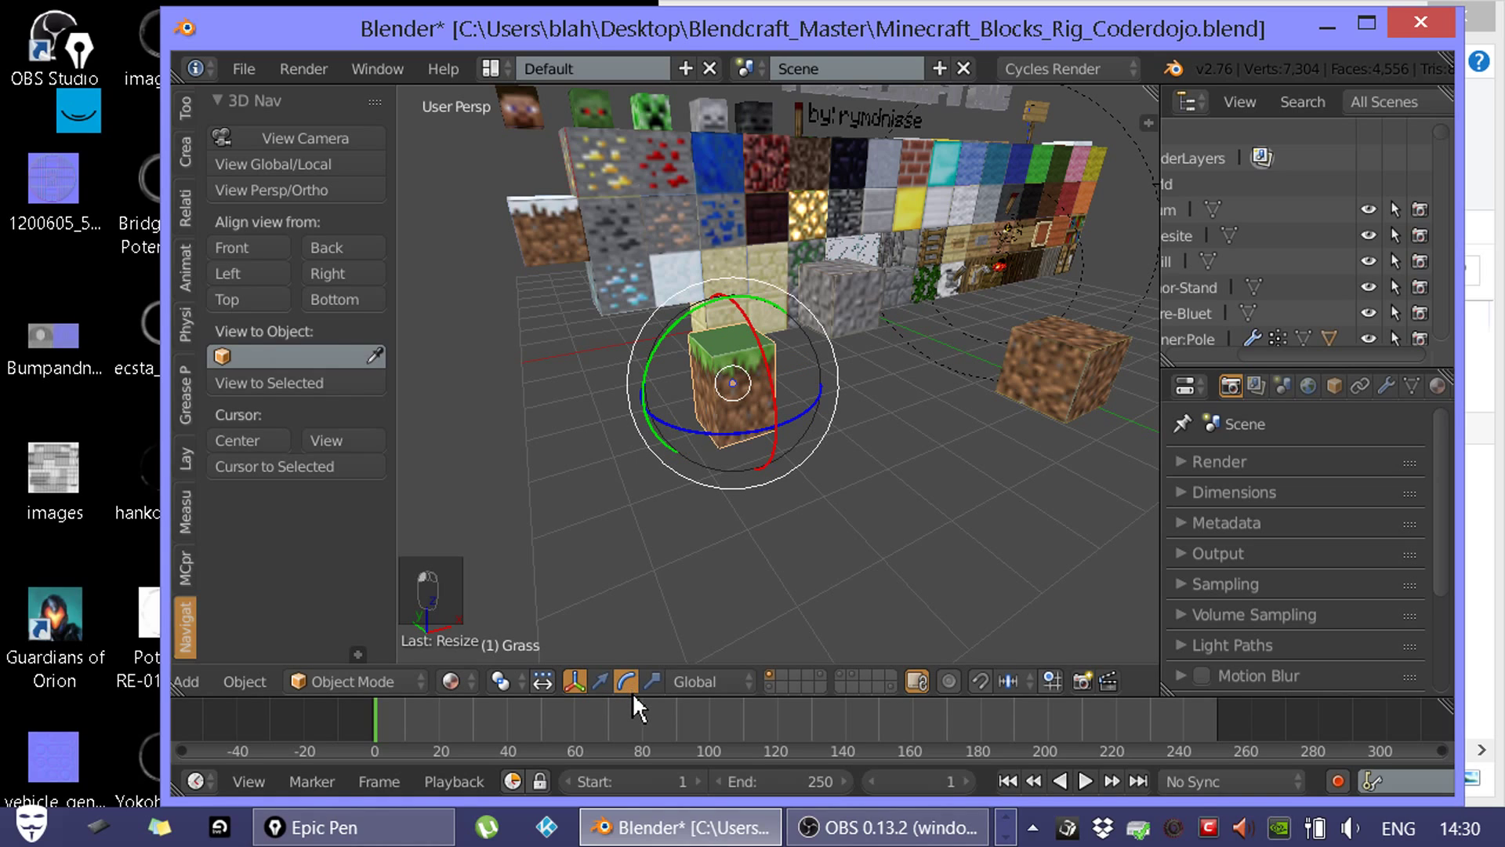
- Activate the translate, rotate and scale manipulators together on the grass block
click(602, 678)
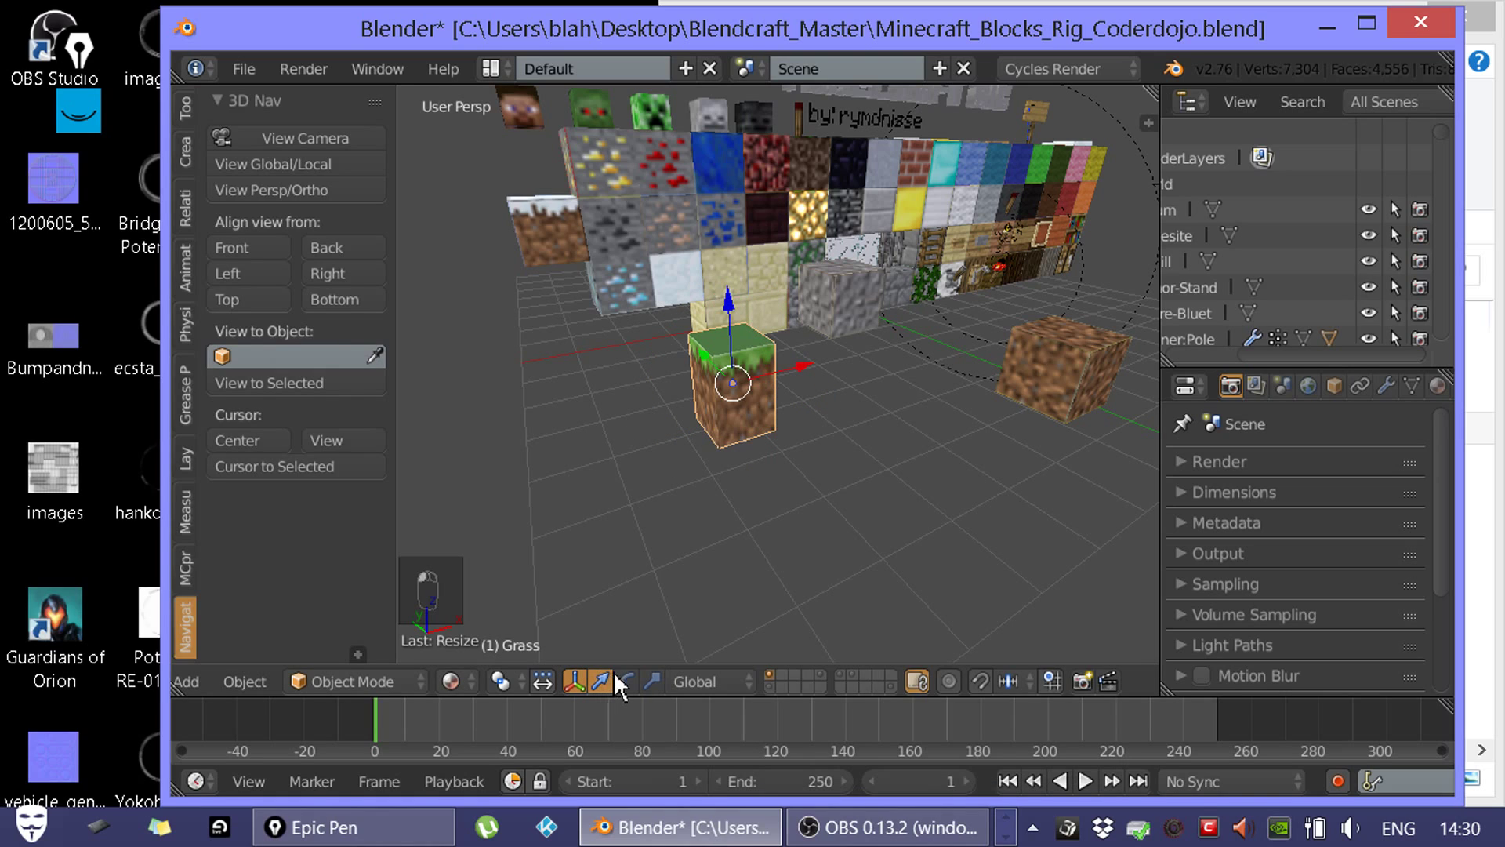
click(626, 679)
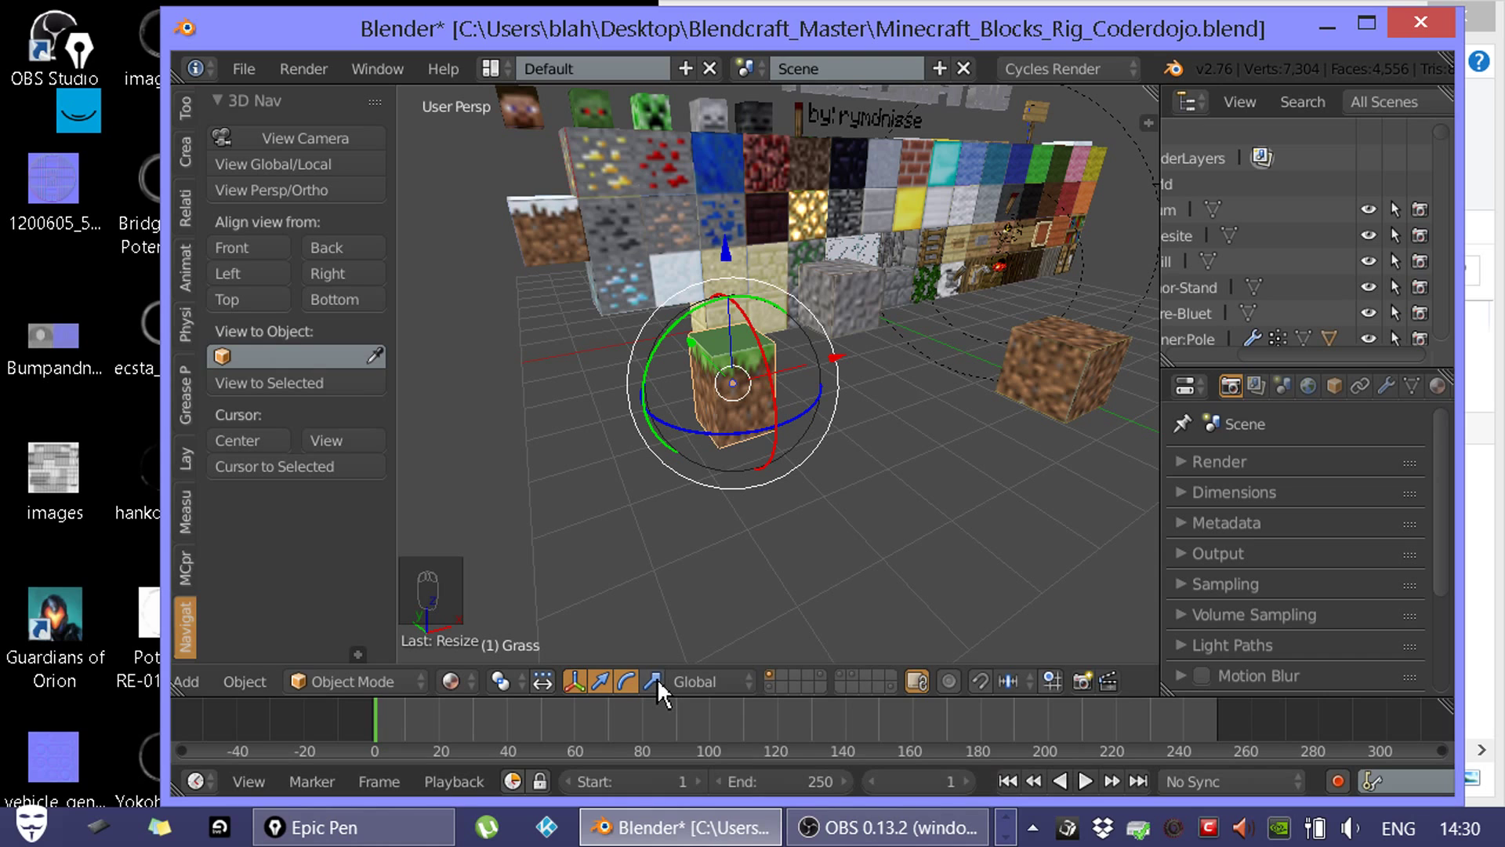
shift+click(654, 680)
middle_drag(765, 439, 776, 429)
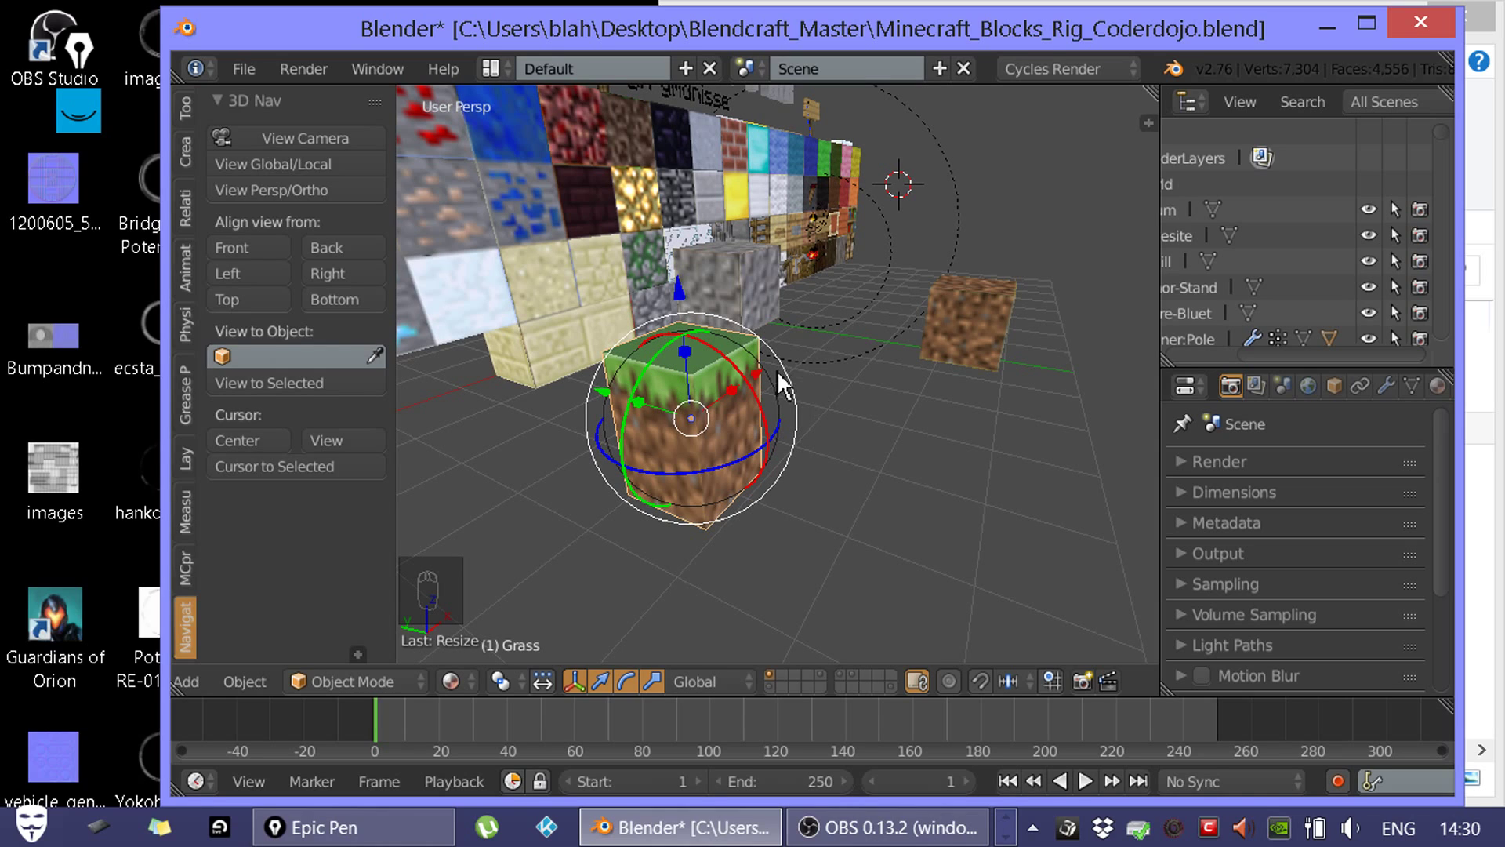
- Try scaling the grass block along the global X axis, cancelling each attempt
key(a)
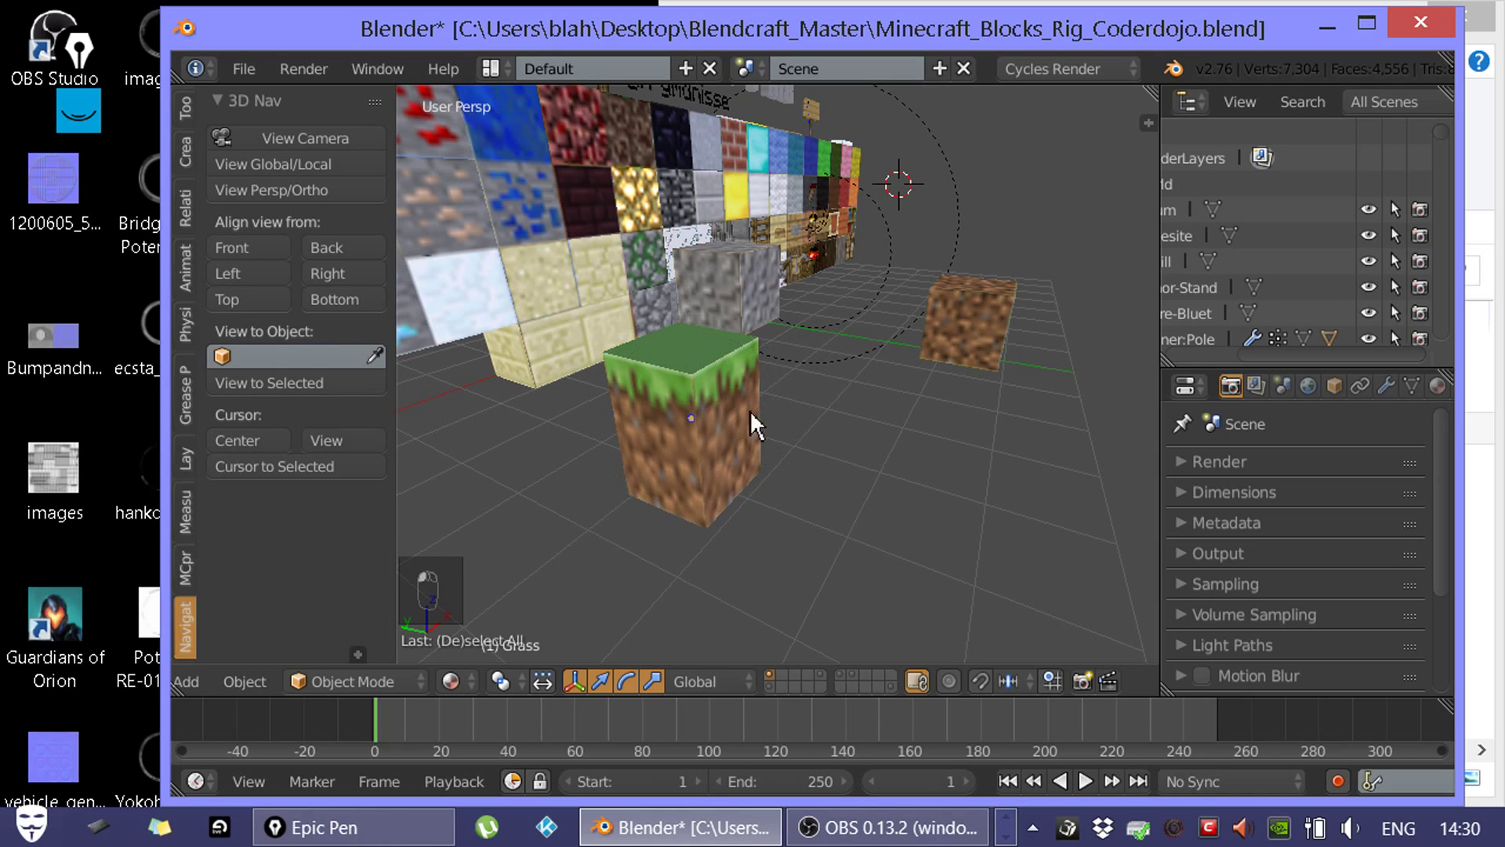
key(a)
key(s)
key(x)
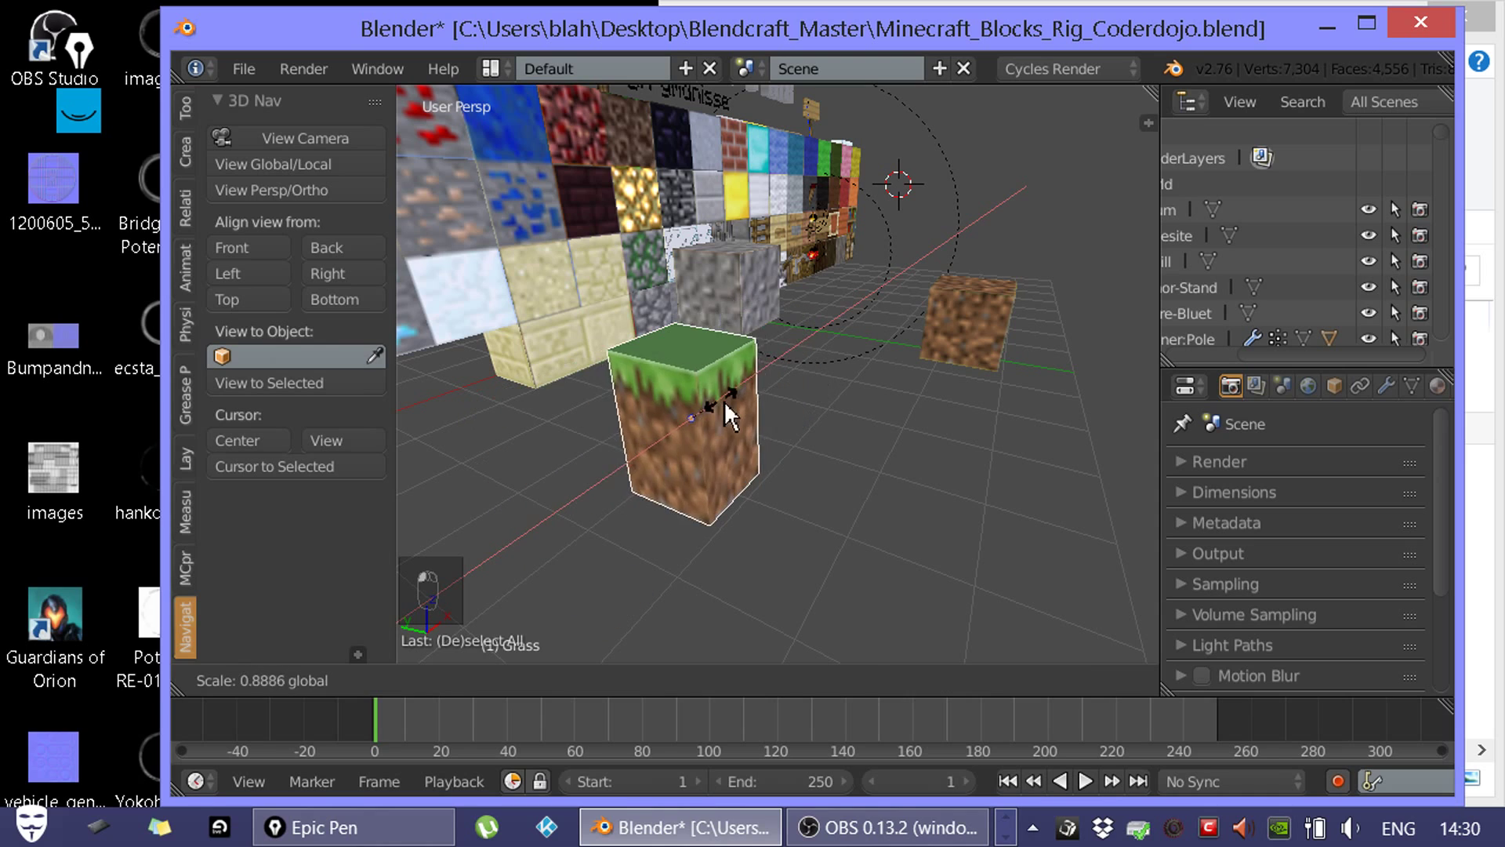
right_click(723, 402)
key(s)
key(x)
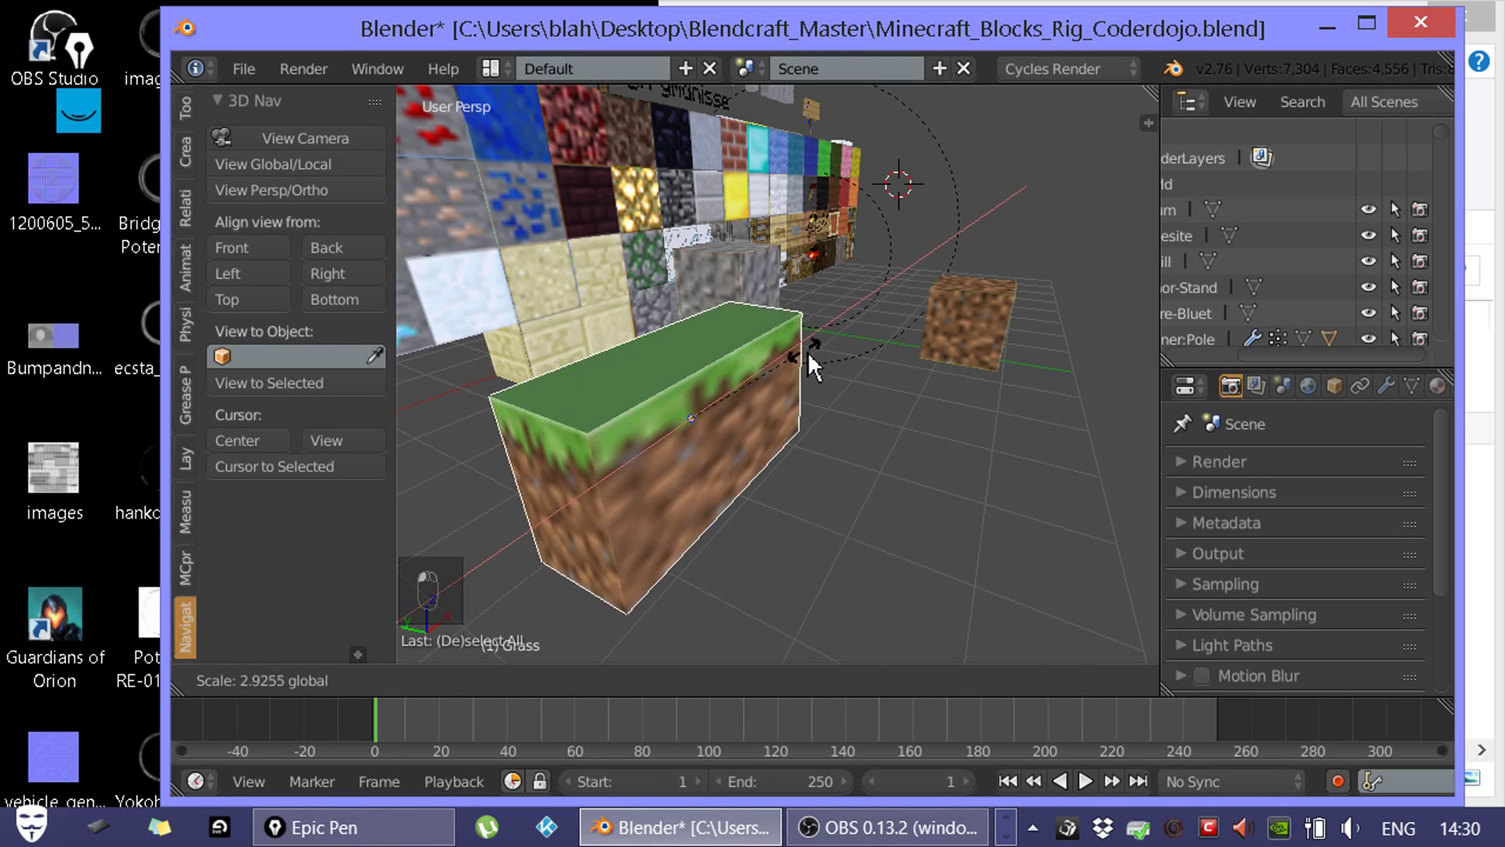
right_click(808, 351)
- Move the grass block along the global Y axis, away from the block wall
key(g)
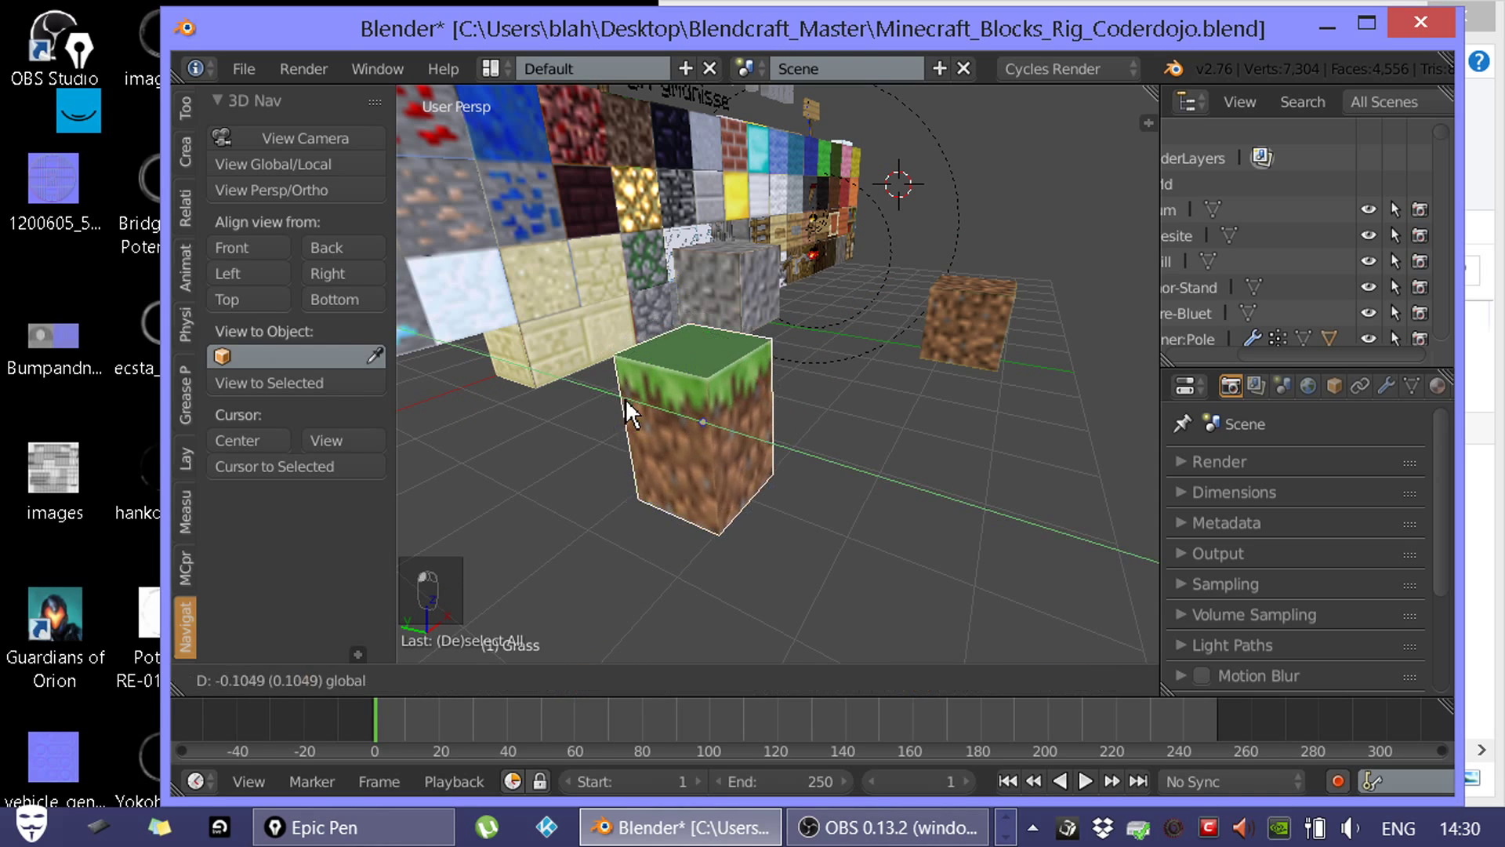
click(812, 465)
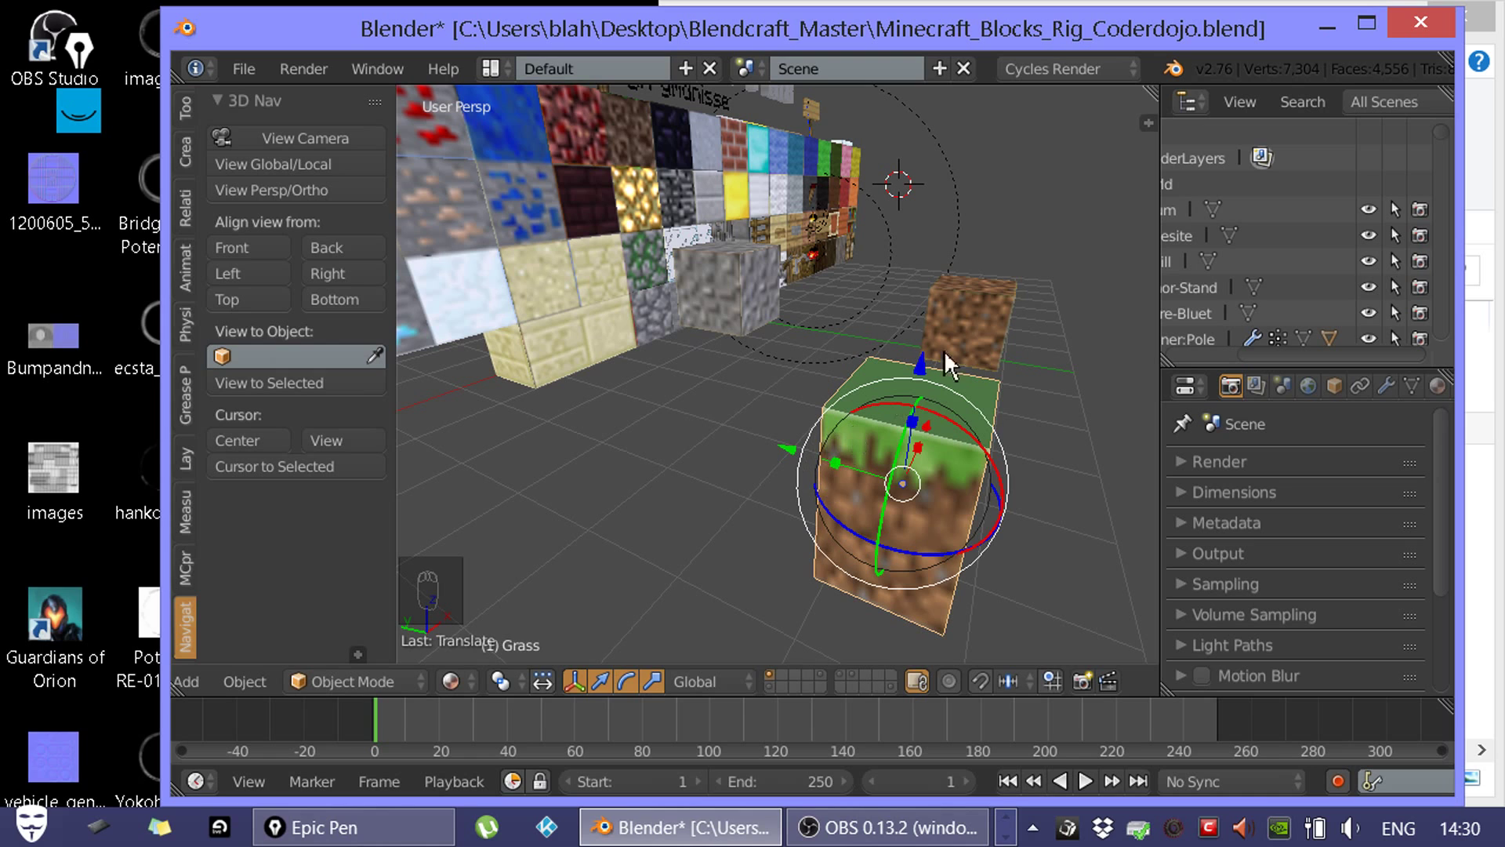
middle_drag(915, 383, 692, 349)
scroll(692, 350, up, 2)
- Stretch the grass block along the global Y axis
drag(690, 344, 728, 265)
mouse_move(573, 474)
mouse_down()
mouse_move(630, 425)
mouse_move(580, 471)
mouse_up()
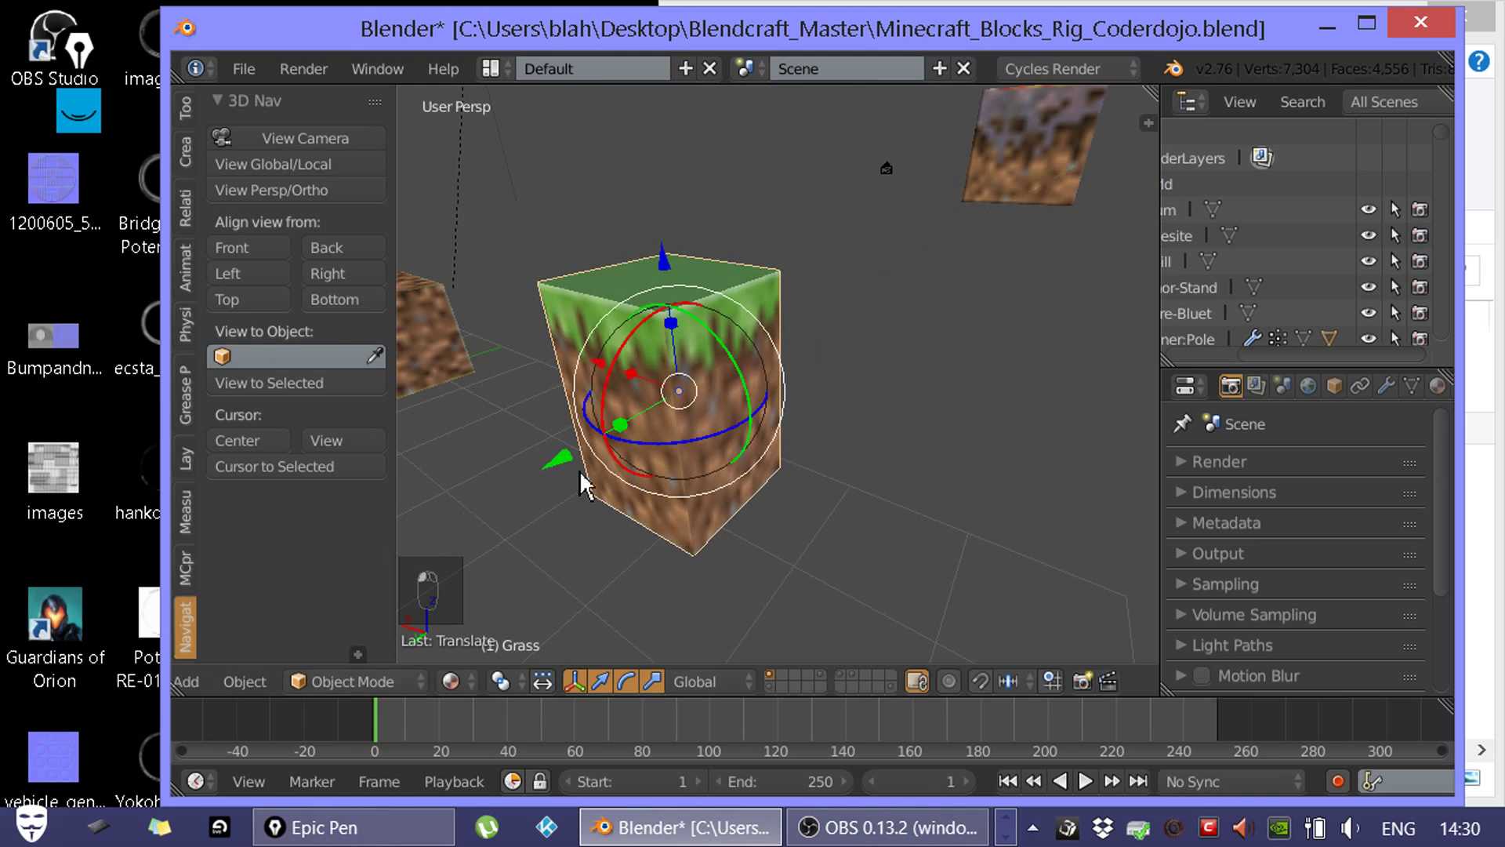
mouse_move(731, 354)
mouse_down()
mouse_move(747, 366)
mouse_move(683, 306)
mouse_move(752, 373)
mouse_up()
key(s)
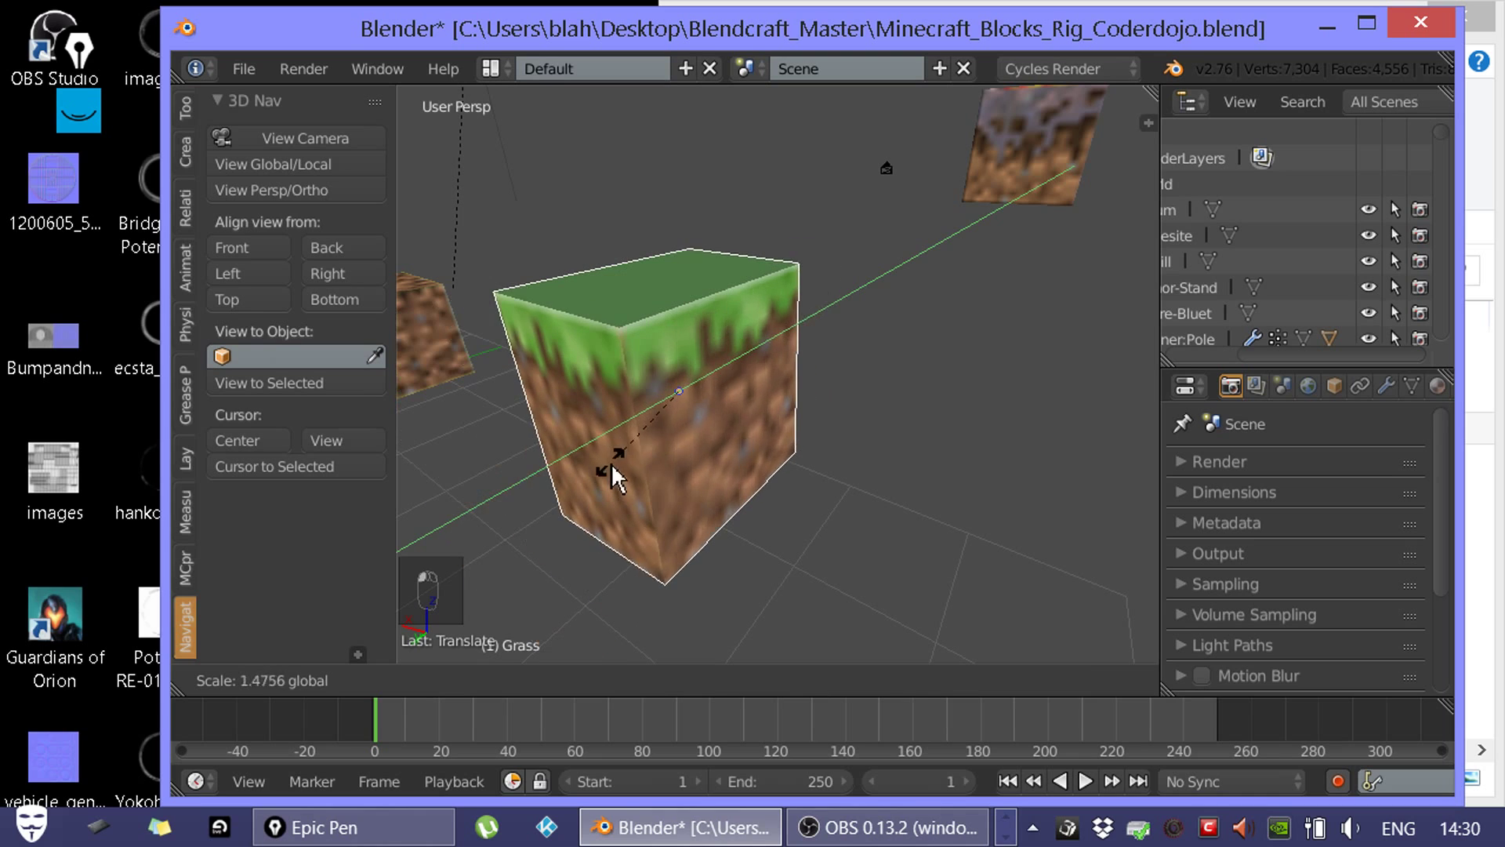
click(704, 394)
- Move the stretched grass block freely to a new position in the scene
key(g)
click(819, 366)
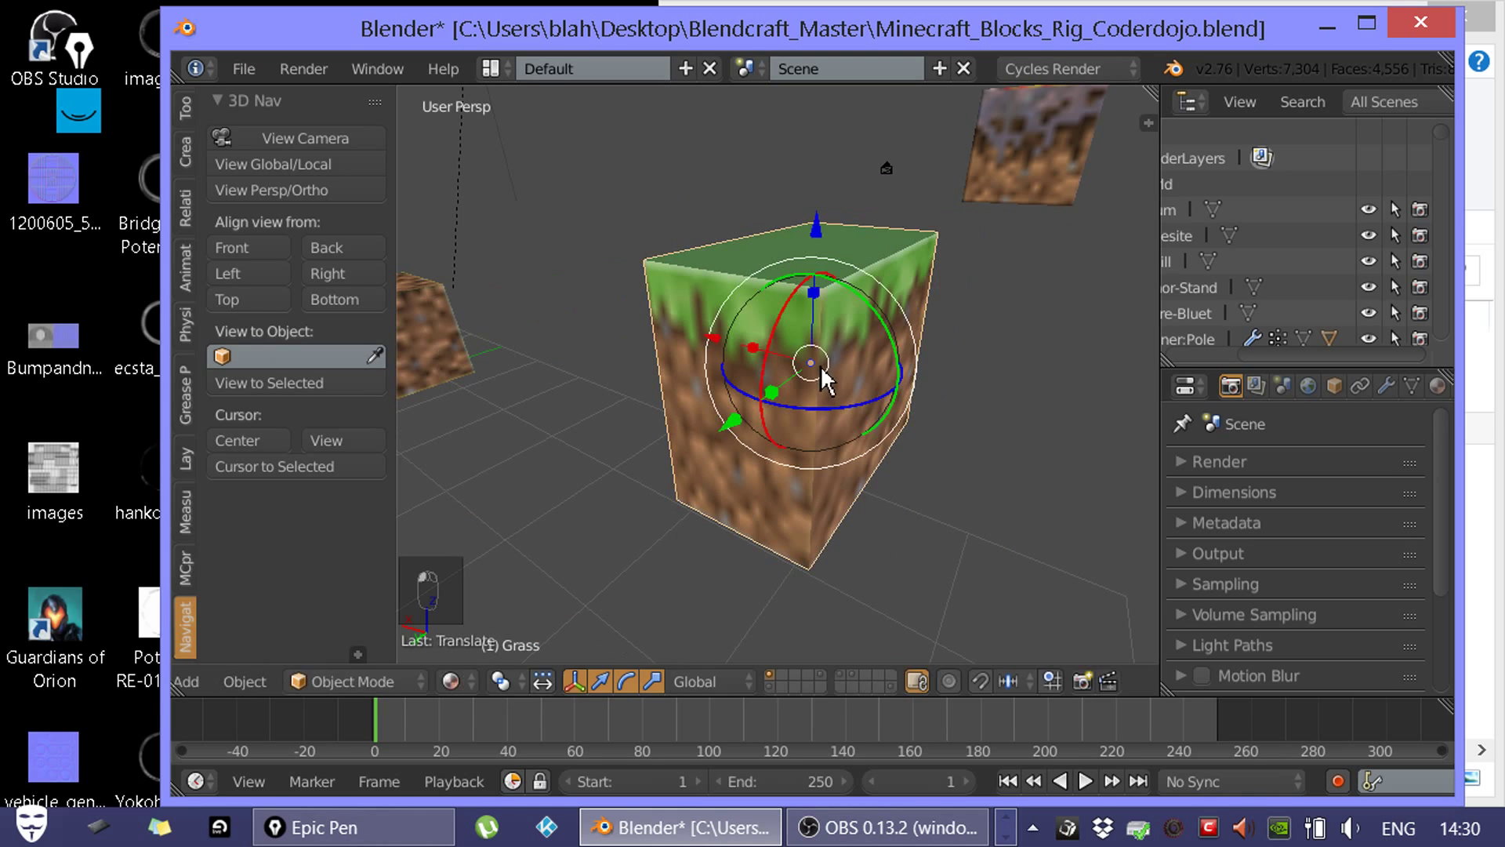
key(g)
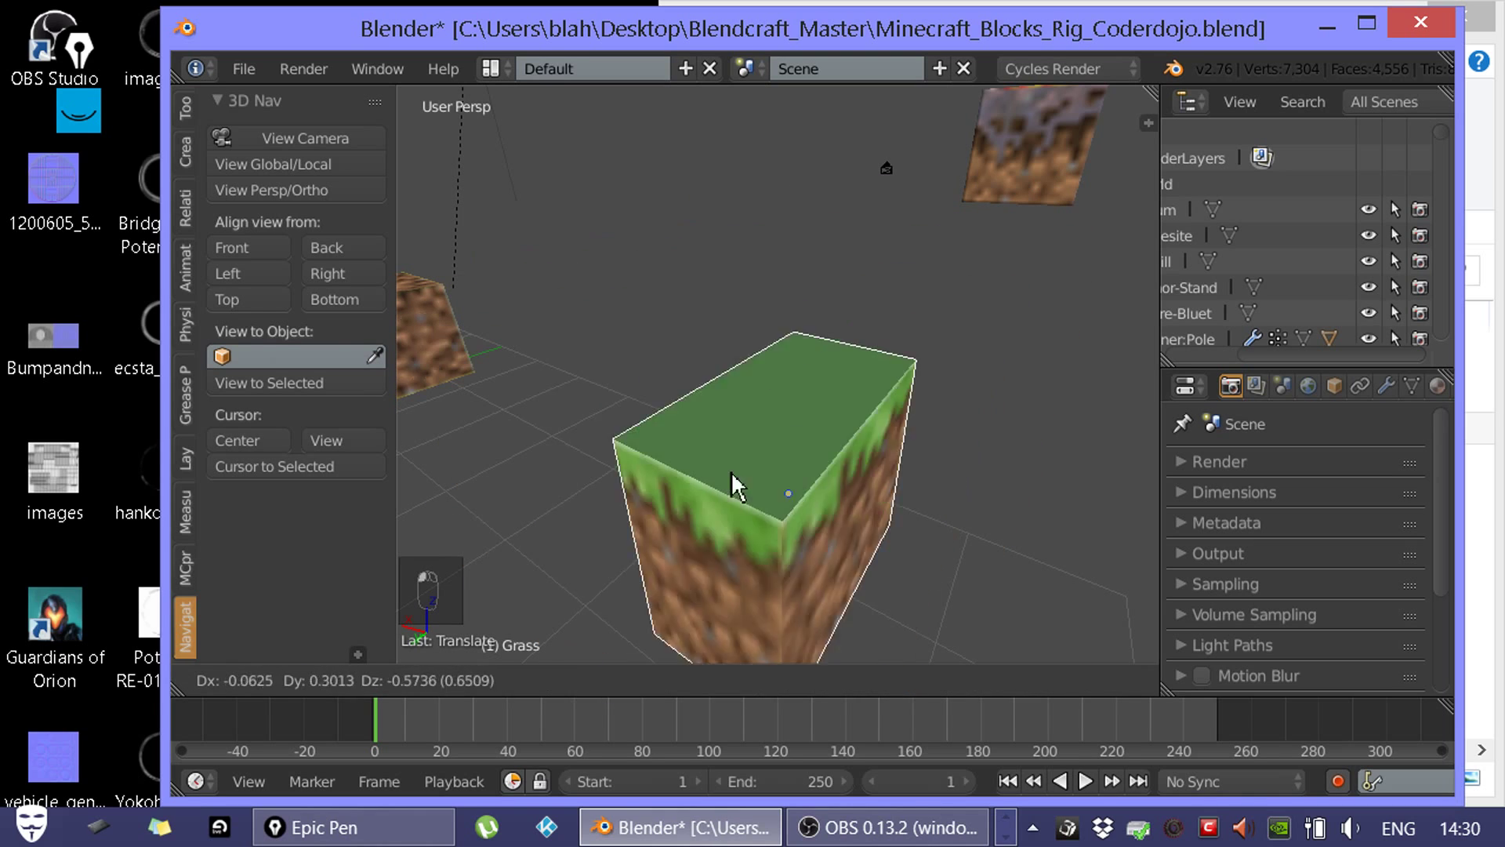
click(740, 386)
- Turn off the rotate and scale manipulators, leaving only the translate manipulator active on the grass block
scroll(778, 385, down, 5)
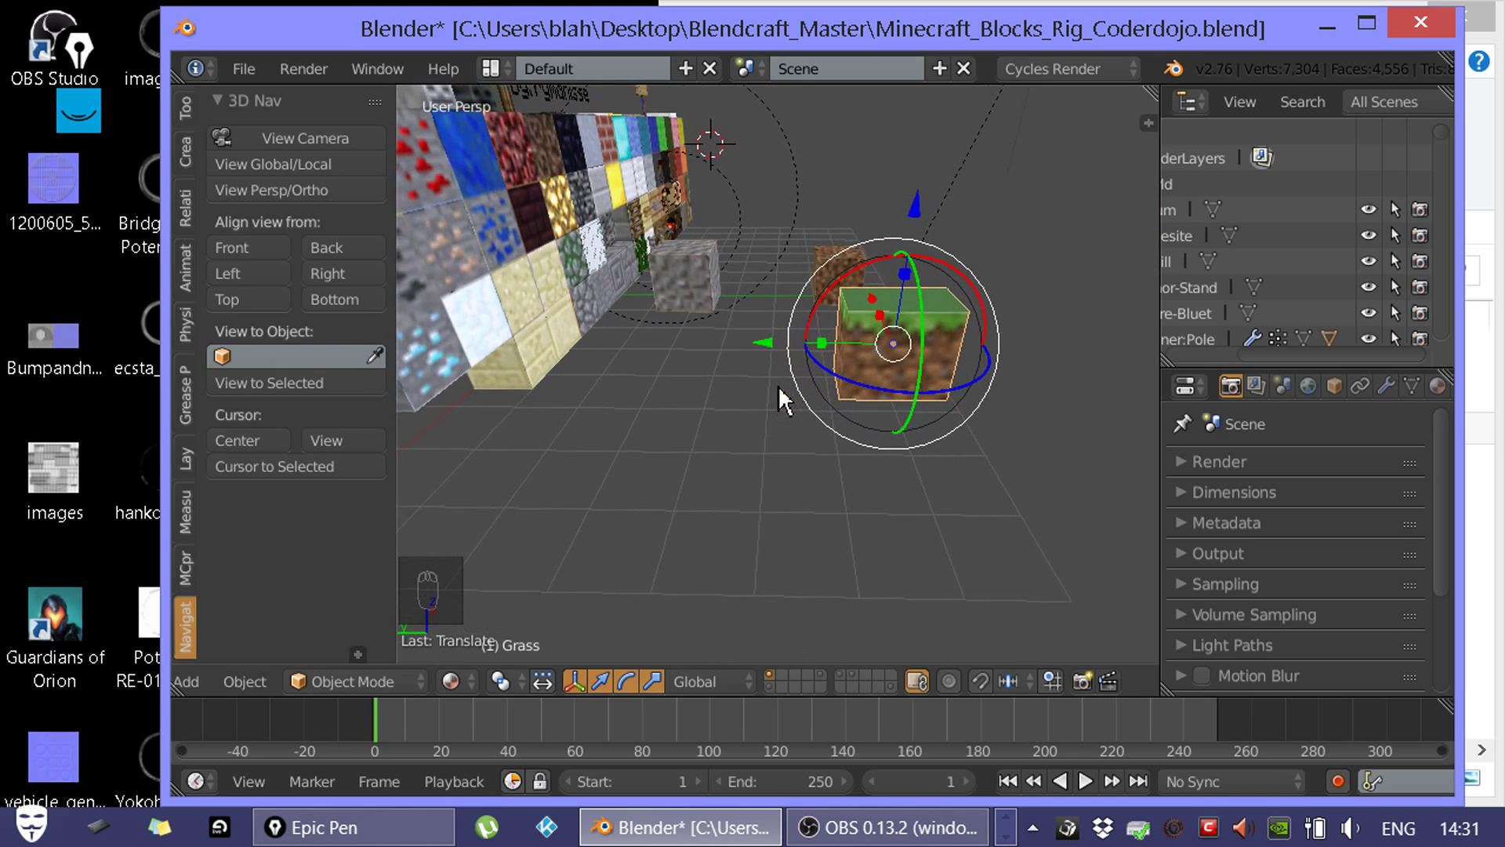
scroll(777, 385, up, 6)
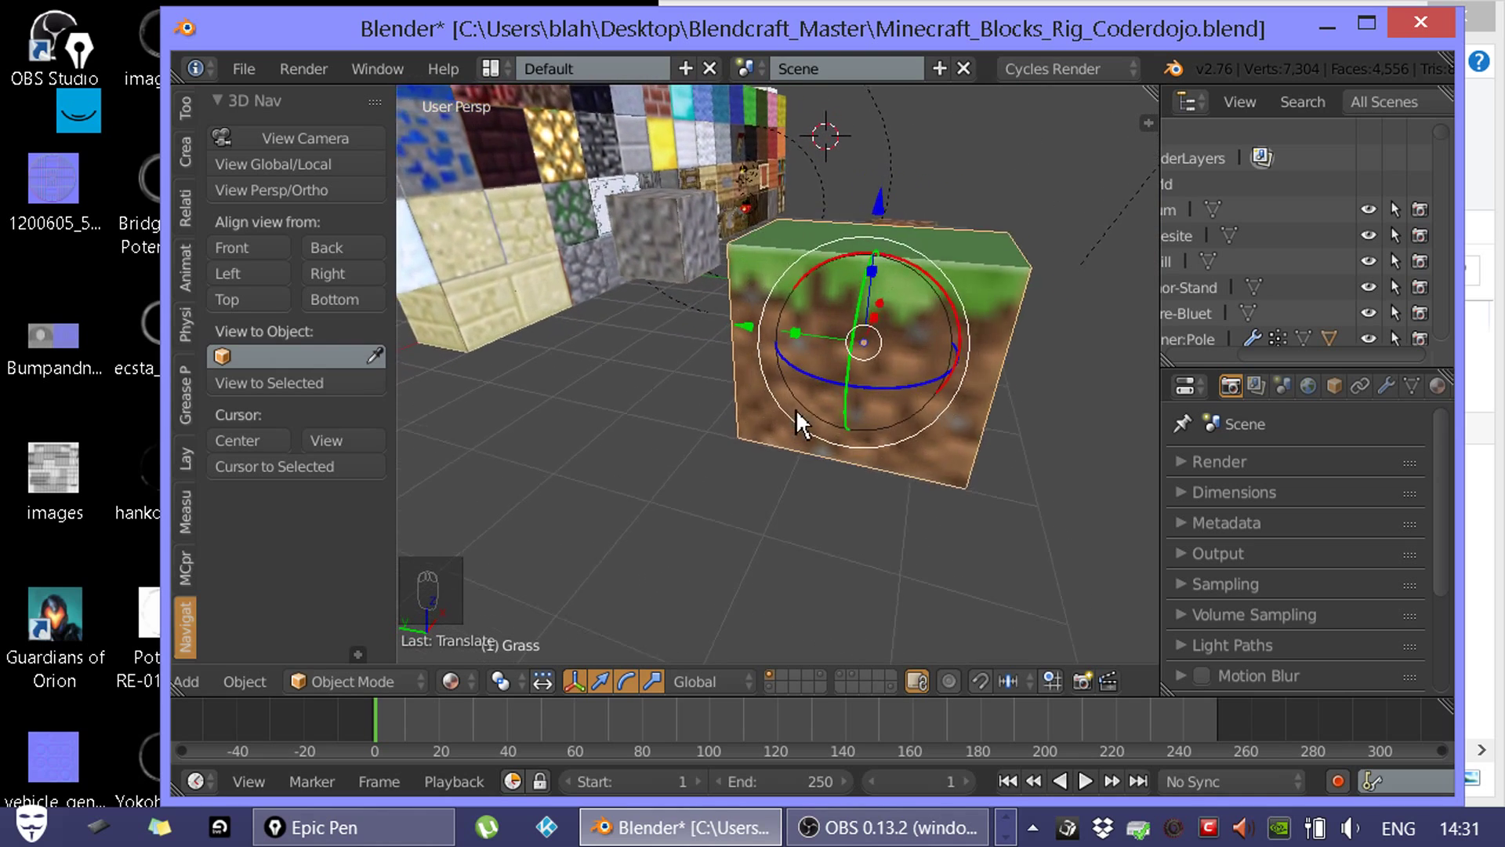
middle_drag(783, 356, 765, 368)
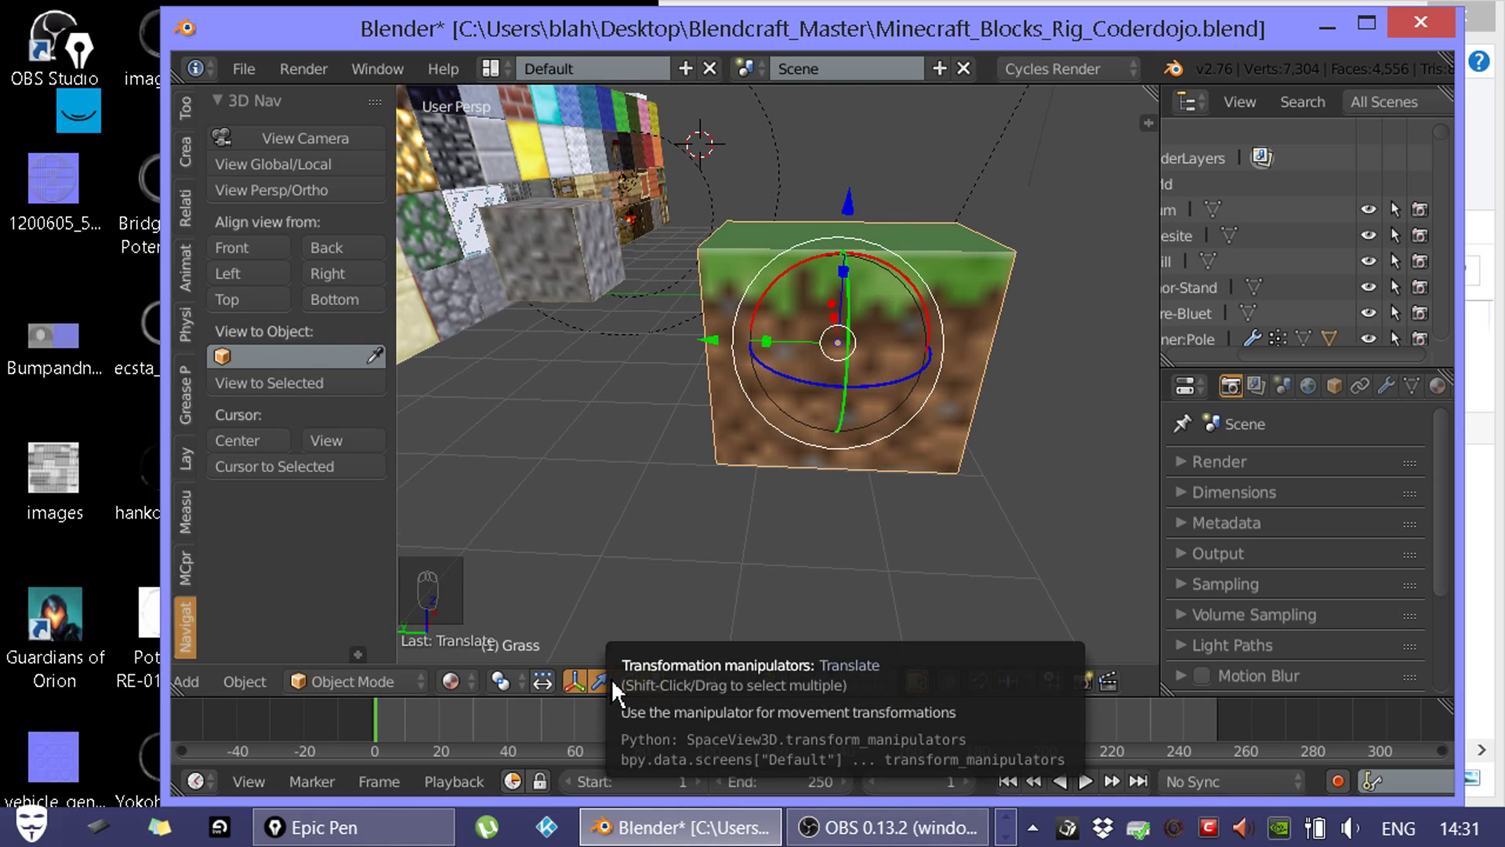
click(599, 679)
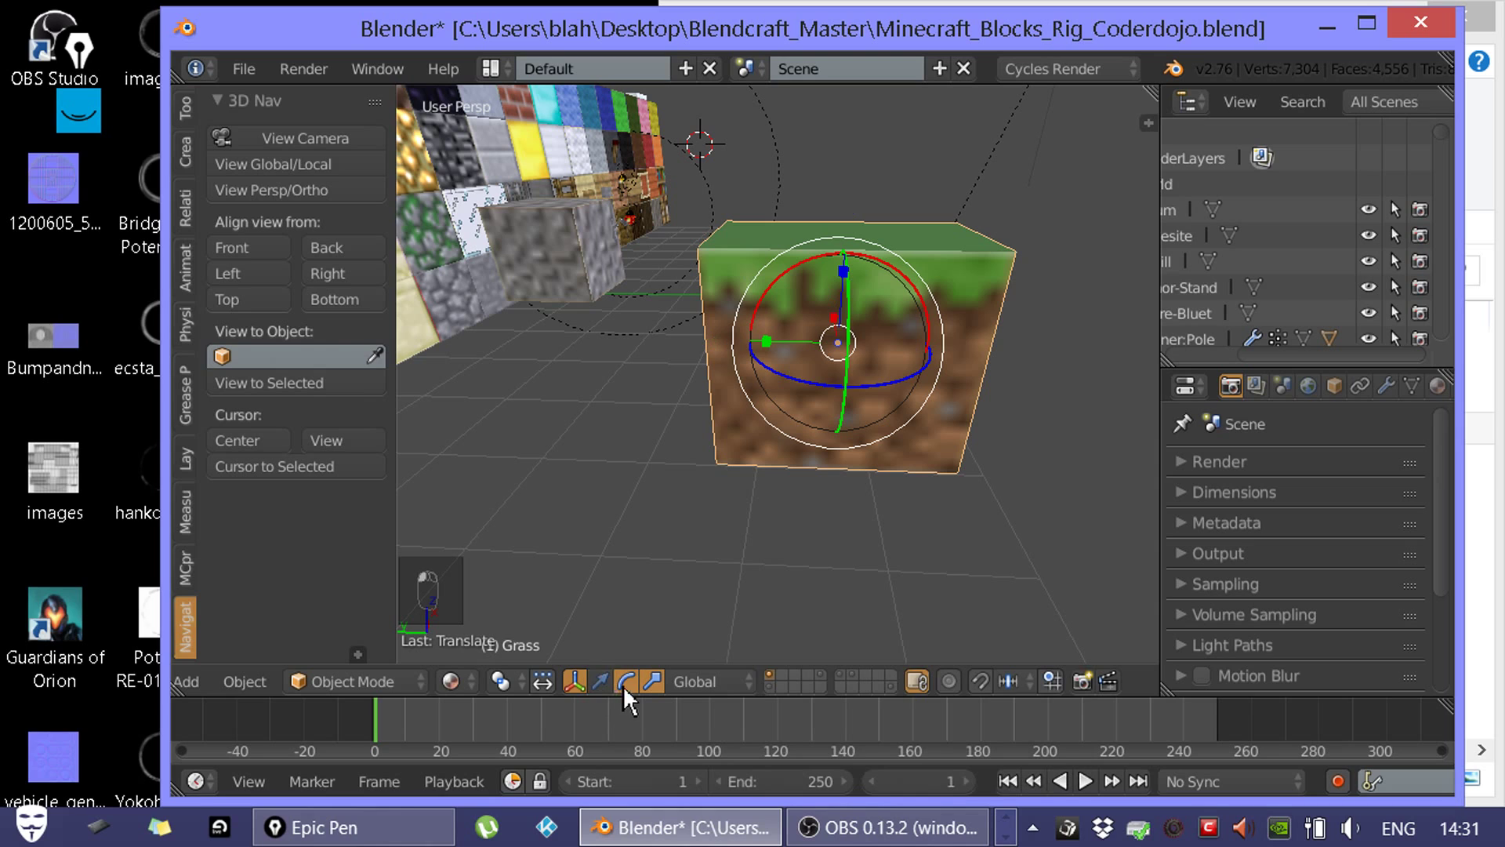
click(634, 685)
click(657, 680)
click(603, 679)
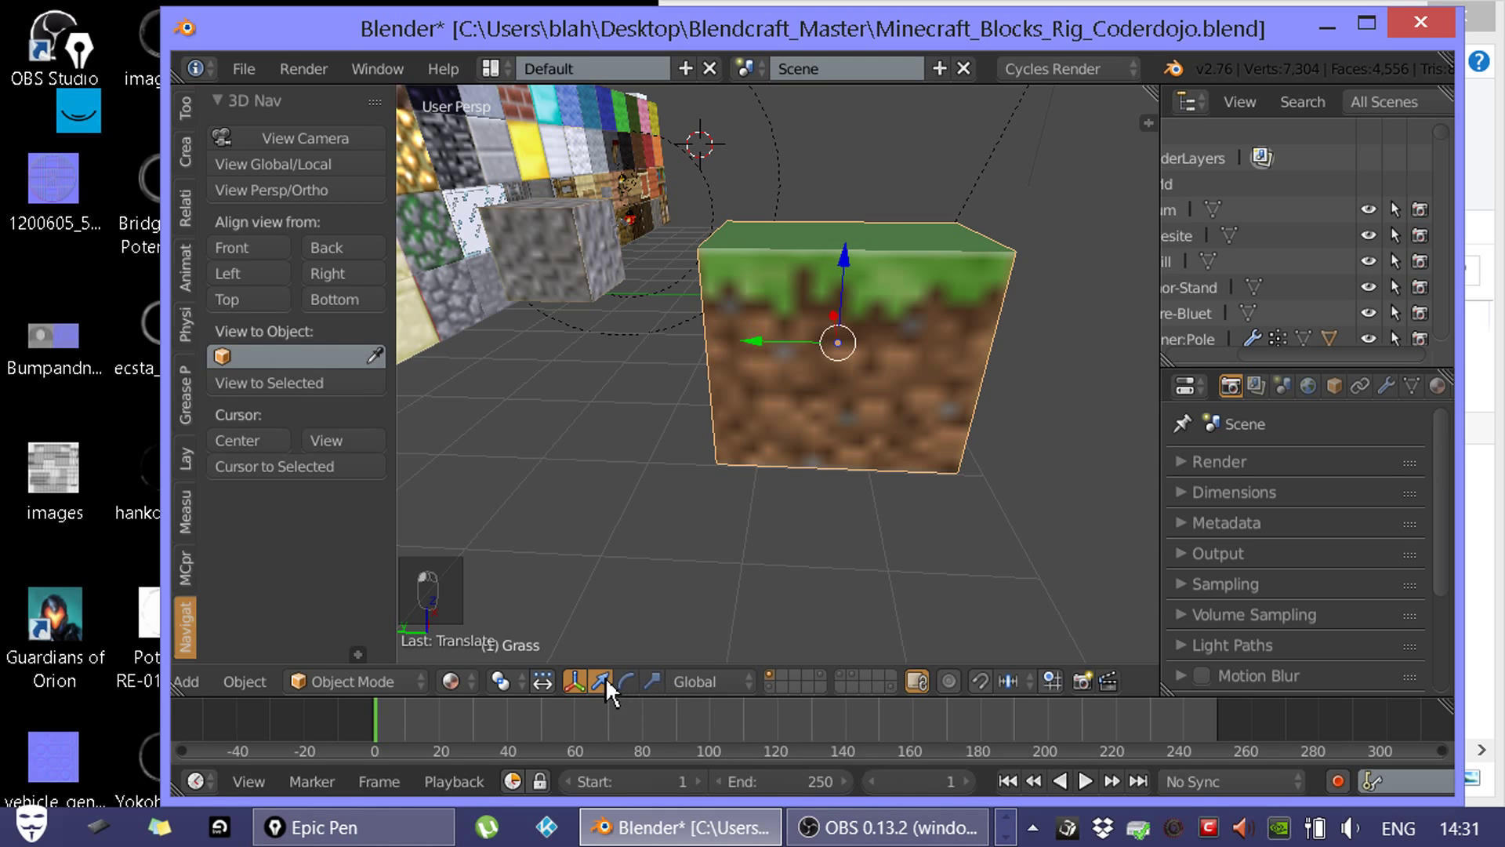
key(KP_4)
key(KP_4)
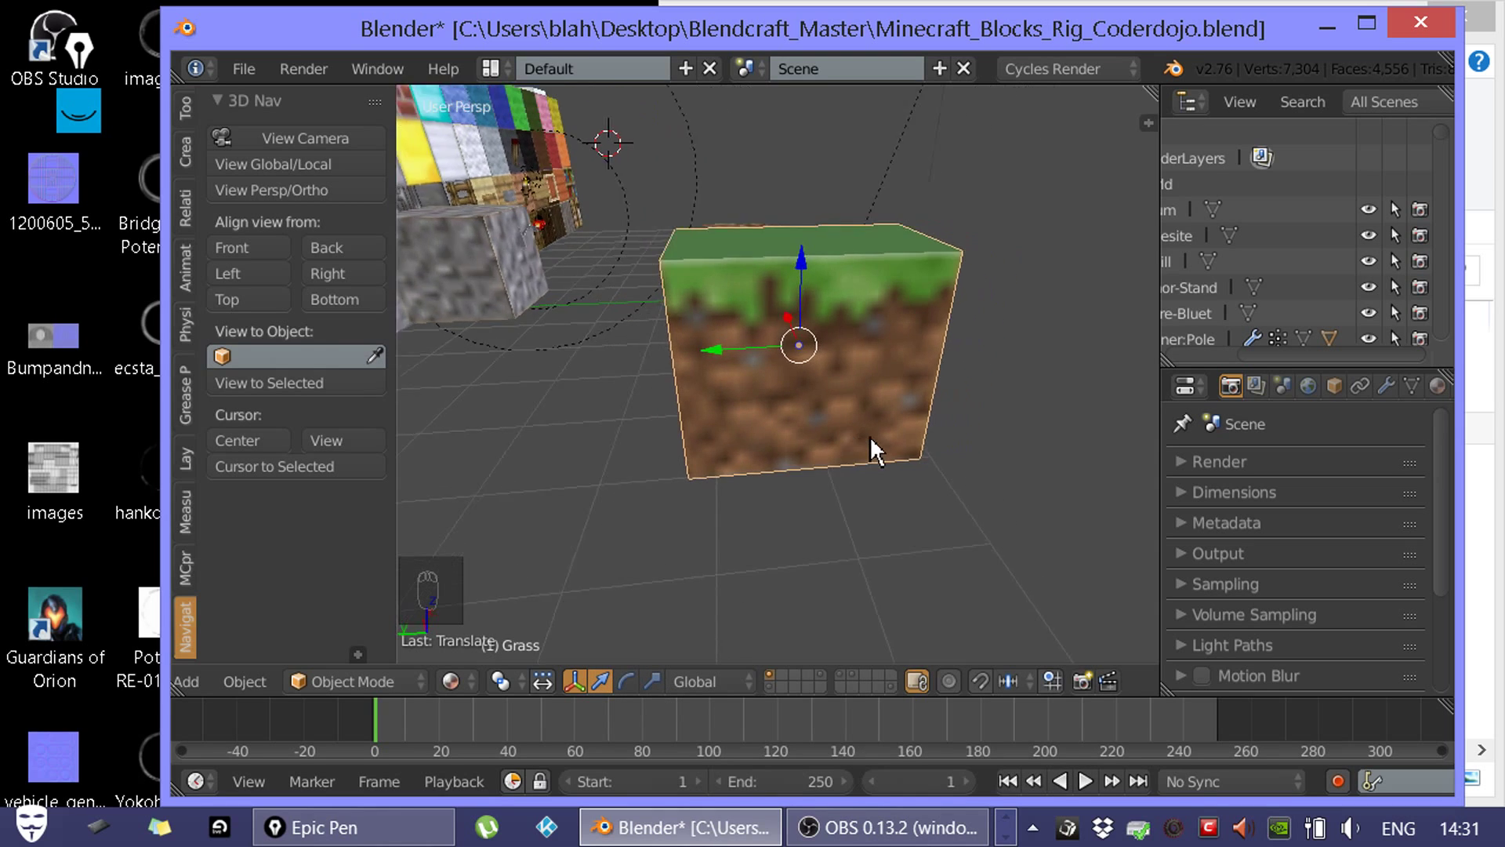
key(KP_6)
key(KP_6)
key(KP_6)
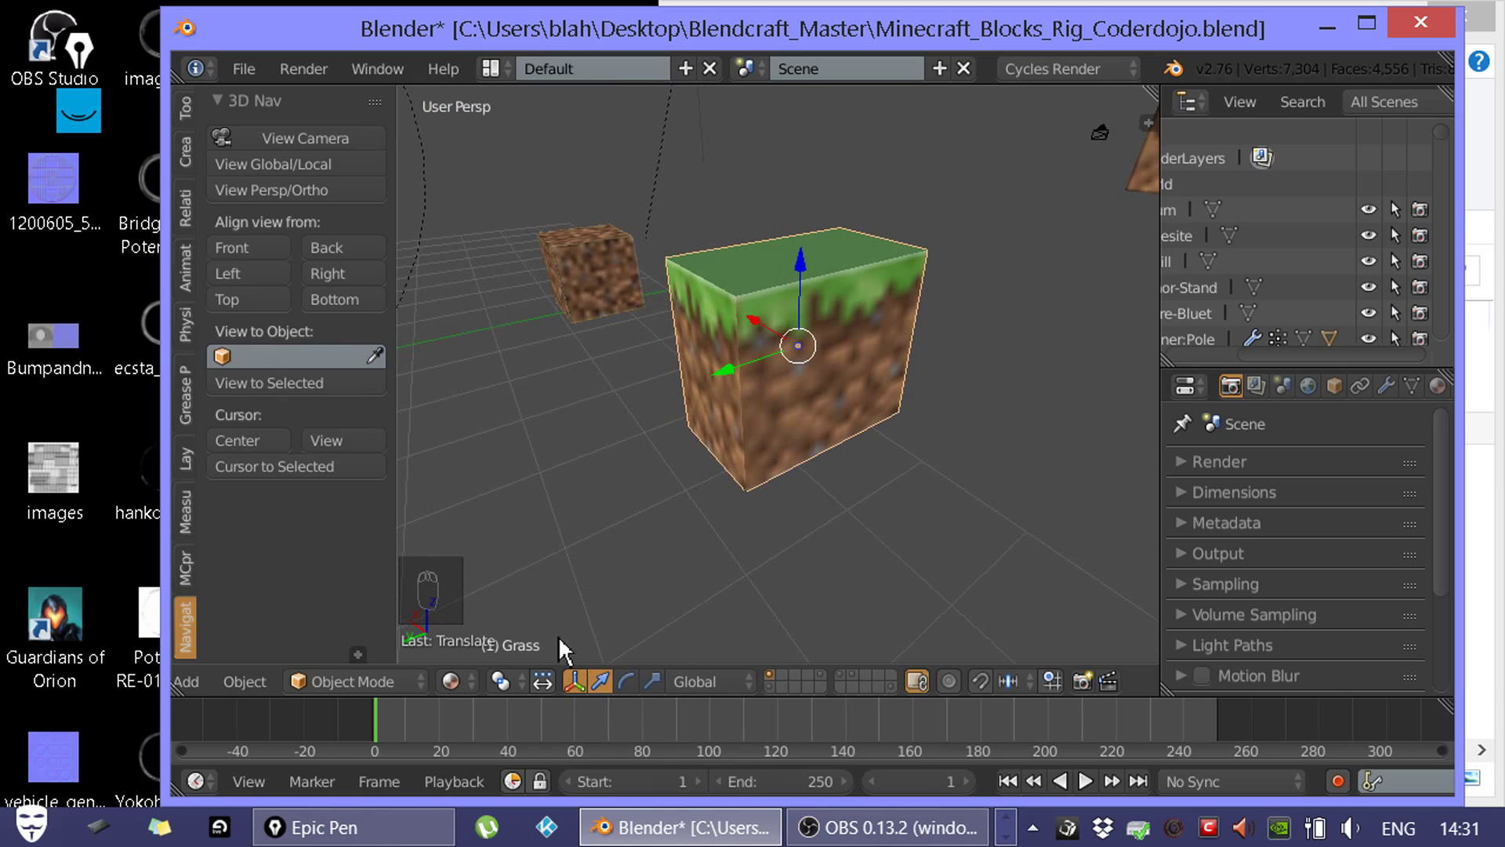
key(KP_4)
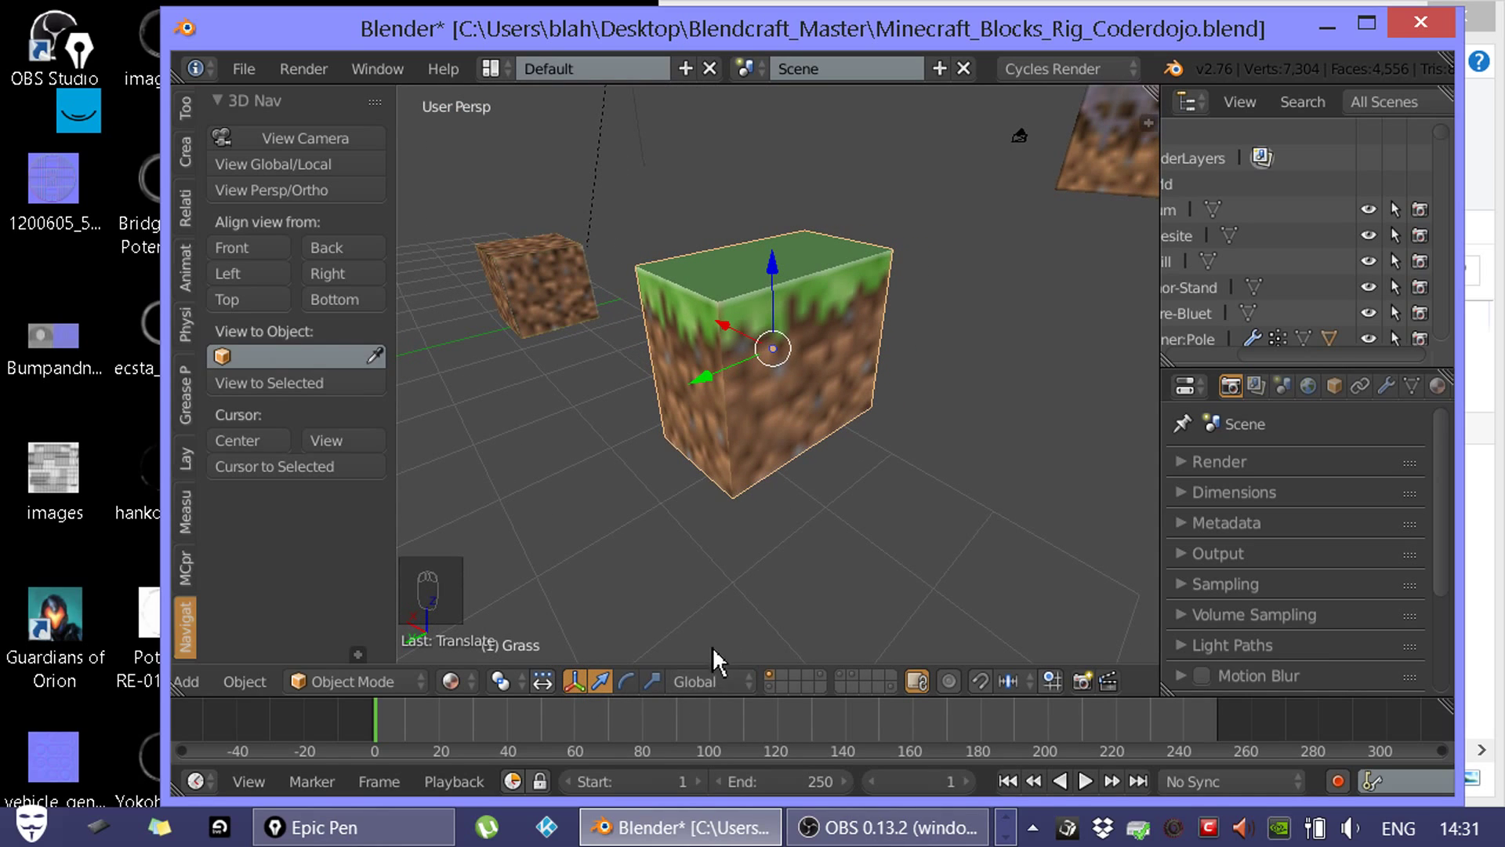
- Clear the old Epic Pen marking, underline the Global transform orientation in yellow, and return to the normal pointer
key(ctrl+shift+h)
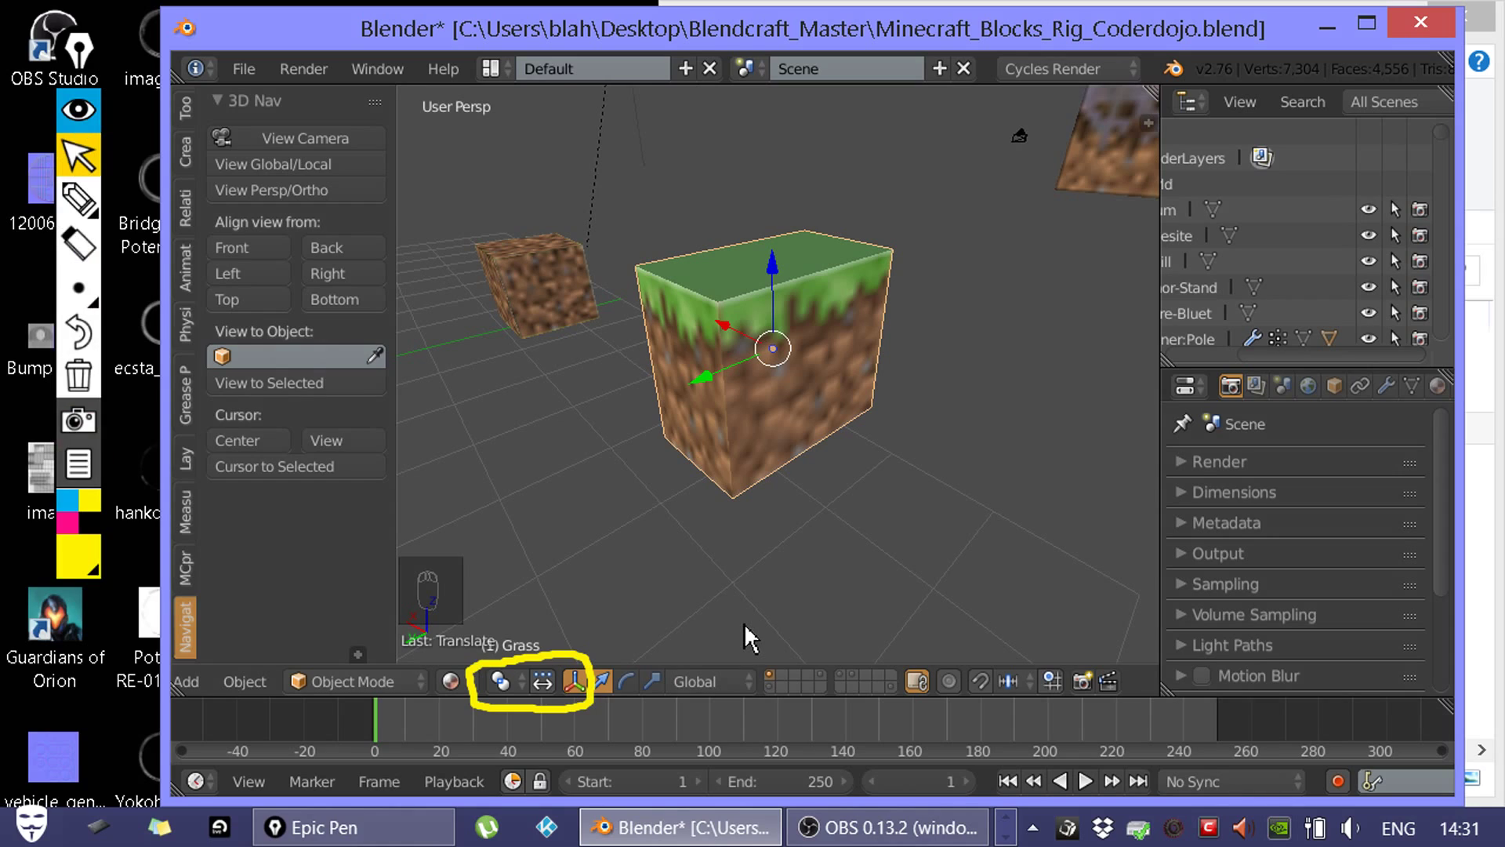
key(ctrl+shift+c)
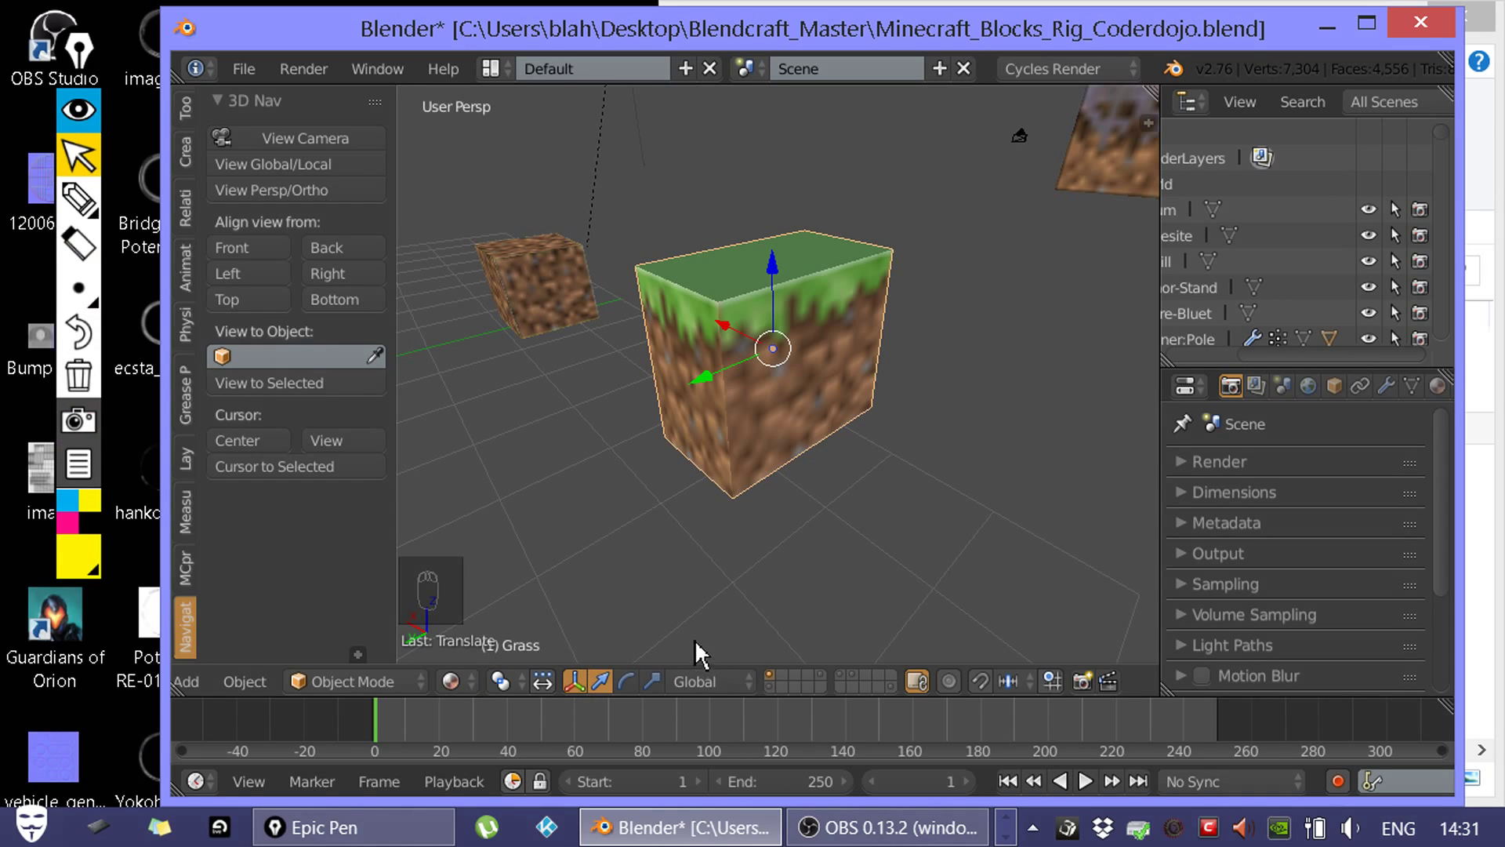
key(ctrl+shift+p)
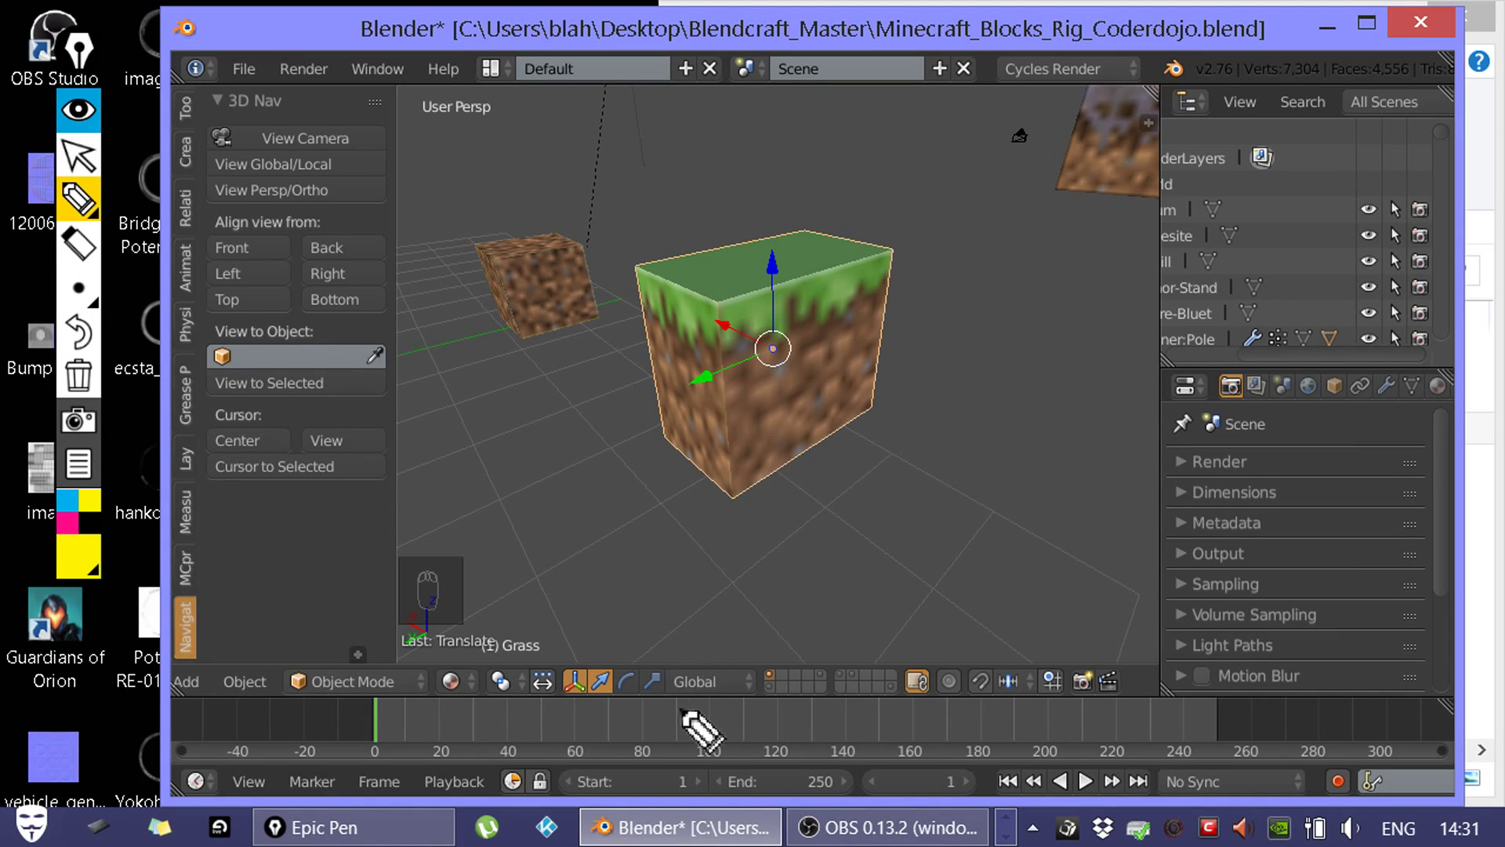
drag(669, 694, 745, 698)
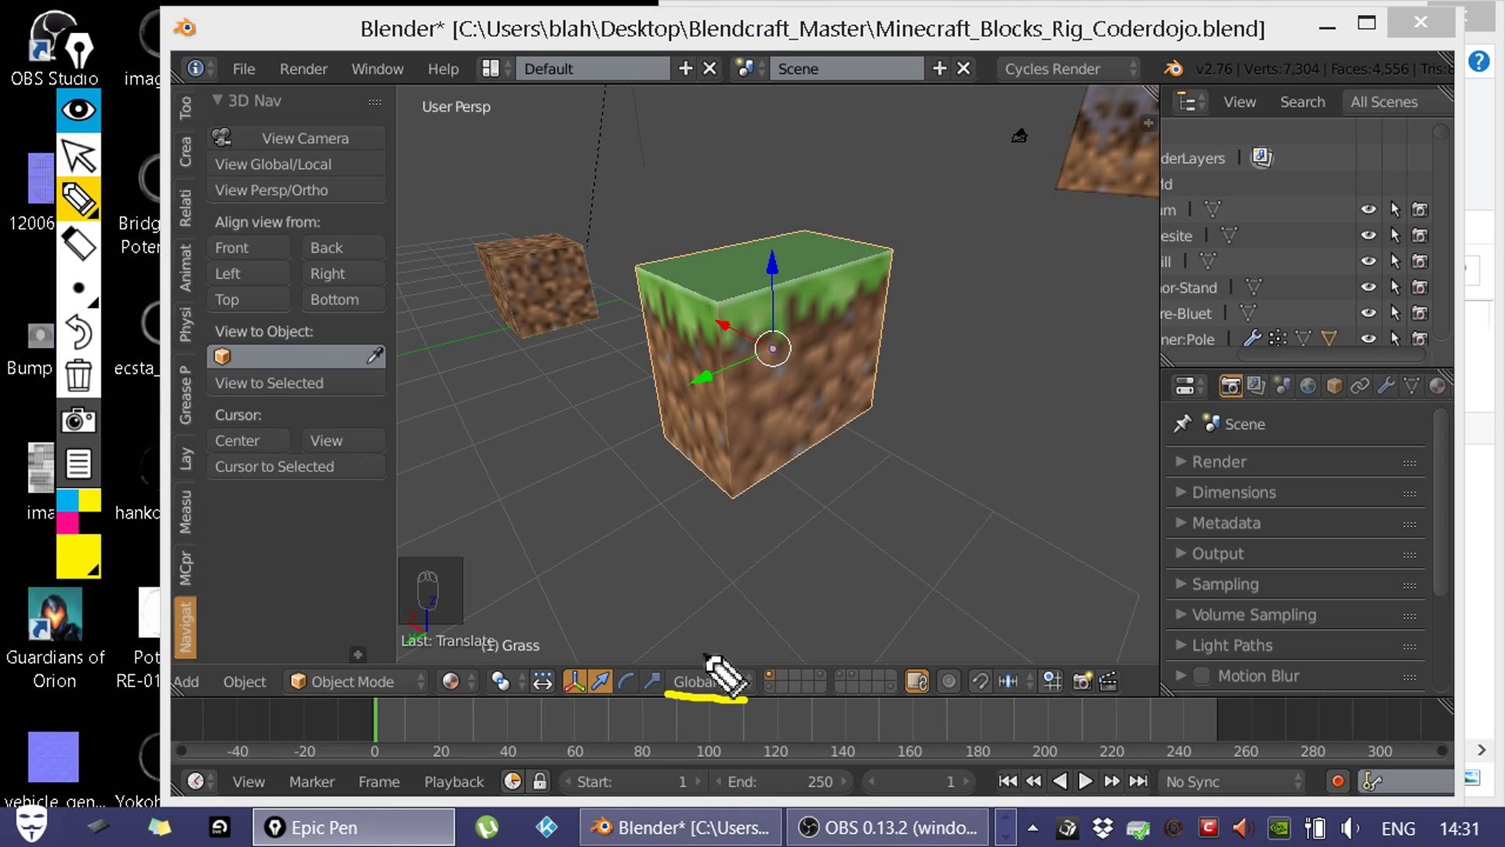
key(ctrl+shift+p)
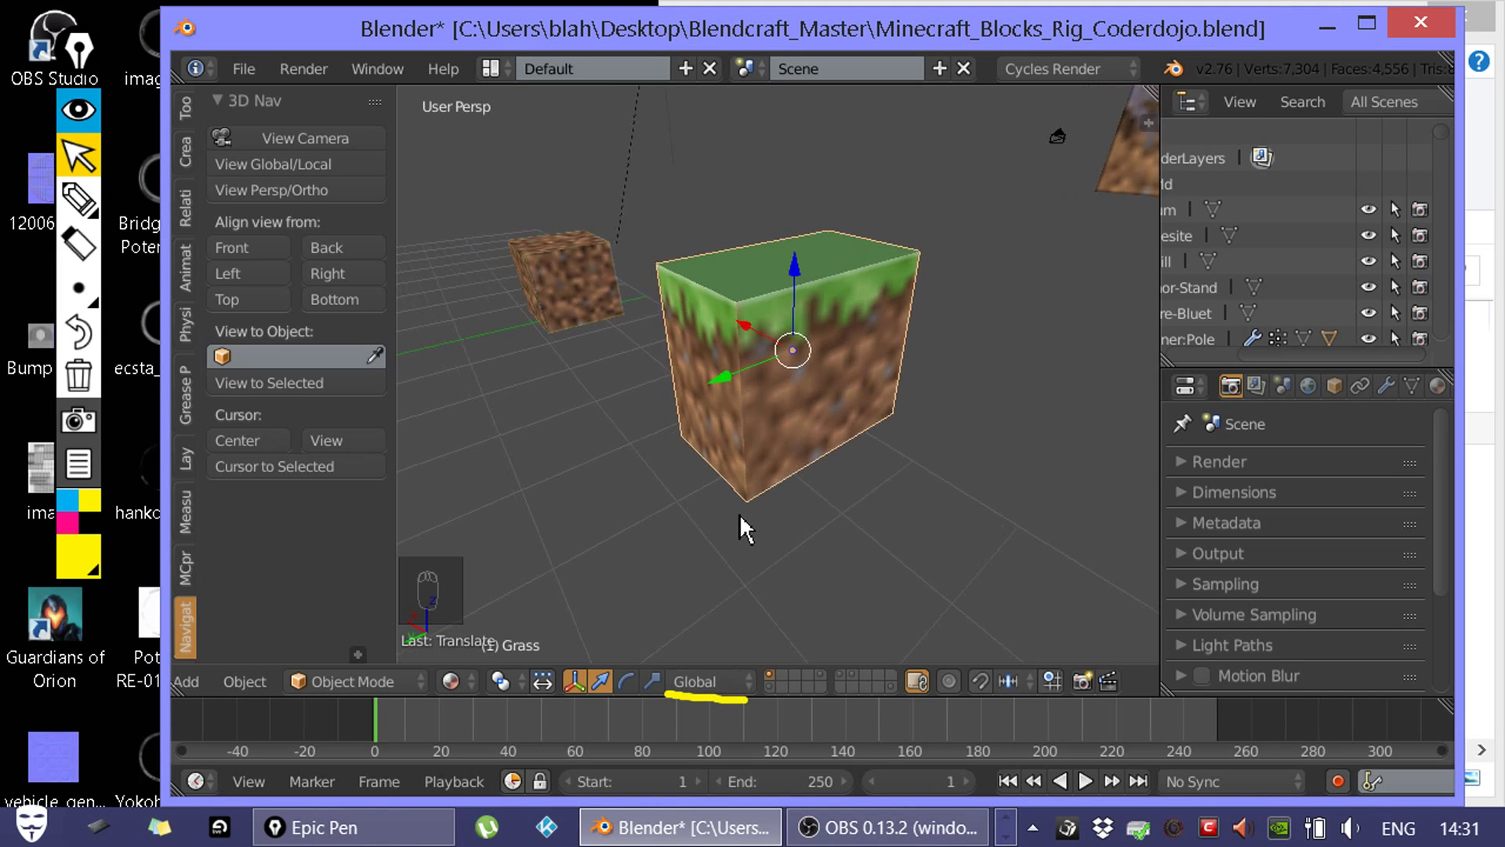
- Try moving the grass block, cancelling the transform
middle_drag(740, 514, 784, 506)
scroll(785, 506, down, 4)
scroll(785, 502, down, 5)
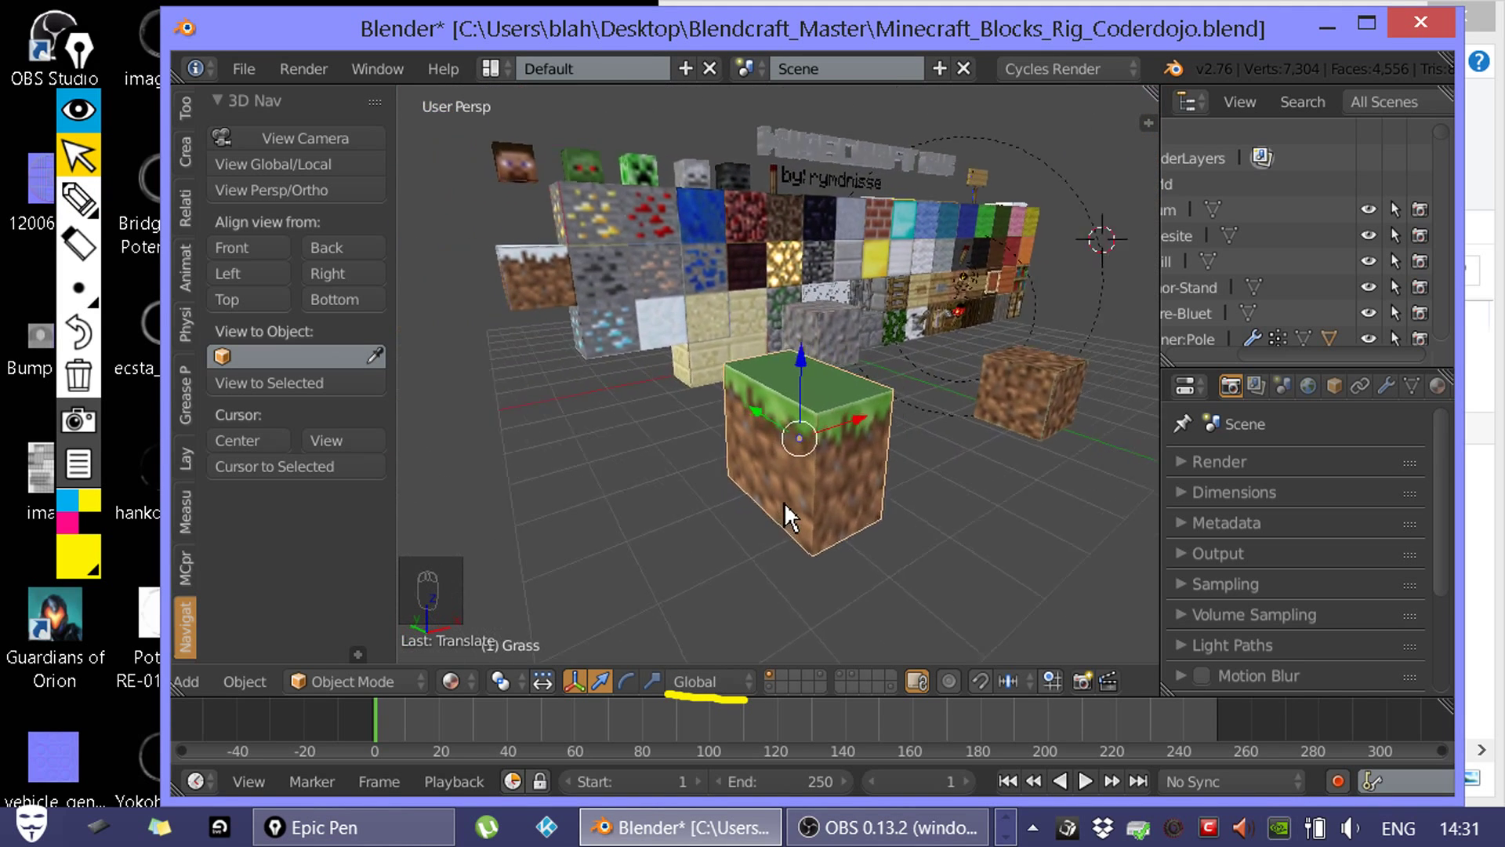
scroll(768, 524, down, 2)
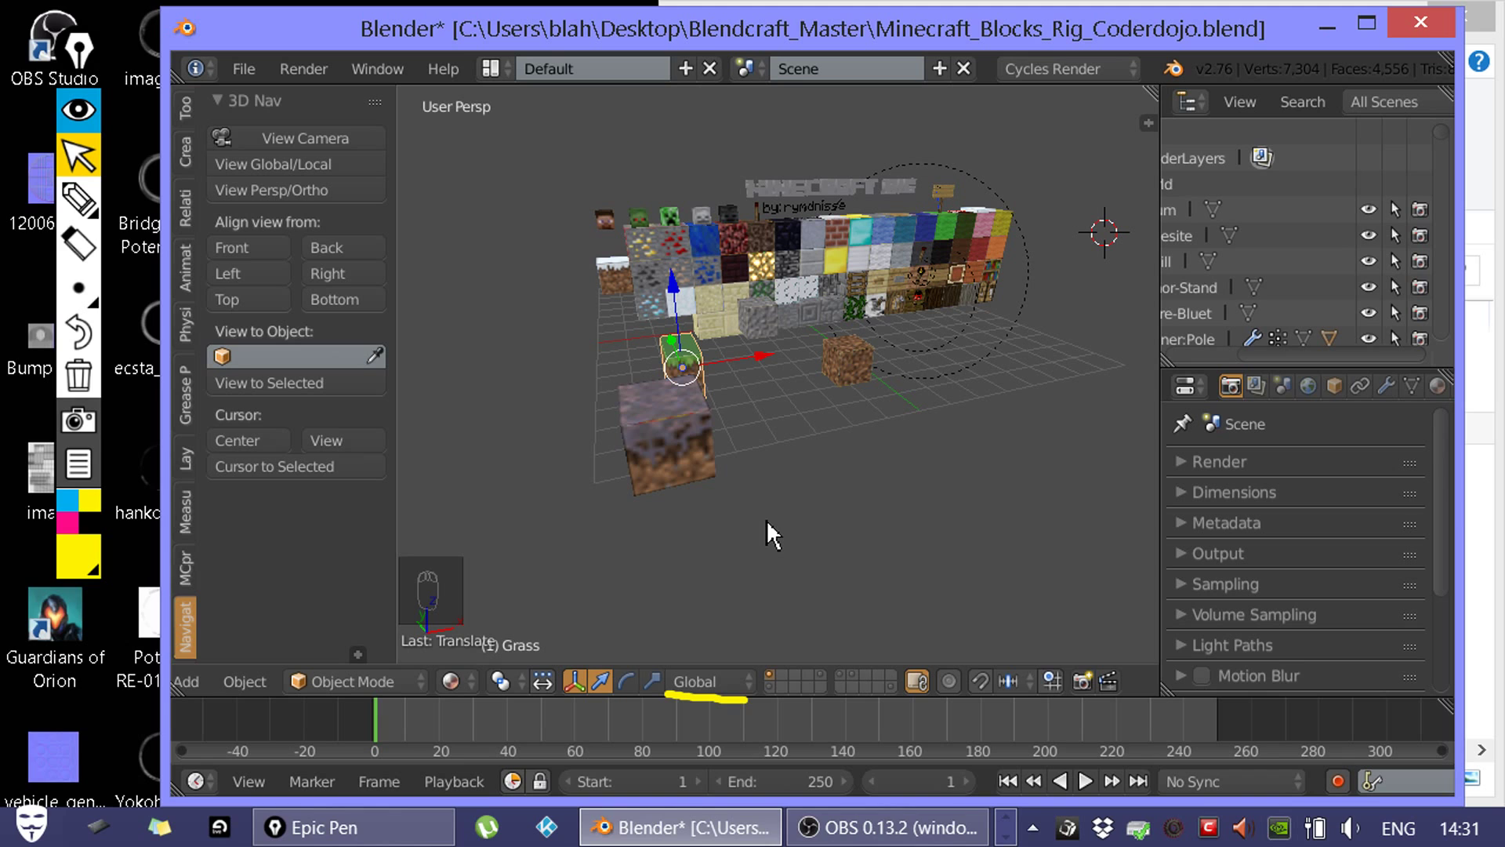
middle_drag(772, 520, 696, 323)
scroll(812, 425, up, 4)
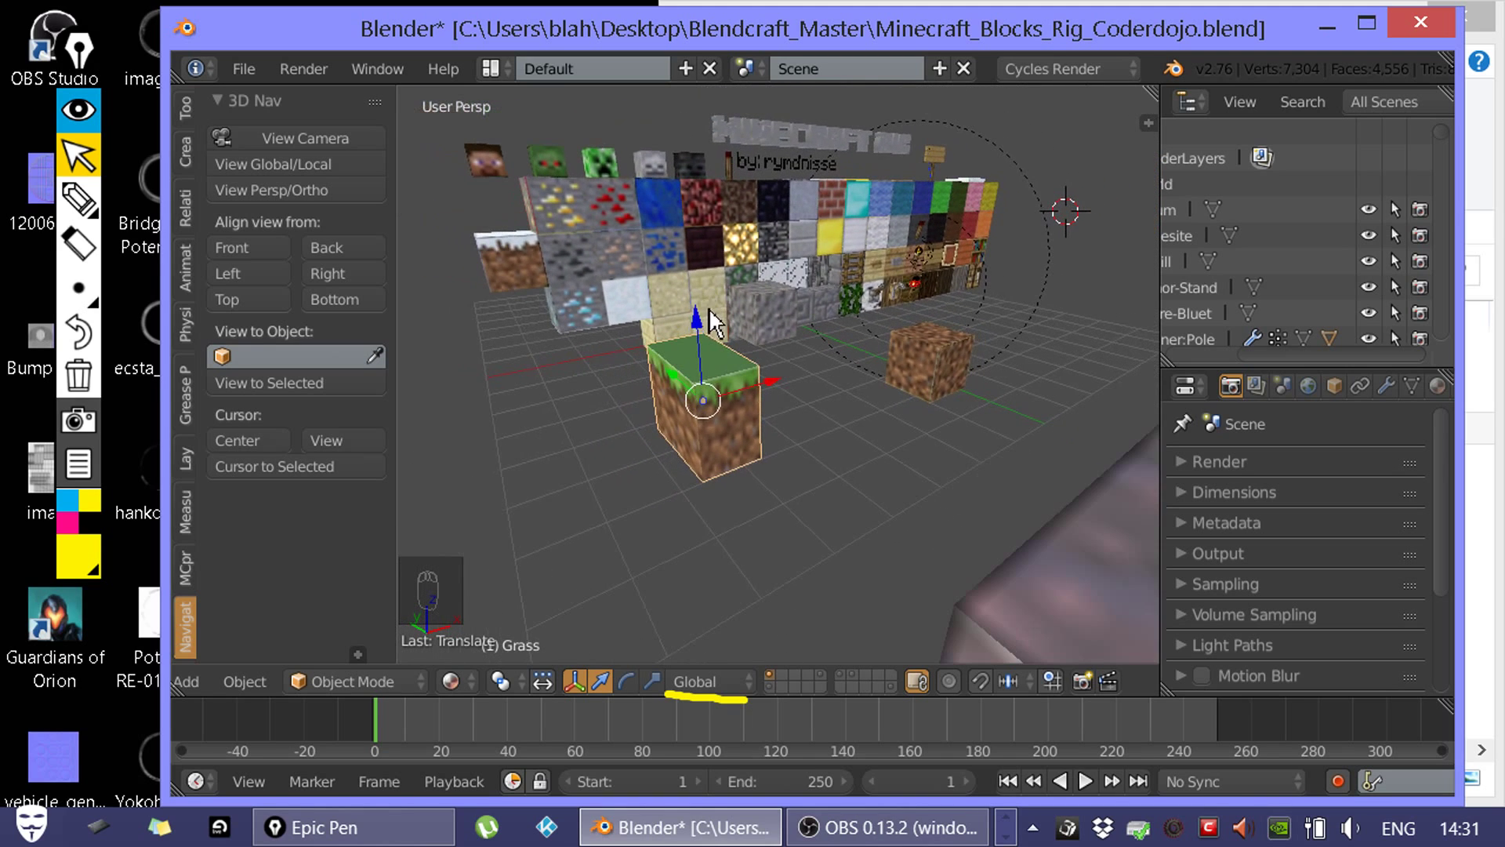
key(g)
right_click(729, 274)
- Rotate the grass block with a free trackball rotation so its green top faces the view
middle_drag(729, 275, 766, 322)
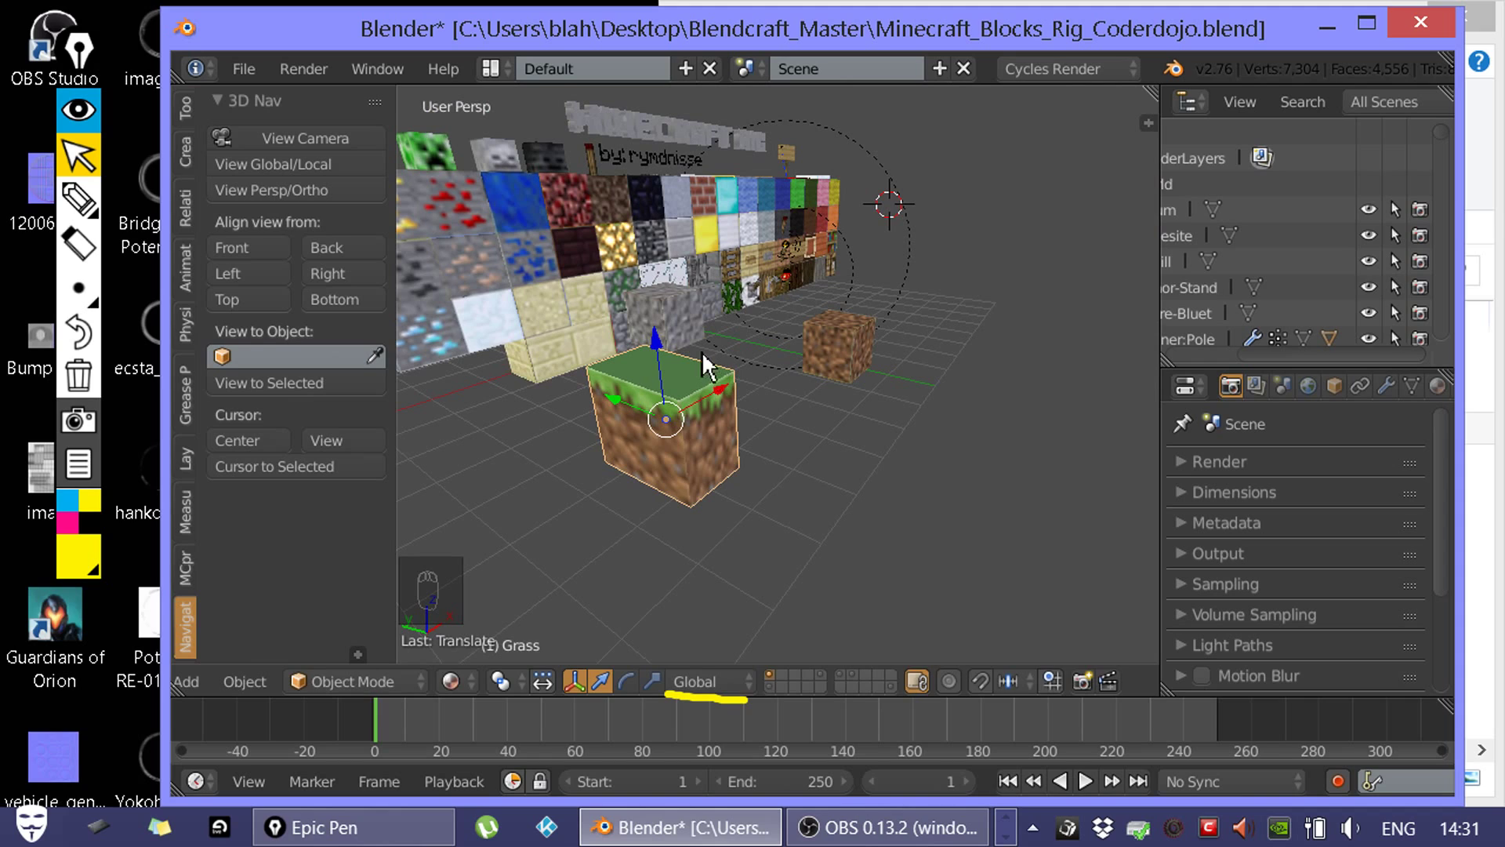
key(r)
key(r)
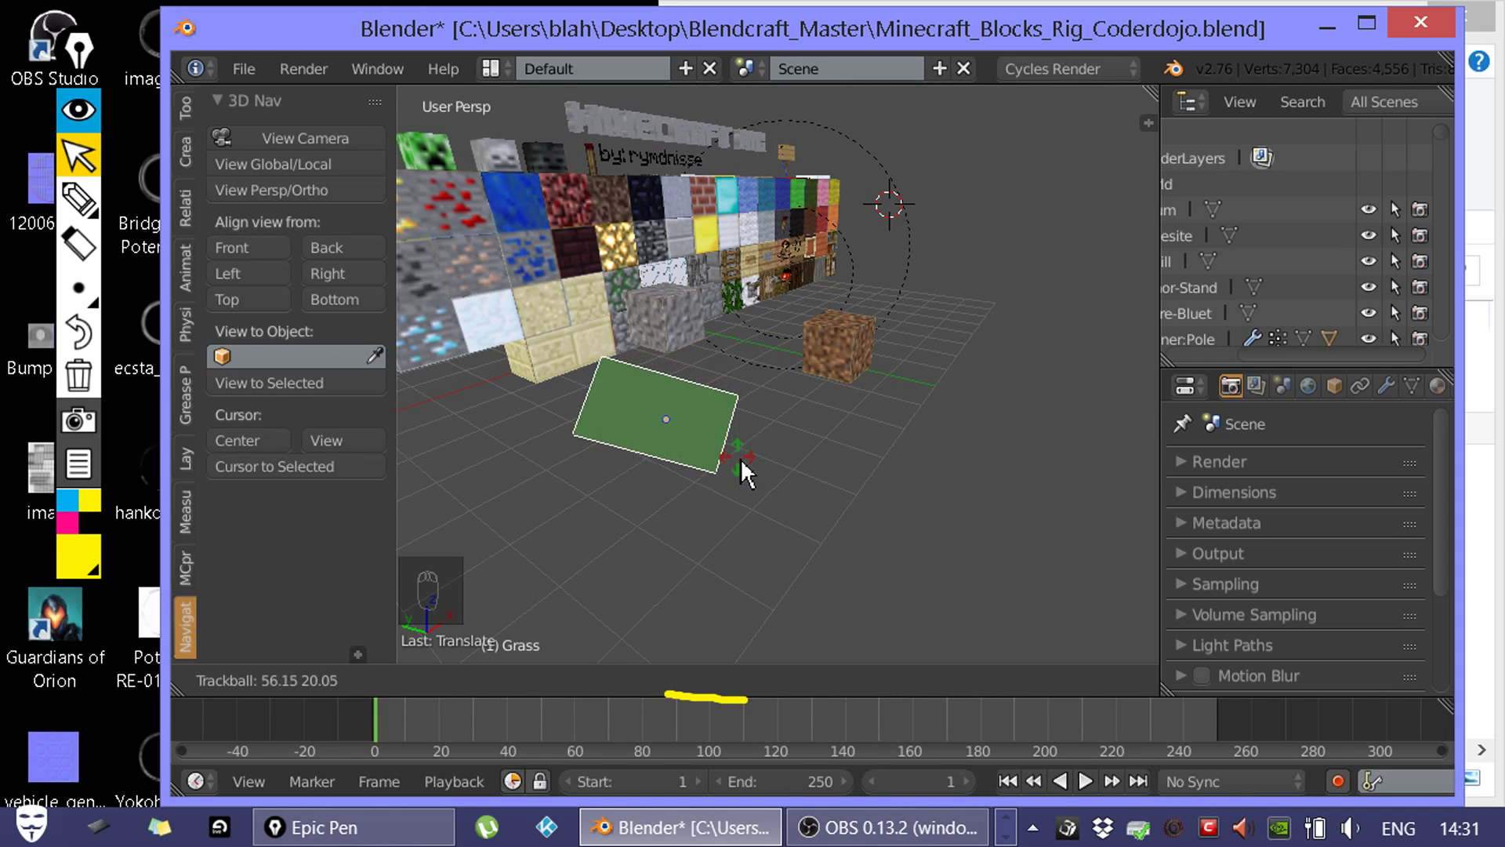
click(742, 463)
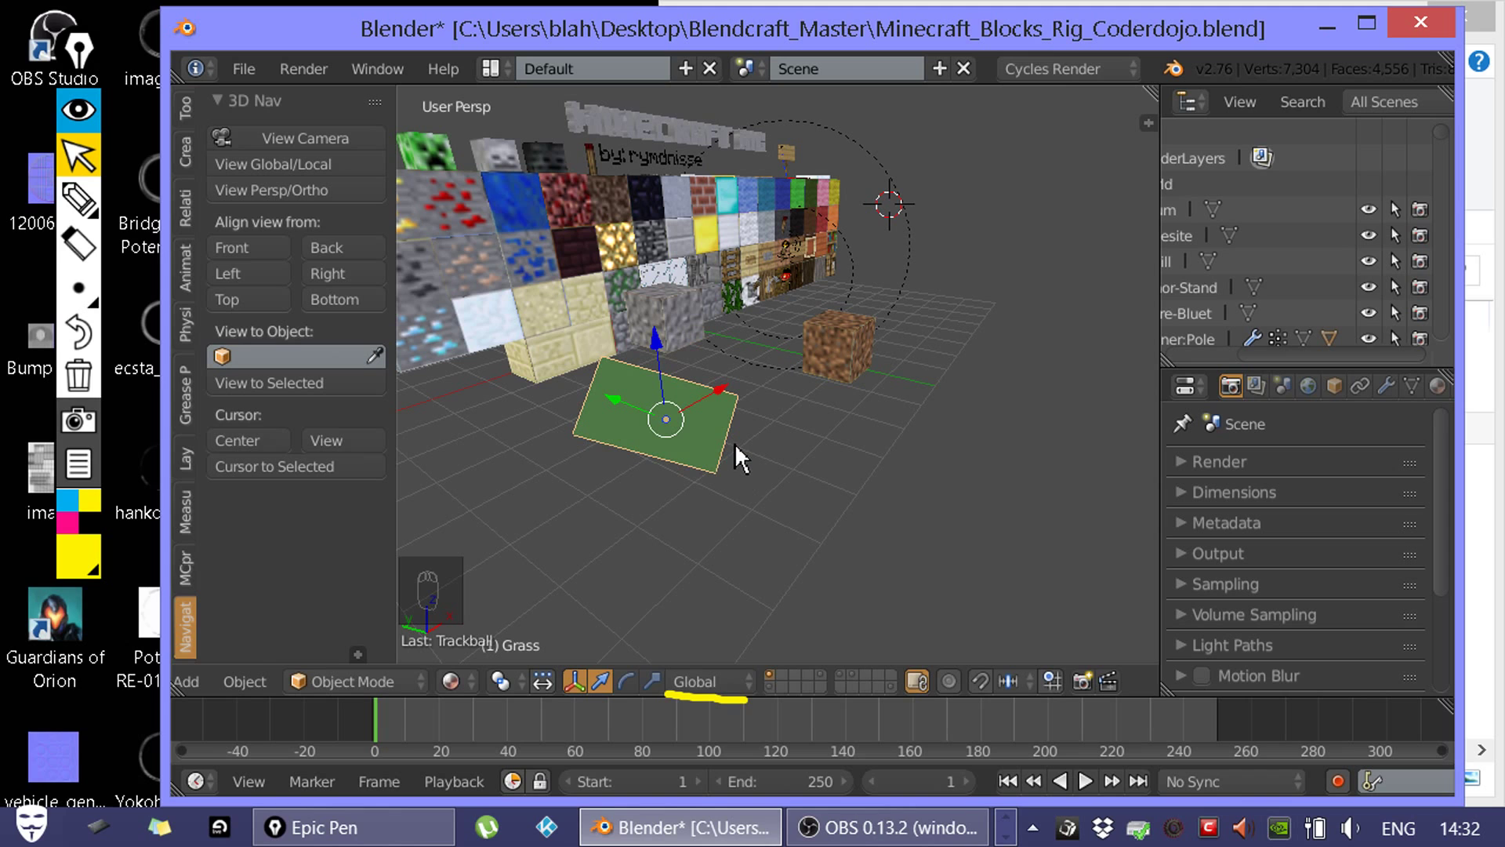
- Select the redstone torch on top of the block wall and move it away along the global Y axis
middle_drag(734, 443, 933, 436)
scroll(862, 362, up, 3)
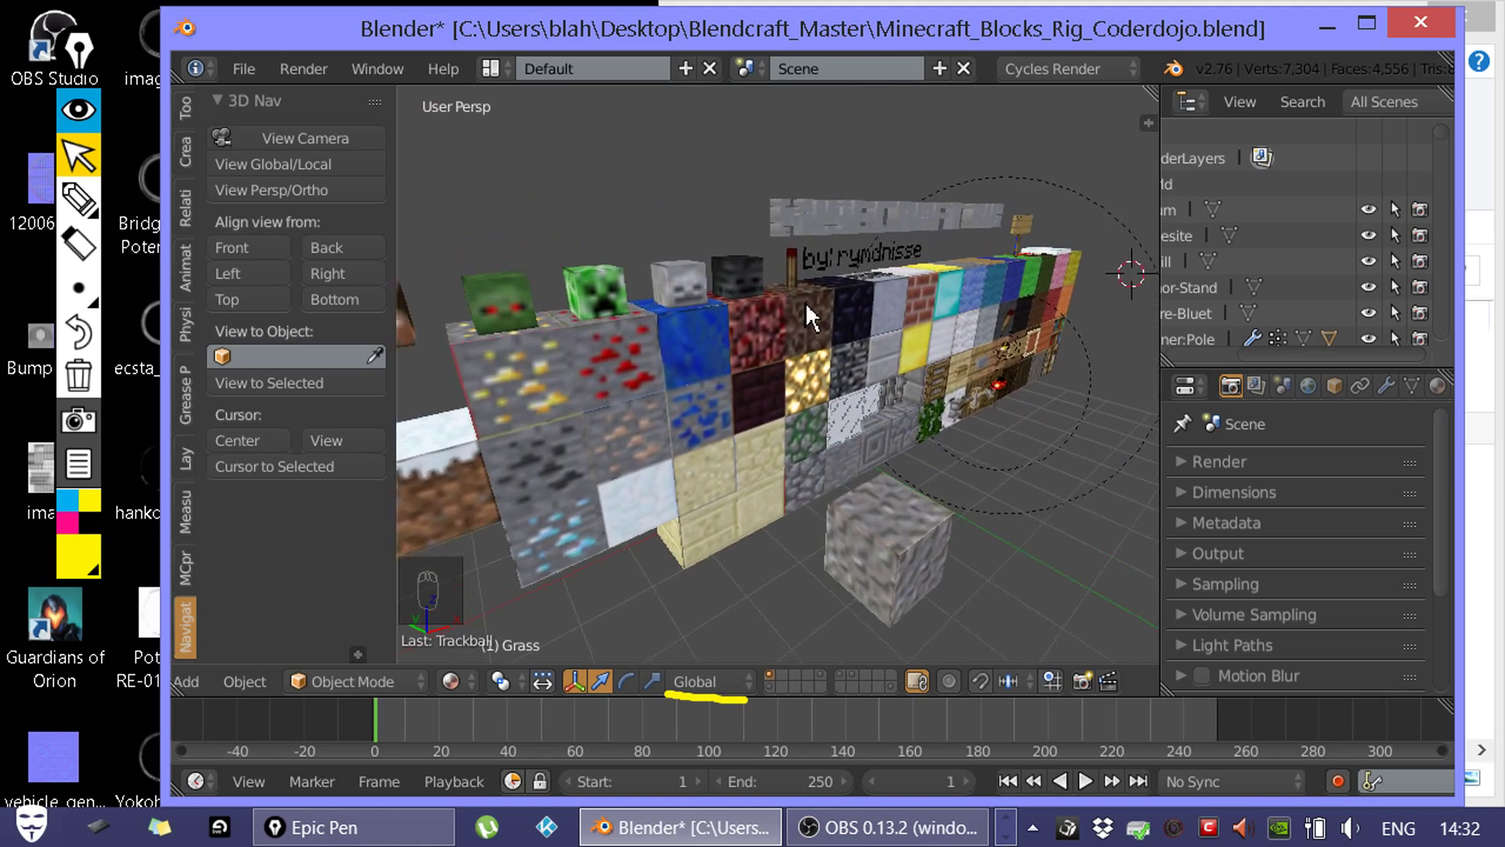
middle_drag(805, 302, 752, 274)
right_click(791, 280)
key(g)
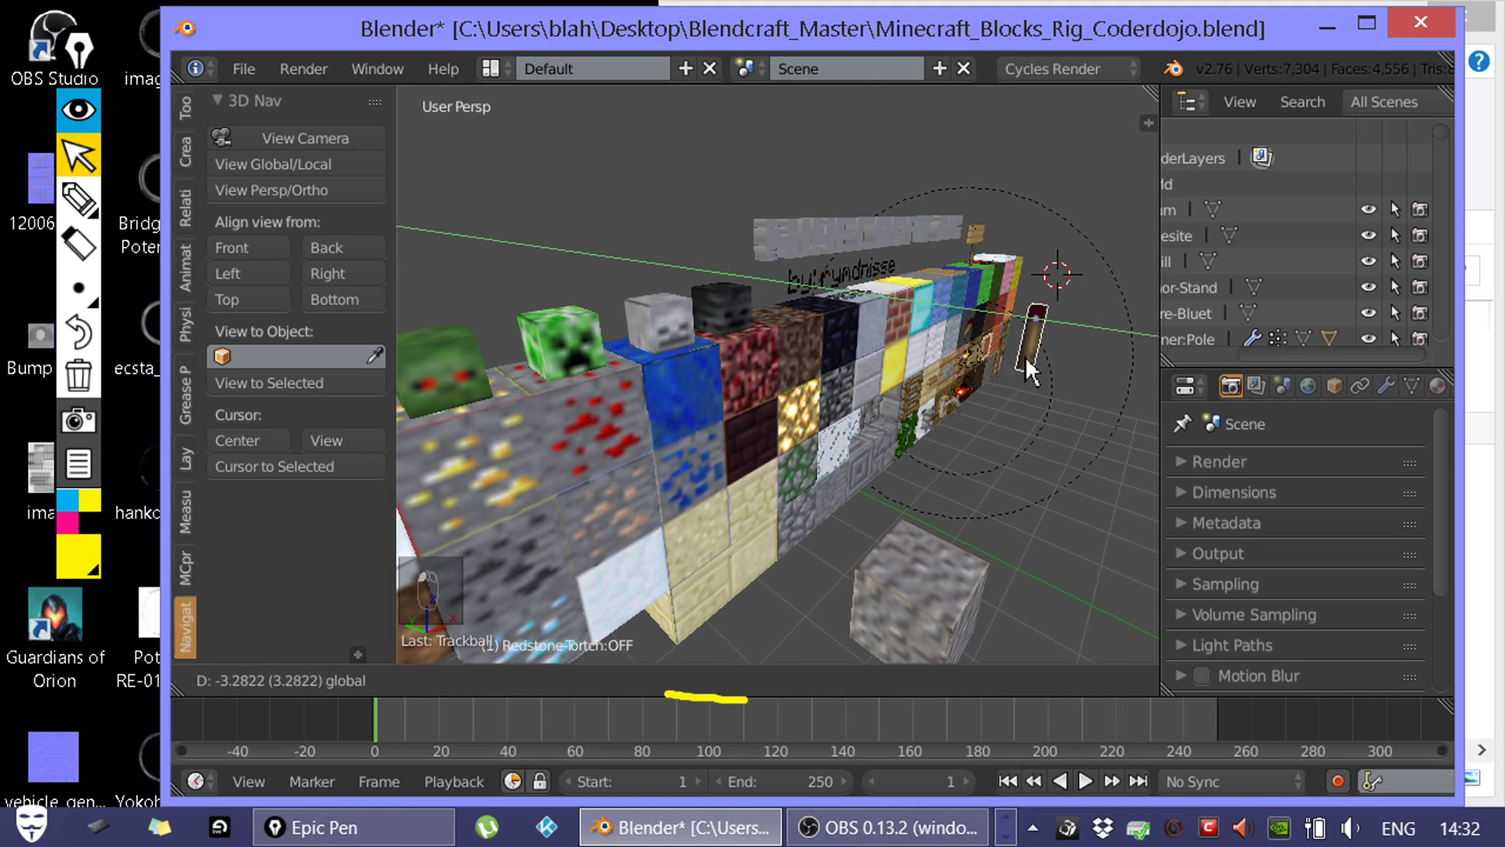
click(1055, 365)
- Tilt the redstone torch with a free trackball rotation
middle_drag(1055, 365, 907, 310)
key(r)
key(r)
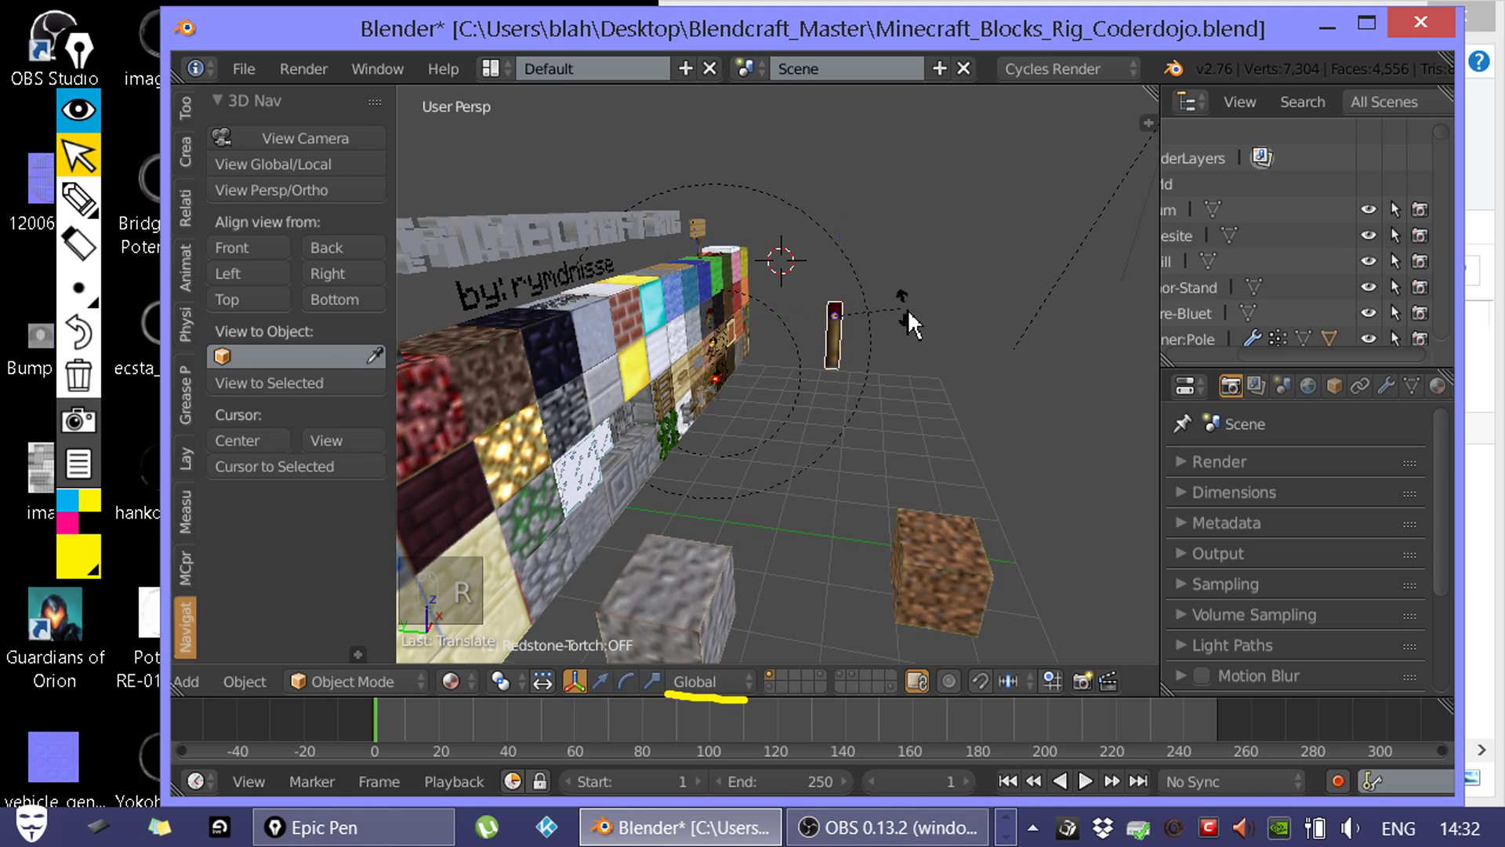
click(895, 406)
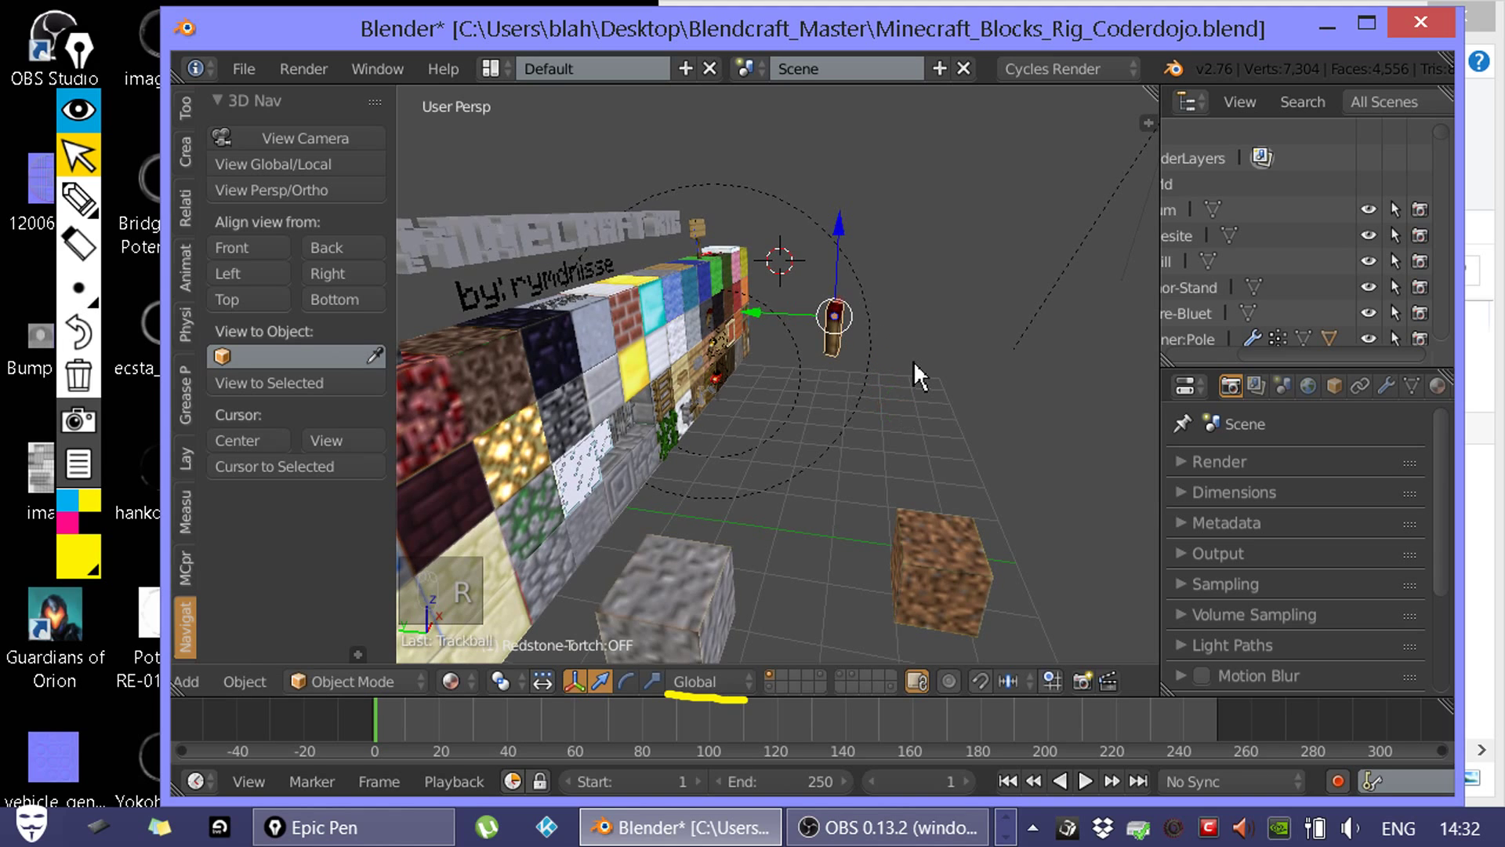
- Scale the tilted redstone torch up uniformly to several times its size
middle_drag(914, 361, 780, 347)
key(s)
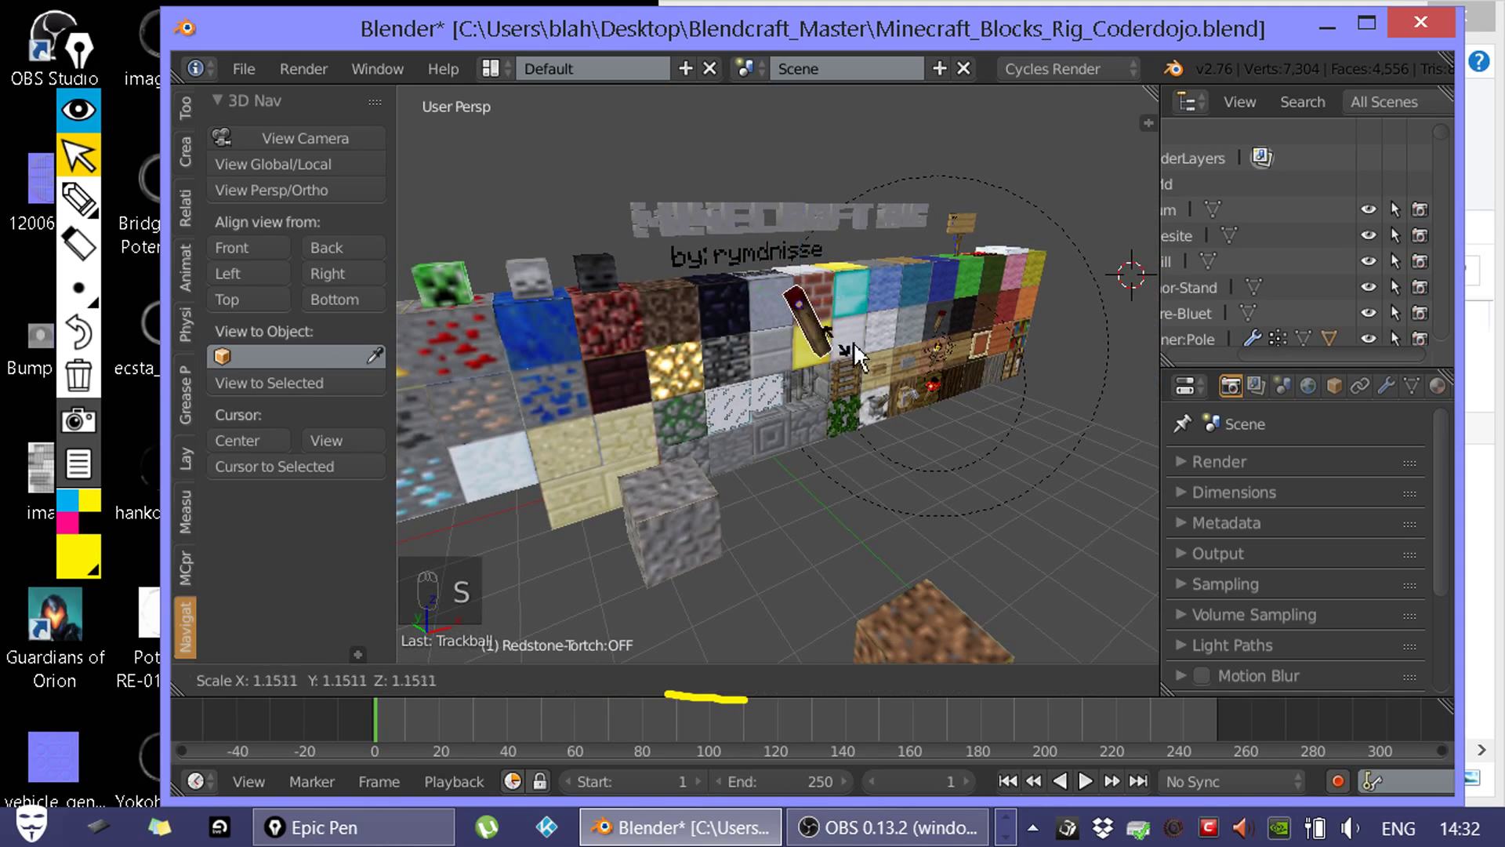
click(1109, 446)
middle_drag(1098, 442, 851, 377)
scroll(933, 193, down, 3)
scroll(851, 377, down, 3)
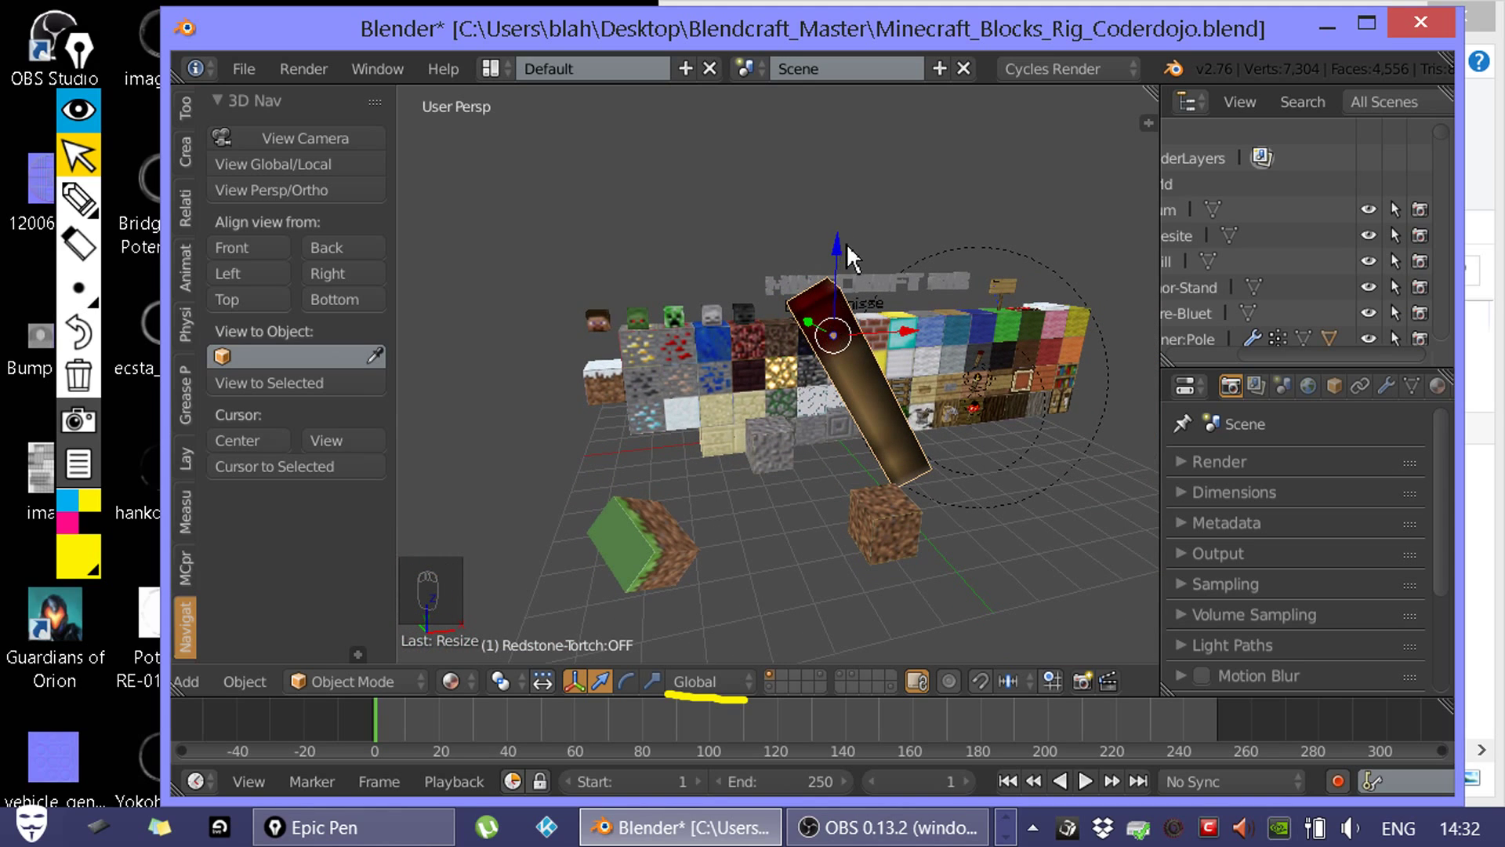
- Try moving the enlarged torch along the global axes with the manipulator arrows
drag(846, 244, 806, 651)
drag(889, 383, 882, 504)
scroll(888, 503, up, 2)
middle_drag(888, 502, 804, 505)
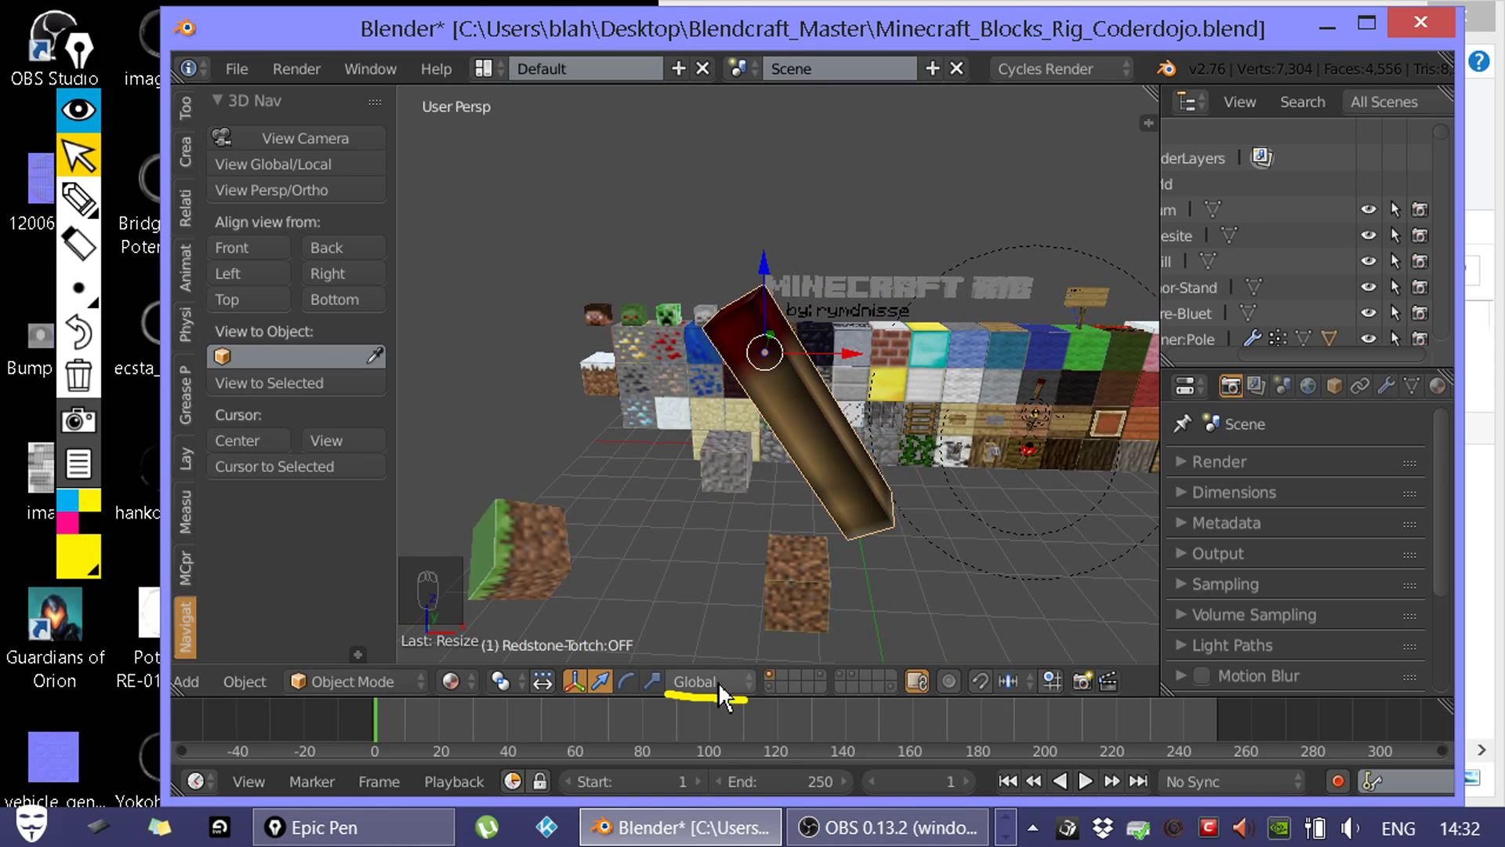
- Change the transform orientation from Global to Local for the redstone torch
click(694, 683)
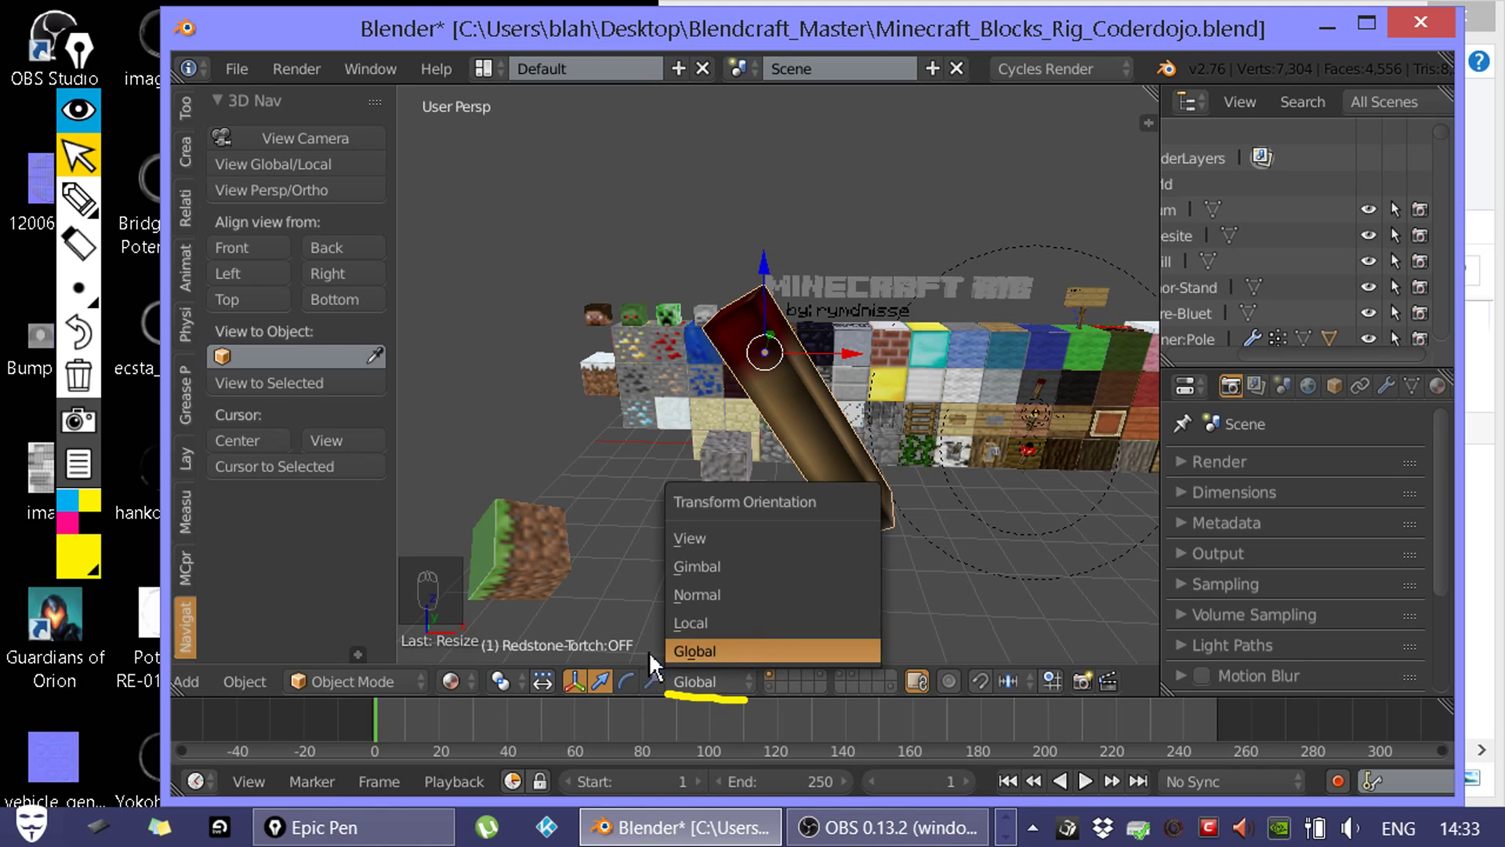
click(709, 649)
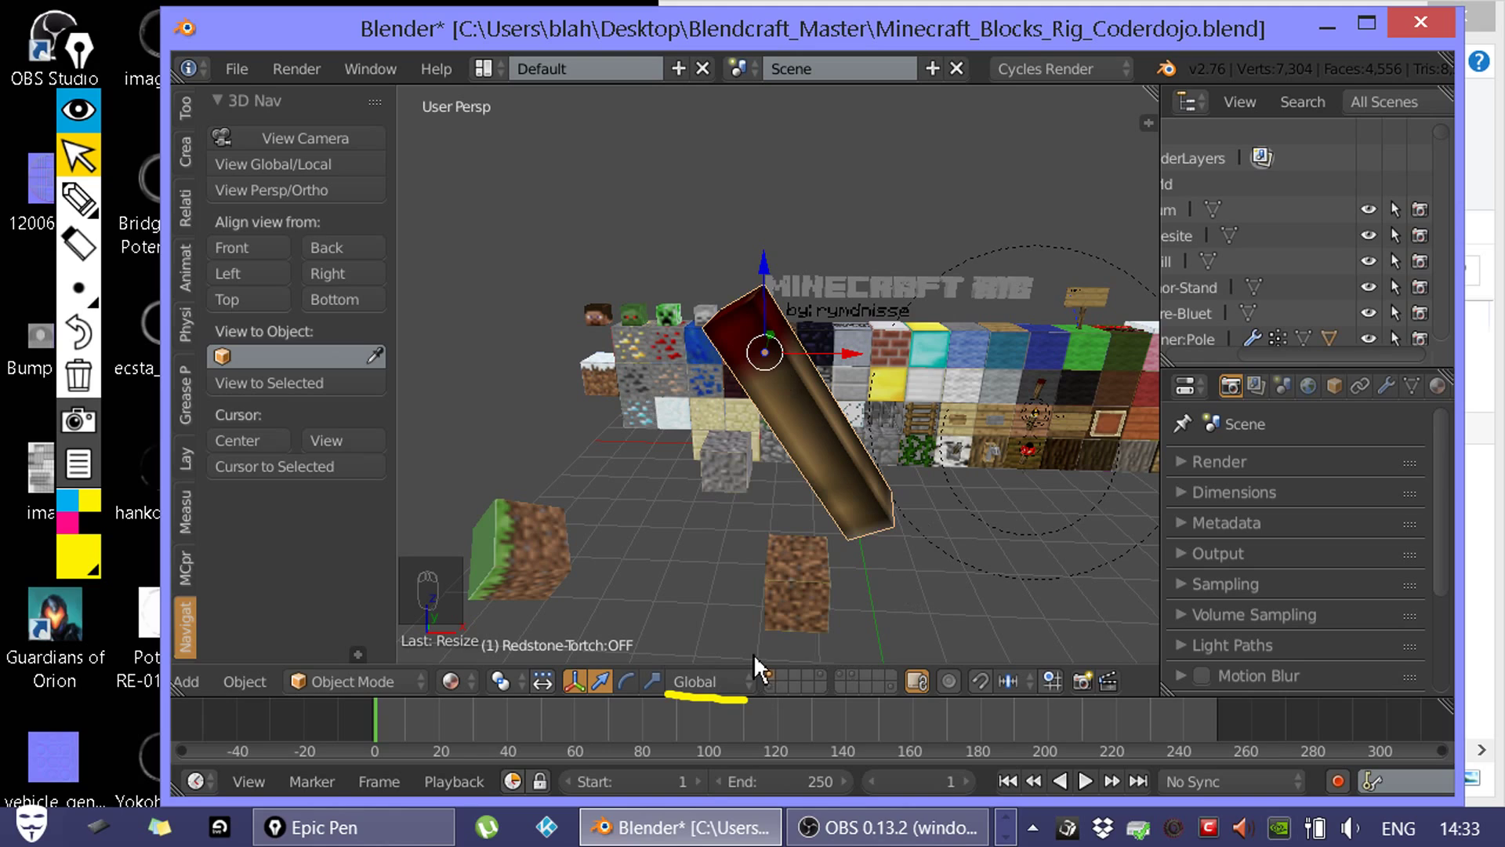
click(713, 681)
click(715, 622)
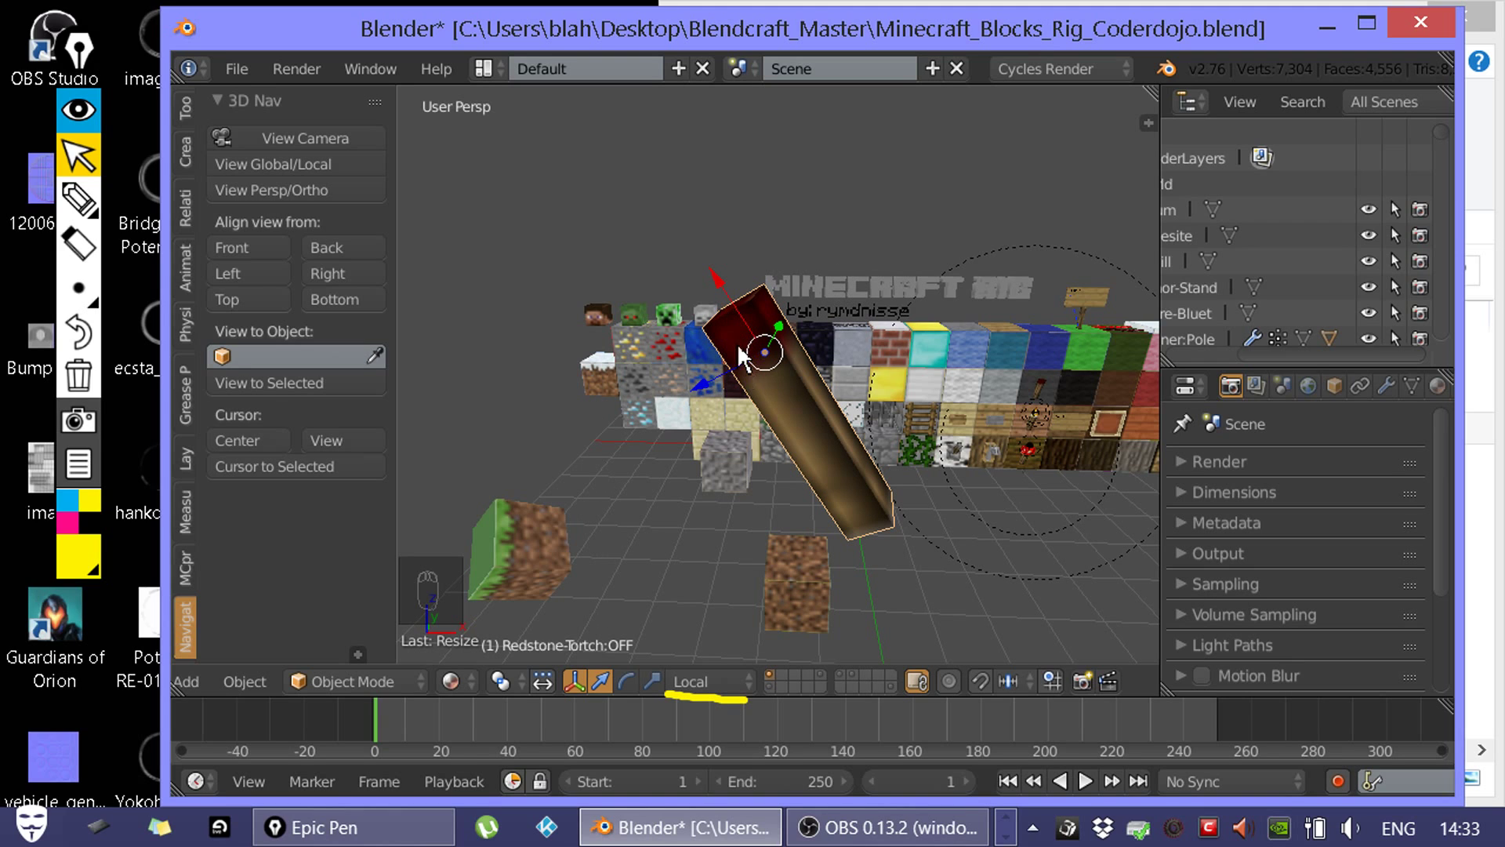
- Try moving the torch along its local X axis with the manipulator, cancelling the transform
middle_drag(737, 343, 854, 389)
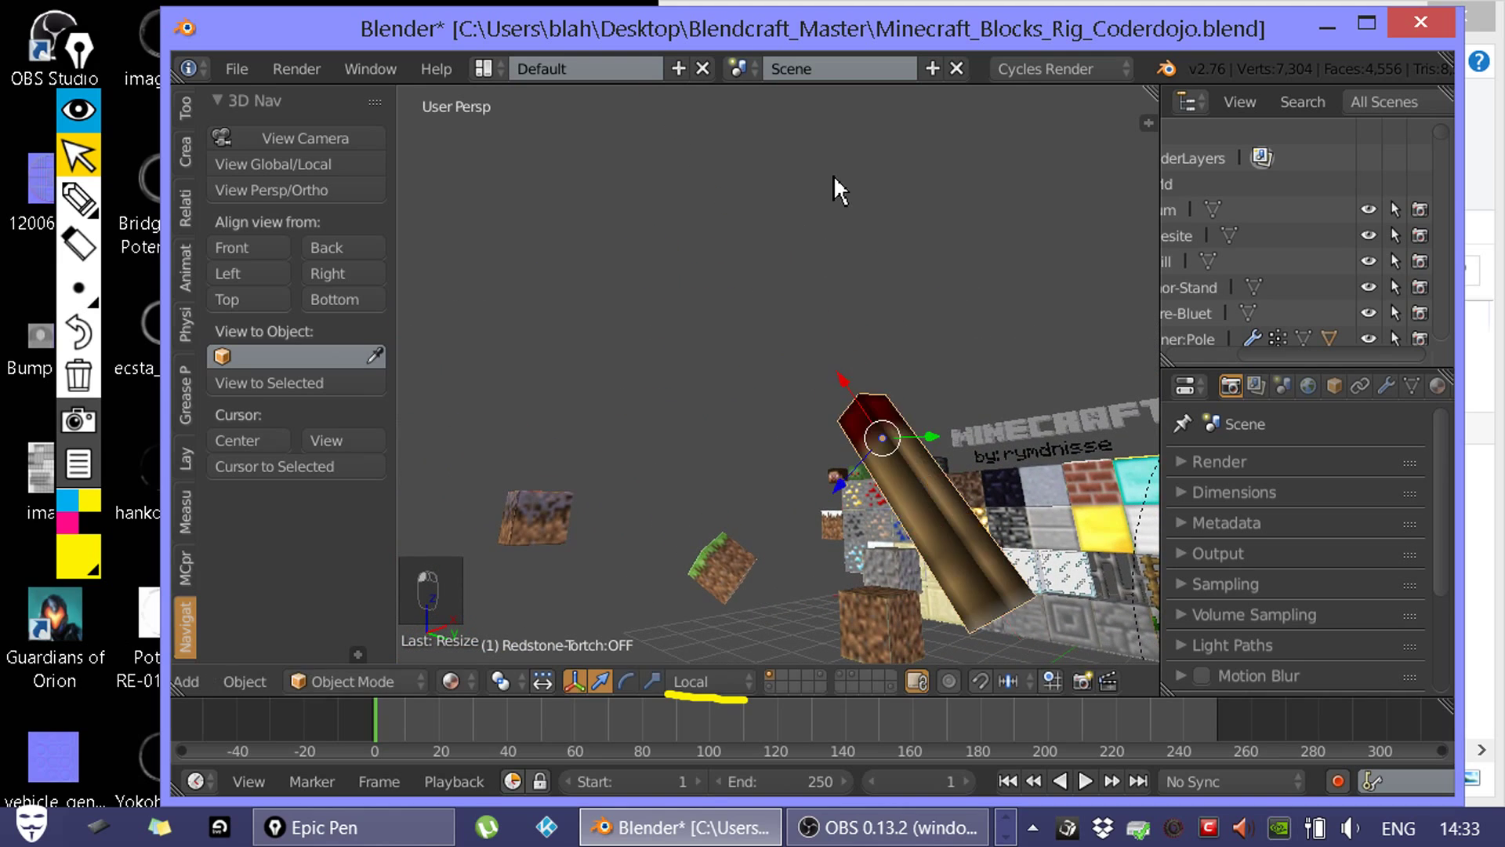
middle_drag(834, 176, 926, 401)
drag(905, 367, 1035, 456)
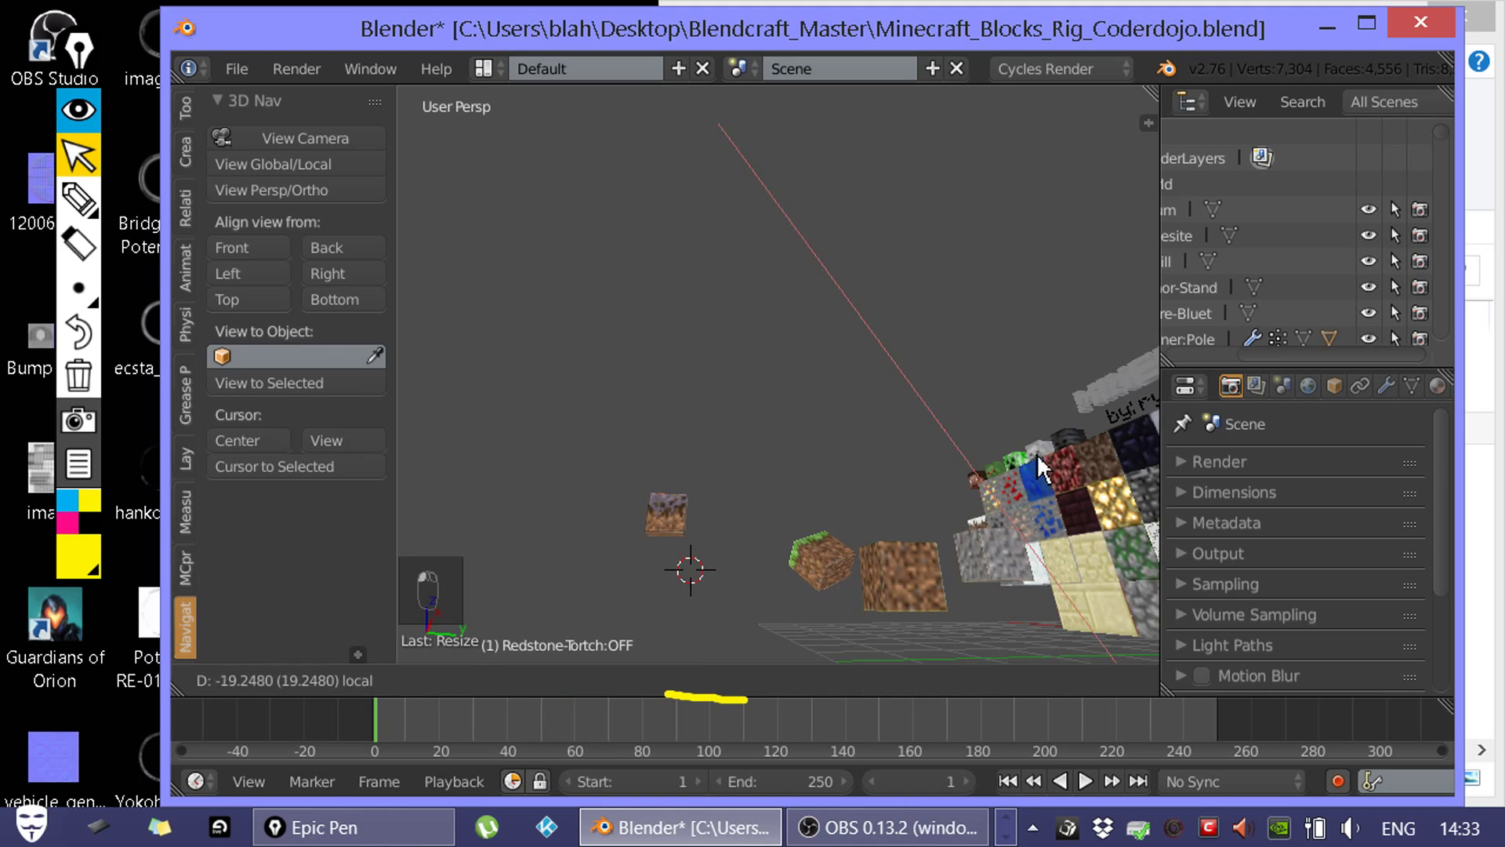
right_click(1039, 470)
middle_drag(1023, 395, 661, 402)
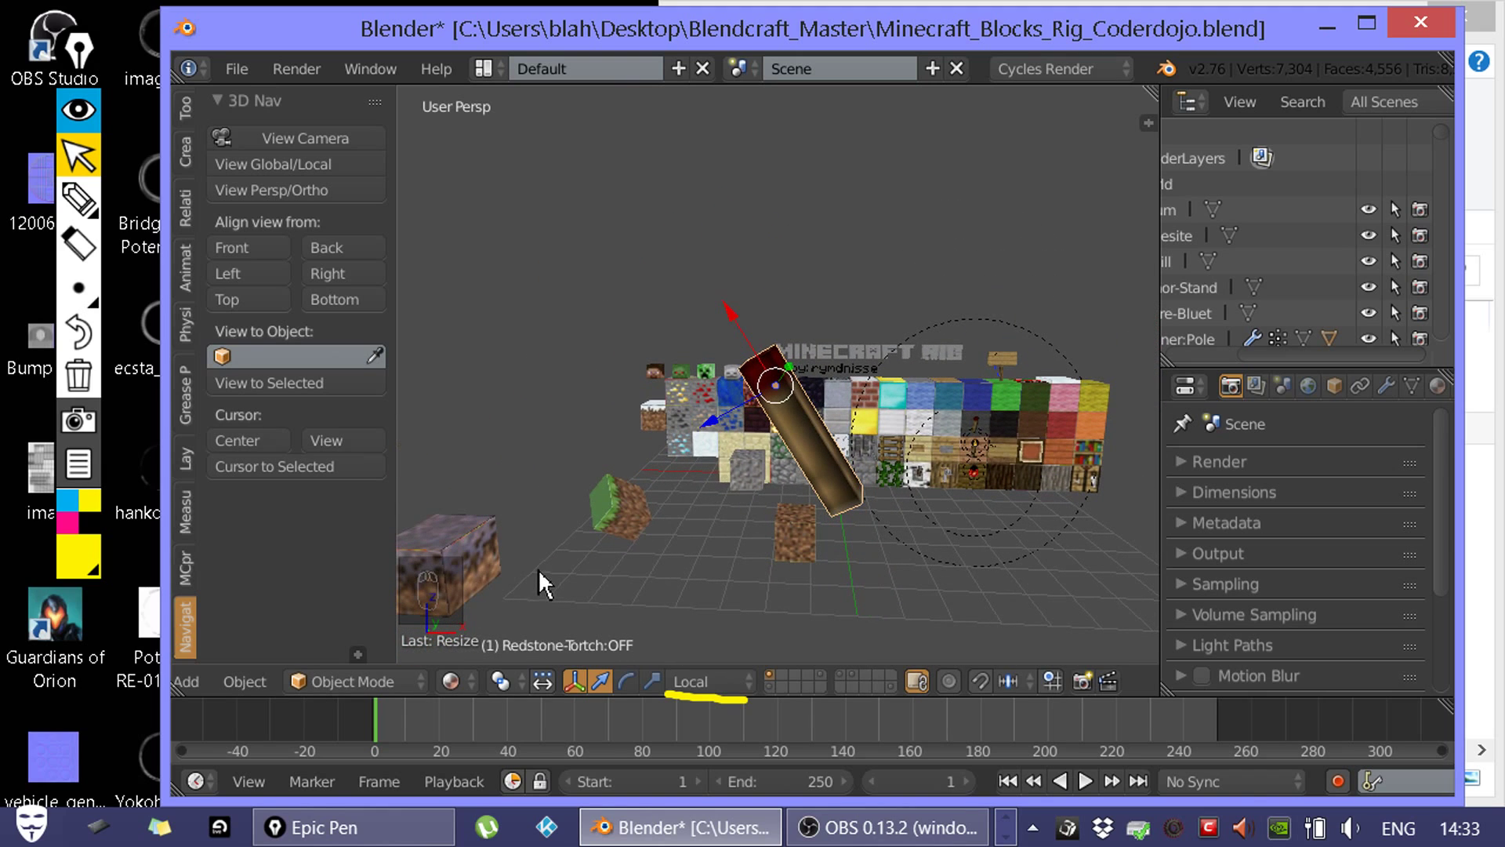
- Insert a Location keyframe for the torch at frame 1 and advance the timeline to frame 97
key(i)
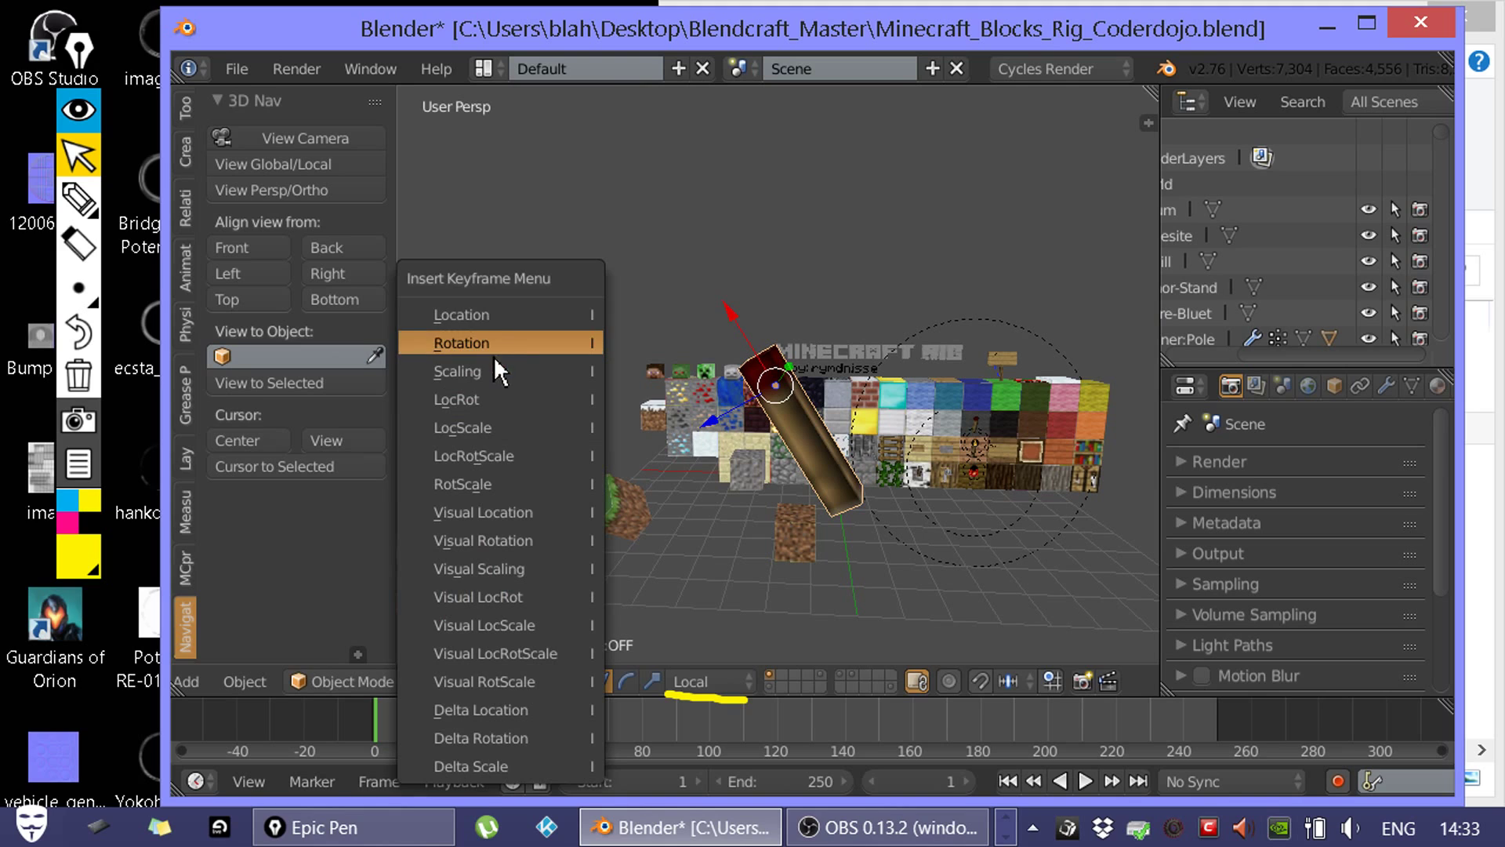
click(490, 318)
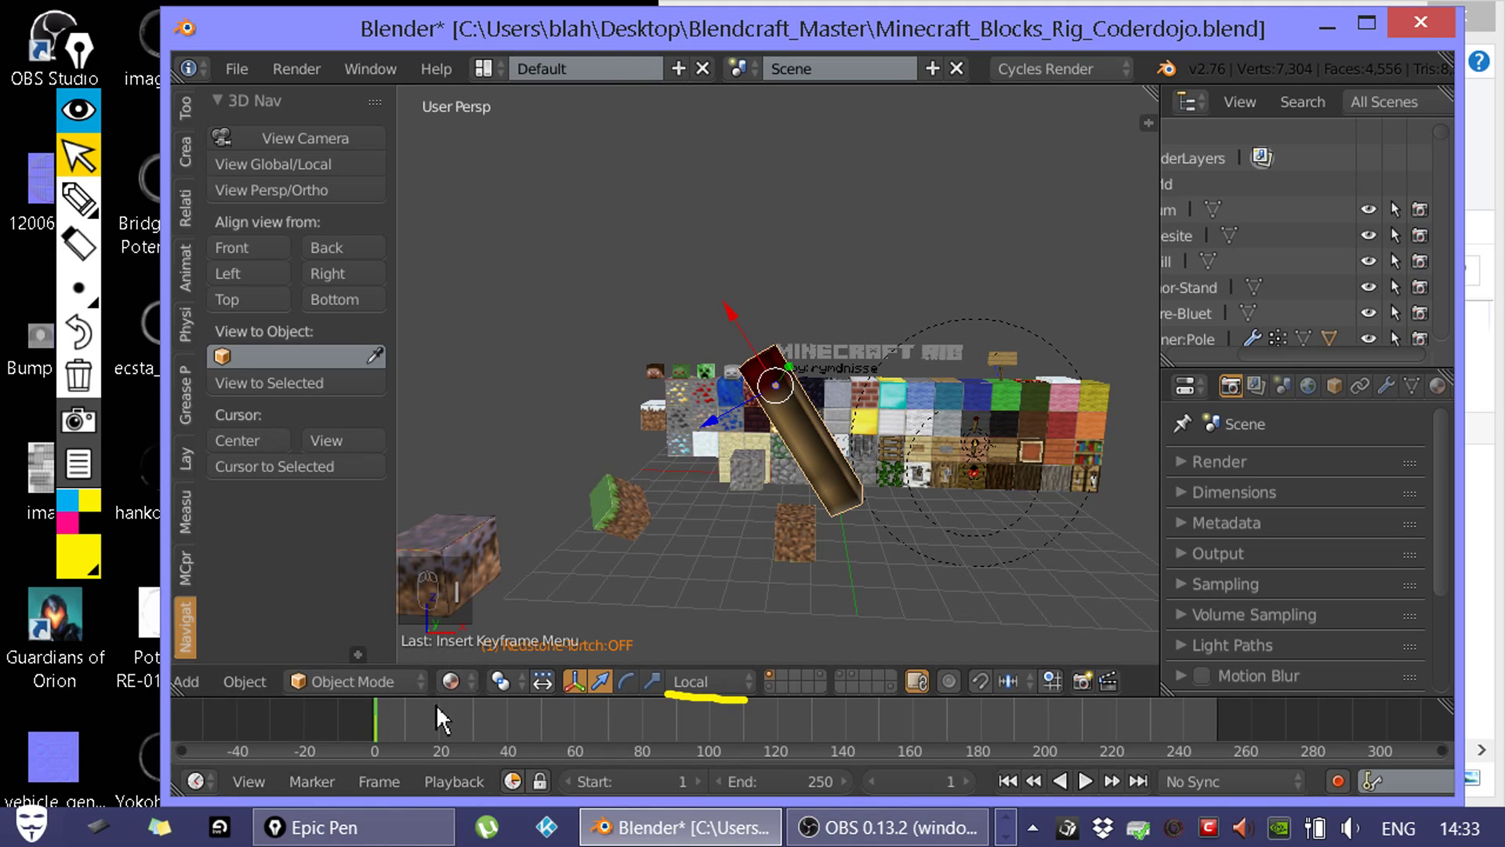
drag(463, 717, 700, 729)
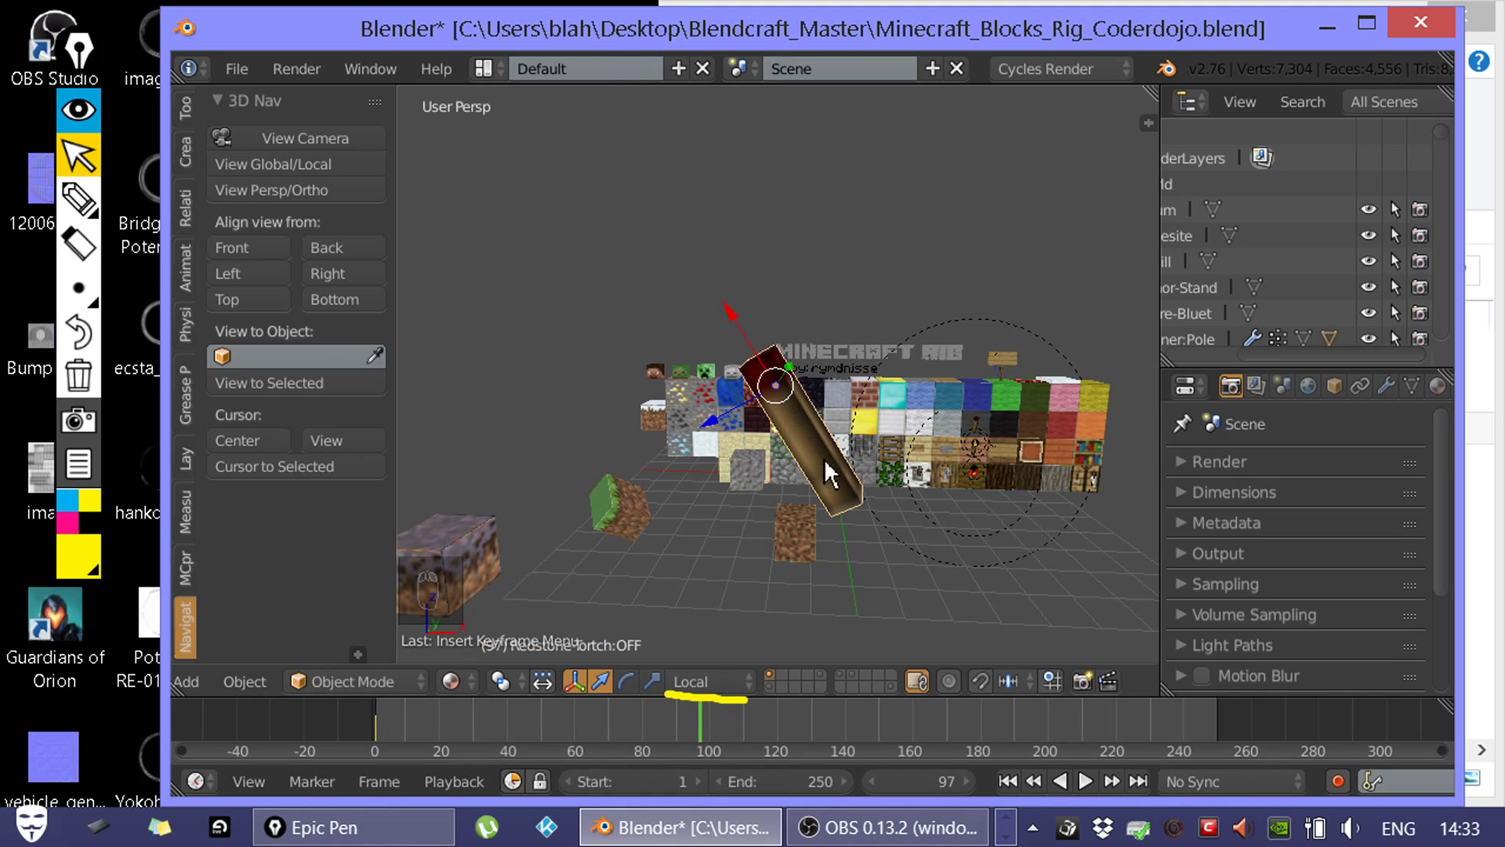
- Try moving the torch along the global X axis, cancelling the transform
middle_drag(824, 459, 862, 533)
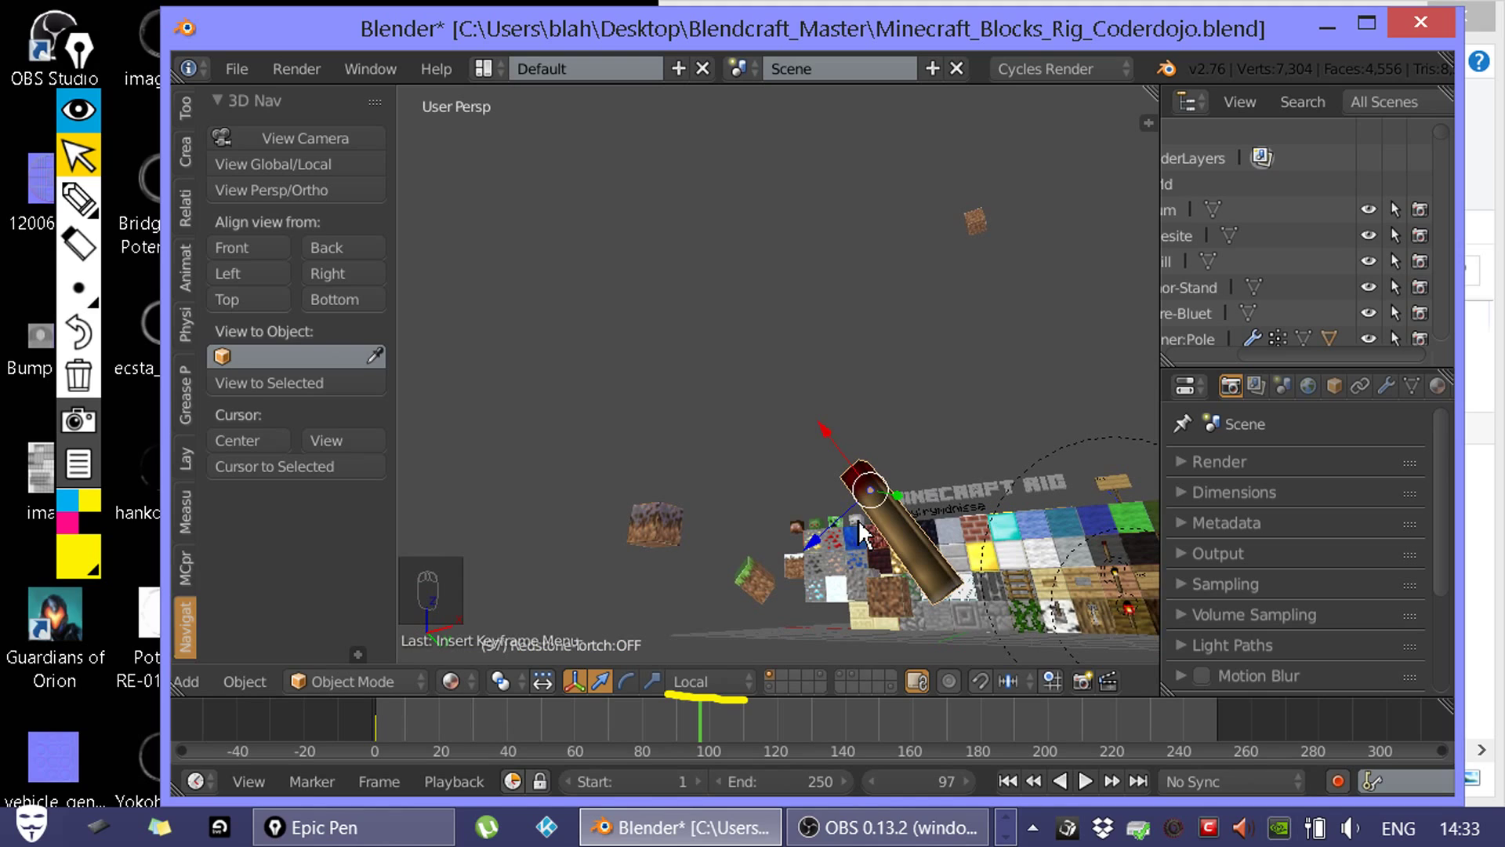
key(g)
key(x)
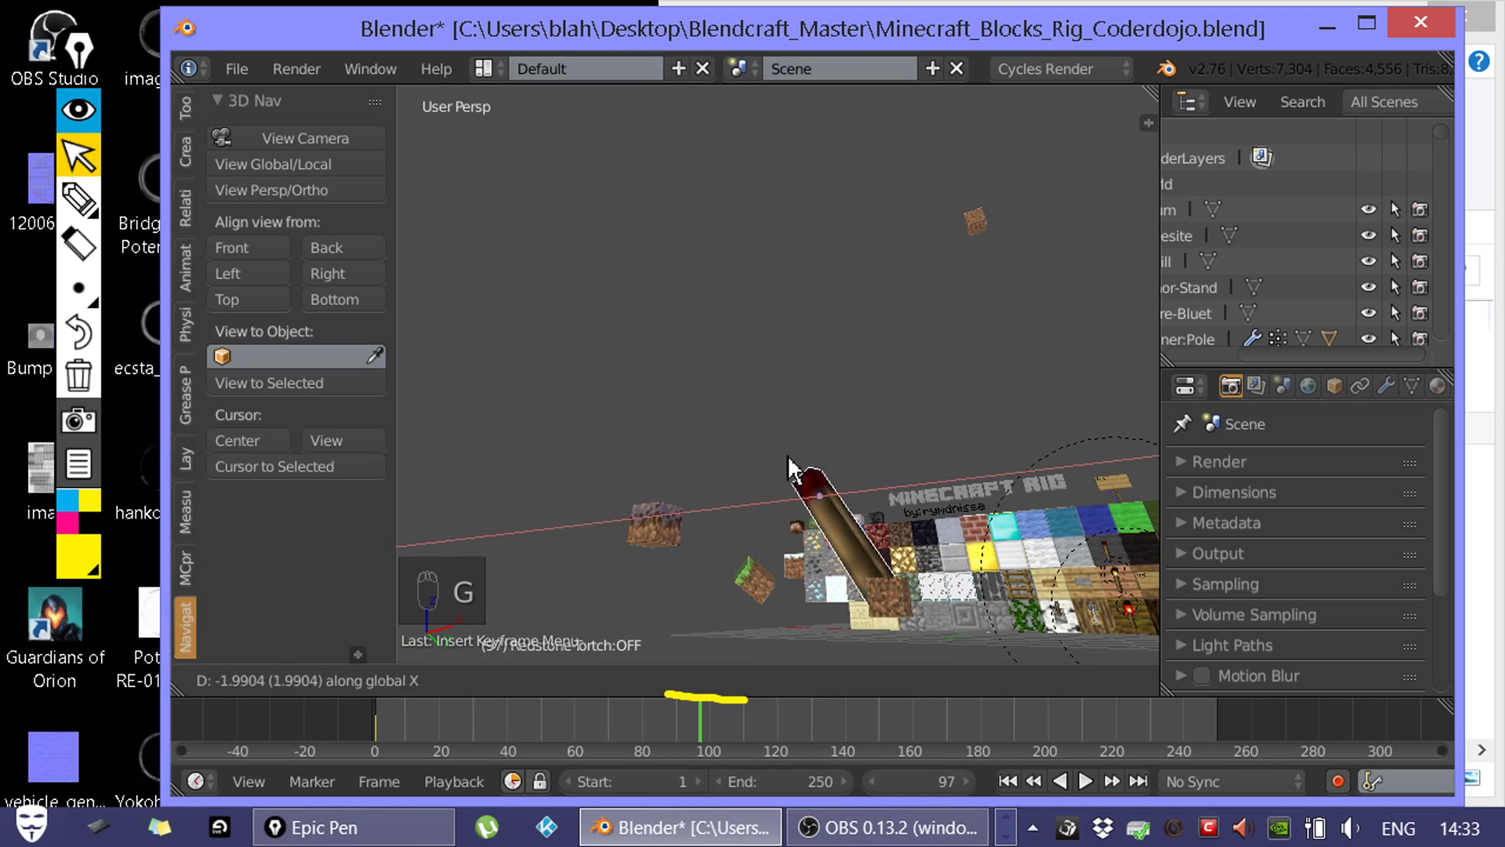
right_click(709, 391)
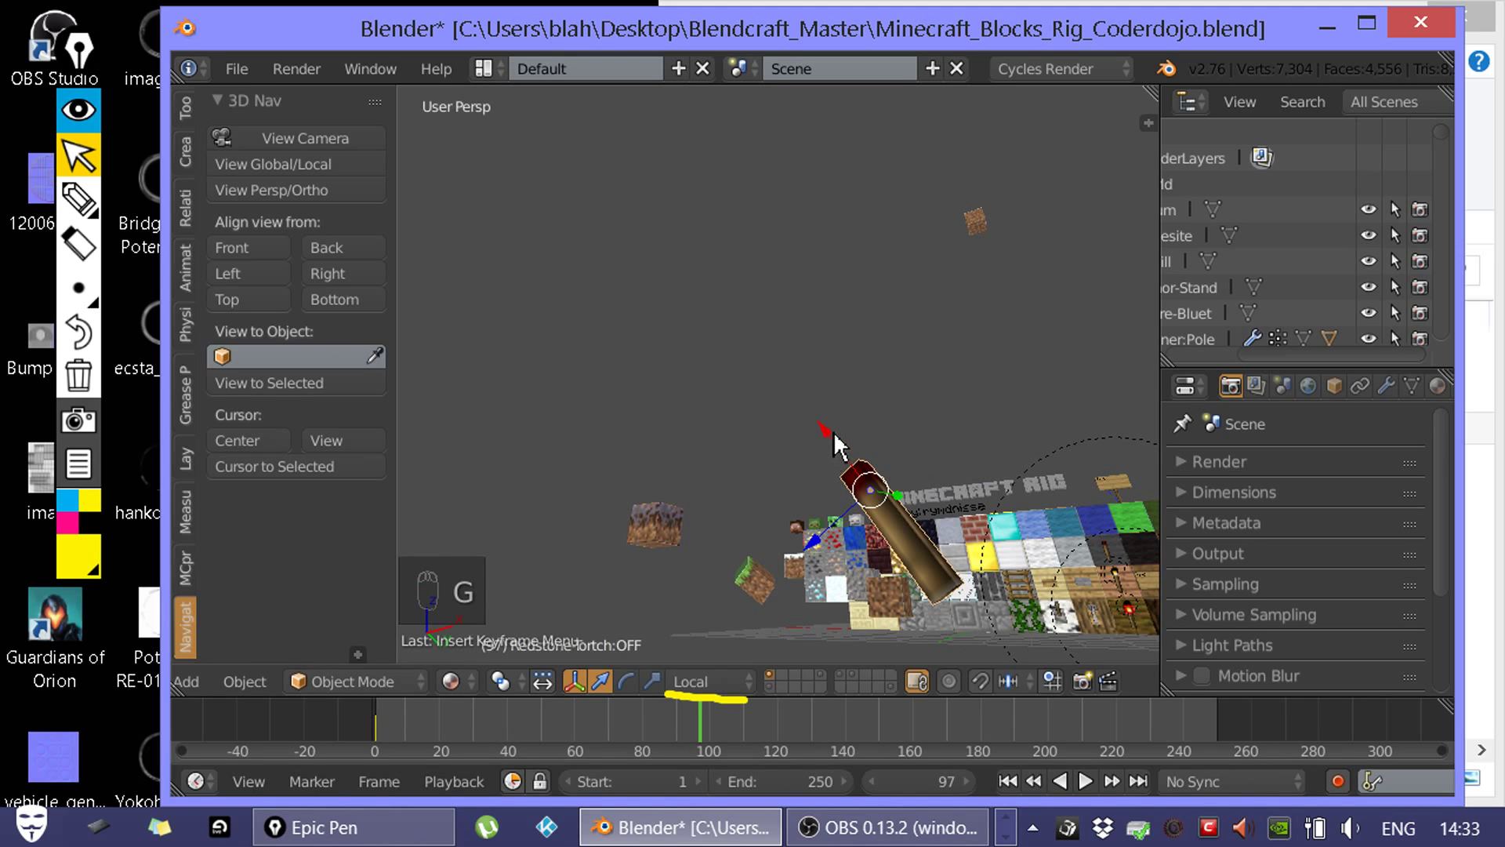
- Move the torch far upward along its local X axis and insert a Location keyframe at frame 97
key(g)
click(886, 396)
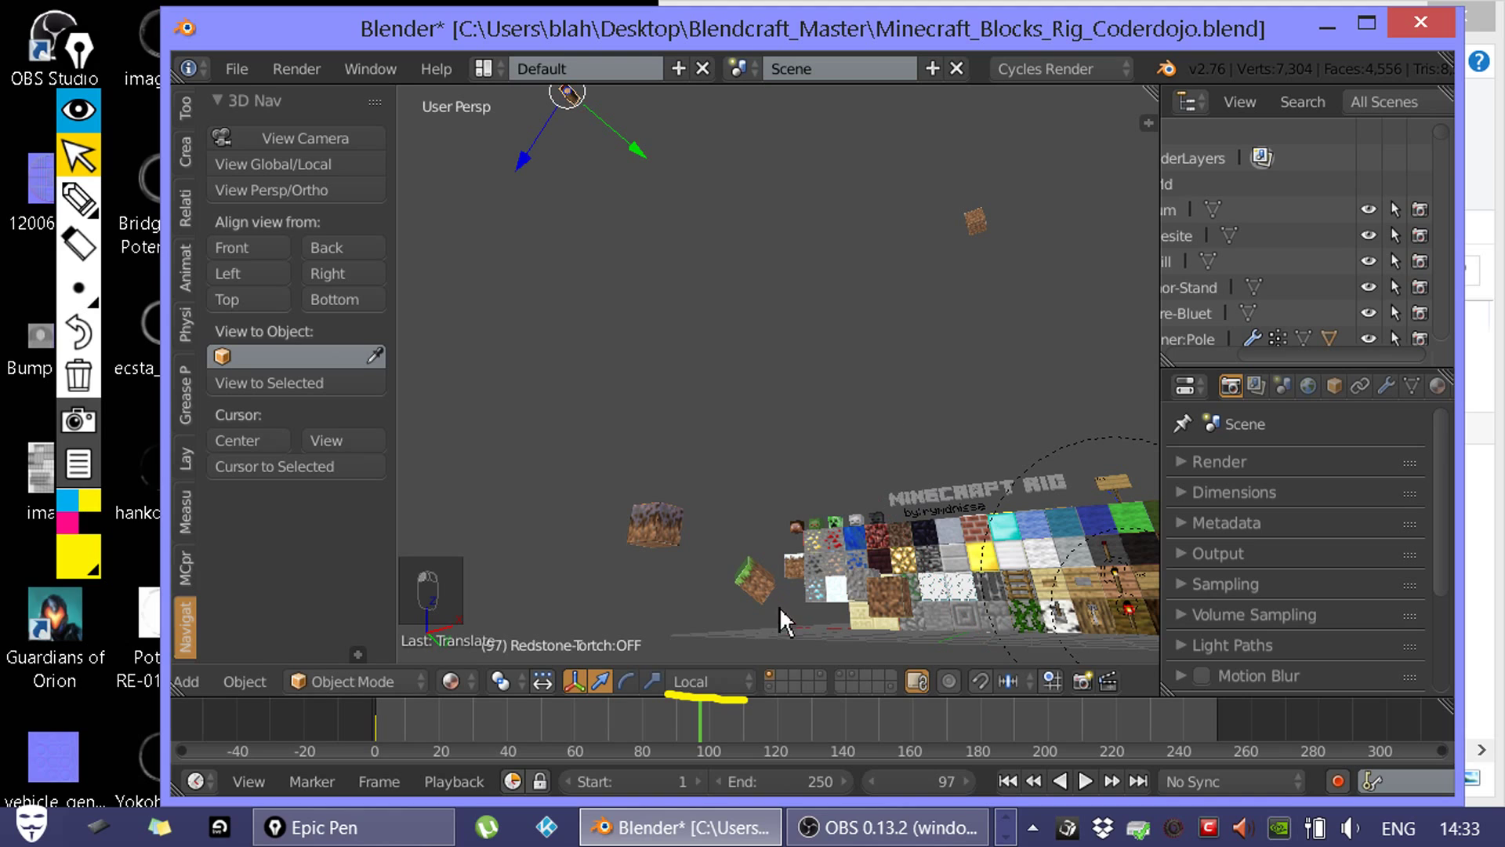
key(i)
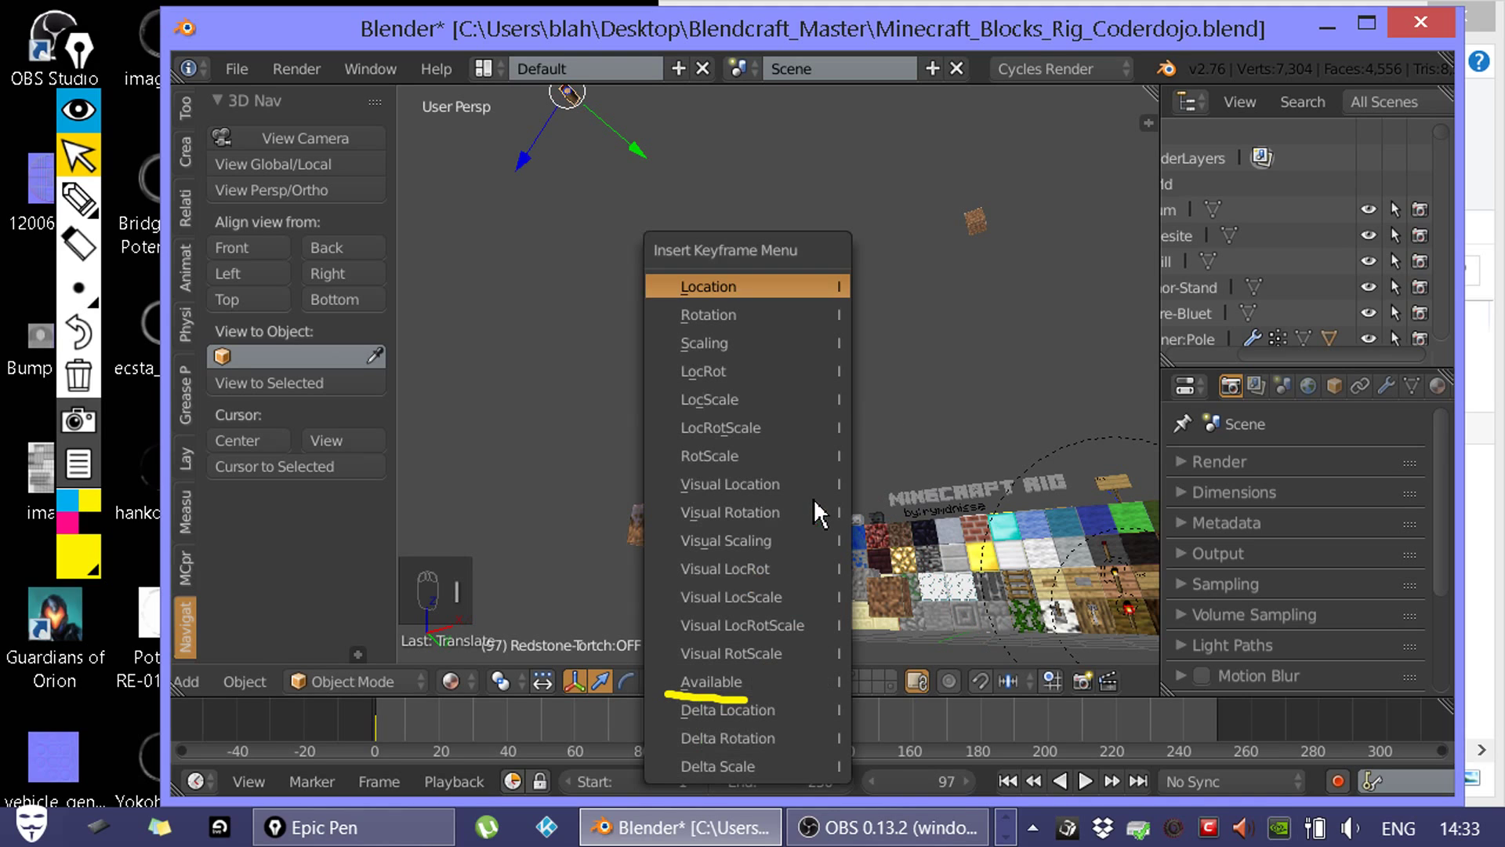
click(745, 284)
- Rewind to frame 0, play back the torch's flight animation, stop it and return to frame 0
drag(588, 737, 328, 721)
middle_drag(719, 449, 726, 506)
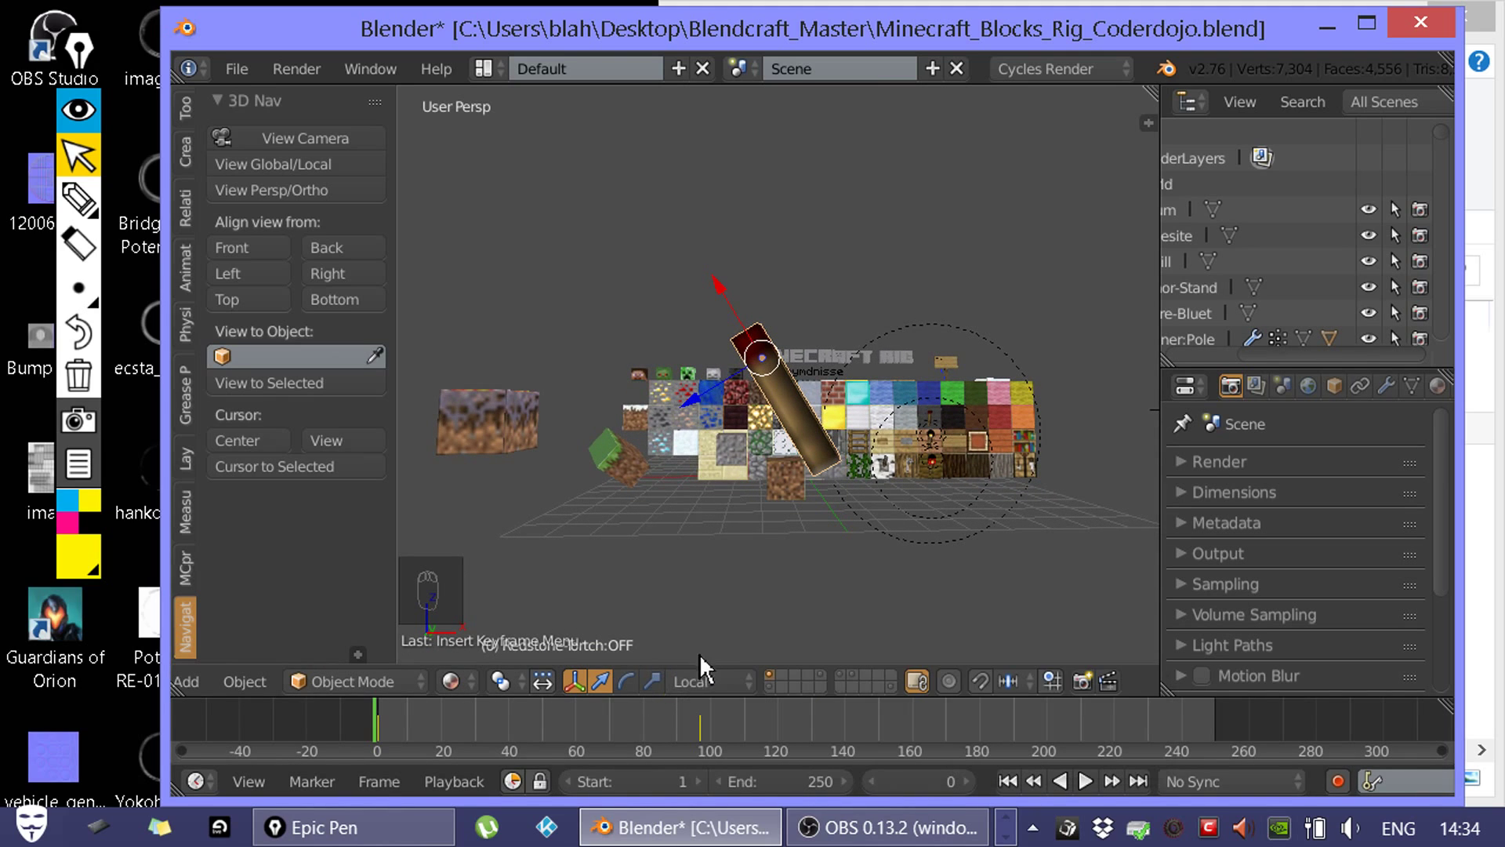
middle_drag(736, 517, 730, 541)
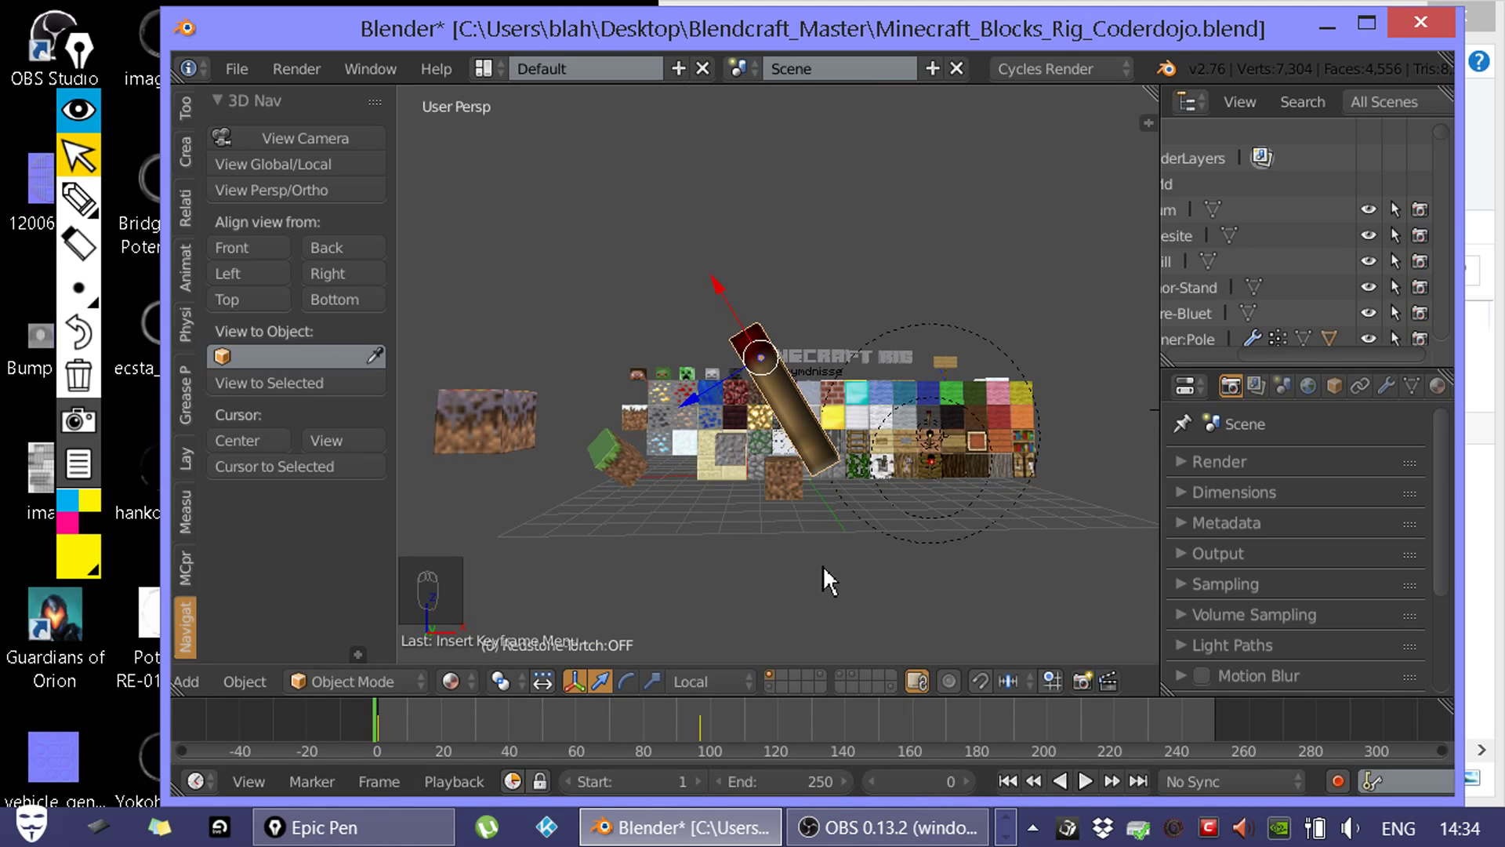
key(alt+a)
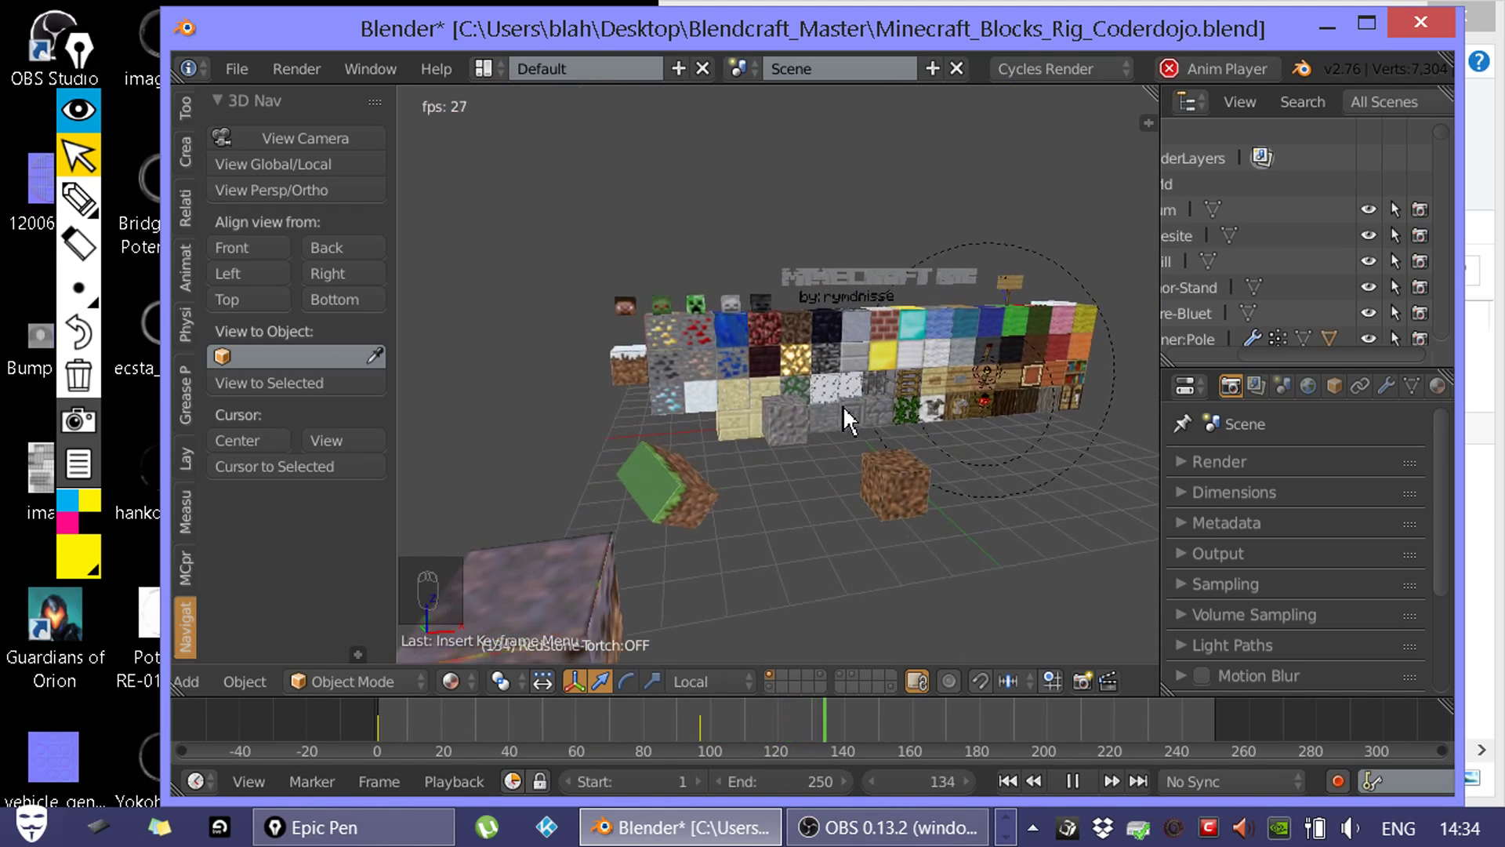
key(alt+a)
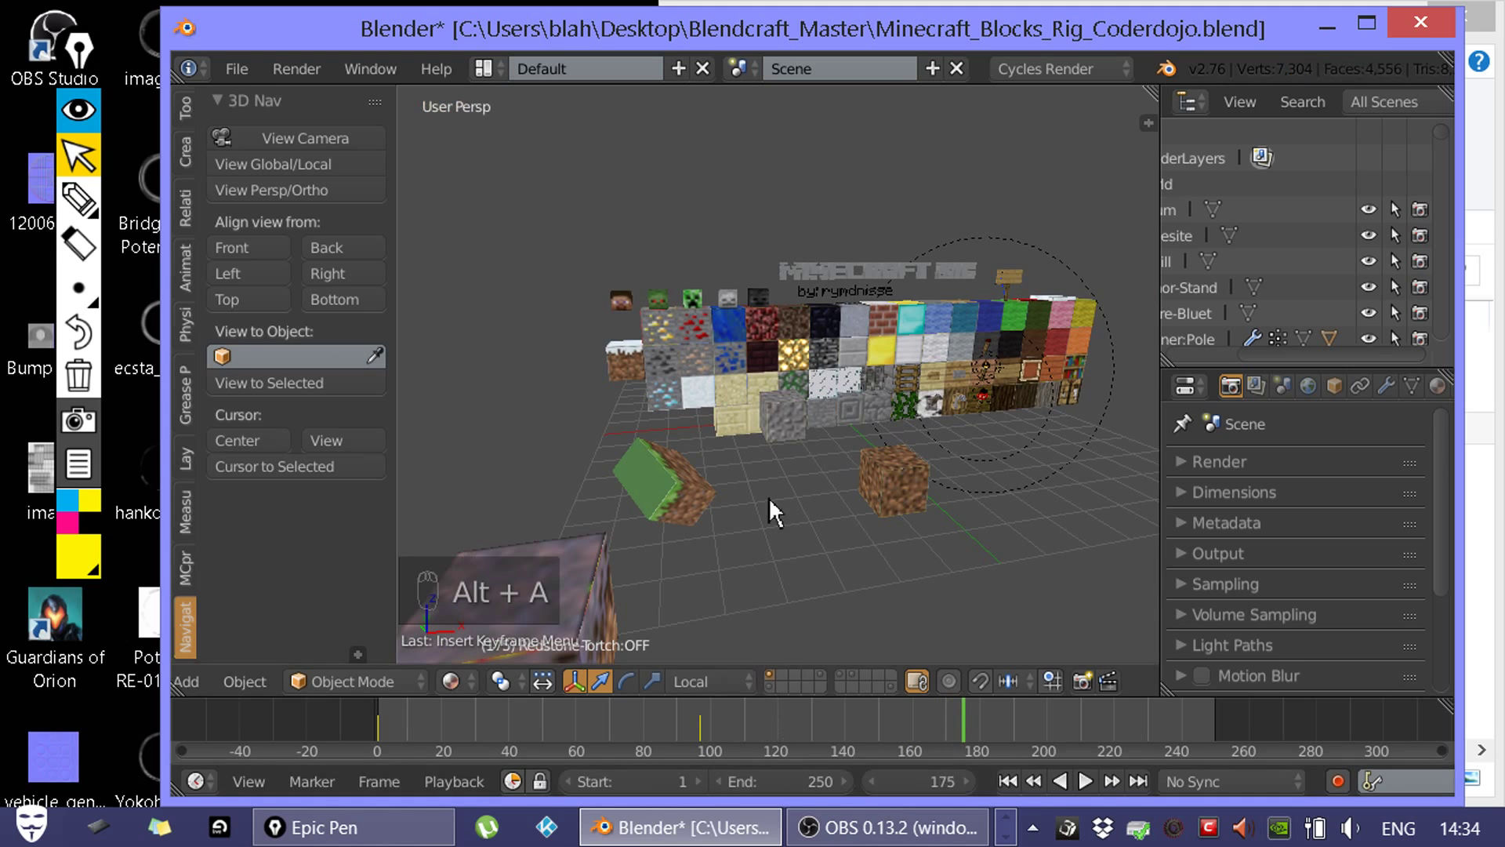
drag(488, 719, 359, 732)
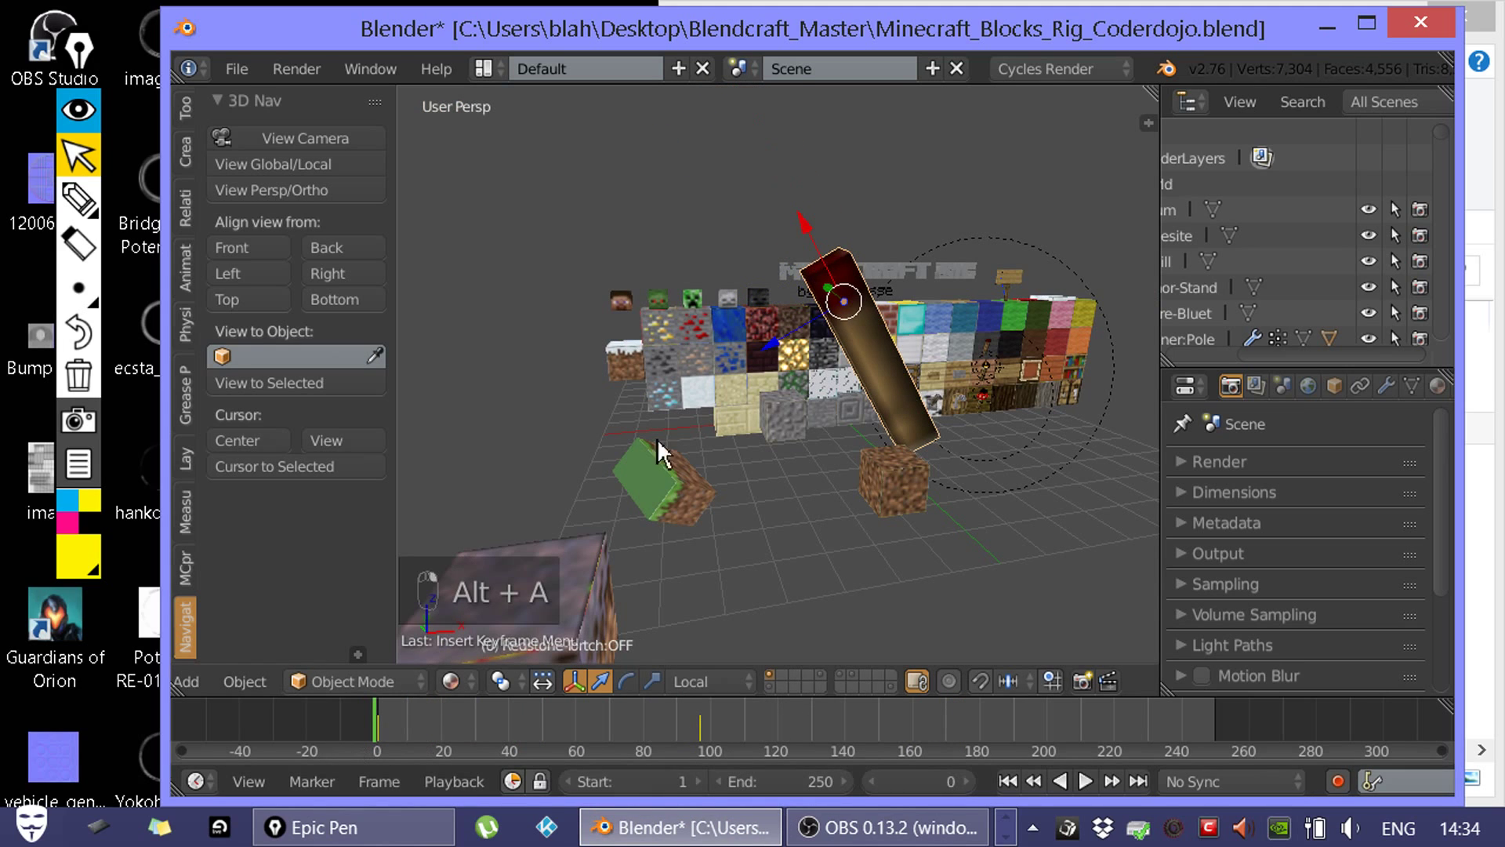
- Select the nether brick and netherrack blocks in the wall to examine their local axes
middle_drag(657, 438, 756, 474)
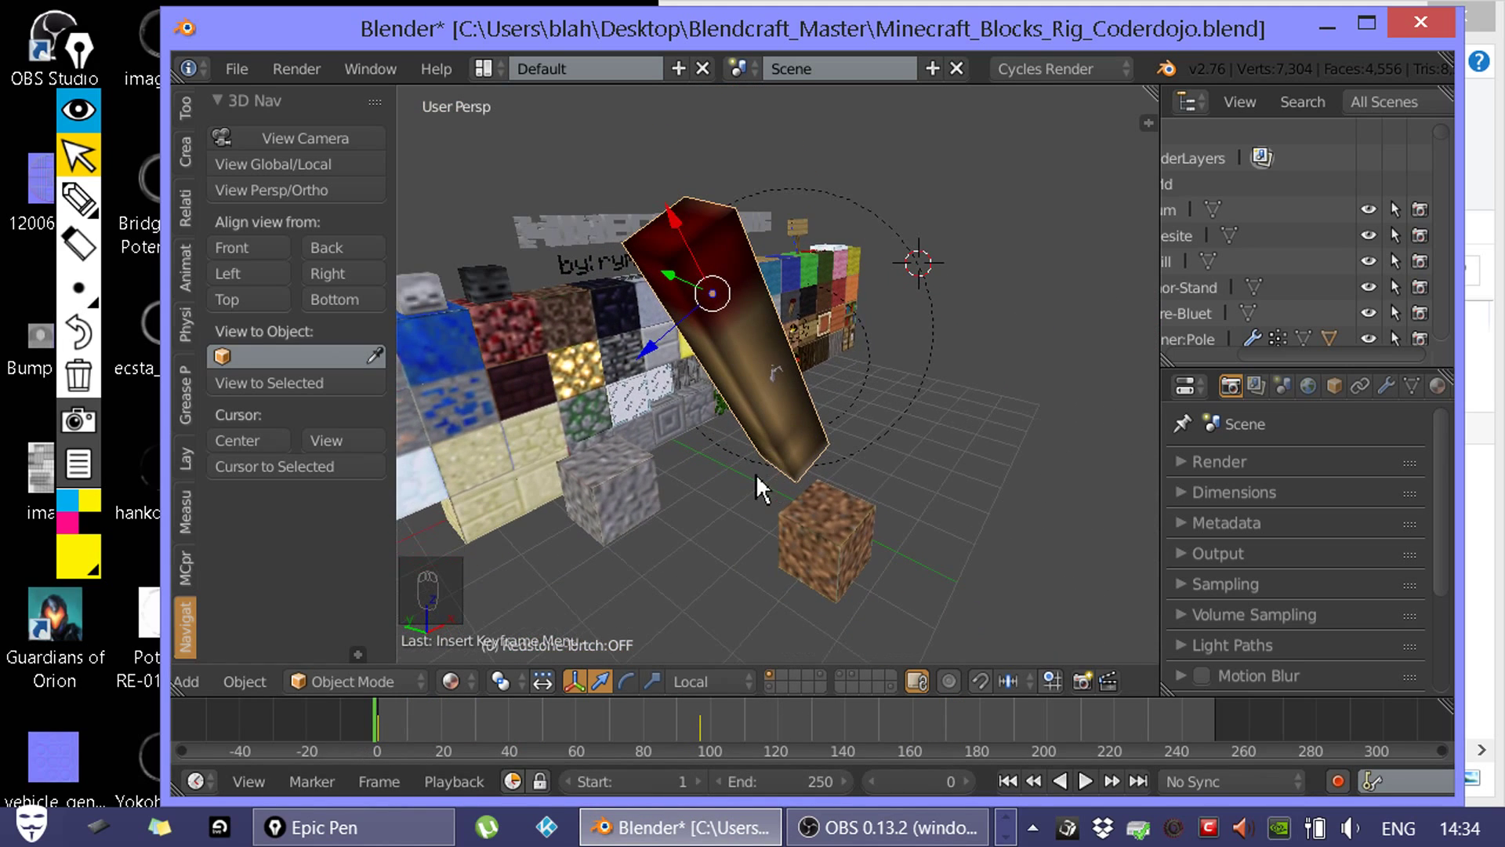
click(710, 681)
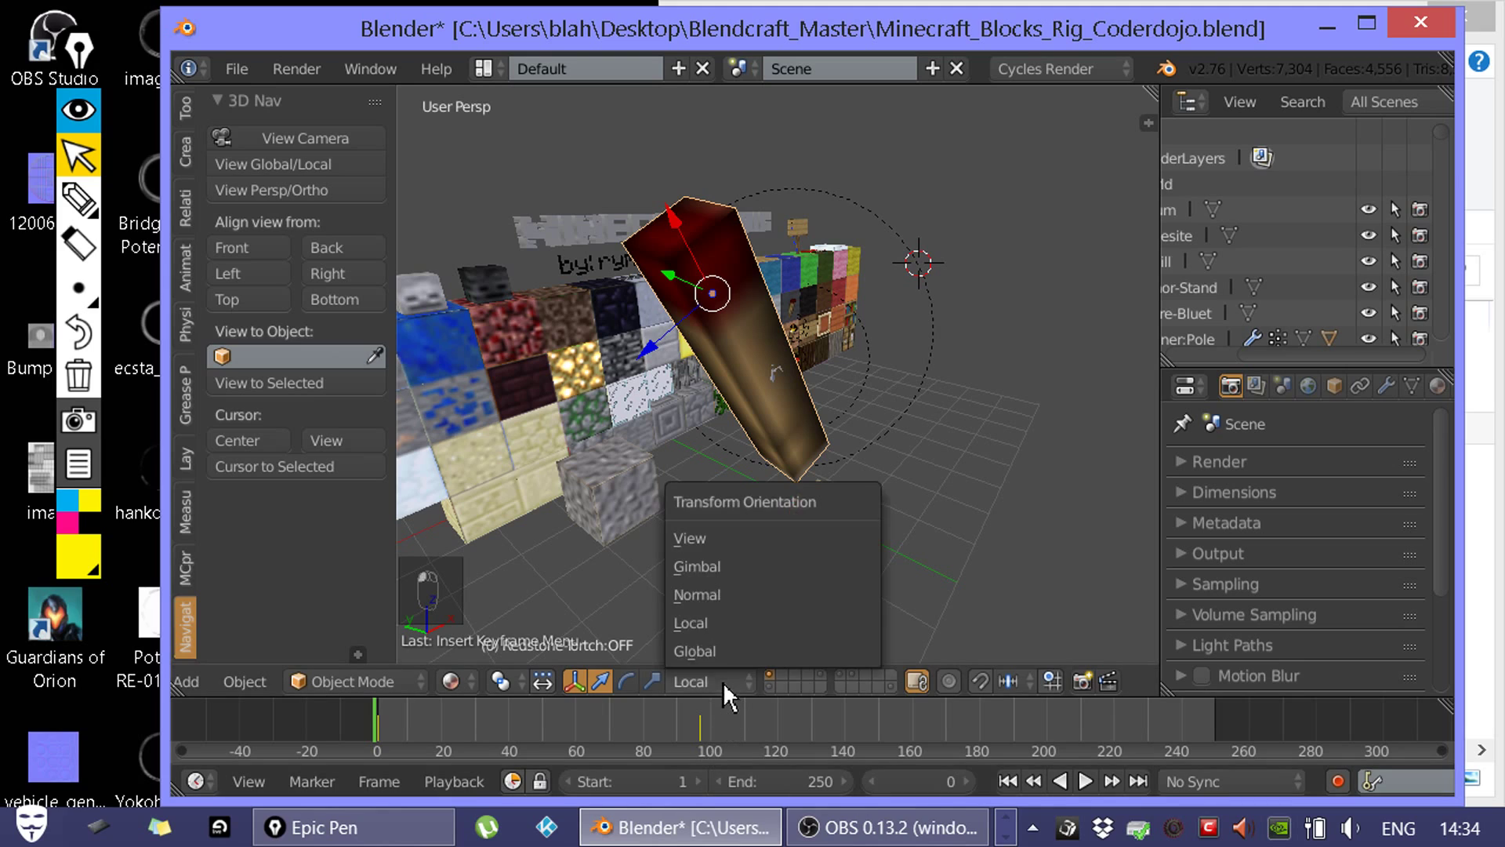
click(731, 643)
right_click(552, 396)
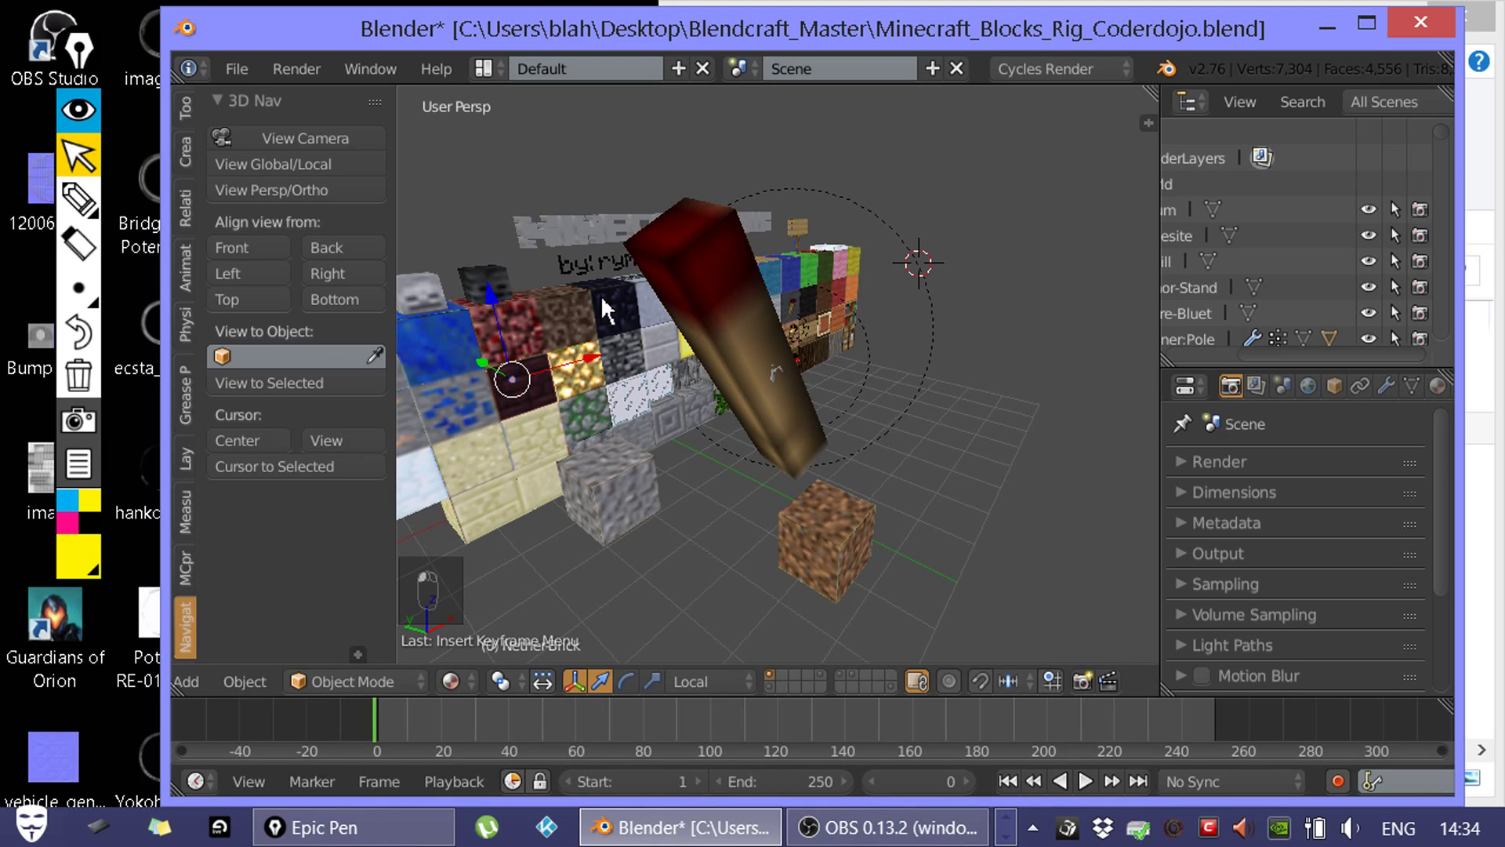
right_click(506, 318)
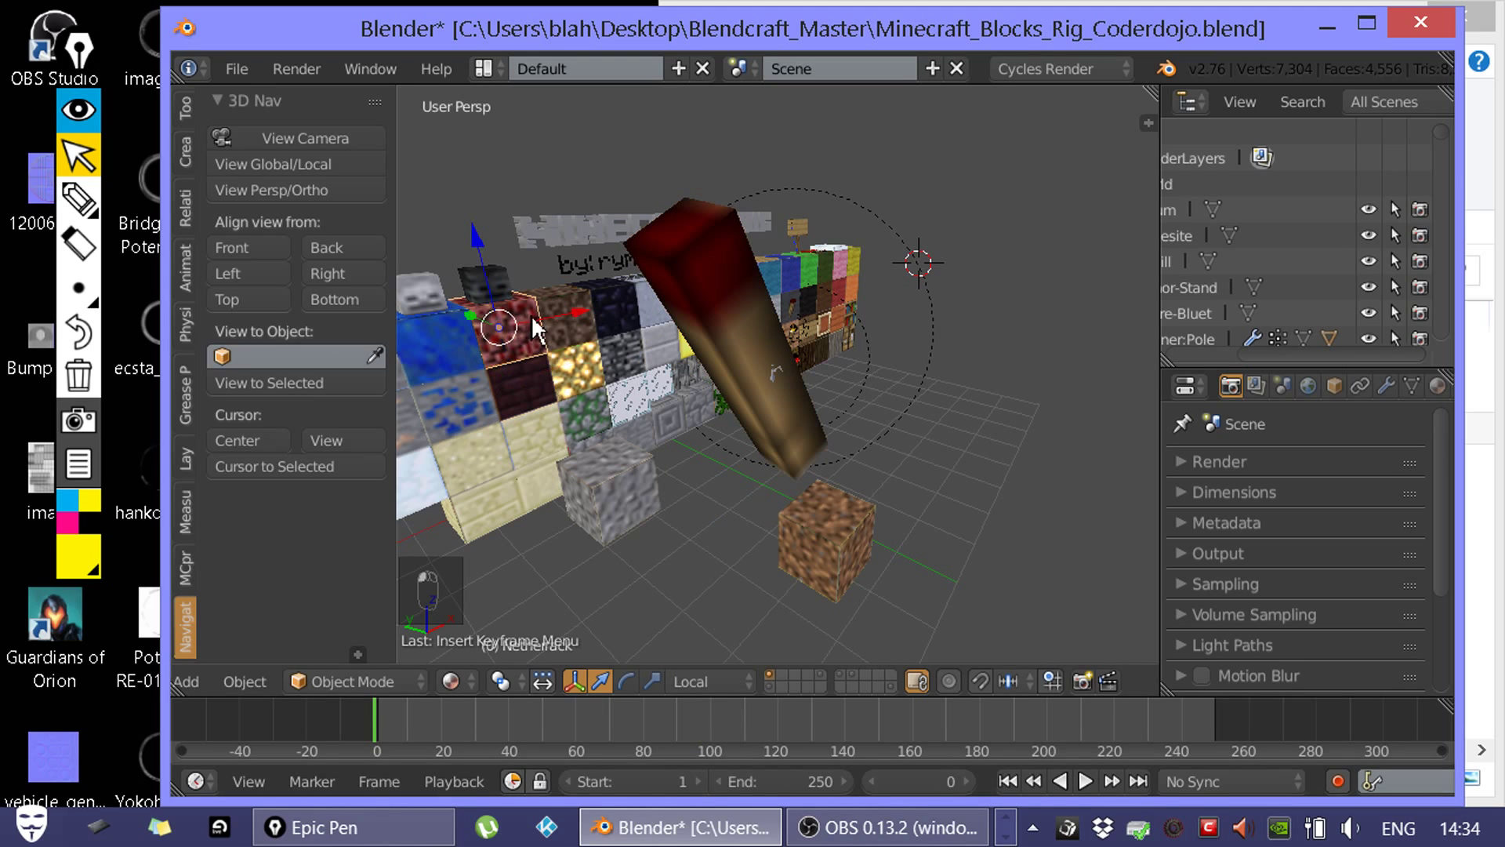
click(698, 681)
scroll(734, 519, down, 6)
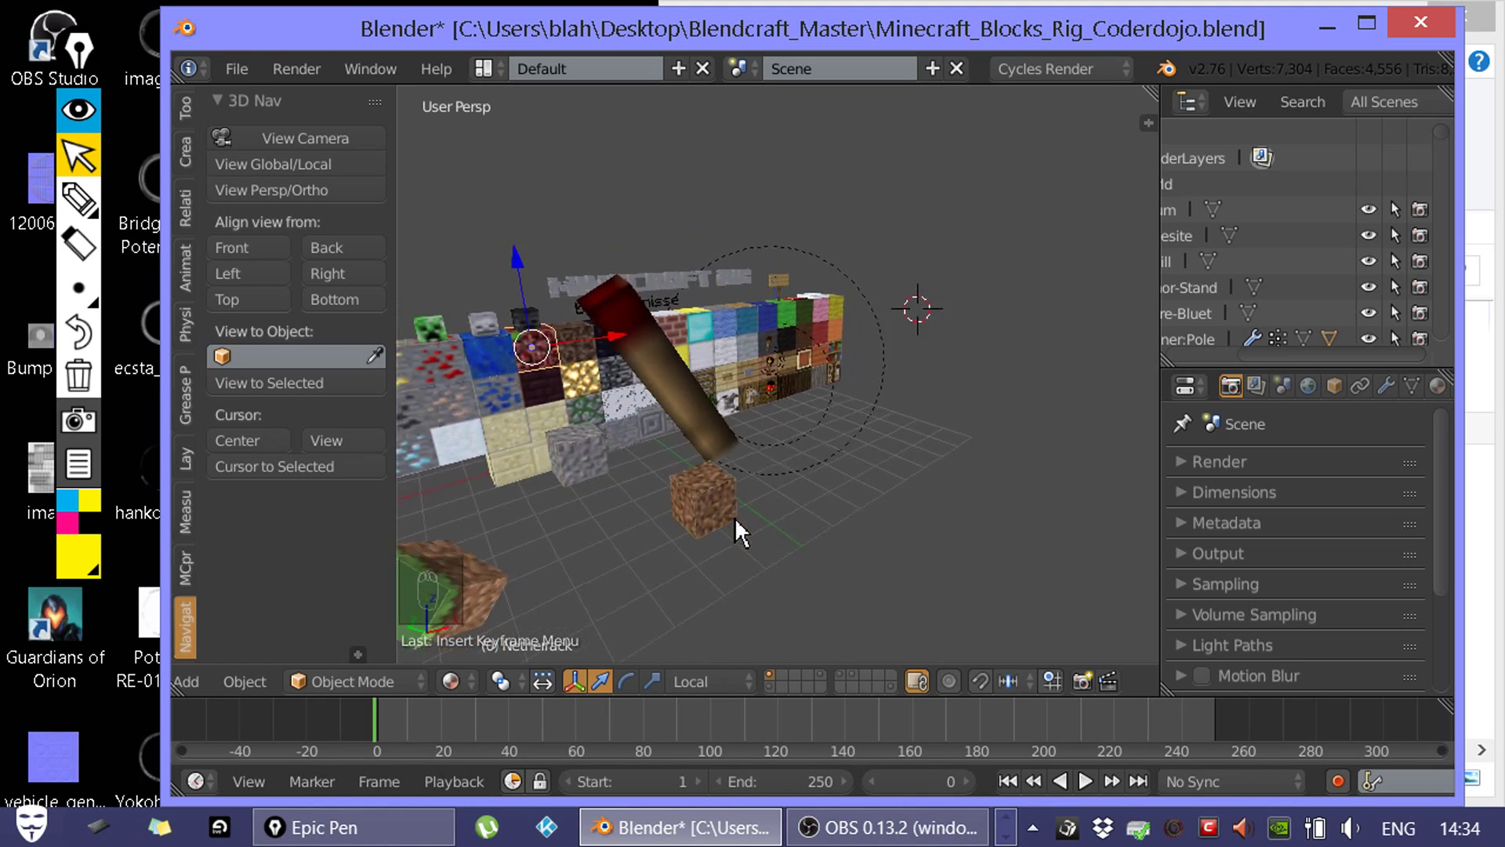
- Select the redstone torch and the redstone ore block in turn to compare their local axes
middle_drag(734, 518, 780, 456)
right_click(789, 400)
middle_drag(789, 400, 806, 438)
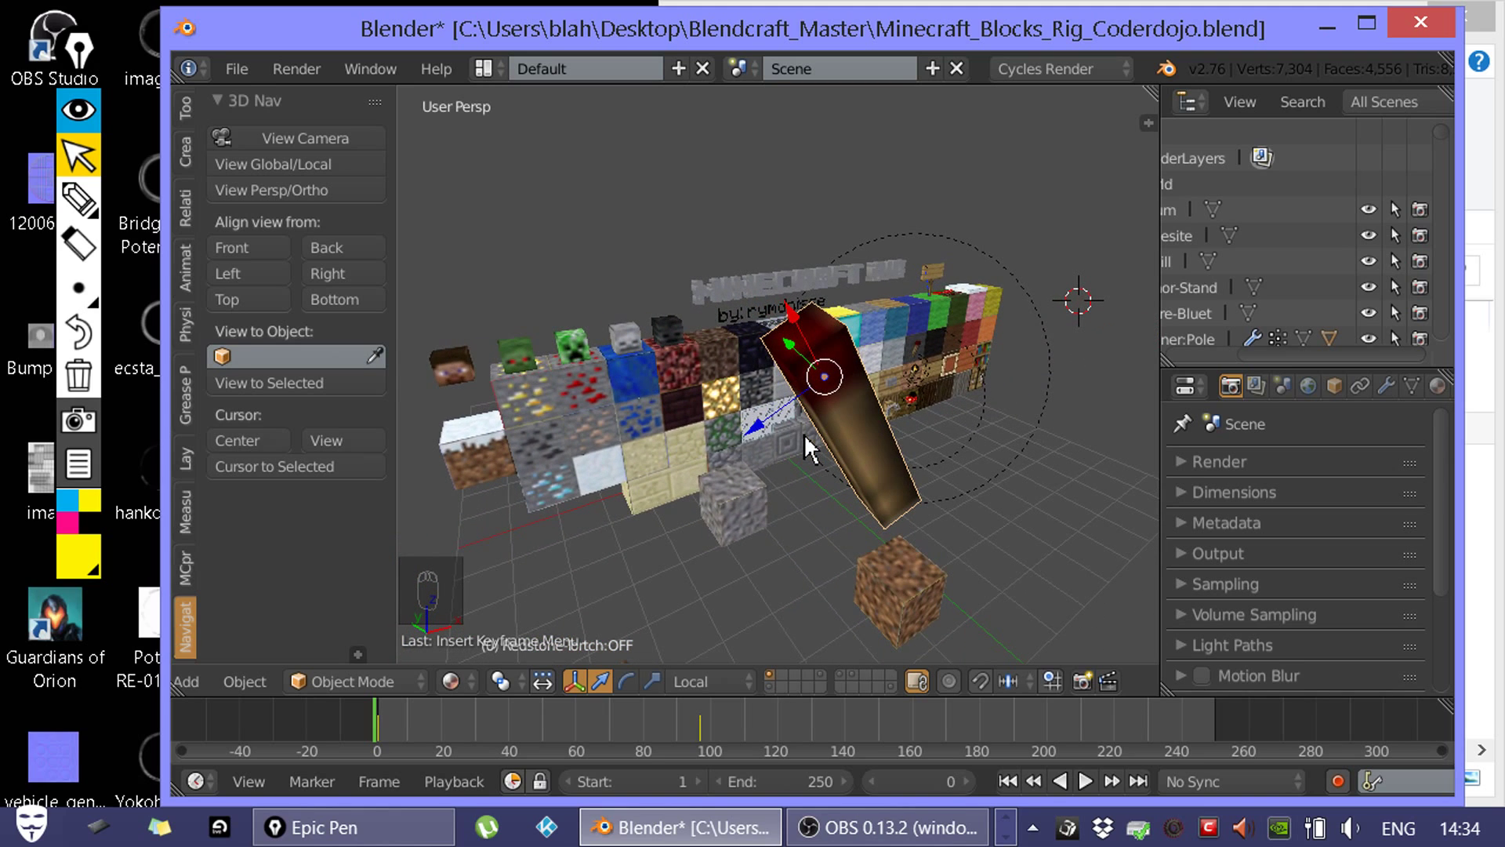
right_click(593, 380)
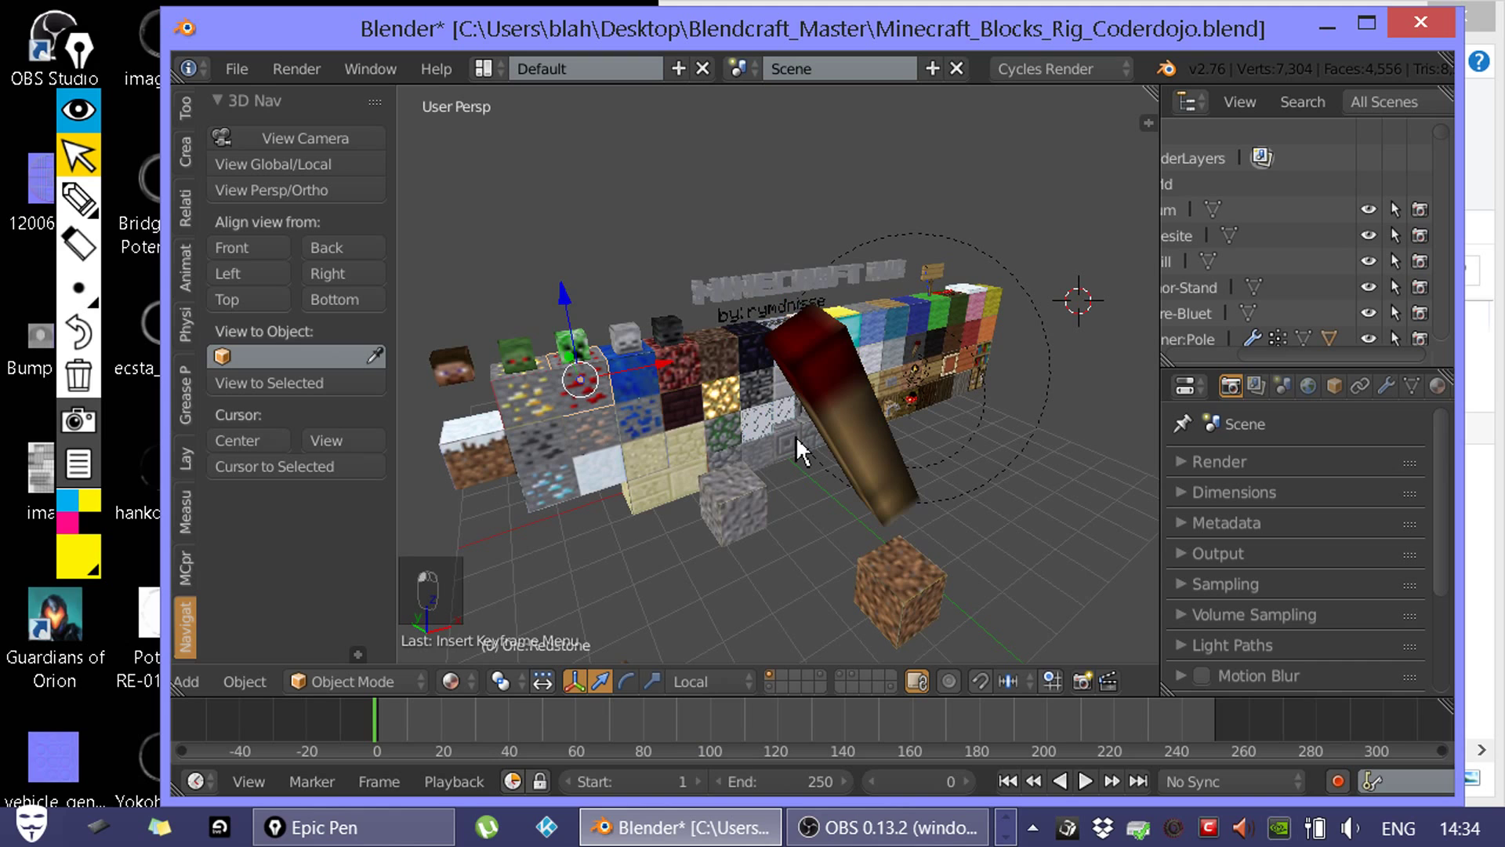
- Delete the oversized redstone torch and set the transform orientation back to Global
middle_drag(796, 436, 736, 457)
right_click(669, 381)
key(Delete)
click(671, 338)
scroll(738, 458, down, 3)
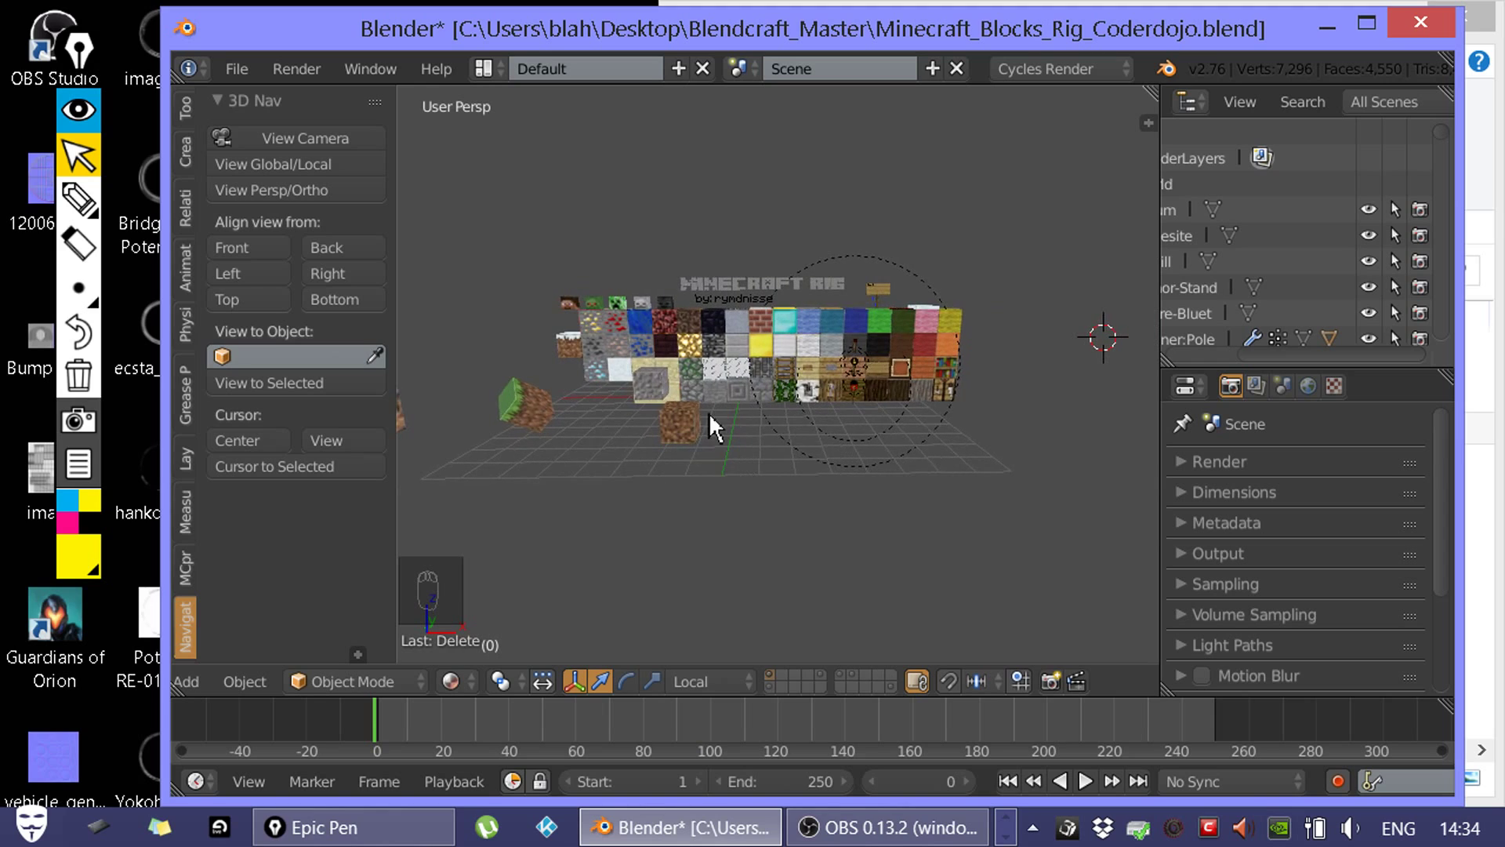
click(721, 682)
click(714, 653)
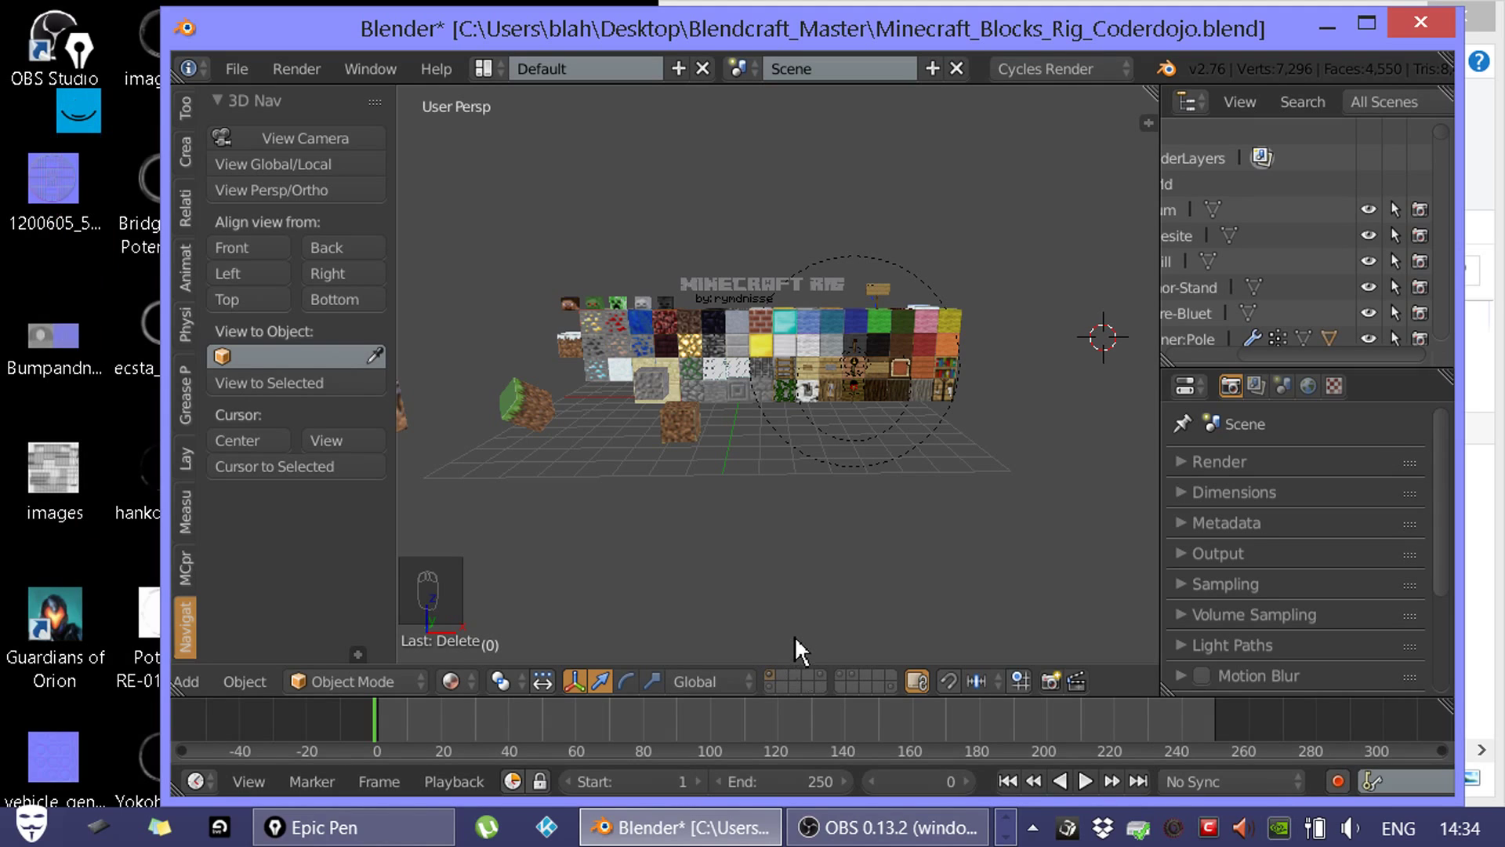
- Circle the scene layer buttons in yellow with Epic Pen and switch back to Blender in cursor mode
key(ctrl+shift+1)
key(ctrl+shift+3)
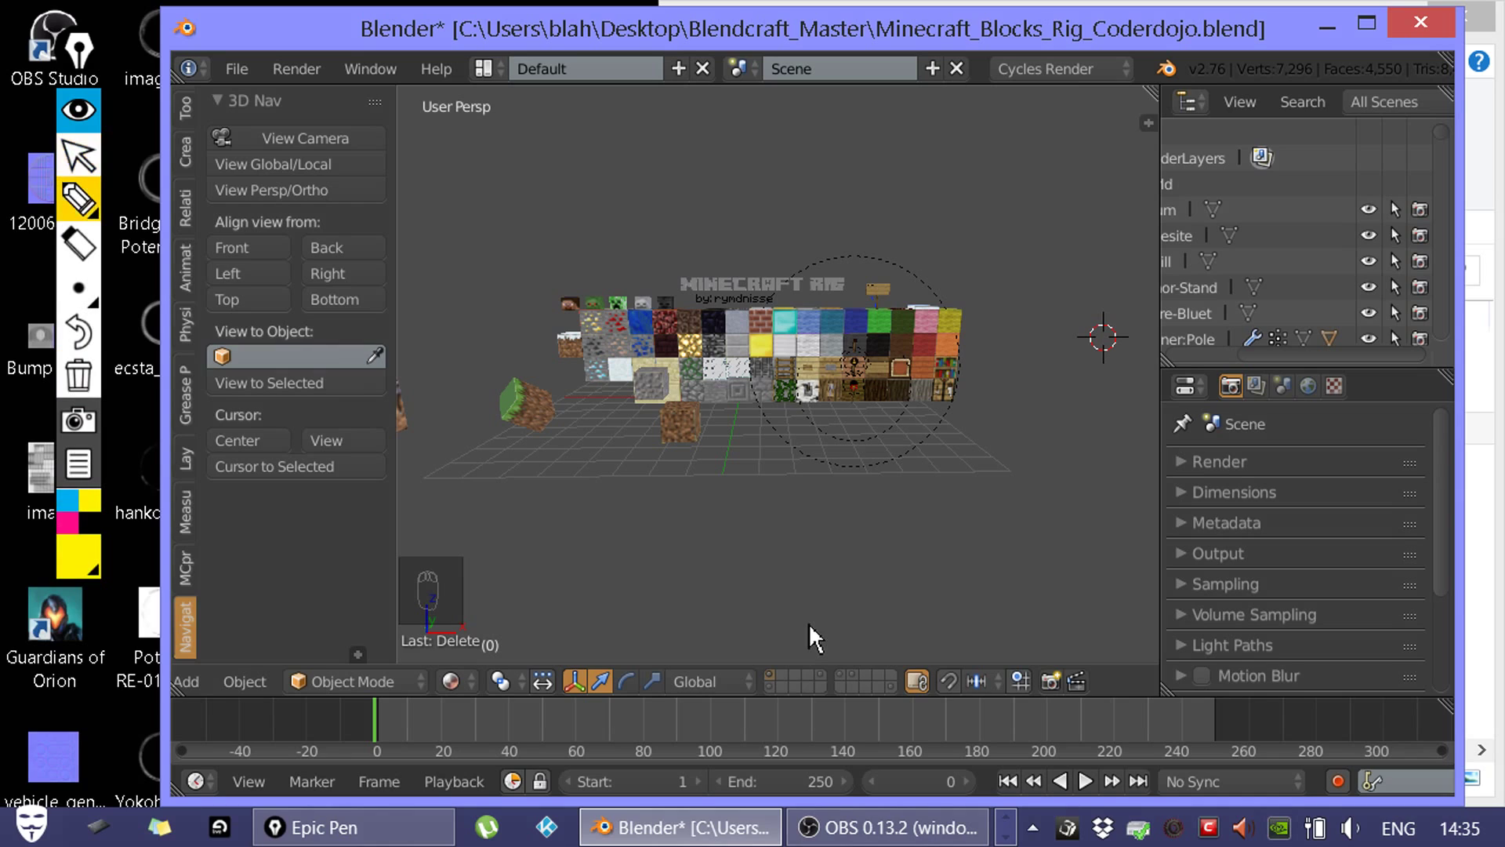
mouse_move(758, 700)
mouse_down()
mouse_move(902, 704)
mouse_move(823, 653)
mouse_move(758, 662)
mouse_move(765, 704)
mouse_up()
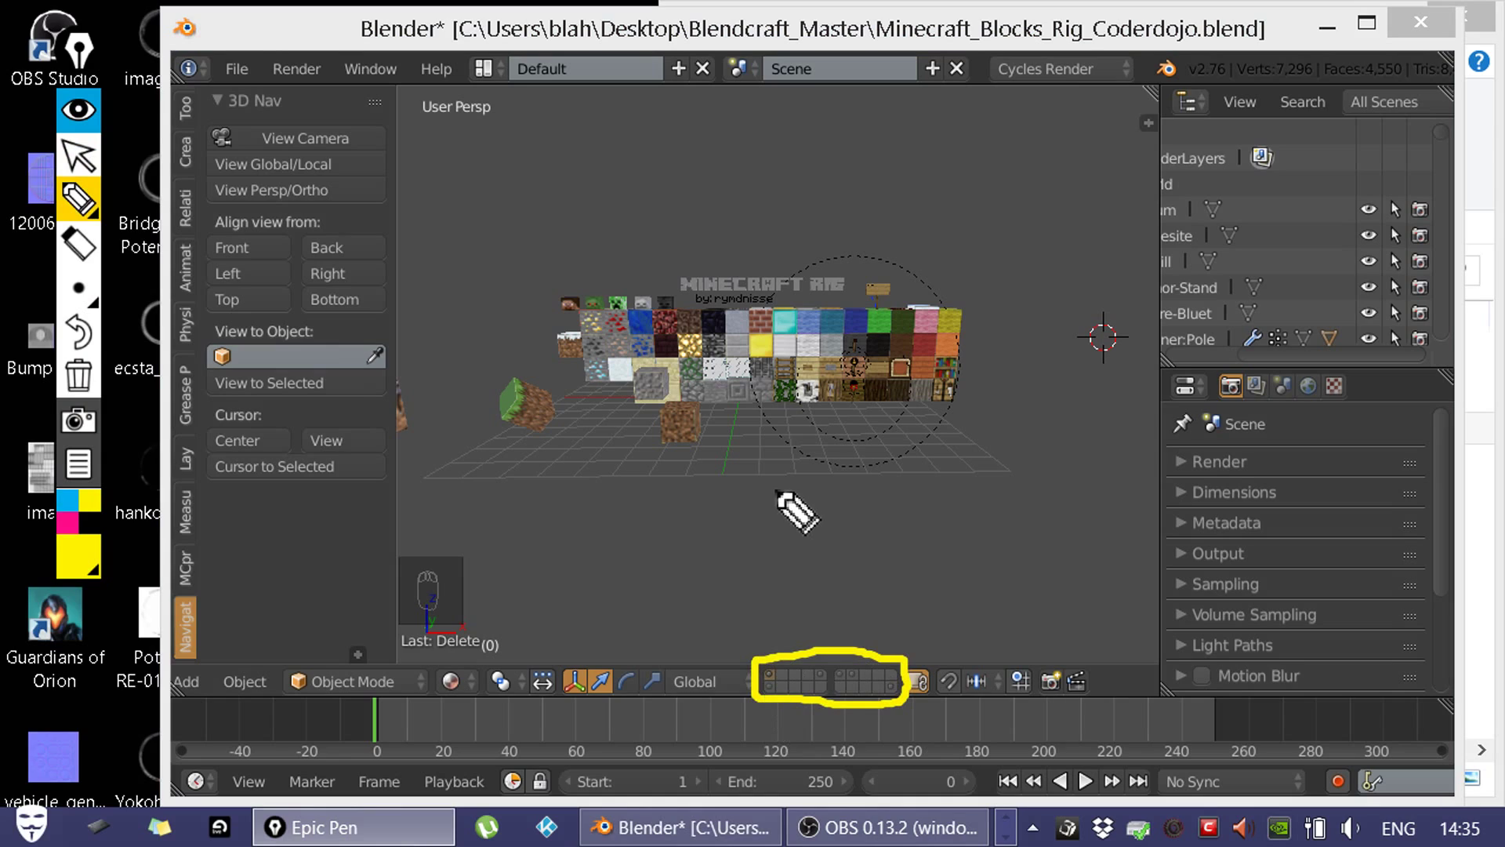
key(ctrl+shift+1)
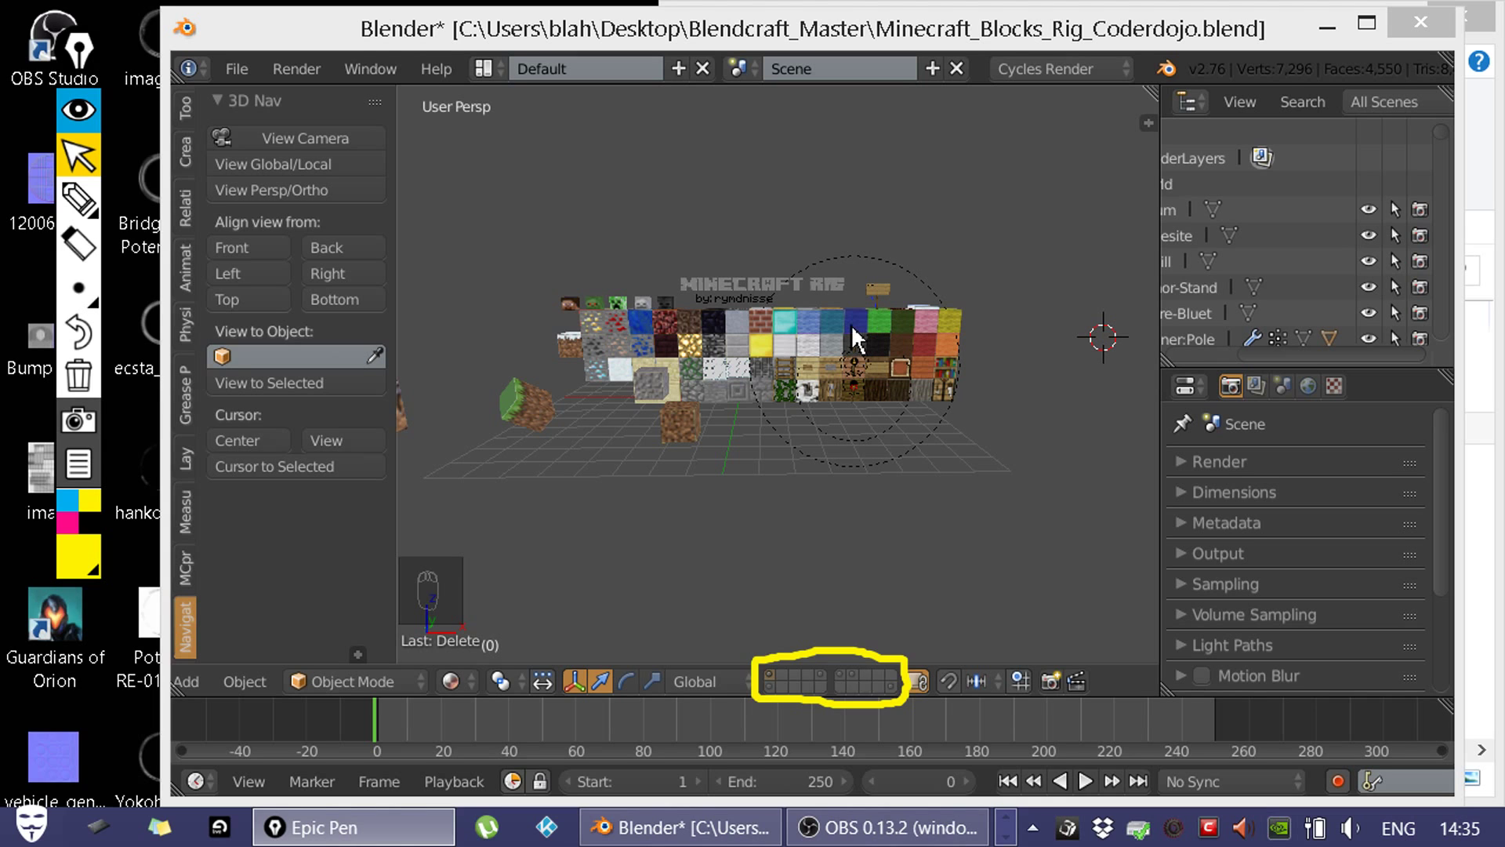
click(821, 47)
scroll(808, 405, up, 4)
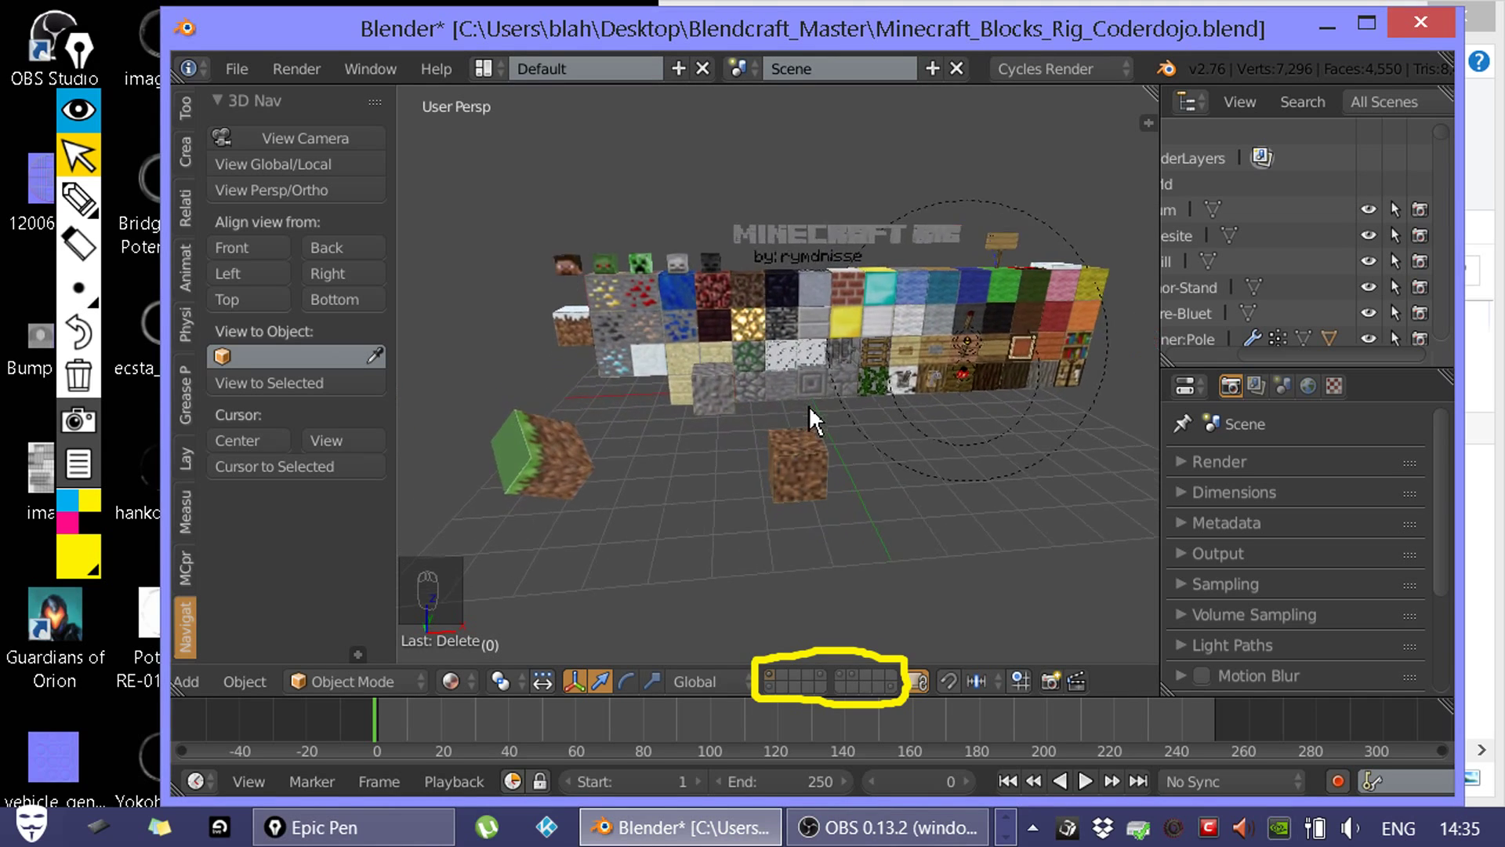
- Clear the yellow Epic Pen circle drawn around the scene layer buttons
scroll(808, 406, down, 3)
middle_drag(808, 406, 556, 315)
scroll(740, 284, up, 5)
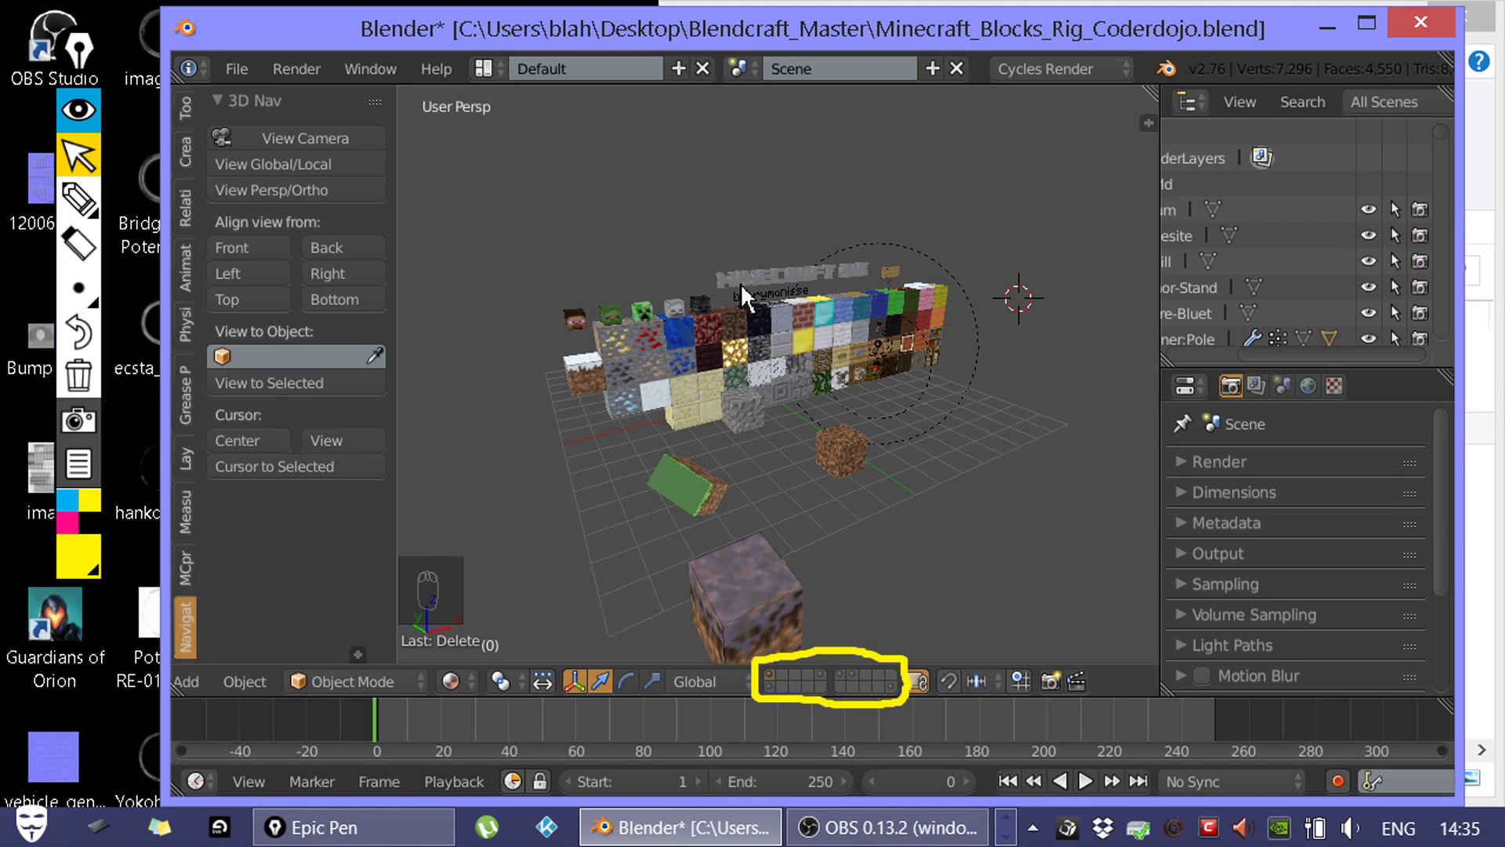
middle_drag(731, 347, 712, 399)
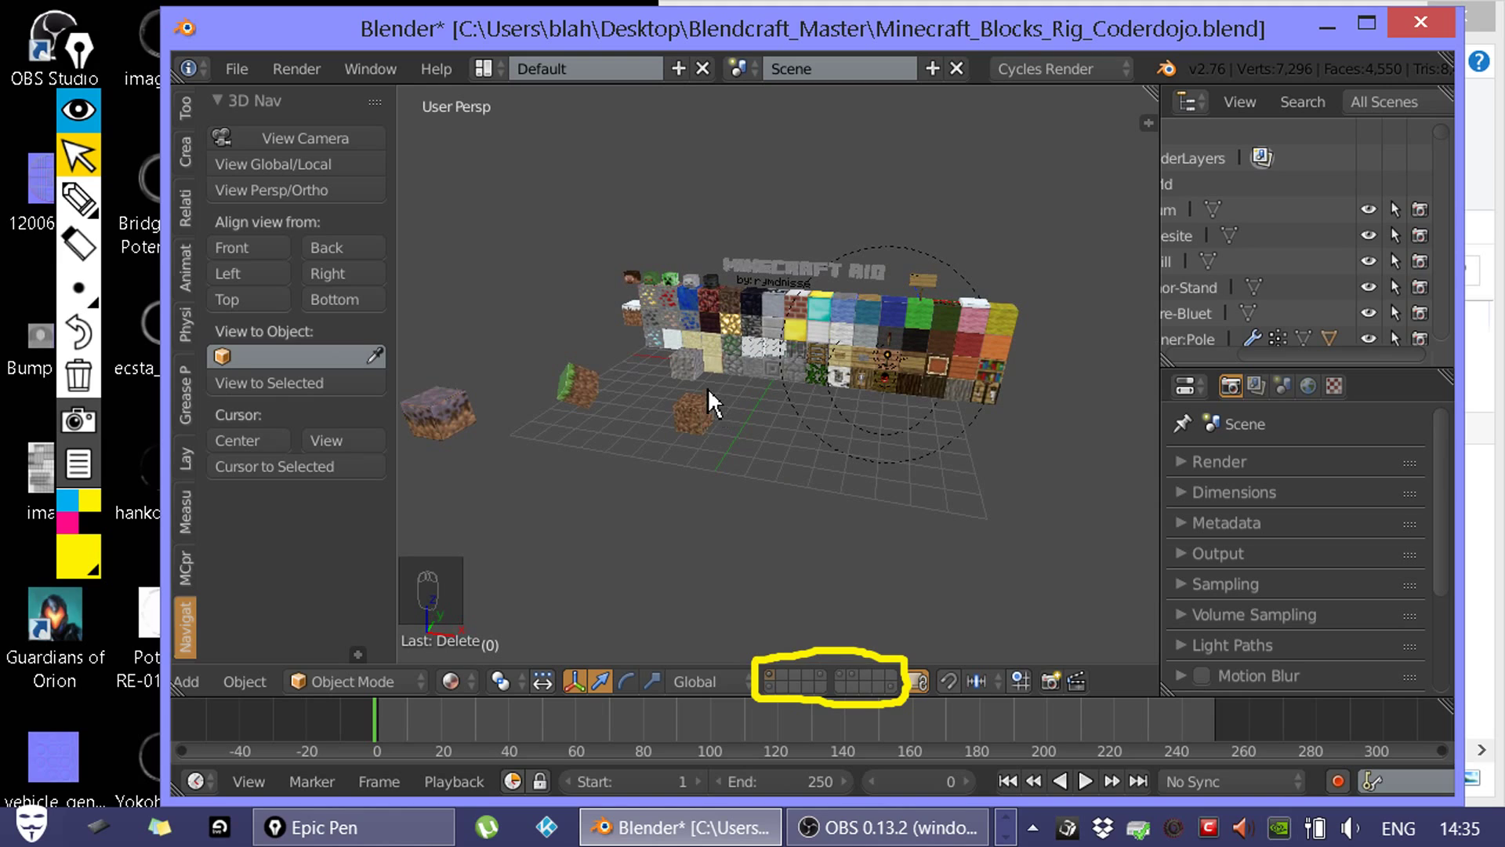
middle_drag(824, 363, 792, 368)
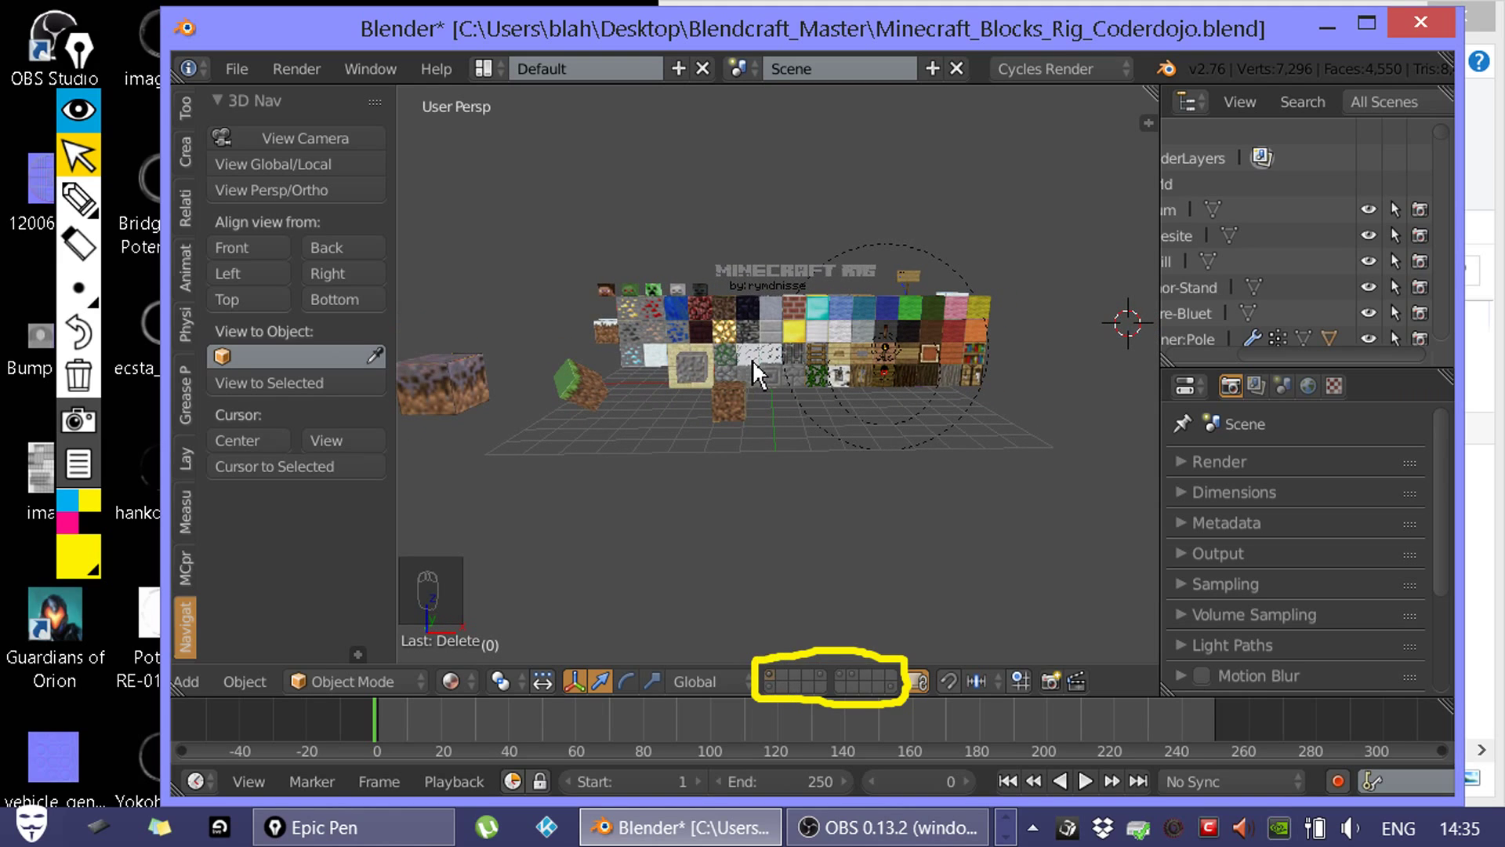
scroll(787, 638, up, 3)
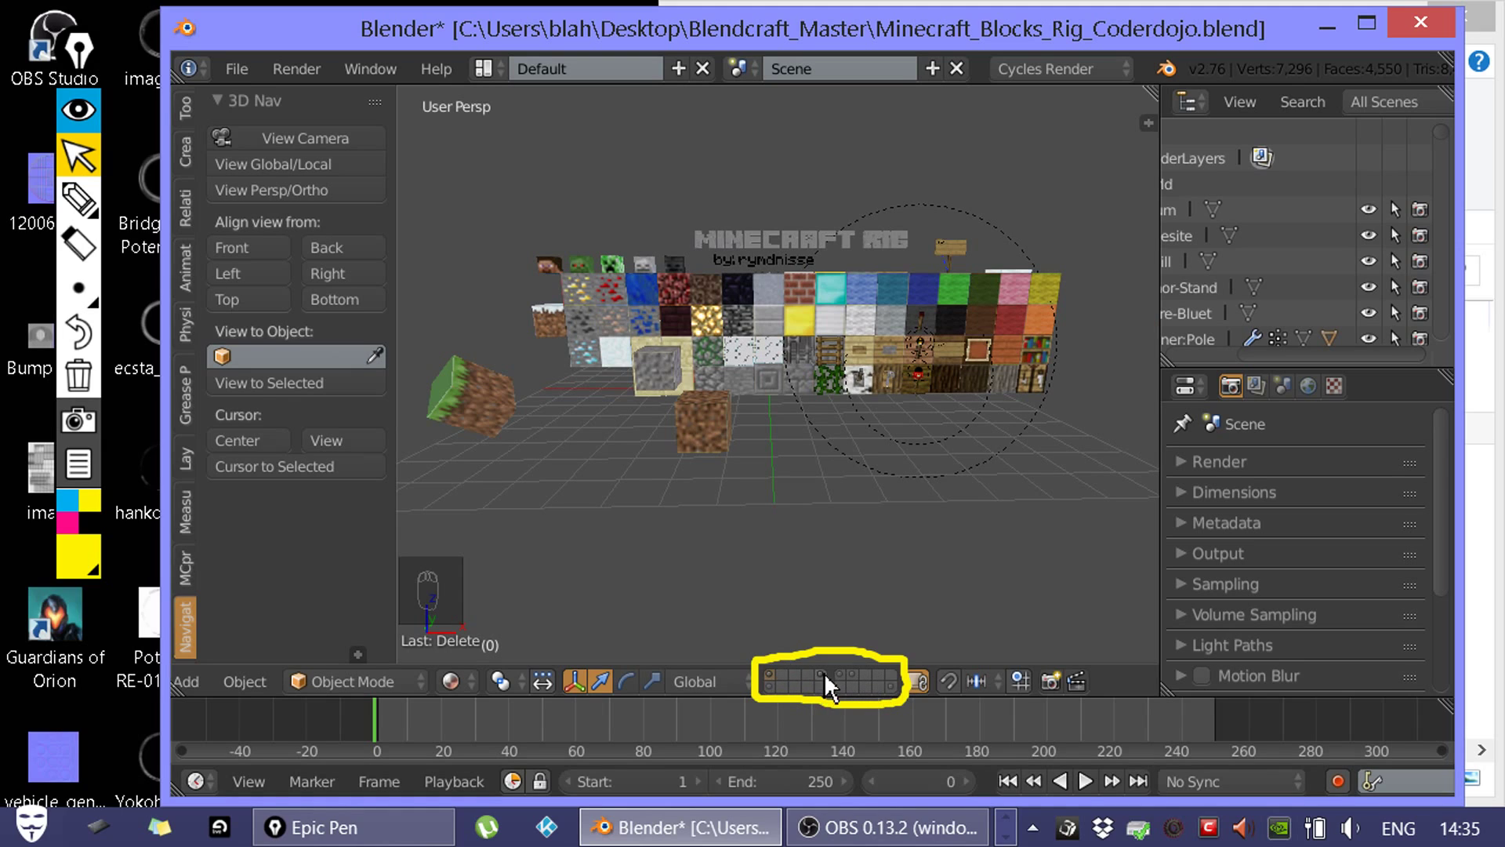
key(ctrl+shift+F9)
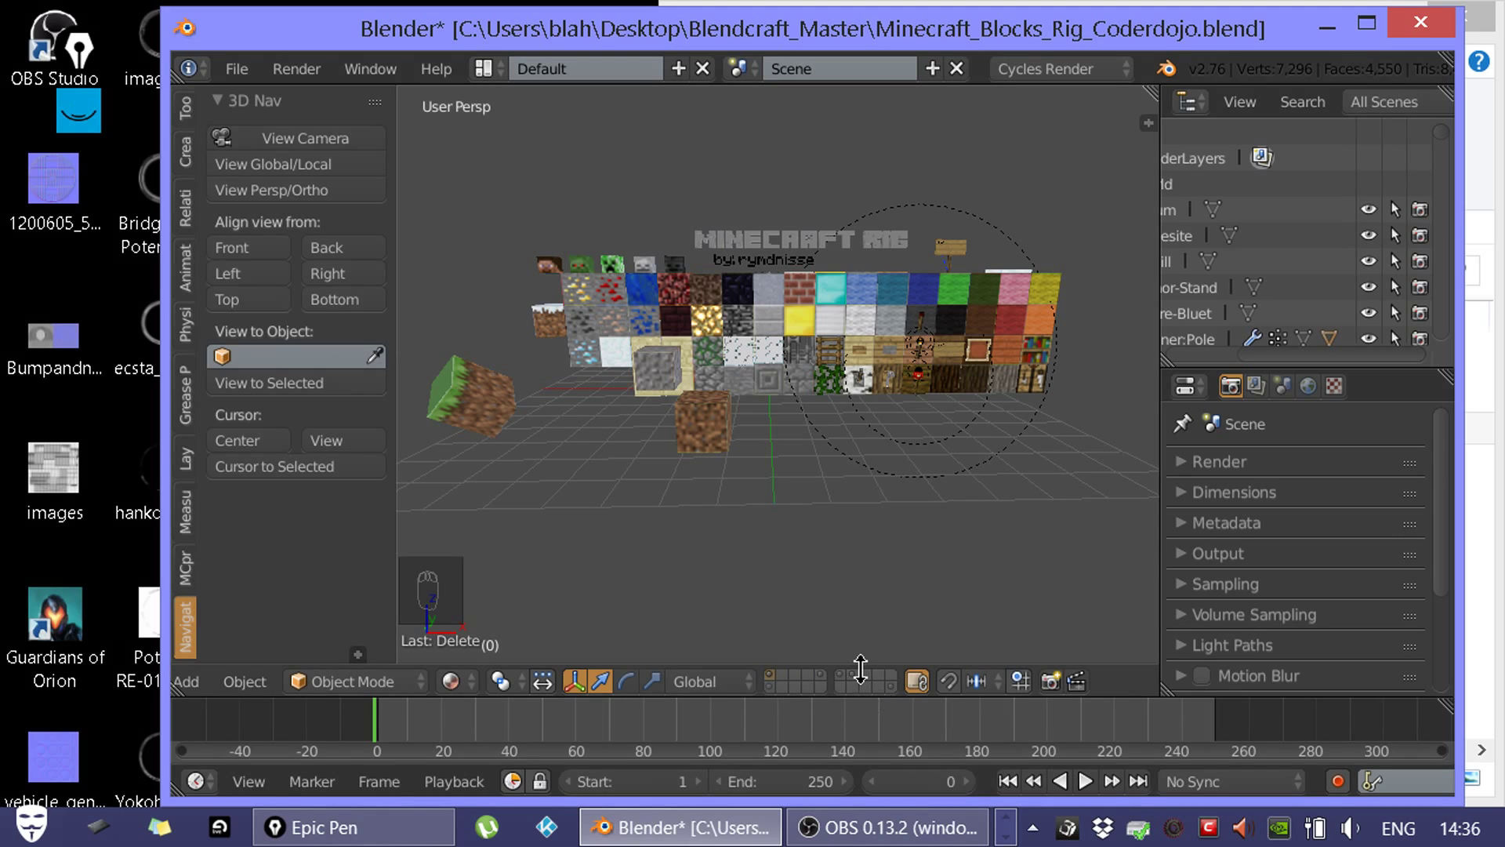
- Display scene layer 11 alone and examine the clouds stored on it
click(783, 675)
click(775, 675)
click(771, 689)
middle_drag(779, 597, 679, 490)
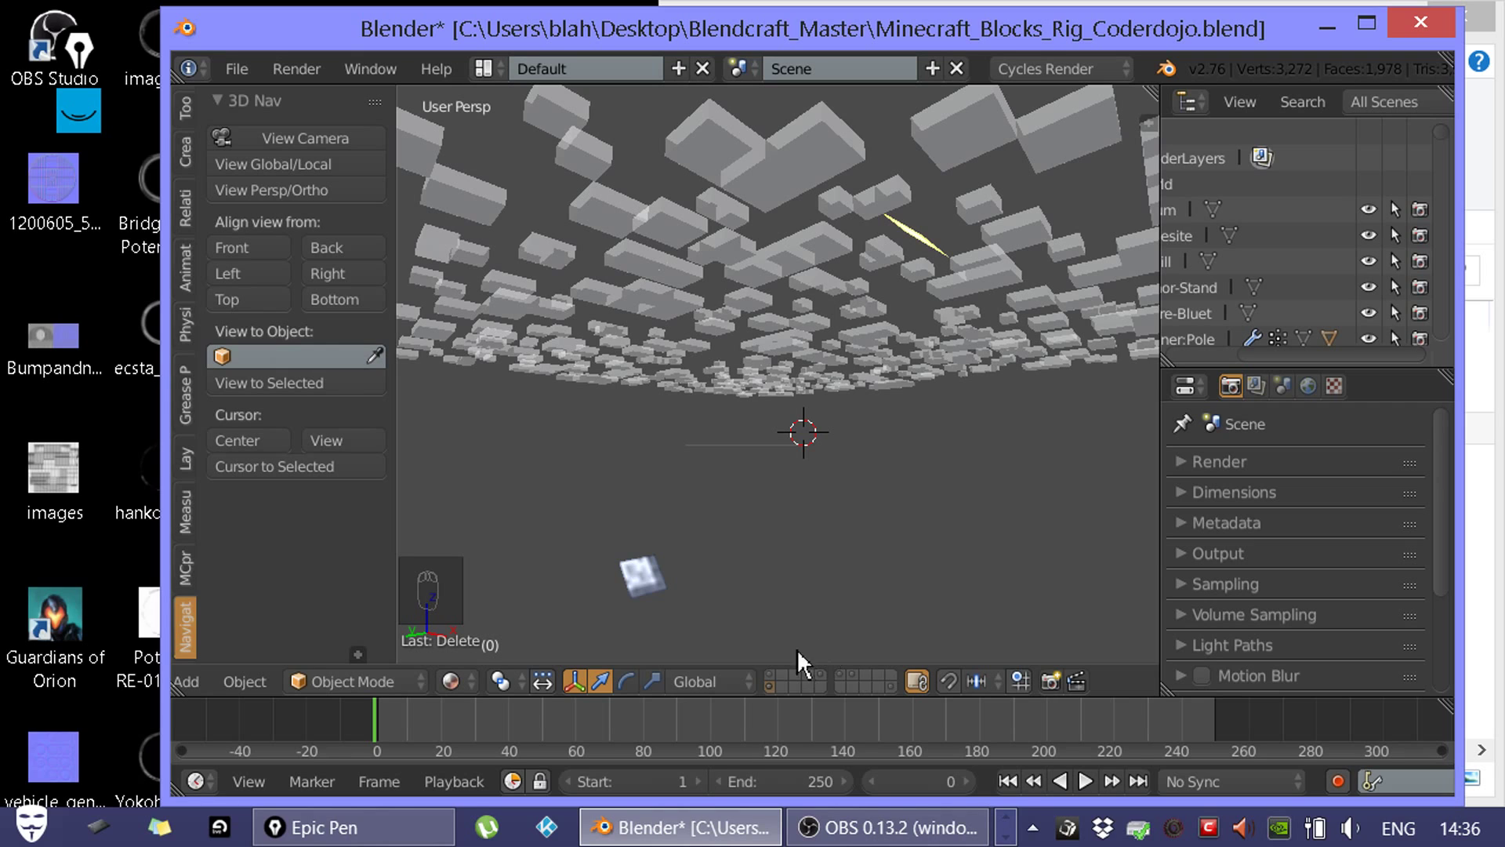
mouse_move(796, 648)
middle_down()
mouse_move(779, 566)
mouse_move(799, 580)
mouse_move(804, 658)
middle_up()
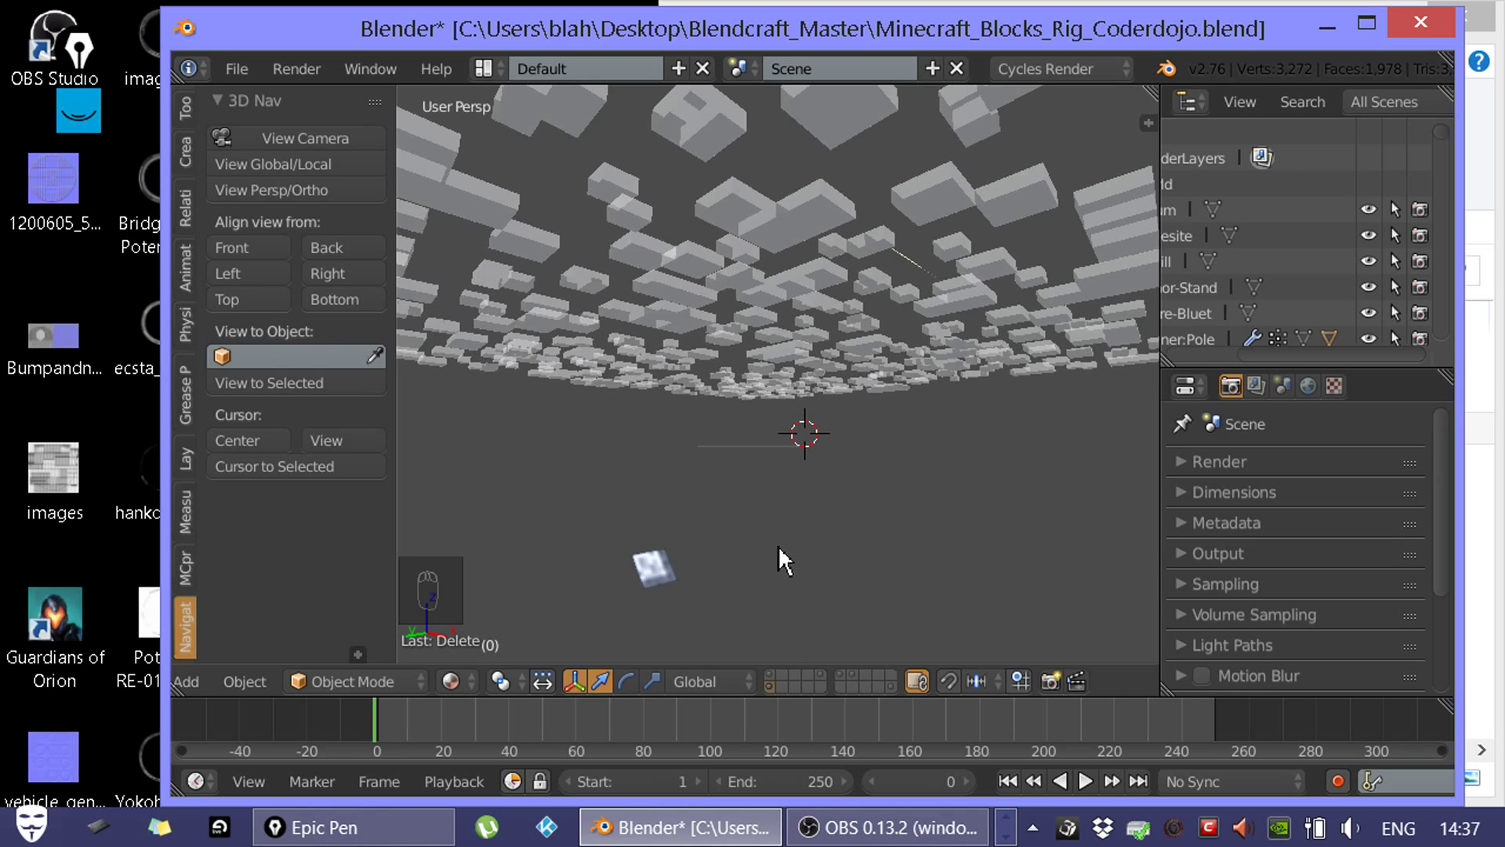
middle_drag(777, 546, 808, 657)
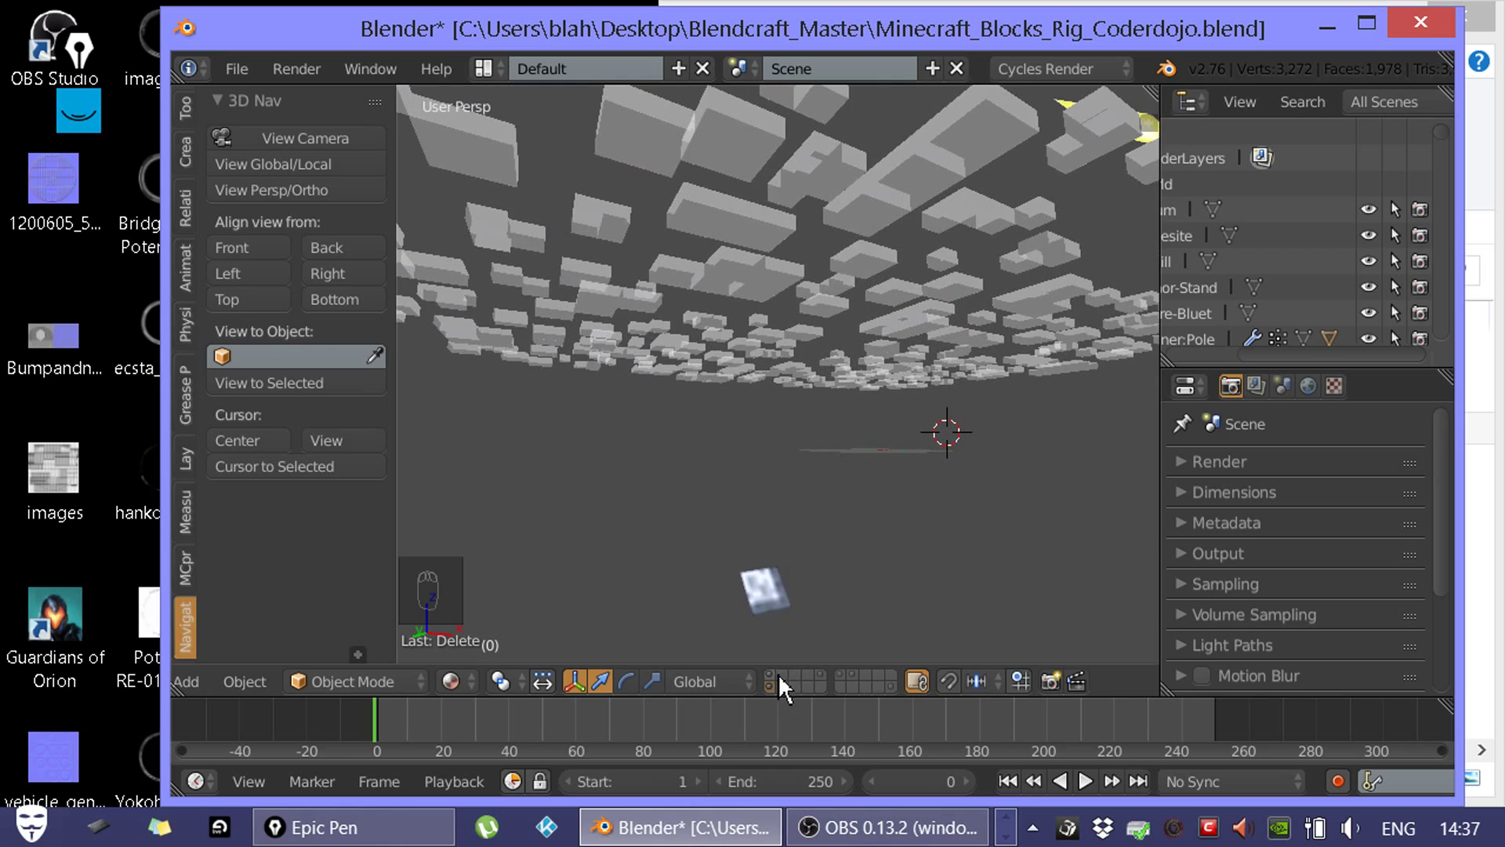
- Return to layer 1 with the block wall, and display layer 5 alone with all its blocks framed
click(776, 677)
scroll(888, 460, up, 5)
key(c)
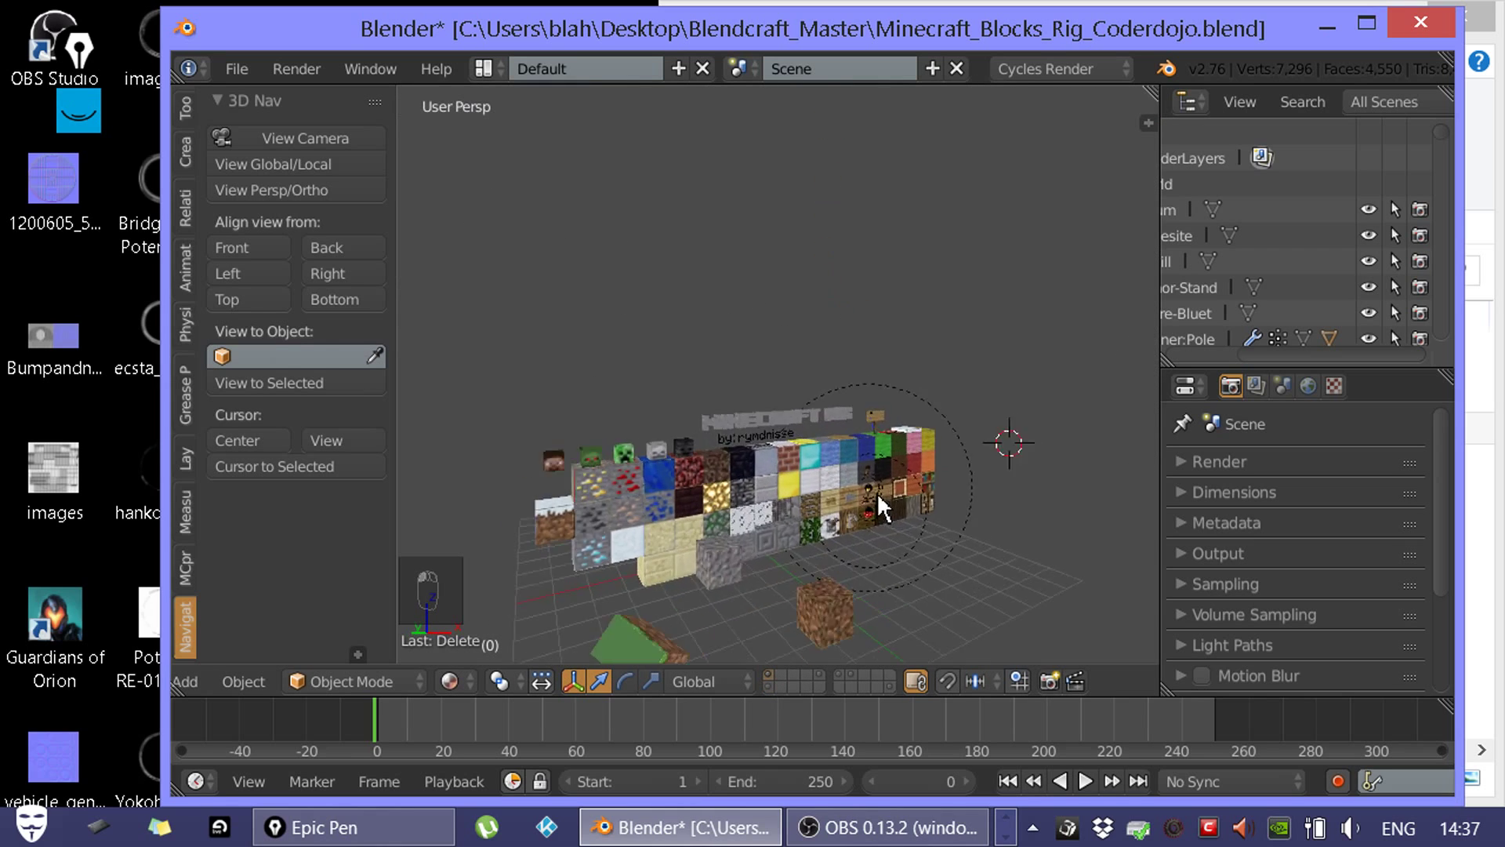
middle_drag(876, 494, 828, 495)
click(824, 675)
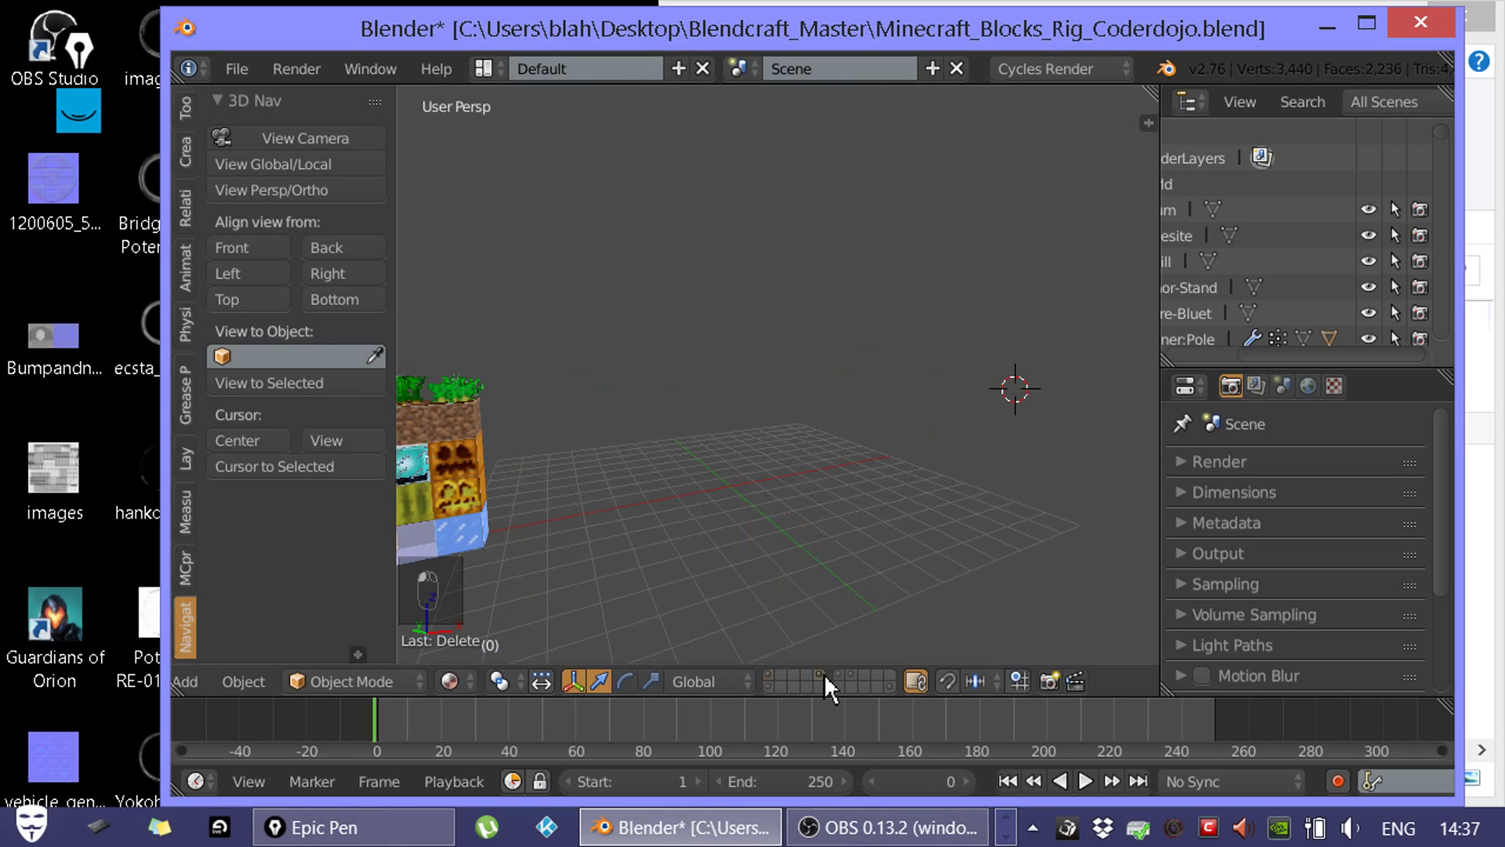
key(Home)
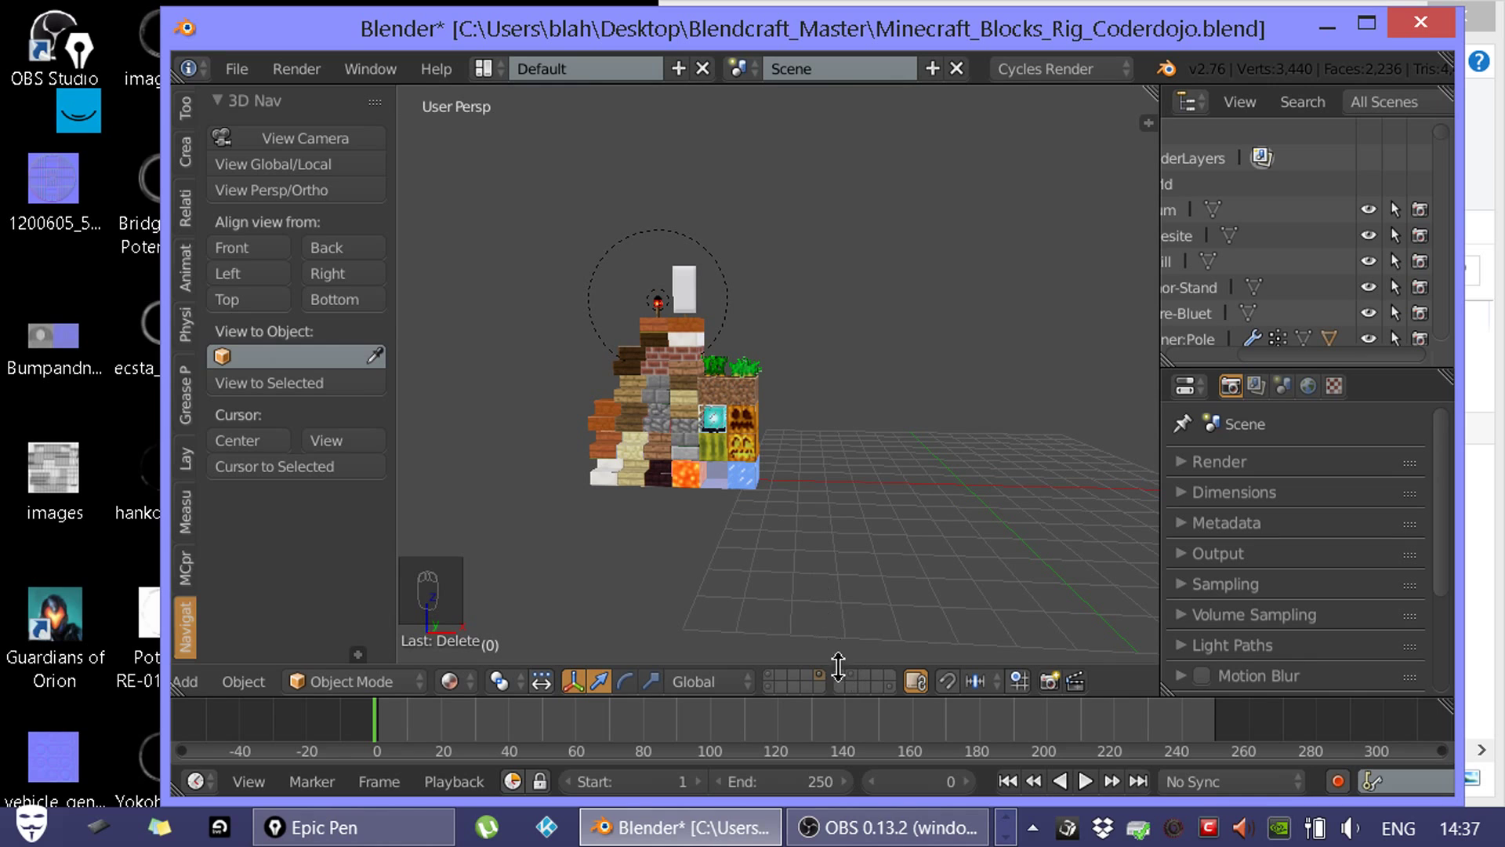
- Display layer 6 and layer 7 one after the other to examine the chests, fences, paintings and coloured blocks
click(838, 678)
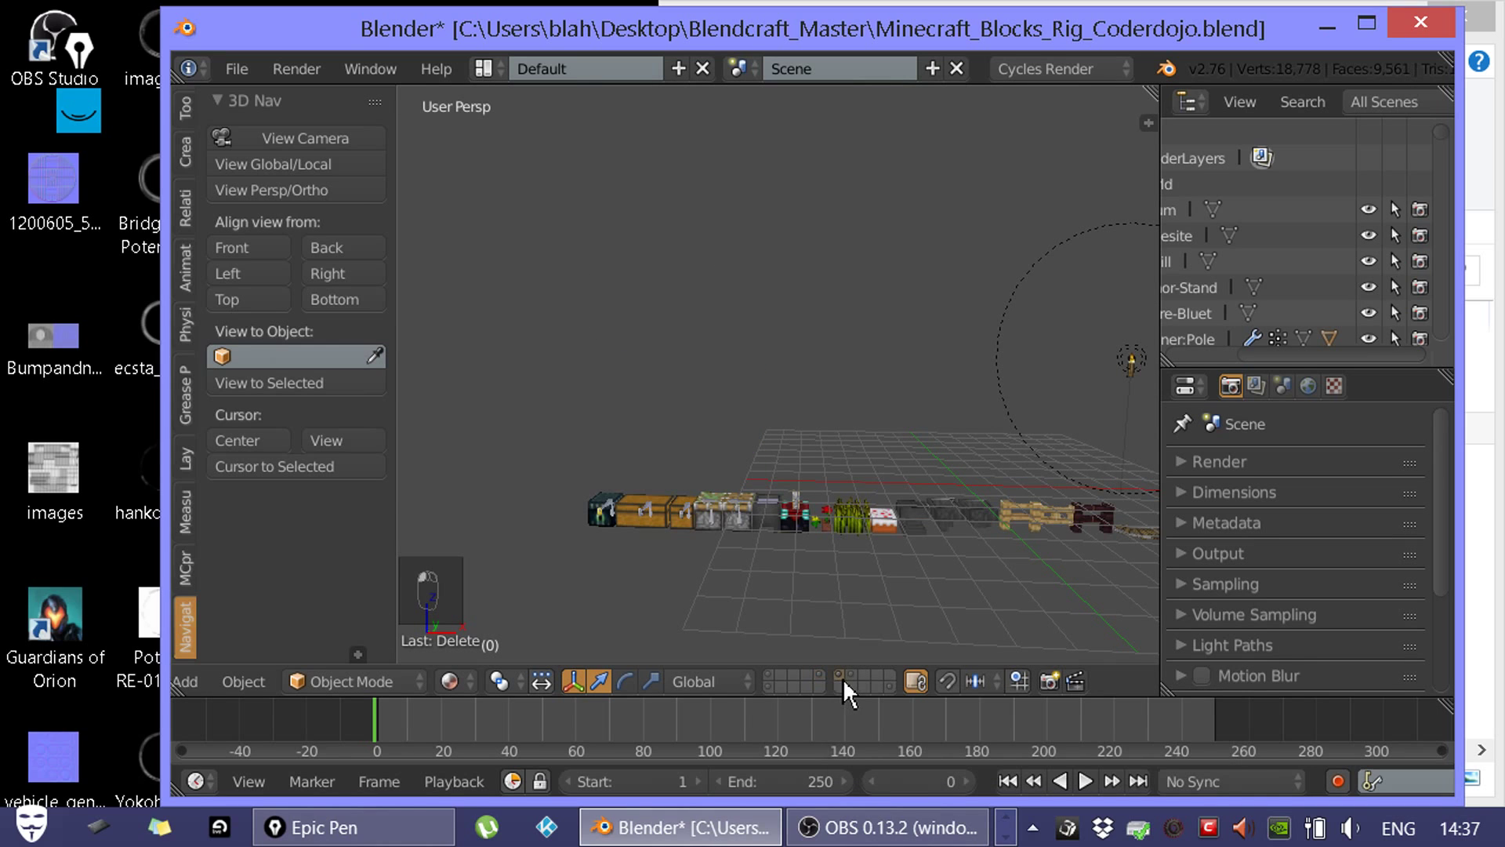
middle_drag(815, 524, 907, 666)
click(852, 679)
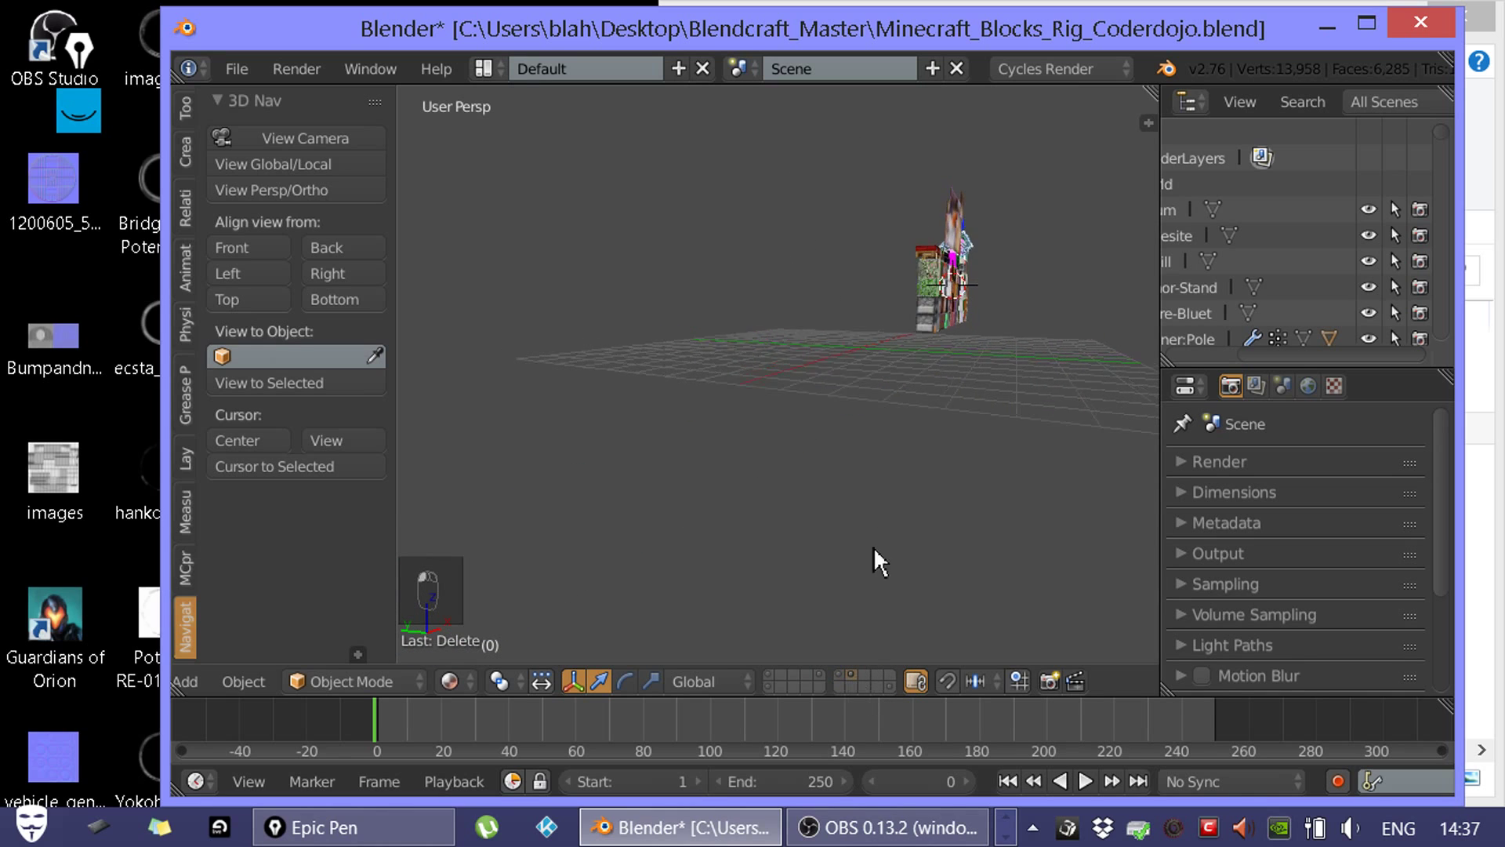
middle_drag(873, 561, 916, 461)
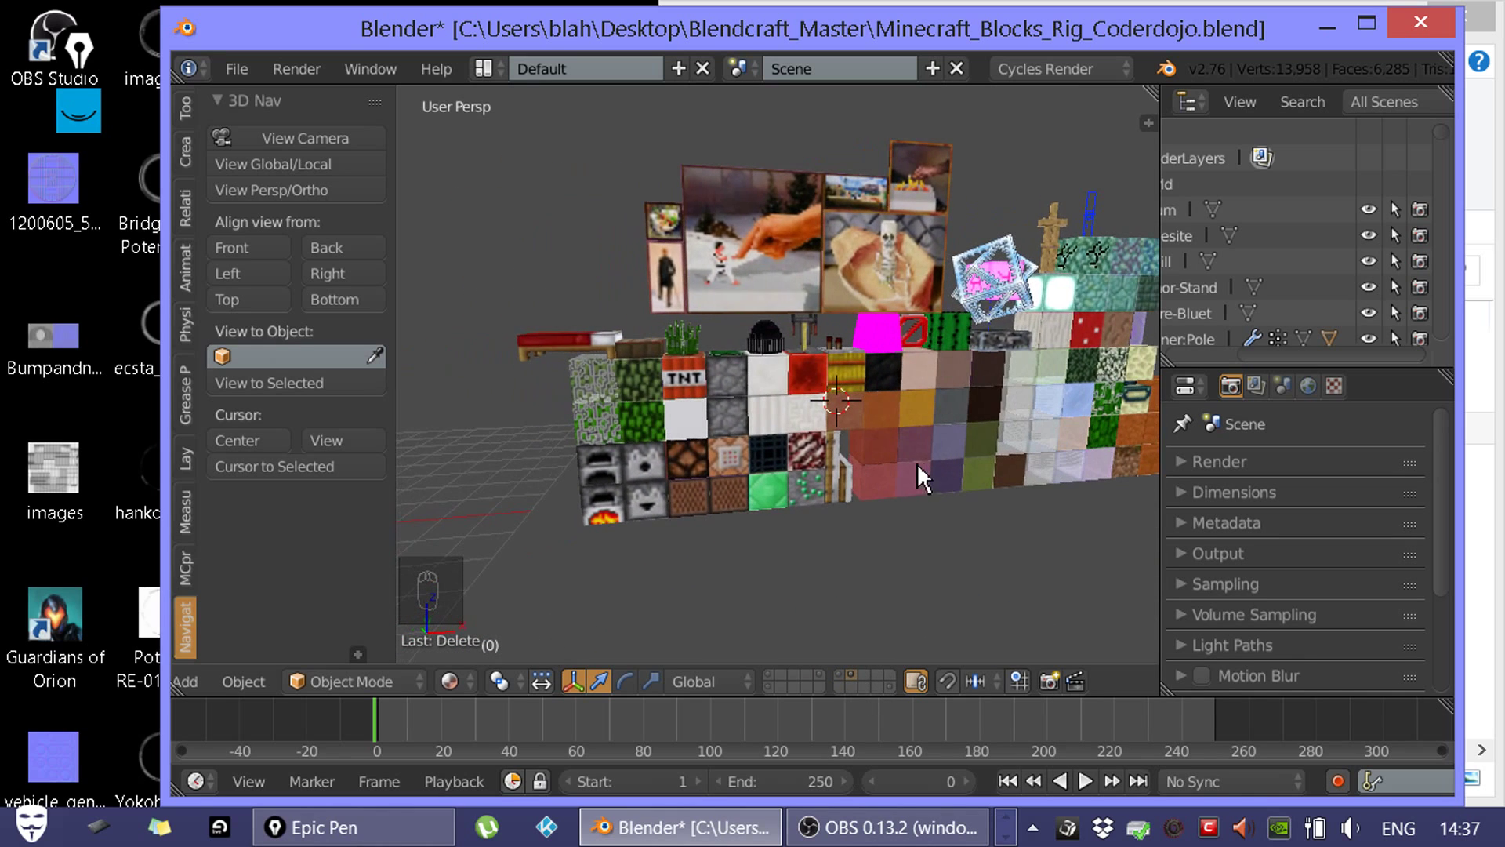
- Display layer 20 alone to check its contents, and return to the block wall on layer 1
click(890, 686)
middle_drag(826, 542, 778, 476)
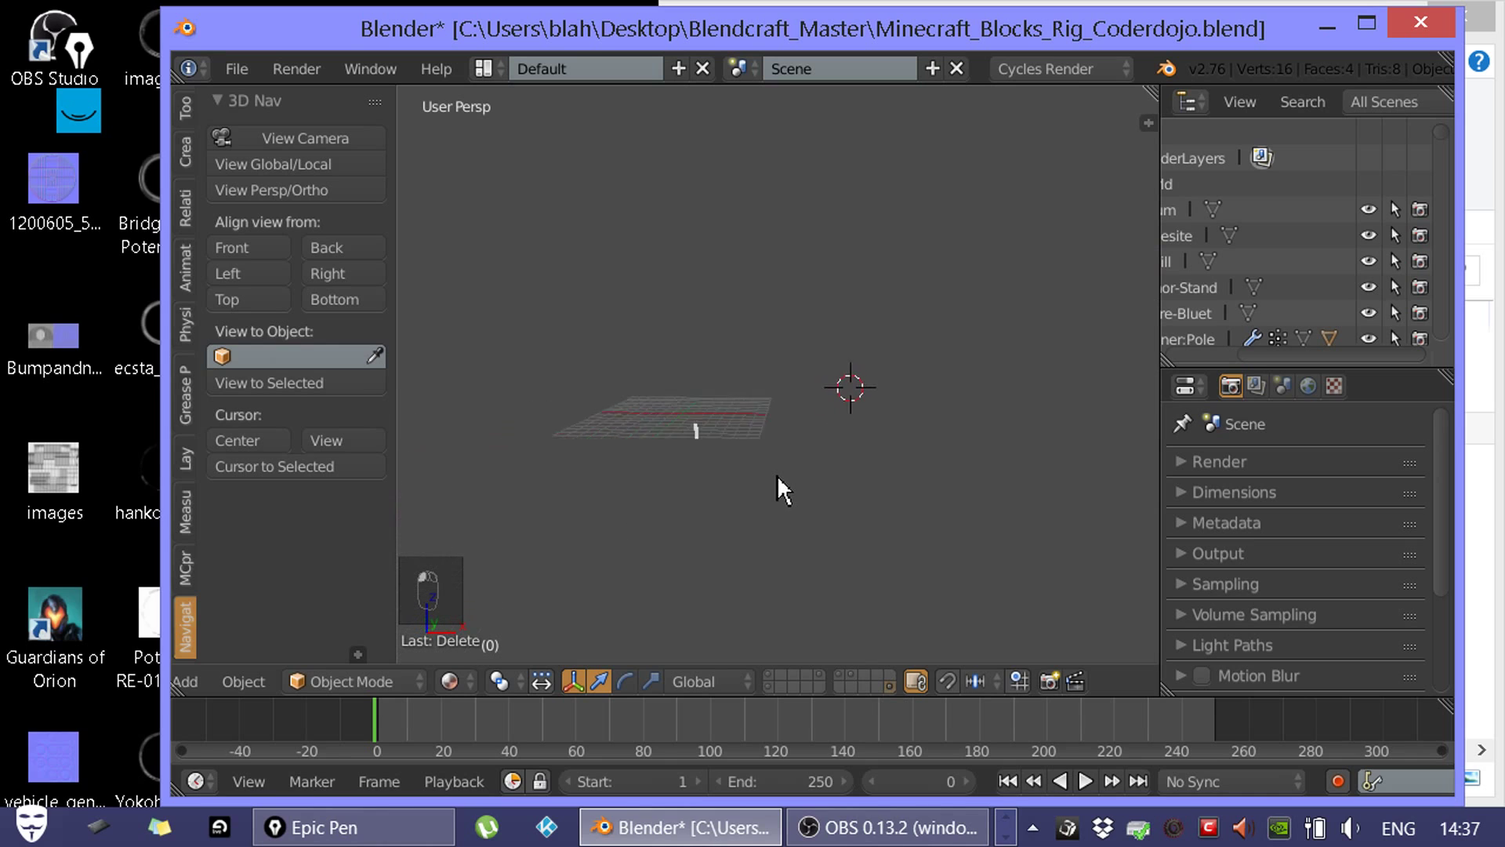
click(770, 673)
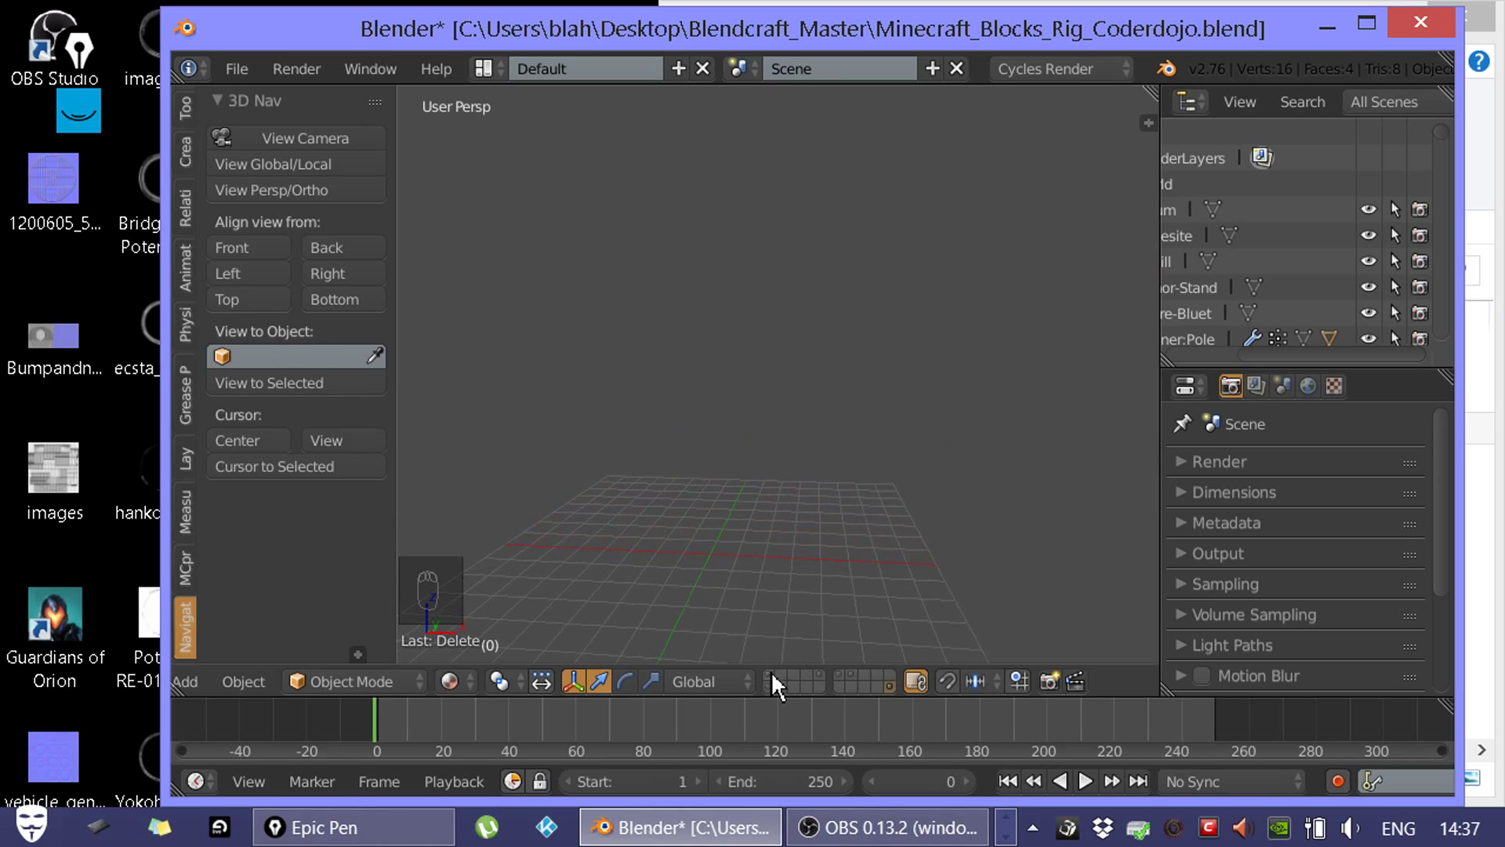
scroll(753, 427, down, 4)
scroll(752, 416, up, 4)
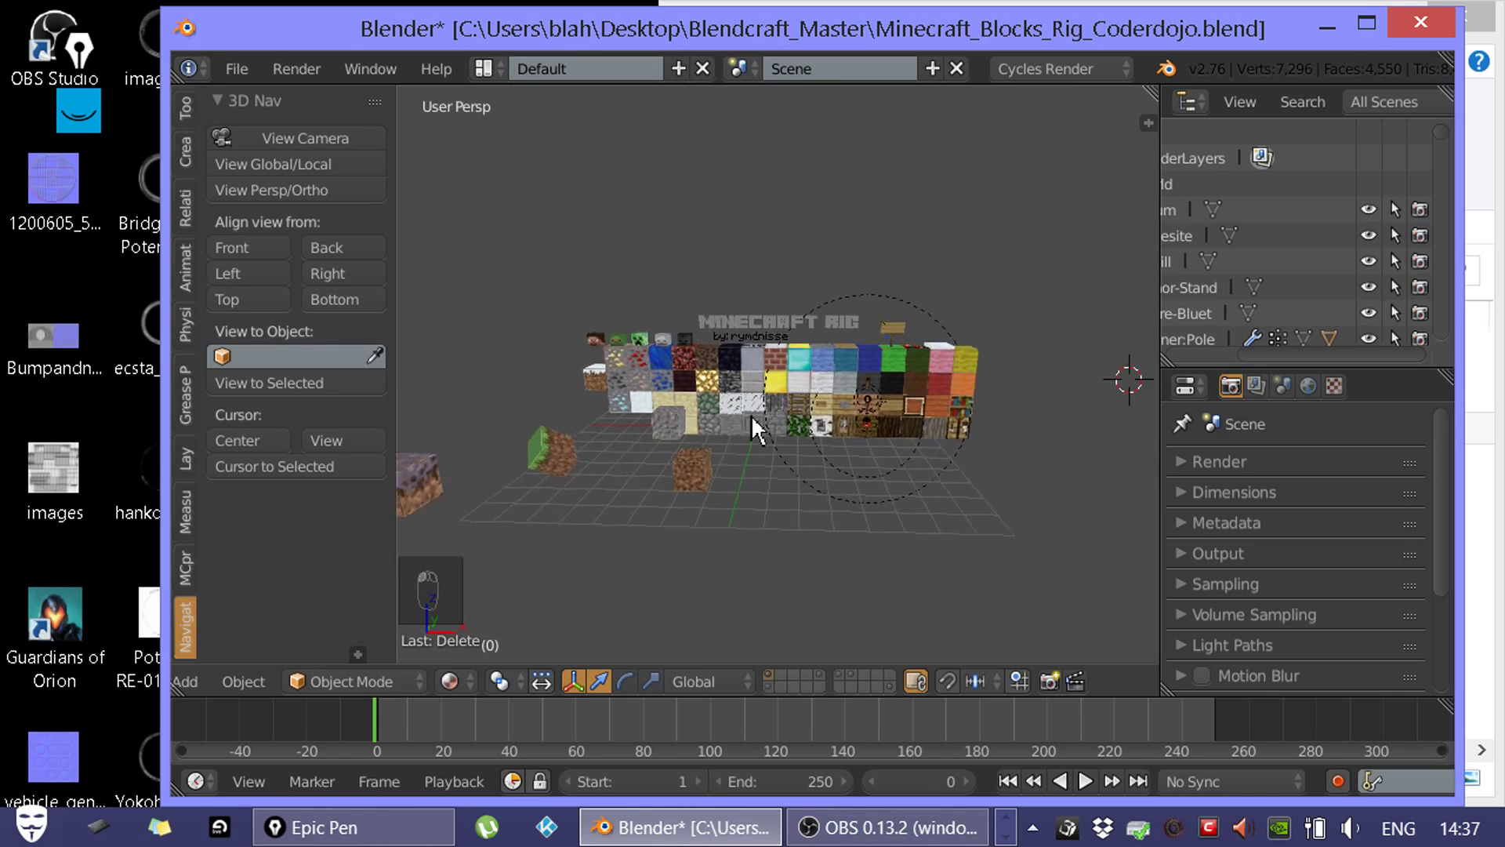
- Check layers 2 and 3 in turn for objects and switch back to layer 1
click(782, 674)
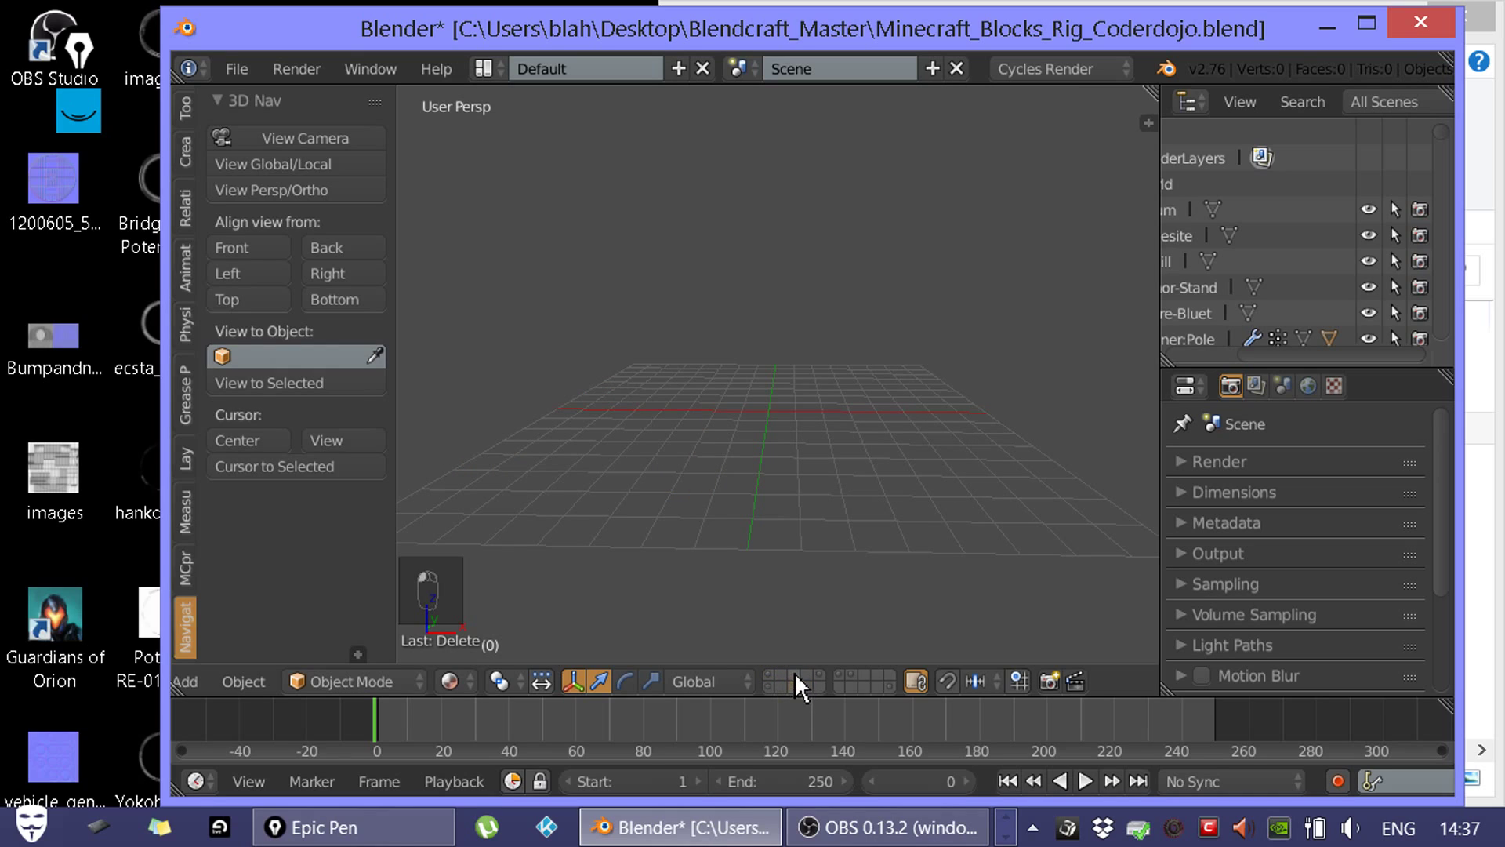
click(794, 673)
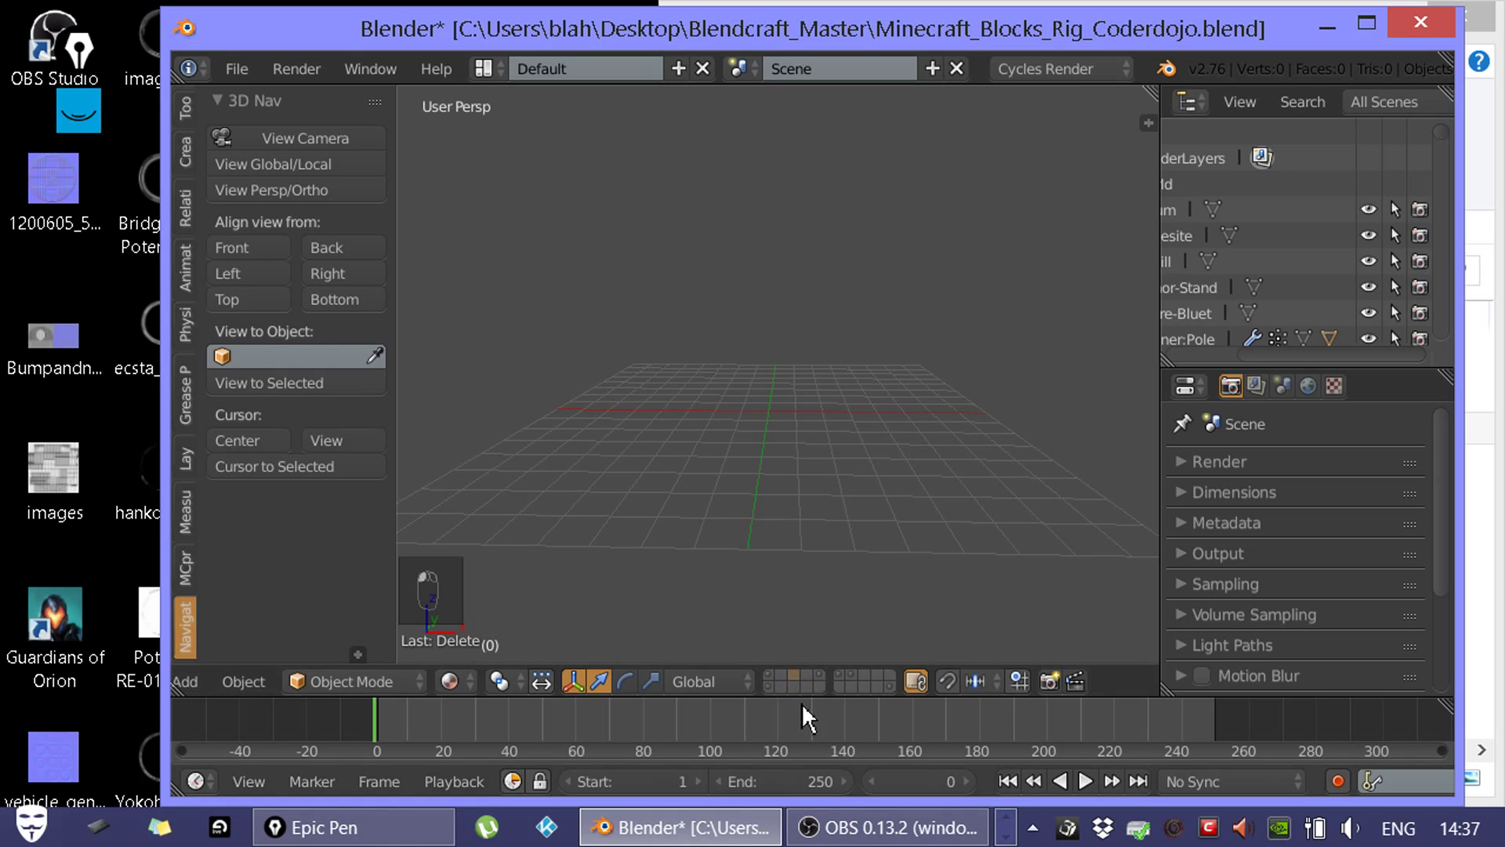
click(767, 677)
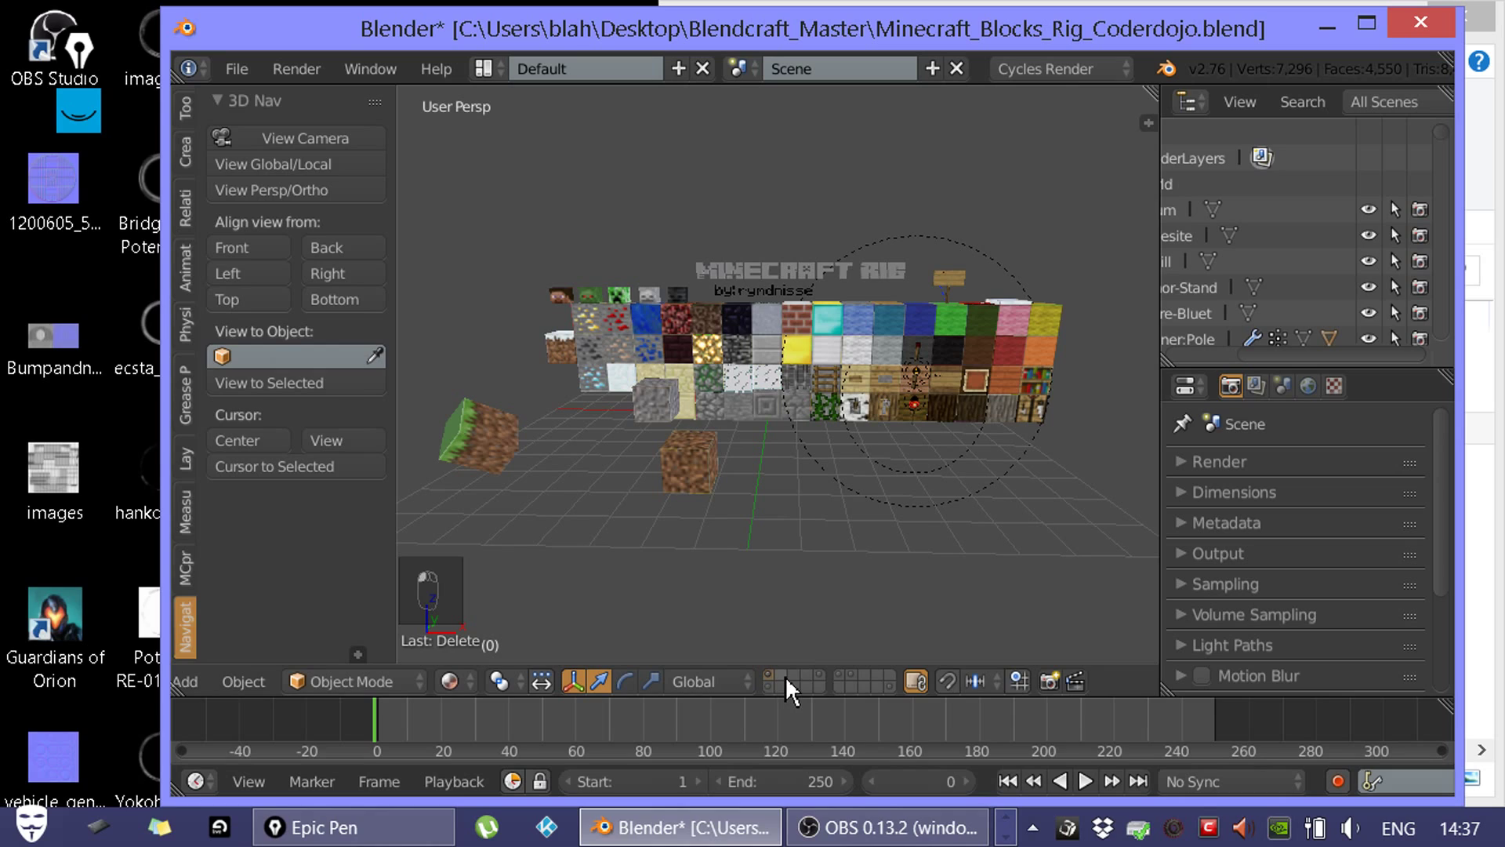
- Add layers 2, 11, 5, 6, 7 and 20 to the display together with layer 1
shift+click(784, 676)
middle_drag(806, 648, 769, 554)
key(a)
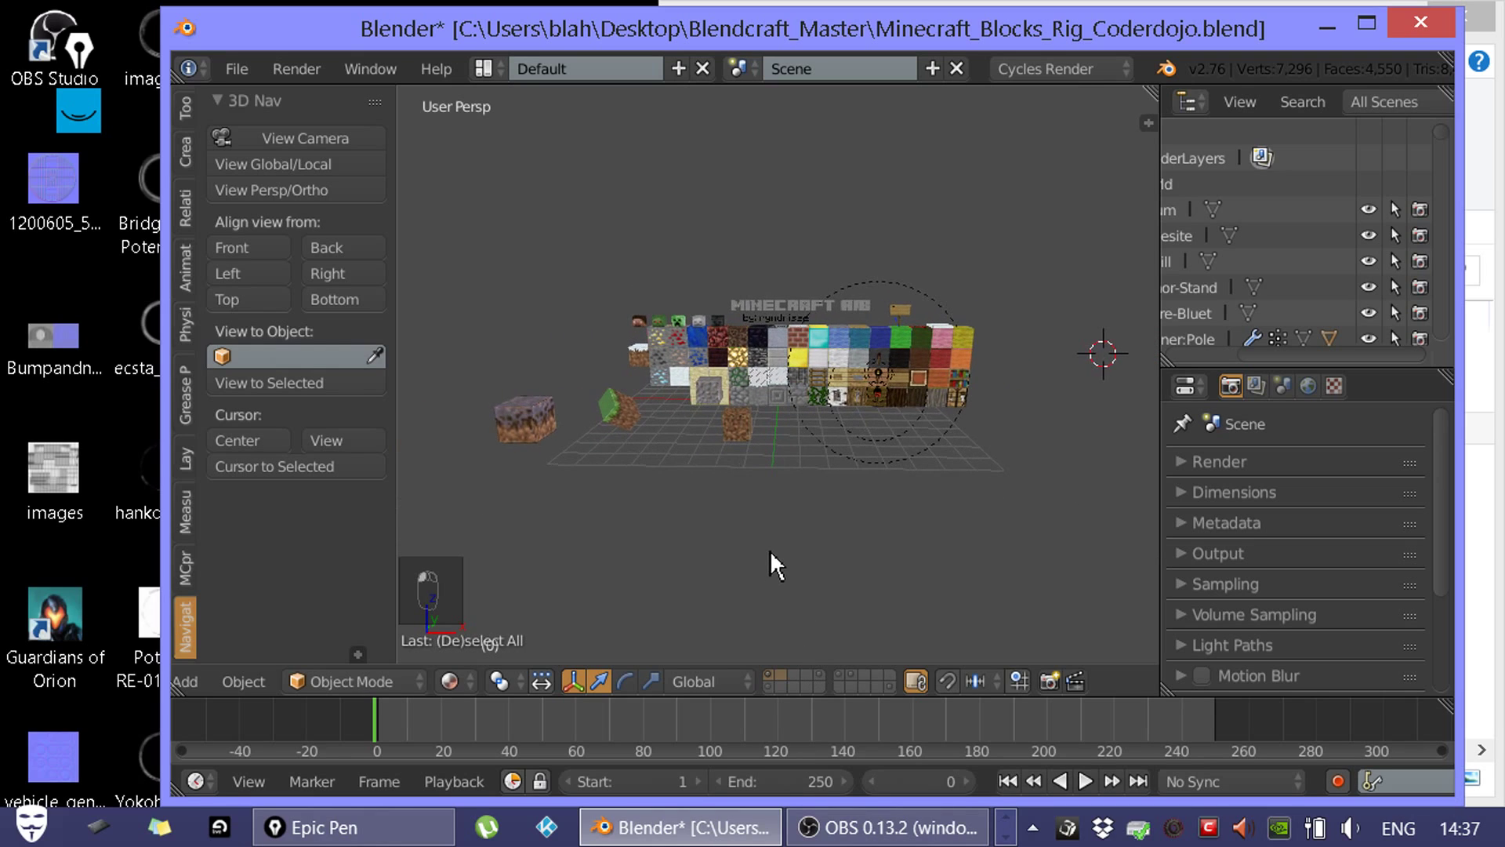
shift+click(770, 688)
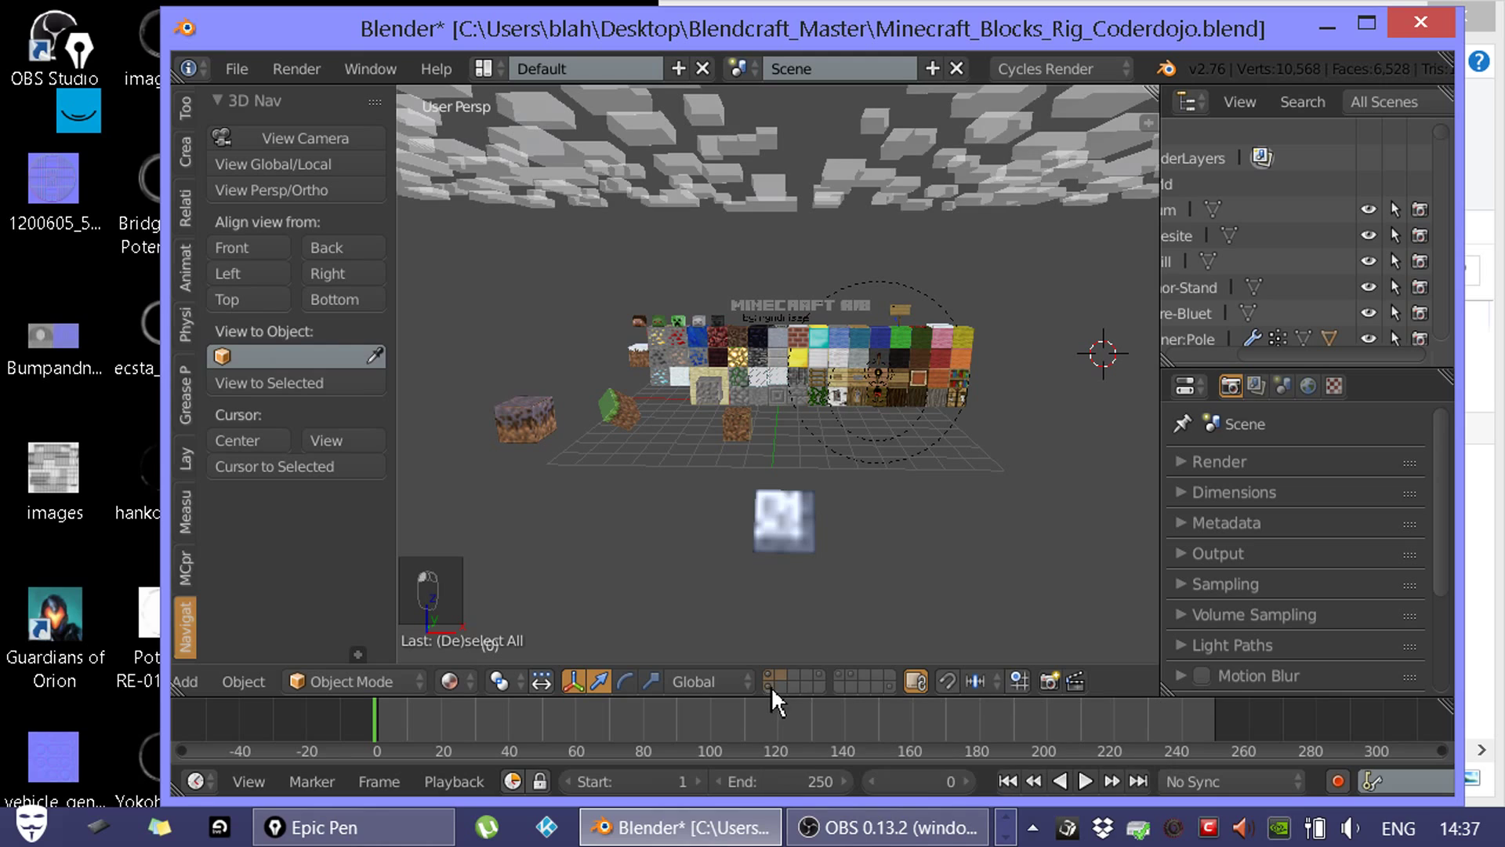
shift+click(820, 675)
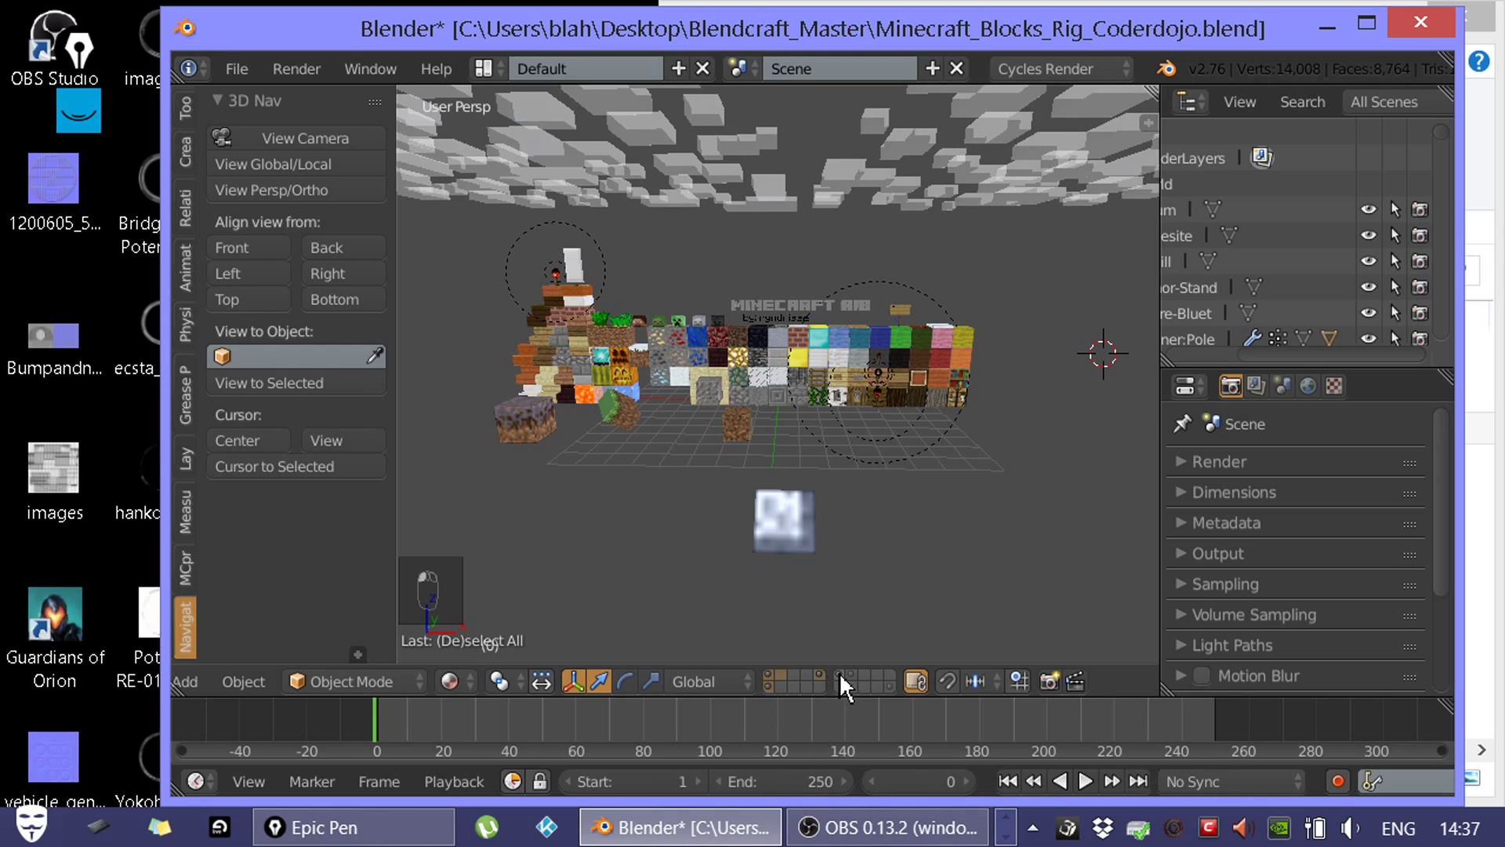
shift+click(841, 674)
shift+click(853, 675)
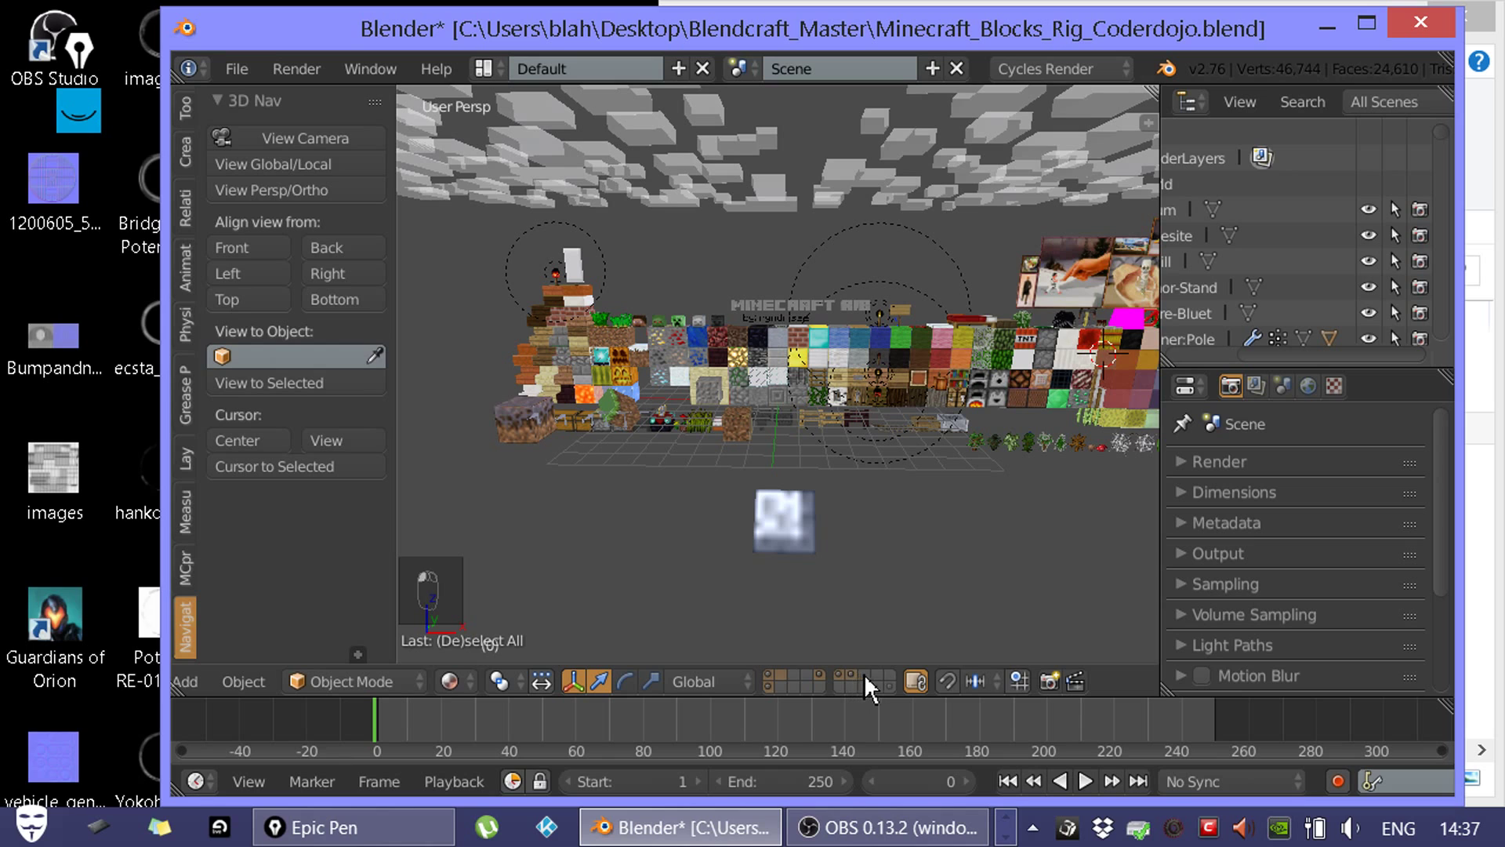
shift+click(890, 685)
- Examine the combined layers up close, from the stair blocks and chests to the flowers, saplings and minecarts
key(Home)
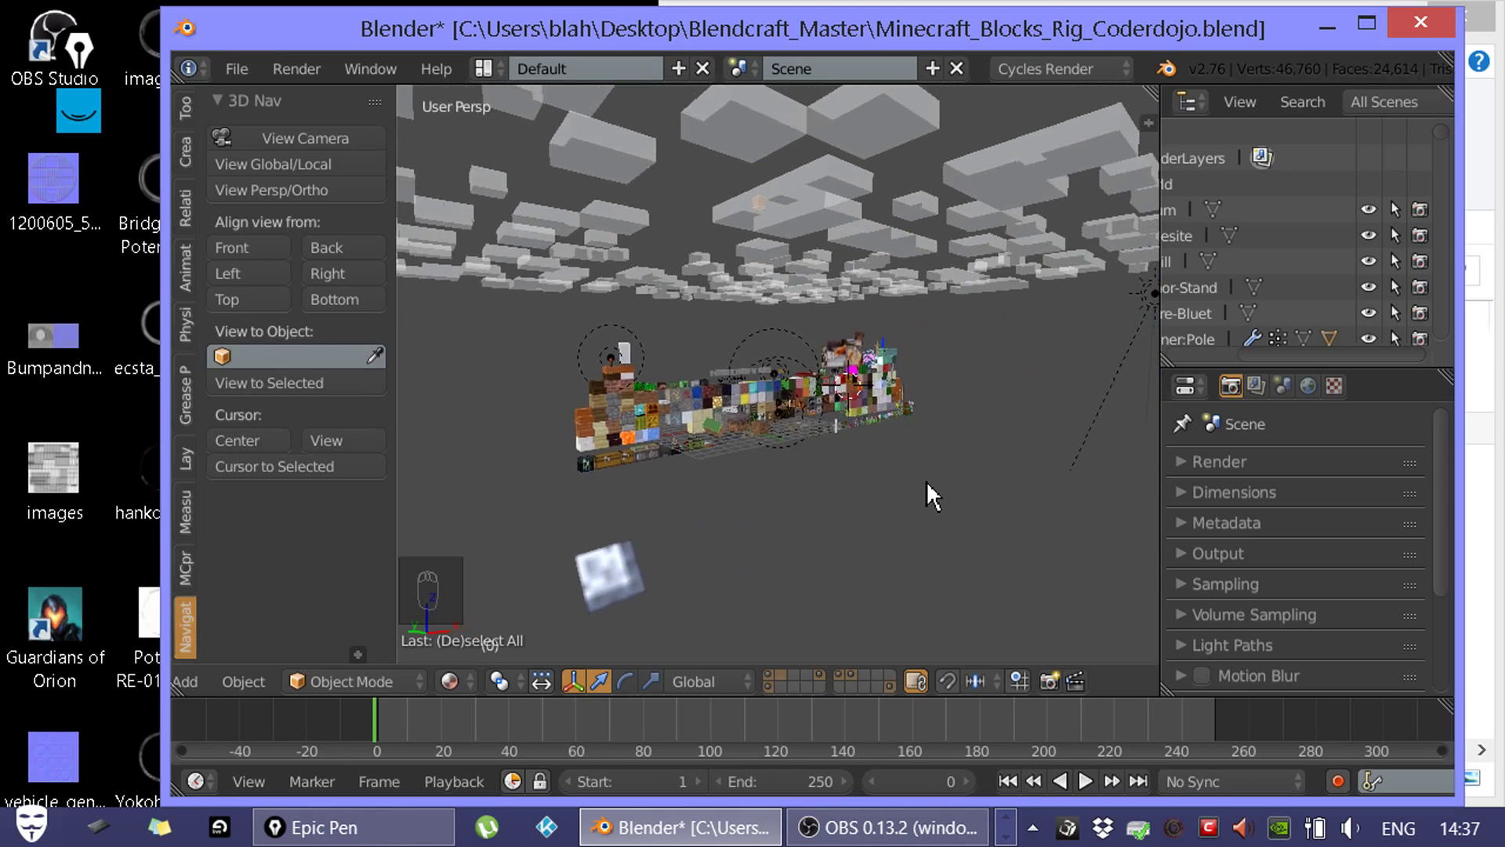
scroll(925, 483, up, 7)
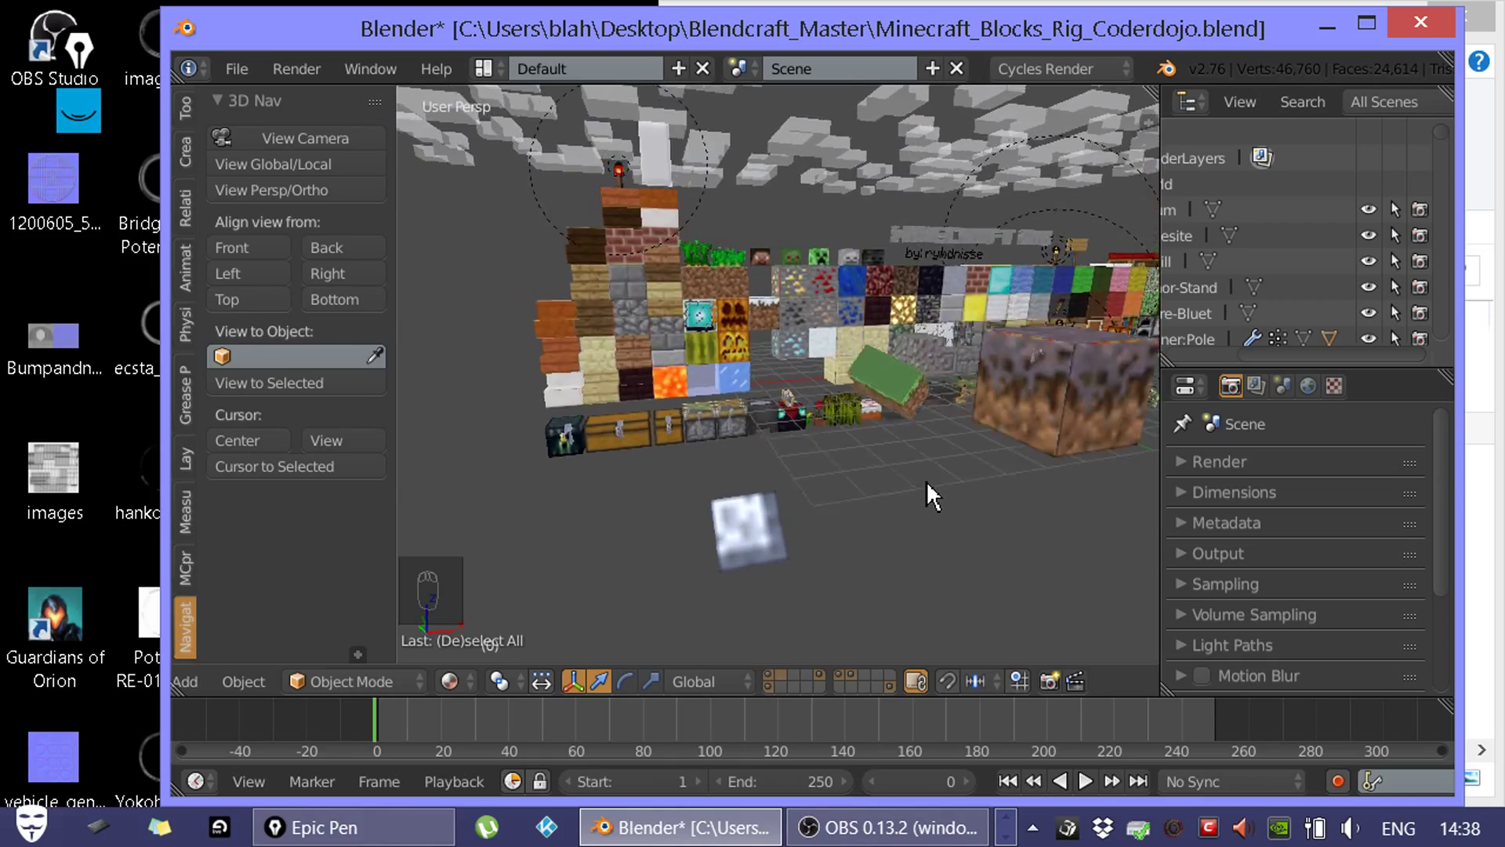
scroll(925, 482, up, 6)
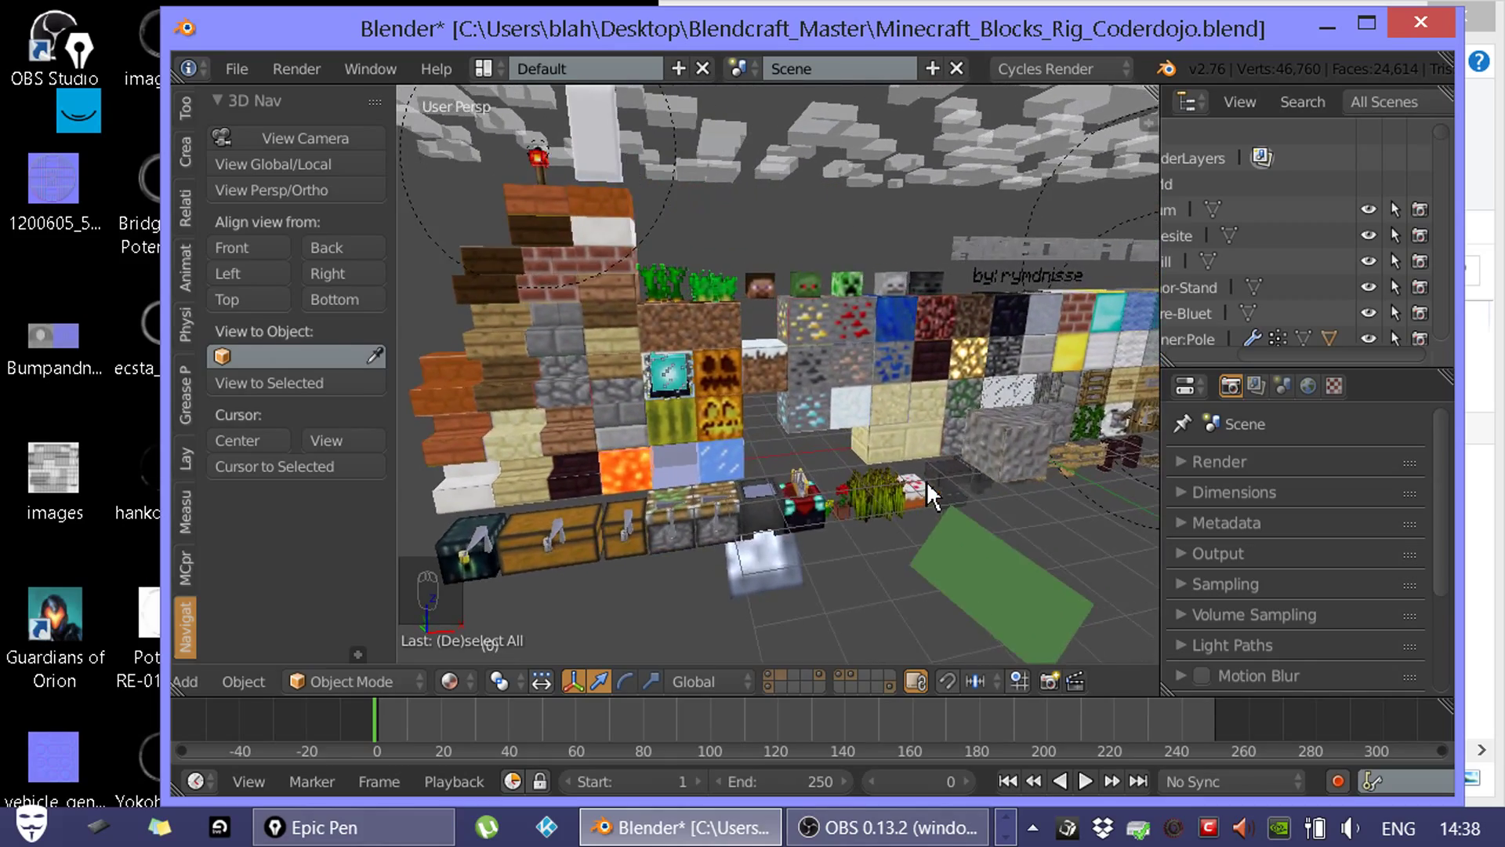
scroll(925, 481, up, 6)
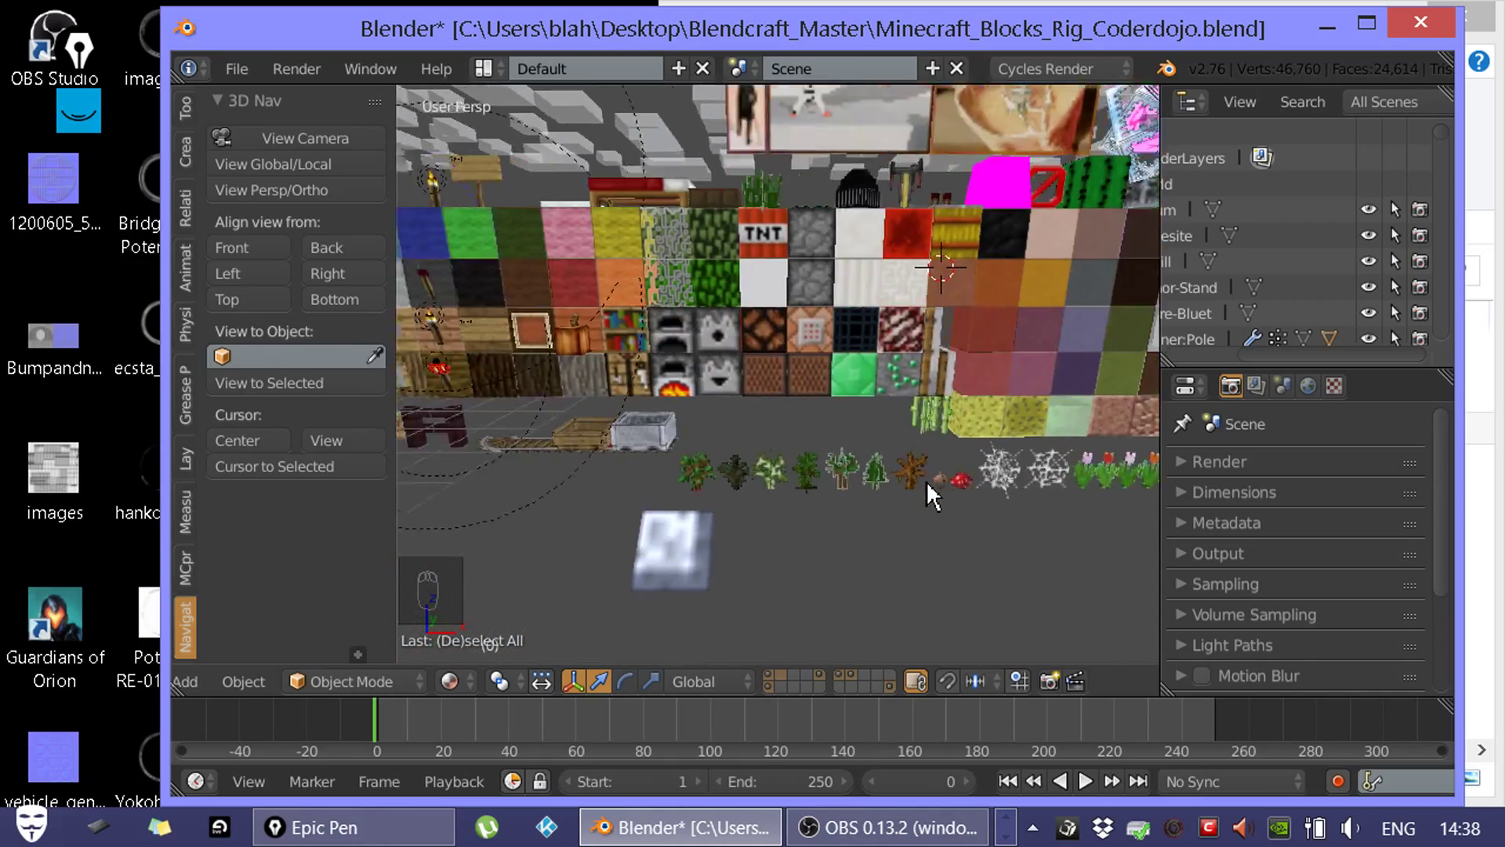
middle_drag(925, 481, 925, 481)
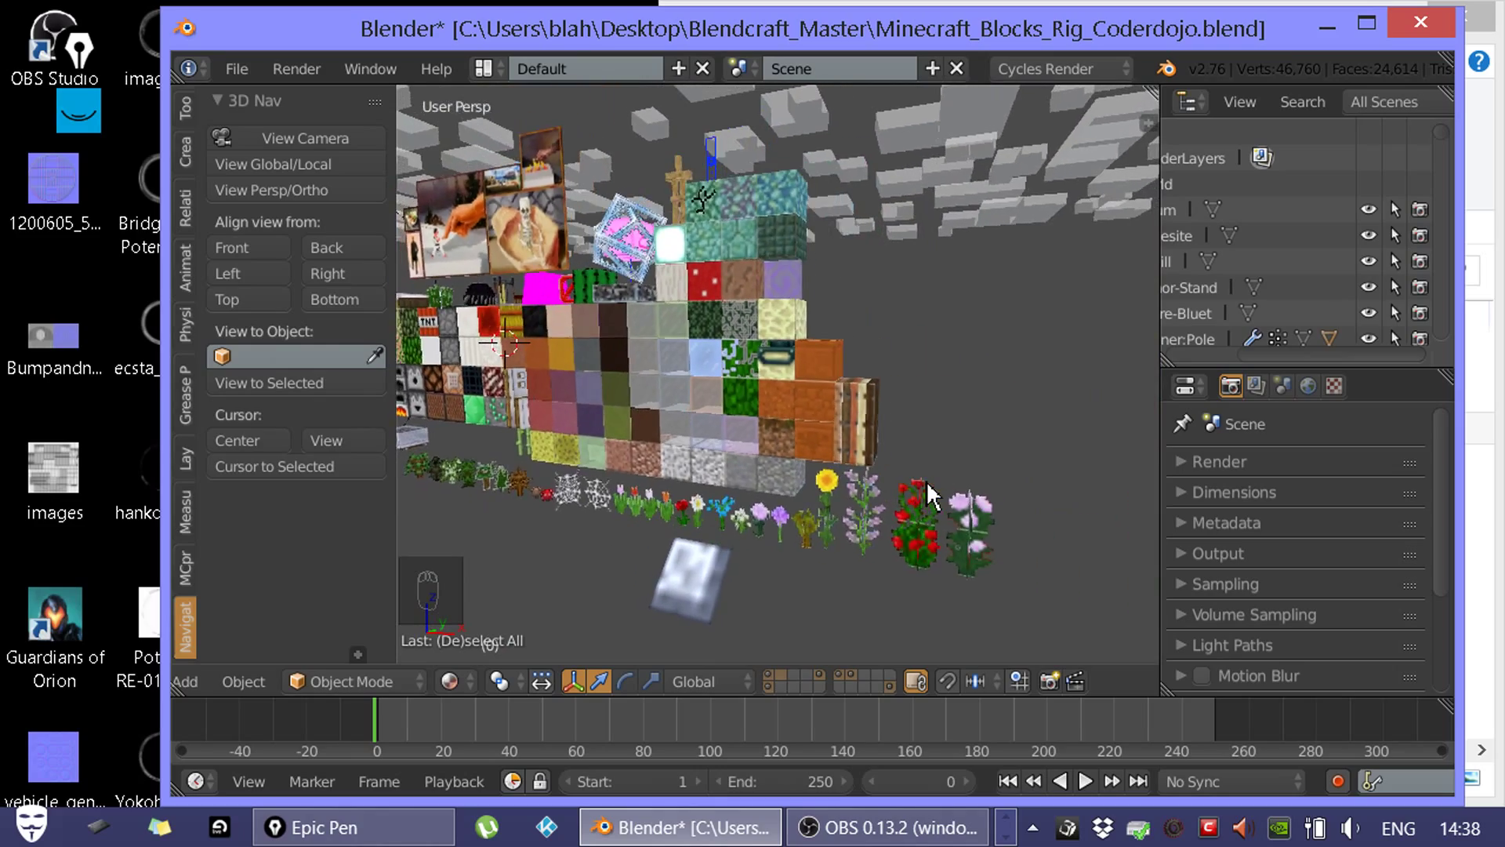
scroll(926, 480, up, 8)
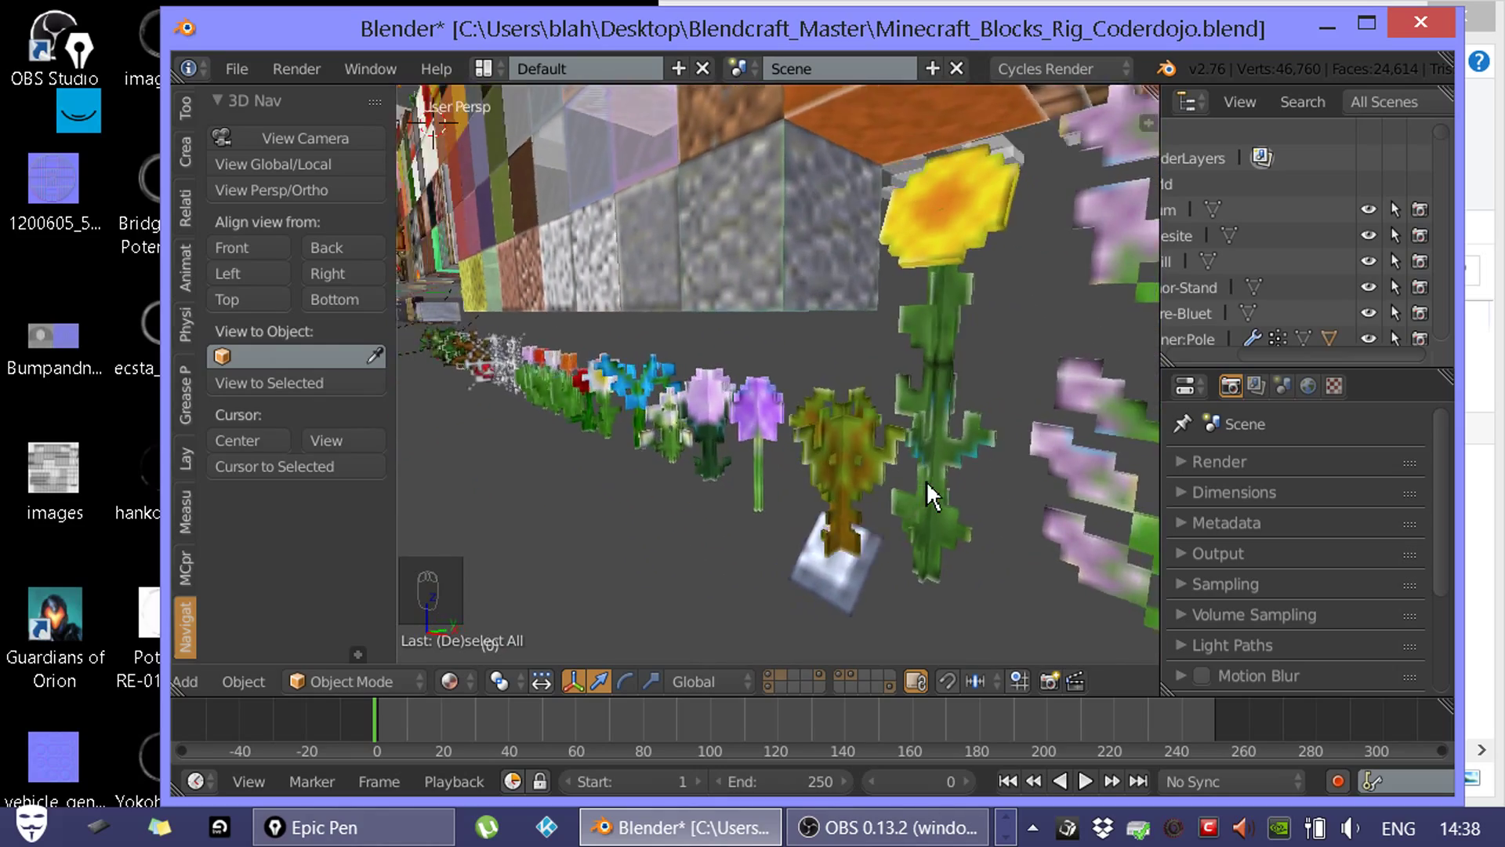
scroll(926, 482, up, 2)
scroll(926, 480, down, 5)
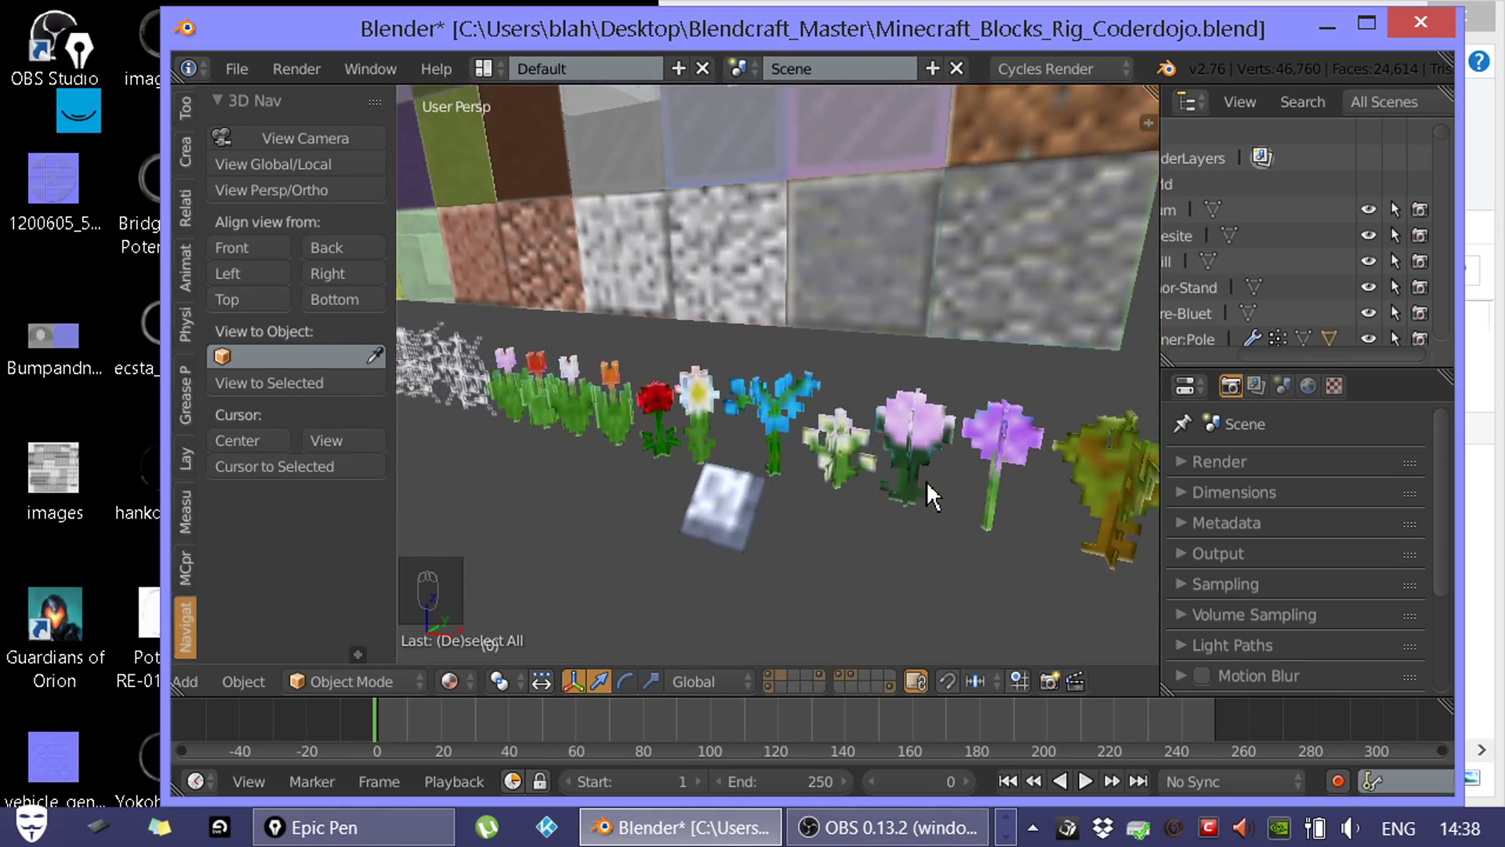
ctrl+scroll(925, 481, up, 8)
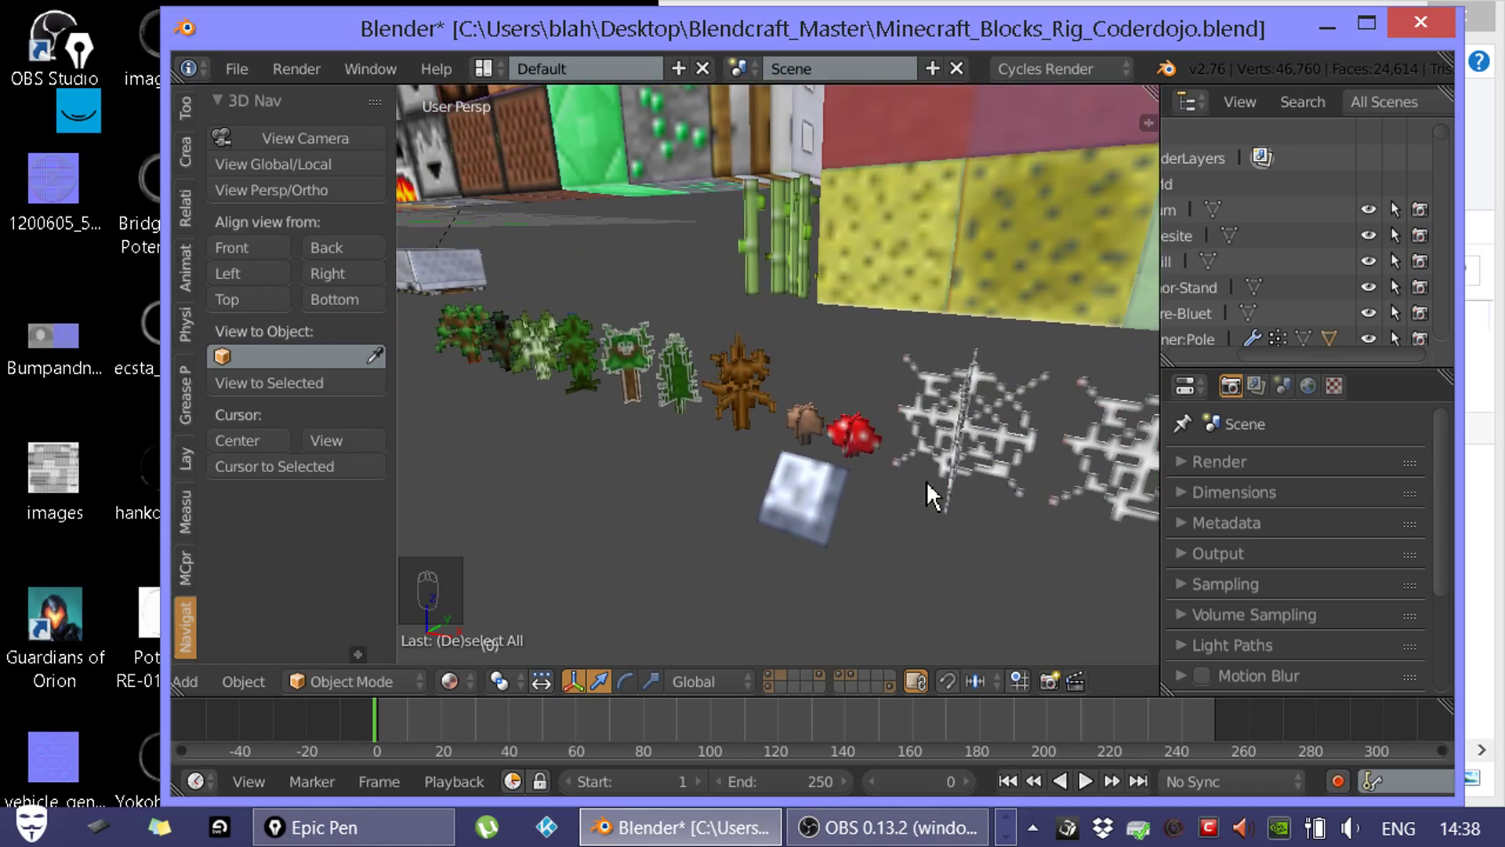
ctrl+scroll(925, 480, up, 8)
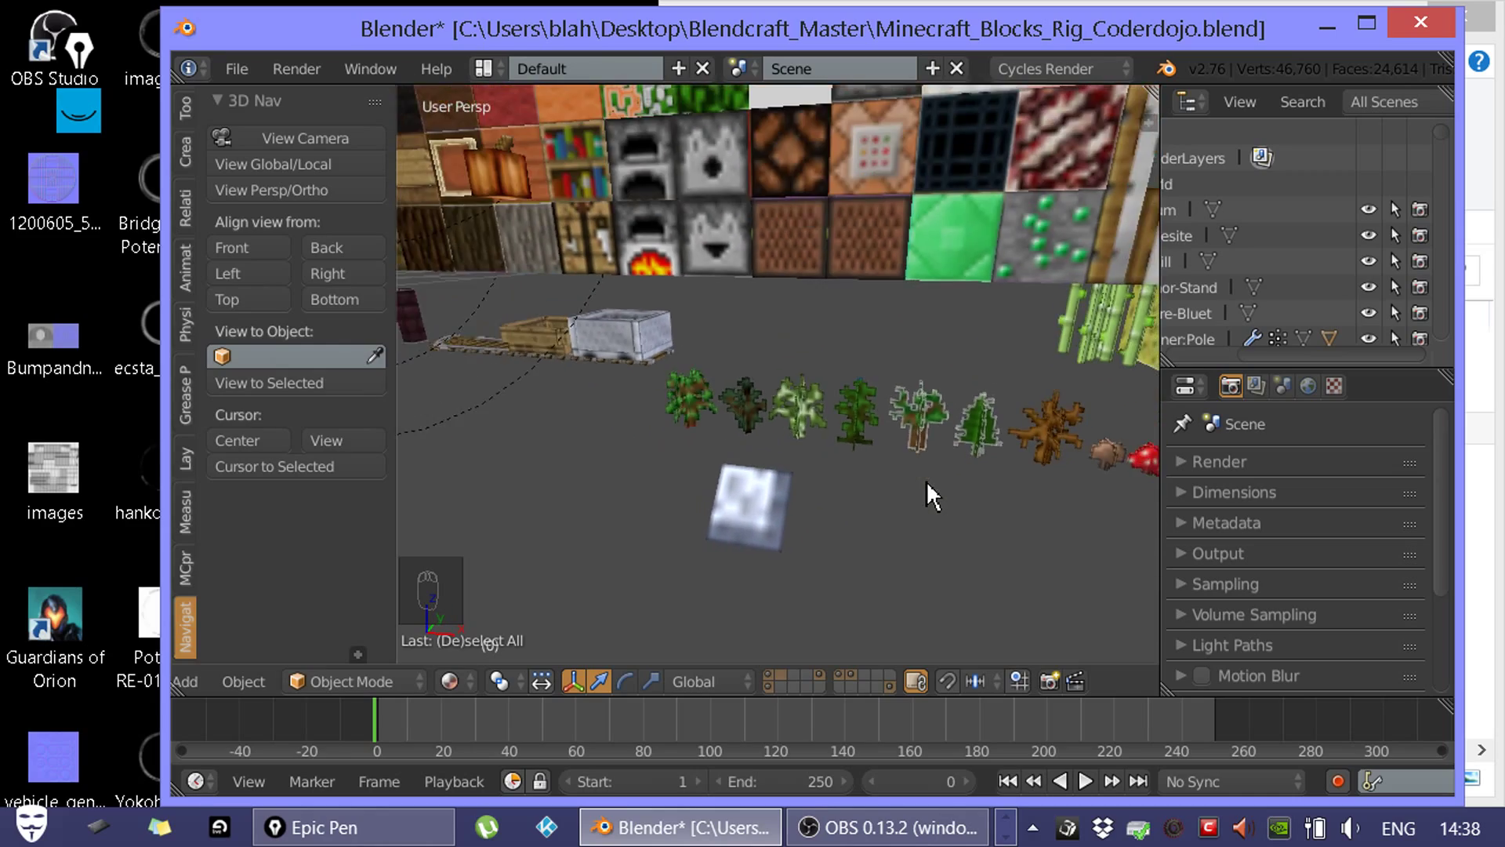
ctrl+scroll(927, 484, up, 8)
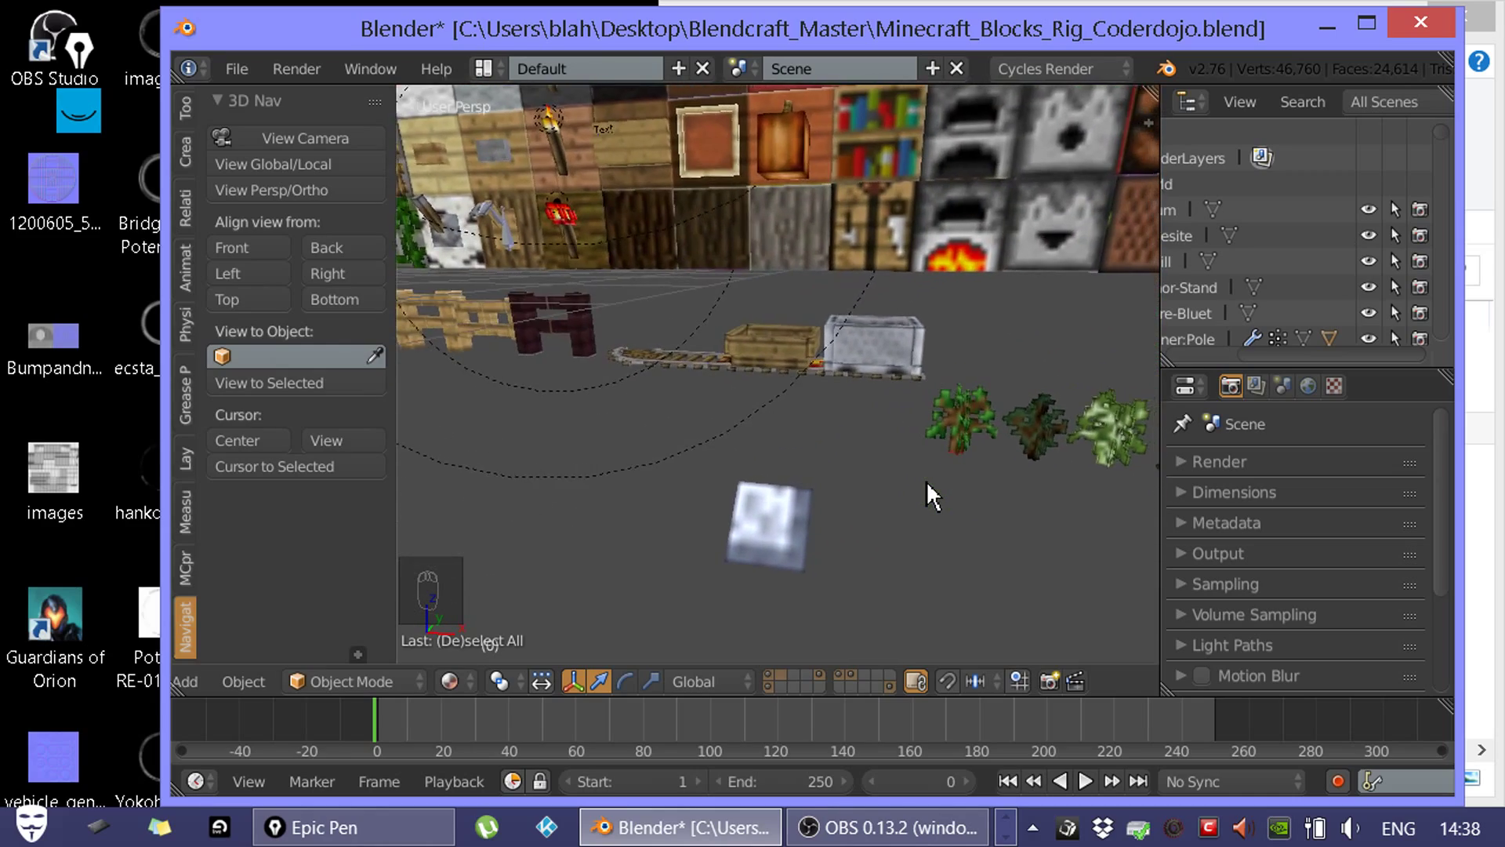
scroll(926, 482, up, 10)
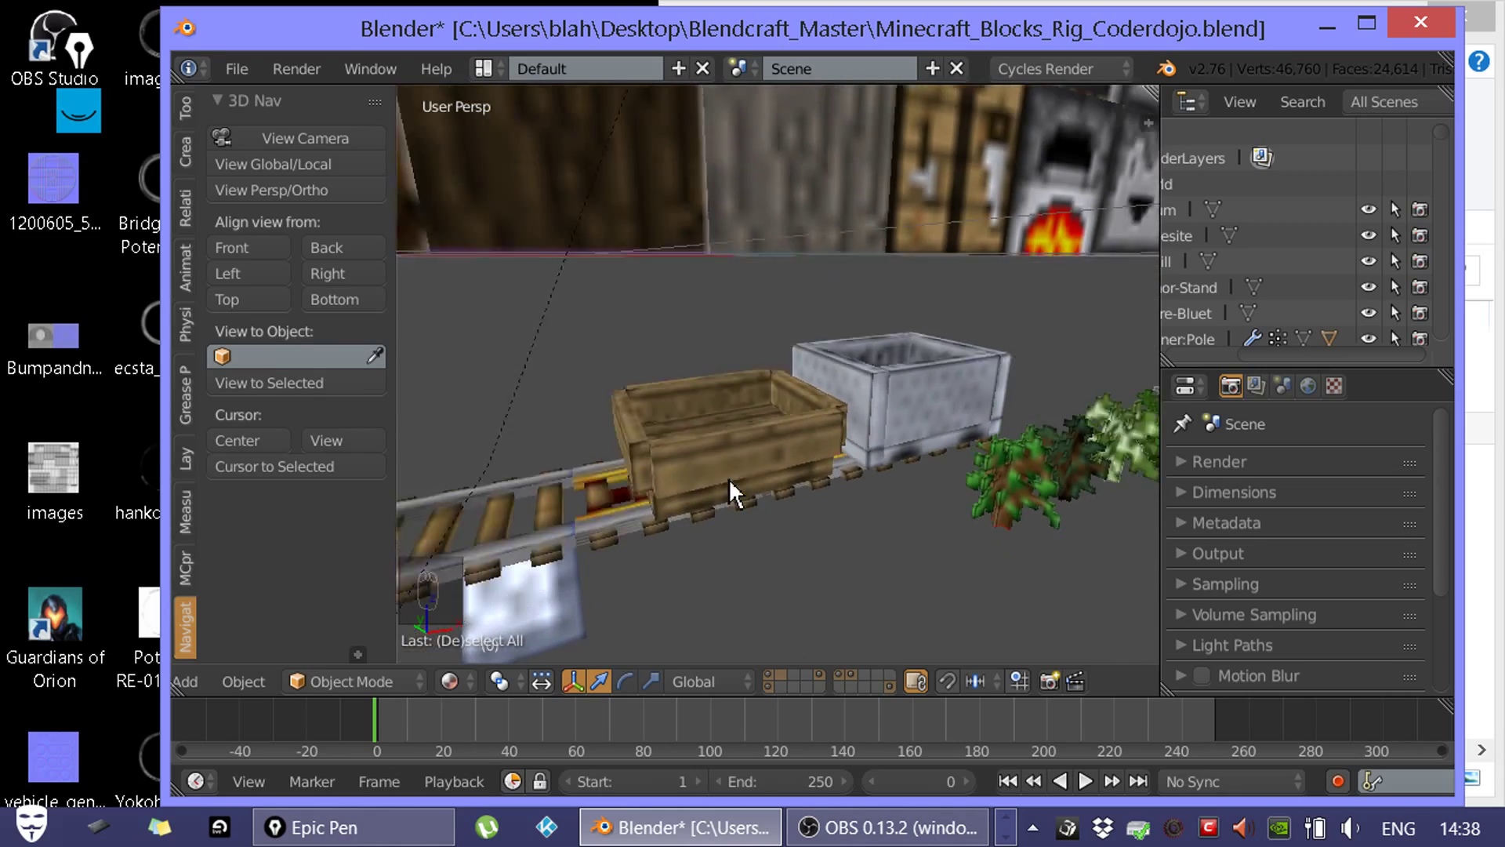
- Pick the boat on the rails and examine the fences, rails and other objects in the row beside it
scroll(728, 479, down, 3)
right_drag(754, 354, 728, 293)
key(Escape)
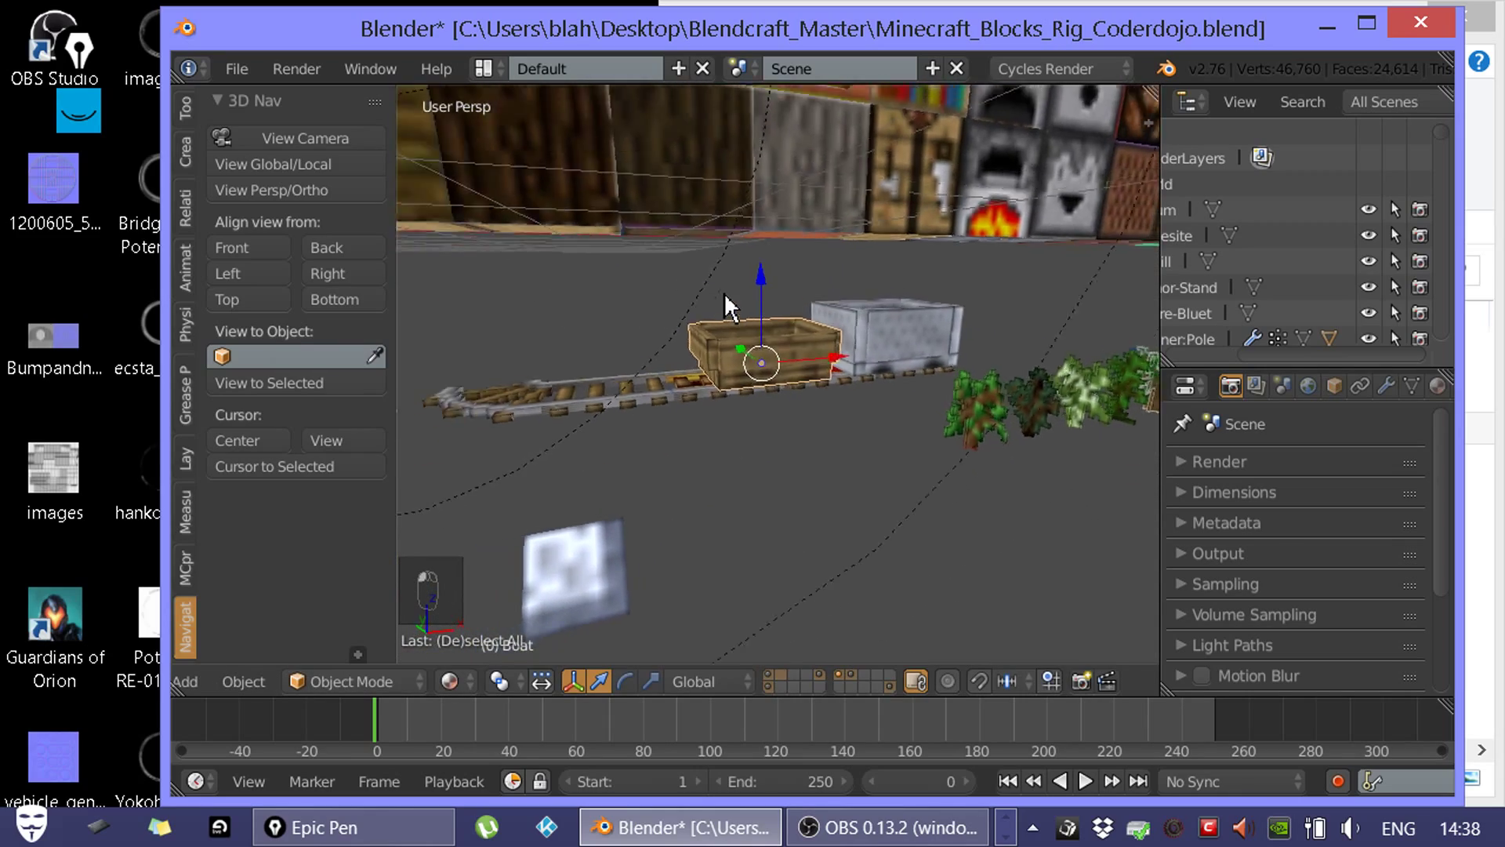
scroll(723, 293, down, 5)
scroll(728, 385, up, 3)
middle_drag(745, 339, 703, 362)
scroll(705, 347, down, 2)
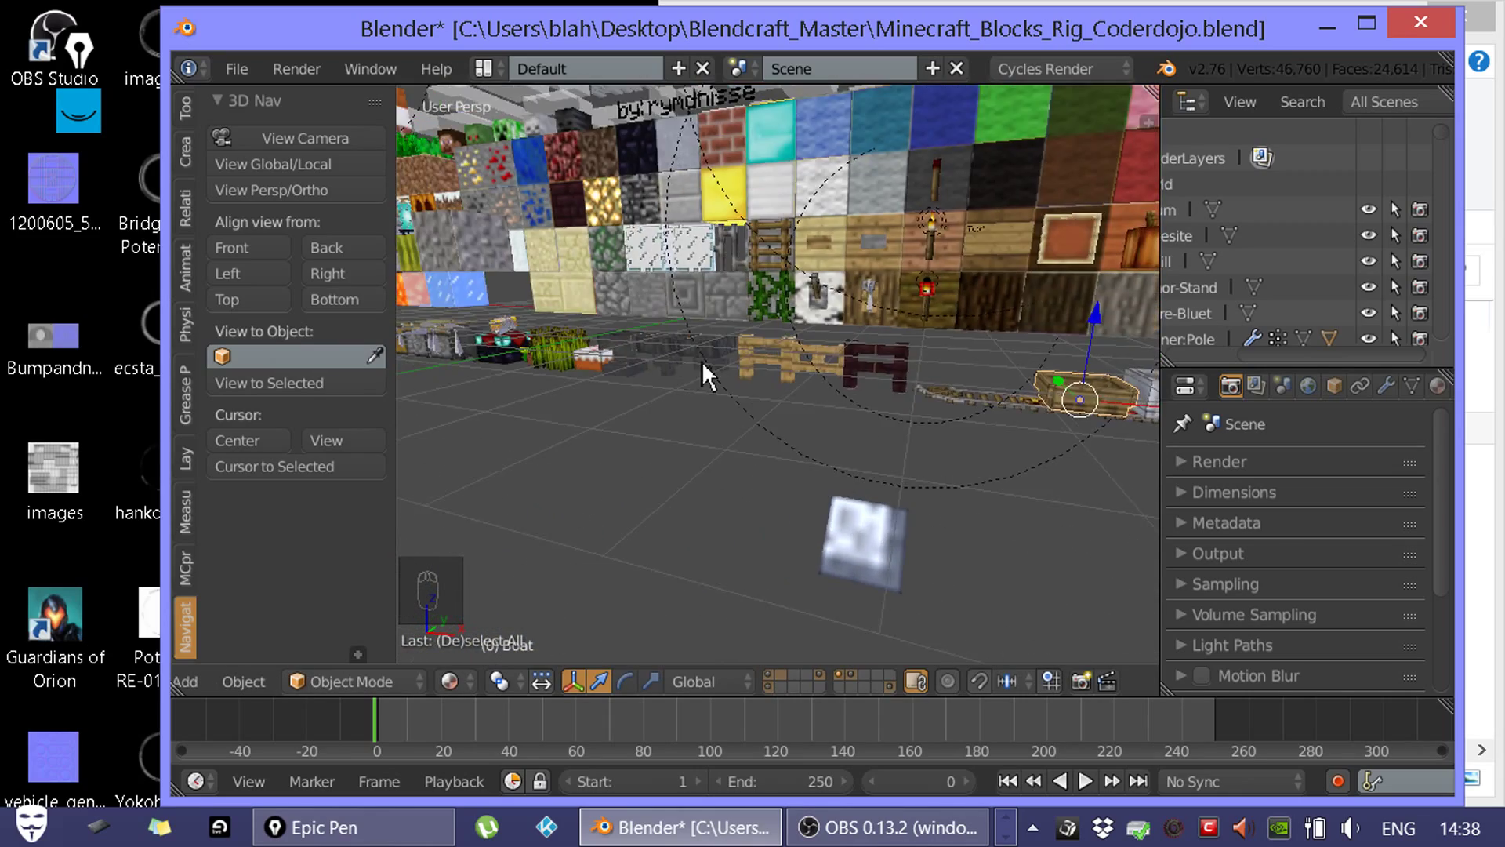
- Move the cake's end slice forward out of the cake along the global Y axis
scroll(702, 362, up, 8)
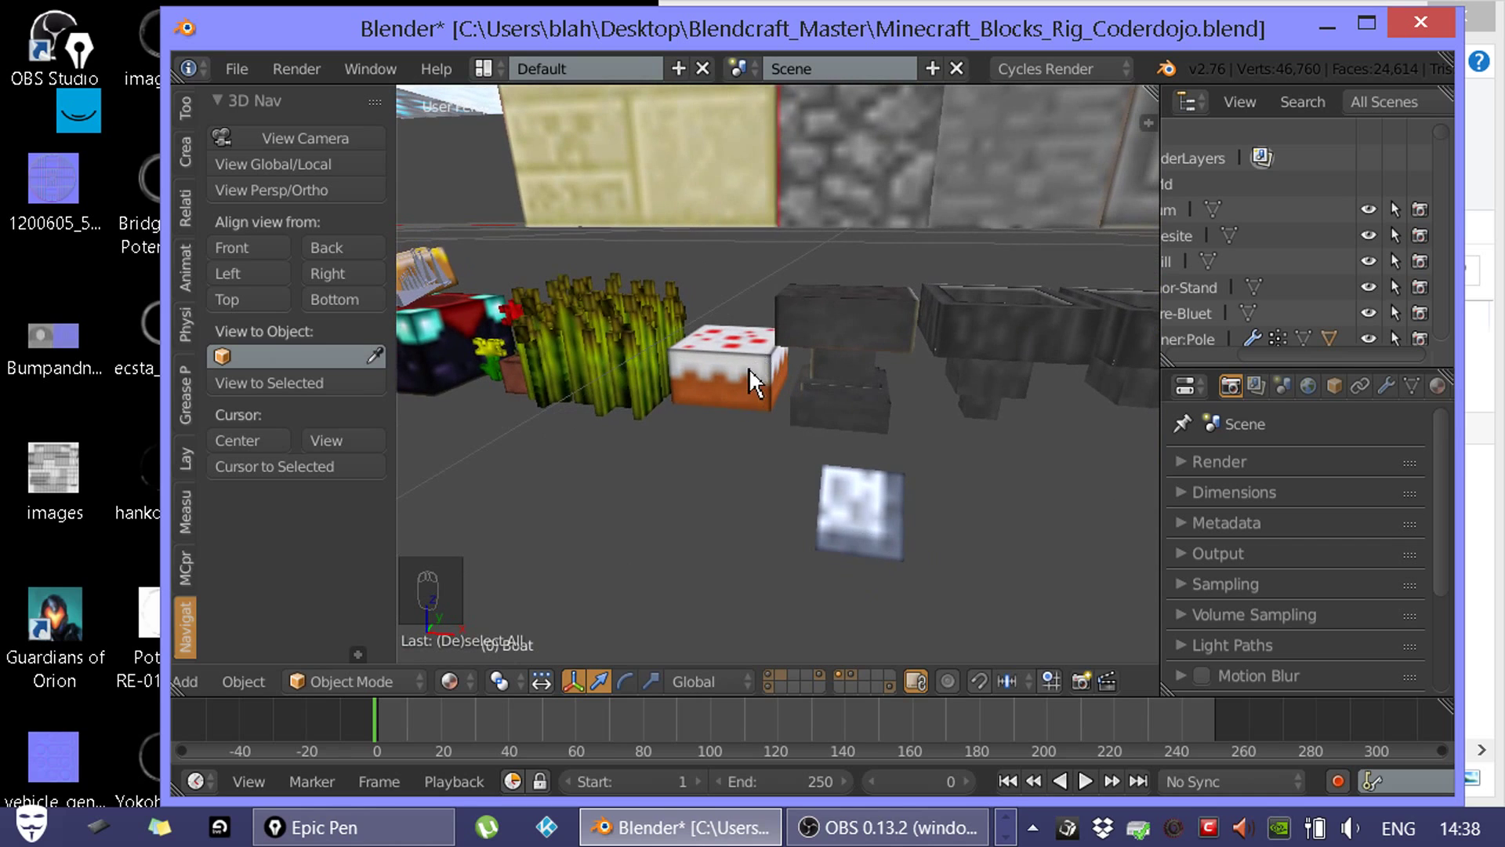
right_drag(759, 339, 723, 370)
key(Escape)
scroll(716, 413, up, 3)
mouse_move(716, 413)
middle_down()
mouse_move(787, 382)
mouse_move(747, 380)
mouse_move(799, 359)
mouse_move(697, 395)
middle_up()
scroll(798, 357, up, 4)
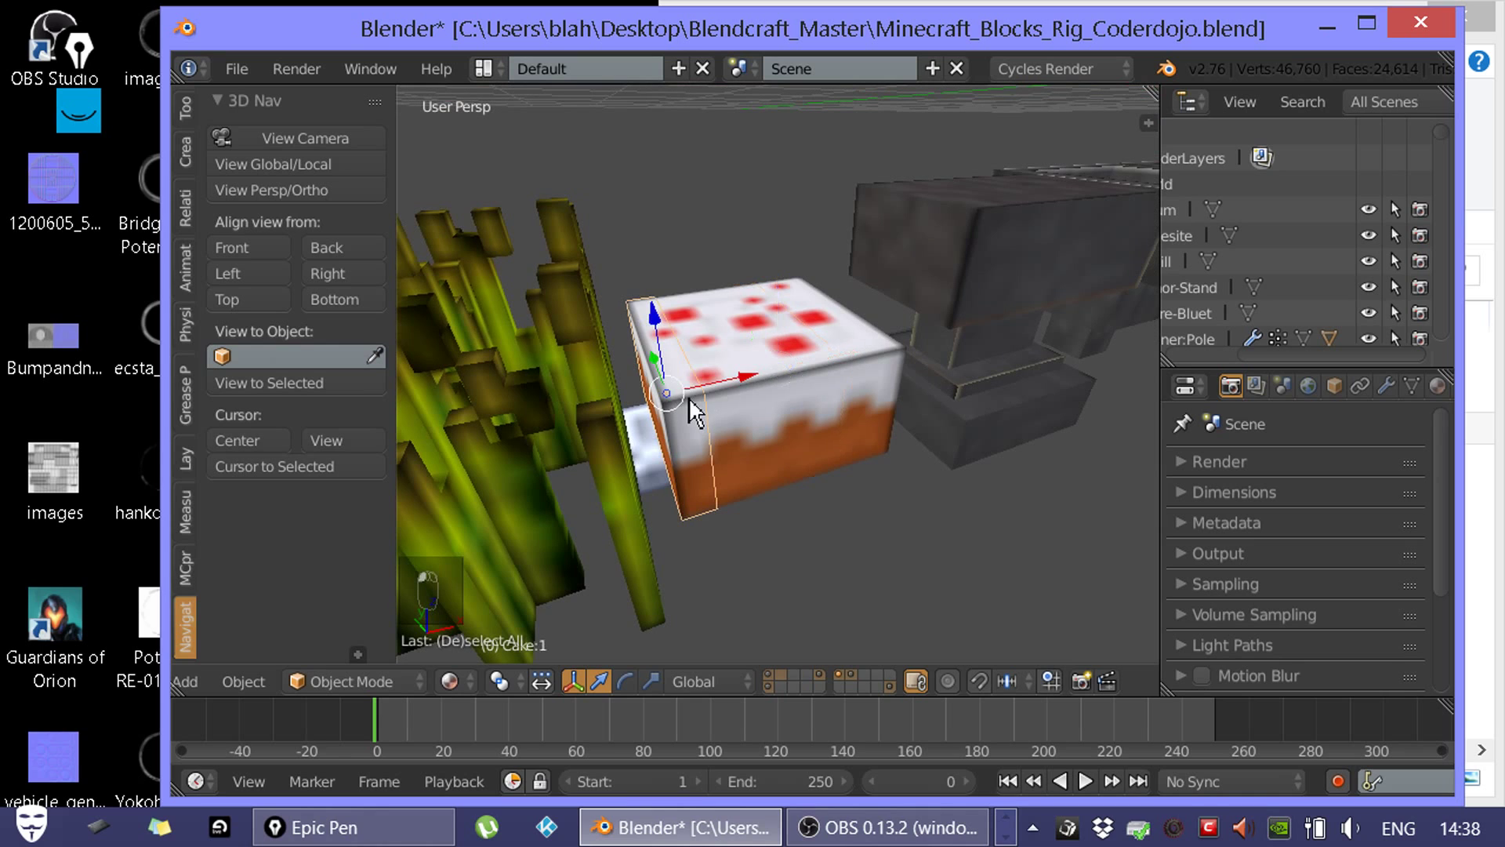
key(shift+d)
key(y)
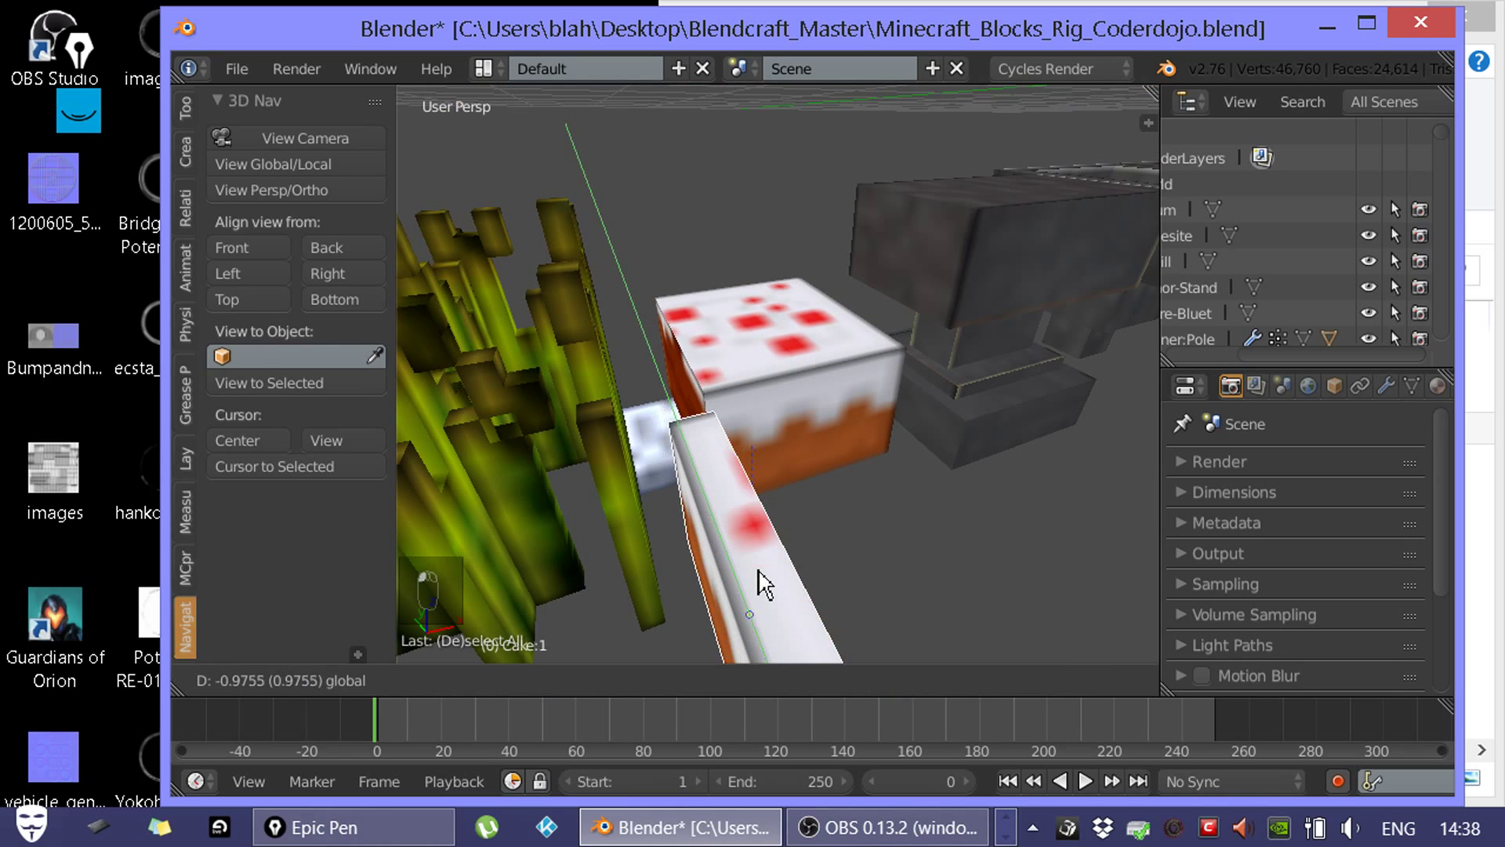
click(839, 602)
middle_drag(806, 445, 748, 331)
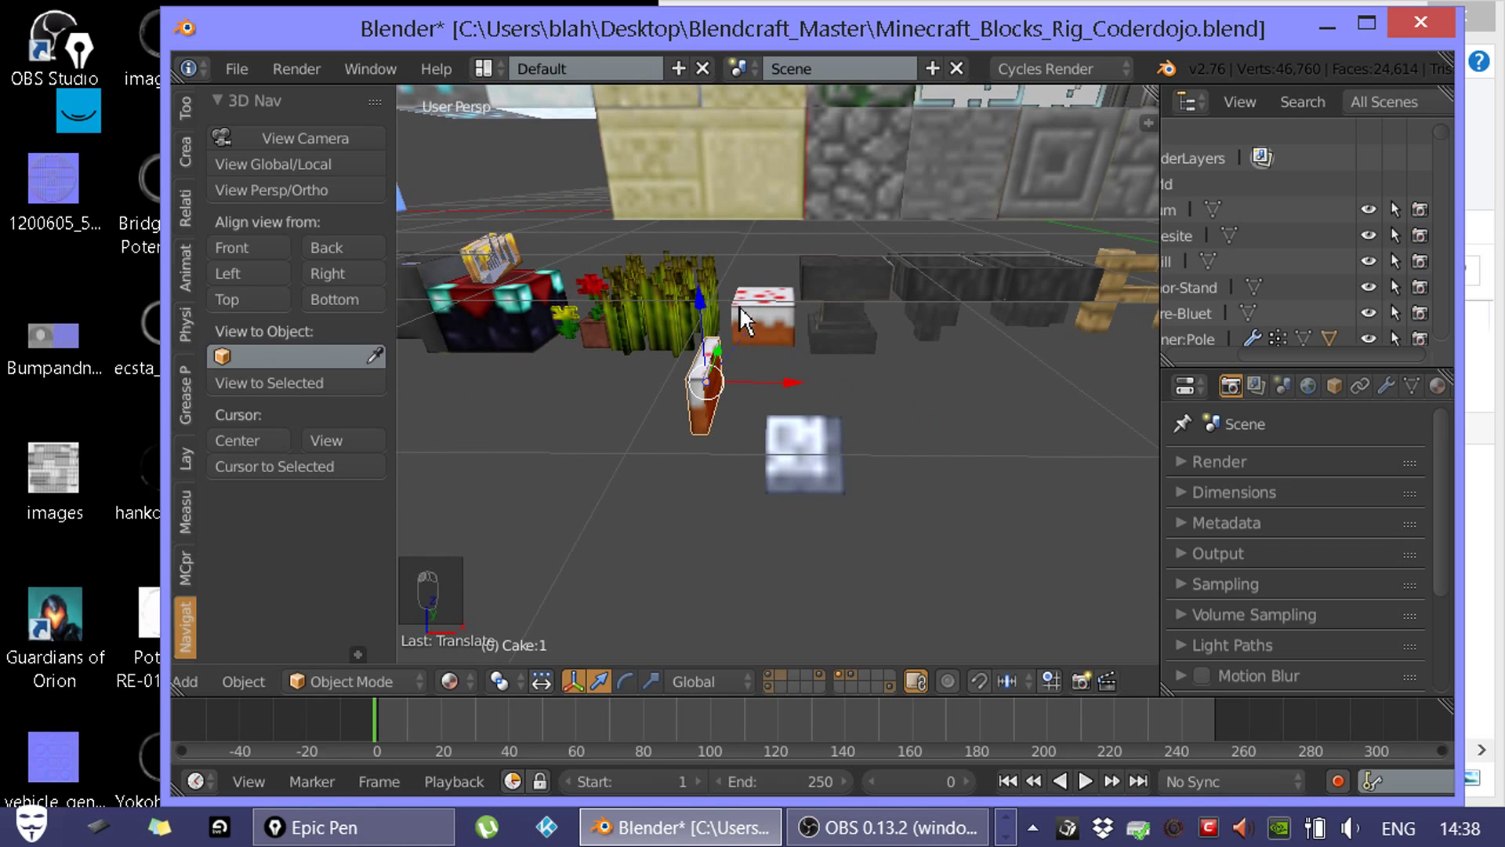
- Pull another slice off the cake and bring the remaining cake pieces out in front of the object row
drag(739, 306, 755, 442)
middle_drag(753, 441, 817, 549)
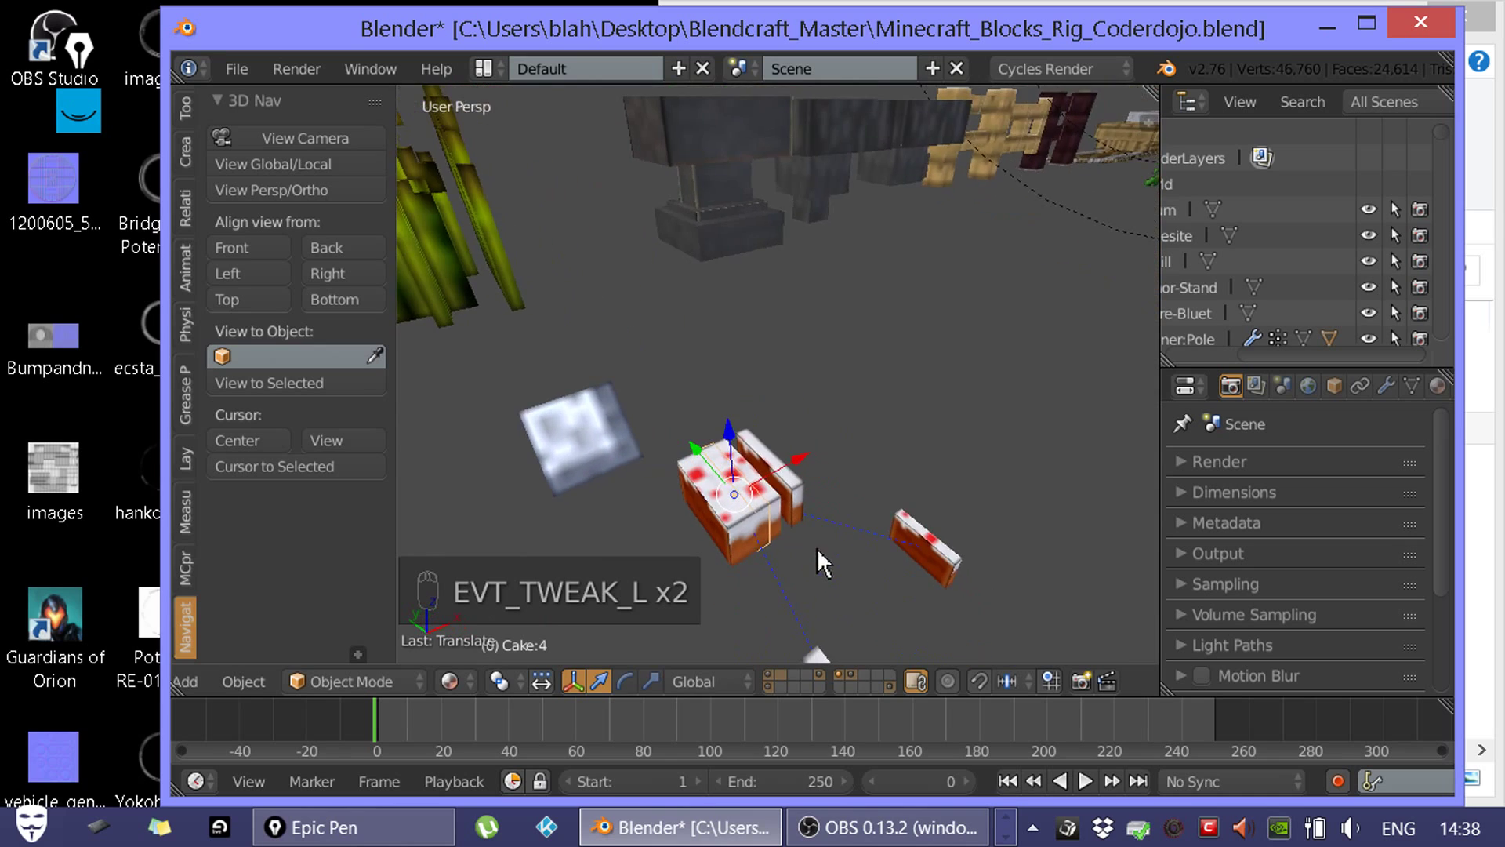
scroll(756, 493, down, 5)
scroll(772, 423, up, 3)
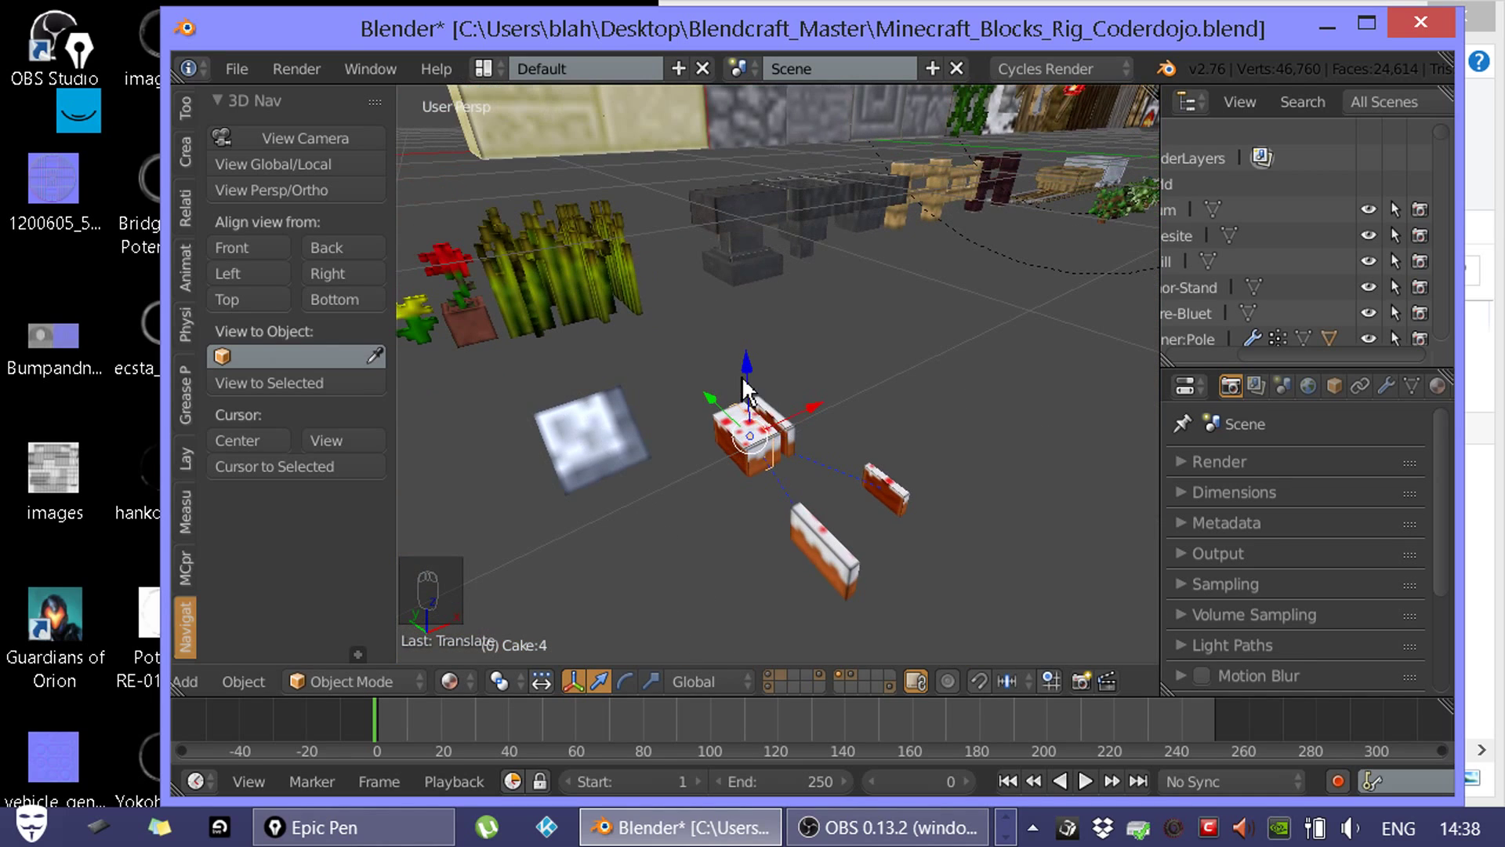
- Try to lift the main cake piece along the Z axis and to move it freely with its linked slices
drag(747, 388, 828, 337)
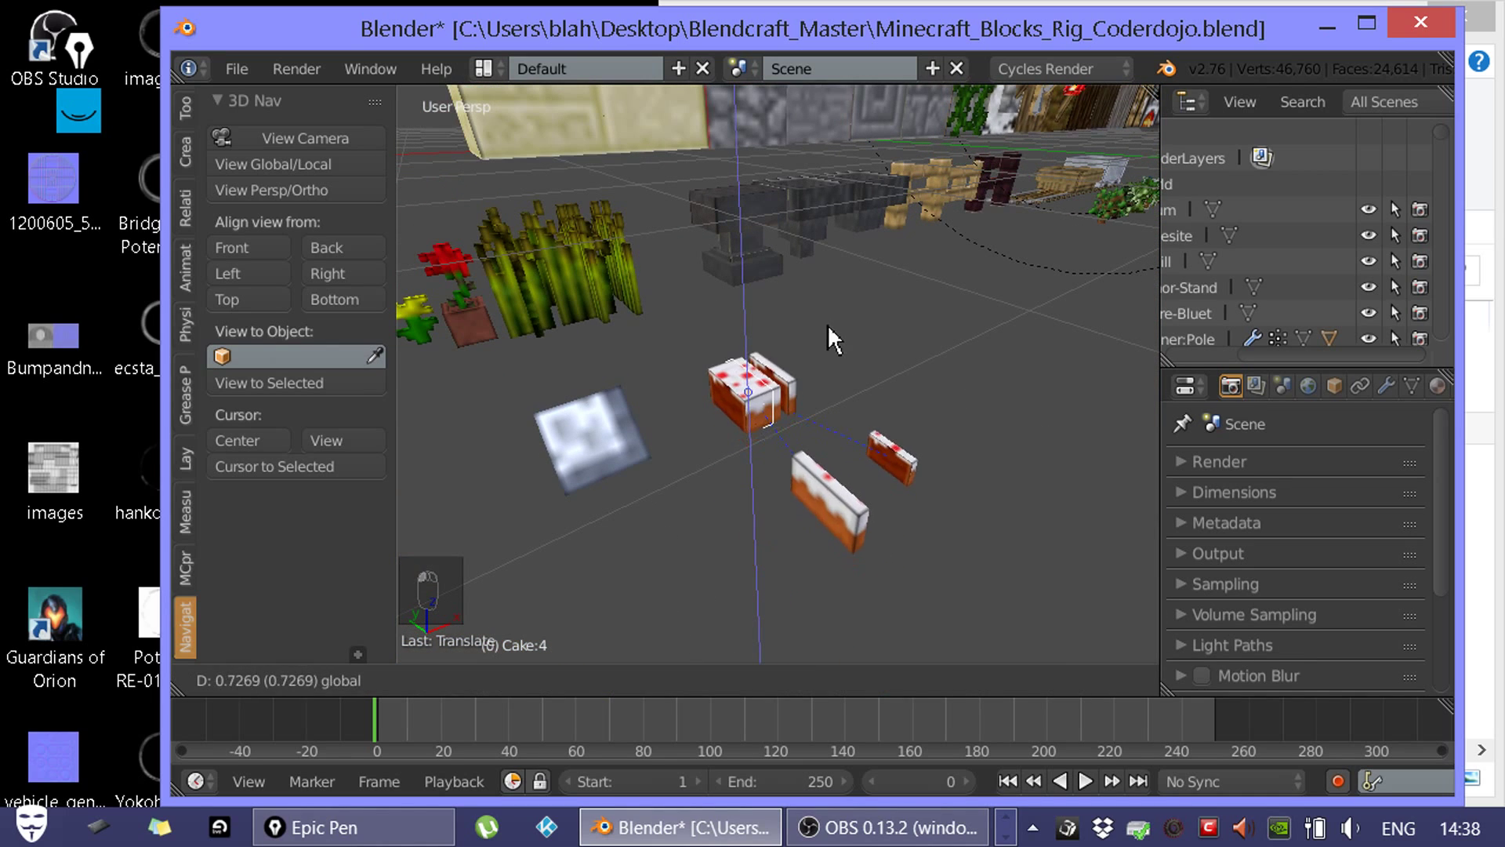
right_click(832, 338)
key(g)
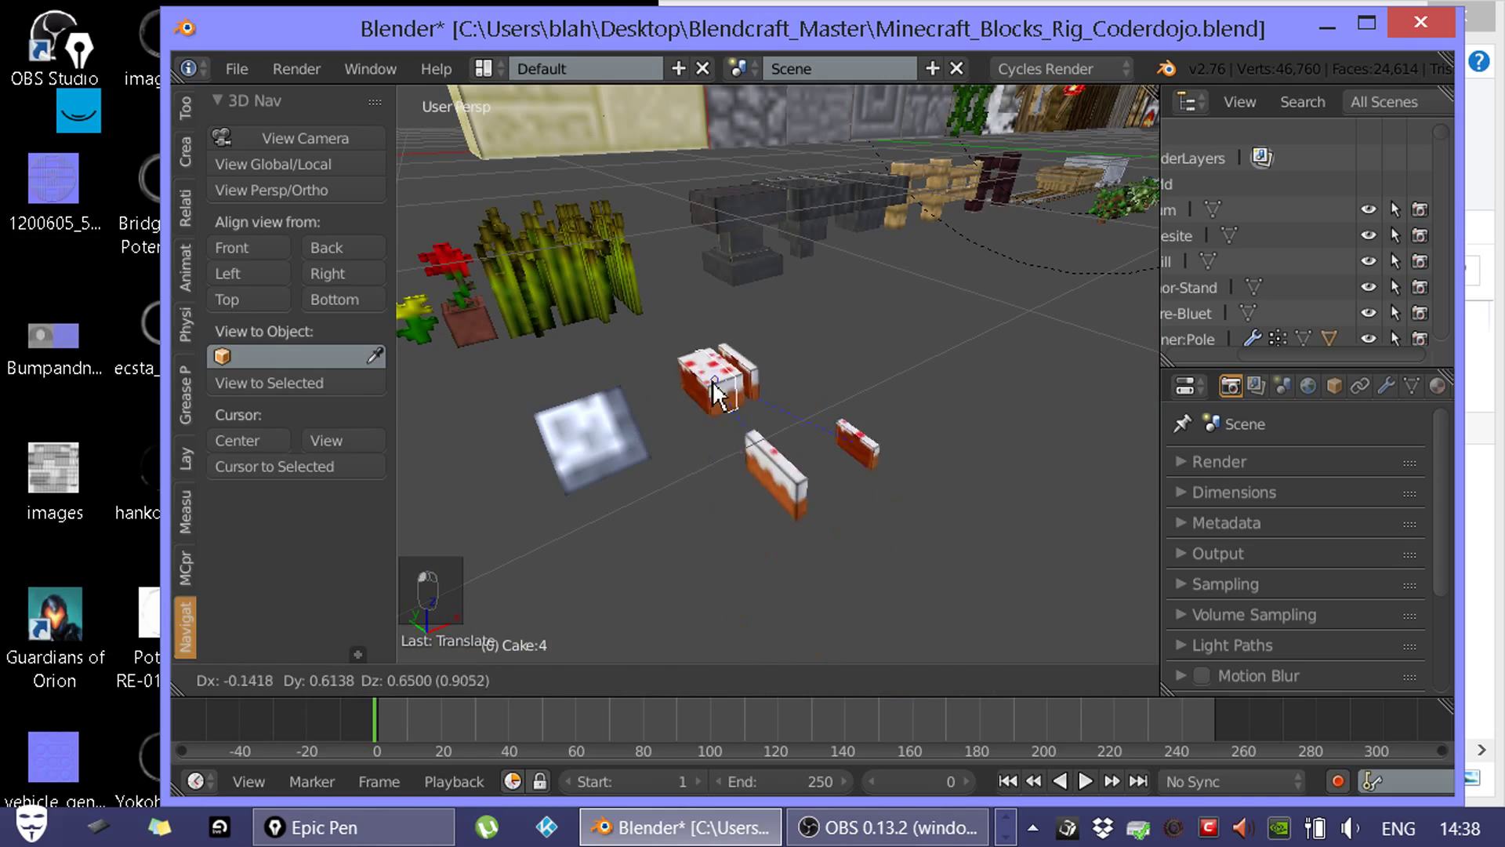
right_click(717, 385)
- Examine the whole scene with its clouds and sun, and return to the stair and chest end of the block wall
middle_drag(801, 410, 740, 510)
scroll(742, 385, down, 8)
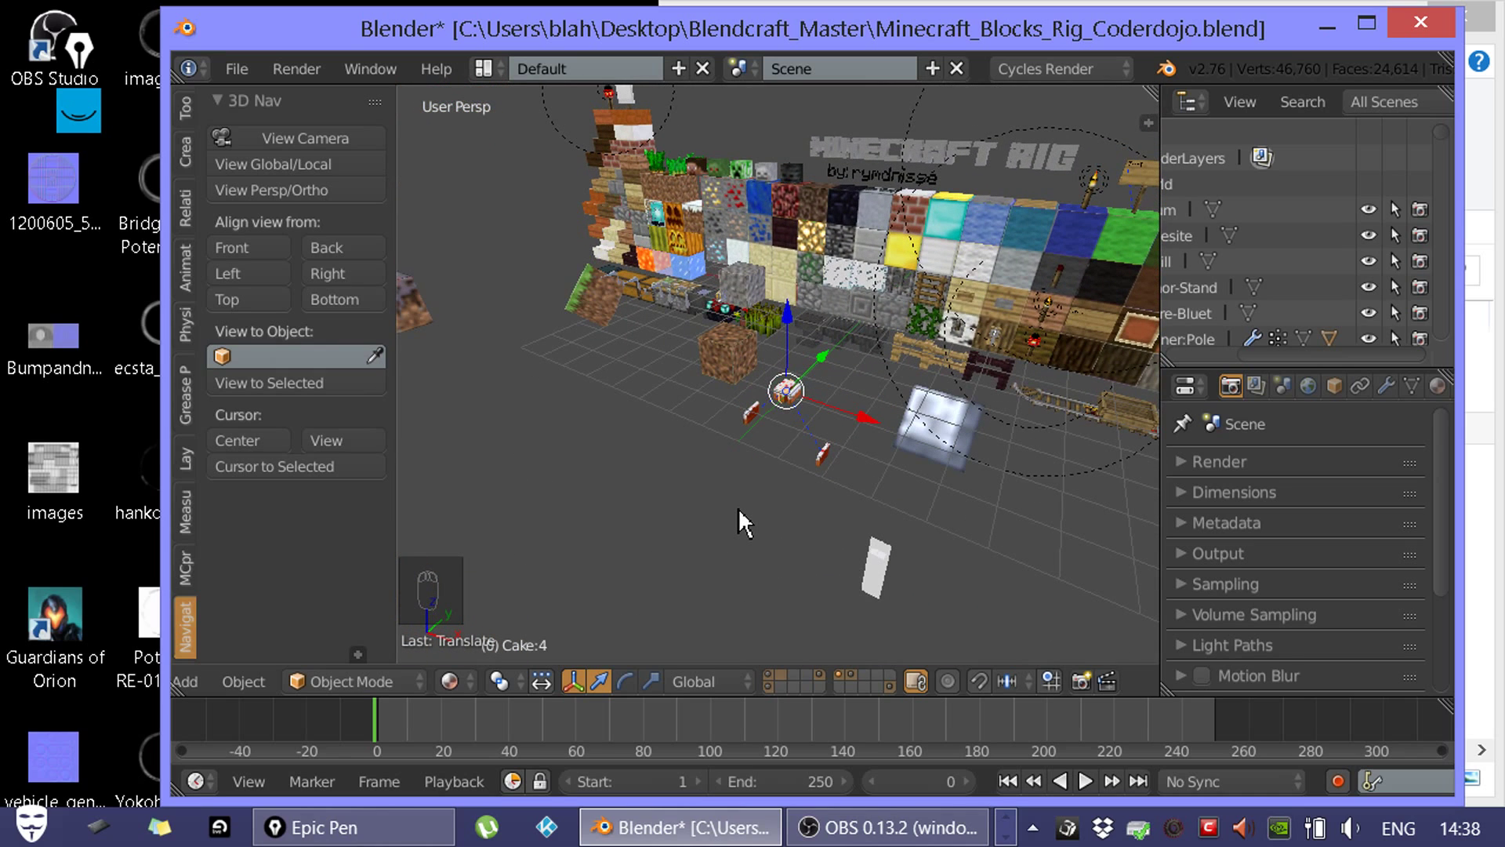
key(Home)
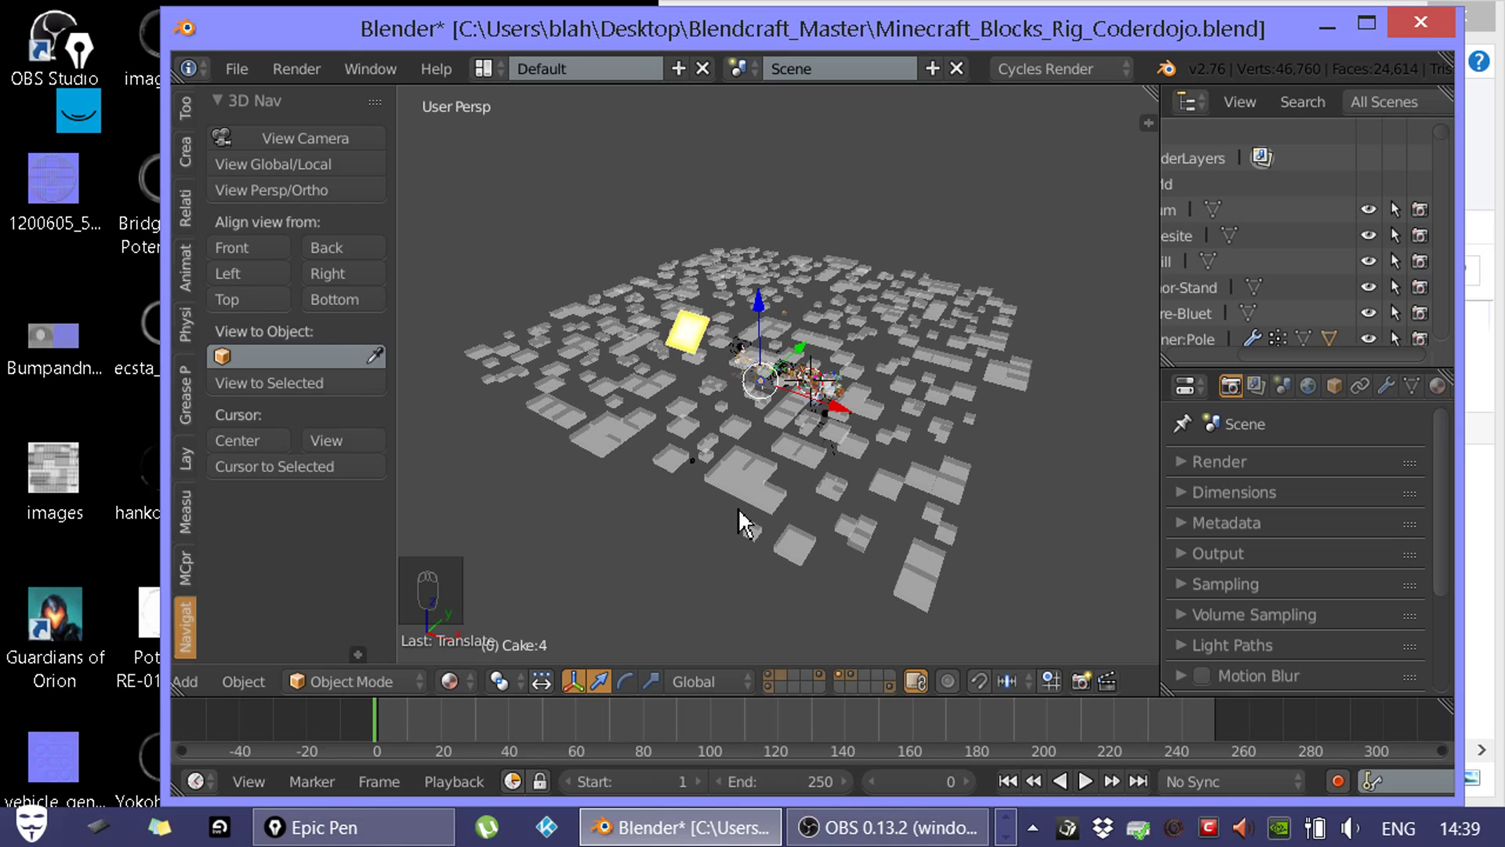
scroll(737, 507, up, 1)
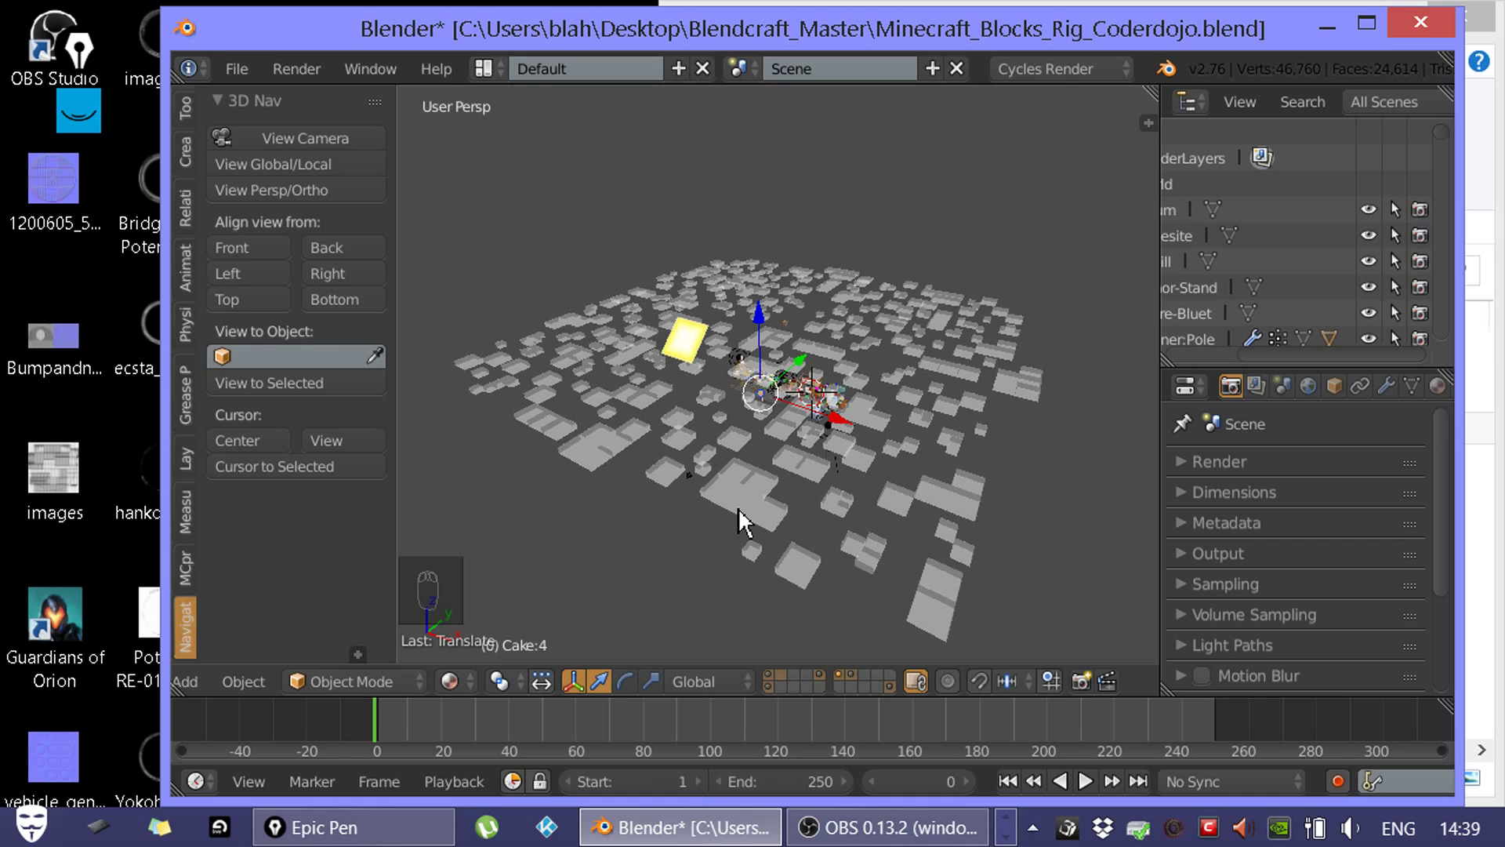
scroll(737, 507, up, 2)
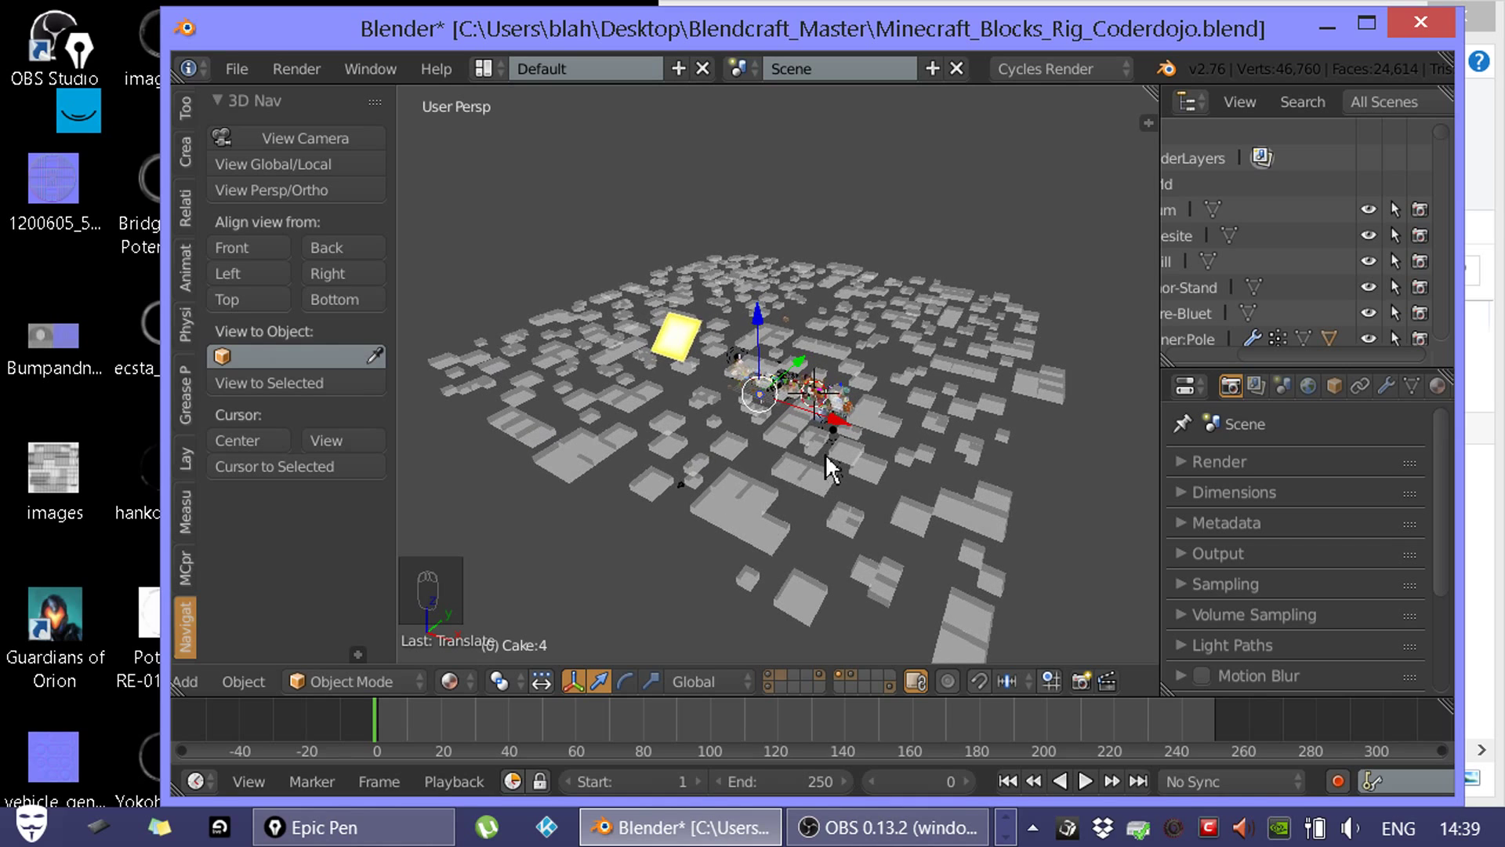
scroll(824, 453, up, 6)
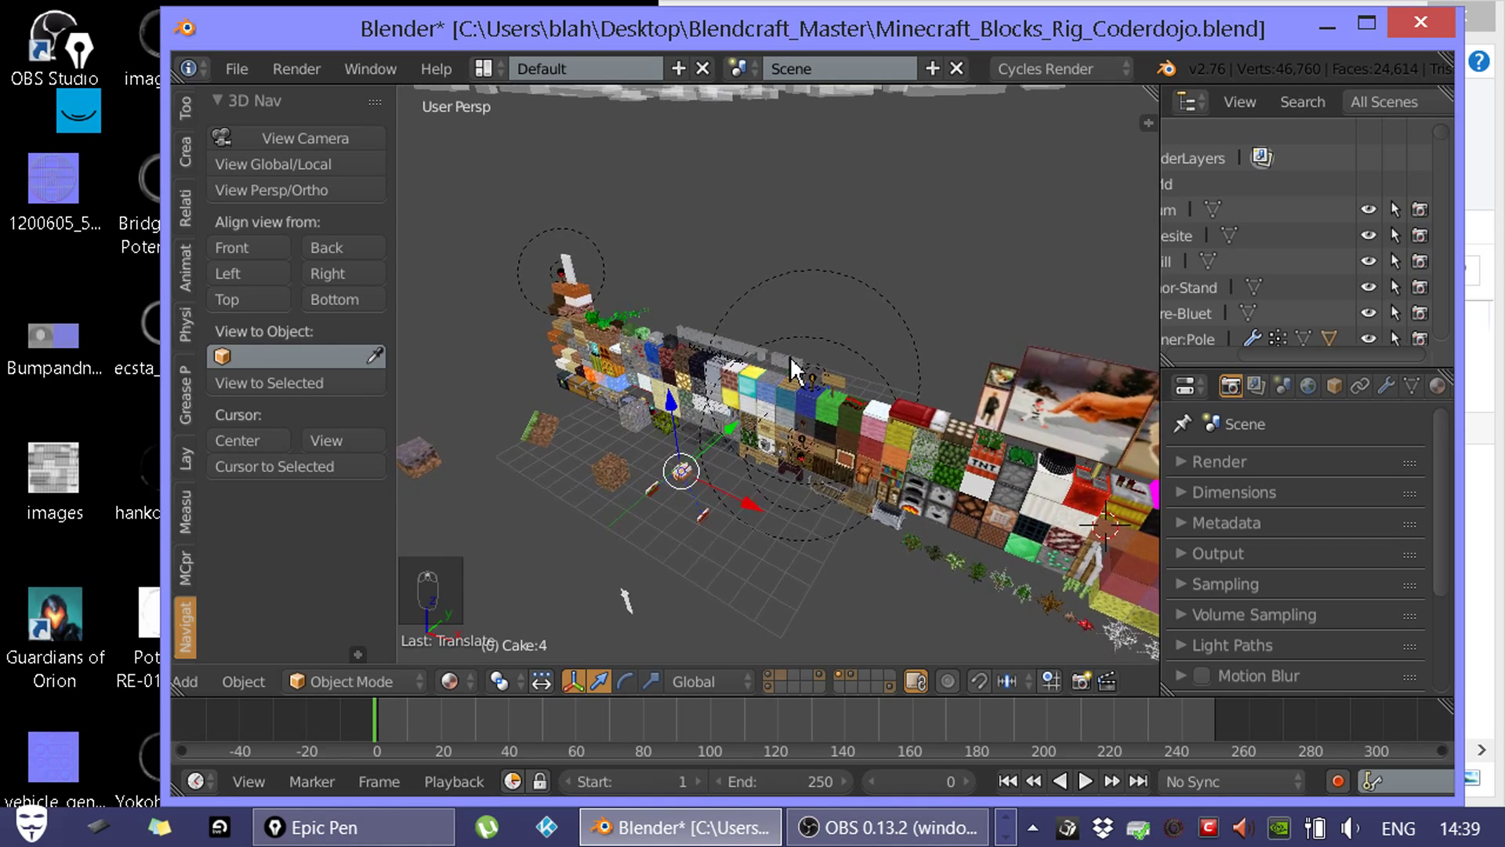
middle_drag(789, 356, 791, 459)
scroll(836, 484, up, 4)
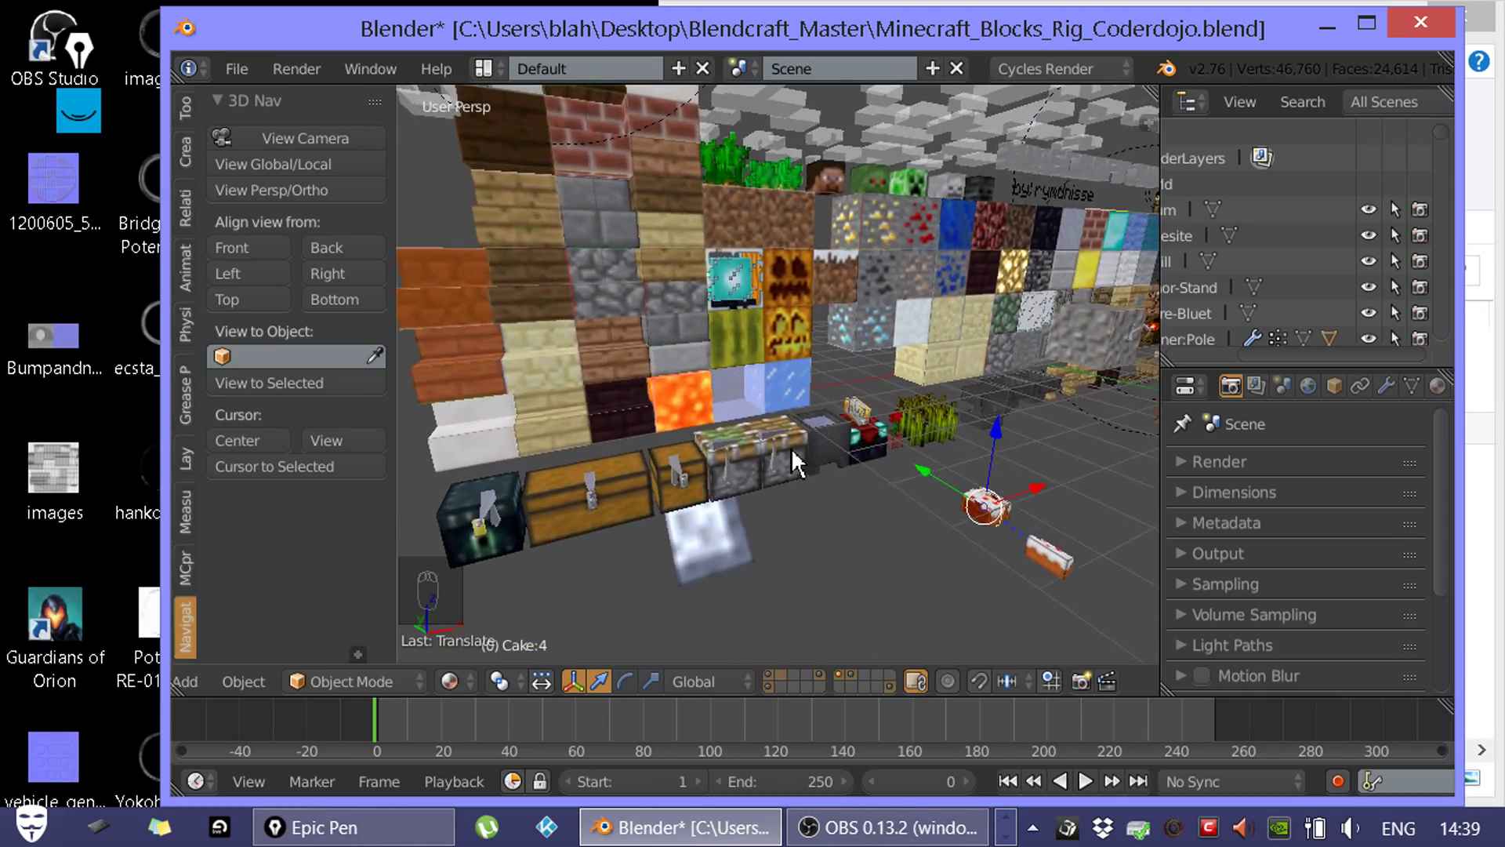
- Pick the crops and inspect them alongside the potted flower, enchanting table and cauldron
scroll(862, 483, up, 8)
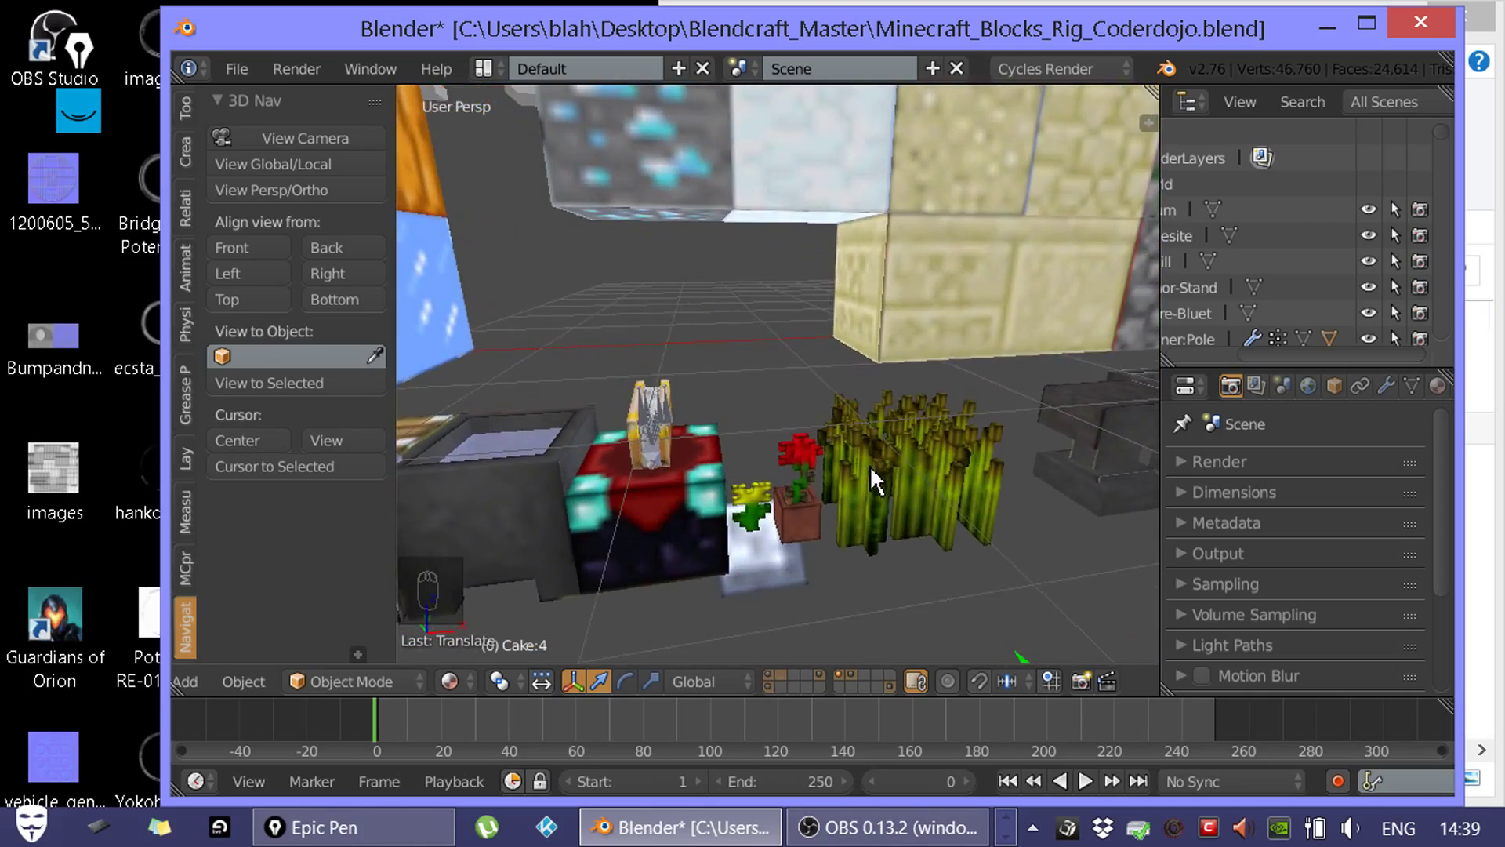
scroll(879, 483, down, 2)
right_click(883, 496)
scroll(985, 521, up, 2)
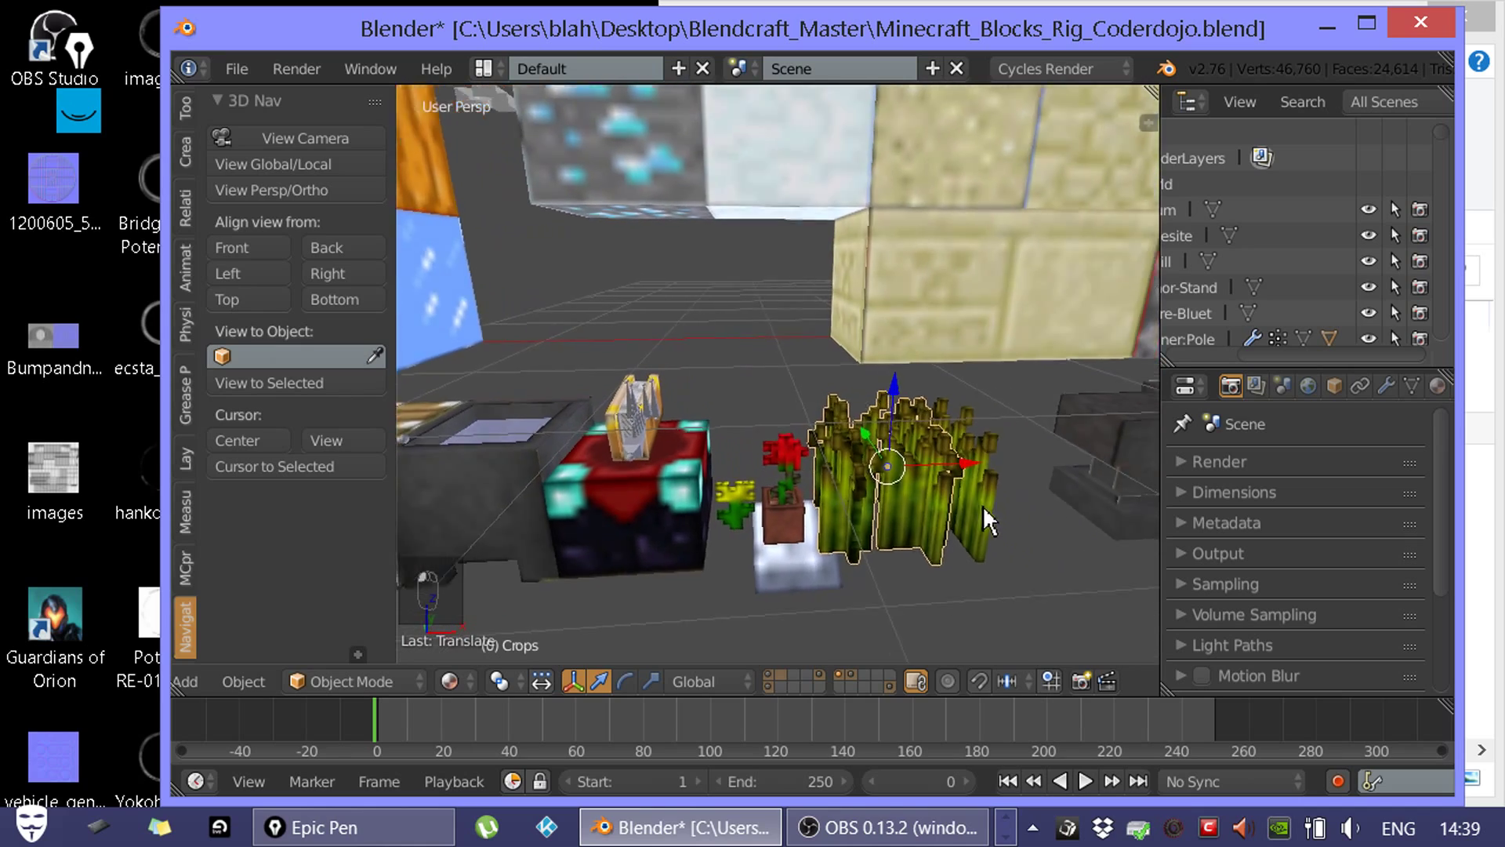
scroll(899, 470, down, 2)
scroll(827, 490, up, 4)
scroll(821, 473, down, 5)
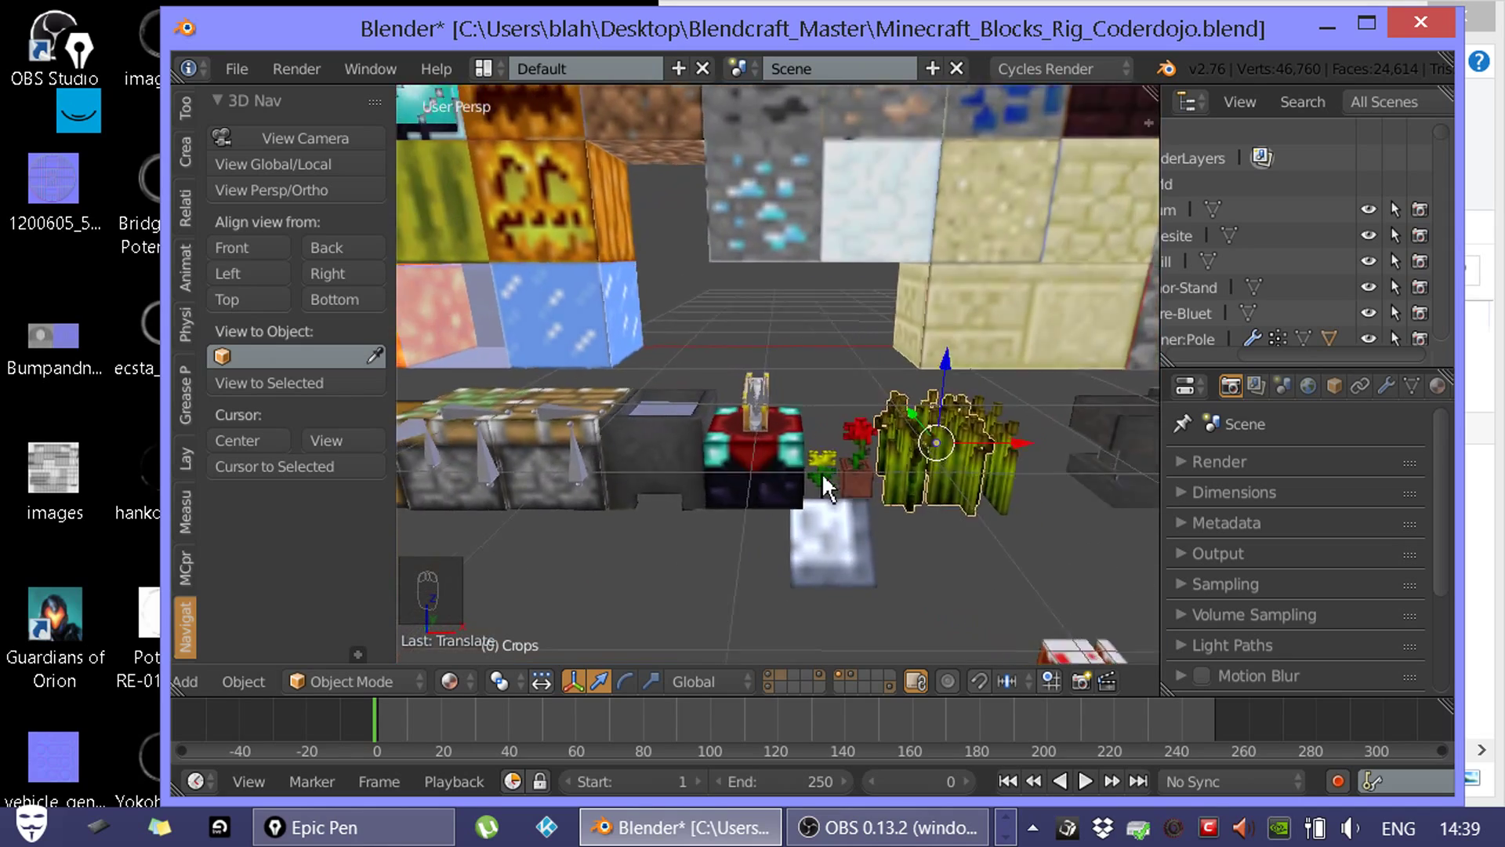
scroll(820, 479, up, 2)
scroll(715, 498, up, 4)
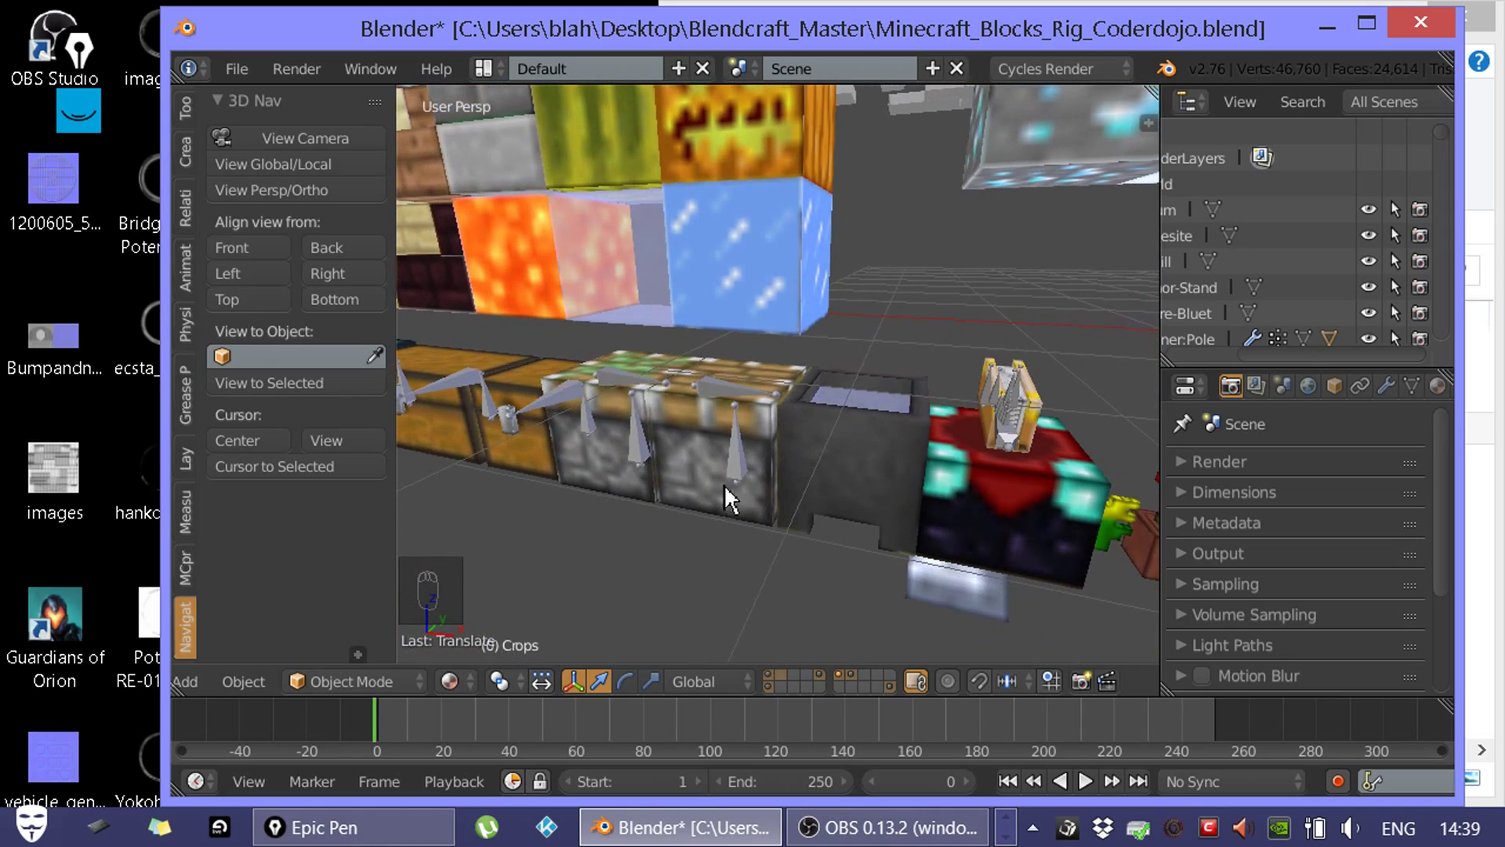
- Pick the piston and the ender chest in turn and inspect the bones attached to them and the neighbouring chests
right_click(716, 436)
middle_drag(716, 437, 694, 408)
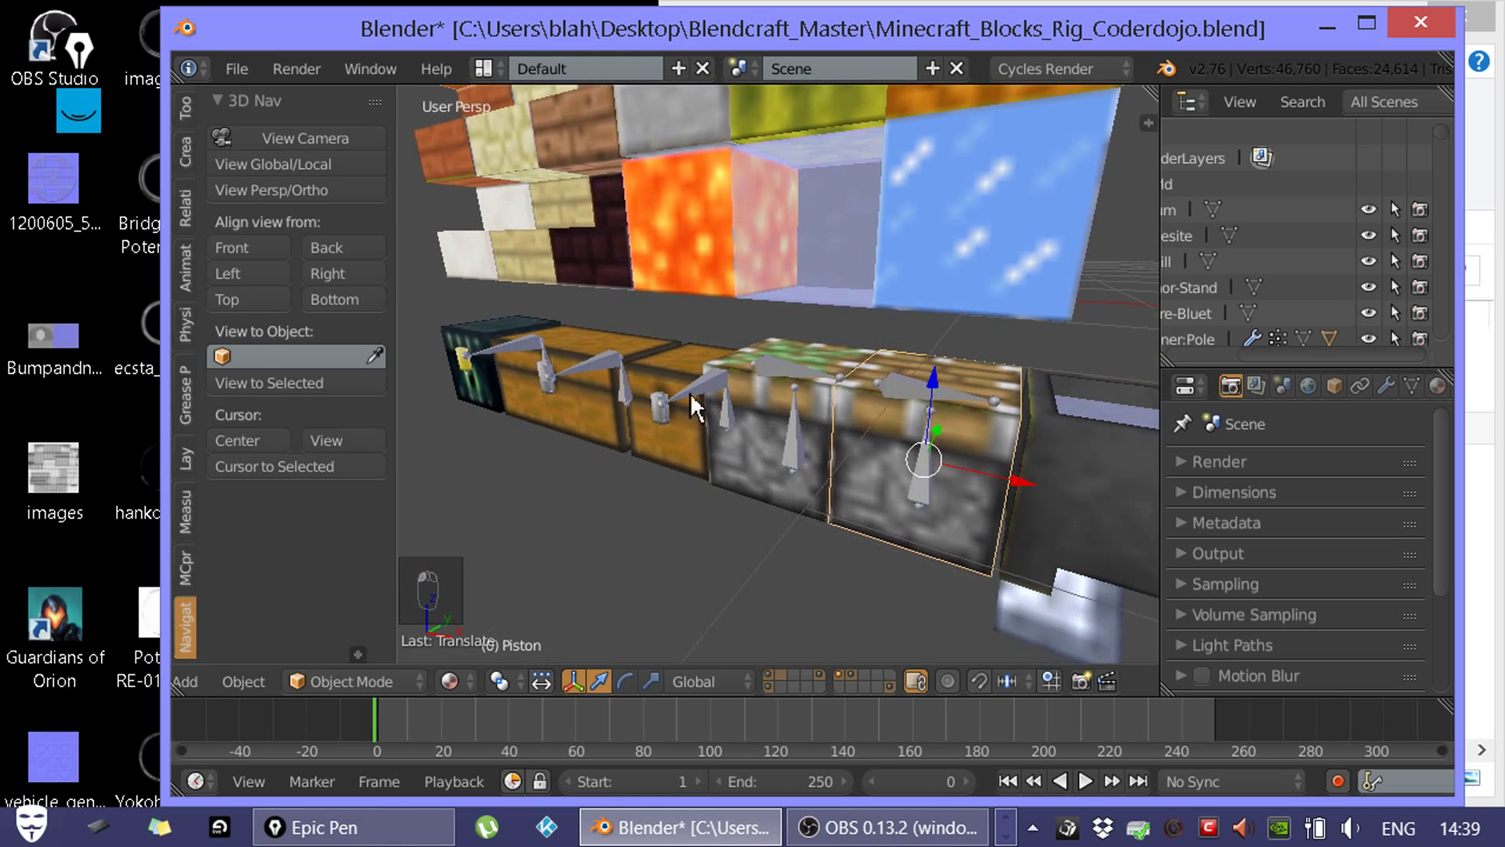
right_click(553, 339)
middle_drag(554, 338, 561, 421)
right_click(562, 421)
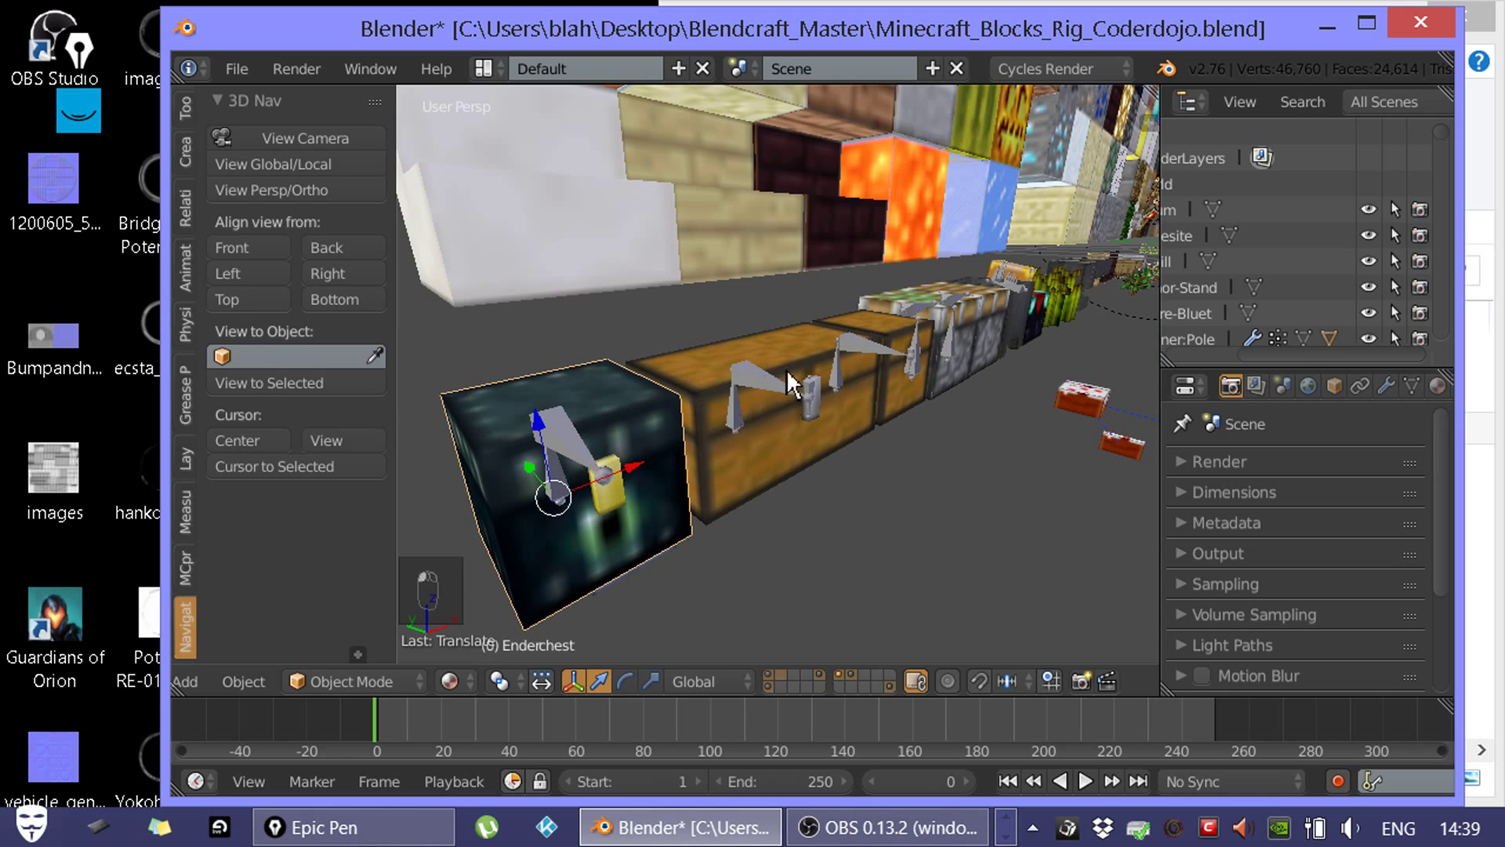
scroll(787, 369, up, 5)
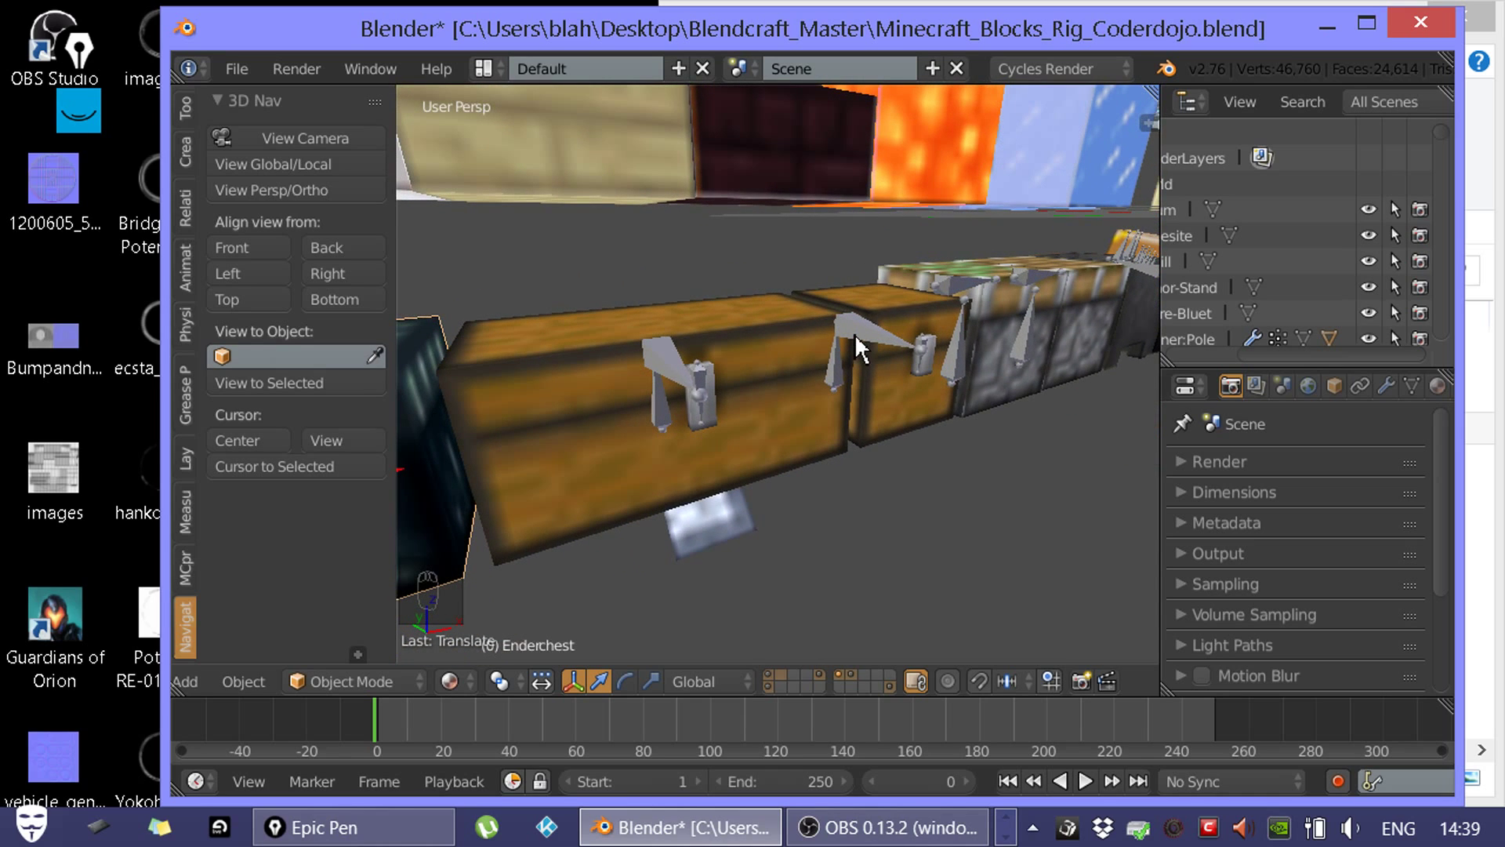
key(KP_Decimal)
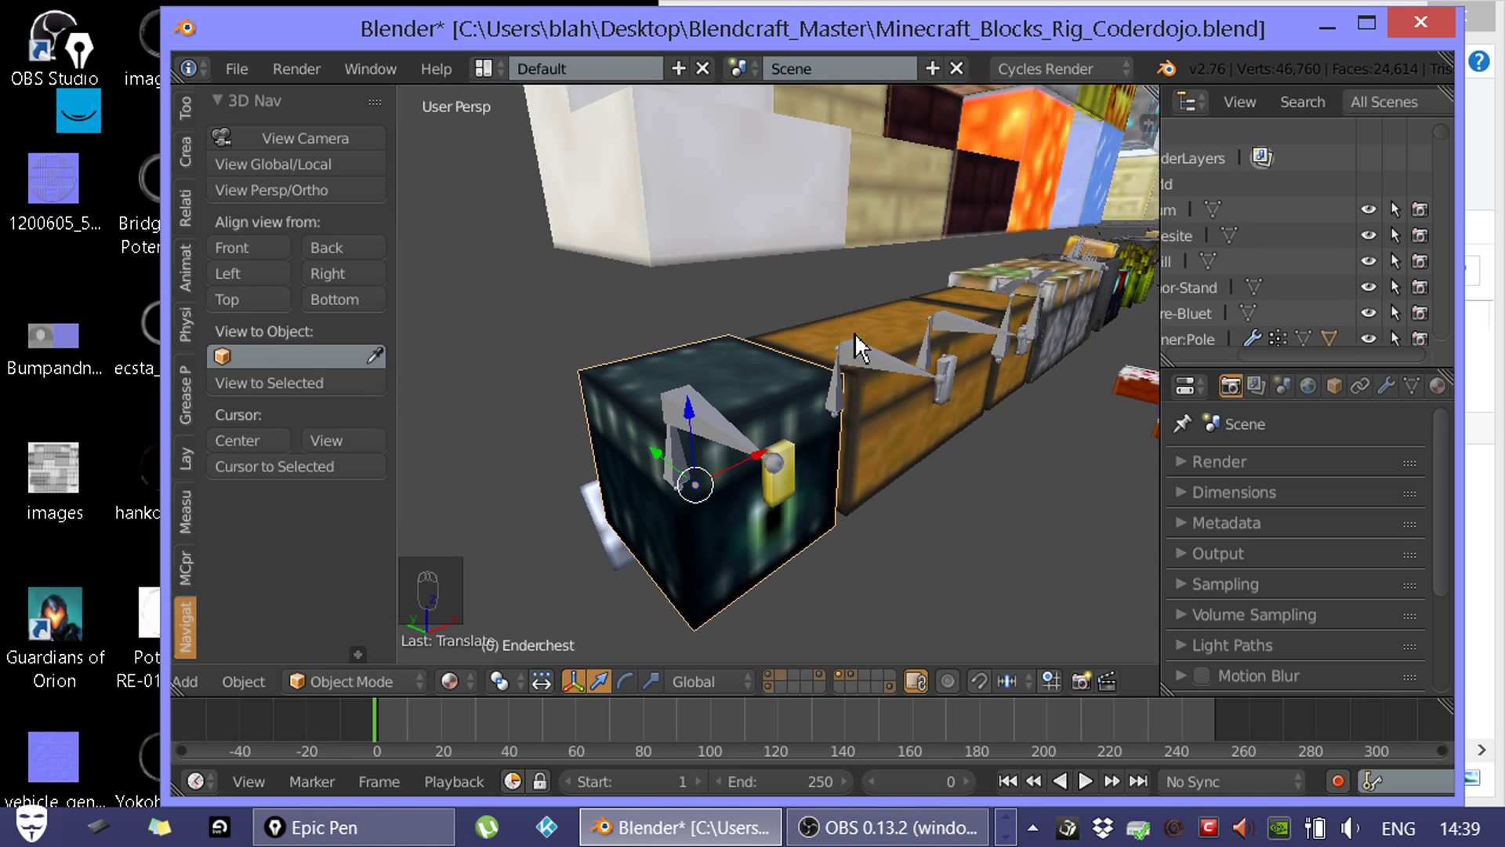
key(KP_6)
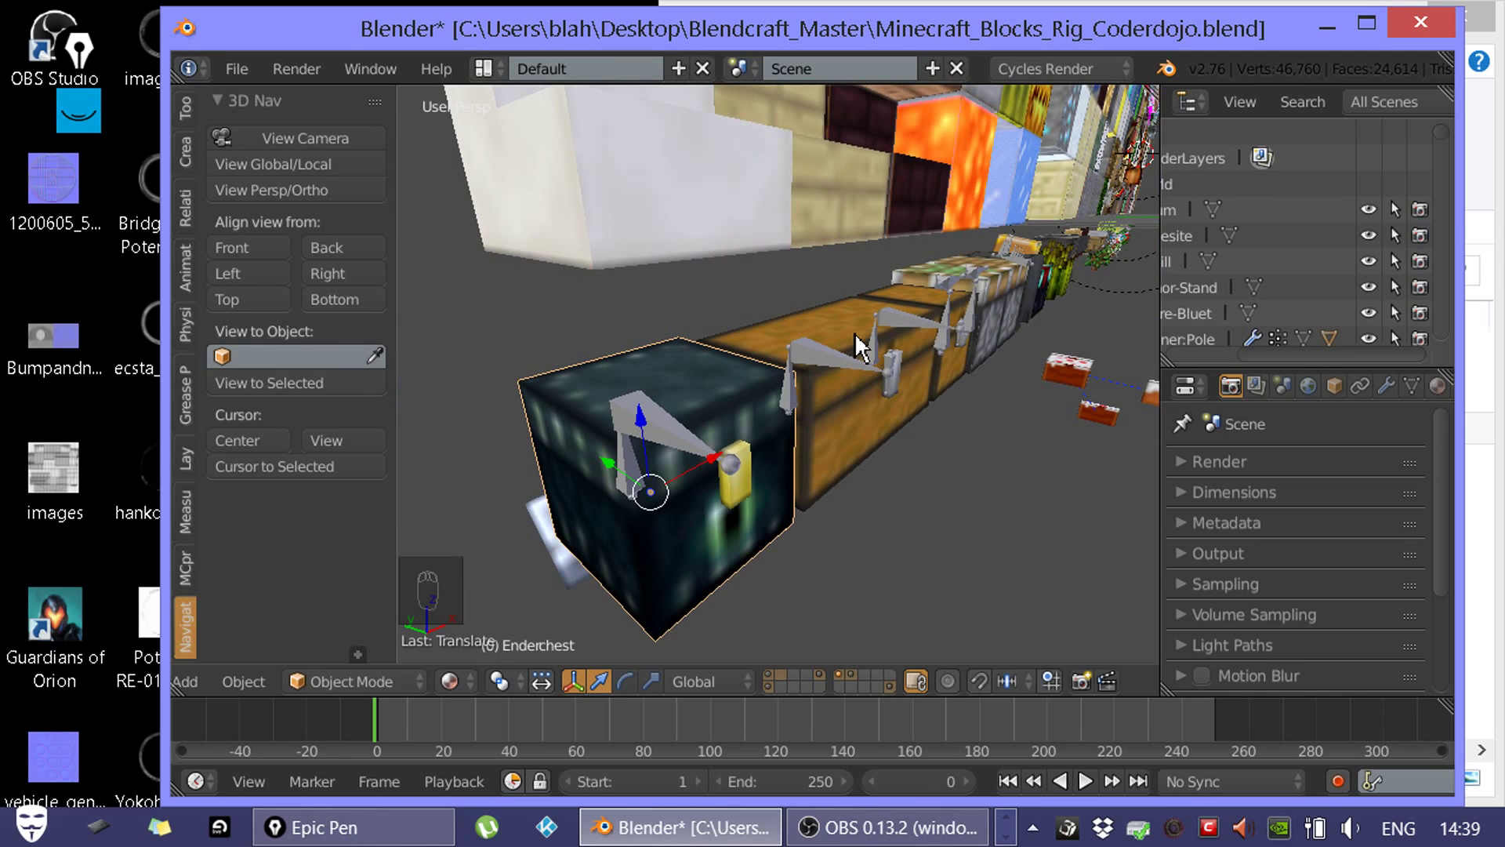
- Put the double chest's armature in Pose Mode and rotate its lid bone to open the chest
right_click(872, 345)
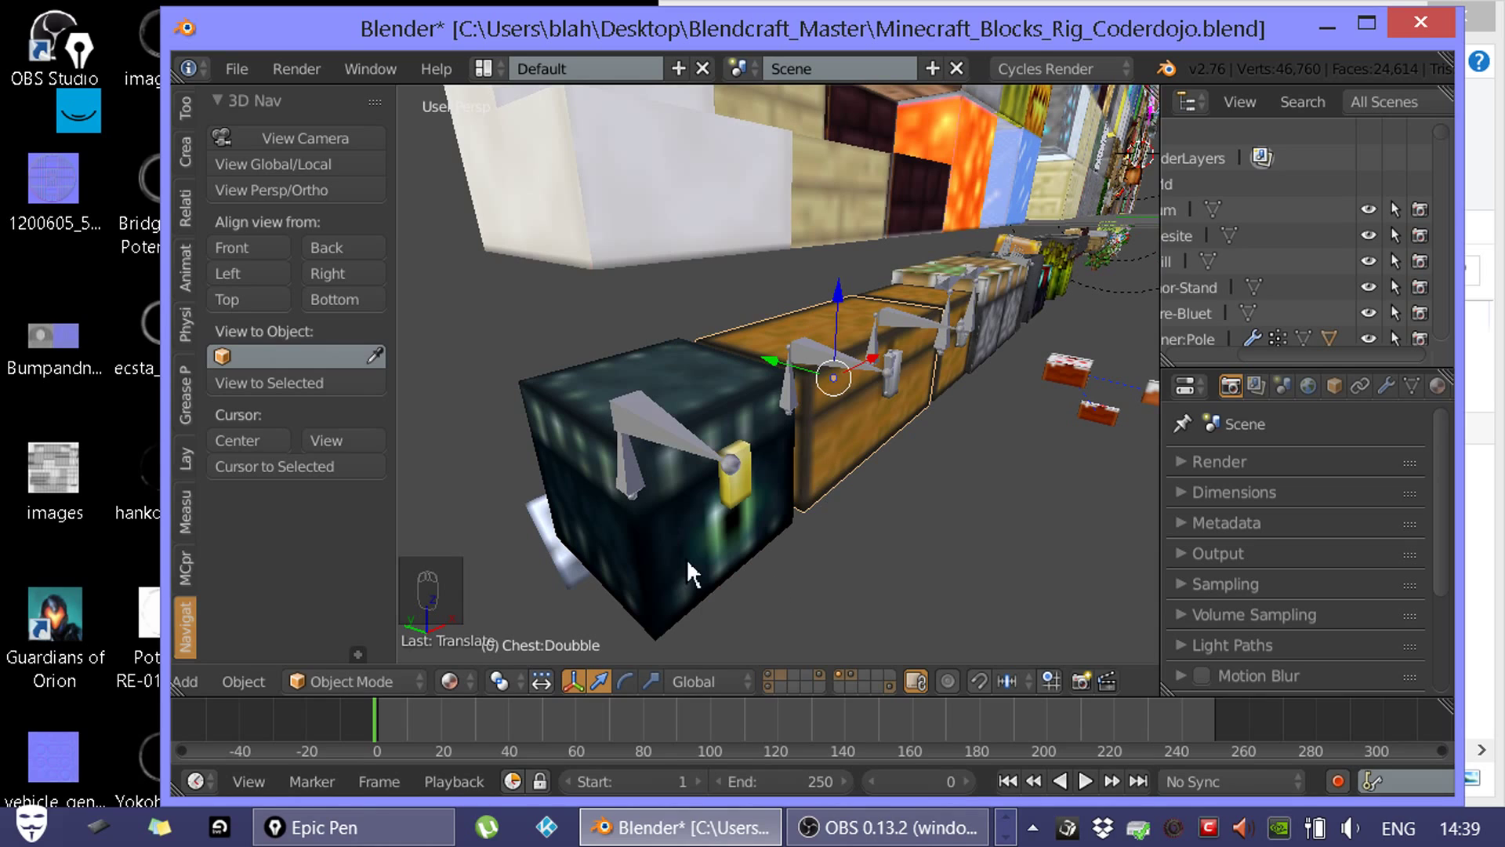
click(402, 674)
right_click(806, 342)
click(355, 681)
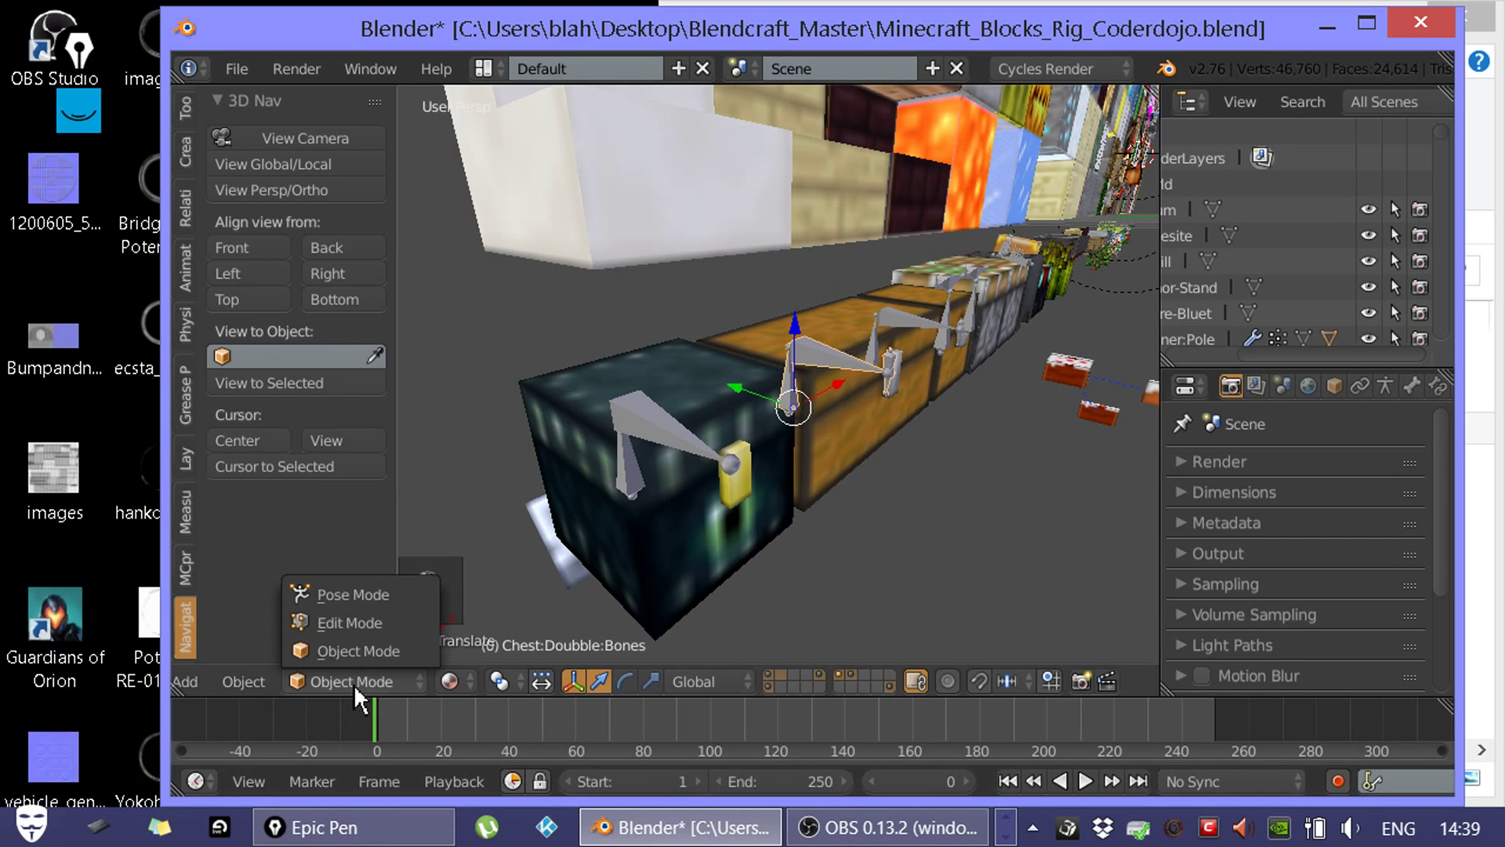
click(369, 599)
drag(815, 355, 877, 310)
key(KP_Decimal)
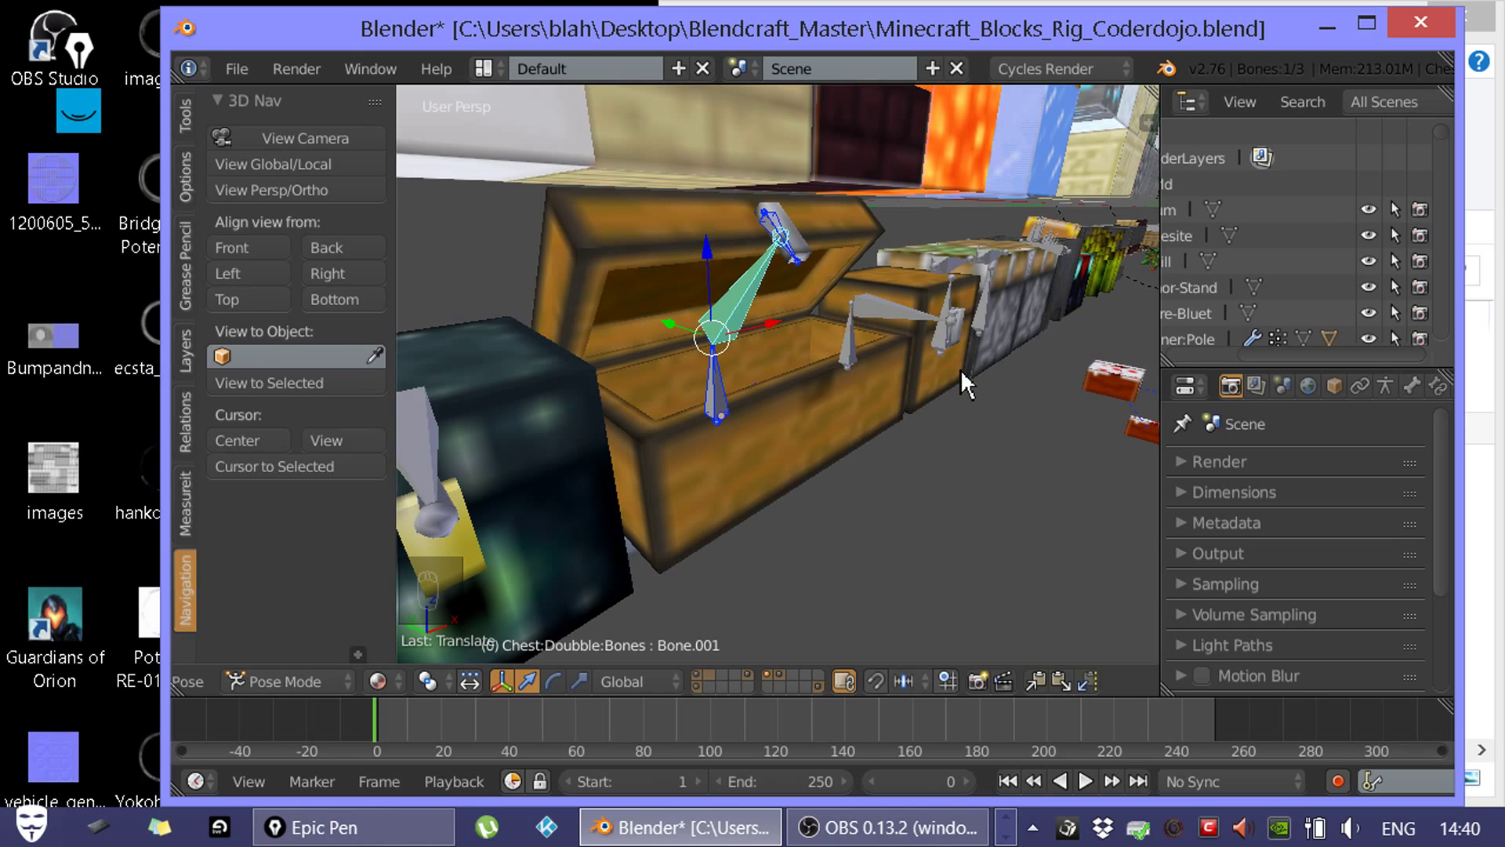
- Try rotating the open double chest's lid bone freely and about the global X axis
drag(710, 258, 756, 391)
key(r)
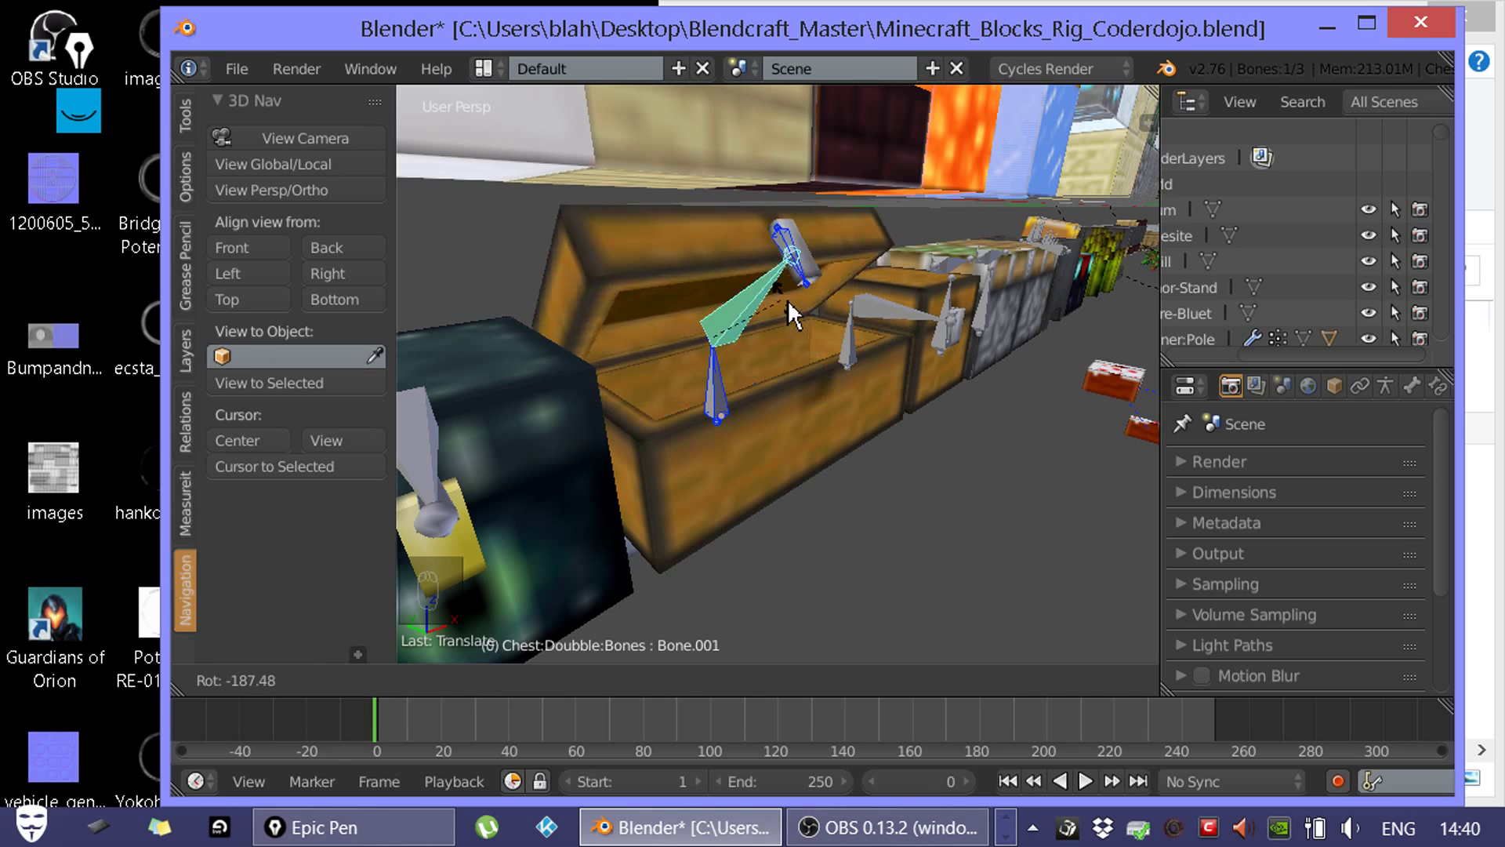
click(796, 268)
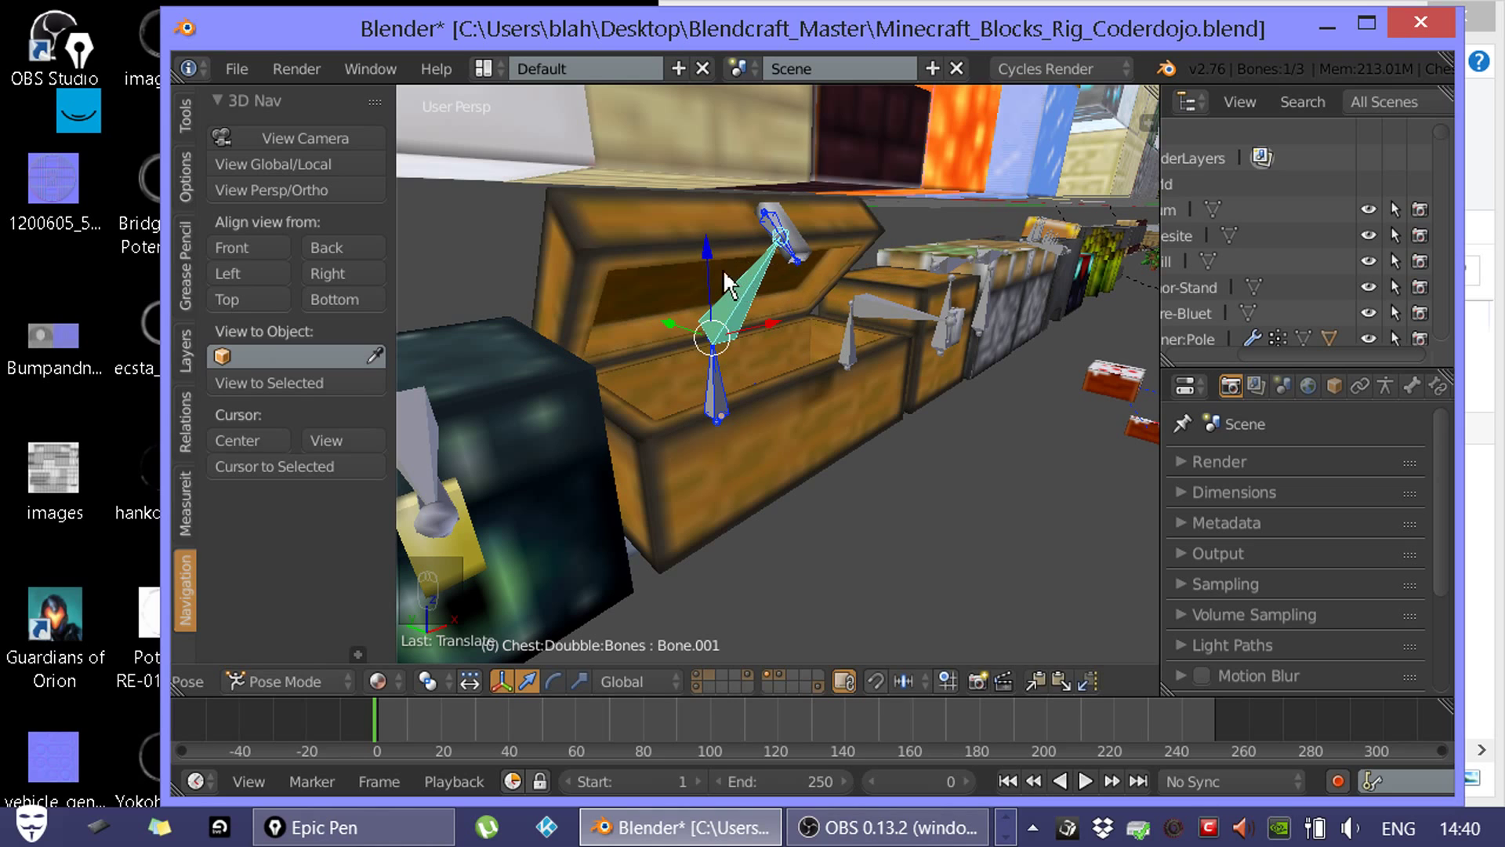
key(r)
click(726, 306)
key(r)
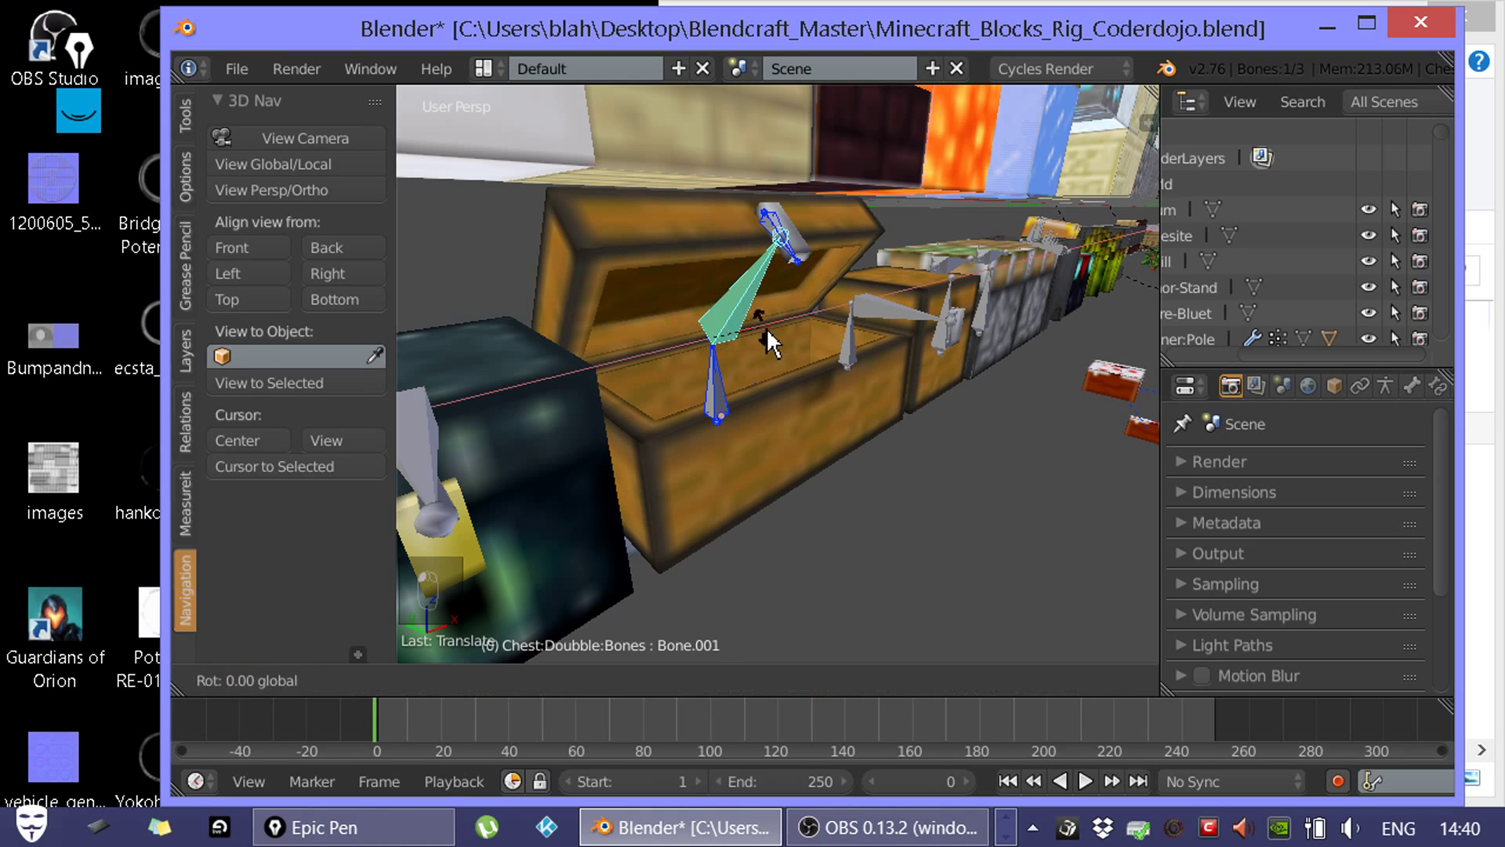
right_click(453, 424)
- Return the double chest's armature to Object Mode and look over the stair blocks, chests and pistons
scroll(601, 319, down, 6)
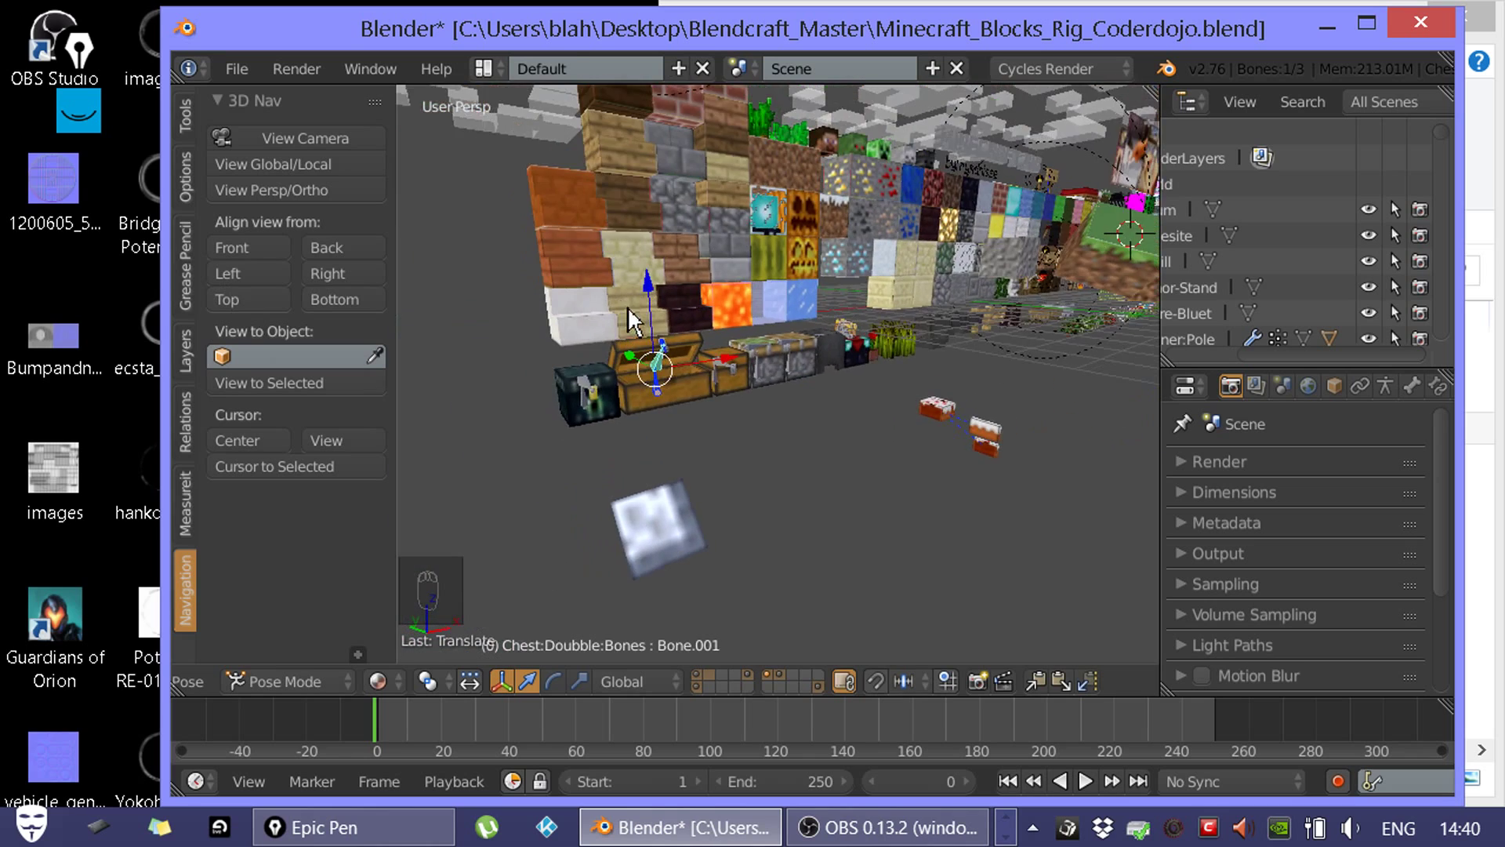
middle_drag(627, 307, 742, 451)
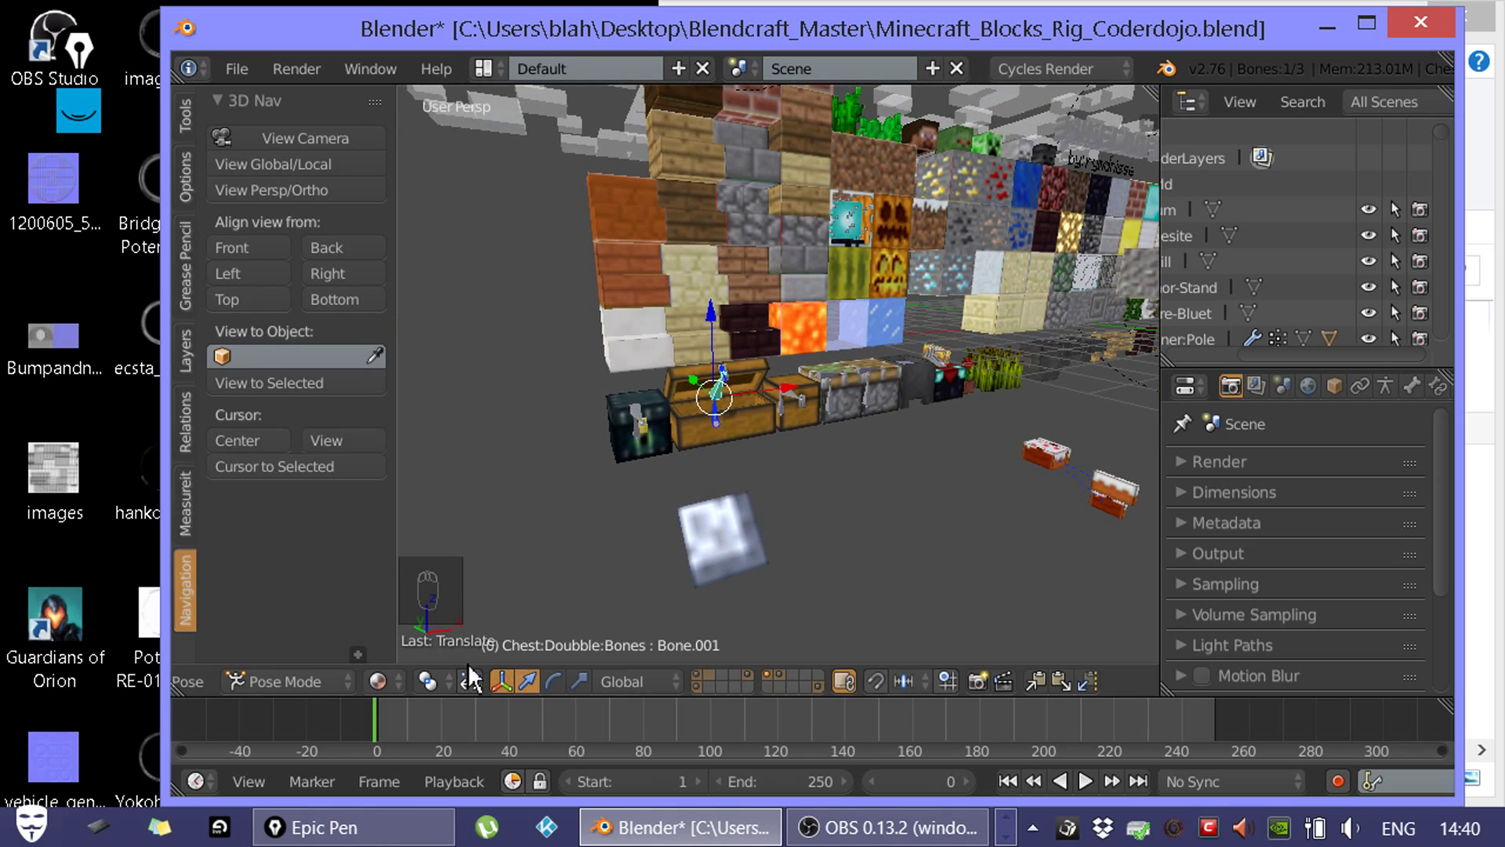
click(260, 681)
click(311, 650)
scroll(792, 453, up, 3)
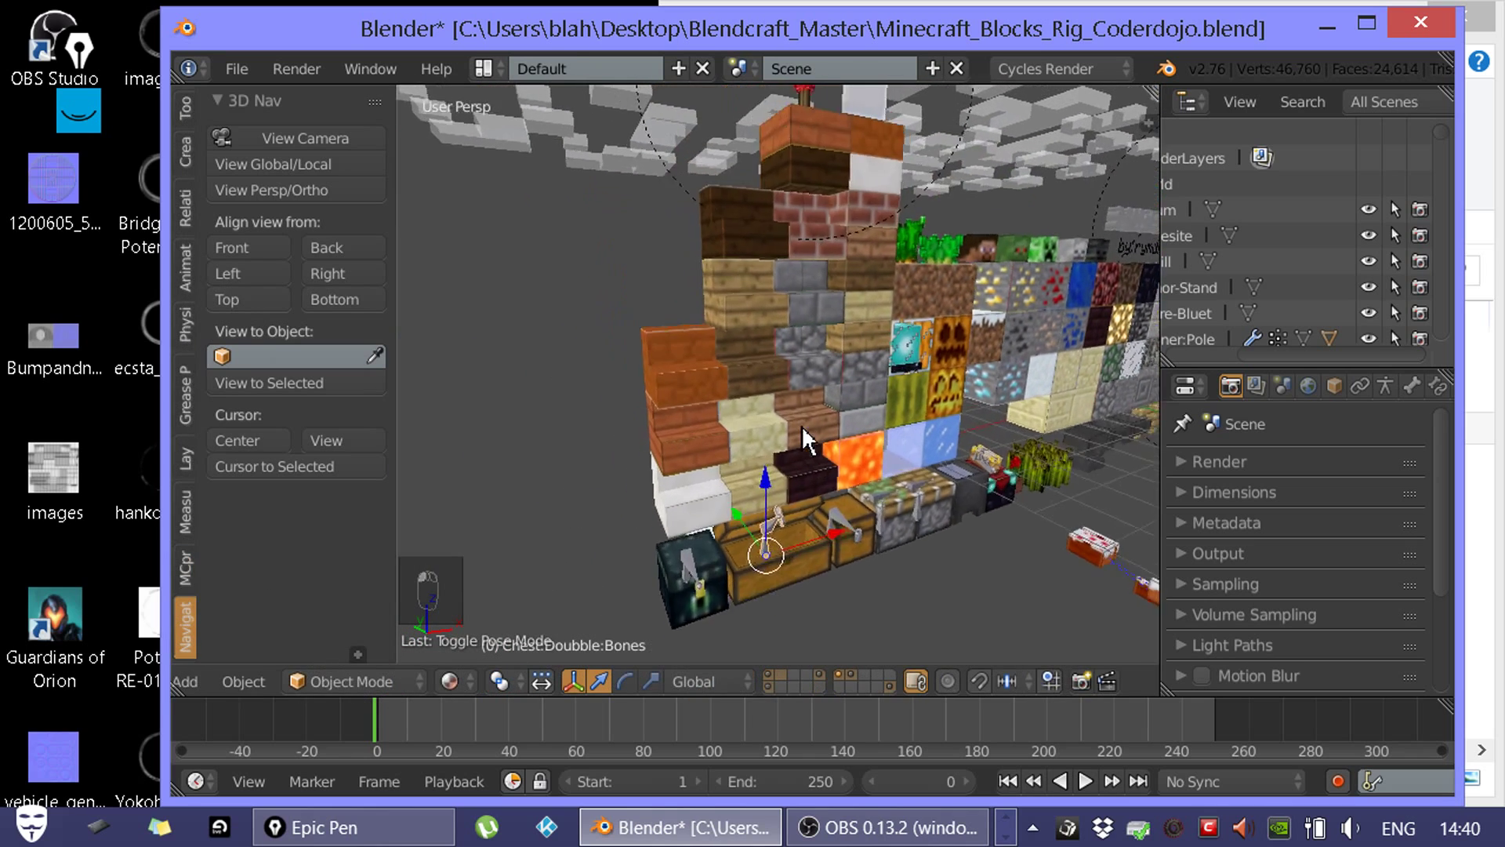
middle_drag(717, 431, 804, 480)
scroll(803, 482, up, 3)
ctrl+scroll(803, 482, up, 10)
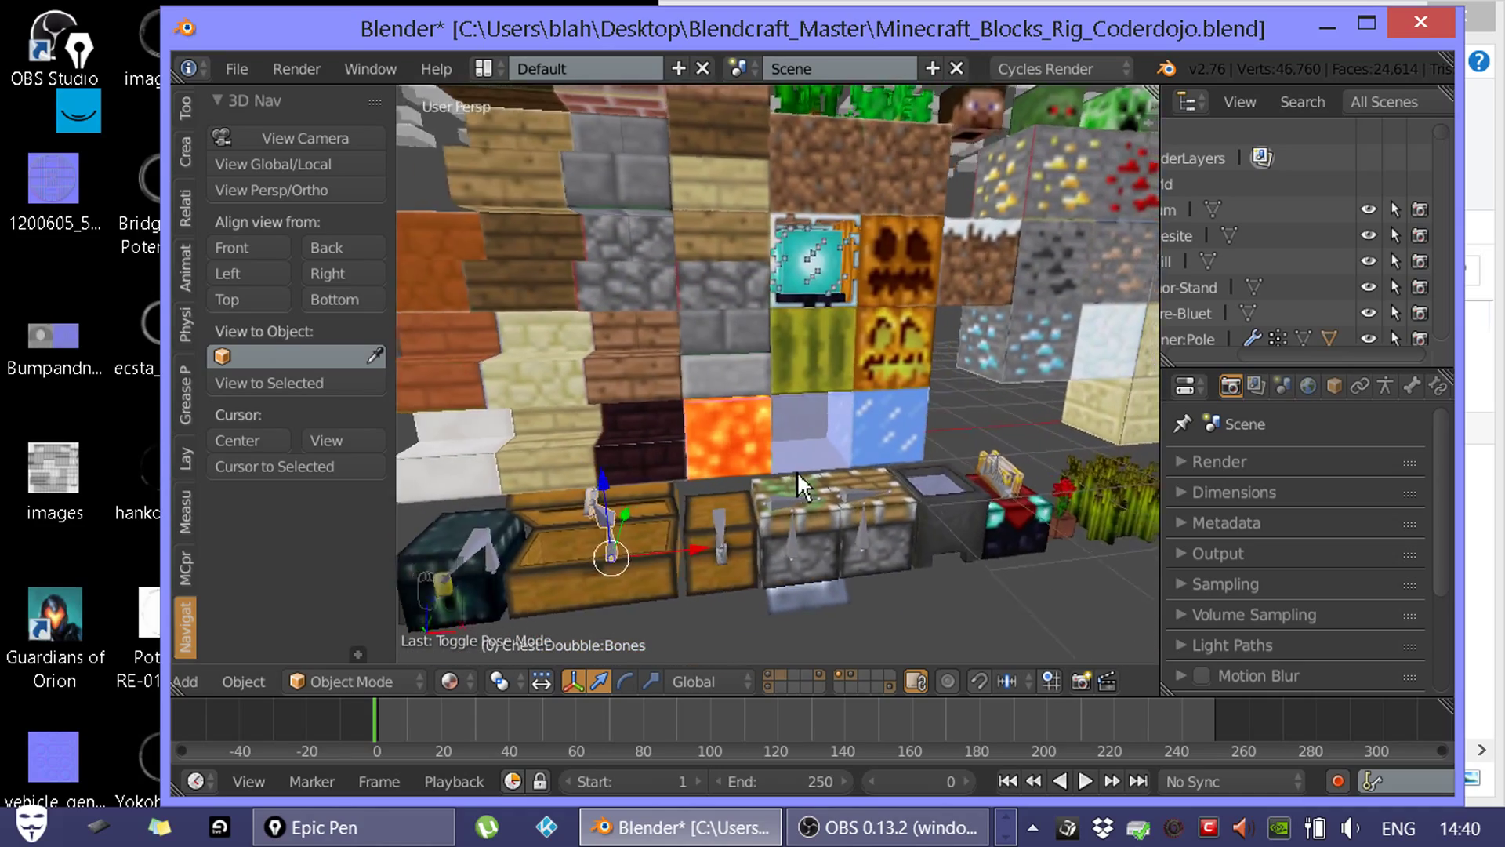
- Pick the flame of the wall torch on the block wall and inspect the torch up close
middle_drag(808, 500, 898, 485)
scroll(897, 478, up, 8)
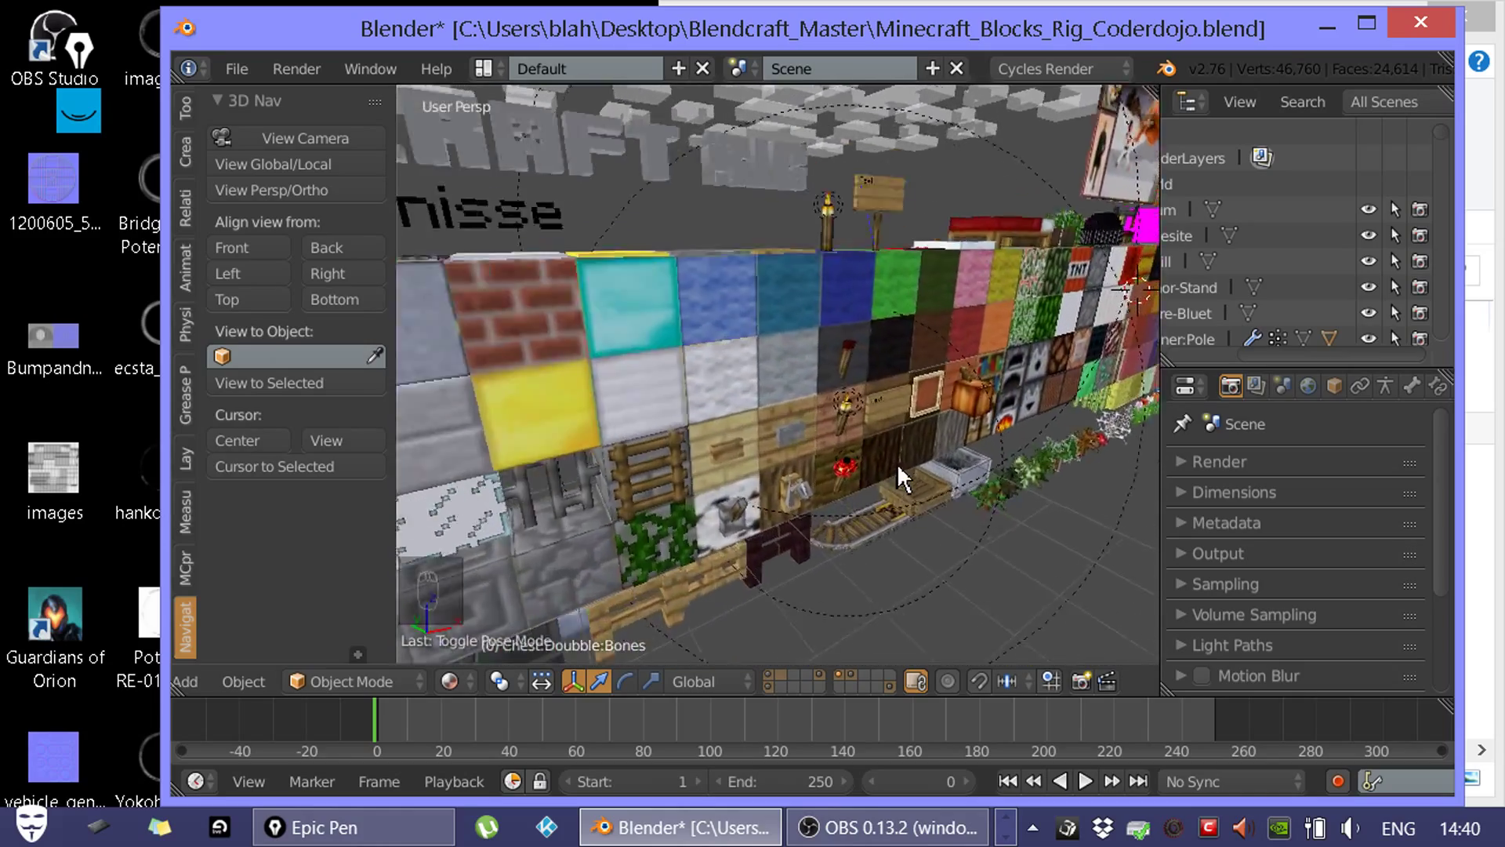
right_click(798, 387)
middle_drag(798, 387, 827, 441)
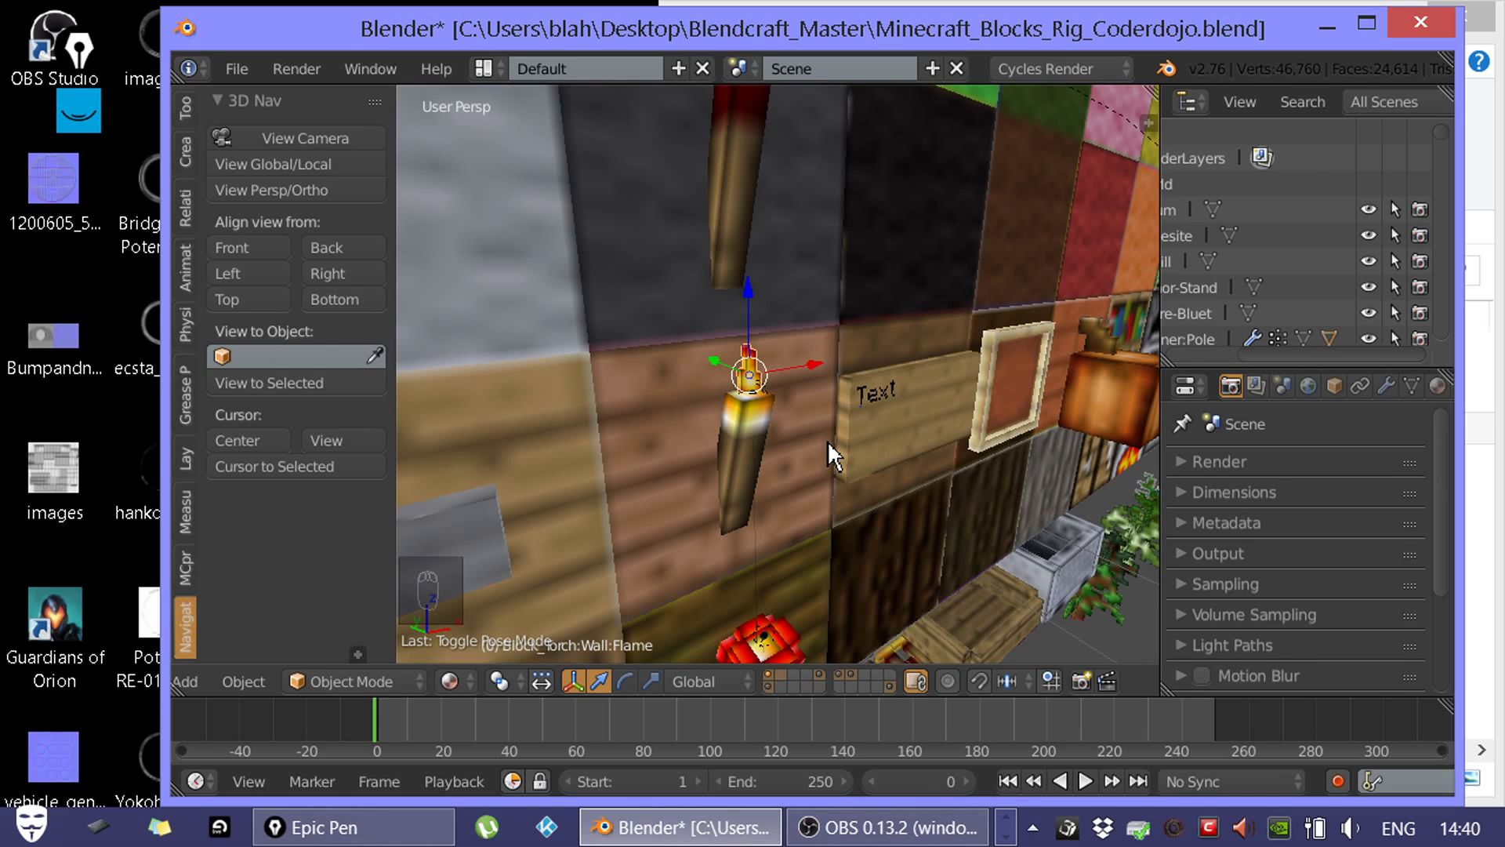
middle_drag(827, 441, 736, 350)
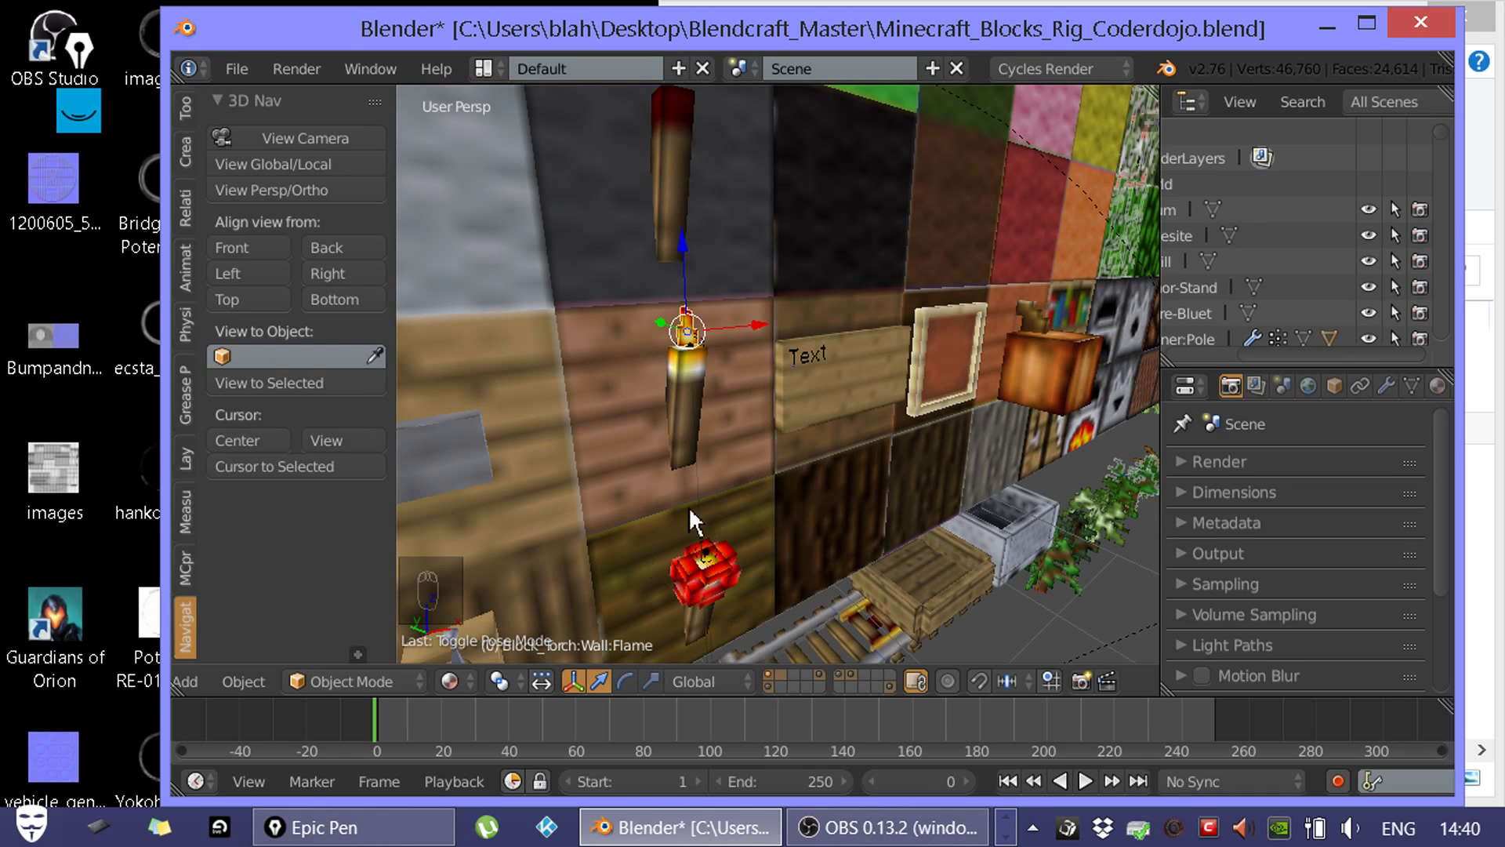
scroll(752, 490, down, 5)
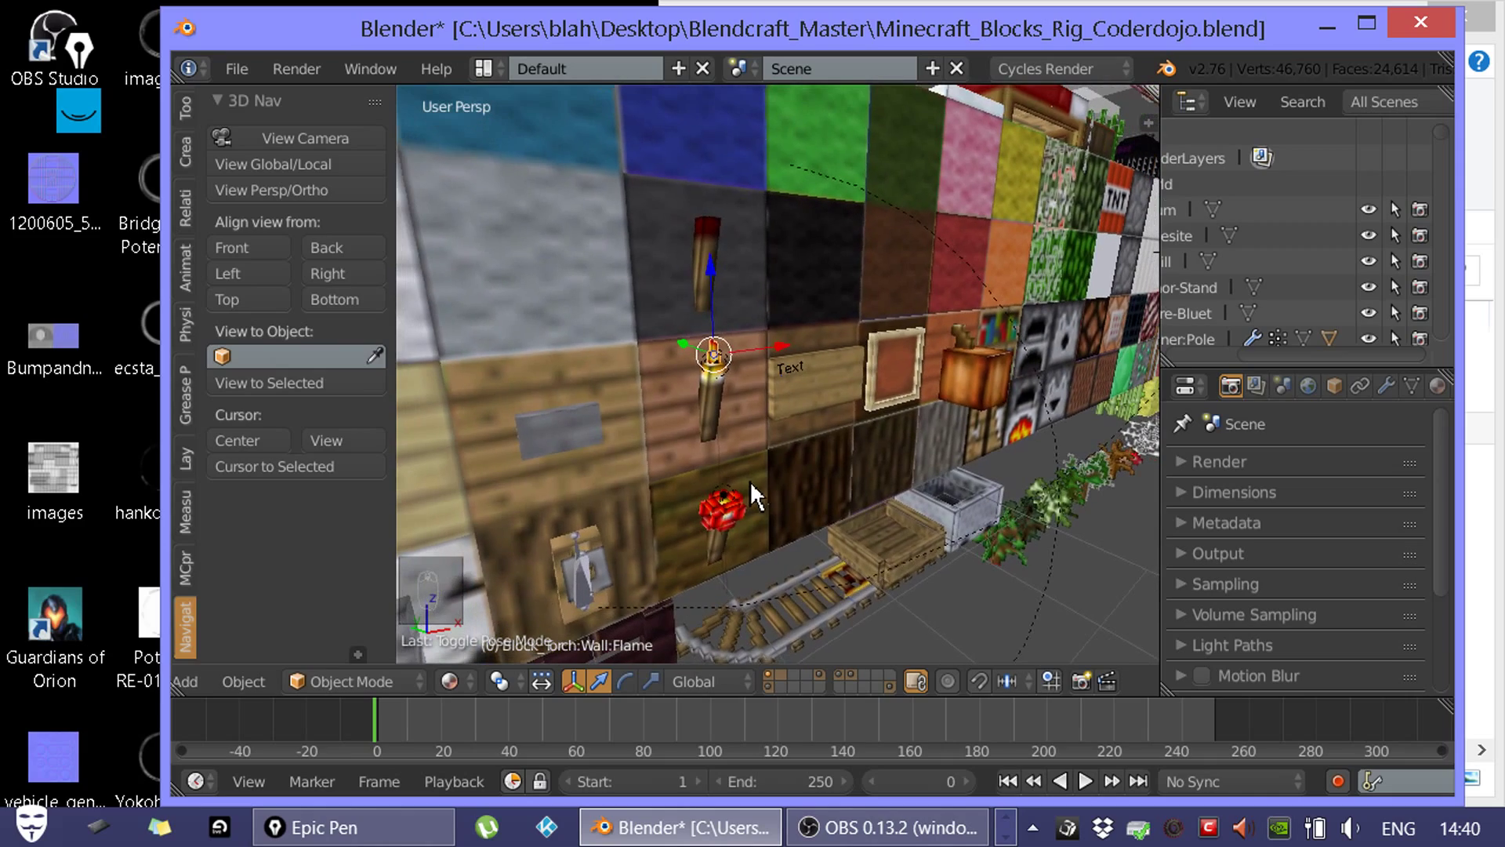
- Preview the torch's light in Rendered viewport shading, and return the viewport to Material shading
click(465, 682)
click(523, 519)
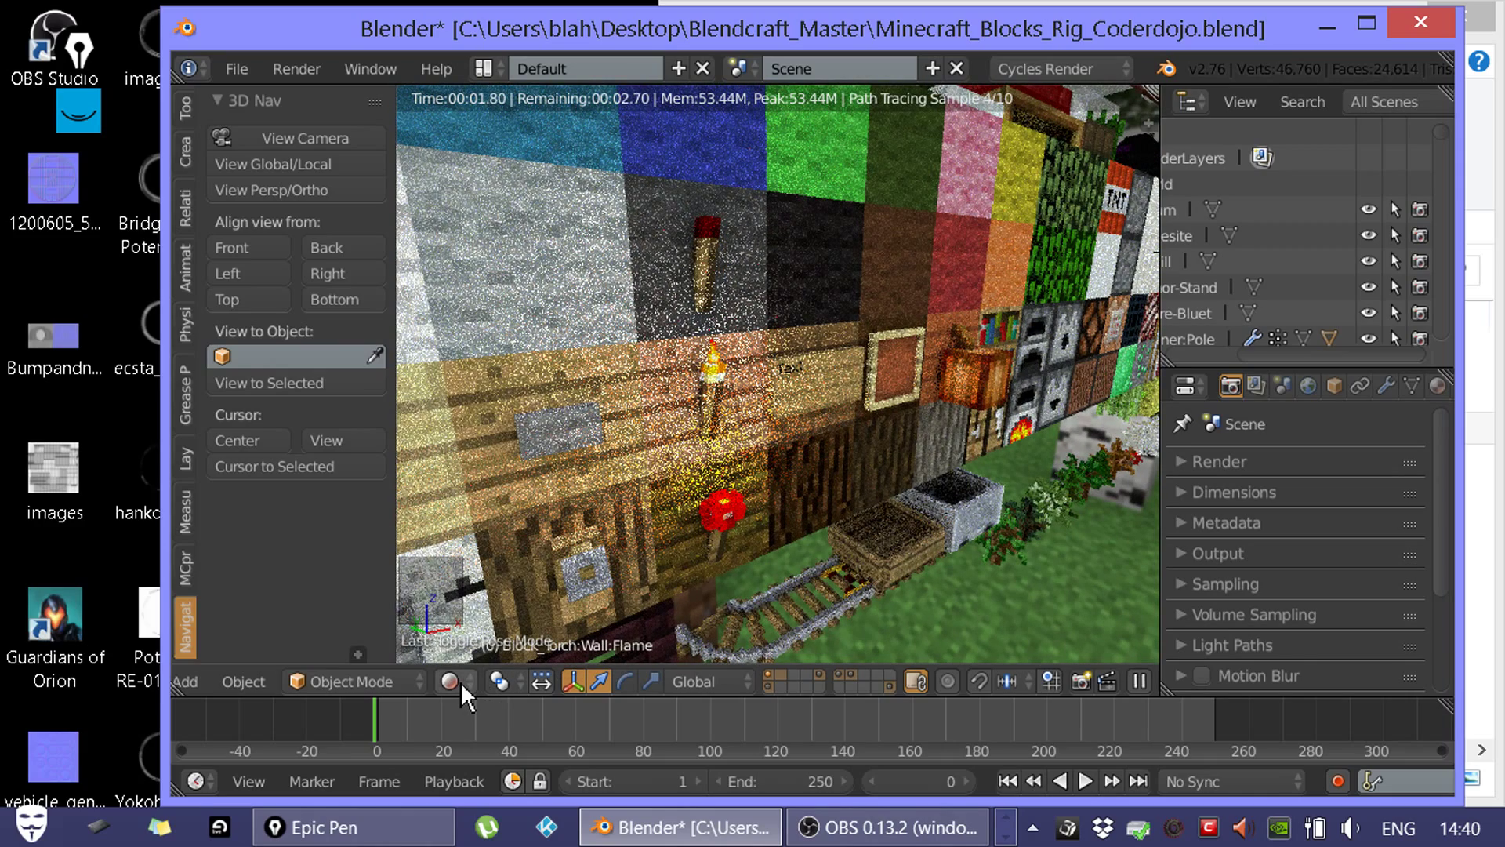
click(461, 681)
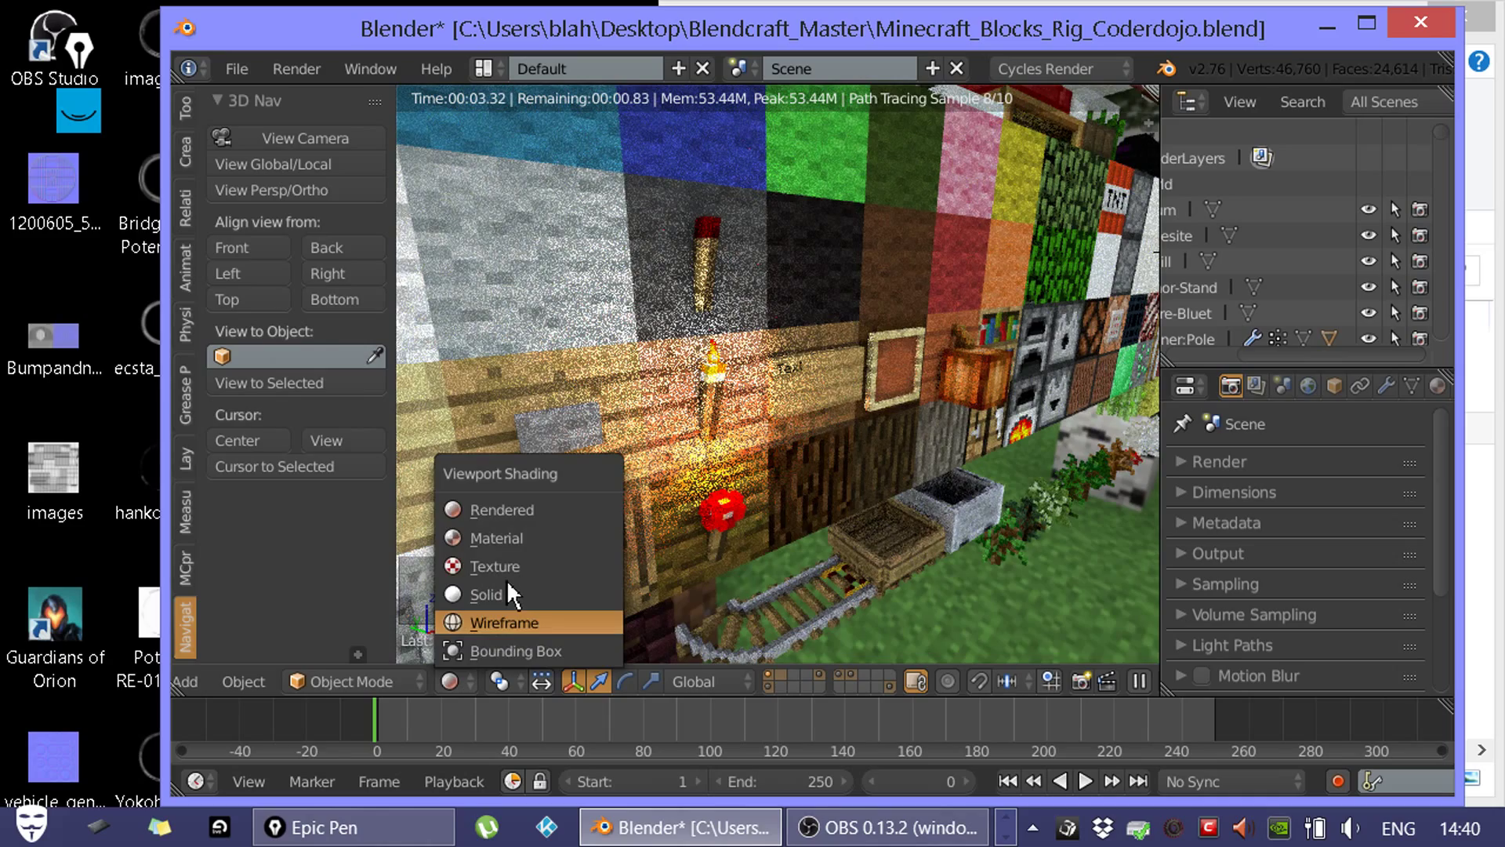
click(510, 542)
scroll(624, 391, down, 8)
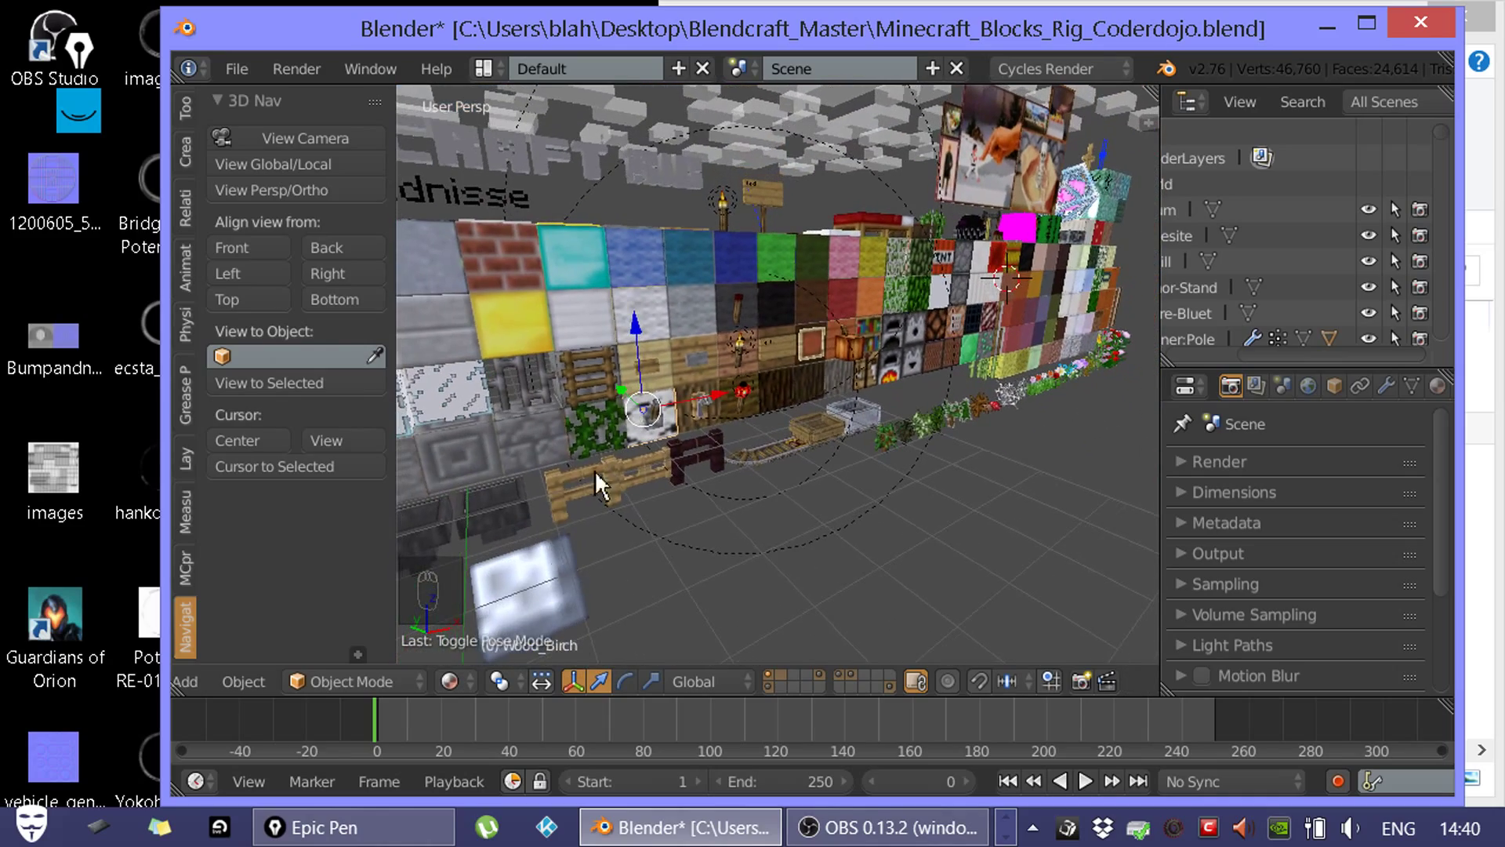
- Display the block wall in Rendered viewport shading, open the World settings and check their preview
click(451, 682)
click(500, 517)
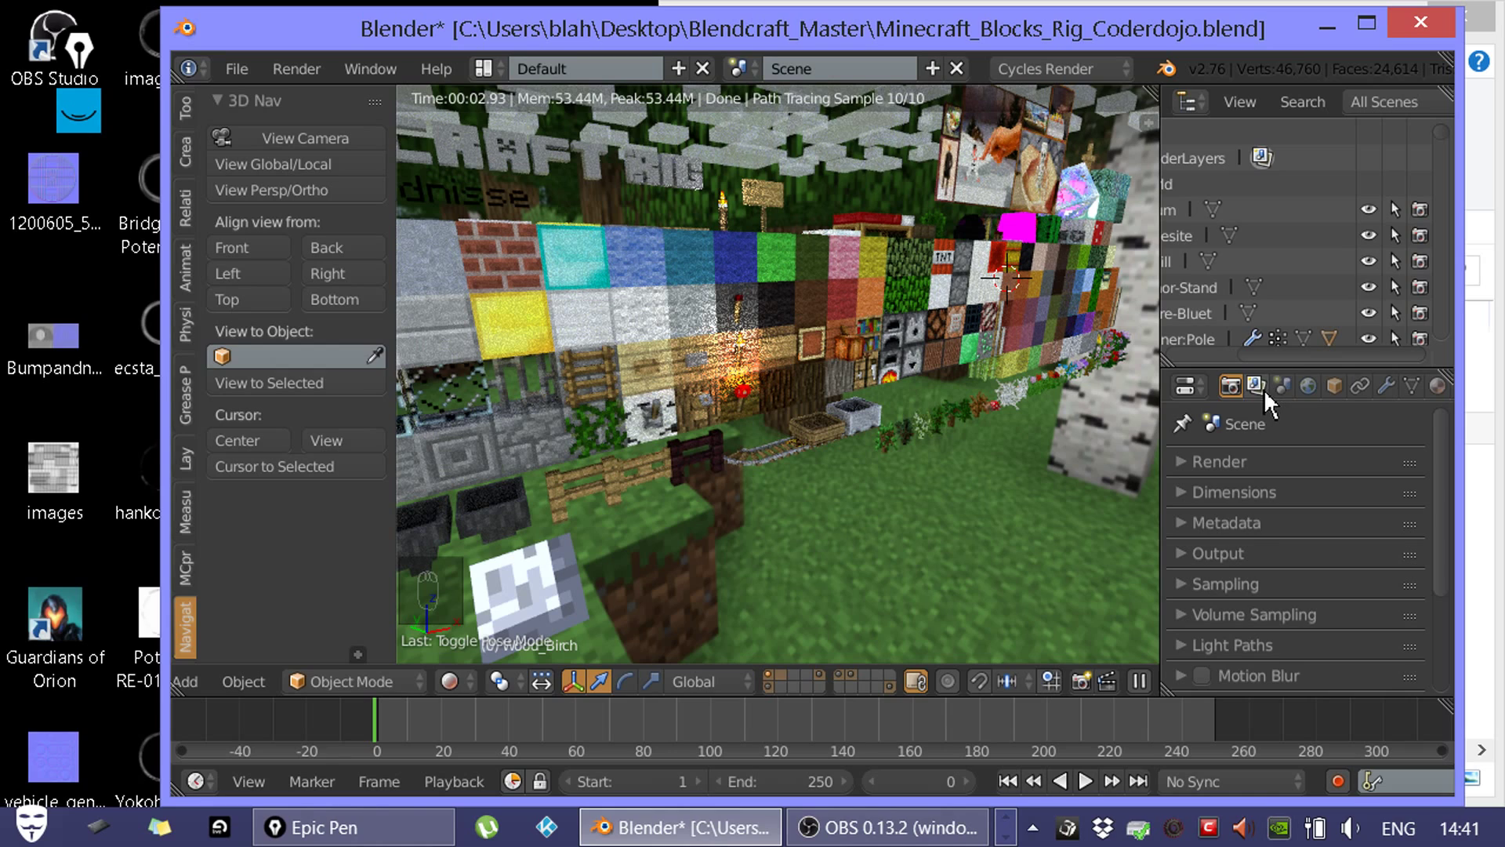
click(1308, 386)
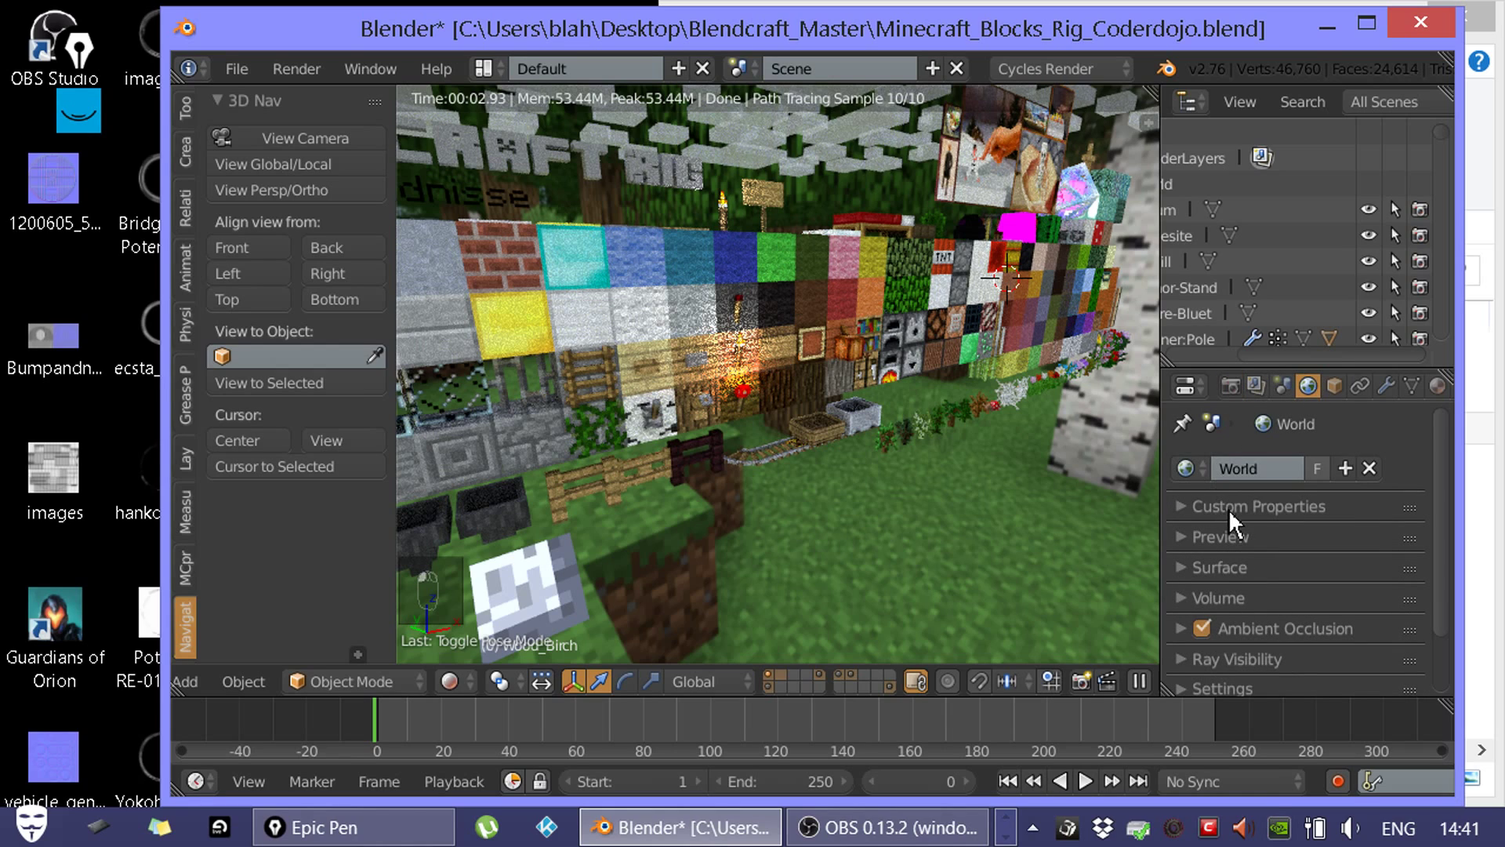
click(1220, 537)
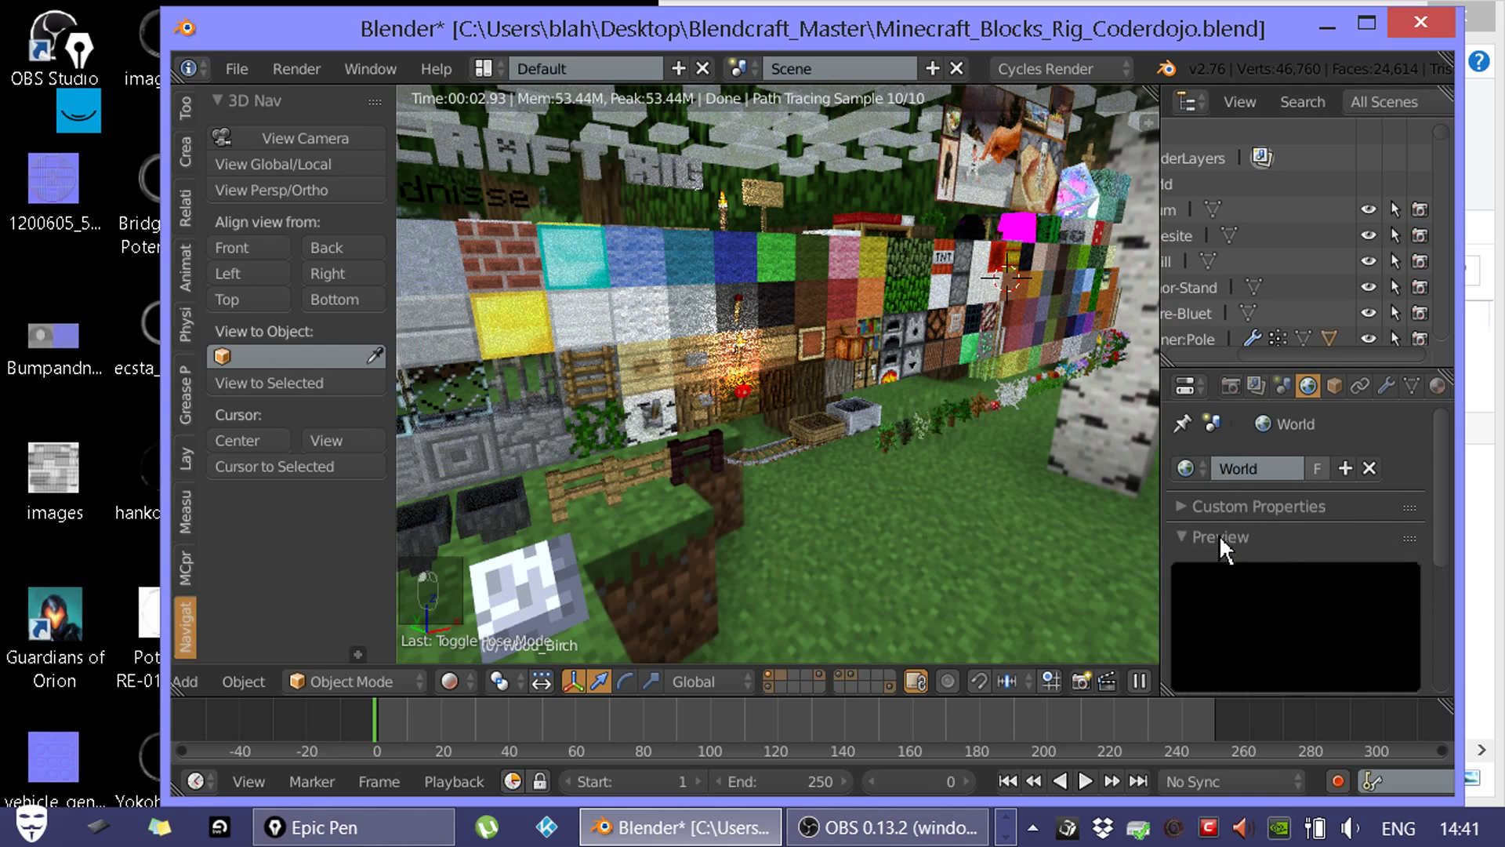
click(1220, 536)
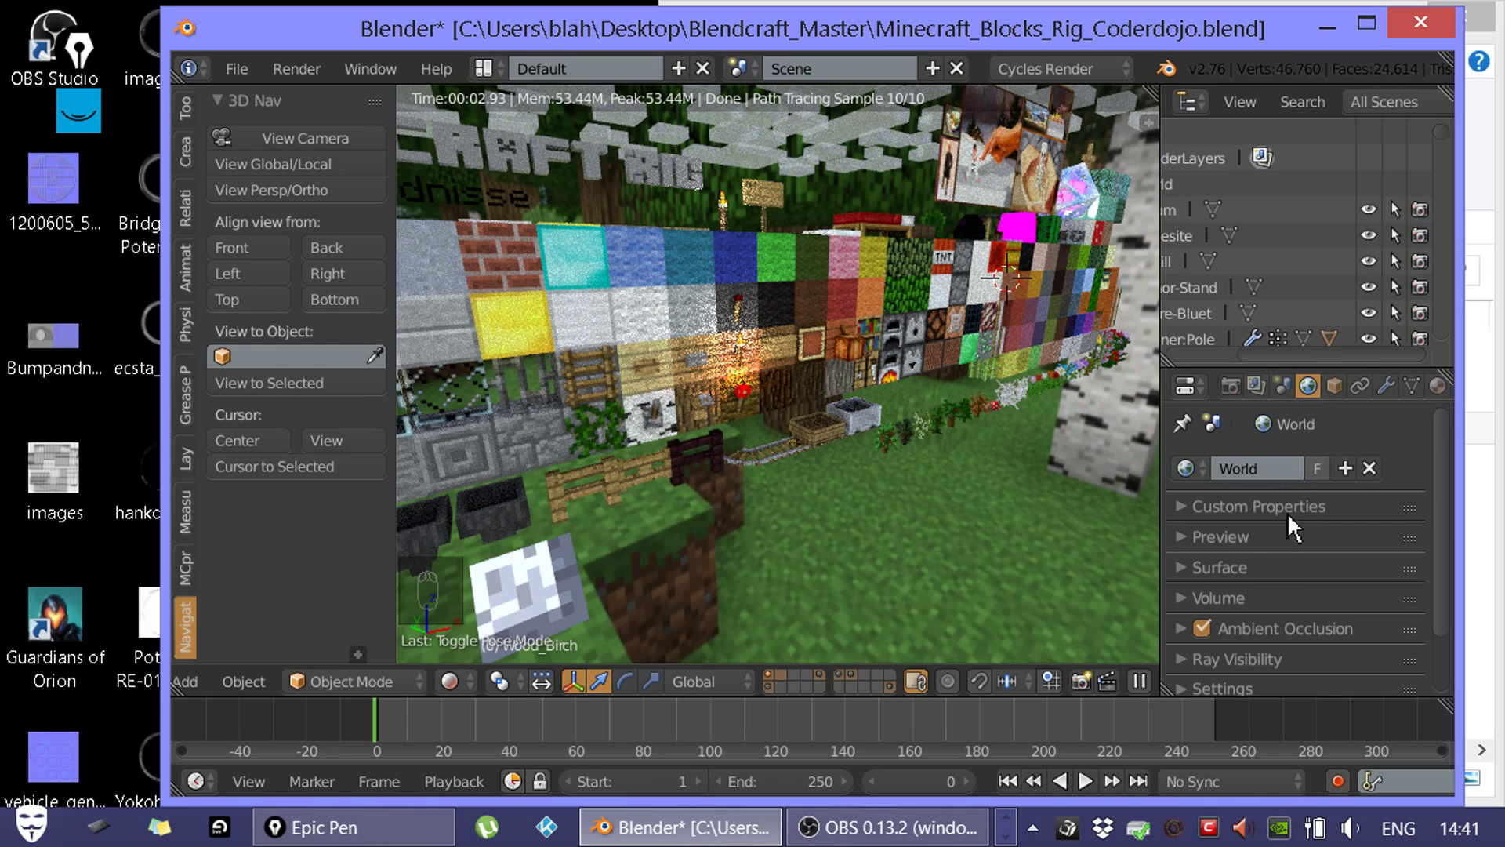
- Expand the World's Surface settings and unlink the image from its Environment Texture
click(1255, 561)
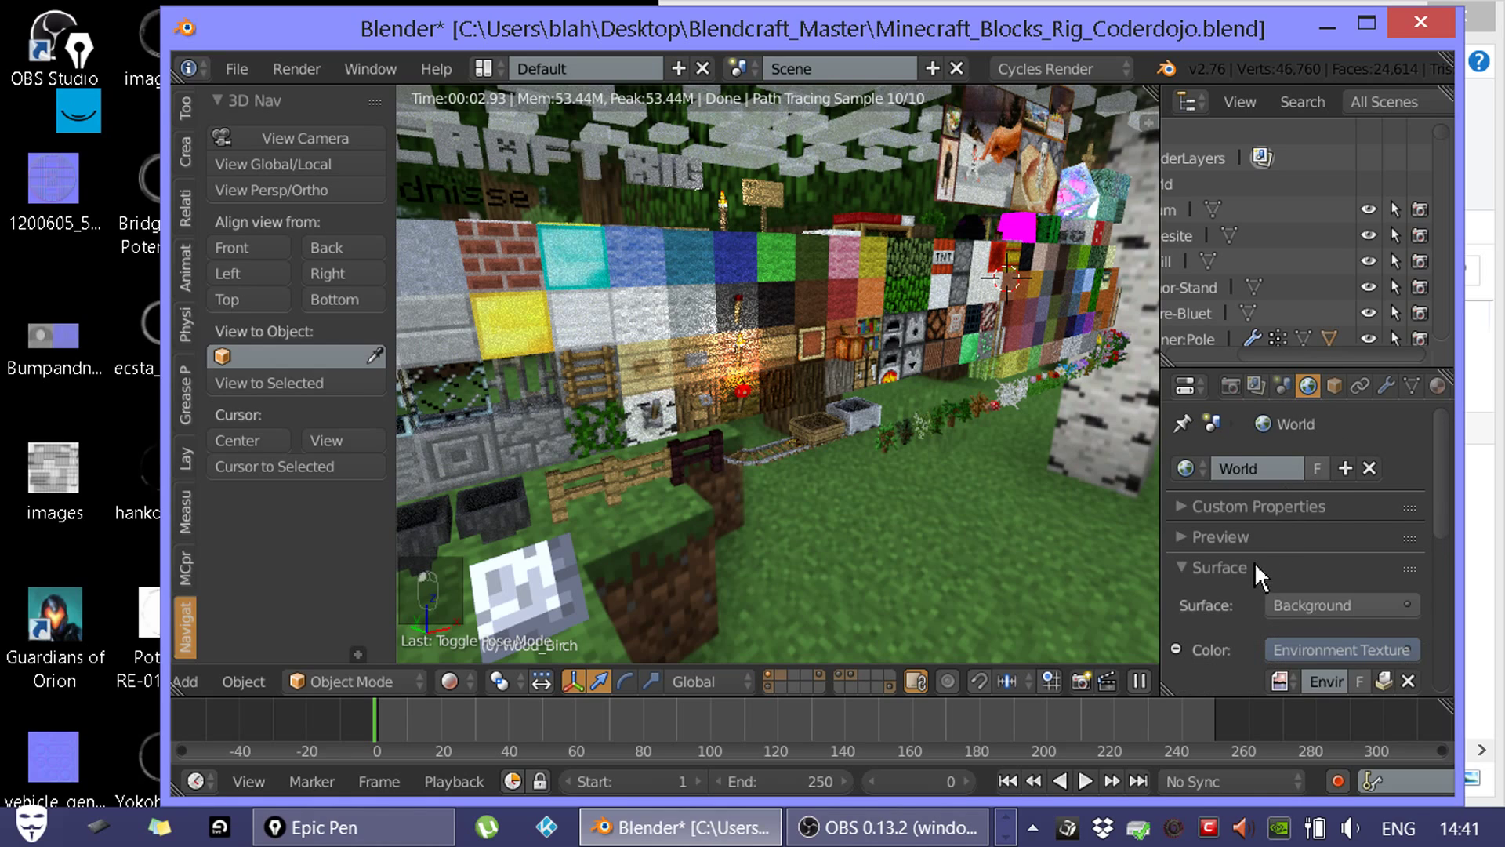
click(1255, 563)
scroll(1279, 528, down, 2)
scroll(1286, 548, up, 2)
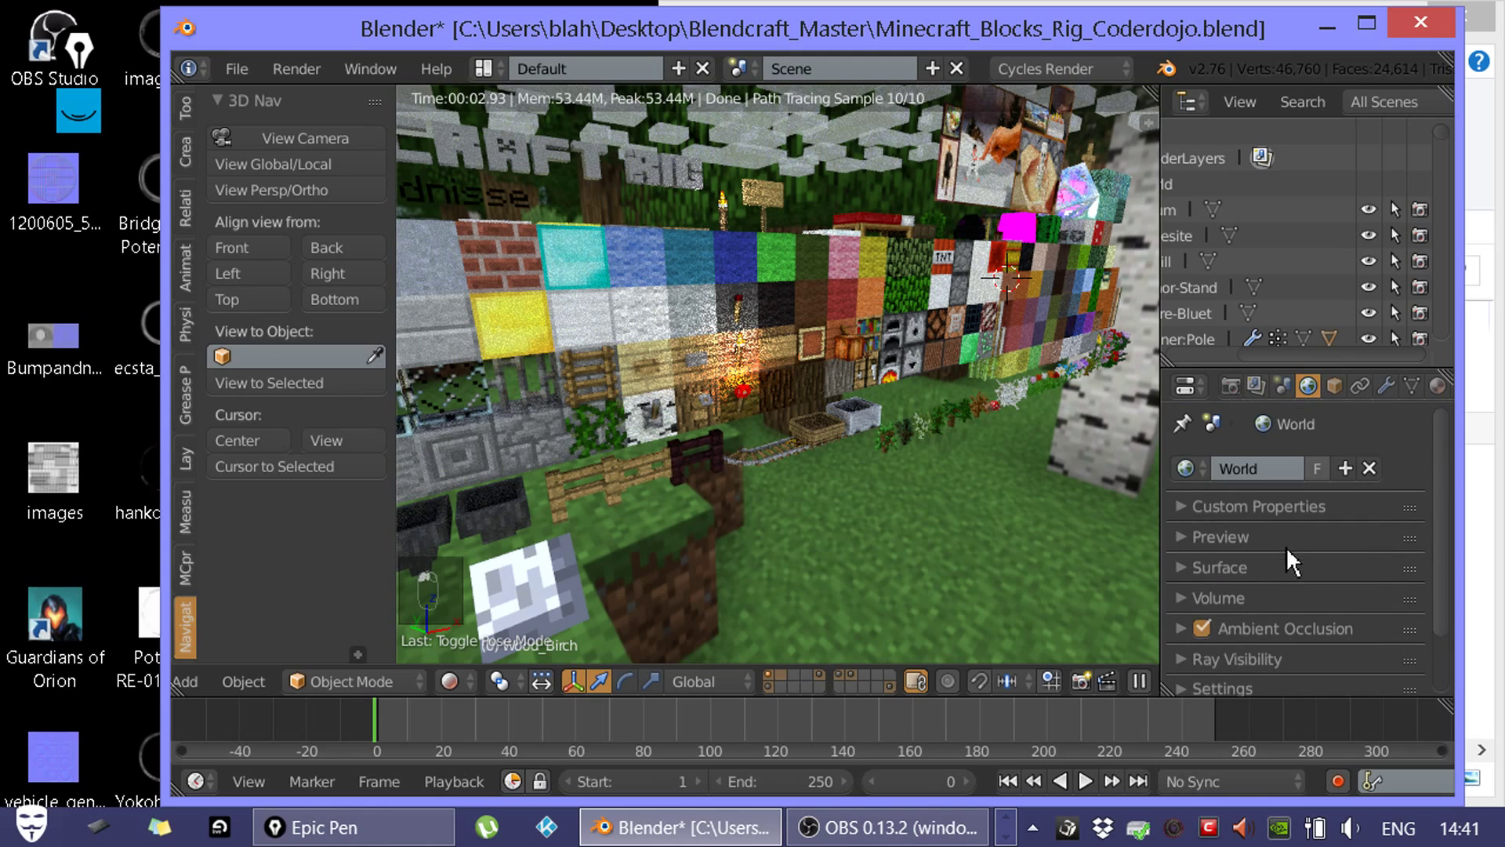
click(1252, 566)
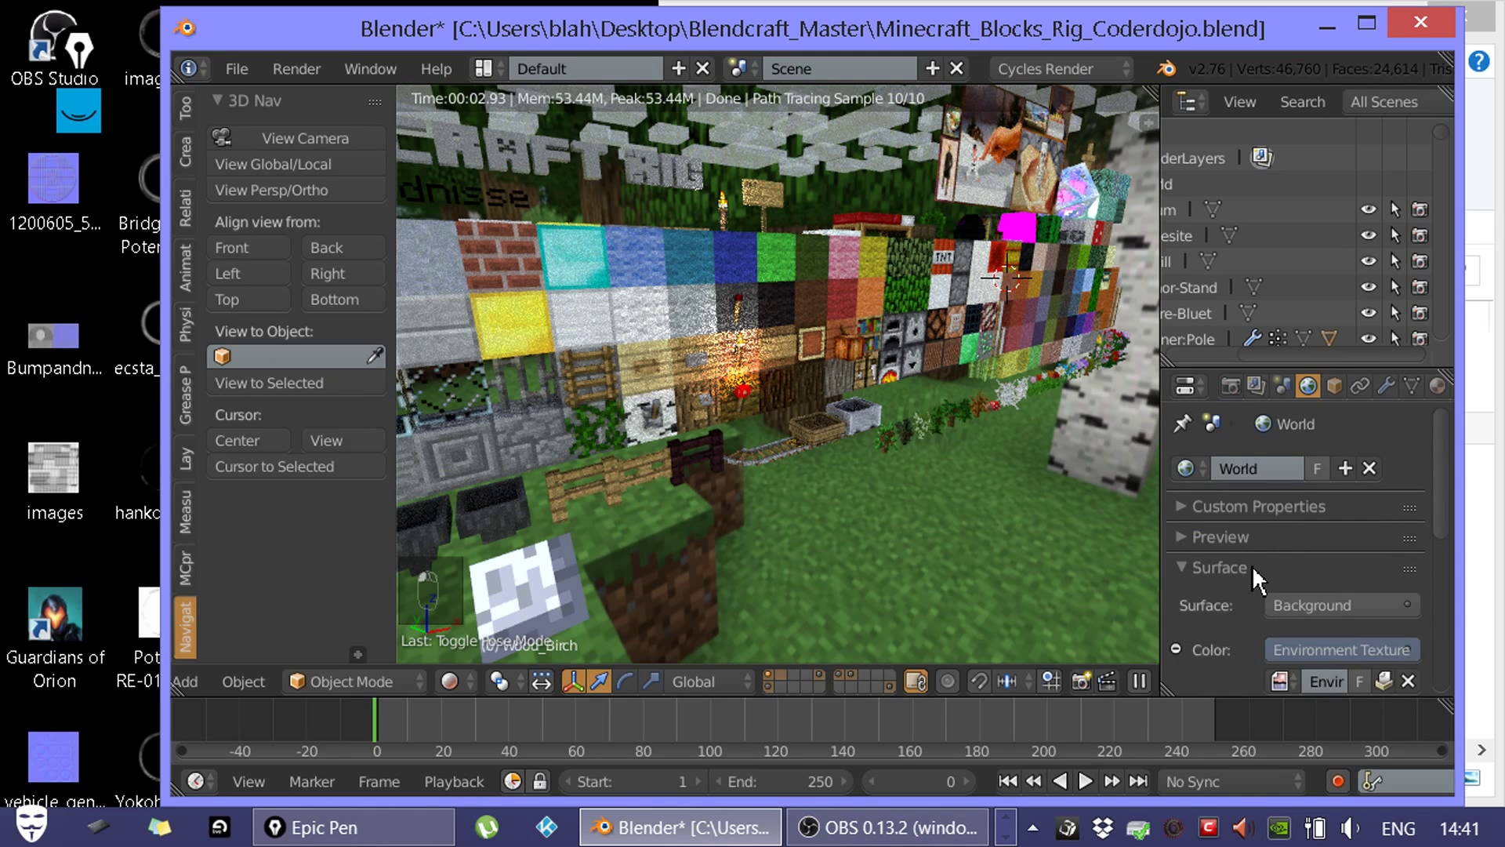
scroll(1252, 566, down, 5)
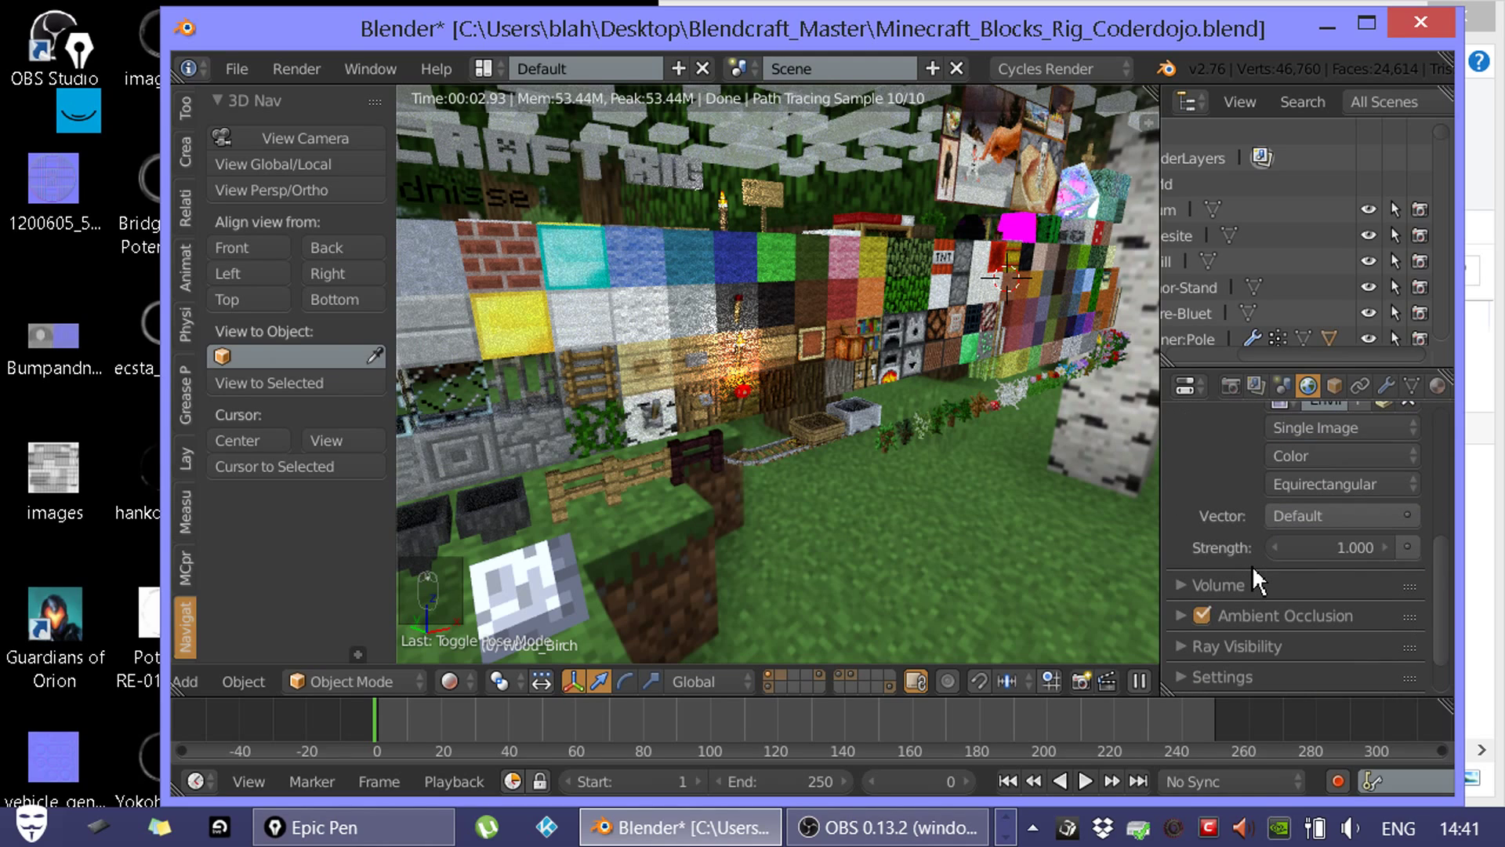
scroll(1250, 566, up, 5)
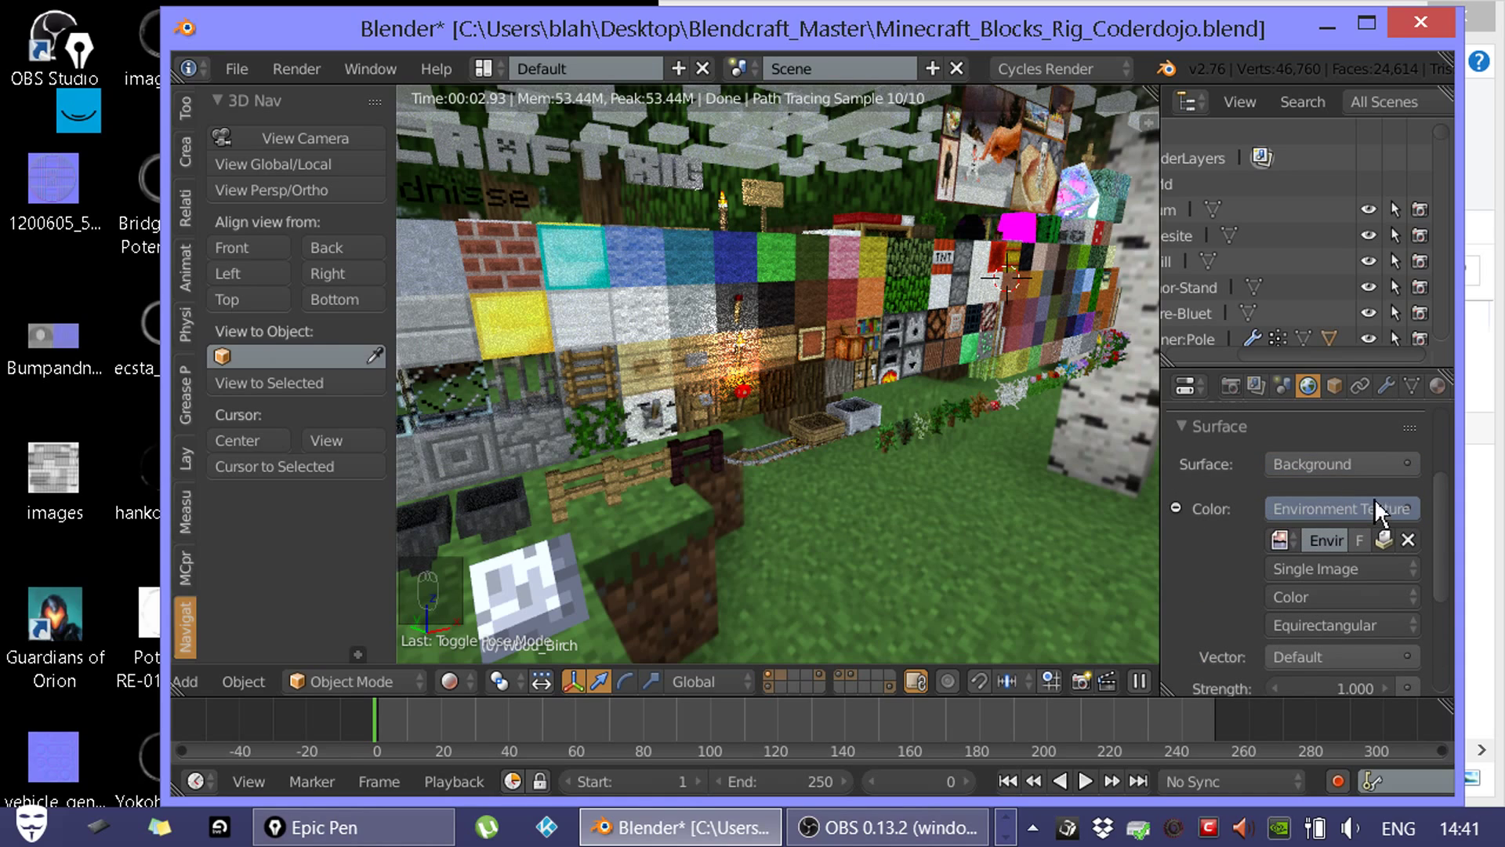
click(1409, 540)
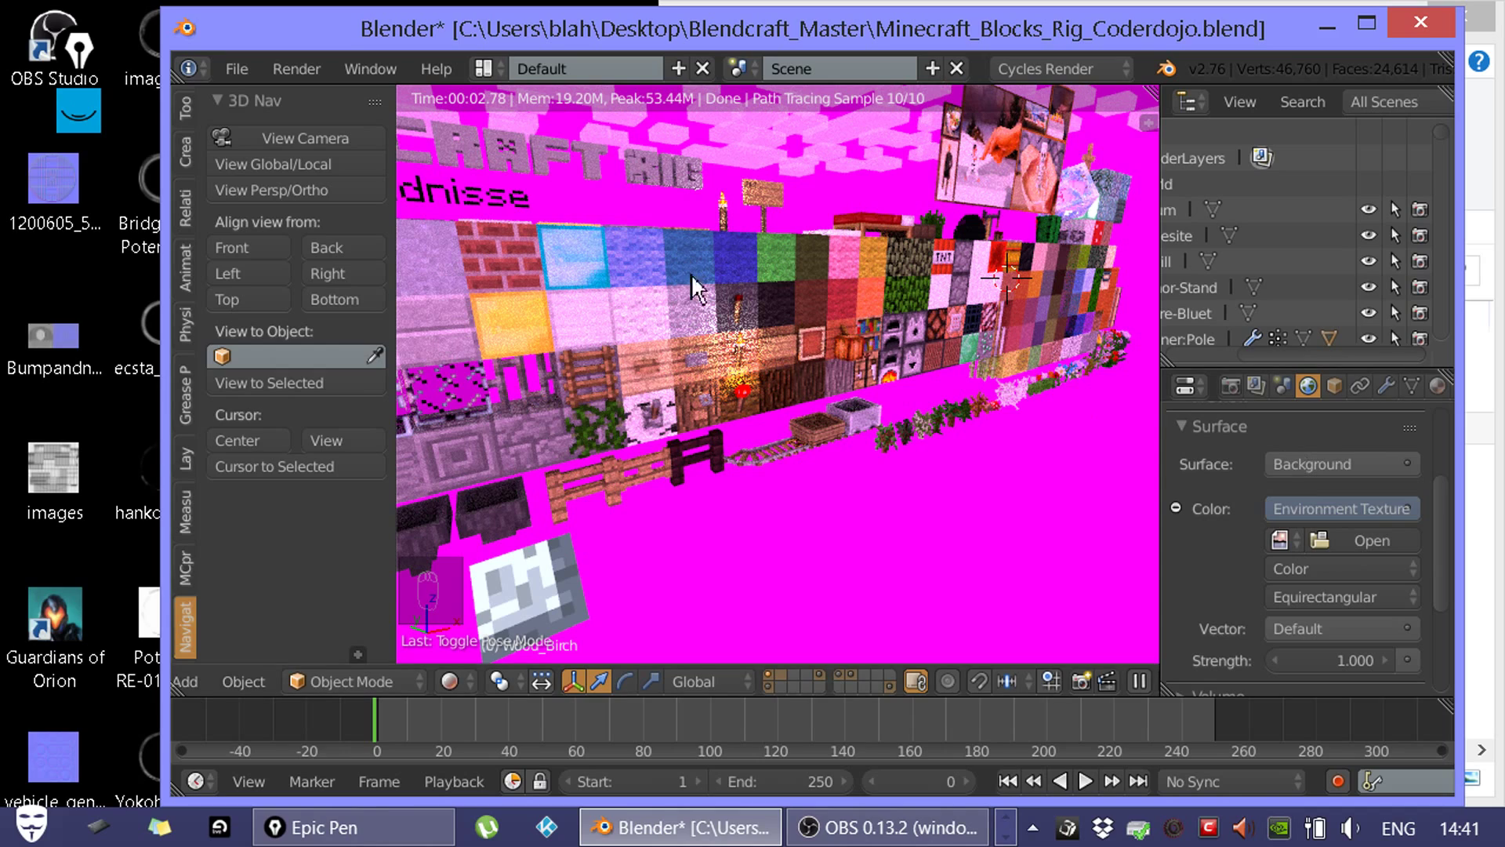
middle_drag(813, 408, 823, 423)
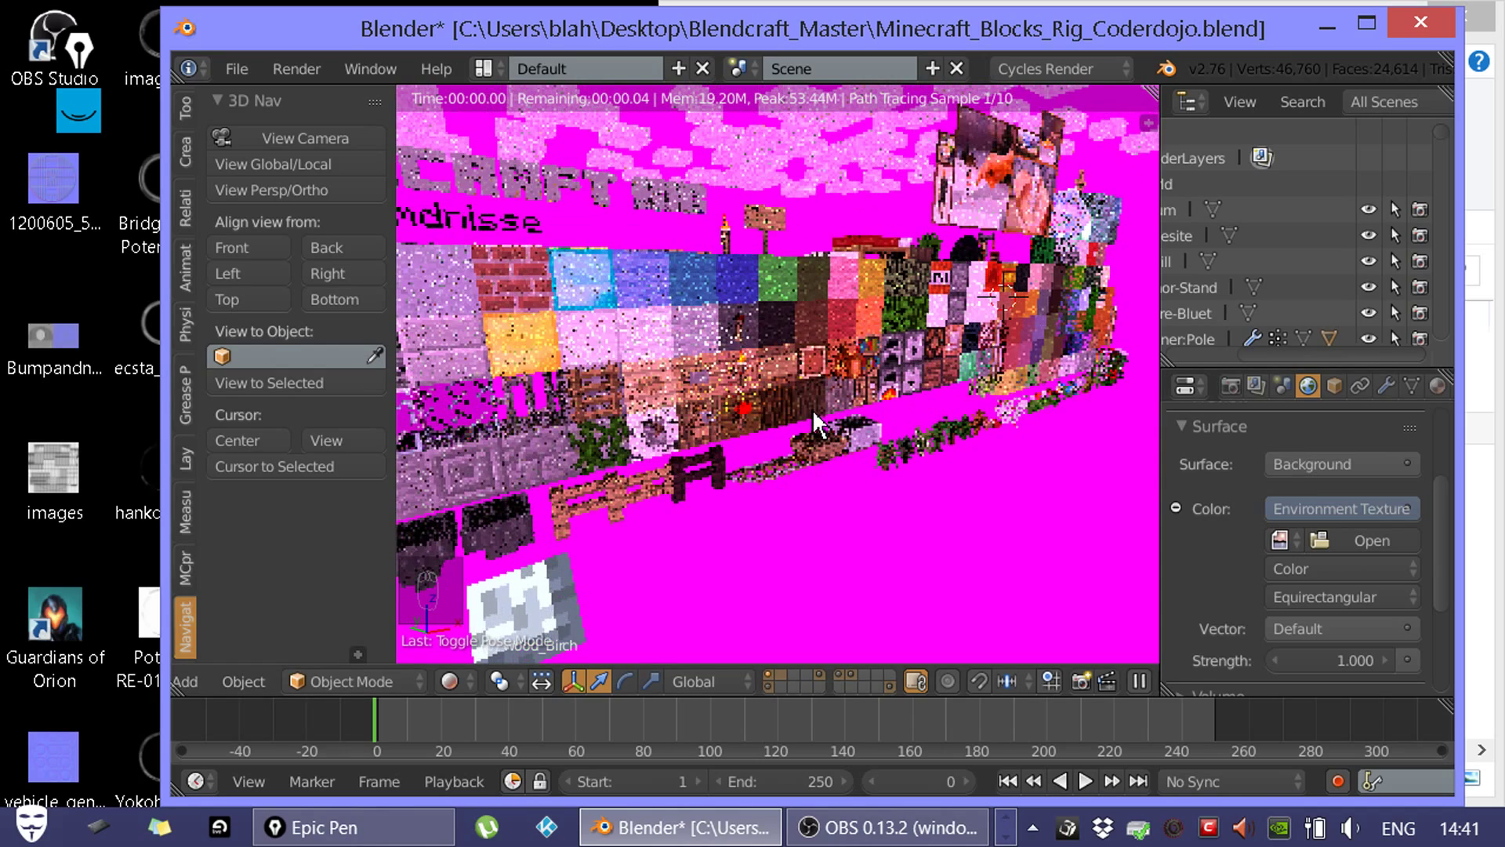
- Disconnect the Background shader from the World's surface
click(1367, 464)
click(1365, 453)
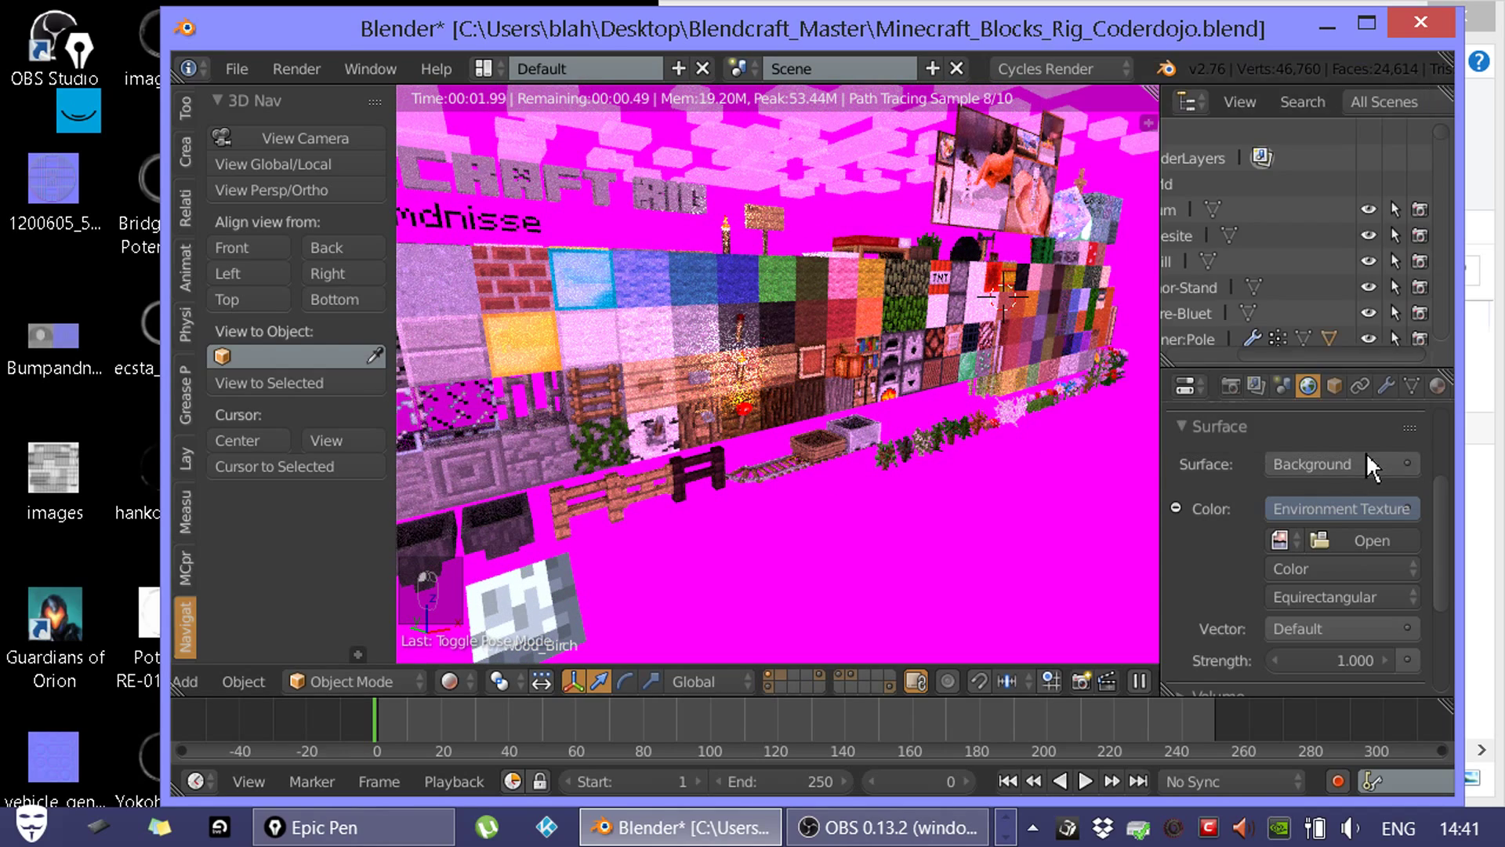
click(1361, 454)
scroll(1285, 281, up, 4)
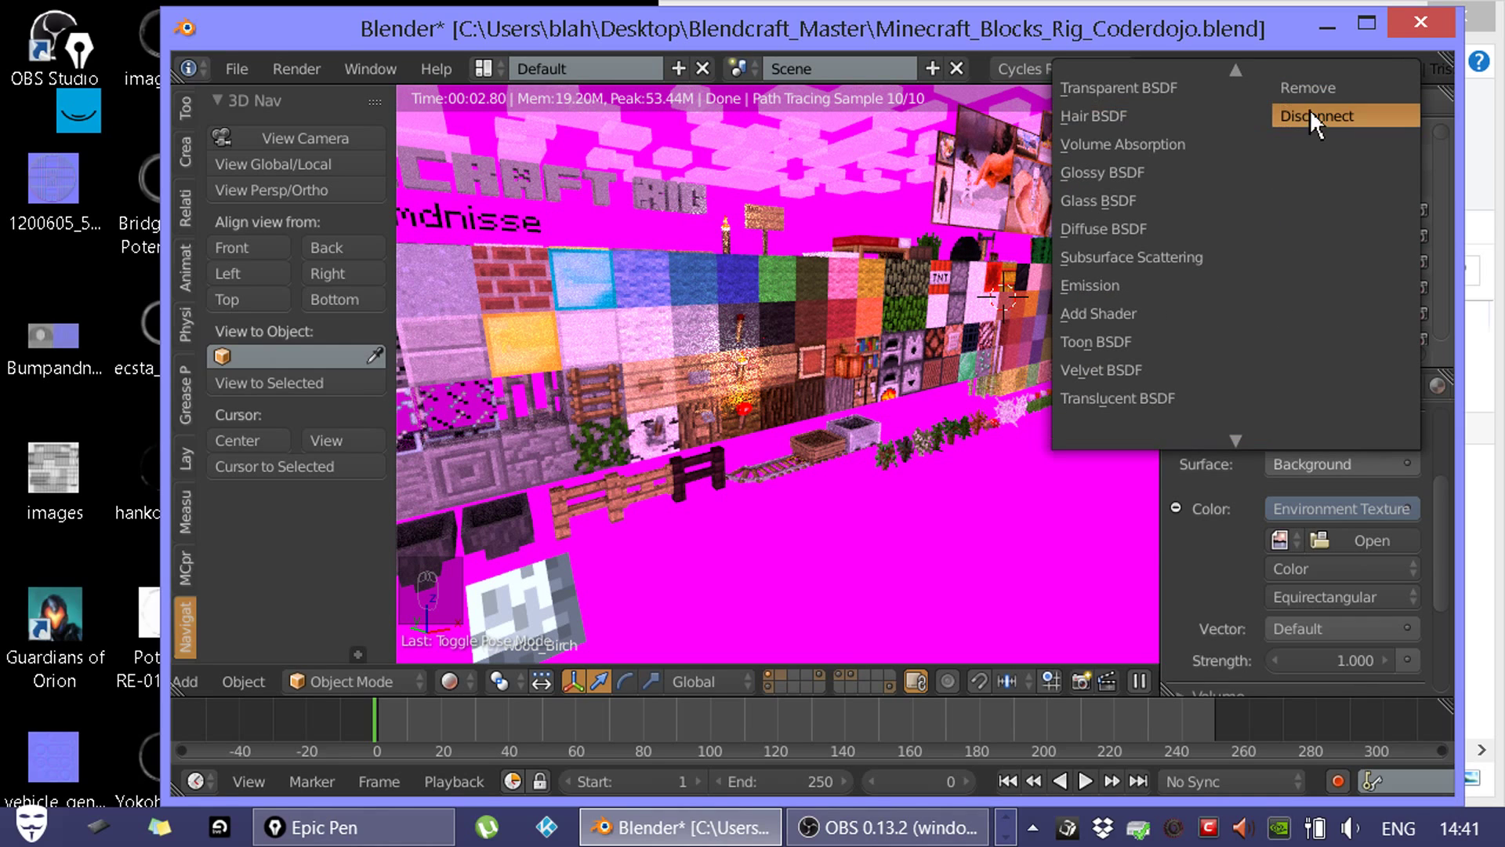
click(1316, 118)
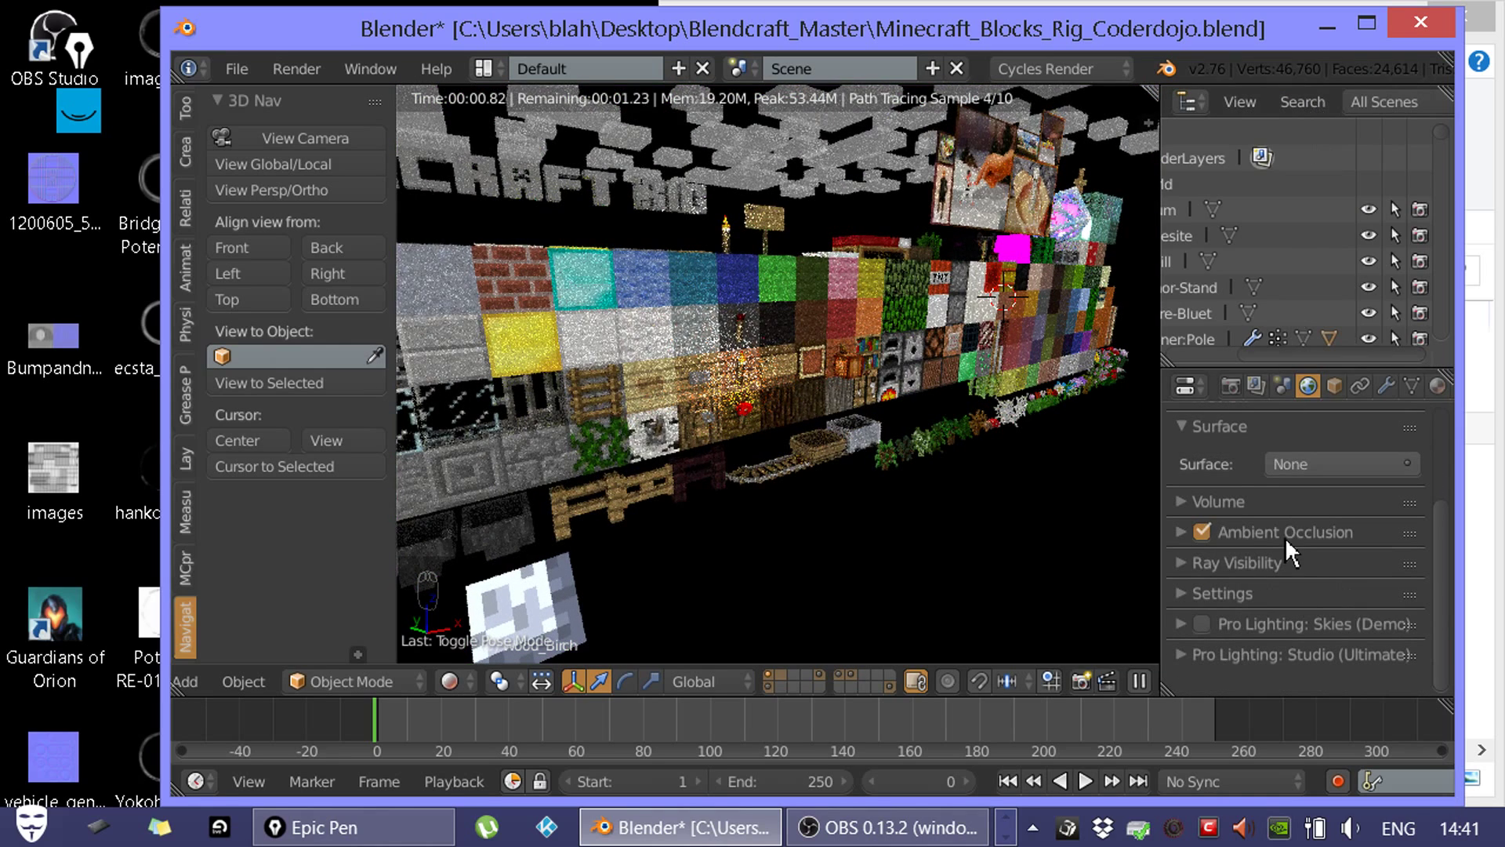
scroll(1259, 540, up, 5)
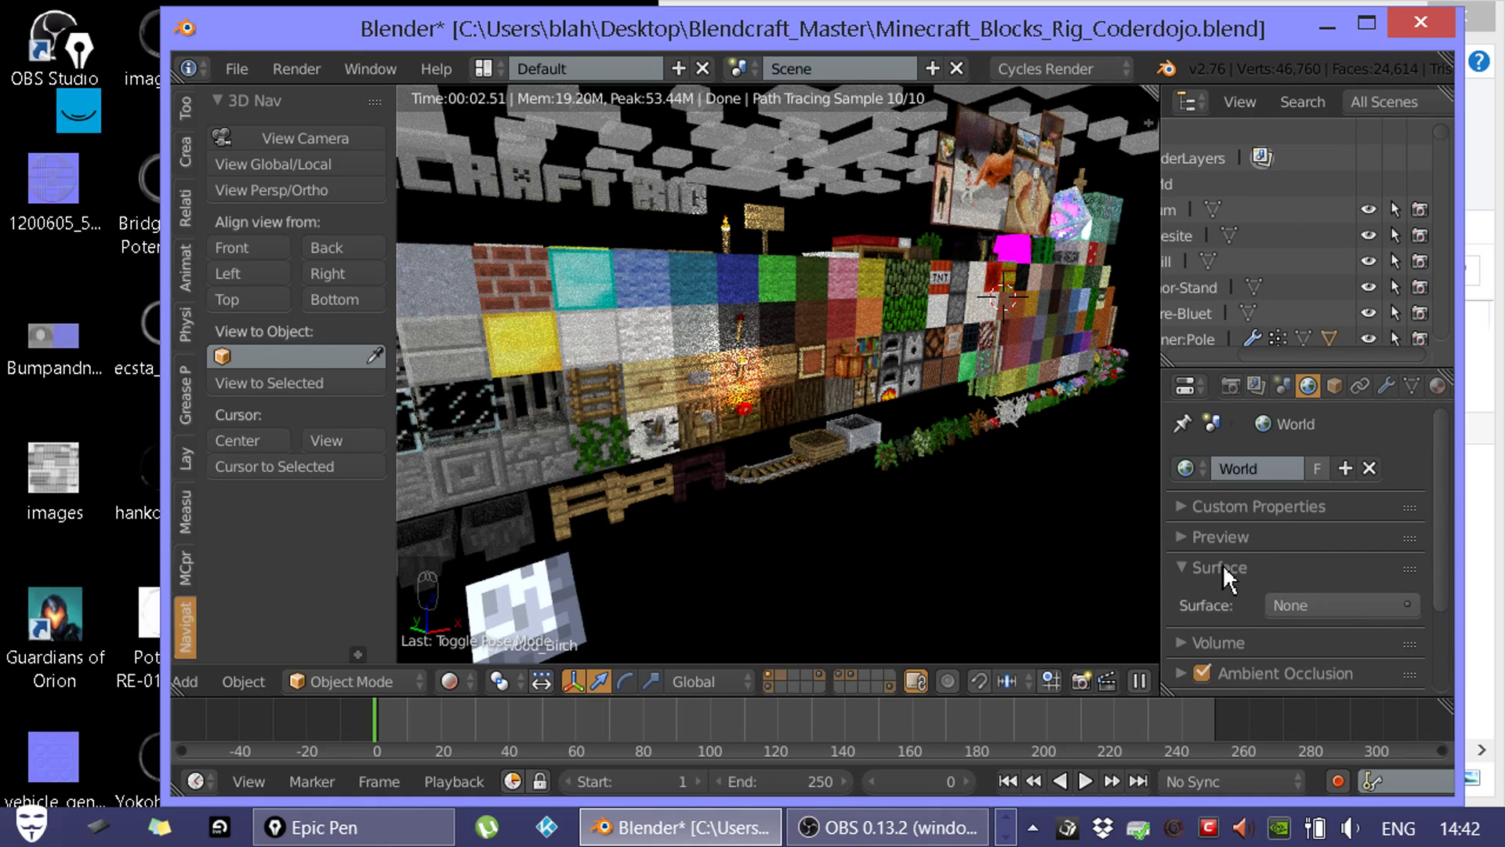
- Browse the World's surface shader options and examine the wall torch's light on the rendered blocks without the environment
click(1343, 607)
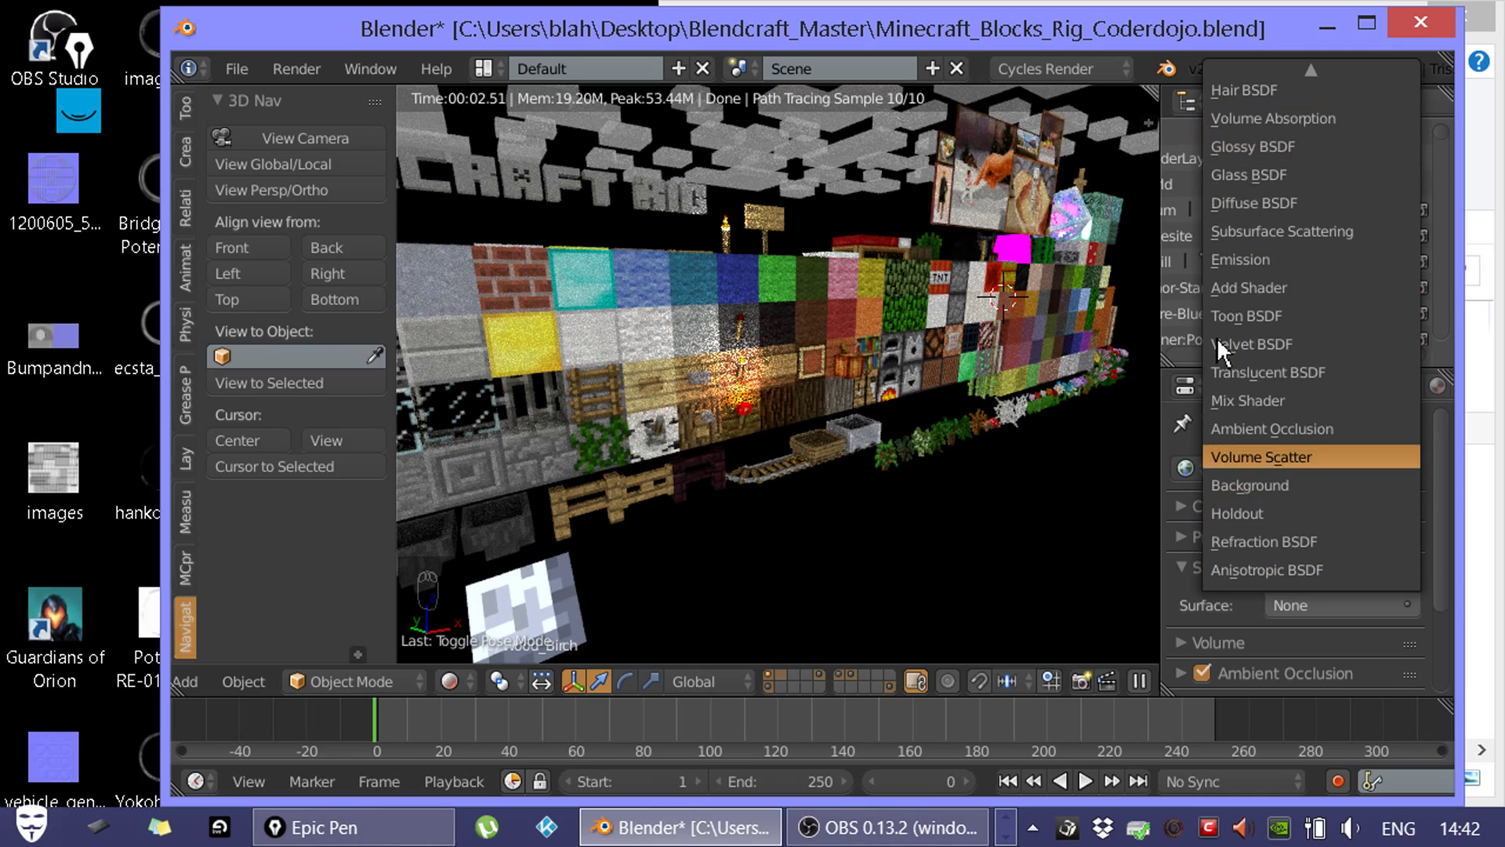
scroll(1217, 337, down, 10)
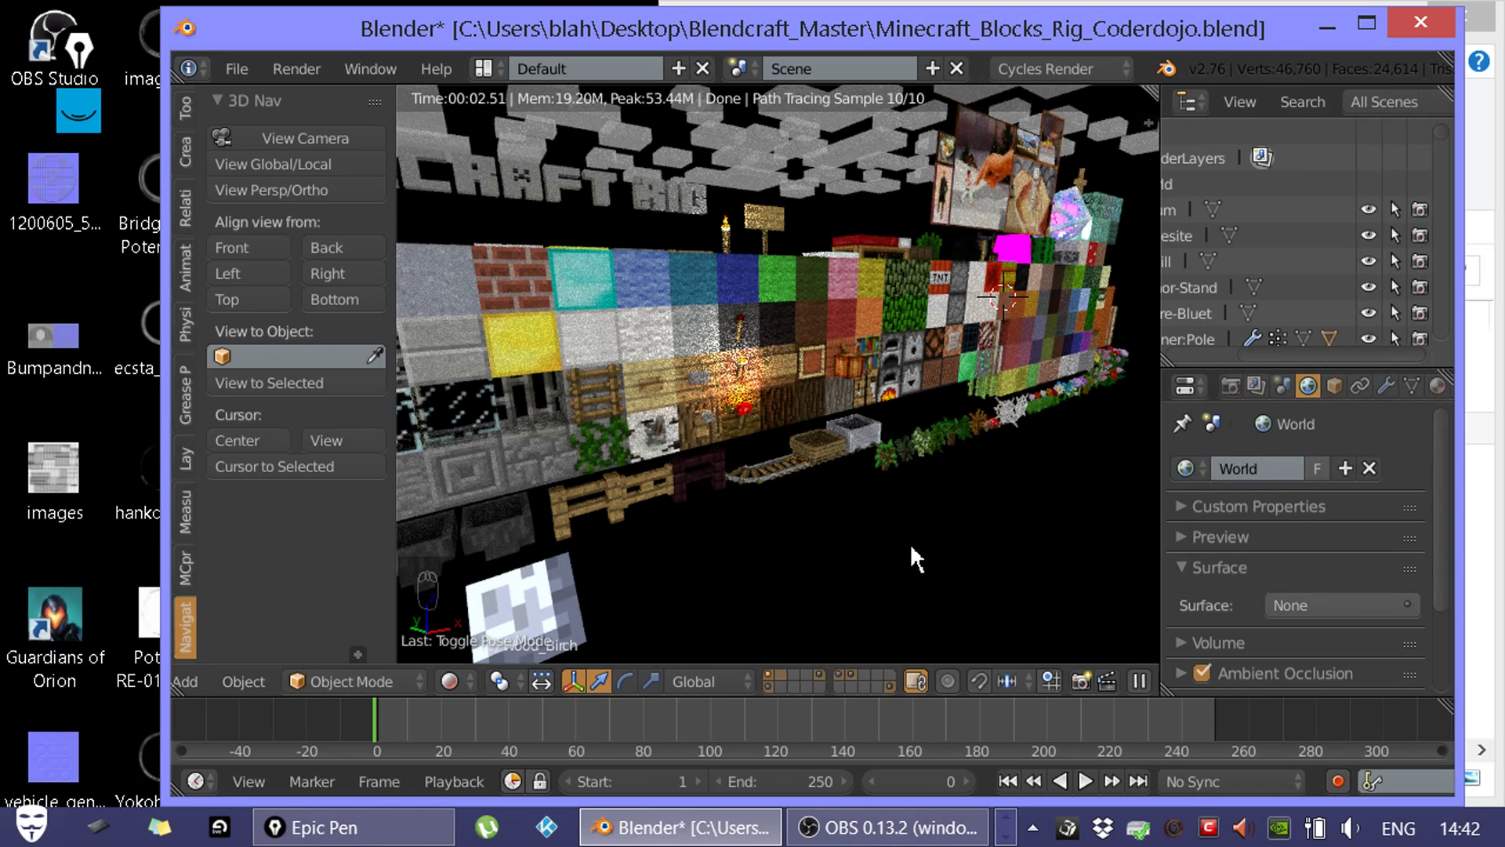
middle_drag(890, 451, 896, 432)
middle_drag(969, 448, 770, 514)
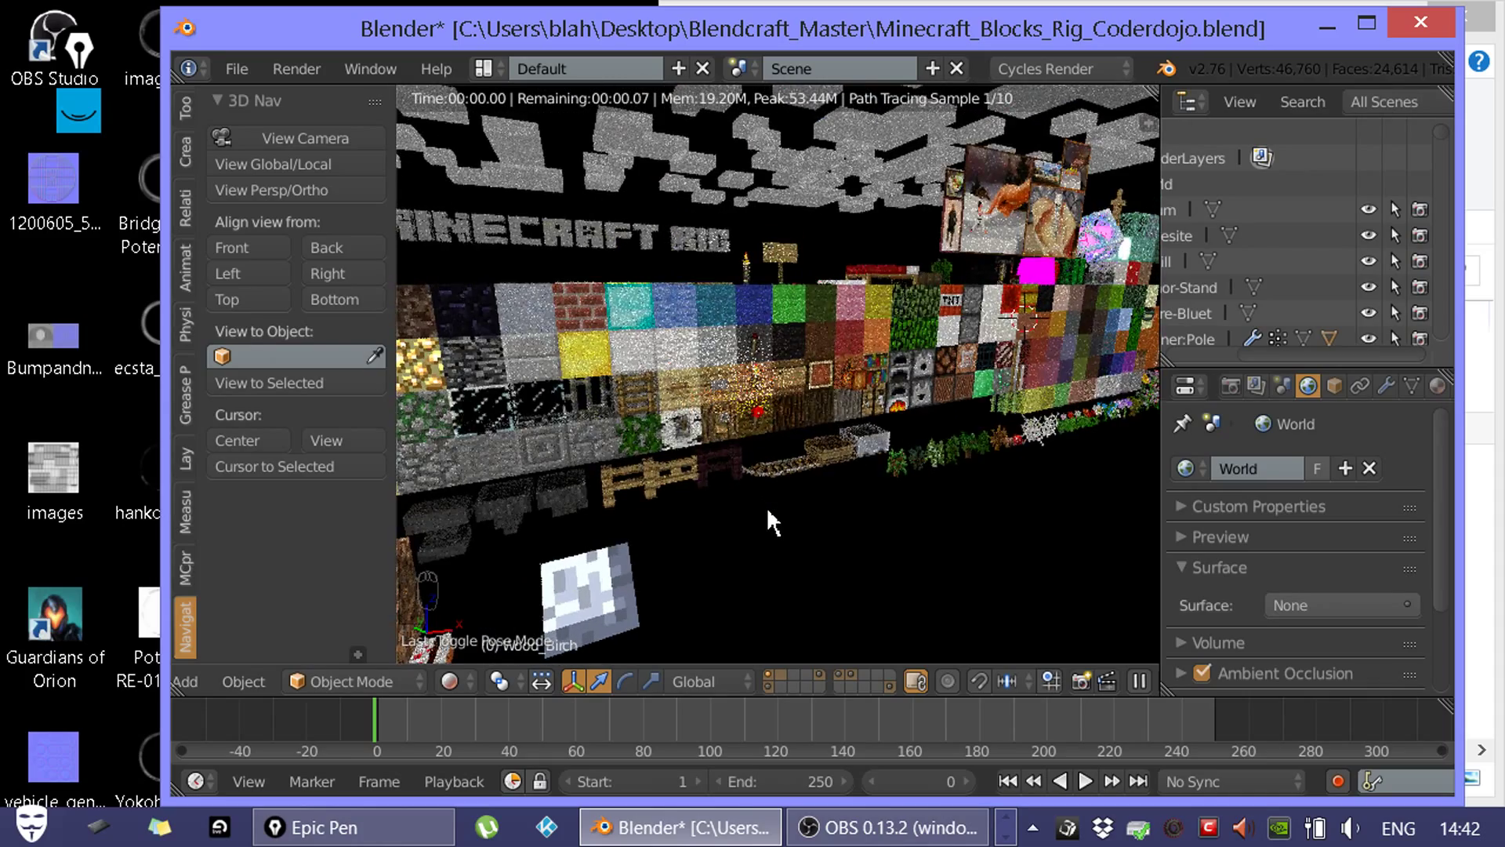
scroll(766, 508, up, 5)
scroll(803, 498, up, 6)
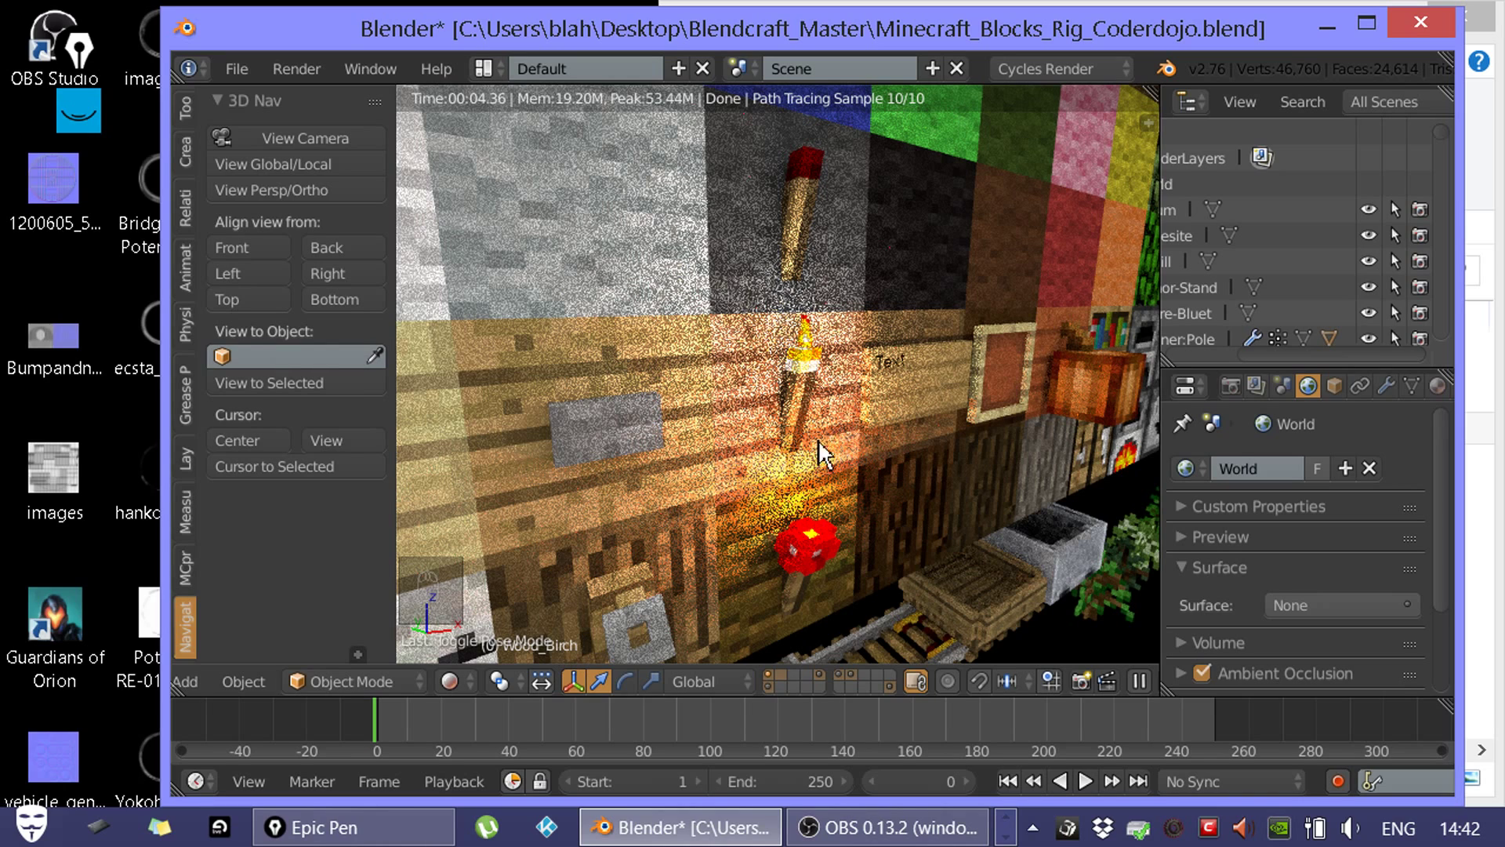
- Switch the viewport back to Material shading and bring the whole block collection into view
click(451, 681)
click(486, 525)
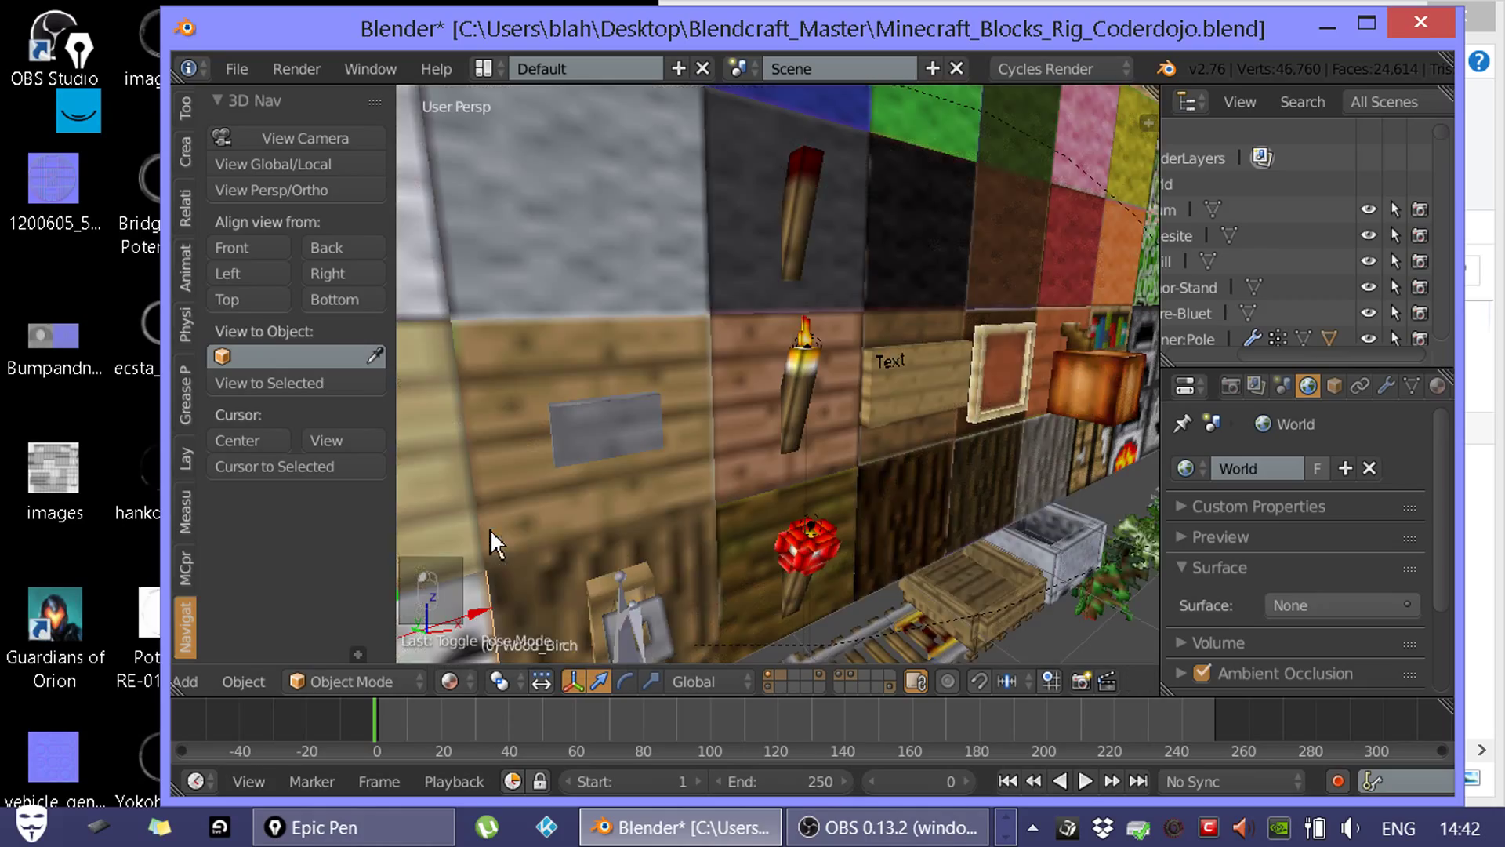
scroll(813, 460, down, 4)
scroll(813, 459, down, 2)
middle_drag(874, 413, 860, 533)
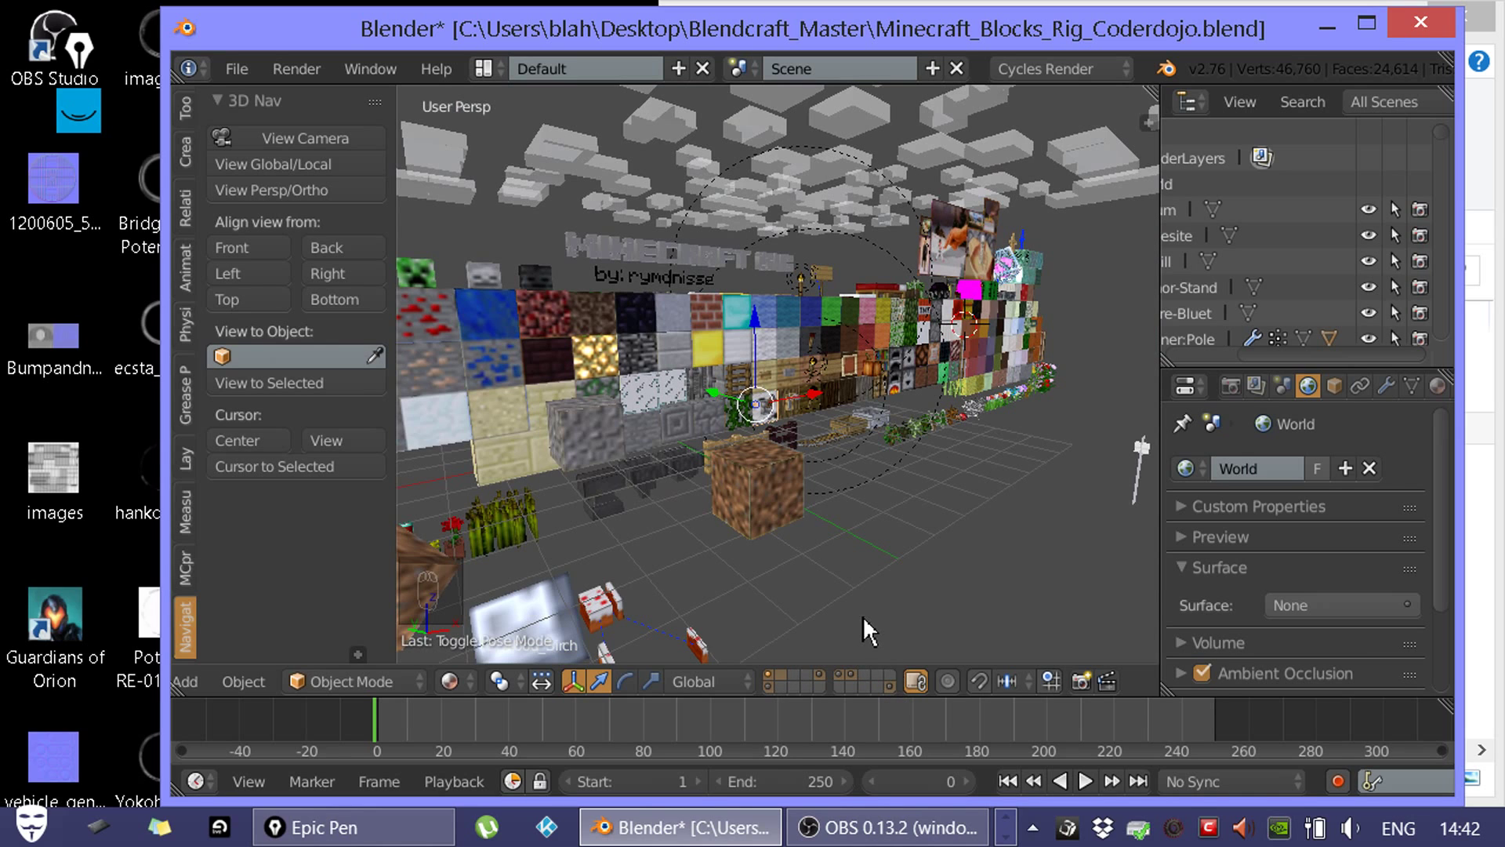
middle_drag(862, 484, 768, 668)
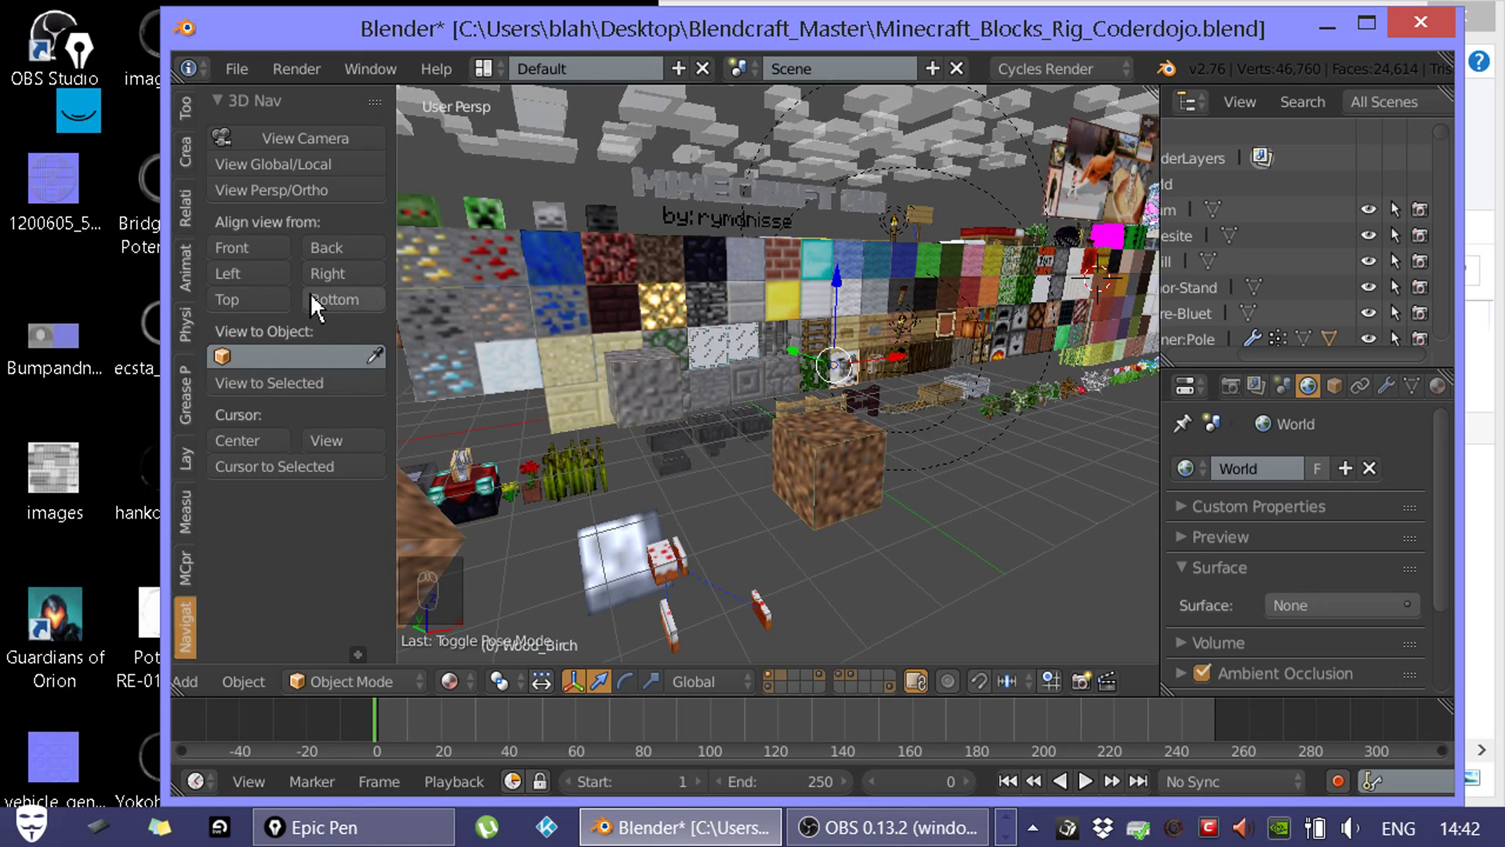
- Toggle the 3D view's tool shelf off and on
key(t)
key(t)
key(t)
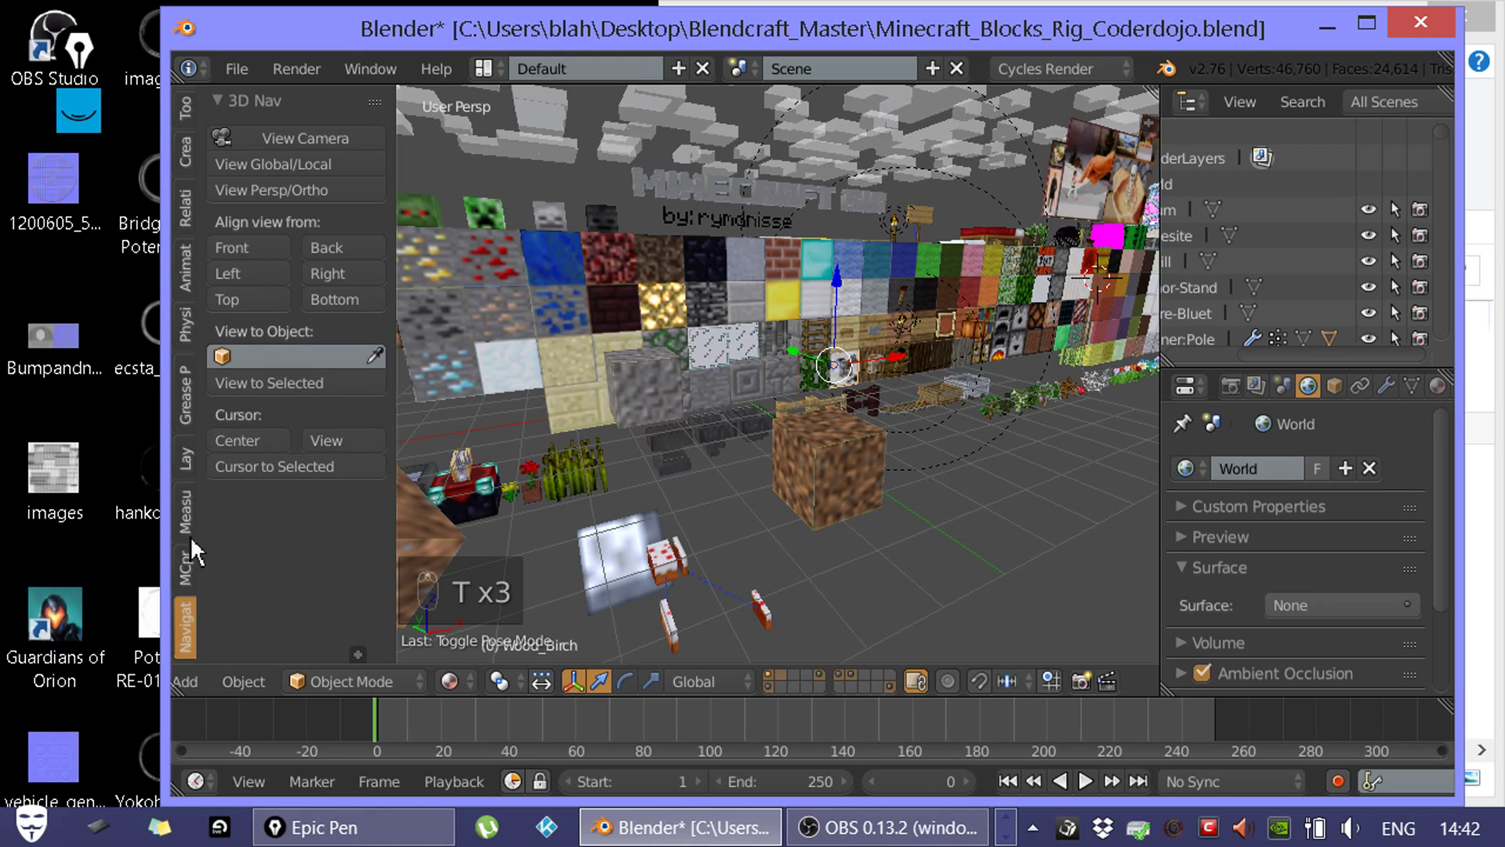
- Search the add-ons in User Preferences for "laye" and check the details of the Layer Management add-on
key(ctrl+alt+u)
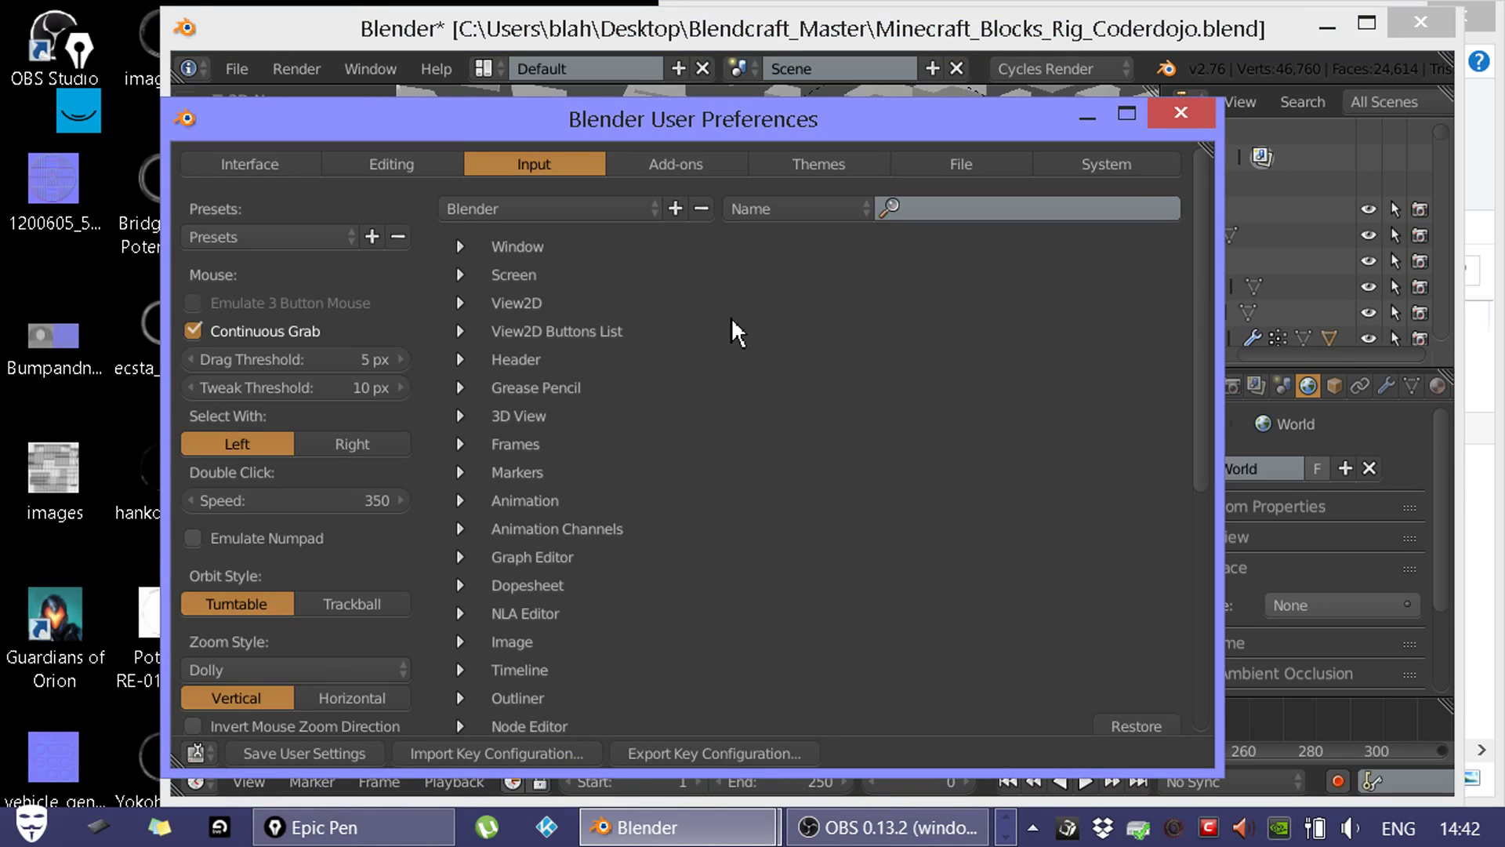
click(662, 165)
click(254, 207)
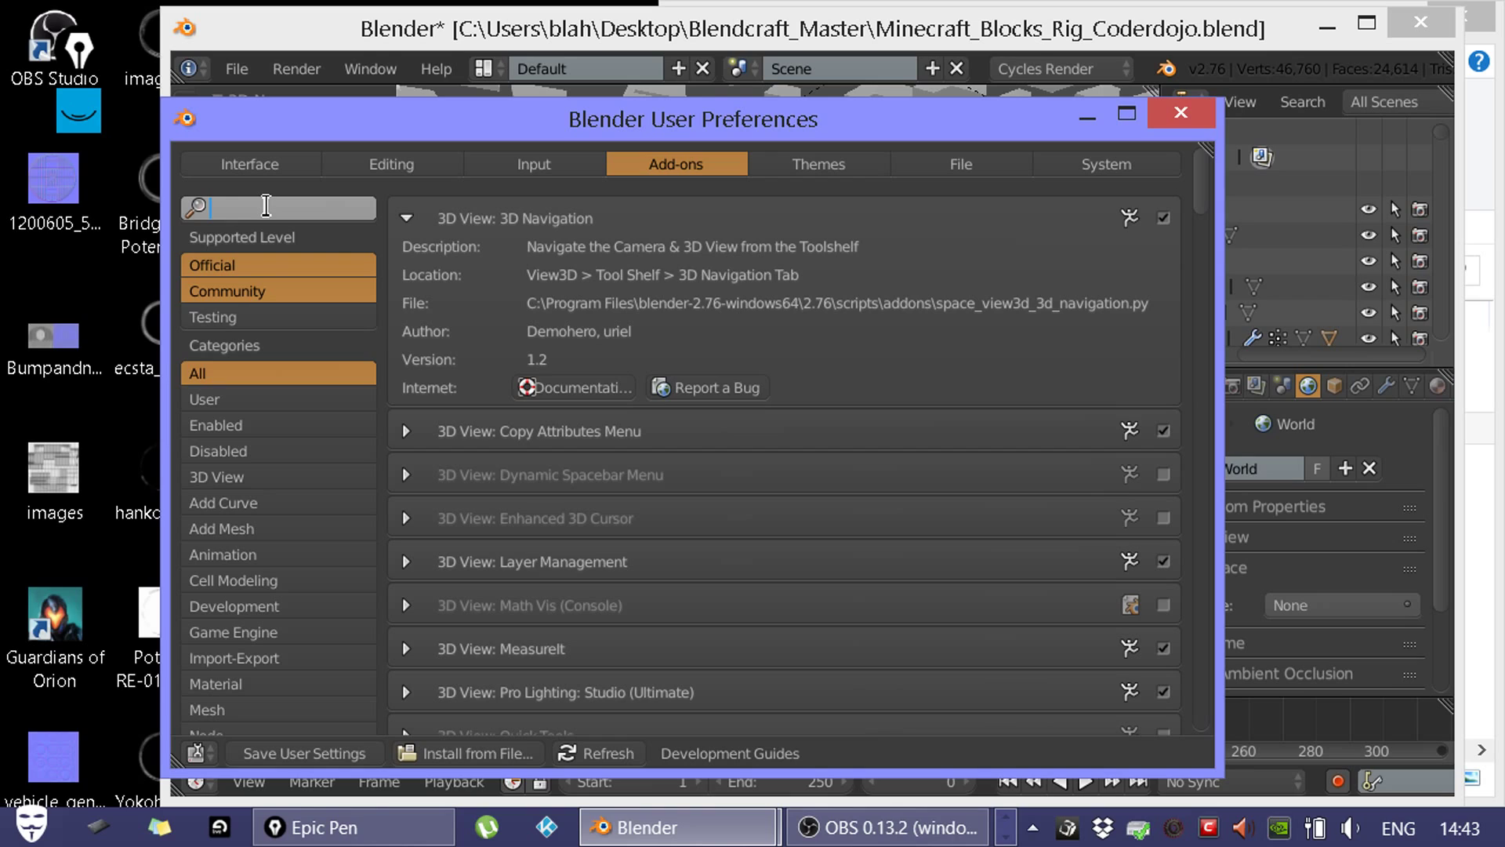
text(laye)
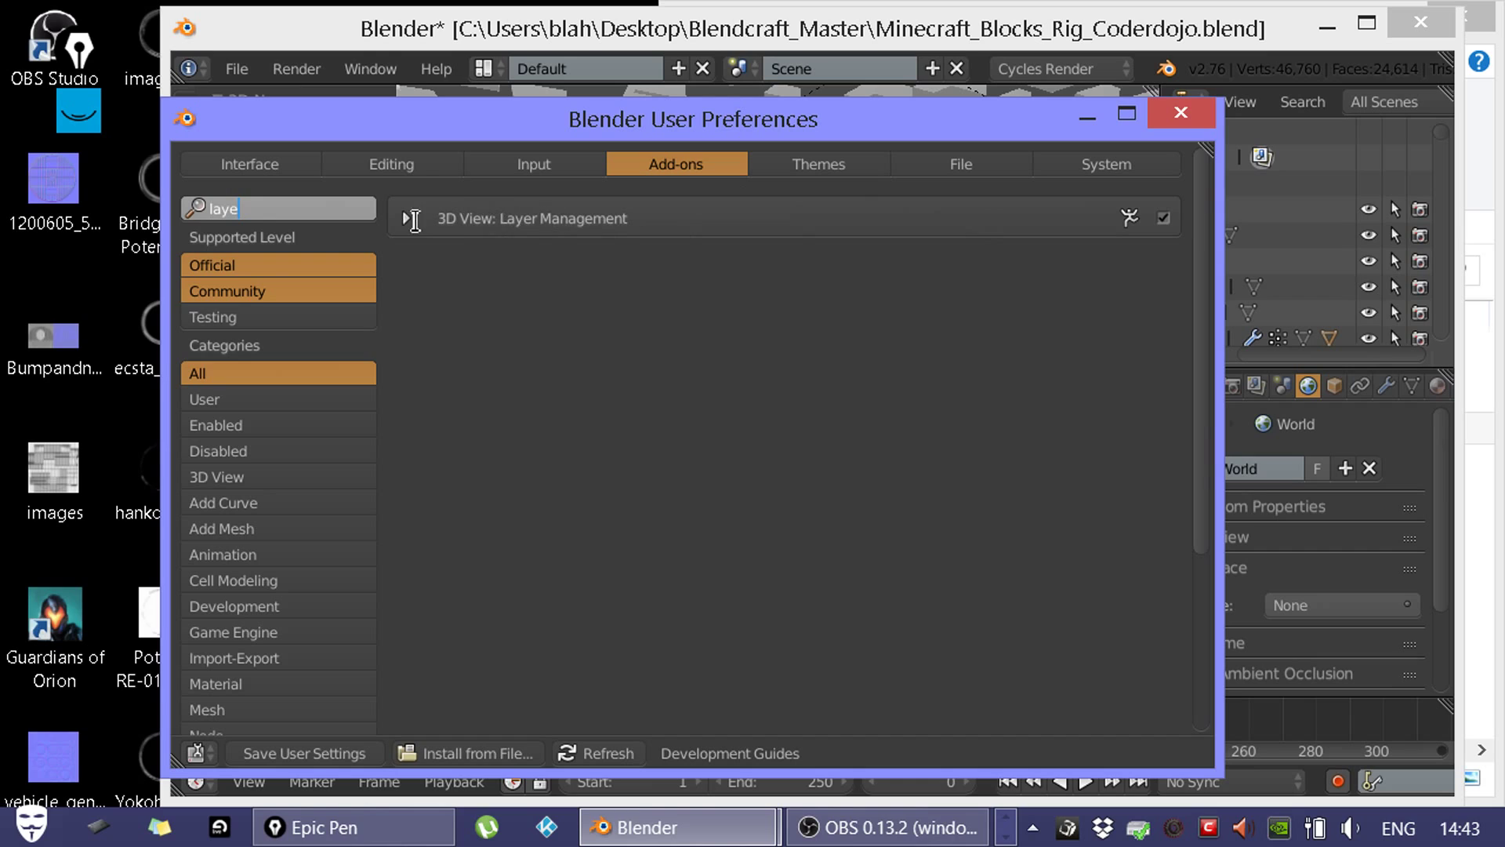
click(407, 222)
click(406, 223)
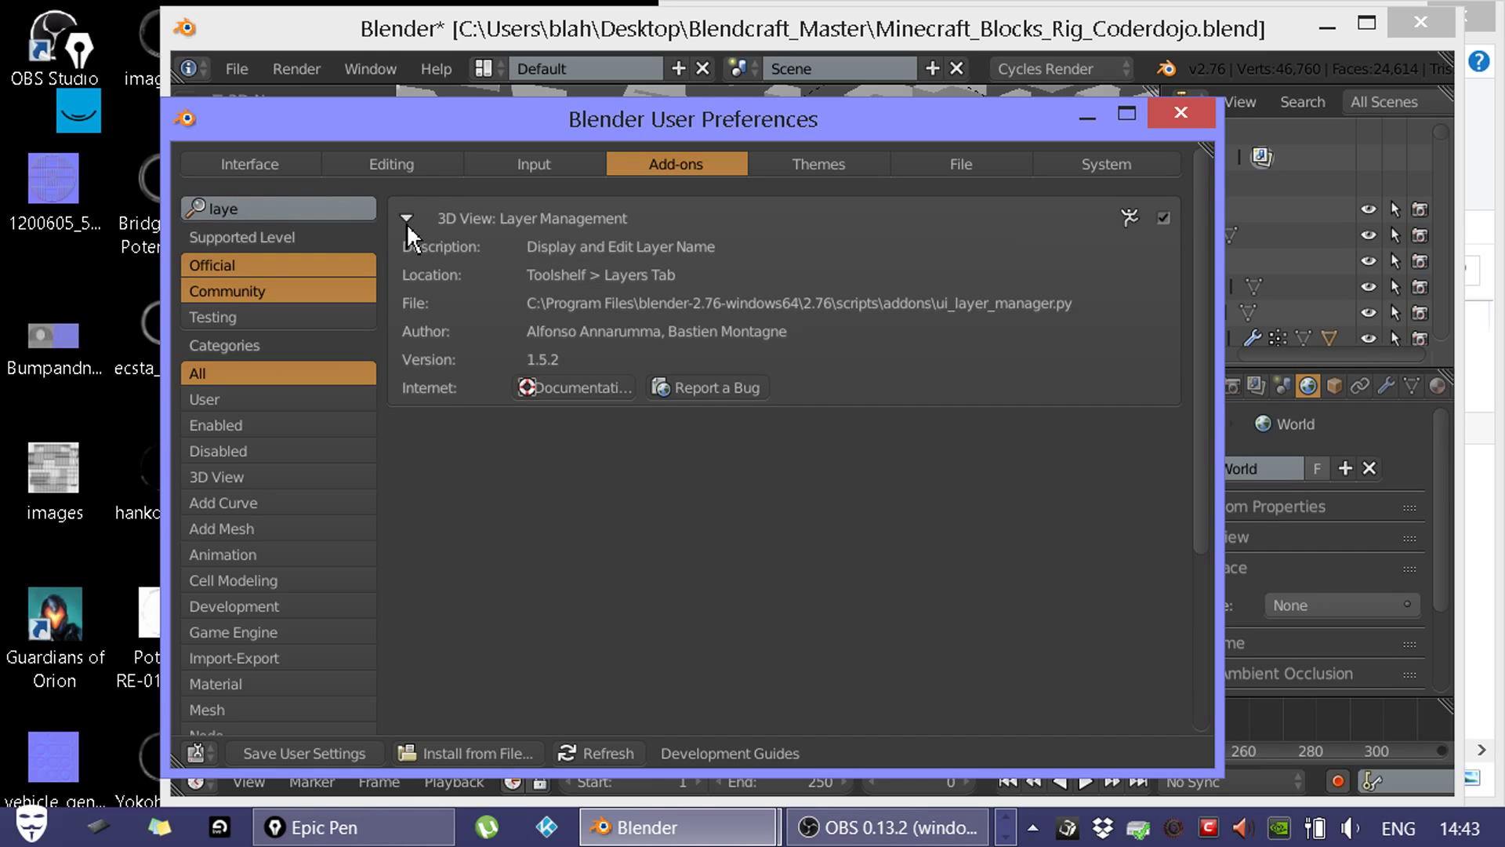
click(406, 222)
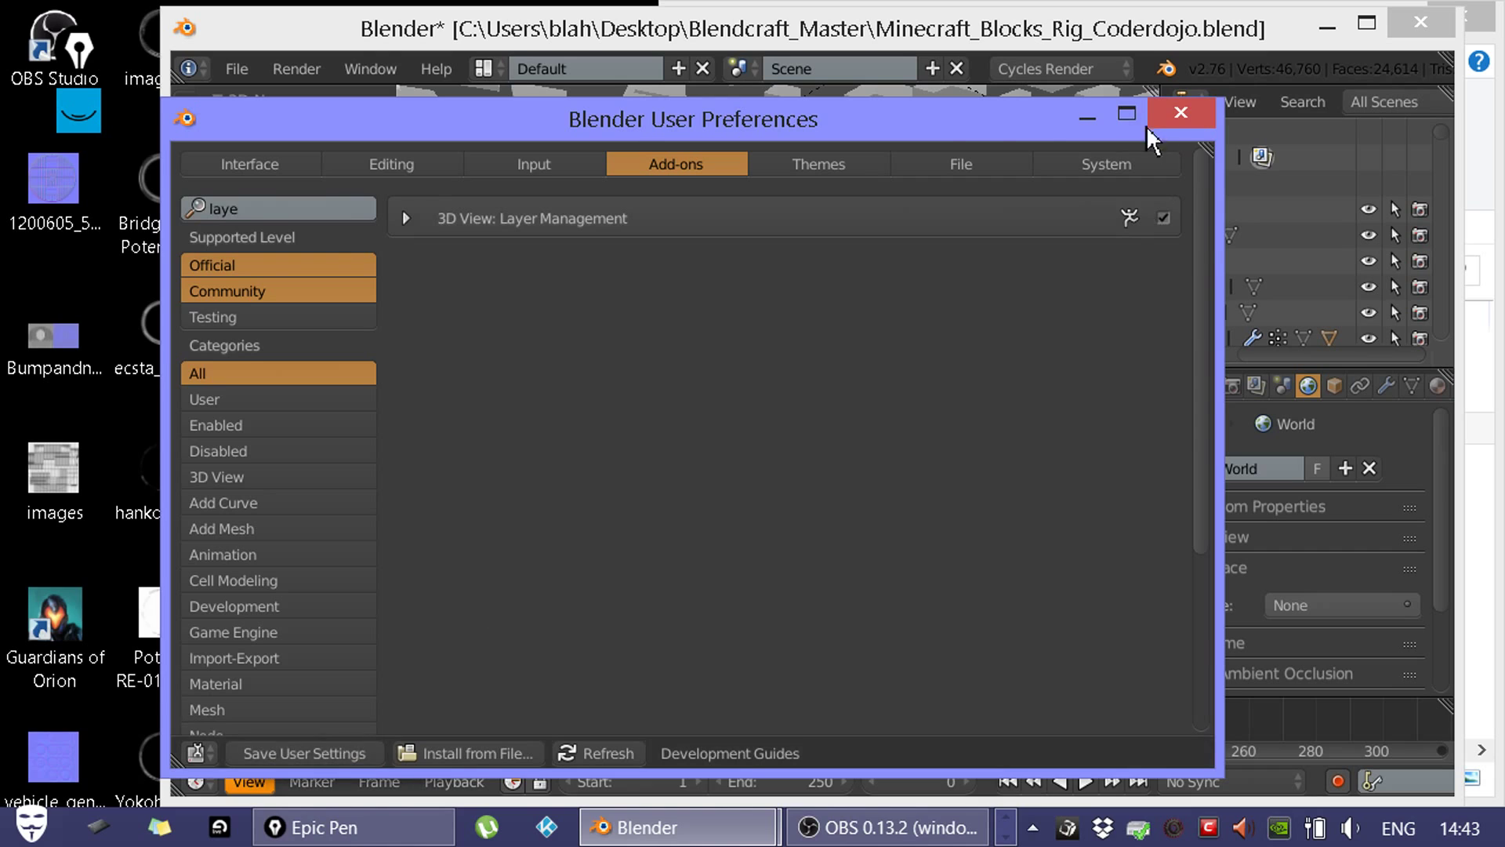
- Close User Preferences and view the full Layer Management list in a widened 3D view tool shelf, hiding the shelf when done
click(1180, 114)
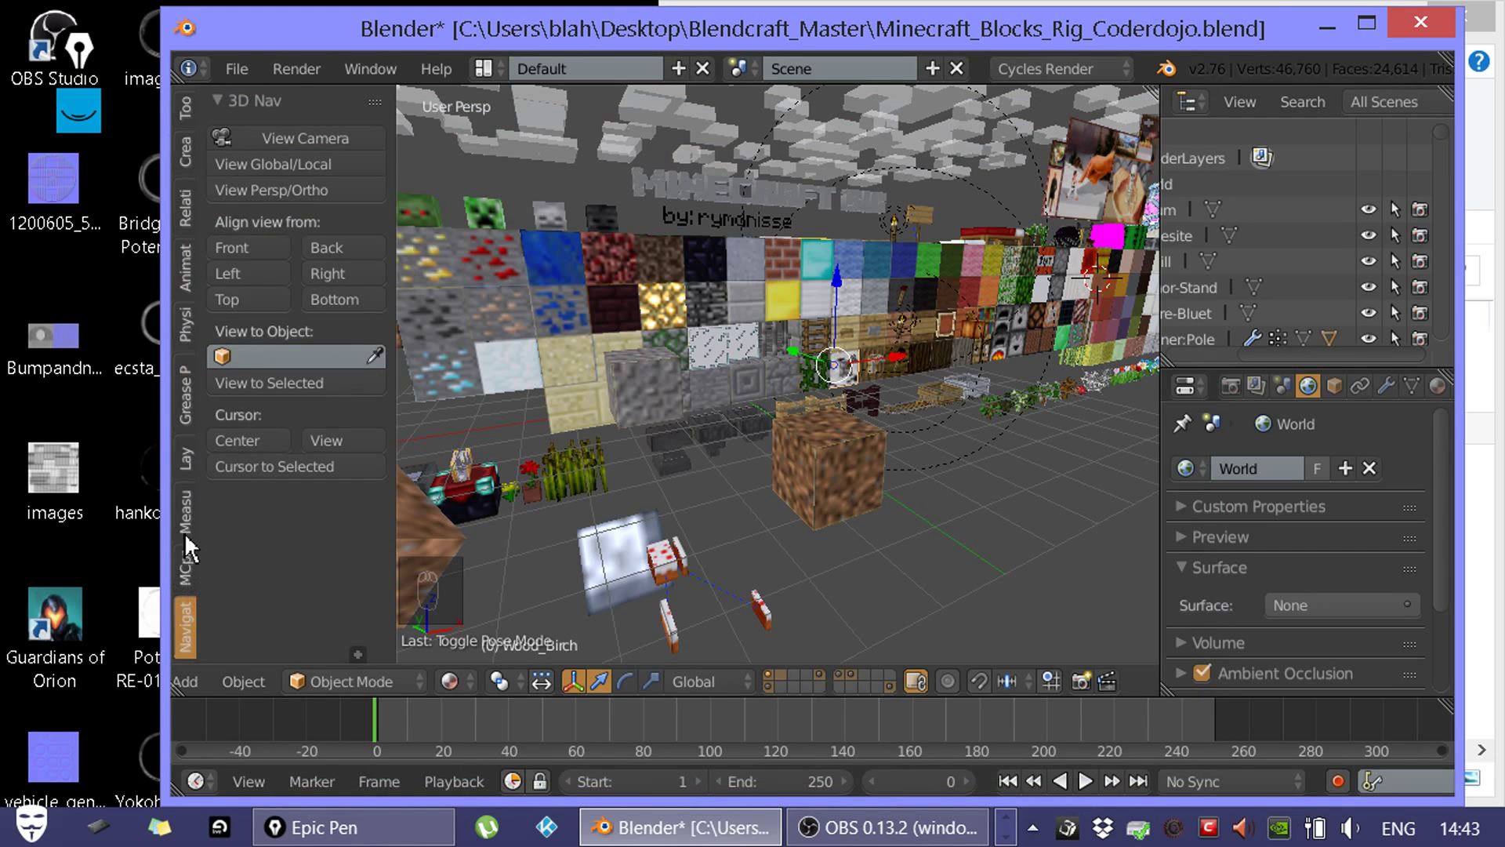
click(188, 460)
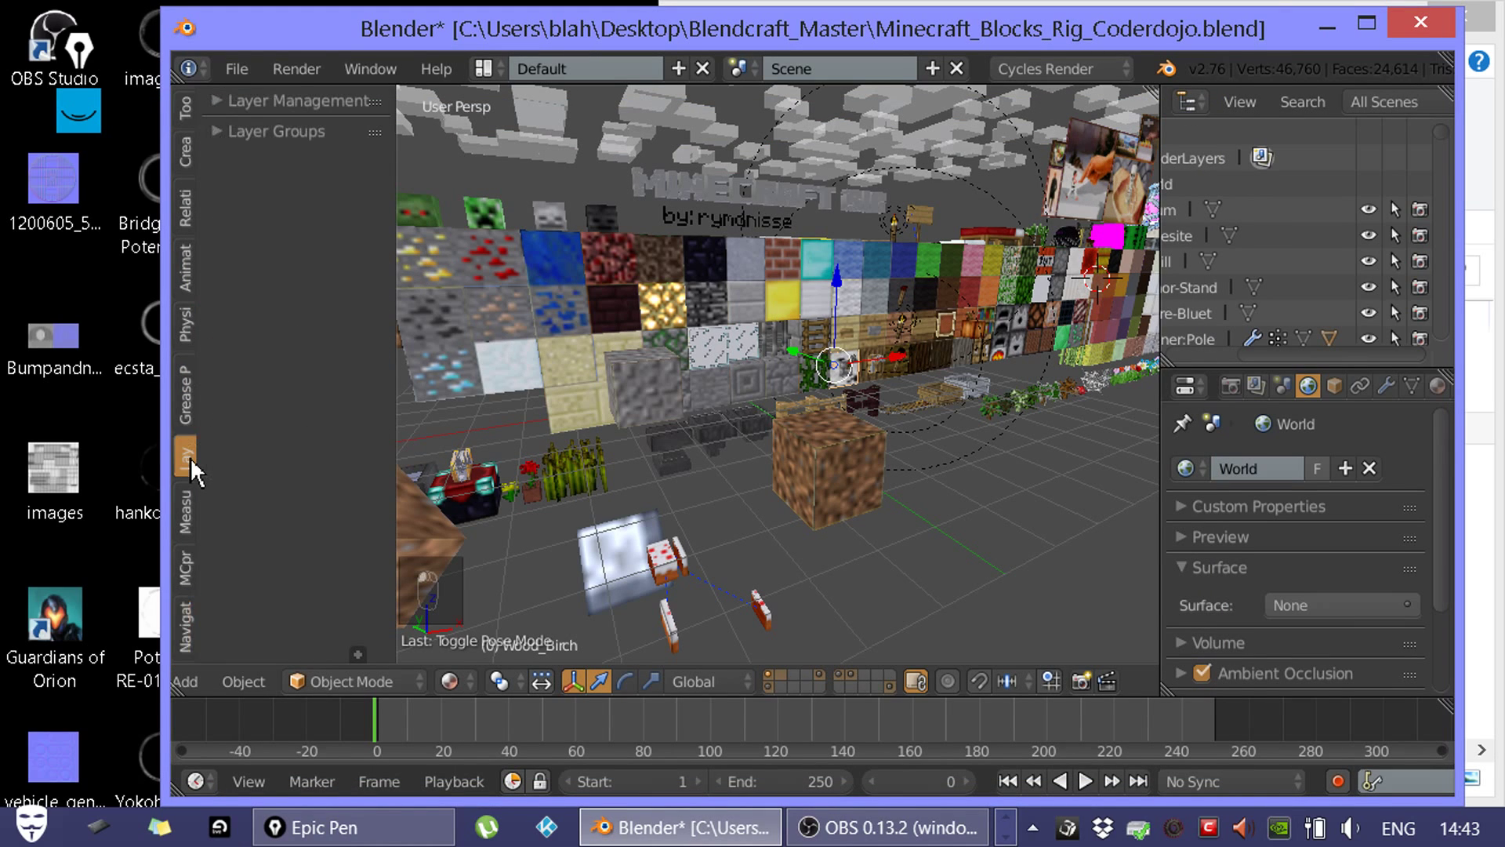
click(222, 102)
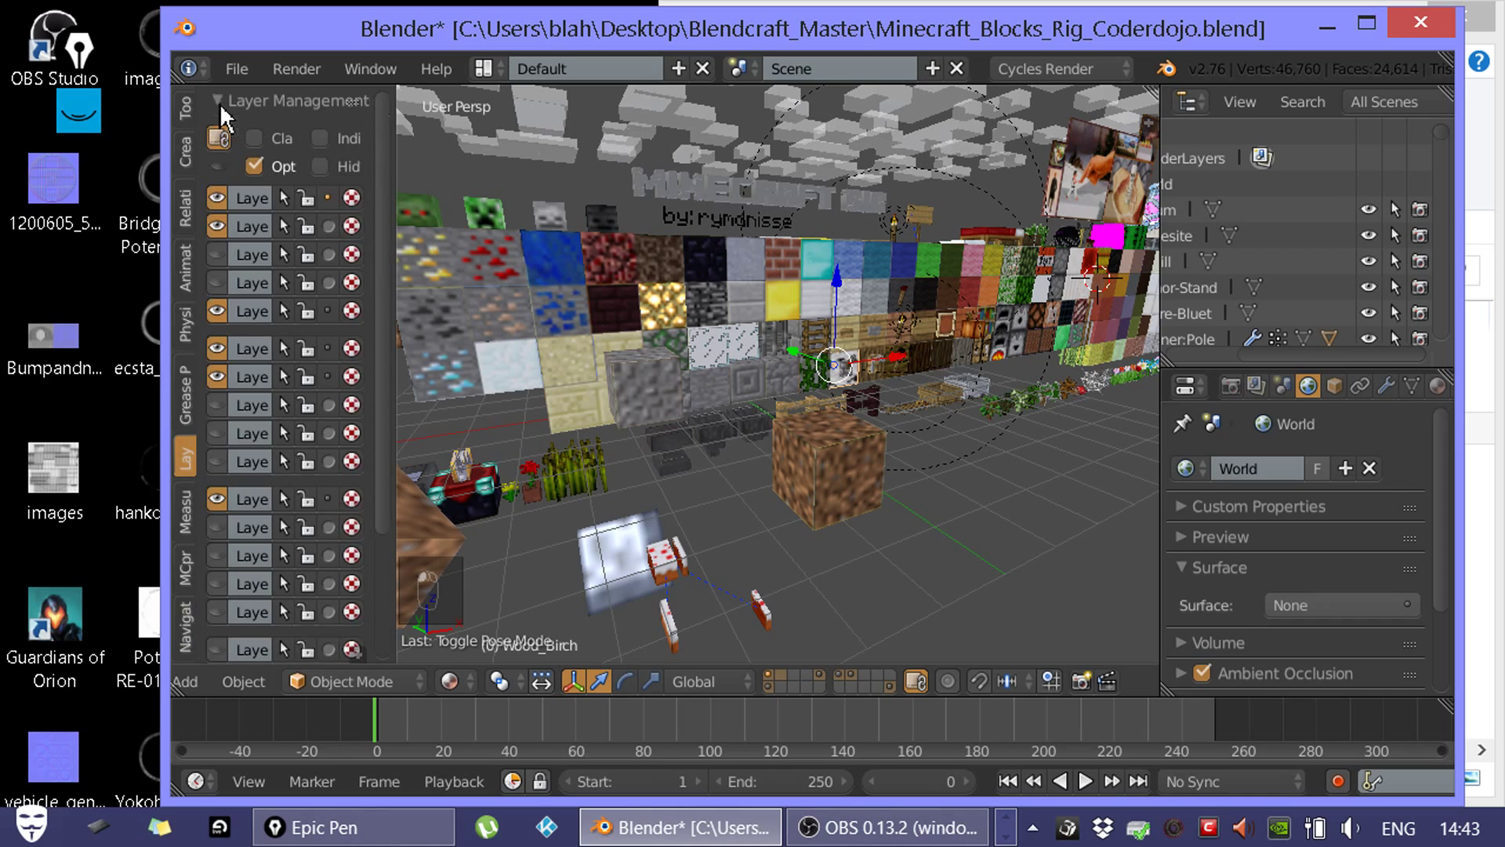
drag(398, 251, 590, 249)
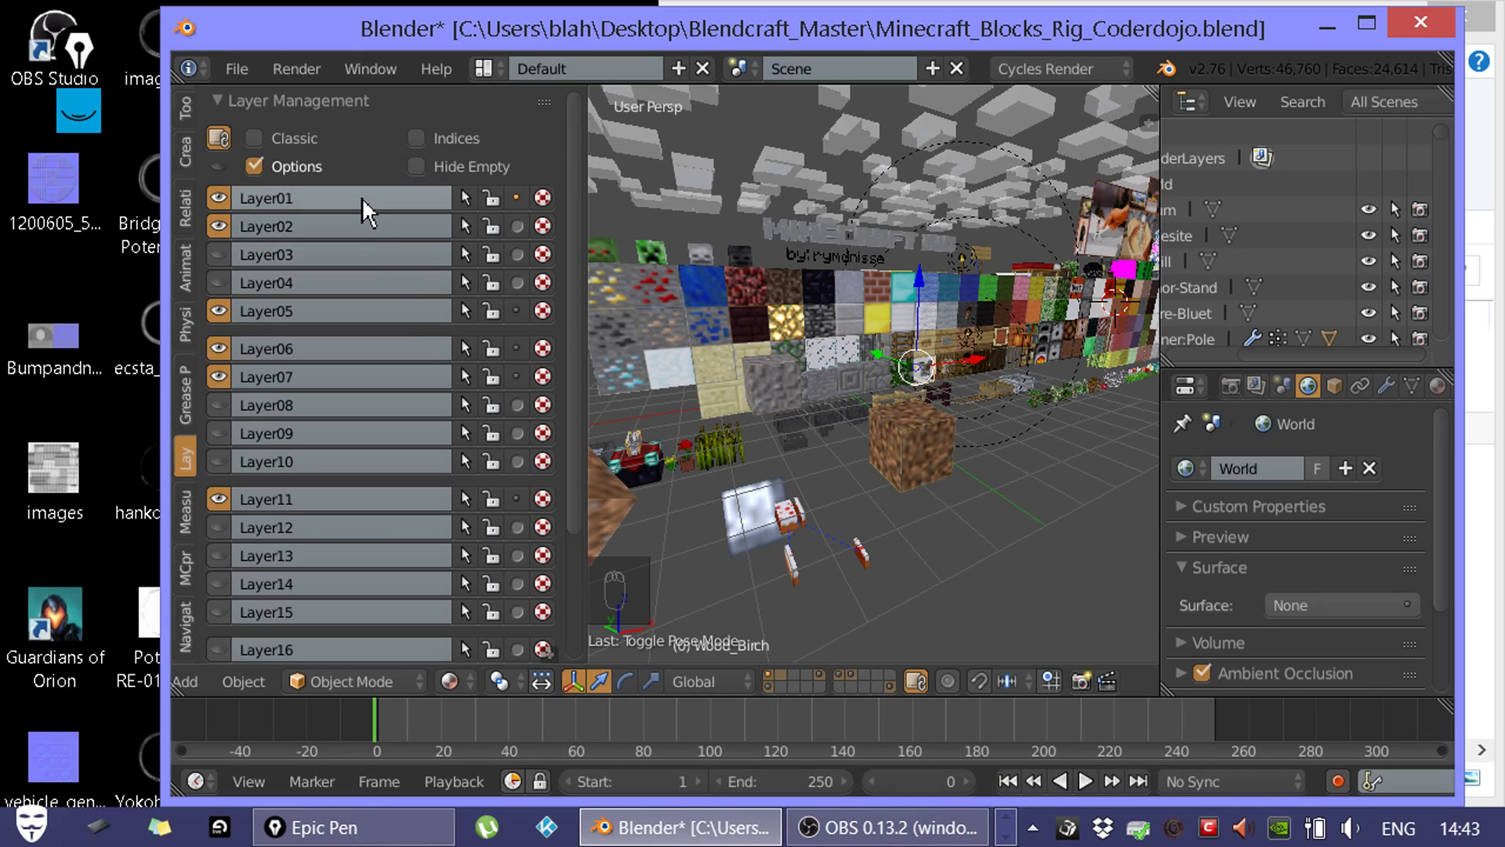
key(t)
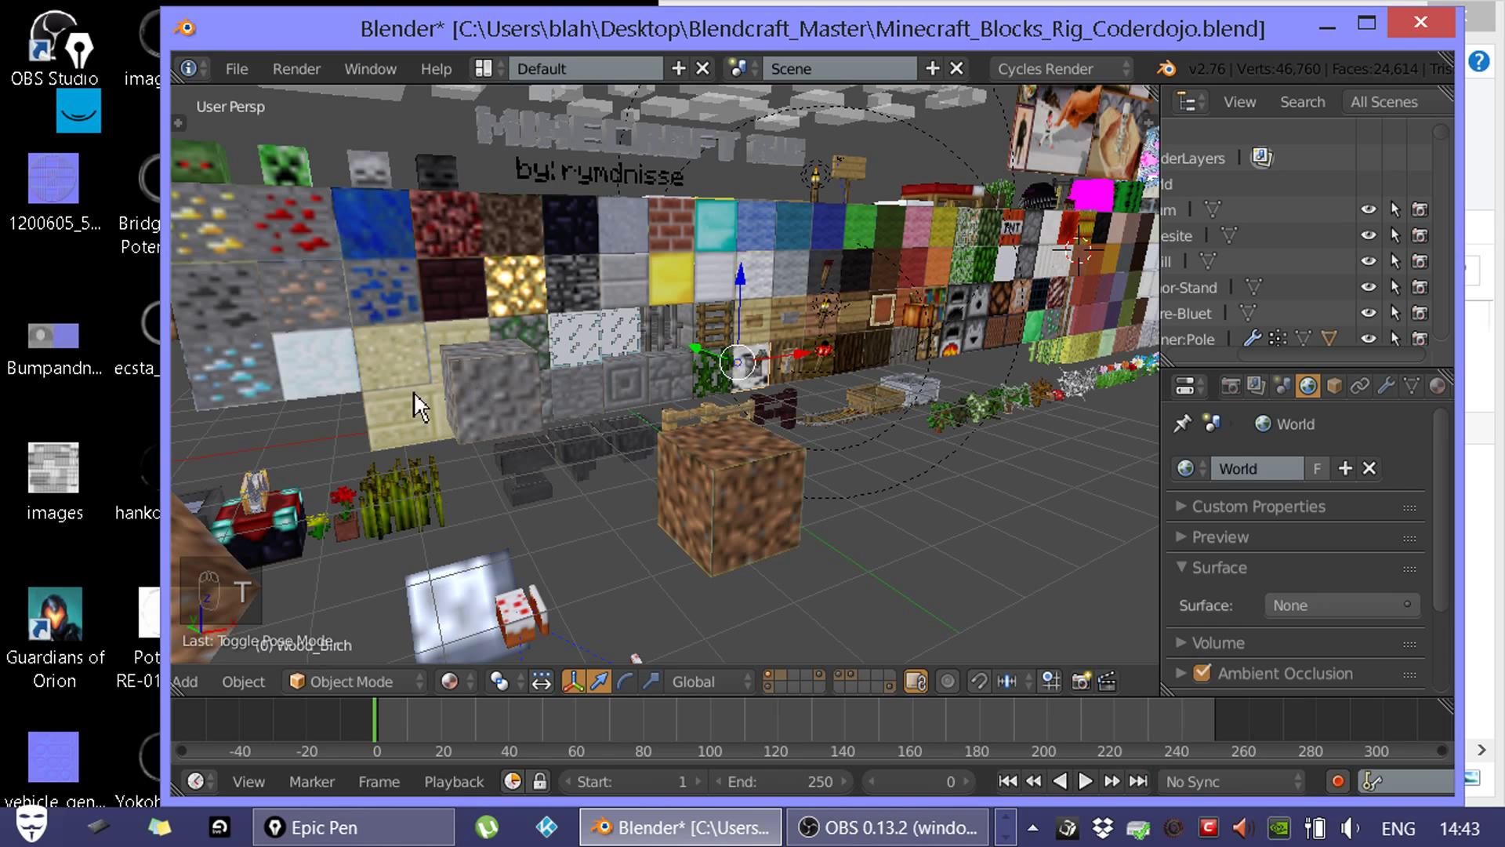
- Widen the 3D view against the Outliner and Properties column and make the timeline slightly taller
scroll(735, 404, down, 5)
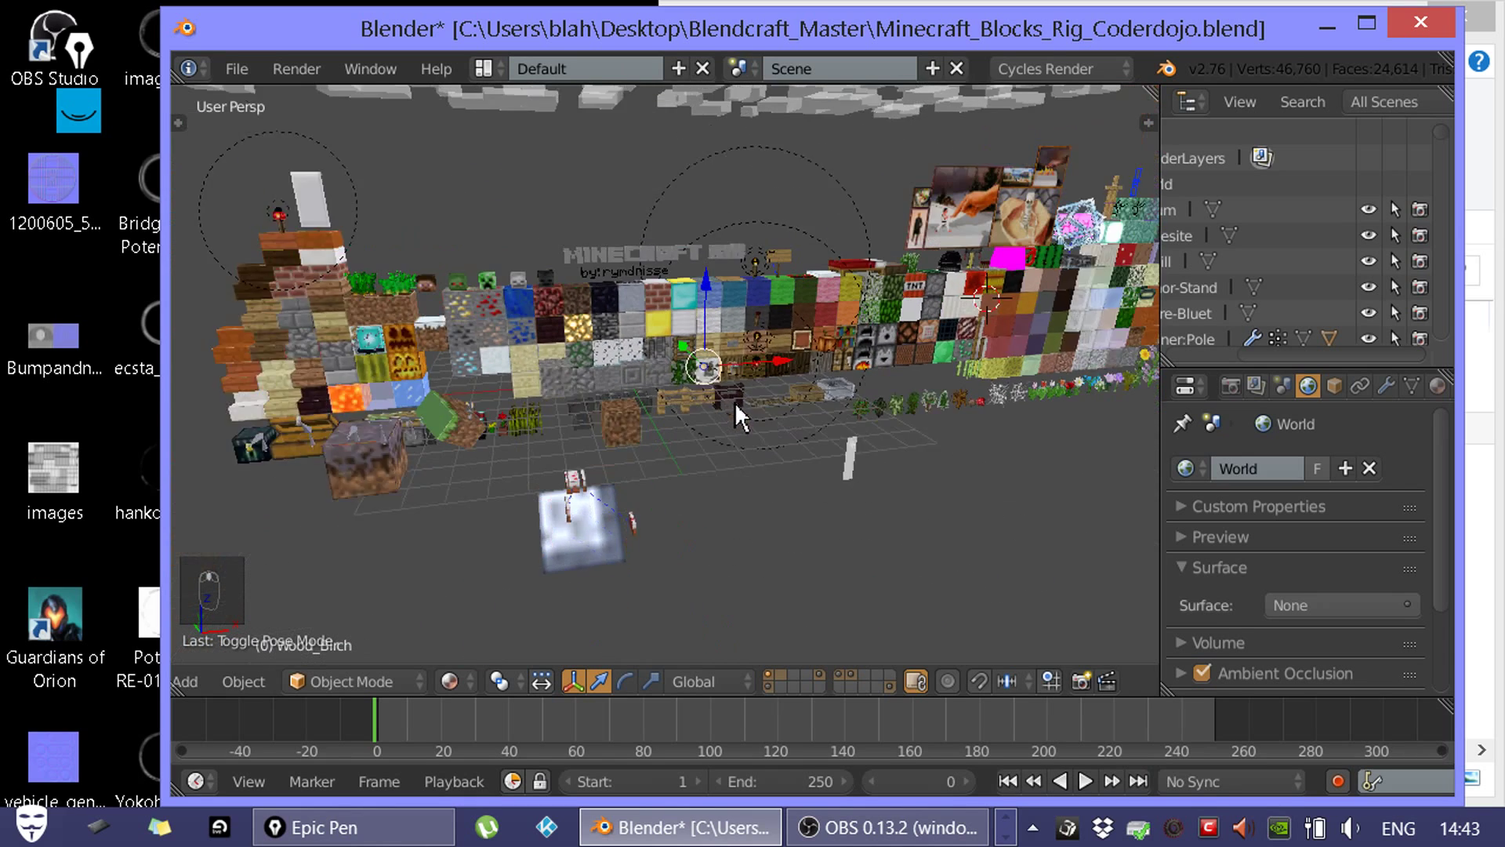
scroll(735, 402, down, 2)
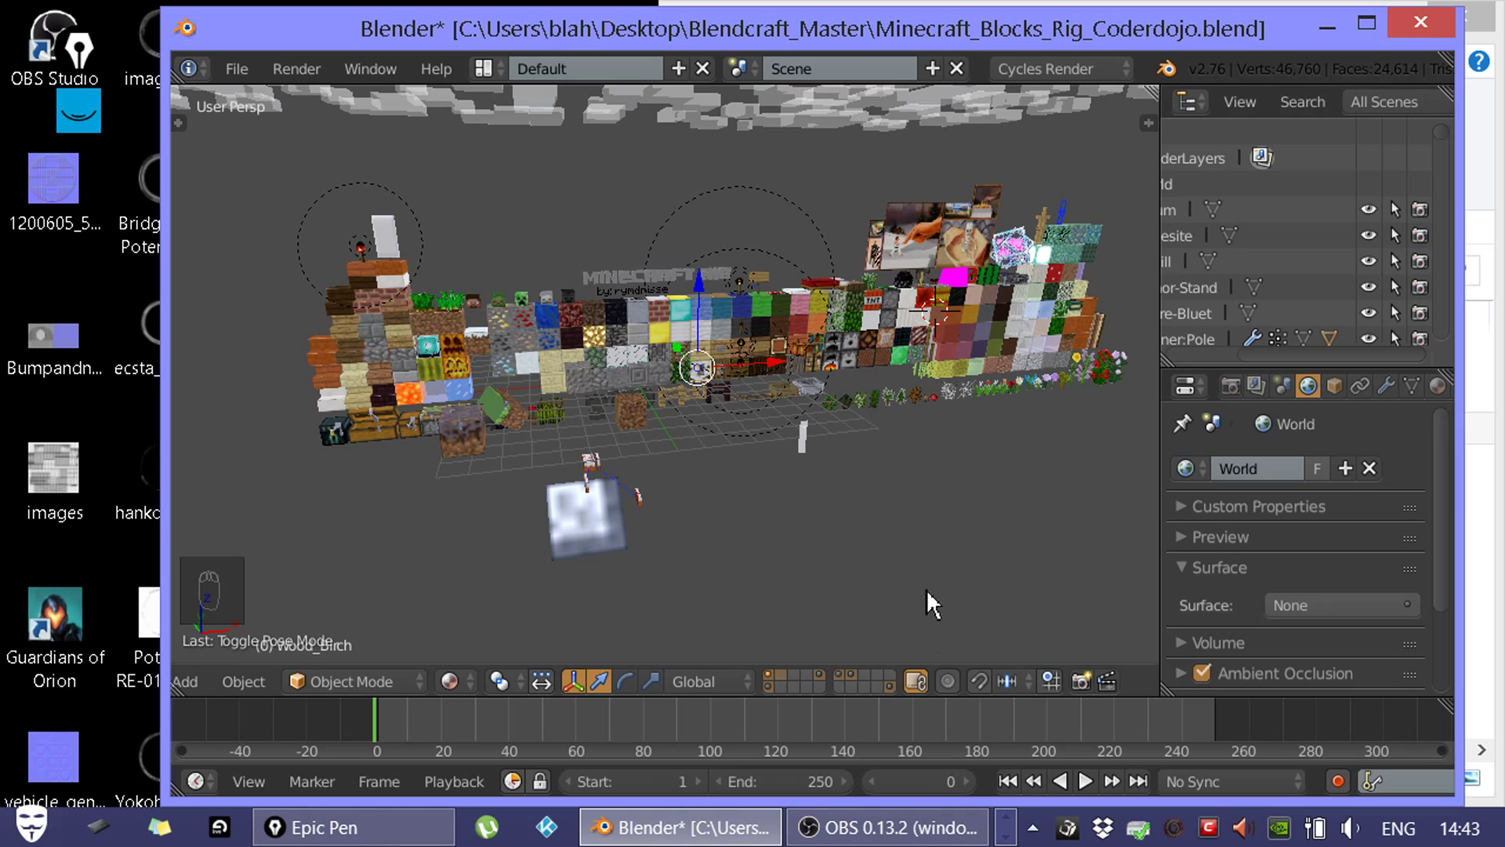
middle_drag(589, 465, 700, 484)
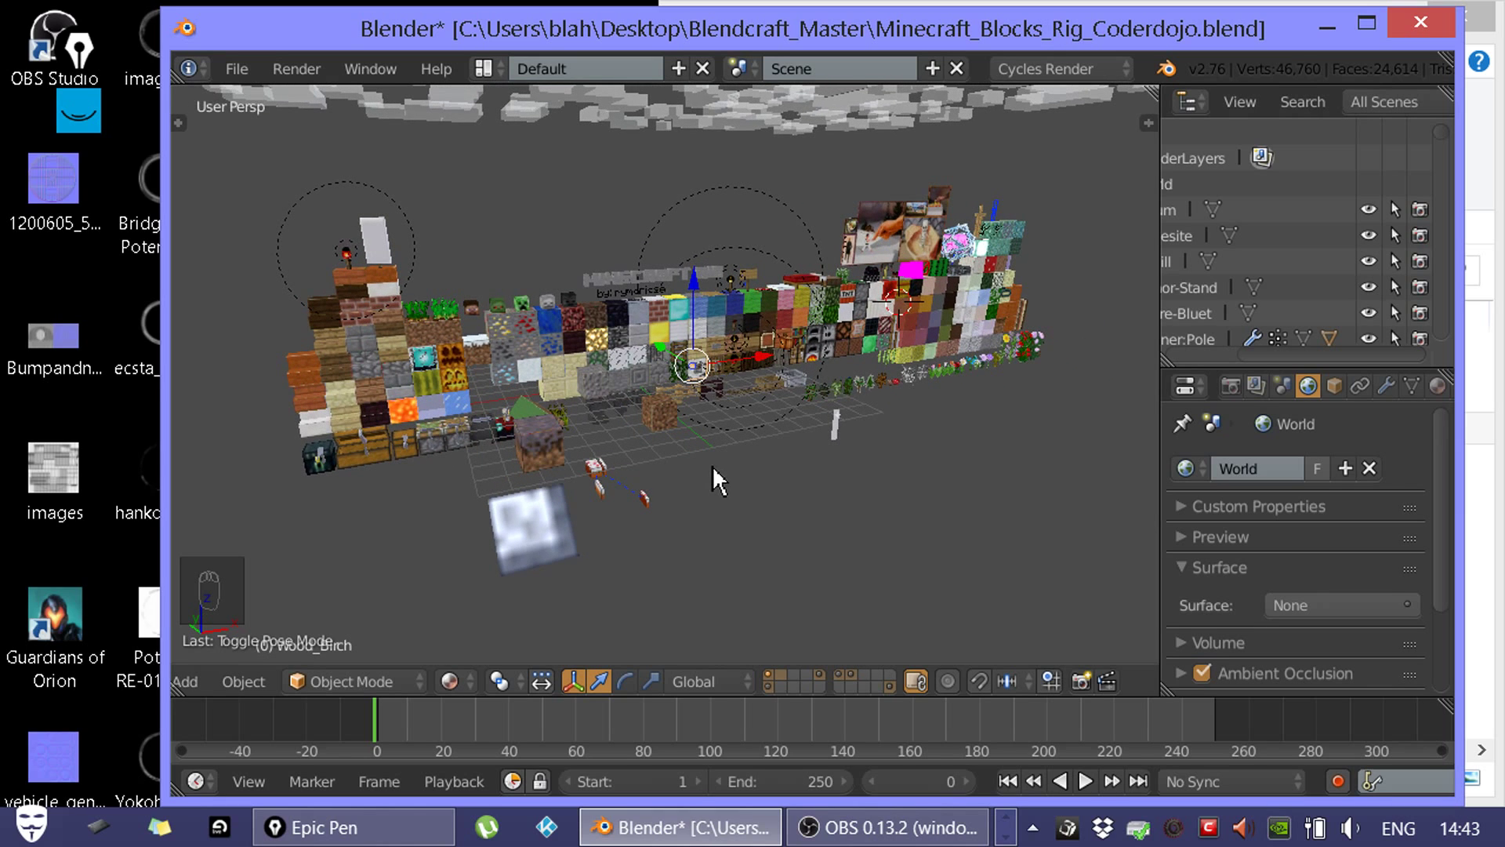
middle_drag(681, 448, 622, 438)
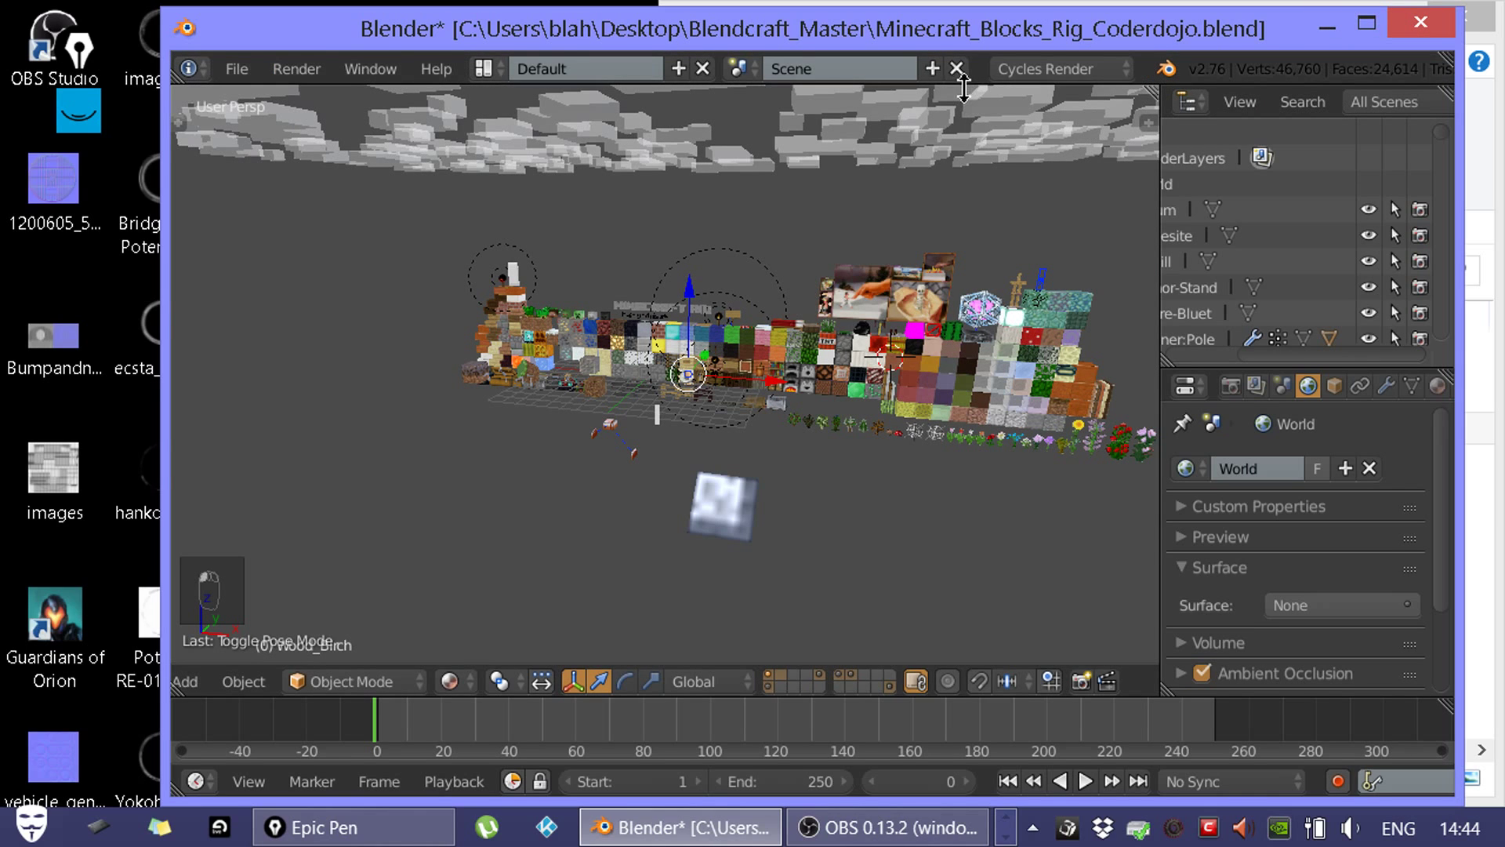
mouse_move(963, 88)
mouse_down()
mouse_move(957, 200)
mouse_move(946, 89)
mouse_up()
drag(1161, 272, 1196, 326)
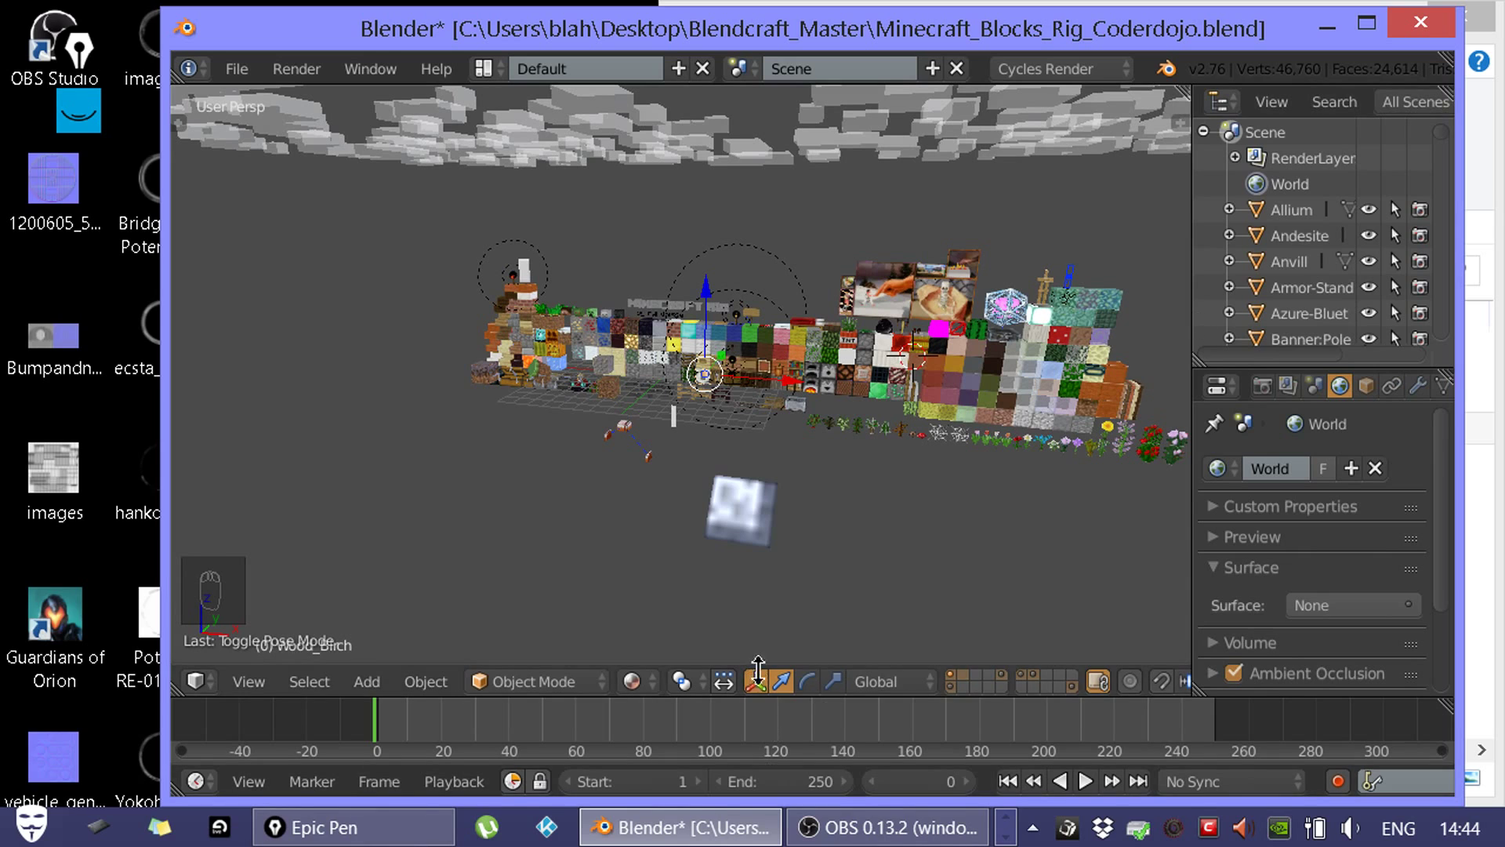
drag(794, 698, 822, 684)
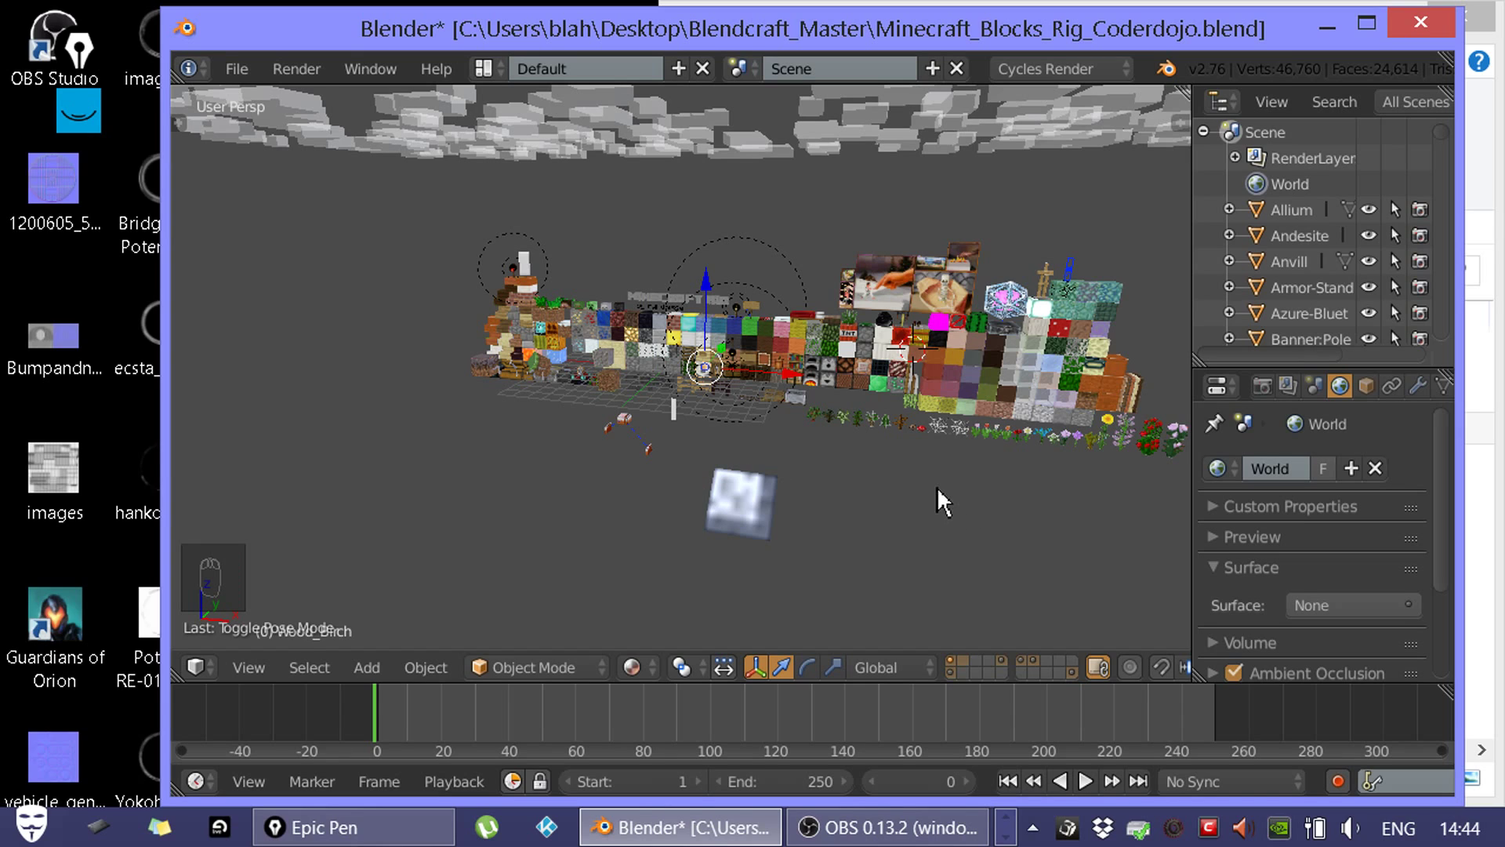
key(shift+a)
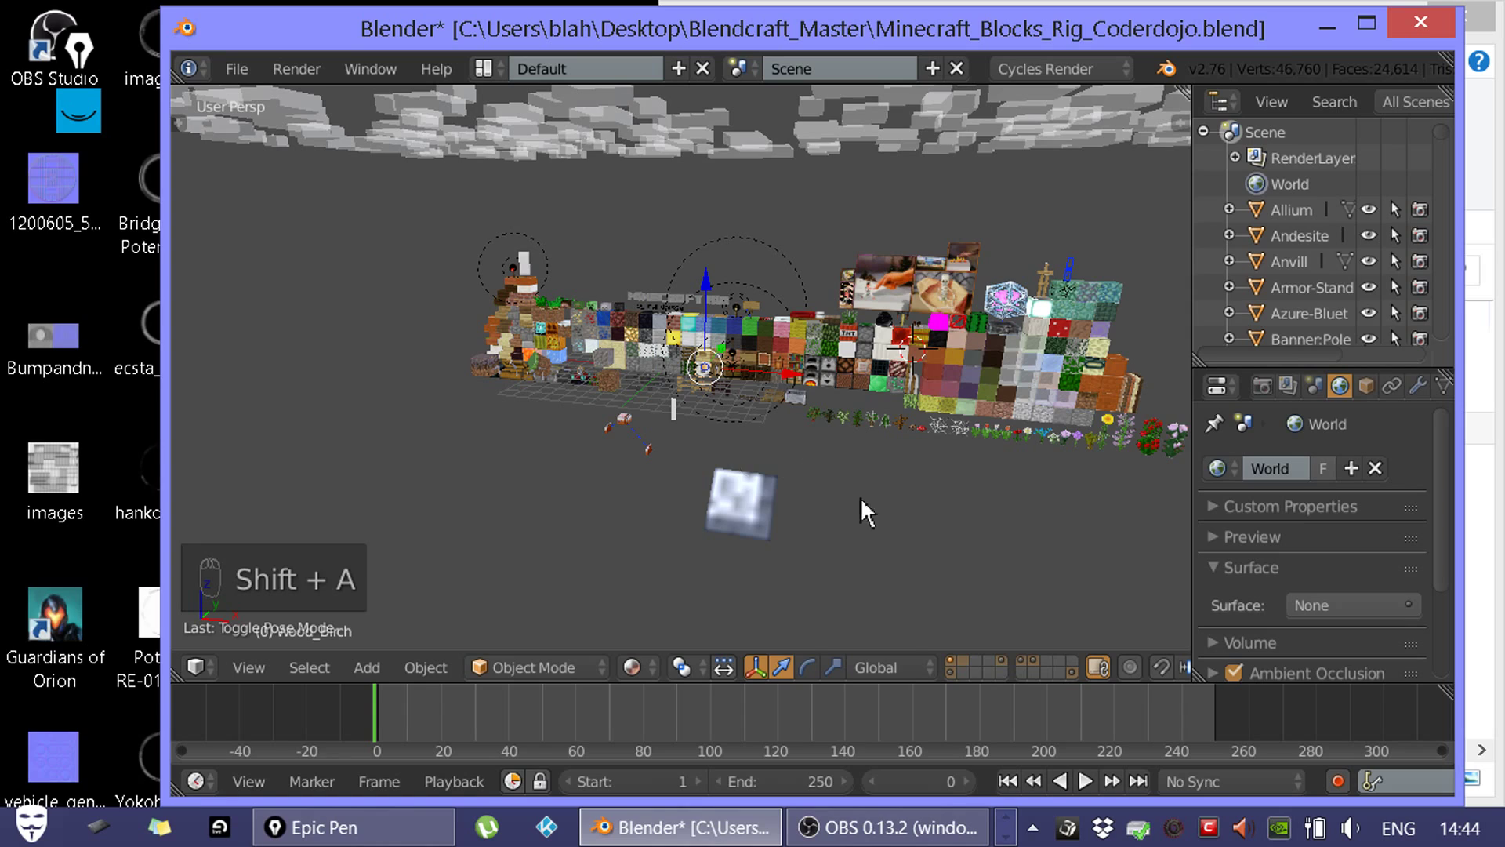
key(shift+a)
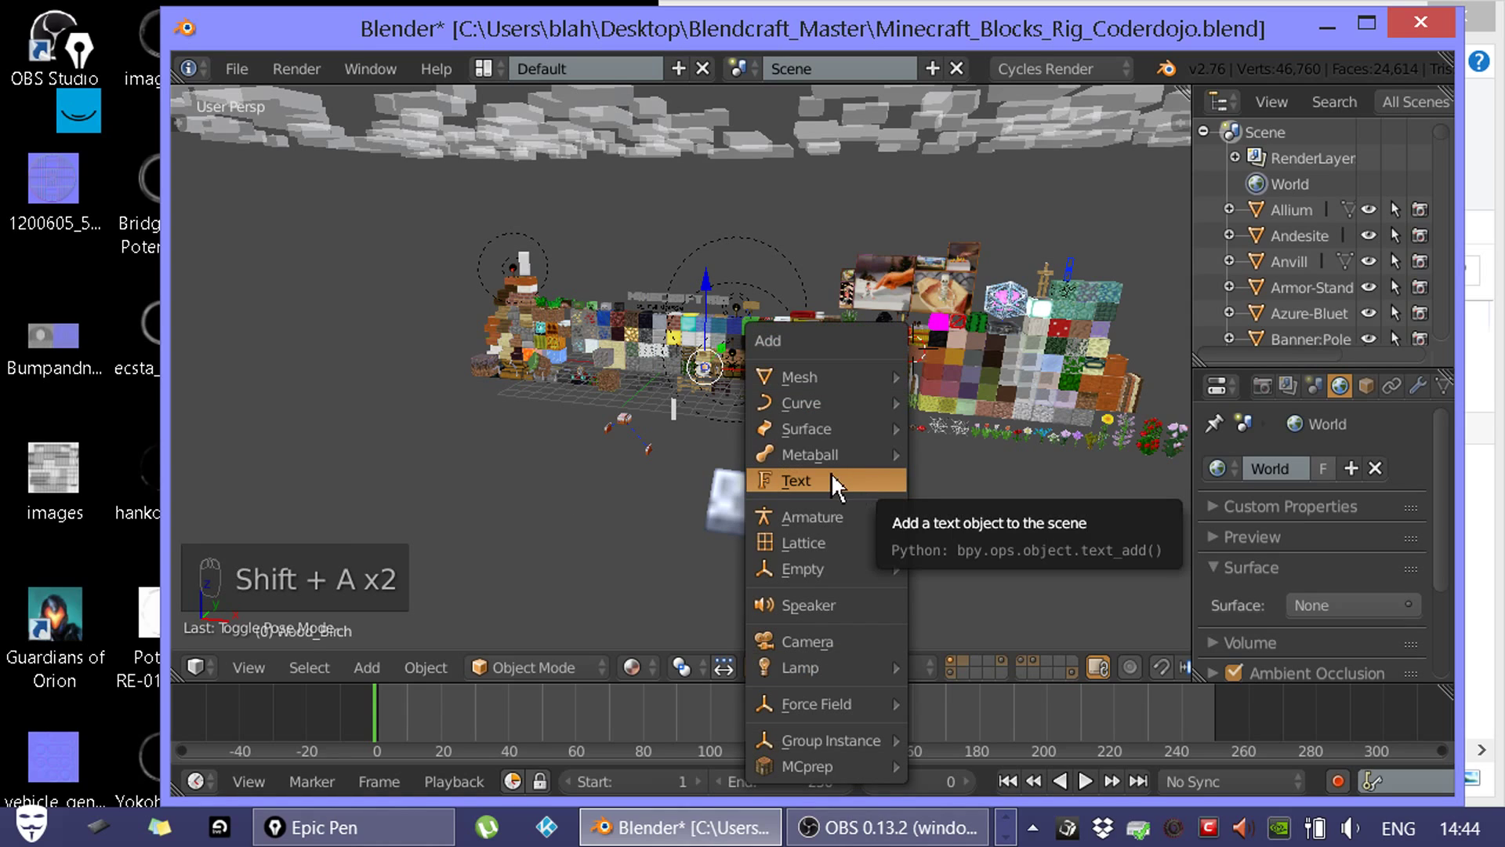
key(shift+a)
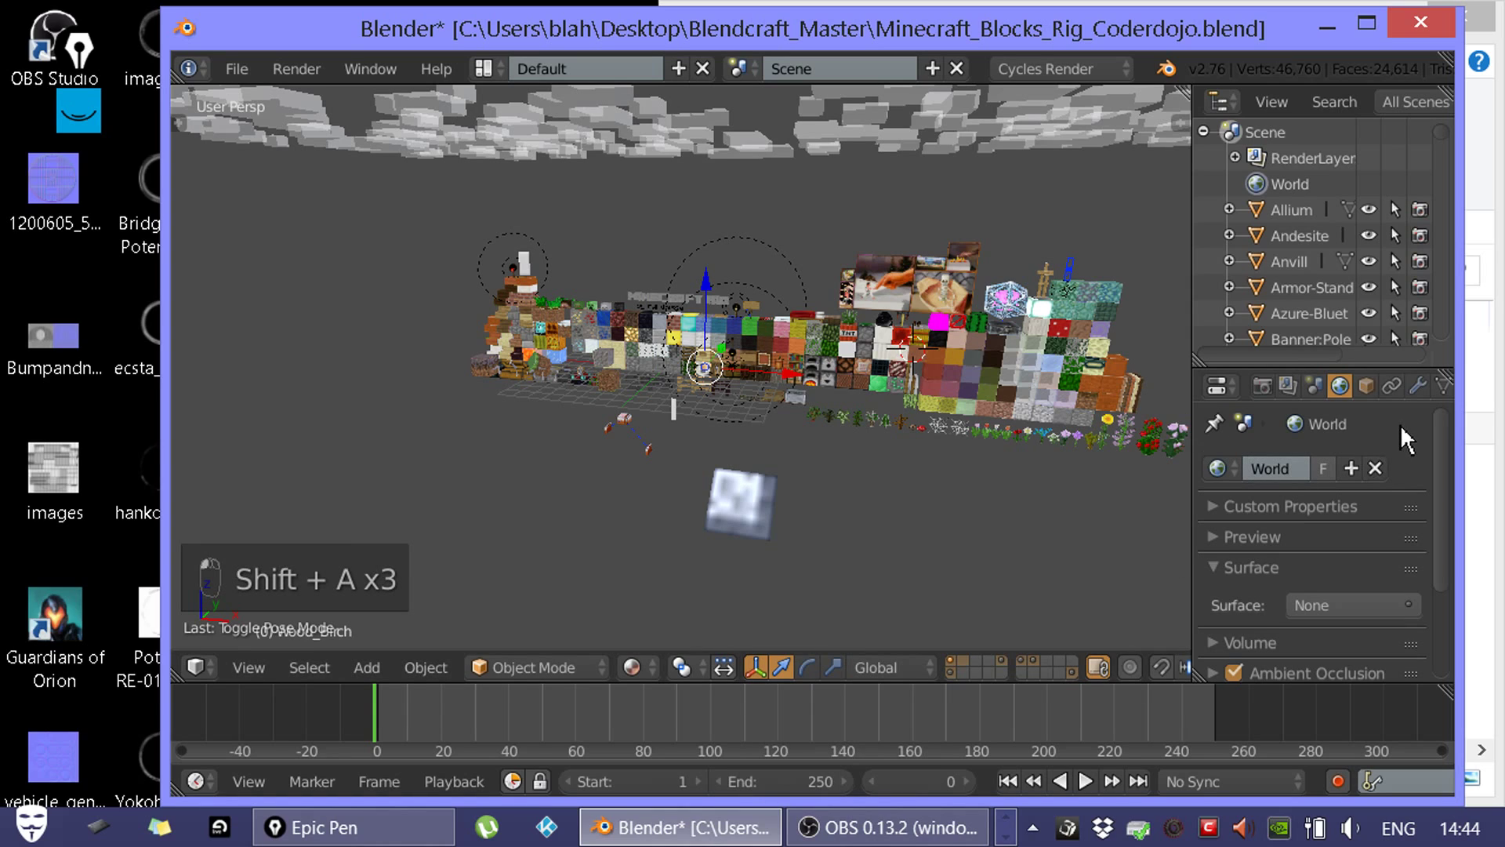
key(shift+a)
key(shift+a)
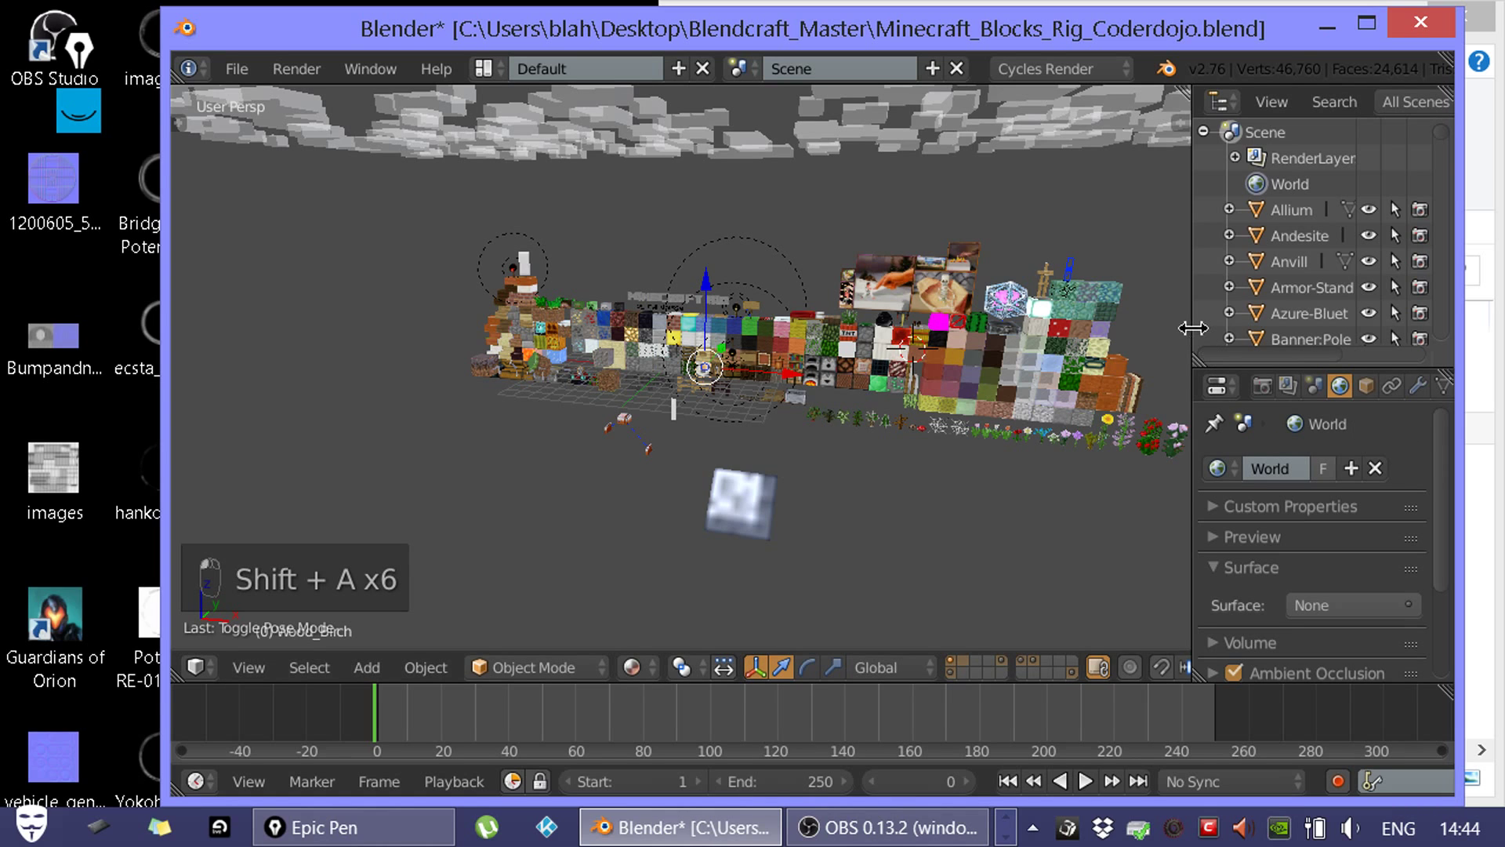
- Widen the Outliner and Properties column and enlarge the timeline's height at the 3D view's expense
drag(1190, 328, 1149, 330)
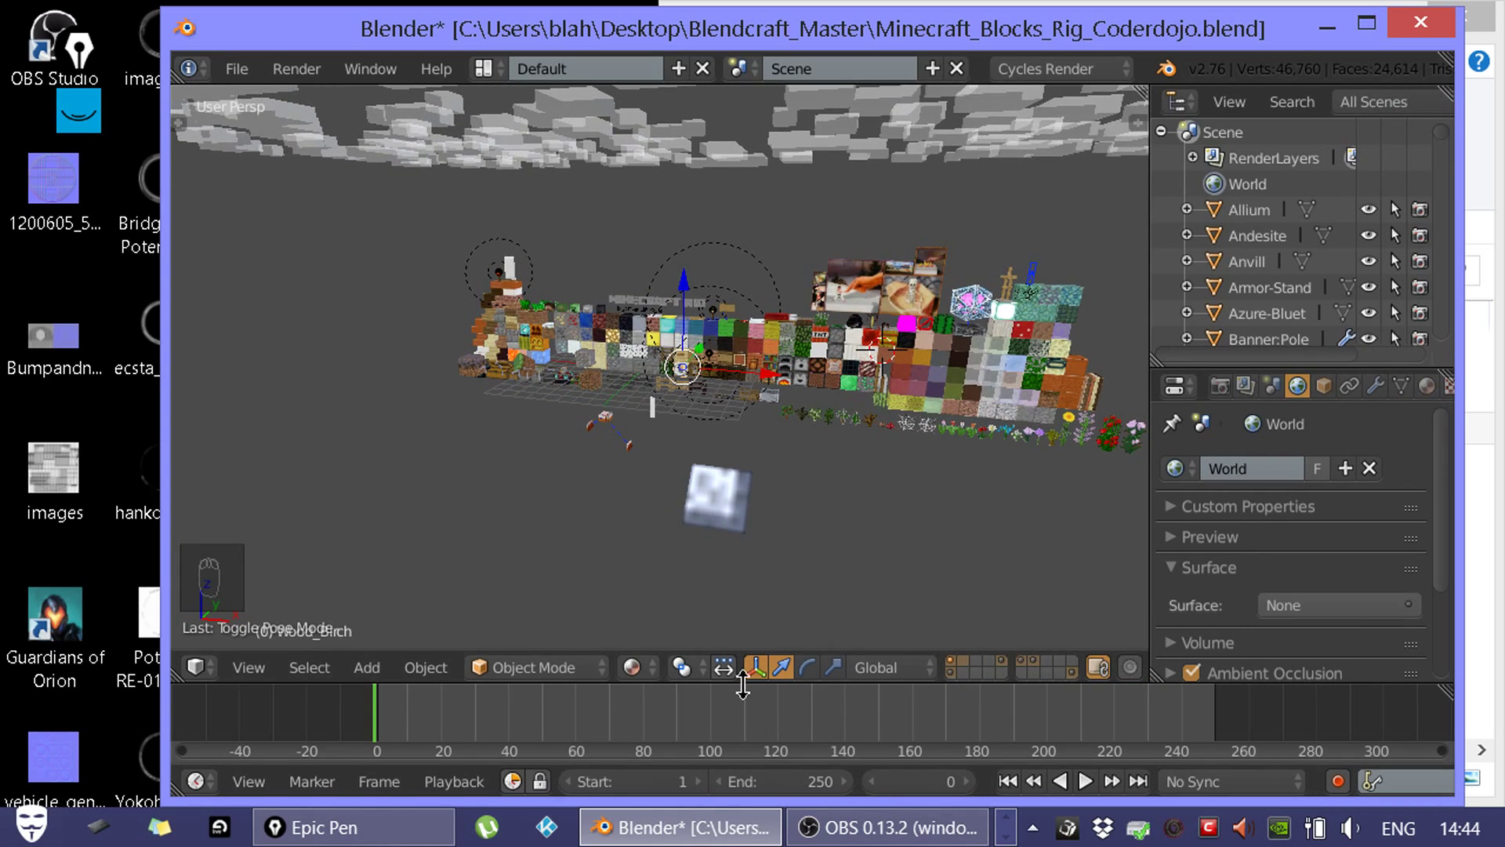
drag(737, 680, 785, 589)
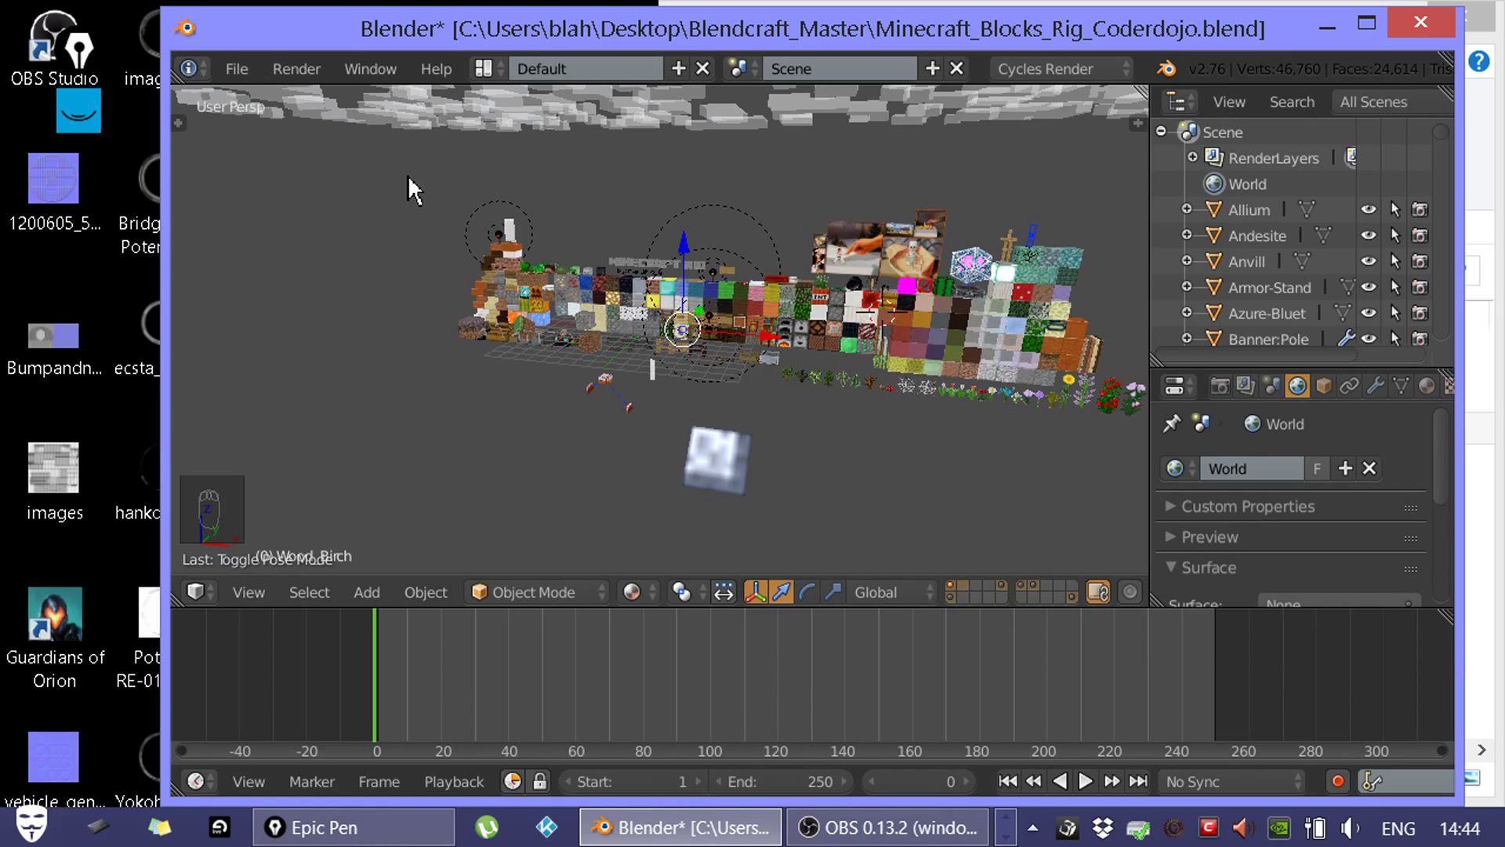
drag(902, 659, 894, 657)
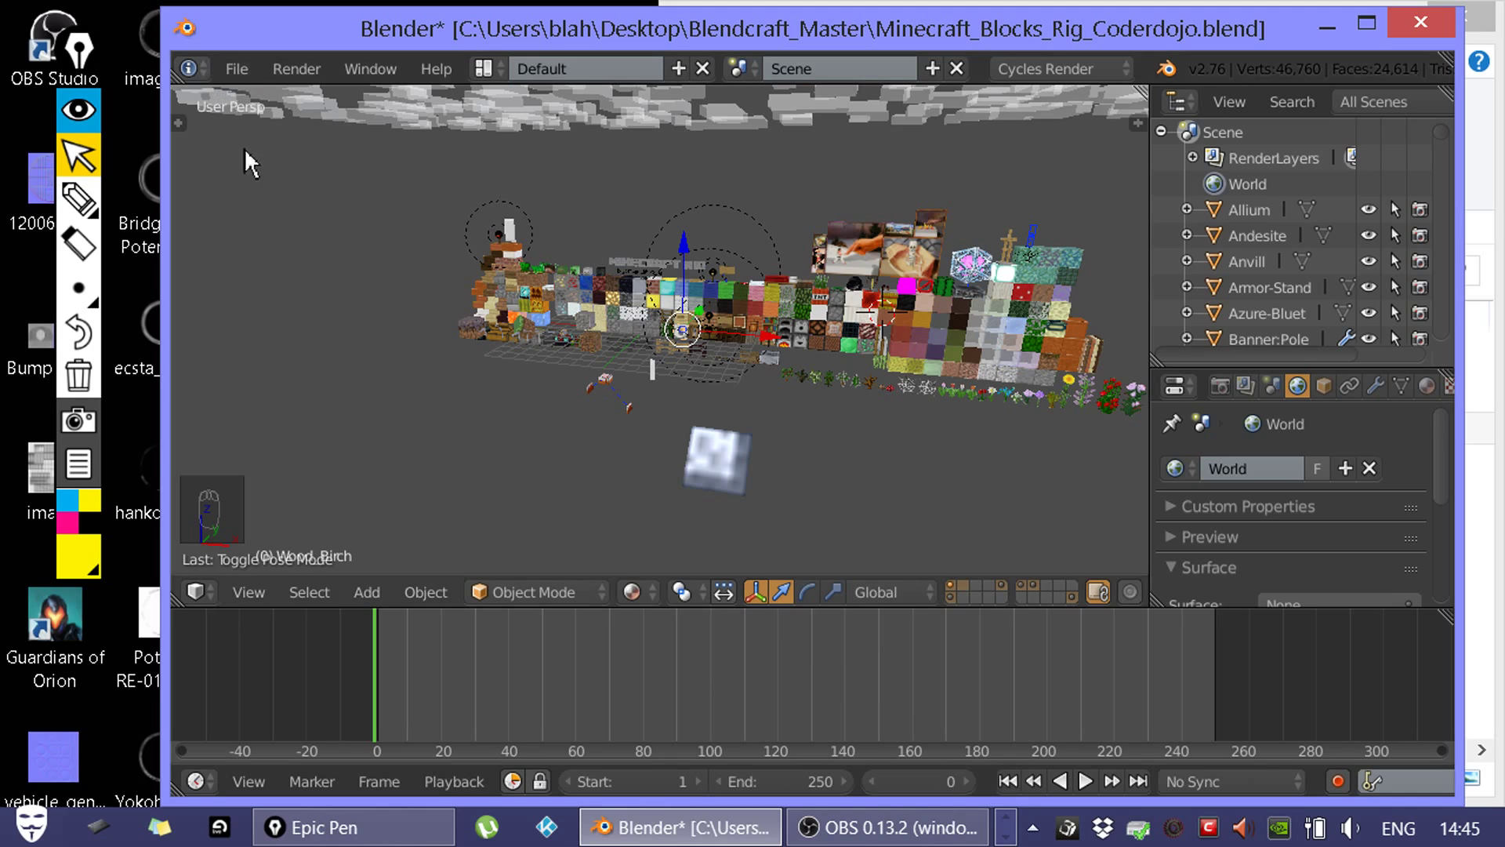
- Circle the editor type selectors of the Info, Outliner, Properties, 3D View and Timeline areas in yellow with Epic Pen, and clear the marks
key(ctrl+F1)
mouse_move(210, 53)
mouse_down()
mouse_move(218, 90)
mouse_move(173, 86)
mouse_move(179, 47)
mouse_move(217, 60)
mouse_up()
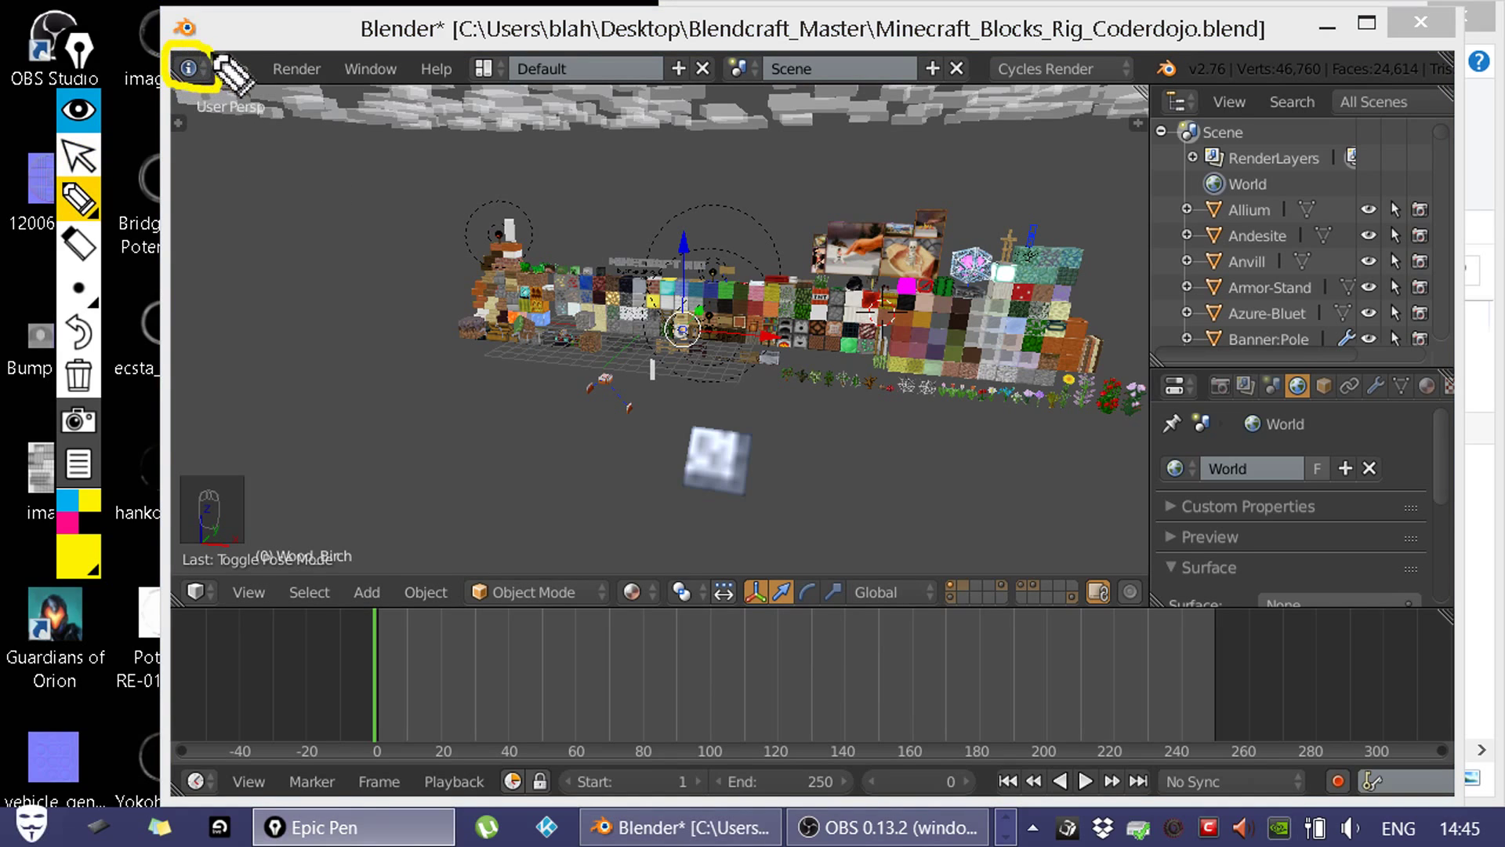
mouse_move(1161, 89)
mouse_down()
mouse_move(1216, 103)
mouse_move(1215, 121)
mouse_move(1164, 111)
mouse_move(1161, 85)
mouse_up()
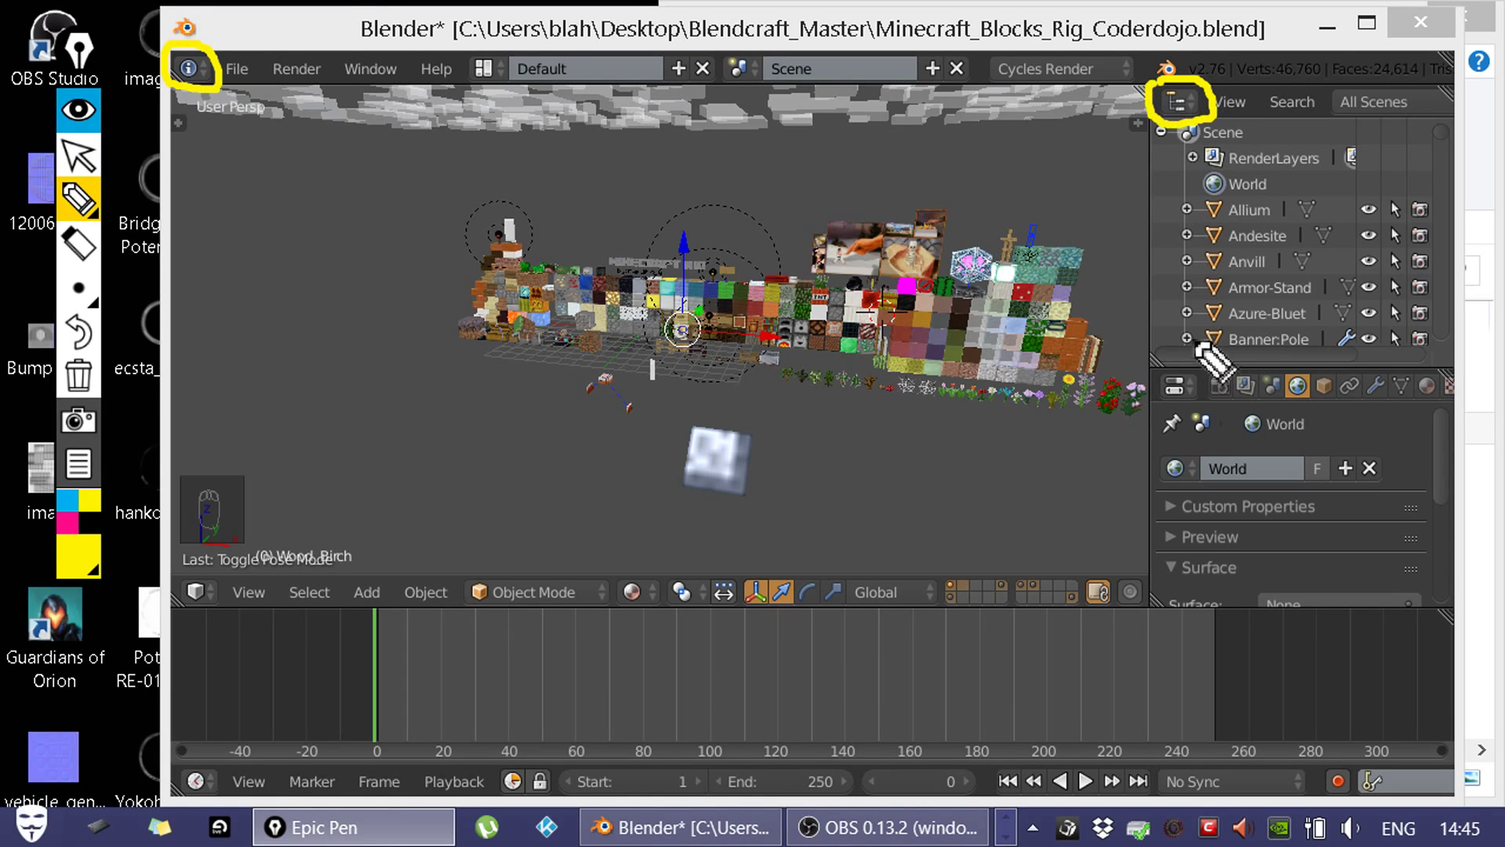
mouse_move(1184, 365)
mouse_down()
mouse_move(1210, 378)
mouse_move(1199, 412)
mouse_move(1147, 398)
mouse_move(1161, 365)
mouse_up()
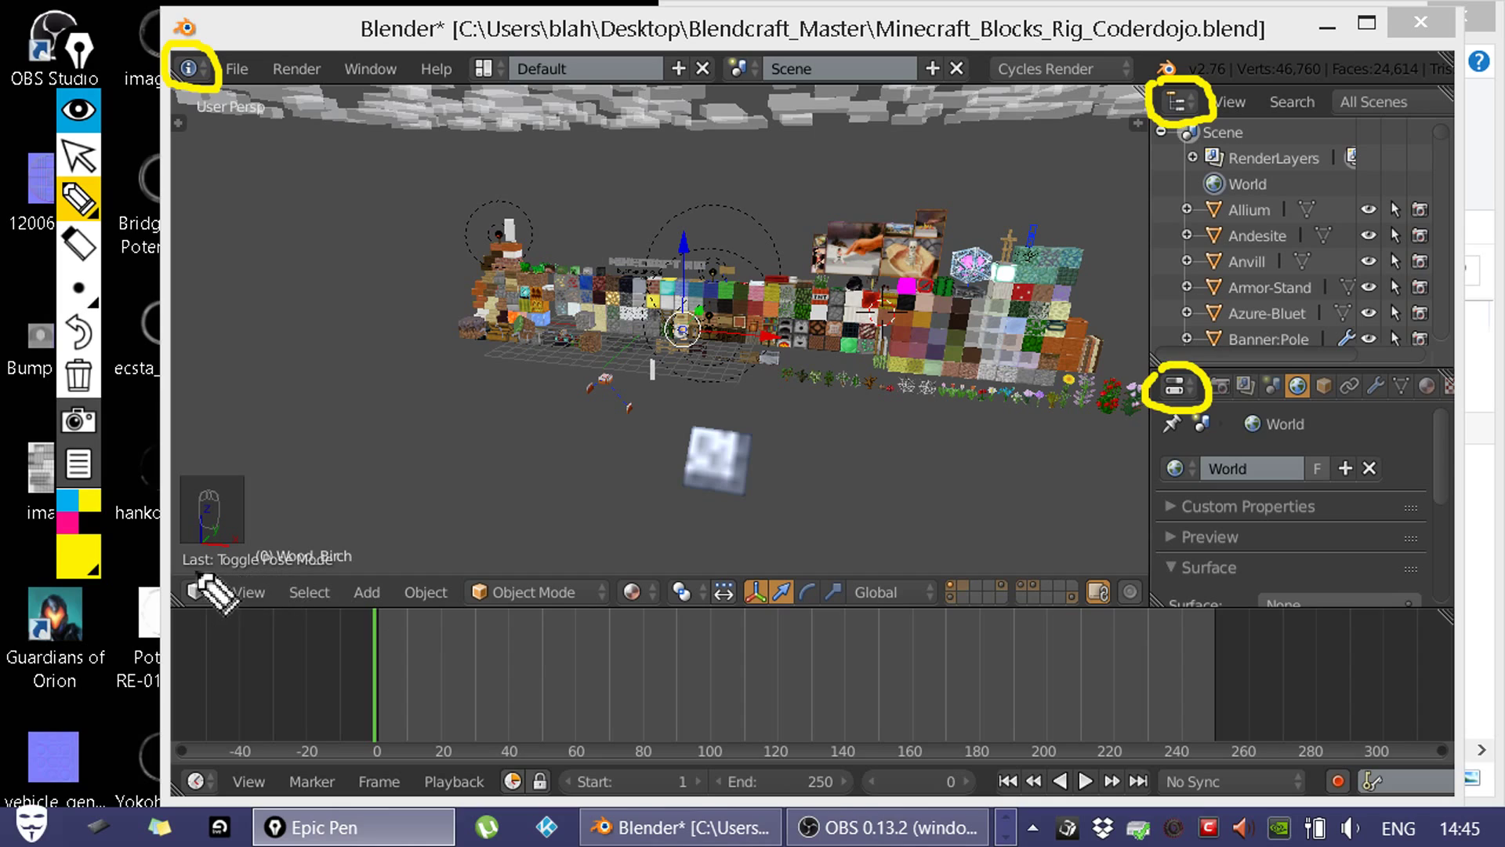
mouse_move(199, 573)
mouse_down()
mouse_move(231, 597)
mouse_move(184, 612)
mouse_move(173, 584)
mouse_move(196, 570)
mouse_move(227, 588)
mouse_up()
mouse_move(197, 759)
mouse_down()
mouse_move(223, 791)
mouse_move(174, 780)
mouse_up()
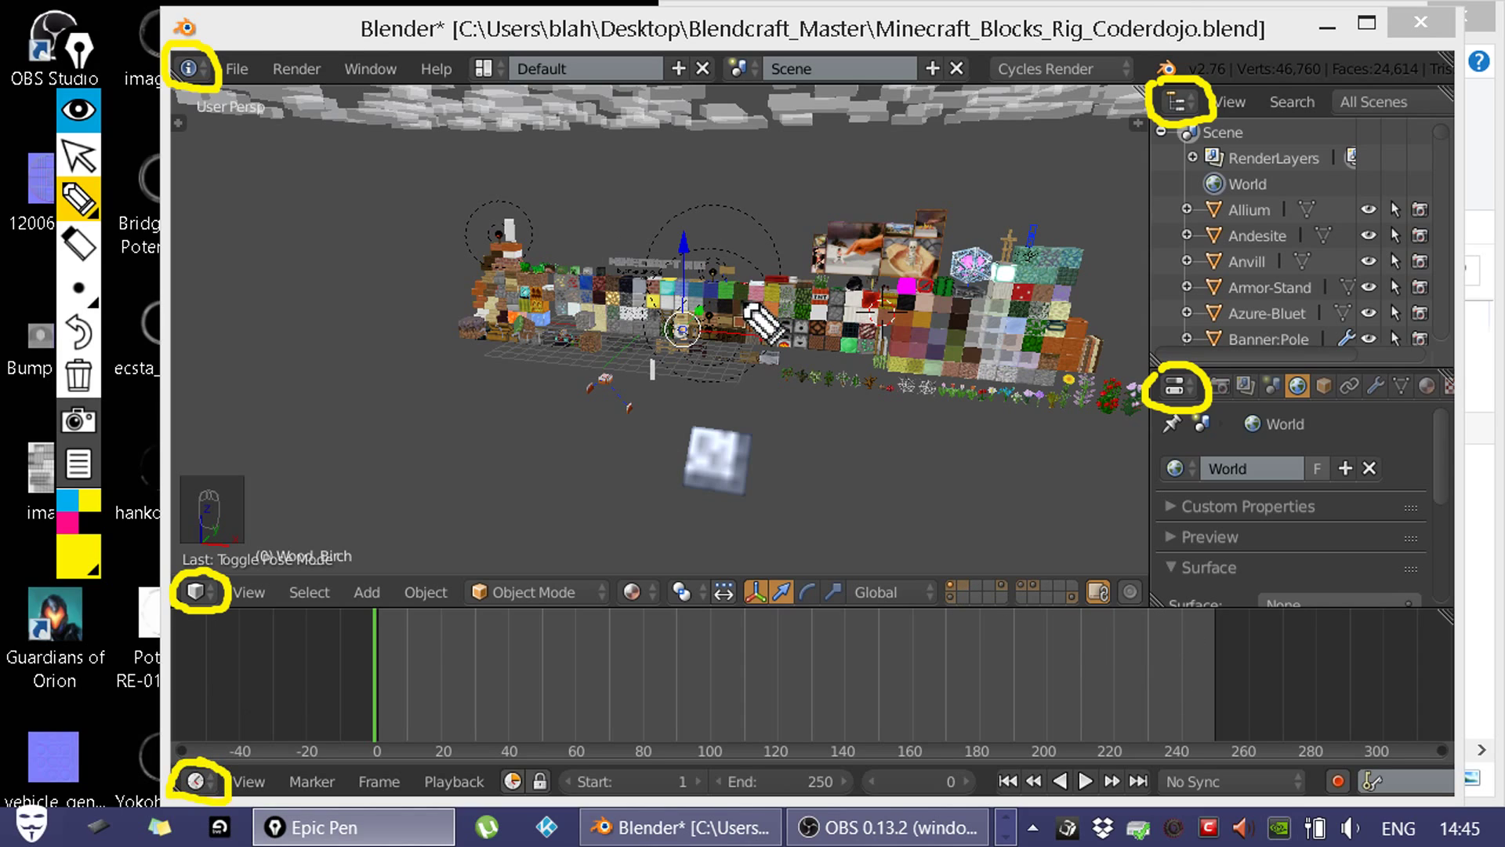
key(ctrl+shift+F1)
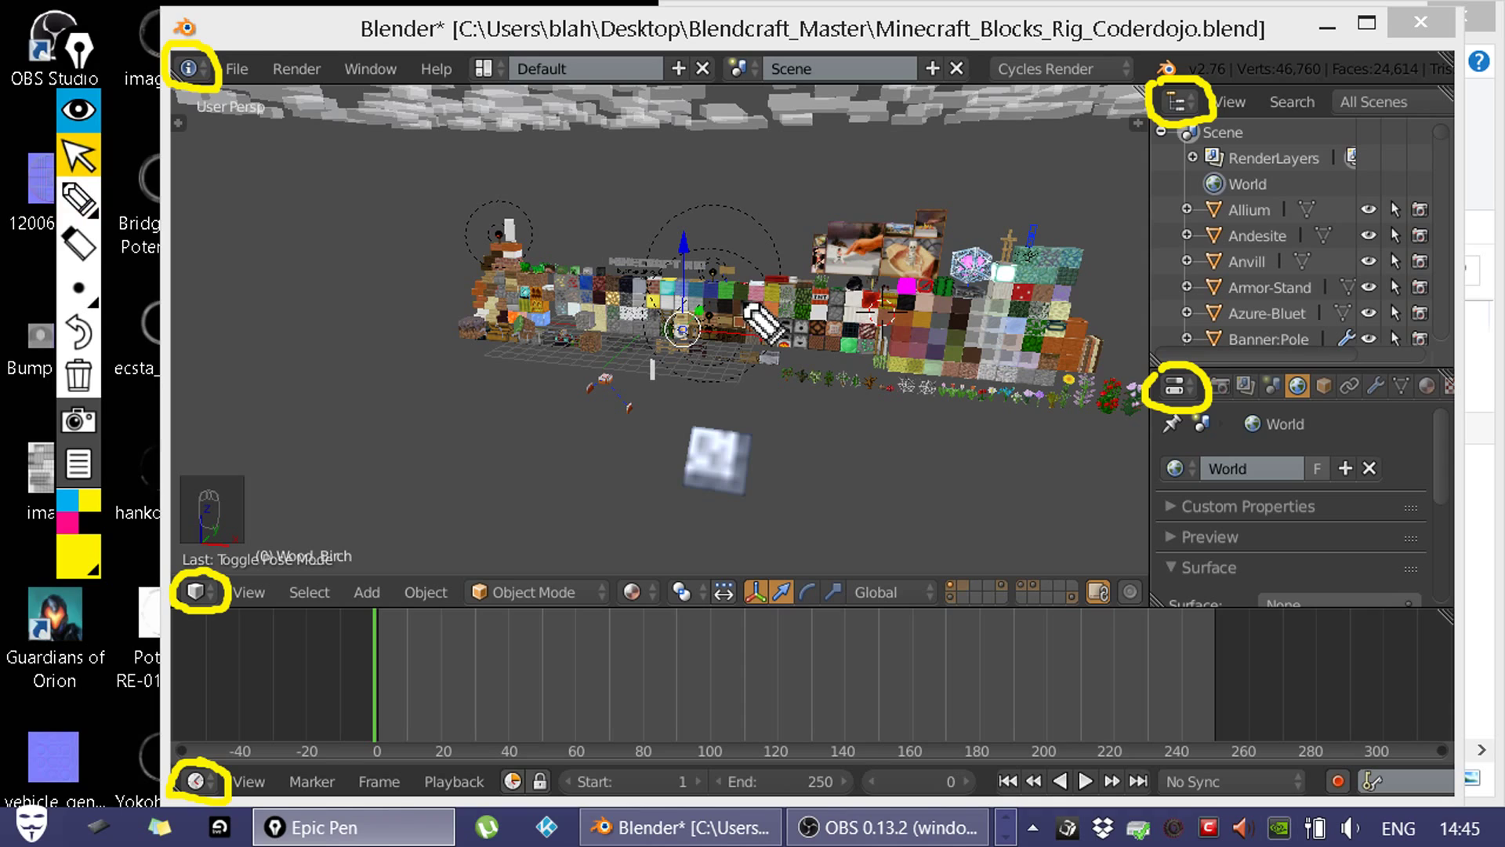
key(ctrl+shift+F7)
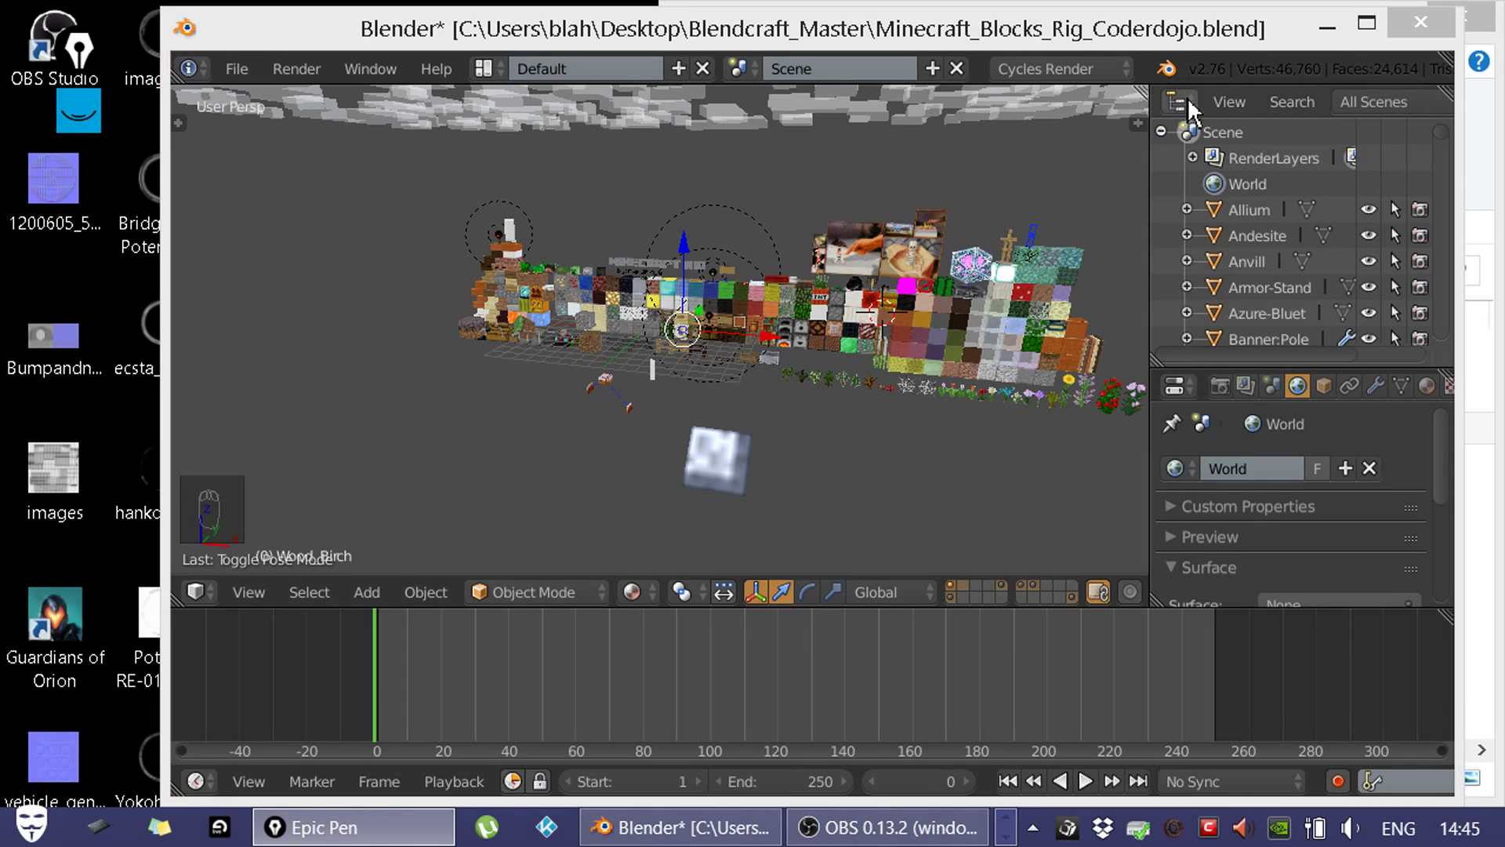
- Switch the main area through Timeline, Movie Clip Editor, Dope Sheet and Outliner, and return it to 3D View
click(202, 592)
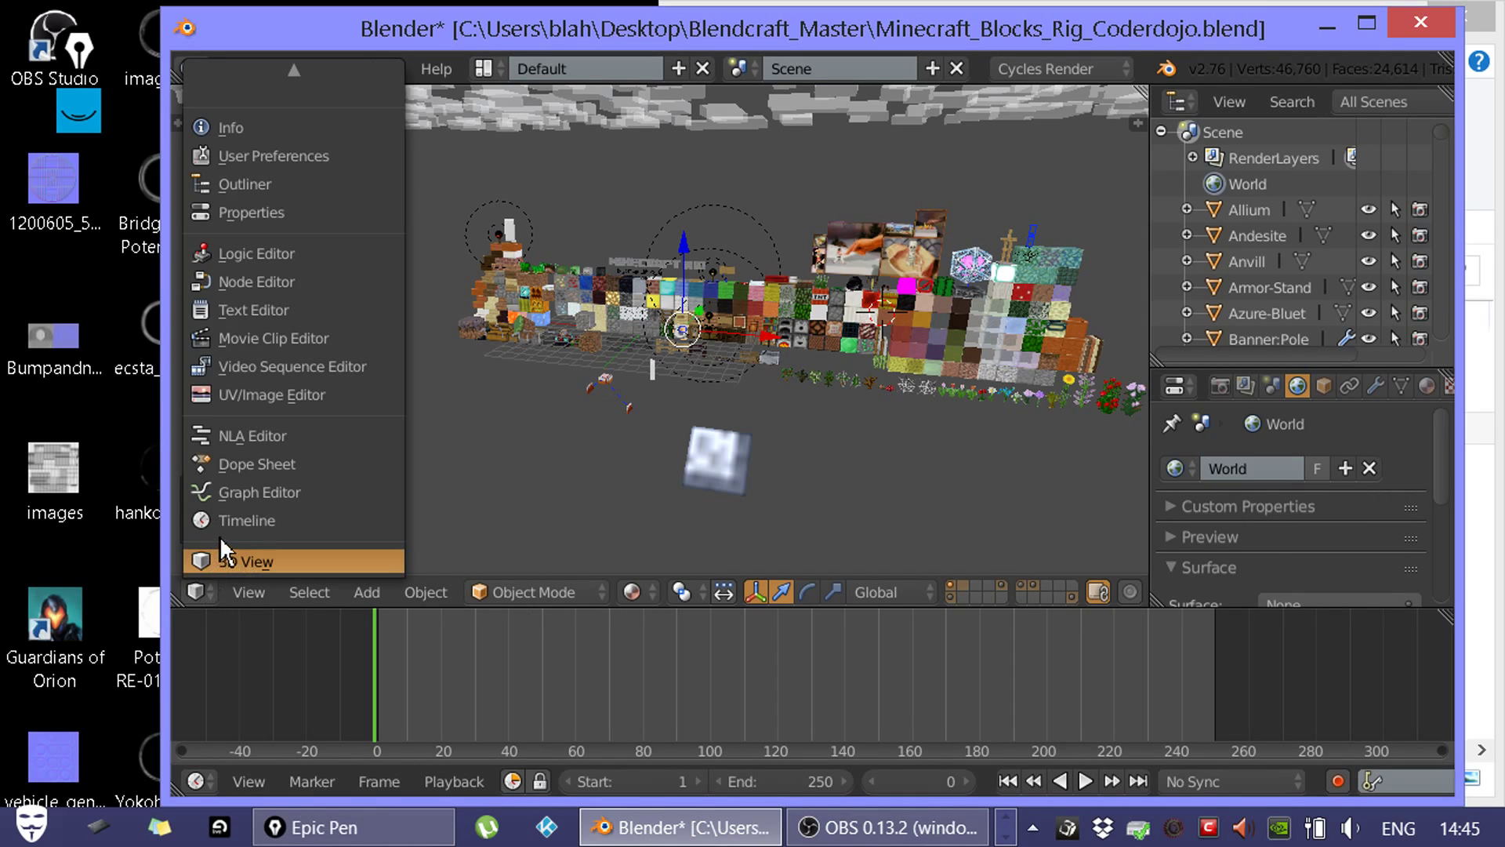
click(236, 518)
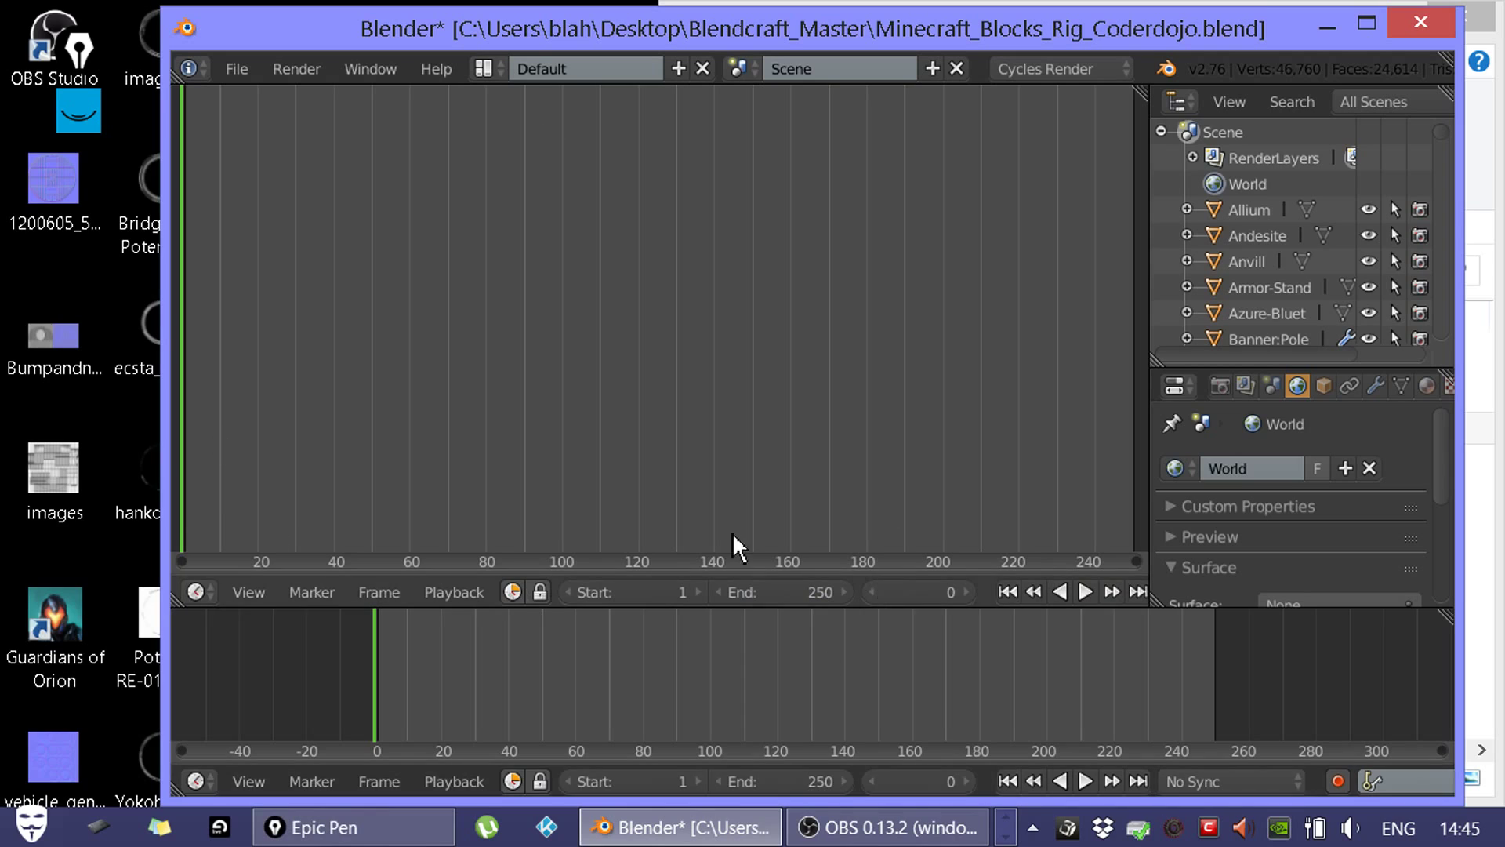
click(195, 592)
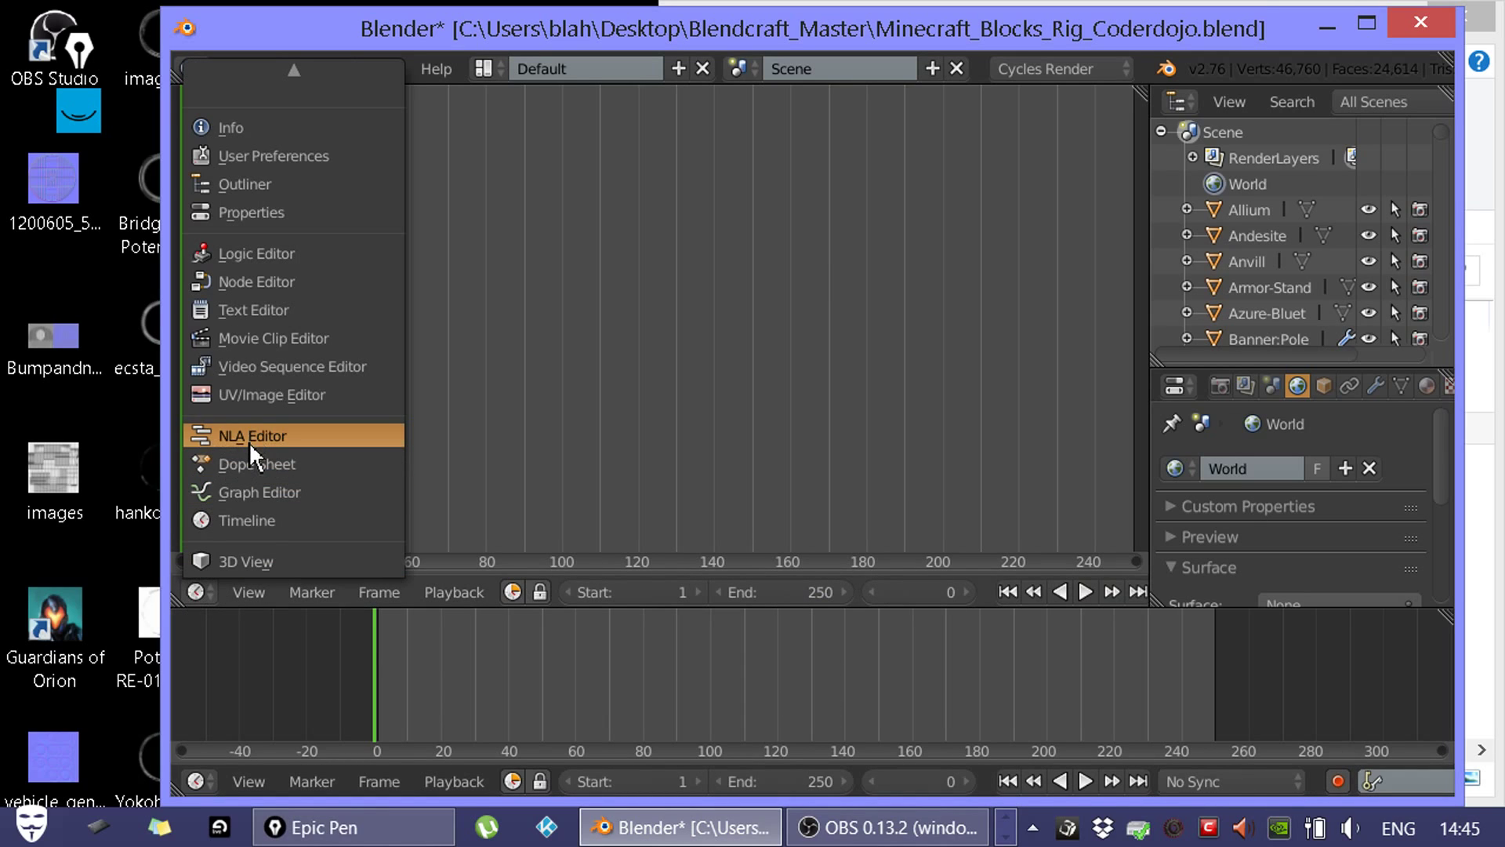
click(258, 338)
click(195, 591)
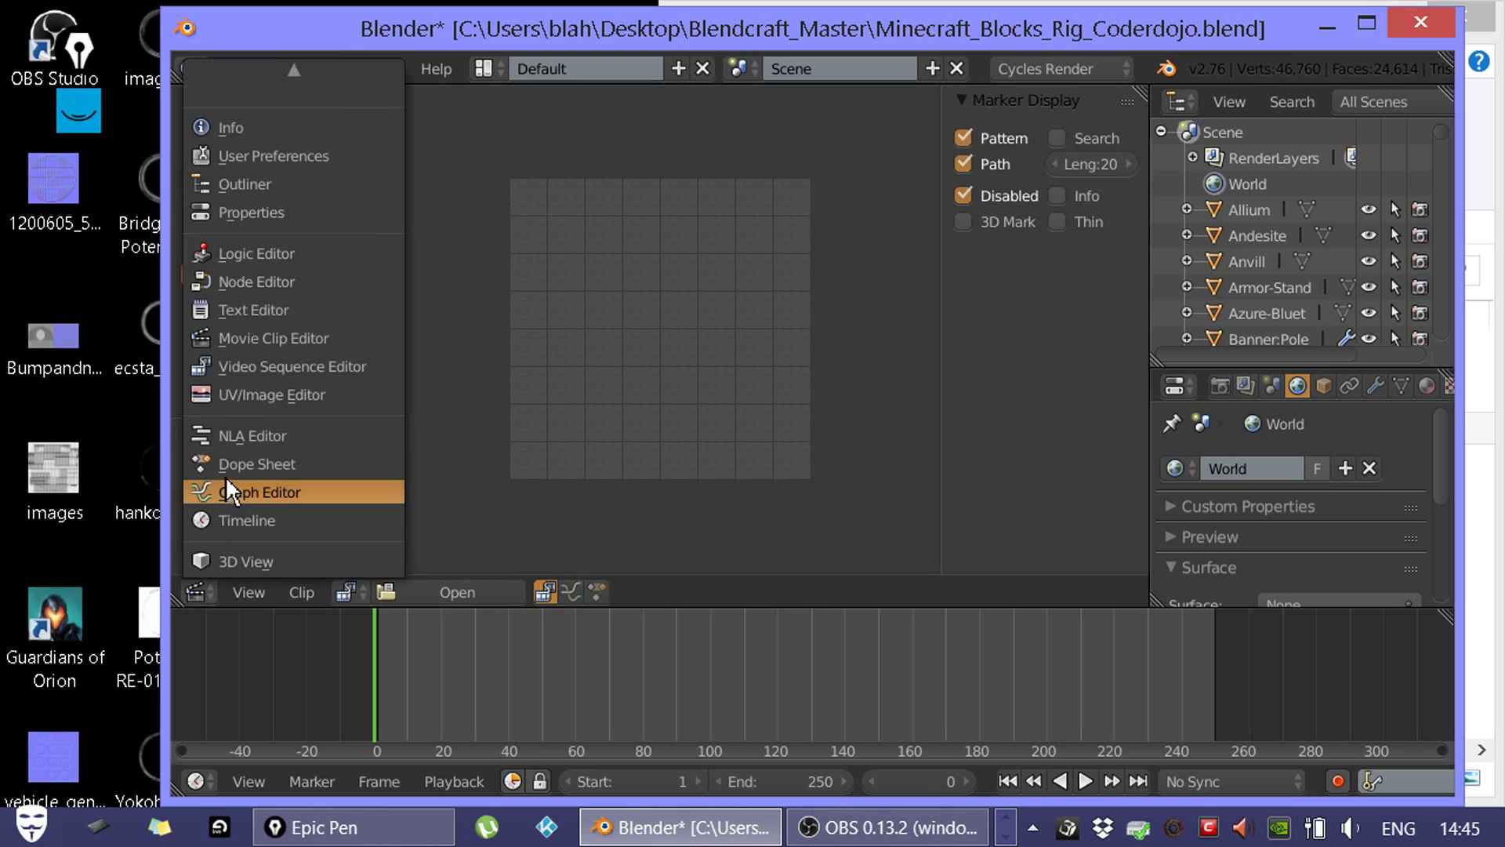
click(227, 467)
click(204, 589)
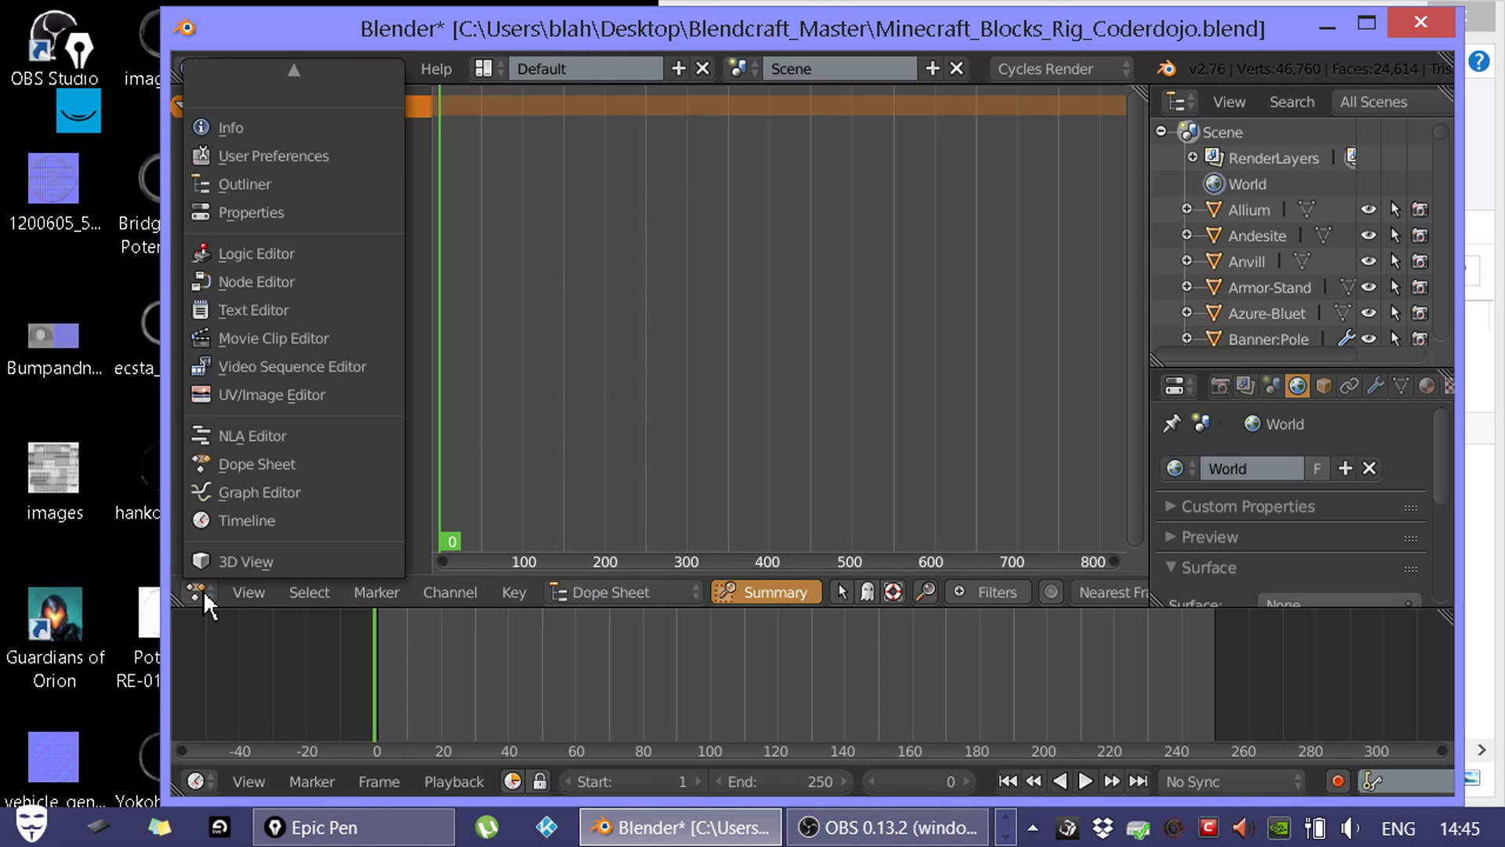
click(274, 188)
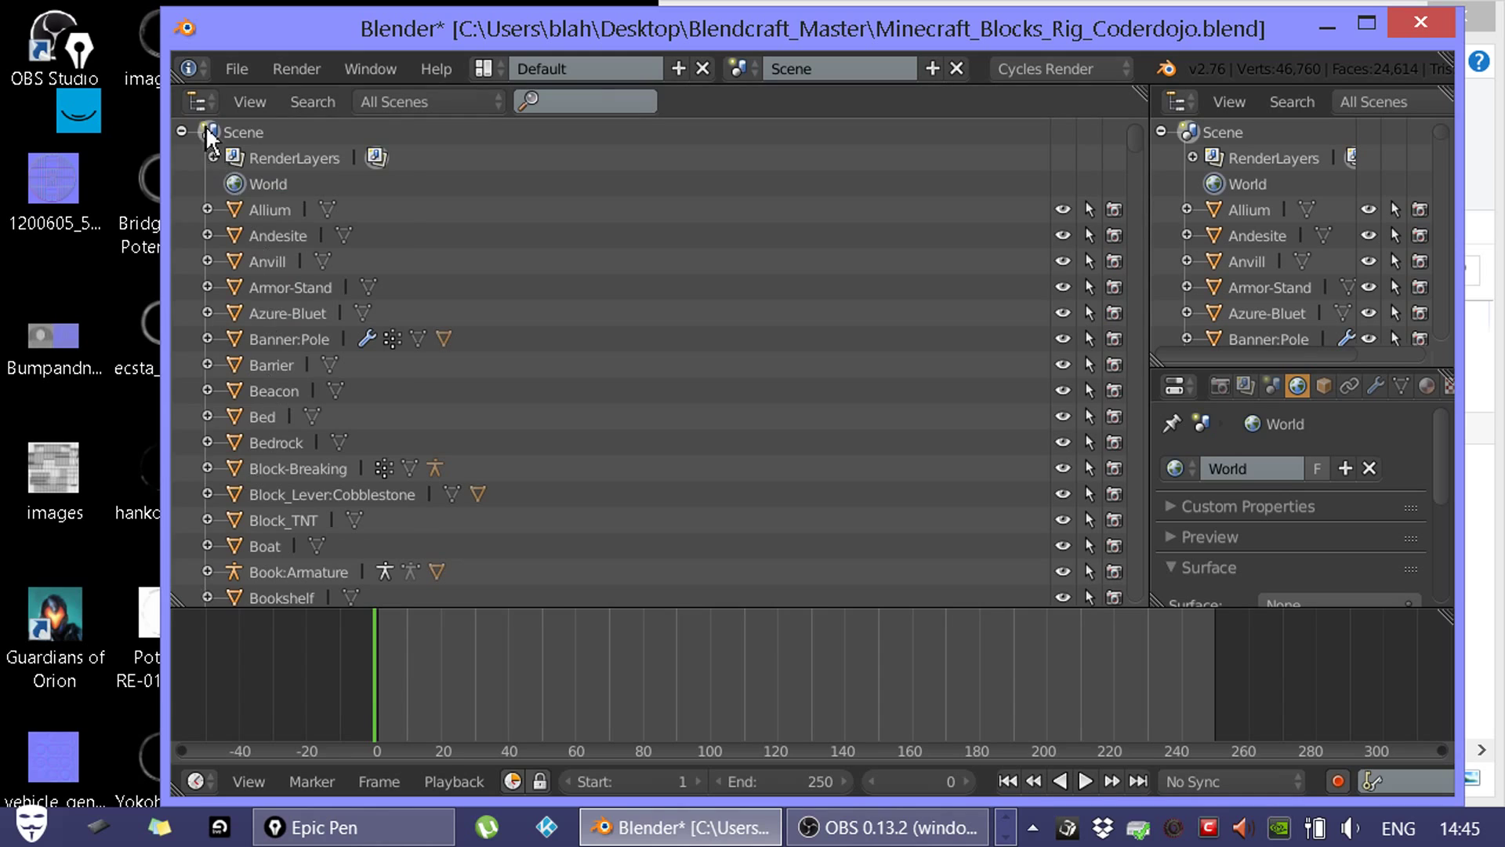
click(199, 102)
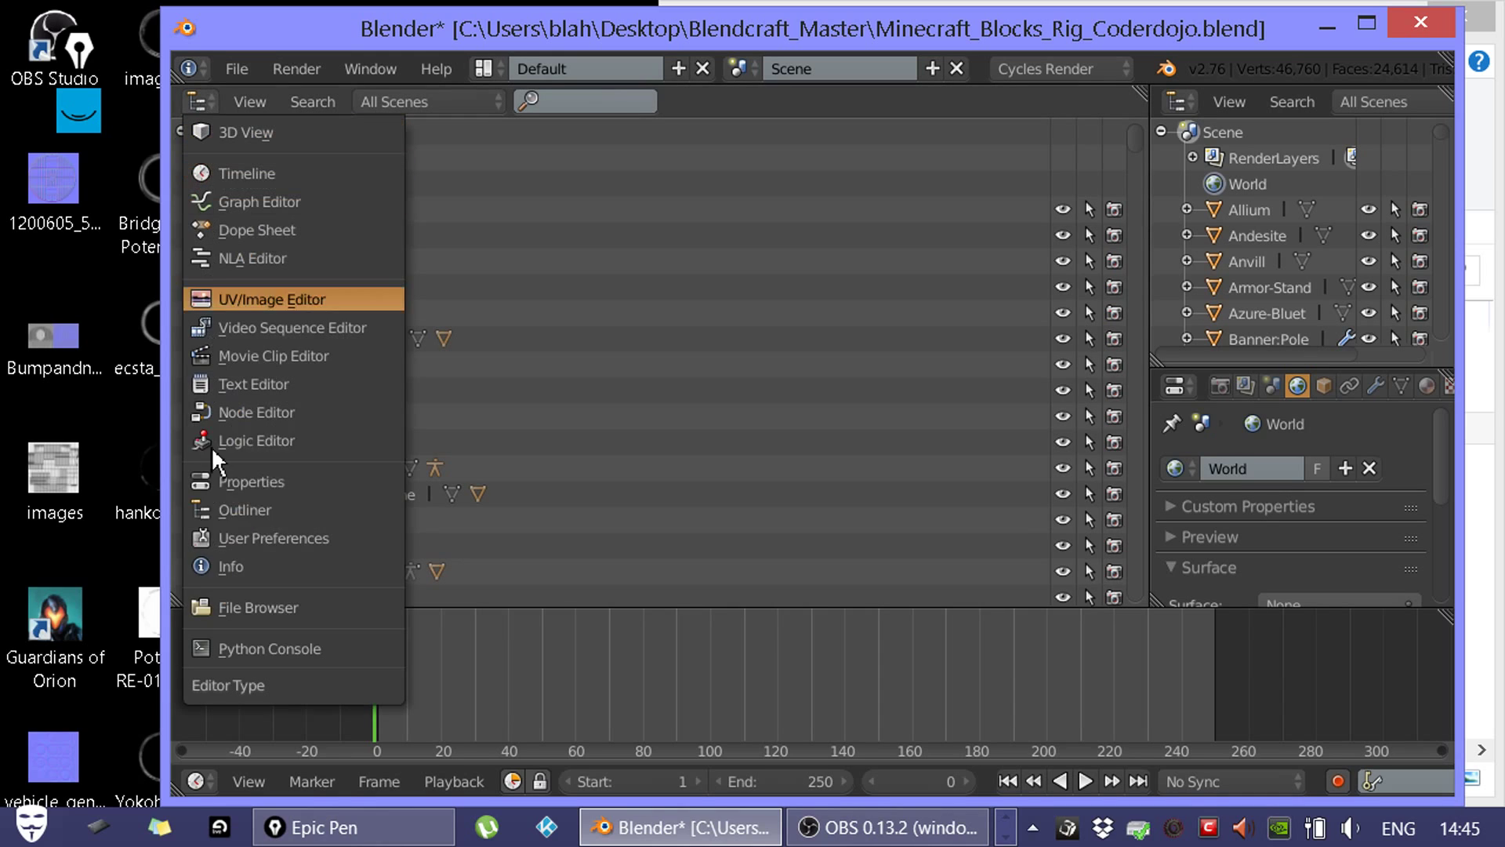
click(258, 138)
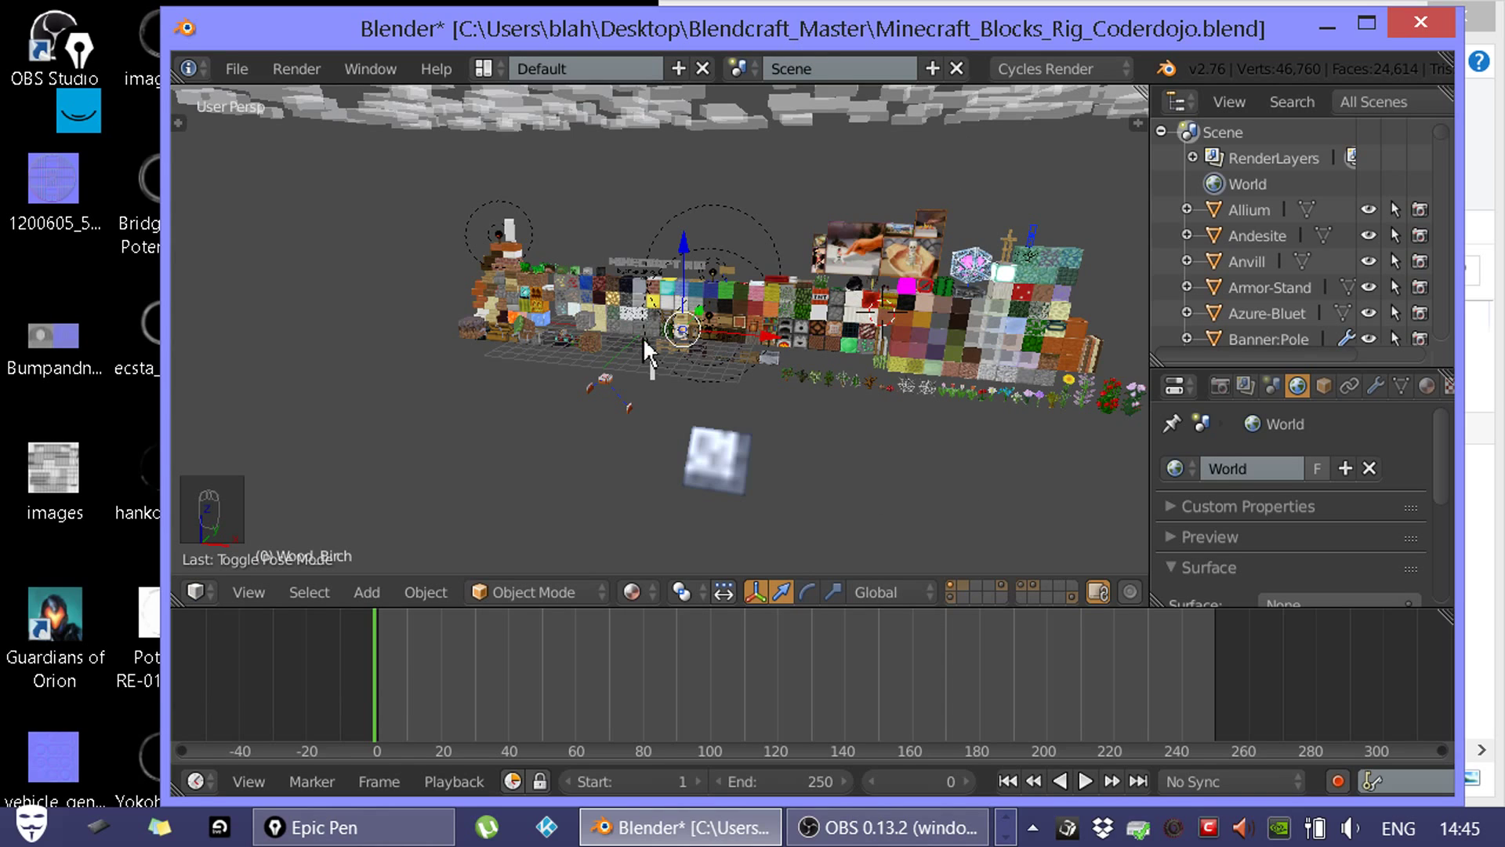
- Split the 3D view into two side-by-side areas and switch the one next to the Outliner to the Node Editor
middle_drag(651, 356, 831, 362)
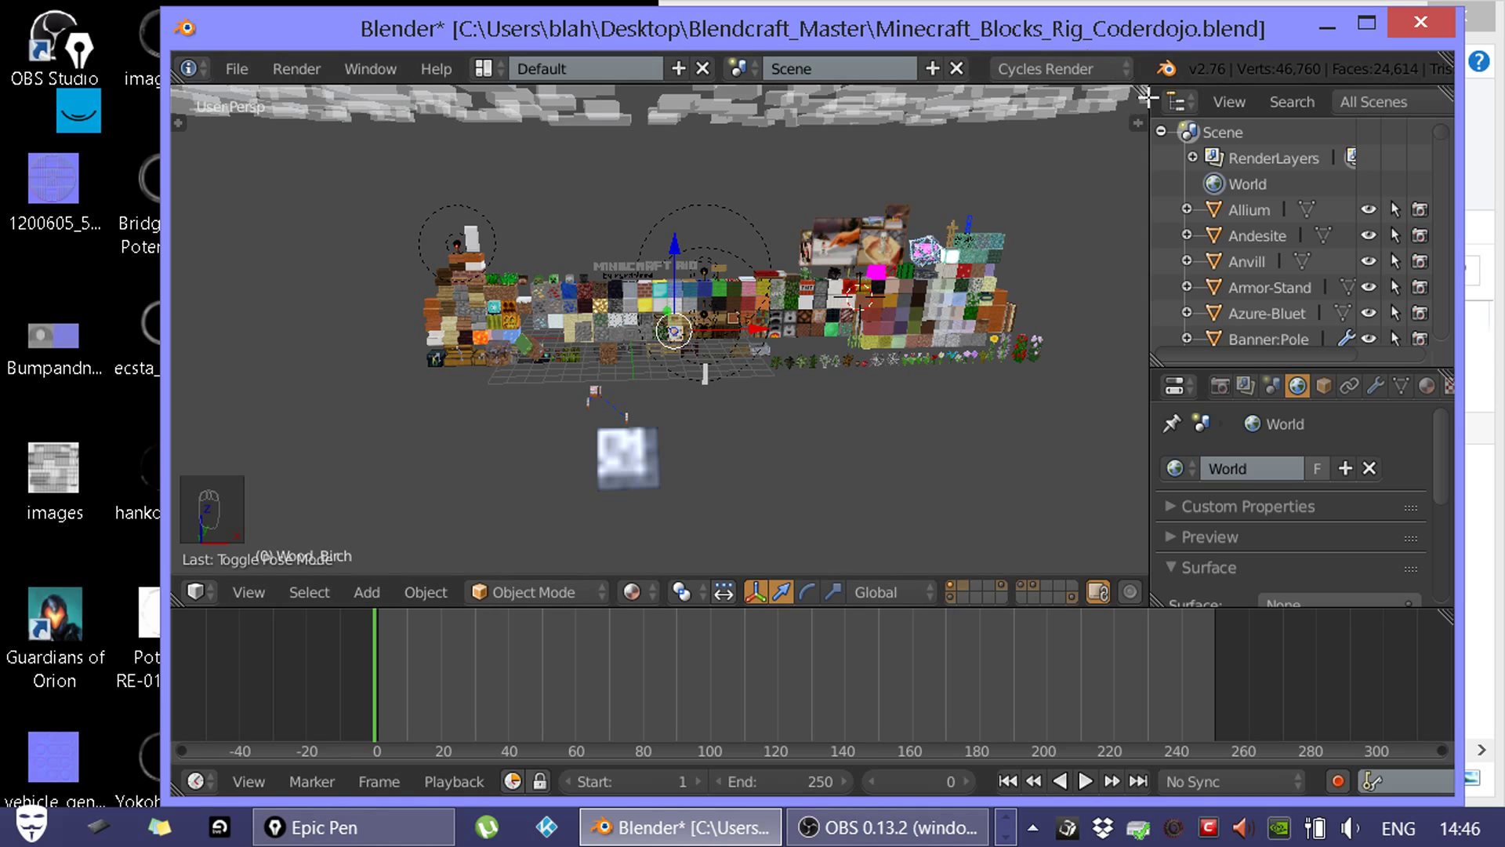
drag(1144, 92, 624, 110)
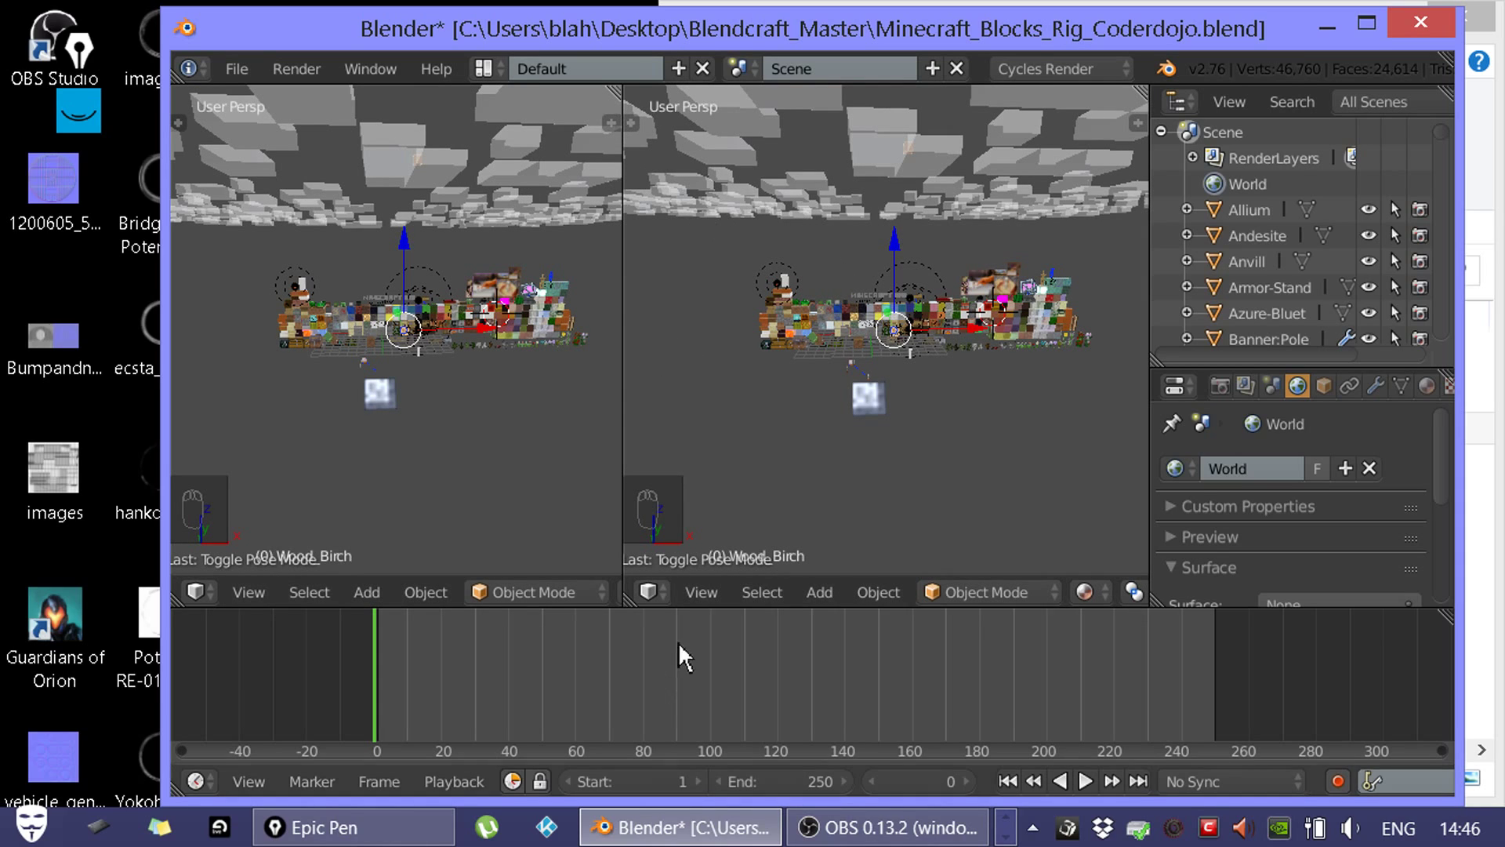
click(655, 591)
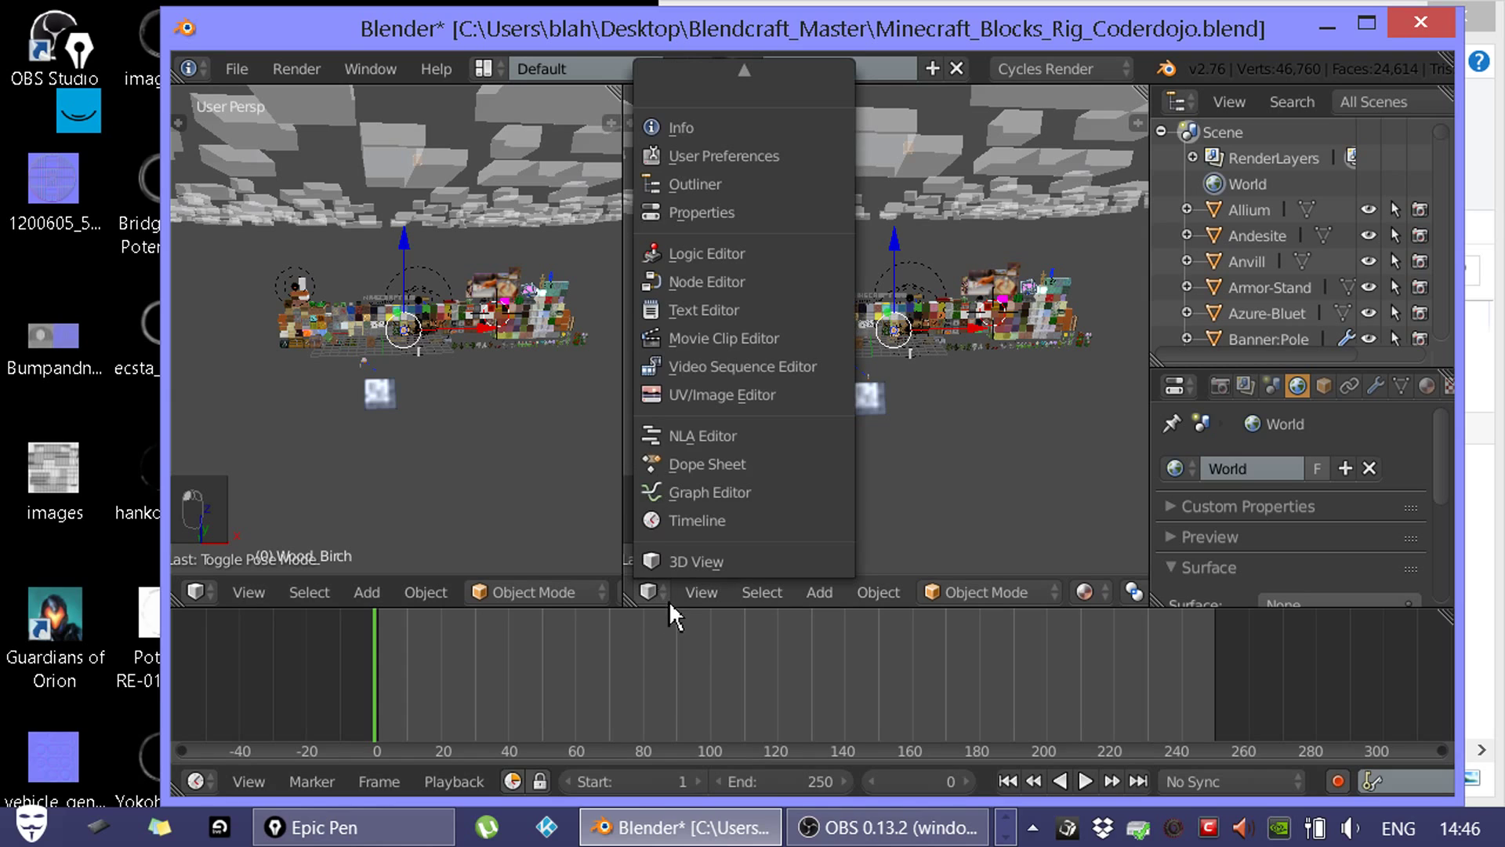
click(709, 281)
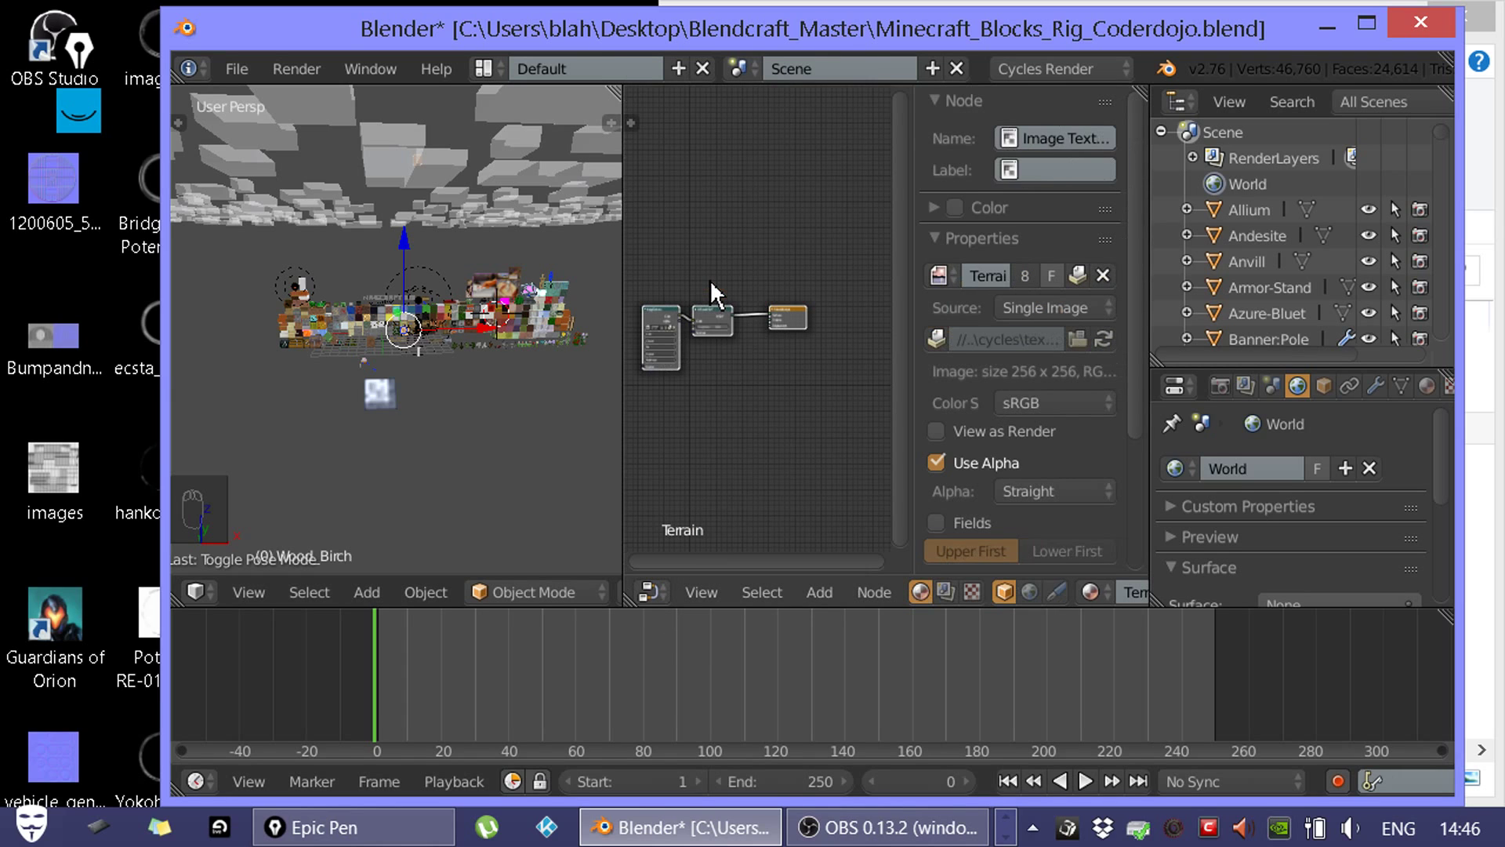
scroll(837, 258, up, 3)
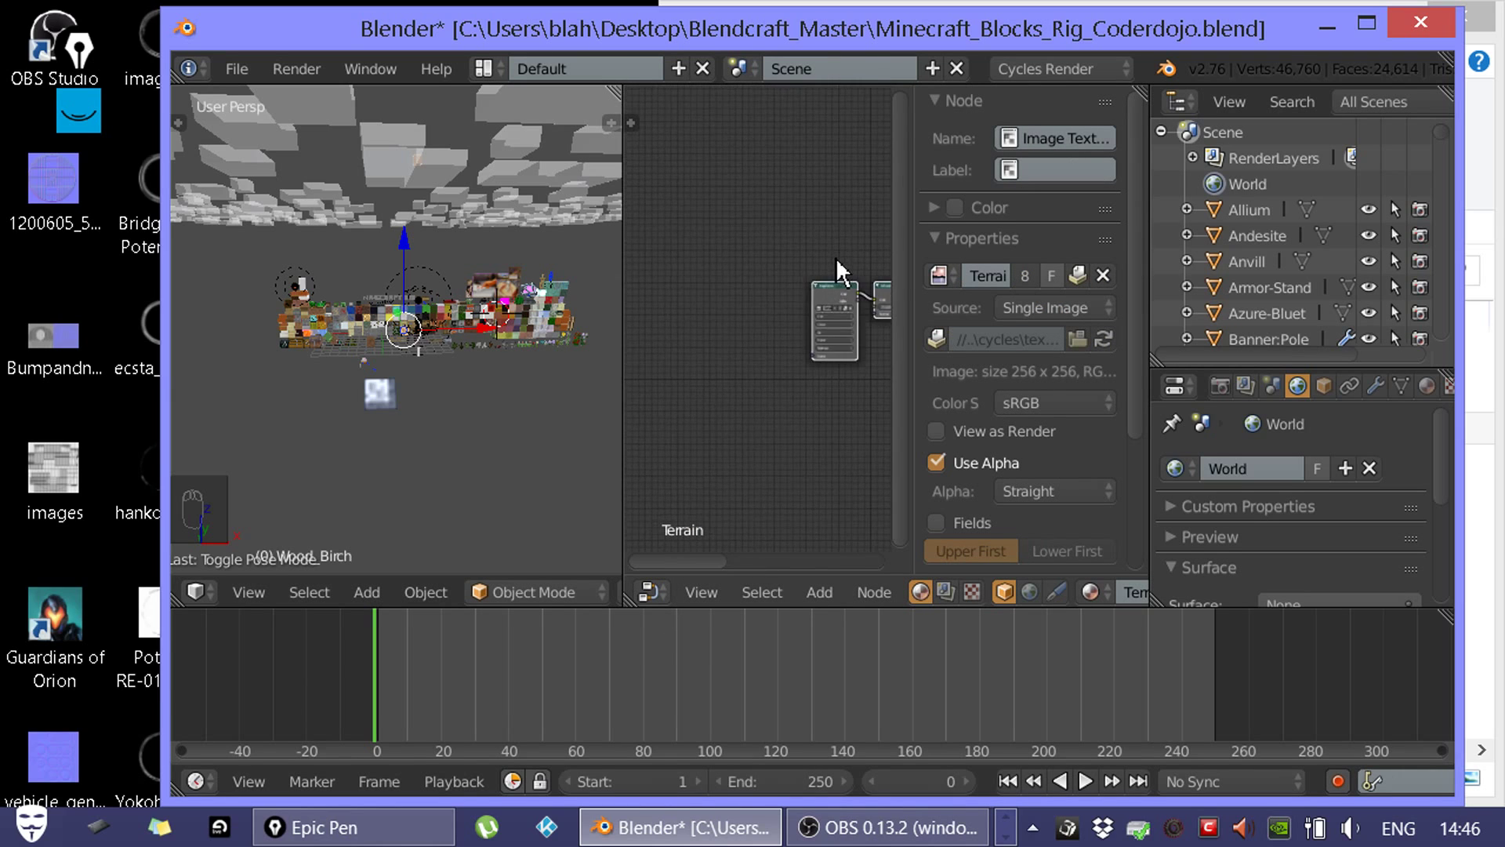
scroll(835, 257, down, 2)
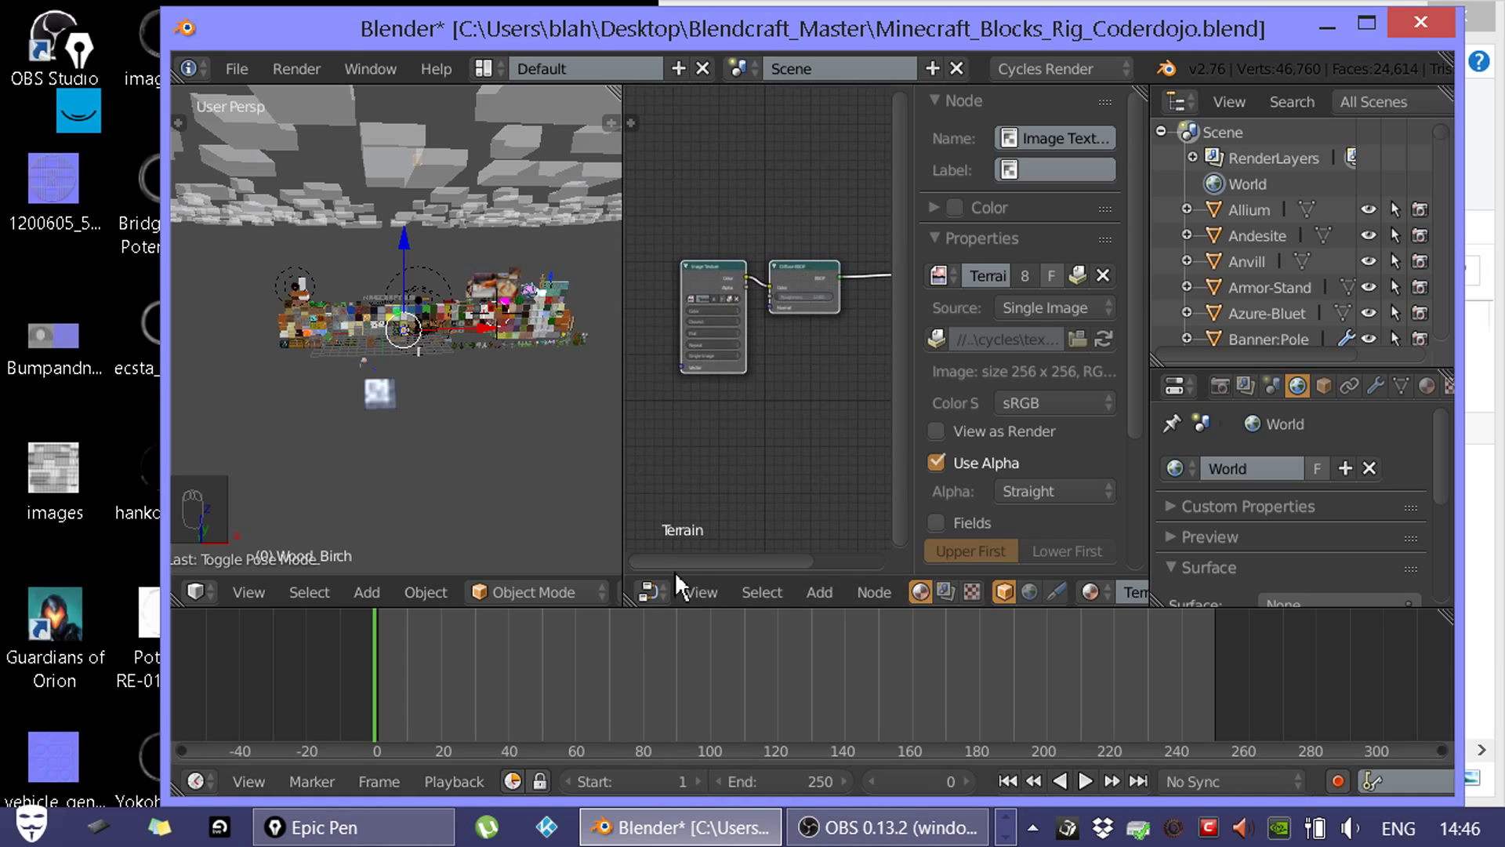
- Switch the timeline area through Text Editor and Info, ending on 3D View
click(197, 785)
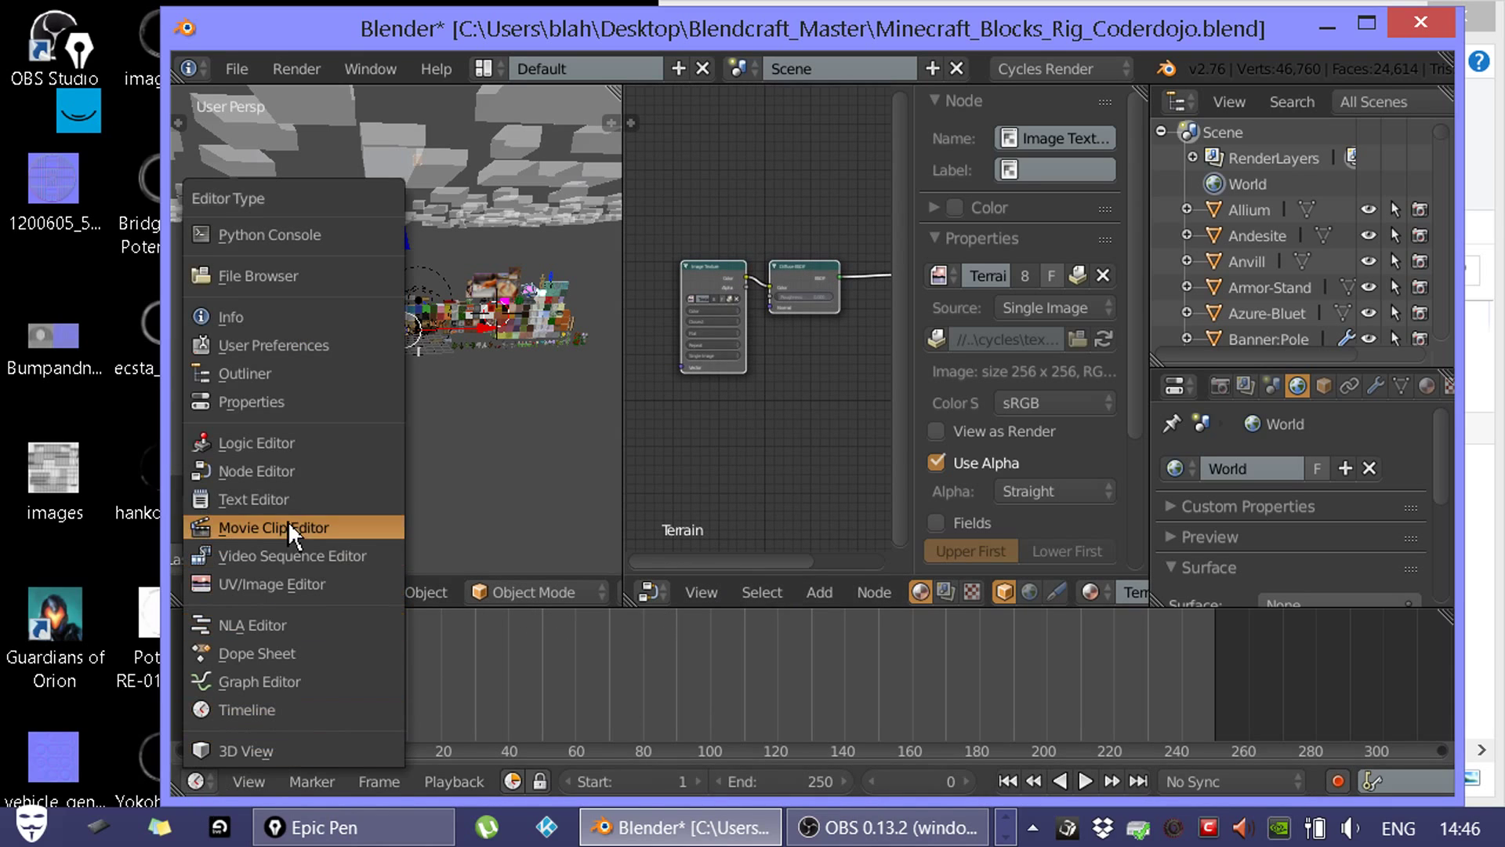
click(278, 500)
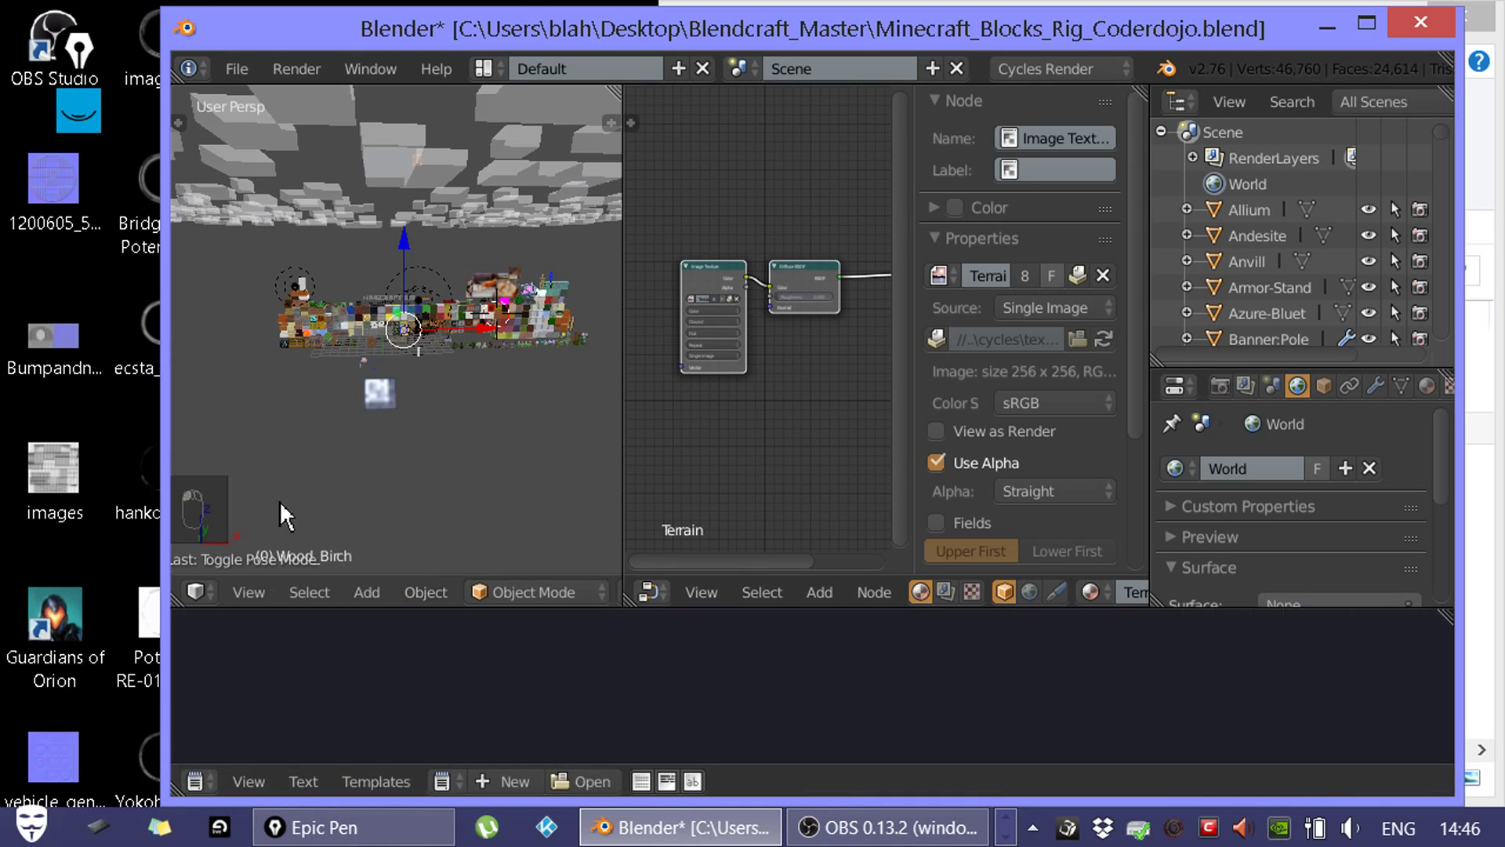
click(194, 783)
click(250, 317)
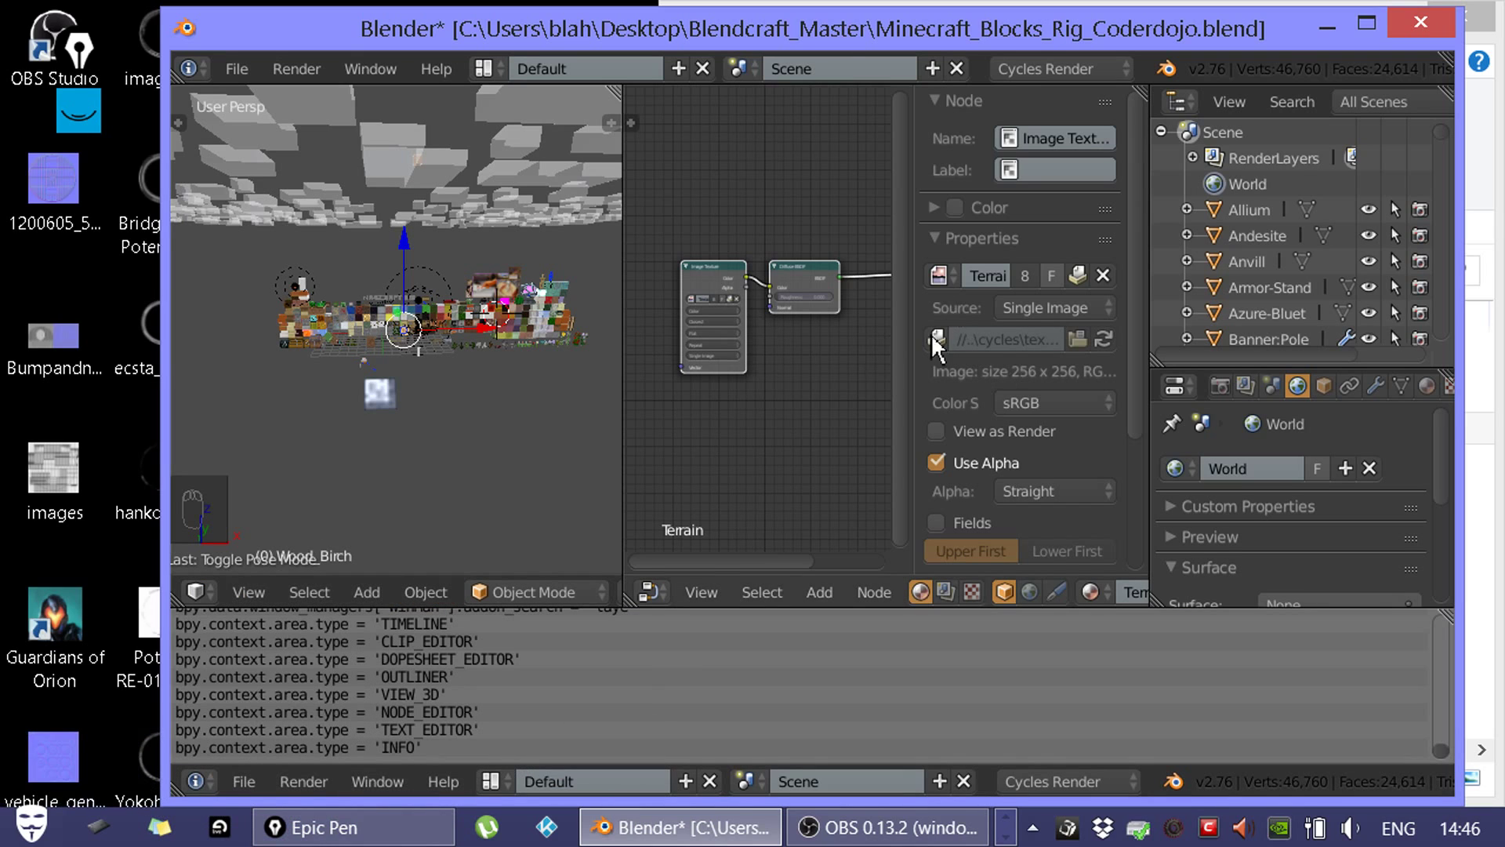
click(650, 594)
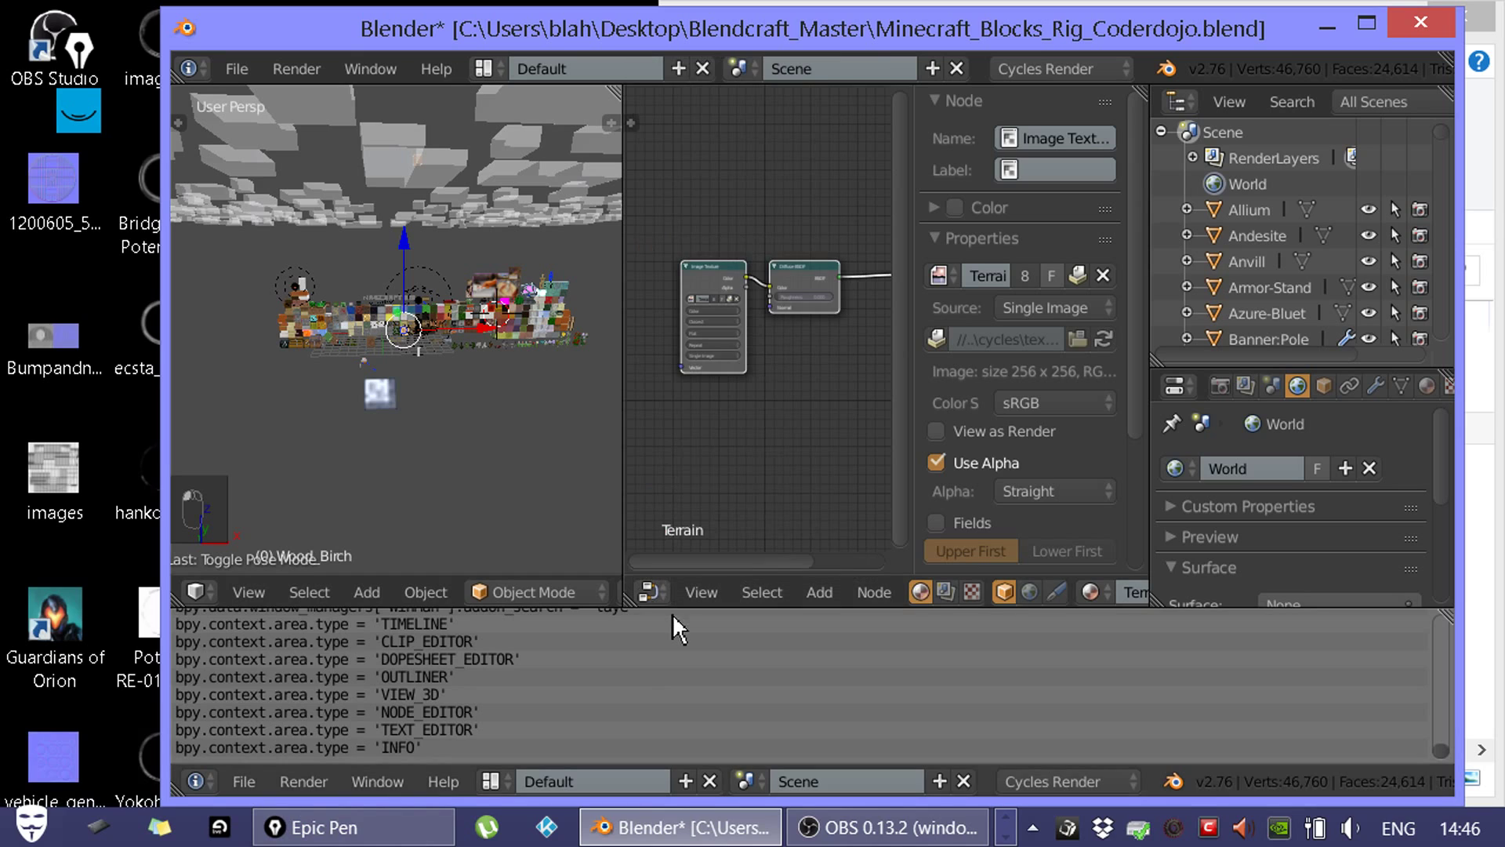
click(197, 784)
click(223, 757)
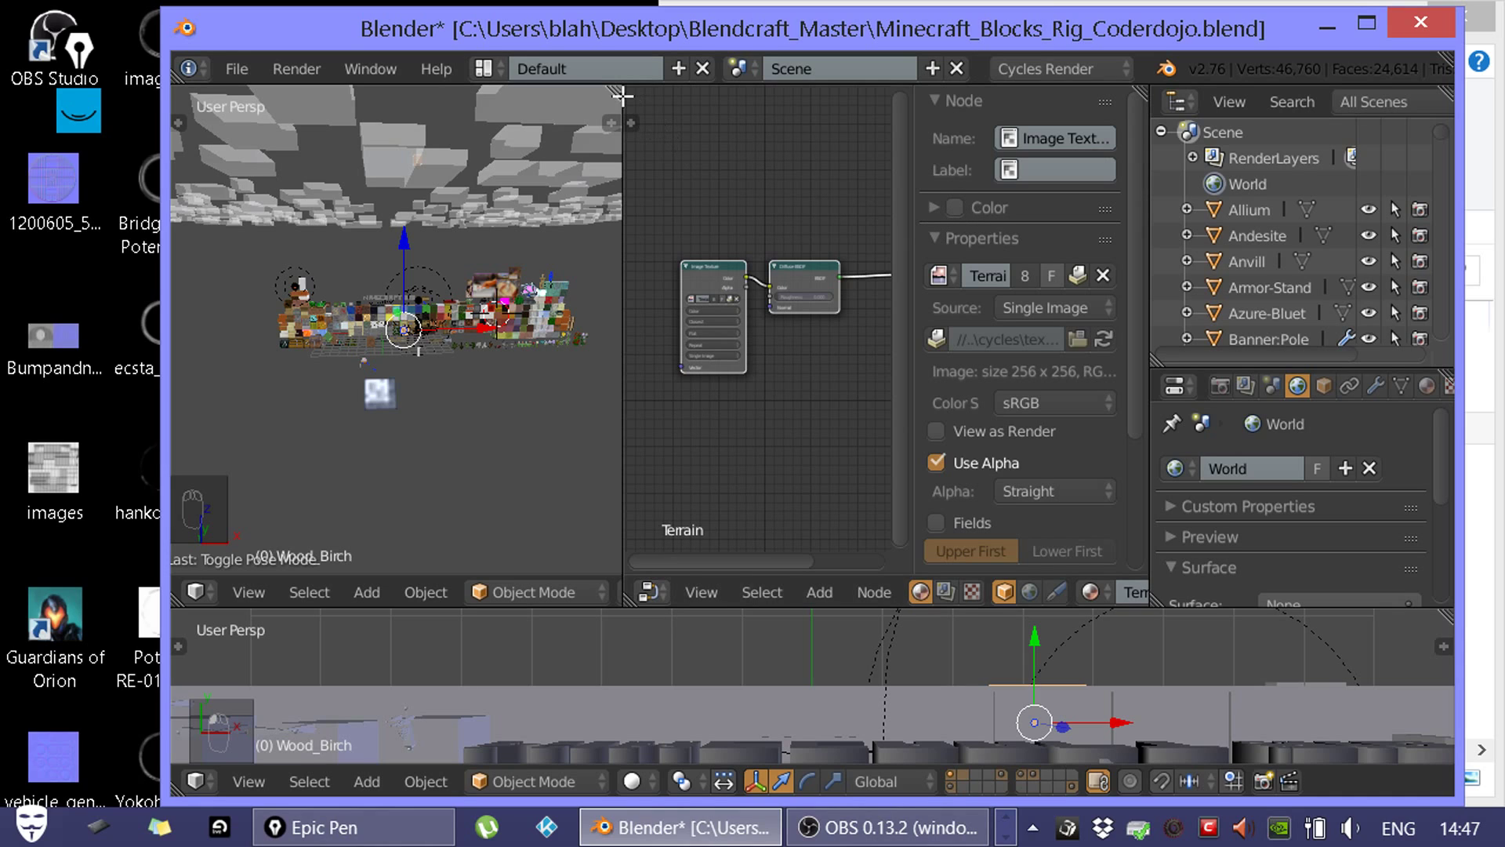
- Split the Node Editor area into several columns, rejoining two middle ones, and divide the last column into two stacked areas
drag(634, 598, 963, 549)
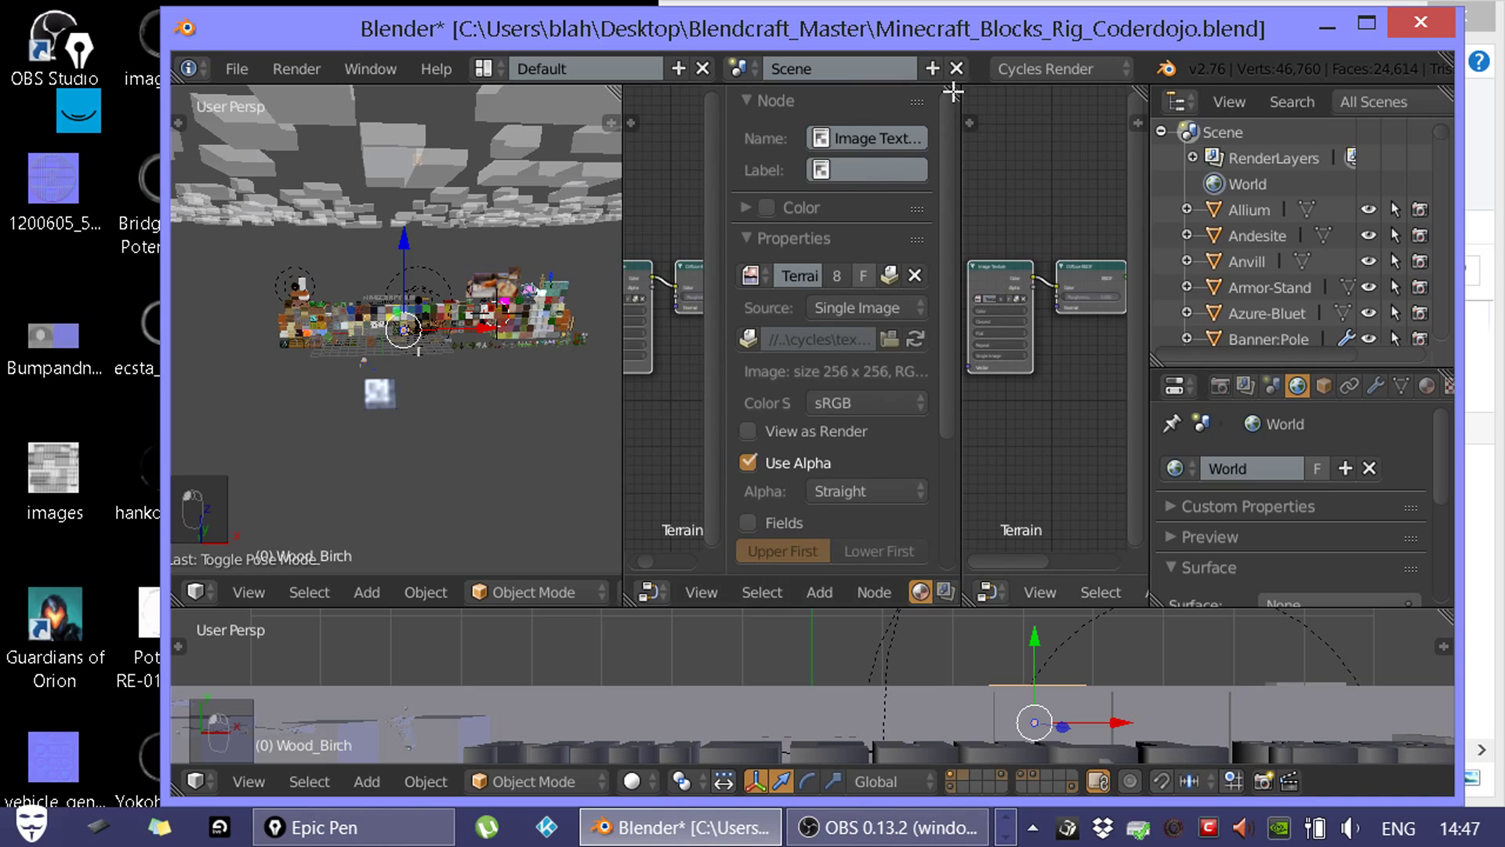
drag(952, 92, 713, 117)
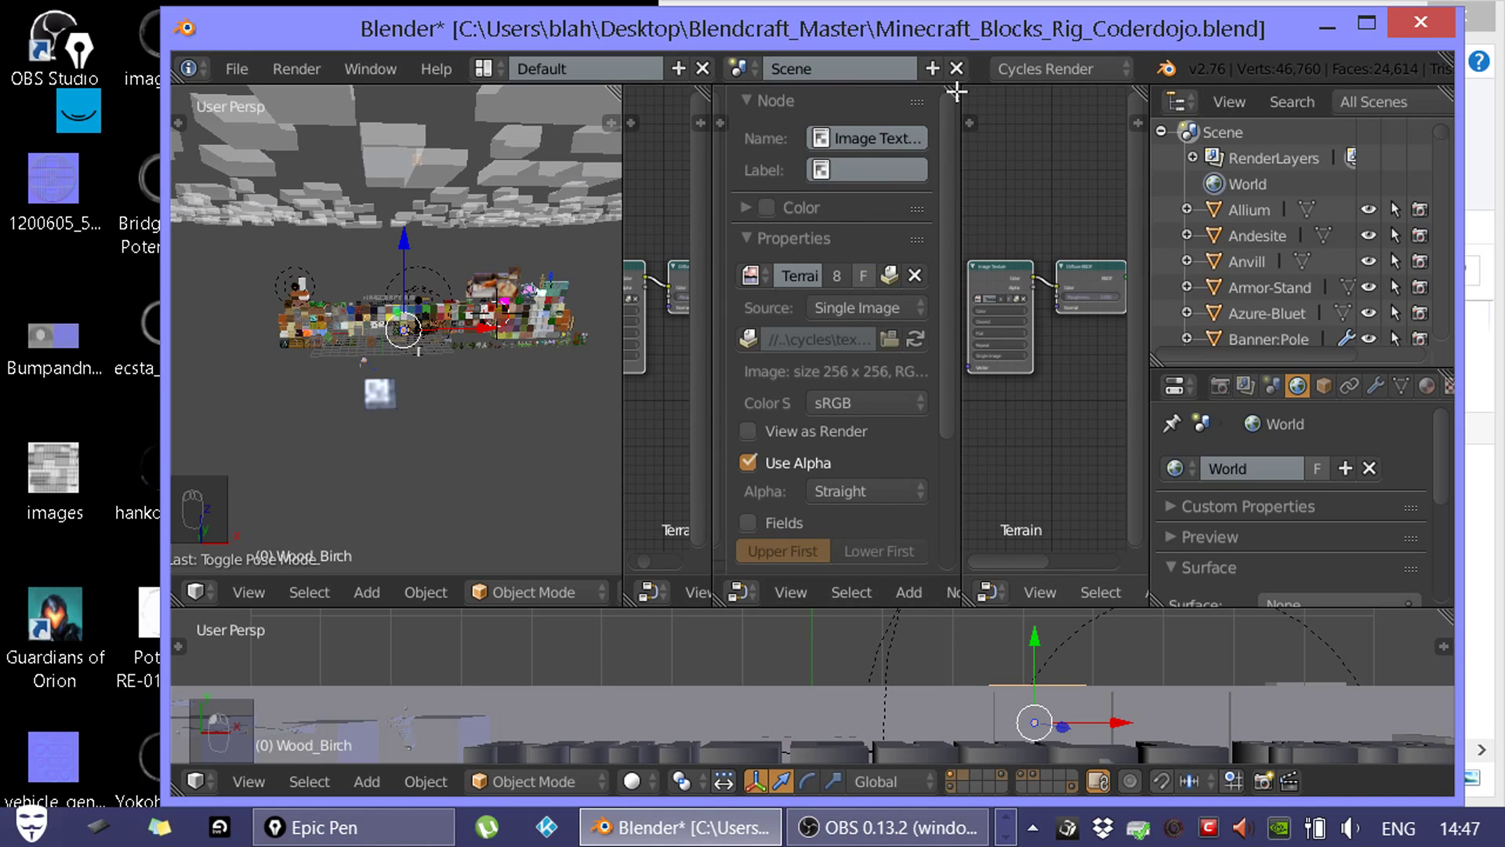
drag(956, 94, 821, 109)
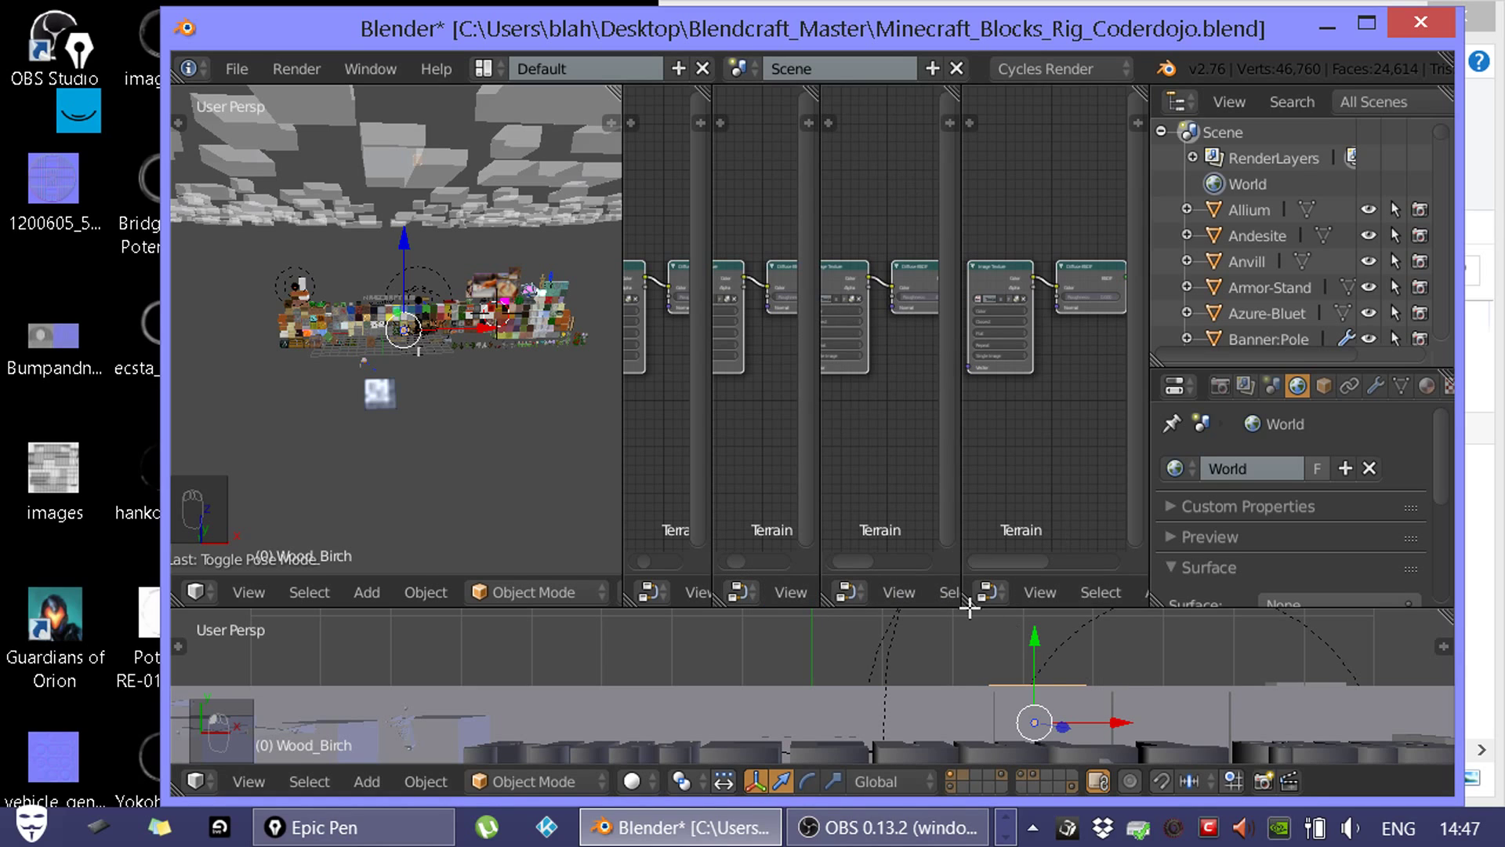
drag(971, 594, 971, 263)
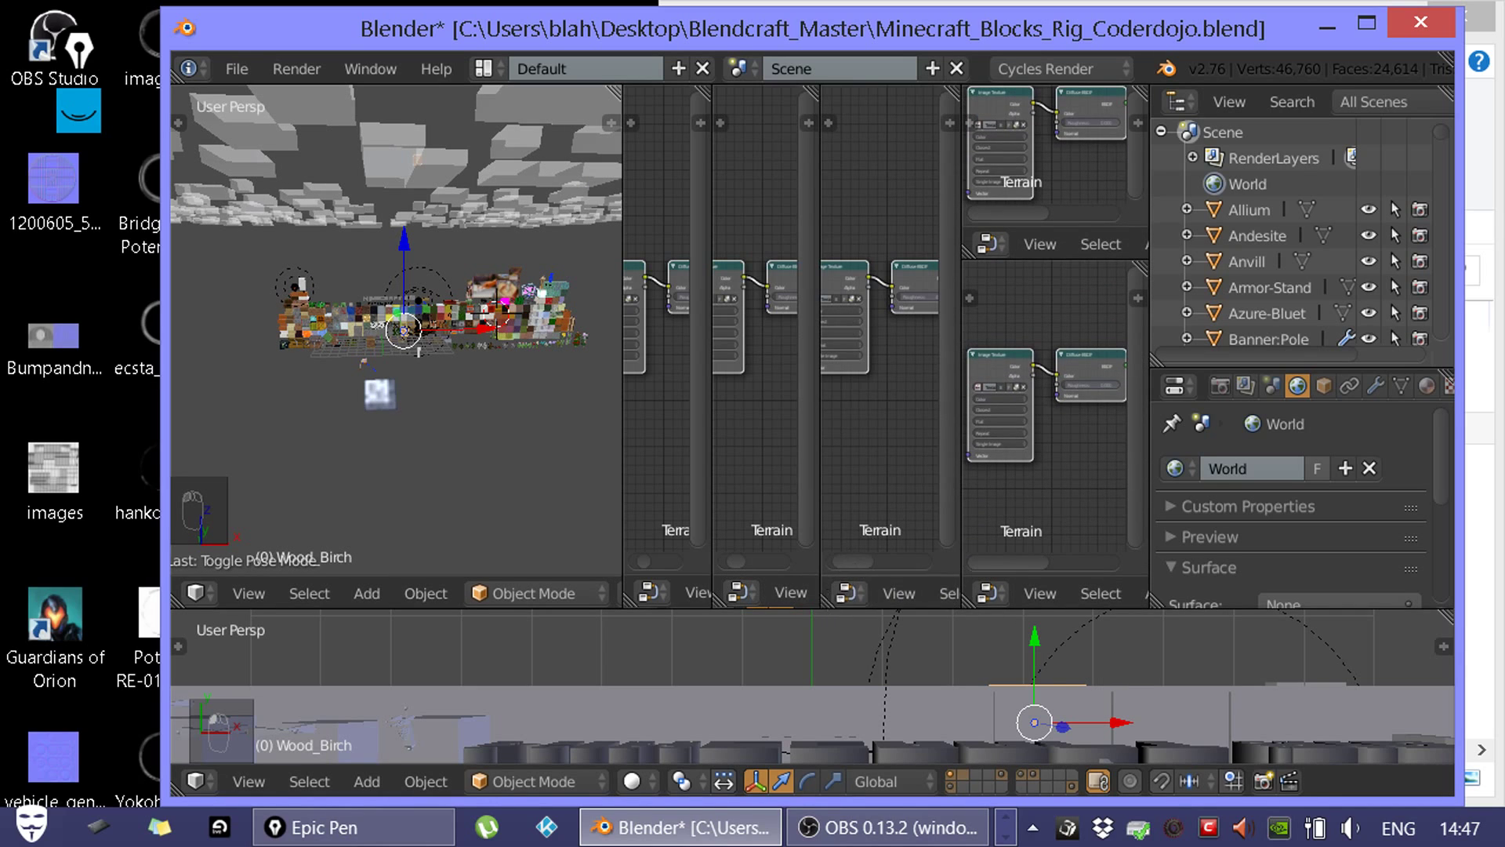
drag(824, 580, 810, 171)
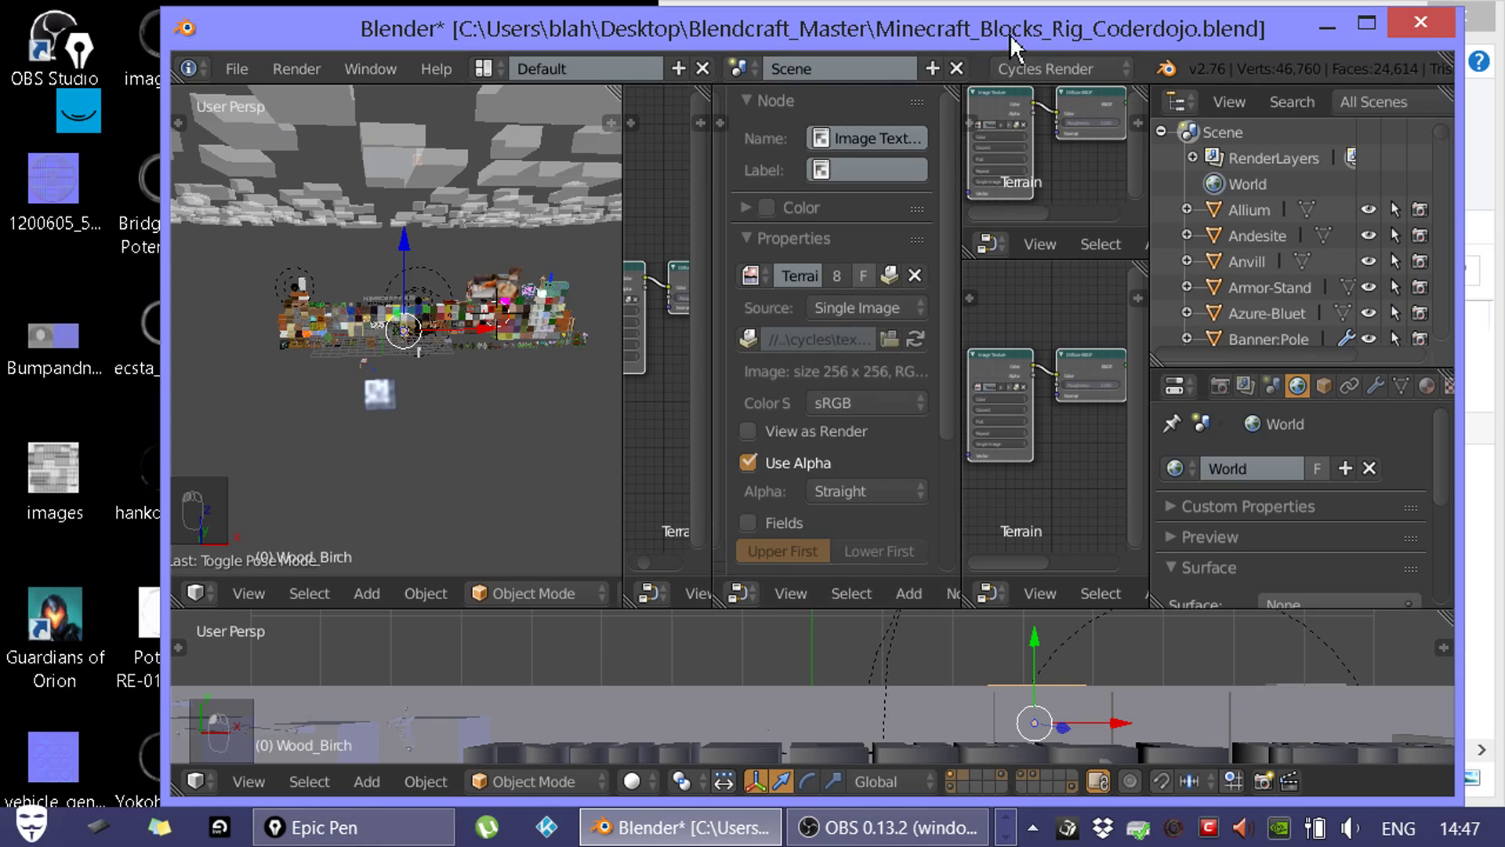
- Split the narrow Node Editor and the adjoining 3D view into stacked halves, and divide the Outliner into two columns
drag(632, 603, 636, 329)
drag(183, 606, 189, 326)
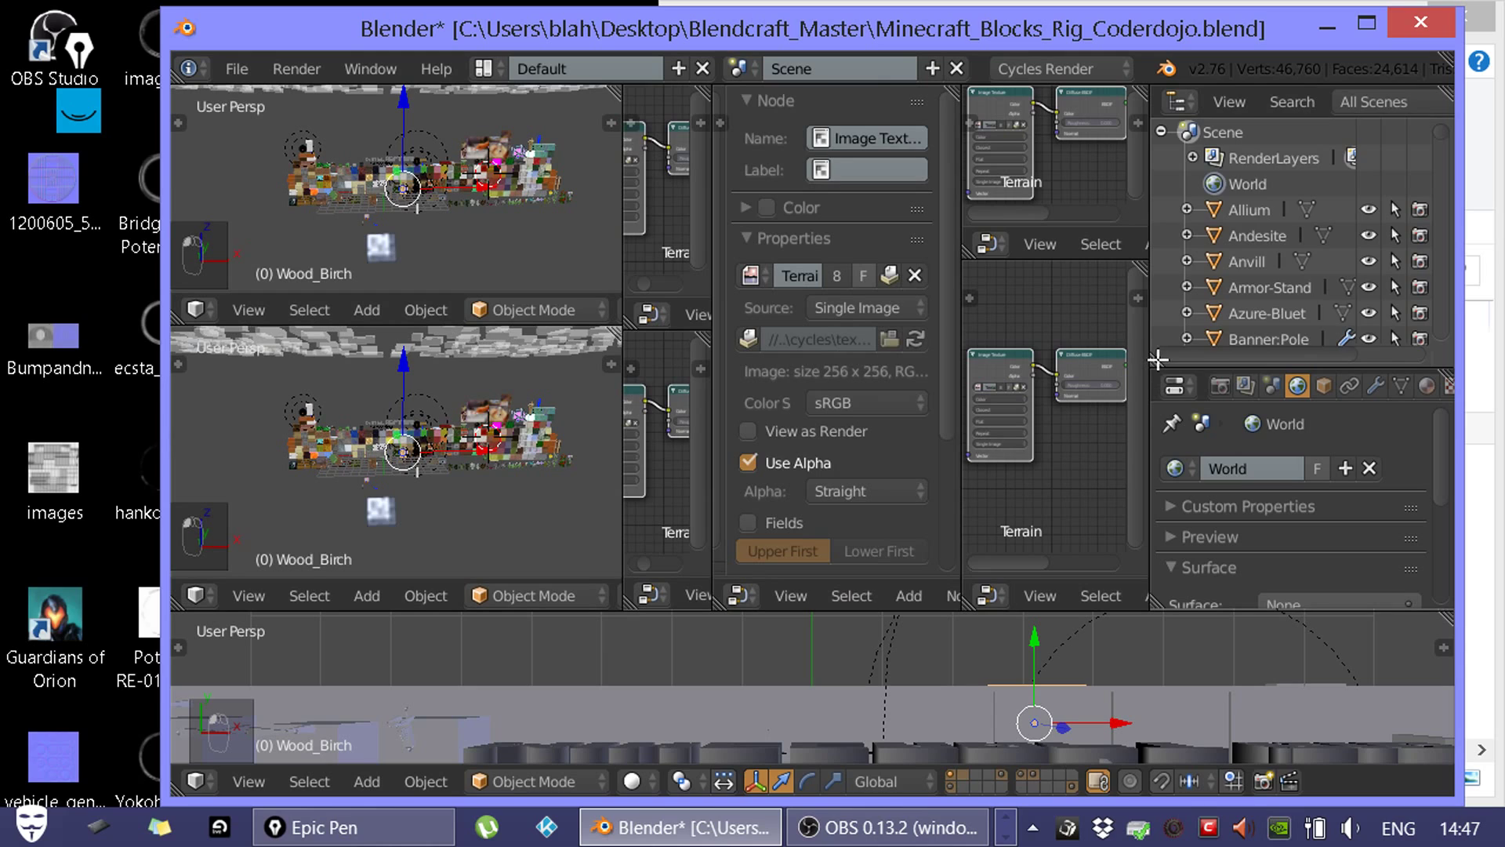
drag(1156, 359, 1362, 236)
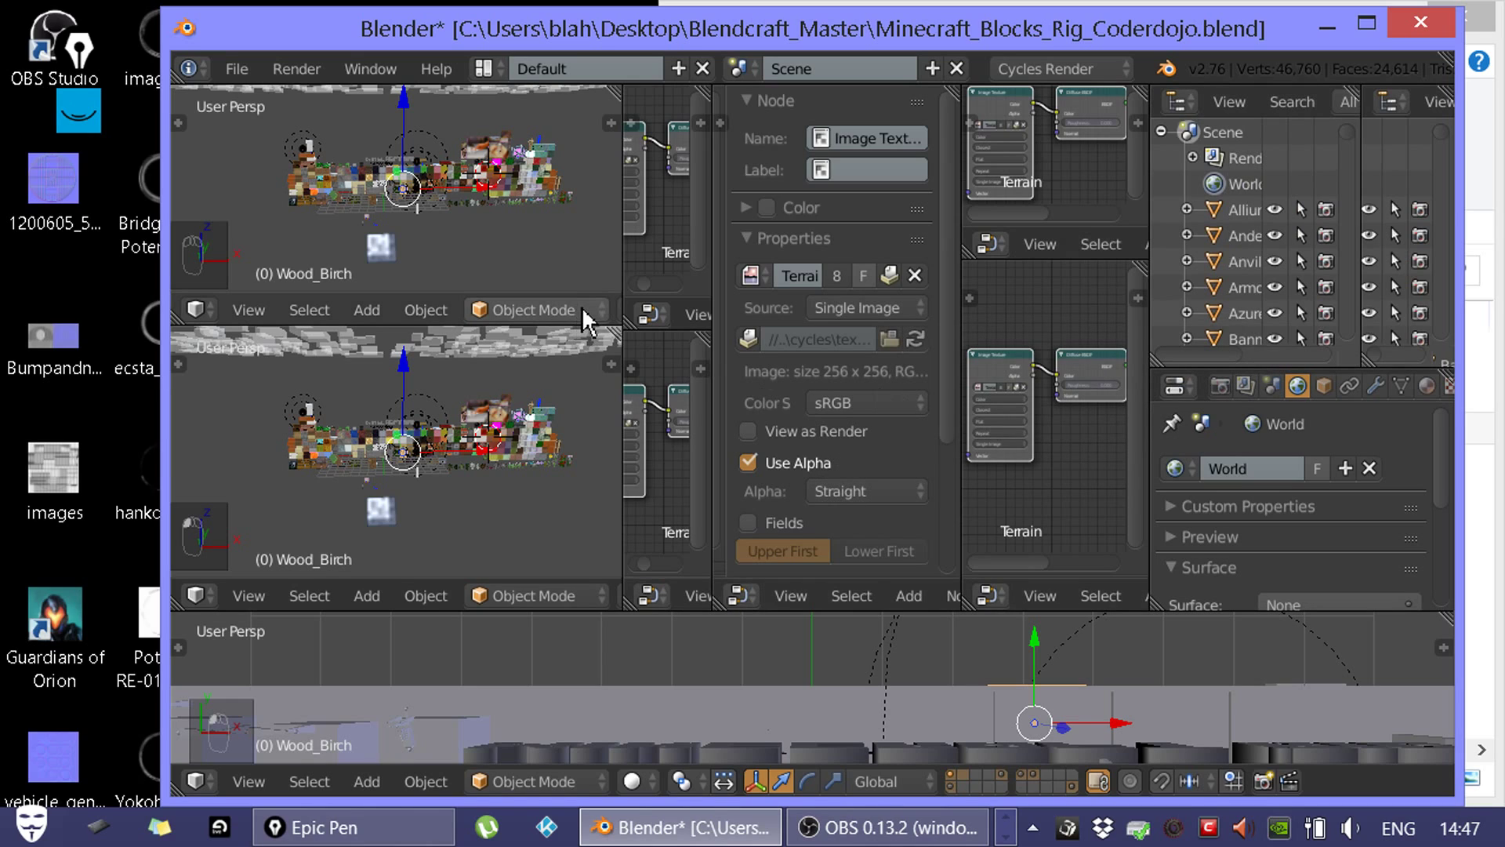
click(296, 71)
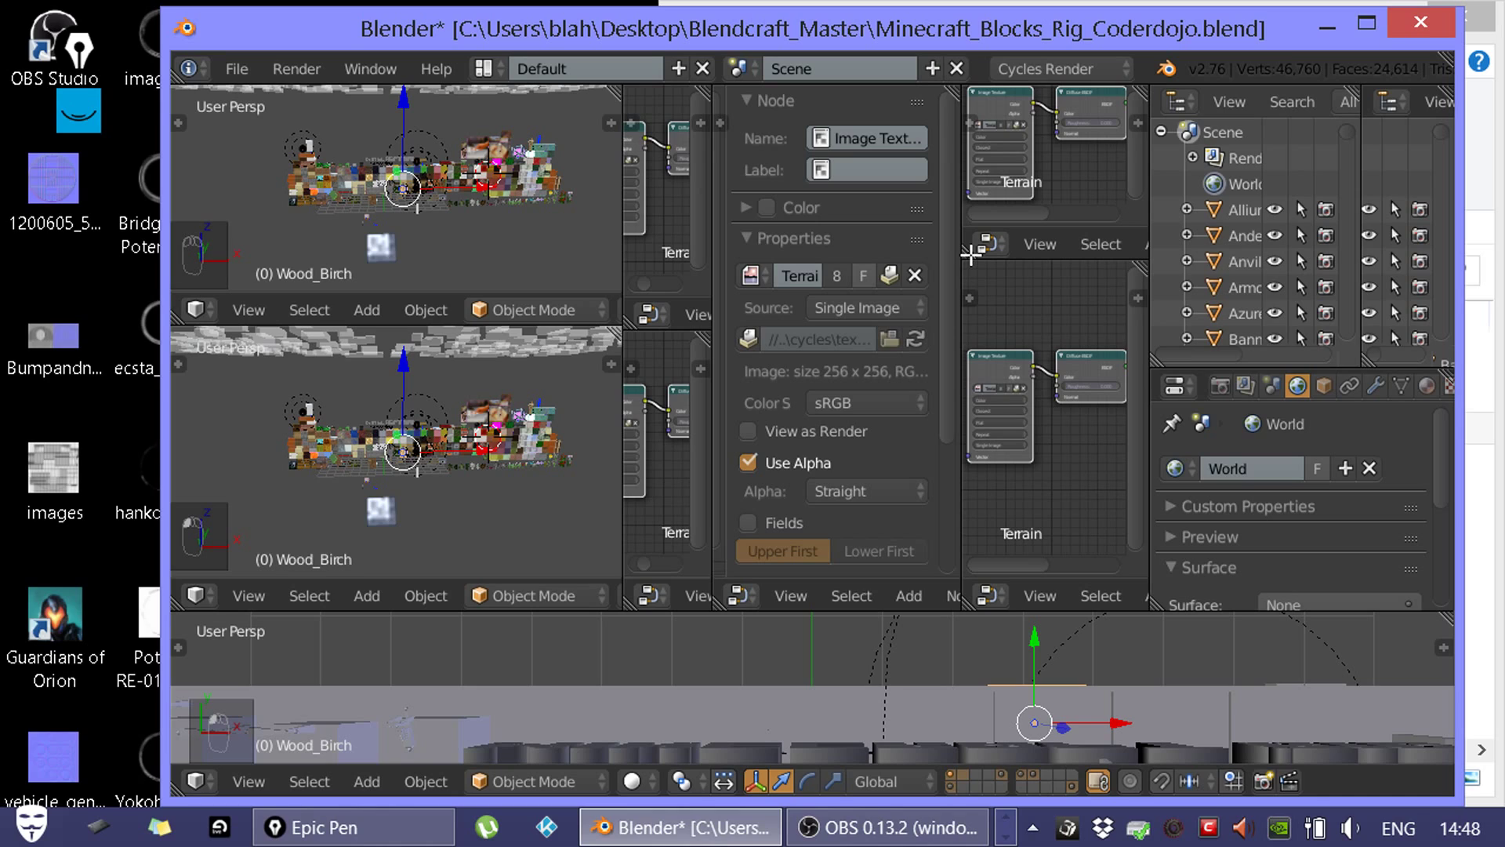
- Join all the stacked and side-by-side Node Editor areas back into a single Node Editor
drag(972, 257, 977, 273)
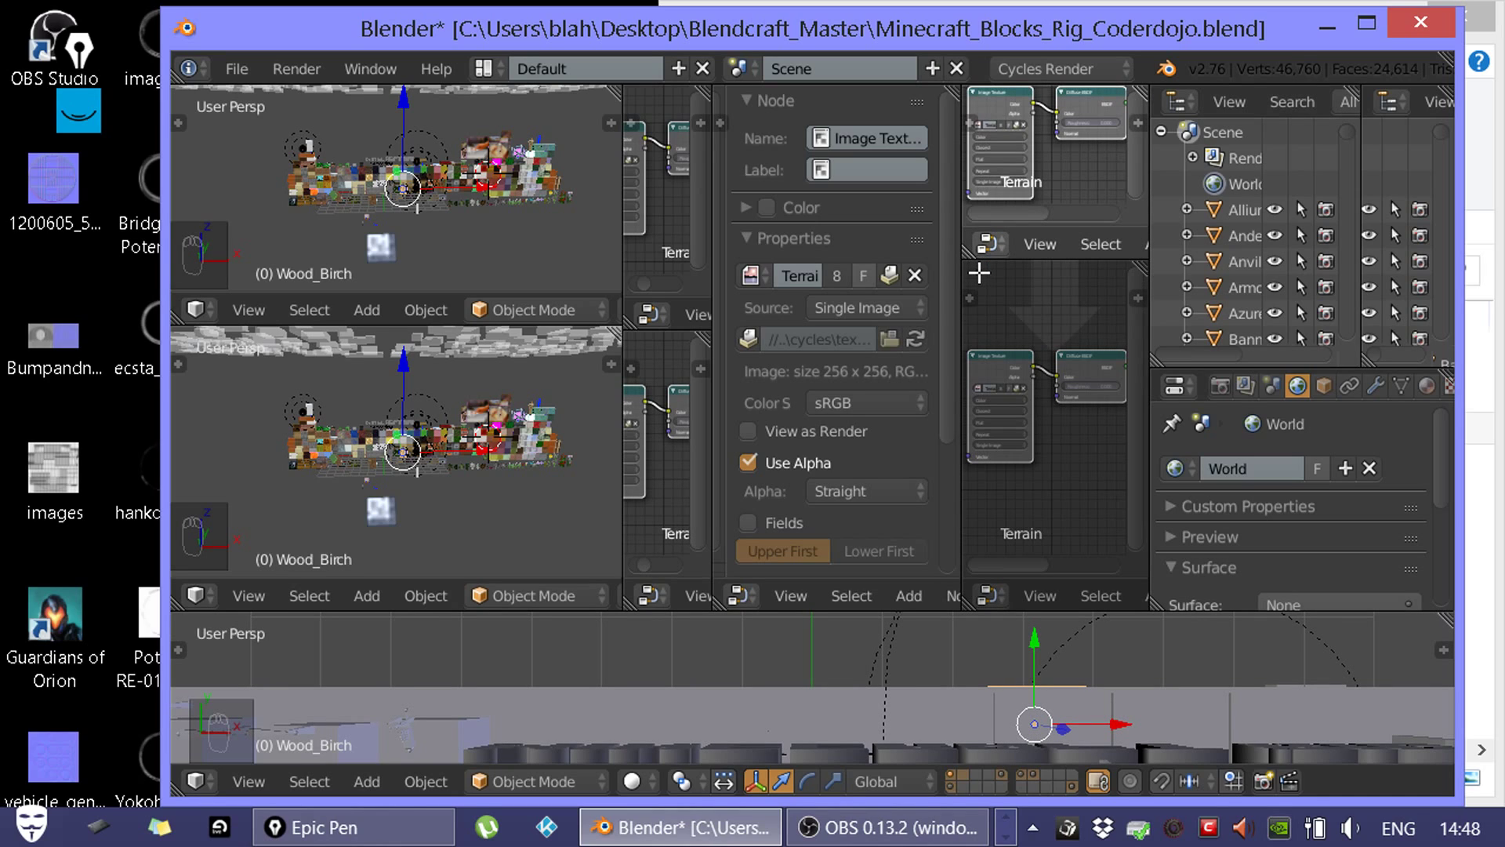
drag(985, 272, 996, 272)
drag(996, 272, 1049, 320)
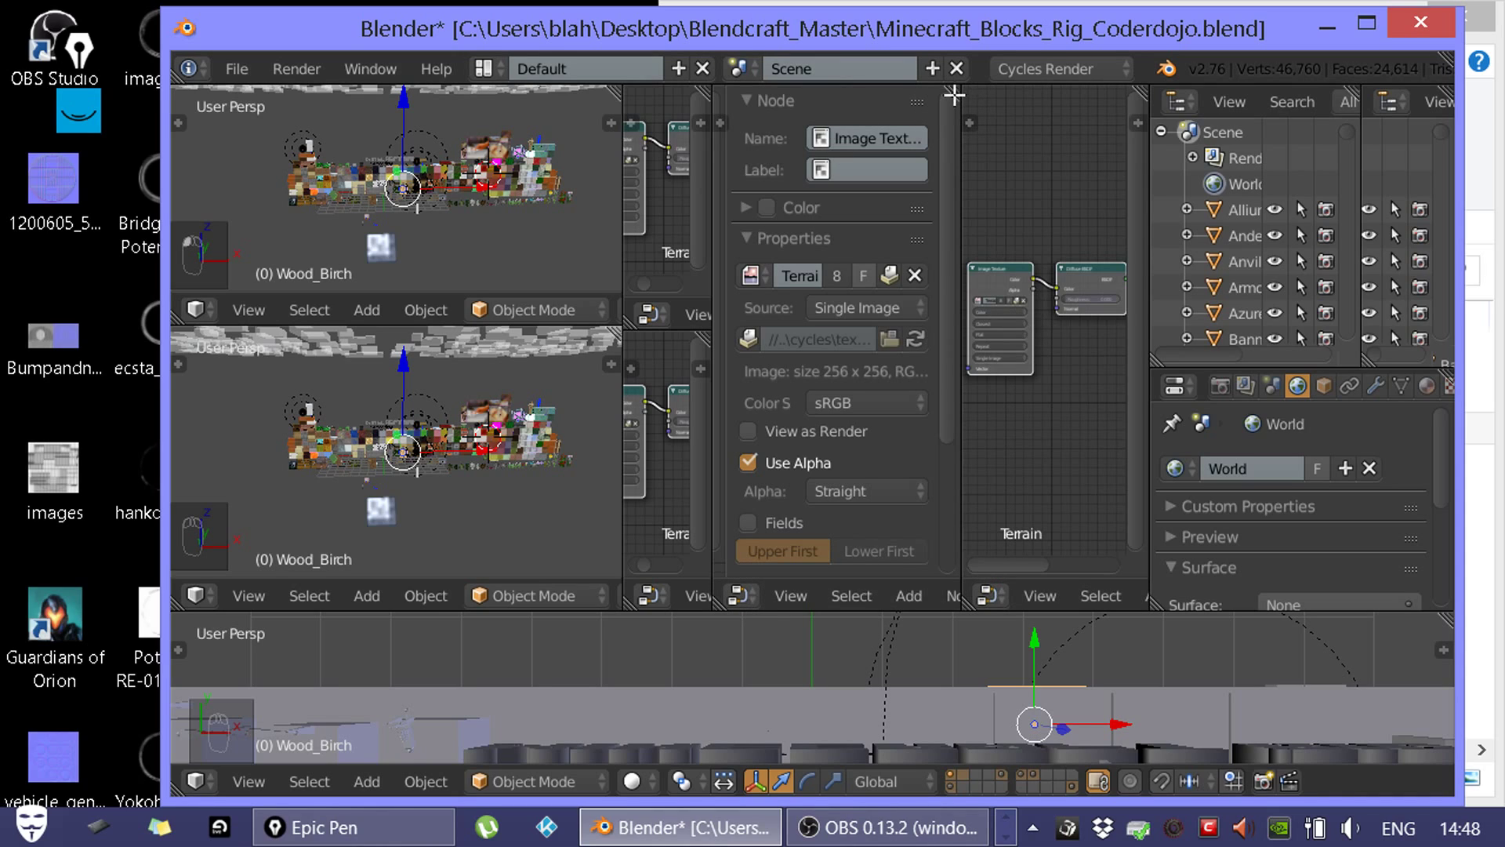
drag(956, 98, 1006, 130)
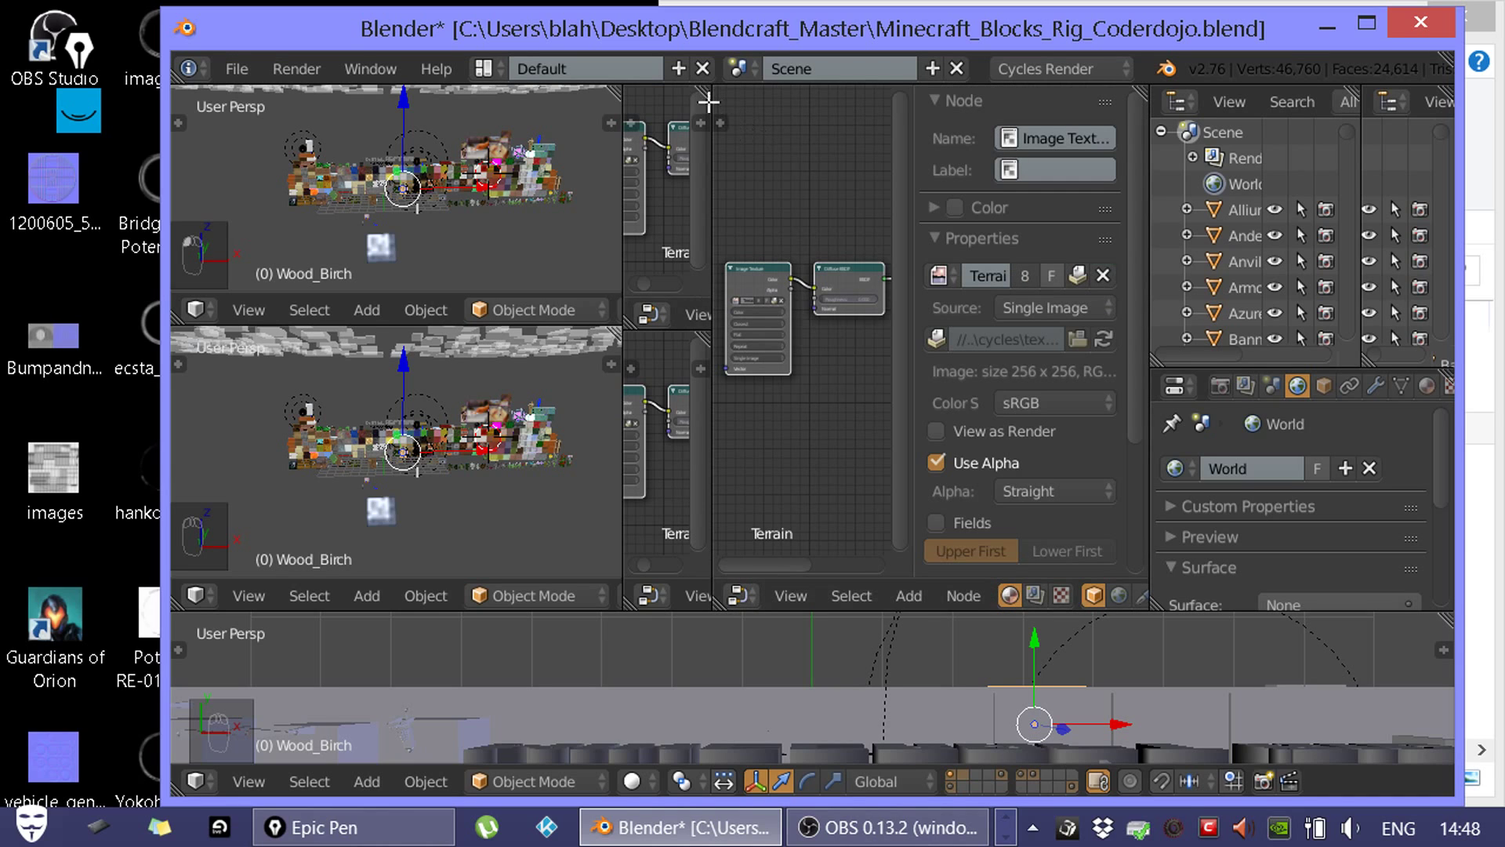
mouse_move(709, 101)
mouse_down()
mouse_move(668, 107)
mouse_move(703, 95)
mouse_up()
drag(707, 338, 665, 293)
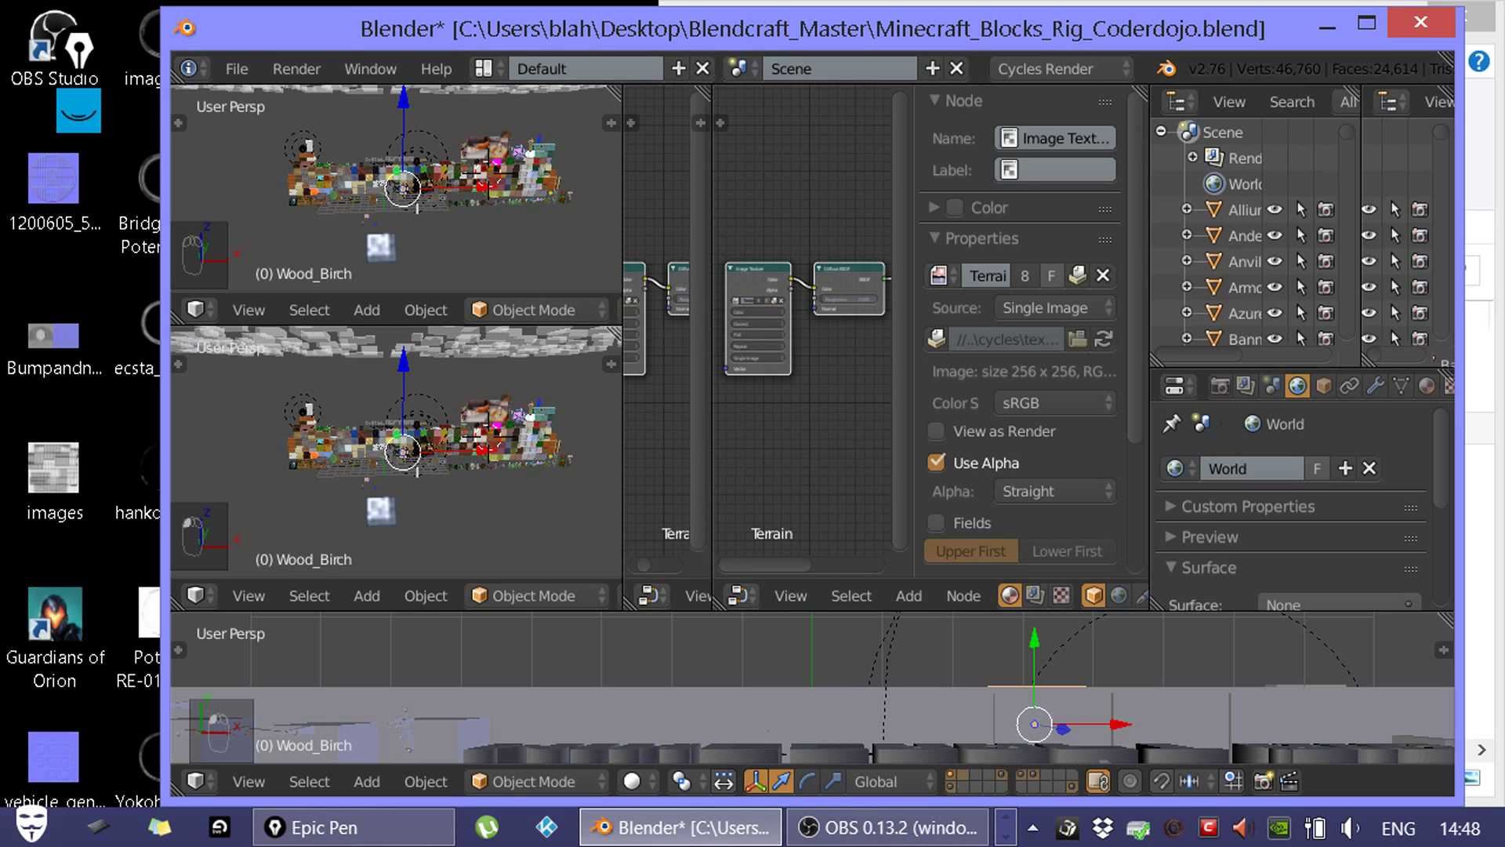
drag(740, 95, 740, 94)
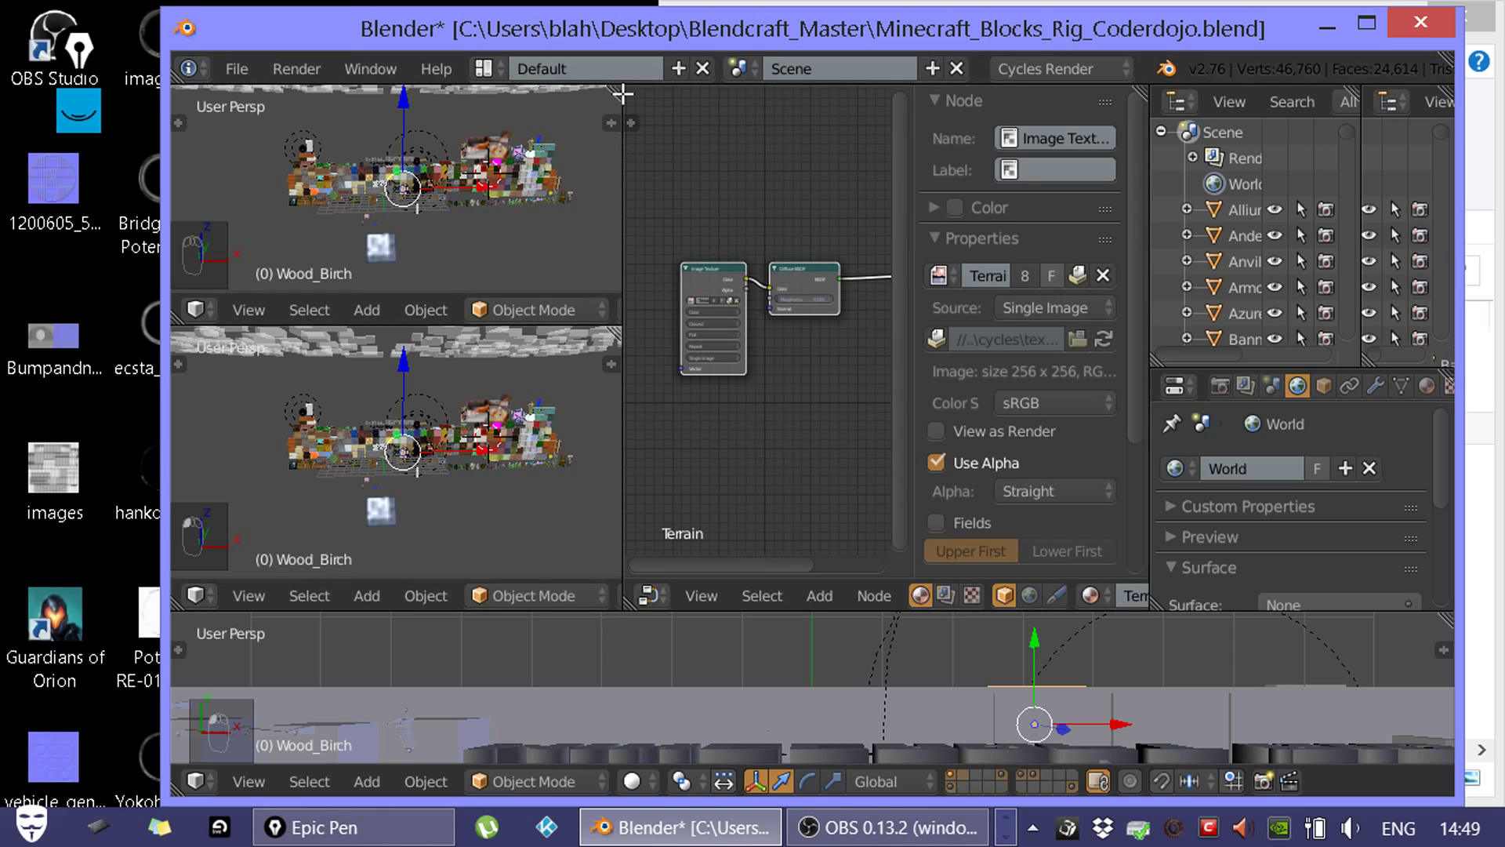
- Merge the two stacked 3D views and the Node Editor into one 3D view, and rejoin the divided Outliner
drag(629, 602, 612, 300)
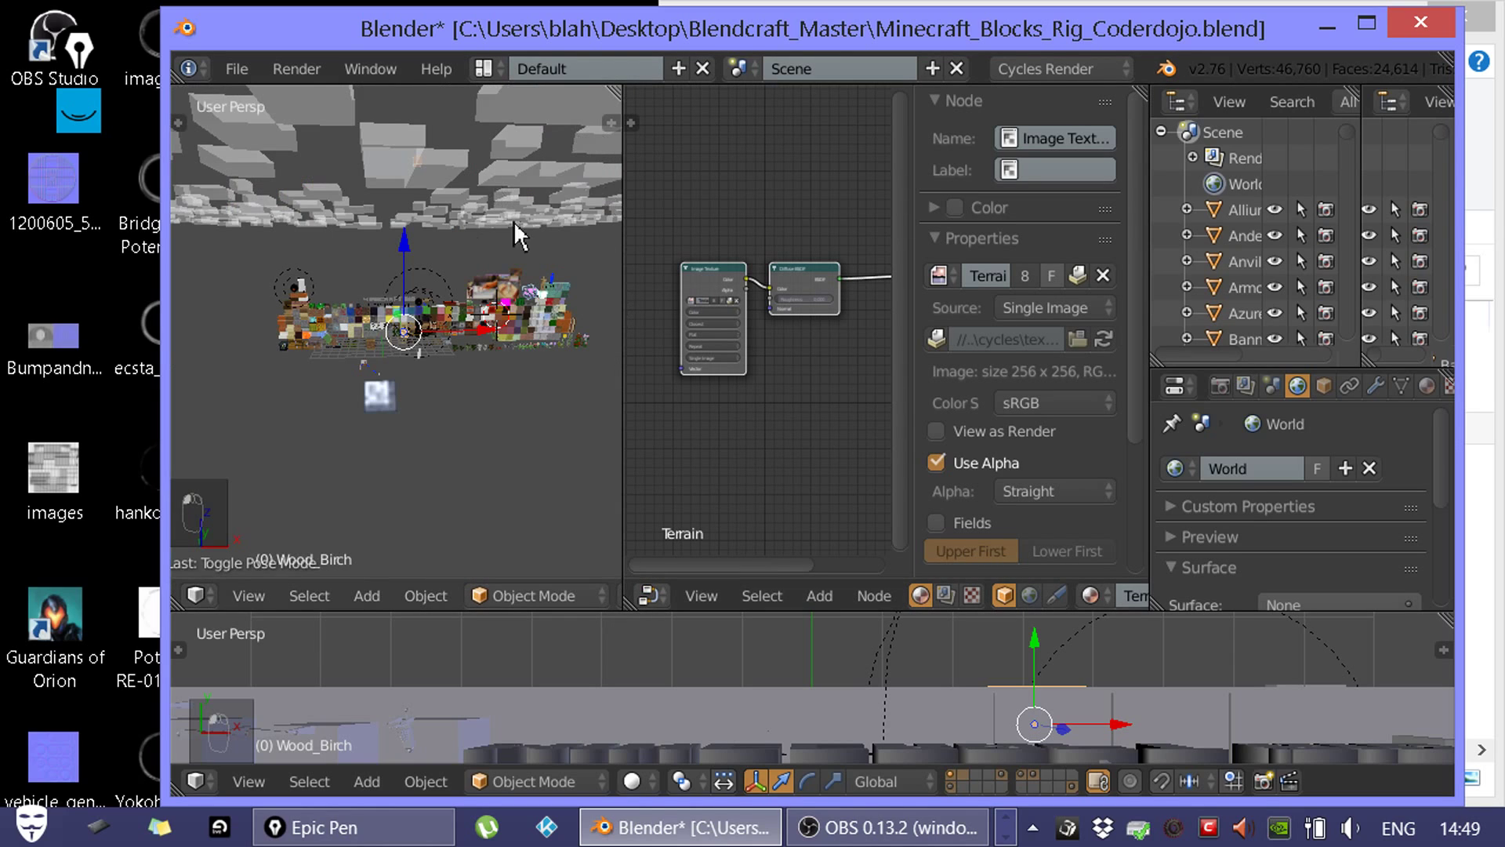
drag(618, 91, 696, 102)
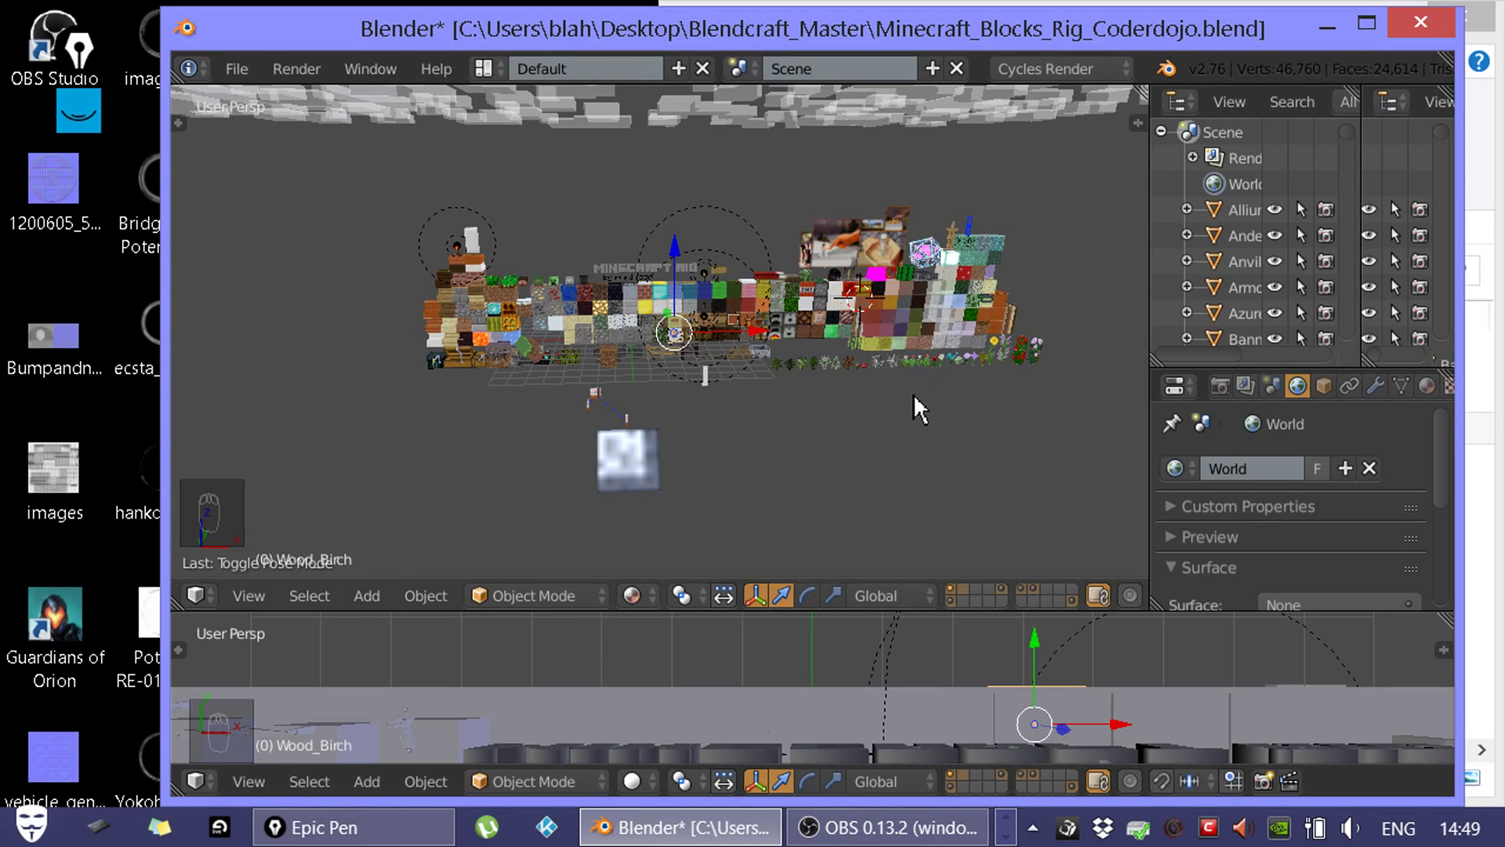
middle_drag(914, 394, 941, 377)
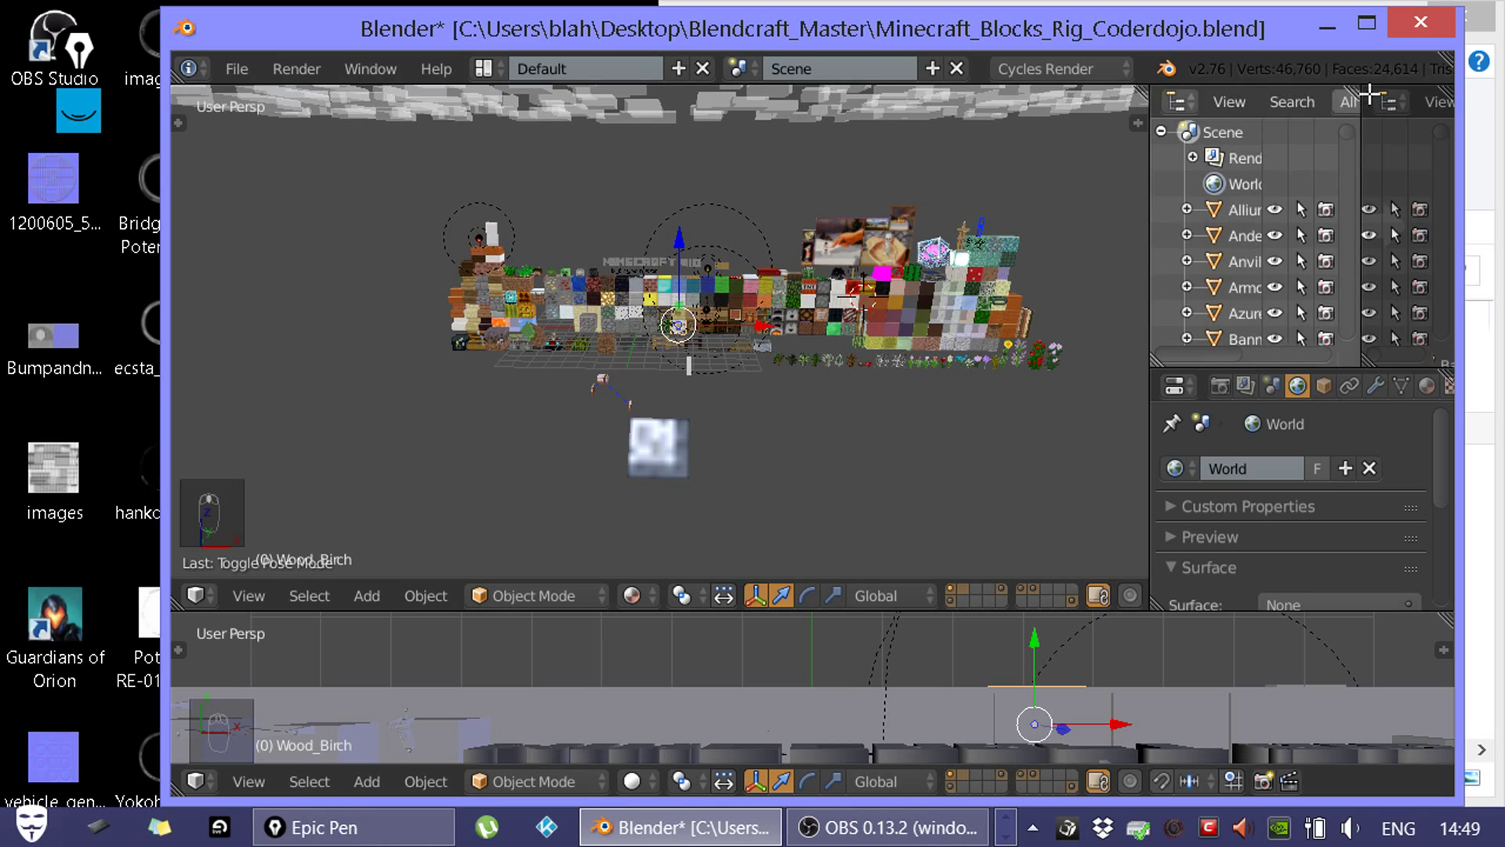
drag(1368, 94, 1403, 79)
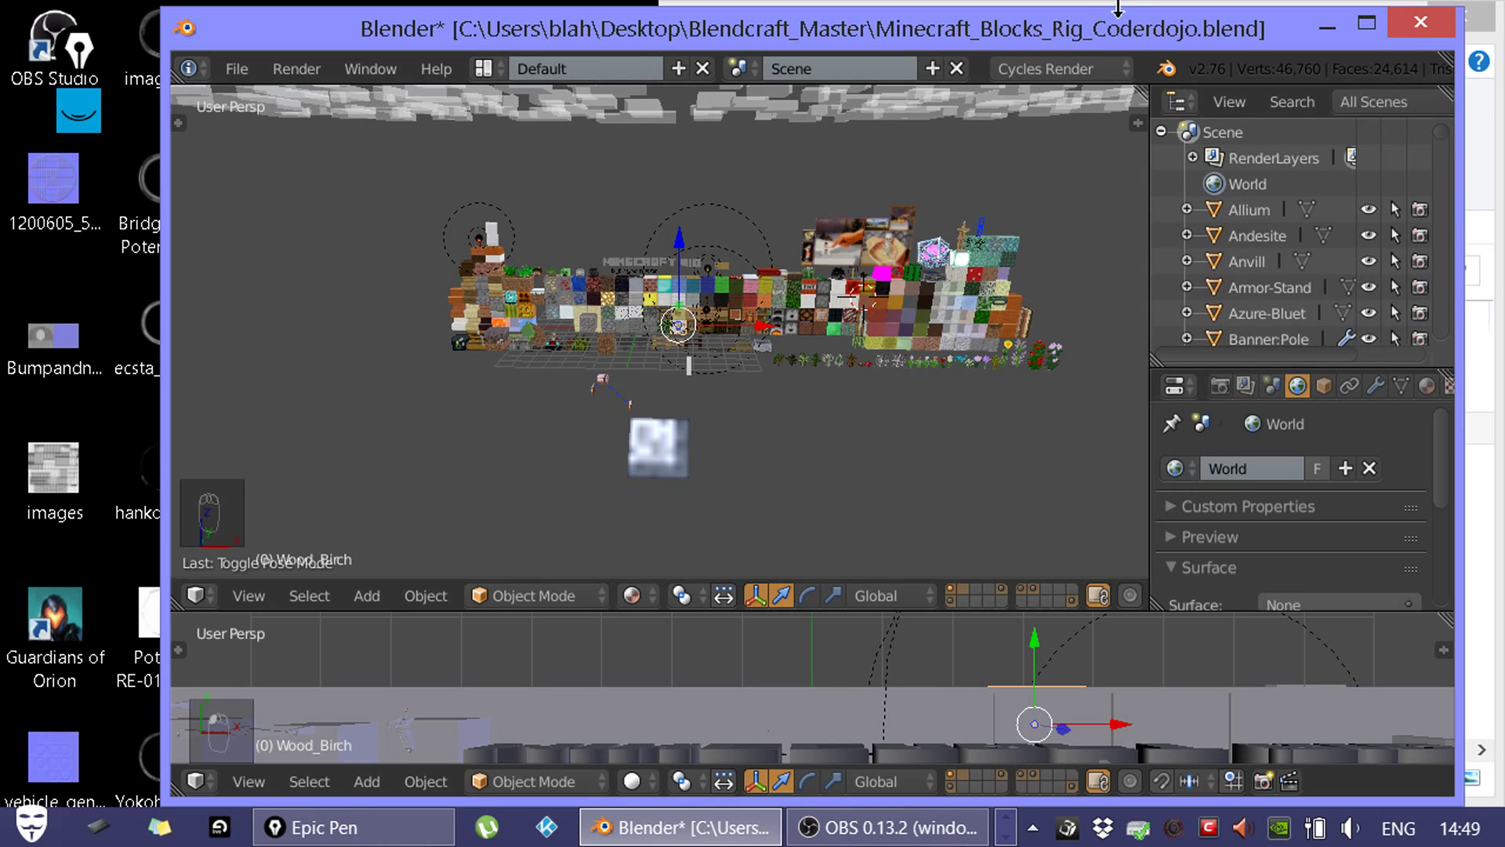
- Split the 3D view into side-by-side views, one in perspective and the other in front orthographic view close to the mob heads
drag(1139, 96, 647, 204)
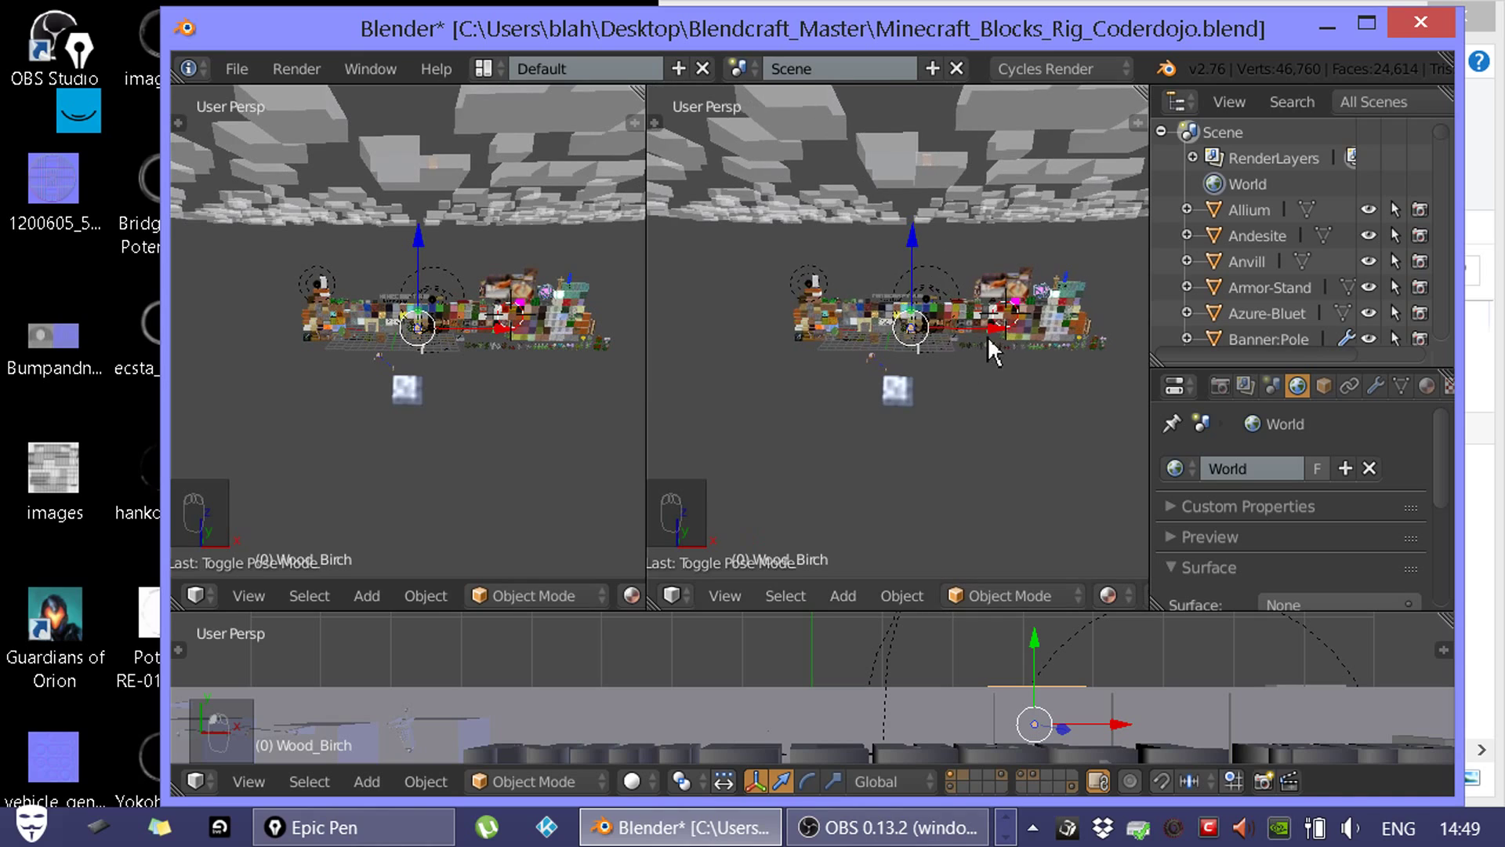
scroll(414, 325, up, 3)
middle_drag(432, 316, 597, 314)
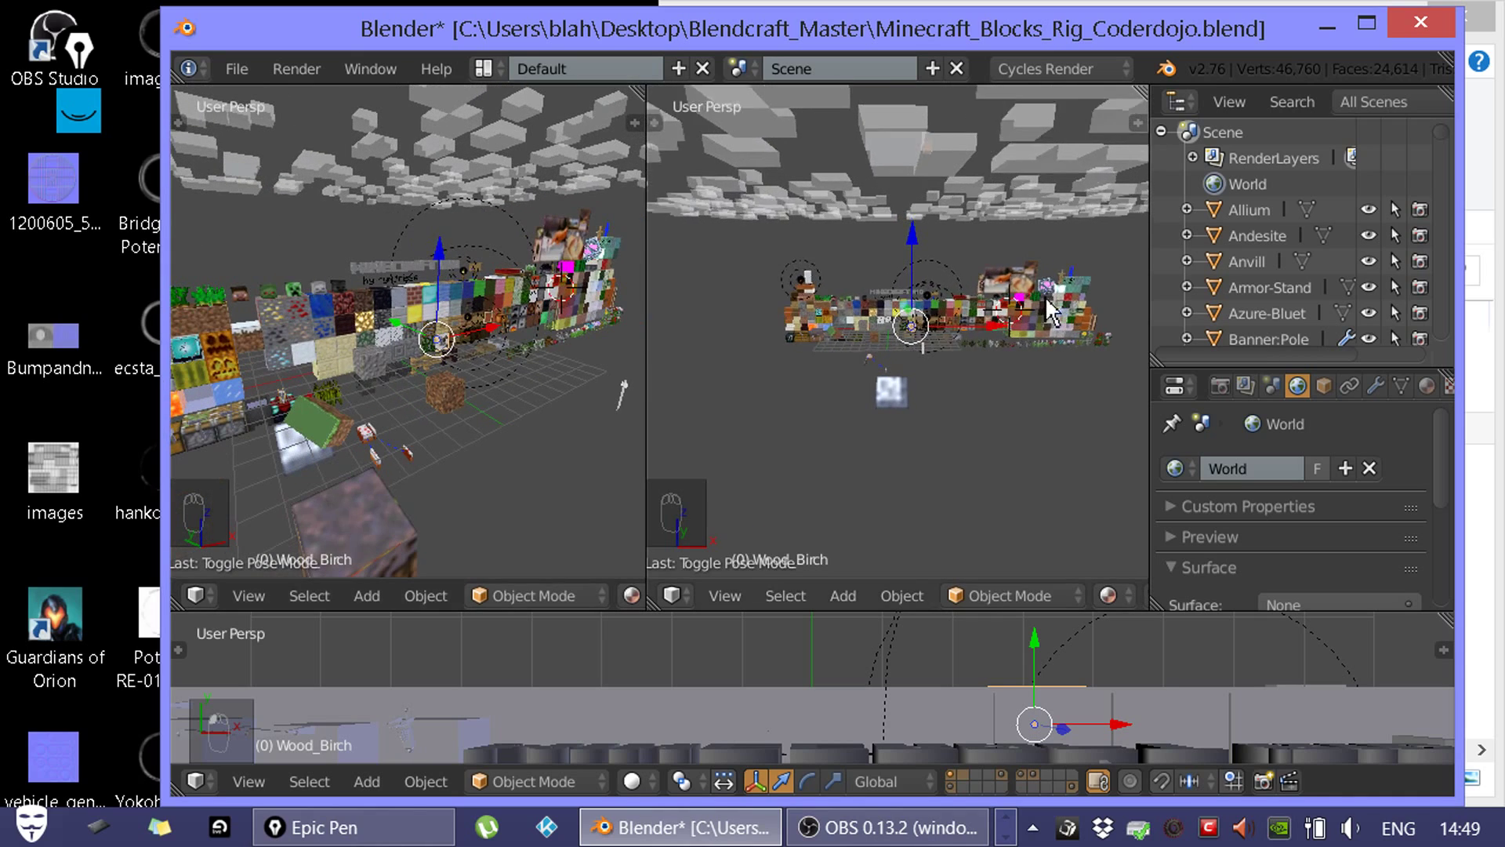
scroll(1049, 308, up, 3)
key(KP_1)
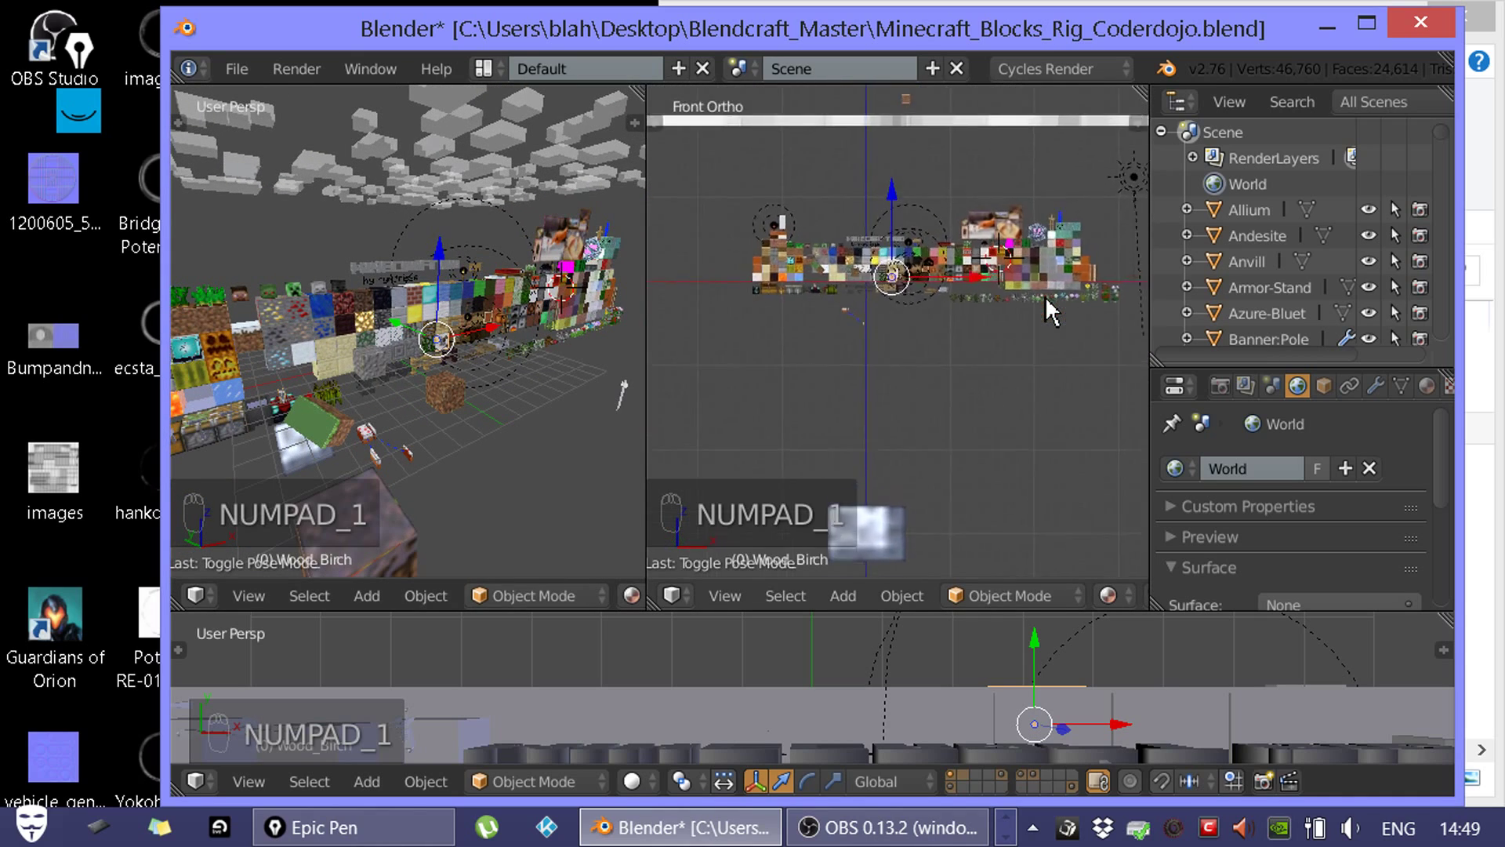
scroll(1036, 298, up, 8)
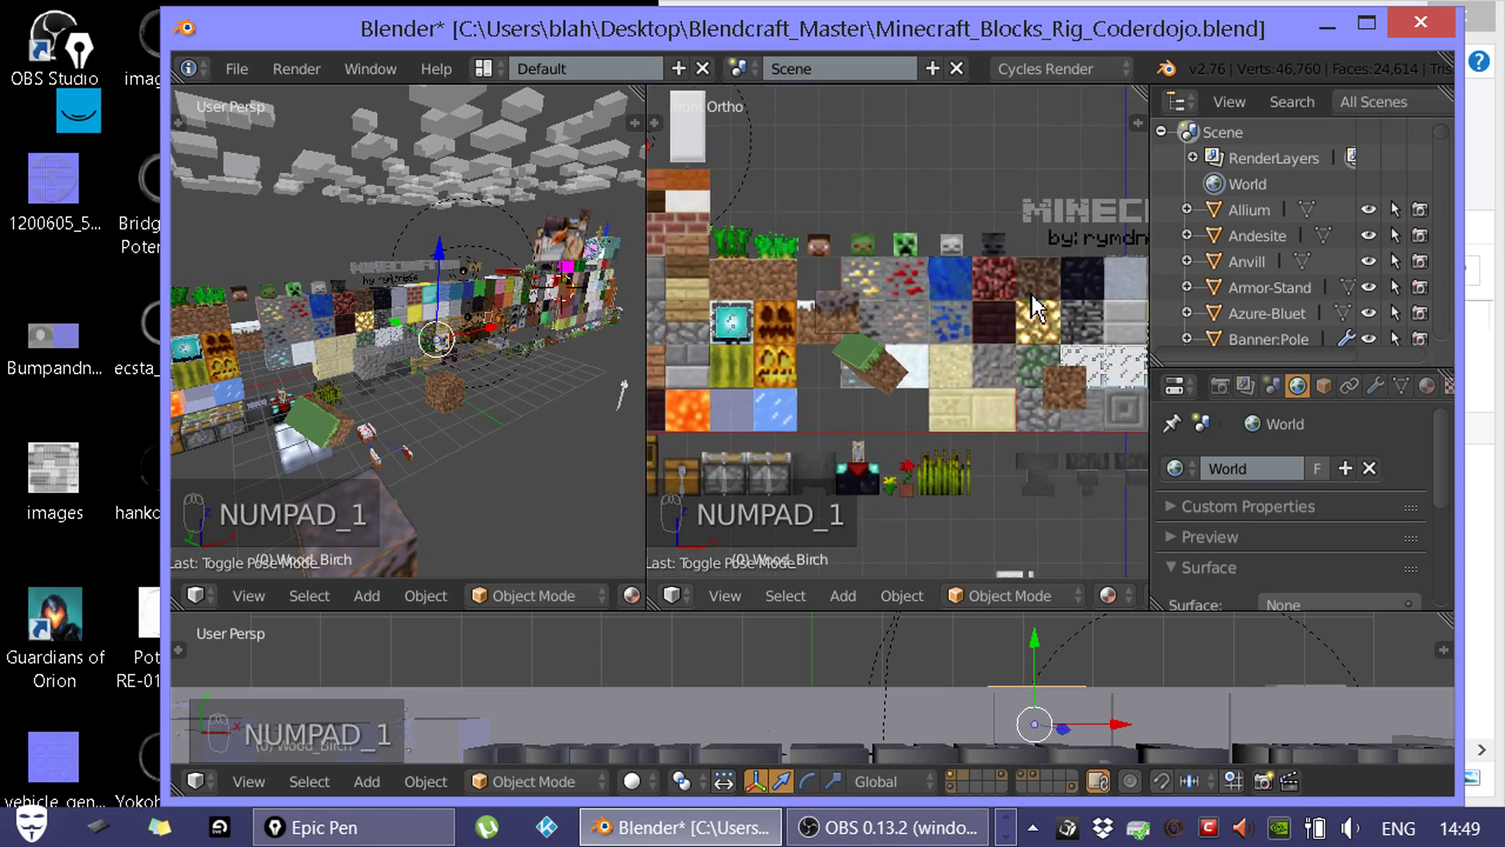
scroll(1012, 283, up, 5)
middle_drag(439, 329, 452, 383)
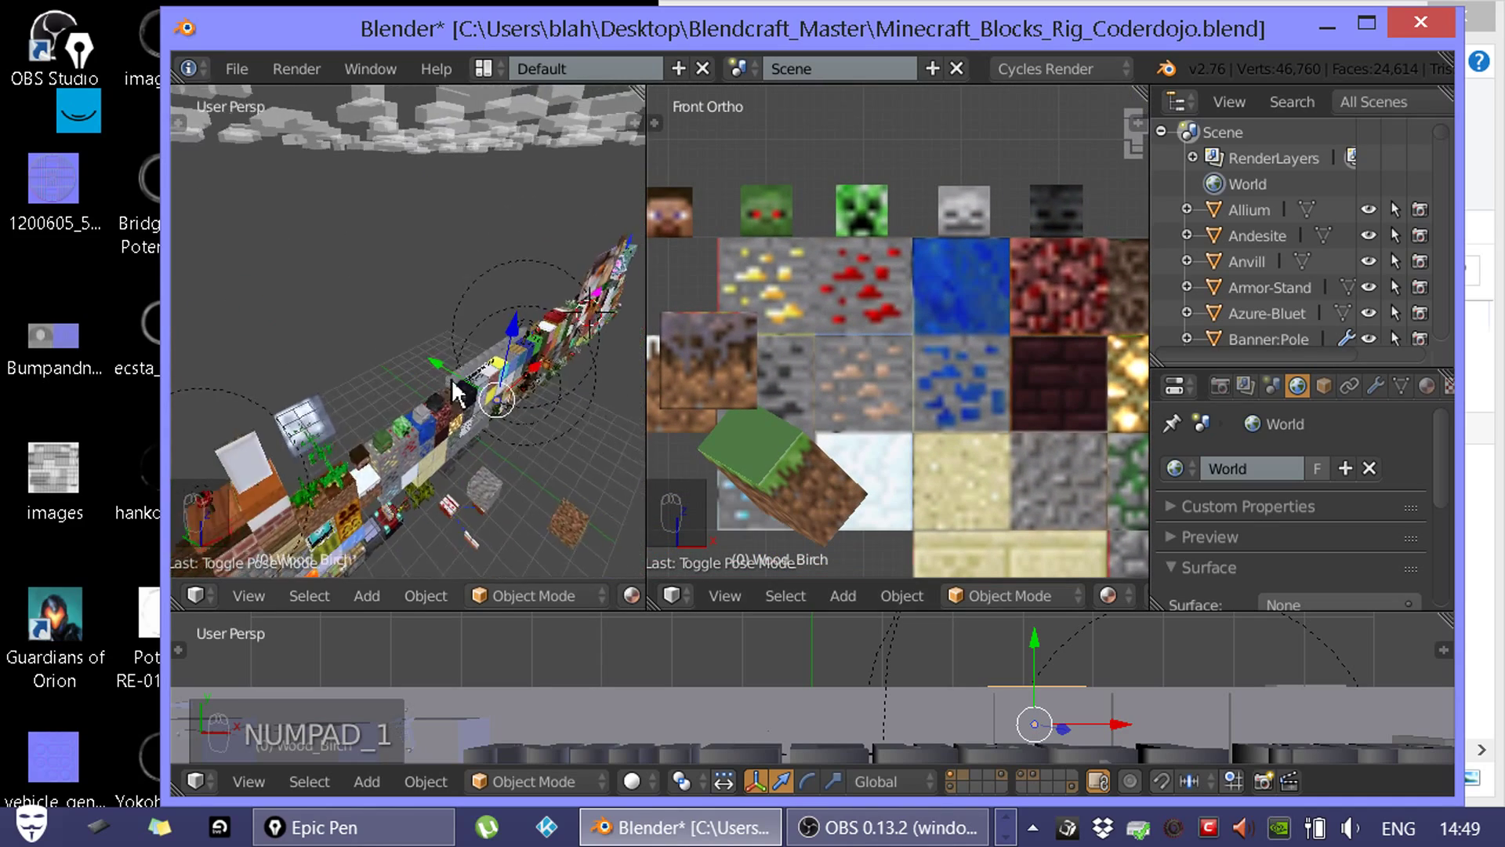
scroll(461, 385, up, 10)
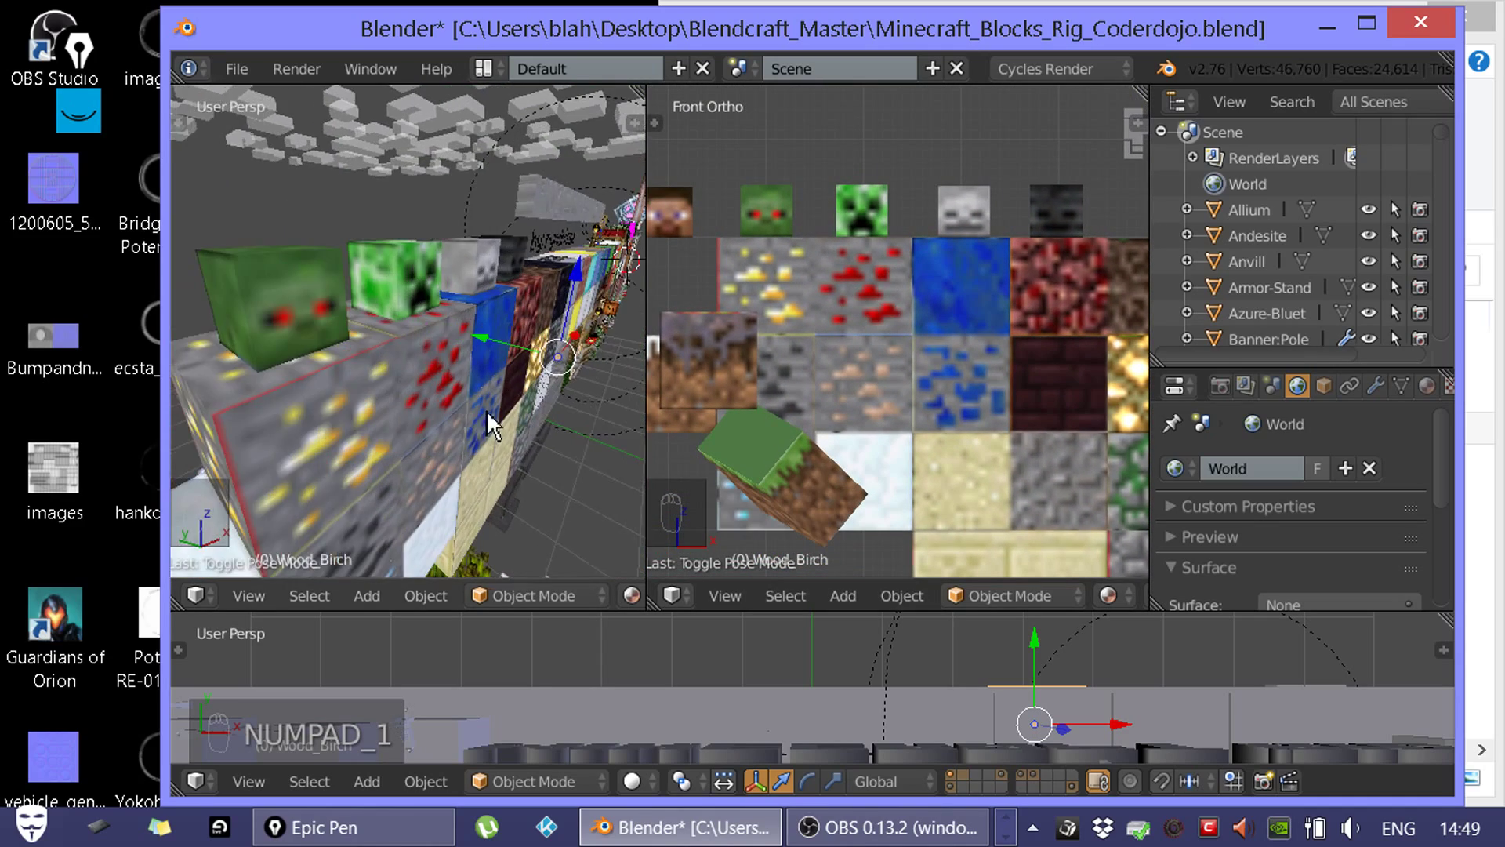
scroll(476, 369, down, 8)
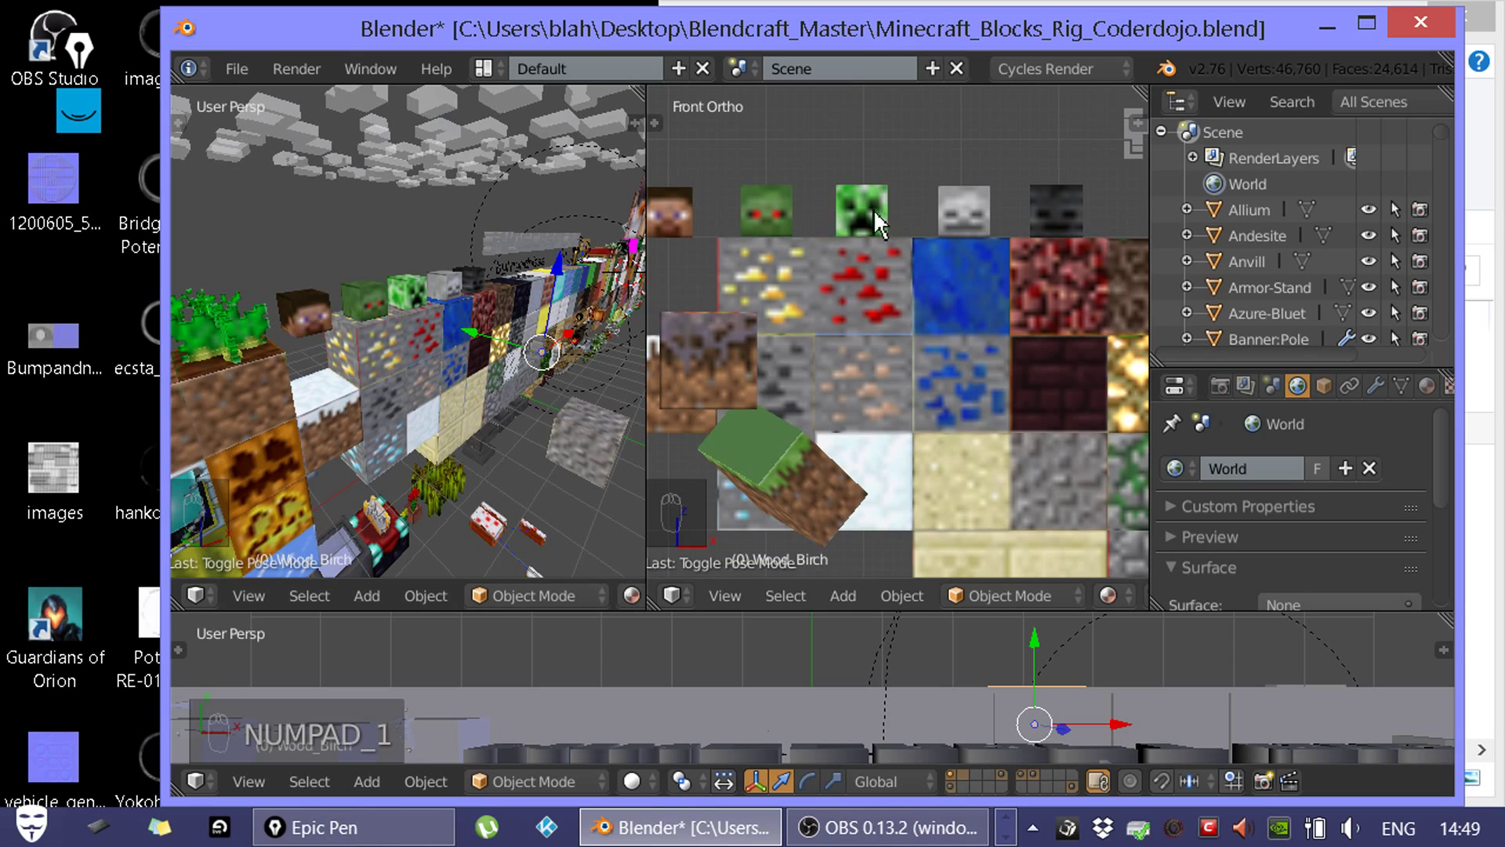
- Stack the creeper head on top of the zombie head and place the skeleton head on the creeper head
right_click(875, 210)
key(g)
right_click(905, 136)
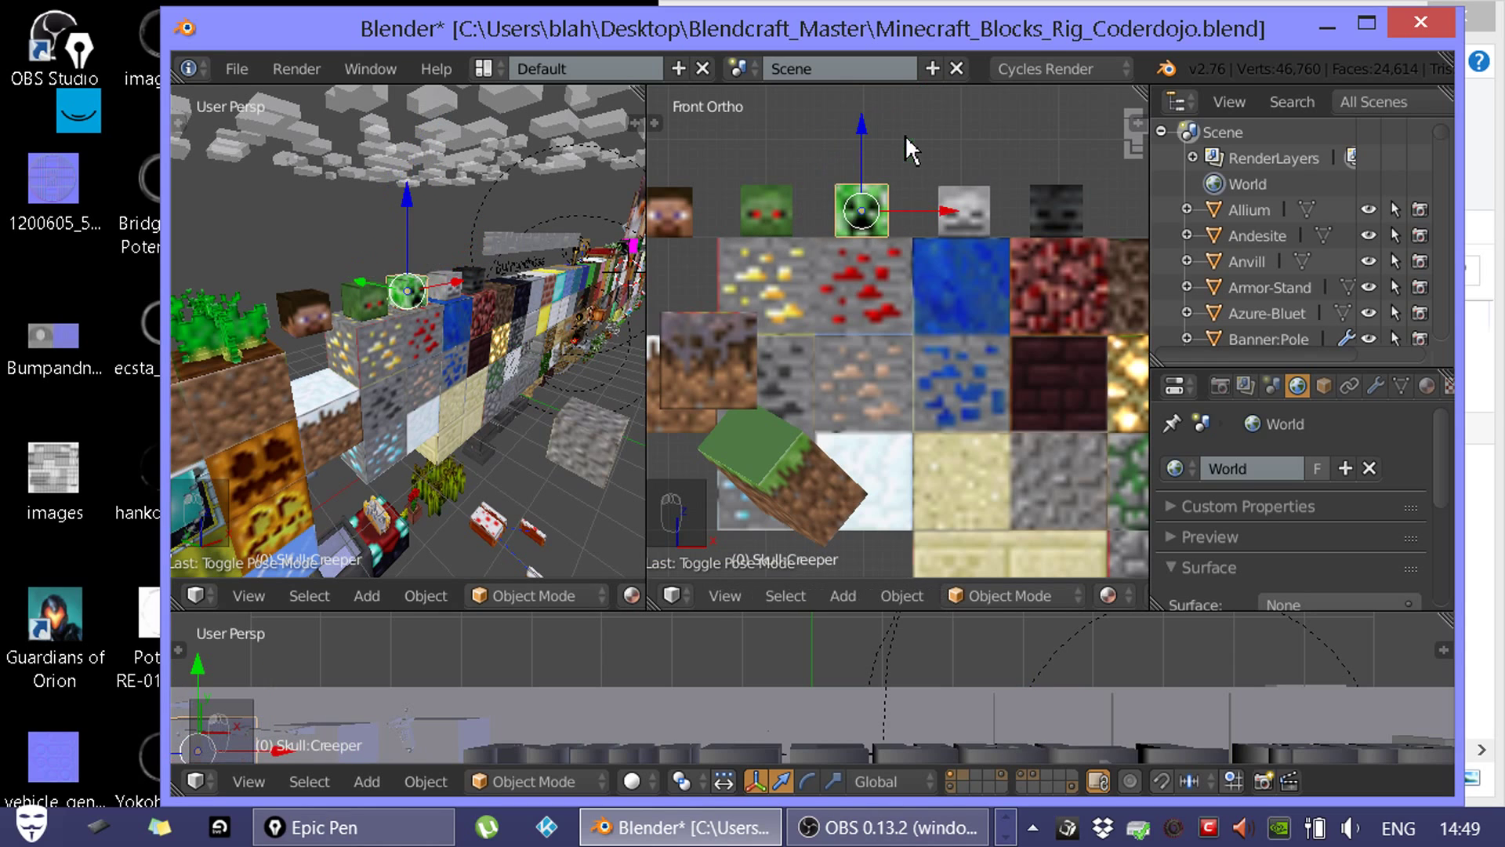
key(g)
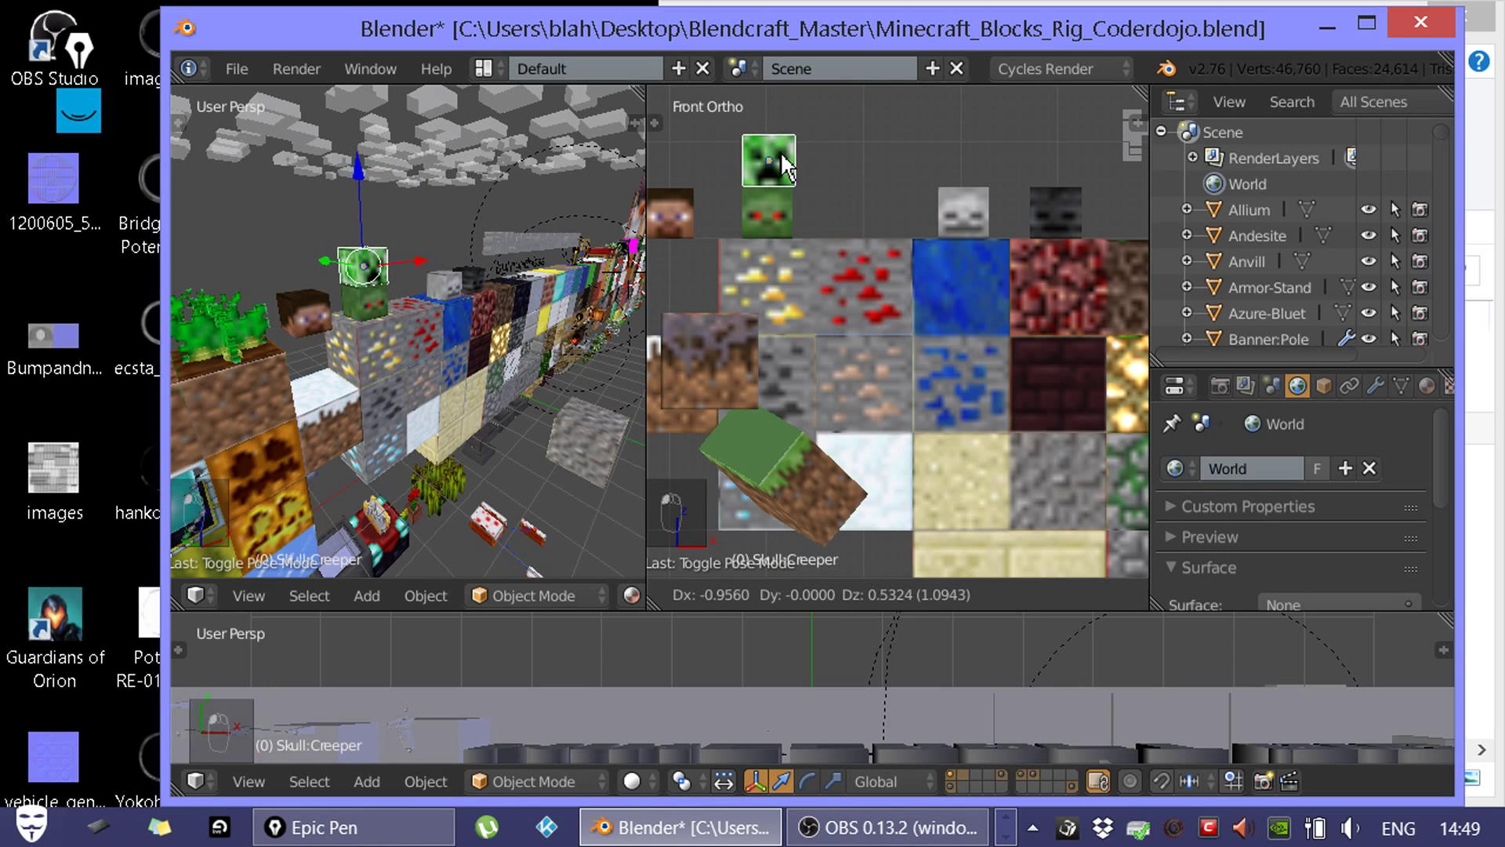
click(782, 154)
shift+scroll(941, 236, up, 2)
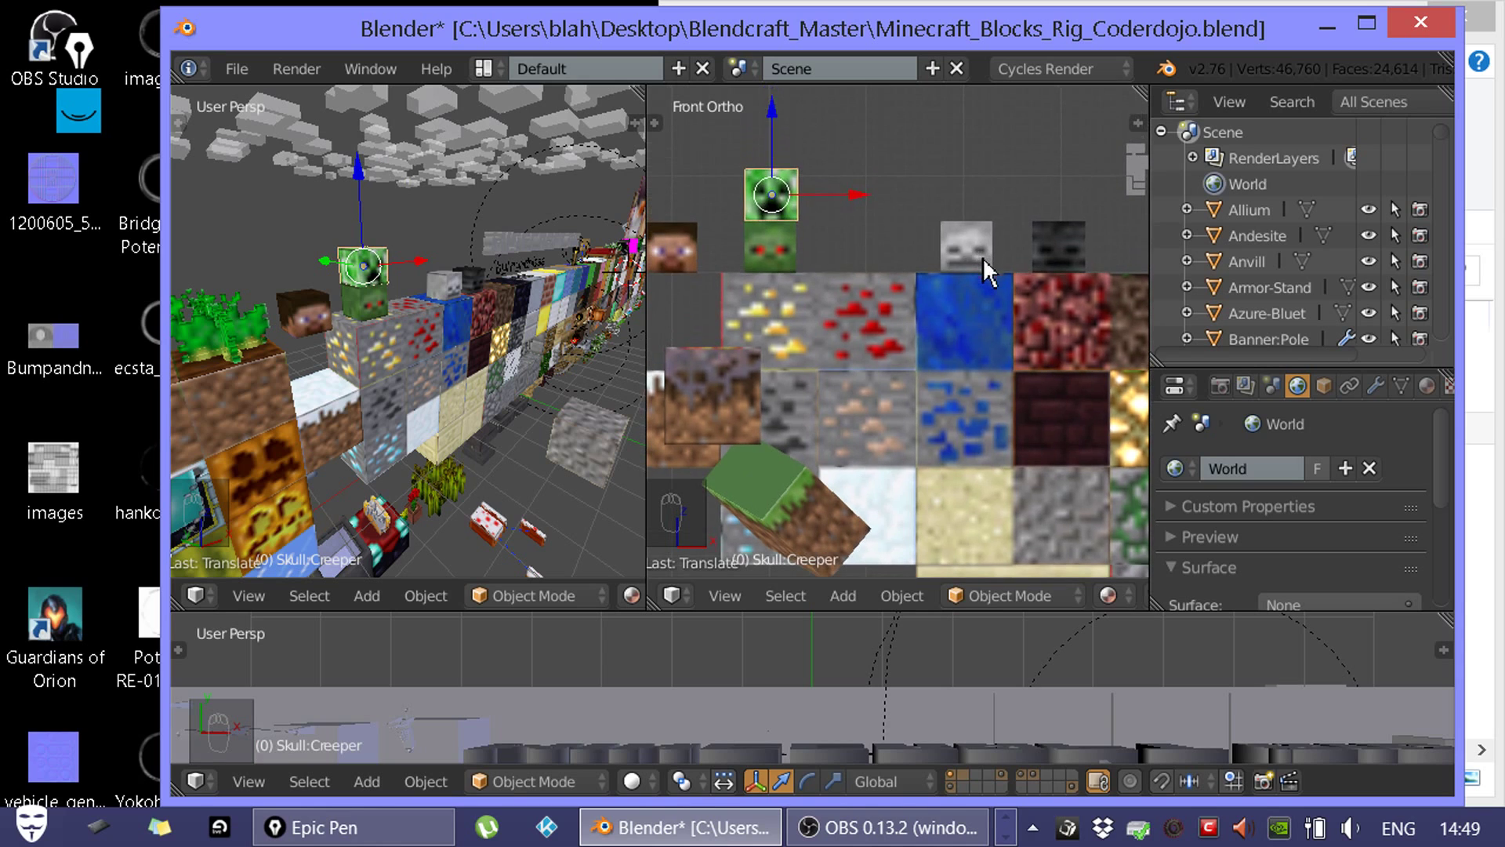
right_click(980, 256)
key(g)
click(781, 149)
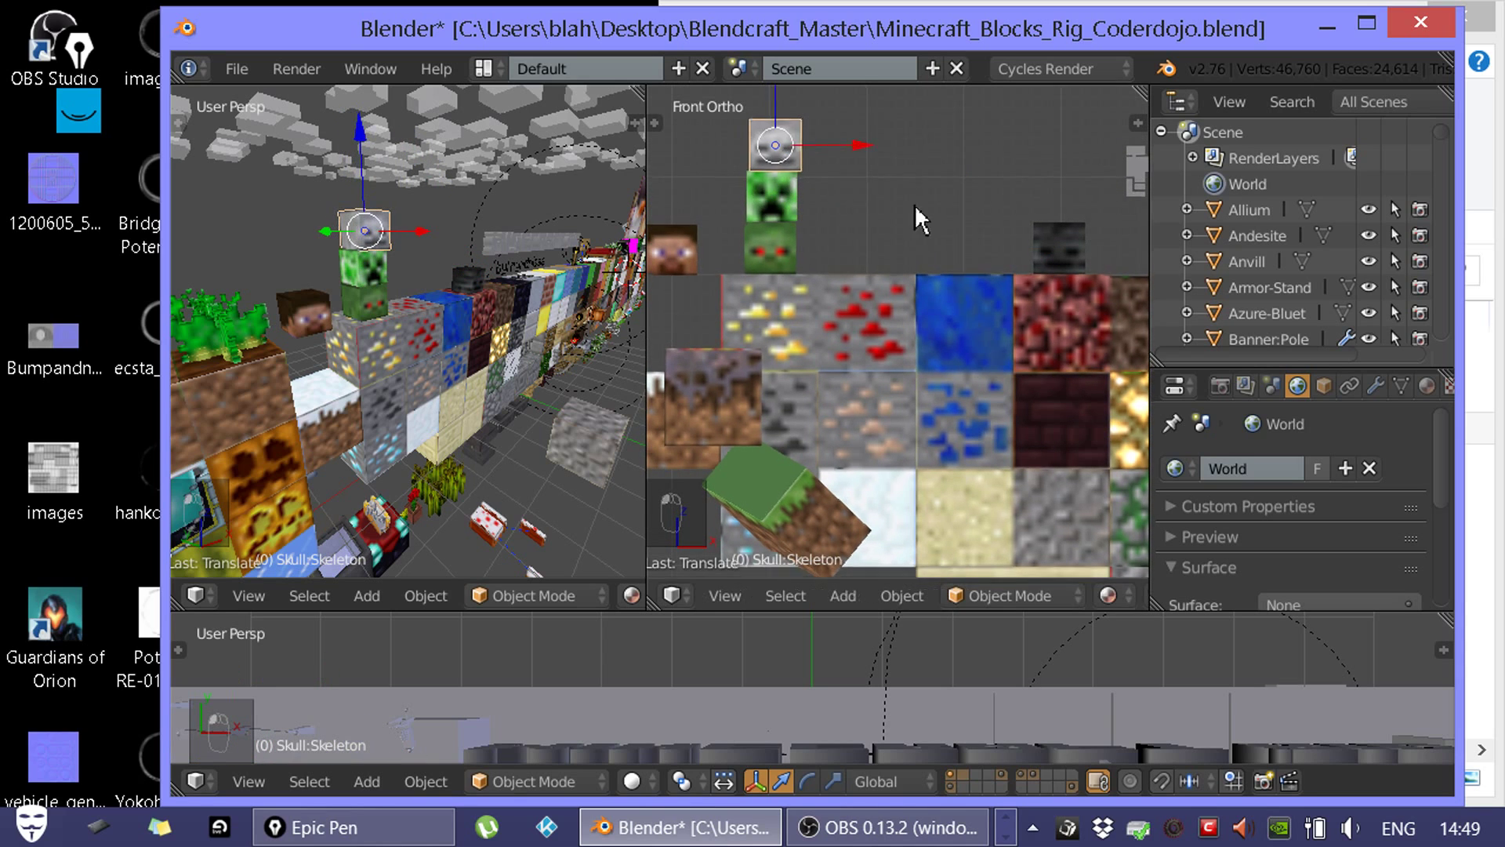
- Add the wither skeleton head to the top of the stack and place the player head above it
shift+scroll(914, 204, up, 2)
right_click(1071, 286)
key(g)
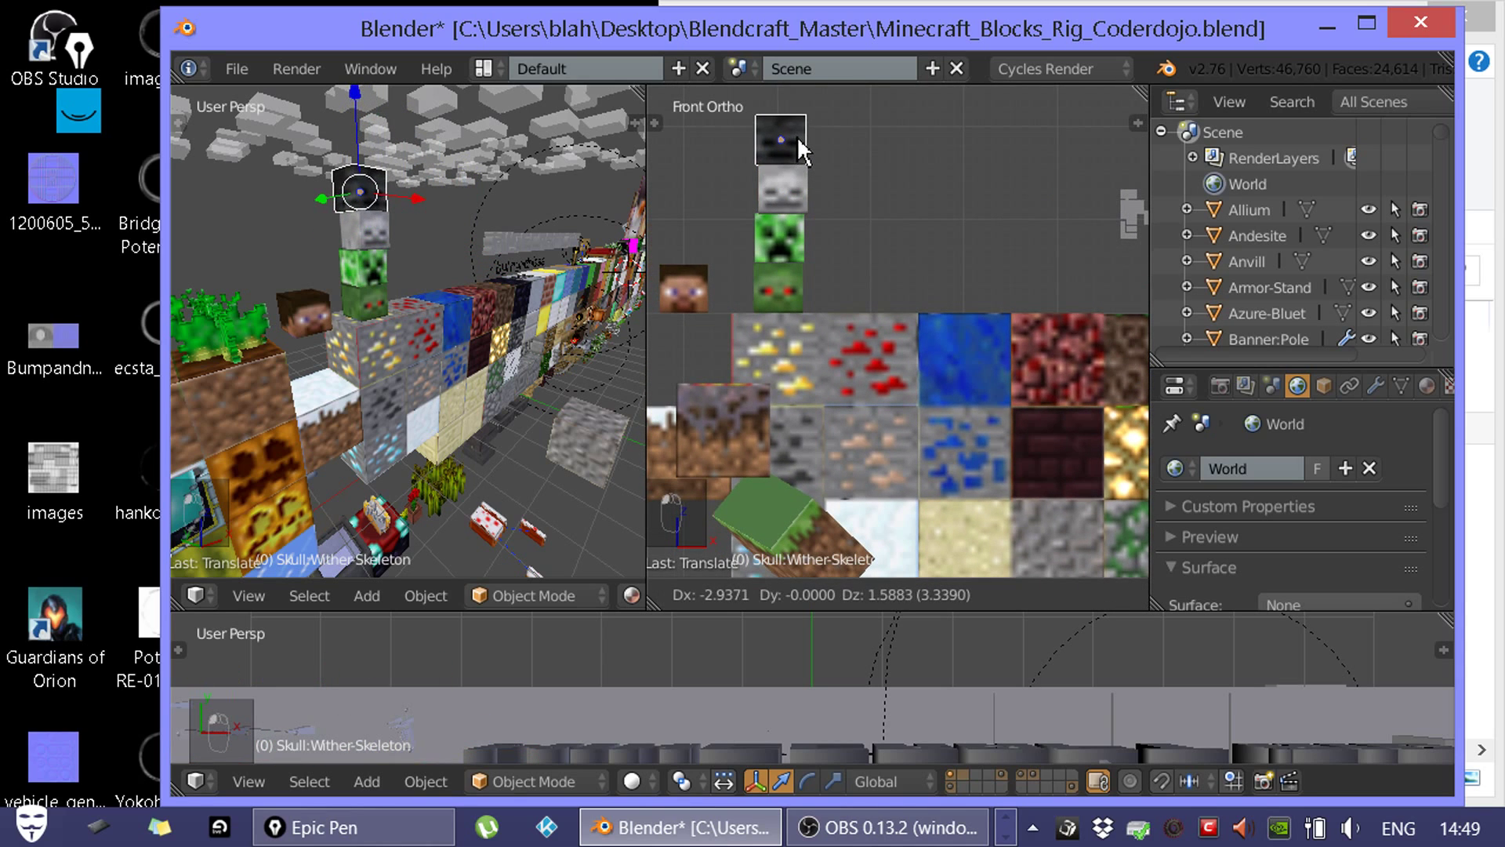
click(796, 135)
drag(704, 279, 794, 570)
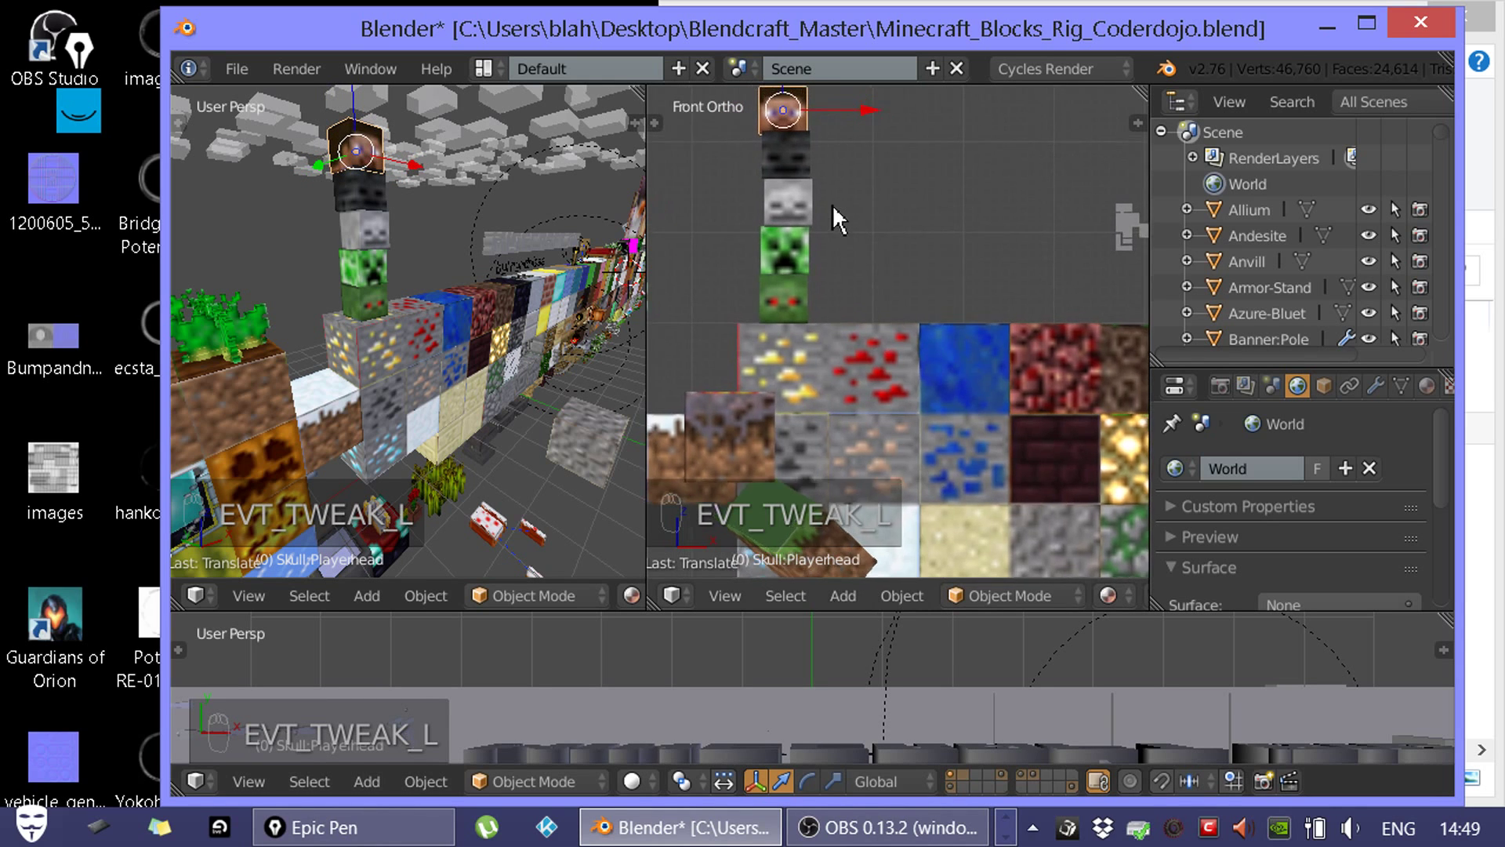
- Frame the player head in the perspective view and examine the head stack from the side, checking it against the front view
scroll(832, 203, down, 3)
shift+middle_drag(832, 203, 975, 263)
scroll(975, 264, up, 2)
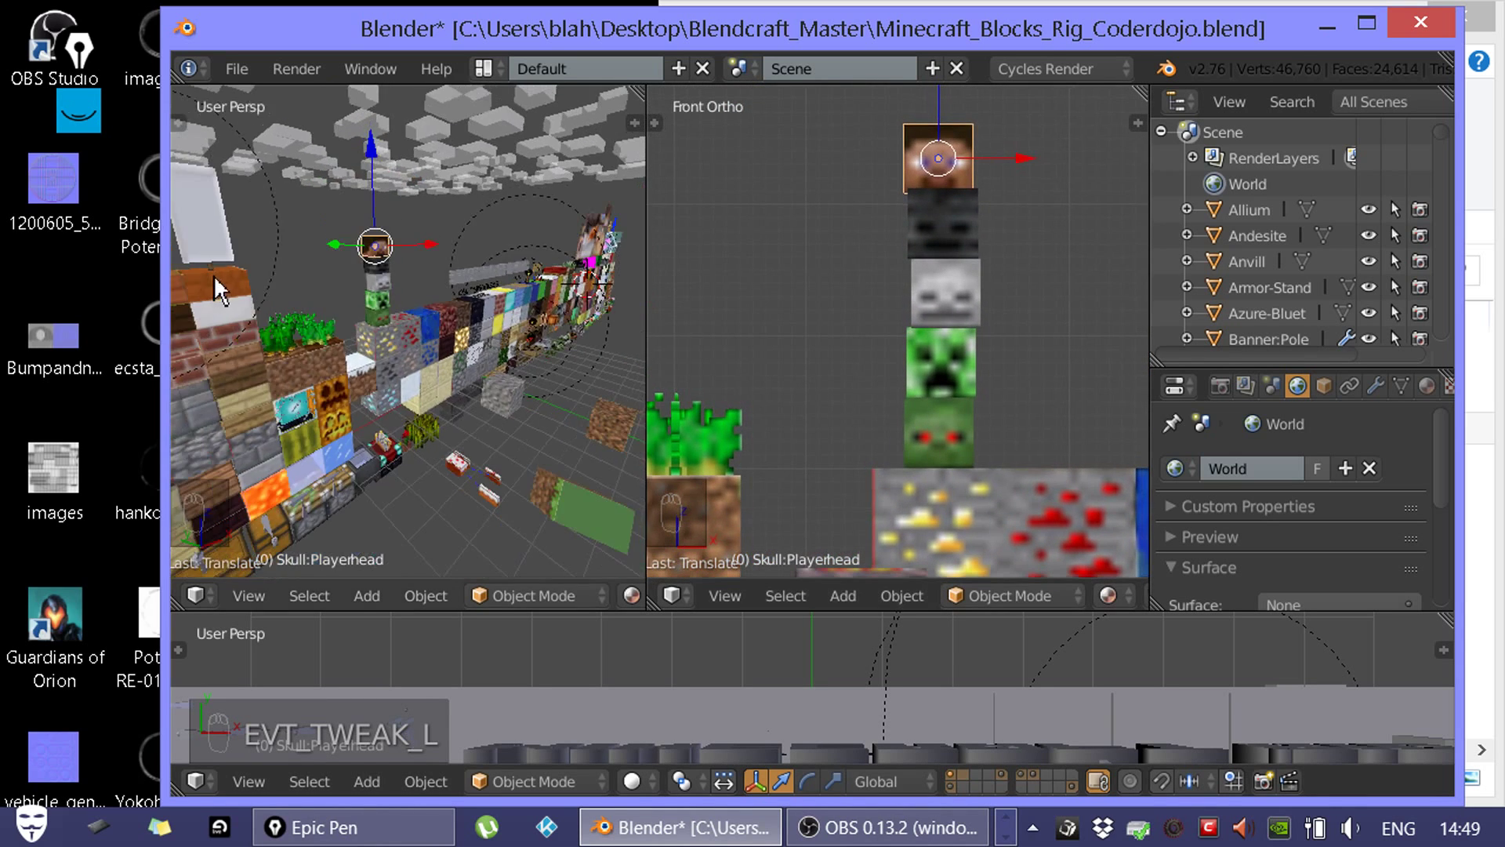
key(KP_Decimal)
key(KP_Decimal)
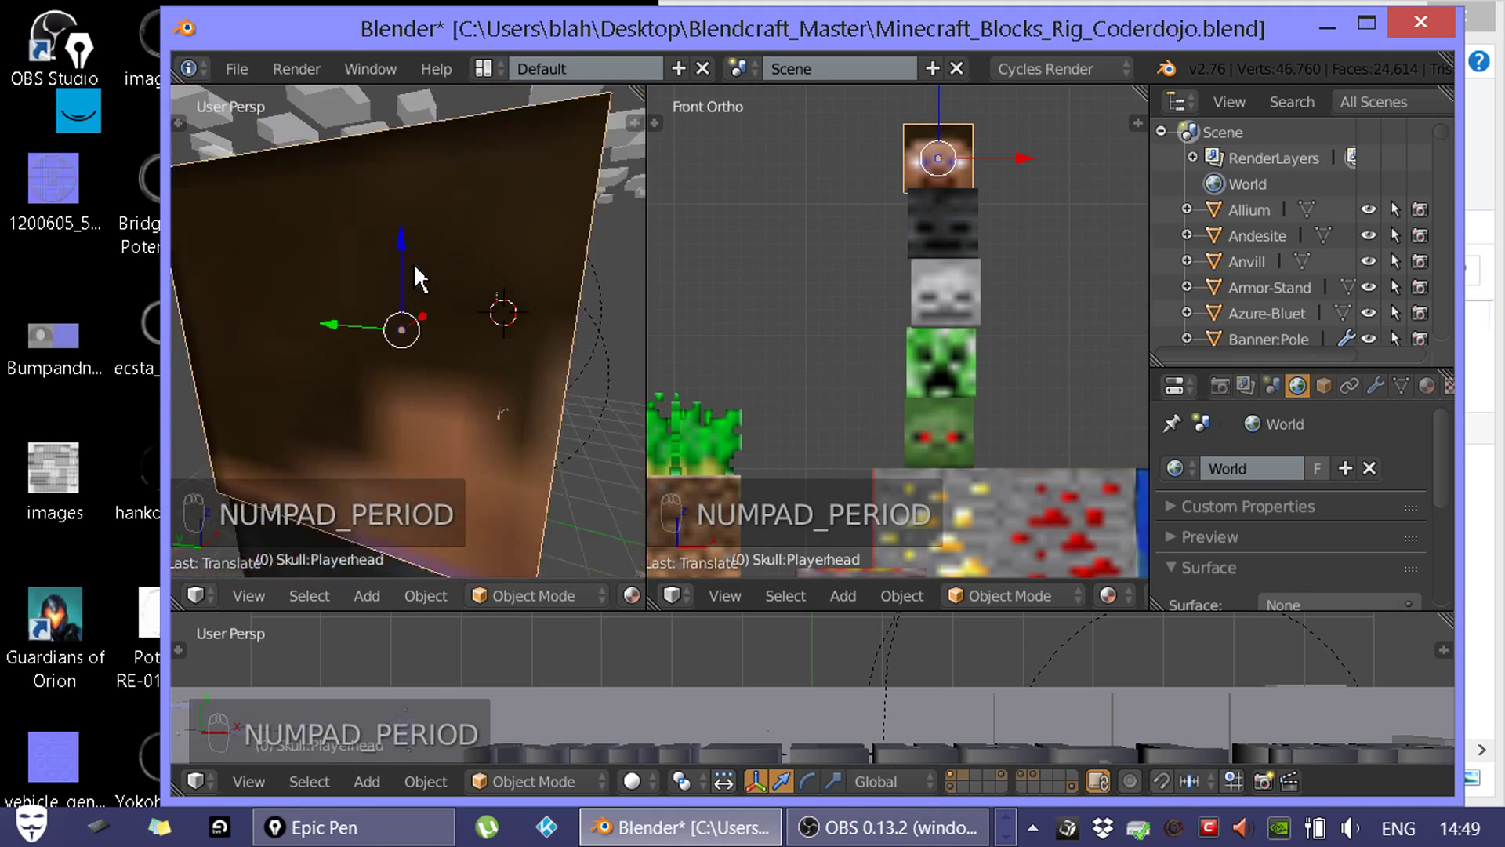
middle_drag(436, 302, 517, 350)
scroll(1020, 338, down, 5)
scroll(952, 346, down, 3)
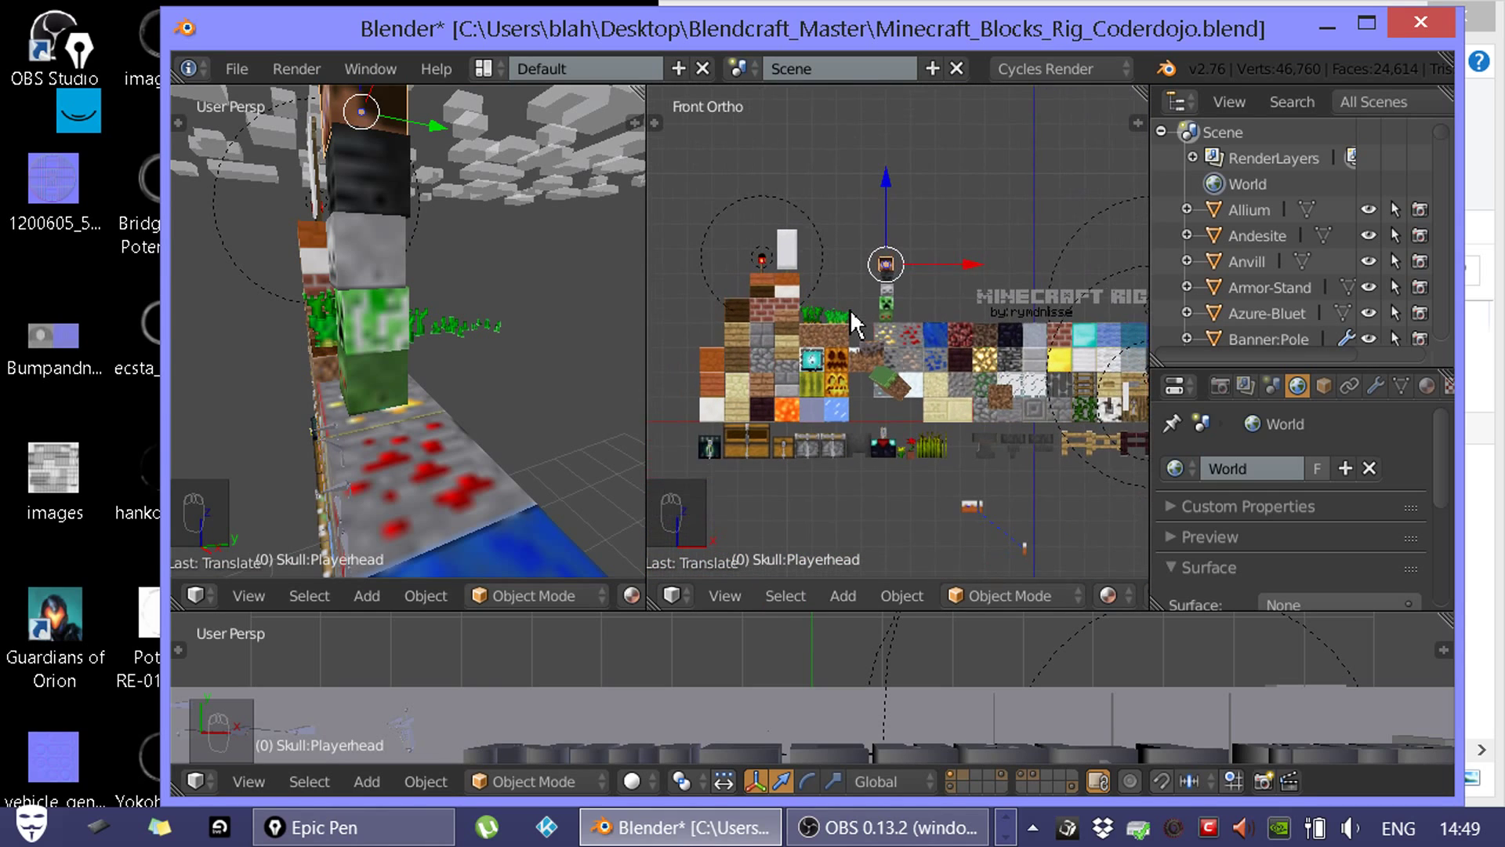
- Cycle the orthographic 3D view through the top, front and side views, ending in the top view
key(KP_7)
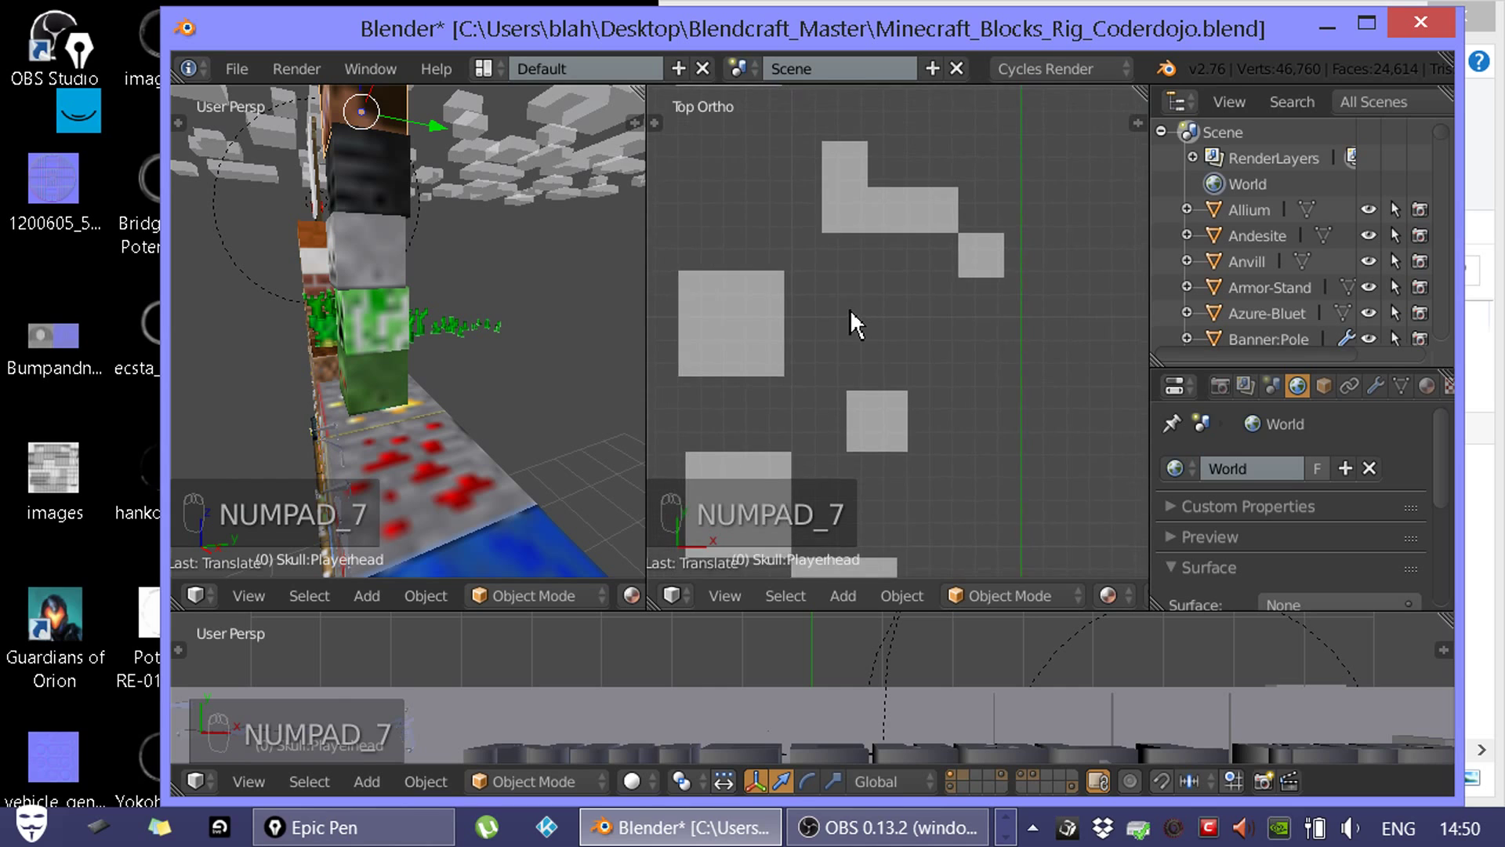
key(KP_1)
key(KP_3)
key(KP_7)
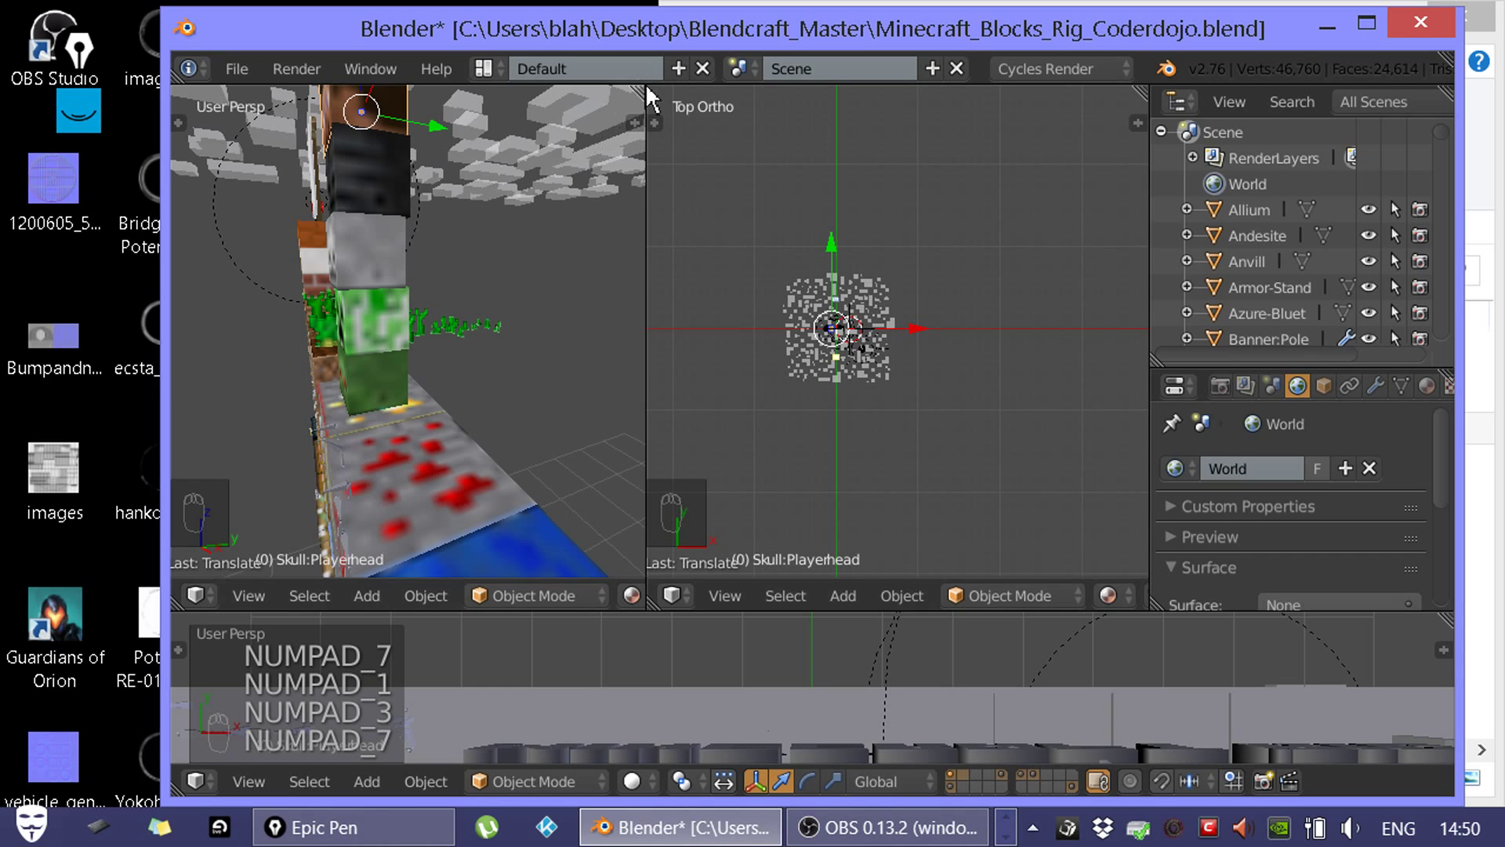
- Move the iron ore block out of the block wall into the open area in front of it
middle_drag(635, 103, 540, 318)
scroll(547, 295, down, 10)
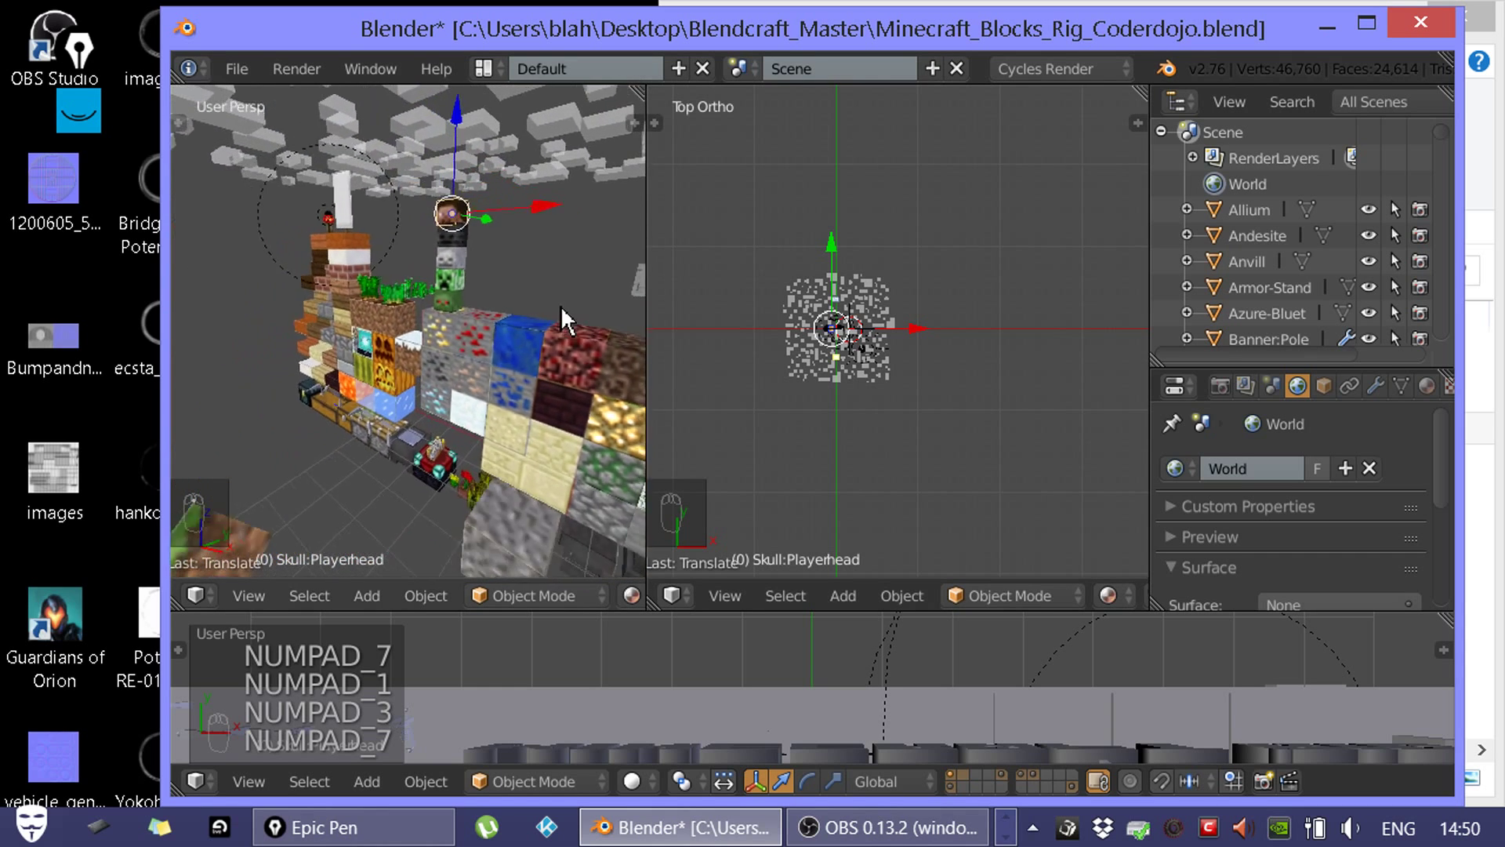
scroll(560, 303, down, 6)
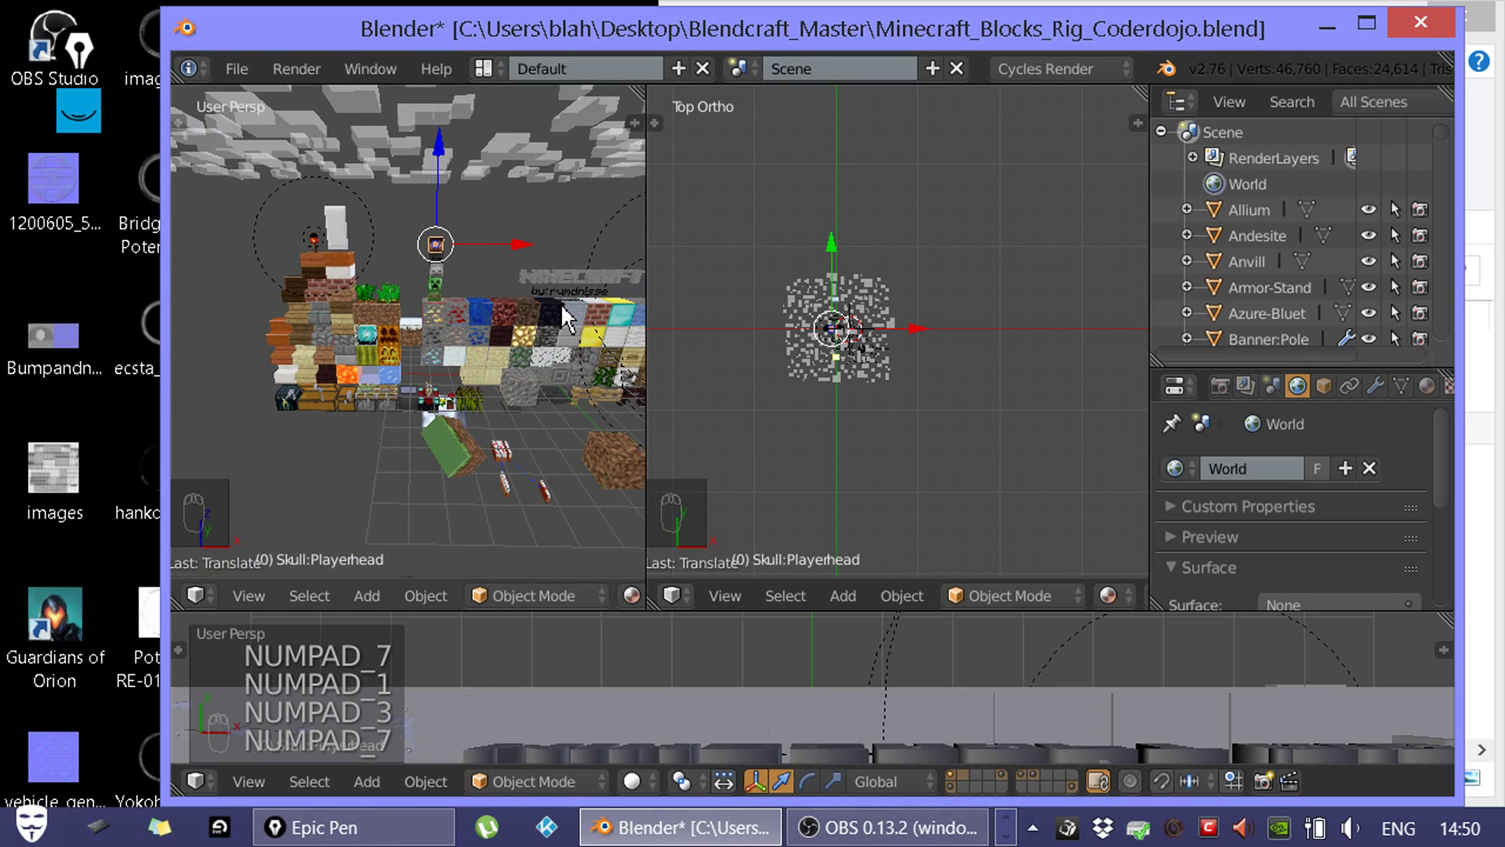
middle_drag(562, 303, 468, 251)
right_click(345, 291)
scroll(469, 250, down, 5)
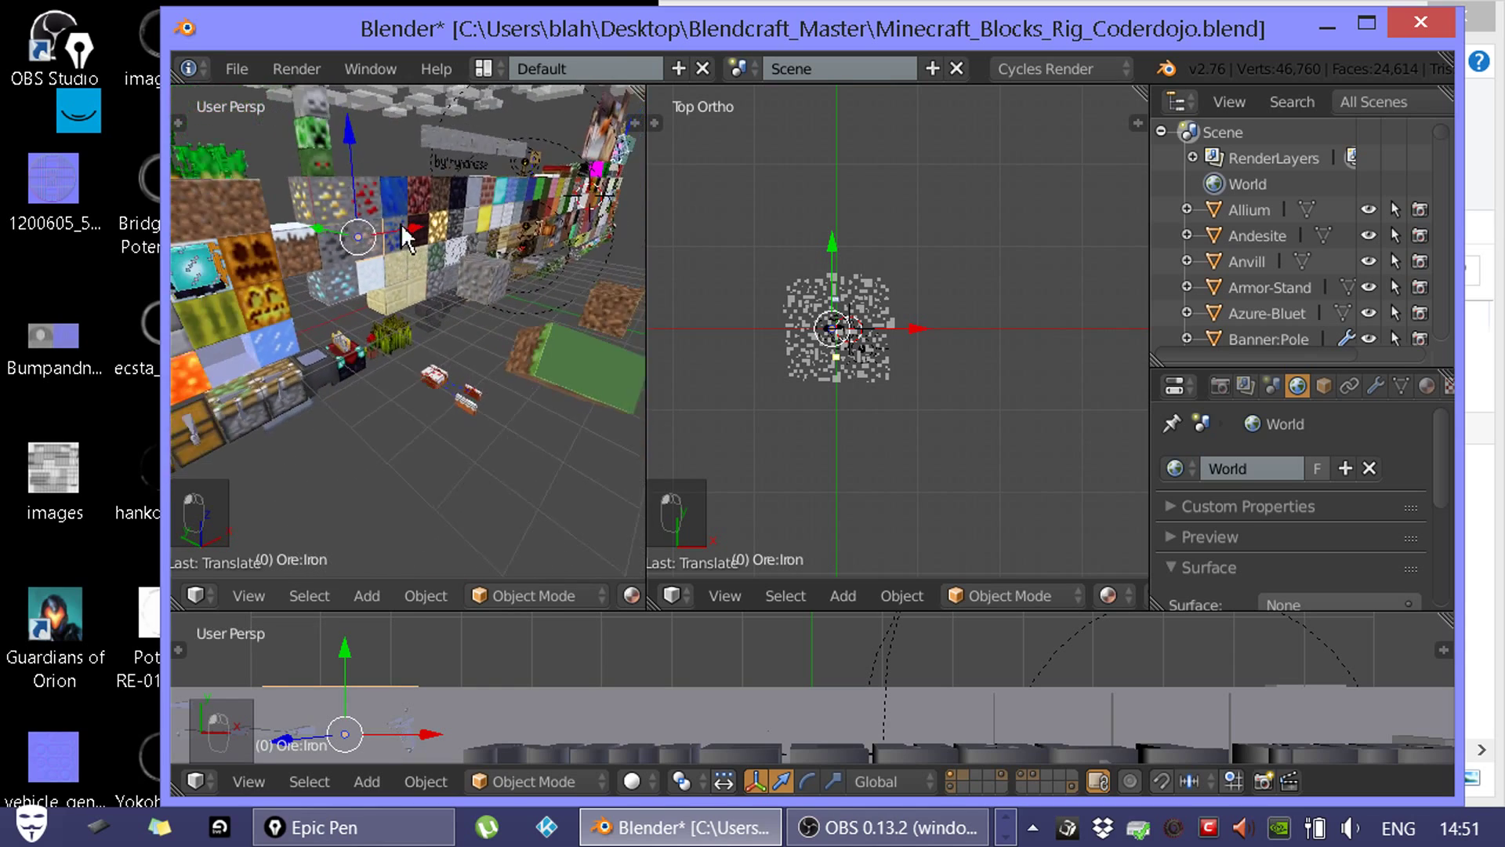
key(KP_6)
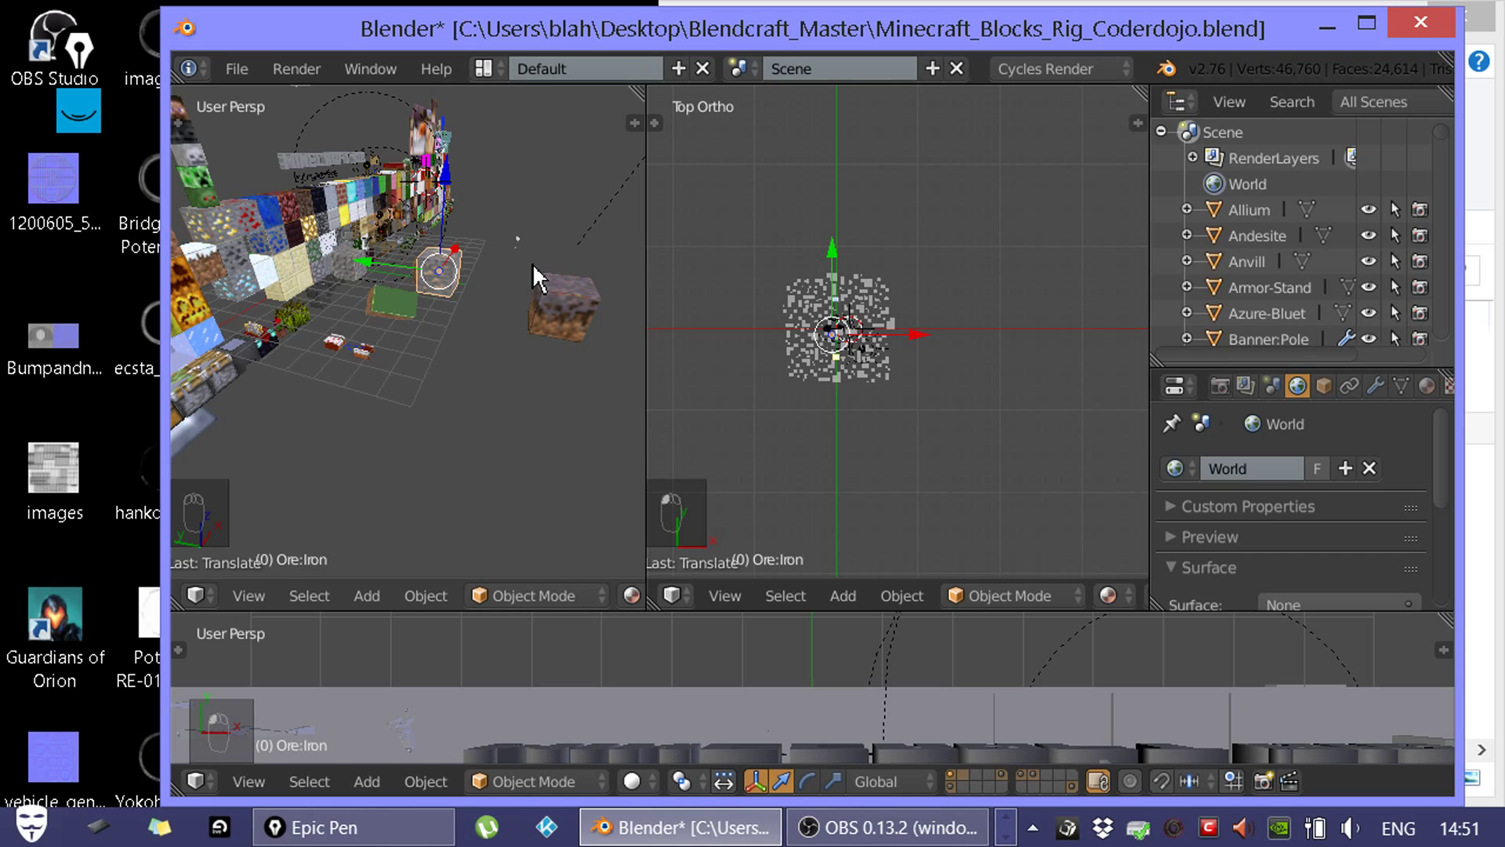
middle_drag(408, 227, 425, 177)
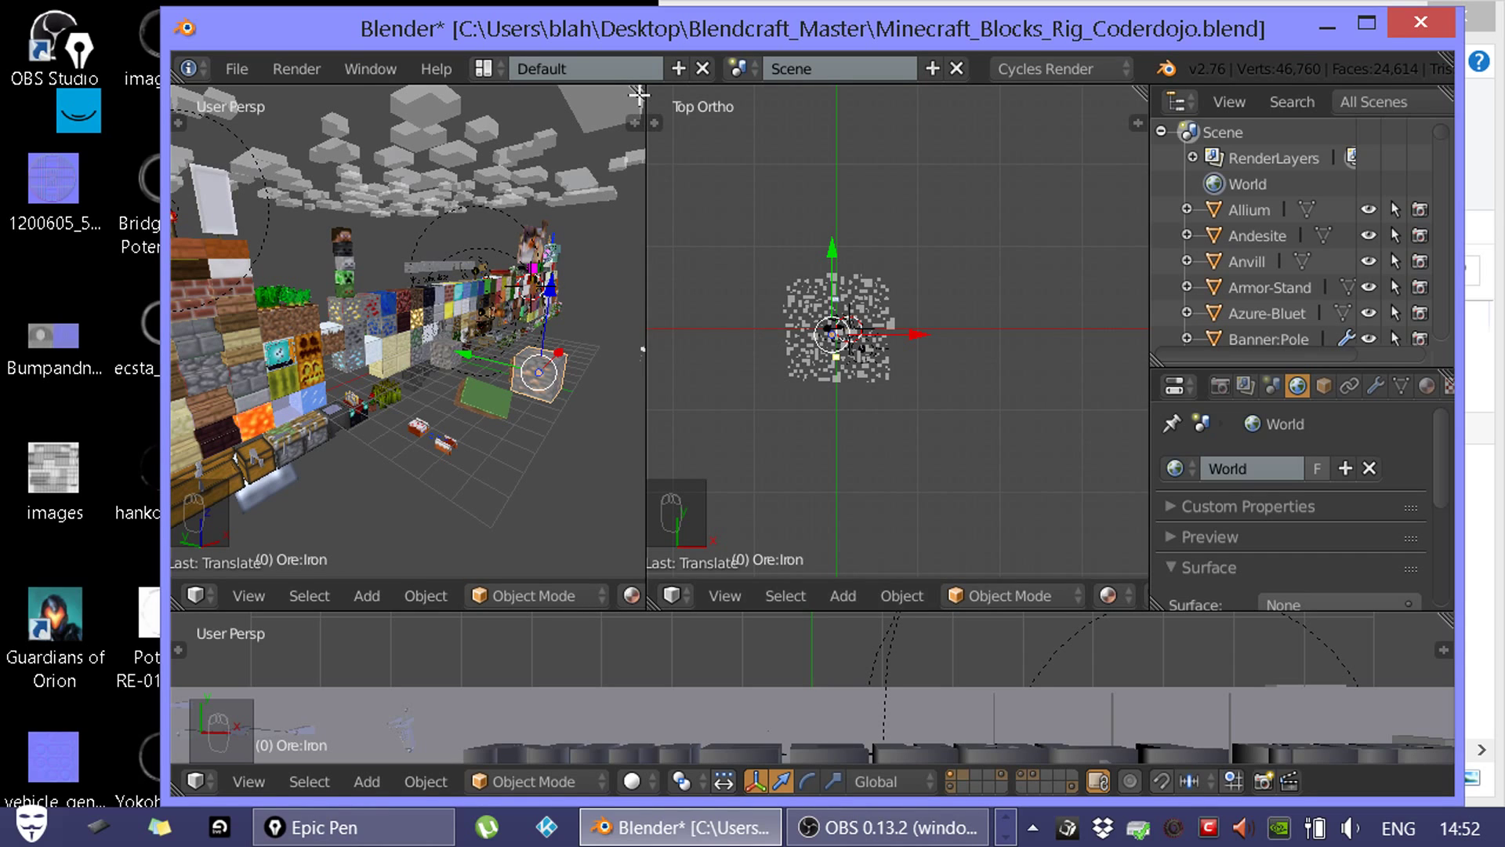
- Join the two side-by-side 3D views into a single perspective view and maximize the Blender window
drag(647, 89, 673, 98)
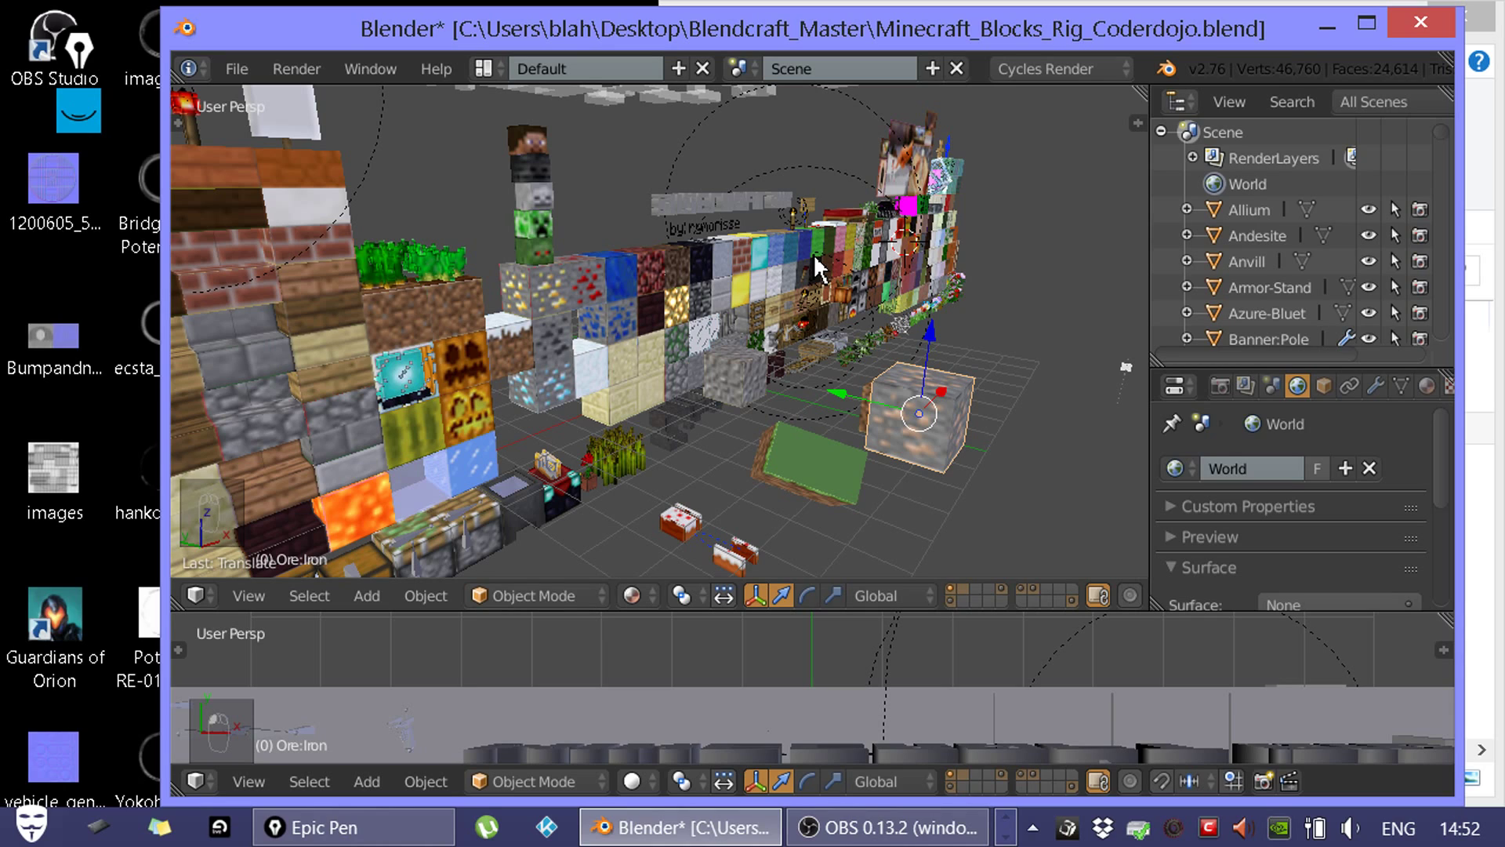
middle_drag(831, 117, 951, 258)
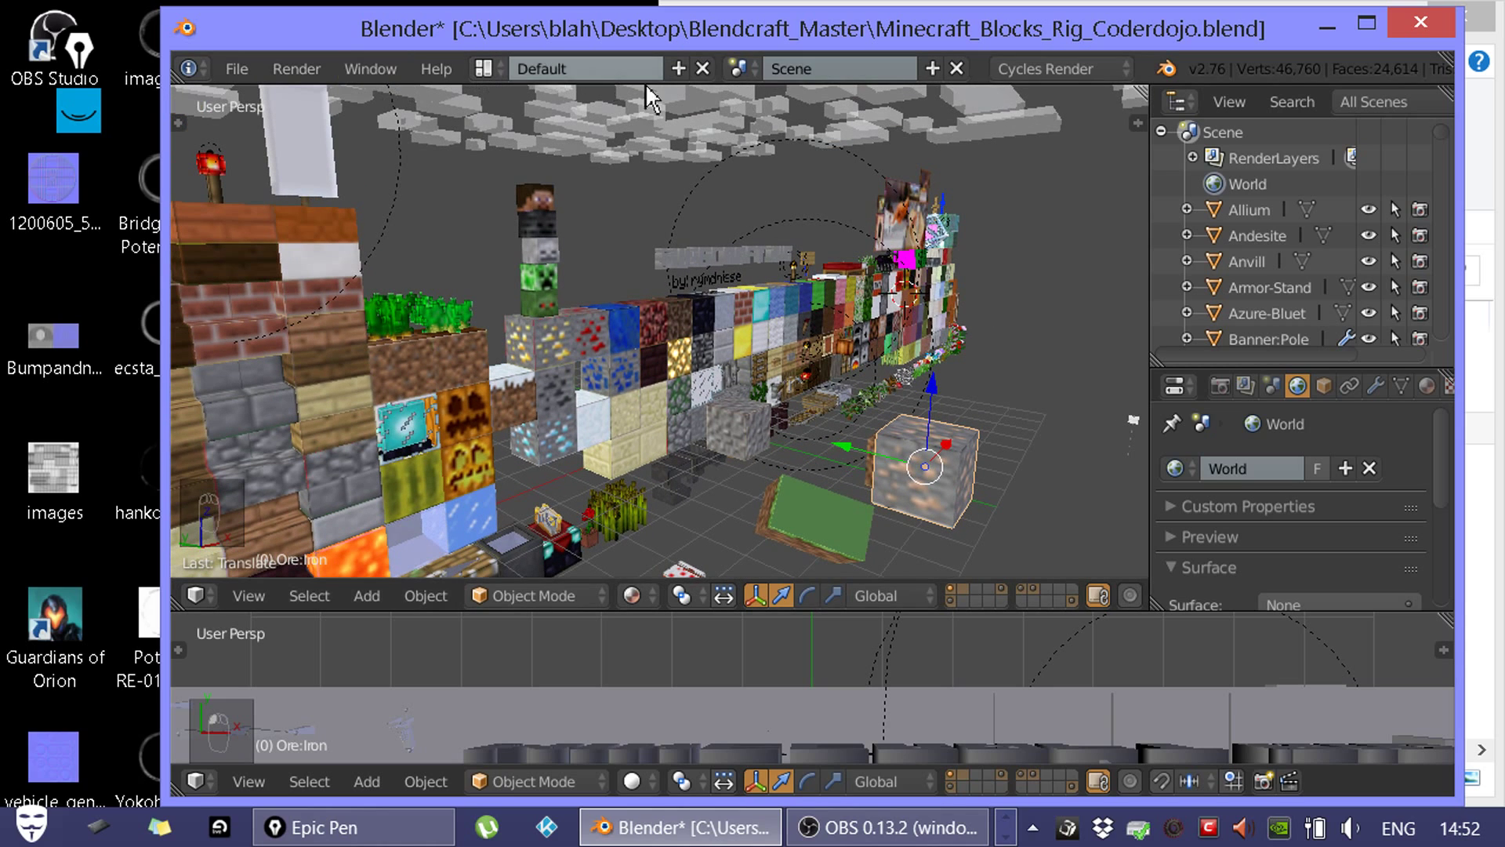
middle_drag(863, 259, 882, 428)
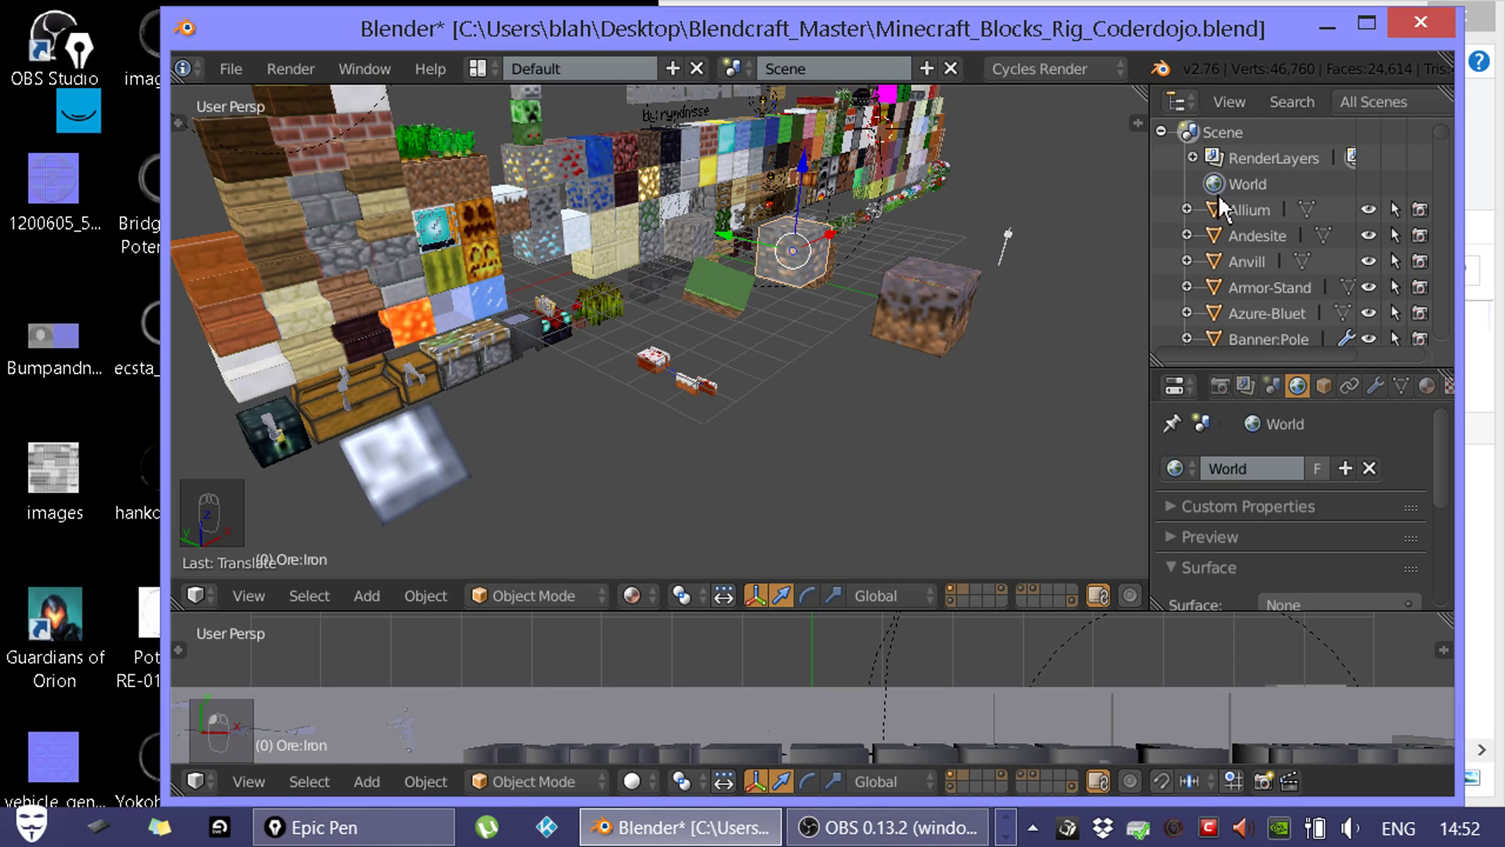
click(1367, 24)
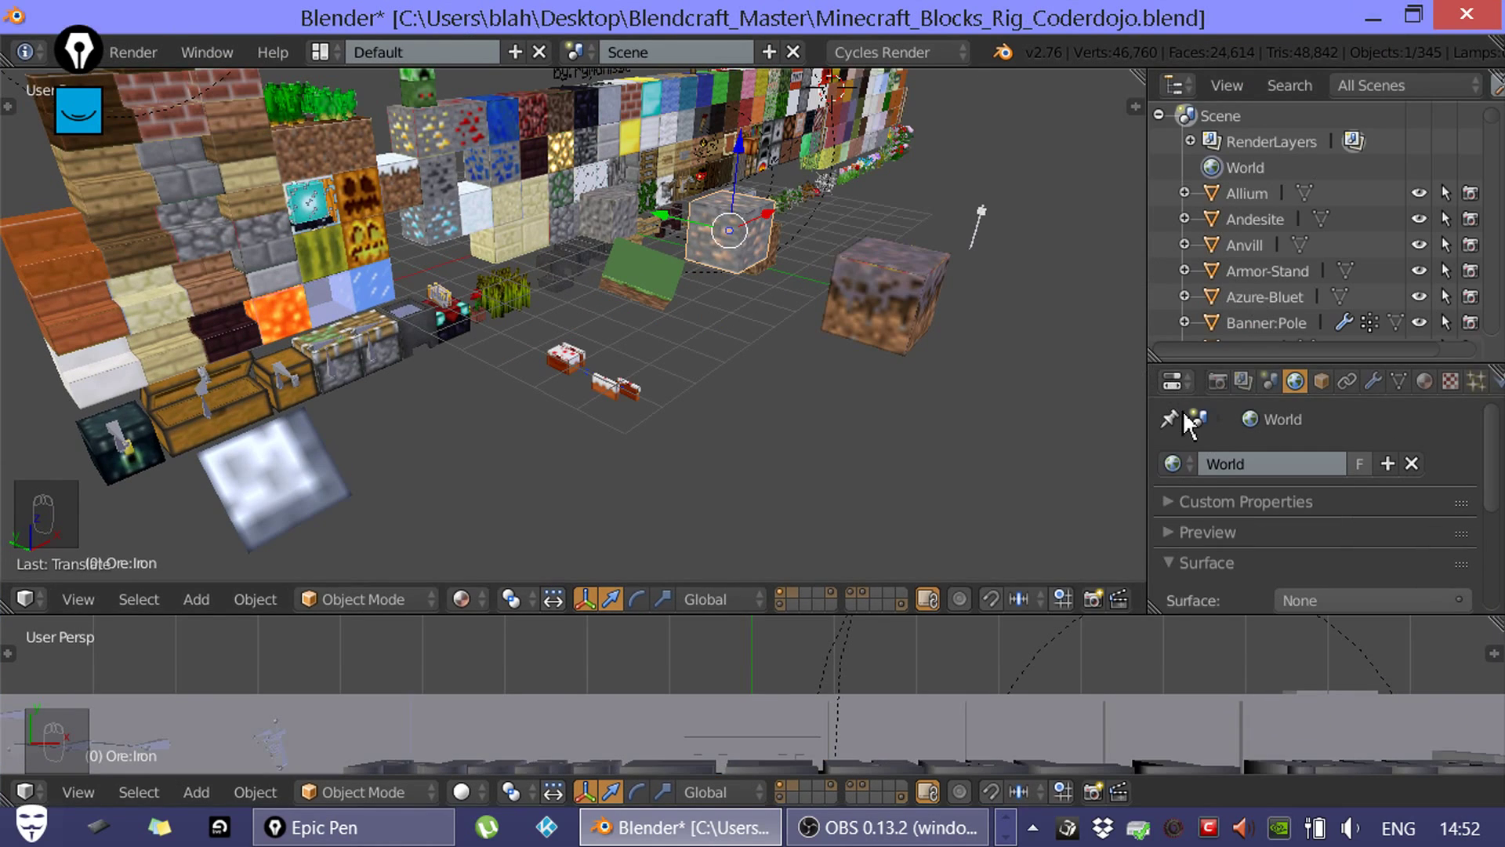
- Enlarge the Properties editor upward over the Outliner and enable Pro Lighting: Skies (Demo) for the world
scroll(1215, 494, down, 5)
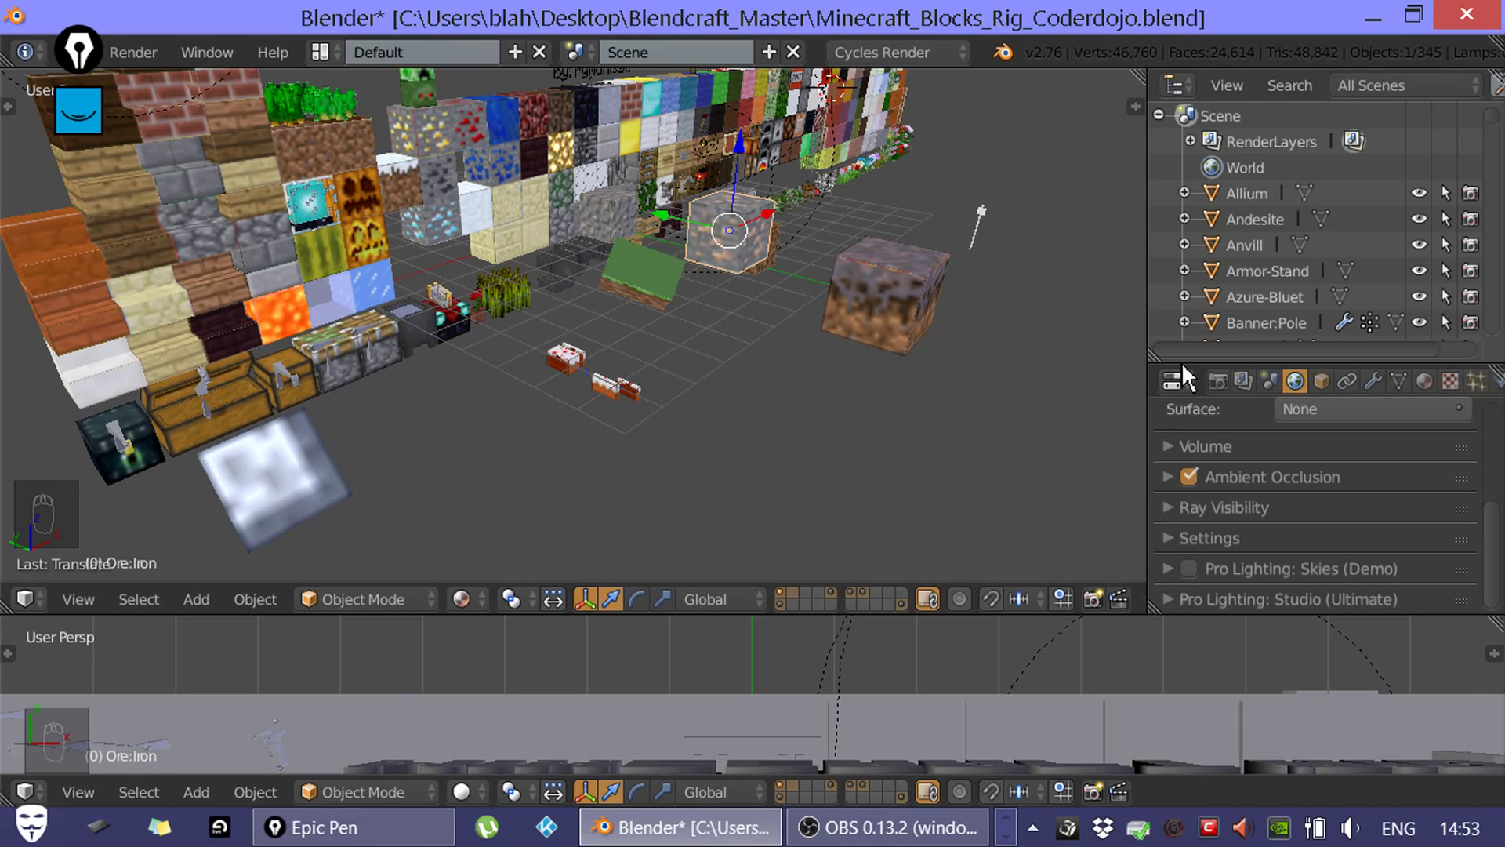
drag(1180, 364, 1180, 196)
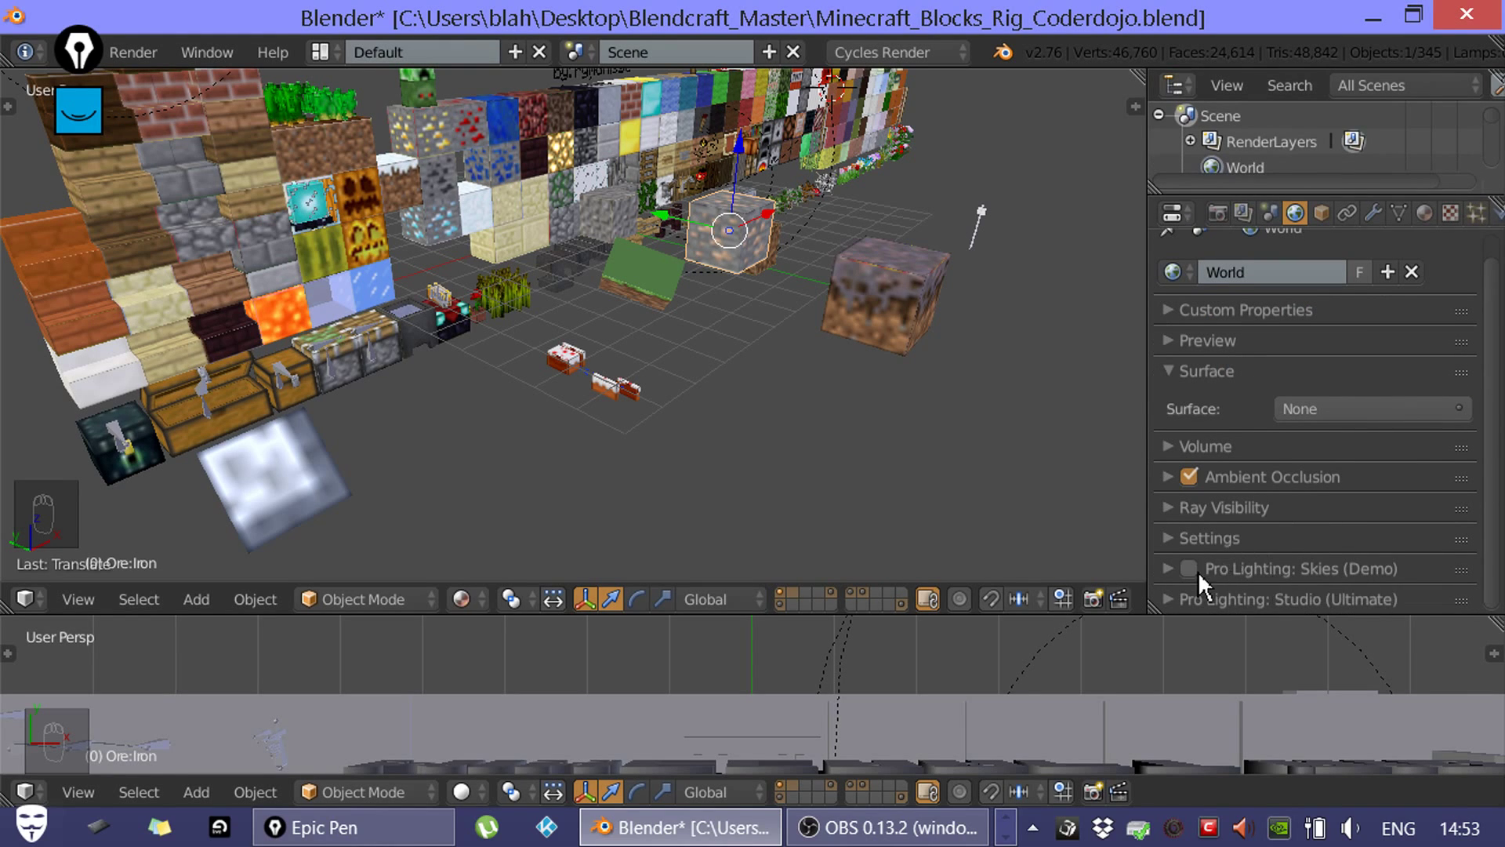
click(1198, 571)
- Switch the main 3D view to Rendered shading to preview the blocks under the sky lighting
middle_drag(1121, 337, 627, 548)
click(464, 599)
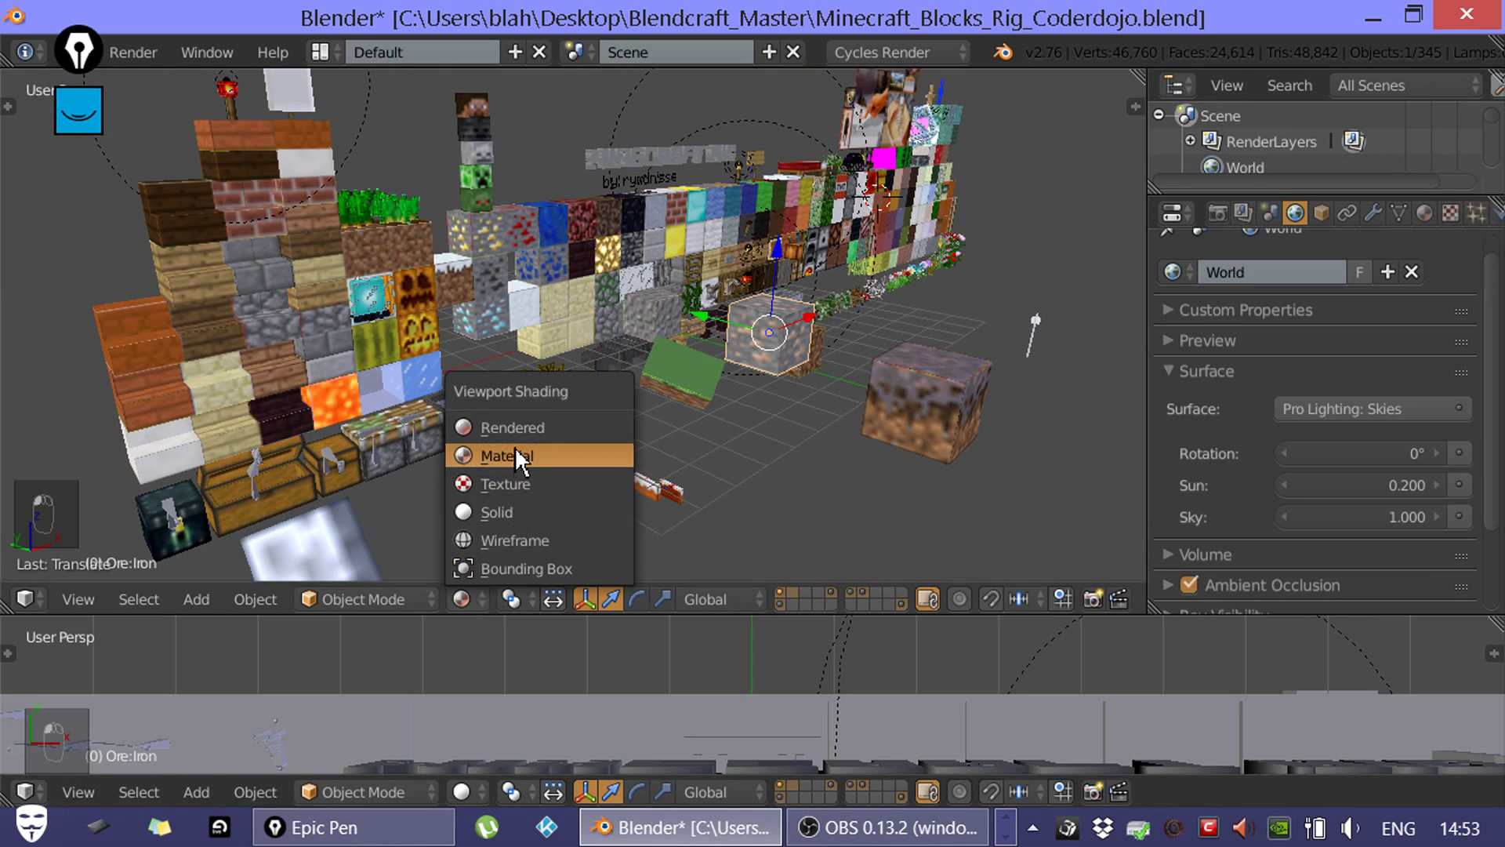
click(511, 453)
click(463, 599)
click(506, 429)
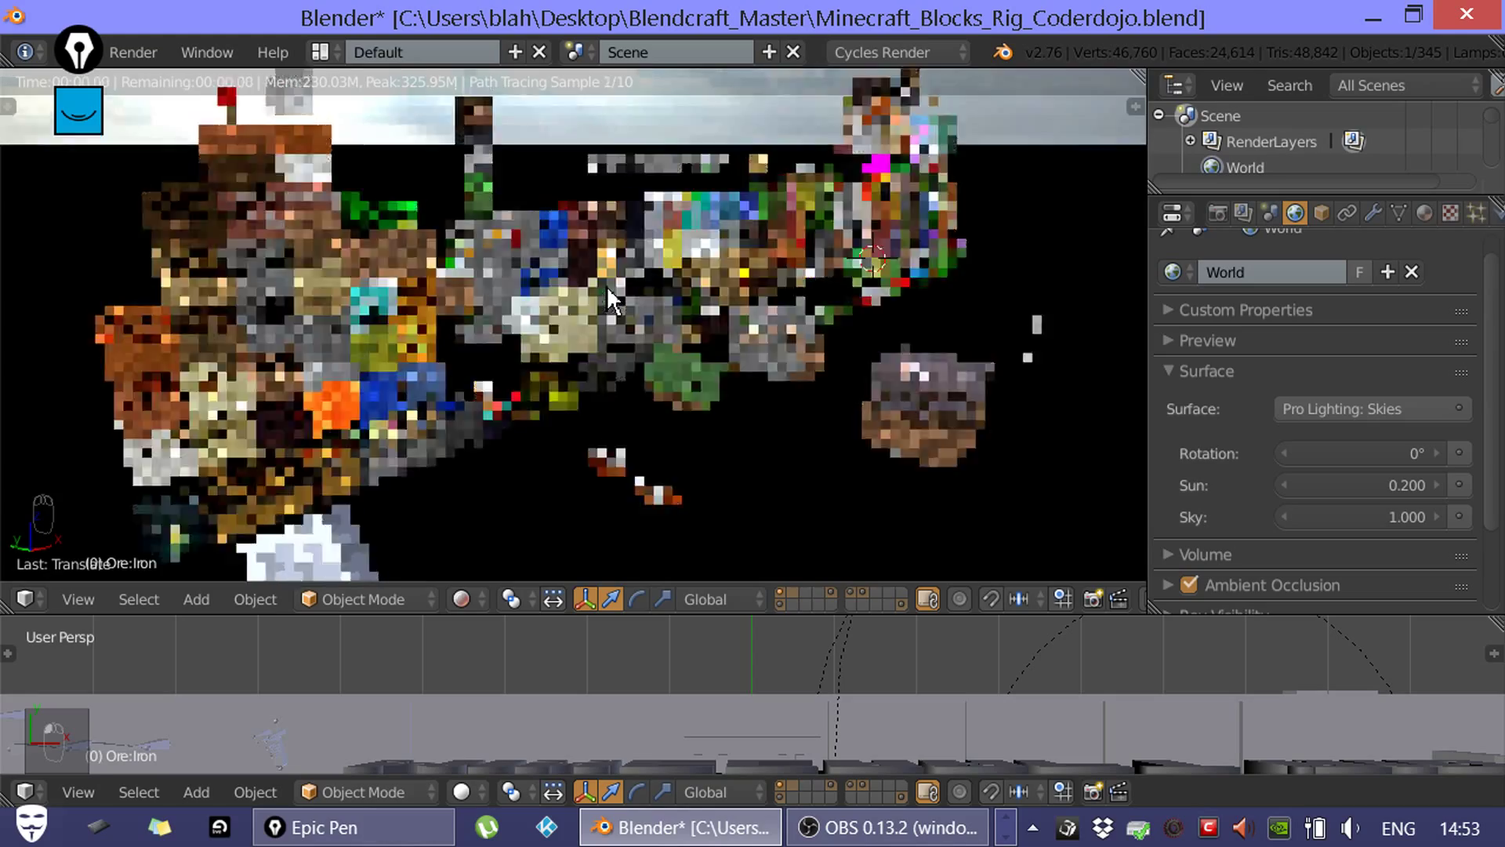
middle_drag(607, 287, 611, 113)
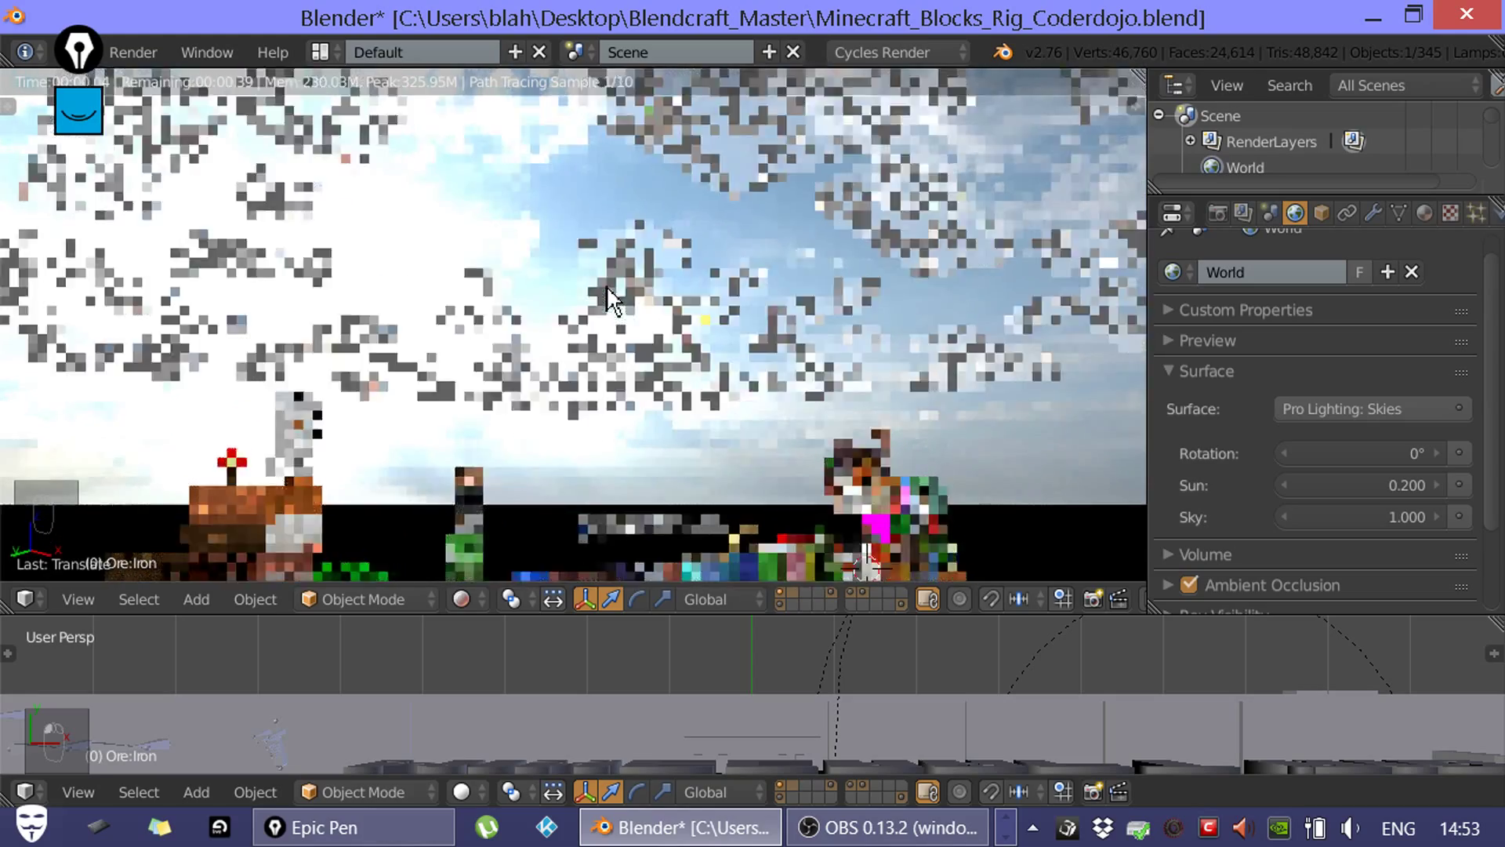
middle_drag(612, 298, 510, 296)
mouse_move(605, 286)
middle_down()
mouse_move(746, 290)
mouse_move(605, 298)
mouse_move(605, 315)
middle_up()
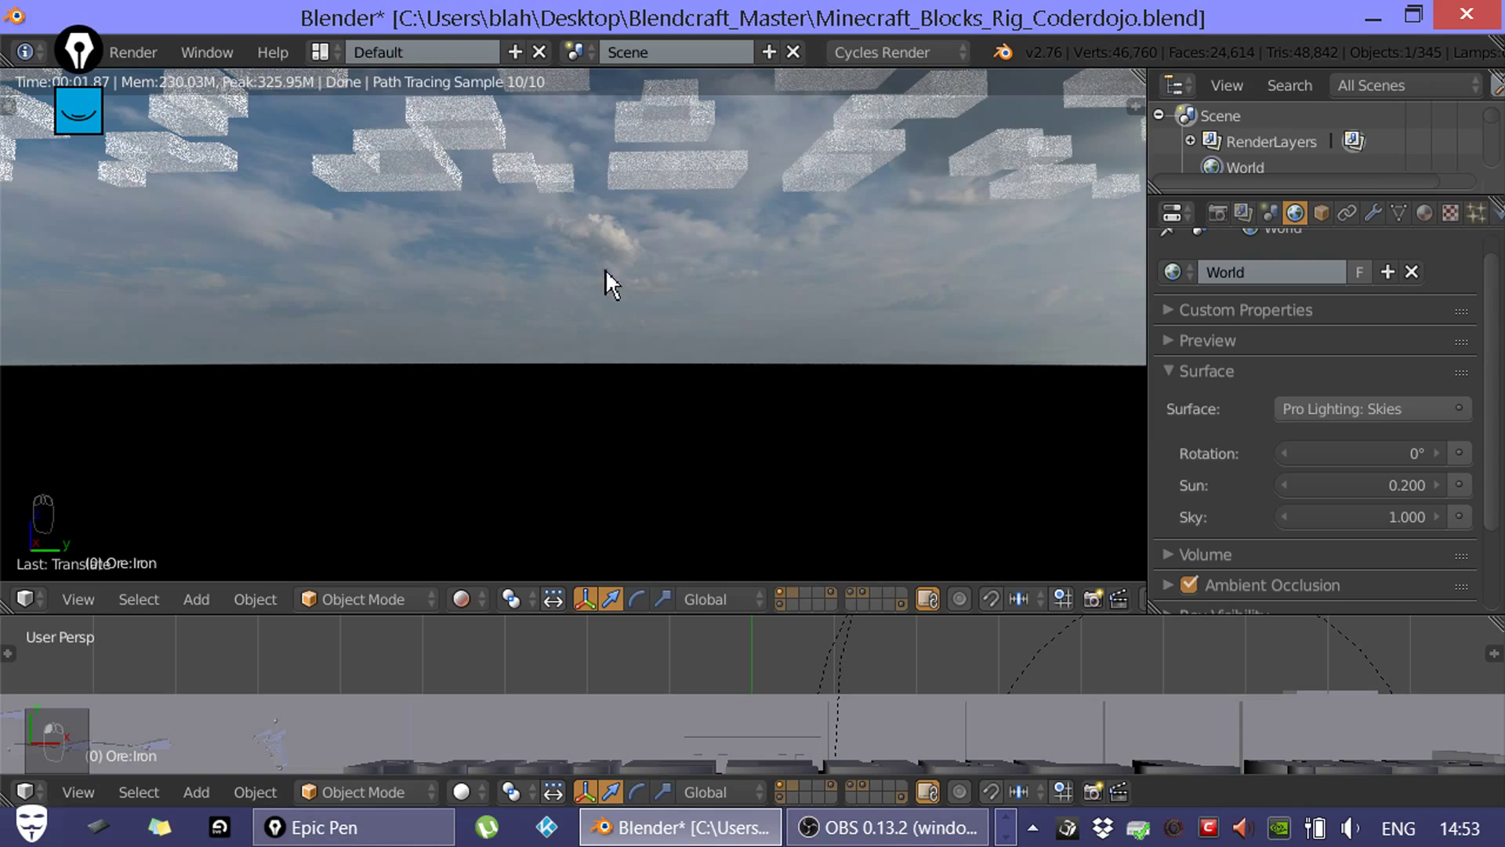
middle_drag(711, 378, 713, 381)
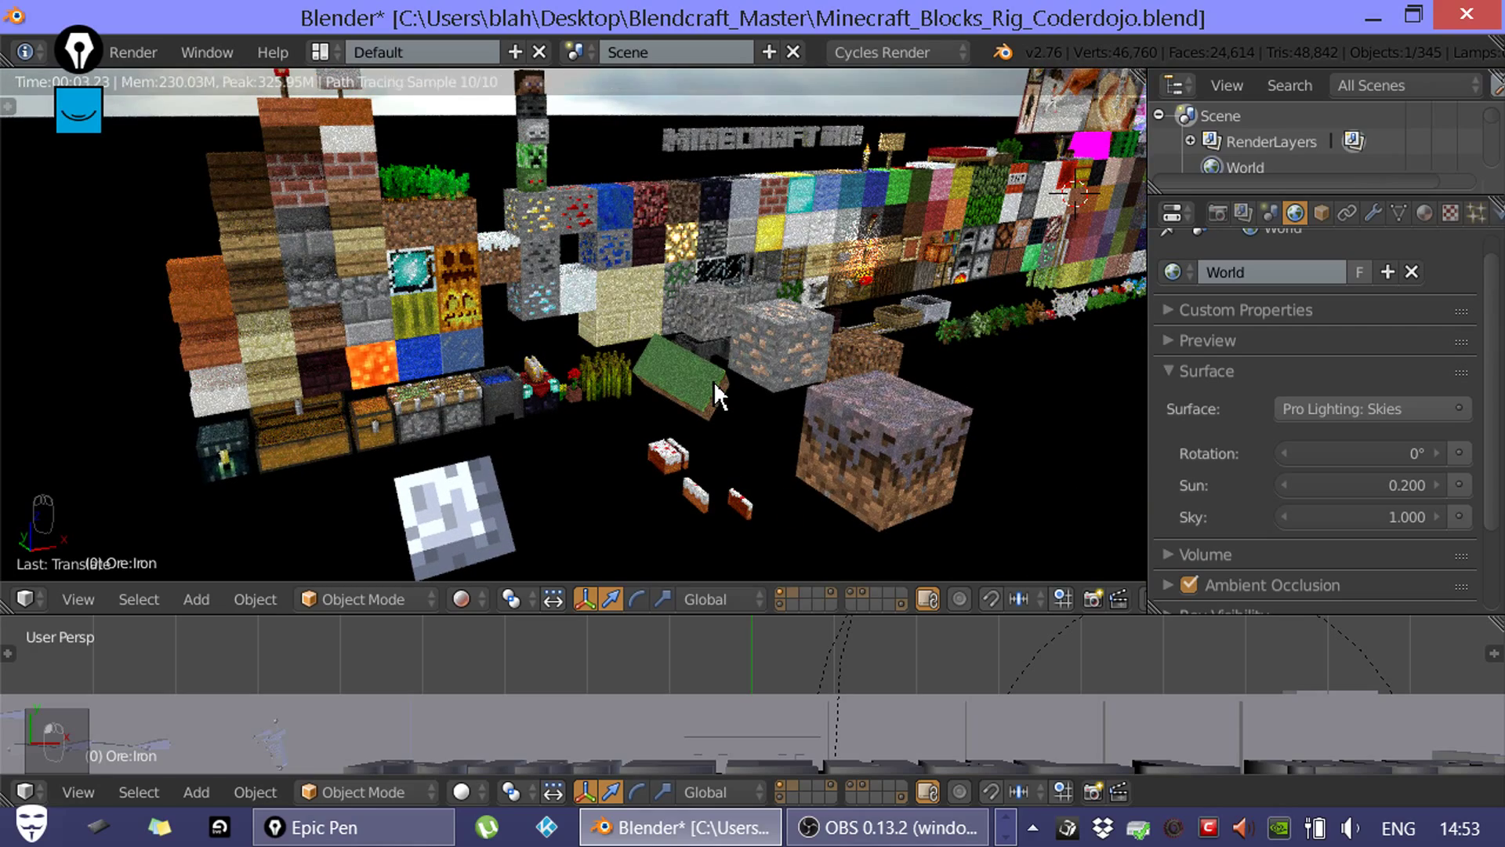
- Change the Pro Lighting sky to Evening 03 and collapse its settings
scroll(1245, 355, down, 3)
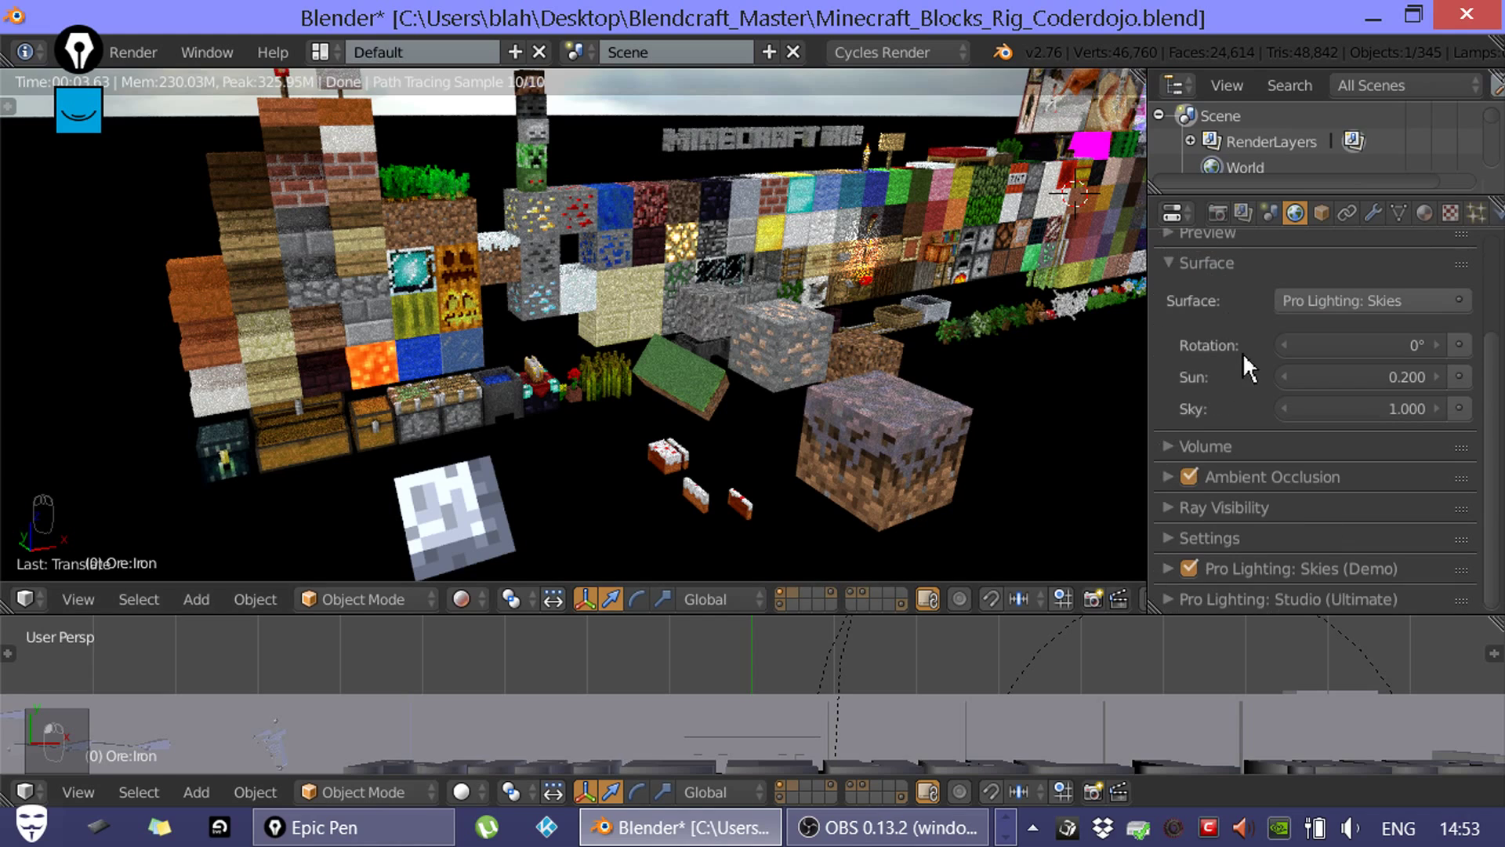
click(1170, 568)
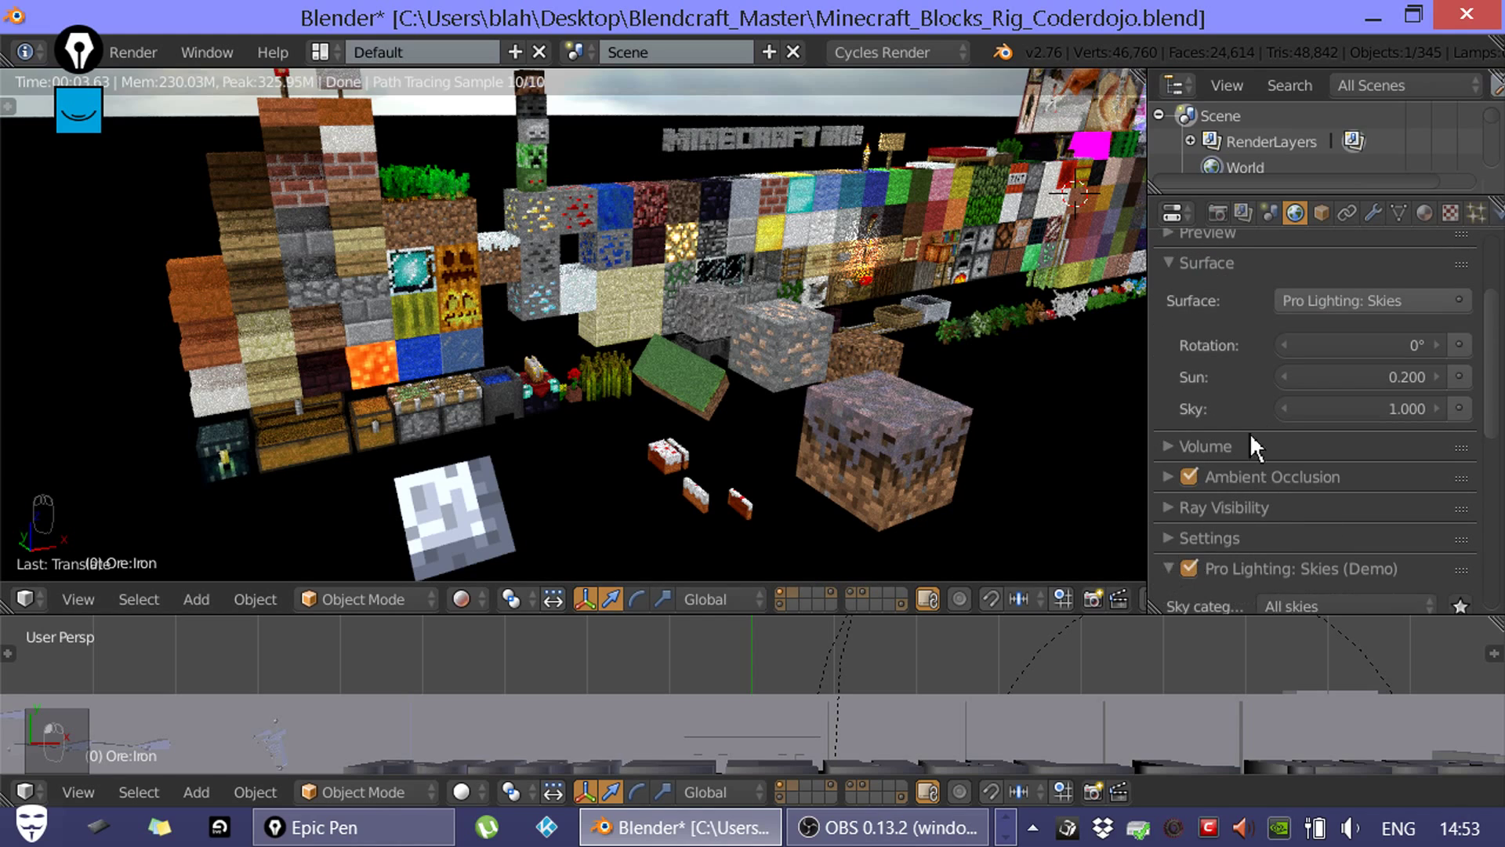
scroll(1236, 351, down, 10)
scroll(1290, 354, up, 6)
scroll(1315, 466, down, 2)
click(1317, 467)
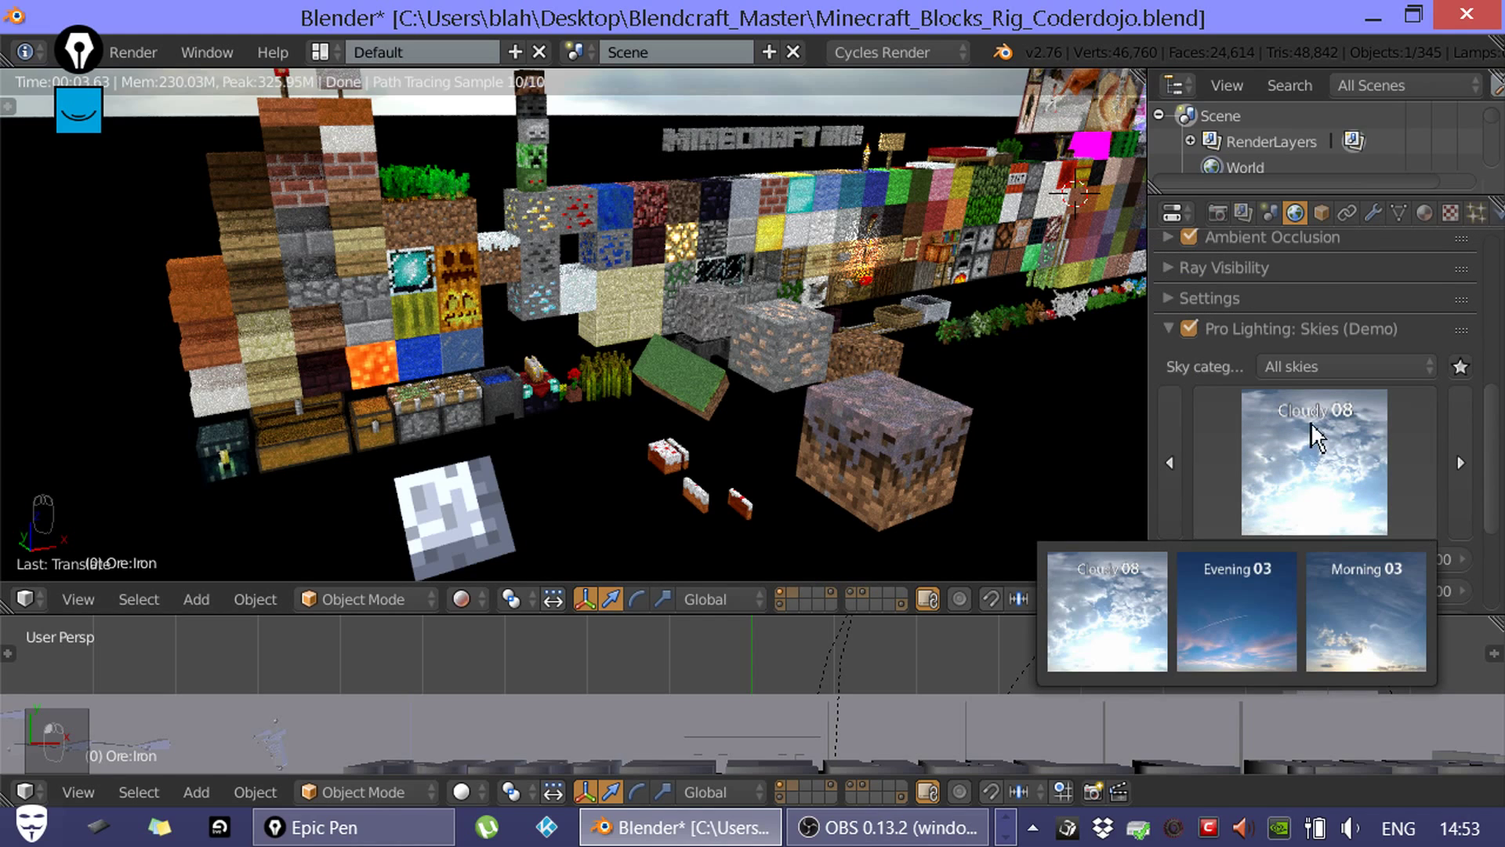
click(1262, 608)
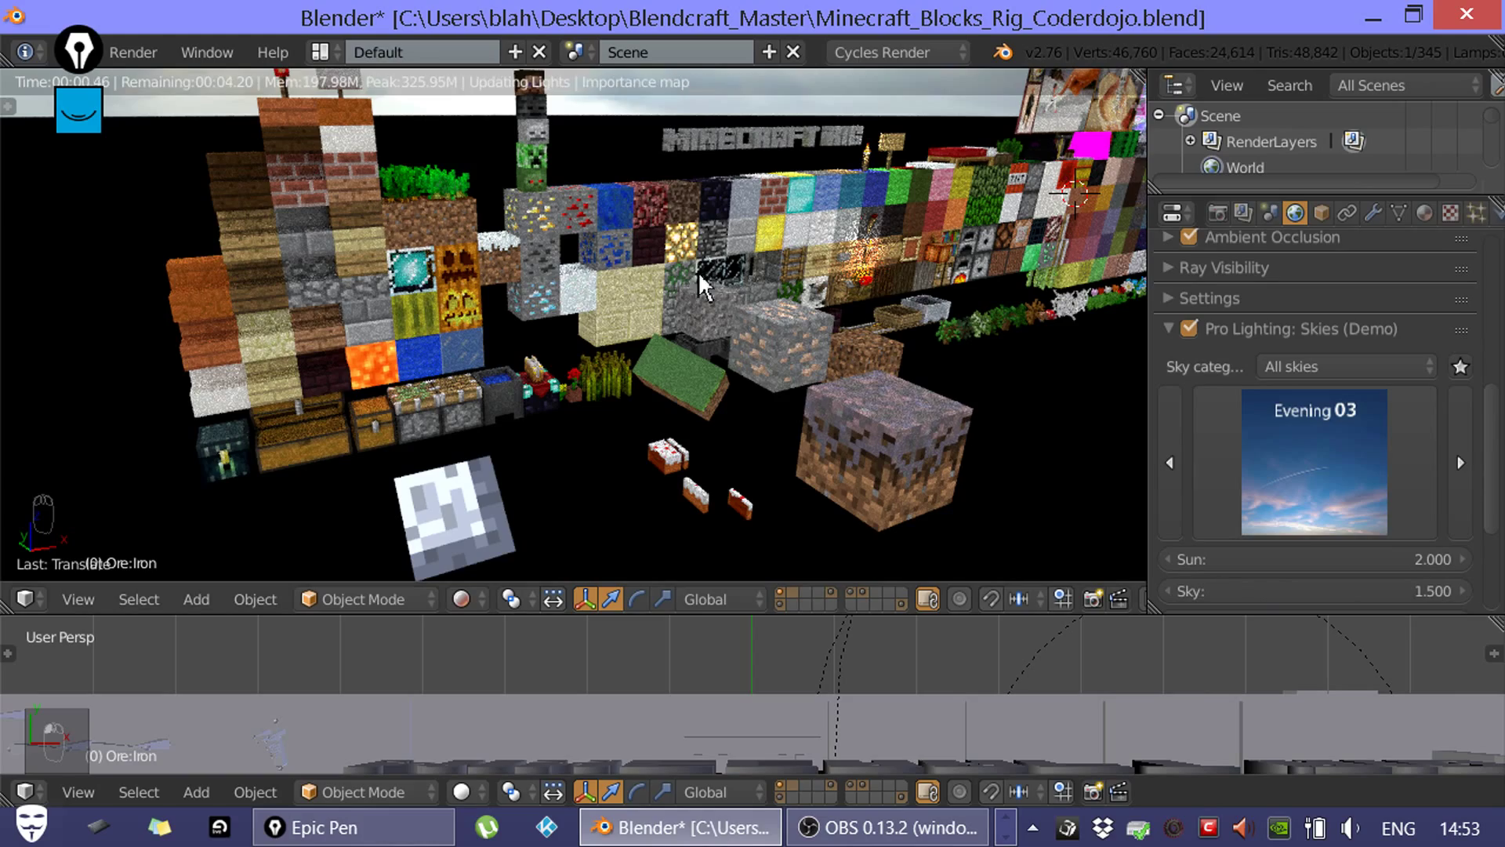
middle_drag(764, 296, 766, 298)
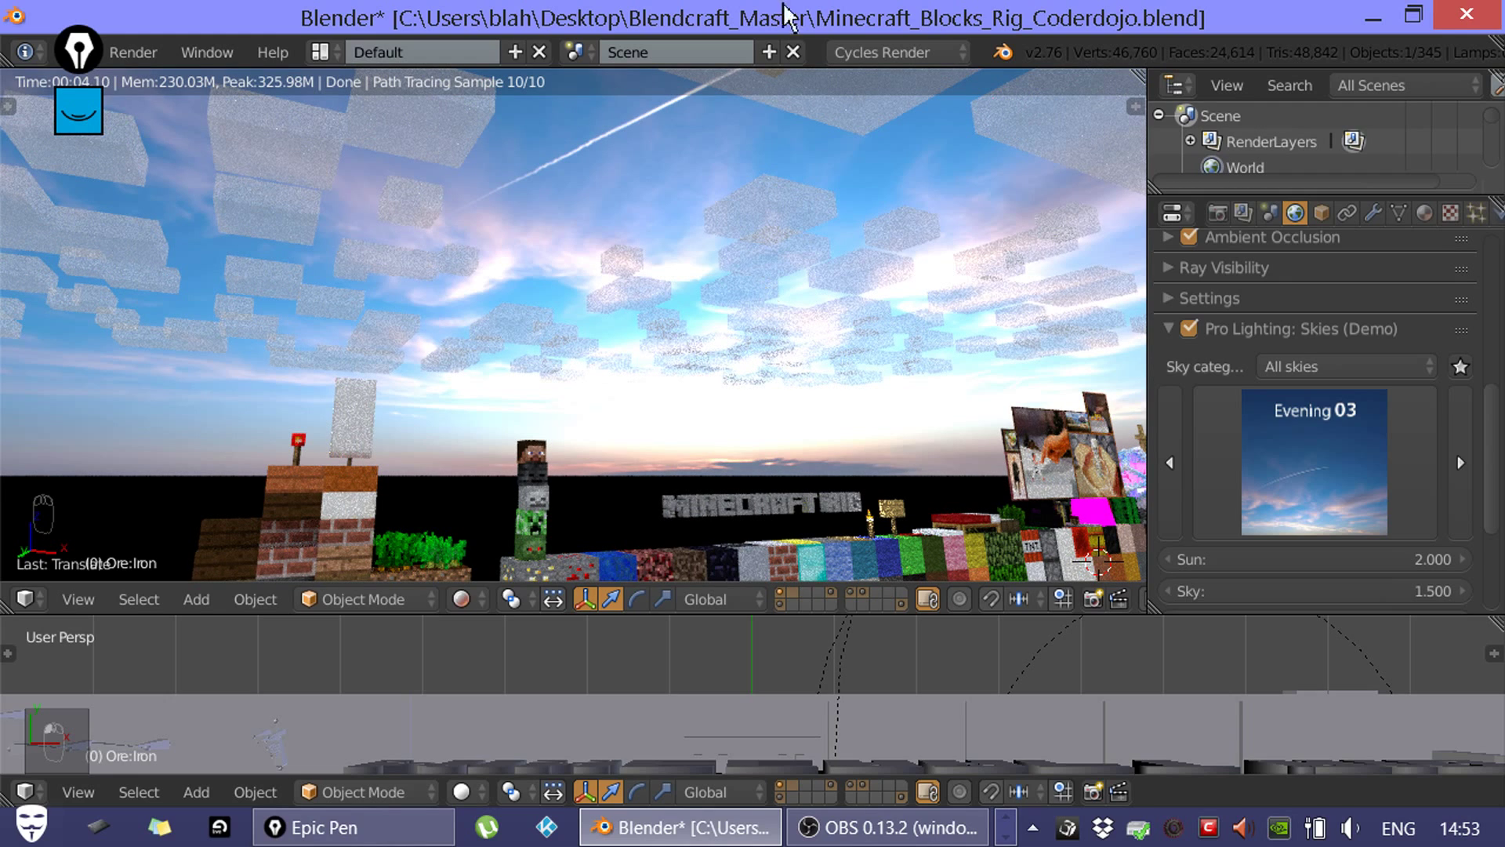
click(1176, 332)
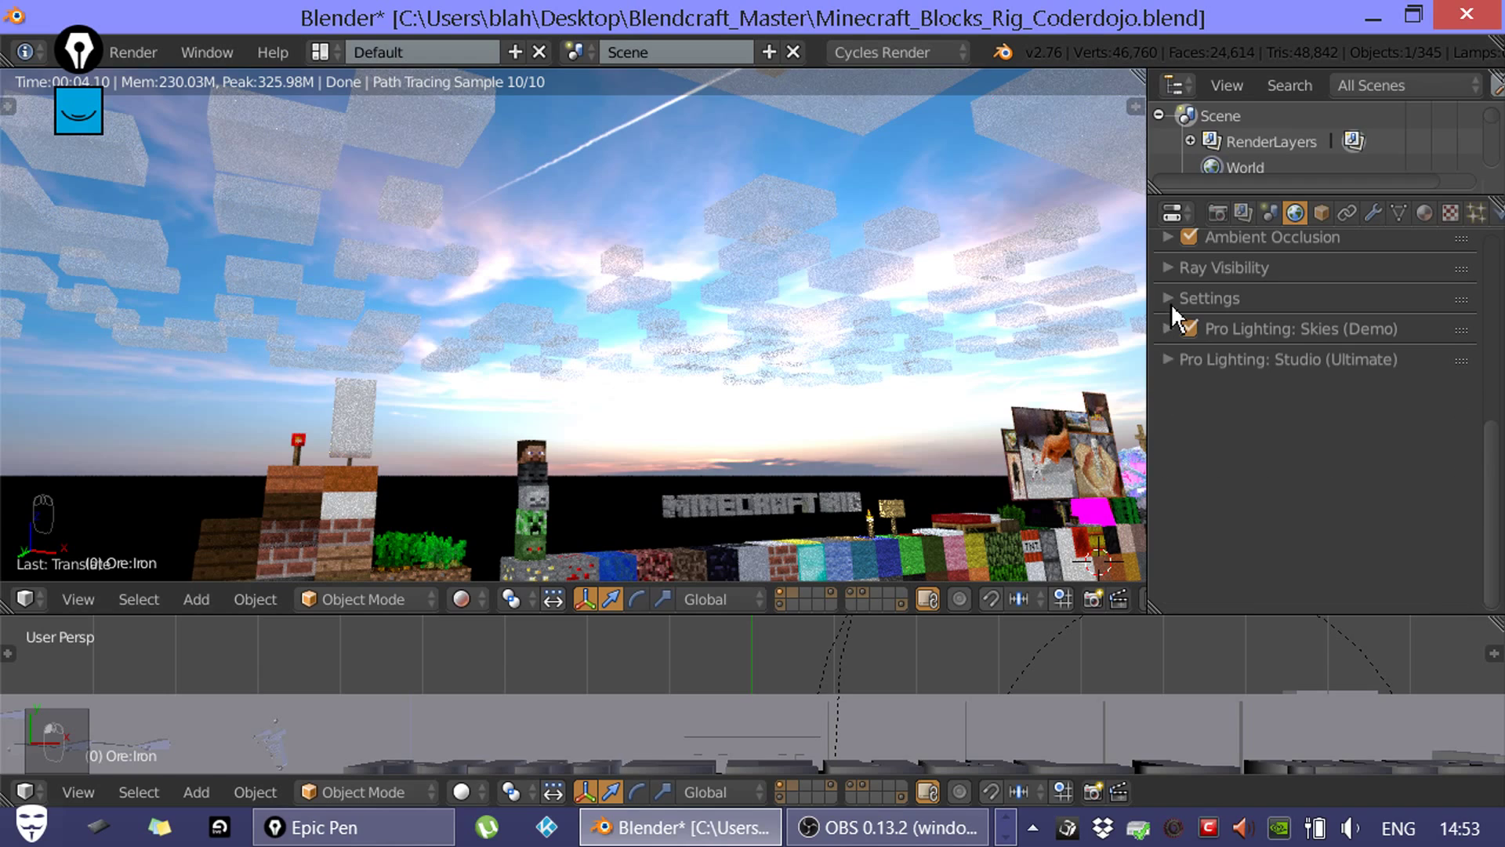